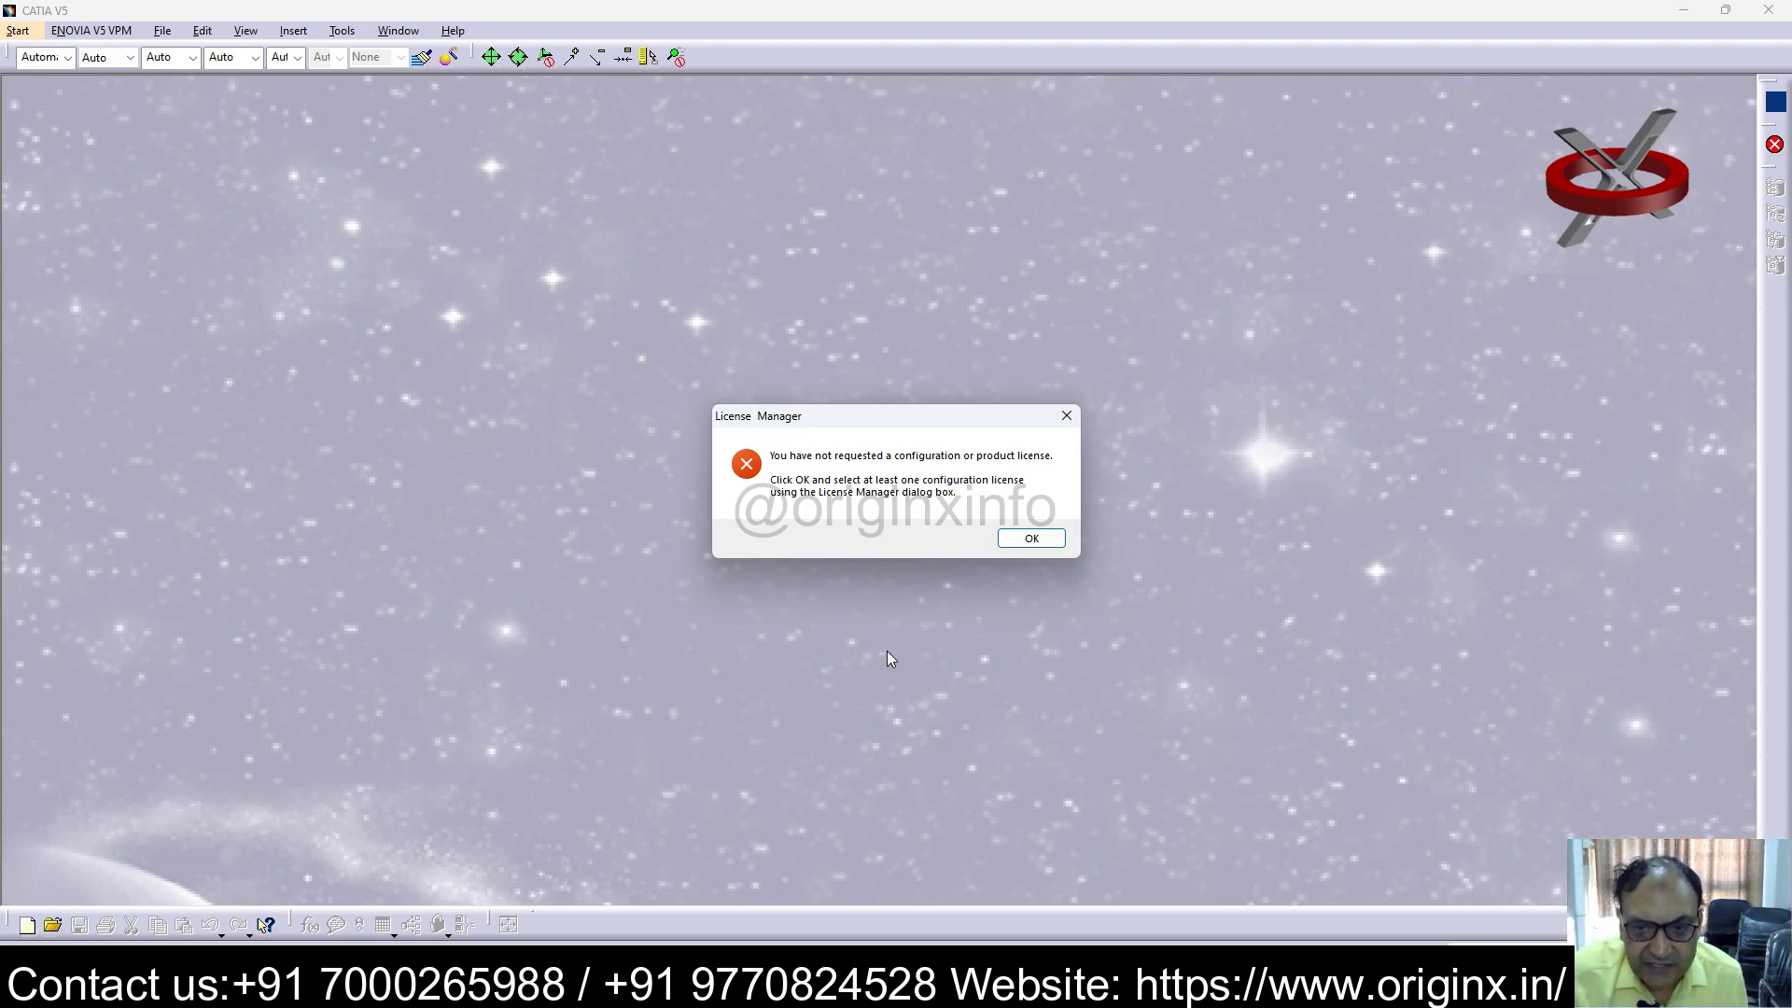
# Step: Dismiss the licence warning and License Manager, and create a new part under Product1 in the Part Design workbench
pyautogui.click(1031, 540)
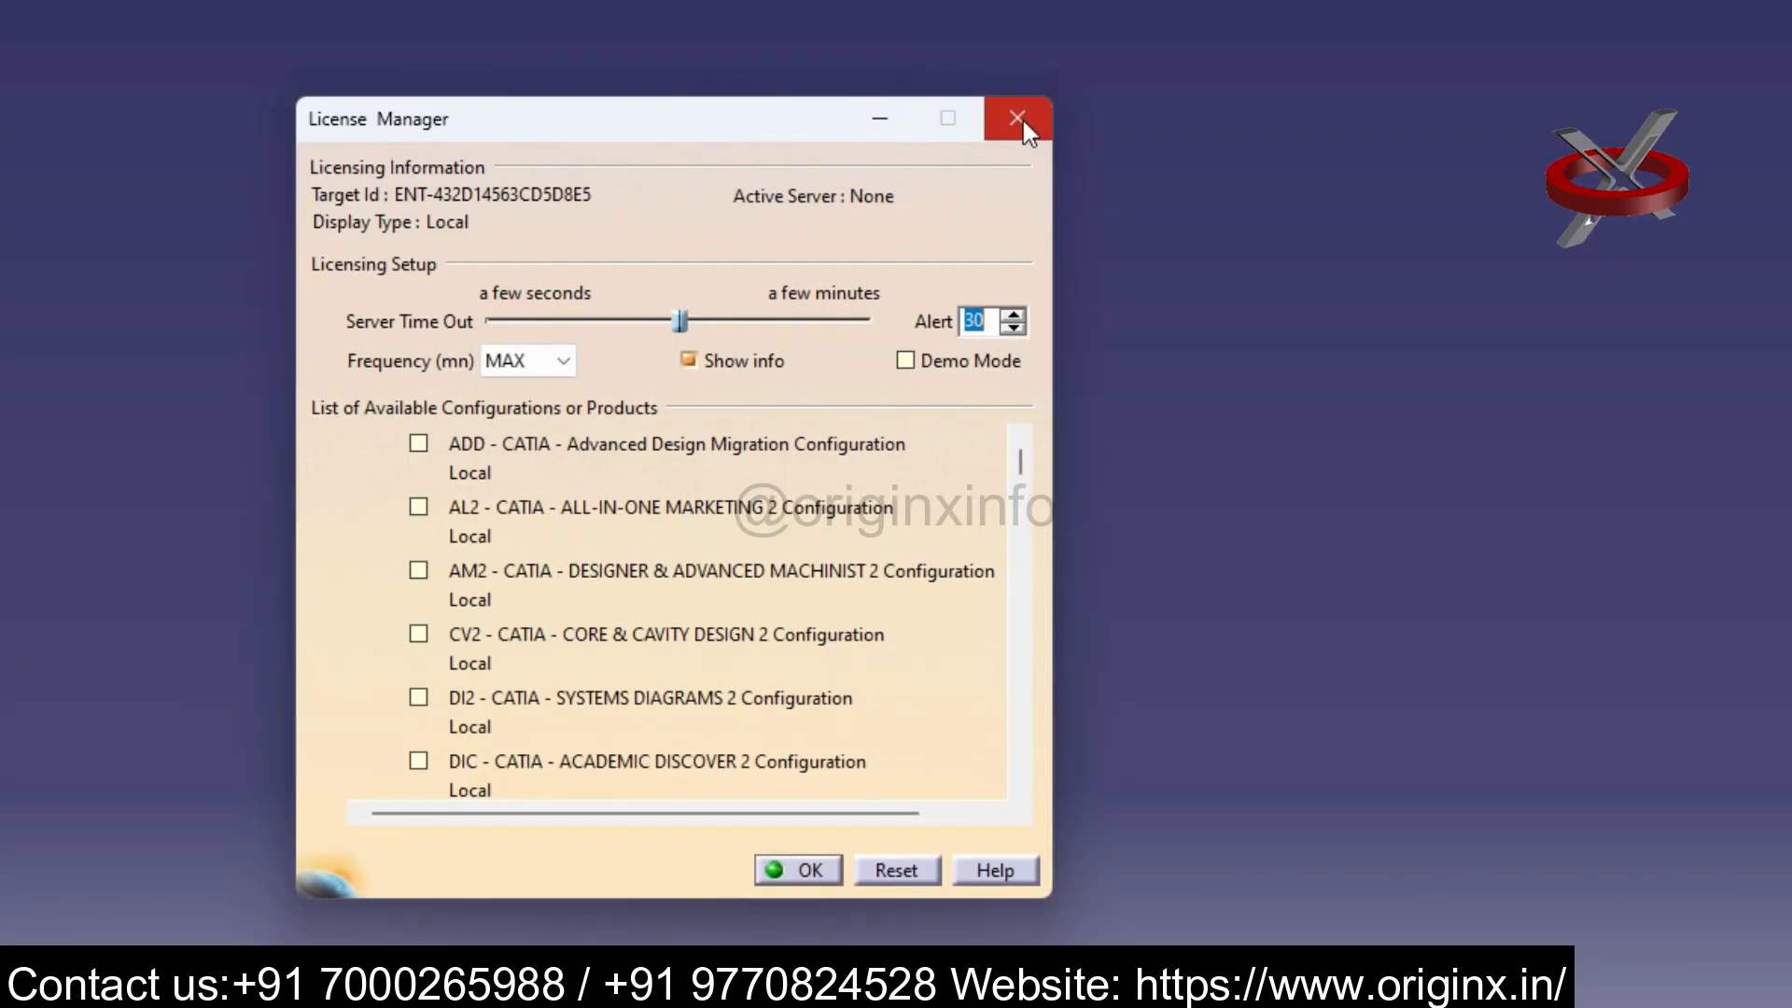
pyautogui.click(1023, 120)
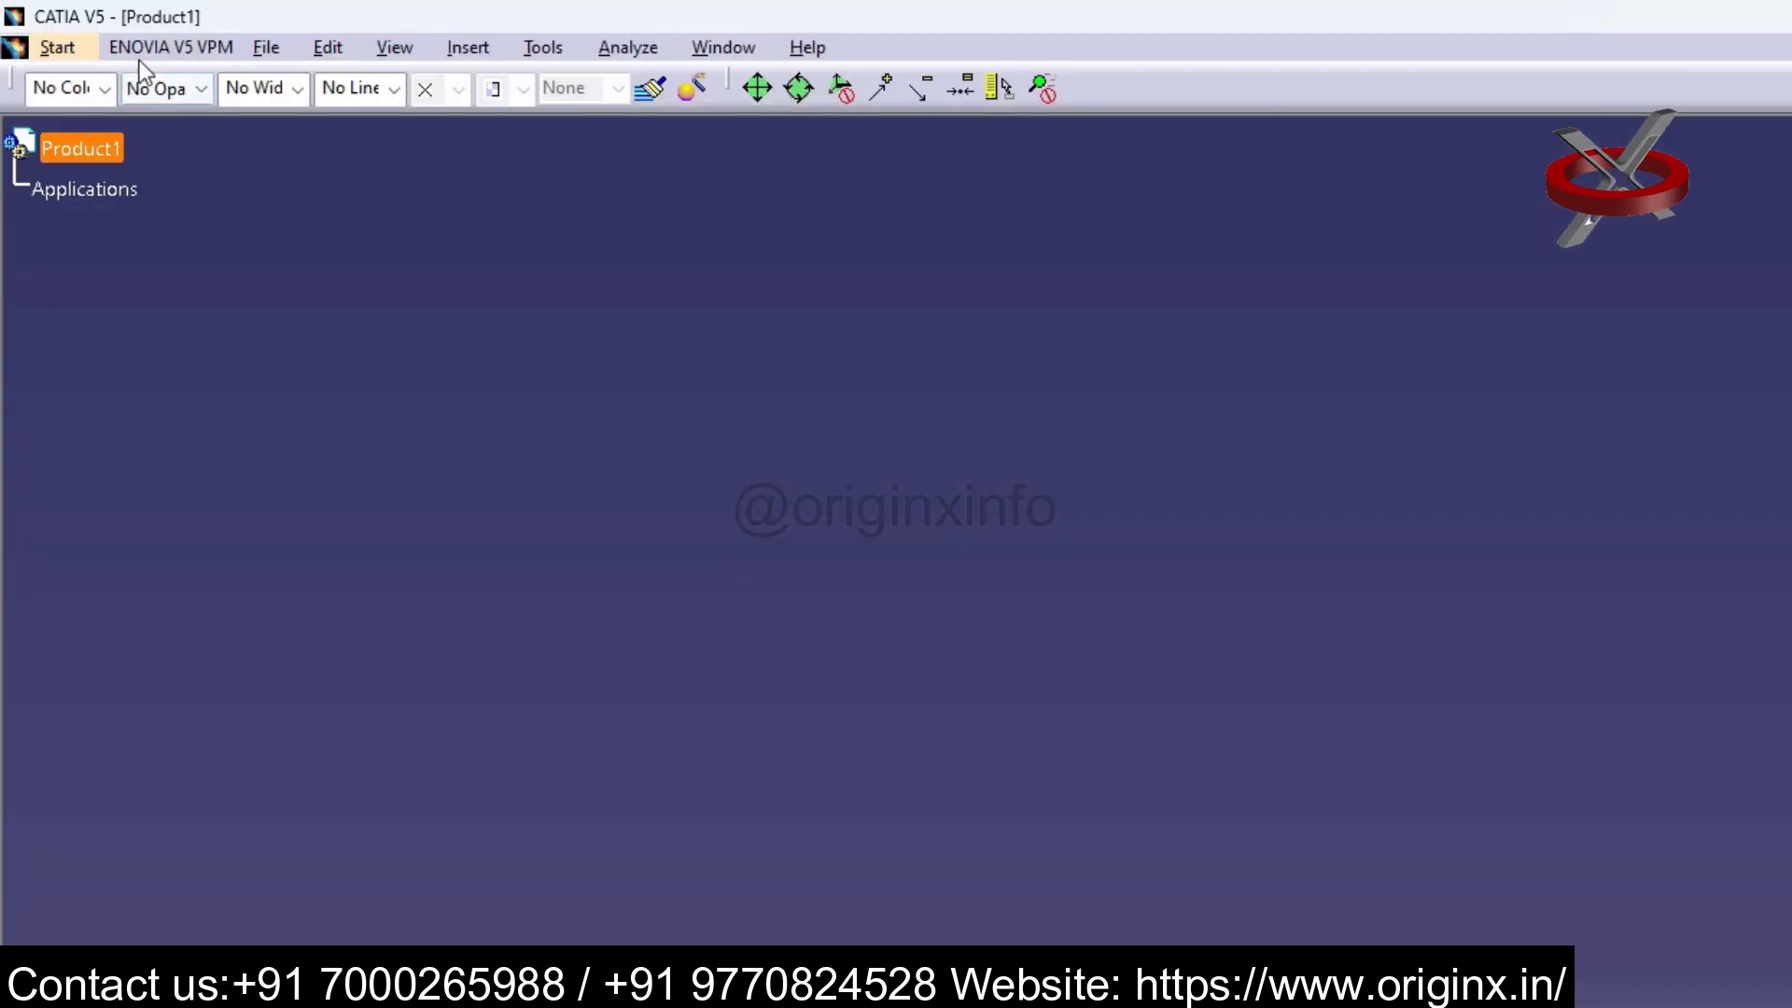
pyautogui.click(32, 34)
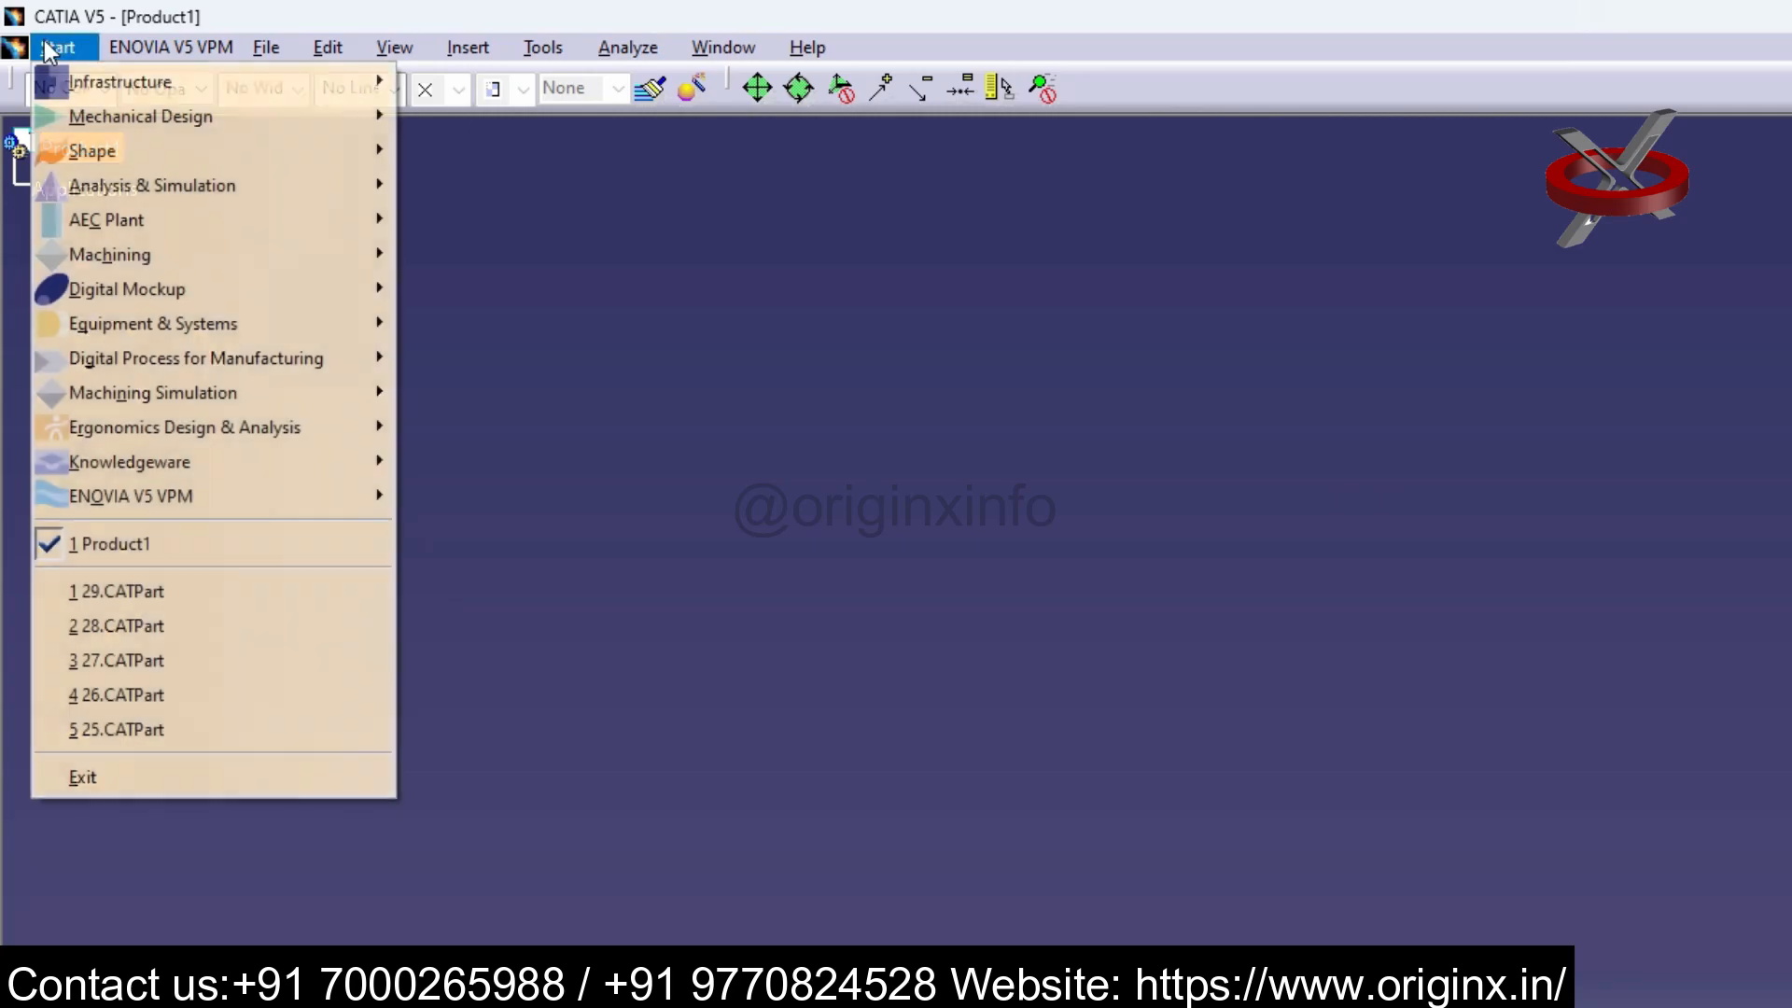
pyautogui.moveTo(142, 120)
pyautogui.click(504, 110)
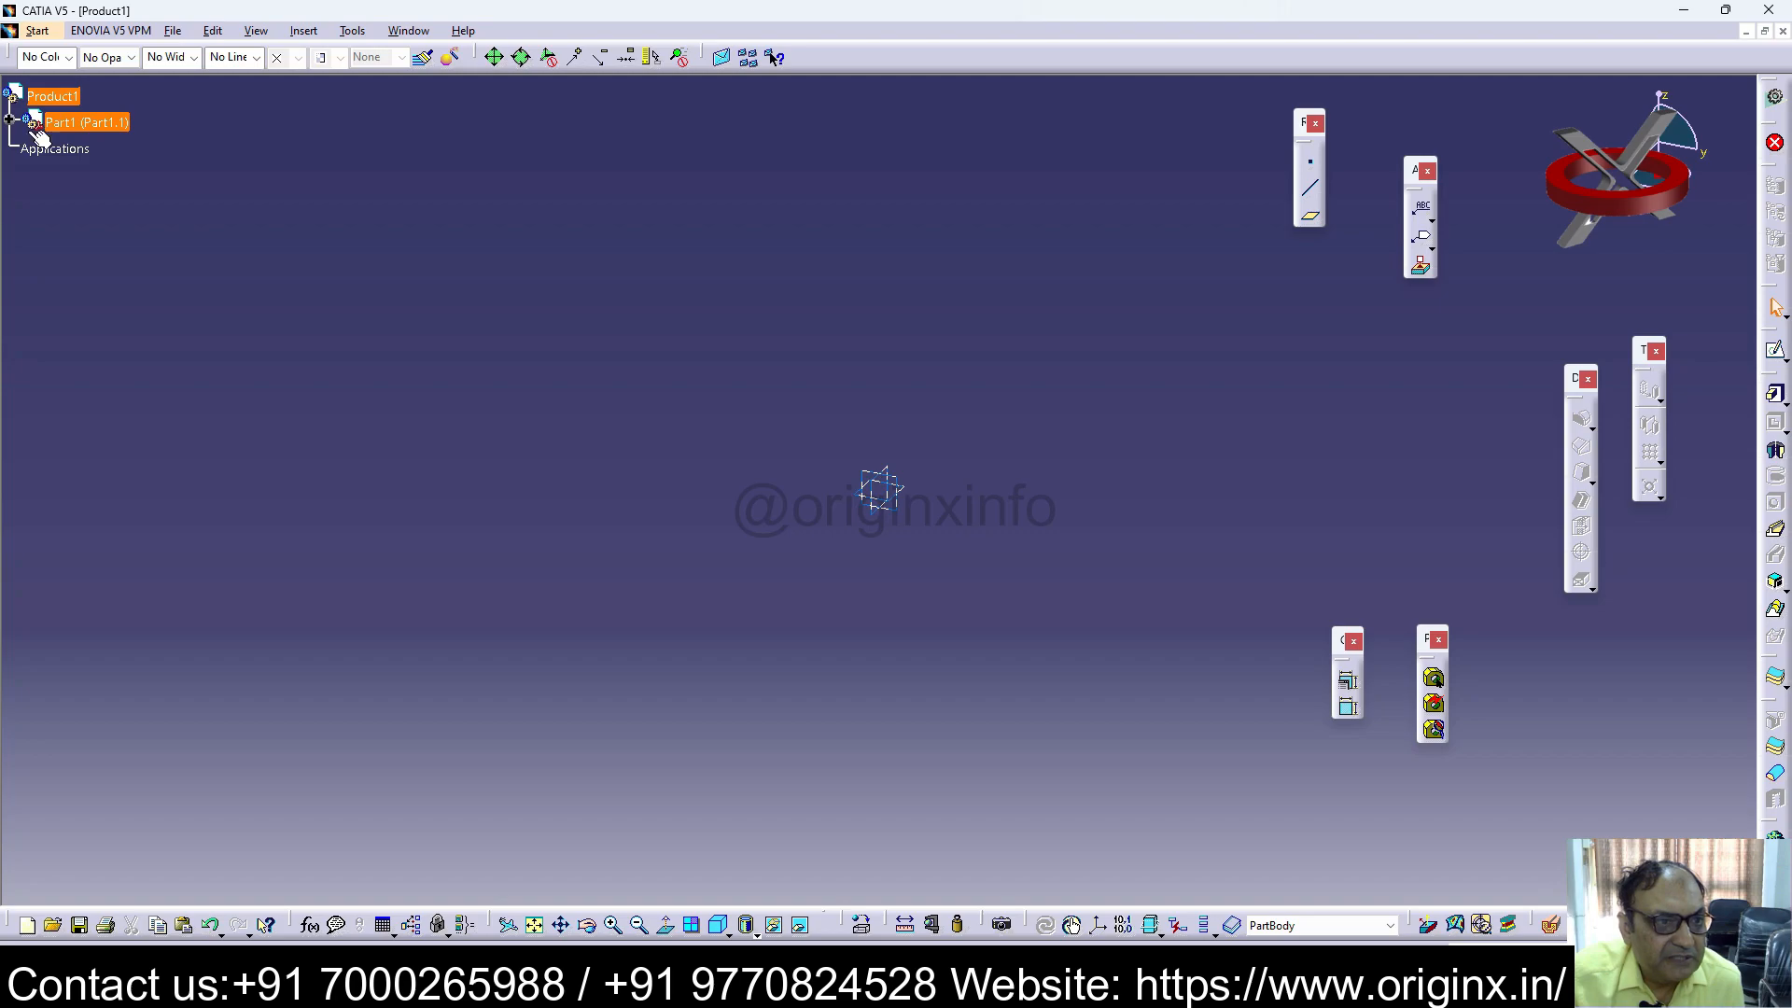
pyautogui.doubleClick(84, 131)
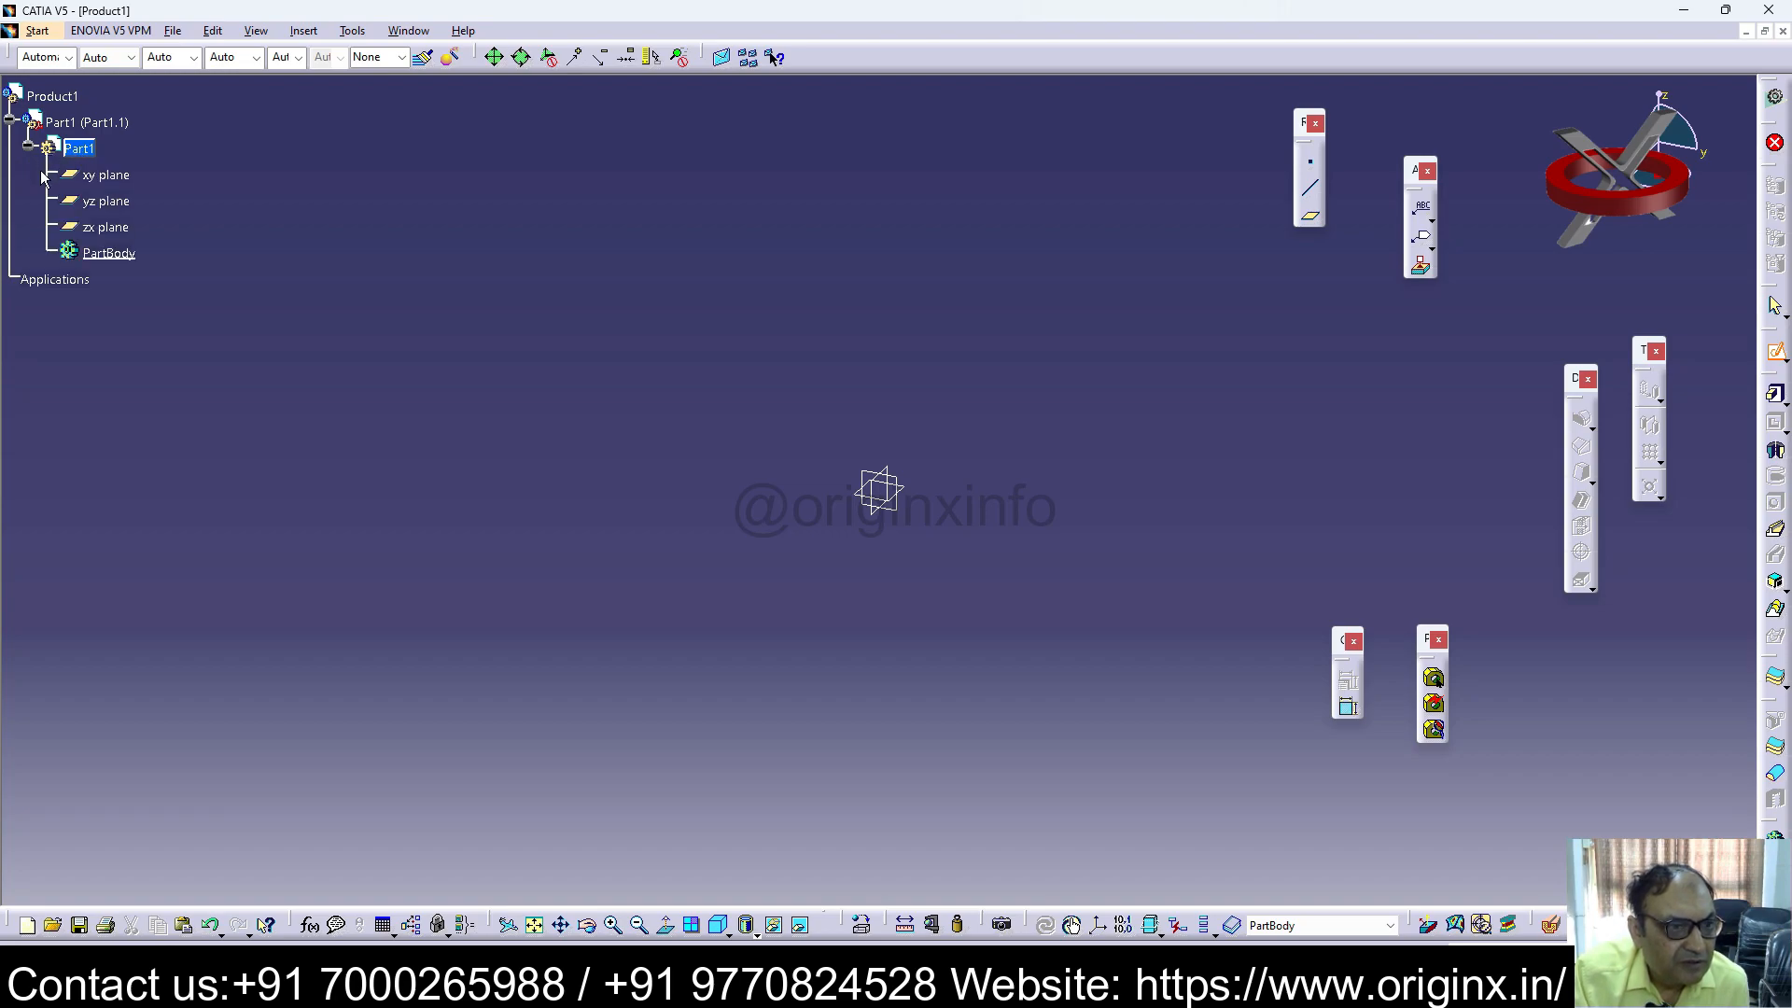
# Step: Sketch a rectangle about 120 by 40 mm around the origin on the yz plane
pyautogui.click(125, 203)
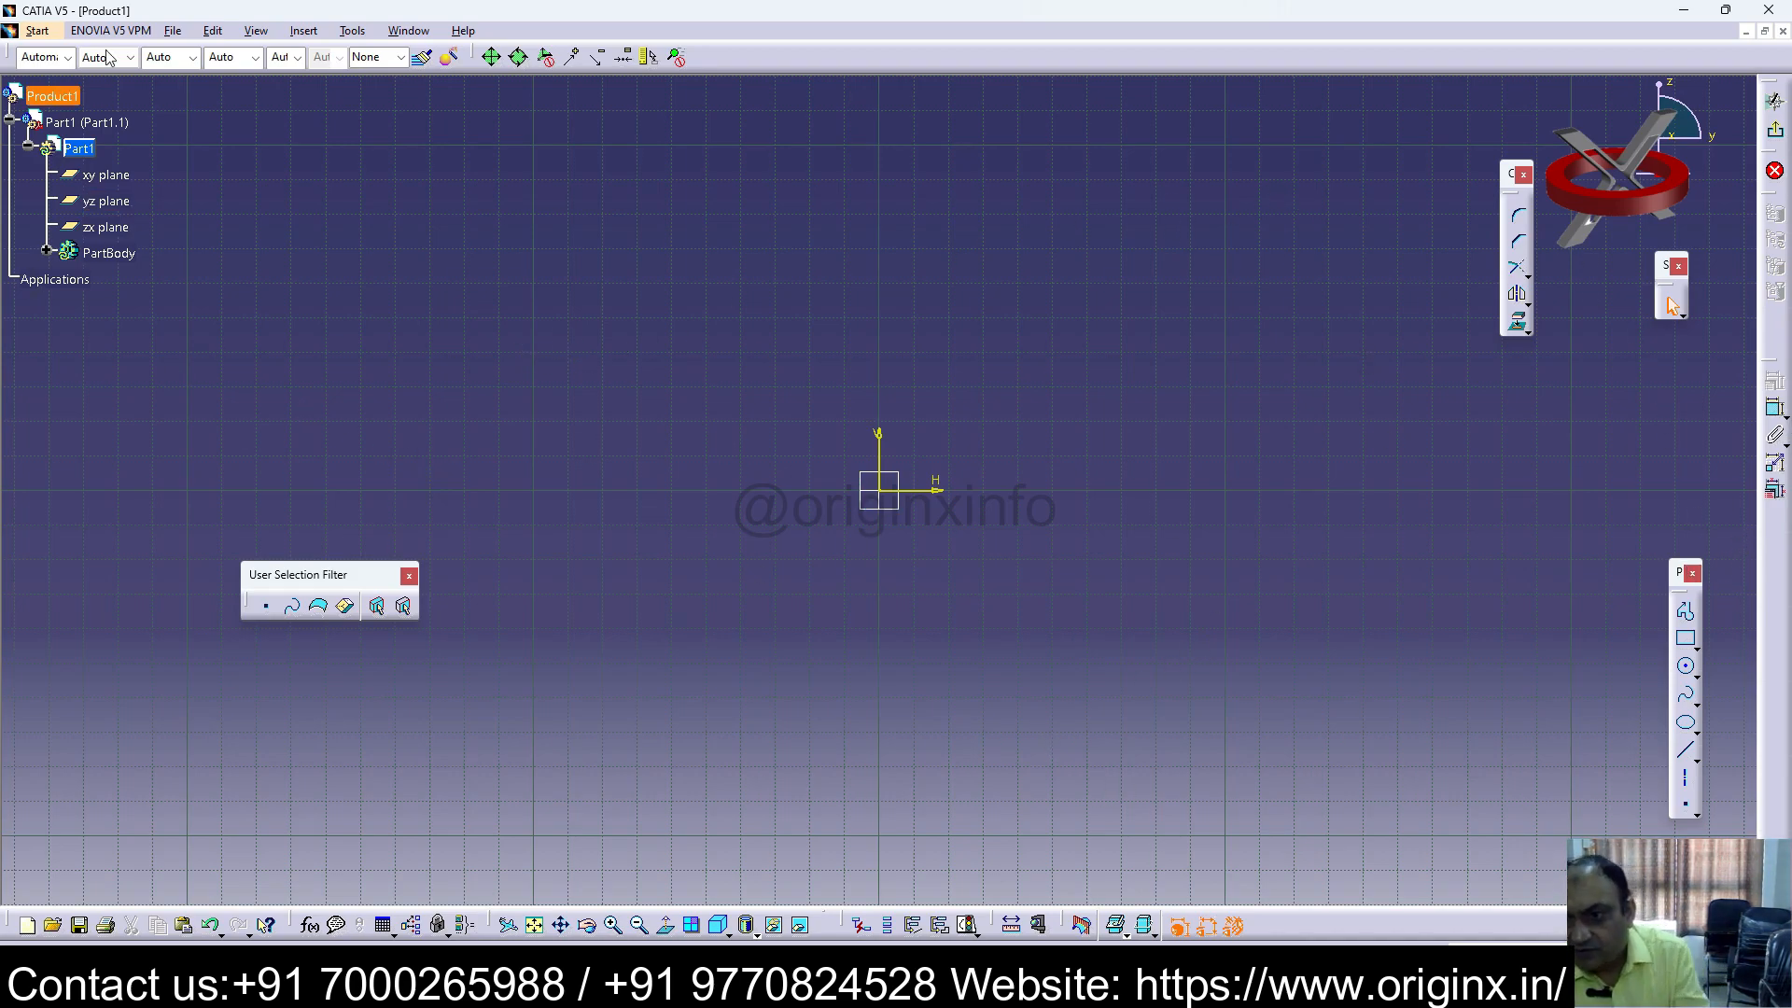
pyautogui.click(1686, 639)
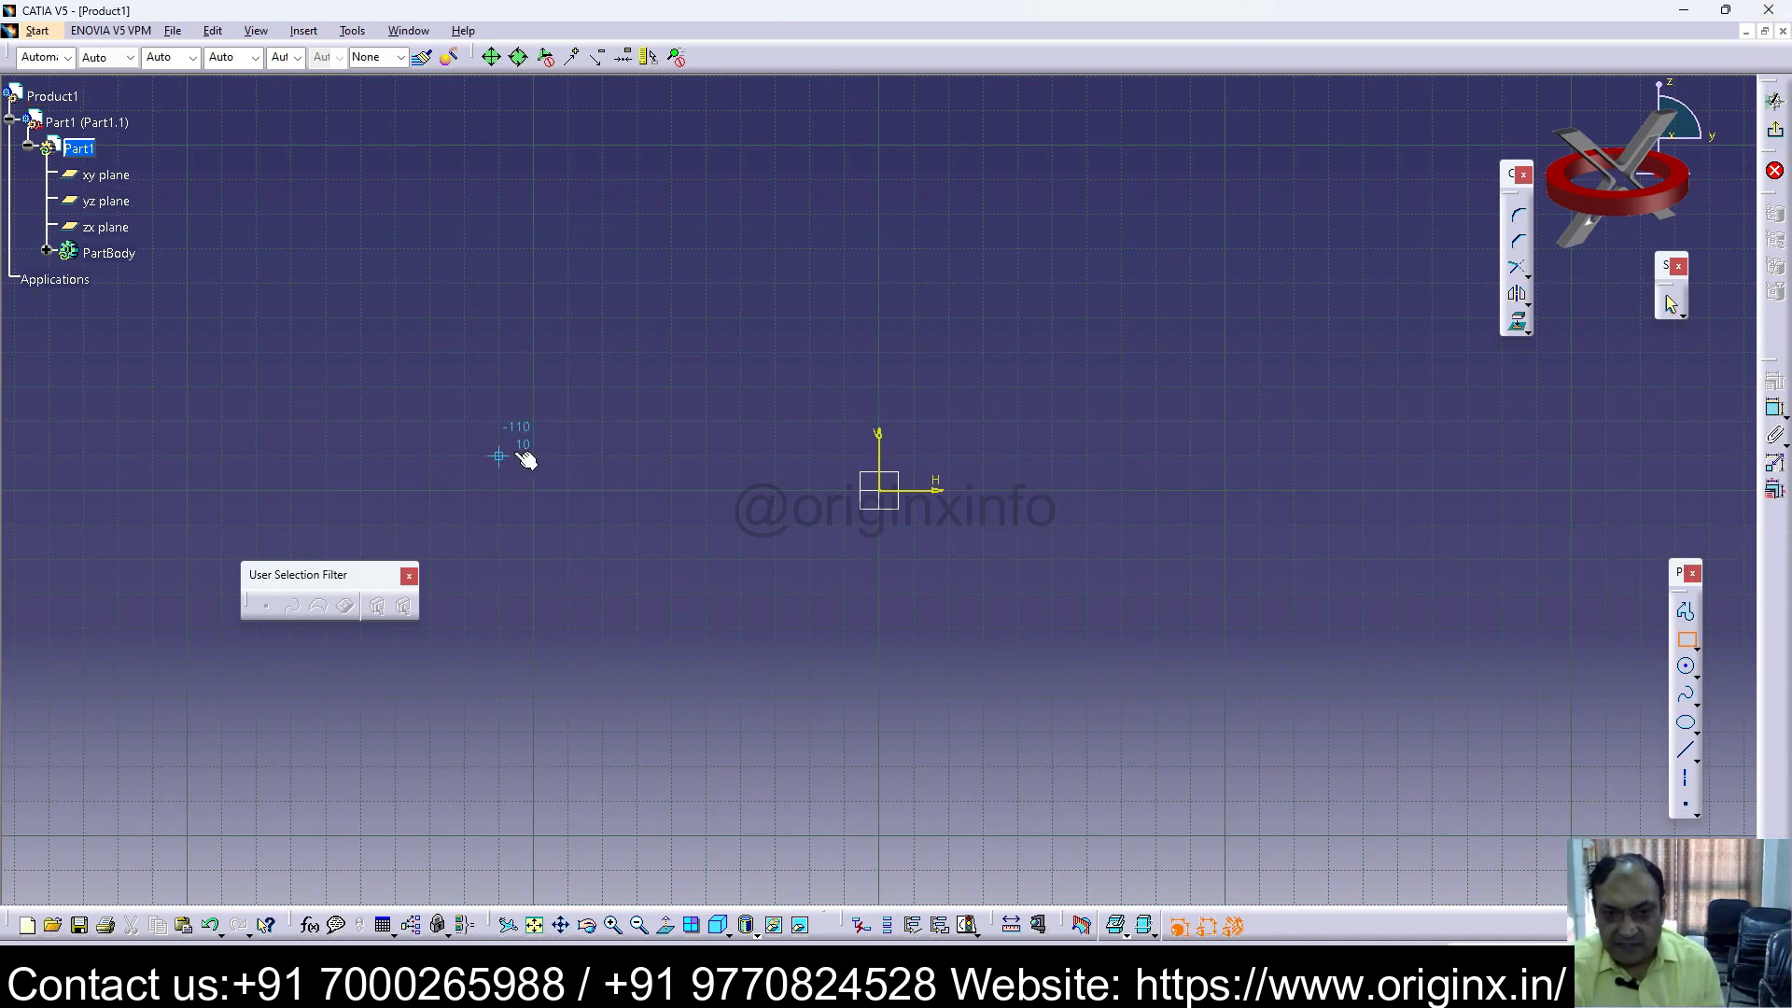
pyautogui.click(707, 420)
pyautogui.click(1122, 560)
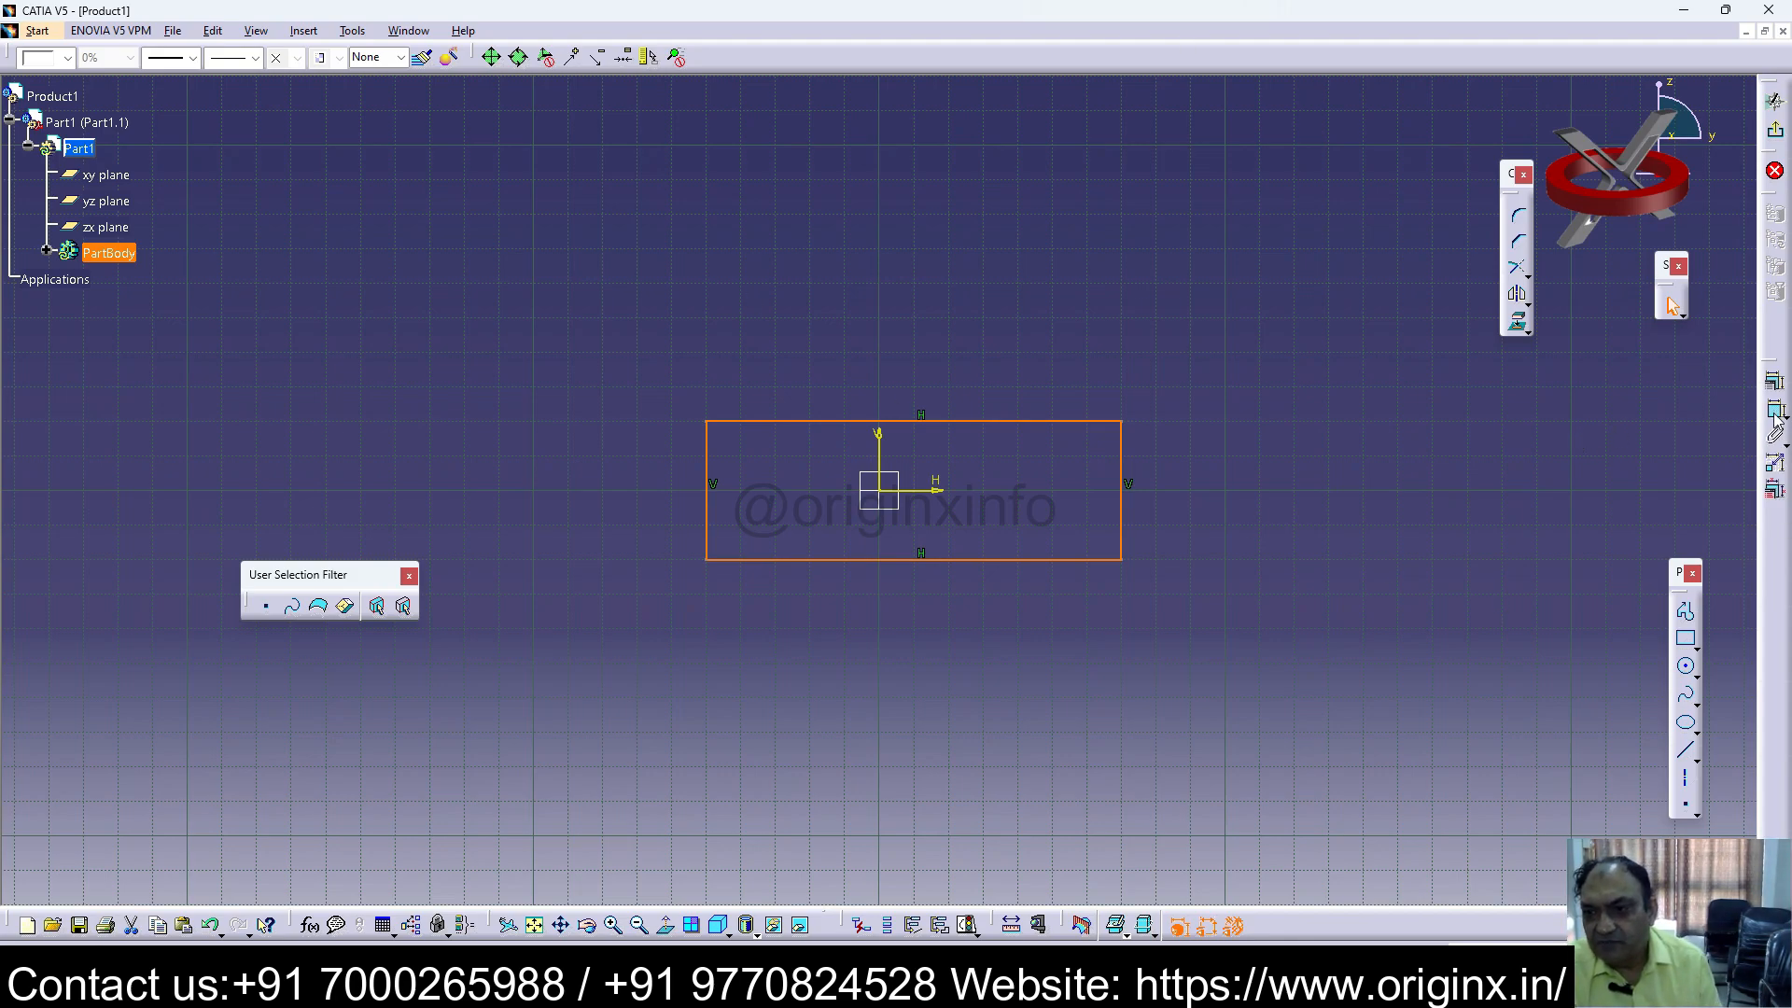
# Step: Dimension the rectangle's upper edge and set its length to 100 mm
pyautogui.click(943, 416)
pyautogui.click(967, 420)
pyautogui.click(965, 360)
pyautogui.doubleClick(965, 360)
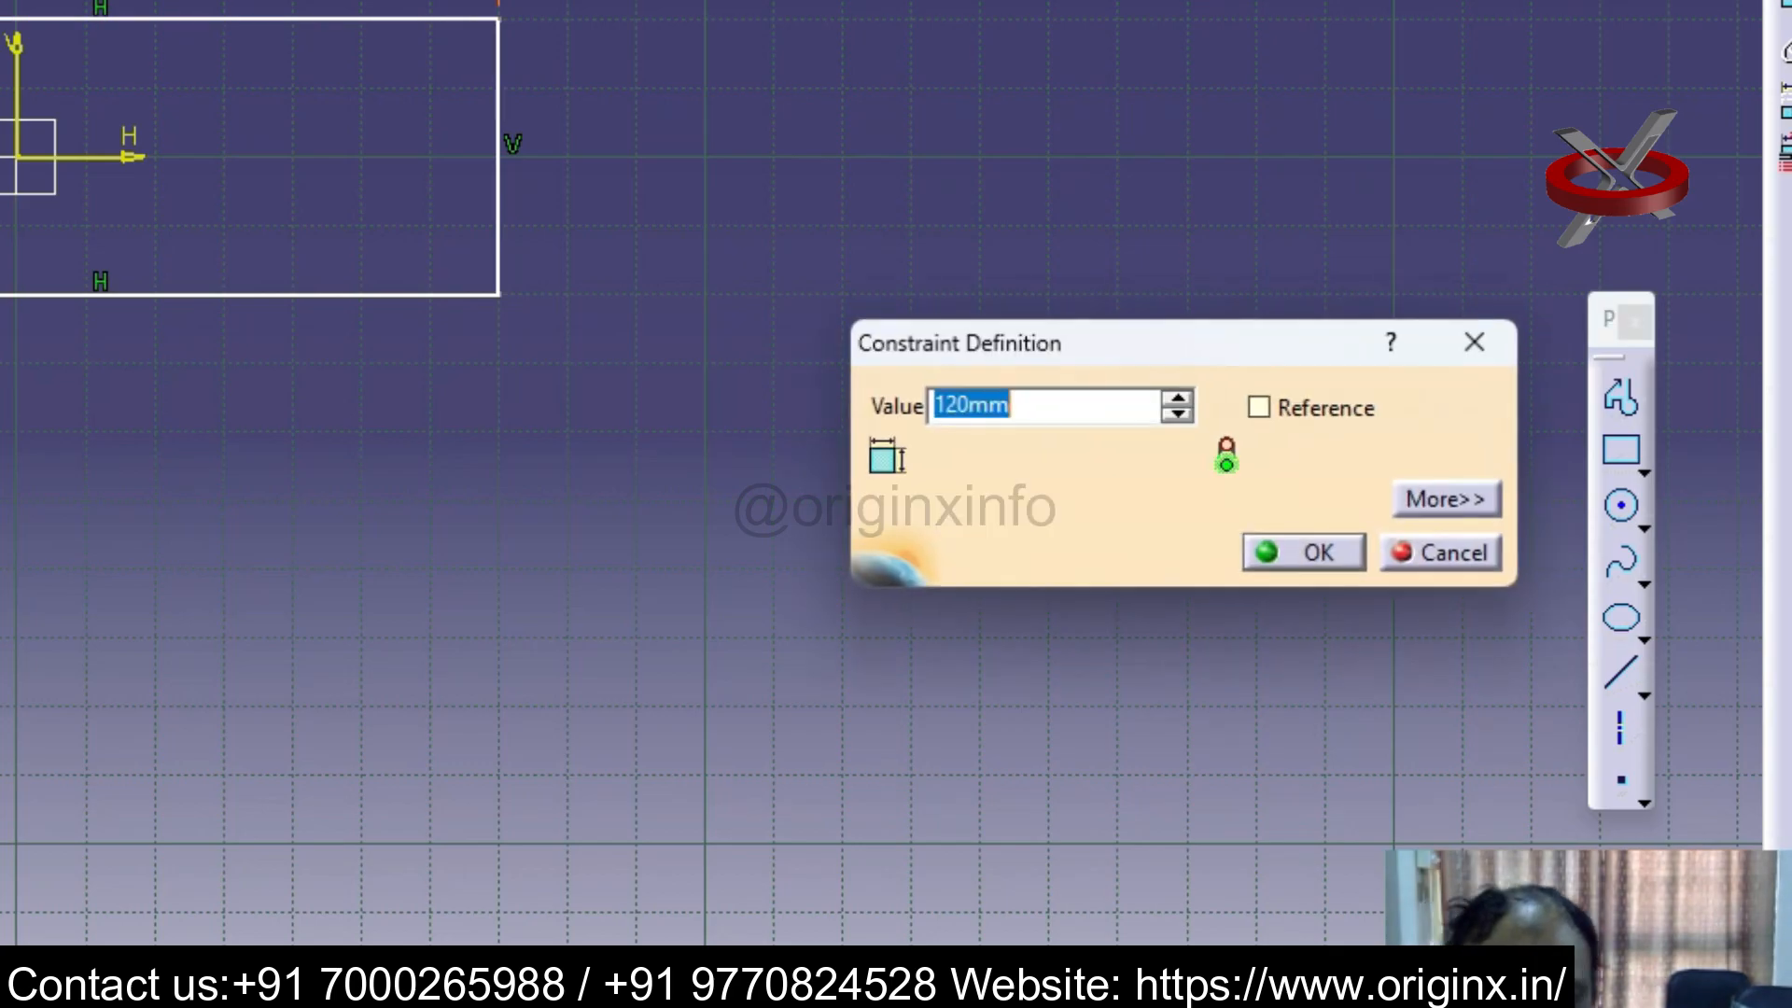
pyautogui.write('100')
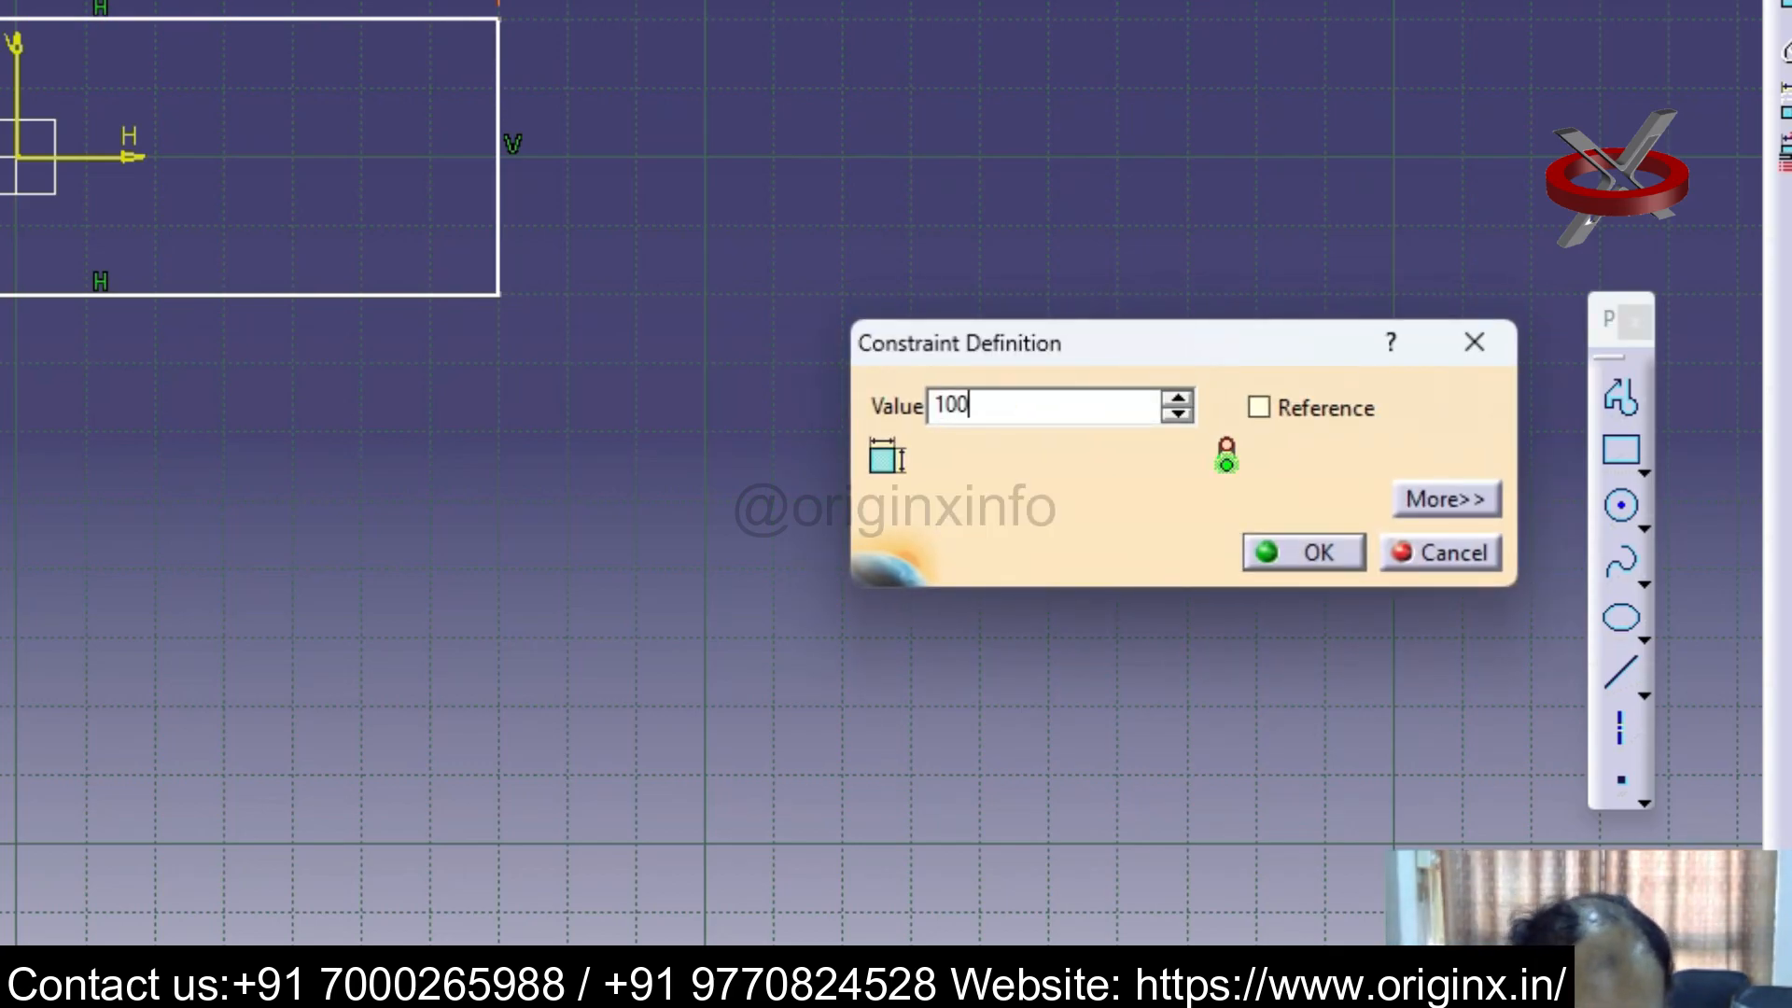
pyautogui.press('Return')
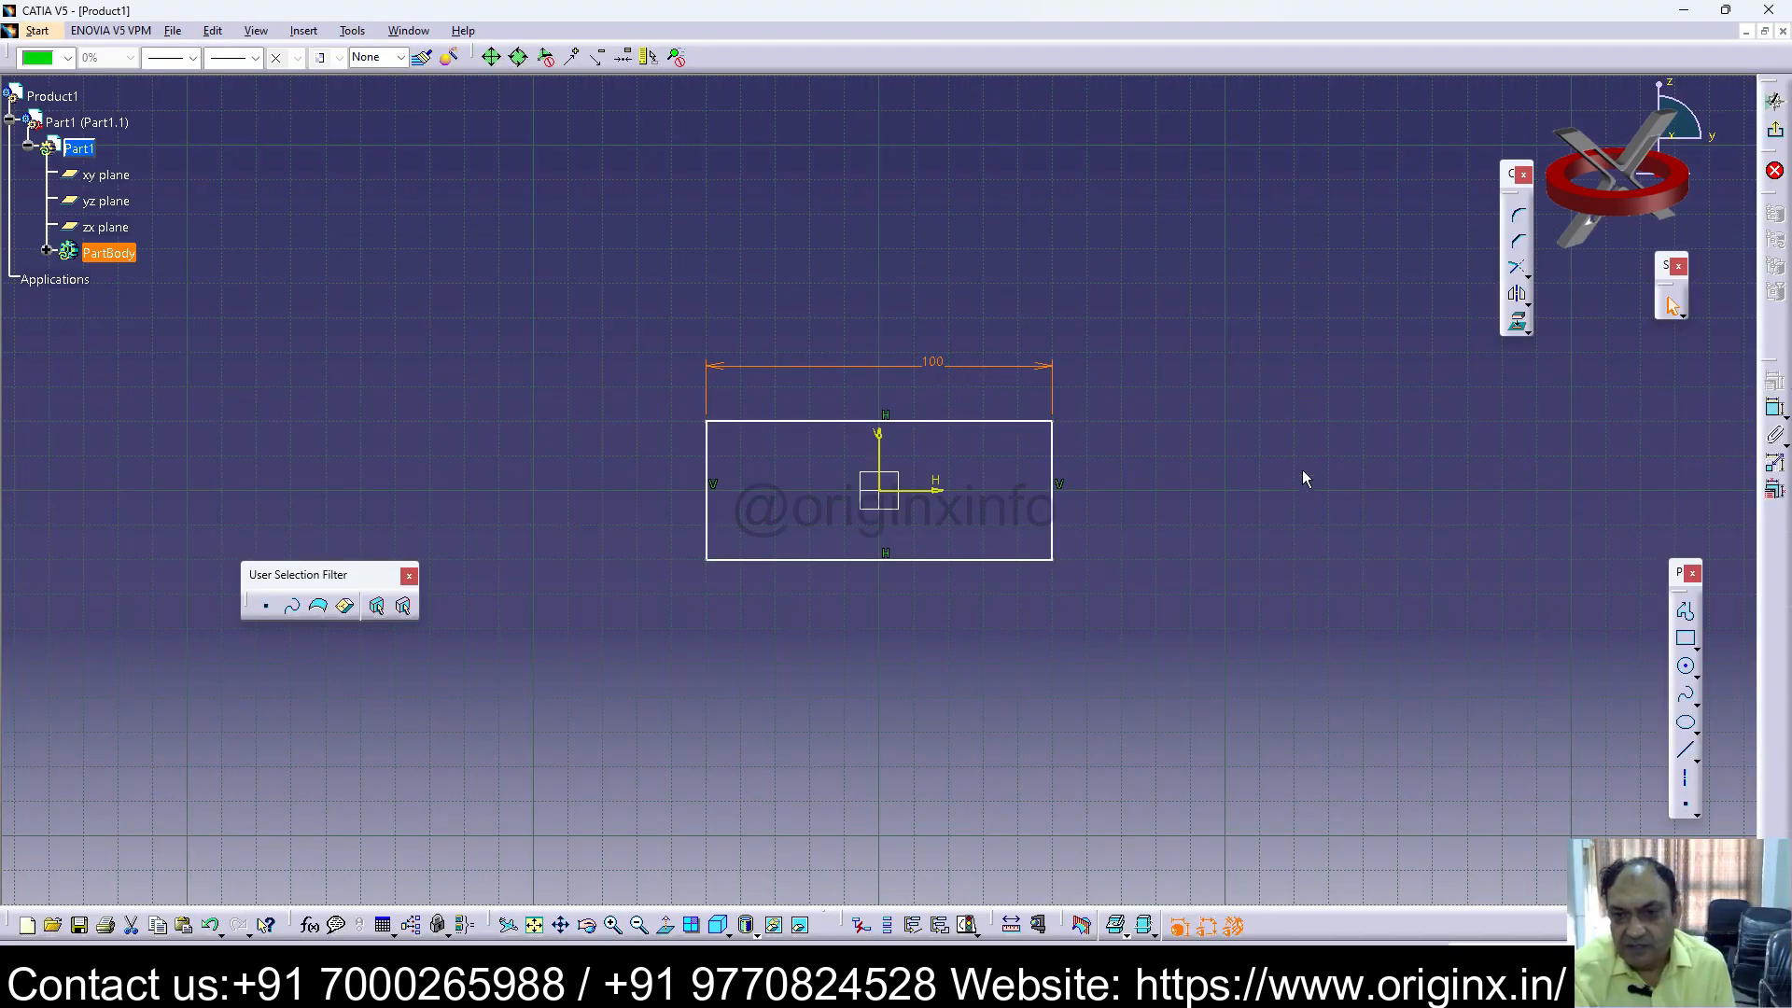
# Step: Dimension the rectangle's vertical side and set its height to 80 mm
pyautogui.click(1774, 408)
pyautogui.click(1053, 474)
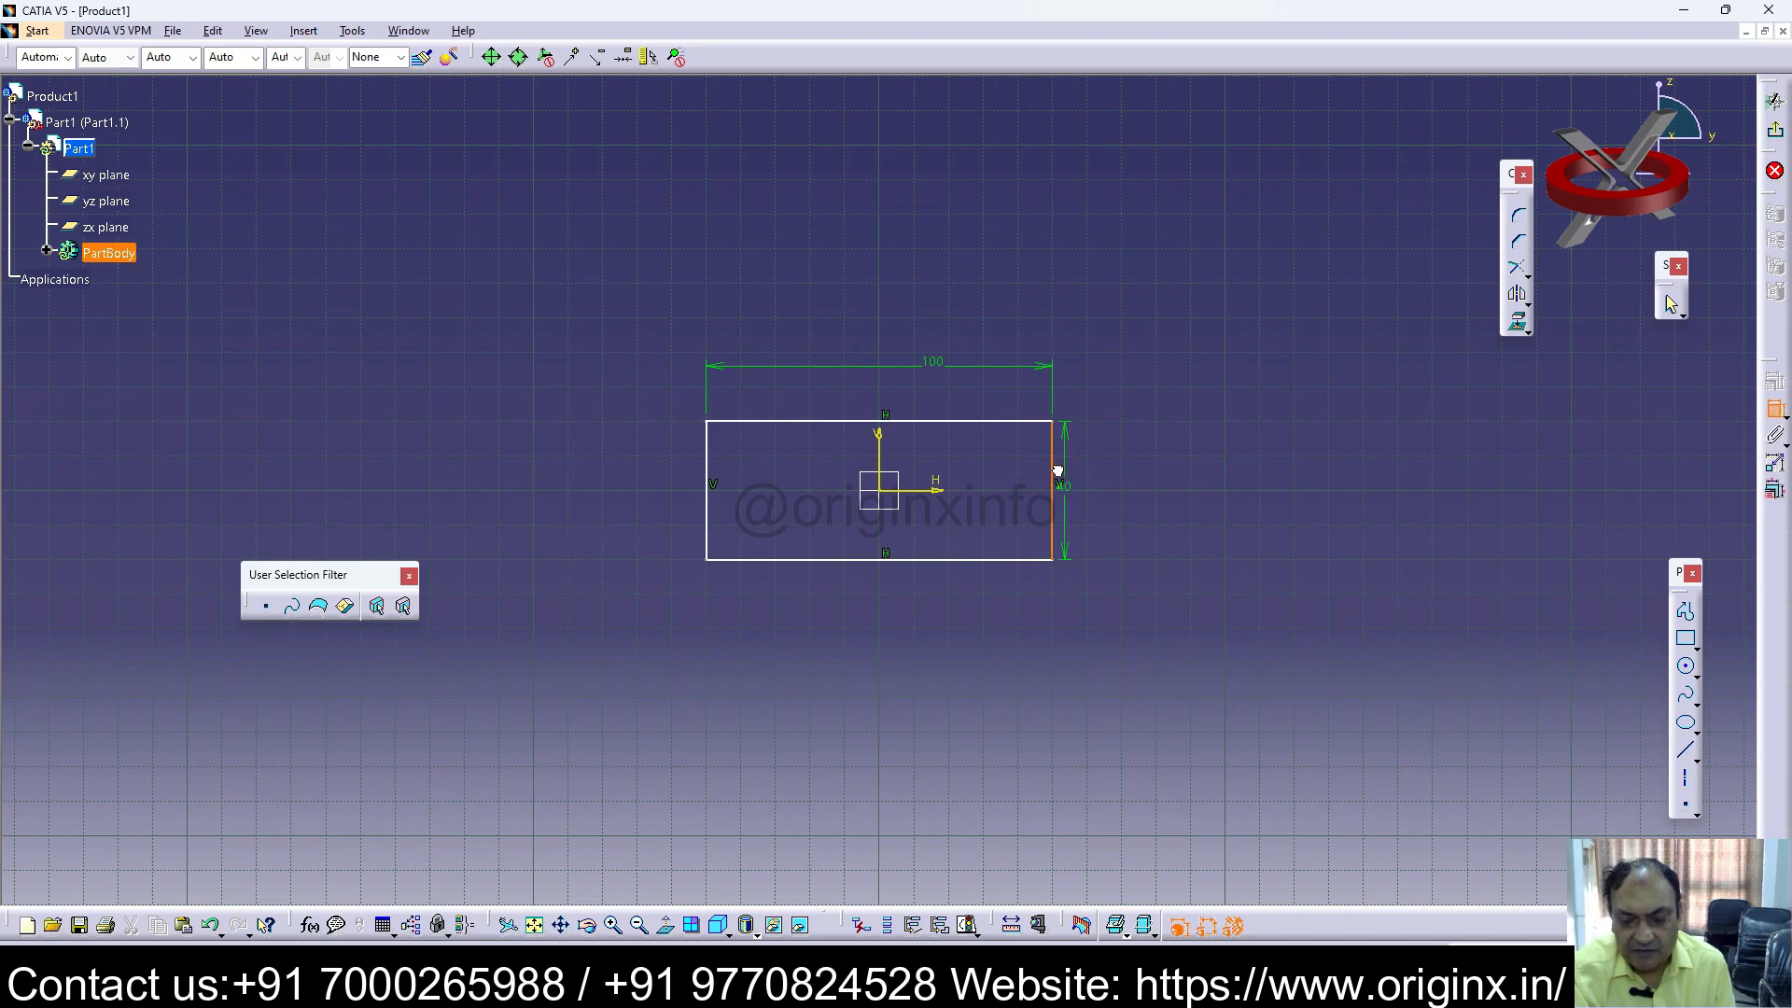
pyautogui.doubleClick(1097, 484)
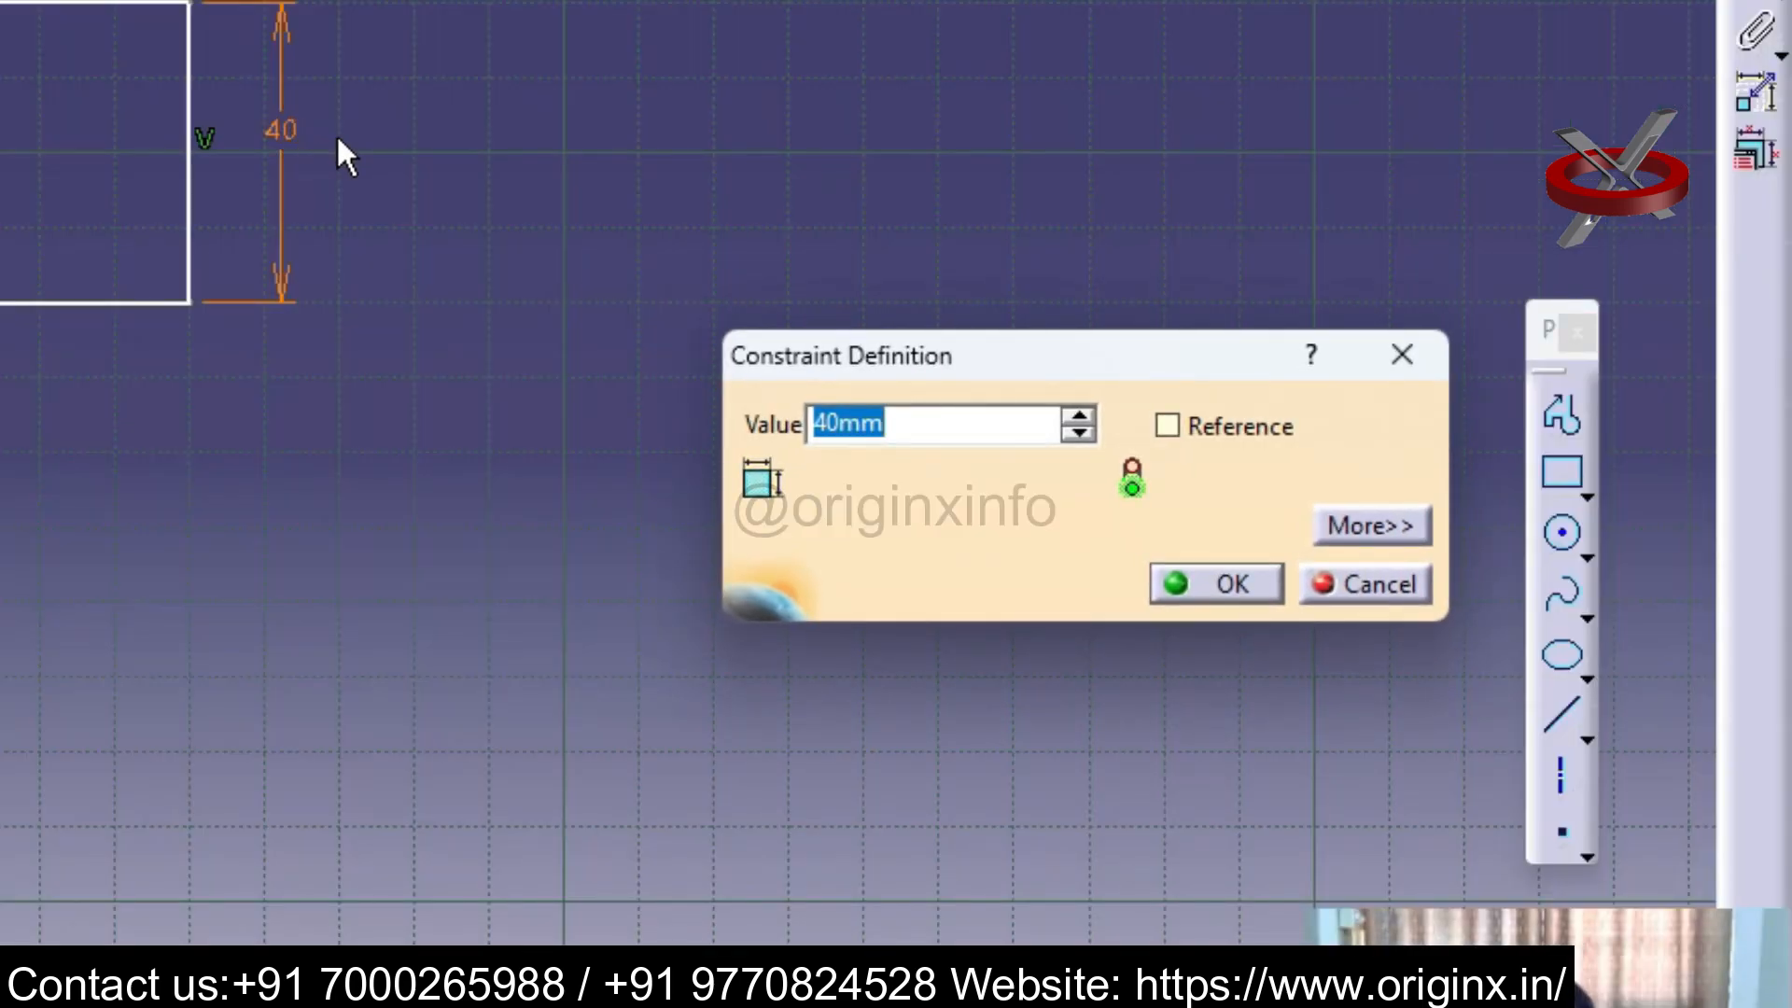
pyautogui.write('80')
pyautogui.press('Return')
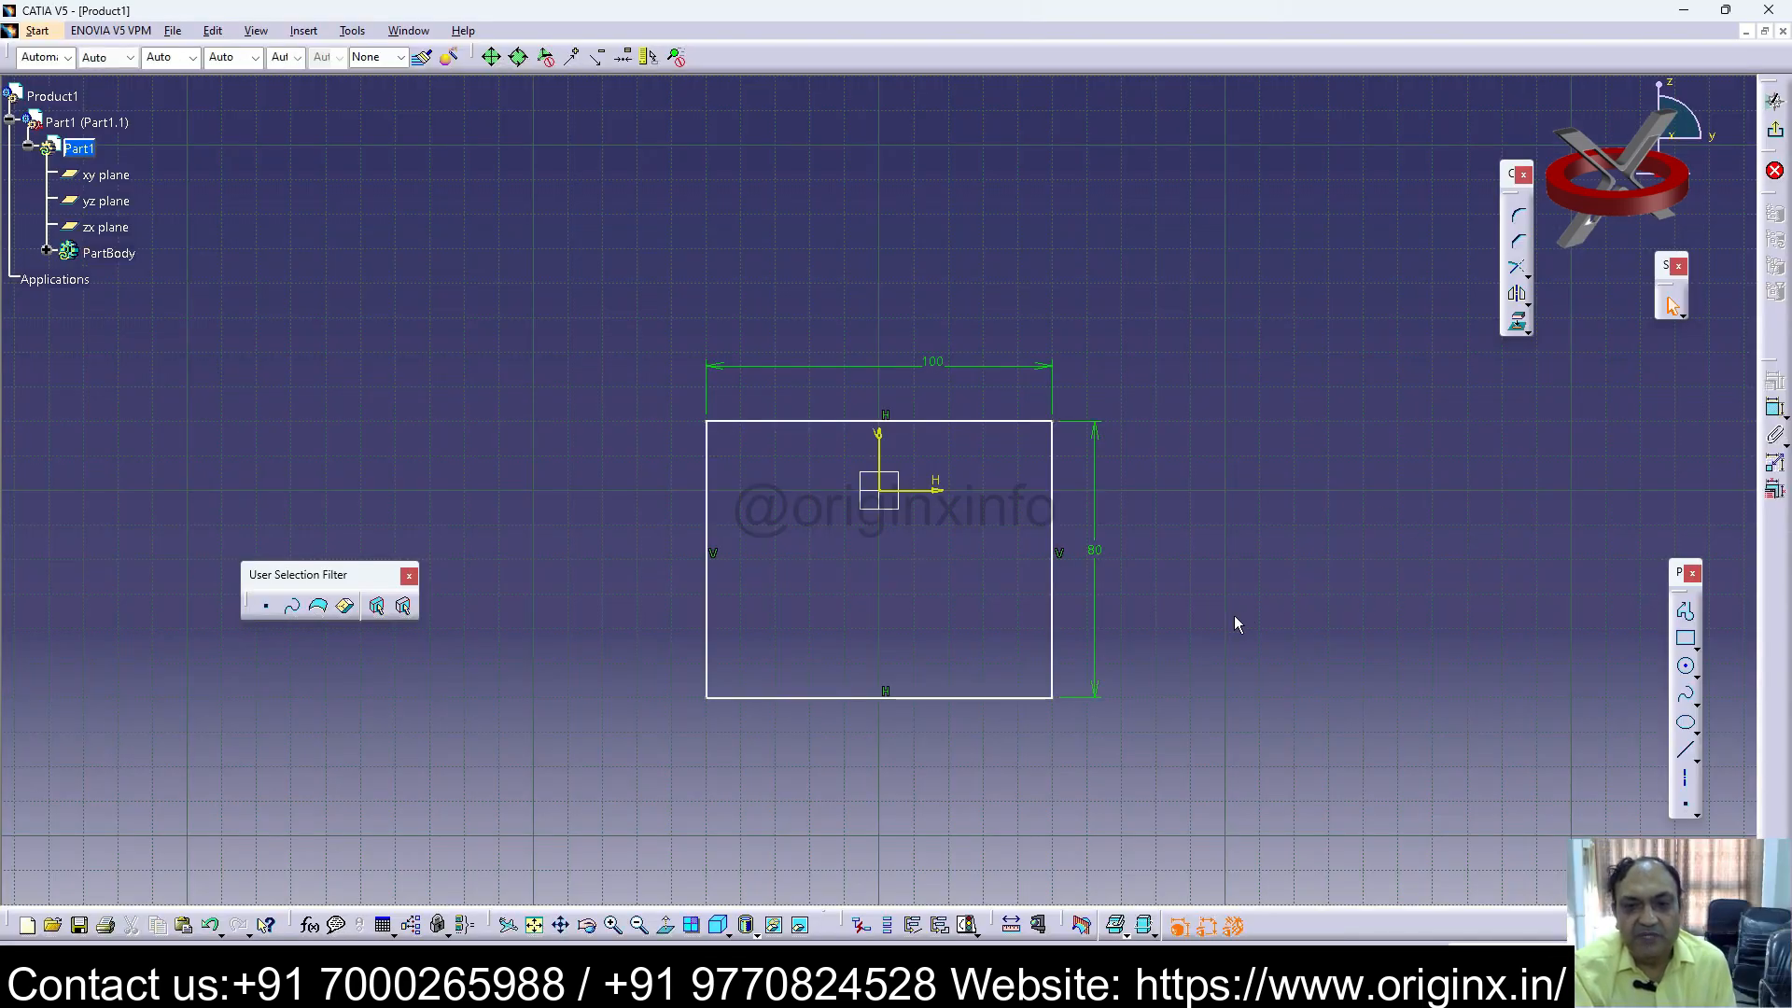
# Step: Constrain the rectangle's upper edge to lie 40 mm from the horizontal axis
pyautogui.click(1774, 408)
pyautogui.click(931, 491)
pyautogui.click(944, 423)
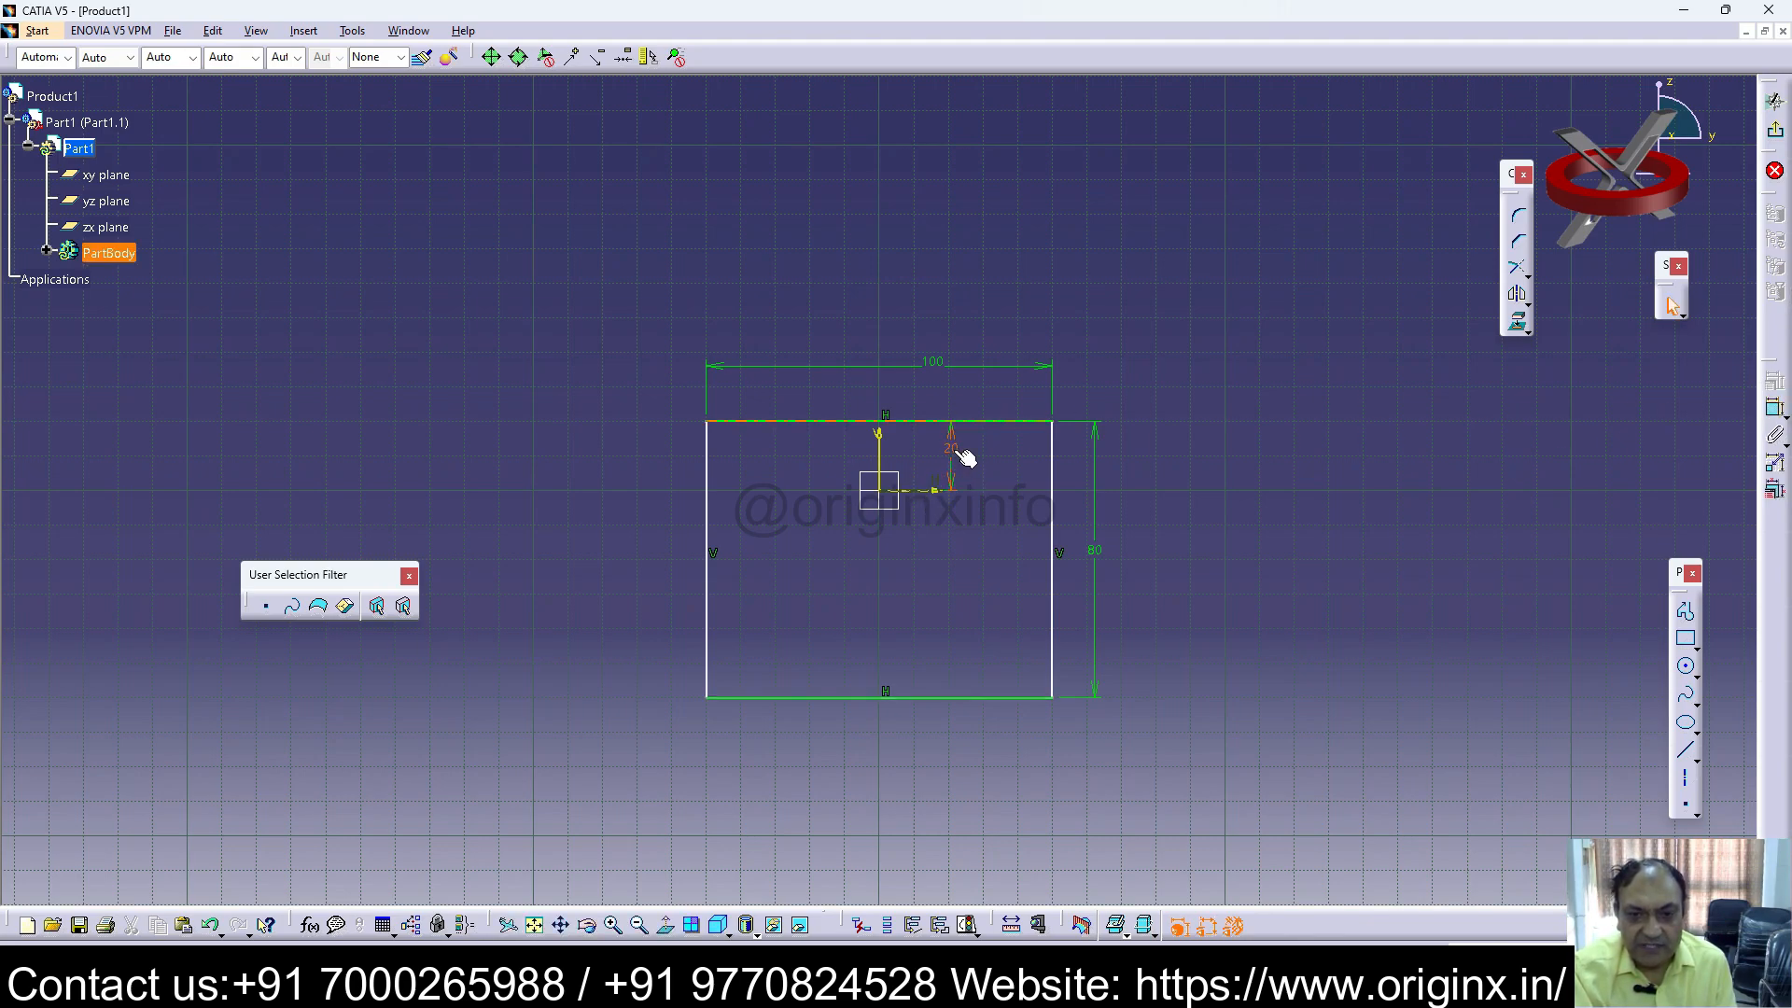
pyautogui.click(966, 457)
pyautogui.doubleClick(950, 448)
pyautogui.write('40')
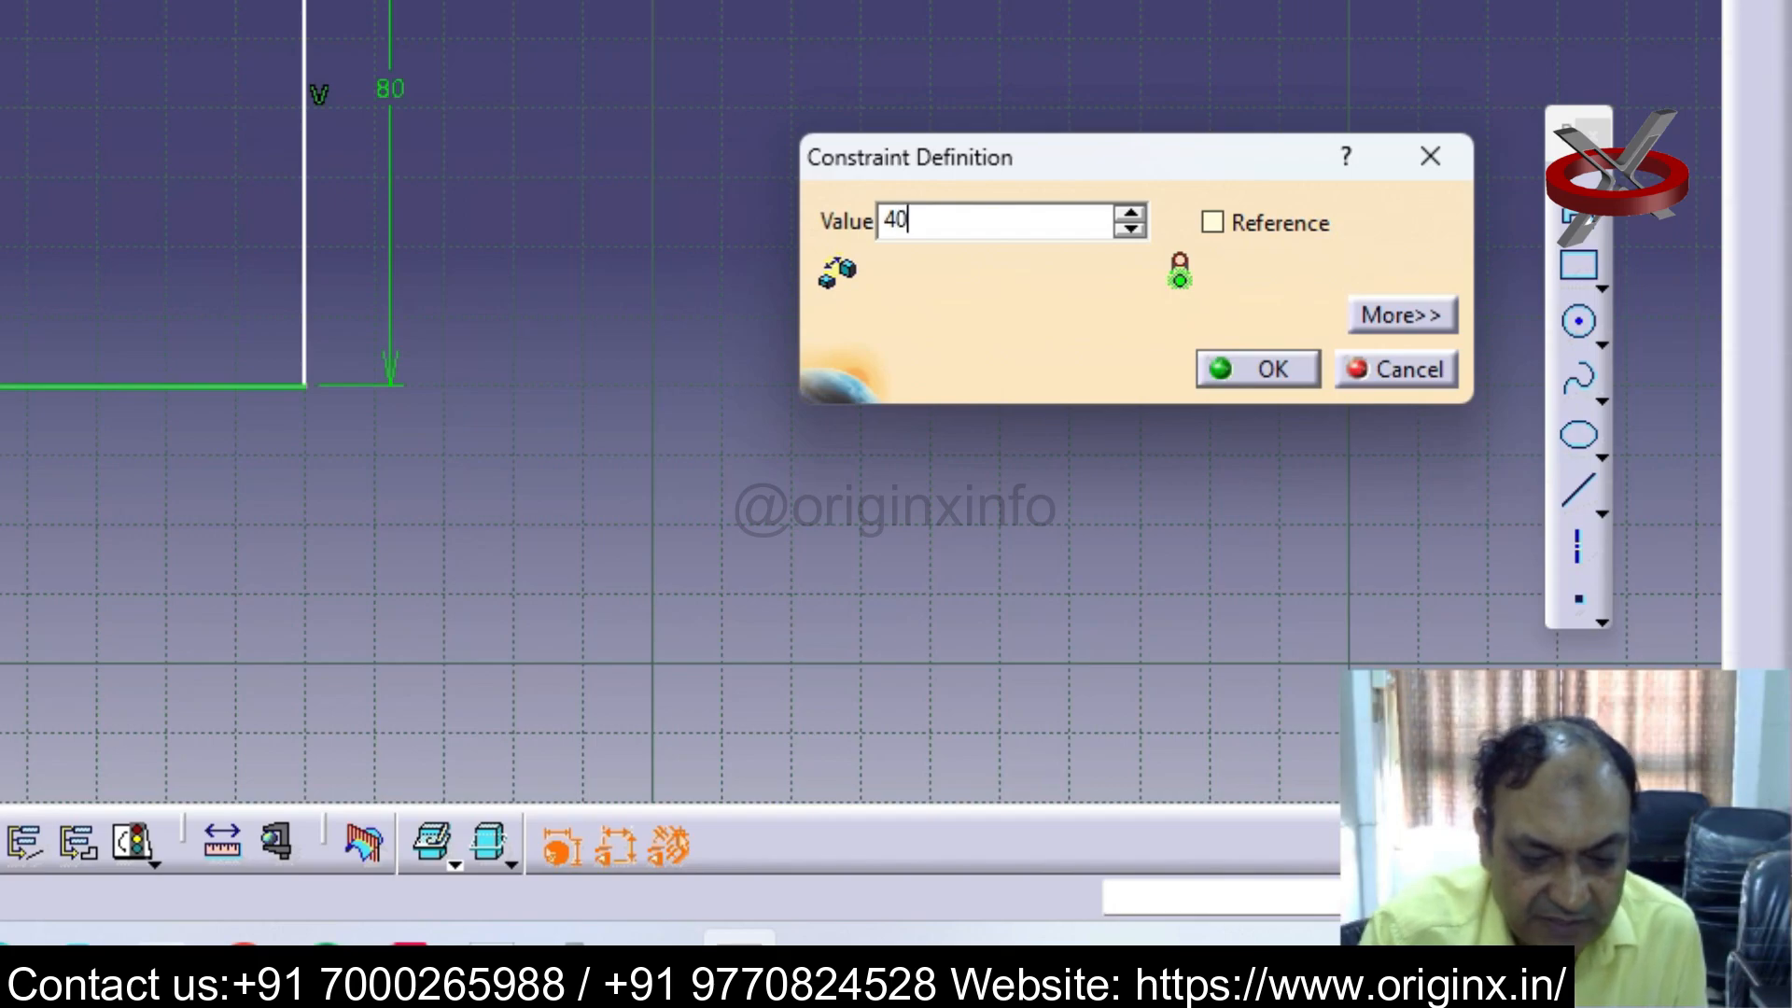
pyautogui.press('Return')
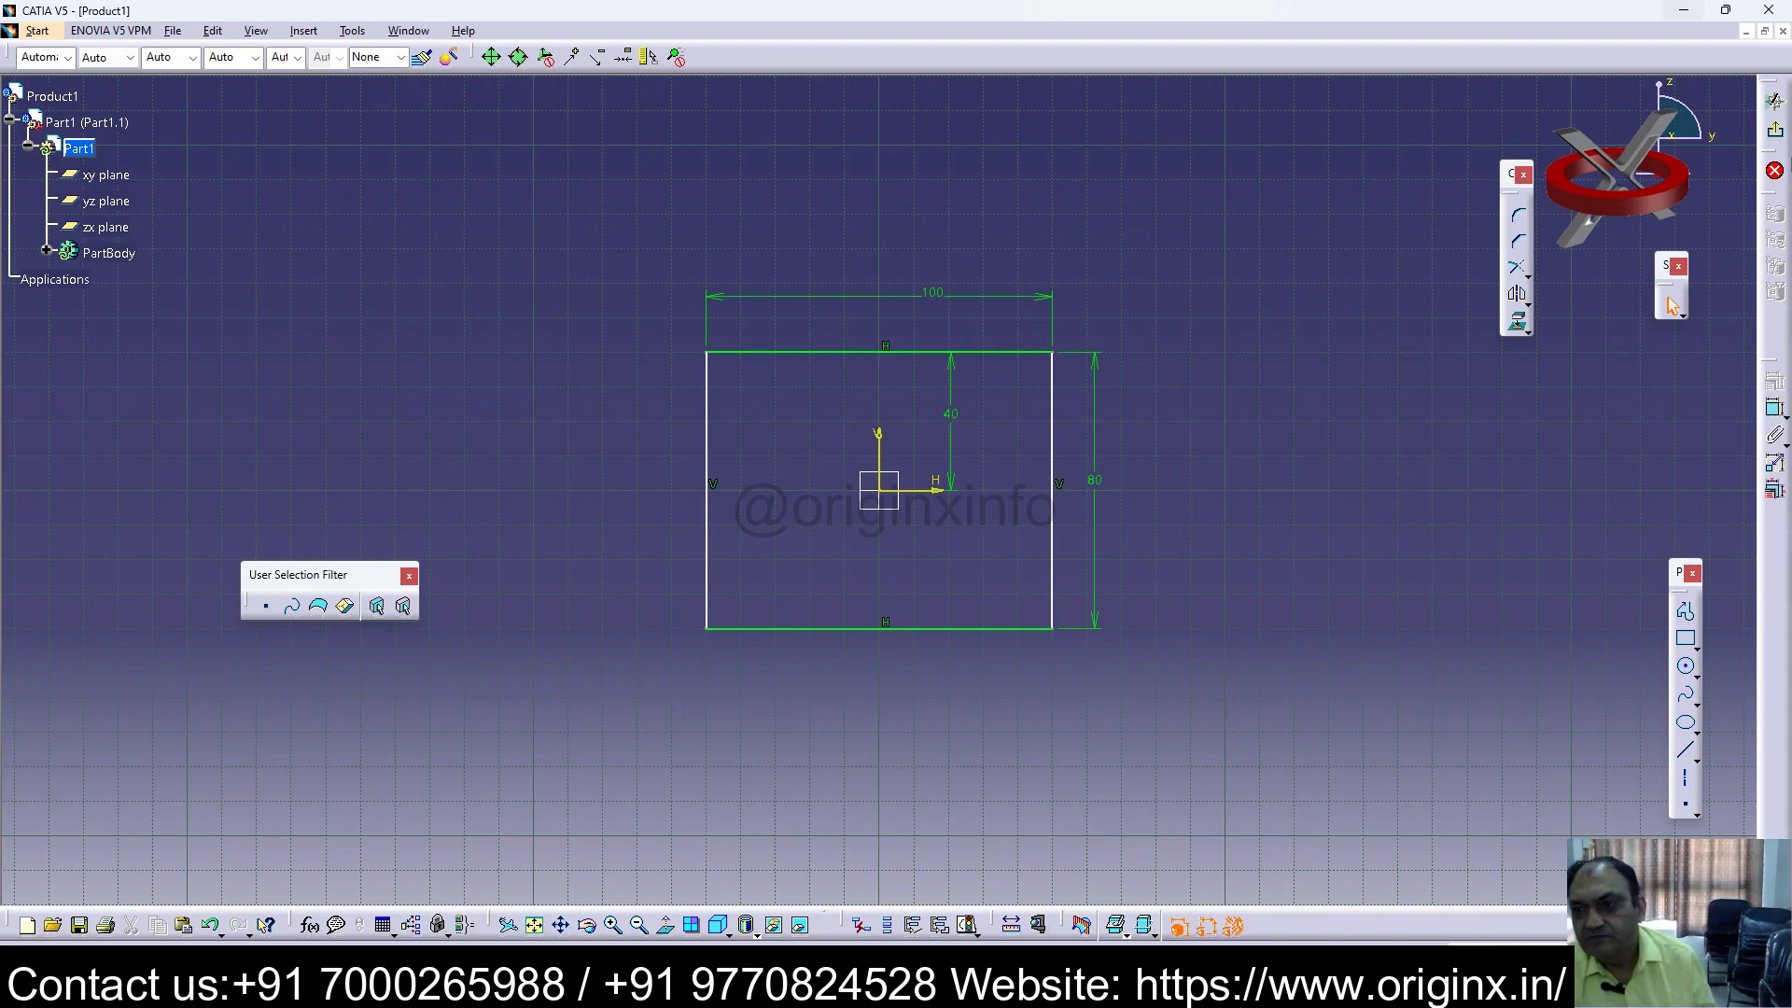
# Step: Leave the sketch and extrude the rectangular profile as a 40 mm pad
pyautogui.click(1773, 168)
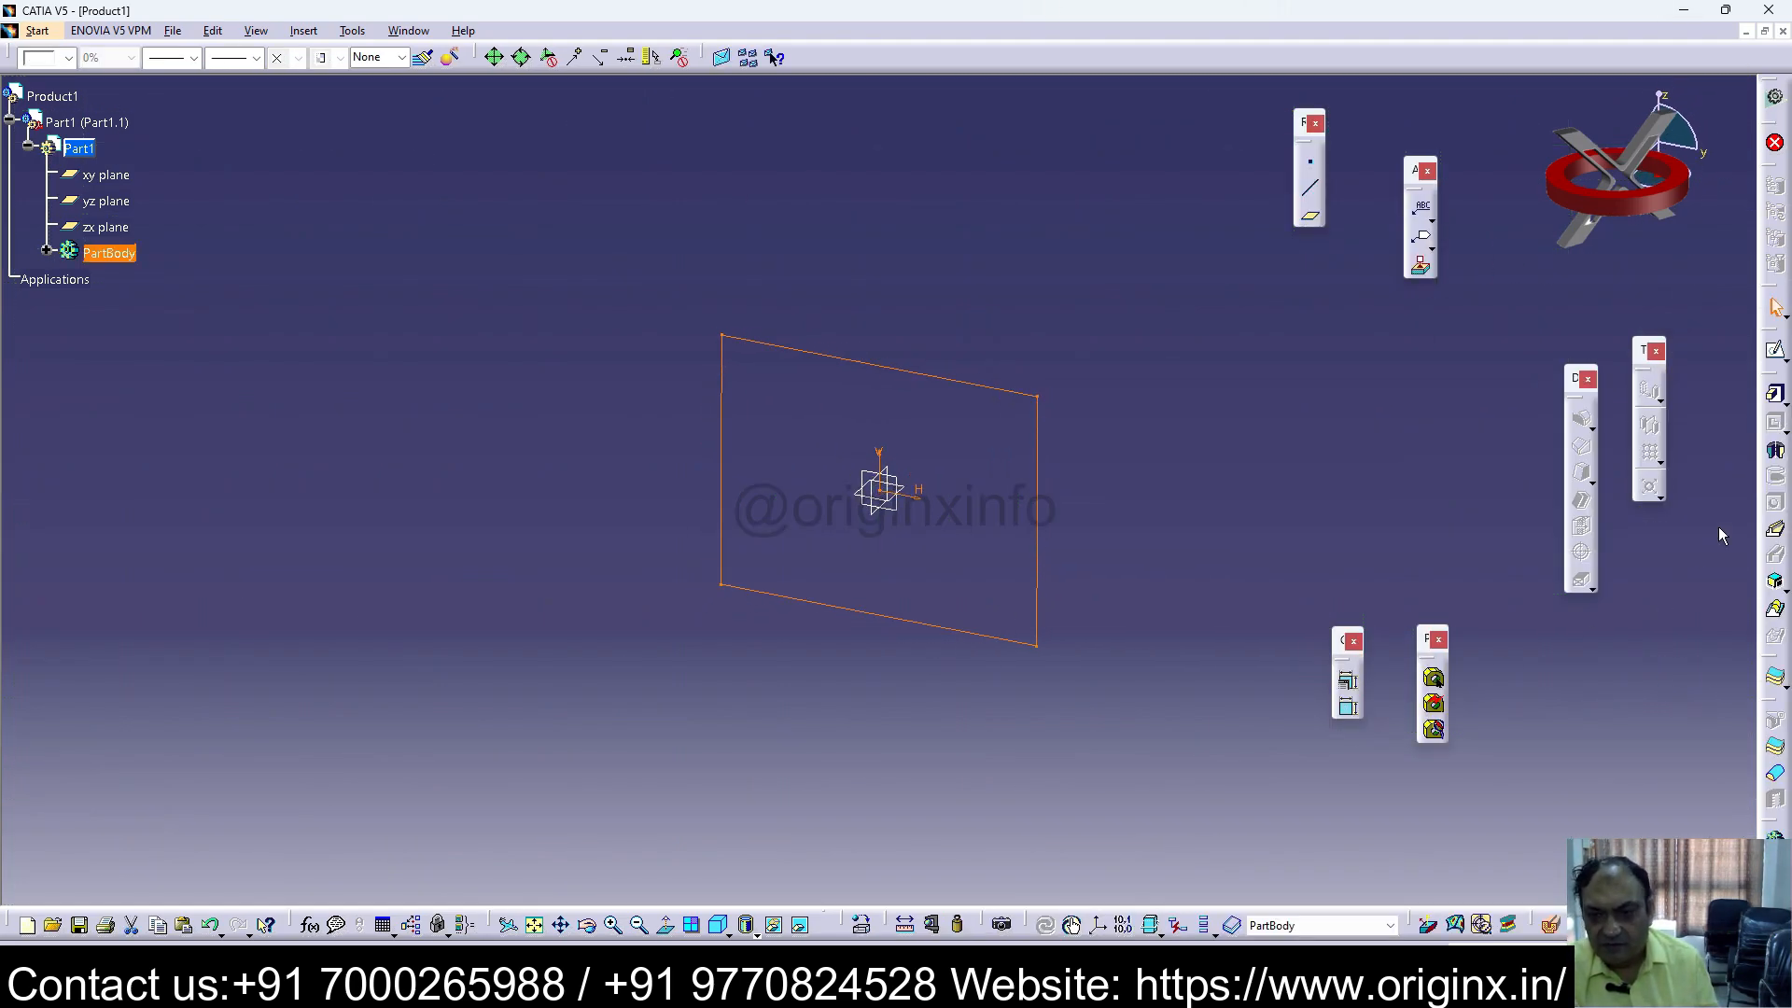
pyautogui.click(1776, 399)
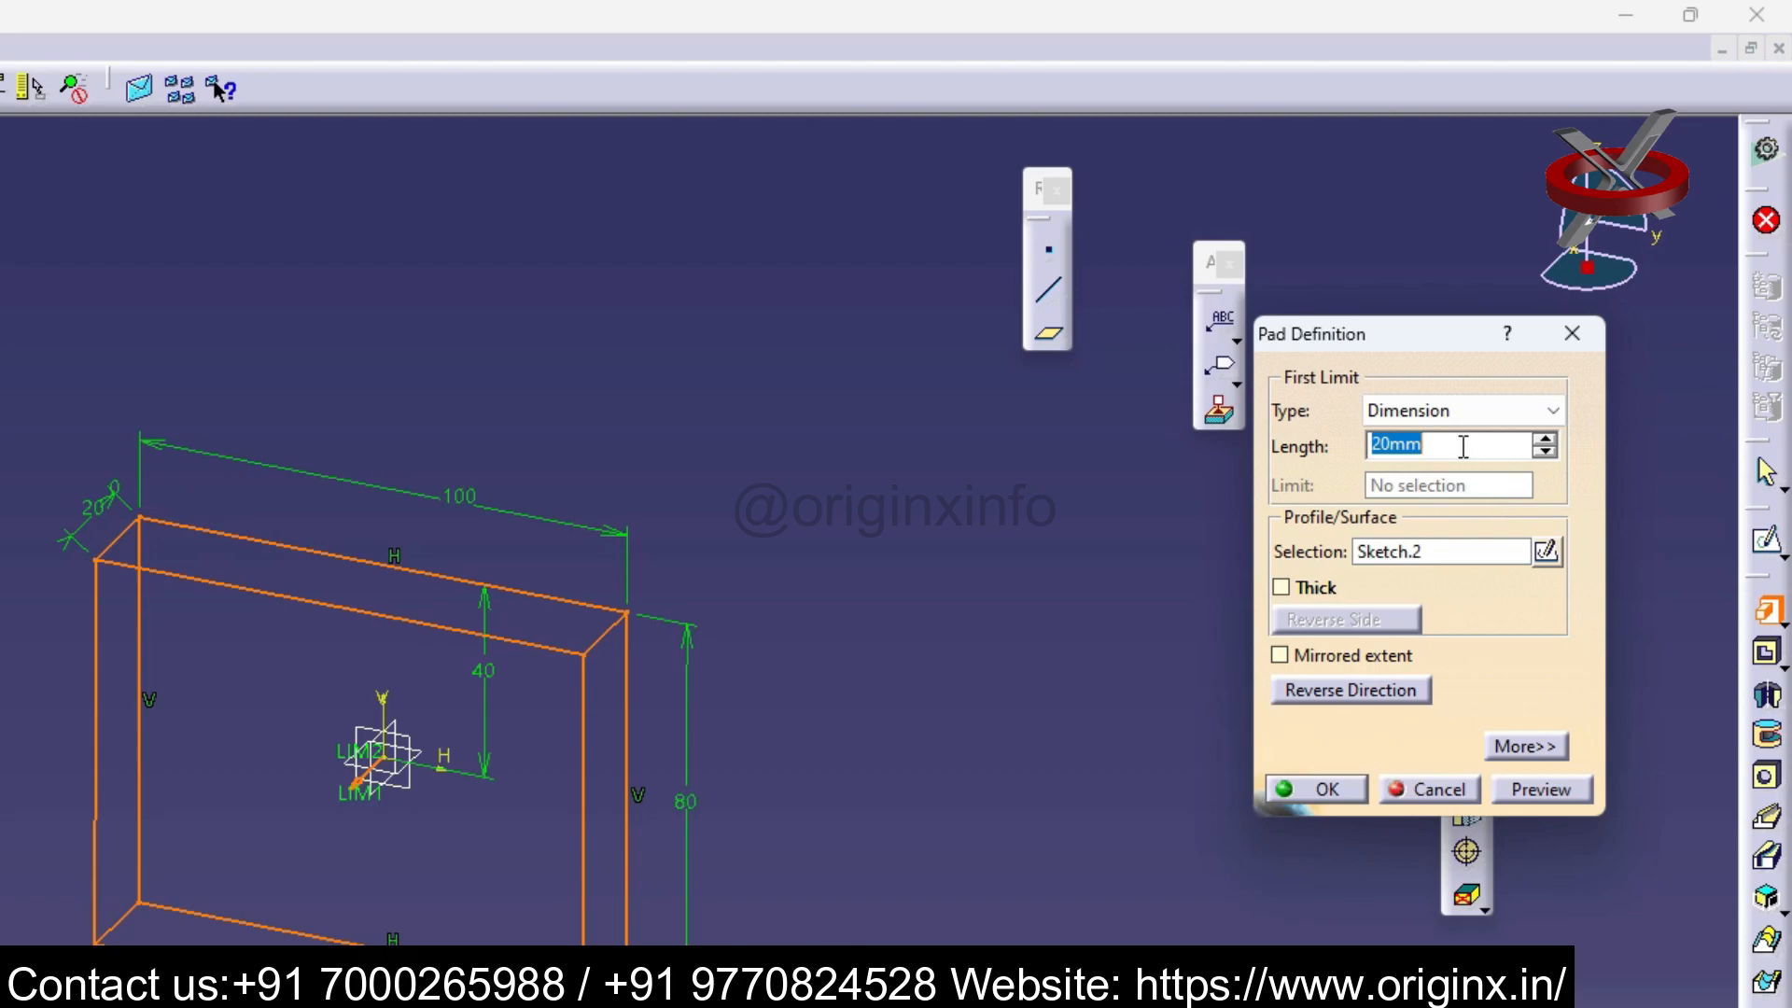
pyautogui.write('40')
pyautogui.press('Return')
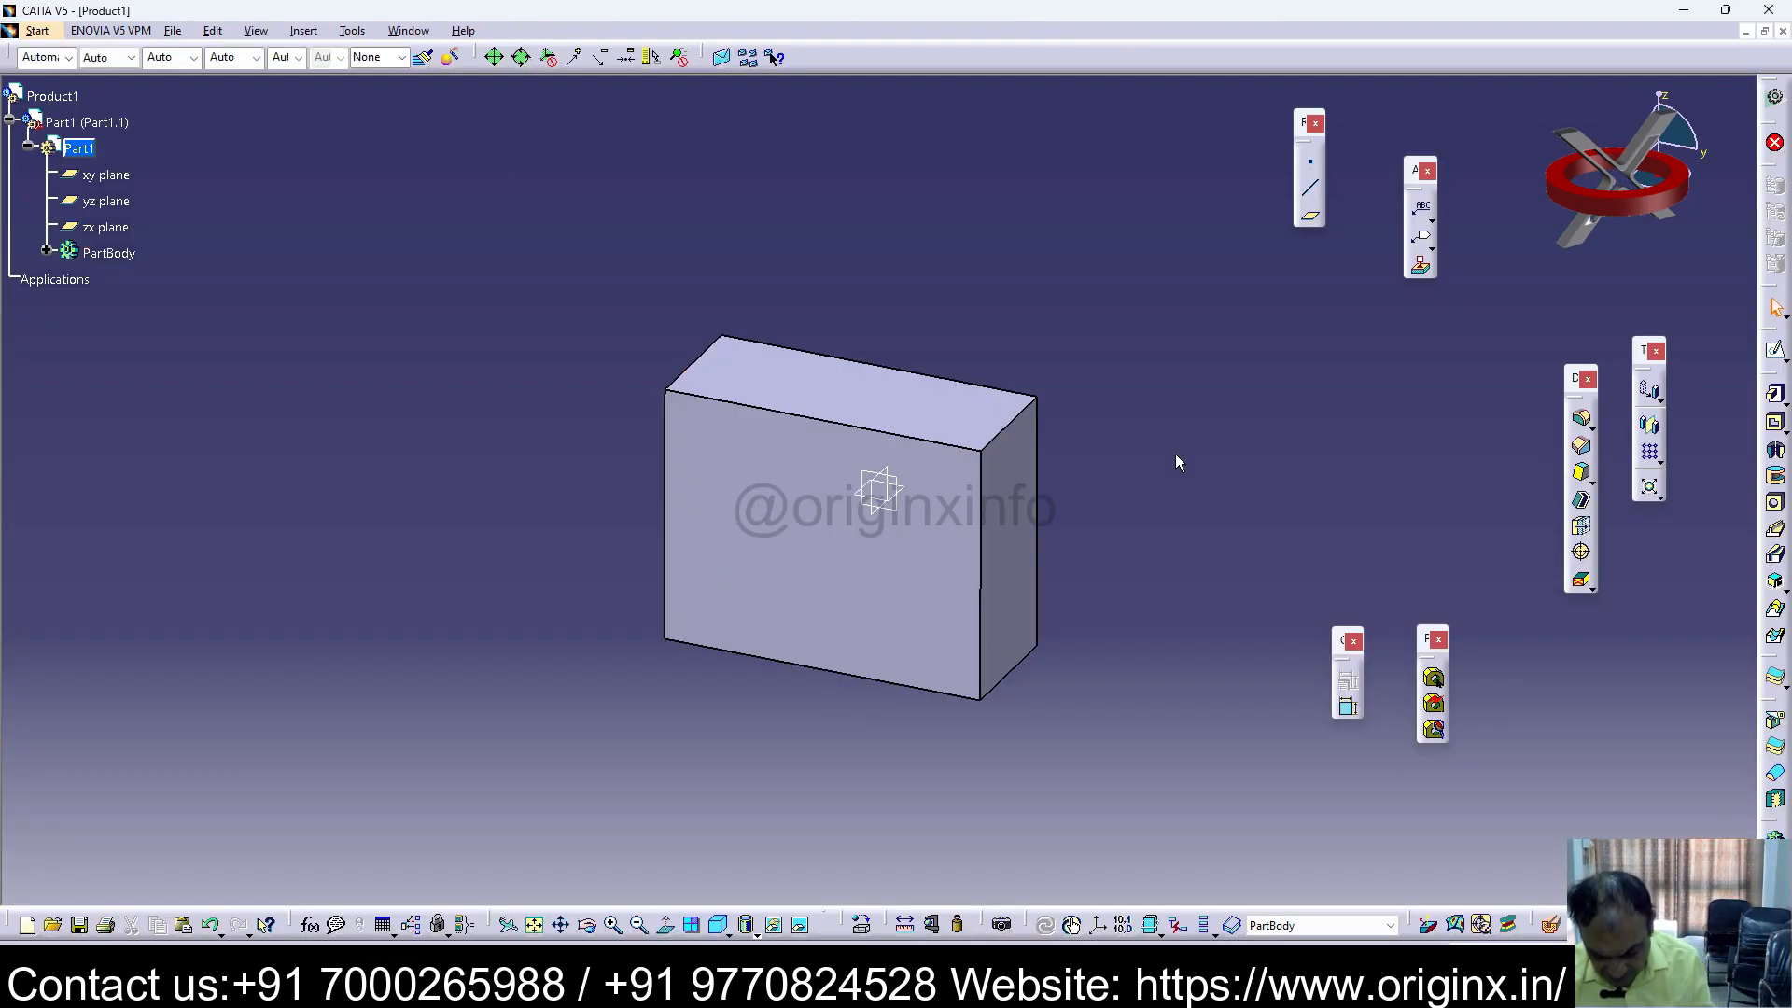
# Step: Sketch a rectangle about 10 by 40 mm on the block's narrow side face, along the edge at the vertical axis
pyautogui.click(1003, 665)
pyautogui.moveTo(927, 592); pyautogui.dragTo(1172, 715, button='middle')
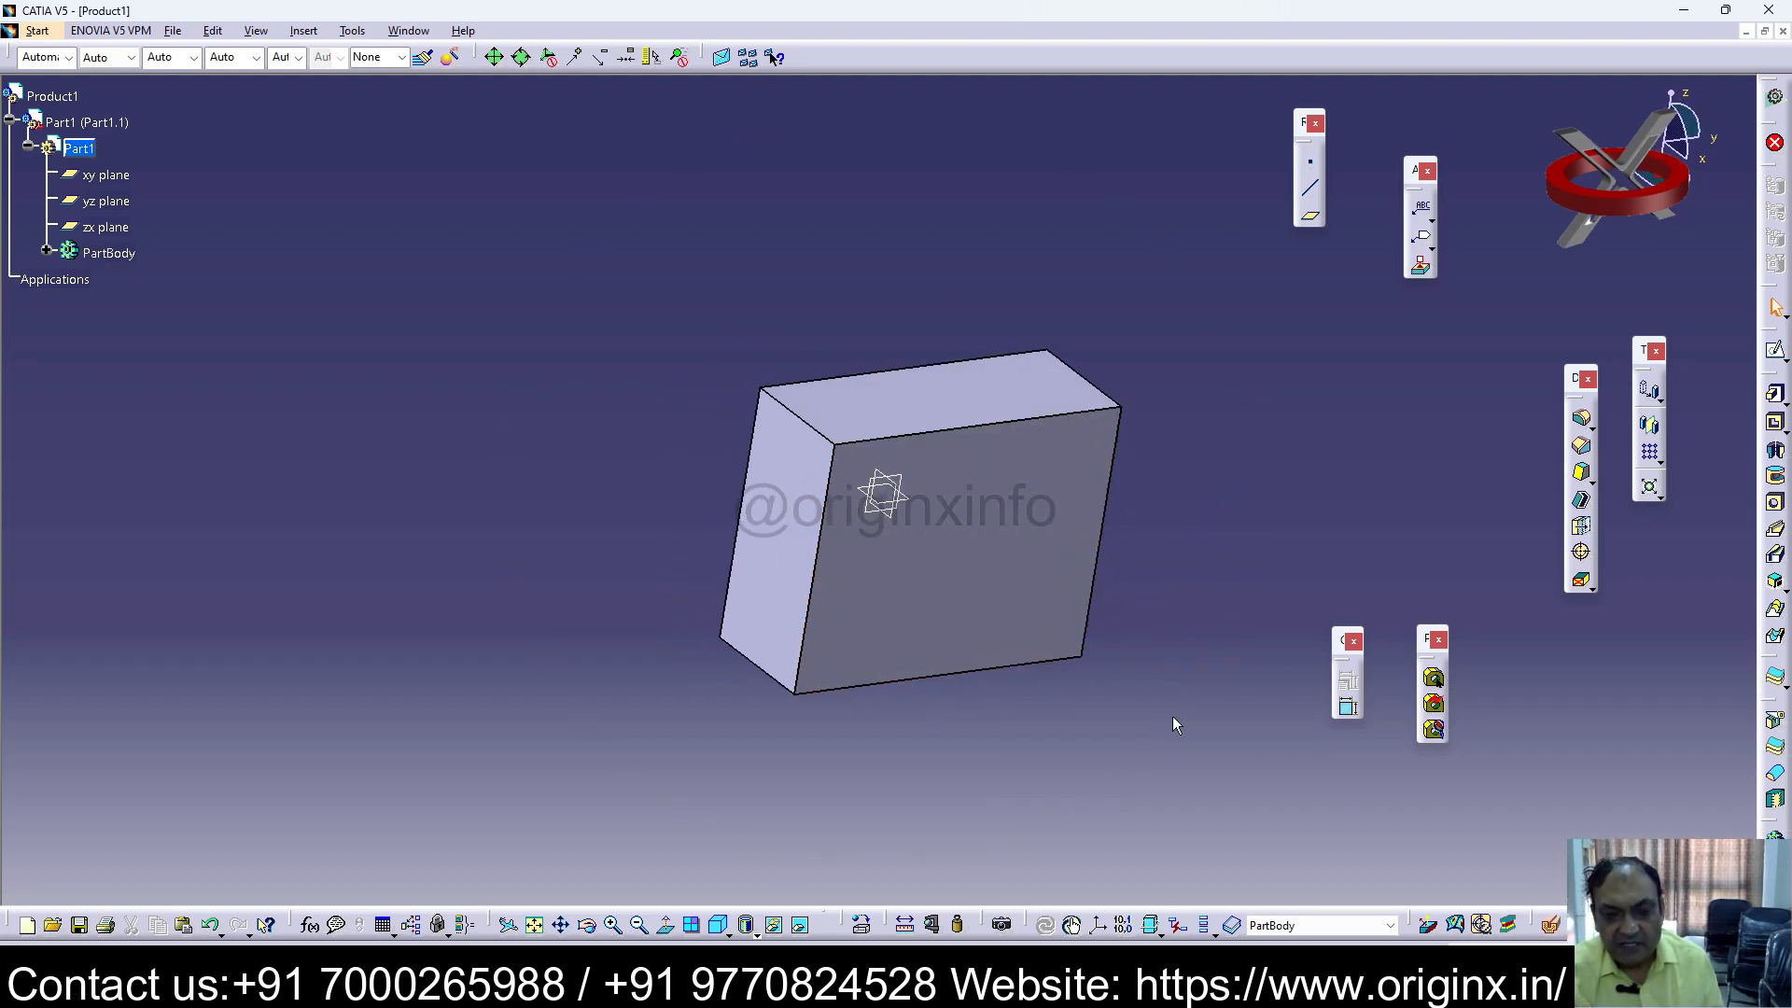
pyautogui.click(789, 534)
pyautogui.click(1775, 351)
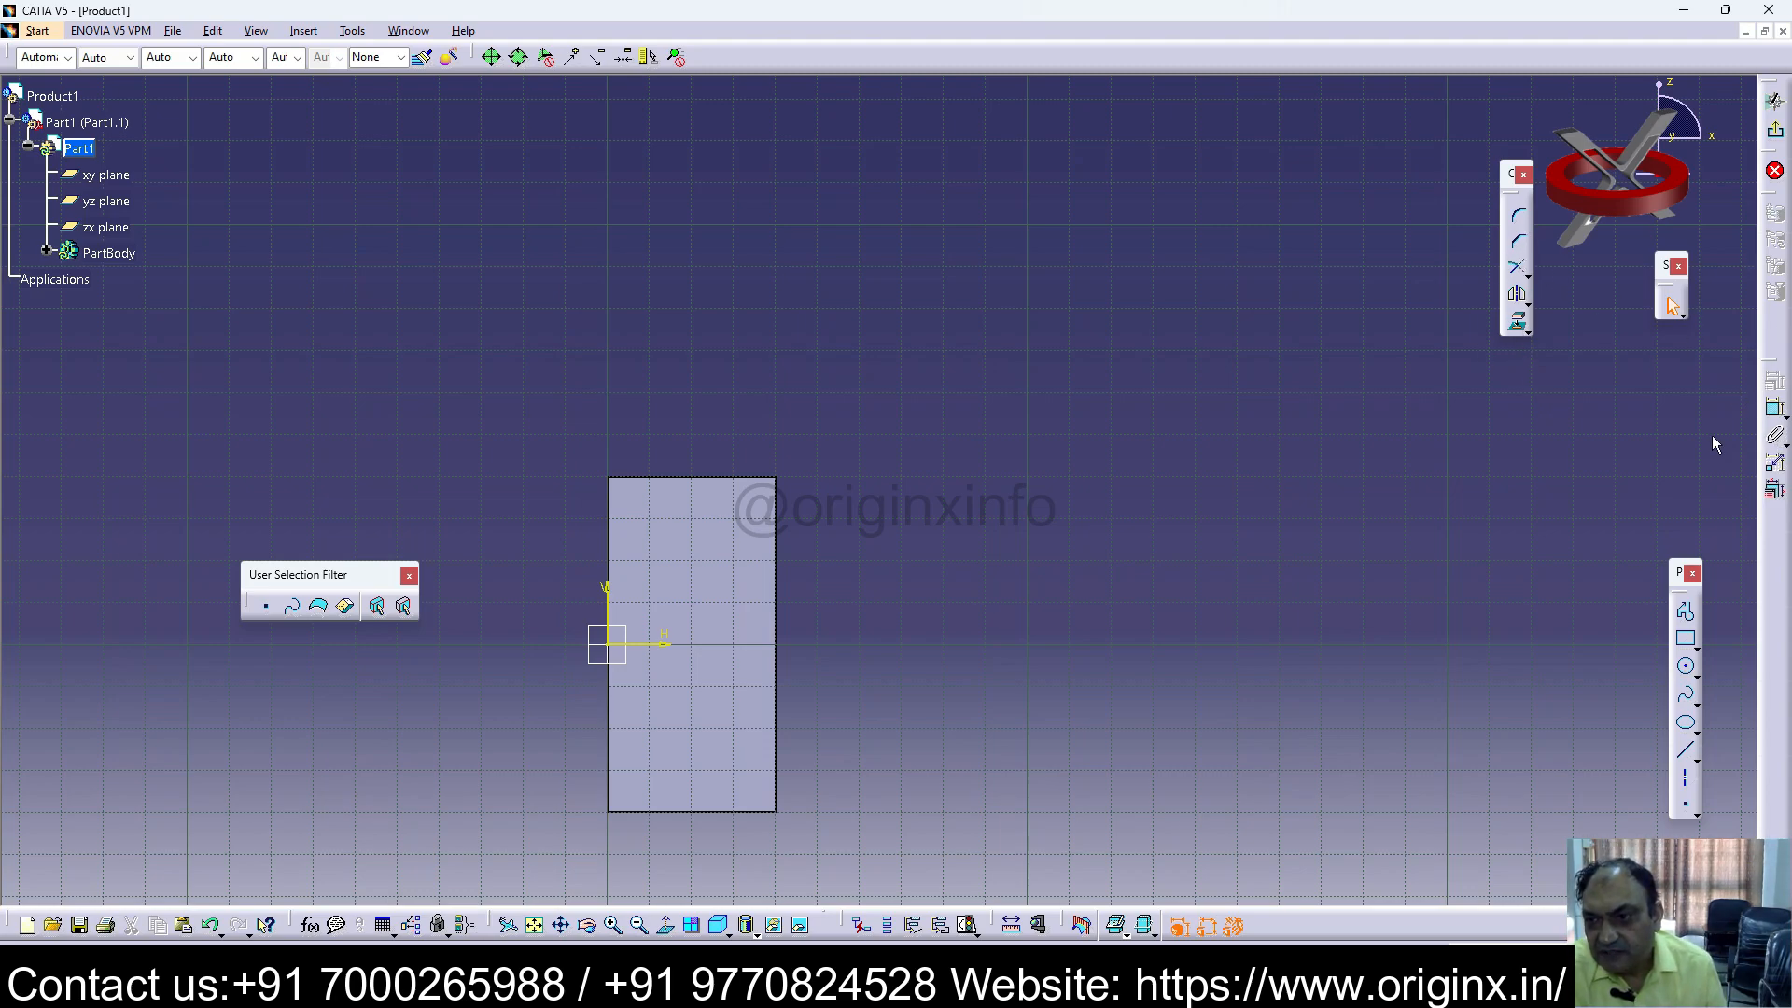
pyautogui.click(1686, 640)
pyautogui.click(608, 561)
pyautogui.click(650, 727)
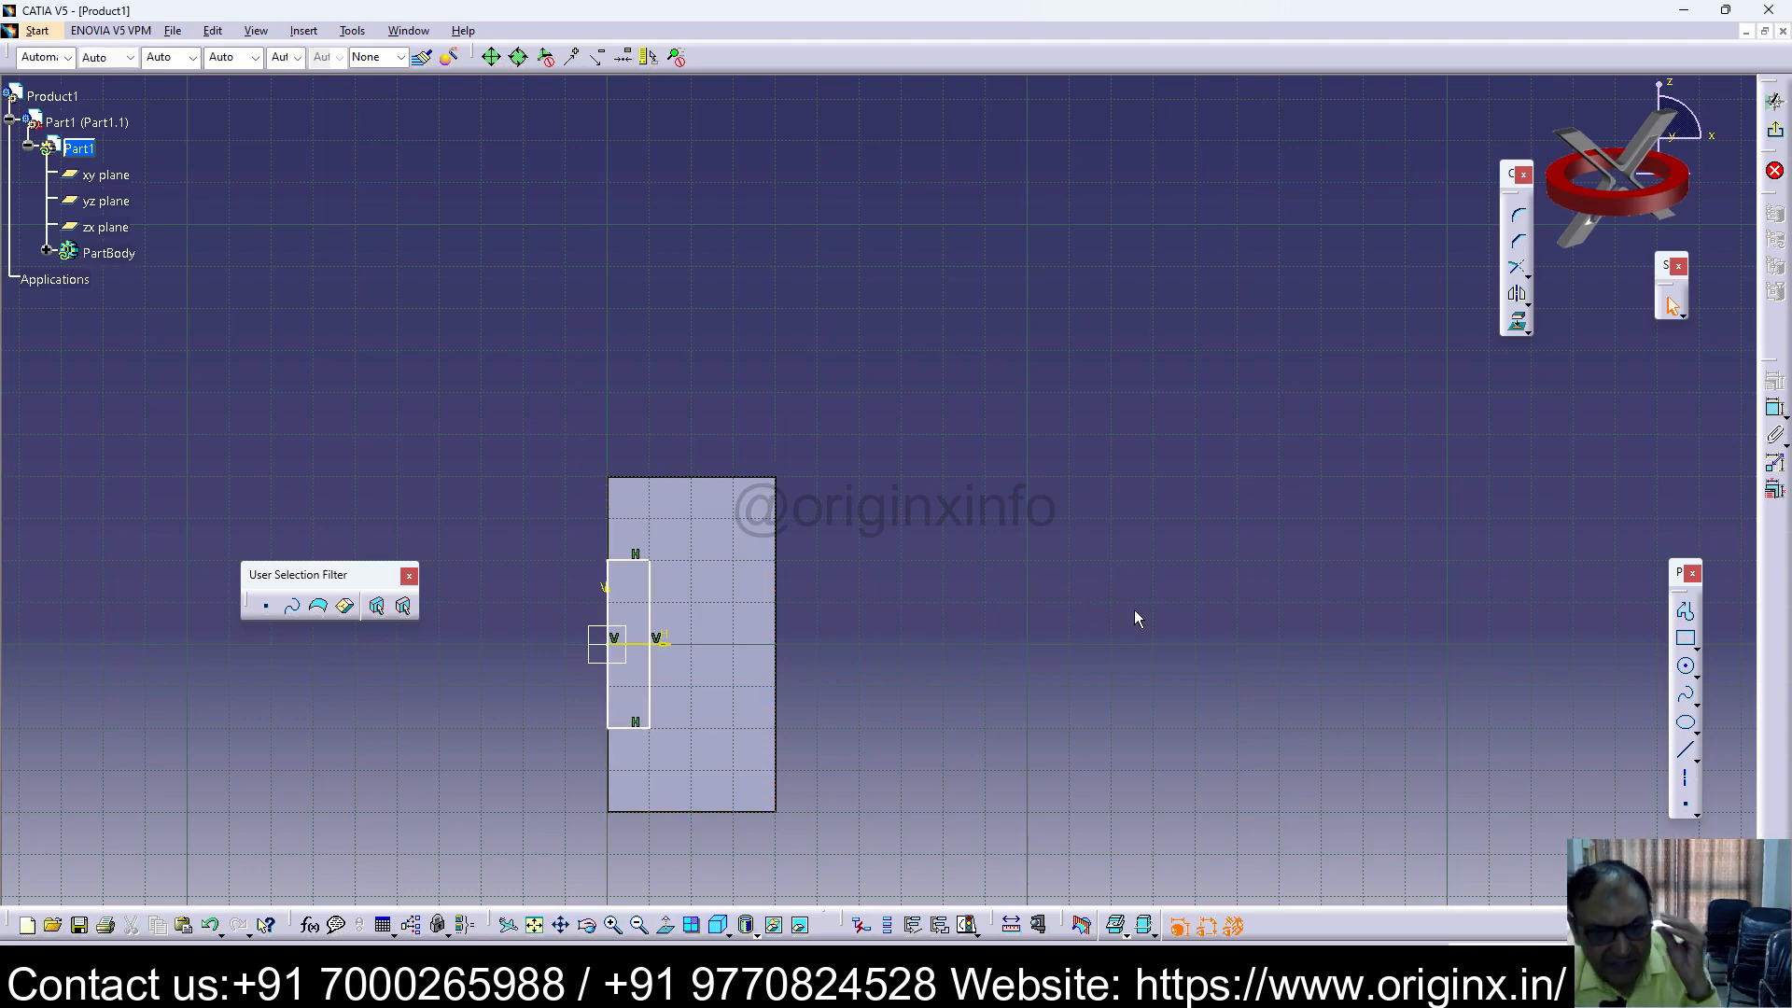
# Step: Constrain the small rectangle's upper edge to lie 18 mm above the horizontal axis
pyautogui.click(1776, 409)
pyautogui.click(638, 646)
pyautogui.click(630, 561)
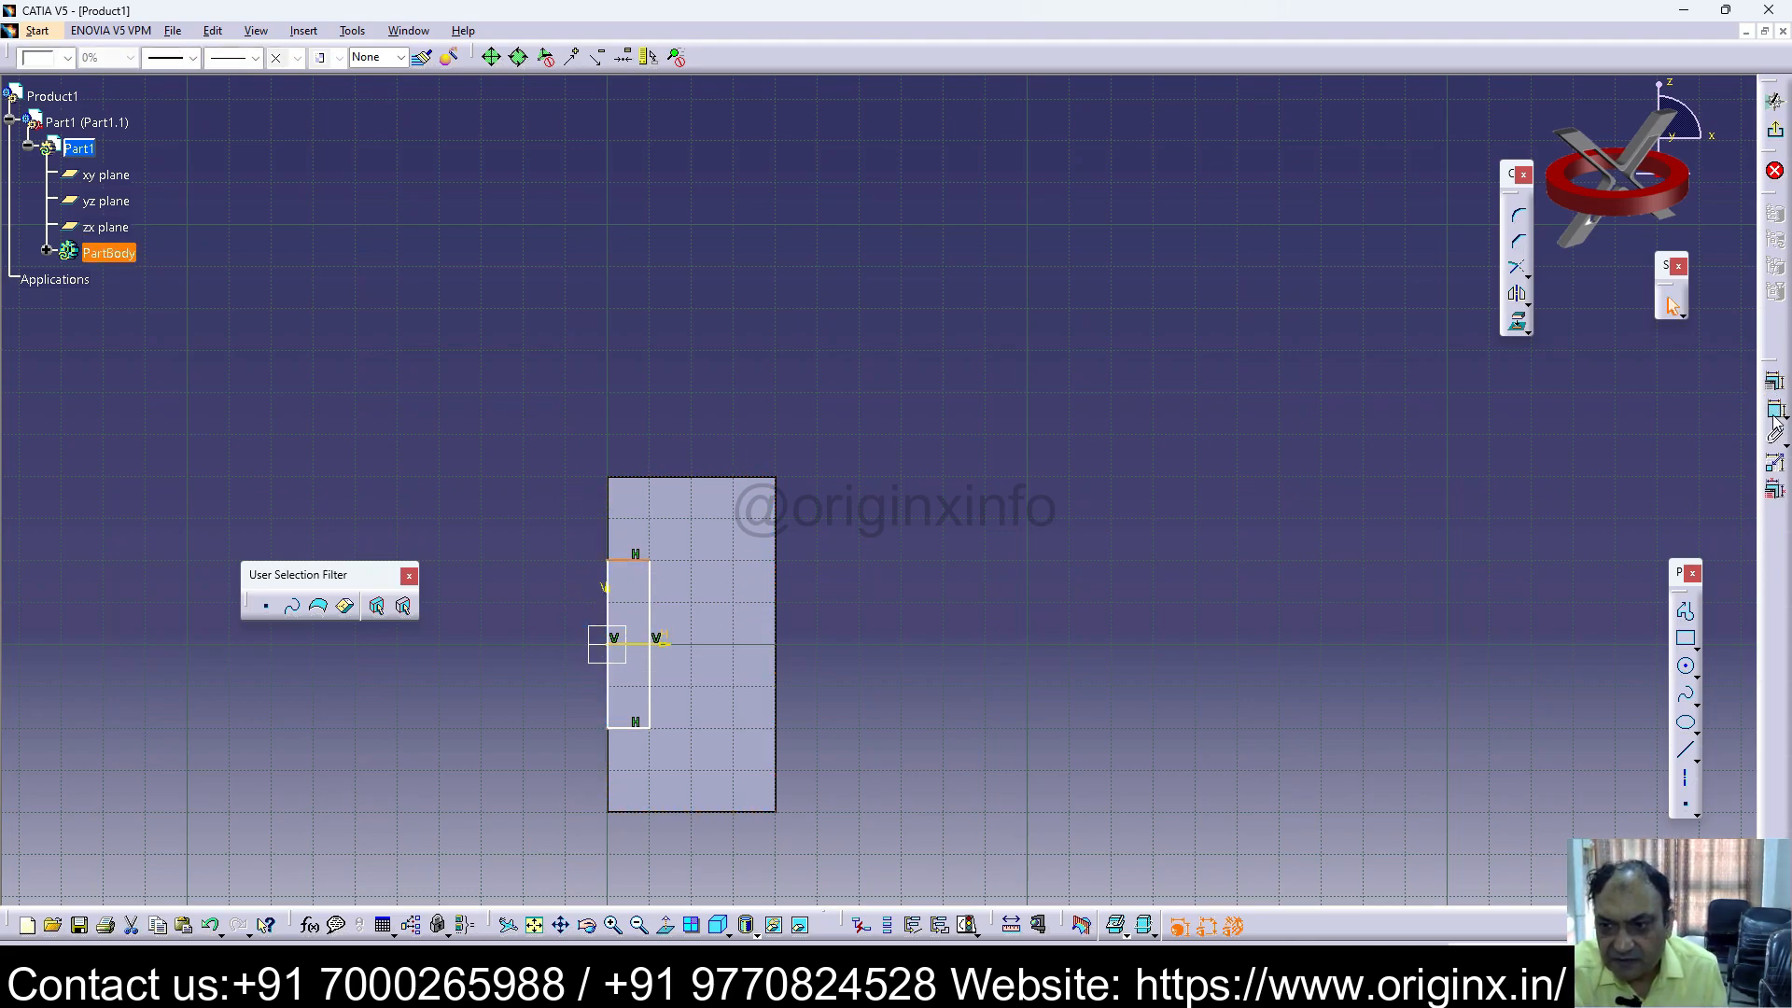
pyautogui.click(1775, 417)
pyautogui.click(652, 642)
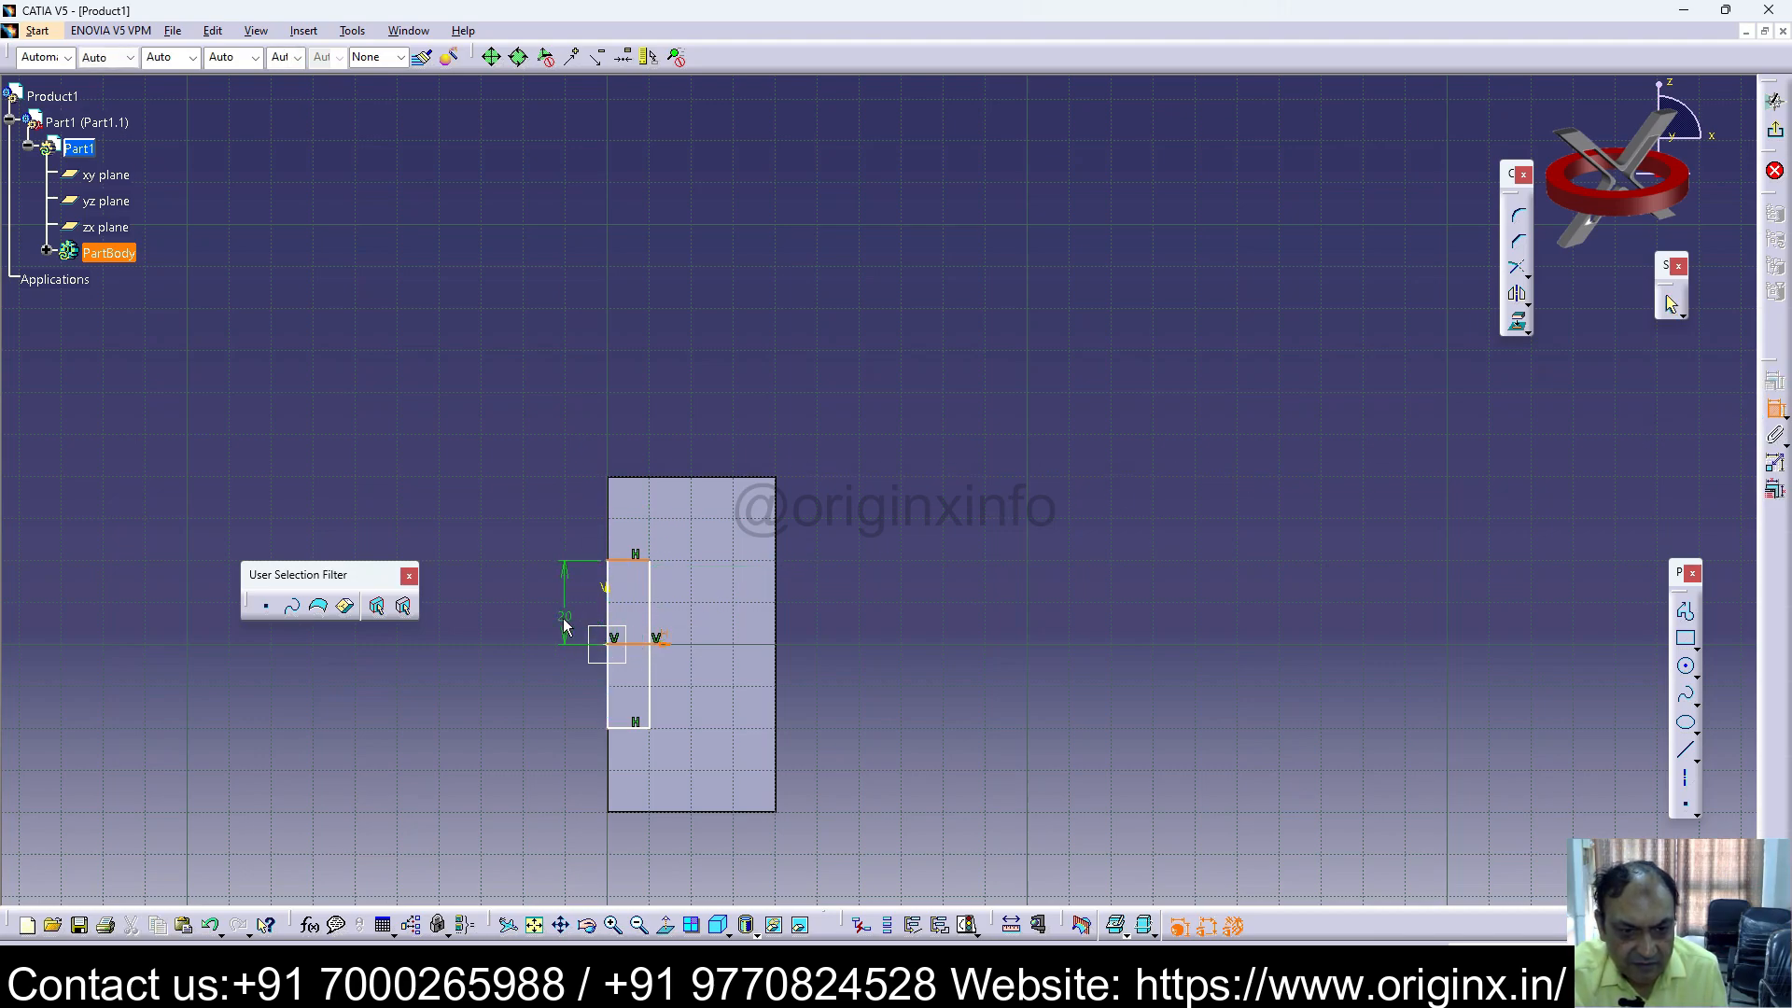
pyautogui.click(563, 625)
pyautogui.doubleClick(562, 625)
pyautogui.write('18')
pyautogui.press('Return')
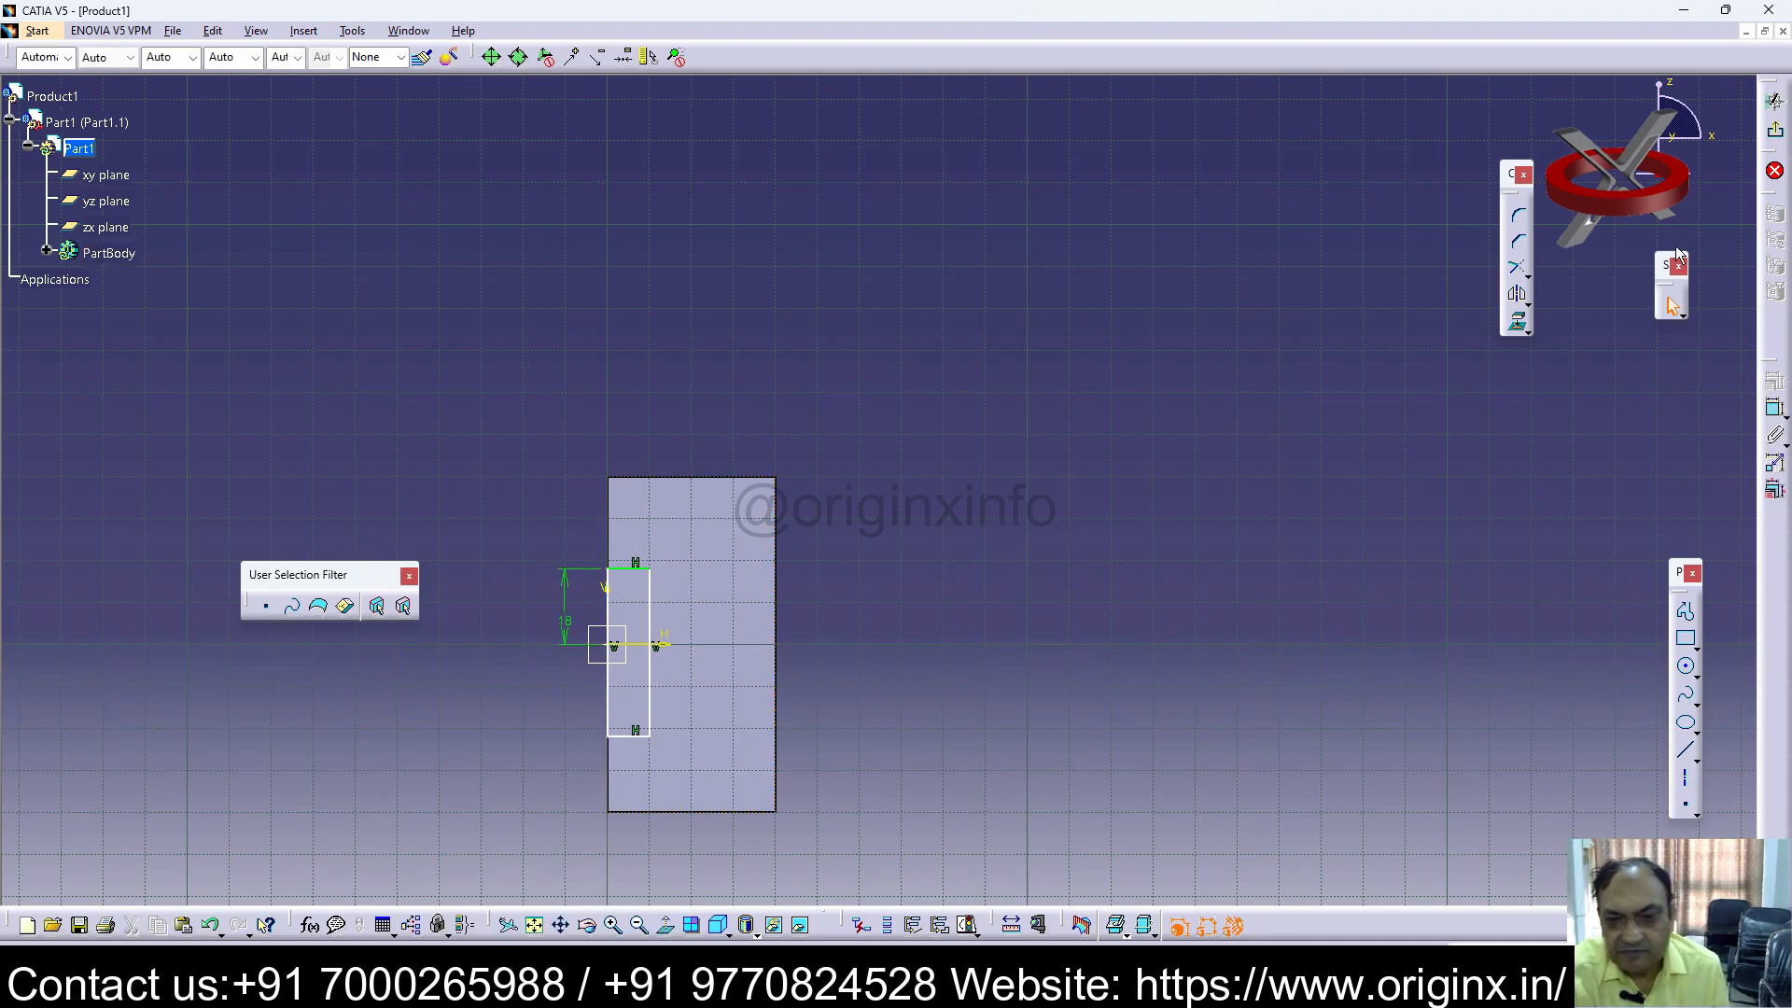
# Step: Dimension the small rectangle's vertical side and set its height to 36 mm
pyautogui.click(1776, 413)
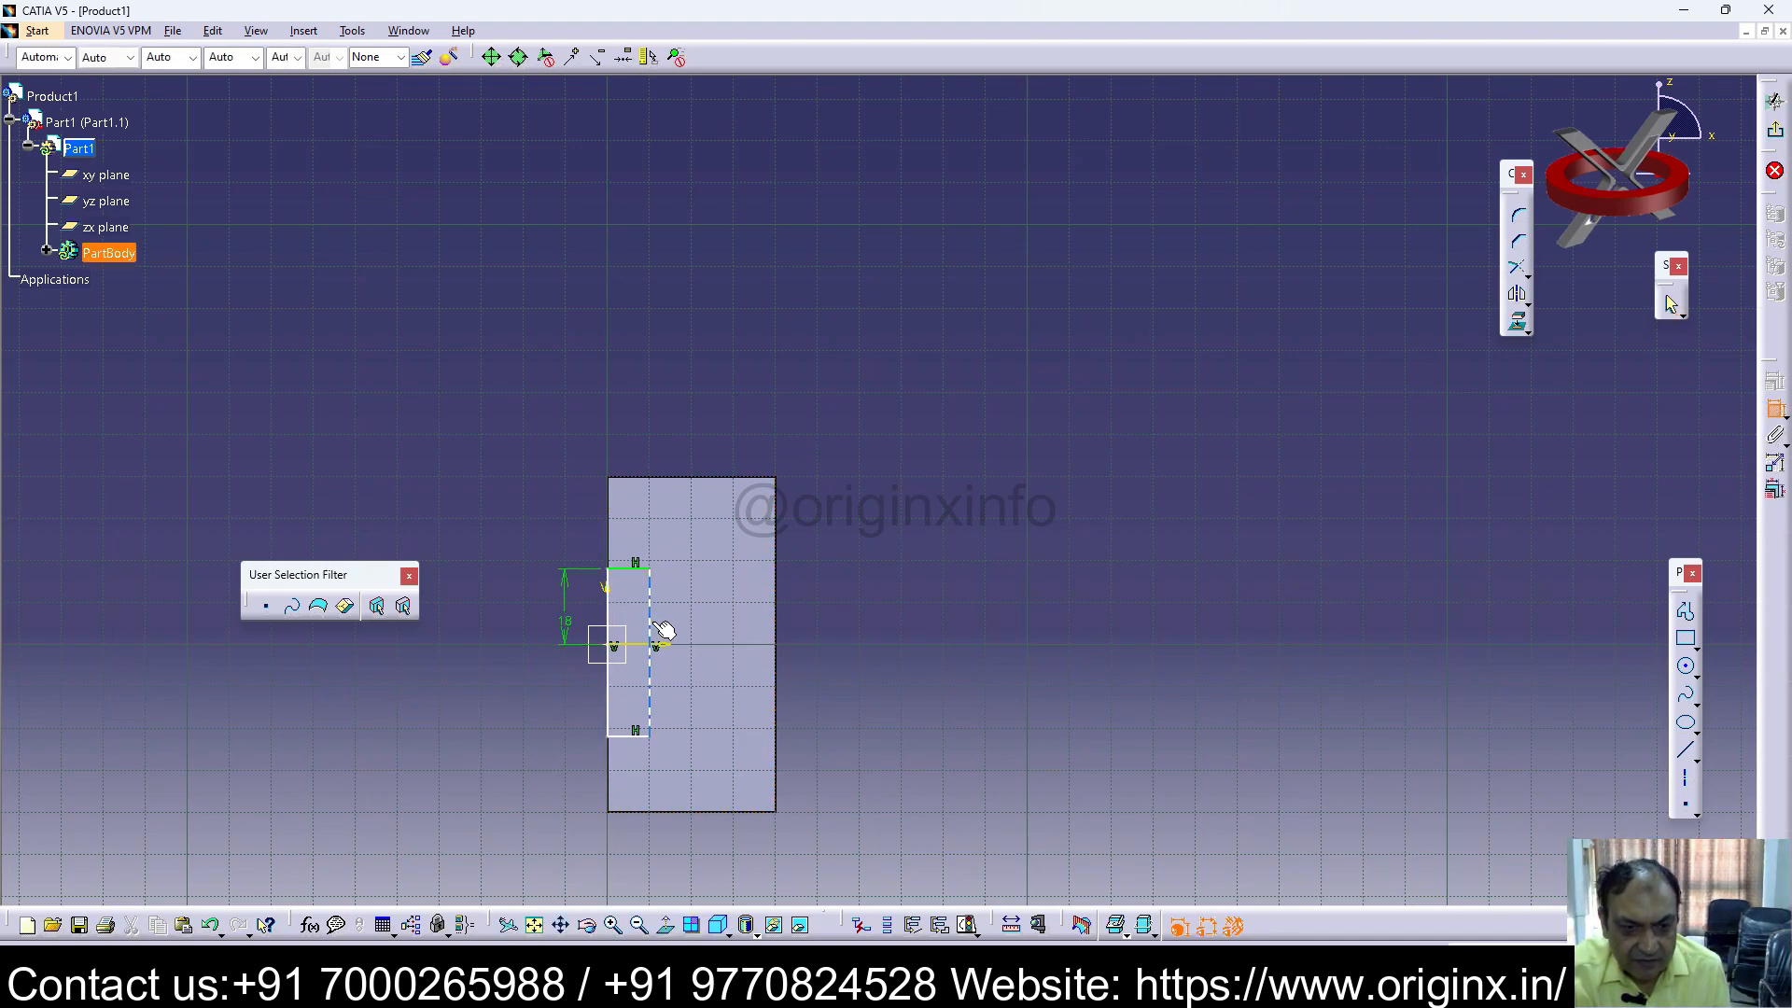
pyautogui.click(651, 618)
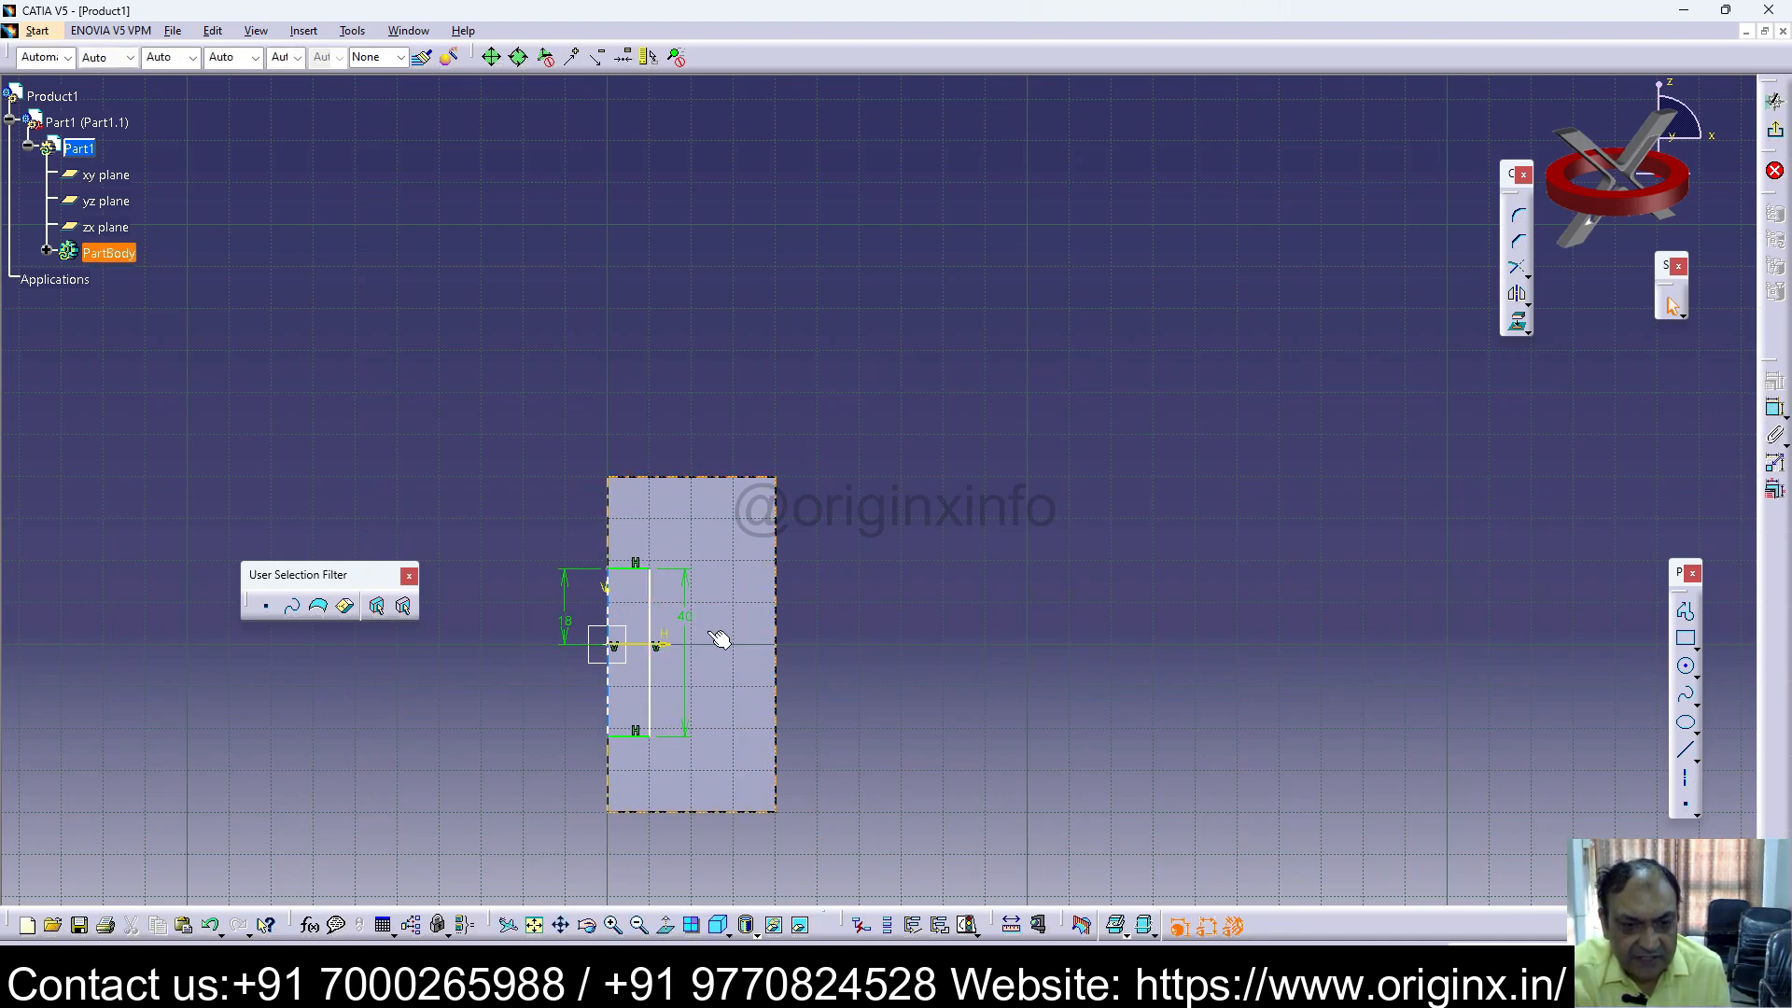
pyautogui.click(683, 620)
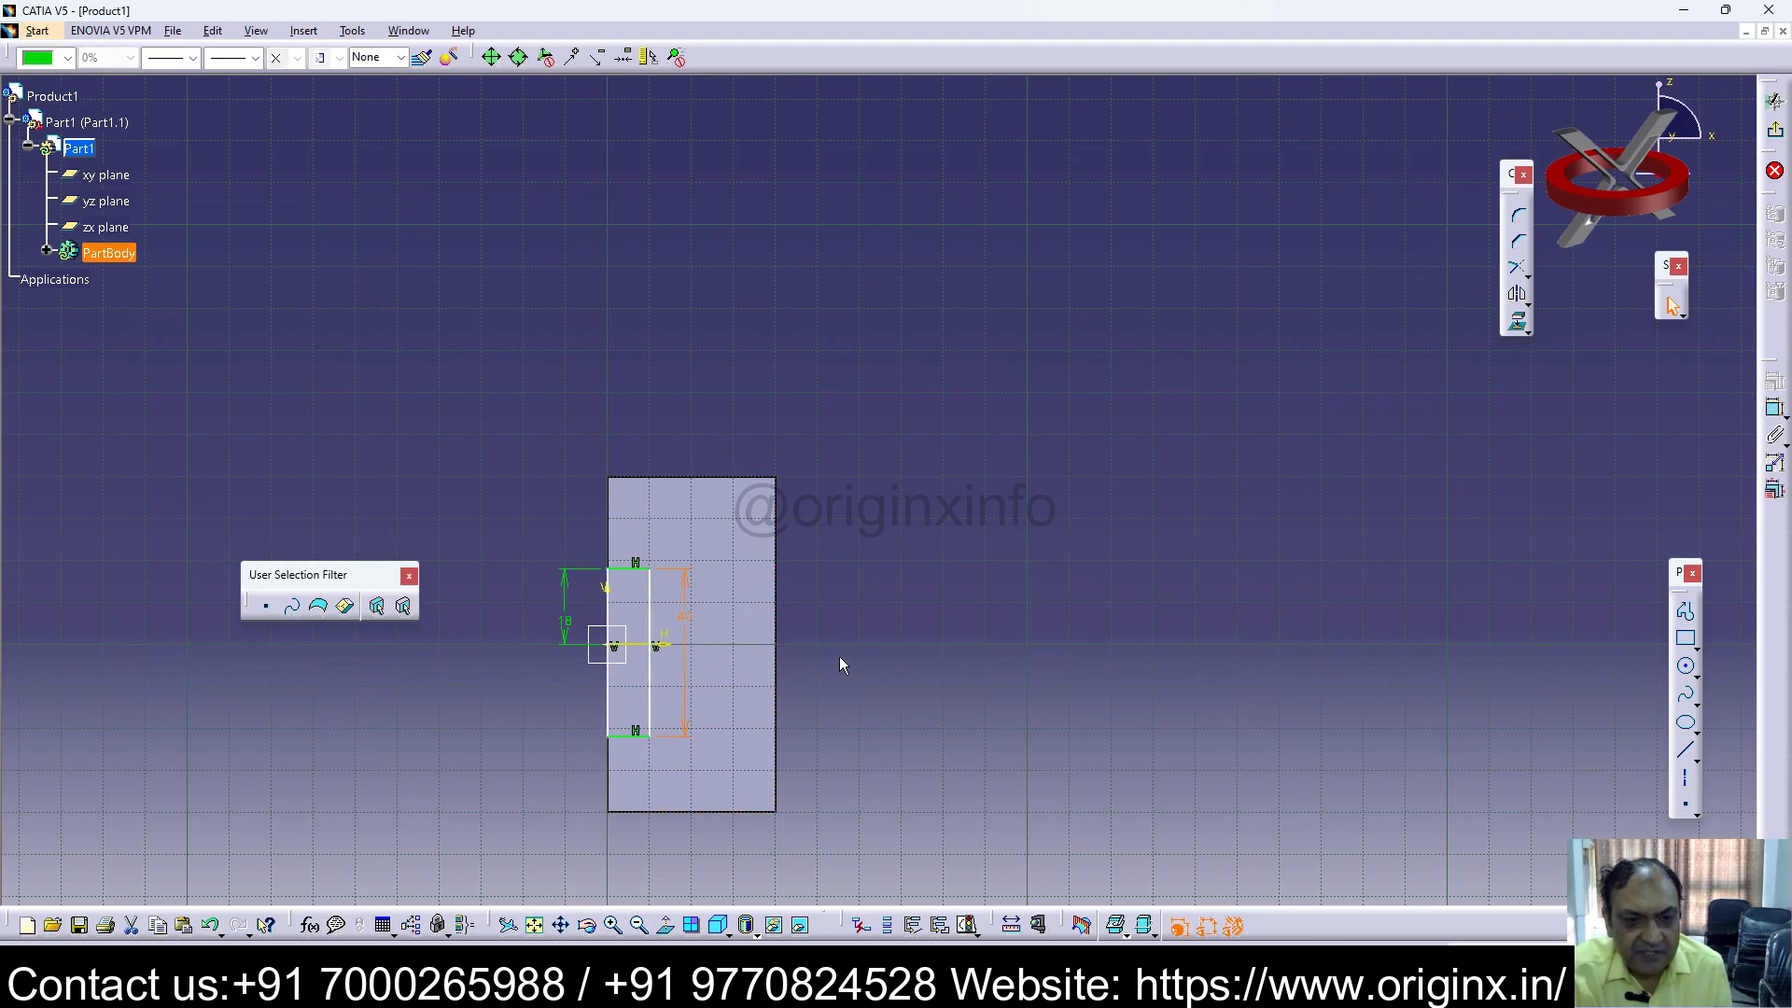
pyautogui.doubleClick(684, 628)
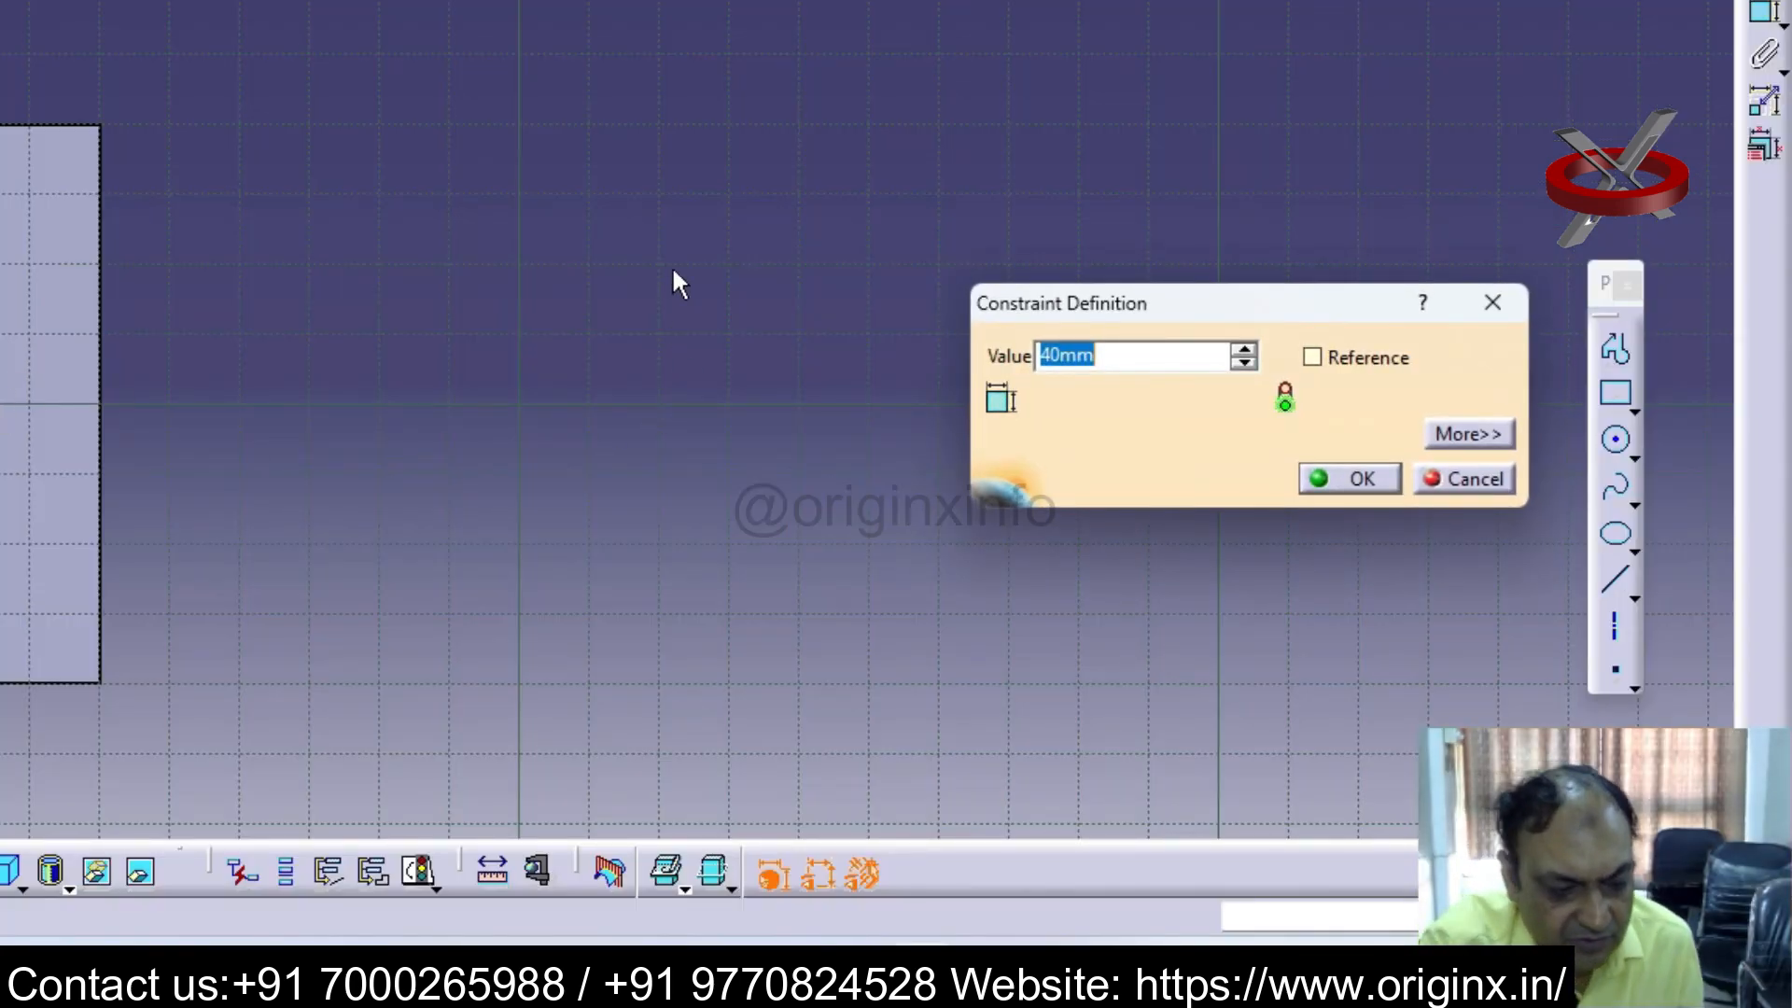
pyautogui.write('18')
pyautogui.press('Return')
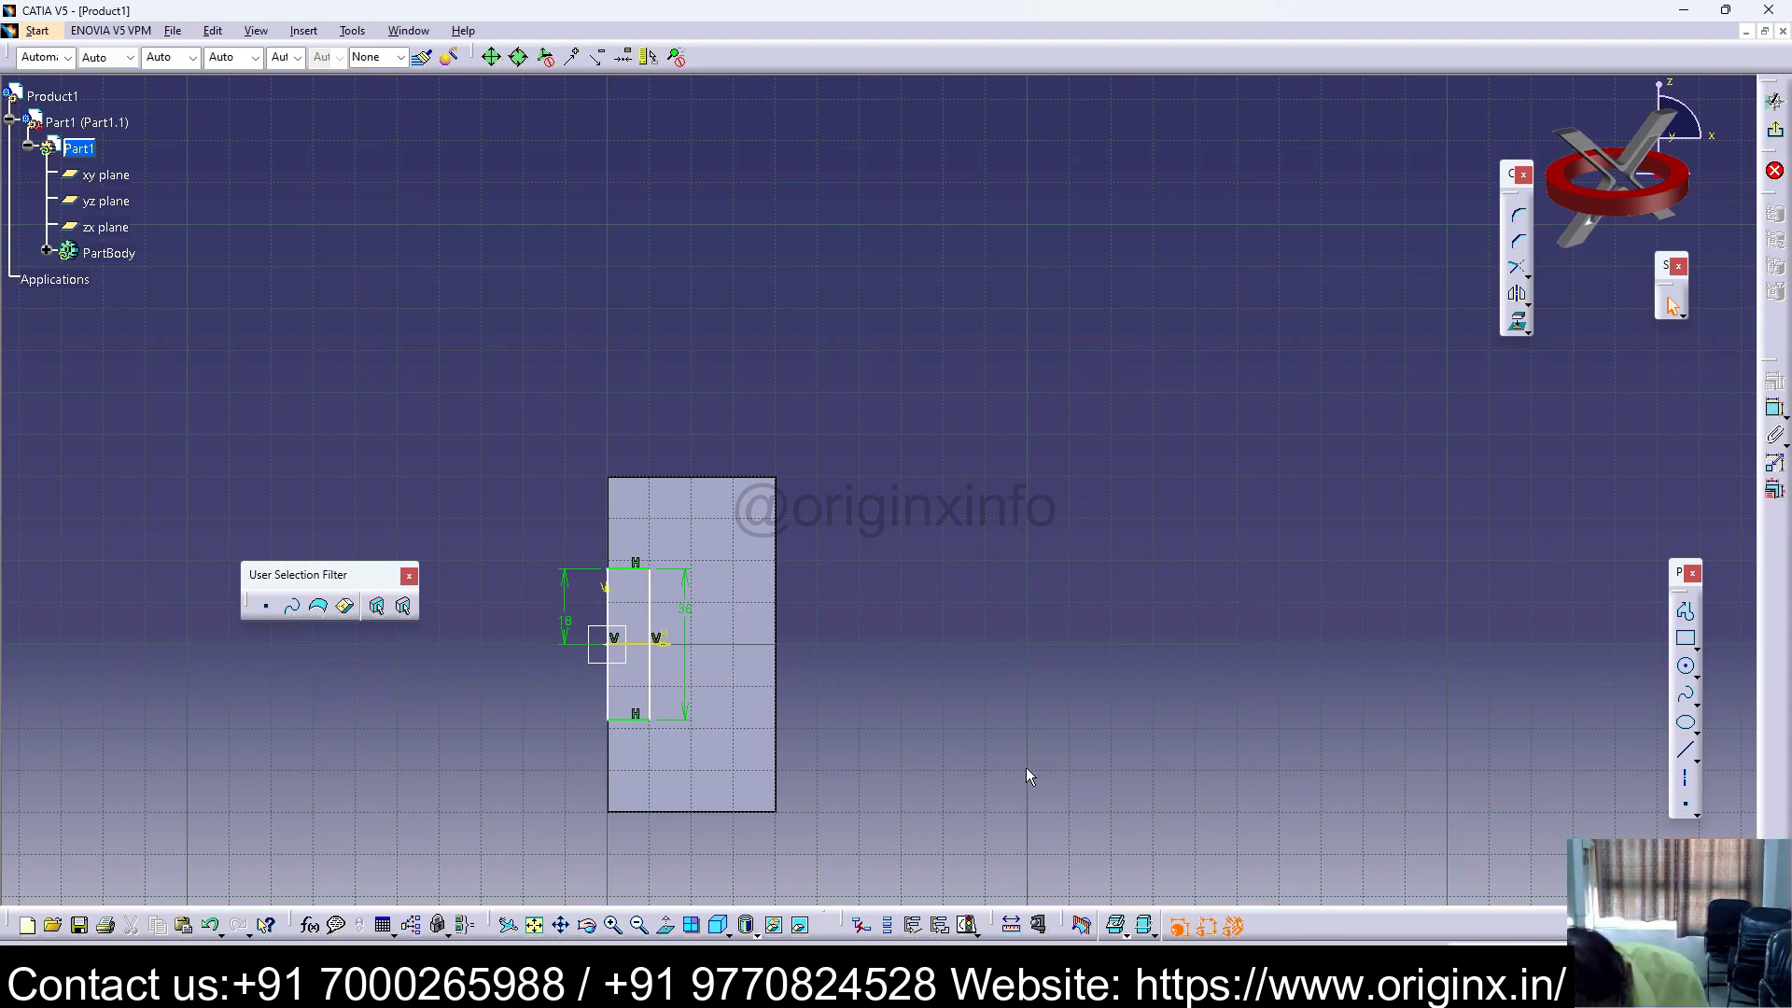
# Step: Sketch a second rectangle about 20 by 40 mm starting on the first rectangle's inner vertical edge
pyautogui.click(1686, 640)
pyautogui.click(652, 569)
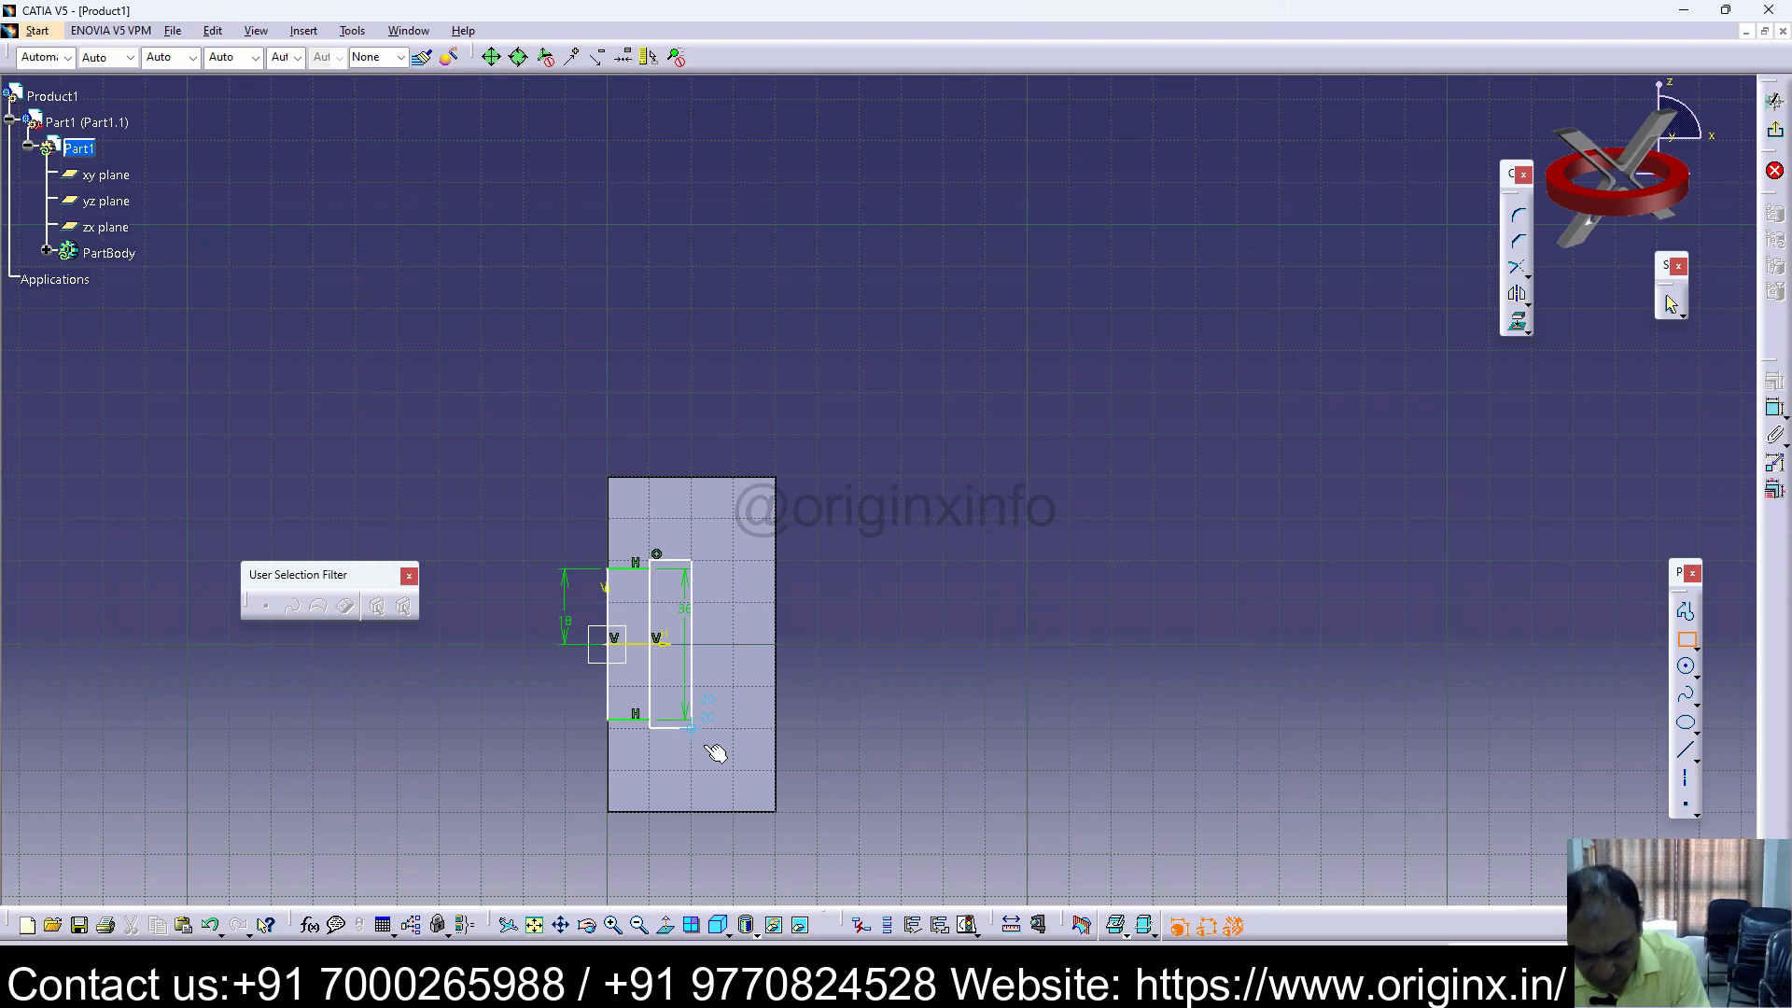
pyautogui.click(739, 750)
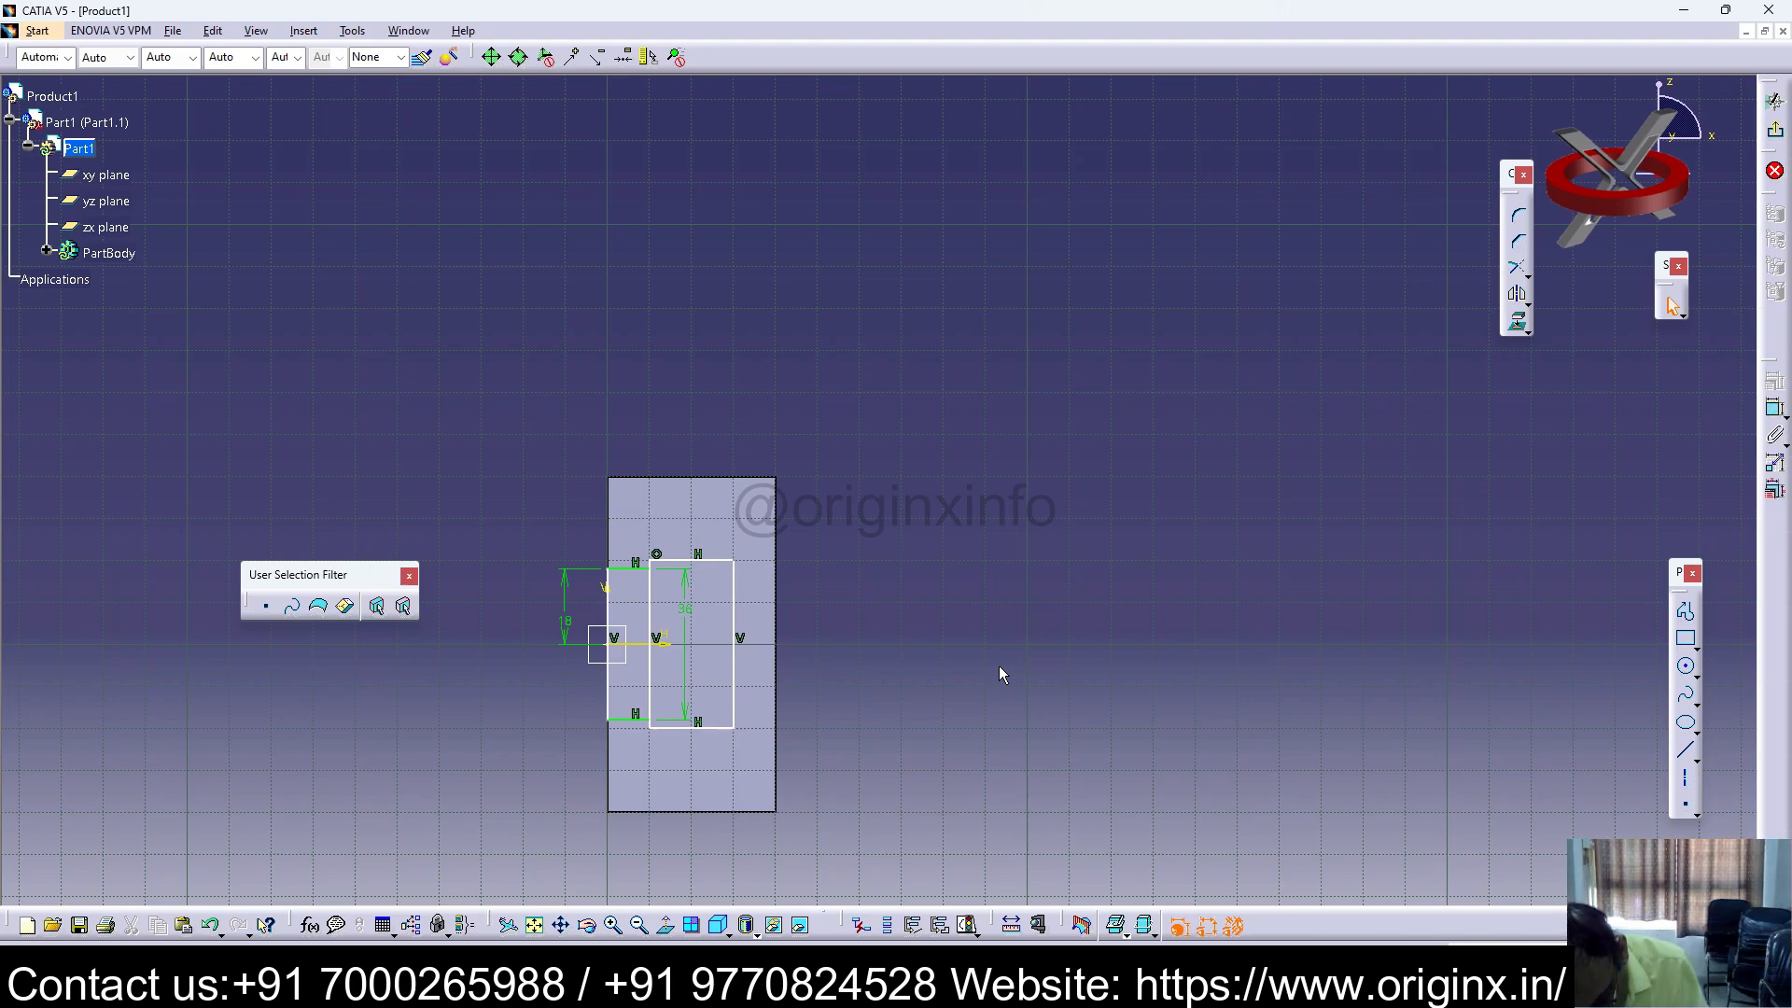
# Step: Constrain the second rectangle's outer vertical side to lie 12 mm from the block's parallel outer edge
pyautogui.click(759, 618)
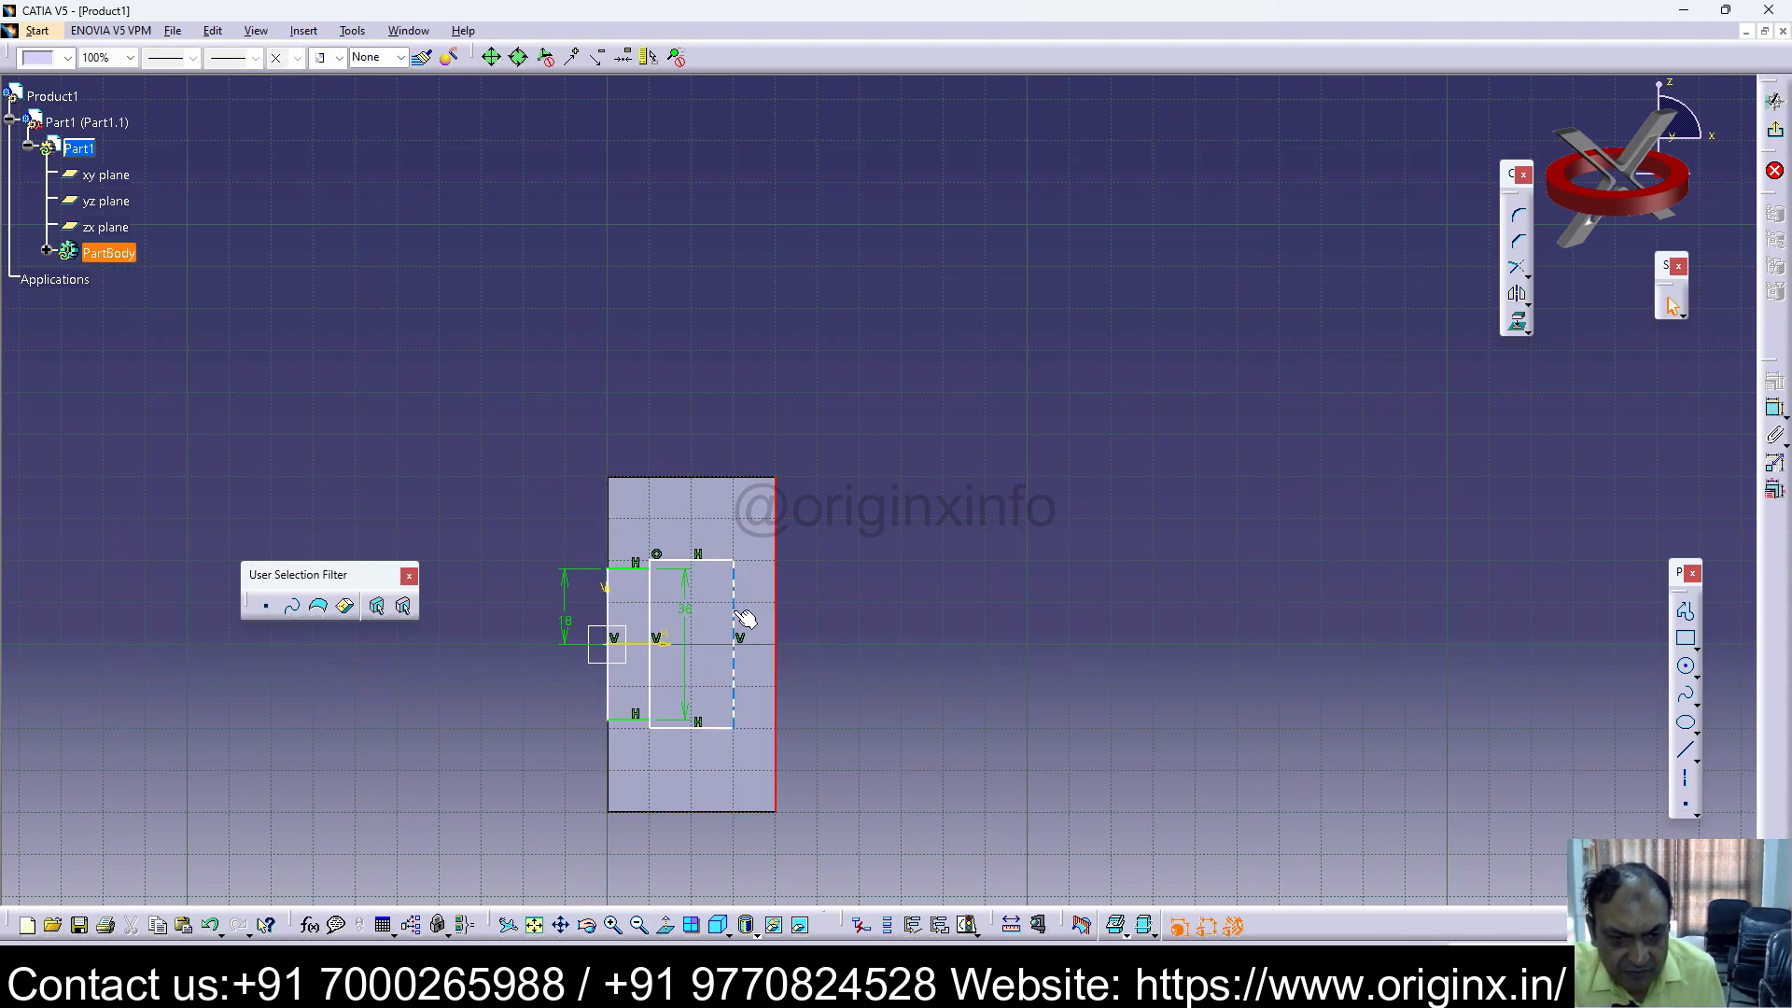
pyautogui.click(736, 627)
pyautogui.click(1774, 408)
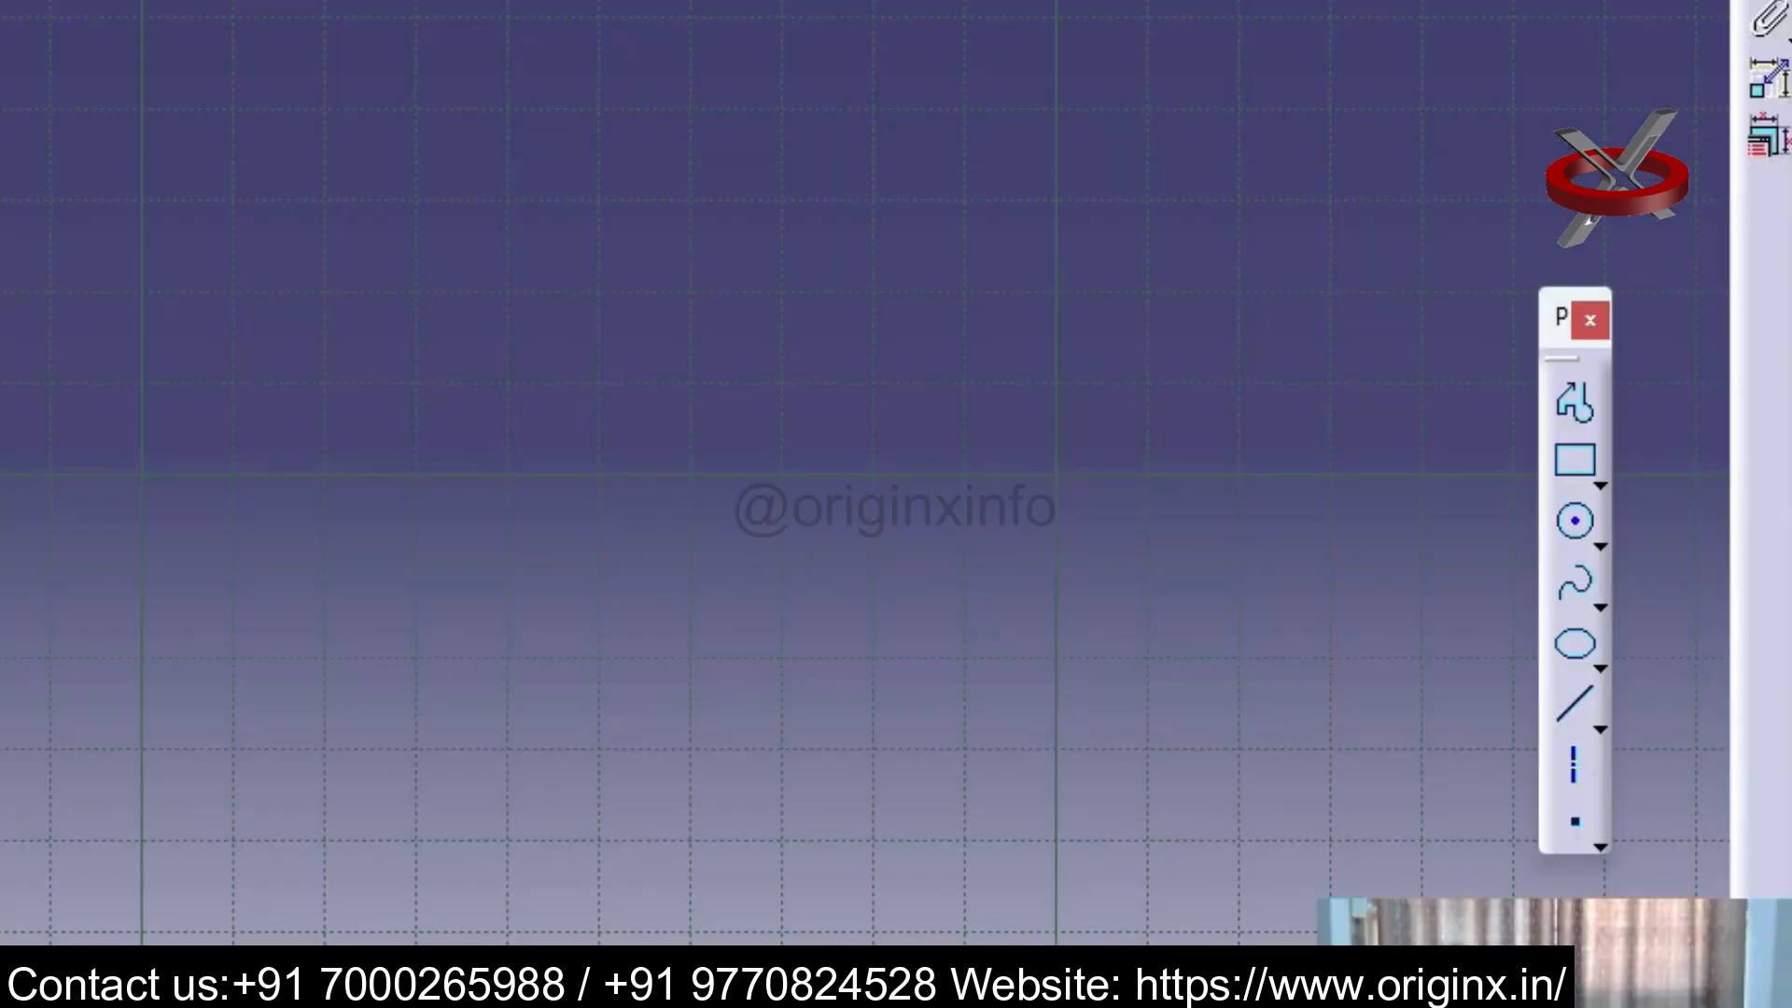
pyautogui.write('12')
pyautogui.click(1224, 571)
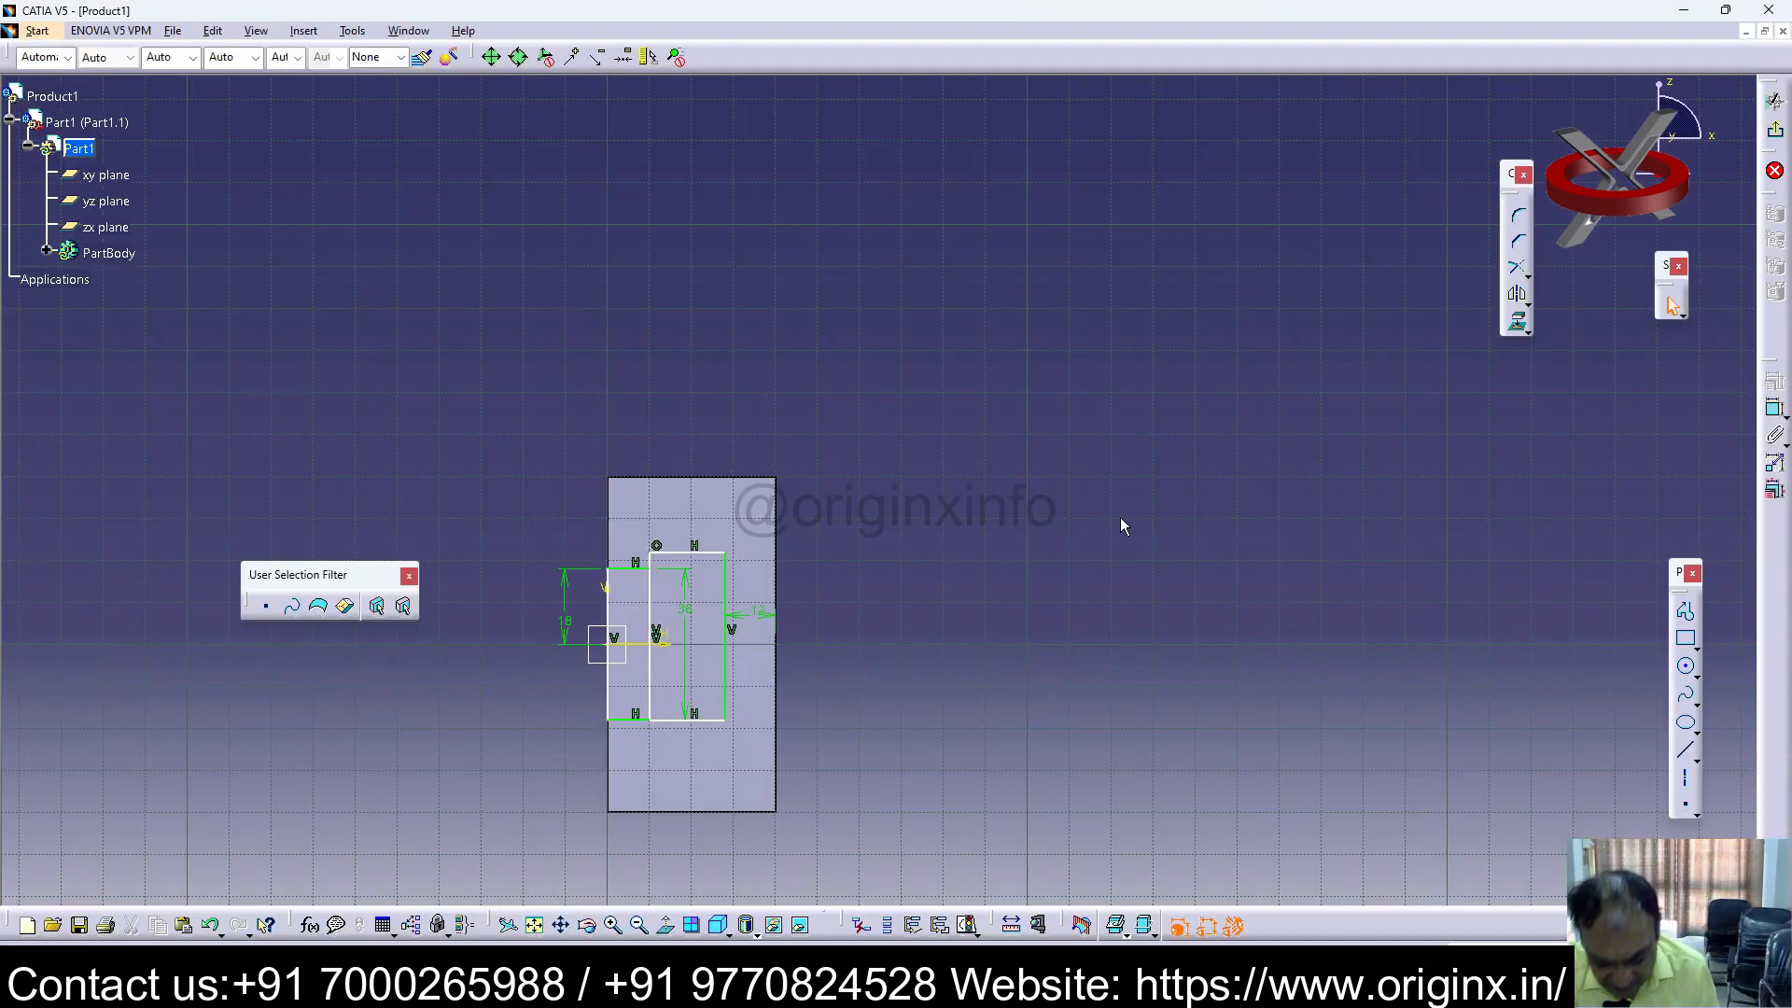
# Step: Dimension the vertical offset between the two rectangles' upper edges and set it to 10 mm
pyautogui.click(1775, 407)
pyautogui.click(692, 559)
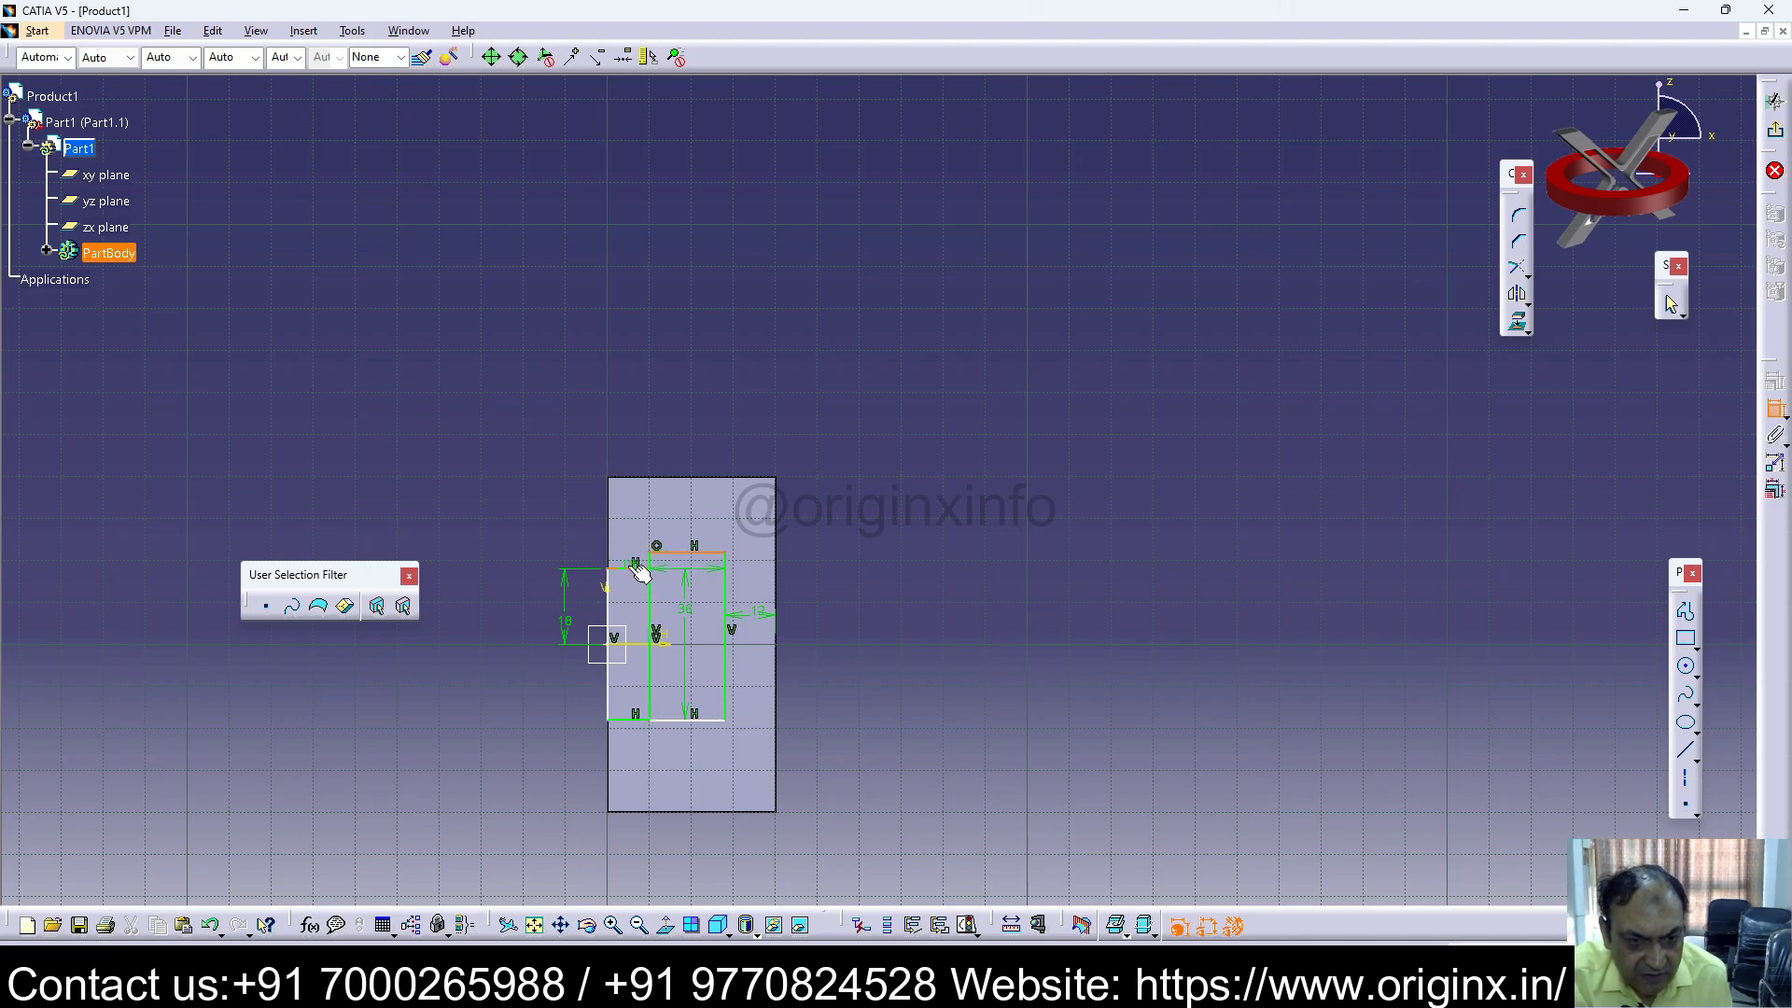
pyautogui.click(553, 565)
pyautogui.doubleClick(551, 558)
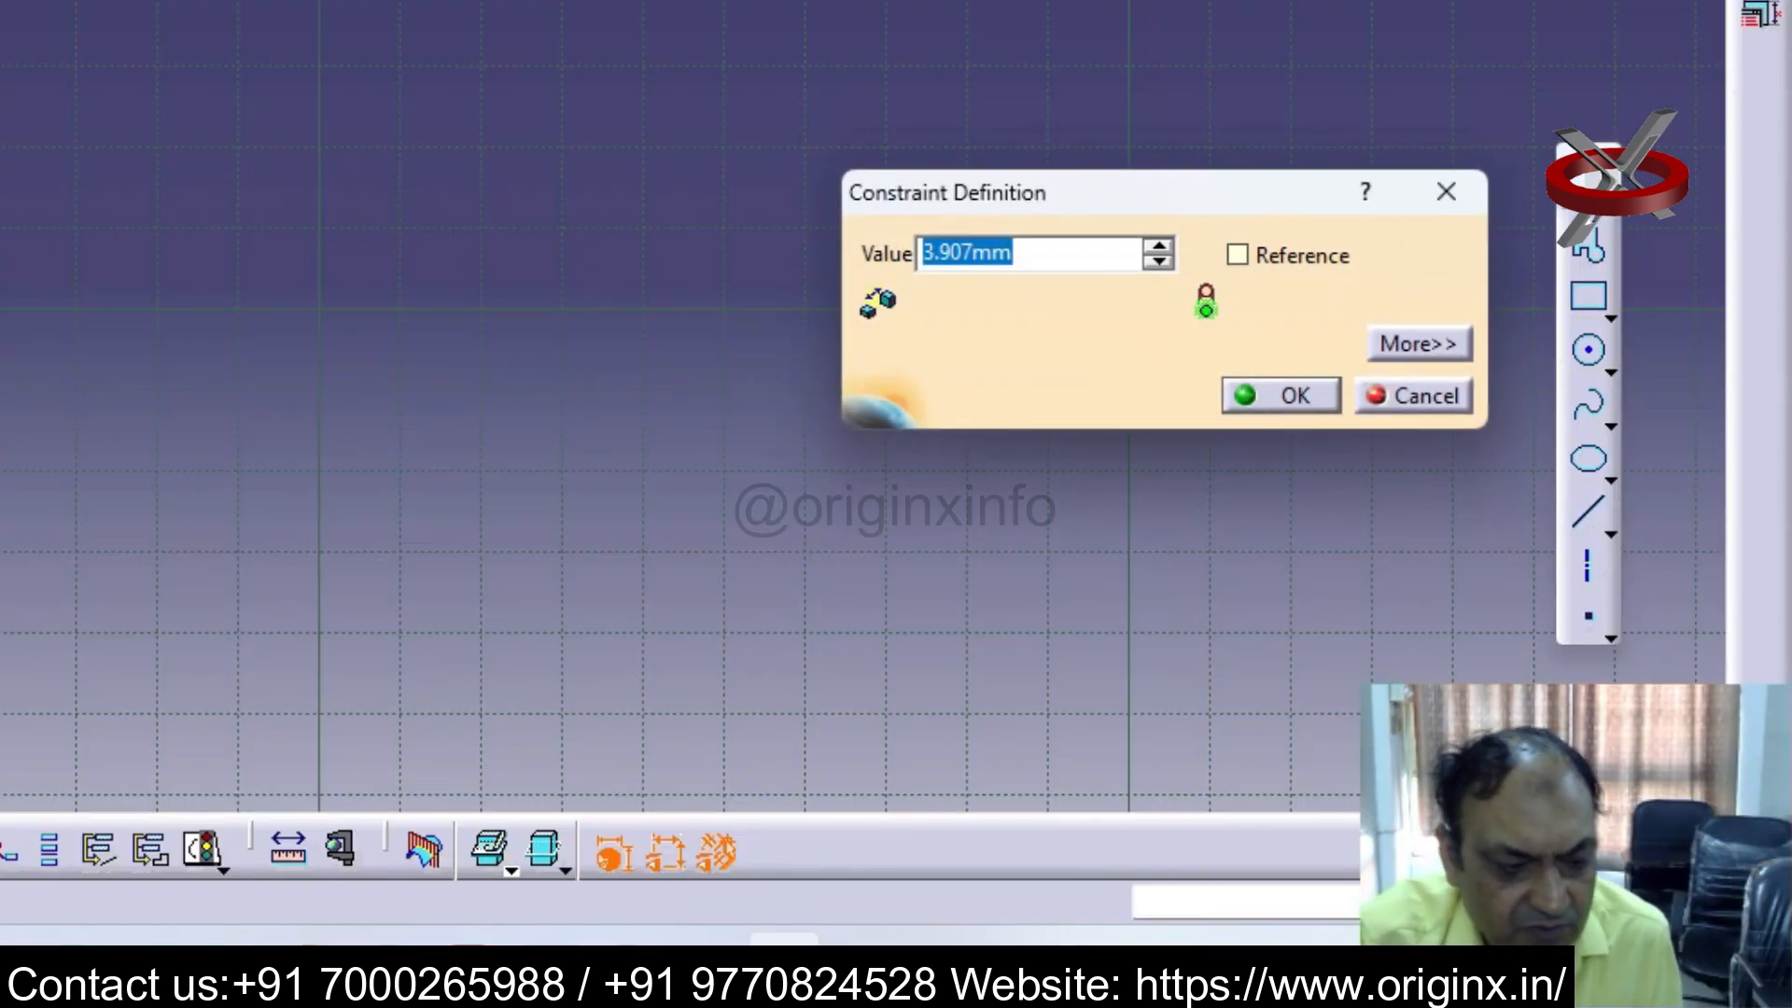
pyautogui.write('10')
pyautogui.press('Return')
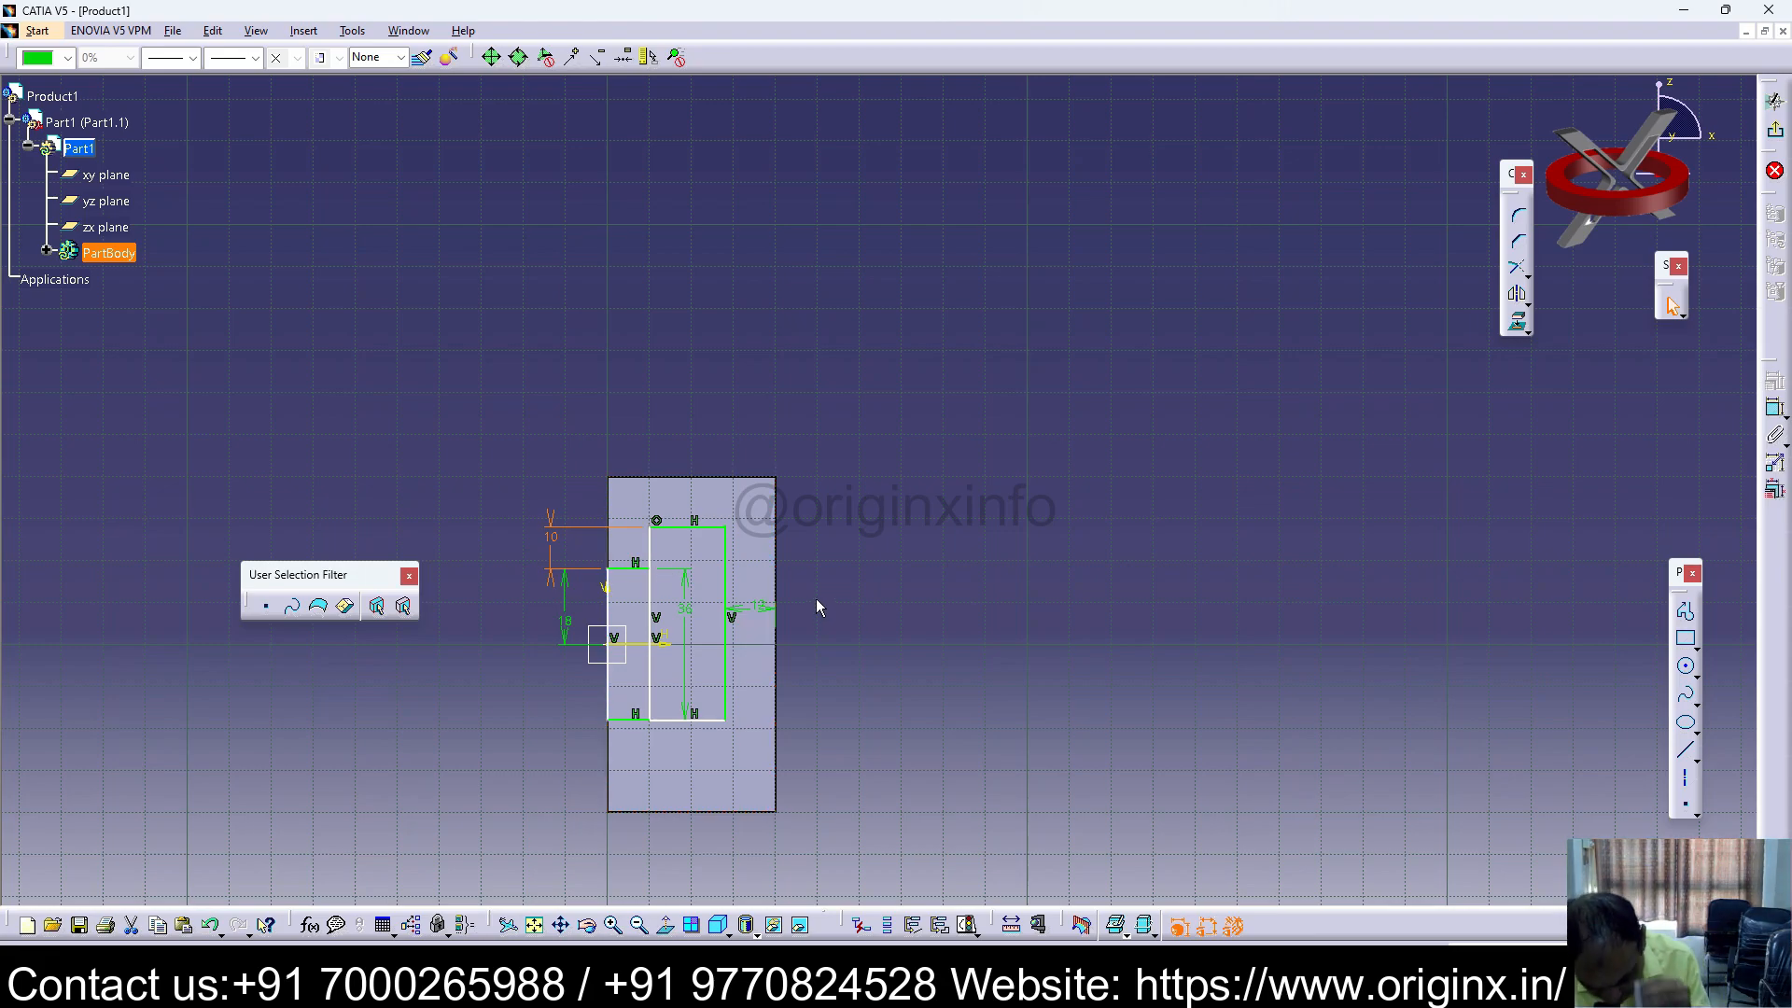
pyautogui.click(929, 636)
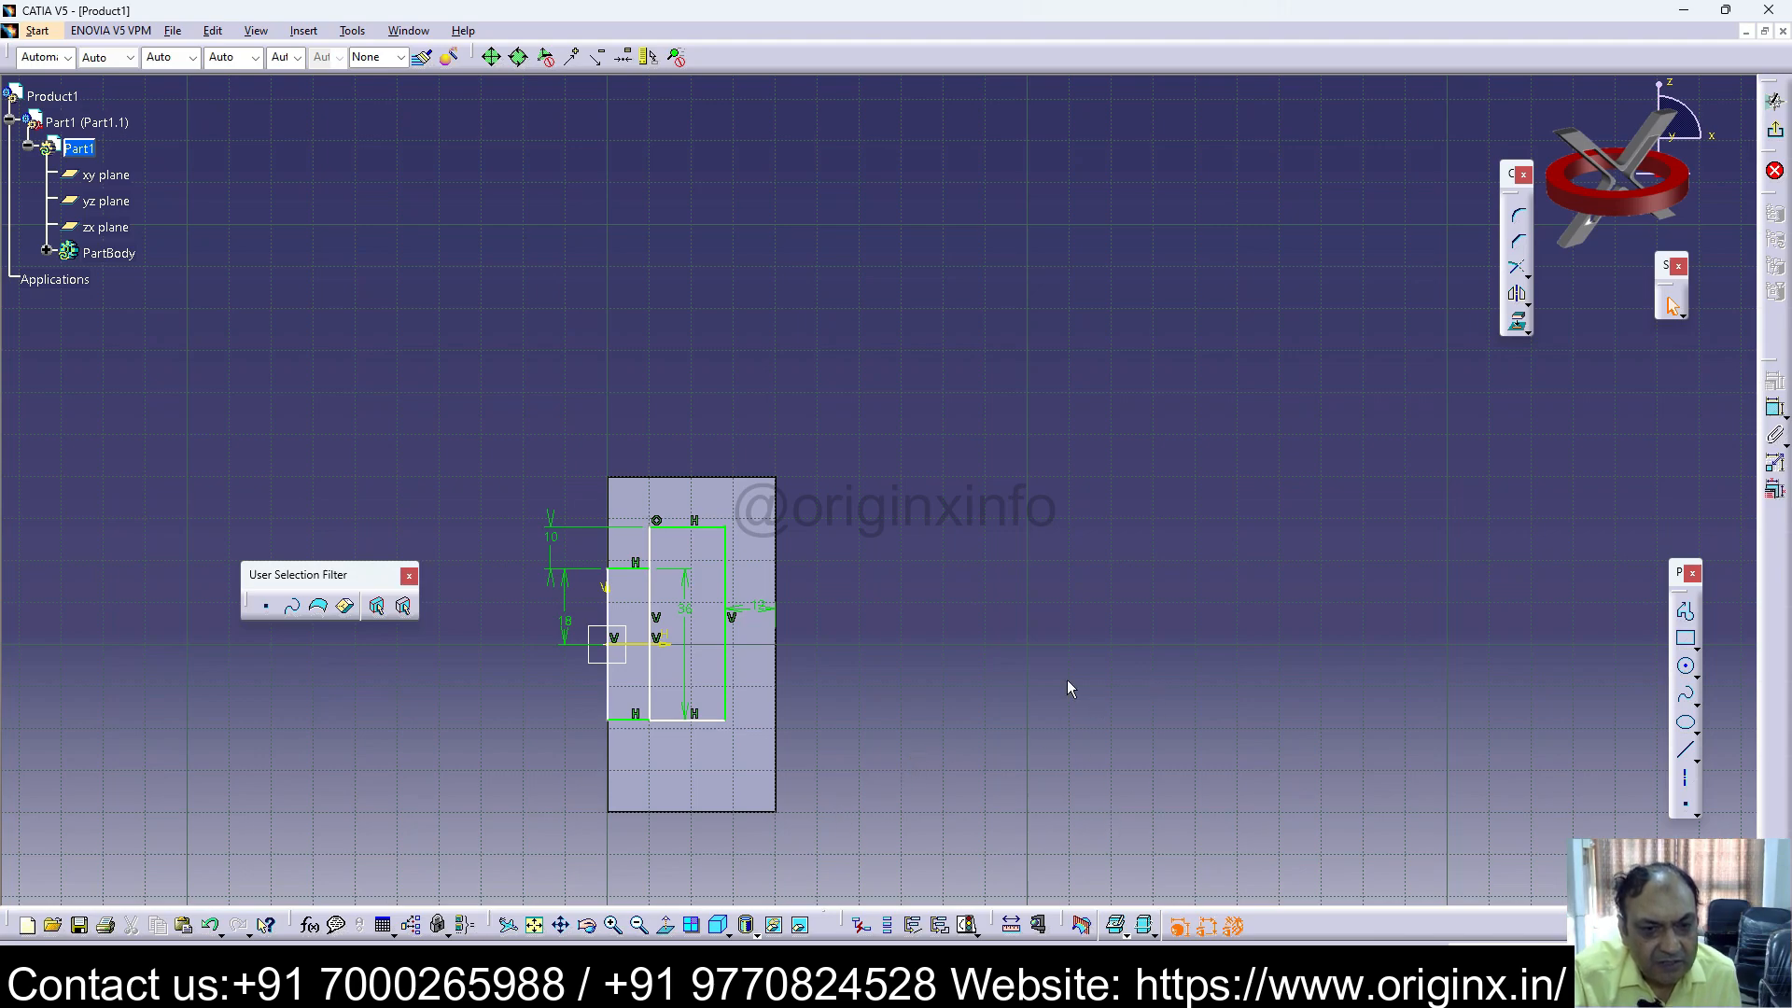
# Step: Dimension the second rectangle's inner vertical side and set its height to 56 mm
pyautogui.click(1776, 411)
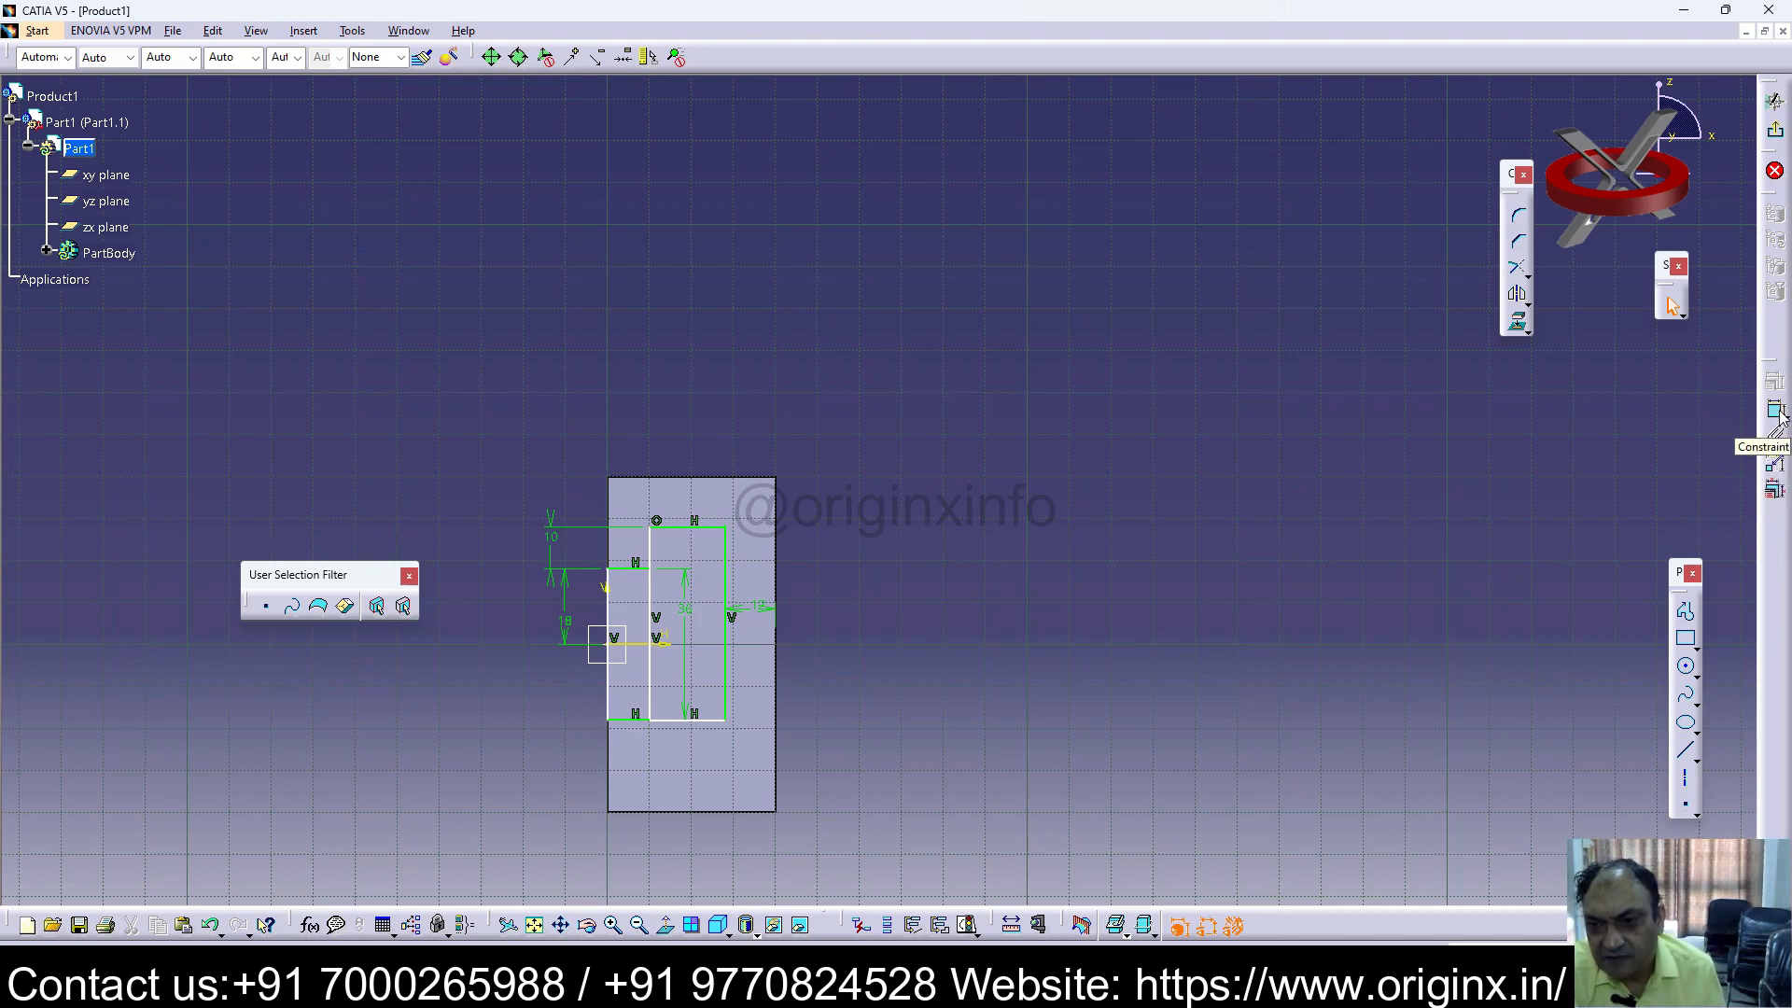
pyautogui.click(1776, 413)
pyautogui.click(1776, 417)
pyautogui.click(651, 620)
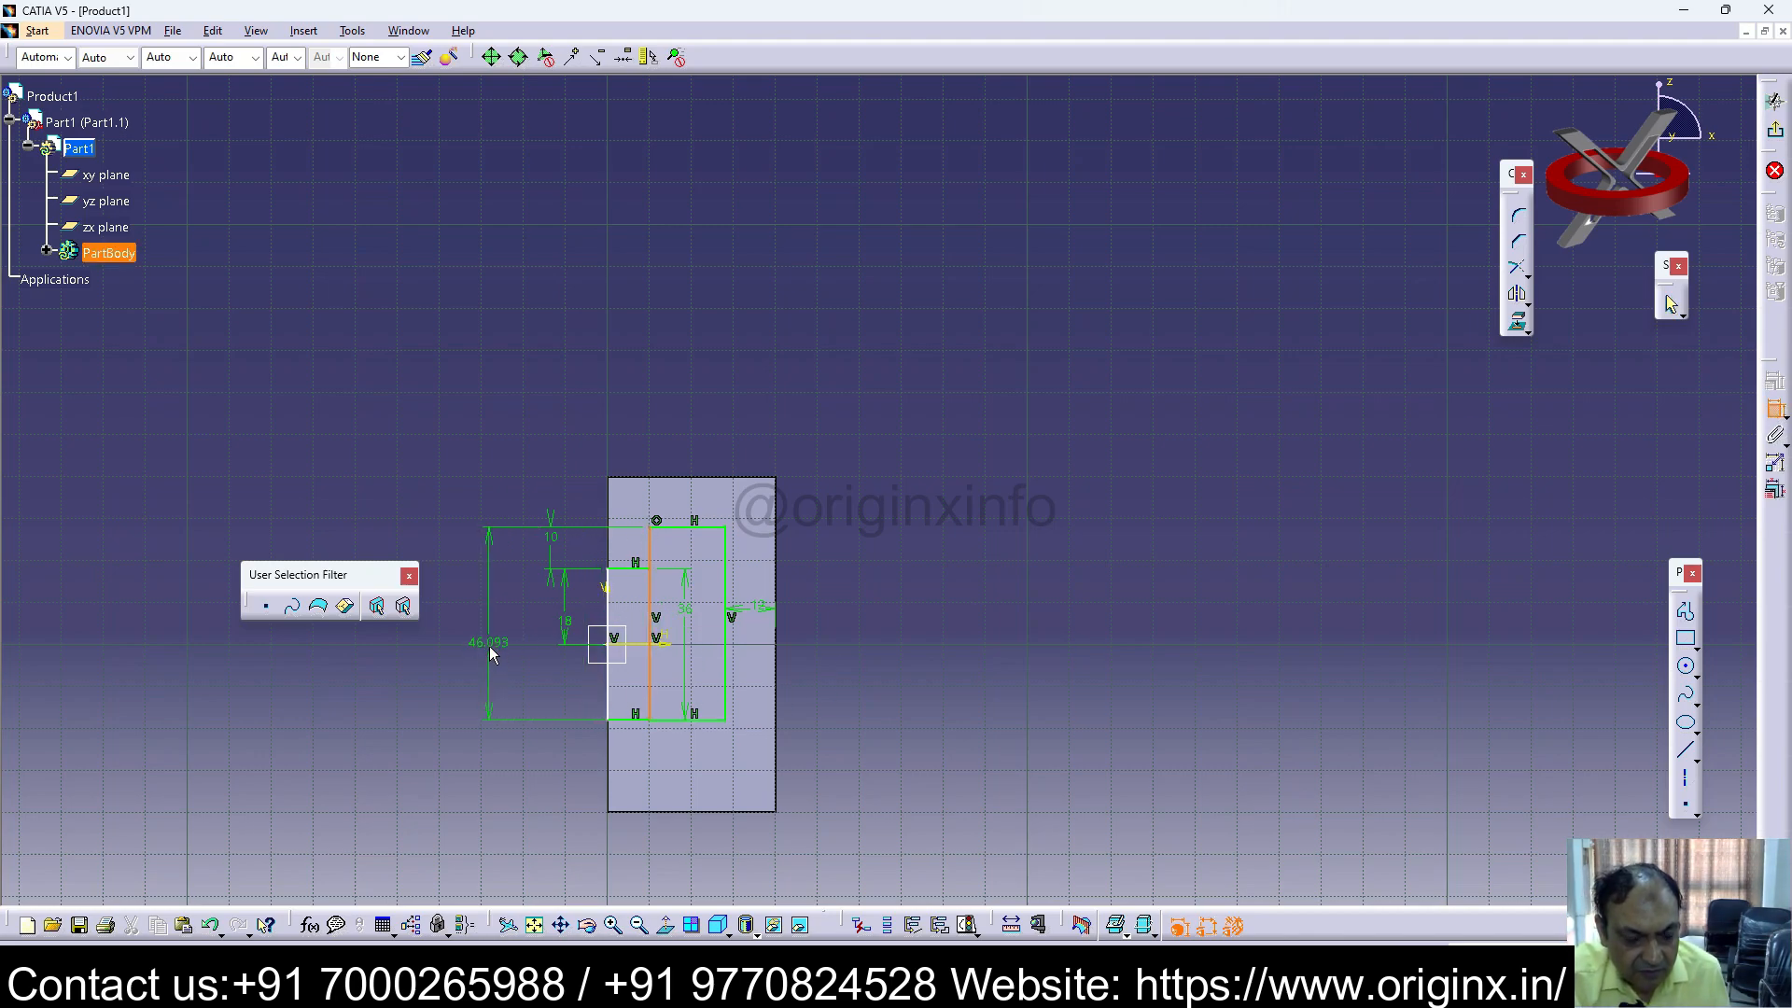
pyautogui.doubleClick(492, 641)
pyautogui.write('4')
pyautogui.press('BackSpace')
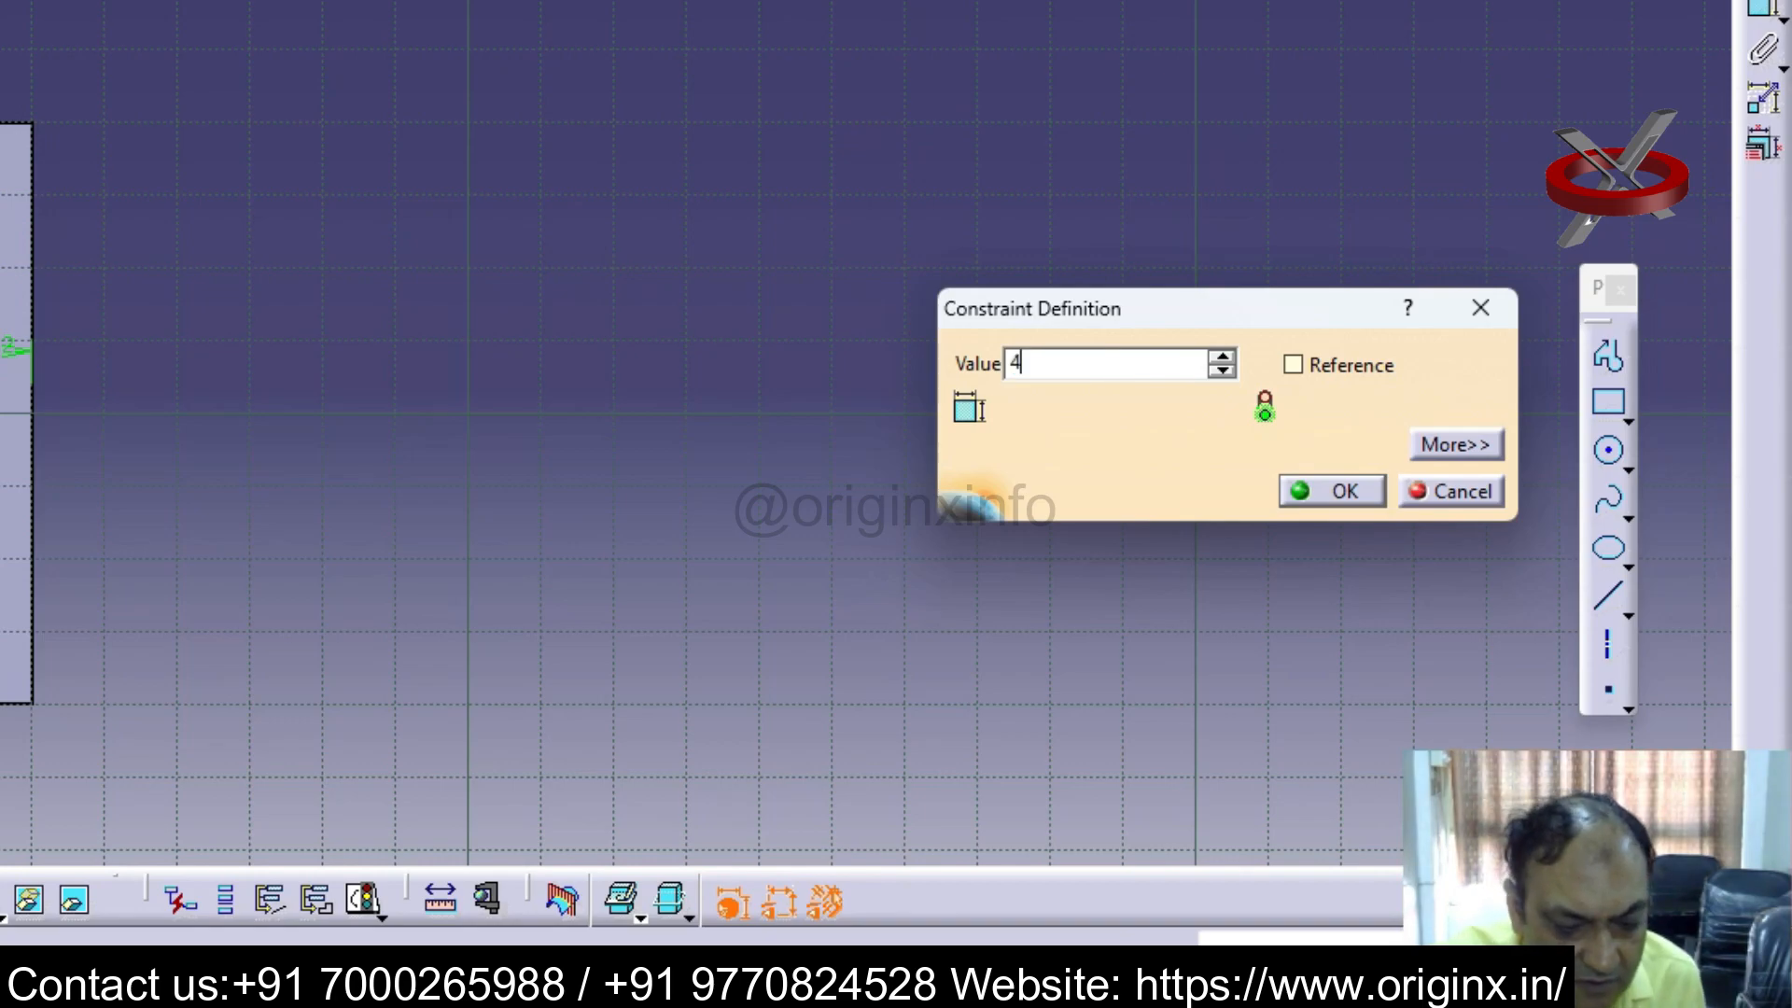
pyautogui.write('36')
pyautogui.press('Return')
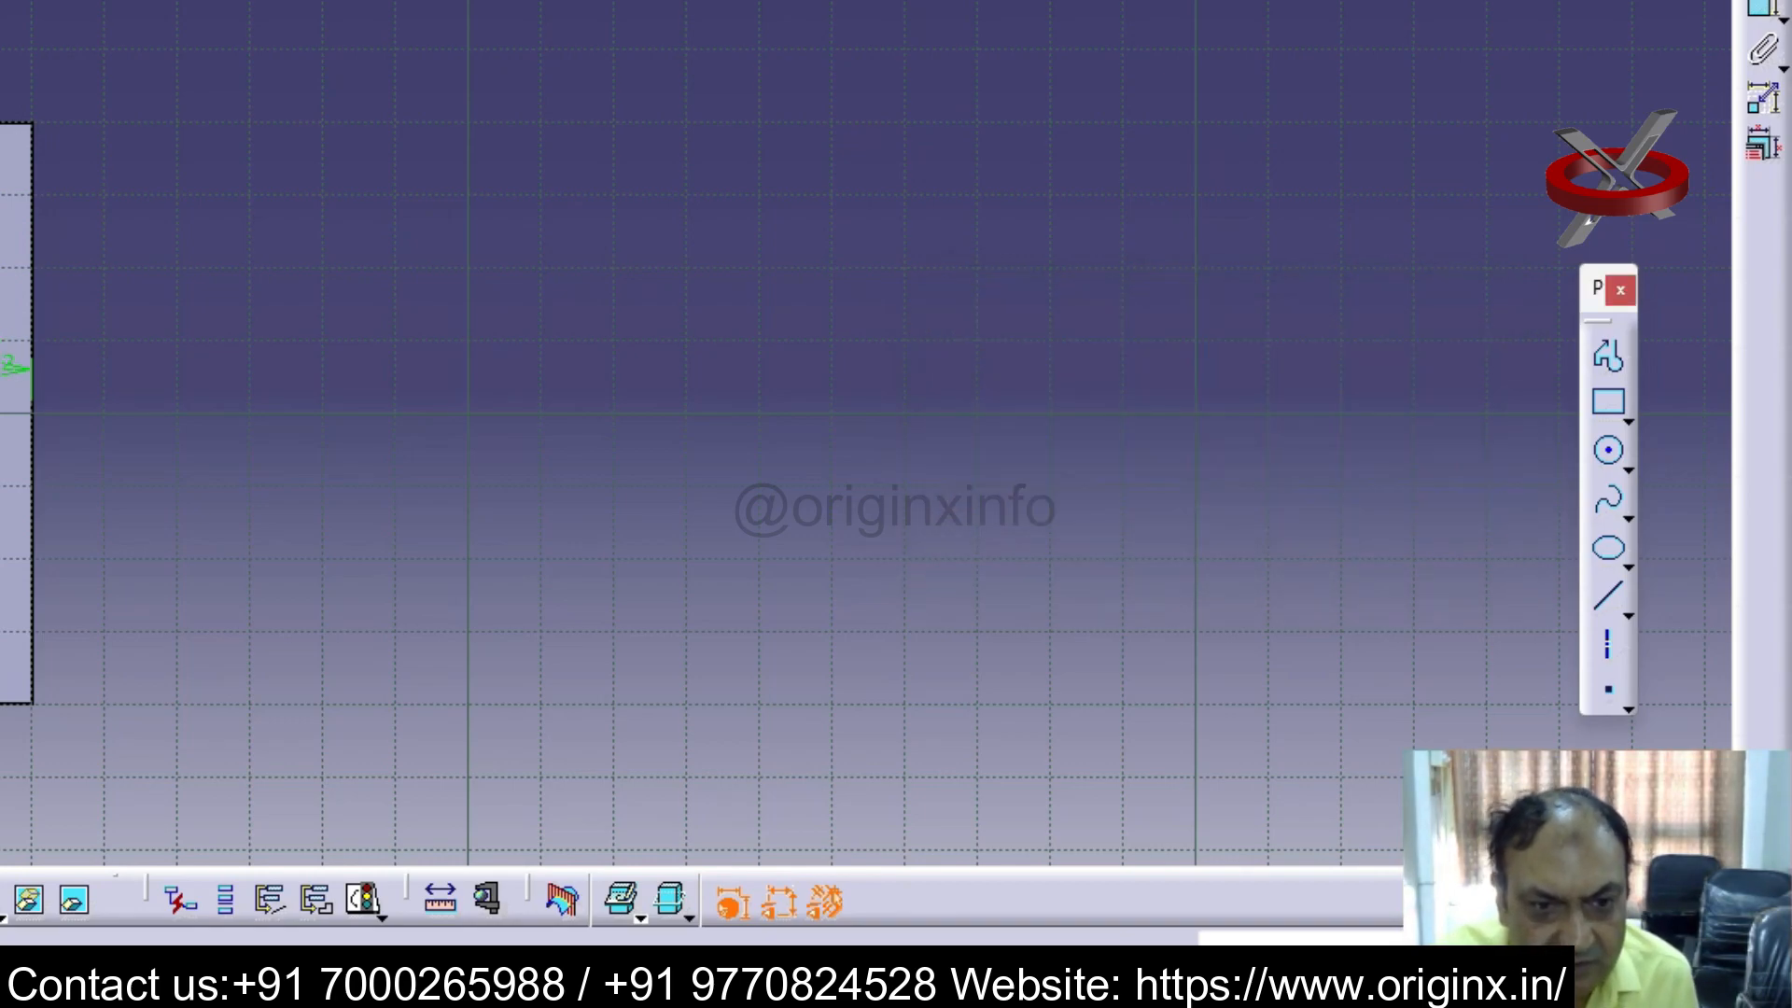
pyautogui.click(494, 652)
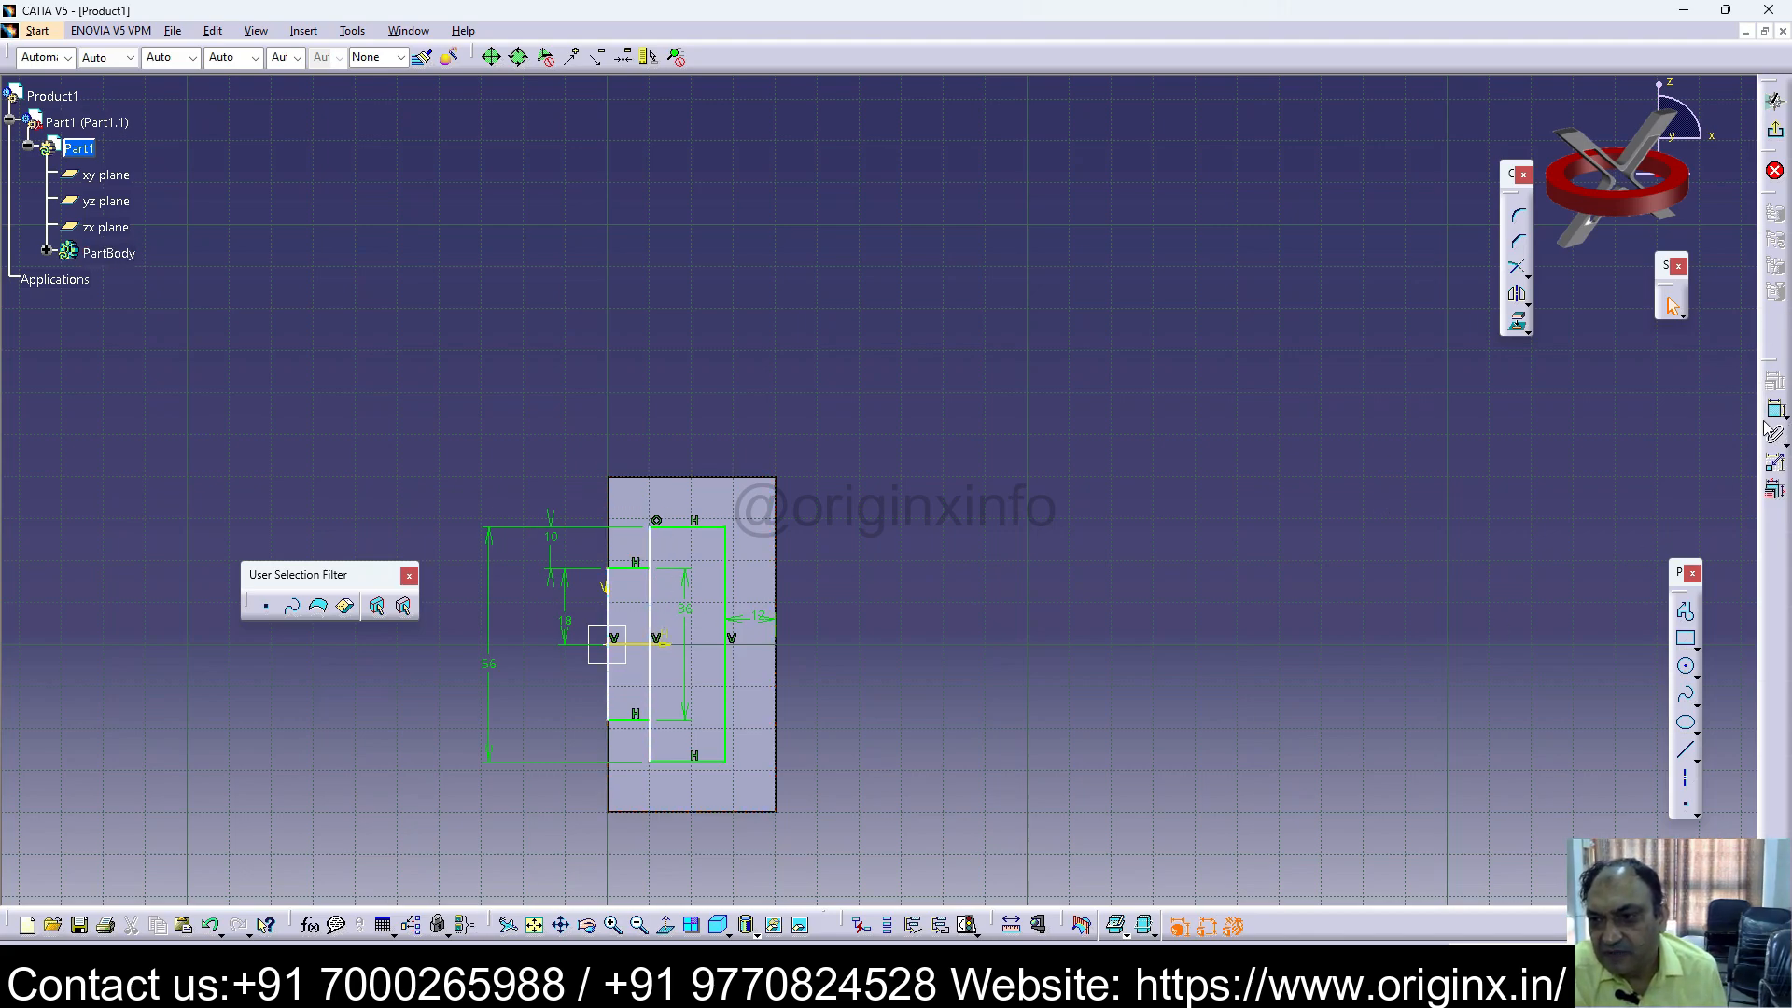
# Step: Dimension the horizontal width of the first rectangle between its two vertical sides
pyautogui.click(619, 612)
pyautogui.click(649, 598)
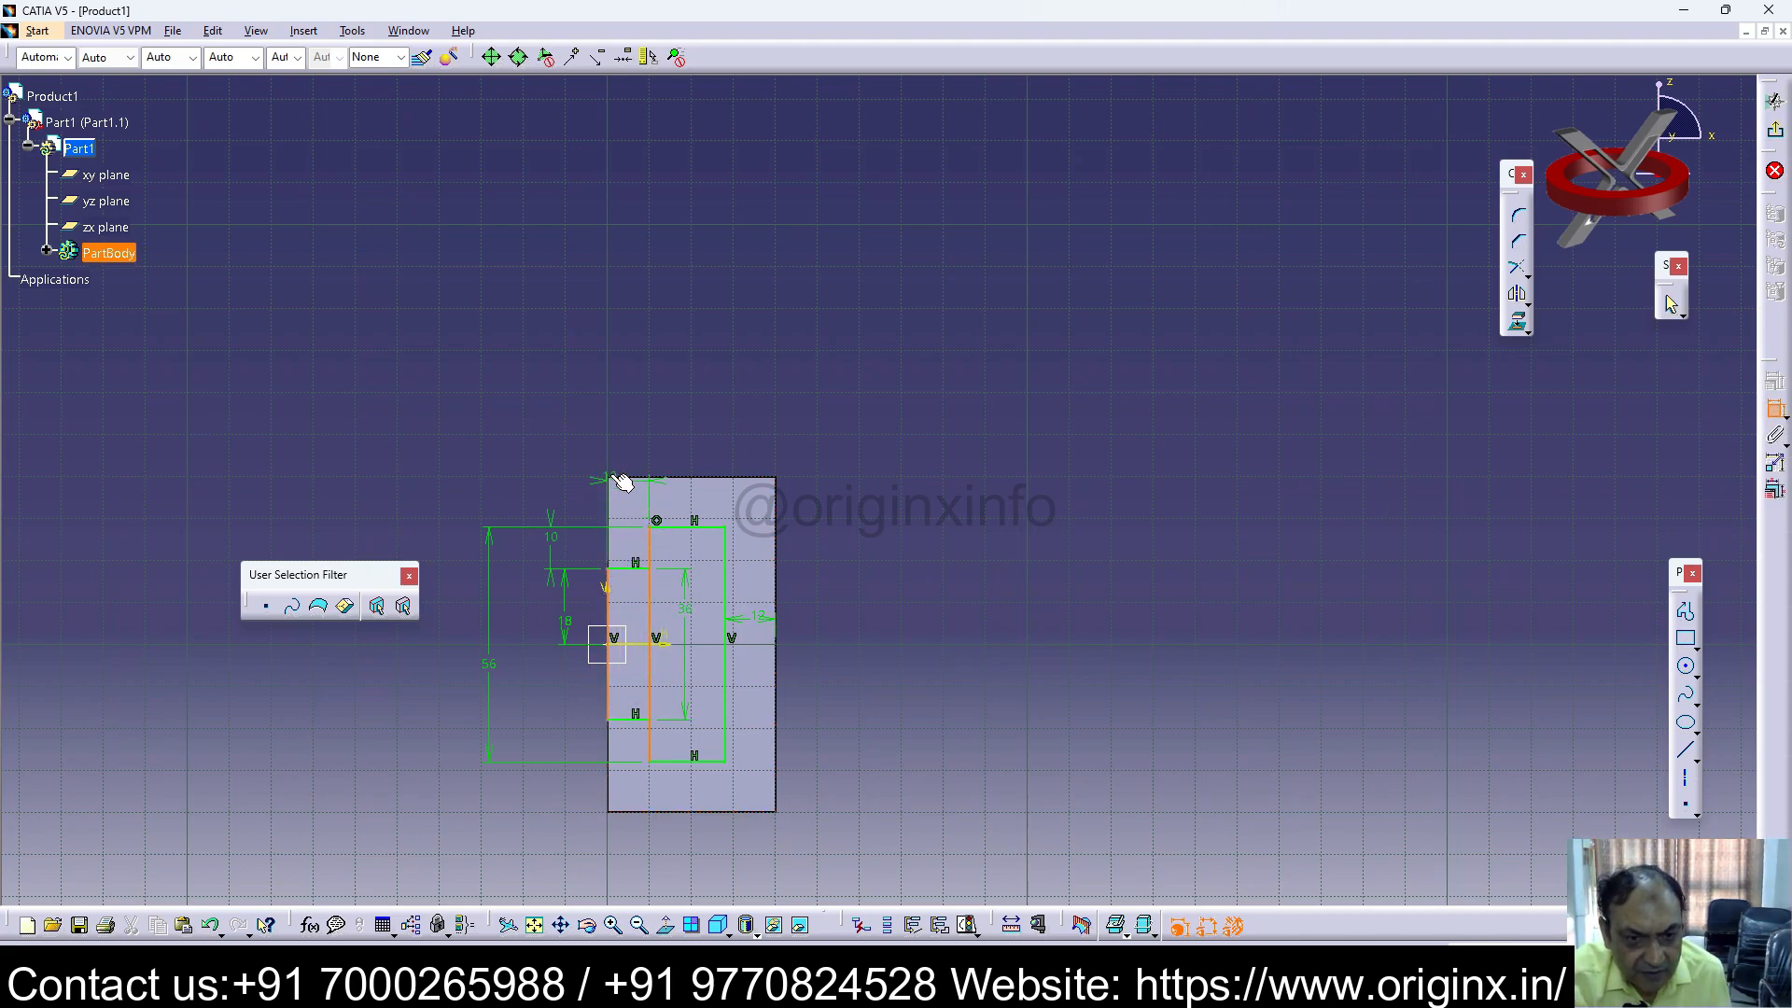
pyautogui.click(613, 548)
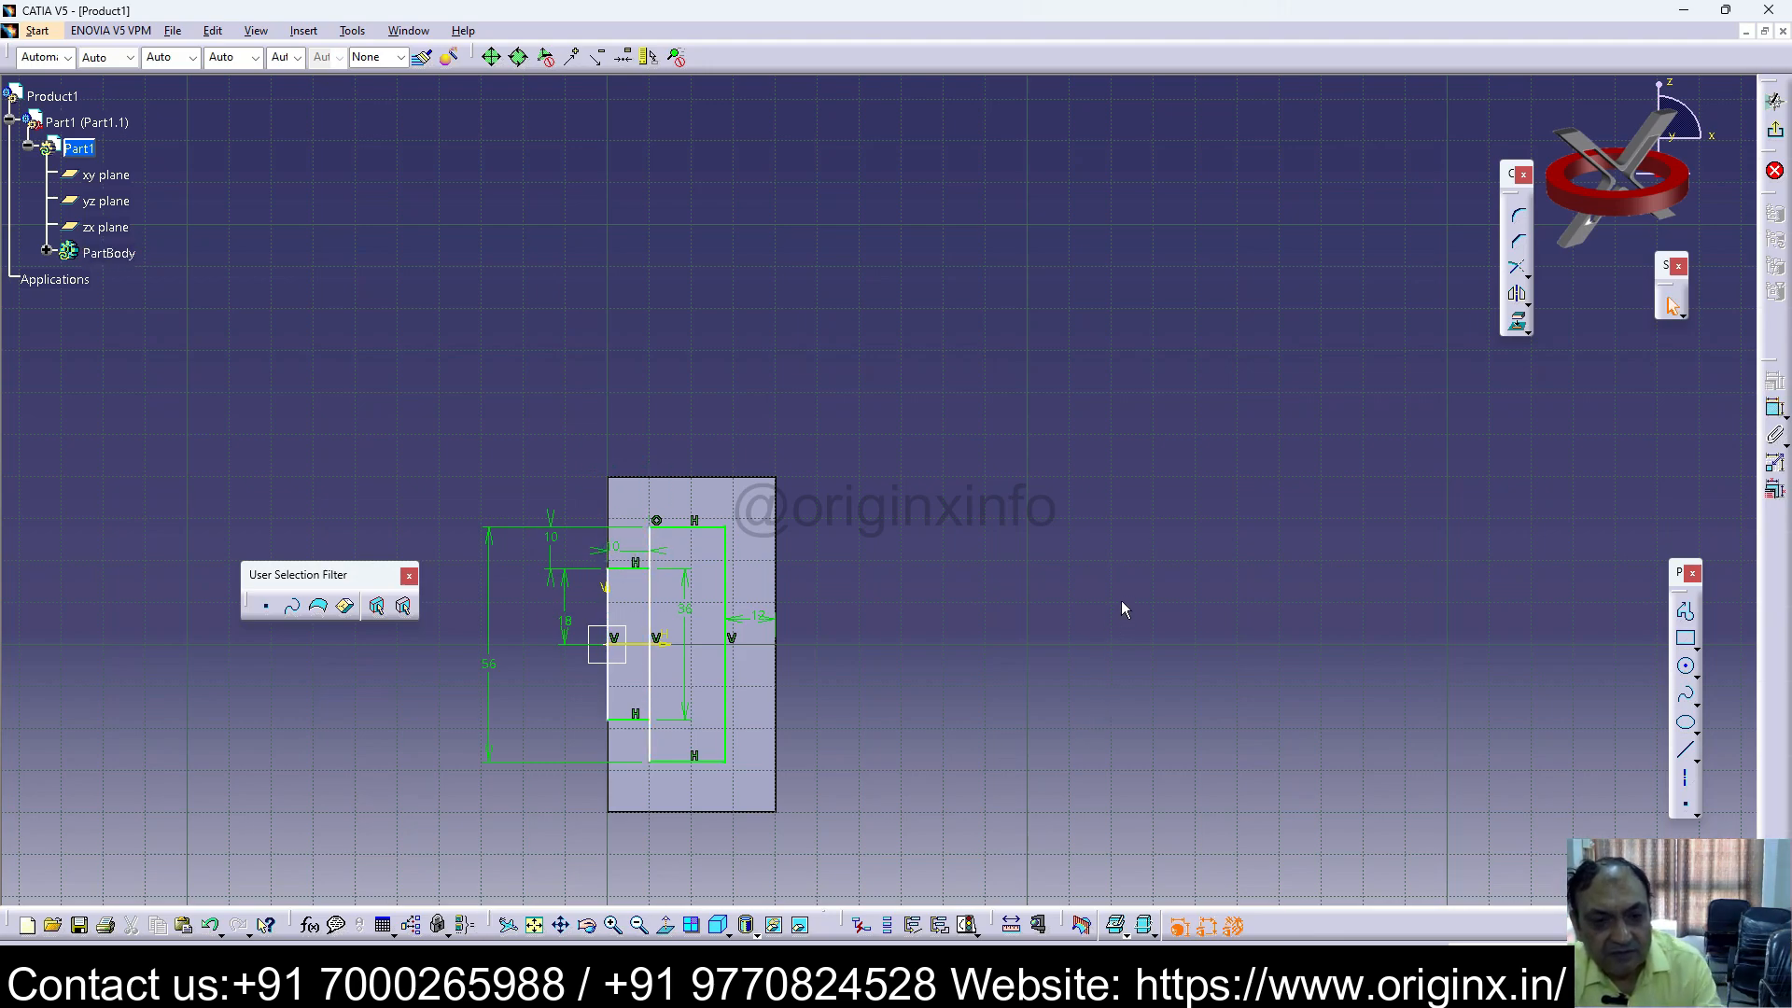
pyautogui.click(1774, 408)
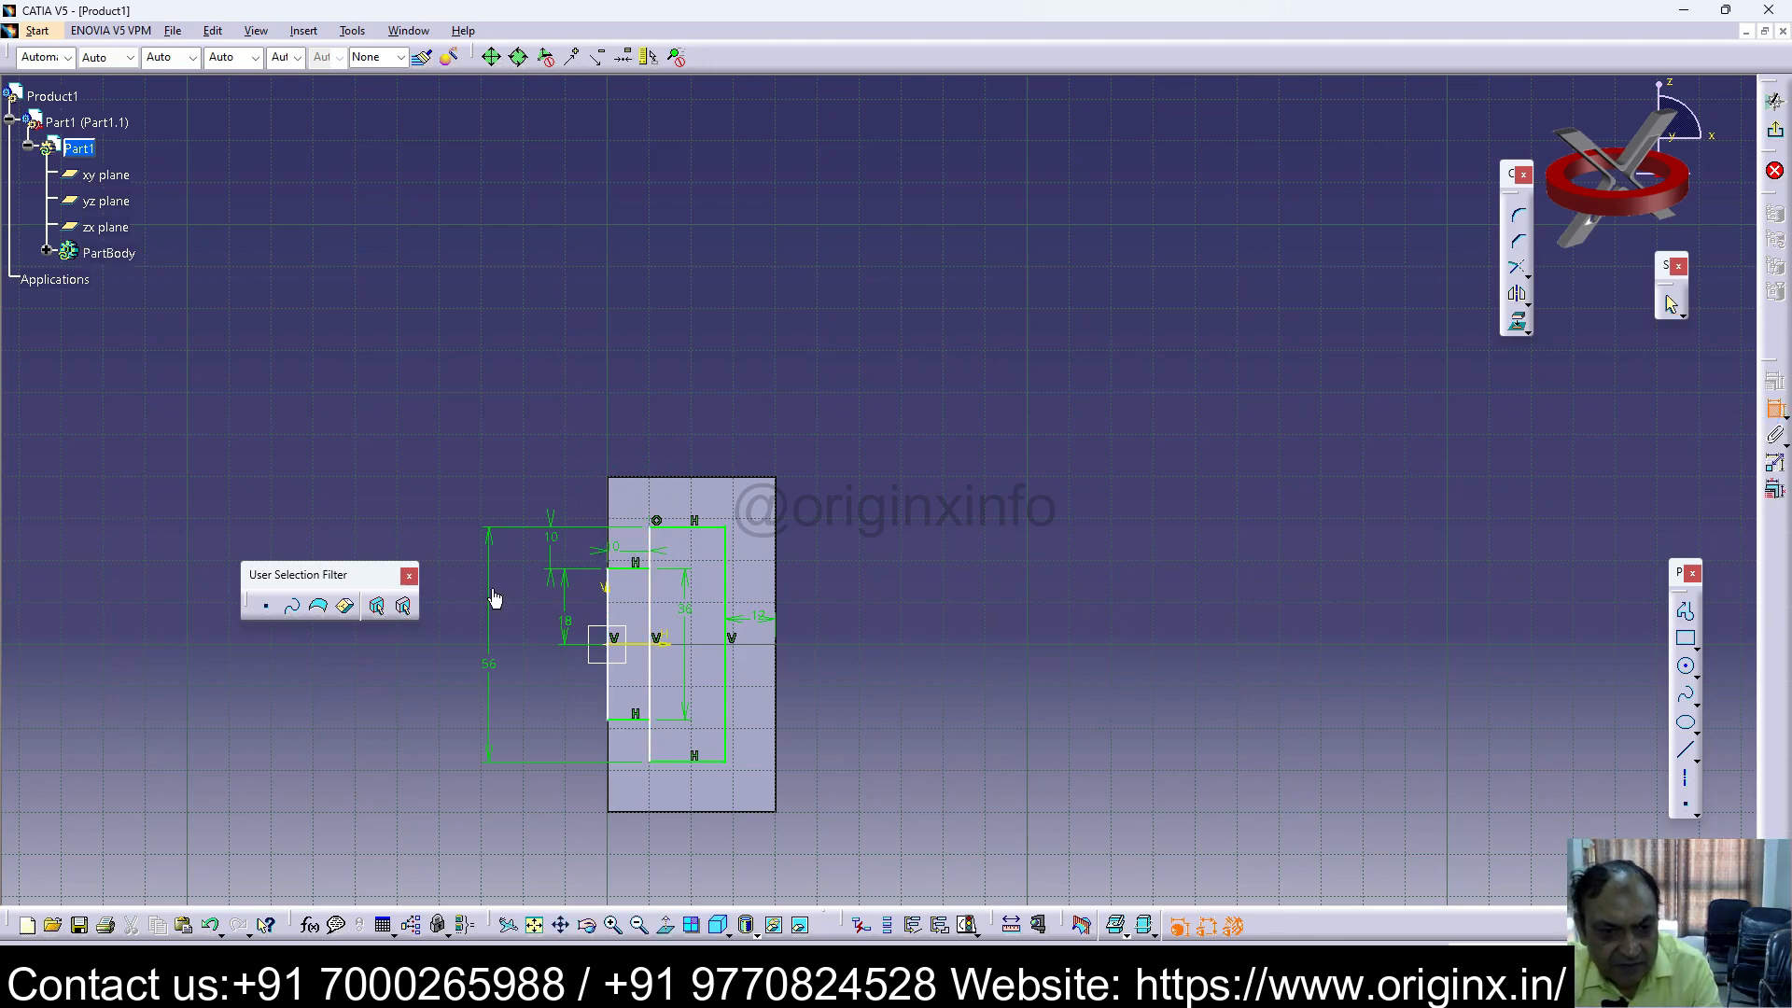
pyautogui.click(643, 568)
pyautogui.click(694, 528)
pyautogui.click(580, 547)
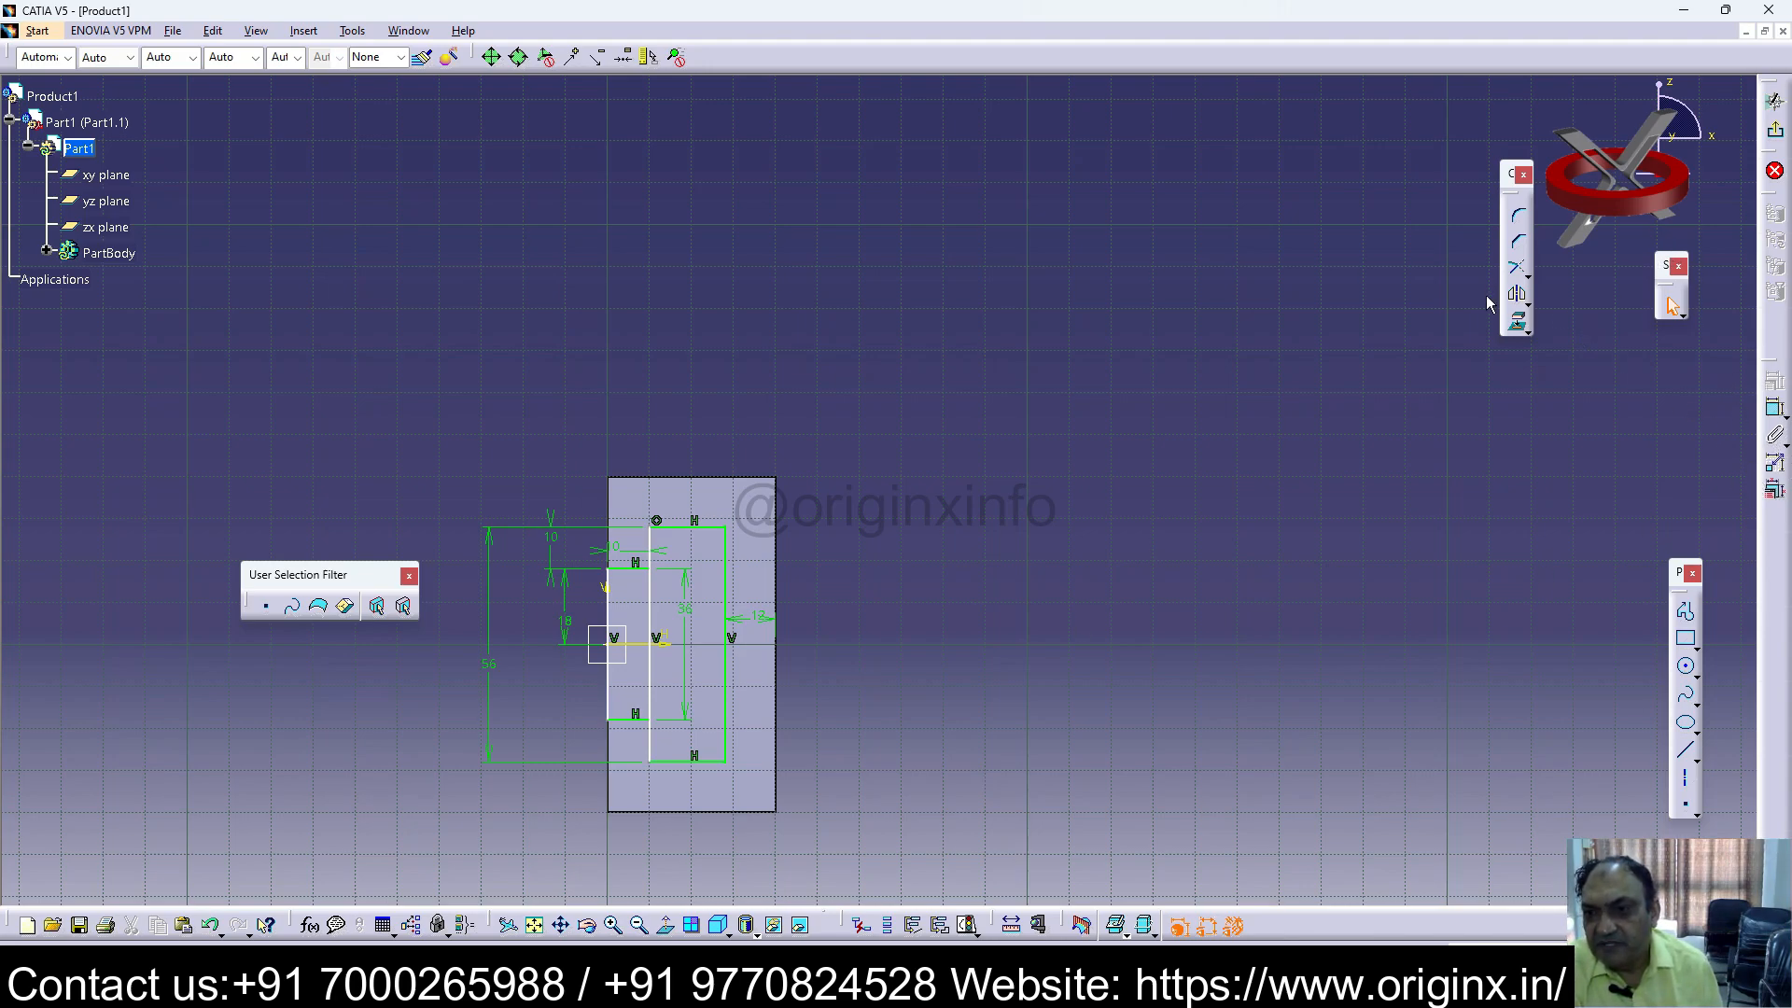
# Step: Quick Trim the middle segment of the second rectangle's inner vertical side, converting its length constraint into a distance
pyautogui.click(1528, 276)
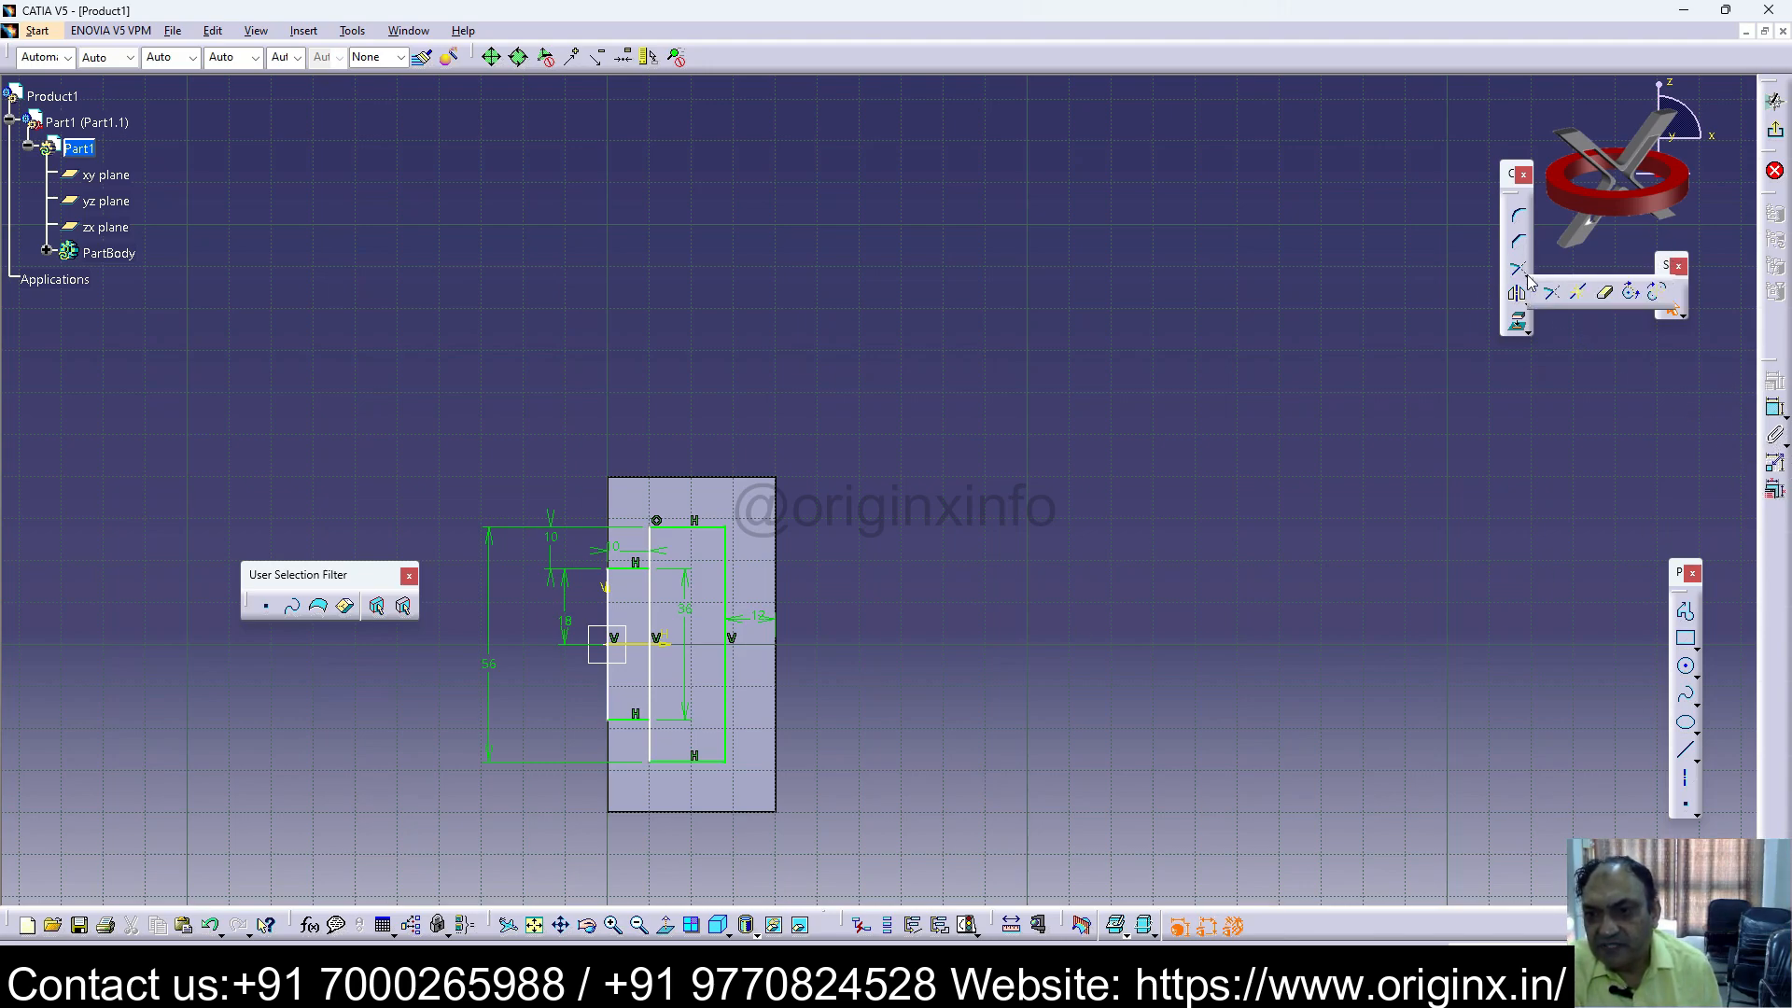
pyautogui.click(1604, 298)
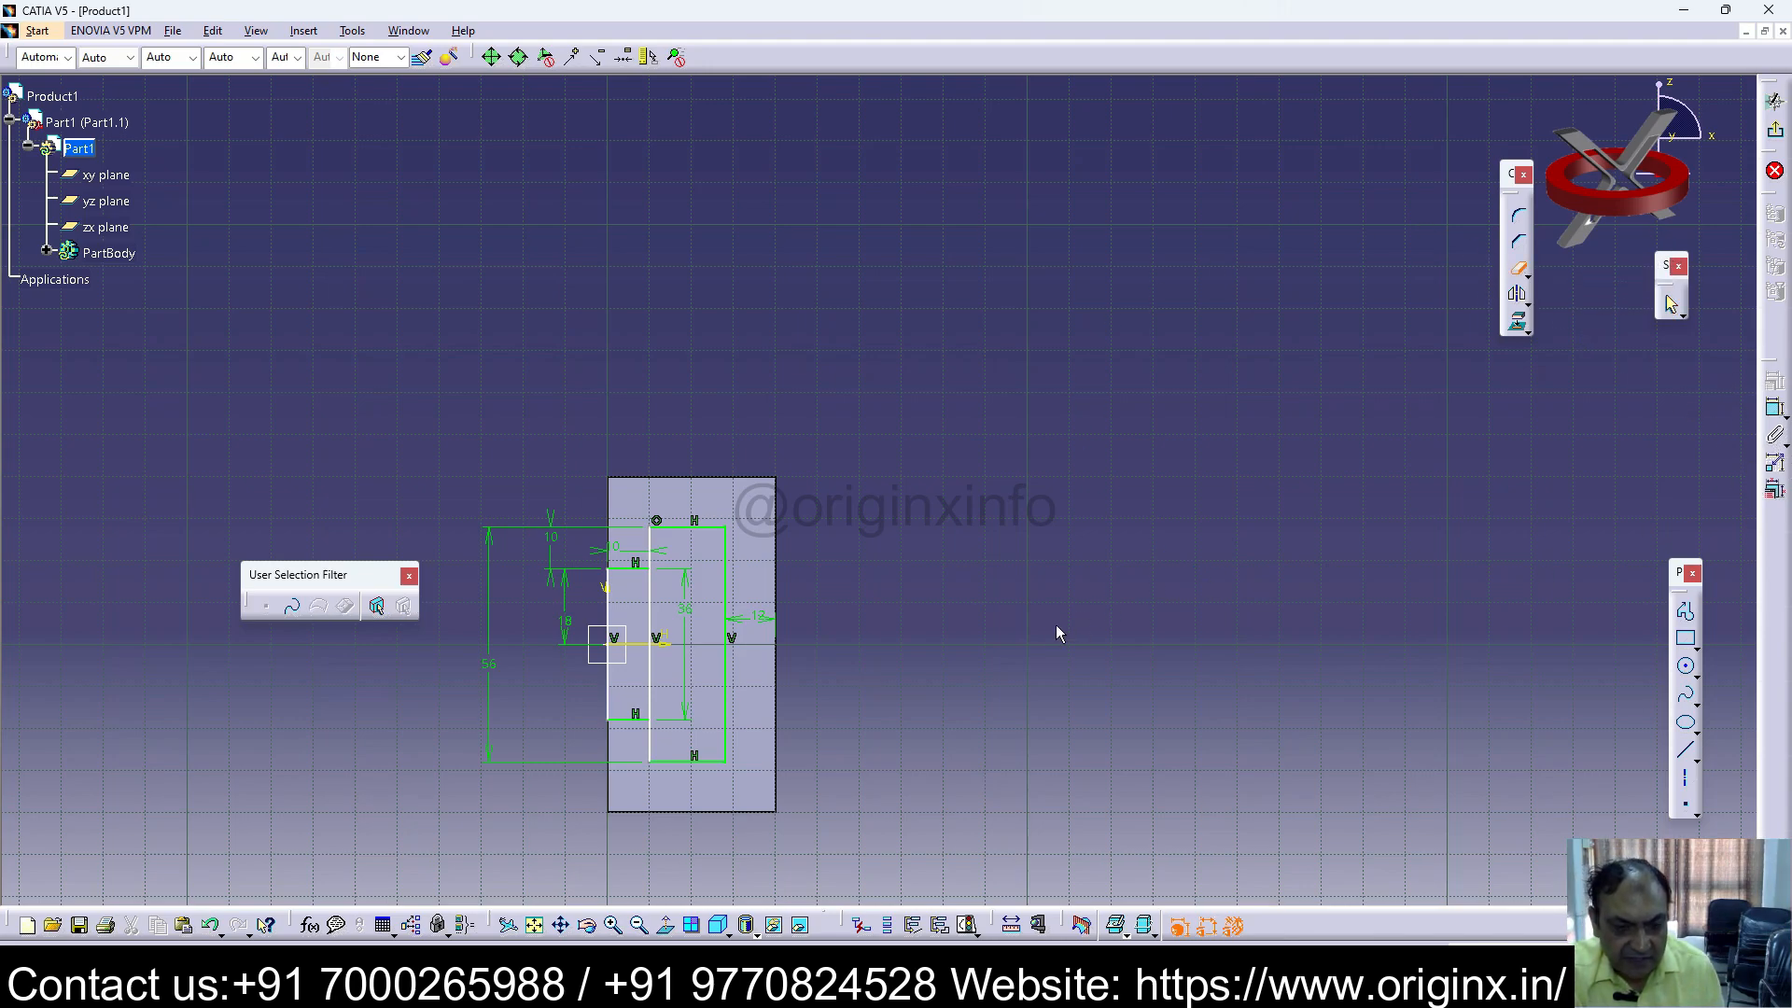
pyautogui.click(674, 605)
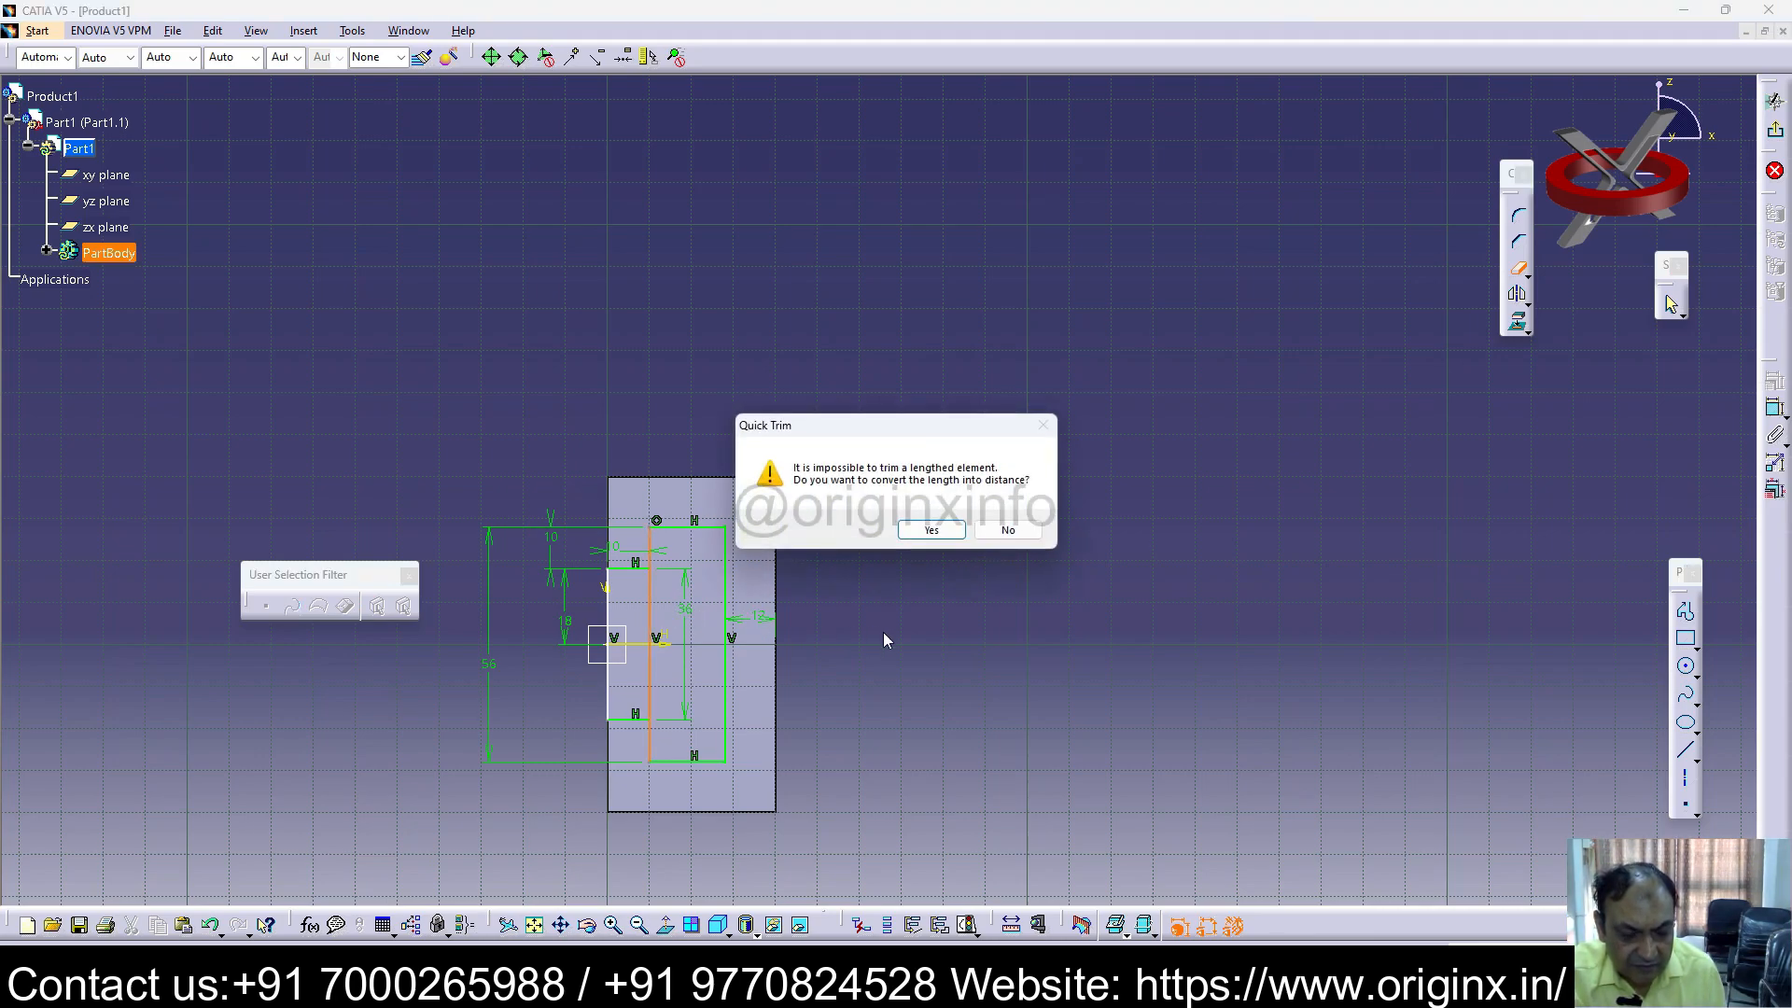
pyautogui.click(931, 529)
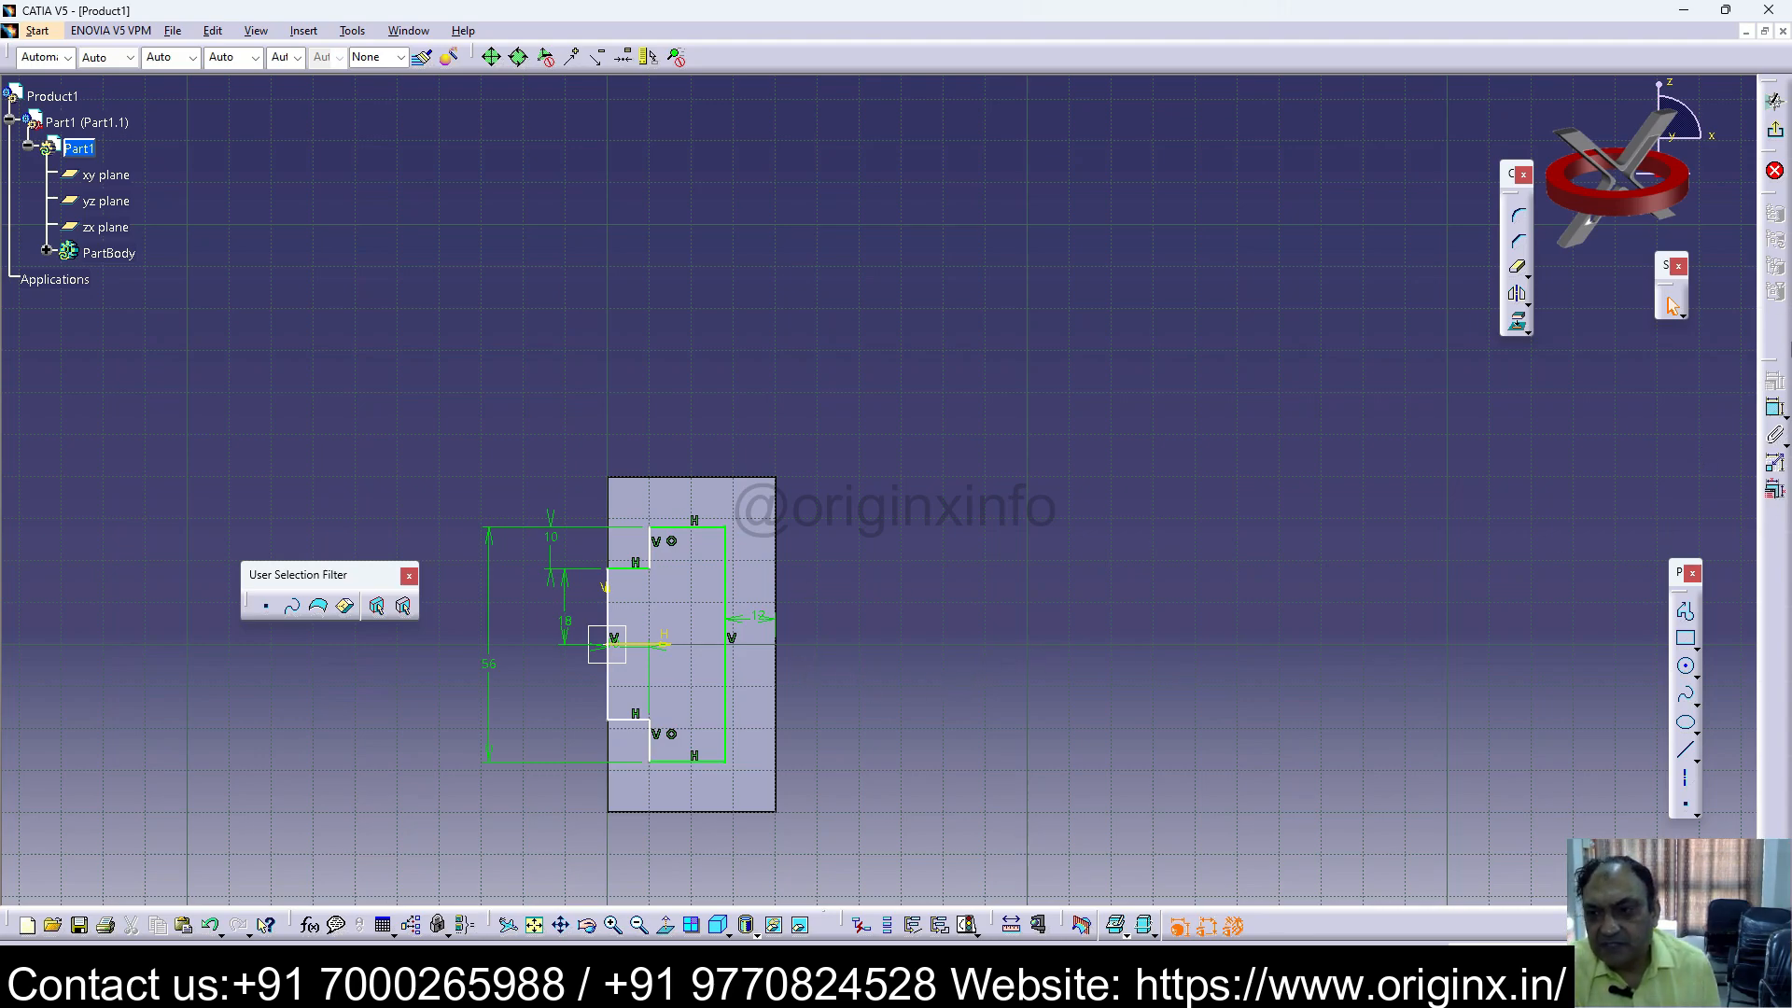
pyautogui.click(694, 519)
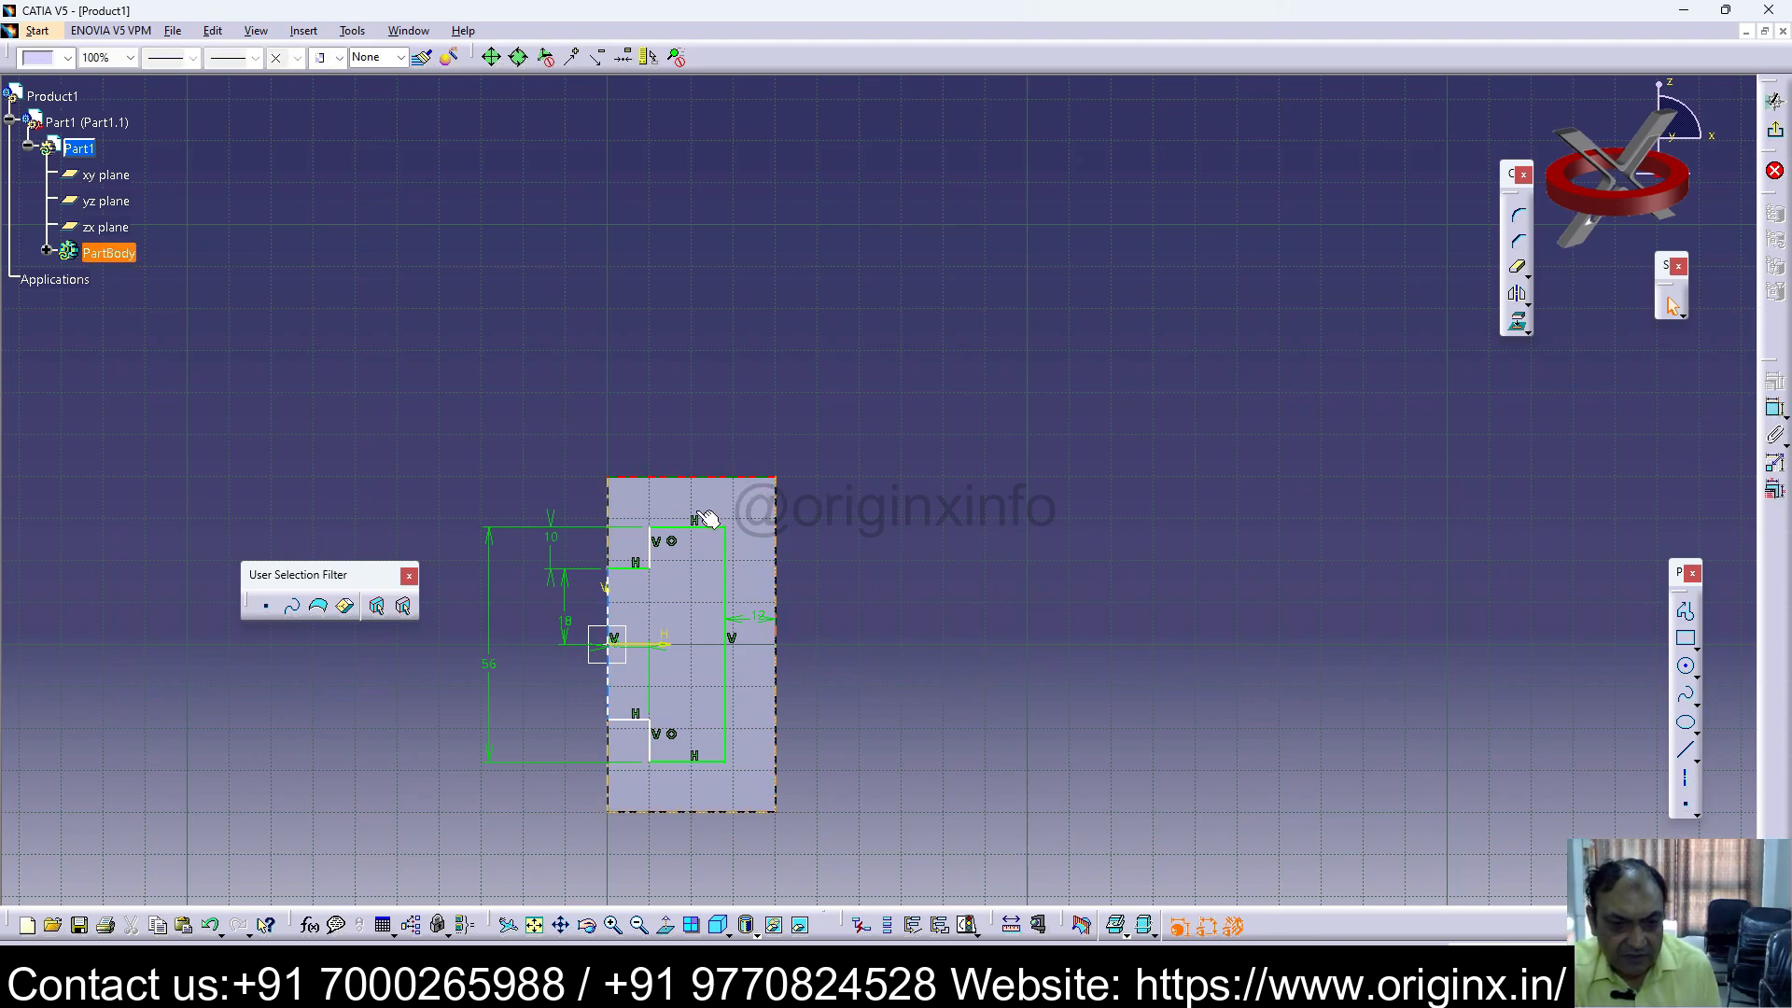
pyautogui.click(1775, 410)
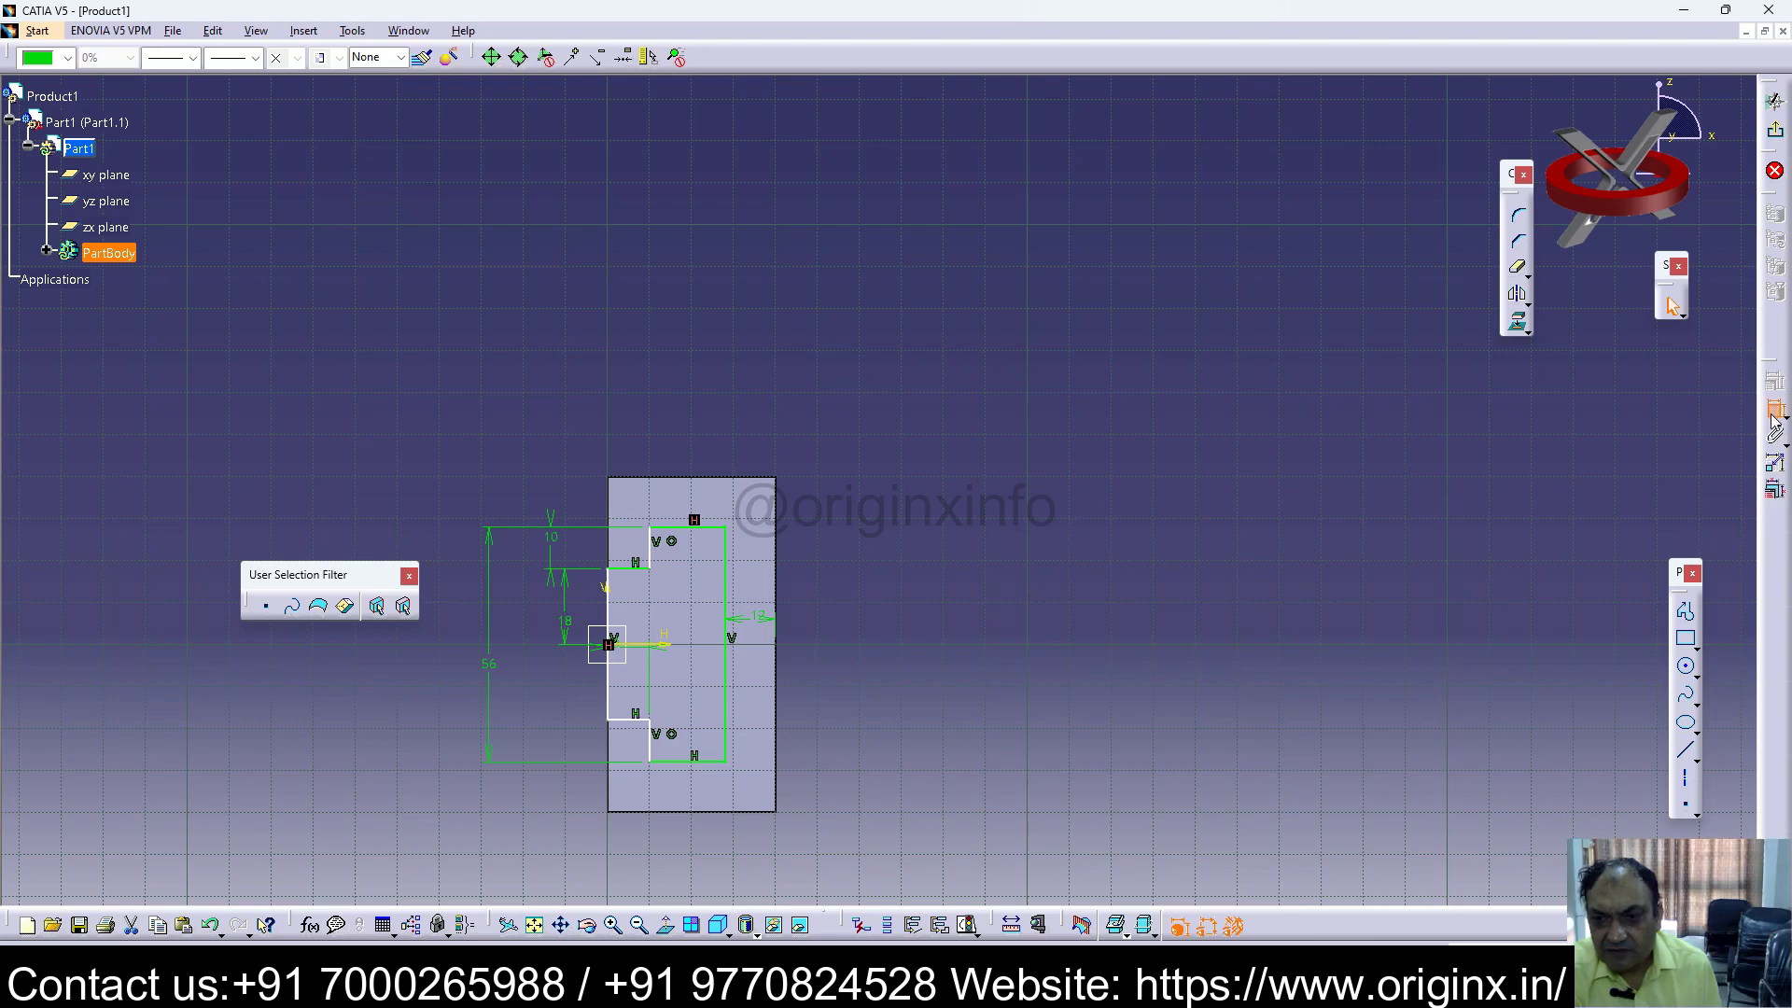
pyautogui.click(713, 525)
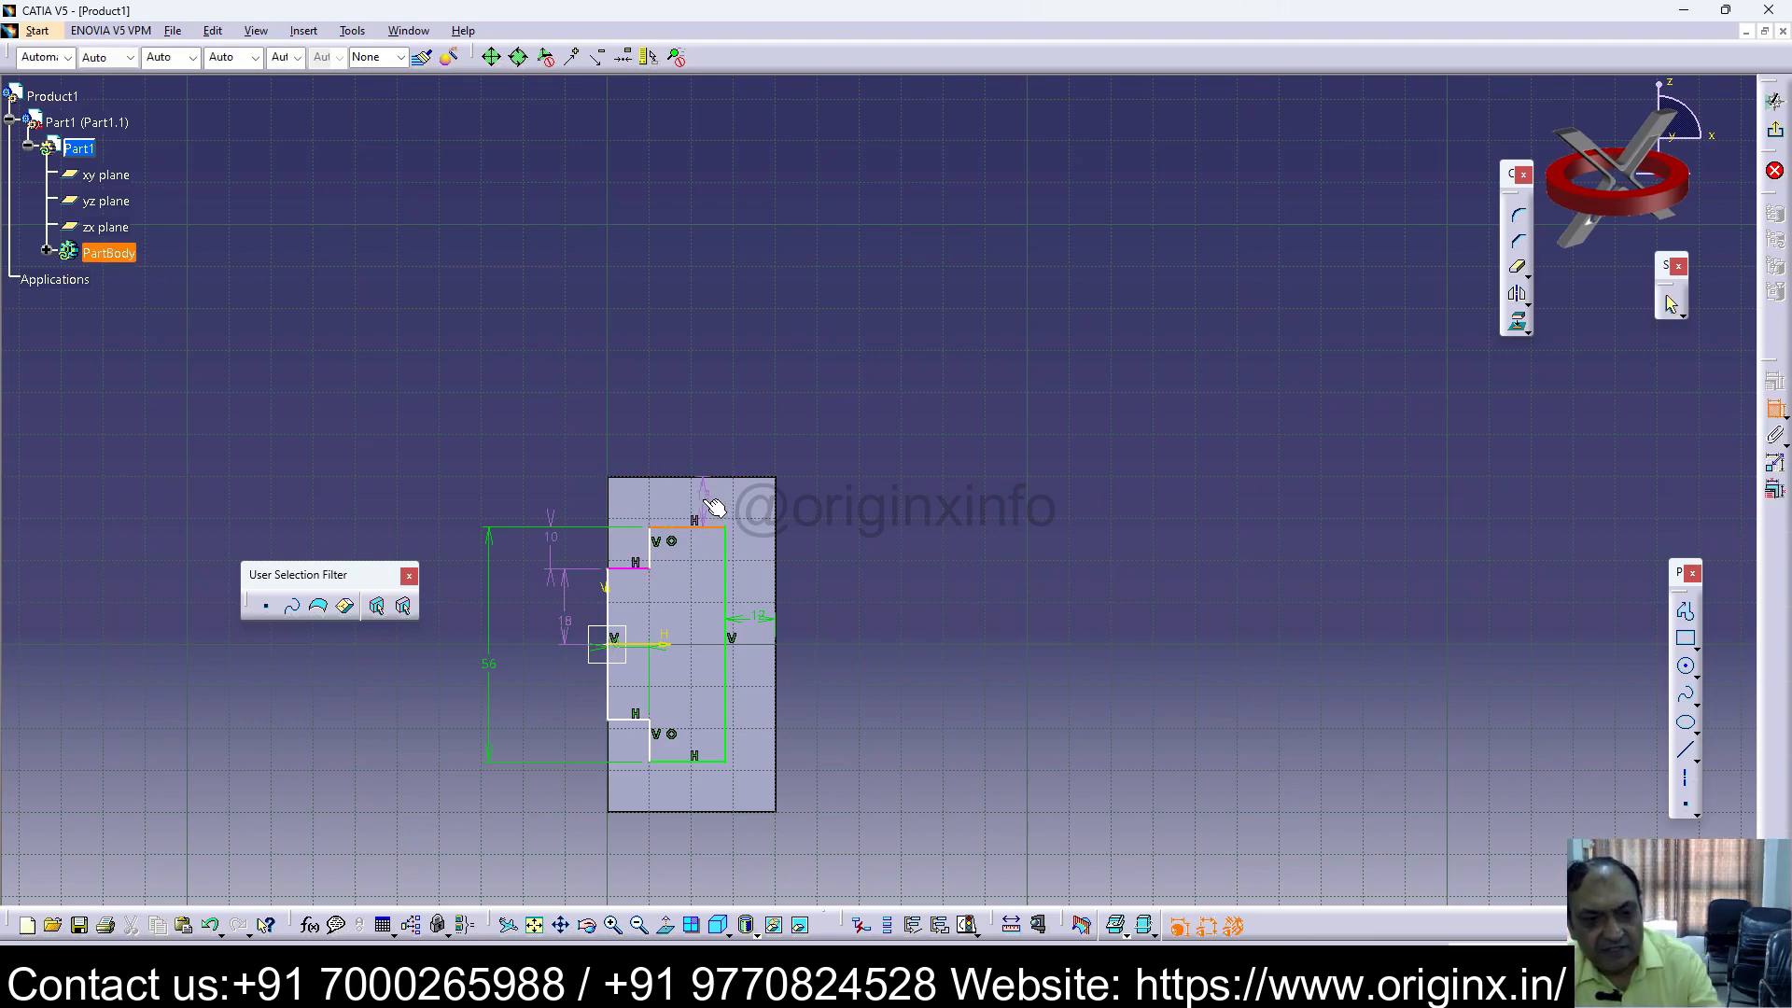
pyautogui.press('Escape')
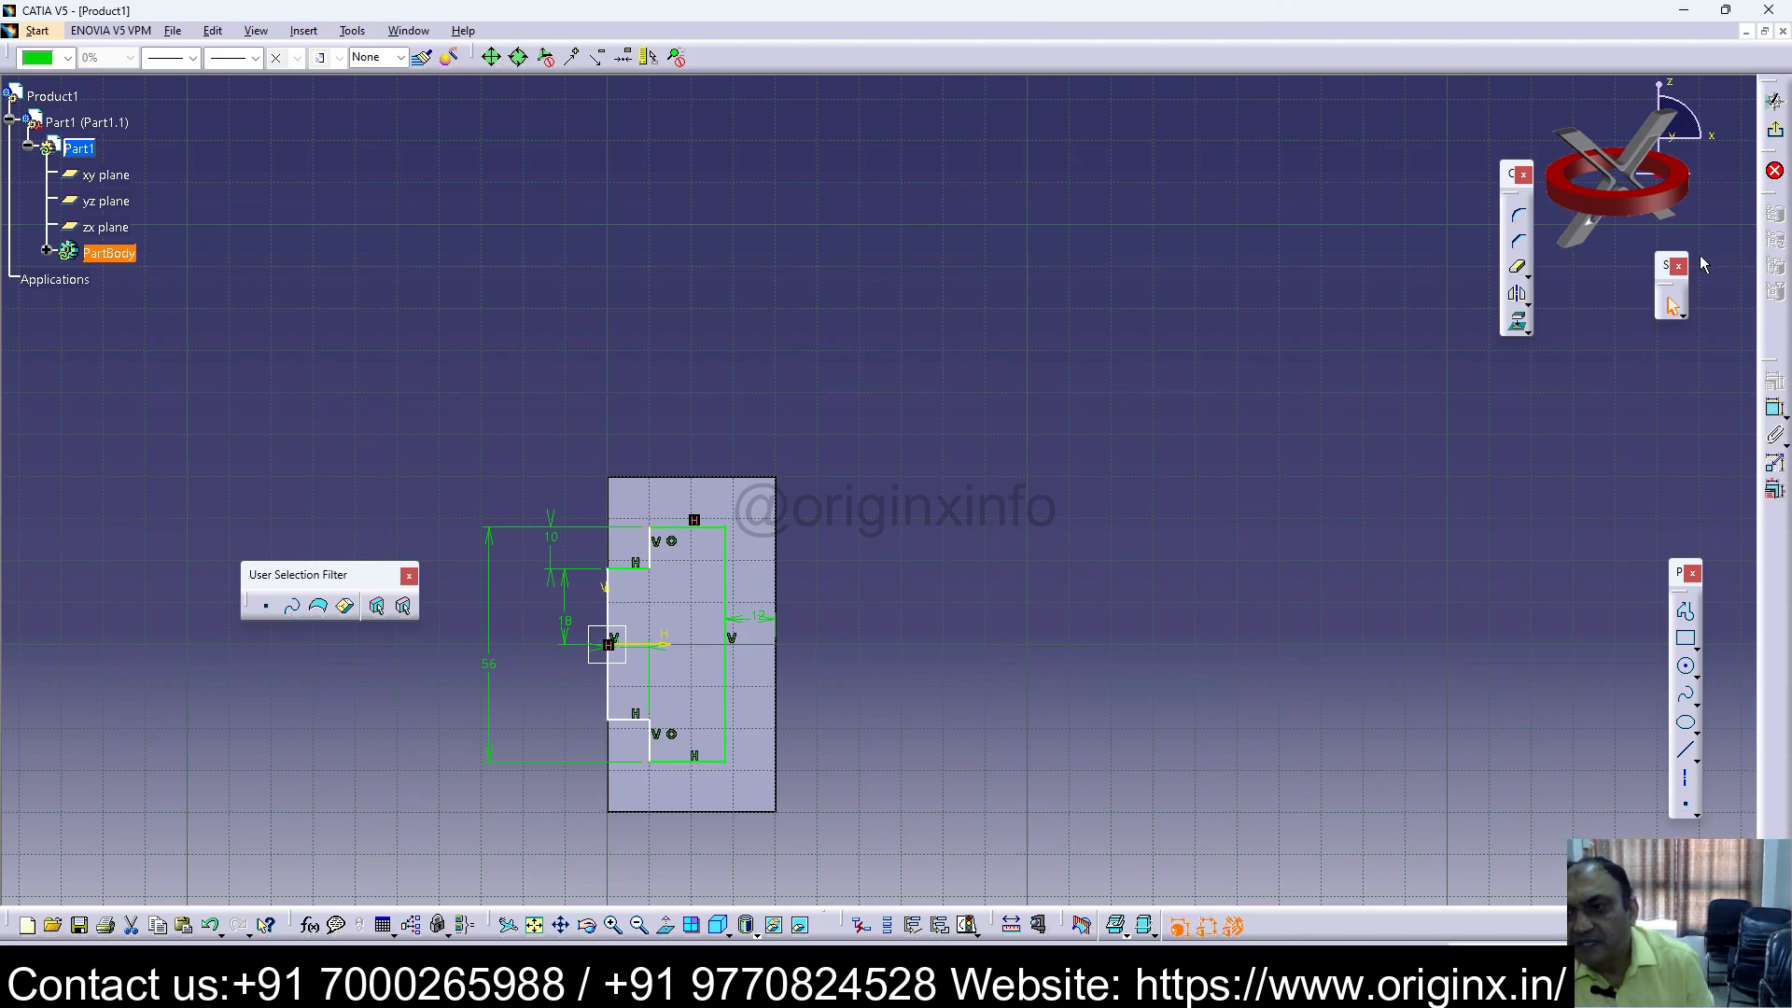
# Step: Exit the sketch and cut its T-shaped profile through the block as a pocket with the Up to last limit
pyautogui.click(1774, 170)
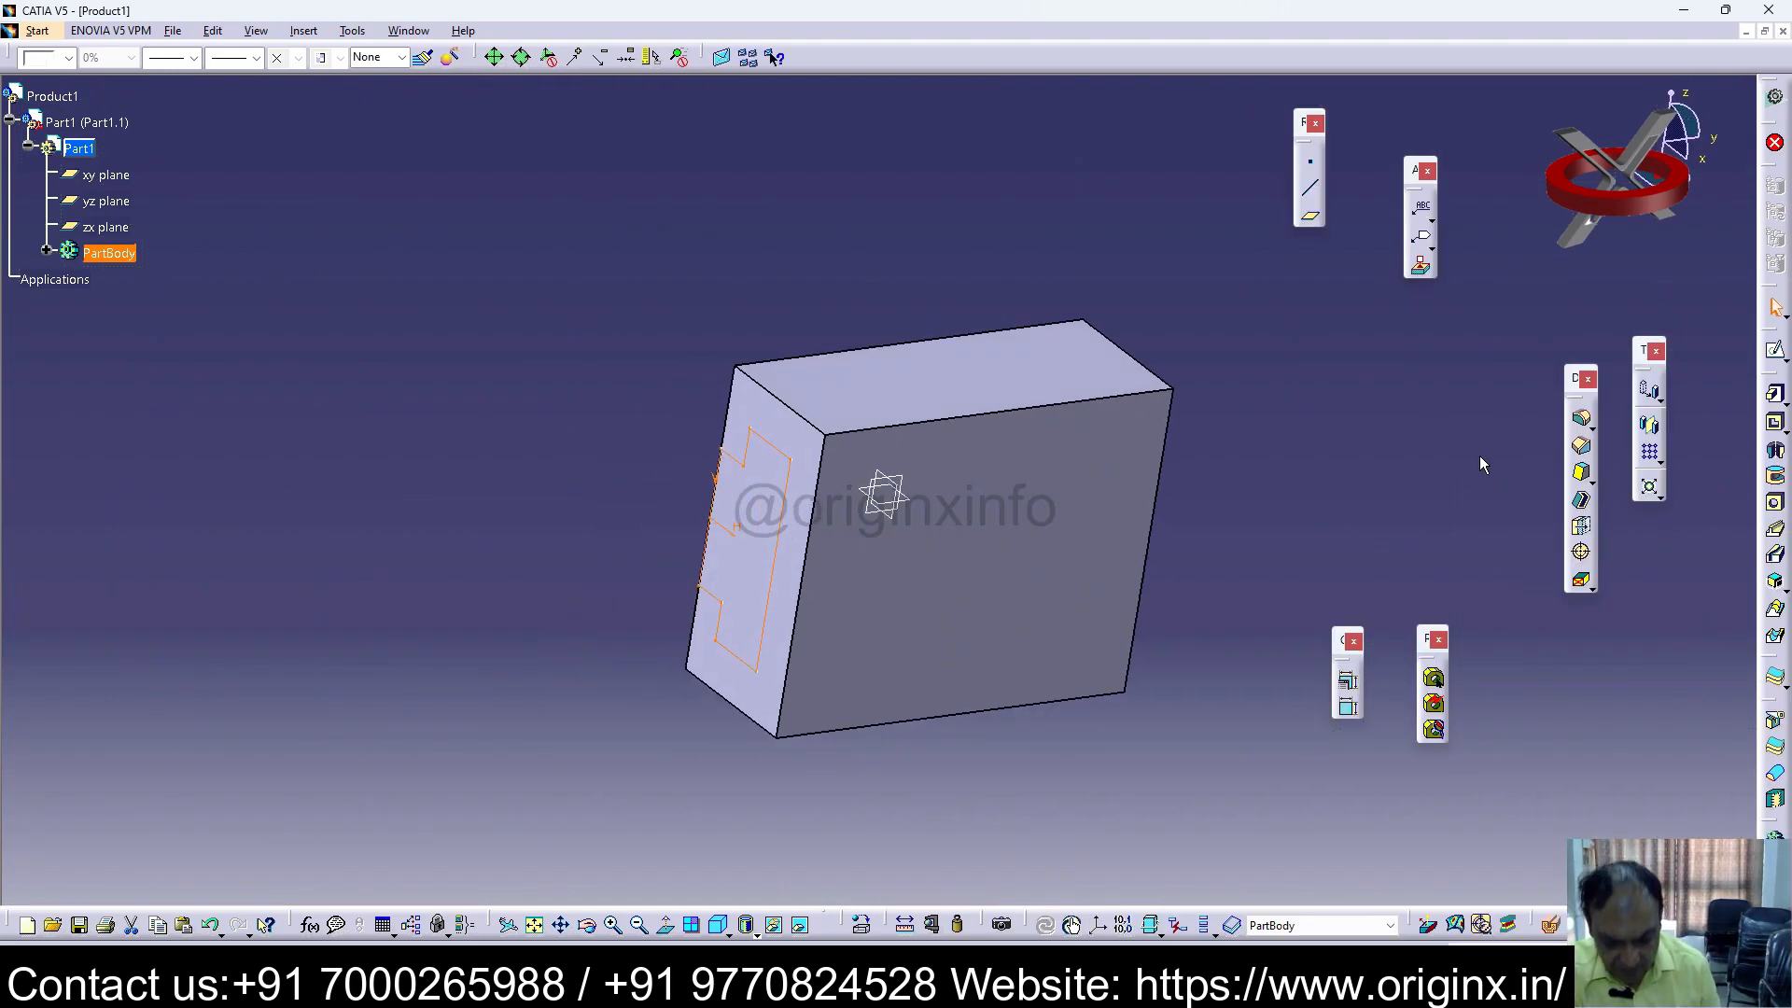
pyautogui.click(1774, 425)
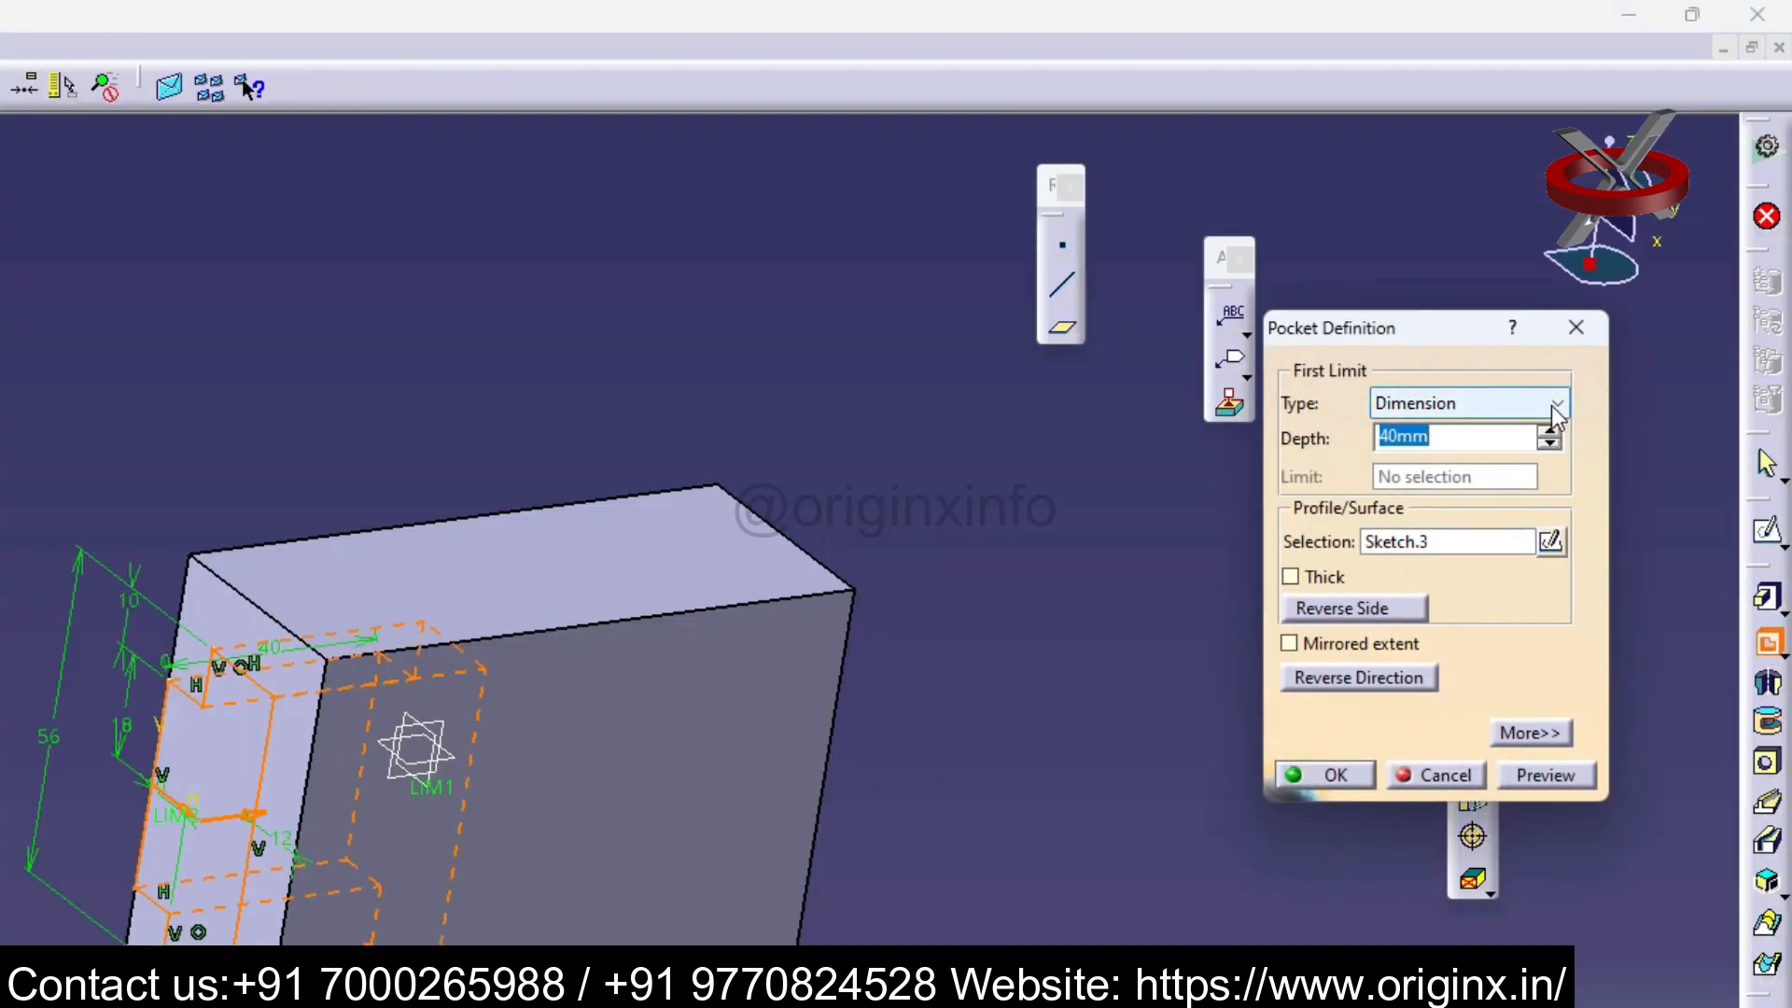
pyautogui.click(1557, 404)
pyautogui.click(1427, 468)
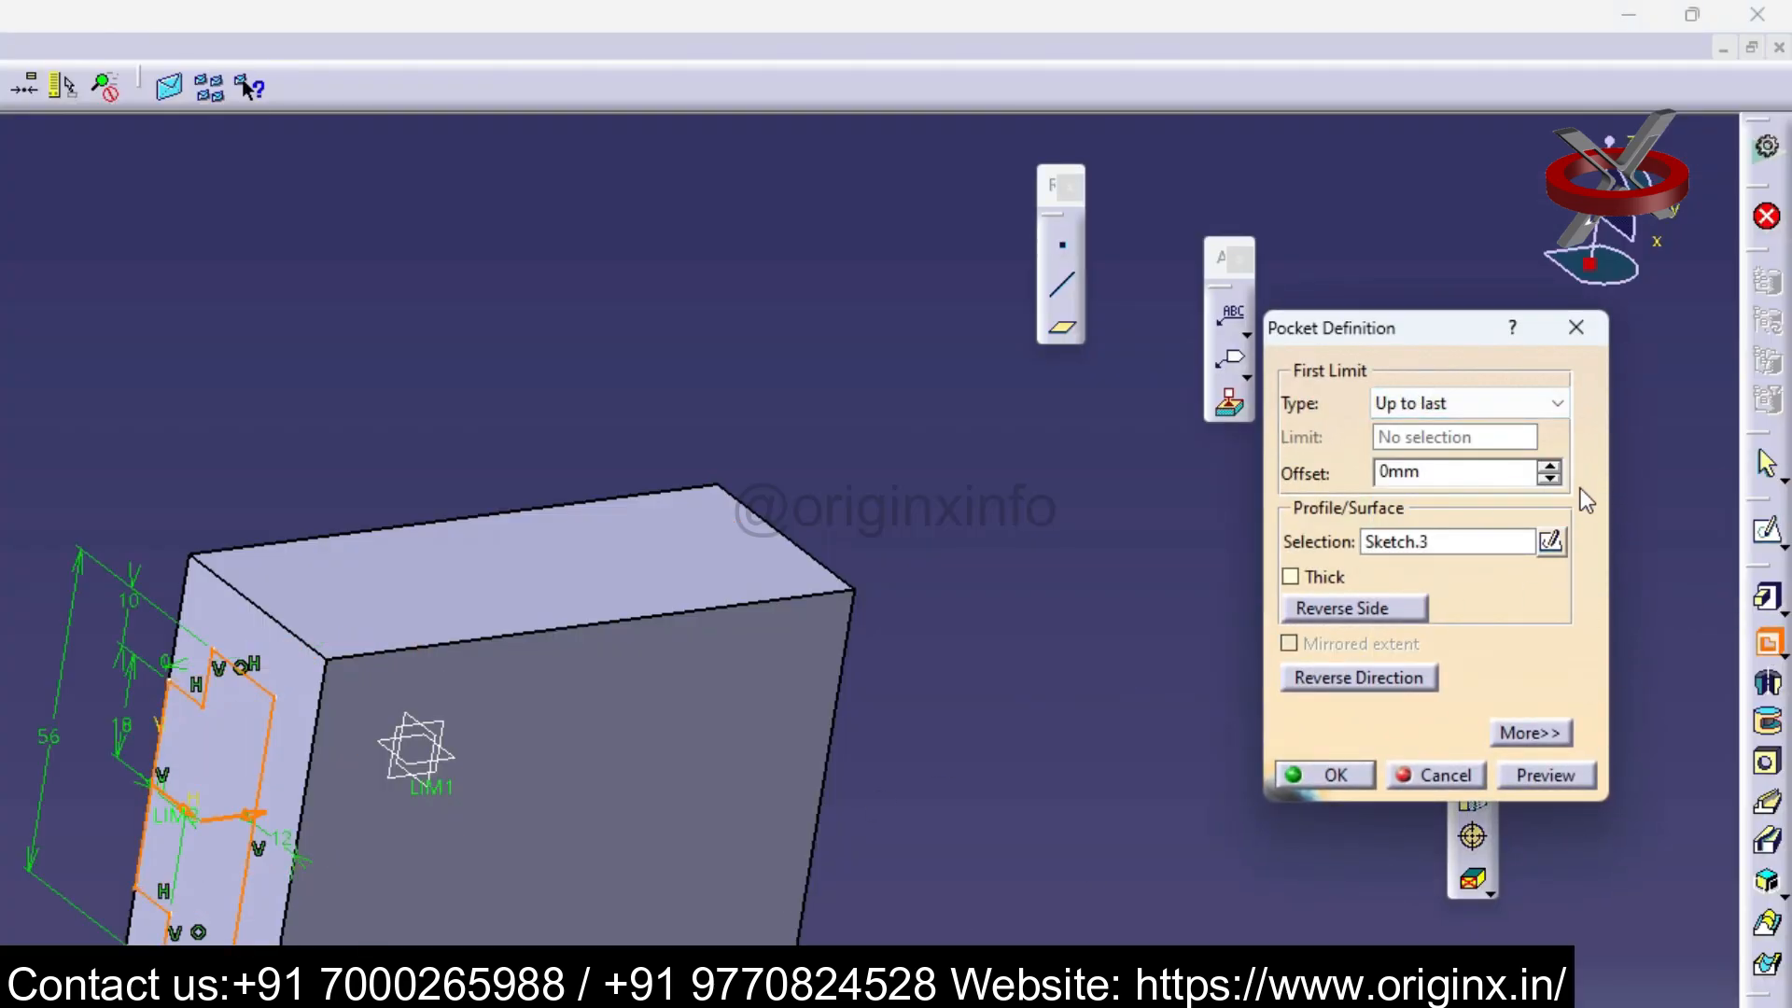
pyautogui.click(1326, 775)
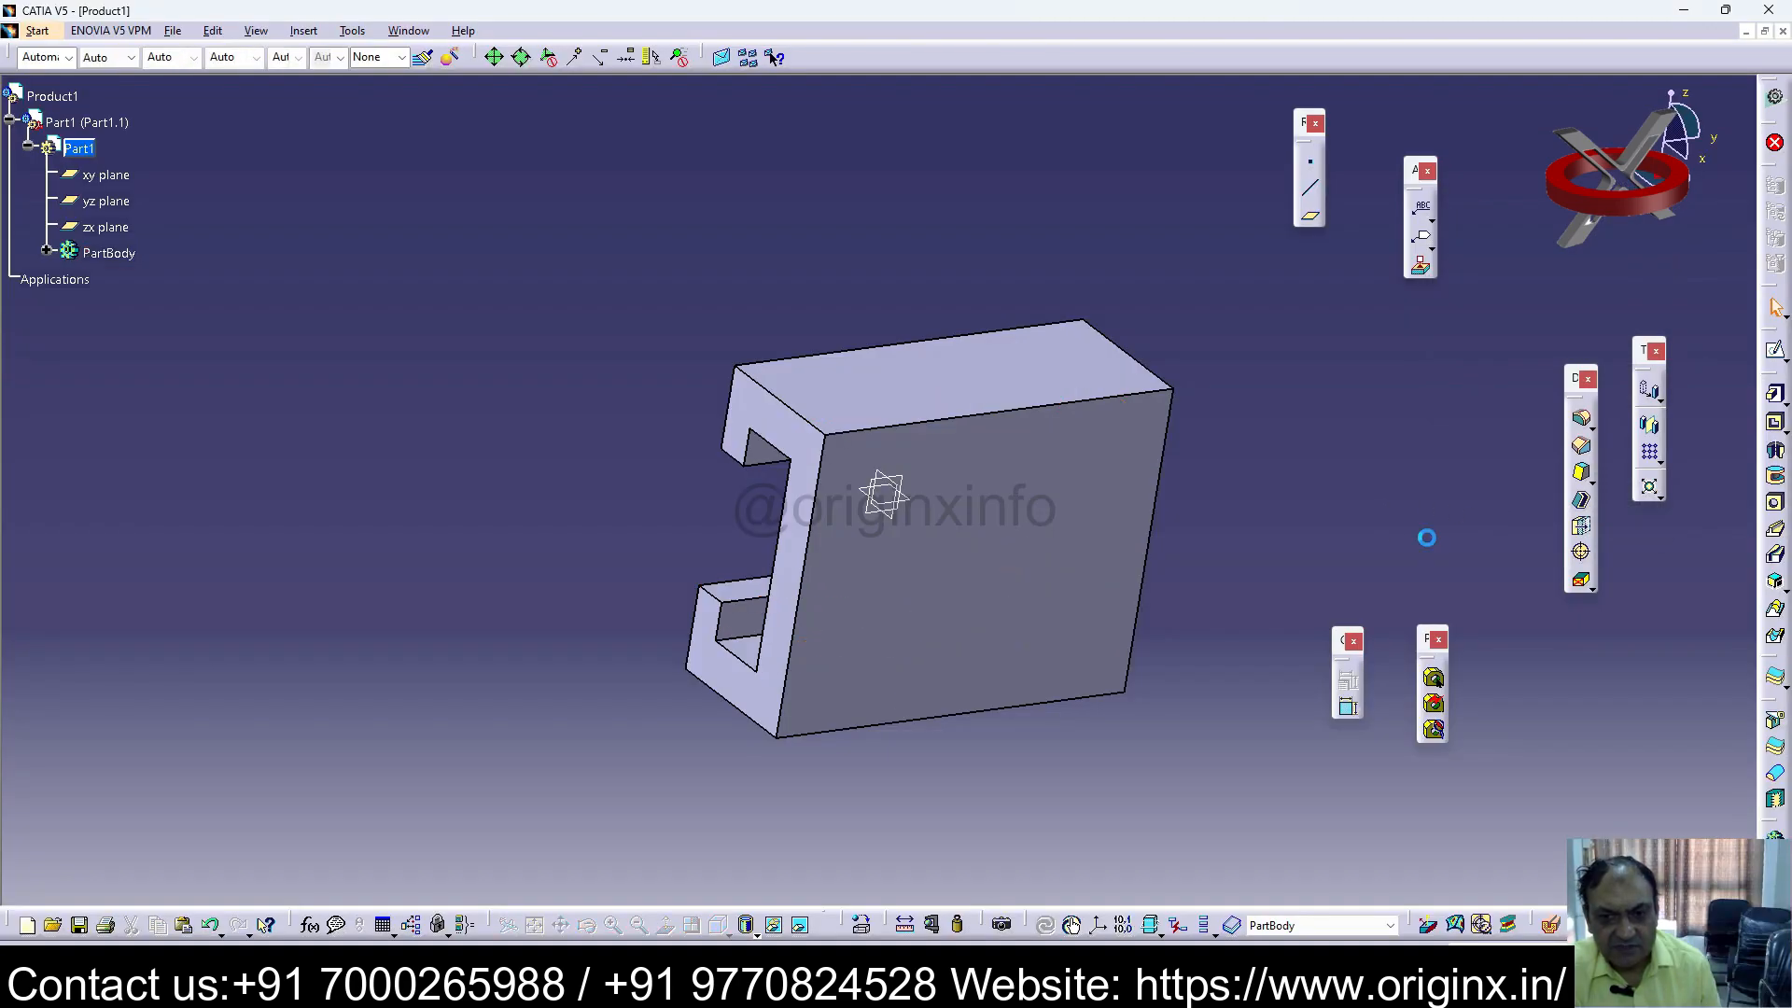
pyautogui.moveTo(1359, 568); pyautogui.dragTo(1326, 593, button='middle')
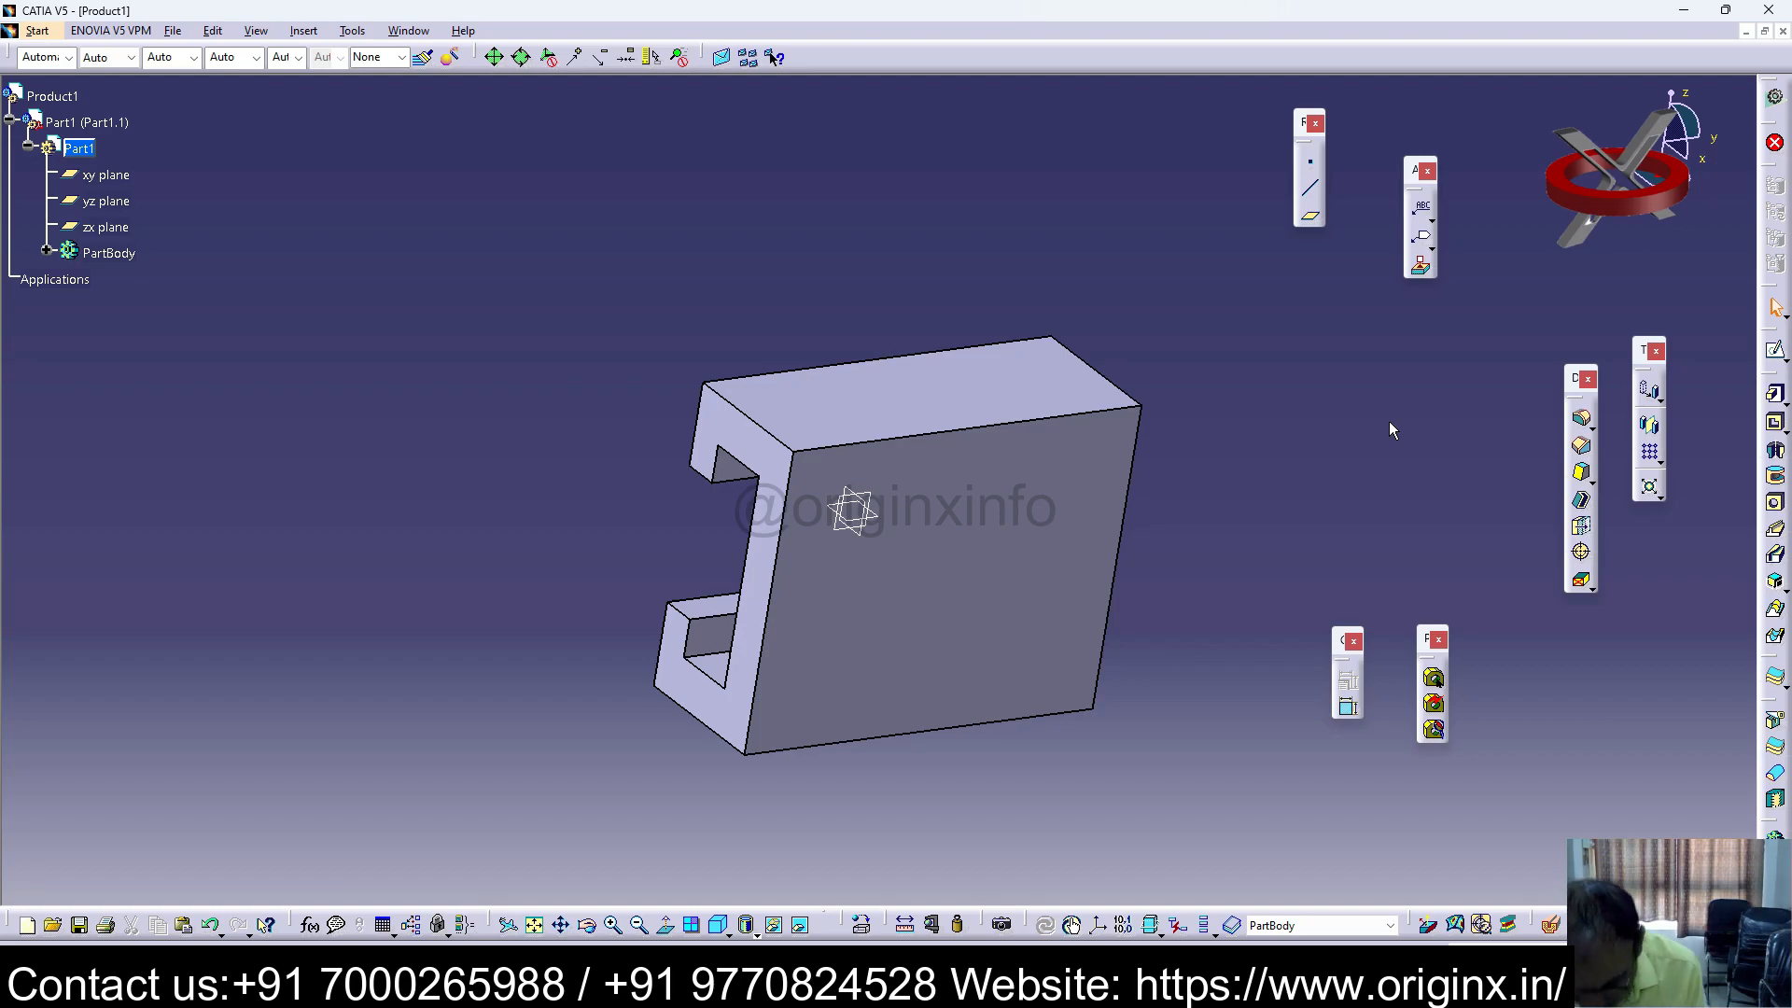
# Step: Sketch a circle about 40 mm in diameter on the block's top face, centred midway across it on the horizontal axis
pyautogui.click(992, 377)
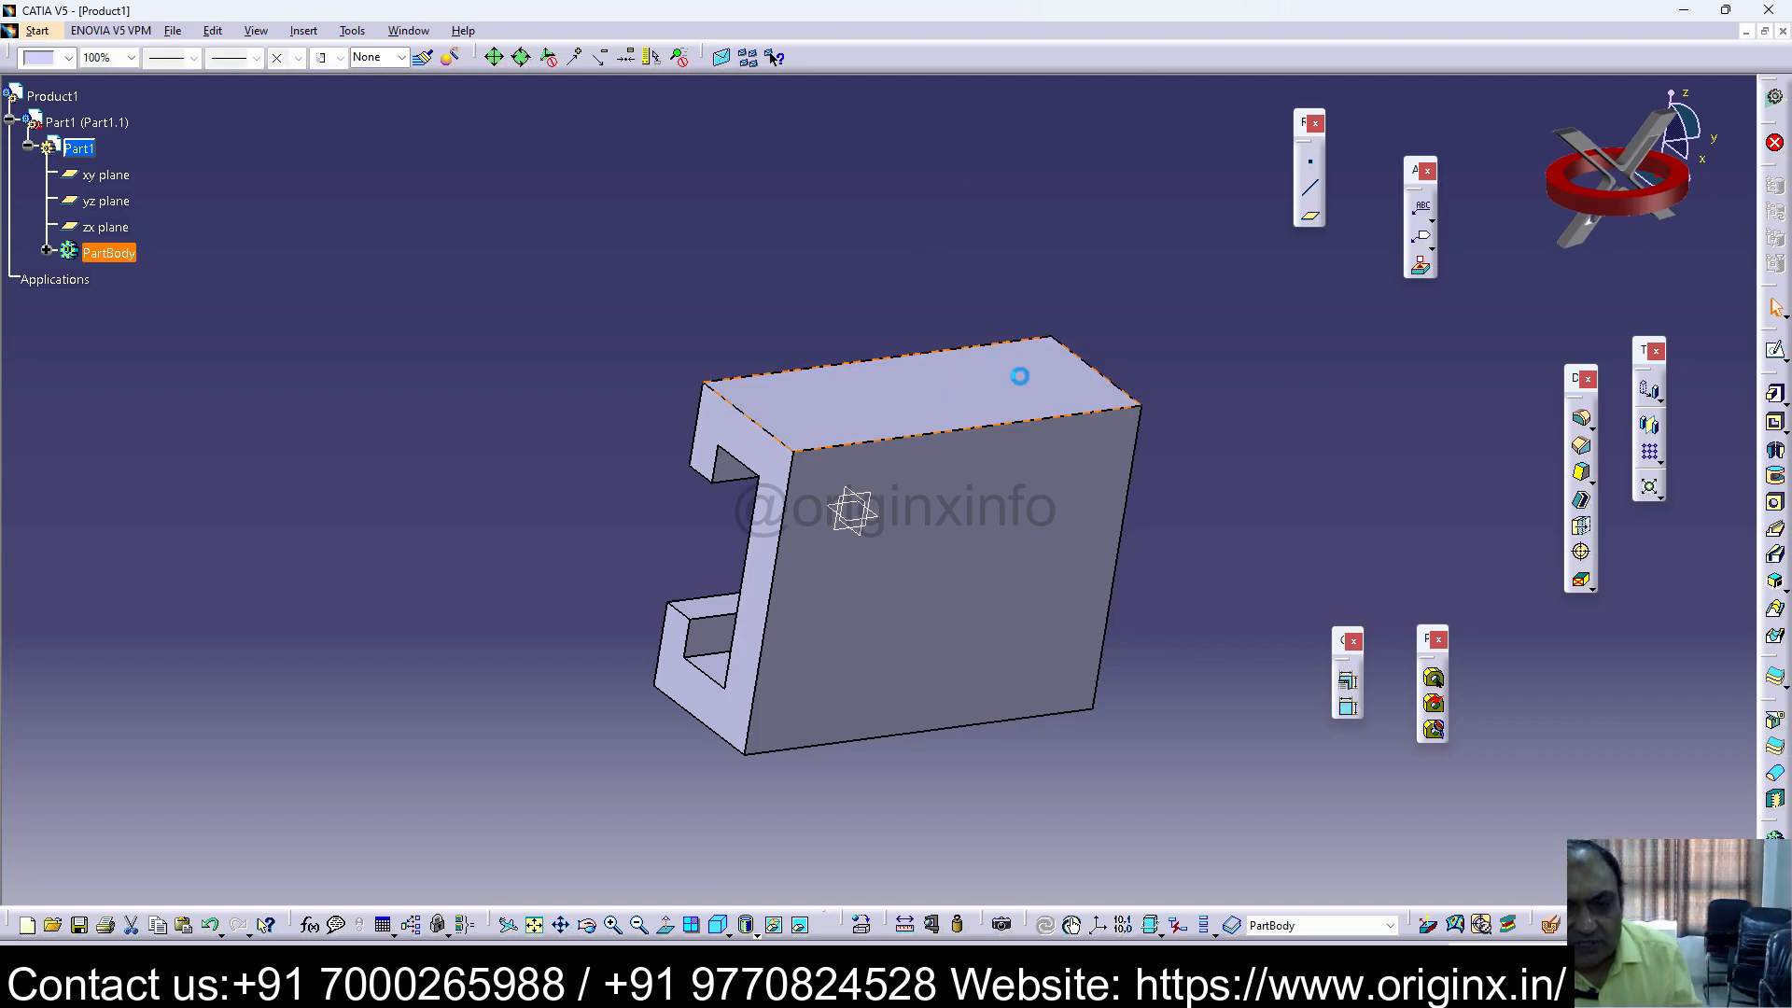
pyautogui.click(1777, 354)
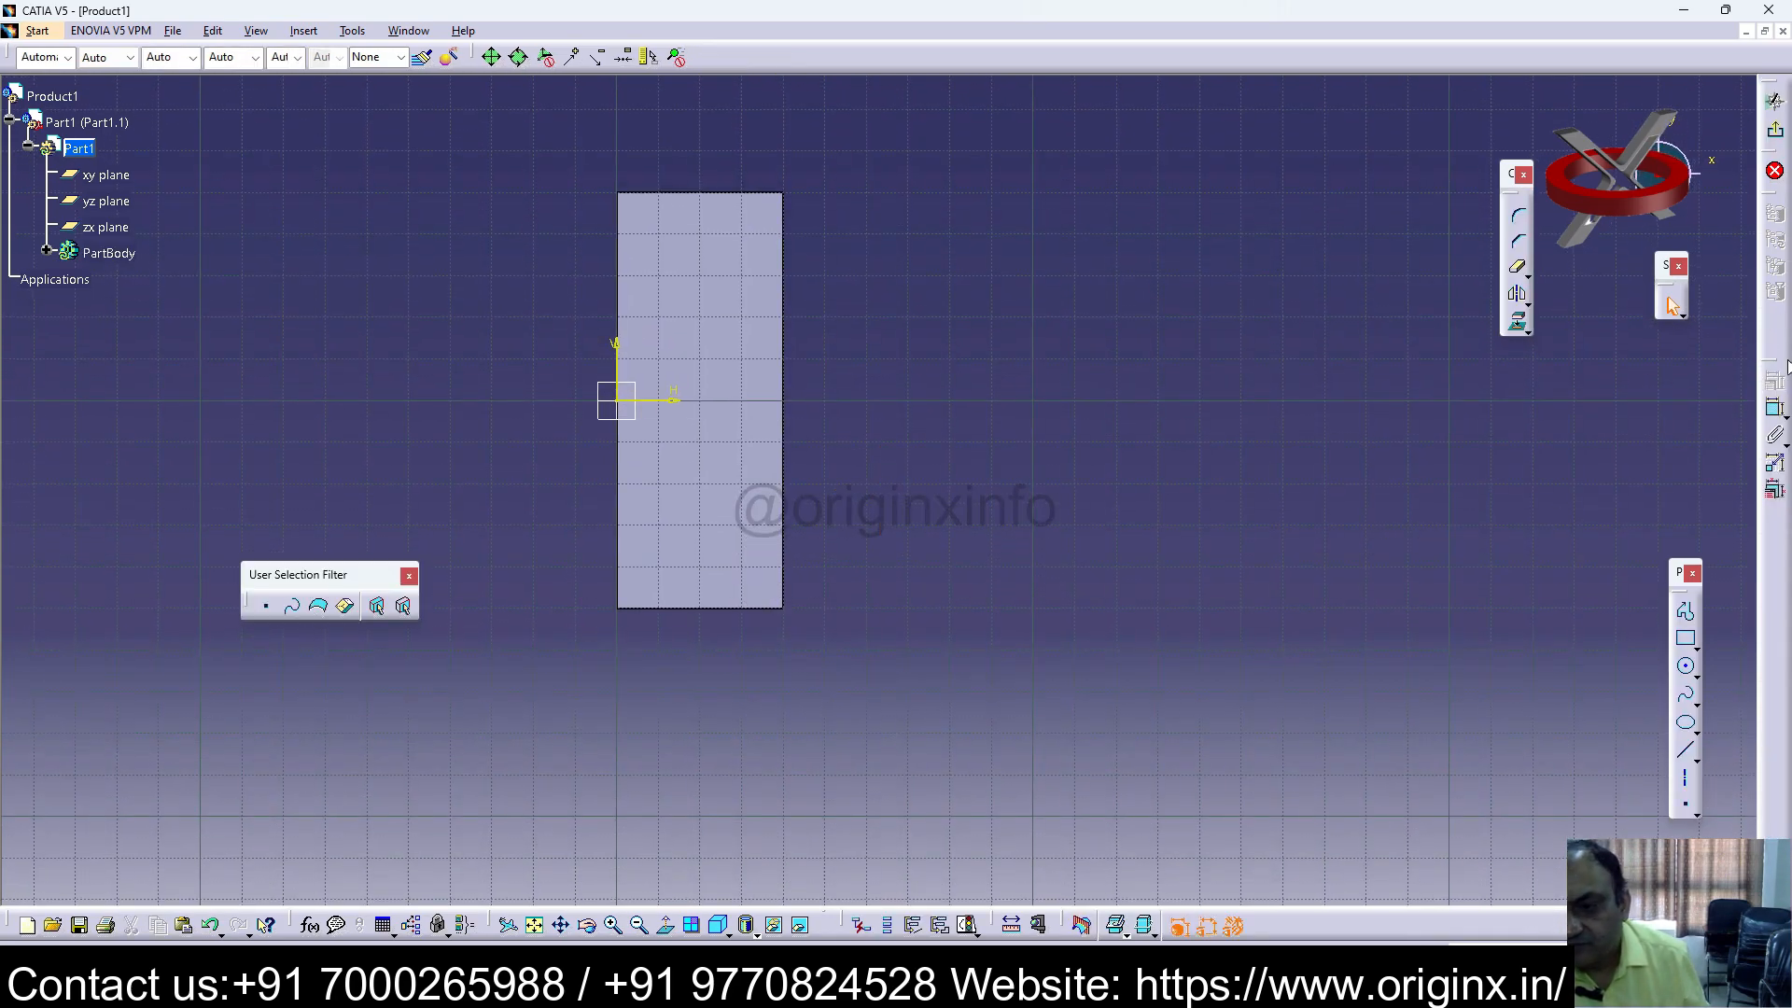
pyautogui.click(700, 424)
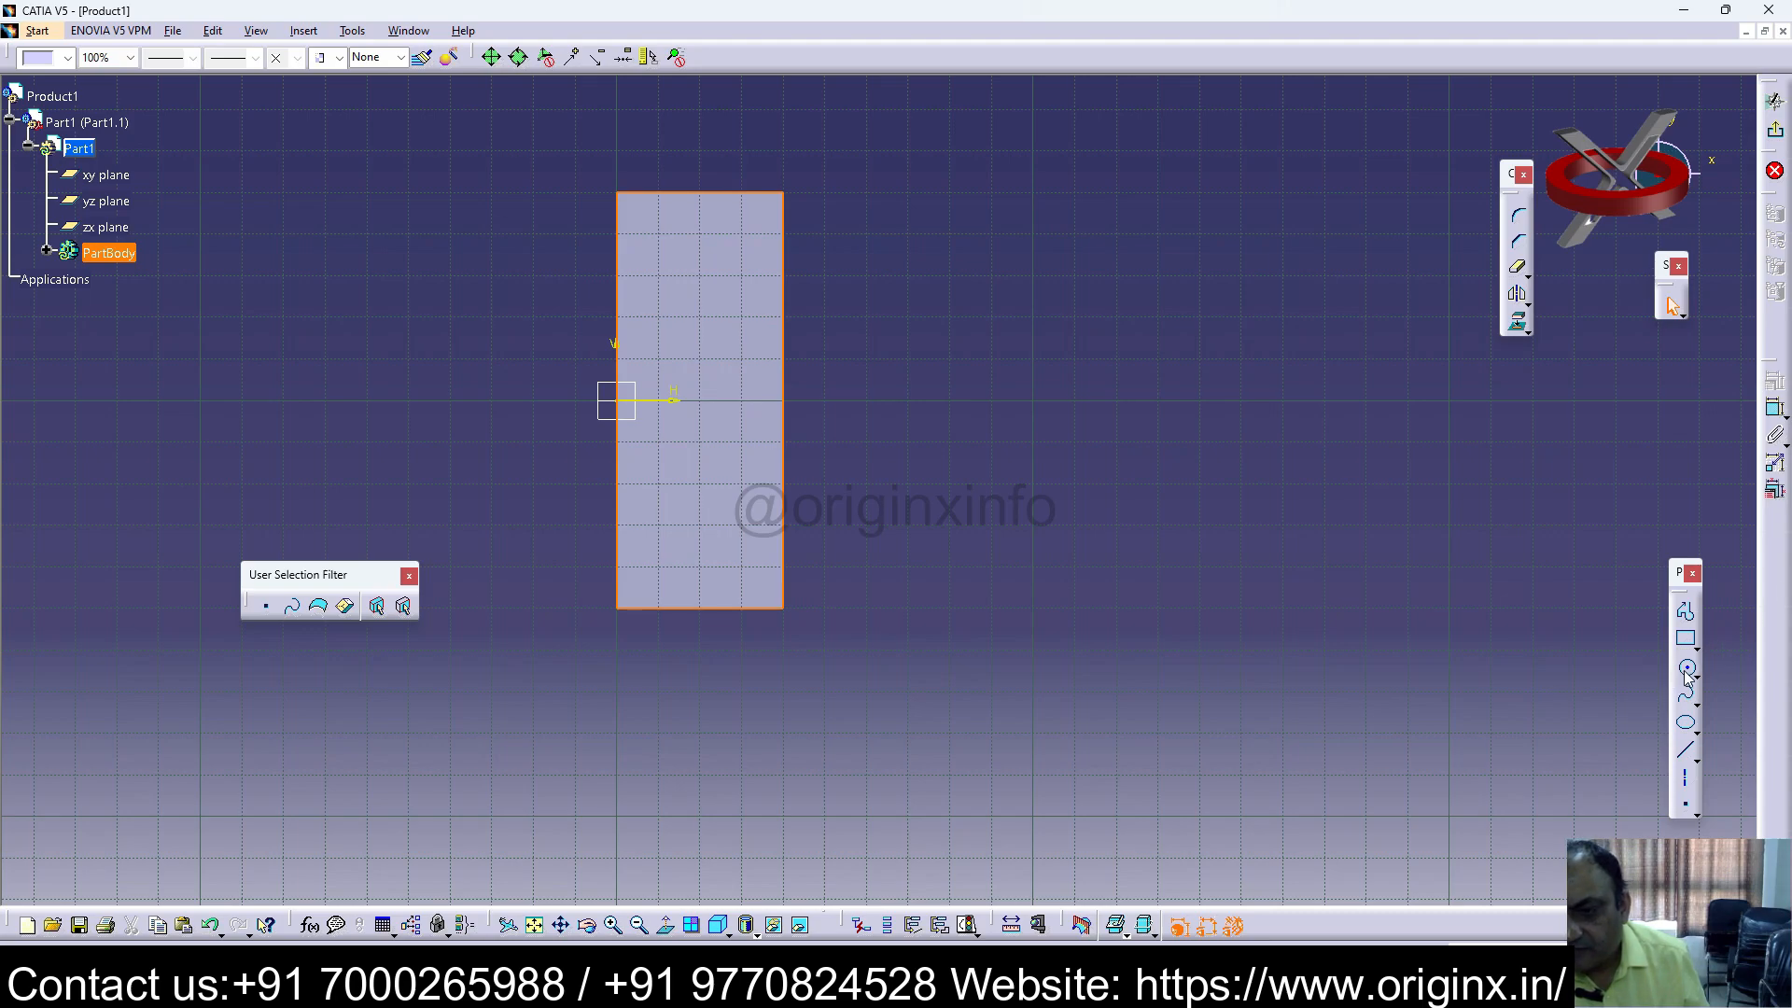
pyautogui.click(1686, 667)
pyautogui.click(700, 401)
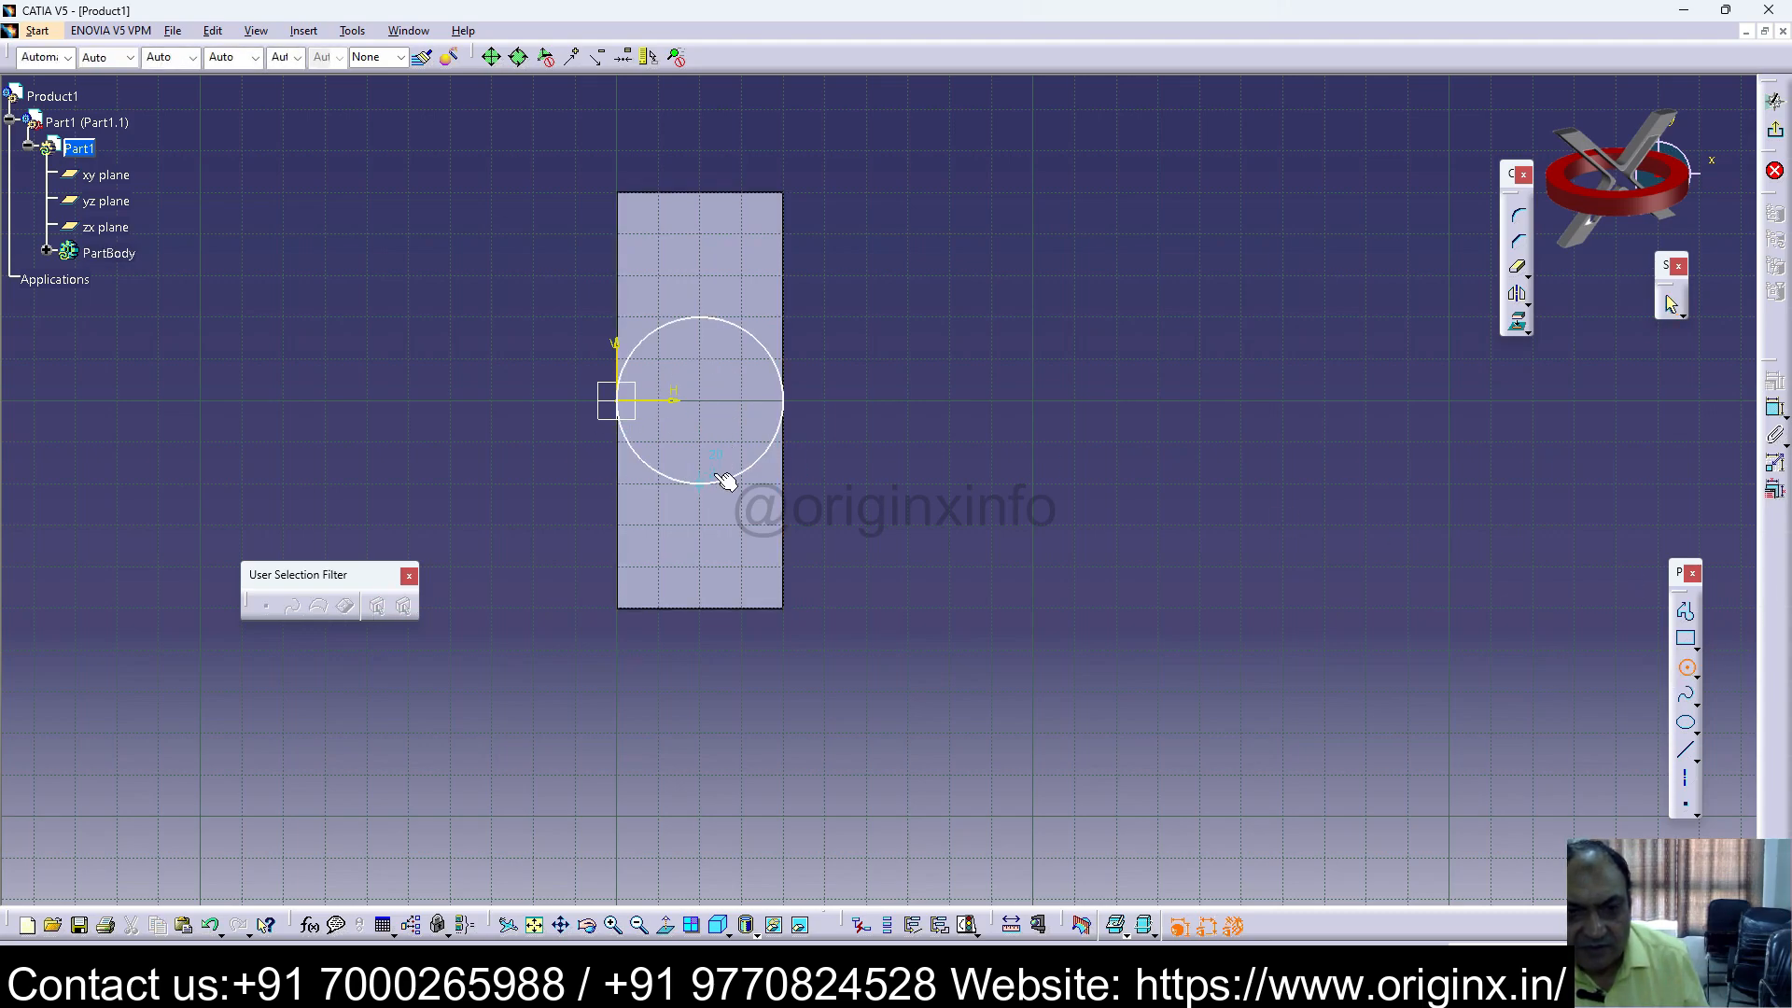
pyautogui.click(727, 477)
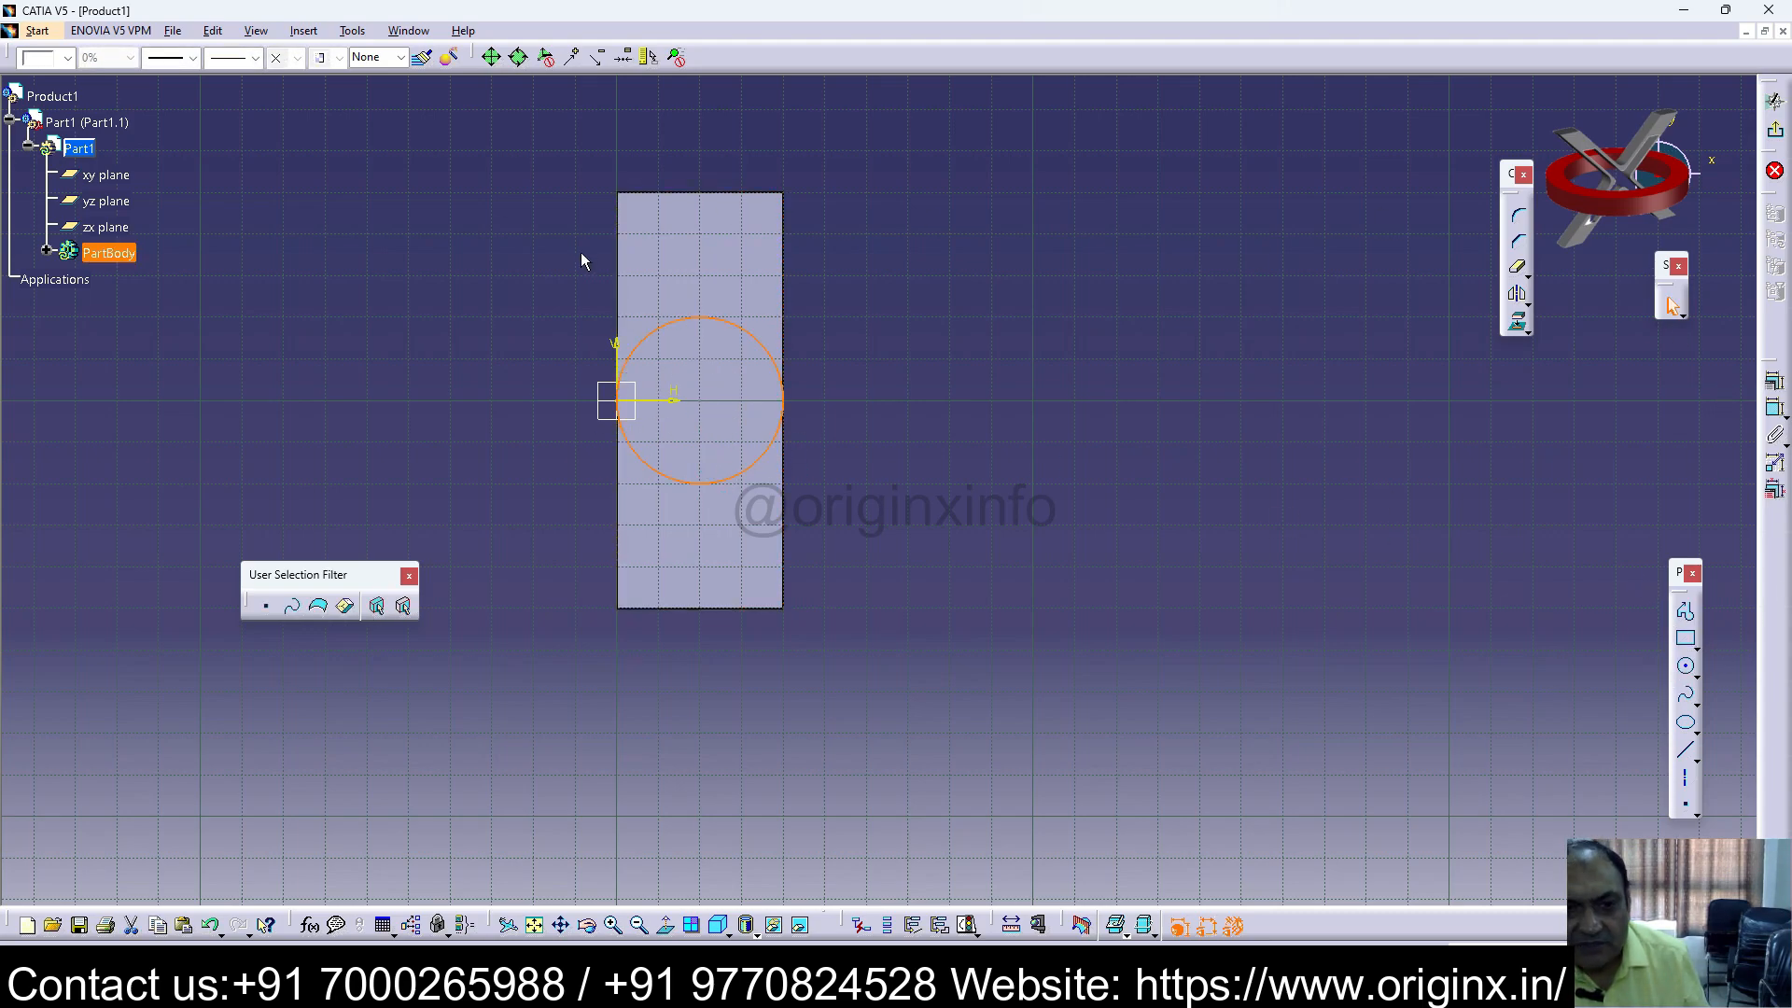
pyautogui.click(700, 402)
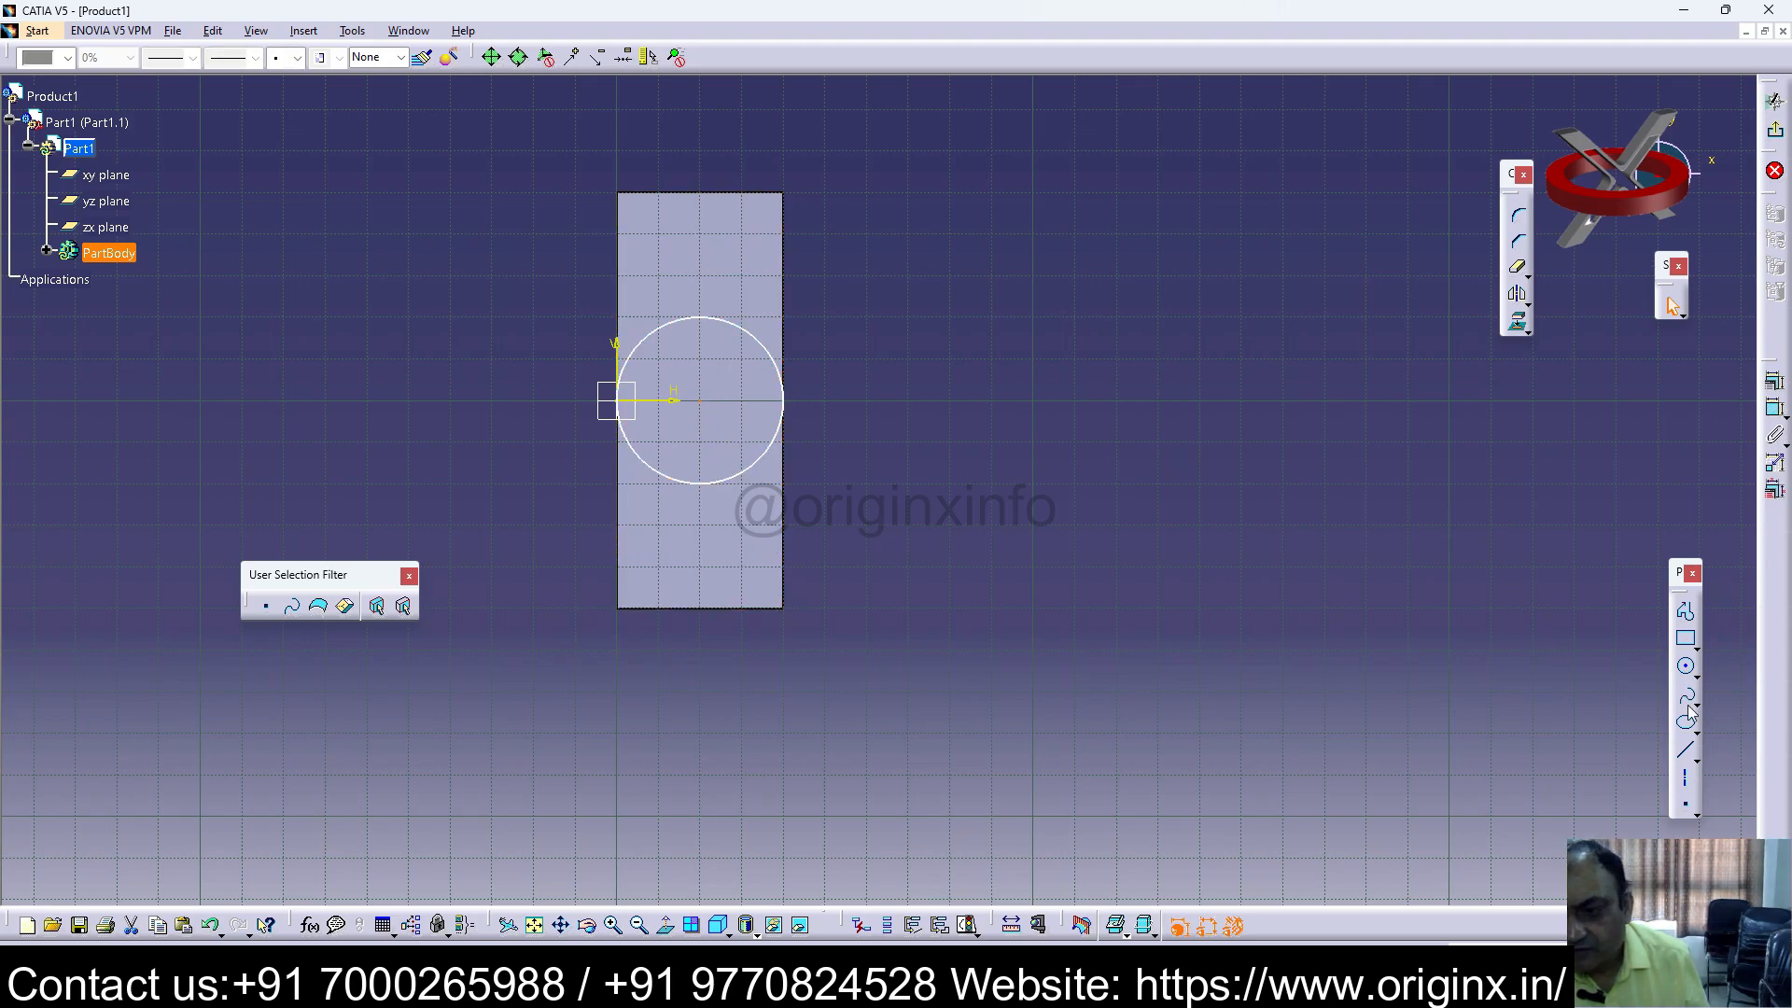
# Step: Sketch a second circle about 20 mm in diameter, concentric with the existing circle on the block's top face
pyautogui.click(1686, 668)
pyautogui.click(700, 402)
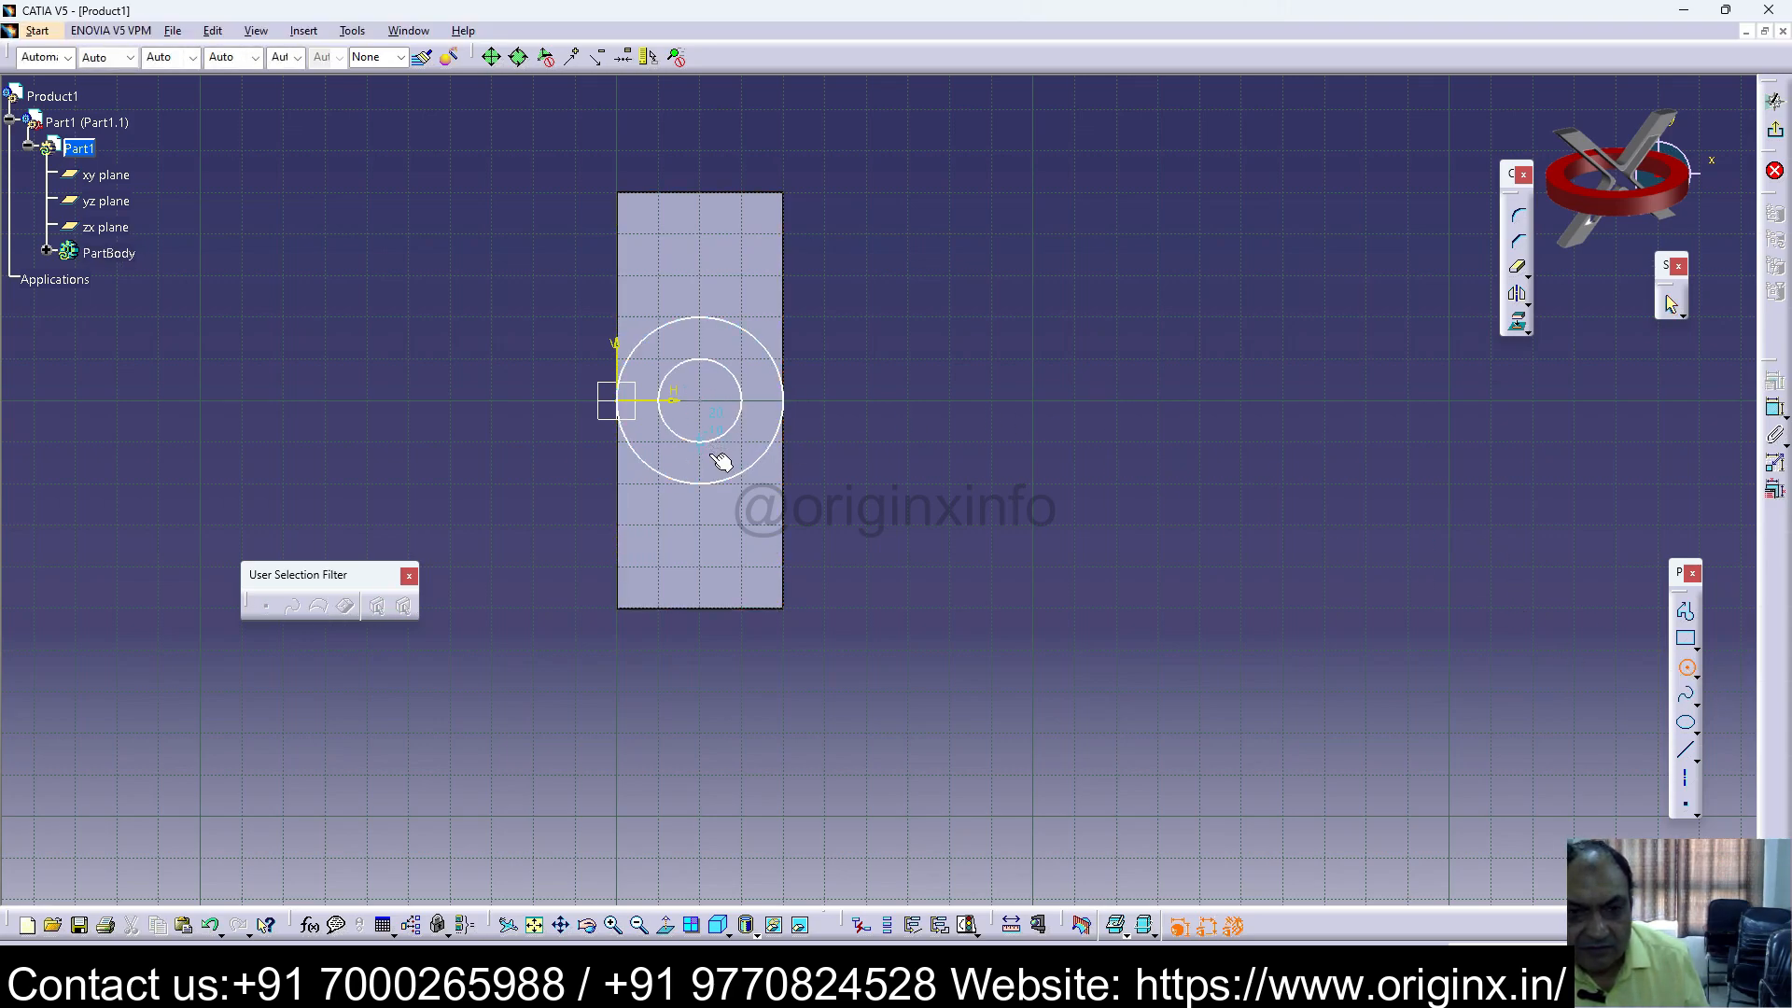
pyautogui.click(722, 461)
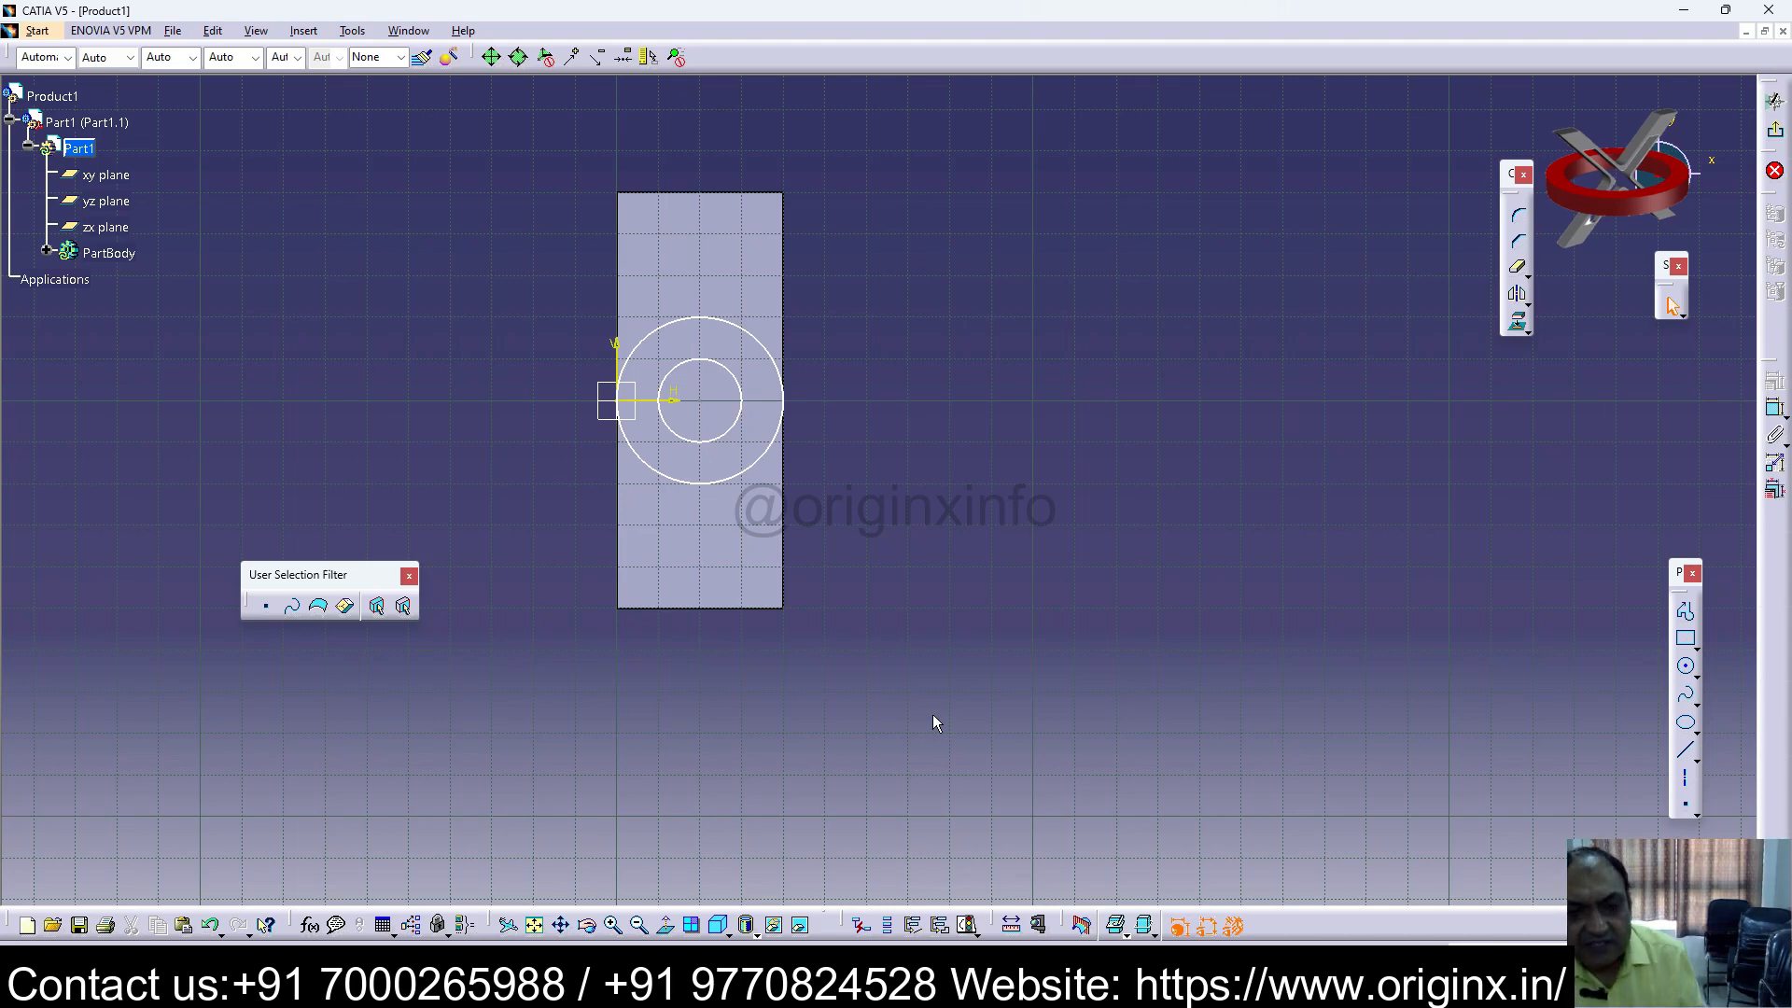
# Step: Dimension the diameters of both circles and set the inner circle's diameter to 18 mm
pyautogui.click(1774, 408)
pyautogui.click(752, 340)
pyautogui.click(885, 272)
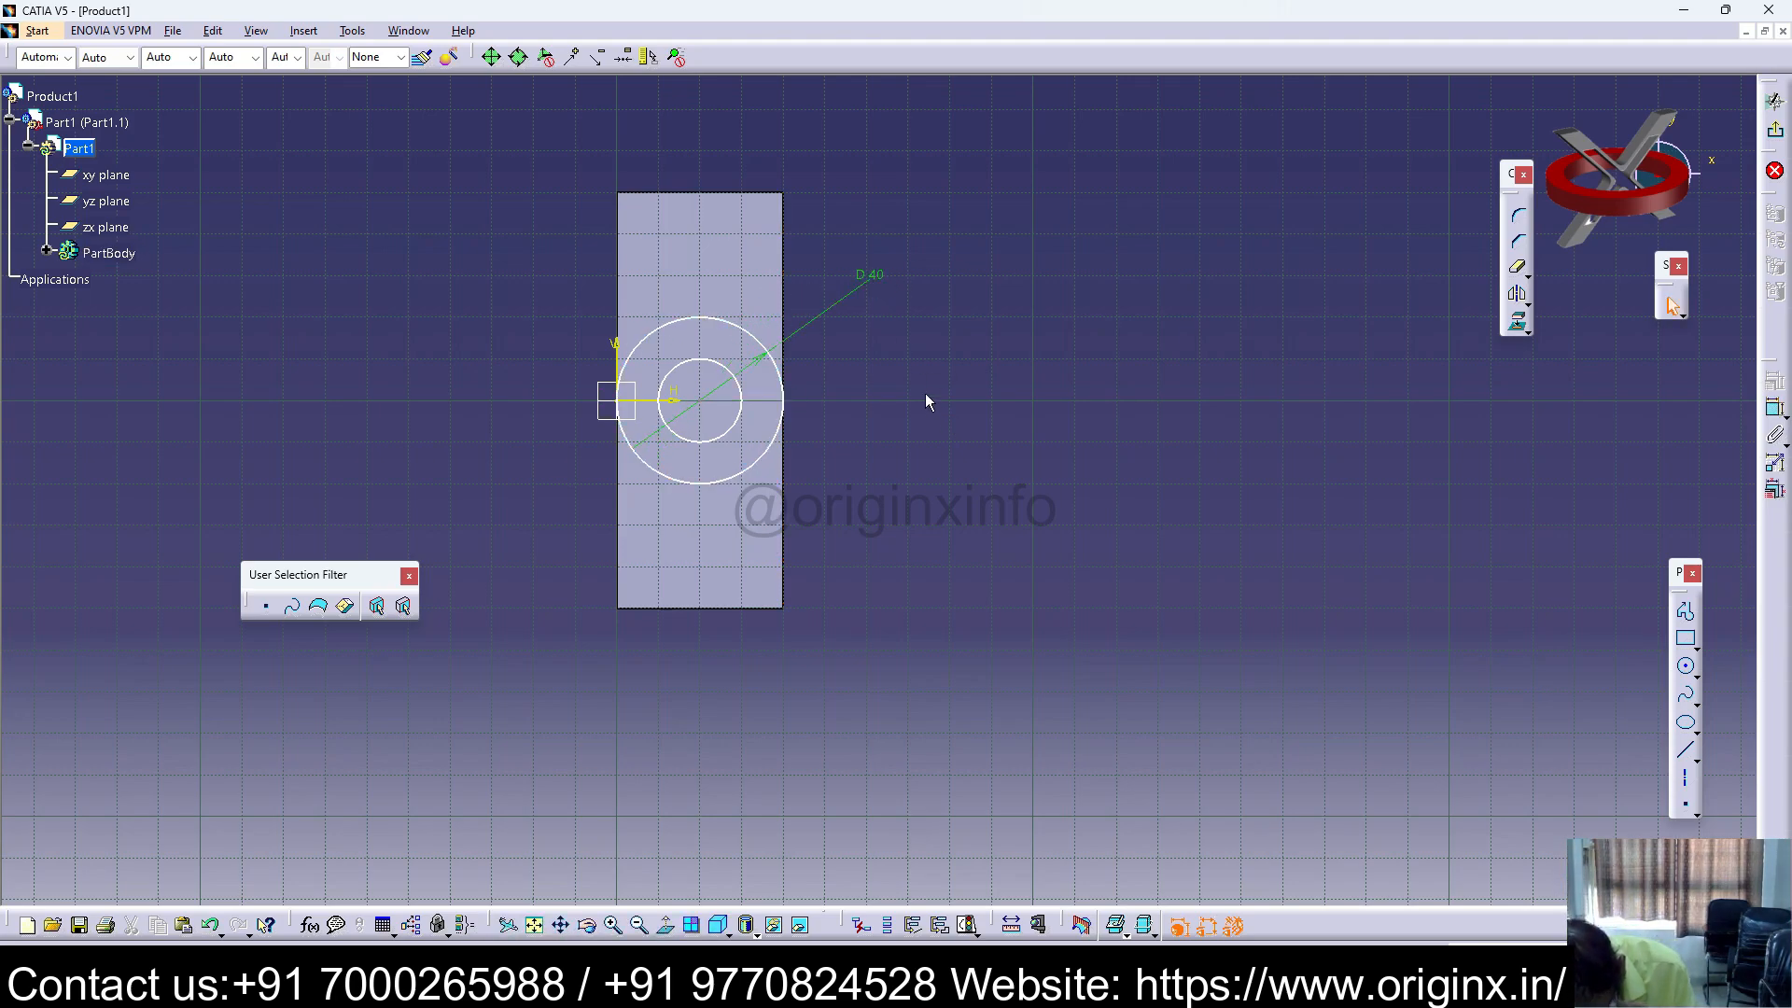
pyautogui.click(733, 372)
pyautogui.click(1777, 412)
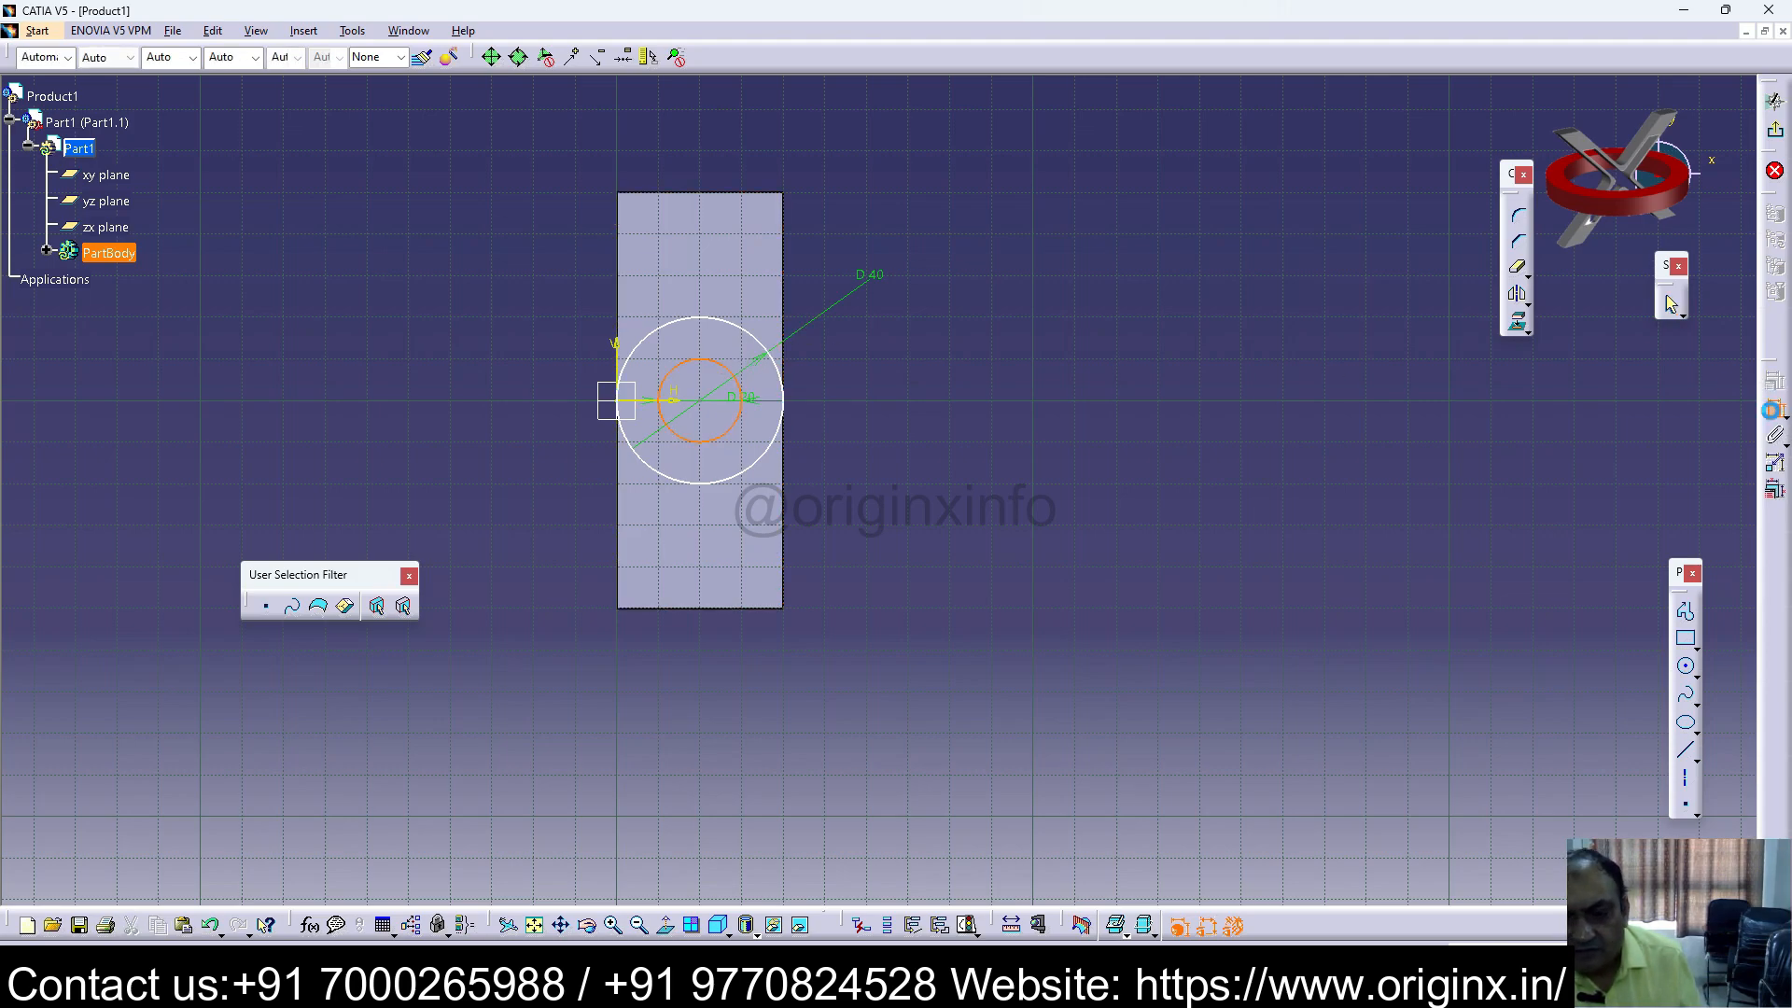
pyautogui.click(860, 357)
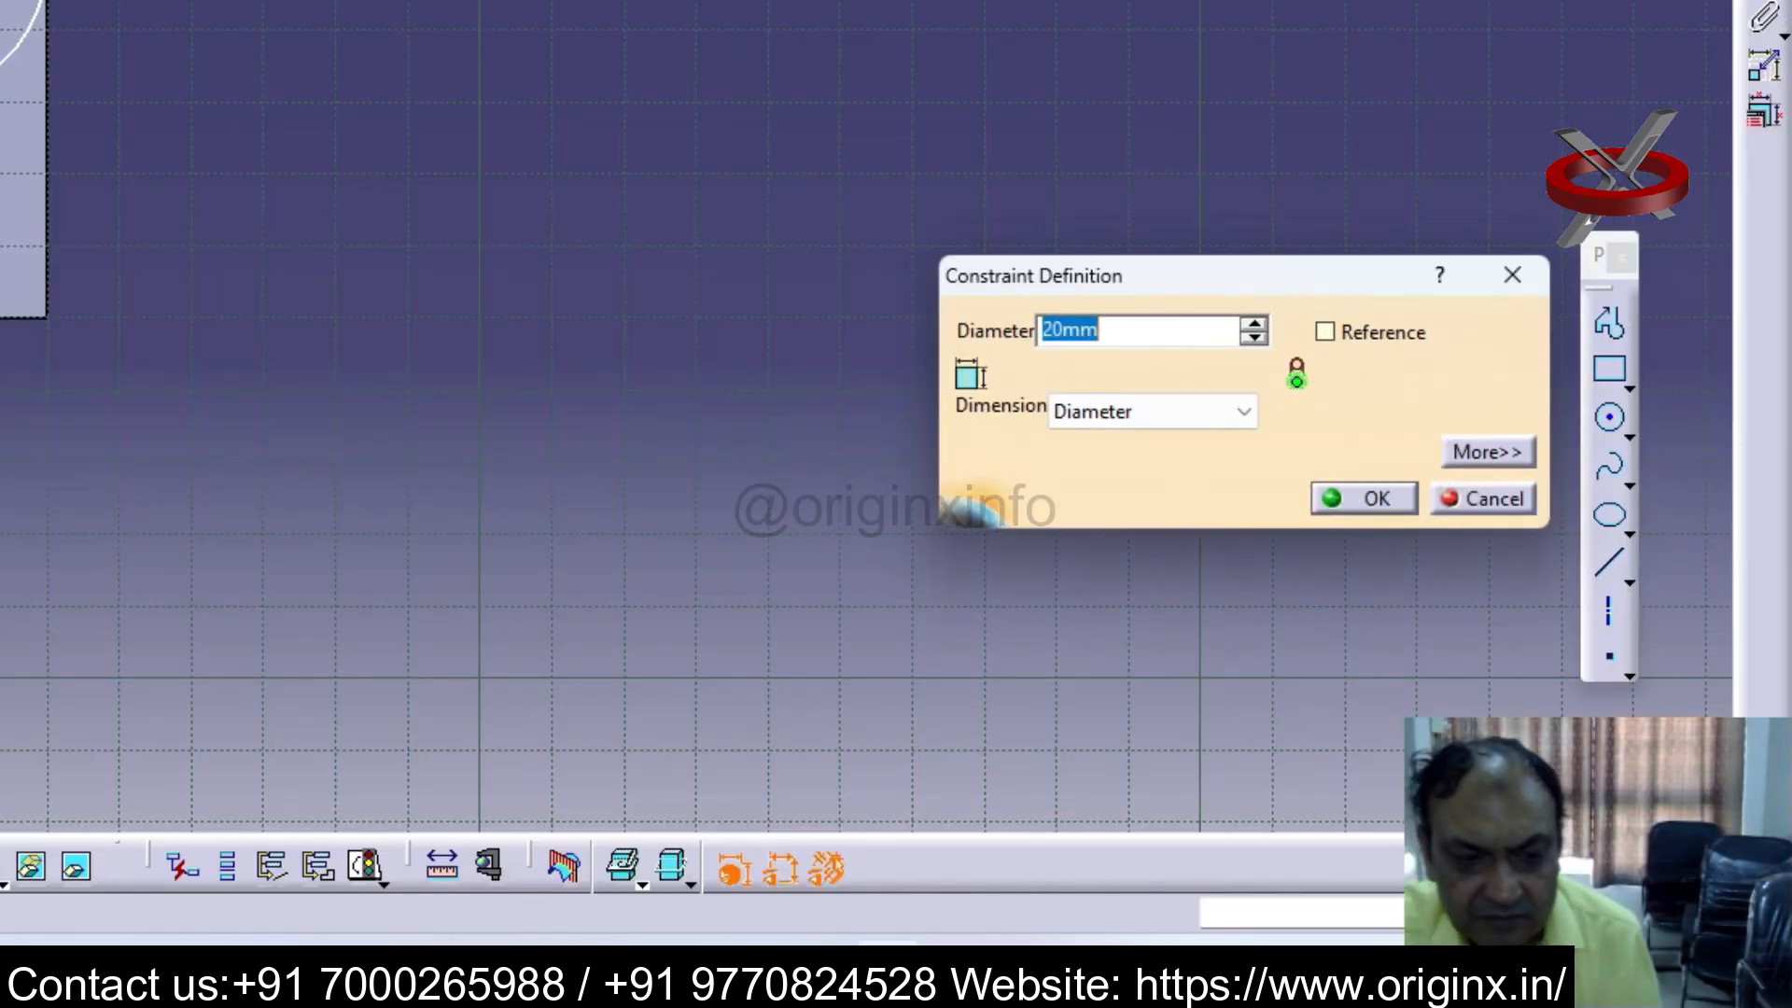
pyautogui.write('18')
pyautogui.press('Return')
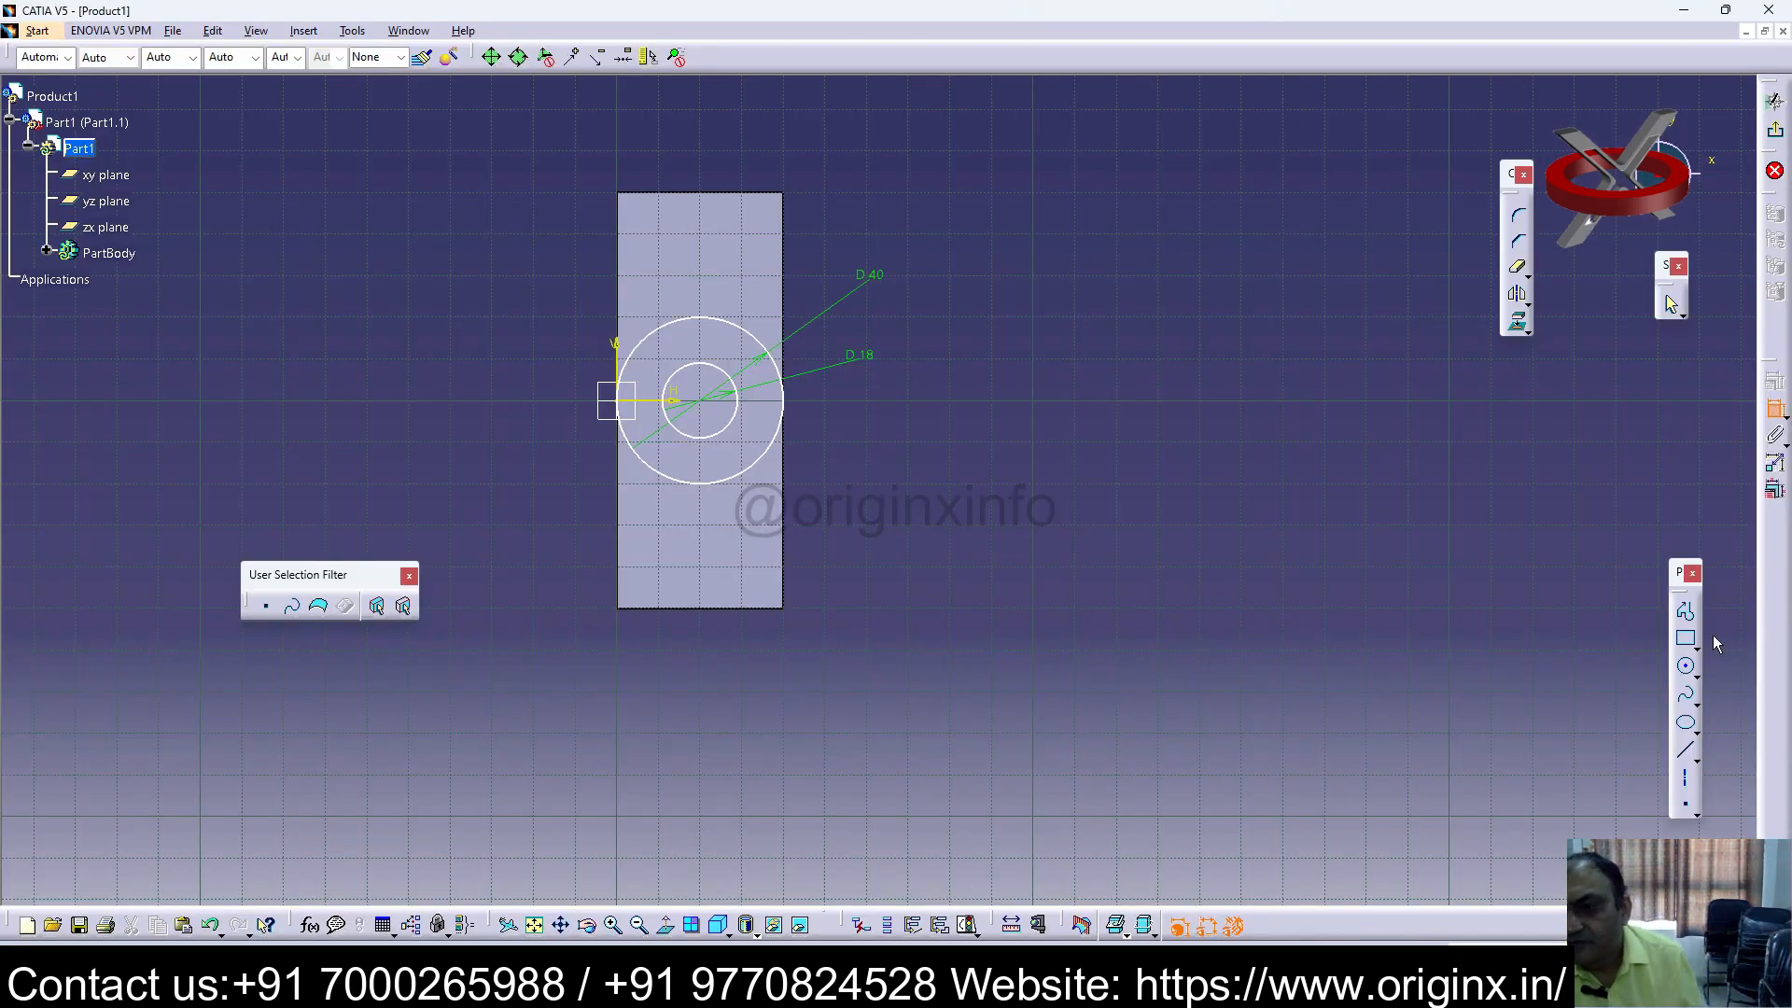
# Step: Exit the sketch and extrude the two-circle profile 40 mm as a pad on the block's top face
pyautogui.click(1775, 129)
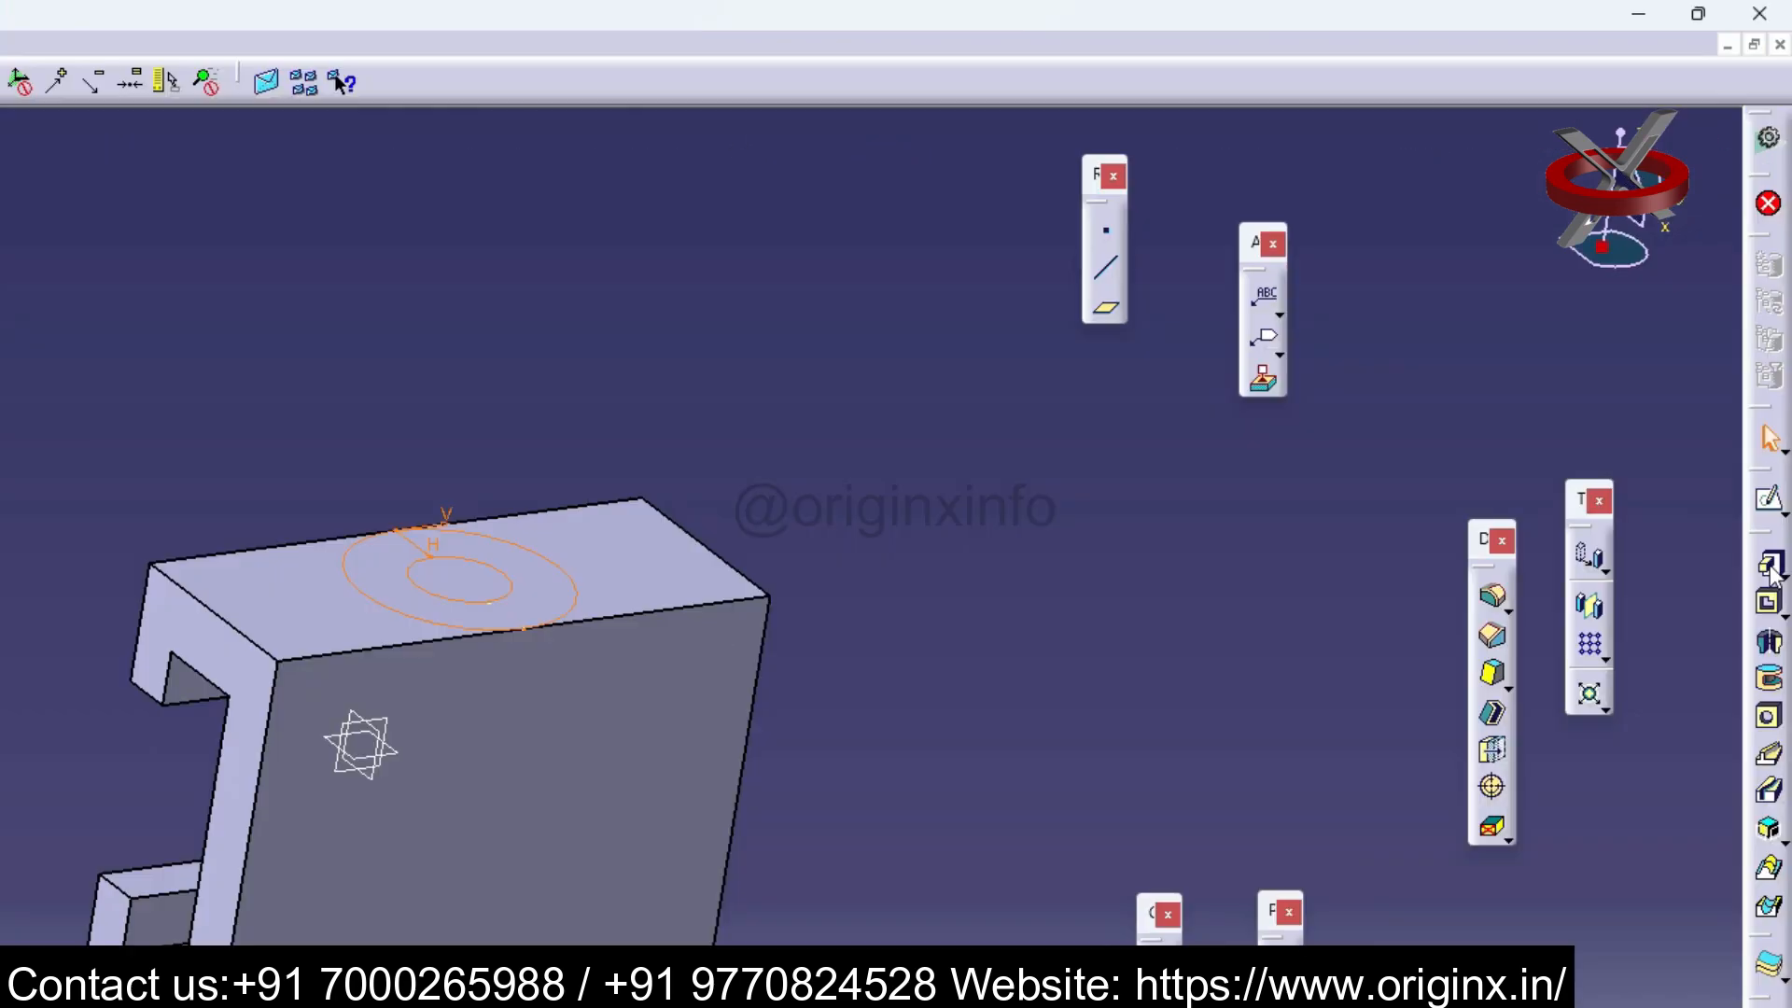
pyautogui.click(1774, 393)
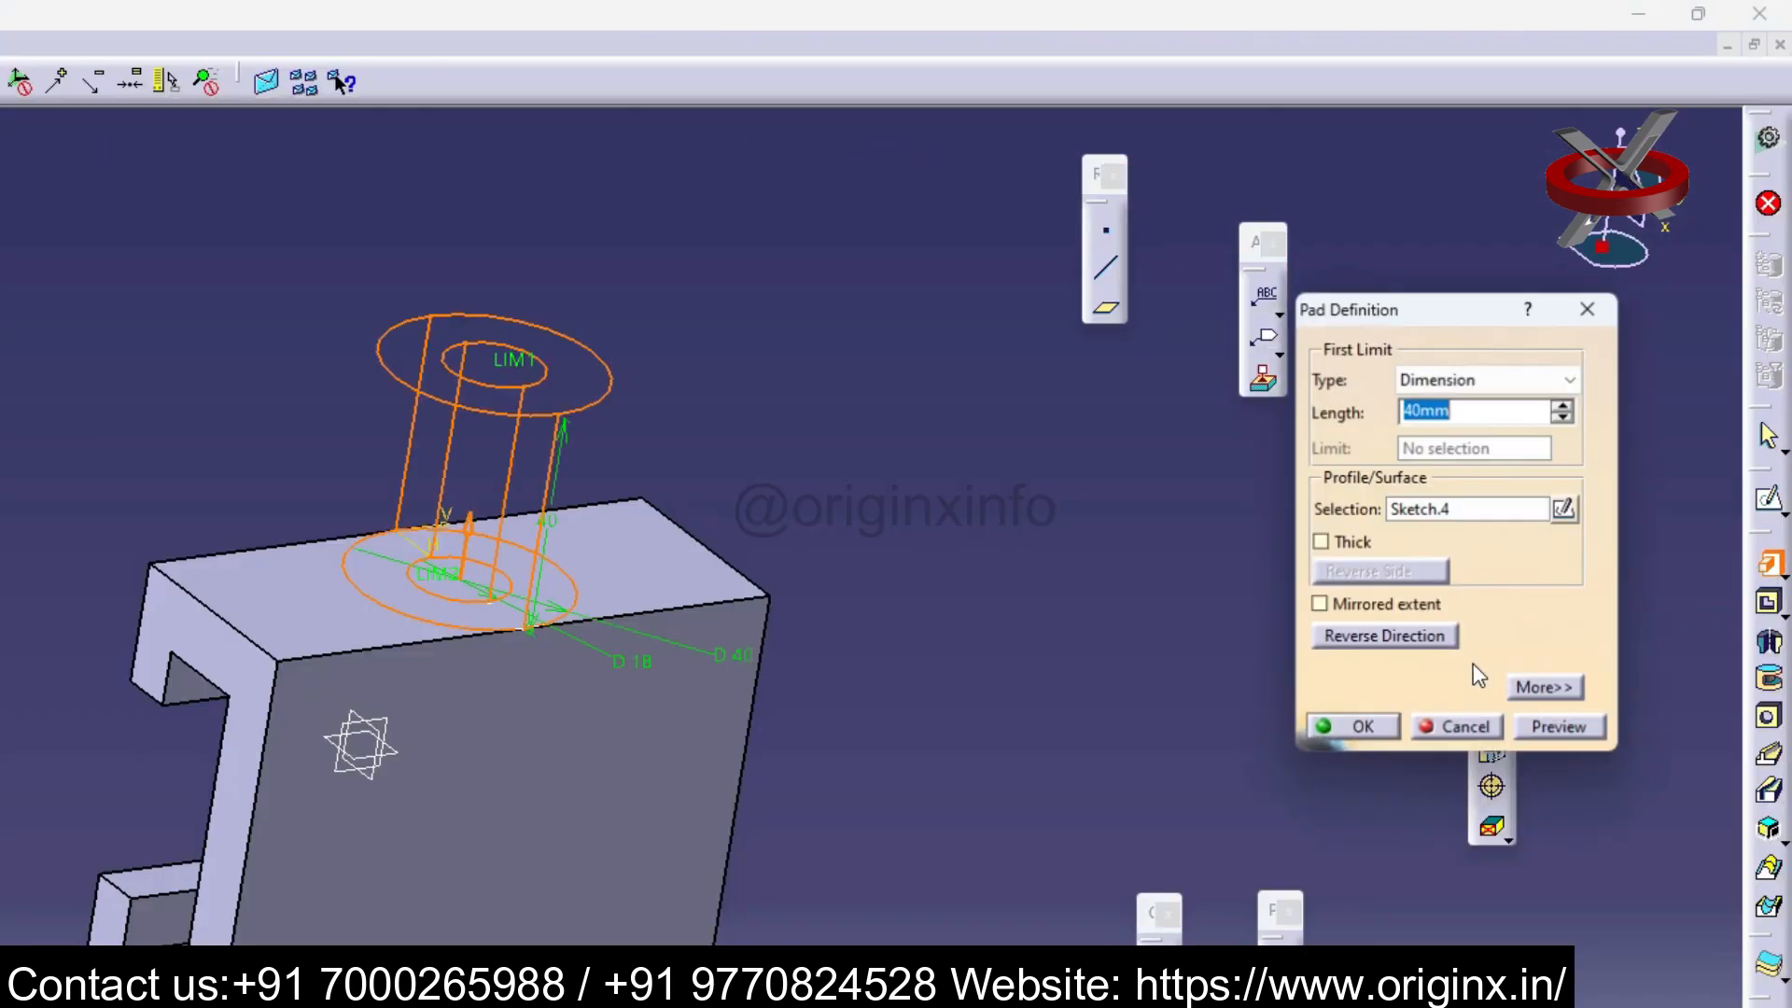
pyautogui.click(1355, 728)
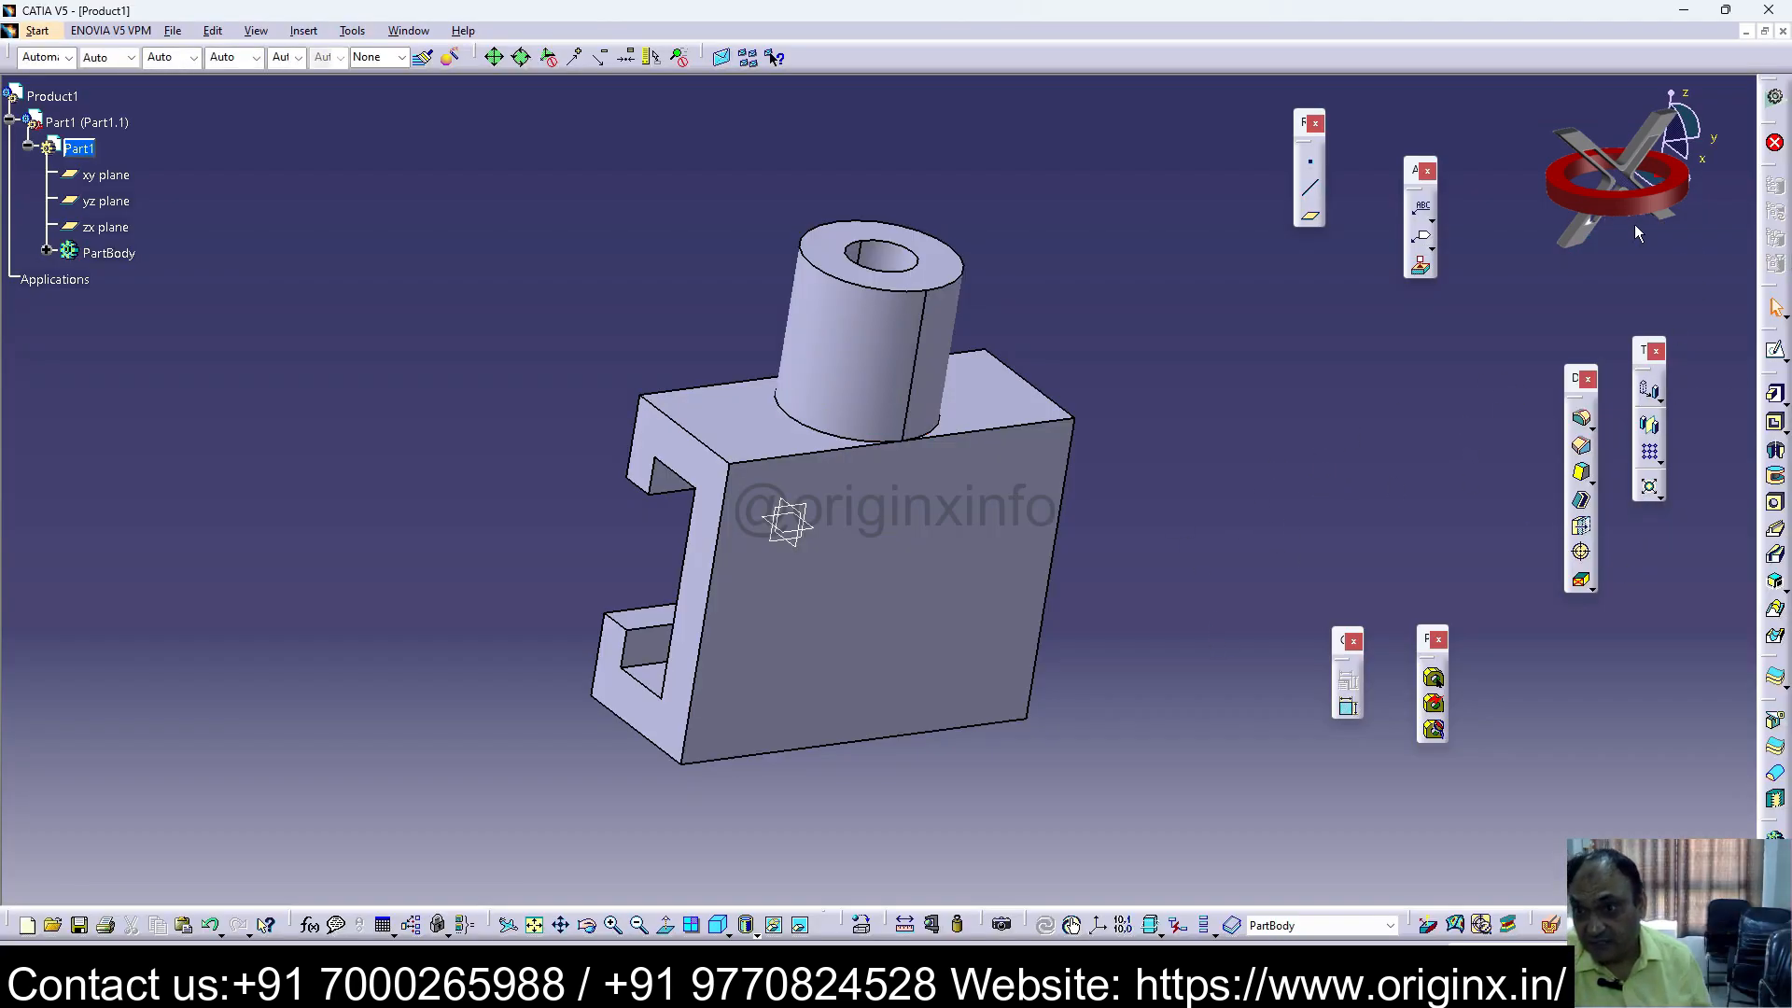
# Step: Create a reference plane offset 20 mm from the block's large flat face opposite the slot, with the direction reversed into the block
pyautogui.click(1311, 216)
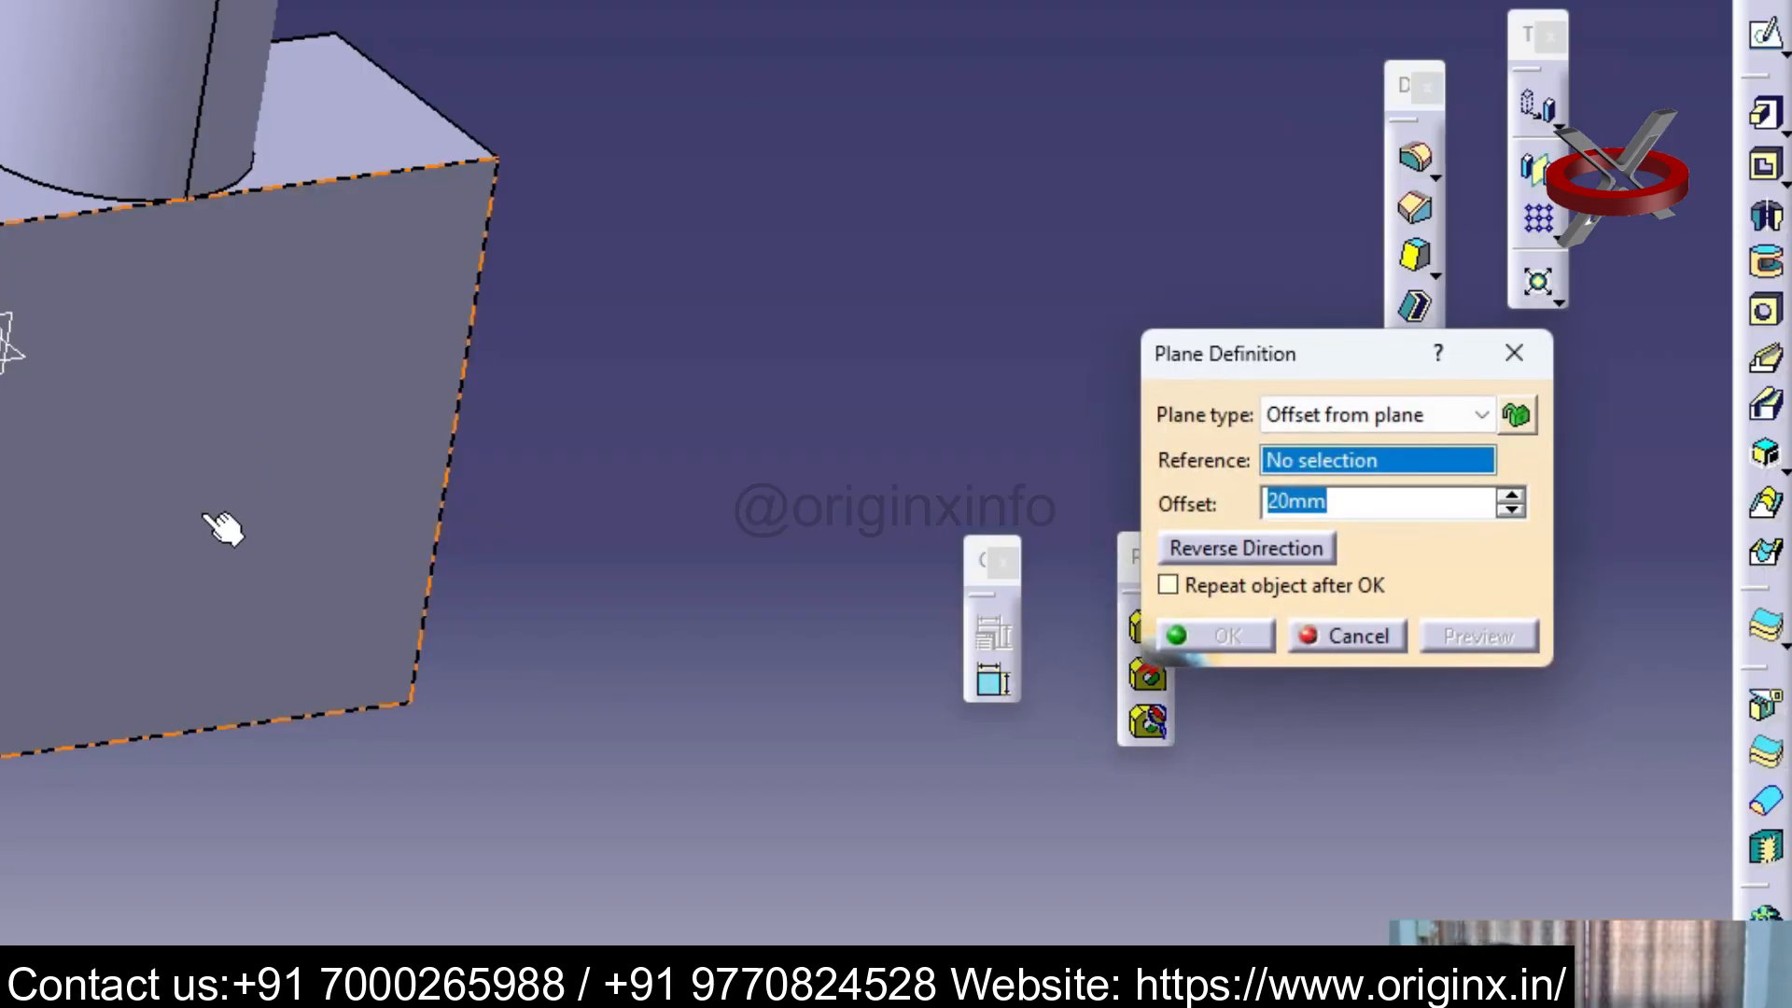
pyautogui.click(223, 529)
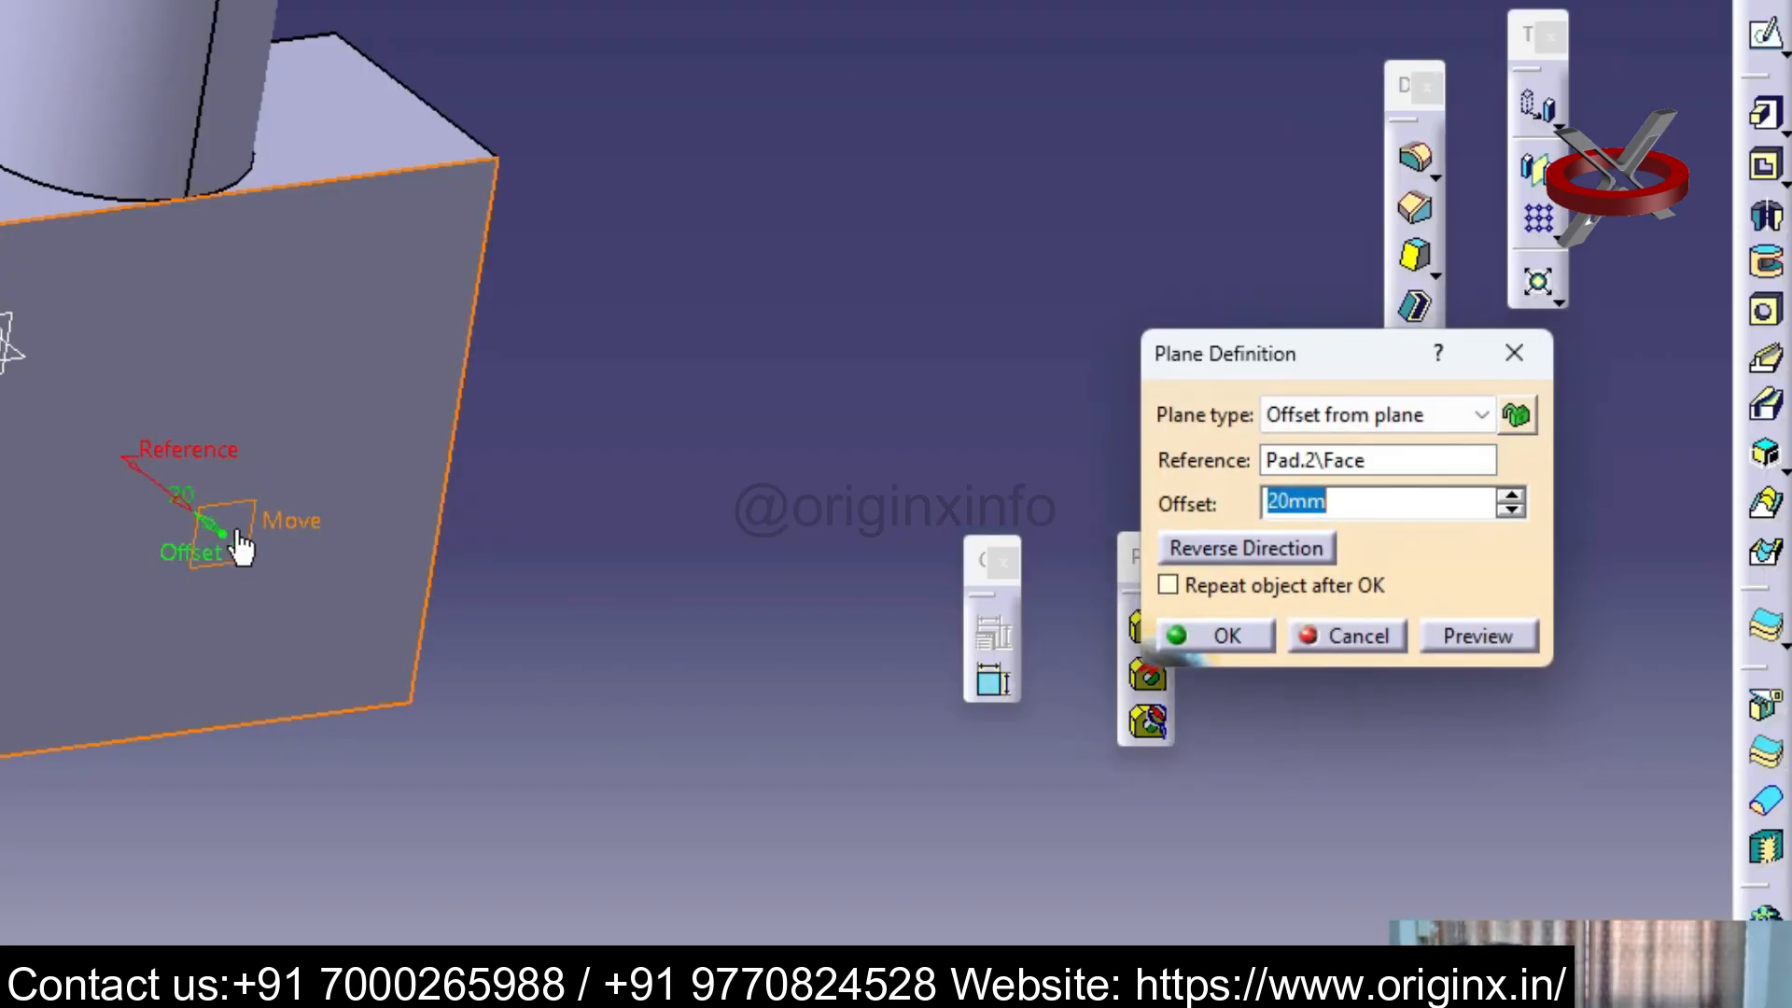
pyautogui.click(1264, 544)
pyautogui.moveTo(152, 492); pyautogui.dragTo(280, 548, button='middle')
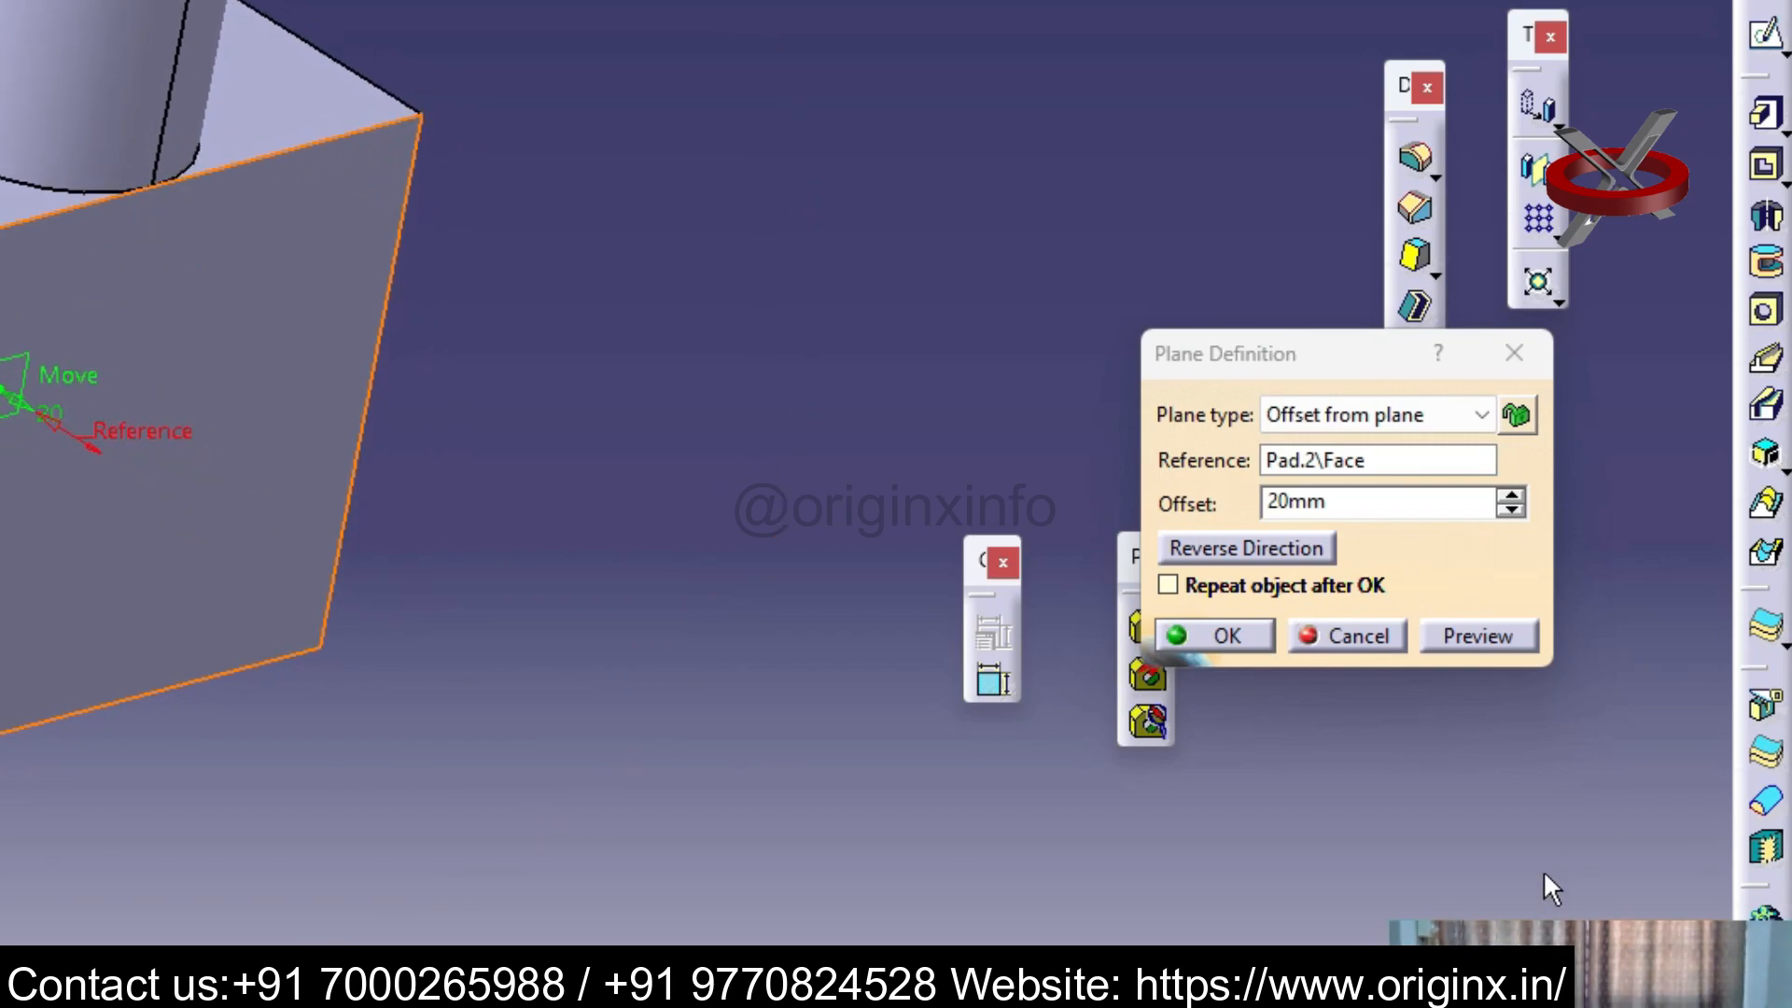
pyautogui.moveTo(316, 850); pyautogui.dragTo(564, 844, button='middle')
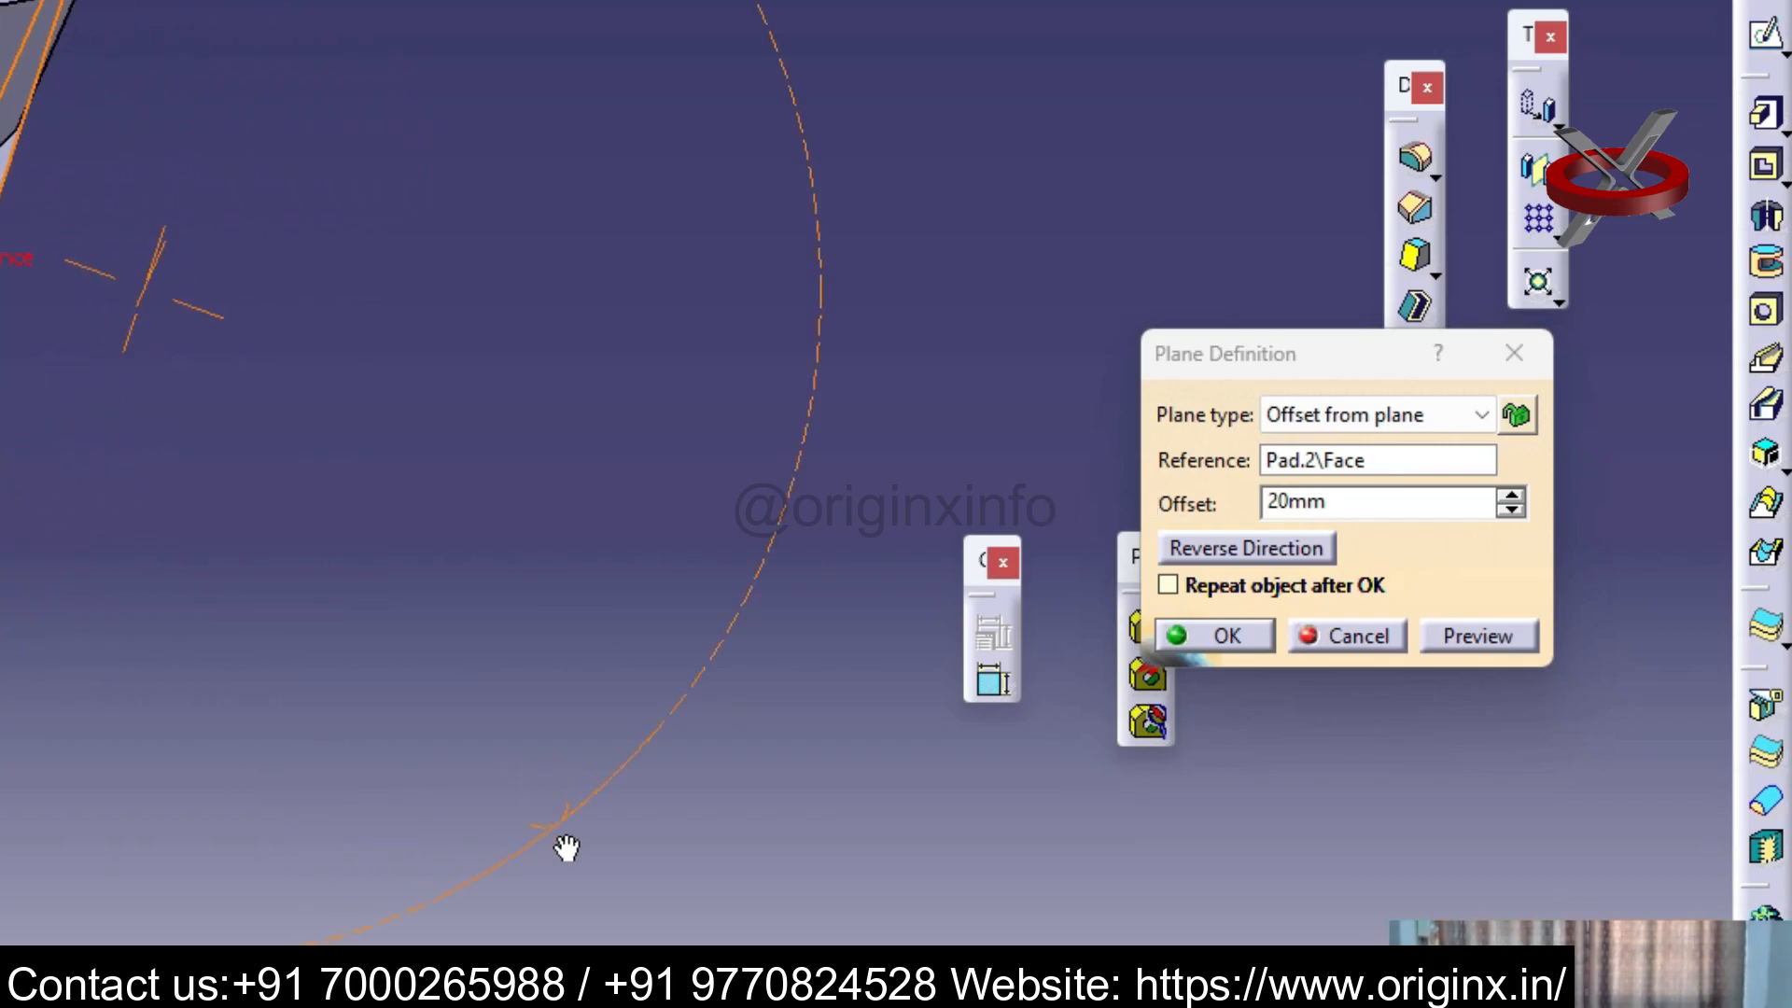
pyautogui.click(1225, 637)
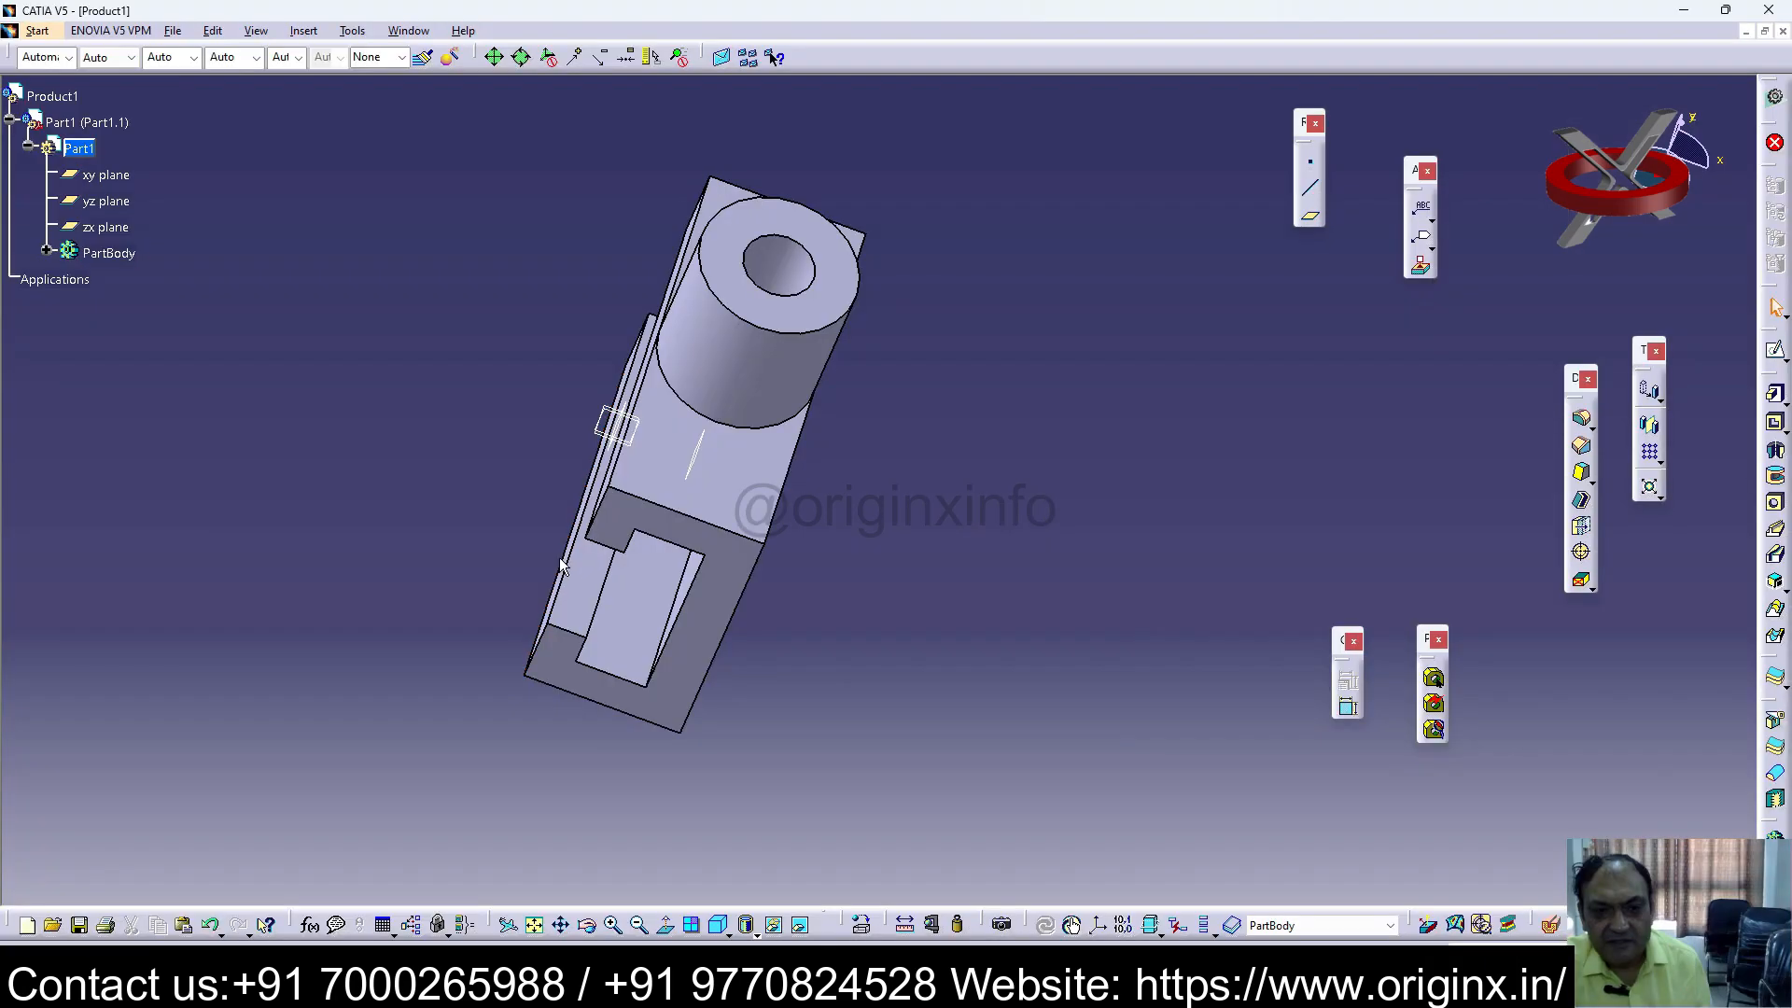
# Step: Sketch a sloping line on the offset plane from the cylinder's top outer corner to the block's near upper corner
pyautogui.click(692, 458)
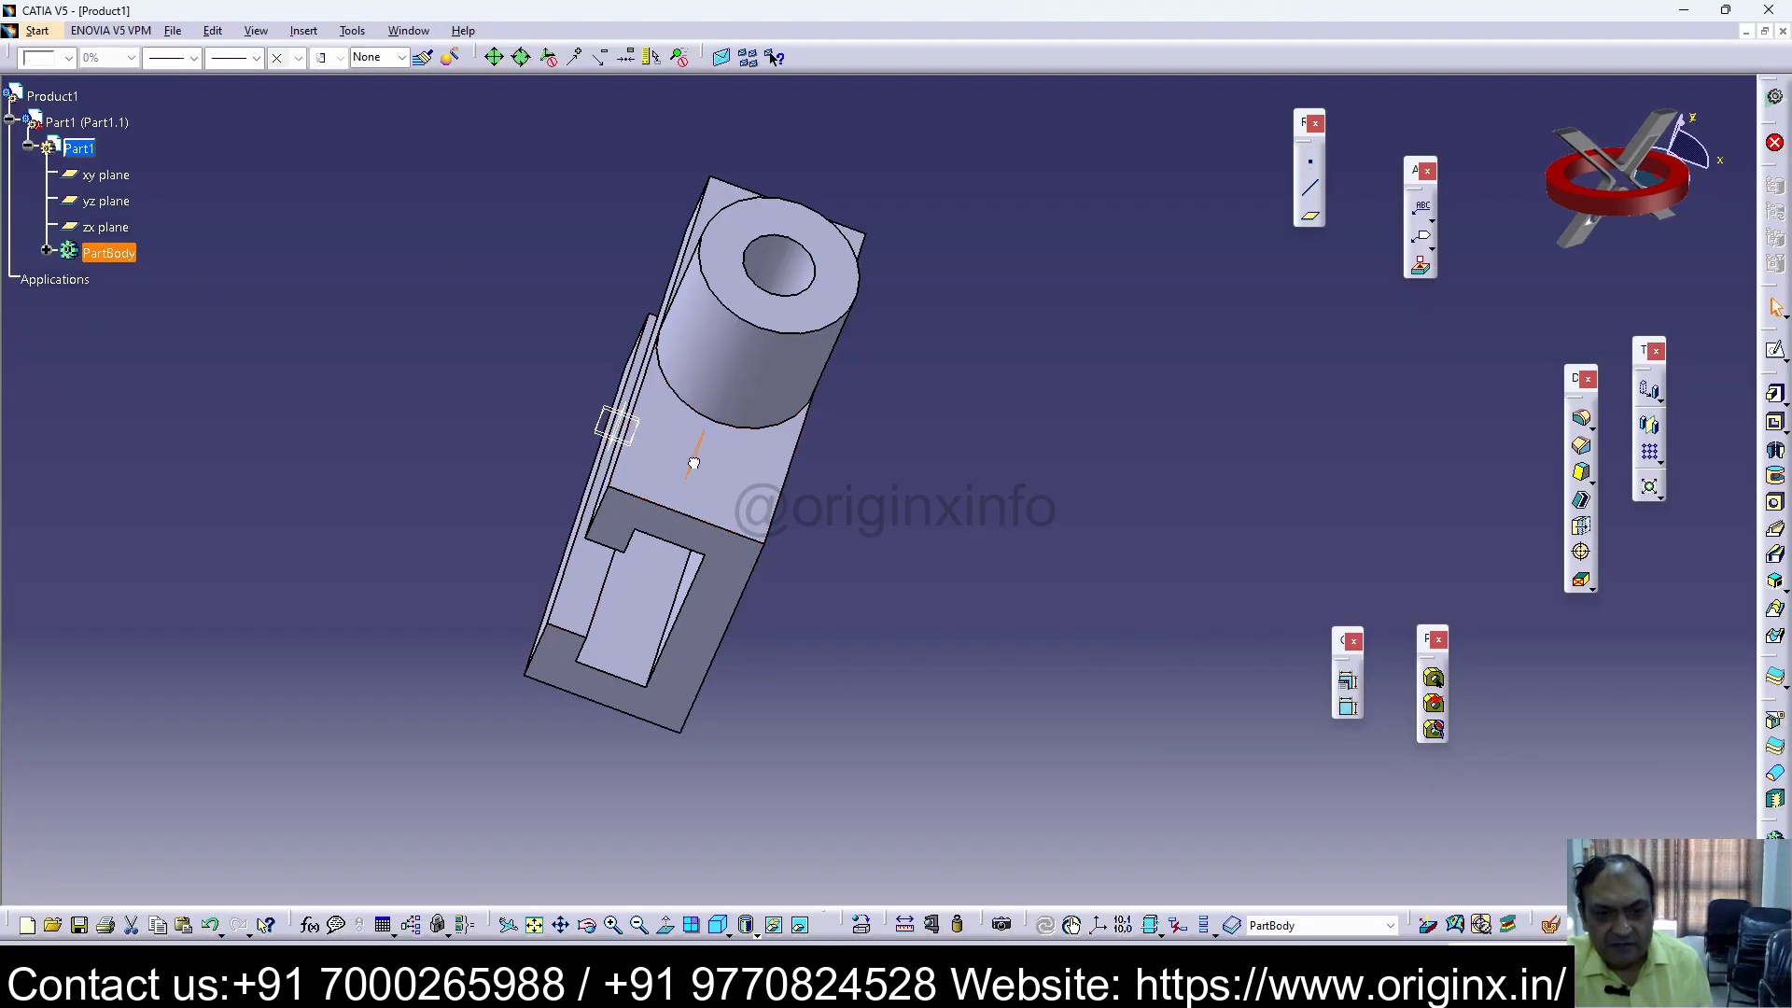
pyautogui.click(1775, 352)
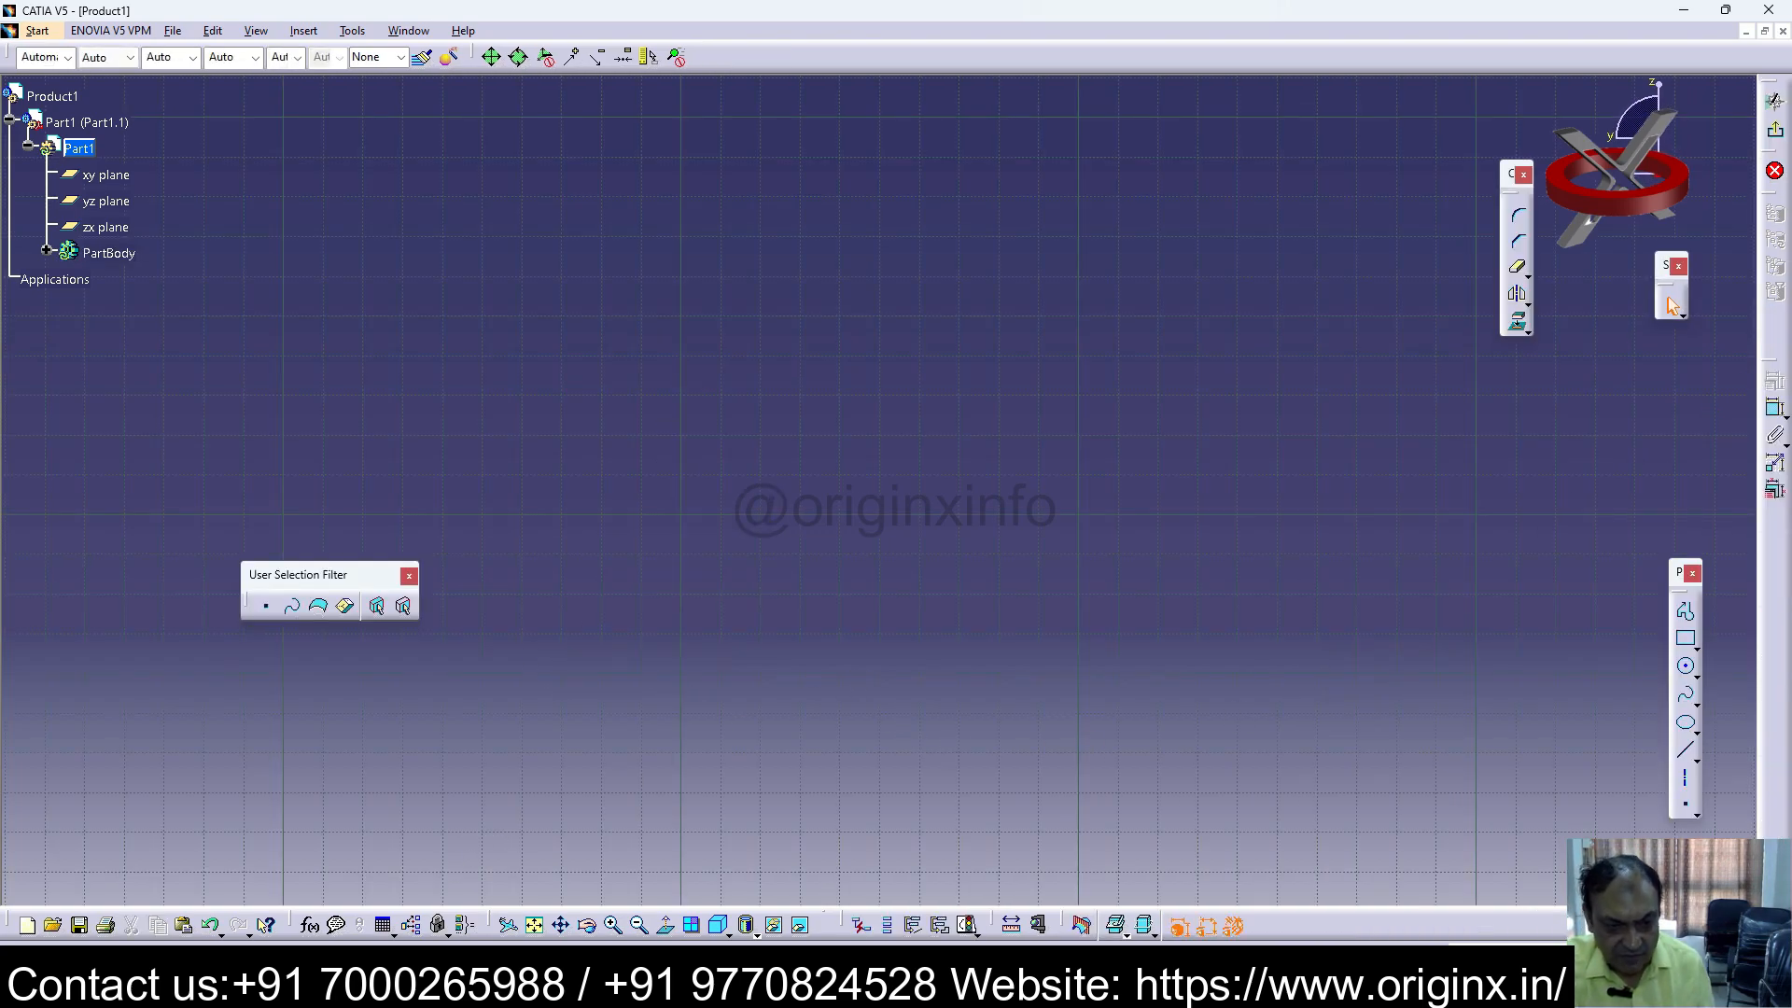
pyautogui.click(536, 928)
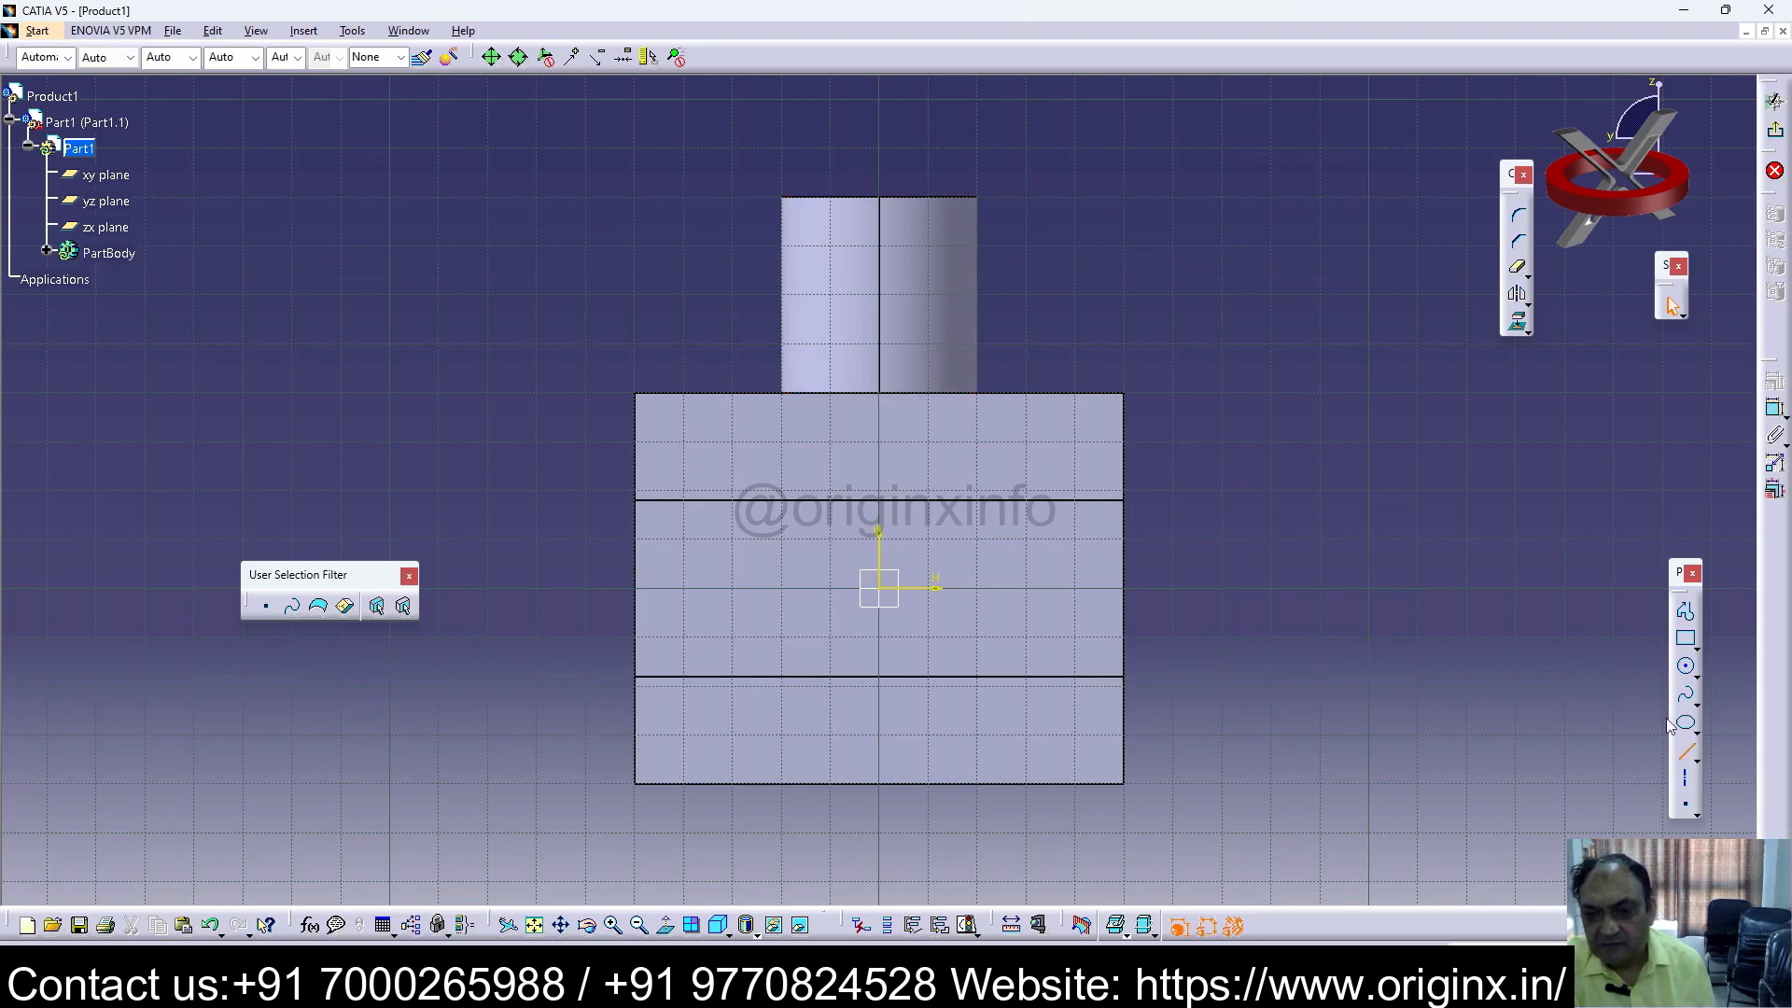
pyautogui.click(1686, 757)
pyautogui.click(783, 198)
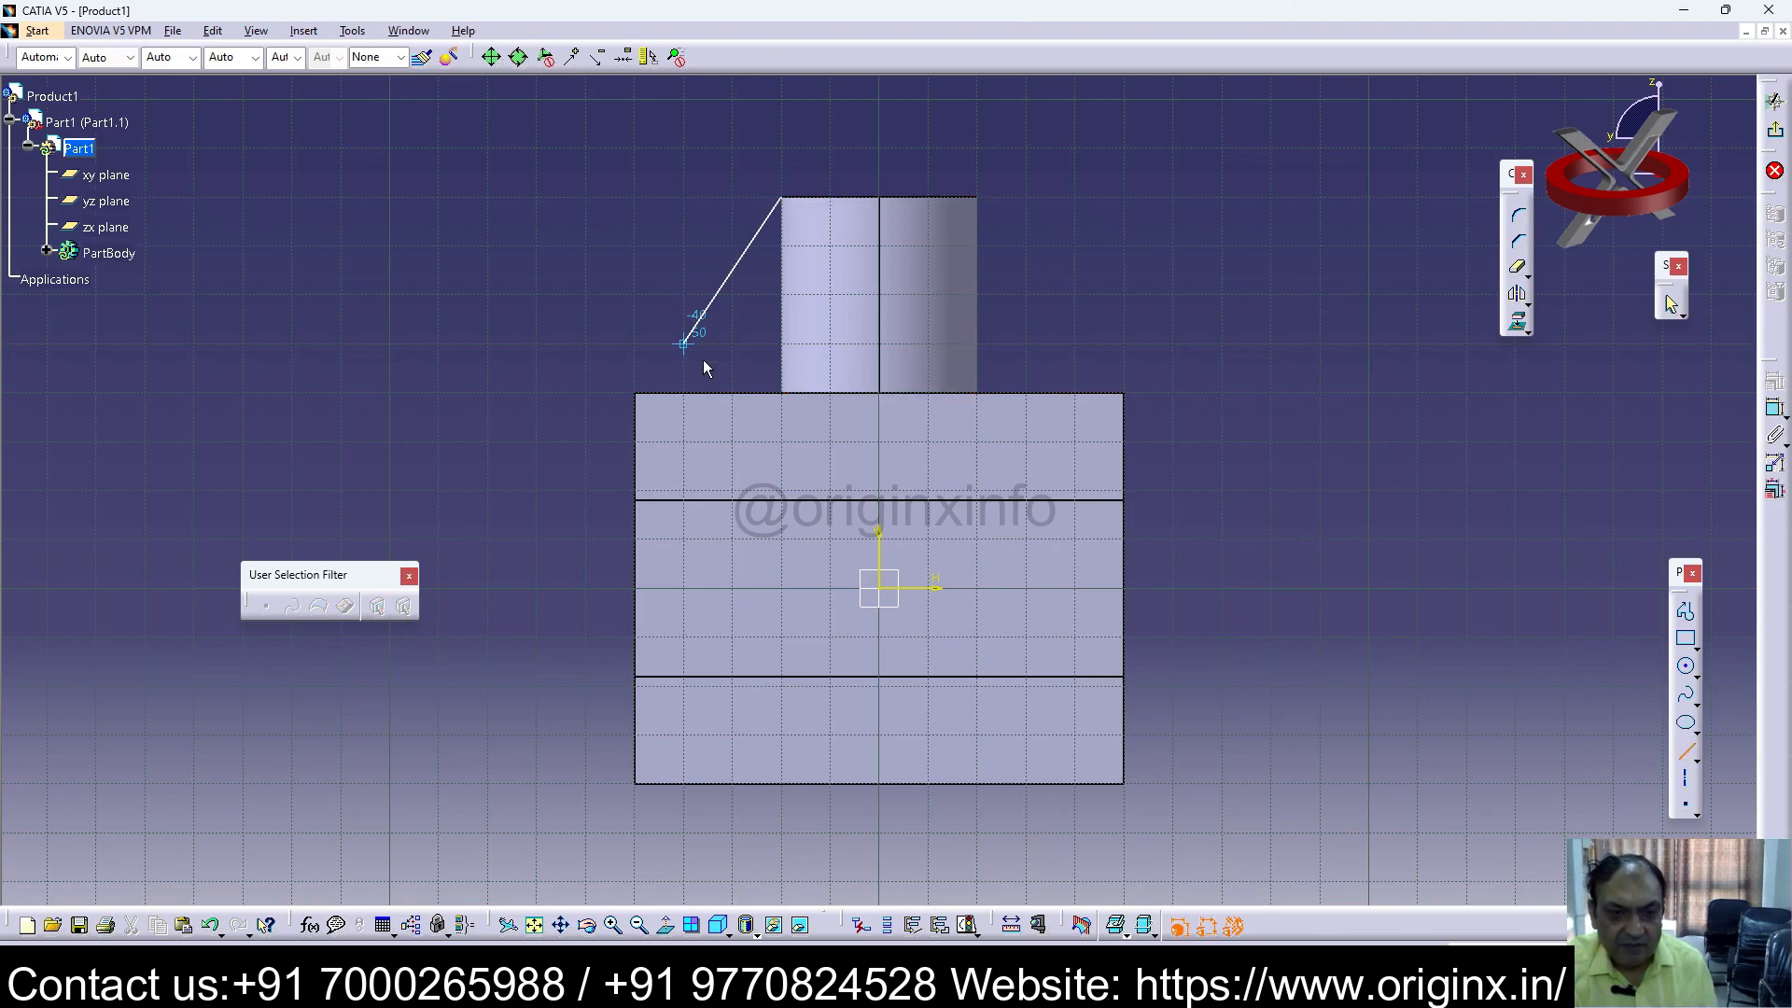
pyautogui.click(654, 384)
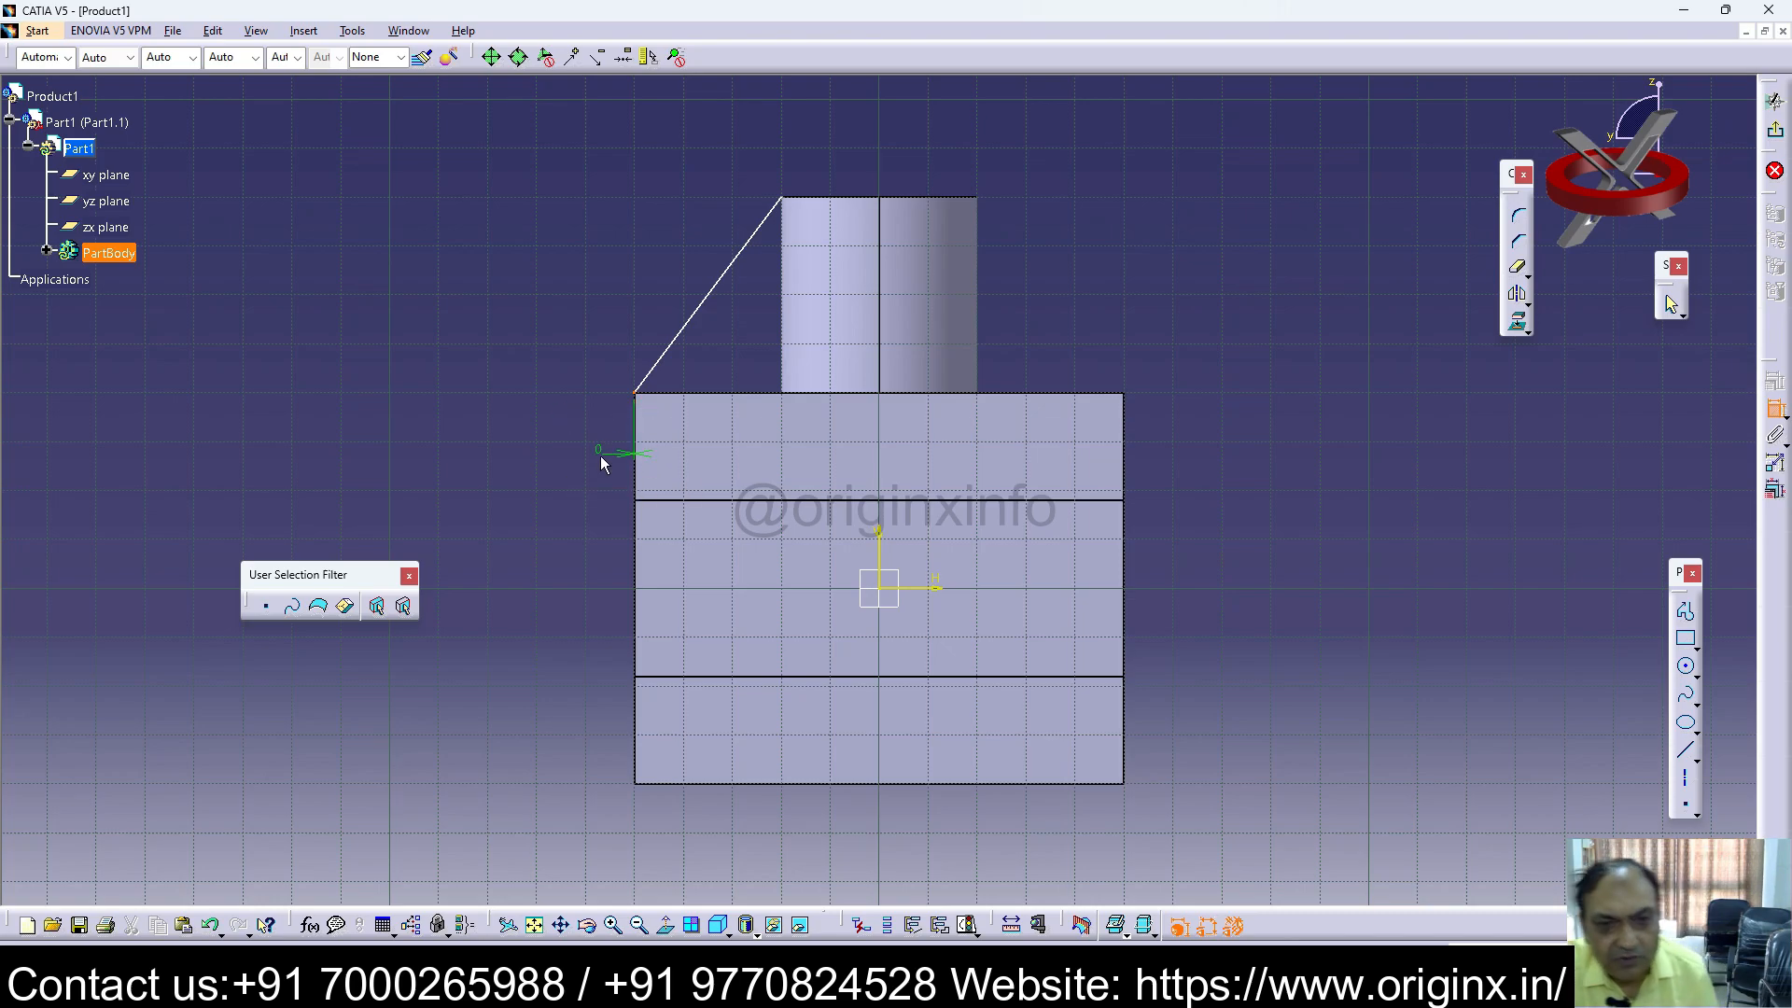
pyautogui.press('Escape')
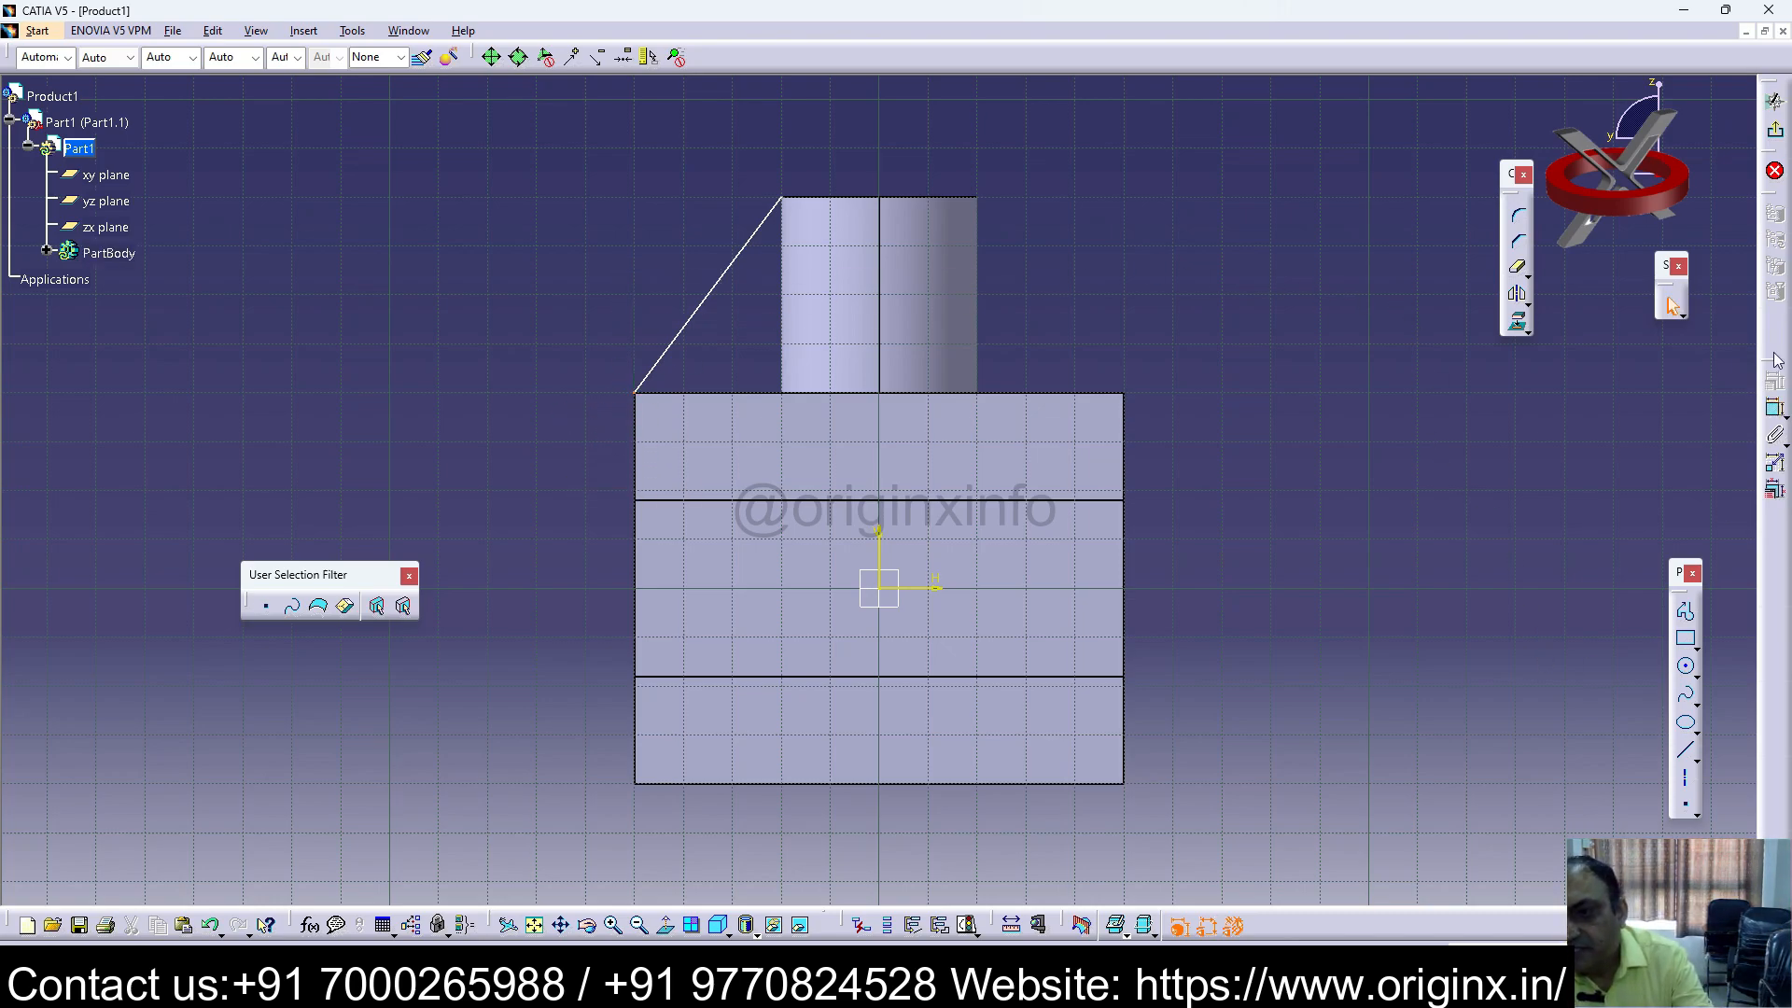
# Step: Exit the sketch and try to create a 1 mm thick From Side stiffener from the sloping line
pyautogui.click(1775, 129)
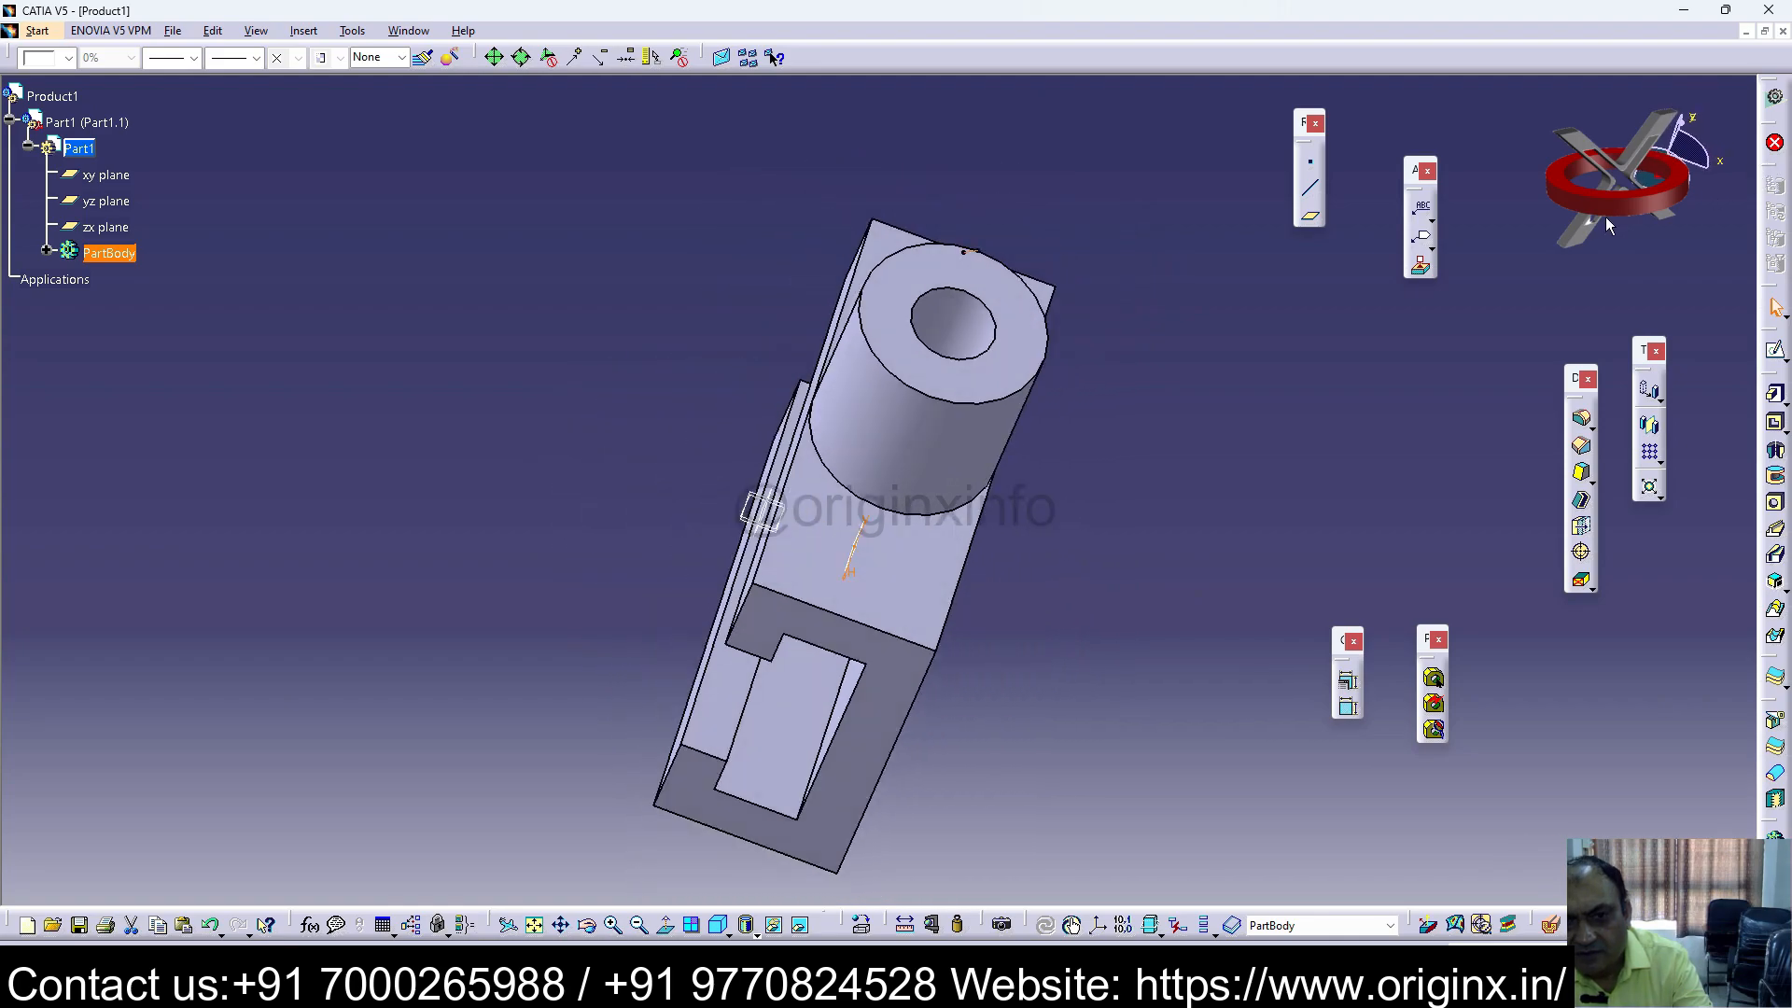
pyautogui.moveTo(941, 672); pyautogui.dragTo(1101, 663, button='middle')
pyautogui.rightClick(541, 452)
pyautogui.click(561, 641)
pyautogui.moveTo(554, 201); pyautogui.dragTo(446, 495, button='middle')
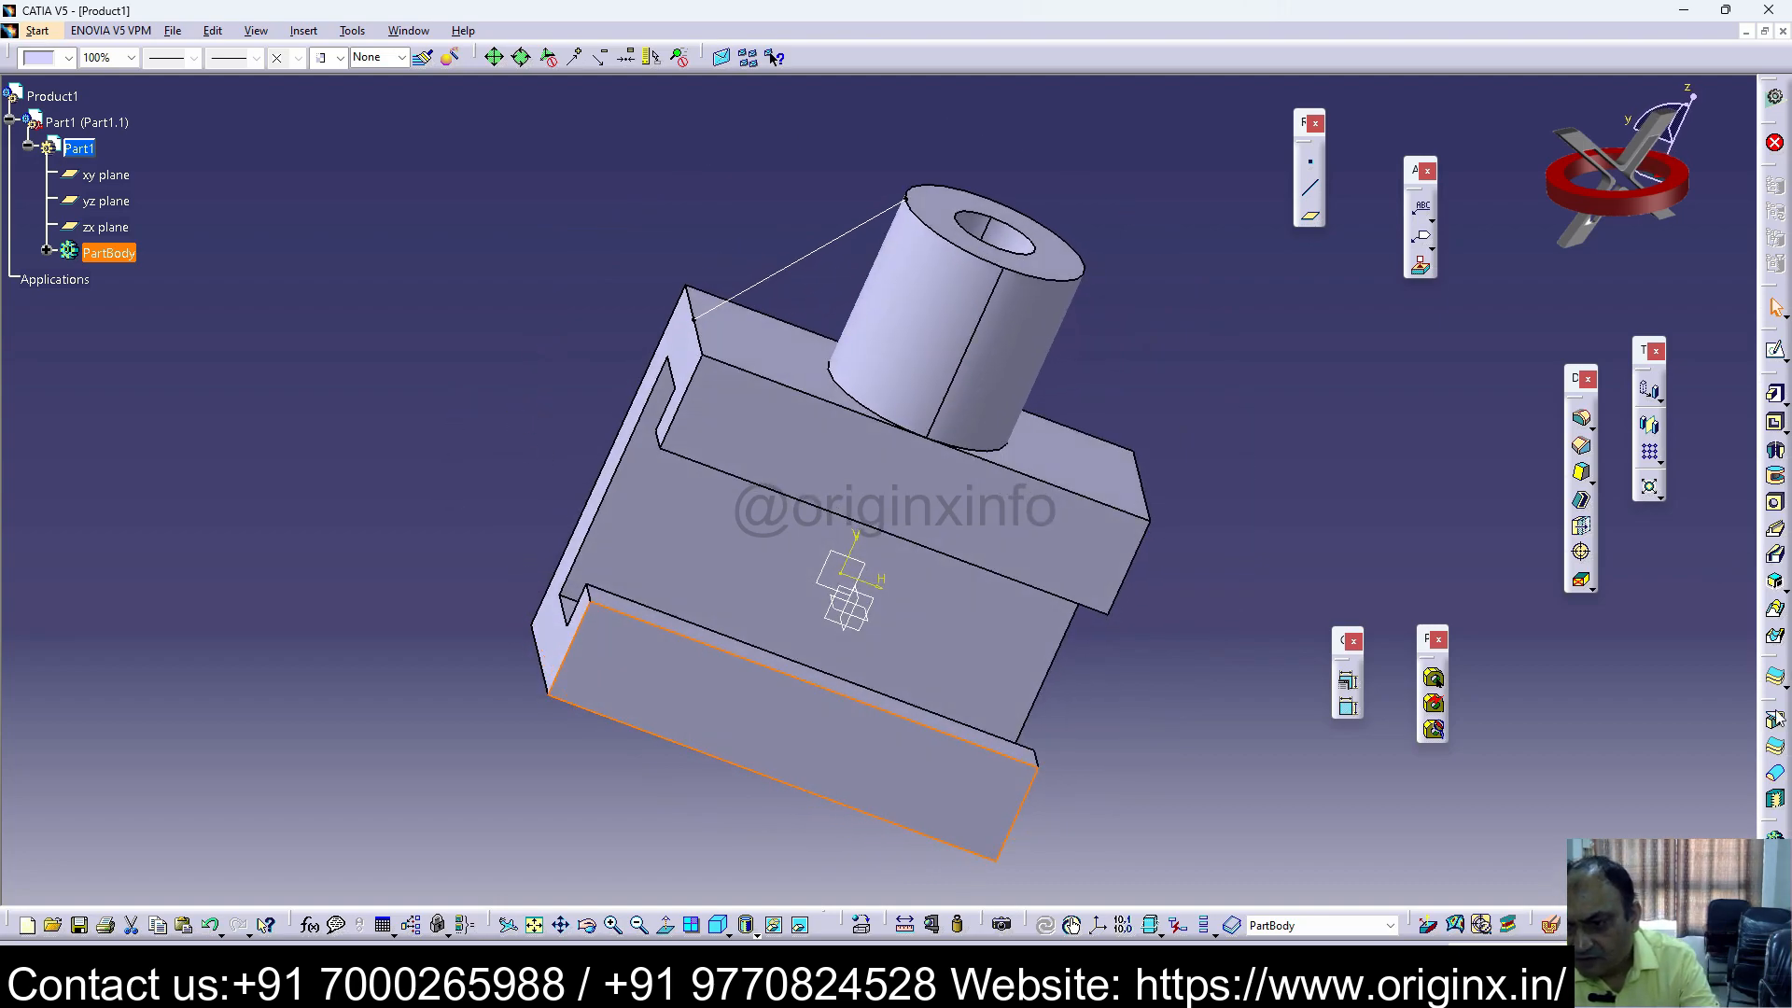
pyautogui.click(1774, 581)
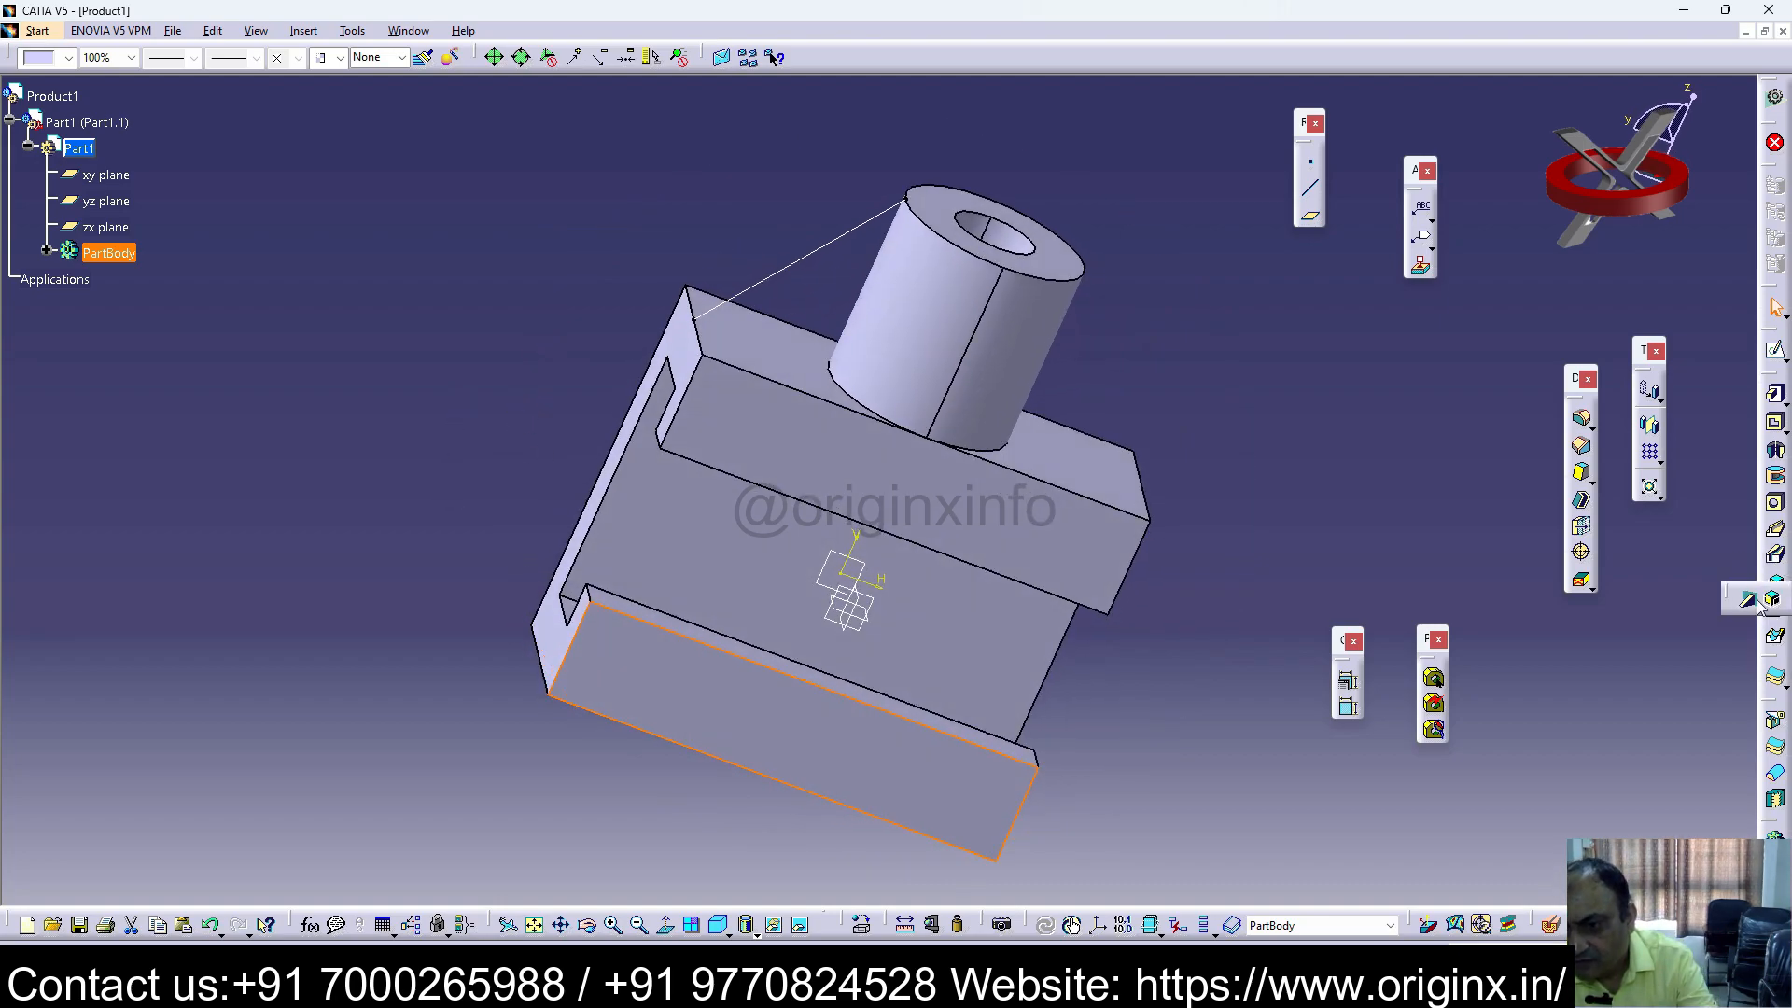
pyautogui.click(1747, 600)
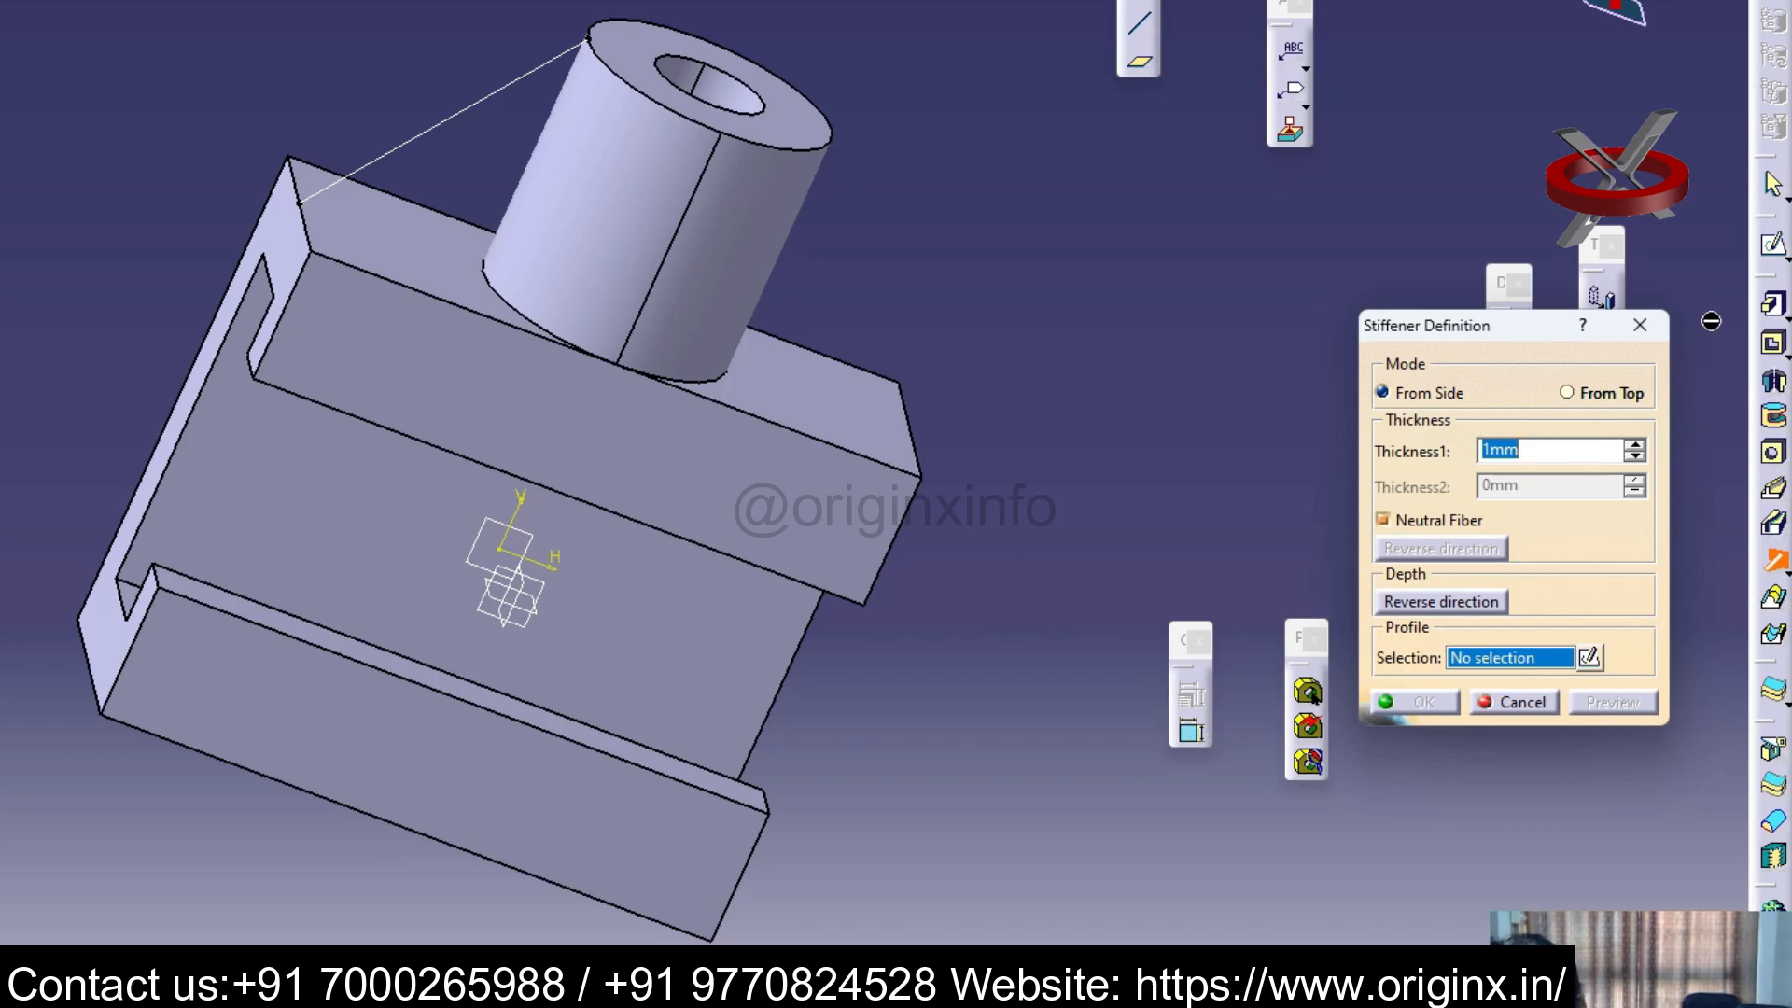
pyautogui.click(450, 119)
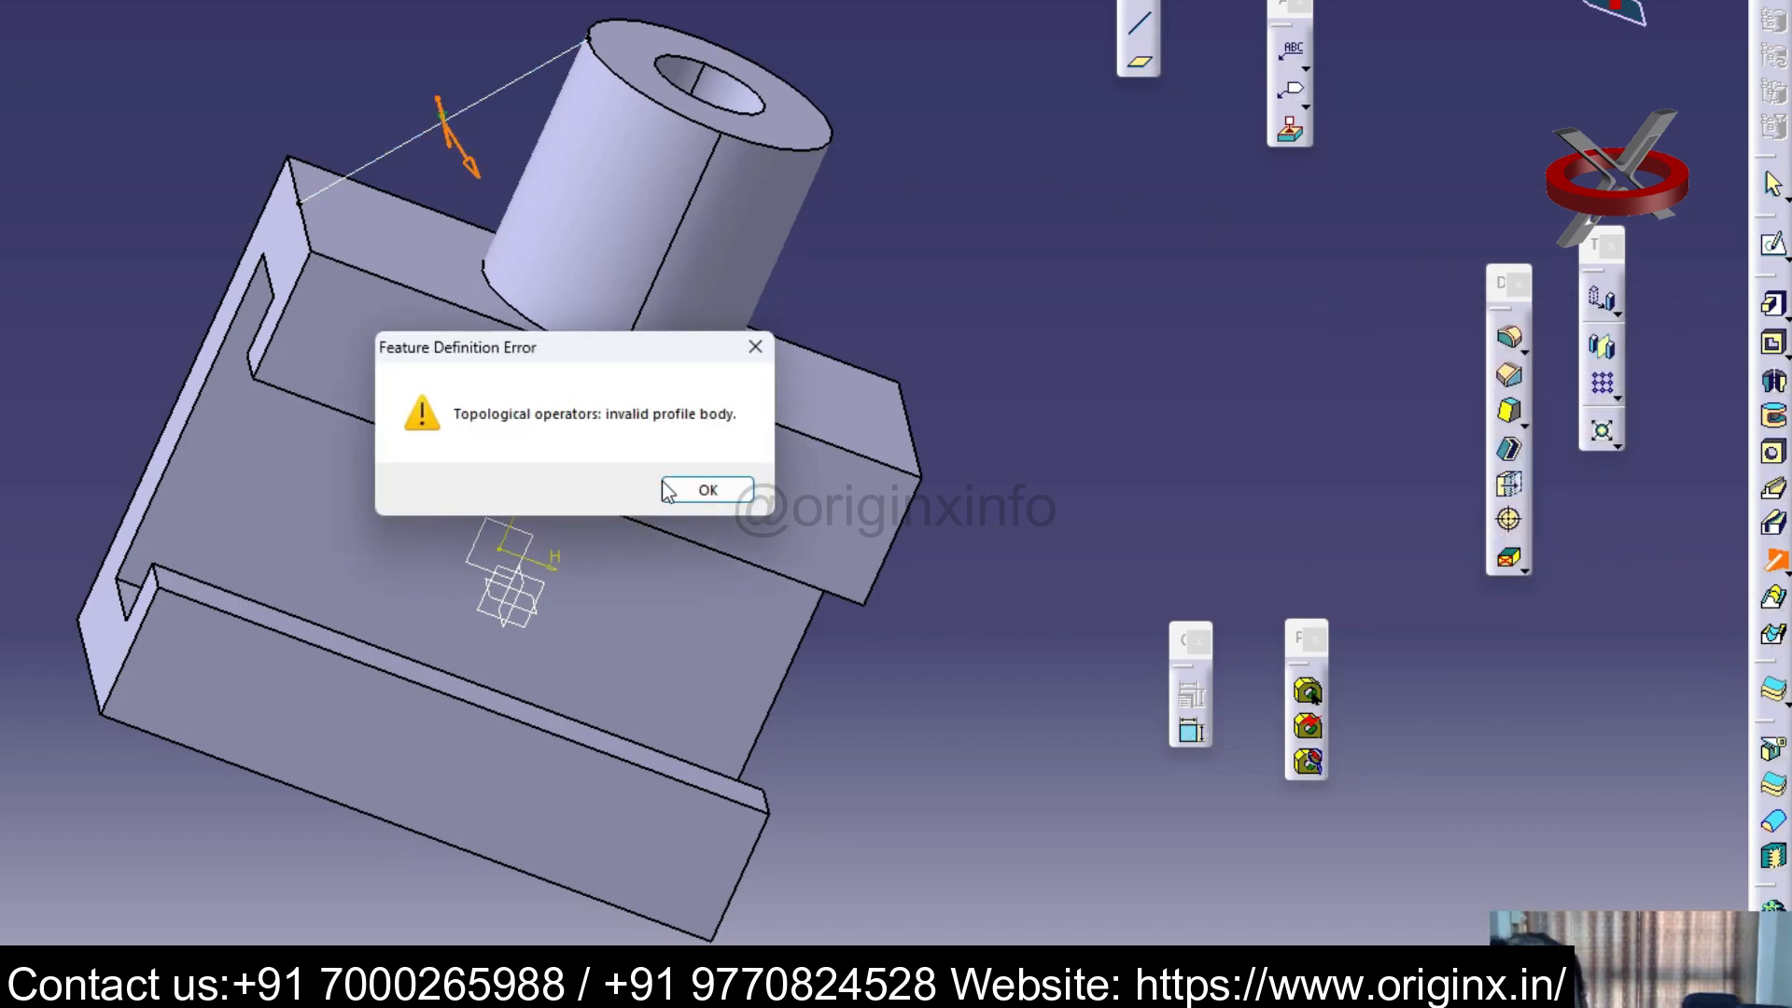
pyautogui.click(707, 490)
pyautogui.moveTo(1012, 420); pyautogui.dragTo(1031, 380, button='middle')
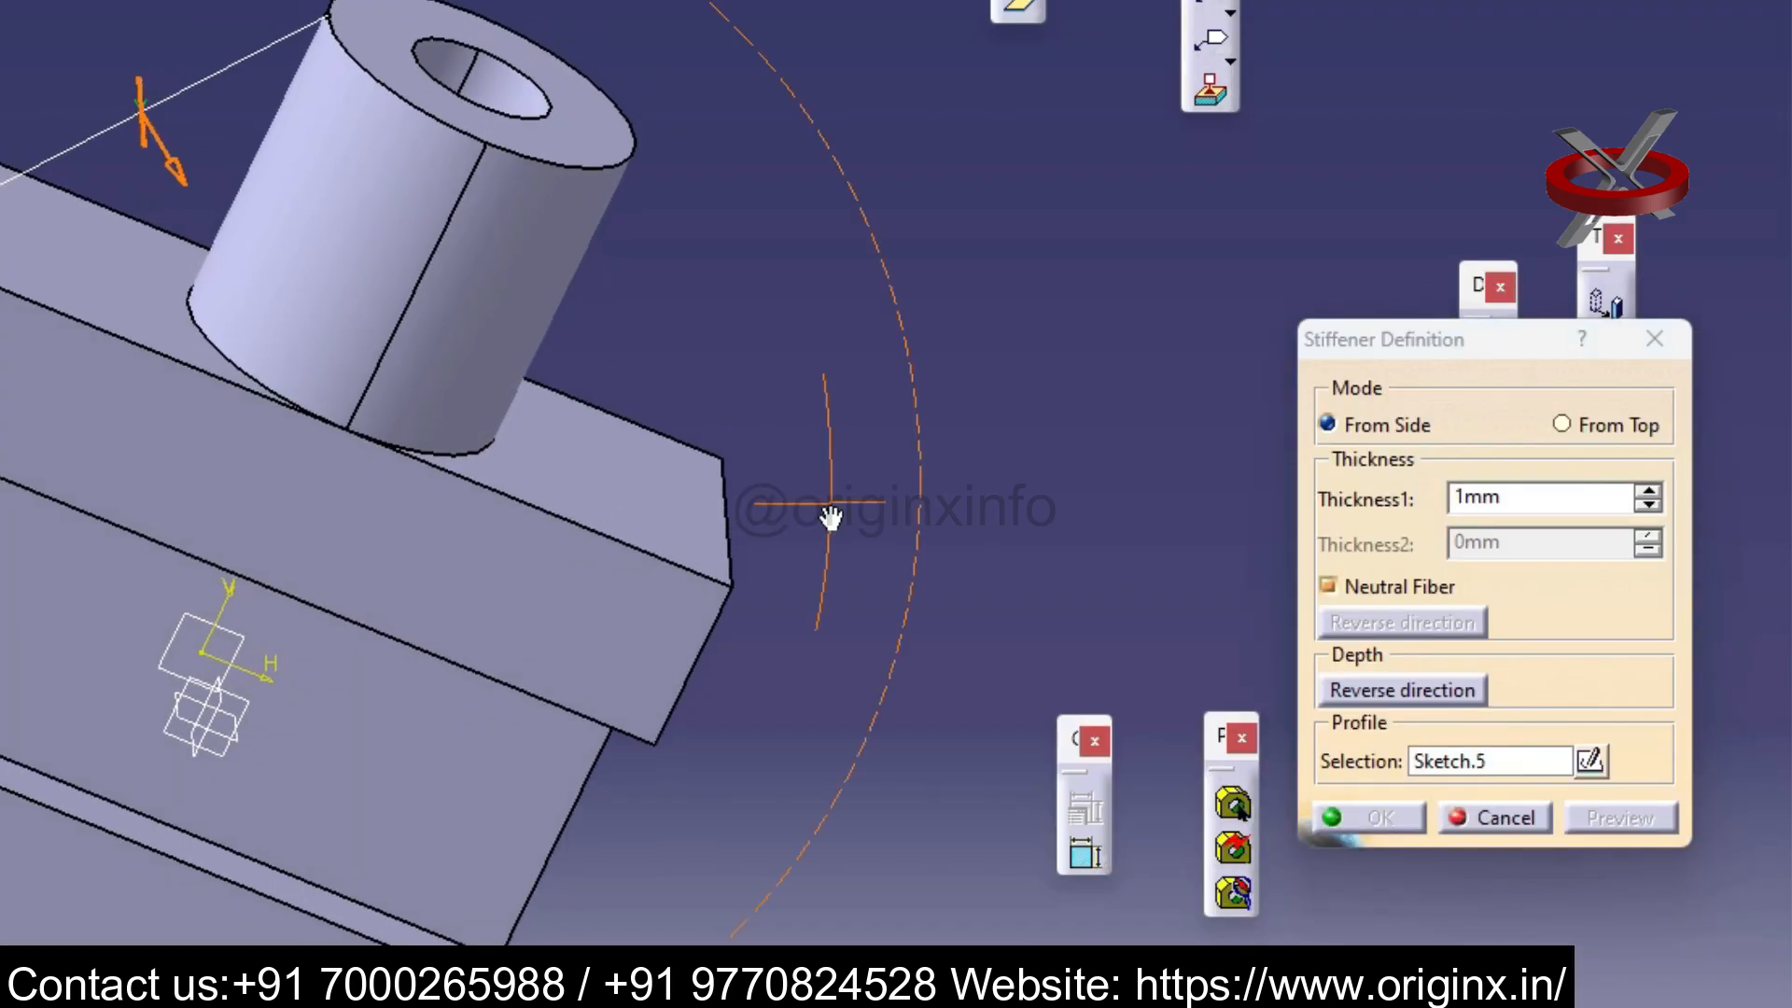
pyautogui.moveTo(877, 404); pyautogui.dragTo(905, 244, button='middle')
pyautogui.rightClick(70, 314)
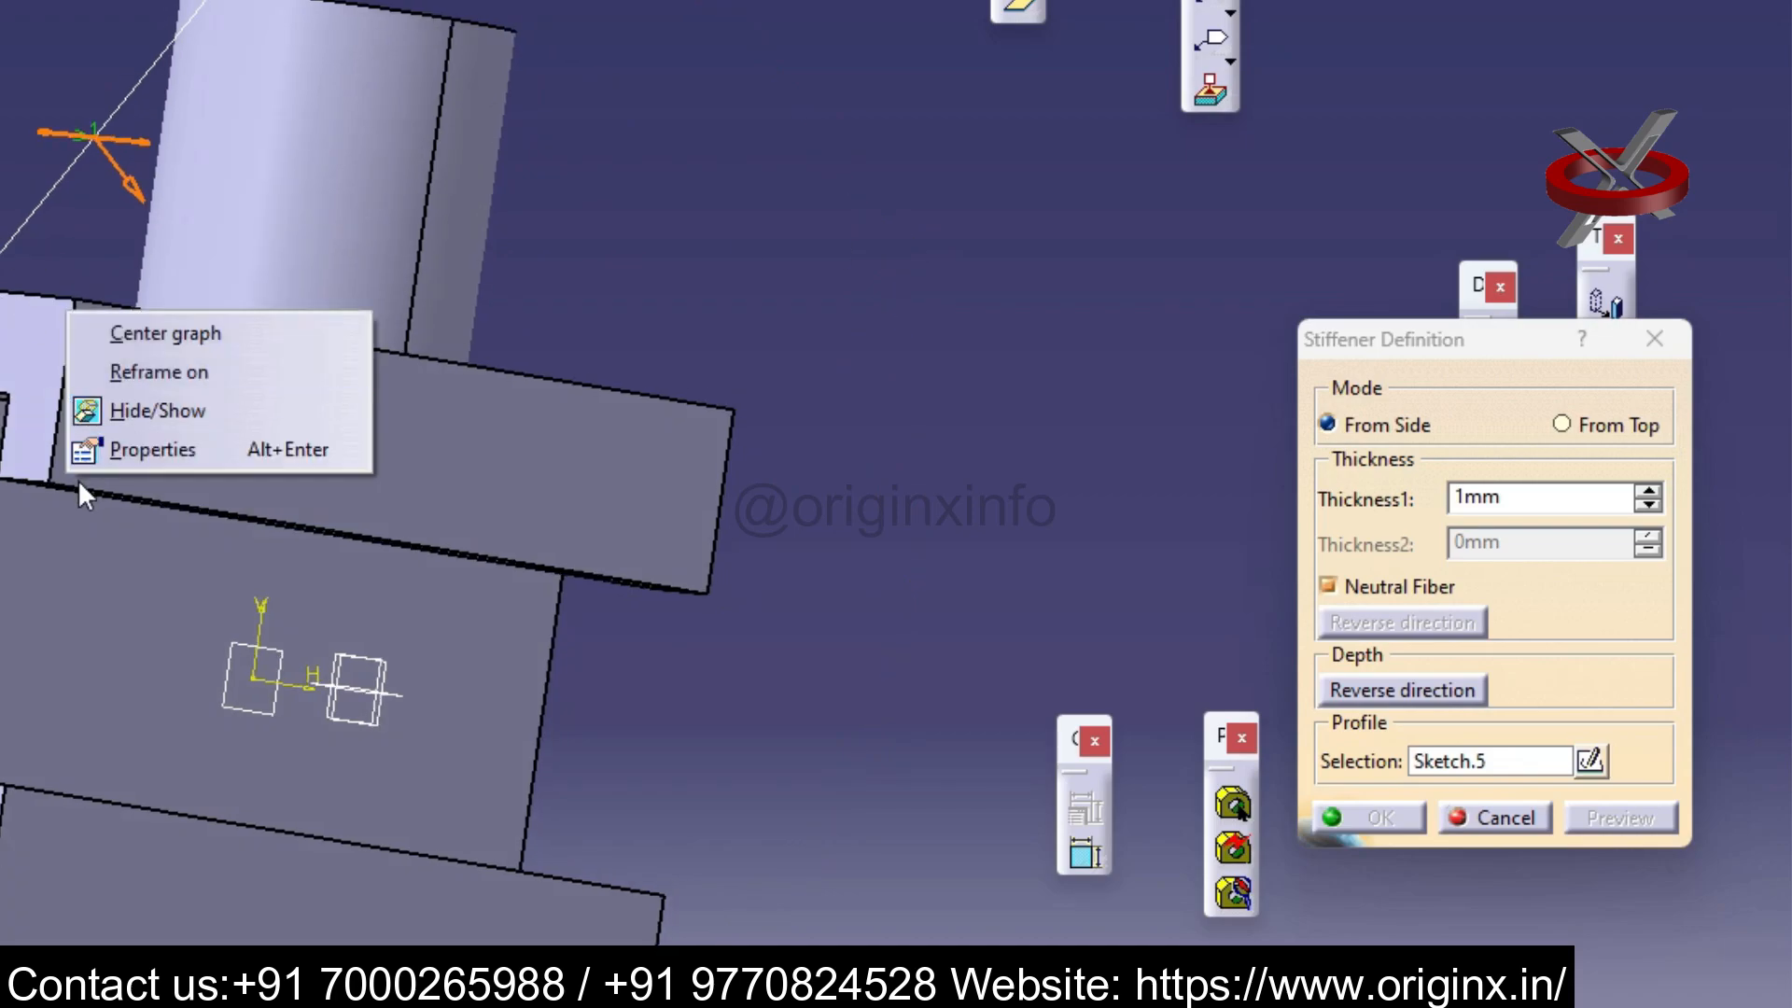
pyautogui.click(8, 154)
pyautogui.moveTo(78, 82); pyautogui.dragTo(170, 480, button='middle')
pyautogui.click(1566, 431)
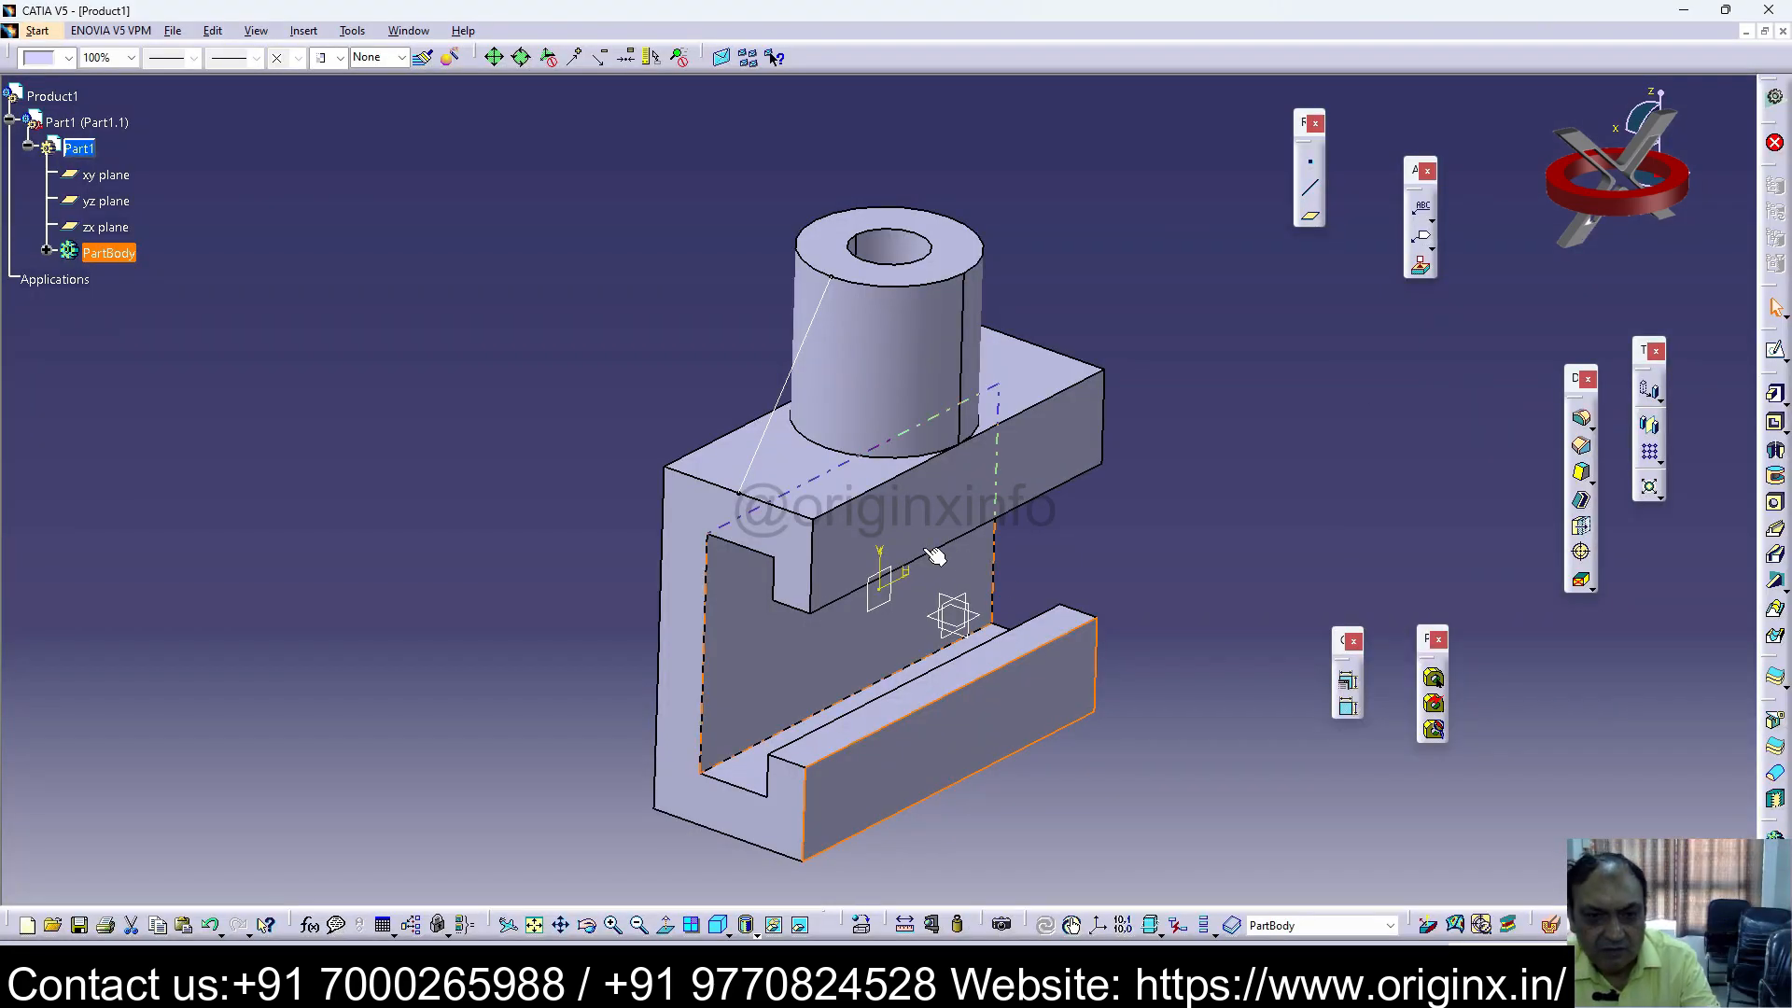
# Step: Delete the sloping line's sketch from the model
pyautogui.moveTo(1036, 644); pyautogui.dragTo(1003, 600, button='middle')
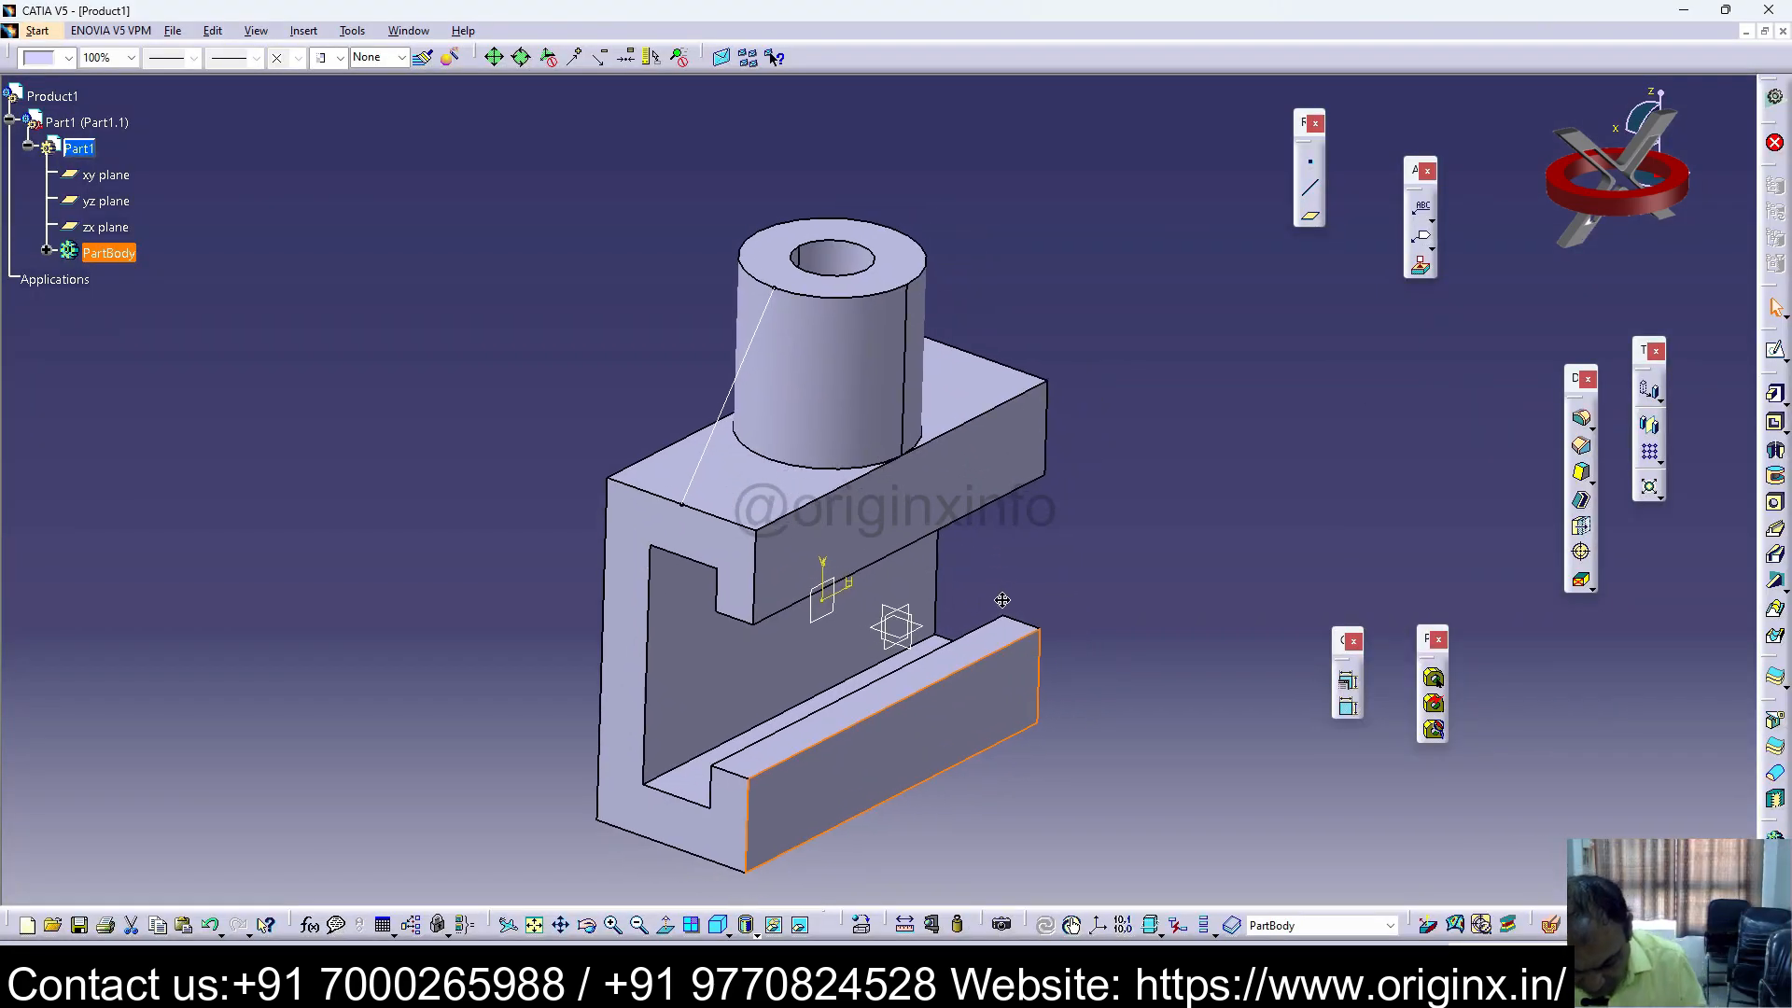
pyautogui.click(739, 399)
pyautogui.press('Delete')
pyautogui.click(1502, 612)
pyautogui.moveTo(896, 560)
pyautogui.mouseDown(button='middle')
pyautogui.moveTo(881, 541)
pyautogui.moveTo(900, 546)
pyautogui.mouseUp(button='middle')
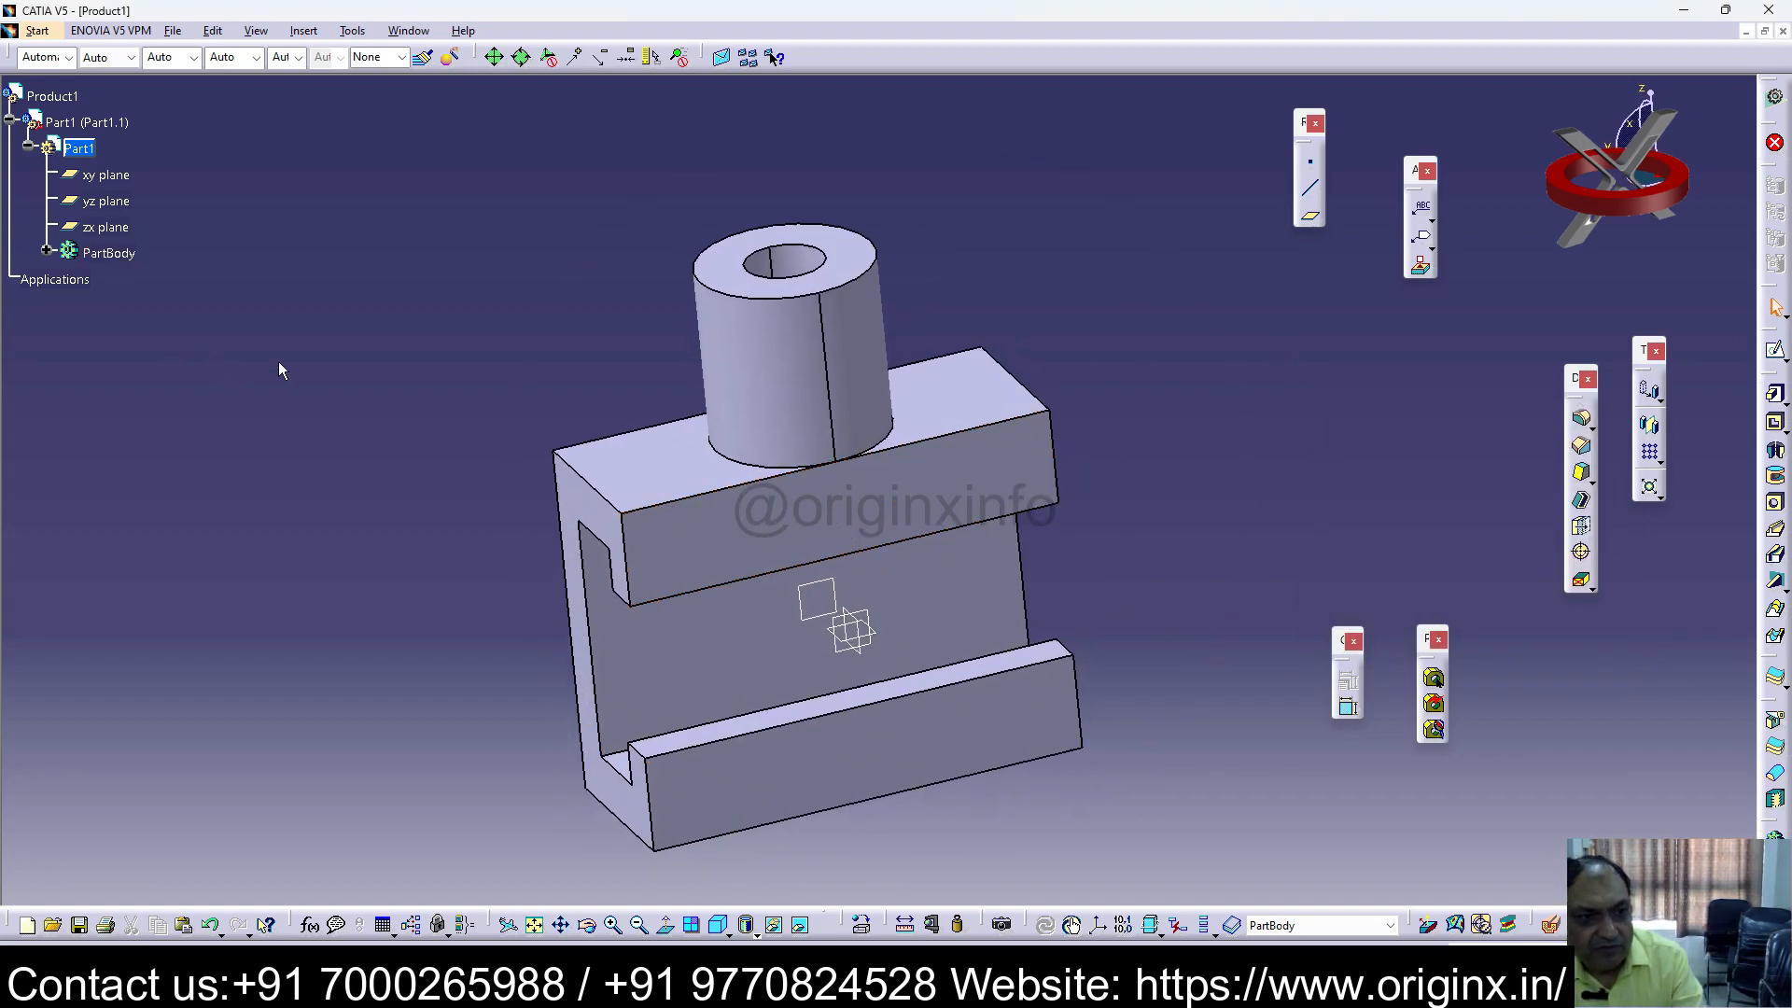
# Step: Sketch a sloping line on the offset plane, about 20 mm high, from the cylinder's side at mid-height down to the block's upper edge
pyautogui.moveTo(1249, 615); pyautogui.dragTo(1232, 570, button='middle')
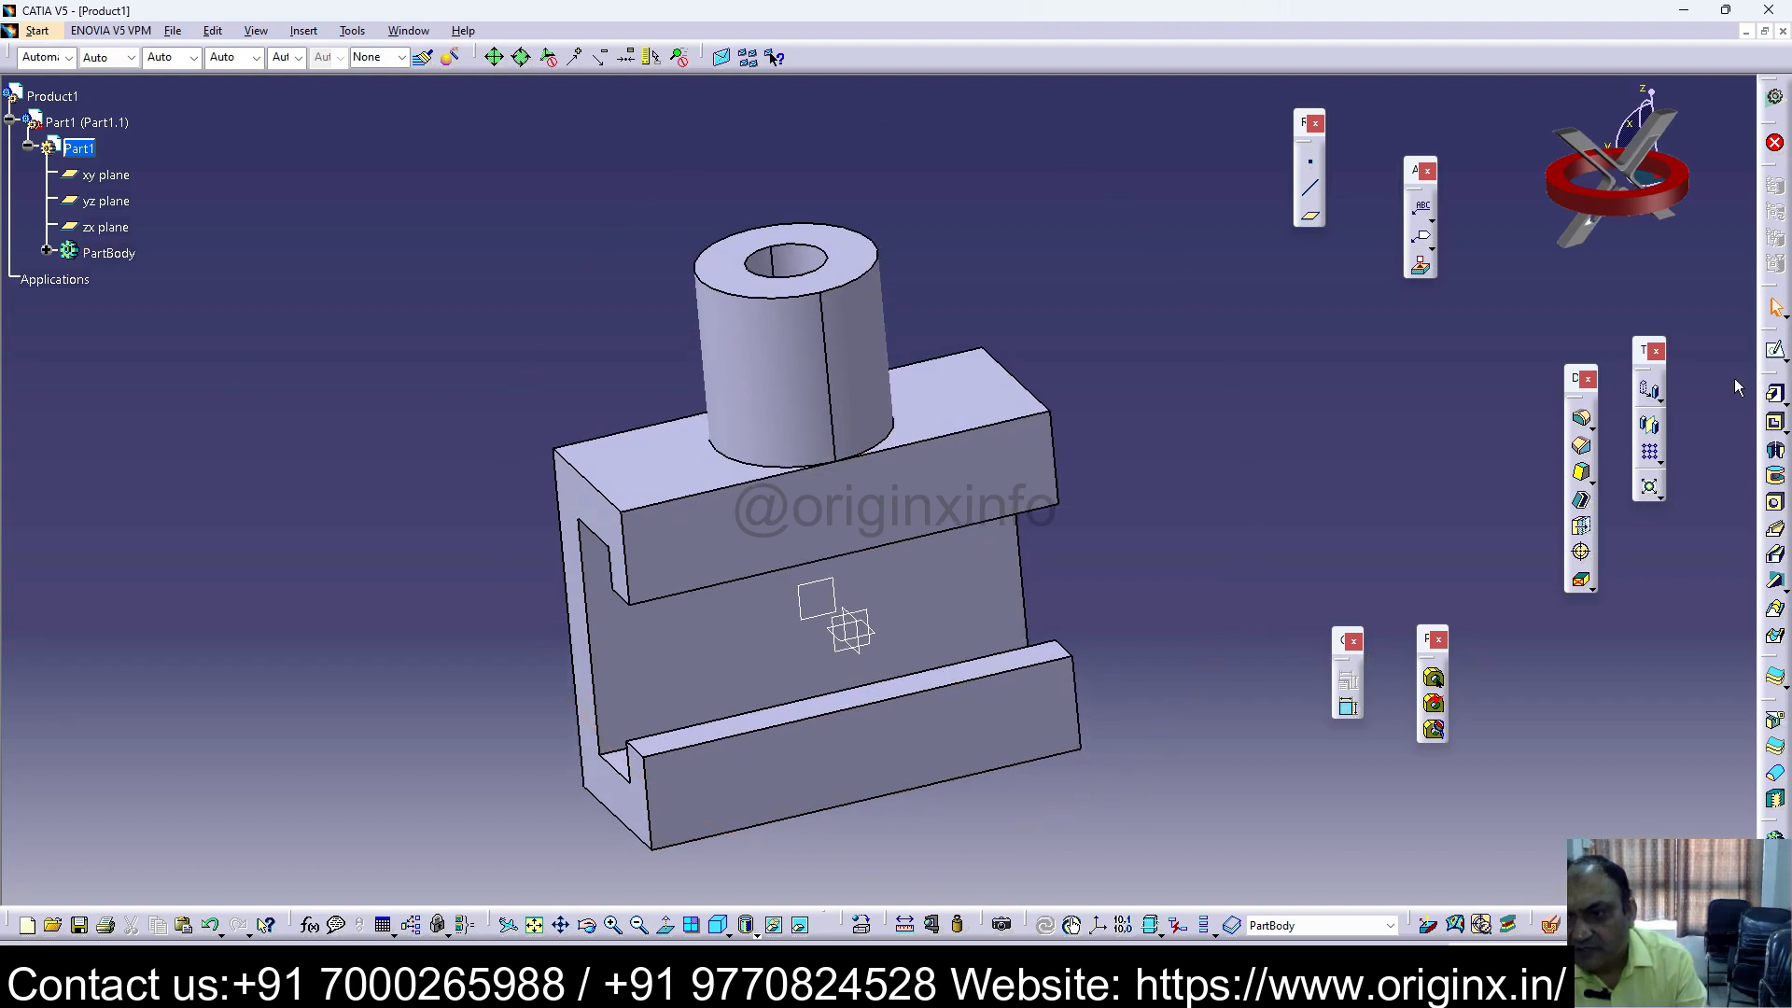
pyautogui.moveTo(1102, 557); pyautogui.dragTo(1221, 598, button='middle')
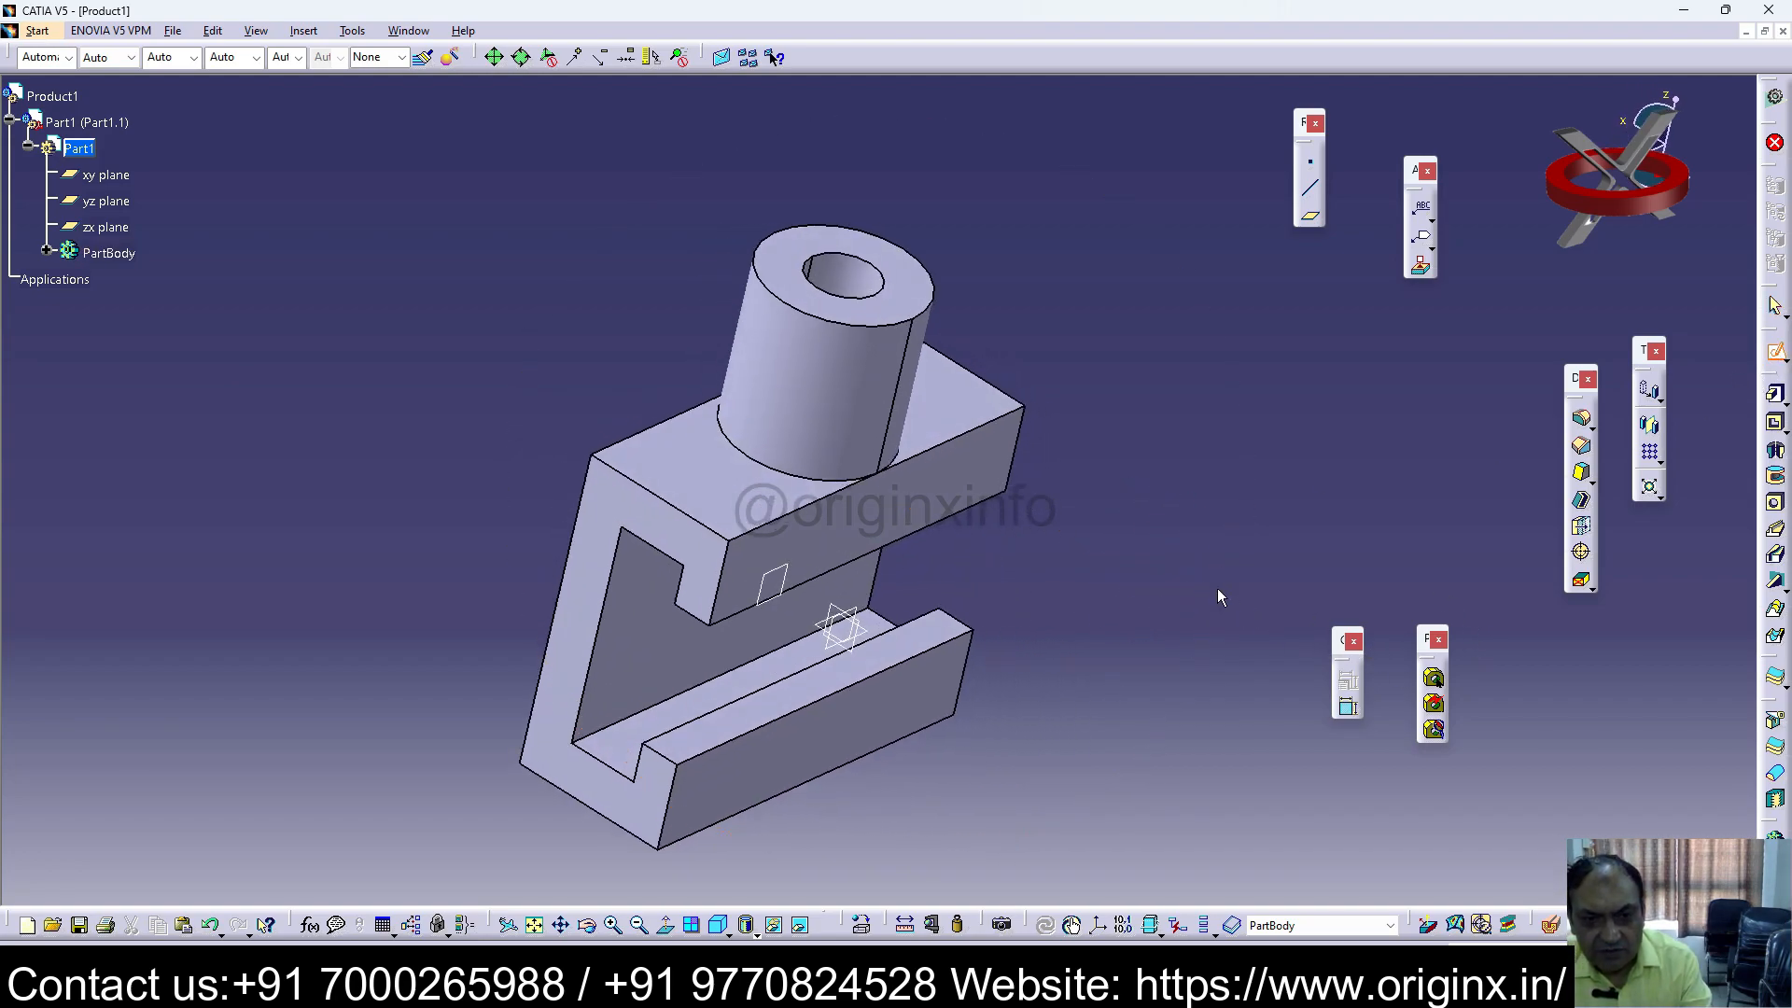
pyautogui.click(792, 580)
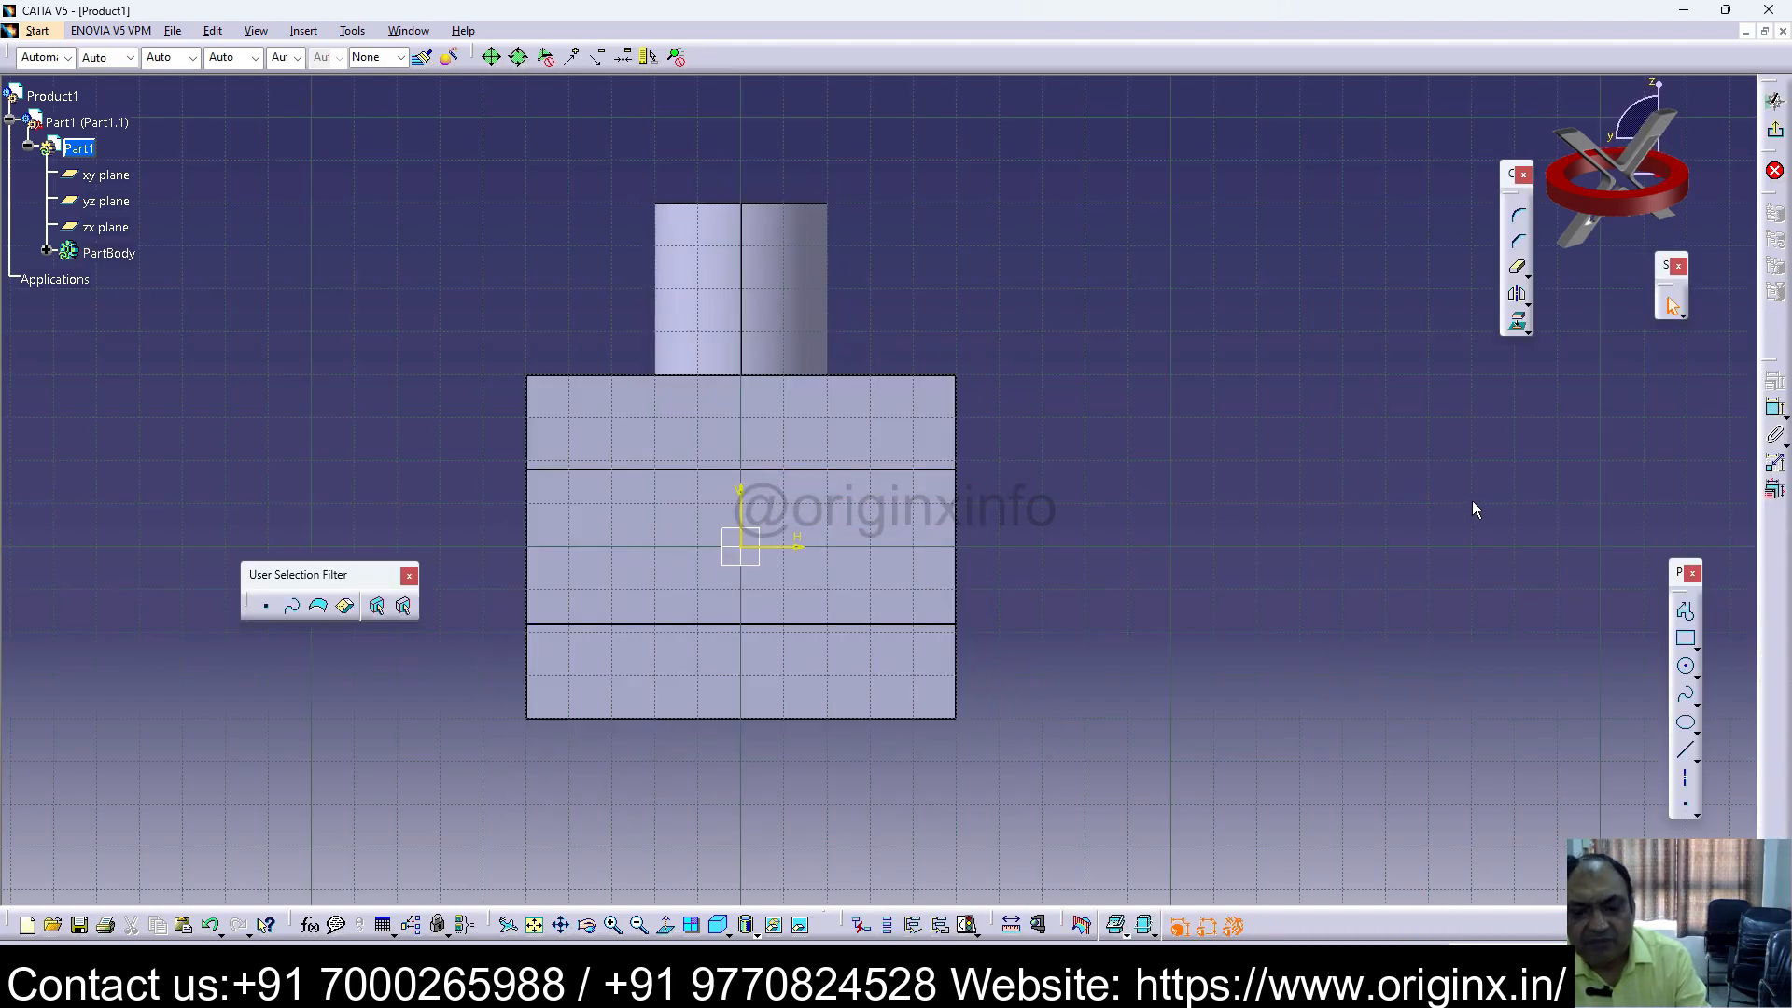
pyautogui.click(1686, 754)
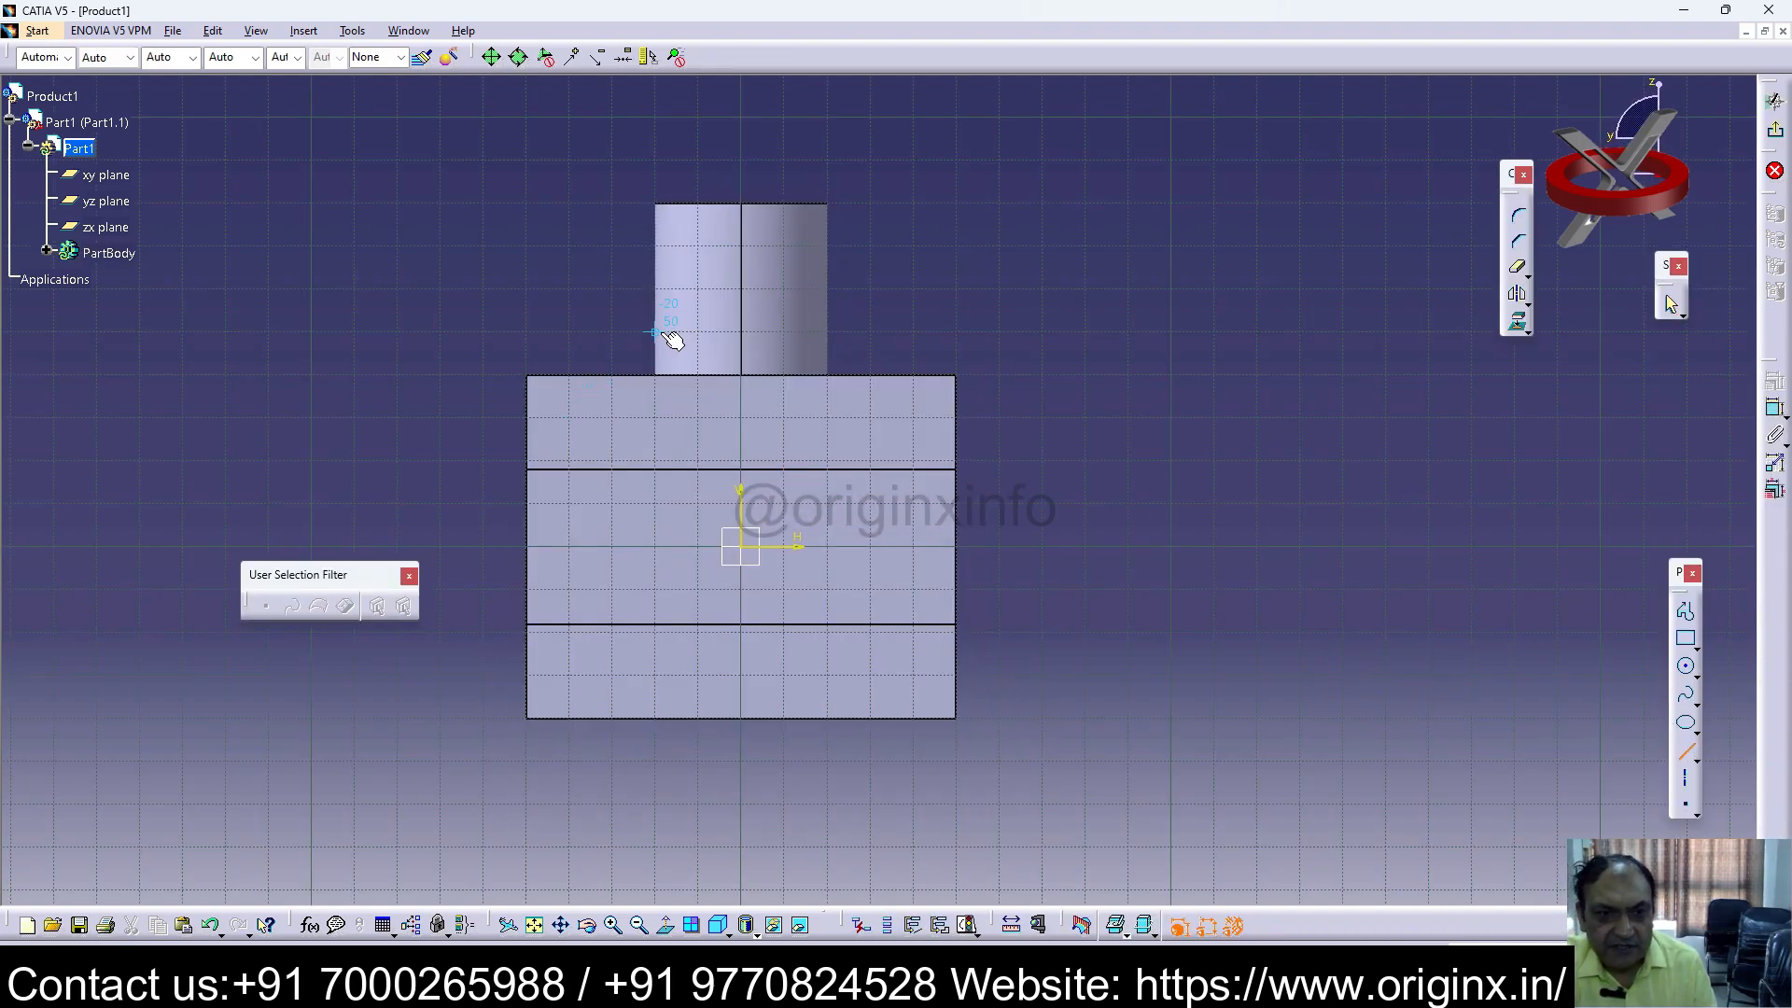
pyautogui.click(654, 291)
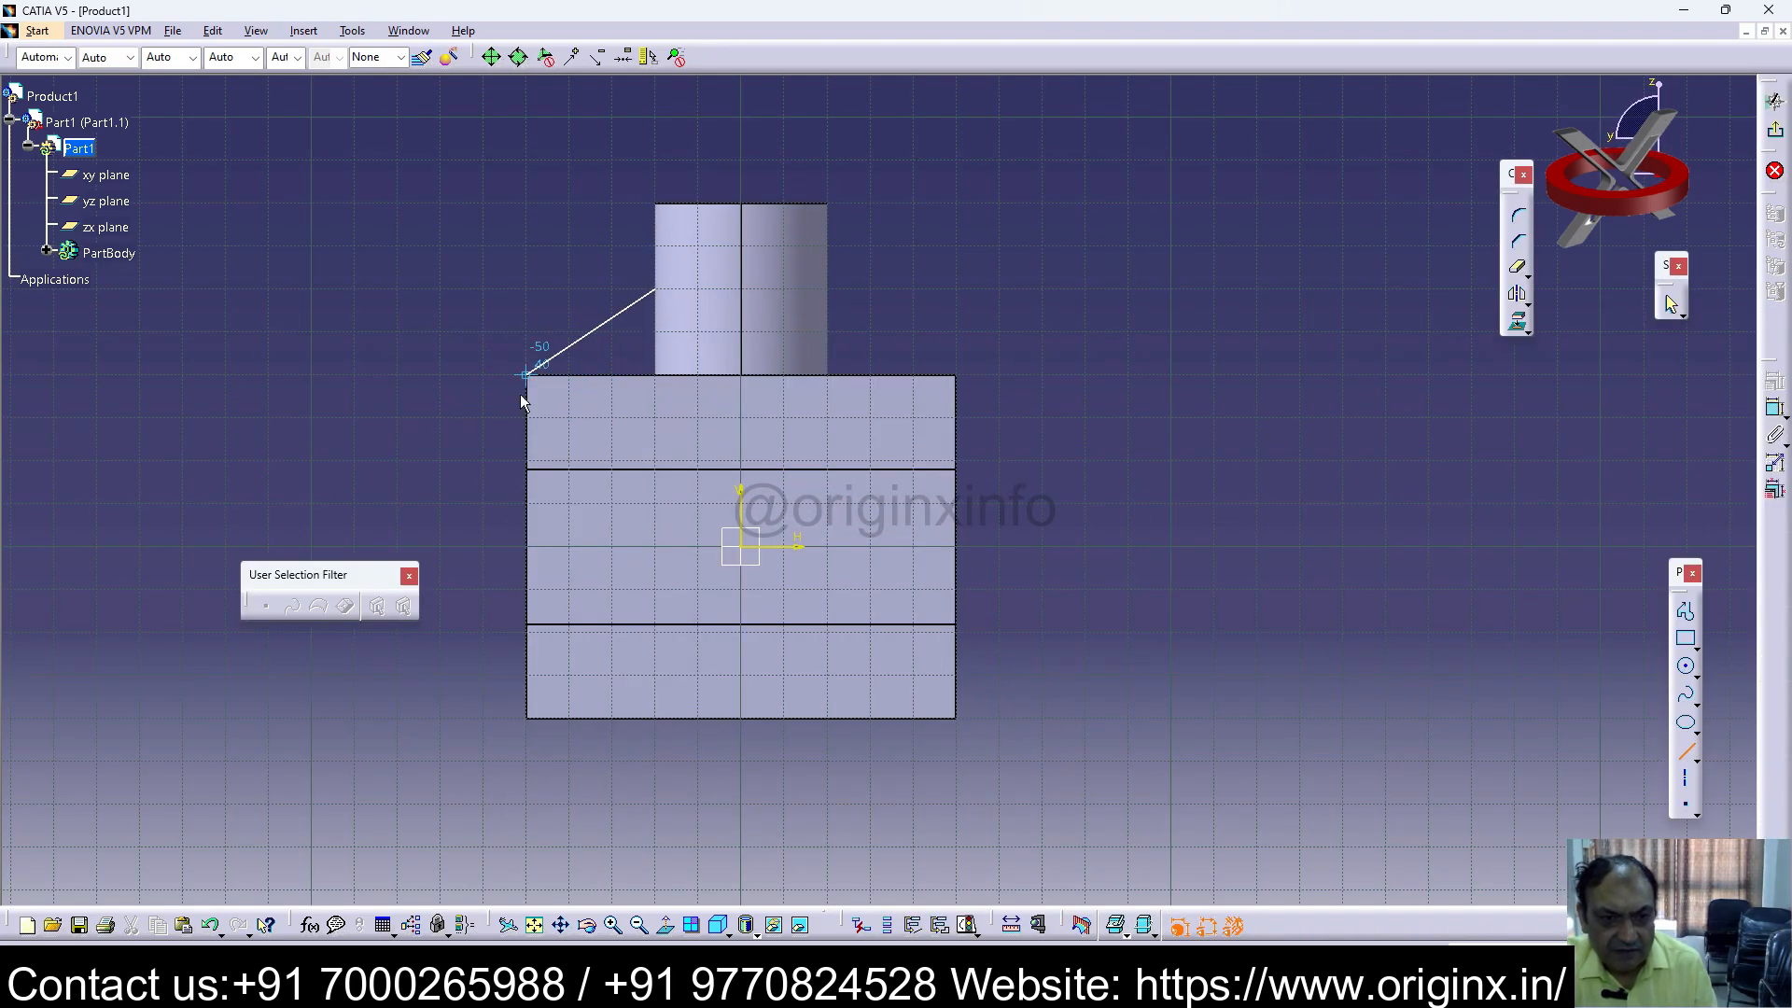
pyautogui.click(569, 374)
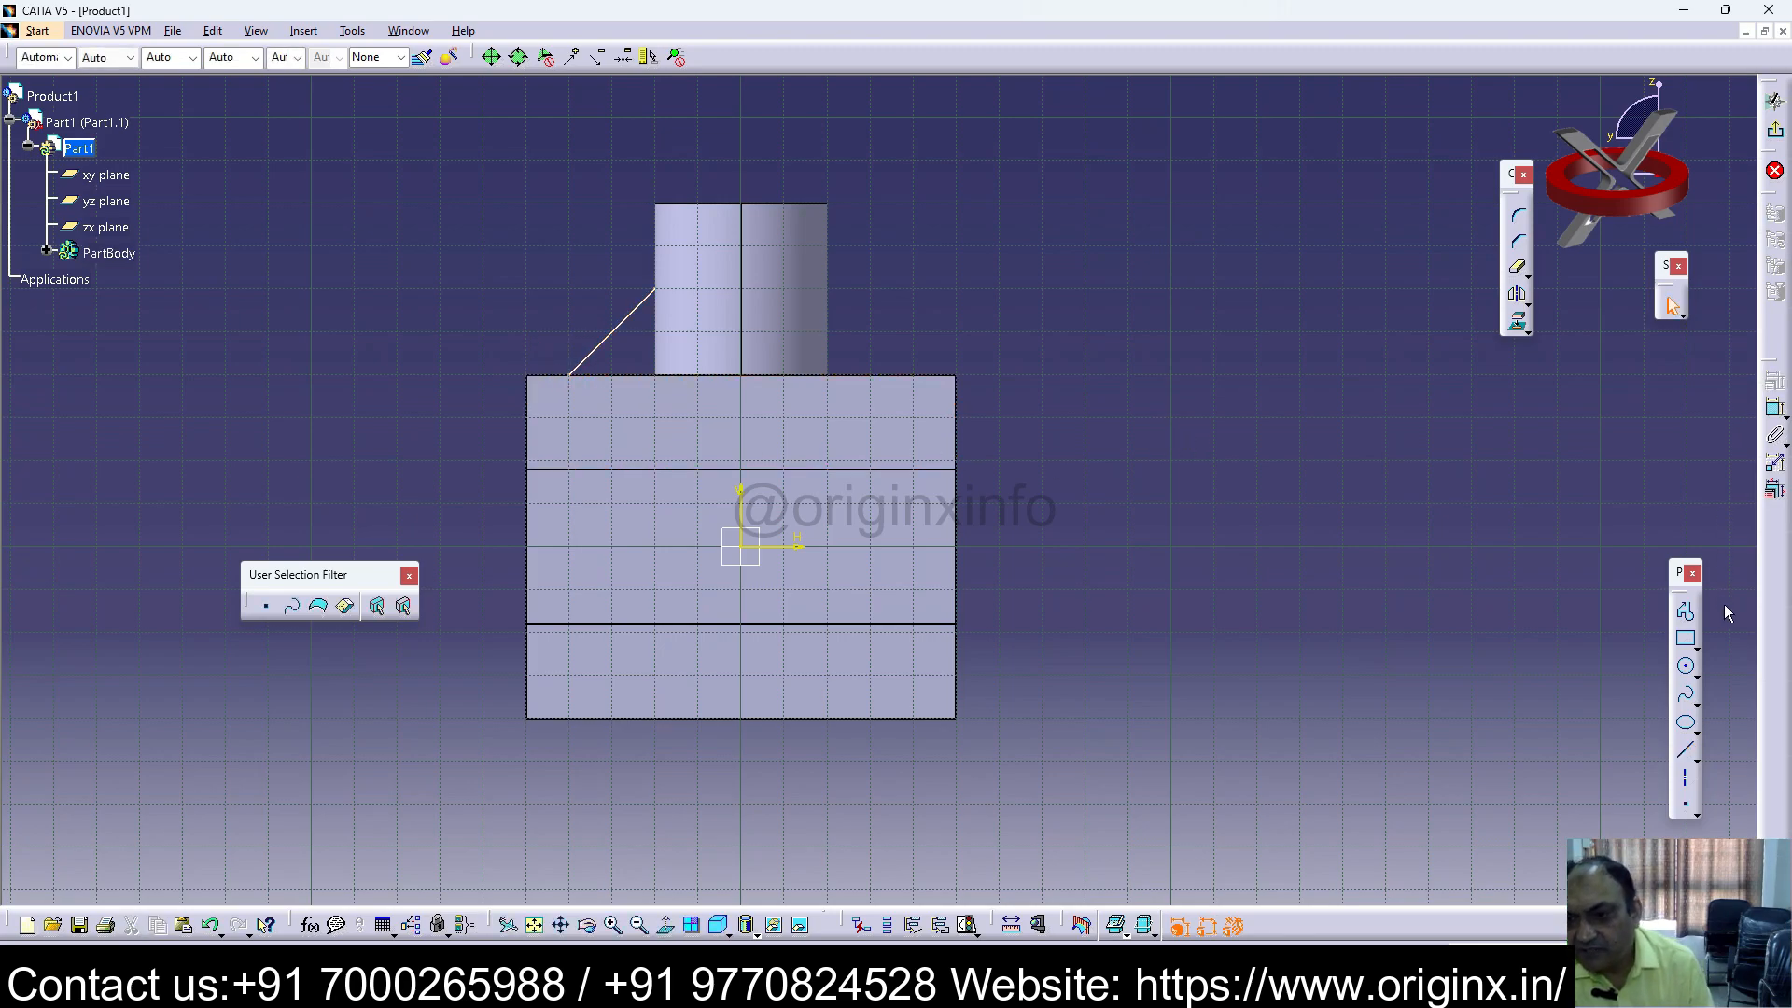
# Step: Try to dimension the angle between the sloping line and the block's upper edge
pyautogui.click(599, 344)
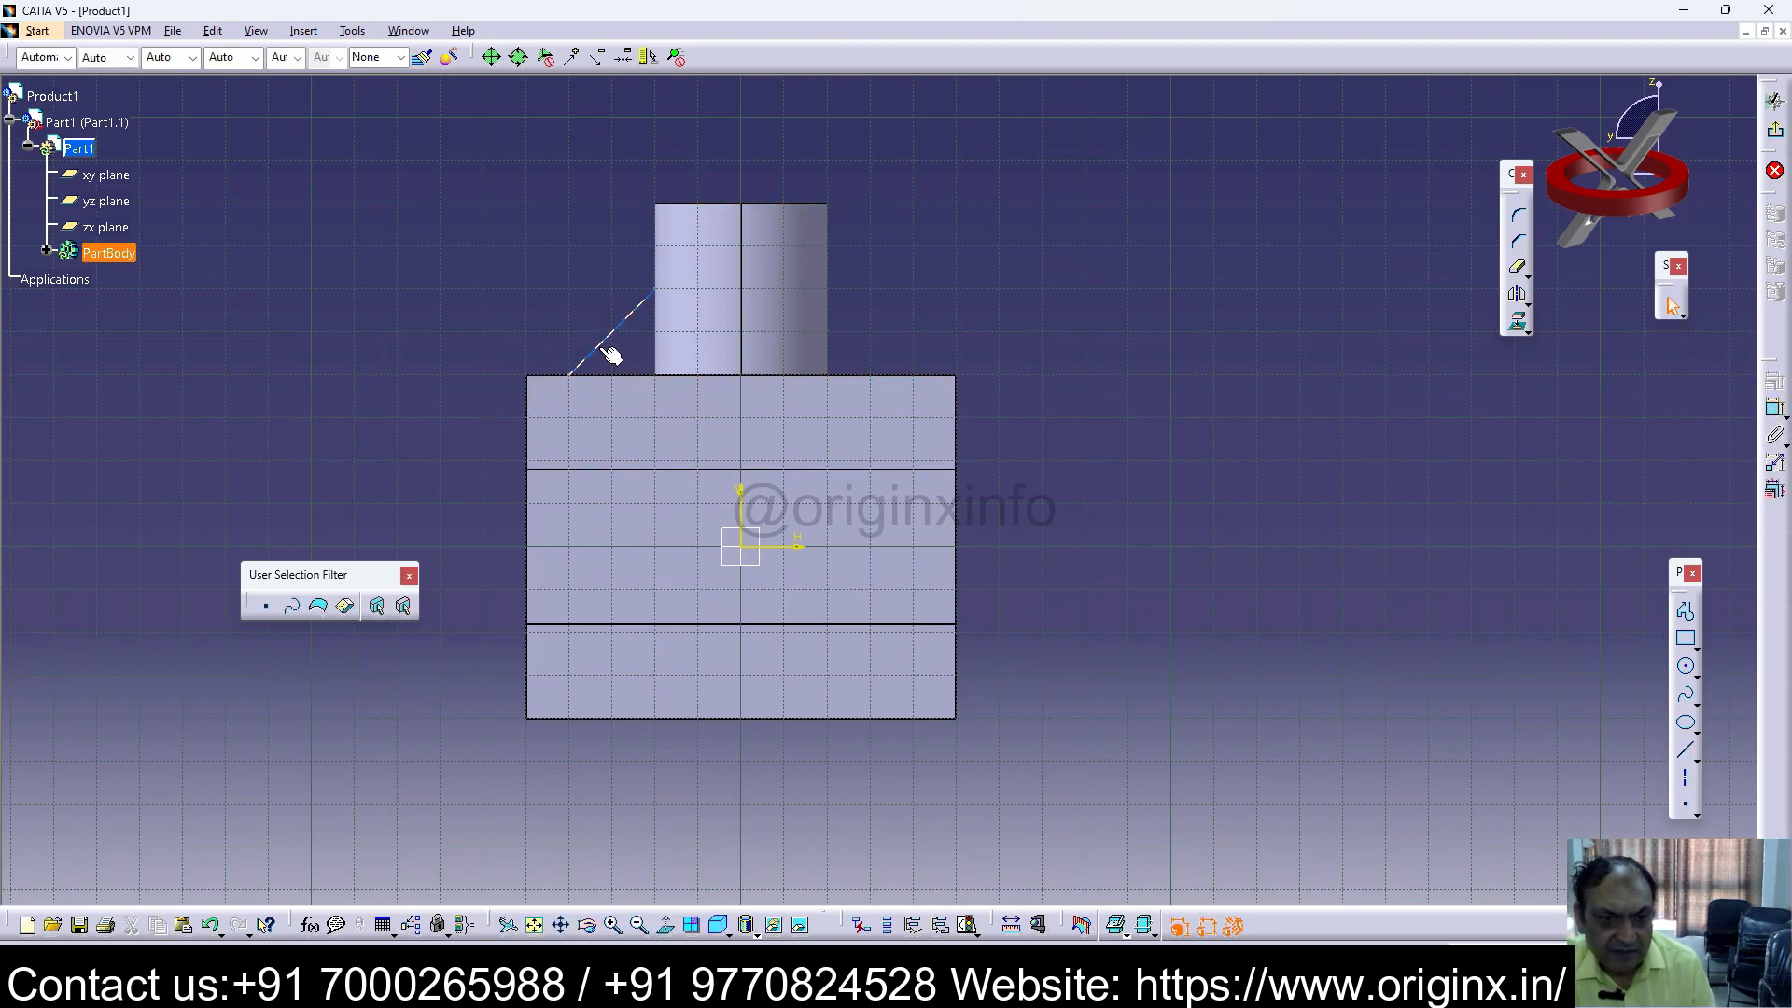
pyautogui.click(616, 379)
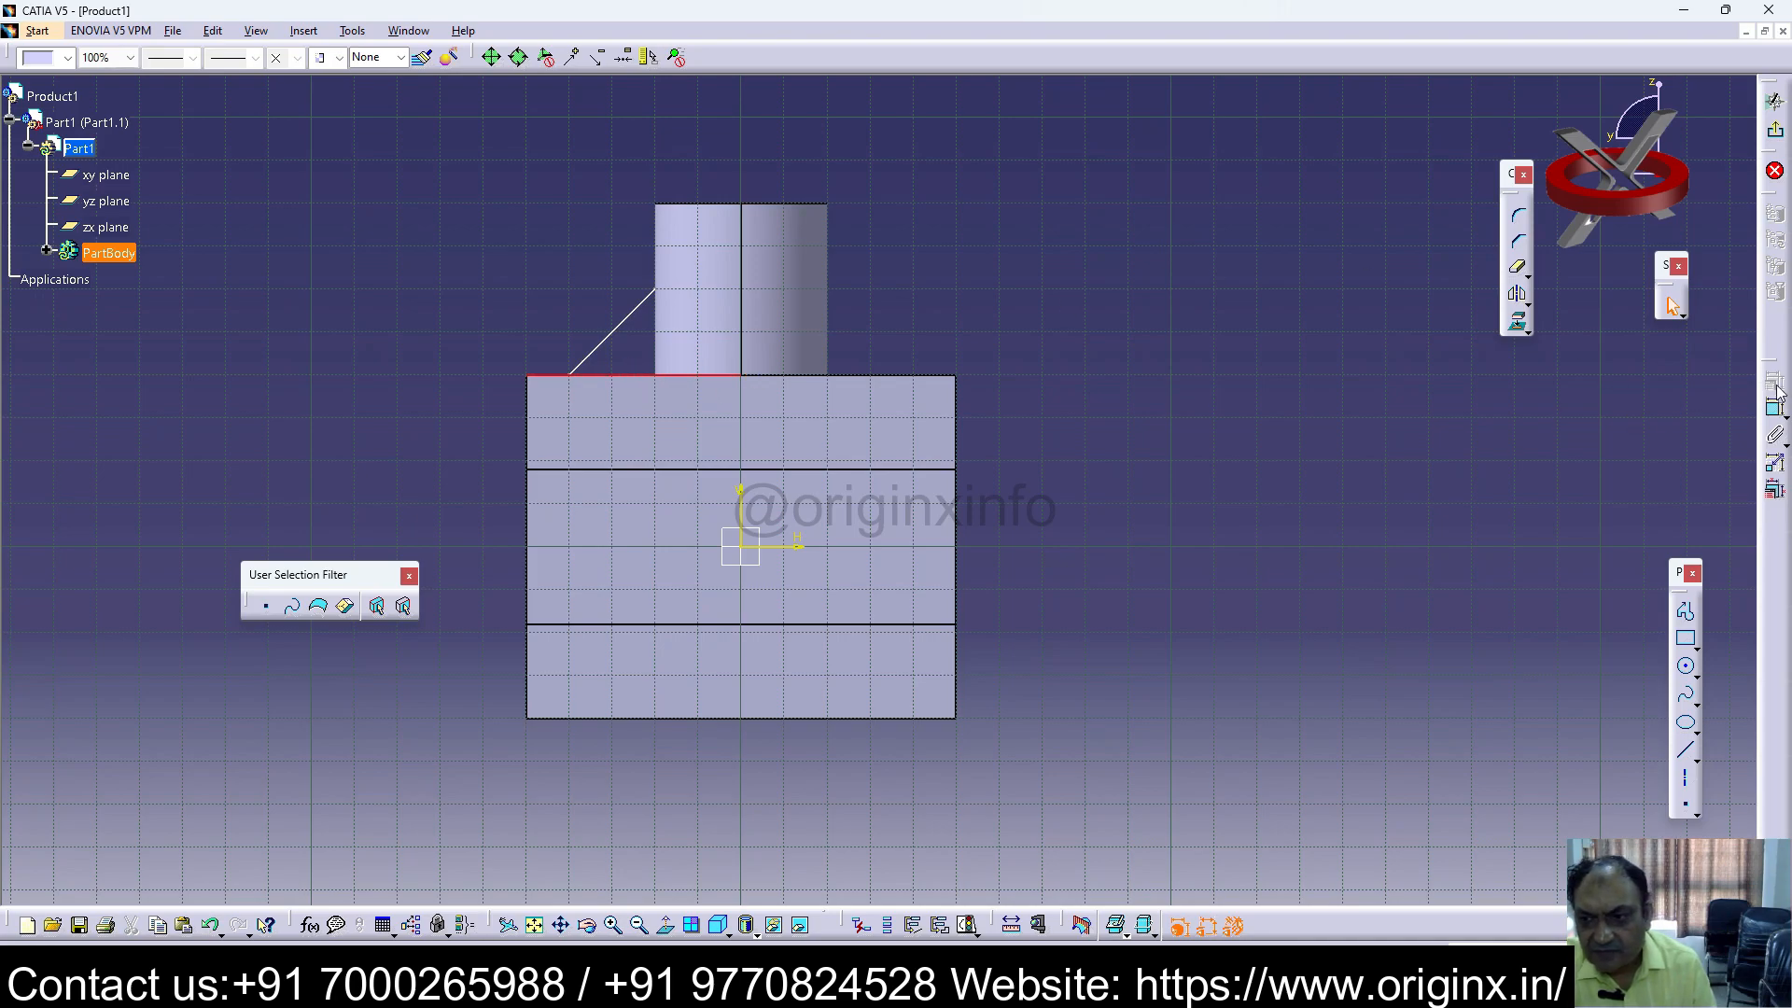
pyautogui.click(1772, 414)
pyautogui.click(598, 349)
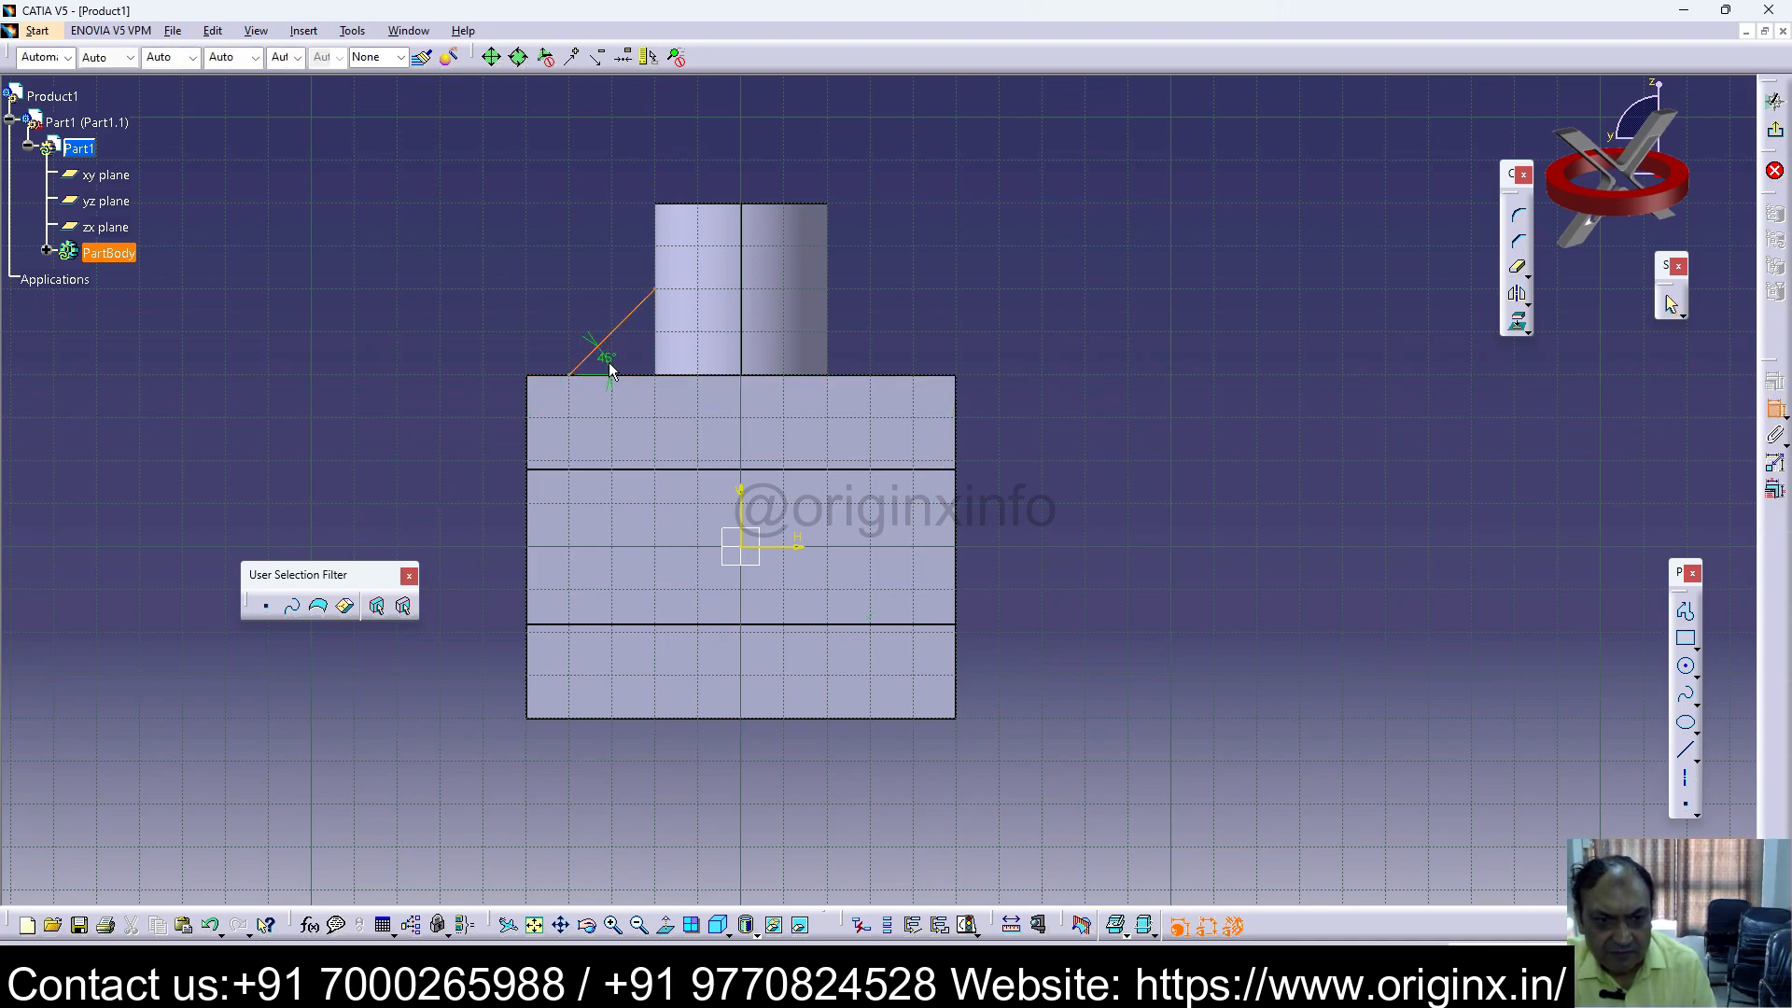
pyautogui.click(592, 370)
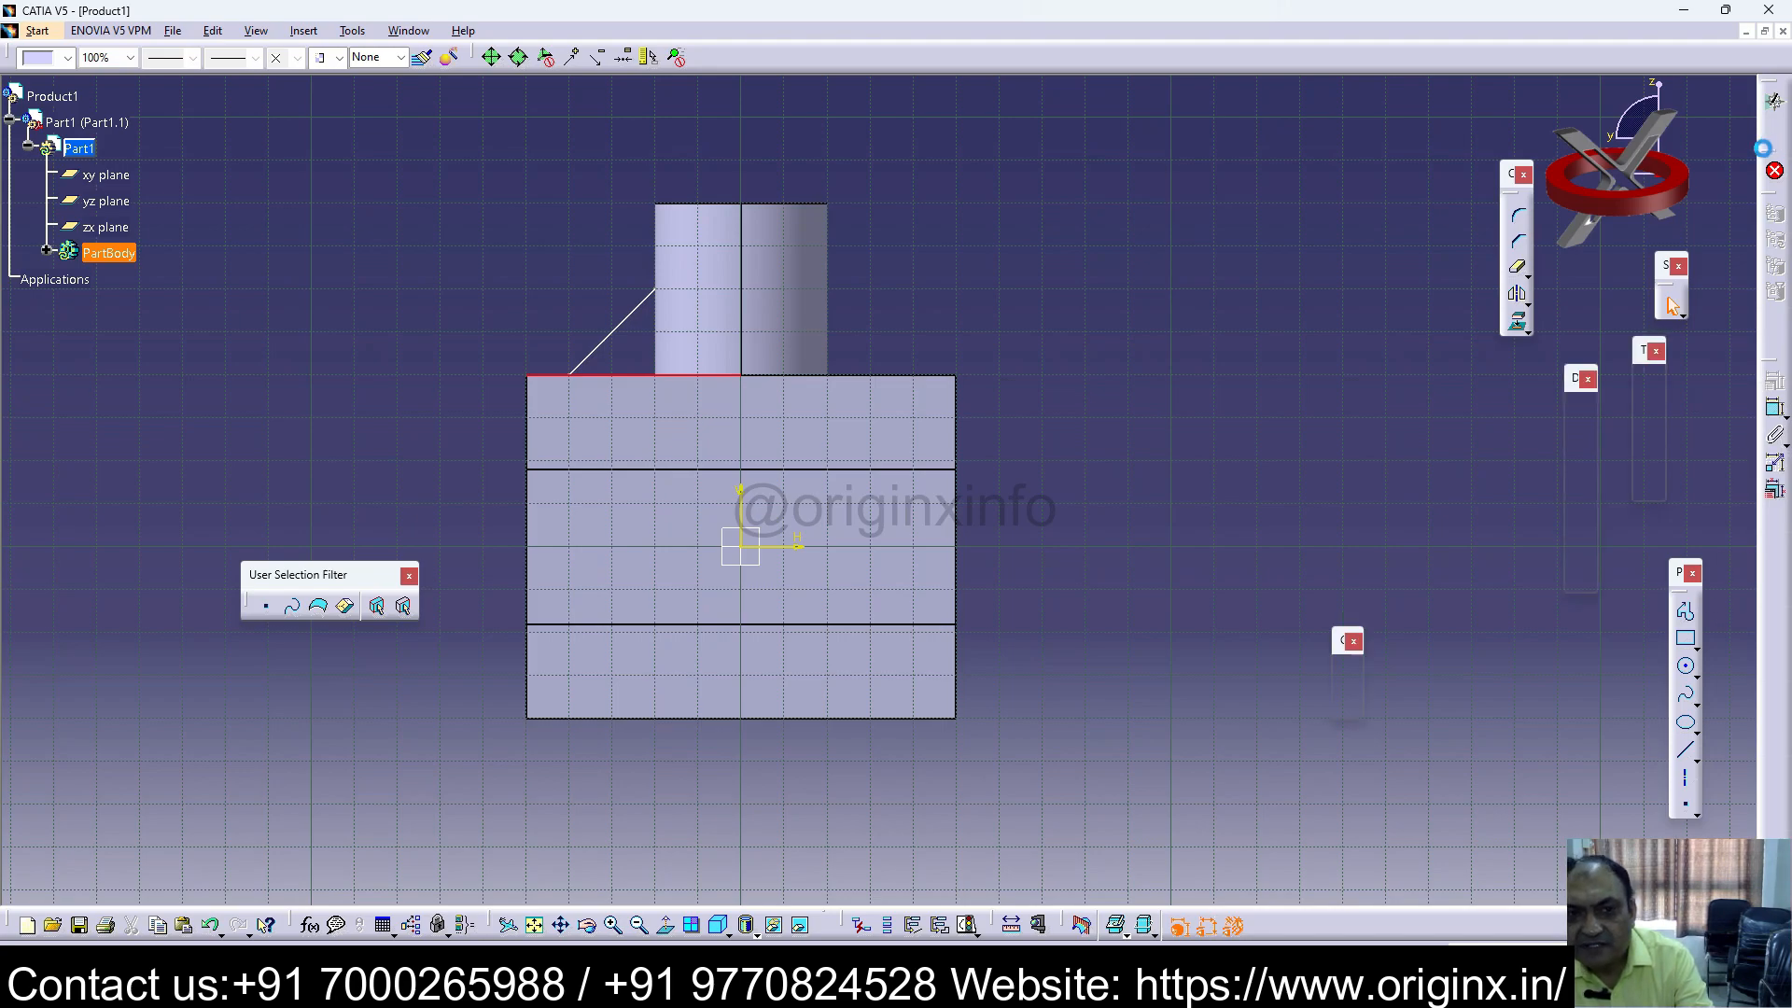
# Step: Exit the sketch and create a 1 mm thick From Side stiffener with Neutral Fiber from the sloping line
pyautogui.click(1773, 100)
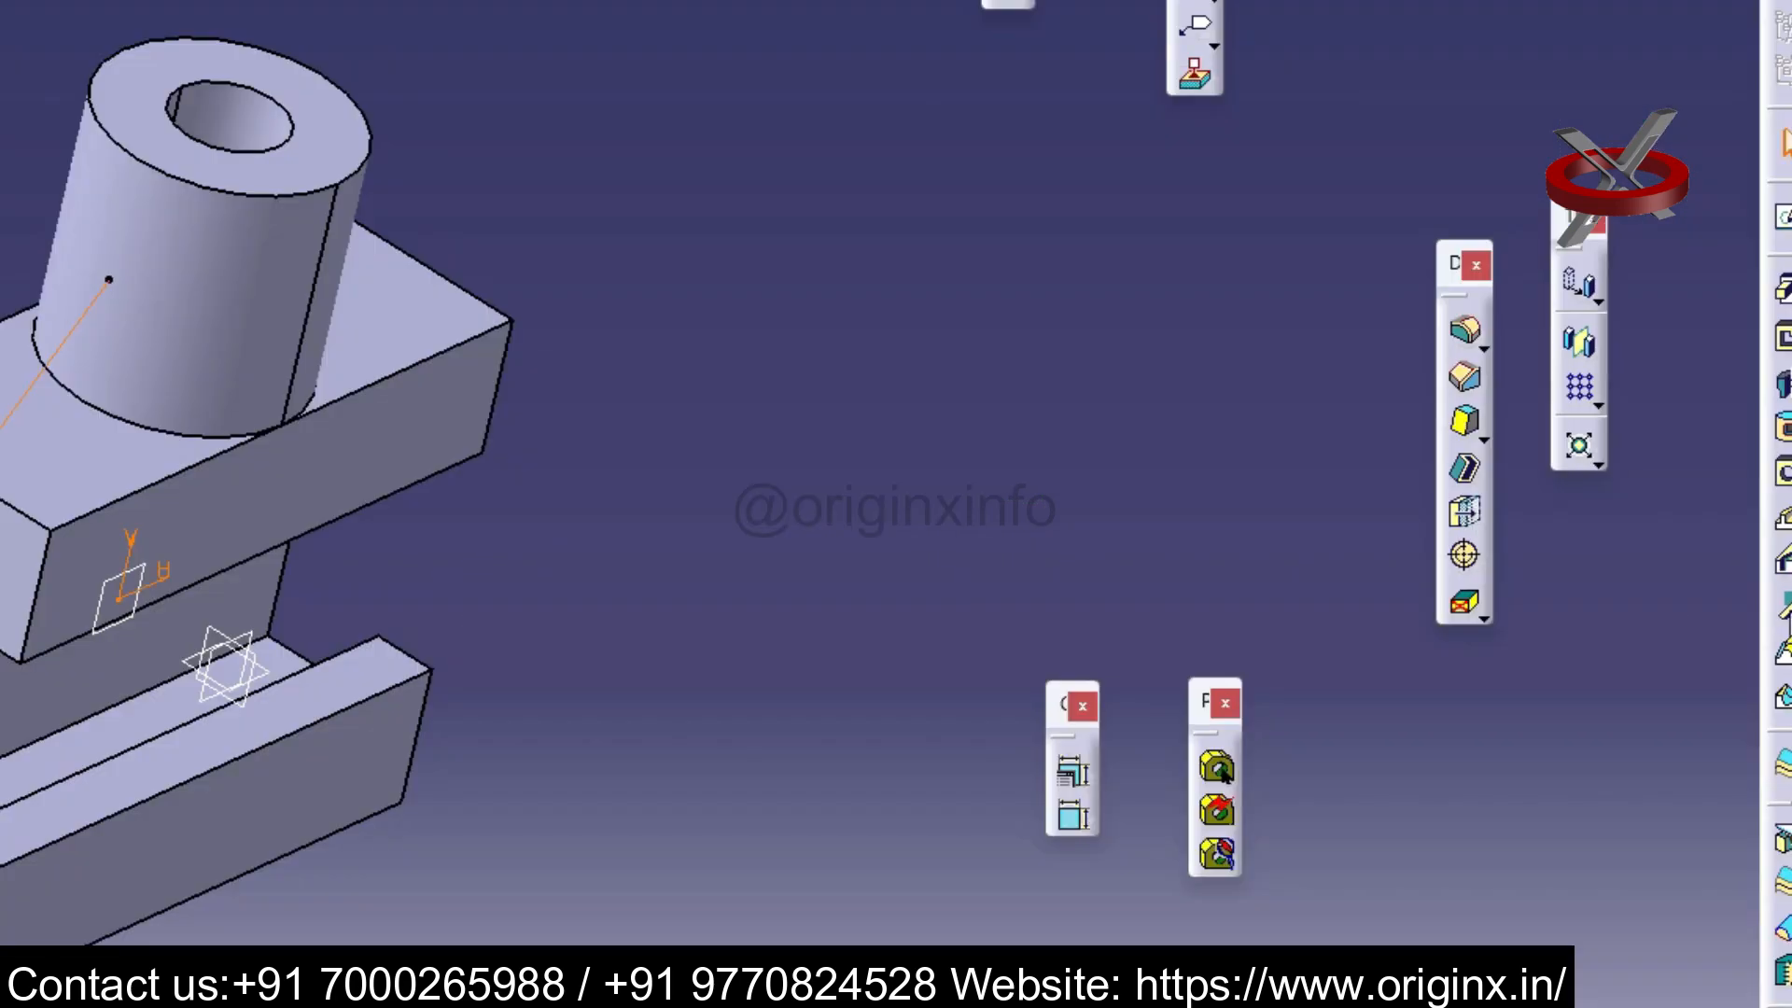
pyautogui.click(1782, 608)
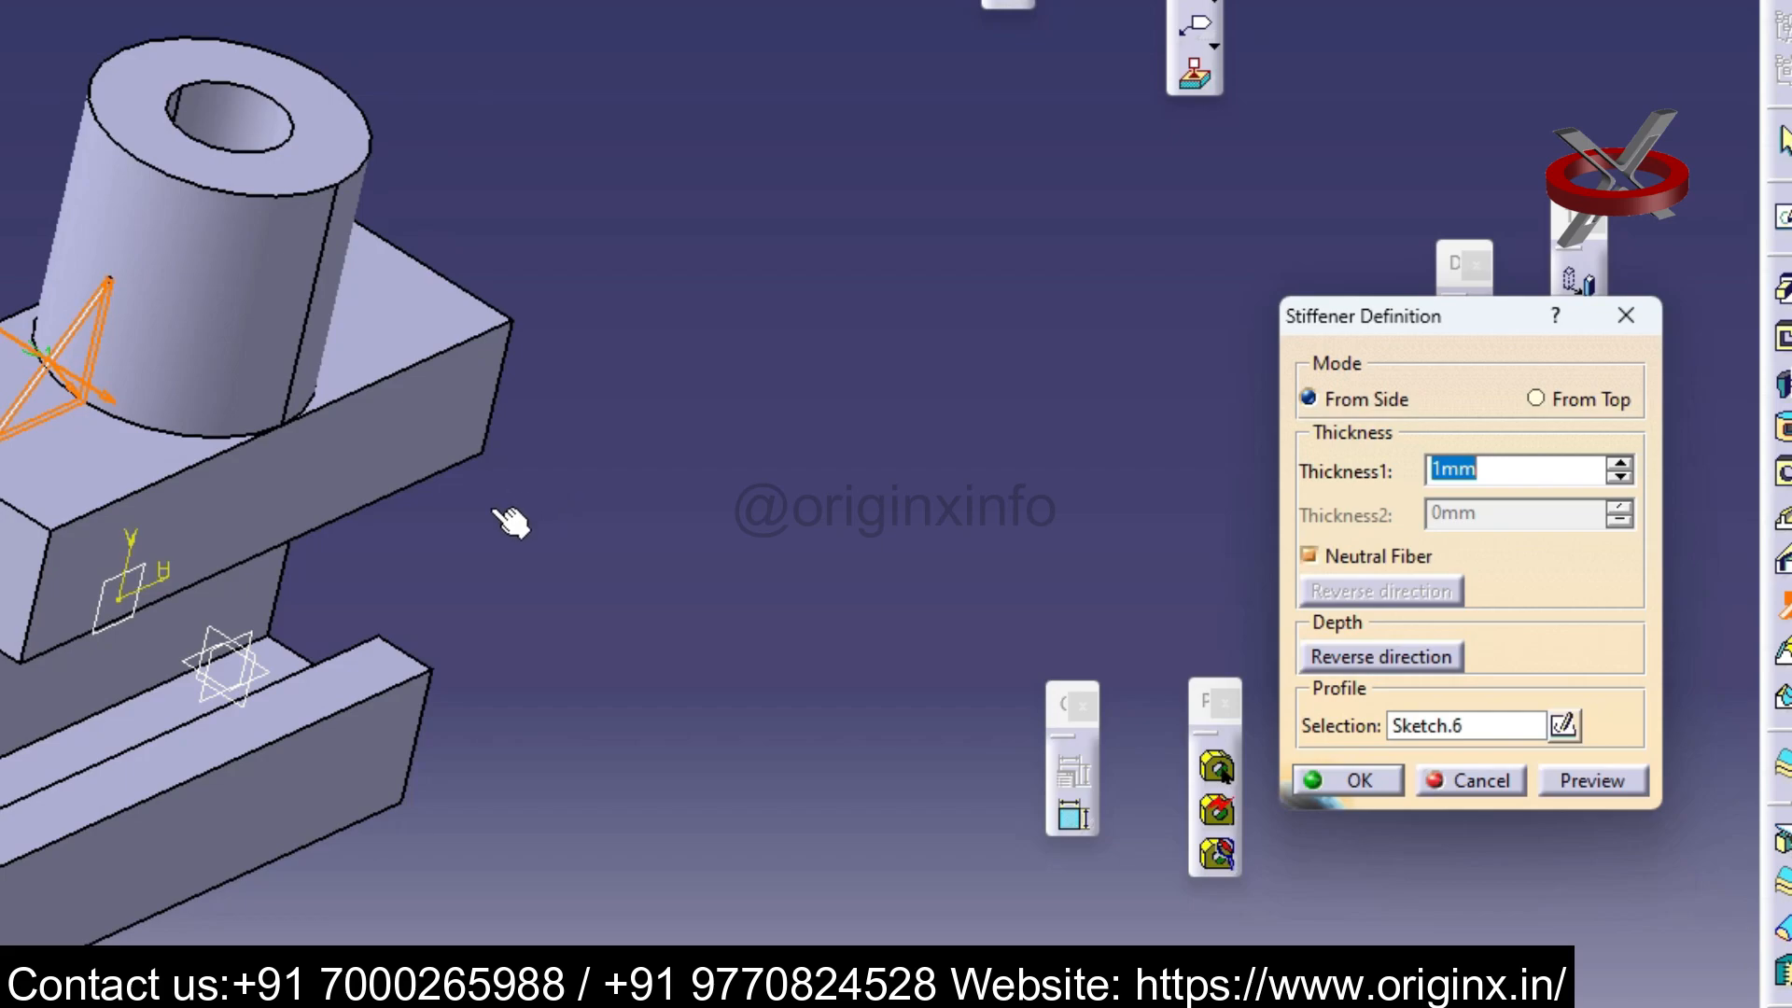
pyautogui.click(1348, 784)
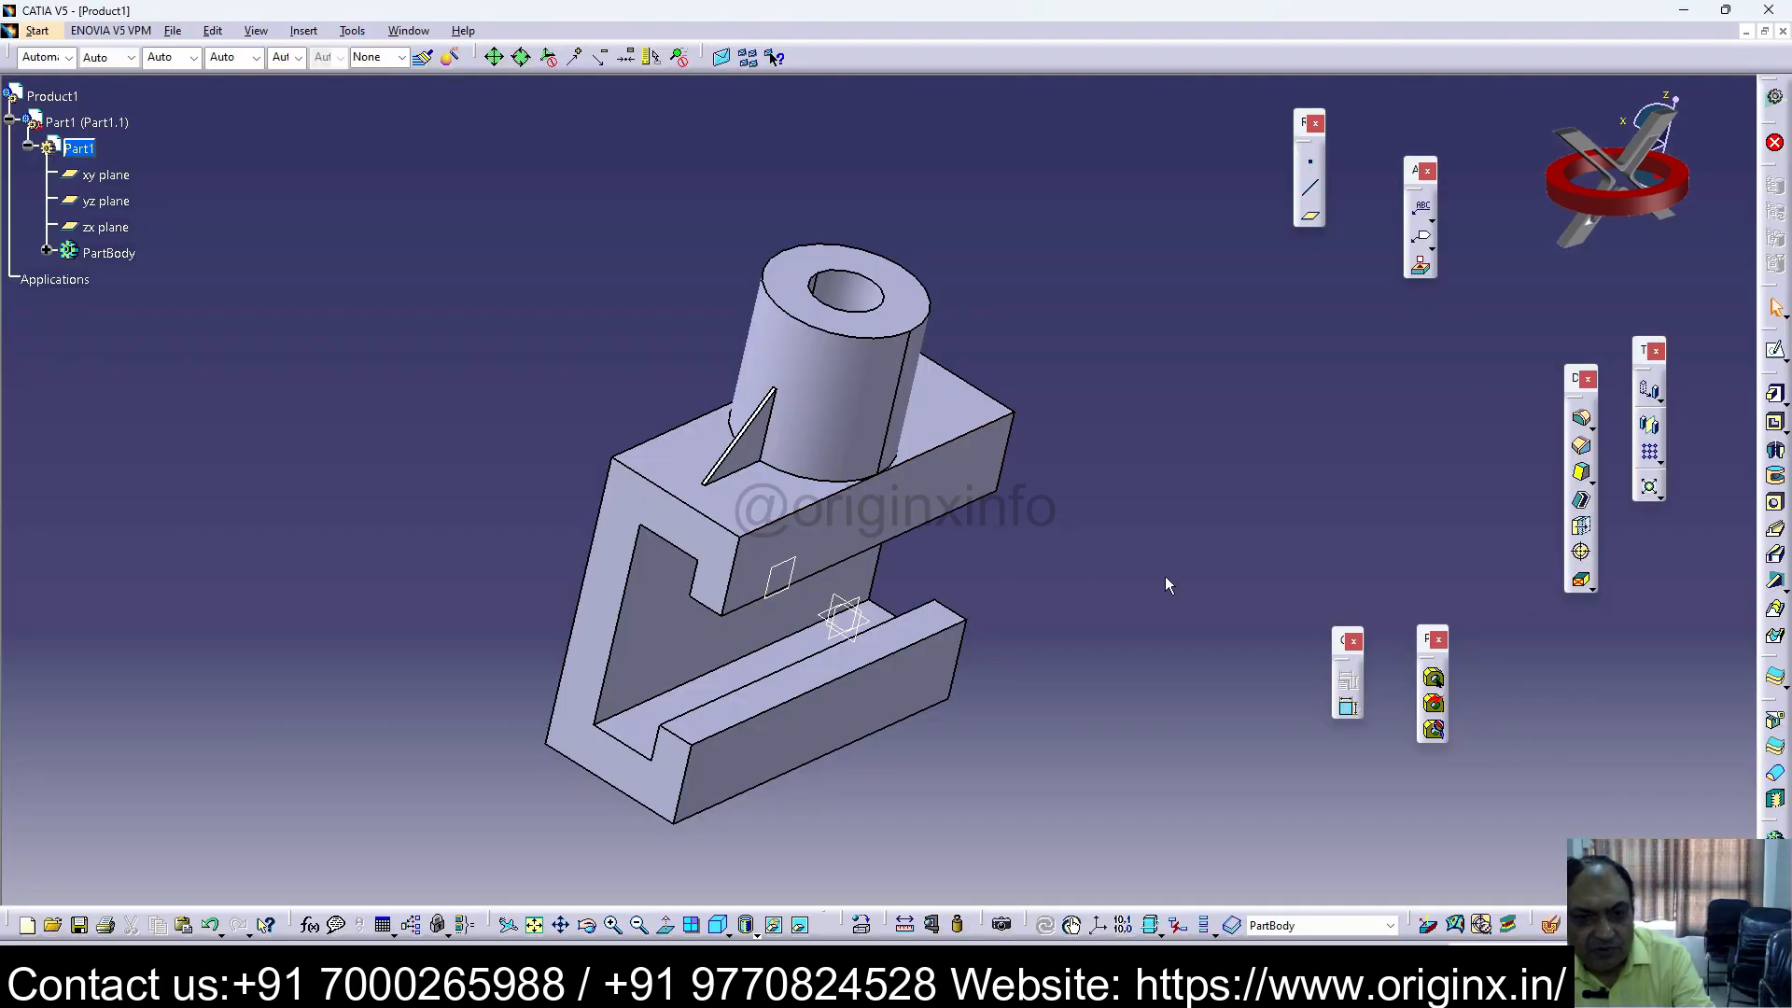
# Step: Reopen the stiffener's sketch for editing
pyautogui.click(47, 252)
pyautogui.click(130, 383)
pyautogui.click(65, 382)
pyautogui.click(144, 411)
pyautogui.doubleClick(143, 411)
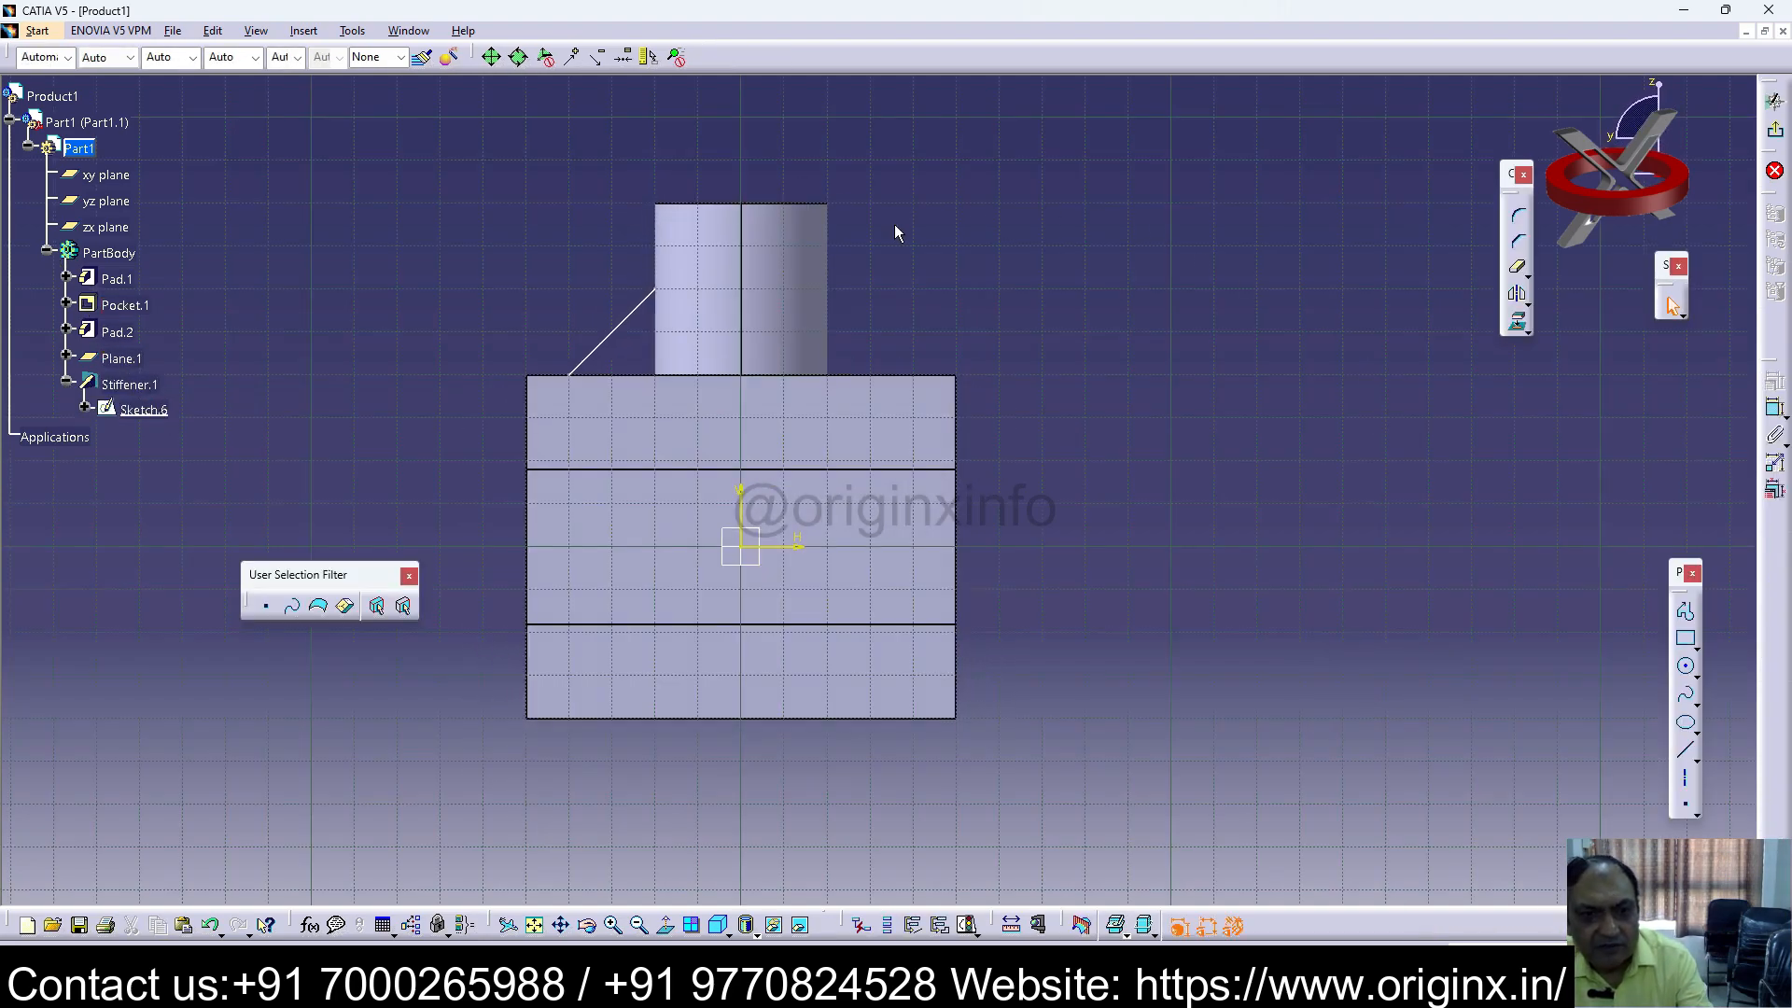
pyautogui.click(655, 293)
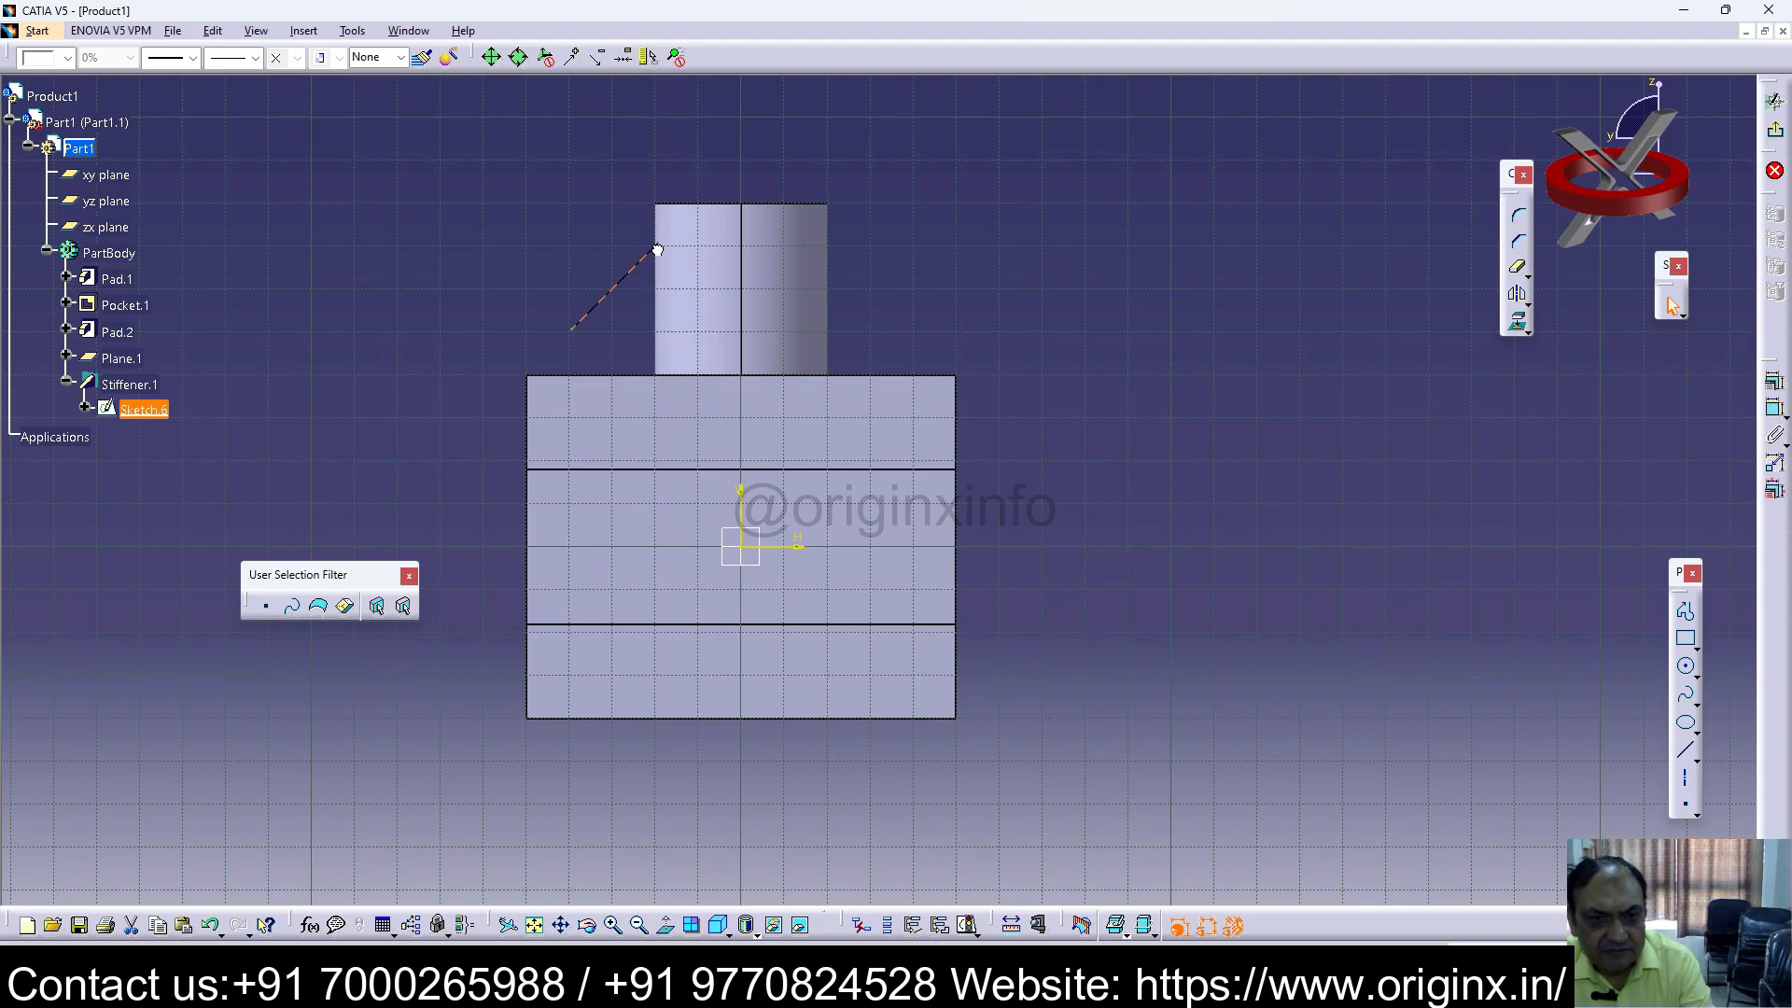
pyautogui.click(831, 328)
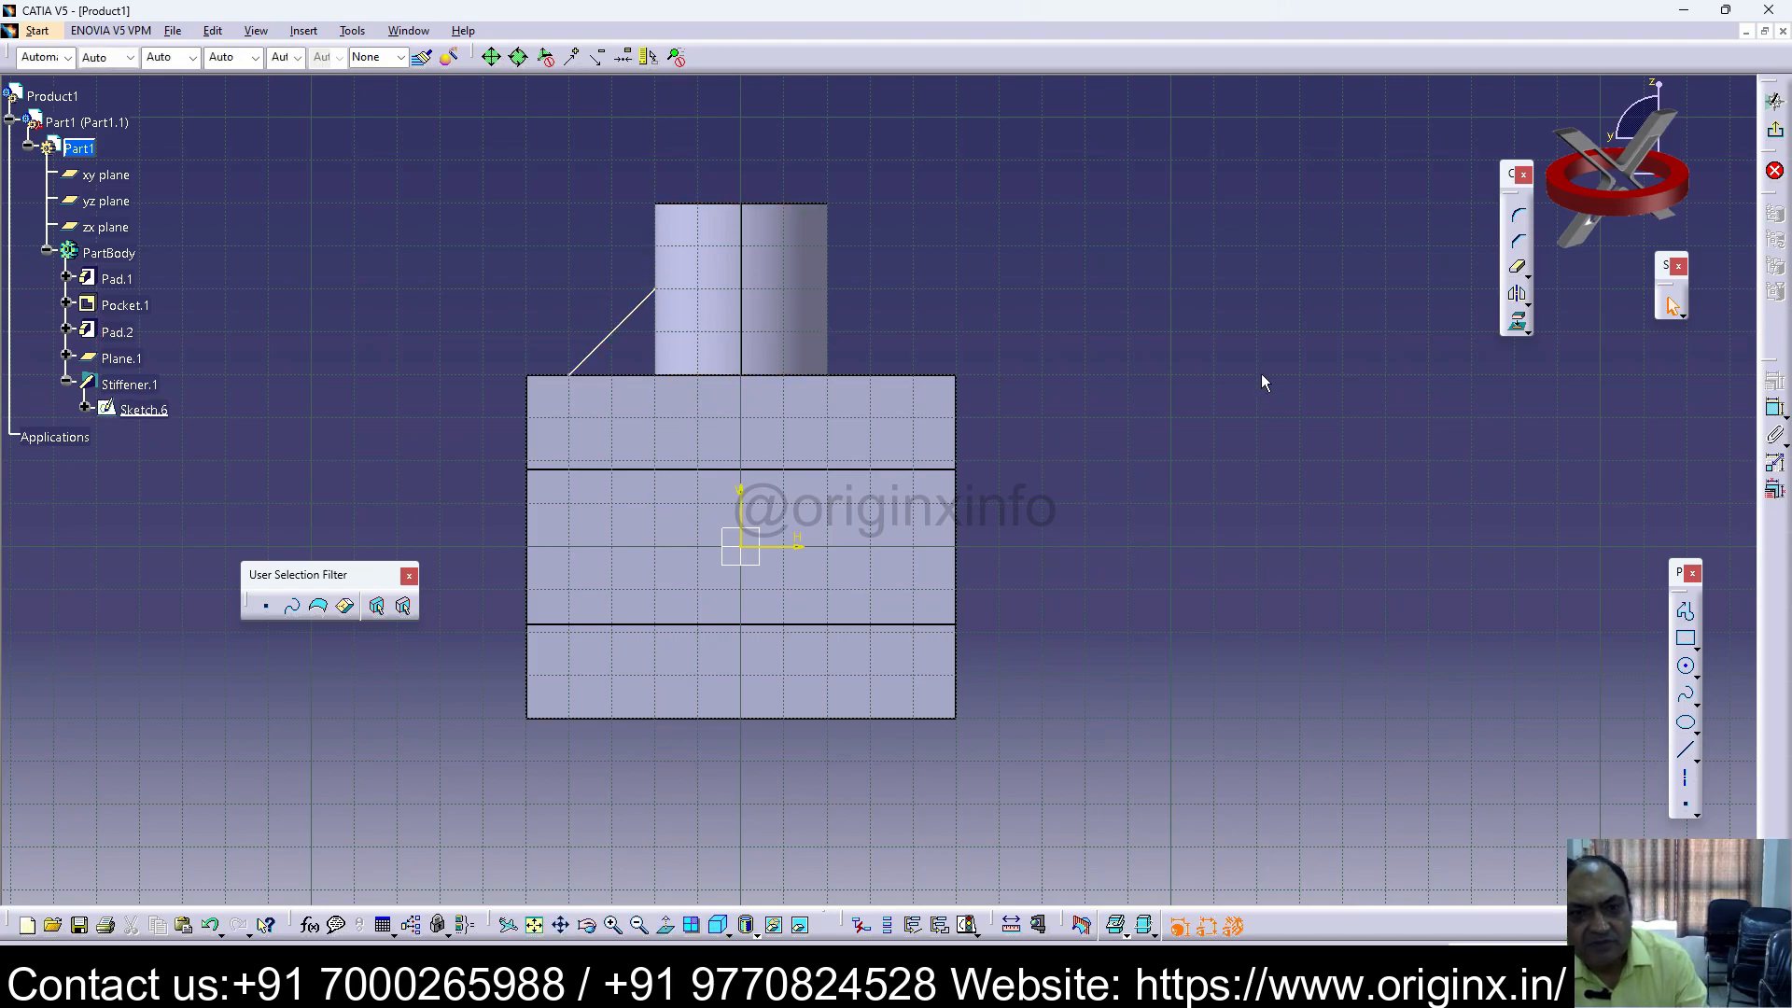
# Step: Dimension the vertical distance between the sloping line's upper and lower endpoints
pyautogui.click(1775, 409)
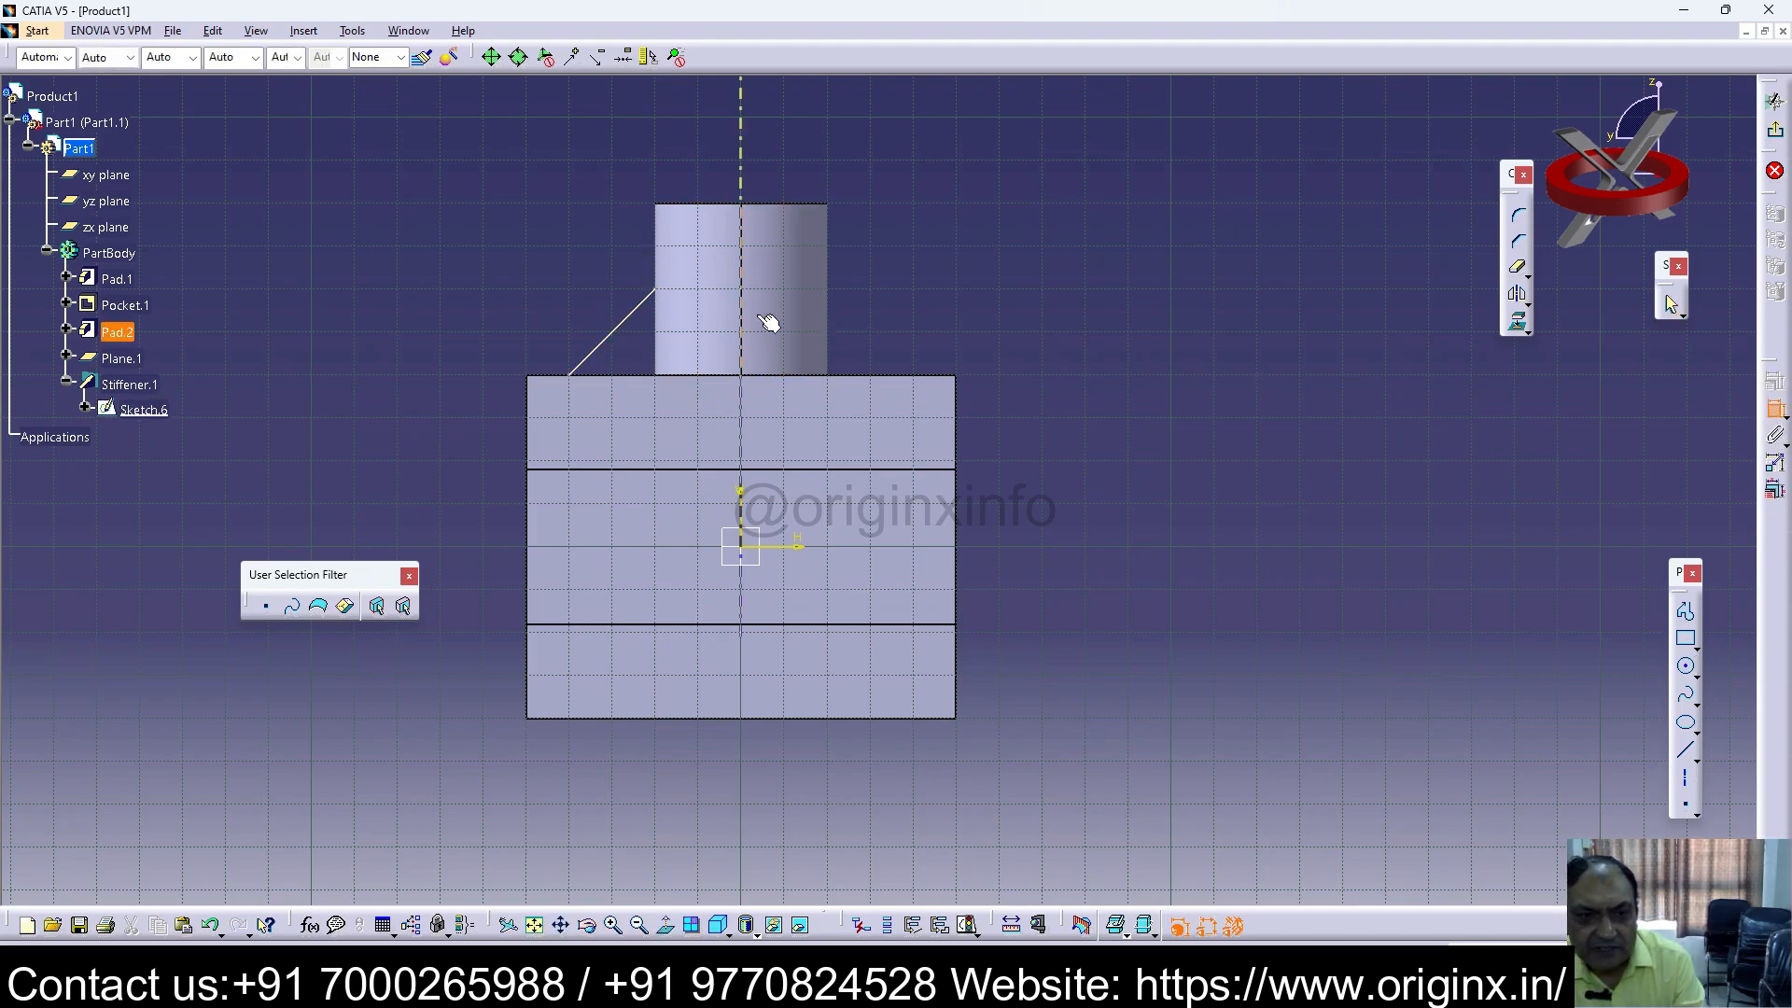
pyautogui.click(656, 290)
pyautogui.click(571, 374)
pyautogui.click(627, 348)
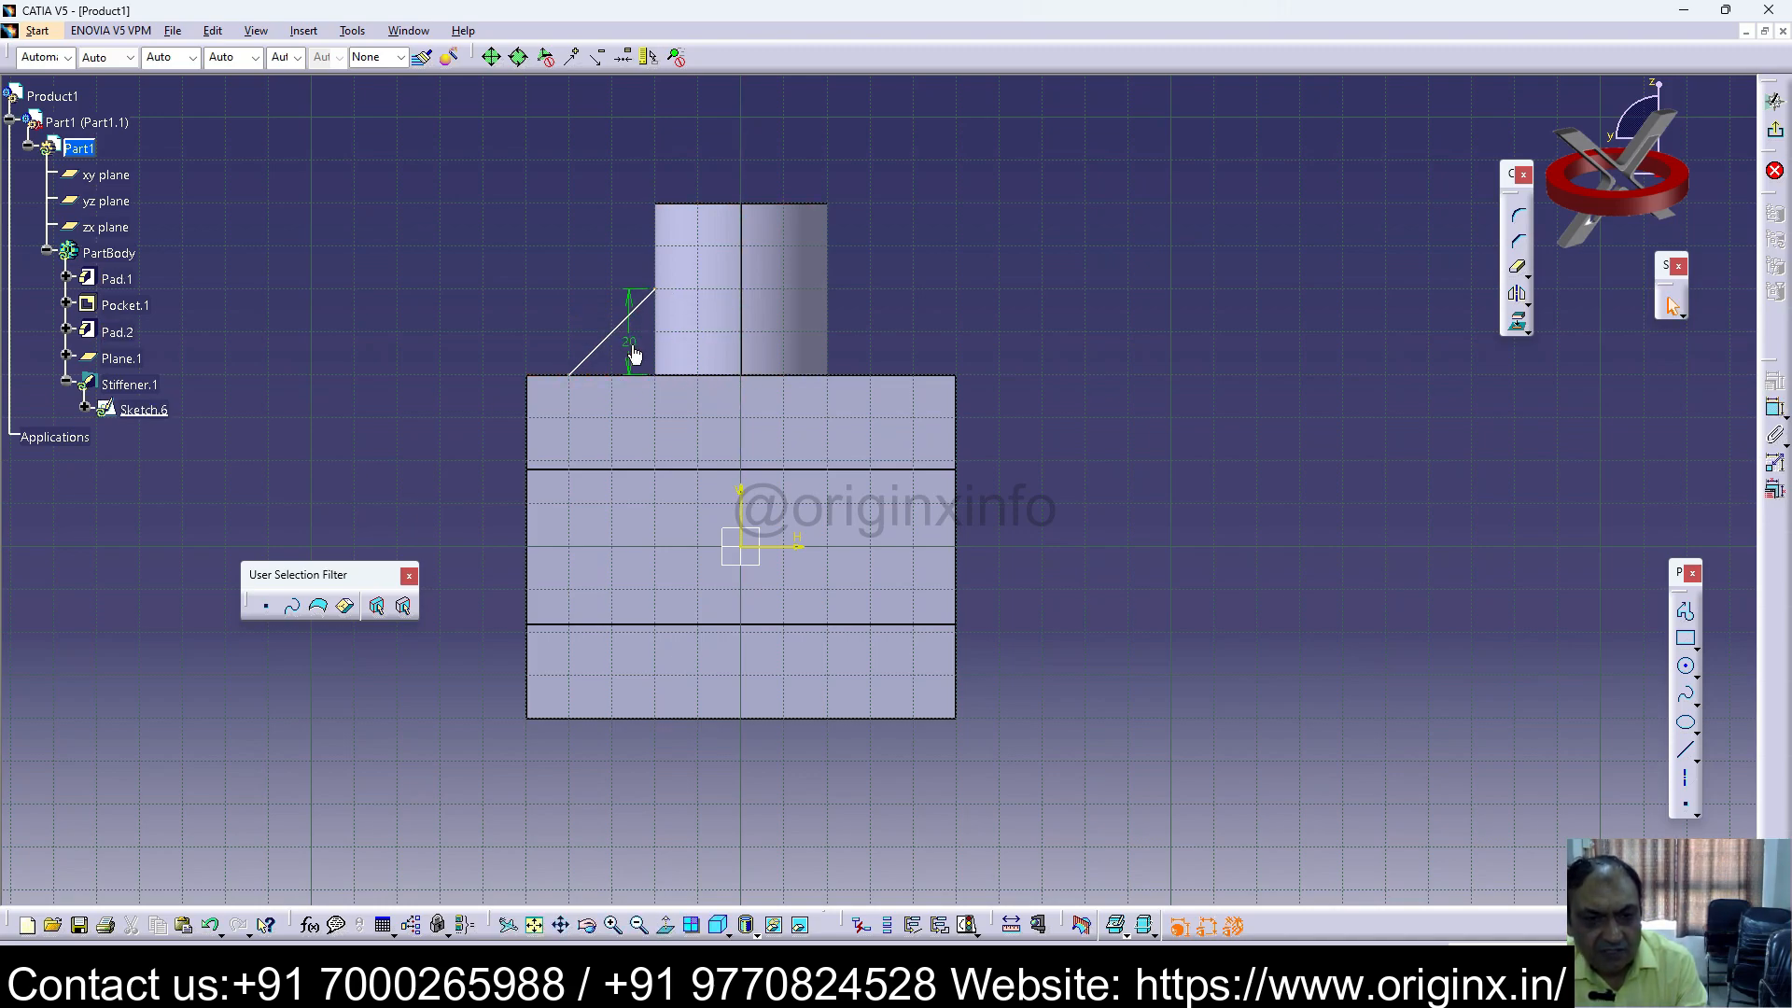
# Step: Set the sloping line's vertical dimension to 40 mm
pyautogui.doubleClick(628, 342)
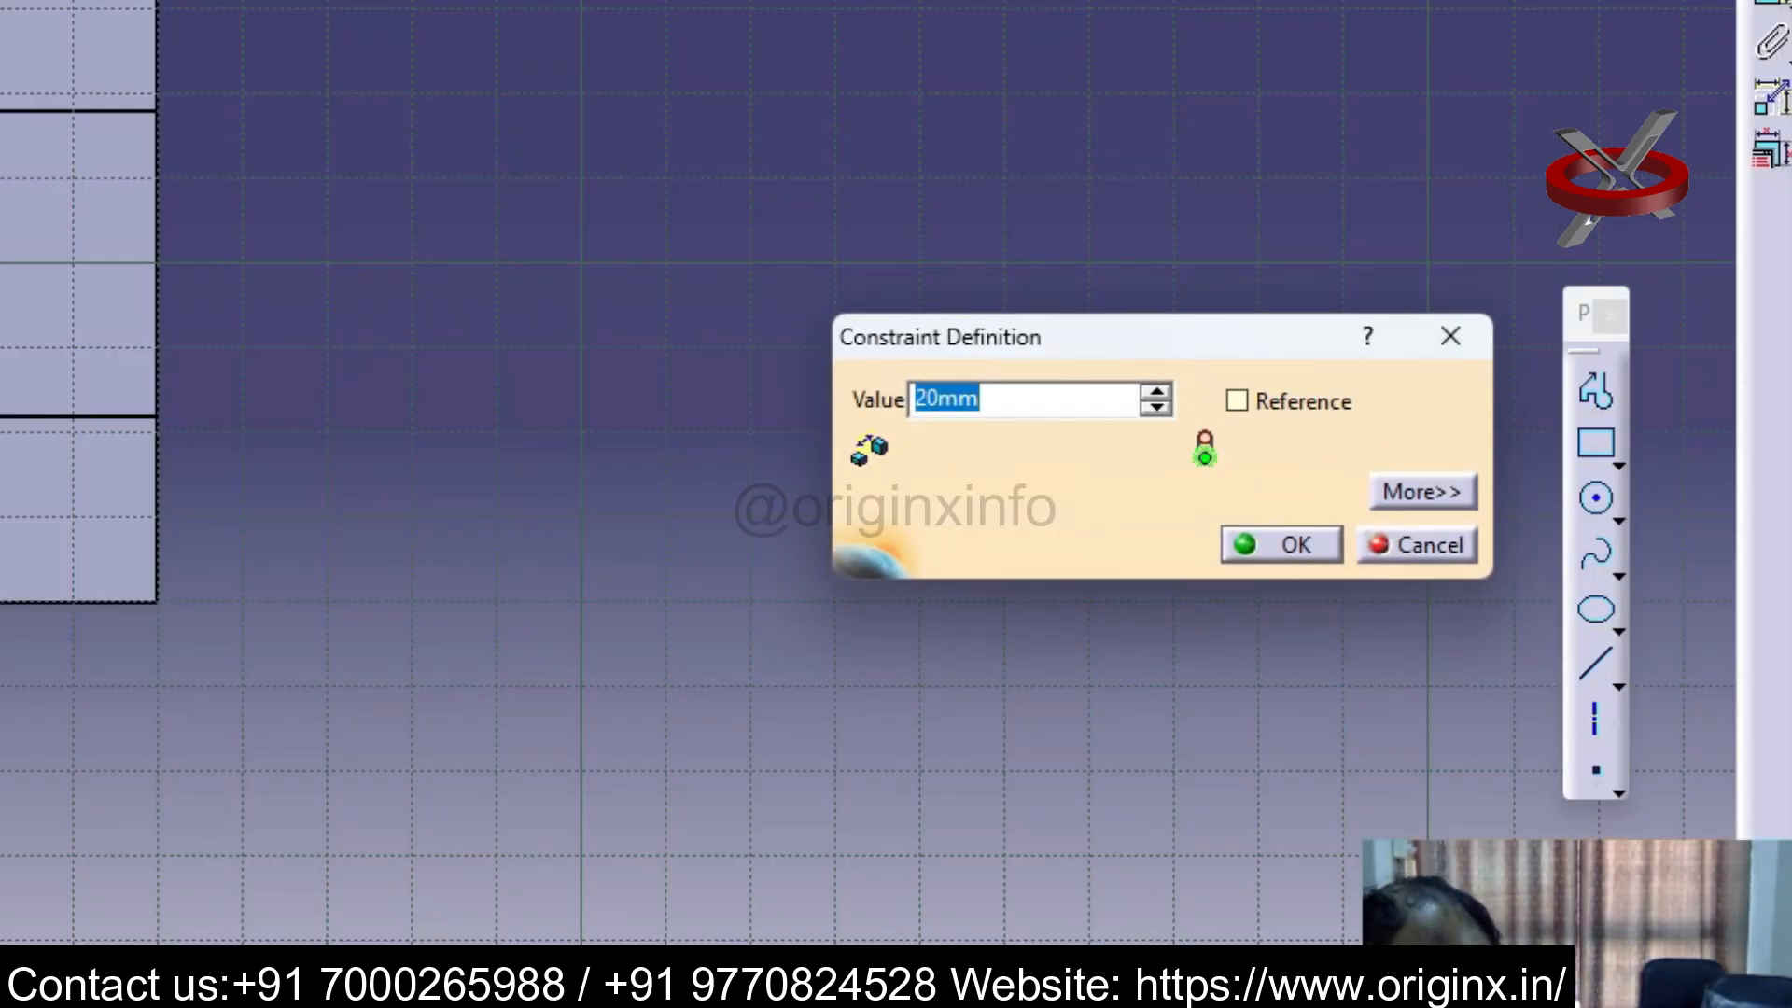
pyautogui.write('40')
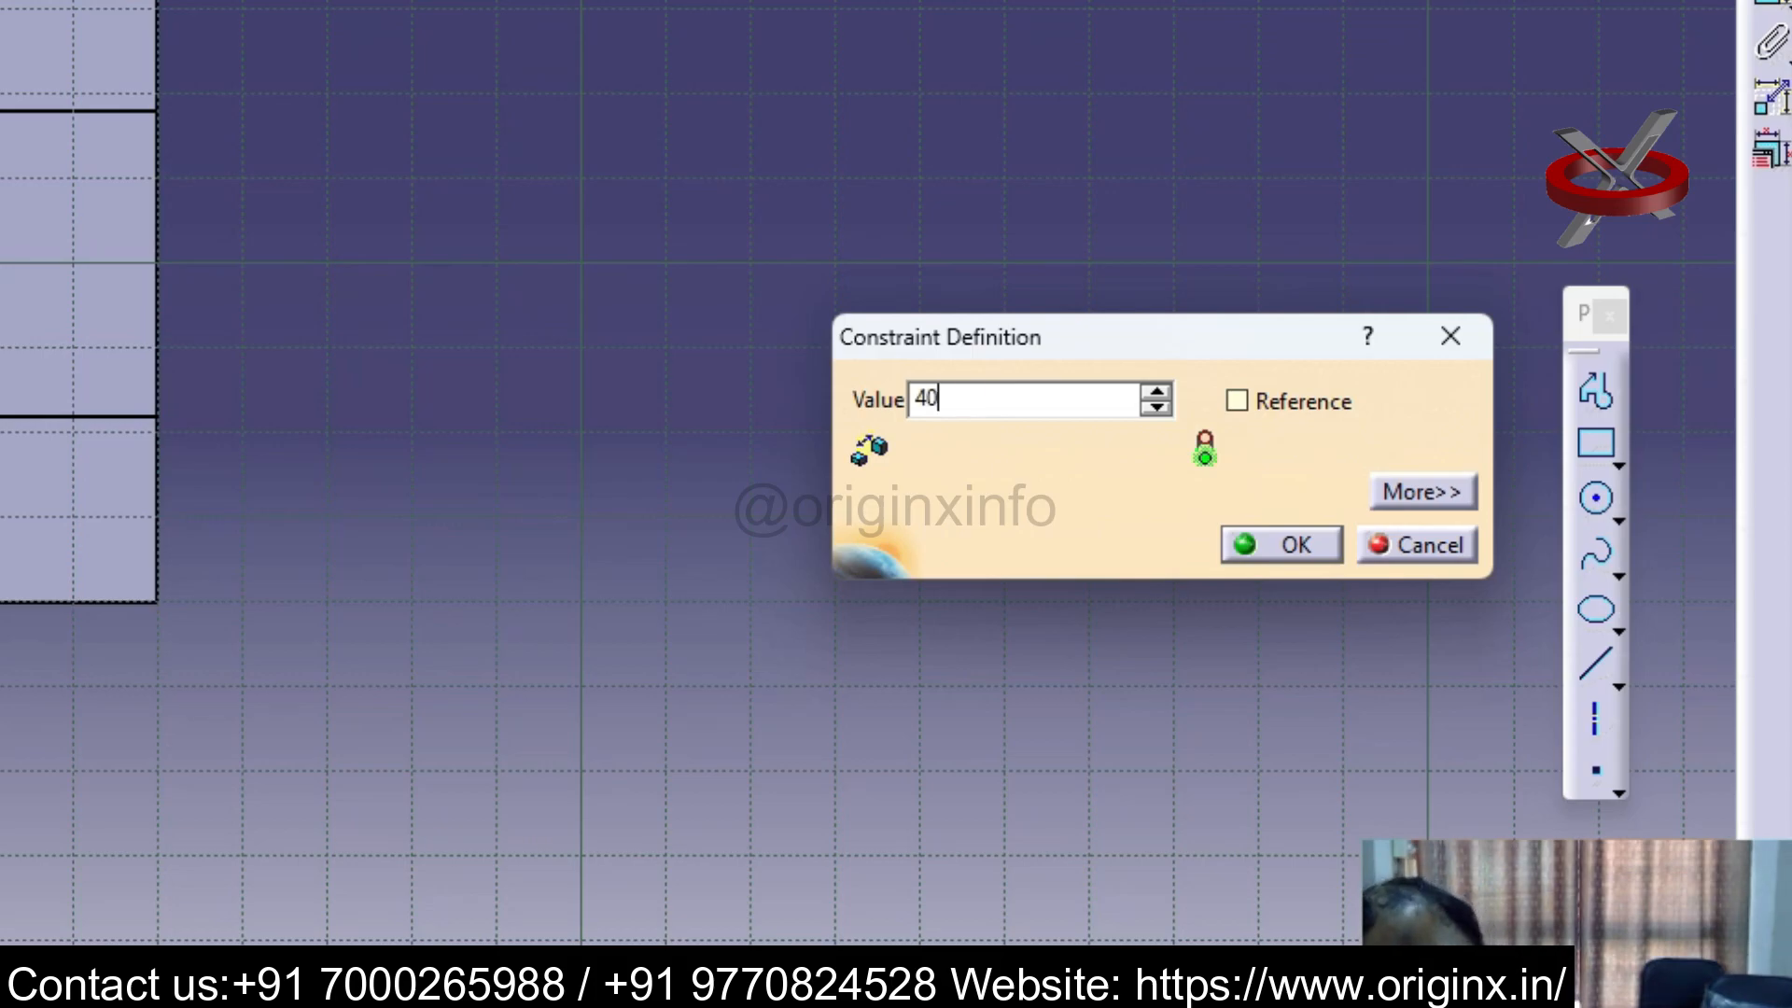
pyautogui.press('Return')
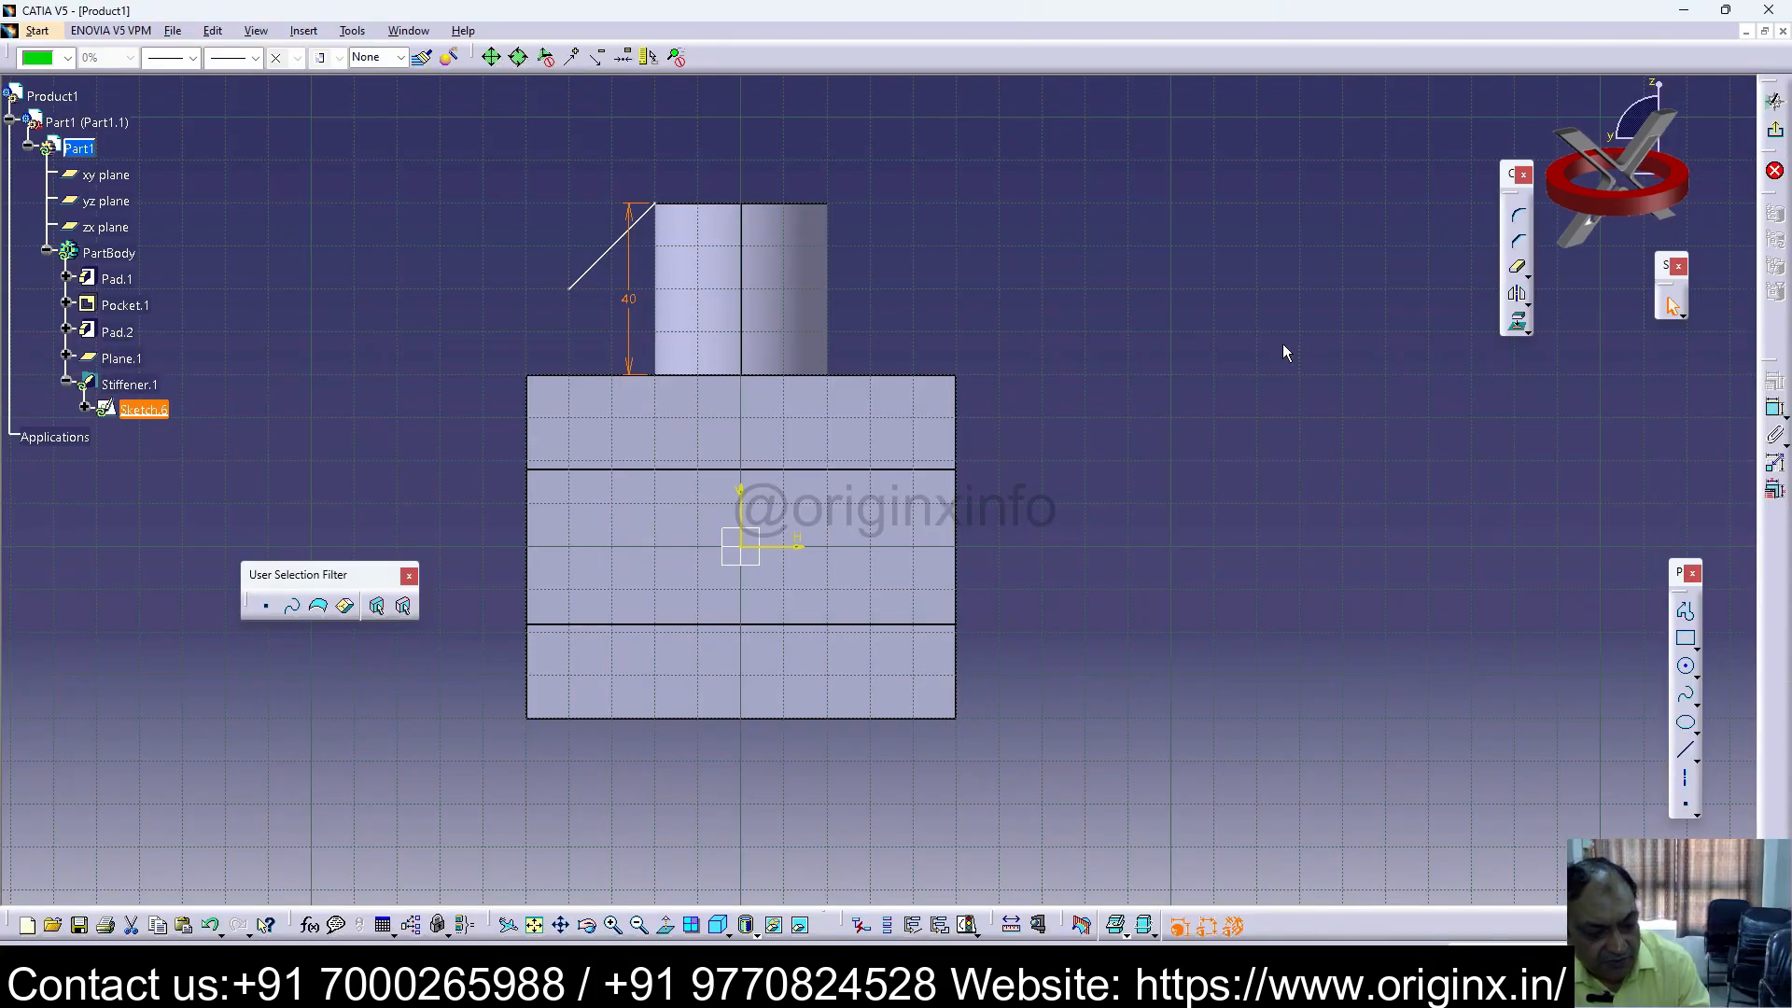
pyautogui.click(1358, 381)
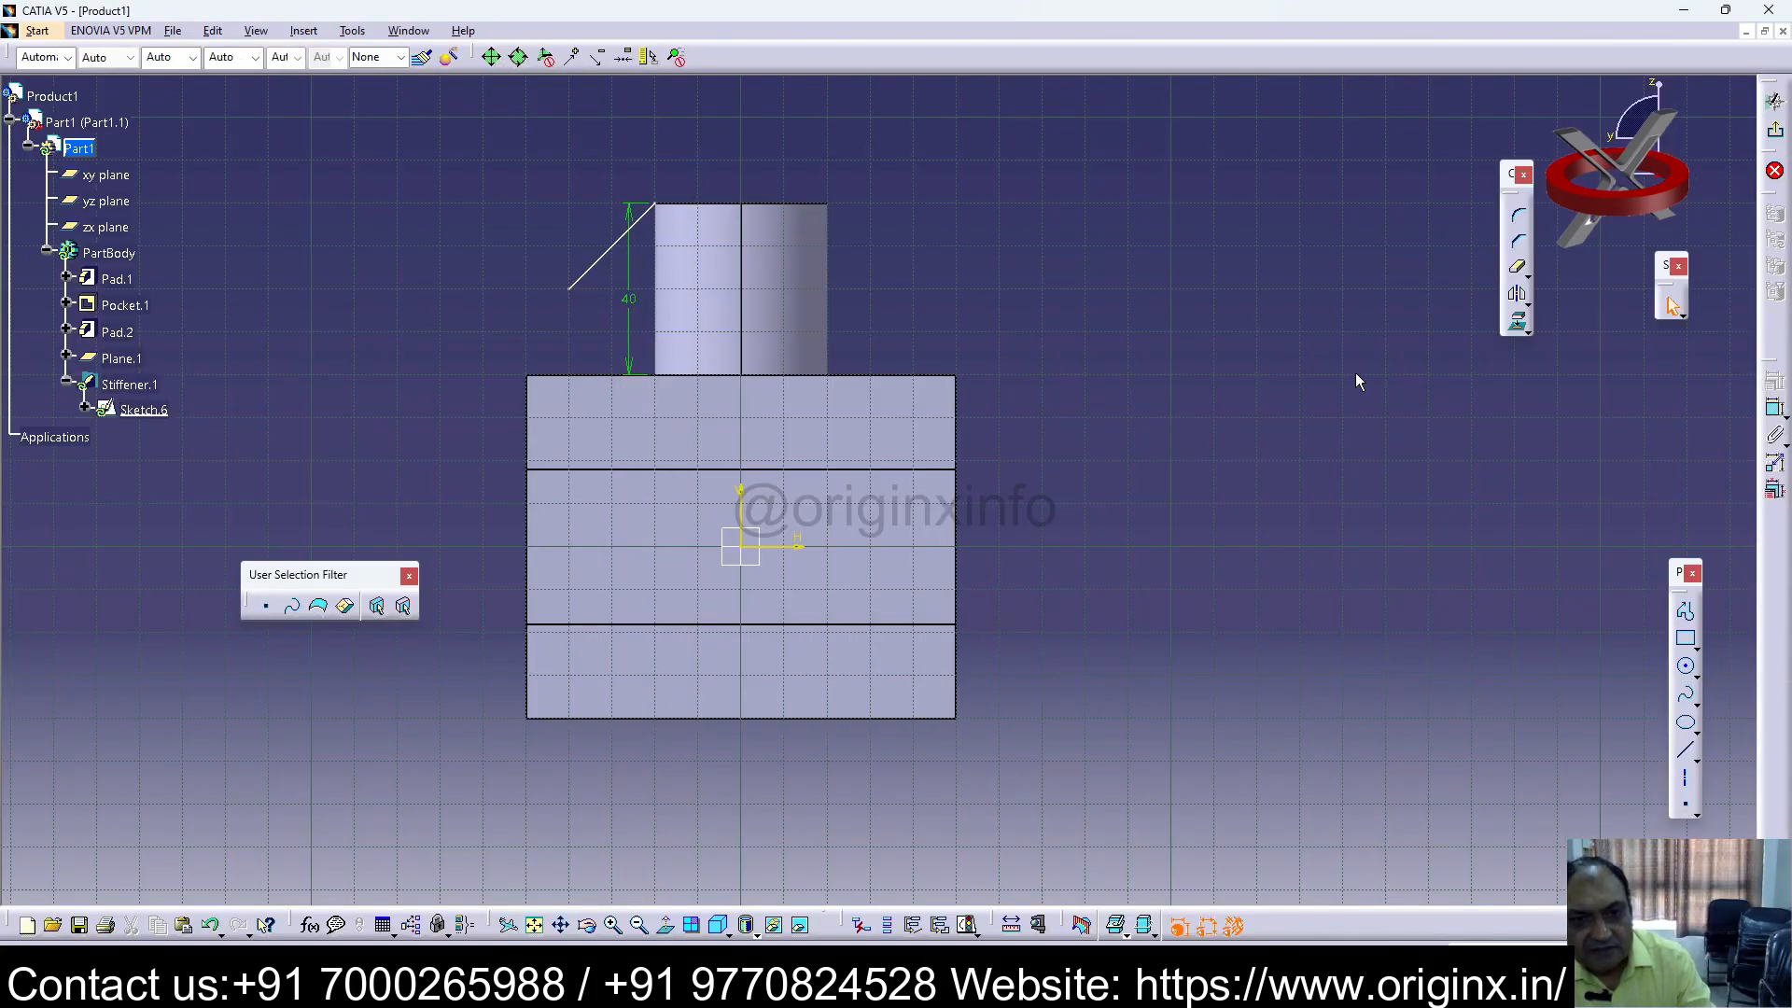
pyautogui.click(580, 295)
pyautogui.click(535, 334)
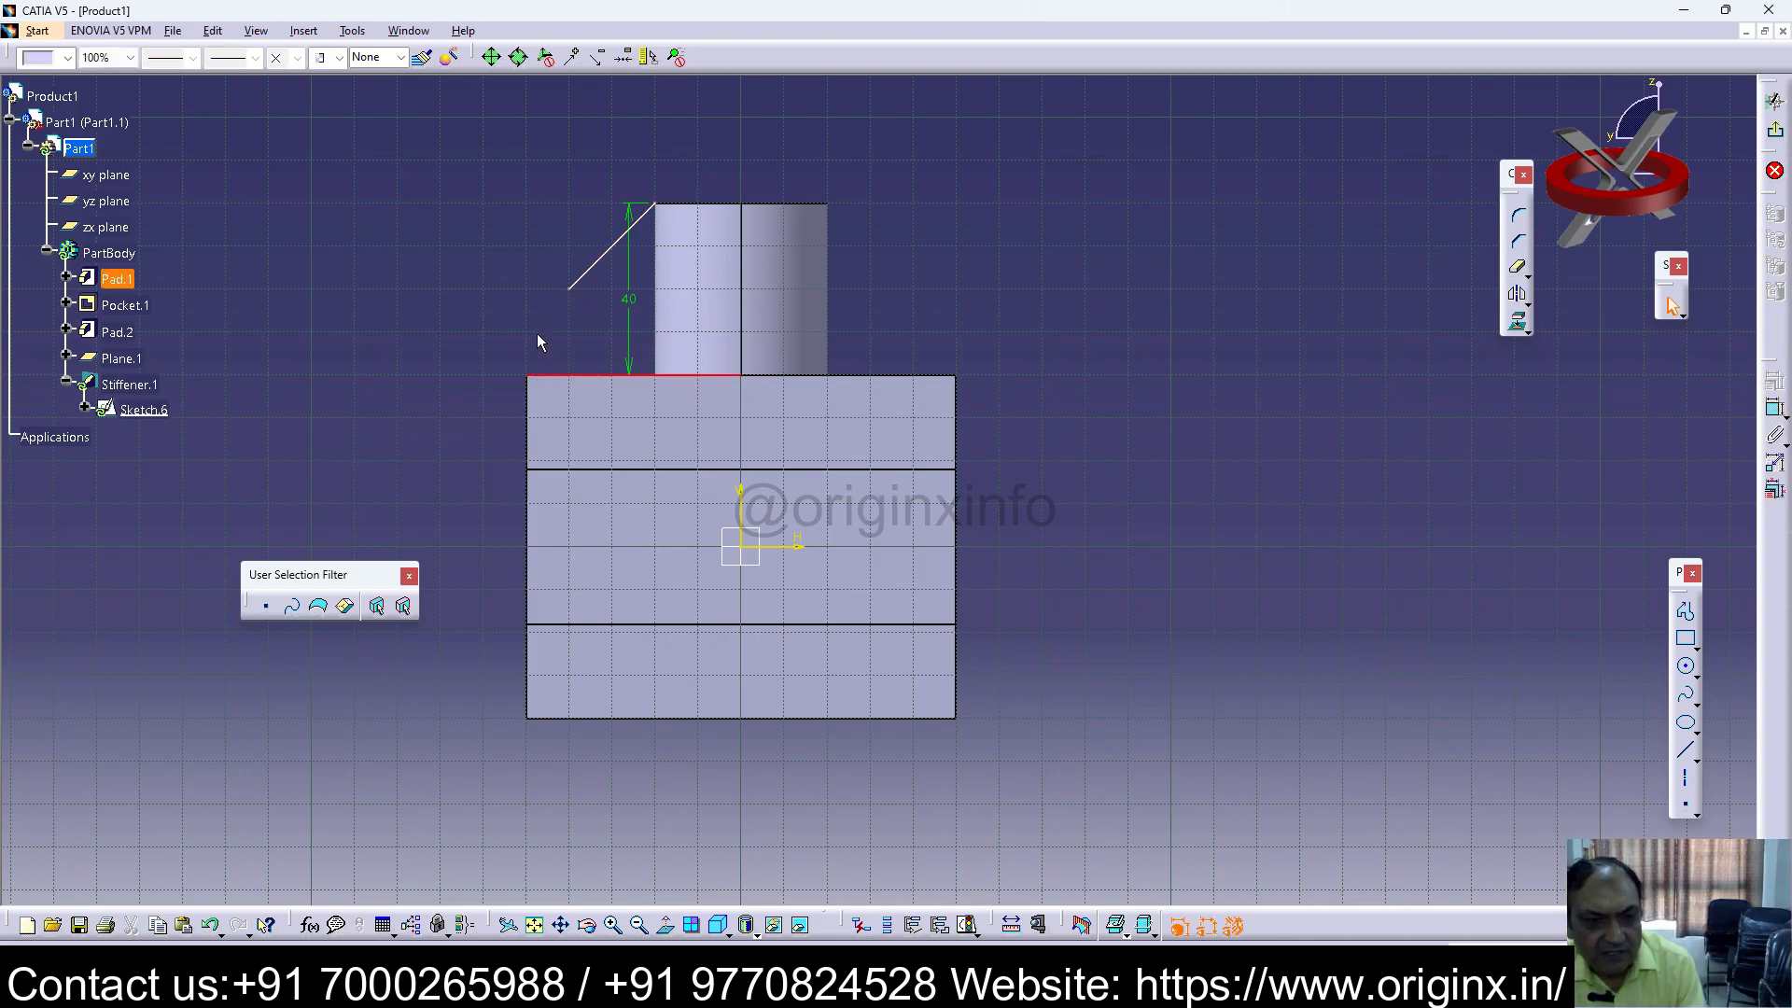
pyautogui.click(997, 230)
# Step: Undo the last change to the sloping line's vertical dimension
pyautogui.hotkey('ctrl', 'z')
pyautogui.hotkey('ctrl', 'z')
pyautogui.hotkey('ctrl', 'z')
pyautogui.hotkey('ctrl', 'z')
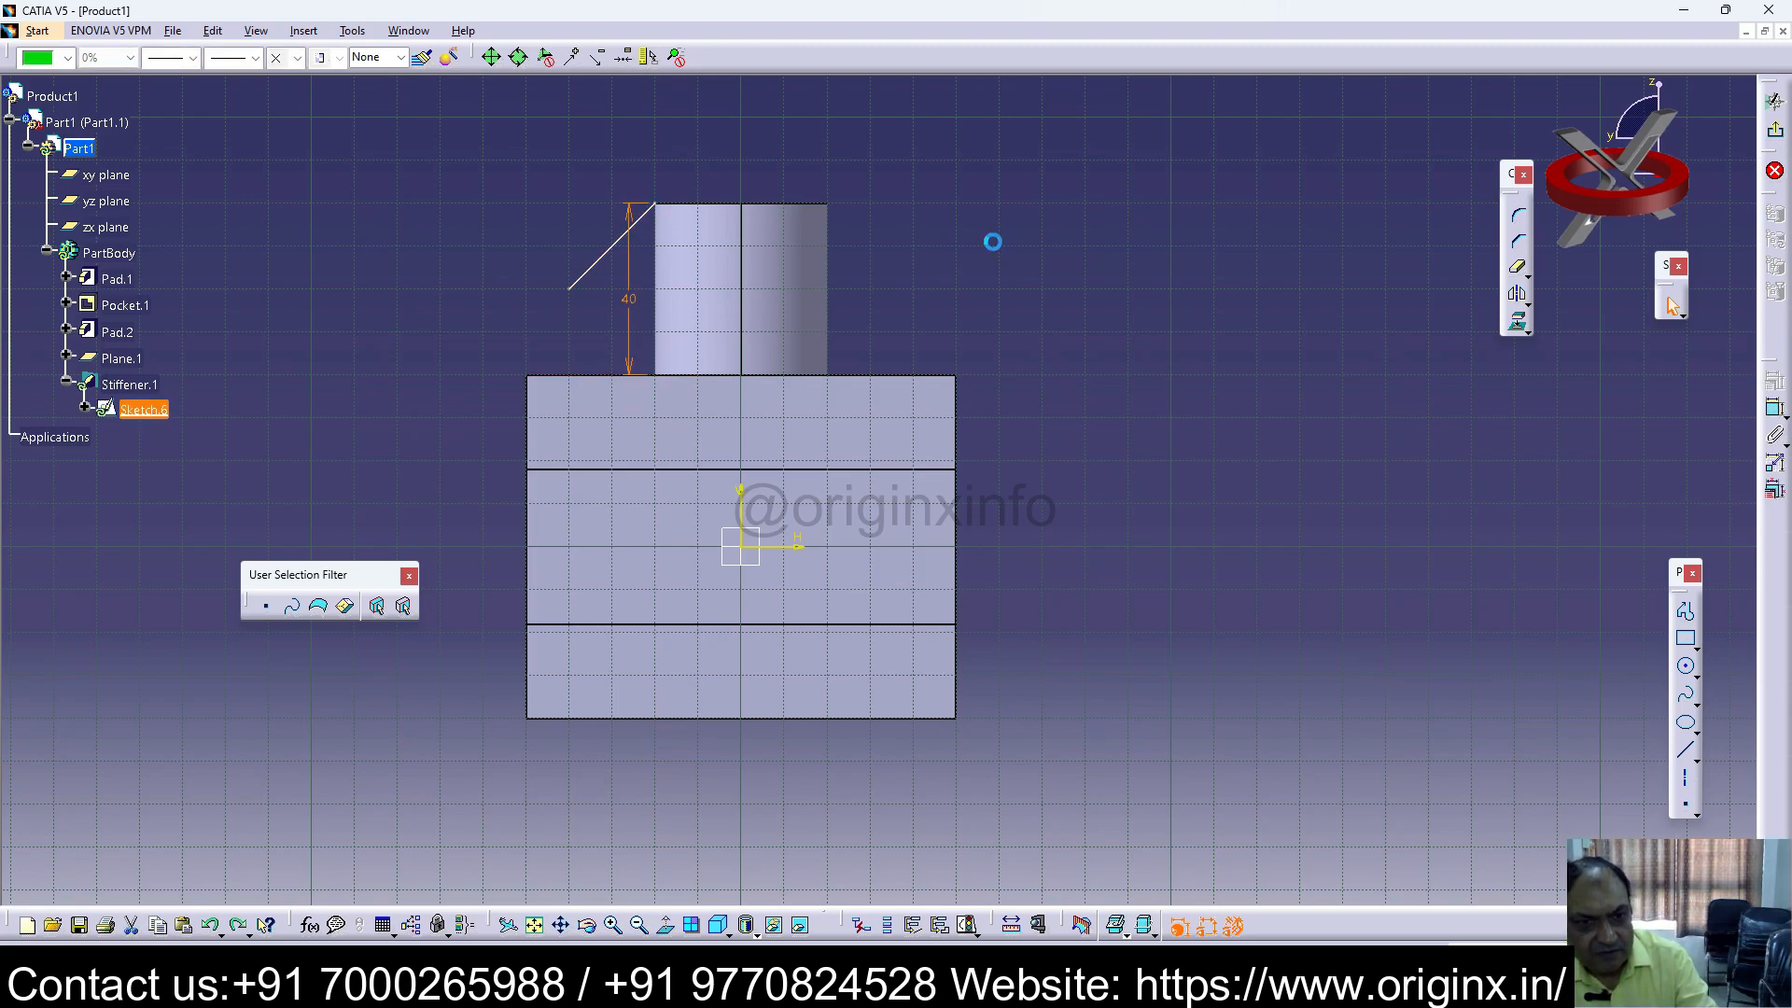
pyautogui.hotkey('ctrl', 'z')
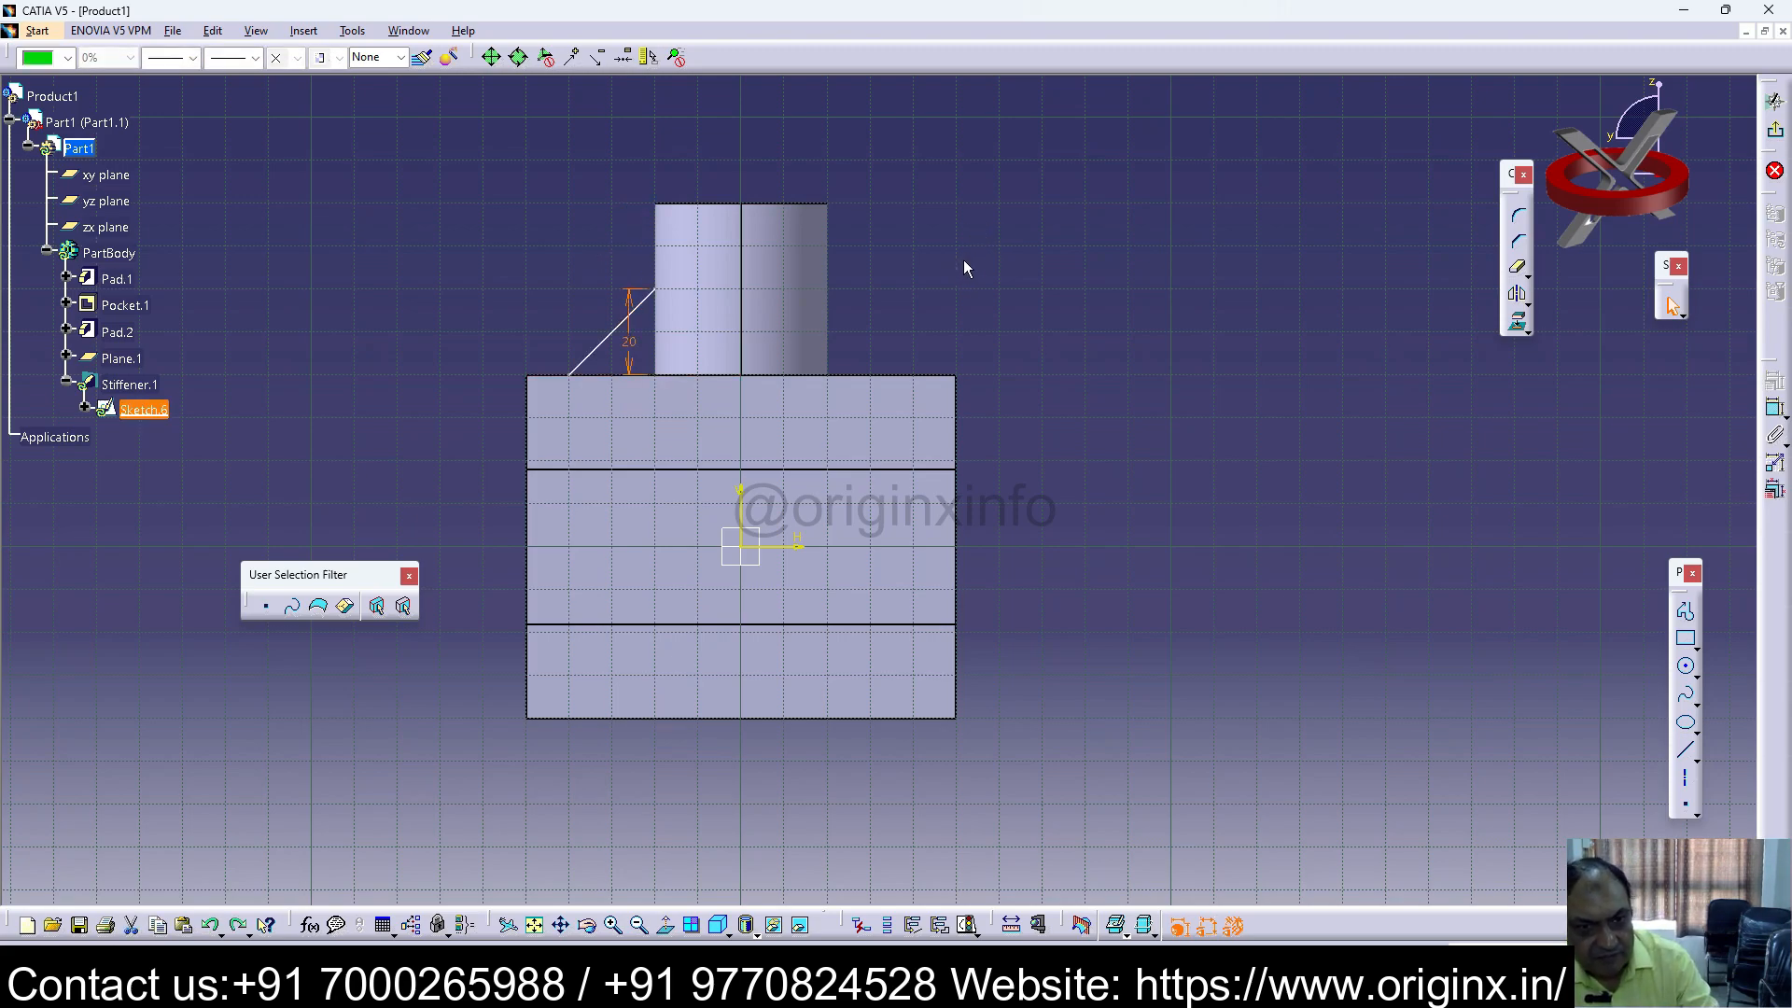
pyautogui.click(963, 260)
# Step: Set the sloping line's vertical dimension to 30 mm
pyautogui.click(656, 293)
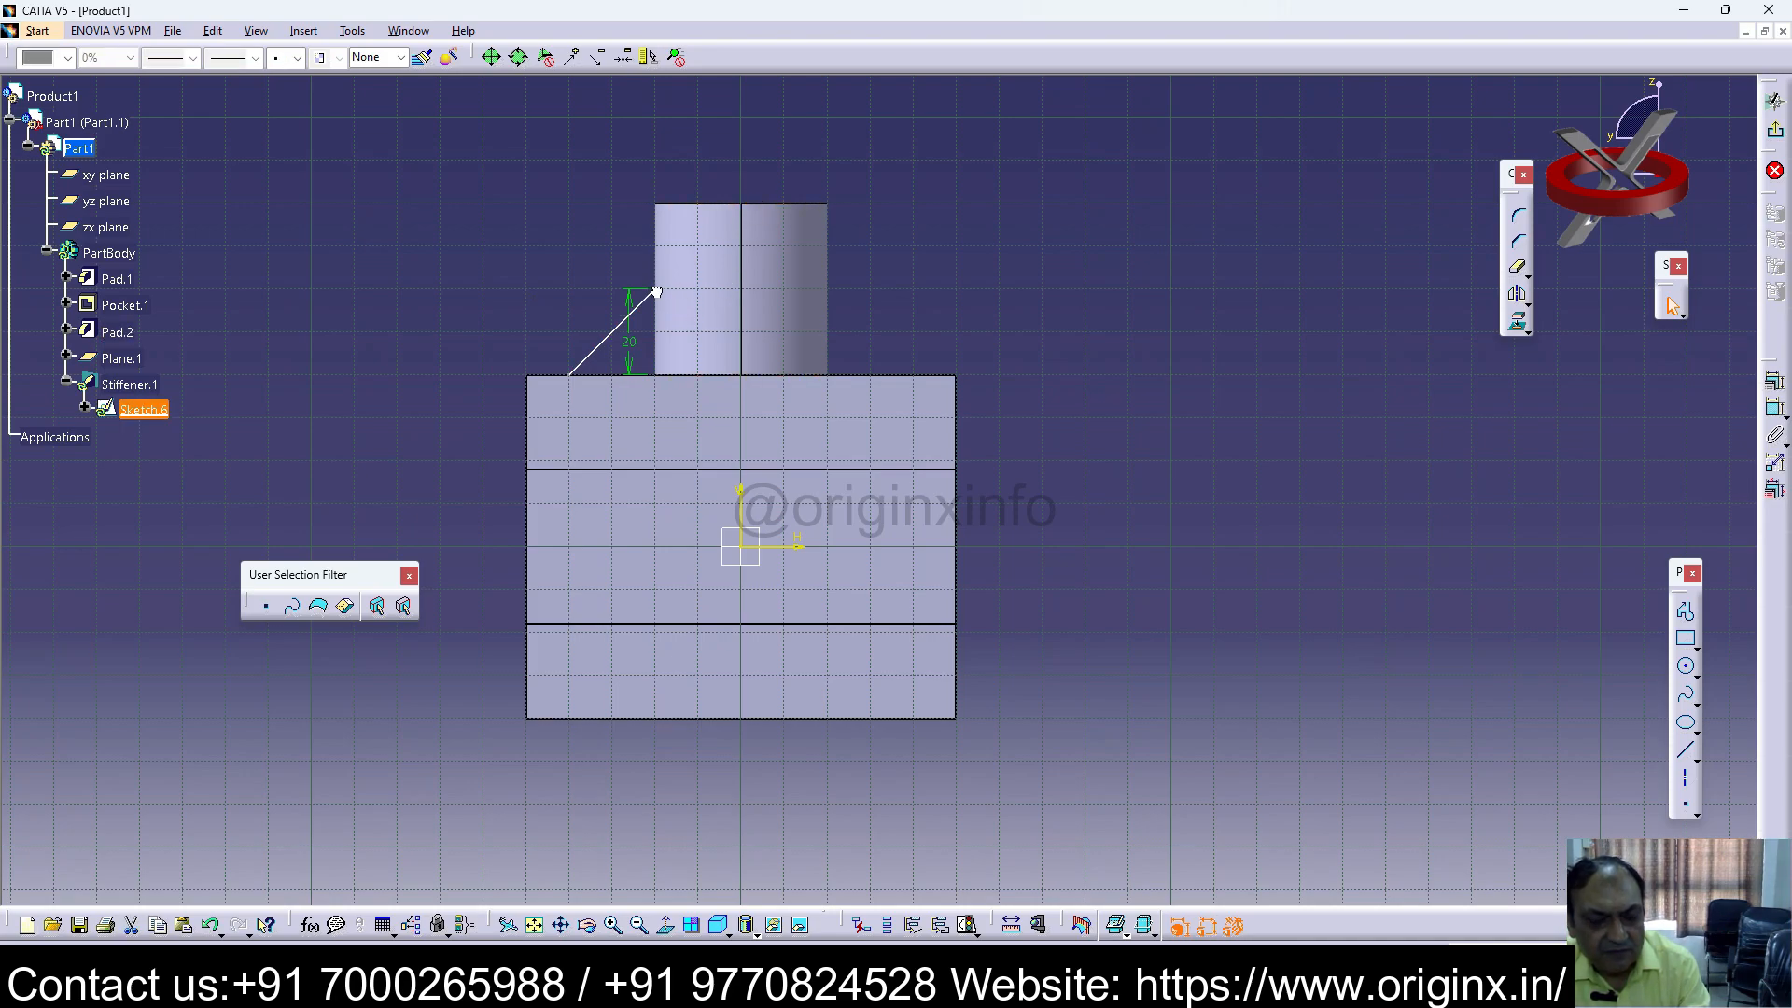
pyautogui.moveTo(645, 221)
pyautogui.mouseDown()
pyautogui.moveTo(629, 244)
pyautogui.moveTo(654, 291)
pyautogui.mouseUp()
pyautogui.doubleClick(629, 345)
pyautogui.write('30mm')
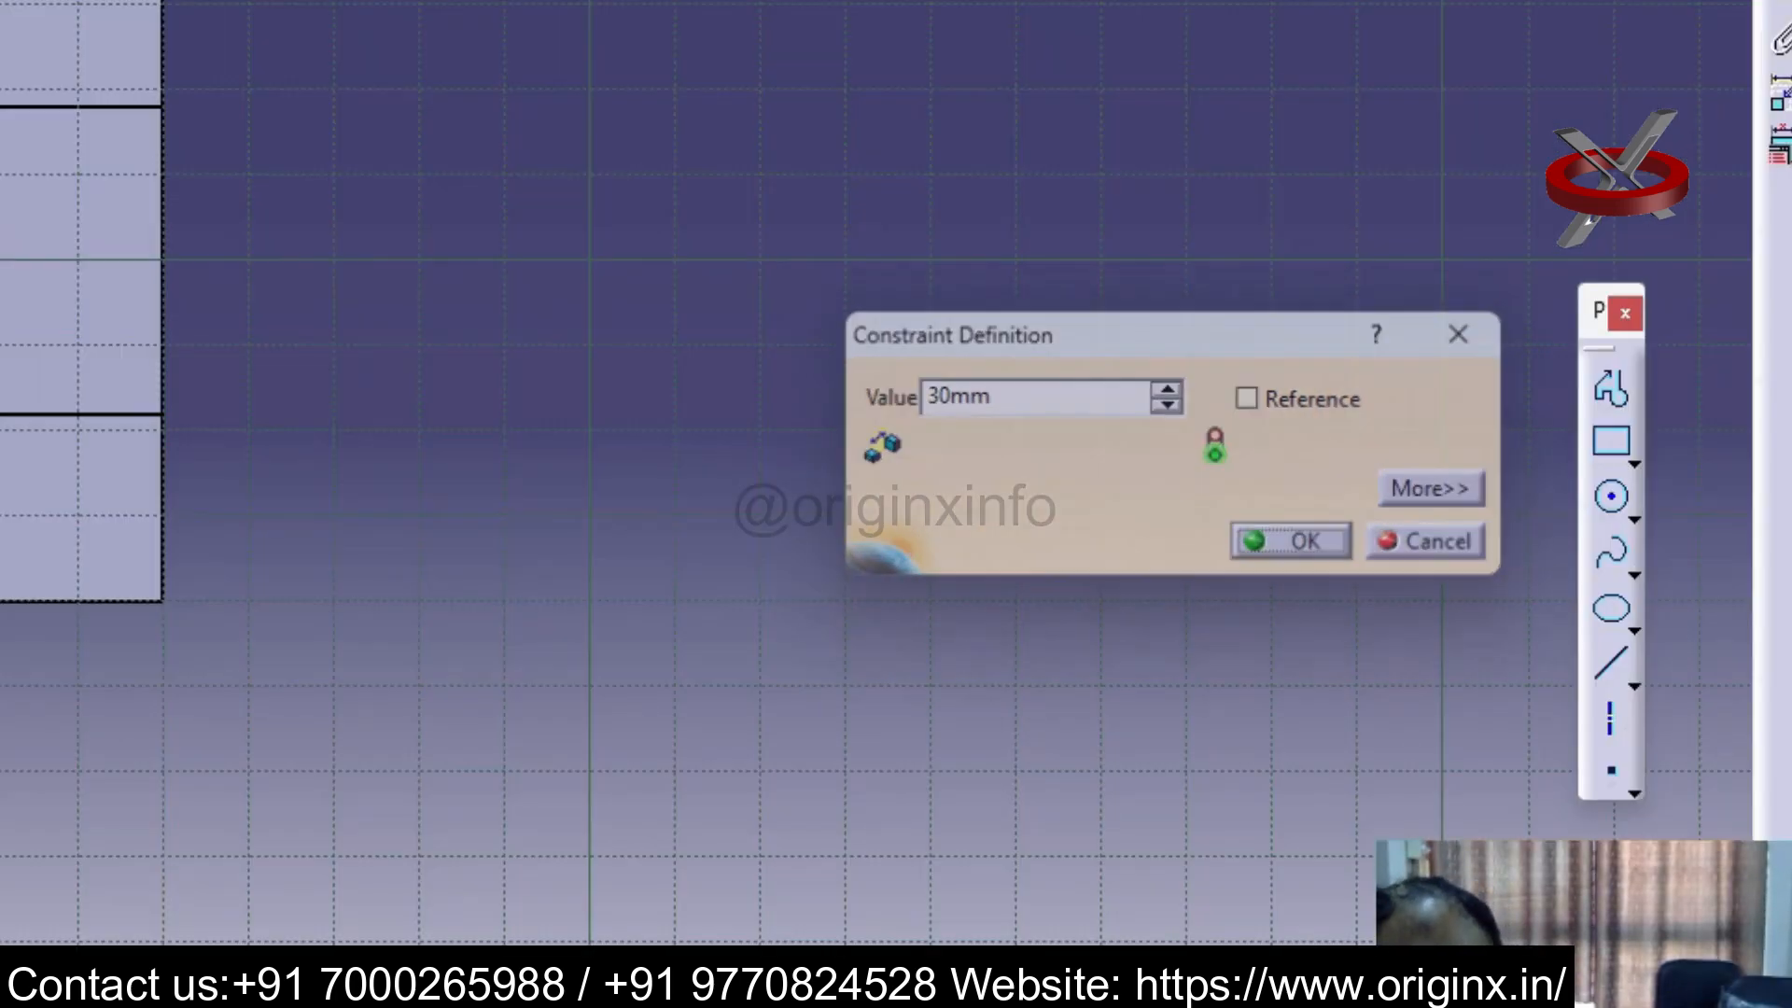
pyautogui.press('Return')
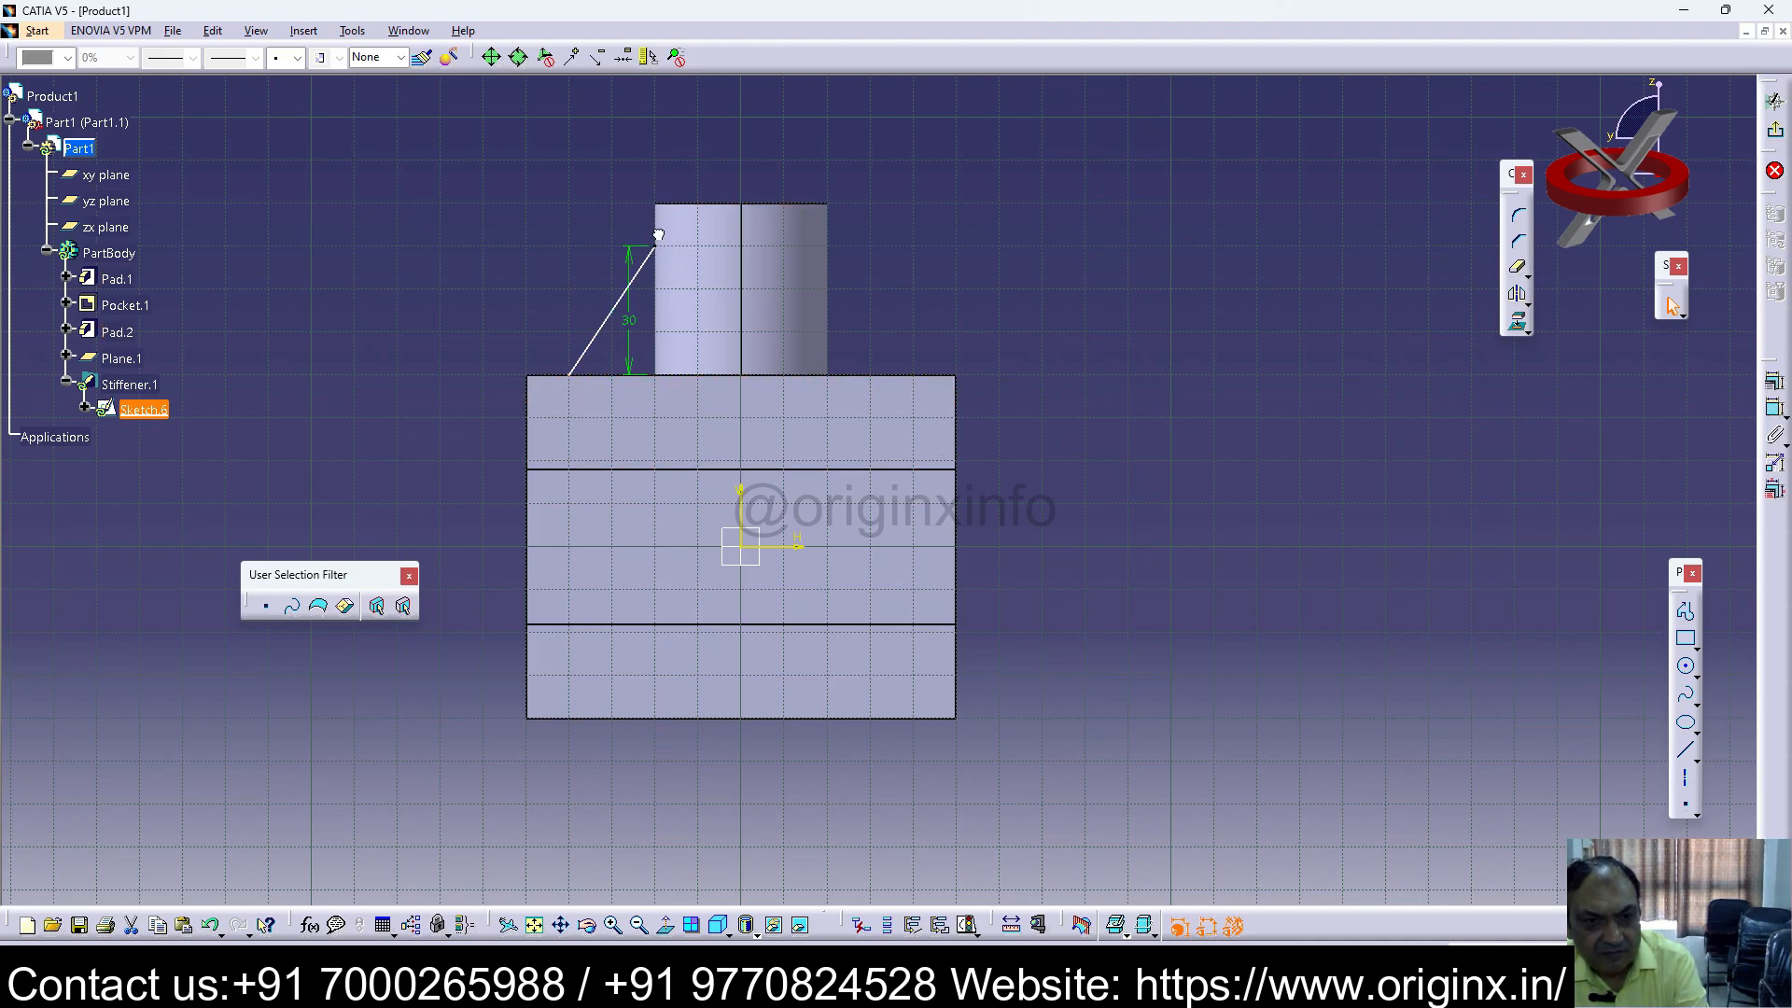
pyautogui.click(1007, 300)
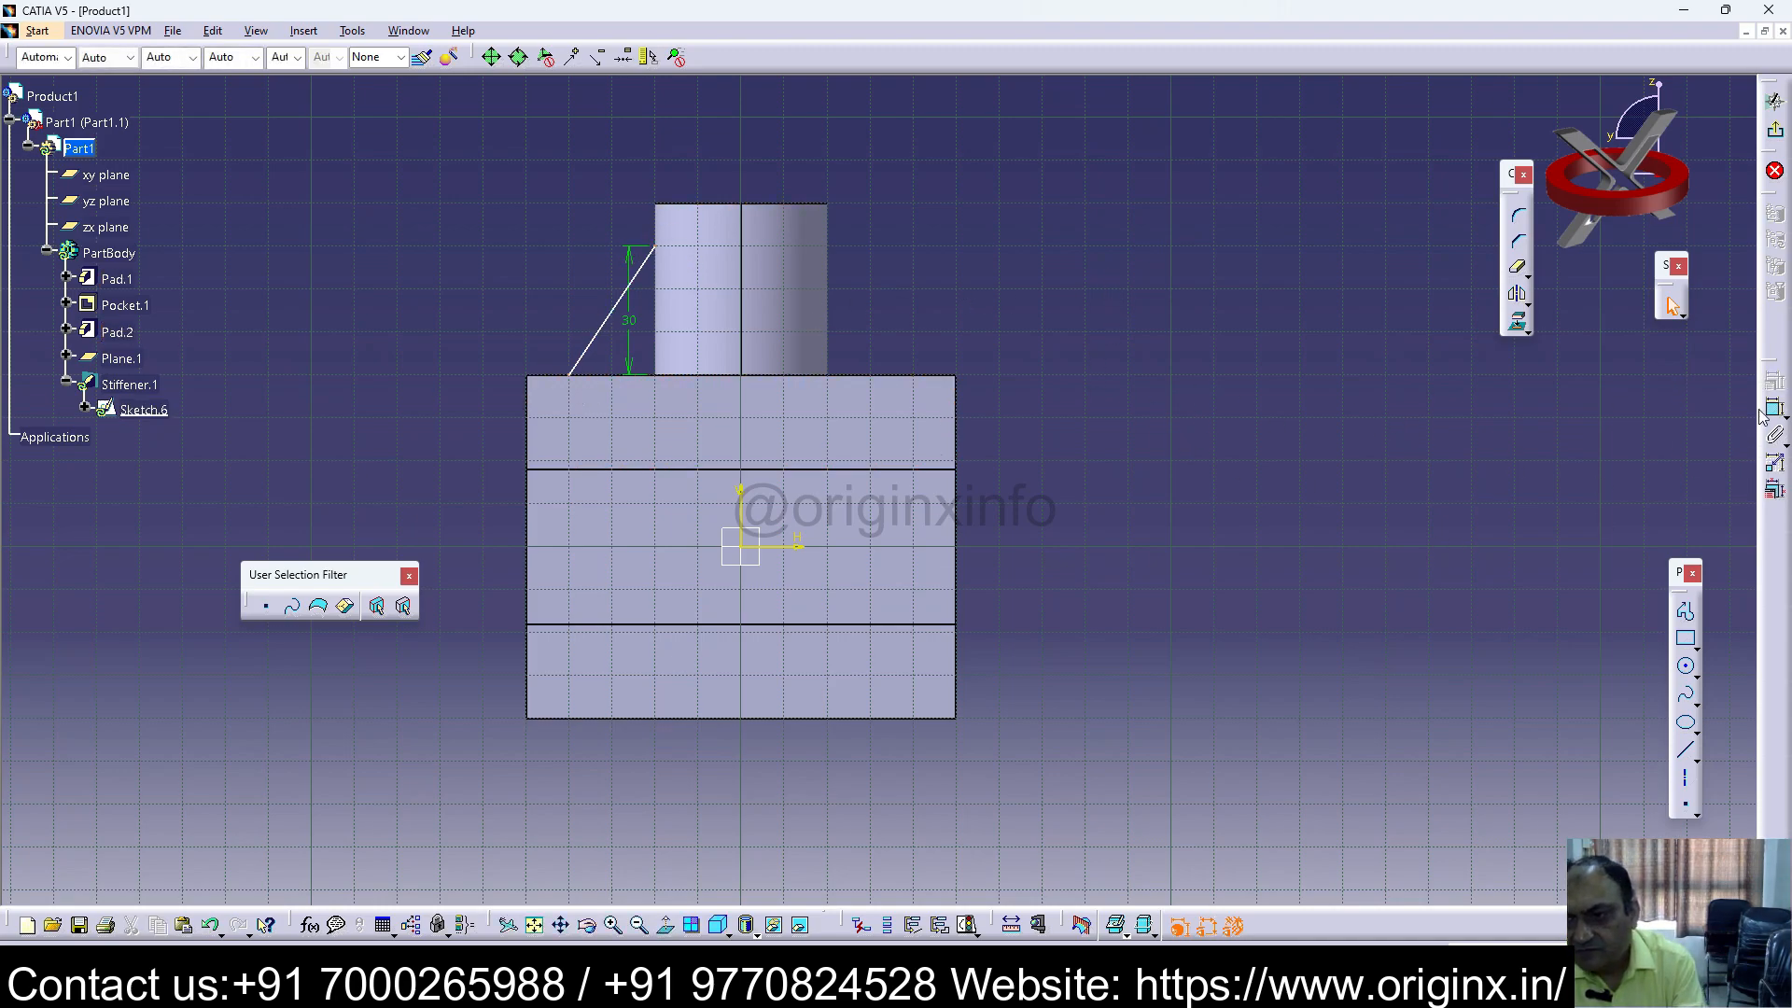
# Step: Try to dimension the distance from the sloping line's lower endpoint to the block's nearest vertical edge
pyautogui.click(529, 399)
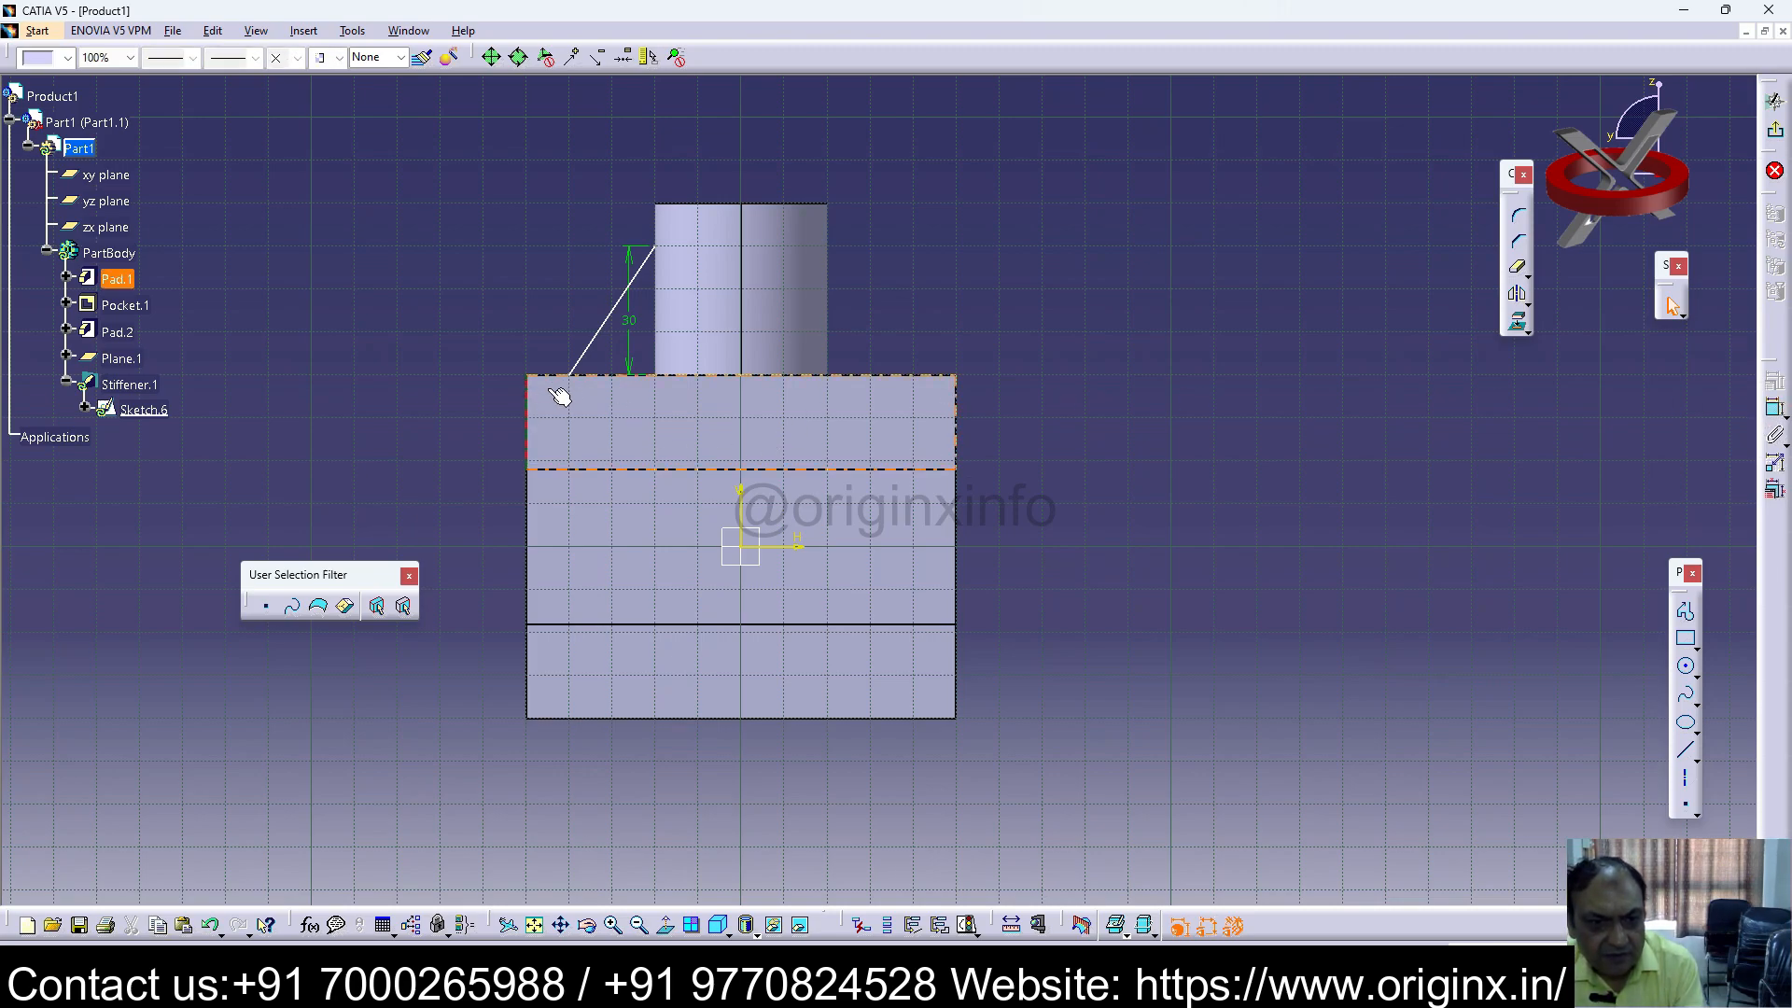
pyautogui.click(576, 373)
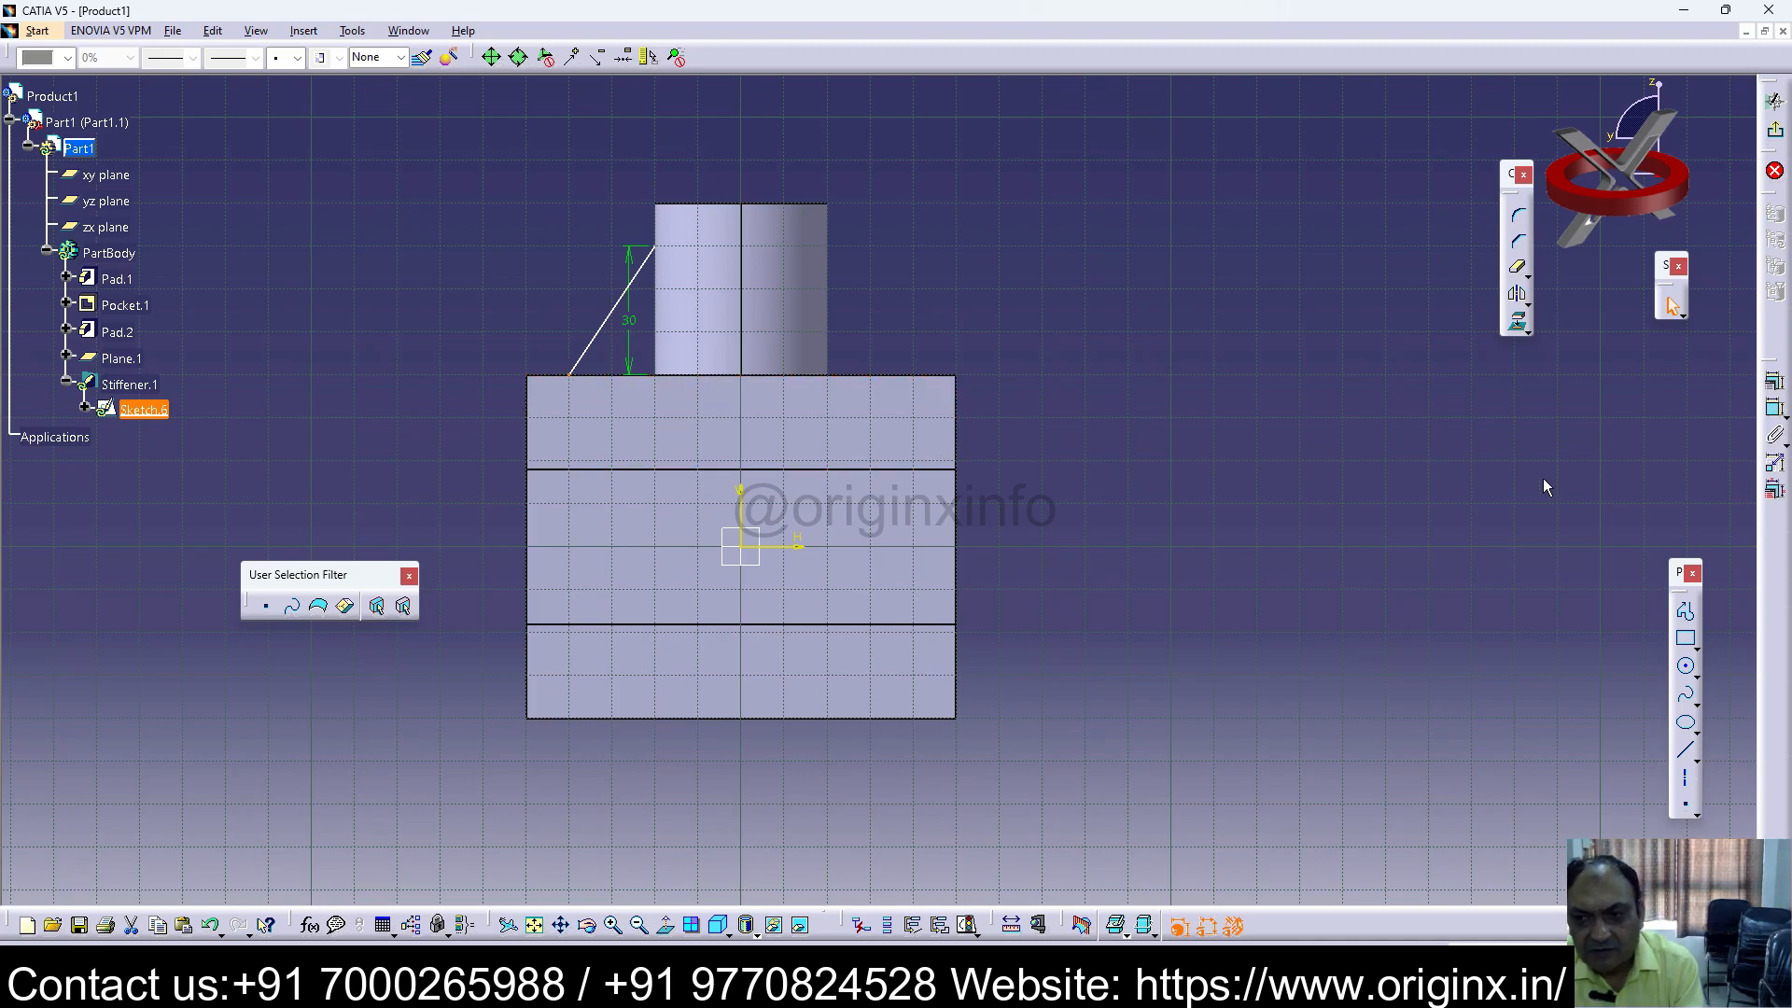
pyautogui.click(1564, 448)
pyautogui.click(1773, 412)
pyautogui.click(570, 373)
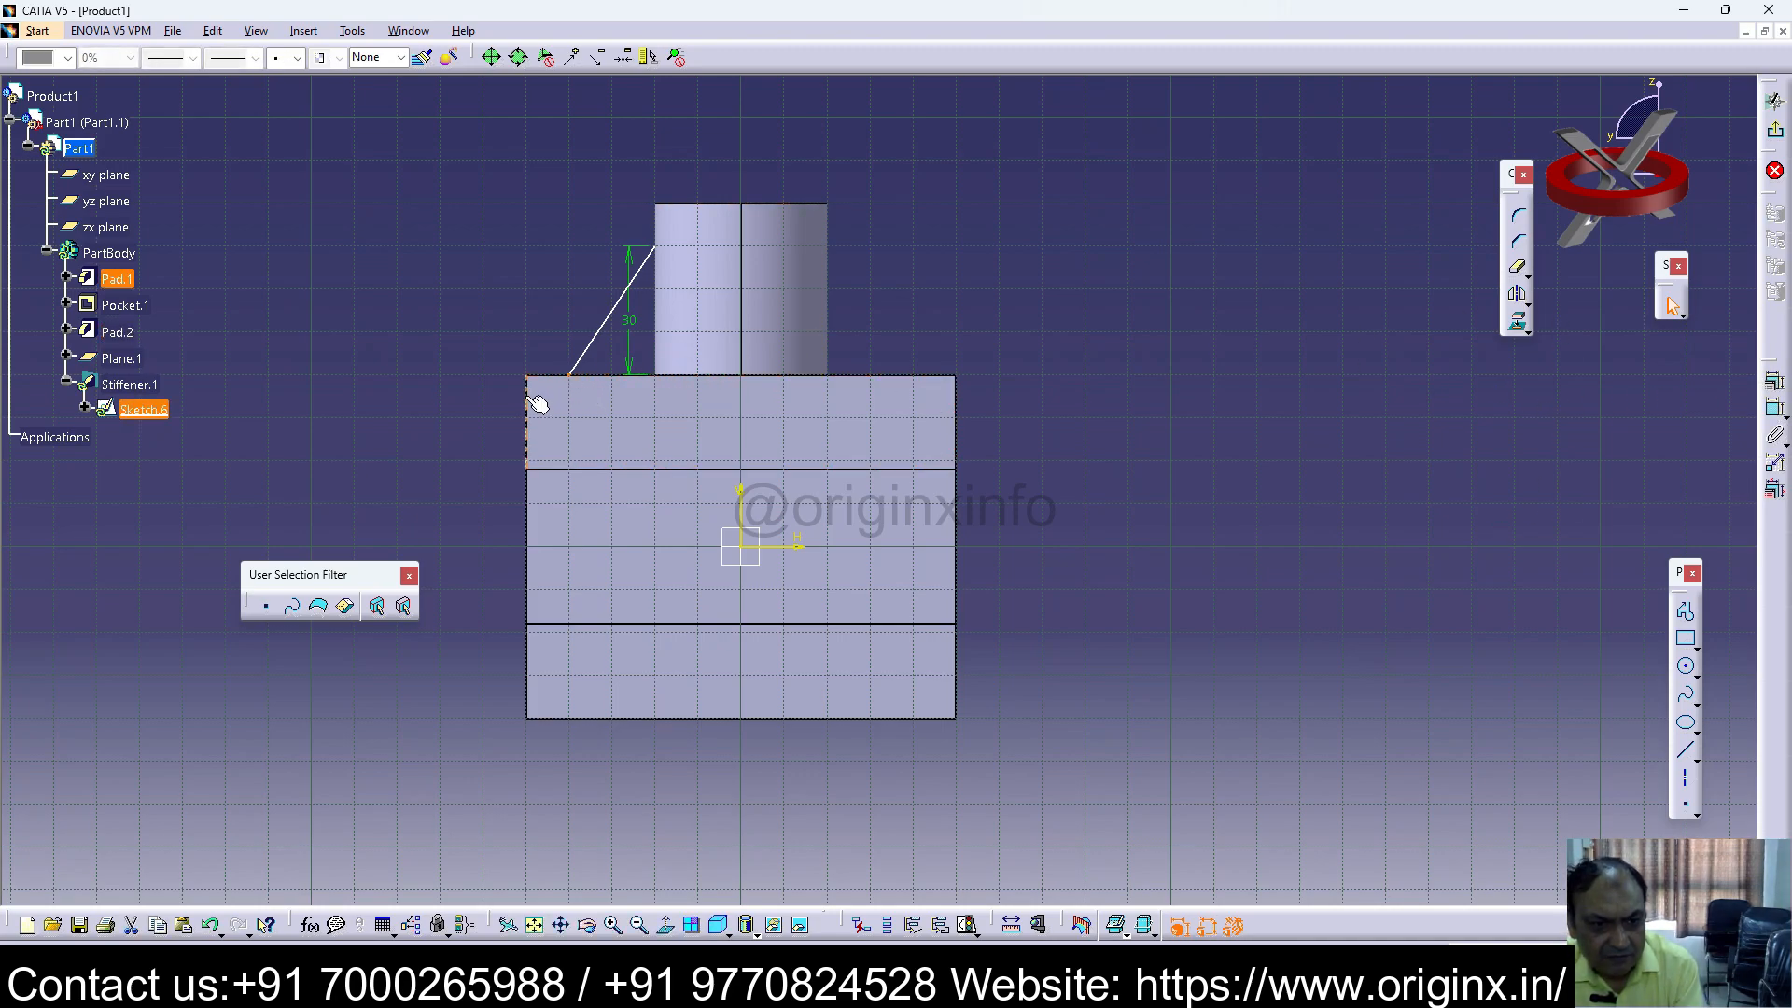
pyautogui.click(529, 399)
pyautogui.click(1080, 384)
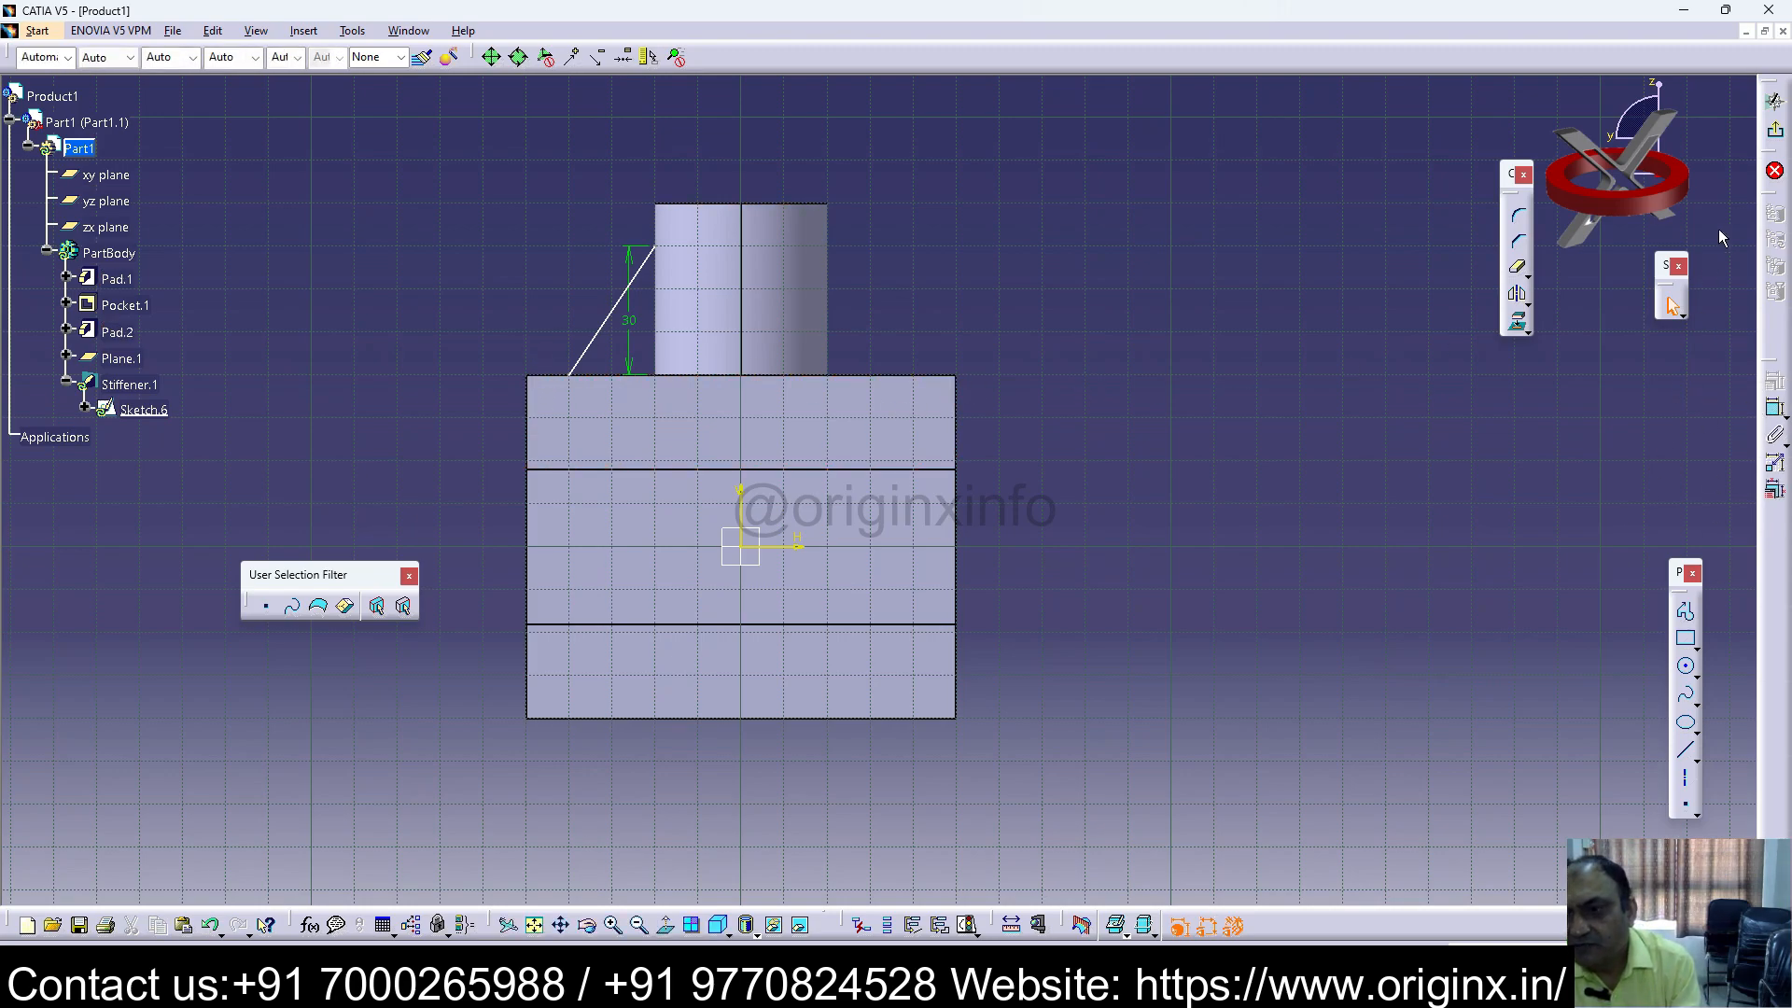
# Step: Try moving the sloping line's lower endpoint below the block's top edge in the stiffener sketch, and undo the move
pyautogui.click(1773, 135)
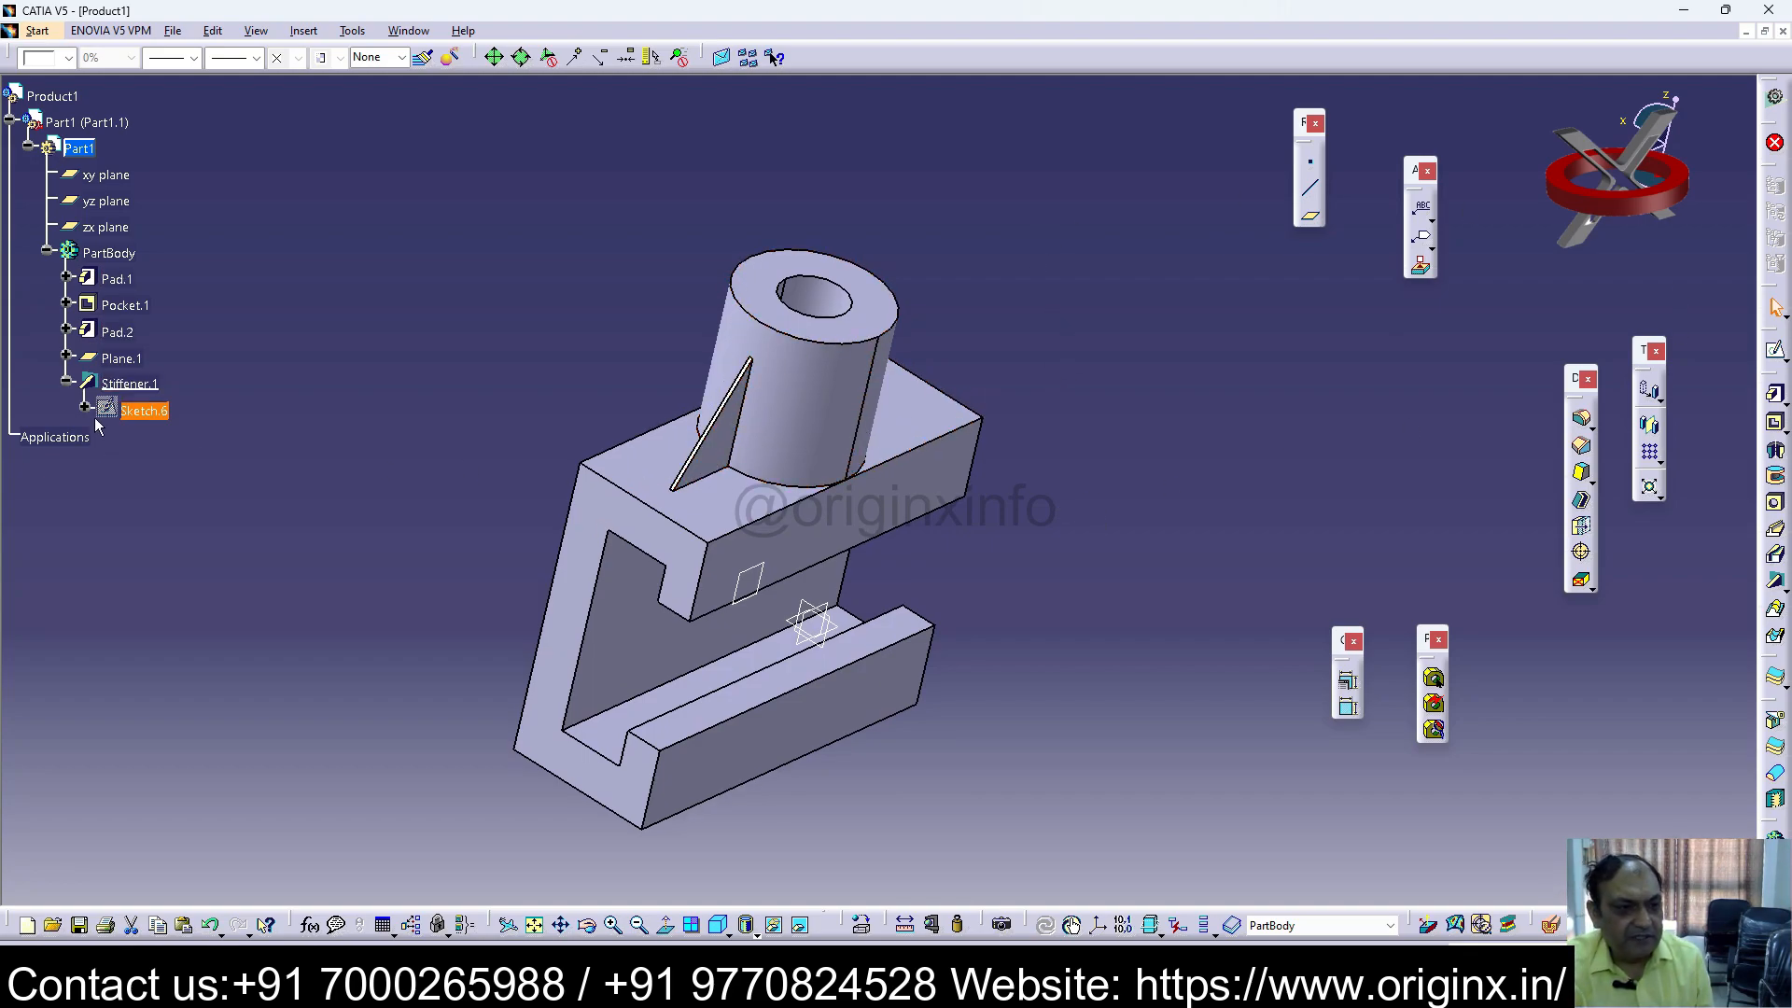
pyautogui.doubleClick(144, 411)
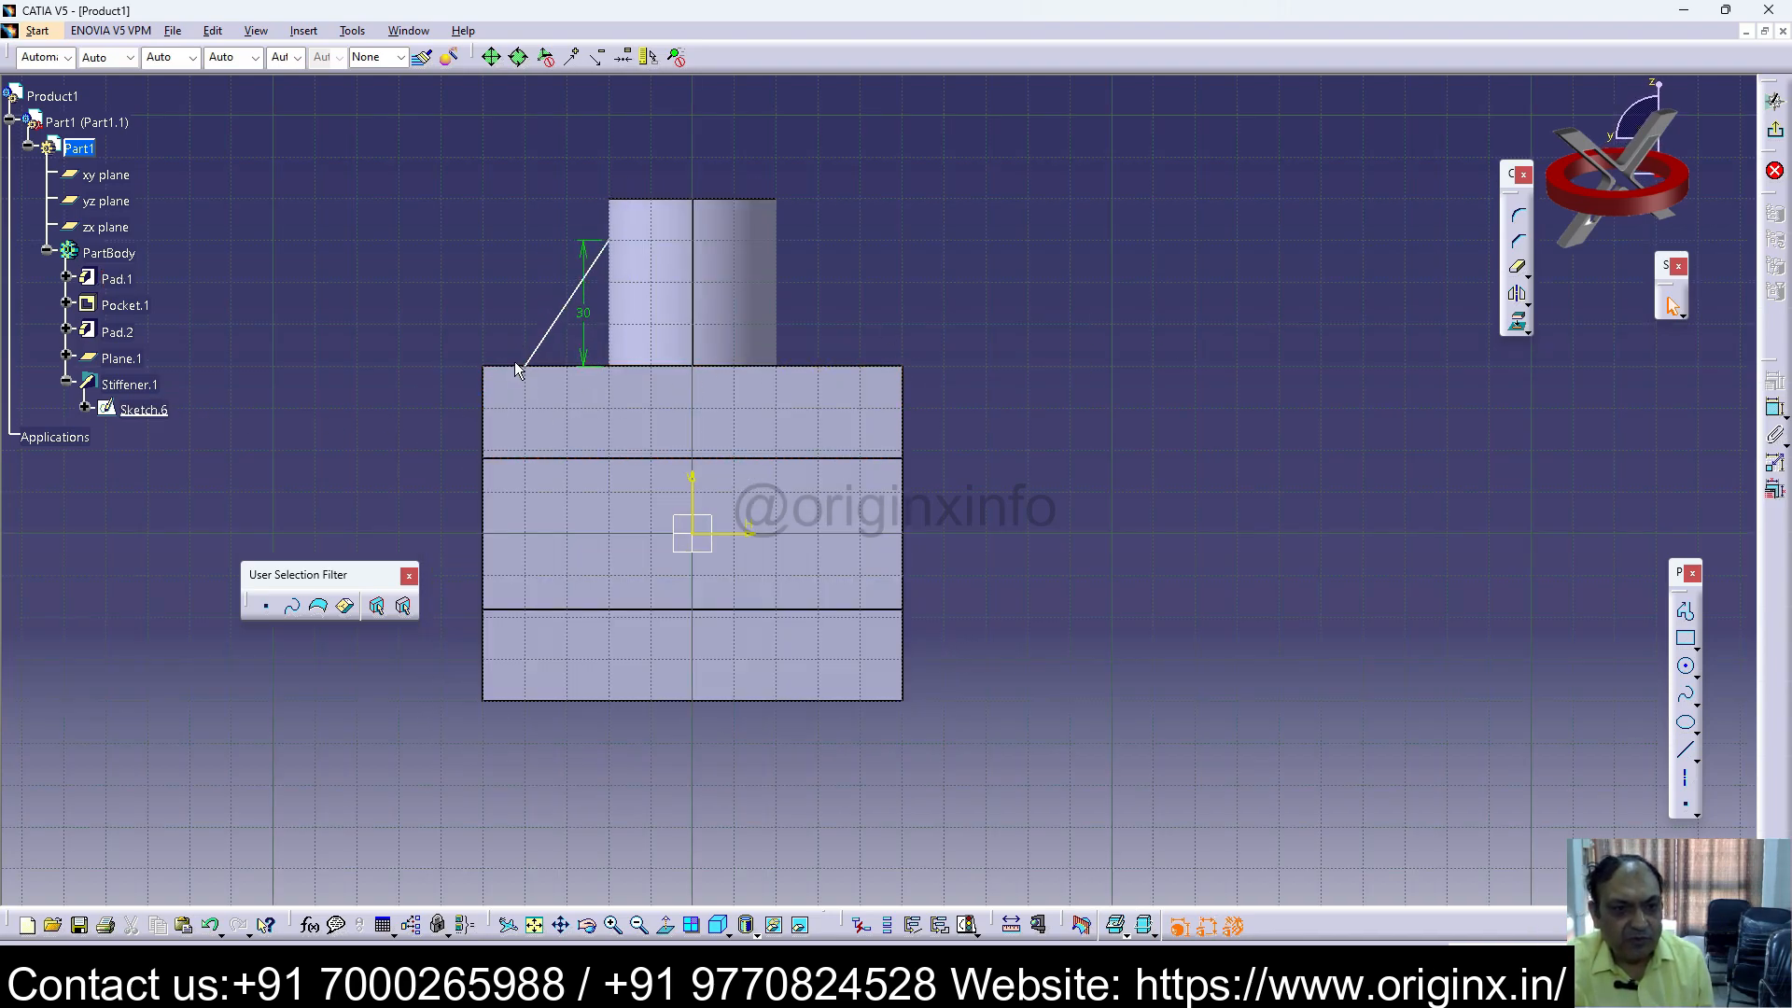
pyautogui.moveTo(526, 366); pyautogui.dragTo(525, 408)
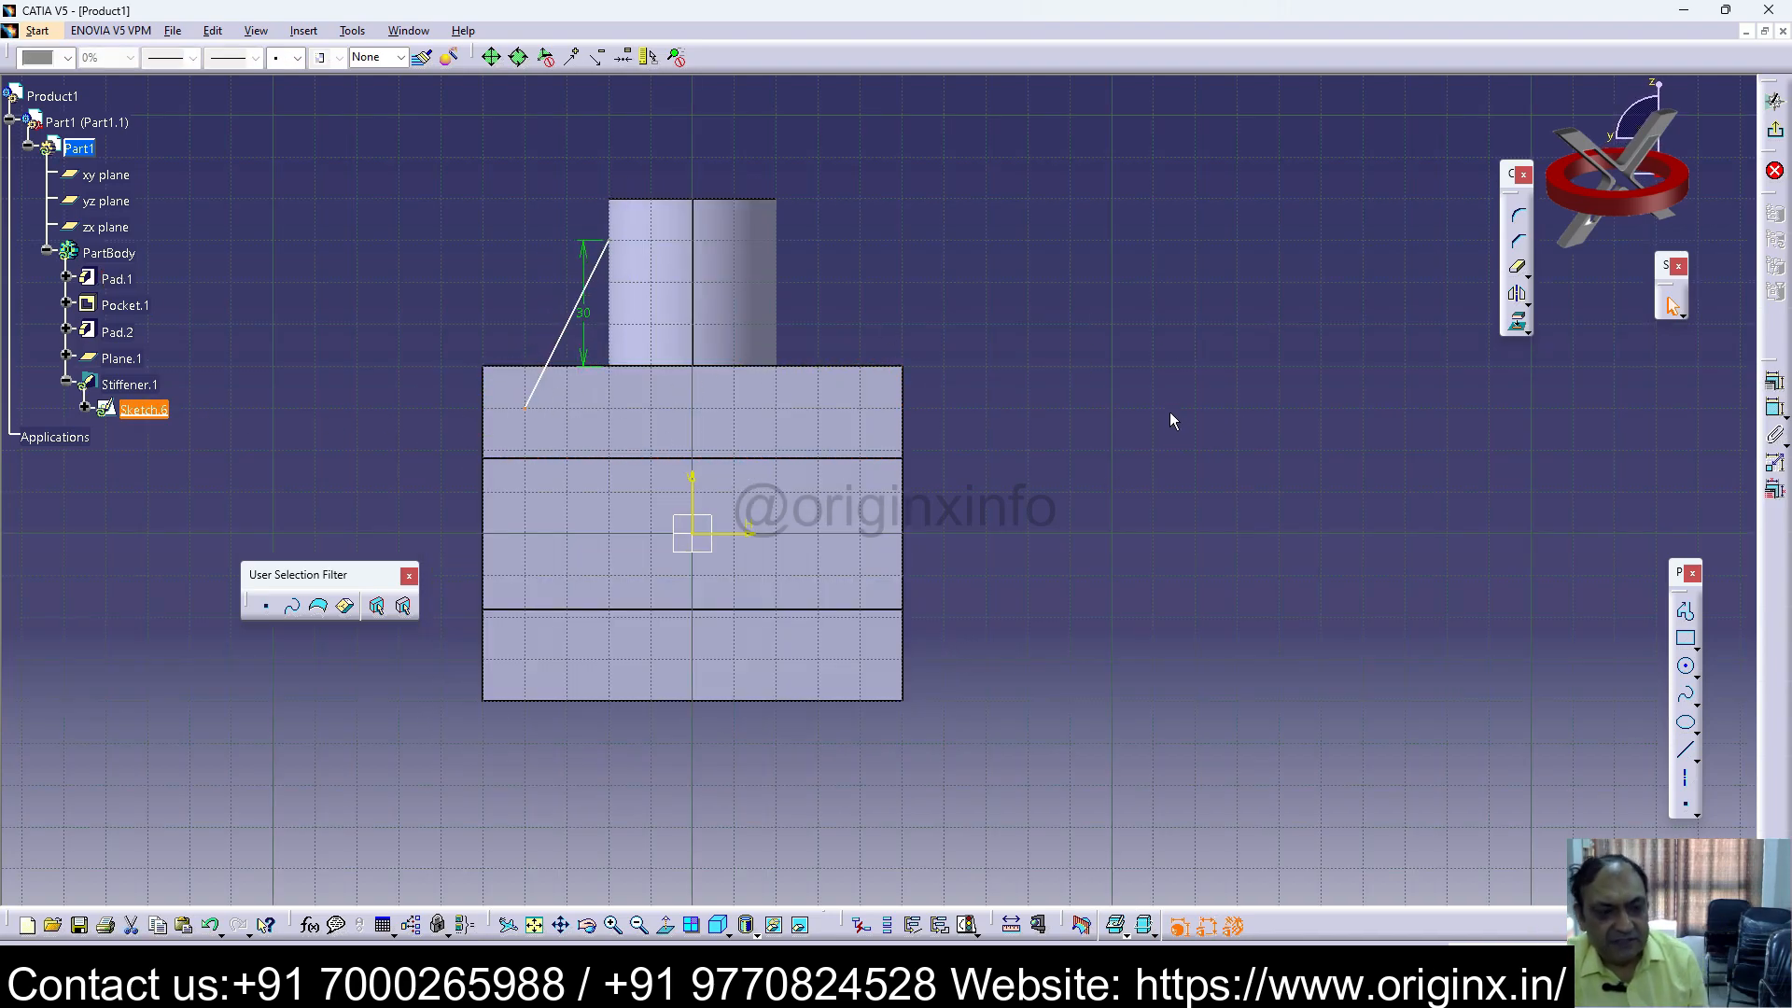
pyautogui.hotkey('ctrl', 'z')
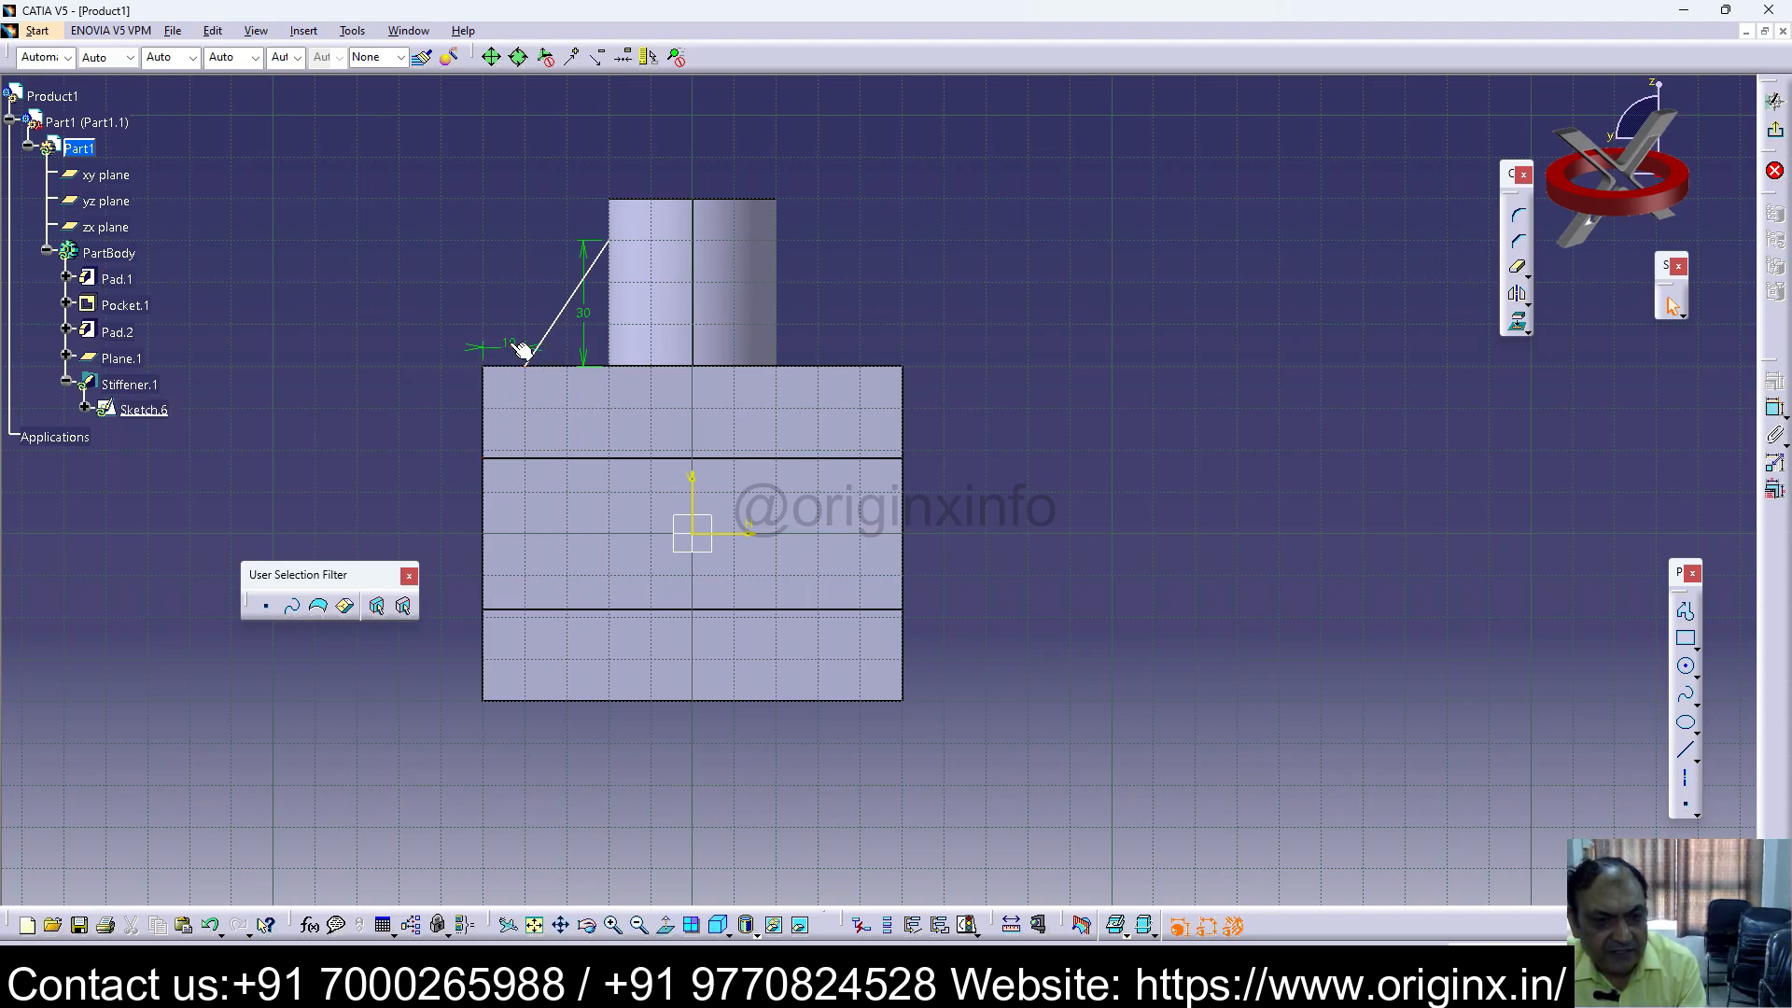
# Step: Dimension the sloping line's lower endpoint from the block's nearest vertical edge and set the distance to 0 mm
pyautogui.doubleClick(509, 346)
pyautogui.write('0')
pyautogui.press('Return')
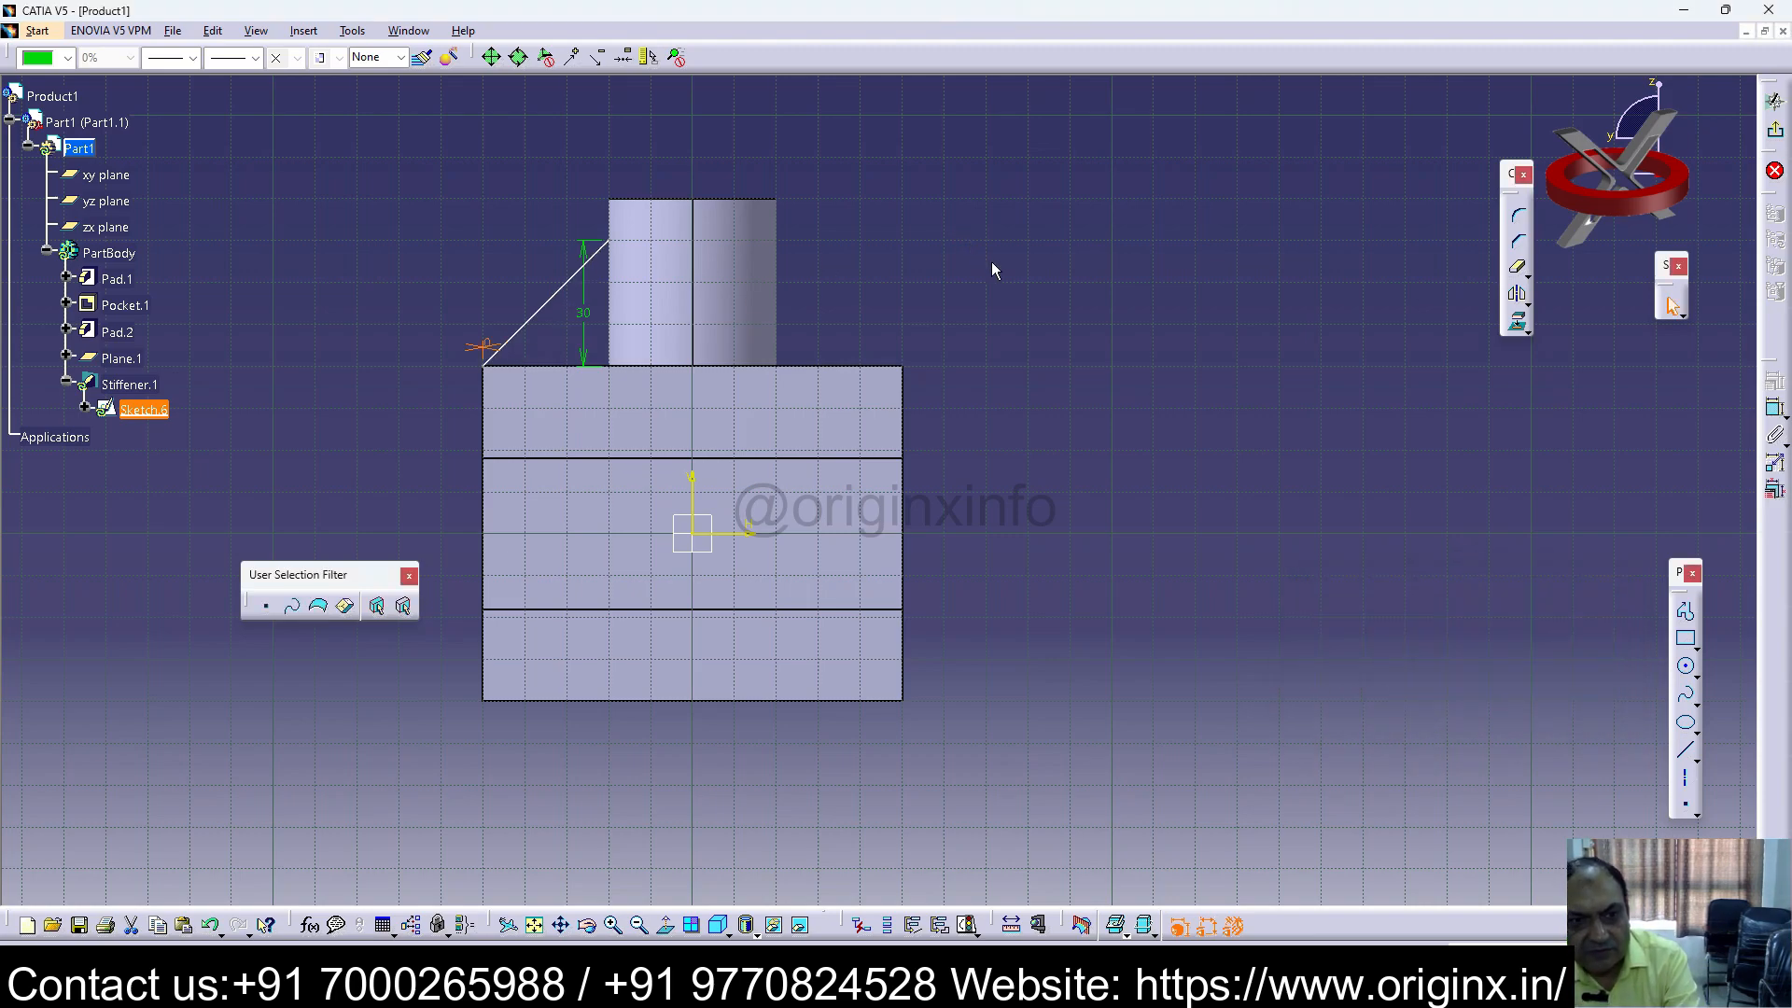
pyautogui.click(1100, 276)
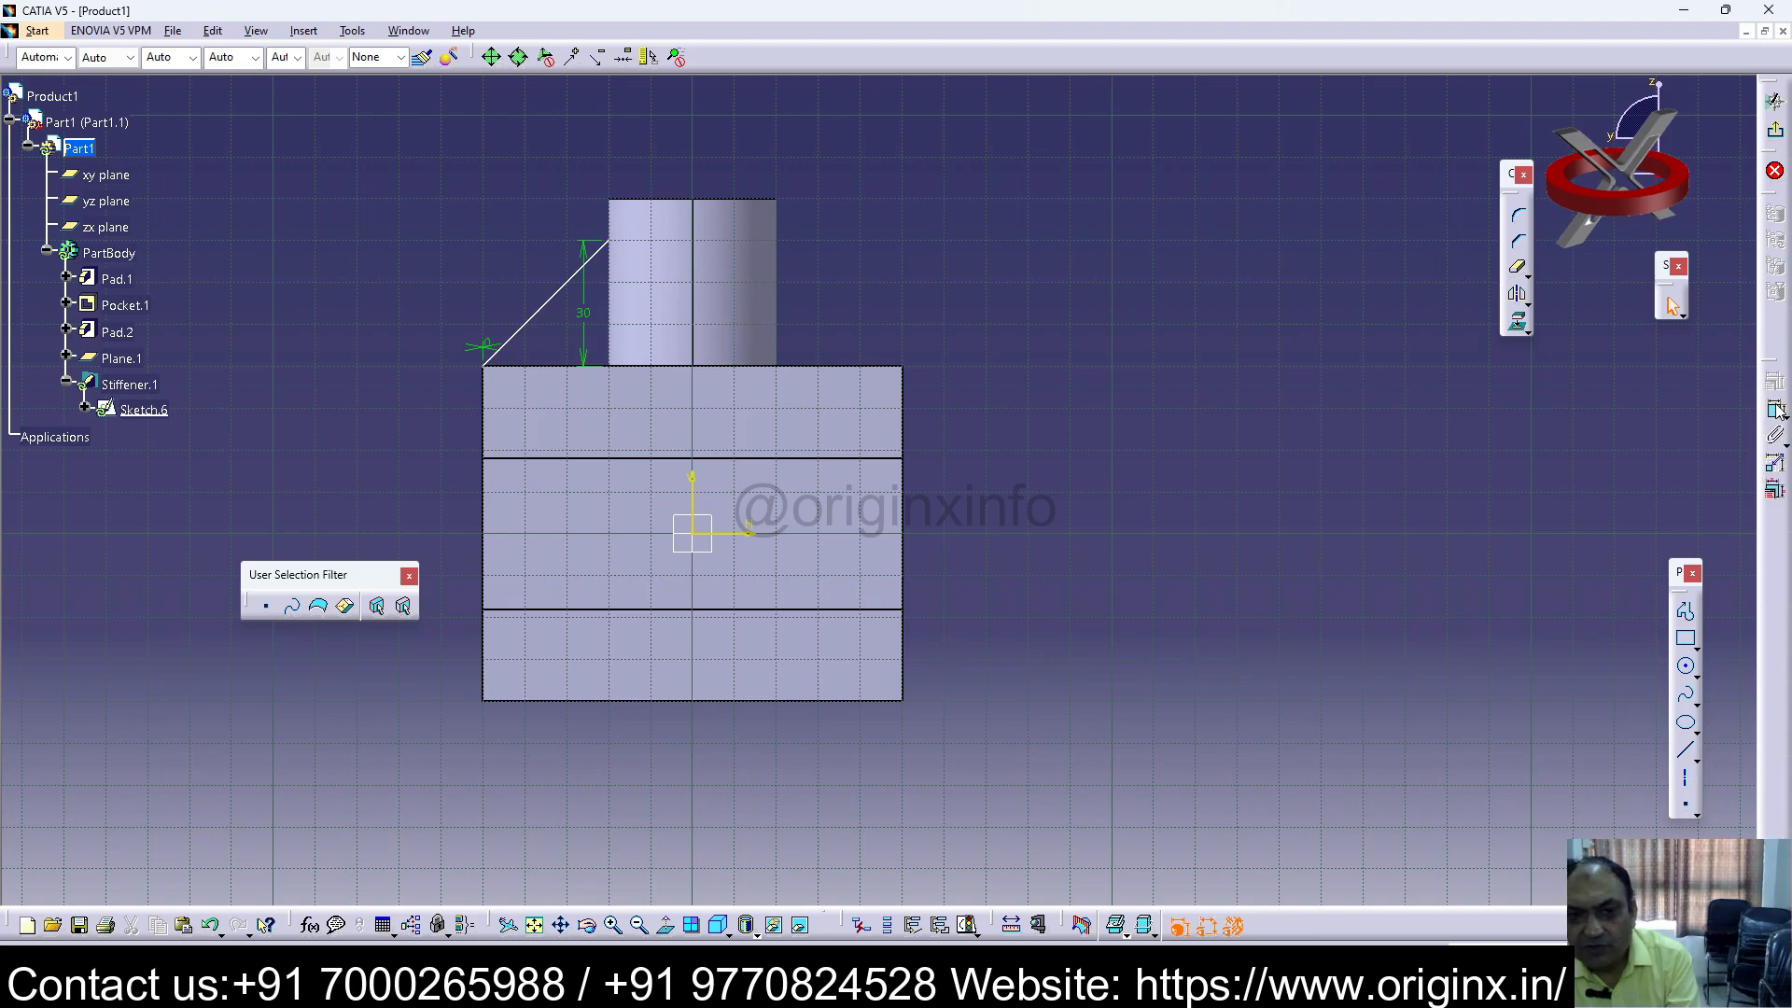
# Step: Dimension the sloping line's angle to the vertical axis and set the line's vertical dimension to 40 mm
pyautogui.click(495, 368)
pyautogui.click(549, 506)
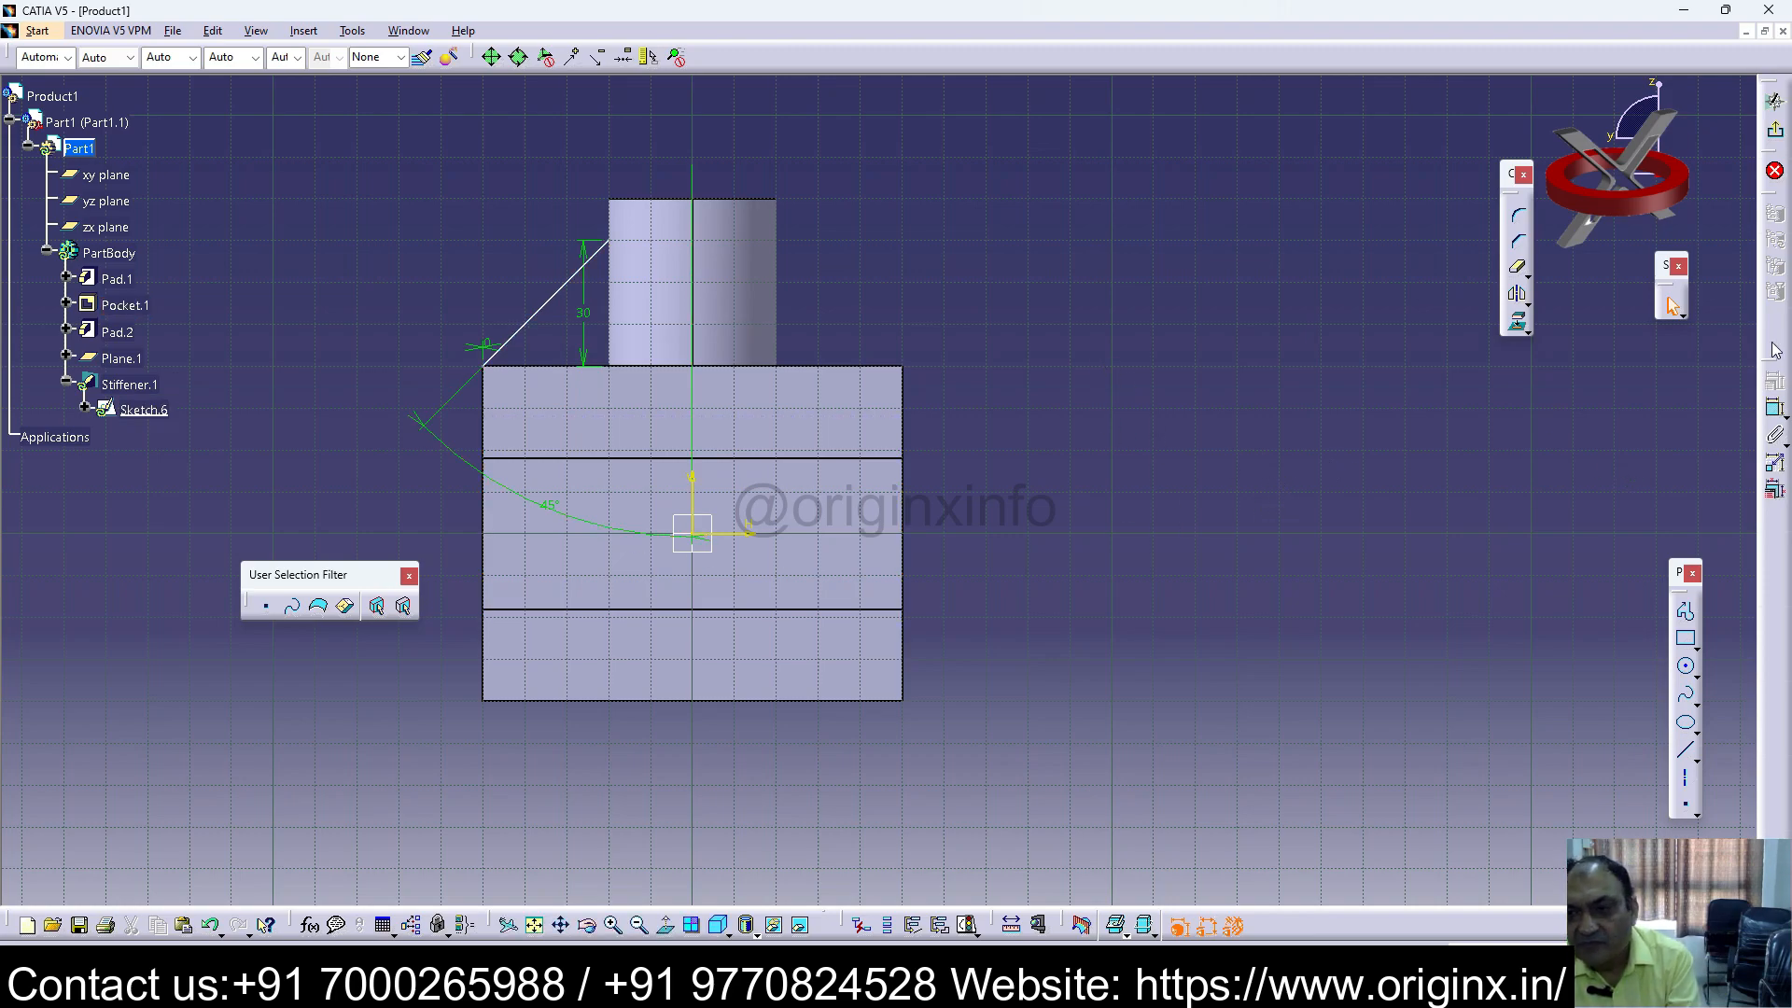
pyautogui.doubleClick(585, 313)
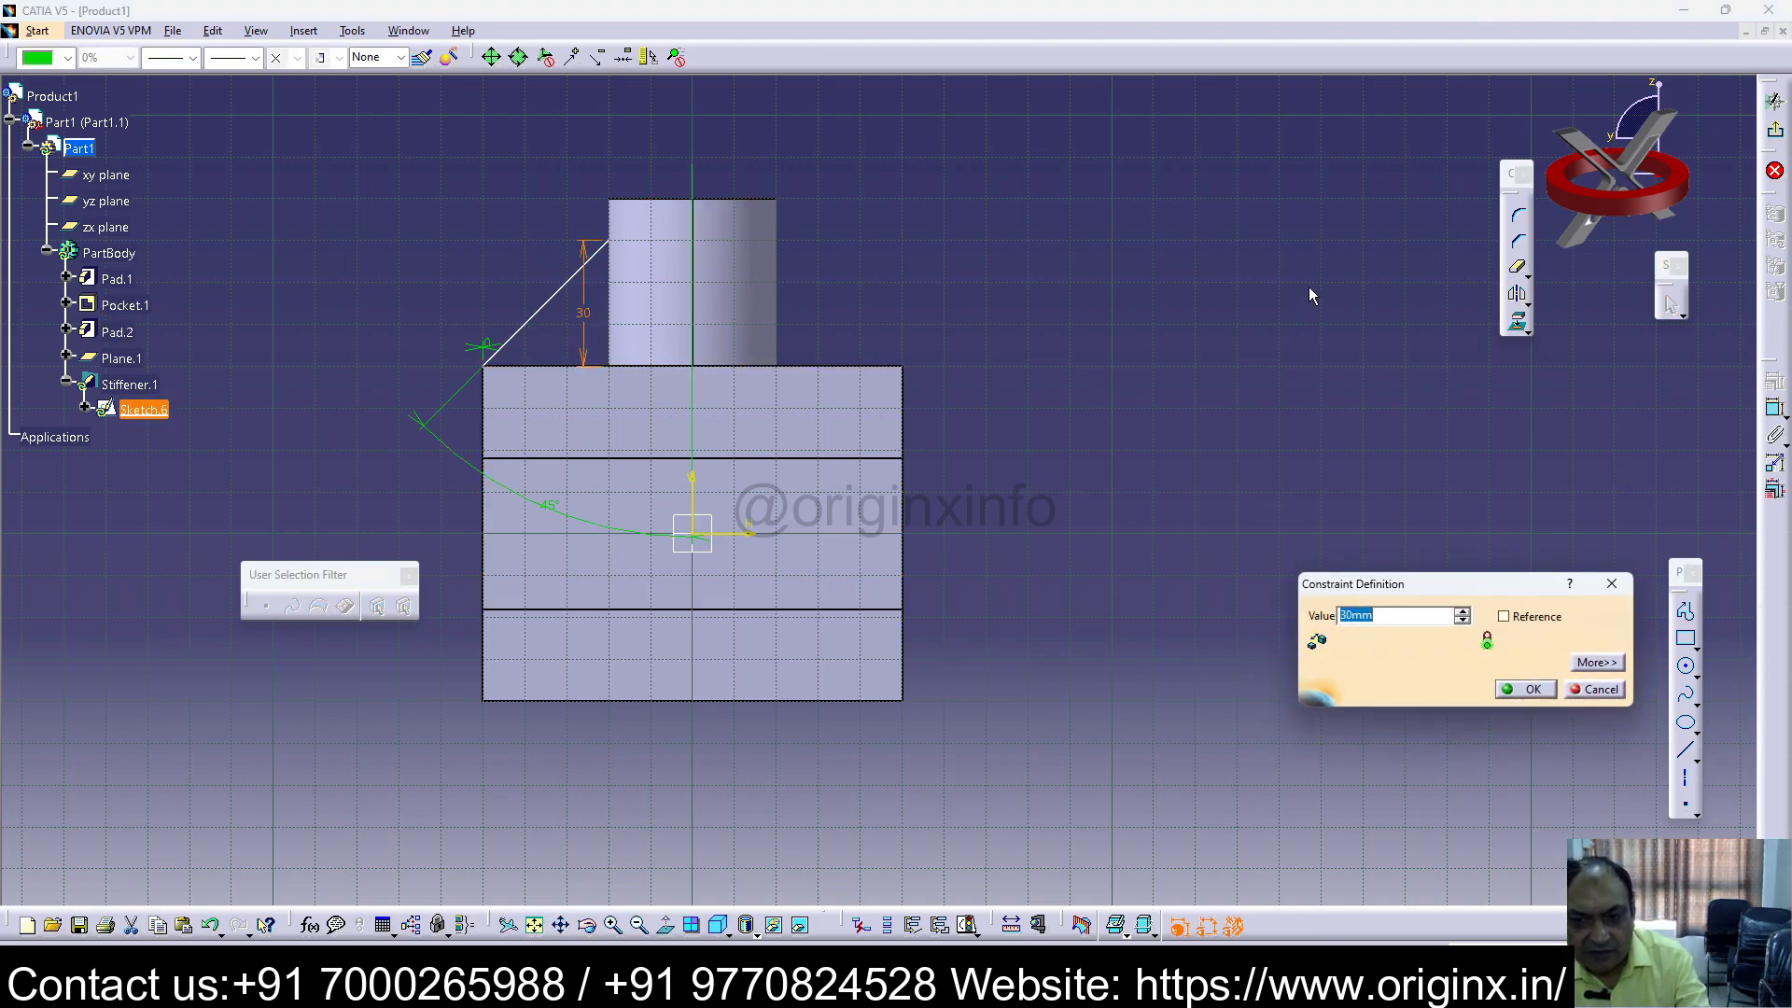
pyautogui.press('Return')
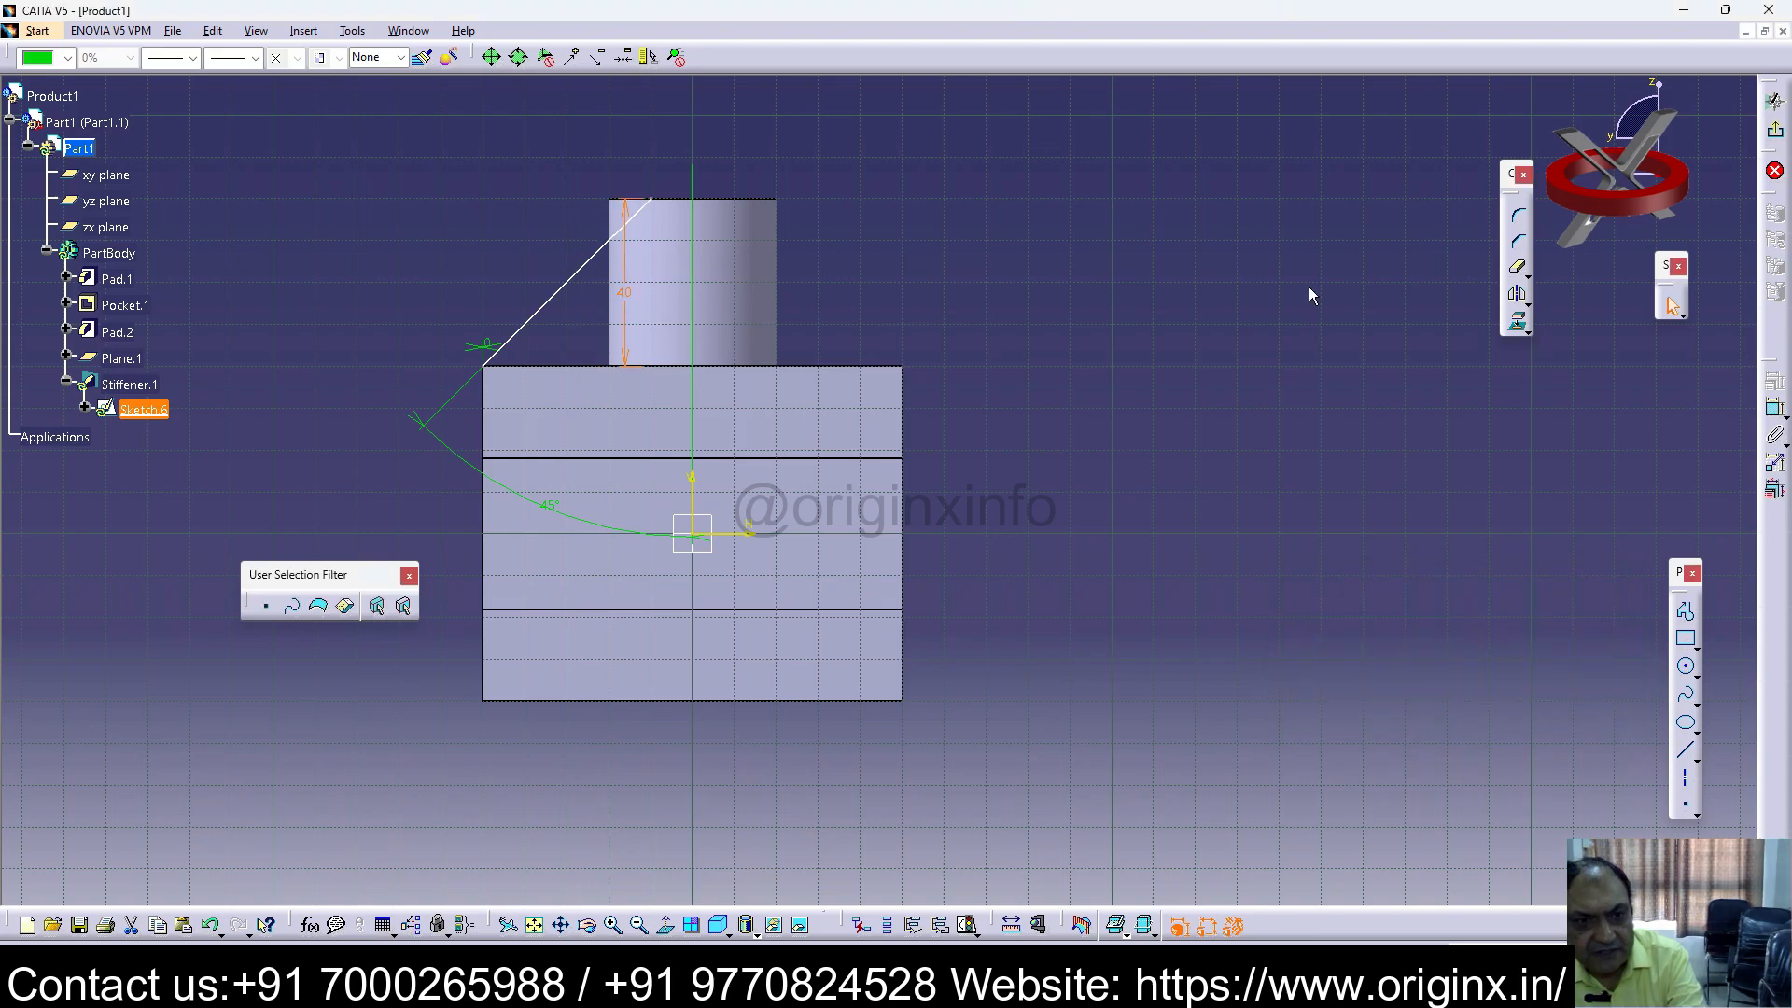
pyautogui.click(1280, 303)
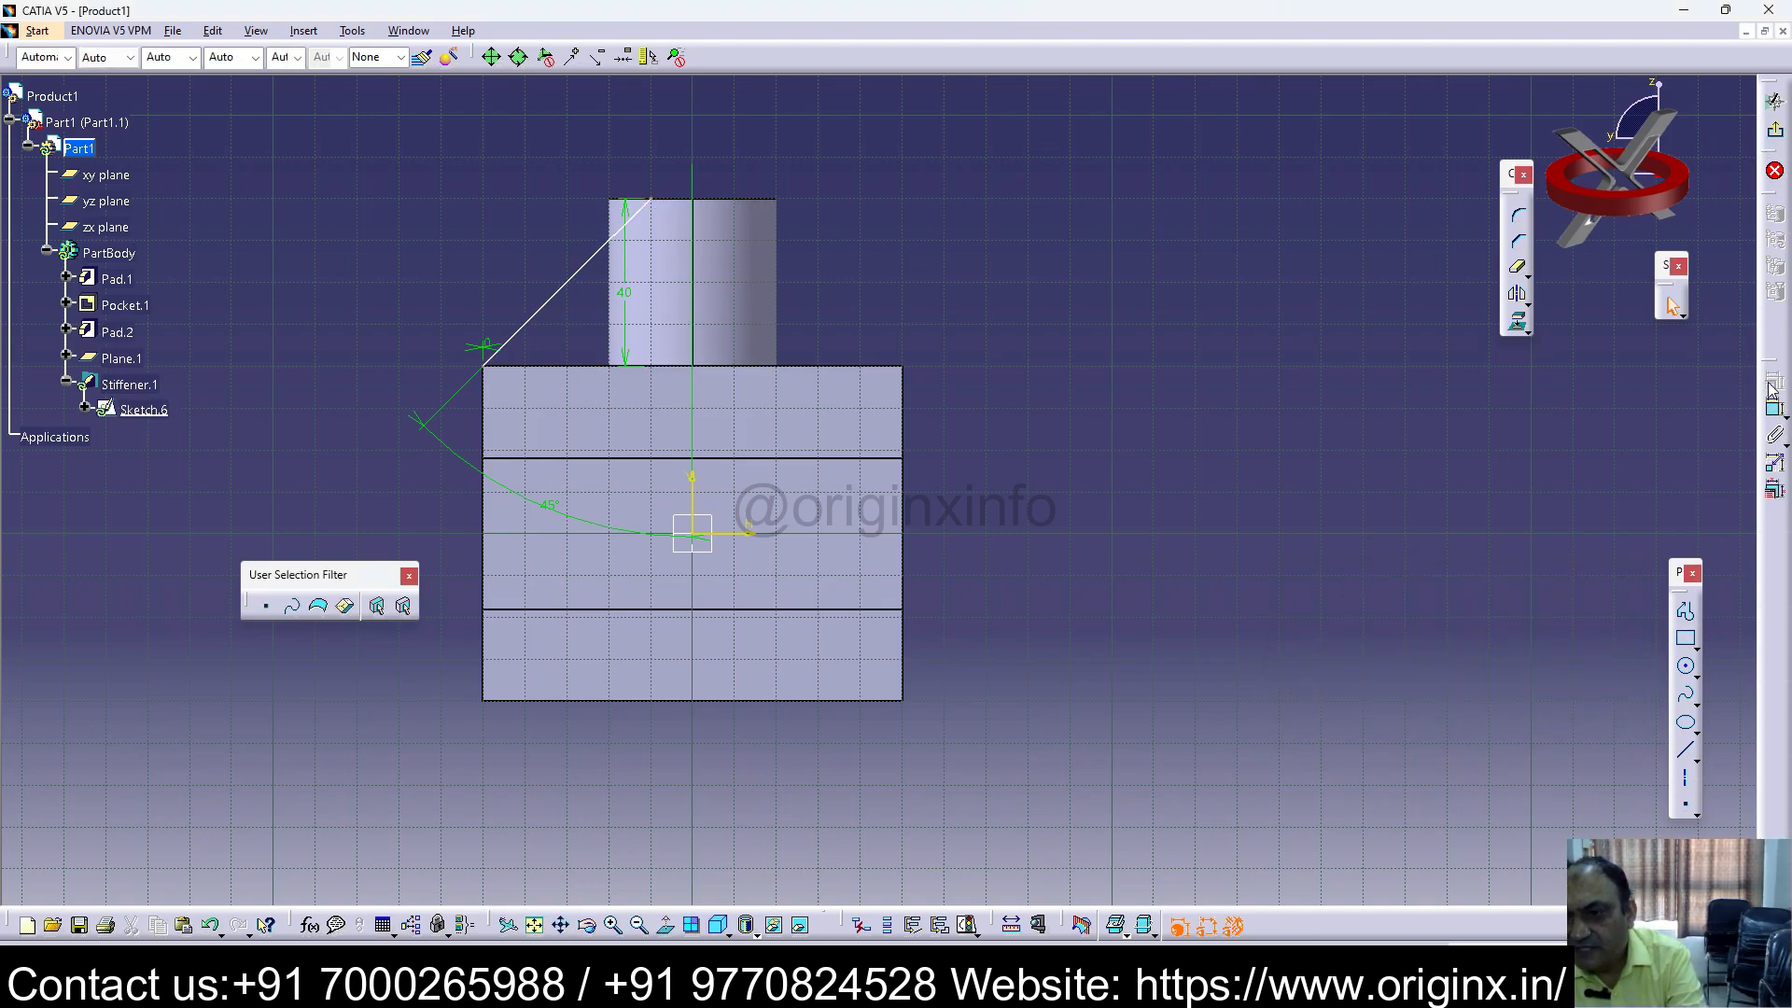
# Step: Try to constrain the sloping line against the block's top edge, and exit the sketch to update the stiffener
pyautogui.click(1774, 414)
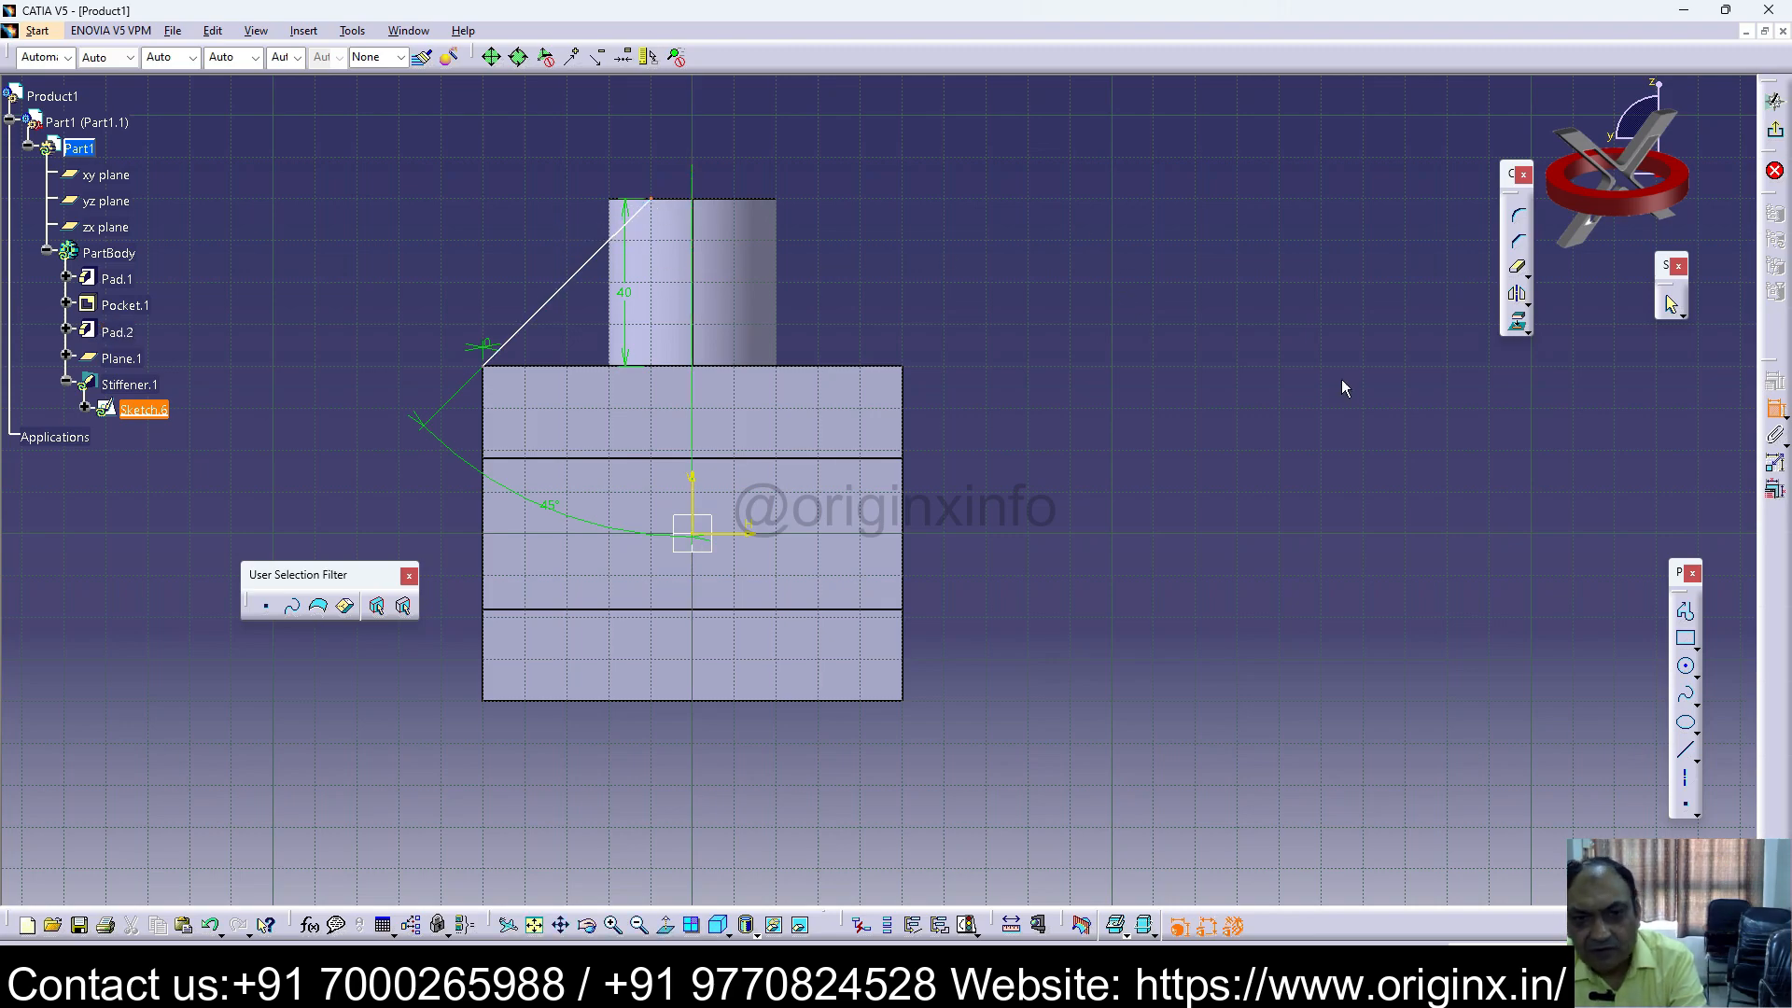
pyautogui.click(1772, 417)
pyautogui.click(644, 206)
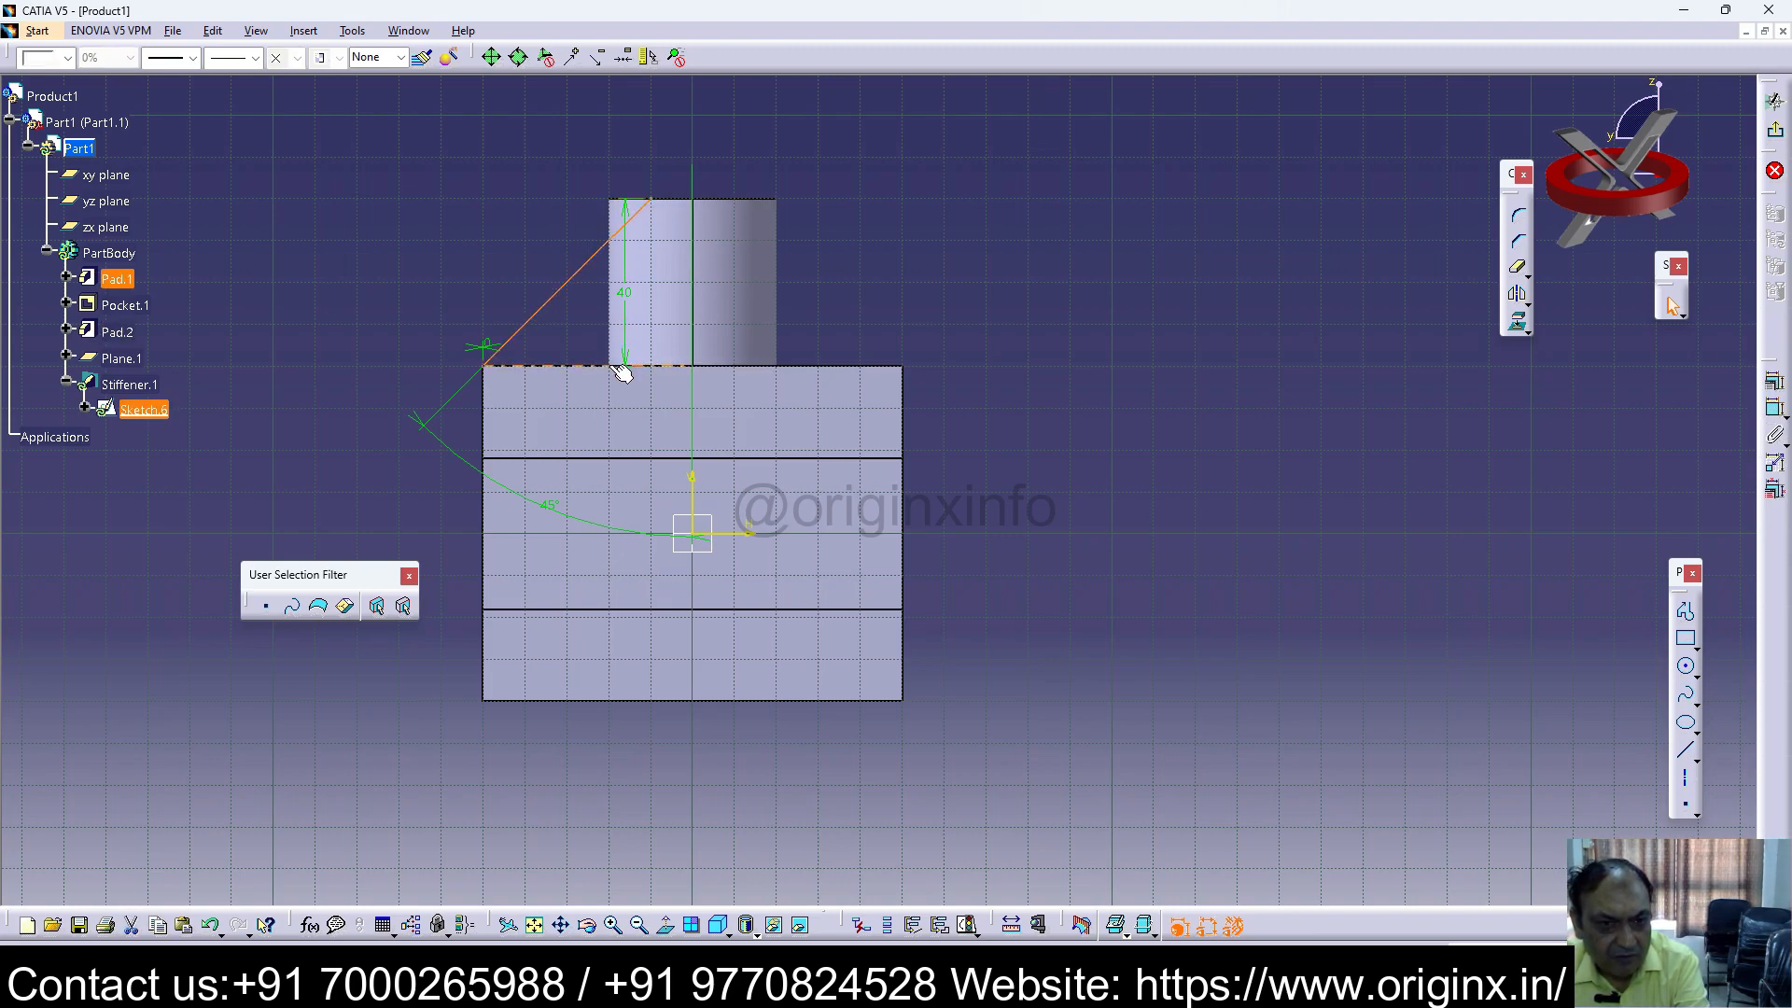
pyautogui.moveTo(650, 200)
pyautogui.mouseDown()
pyautogui.moveTo(621, 207)
pyautogui.moveTo(665, 209)
pyautogui.mouseUp()
pyautogui.click(1104, 373)
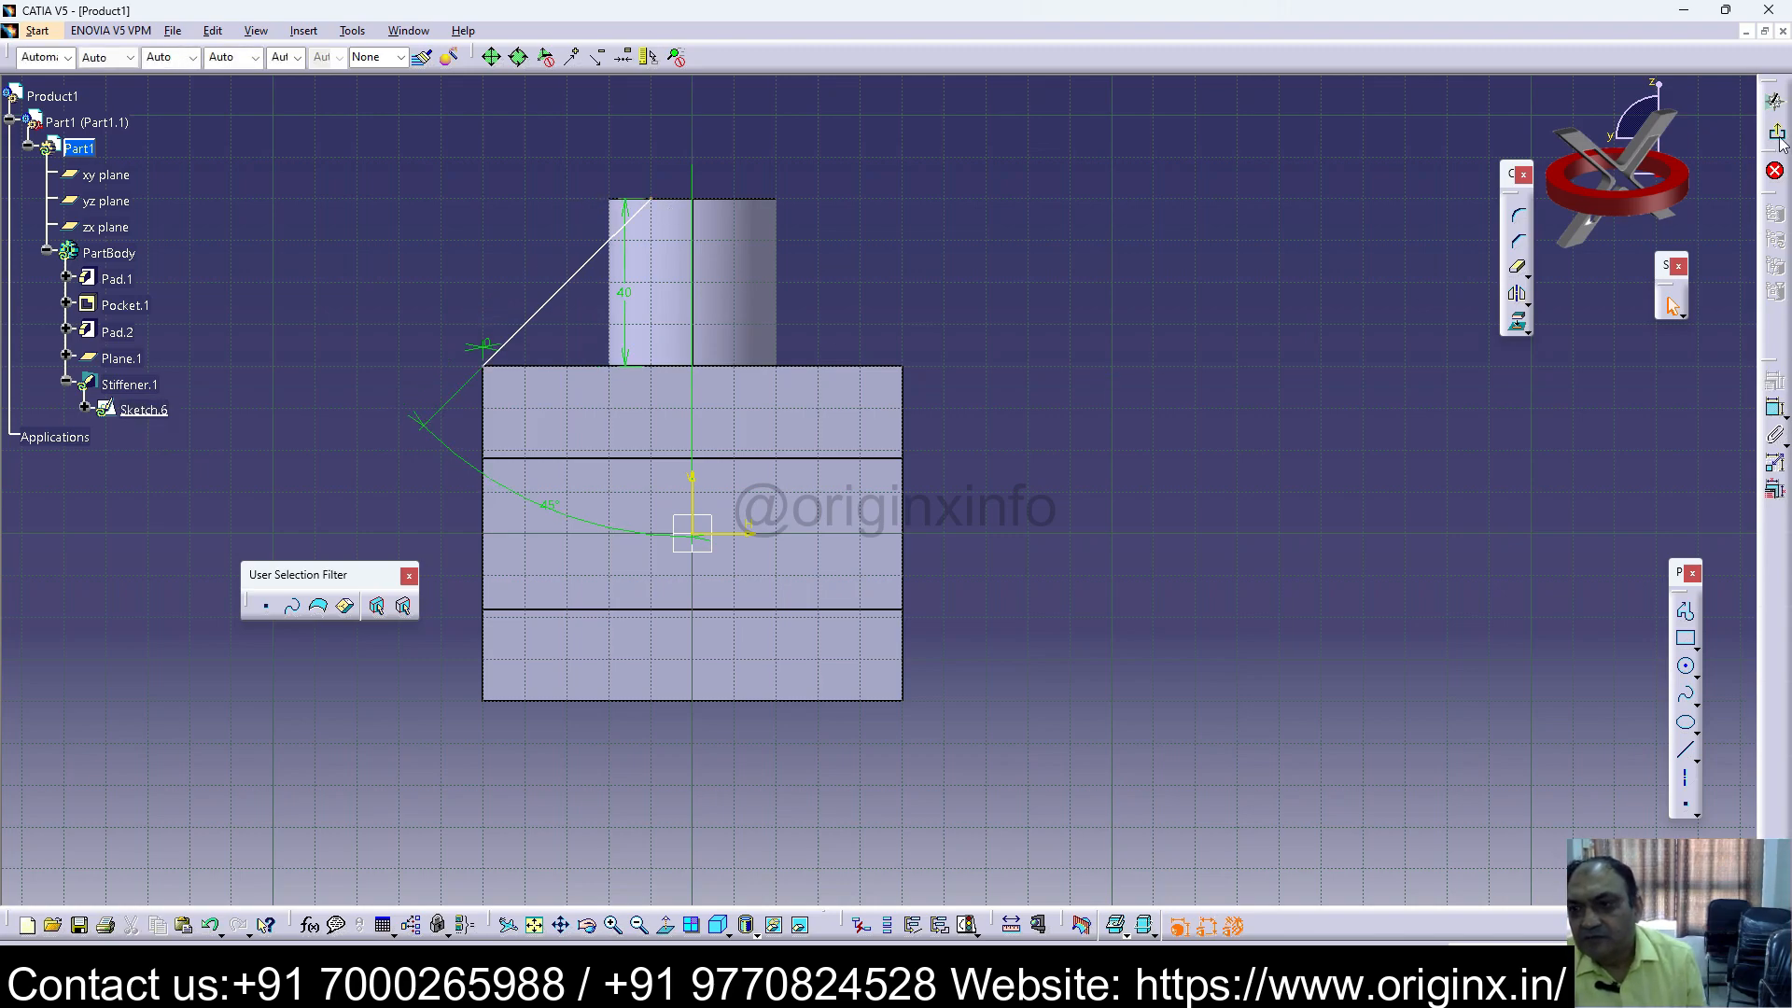
pyautogui.click(1777, 136)
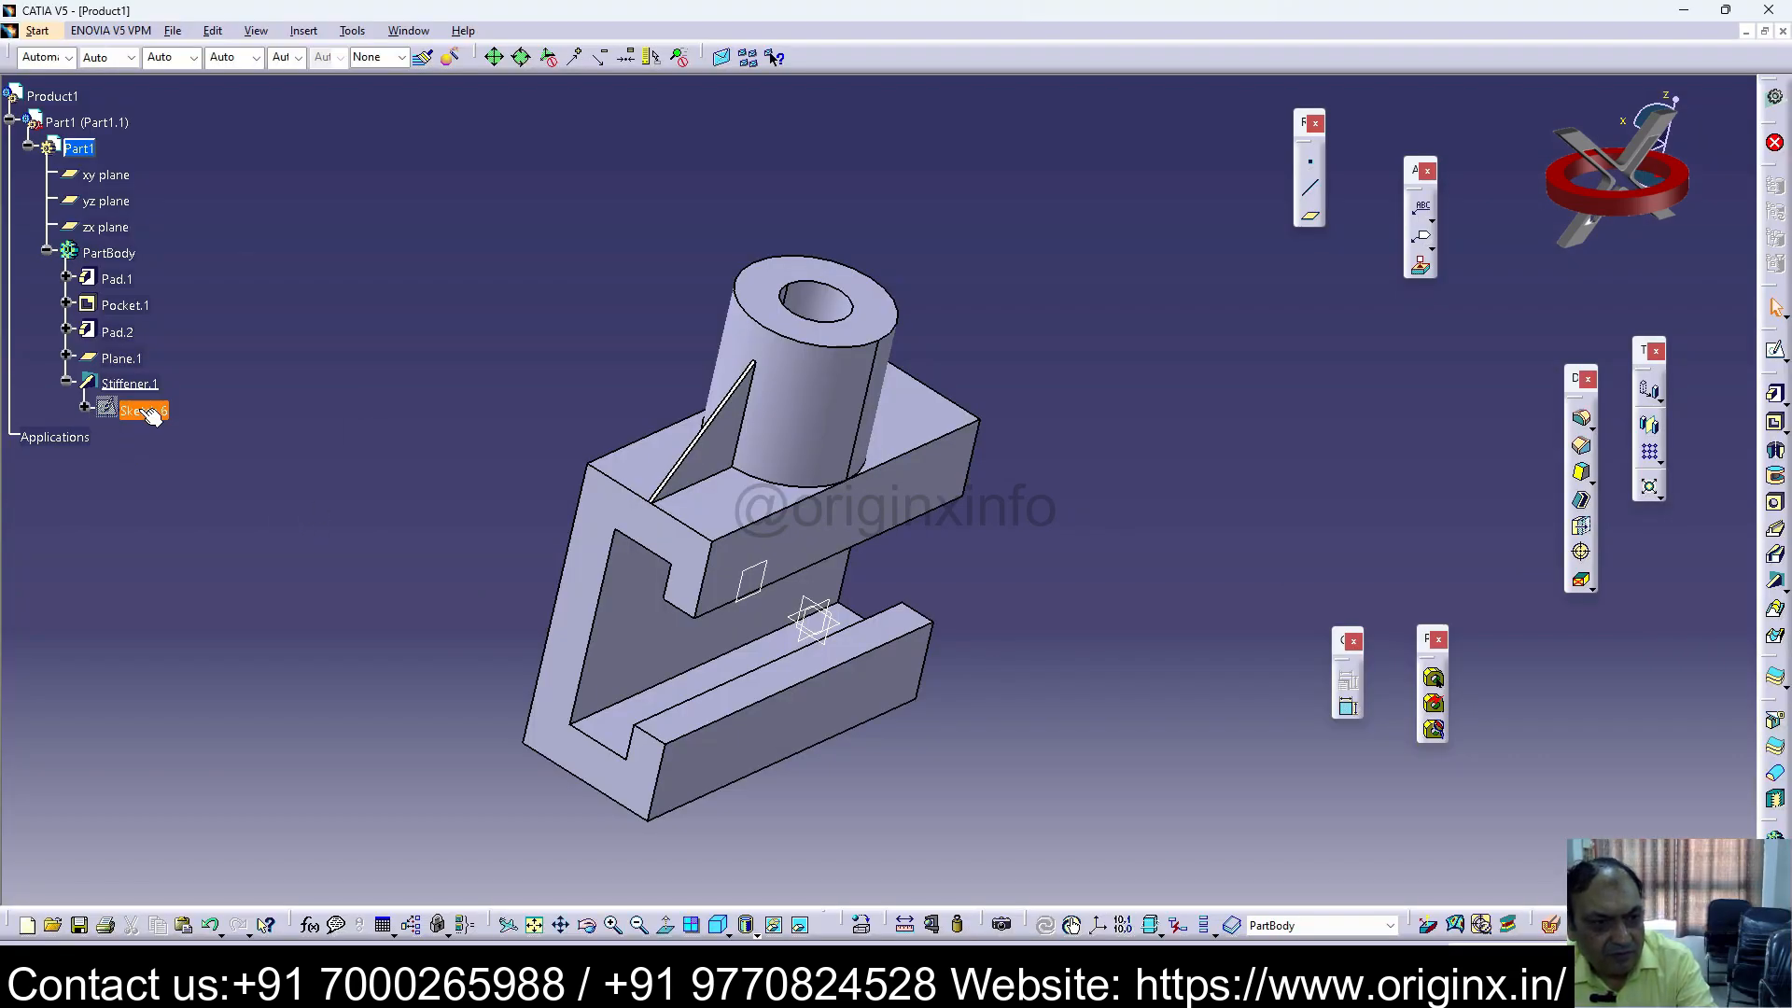
# Step: Try repositioning the sloping line's upper endpoint at the cylinder's edge and its lower endpoint at the block's corner in the stiffener sketch
pyautogui.doubleClick(143, 411)
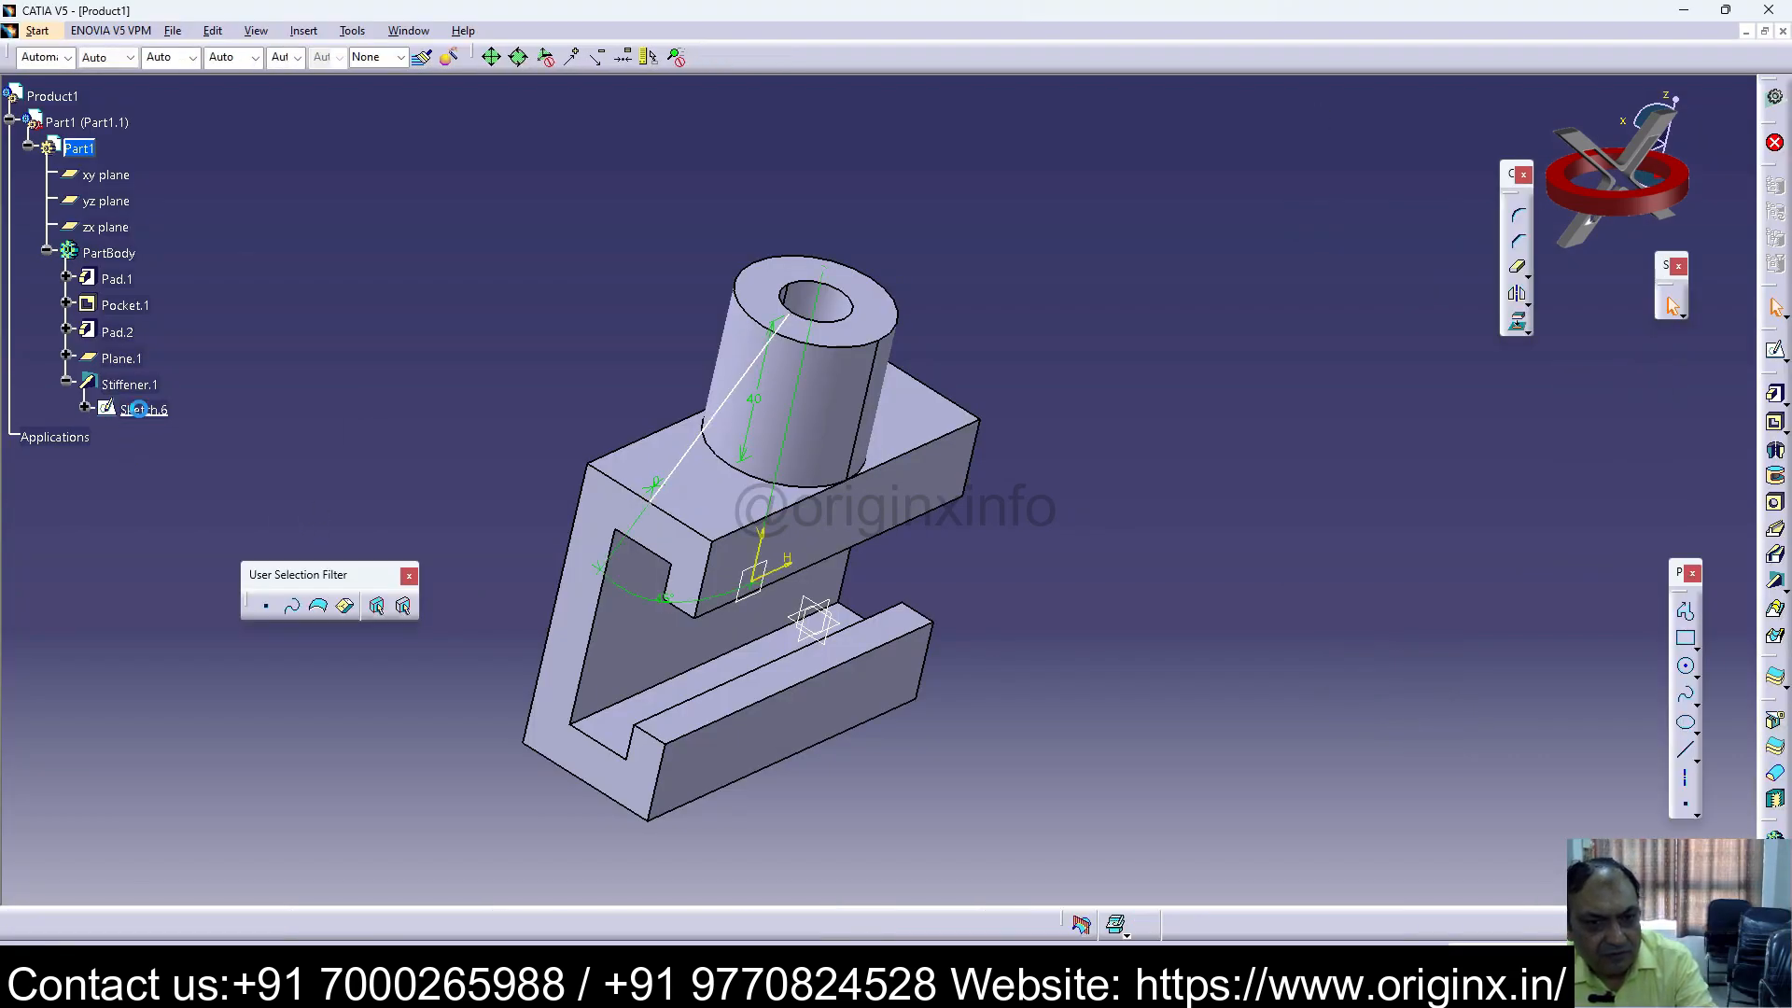
pyautogui.moveTo(658, 200); pyautogui.dragTo(600, 222)
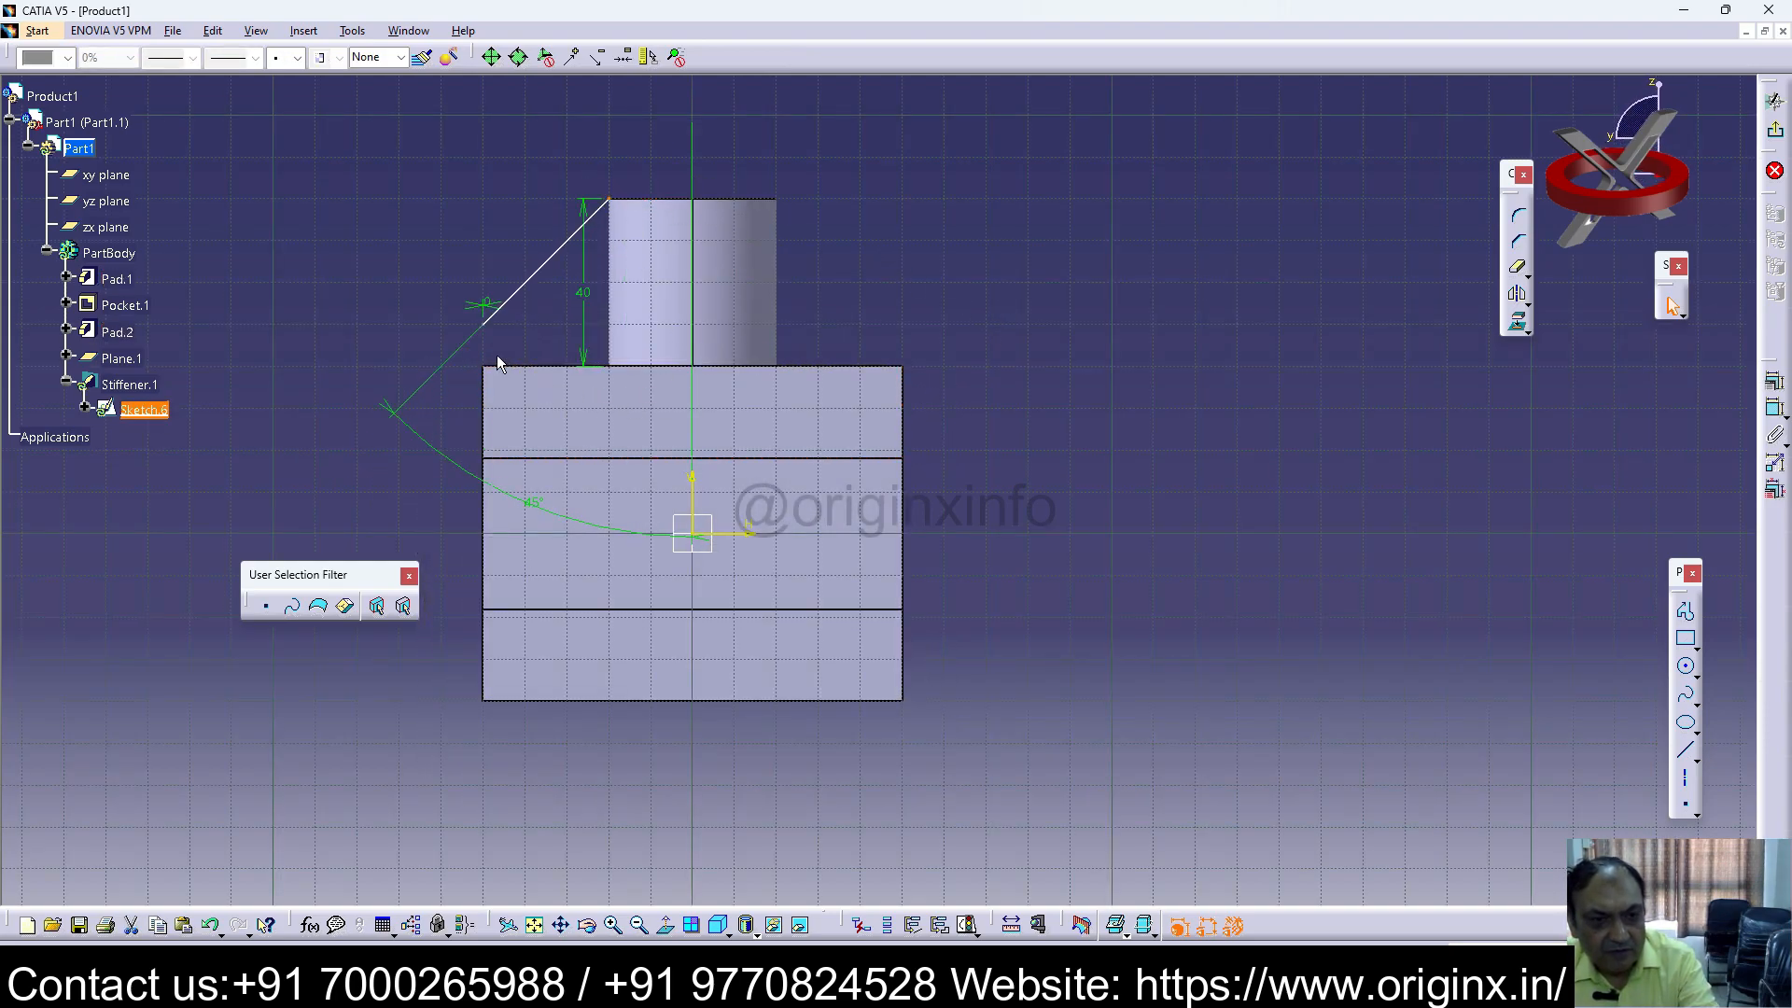
pyautogui.moveTo(486, 336); pyautogui.dragTo(495, 352)
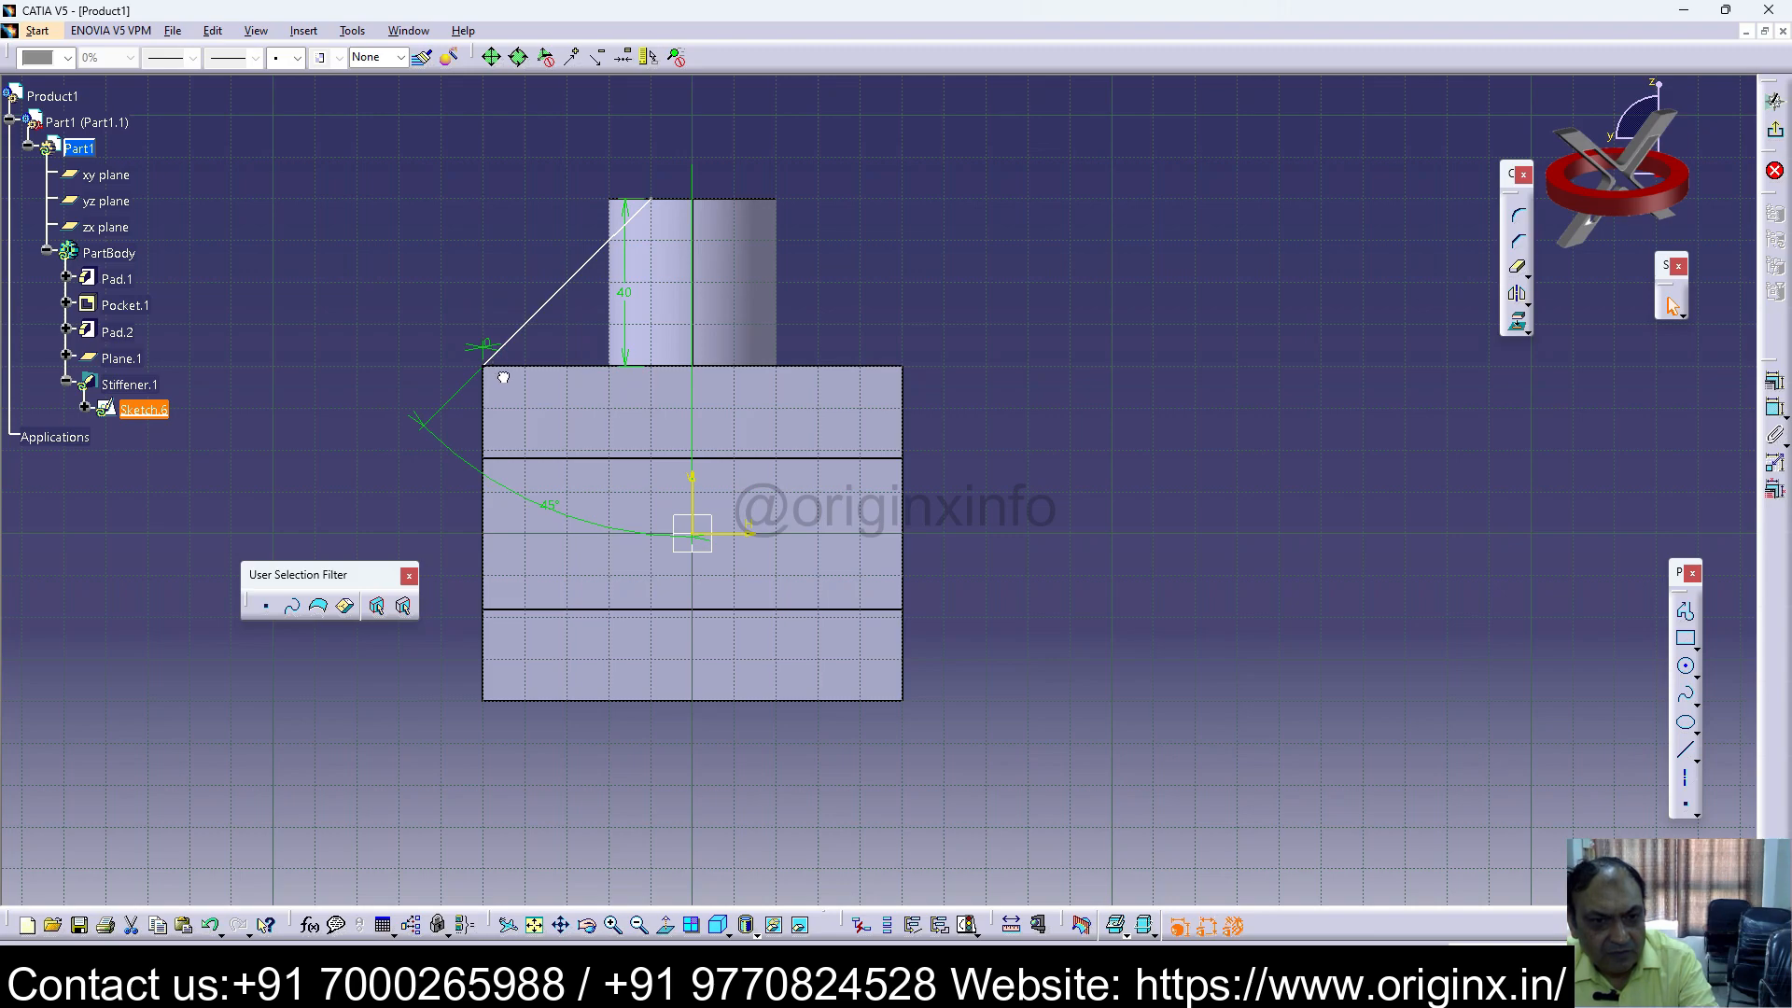
pyautogui.click(1064, 444)
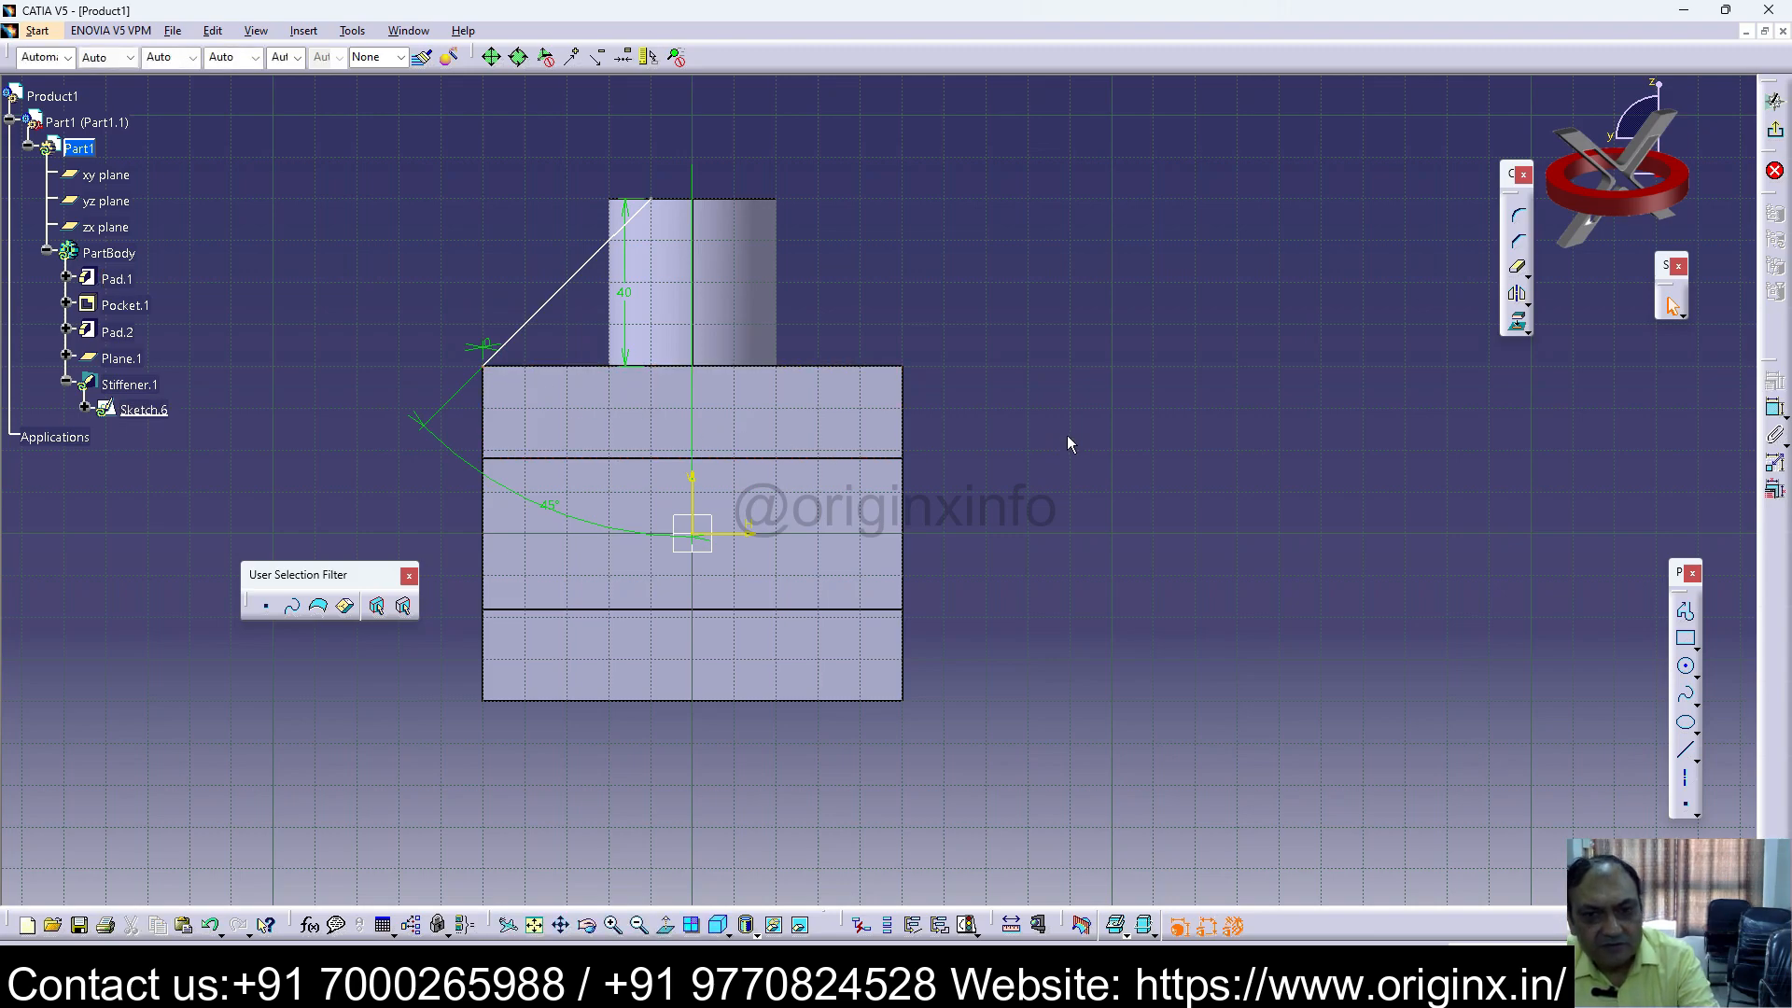
pyautogui.click(1776, 135)
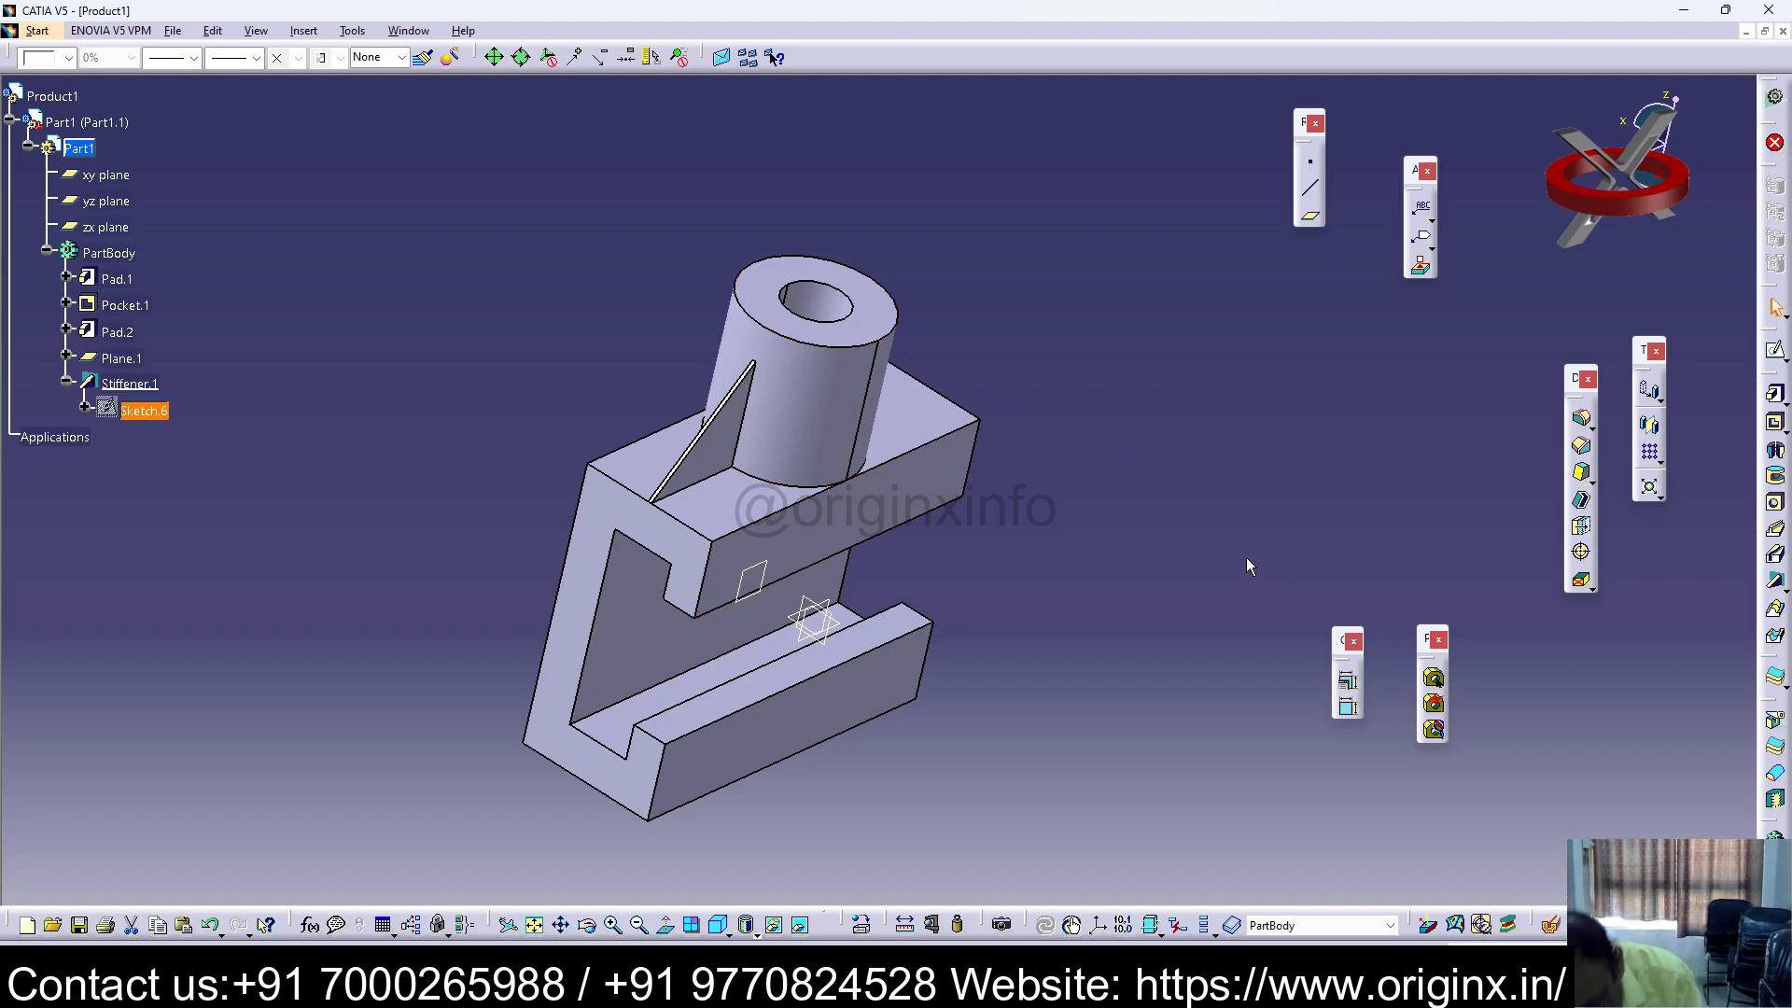
# Step: Set the stiffener's thickness to 9 mm
pyautogui.doubleClick(732, 457)
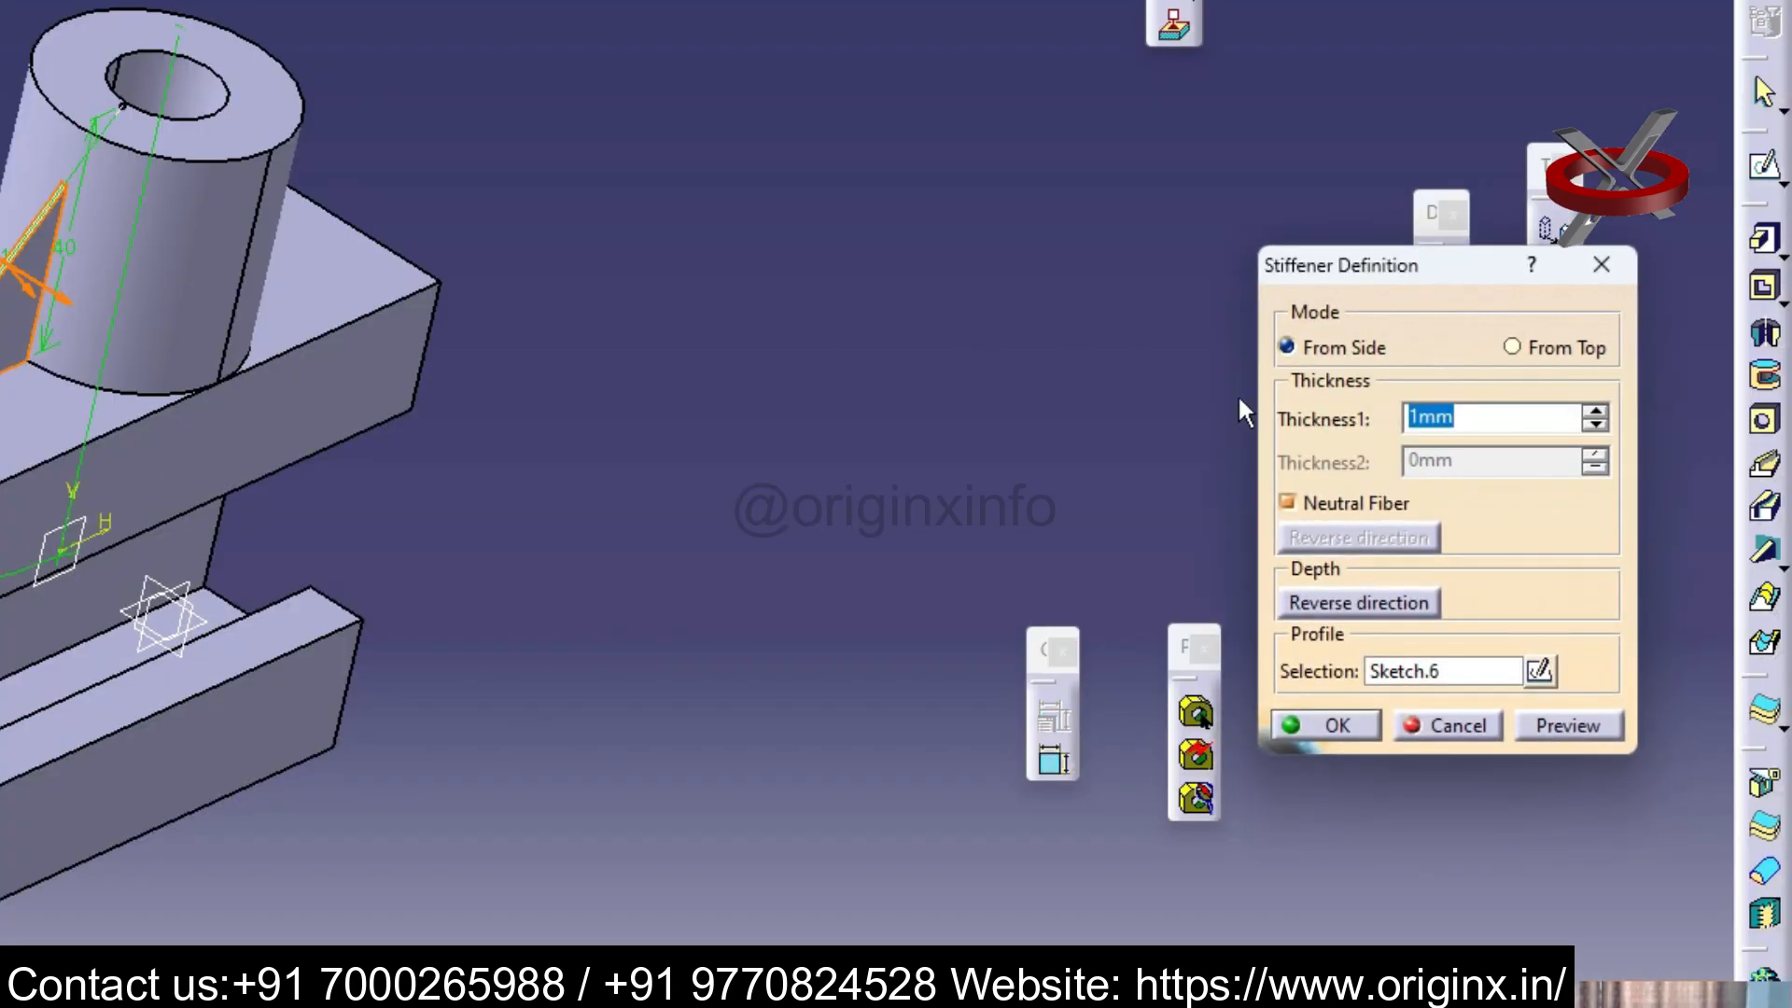
pyautogui.write('9')
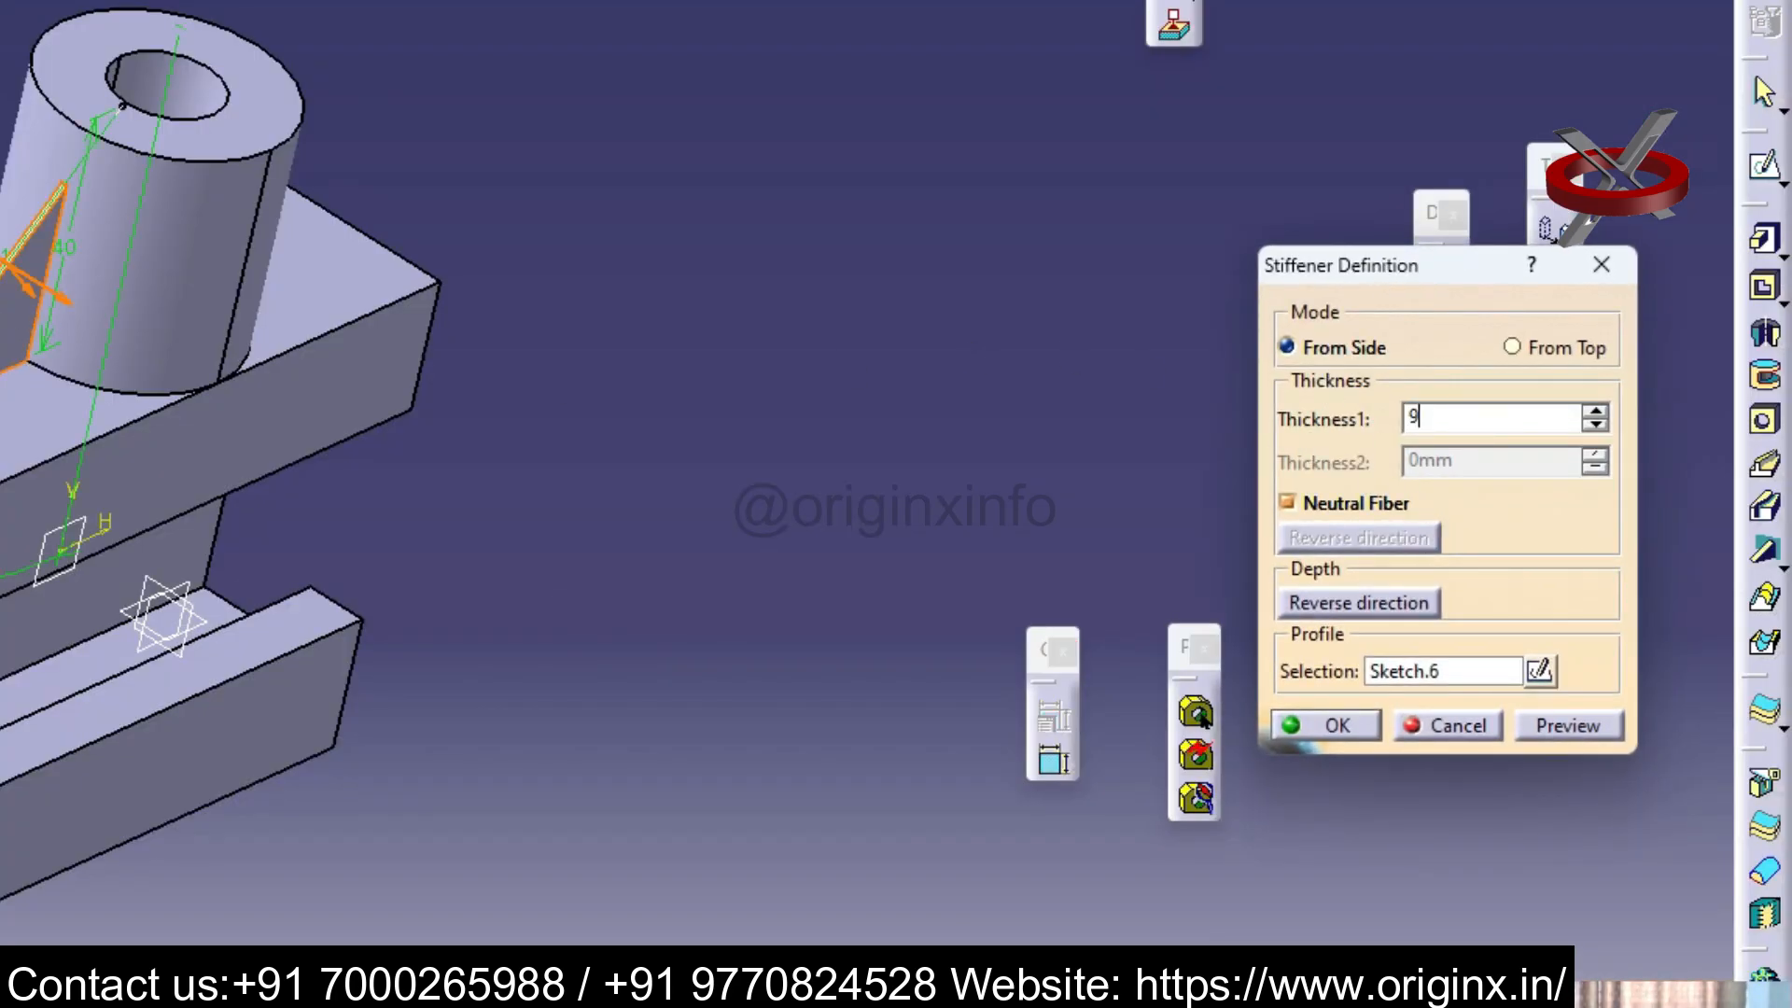
pyautogui.press('Return')
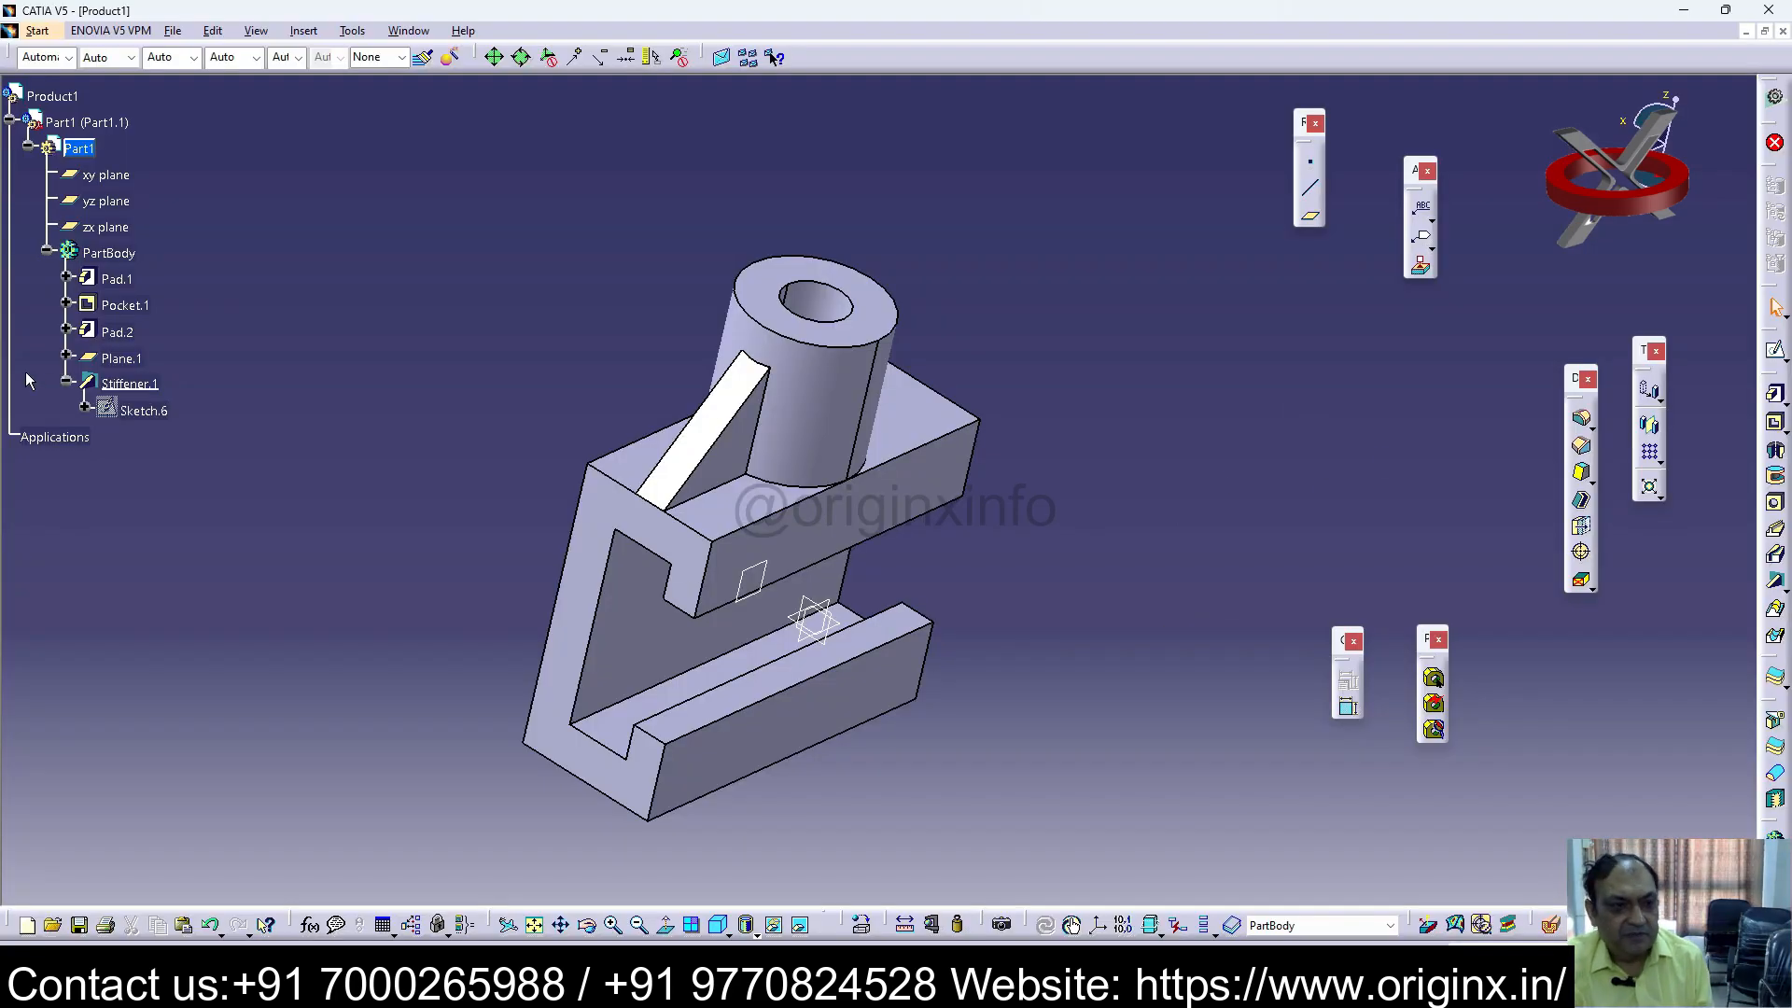
# Step: In the stiffener sketch, dimension the sloping line's lower endpoint from the block's top edge, bring it onto that edge, and exit the sketch
pyautogui.doubleClick(144, 411)
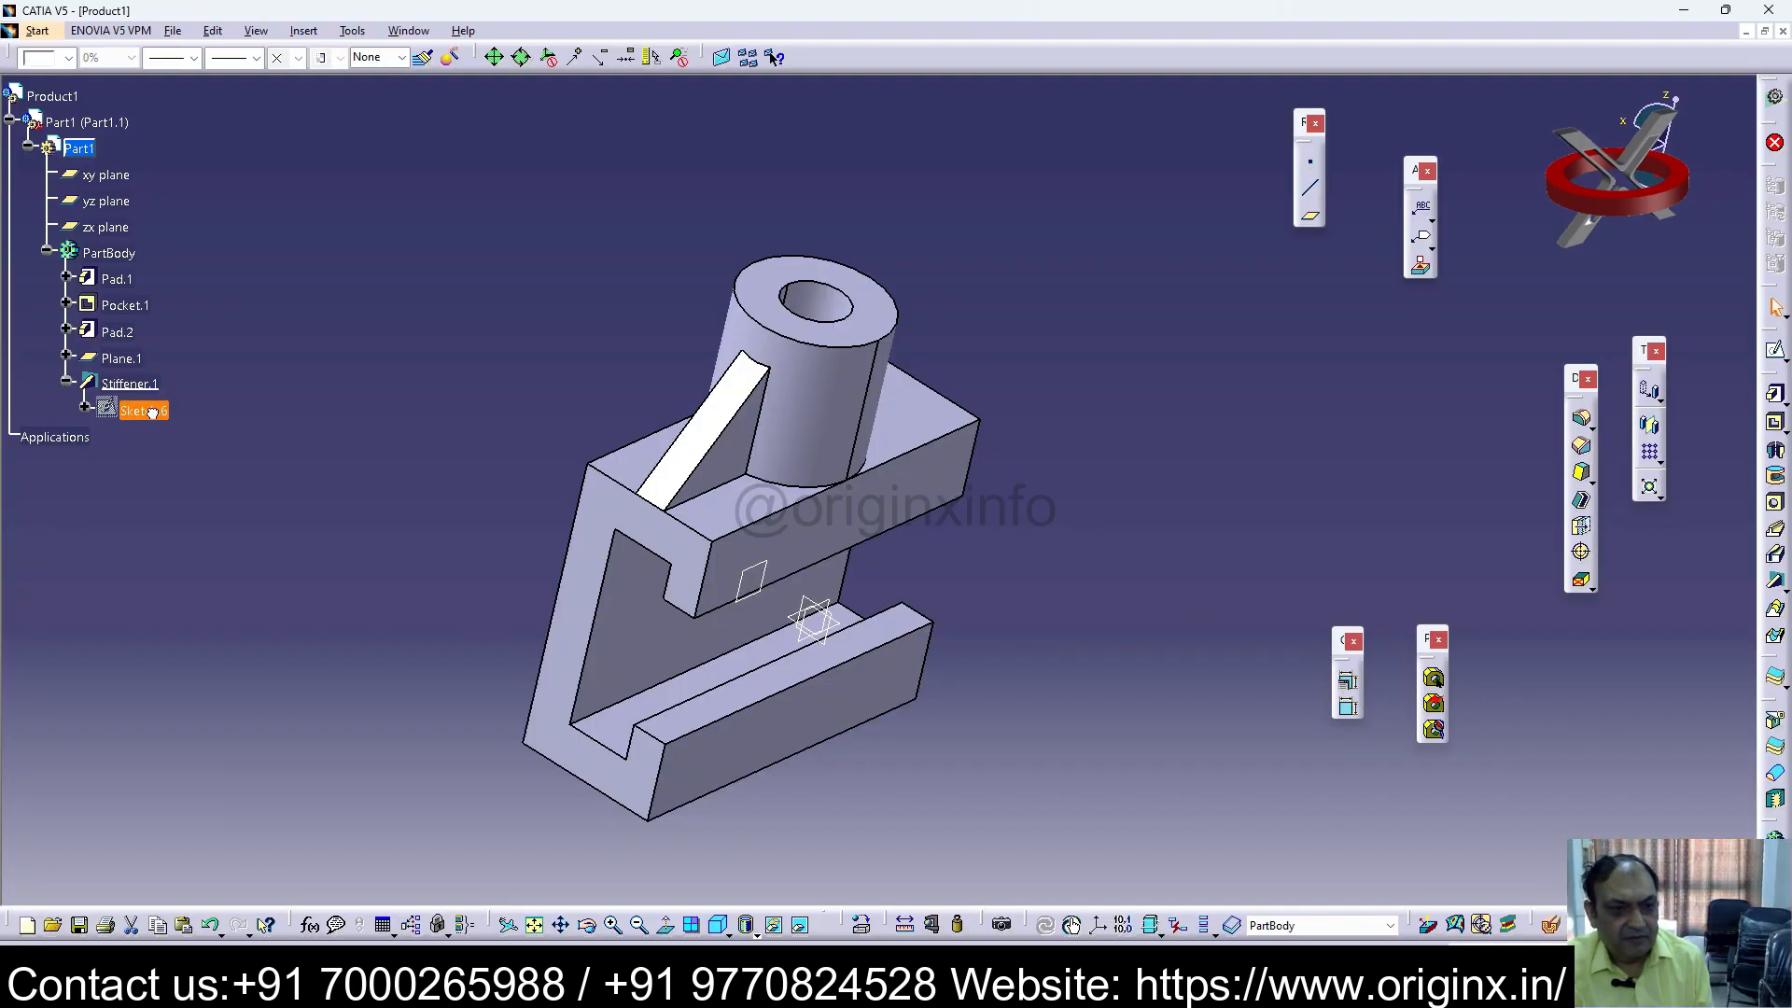
pyautogui.moveTo(663, 212); pyautogui.dragTo(612, 201)
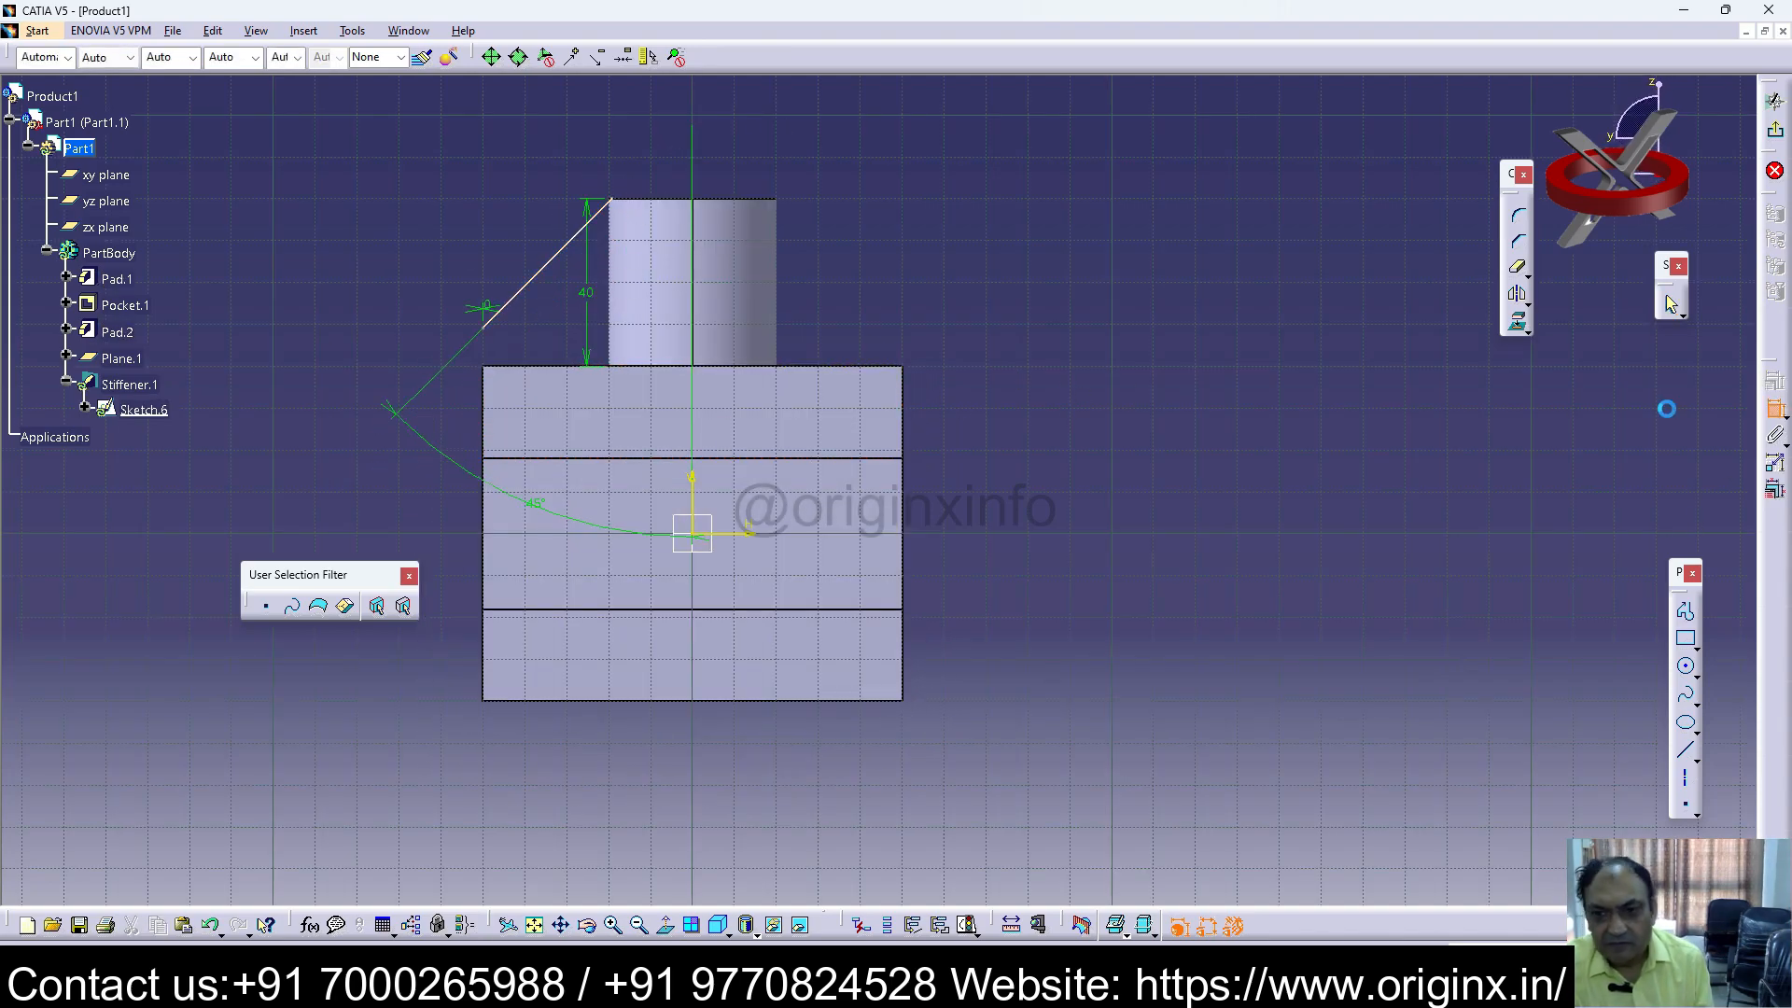
pyautogui.click(526, 367)
pyautogui.click(483, 328)
pyautogui.click(492, 343)
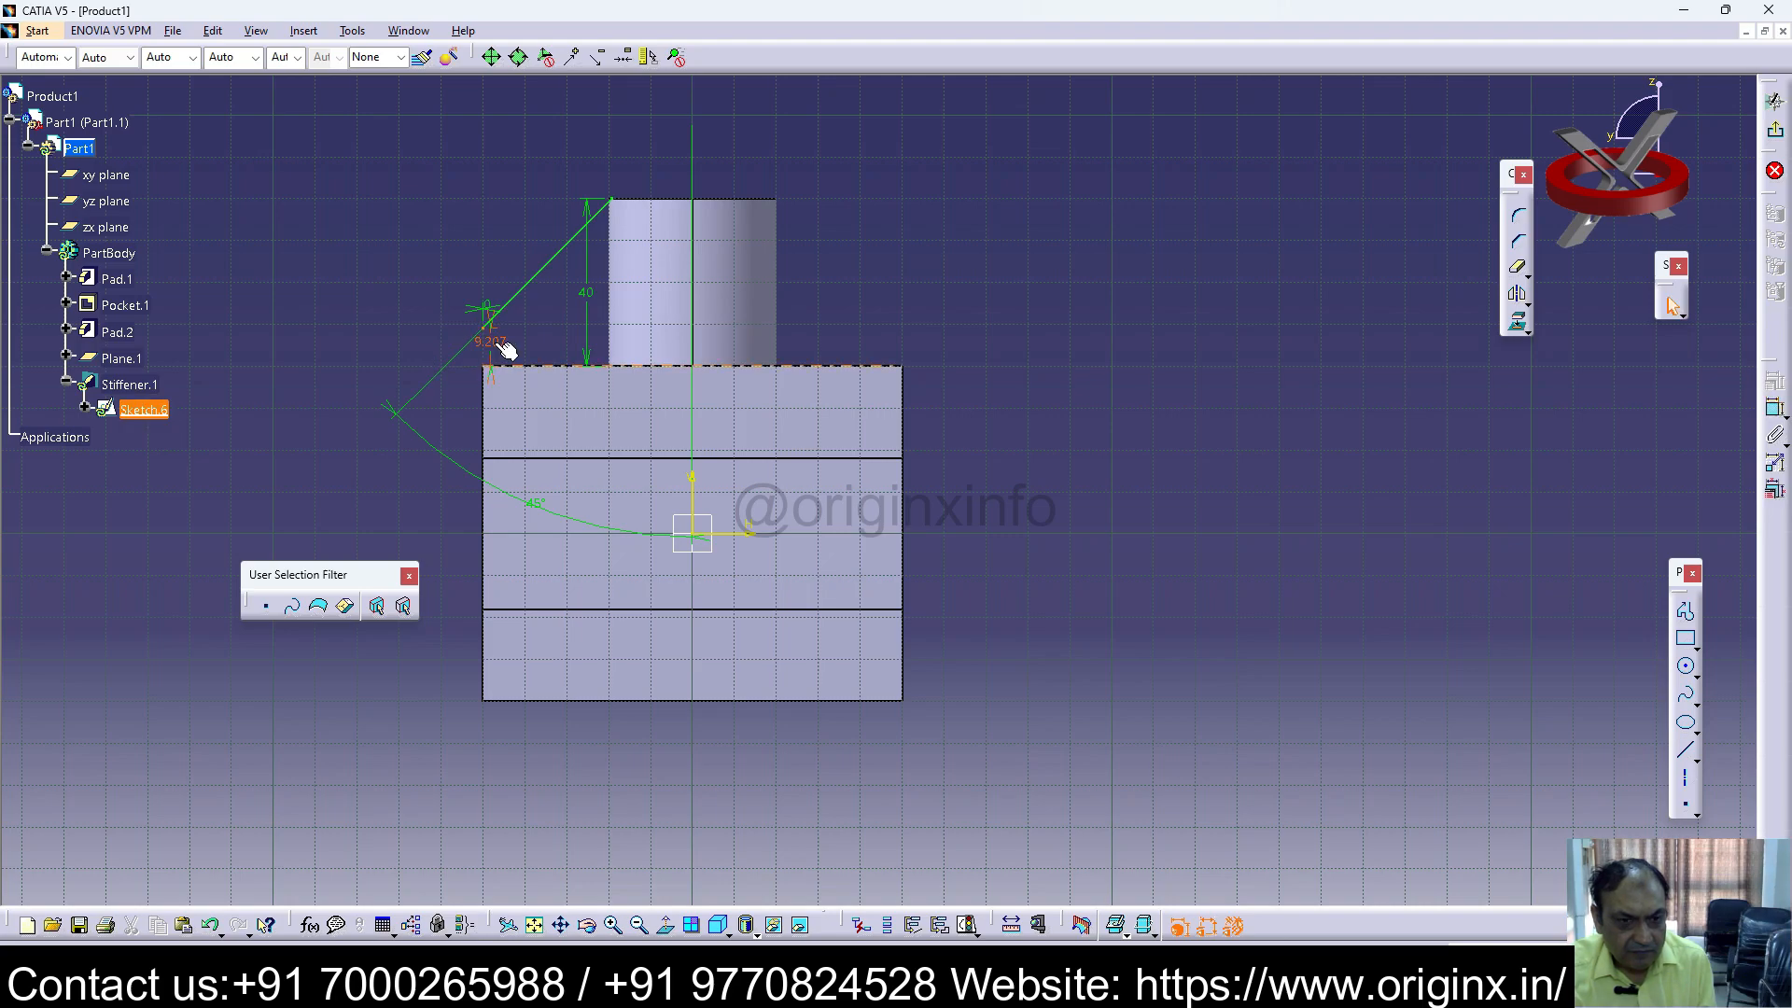
pyautogui.doubleClick(495, 345)
pyautogui.write('5')
pyautogui.press('Return')
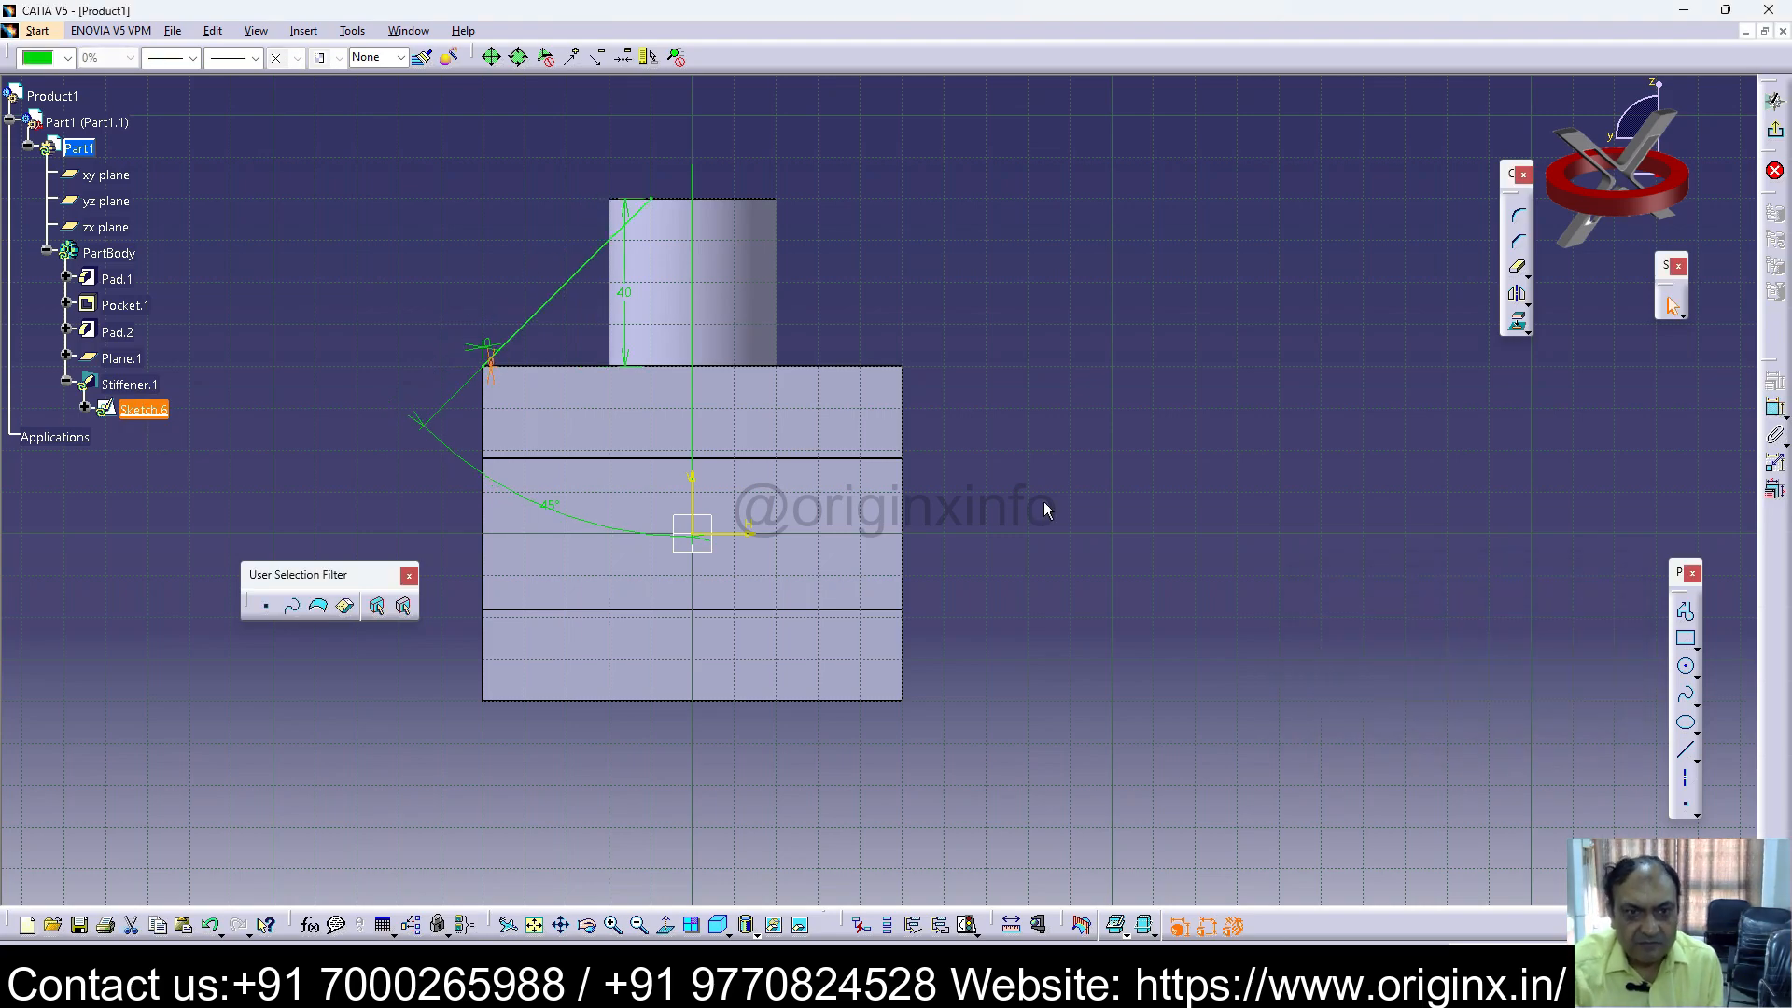
pyautogui.click(1776, 128)
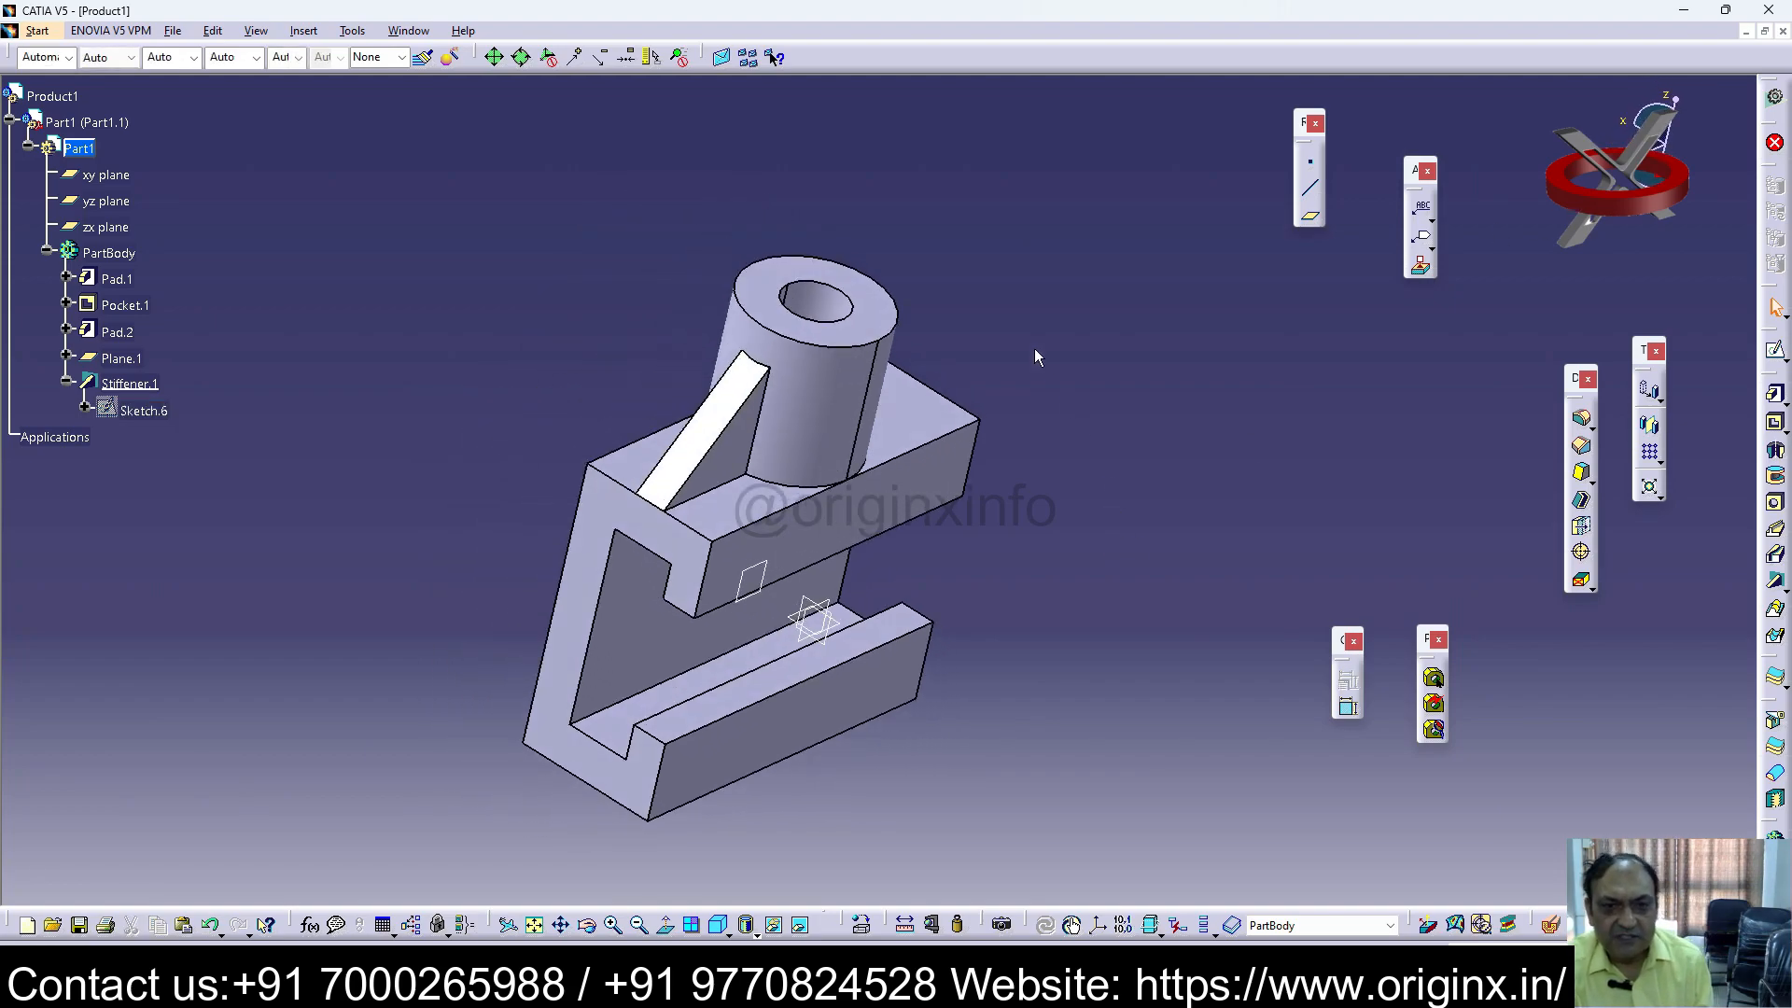
# Step: Create a reference plane offset 10 mm from the block's large flat back face
pyautogui.rightClick(936, 495)
pyautogui.click(966, 528)
pyautogui.moveTo(1213, 473); pyautogui.dragTo(467, 546, button='middle')
pyautogui.moveTo(979, 421); pyautogui.dragTo(964, 504, button='middle')
pyautogui.click(1267, 454)
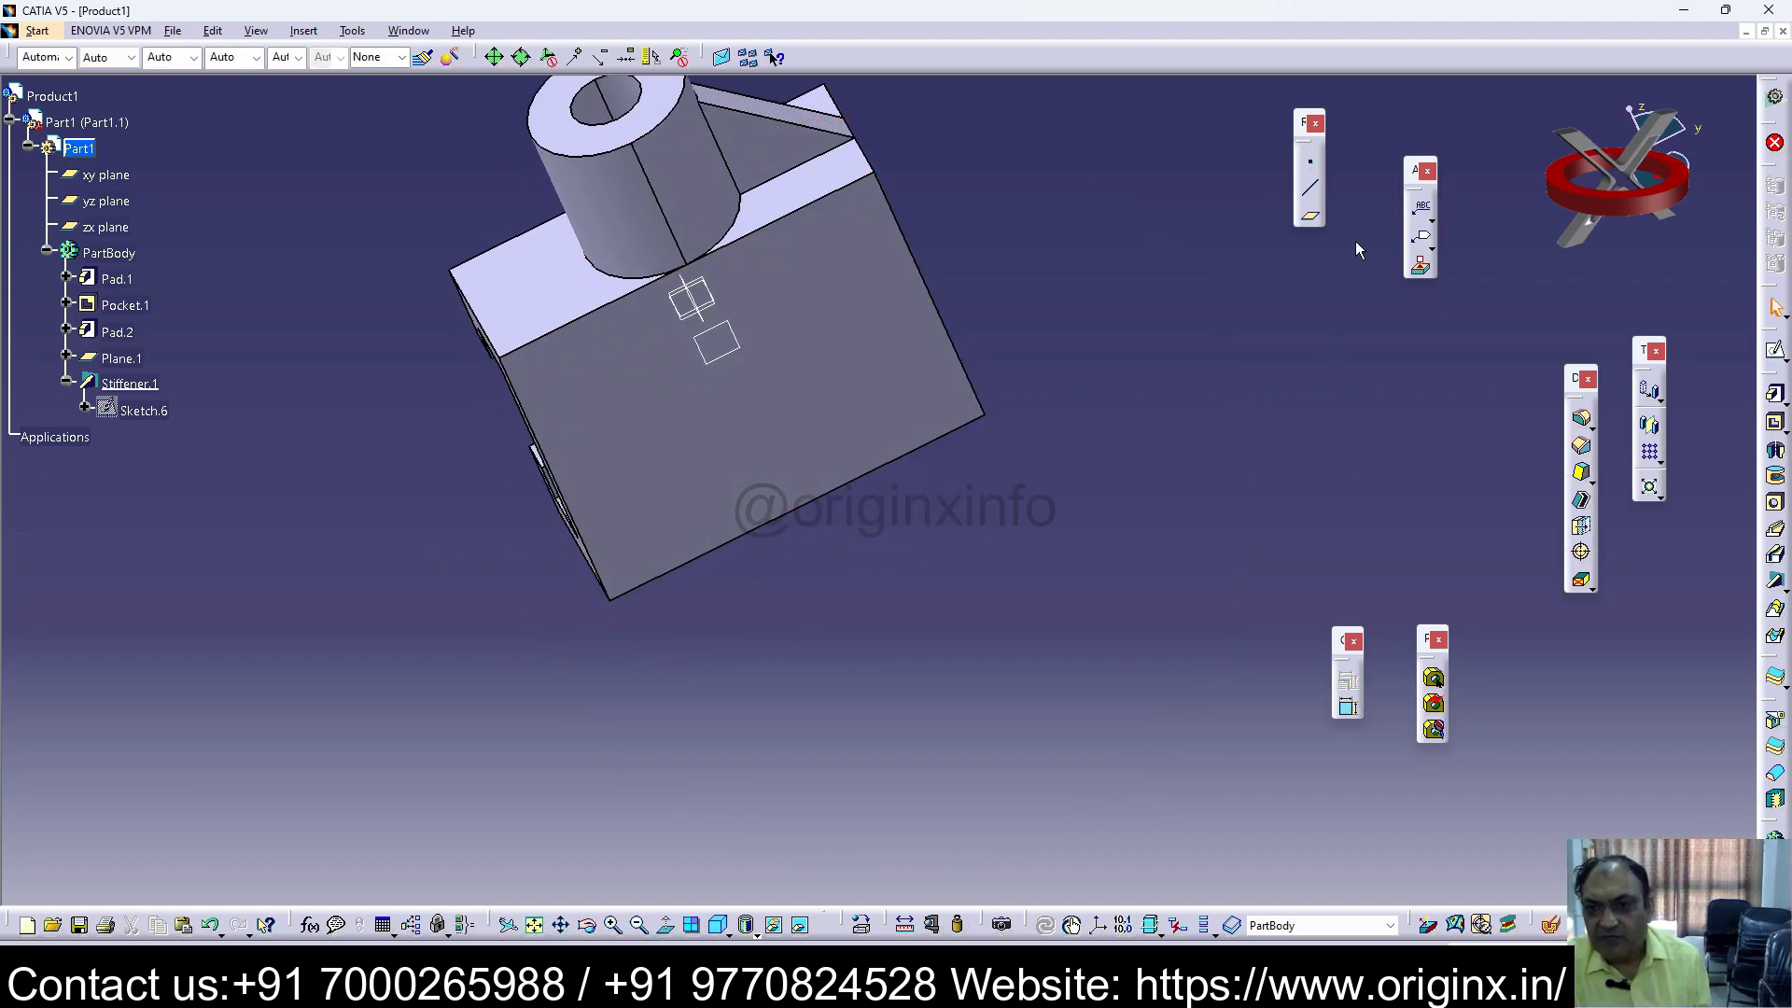
pyautogui.click(1310, 216)
pyautogui.click(799, 342)
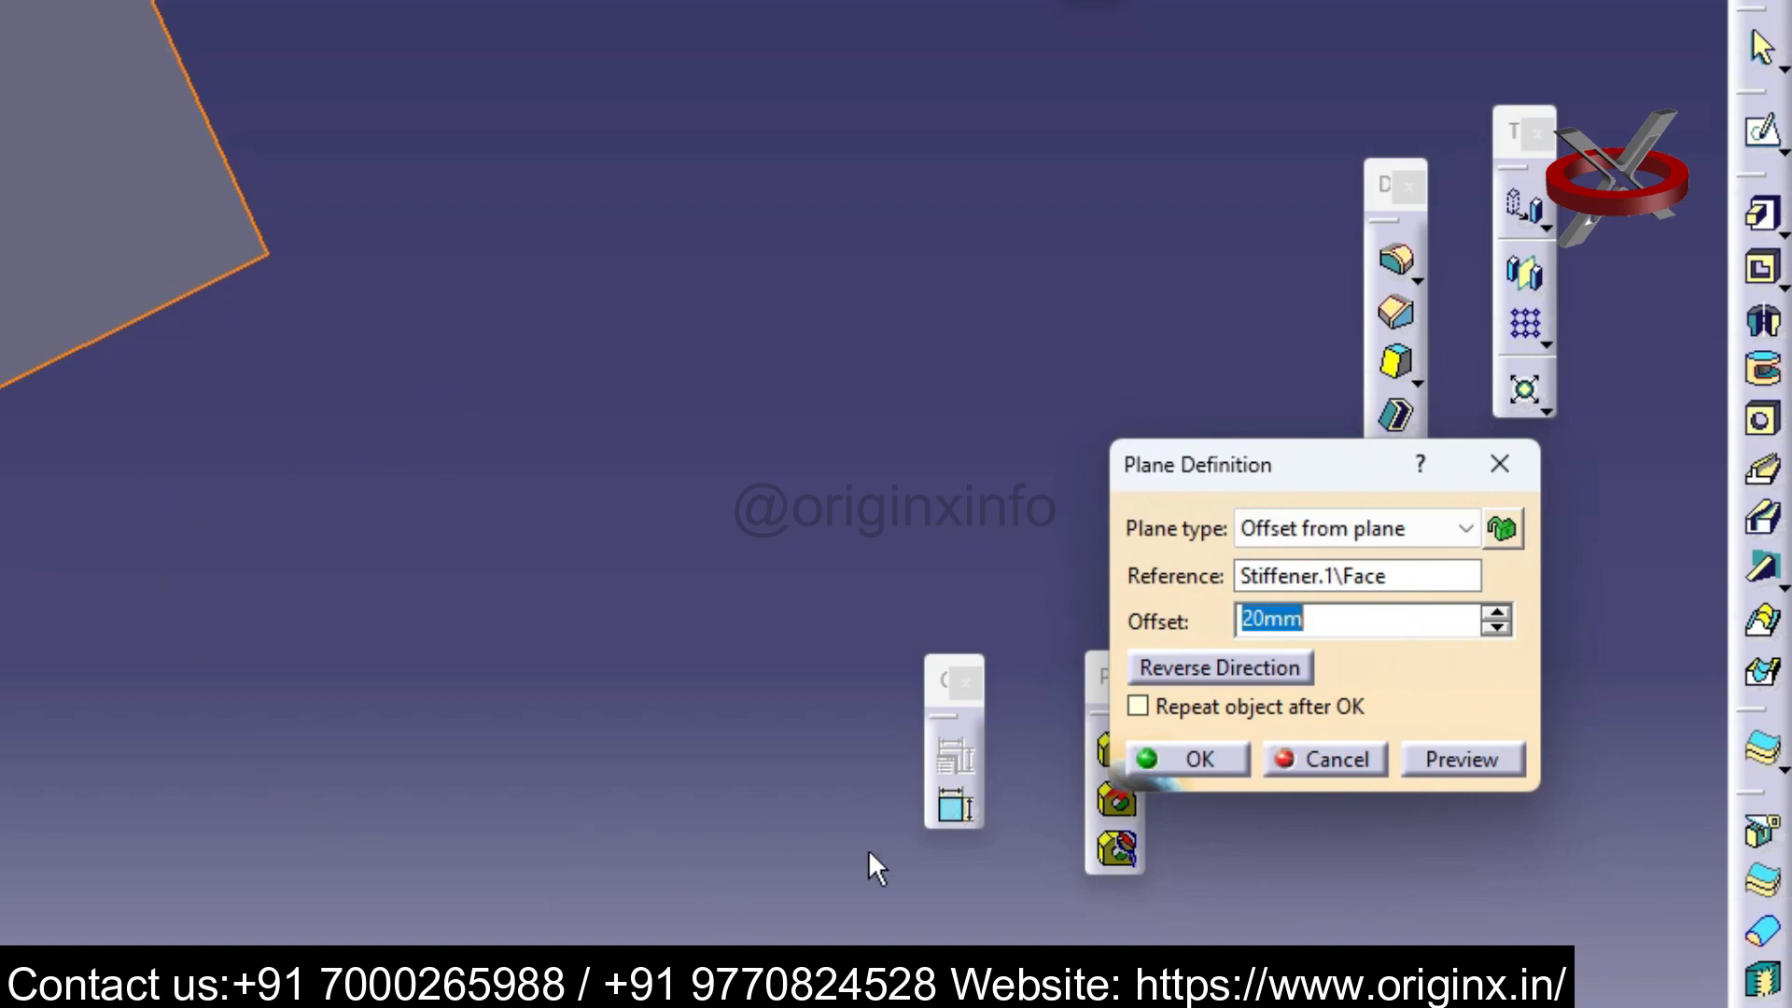
pyautogui.write('10')
pyautogui.press('Return')
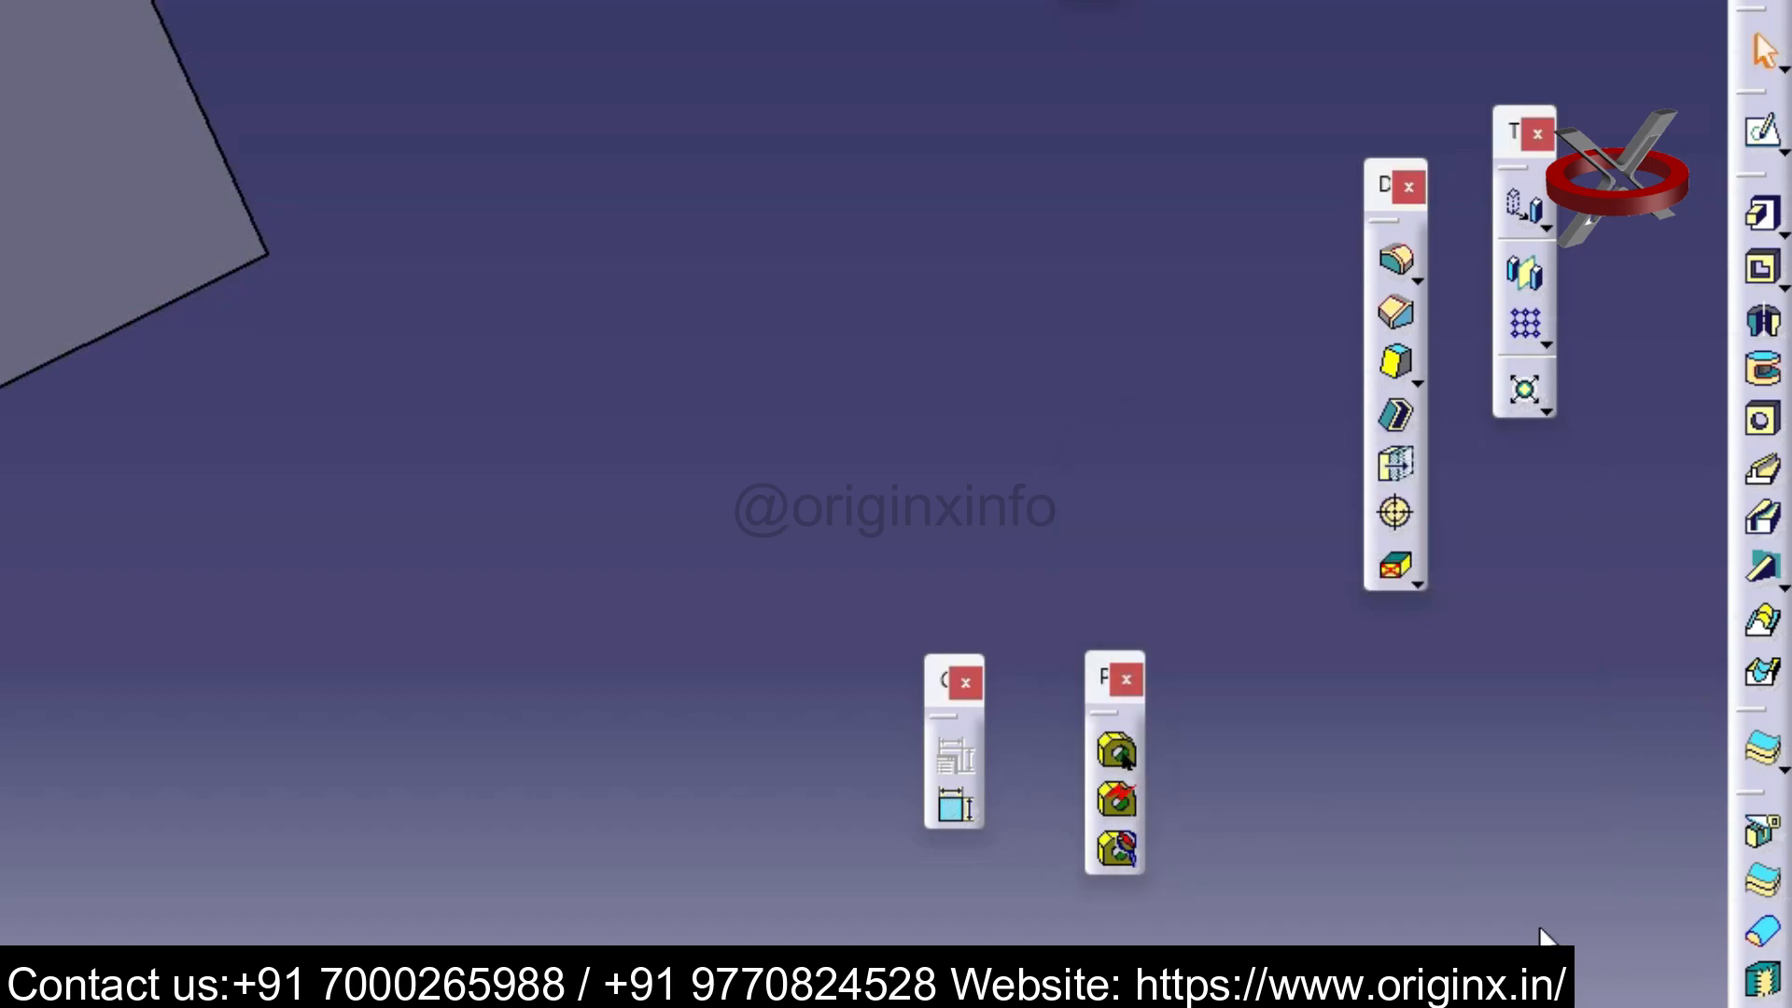
# Step: Open a sketch on the reference plane offset from the block's large flat back face
pyautogui.moveTo(860, 531); pyautogui.dragTo(896, 504, button='middle')
pyautogui.click(724, 403)
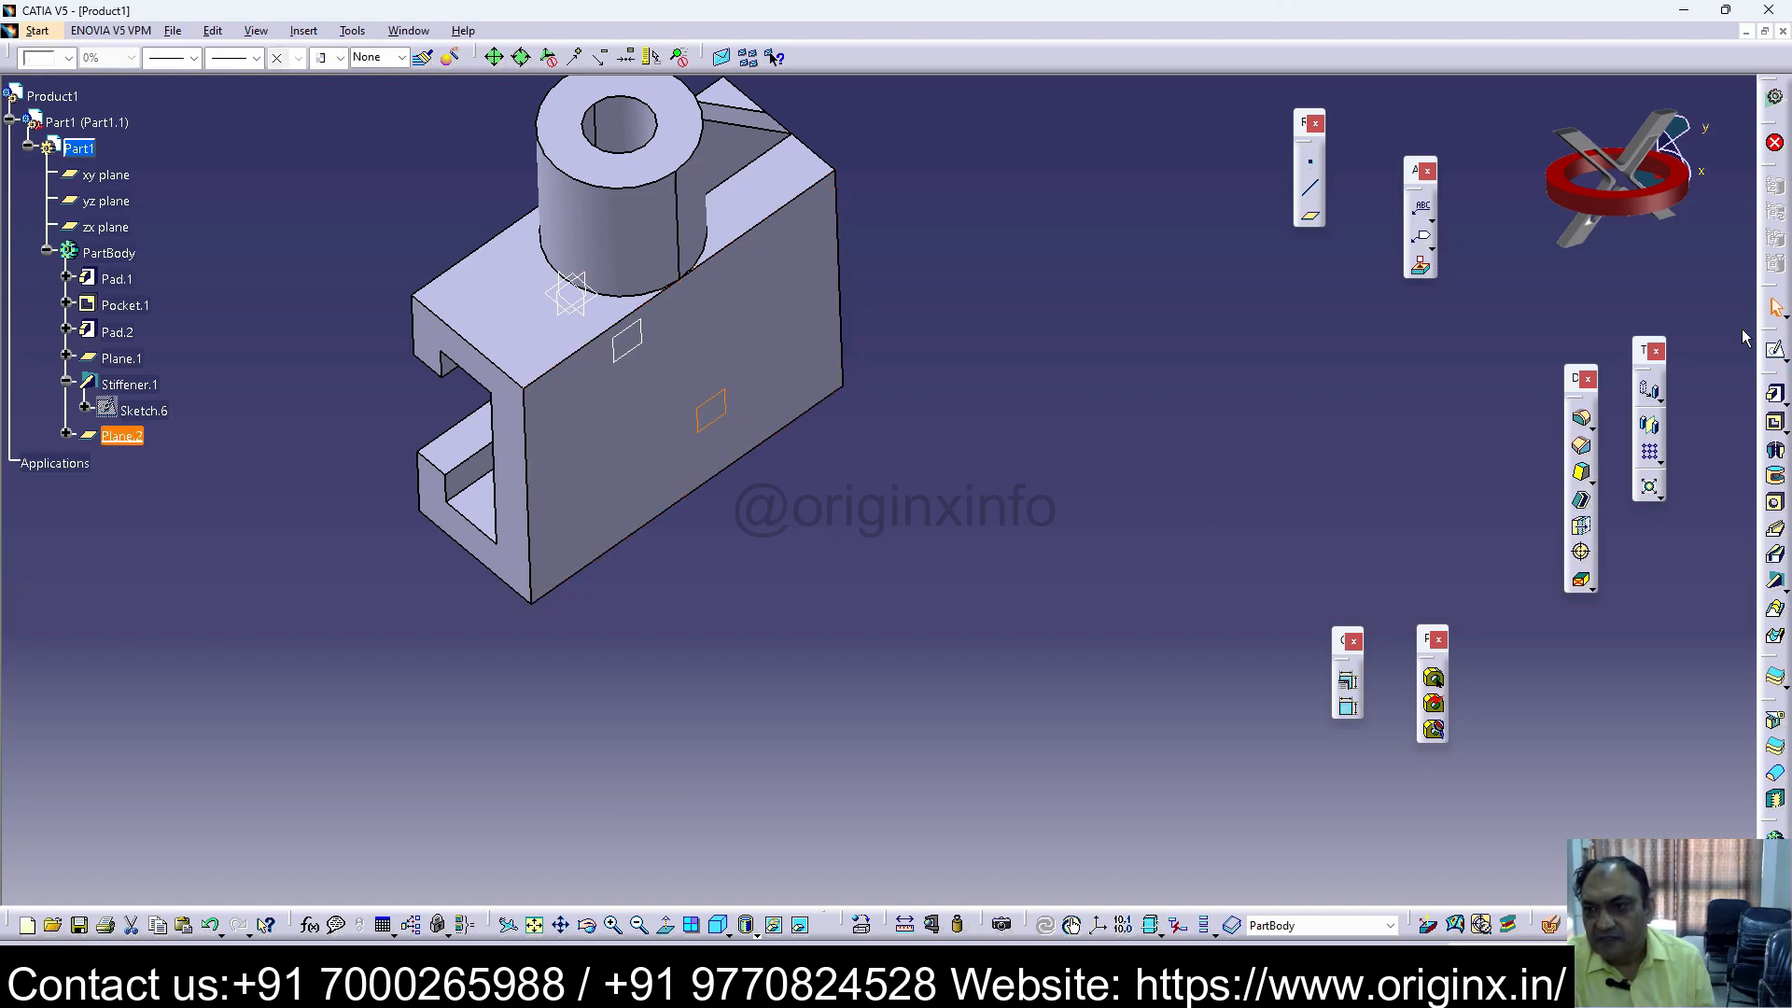
pyautogui.click(1775, 350)
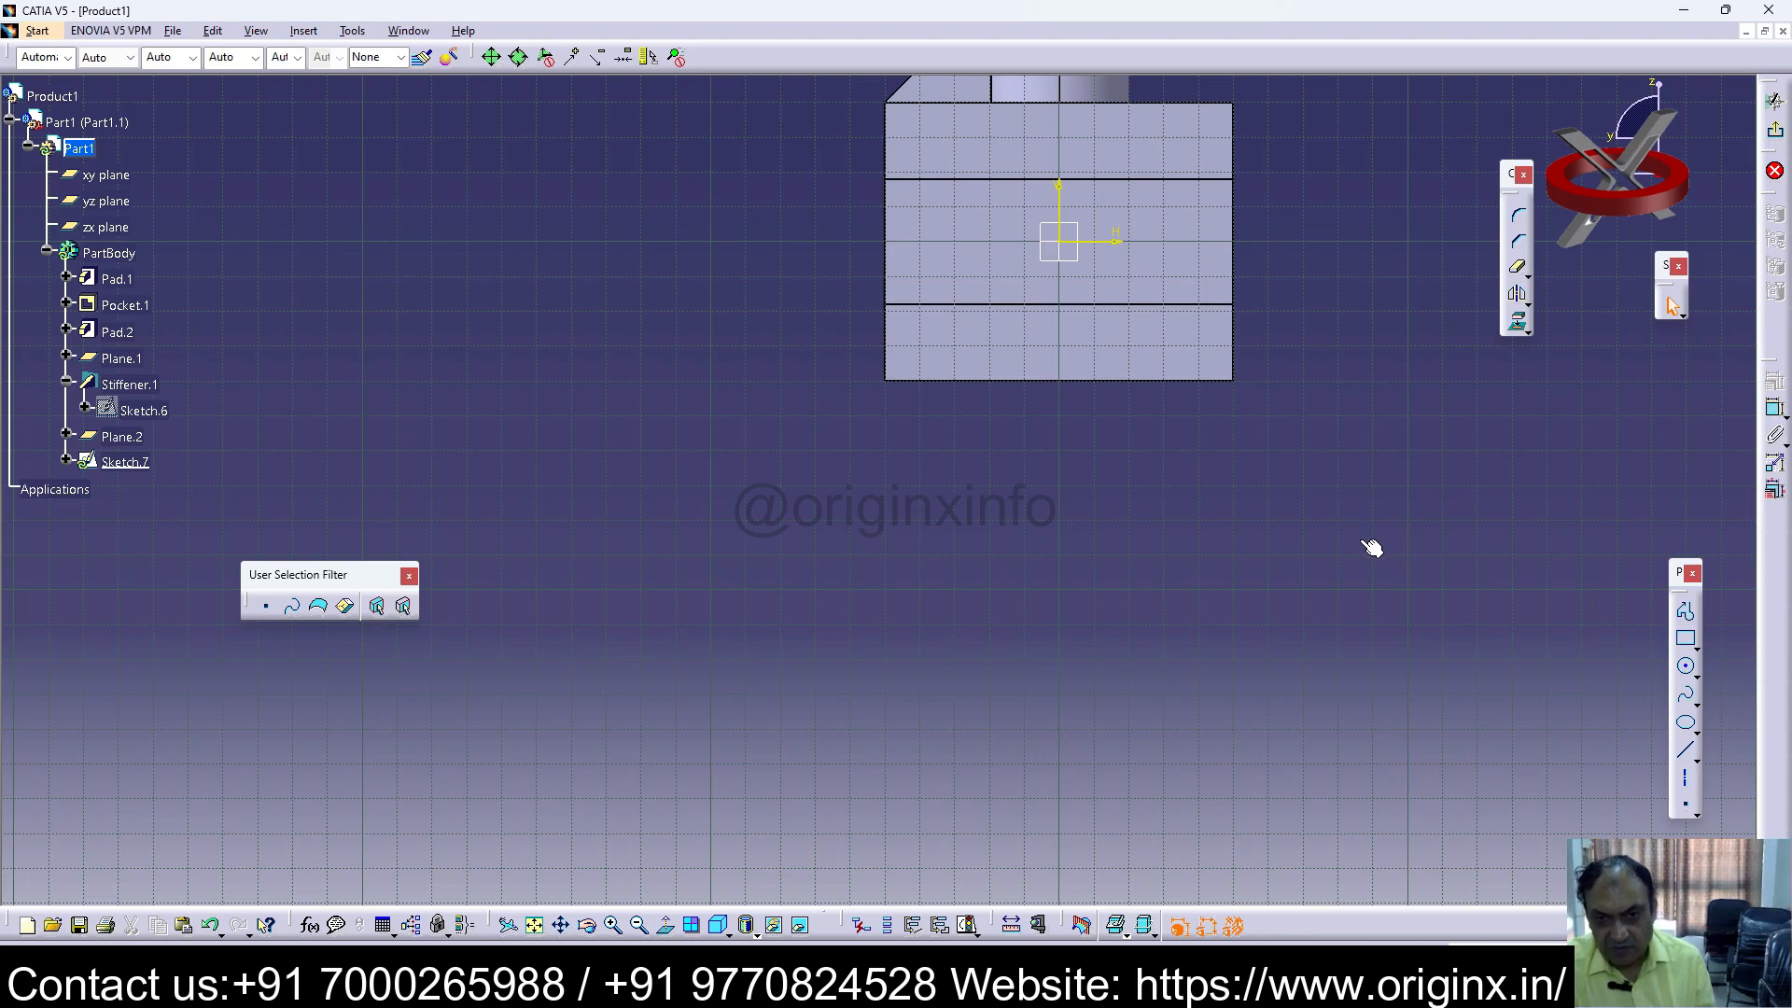
pyautogui.moveTo(1371, 551); pyautogui.dragTo(1120, 704, button='middle')
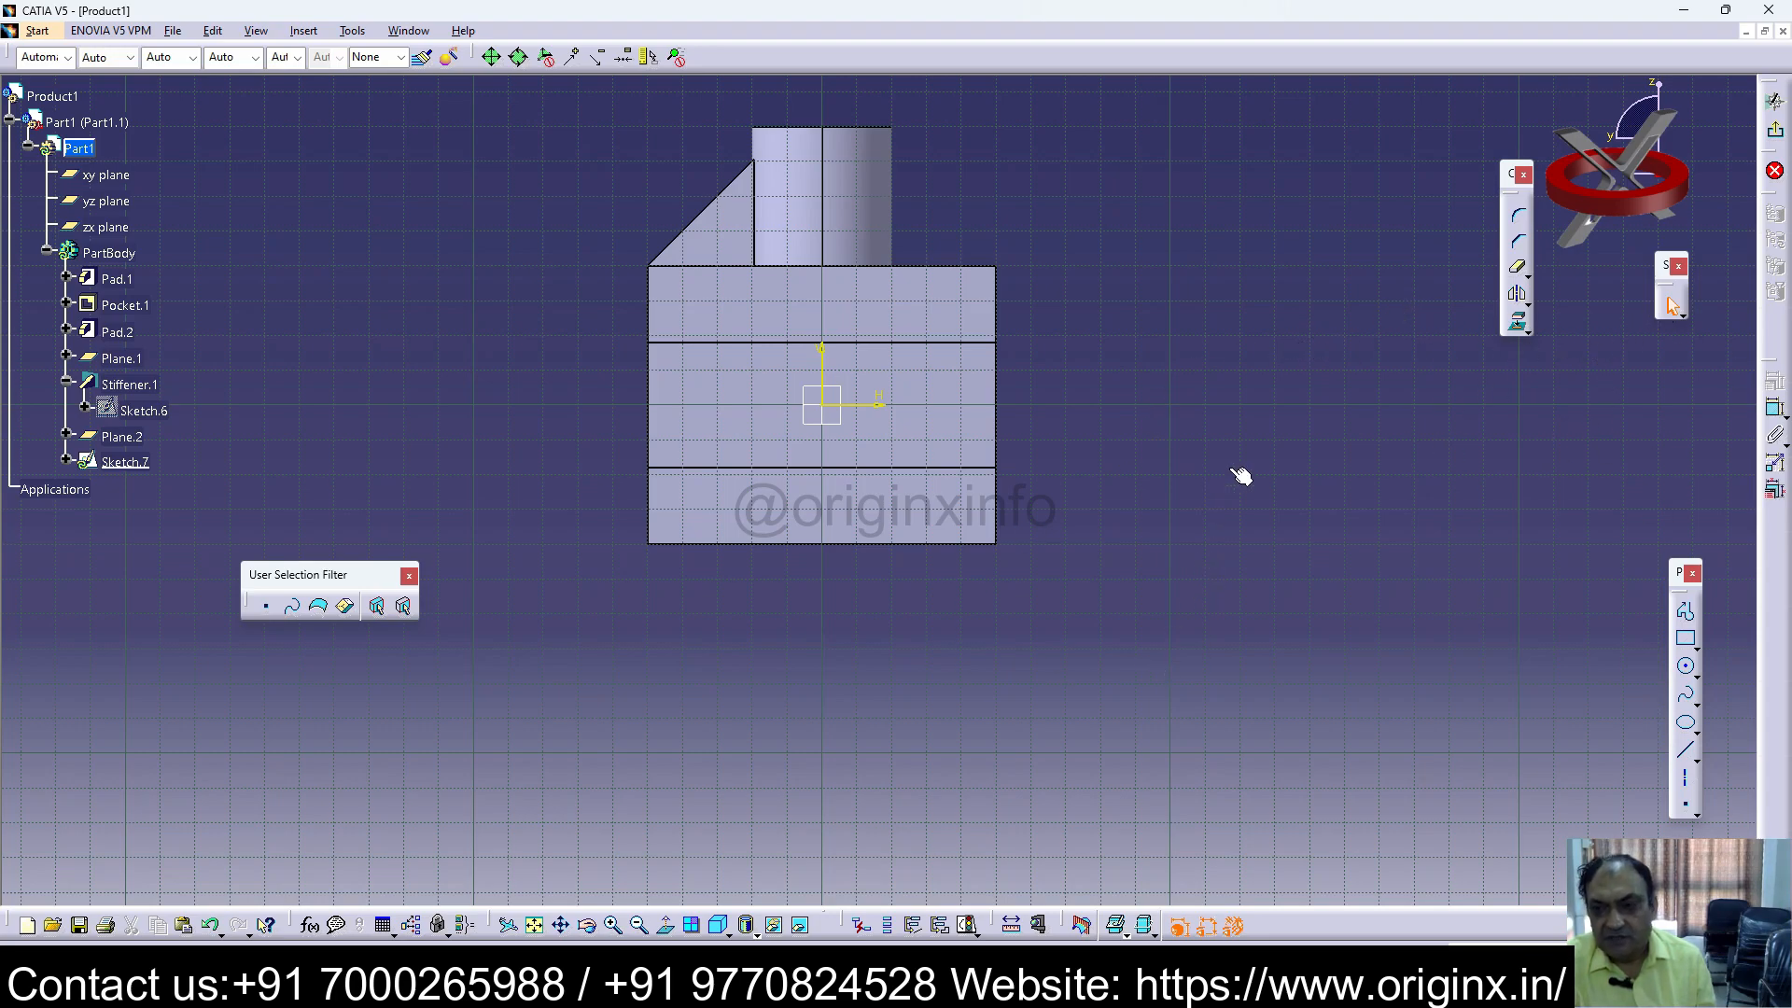
# Step: Sketch a rectangle from the block's upper corner down to its lower edge level, extending outward, and set its width to 75 mm
pyautogui.click(1689, 642)
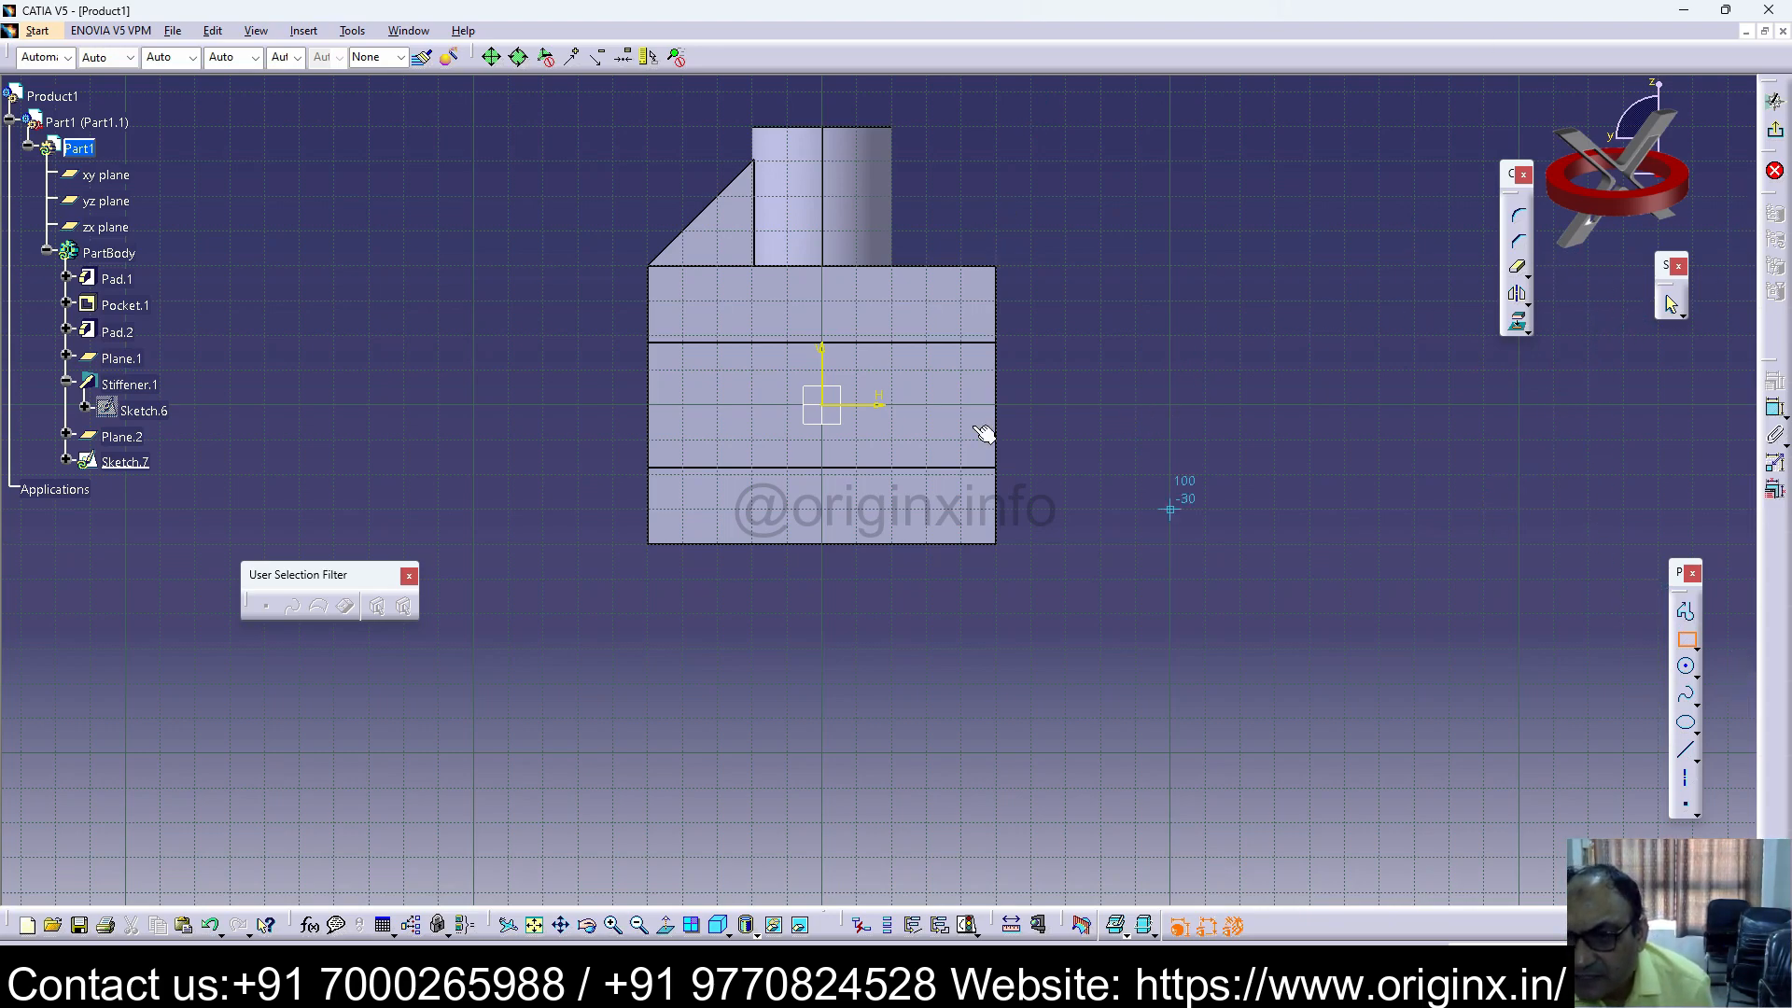
pyautogui.click(997, 267)
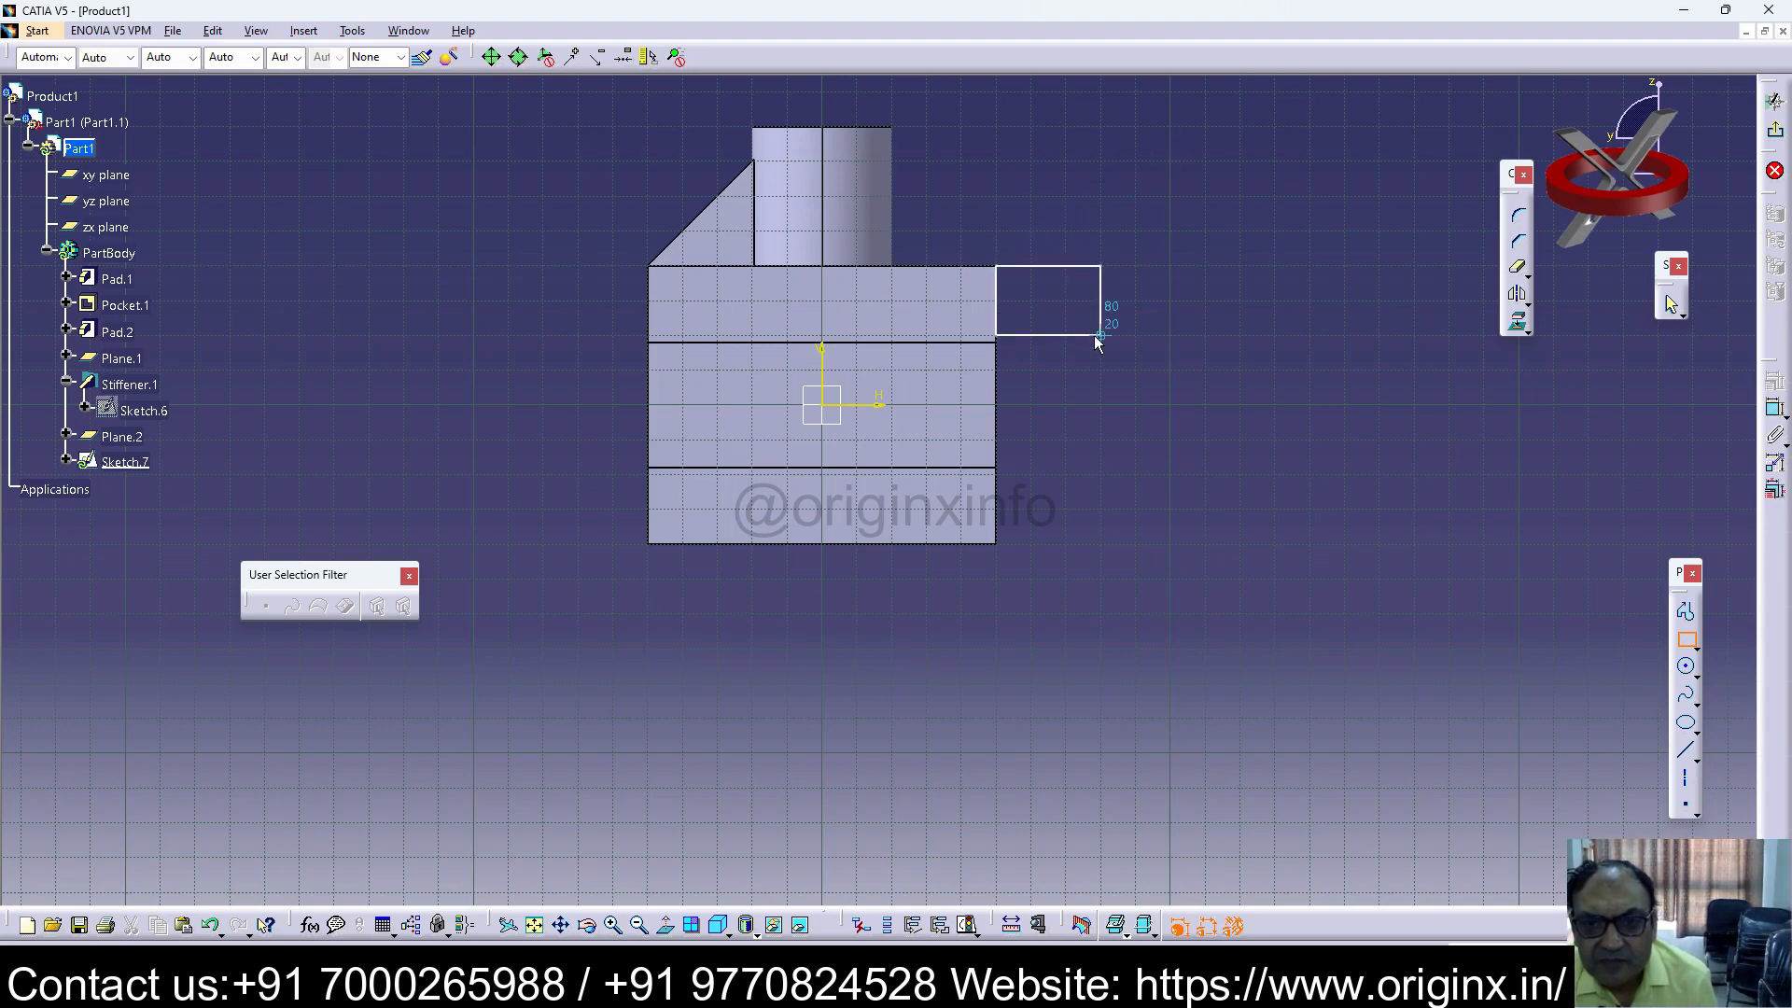
pyautogui.click(1164, 541)
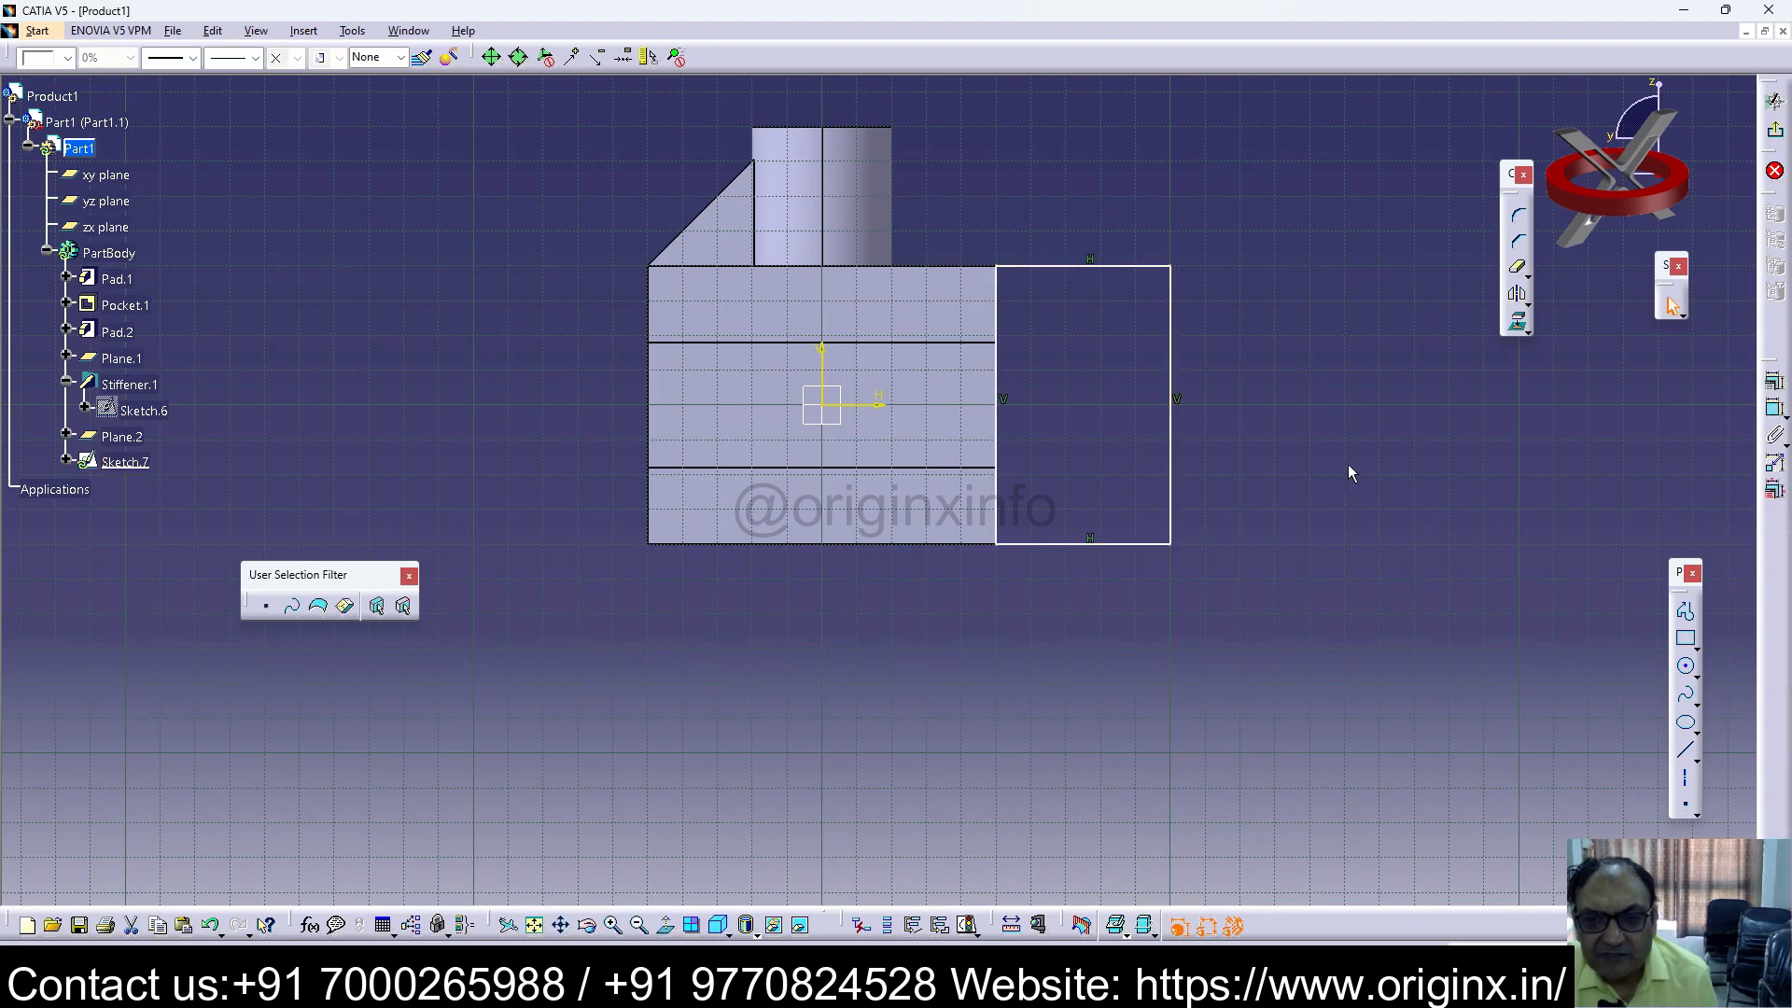
pyautogui.click(1775, 413)
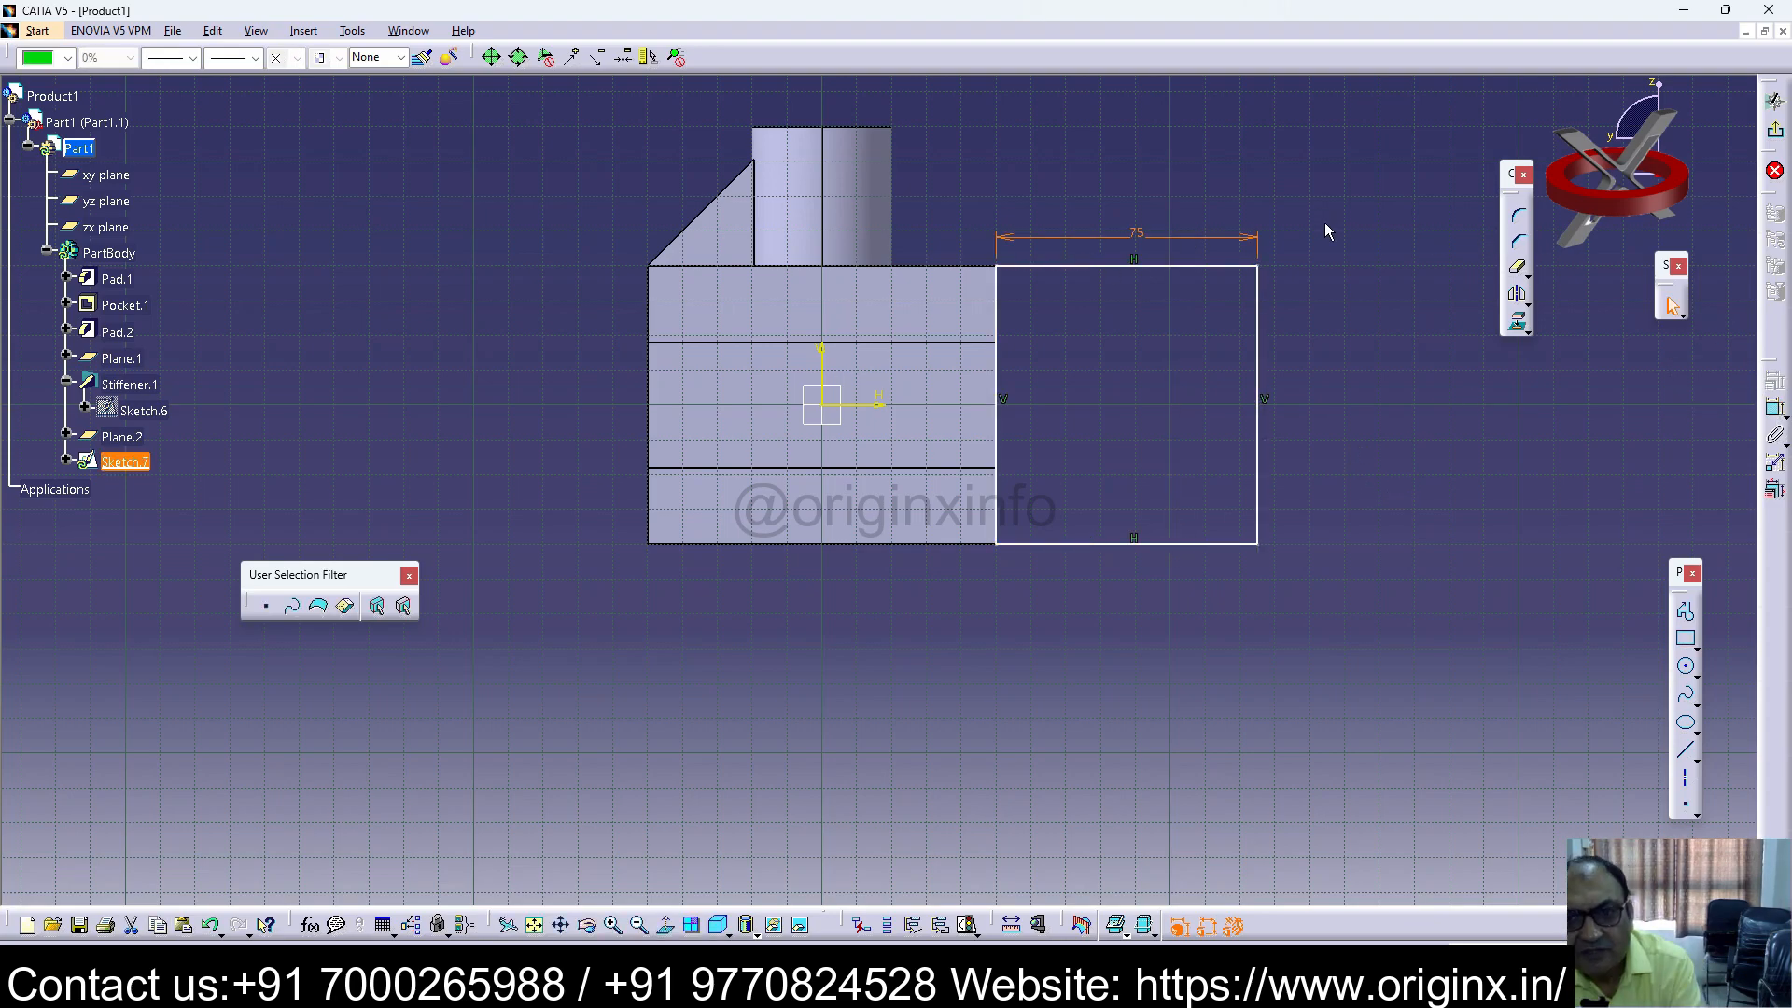
pyautogui.click(1393, 320)
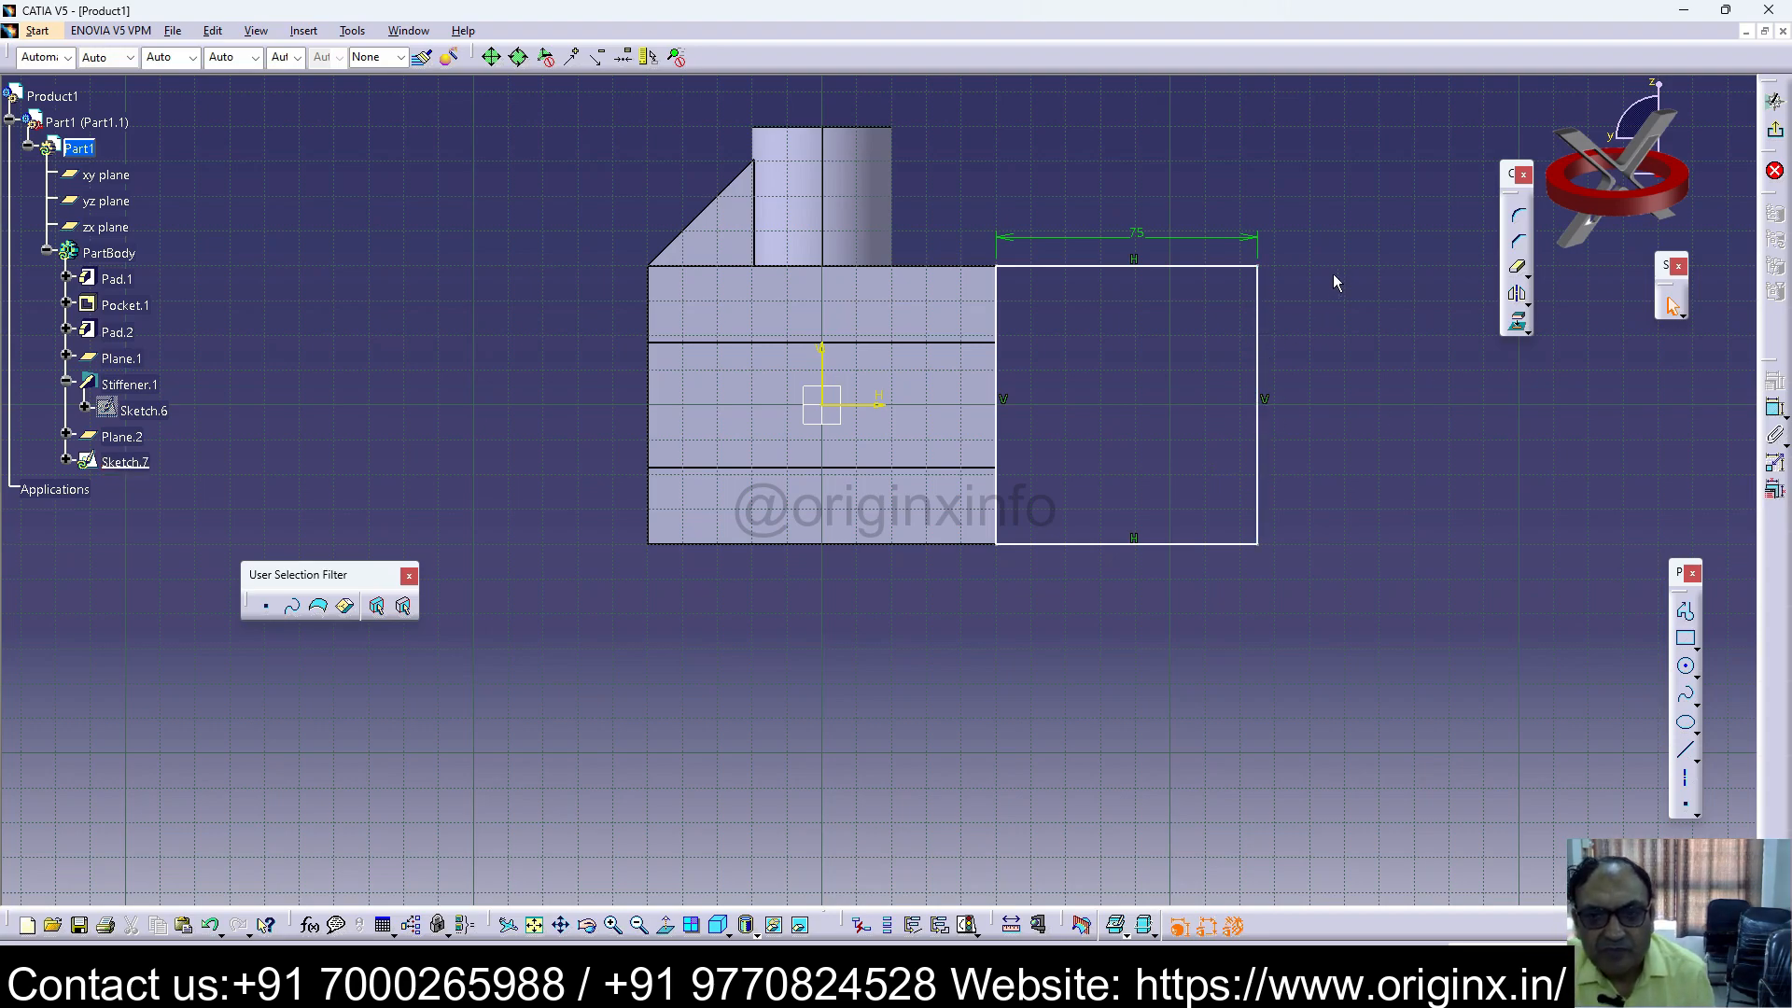
# Step: Draw a circle centred on the middle of the rectangle's upper edge and set its diameter to 25 mm
pyautogui.click(1686, 665)
pyautogui.click(1126, 265)
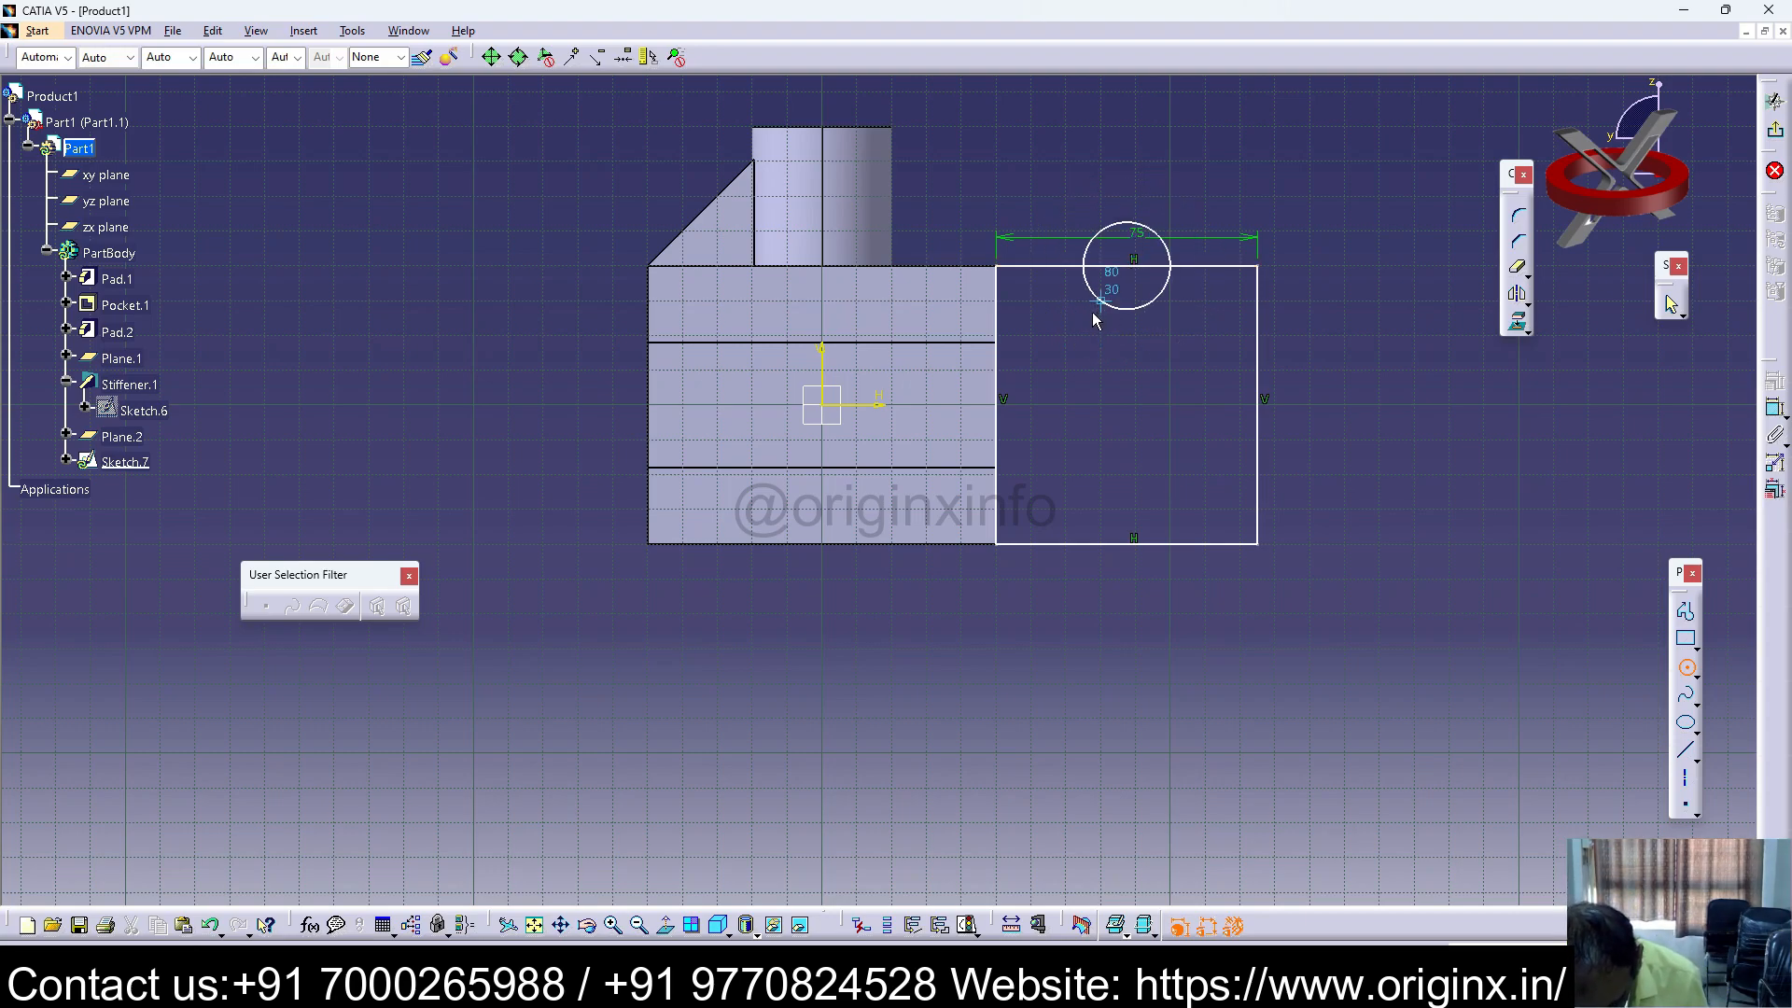
pyautogui.click(1092, 332)
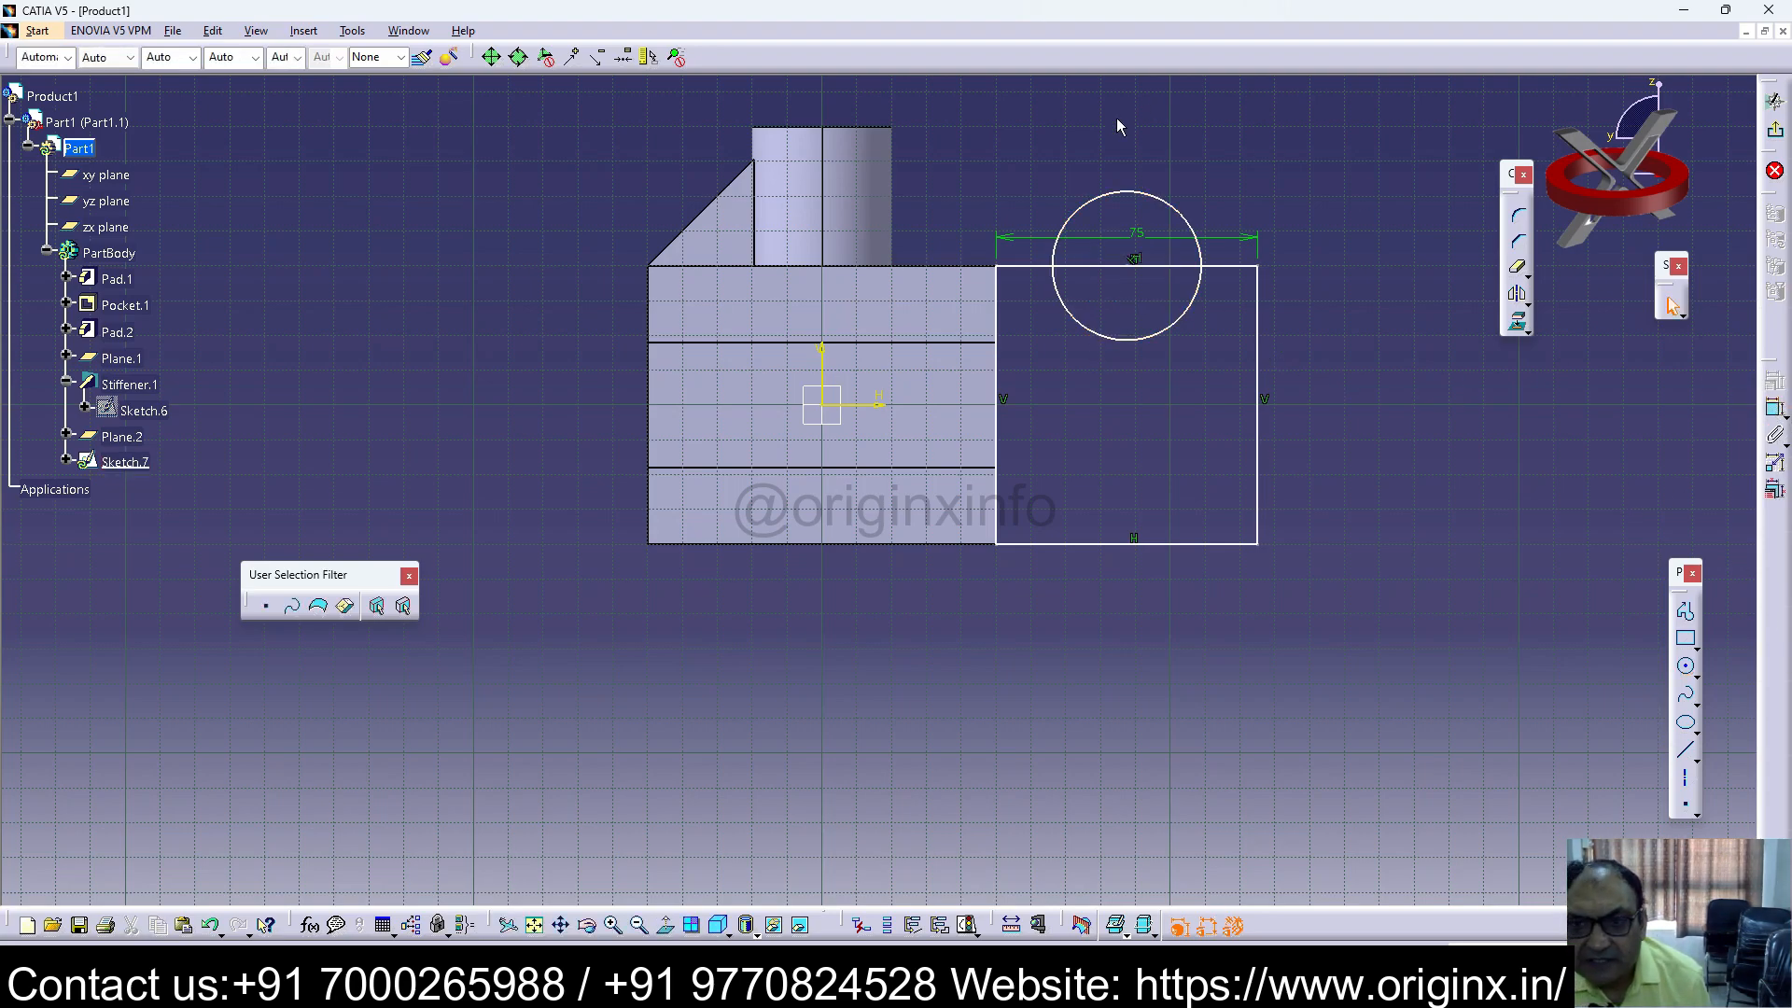
pyautogui.click(1177, 209)
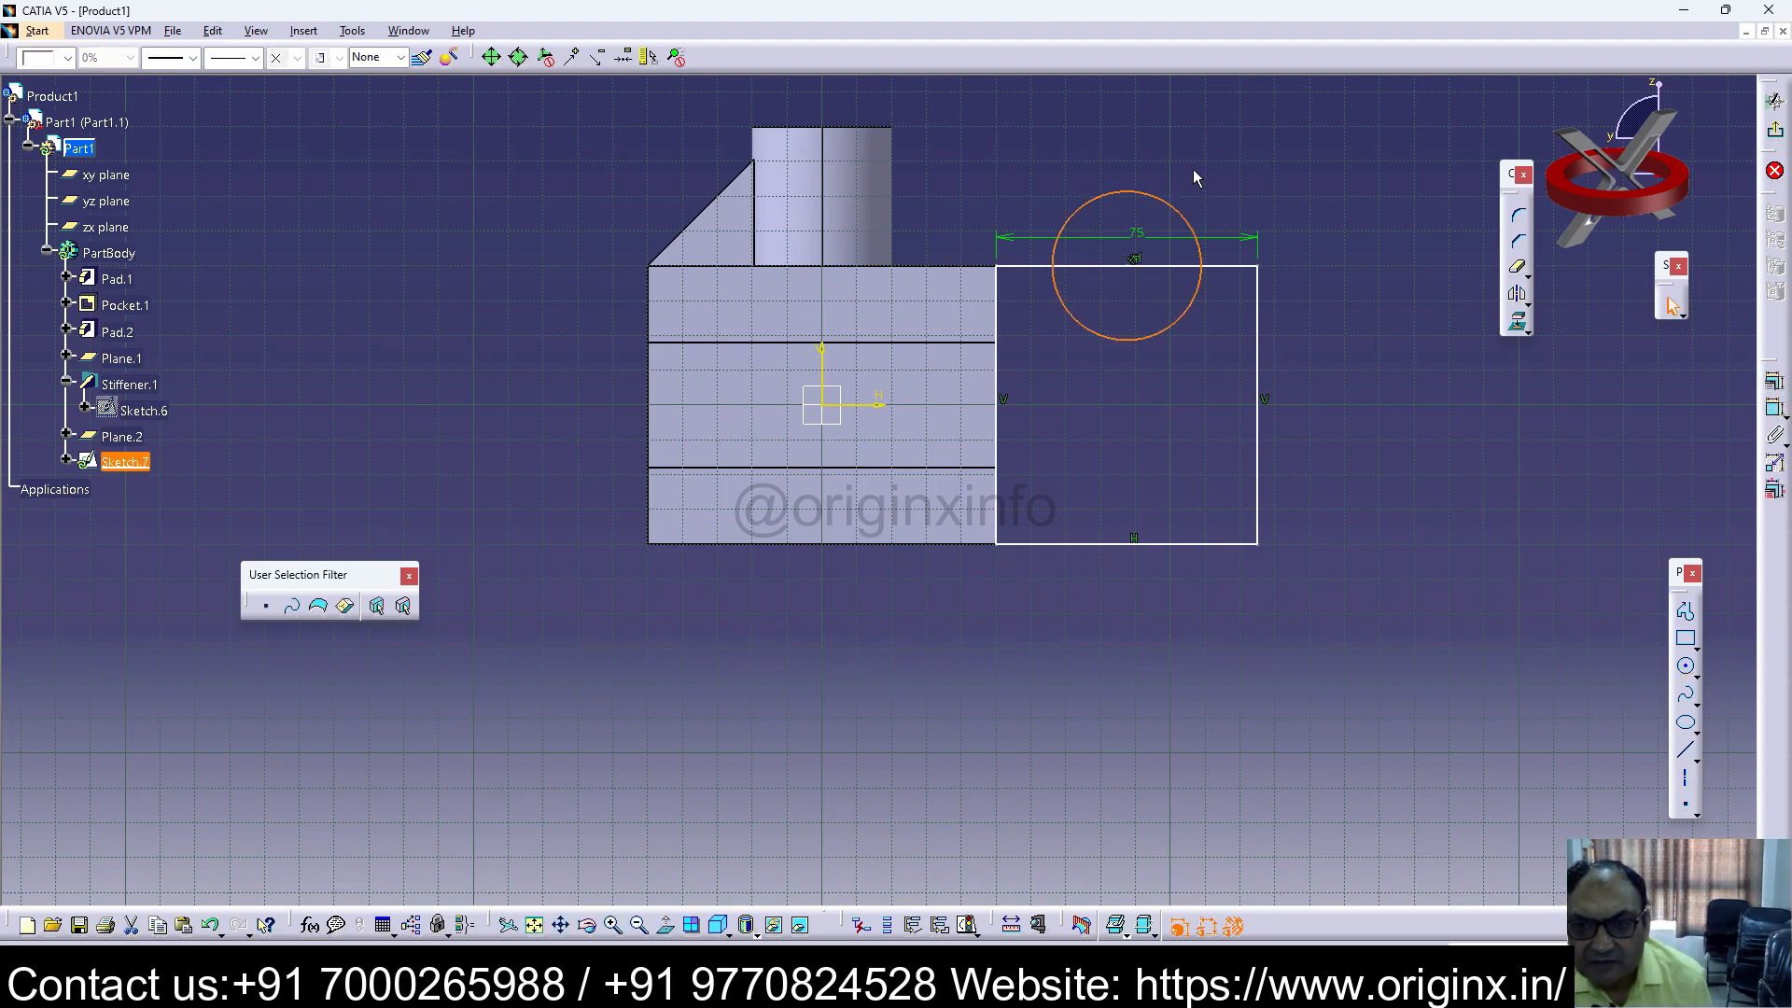
pyautogui.click(1775, 381)
pyautogui.click(1230, 199)
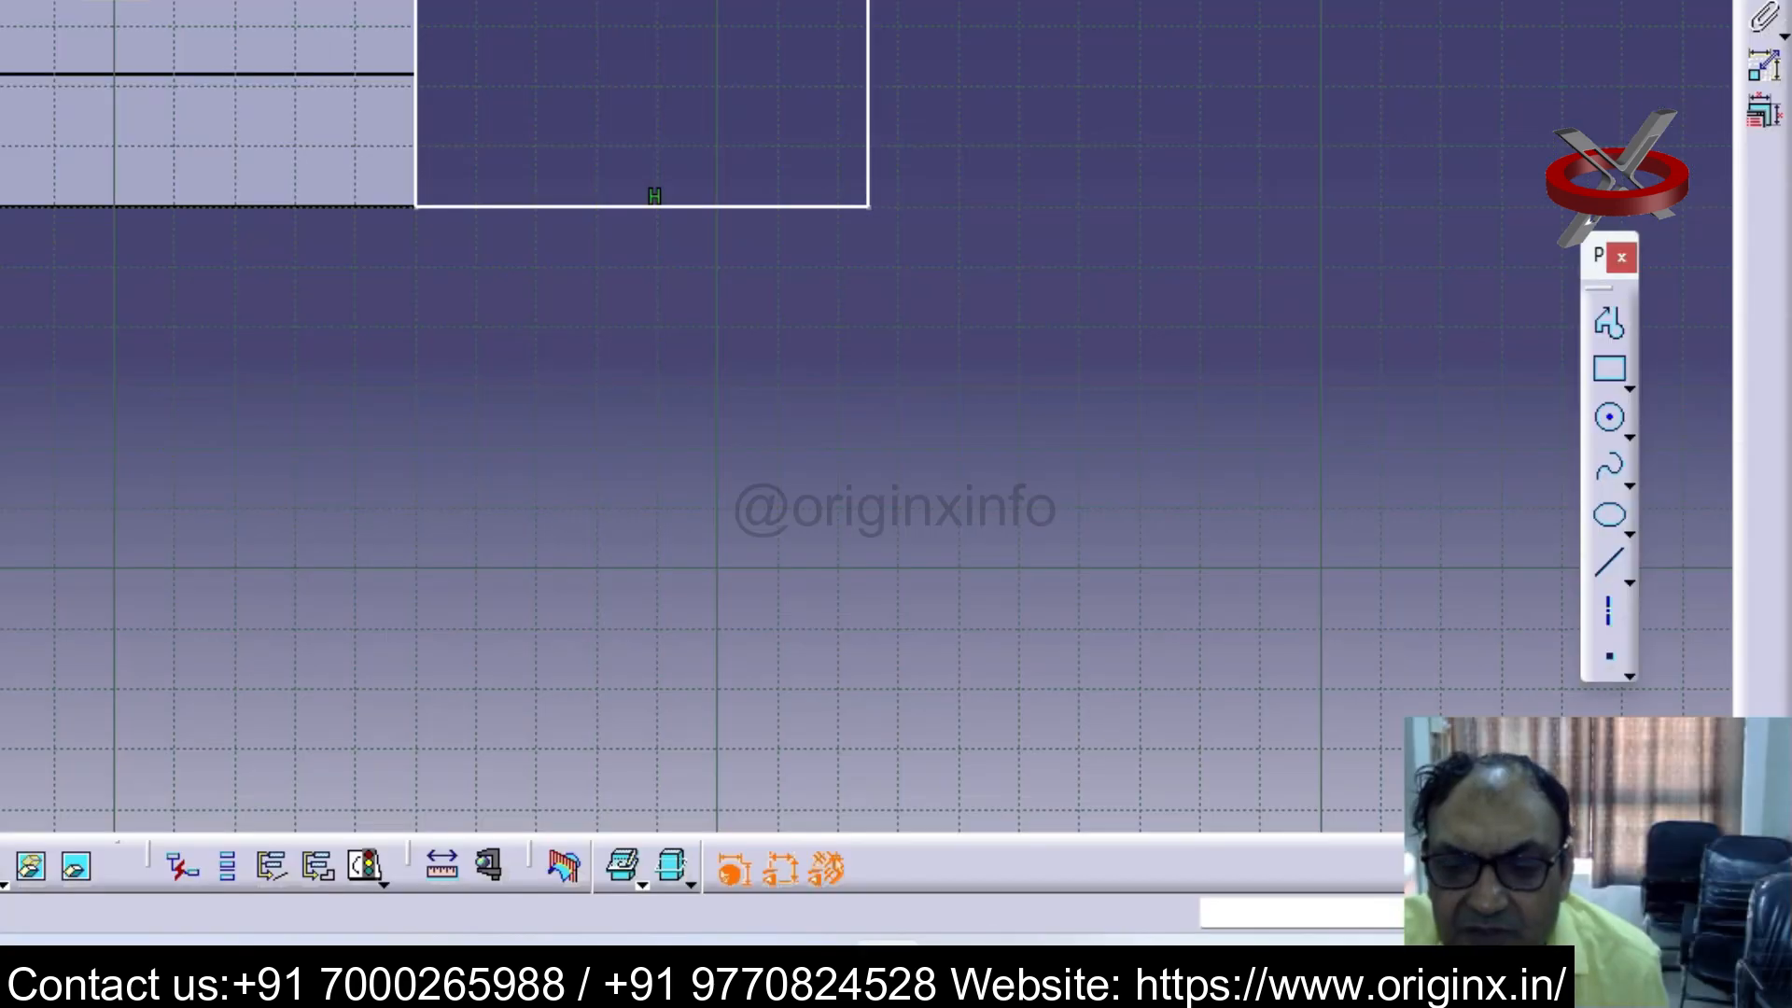
pyautogui.doubleClick(1213, 181)
pyautogui.write('25')
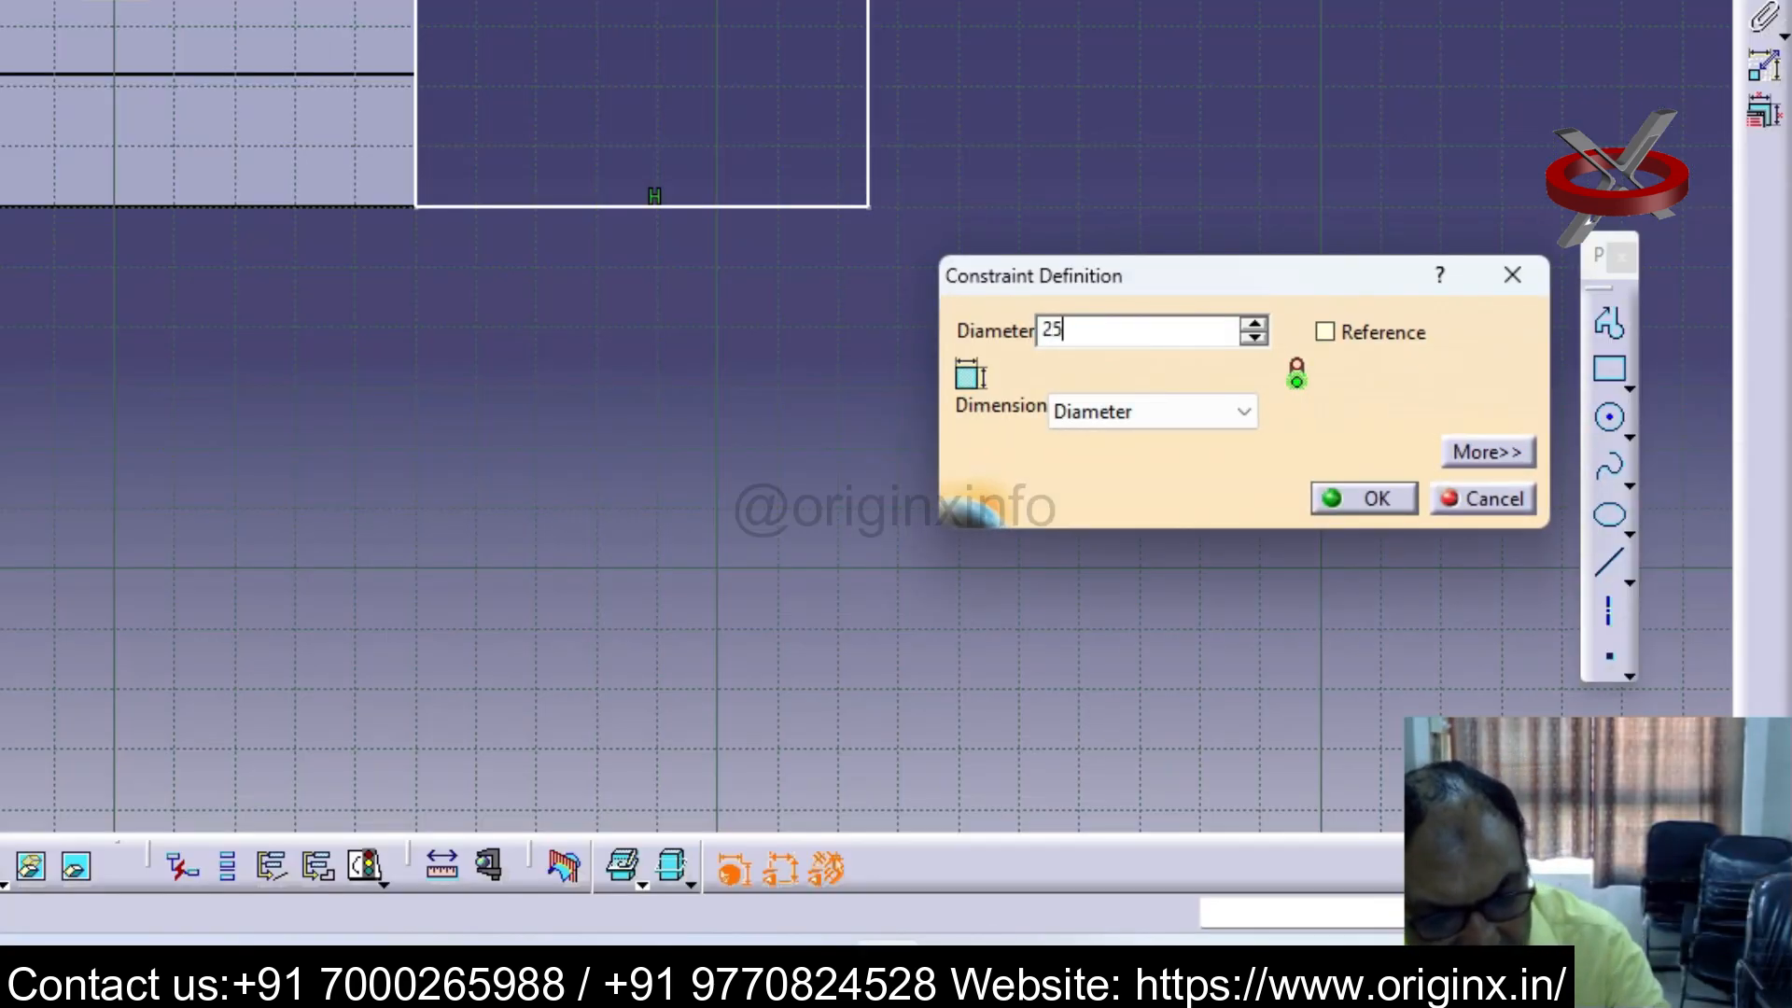
pyautogui.press('Return')
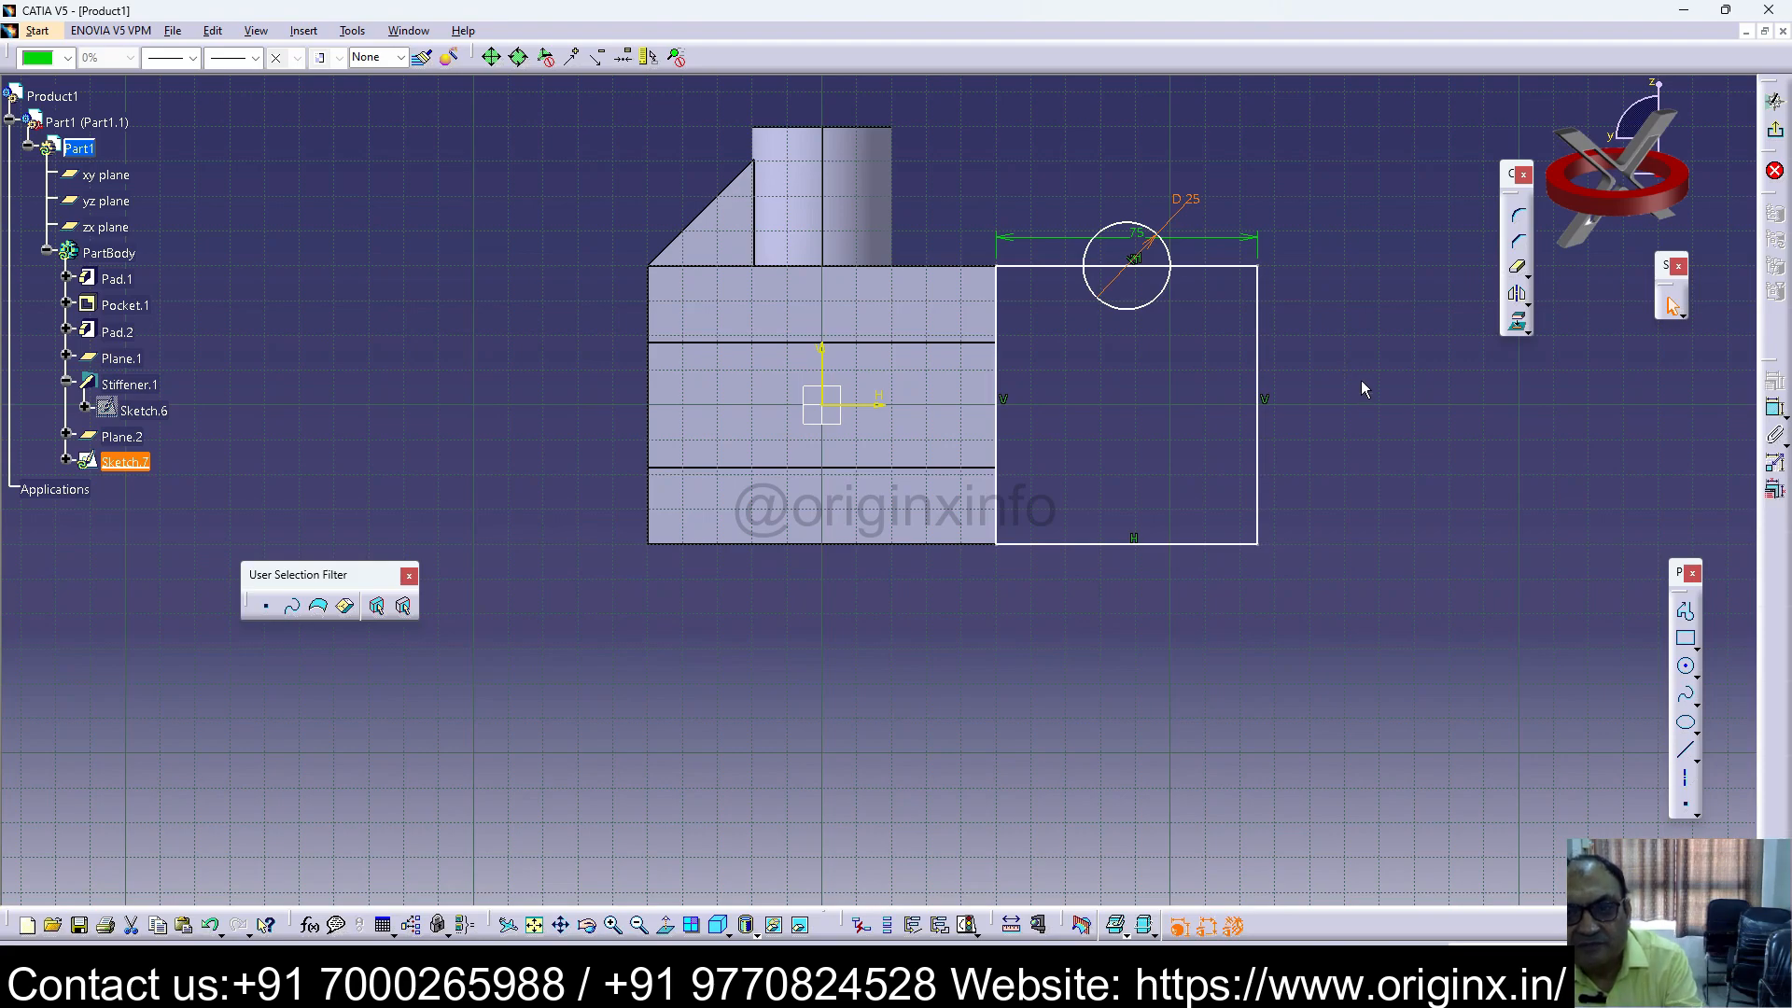
pyautogui.click(1361, 381)
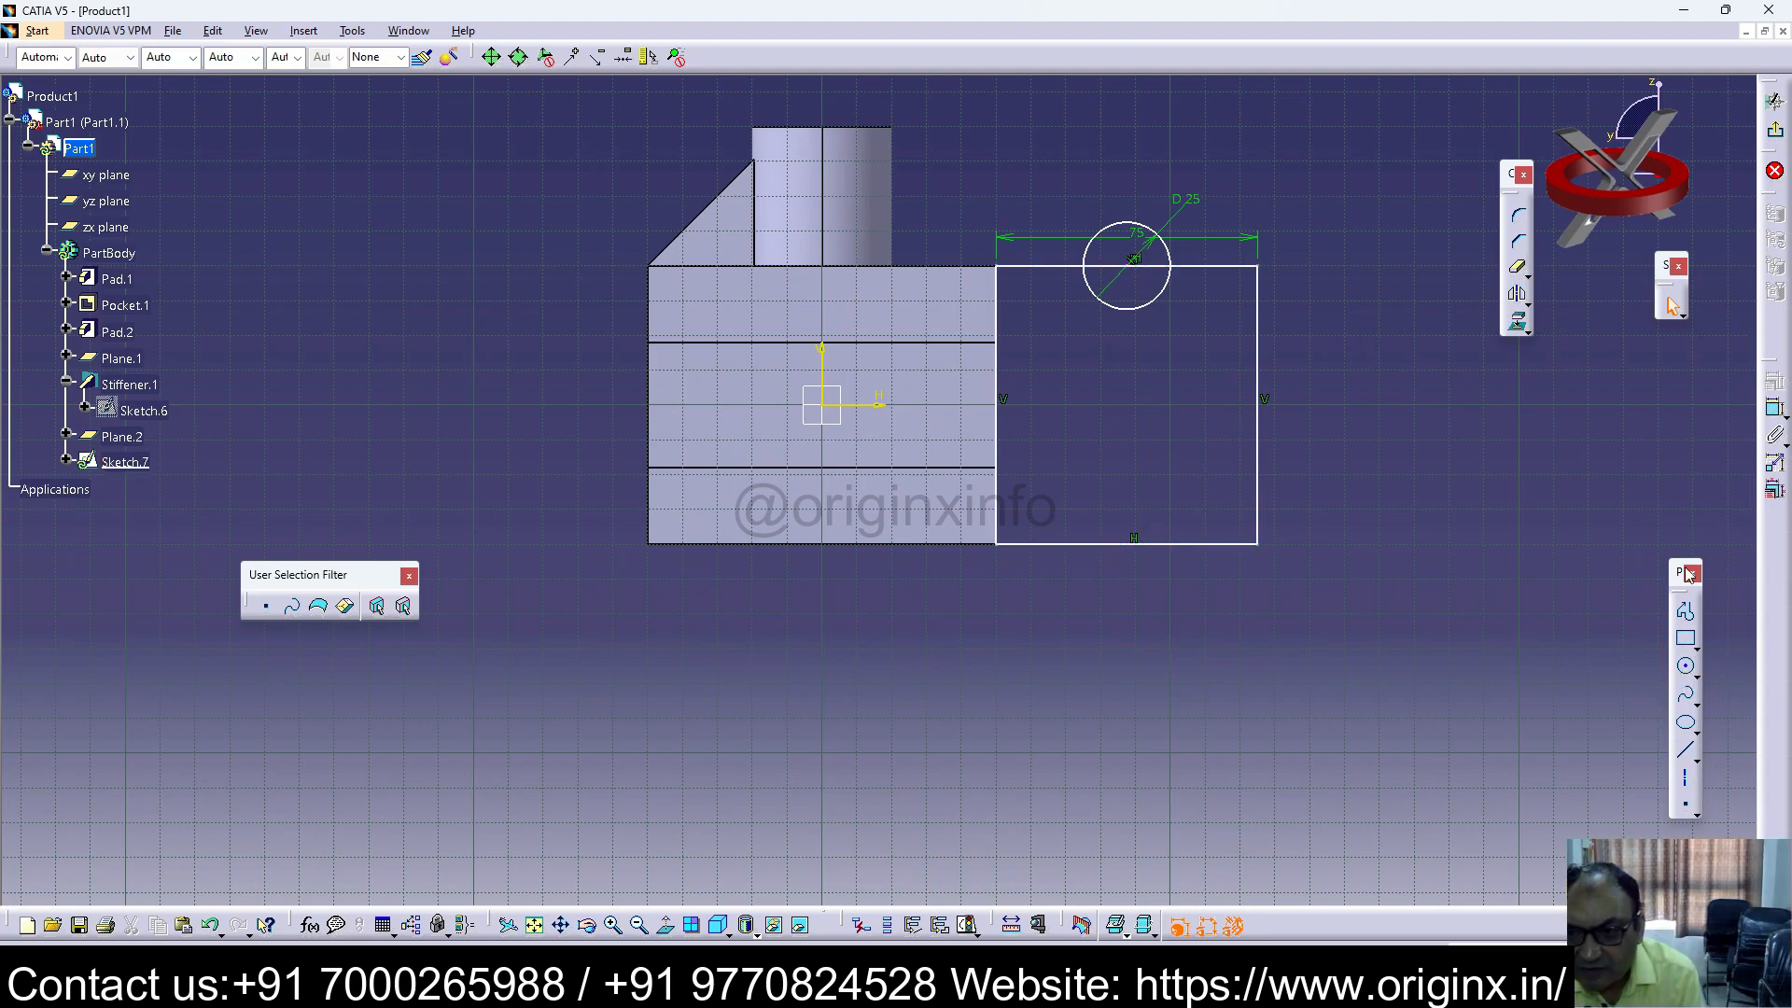
# Step: Draw a circle centred on the middle of the rectangle's lower edge and set its diameter to 25 mm
pyautogui.click(1685, 666)
pyautogui.click(1126, 543)
pyautogui.click(1133, 609)
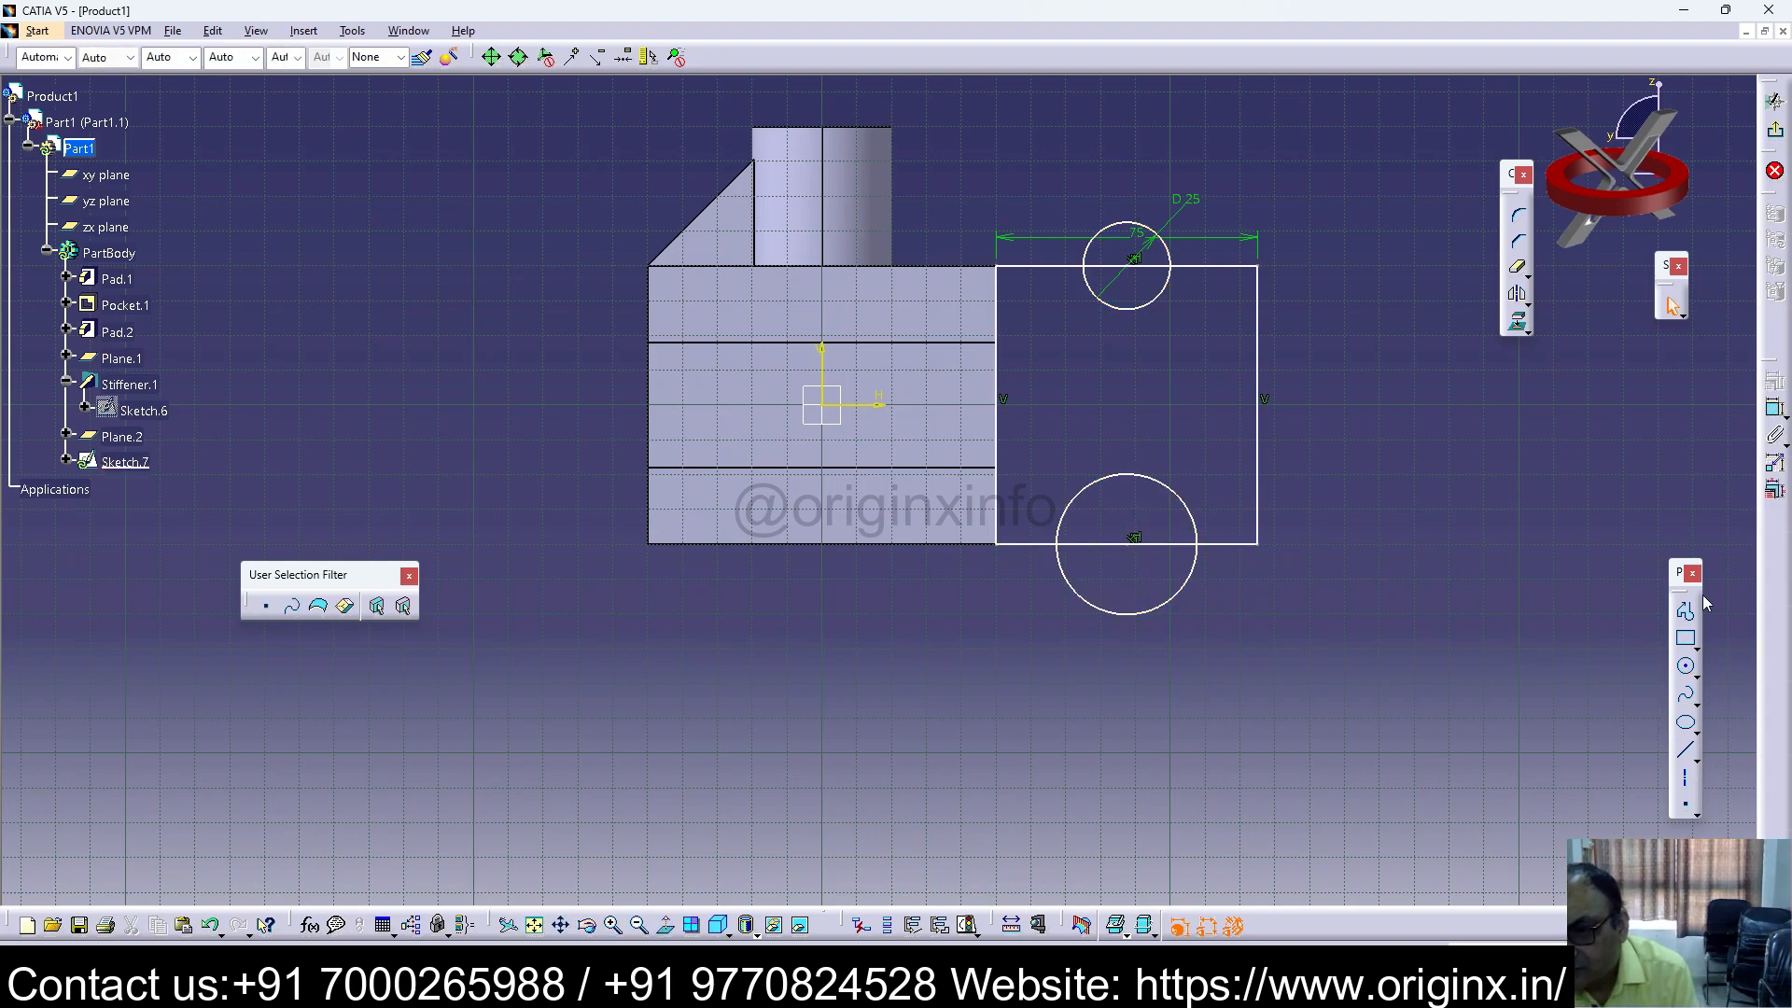
pyautogui.click(1775, 407)
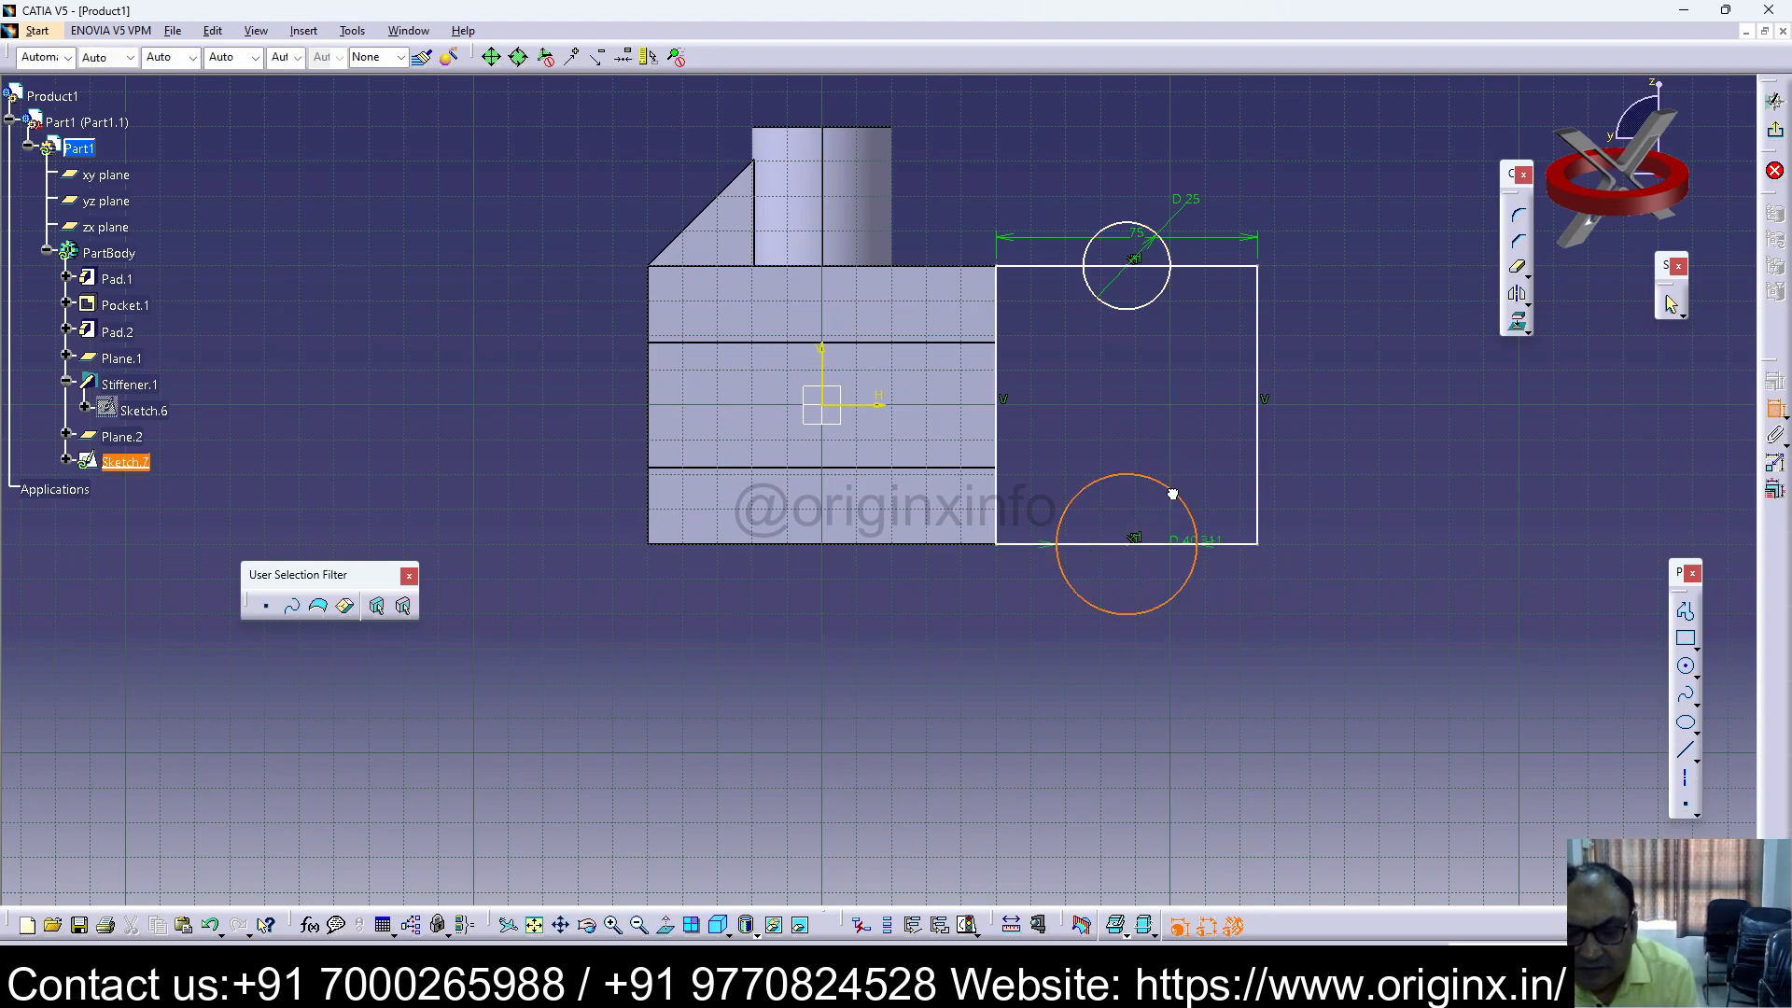
pyautogui.click(1200, 455)
pyautogui.doubleClick(1203, 454)
pyautogui.write('25mm')
pyautogui.press('Return')
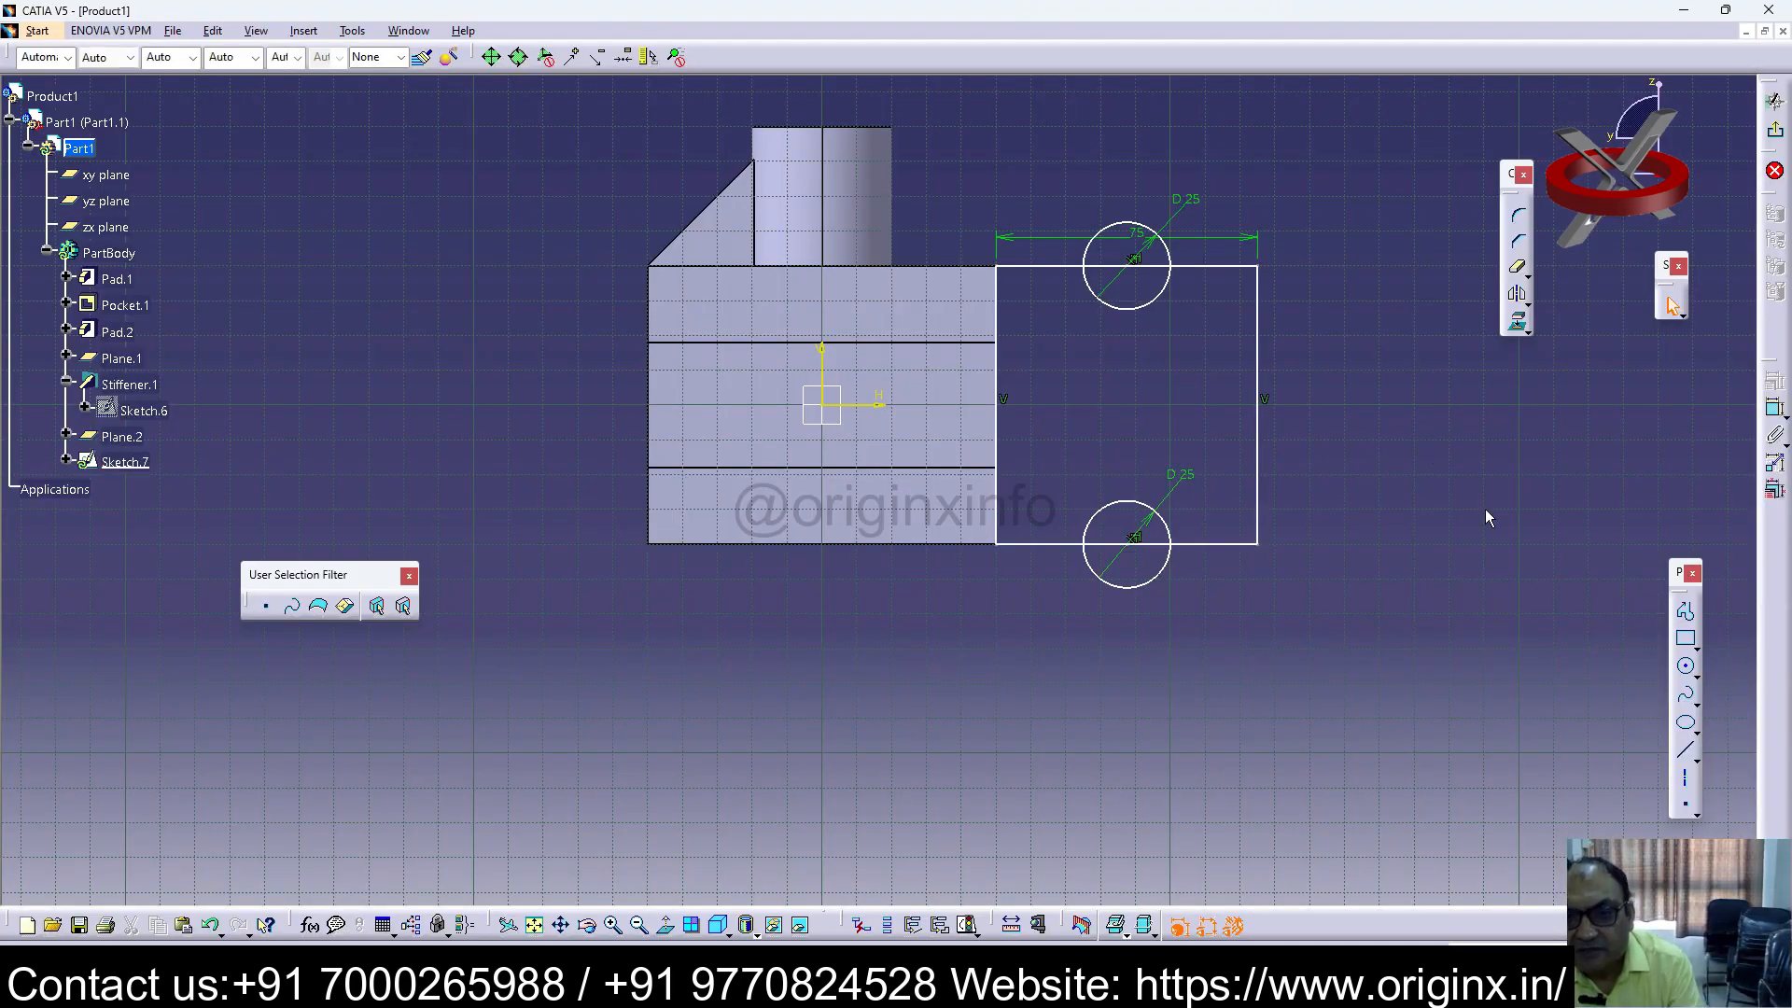
# Step: Draw a larger concentric circle around each 25 mm circle, reaching approximately to the rectangle's vertical sides
pyautogui.click(1685, 666)
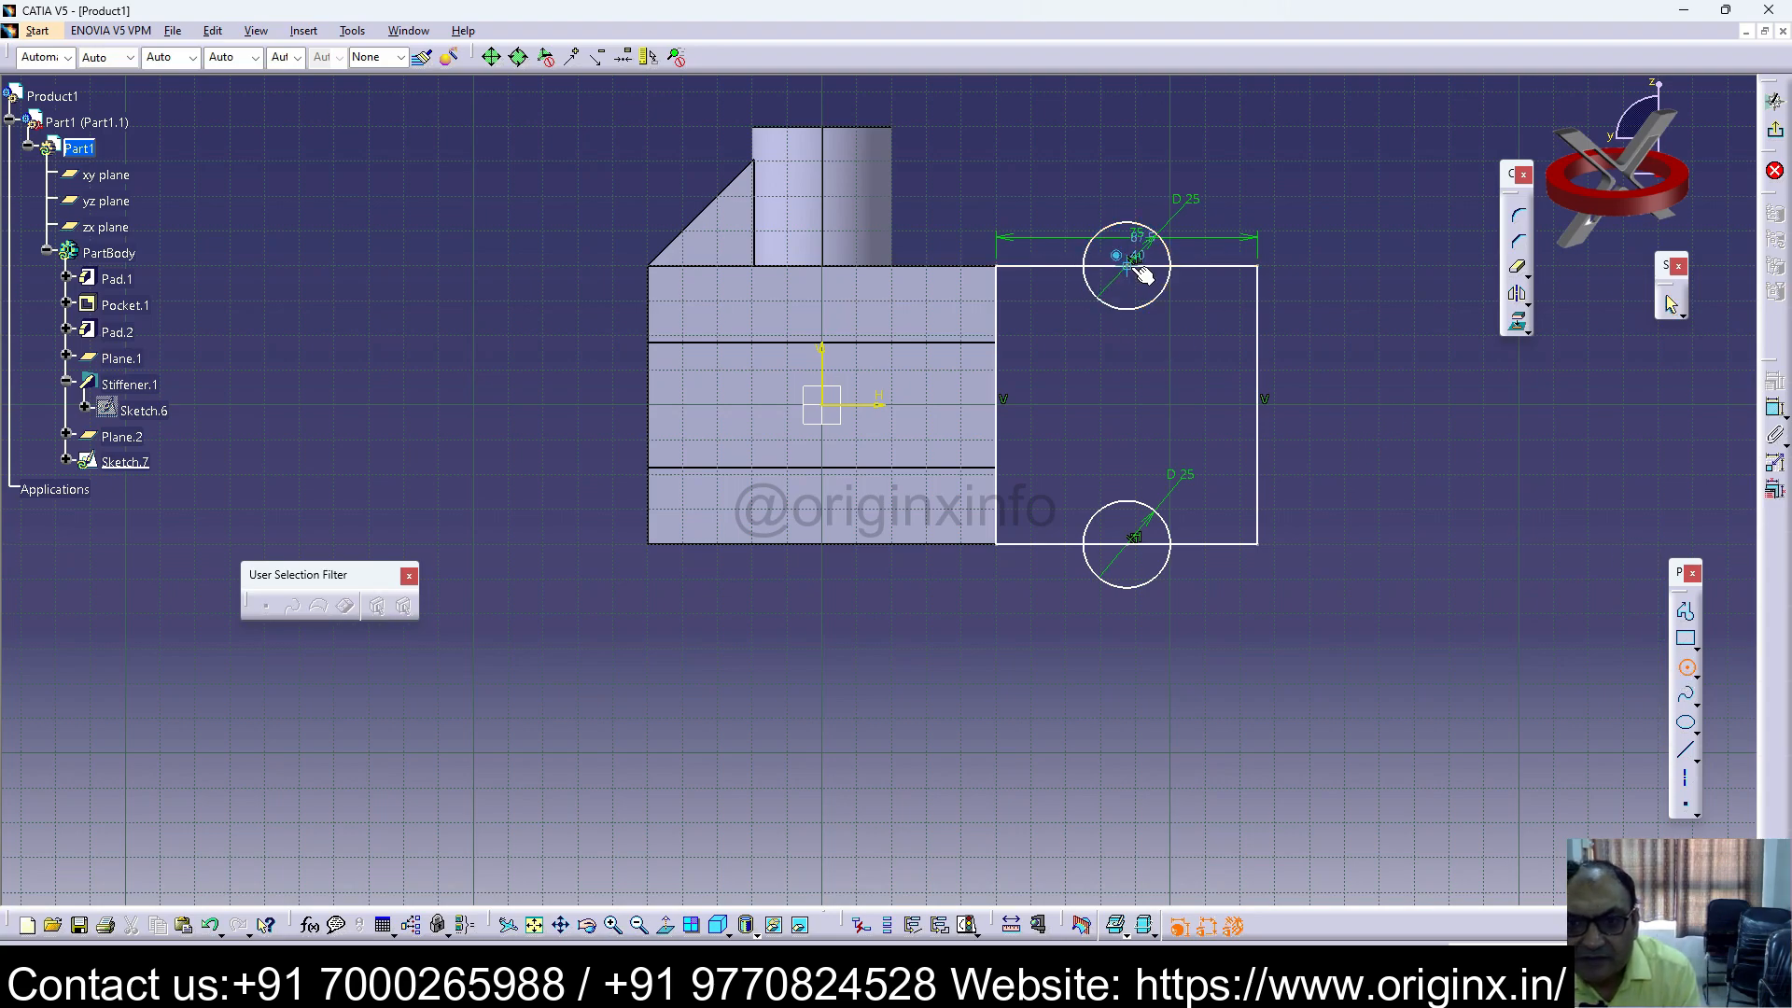
pyautogui.click(1125, 267)
pyautogui.click(997, 267)
pyautogui.click(1127, 541)
pyautogui.click(1000, 585)
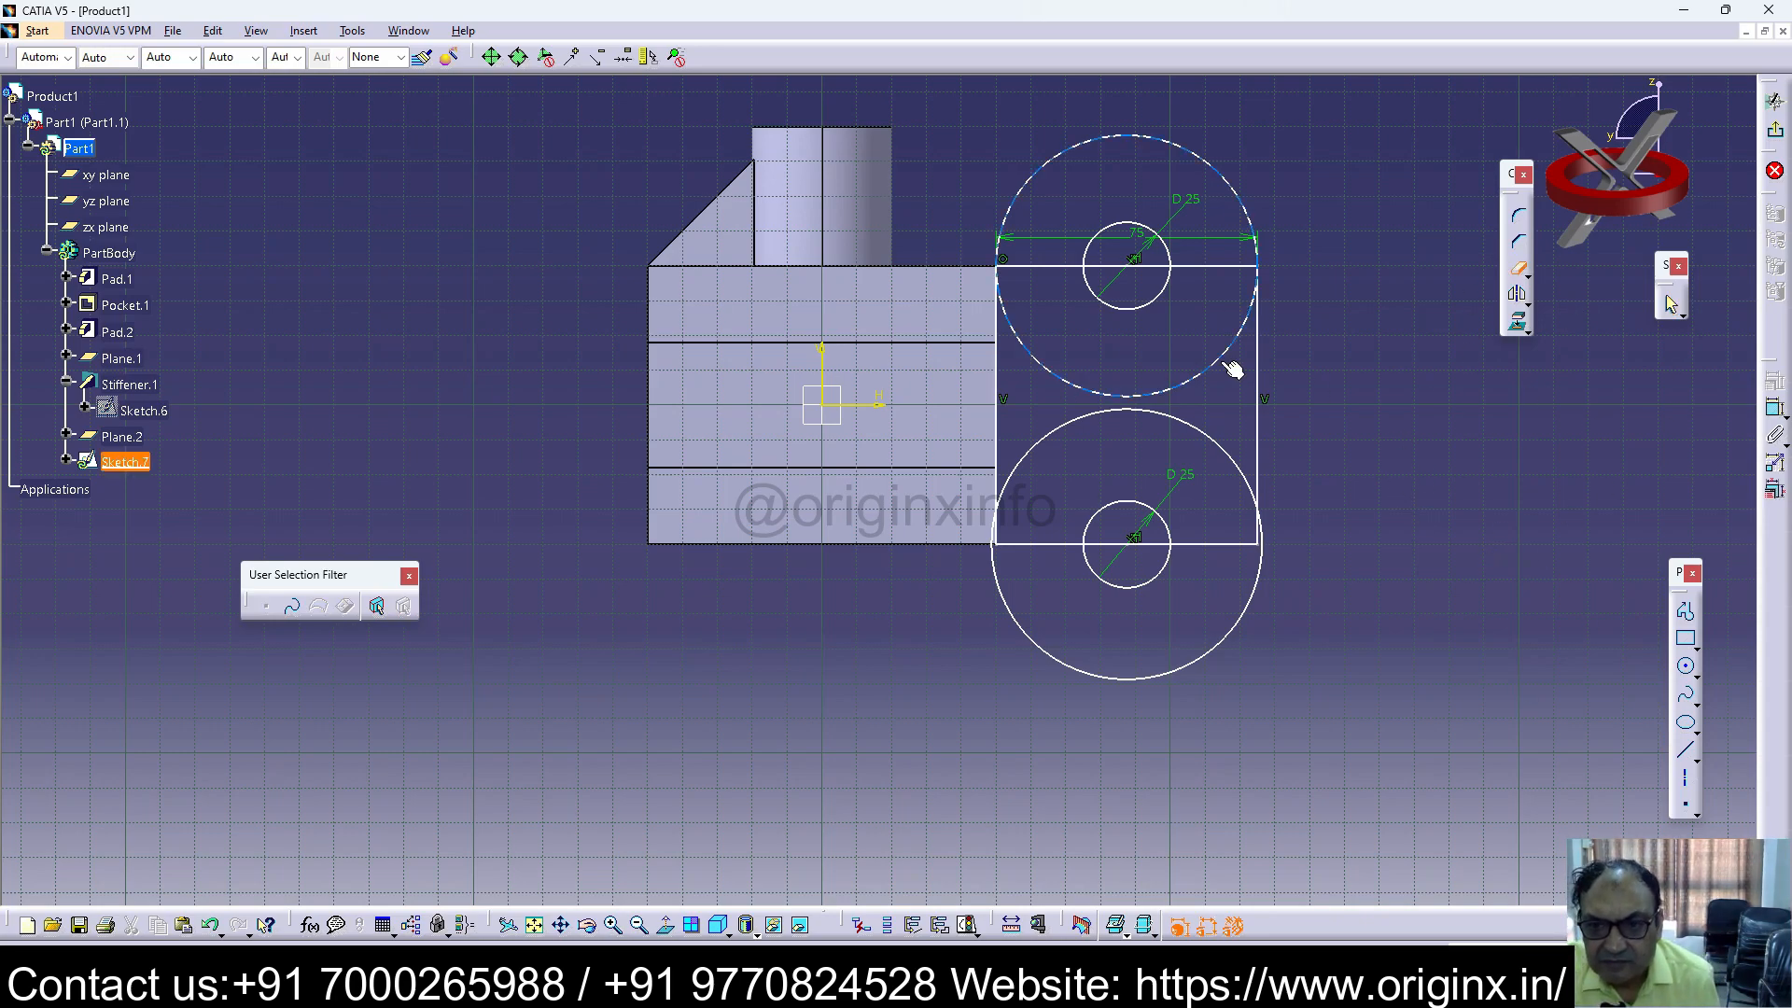
# Step: Trim away the halves of the two large circles that lie inside the rectangle
pyautogui.click(1185, 429)
pyautogui.click(1550, 622)
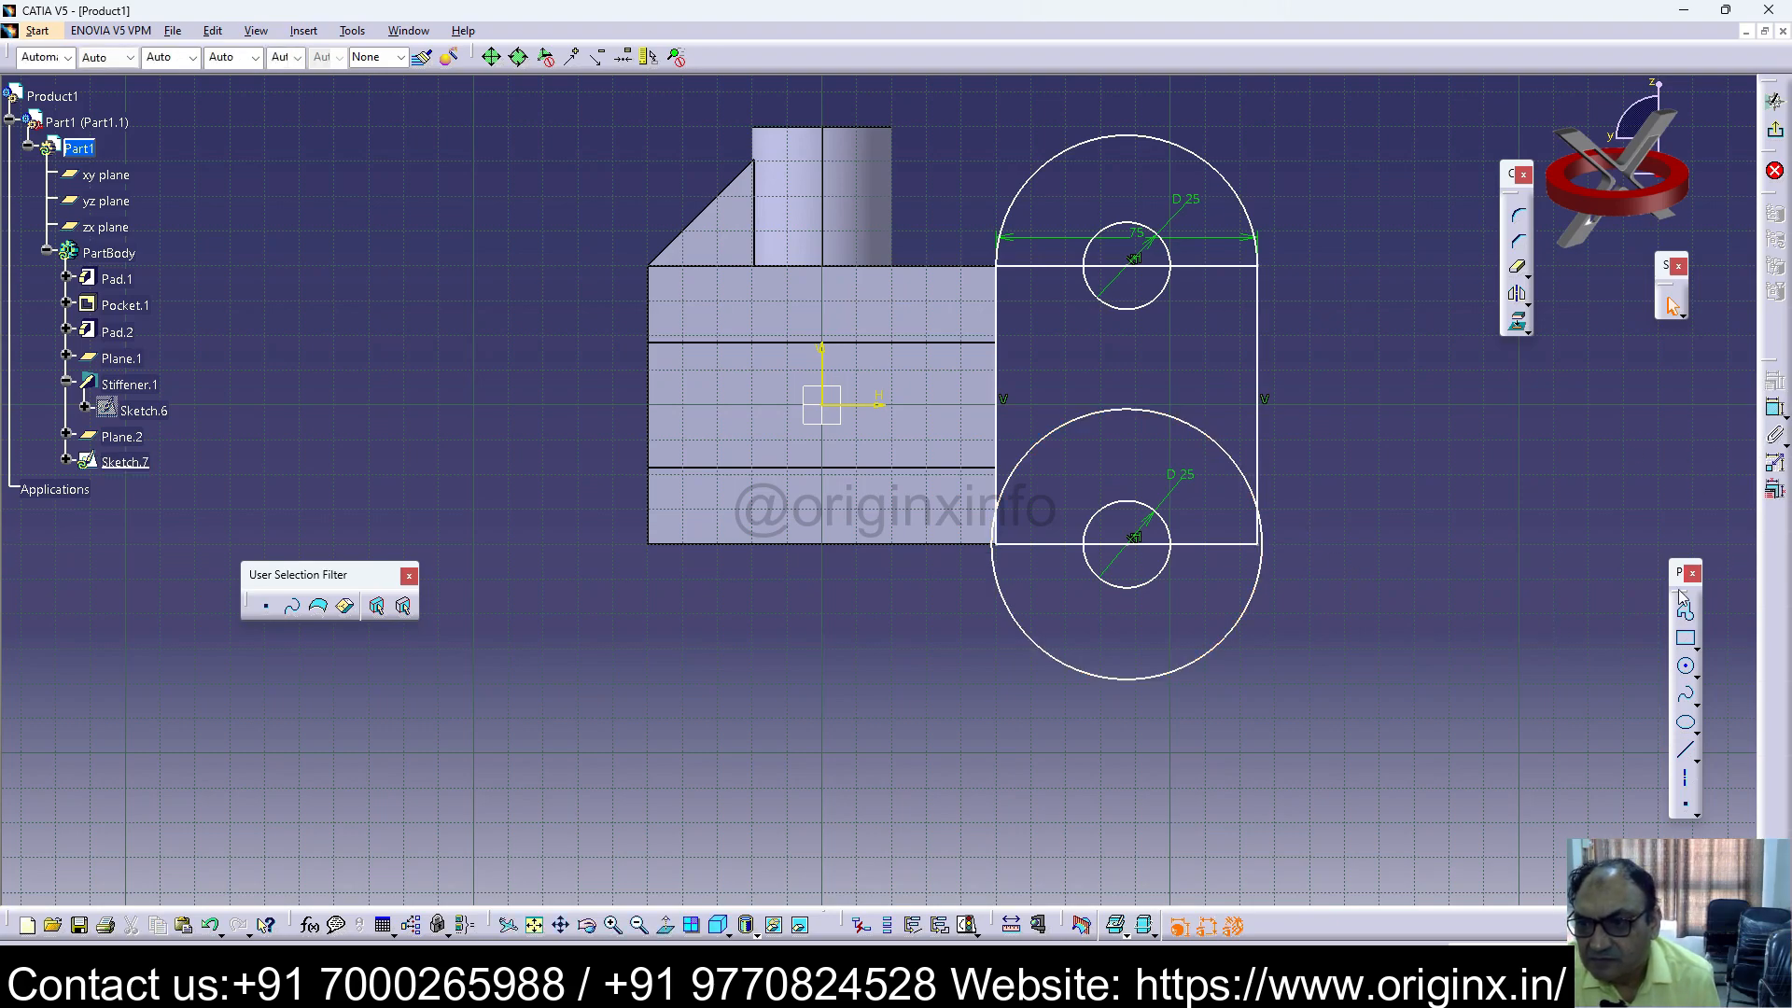
pyautogui.click(1519, 268)
pyautogui.click(1181, 427)
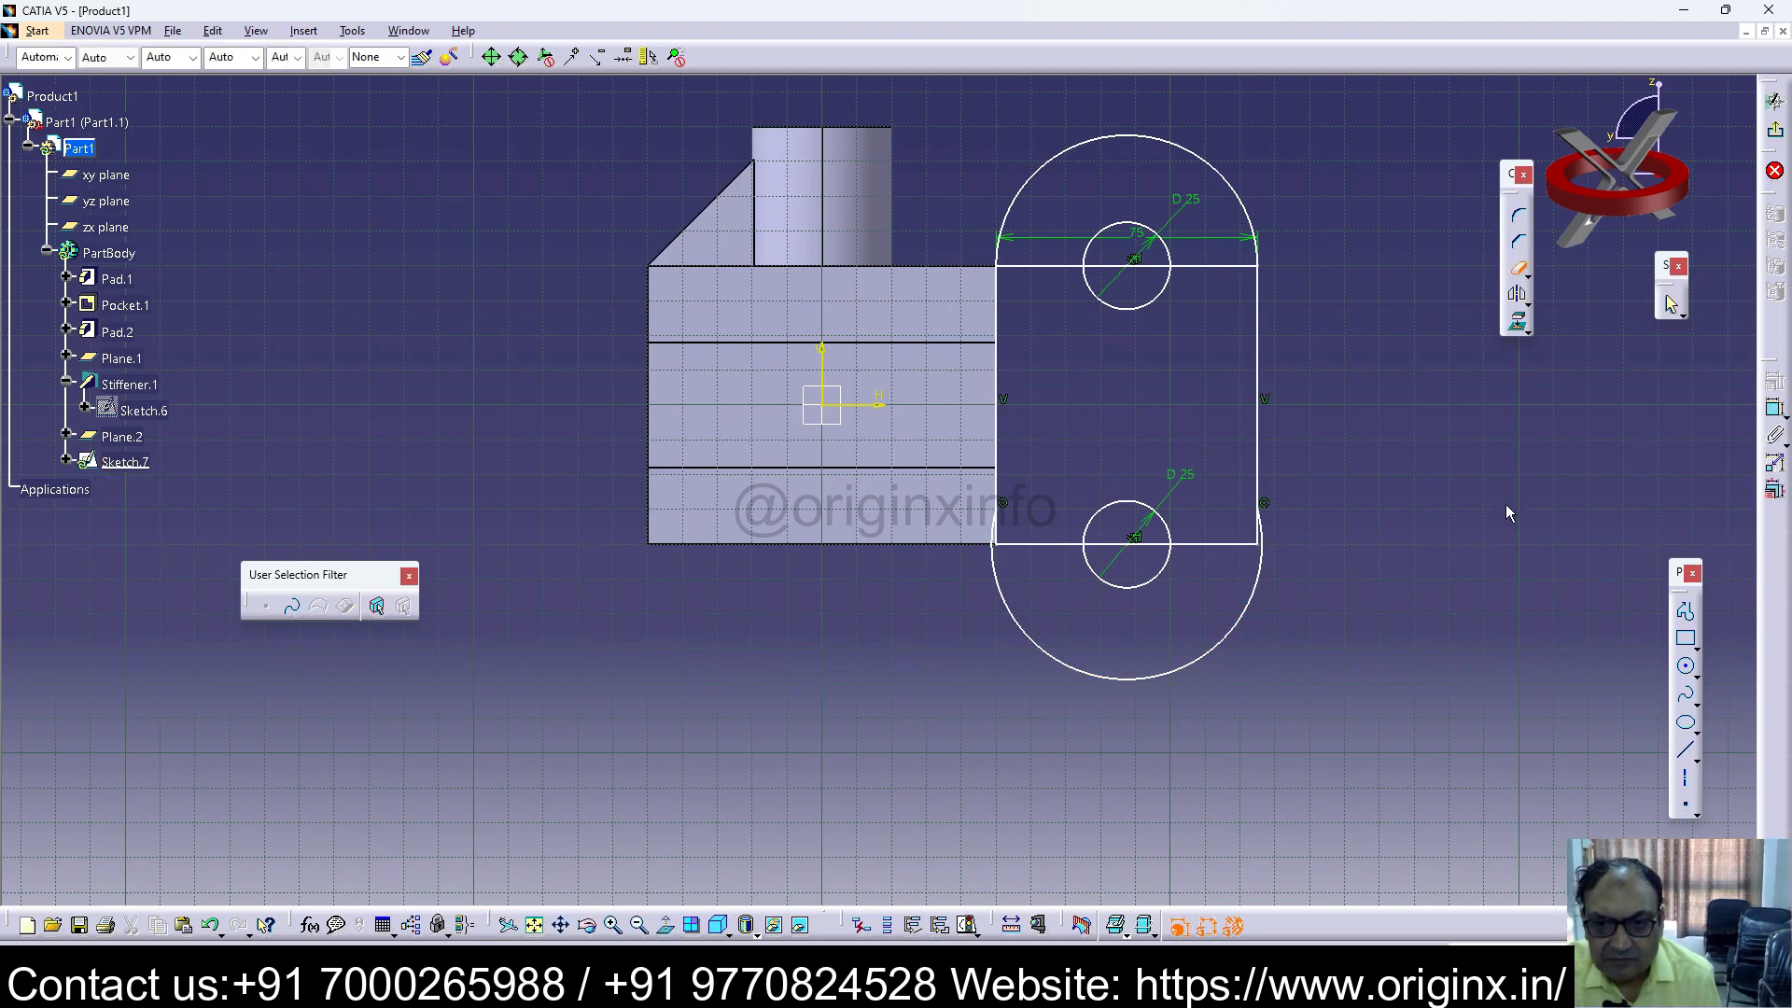
# Step: Draw two vertical lines connecting the sides of the upper and lower 25 mm circles
pyautogui.click(1685, 752)
pyautogui.click(1083, 266)
pyautogui.click(1086, 536)
pyautogui.click(1167, 437)
pyautogui.click(1685, 751)
pyautogui.click(1170, 268)
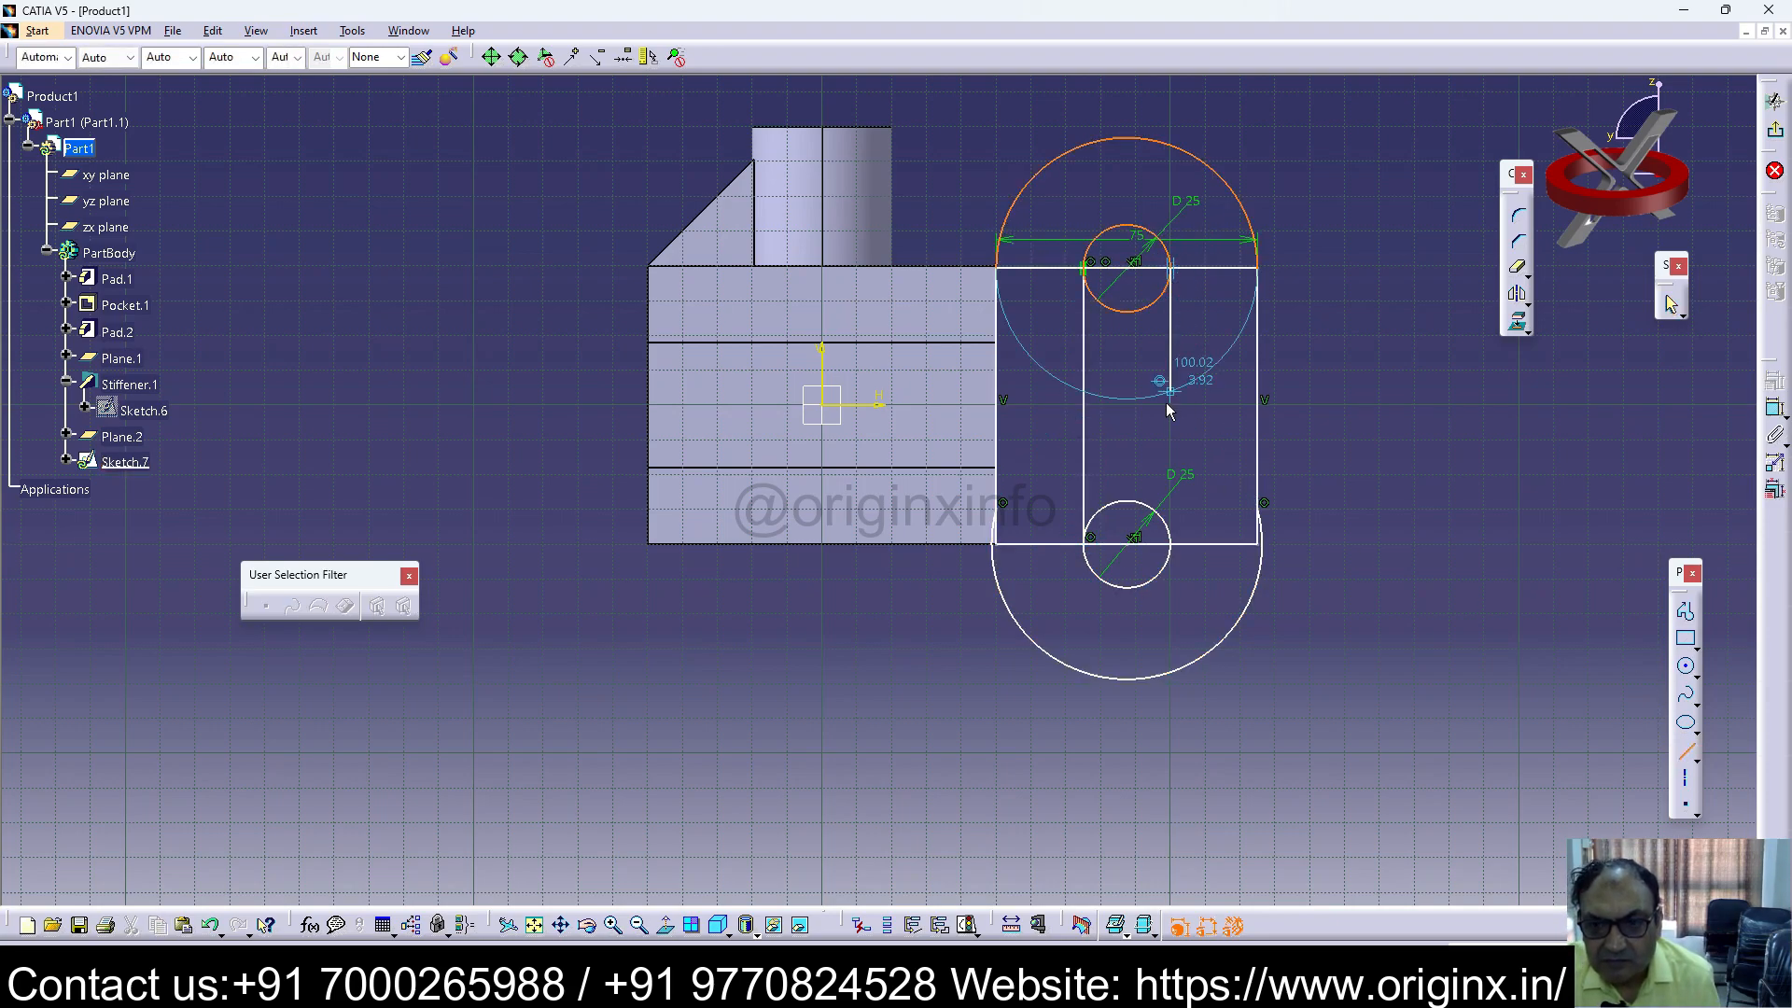
pyautogui.click(1178, 544)
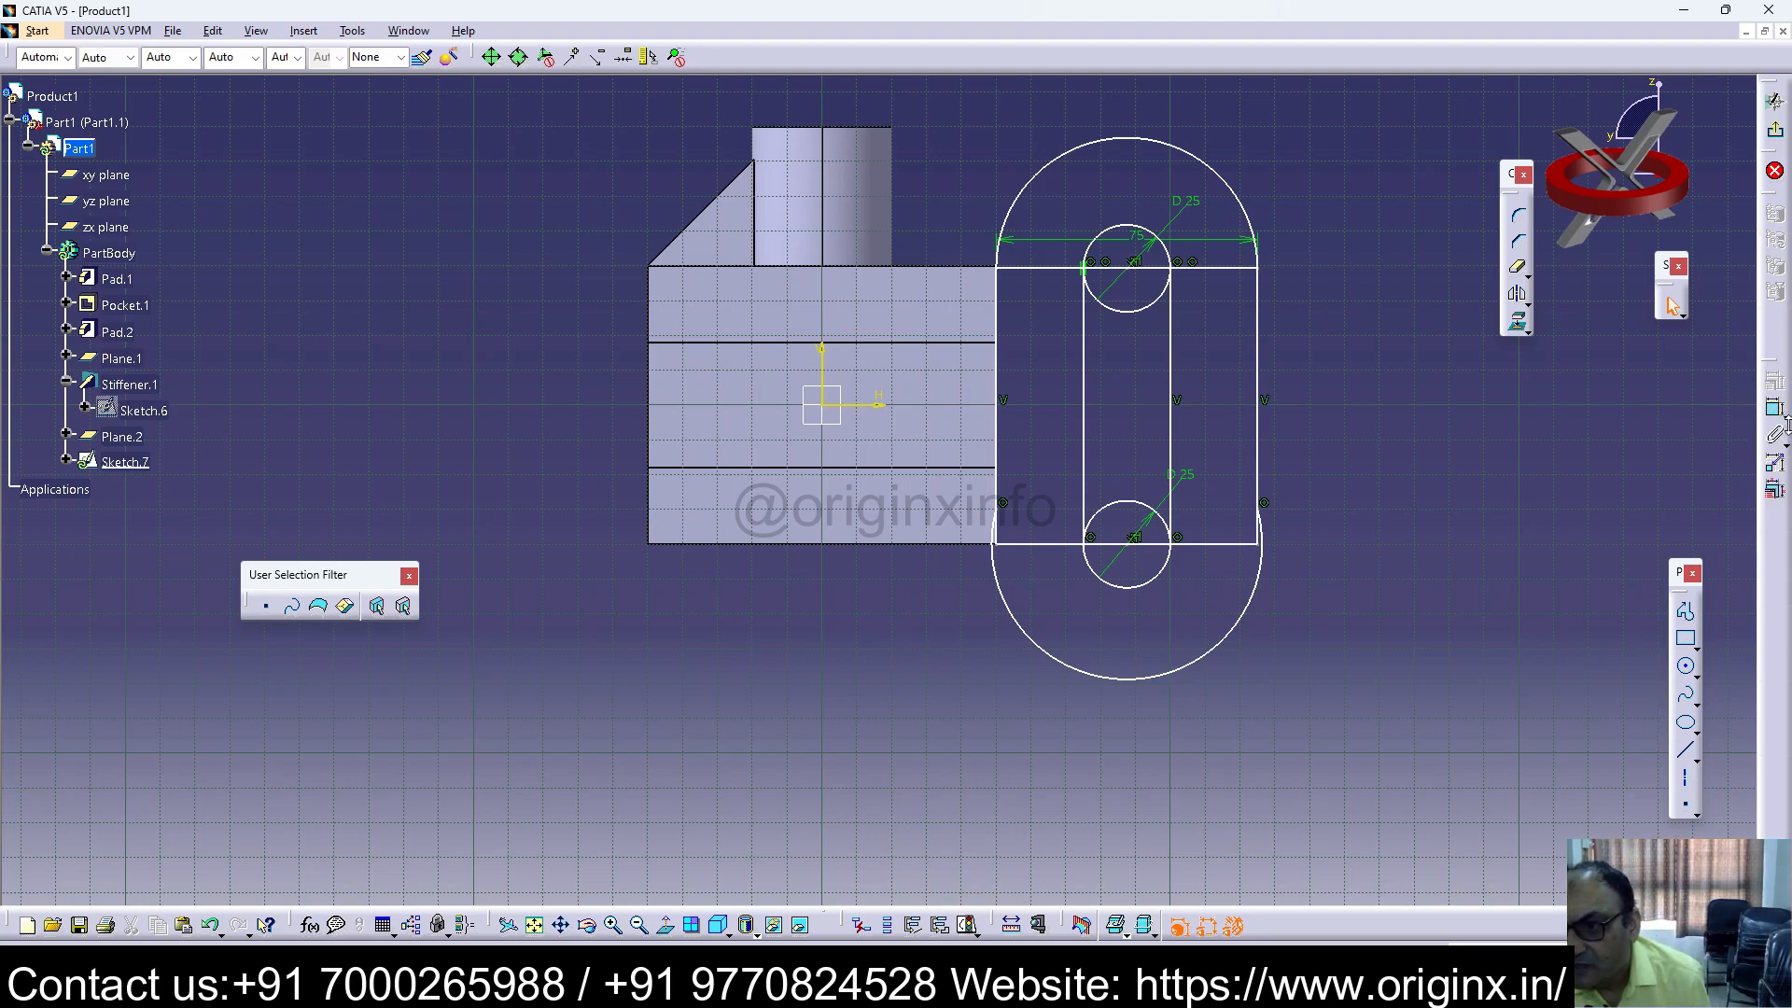
# Step: Trim the inner halves of both 25 mm circles to leave a closed vertical slot profile
pyautogui.click(1516, 267)
pyautogui.click(1158, 299)
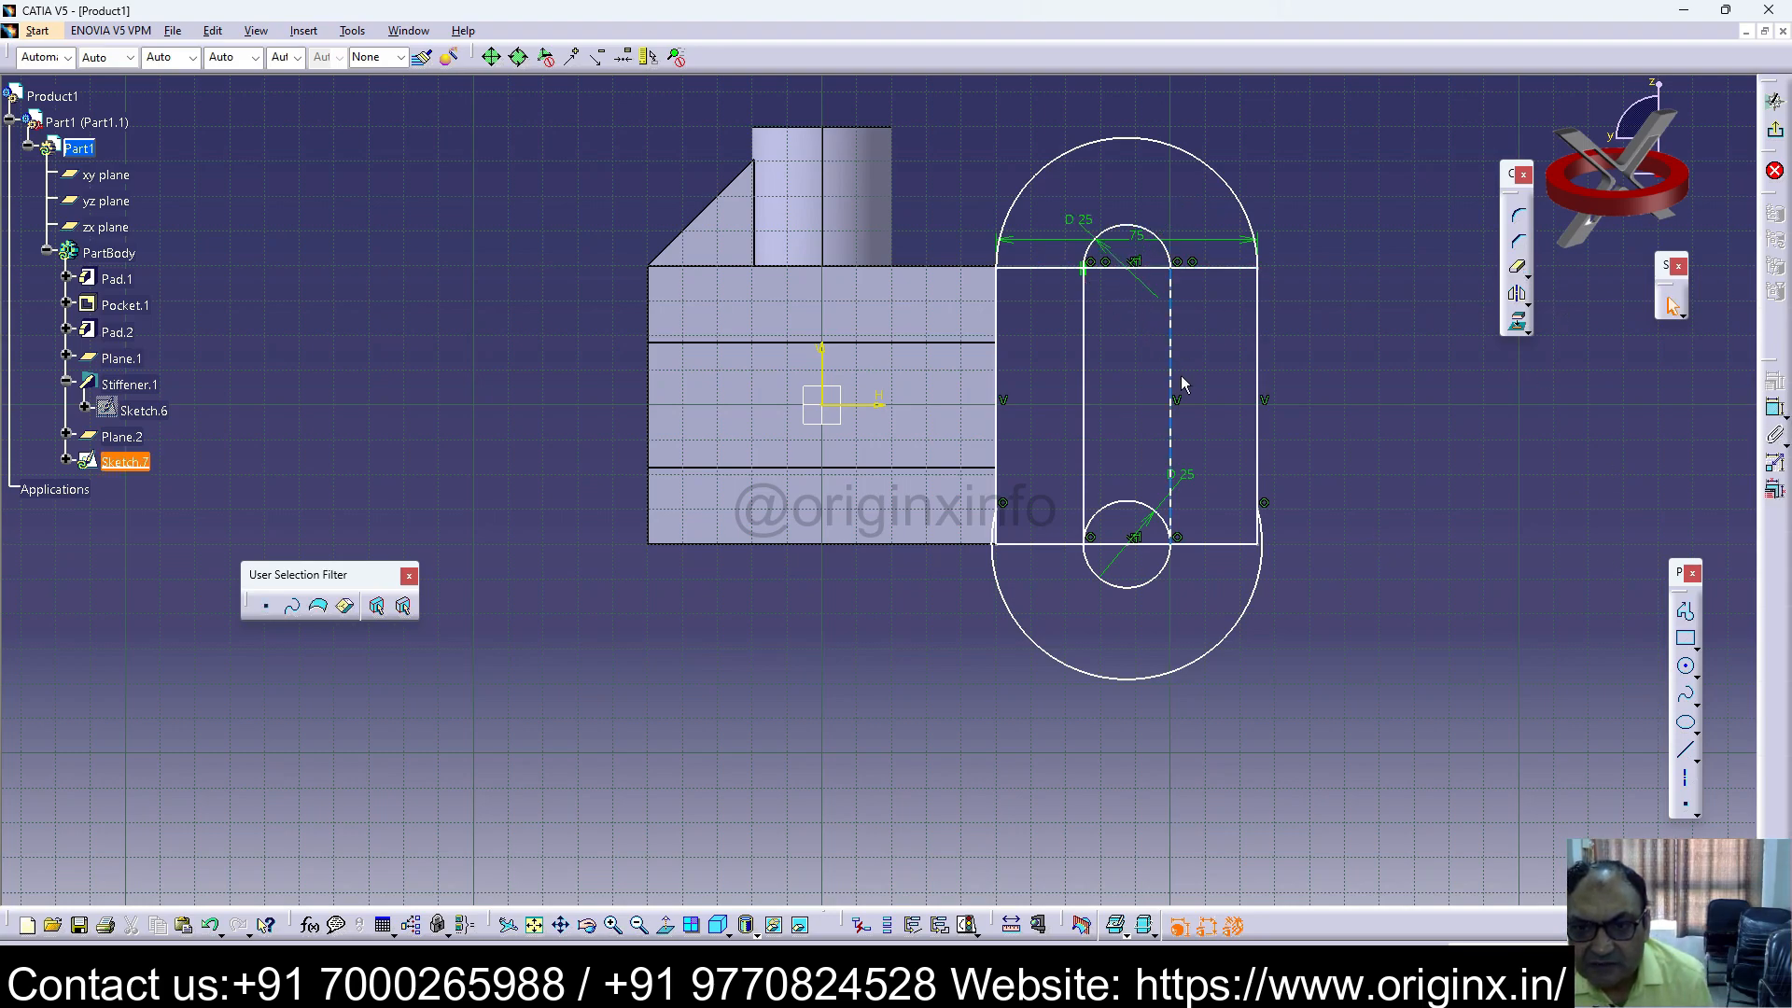
pyautogui.click(1148, 507)
pyautogui.click(1352, 530)
pyautogui.click(1517, 267)
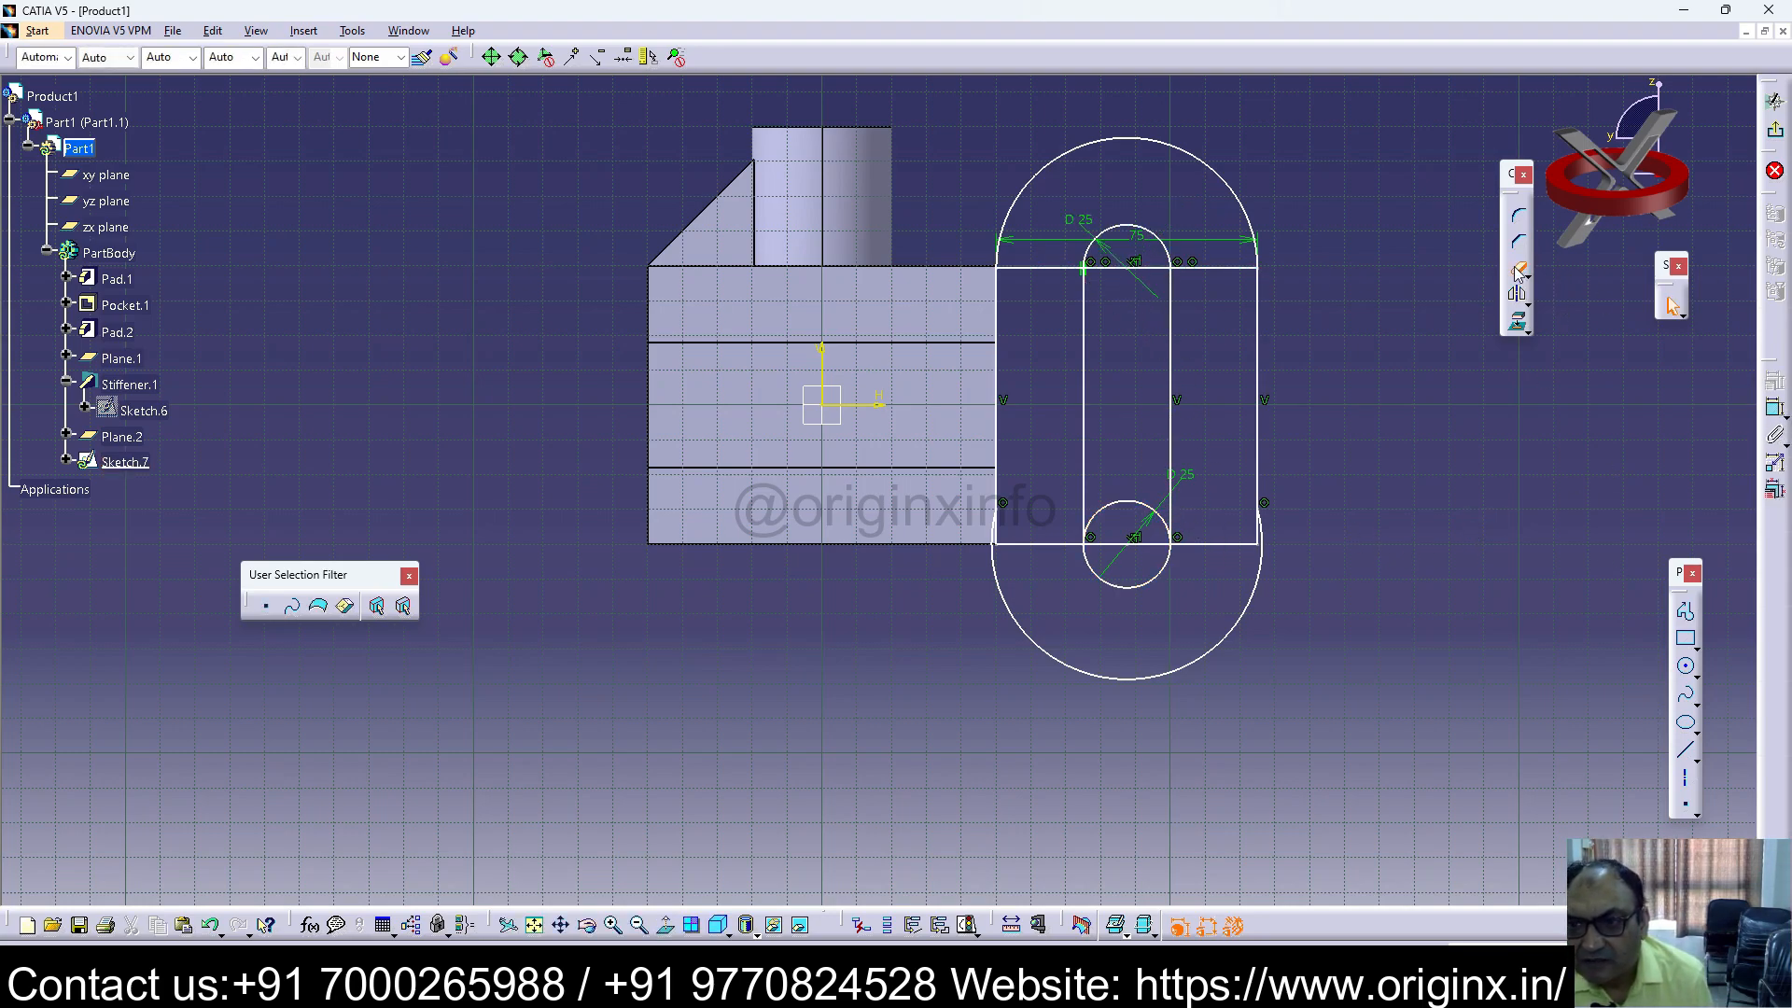
pyautogui.click(1113, 515)
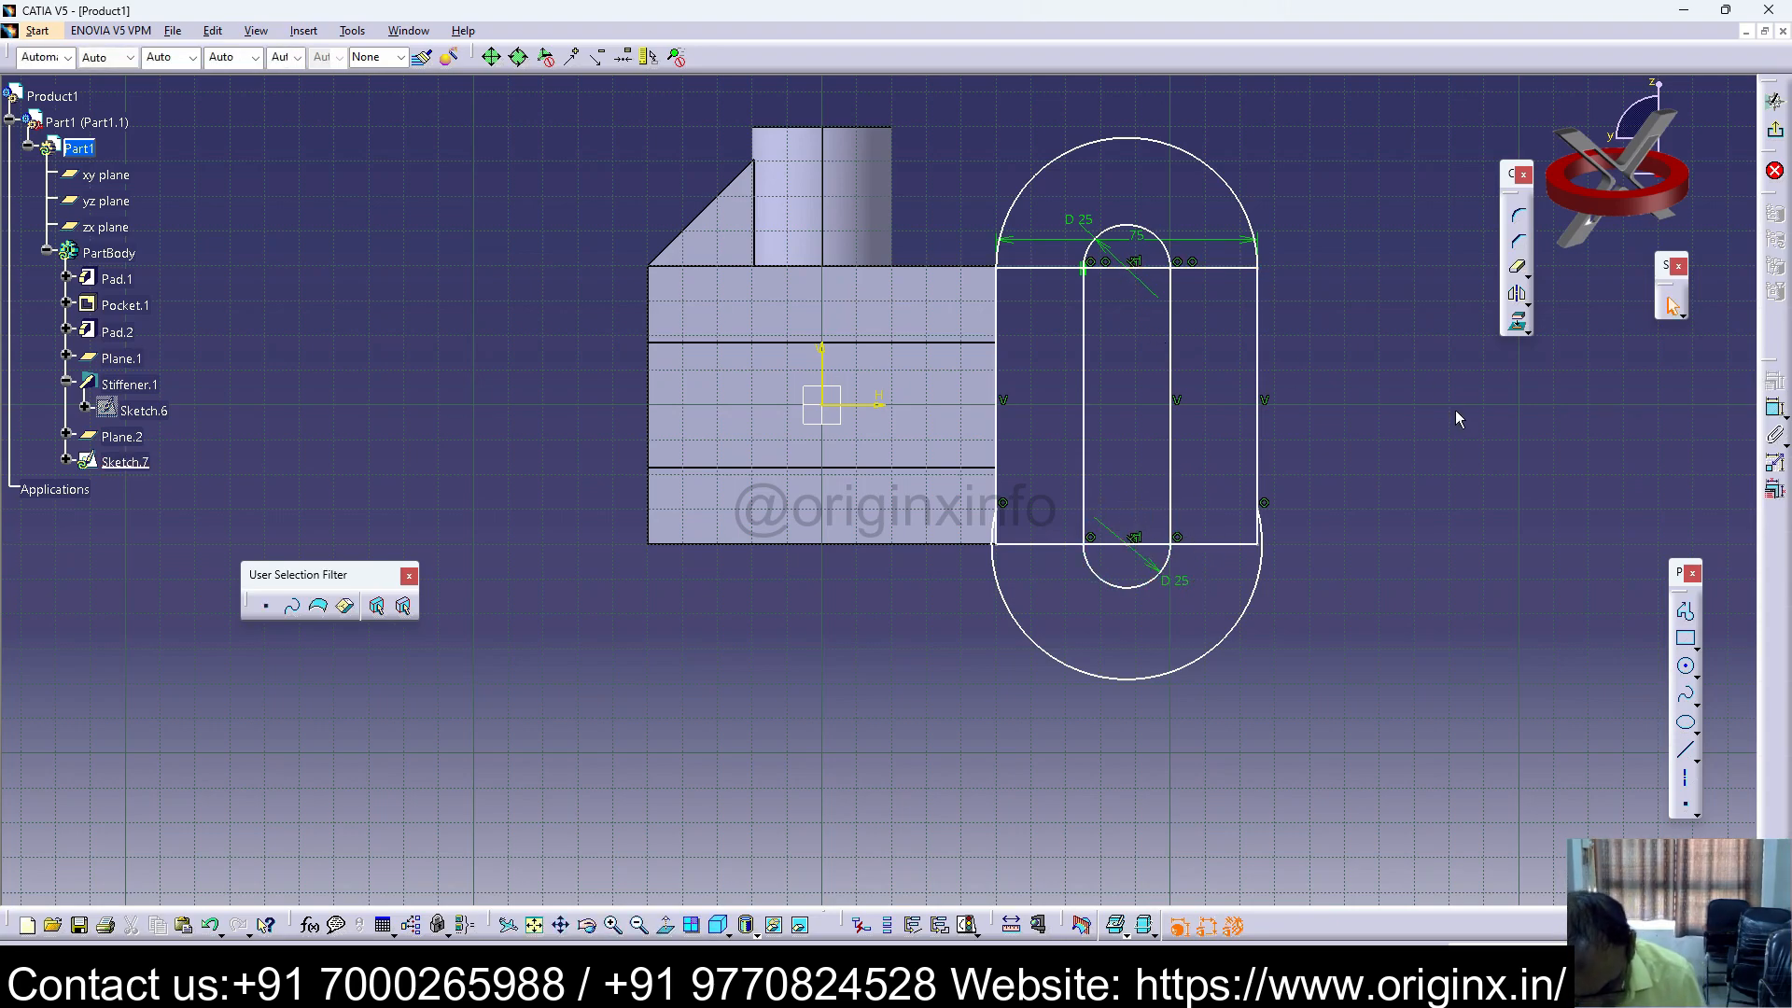
# Step: Delete the rectangle's upper and lower horizontal edges and the large lower arc
pyautogui.moveTo(1217, 268); pyautogui.dragTo(1211, 266)
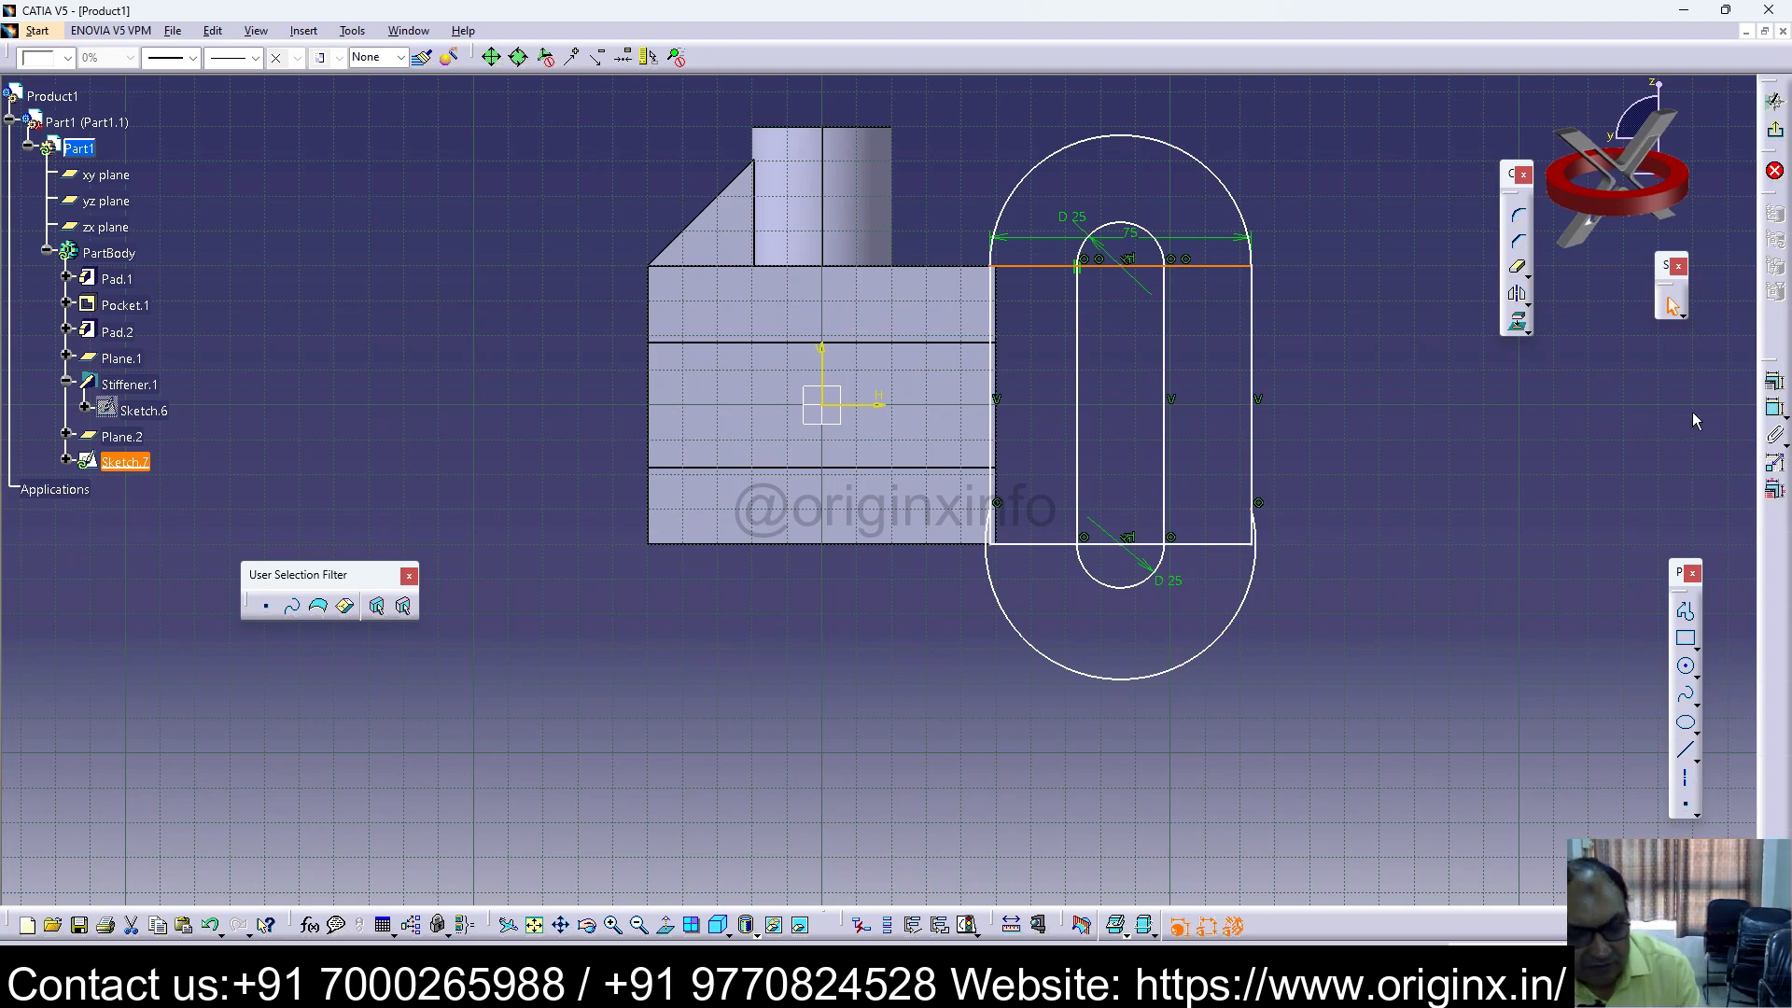
pyautogui.hotkey('ctrl', 'z')
pyautogui.click(1224, 267)
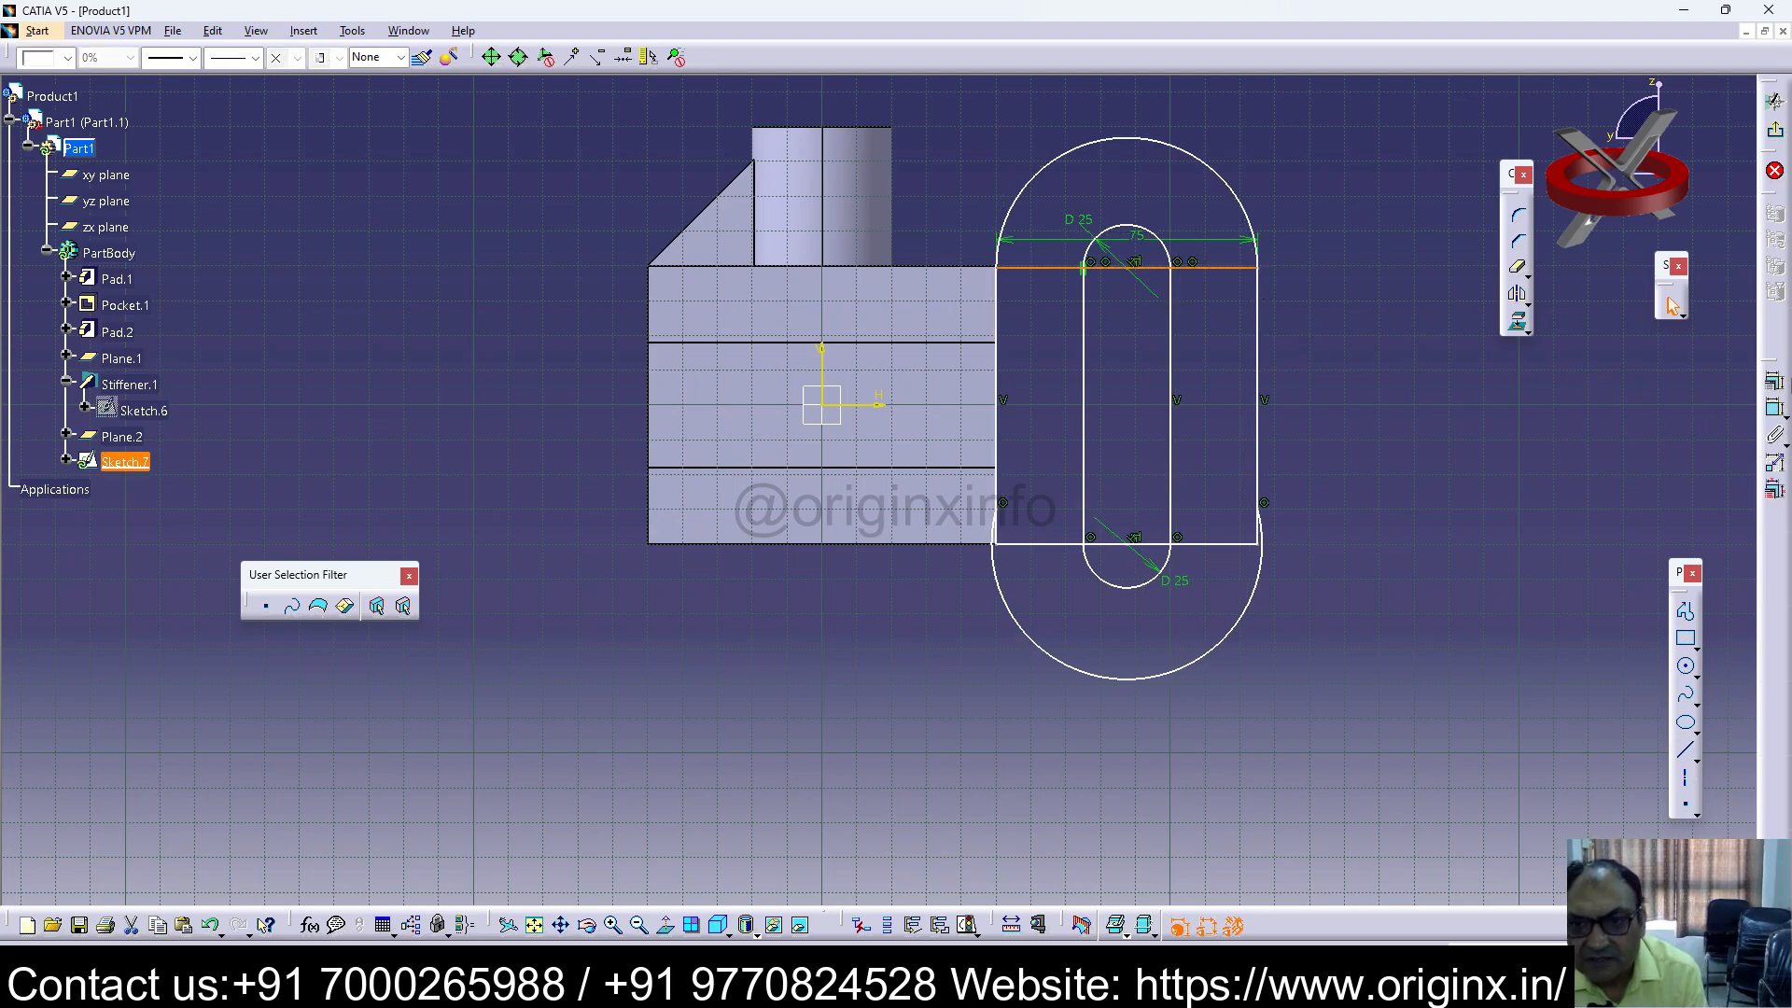
pyautogui.click(1225, 544)
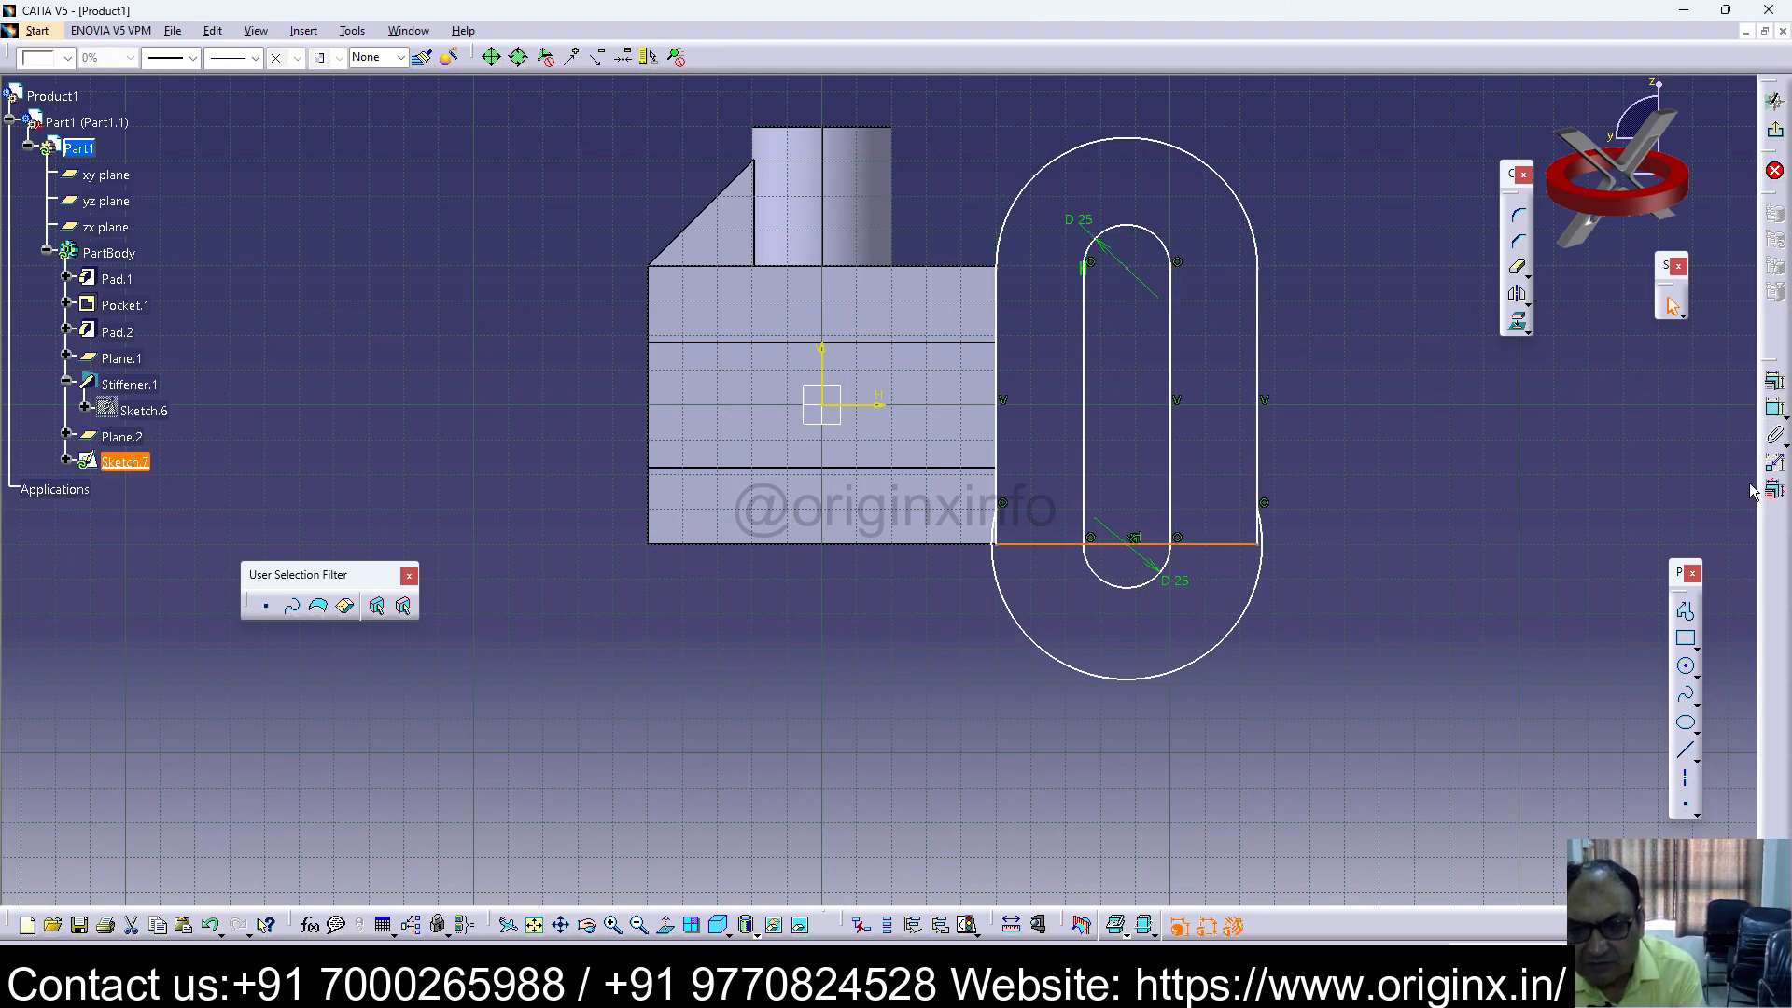
pyautogui.press('Delete')
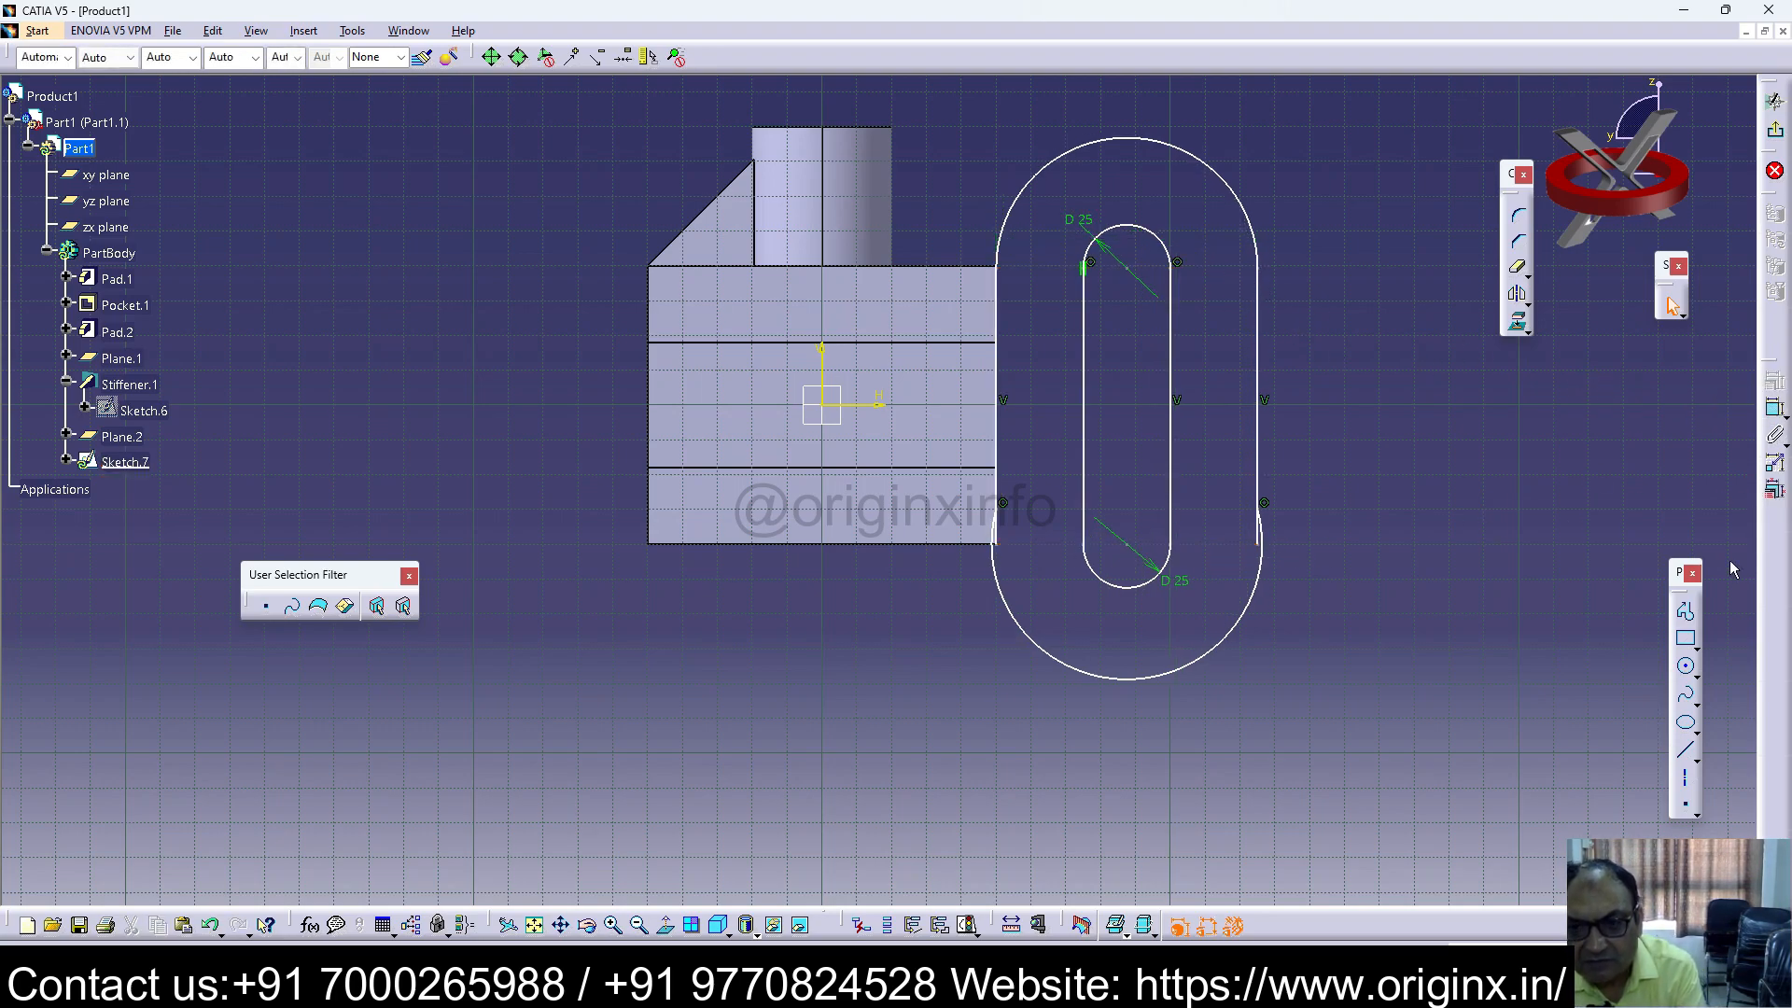
pyautogui.click(1251, 598)
pyautogui.press('Delete')
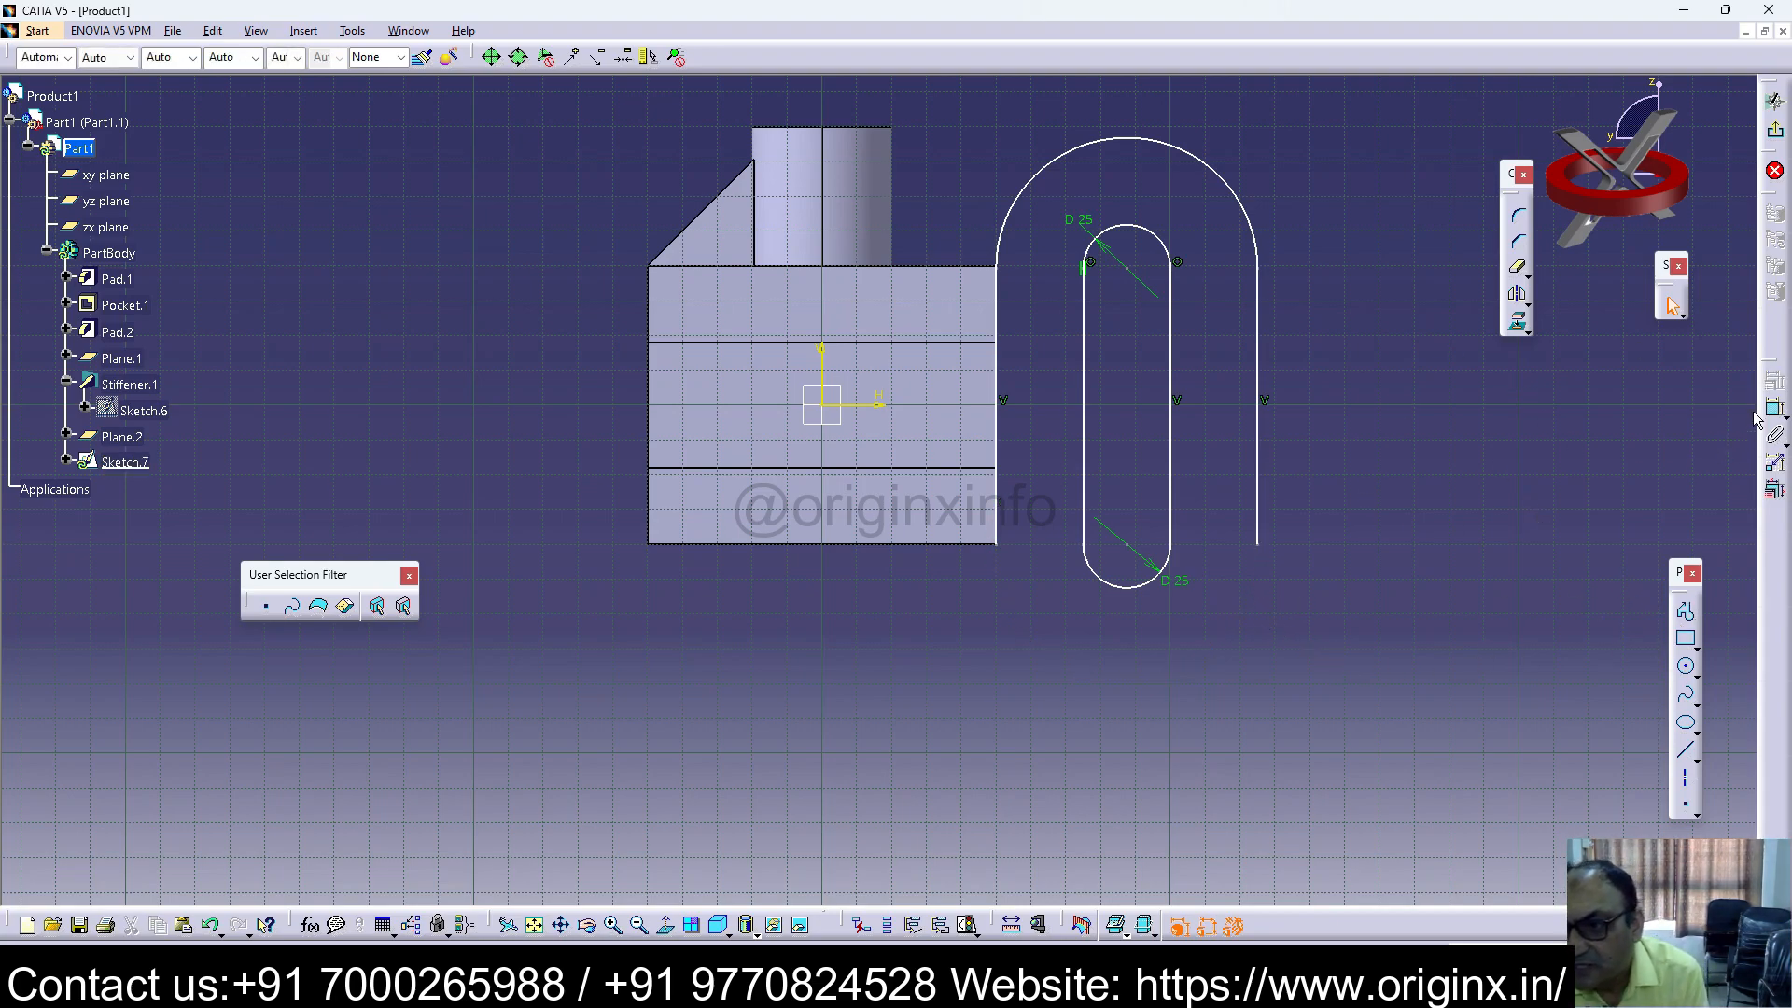
# Step: Add a radius dimension to the large upper arc of the outer profile
pyautogui.click(1211, 166)
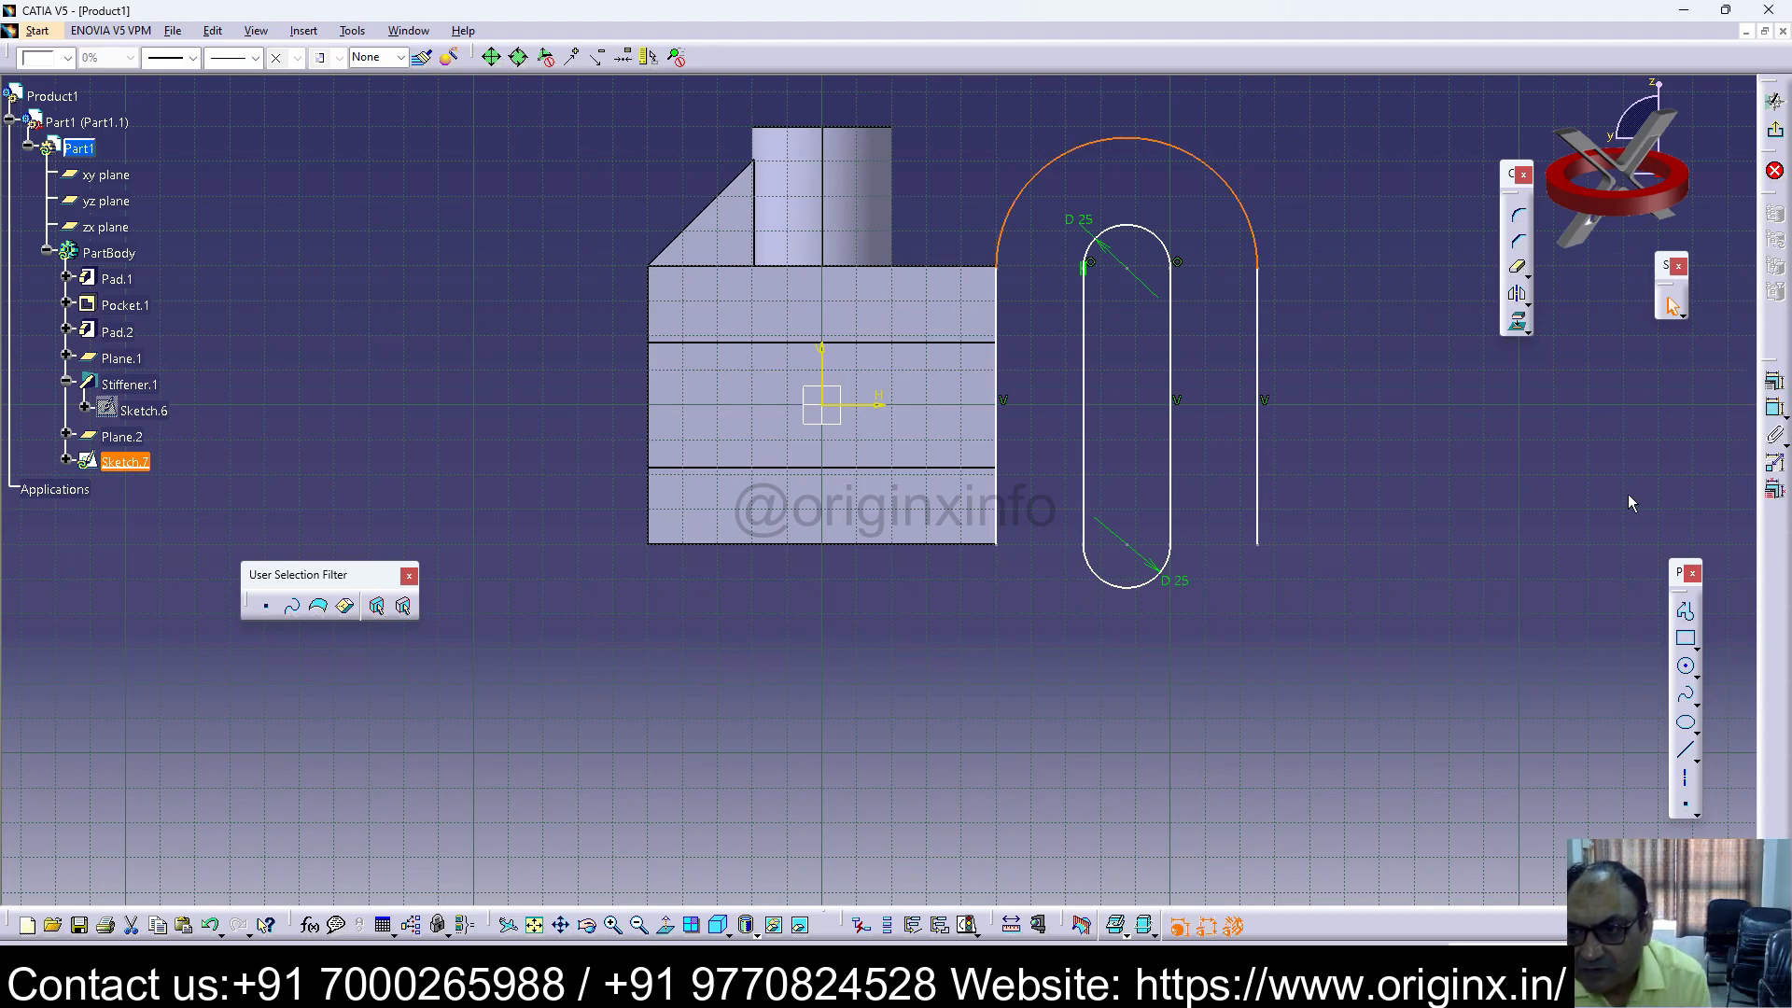
pyautogui.click(1227, 176)
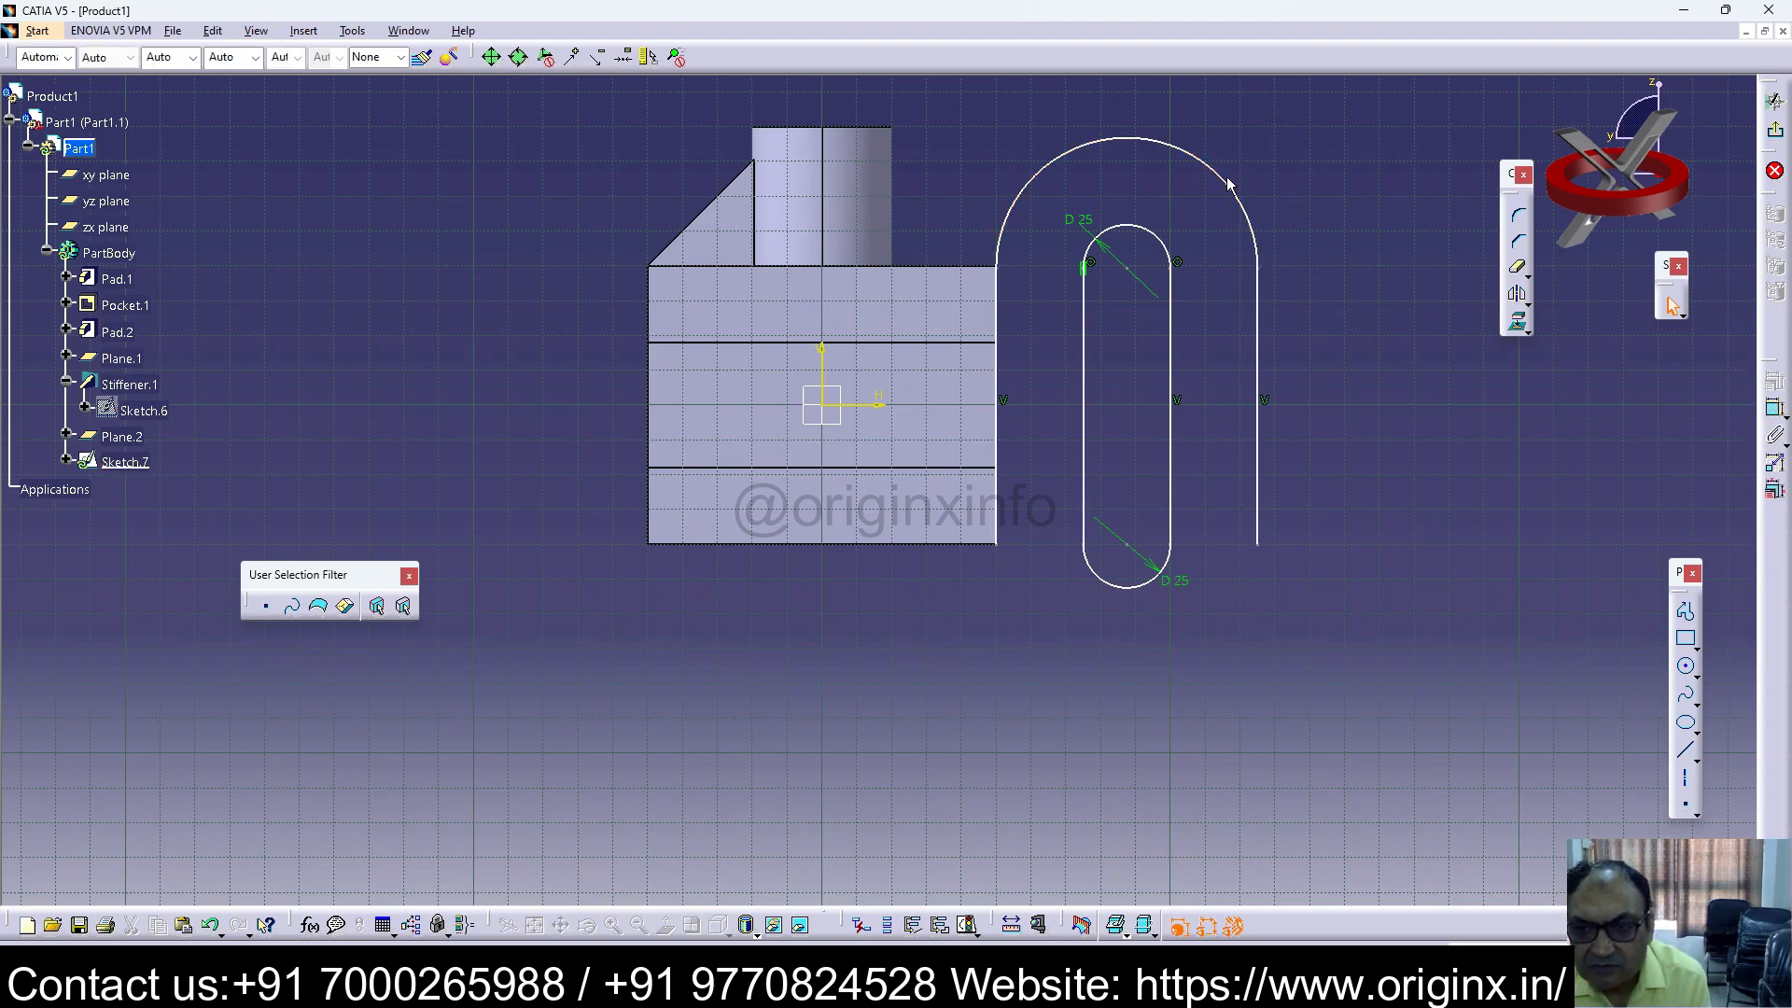
pyautogui.click(1240, 202)
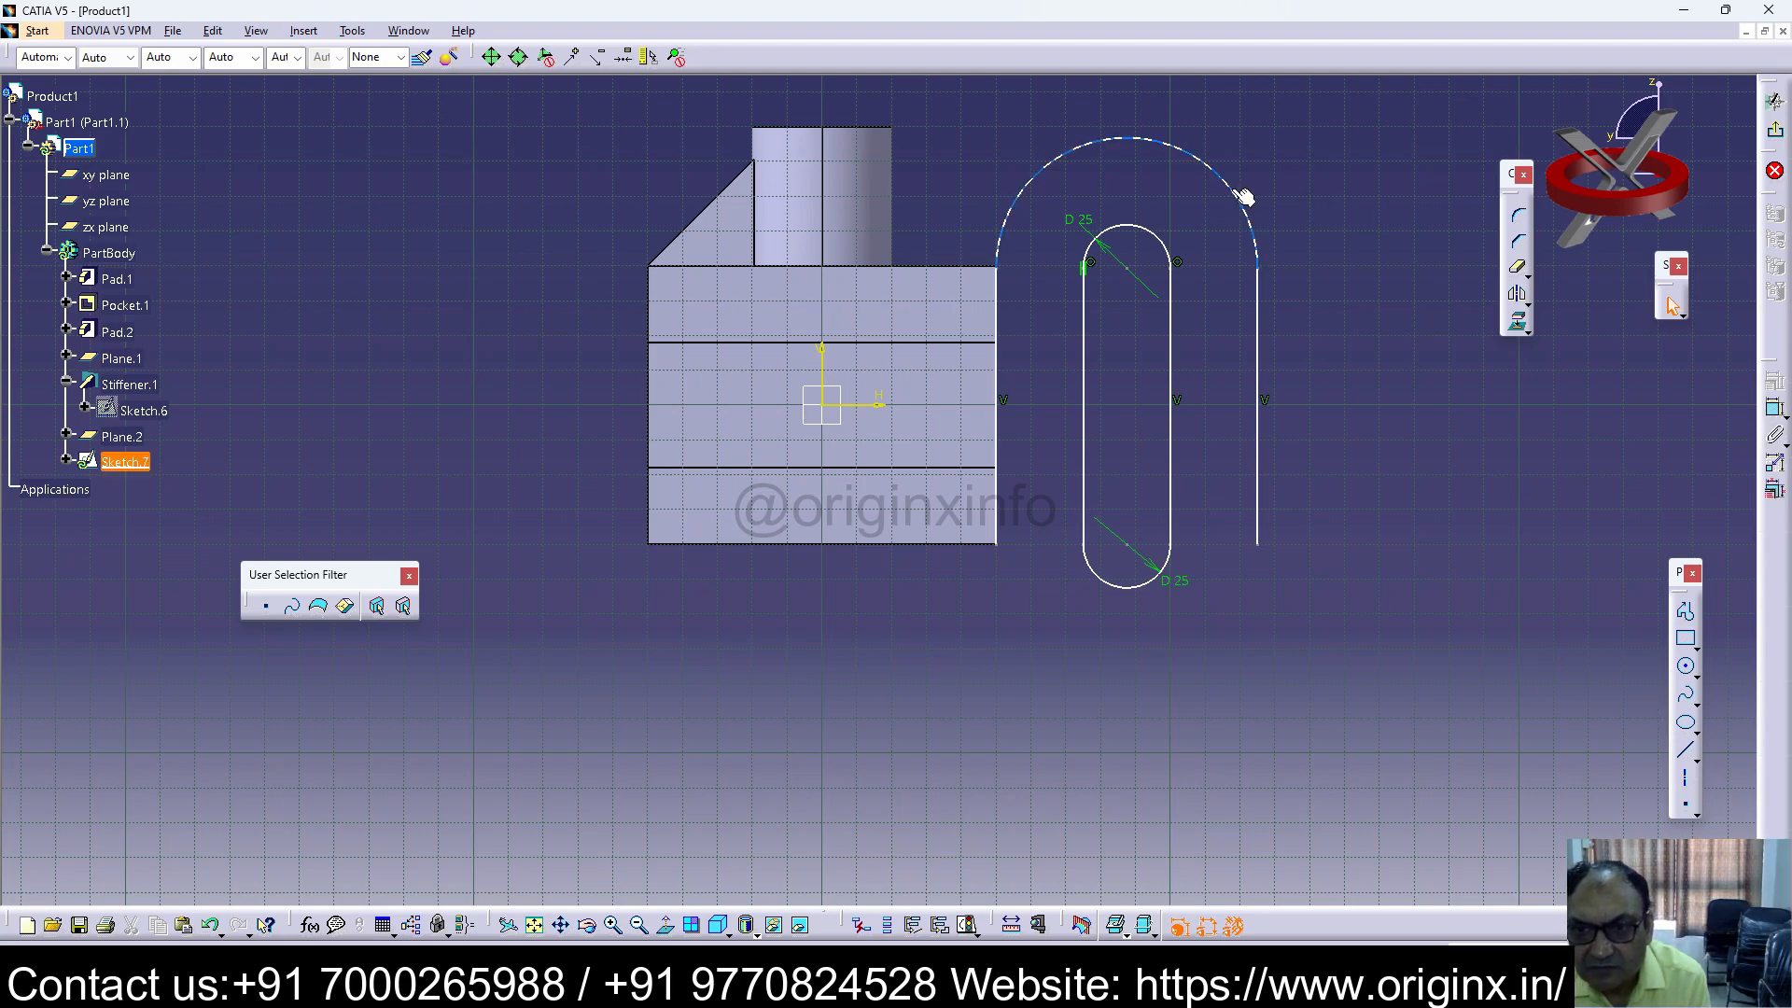
pyautogui.click(1775, 410)
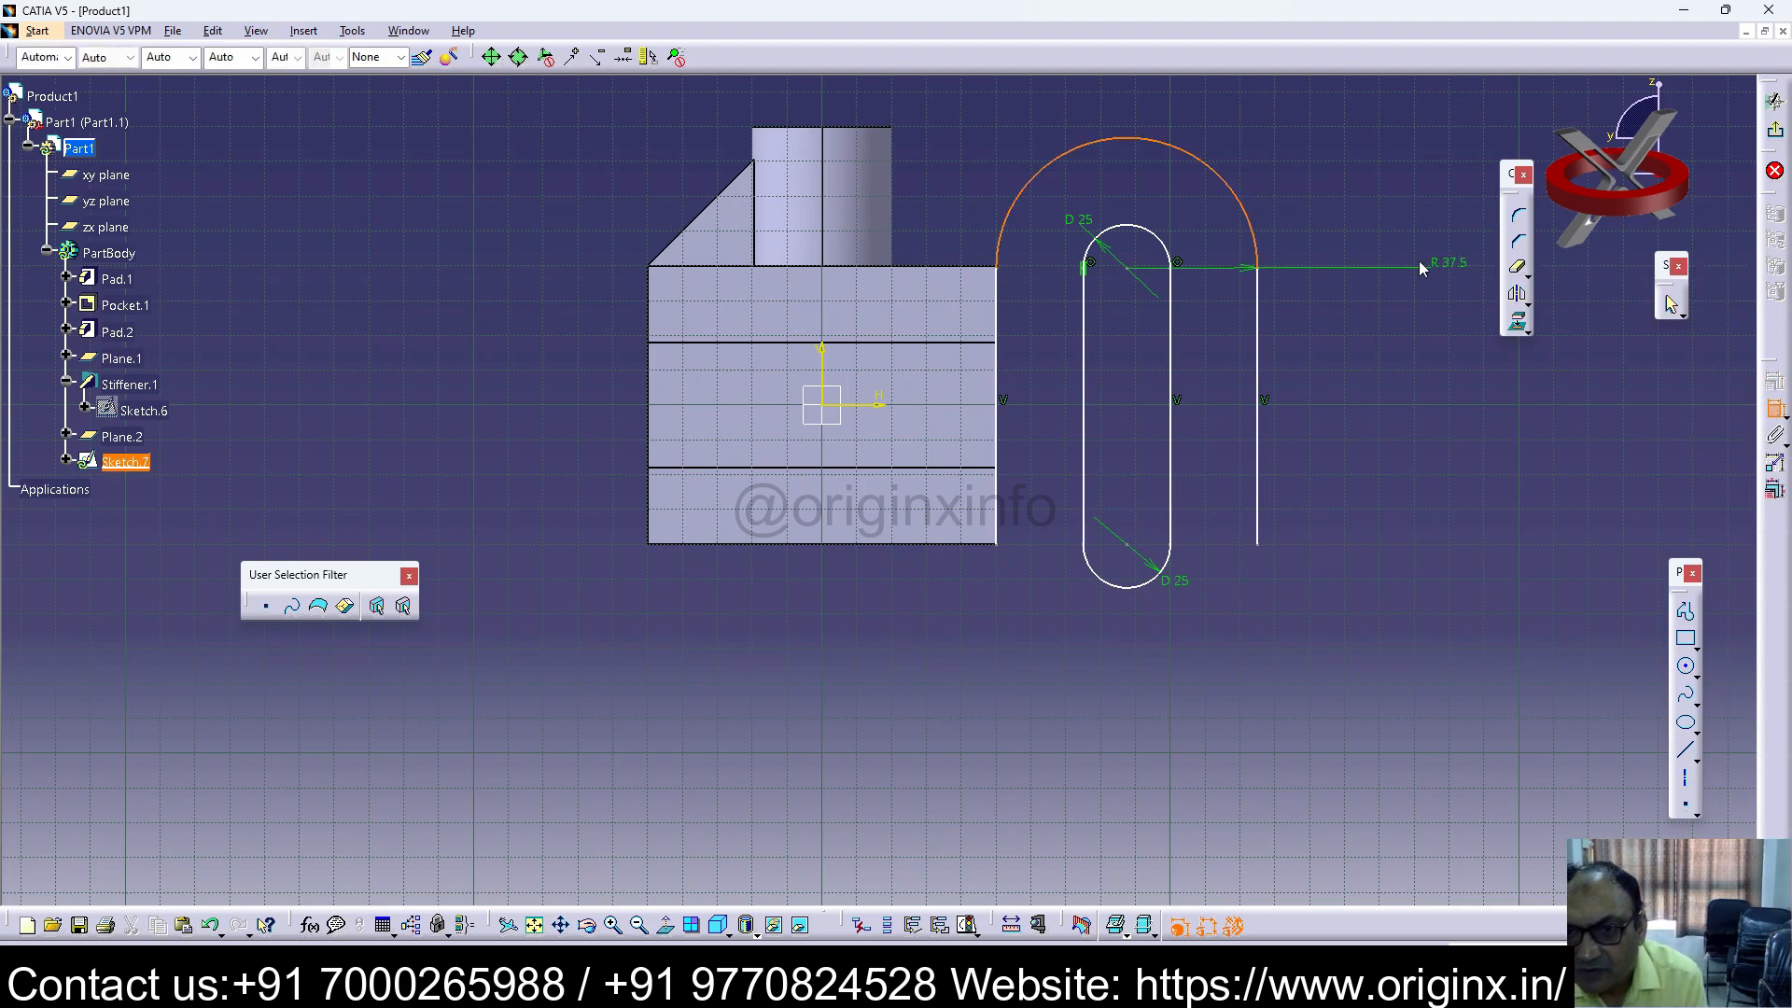
pyautogui.click(1276, 149)
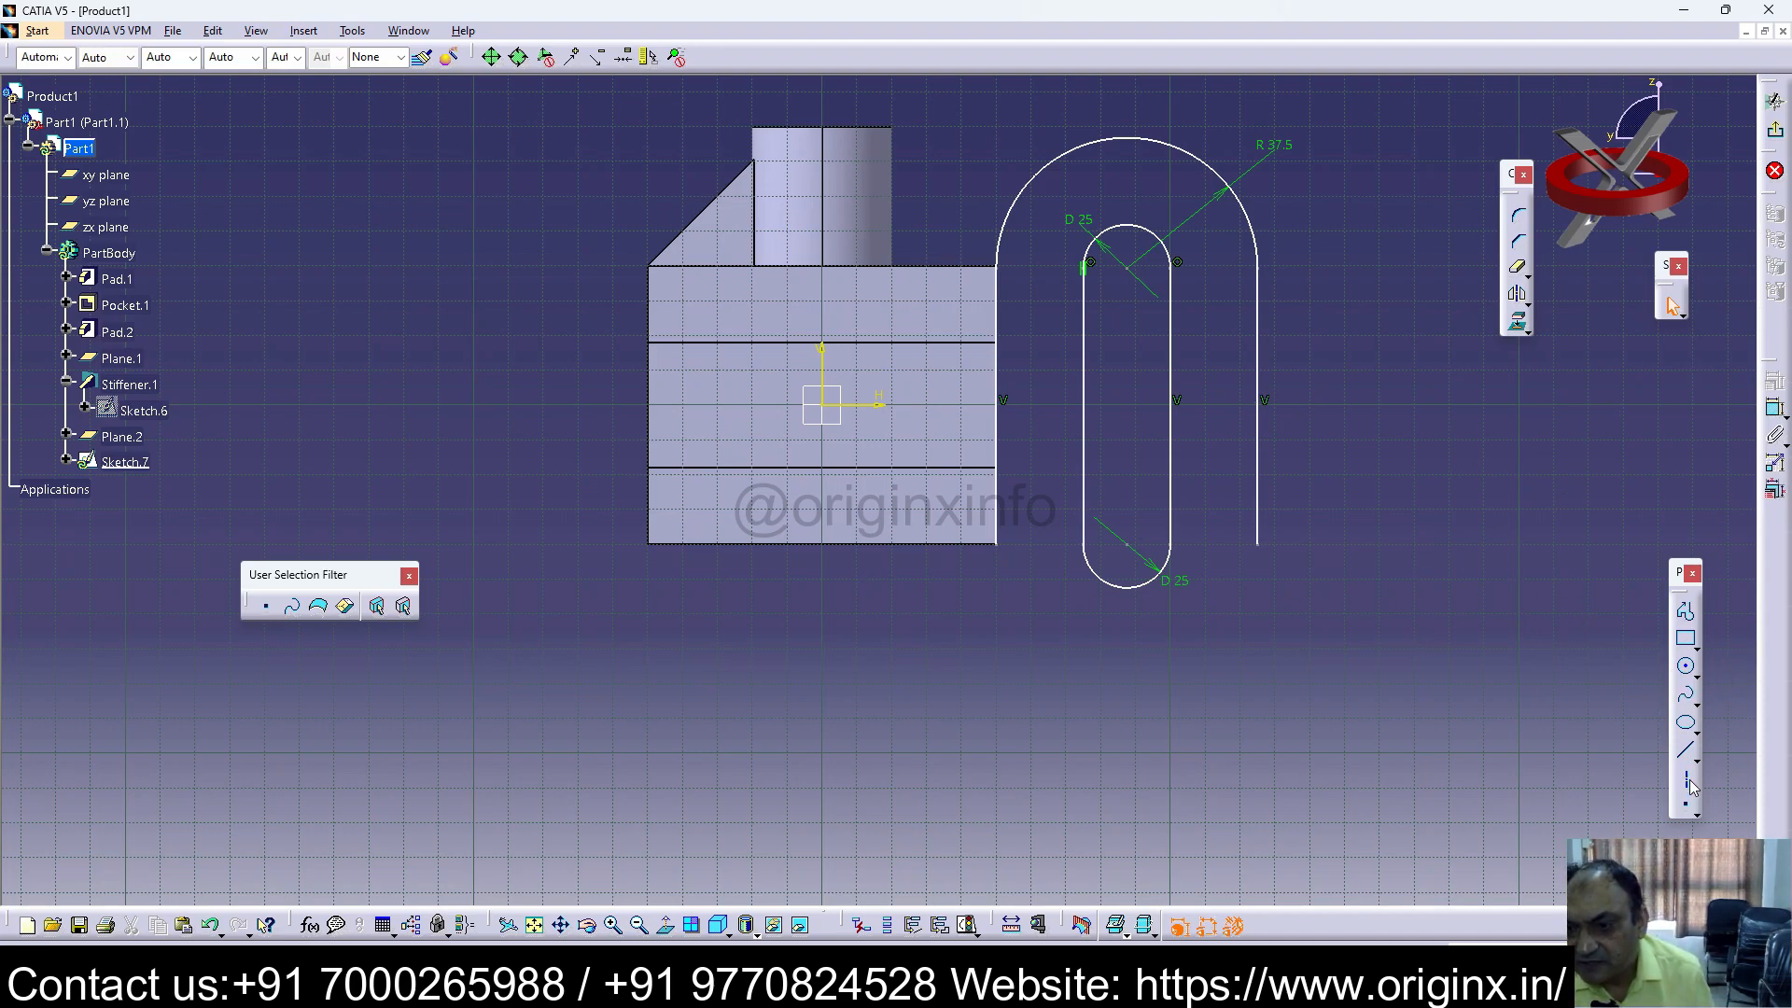
# Step: Draw a horizontal axis from the origin past the profile's outer side and mirror the large upper arc about it
pyautogui.click(824, 407)
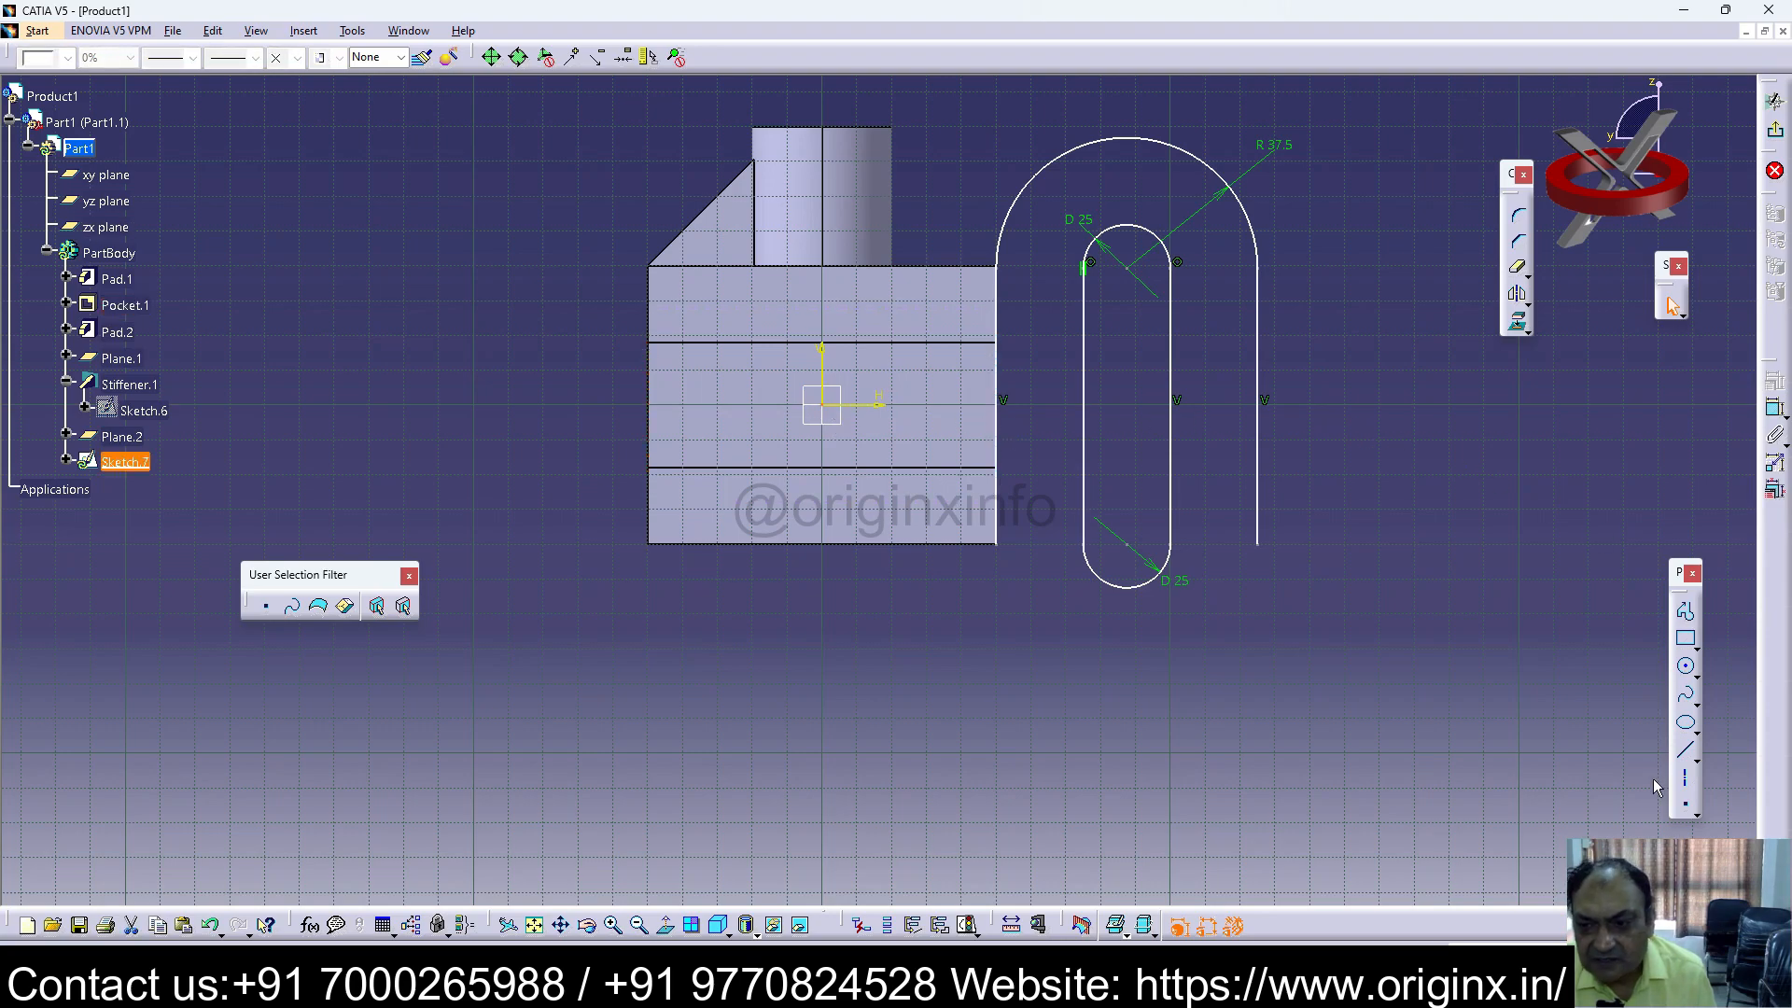
pyautogui.click(1682, 780)
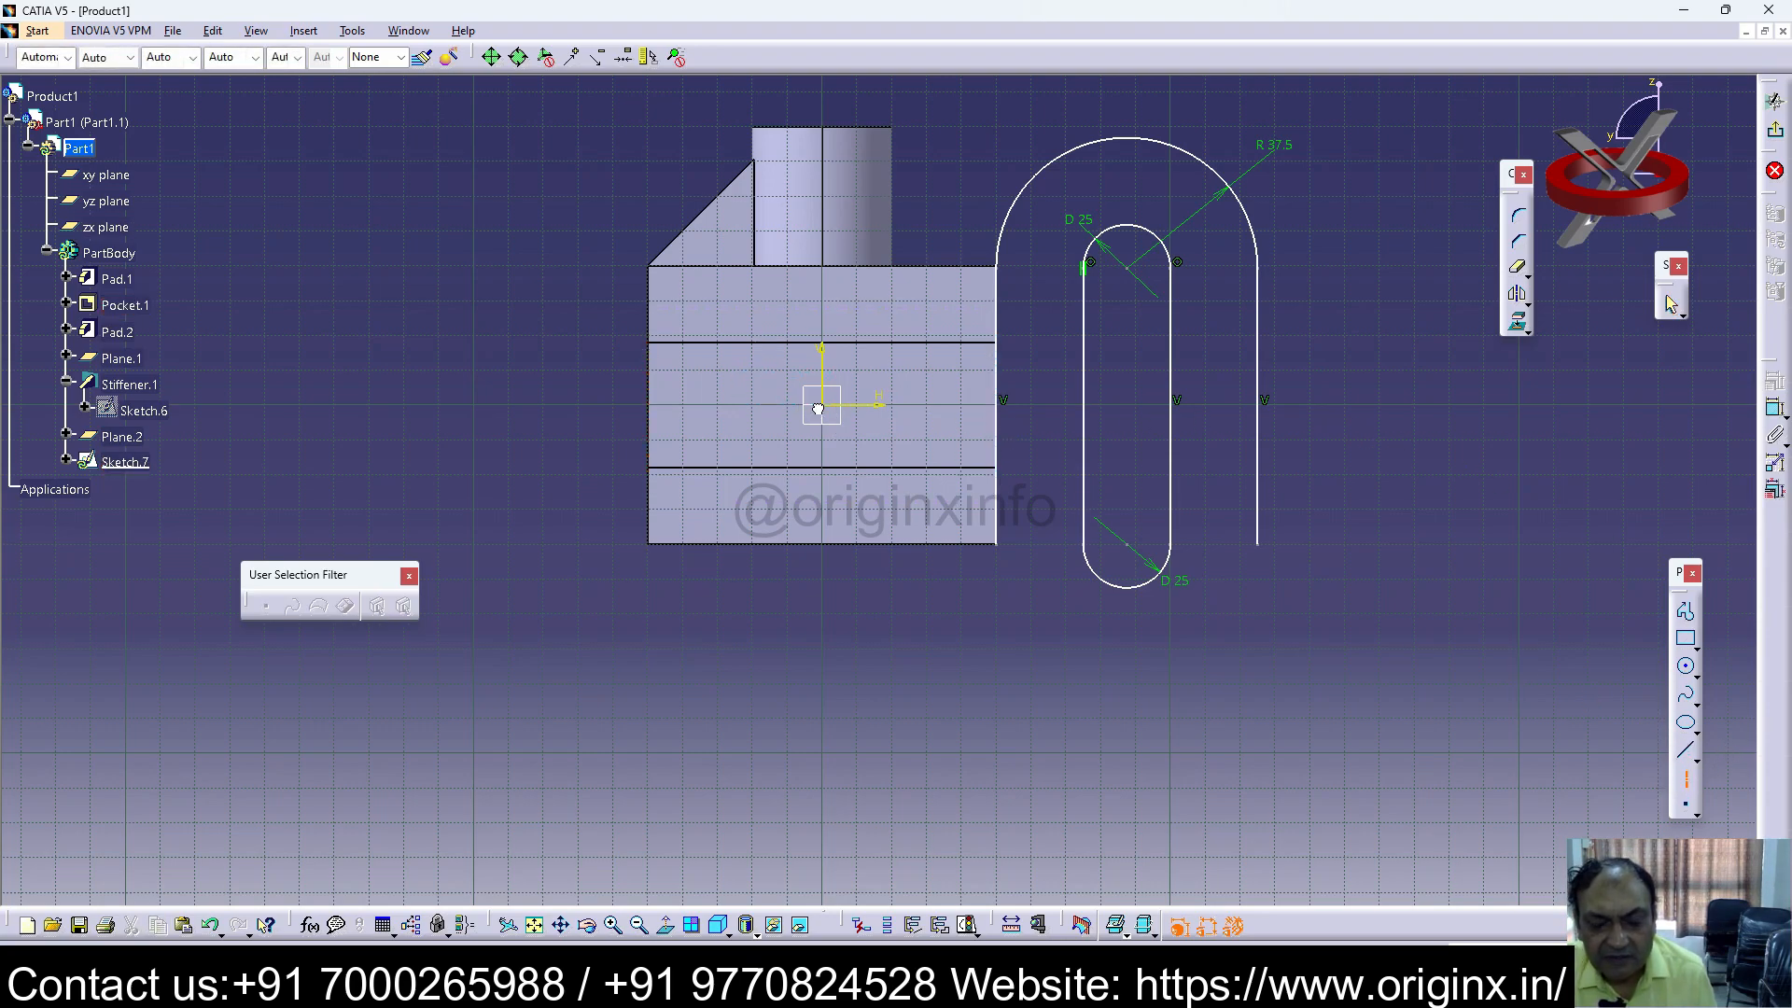
pyautogui.click(1336, 408)
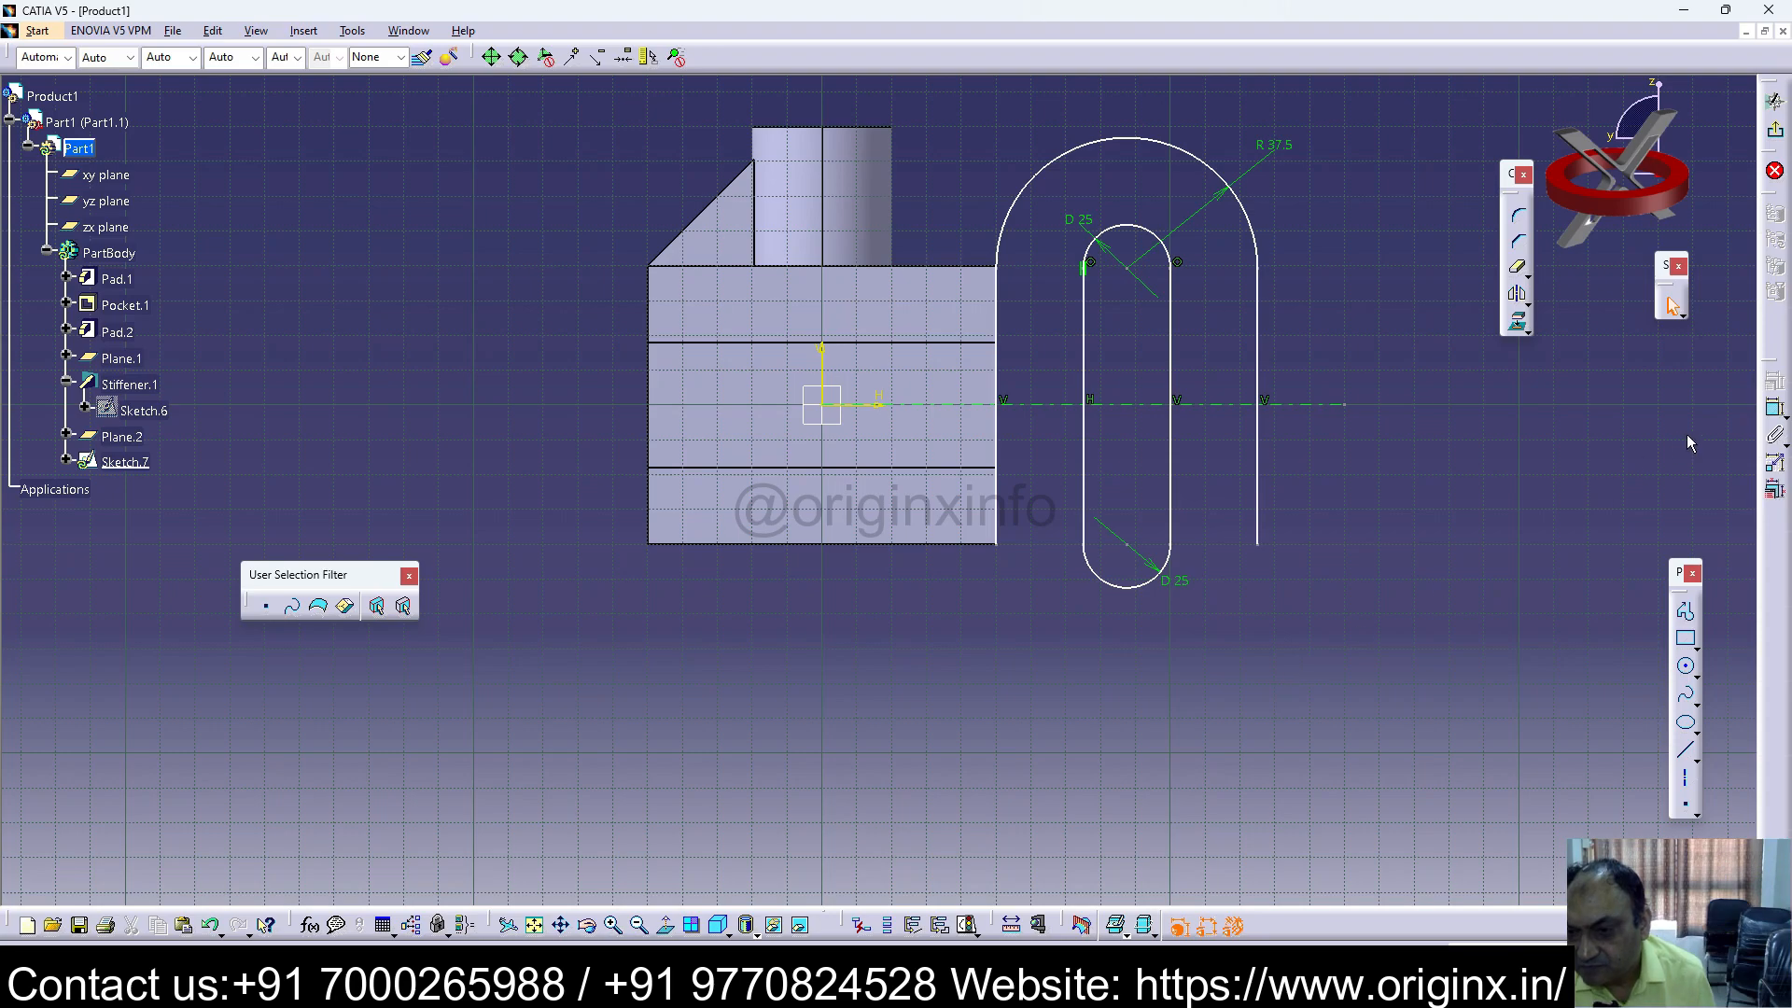
pyautogui.click(1178, 146)
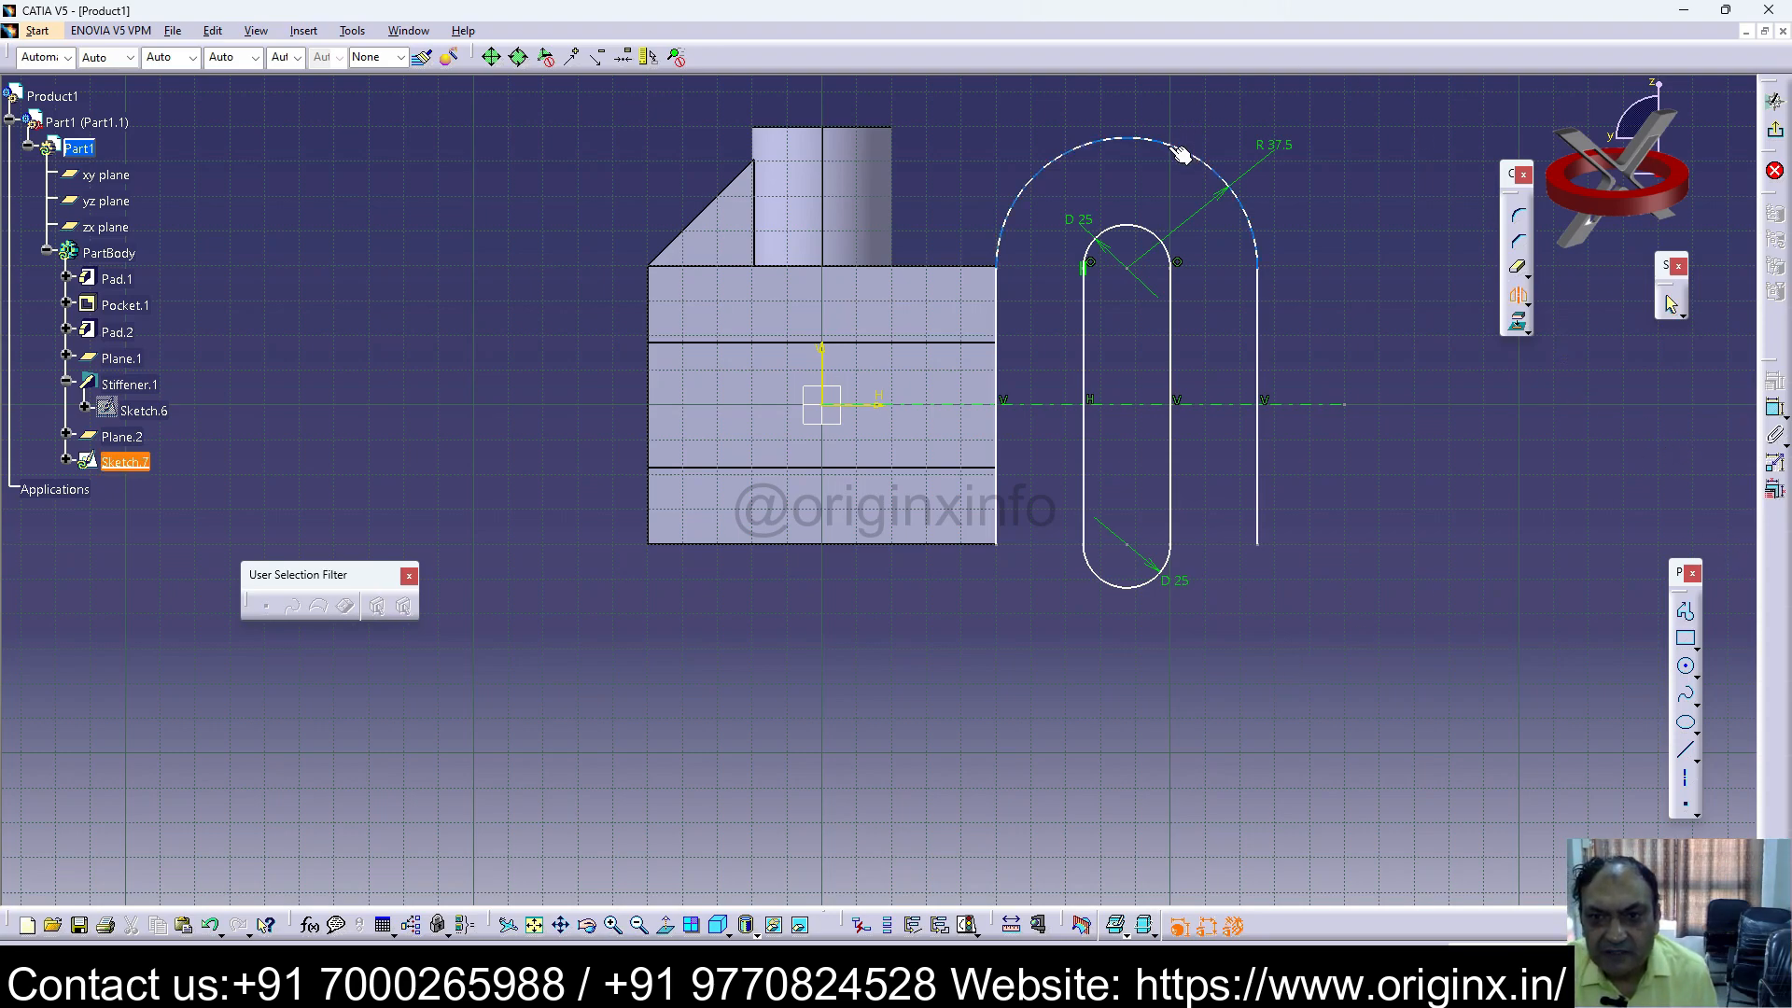
pyautogui.click(1336, 408)
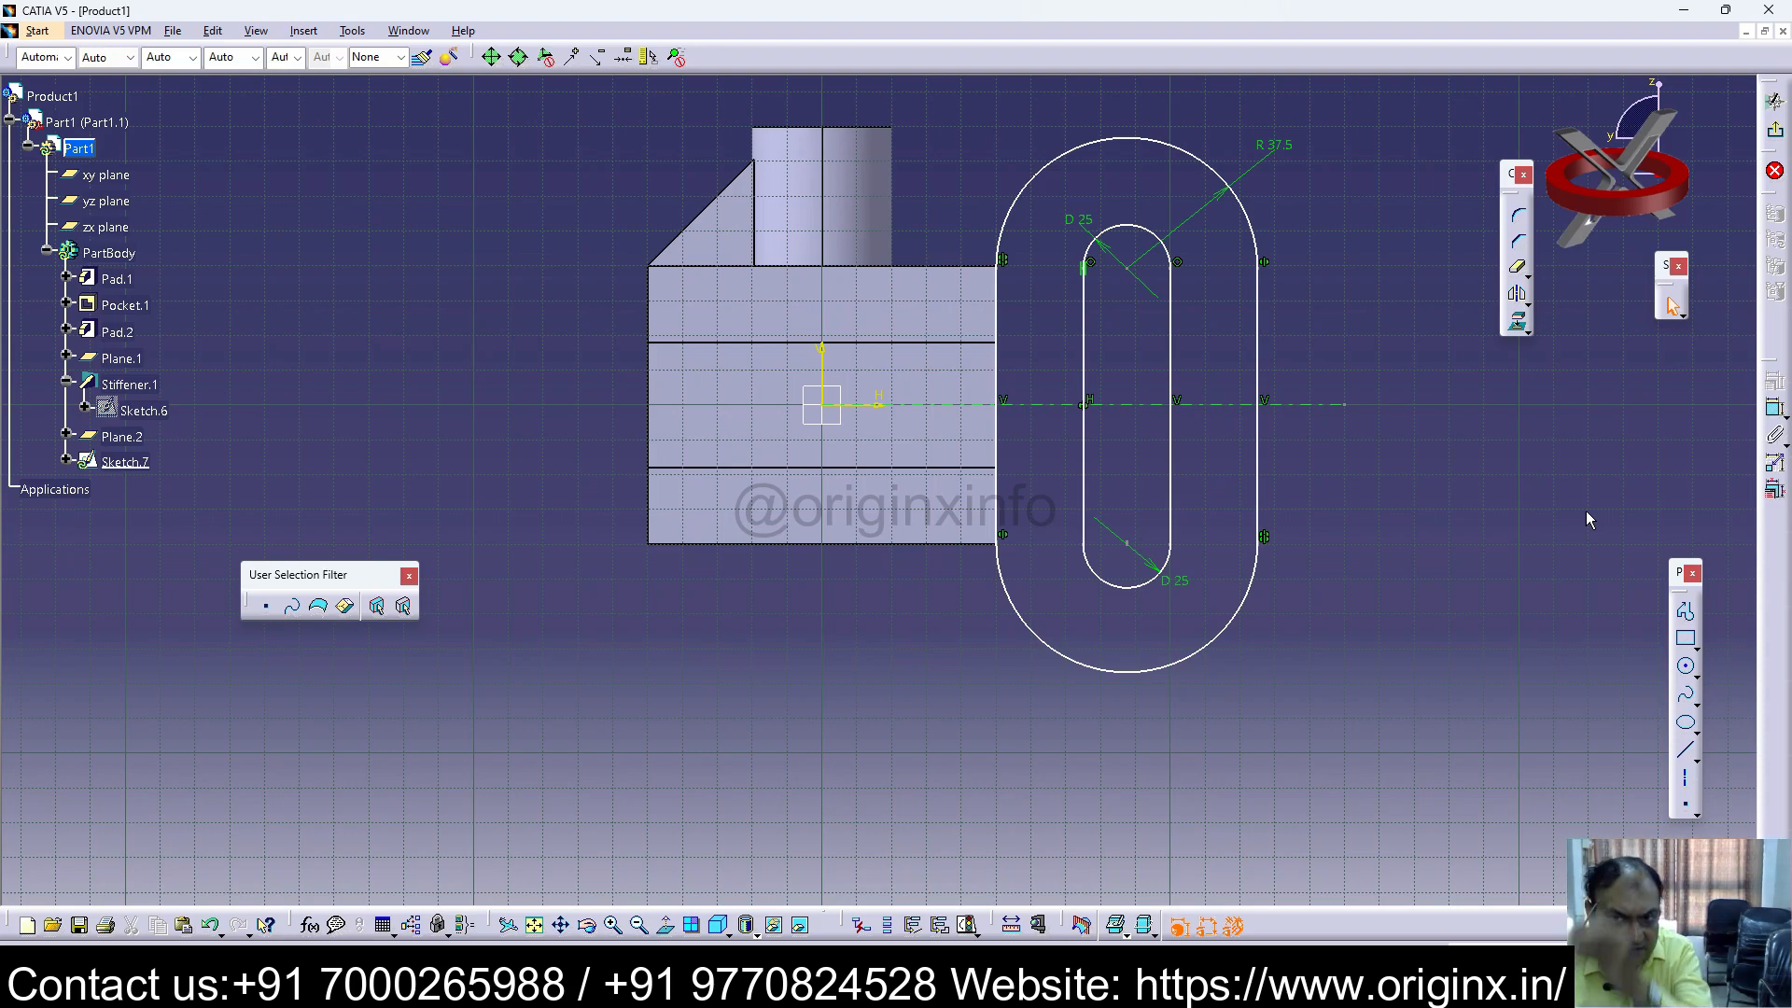
# Step: Set the large upper arc's radius to 50 mm
pyautogui.scroll(1, 1129, 120)
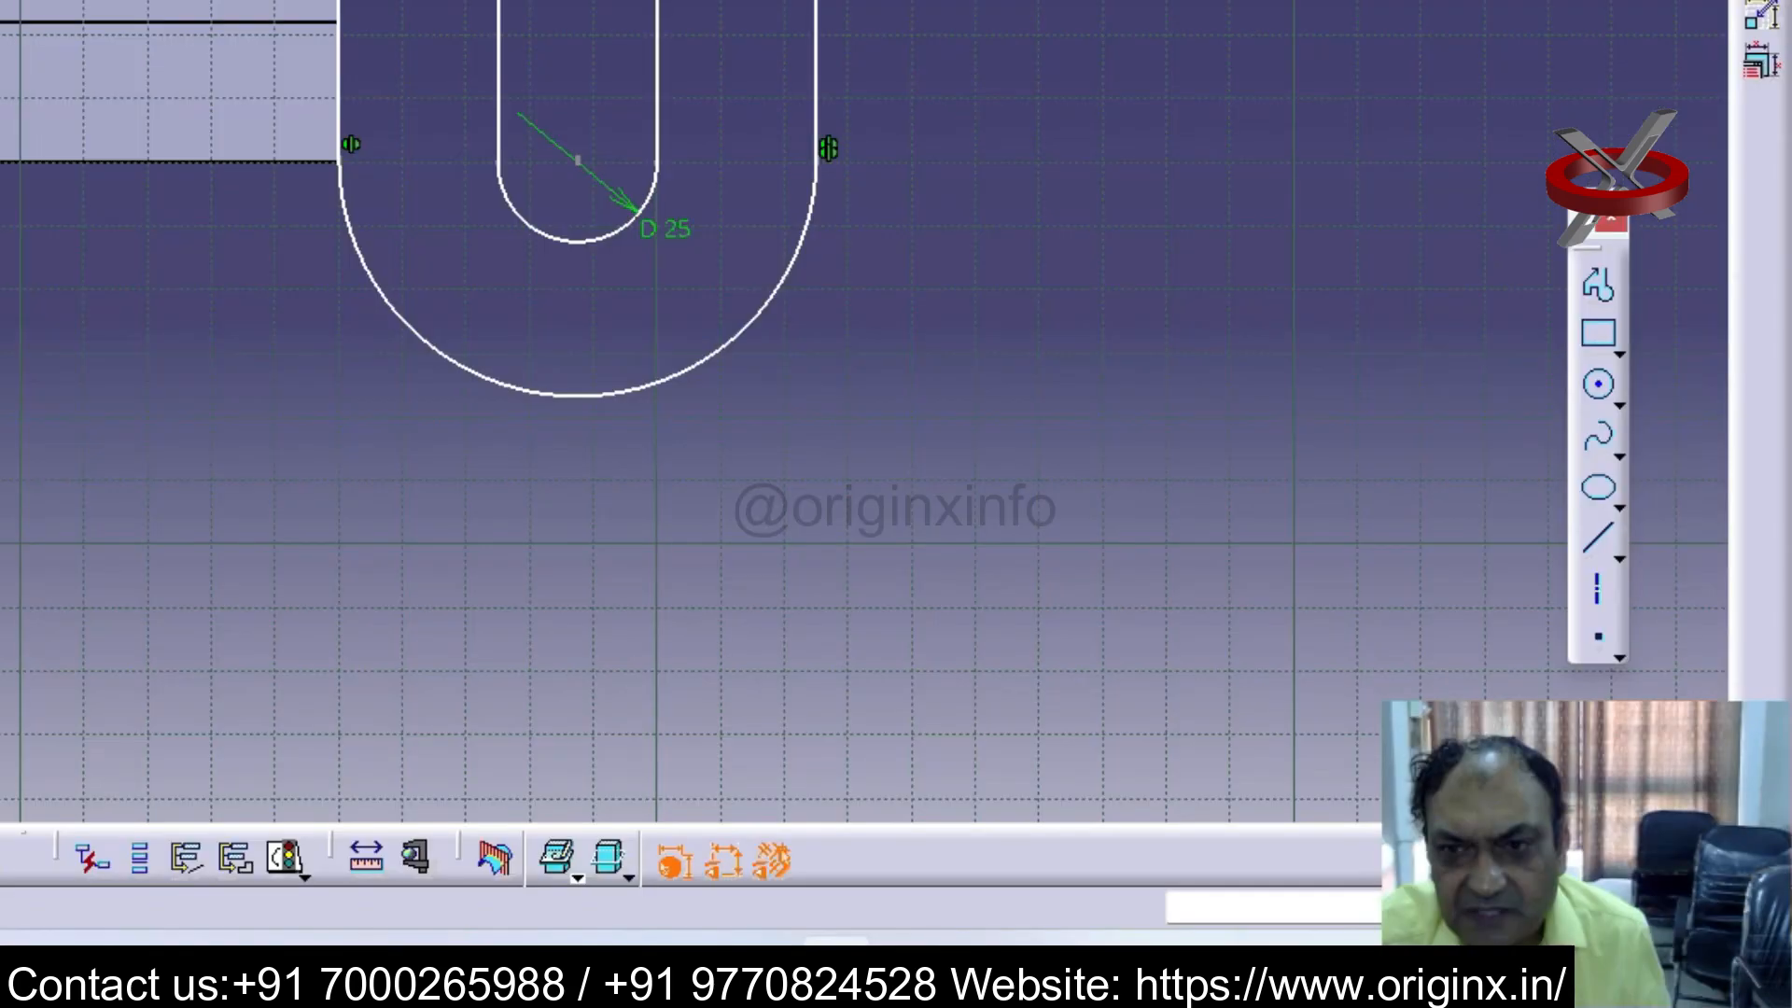
pyautogui.doubleClick(1273, 146)
pyautogui.write('50')
pyautogui.press('Return')
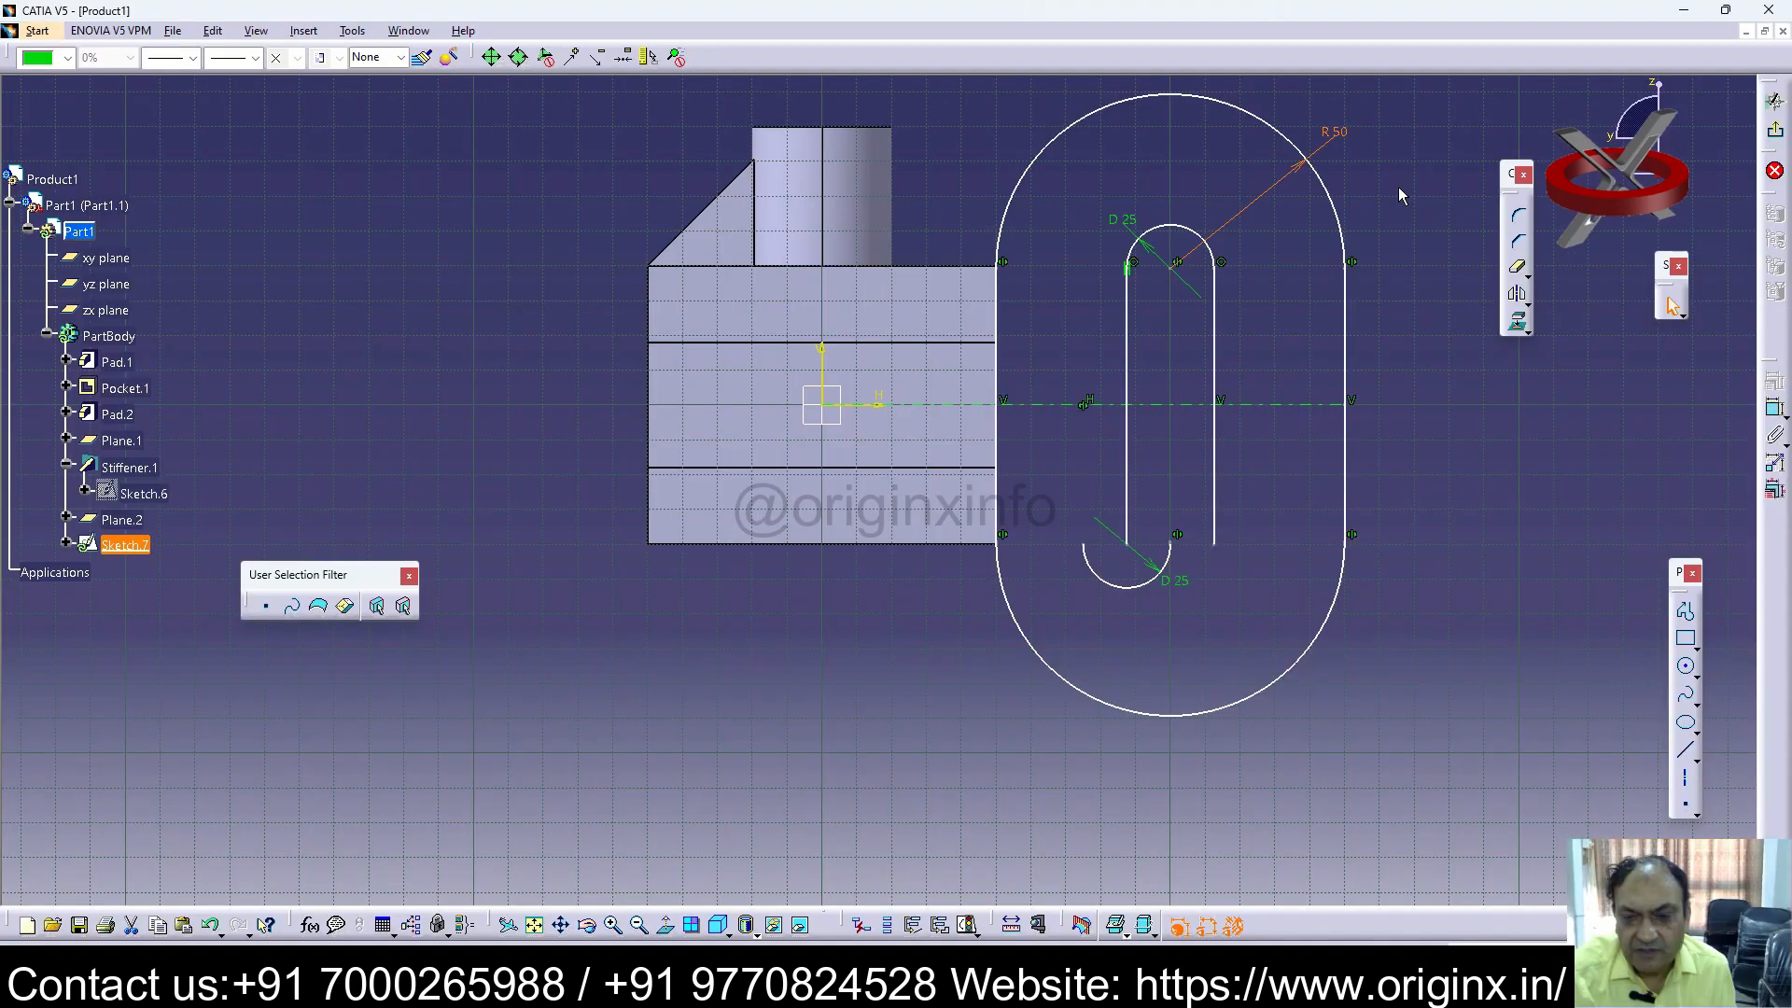
pyautogui.click(1526, 424)
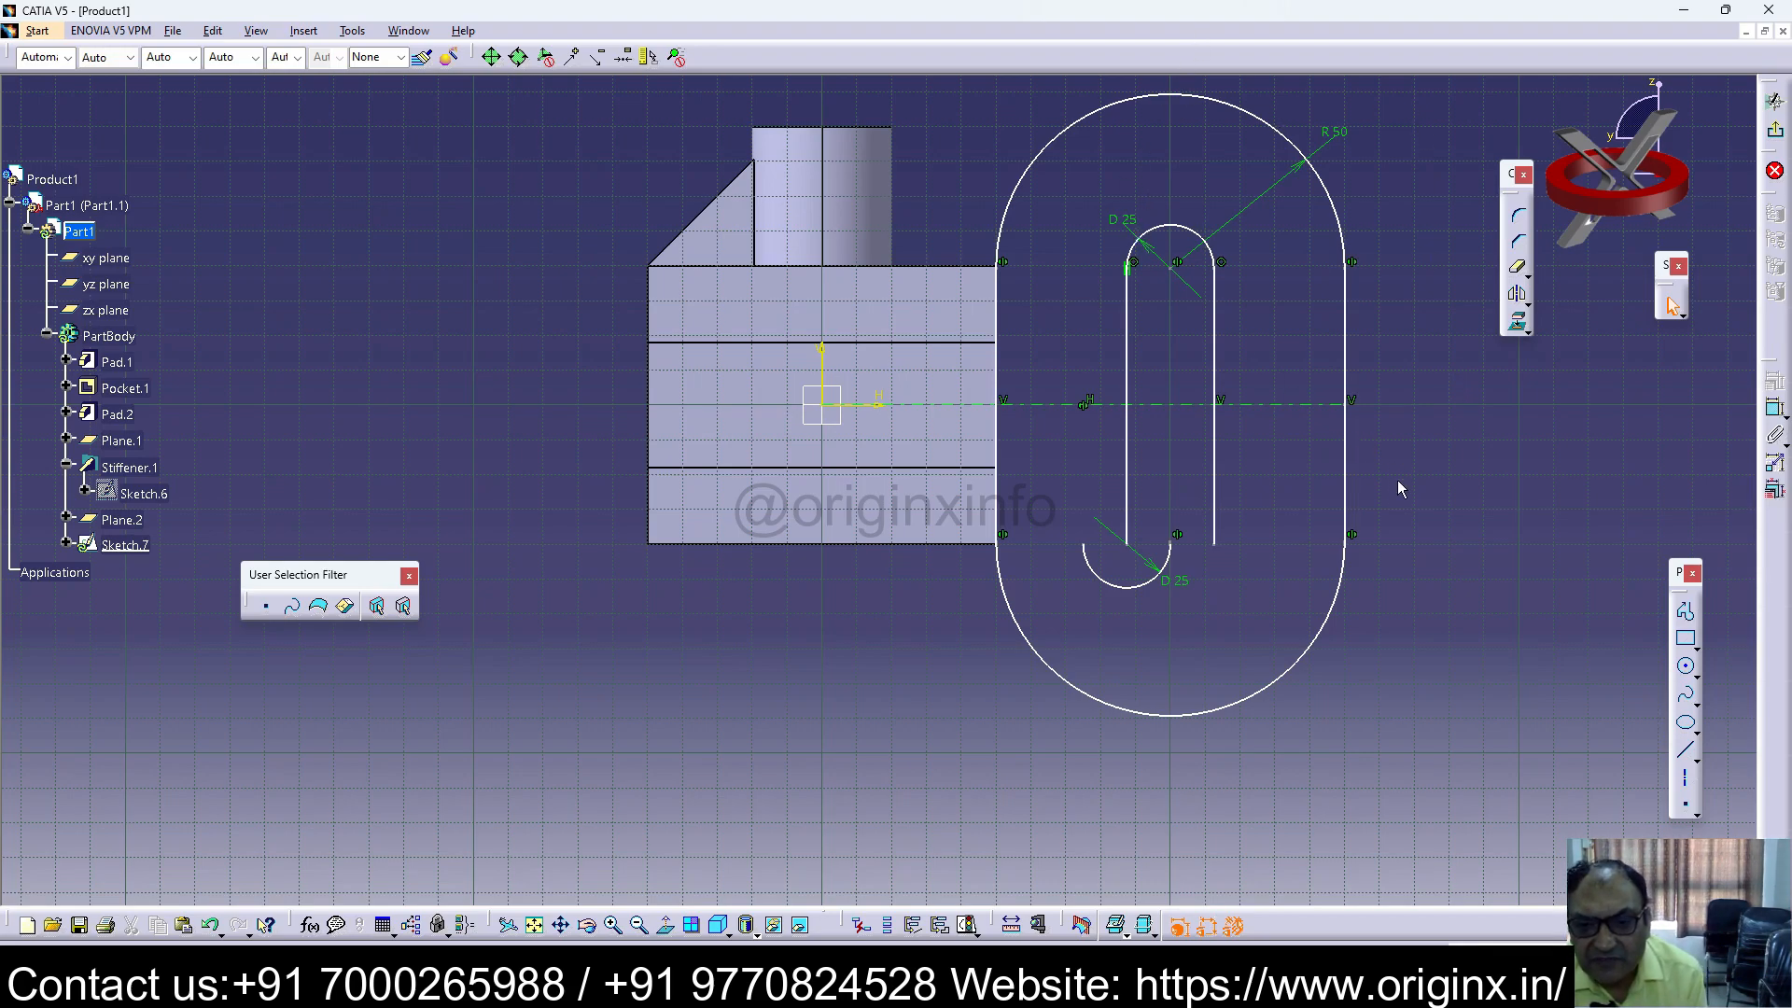
# Step: Replace the inner slot's lower arc with a mirror copy of its upper 25 mm arc about the horizontal axis
pyautogui.click(1147, 600)
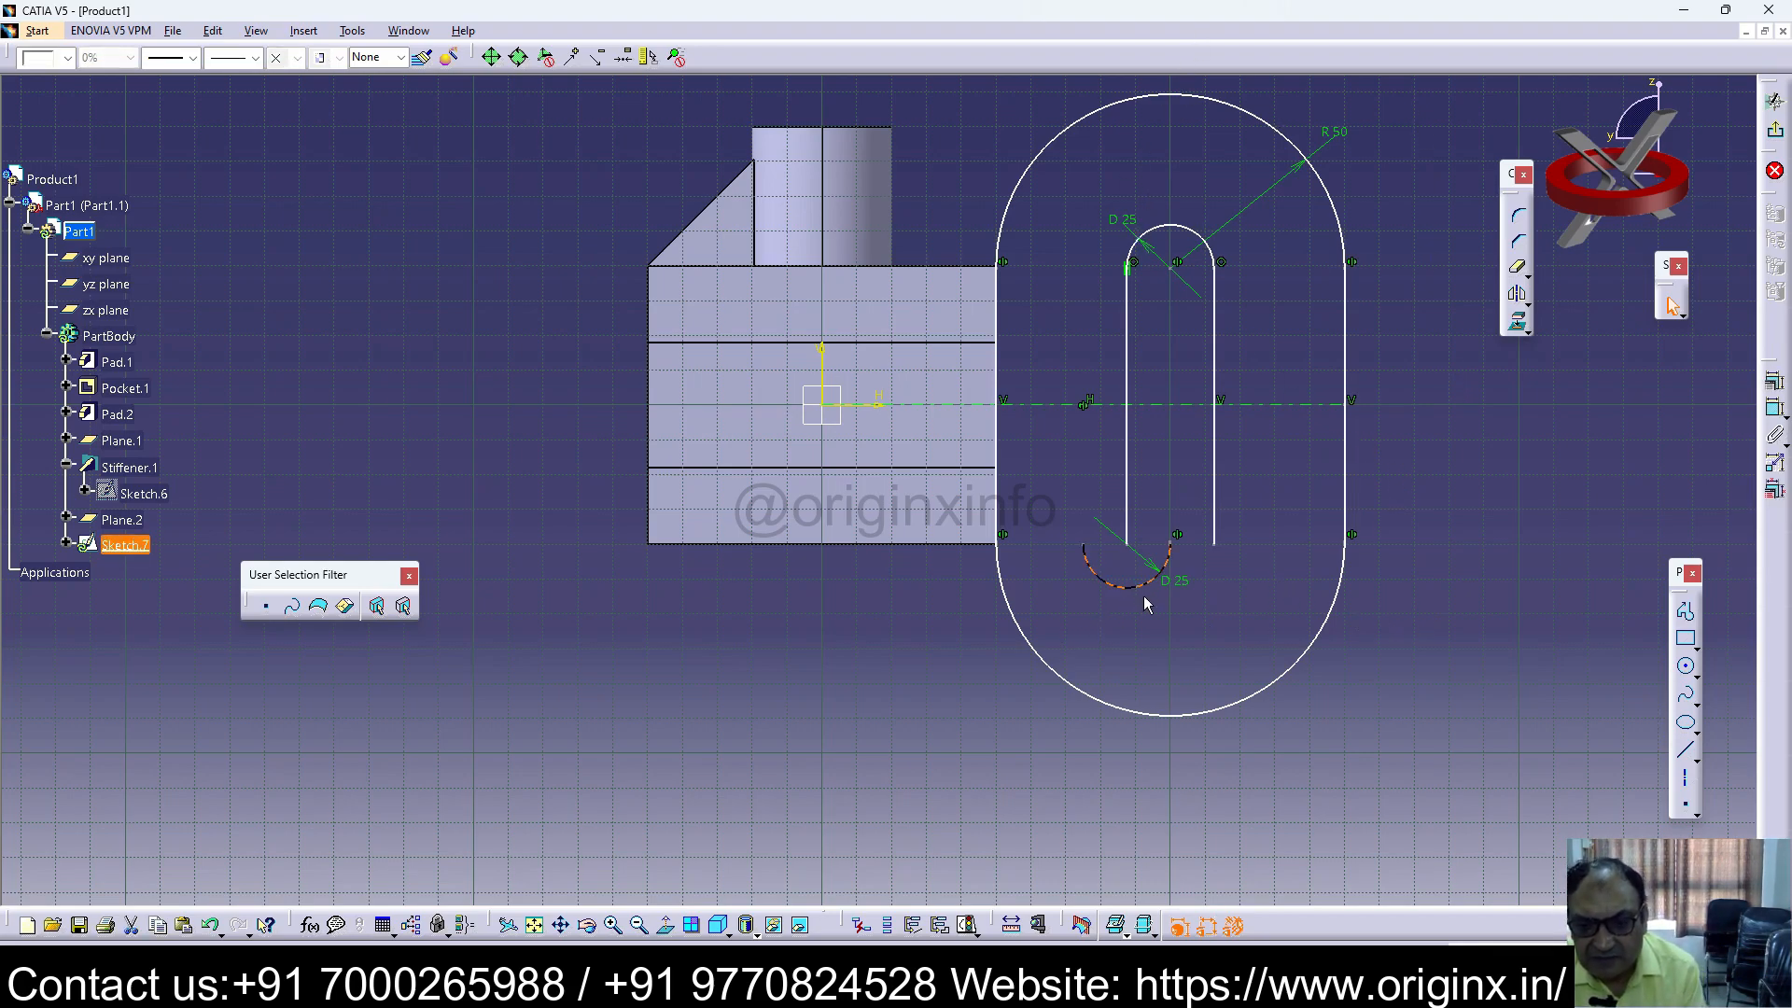
pyautogui.press('Delete')
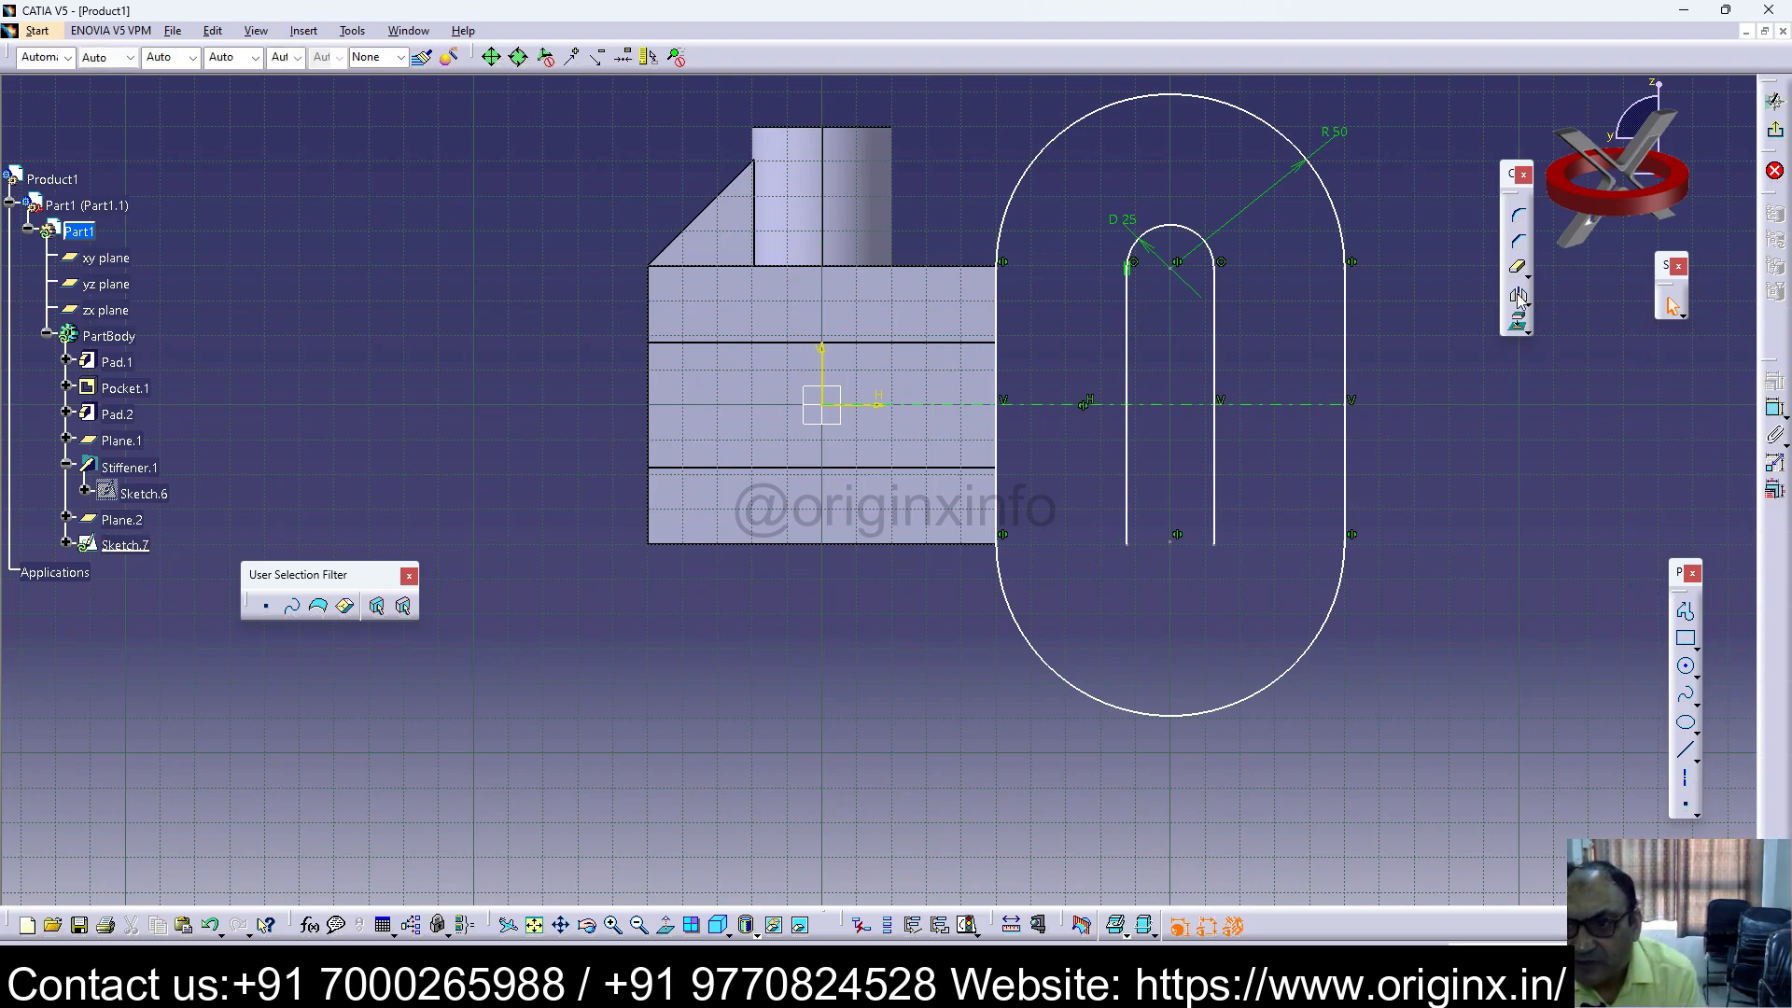
pyautogui.click(1181, 229)
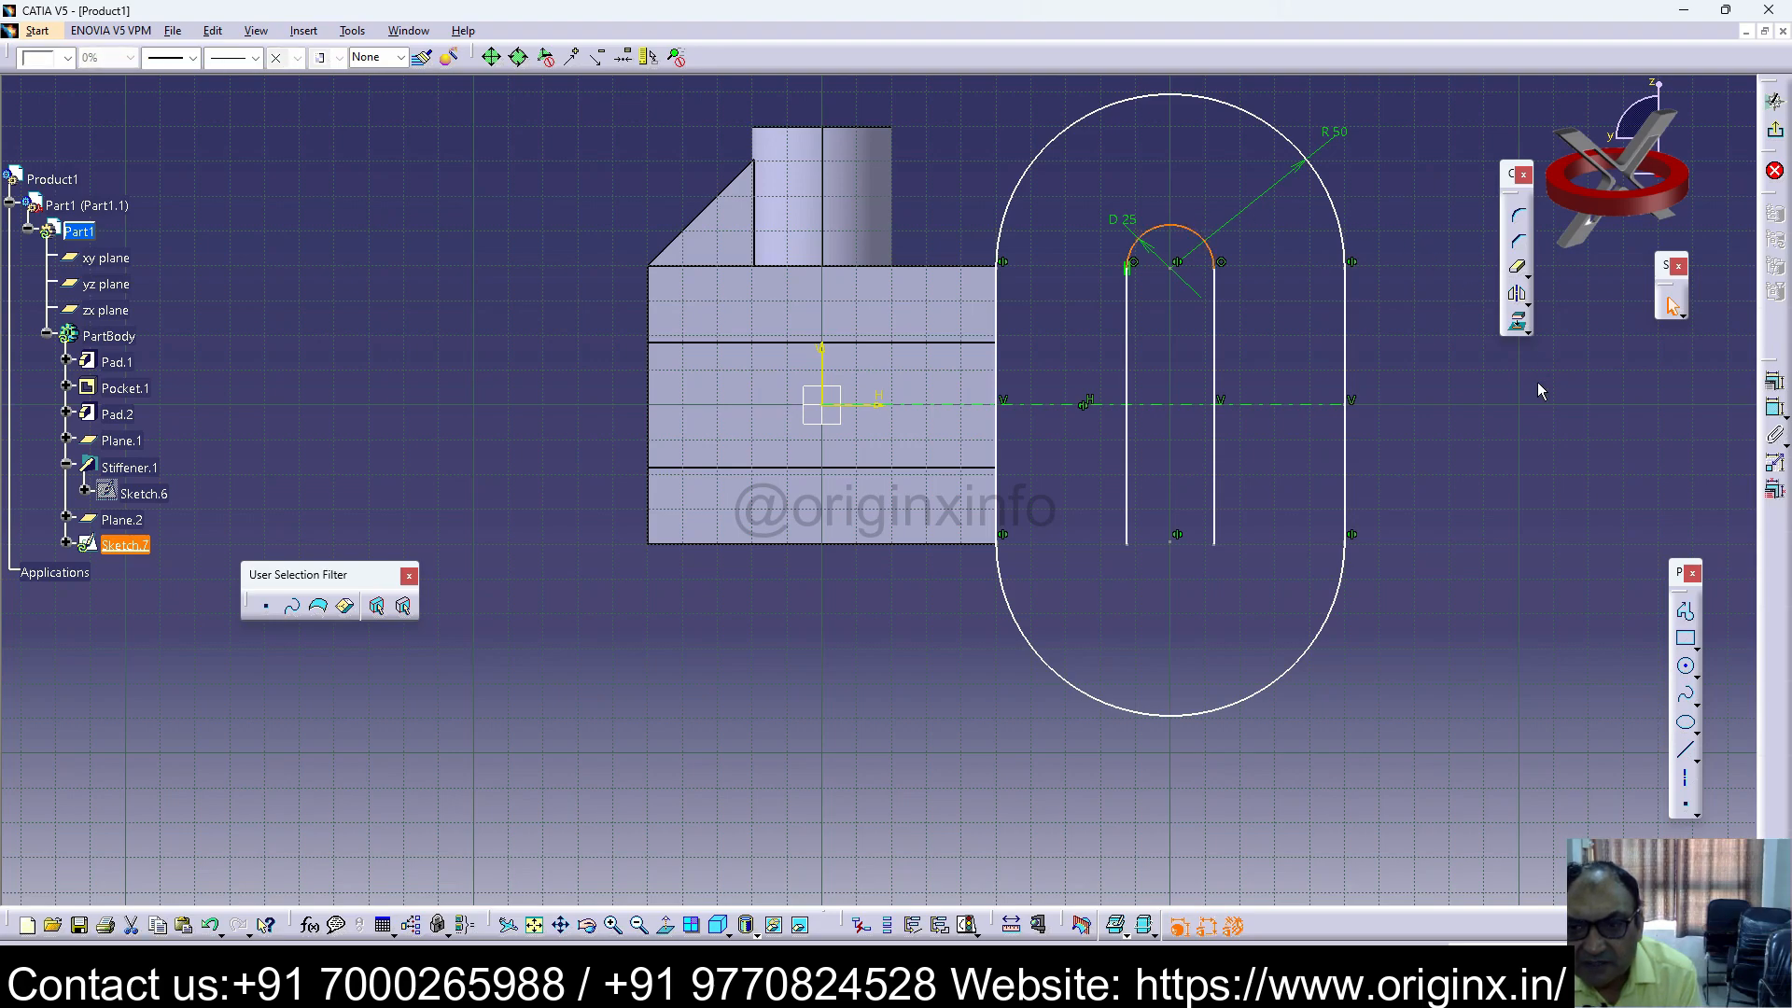
pyautogui.click(1285, 406)
pyautogui.click(1517, 294)
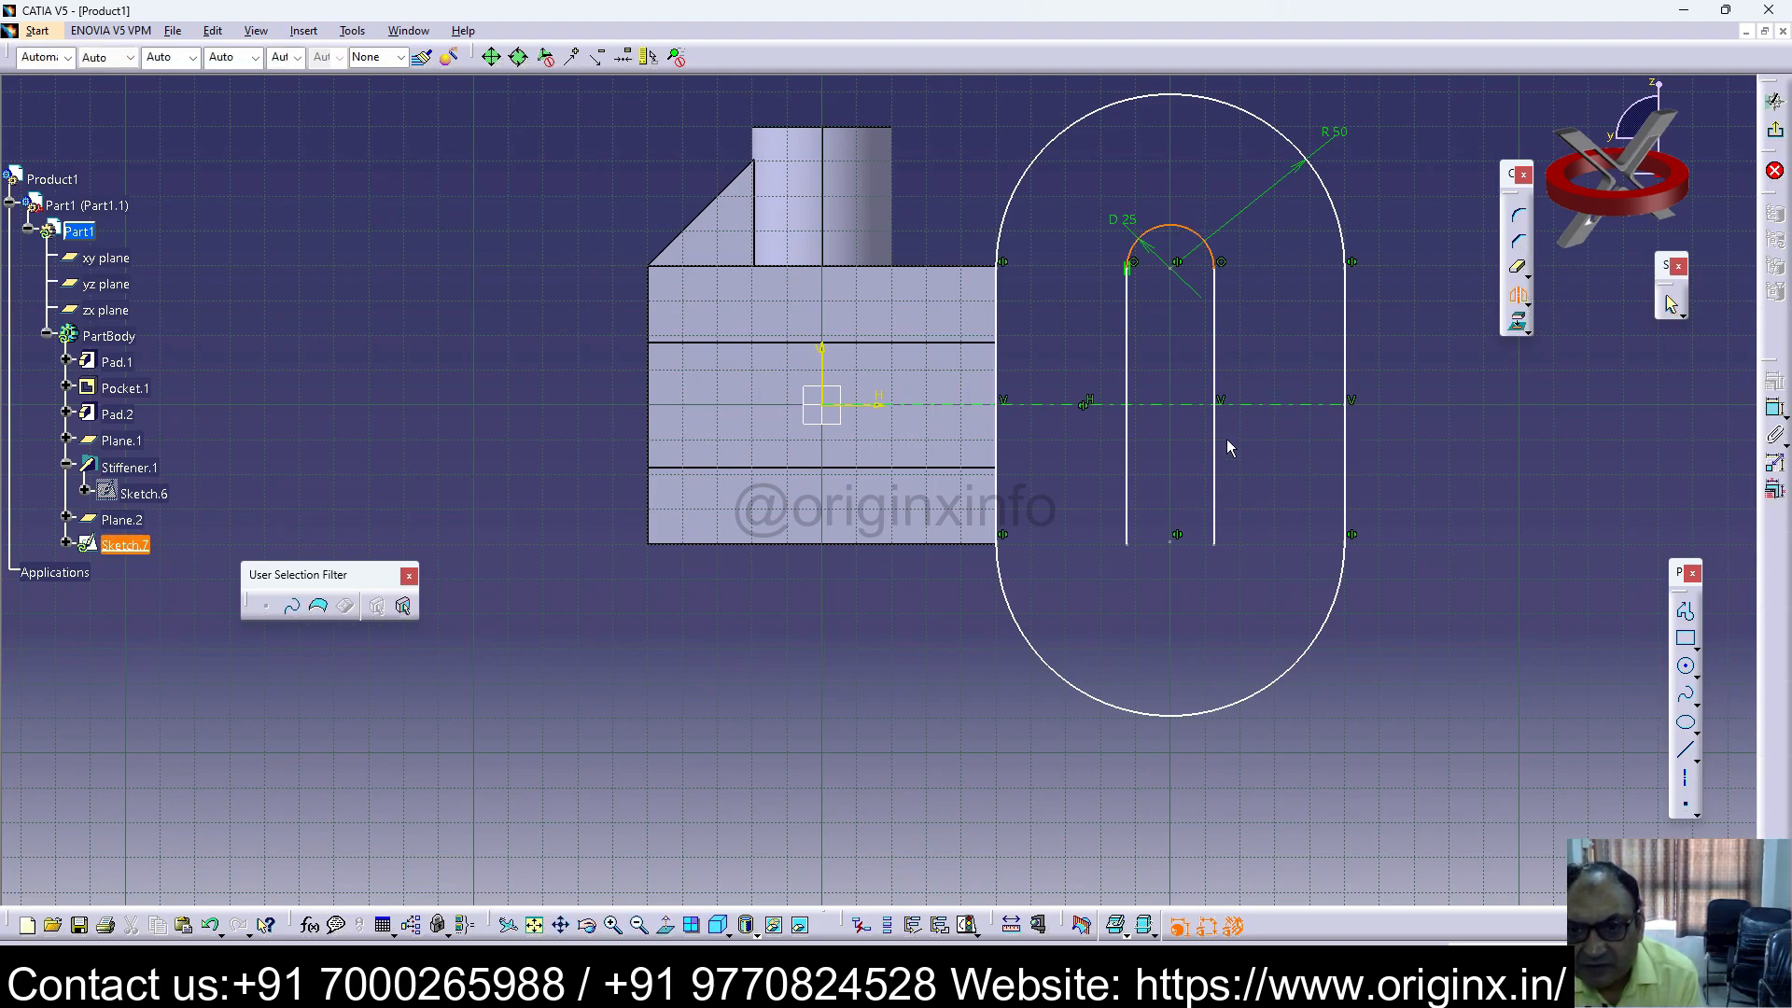
pyautogui.click(1286, 405)
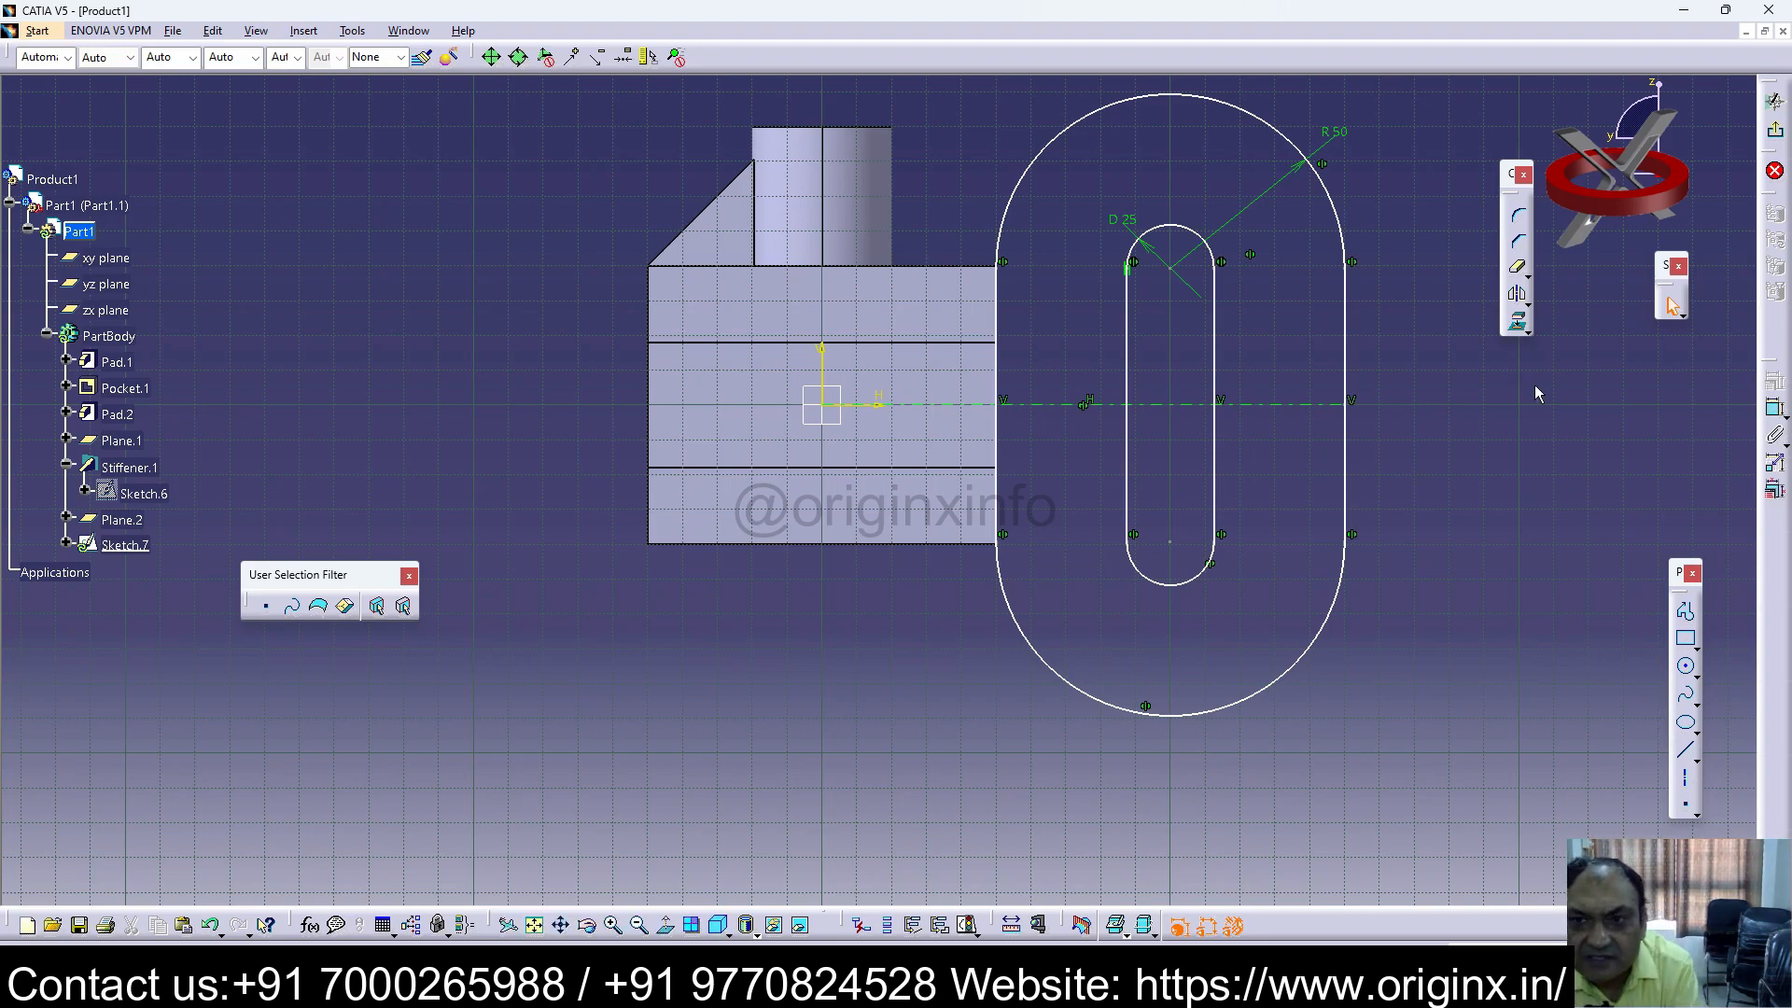
# Step: Set the large upper arc's radius to 25 mm
pyautogui.doubleClick(1351, 136)
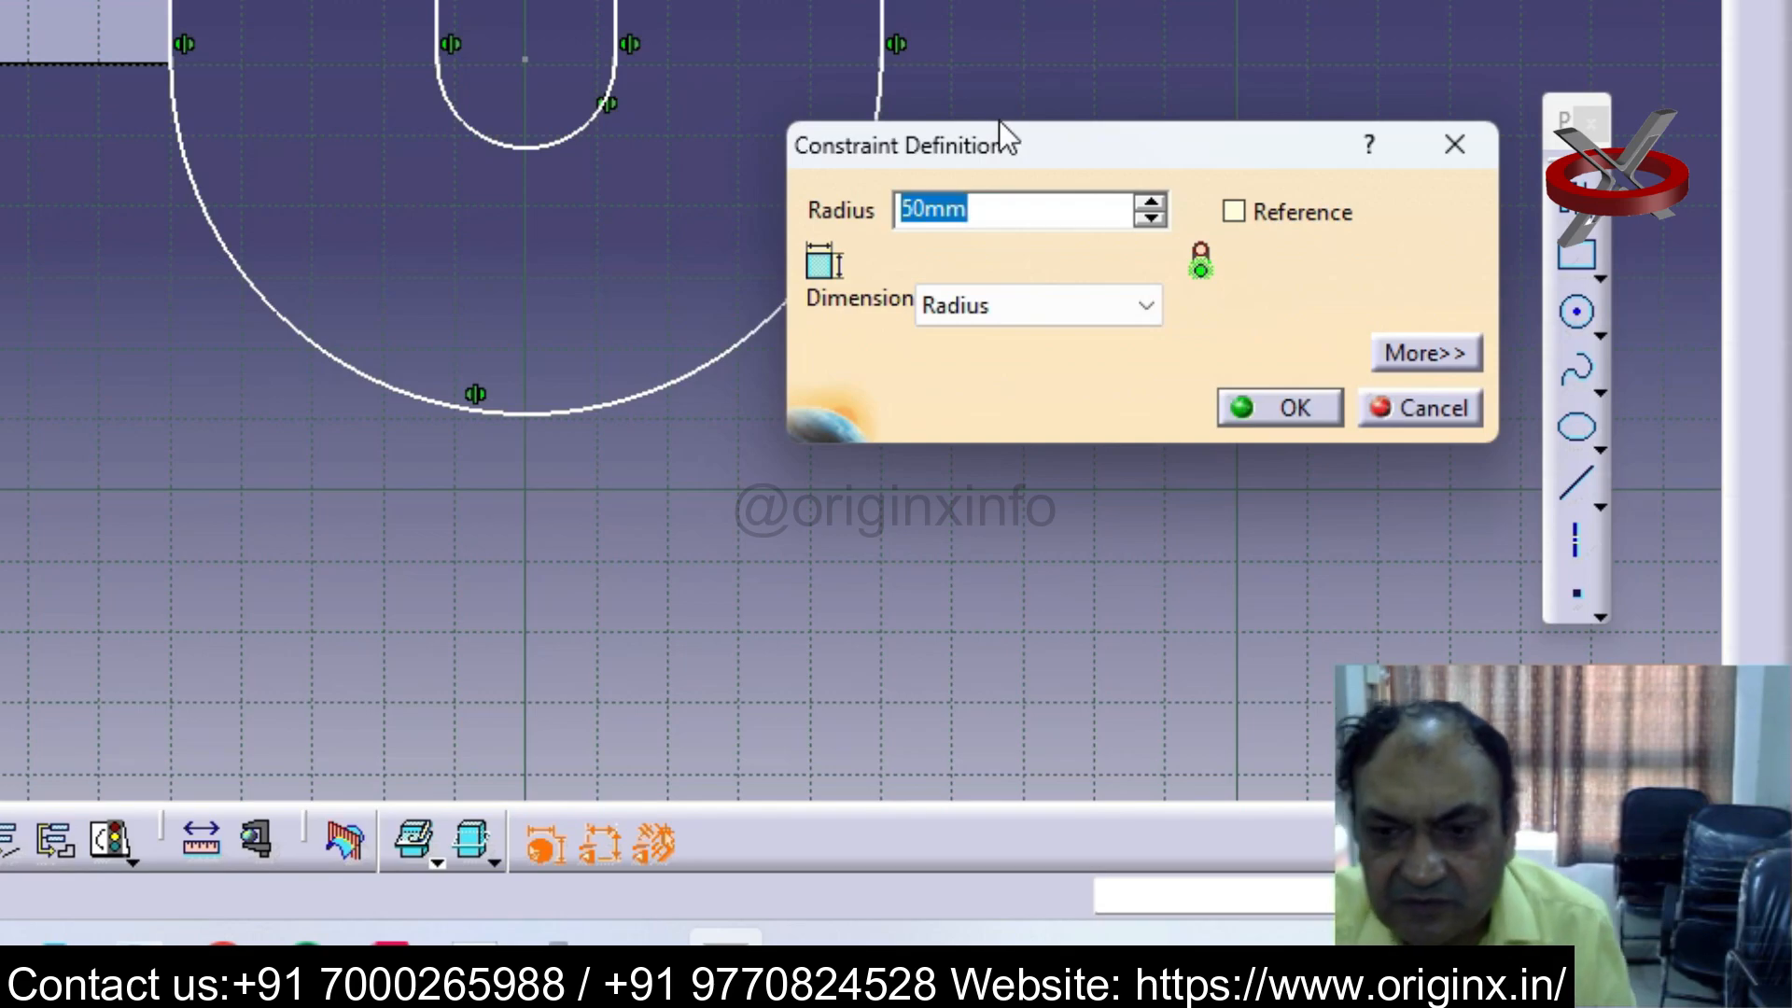
pyautogui.write('25')
pyautogui.press('Return')
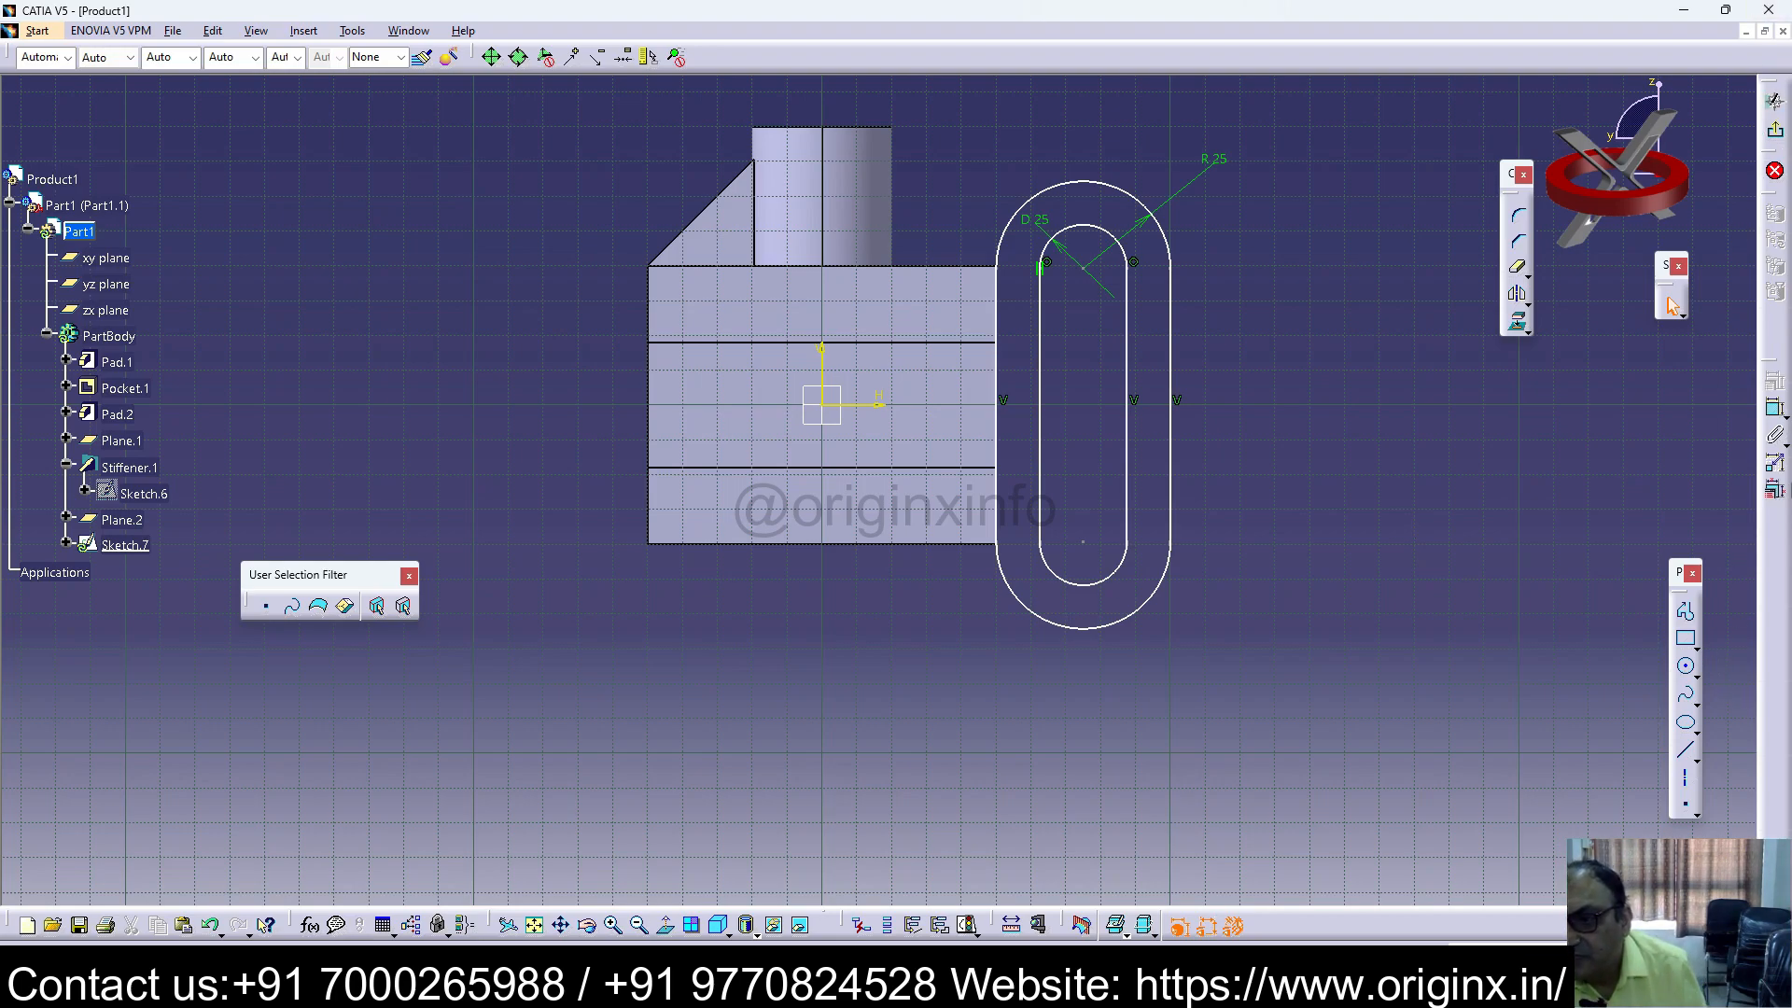
# Step: Exit the sketch and try to pad the slotted profile by 40 mm
pyautogui.click(1775, 168)
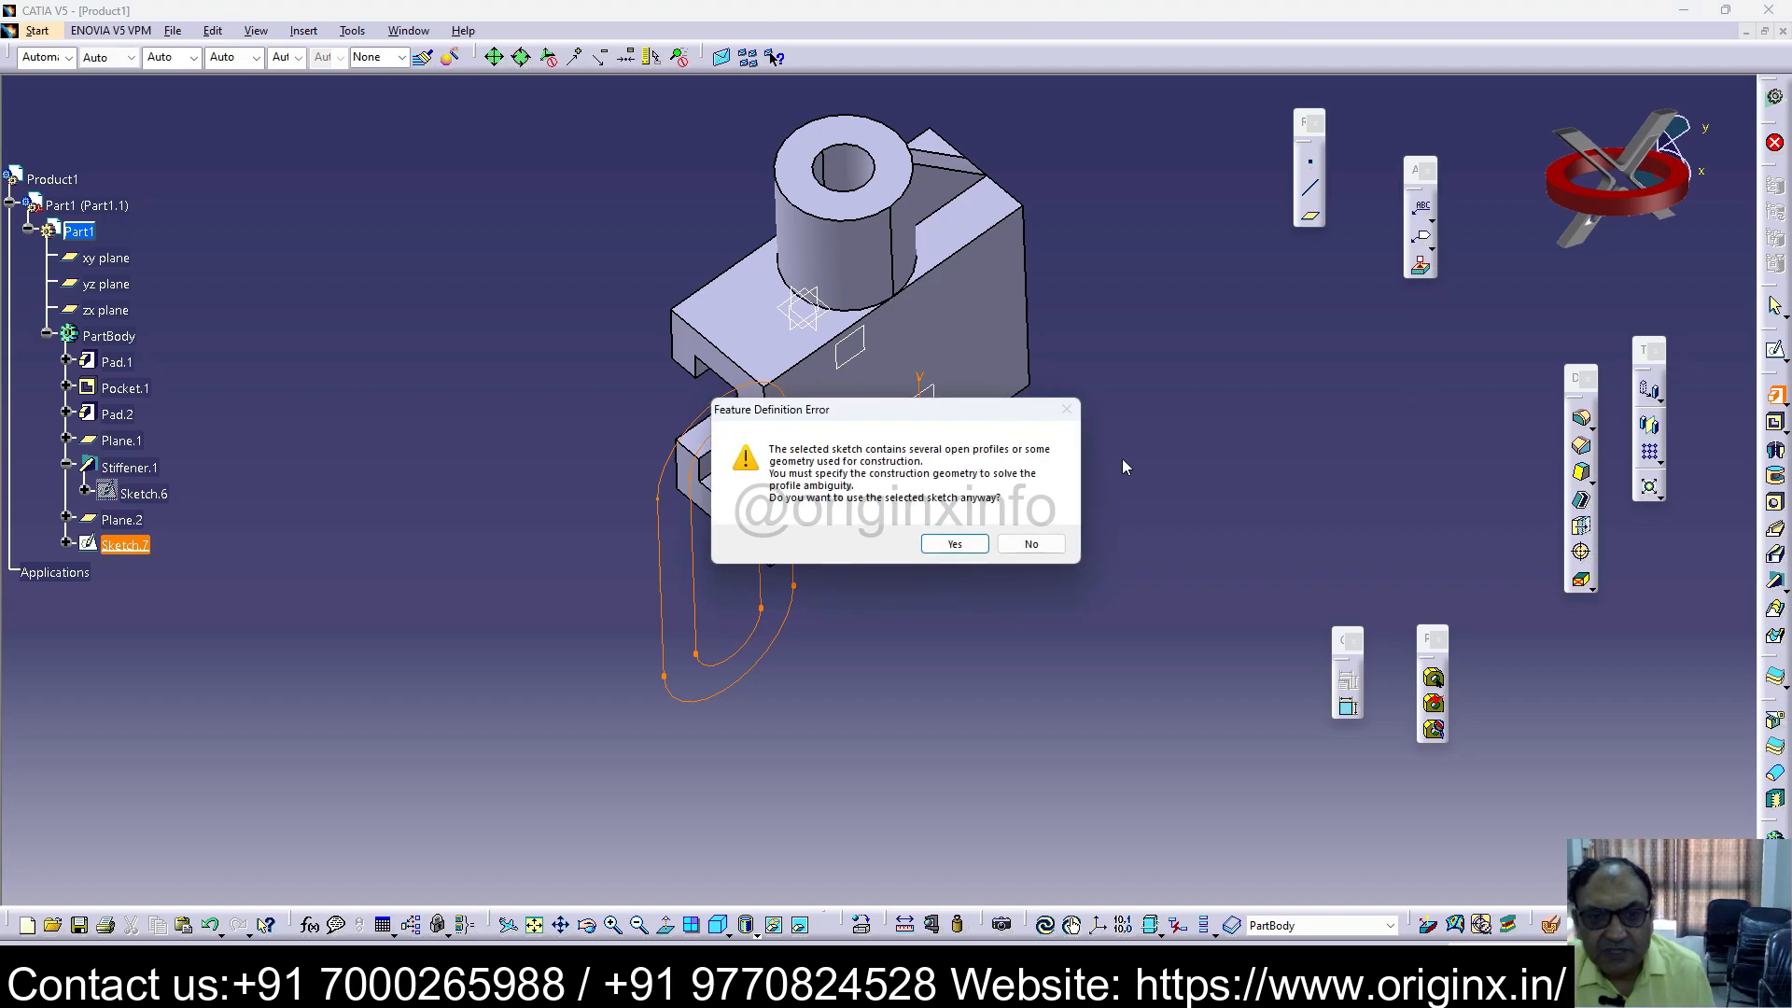
pyautogui.click(971, 543)
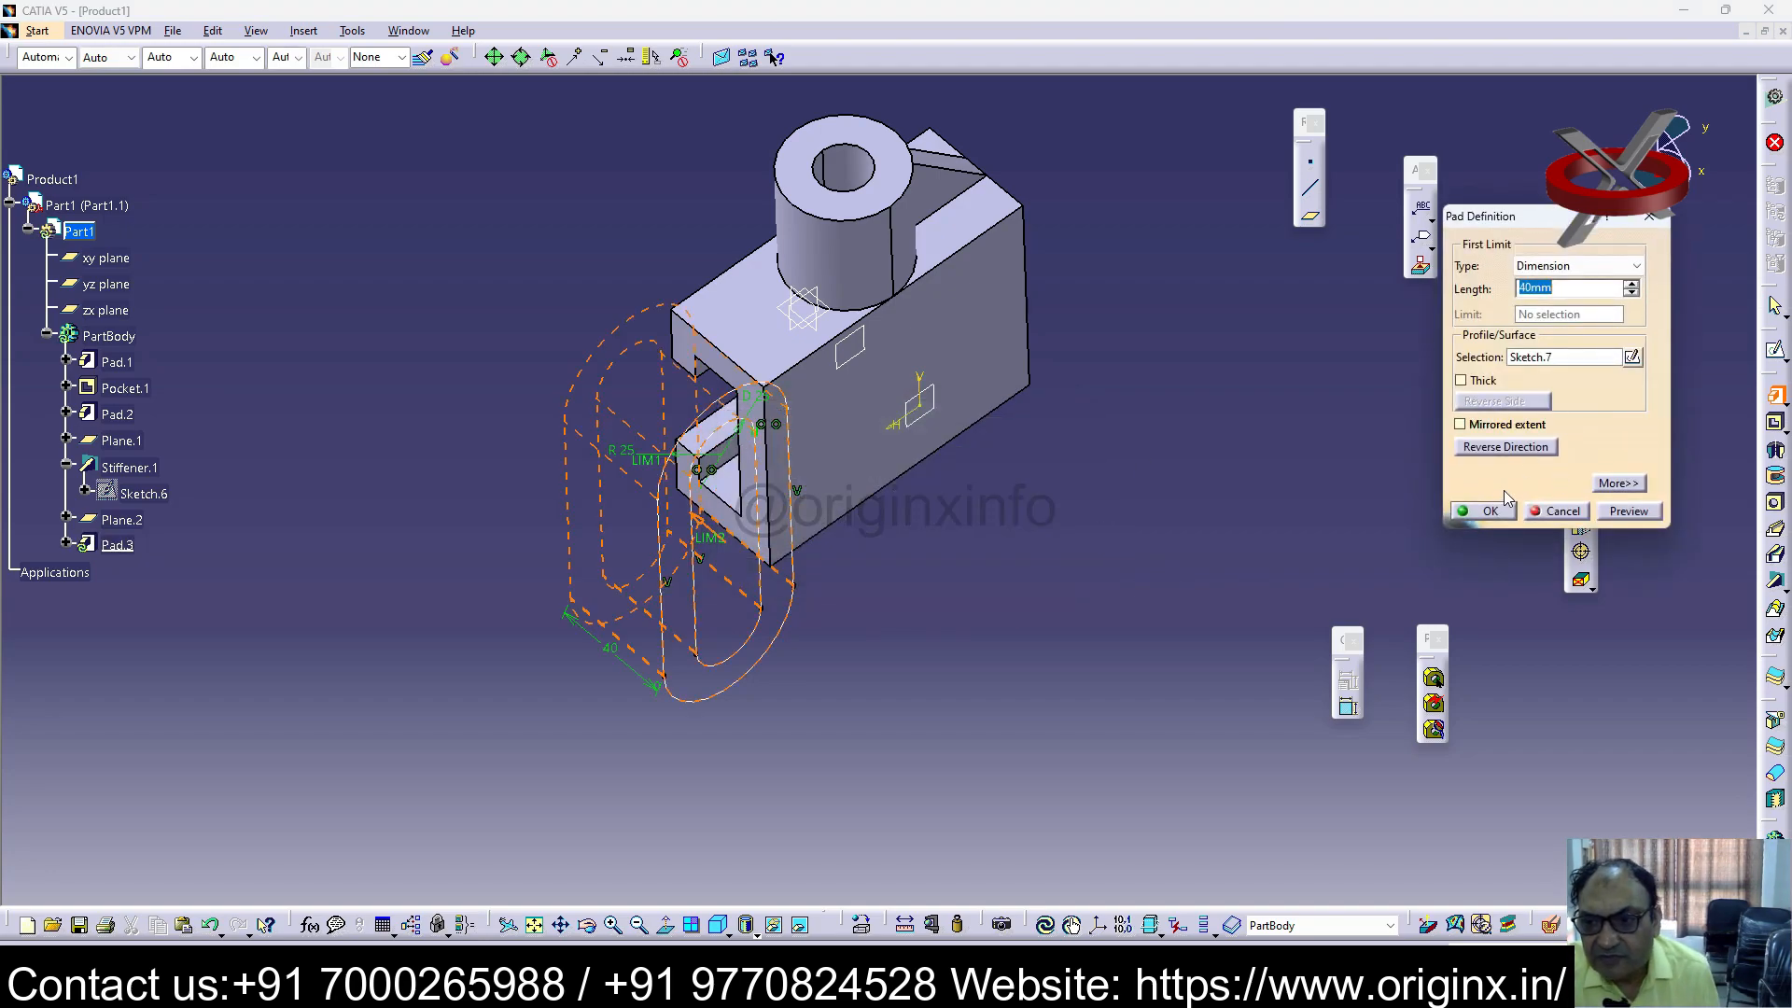
pyautogui.click(1484, 513)
pyautogui.click(1036, 544)
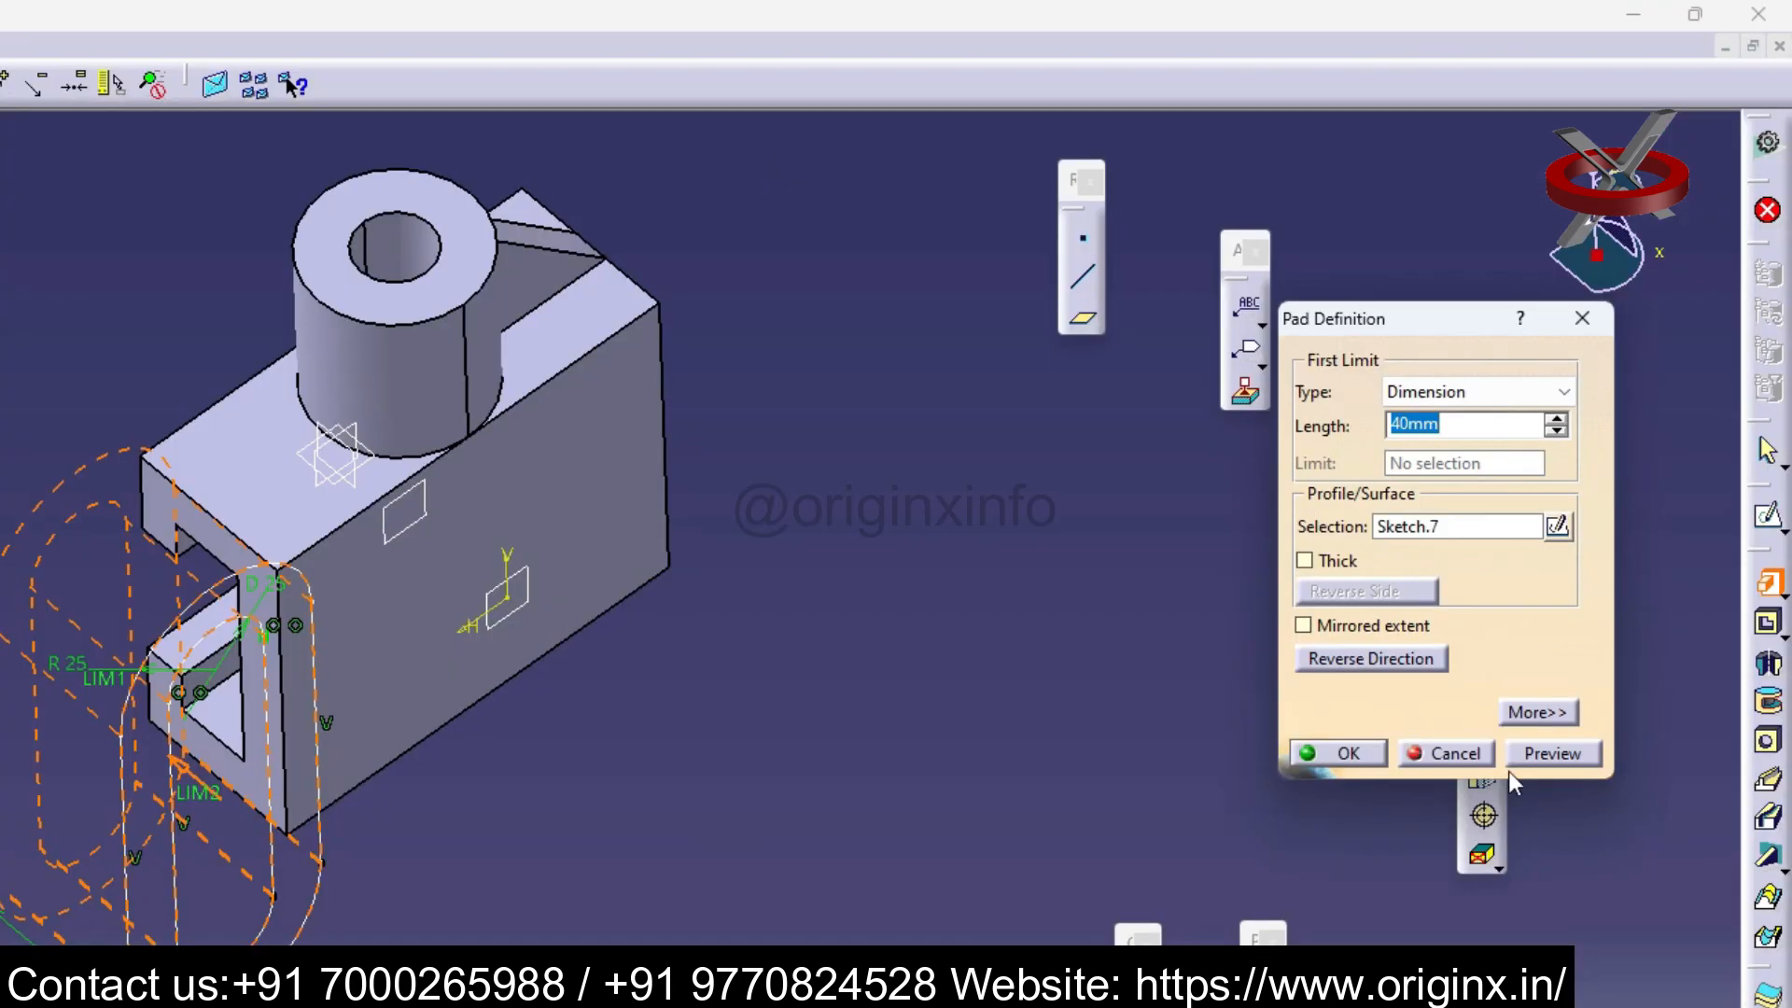
pyautogui.press('Escape')
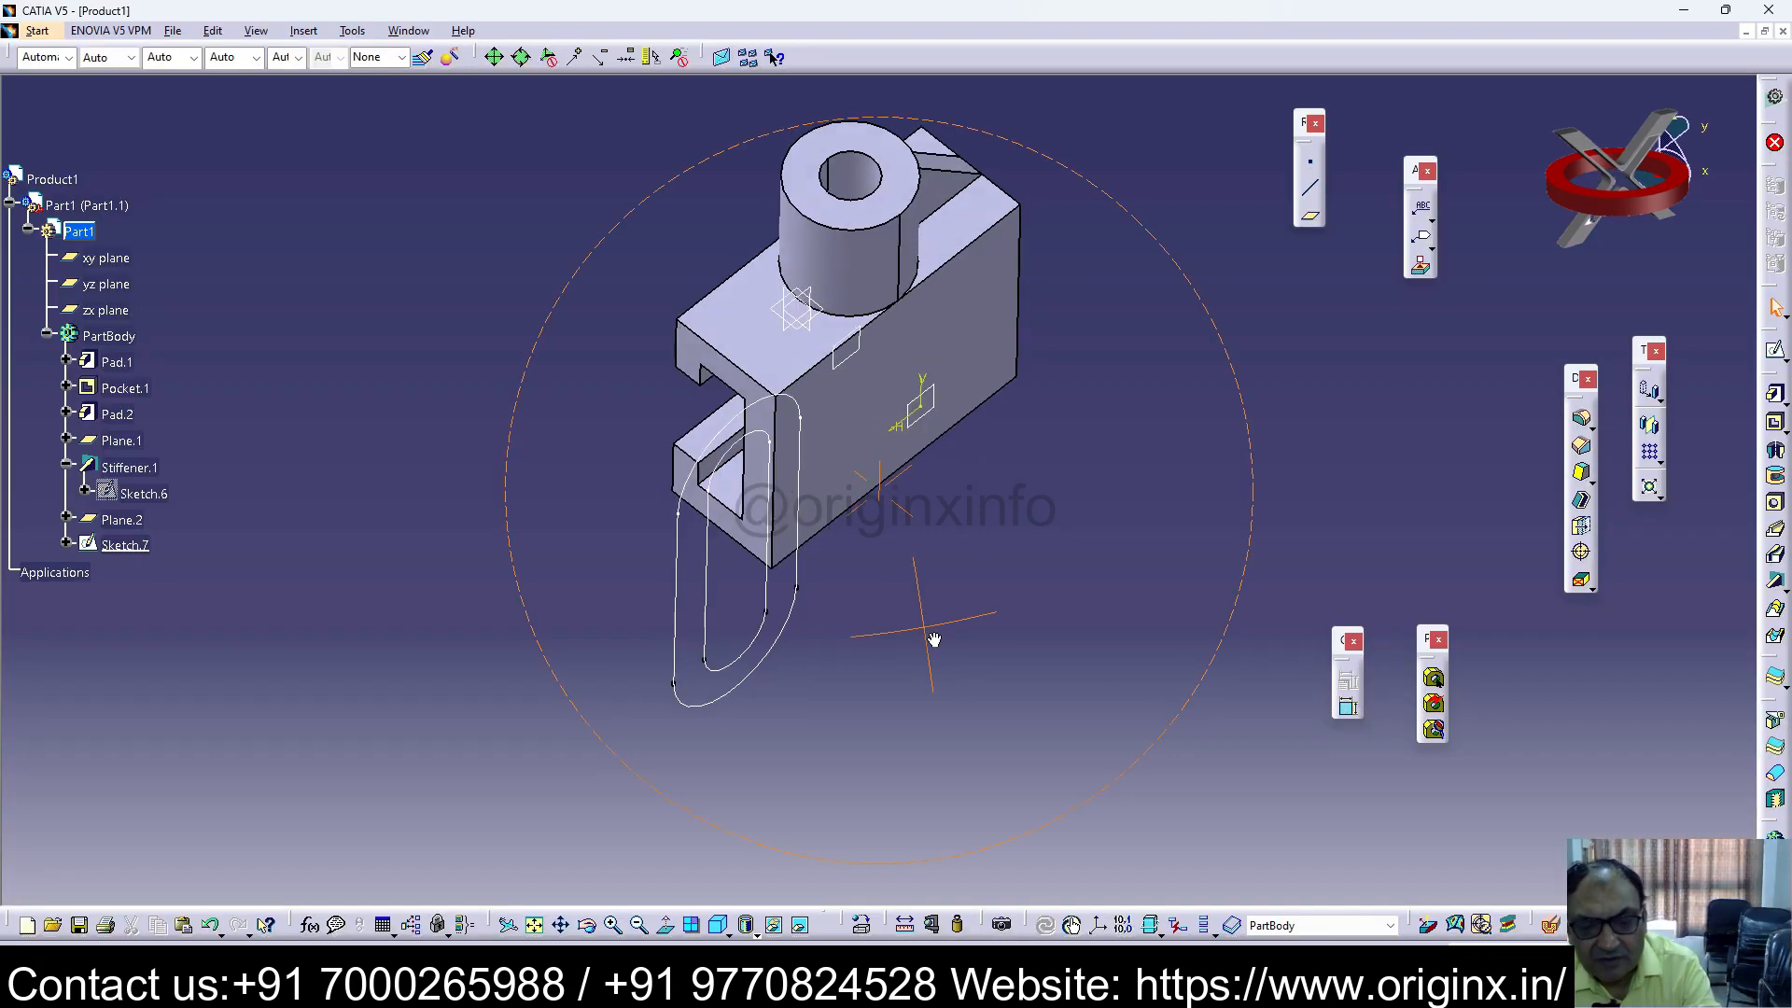
pyautogui.moveTo(934, 641)
pyautogui.mouseDown(button='middle')
pyautogui.moveTo(1250, 541)
pyautogui.moveTo(828, 562)
pyautogui.moveTo(1329, 311)
pyautogui.moveTo(1008, 524)
pyautogui.moveTo(765, 798)
pyautogui.mouseUp(button='middle')
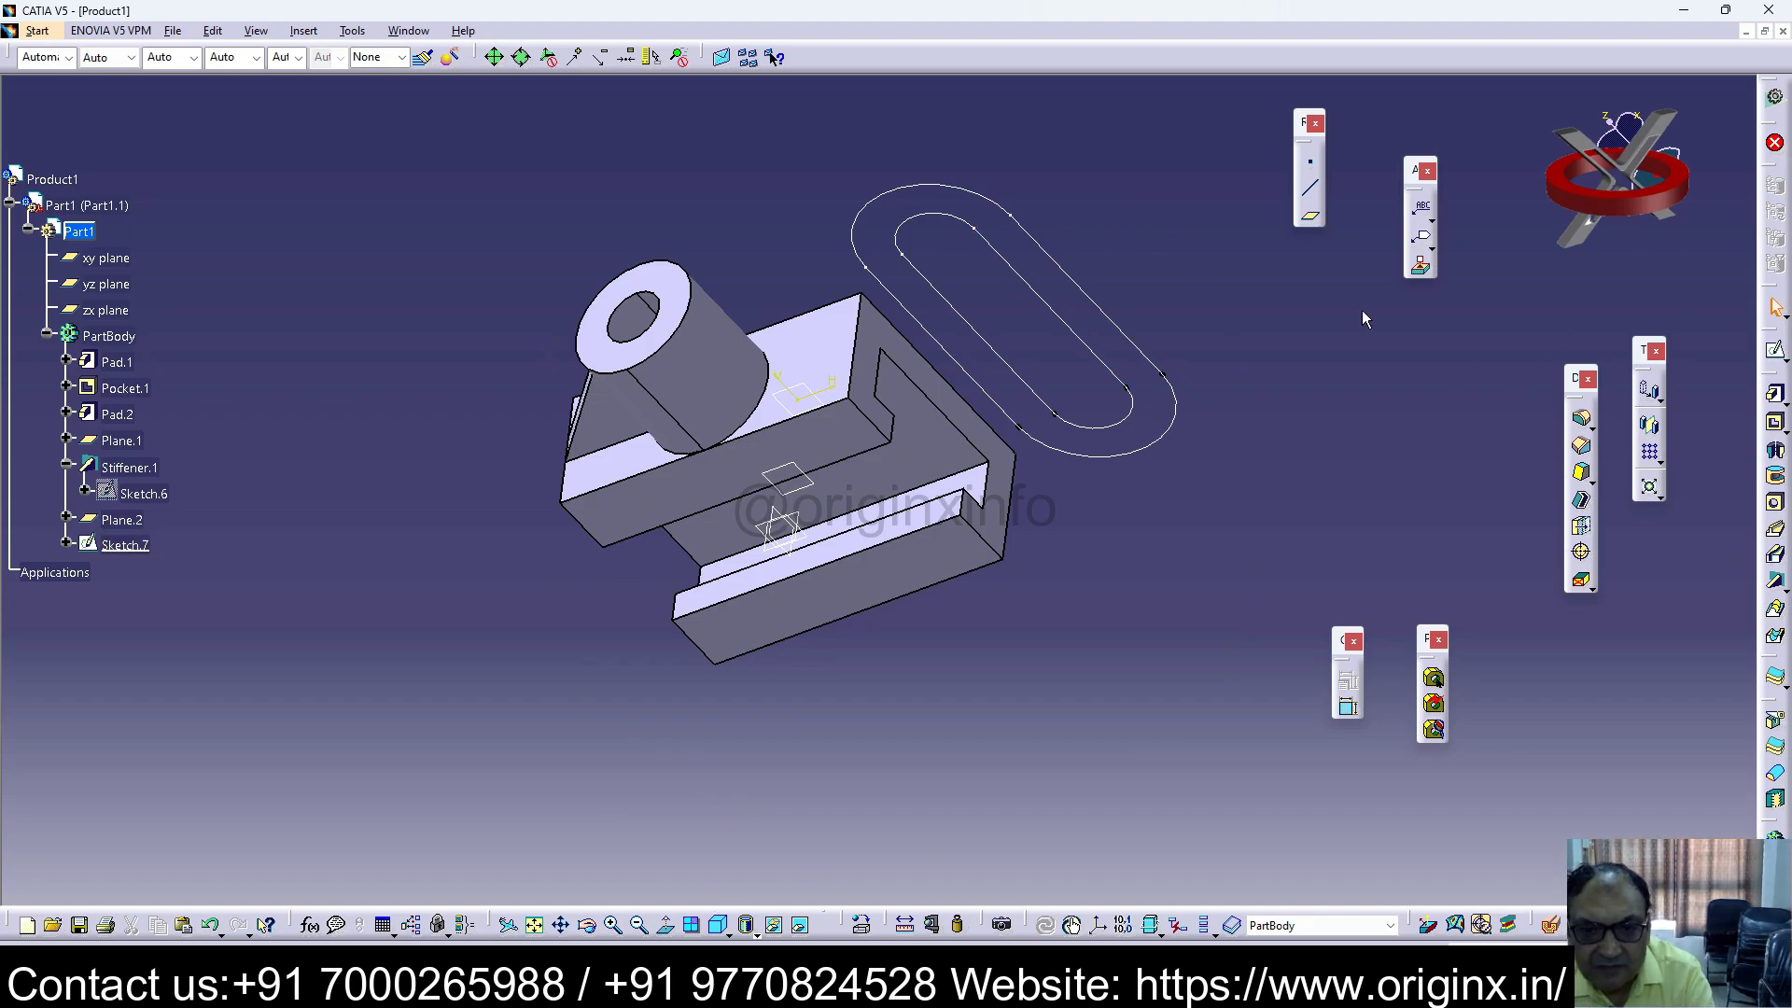
pyautogui.click(947, 301)
pyautogui.click(1027, 284)
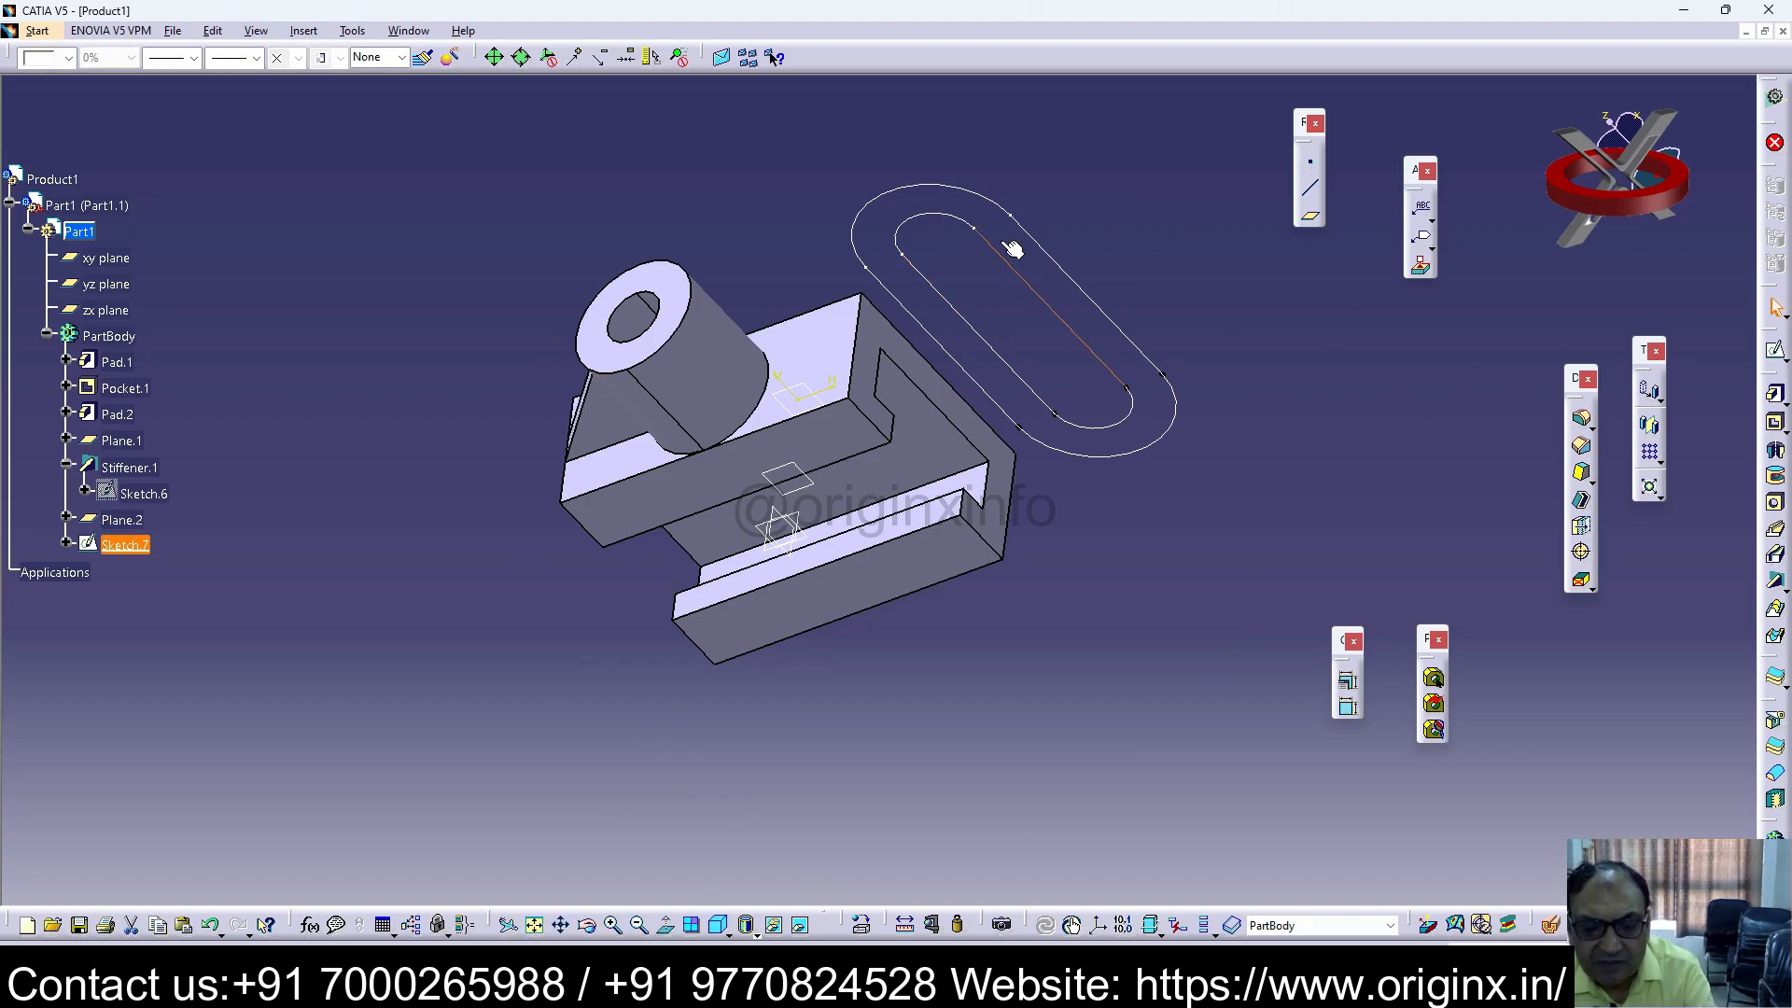
pyautogui.click(1775, 393)
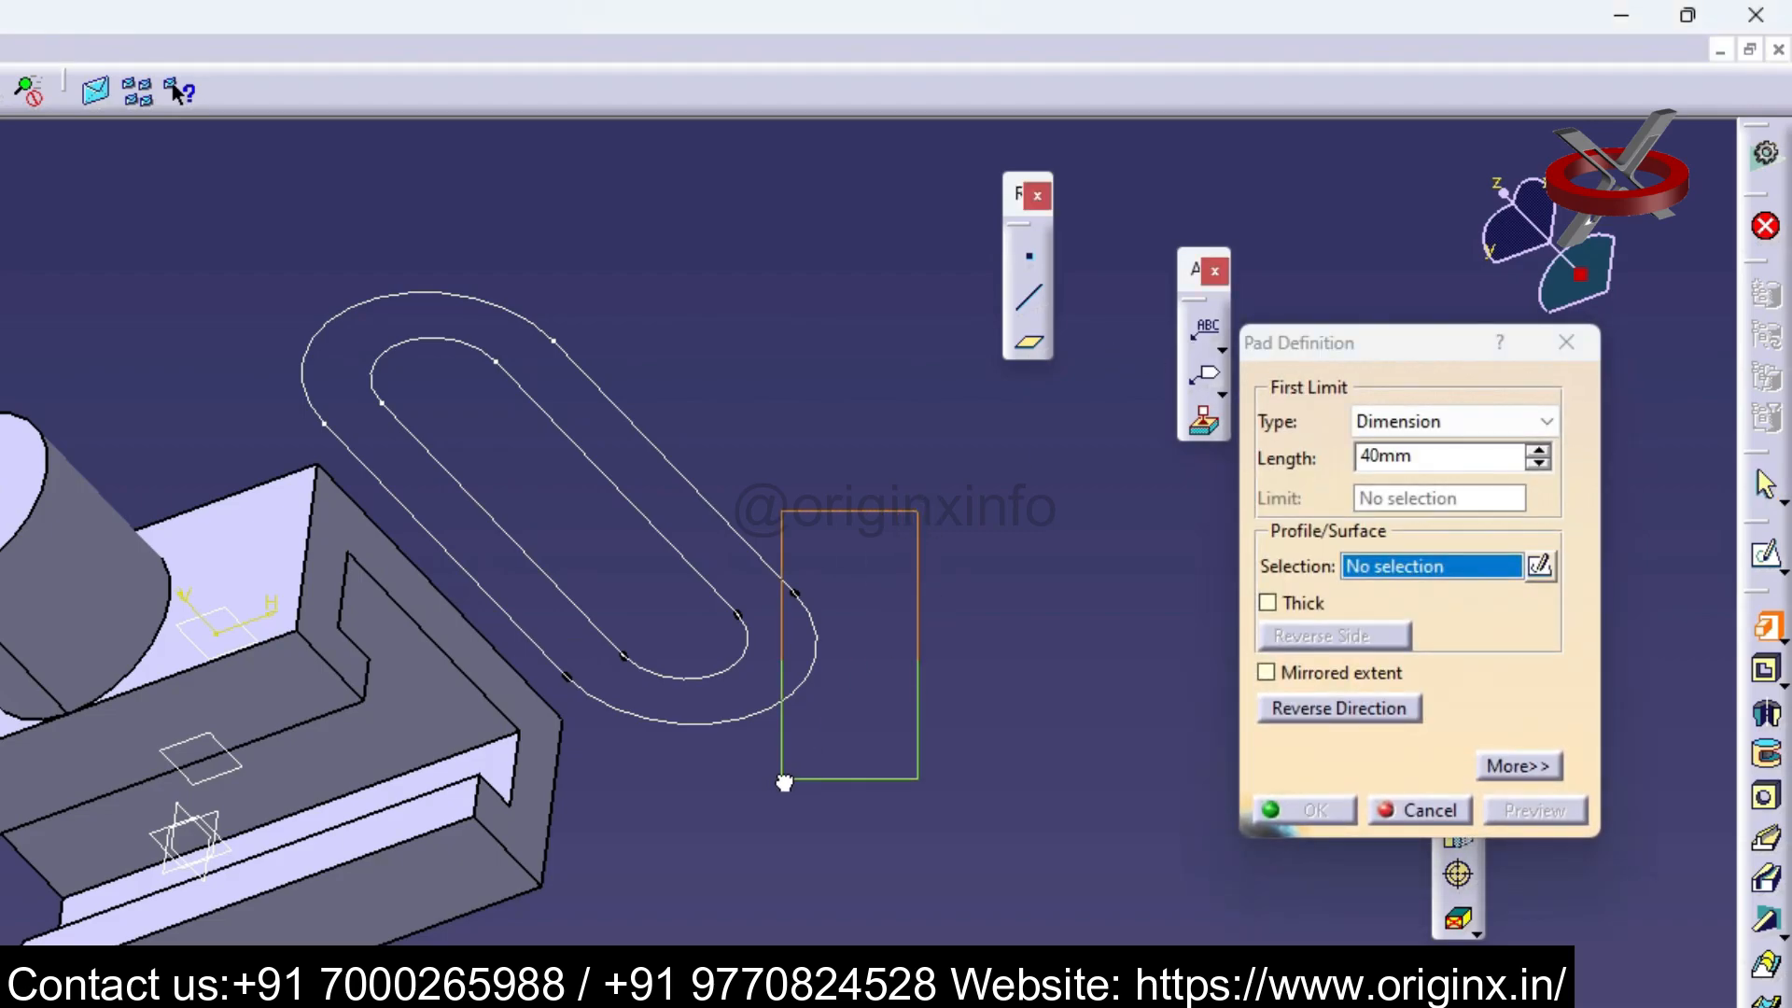
pyautogui.moveTo(784, 782); pyautogui.dragTo(644, 767)
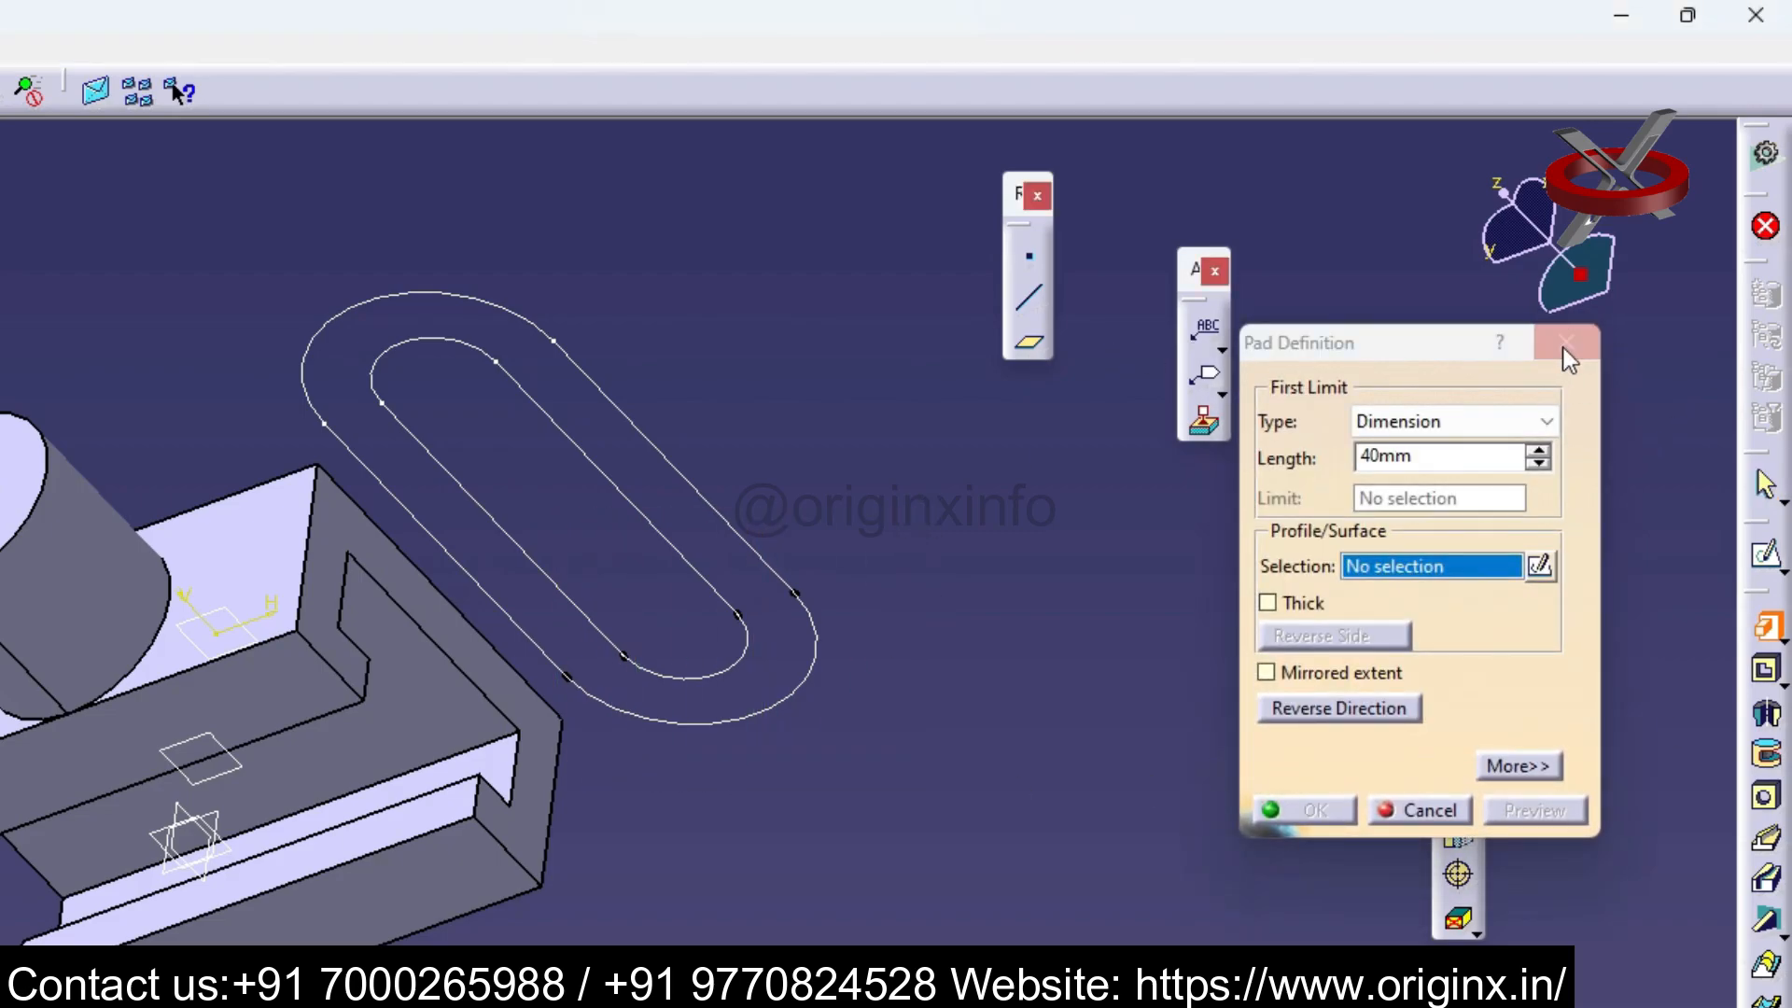
pyautogui.click(1566, 342)
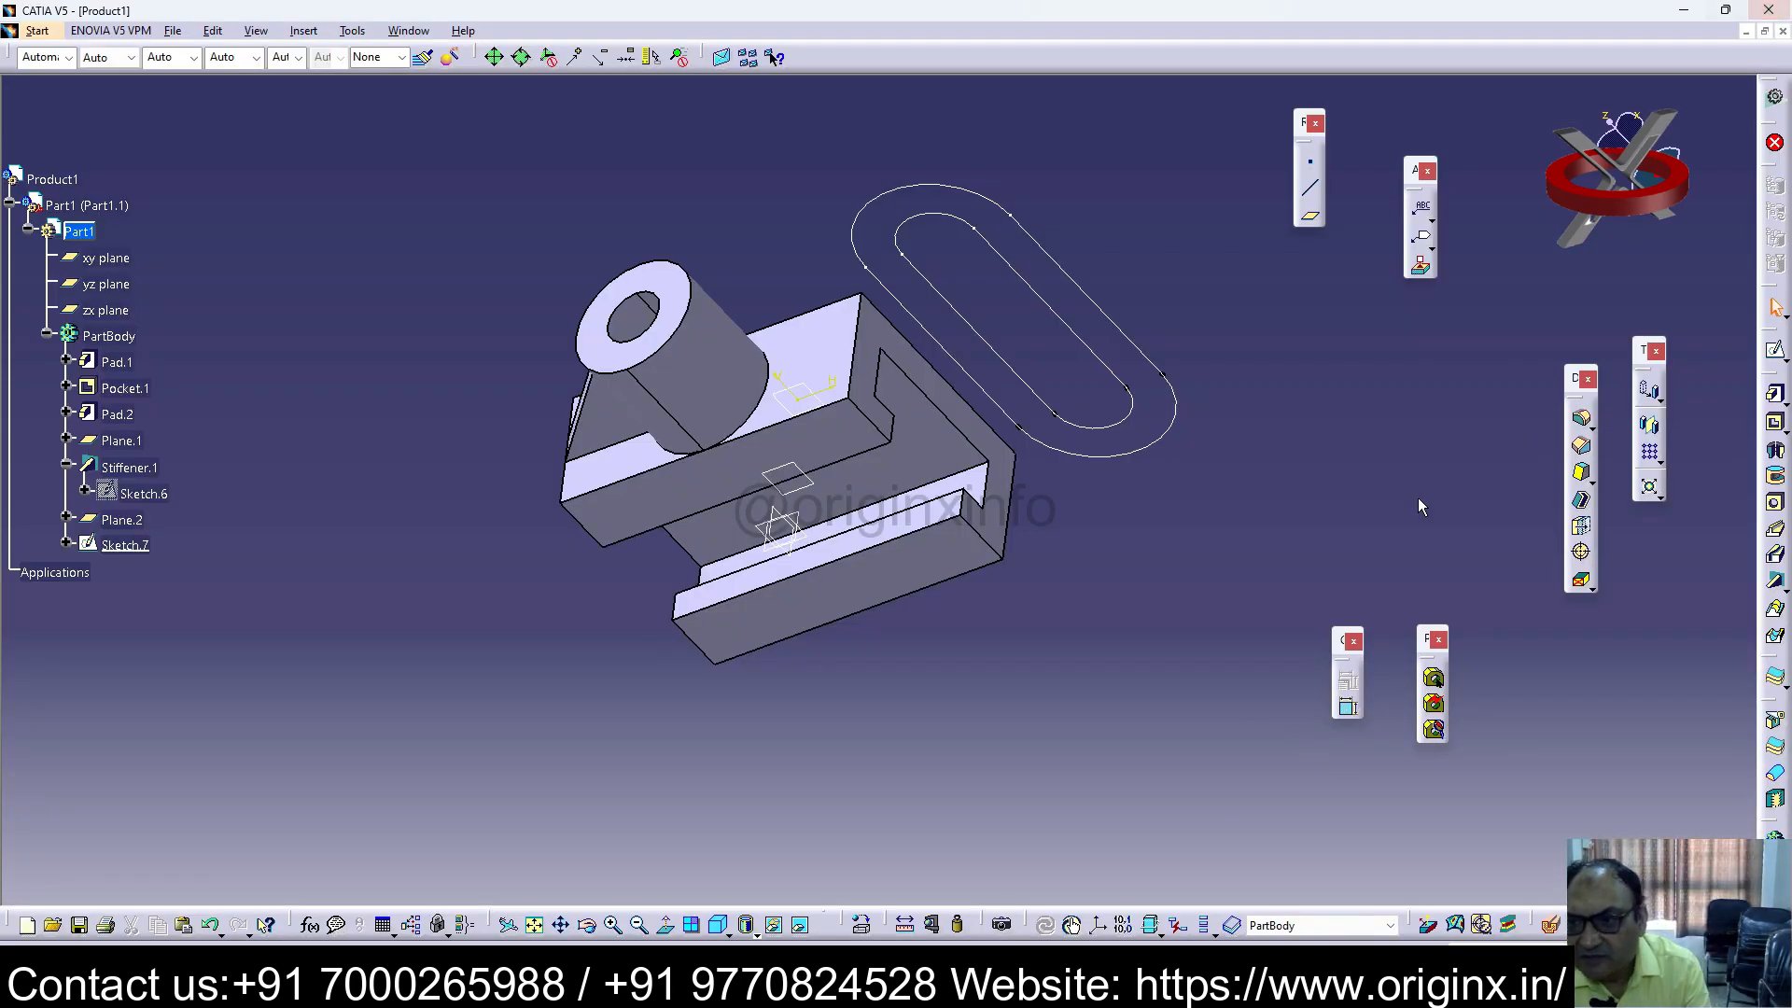
# Step: Reopen the slotted profile sketch and make the inner slot's right line tangent to both its upper and lower arcs
pyautogui.doubleClick(1100, 429)
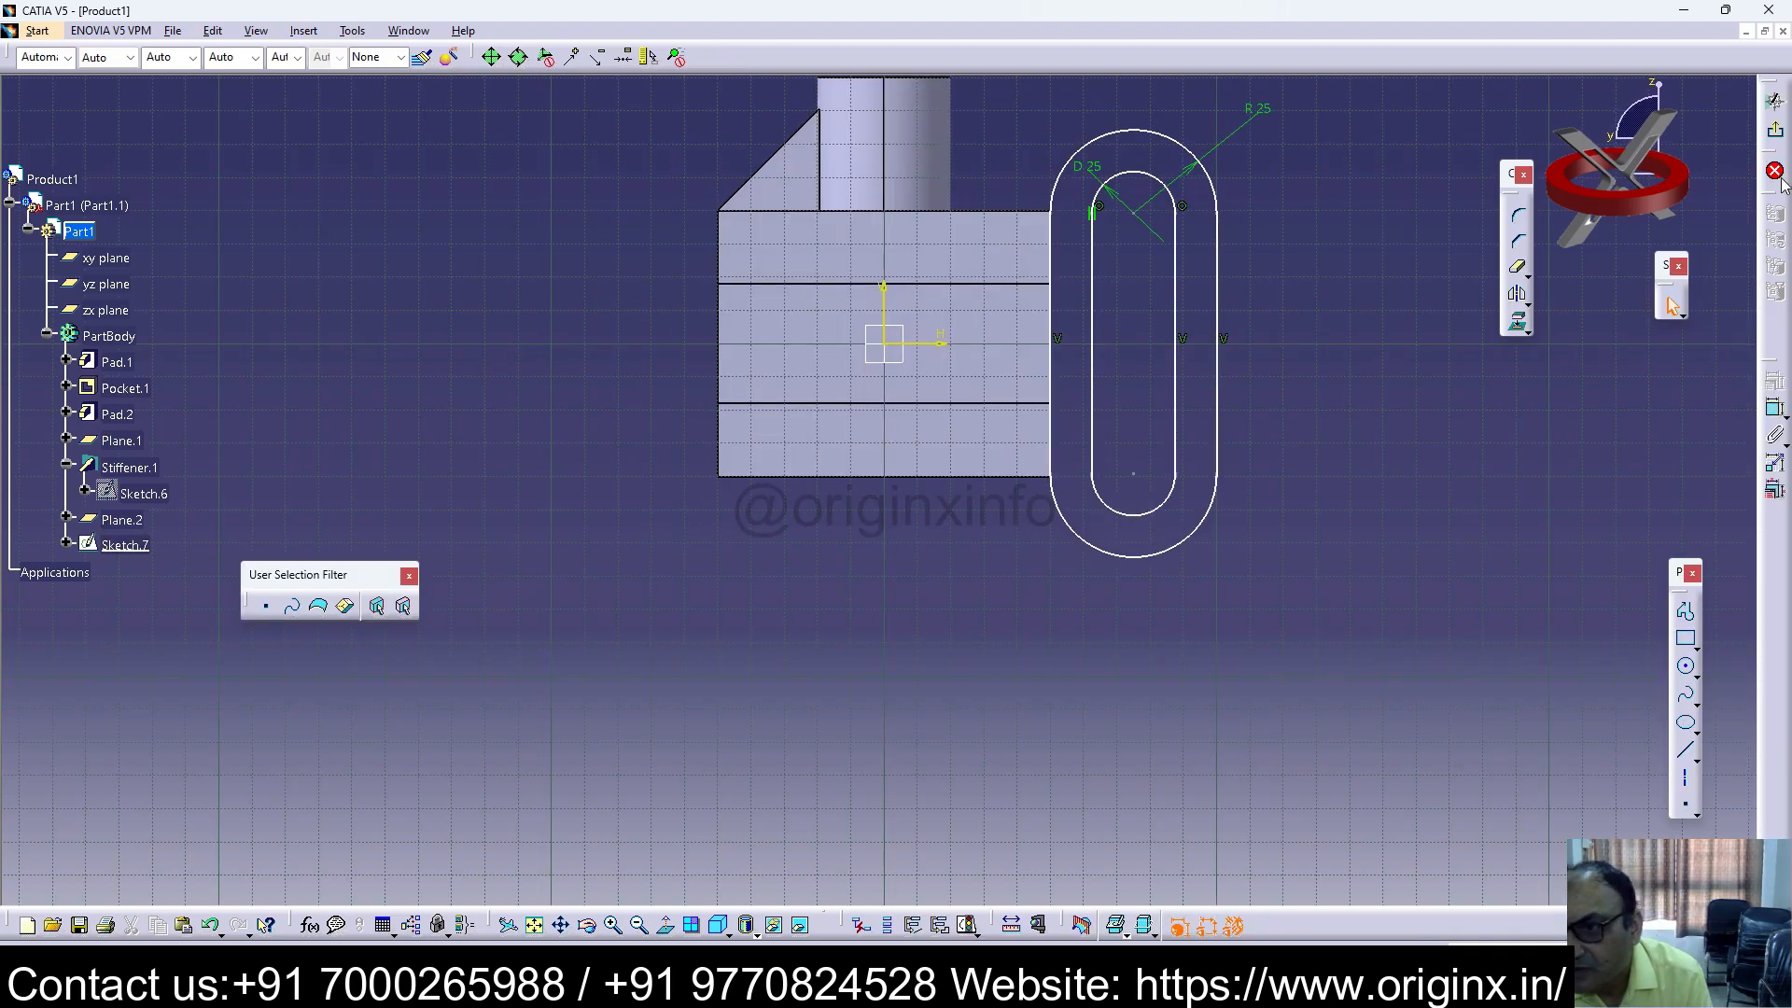
pyautogui.click(1133, 174)
pyautogui.keyDown('ctrl'); pyautogui.click(1176, 280); pyautogui.keyUp('ctrl')
pyautogui.click(1775, 381)
pyautogui.click(1659, 522)
pyautogui.click(1638, 661)
pyautogui.click(1176, 442)
pyautogui.keyDown('ctrl'); pyautogui.click(1171, 496); pyautogui.keyUp('ctrl')
pyautogui.click(1774, 381)
pyautogui.click(1658, 523)
pyautogui.click(1638, 661)
# Step: Make the inner slot's left line tangent to its lower arc
pyautogui.click(1143, 512)
pyautogui.keyDown('ctrl'); pyautogui.click(1092, 364); pyautogui.keyUp('ctrl')
pyautogui.click(1774, 381)
pyautogui.click(1659, 523)
pyautogui.click(1638, 661)
# Step: Try to apply a tangency constraint between the outer profile's upper arc and its adjacent vertical line
pyautogui.keyDown('ctrl'); pyautogui.click(1217, 280); pyautogui.keyUp('ctrl')
pyautogui.click(1774, 381)
pyautogui.click(1658, 523)
pyautogui.click(1638, 661)
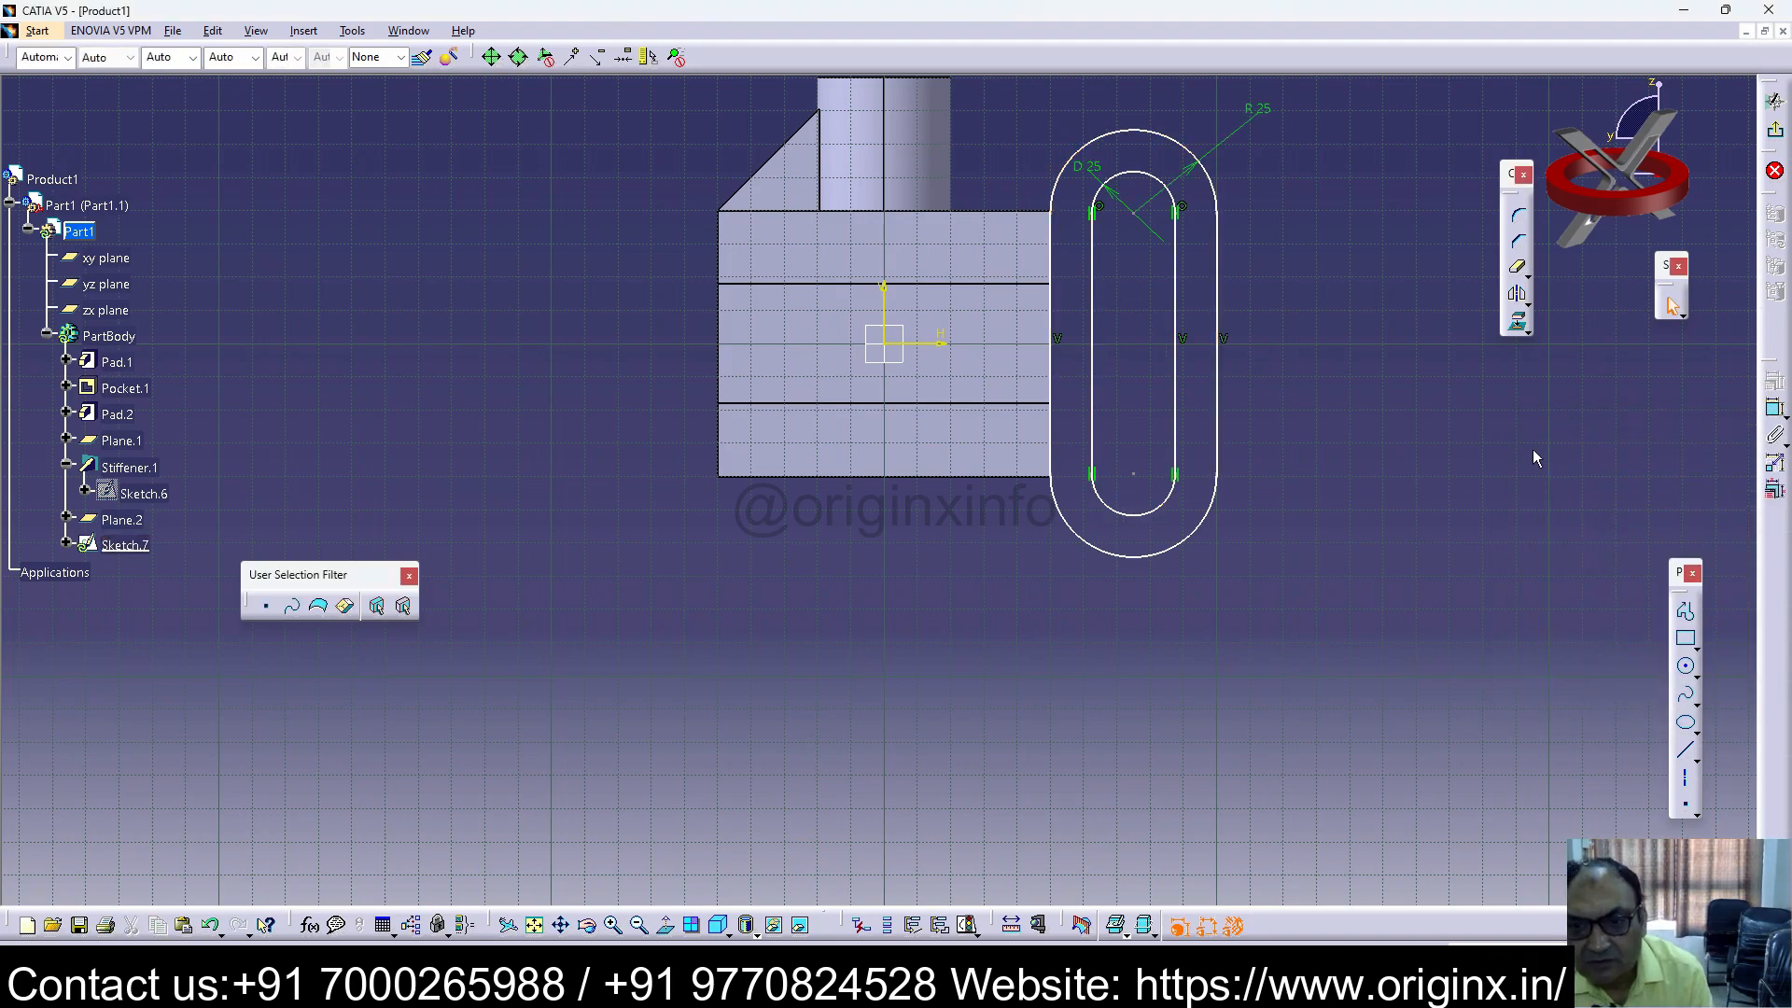
pyautogui.click(1212, 186)
pyautogui.keyDown('ctrl'); pyautogui.click(1217, 280); pyautogui.keyUp('ctrl')
pyautogui.click(1775, 381)
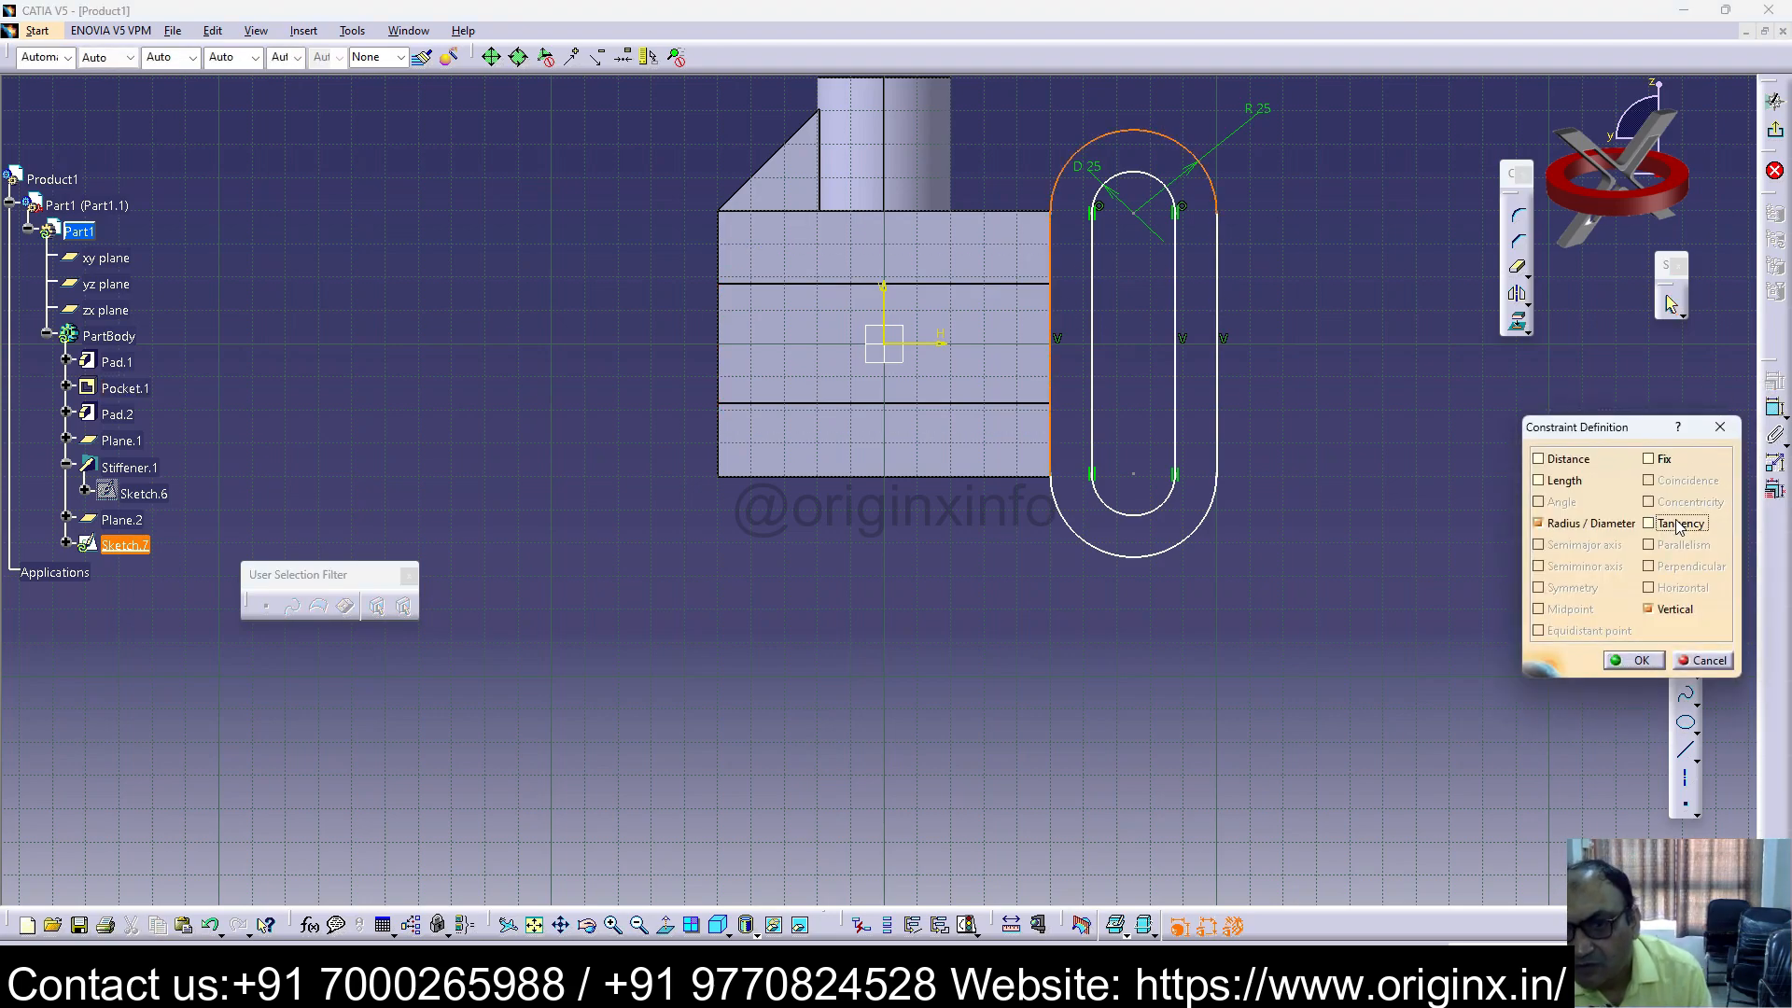
pyautogui.click(1720, 426)
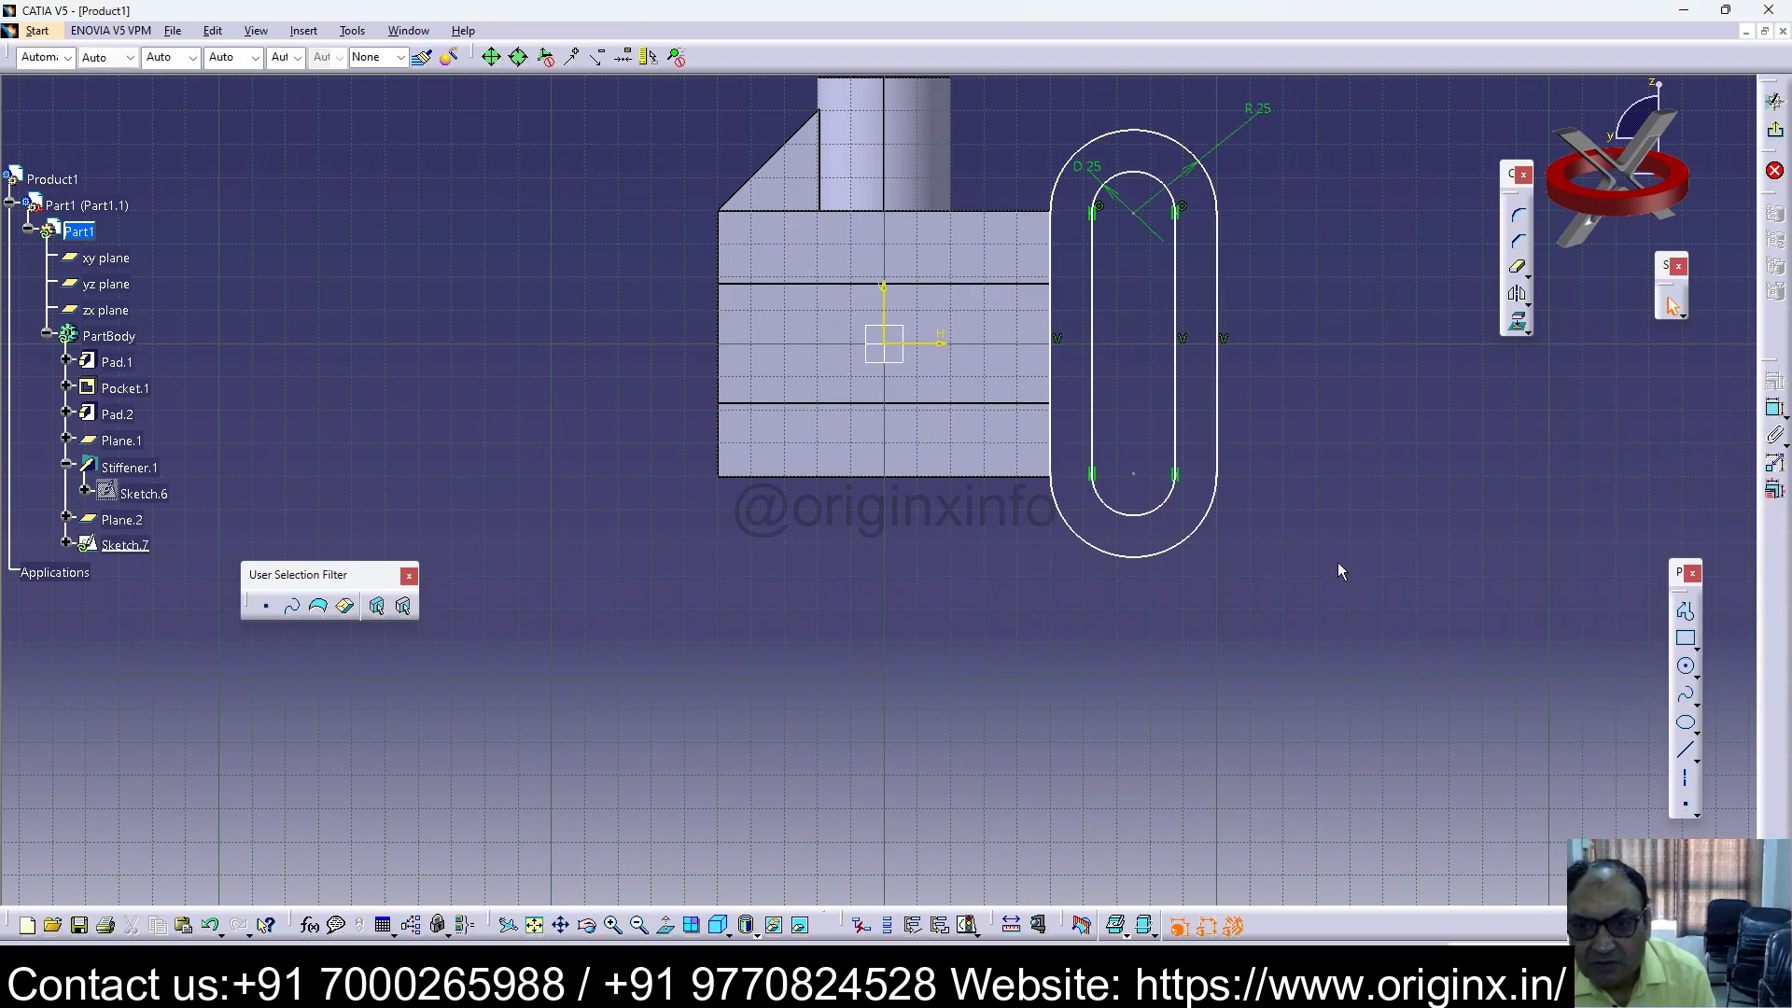
# Step: Make the outer profile's right line tangent to its lower arc
pyautogui.click(1217, 437)
pyautogui.keyDown('ctrl'); pyautogui.click(1209, 508); pyautogui.keyUp('ctrl')
pyautogui.click(1775, 381)
pyautogui.click(1648, 522)
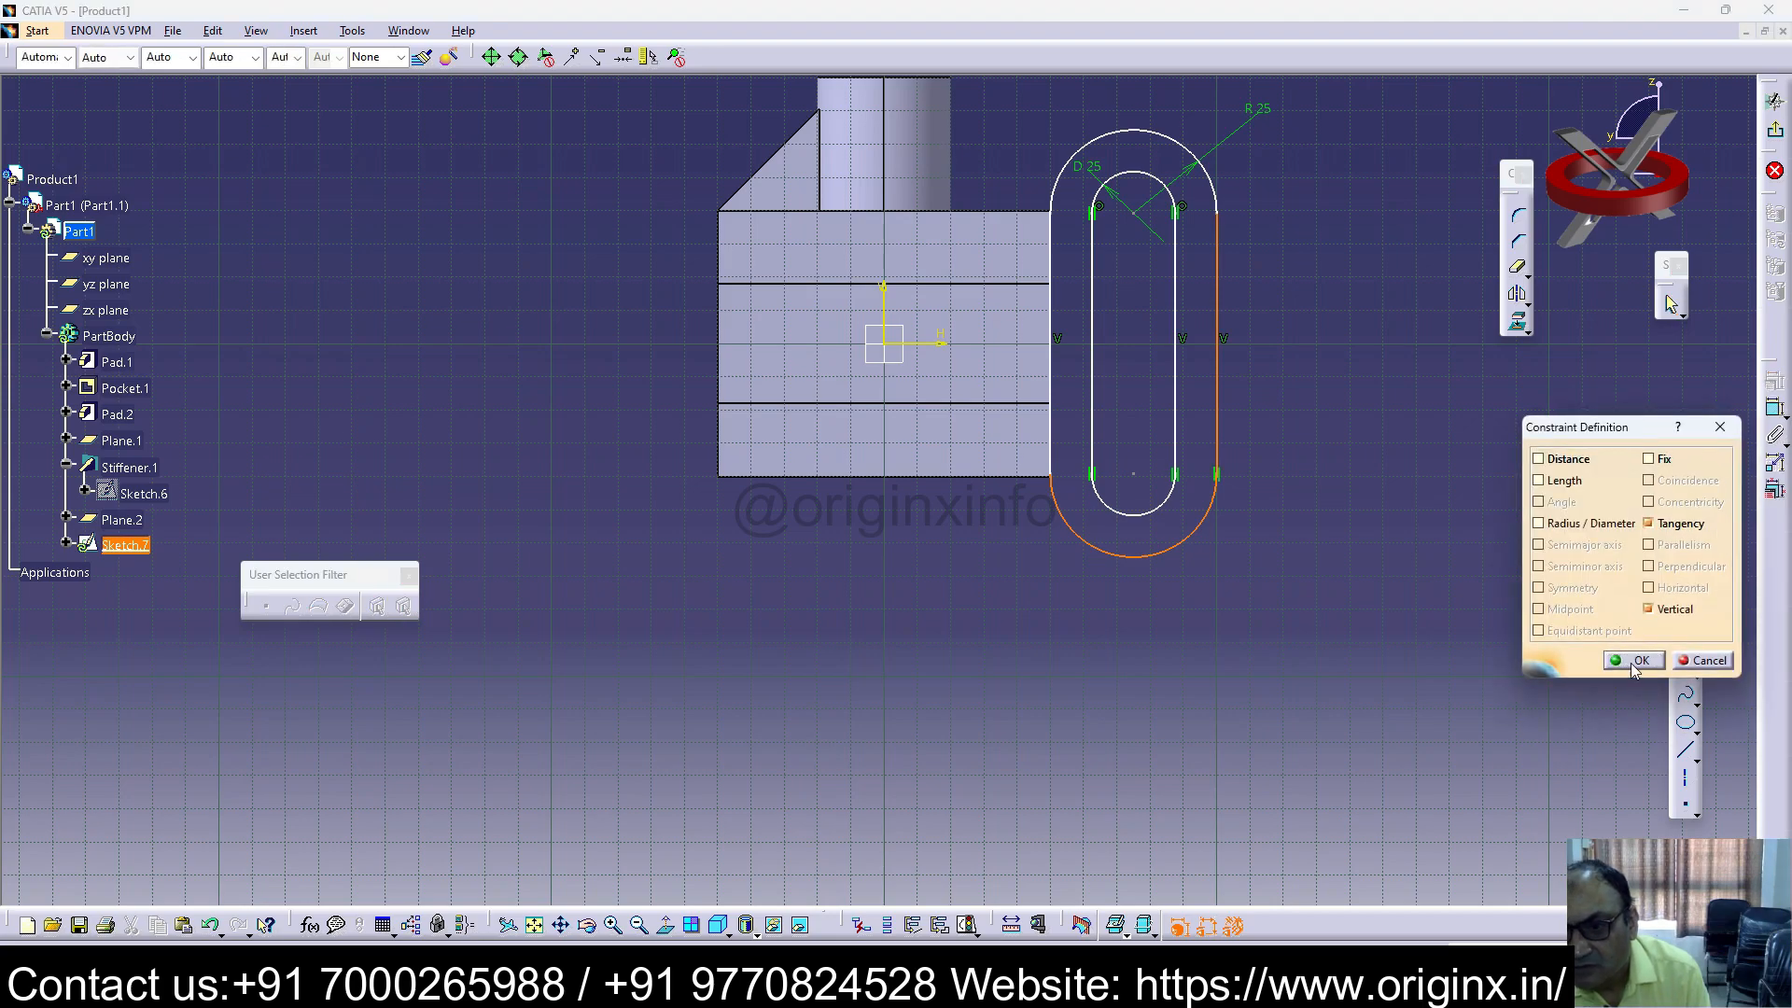
pyautogui.click(1634, 663)
pyautogui.click(1129, 132)
pyautogui.keyDown('ctrl'); pyautogui.click(1051, 252); pyautogui.keyUp('ctrl')
pyautogui.keyDown('ctrl'); pyautogui.click(1106, 551); pyautogui.keyUp('ctrl')
pyautogui.click(1774, 381)
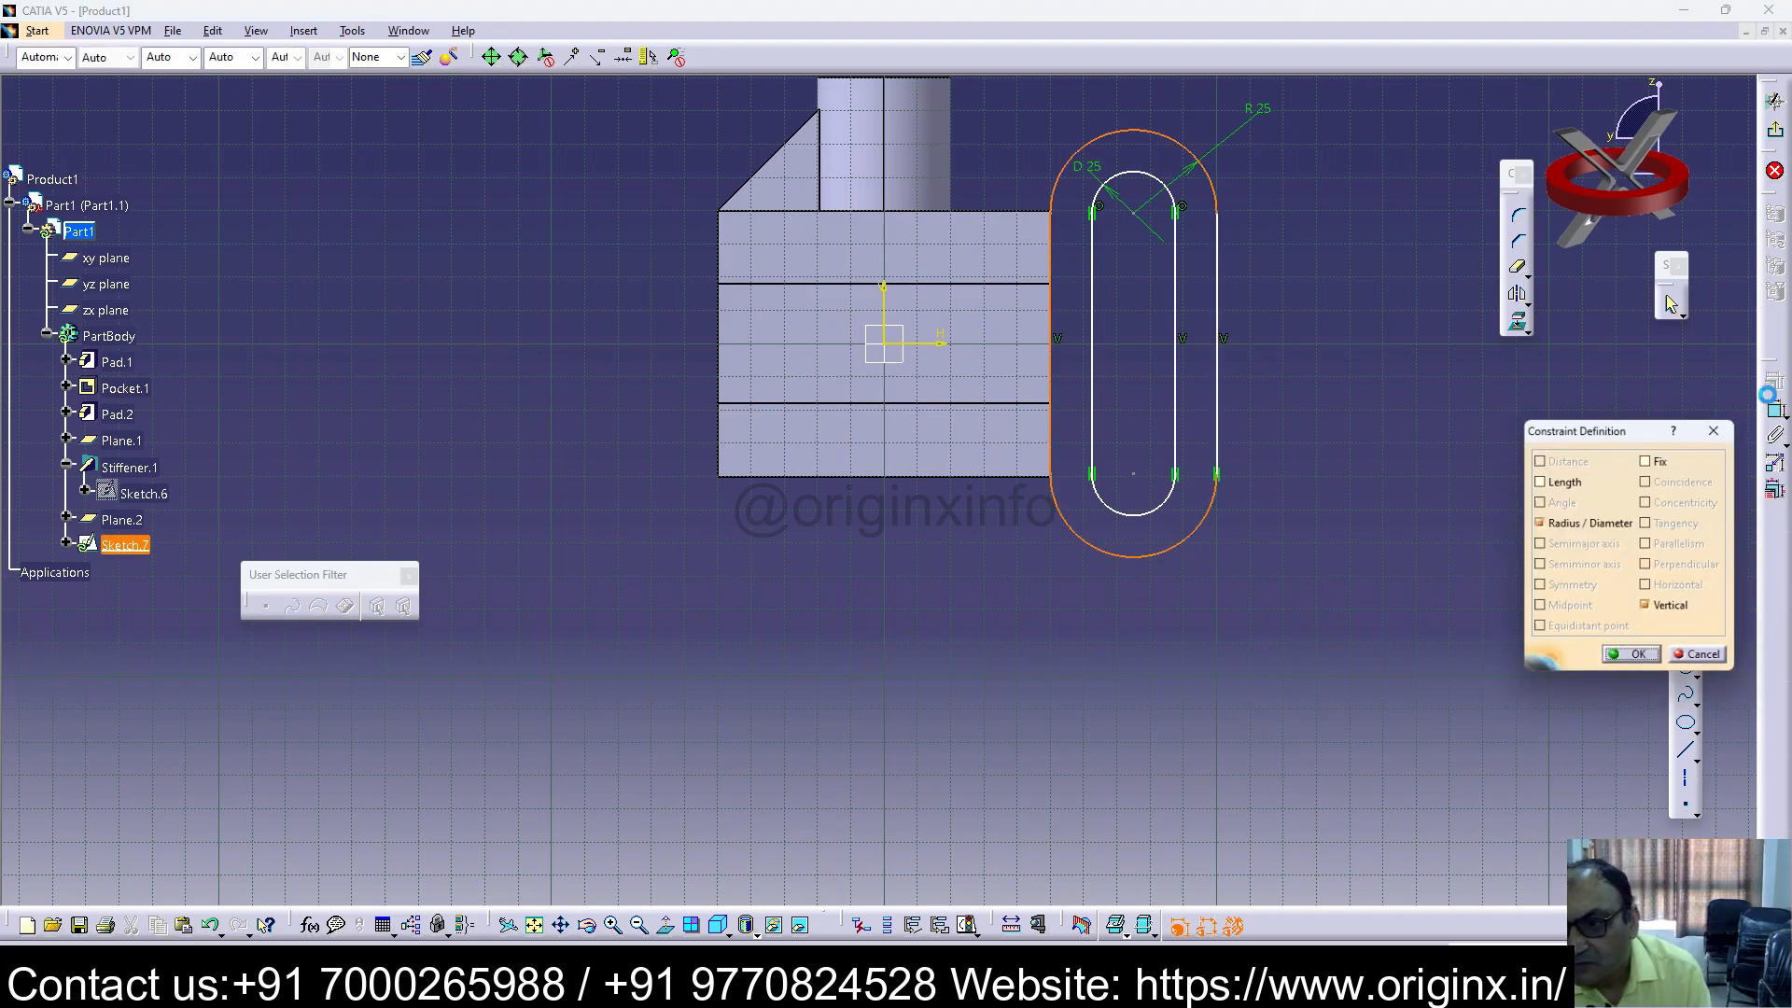
pyautogui.click(1725, 431)
# Step: Exit the sketch and try to pad the slotted profile
pyautogui.click(1774, 130)
pyautogui.click(1776, 395)
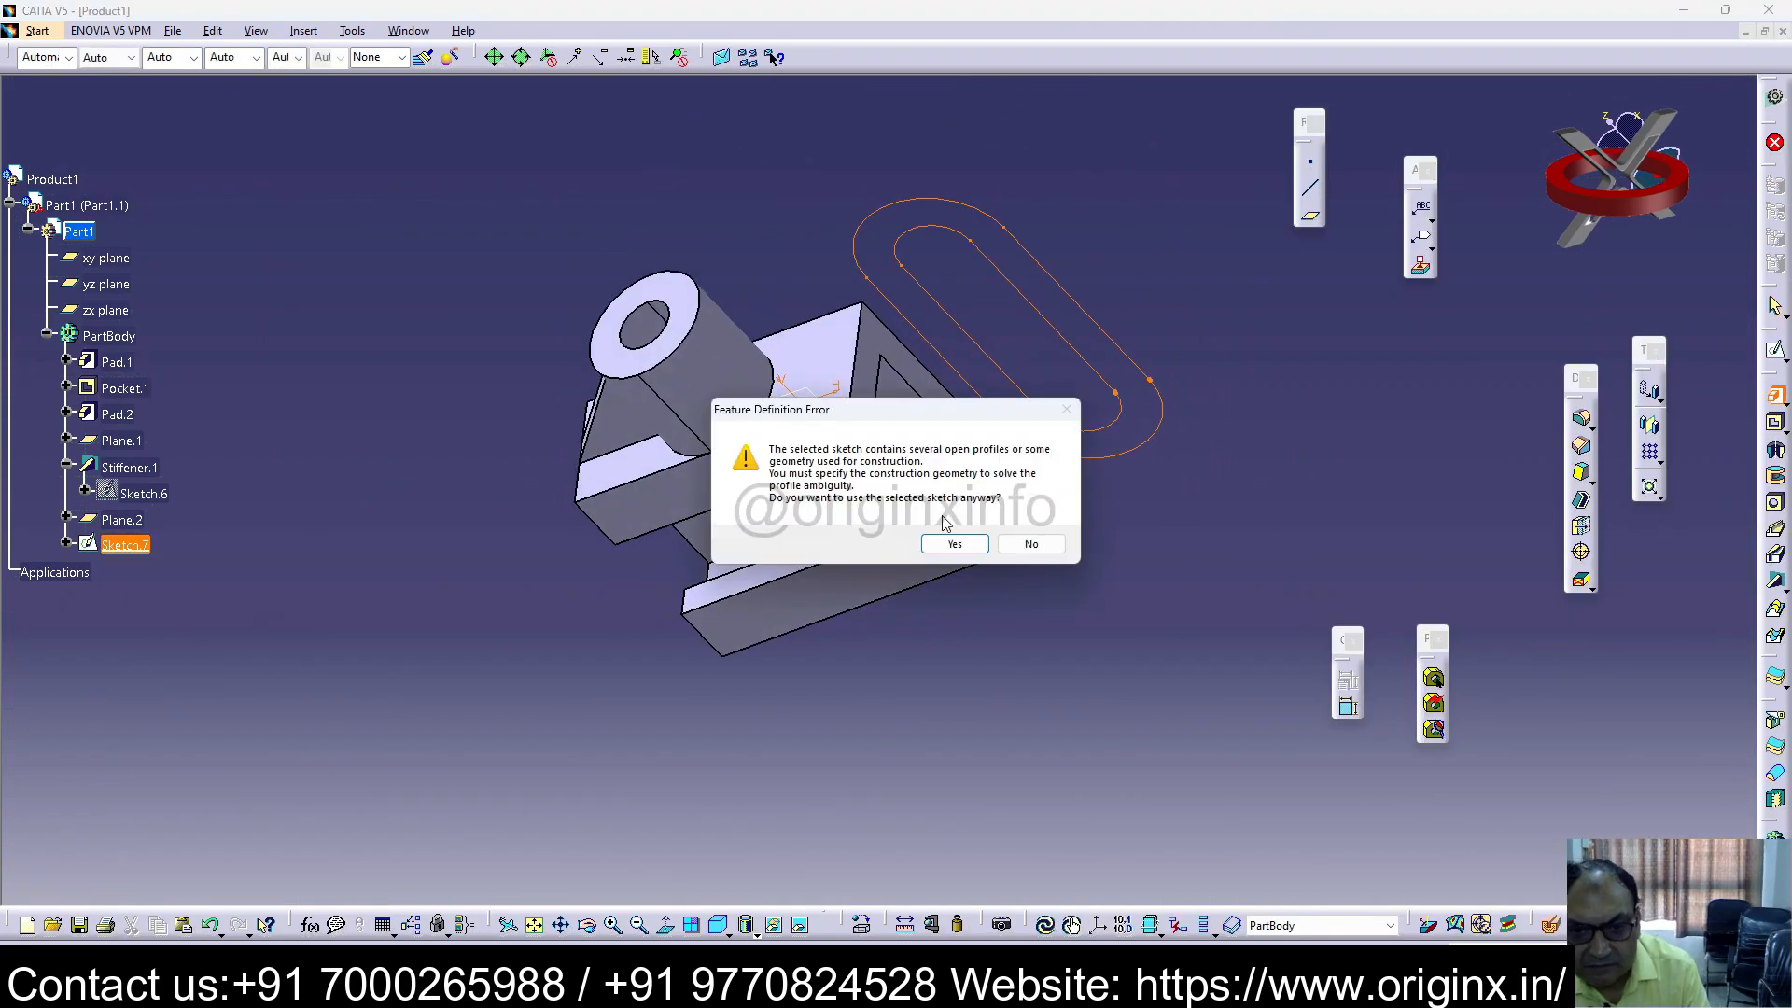
pyautogui.click(954, 544)
pyautogui.click(1496, 511)
pyautogui.click(1027, 564)
pyautogui.click(1557, 512)
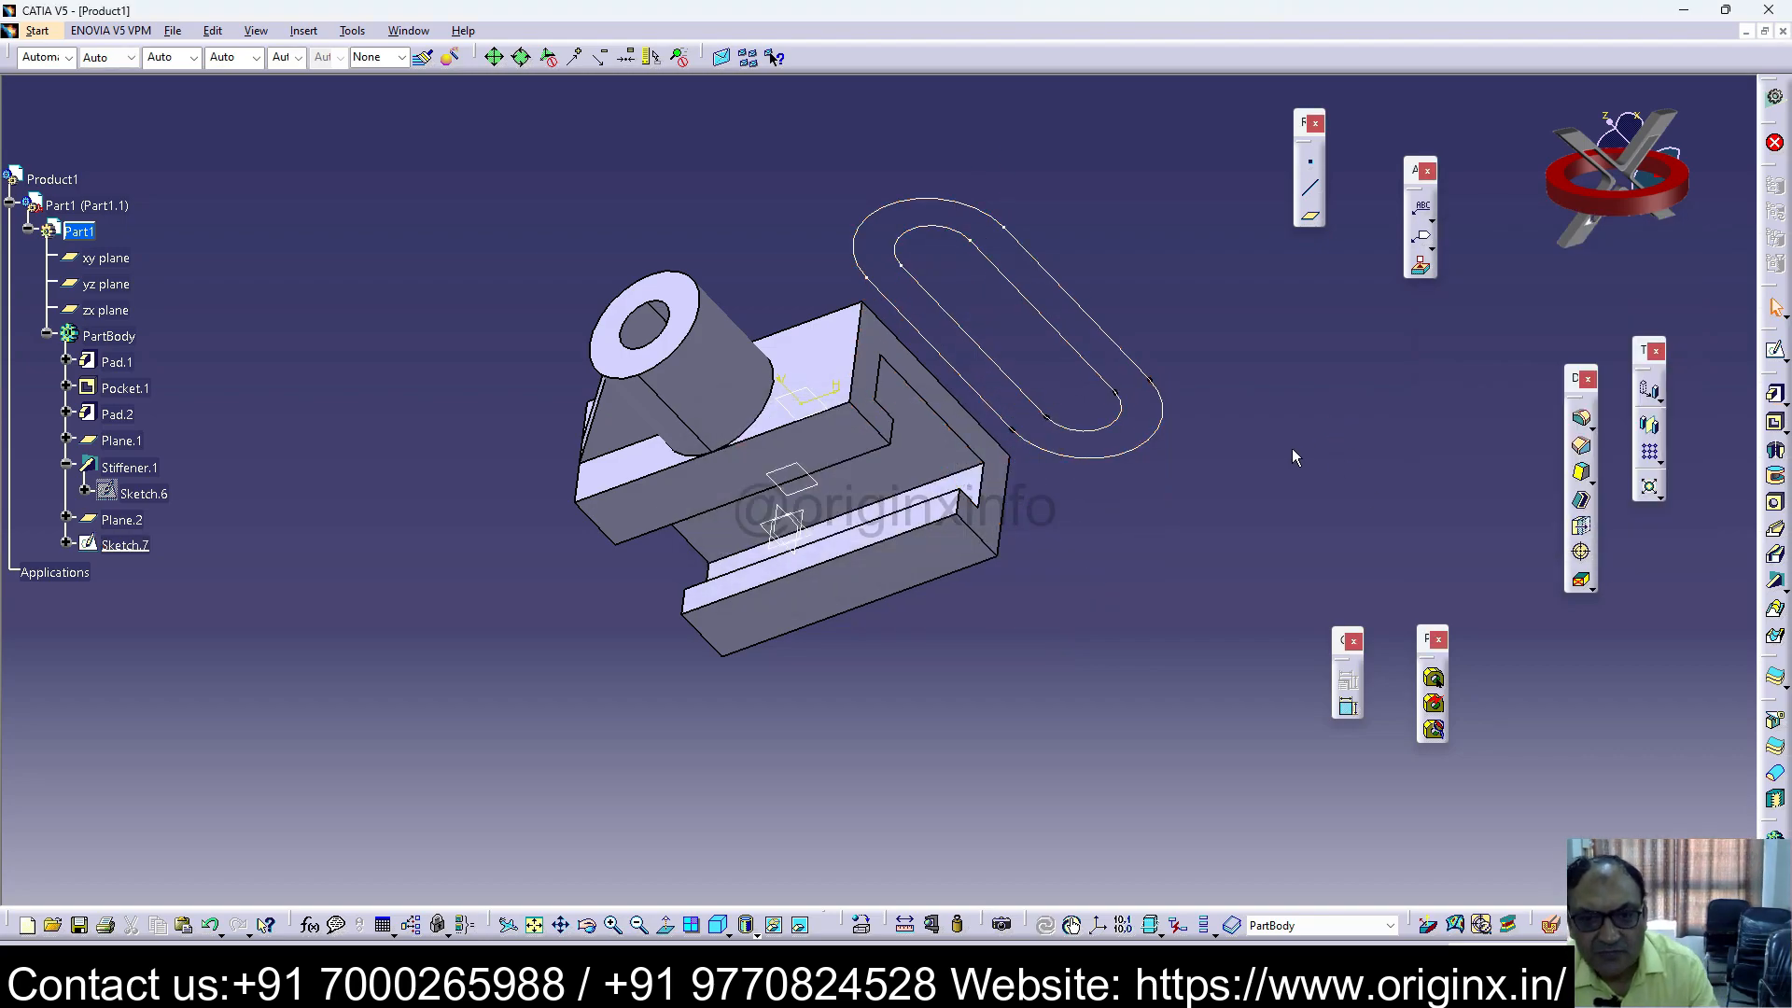
# Step: Reopen the slotted profile sketch and delete the inner slot's two vertical lines and two arcs
pyautogui.doubleClick(1101, 330)
pyautogui.click(1093, 270)
pyautogui.press('Delete')
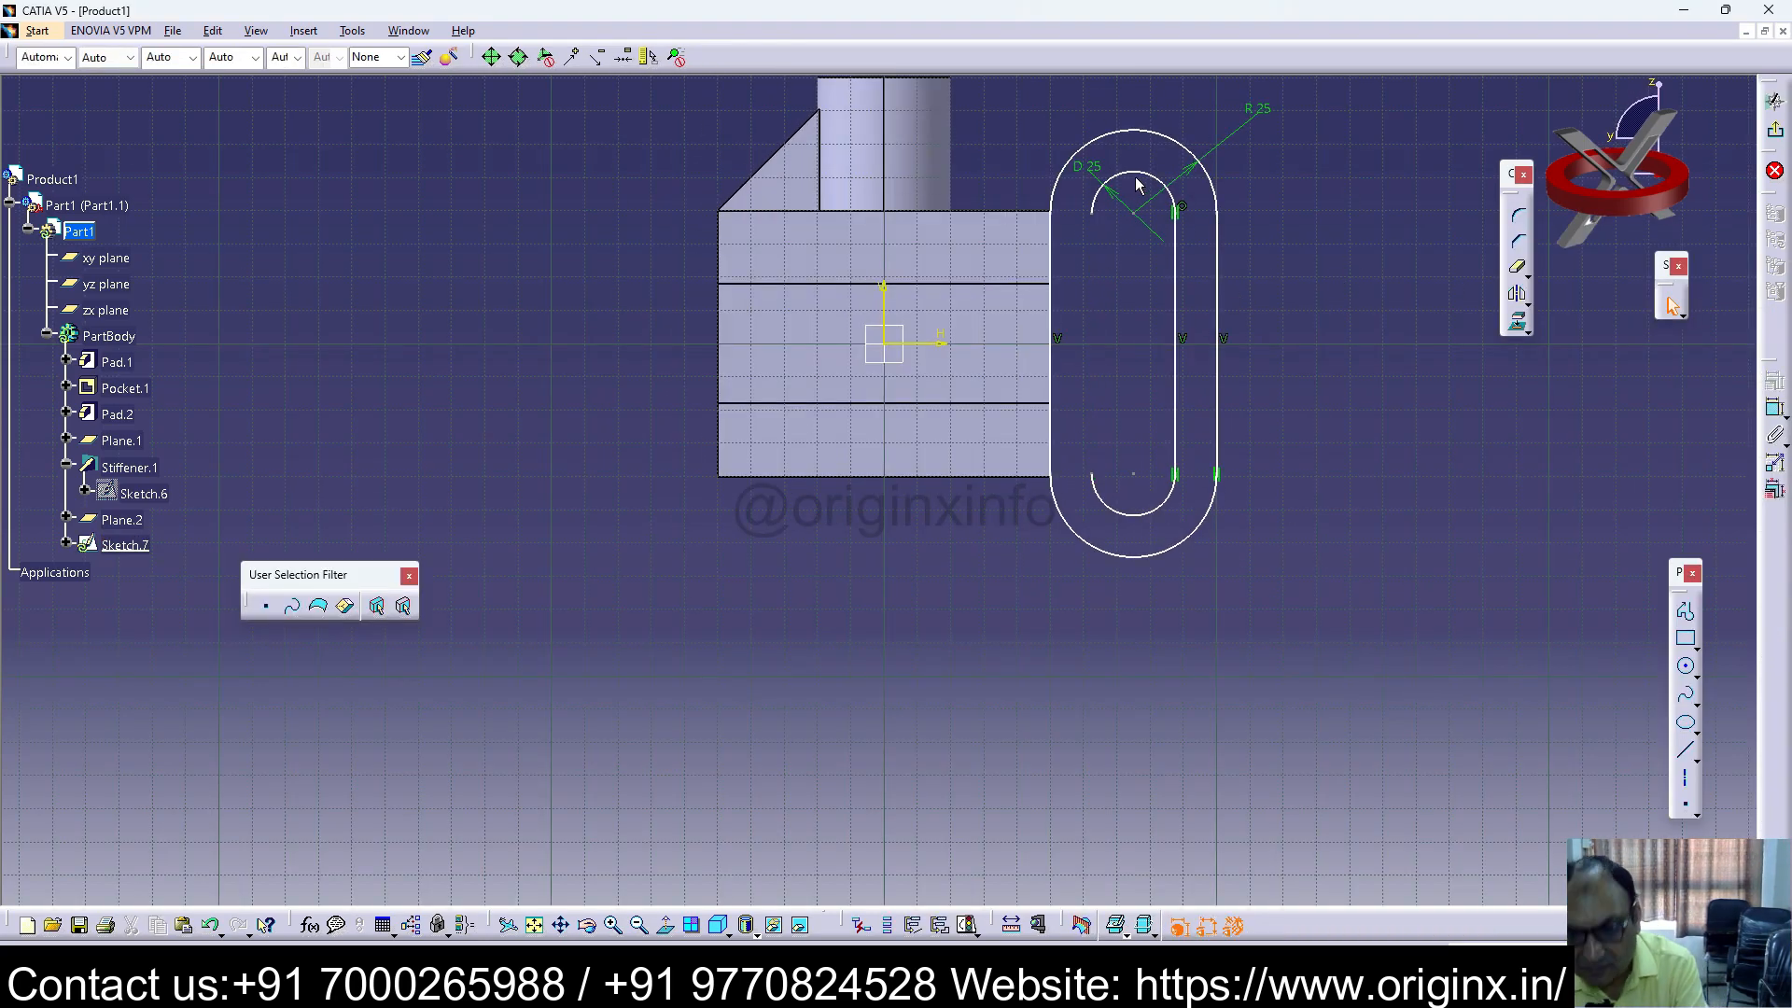
pyautogui.click(1110, 180)
pyautogui.press('Delete')
pyautogui.click(1176, 269)
pyautogui.press('Delete')
pyautogui.click(1153, 512)
pyautogui.press('Delete')
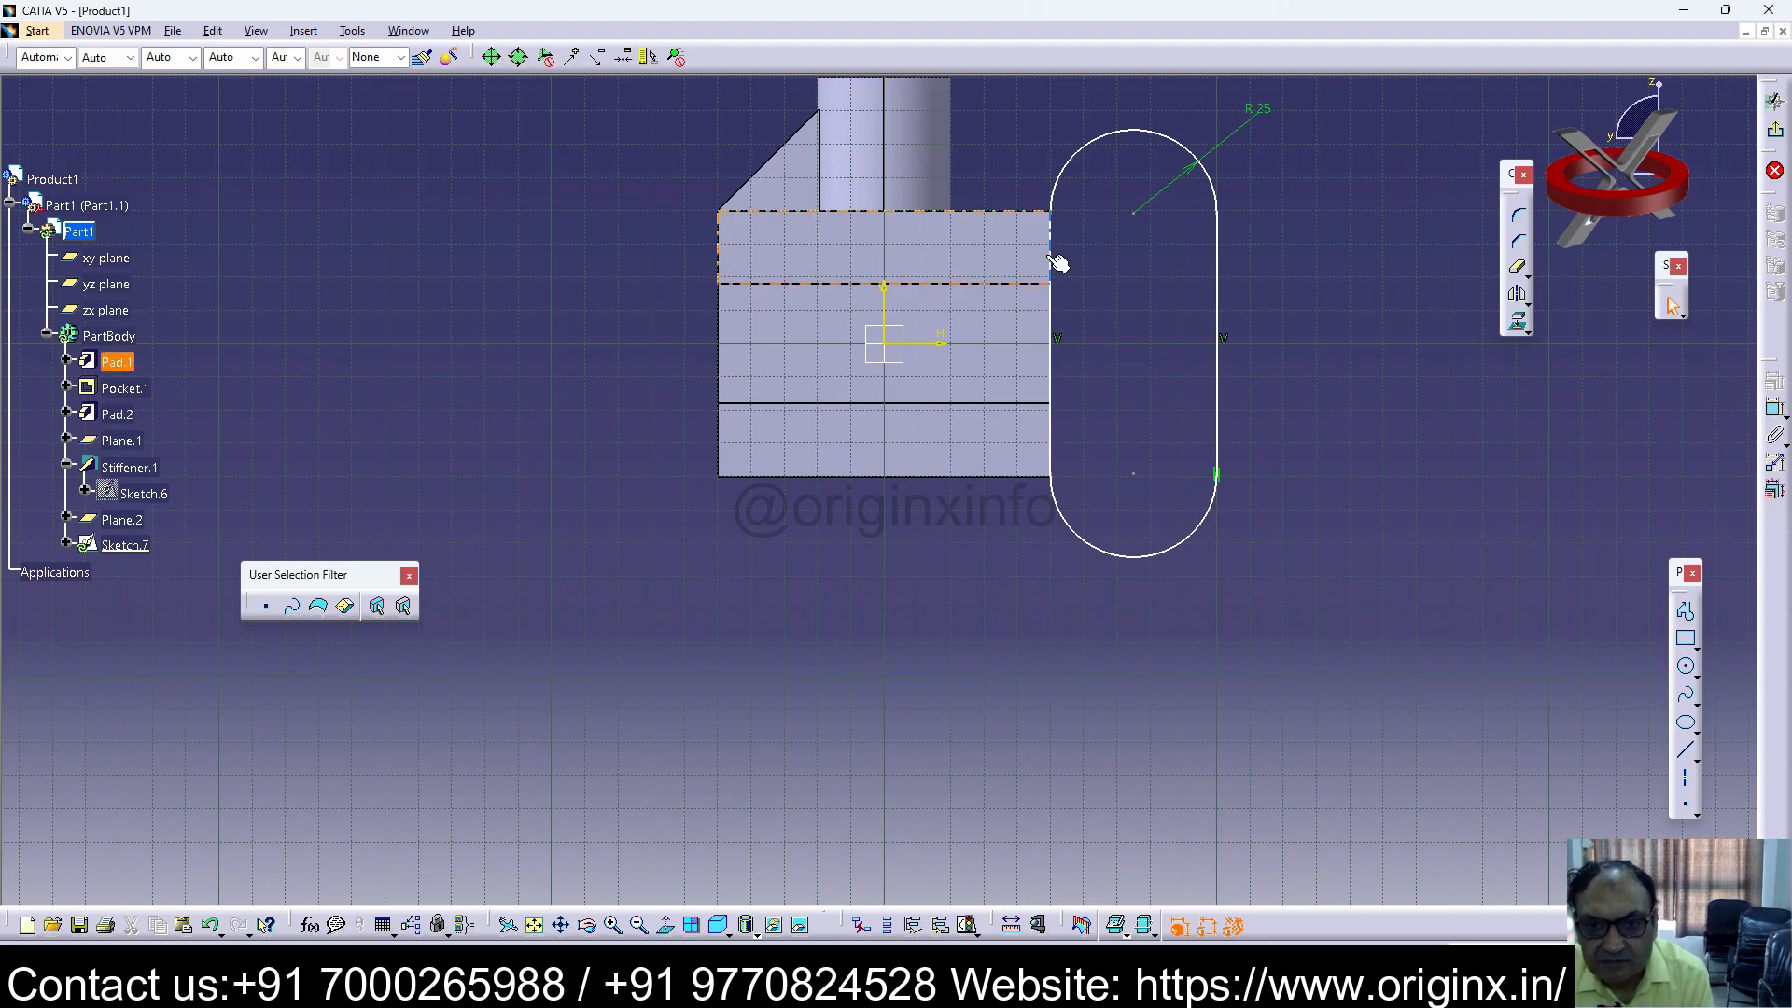
# Step: Exit the sketch and try to pad the remaining outer profile
pyautogui.click(1775, 130)
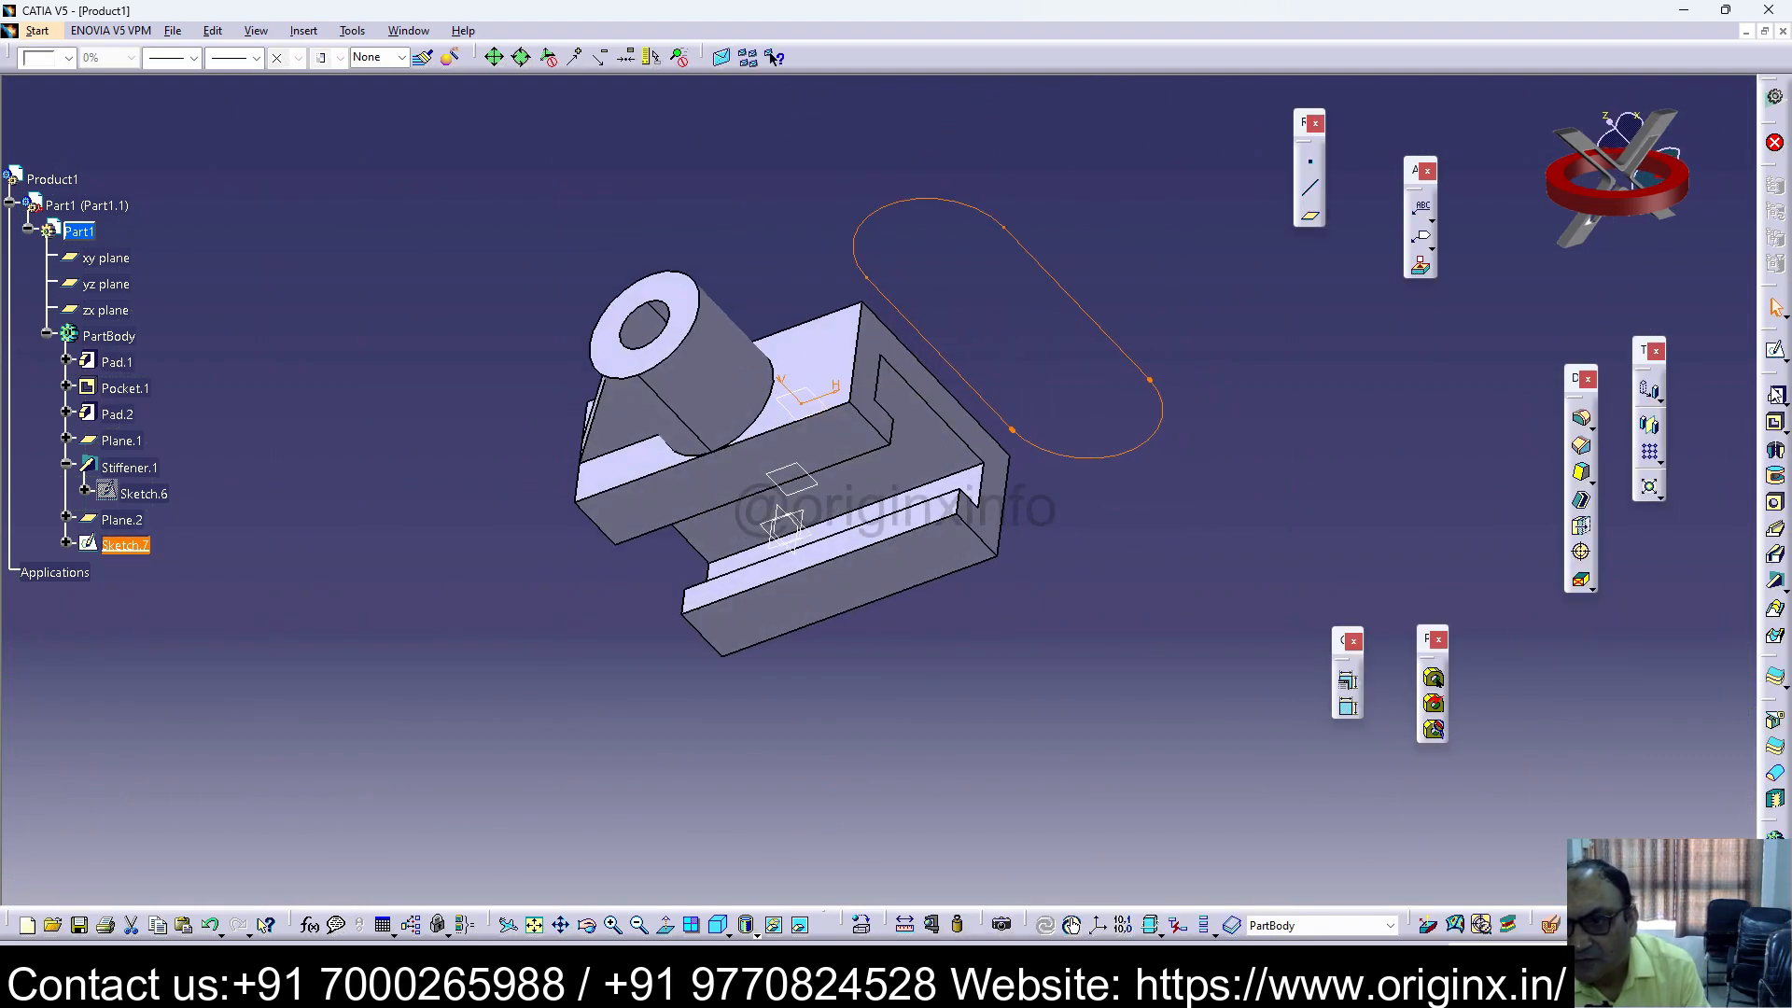
pyautogui.click(1492, 507)
pyautogui.click(1032, 541)
pyautogui.click(1552, 506)
# Step: Reopen the profile sketch and delete the outer profile's arcs and vertical lines
pyautogui.doubleClick(1090, 318)
pyautogui.click(1213, 191)
pyautogui.press('Delete')
pyautogui.click(1217, 373)
pyautogui.press('Delete')
pyautogui.click(1195, 530)
pyautogui.press('Delete')
pyautogui.click(1050, 309)
pyautogui.press('Delete')
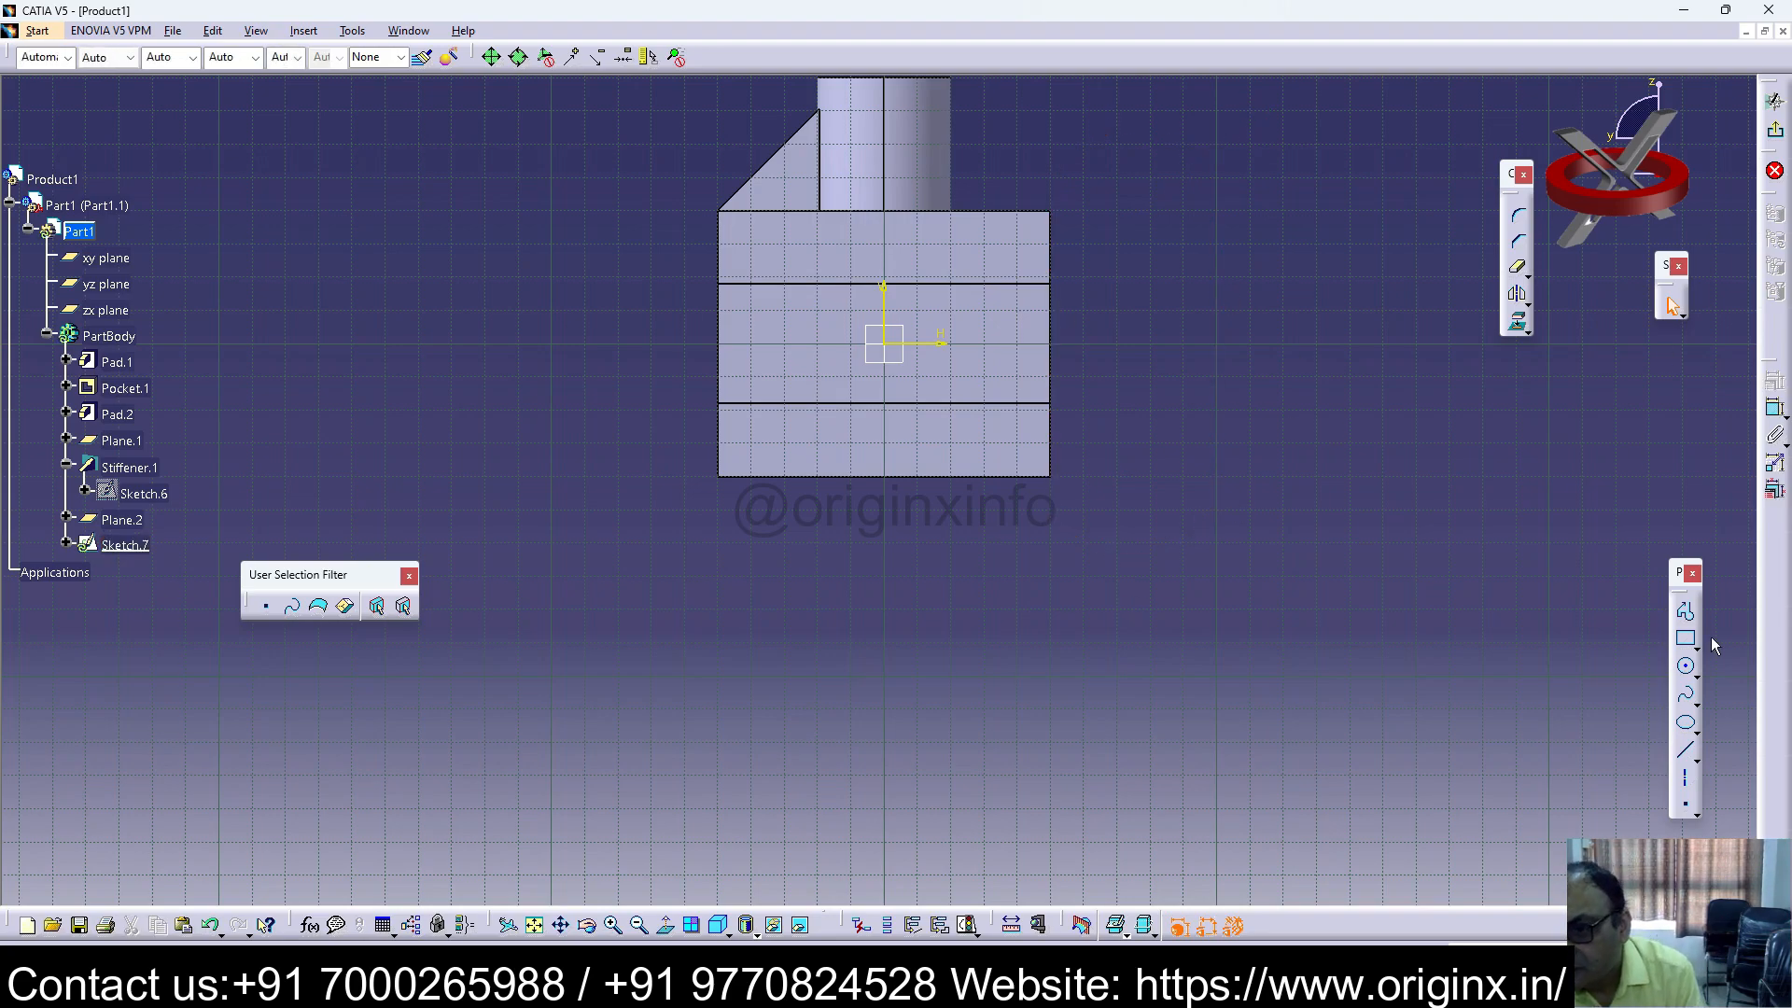
# Step: Draw a rectangle against the block's right side, spanning the block's full height, and set its width to 50 mm
pyautogui.click(1688, 642)
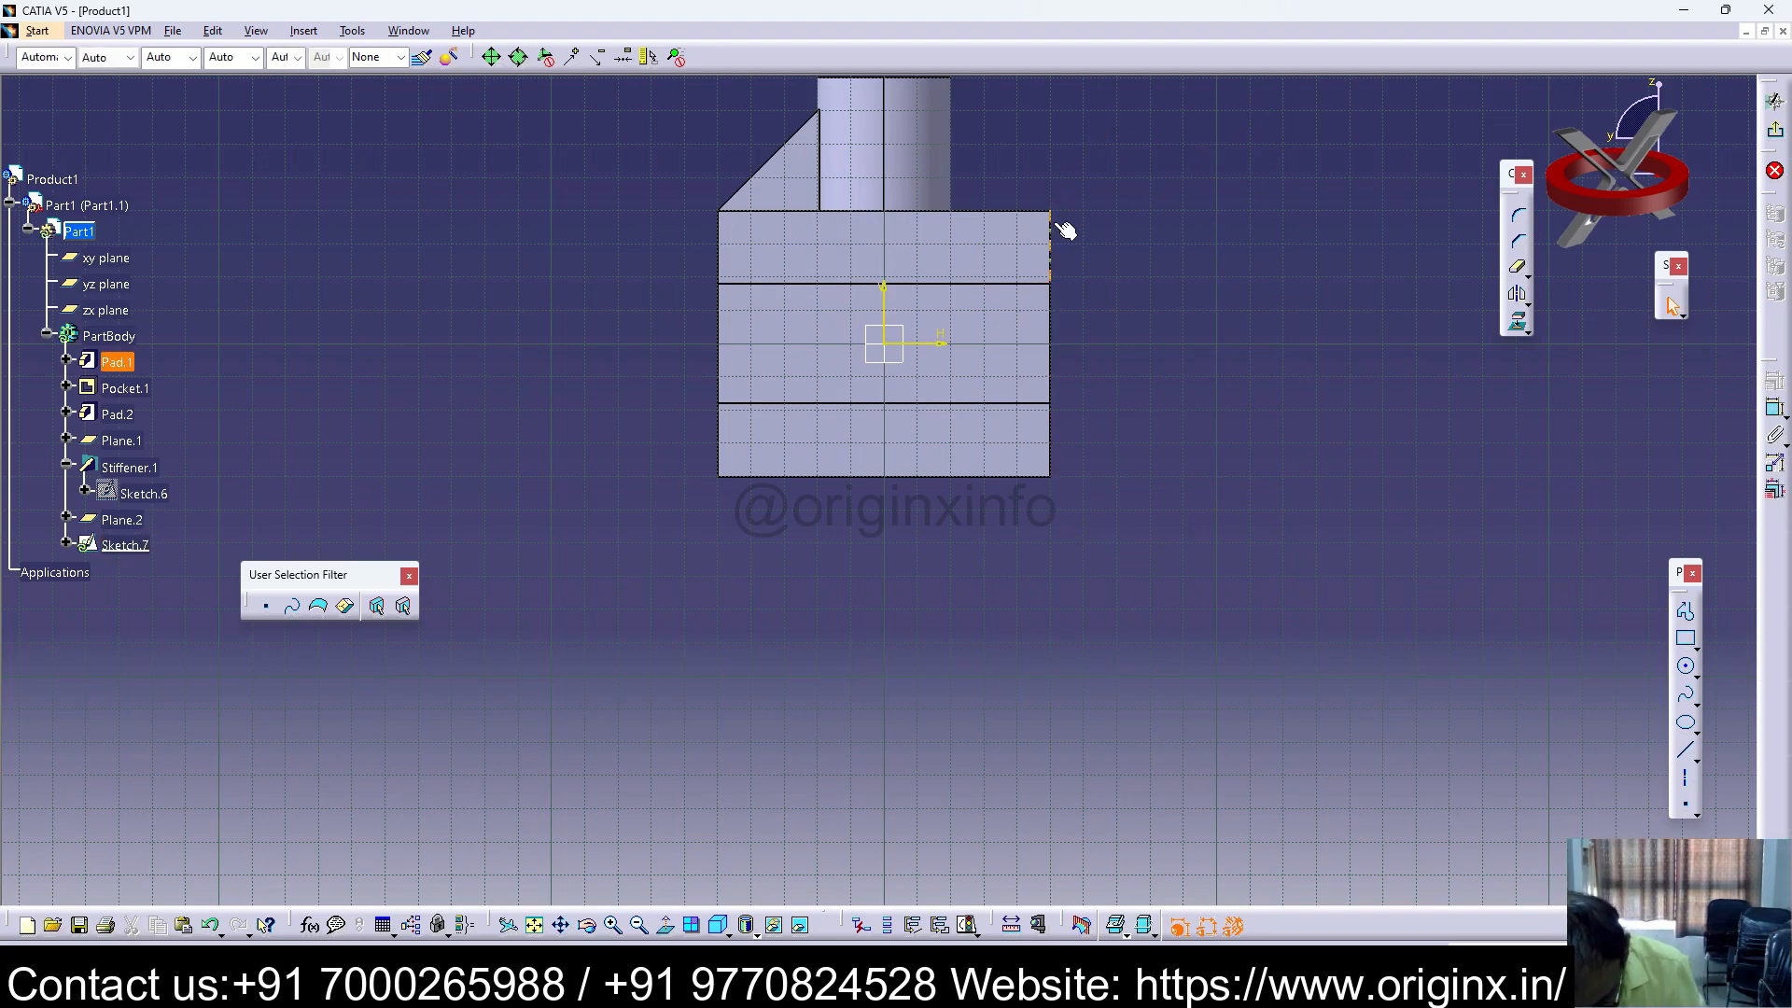
pyautogui.click(1050, 212)
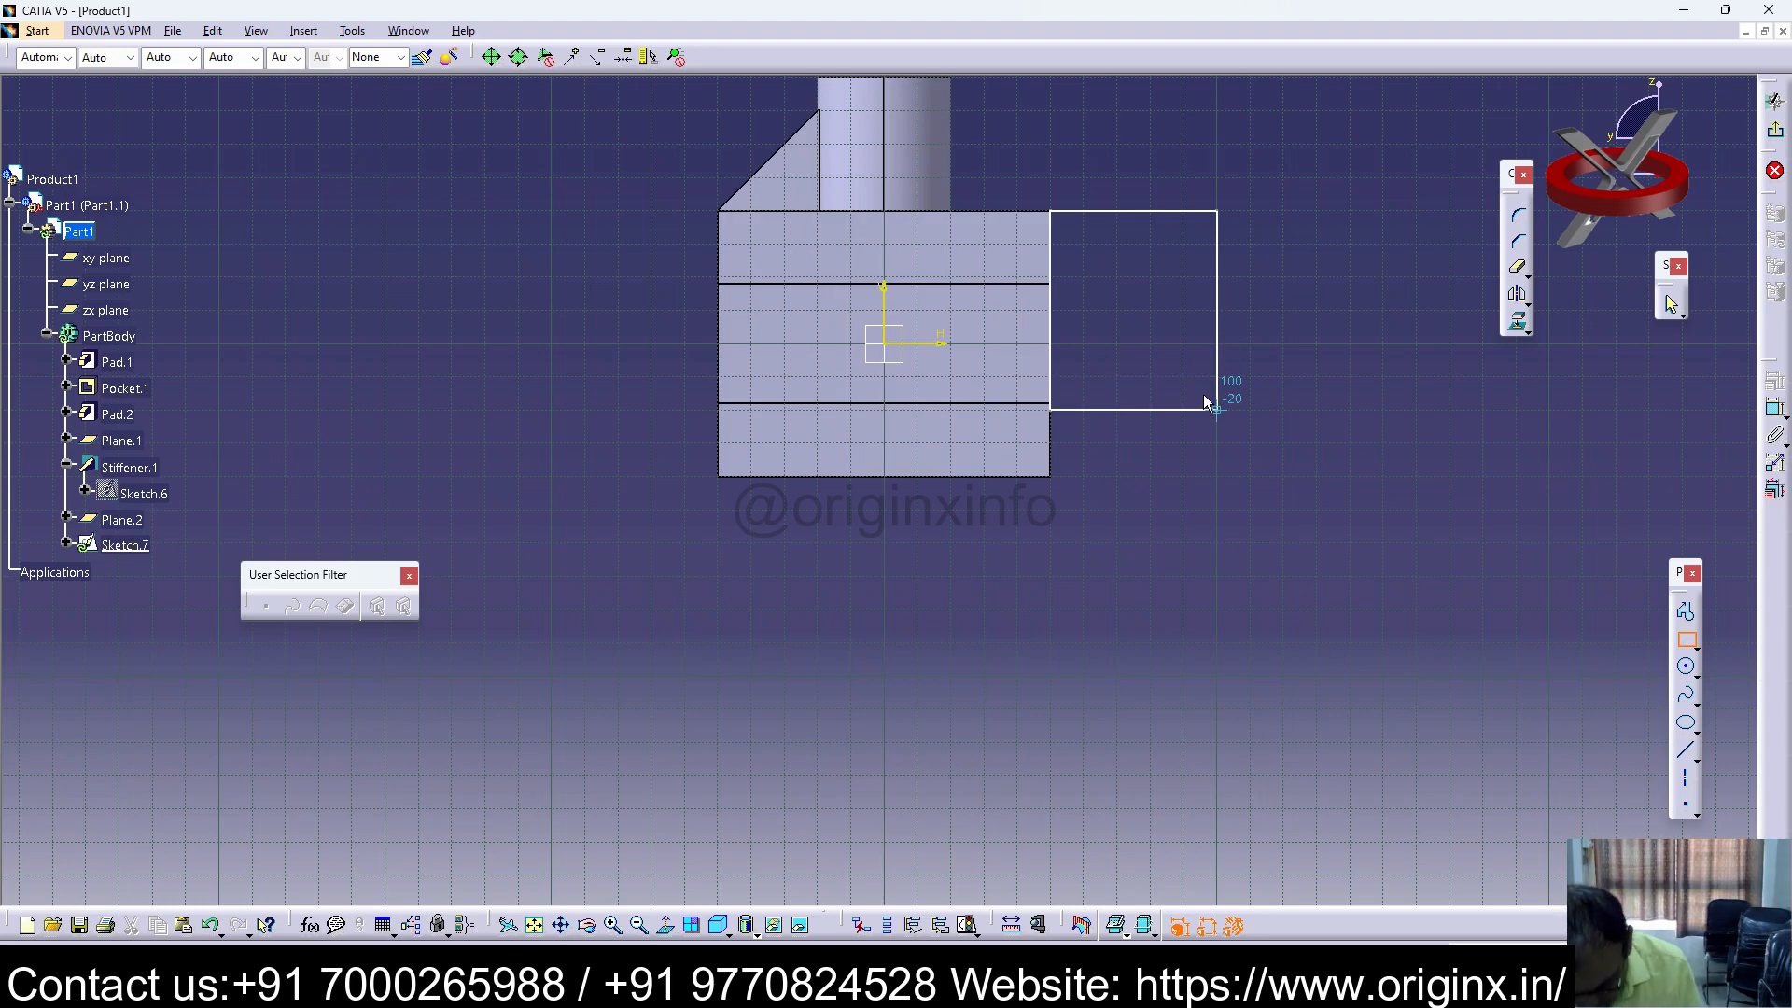
pyautogui.click(1184, 476)
pyautogui.click(1085, 212)
pyautogui.click(1105, 180)
pyautogui.doubleClick(1099, 176)
pyautogui.write('50mm')
pyautogui.press('Return')
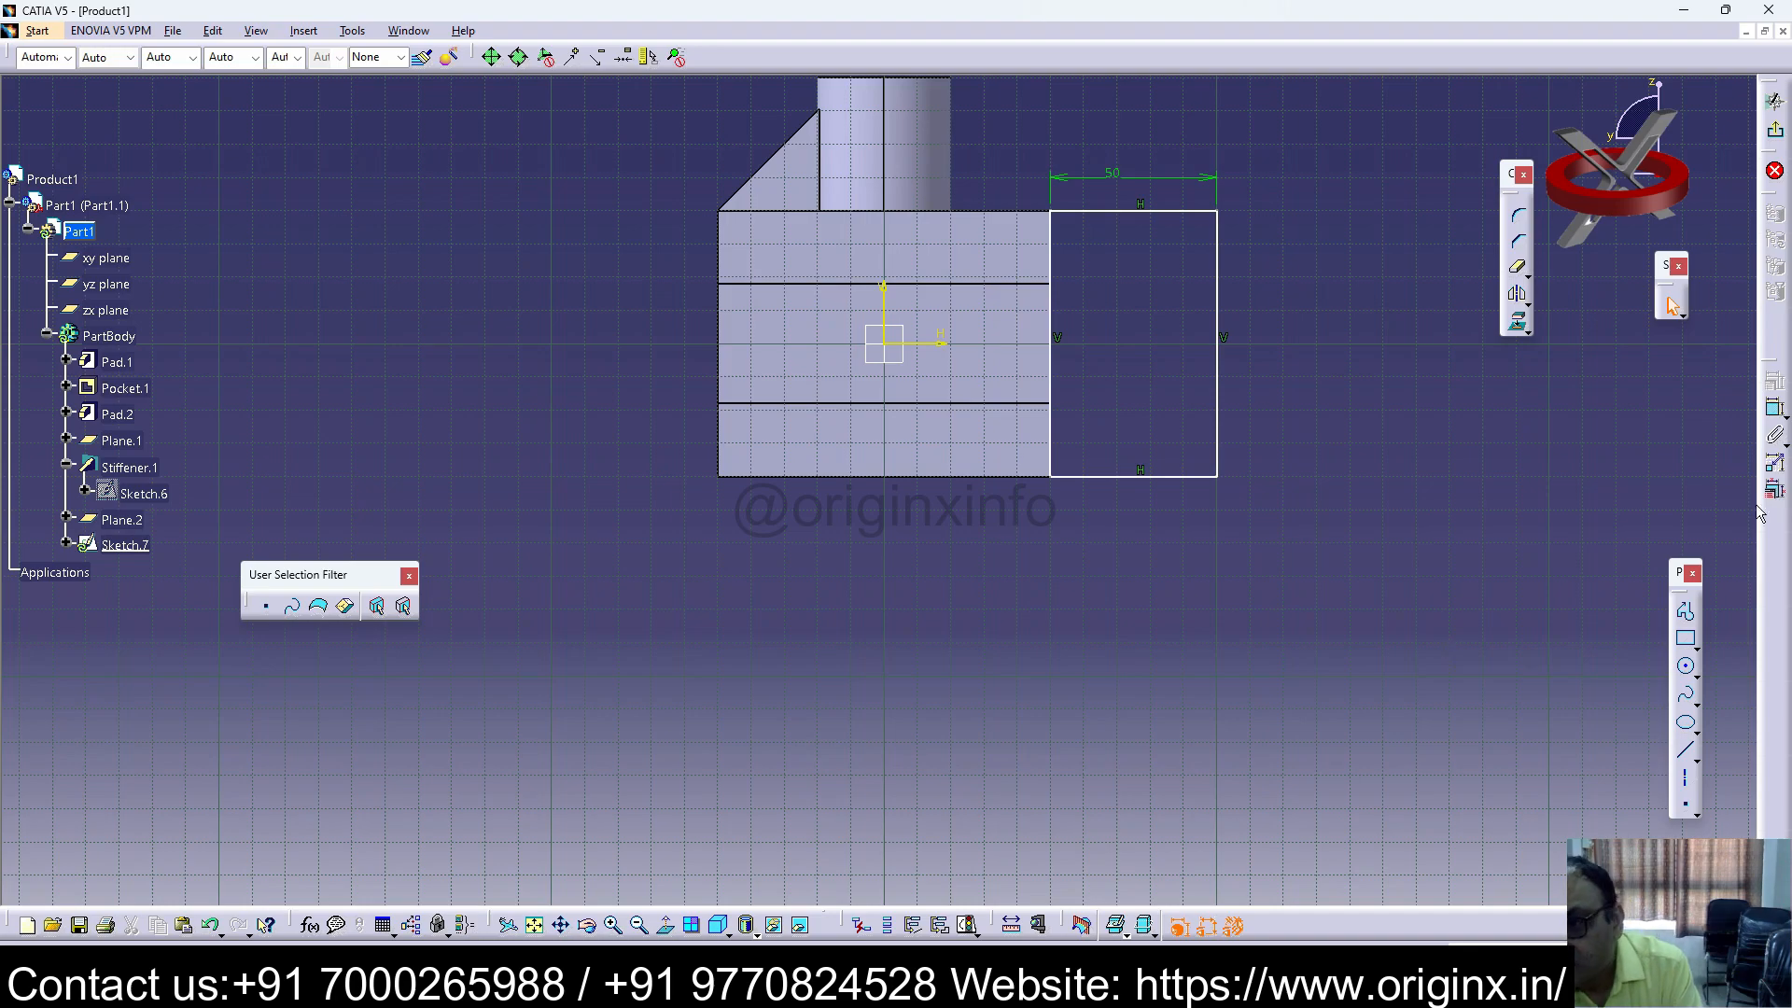
# Step: Draw circles centred on the midpoints of the rectangle's upper and lower edges, each reaching the rectangle's left corners
pyautogui.click(1685, 665)
pyautogui.click(1134, 211)
pyautogui.click(1054, 212)
pyautogui.click(1134, 476)
pyautogui.click(1055, 477)
# Step: Trim the circle arcs inside the rectangle and delete its upper and lower edges to leave a closed rounded profile
pyautogui.click(1517, 267)
pyautogui.click(1174, 408)
pyautogui.click(1518, 268)
pyautogui.click(1181, 279)
pyautogui.click(1176, 210)
pyautogui.press('Delete')
pyautogui.click(1176, 477)
pyautogui.press('Delete')
# Step: Exit the sketch and extrude the rounded profile as a pad beside the block
pyautogui.click(1777, 132)
pyautogui.click(1778, 396)
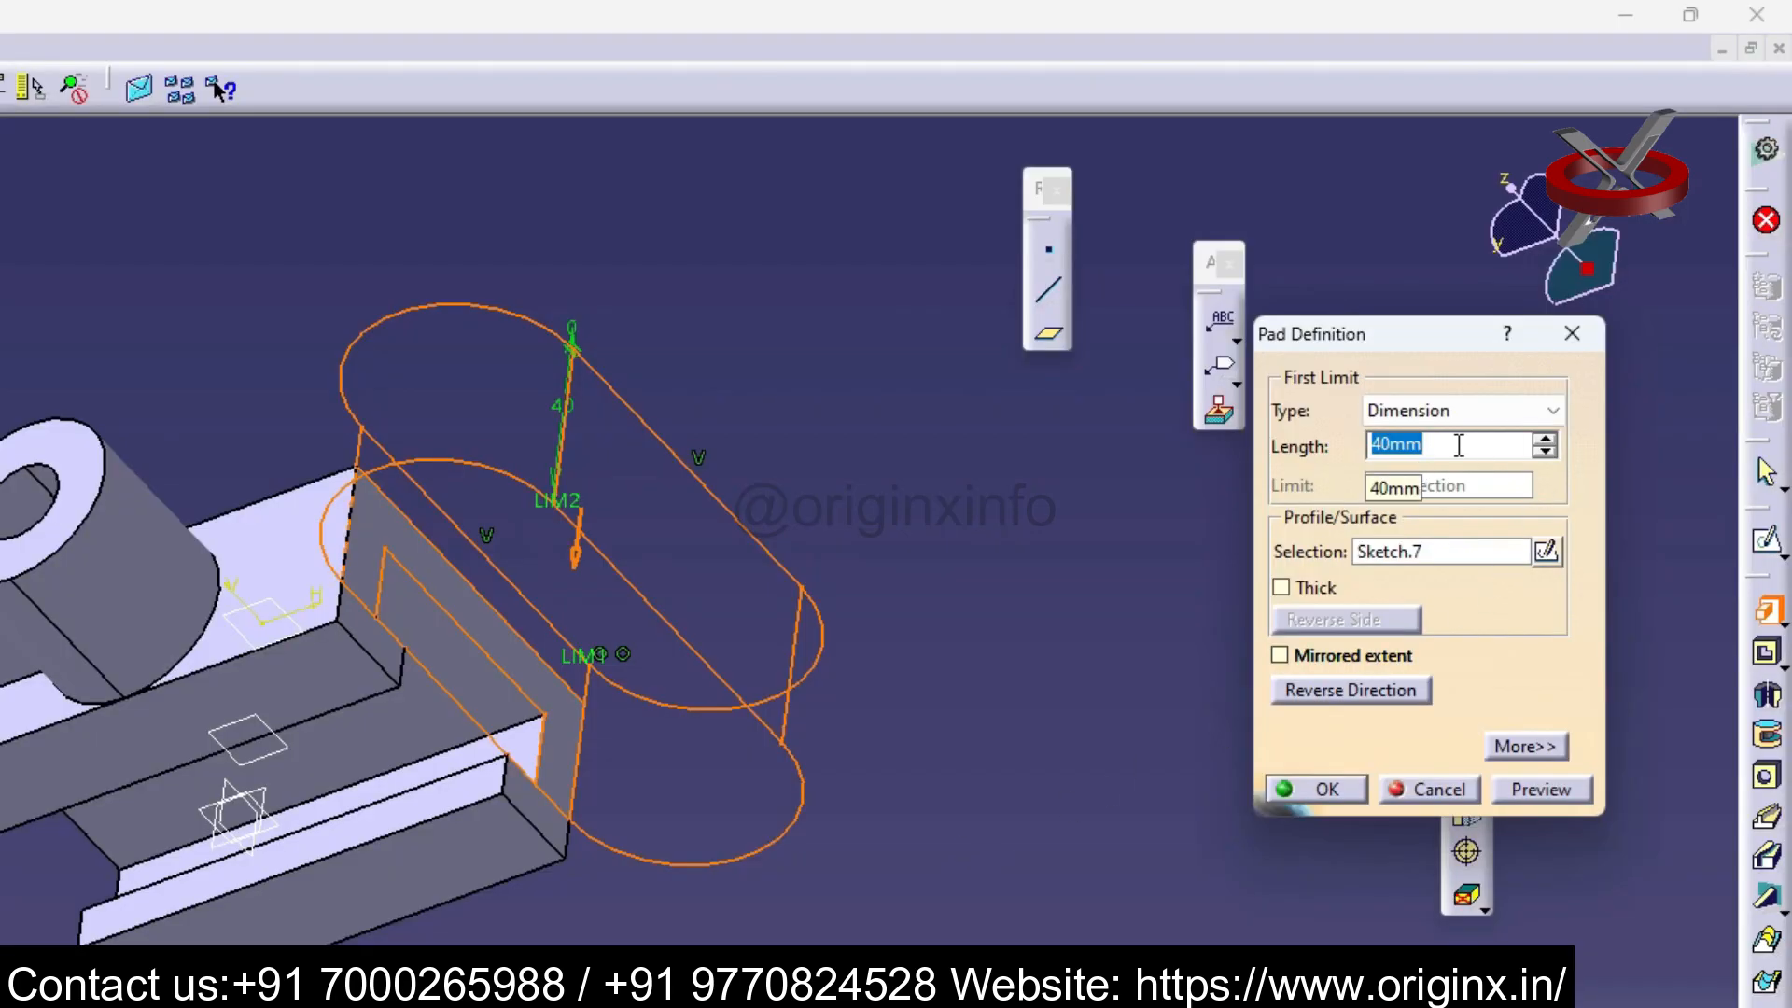
pyautogui.write('5')
pyautogui.press('Return')
pyautogui.click(1030, 855)
# Step: Examine the rounded side pad and its definition
pyautogui.moveTo(753, 653); pyautogui.dragTo(984, 443, button='middle')
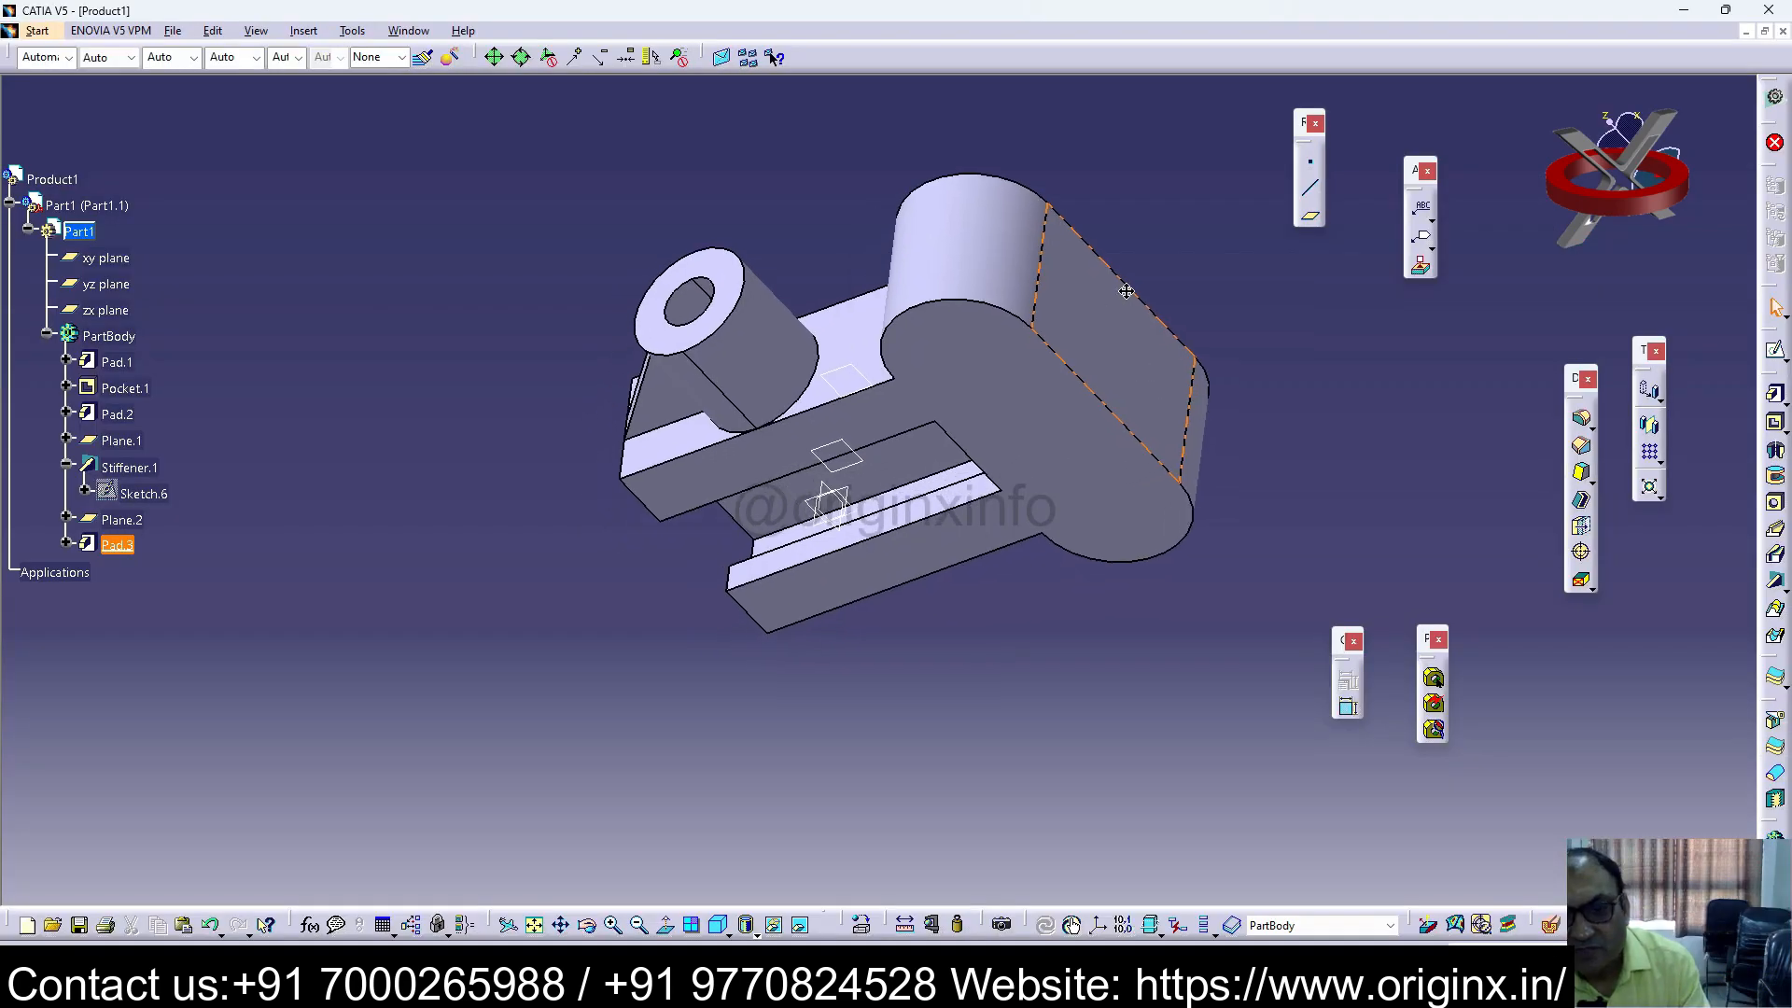
pyautogui.moveTo(1268, 285); pyautogui.dragTo(1291, 367, button='middle')
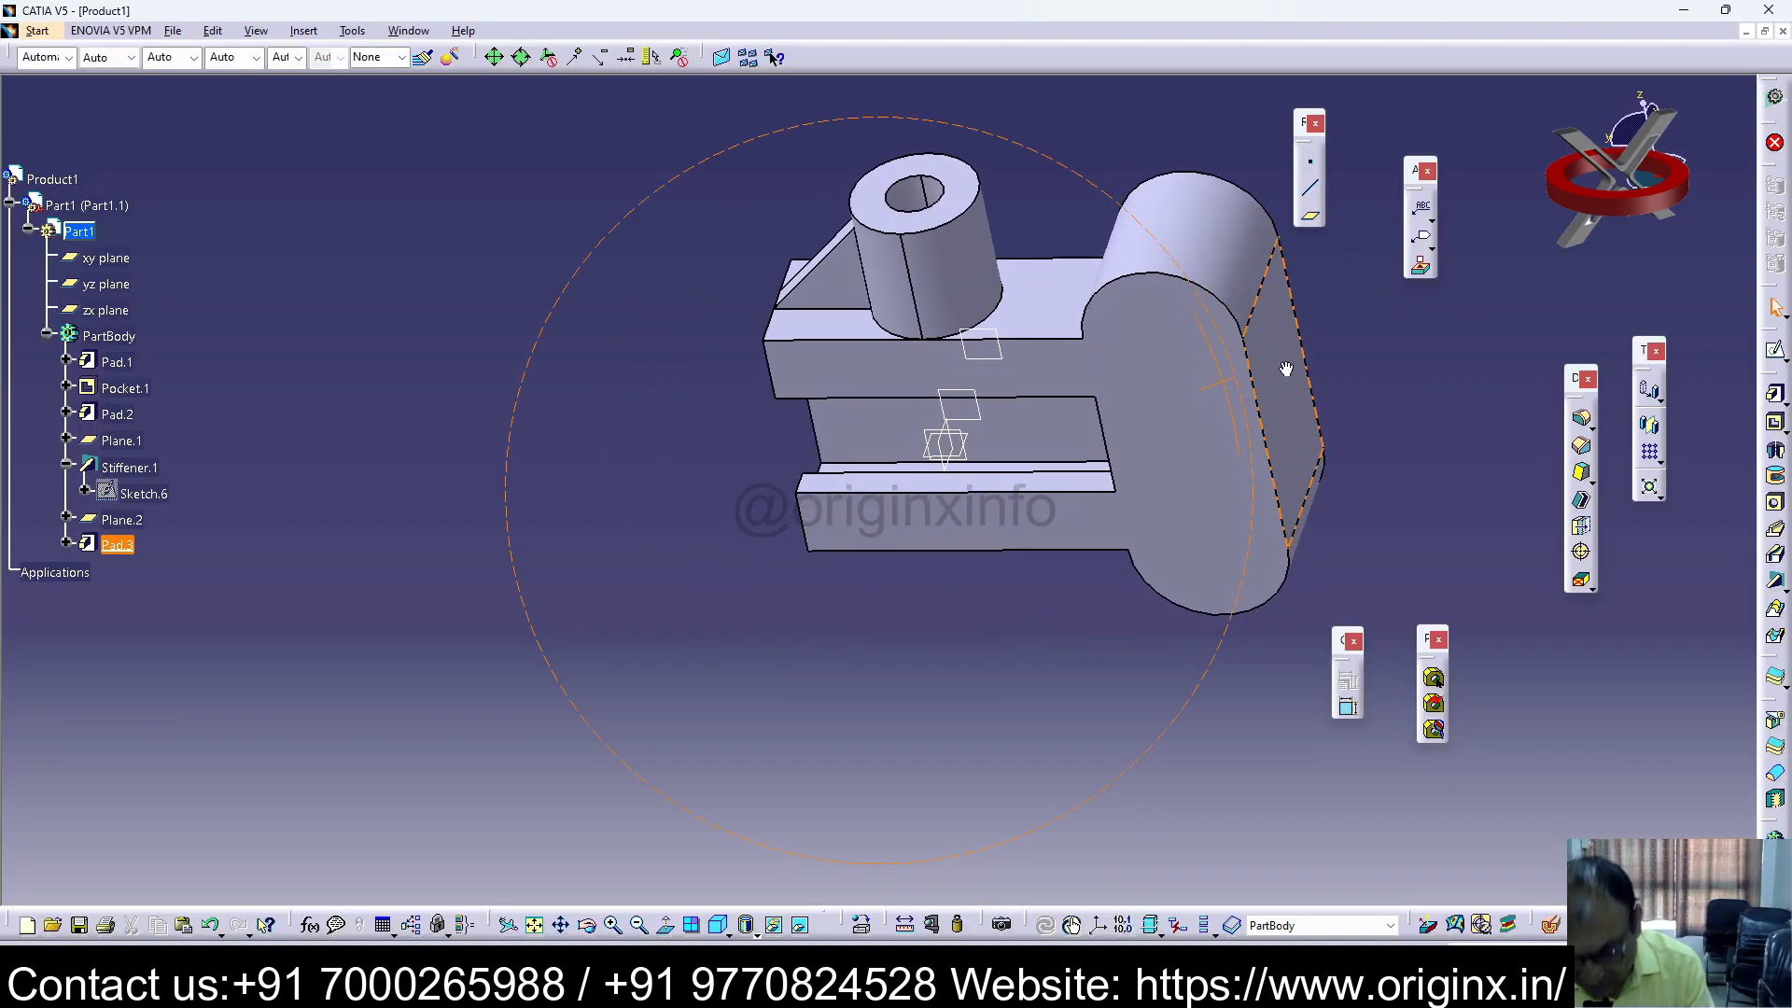
pyautogui.doubleClick(1185, 383)
pyautogui.click(1542, 516)
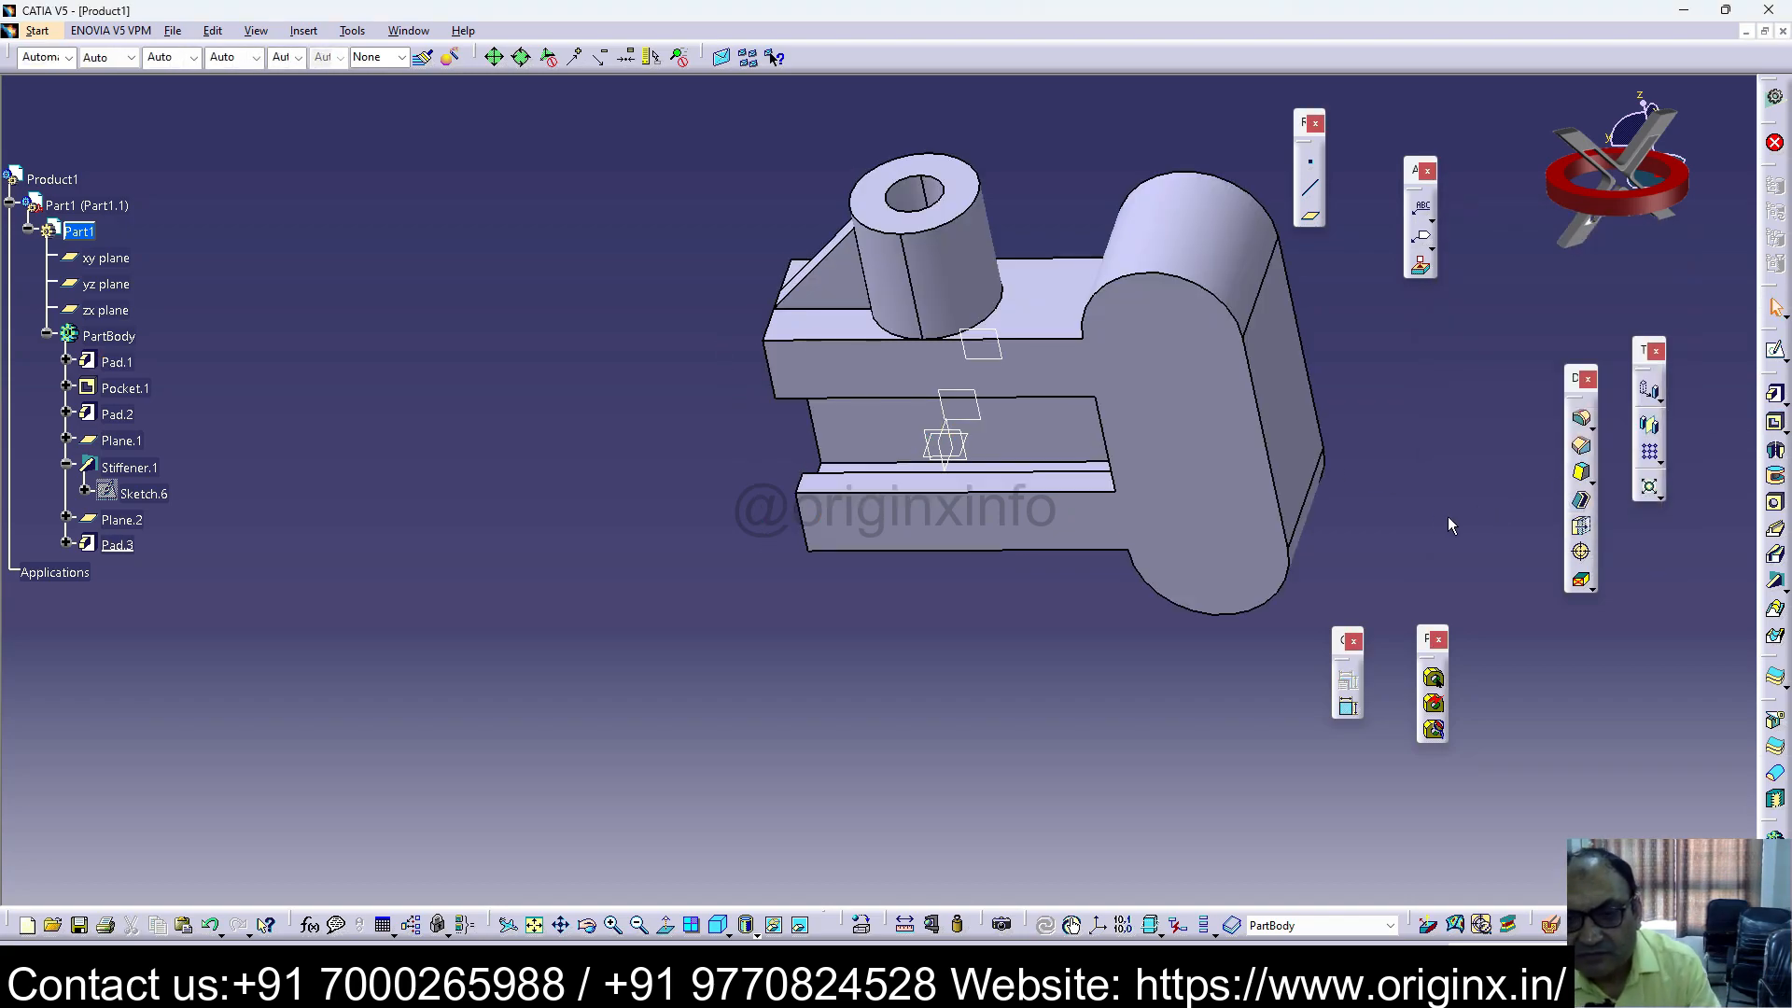
# Step: Start a sketch on the flat face shared by the block and the rounded extension
pyautogui.moveTo(1293, 448); pyautogui.dragTo(821, 710, button='middle')
pyautogui.scroll(-1, 702, 298)
pyautogui.moveTo(701, 297); pyautogui.dragTo(1099, 523, button='middle')
pyautogui.click(1154, 494)
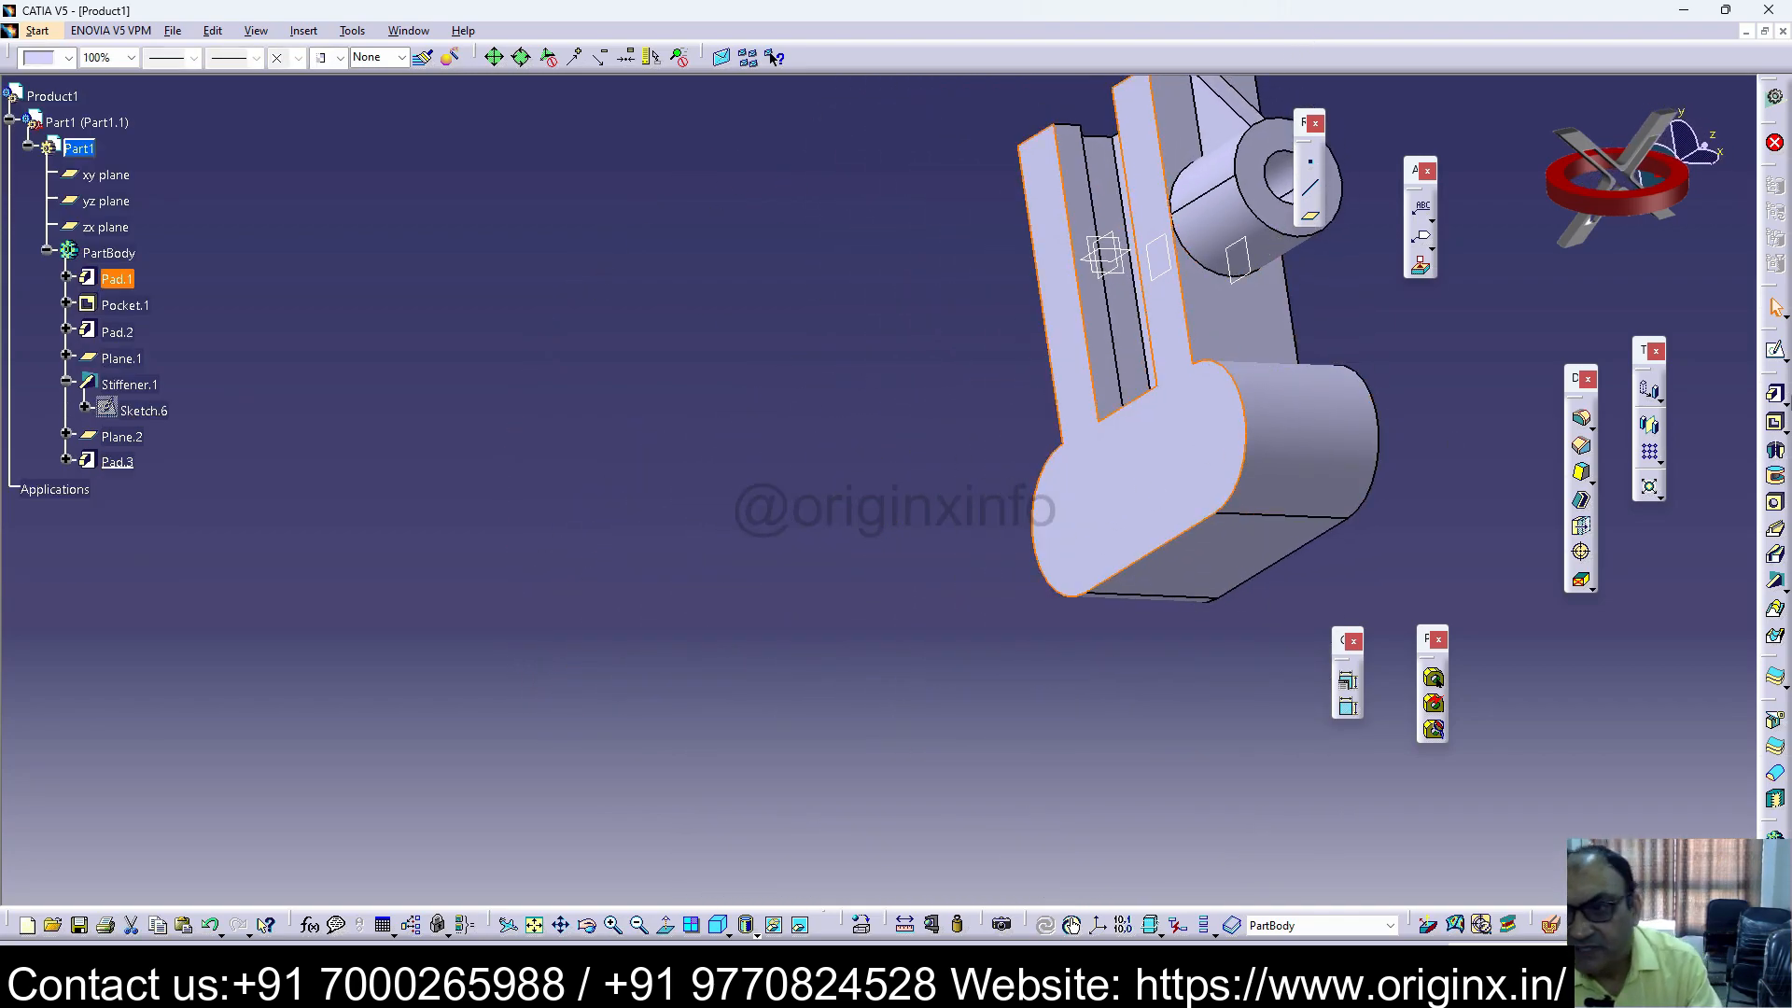
pyautogui.click(1777, 355)
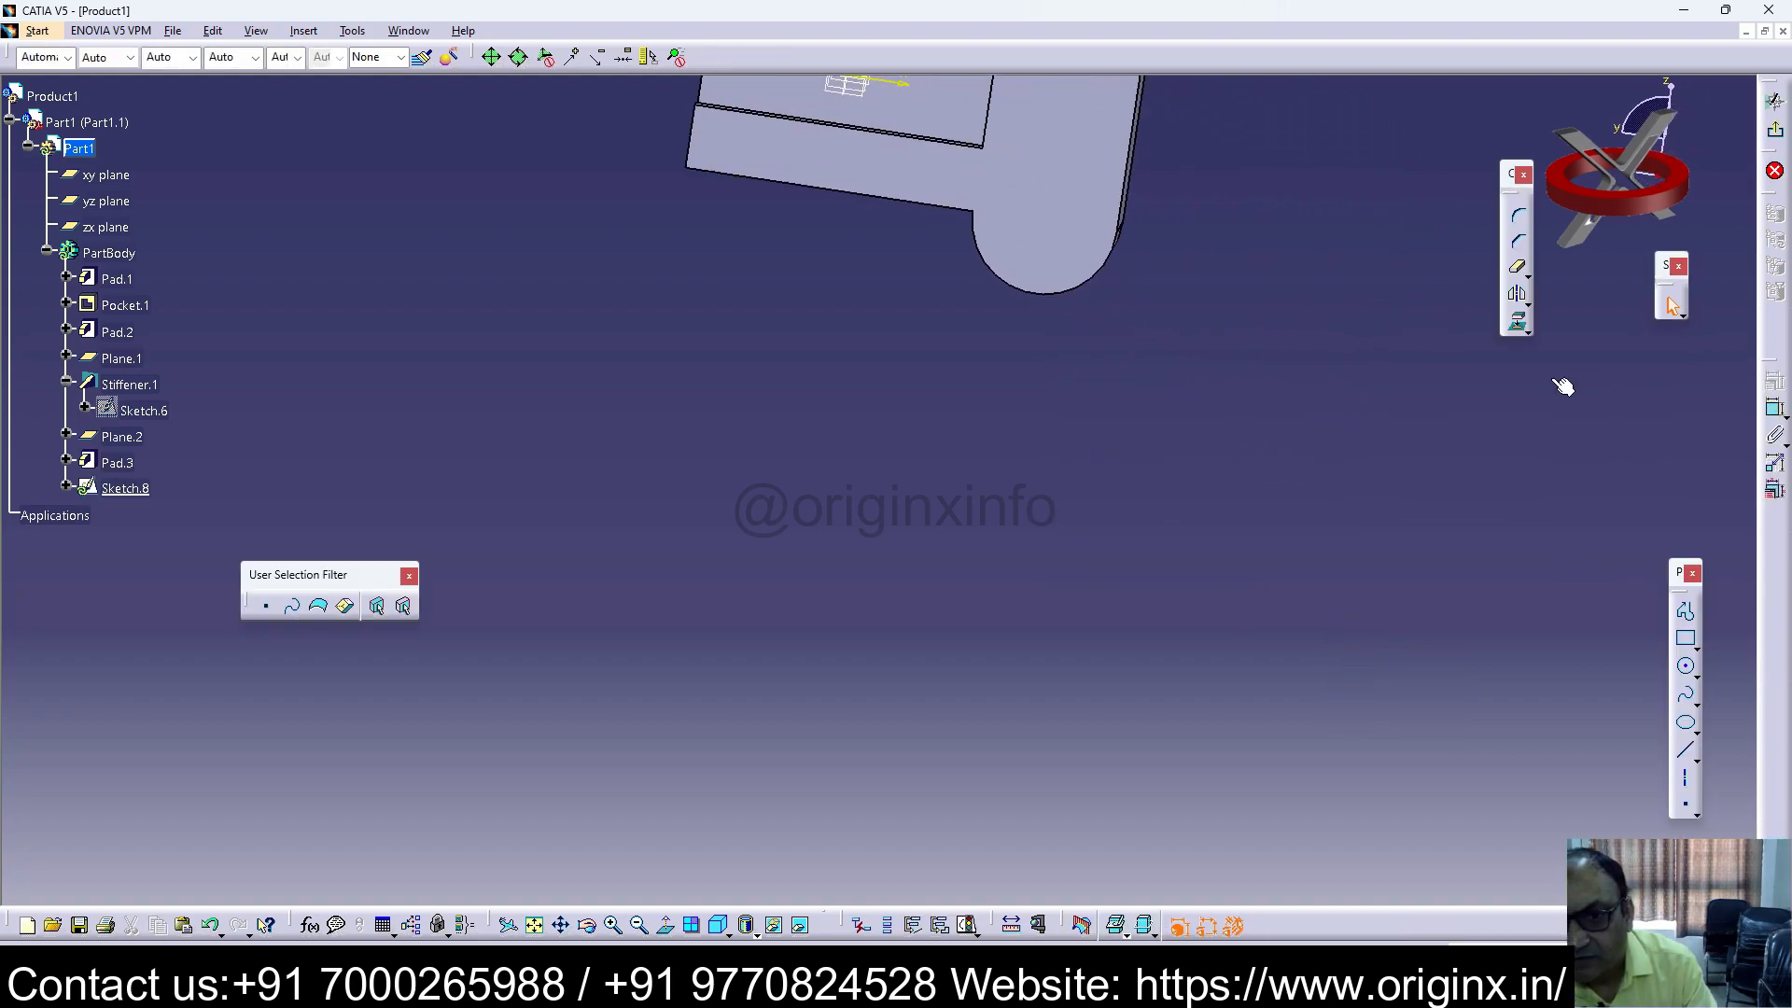
pyautogui.click(534, 925)
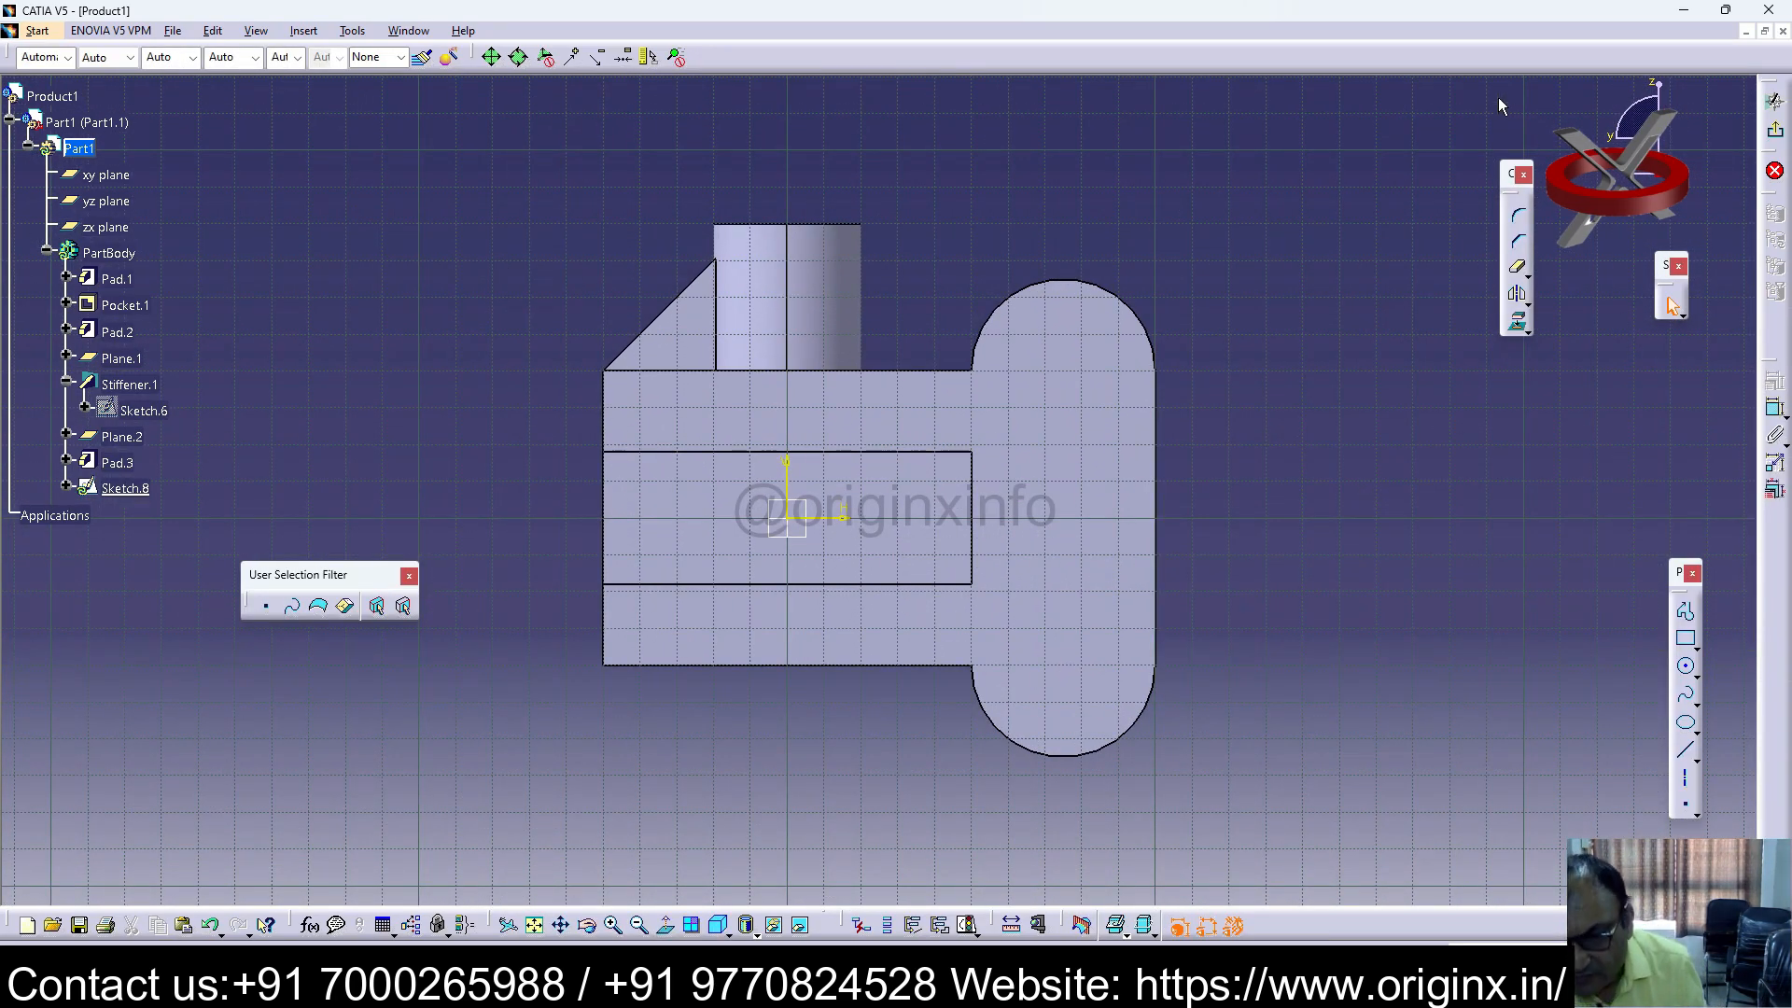
pyautogui.click(1686, 641)
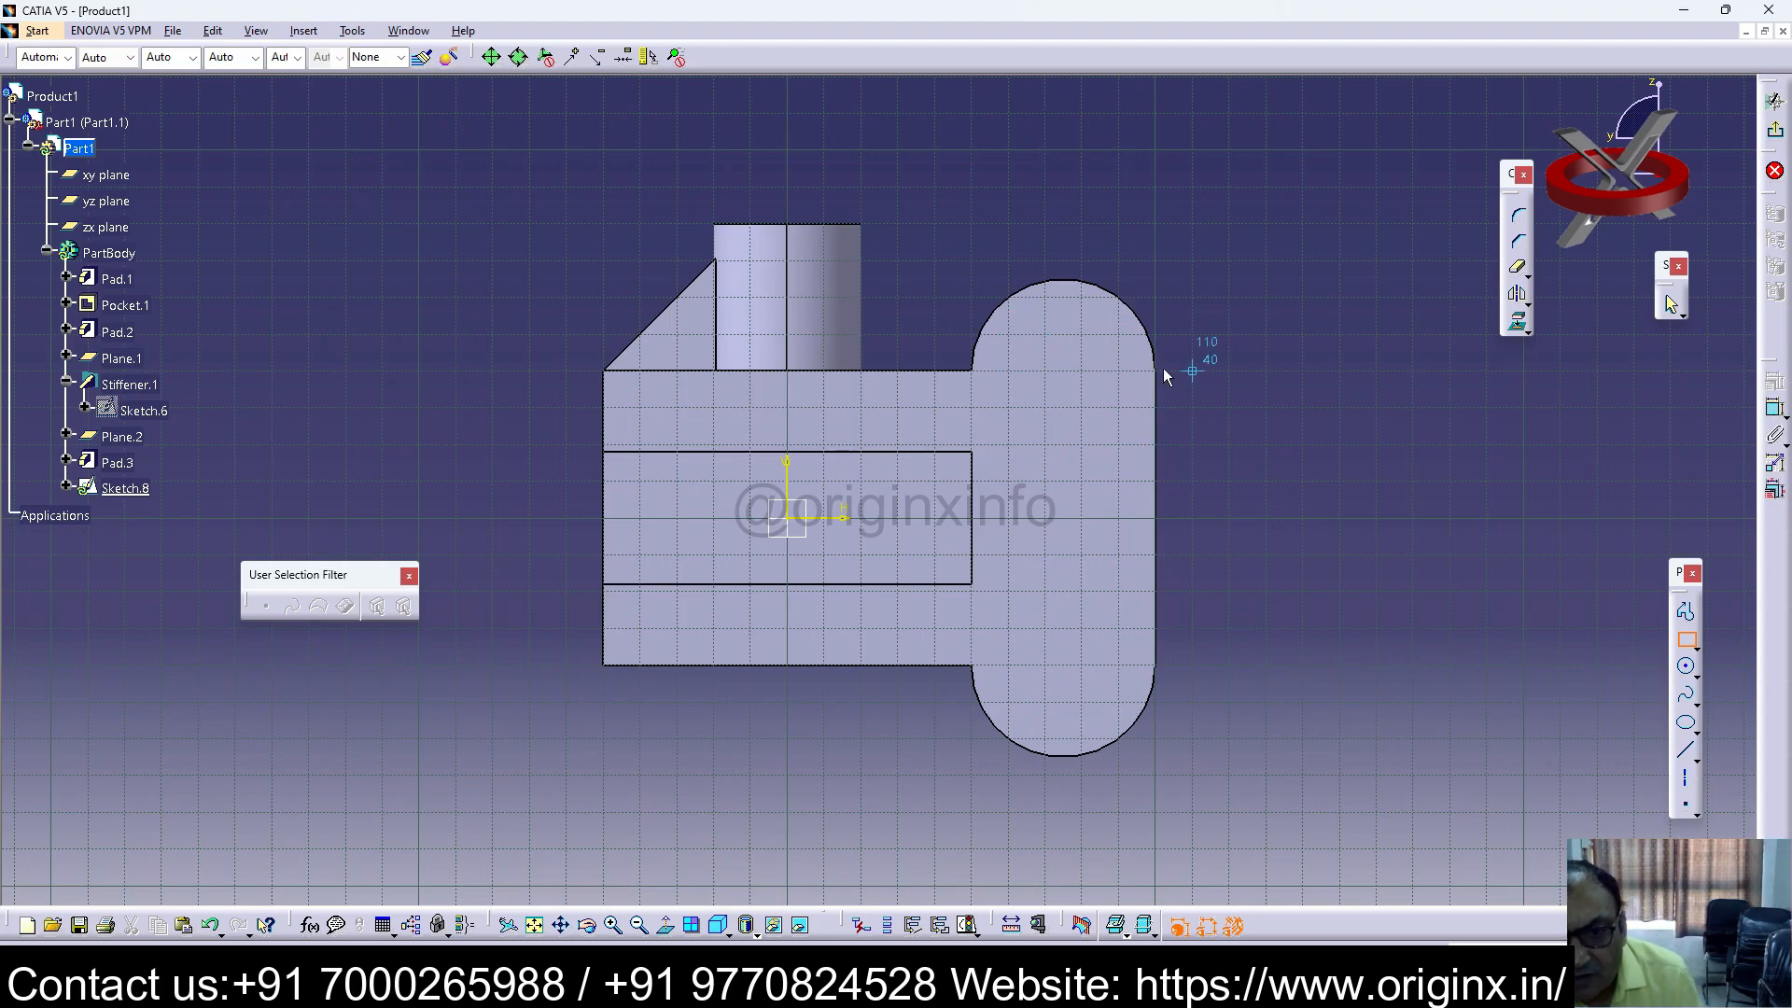
pyautogui.click(1008, 334)
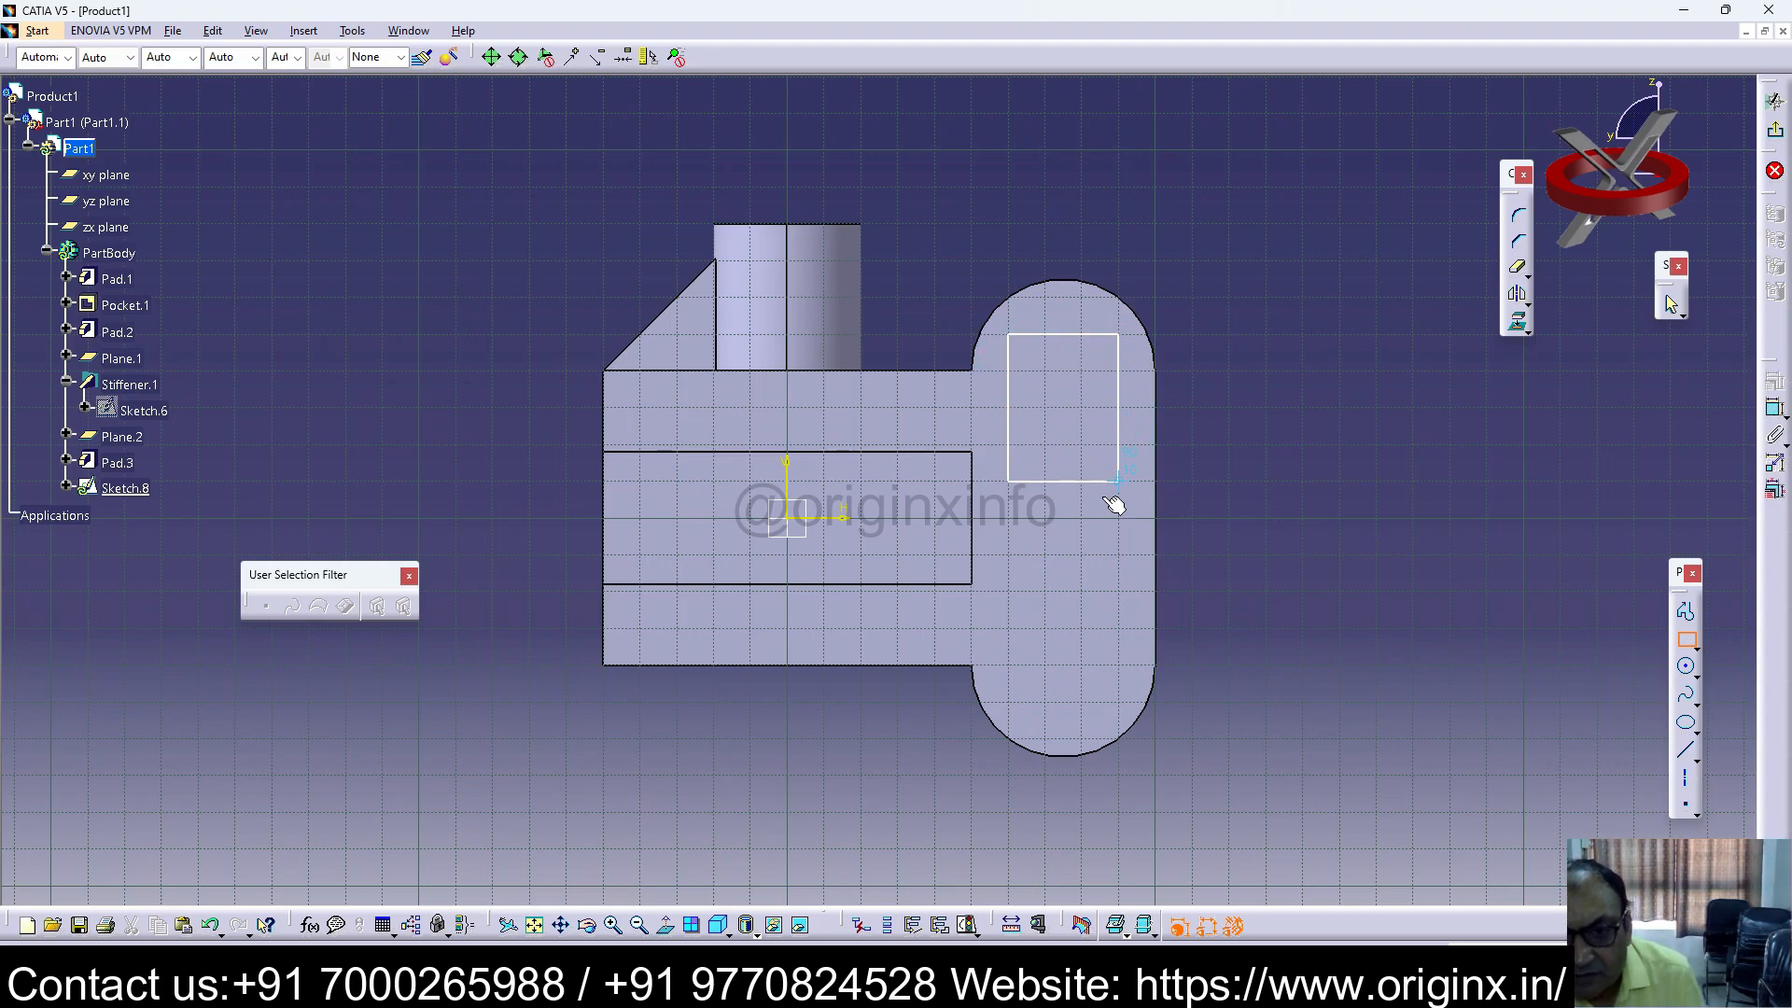
pyautogui.click(1118, 665)
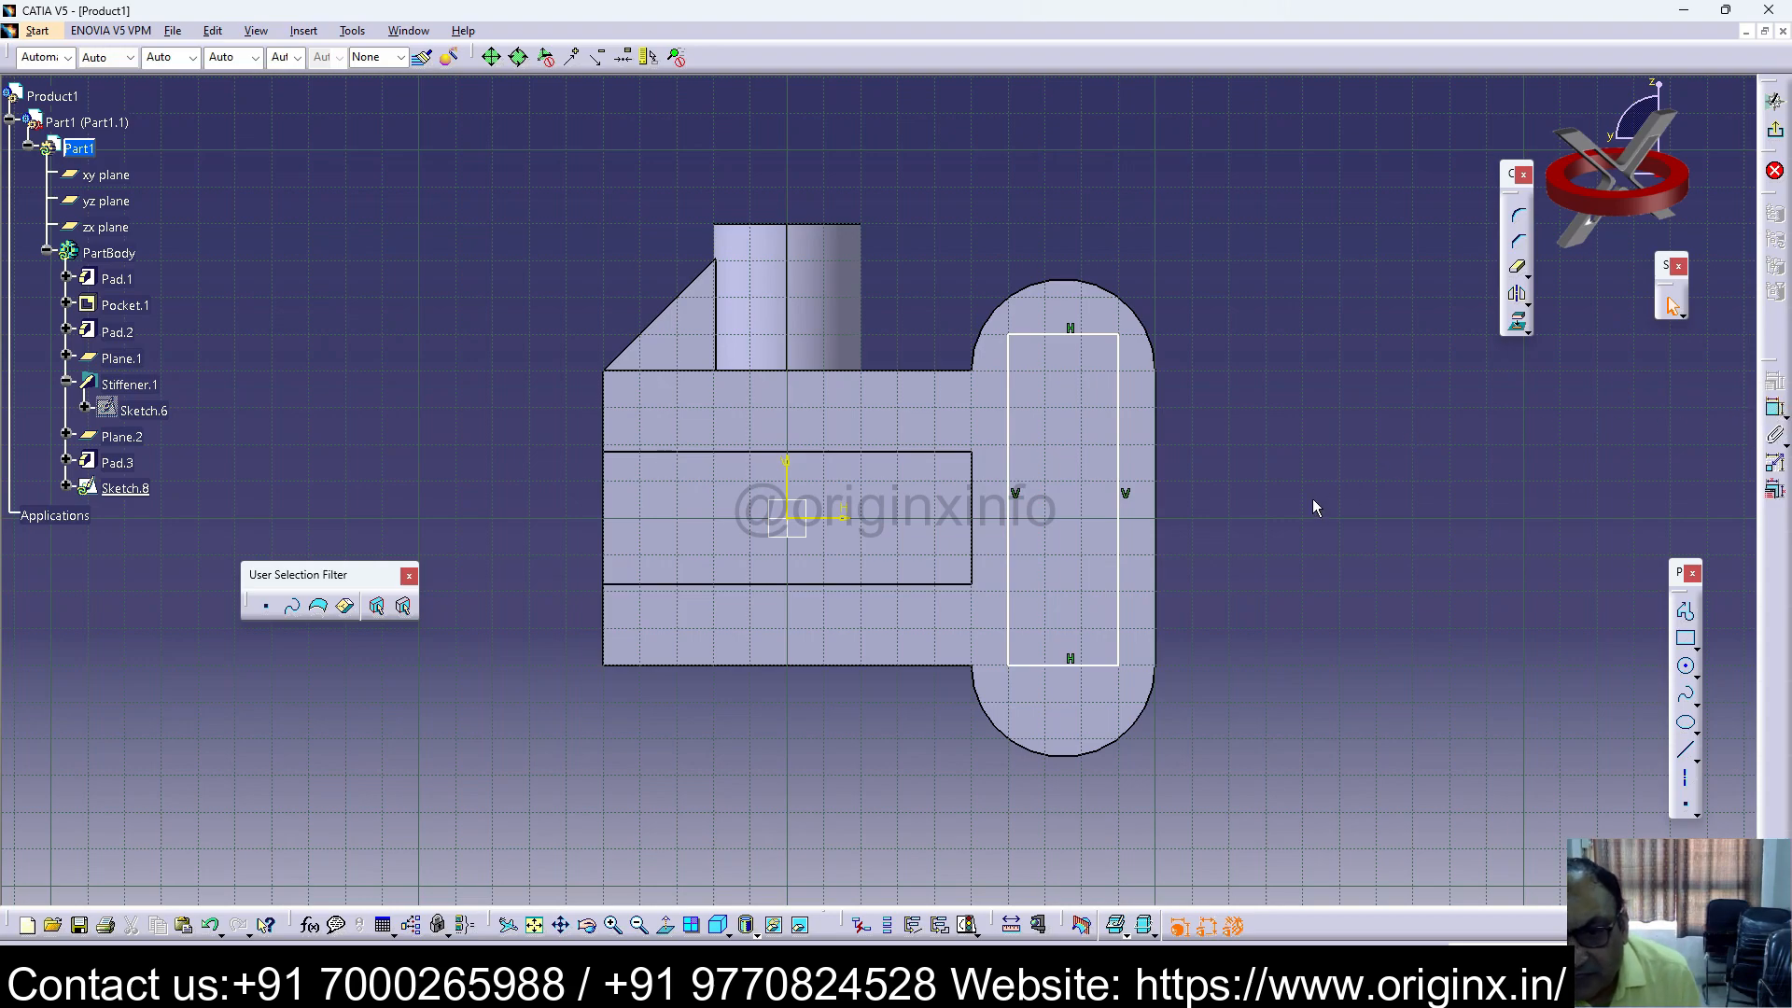
pyautogui.click(1118, 480)
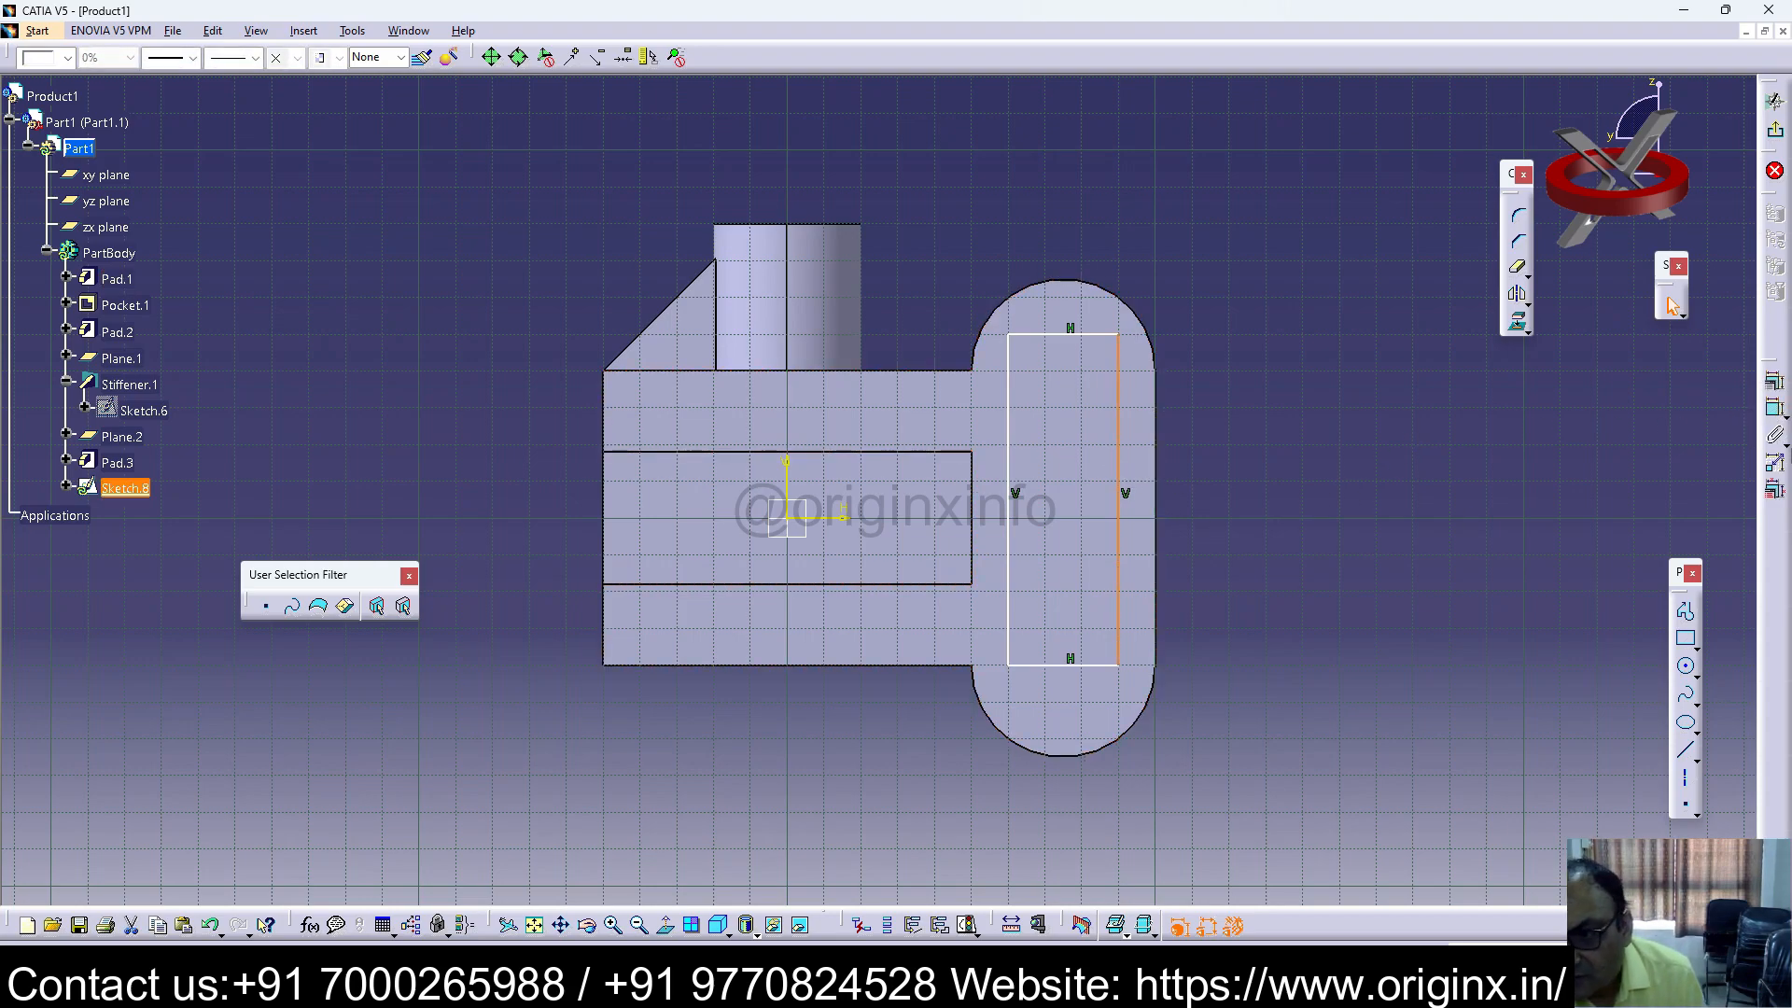
pyautogui.click(1282, 319)
pyautogui.click(1059, 341)
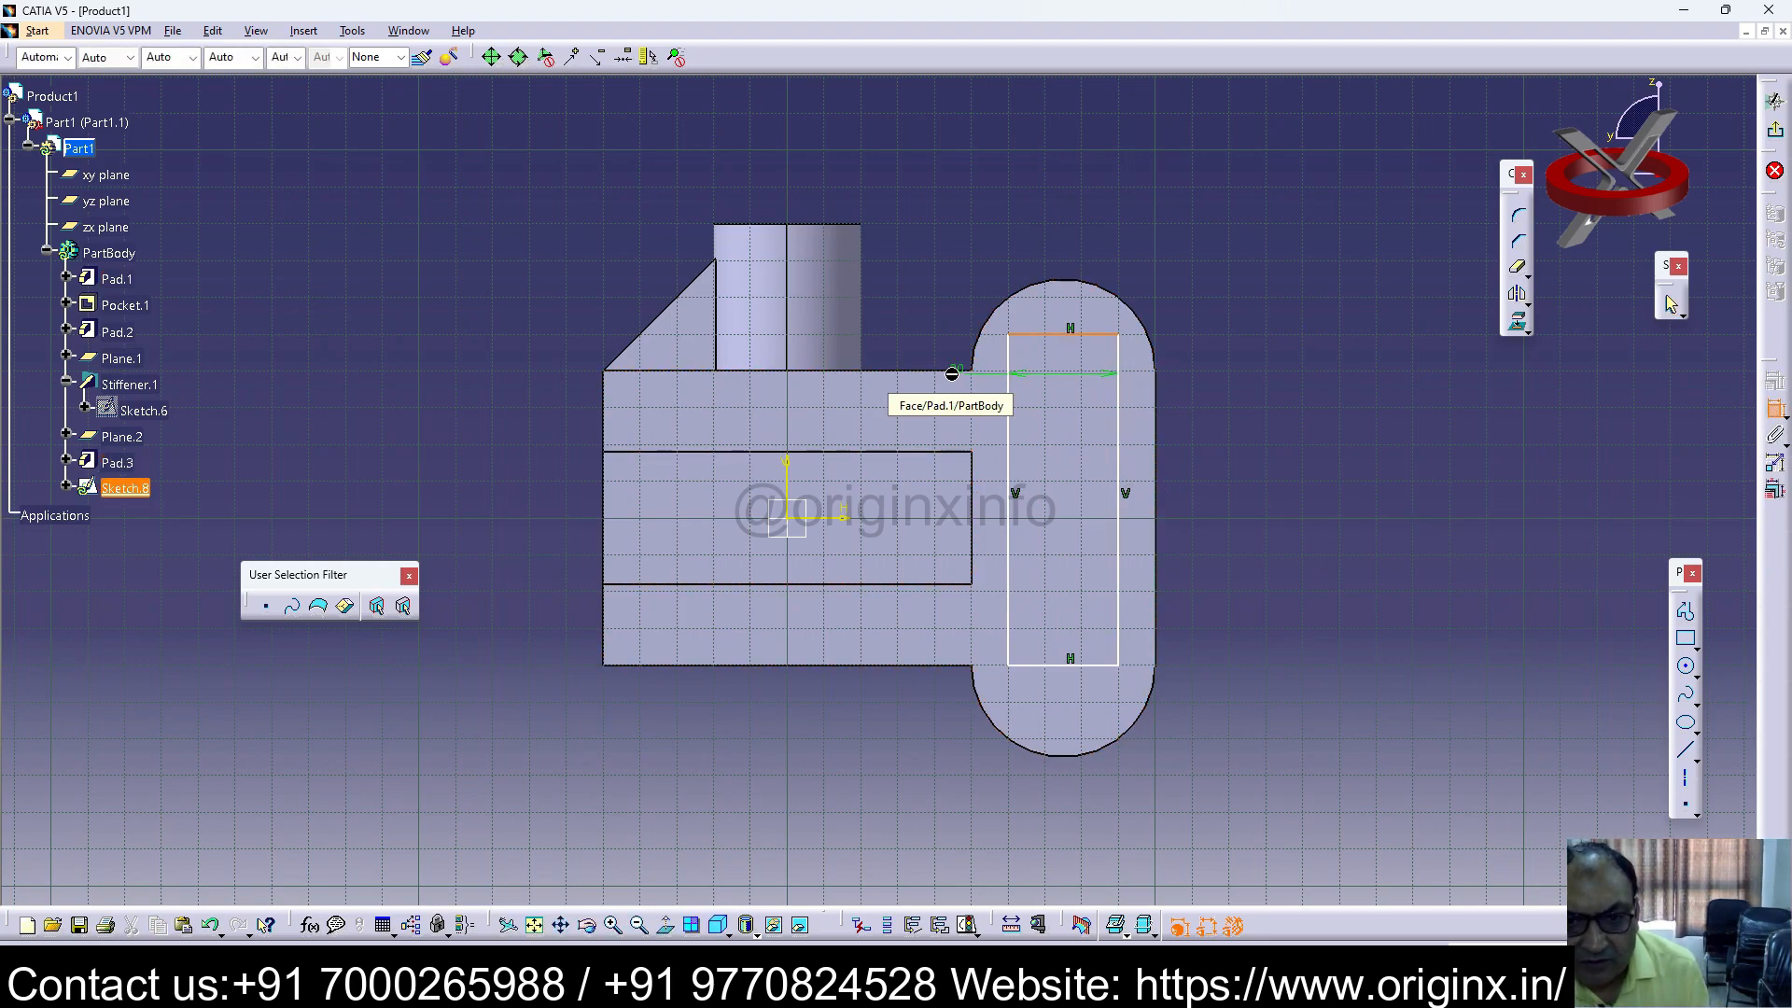
pyautogui.press('Escape')
pyautogui.hotkey('ctrl', 'z')
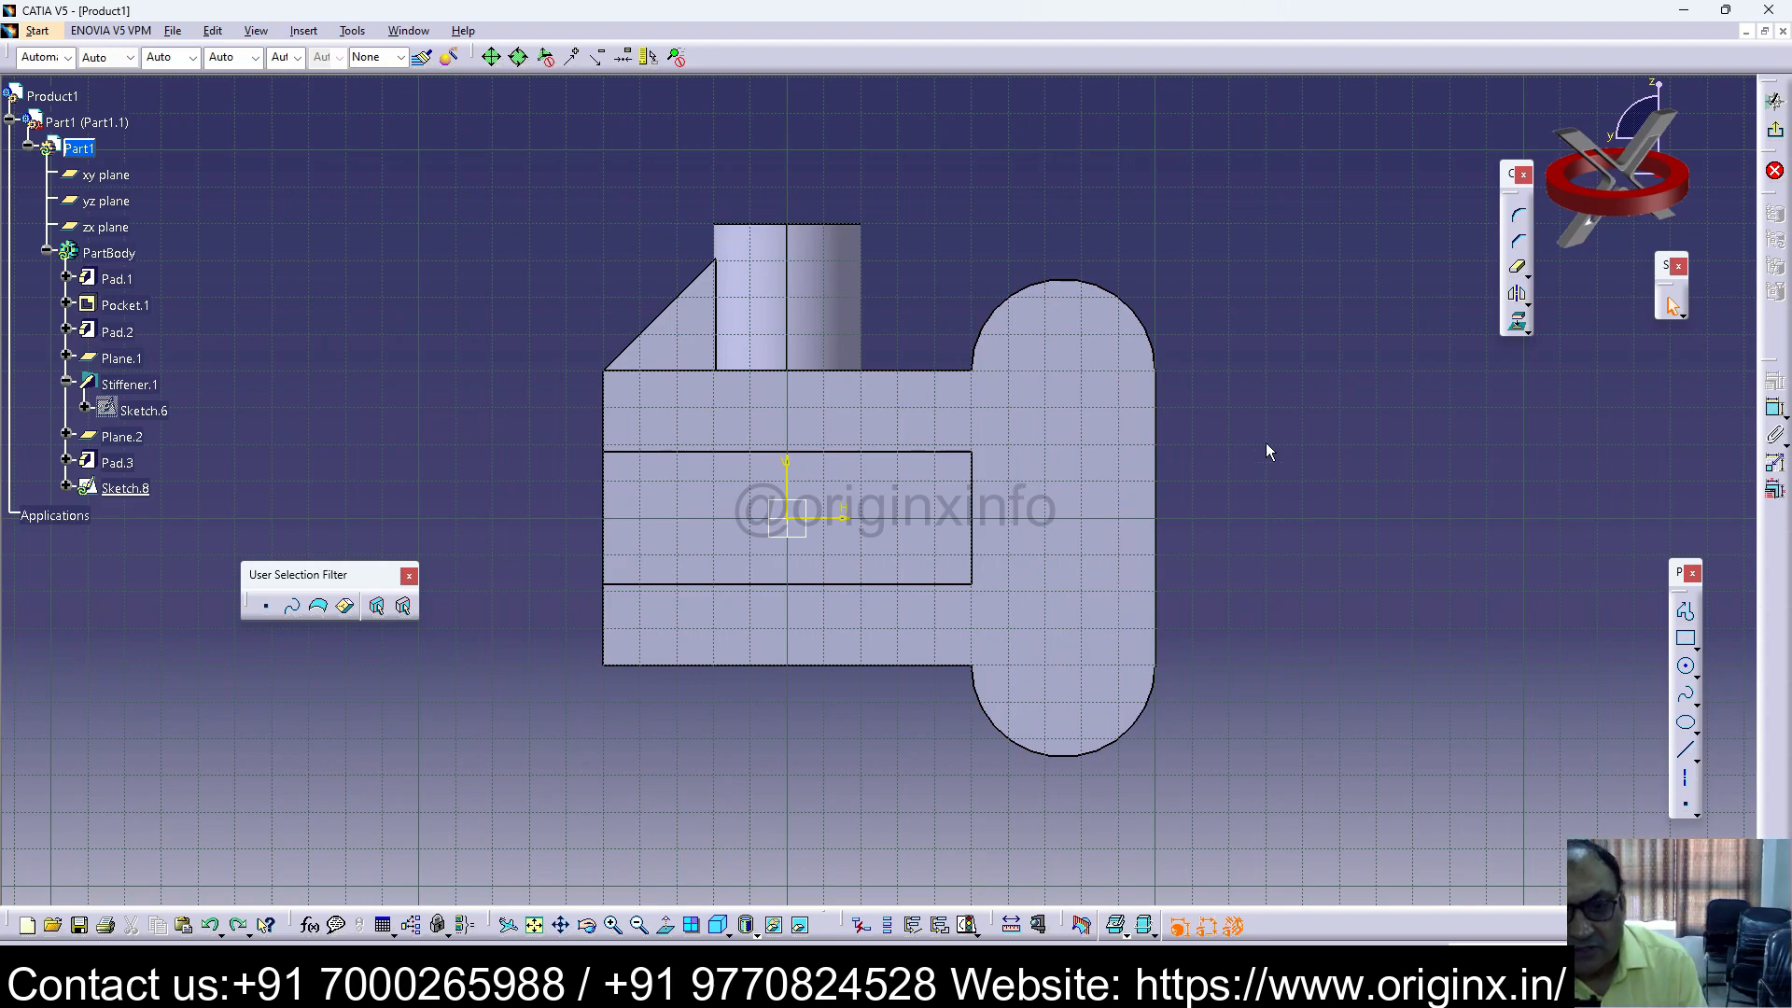
# Step: Draw a rectangle about 30 mm wide inside the rounded extension, level with the block's upper and lower edges
pyautogui.click(1686, 639)
pyautogui.click(1008, 371)
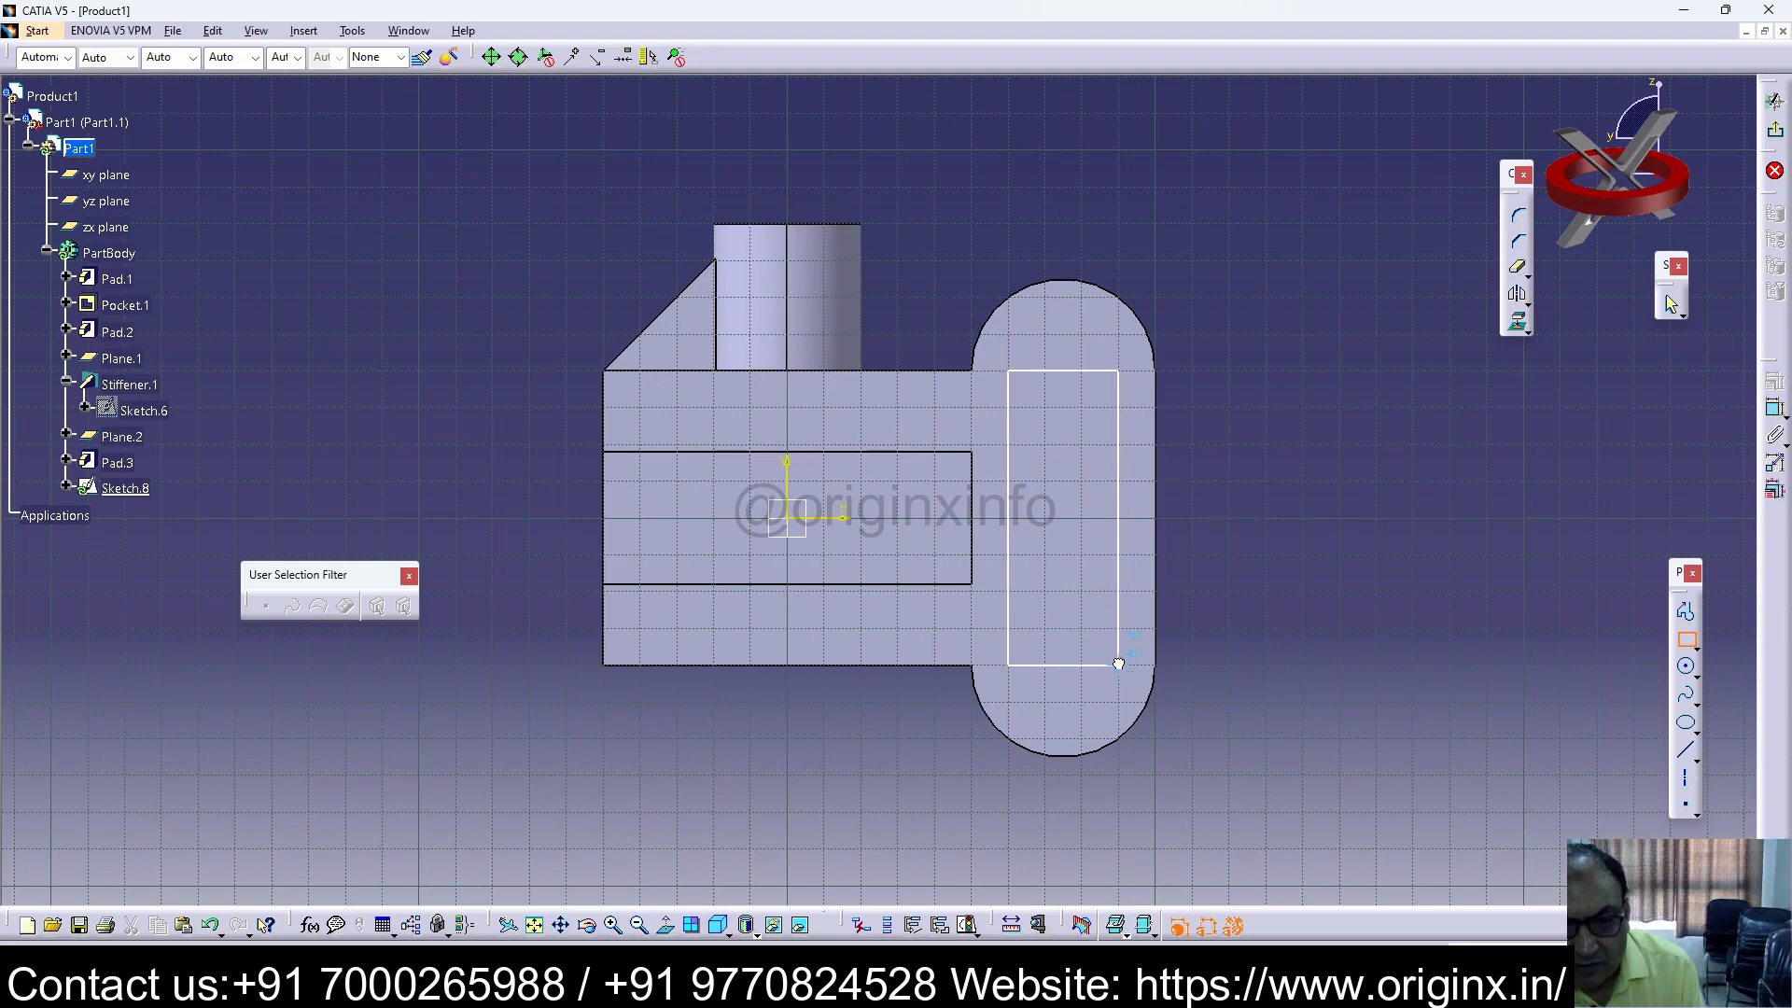
pyautogui.click(1118, 666)
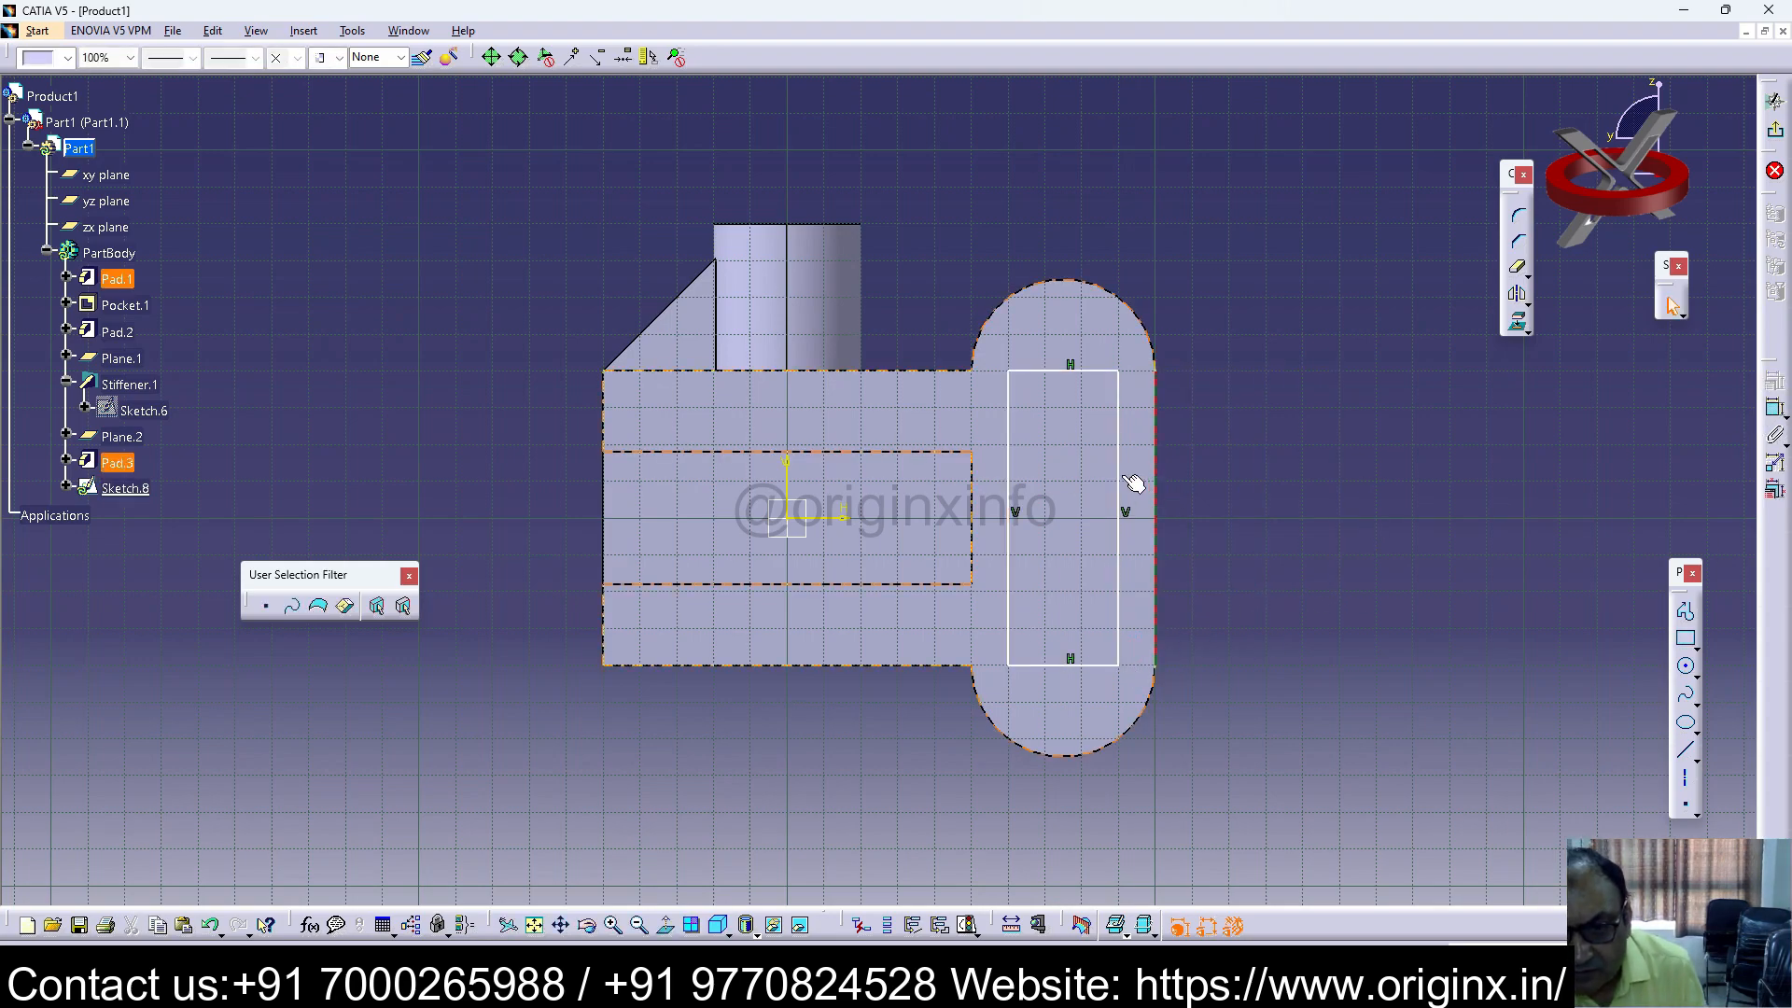
pyautogui.click(1119, 508)
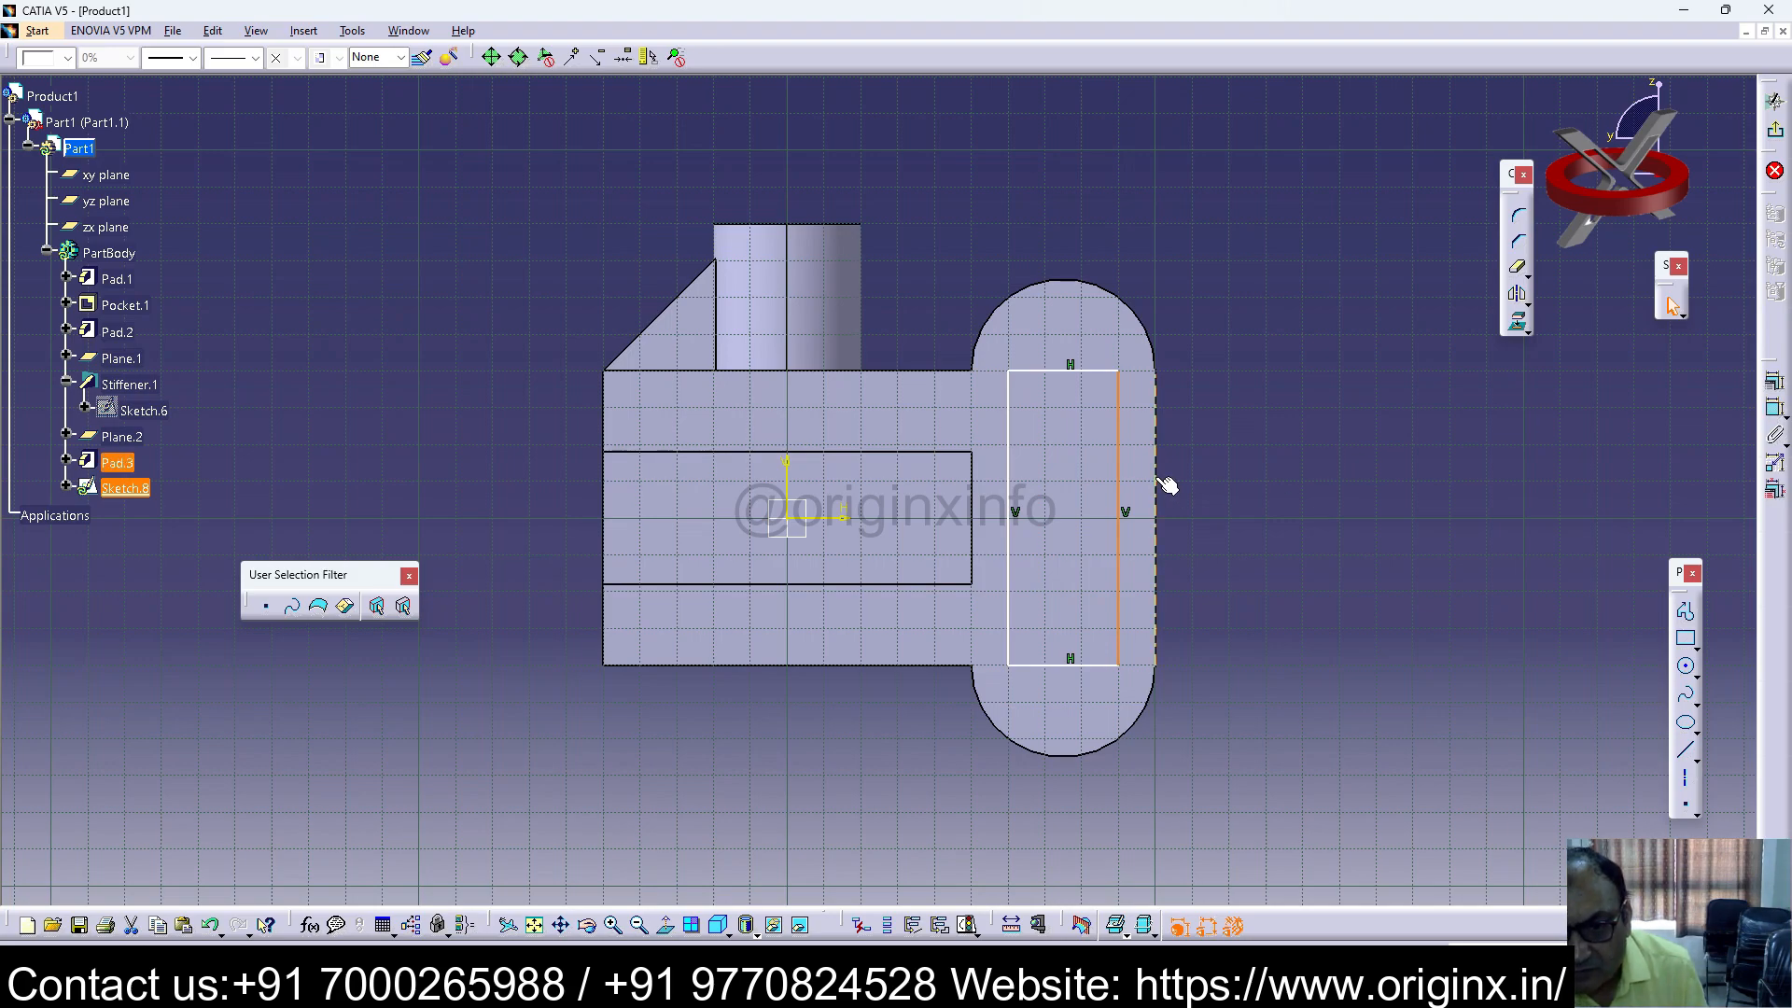
pyautogui.click(1131, 509)
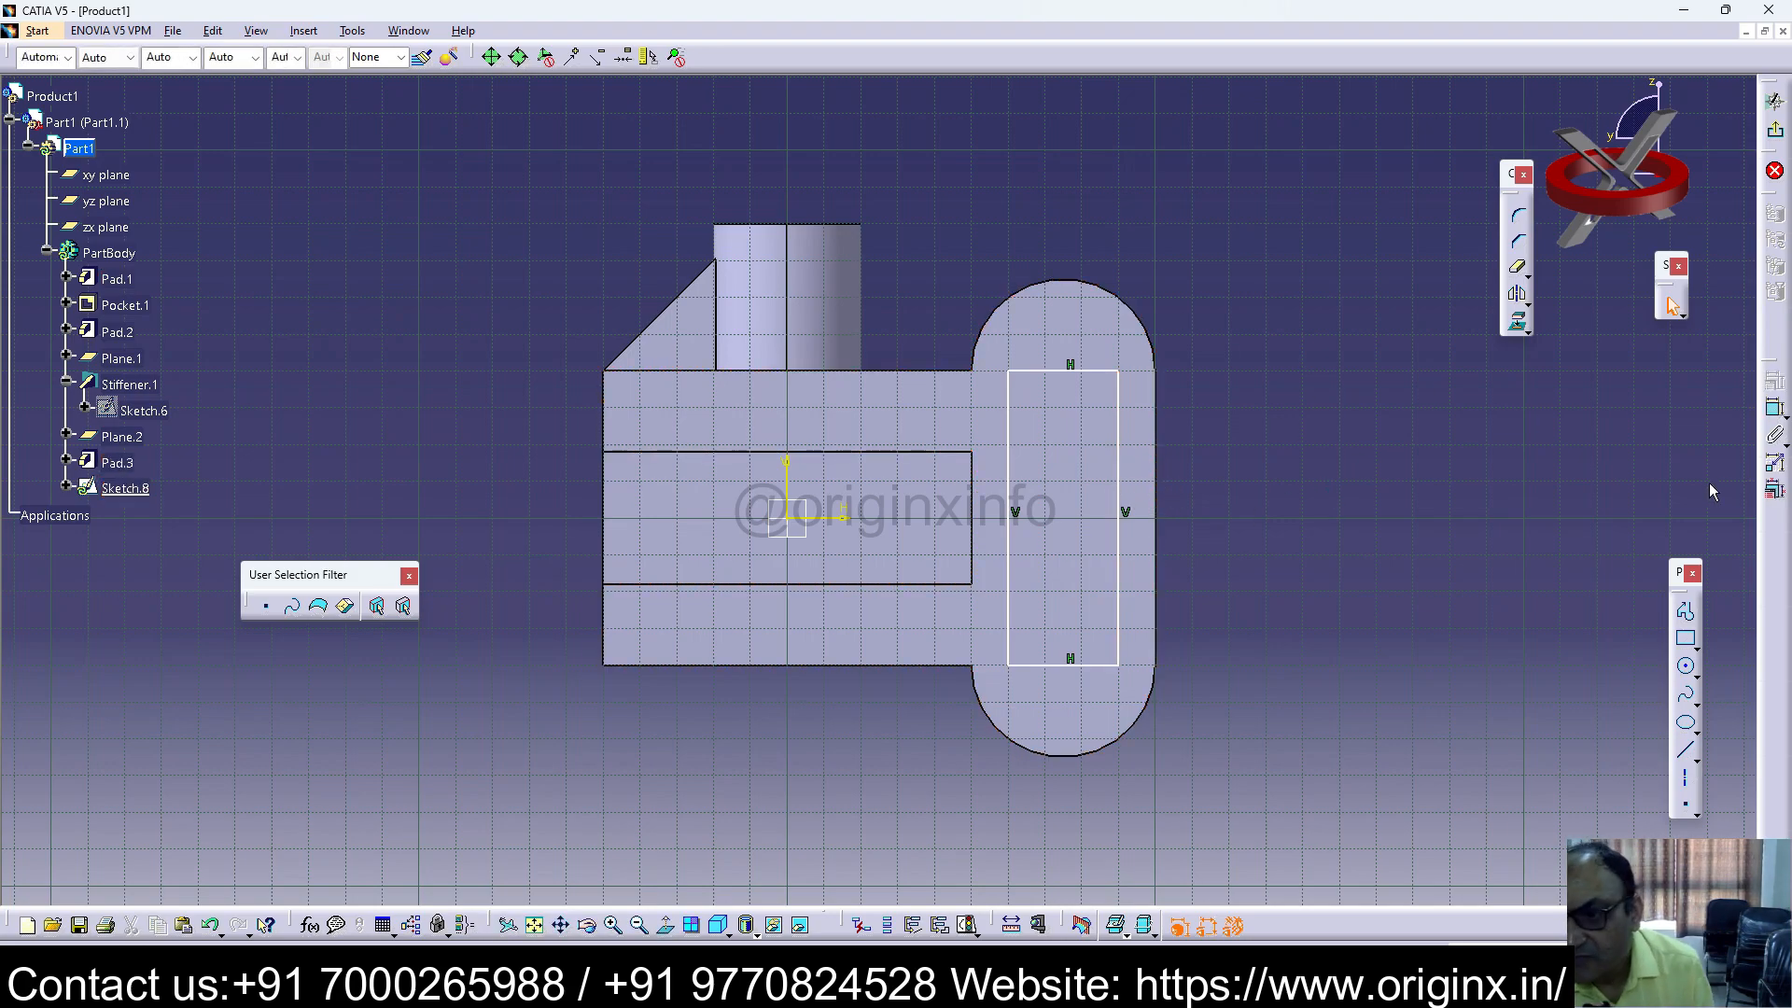
# Step: Dimension the rectangle's upper edge and set its width to 25 mm
pyautogui.click(1075, 368)
pyautogui.click(1774, 408)
pyautogui.click(1089, 339)
pyautogui.click(1096, 340)
pyautogui.doubleClick(1096, 339)
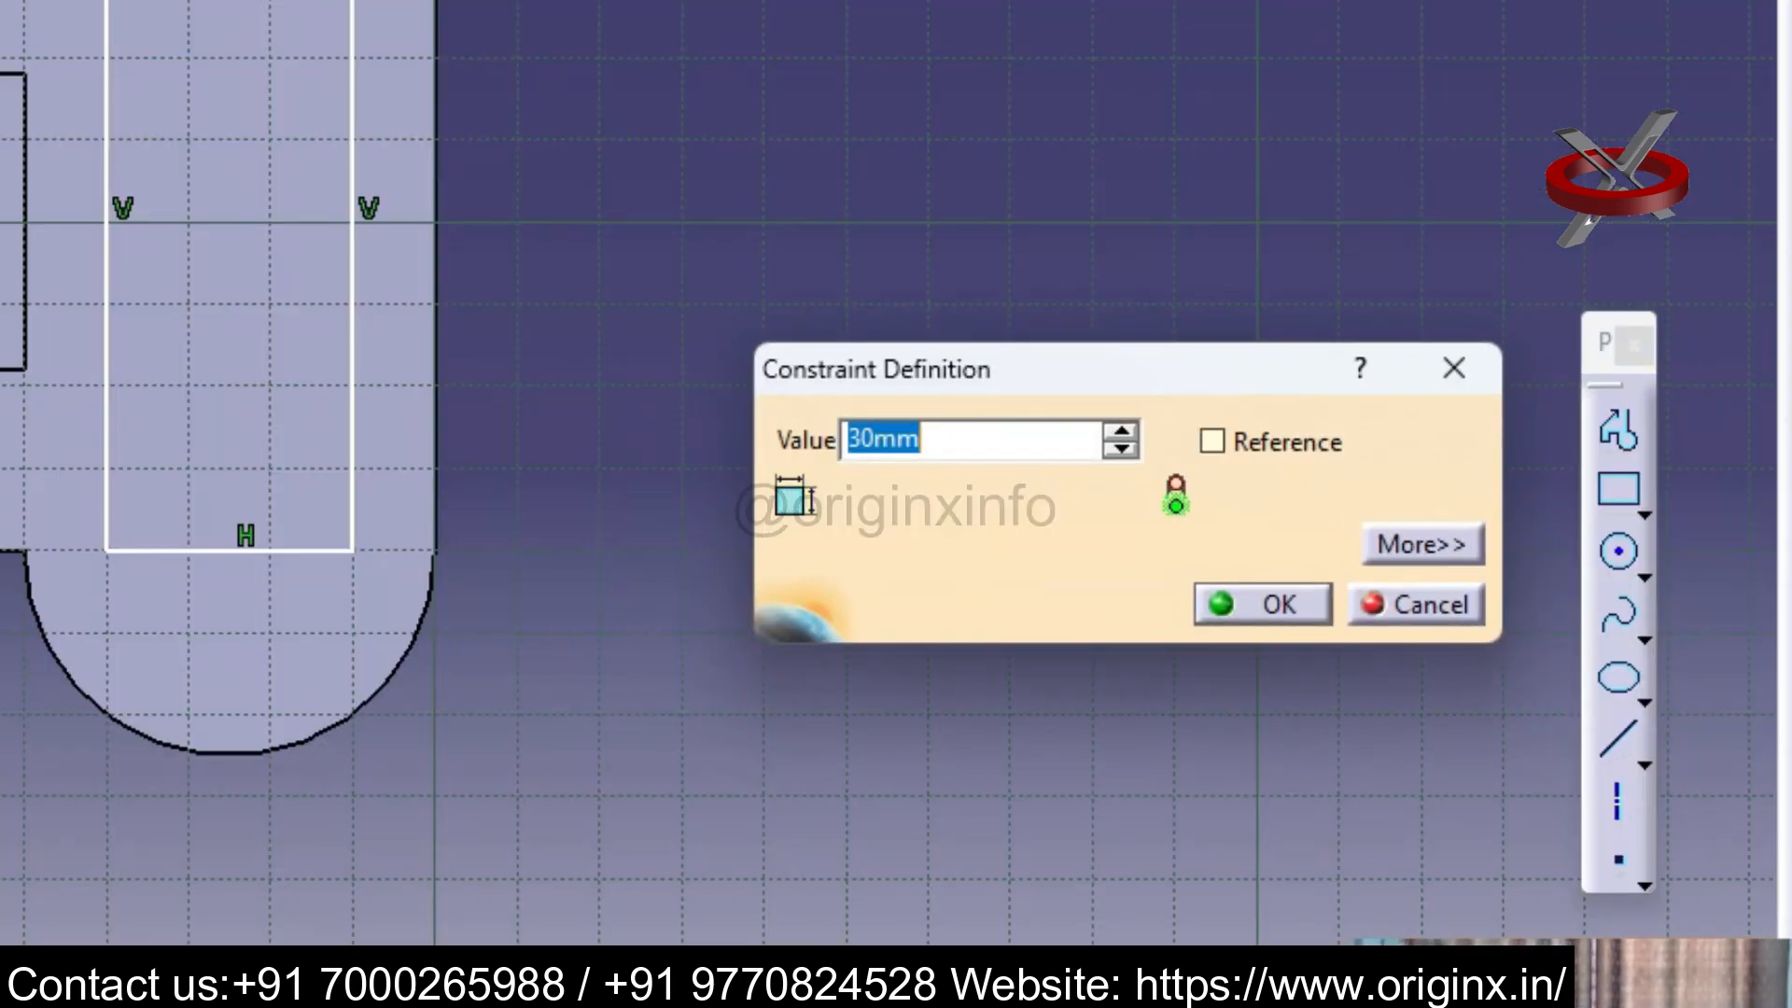
pyautogui.press('Return')
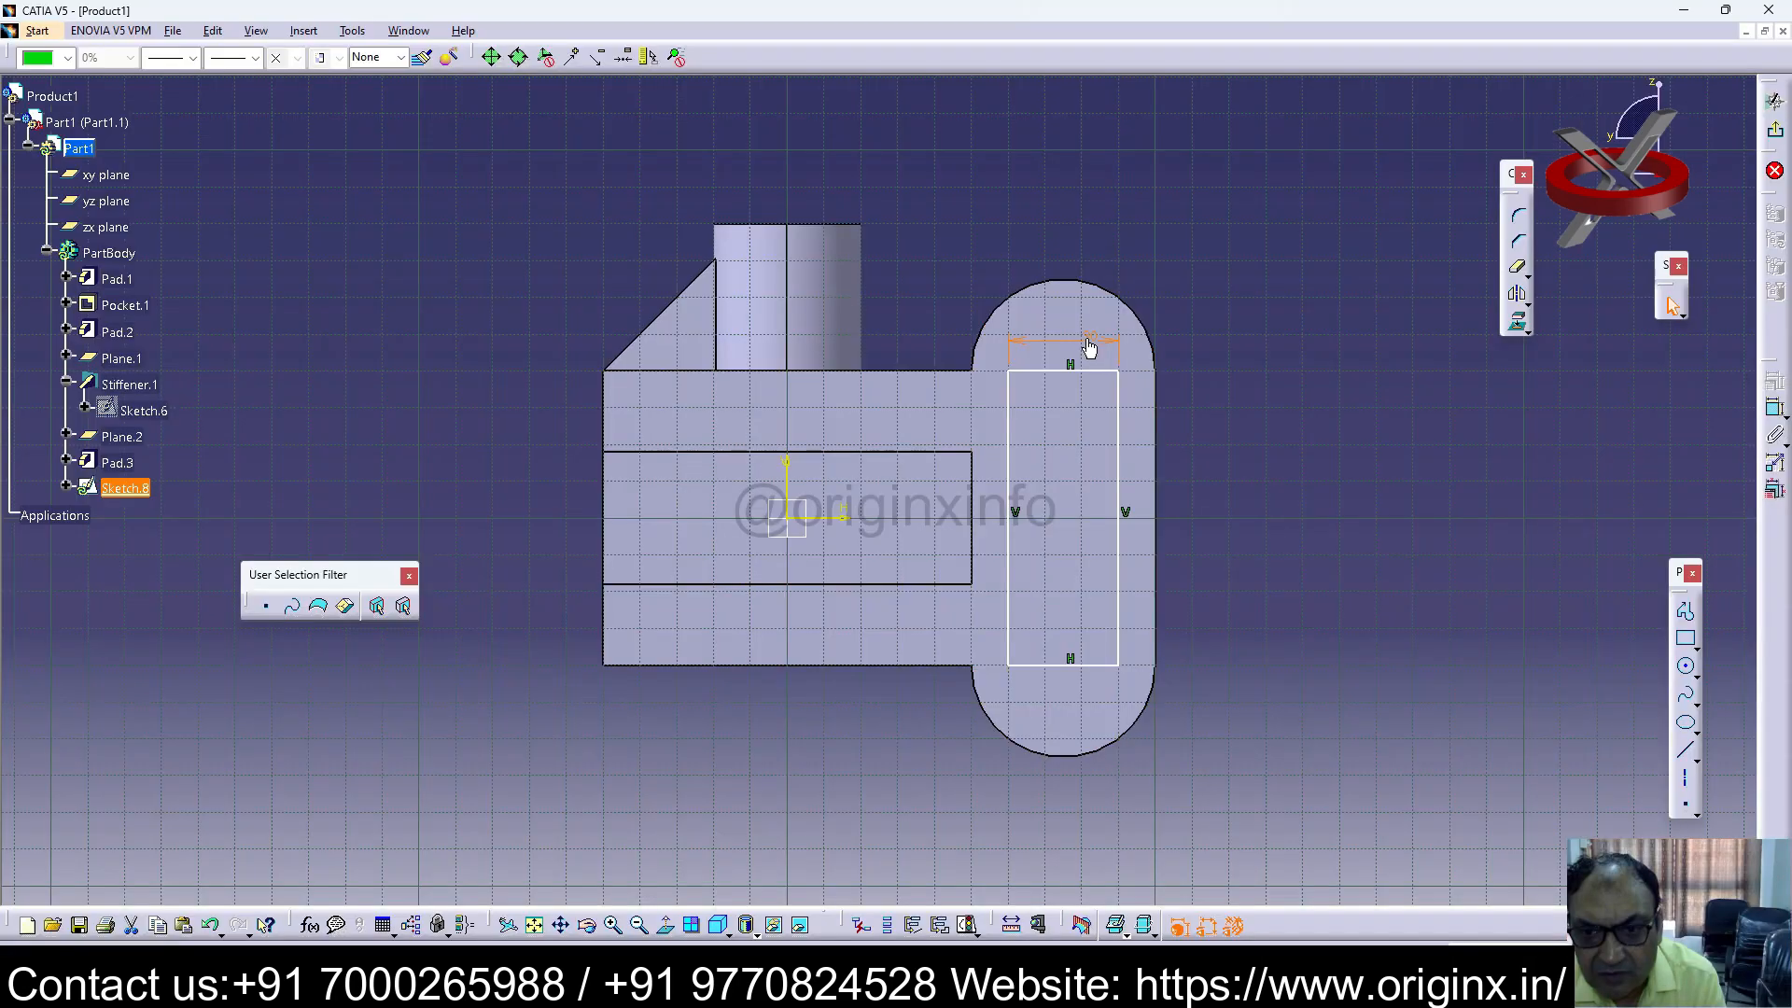
pyautogui.doubleClick(1085, 339)
pyautogui.write('25')
pyautogui.press('Return')
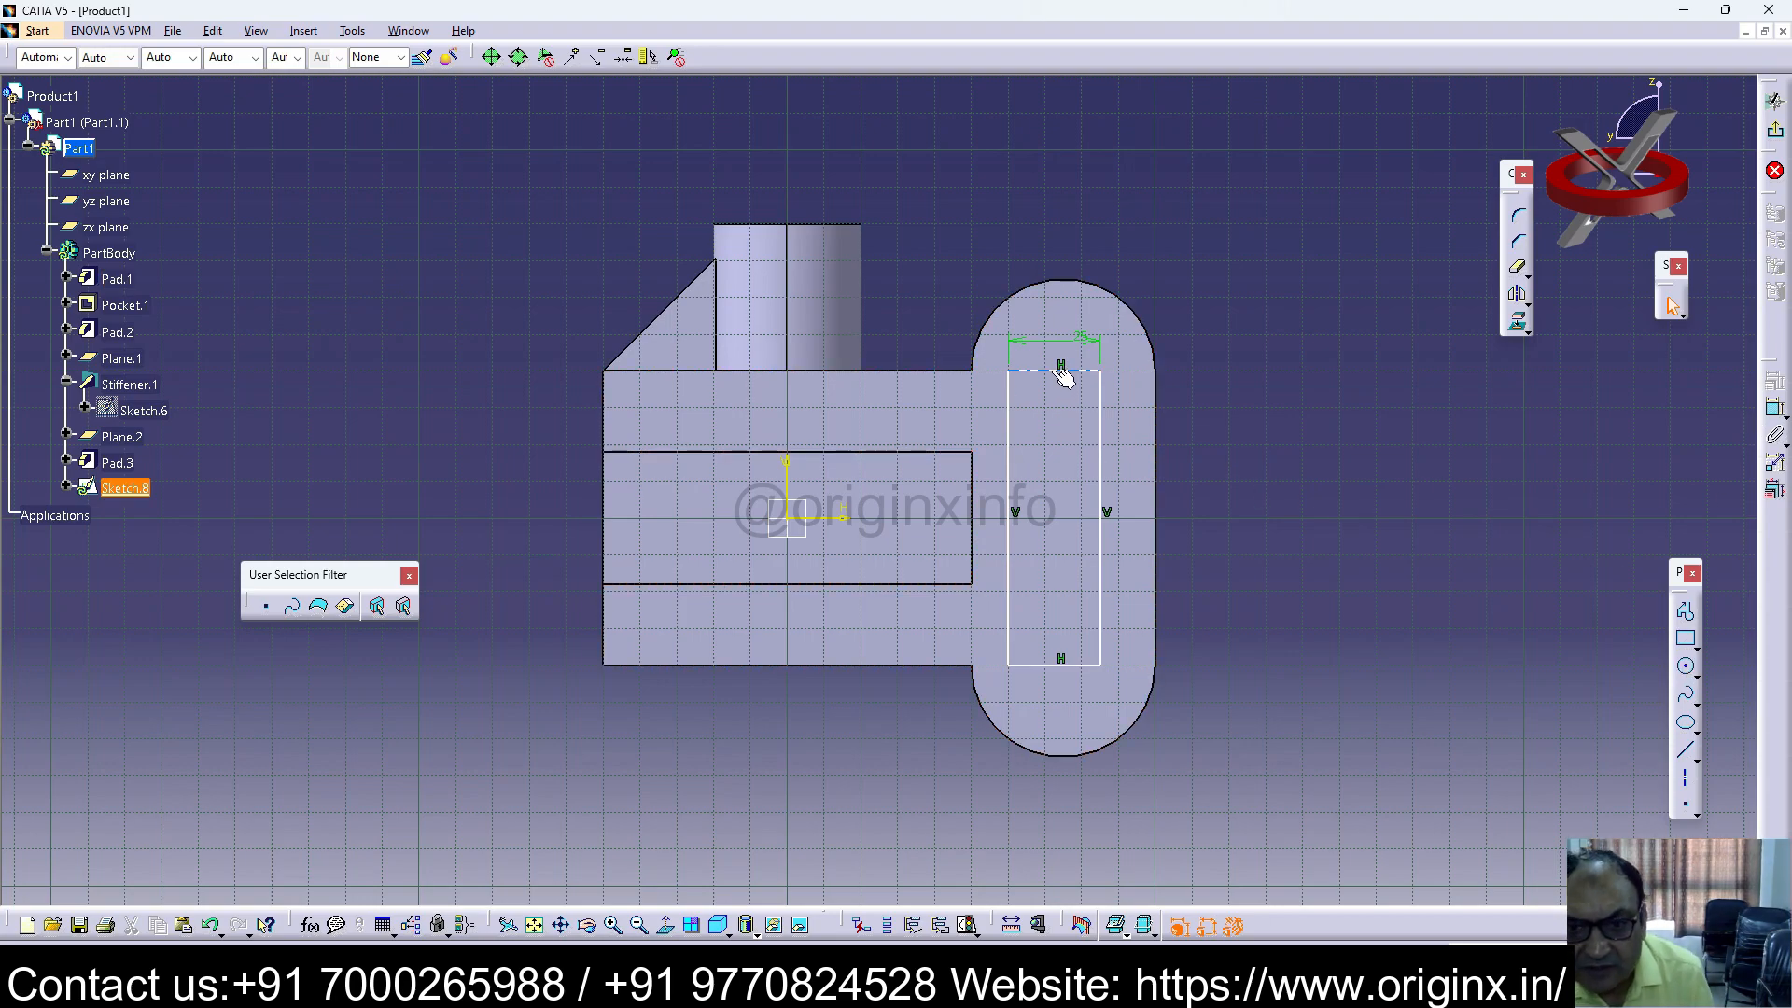
# Step: Draw circles centred on the 25 mm rectangle's lower and upper edges, each as wide as the rectangle
pyautogui.click(1067, 372)
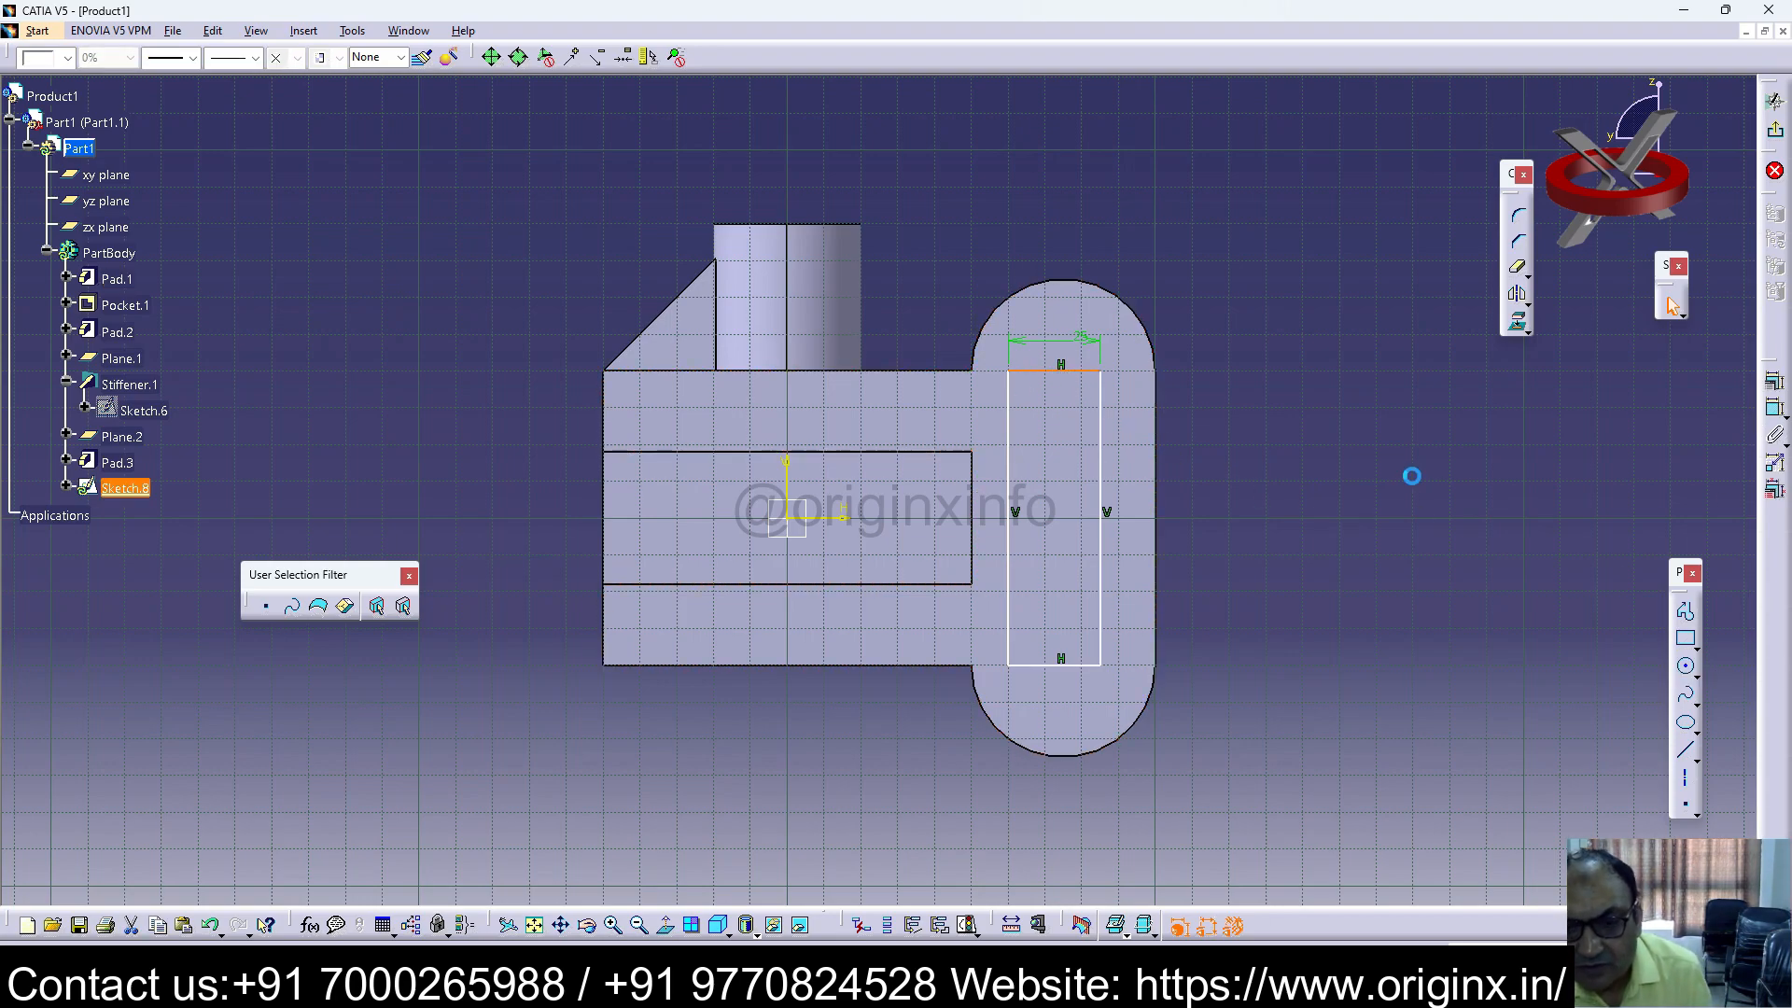
pyautogui.click(1423, 730)
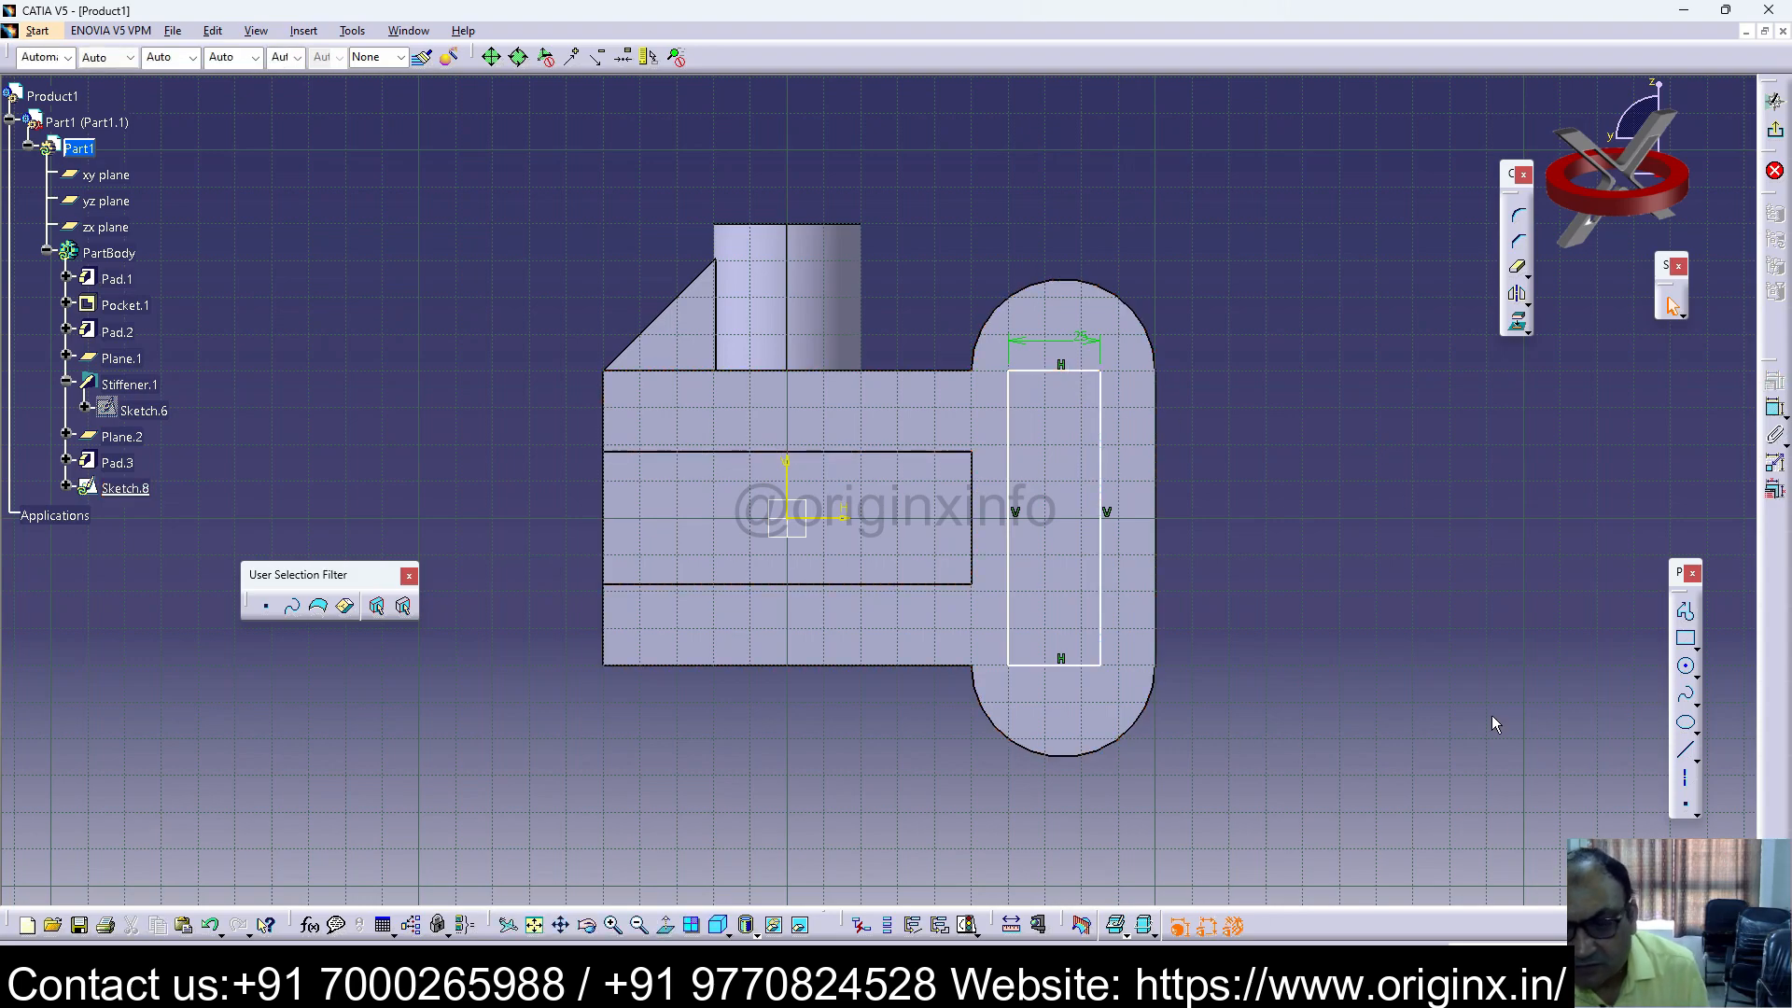
pyautogui.click(1686, 666)
pyautogui.click(1054, 664)
pyautogui.click(1053, 709)
pyautogui.click(1054, 372)
pyautogui.click(1073, 411)
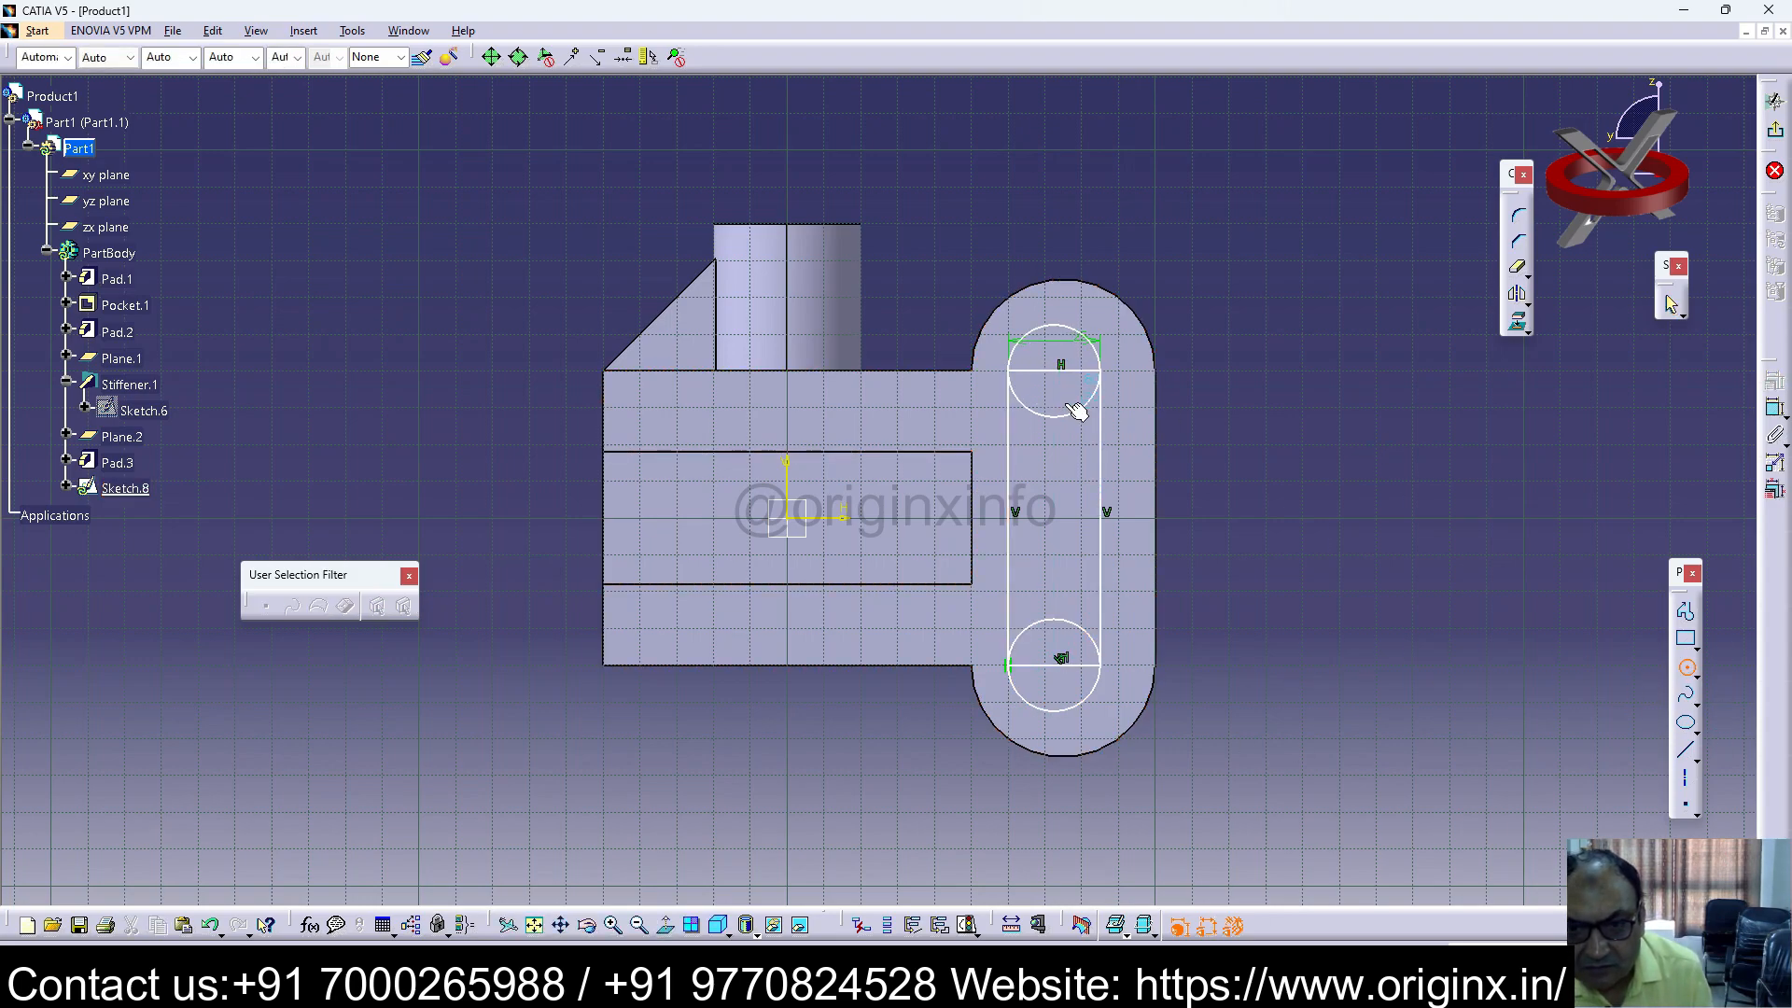
pyautogui.press('Escape')
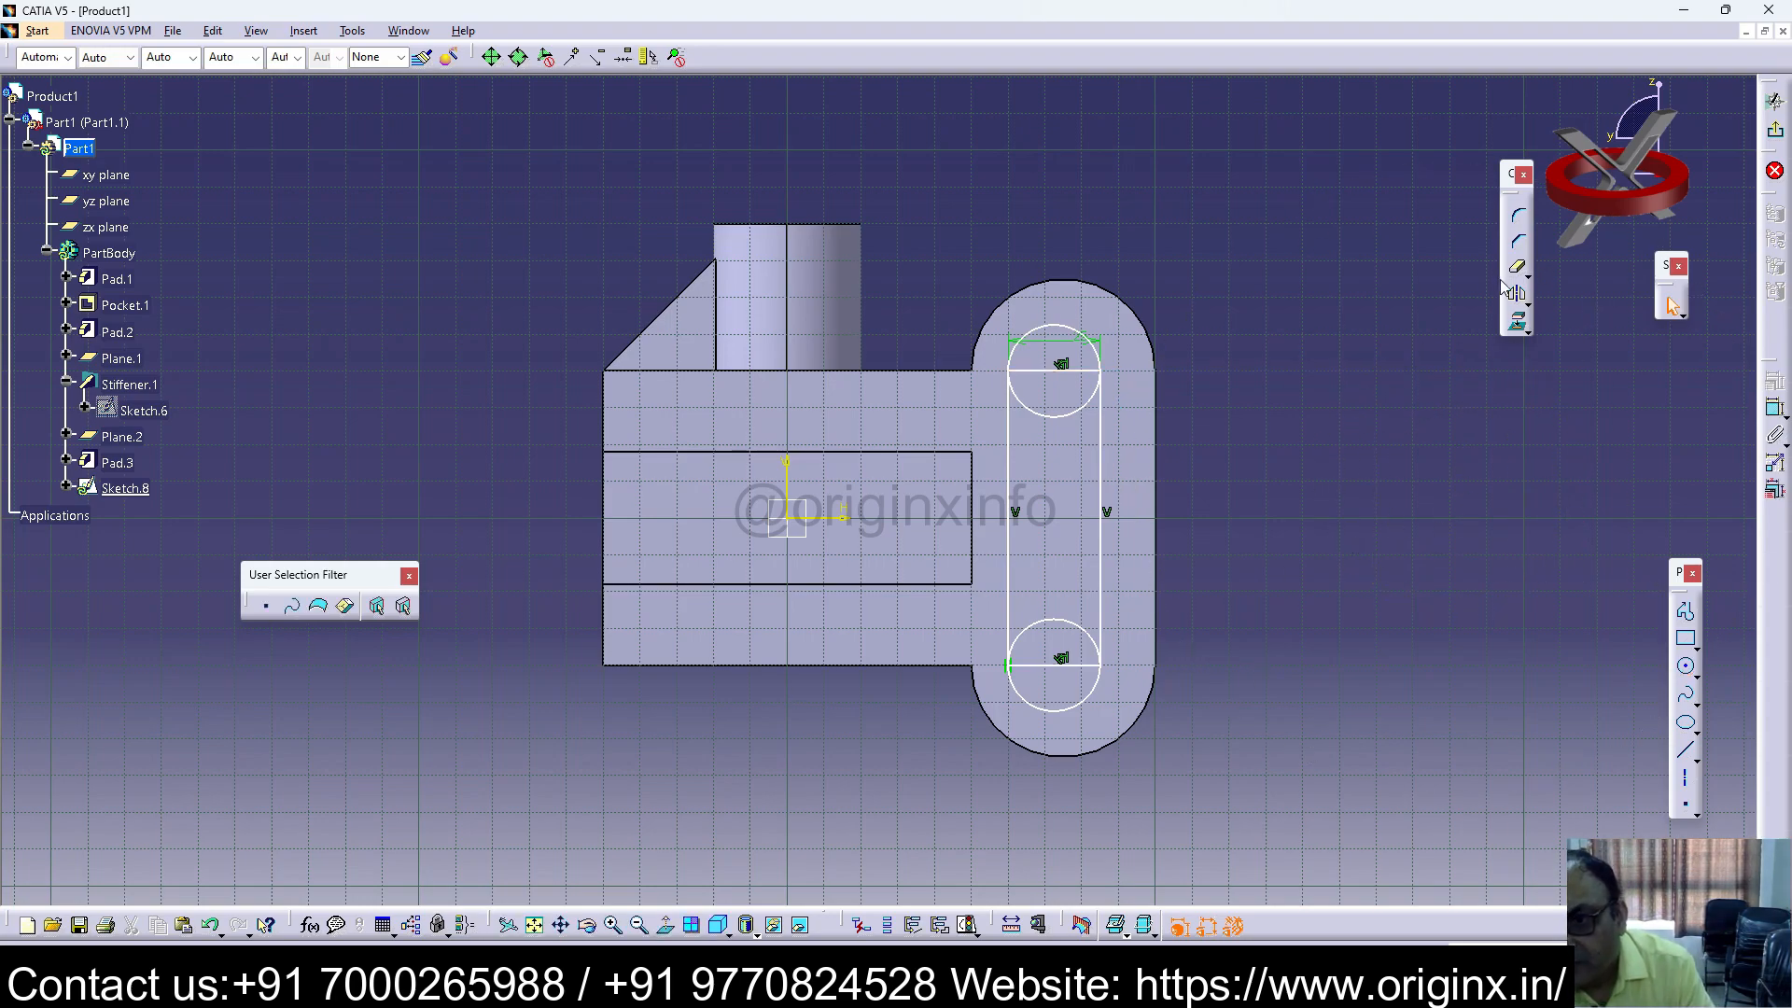
# Step: Trim the circles' inner arcs and delete the rectangle's horizontal edges to form a closed slot profile
pyautogui.click(1089, 636)
pyautogui.click(1300, 582)
pyautogui.click(1518, 267)
pyautogui.click(1077, 624)
pyautogui.click(1075, 667)
pyautogui.press('Delete')
pyautogui.click(1072, 372)
pyautogui.press('Delete')
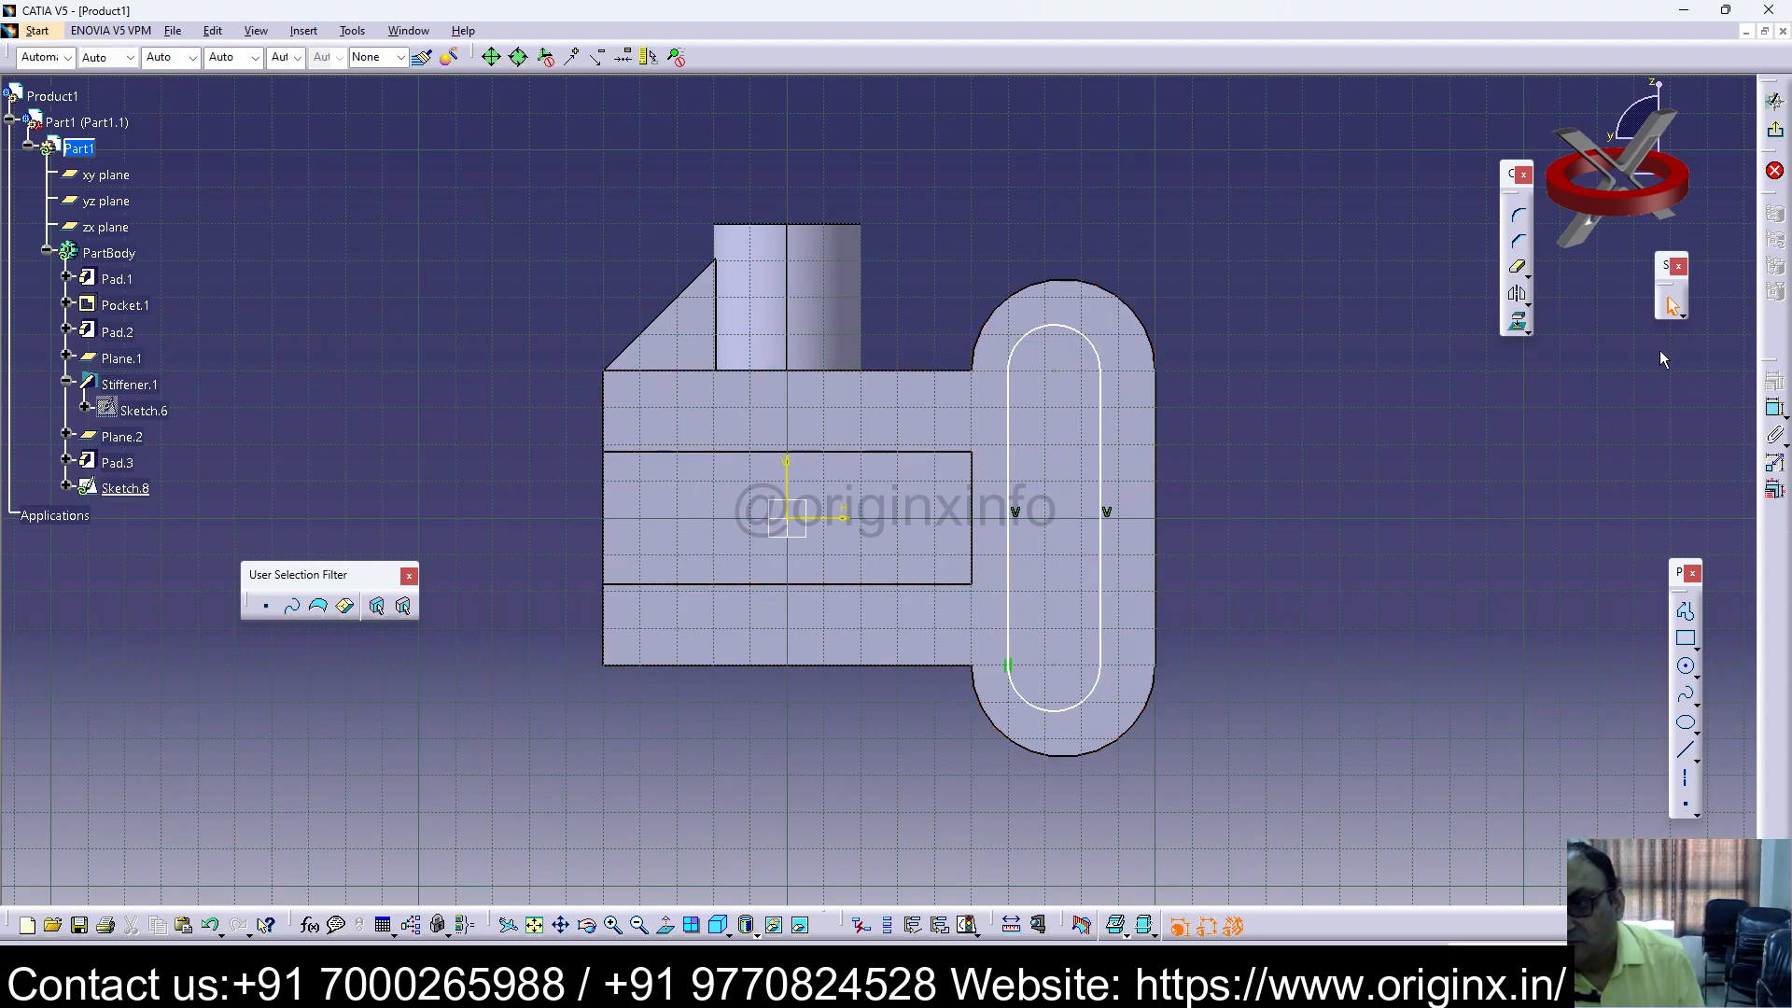
# Step: Exit the sketch and cut the slot profile through the rounded extension as a Dimension-type pocket 50 mm deep
pyautogui.click(1774, 101)
pyautogui.click(1774, 422)
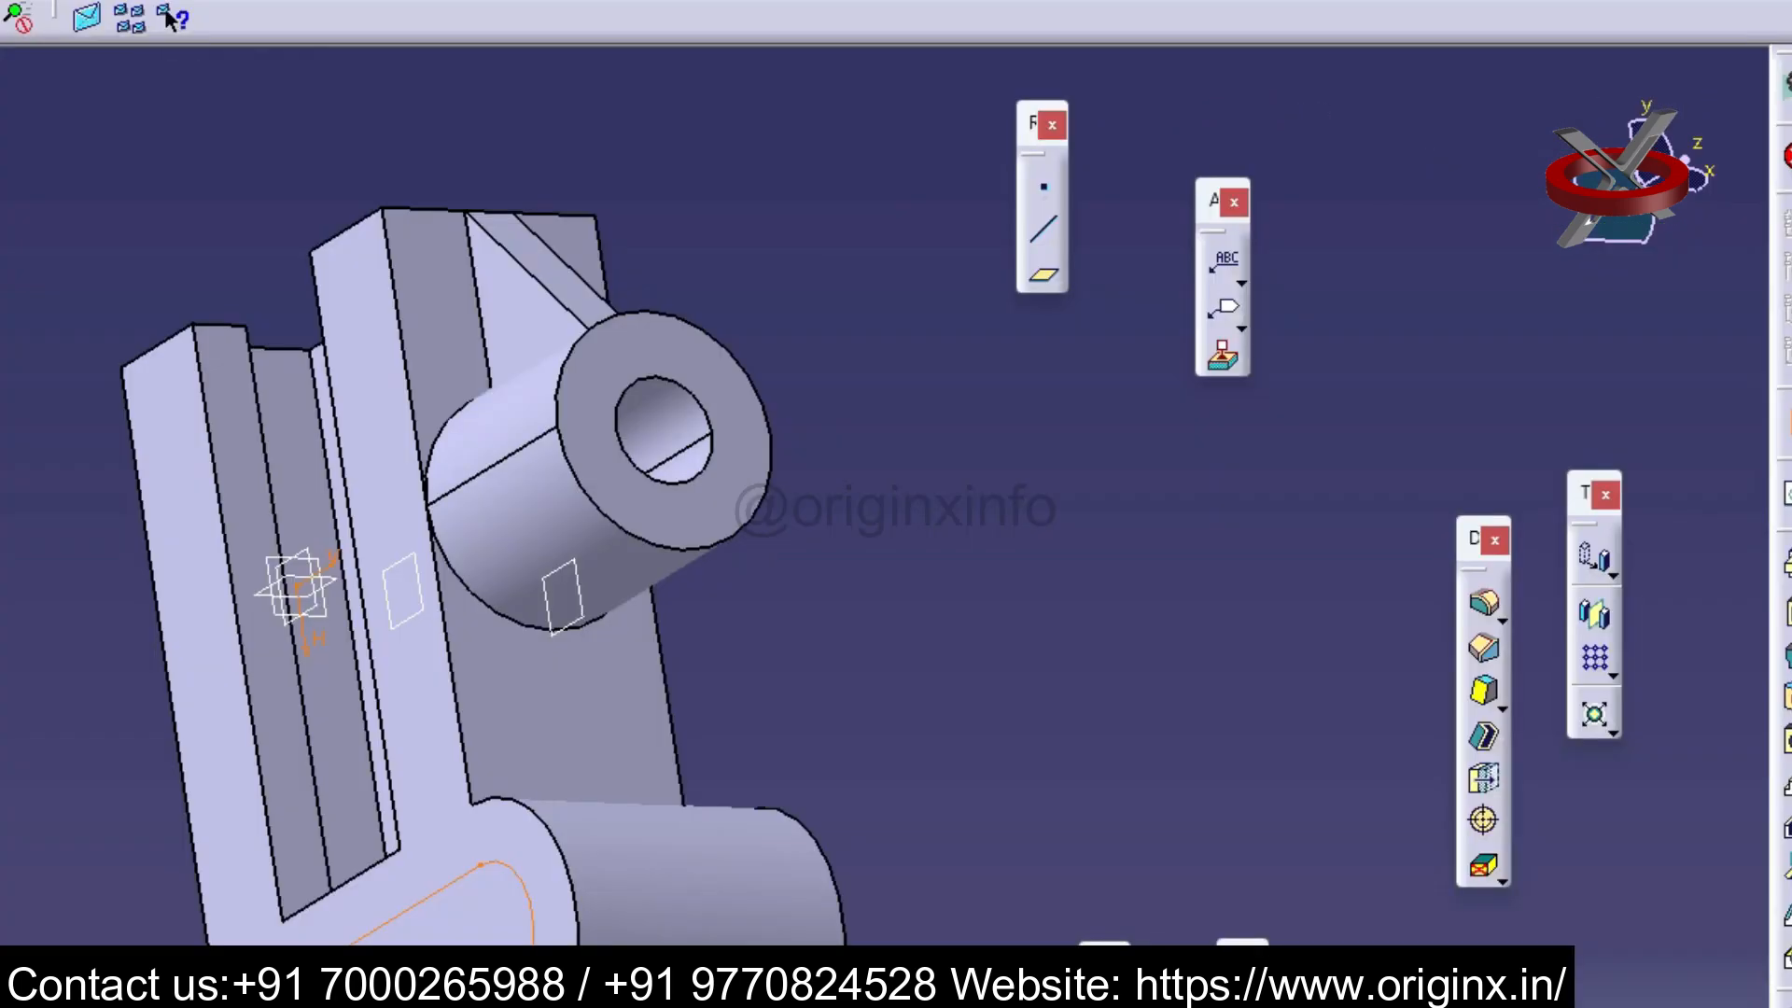
pyautogui.click(1593, 268)
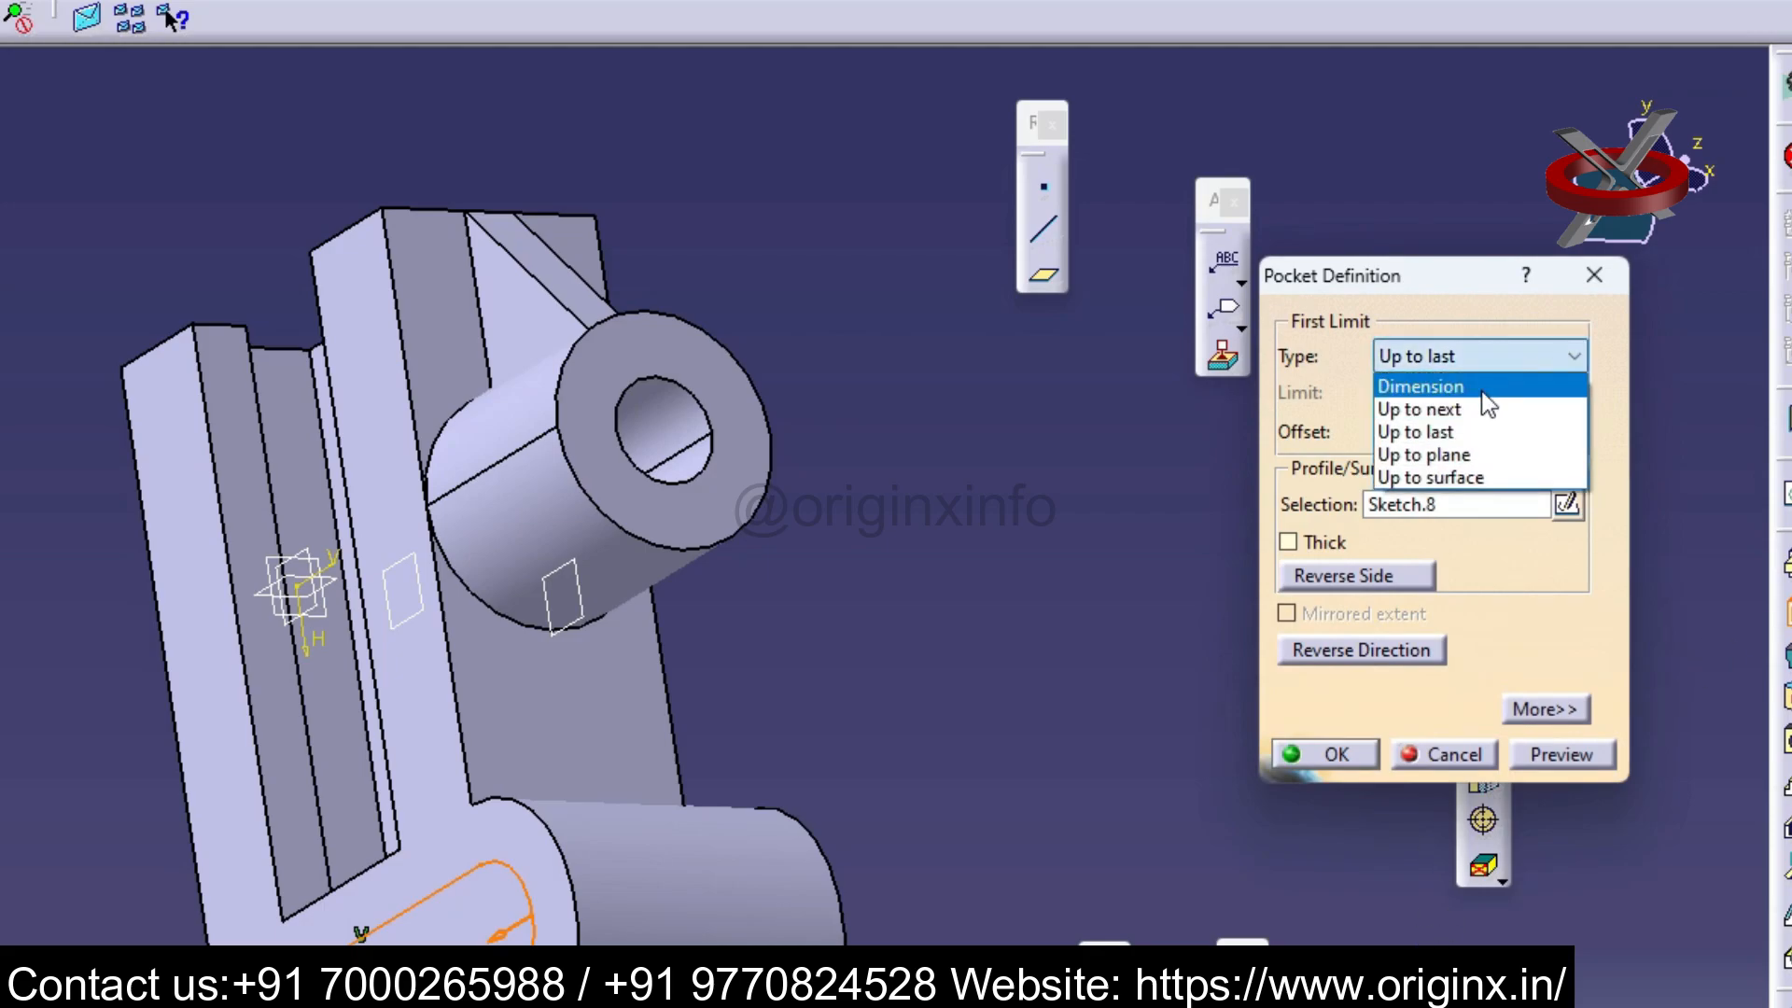
pyautogui.click(1482, 392)
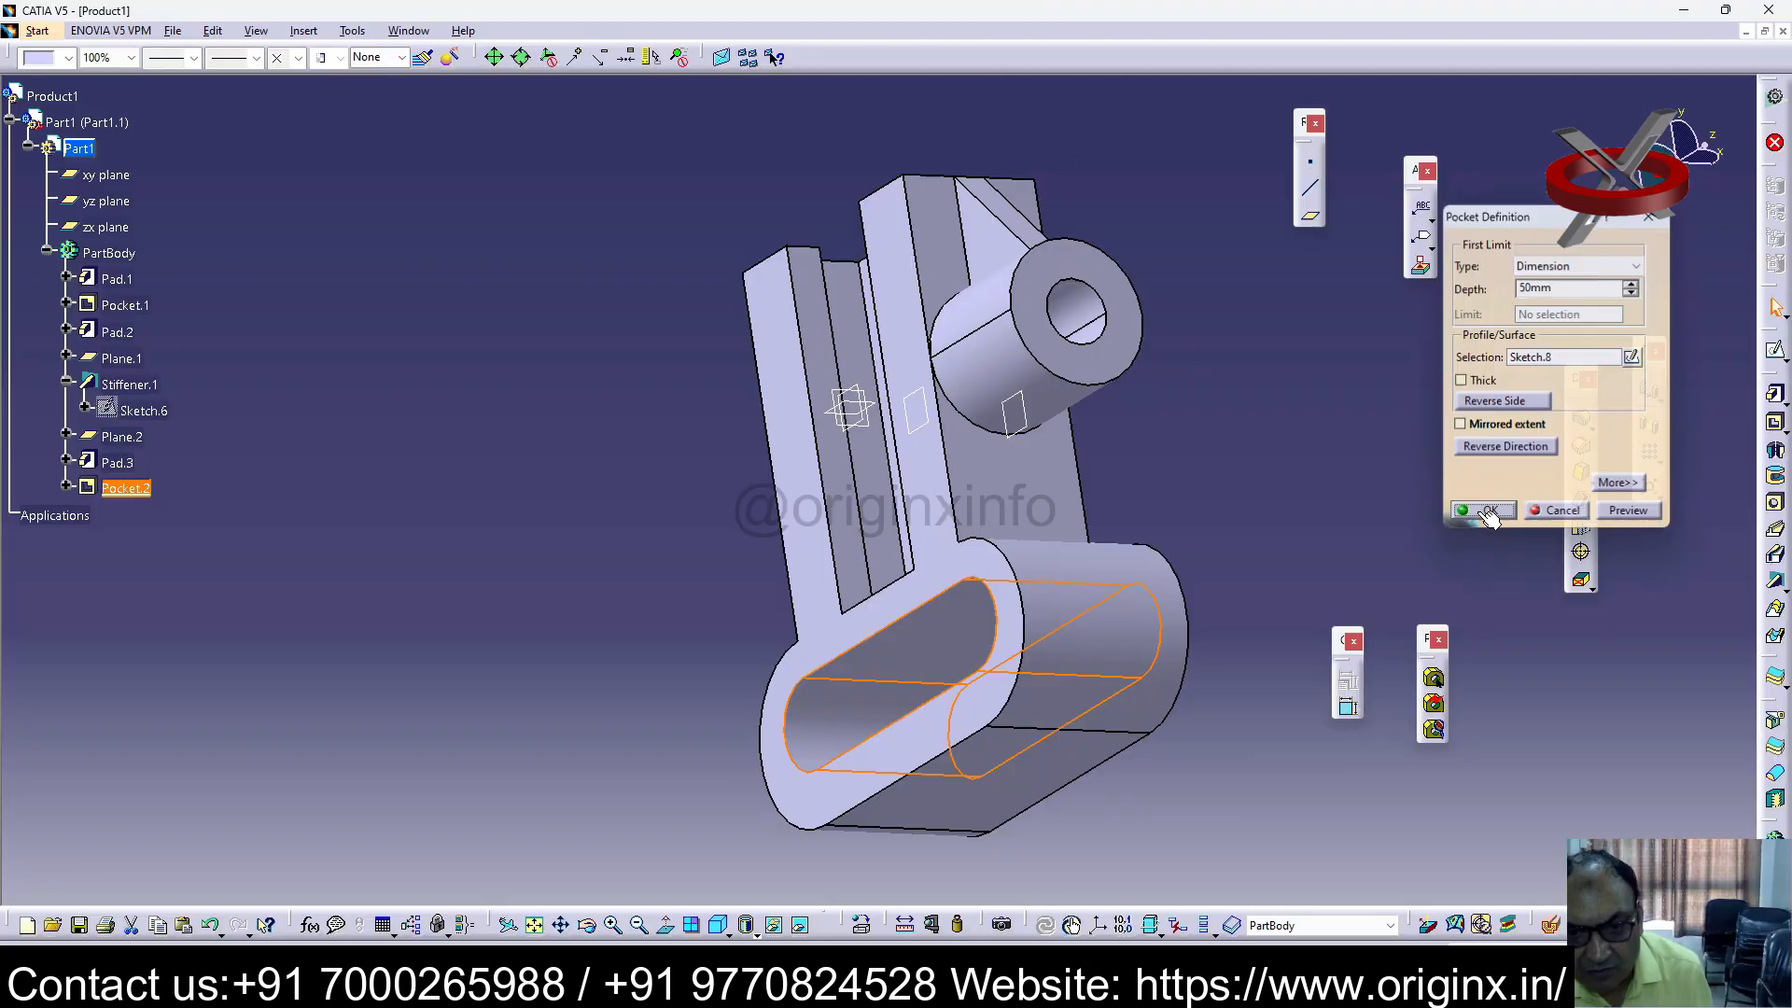
pyautogui.click(1340, 550)
# Step: Examine the completed part from the front, side and above, checking the T-slot, boss, stiffener and slotted extension
pyautogui.moveTo(1192, 579); pyautogui.dragTo(1185, 664, button='middle')
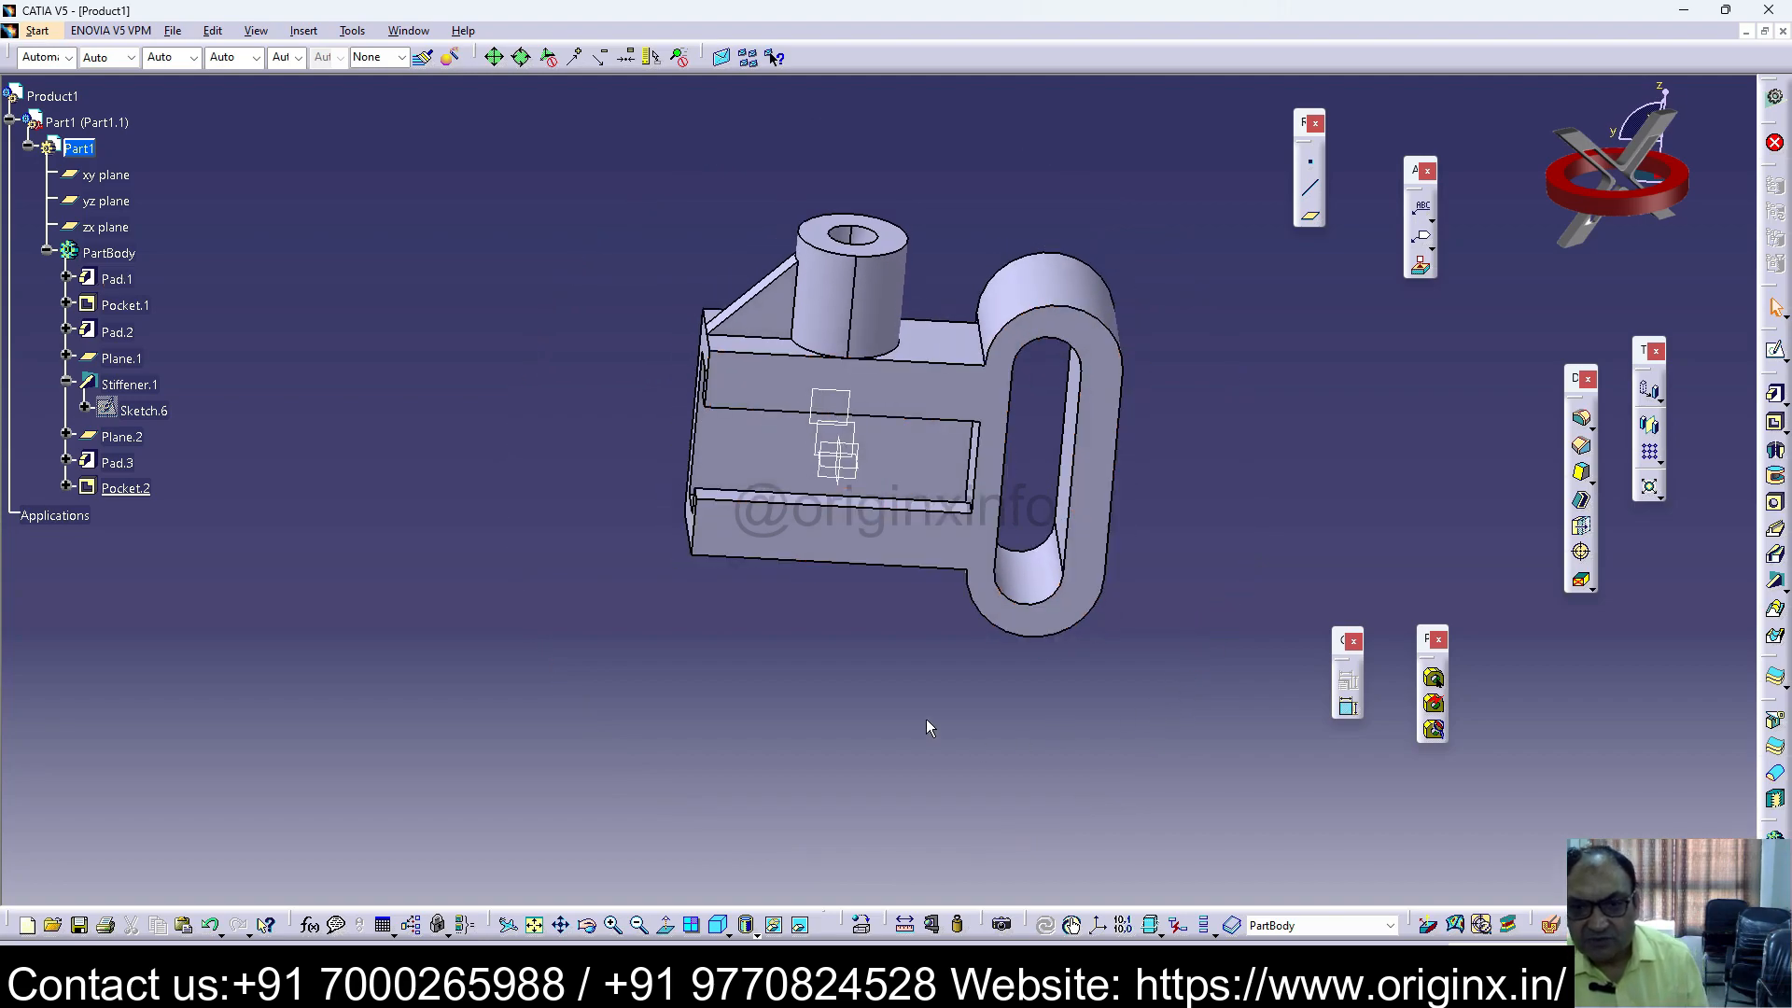
pyautogui.moveTo(781, 533); pyautogui.dragTo(862, 736, button='middle')
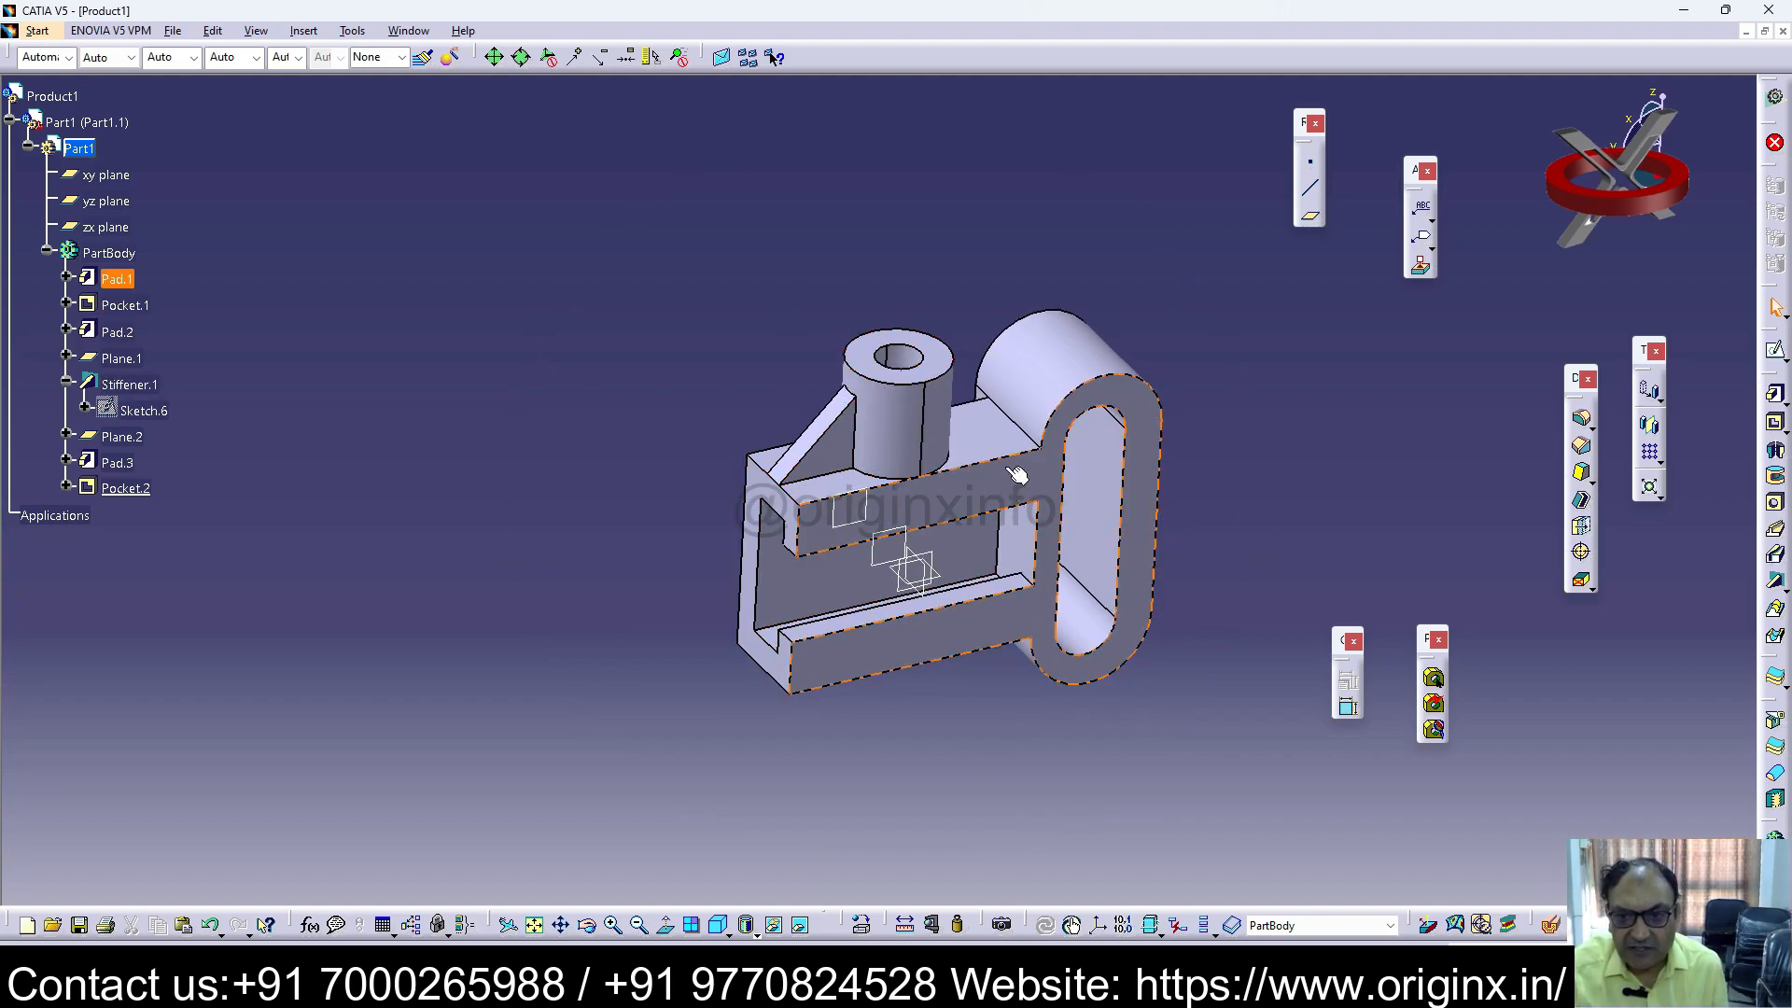
pyautogui.rightClick(892, 436)
pyautogui.click(1322, 455)
pyautogui.moveTo(1389, 471); pyautogui.dragTo(1190, 543, button='middle')
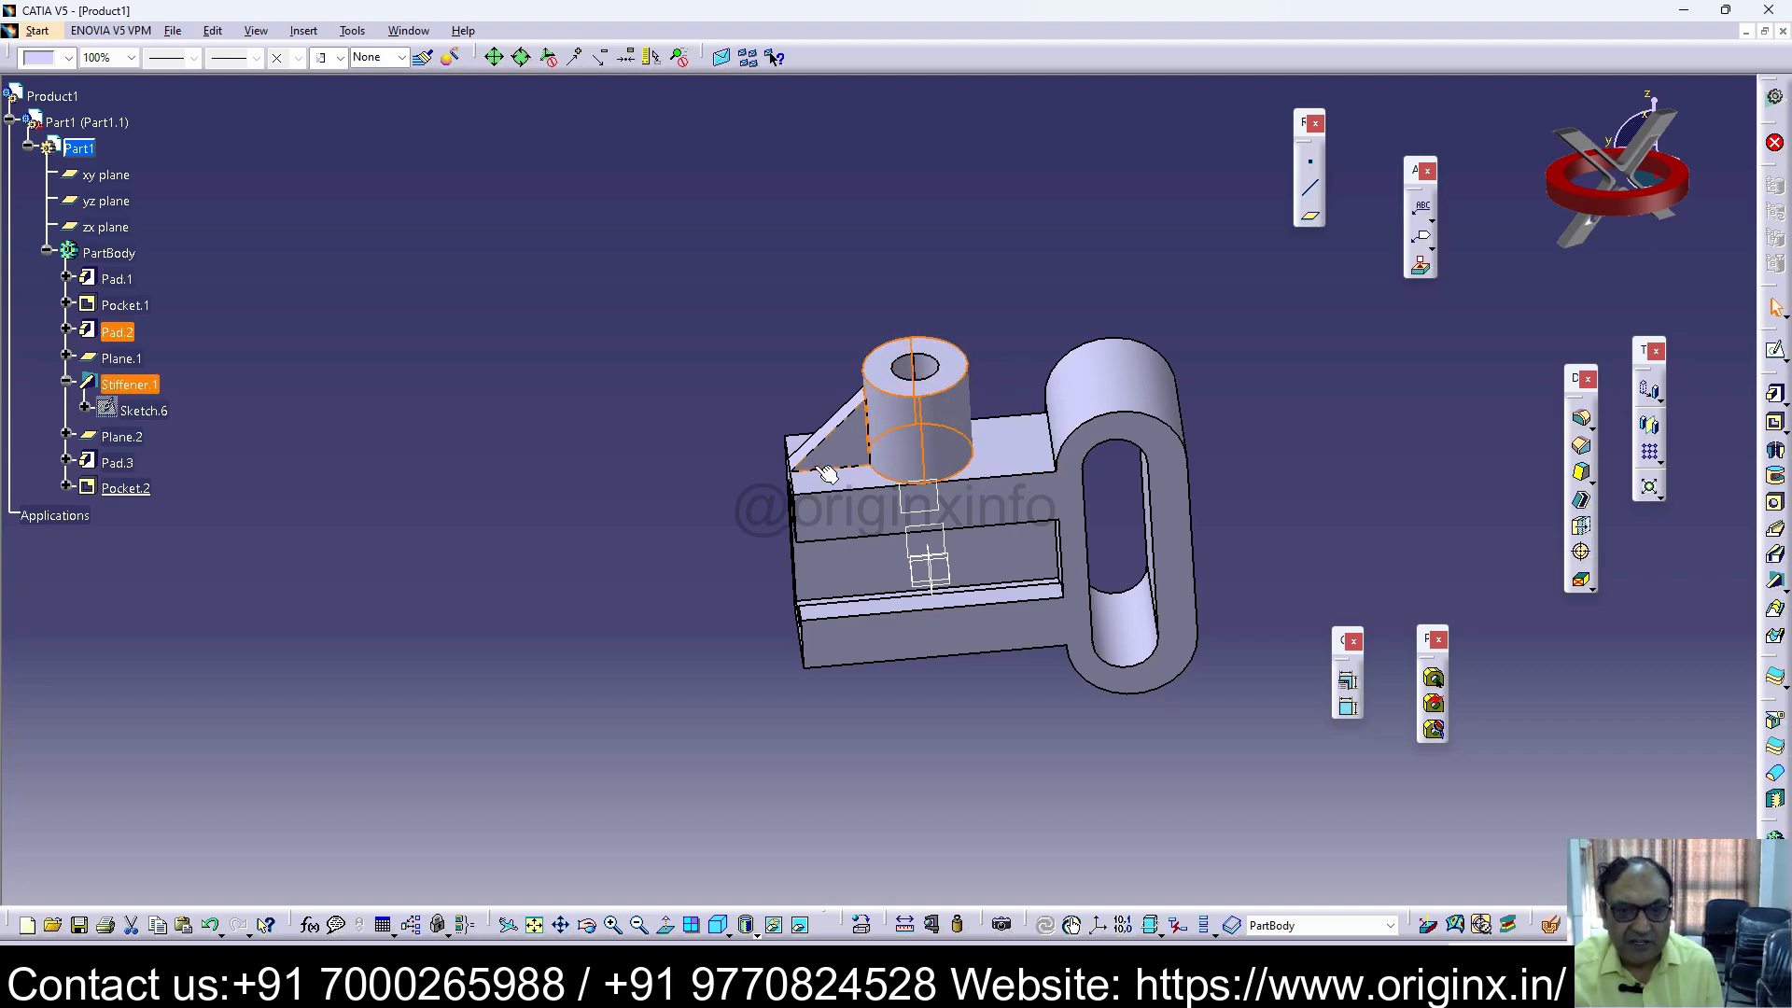
pyautogui.moveTo(1298, 474); pyautogui.dragTo(768, 743, button='middle')
pyautogui.click(931, 402)
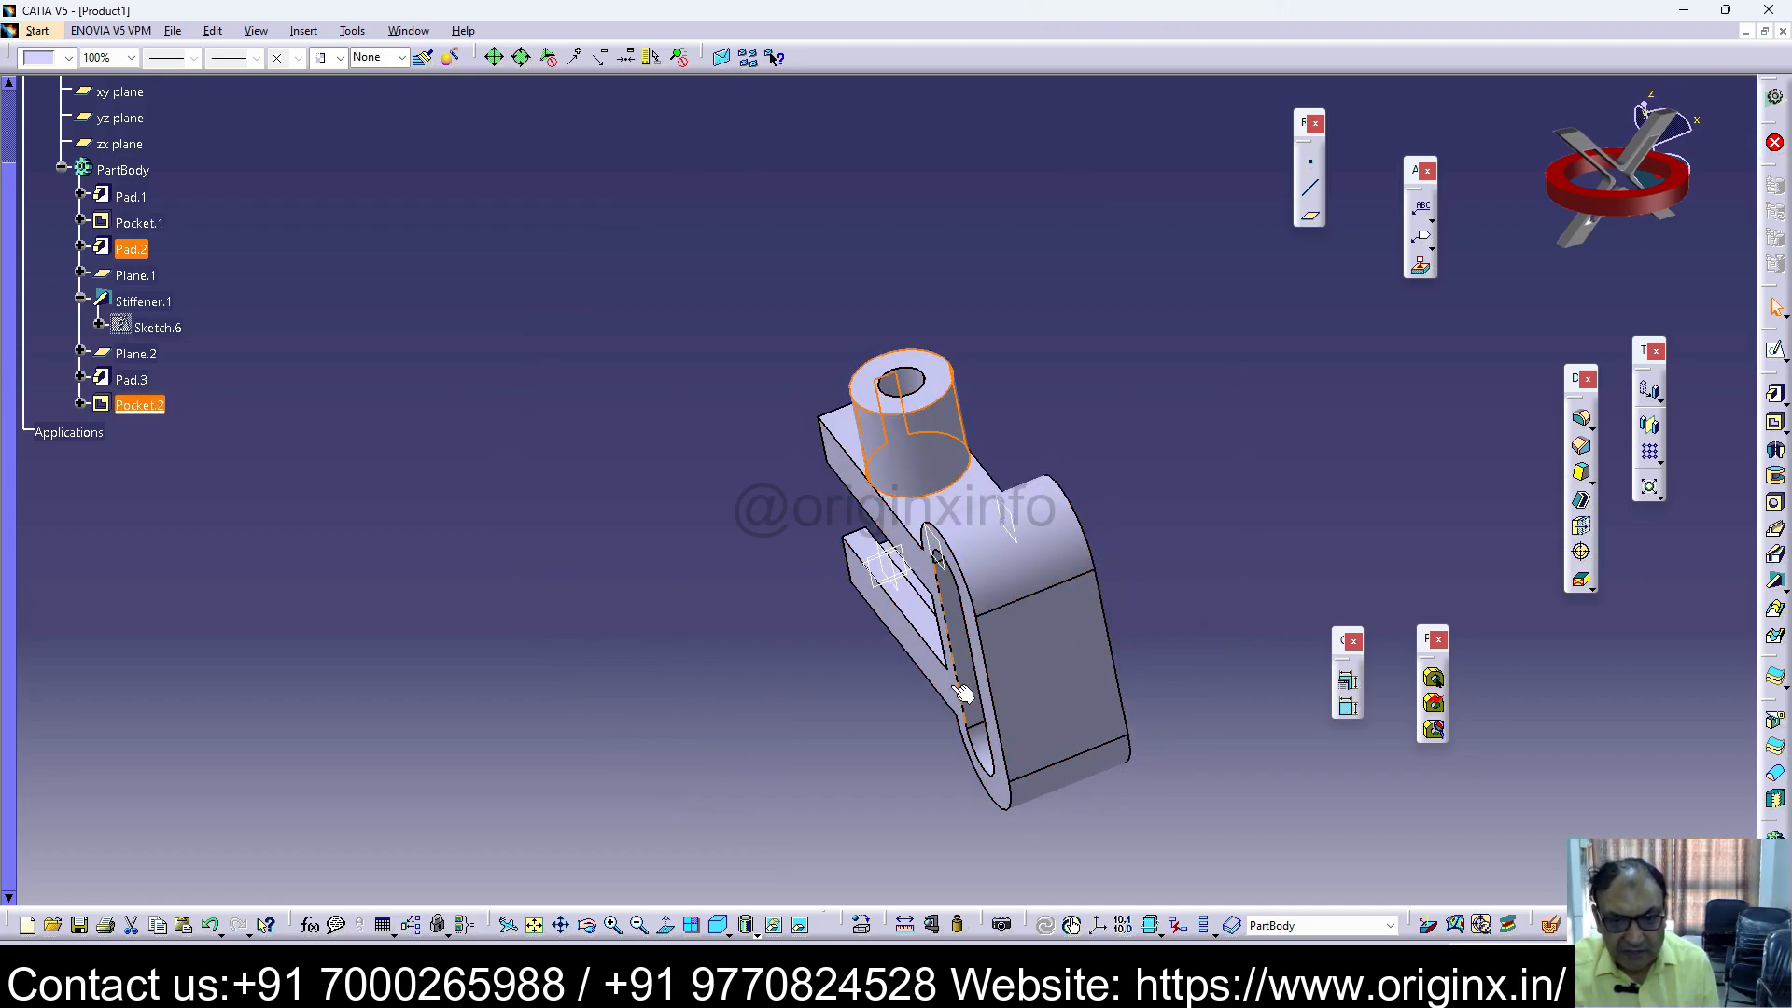
pyautogui.moveTo(1041, 702); pyautogui.dragTo(1108, 680, button='middle')
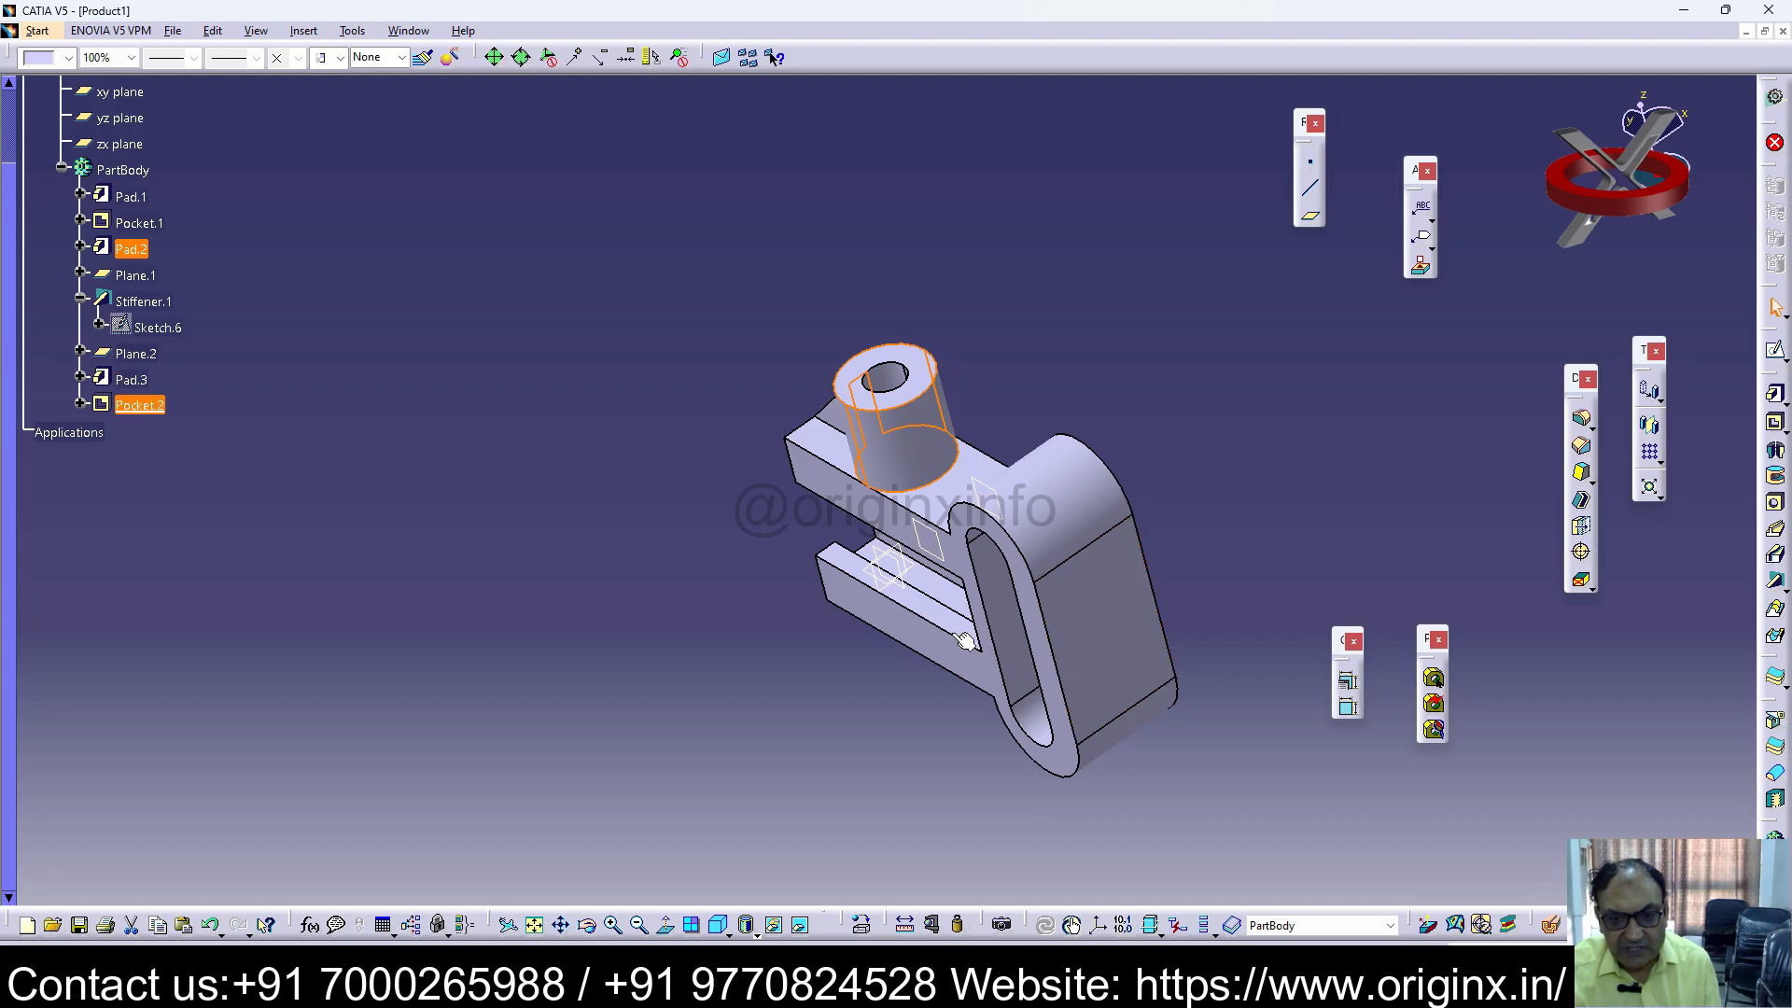
pyautogui.rightClick(1126, 653)
pyautogui.click(1178, 583)
pyautogui.click(1114, 224)
pyautogui.moveTo(605, 434); pyautogui.dragTo(858, 765, button='middle')
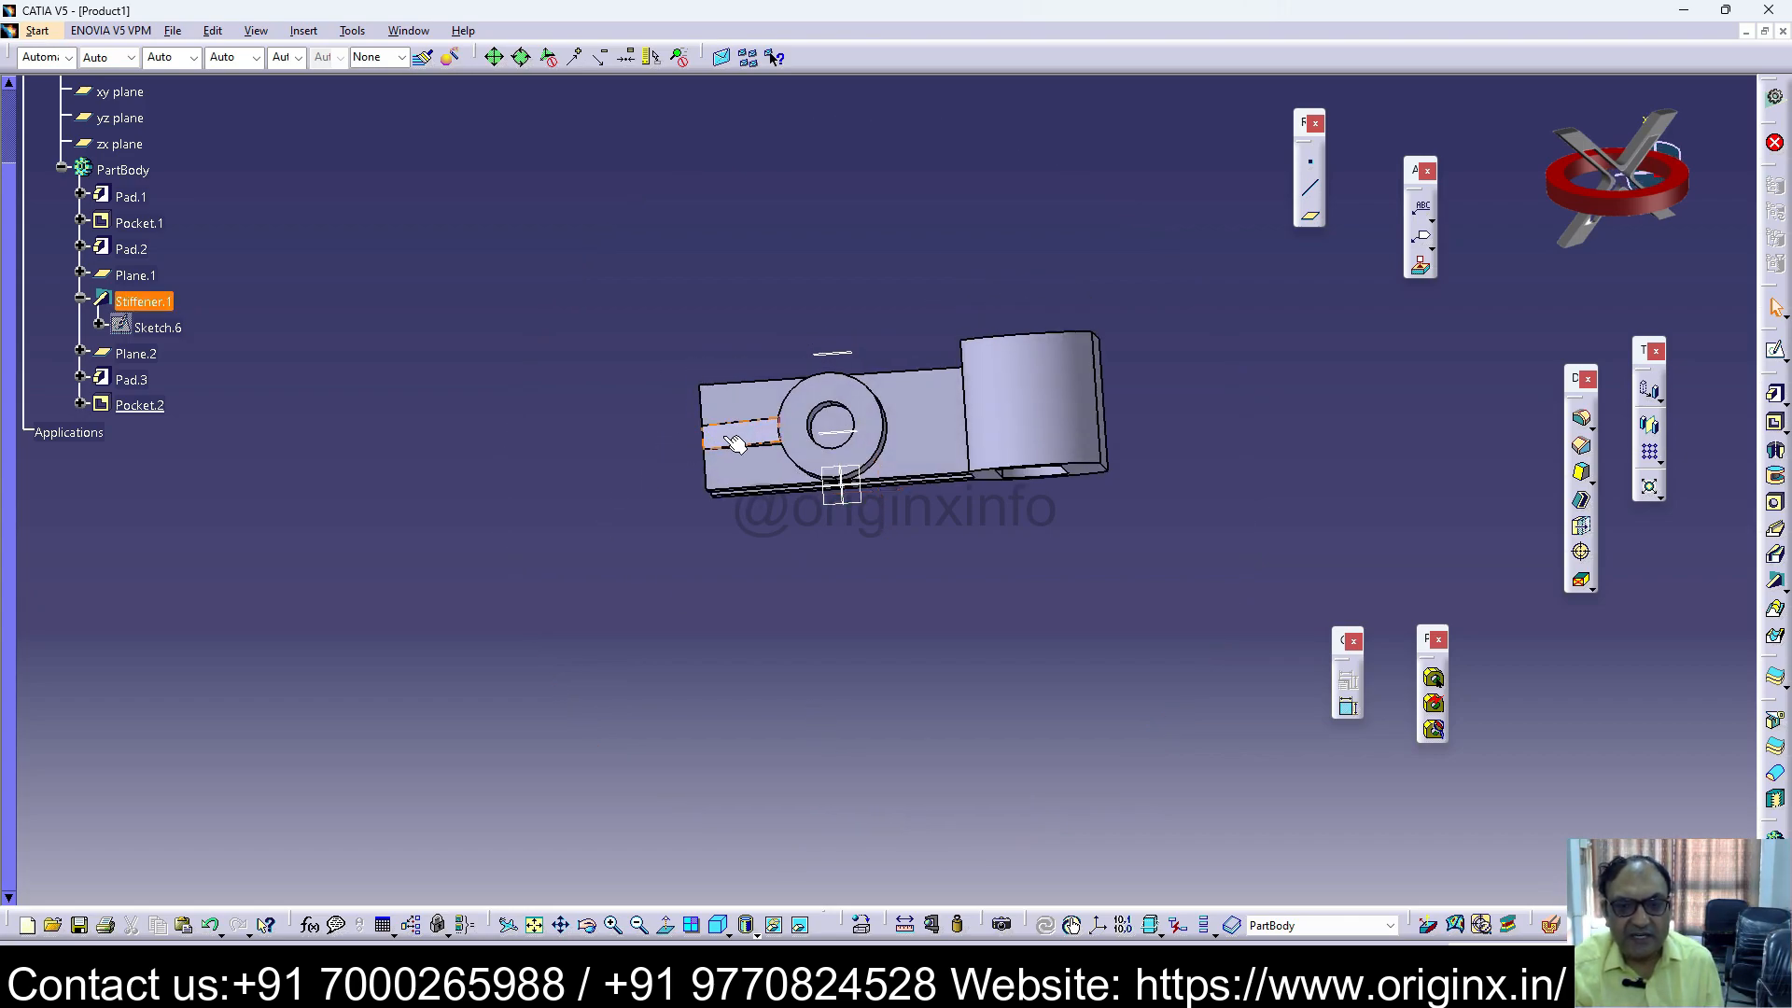
pyautogui.moveTo(1008, 439); pyautogui.dragTo(990, 220, button='middle')
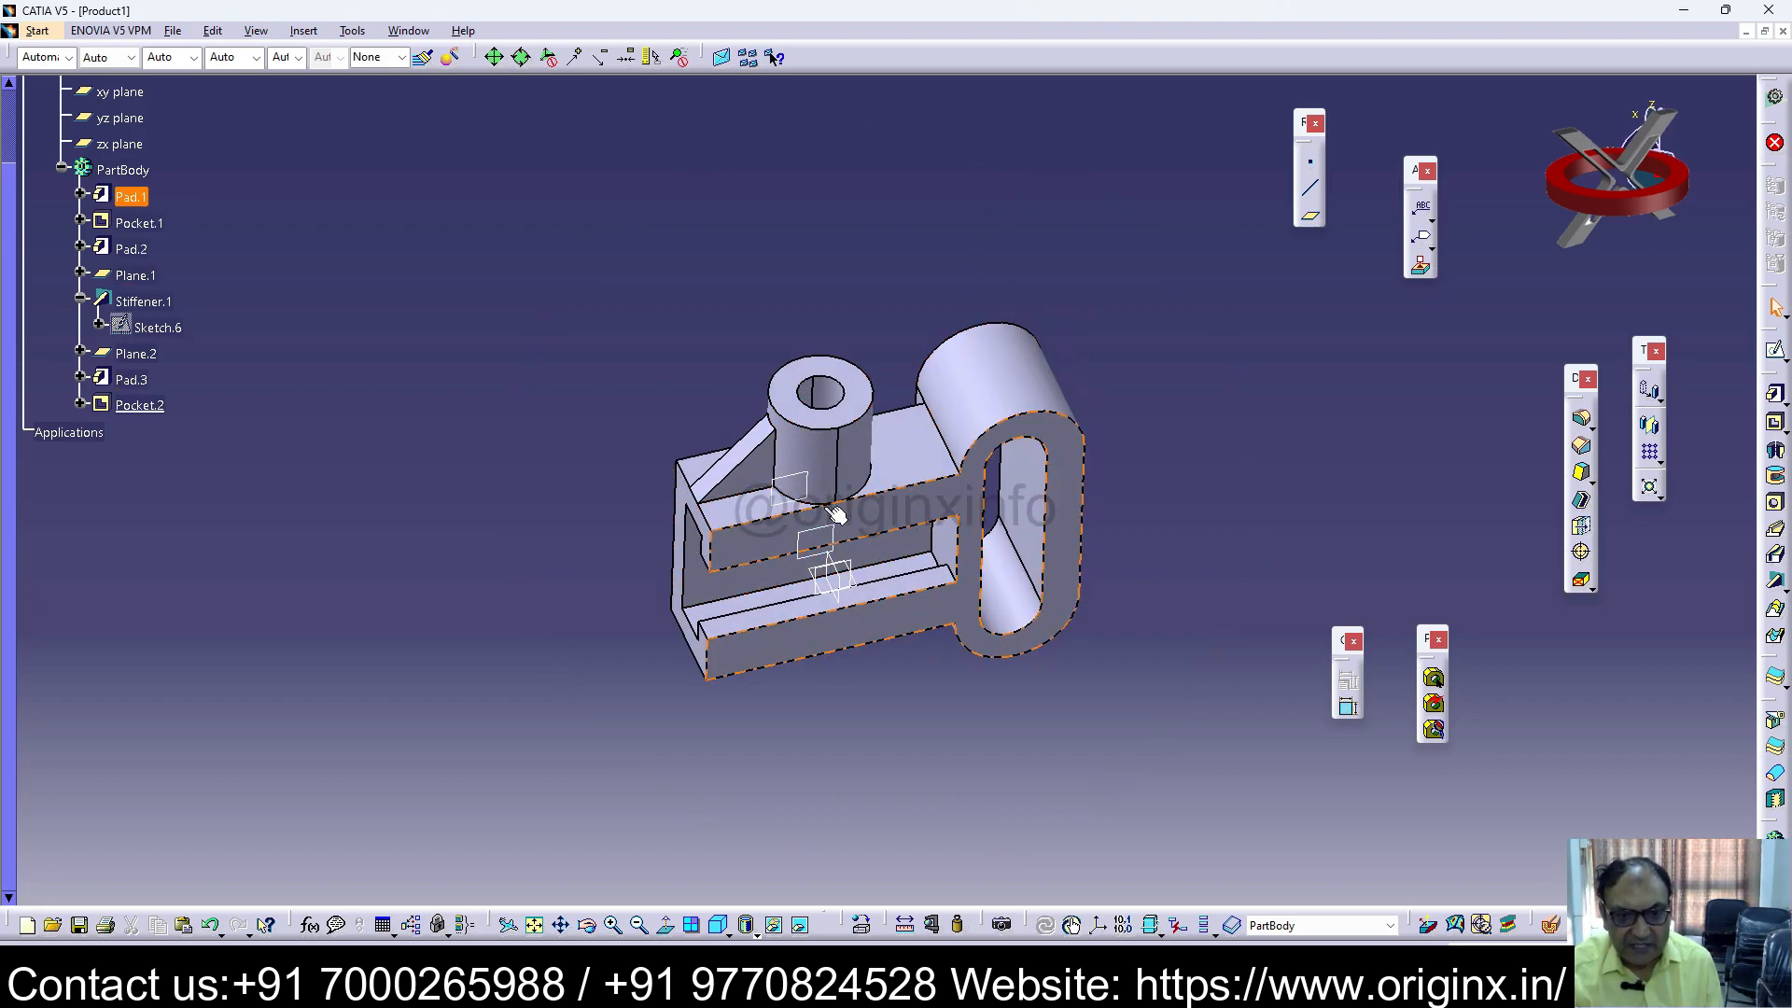
pyautogui.moveTo(706, 558); pyautogui.dragTo(733, 574, button='middle')
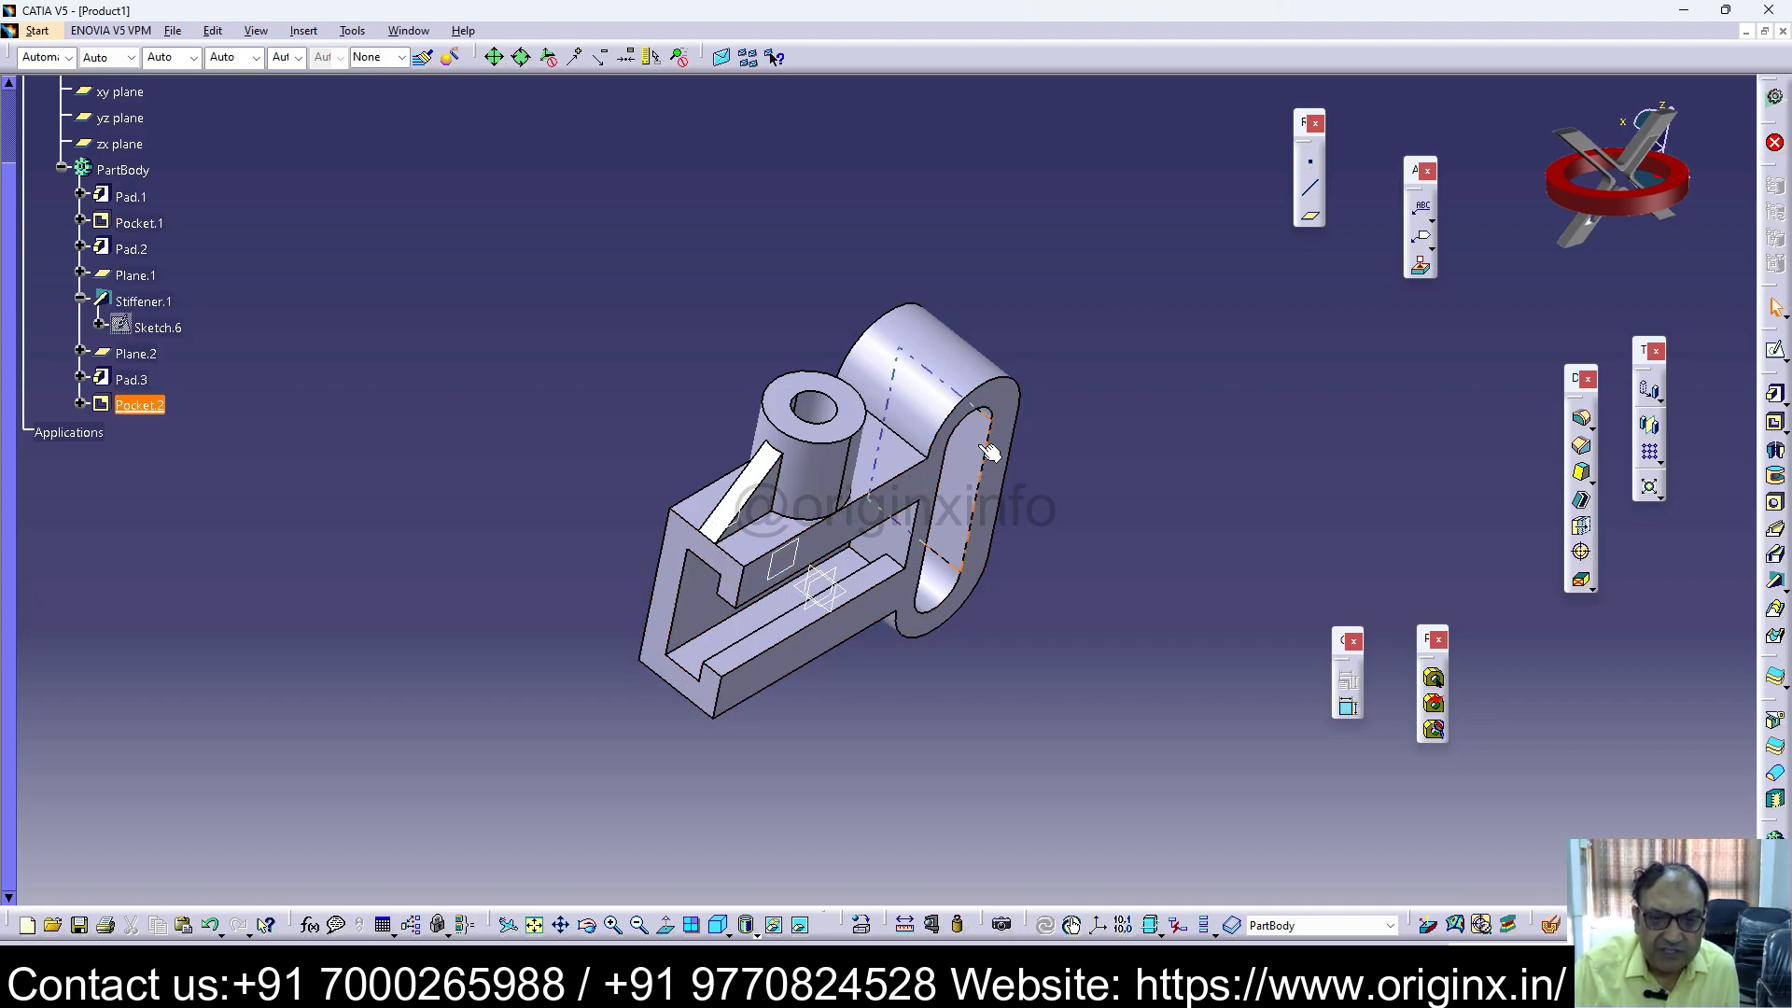
pyautogui.moveTo(881, 672)
pyautogui.mouseDown(button='middle')
pyautogui.moveTo(680, 667)
pyautogui.moveTo(901, 691)
pyautogui.mouseUp(button='middle')
pyautogui.moveTo(765, 741); pyautogui.dragTo(742, 726, button='middle')
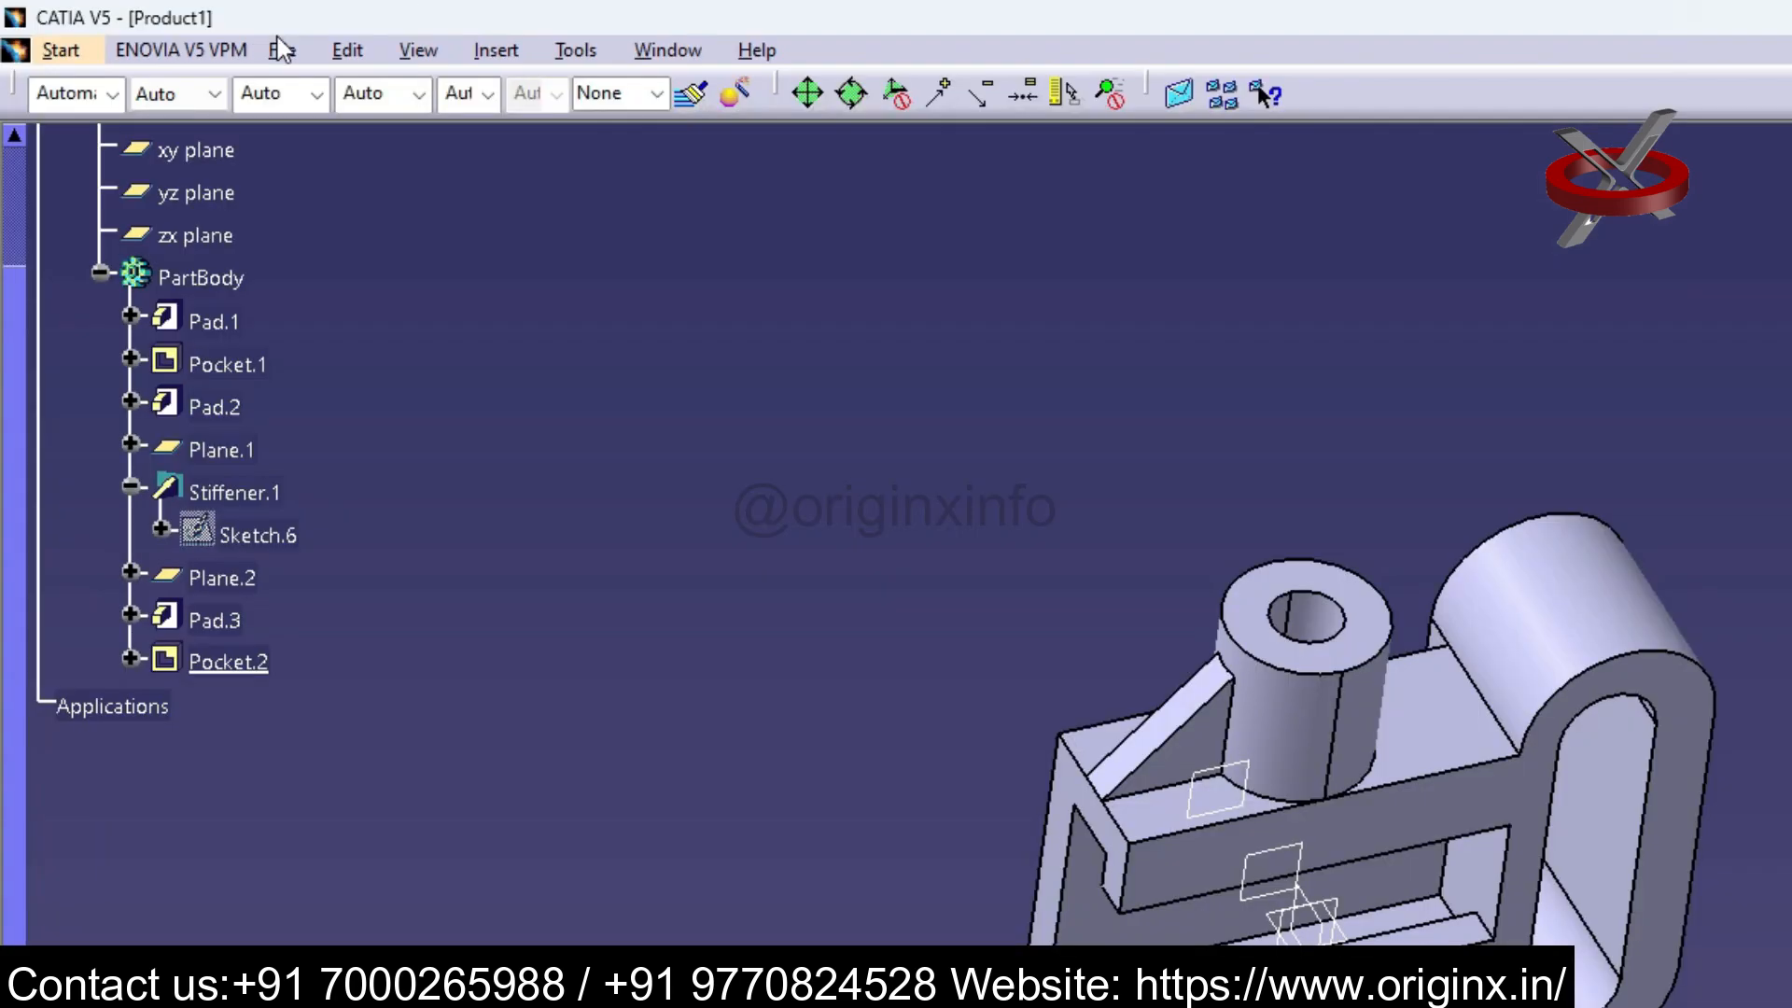
# Step: Begin saving the part under a new name in the catia tutorials folder and try the file name 30
pyautogui.click(173, 31)
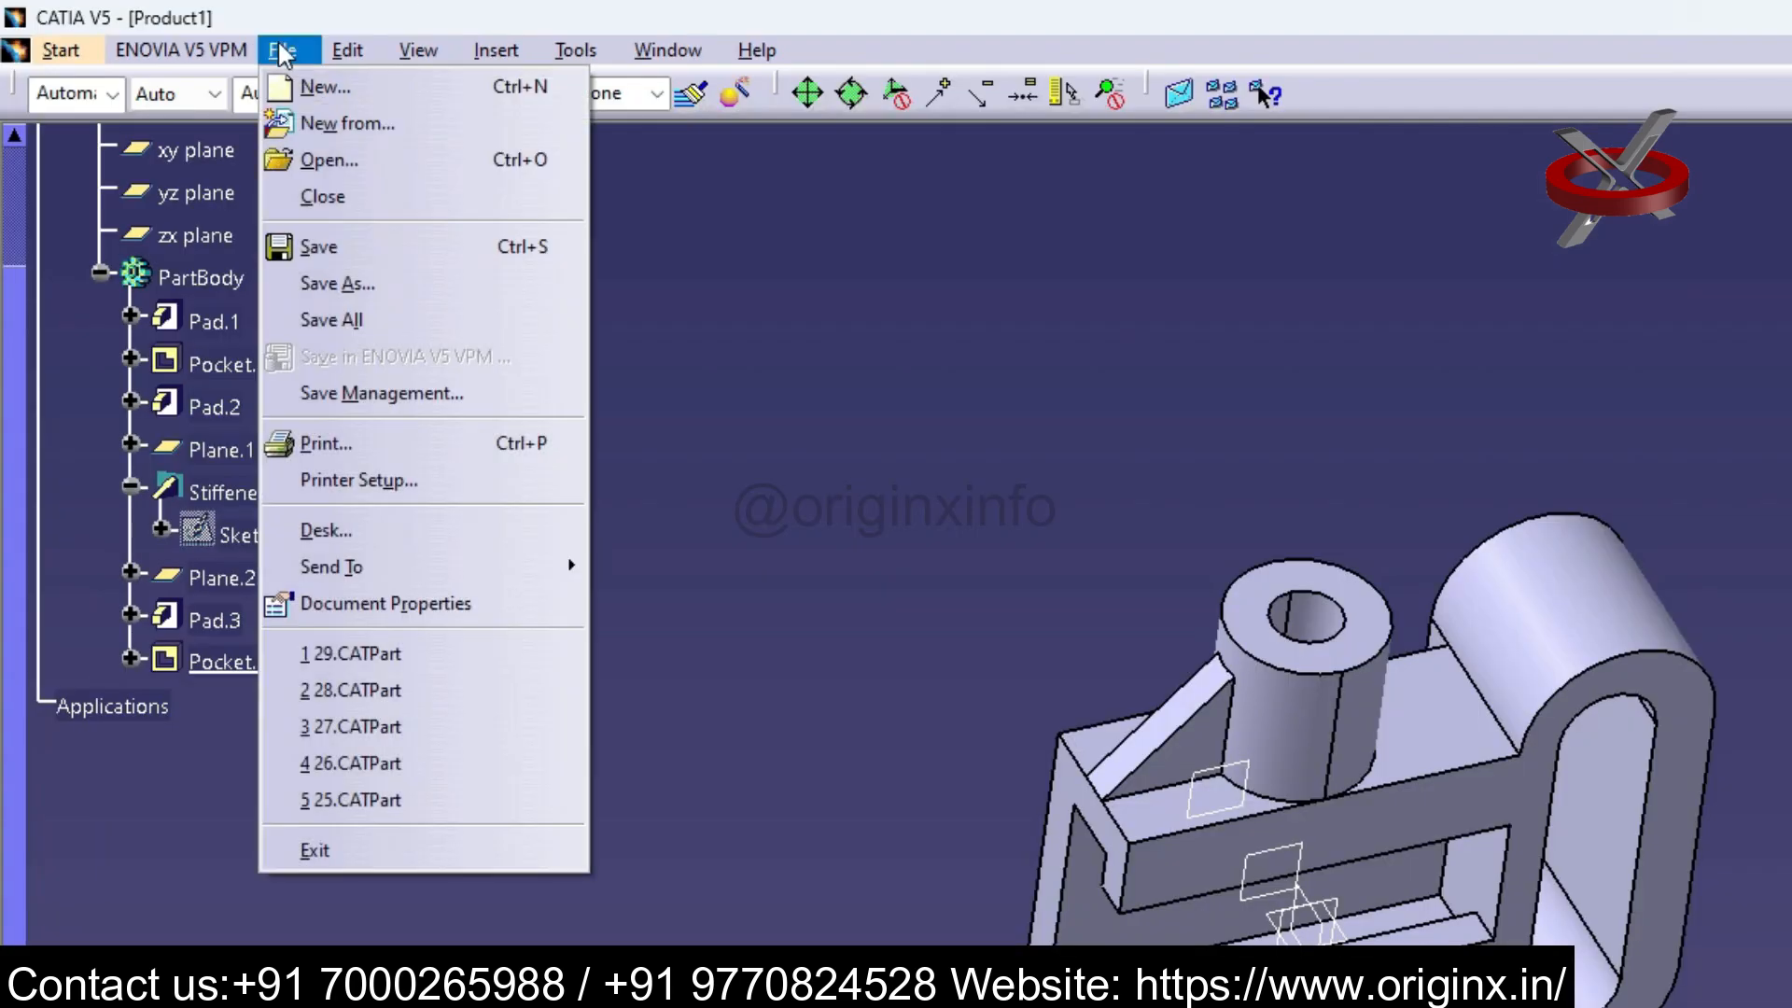
pyautogui.click(383, 284)
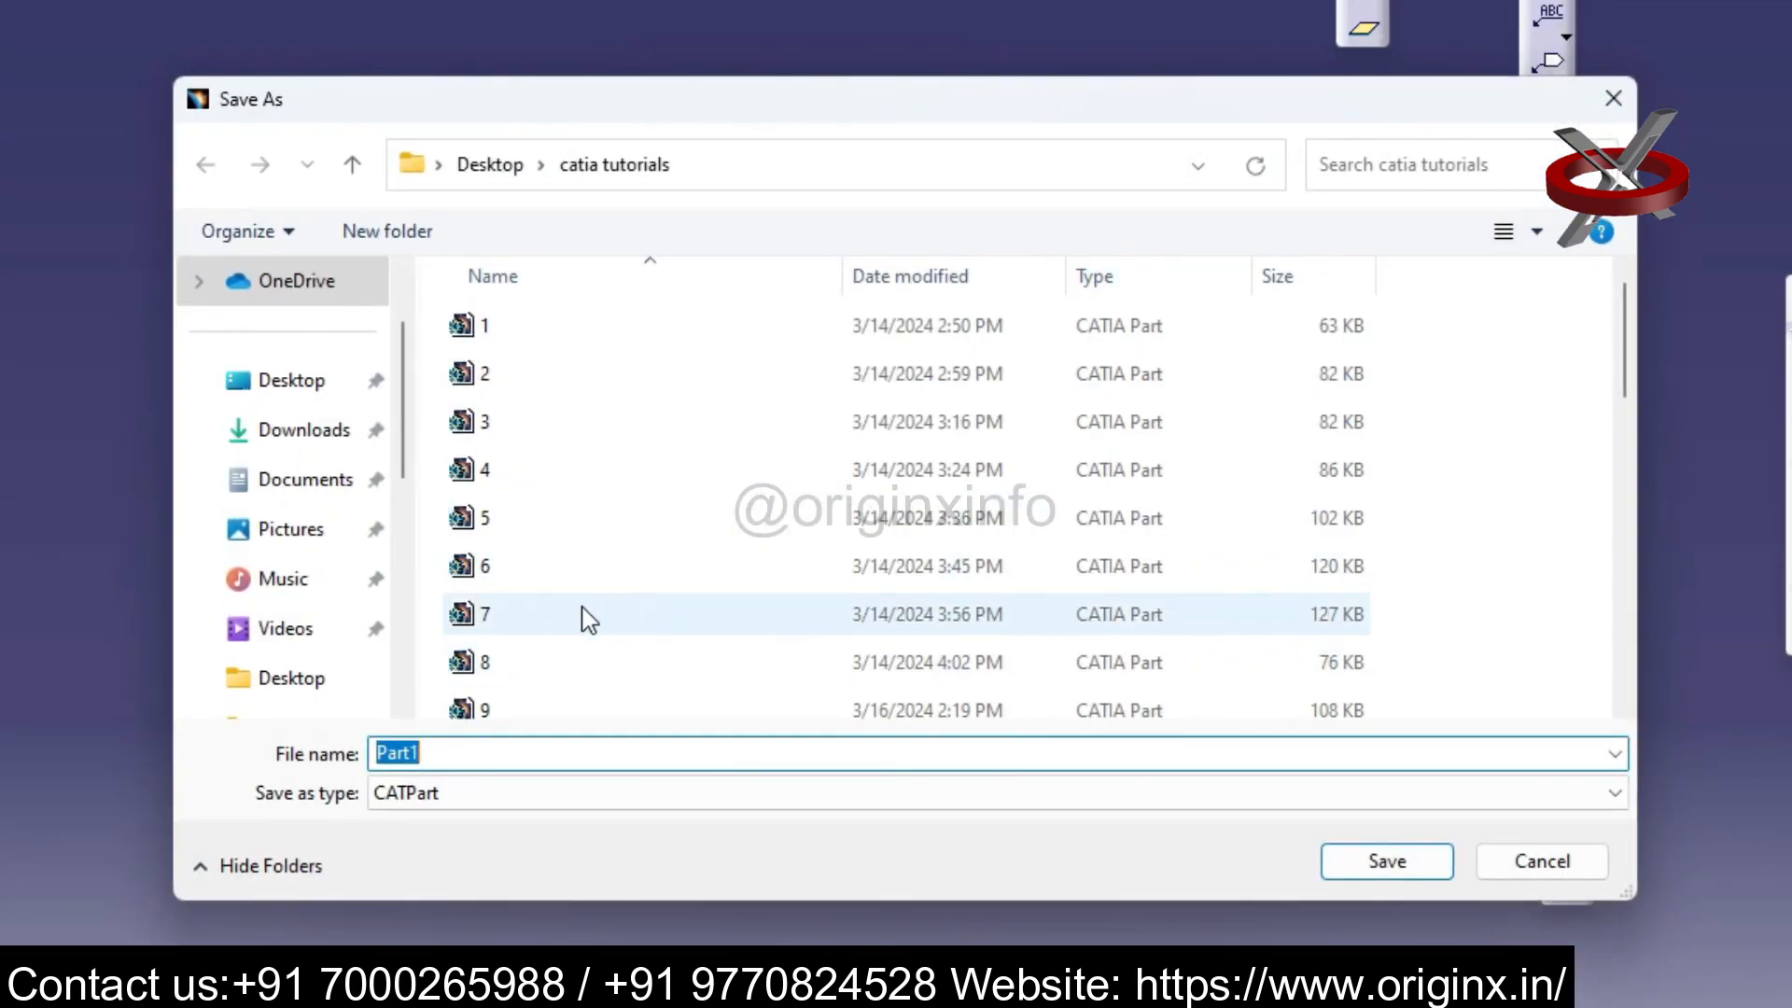
pyautogui.scroll(-2, 569, 653)
pyautogui.write('2')
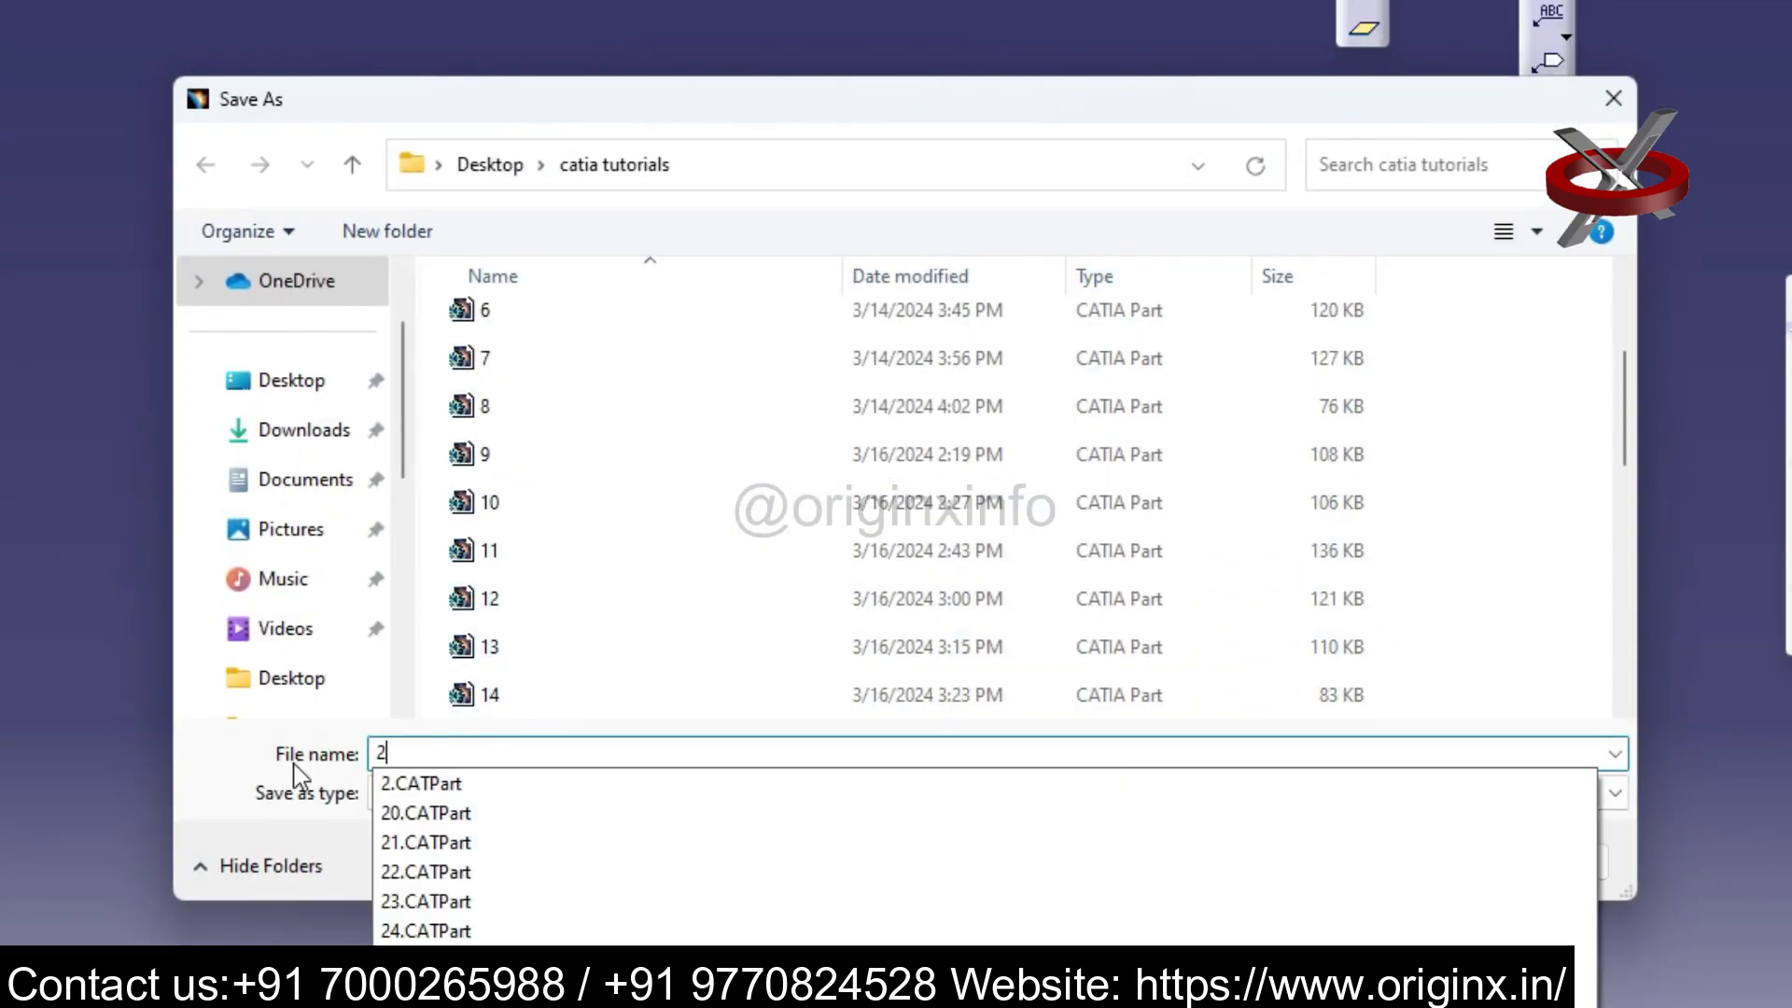
pyautogui.press('BackSpace')
pyautogui.write('30')
pyautogui.press('Return')
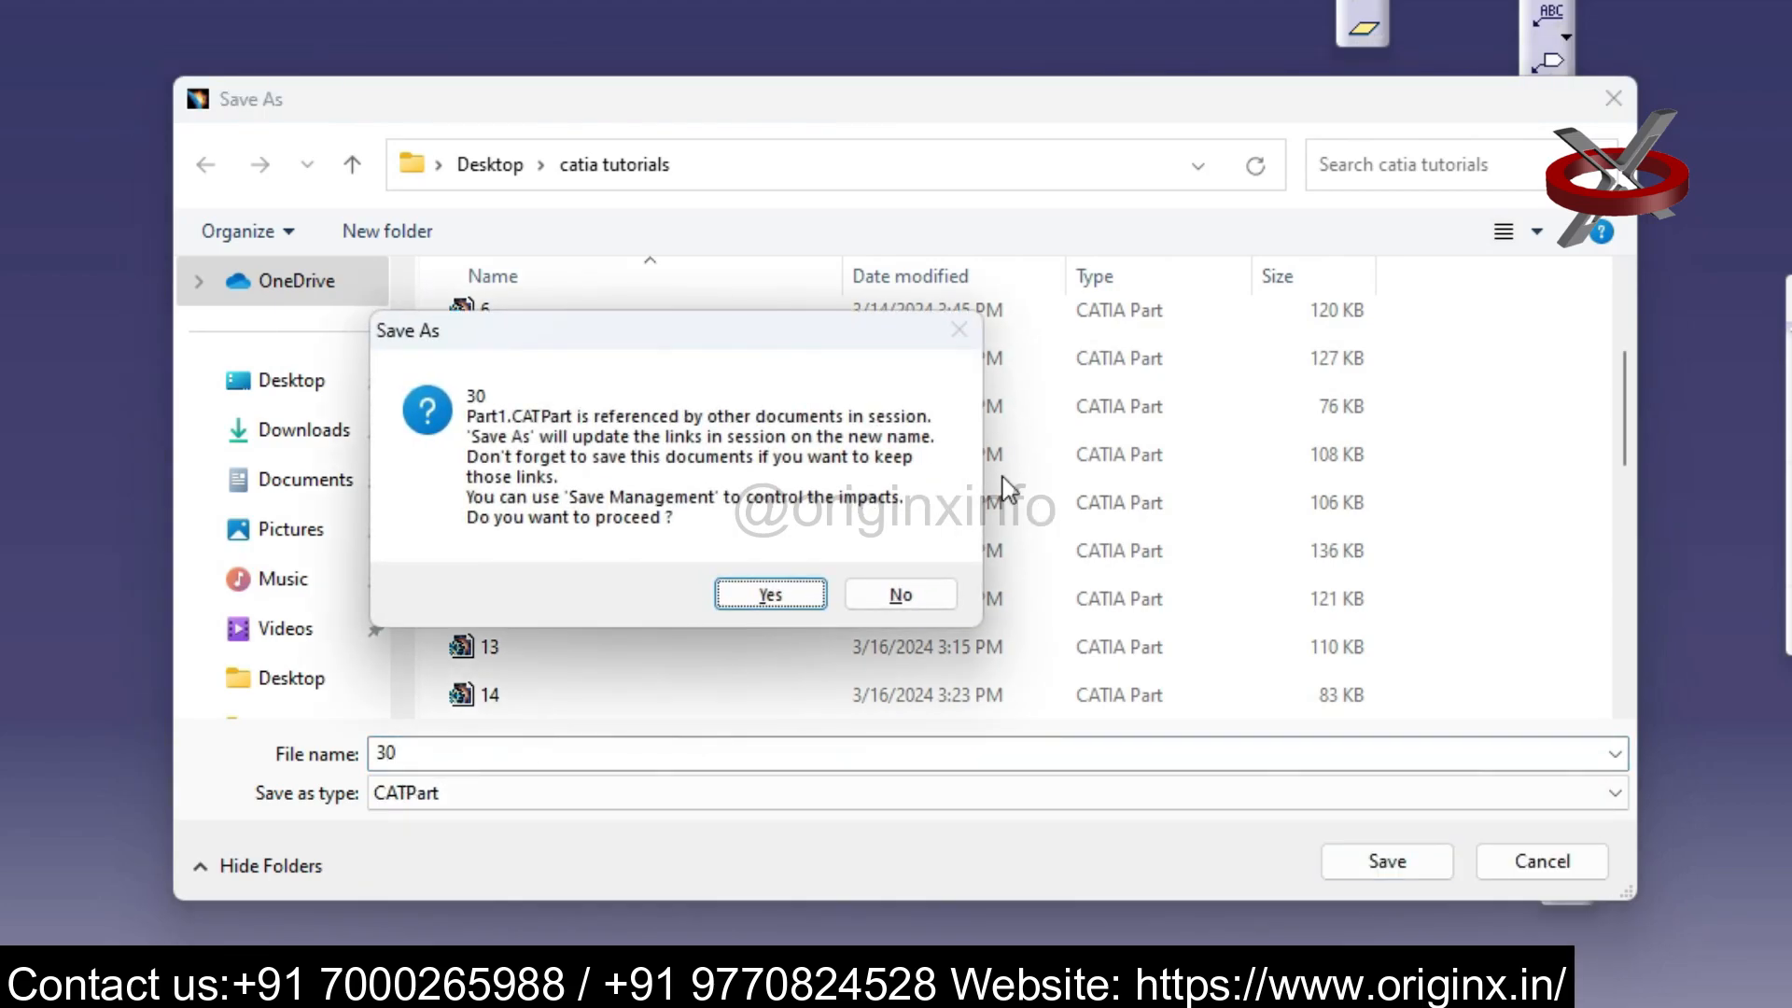
pyautogui.click(901, 597)
pyautogui.scroll(-5, 607, 658)
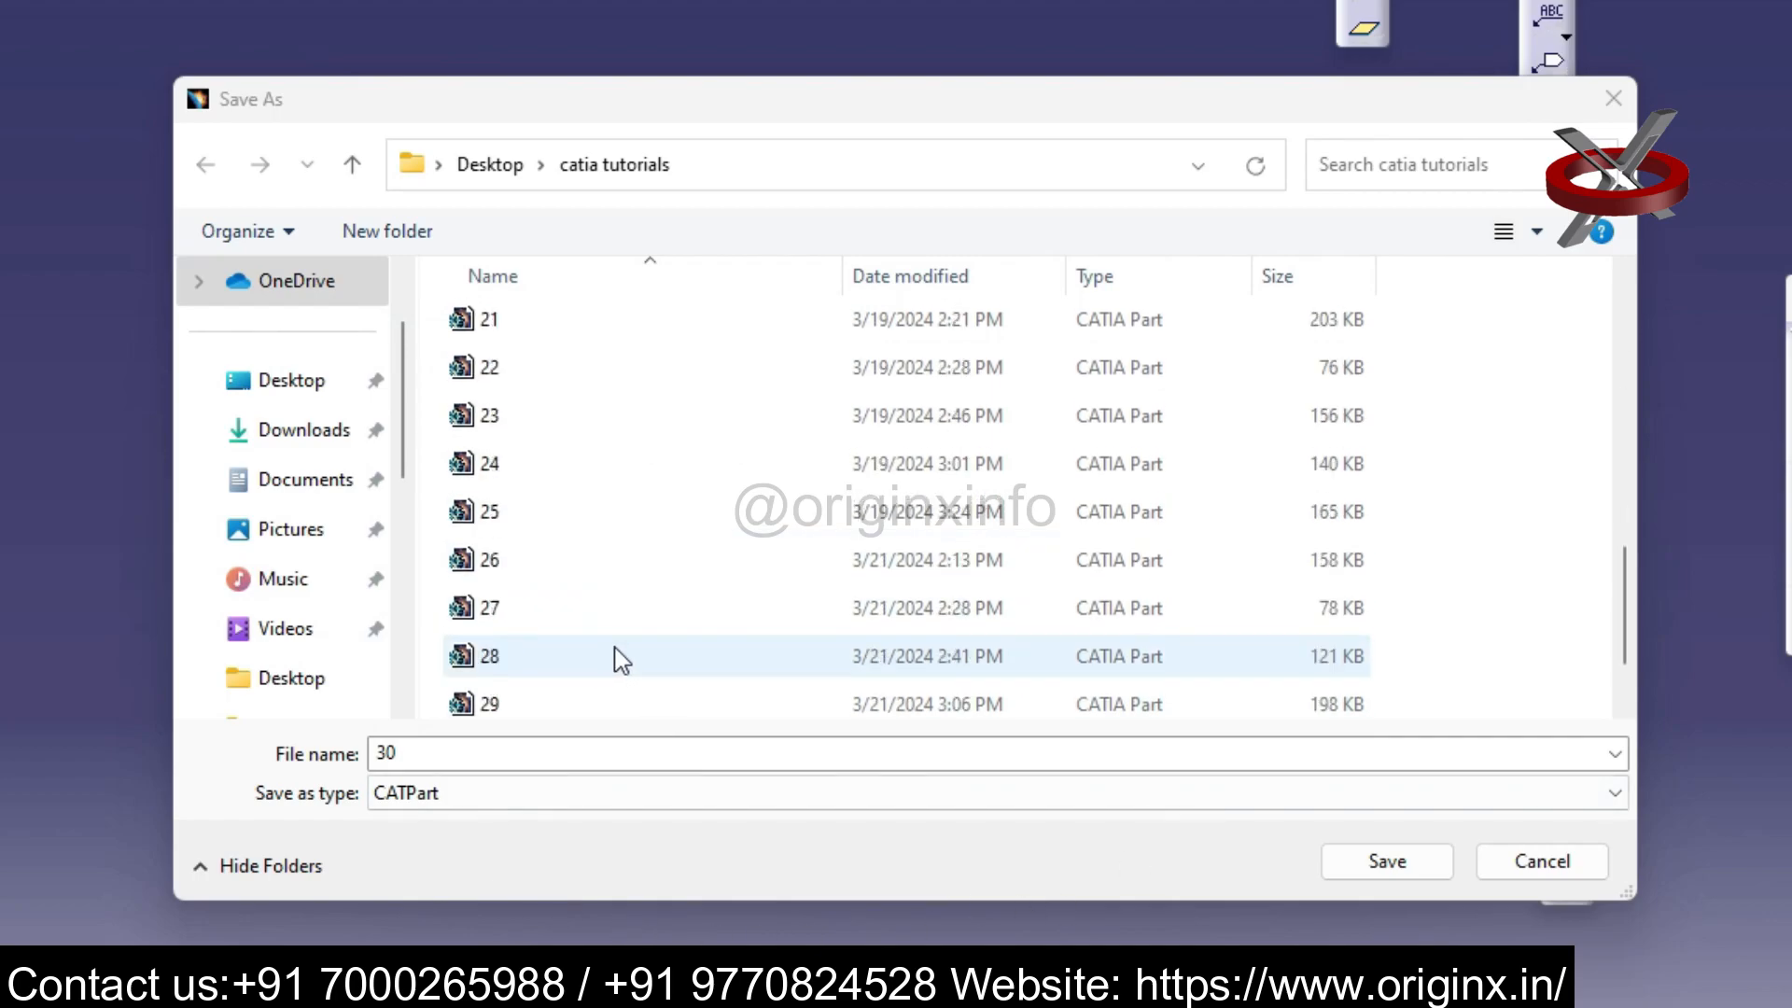
pyautogui.scroll(-1, 616, 660)
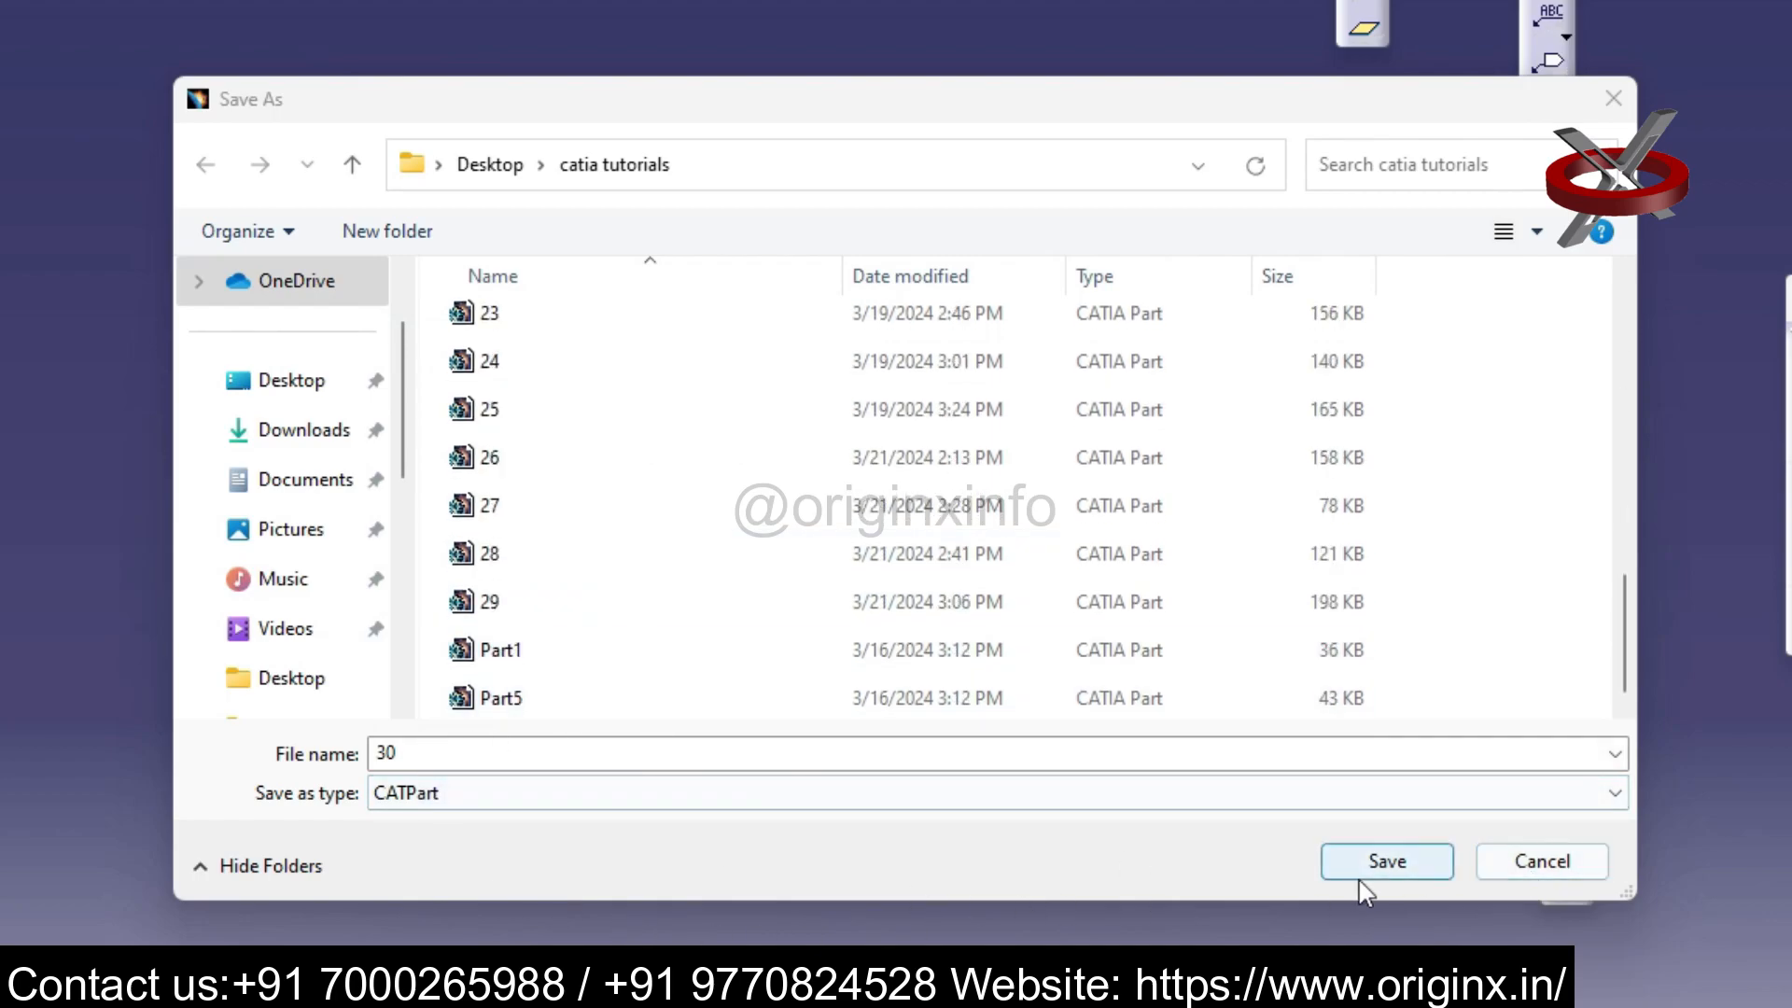
pyautogui.click(1384, 864)
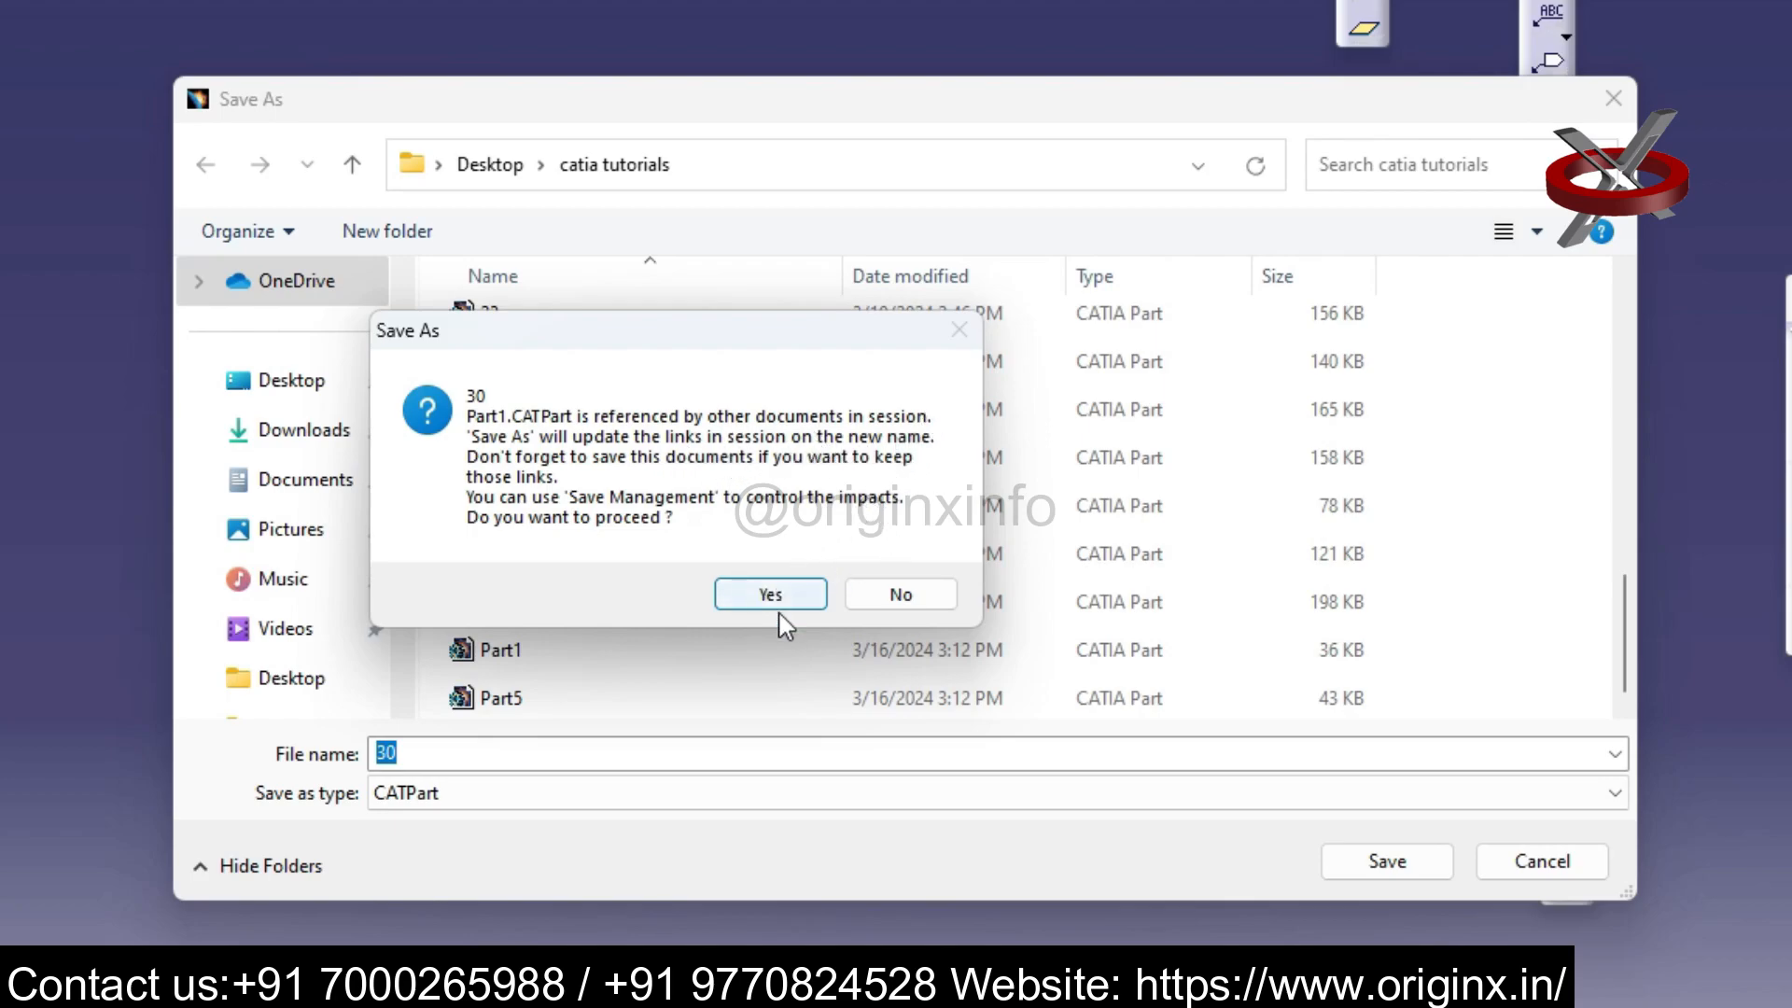
pyautogui.click(899, 594)
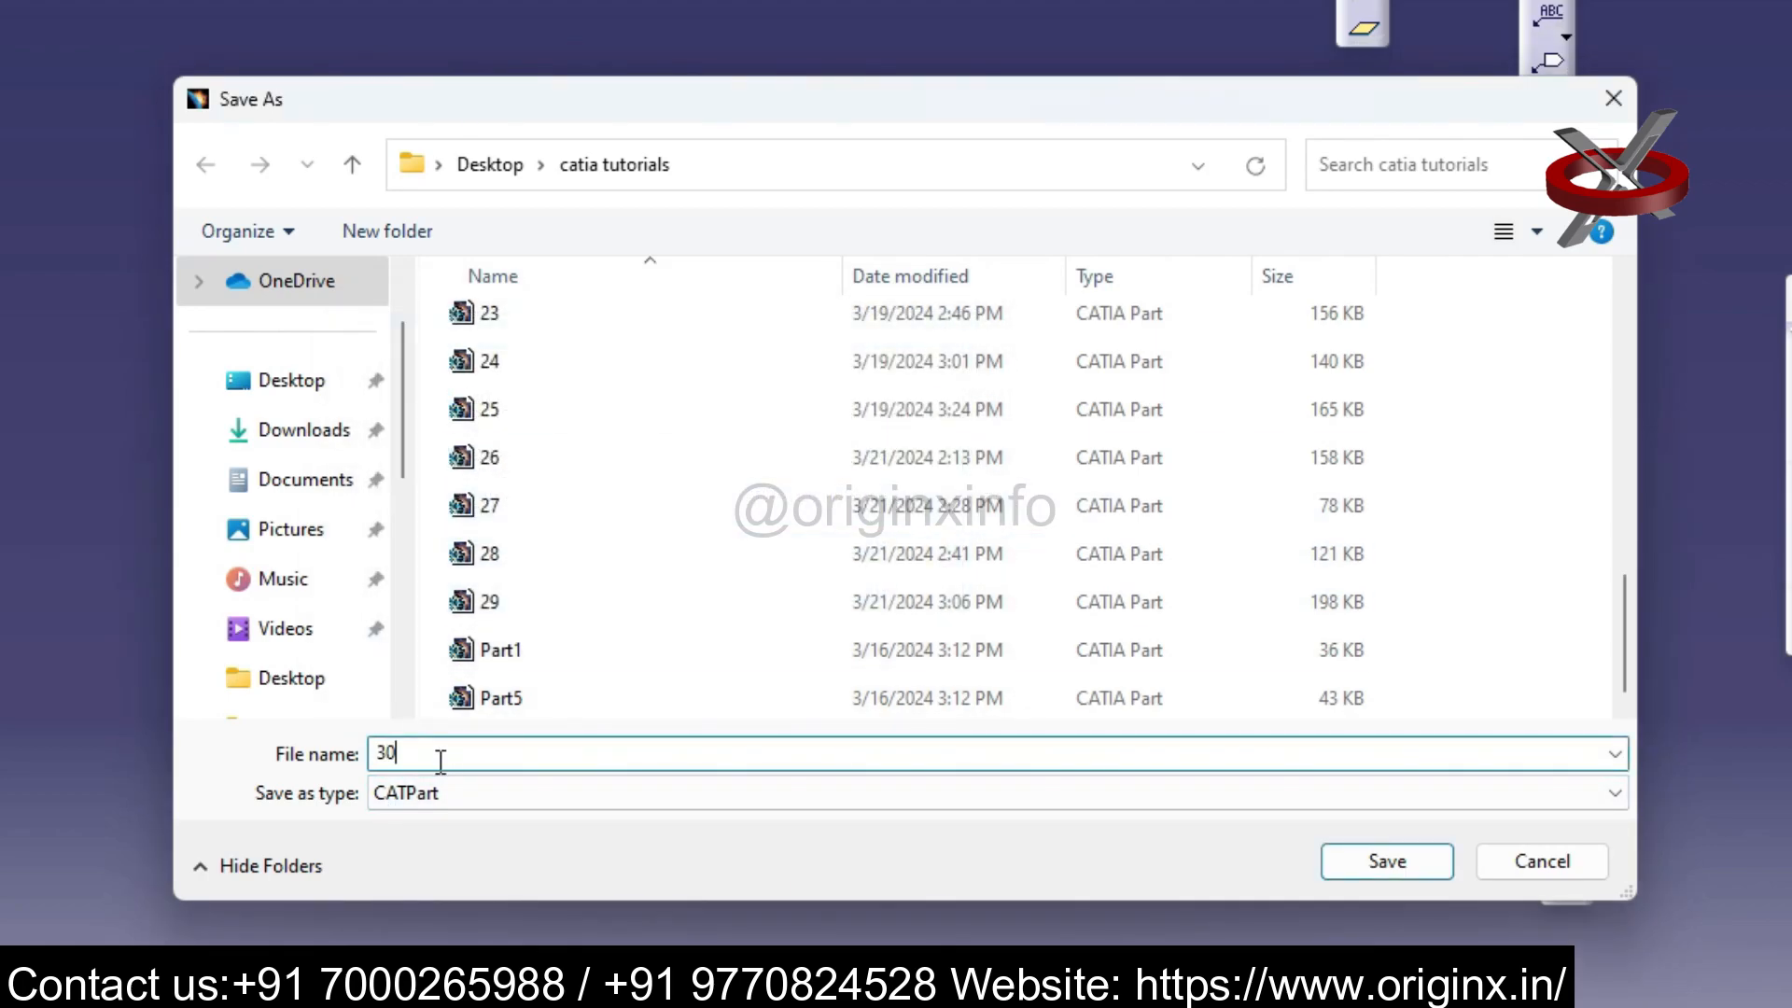
pyautogui.write('30')
pyautogui.press('Return')
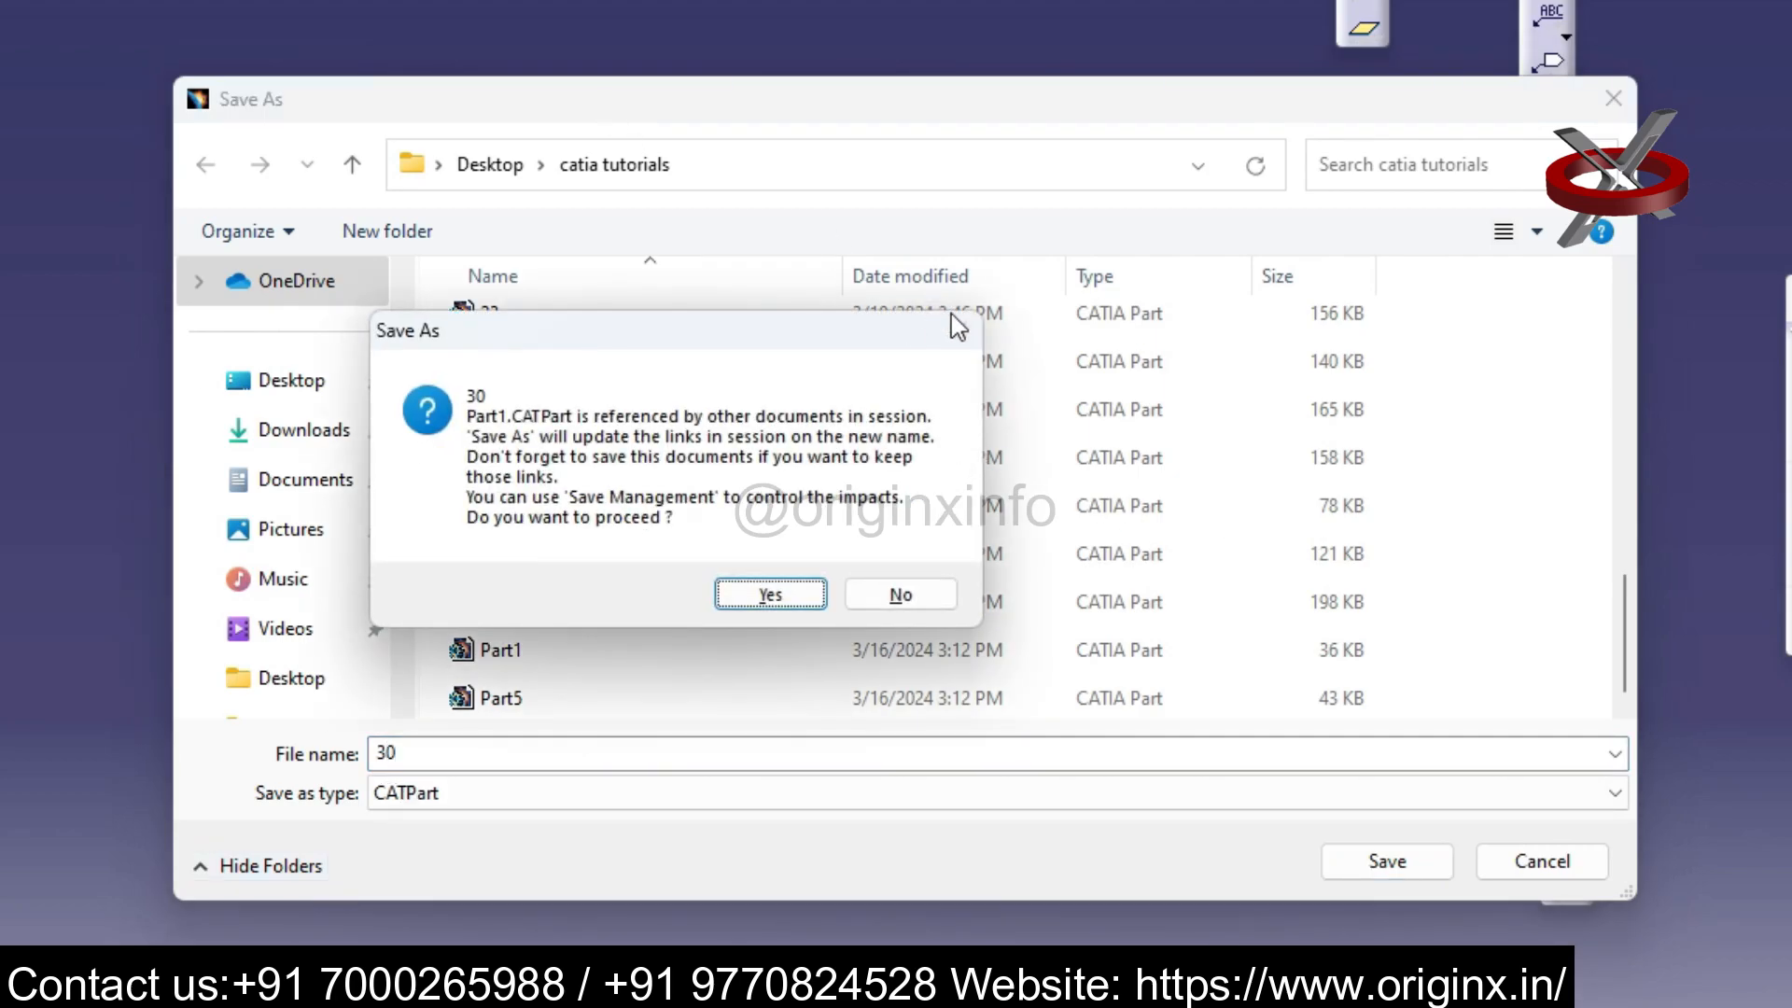
pyautogui.click(910, 595)
# Step: Save the part as 31 in CATPart format, accepting the update of its links in session
pyautogui.click(398, 754)
pyautogui.write('31')
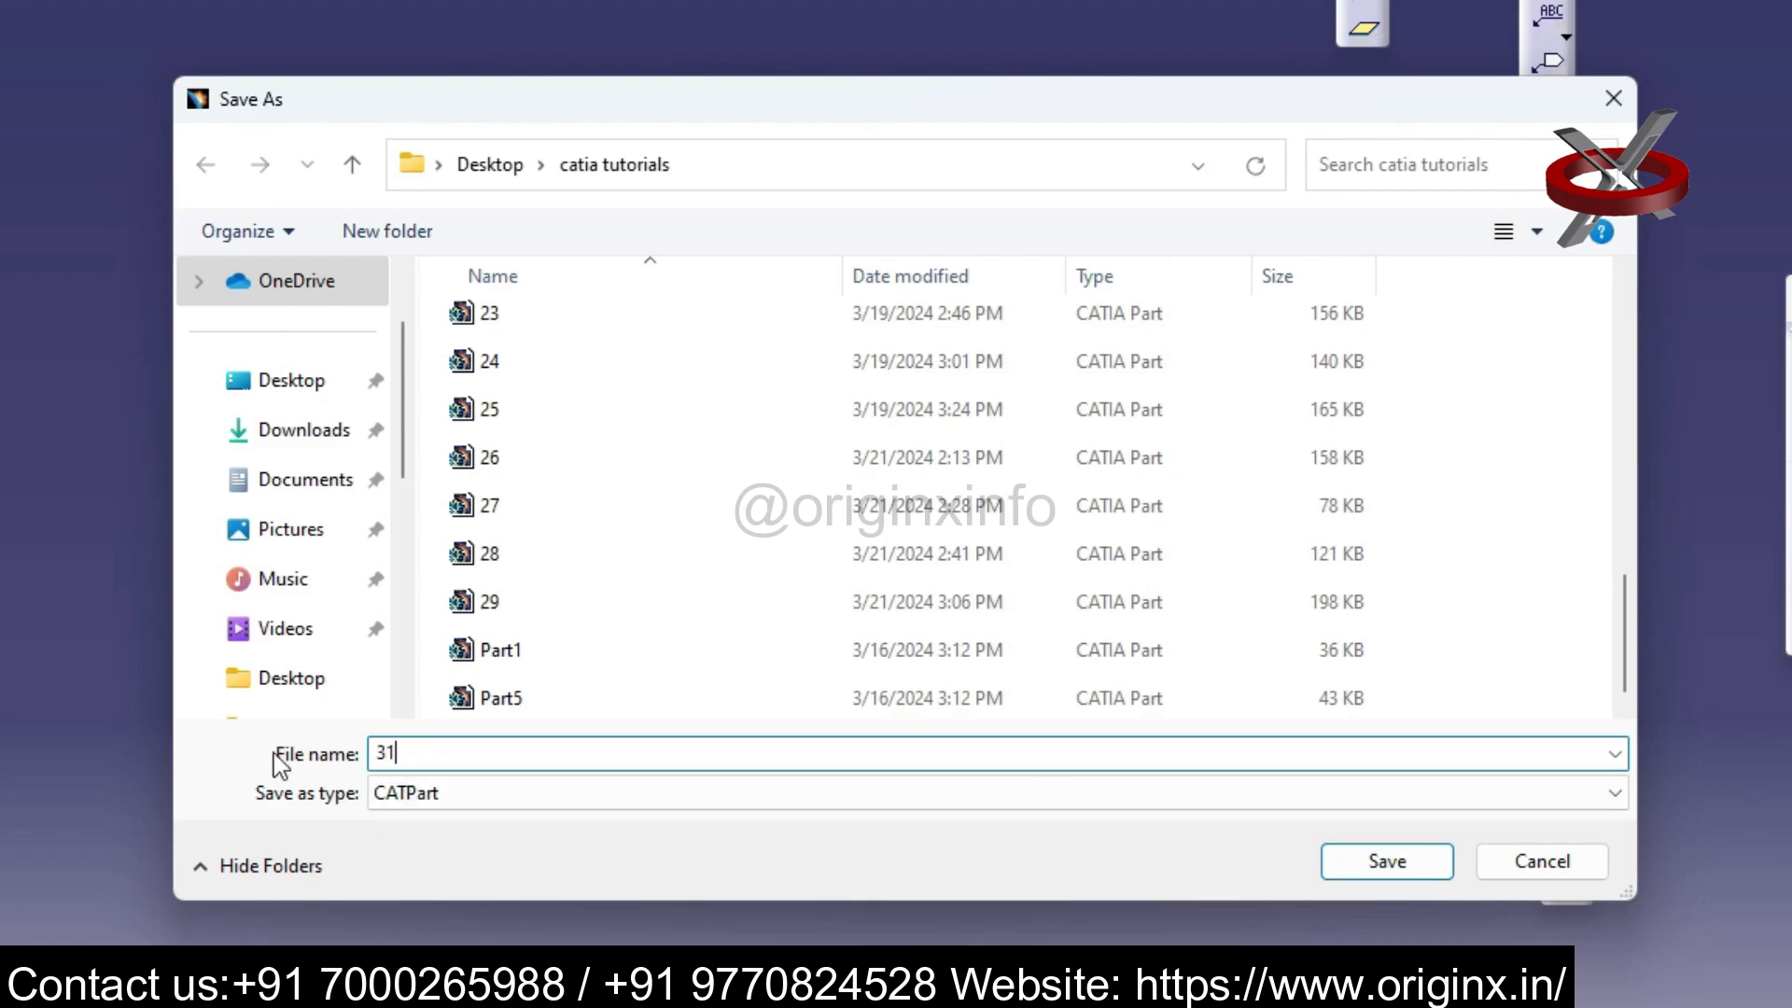
pyautogui.press('Return')
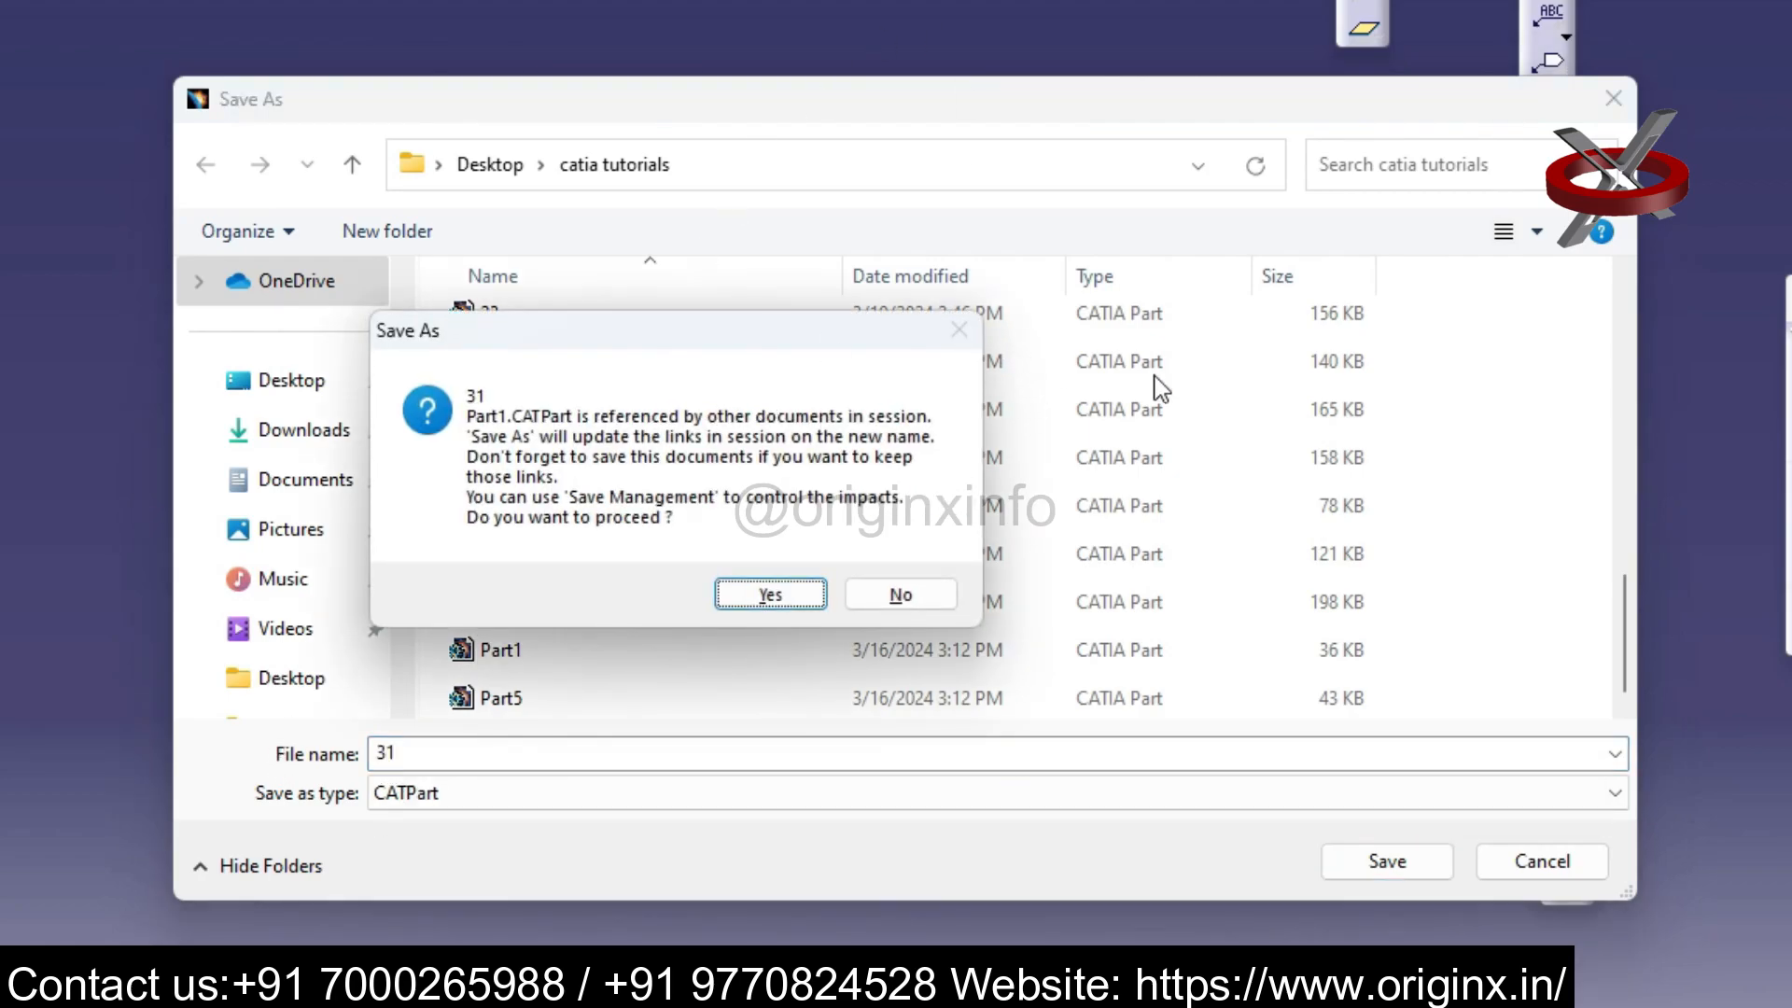
pyautogui.click(767, 595)
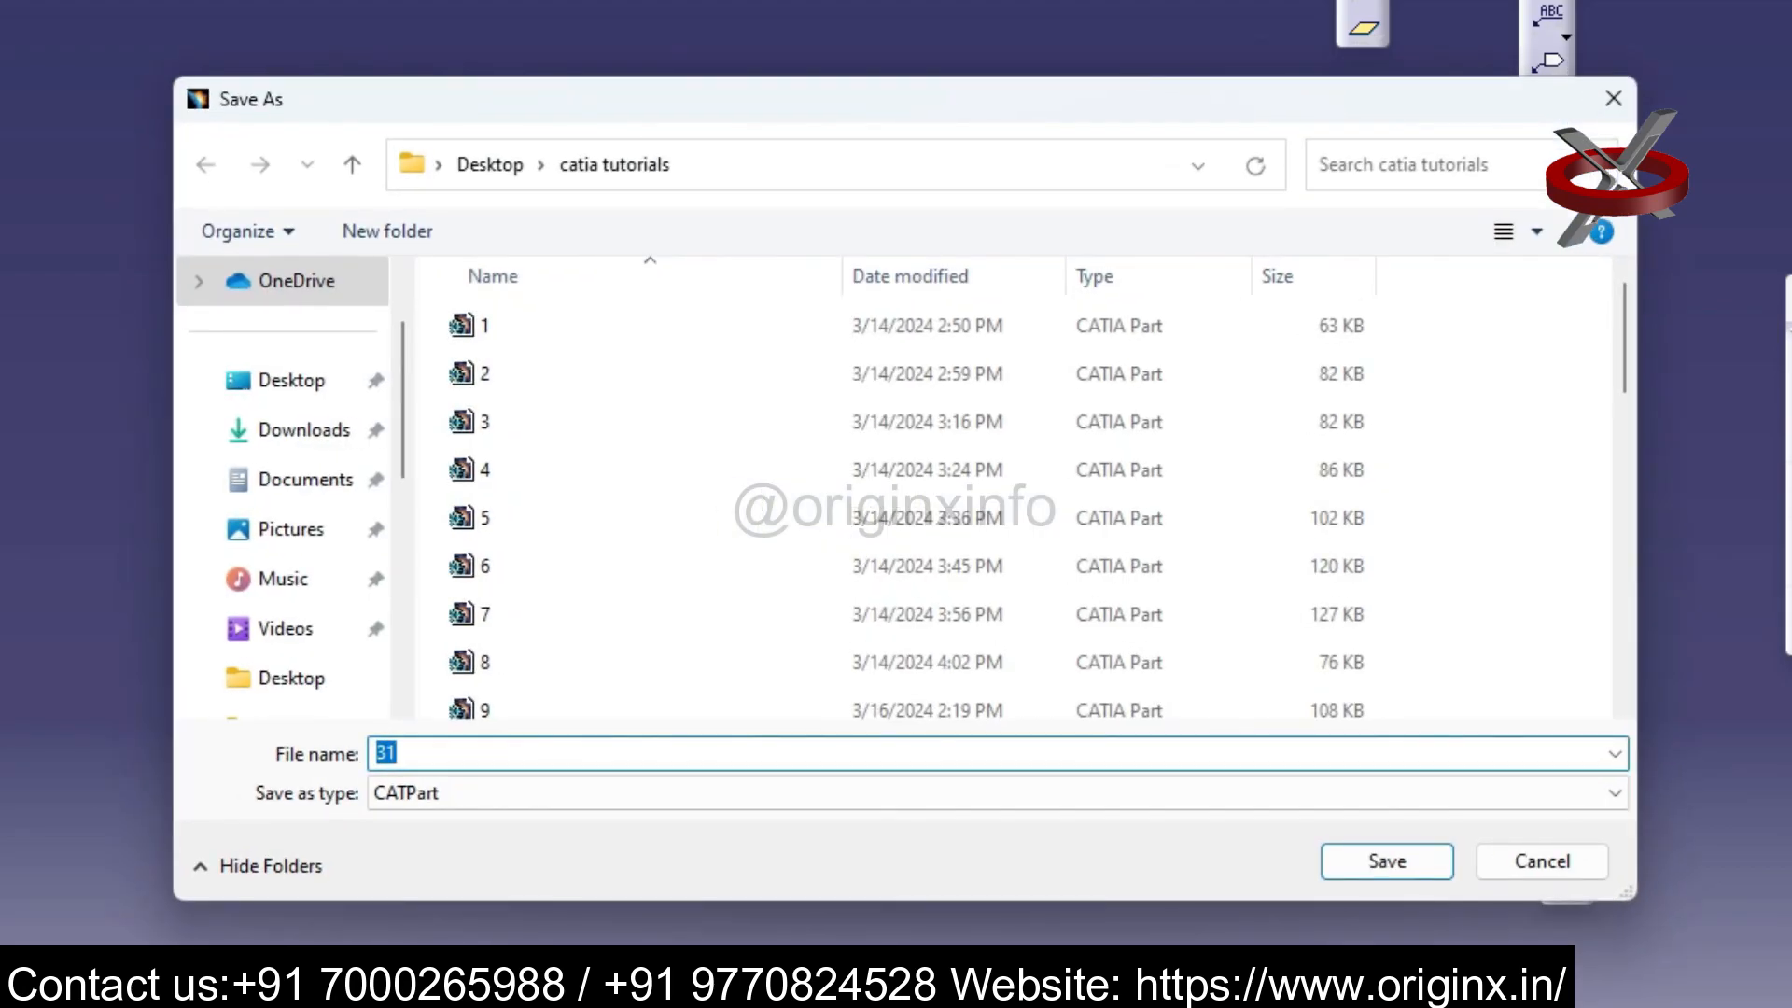
pyautogui.write('30')
pyautogui.press('Return')
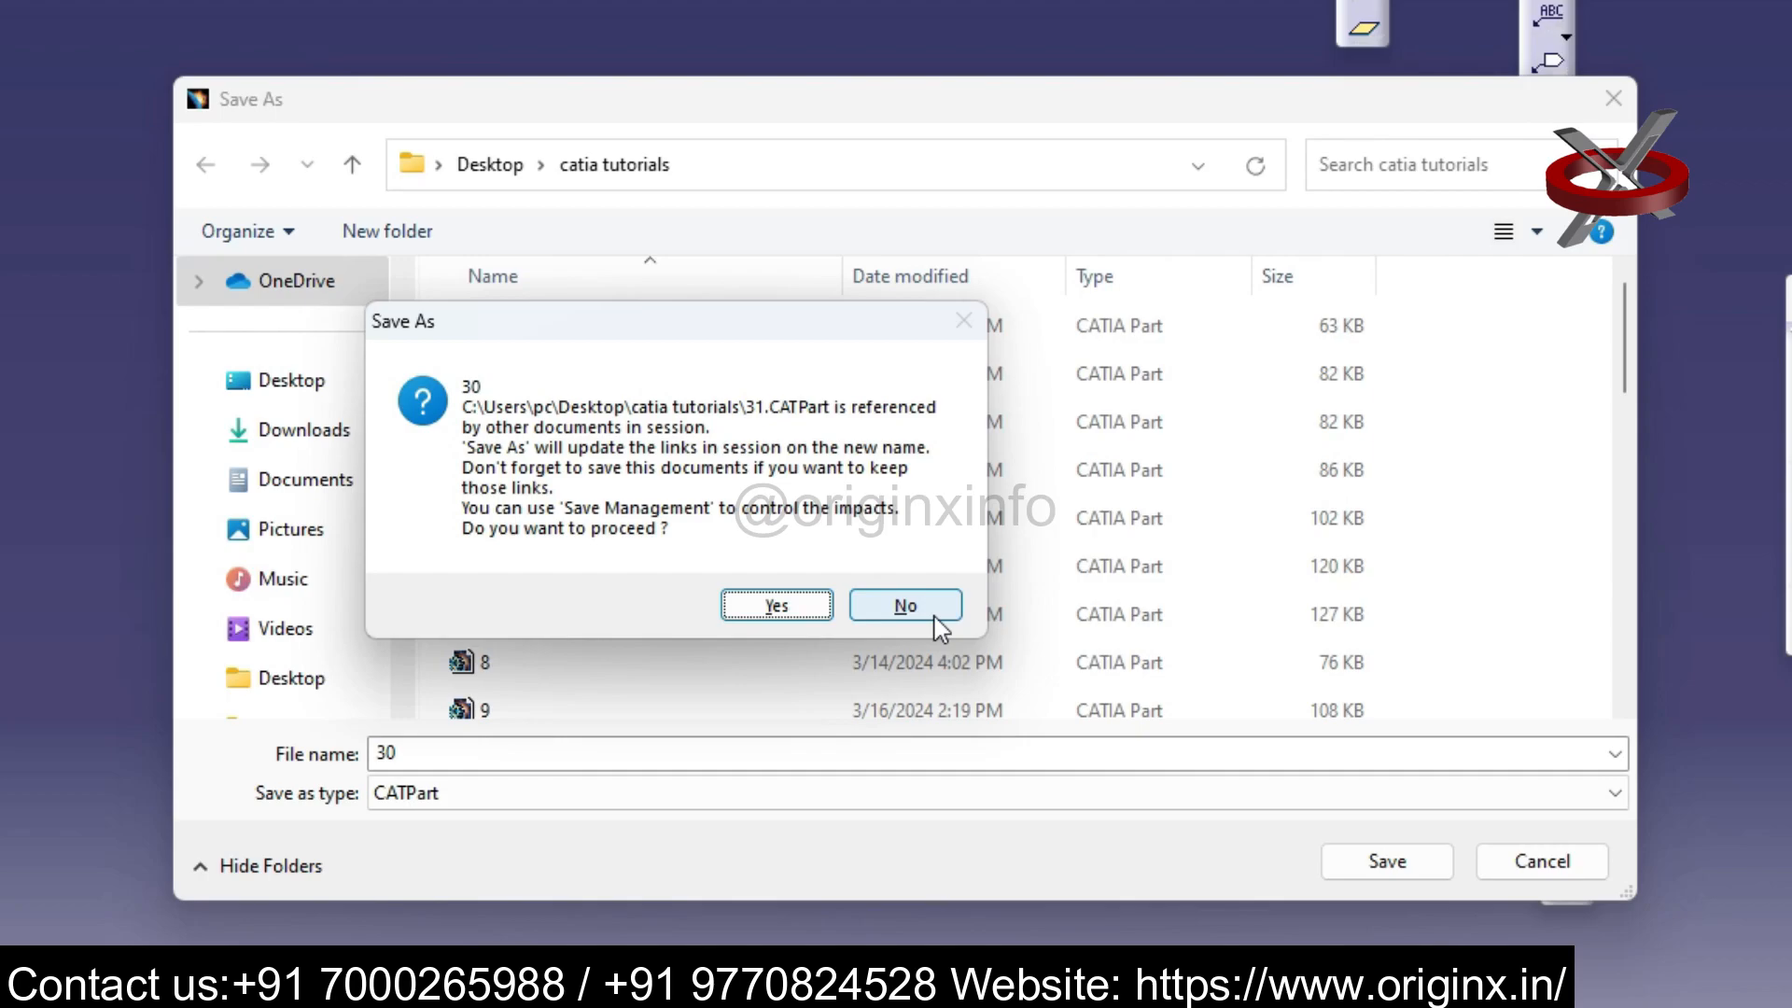
pyautogui.click(904, 606)
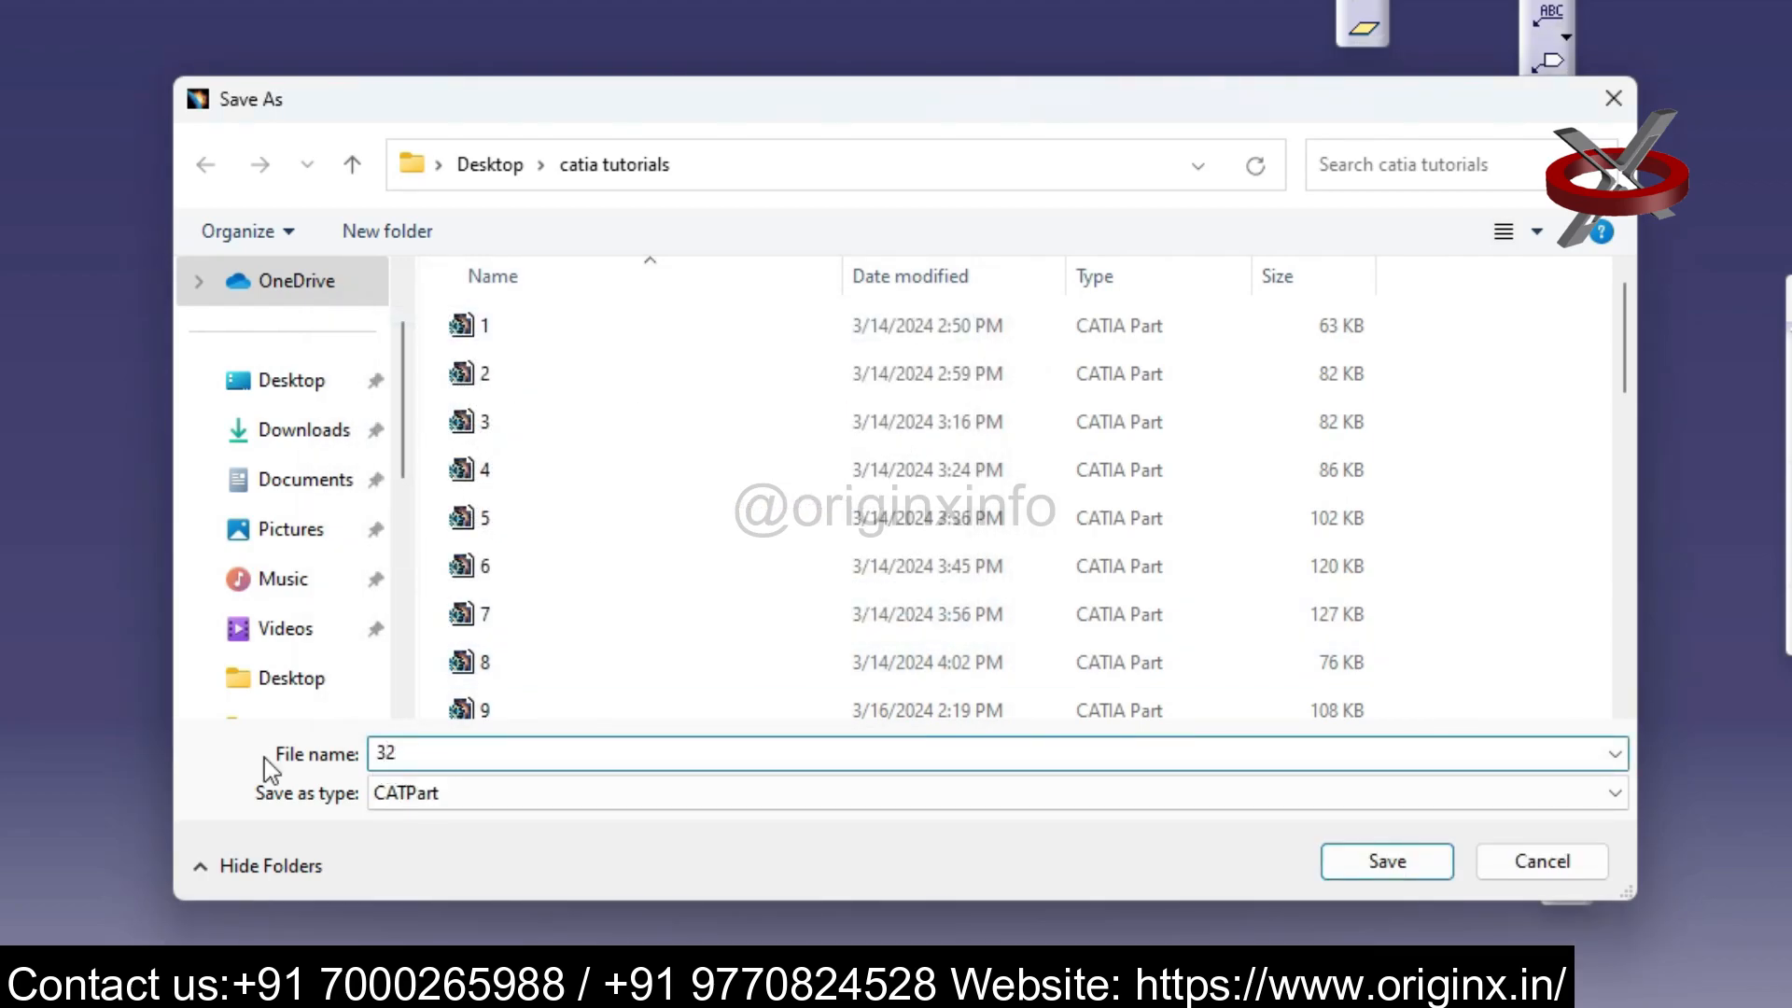
pyautogui.press('Return')
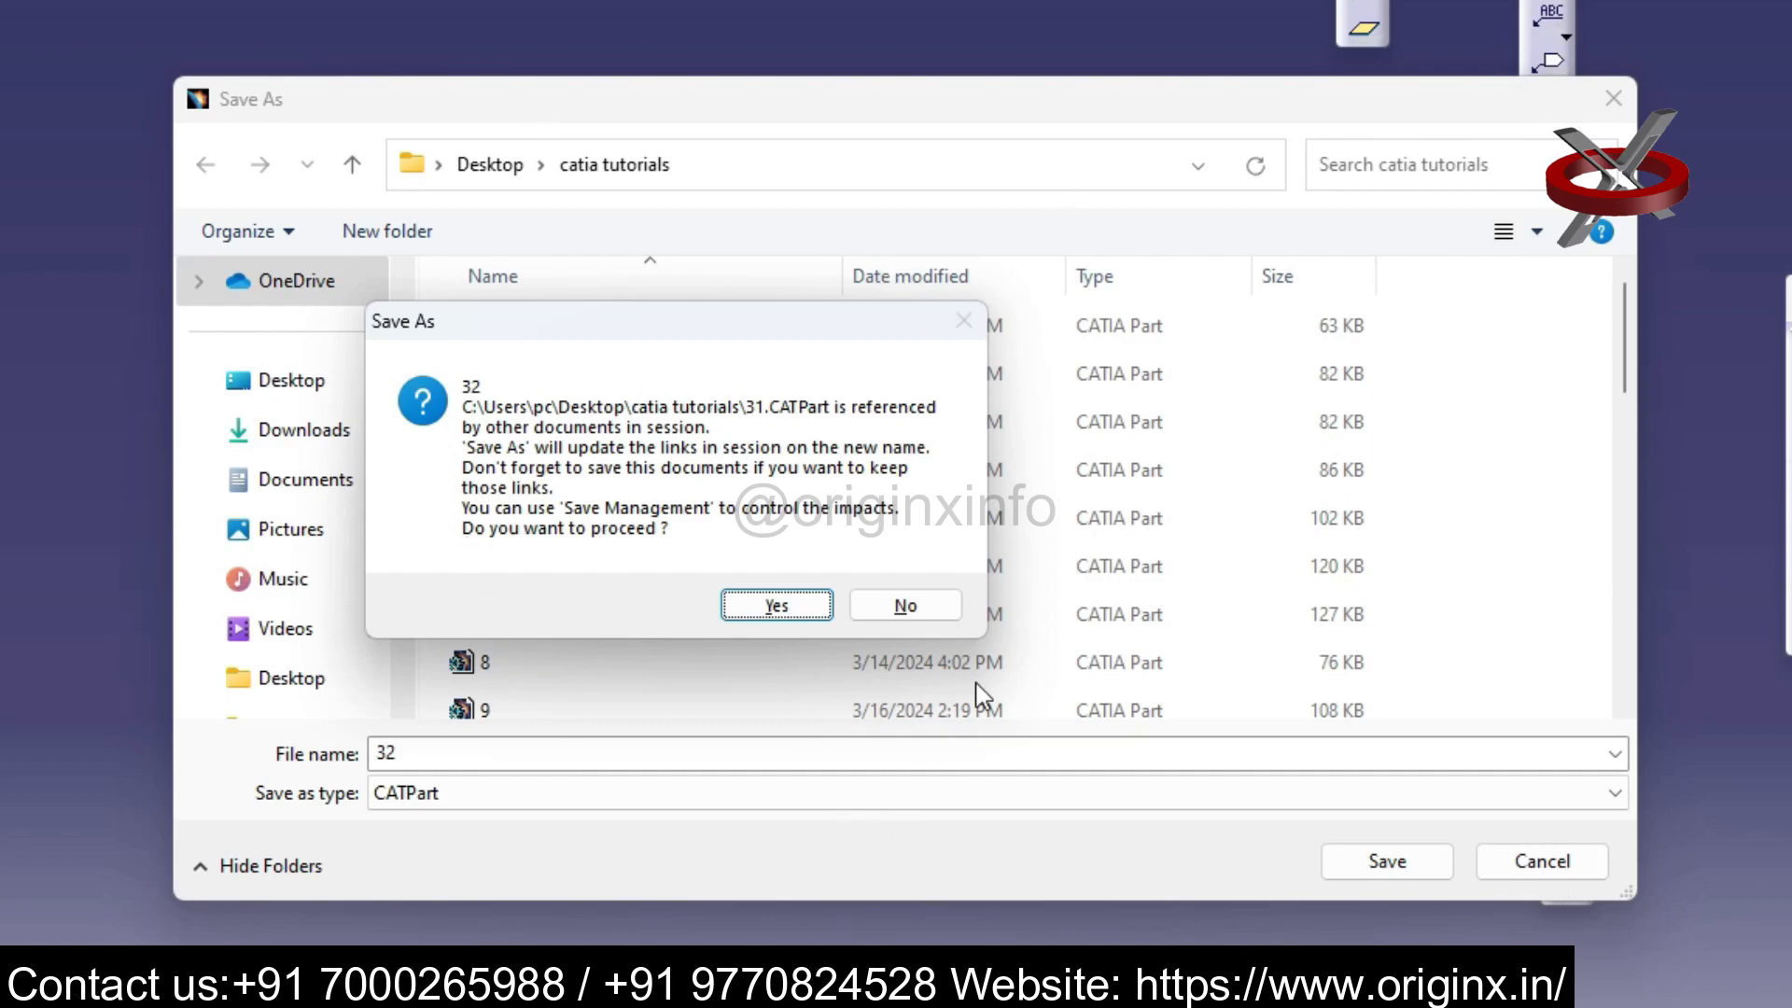
pyautogui.click(910, 606)
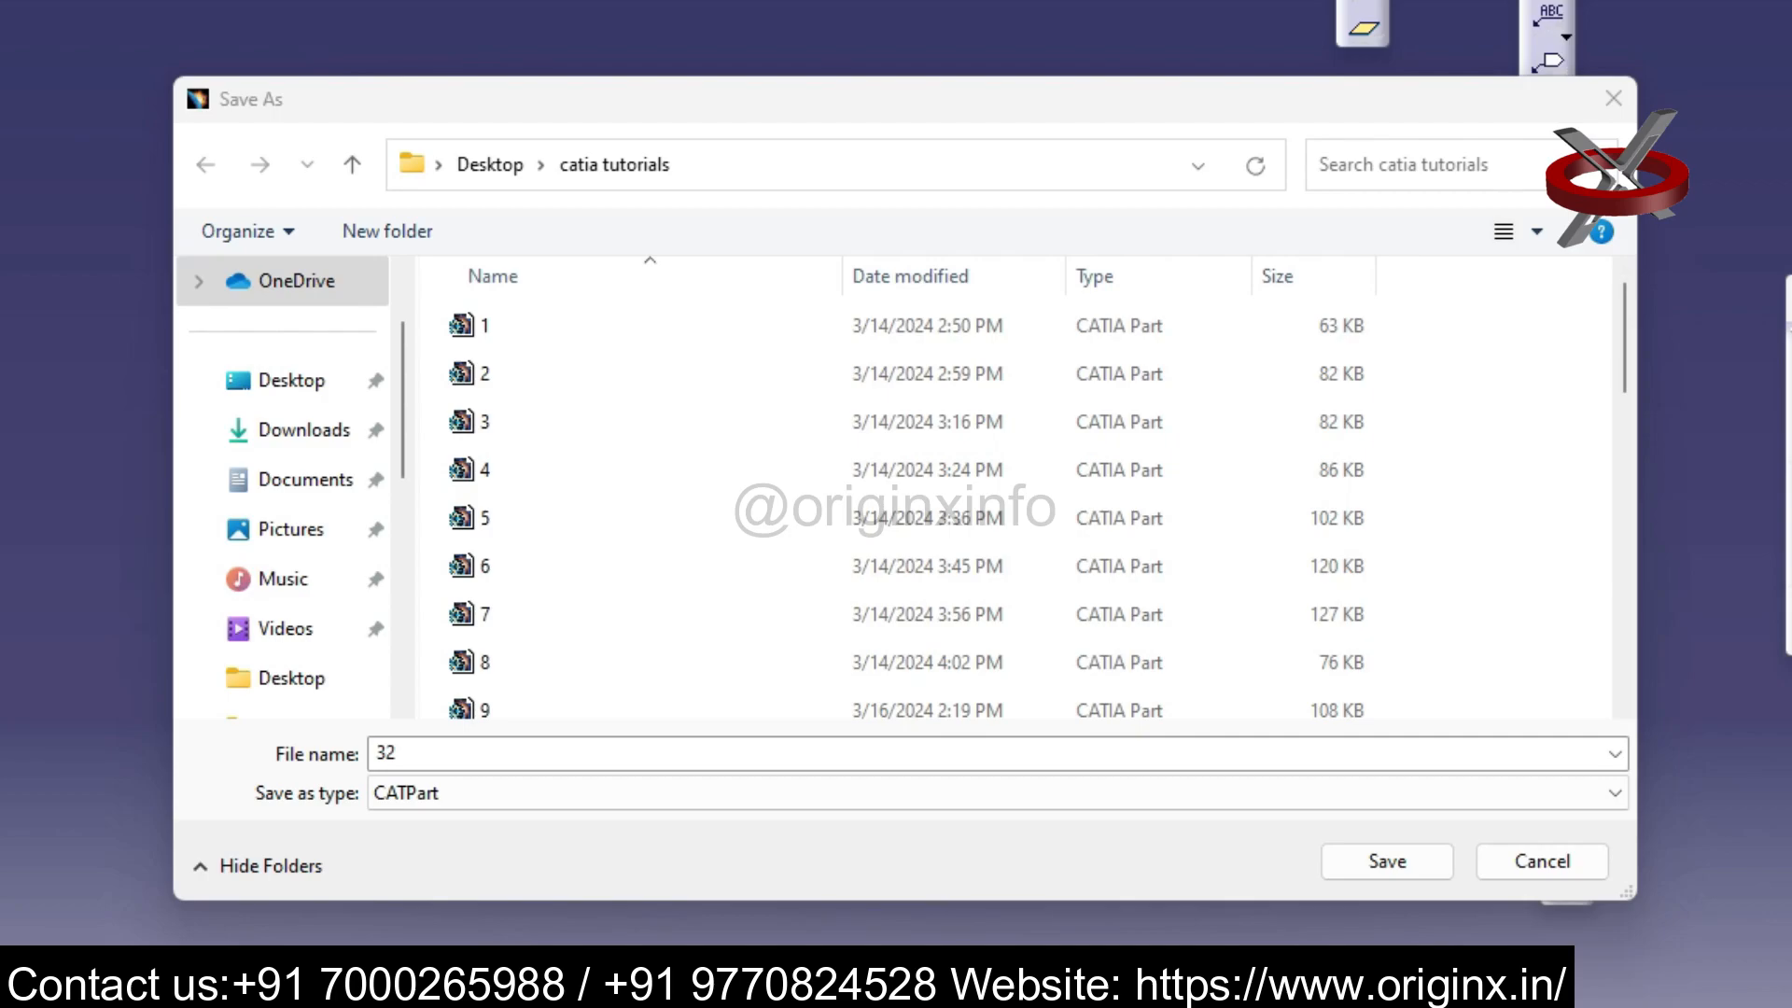
# Step: Save the part as 30 in CATPart format in the catia tutorials folder, accepting the link update
pyautogui.moveTo(409, 755); pyautogui.dragTo(290, 758)
pyautogui.write('30')
pyautogui.press('Return')
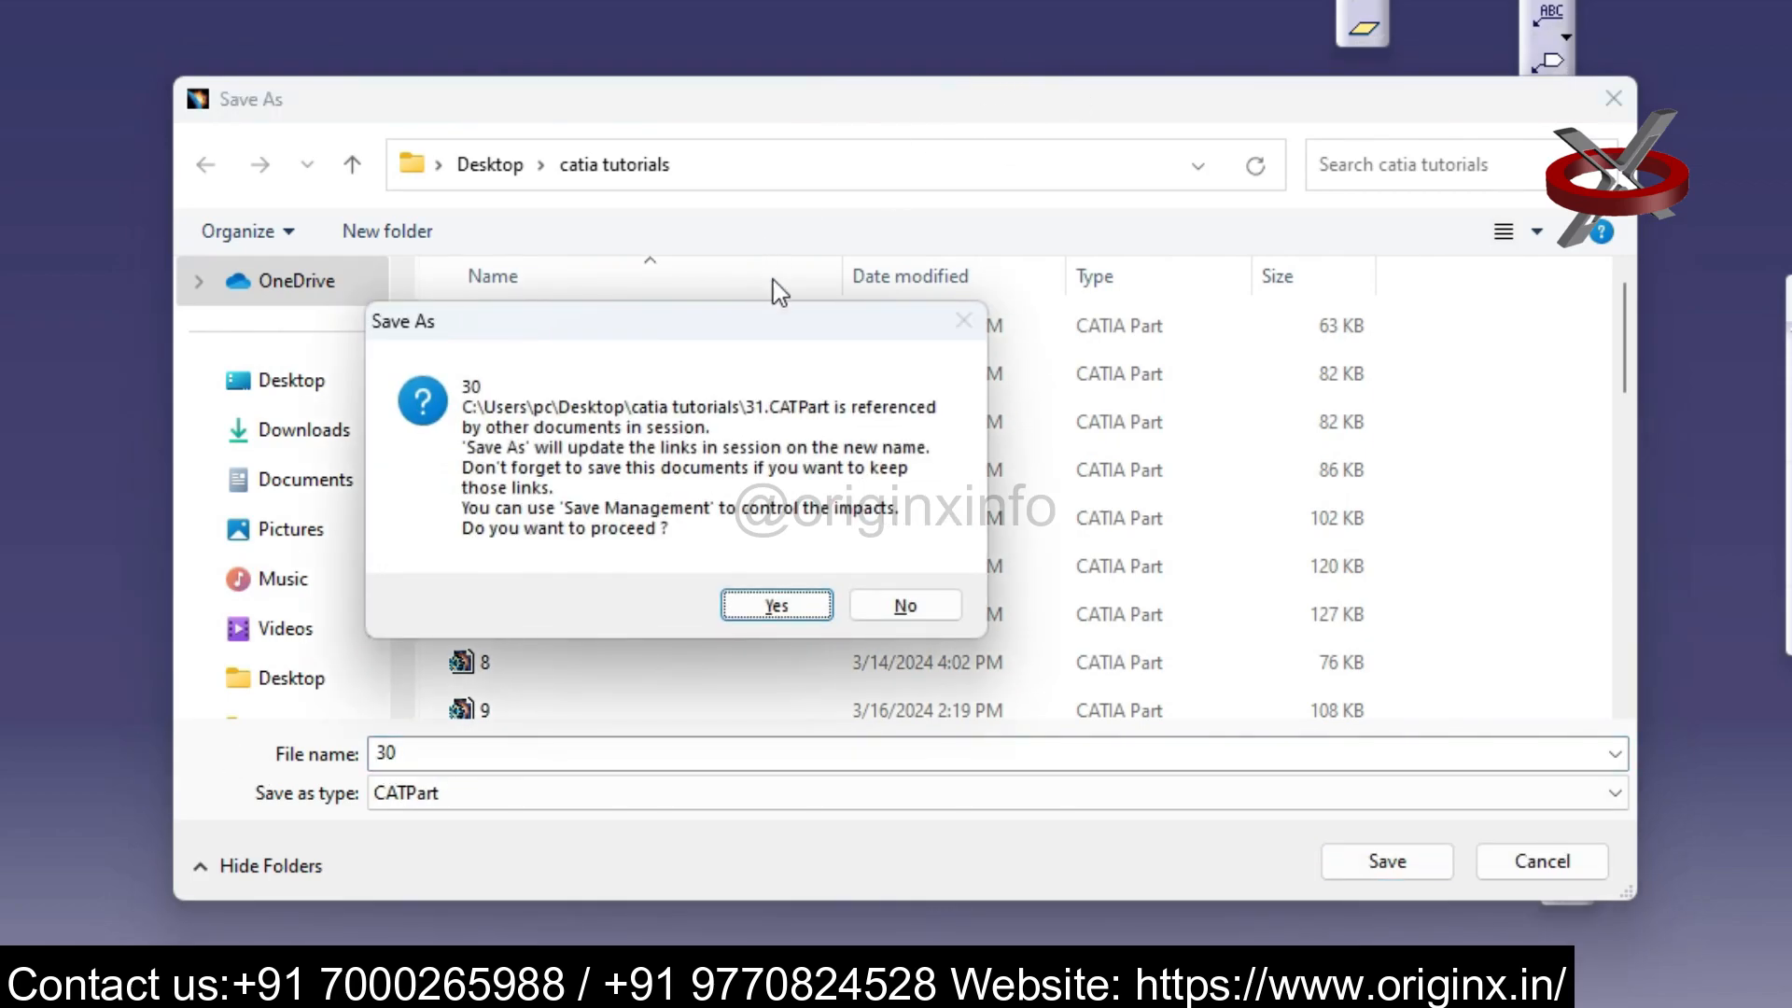
pyautogui.click(788, 608)
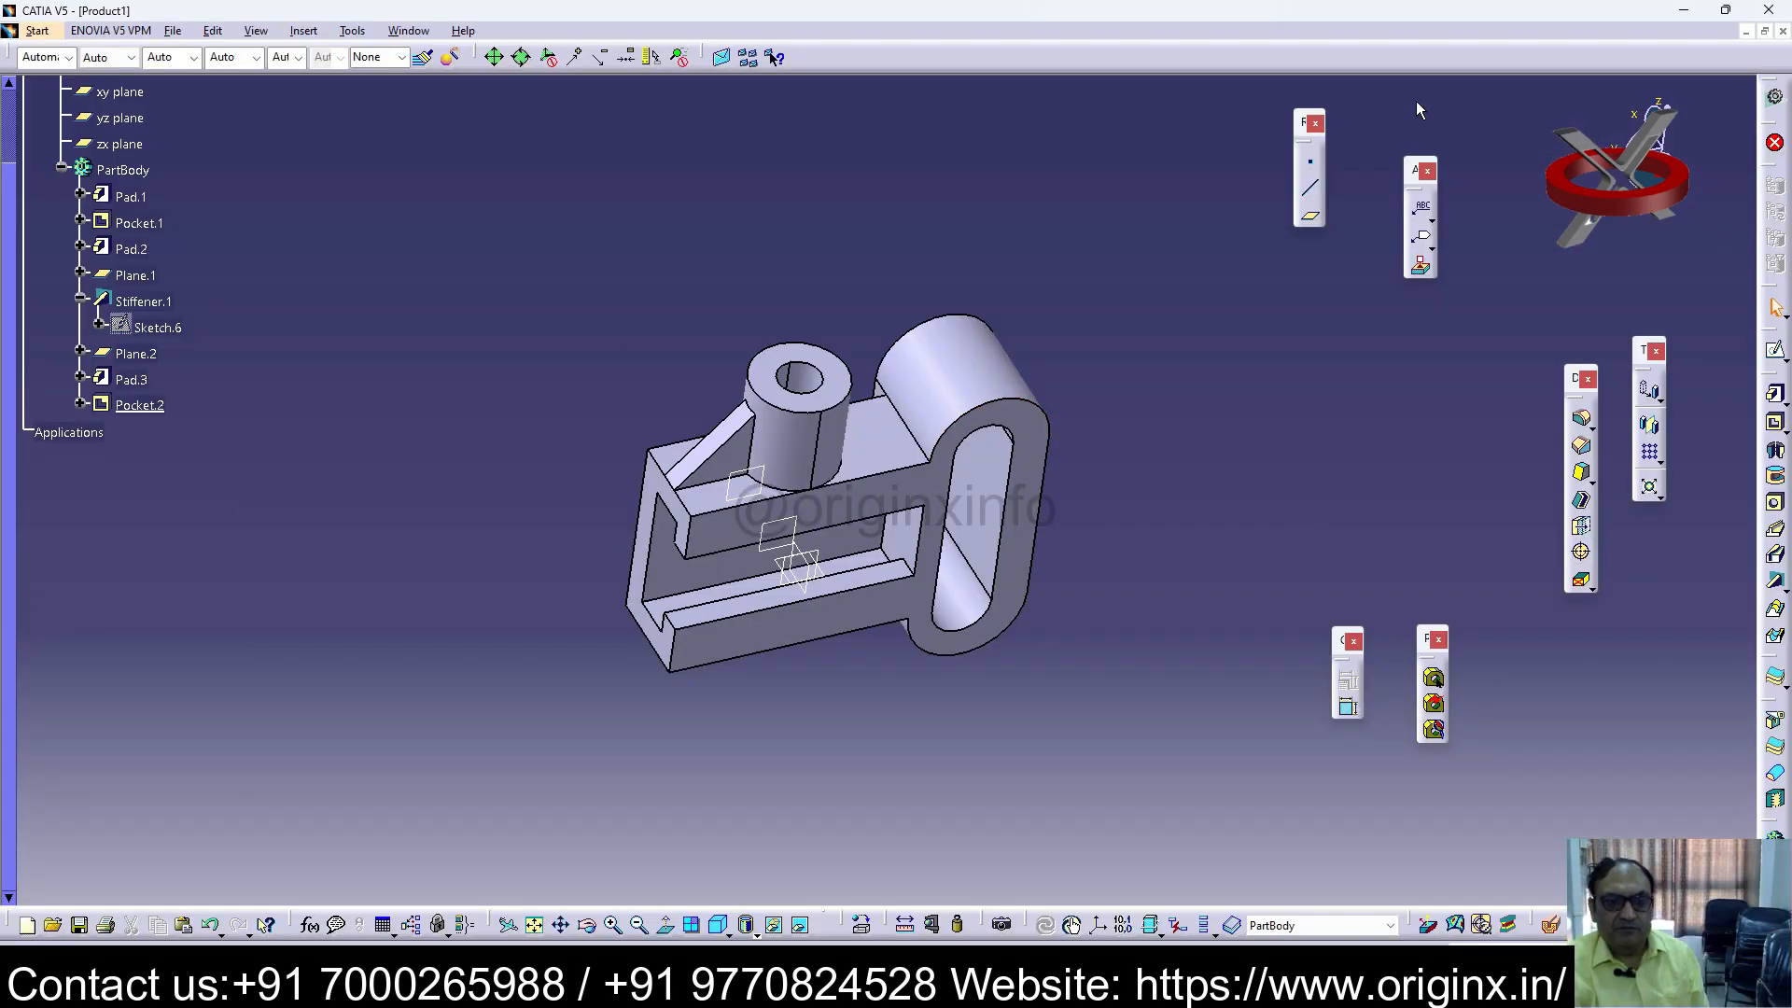
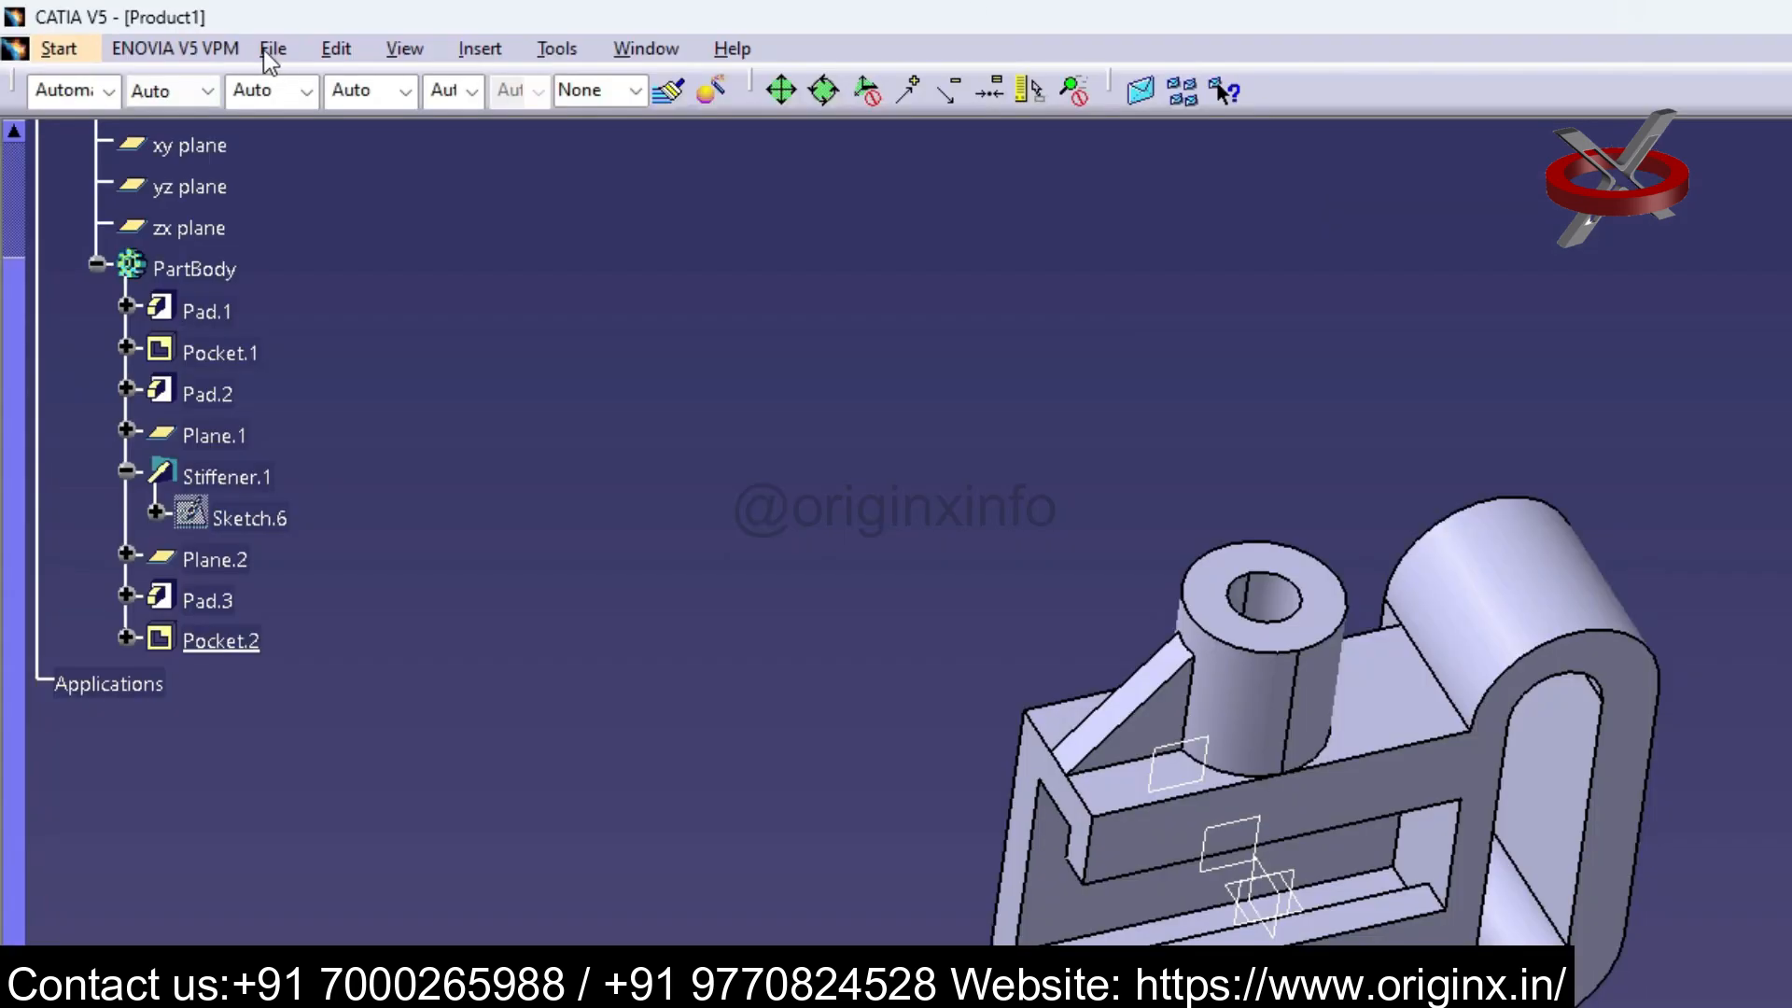
# Step: Create a new document of type Part with the default name Part2 and hybrid design enabled
pyautogui.click(173, 31)
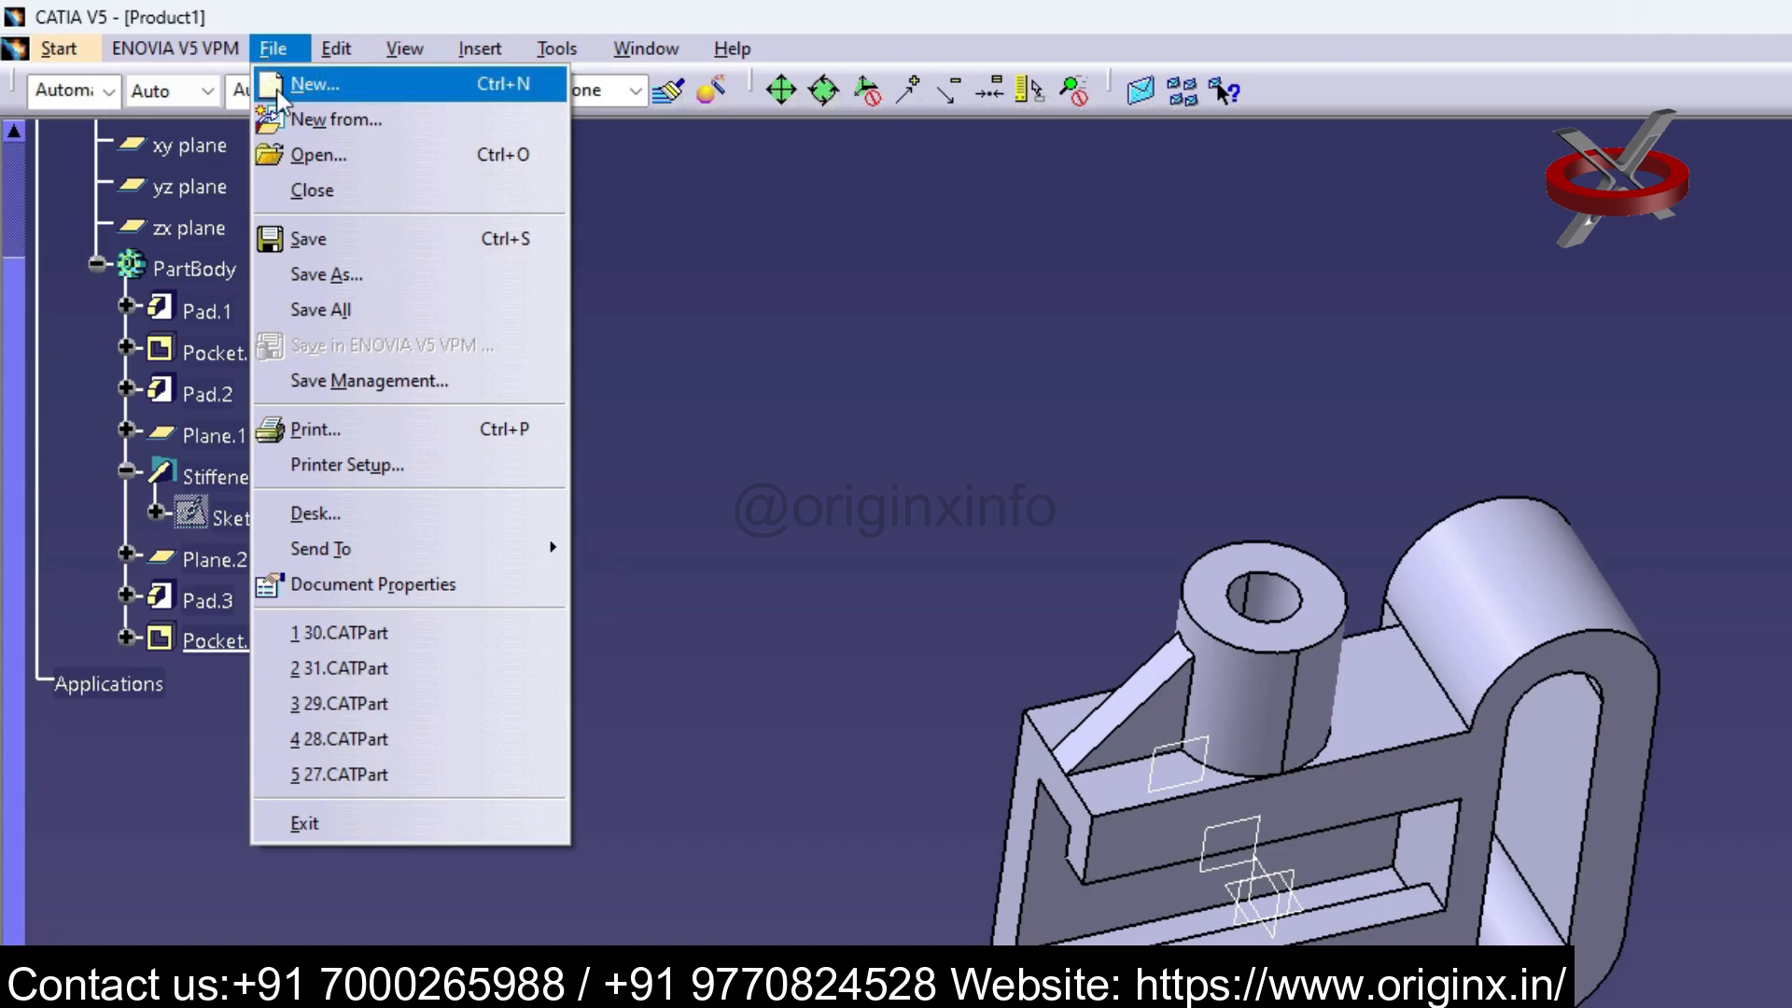
pyautogui.click(333, 94)
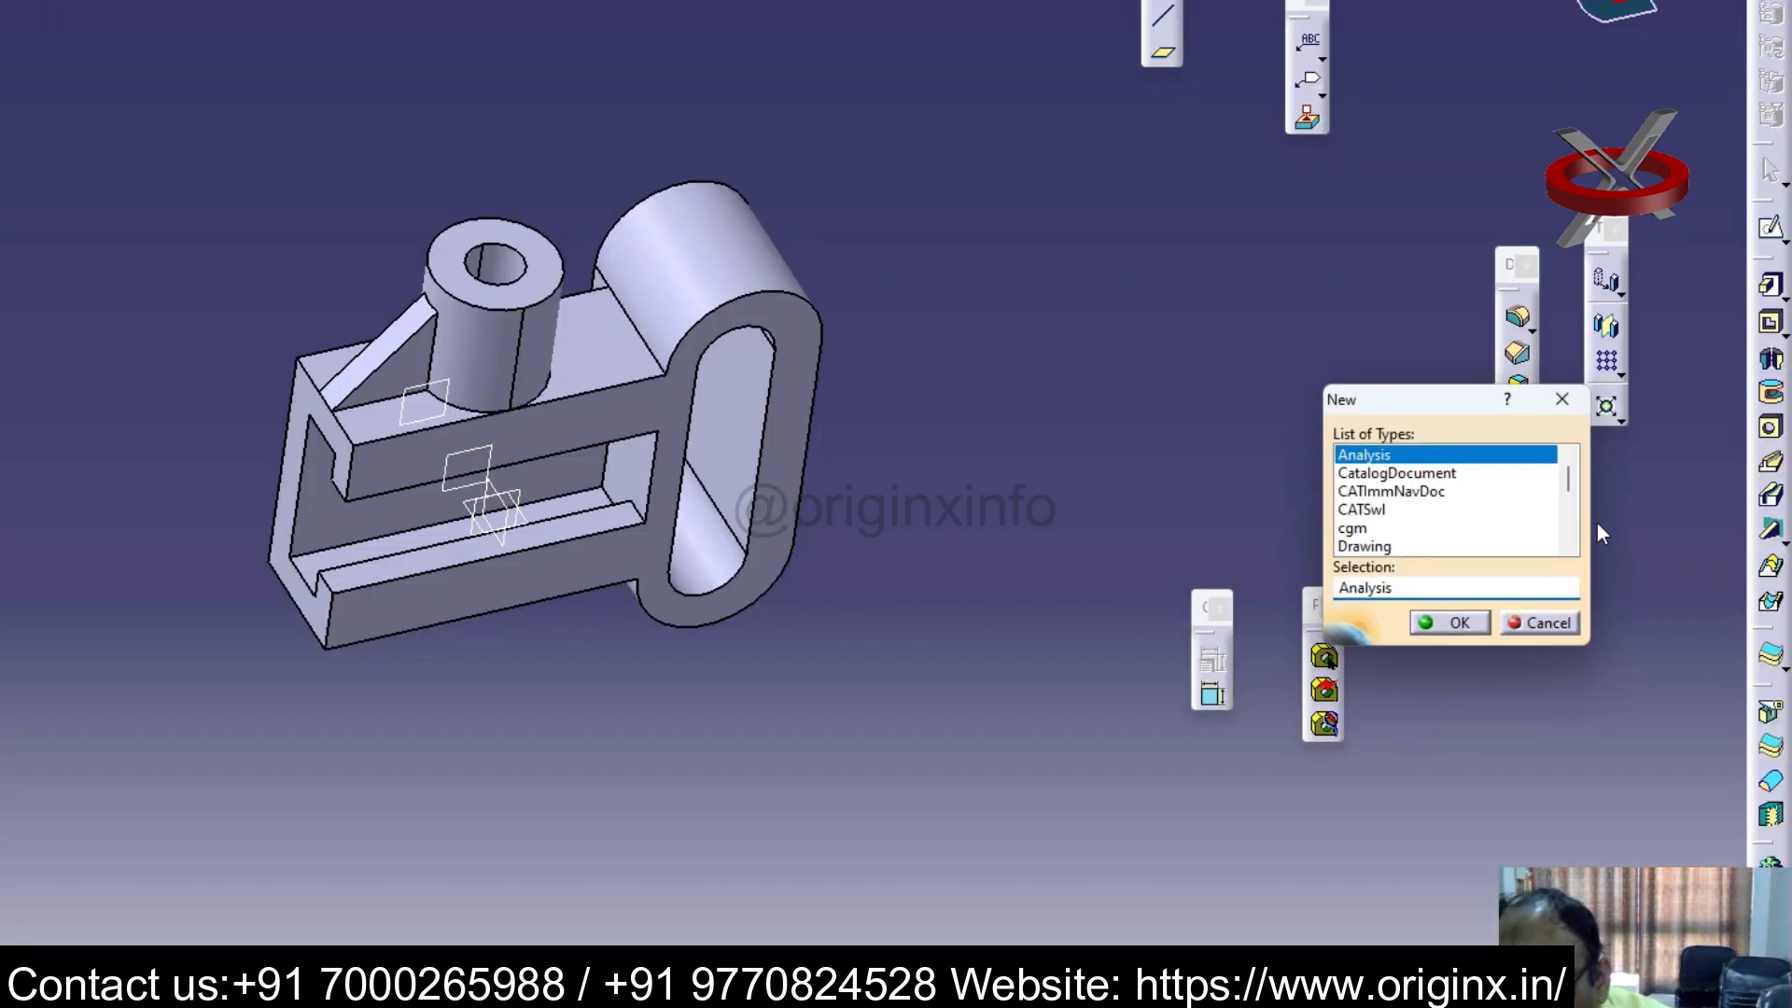
pyautogui.click(1568, 528)
pyautogui.click(1568, 528)
pyautogui.click(1380, 552)
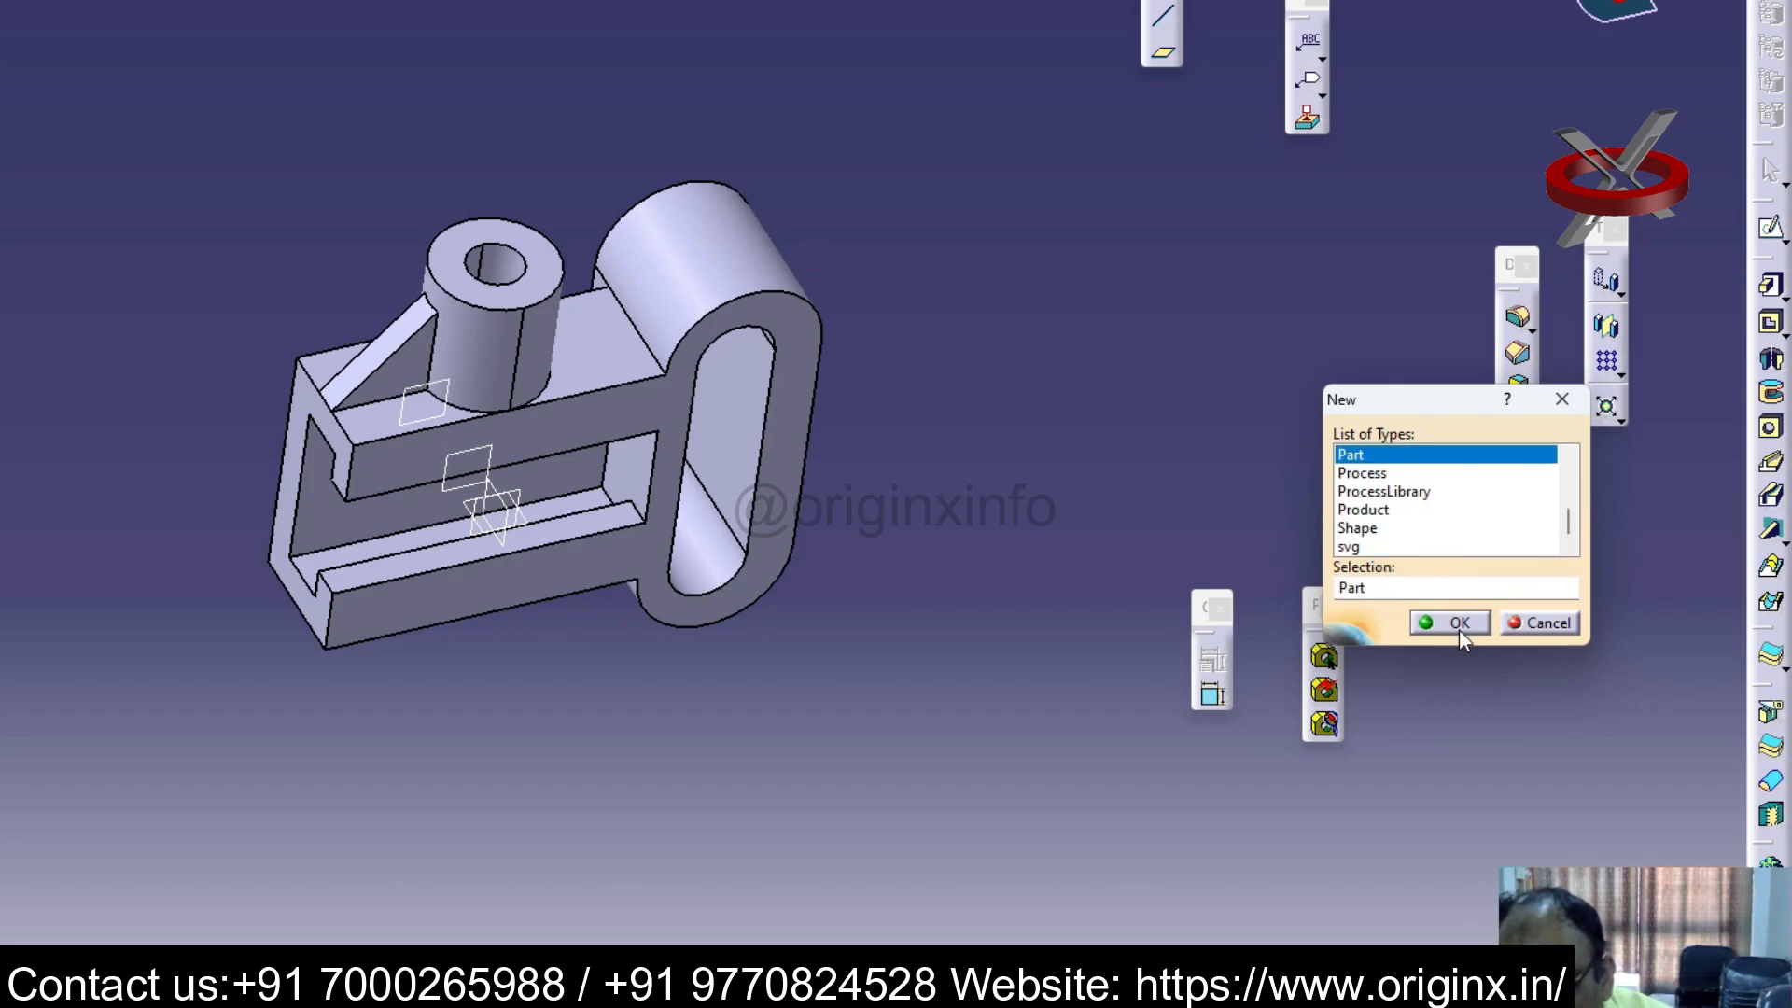
pyautogui.click(1446, 625)
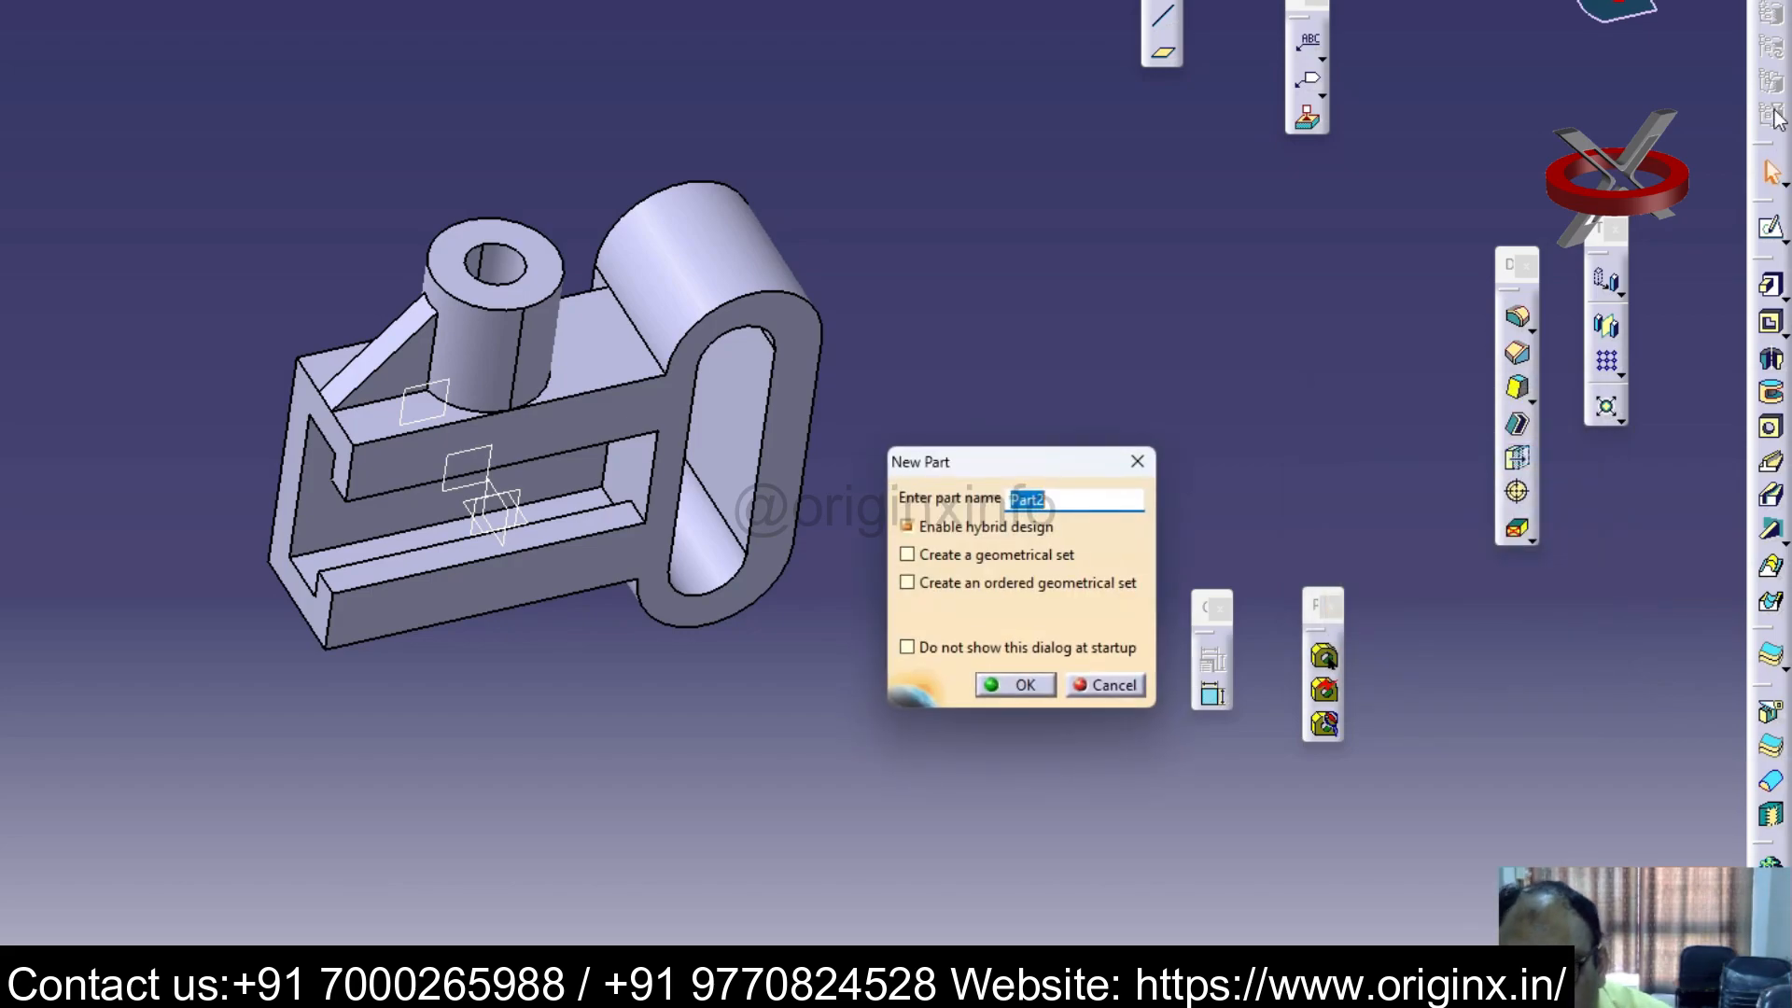
pyautogui.click(1027, 686)
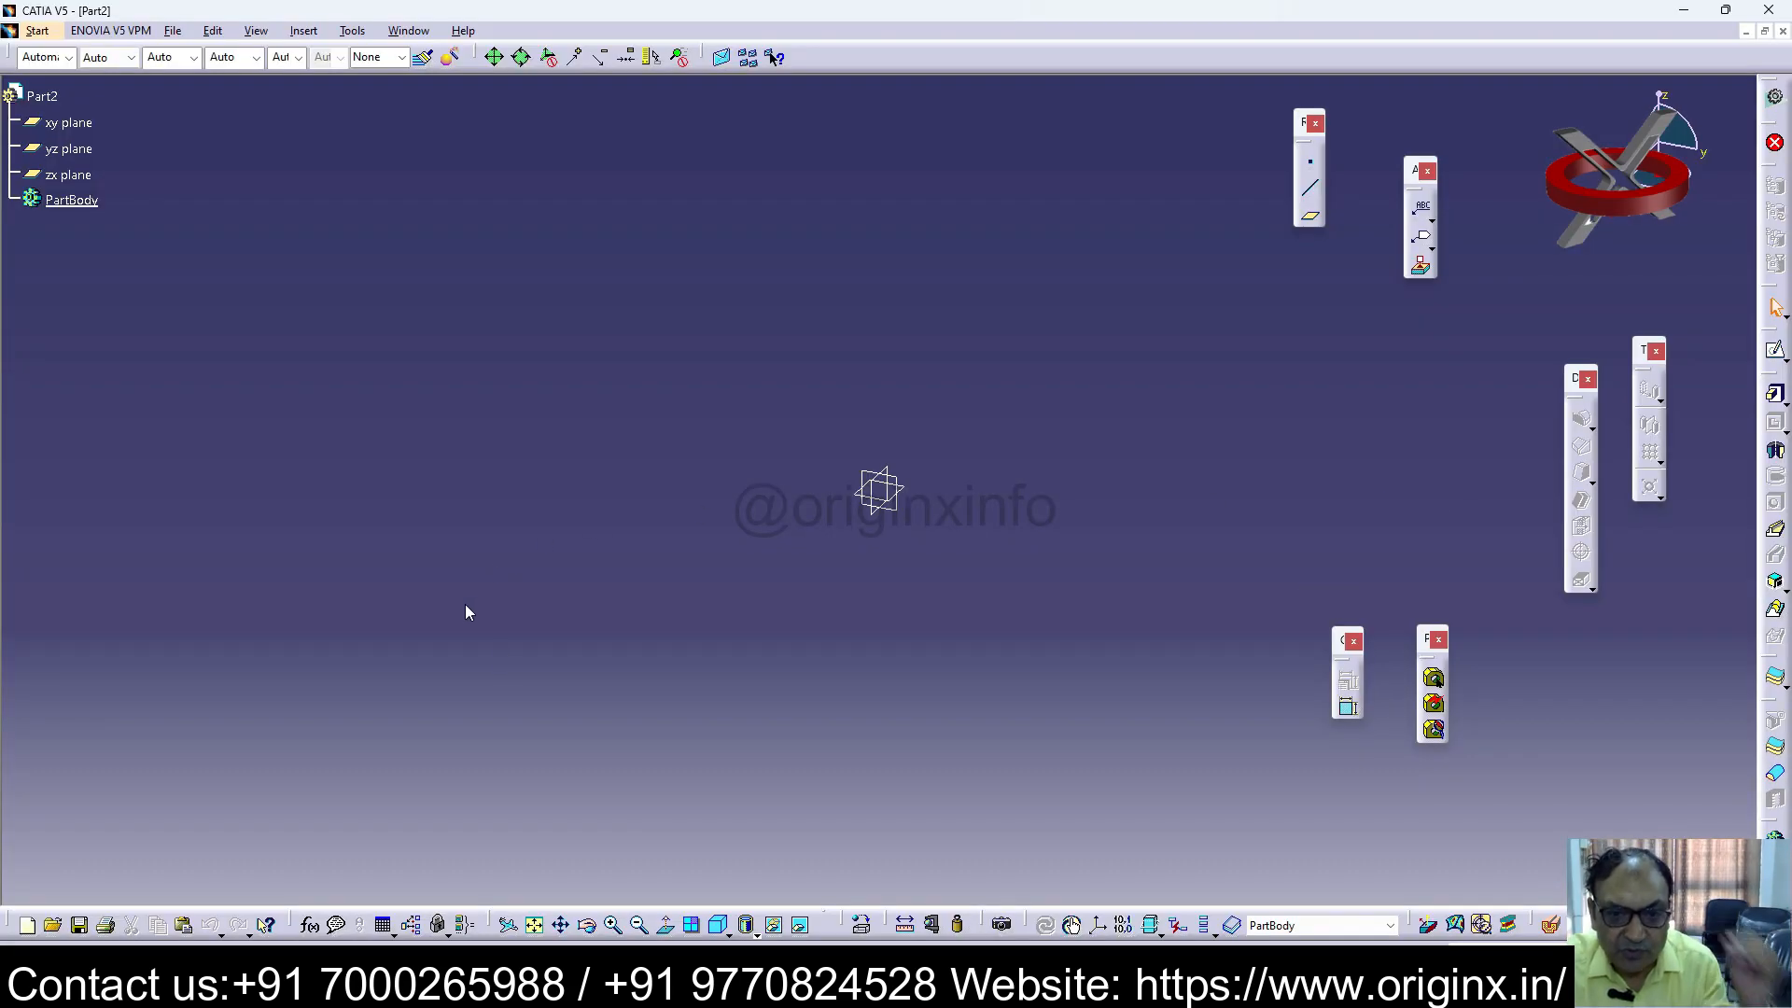
# Step: Start a sketch on the xy plane and draw a circle centred on the origin
pyautogui.click(92, 125)
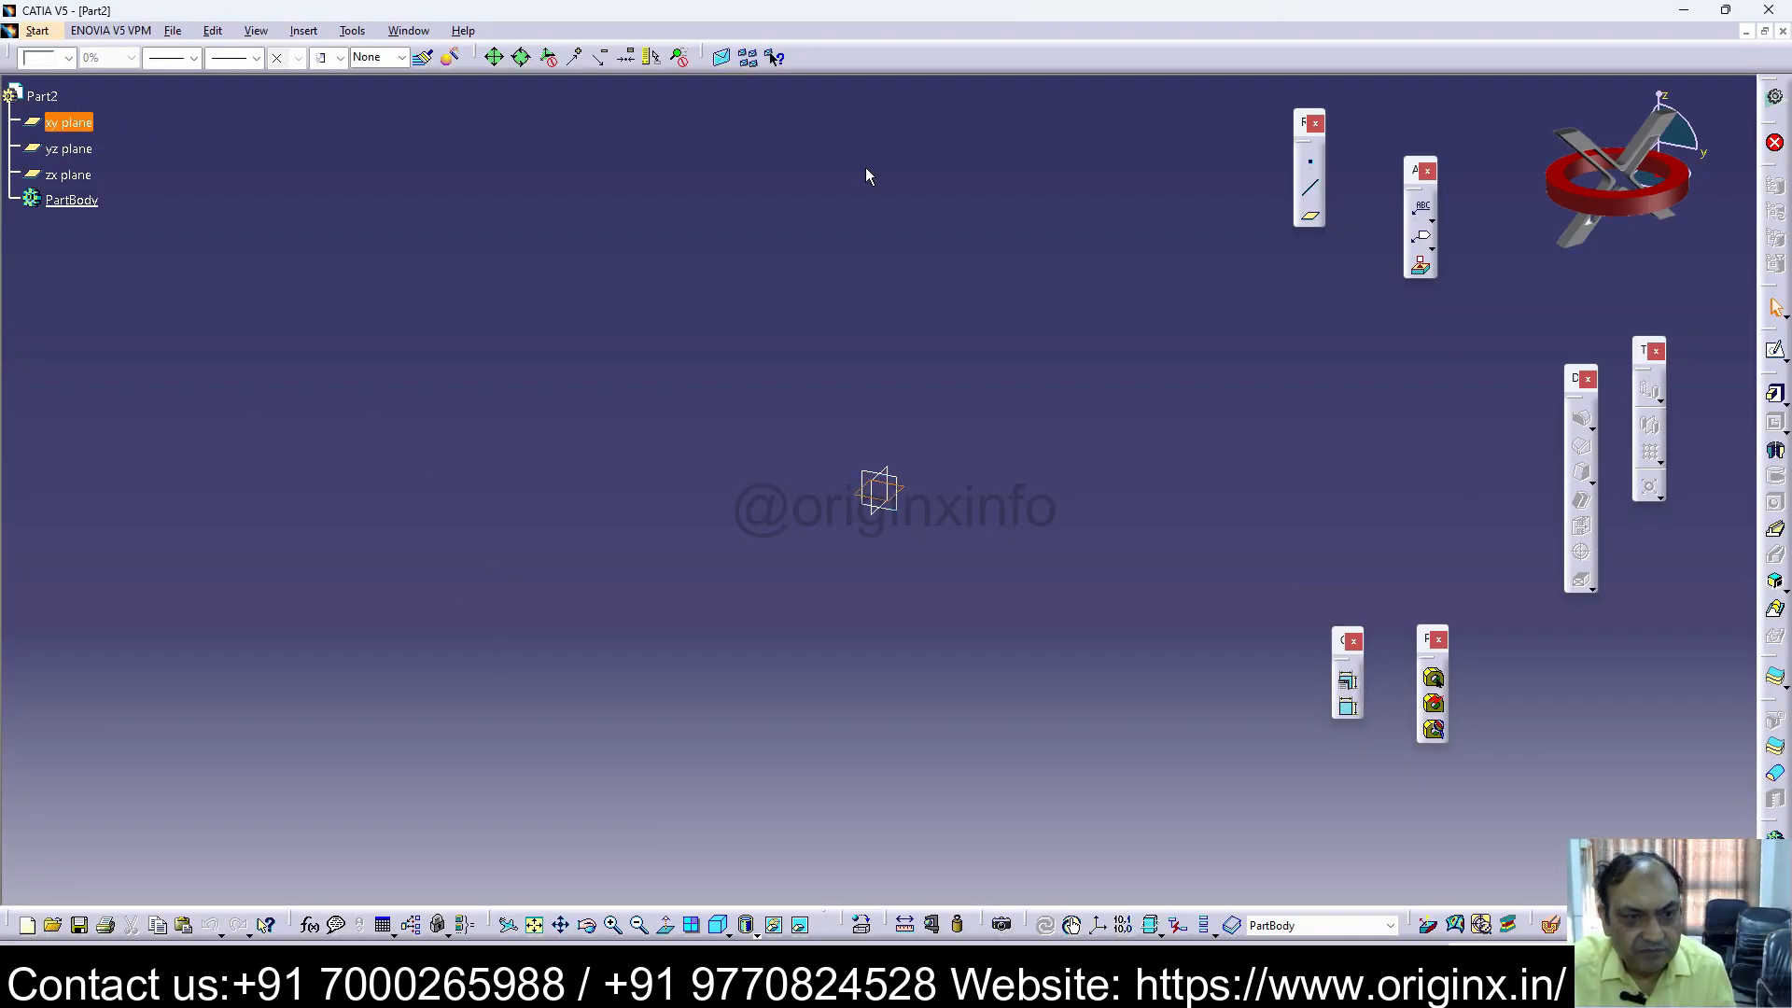
pyautogui.click(1772, 352)
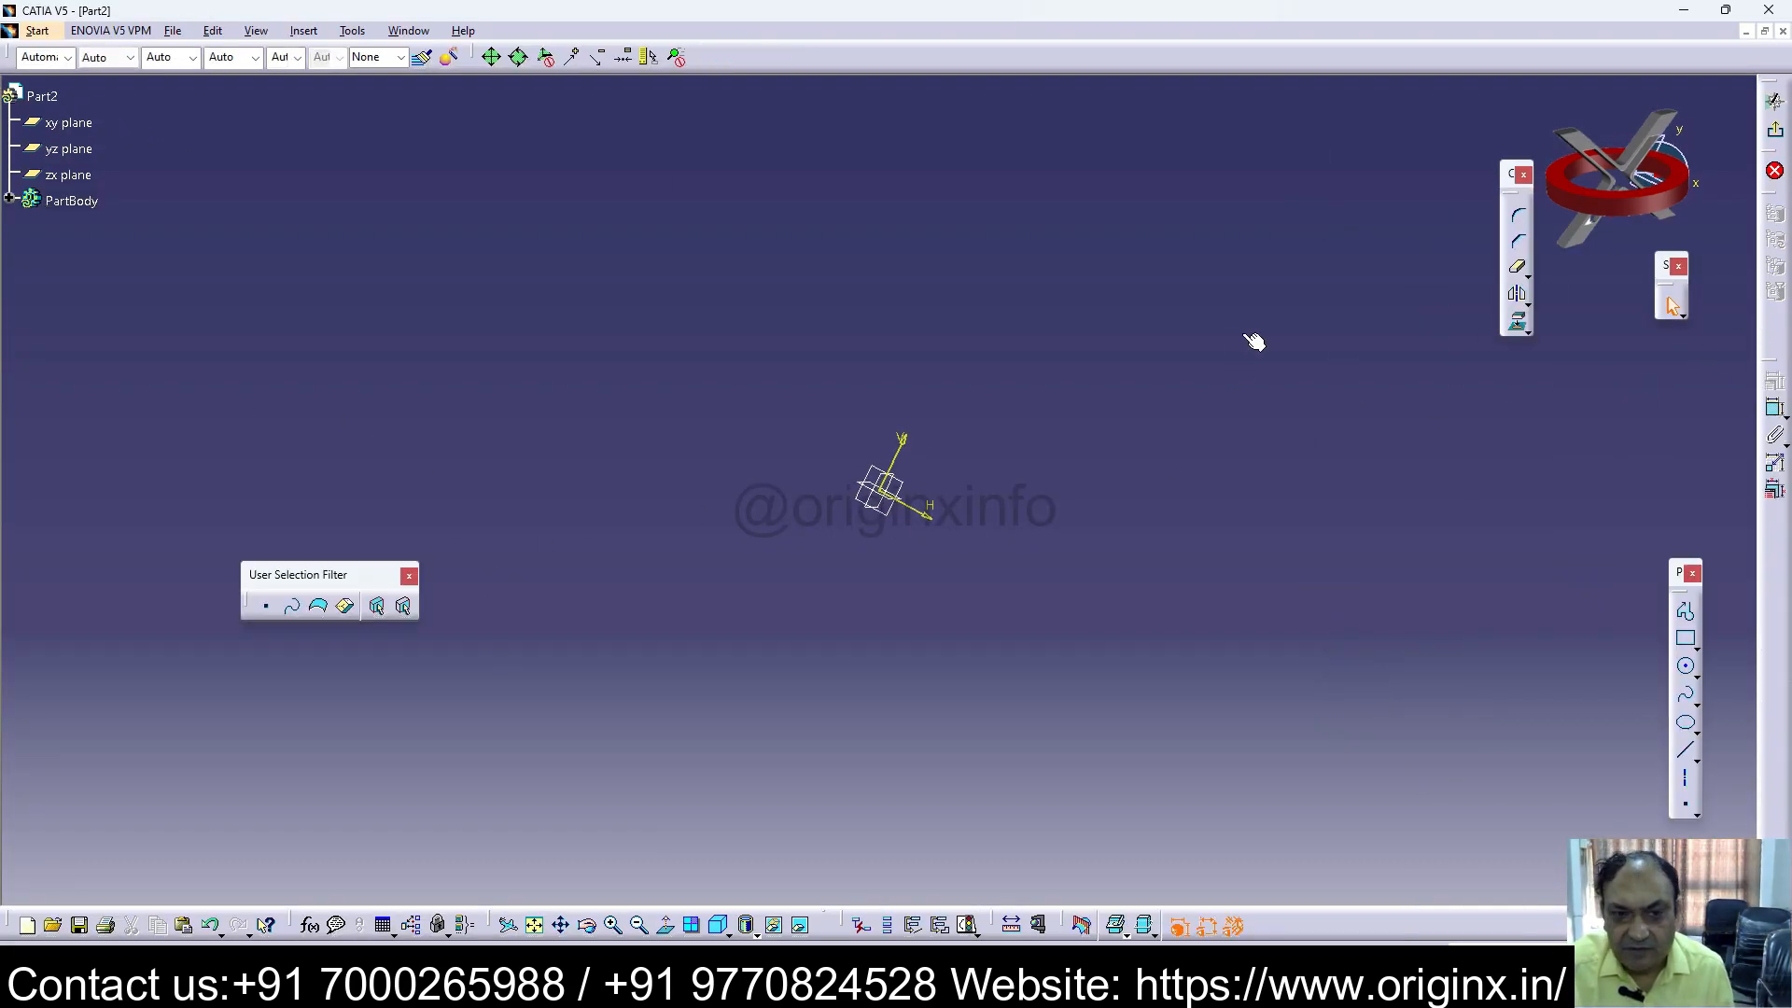
pyautogui.click(1686, 666)
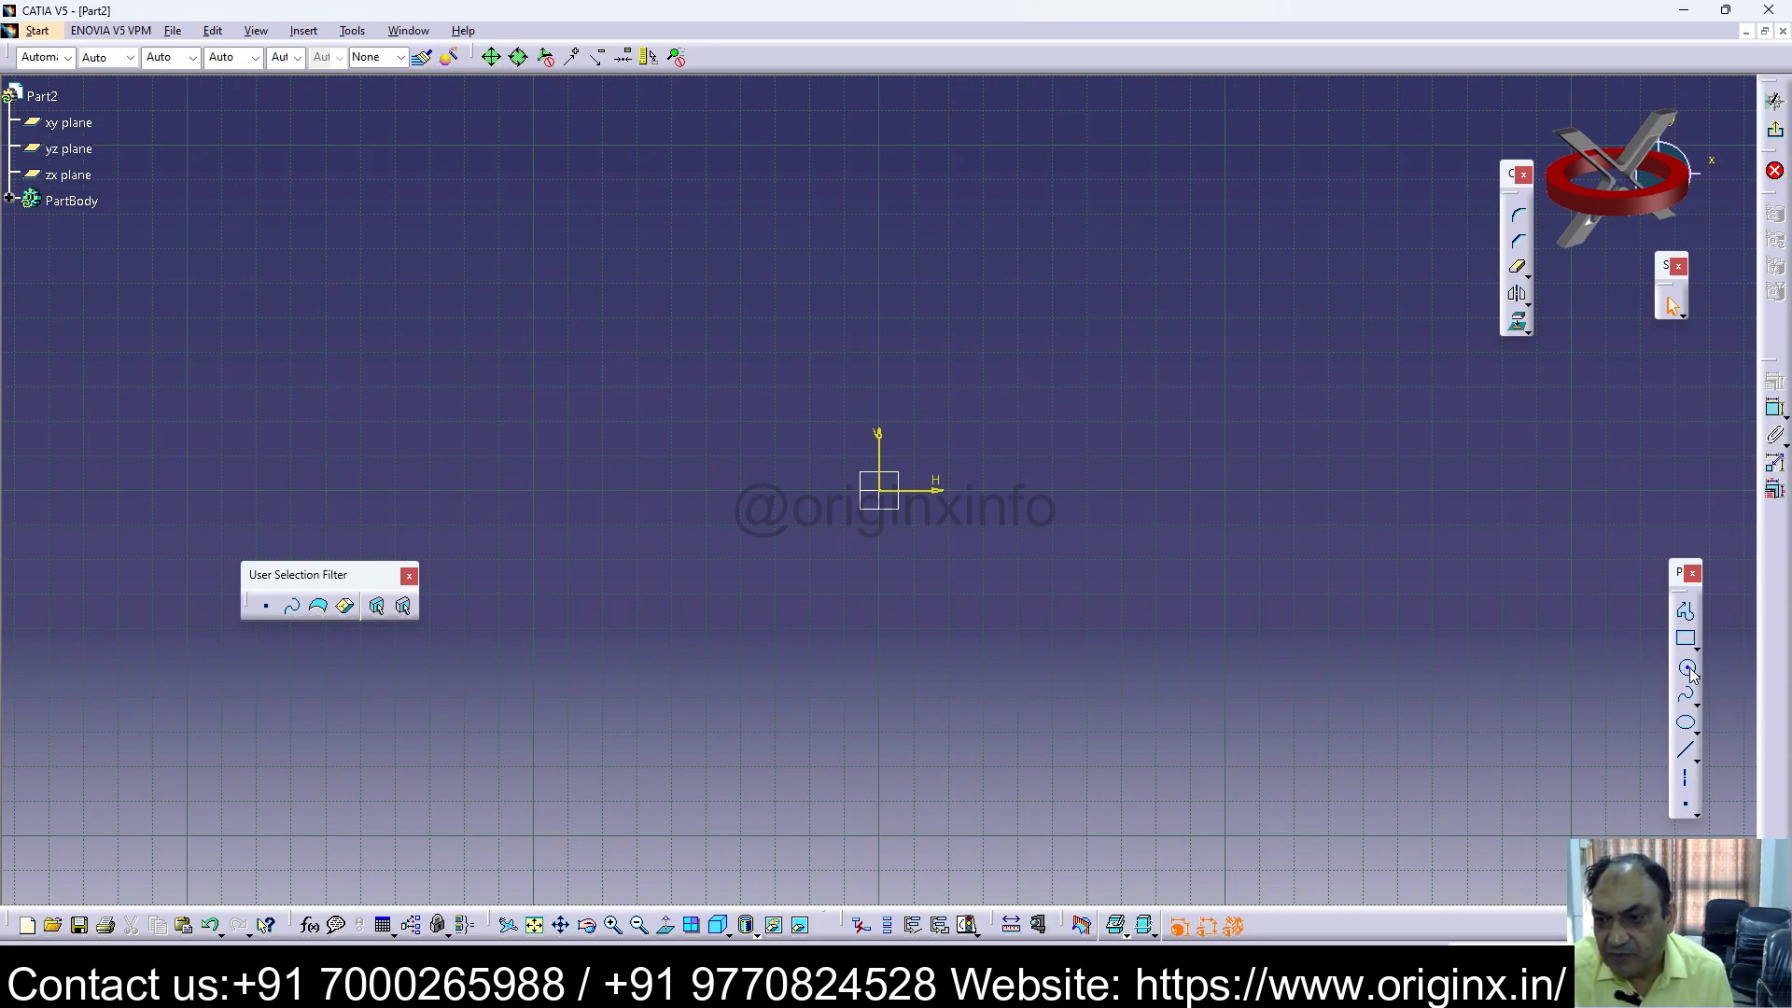
pyautogui.click(878, 490)
pyautogui.click(981, 509)
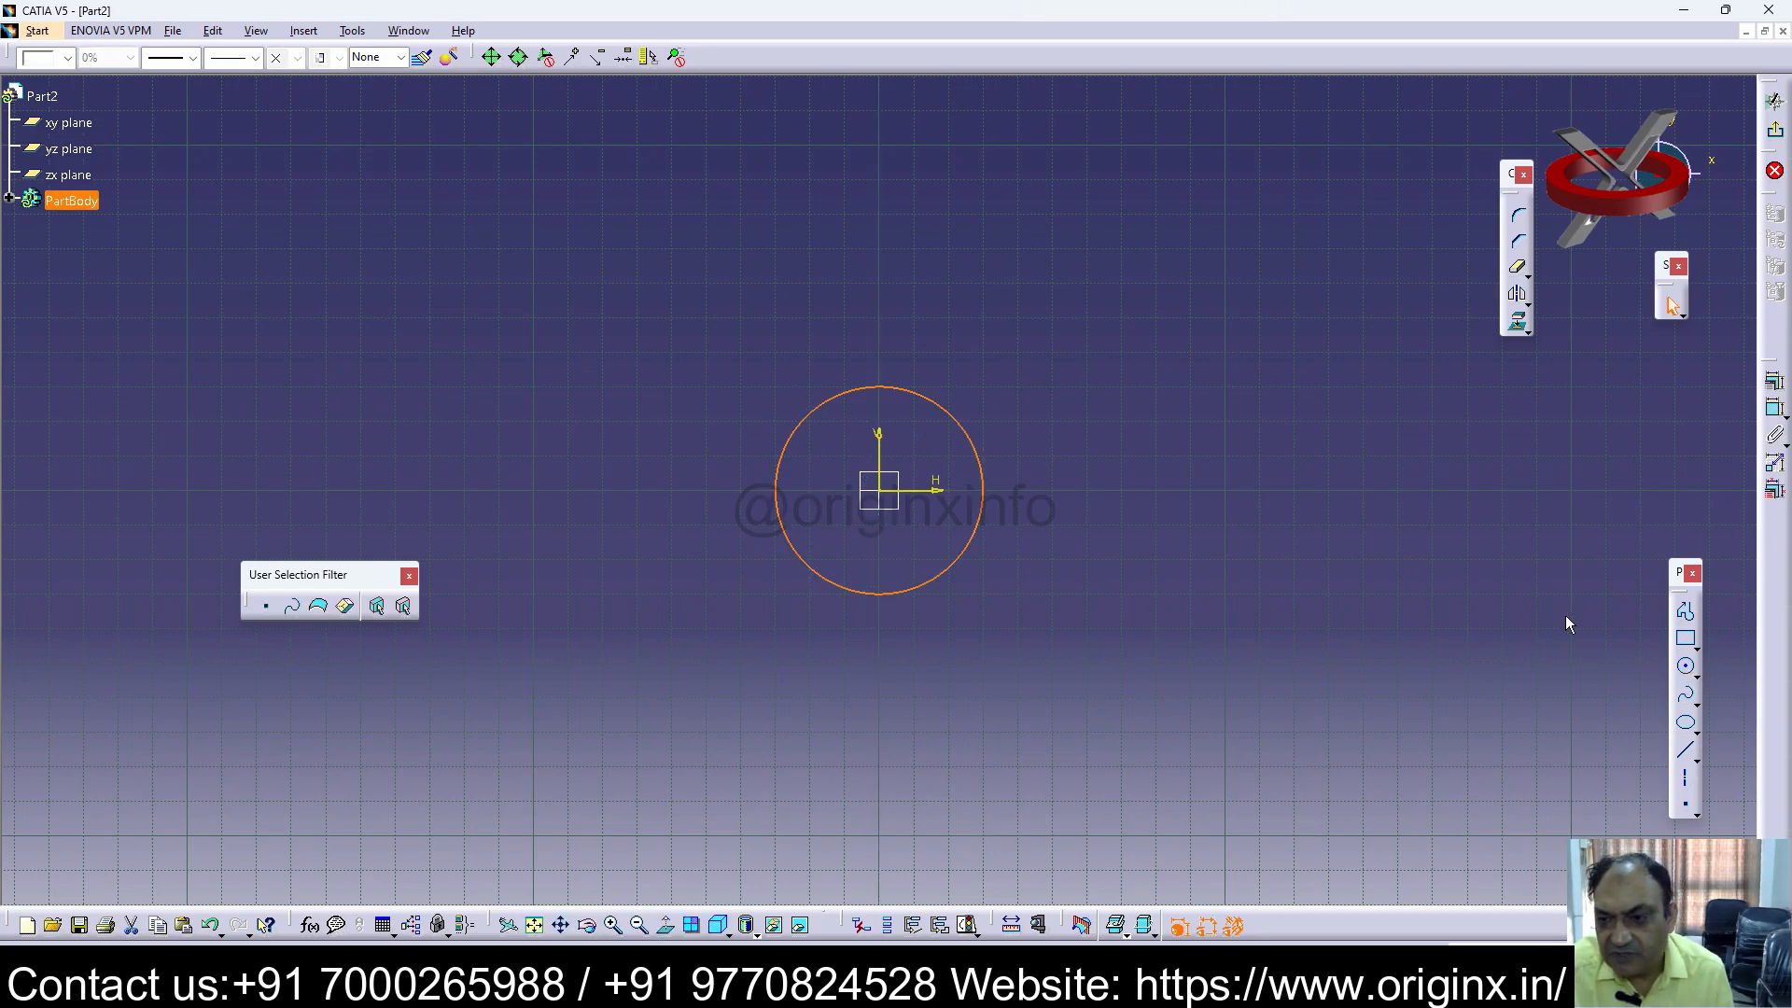
# Step: Sketch a second, smaller circle centred on the horizontal axis to the right of the origin circle
pyautogui.click(1689, 666)
pyautogui.click(1327, 490)
pyautogui.click(1324, 556)
pyautogui.click(884, 680)
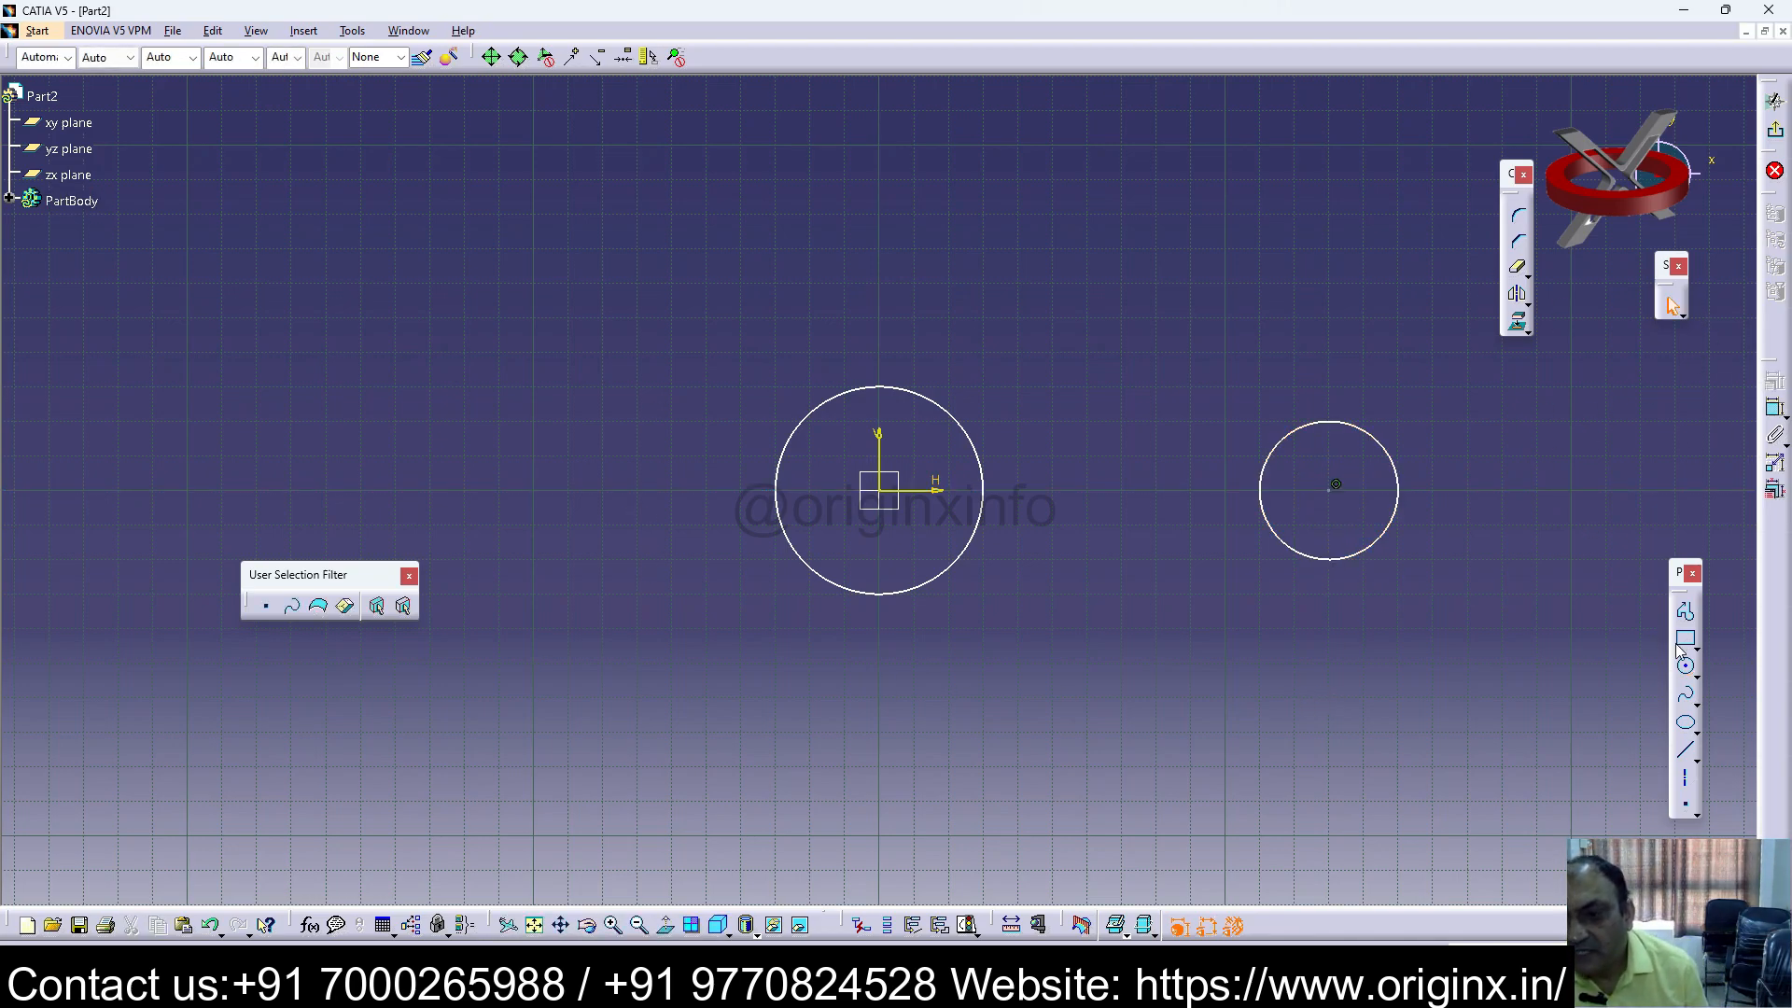
# Step: Draw two lines joining the tops and the bottoms of the small and large circles
pyautogui.click(1688, 754)
pyautogui.click(1334, 423)
pyautogui.click(875, 397)
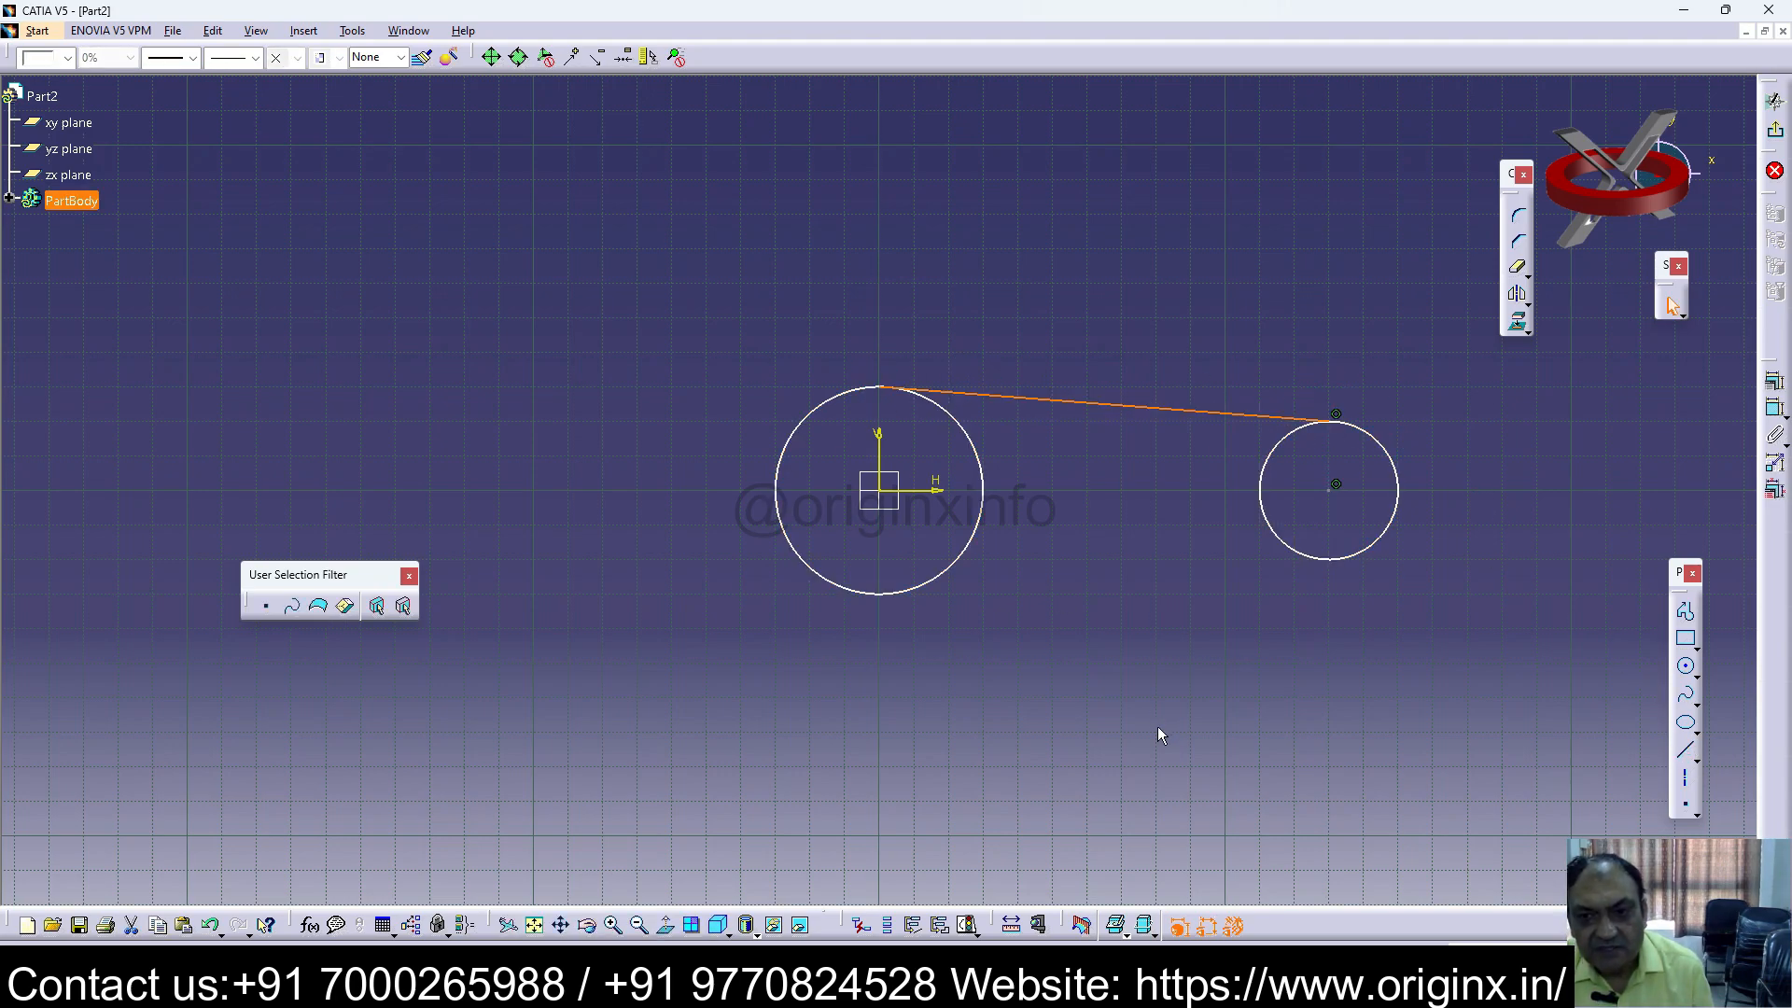
pyautogui.click(1684, 749)
pyautogui.click(1330, 562)
pyautogui.click(879, 597)
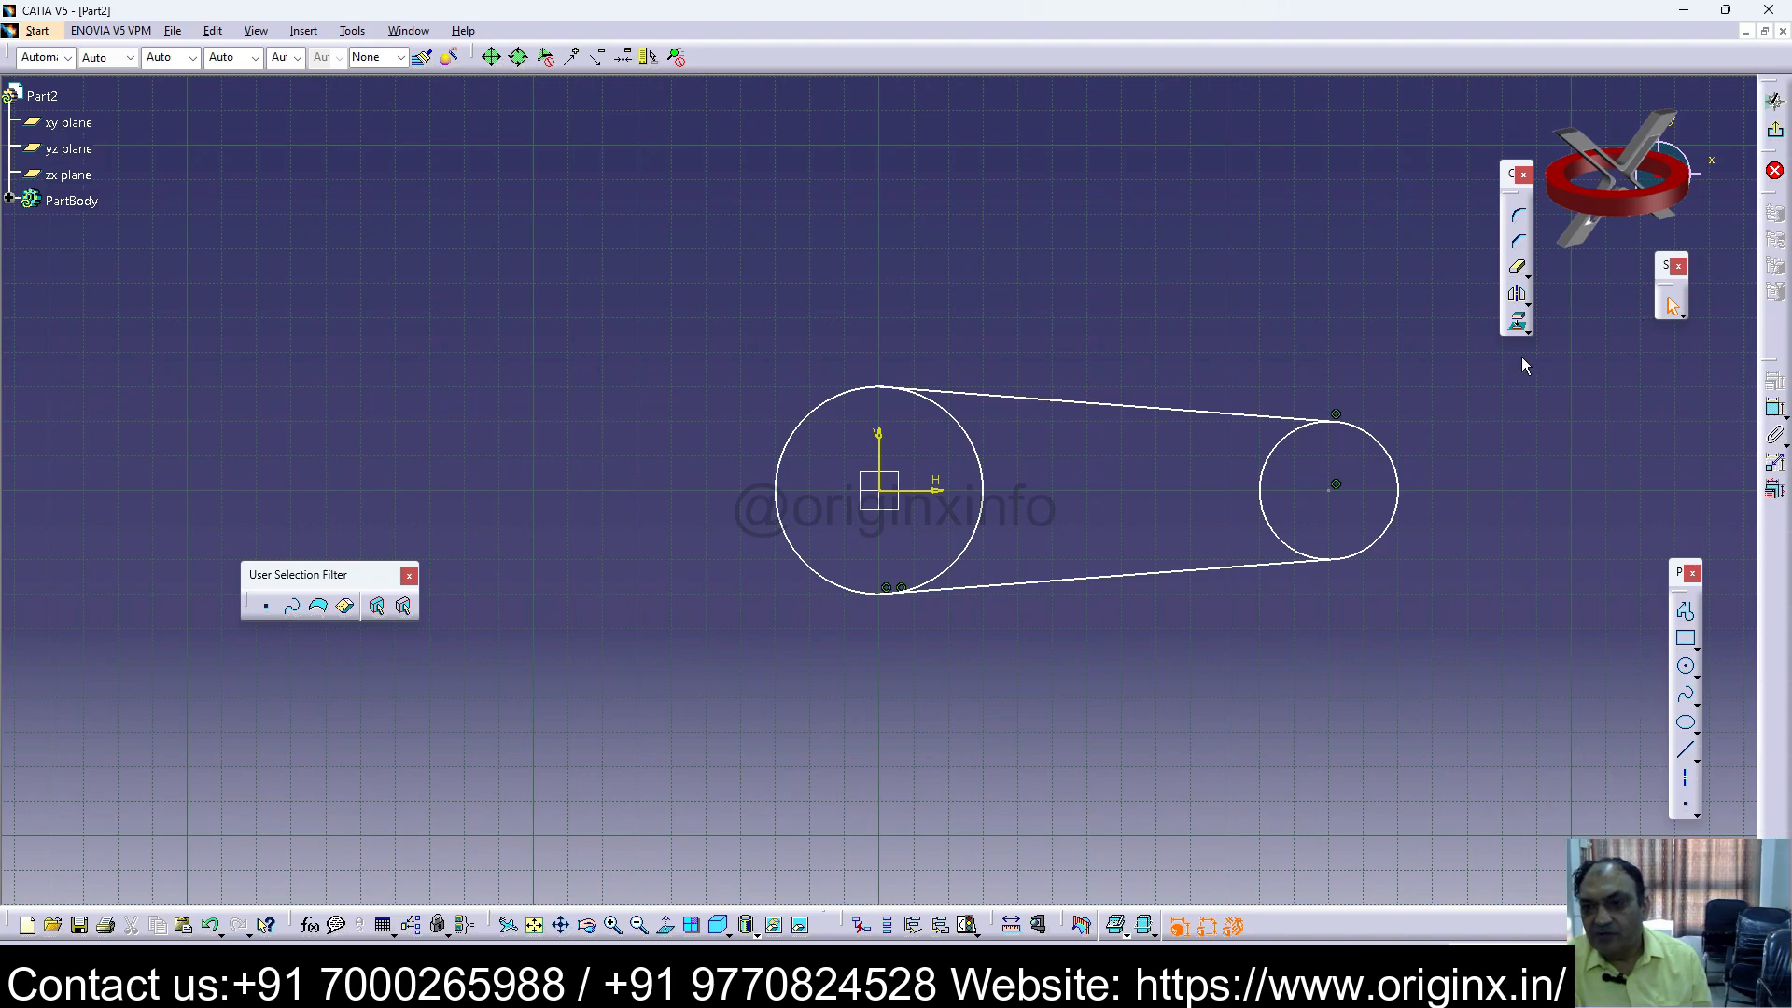
# Step: Trim away the inner arcs of the large and small circles between the two connecting lines
pyautogui.click(1521, 265)
pyautogui.click(980, 464)
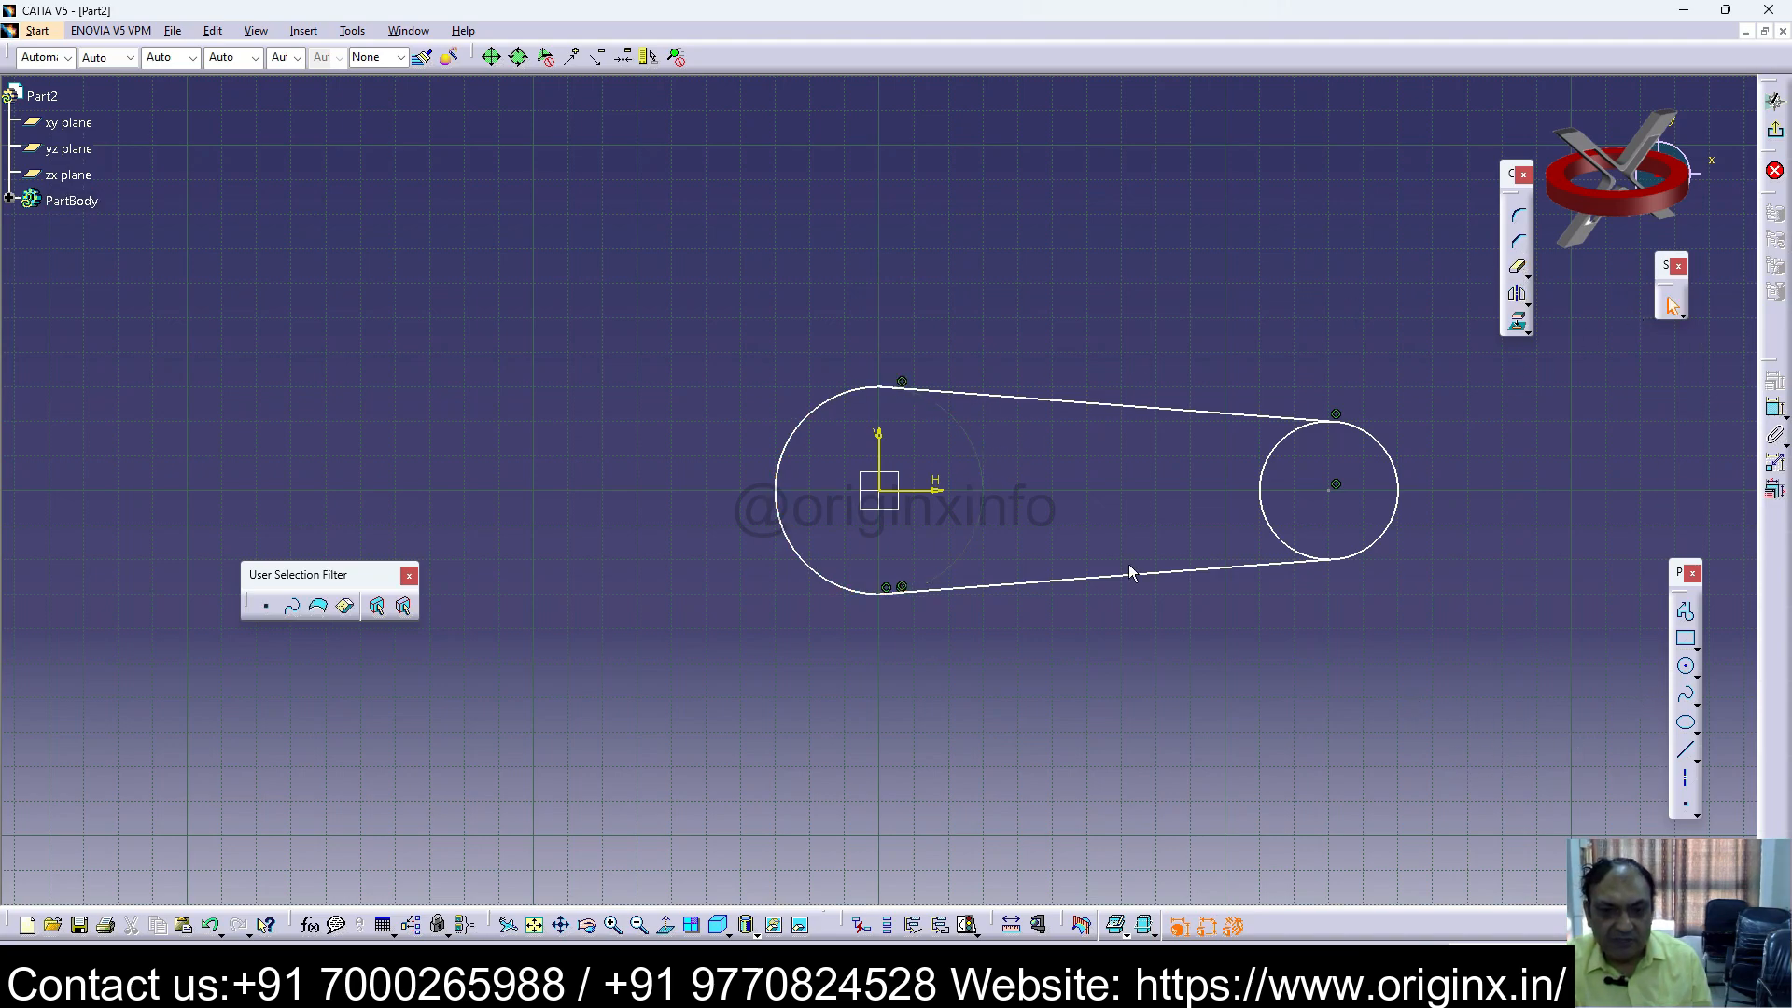
pyautogui.click(1293, 442)
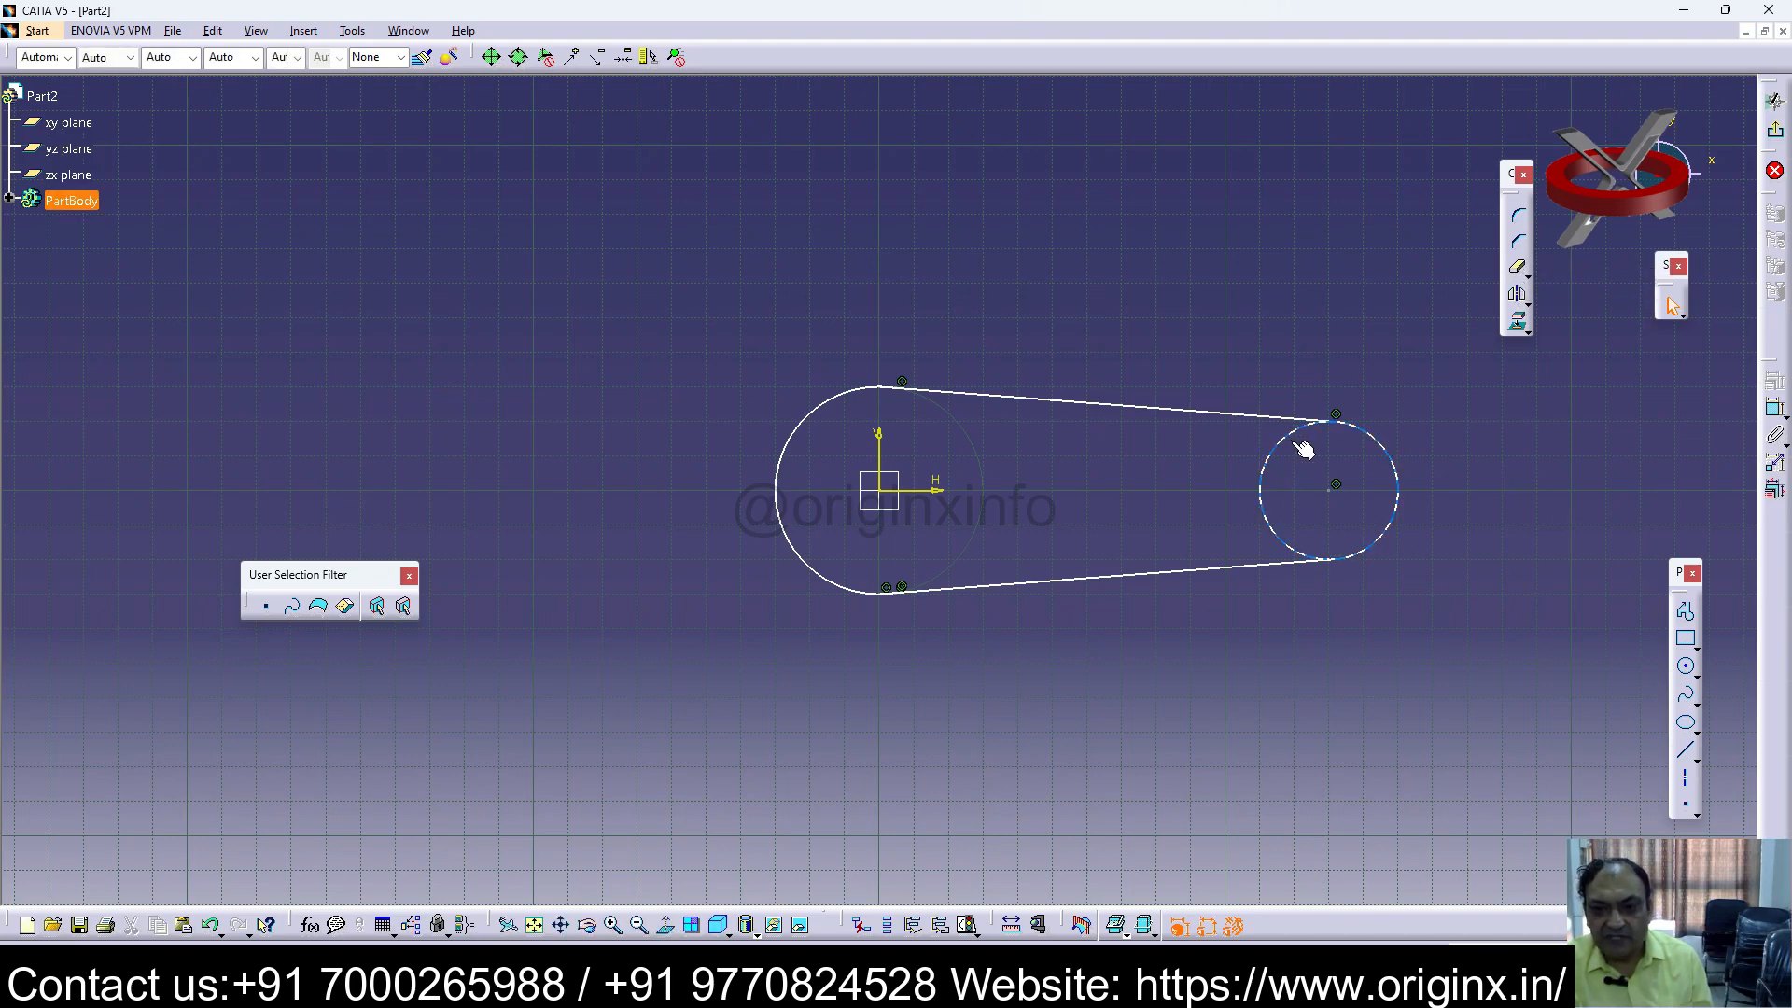
pyautogui.click(1518, 266)
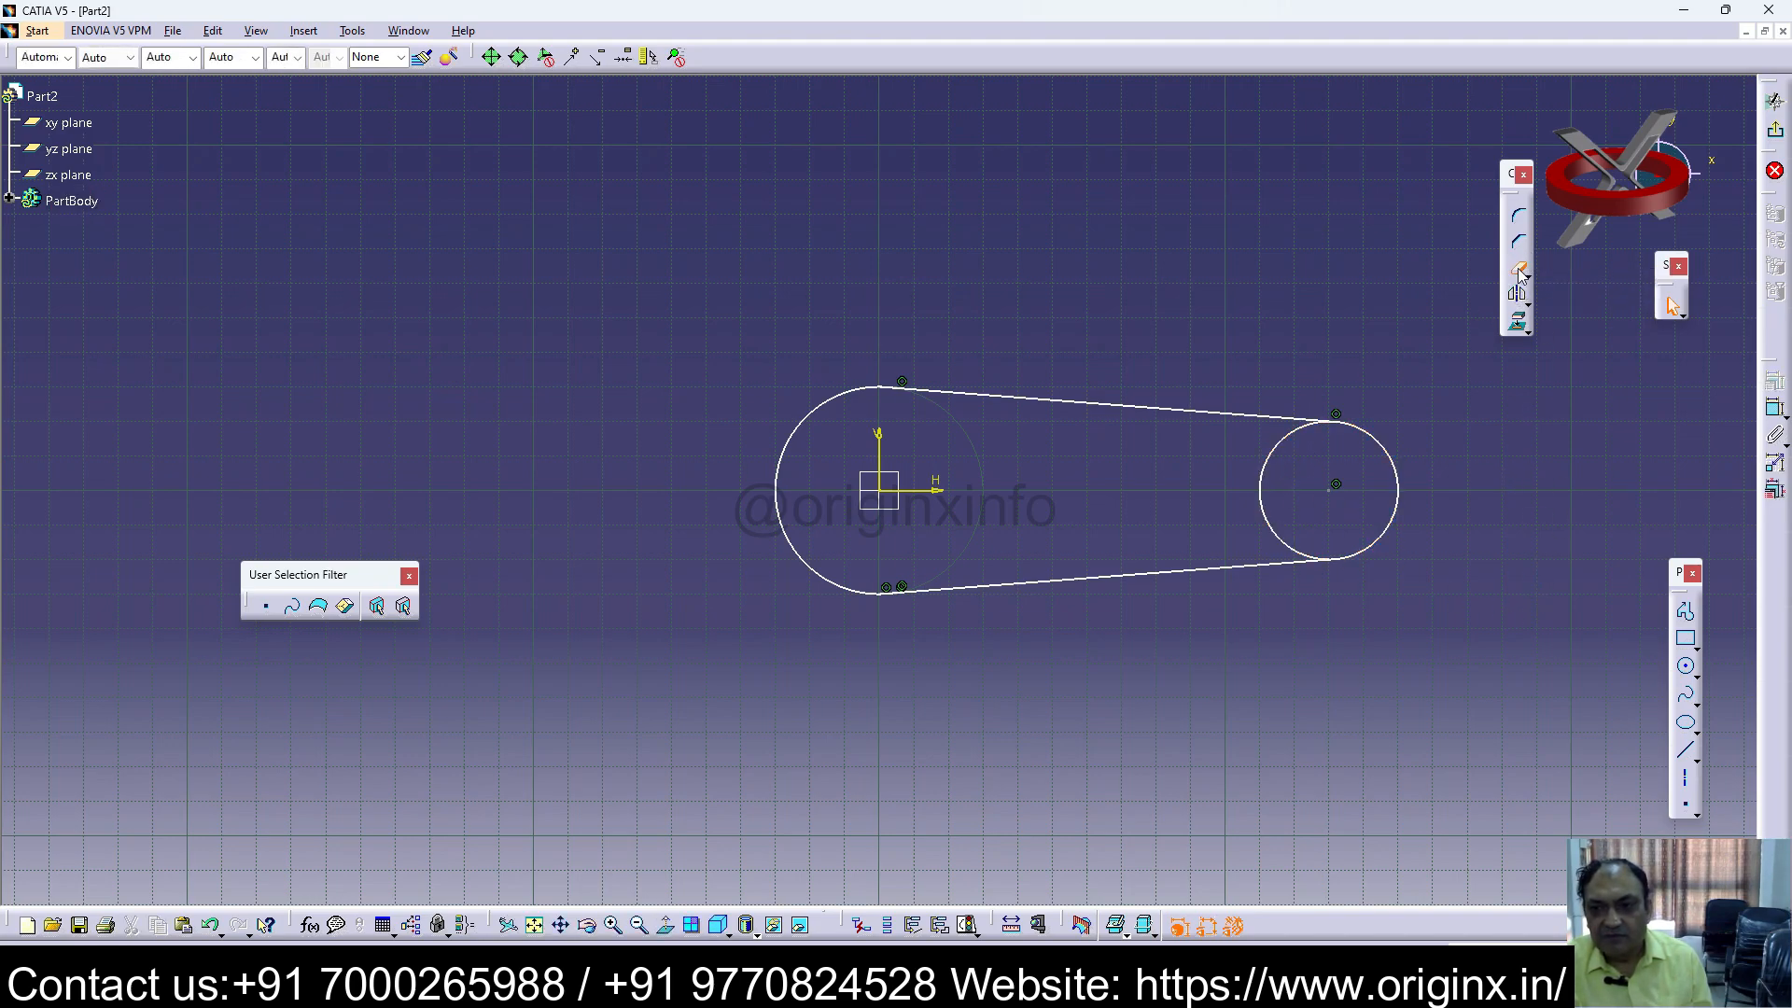
pyautogui.click(1274, 445)
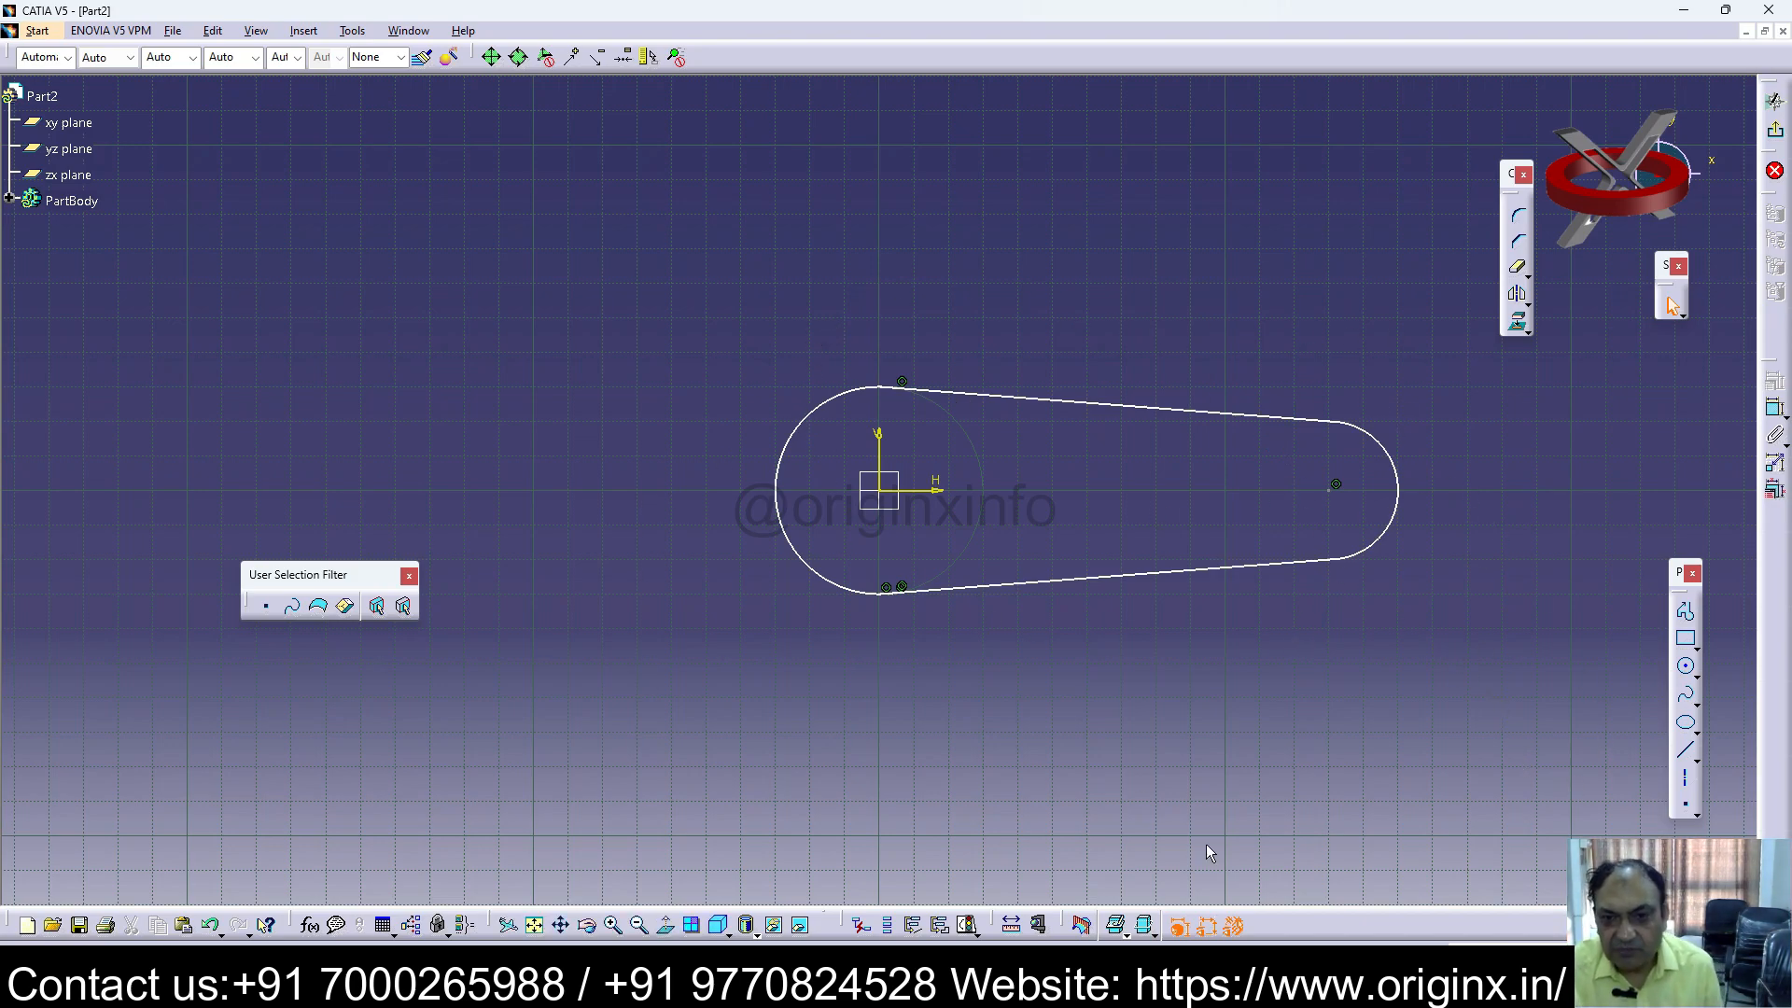
# Step: Exit the sketch and try to pad the tapered link profile
pyautogui.click(1778, 135)
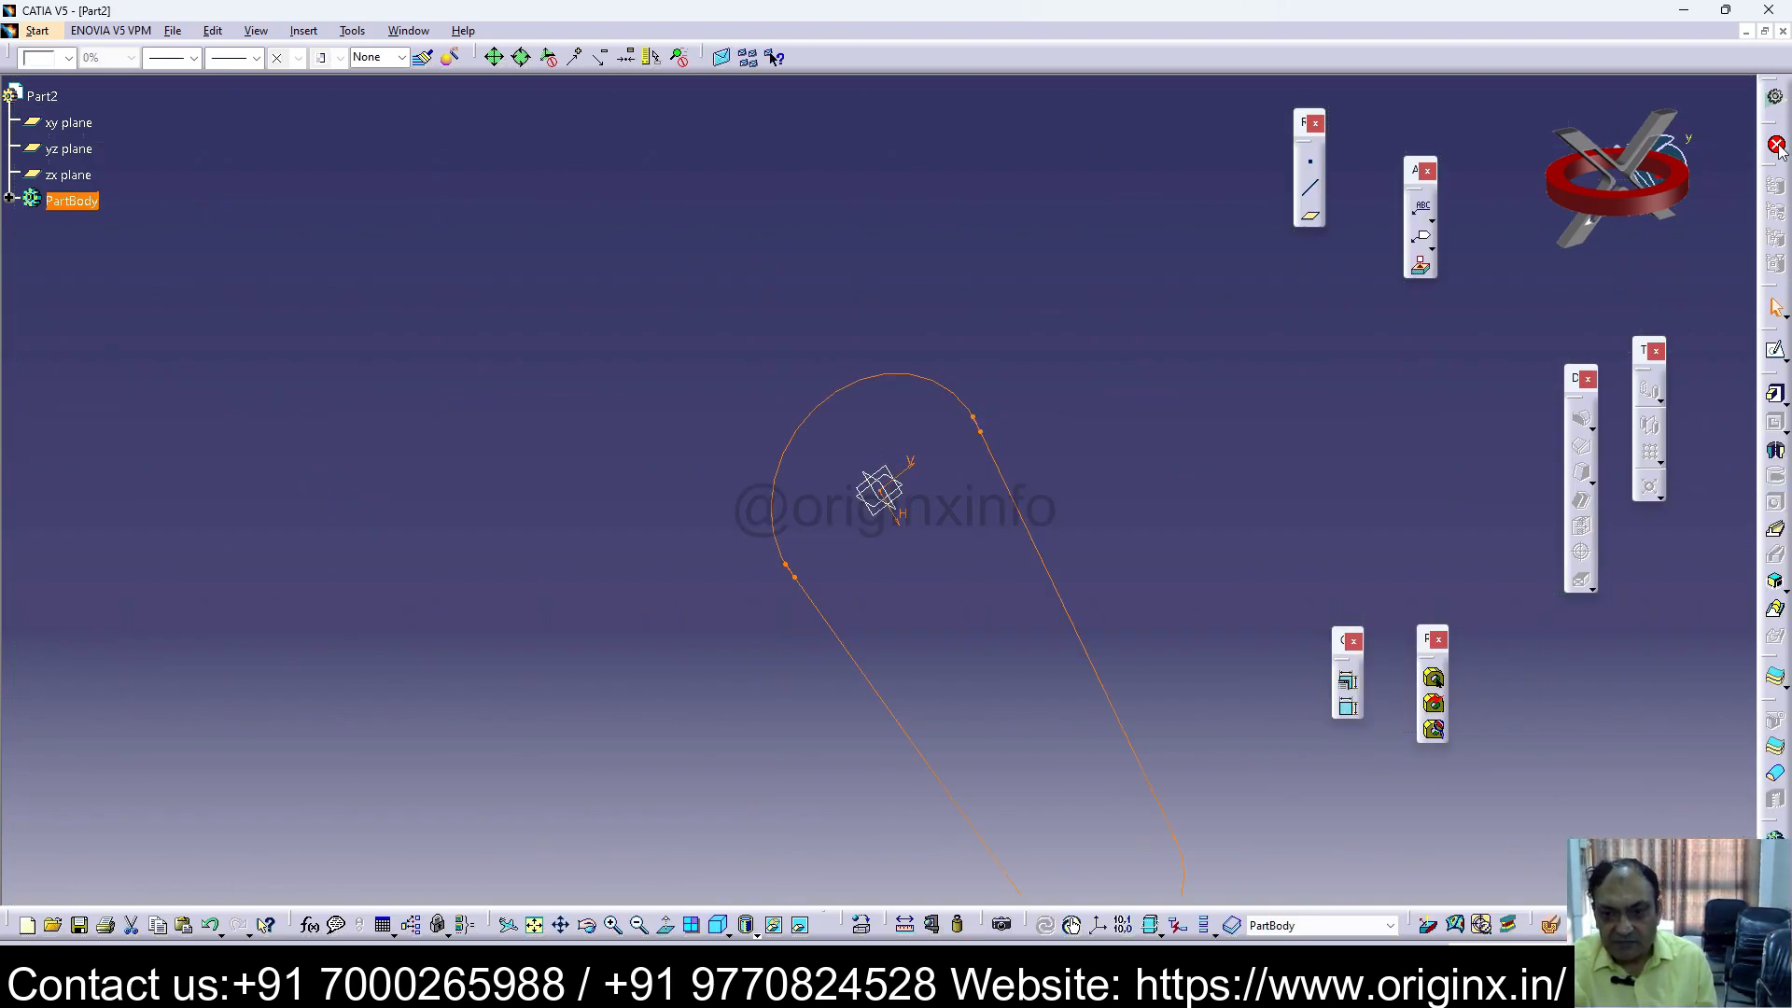
pyautogui.click(1775, 398)
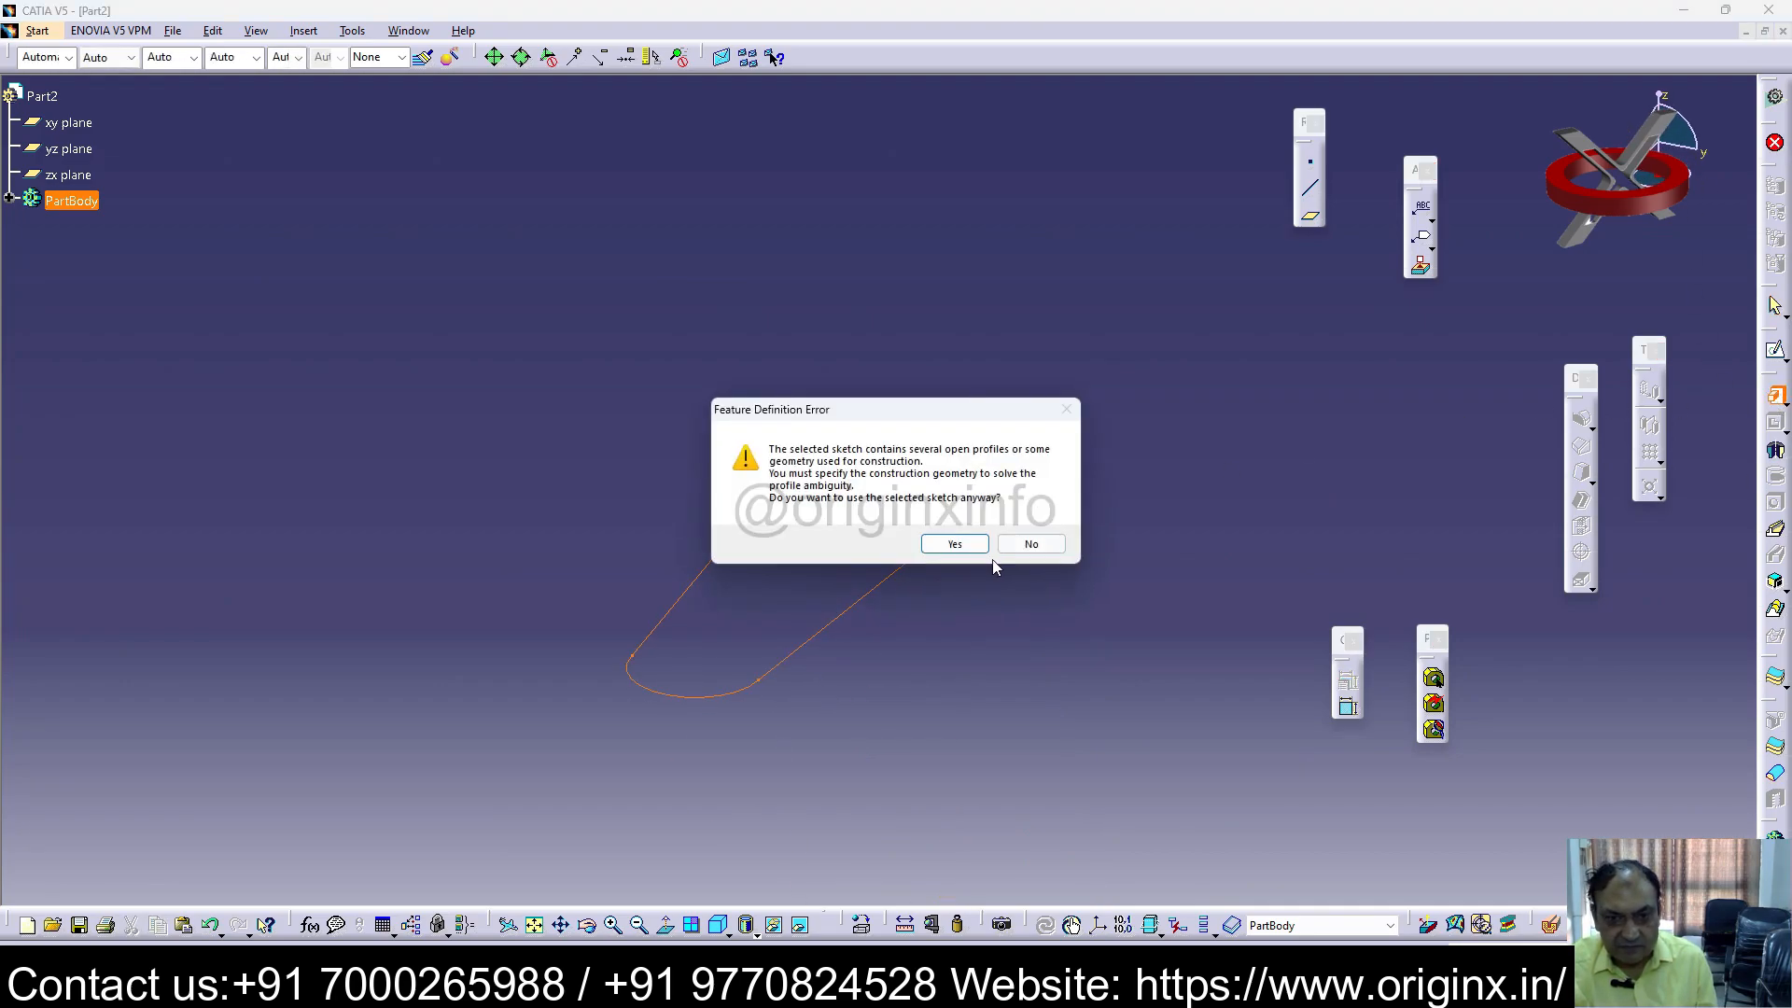
pyautogui.click(952, 541)
pyautogui.click(1491, 513)
pyautogui.click(1025, 551)
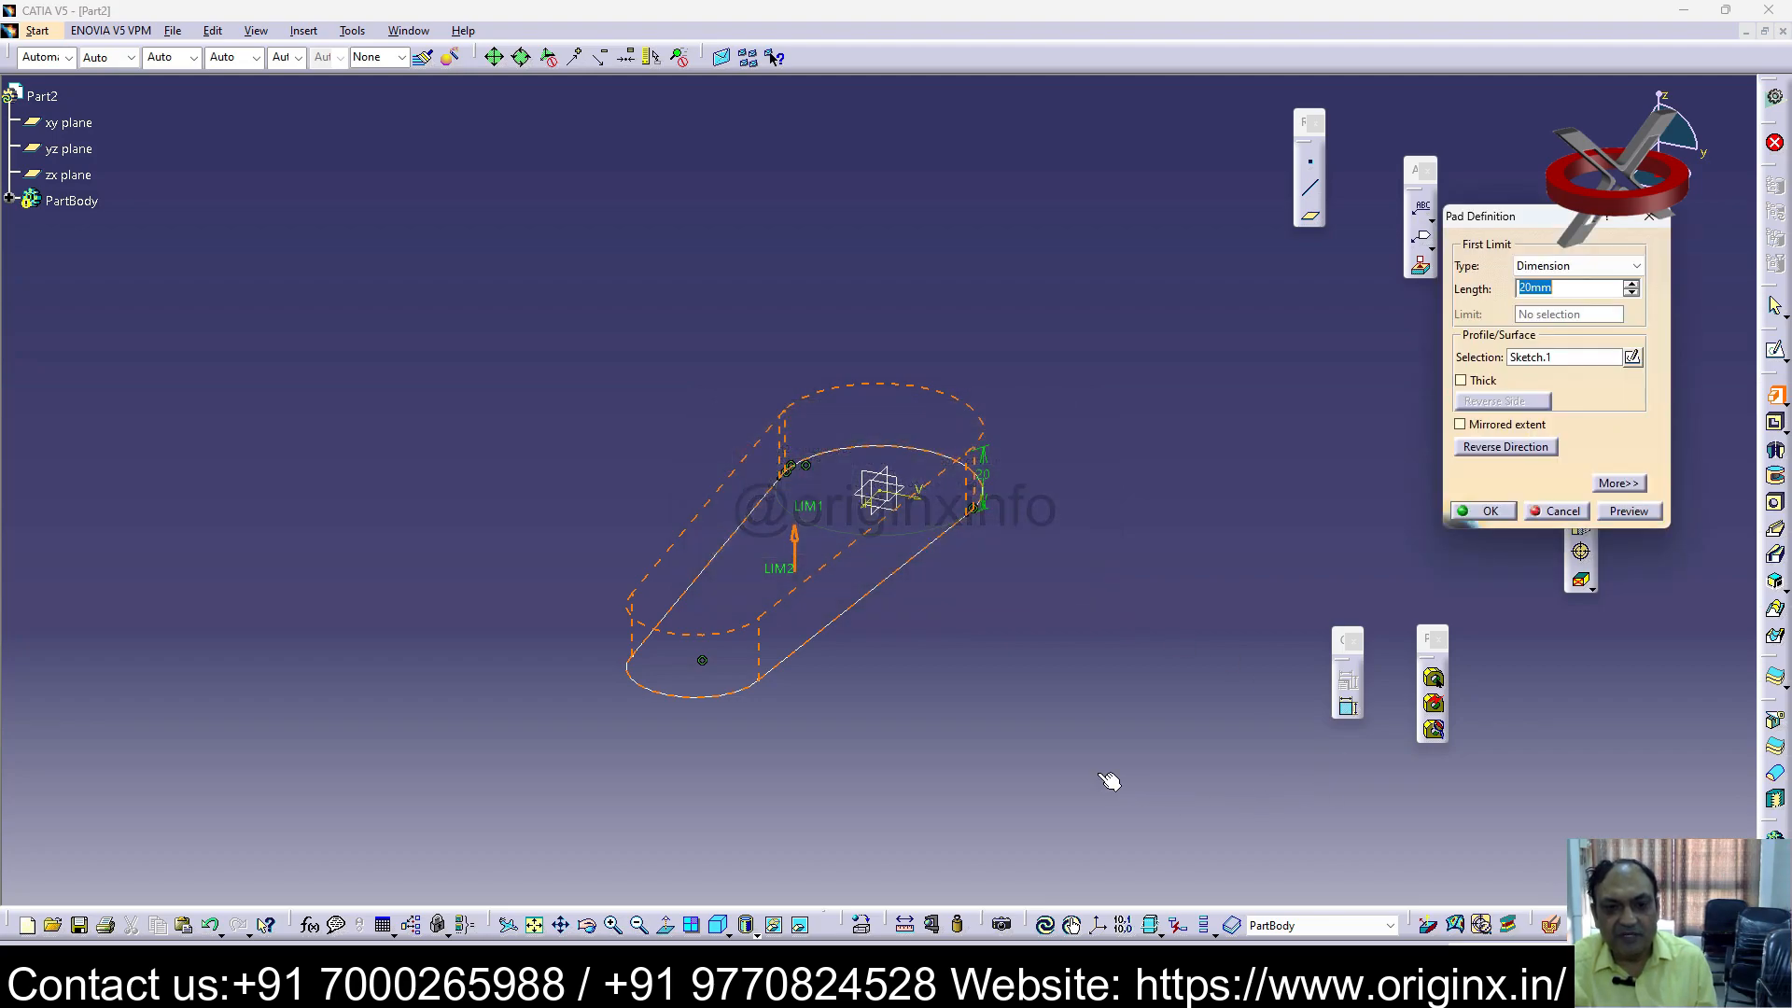
pyautogui.click(1649, 217)
# Step: Check the profile's arc and side lines for gaps and reopen the link sketch for editing
pyautogui.click(1128, 611)
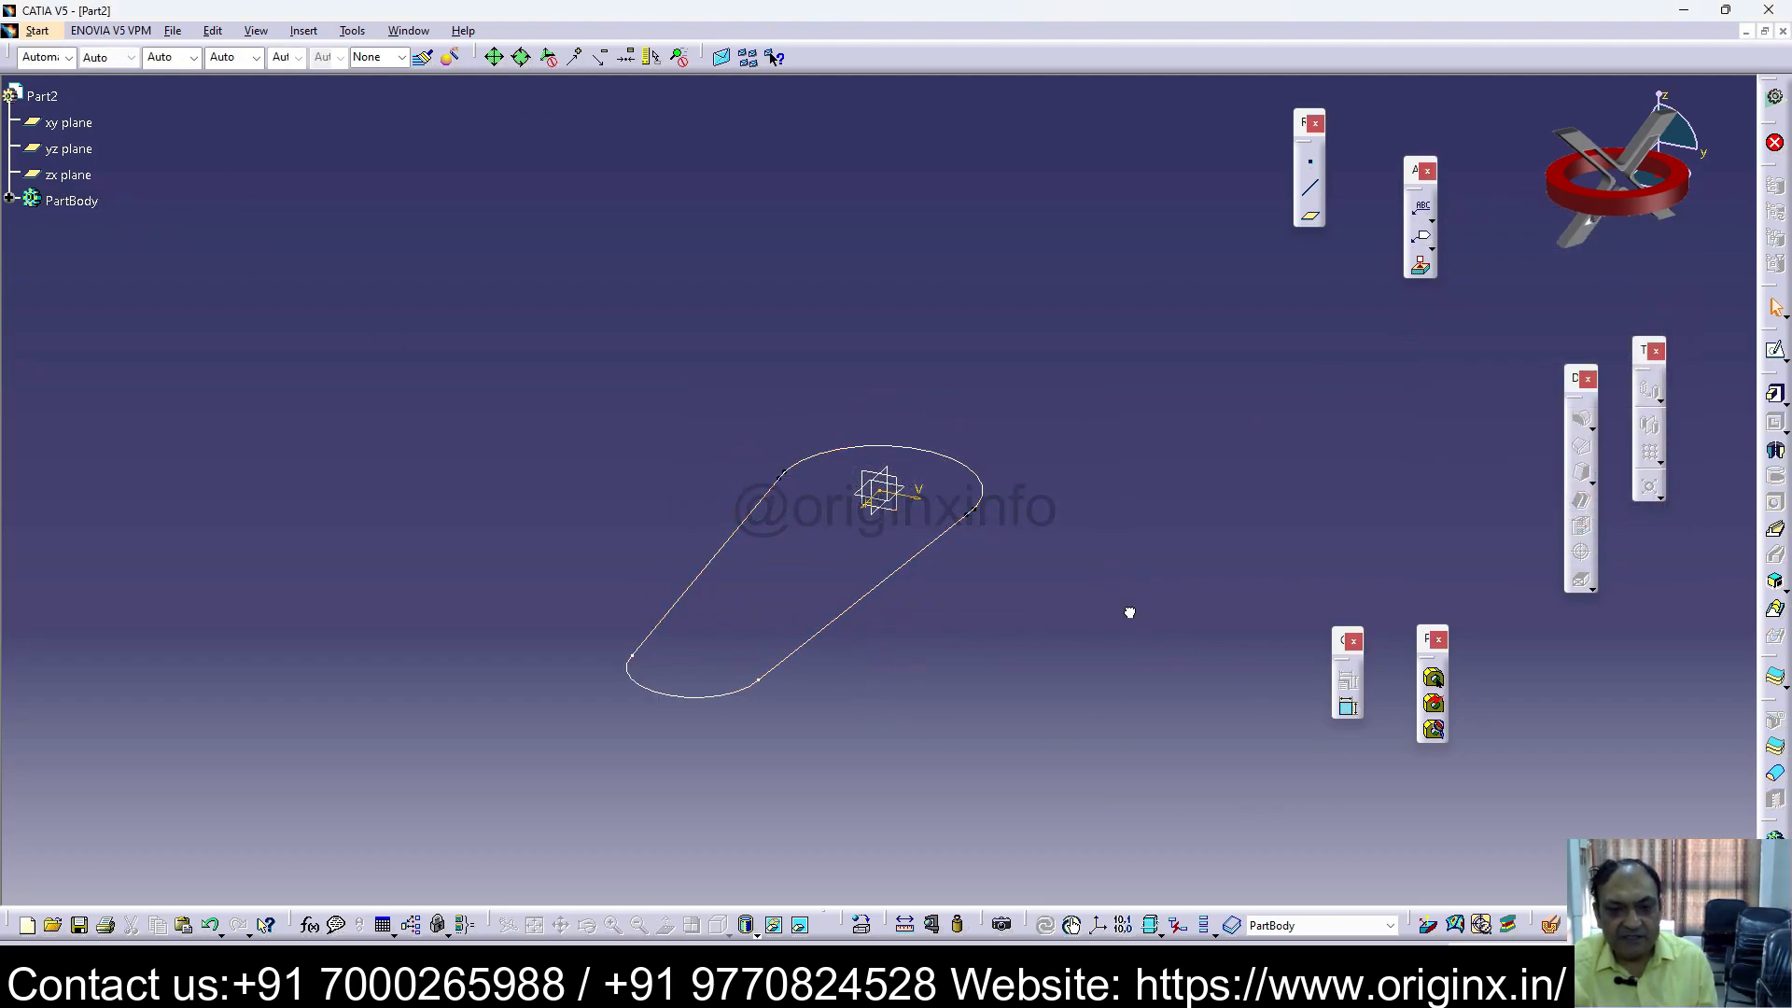
pyautogui.click(975, 485)
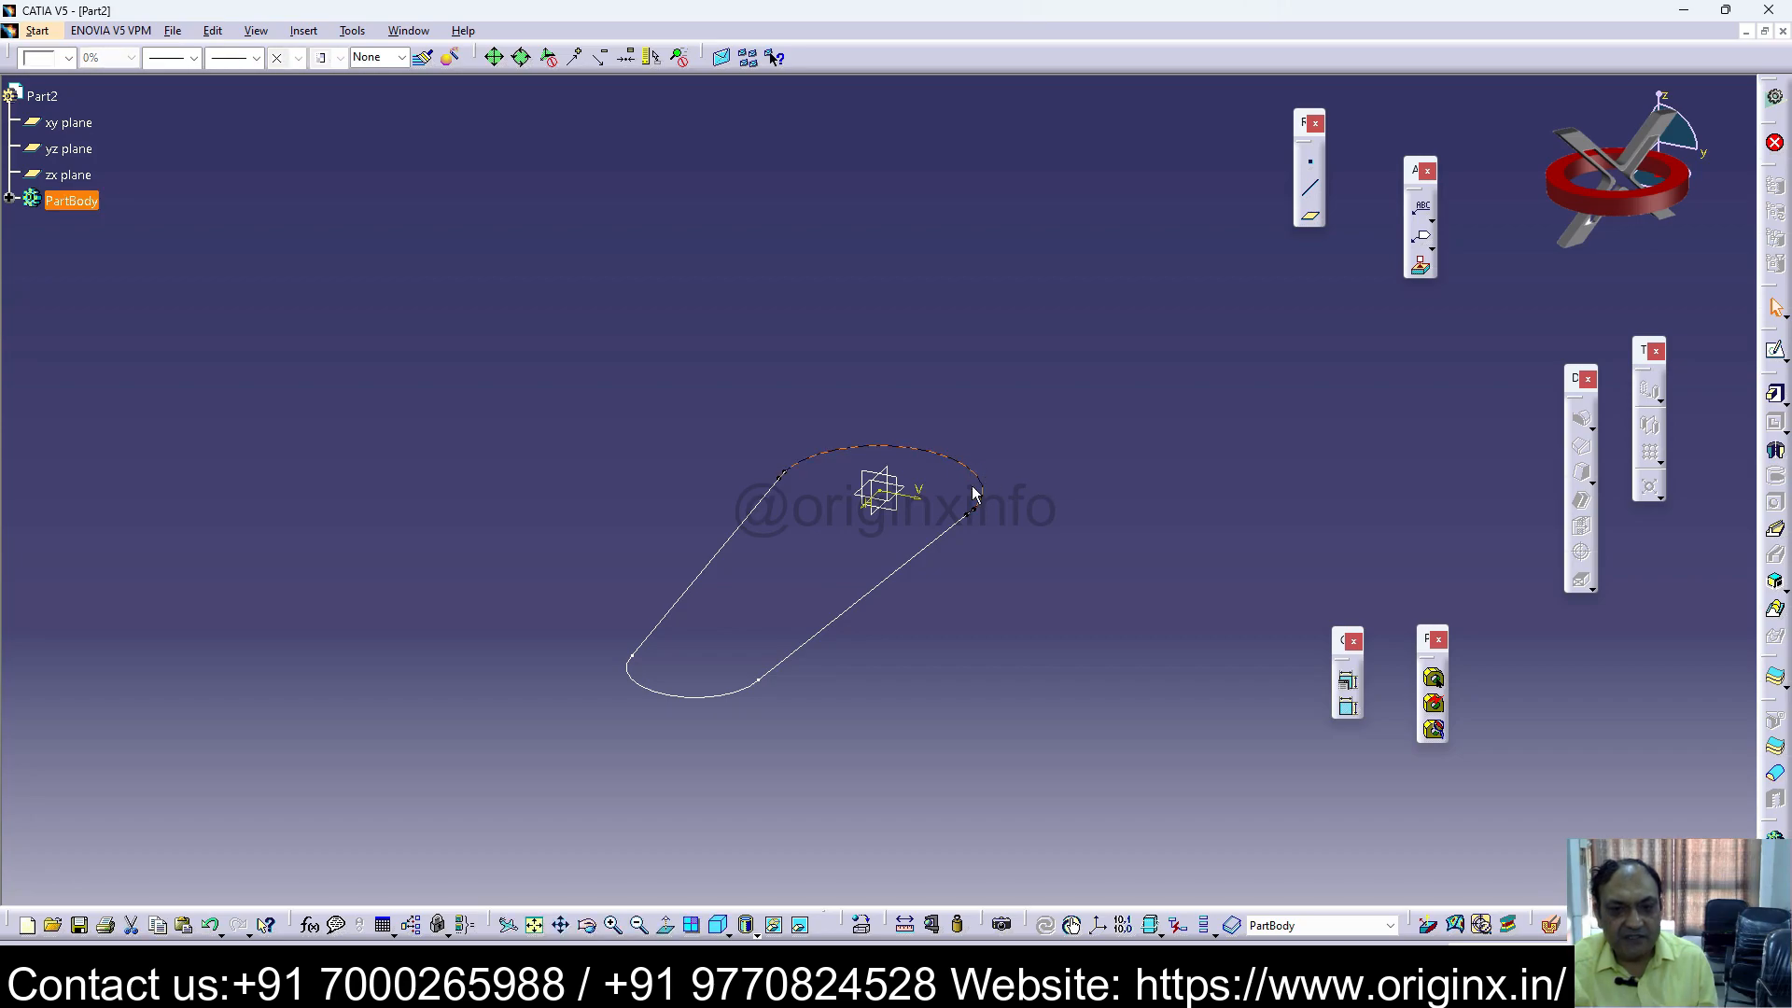
pyautogui.keyDown('ctrl'); pyautogui.click(933, 557); pyautogui.keyUp('ctrl')
pyautogui.click(945, 611)
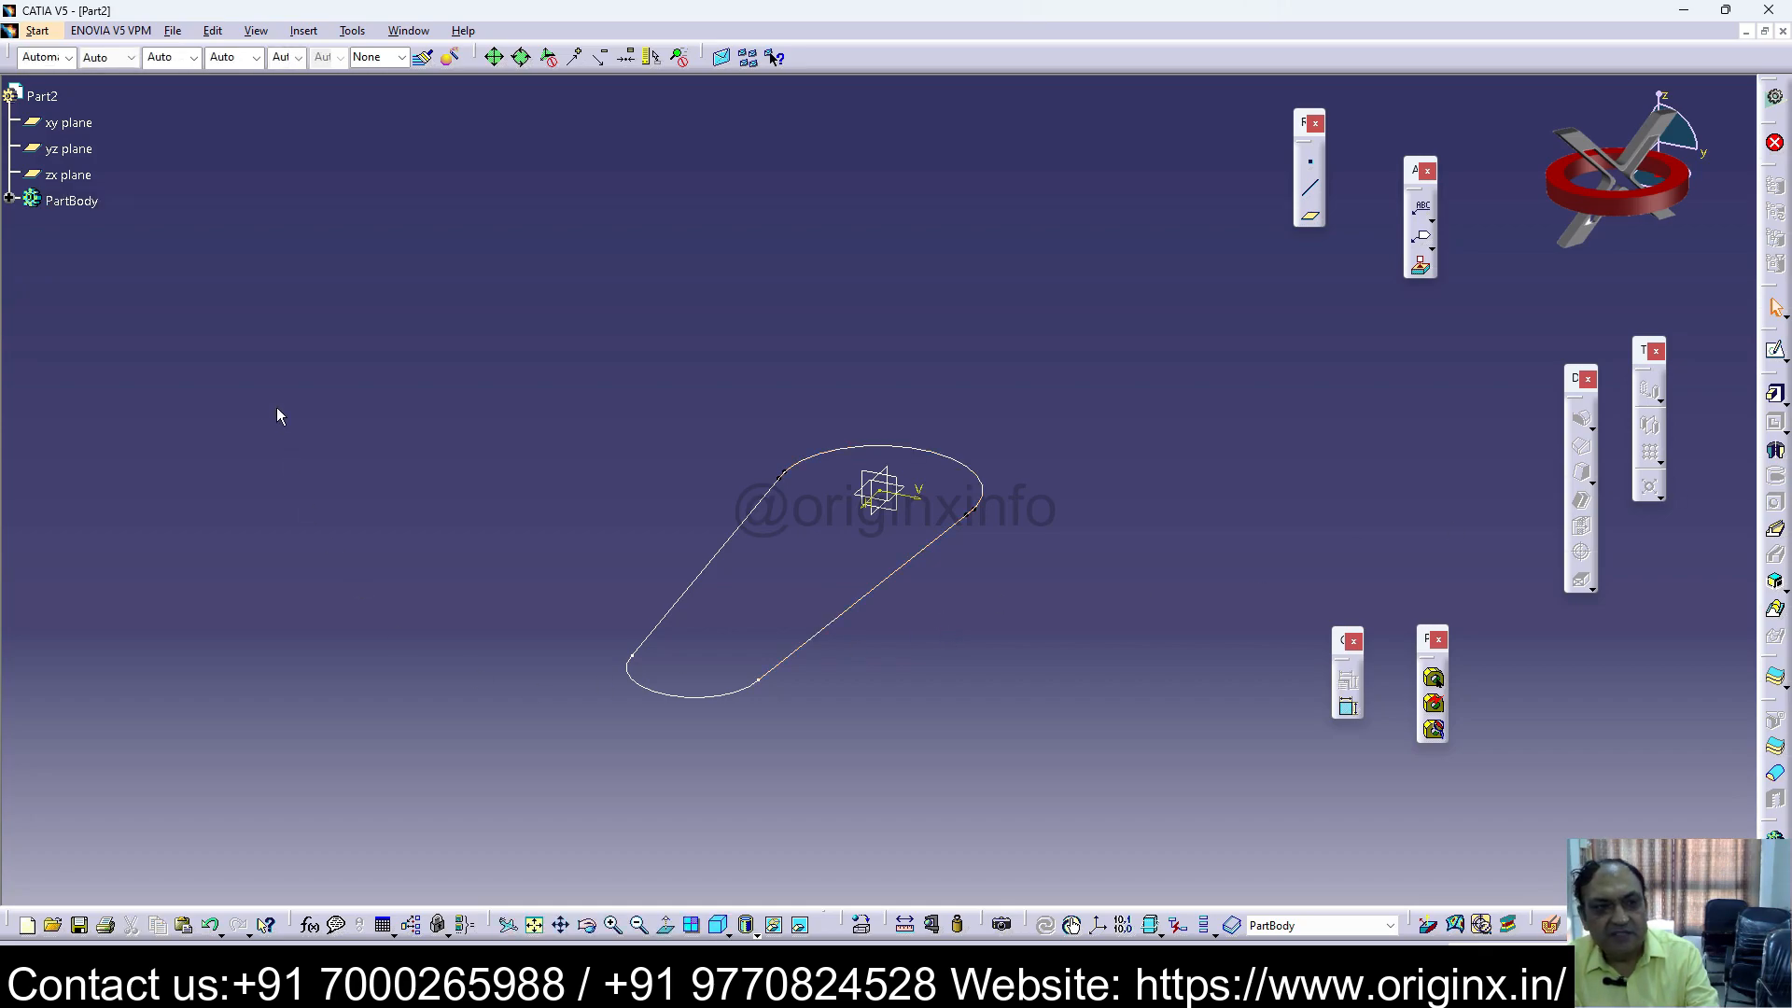
pyautogui.click(707, 565)
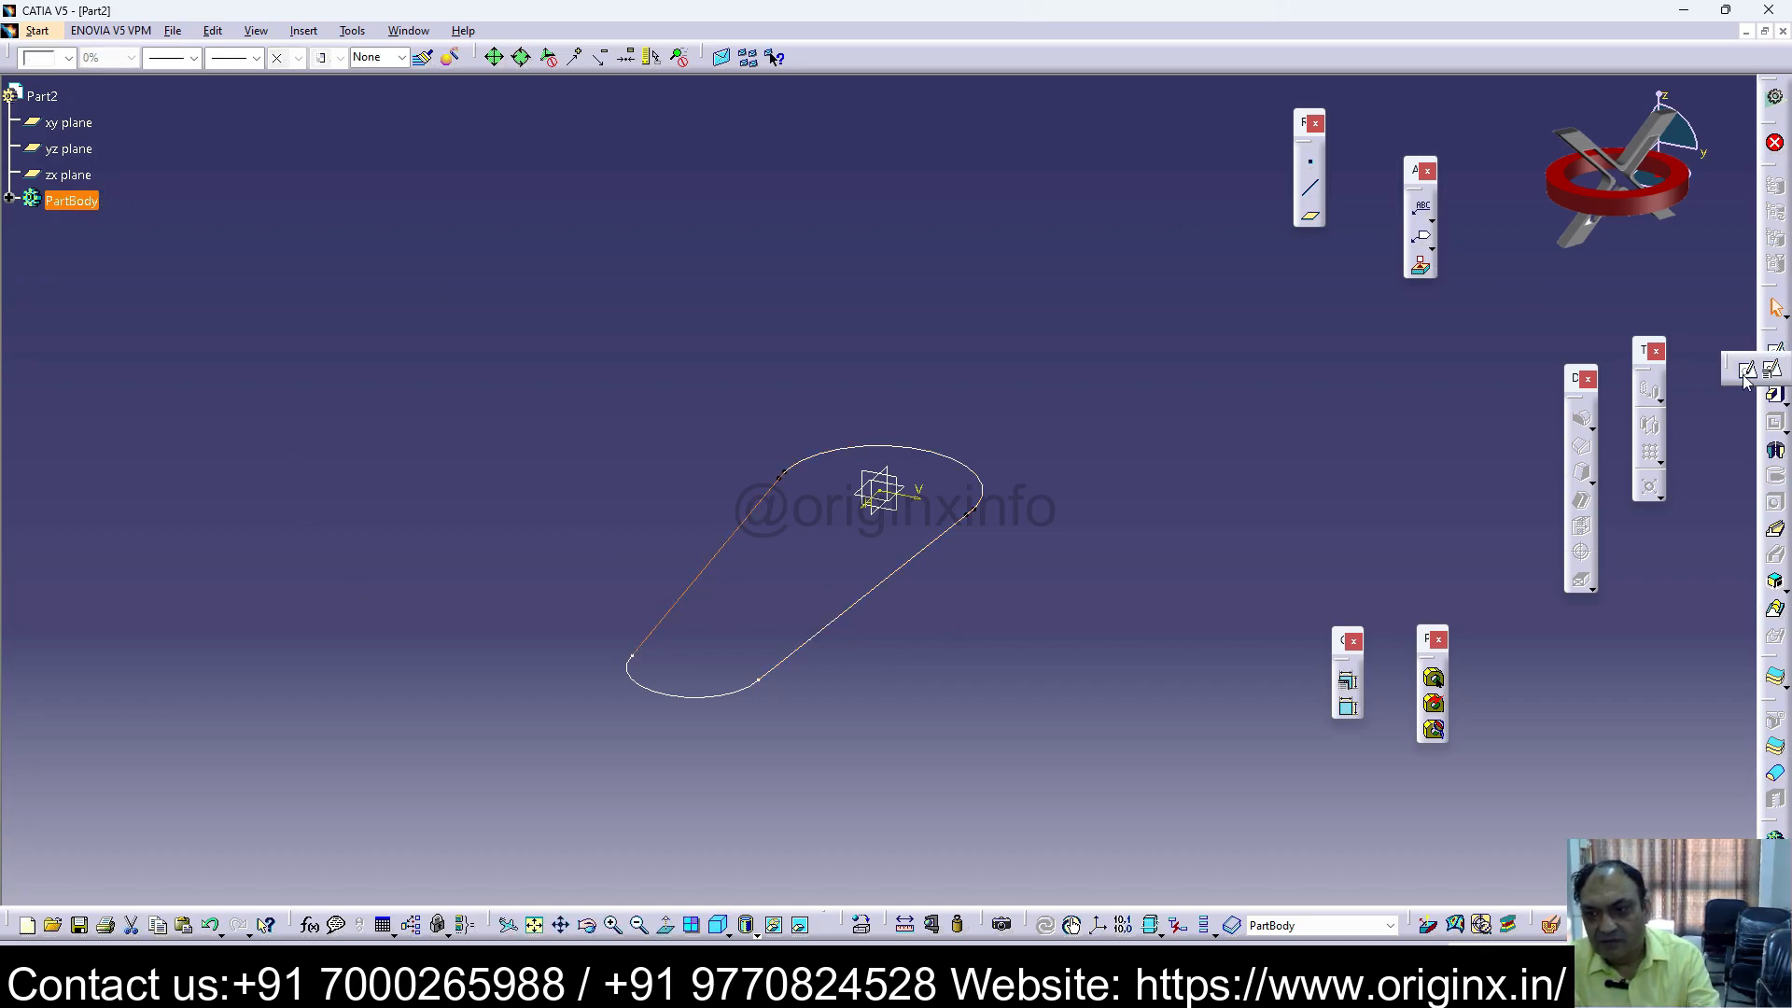
pyautogui.click(1775, 351)
pyautogui.click(964, 514)
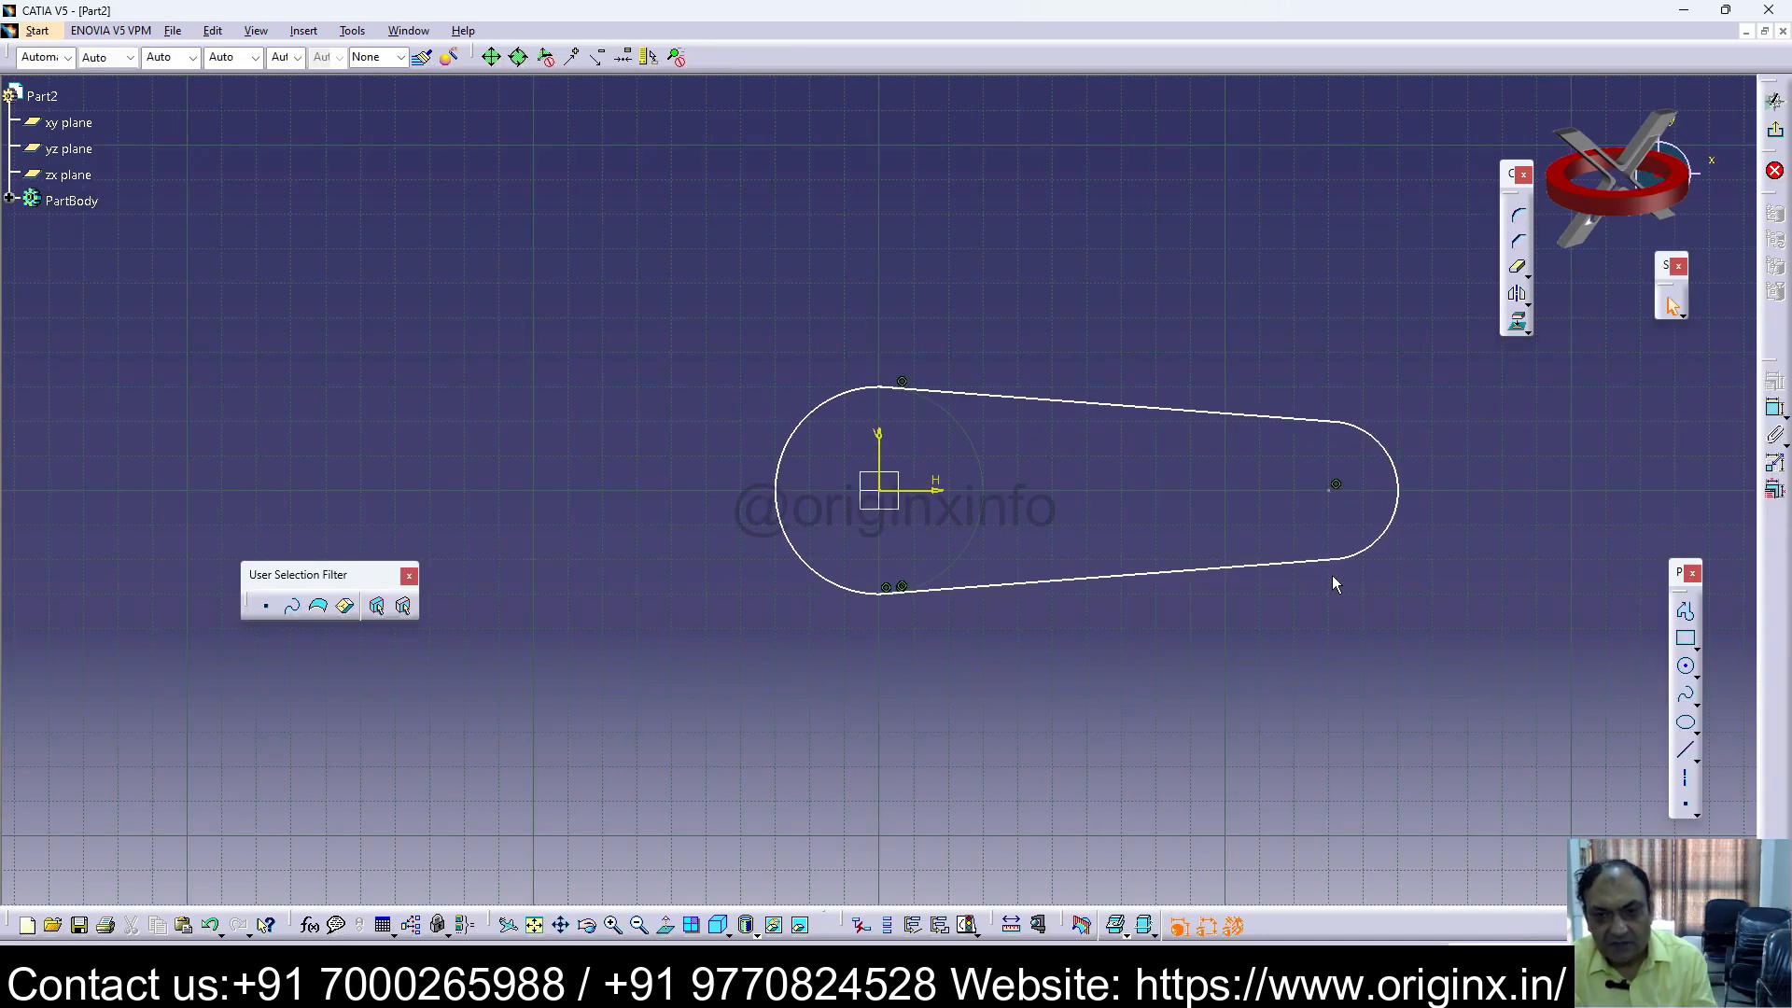
# Step: Delete the upper side line and redraw it between the upper ends of the two arcs
pyautogui.click(1140, 411)
pyautogui.press('Delete')
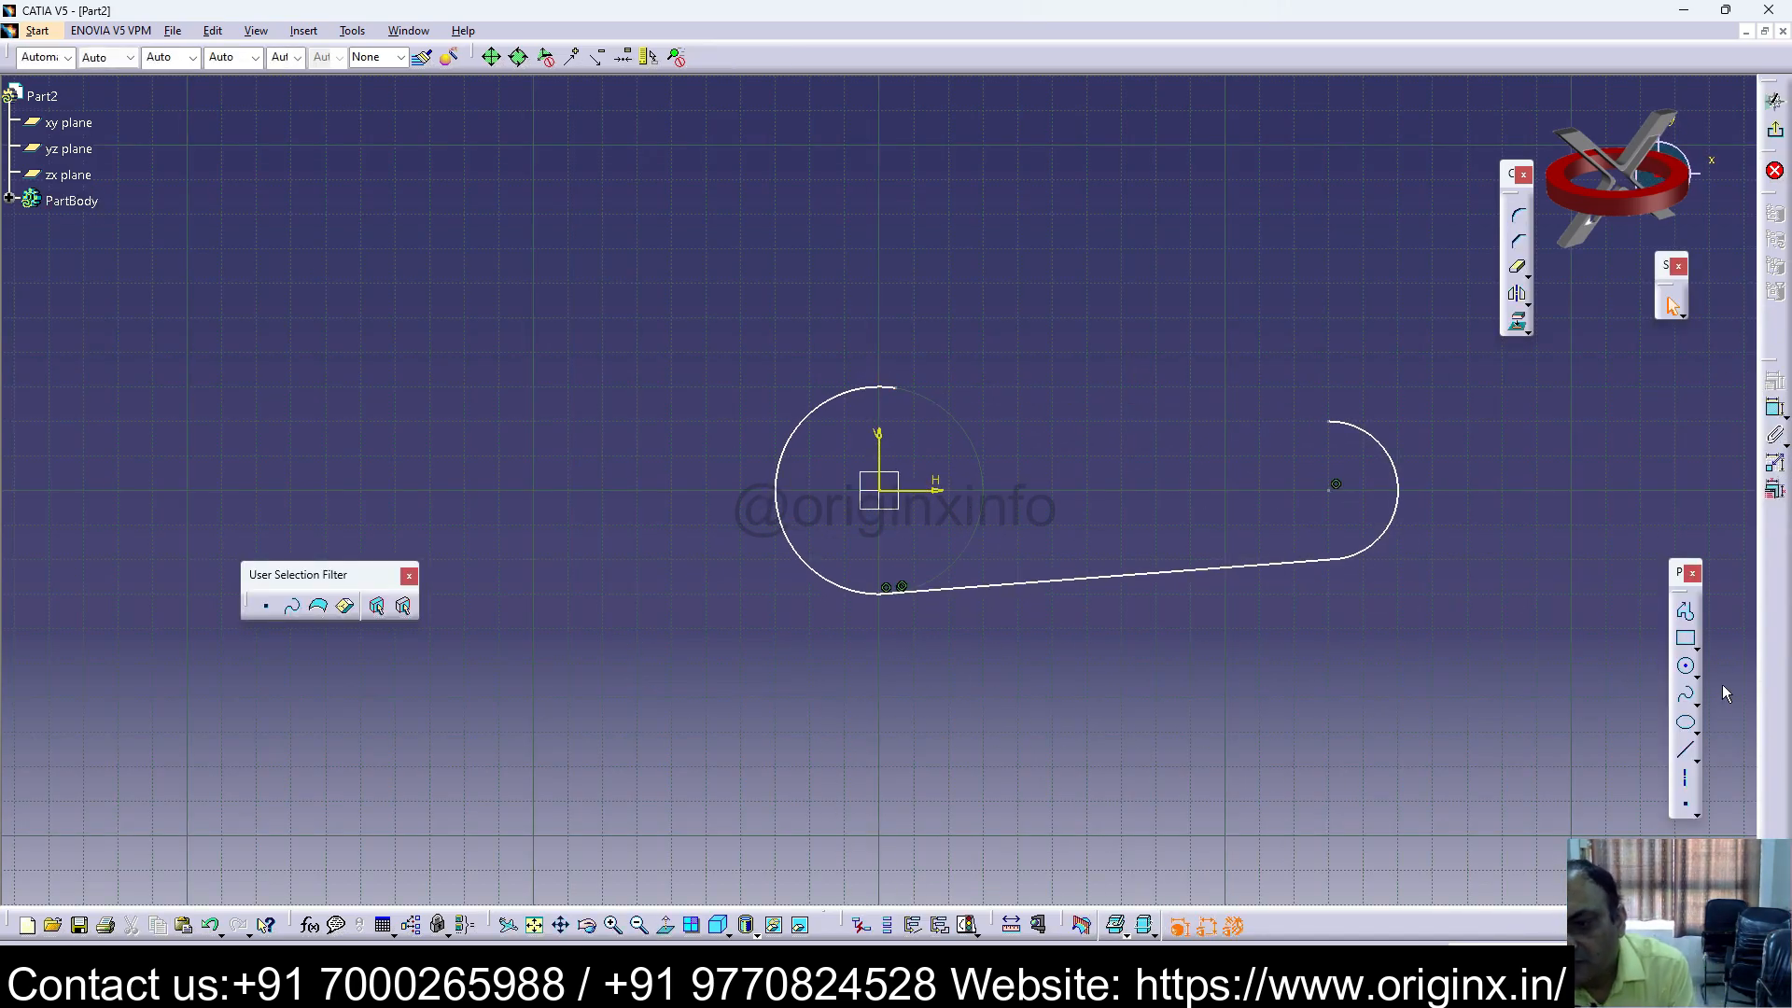
pyautogui.click(1686, 752)
pyautogui.click(894, 386)
pyautogui.click(1330, 421)
# Step: Constrain the new upper line tangent to the large arc around the origin
pyautogui.click(839, 414)
pyautogui.keyDown('ctrl'); pyautogui.click(987, 399); pyautogui.keyUp('ctrl')
pyautogui.click(1775, 381)
pyautogui.click(1649, 523)
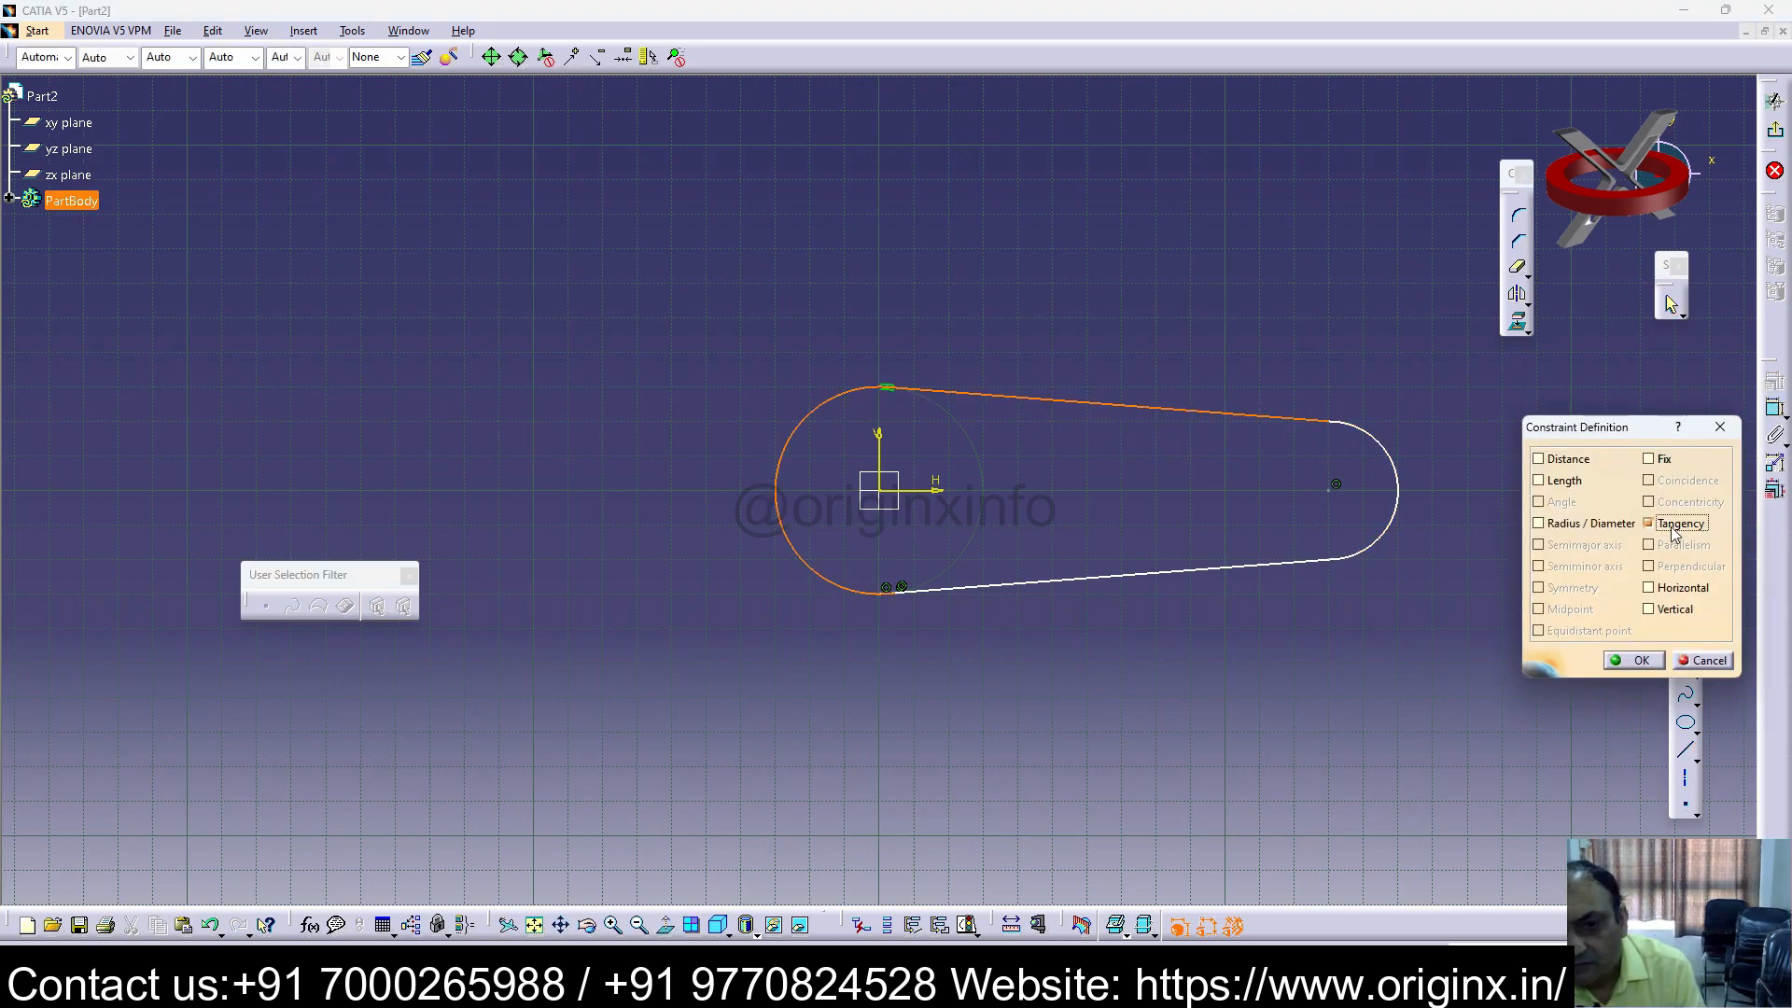
pyautogui.click(1632, 661)
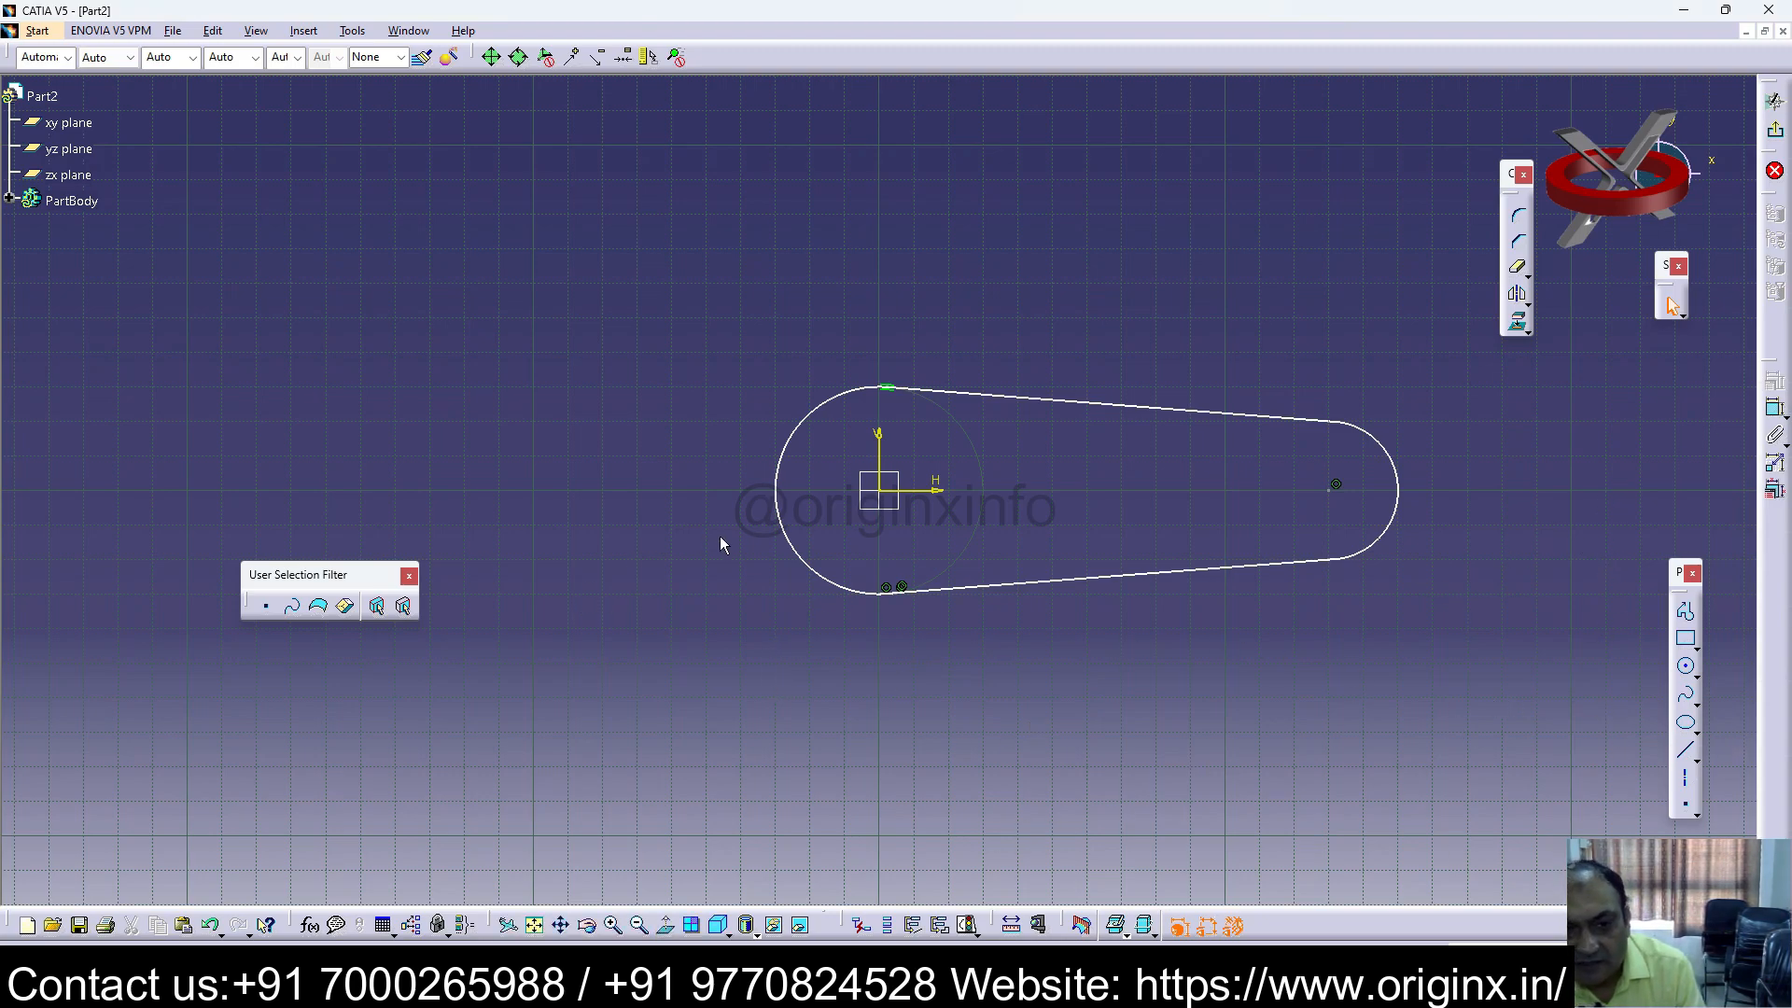
pyautogui.moveTo(806, 563); pyautogui.dragTo(812, 563)
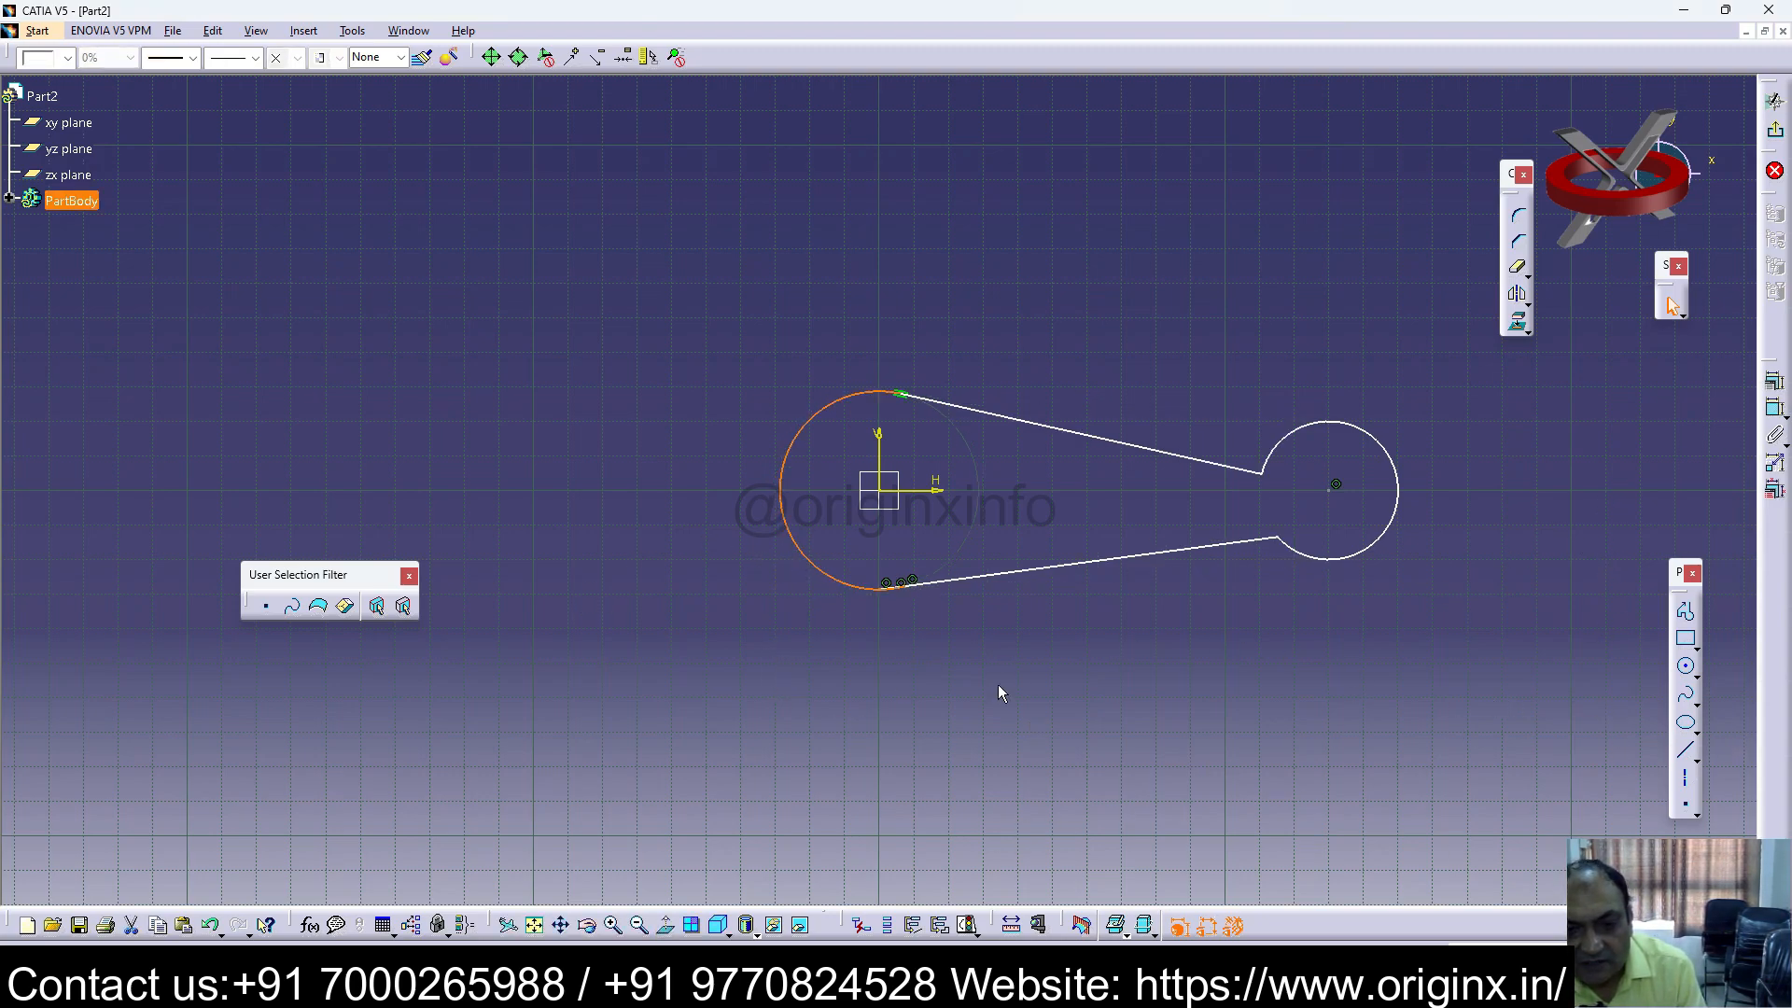
pyautogui.click(1207, 758)
# Step: Constrain the upper line tangent to the small end arc
pyautogui.click(1399, 464)
pyautogui.keyDown('ctrl'); pyautogui.click(1314, 422); pyautogui.keyUp('ctrl')
pyautogui.click(1774, 381)
pyautogui.click(1651, 524)
pyautogui.click(1634, 661)
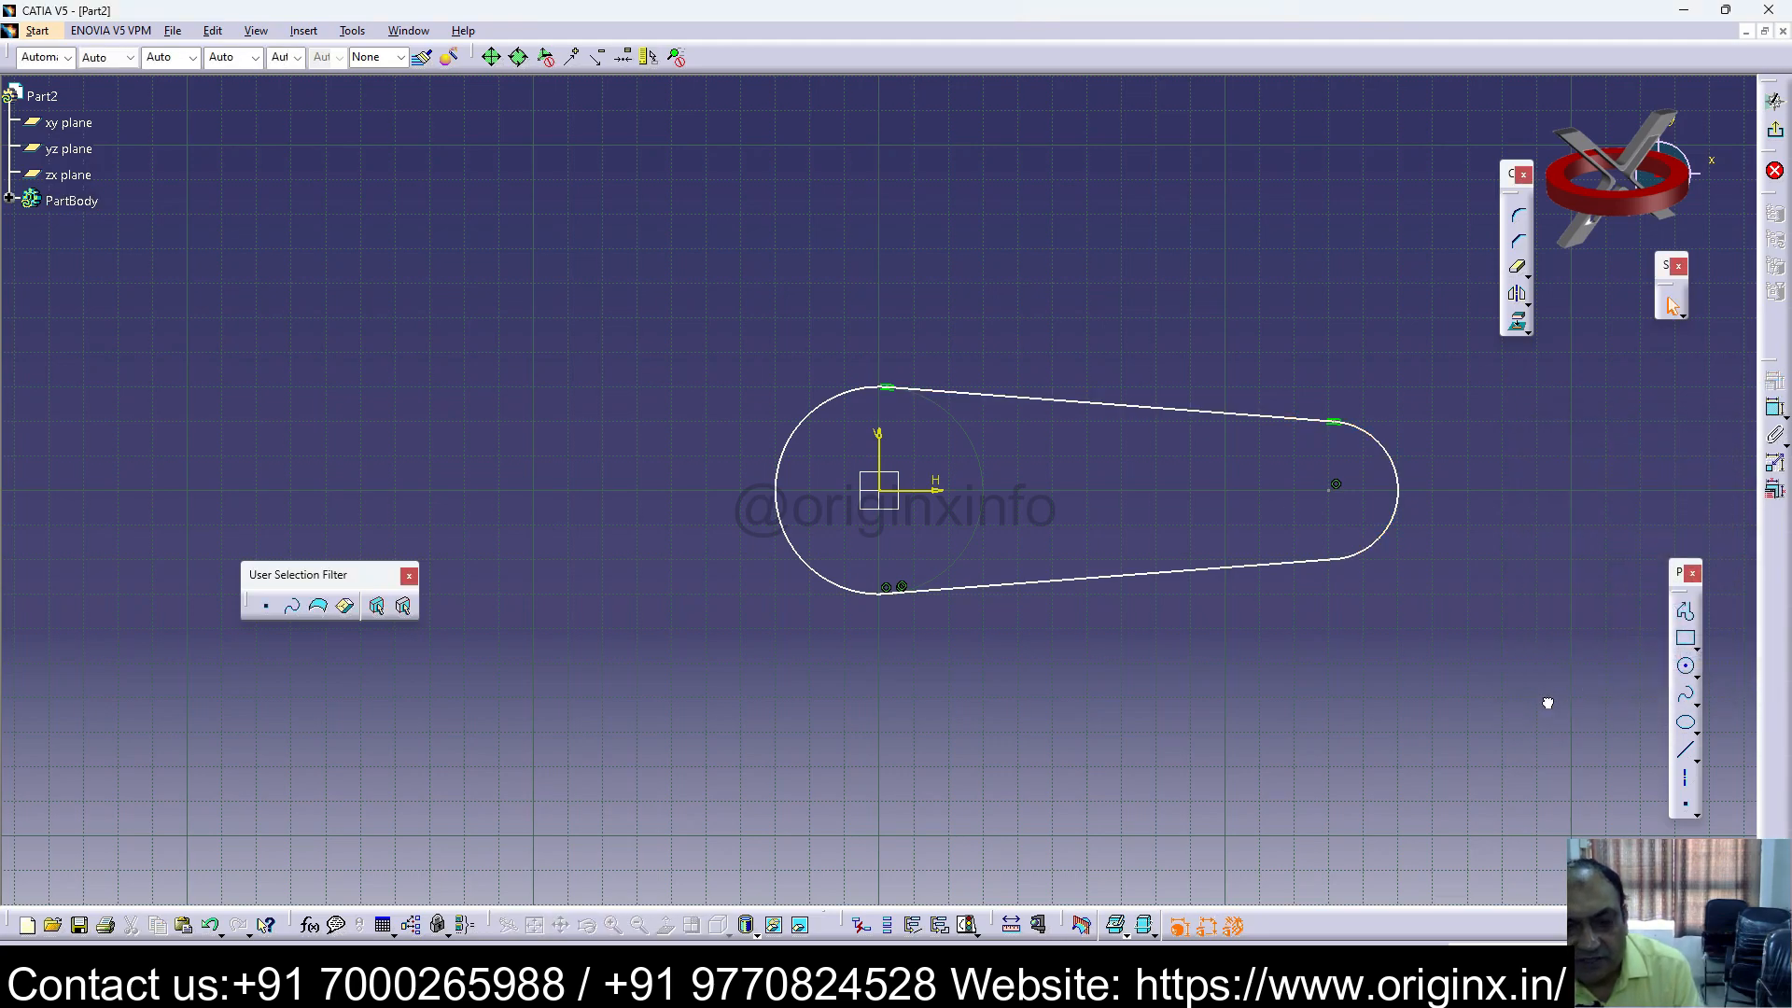
# Step: Try to constrain the lower line tangent to the large arc around the origin
pyautogui.click(778, 487)
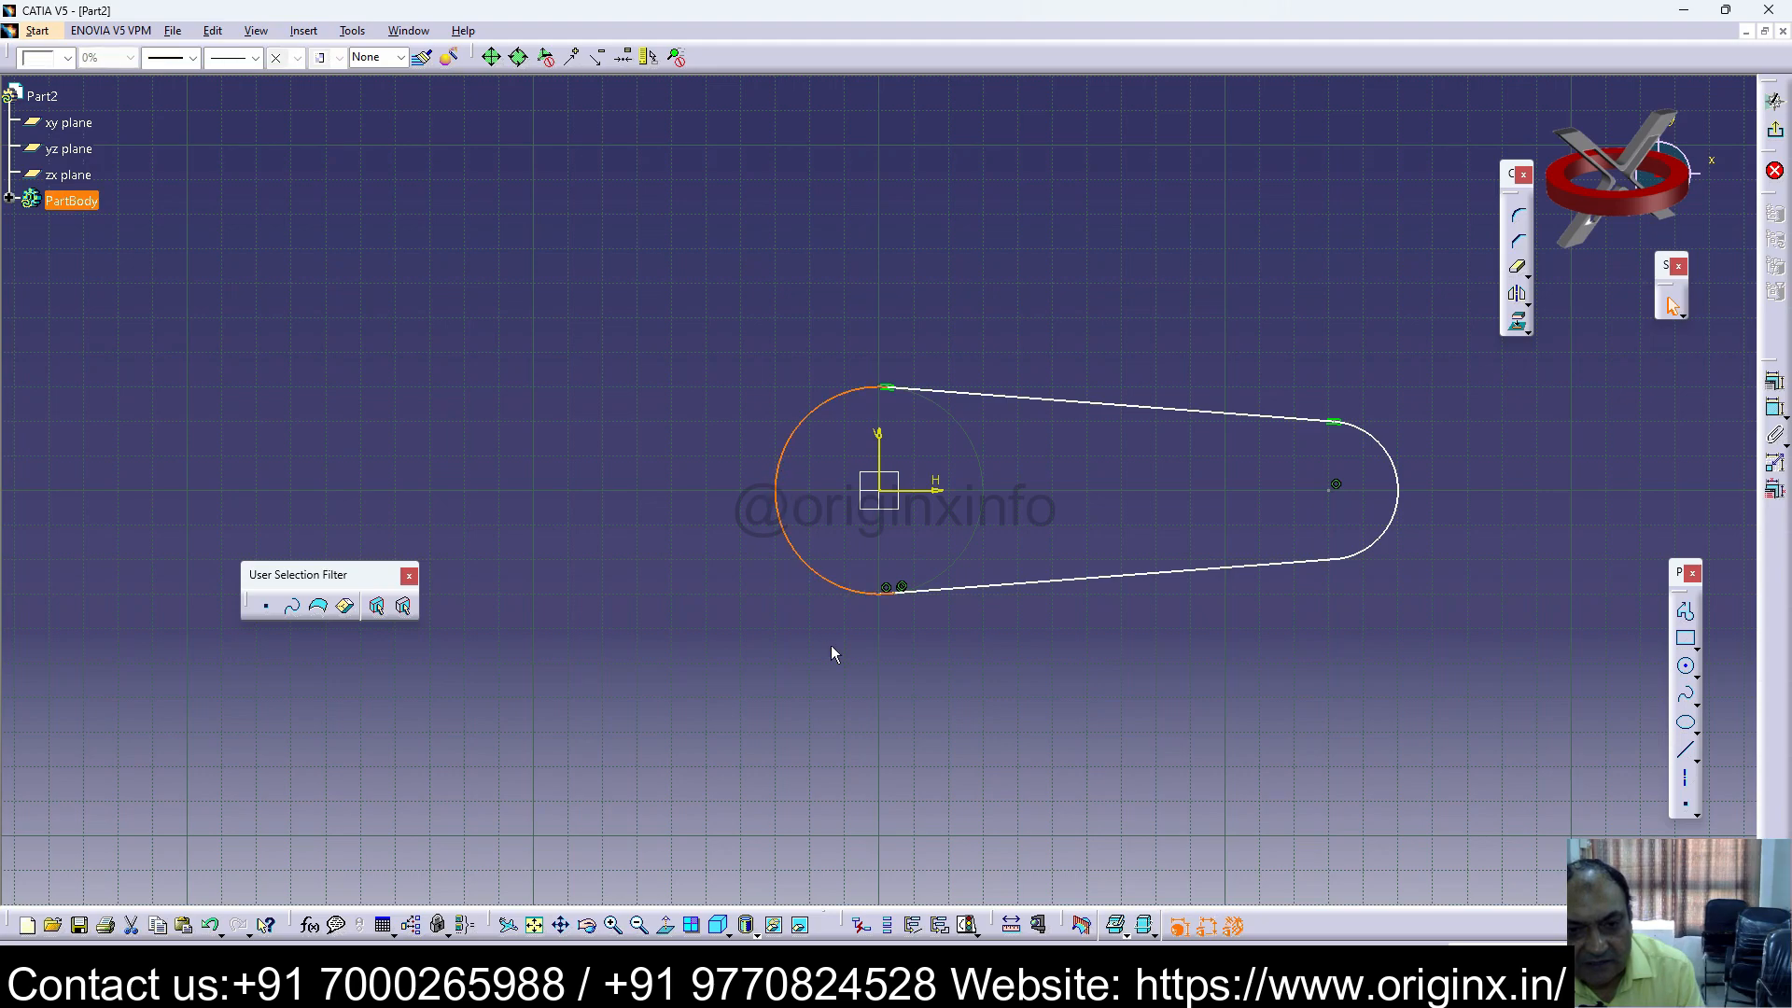
pyautogui.click(1774, 381)
pyautogui.click(1670, 523)
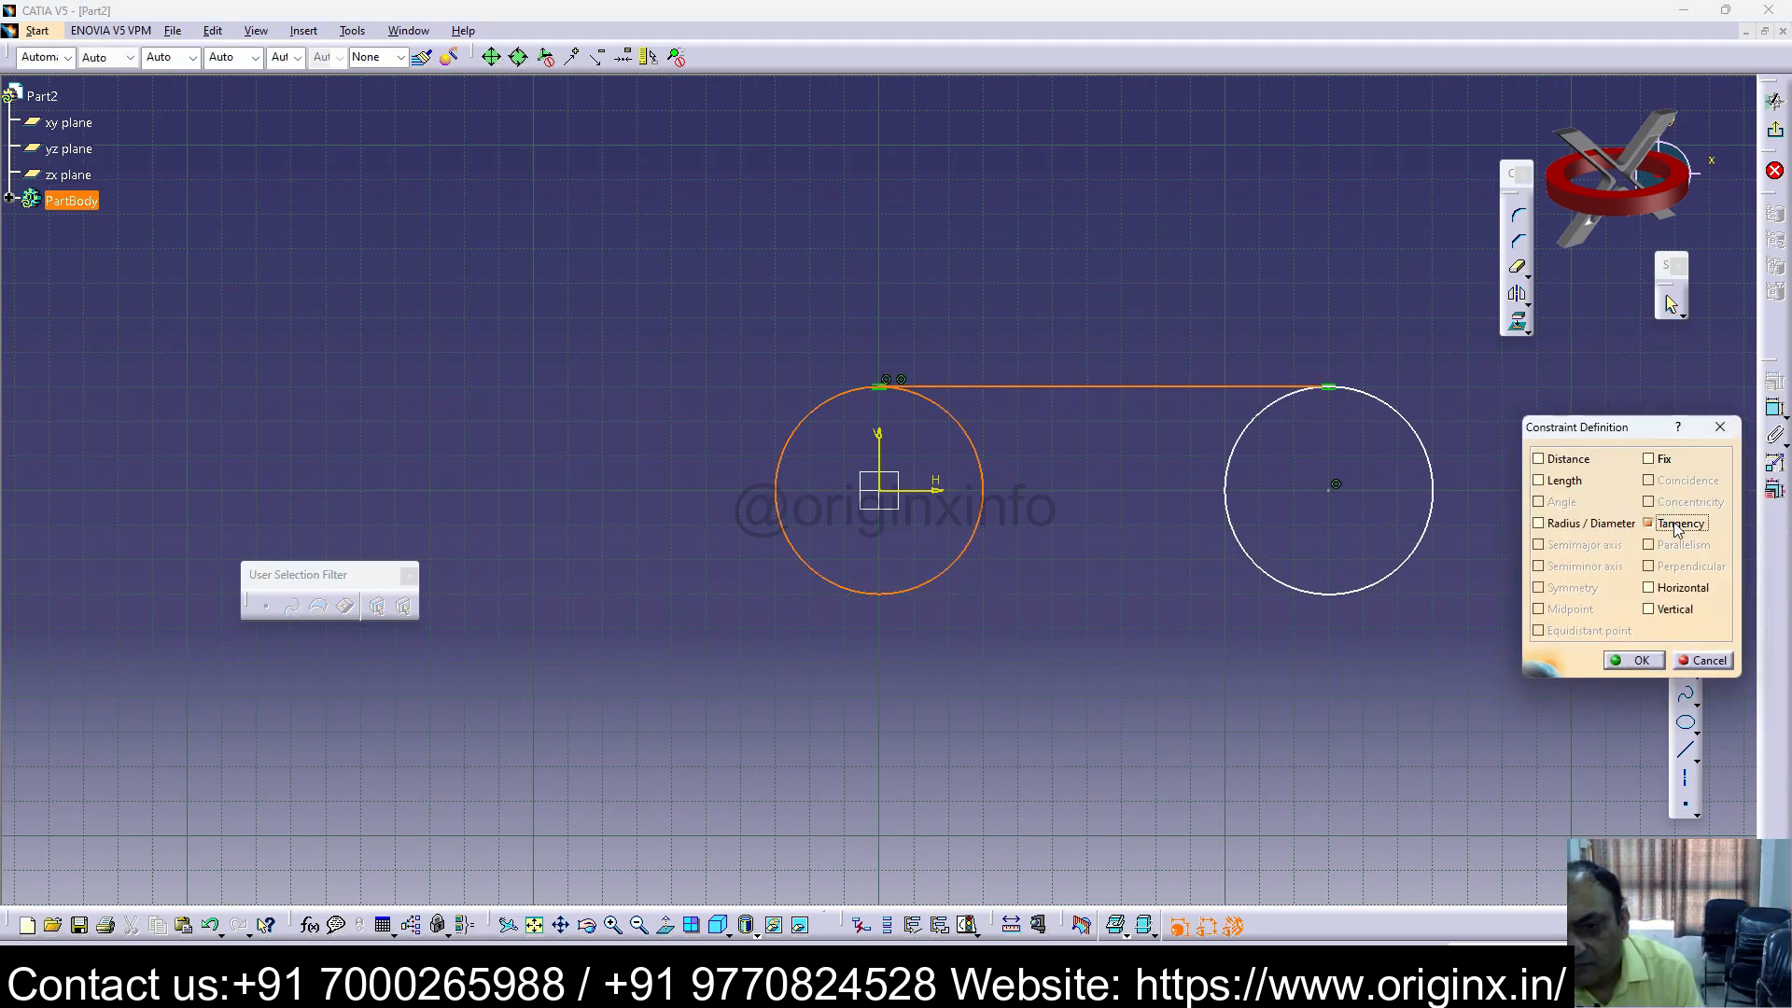
pyautogui.press('Return')
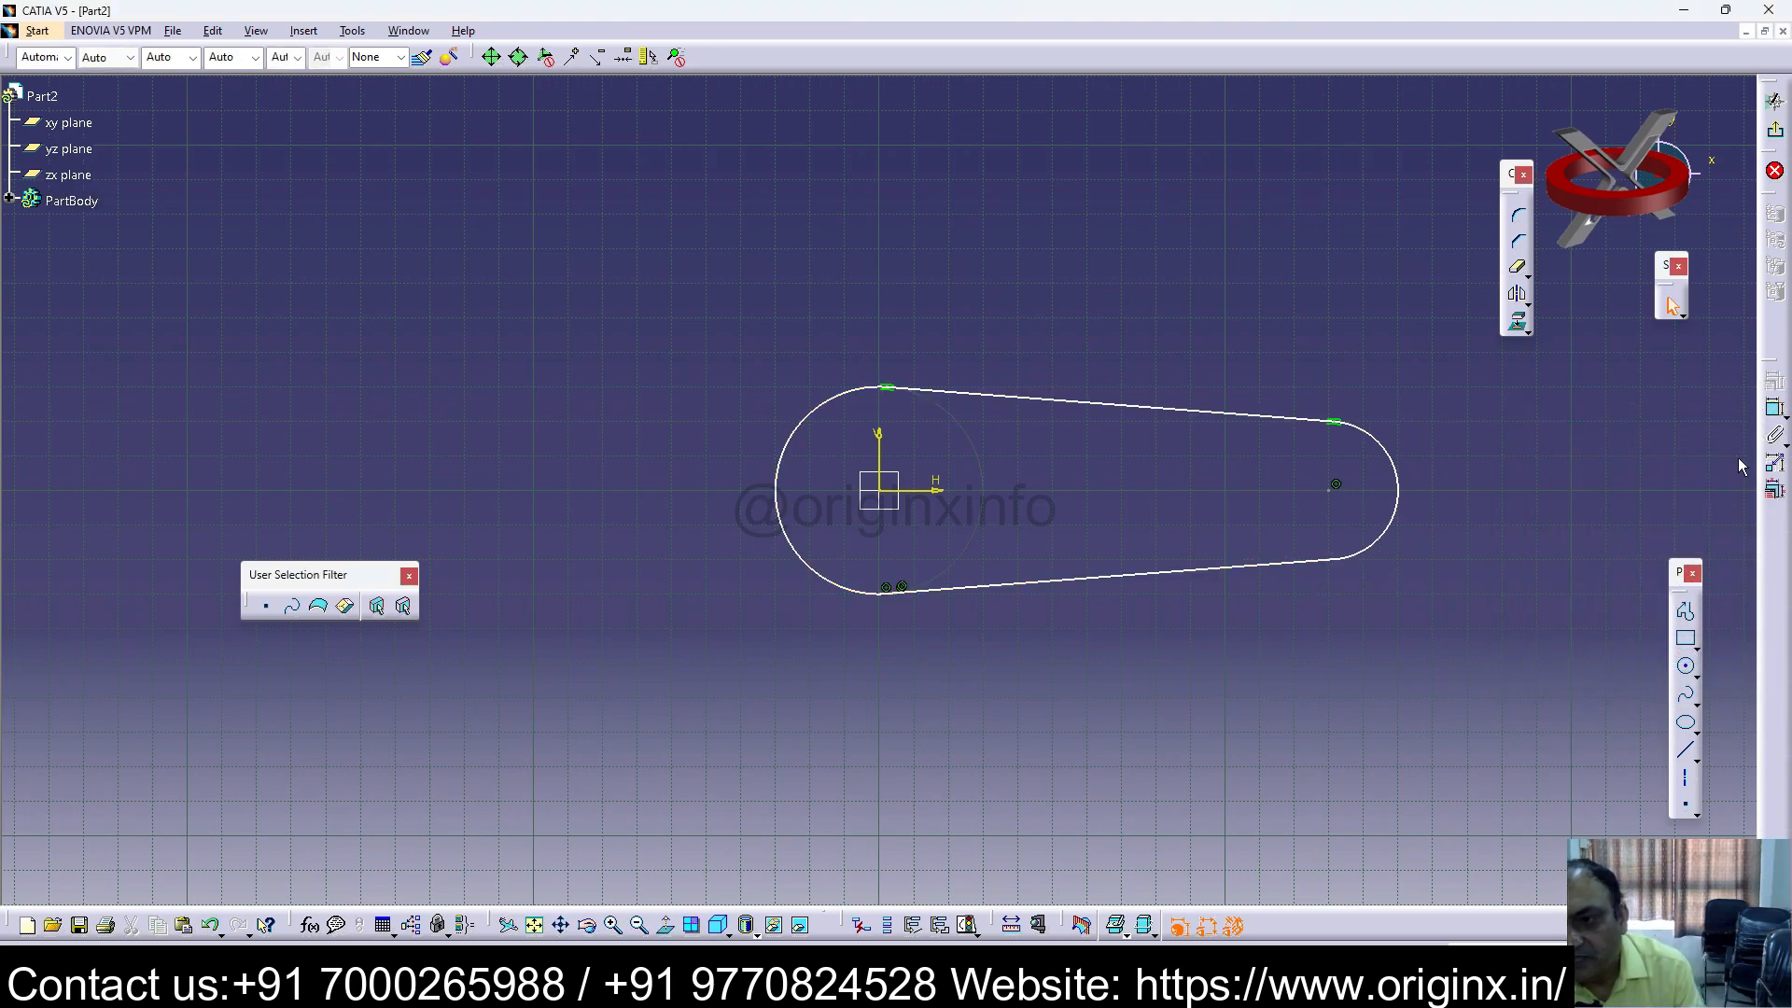
# Step: Try to constrain the lower line tangent to the small end arc and undo the attempt
pyautogui.click(1397, 474)
pyautogui.keyDown('ctrl'); pyautogui.click(1301, 560); pyautogui.keyUp('ctrl')
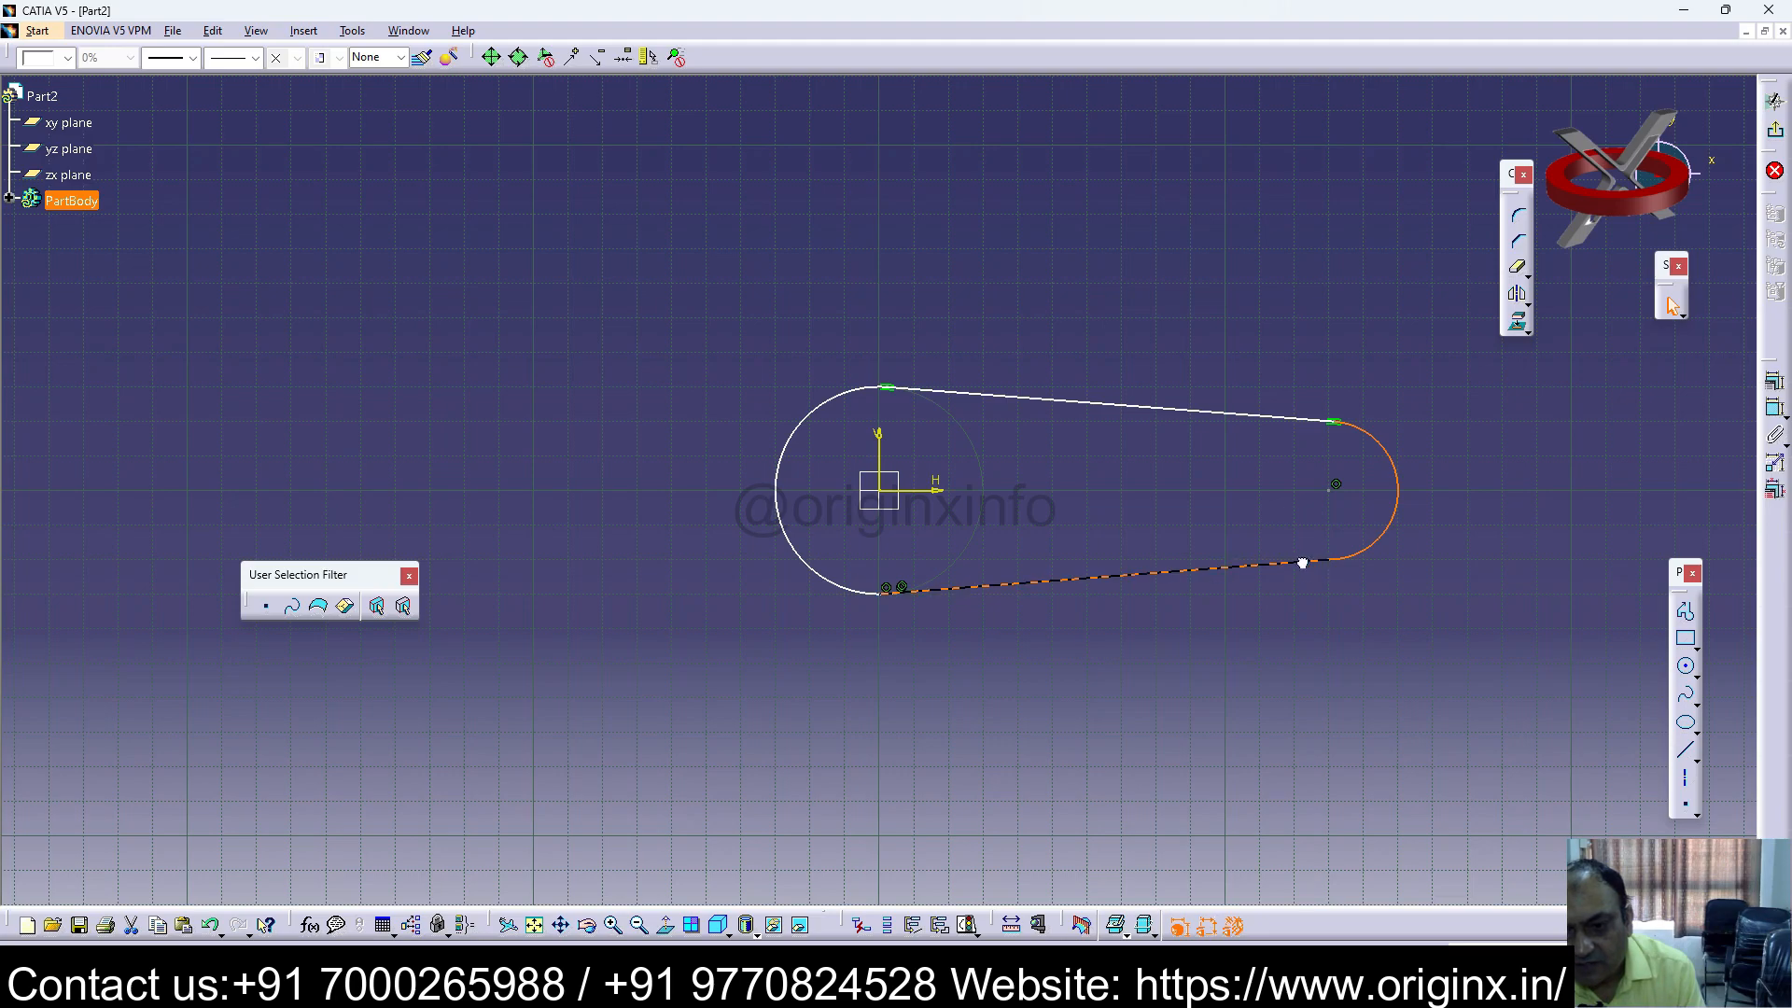
pyautogui.click(1776, 382)
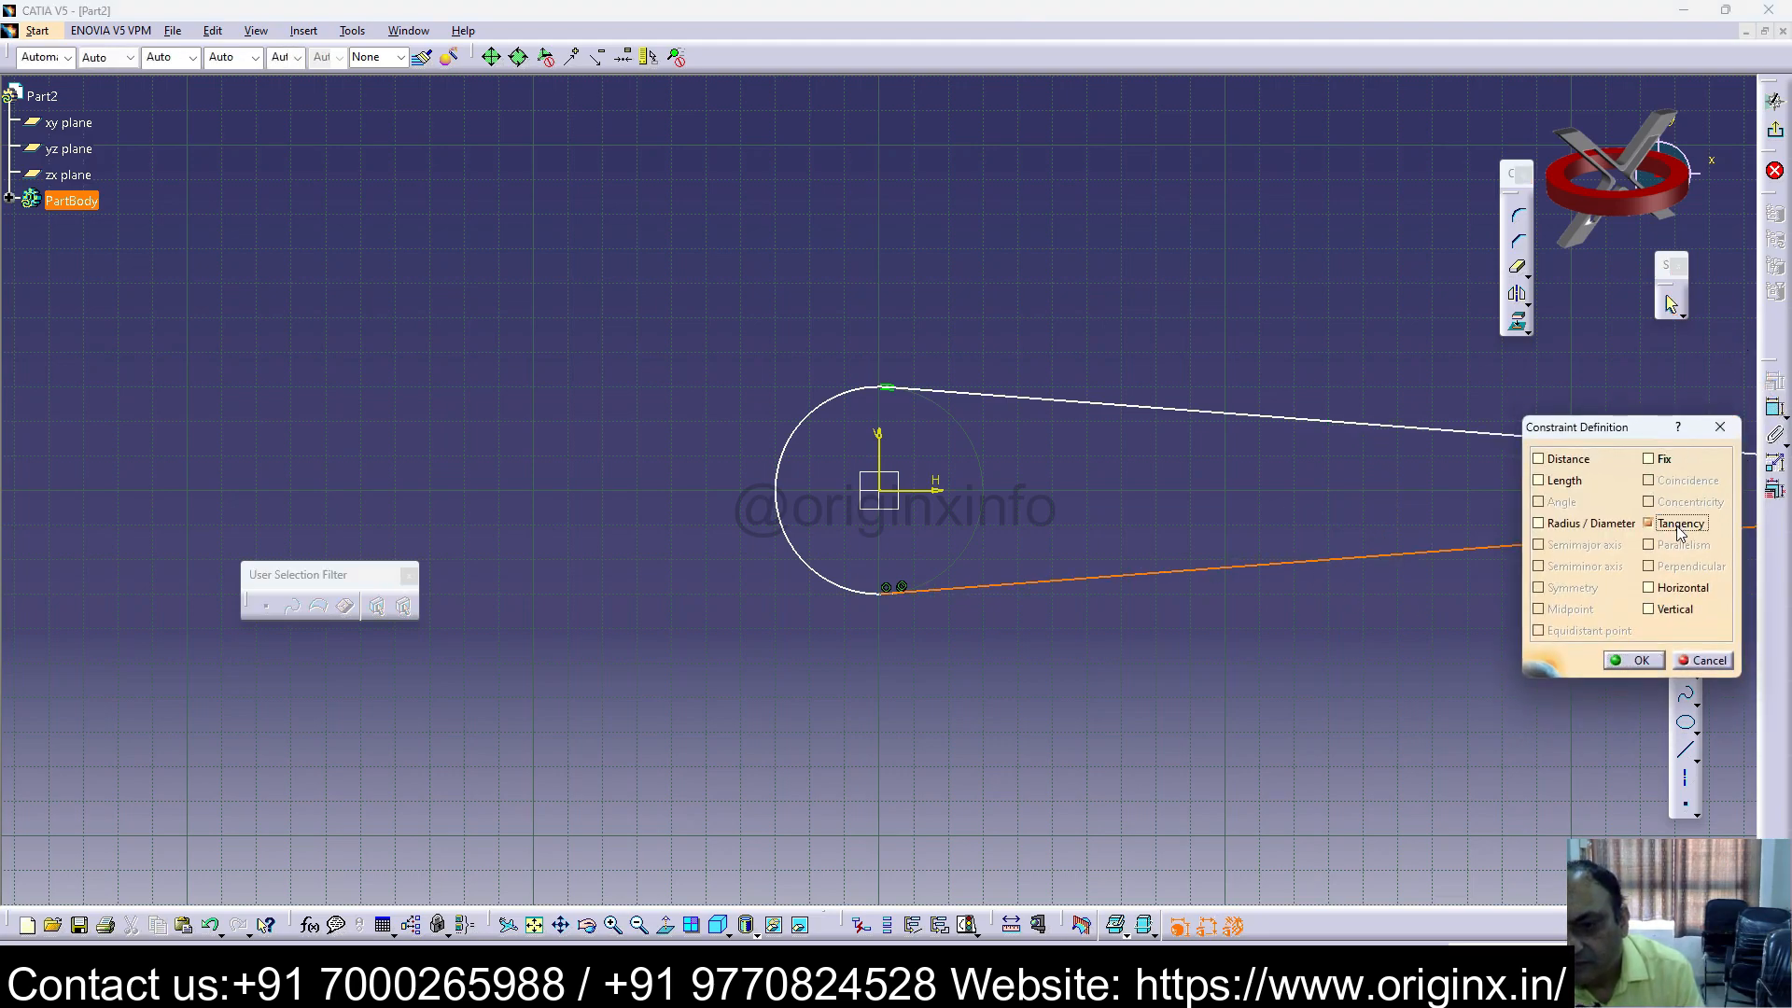
pyautogui.moveTo(1606, 427); pyautogui.dragTo(1499, 341)
pyautogui.click(1528, 577)
pyautogui.moveTo(1378, 599)
pyautogui.mouseDown(button='middle')
pyautogui.moveTo(1172, 578)
pyautogui.moveTo(1069, 606)
pyautogui.mouseUp(button='middle')
pyautogui.hotkey('ctrl', 'z')
pyautogui.moveTo(1288, 581); pyautogui.dragTo(1515, 579, button='middle')
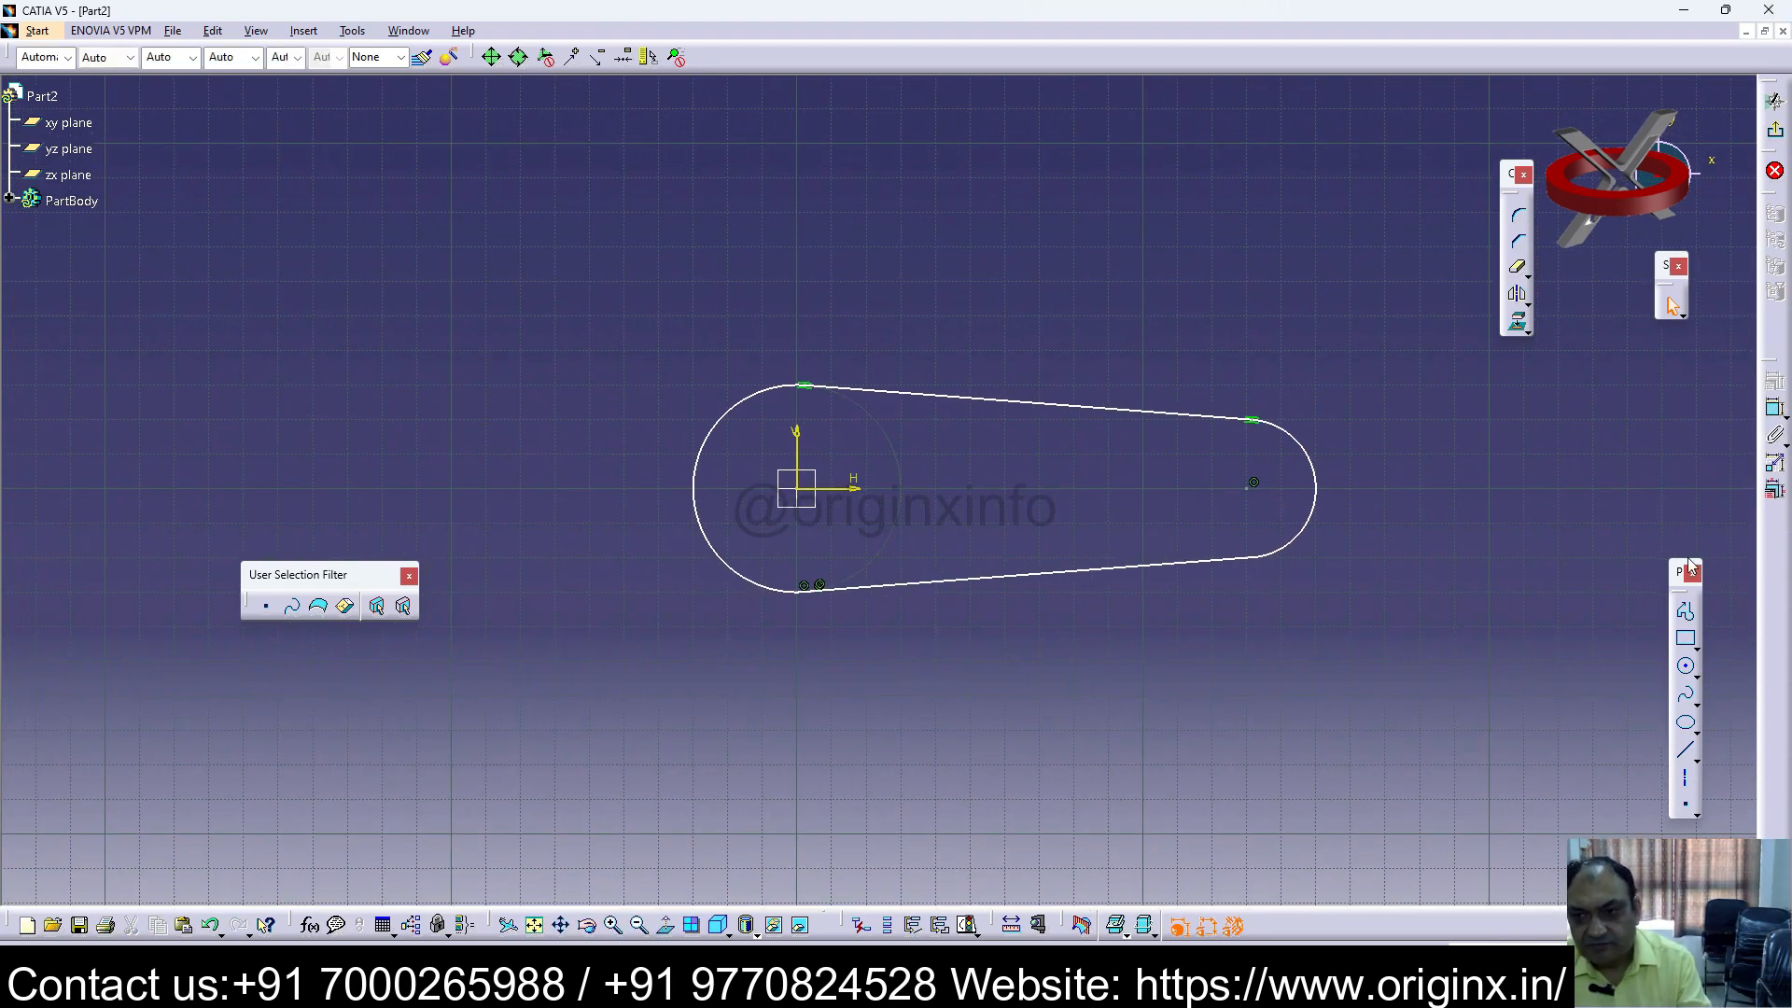
# Step: Dimension the radii of the large arc around the origin and the small end arc
pyautogui.click(1775, 409)
pyautogui.click(732, 410)
pyautogui.click(680, 297)
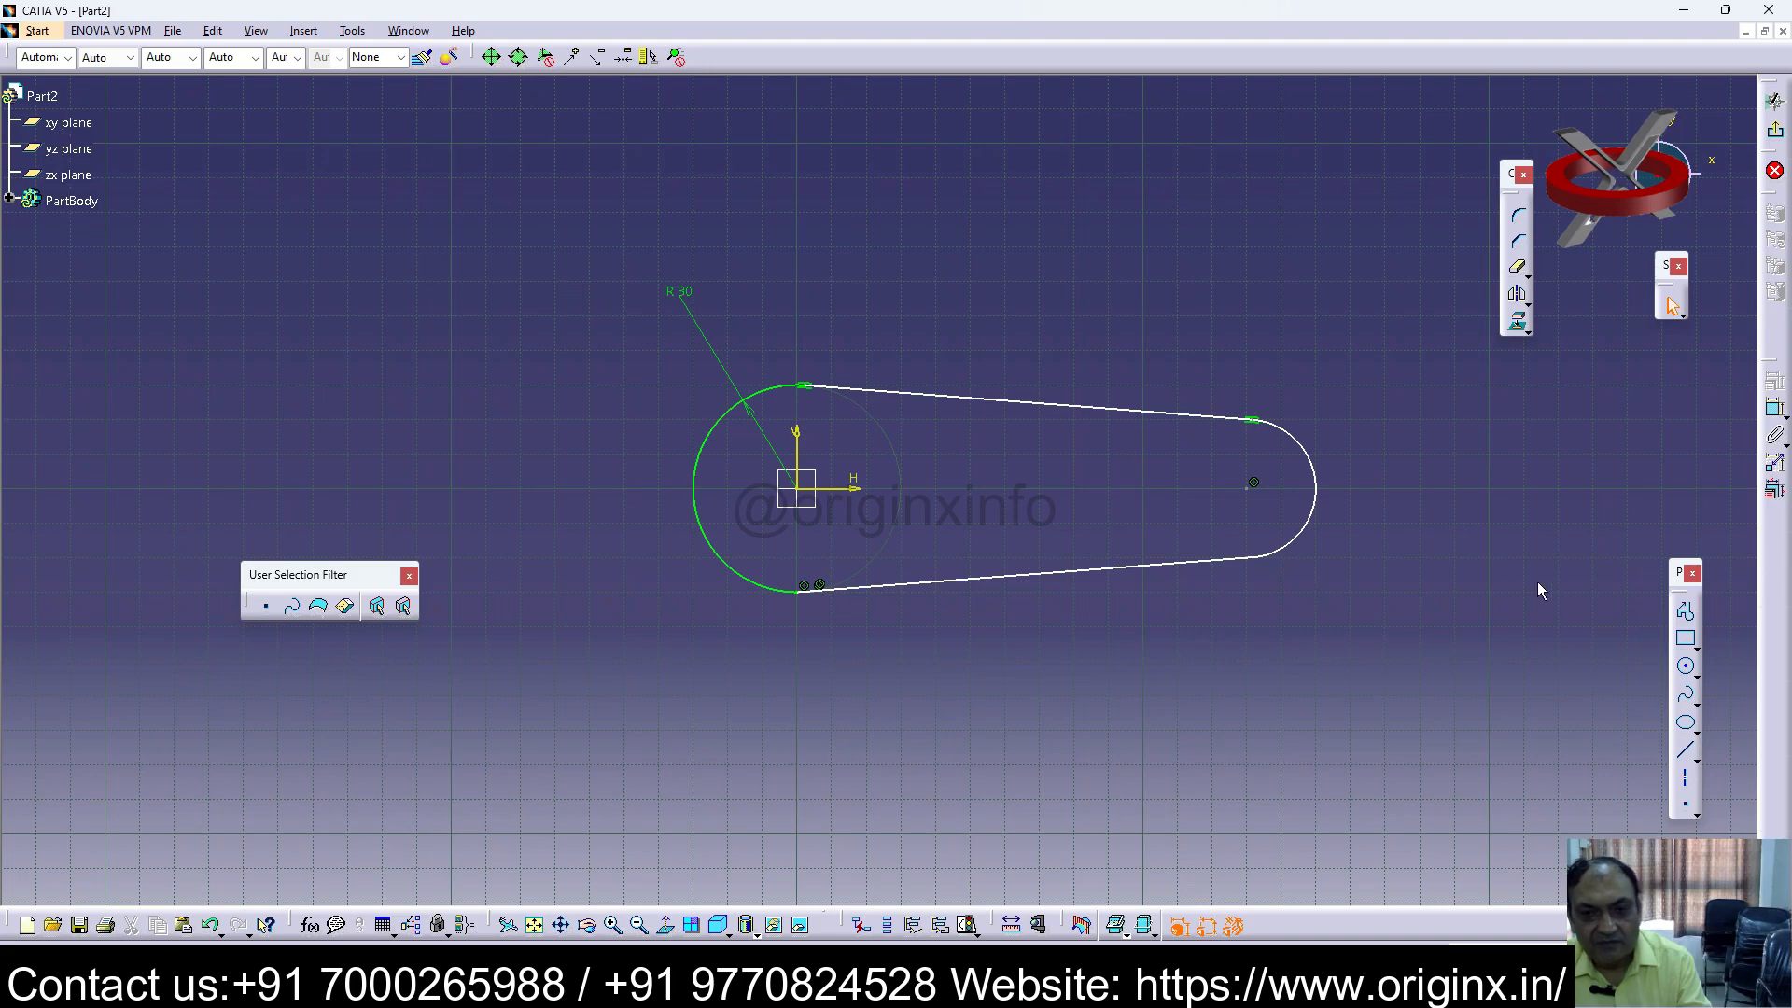
pyautogui.click(1775, 408)
pyautogui.click(1315, 473)
pyautogui.click(1393, 420)
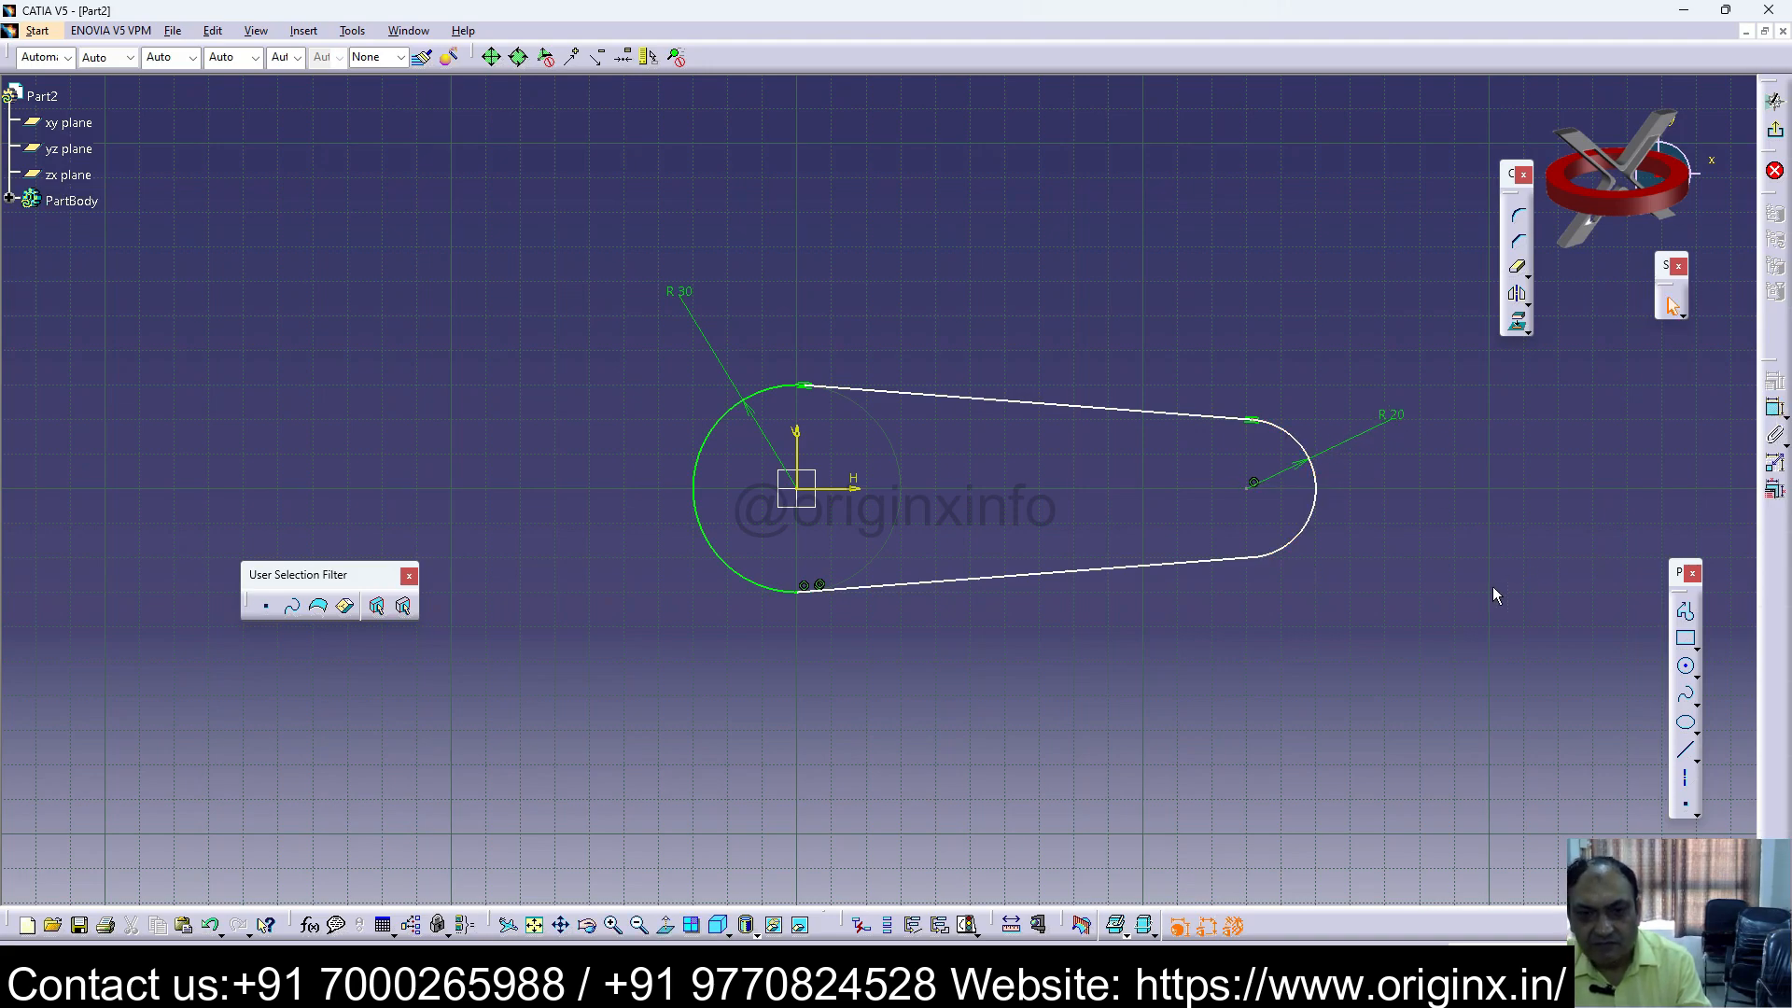
# Step: Delete the lower side line and redraw it from the small arc's lower end to the large arc
pyautogui.click(948, 580)
pyautogui.press('Delete')
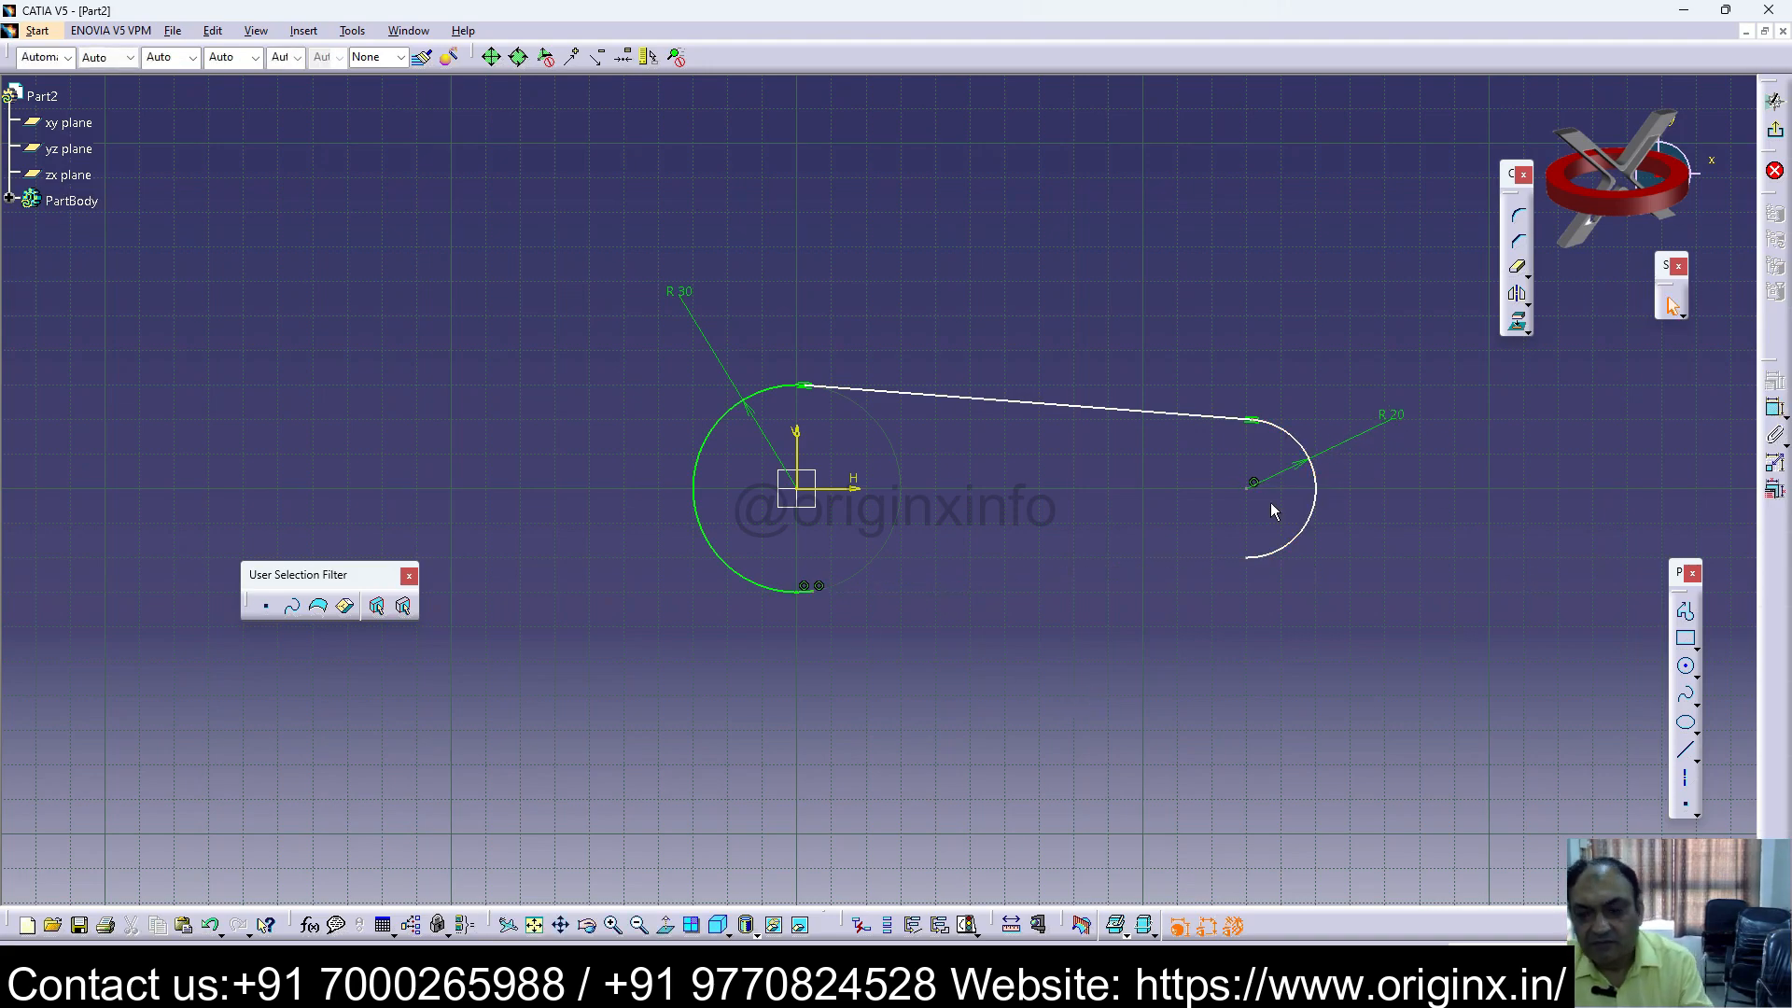
pyautogui.click(1686, 746)
pyautogui.click(1258, 557)
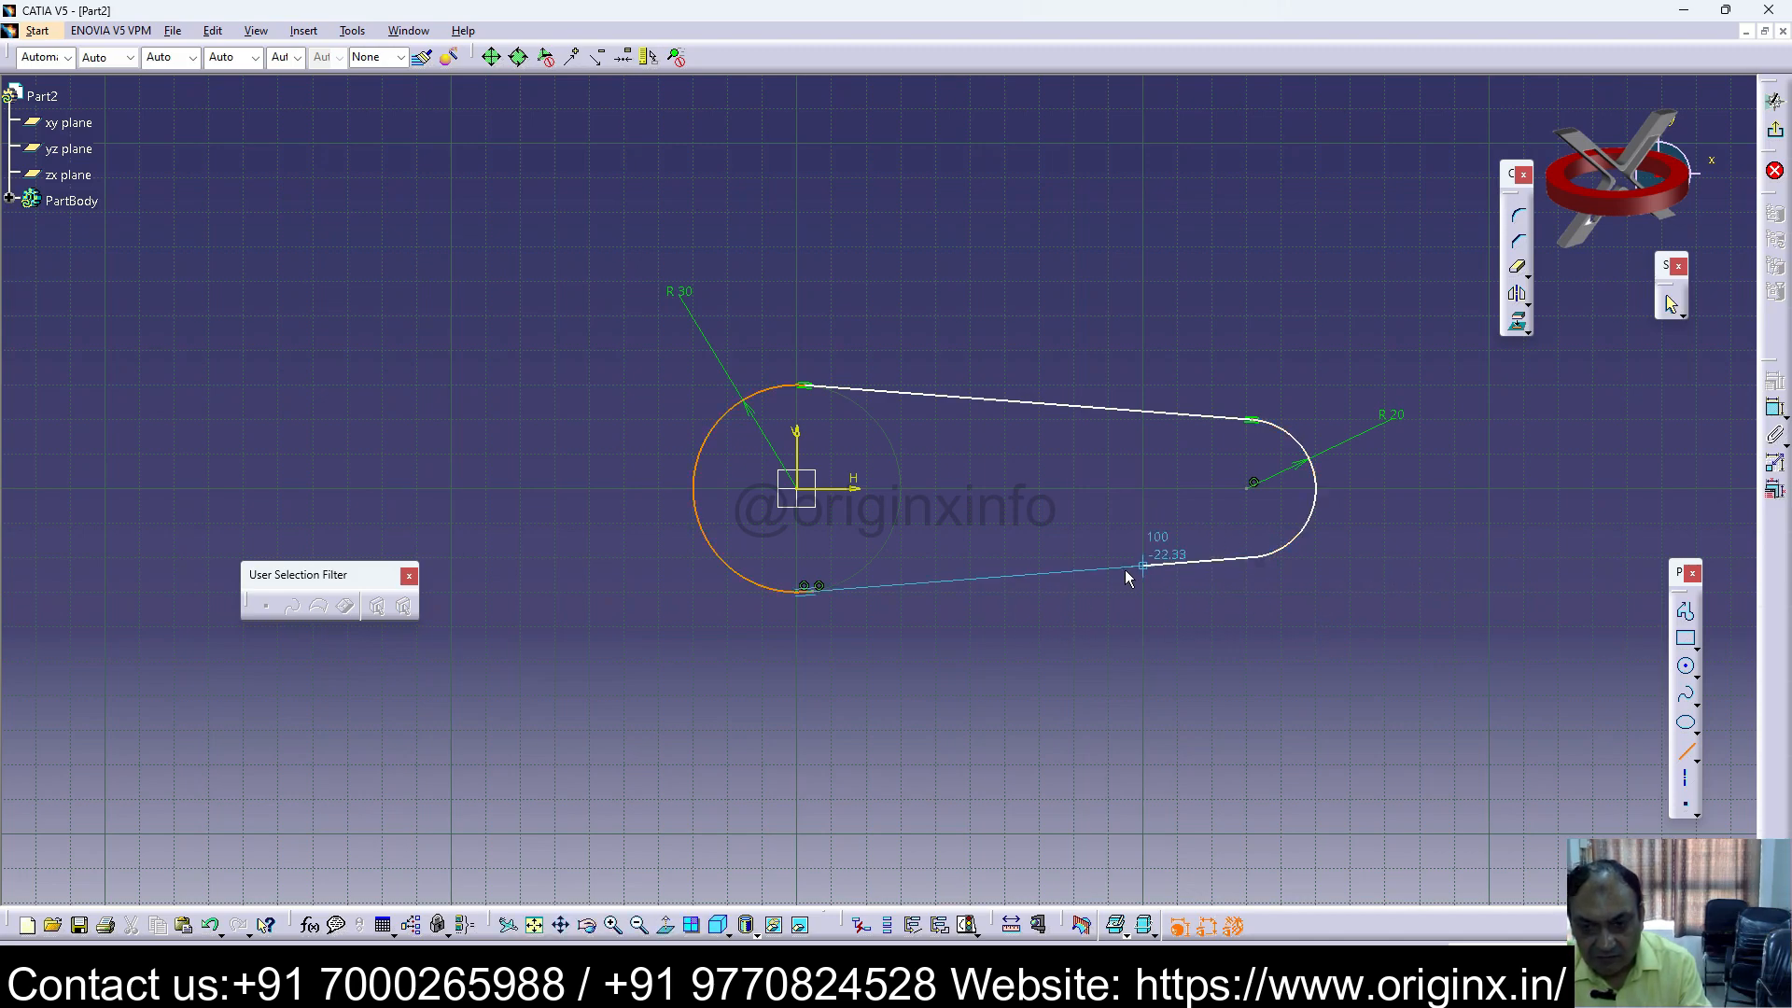
pyautogui.click(815, 588)
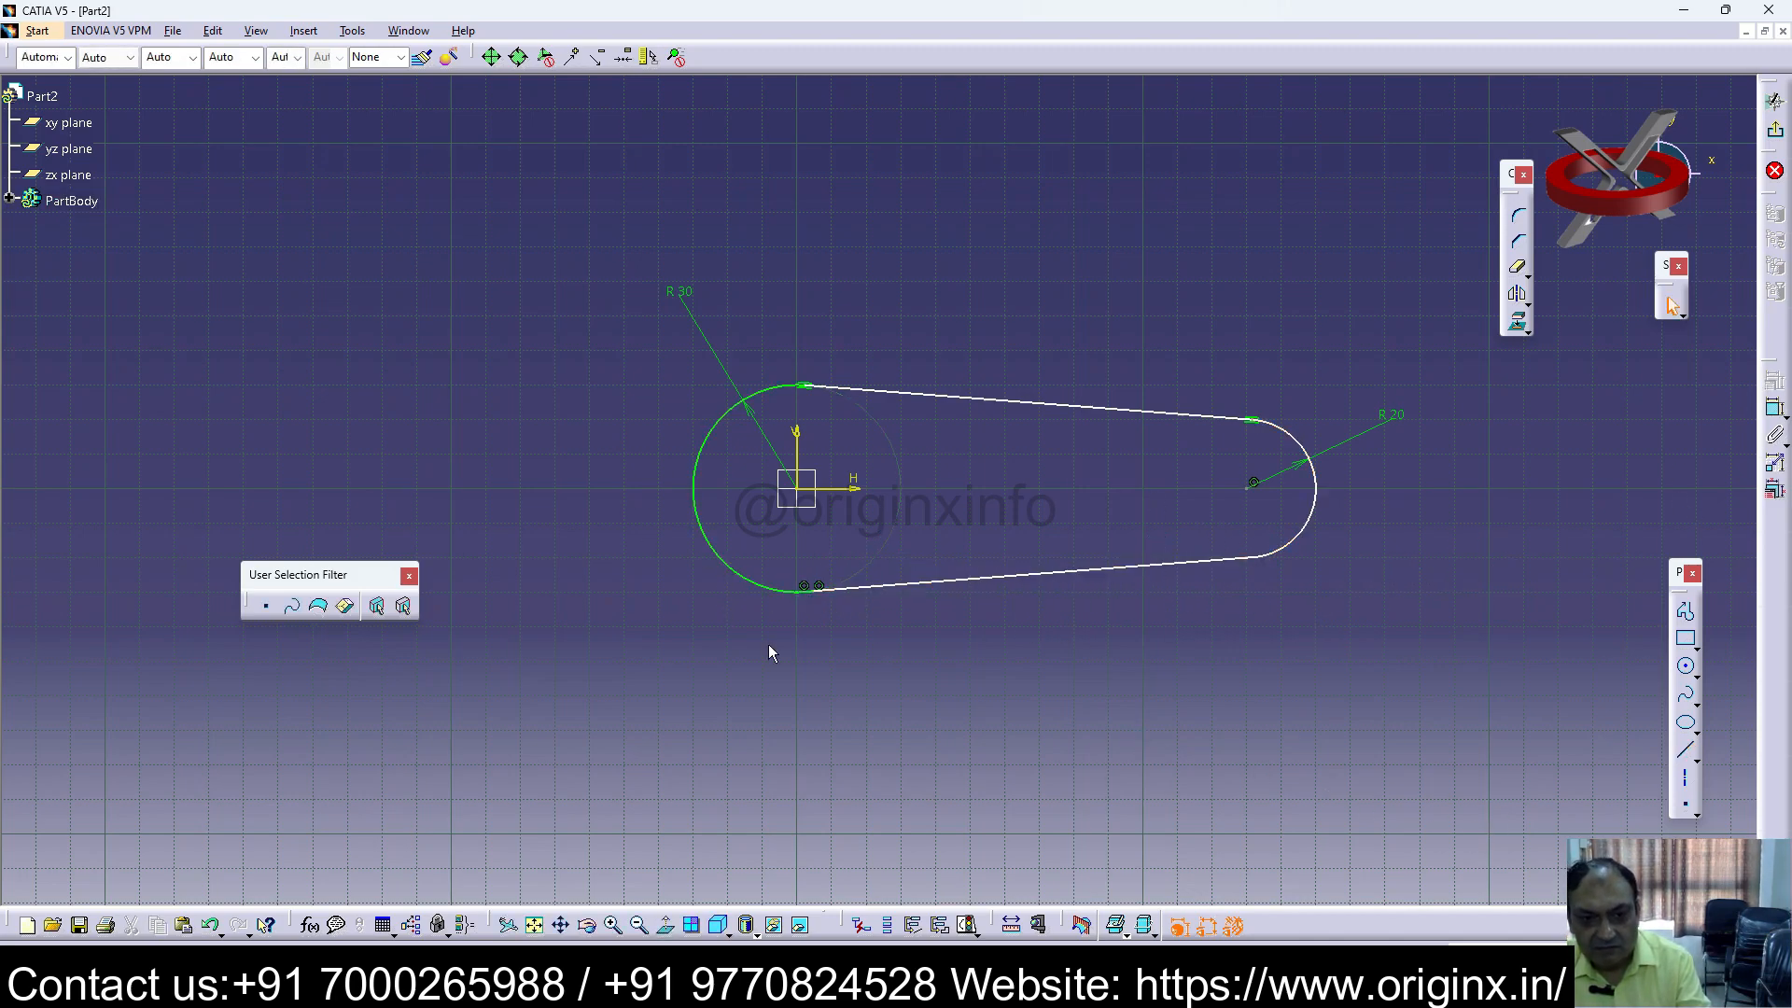
# Step: Constrain the redrawn lower line tangent to the small end arc
pyautogui.click(912, 581)
pyautogui.click(1774, 385)
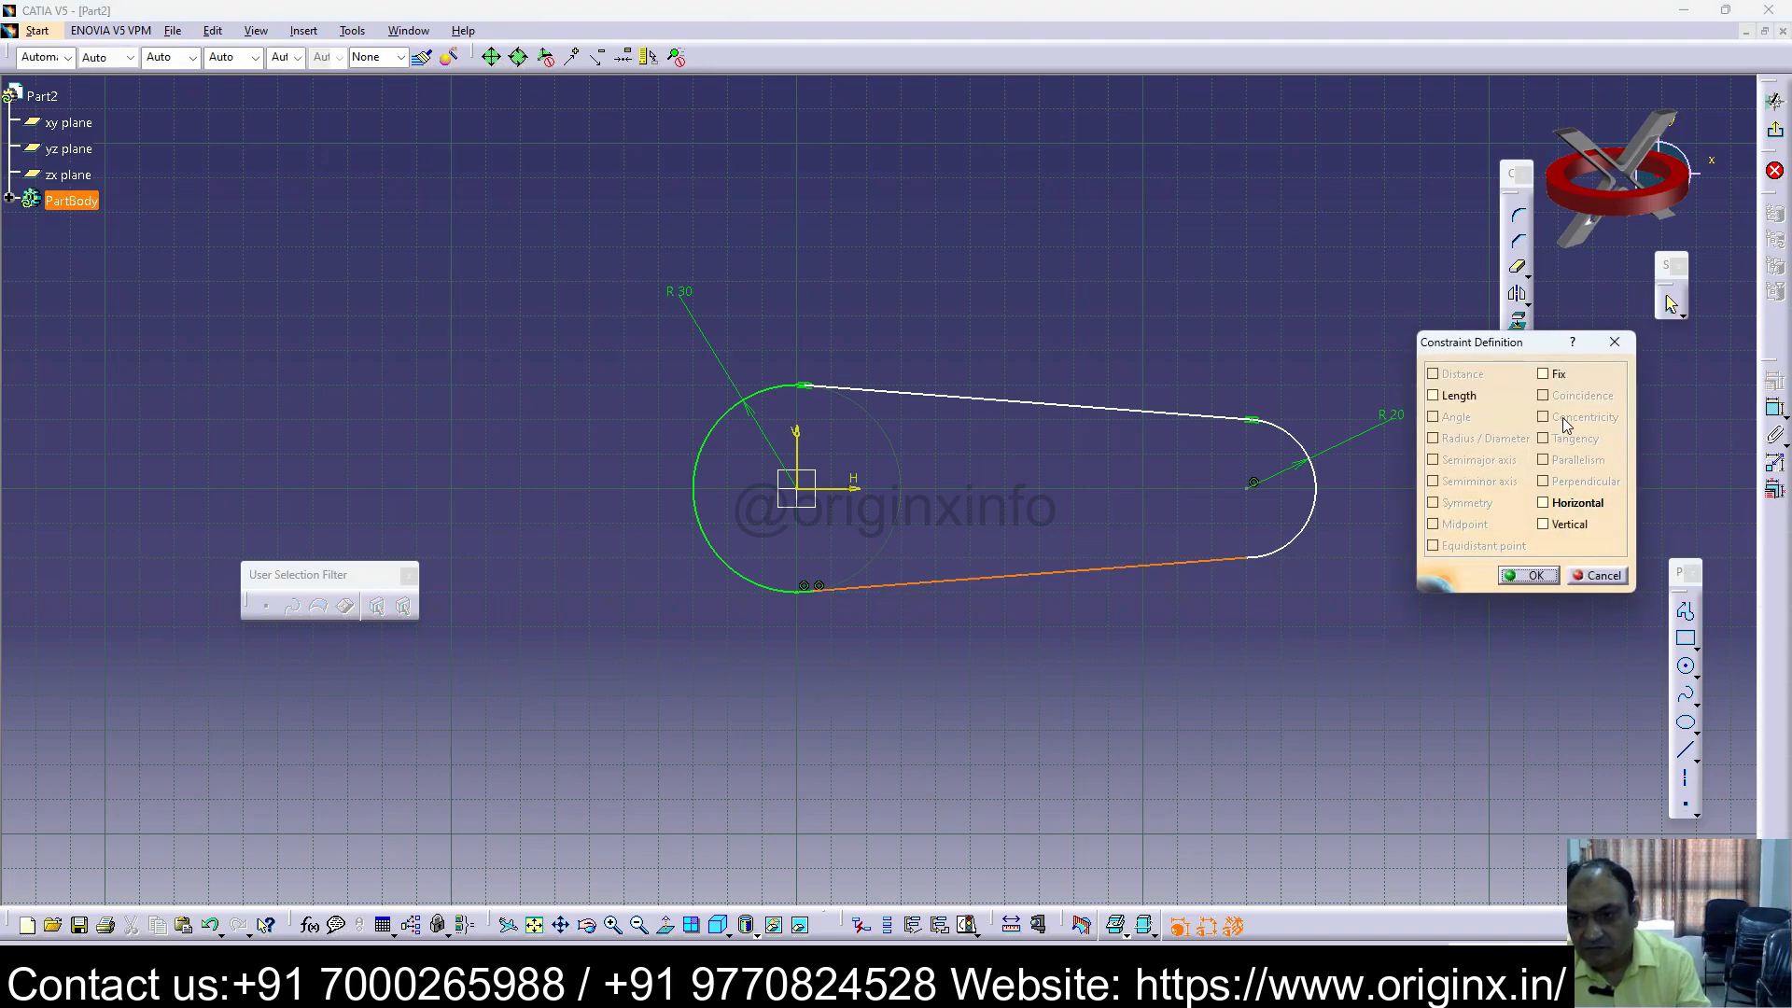
pyautogui.click(1603, 348)
pyautogui.click(1316, 499)
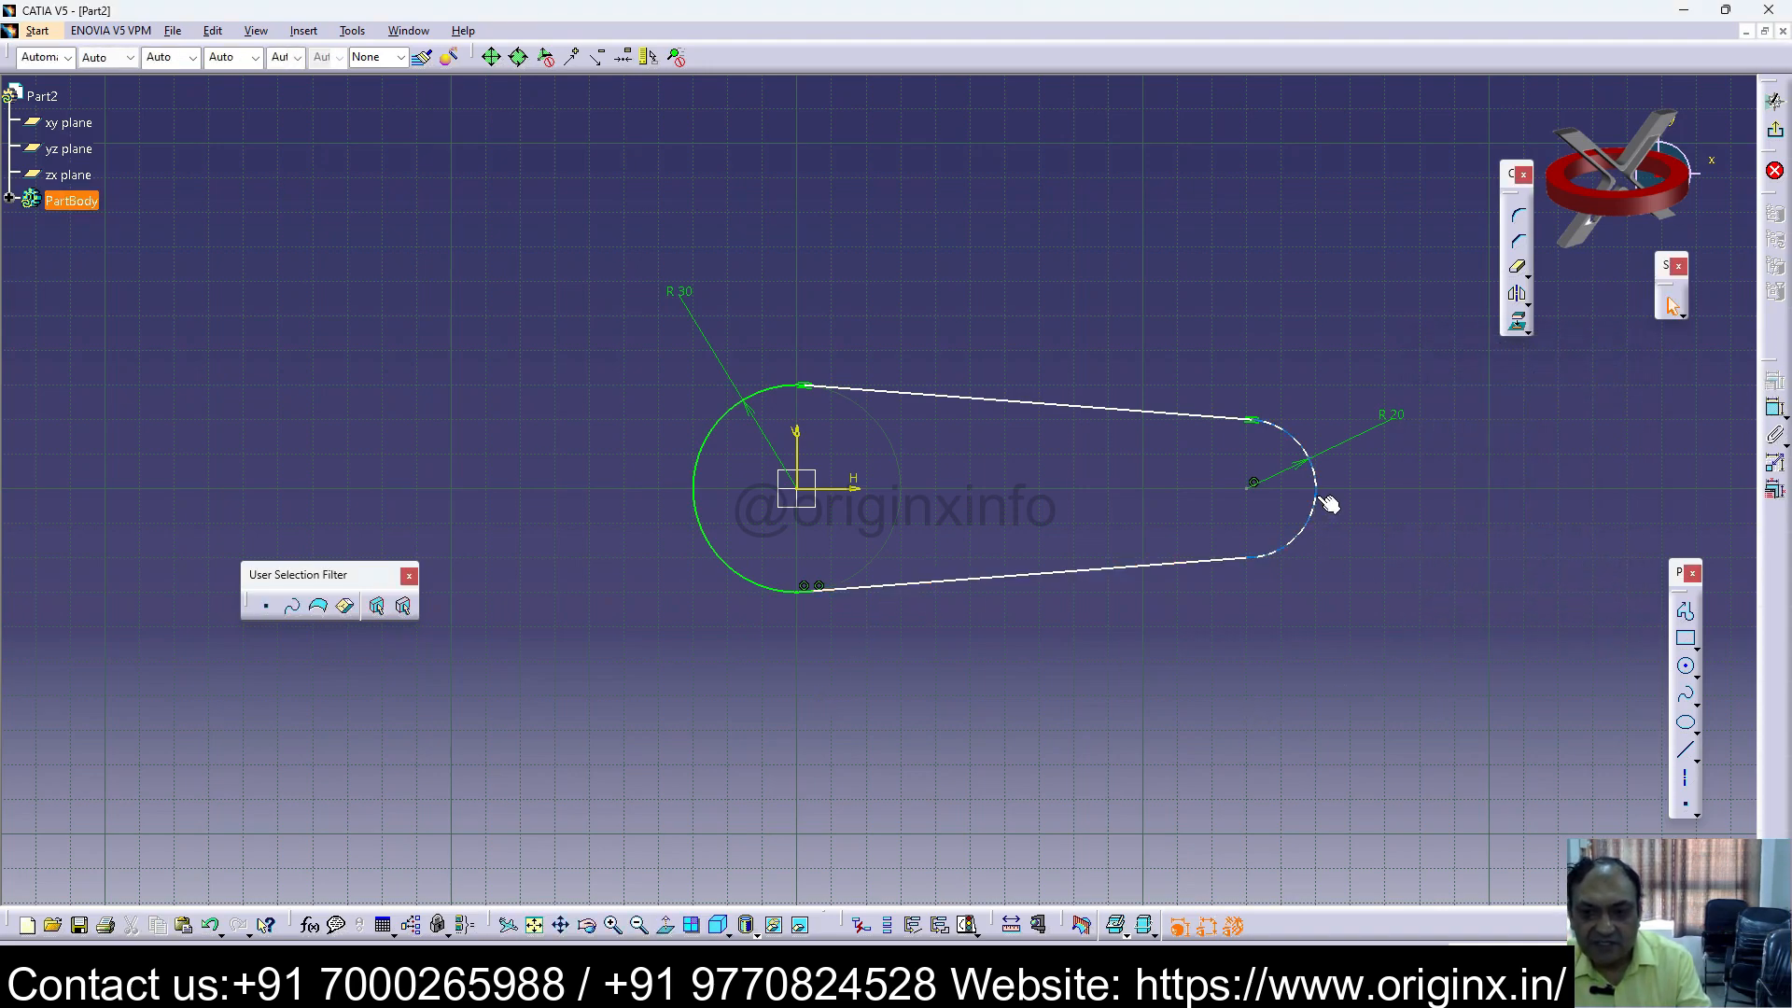
pyautogui.keyDown('ctrl'); pyautogui.click(1186, 563); pyautogui.keyUp('ctrl')
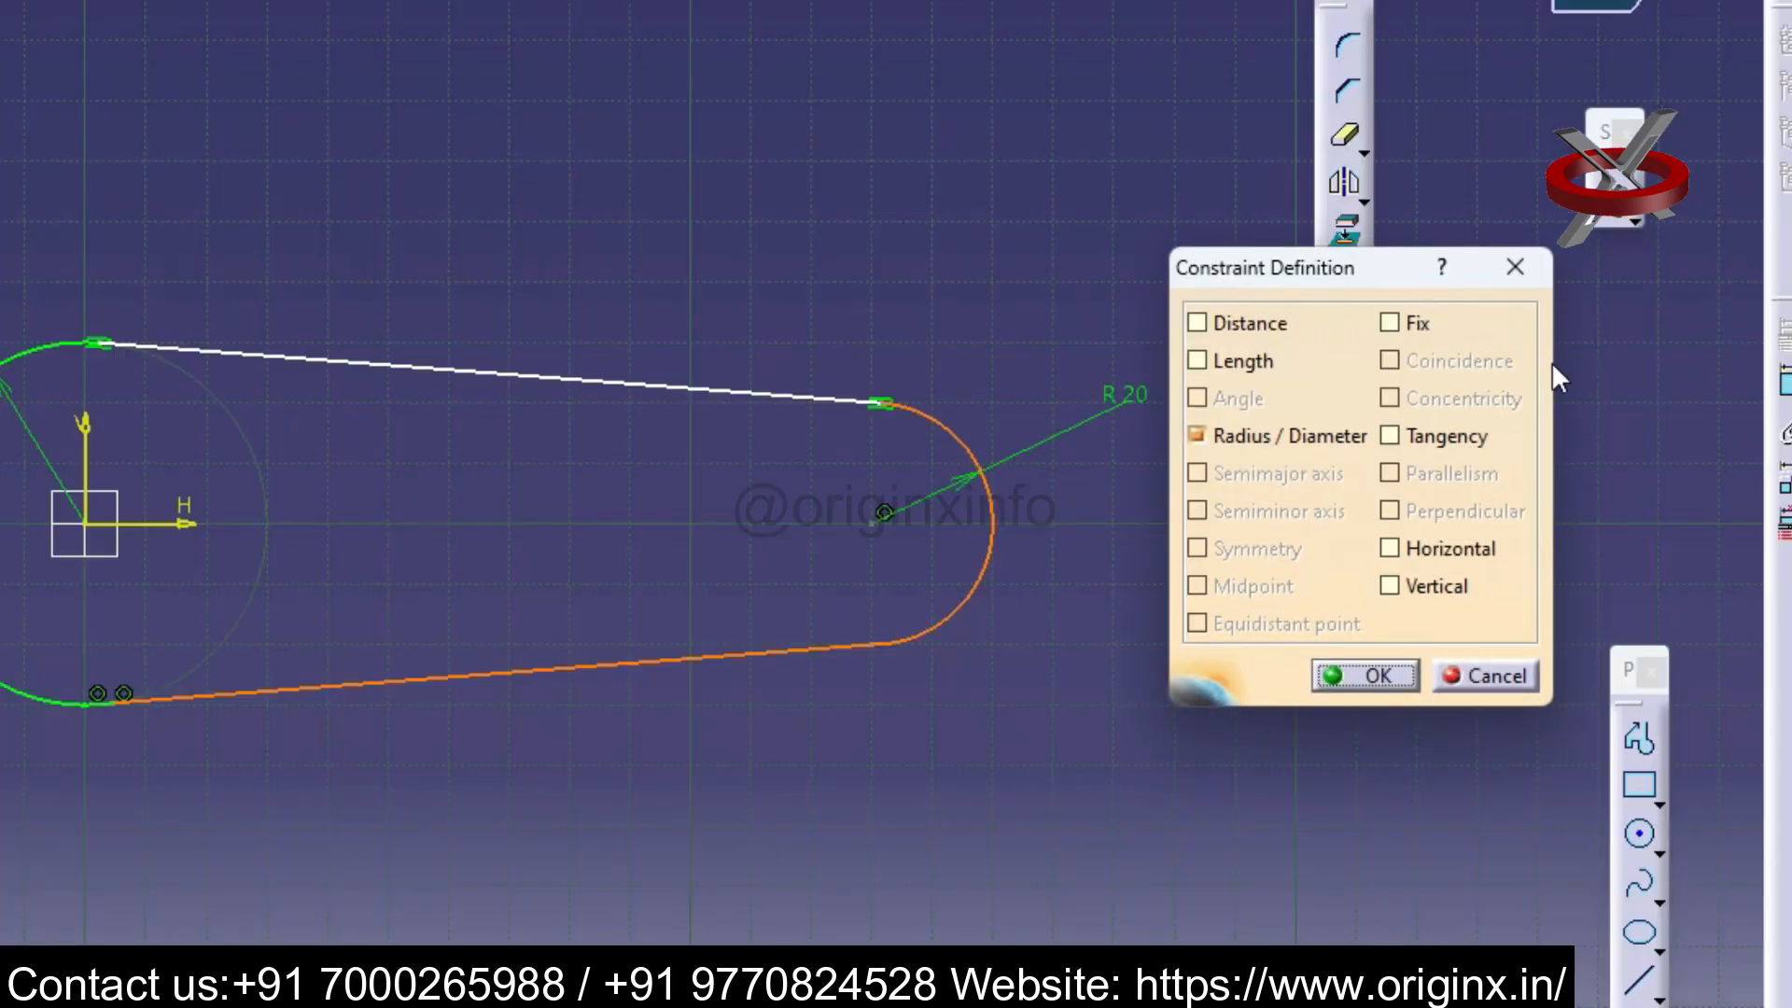
pyautogui.click(1412, 446)
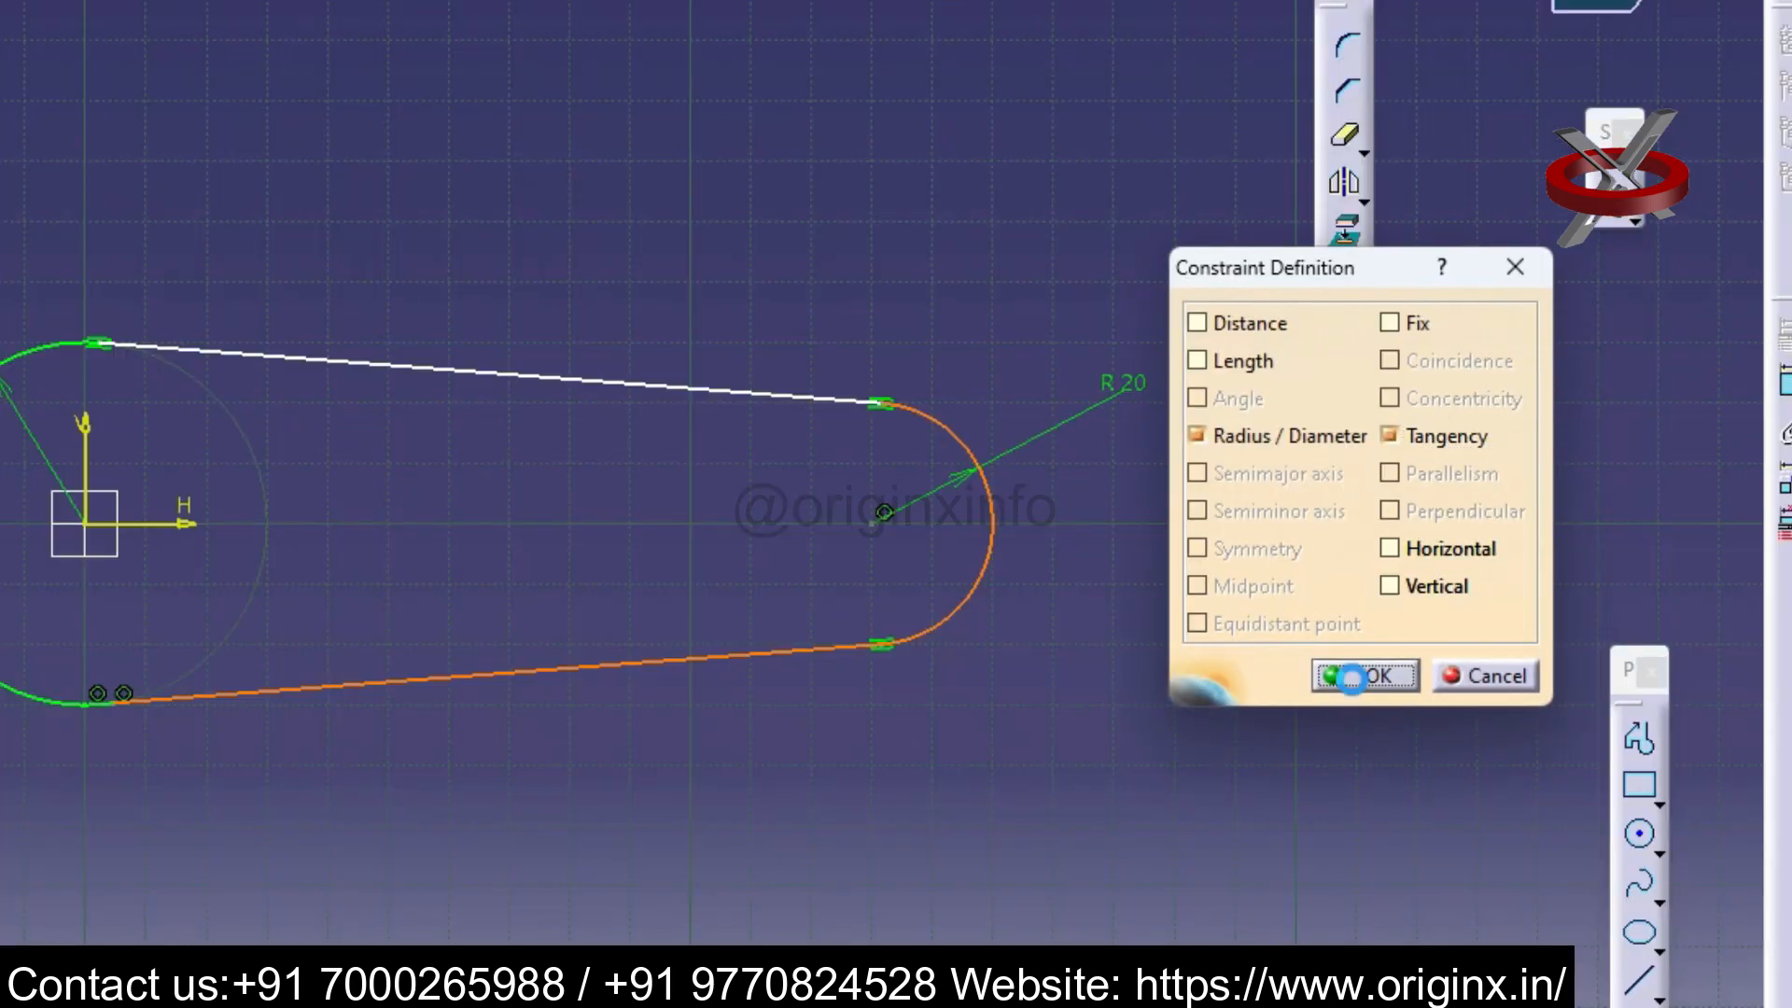
pyautogui.click(1355, 675)
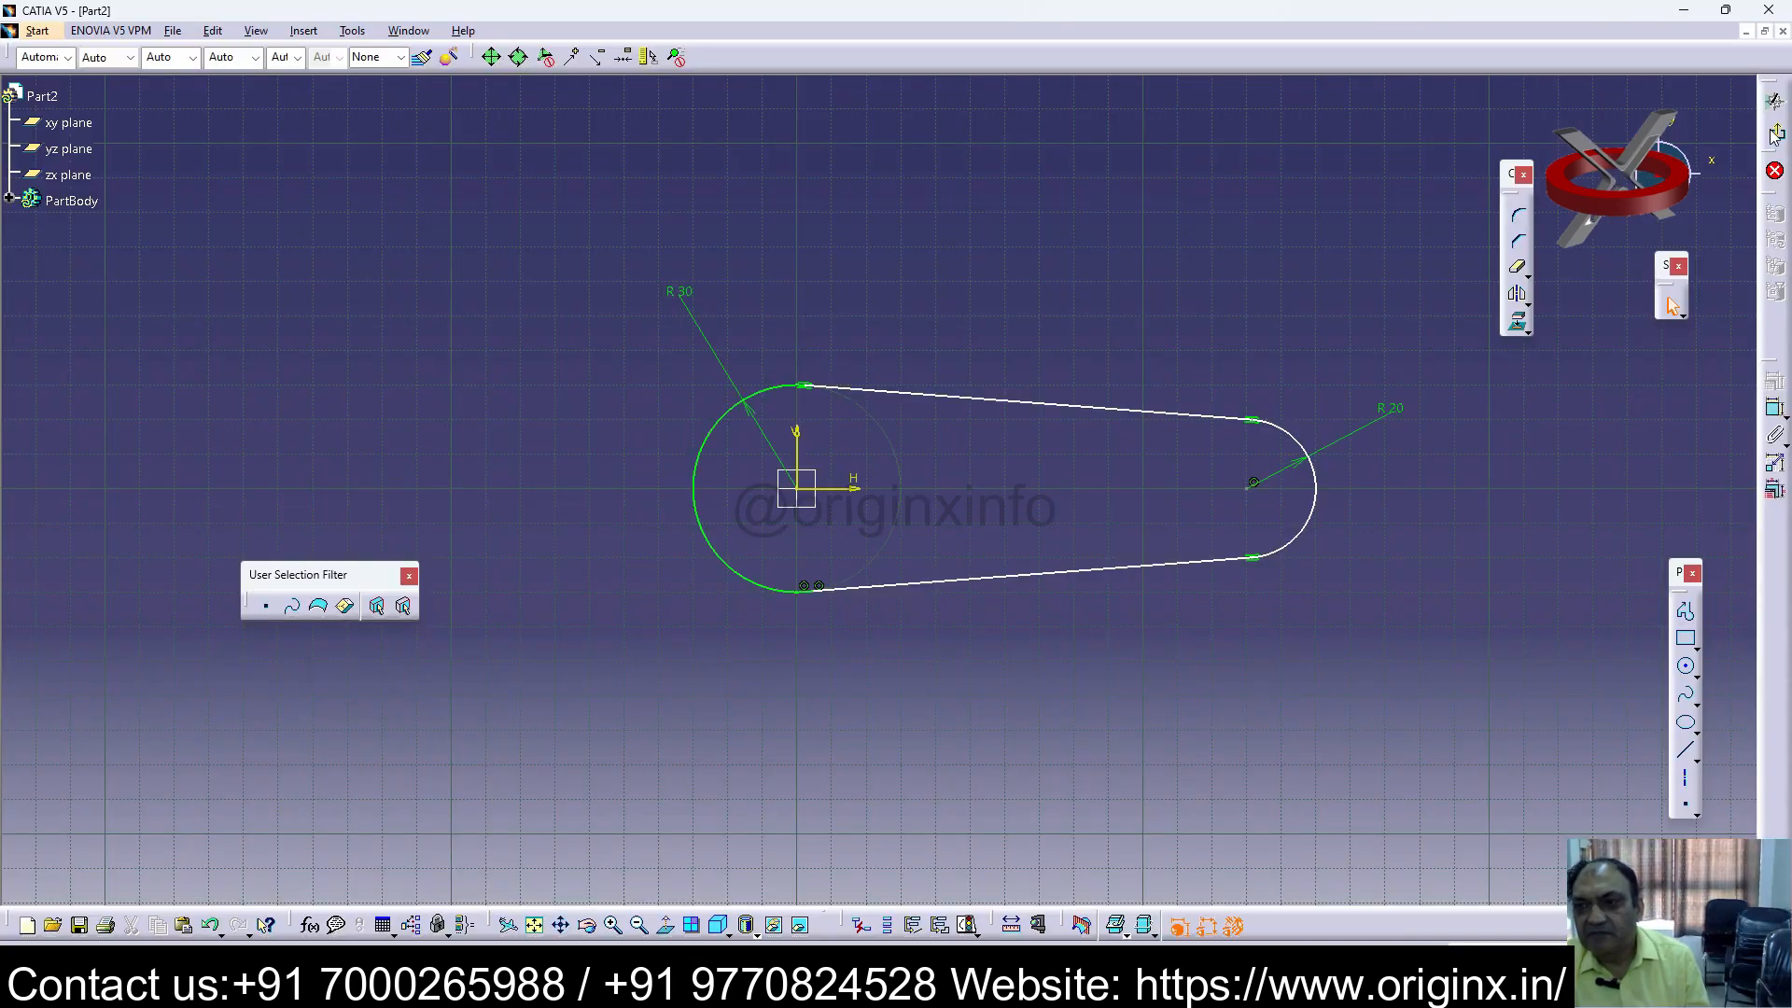
# Step: Finish the link profile sketch and pad it 20 mm into a solid
pyautogui.click(1777, 136)
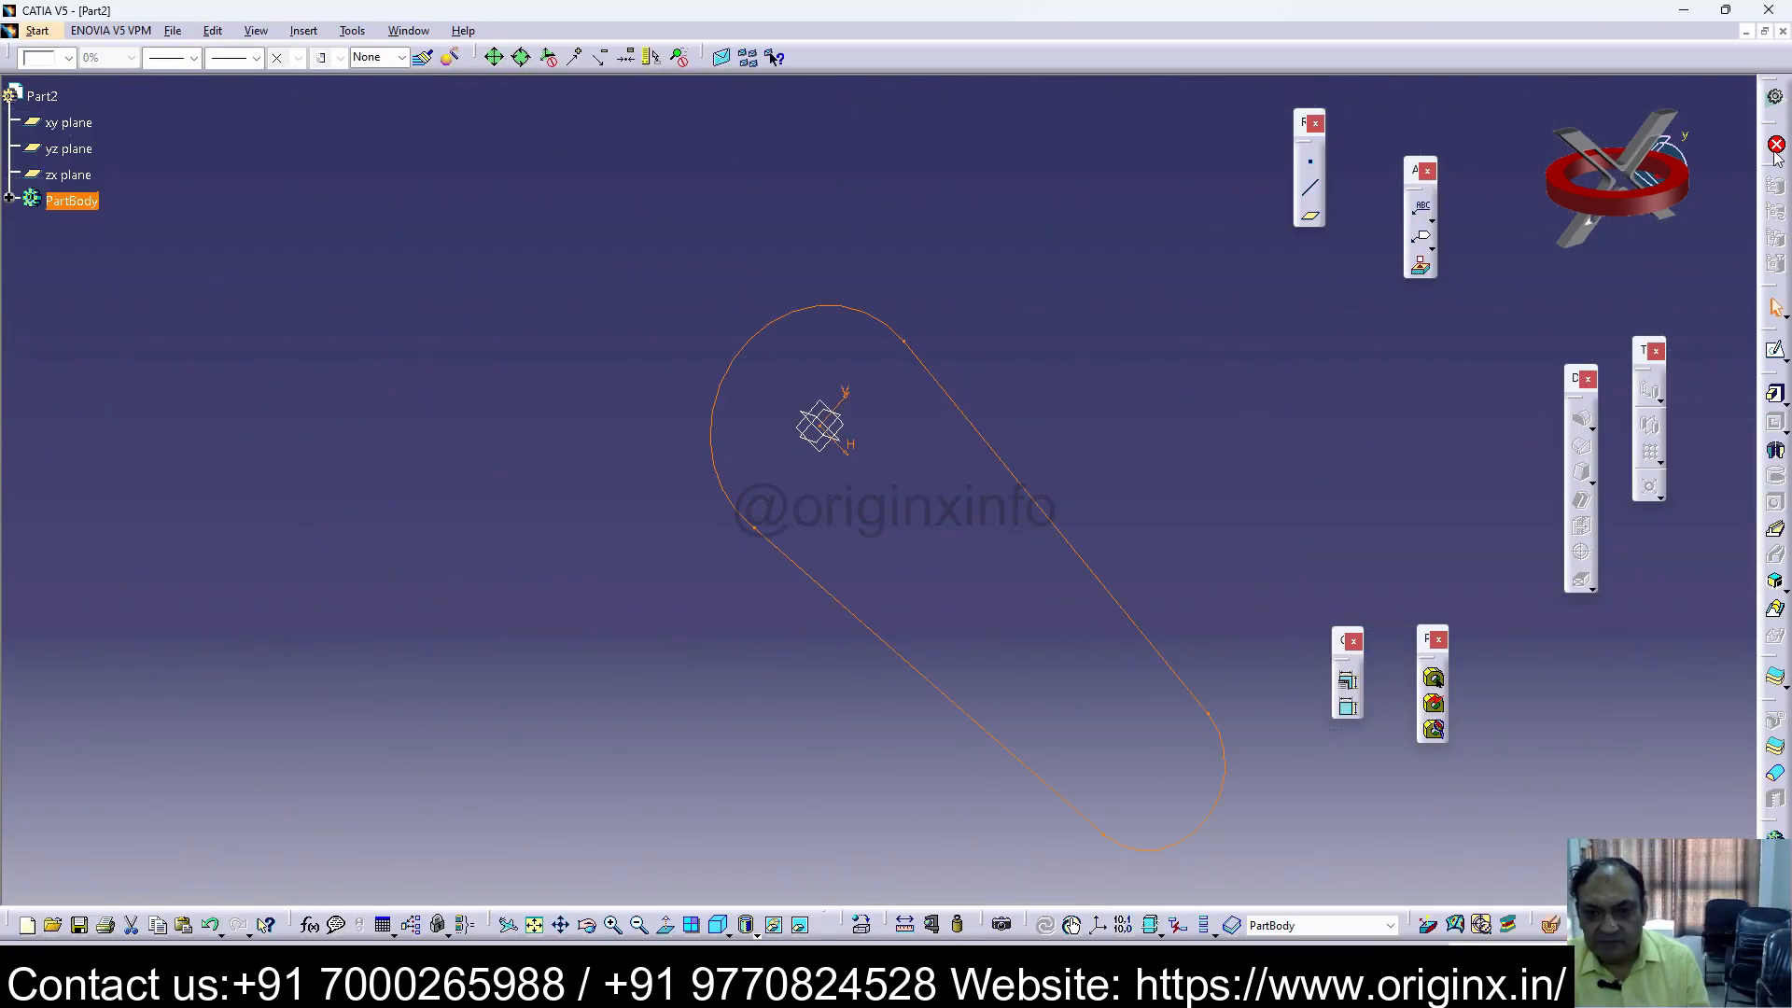
pyautogui.click(1772, 399)
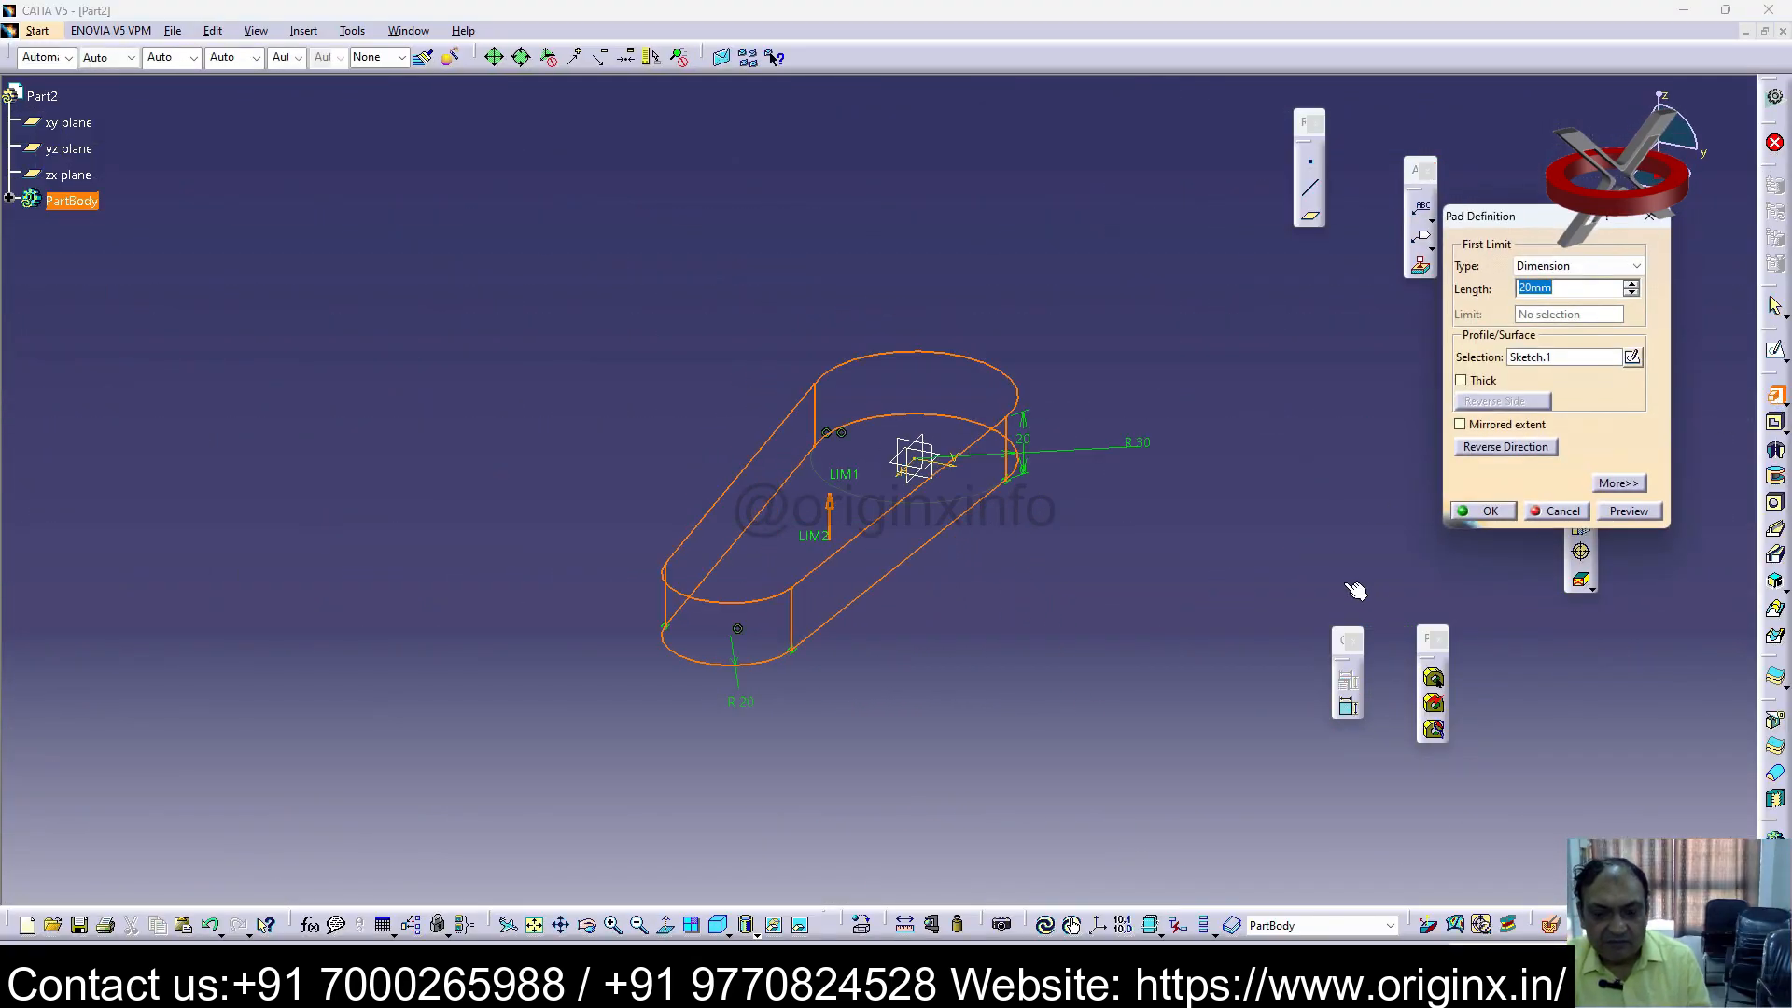
pyautogui.click(1490, 511)
# Step: Open a sketch on the top face of the link and draw a circle centred on the origin inside the large end
pyautogui.moveTo(861, 724); pyautogui.dragTo(1332, 444, button='middle')
pyautogui.click(872, 364)
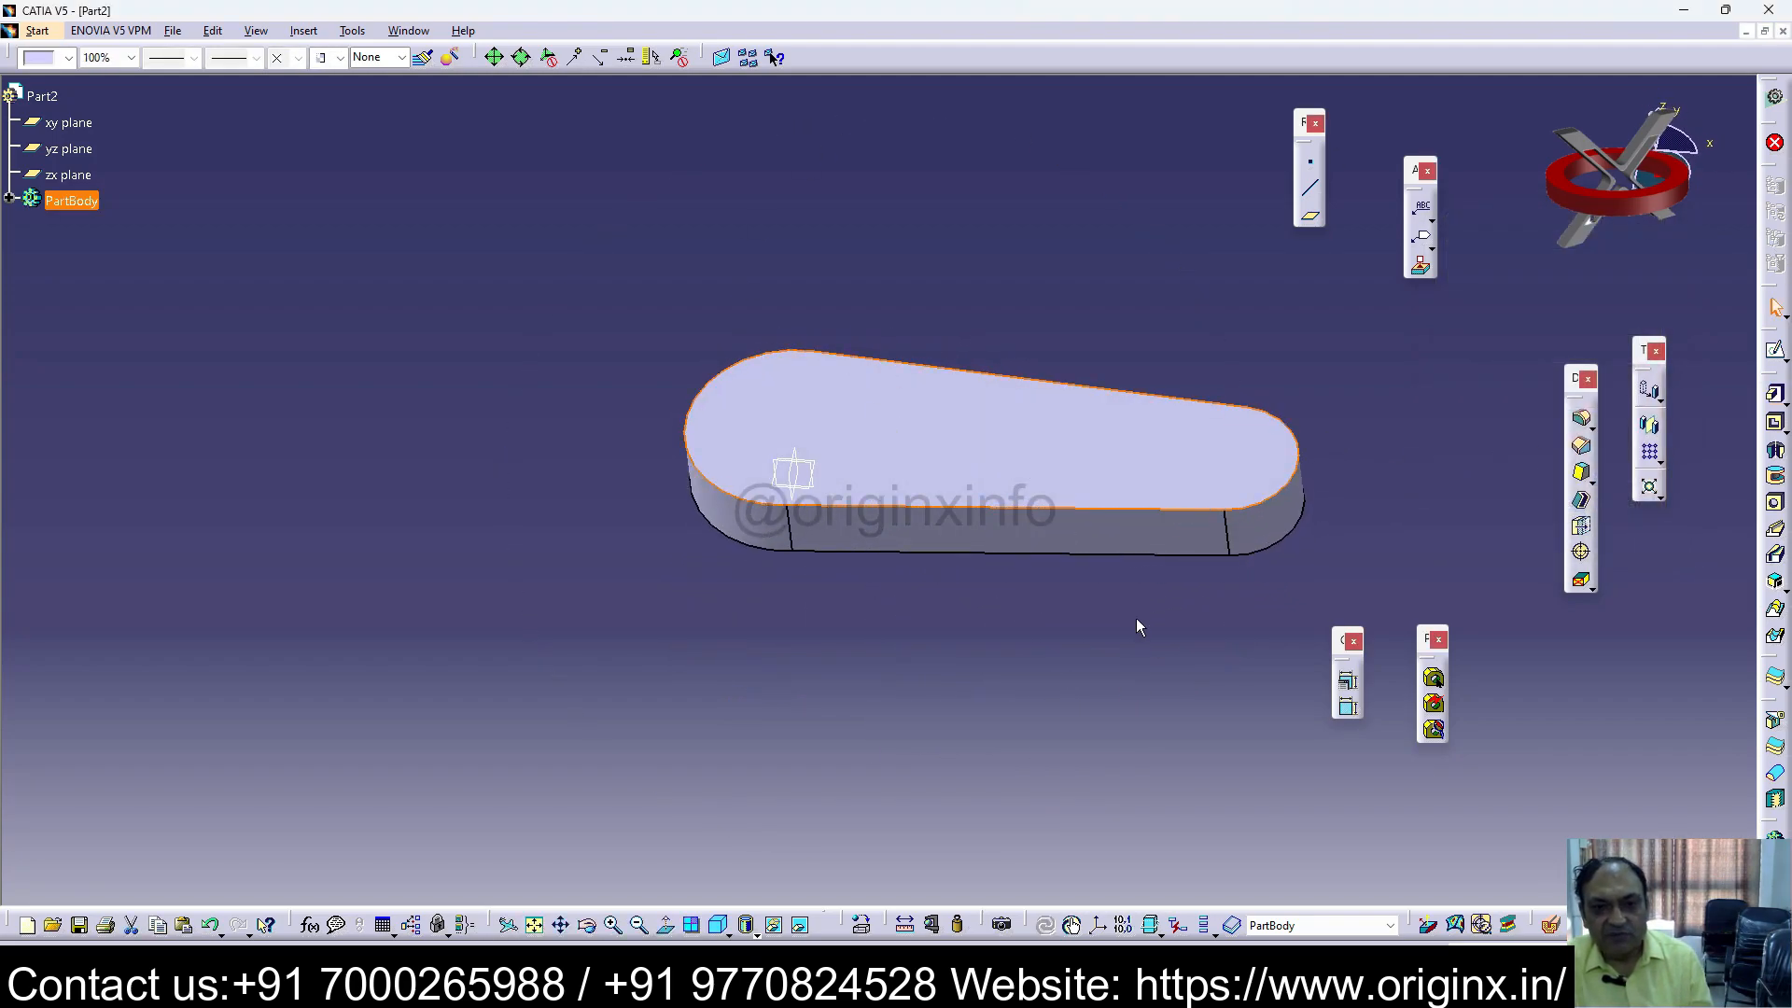
pyautogui.click(1775, 350)
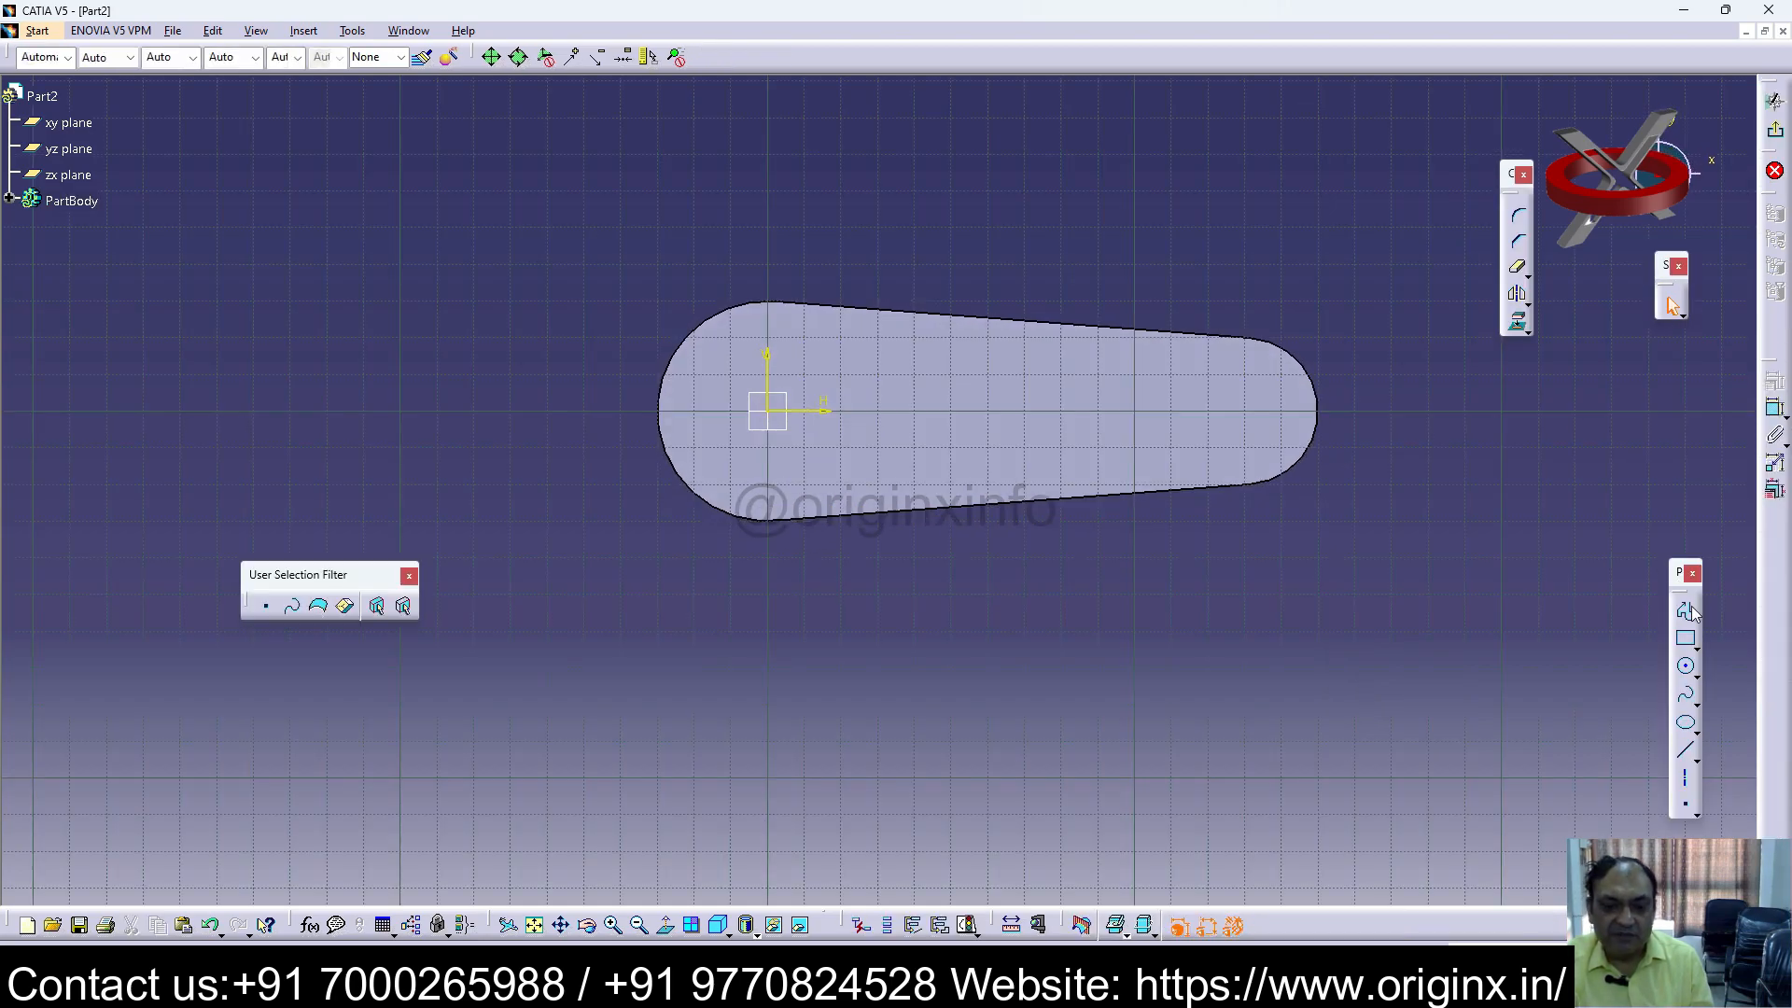
pyautogui.click(1686, 665)
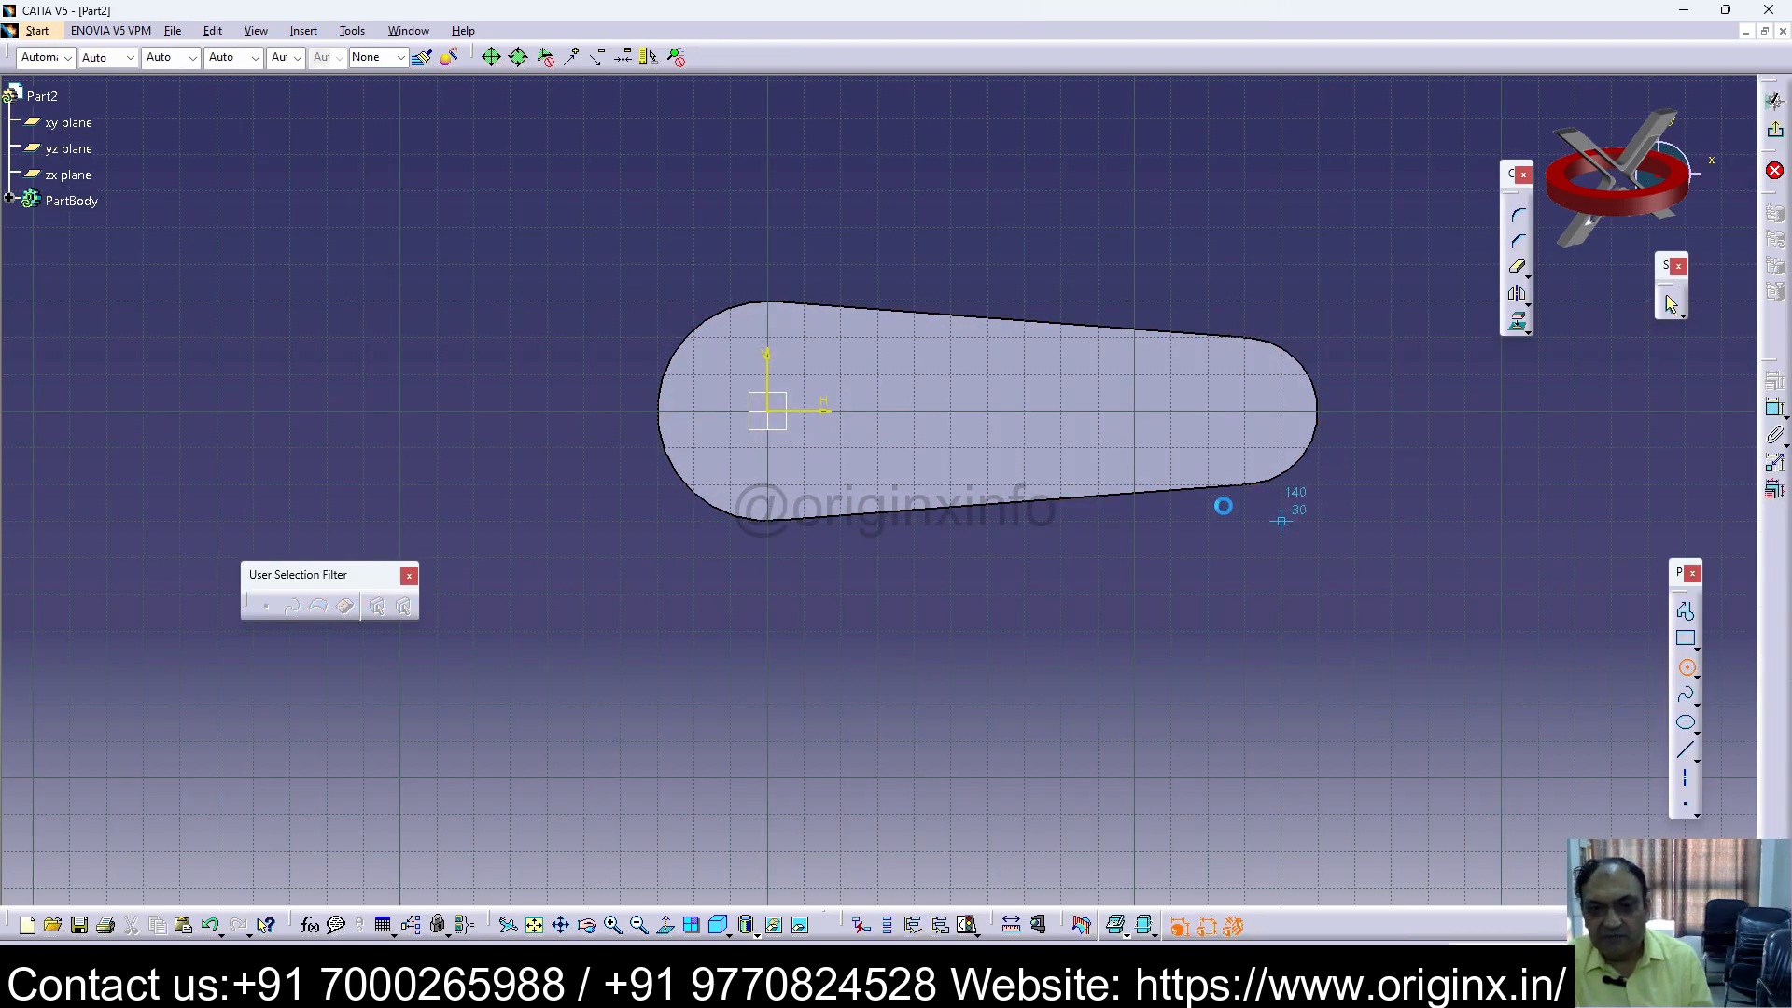
pyautogui.click(781, 411)
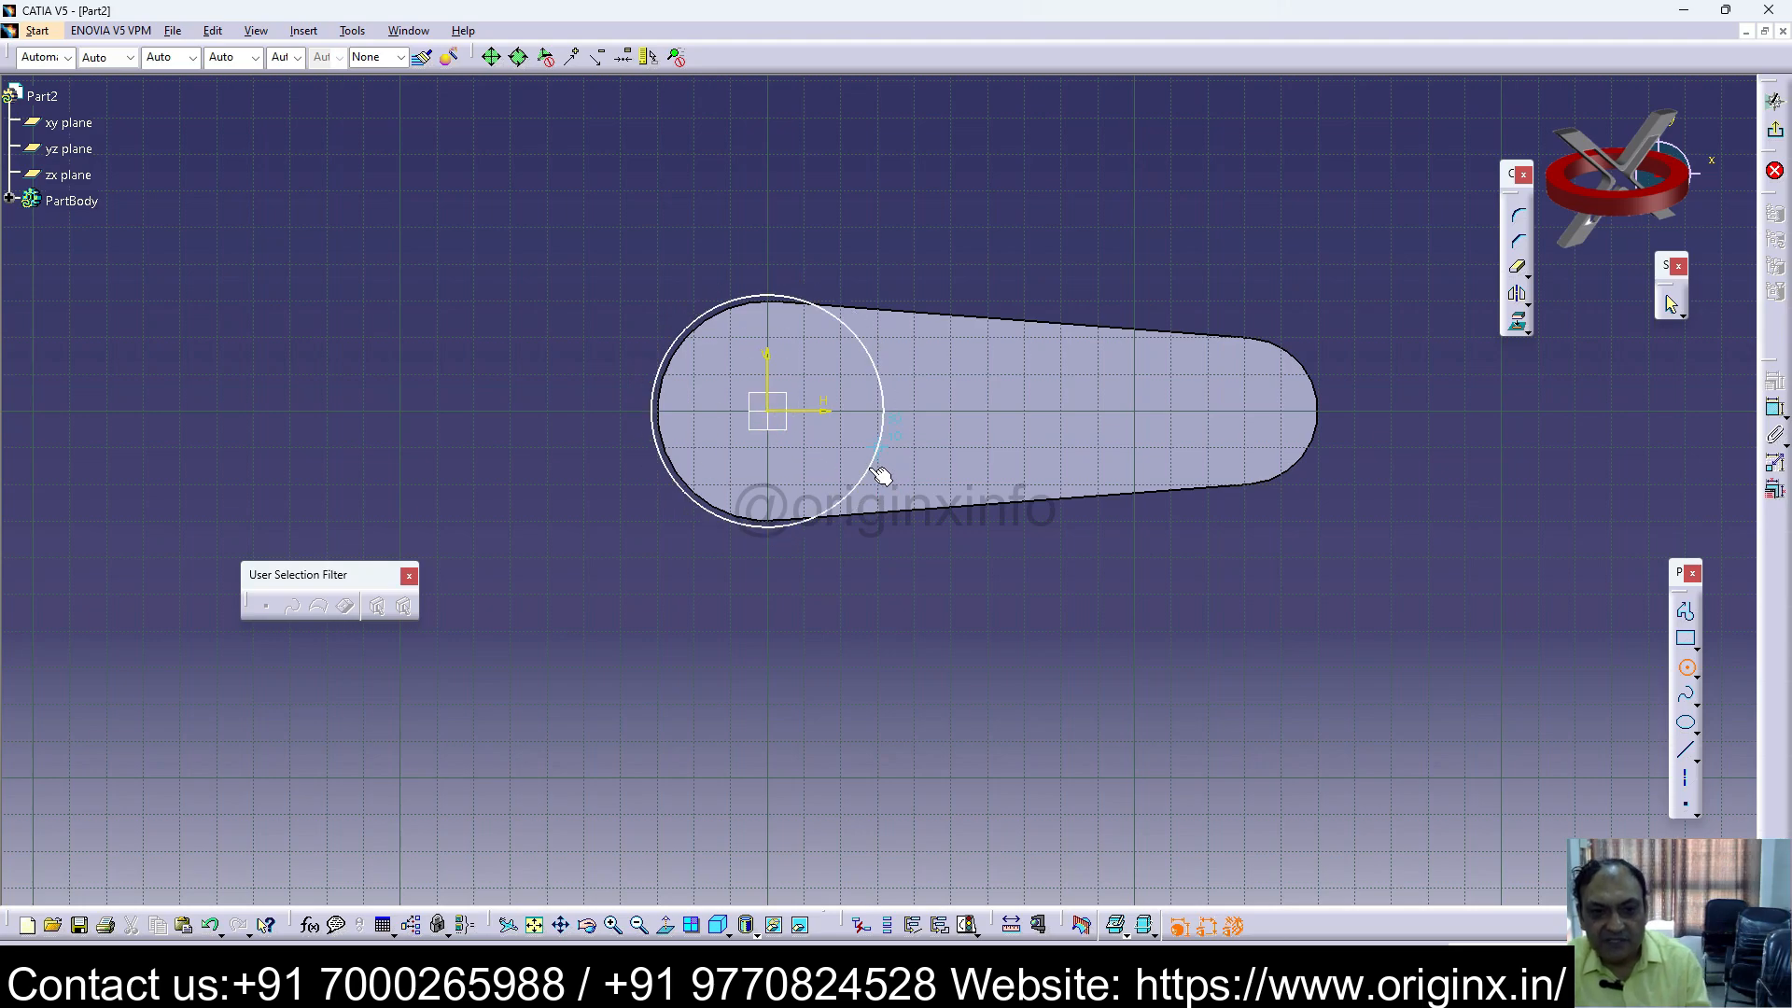
pyautogui.click(821, 458)
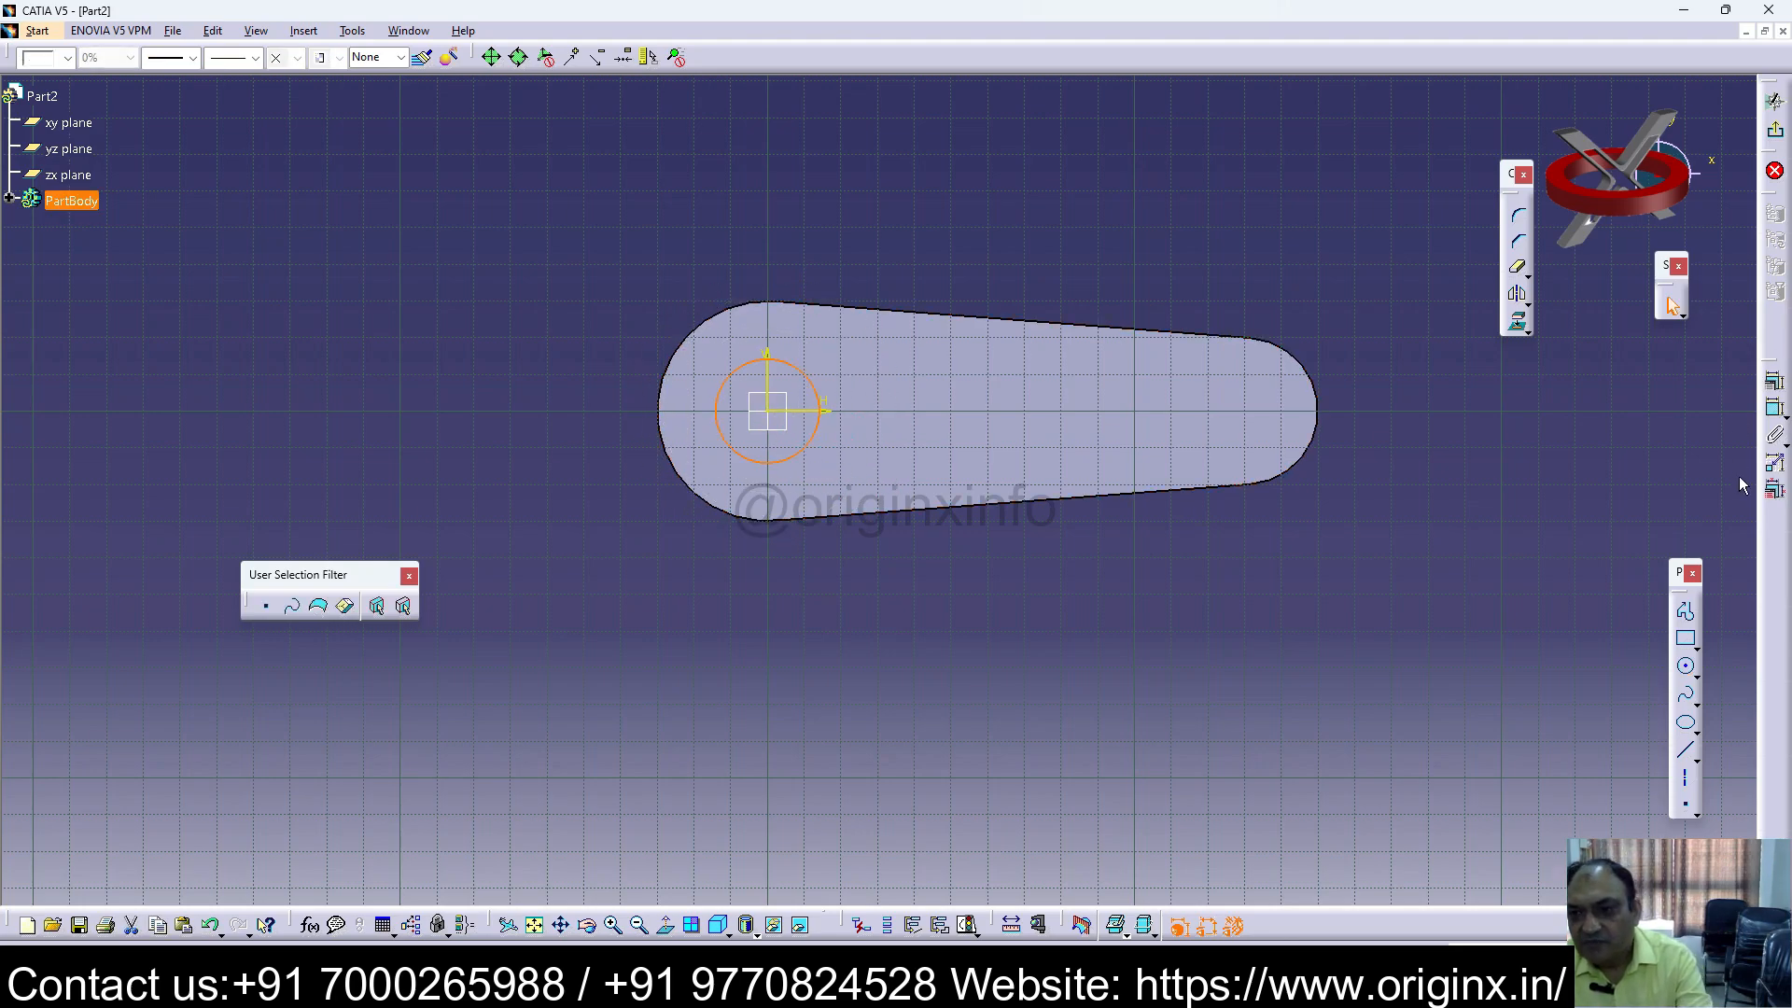
# Step: Draw a smaller circle centred on the link's small rounded end
pyautogui.click(1246, 413)
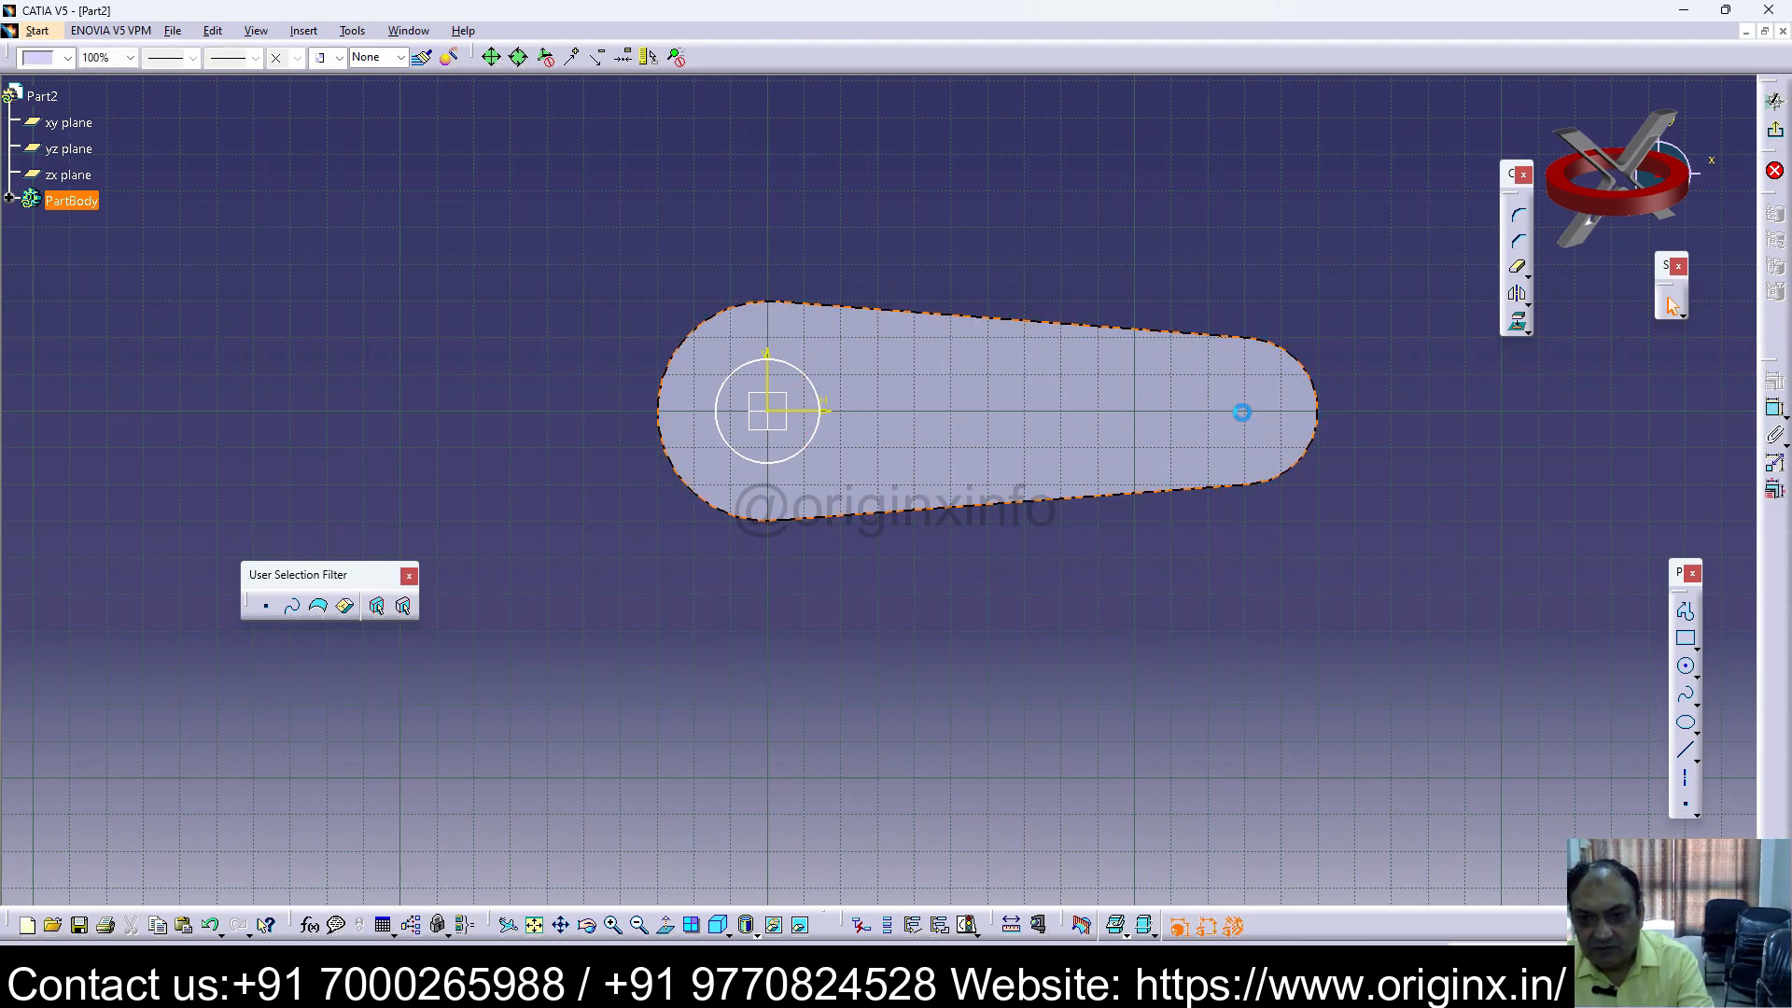
pyautogui.click(1685, 666)
pyautogui.click(1244, 411)
pyautogui.click(1246, 448)
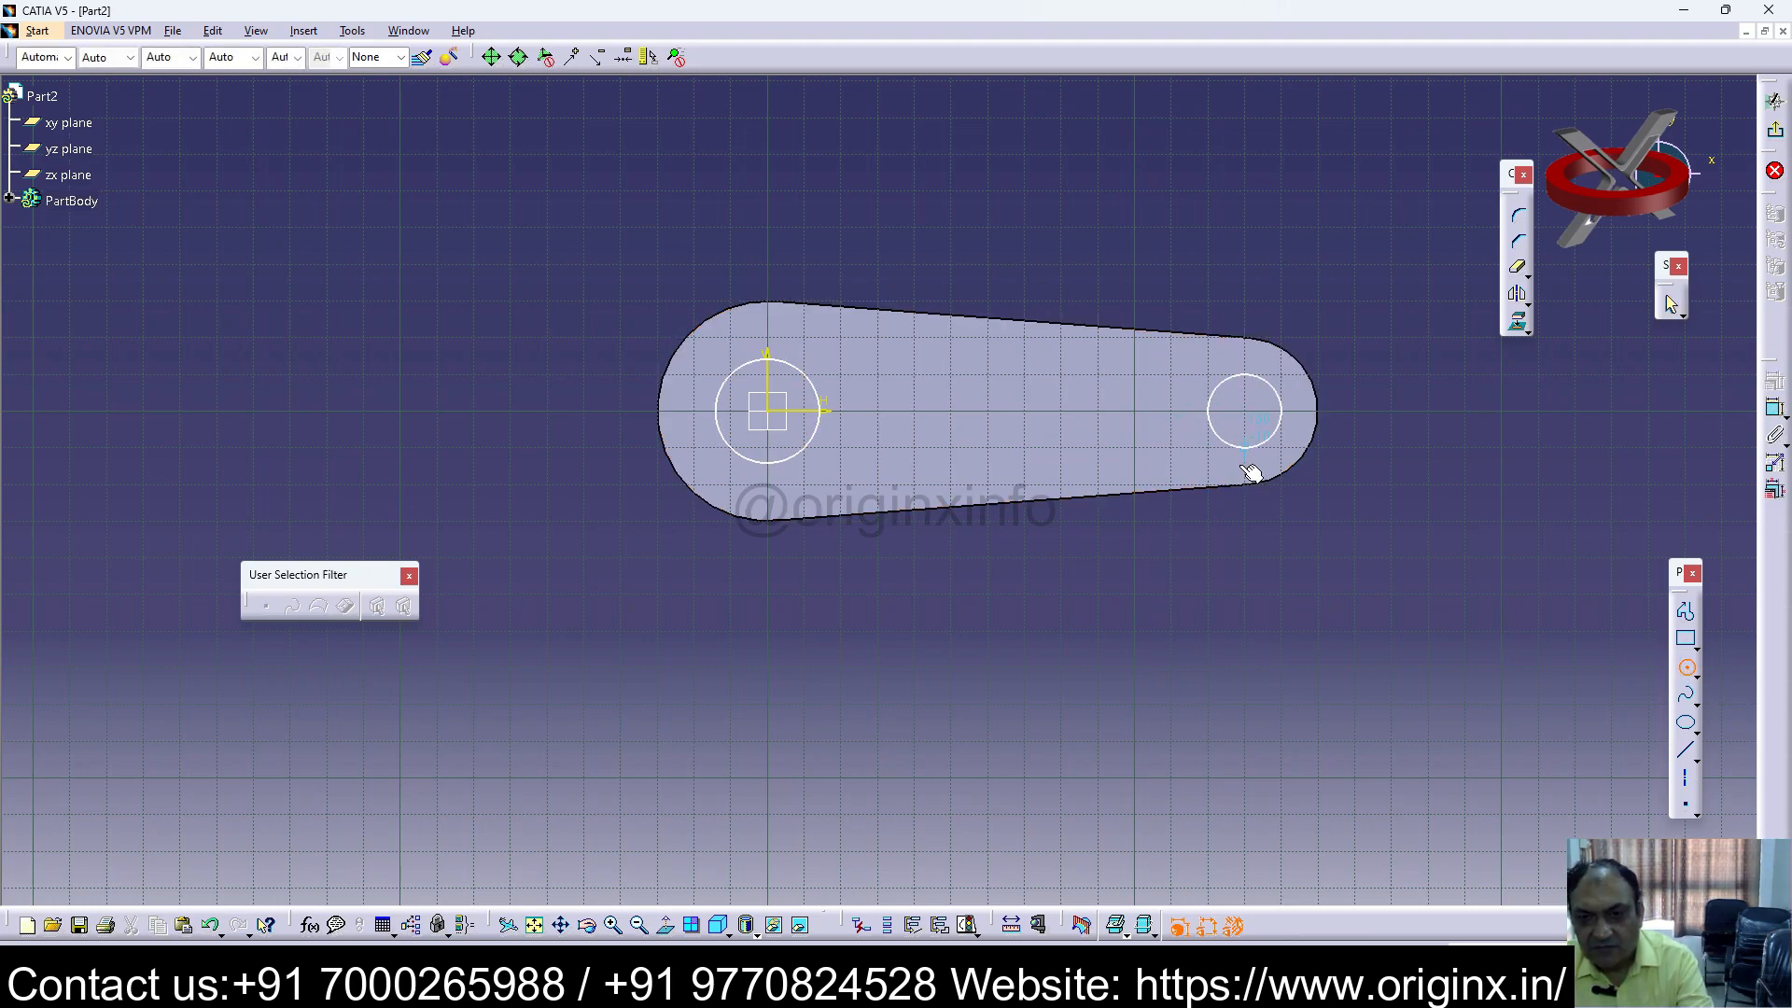
pyautogui.click(1297, 560)
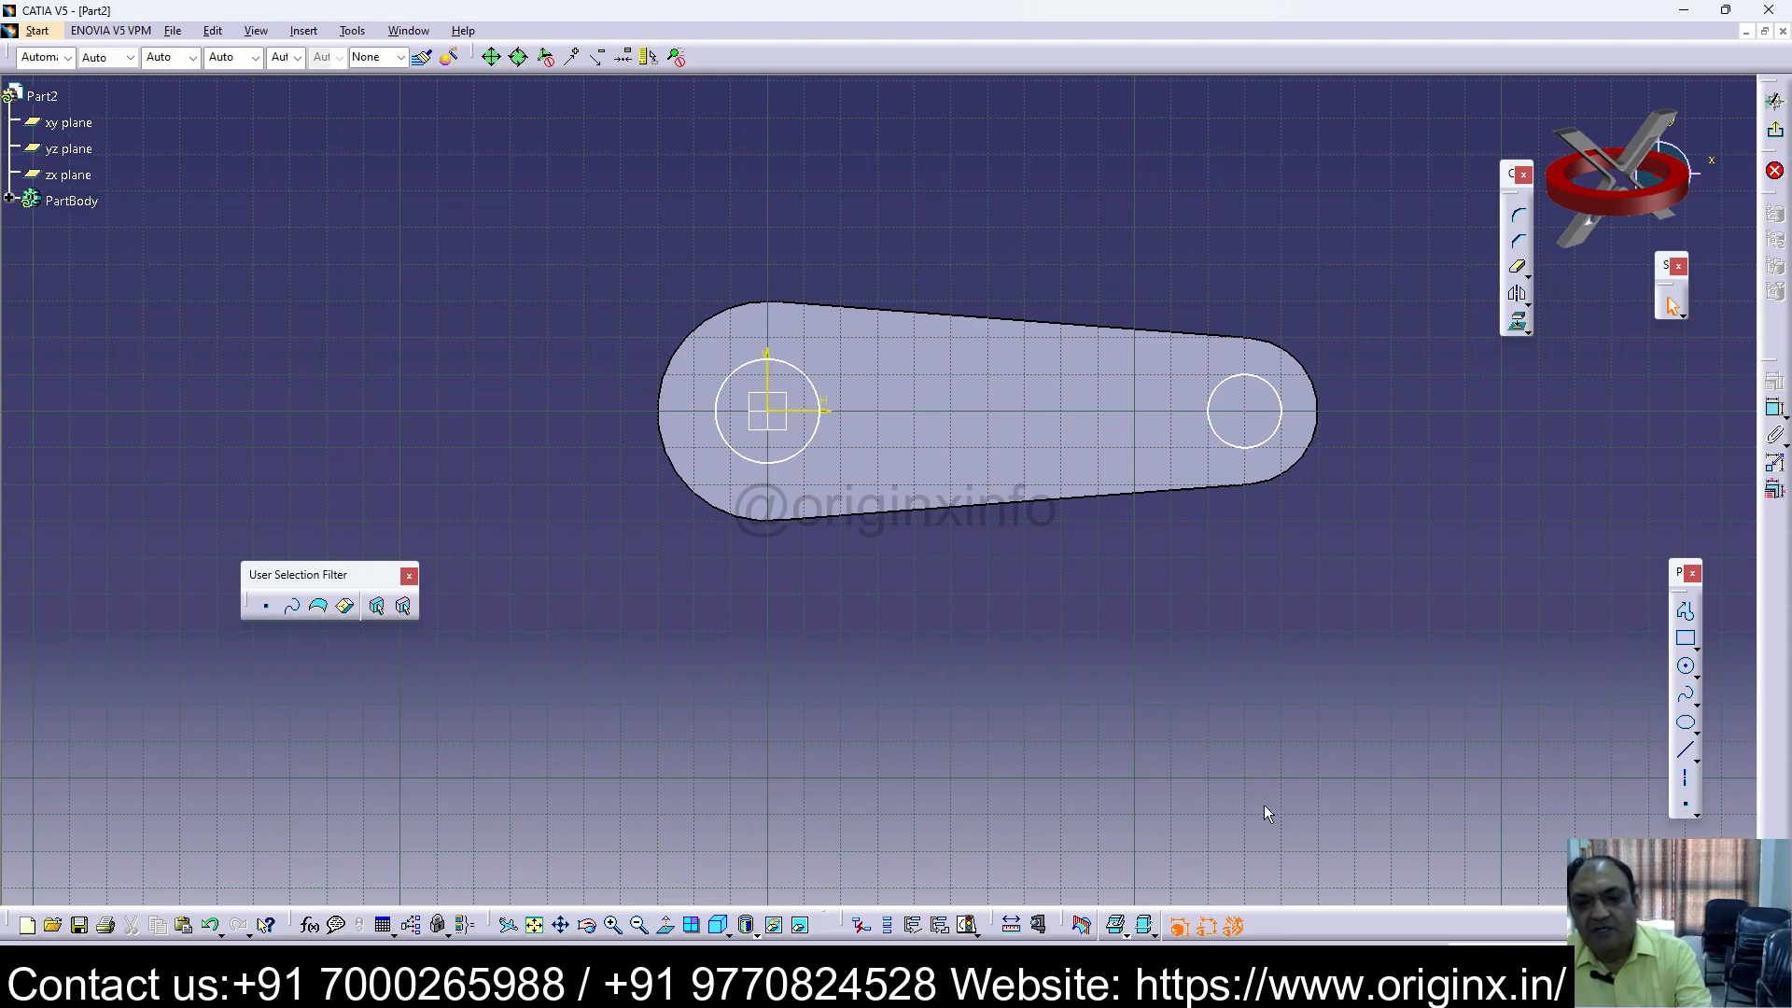
# Step: Undo both circles and exit the empty sketch
pyautogui.hotkey('ctrl', 'z')
pyautogui.hotkey('ctrl', 'z')
pyautogui.hotkey('ctrl', 'z')
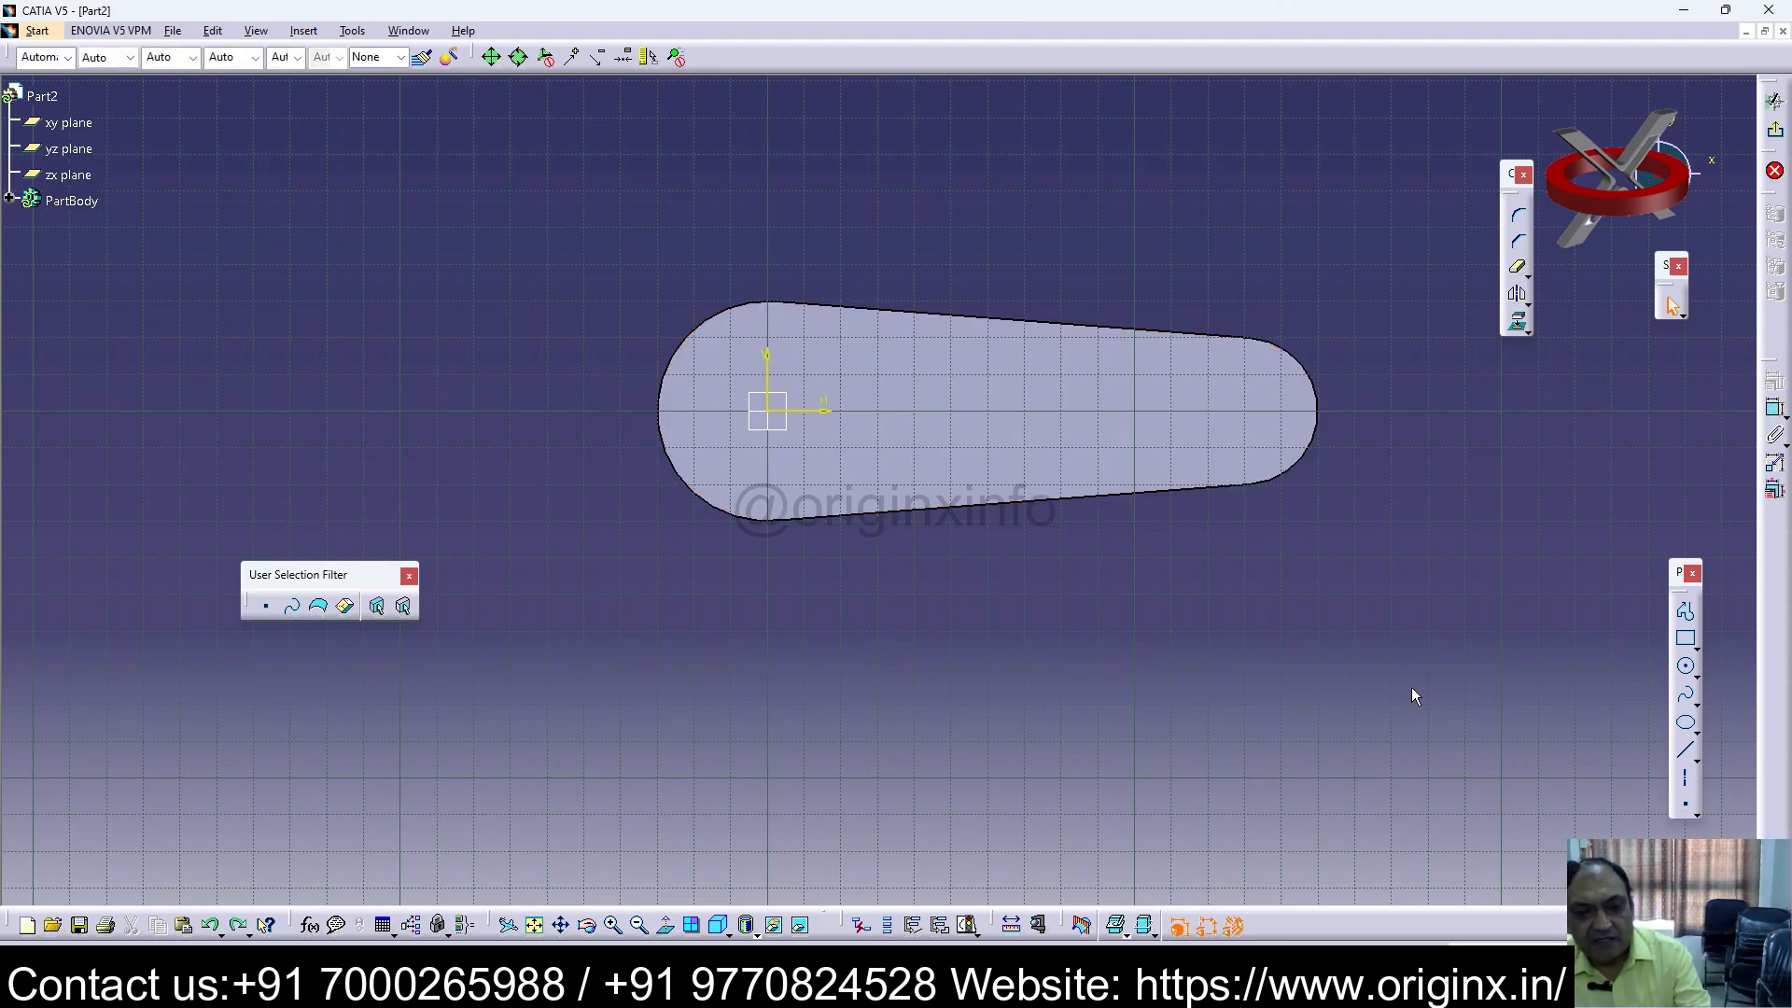
pyautogui.click(923, 388)
pyautogui.click(1481, 486)
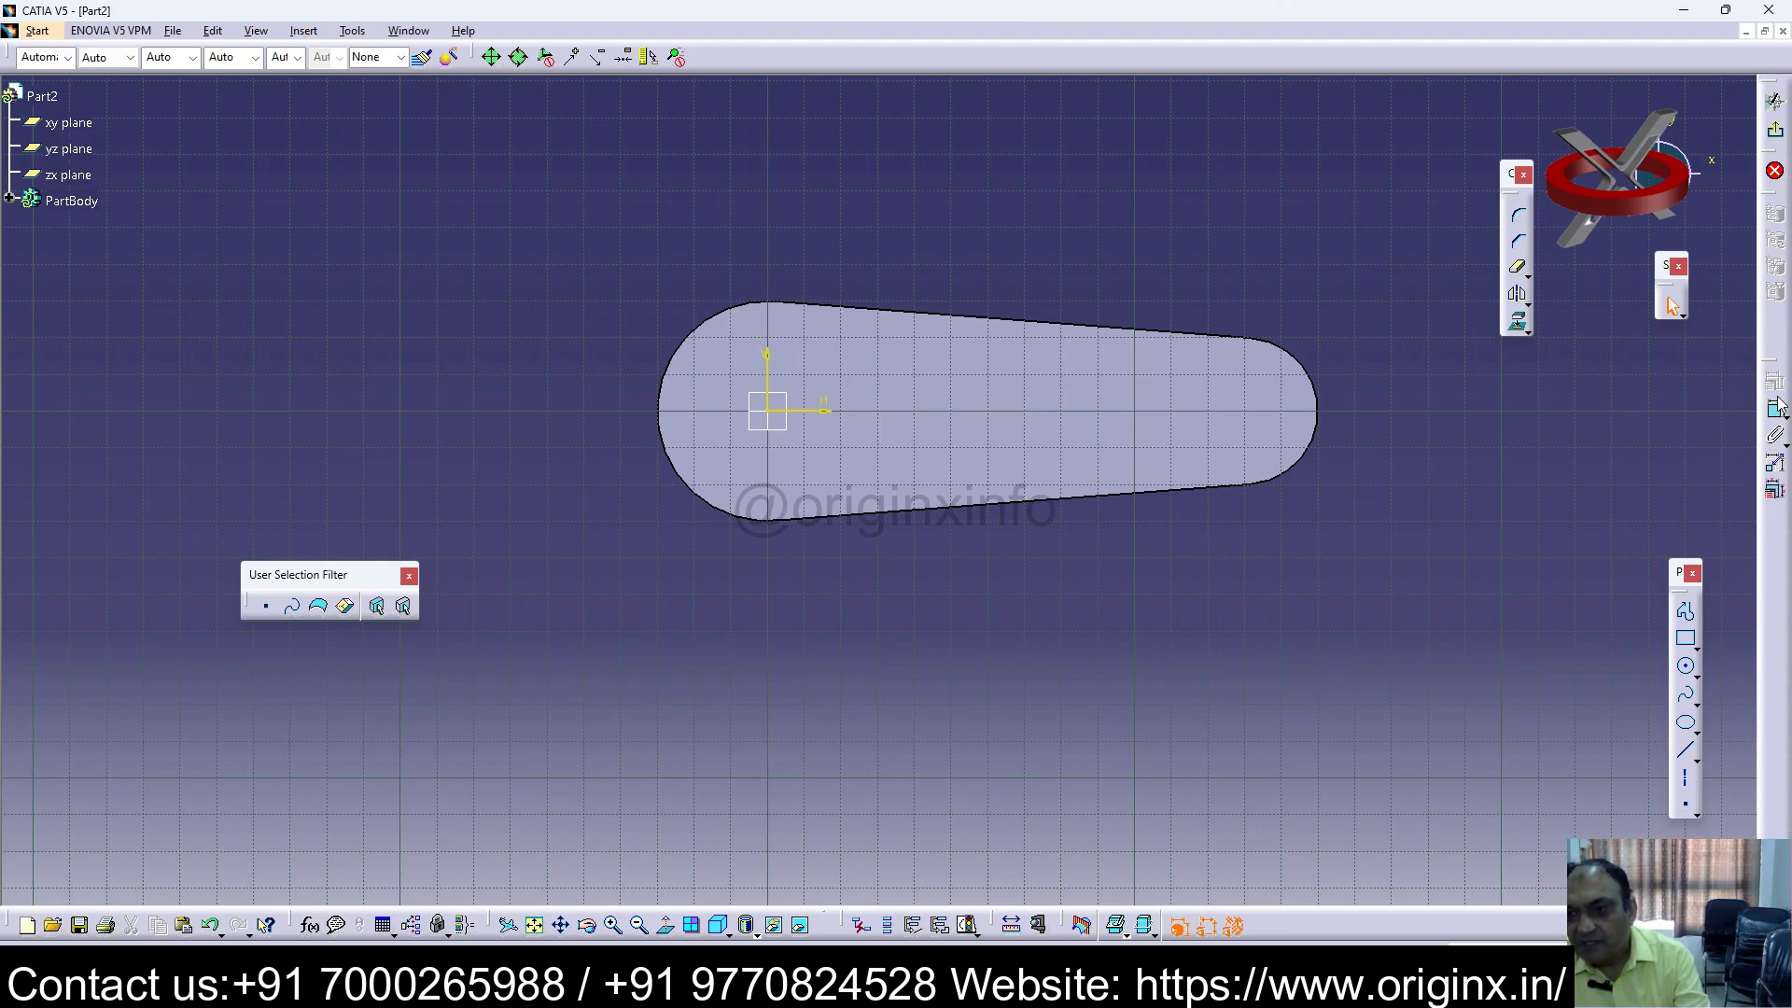
pyautogui.click(1776, 134)
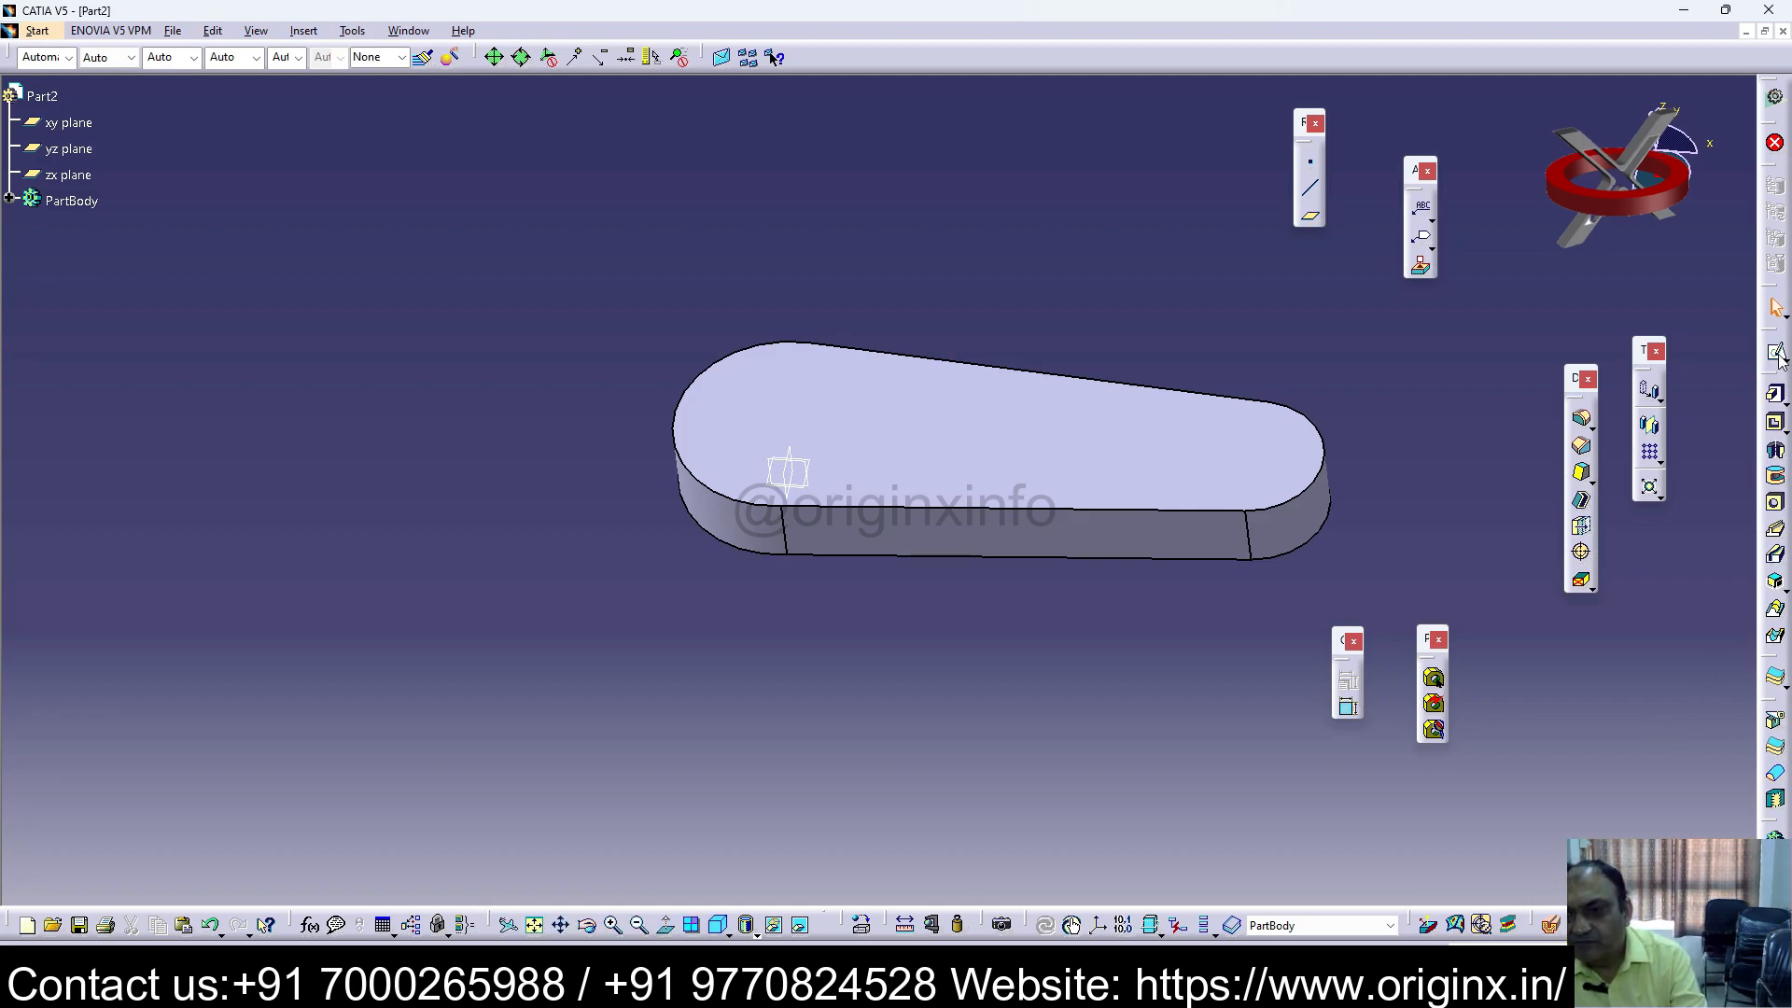
# Step: Open a new sketch on the link's top face and project the large end's arc edge into it
pyautogui.click(1036, 429)
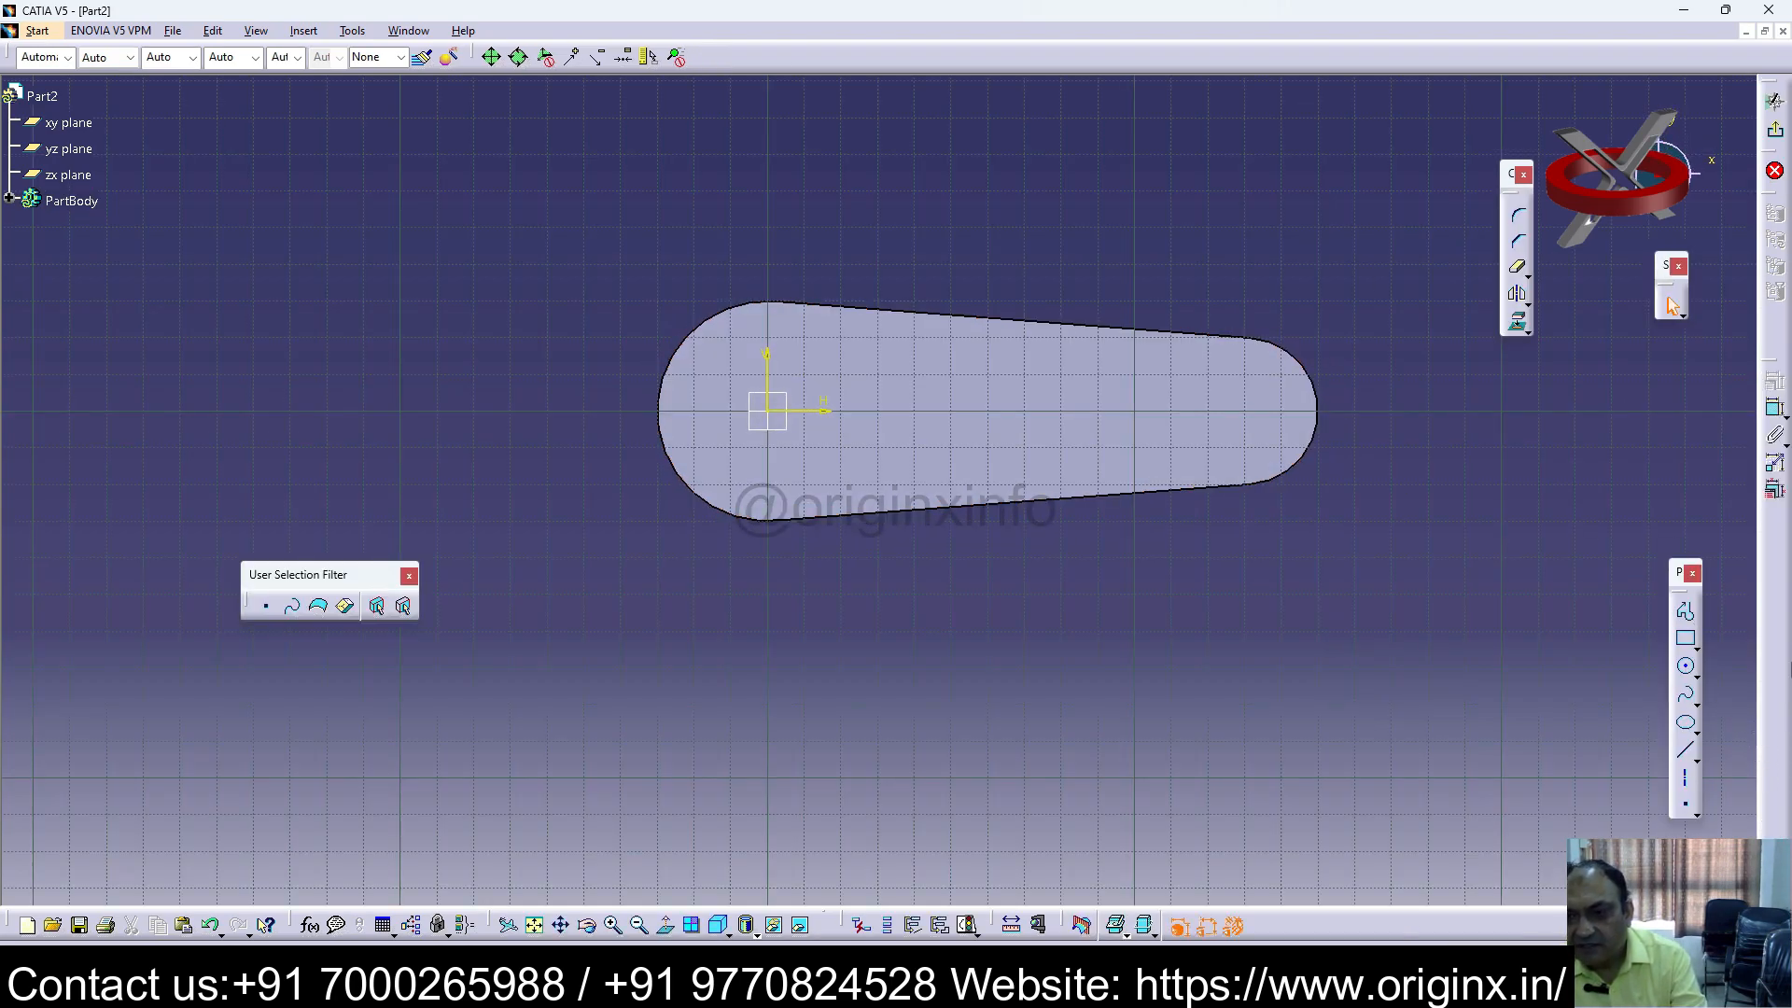
pyautogui.click(1520, 329)
pyautogui.click(694, 348)
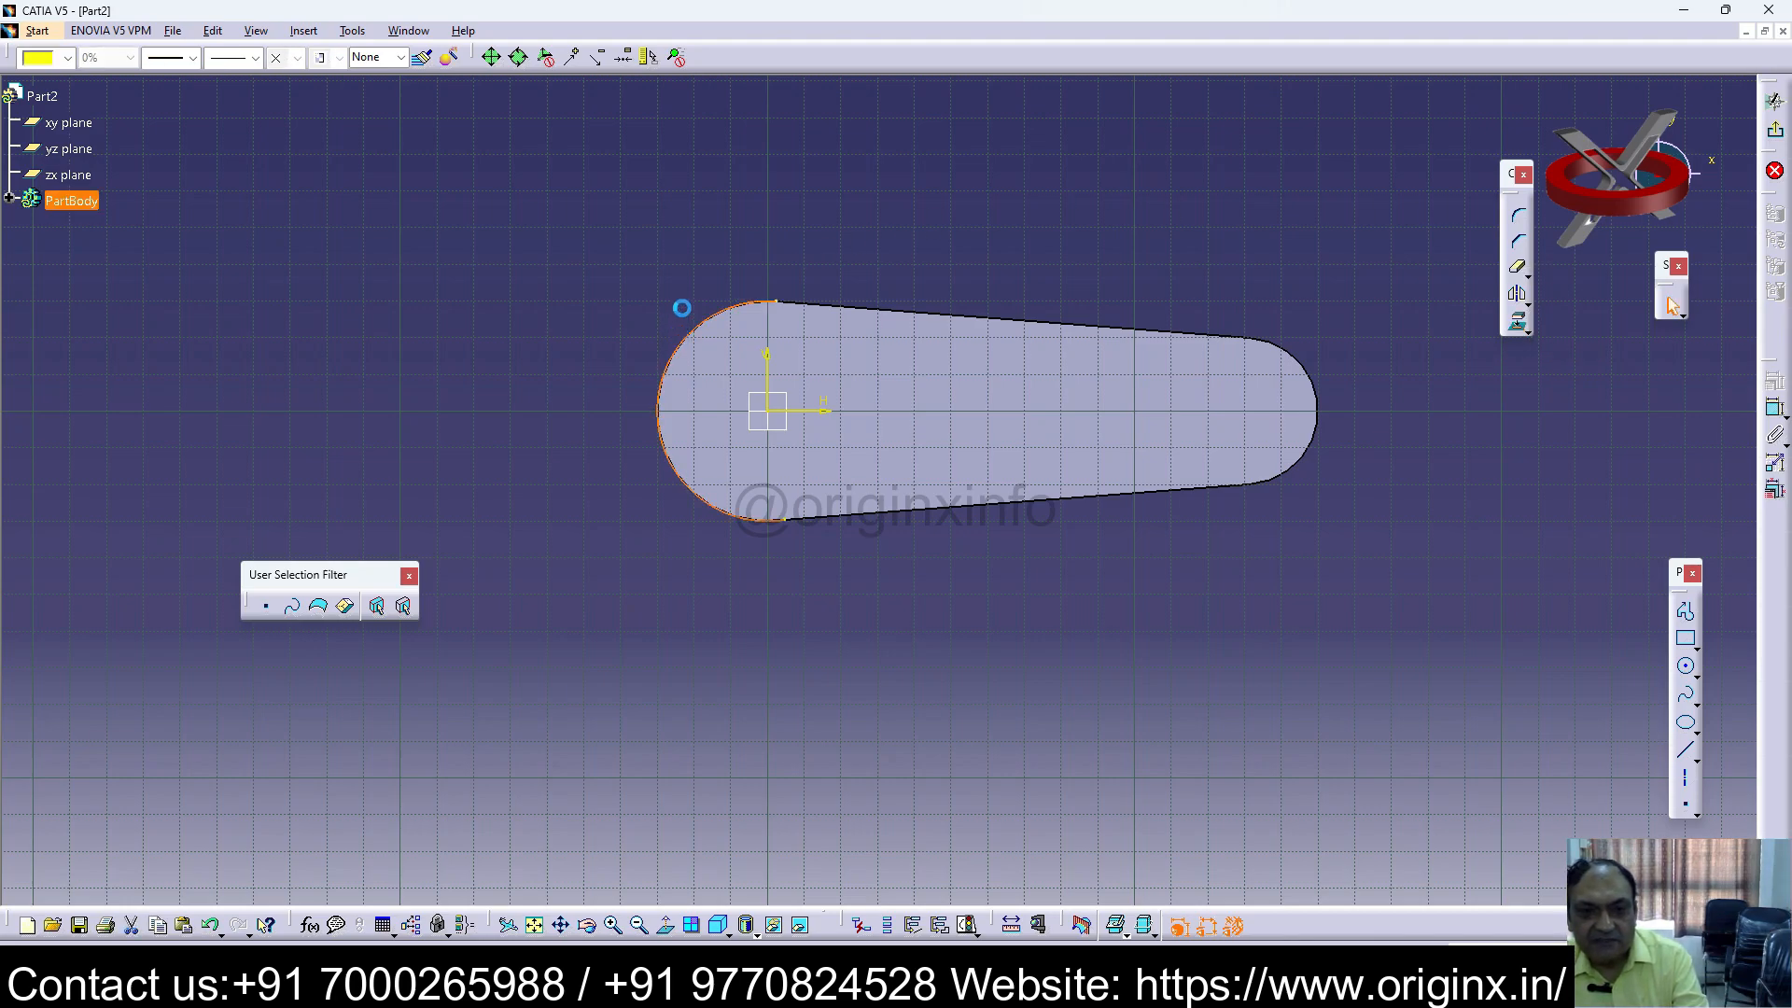
pyautogui.click(1312, 383)
pyautogui.click(1566, 507)
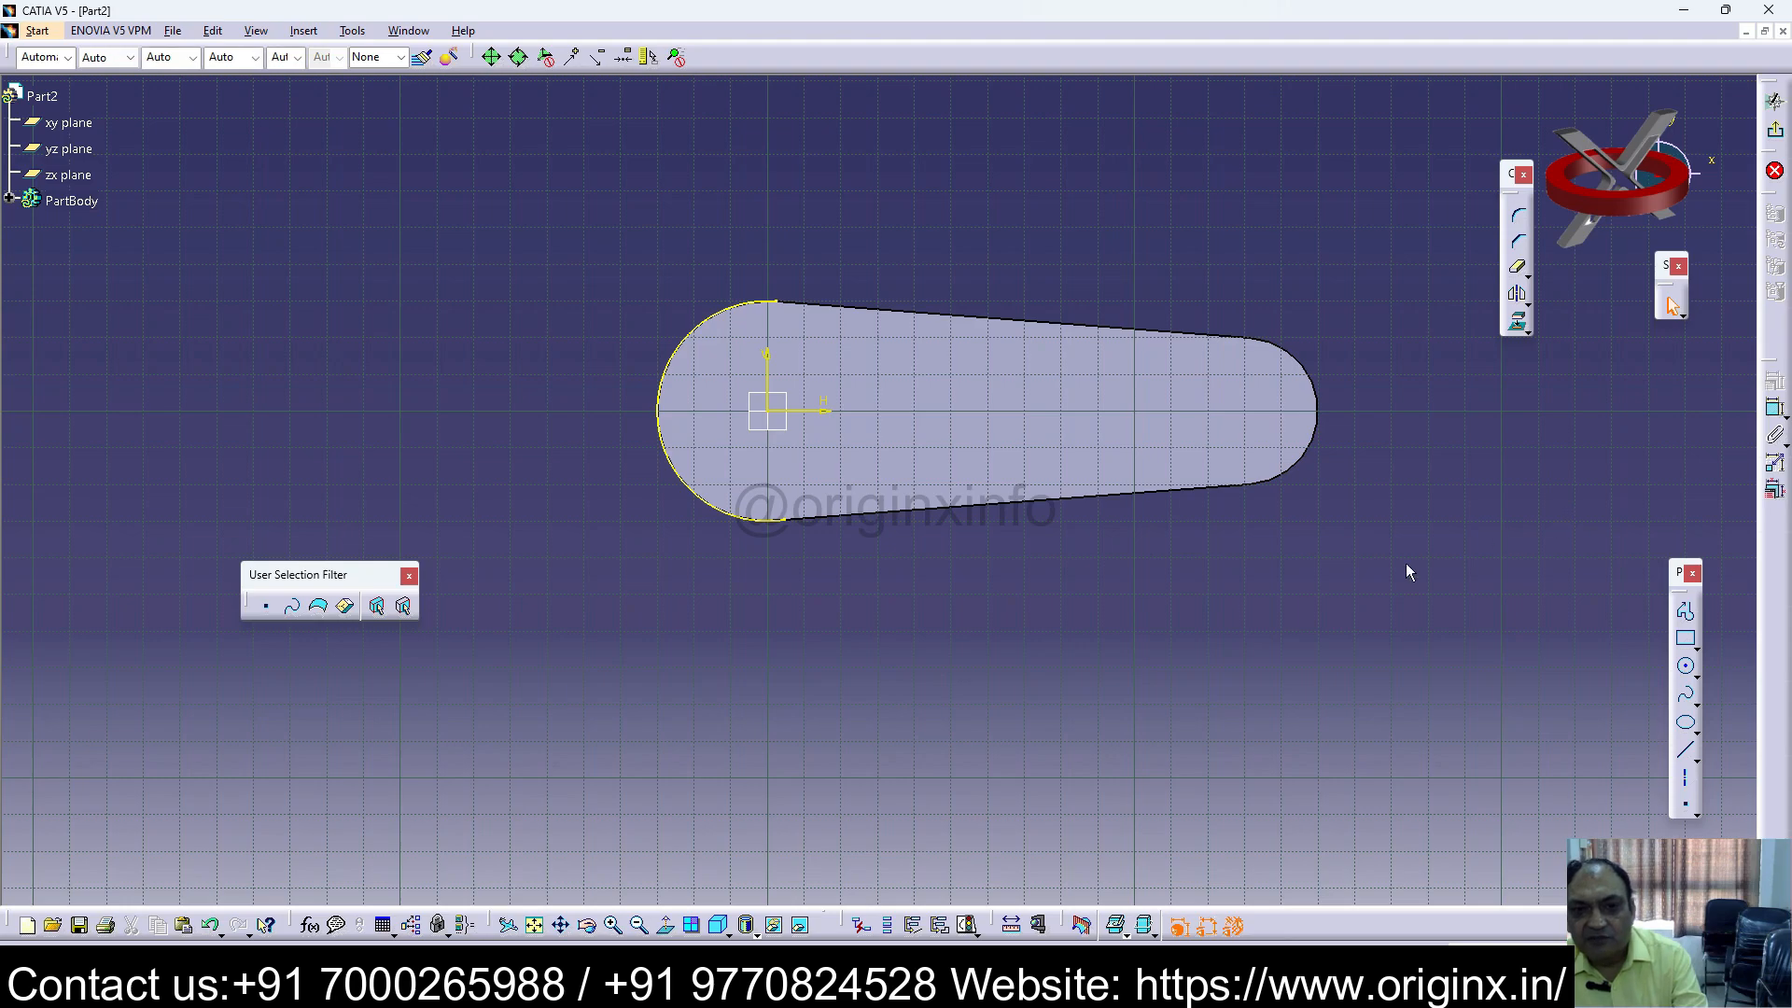
# Step: Draw full circles matching the link's large and small end arcs, centred on the origin and on the small end's centre
pyautogui.click(1688, 672)
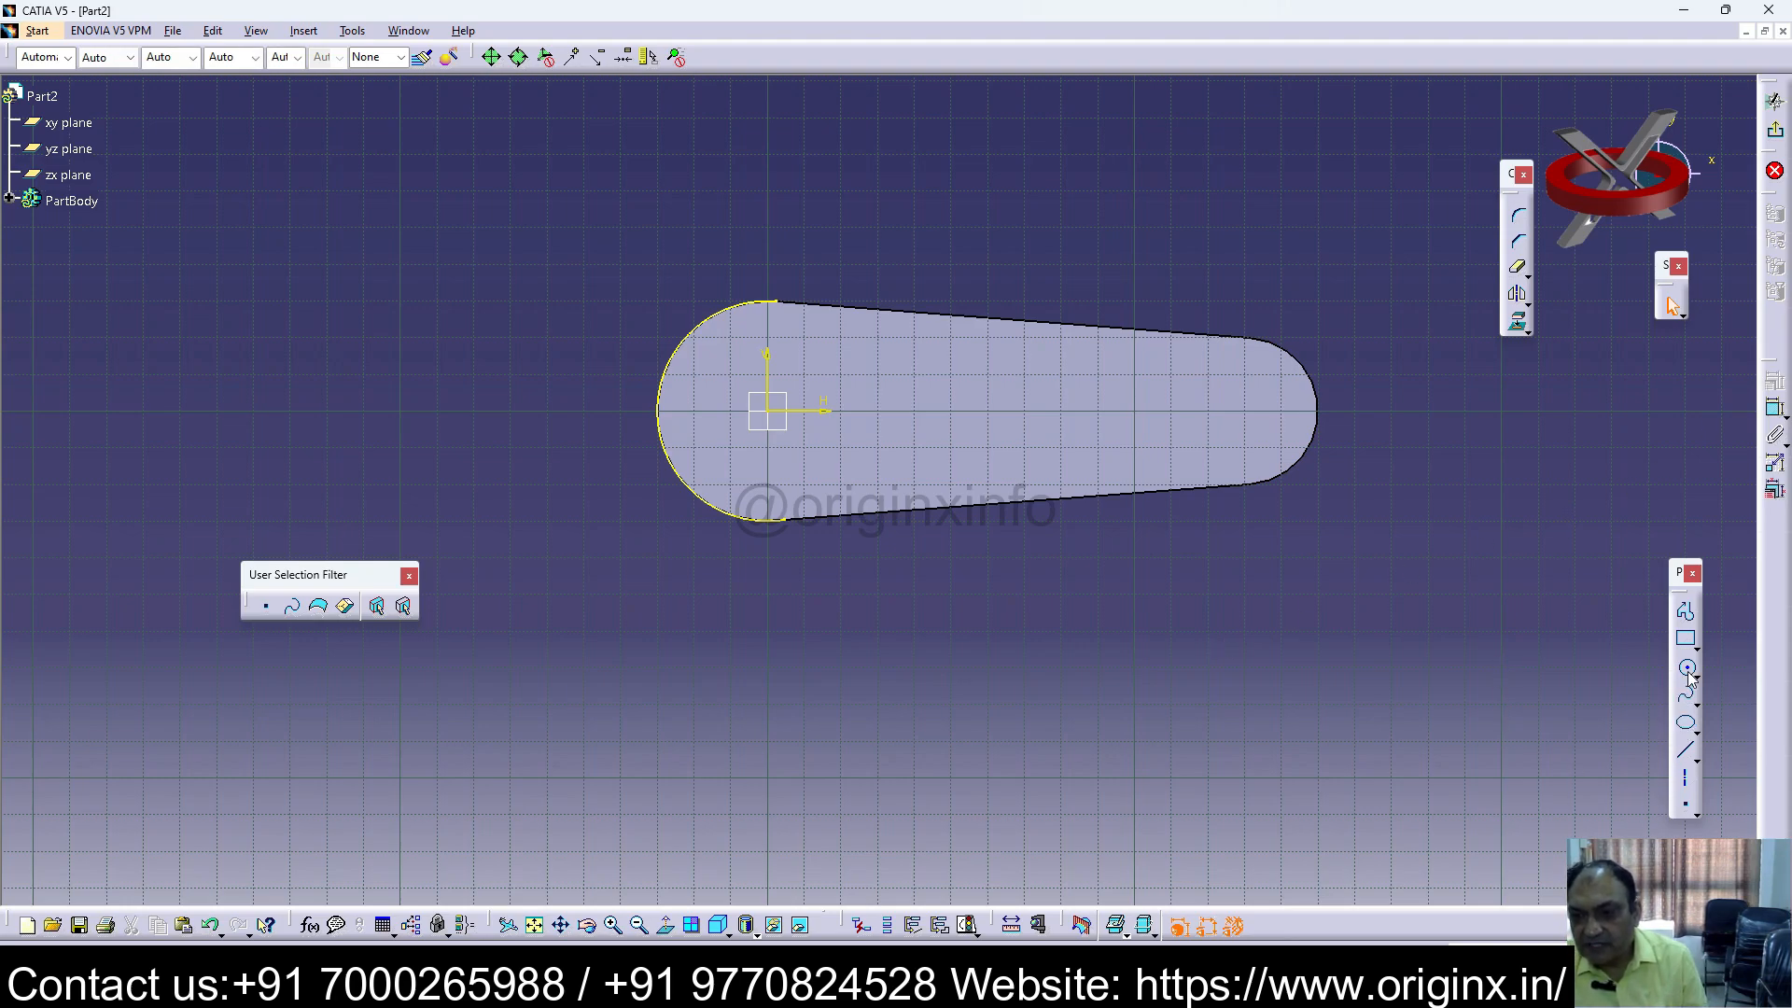
pyautogui.click(767, 411)
pyautogui.click(785, 524)
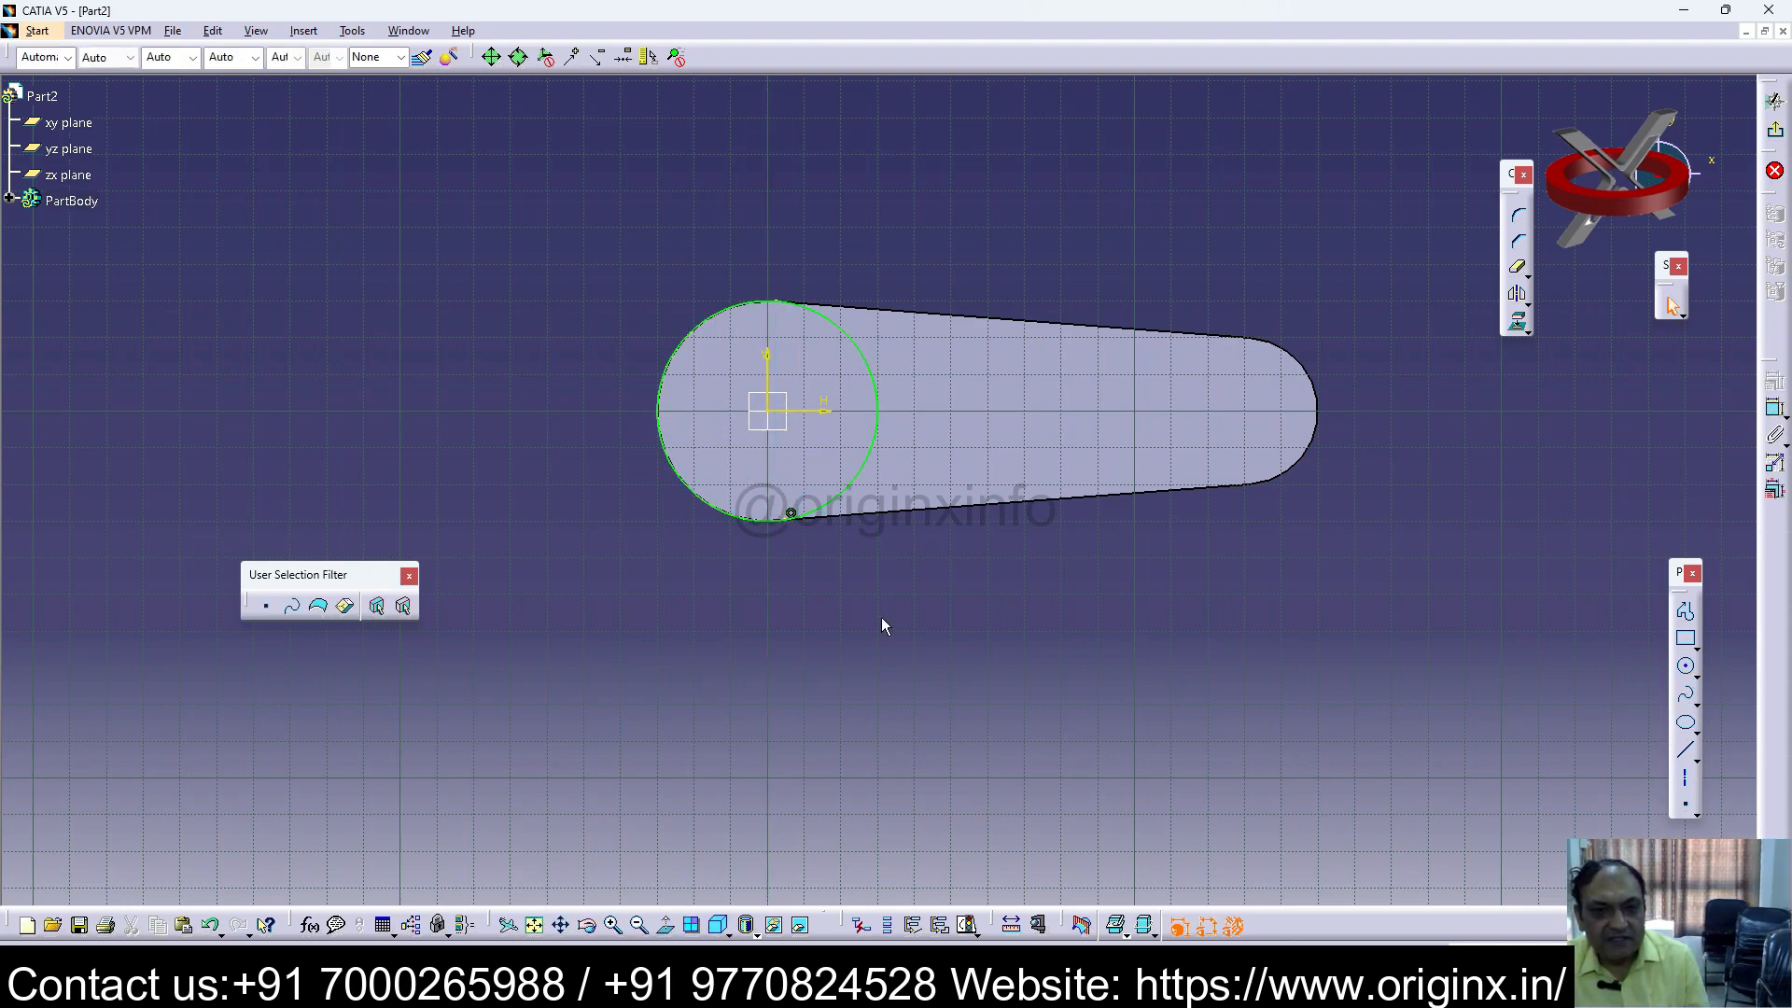
pyautogui.click(1685, 666)
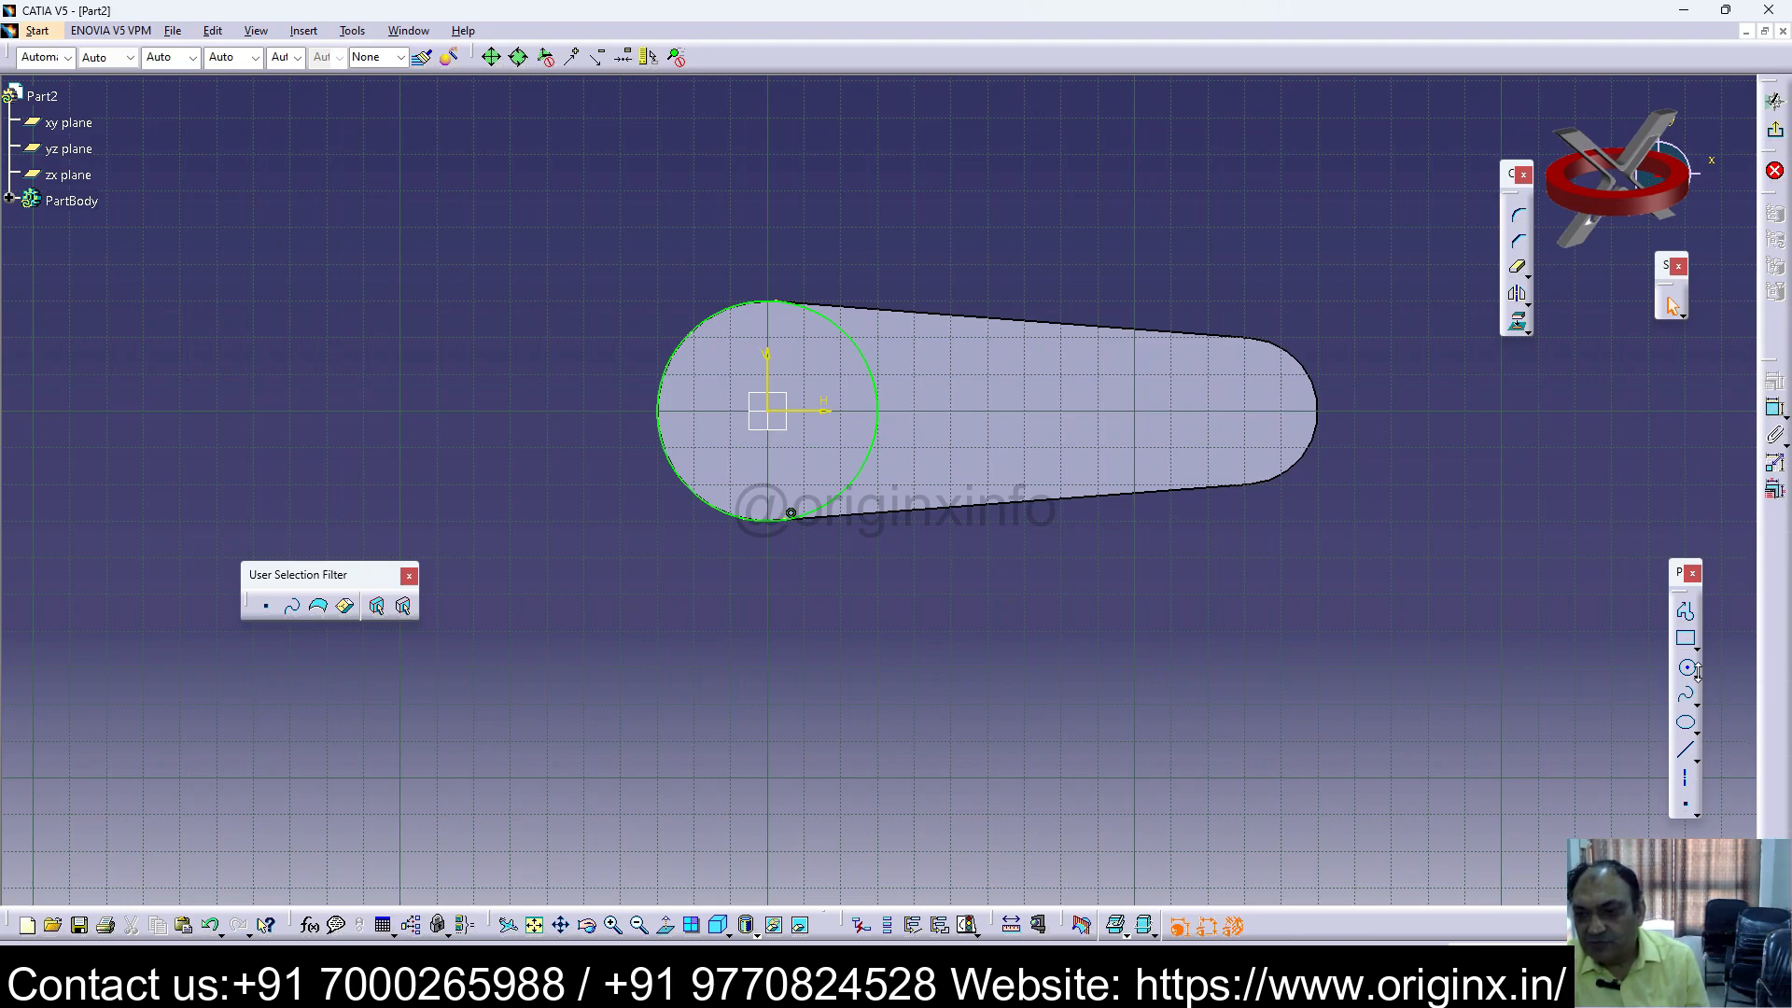
pyautogui.click(1245, 410)
pyautogui.click(1231, 493)
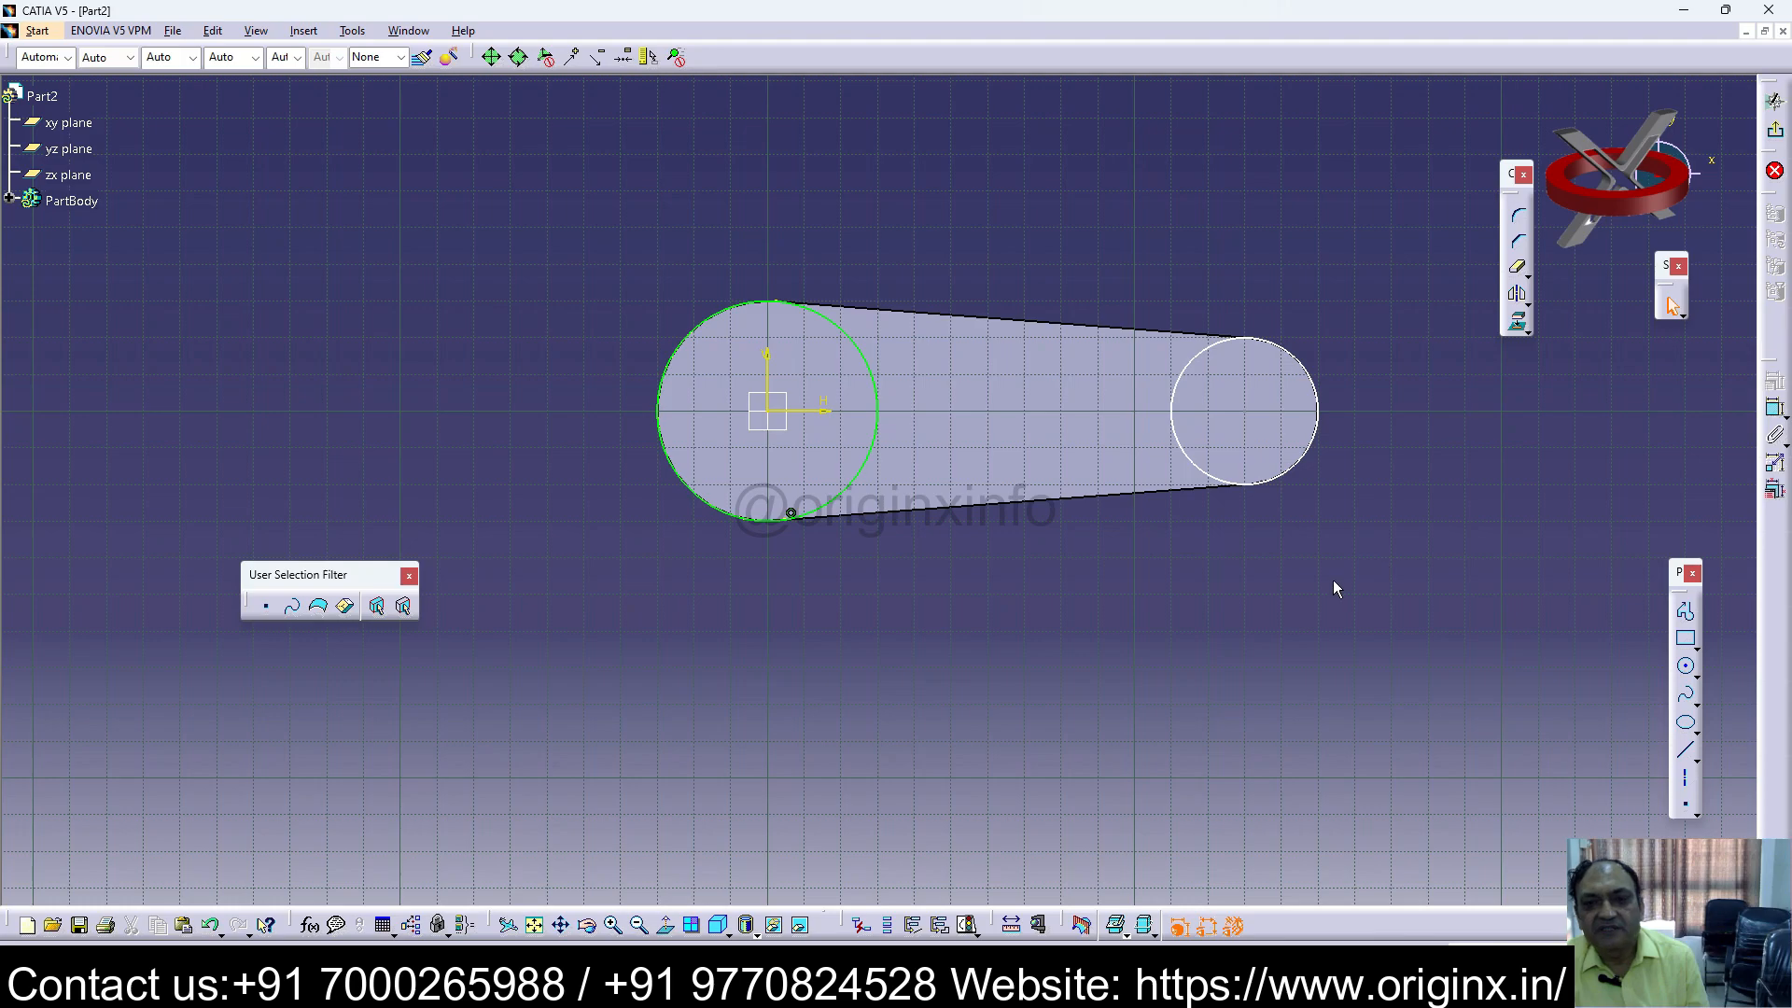
# Step: Exit the two-circle sketch and delete it from the link's top face
pyautogui.click(1776, 136)
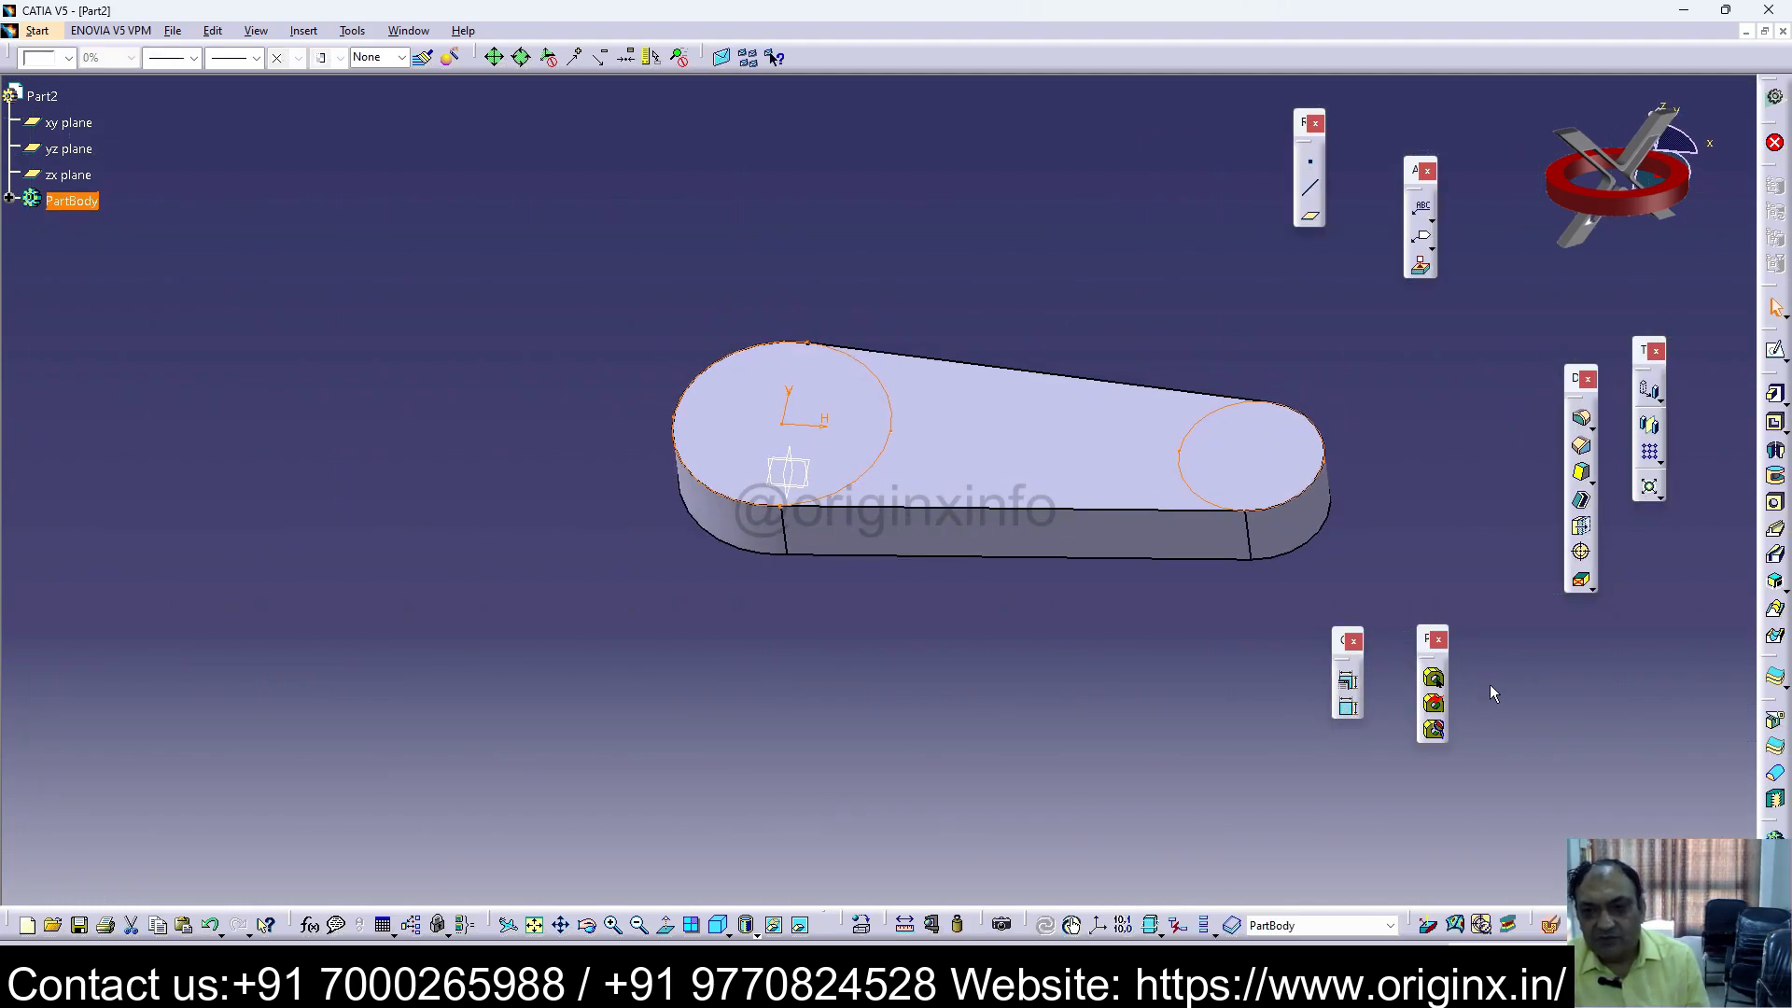
pyautogui.click(1583, 664)
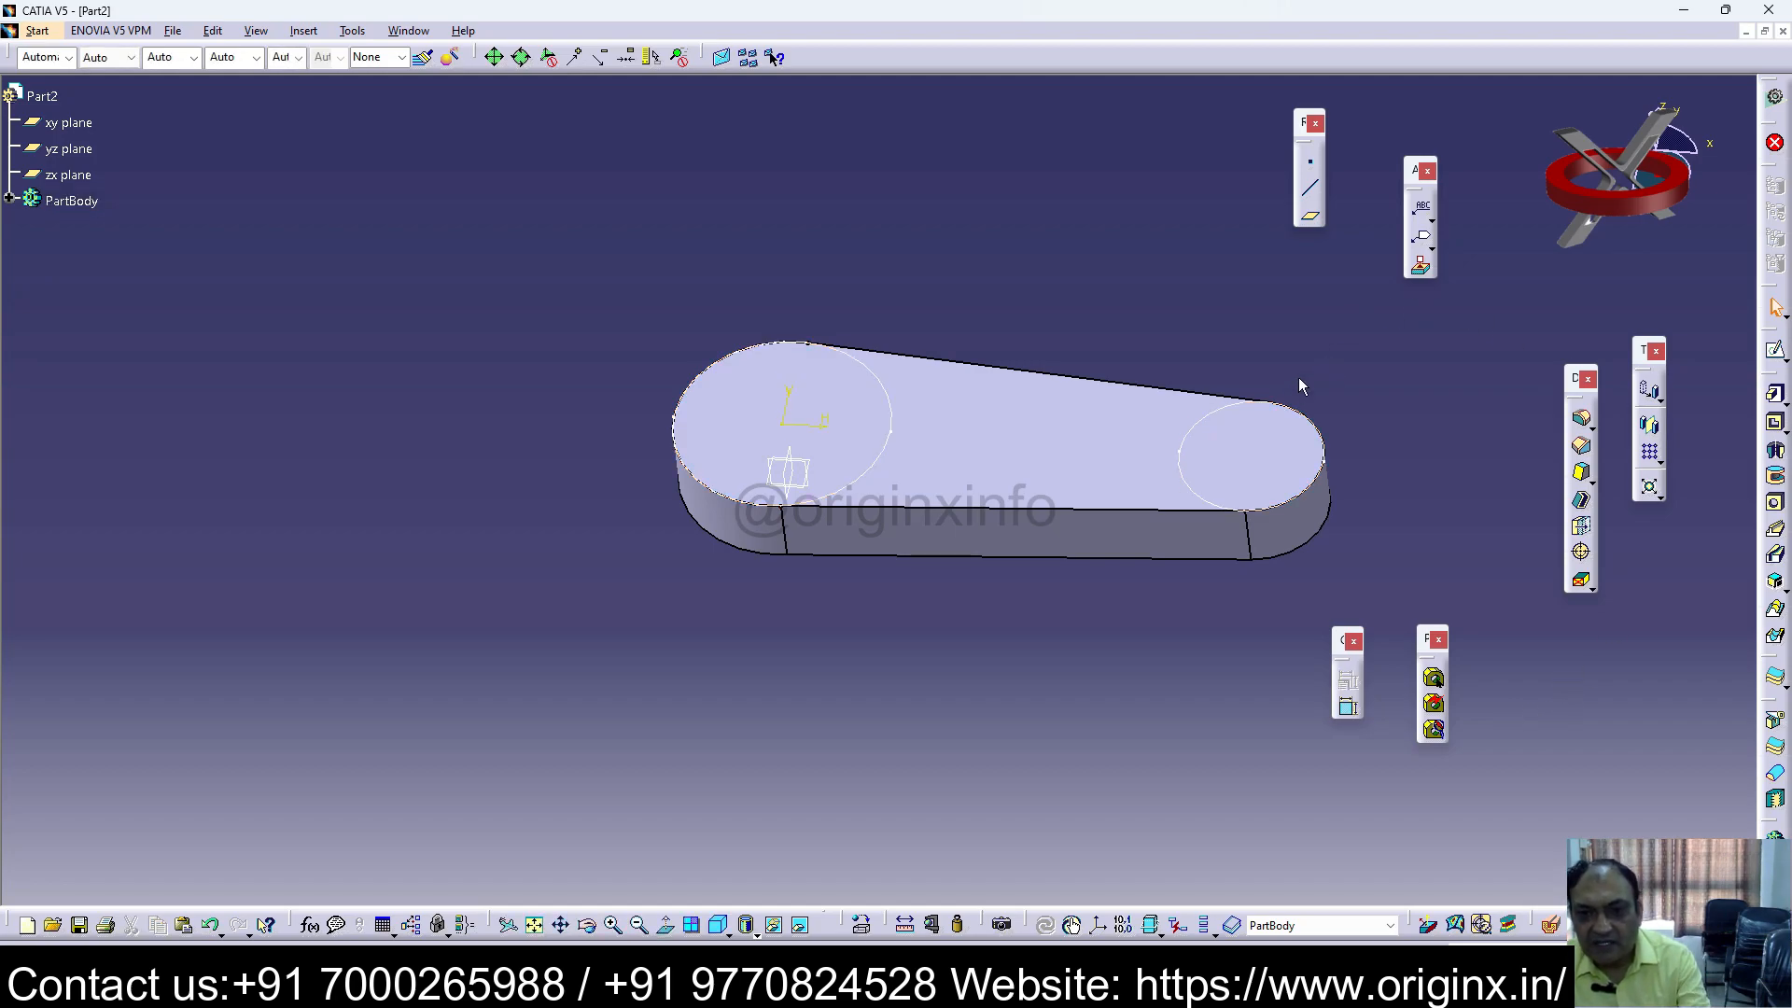
pyautogui.click(1190, 432)
pyautogui.press('Delete')
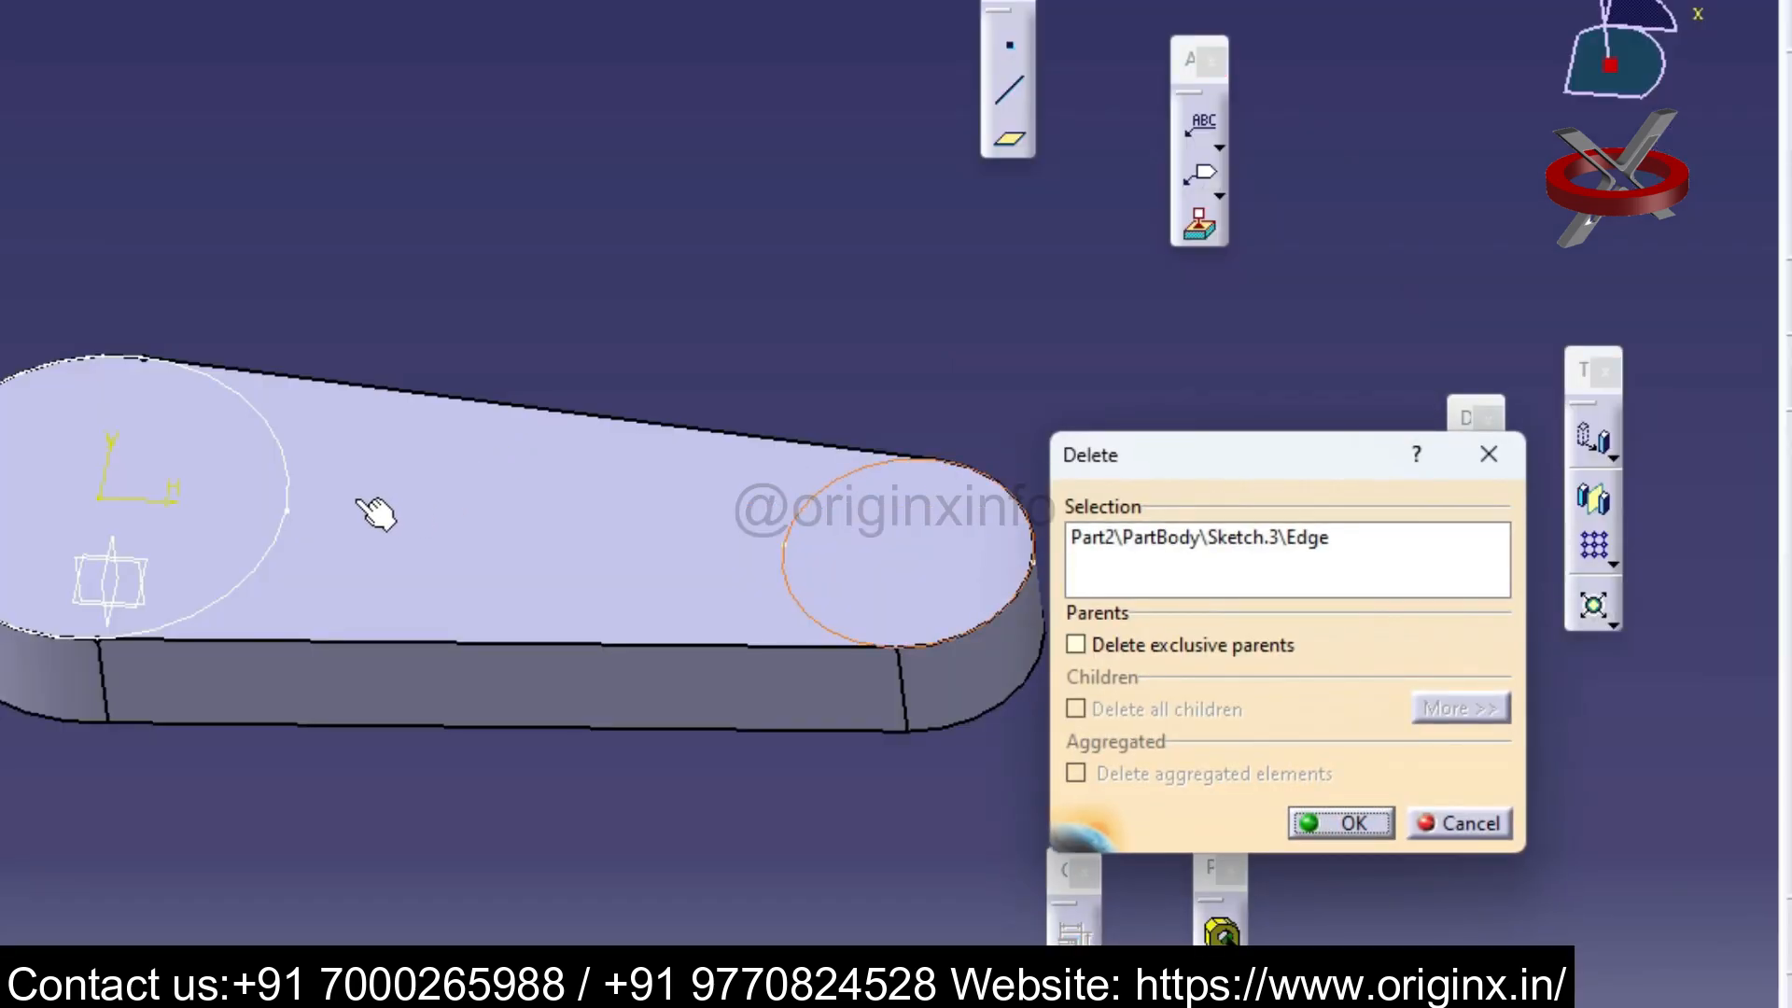
pyautogui.click(1302, 819)
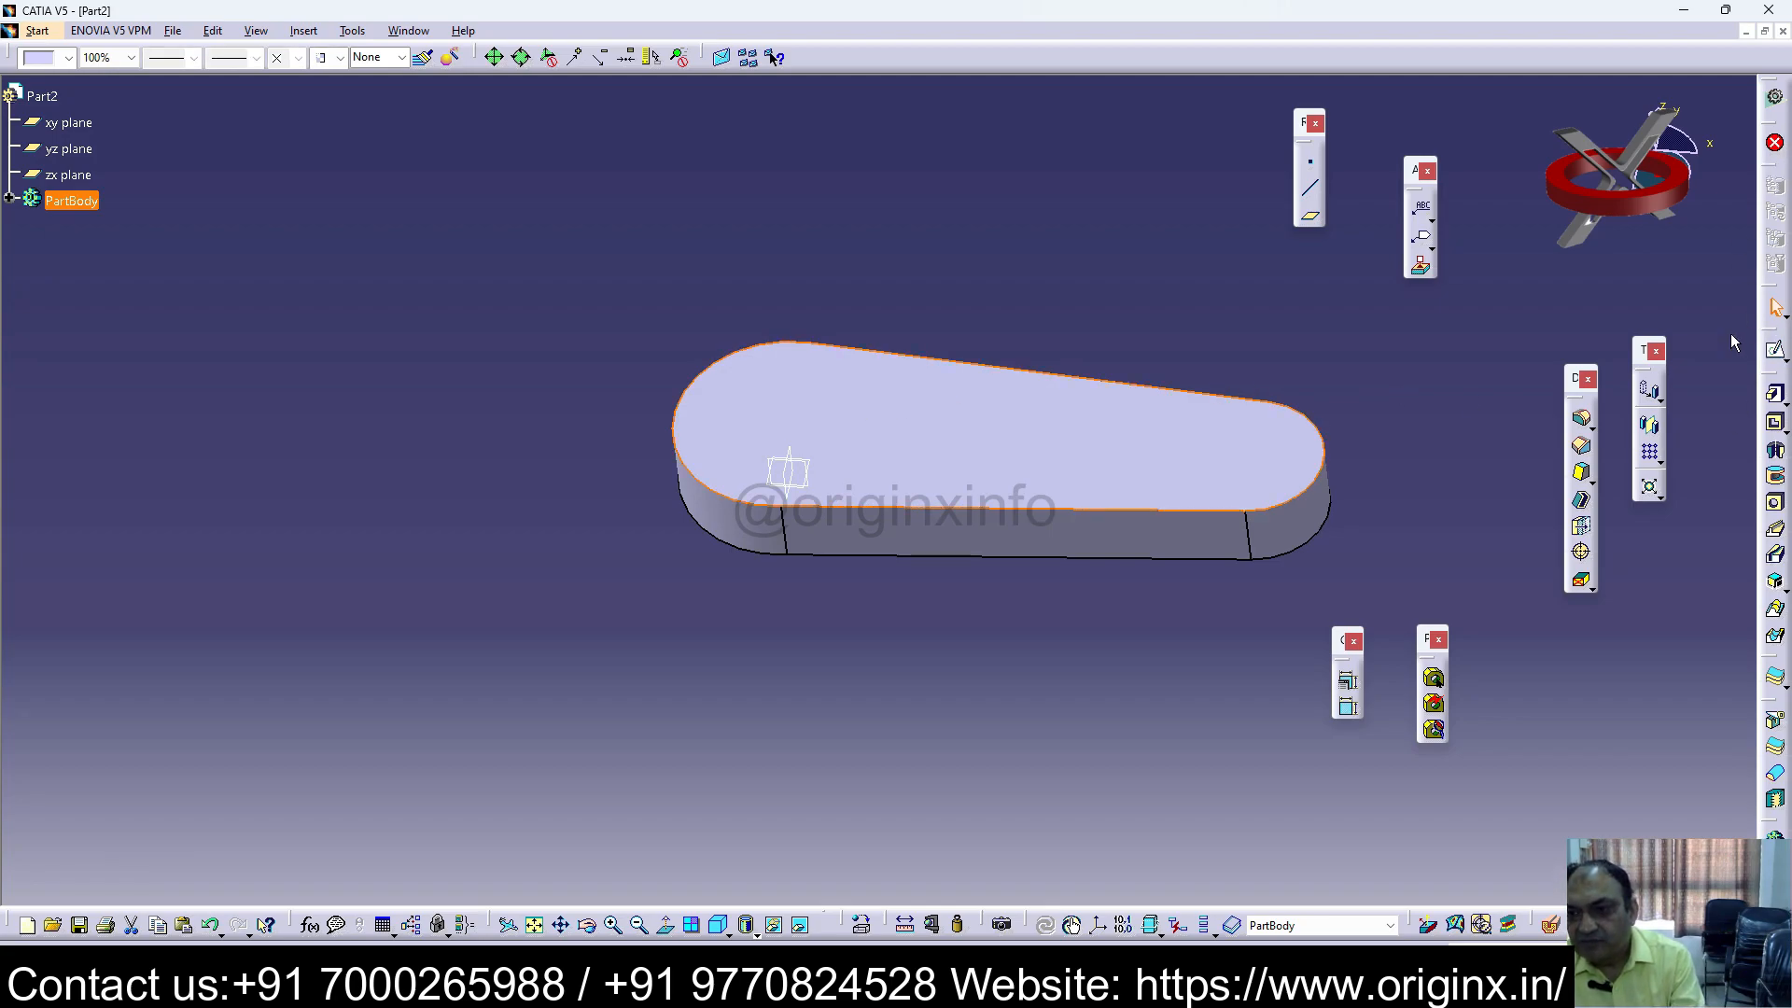
# Step: Sketch a circle on the link's top face, centred on the origin and matching the large end arc
pyautogui.click(1776, 353)
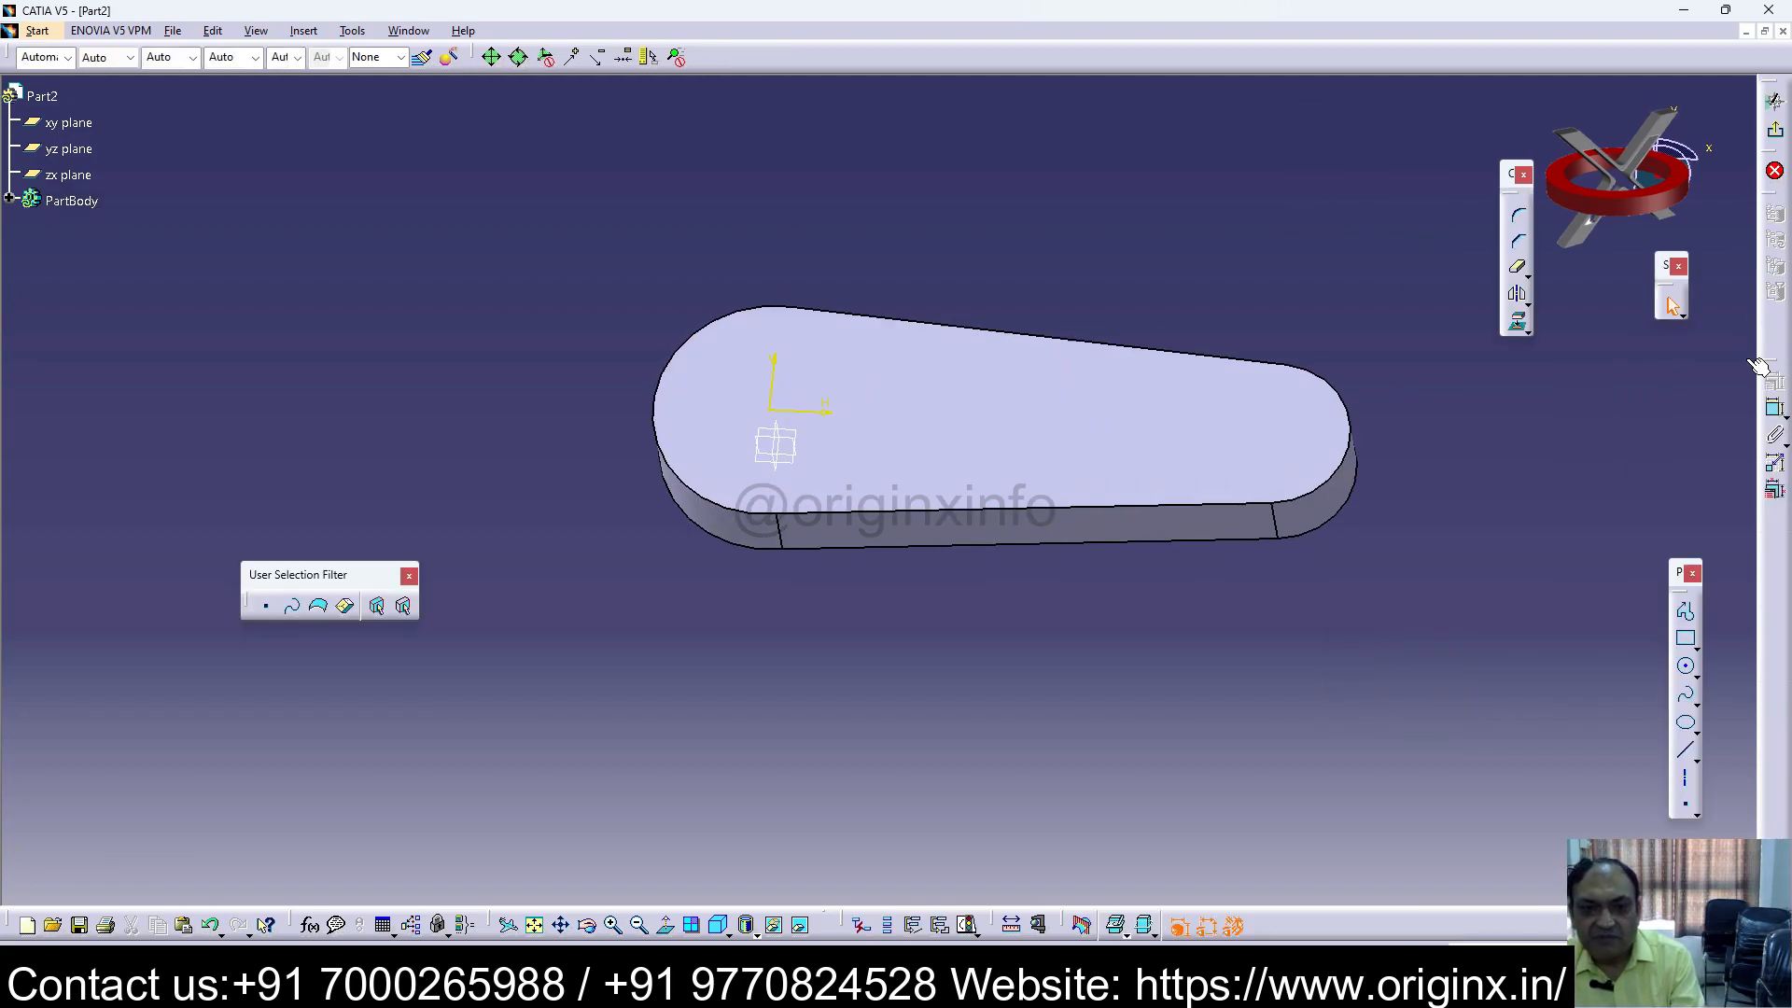
pyautogui.click(1687, 669)
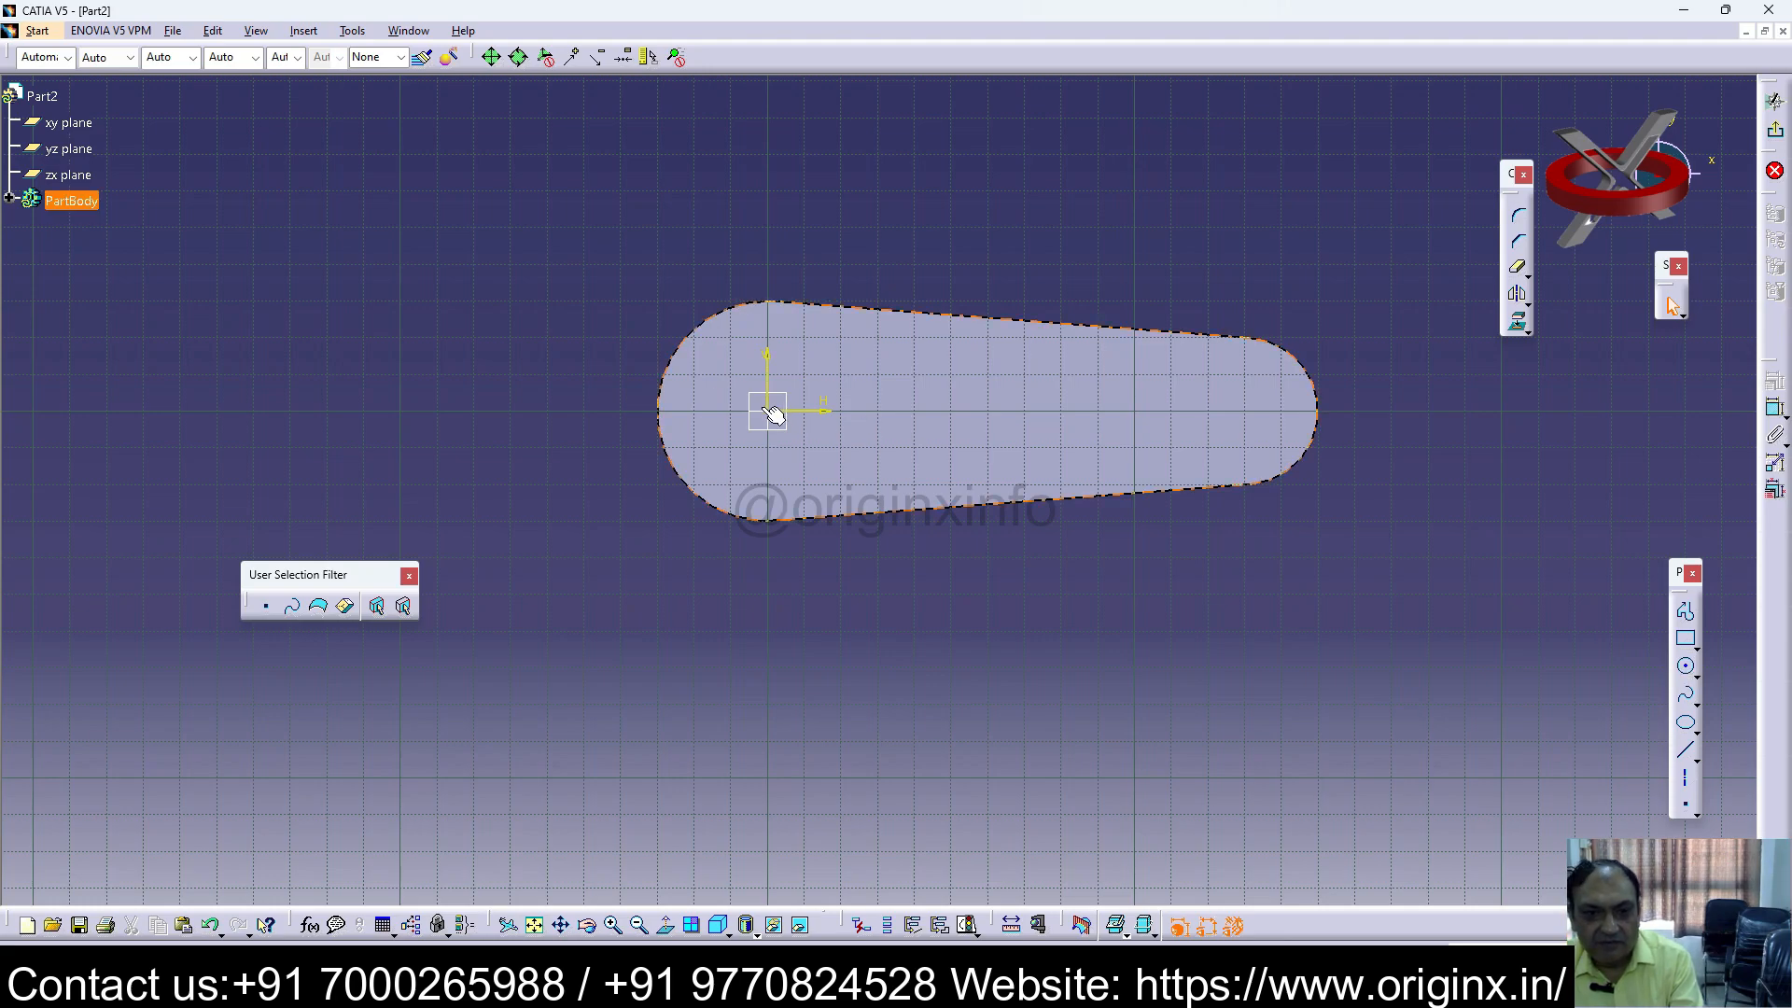
pyautogui.click(767, 411)
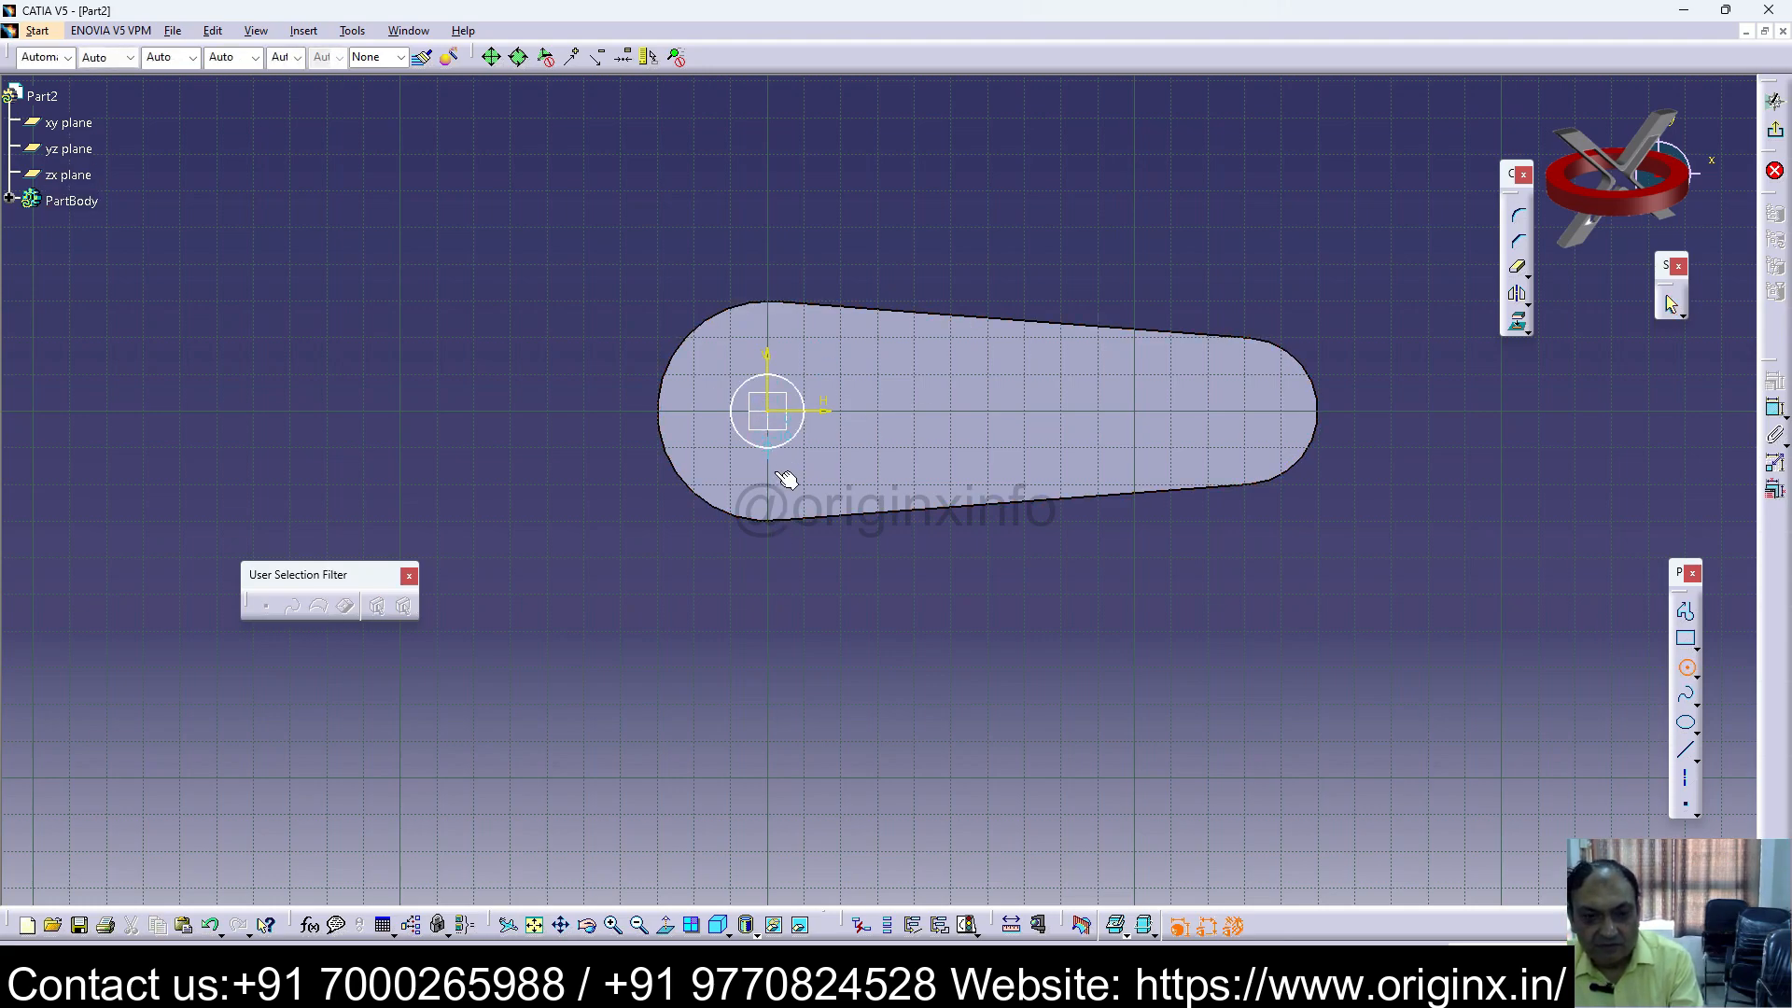
pyautogui.click(780, 519)
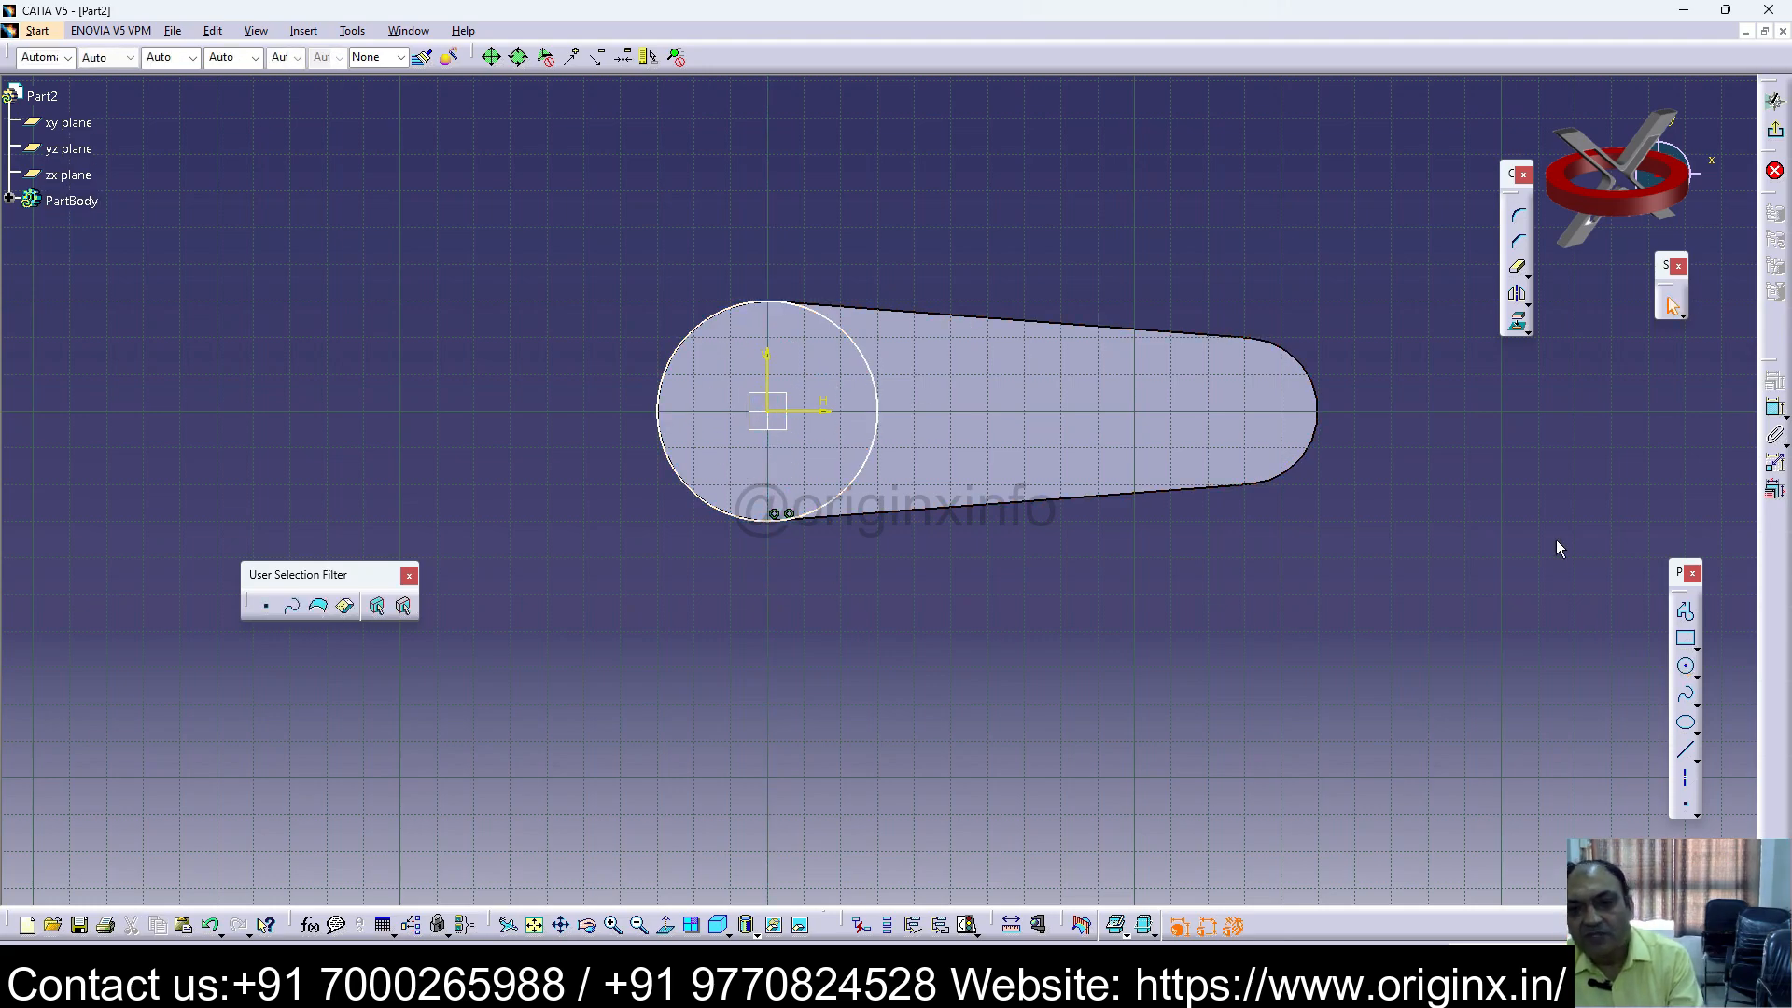
# Step: Exit the sketch and pad the large-end circle 39 mm upward as a cylindrical boss
pyautogui.click(1776, 136)
pyautogui.click(1773, 398)
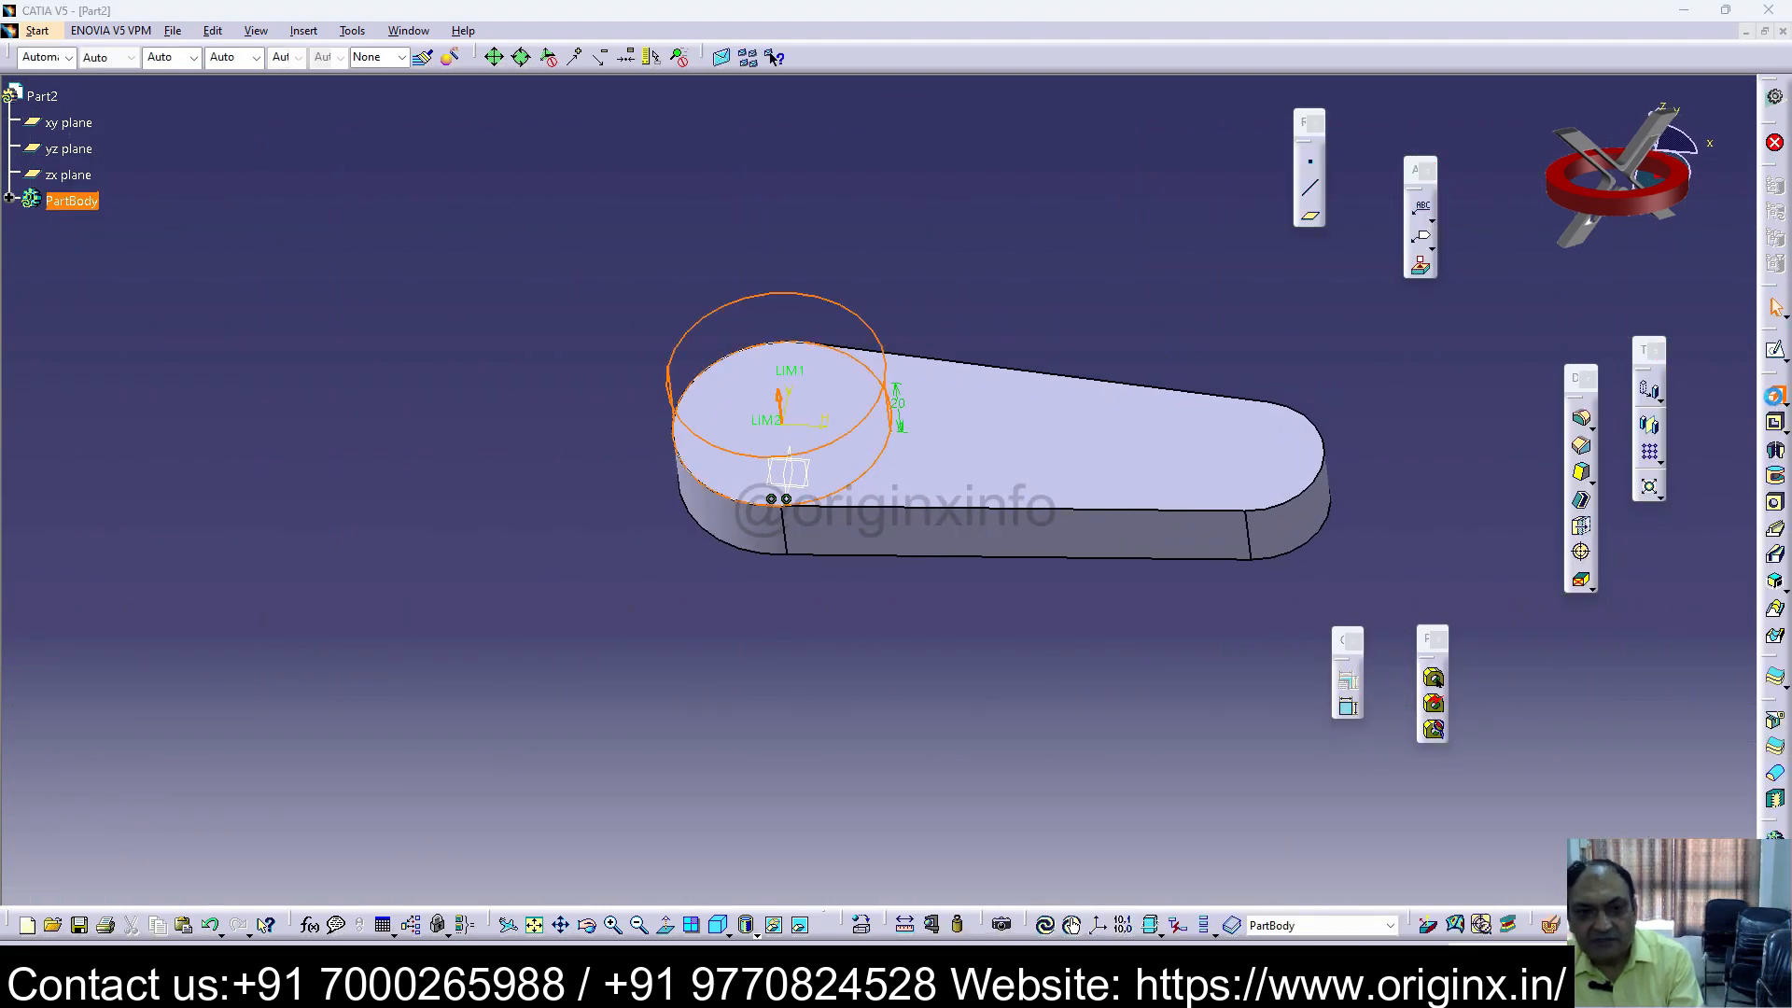
pyautogui.click(1631, 285)
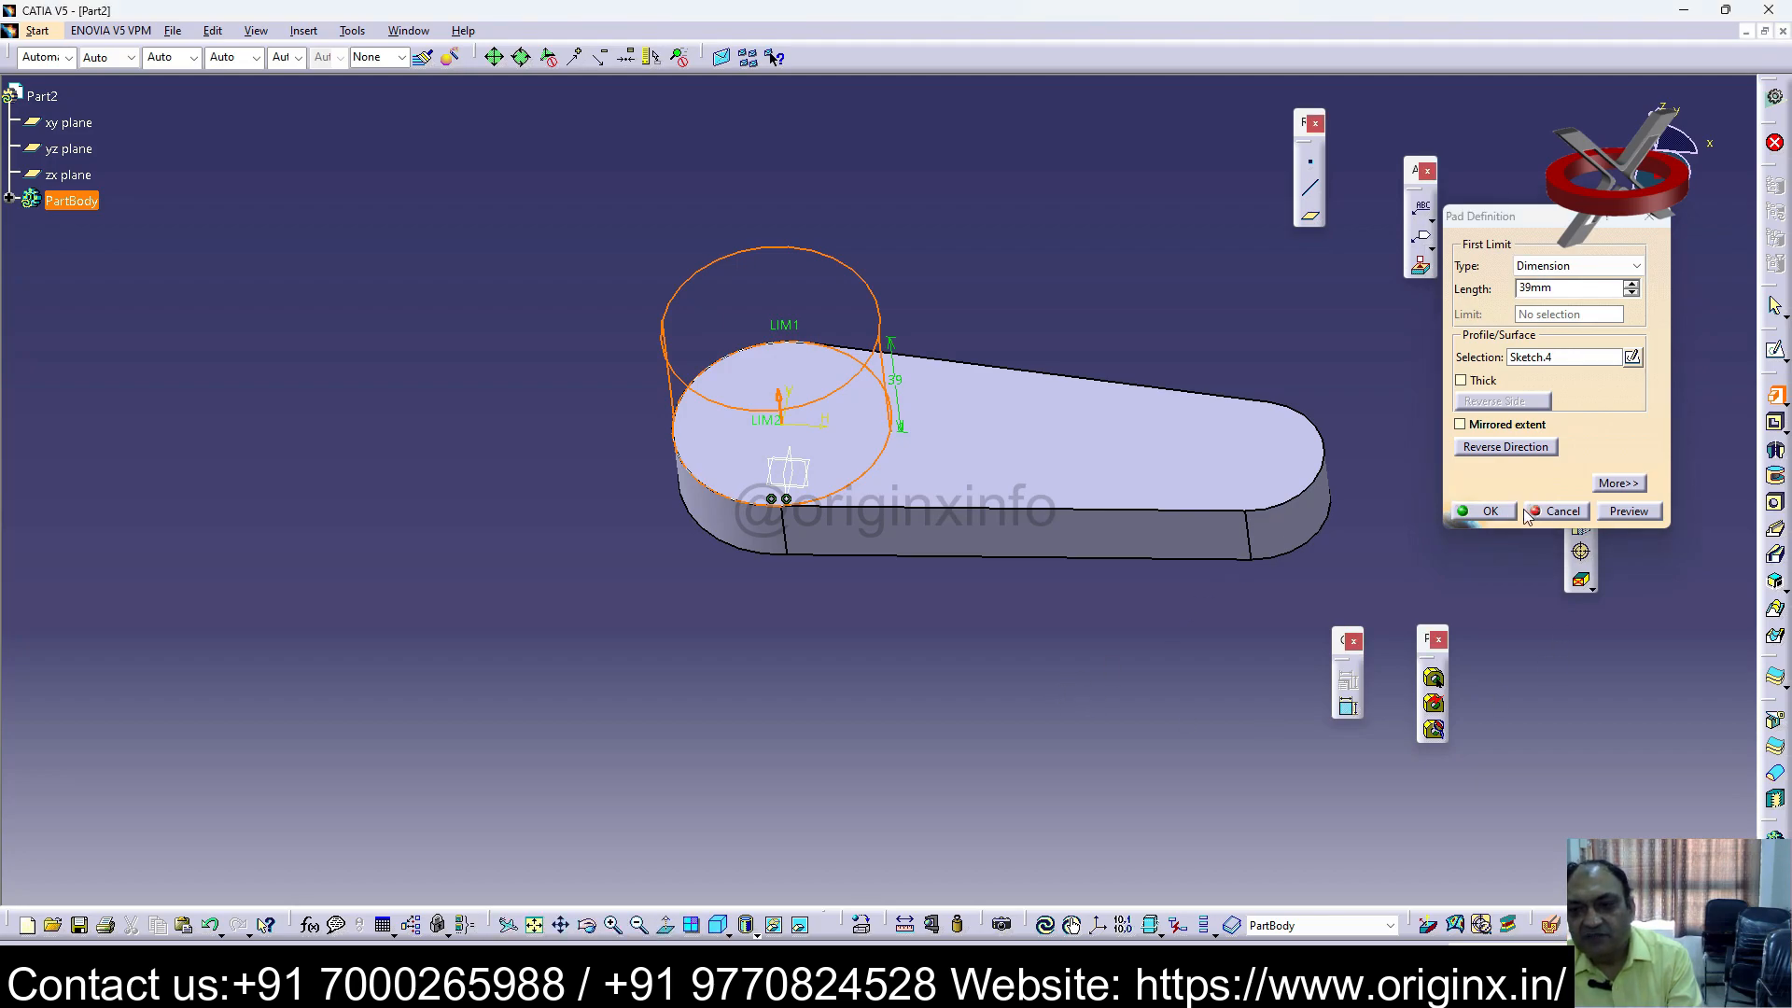
pyautogui.click(1493, 512)
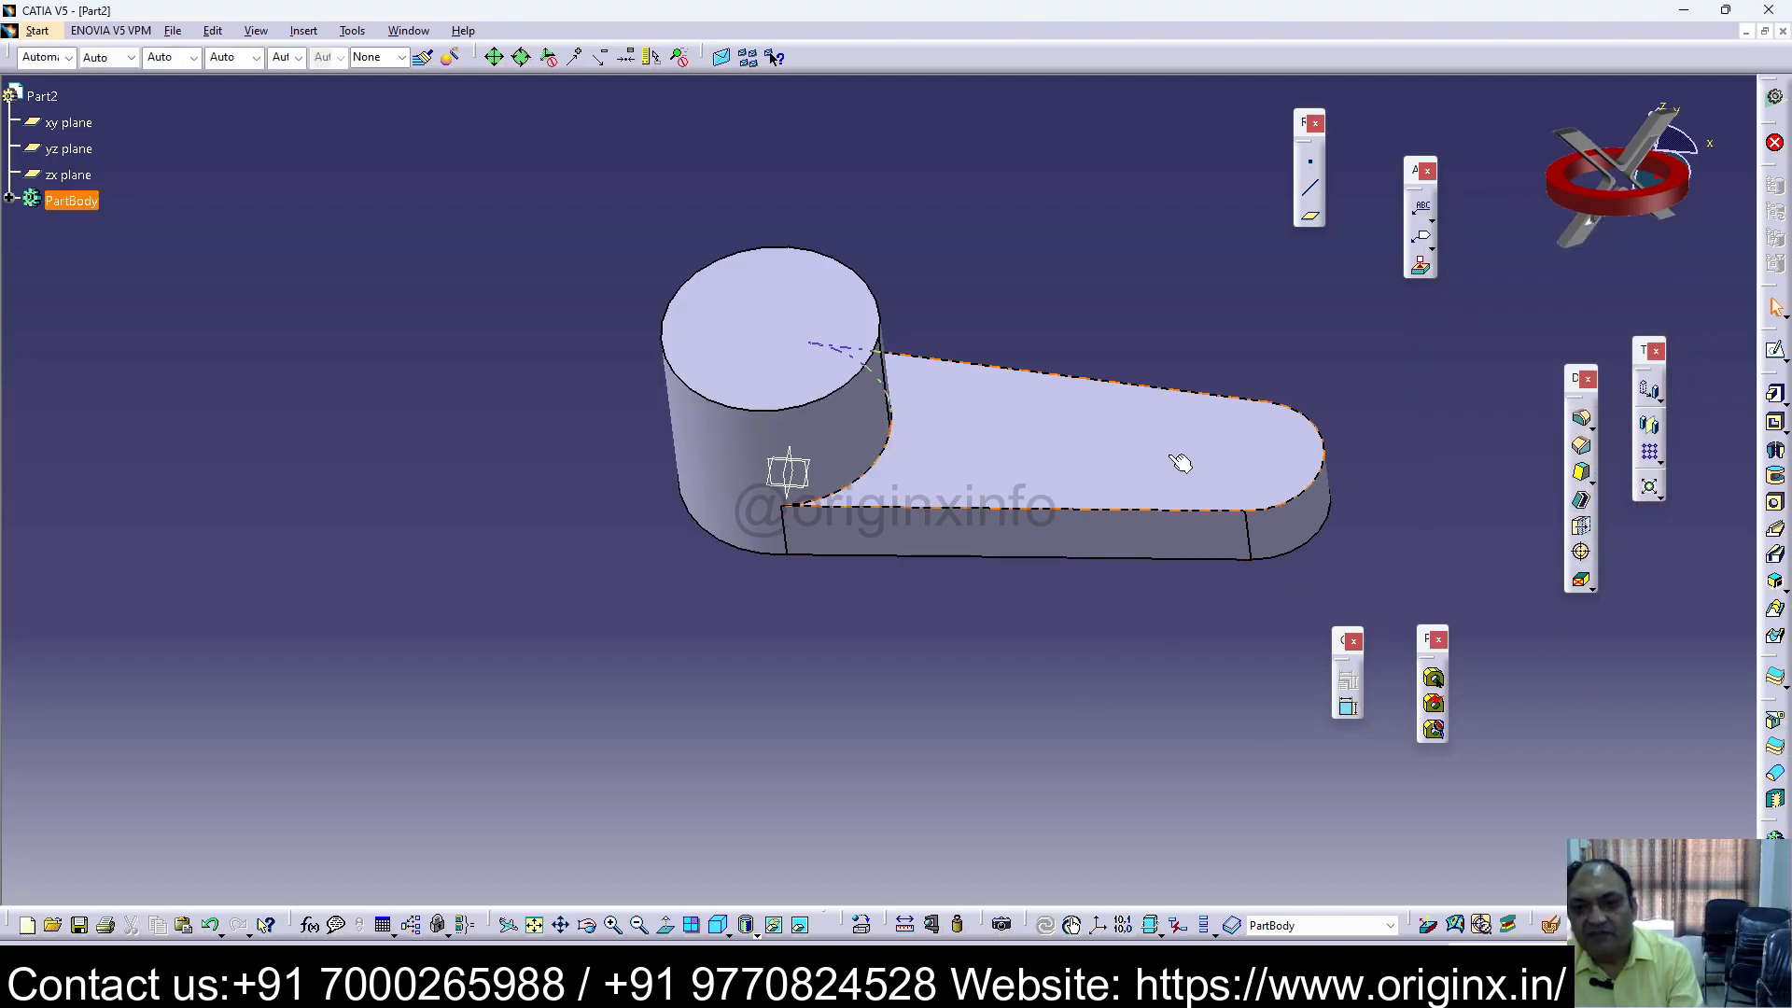
# Step: Sketch a circle on the link's top face matching the small end arc and exit the sketch
pyautogui.click(1777, 354)
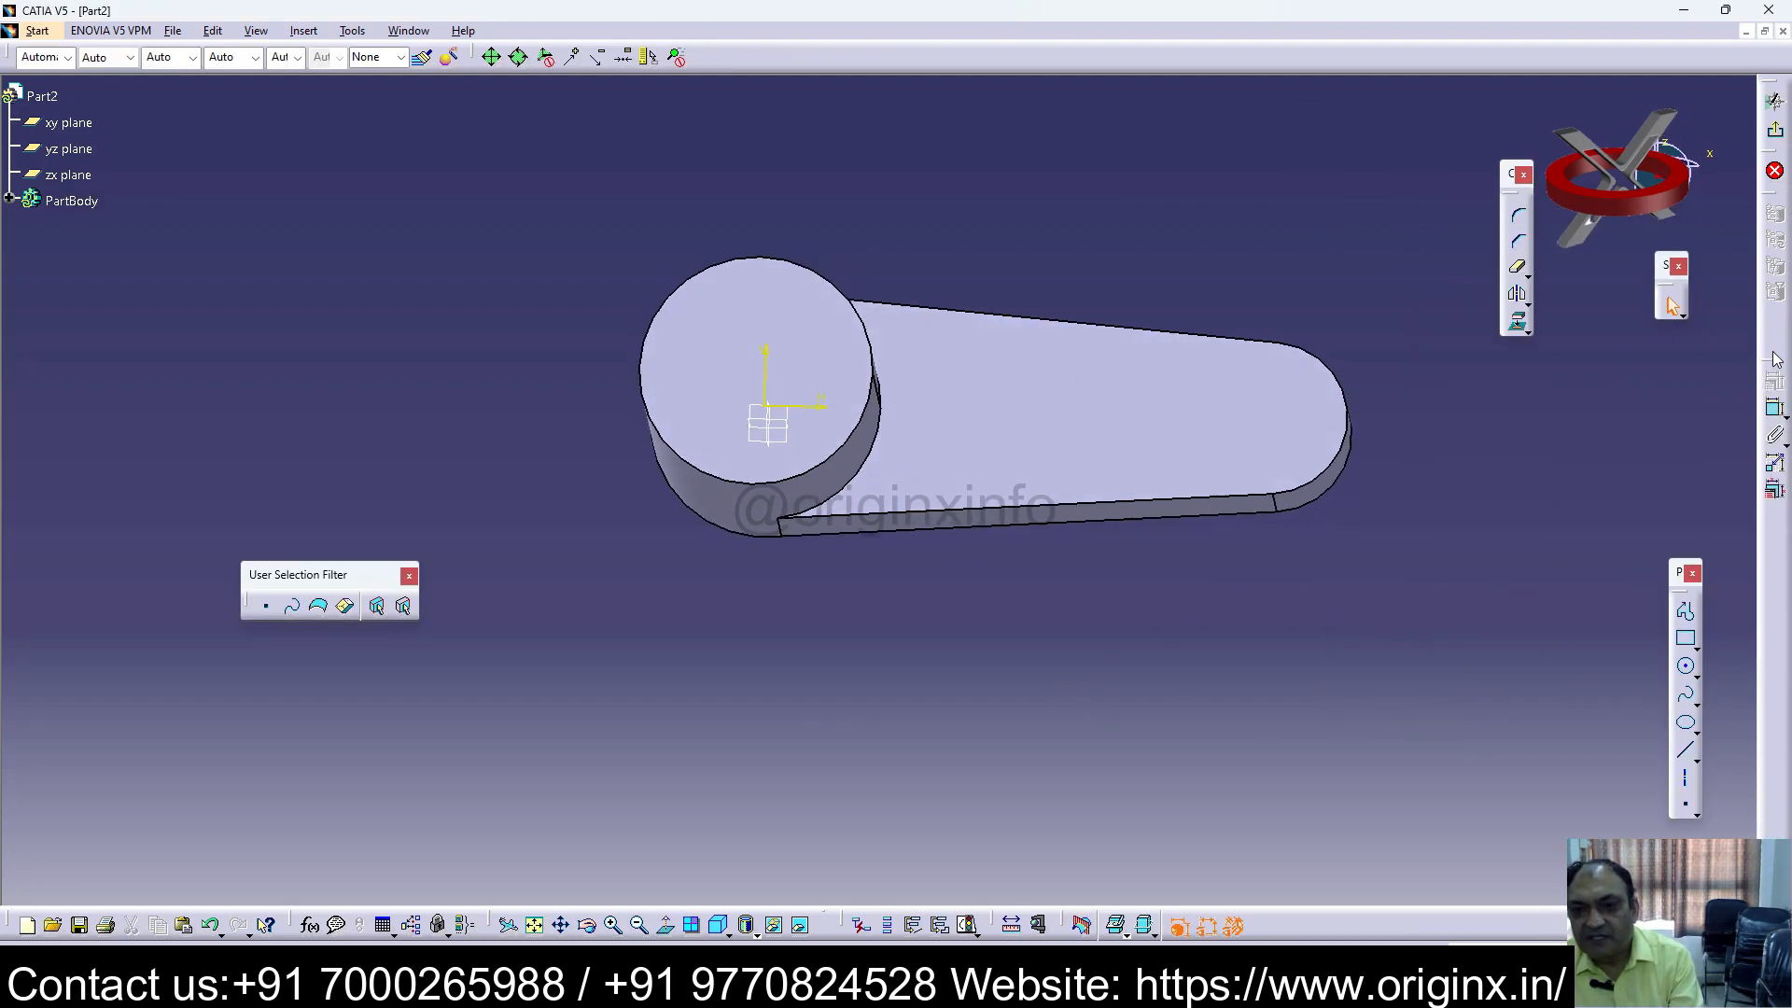
pyautogui.click(1686, 668)
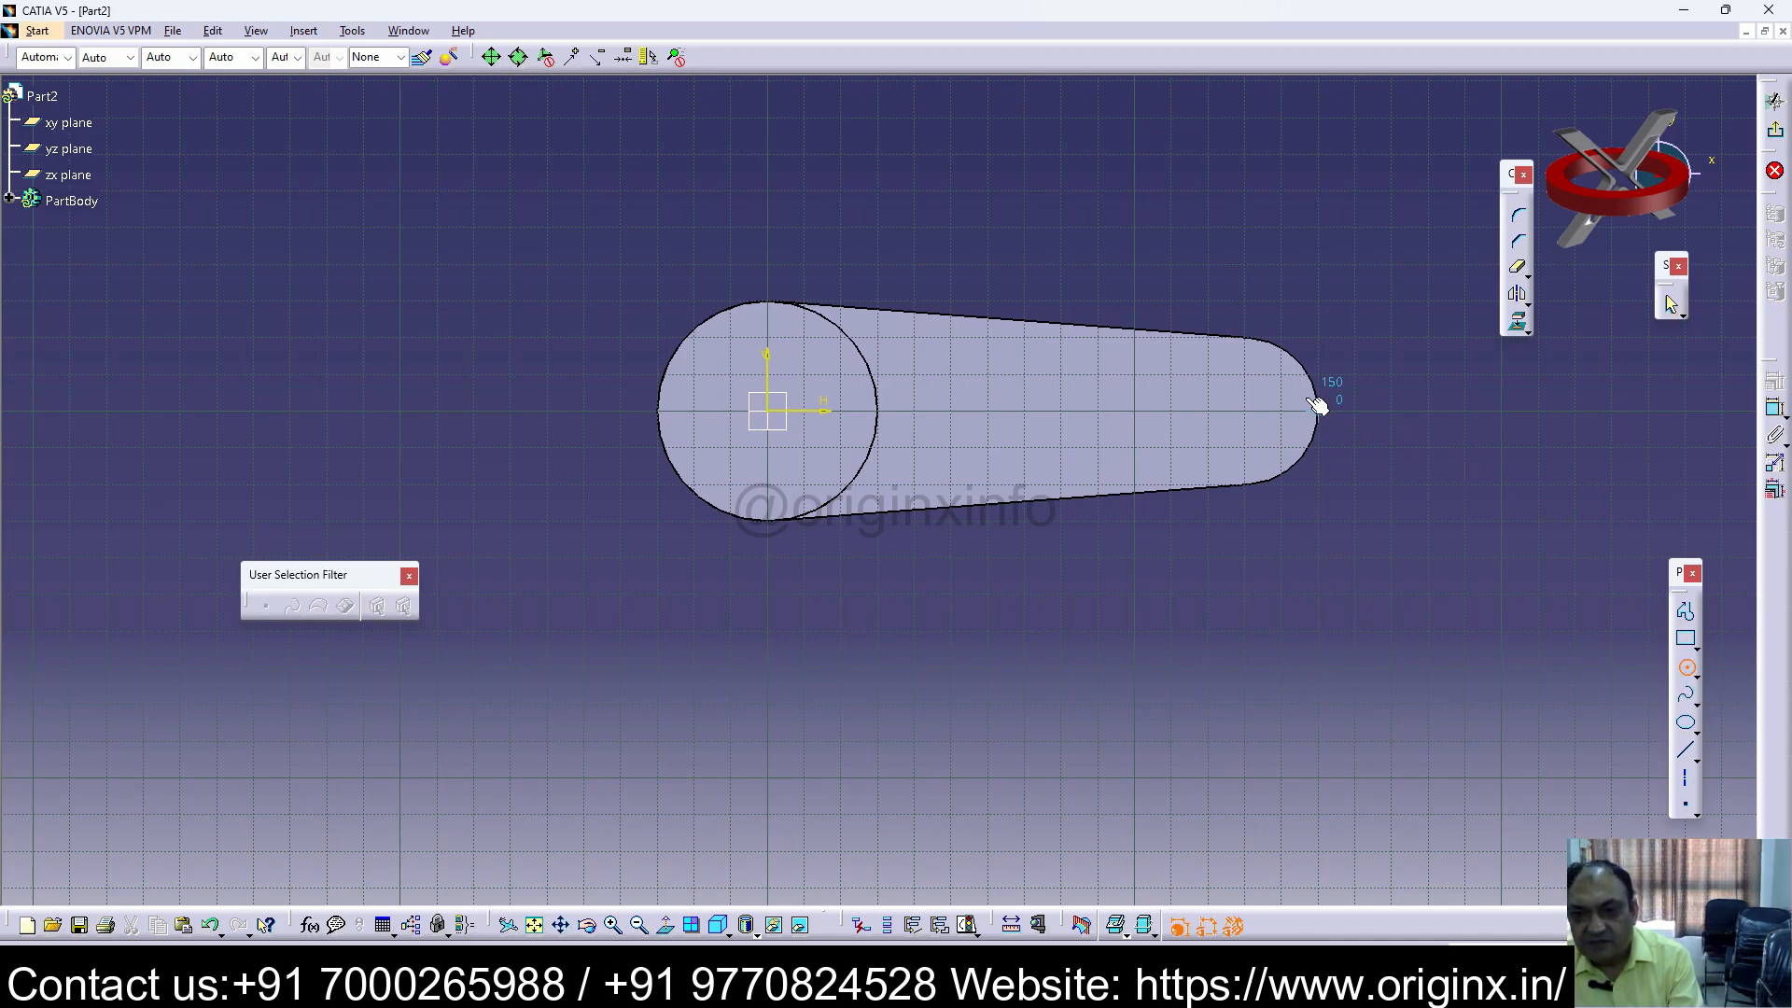
pyautogui.click(1244, 411)
pyautogui.click(1266, 486)
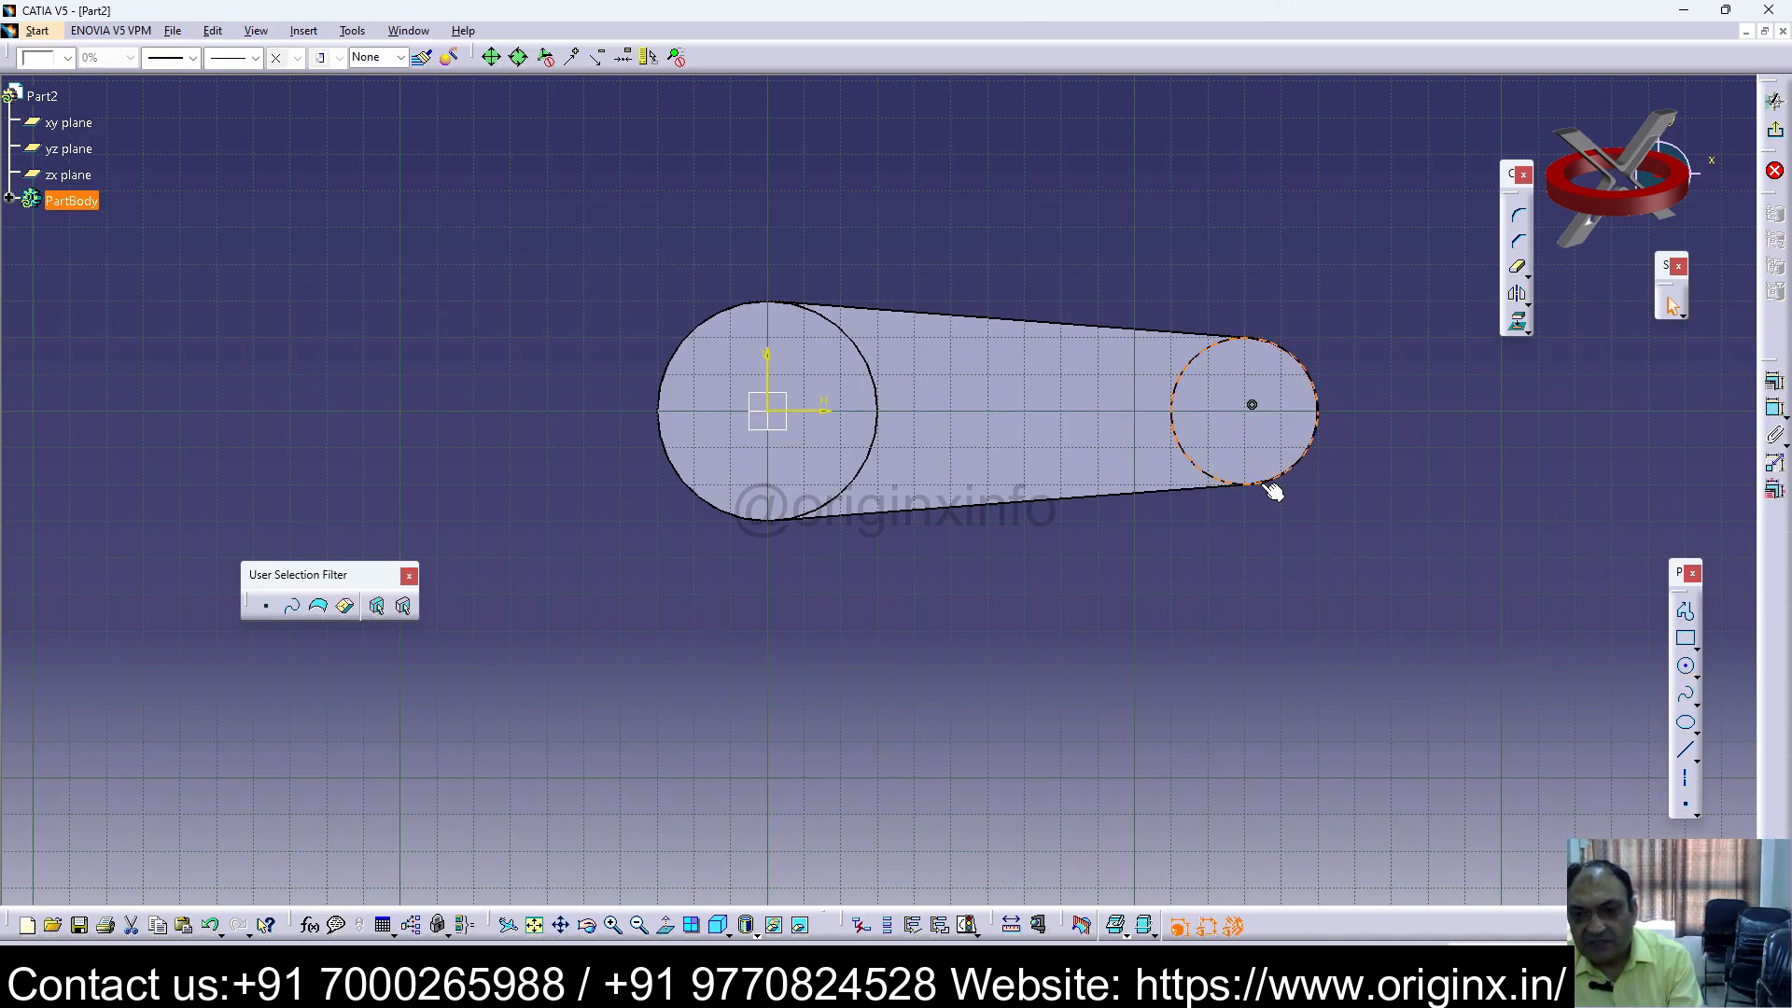
pyautogui.click(1776, 135)
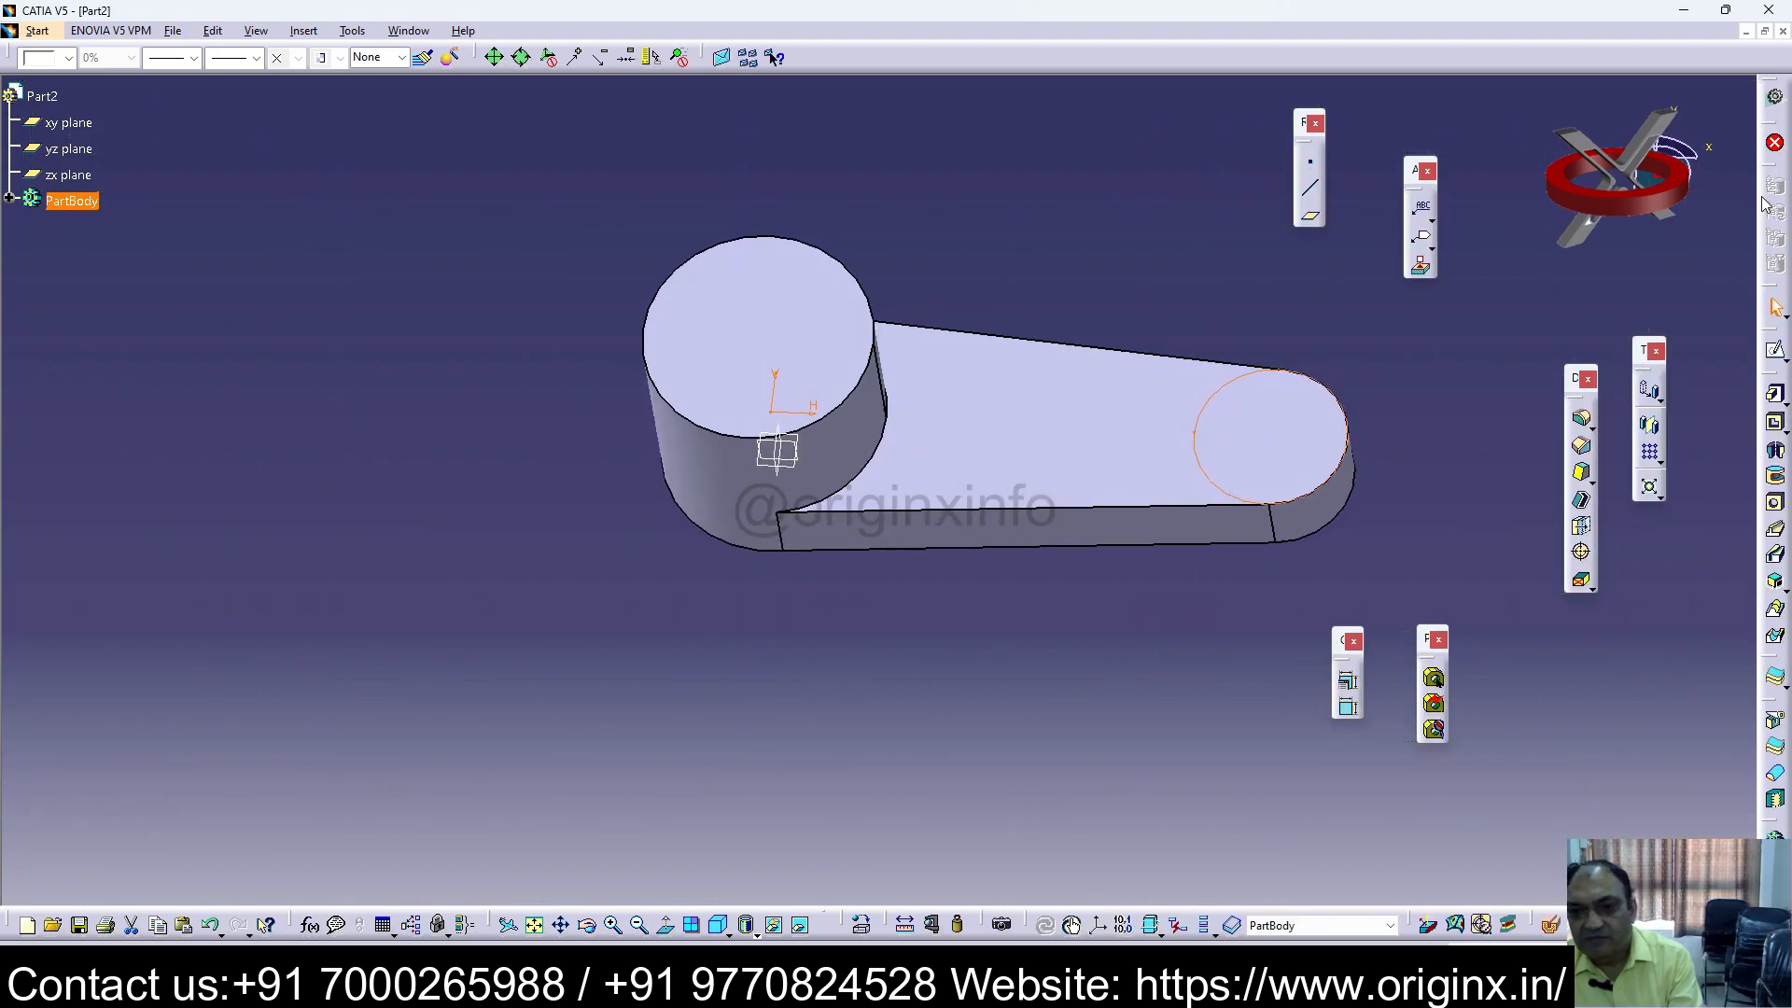
# Step: Pad the small-end circle 21 mm upward as a cylindrical boss
pyautogui.click(1776, 395)
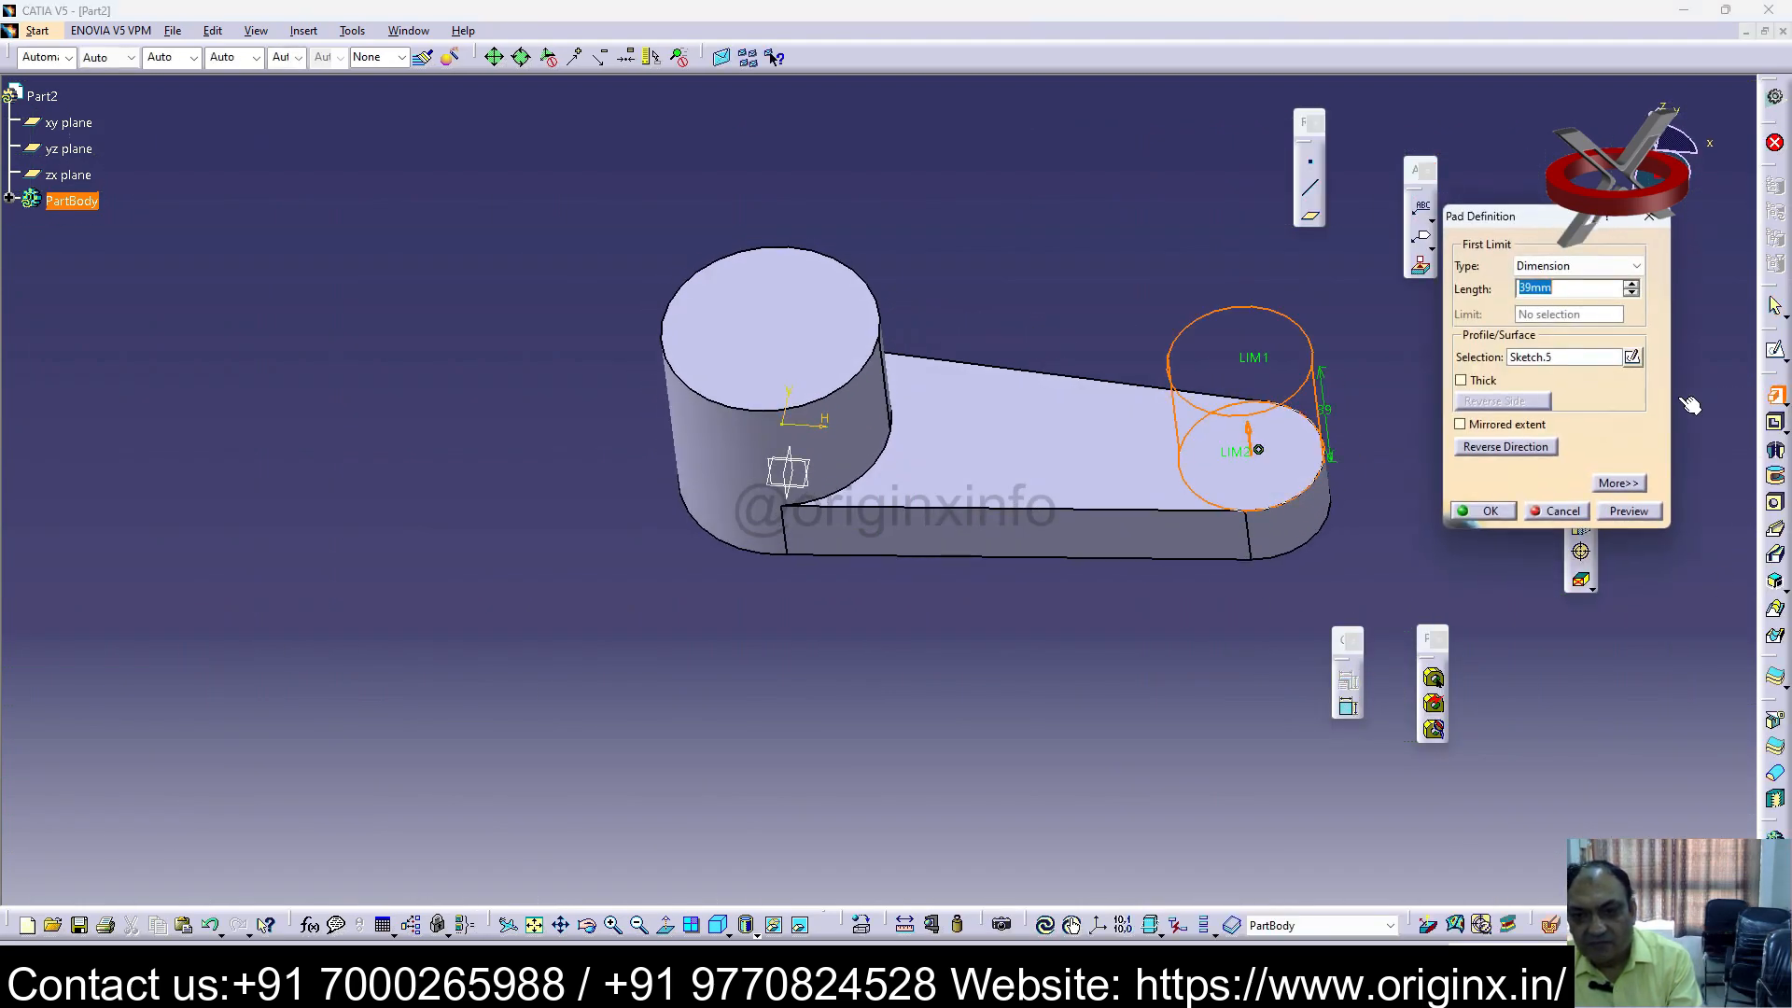
pyautogui.click(1633, 294)
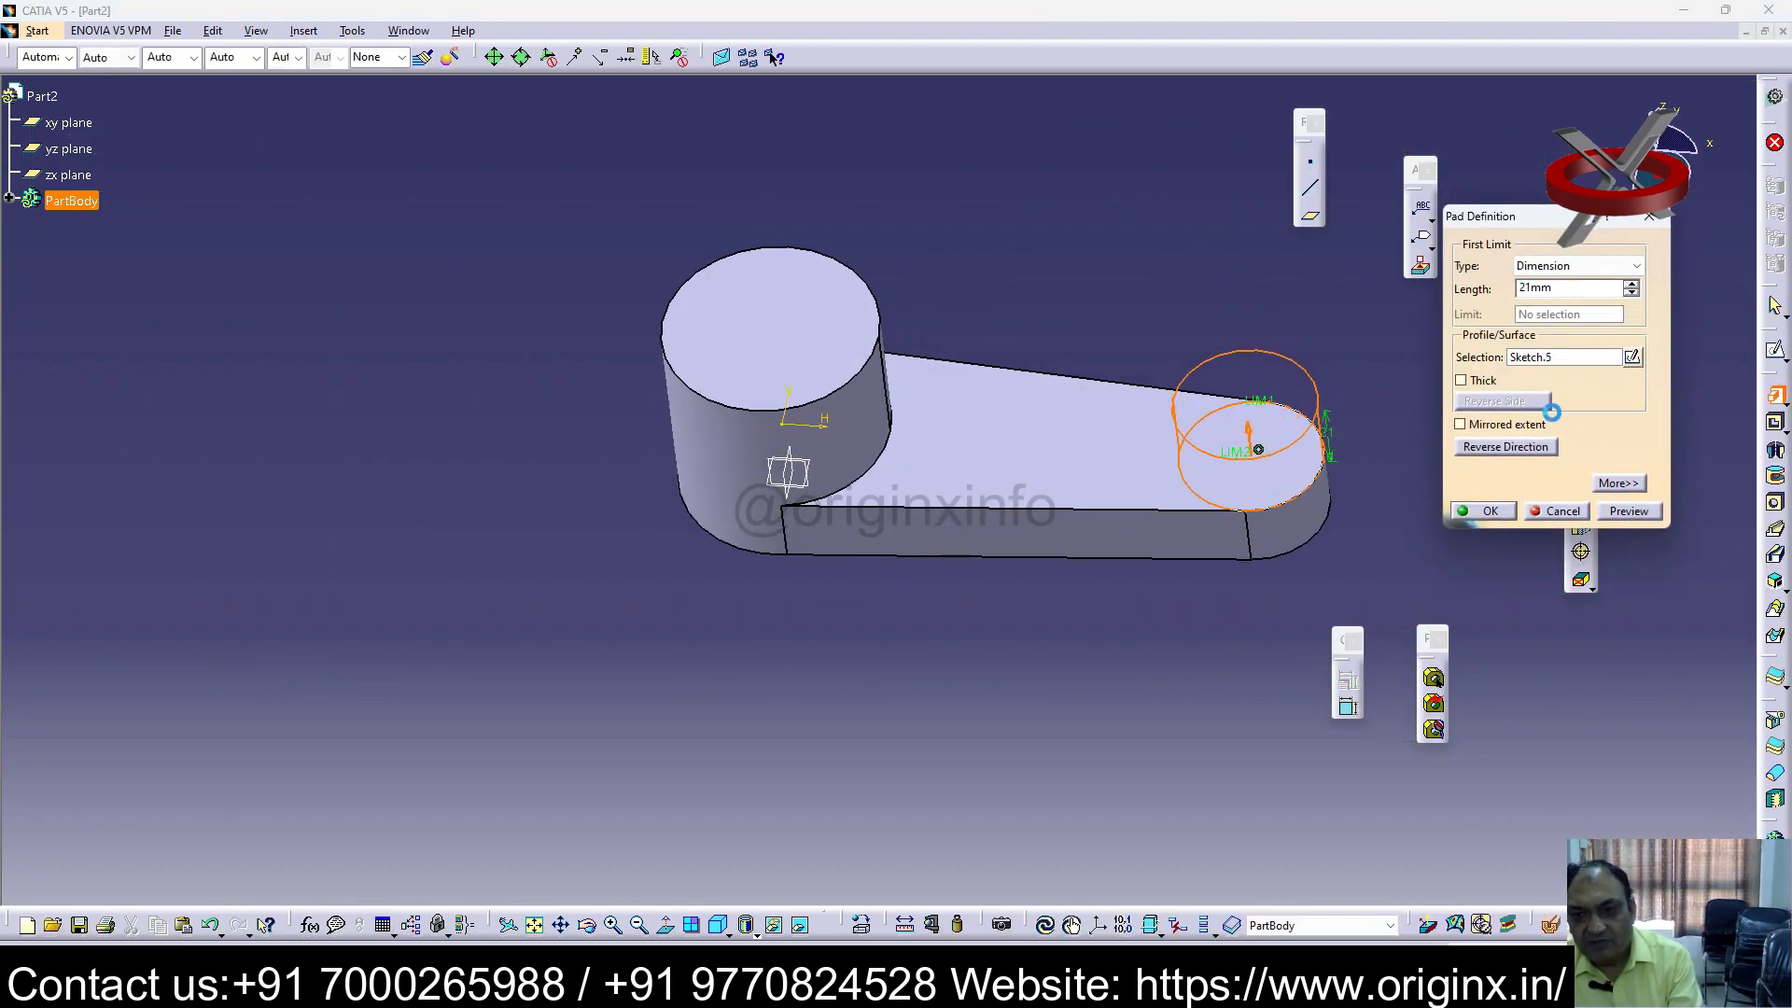
pyautogui.click(1486, 511)
# Step: Sketch two smaller circles on the large boss's top face, one concentric with each boss, and exit the sketch
pyautogui.click(800, 343)
pyautogui.click(1774, 355)
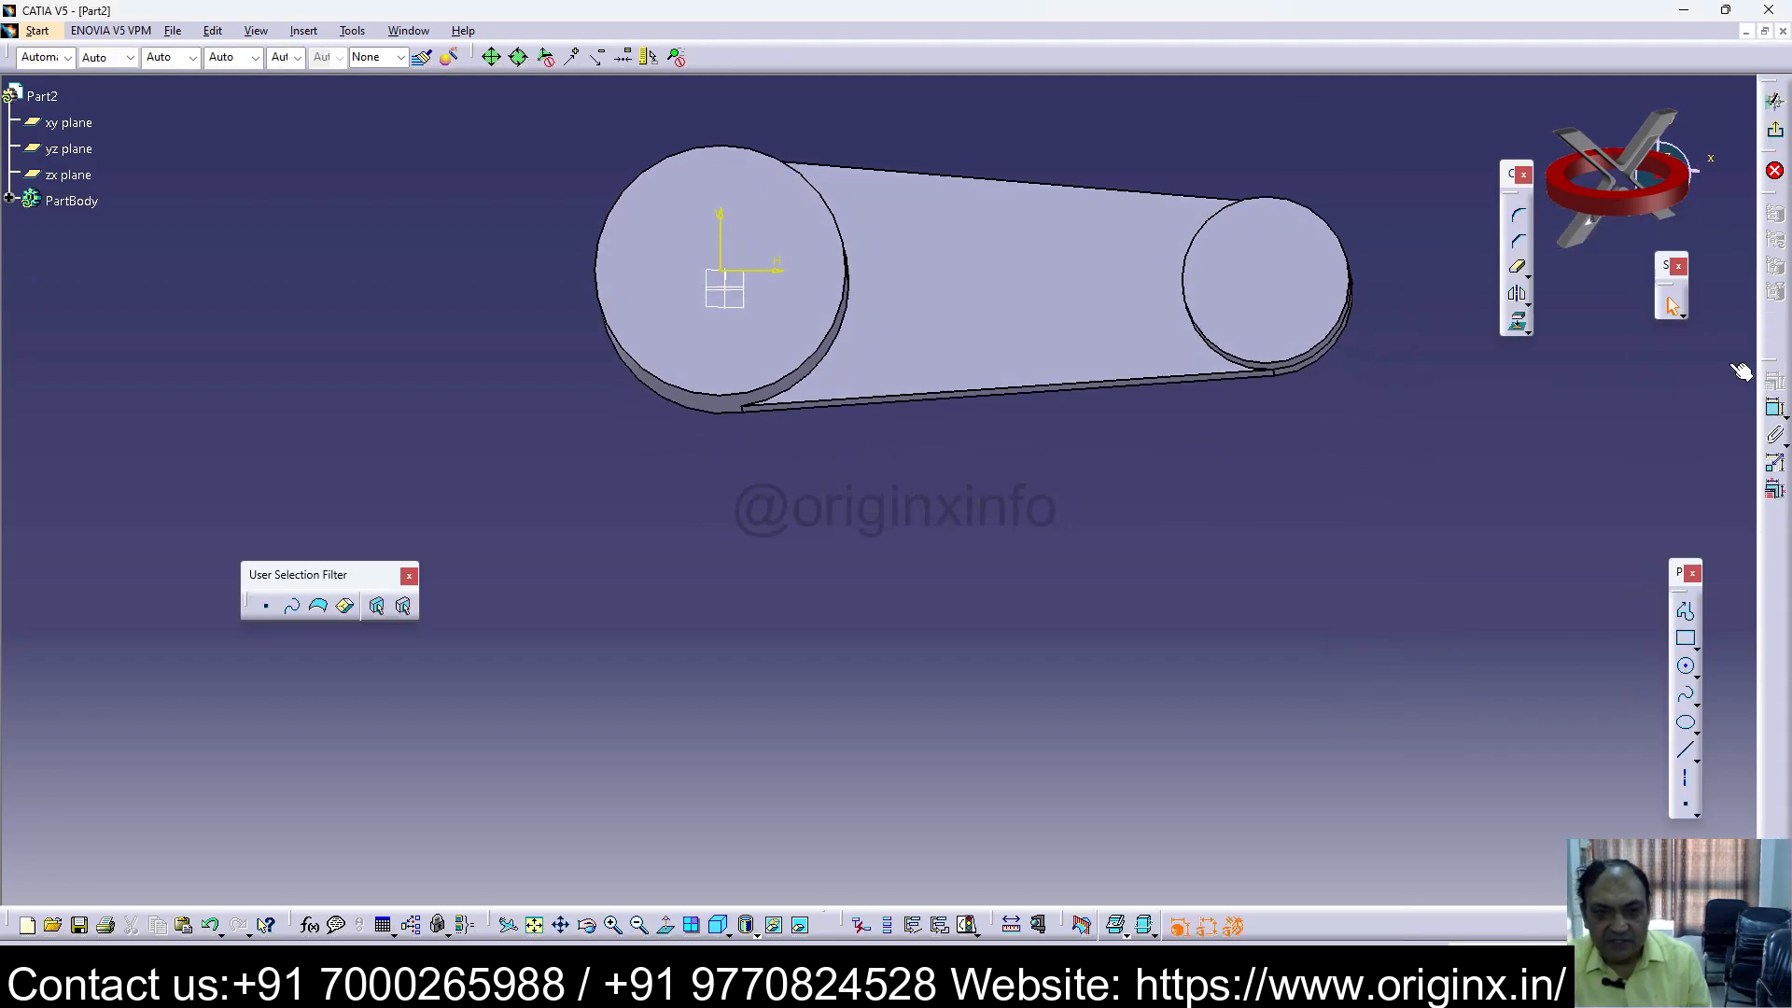
pyautogui.click(720, 262)
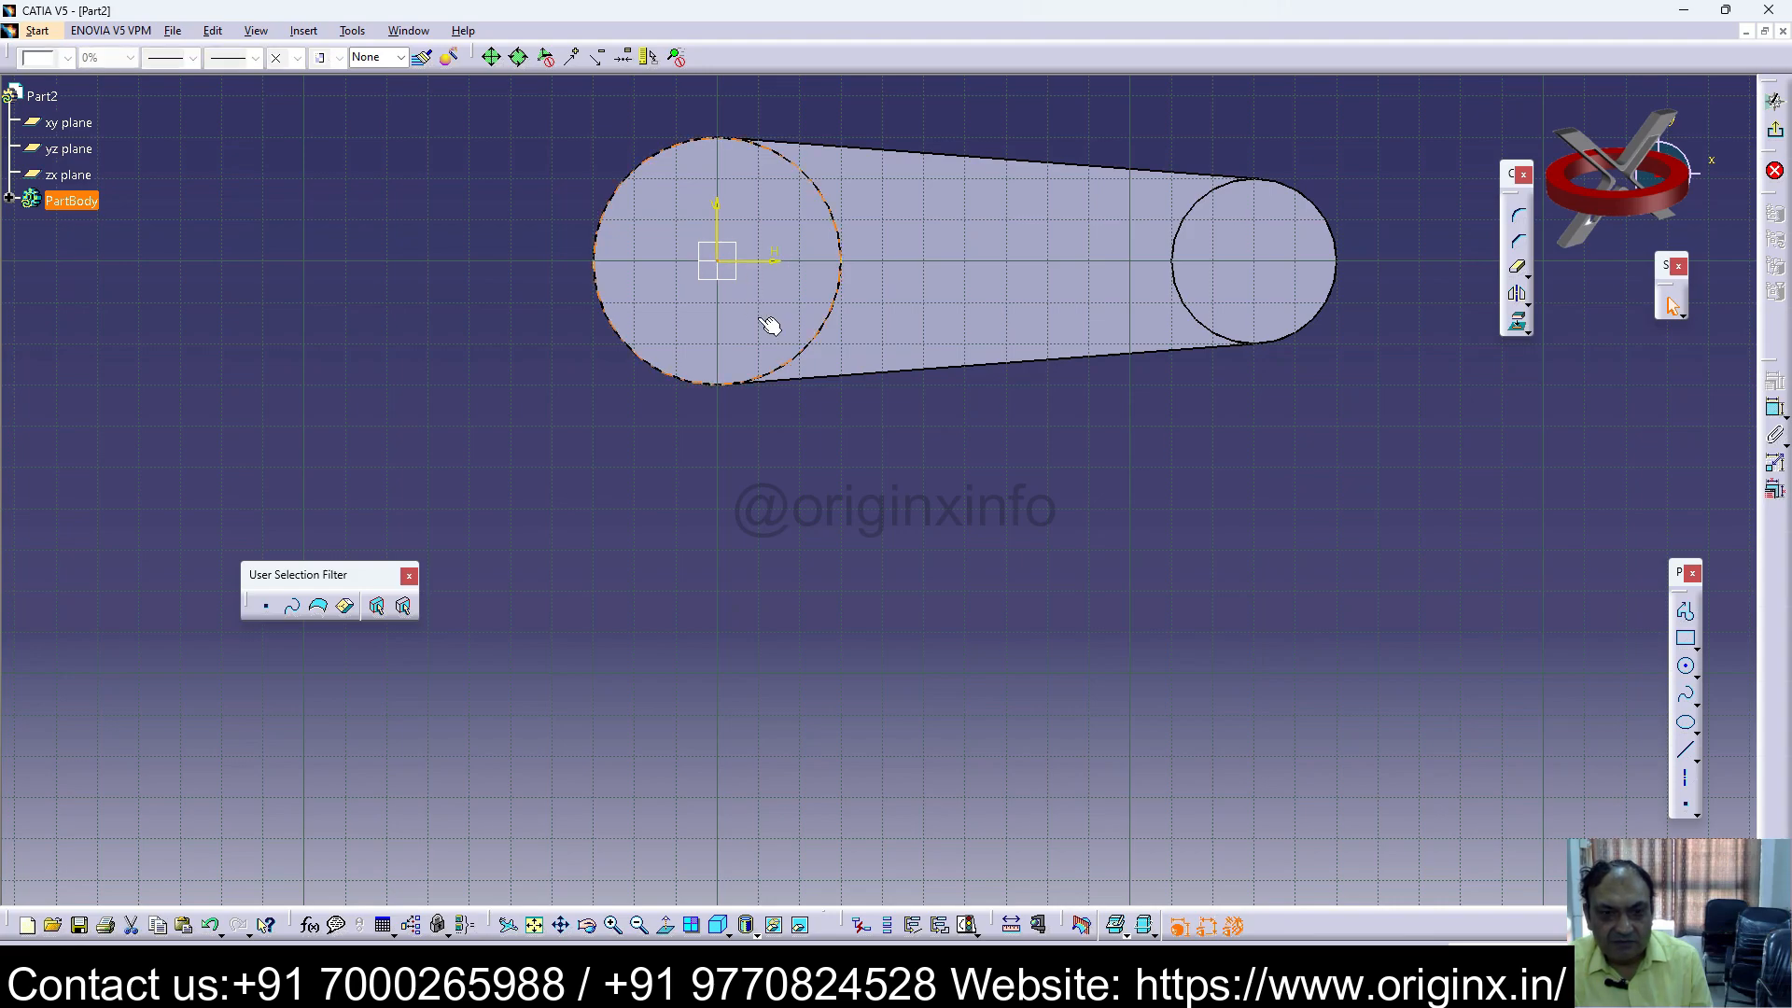
pyautogui.click(1687, 666)
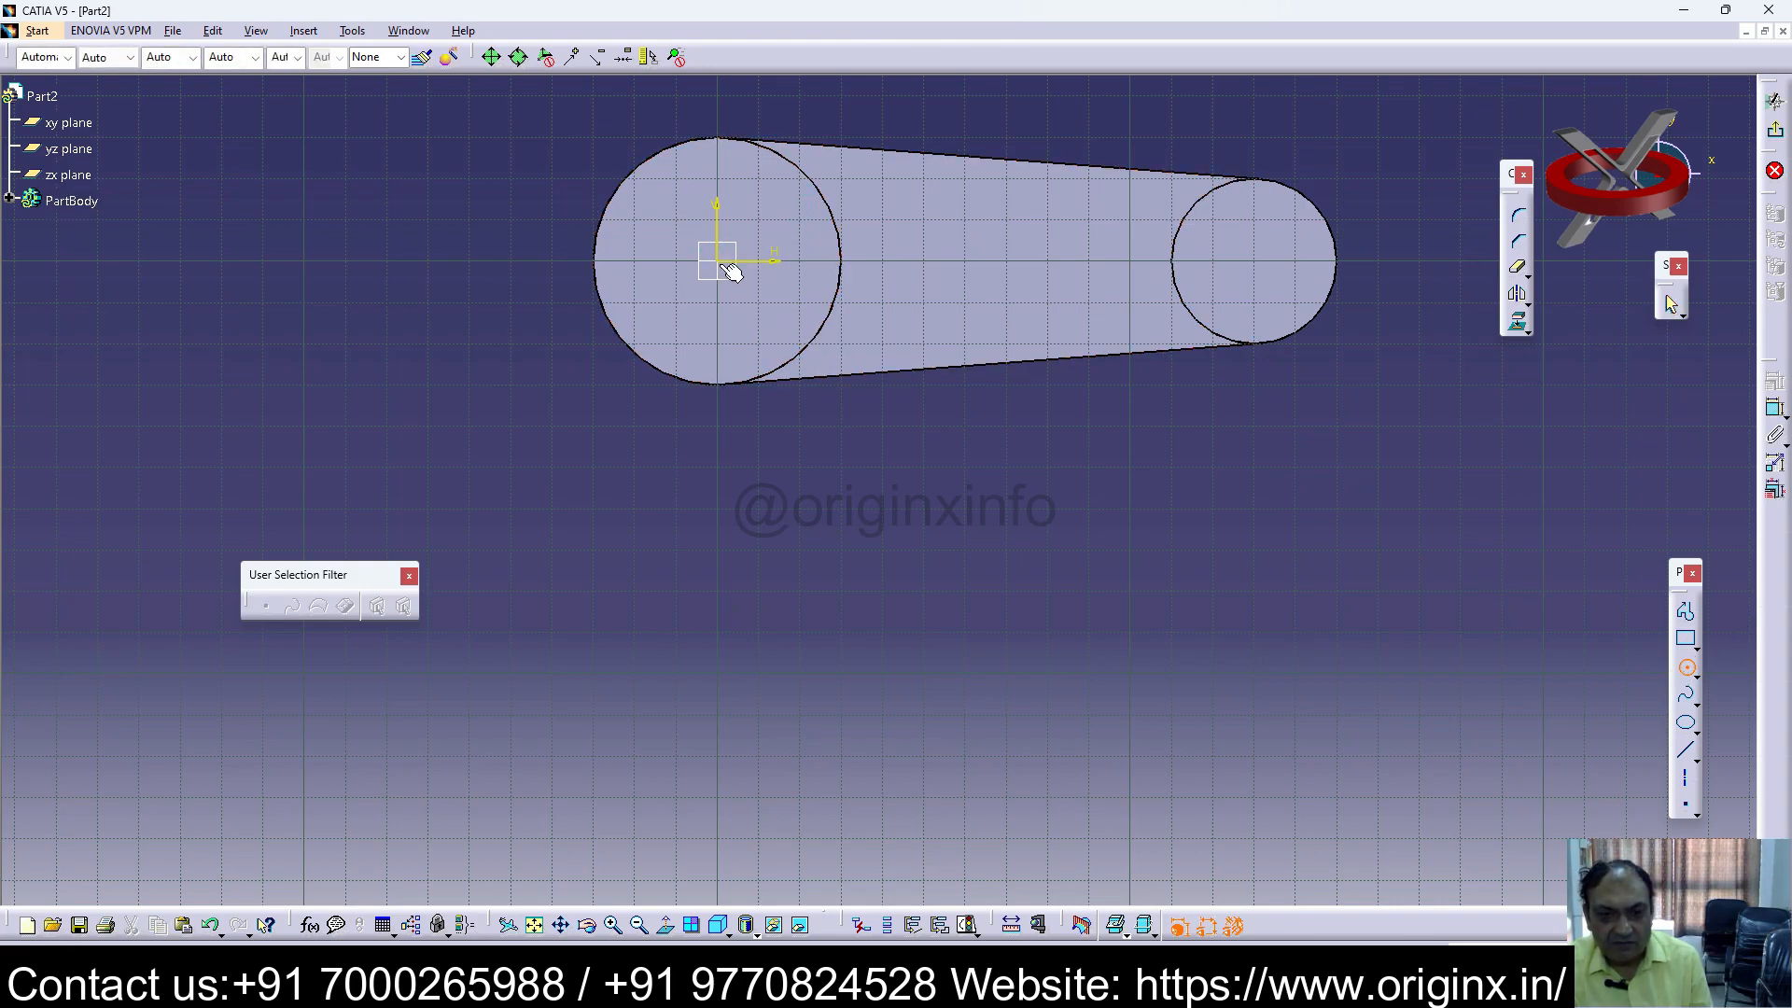
pyautogui.click(721, 264)
pyautogui.click(749, 310)
pyautogui.click(1685, 666)
pyautogui.click(1254, 261)
pyautogui.click(1262, 302)
pyautogui.click(1776, 173)
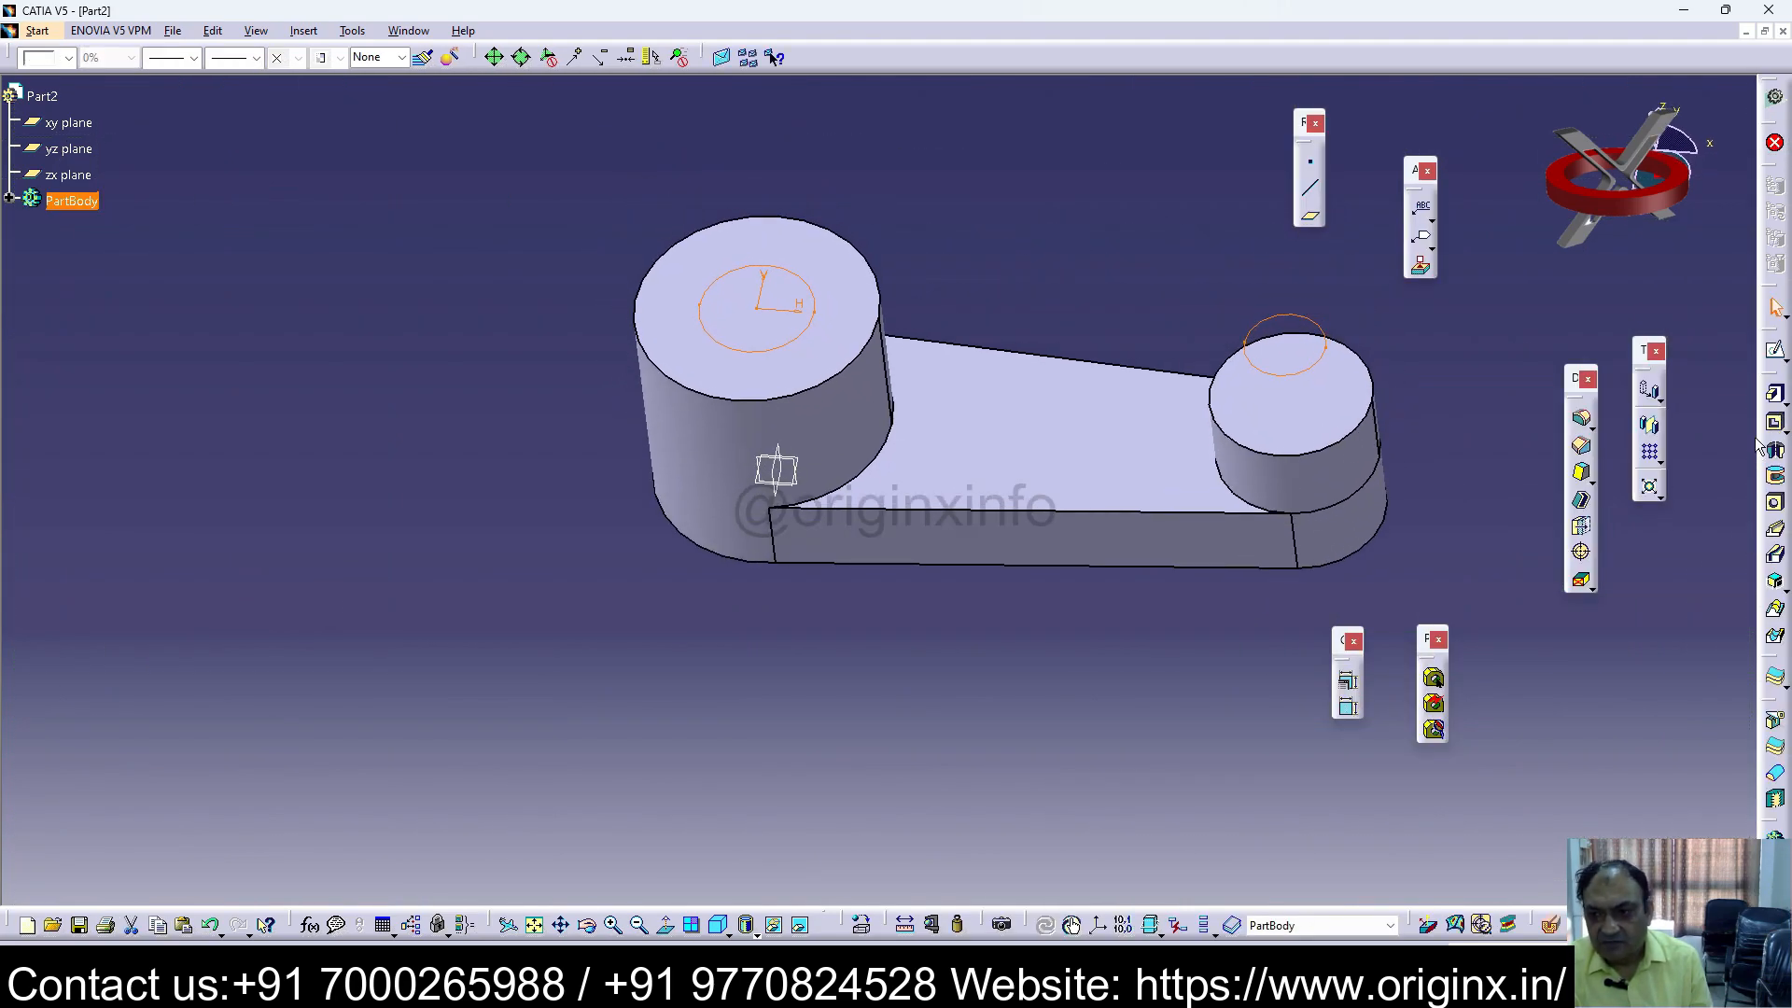
# Step: Pocket both circles 109 mm deep to cut through holes in the two bosses
pyautogui.click(1775, 424)
pyautogui.click(1631, 284)
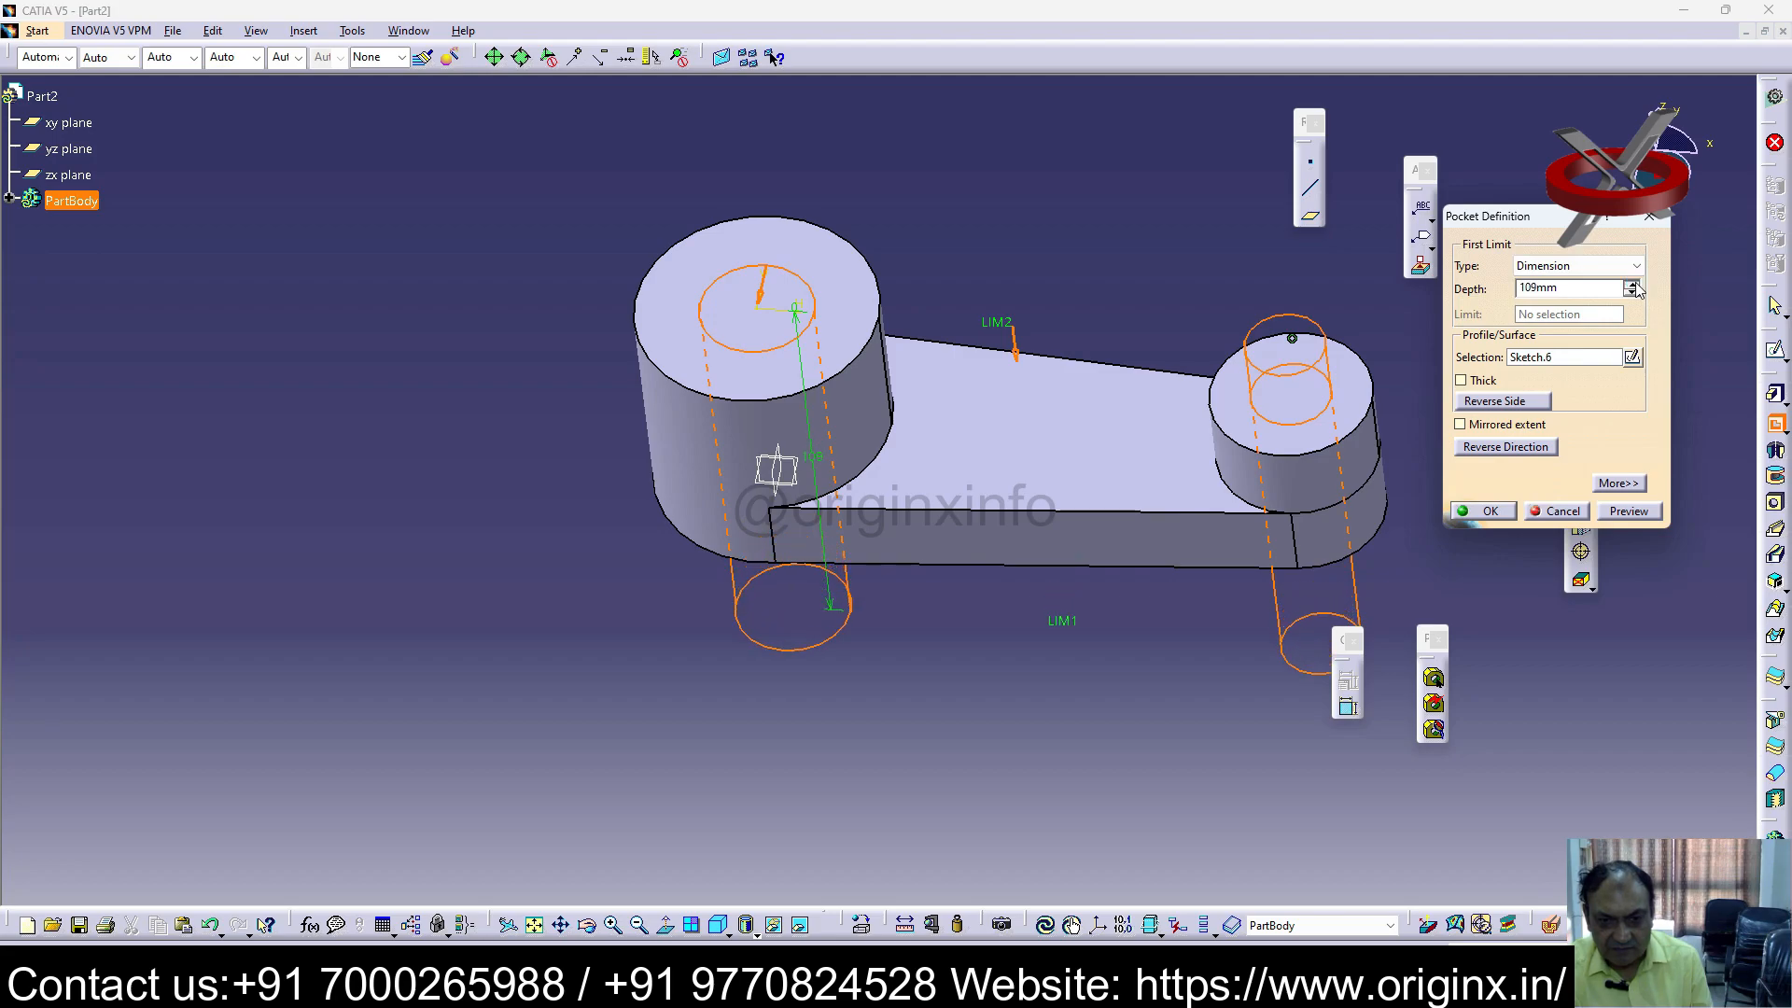
pyautogui.click(1490, 511)
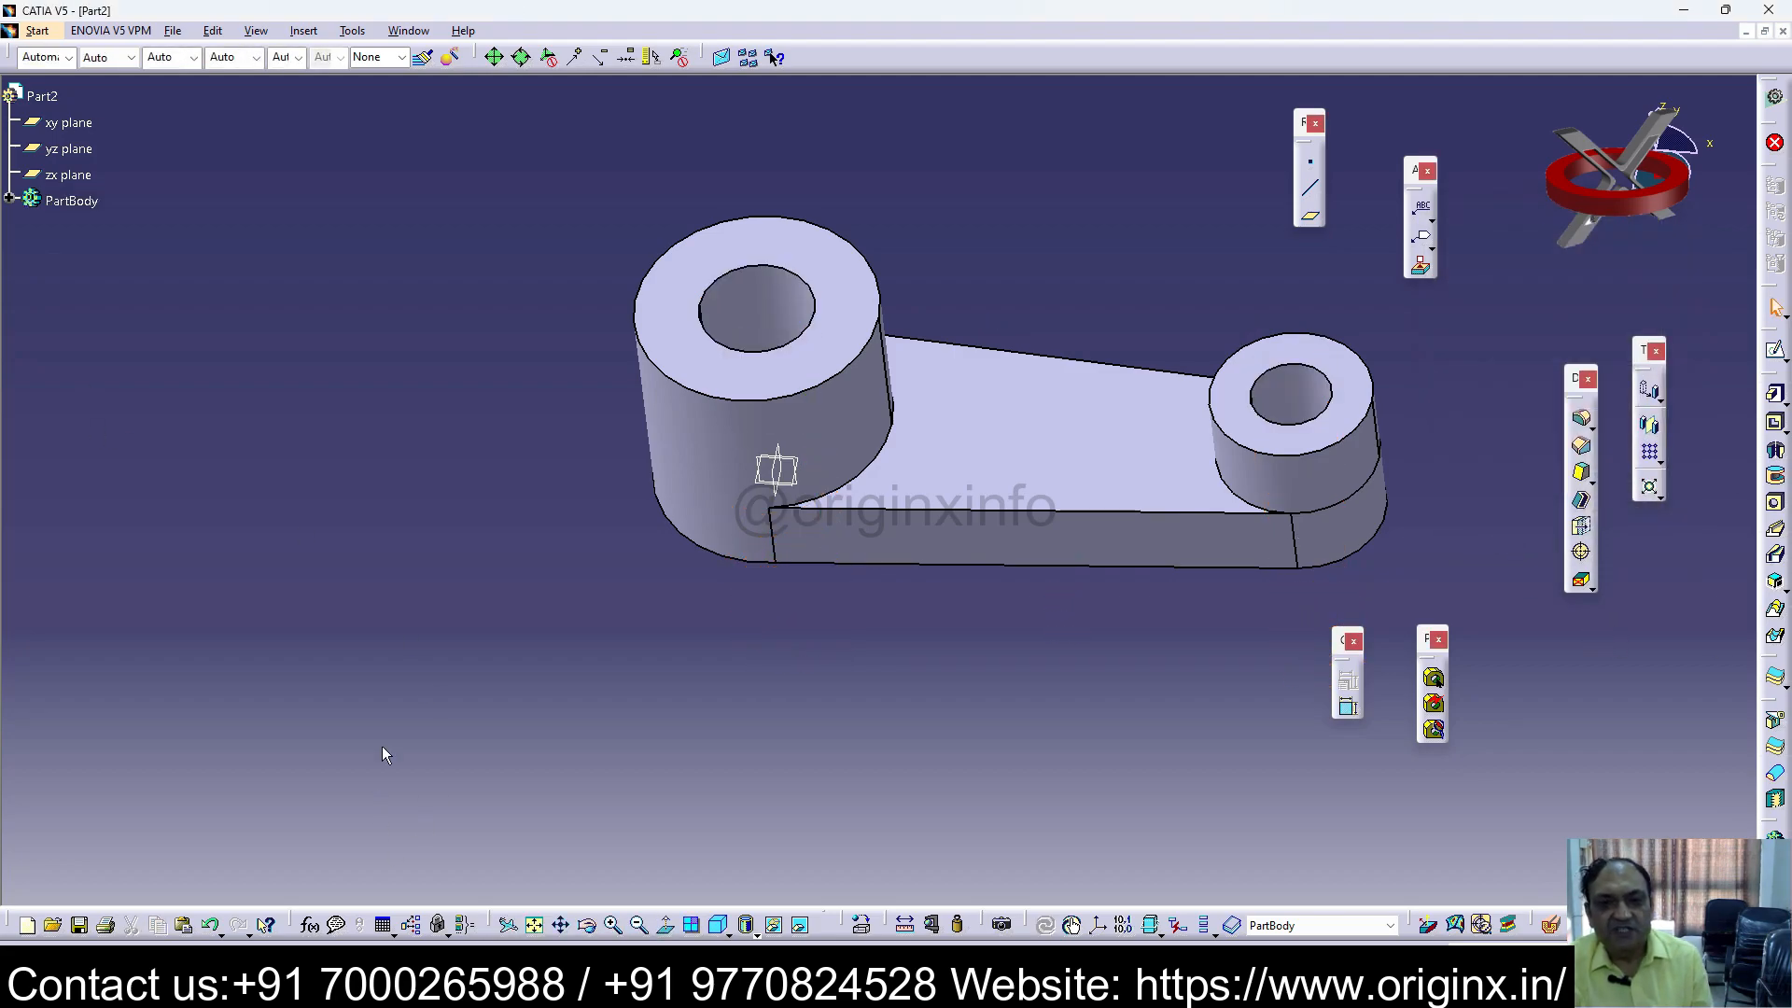
# Step: Close the finished link part document
pyautogui.moveTo(931, 539); pyautogui.dragTo(996, 401, button='middle')
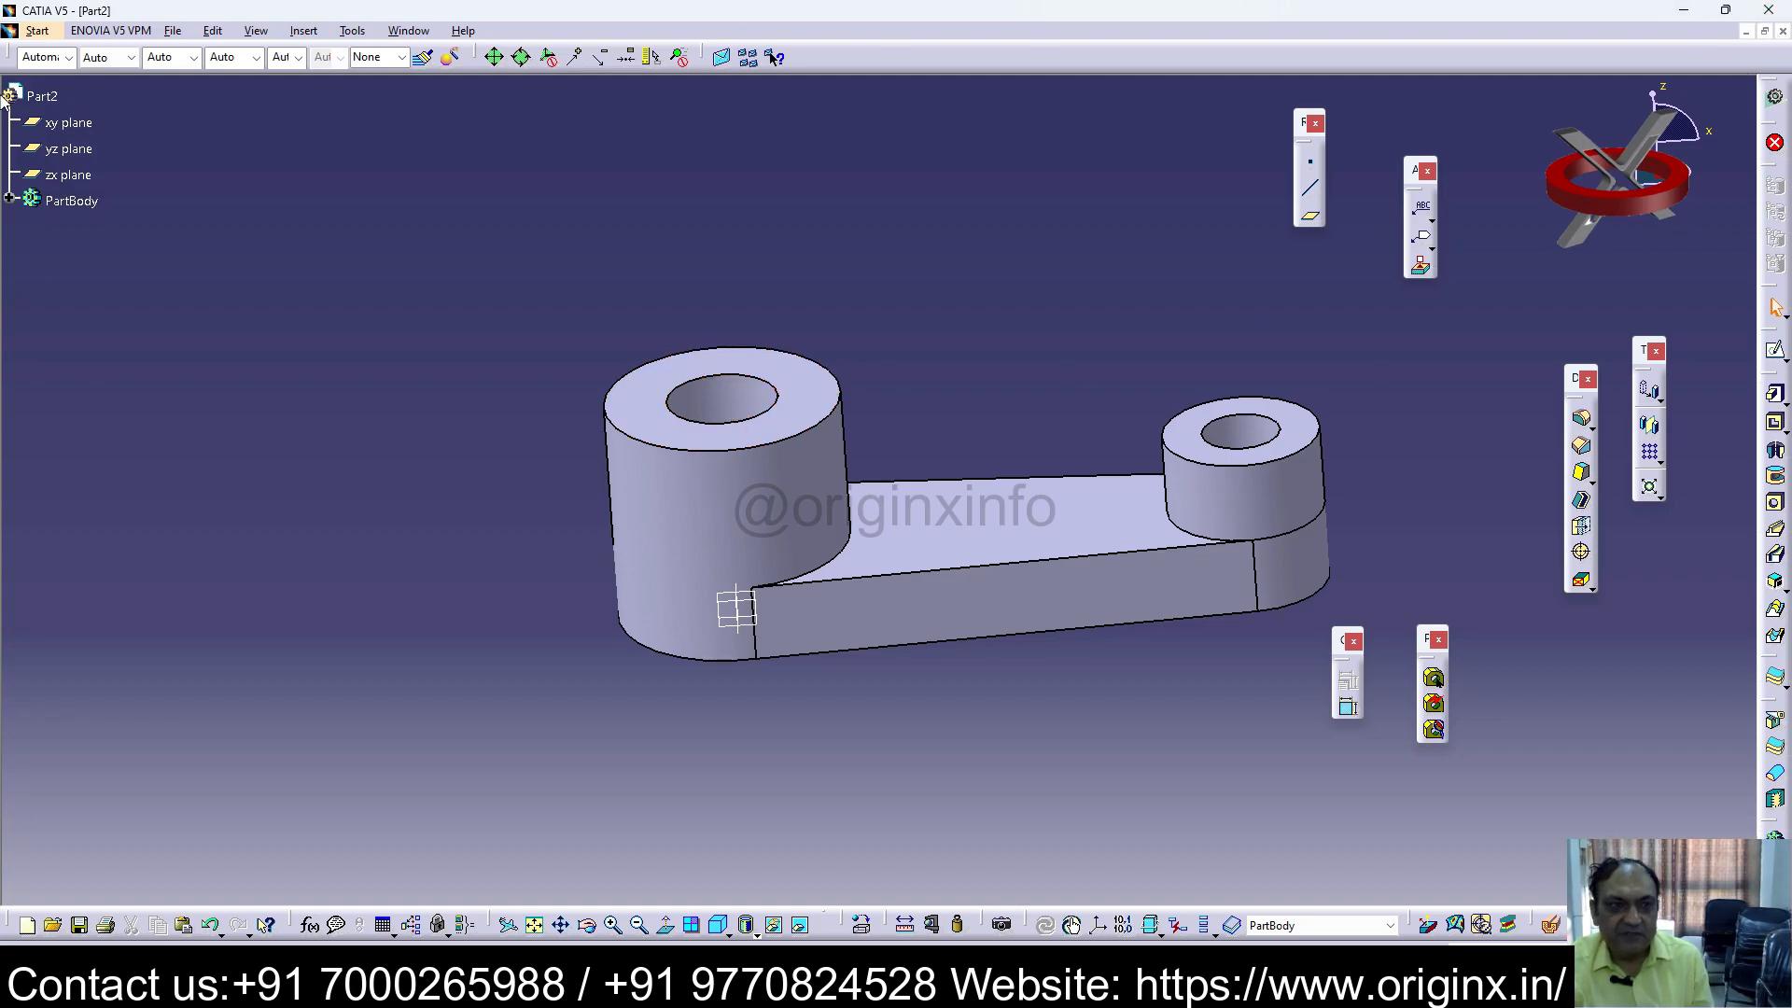
pyautogui.click(1781, 31)
pyautogui.click(940, 530)
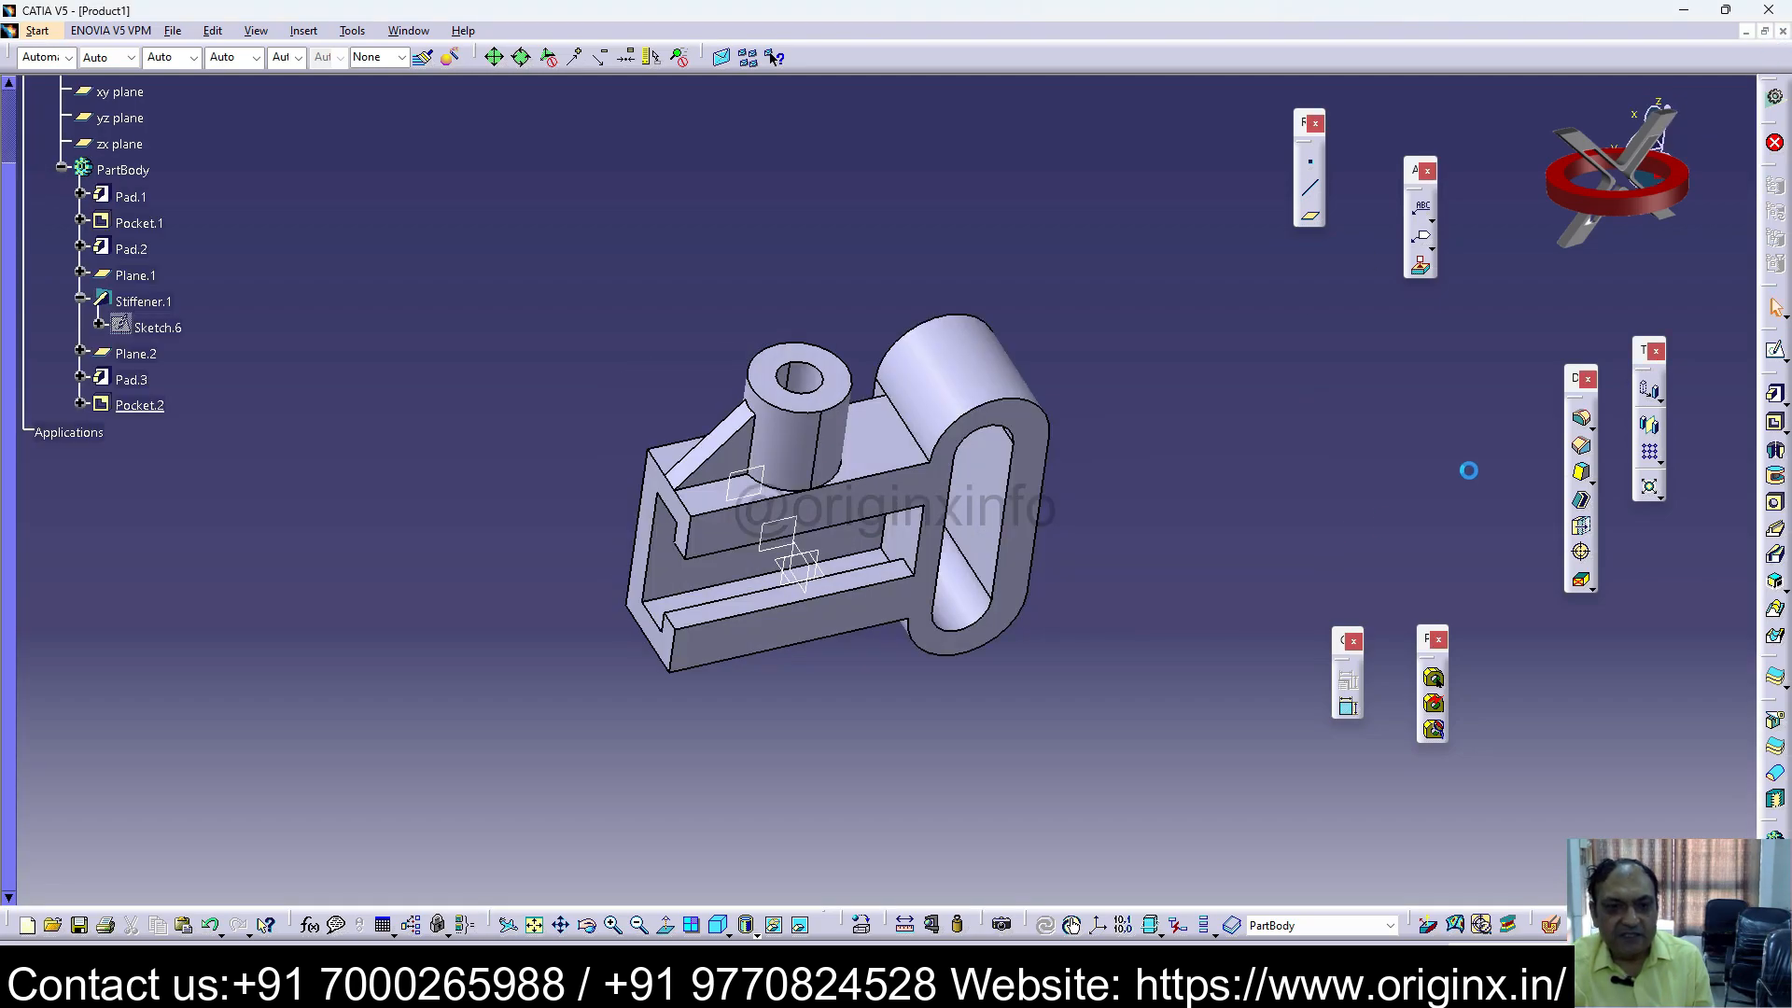
# Step: Create a new part document with the default name and hybrid design enabled
pyautogui.click(174, 31)
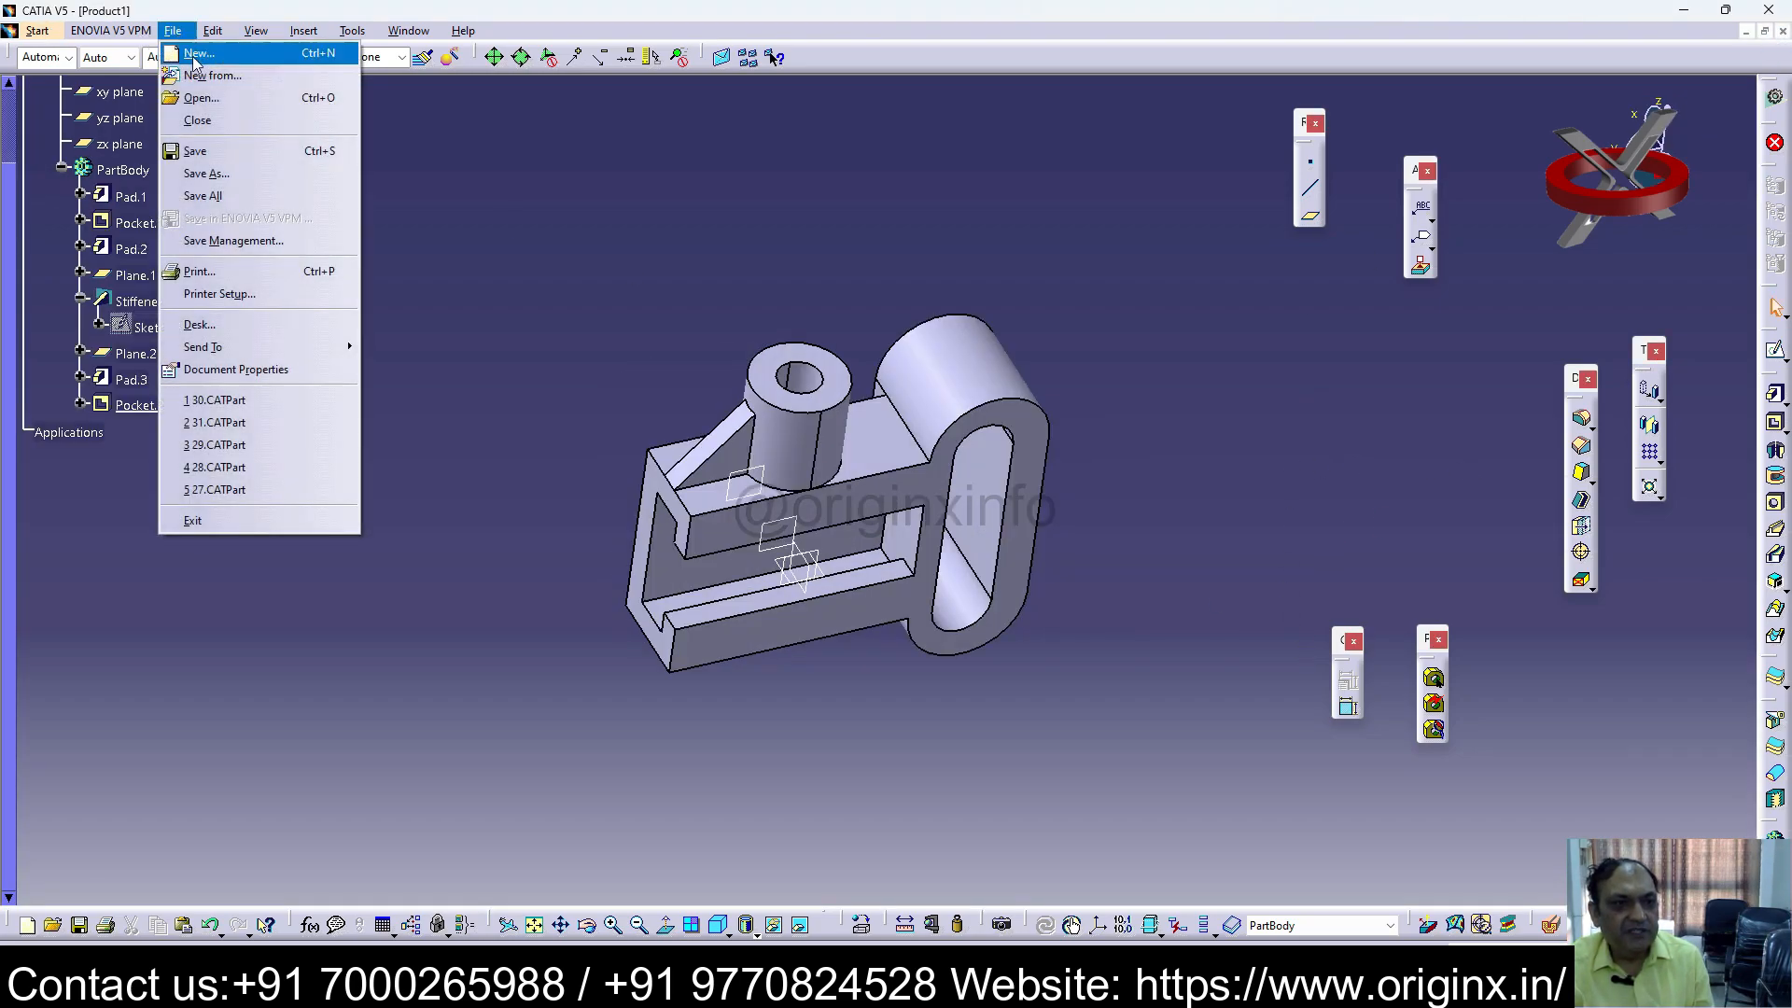
pyautogui.click(196, 51)
pyautogui.scroll(-2, 1629, 578)
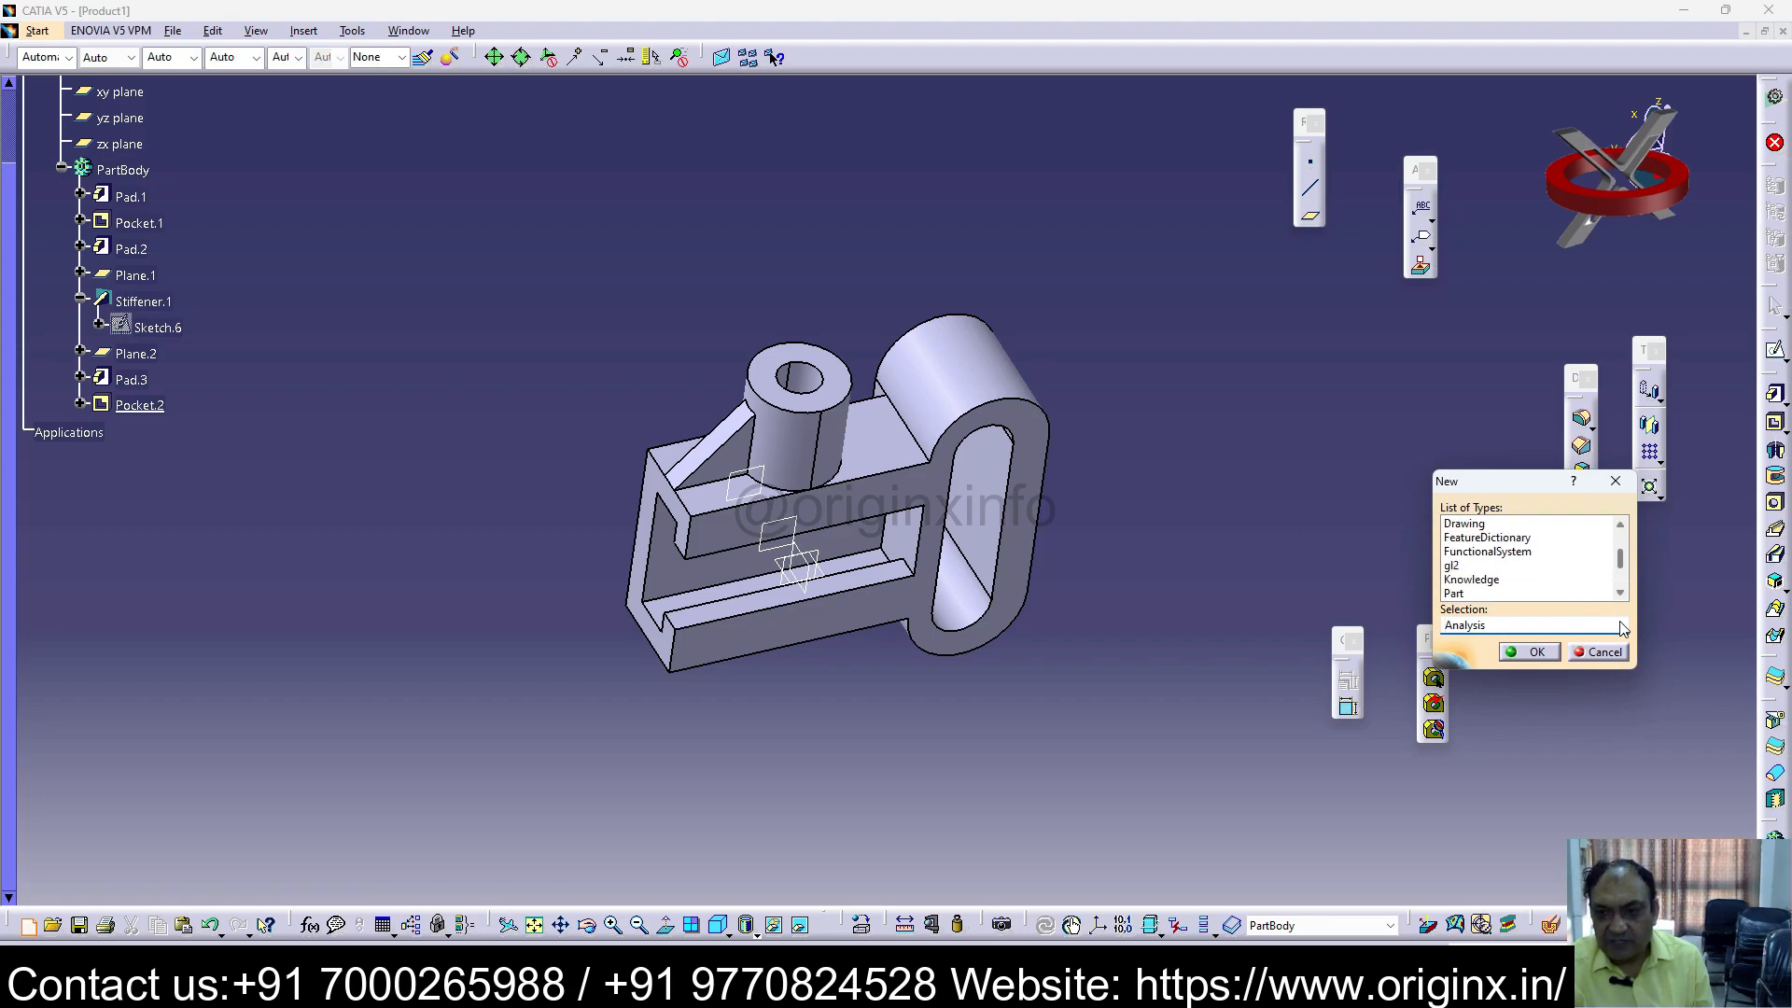
pyautogui.click(1454, 593)
pyautogui.click(1528, 651)
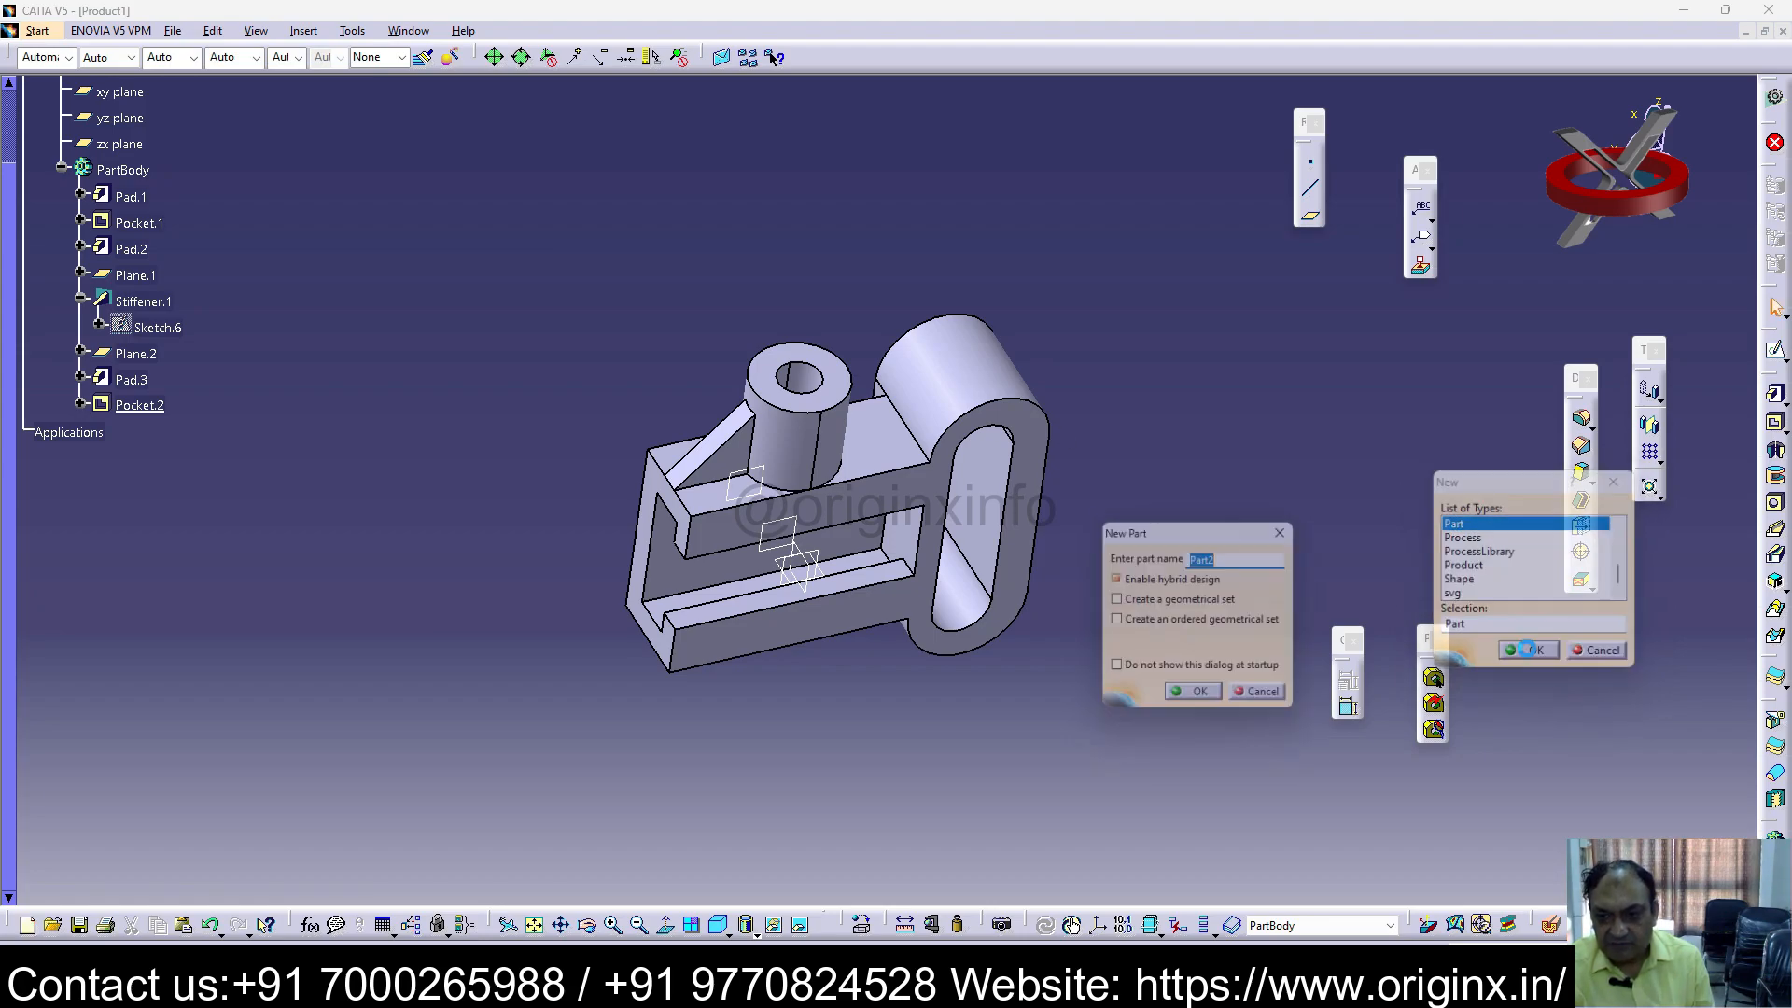
pyautogui.click(1199, 699)
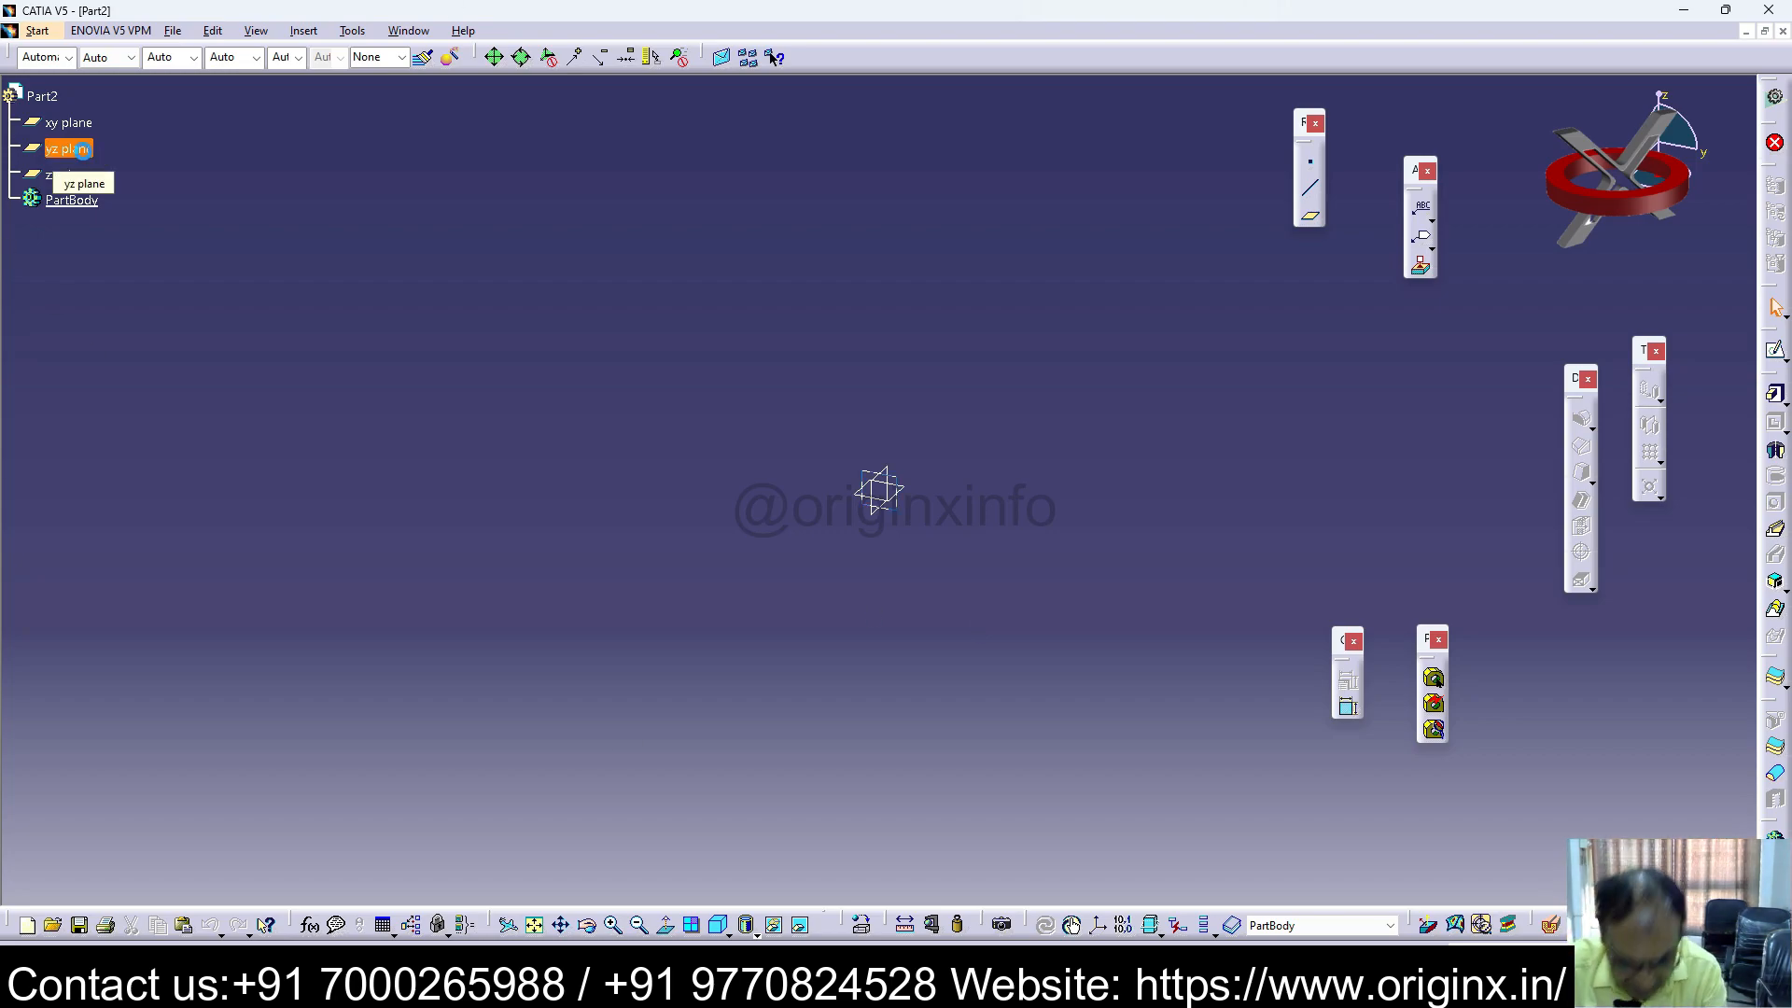
# Step: Start a sketch on the yz plane and draw a circle of about 31.6 mm radius centred on the origin
pyautogui.click(96, 159)
pyautogui.click(1783, 360)
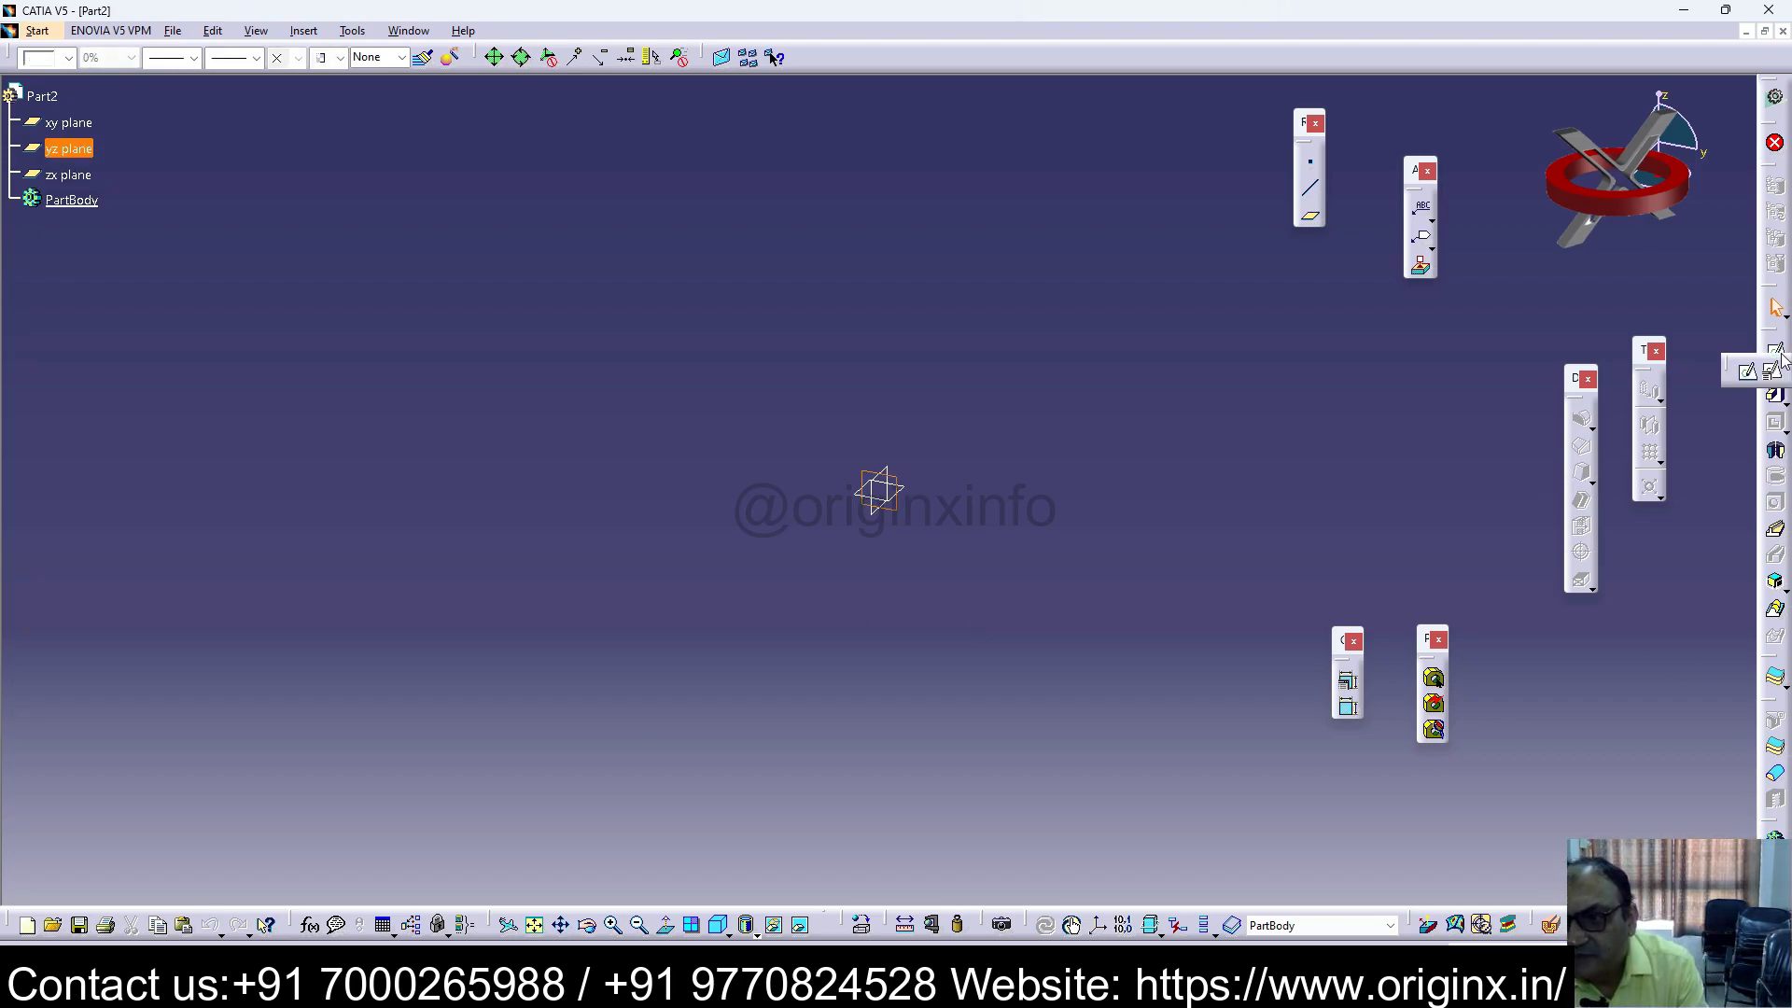
pyautogui.click(1747, 371)
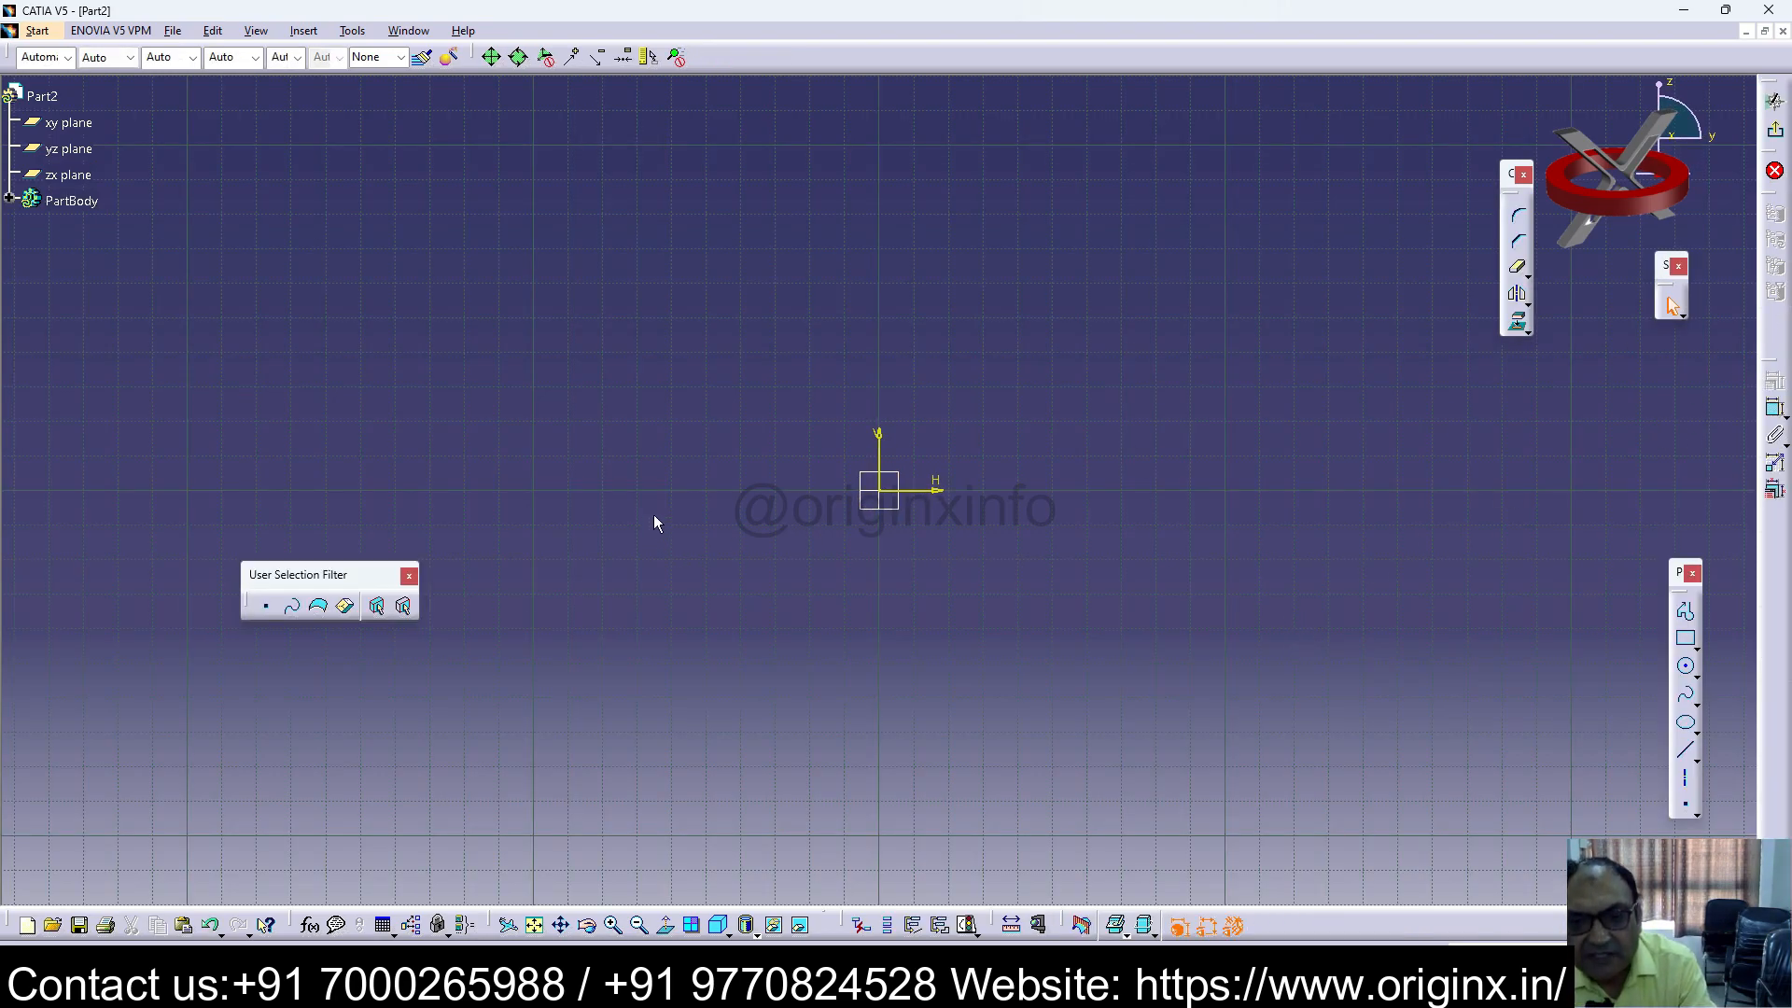
pyautogui.click(1687, 670)
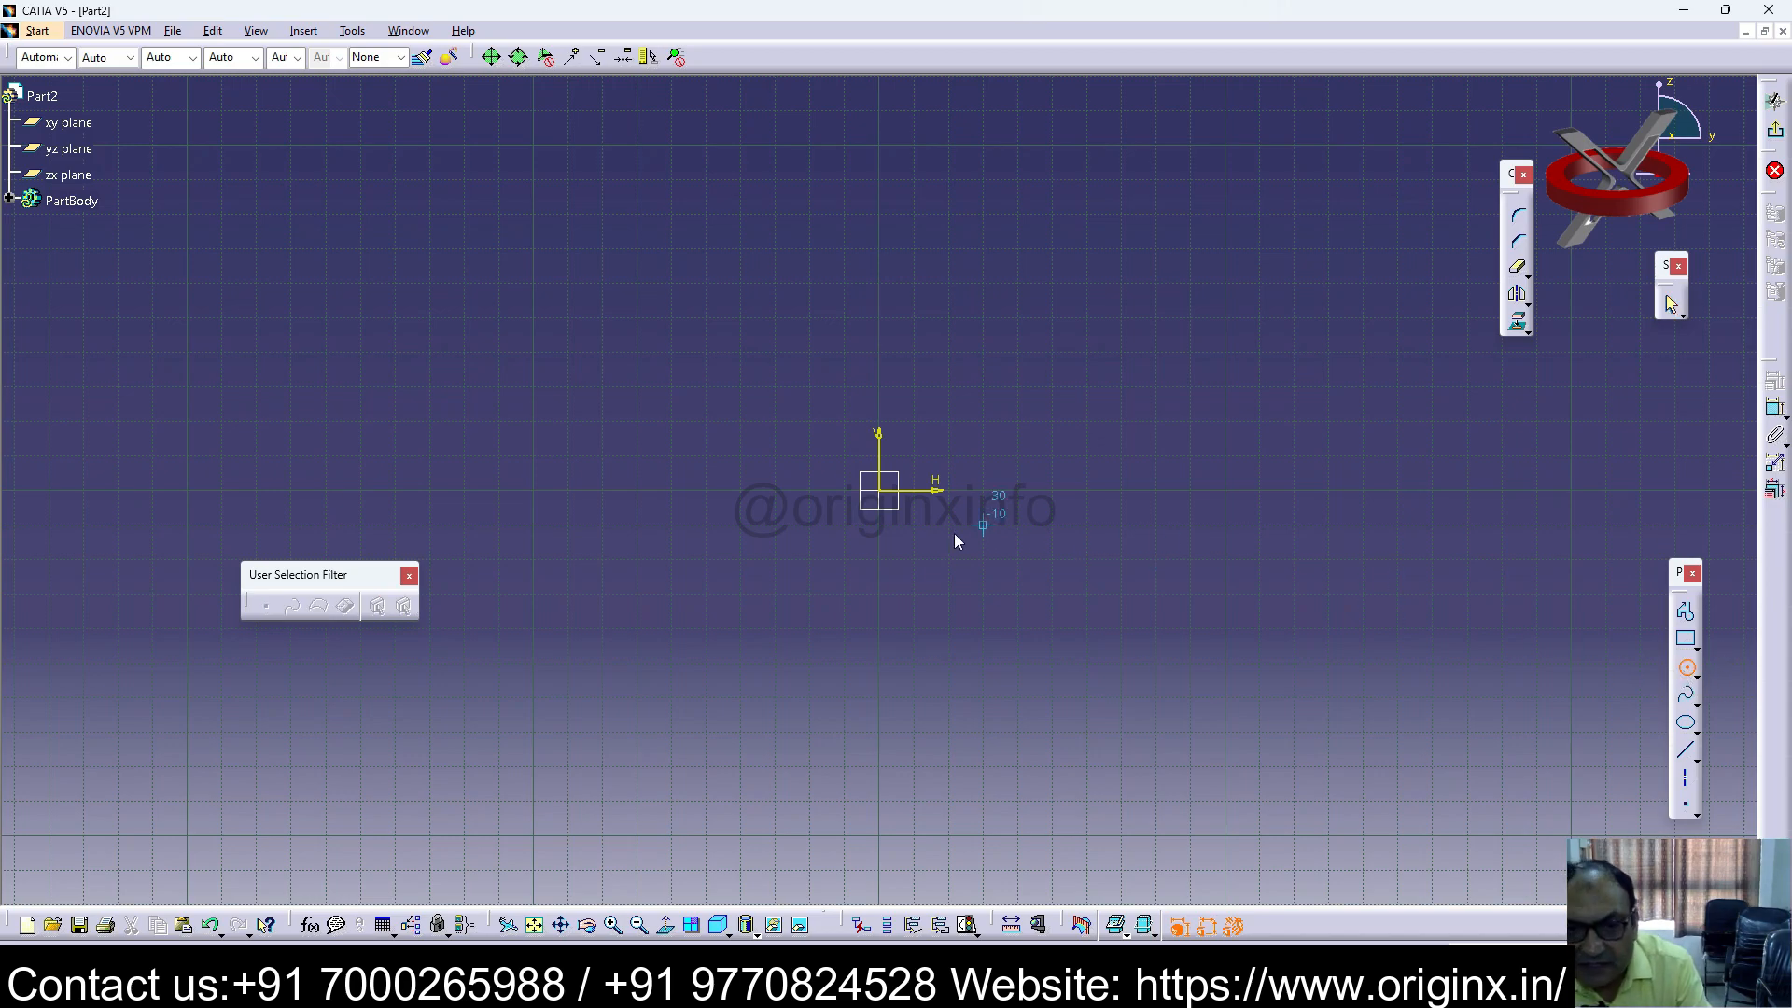
pyautogui.click(879, 490)
pyautogui.click(901, 595)
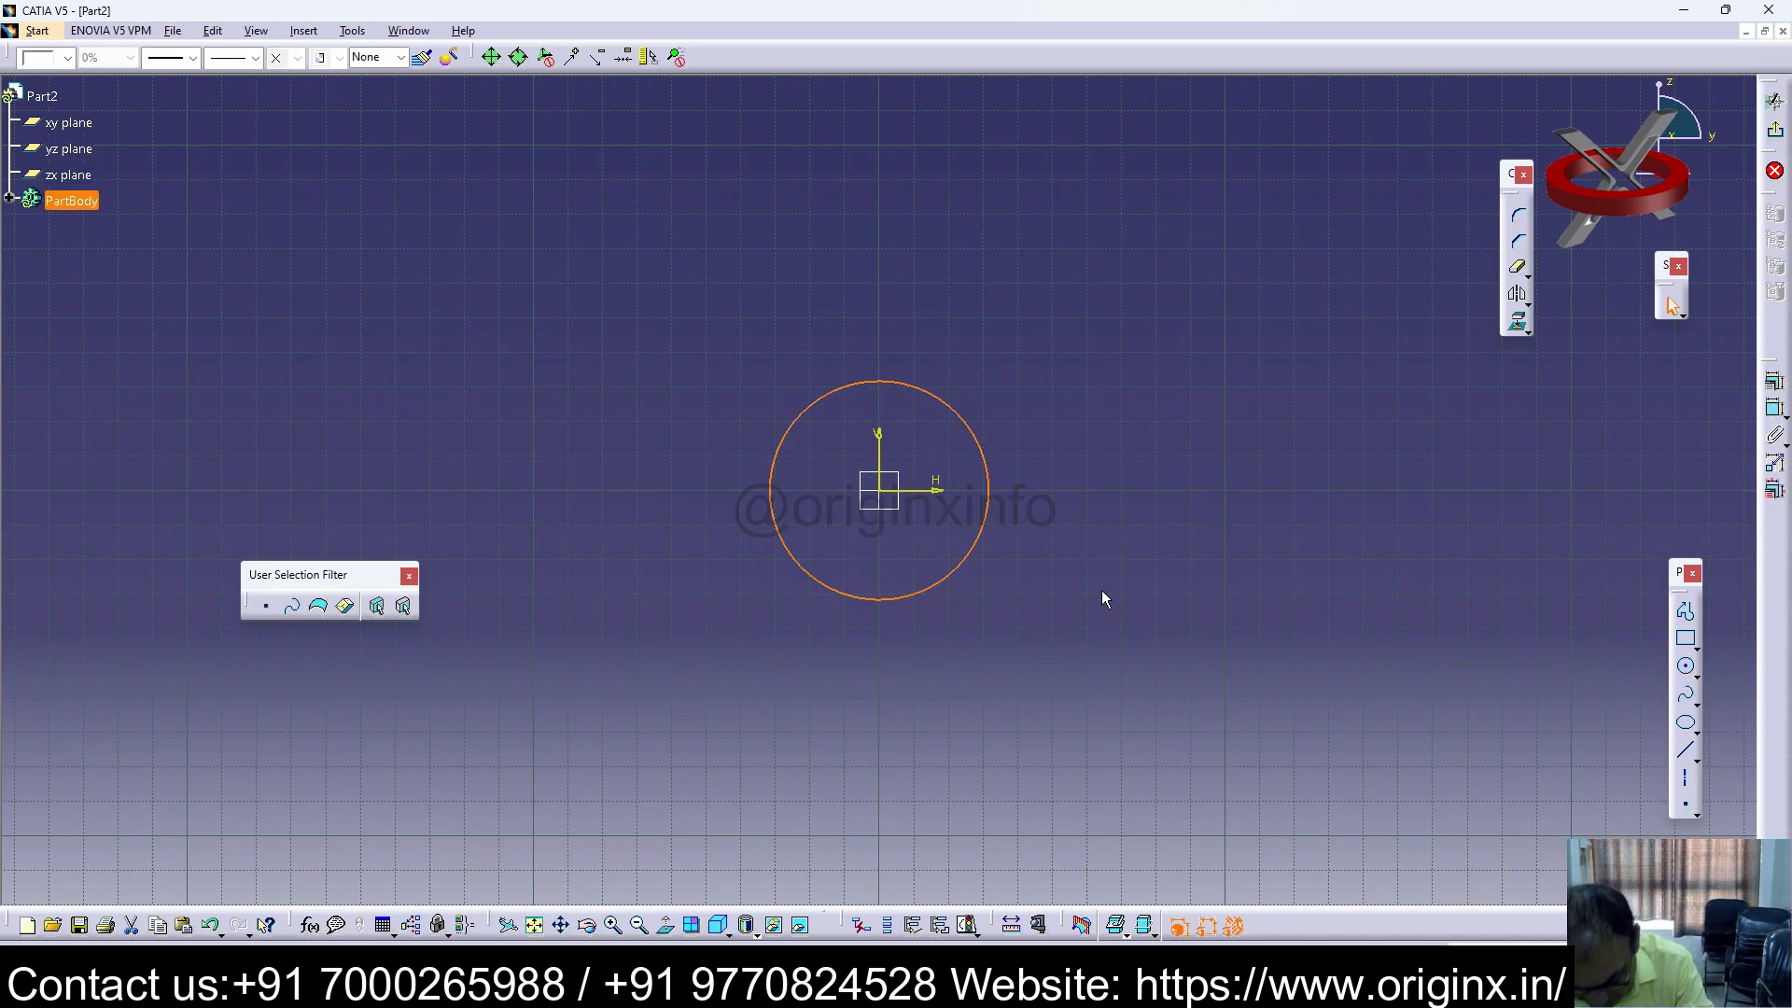
# Step: Draw a vertical line down from the circle's right quadrant and a short horizontal line rightward from its lower end
pyautogui.click(1683, 756)
pyautogui.click(988, 493)
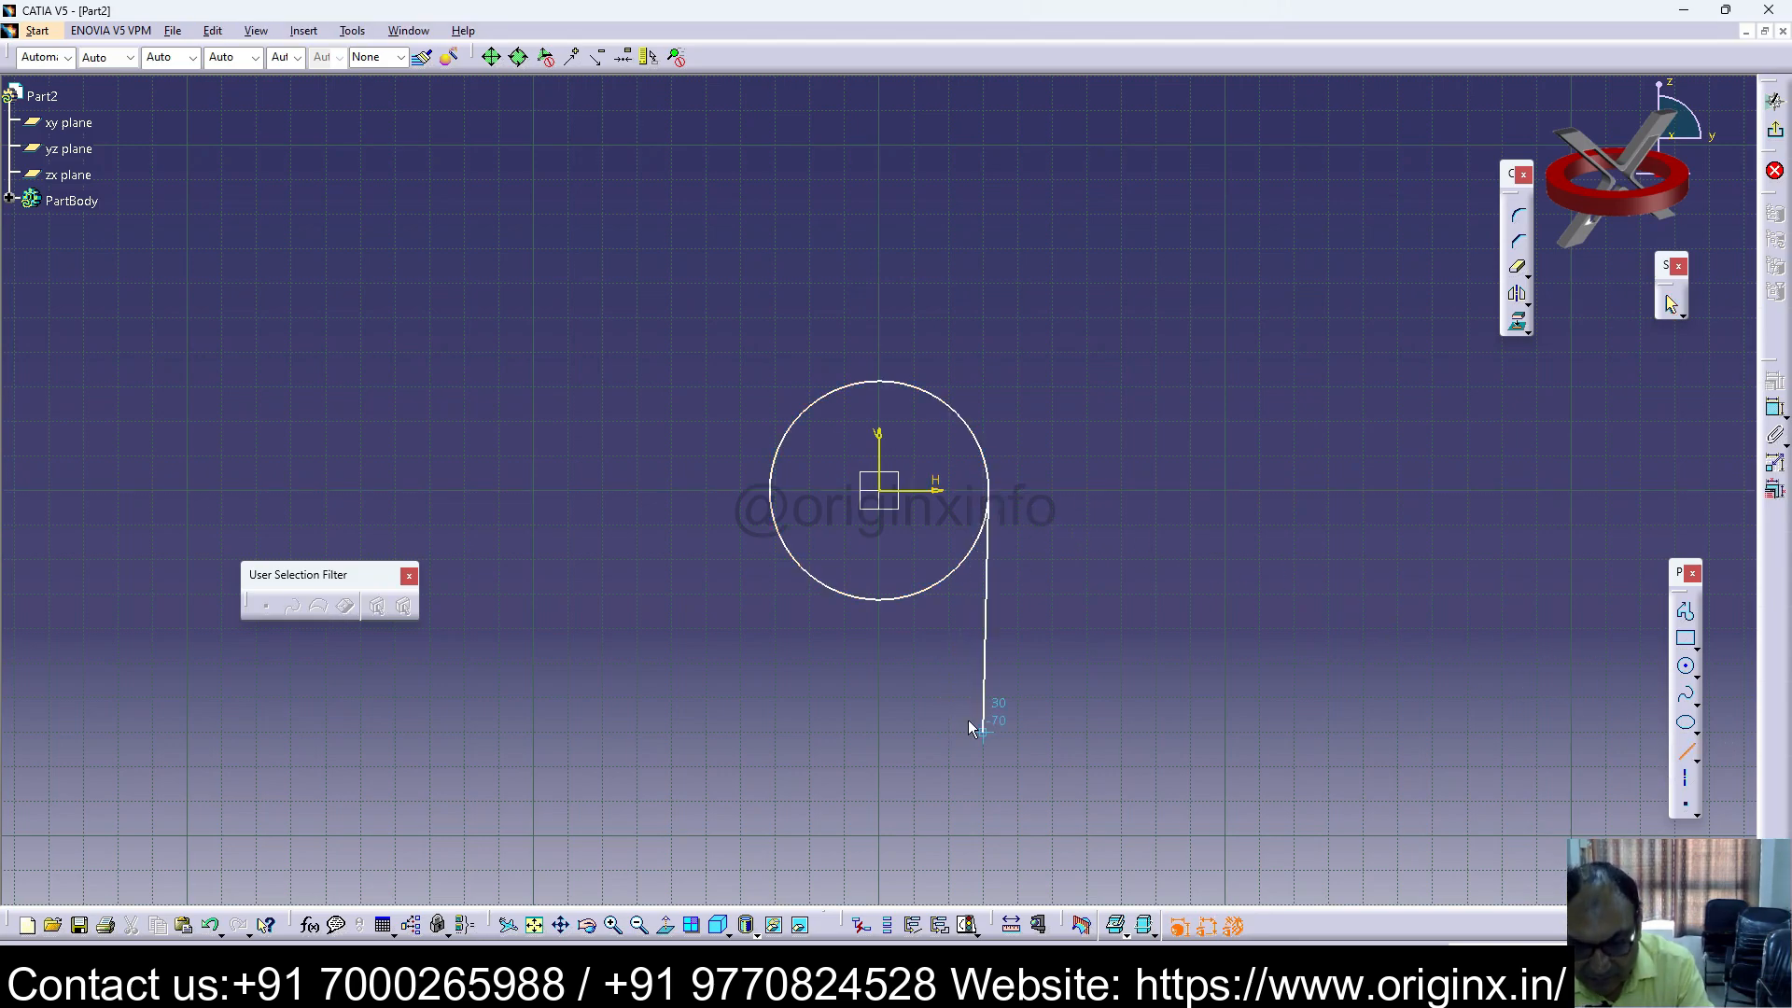
pyautogui.click(999, 761)
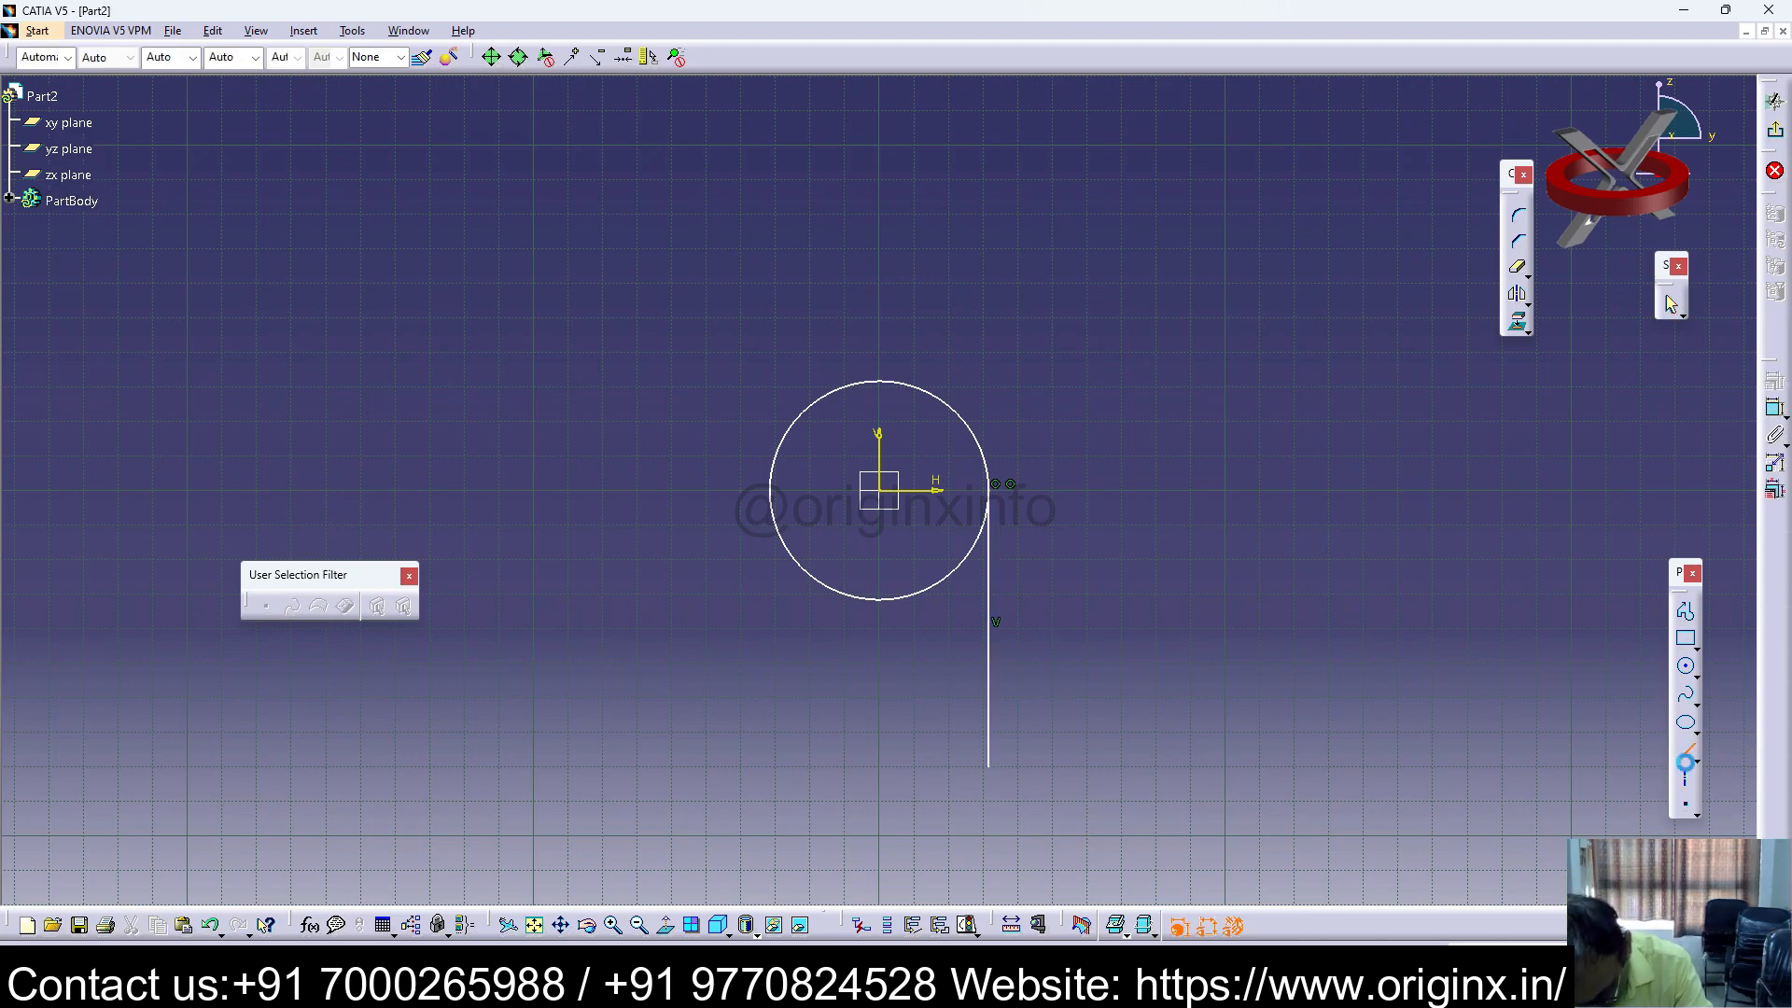
pyautogui.click(992, 770)
pyautogui.click(1157, 766)
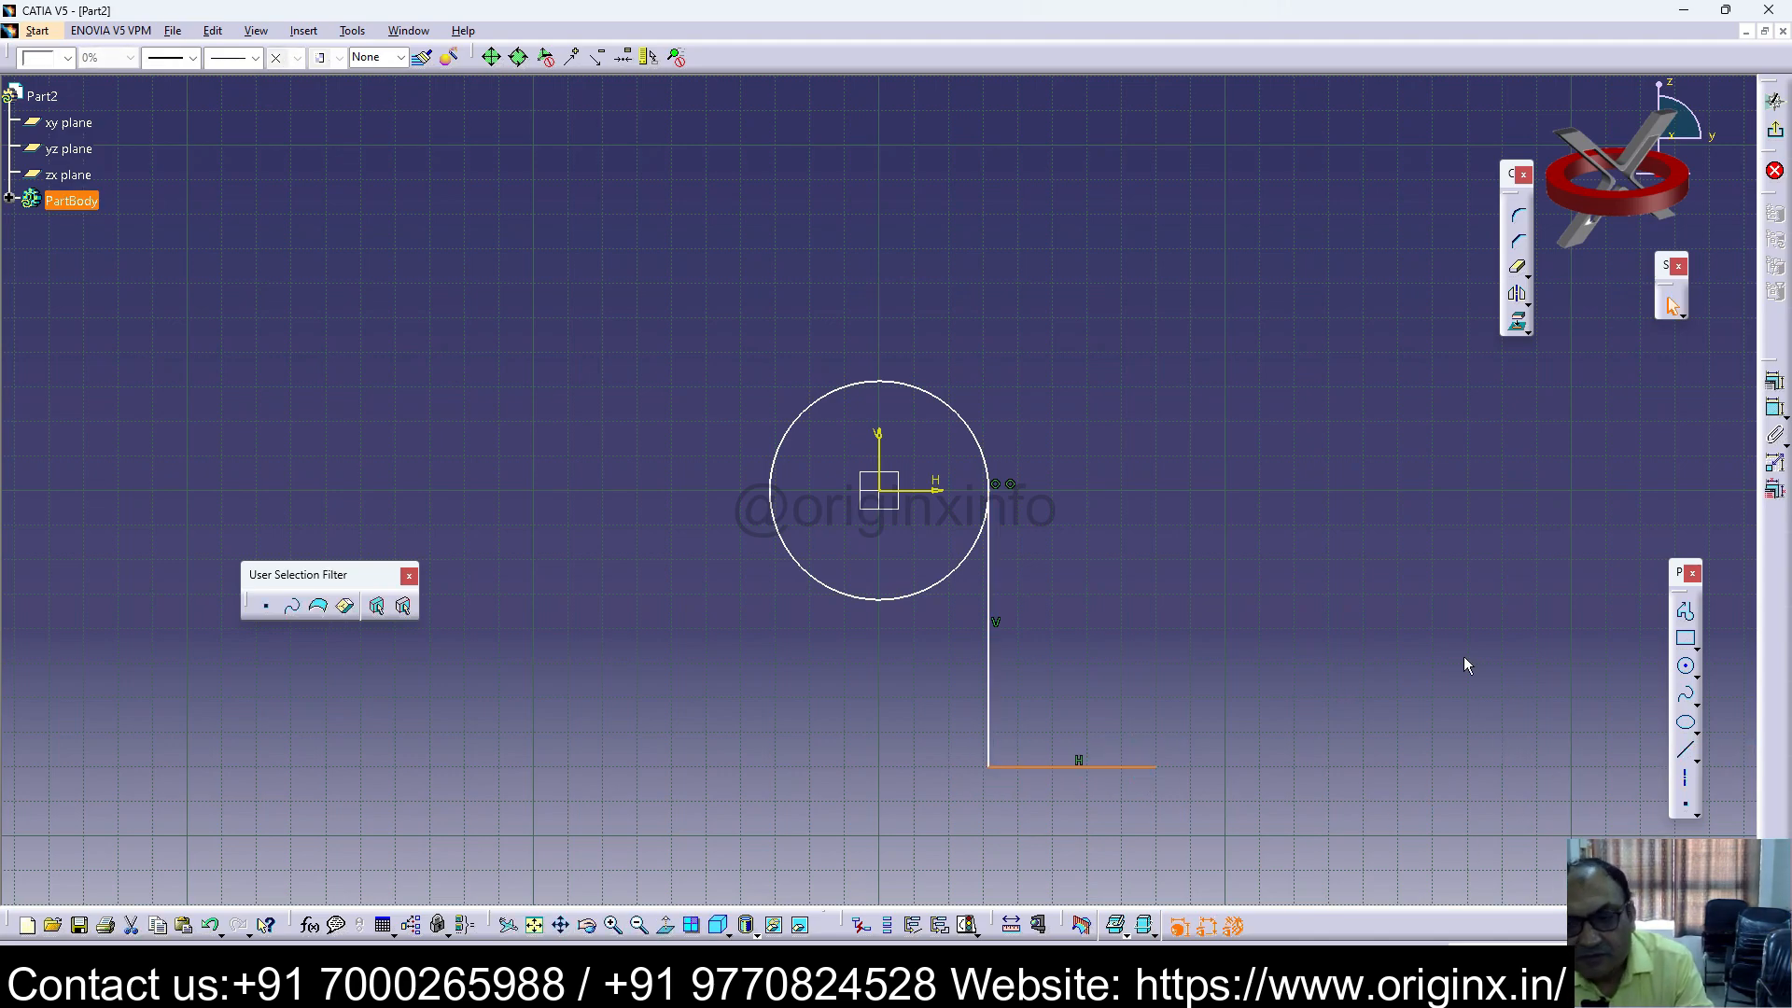
pyautogui.click(1688, 756)
pyautogui.click(771, 489)
pyautogui.press('Escape')
# Step: Draw a vertical line down from the circle's bottom quadrant and a horizontal line about 100 mm long rightward from its lower end
pyautogui.click(1685, 756)
pyautogui.click(878, 599)
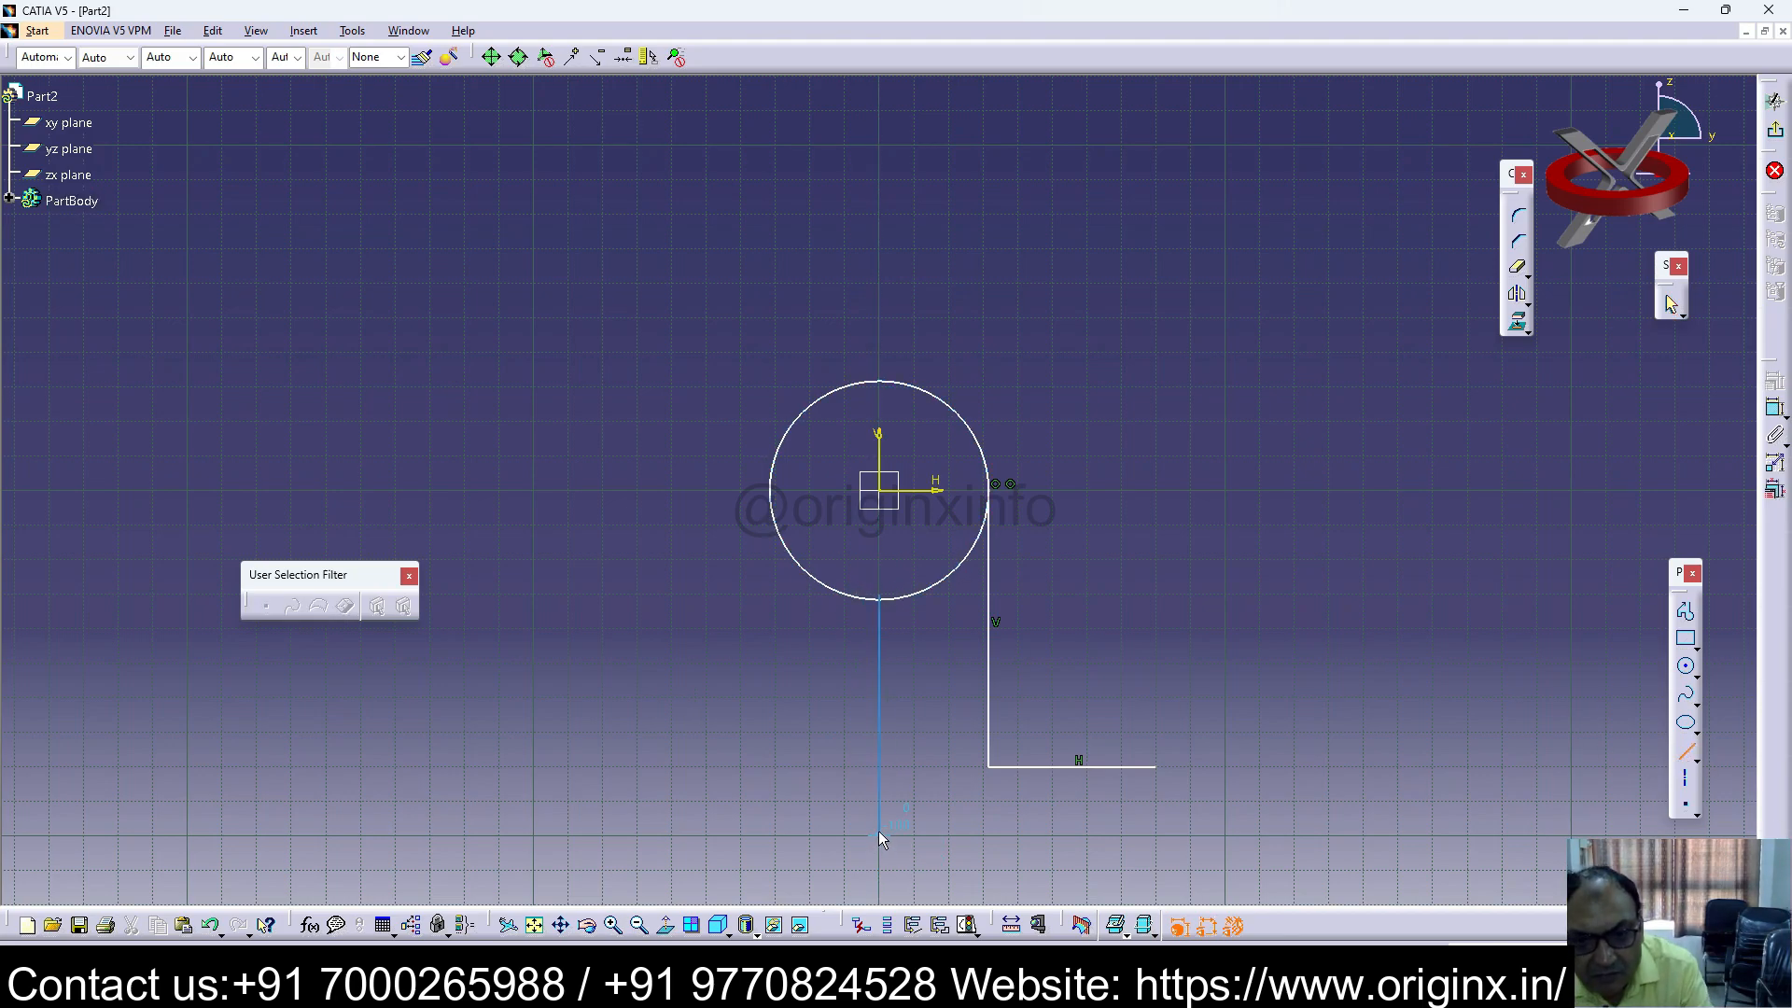
pyautogui.click(878, 796)
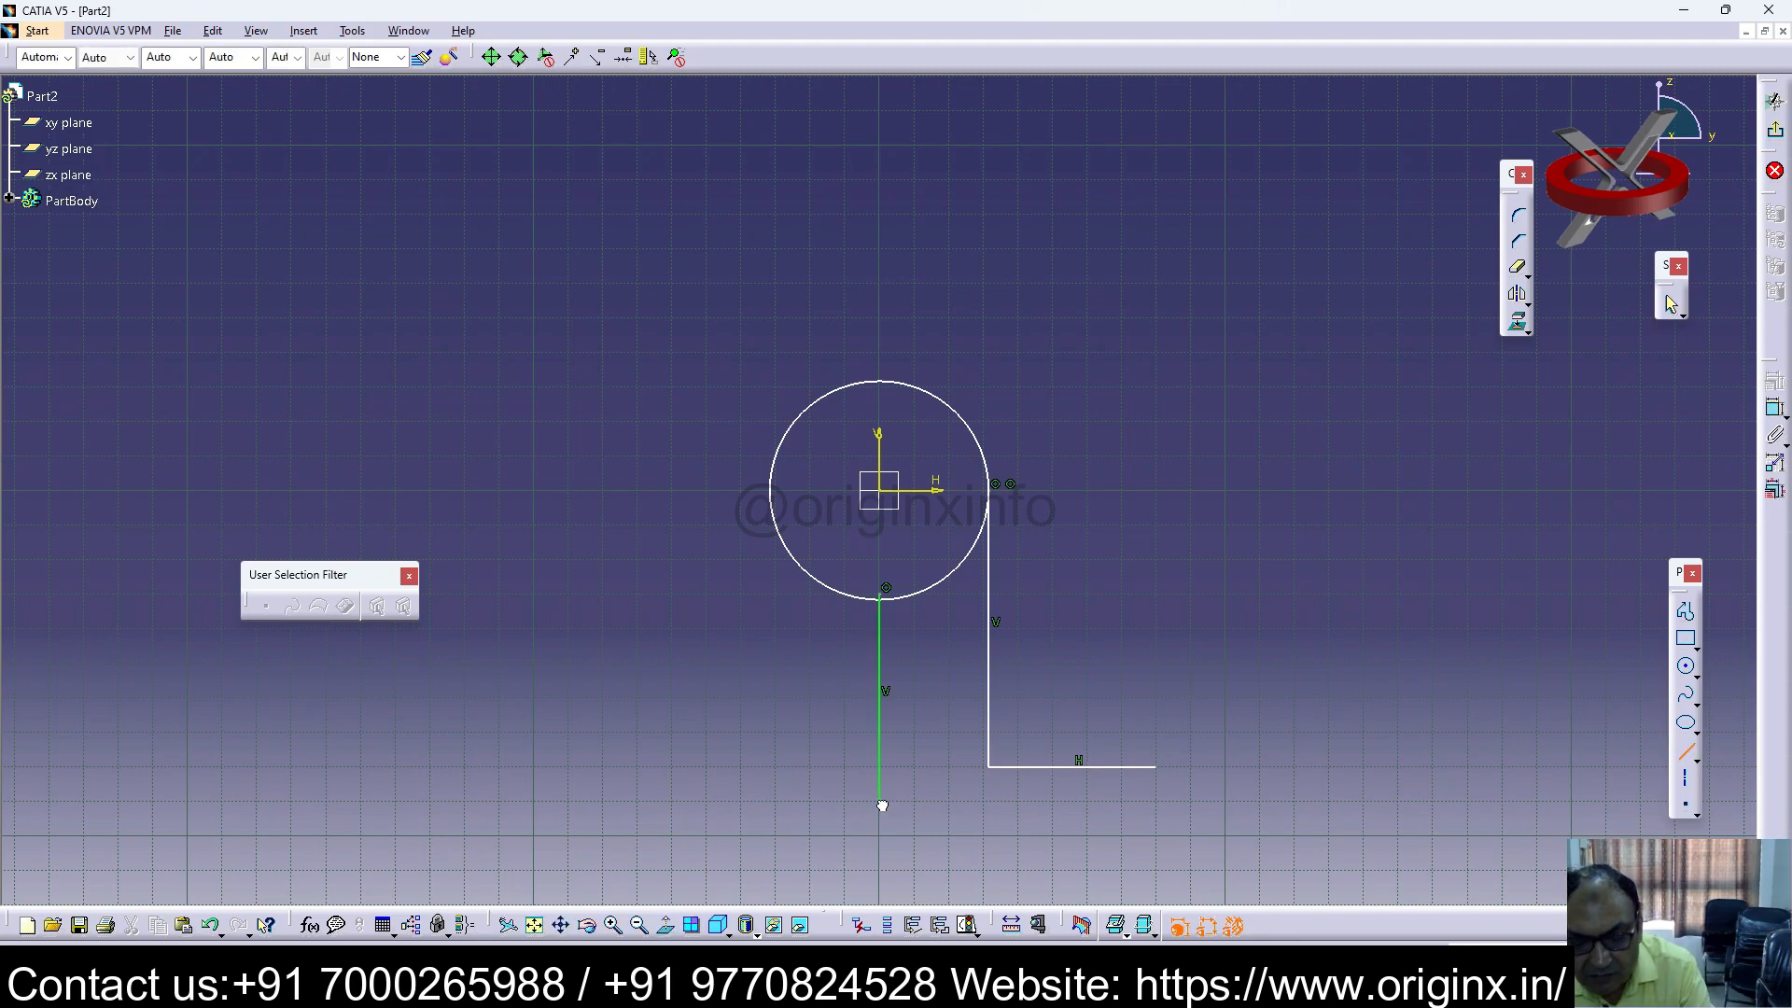
pyautogui.click(1226, 801)
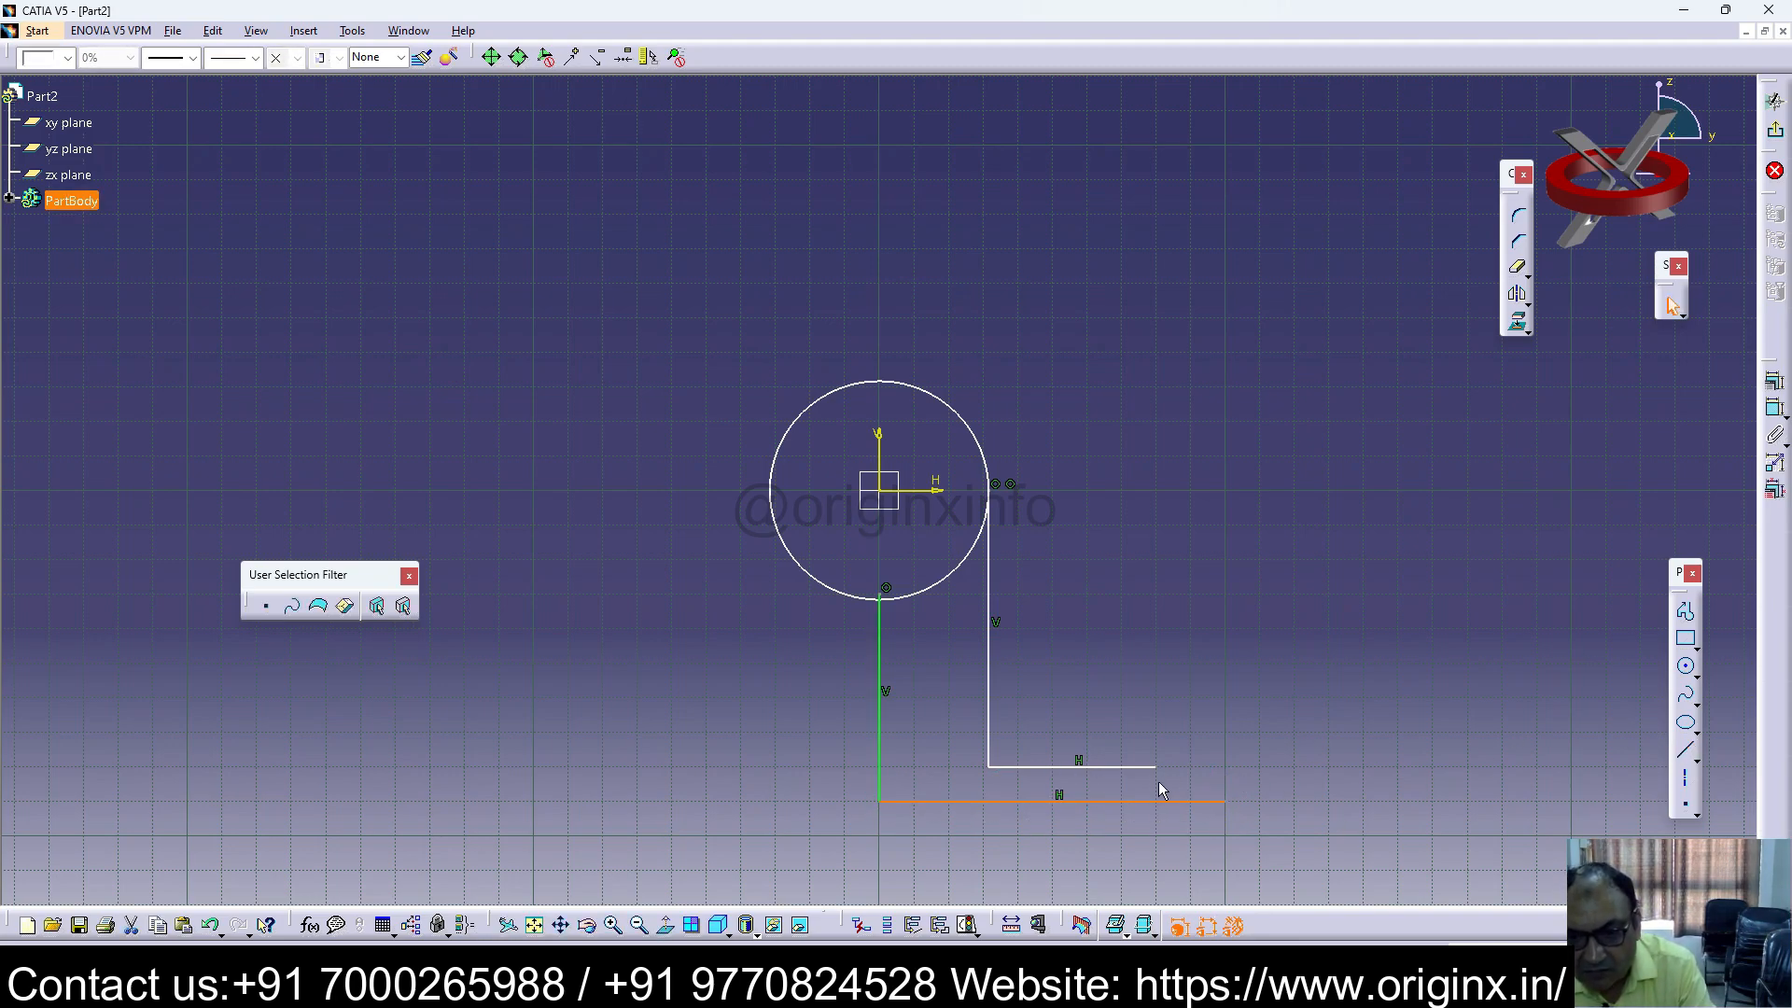
# Step: Replace the short upper horizontal line with one level with the lower line's right end, and close the foot with a vertical line
pyautogui.click(1120, 767)
pyautogui.press('Delete')
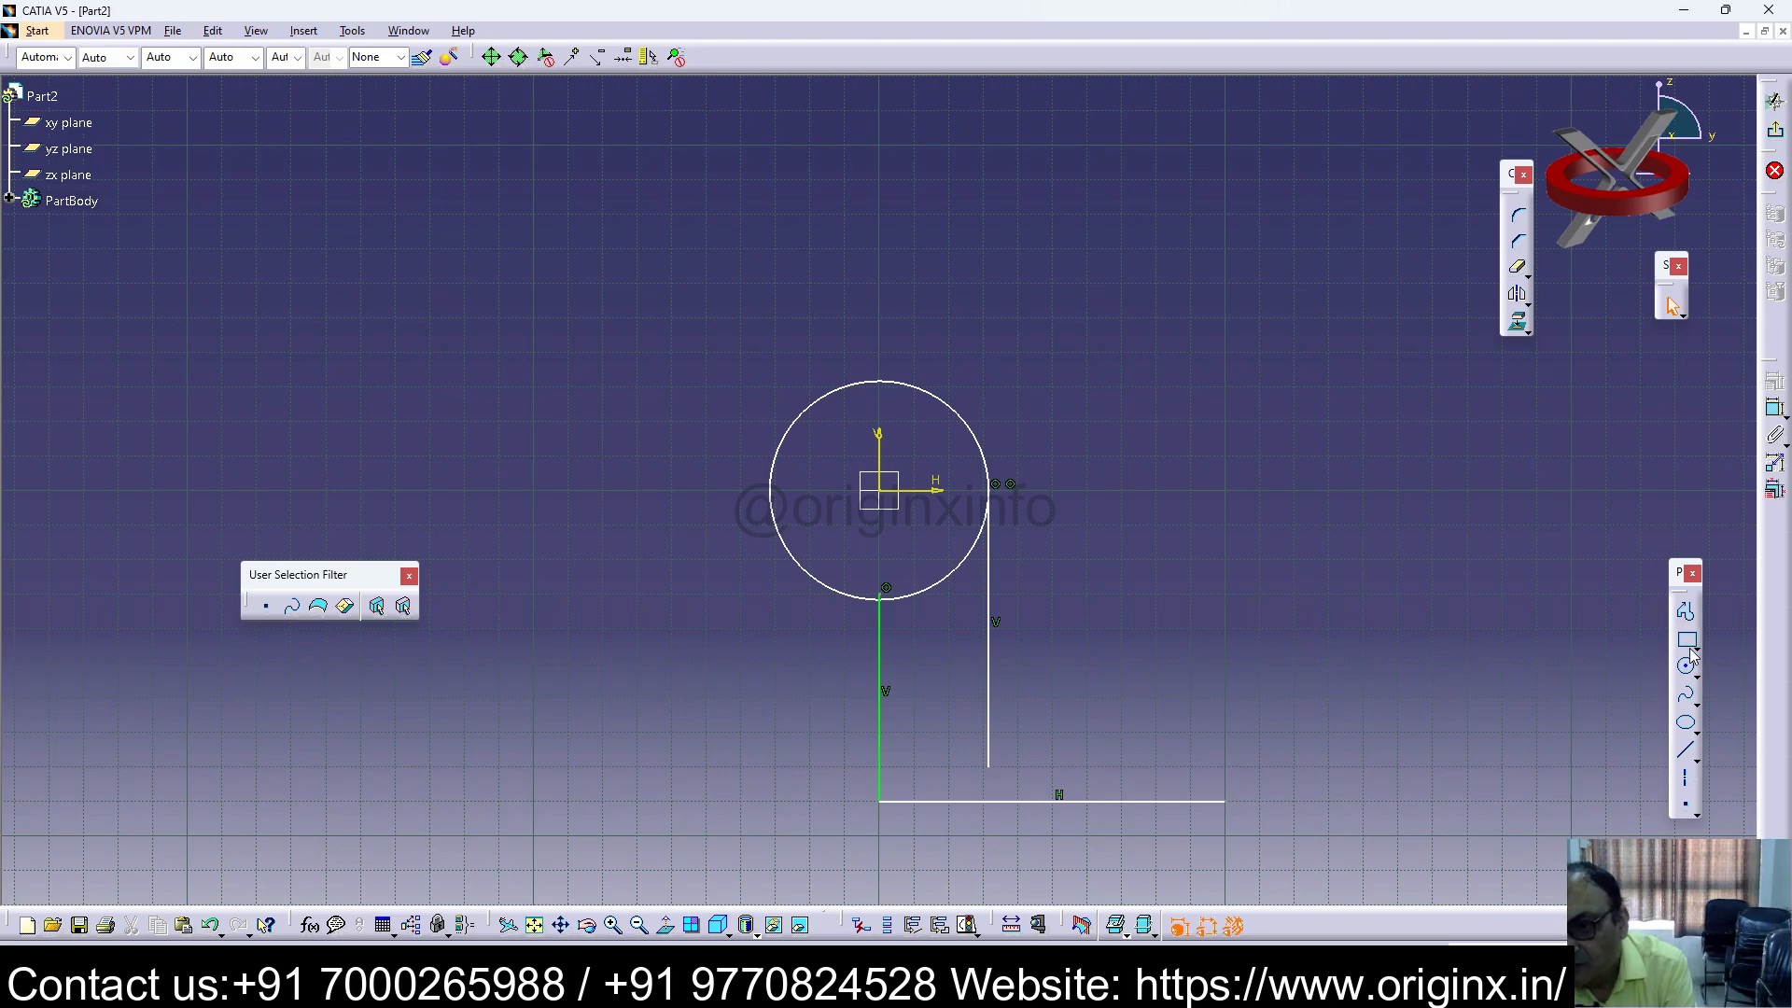
pyautogui.click(1685, 750)
pyautogui.click(989, 768)
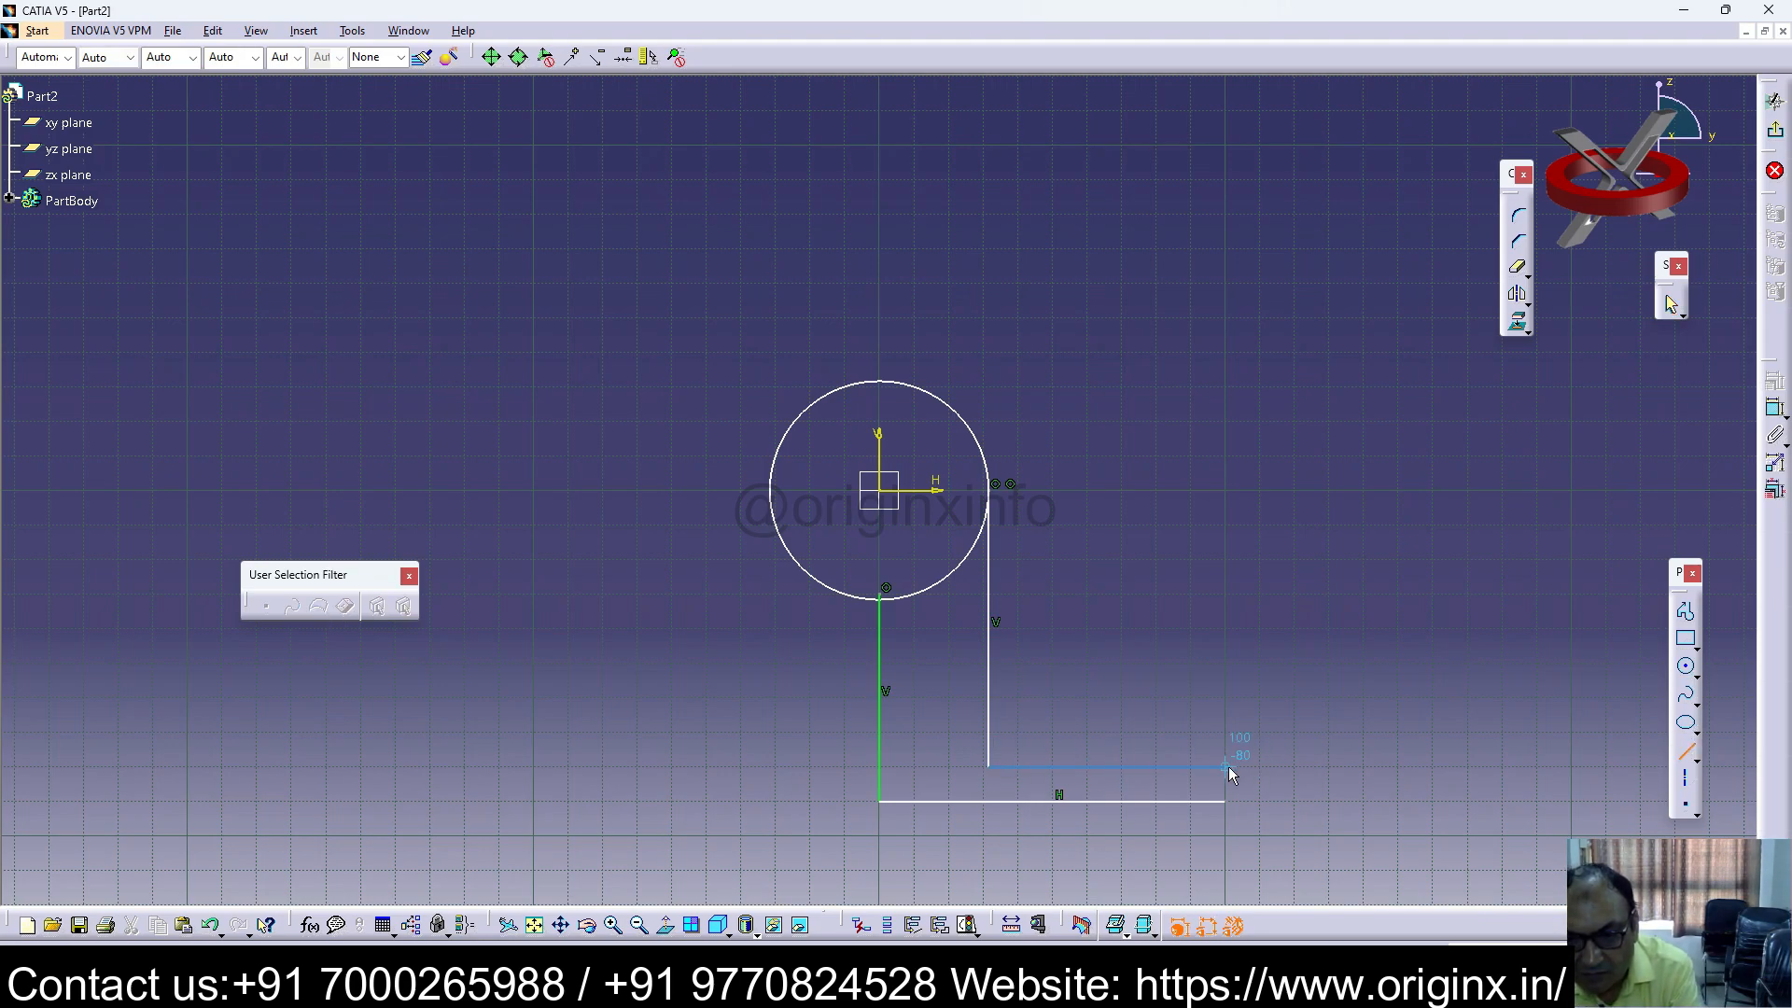
pyautogui.click(1226, 767)
pyautogui.click(1225, 800)
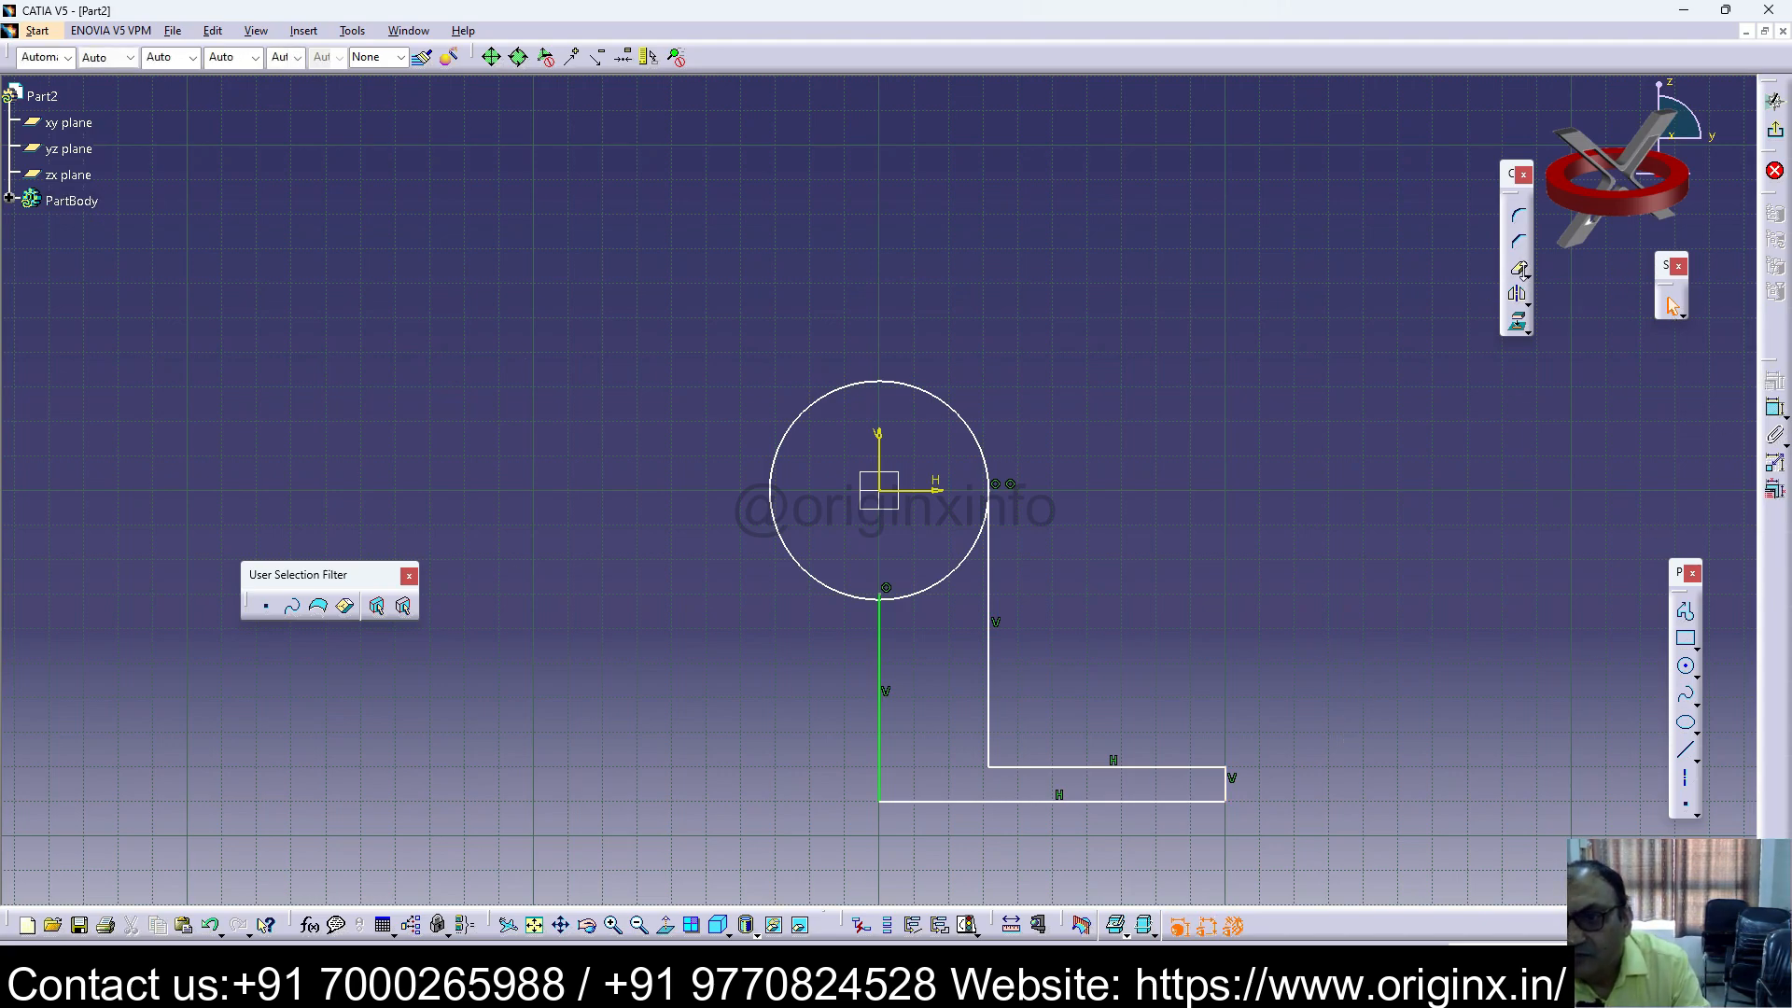
# Step: Trim off the circle's lower-right arc and round the corner between the remaining arc and the left vertical line
pyautogui.click(1519, 269)
pyautogui.click(933, 585)
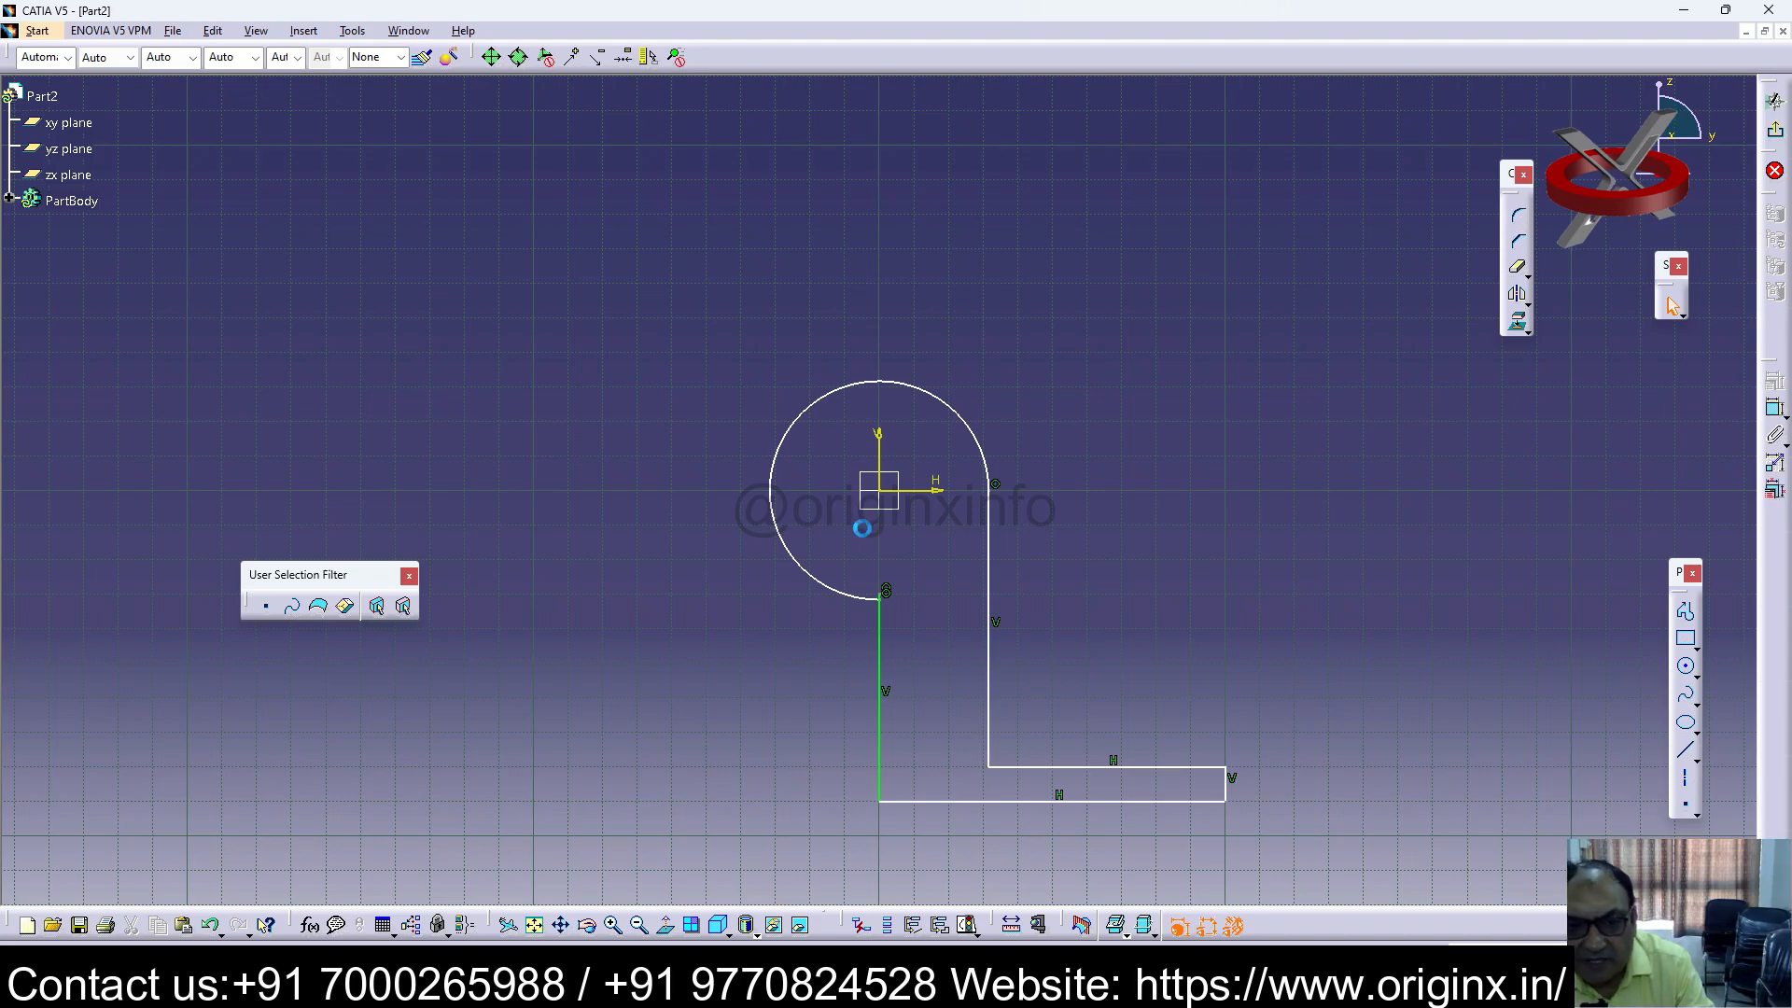
pyautogui.click(844, 596)
pyautogui.click(878, 635)
pyautogui.click(1519, 217)
pyautogui.click(861, 602)
pyautogui.click(873, 631)
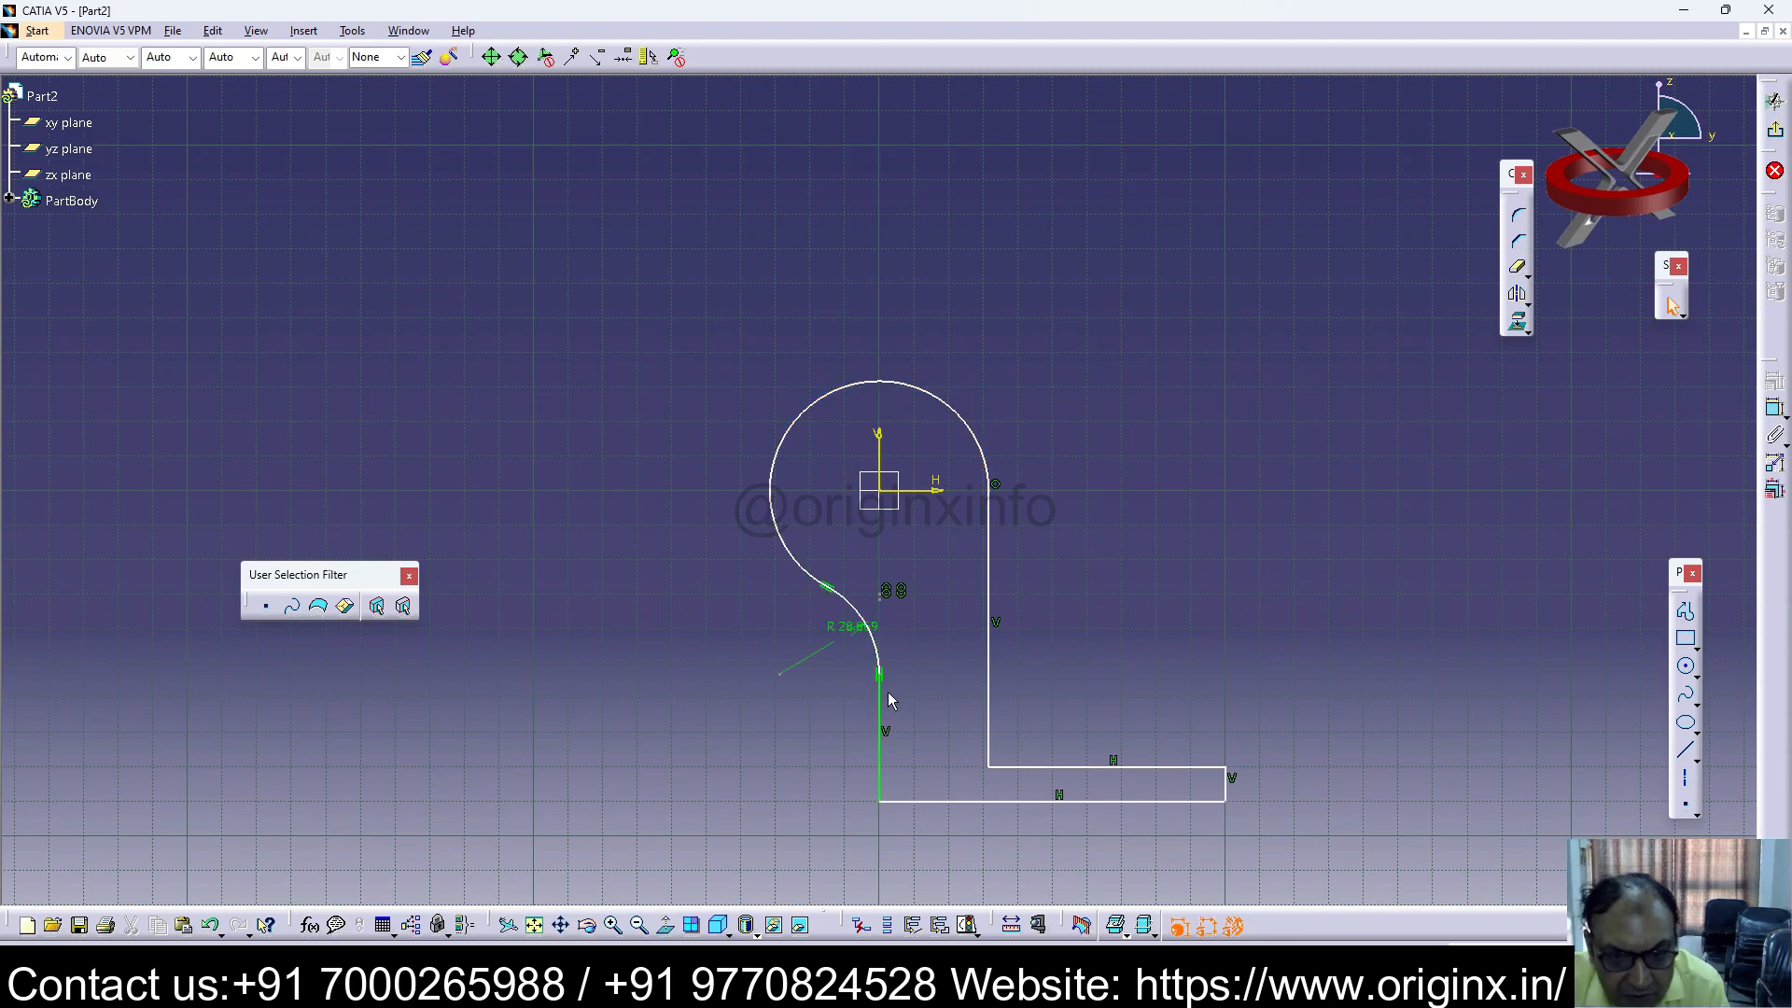
# Step: Set the corner's radius to 12 mm
pyautogui.doubleClick(851, 626)
pyautogui.write('12')
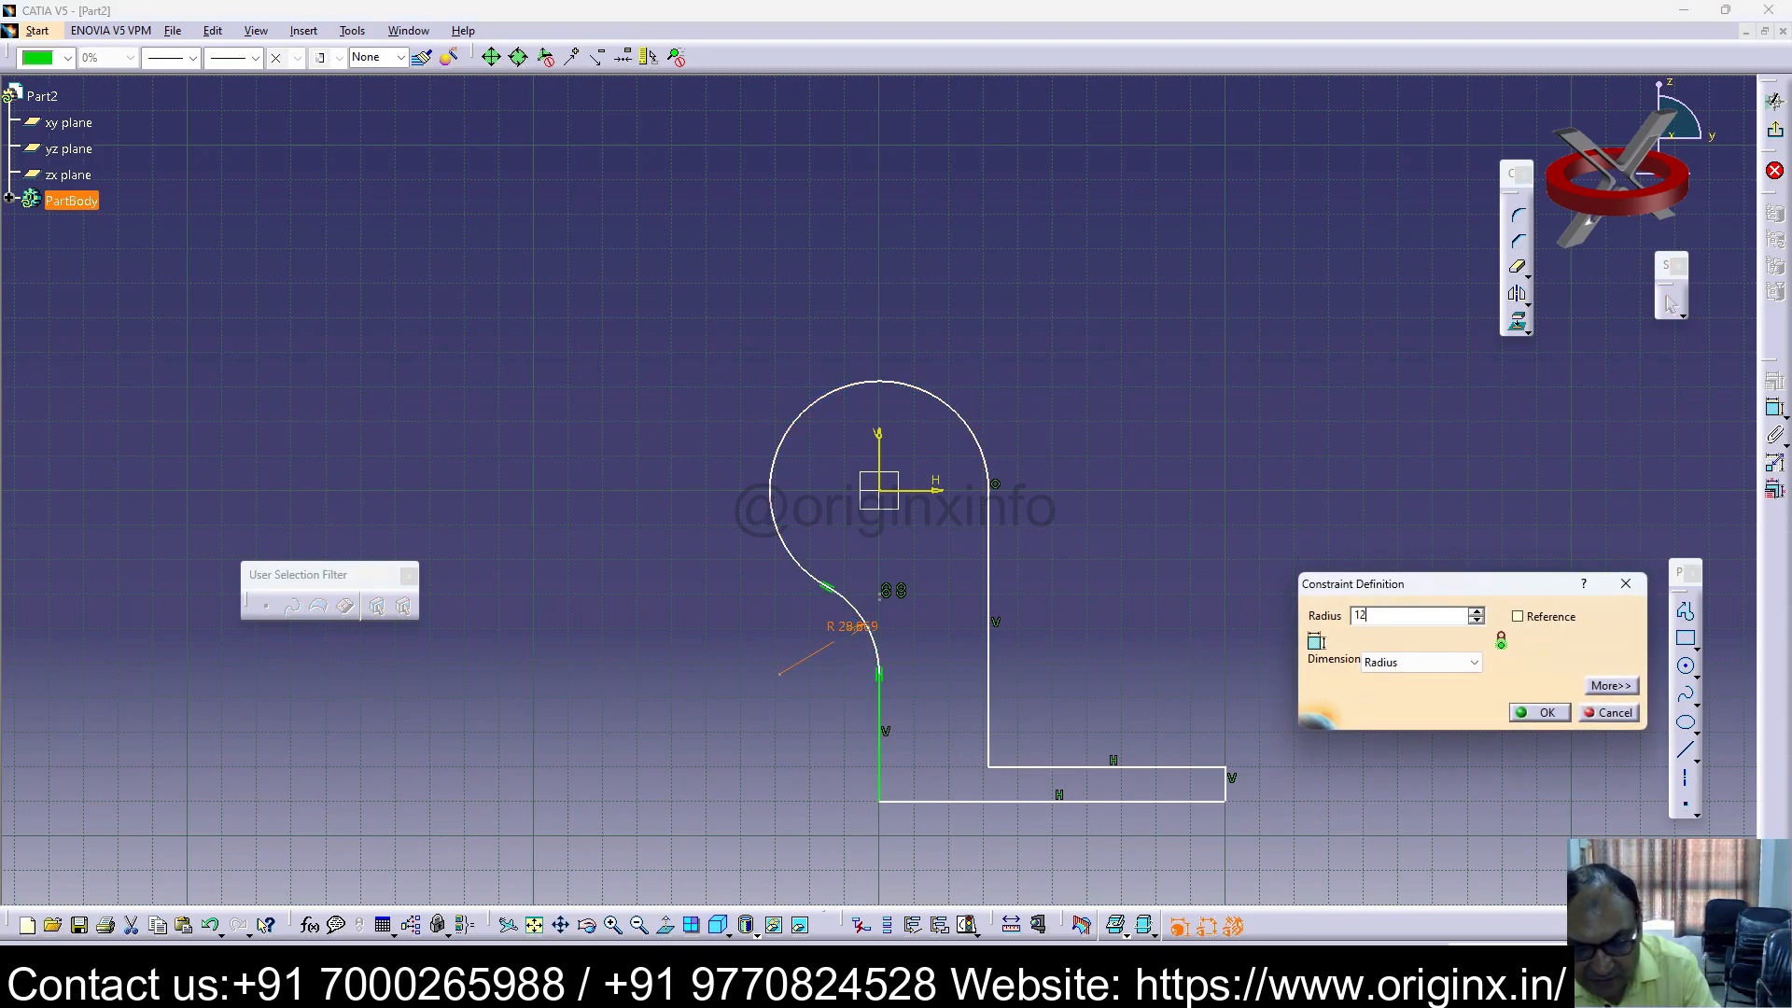
pyautogui.press('Return')
pyautogui.click(1274, 560)
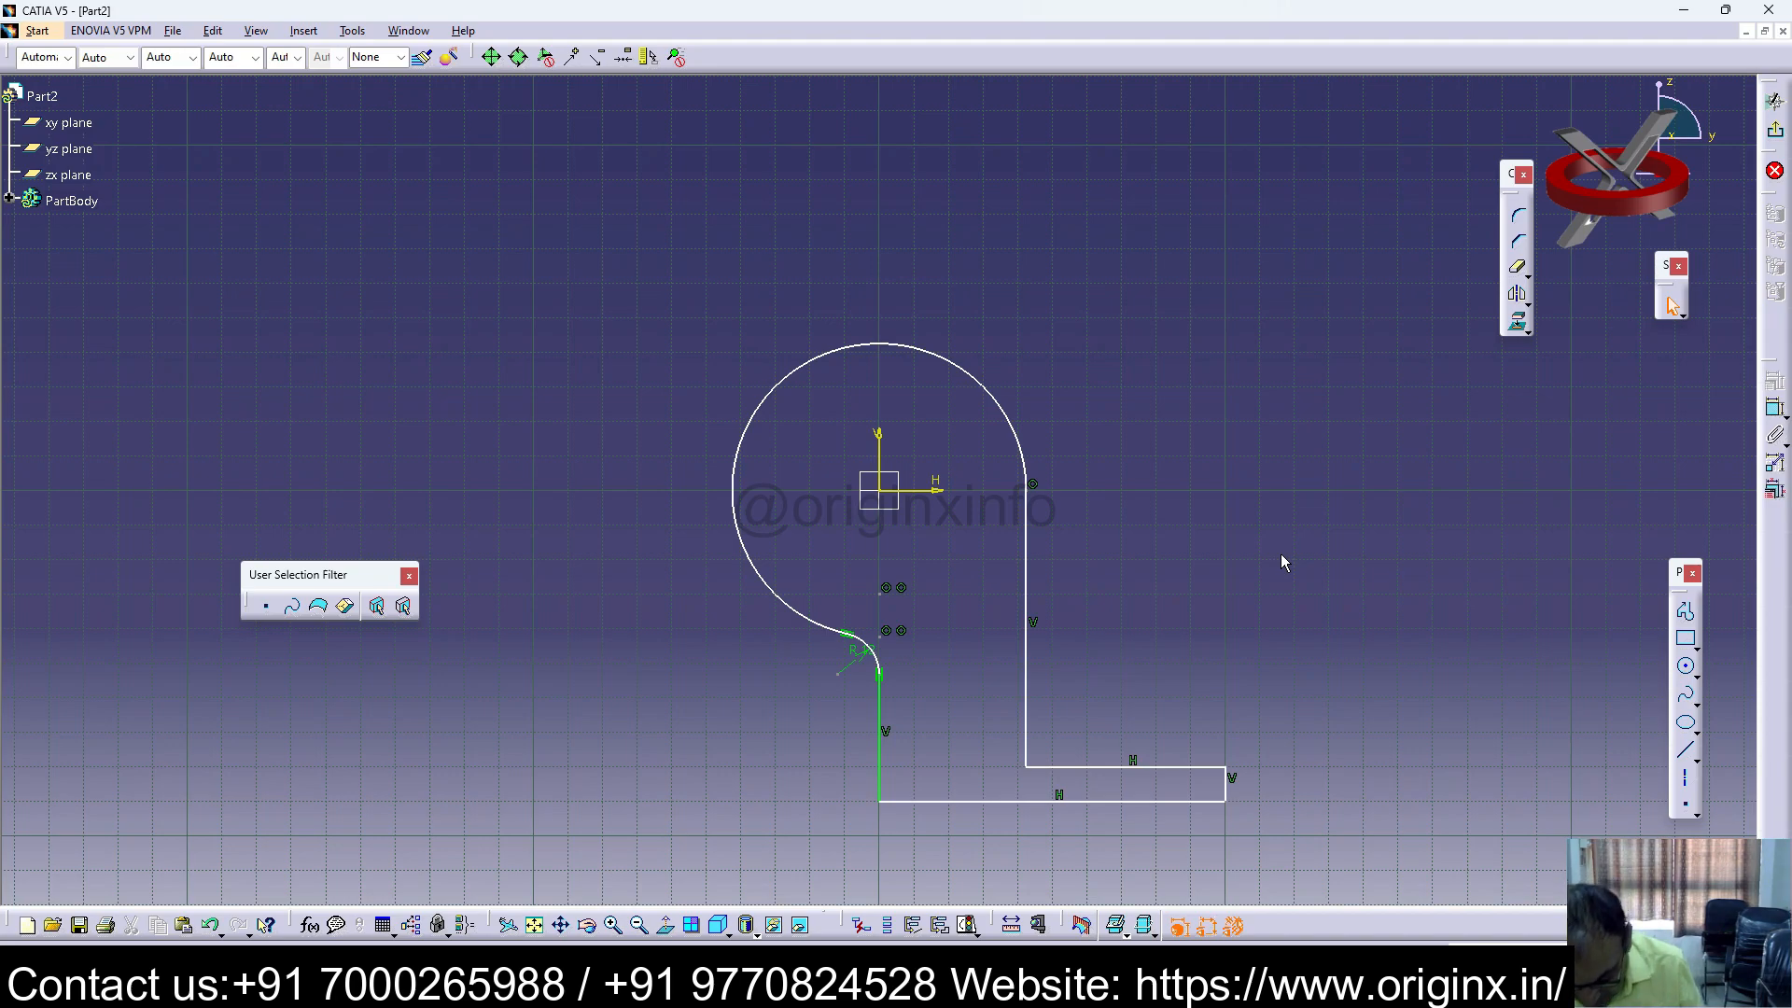
# Step: Try to adjust the large arc and undo the corner radius change
pyautogui.moveTo(1279, 685); pyautogui.dragTo(1140, 555, button='middle')
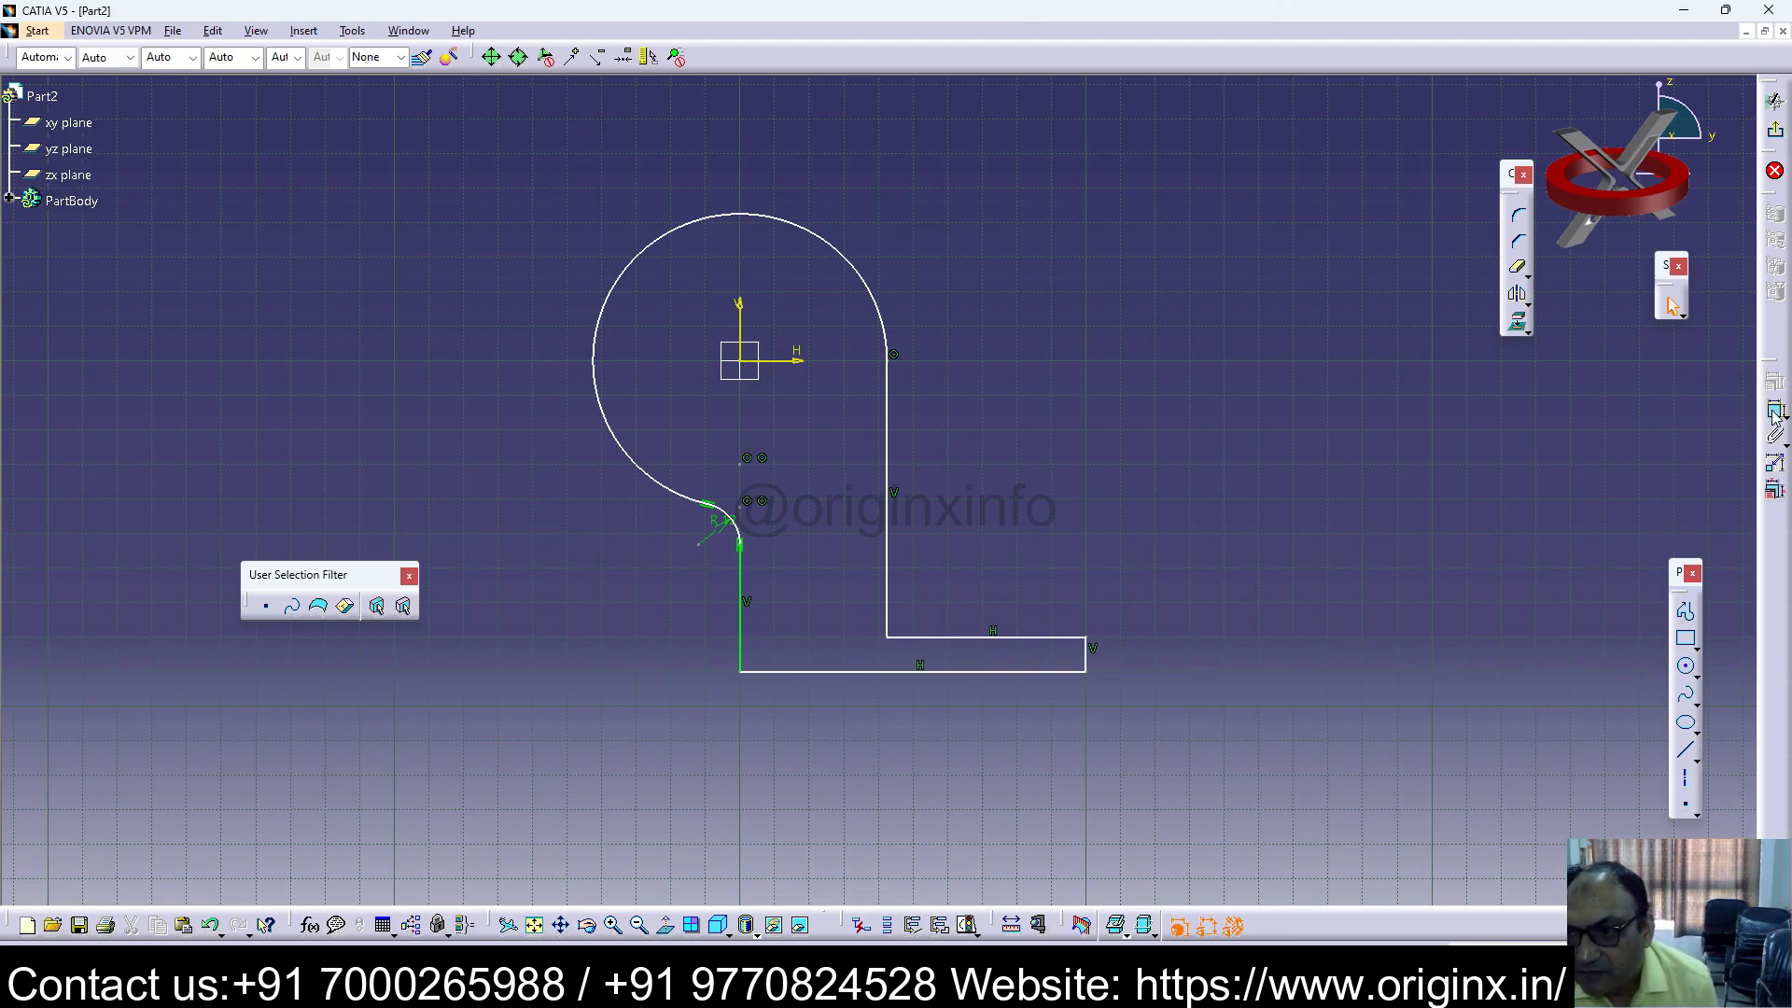
pyautogui.click(862, 248)
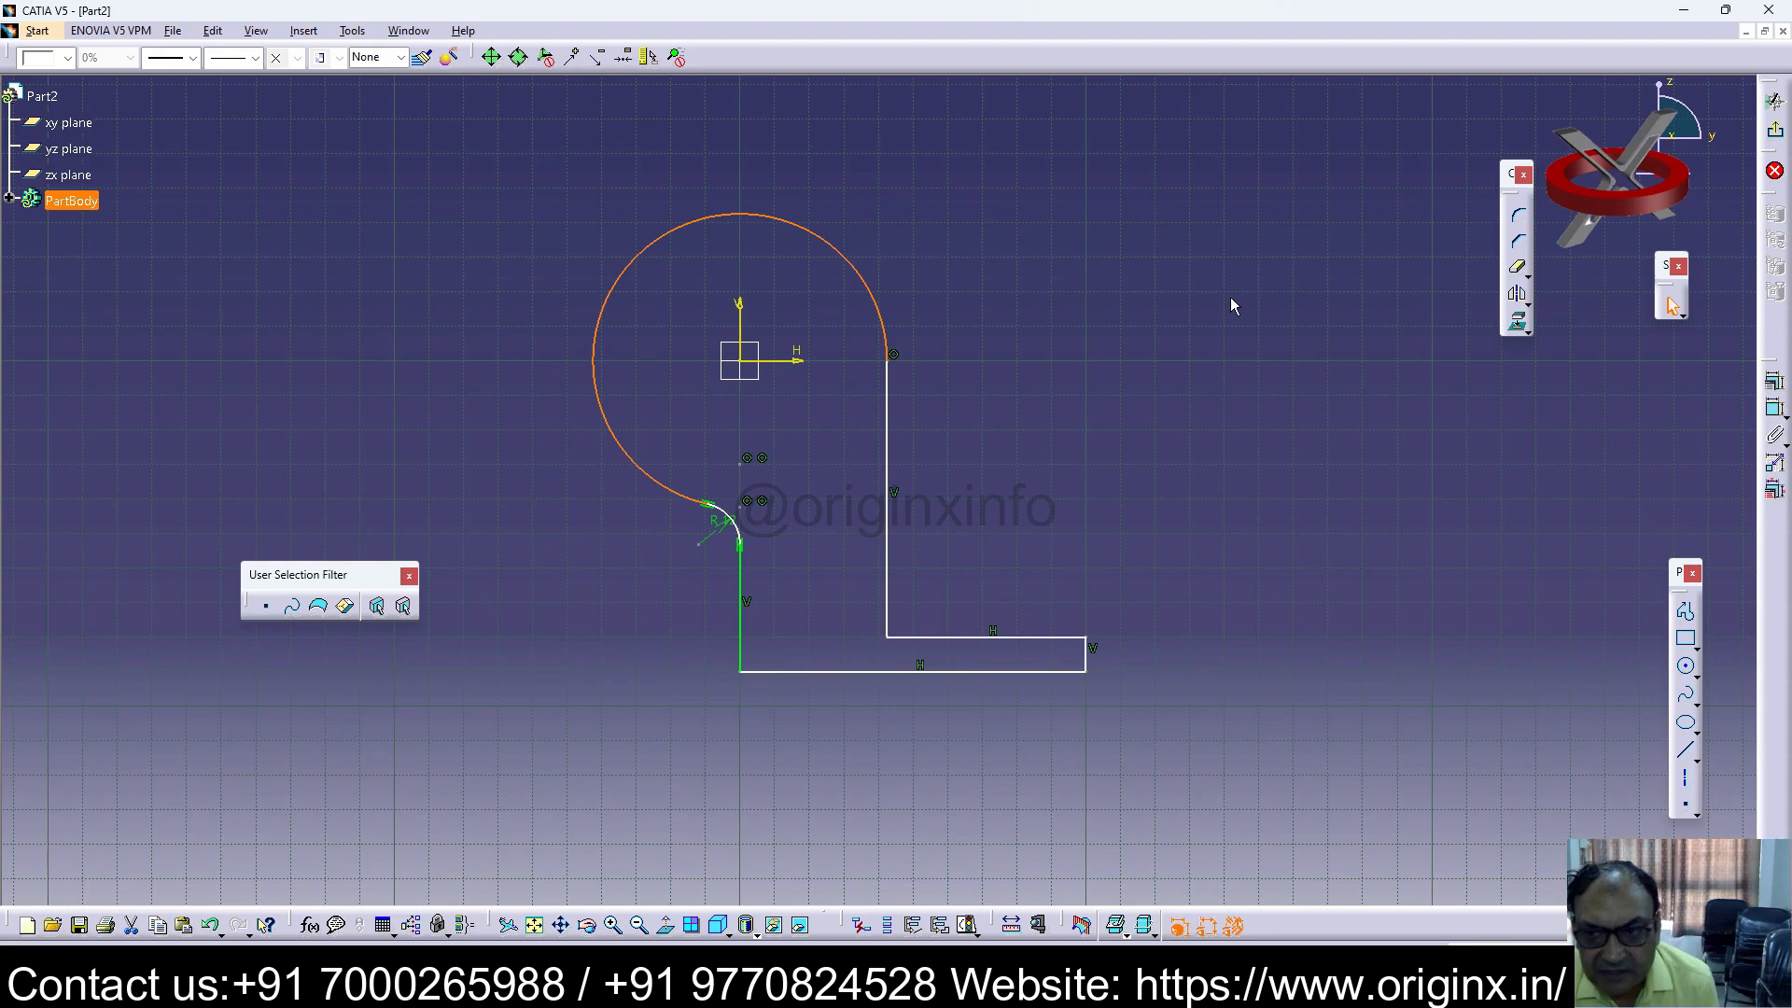
pyautogui.moveTo(843, 247); pyautogui.dragTo(830, 181)
pyautogui.click(1269, 433)
pyautogui.hotkey('ctrl', 'z')
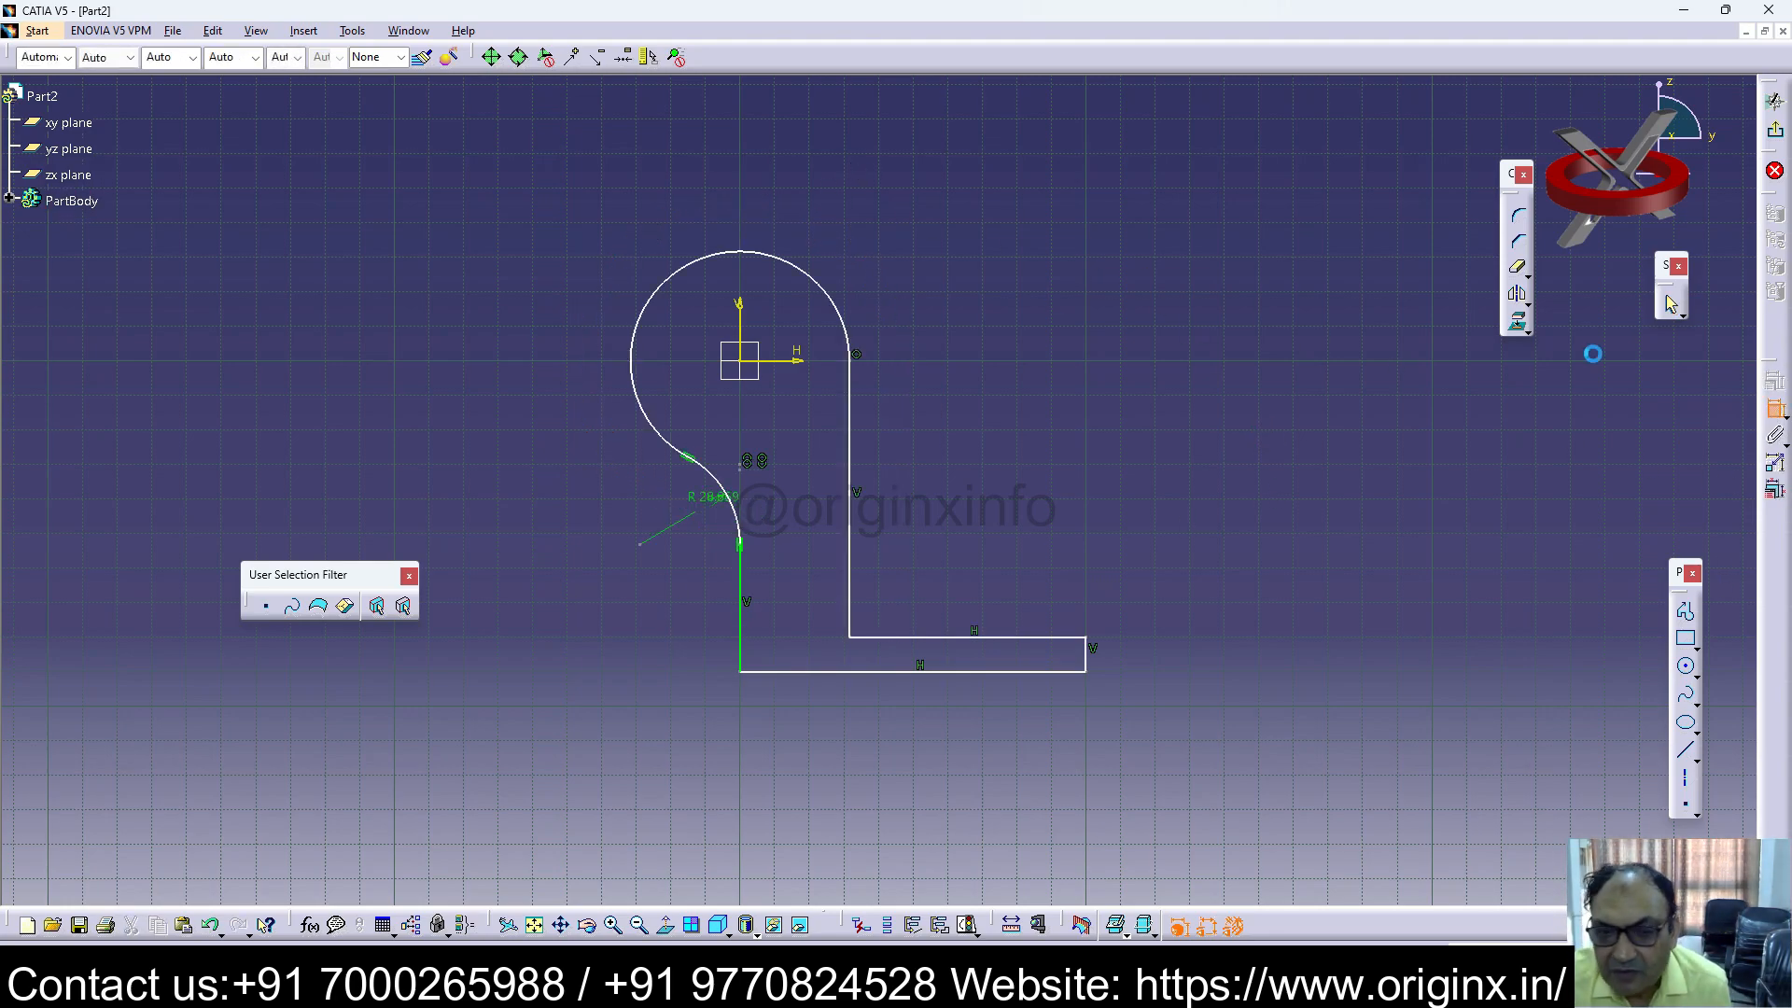
# Step: Dimension the large rounded arc of the profile and set its radius to 25 mm
pyautogui.click(808, 272)
pyautogui.click(877, 191)
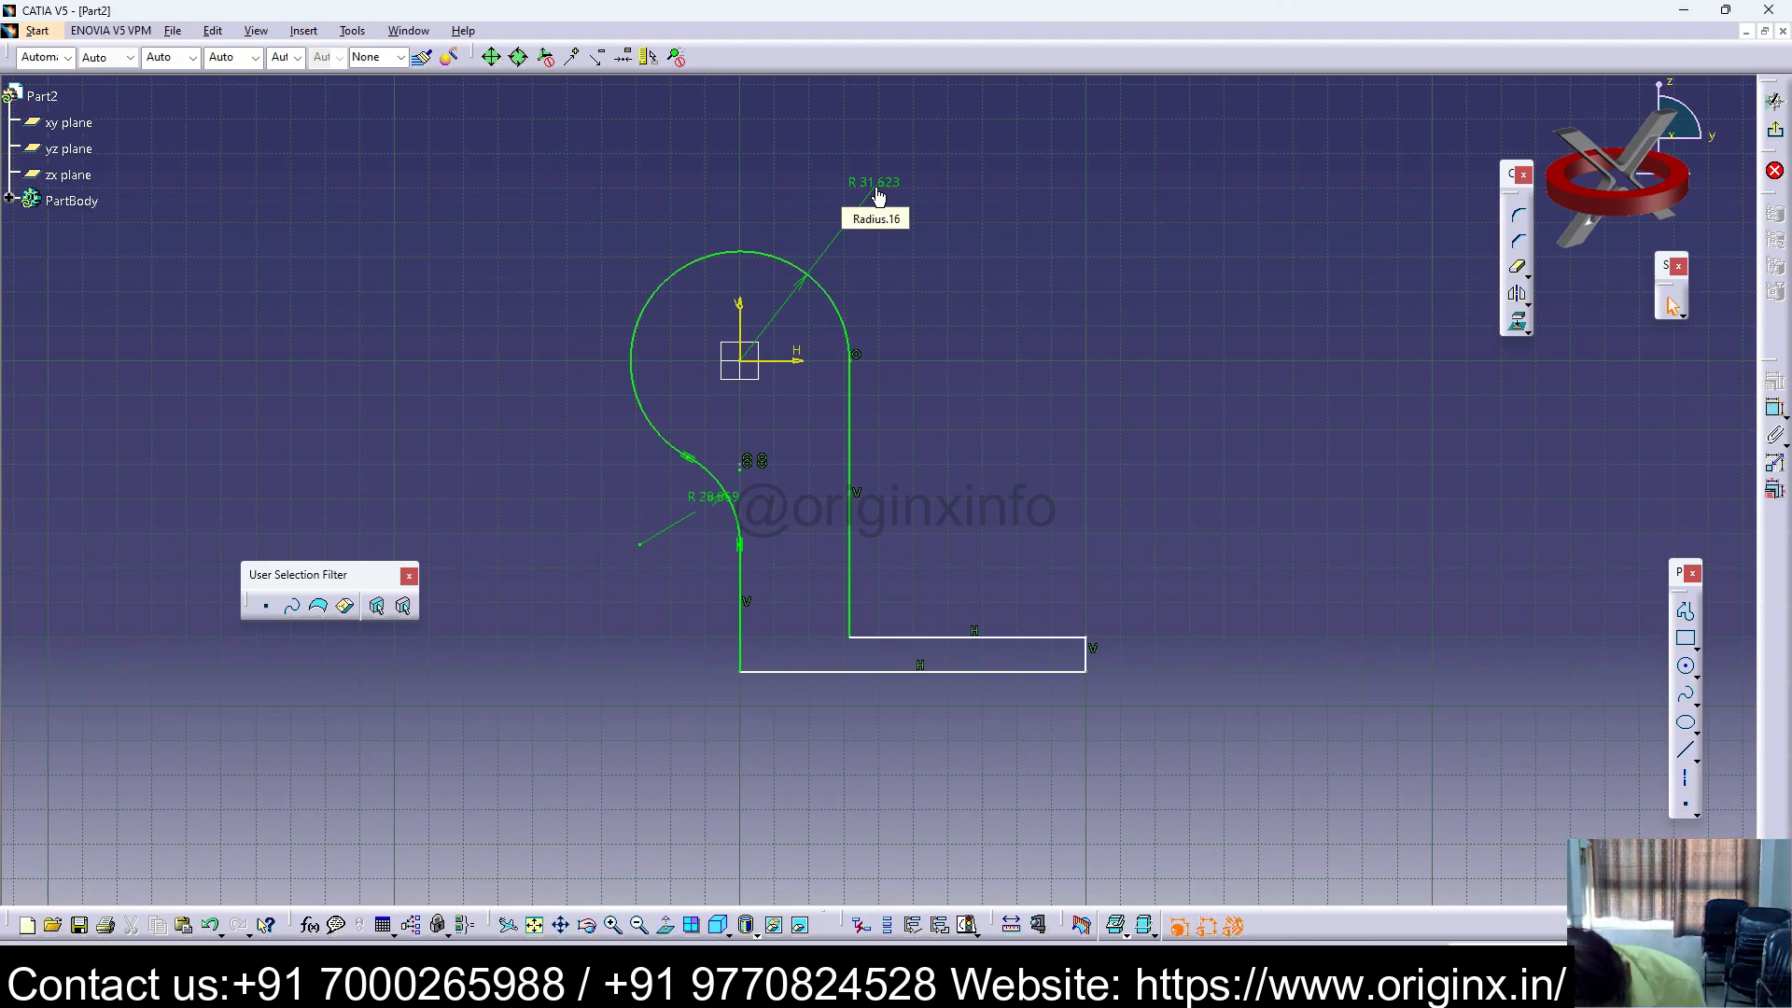
pyautogui.doubleClick(875, 185)
pyautogui.write('25')
pyautogui.press('Return')
pyautogui.click(1055, 352)
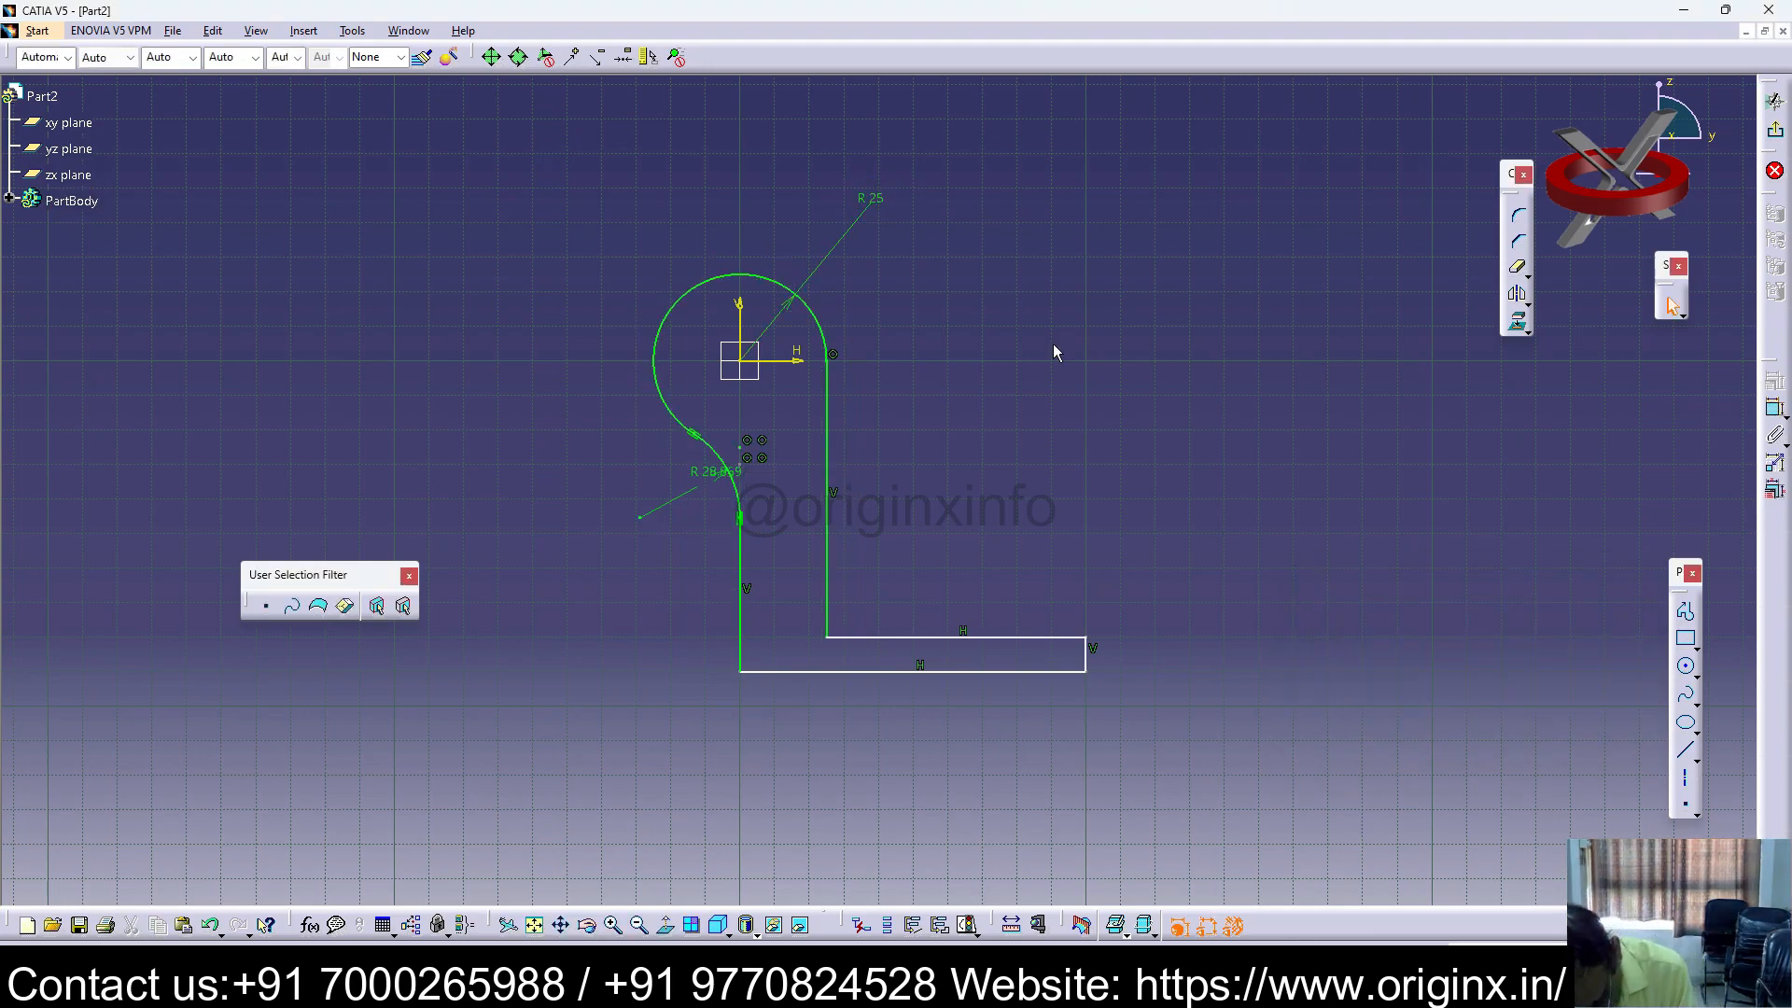
# Step: Draw a circle centred on the sketch origin inside the rounded arc and set its diameter to 30 mm
pyautogui.click(1685, 666)
pyautogui.click(739, 360)
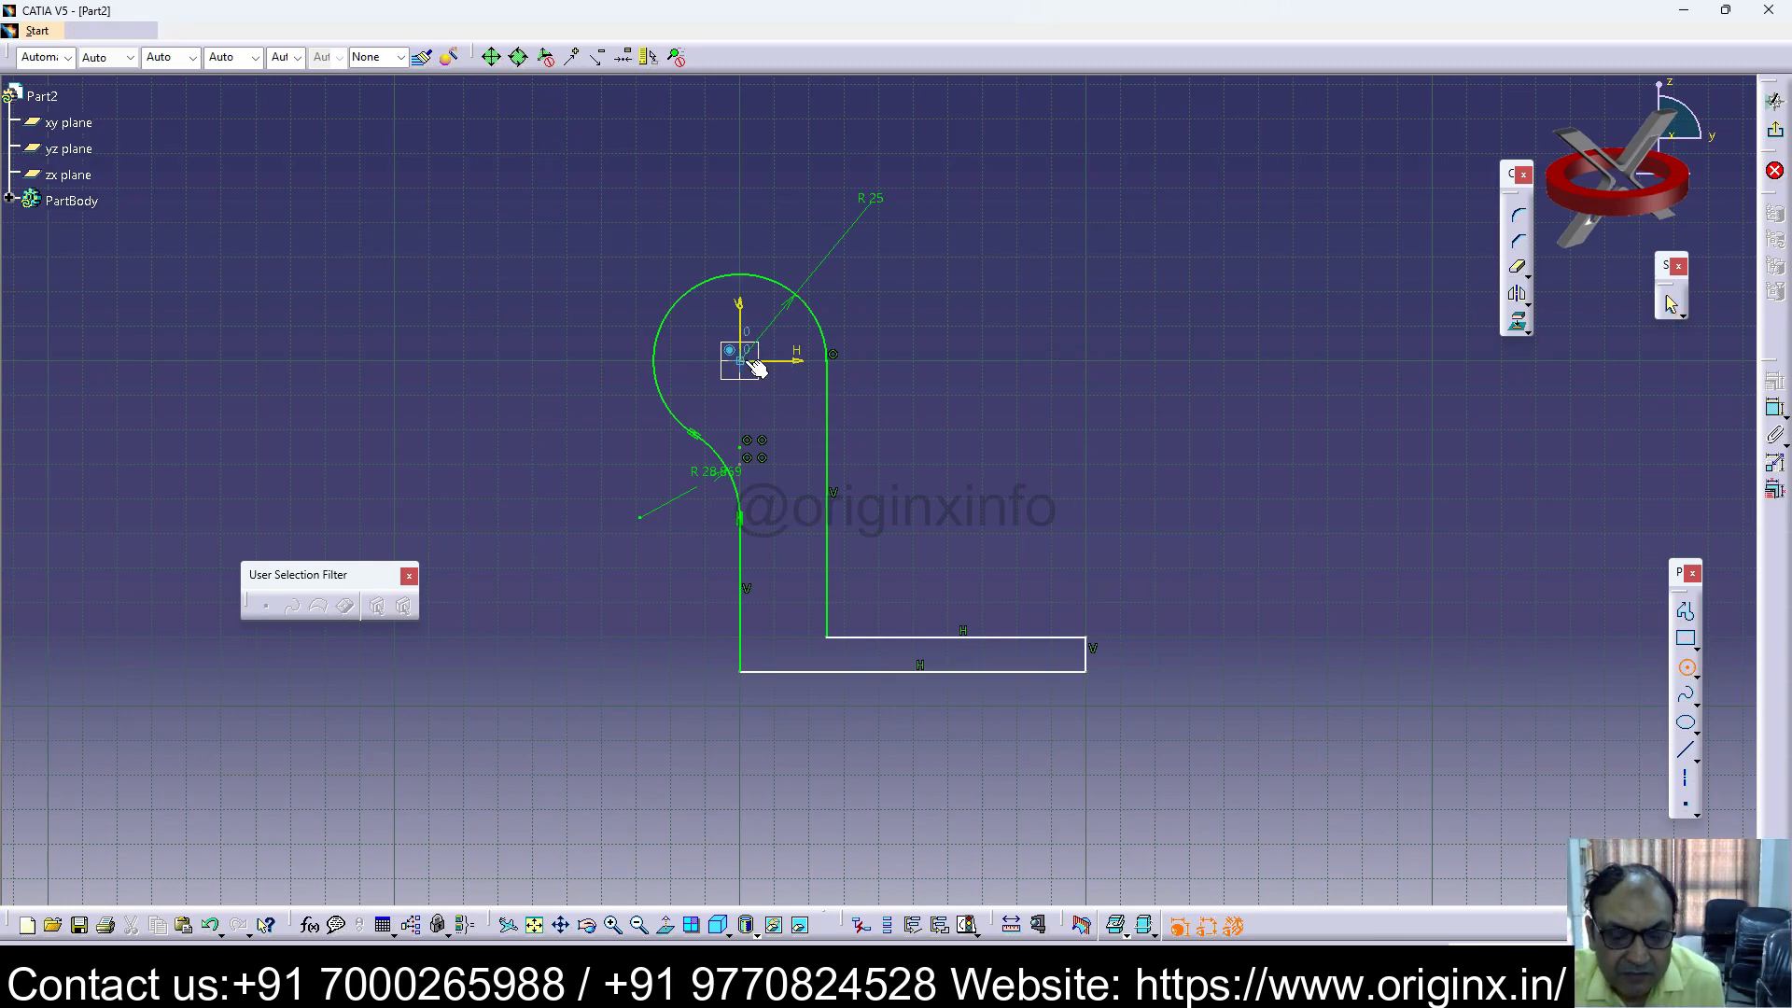
pyautogui.click(774, 395)
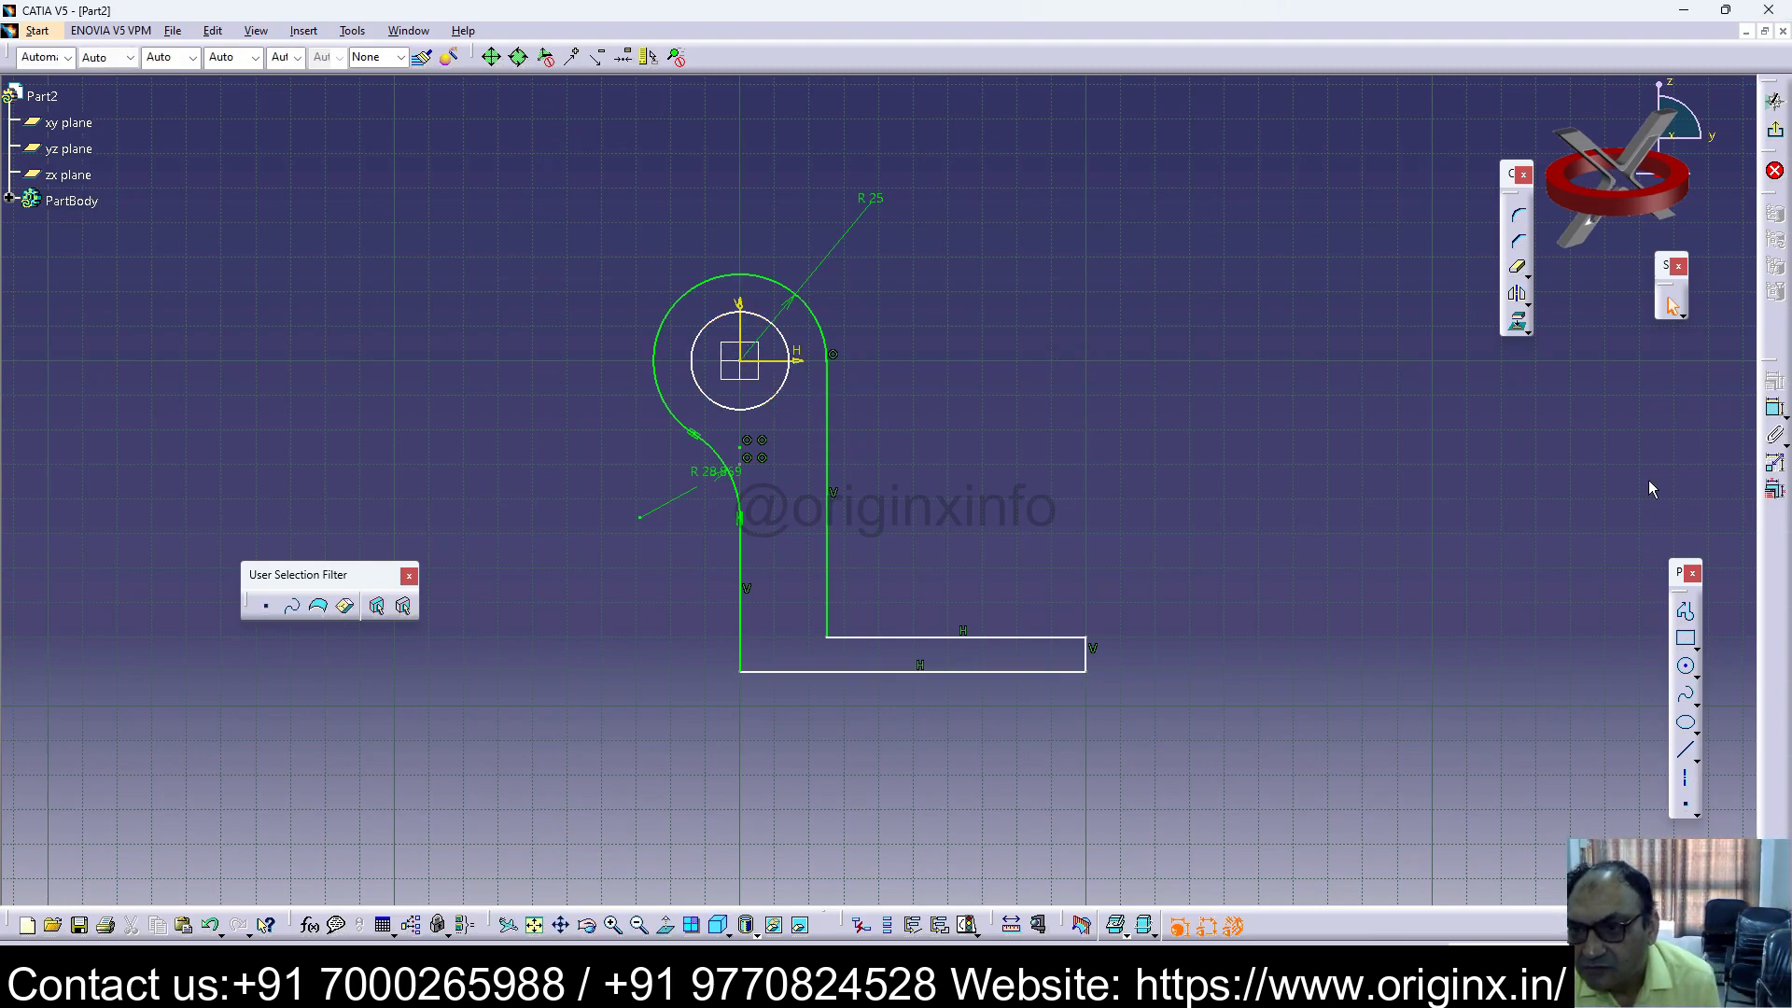
pyautogui.click(790, 348)
pyautogui.click(921, 288)
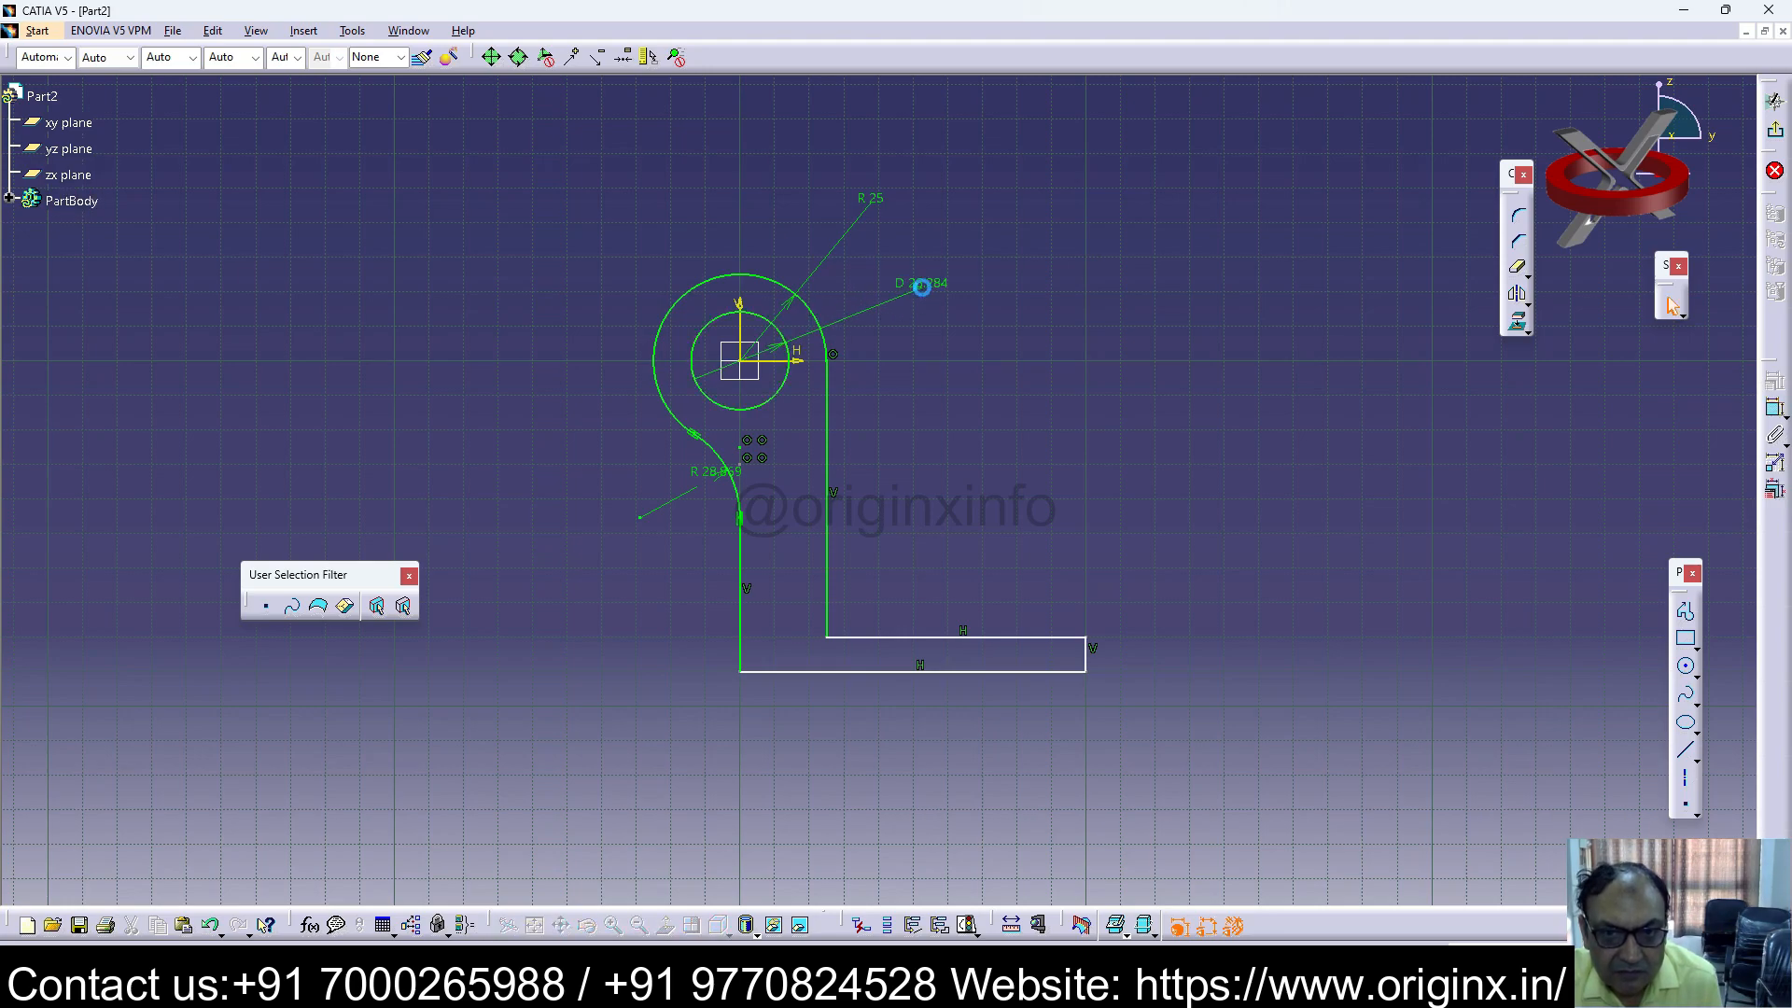
pyautogui.doubleClick(924, 285)
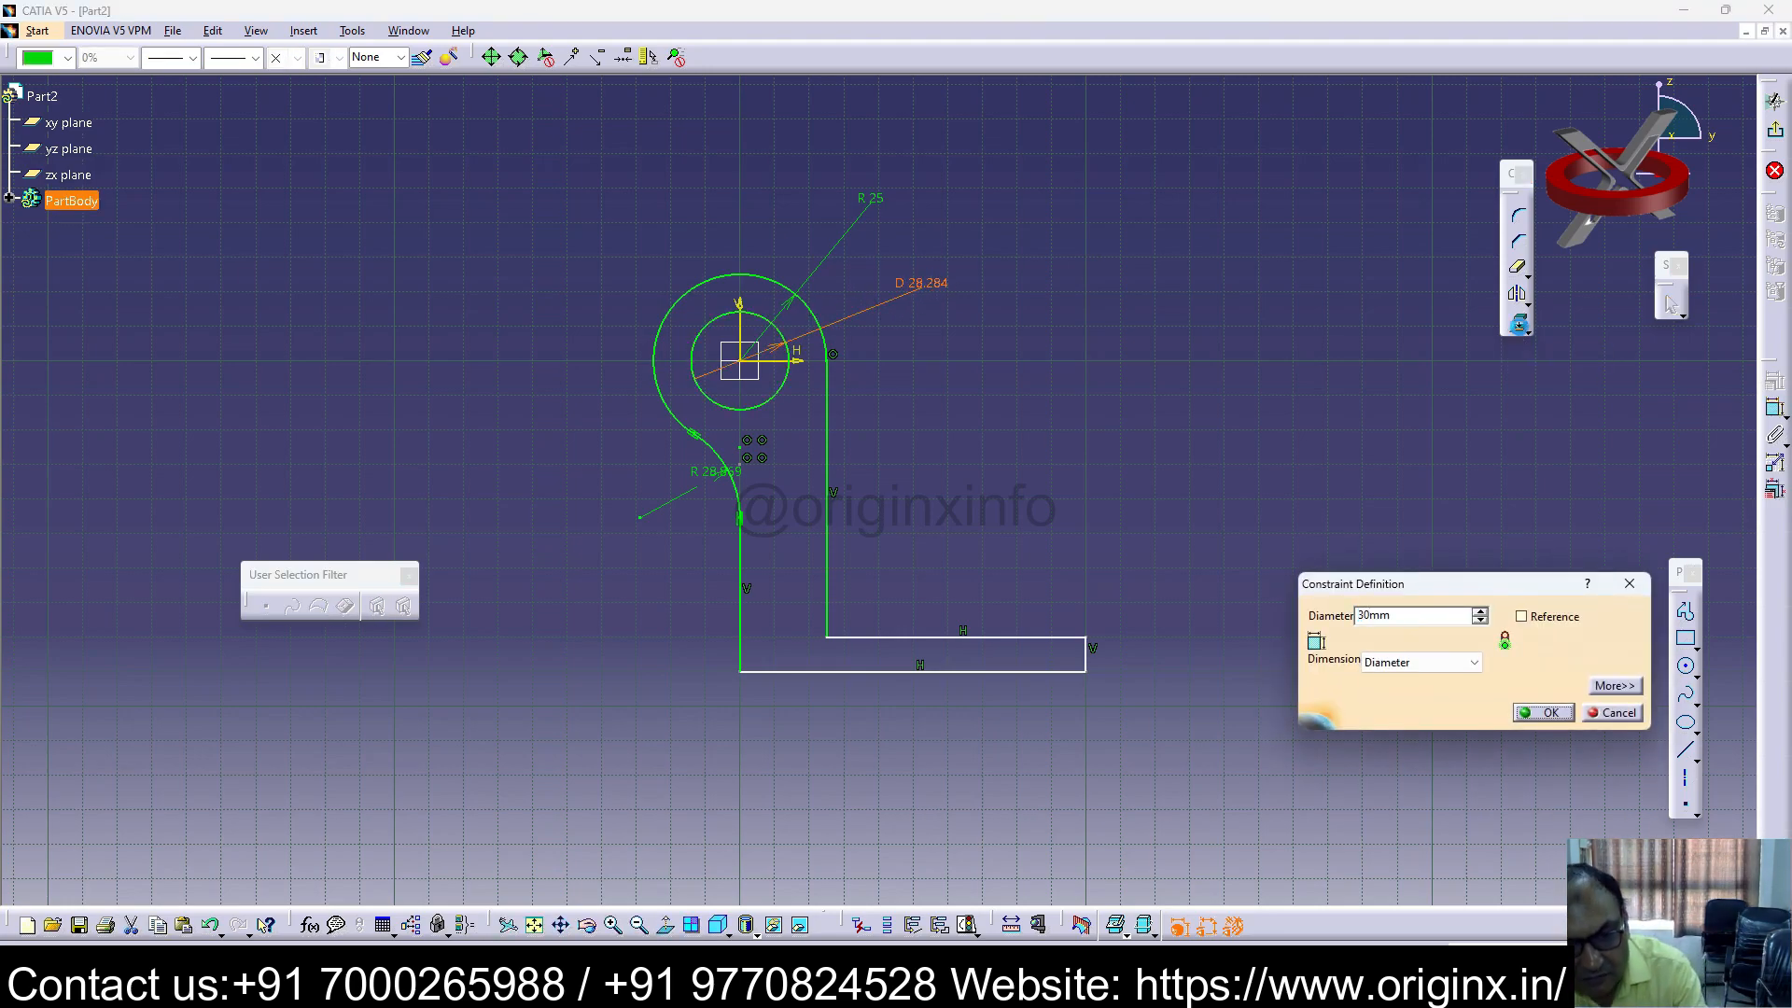
pyautogui.write('30')
pyautogui.press('Return')
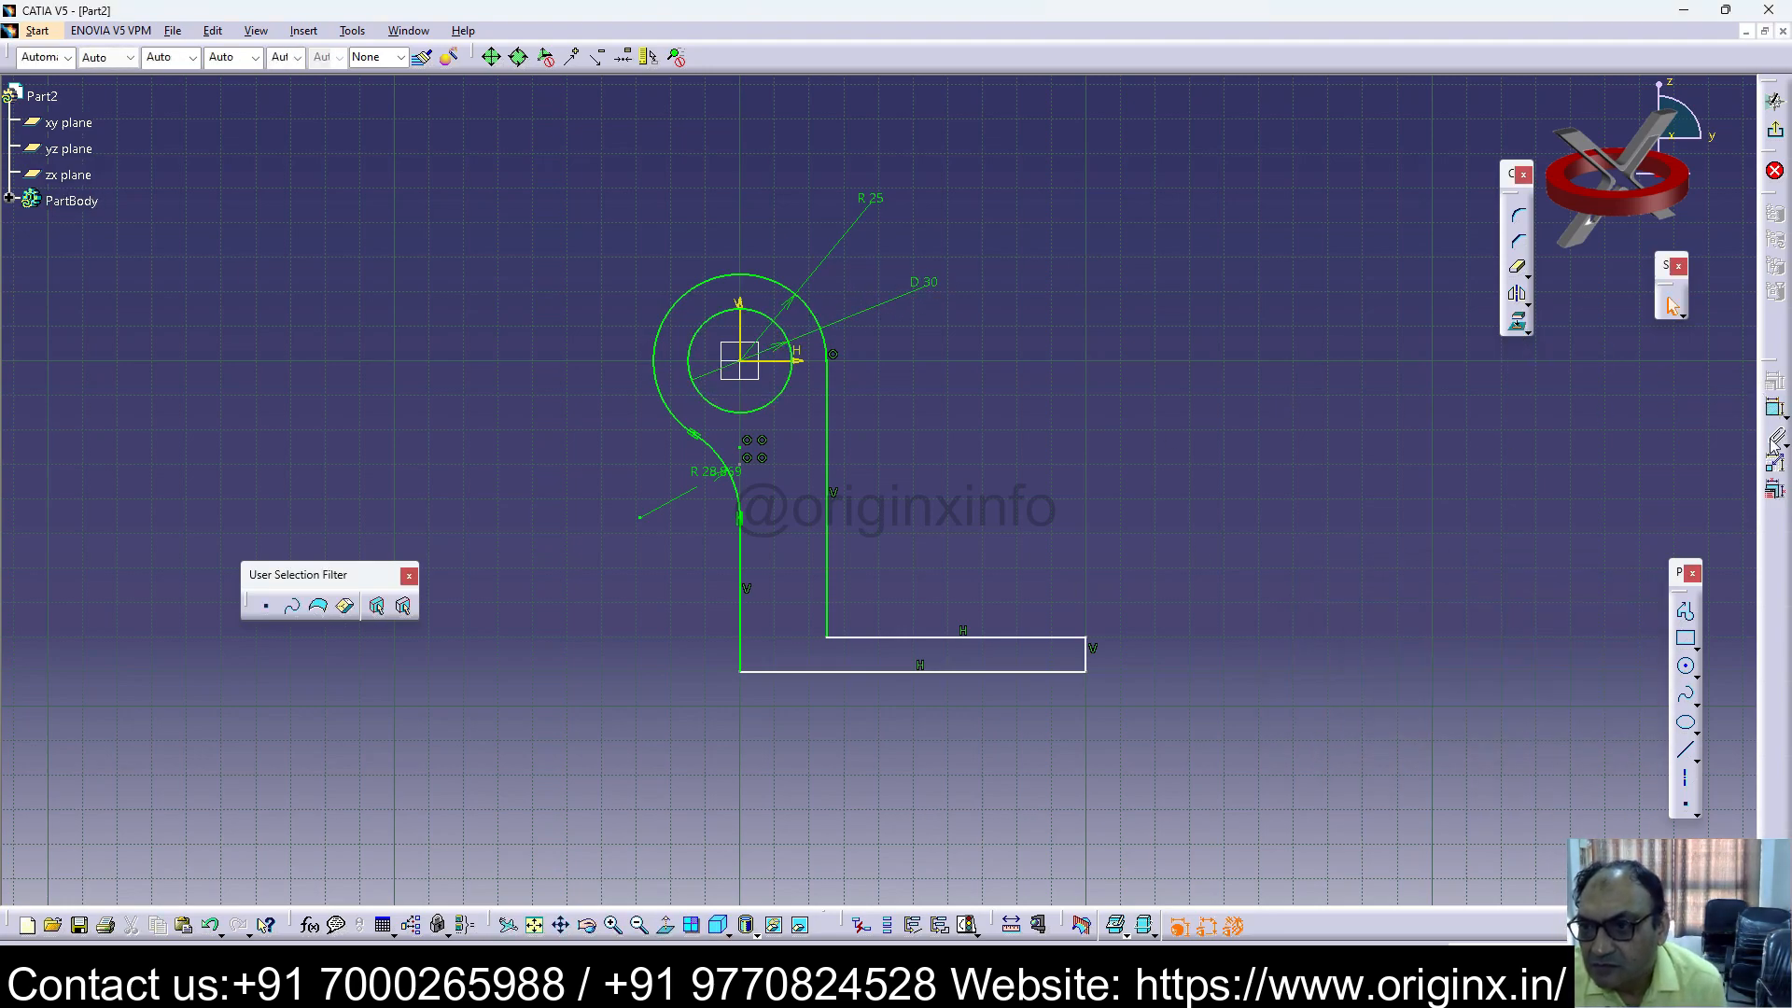
# Step: Dimension the foot's lower line from the horizontal axis, and the foot's upper line from the inner circle
pyautogui.click(961, 674)
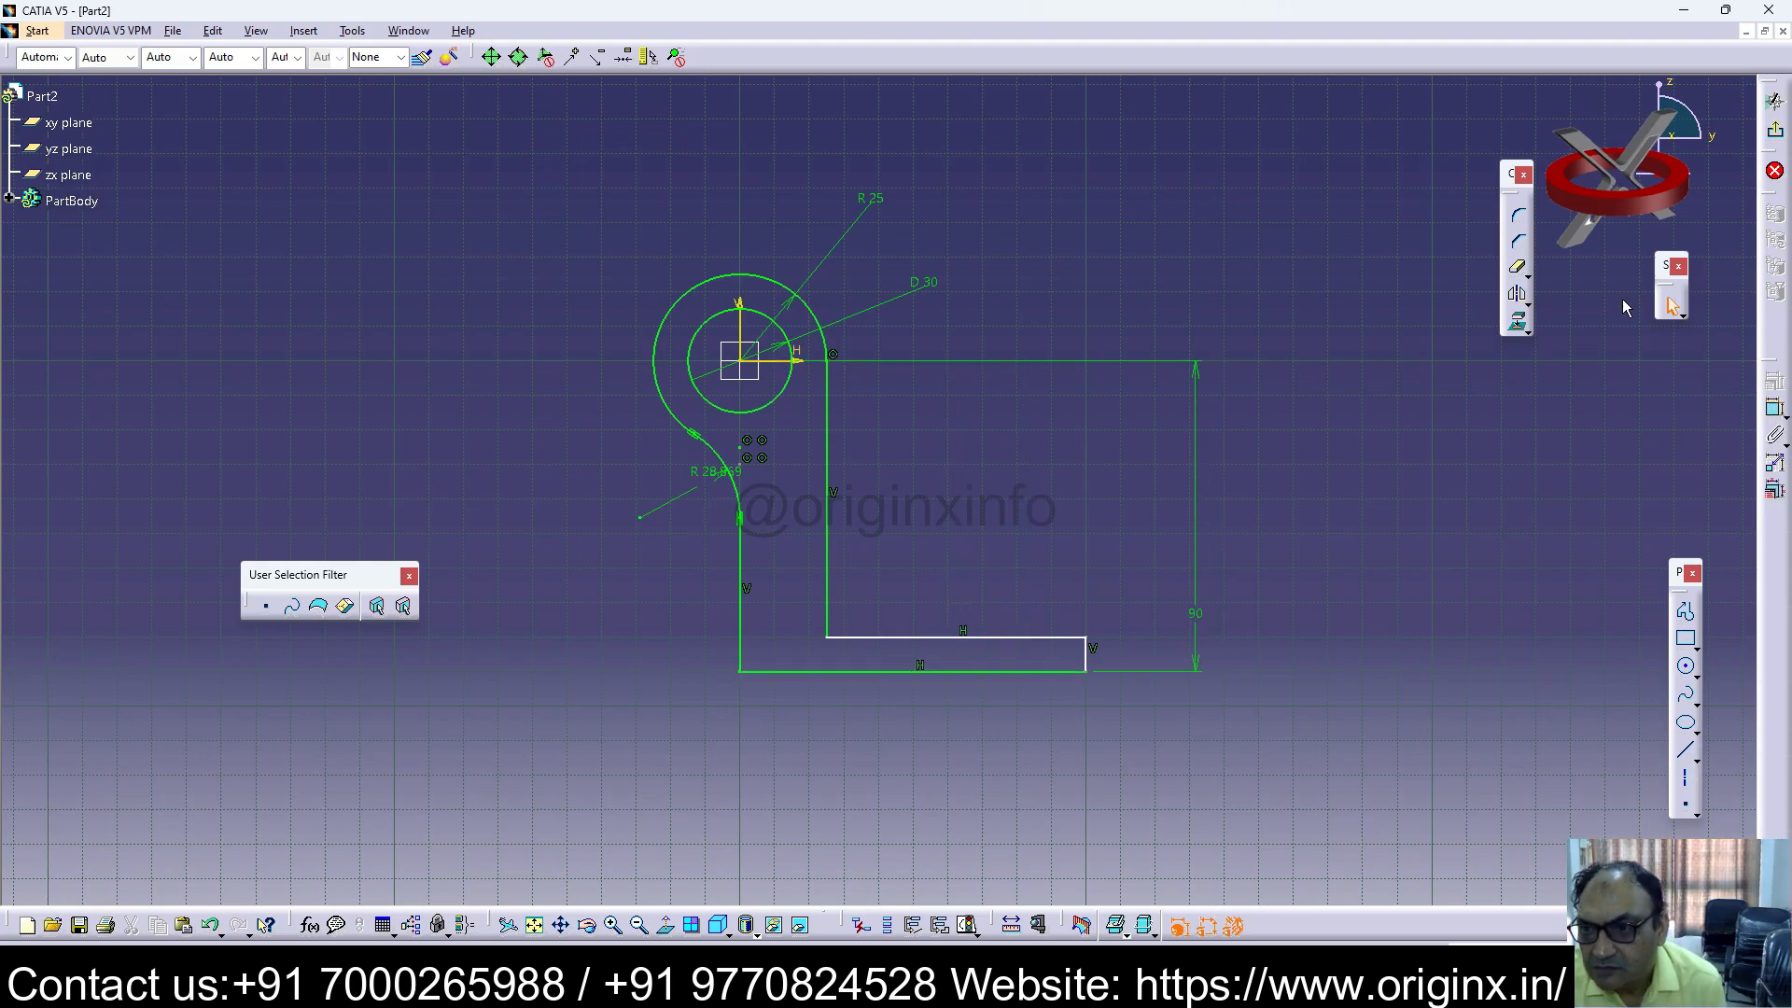
pyautogui.click(791, 360)
pyautogui.click(922, 638)
pyautogui.click(896, 578)
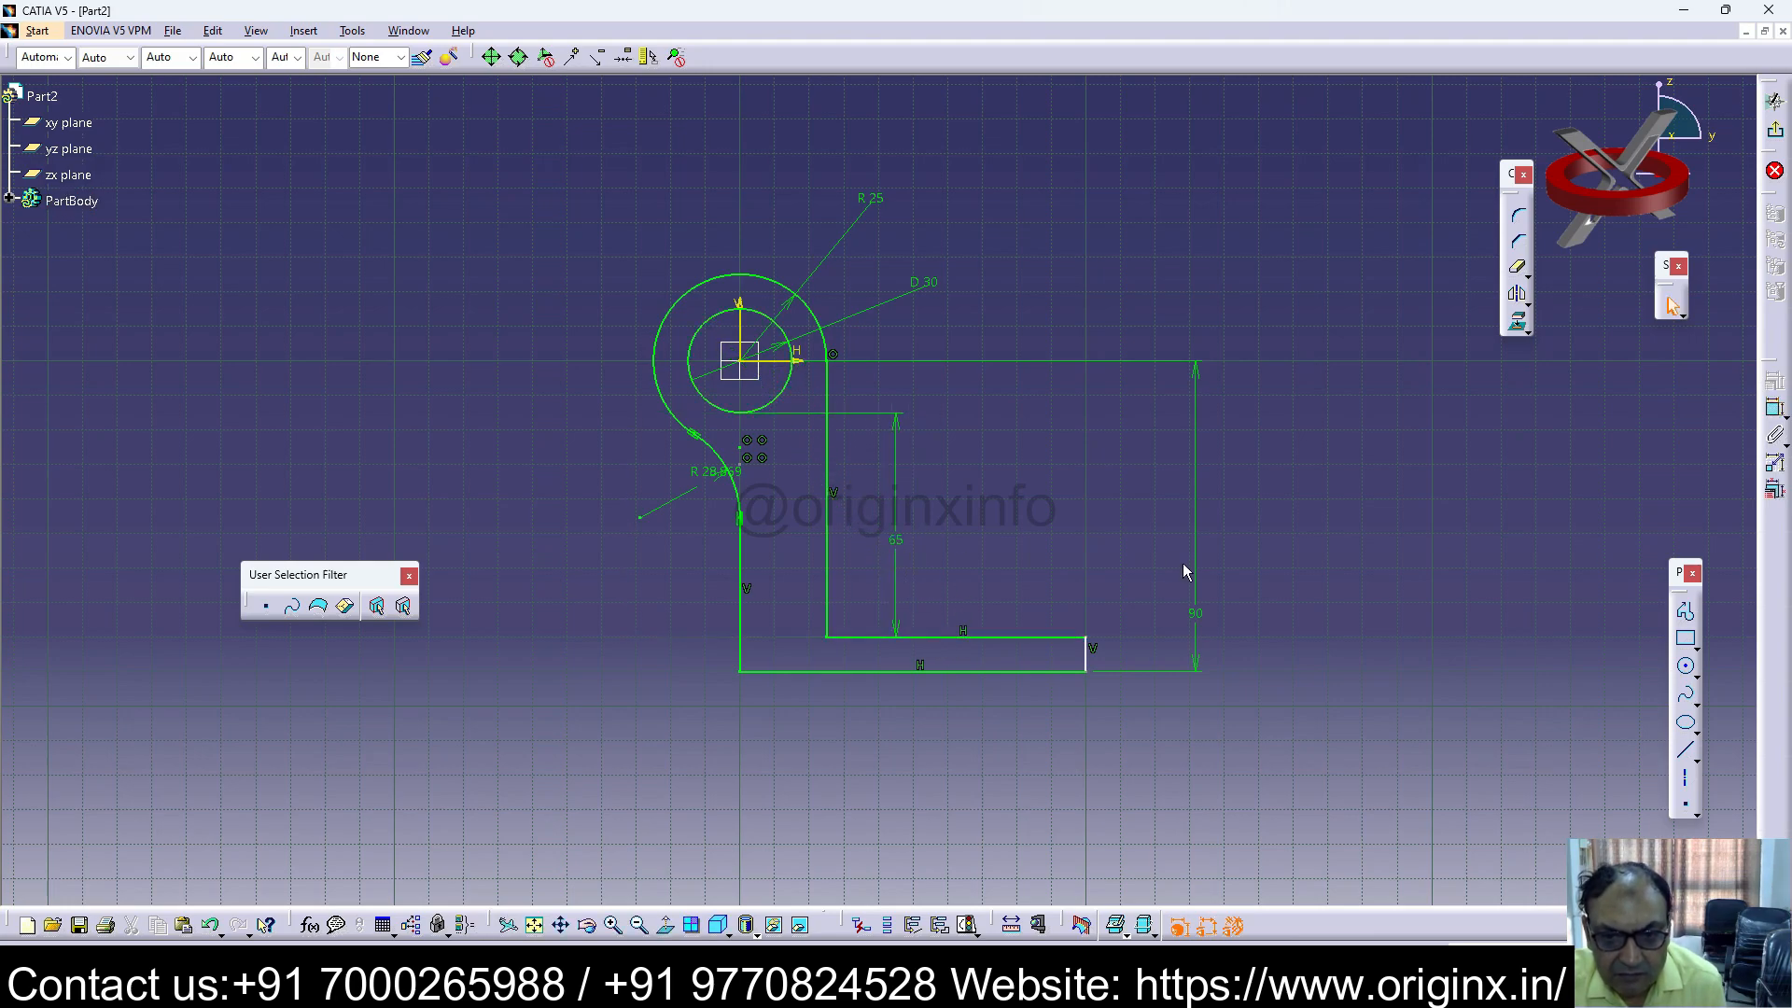
pyautogui.click(1075, 659)
pyautogui.click(1776, 412)
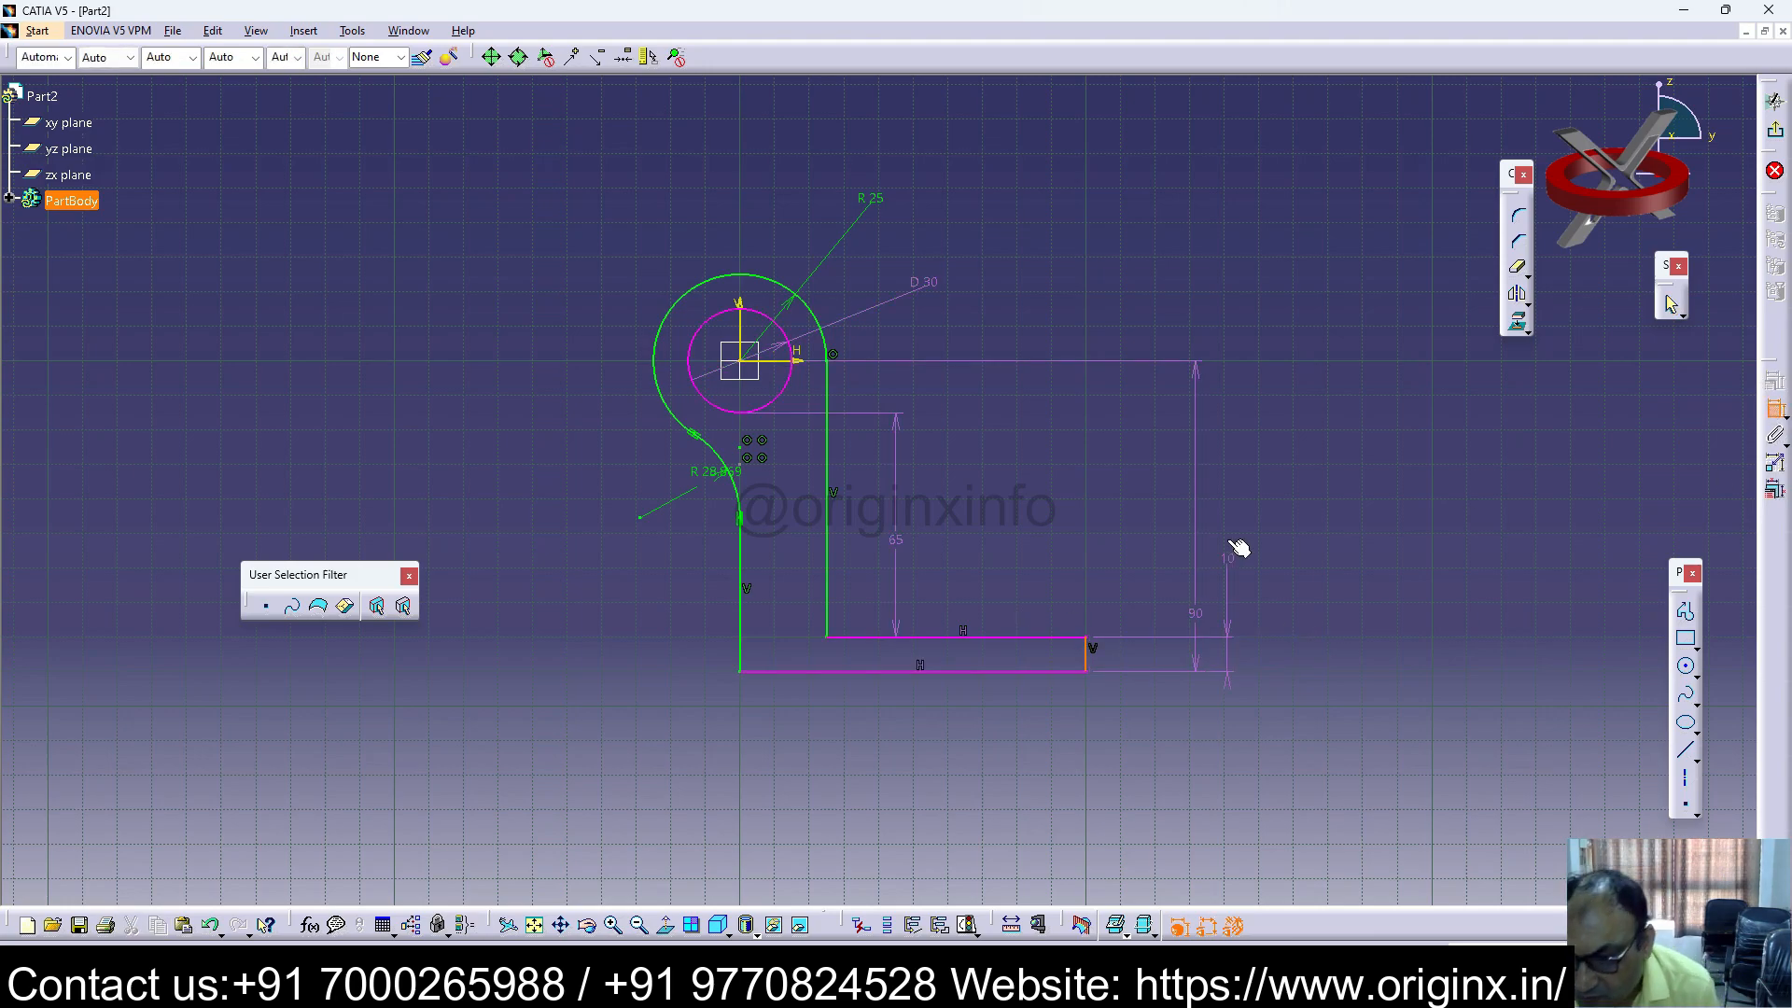
pyautogui.press('Escape')
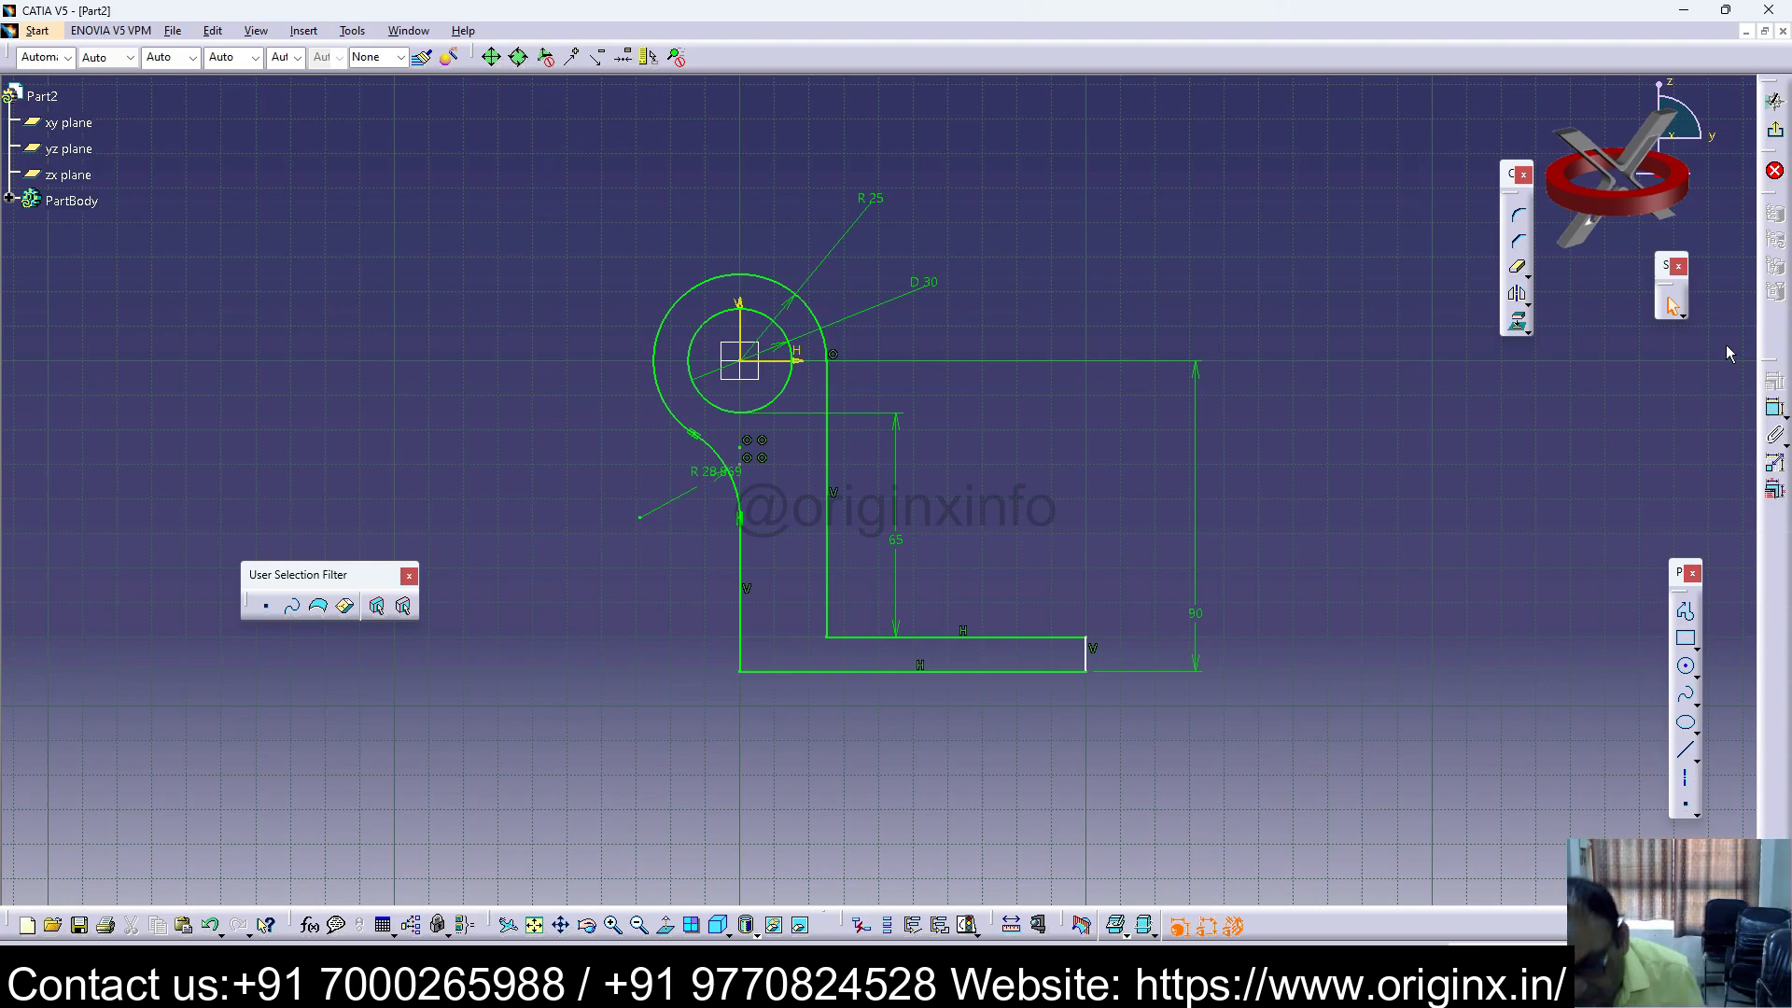
# Step: Exit the sketch and extrude the profile as a Pad with a length of 30 mm
pyautogui.click(1775, 129)
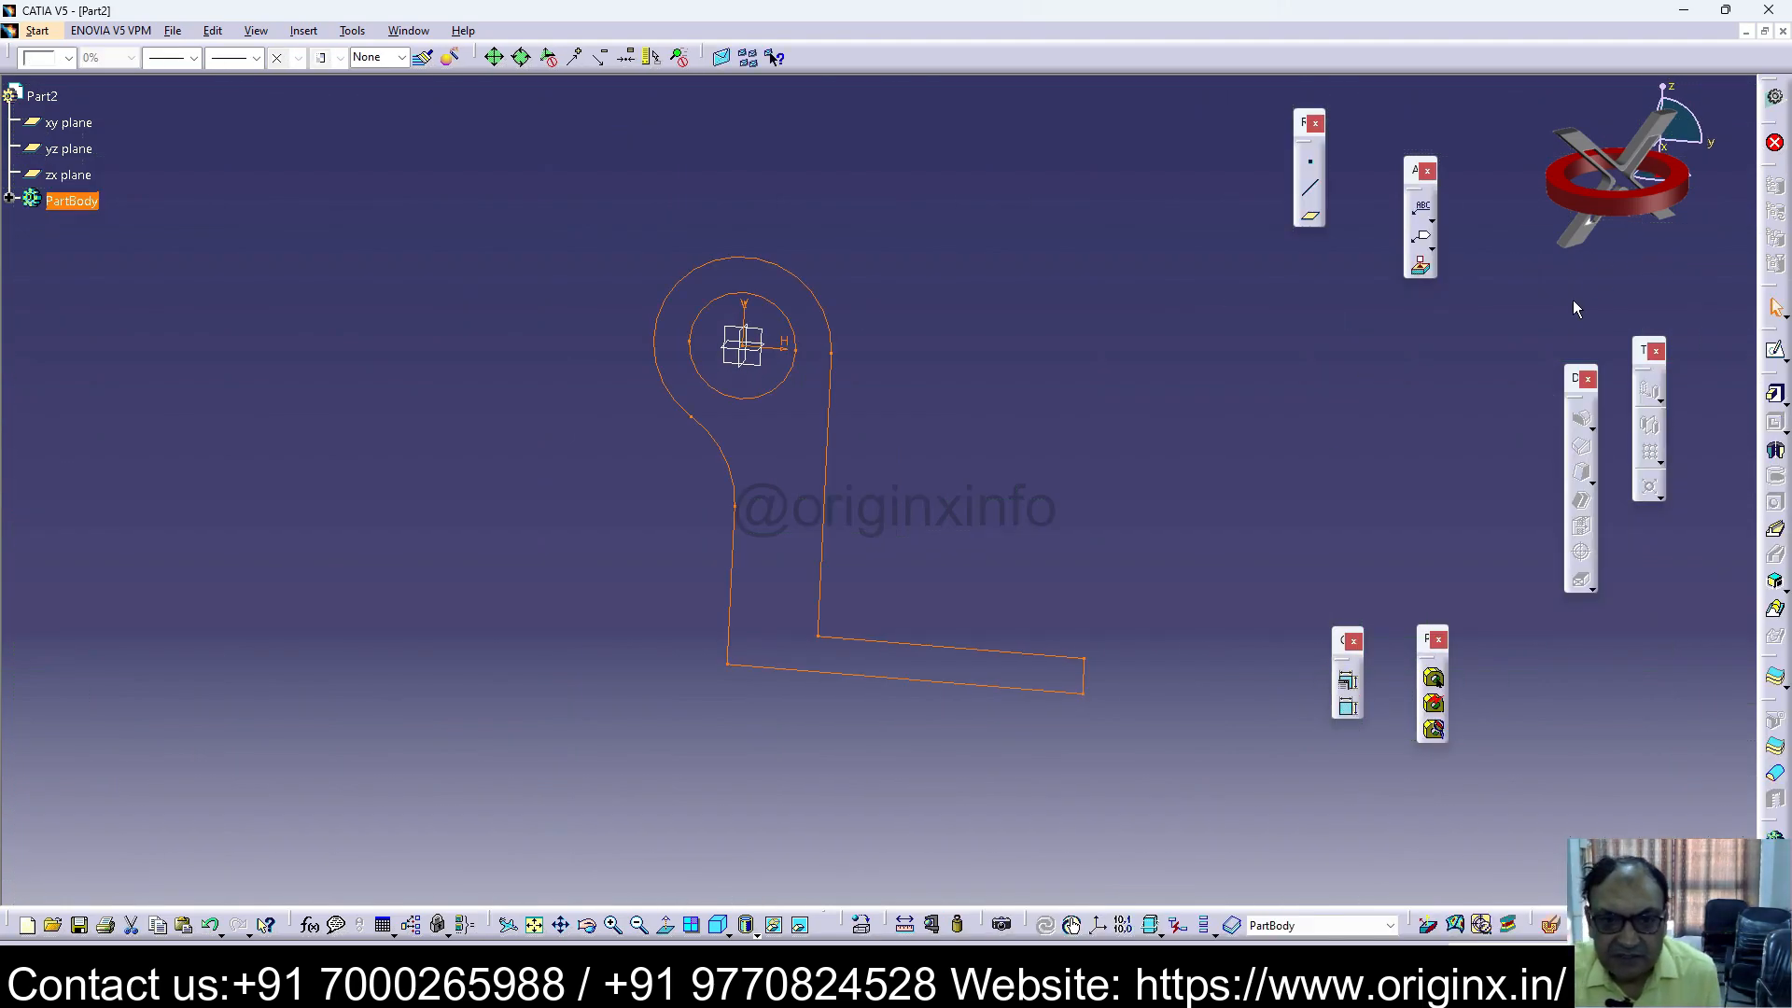
pyautogui.click(1775, 393)
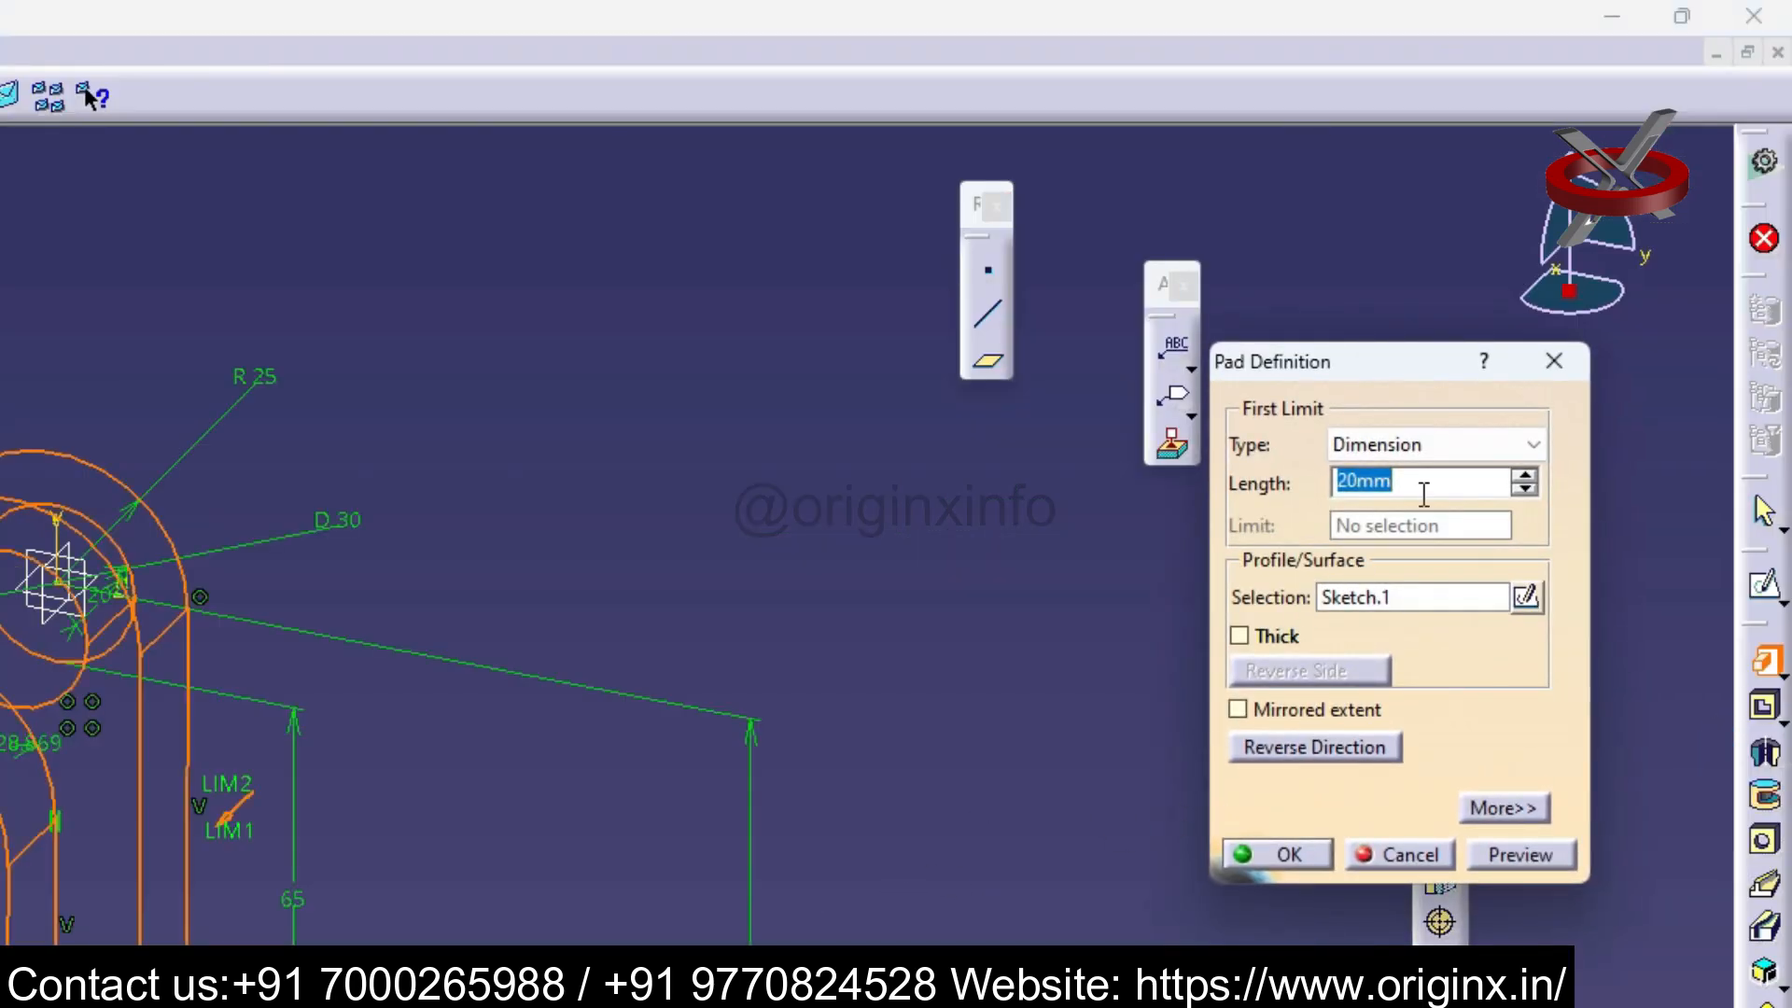
pyautogui.write('30')
pyautogui.press('Return')
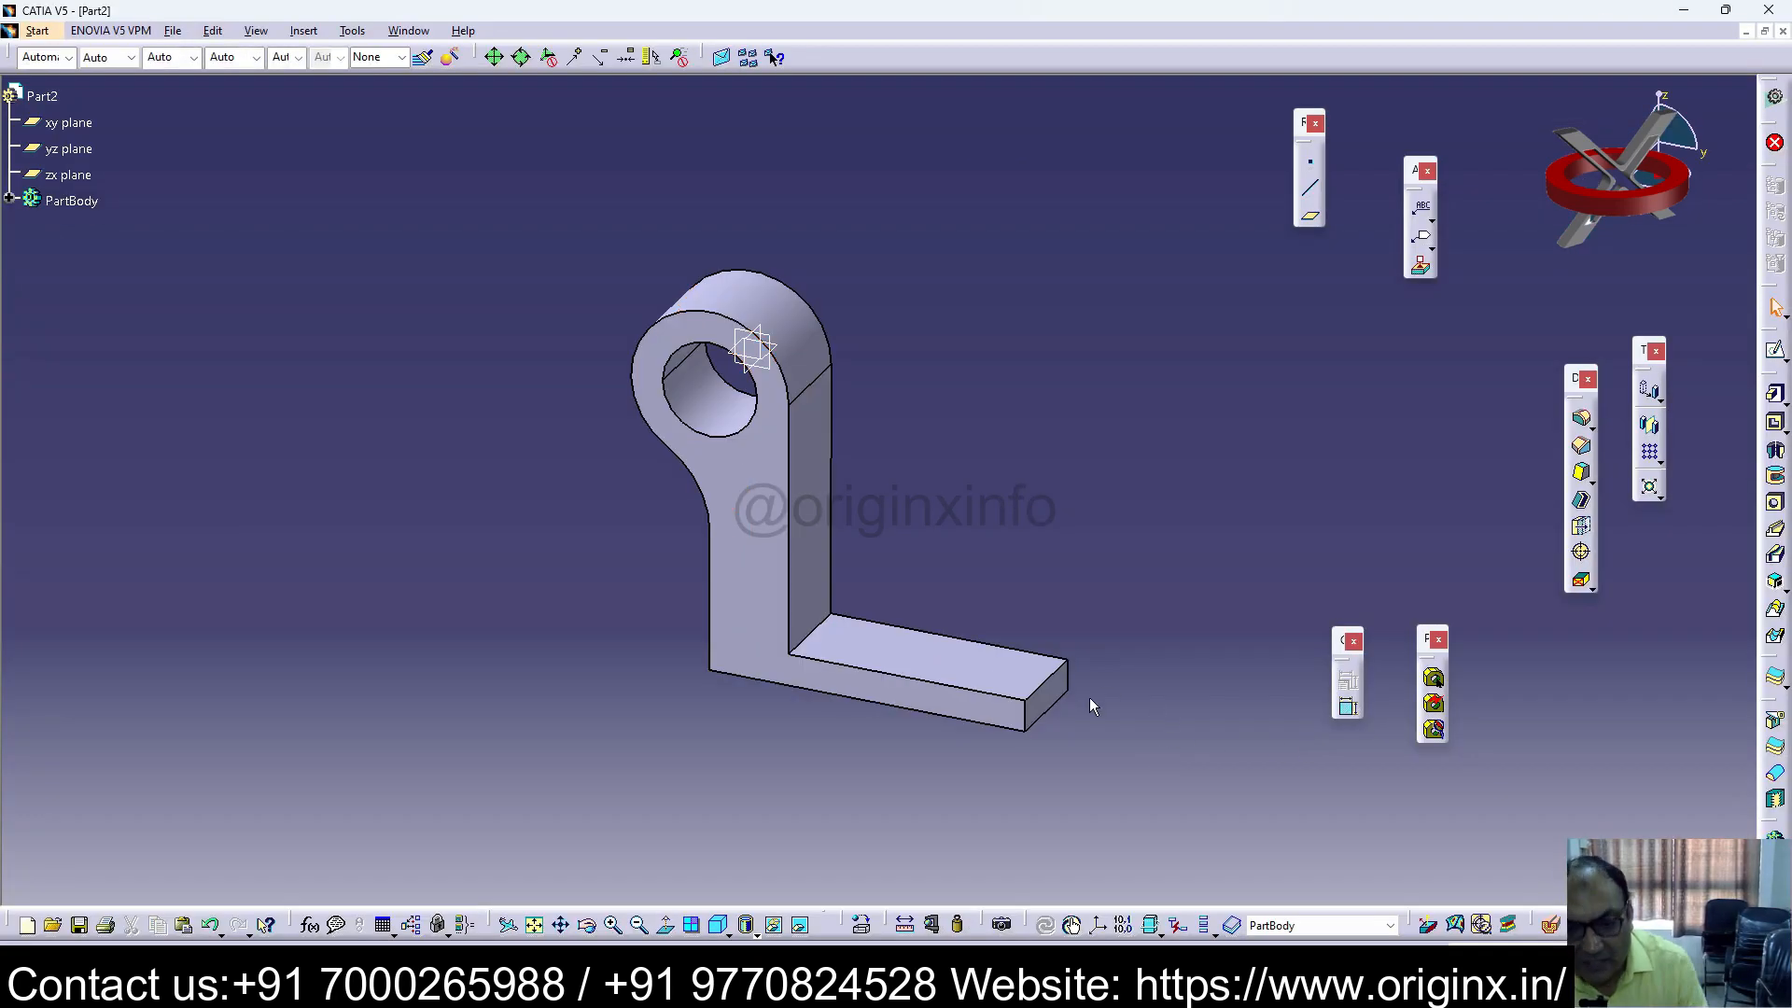
# Step: Start a new sketch on the upper face of the horizontal foot
pyautogui.moveTo(1094, 706); pyautogui.dragTo(1147, 705, button='middle')
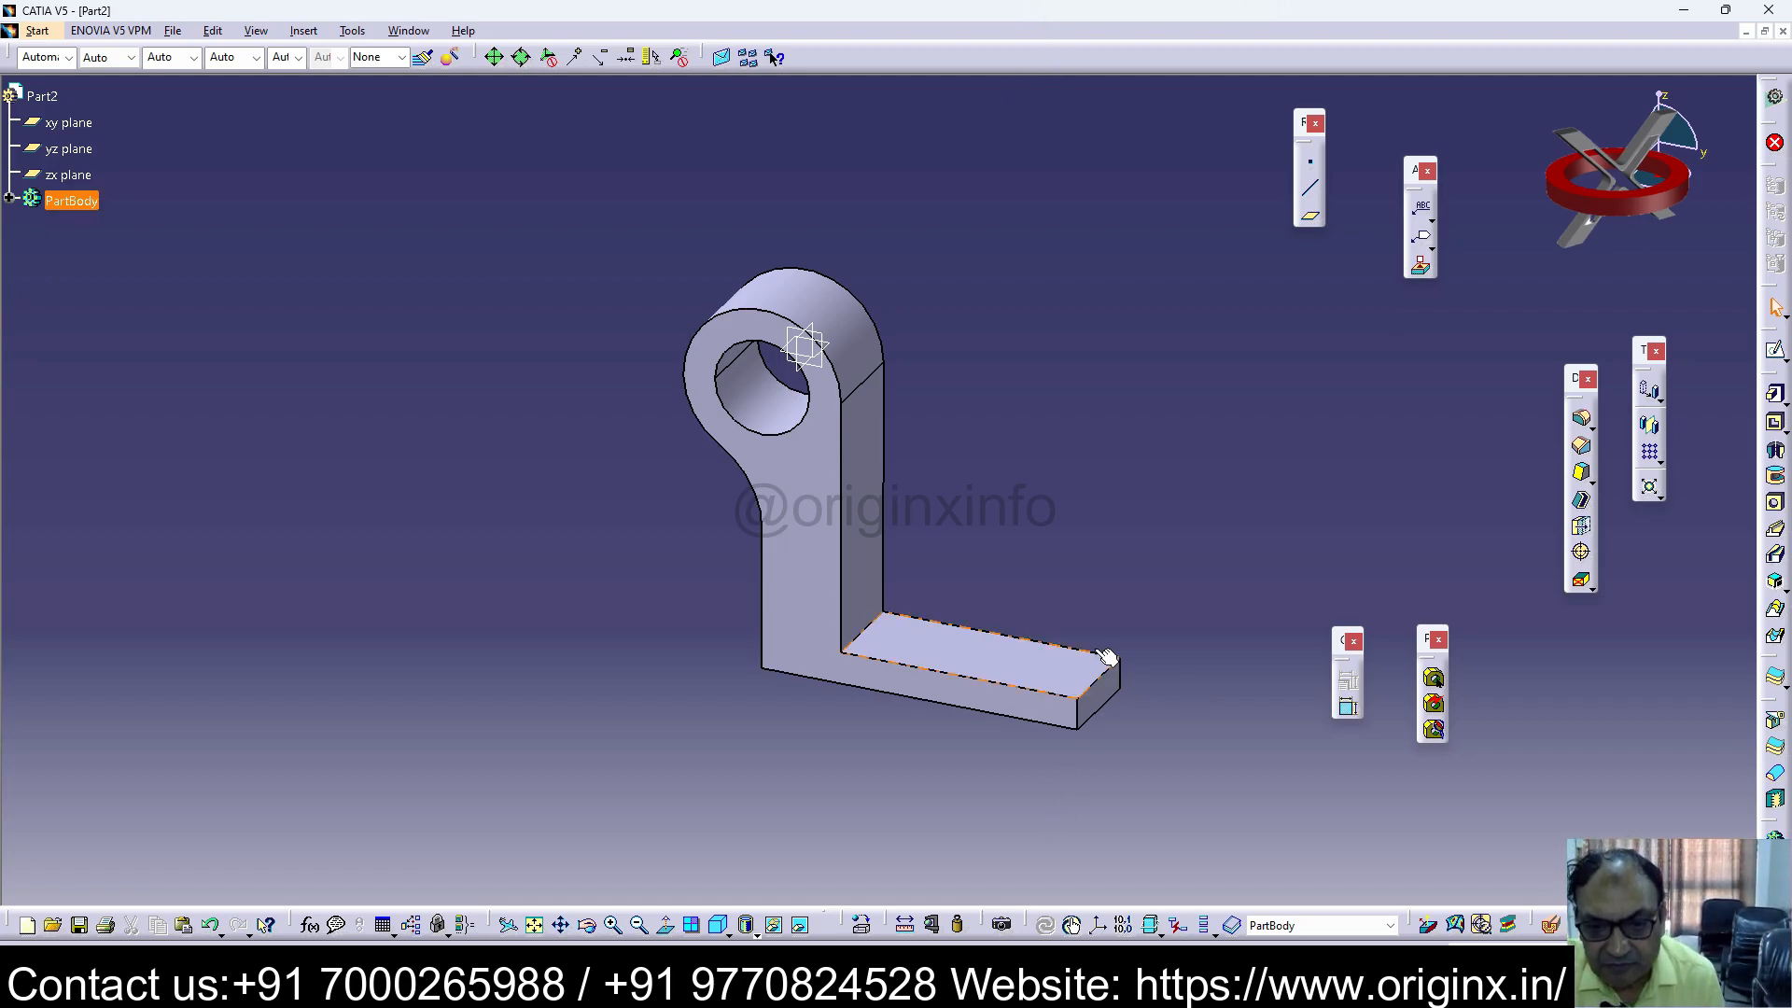
pyautogui.click(1003, 664)
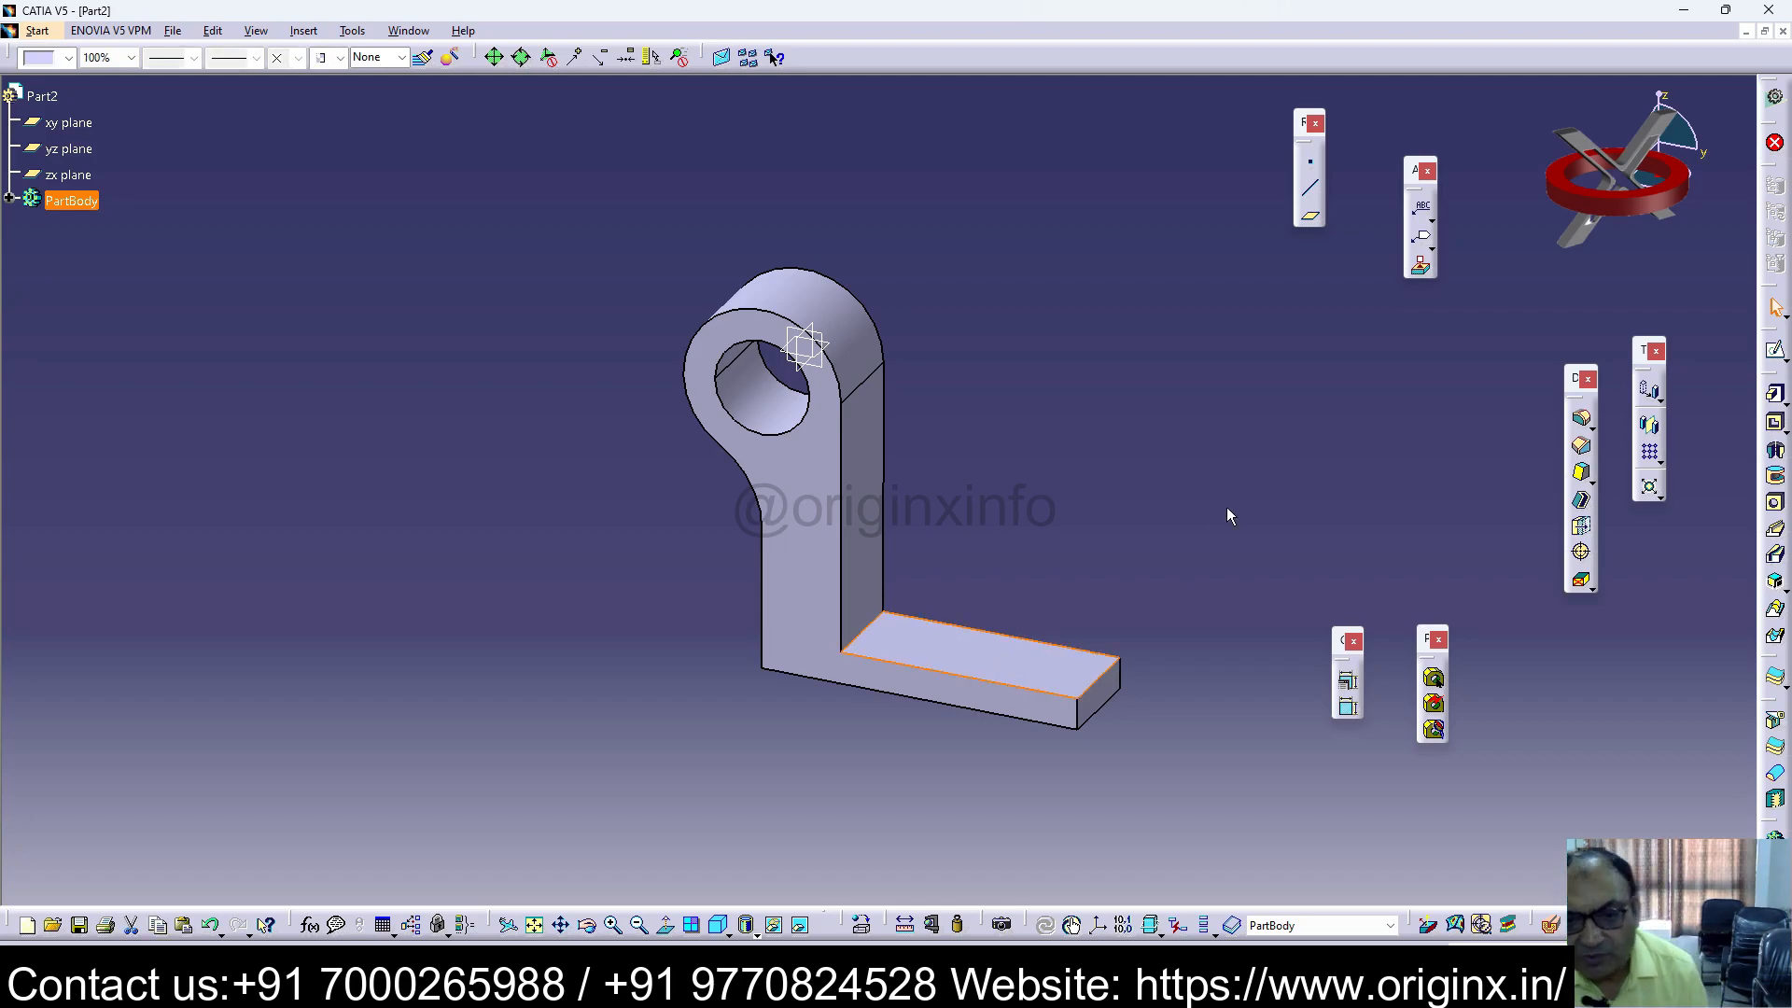
pyautogui.click(1772, 354)
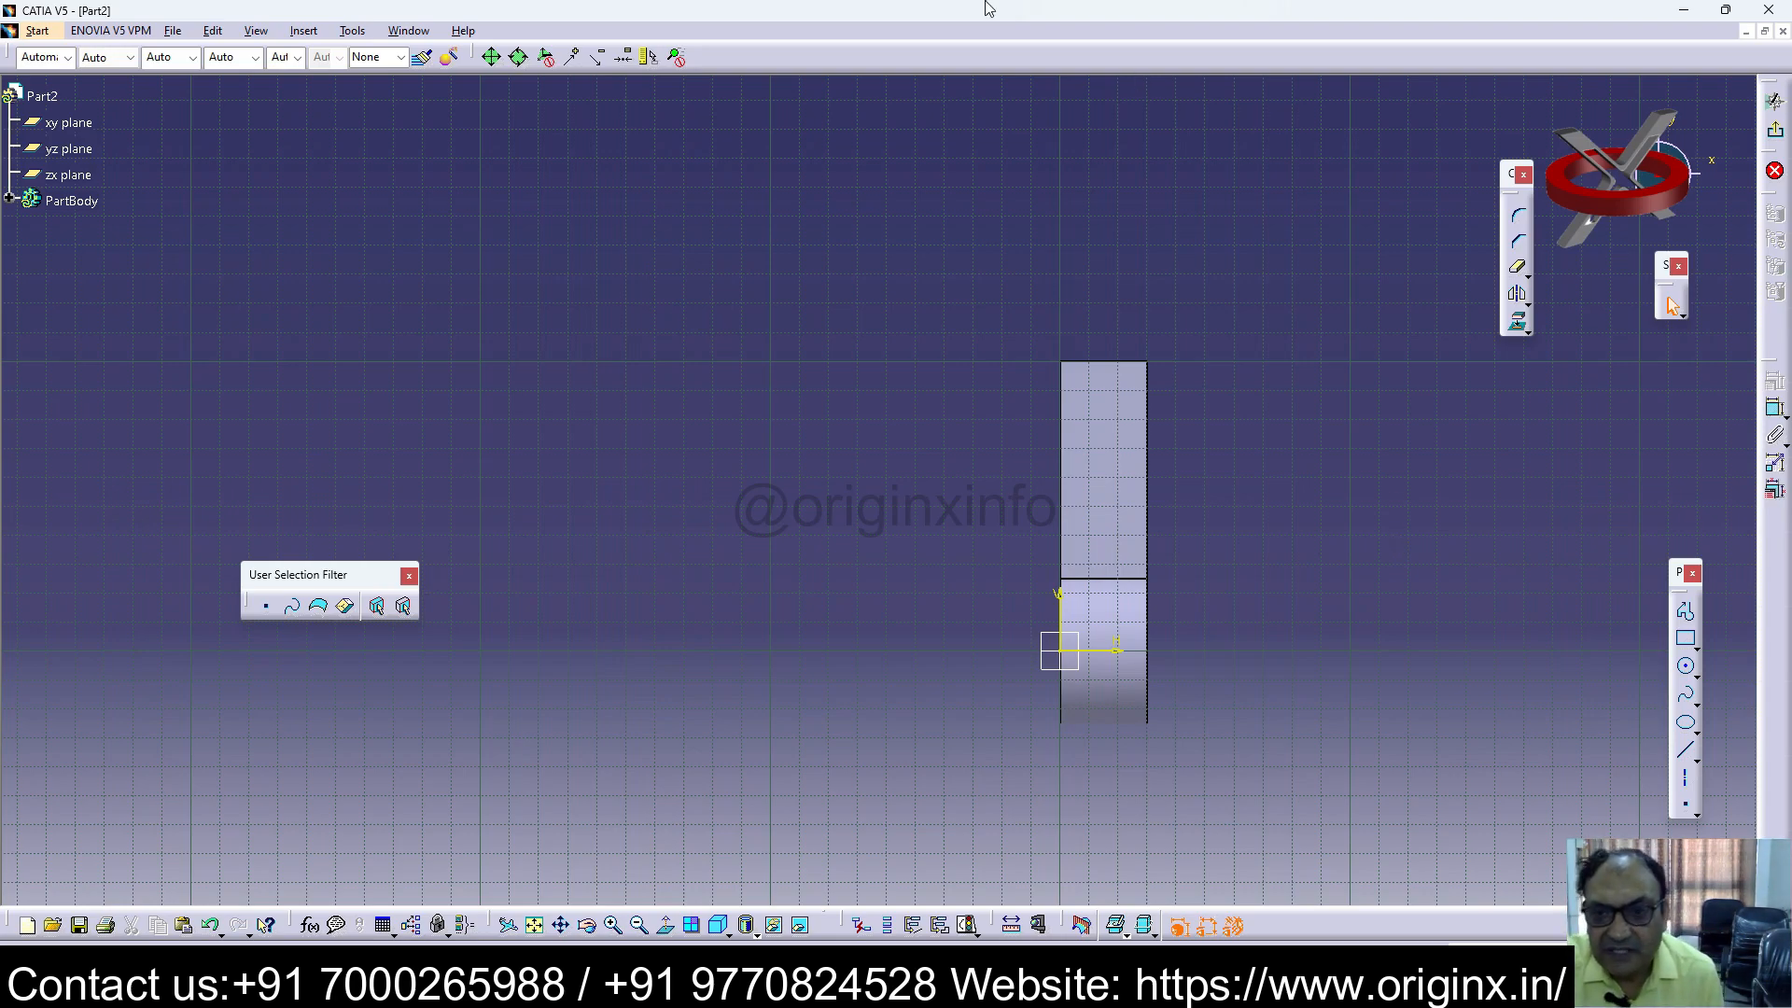
pyautogui.click(1688, 640)
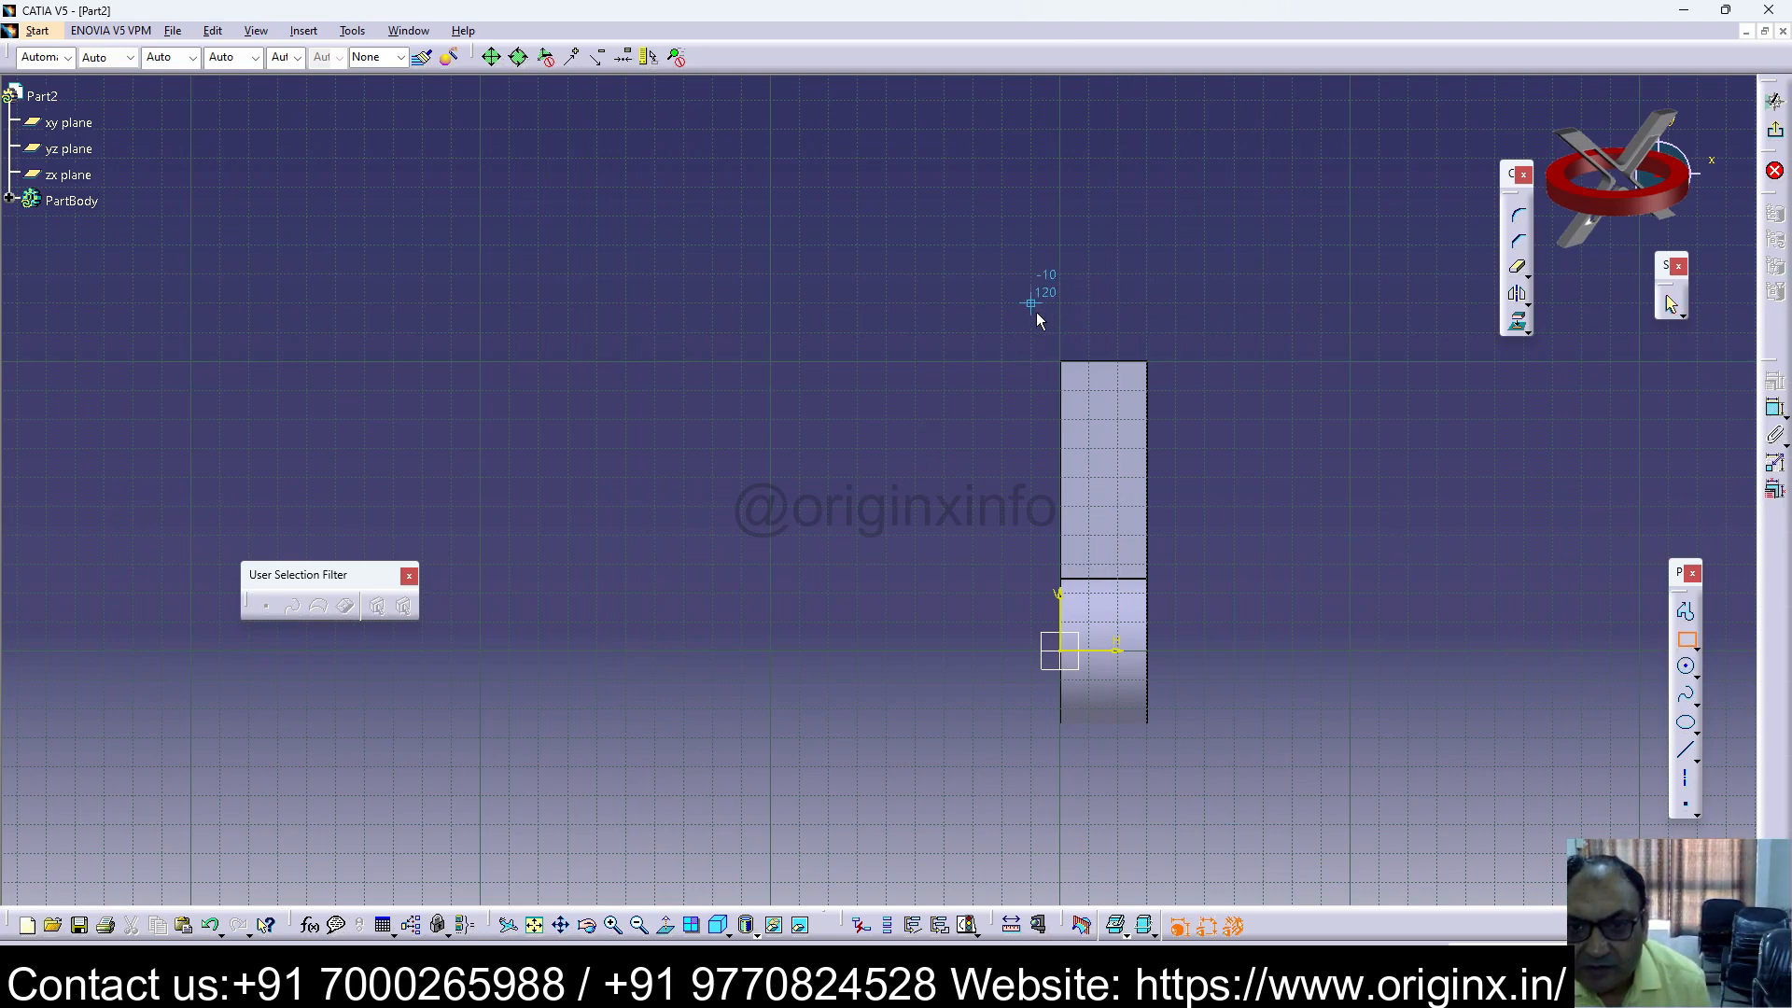
pyautogui.click(971, 302)
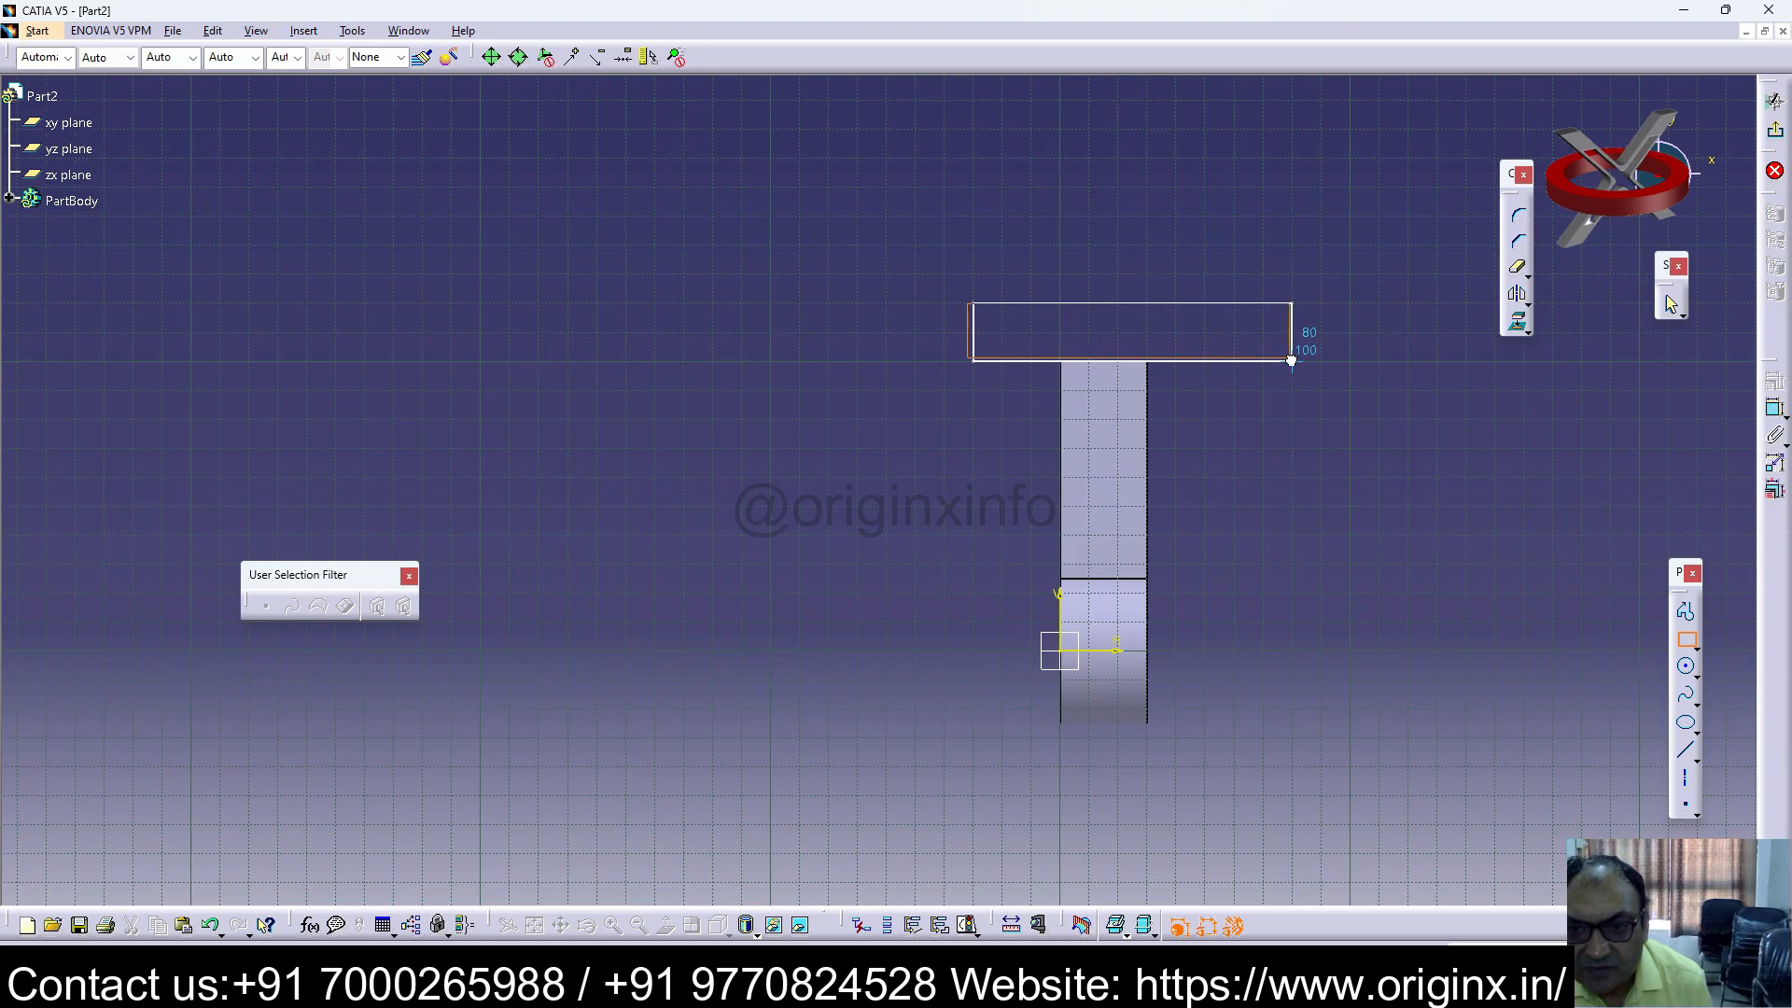
pyautogui.click(1350, 477)
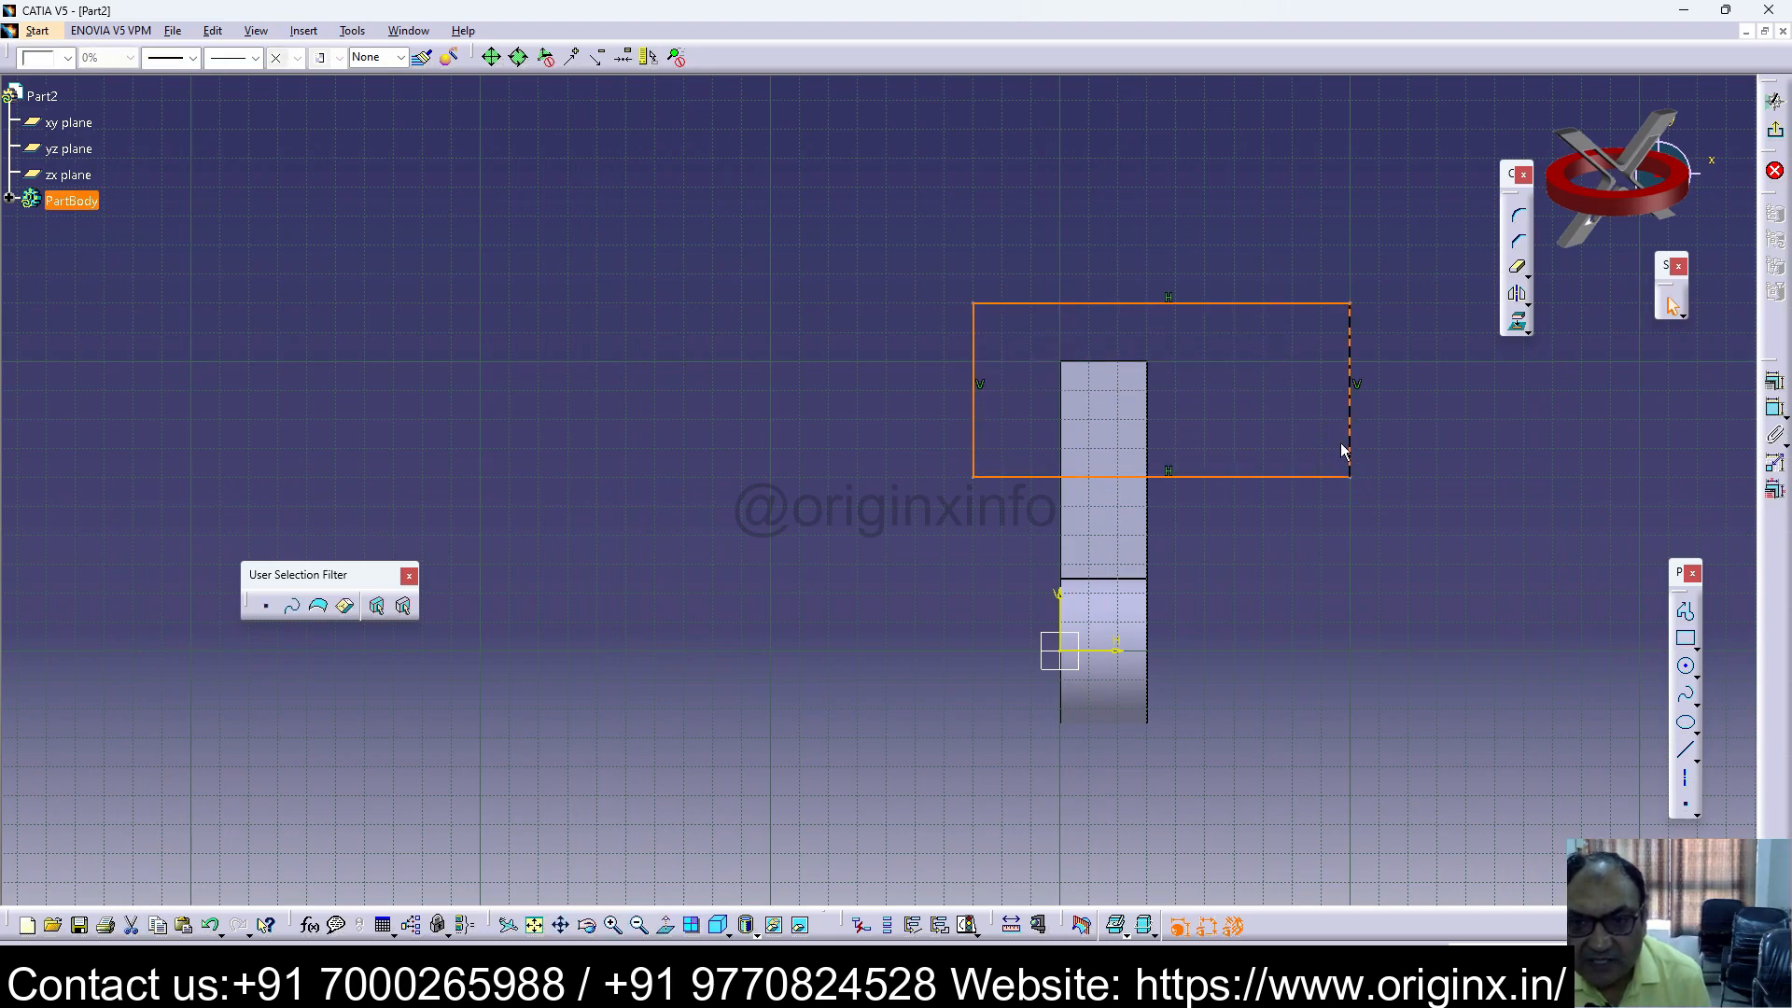
pyautogui.hotkey('ctrl', 'z')
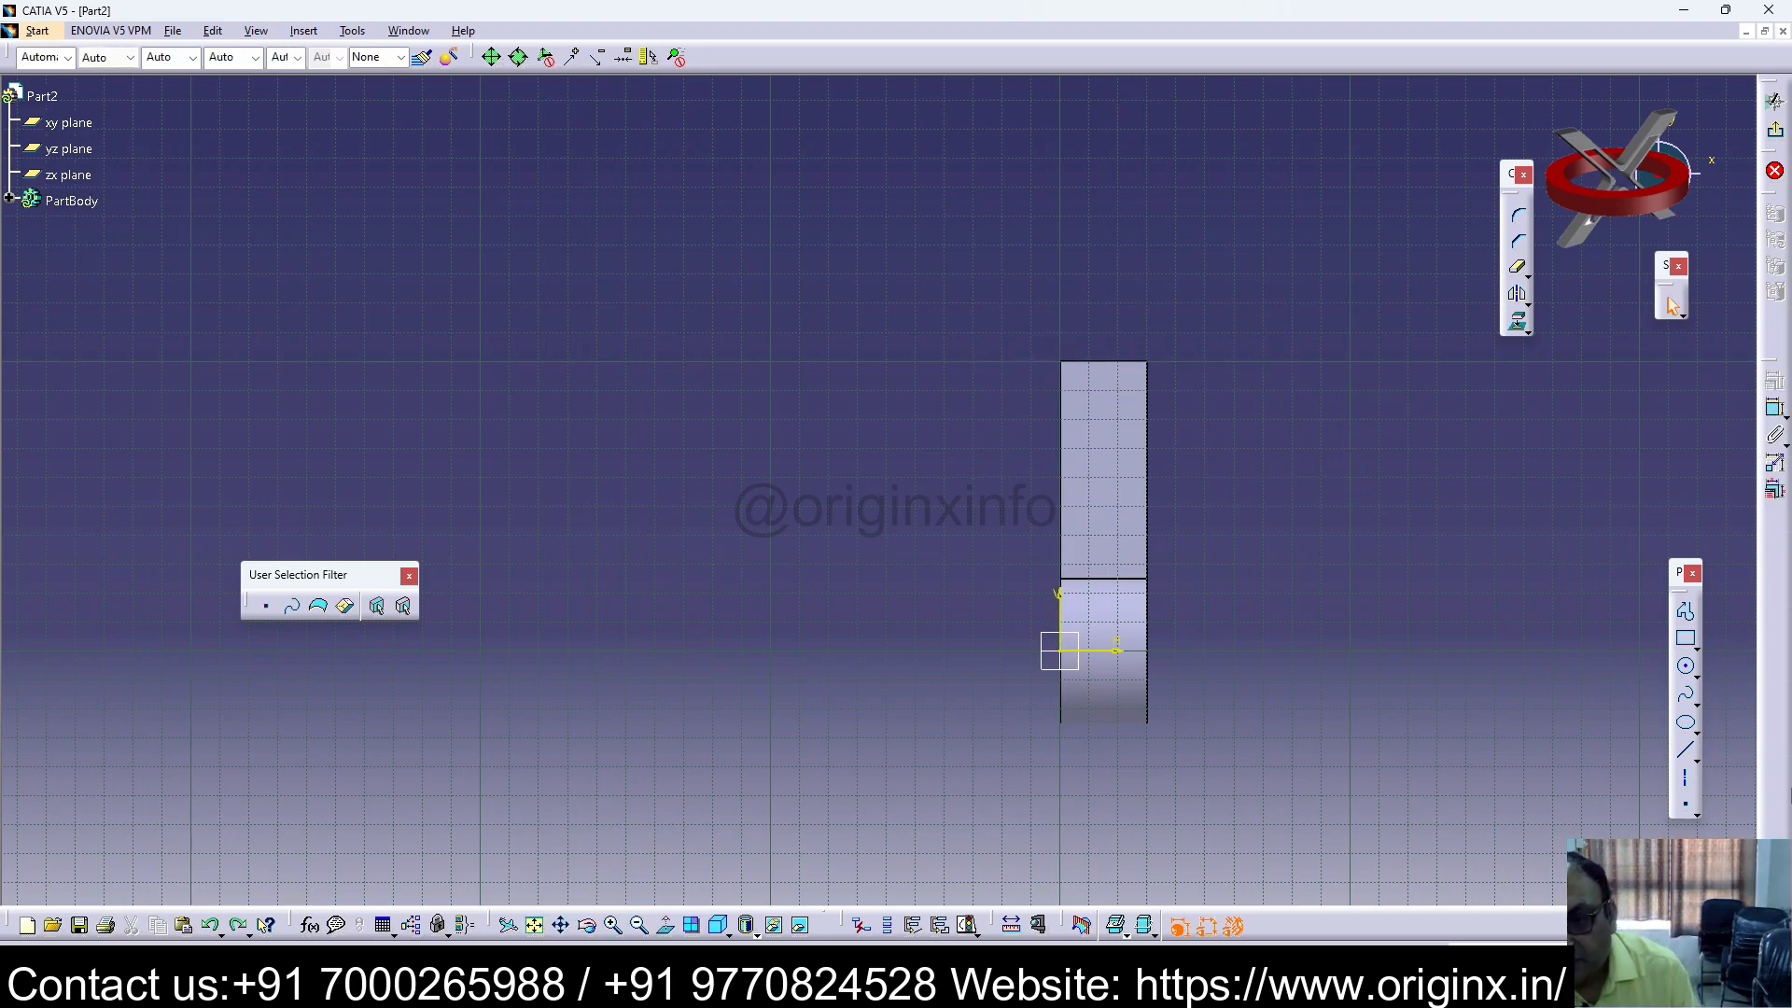
# Step: Sketch a rectangle about 20 mm deep along the foot's free end edge and set its width to 50 mm
pyautogui.click(1685, 641)
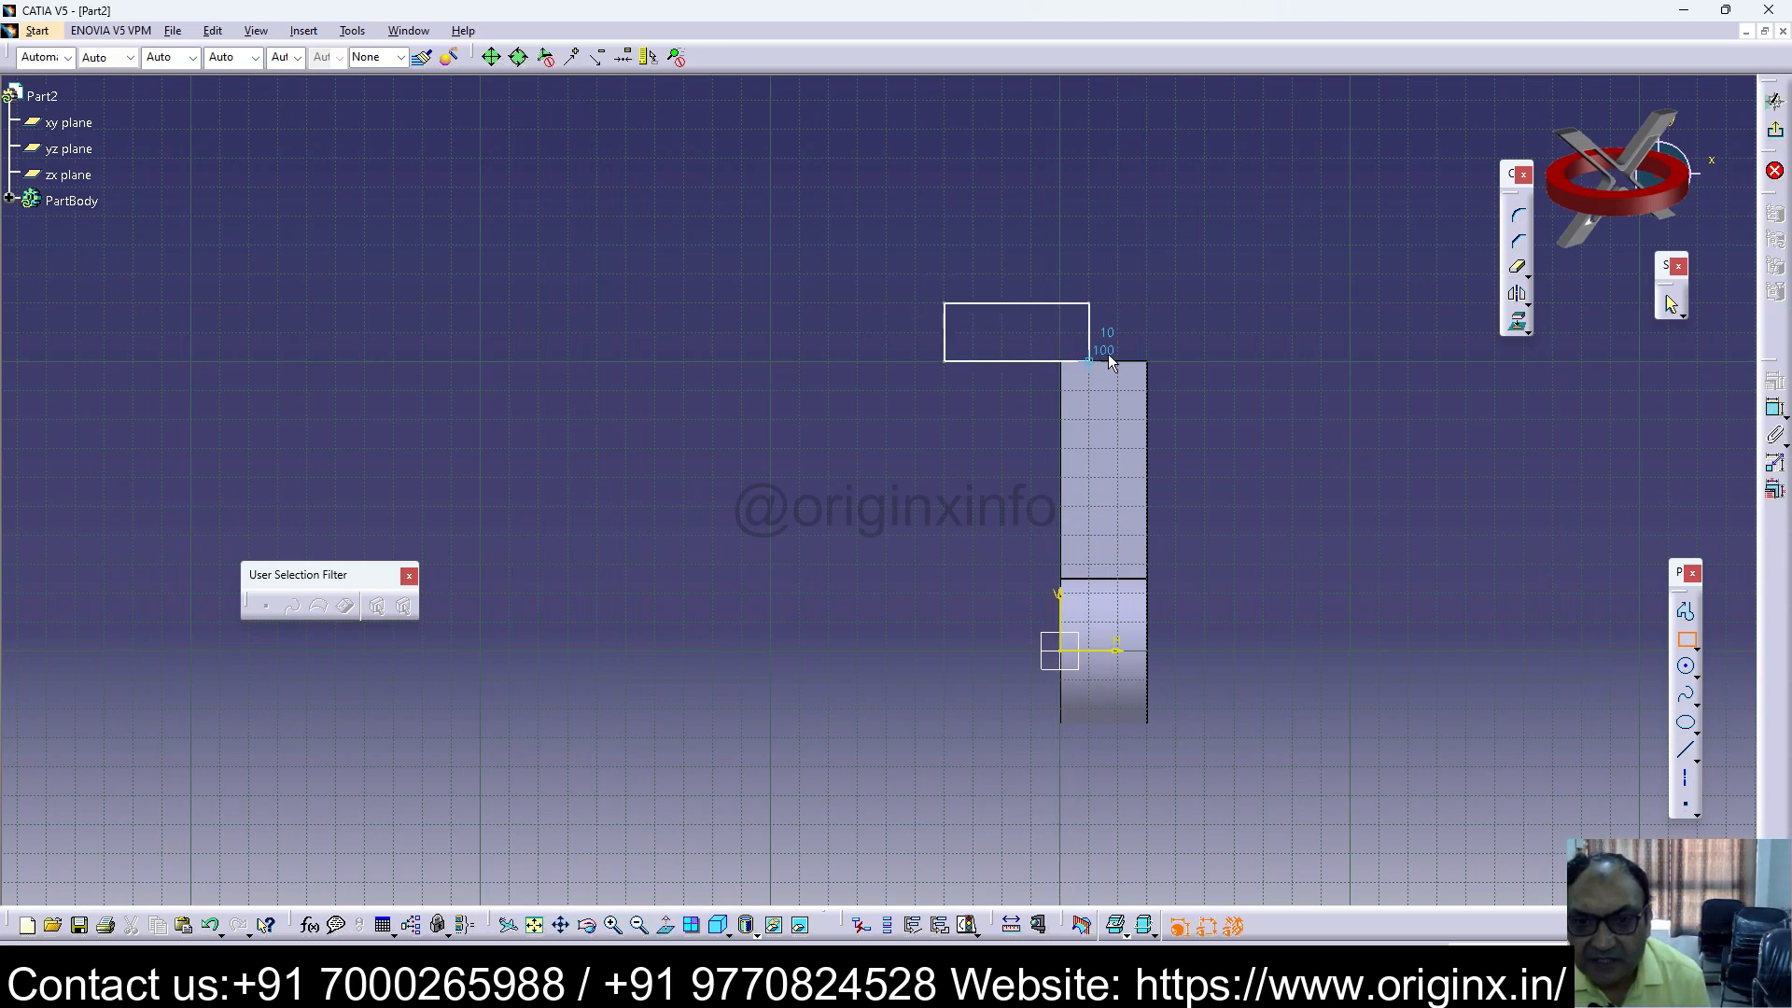
pyautogui.click(1260, 361)
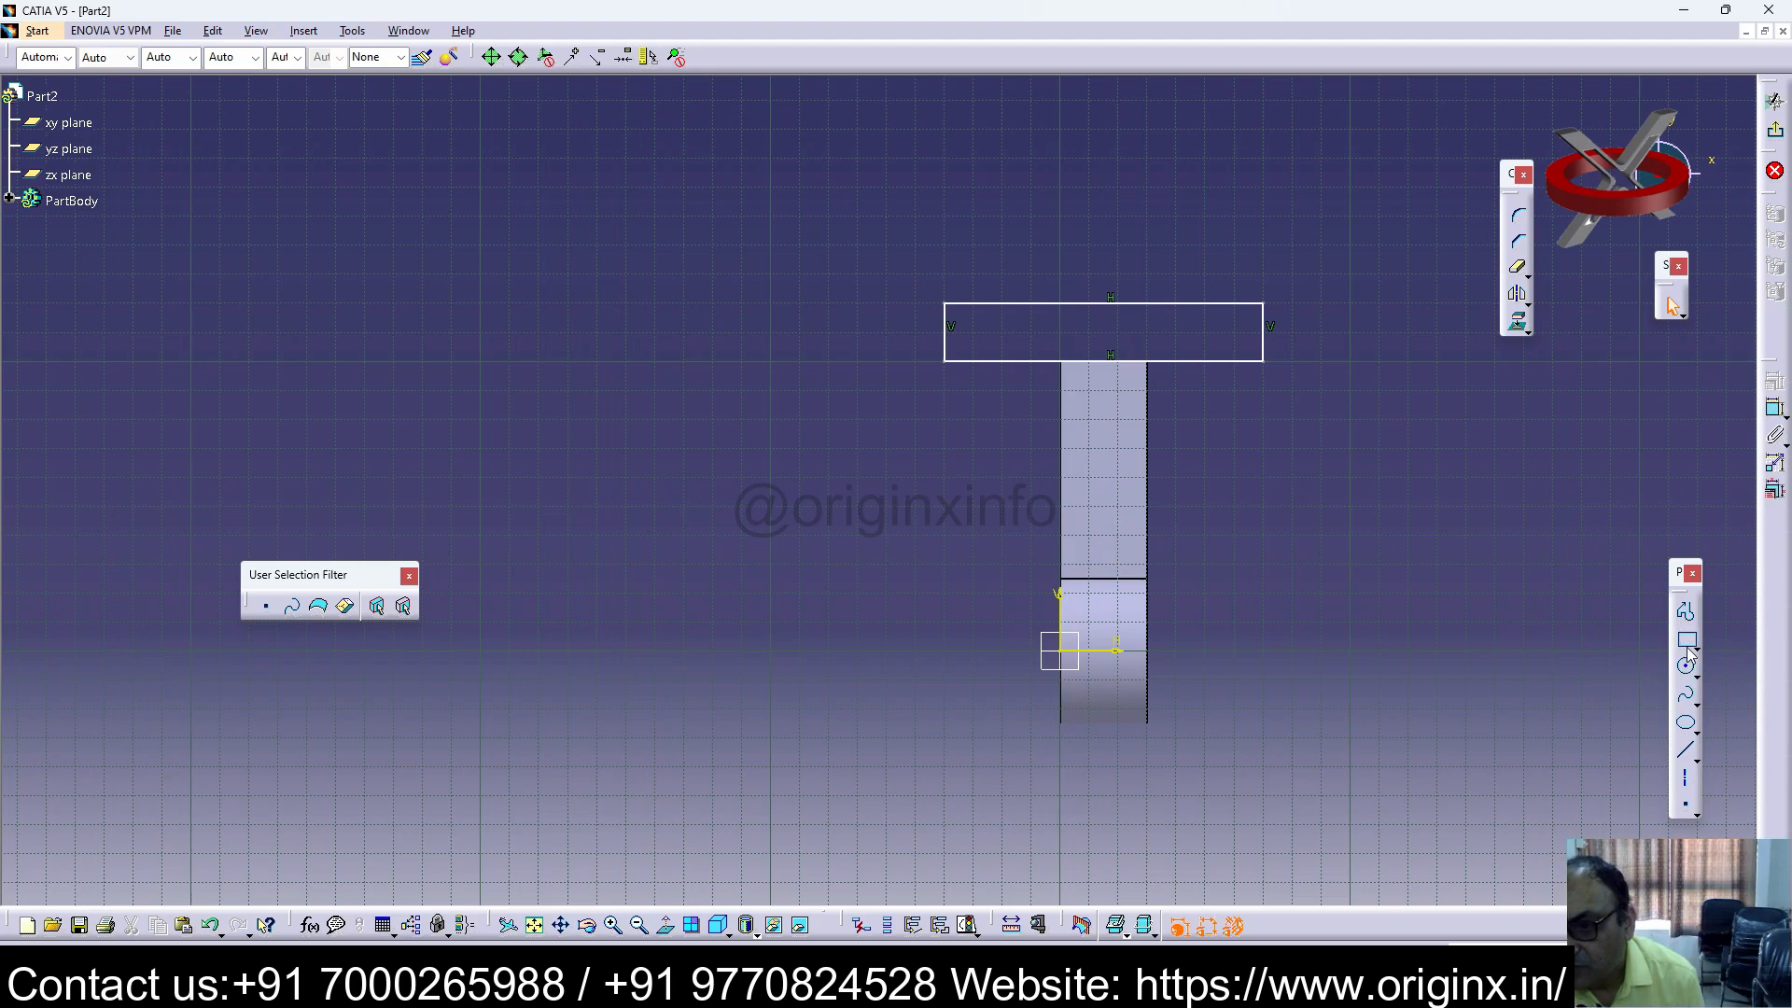
pyautogui.click(1112, 297)
pyautogui.click(1775, 407)
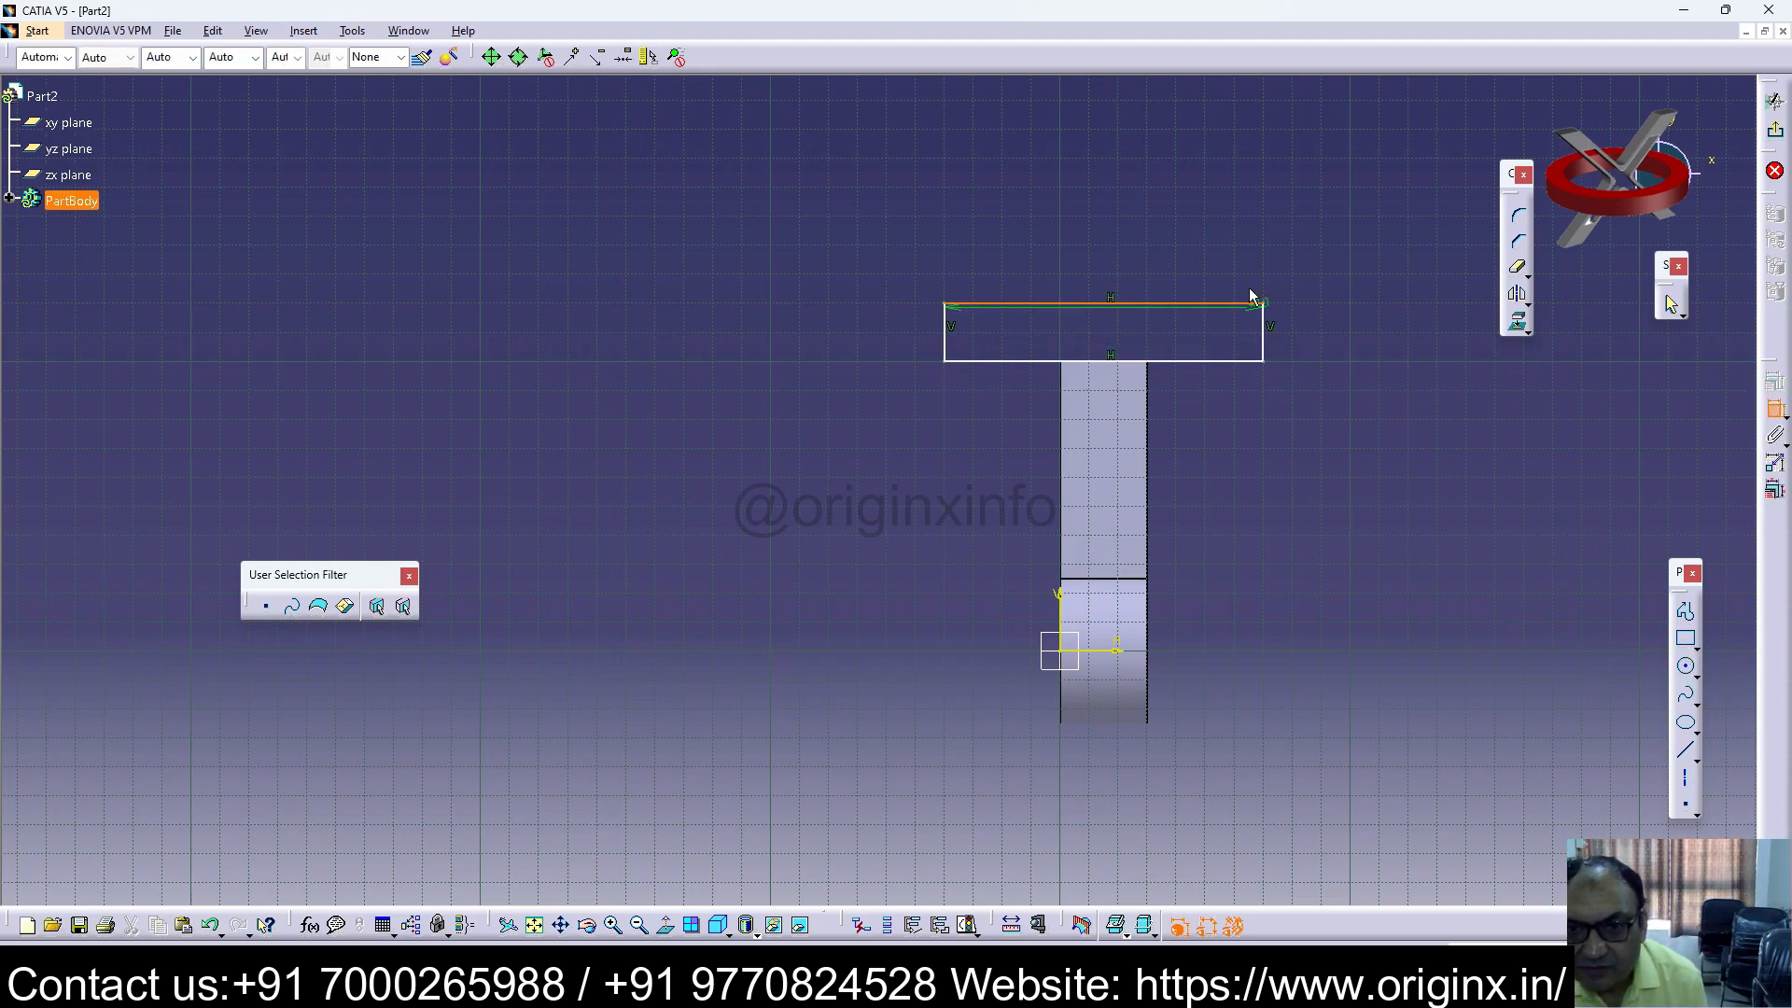
pyautogui.click(1149, 277)
pyautogui.doubleClick(1143, 275)
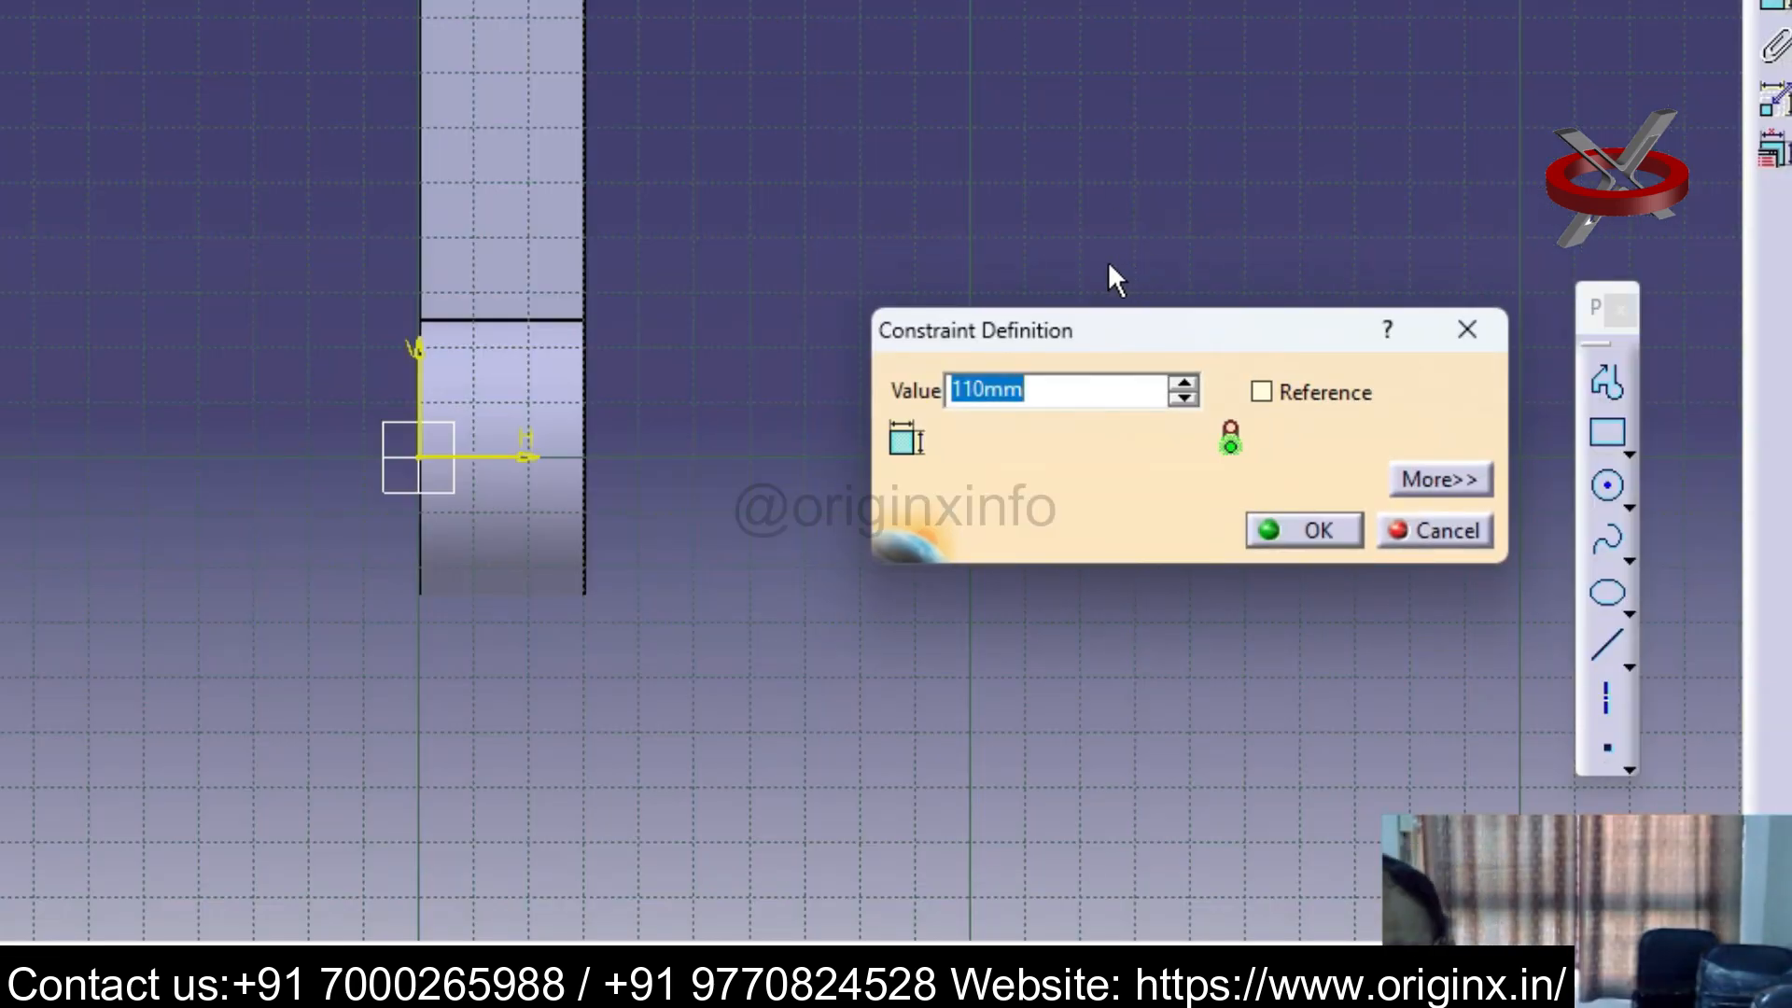
pyautogui.write('50')
pyautogui.press('Return')
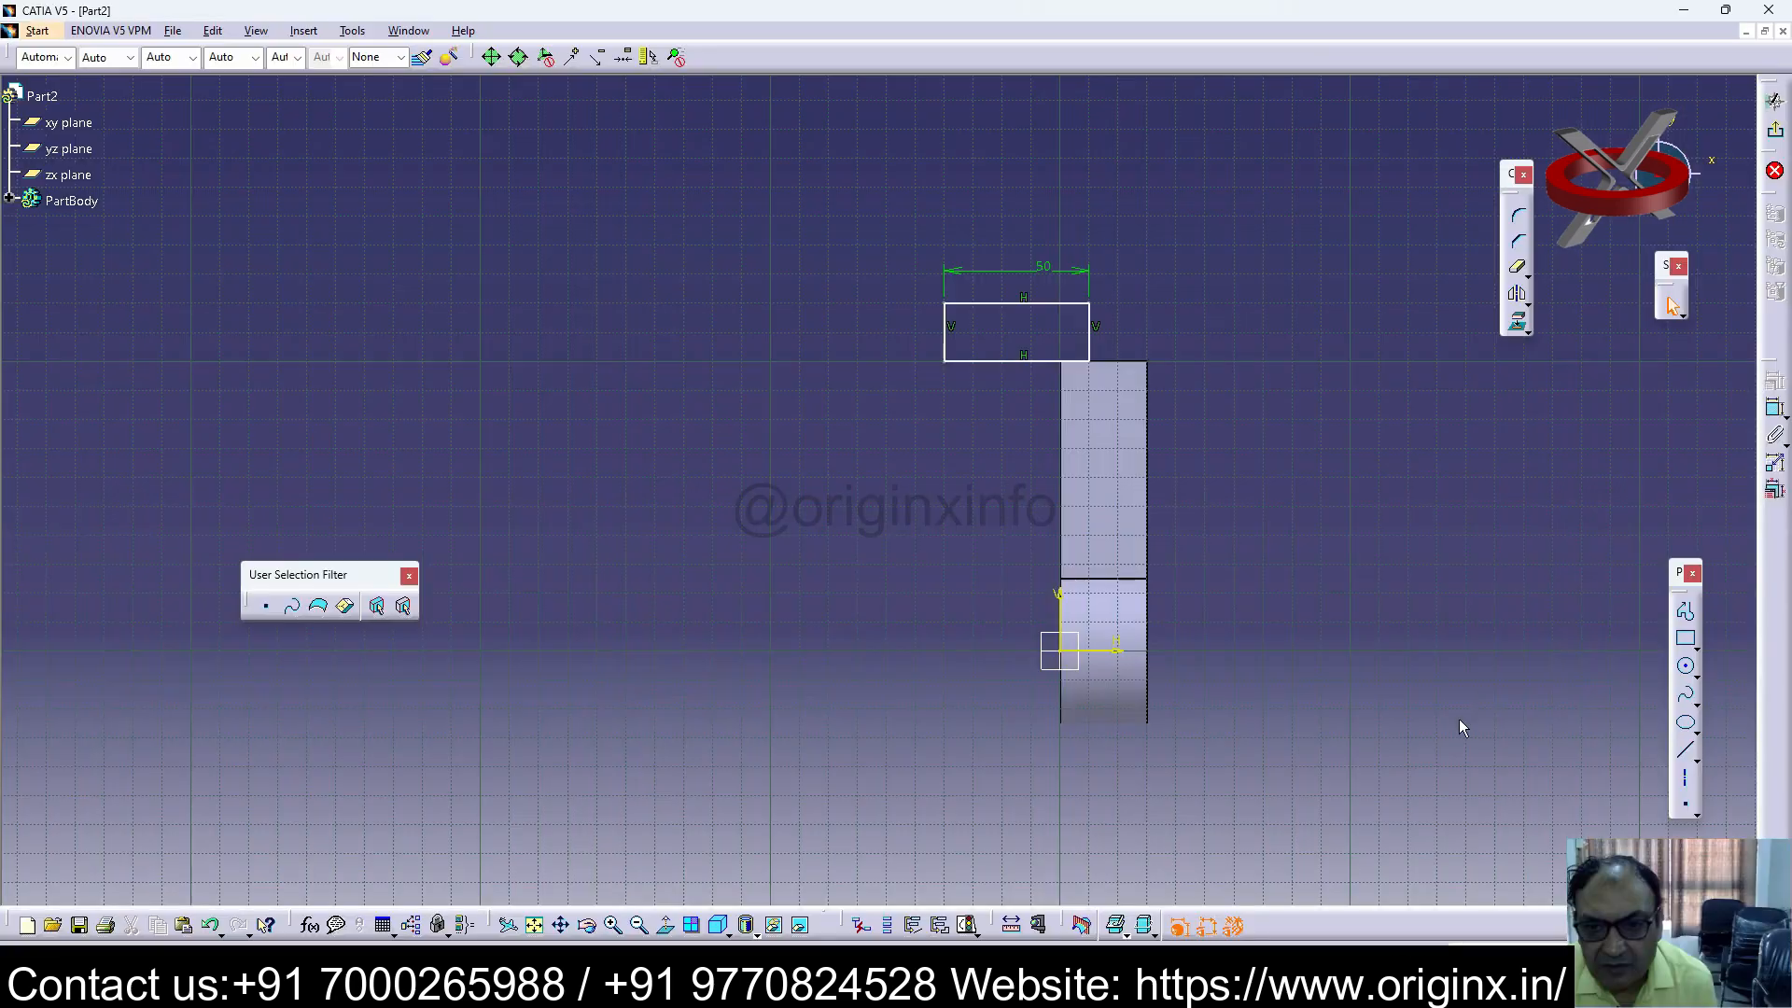
# Step: Constrain the rectangle's left short side to a 10 mm distance from the foot's left edge
pyautogui.click(1064, 422)
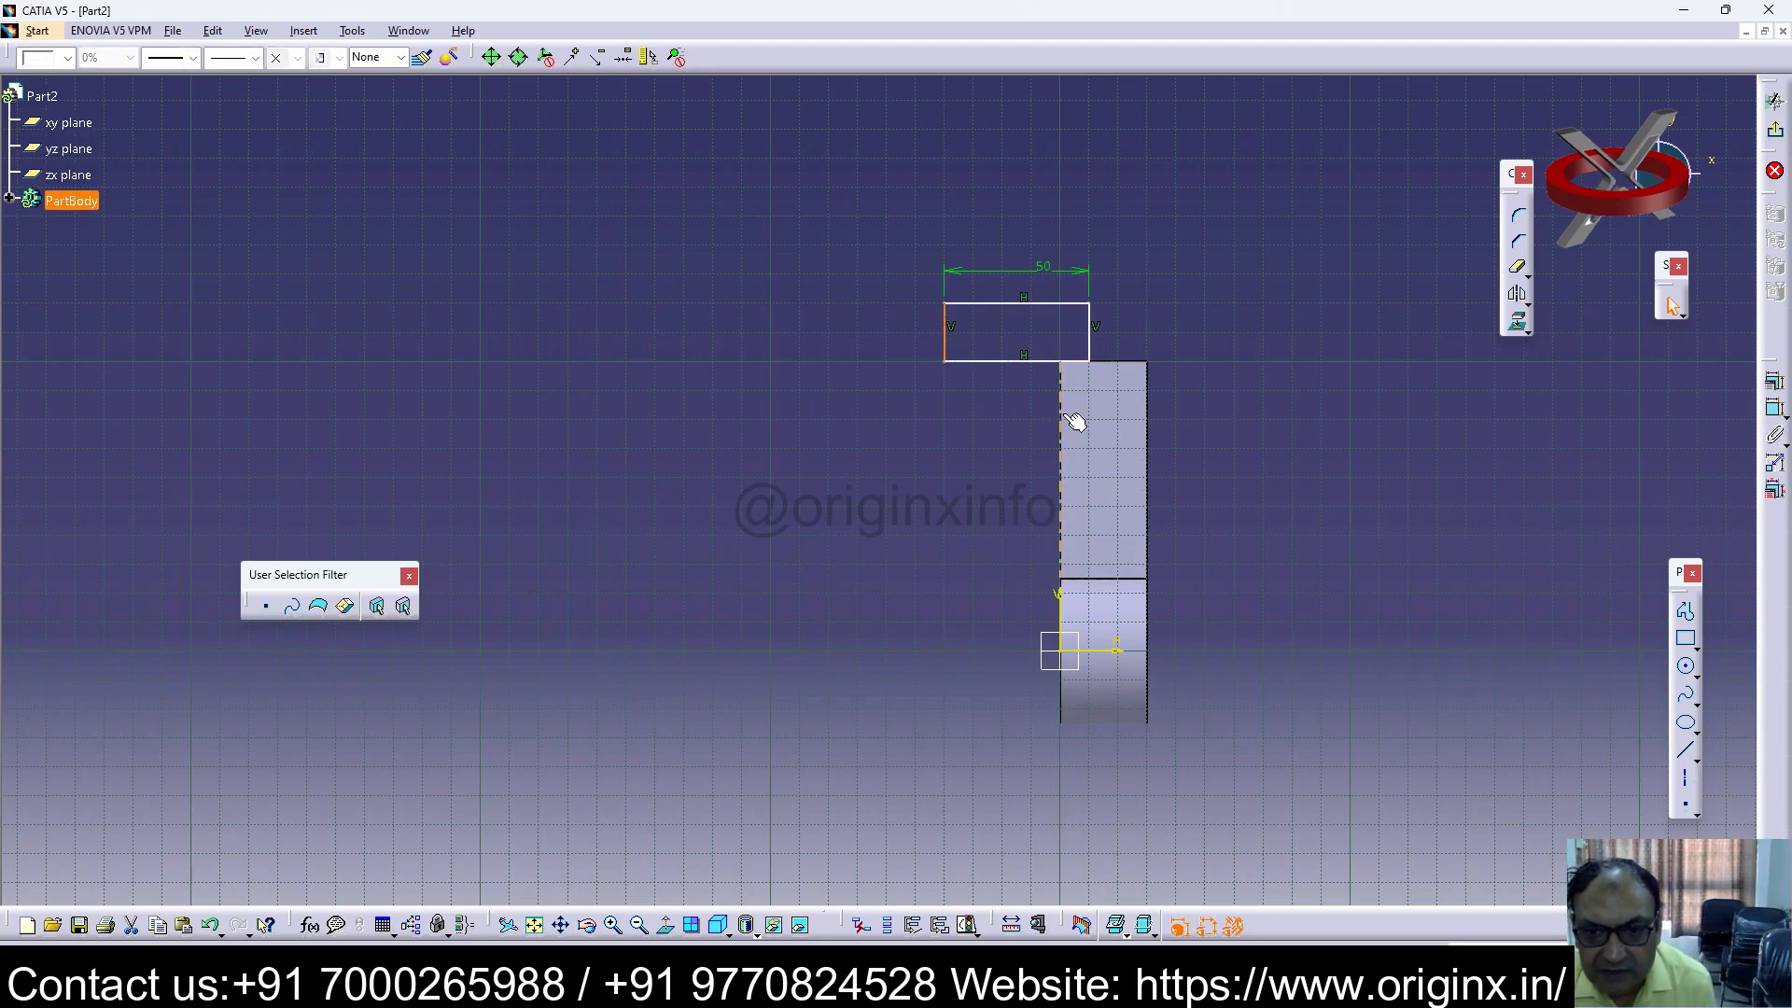
pyautogui.click(1063, 422)
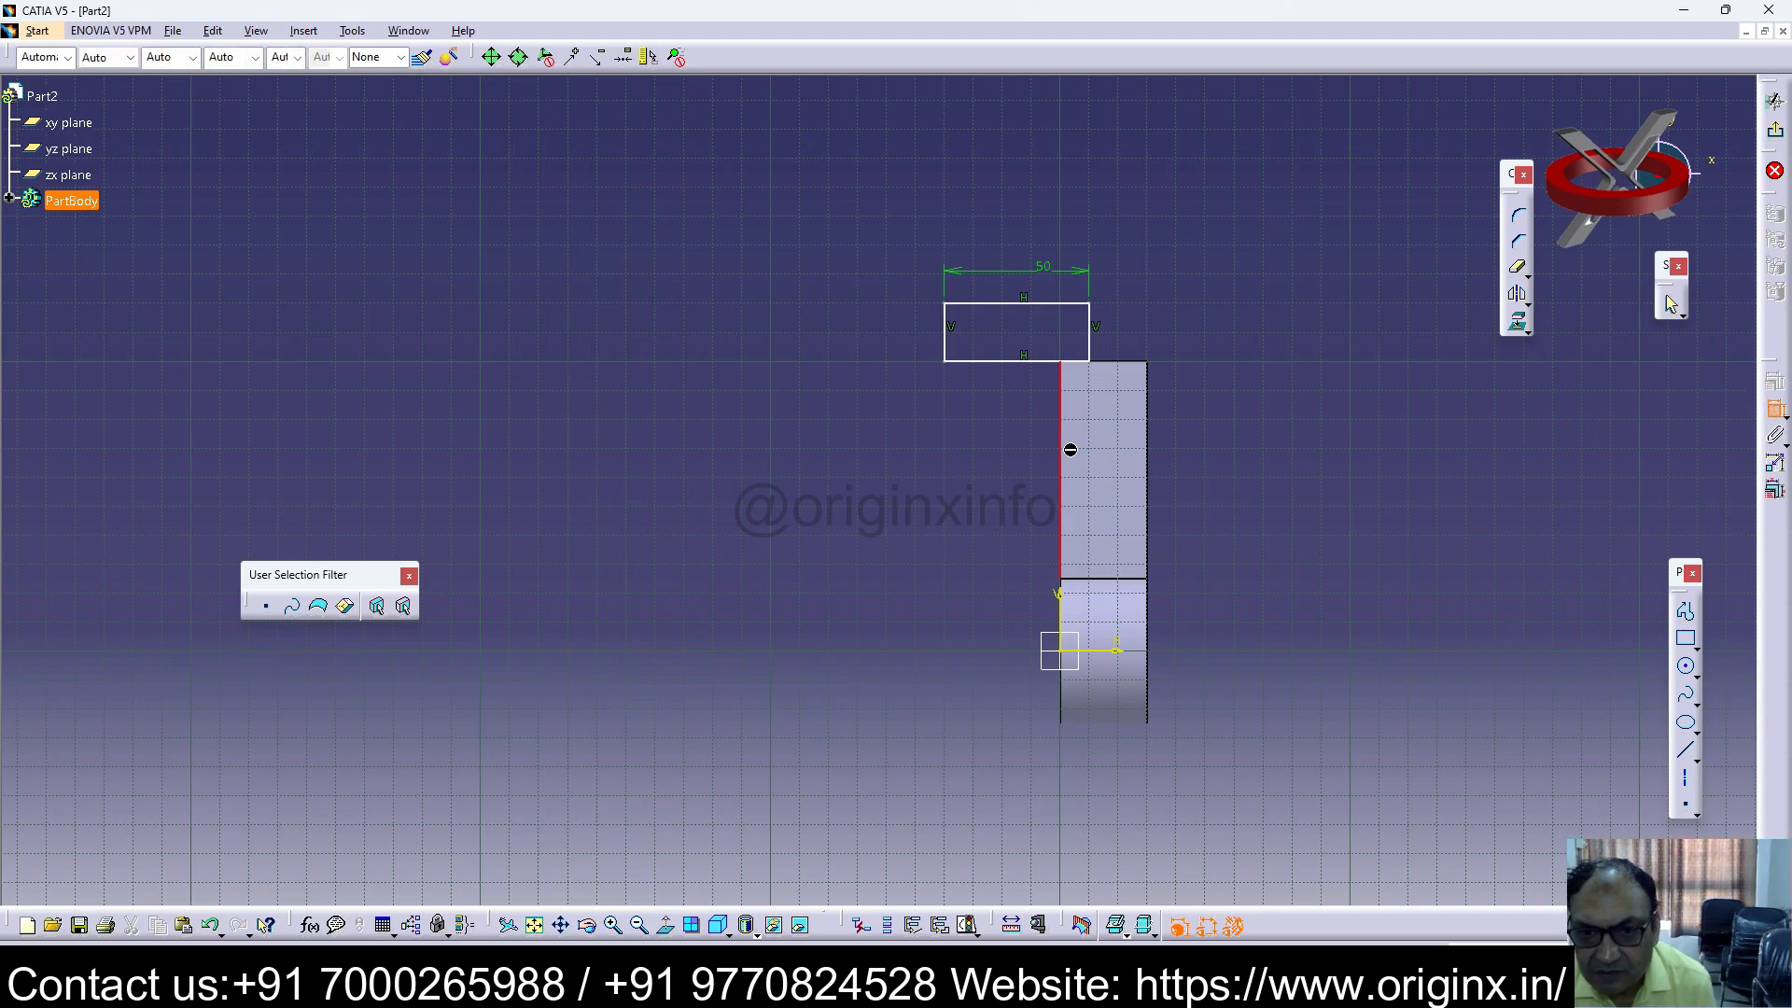
pyautogui.click(958, 319)
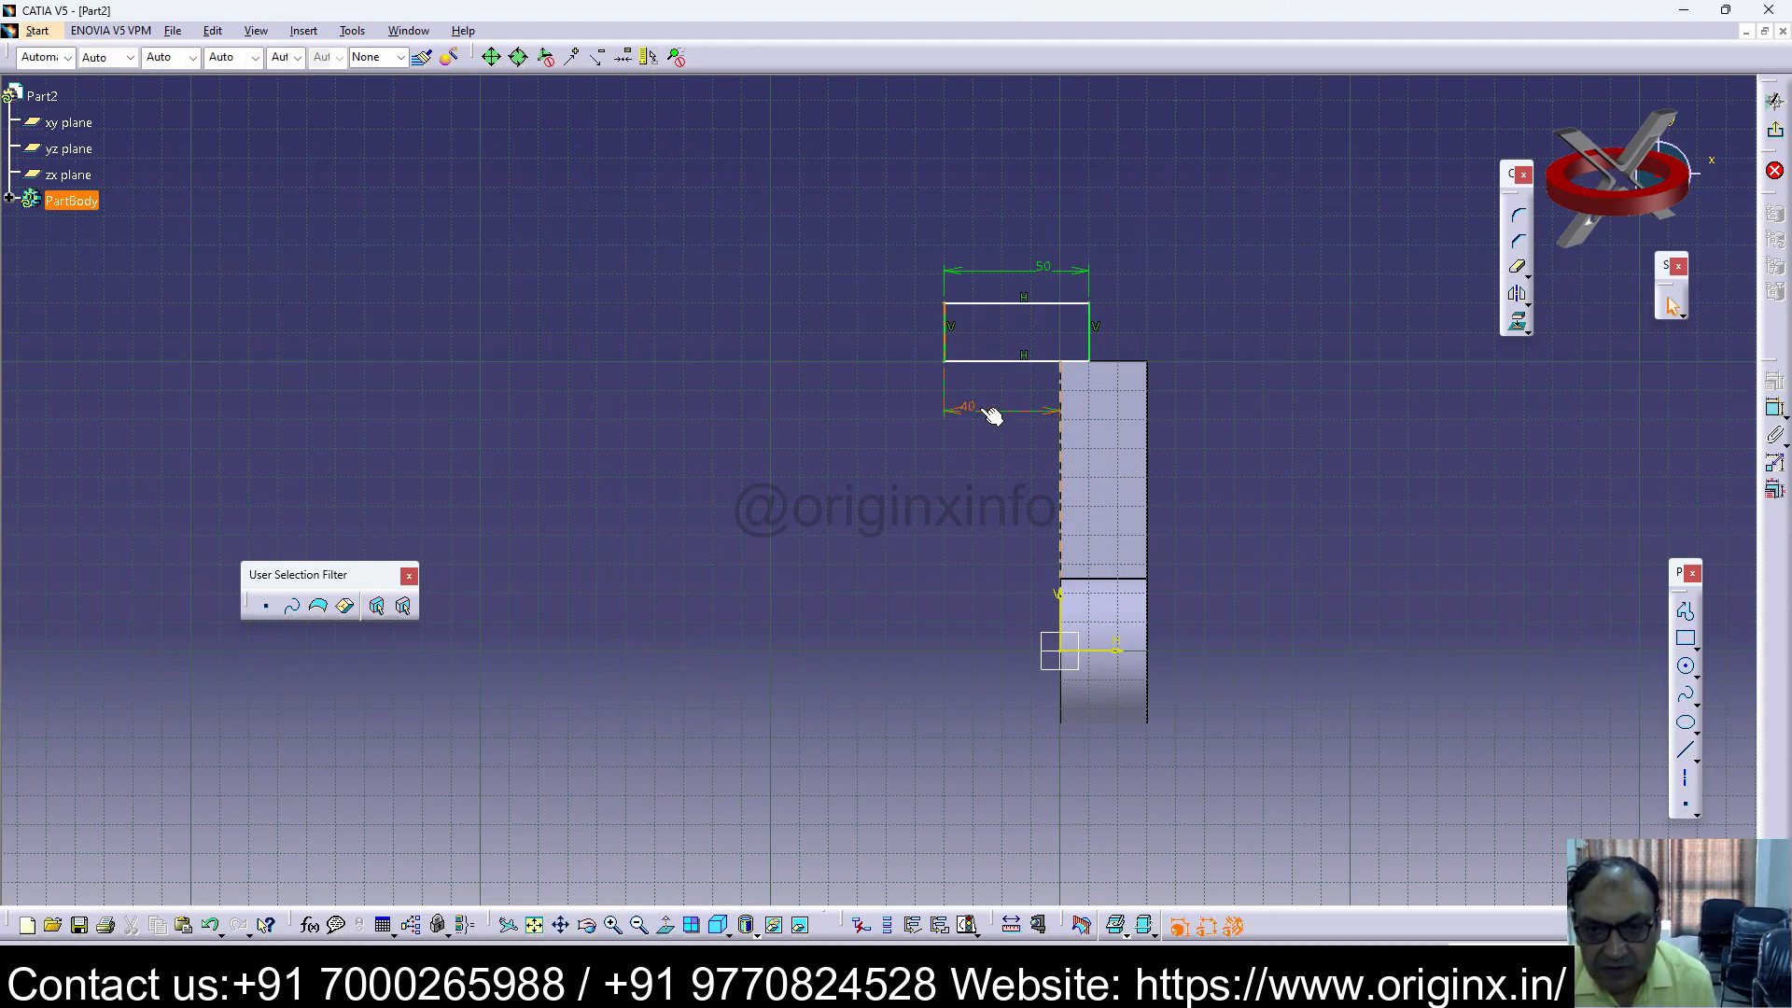
pyautogui.doubleClick(971, 404)
pyautogui.write('10')
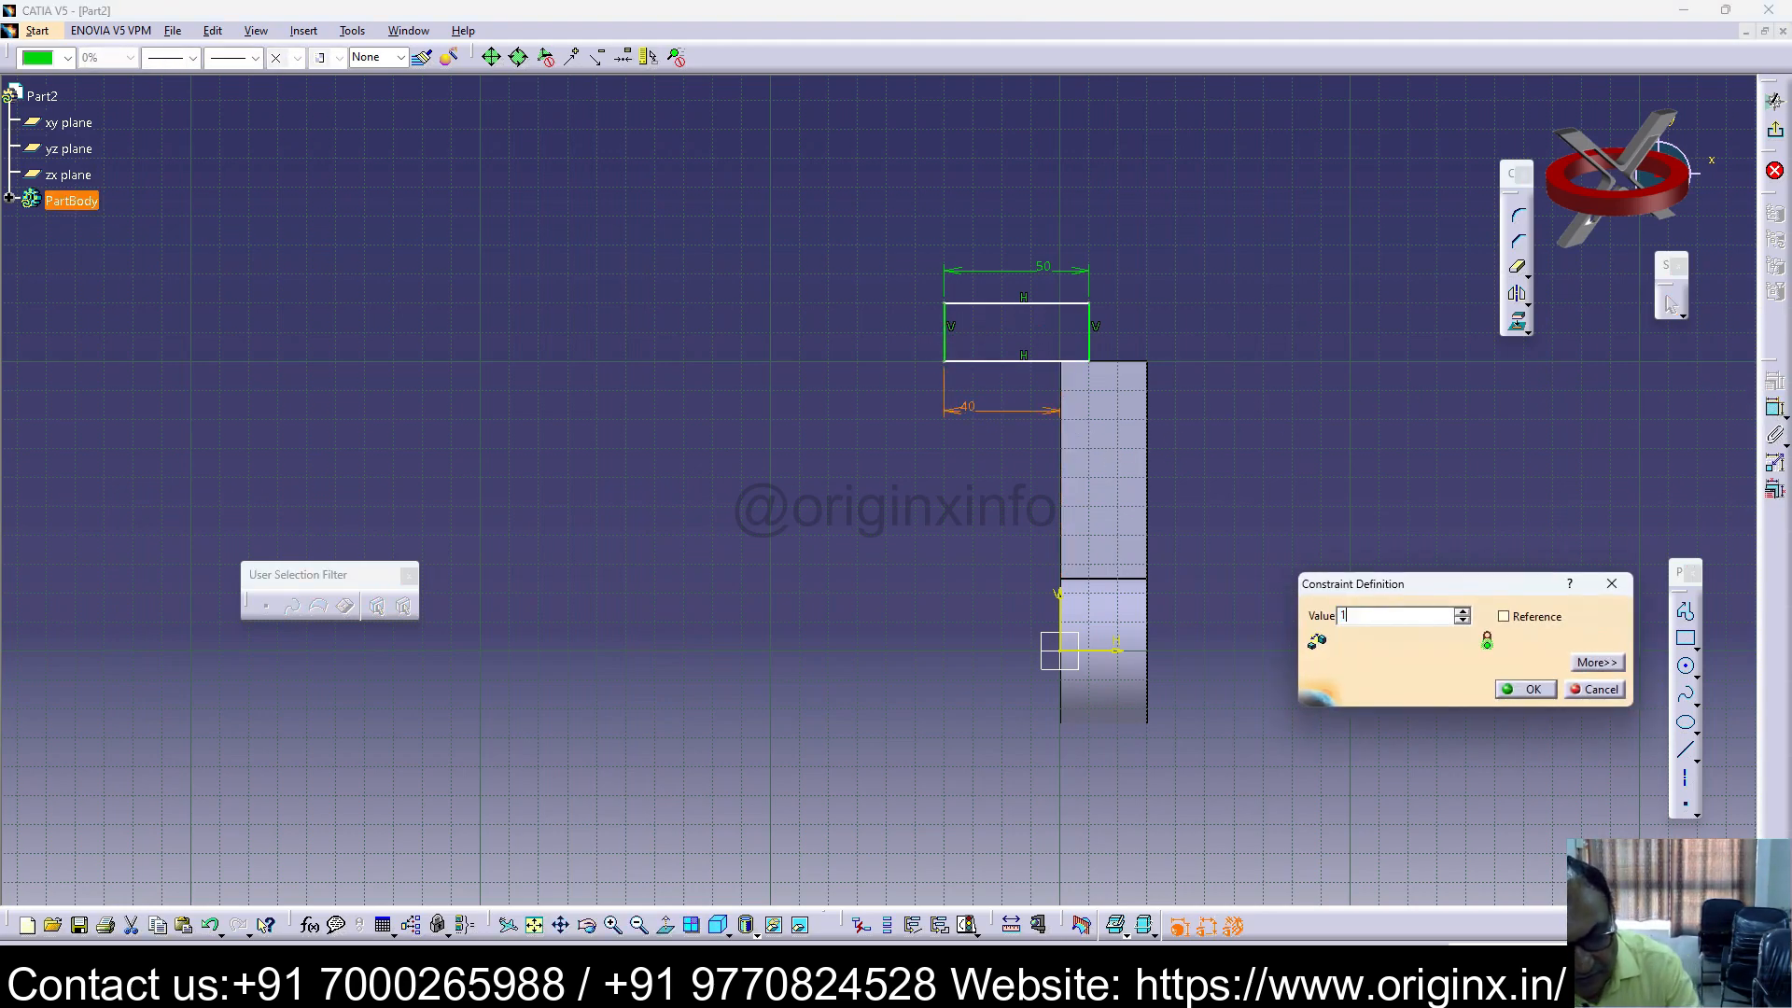
pyautogui.press('Return')
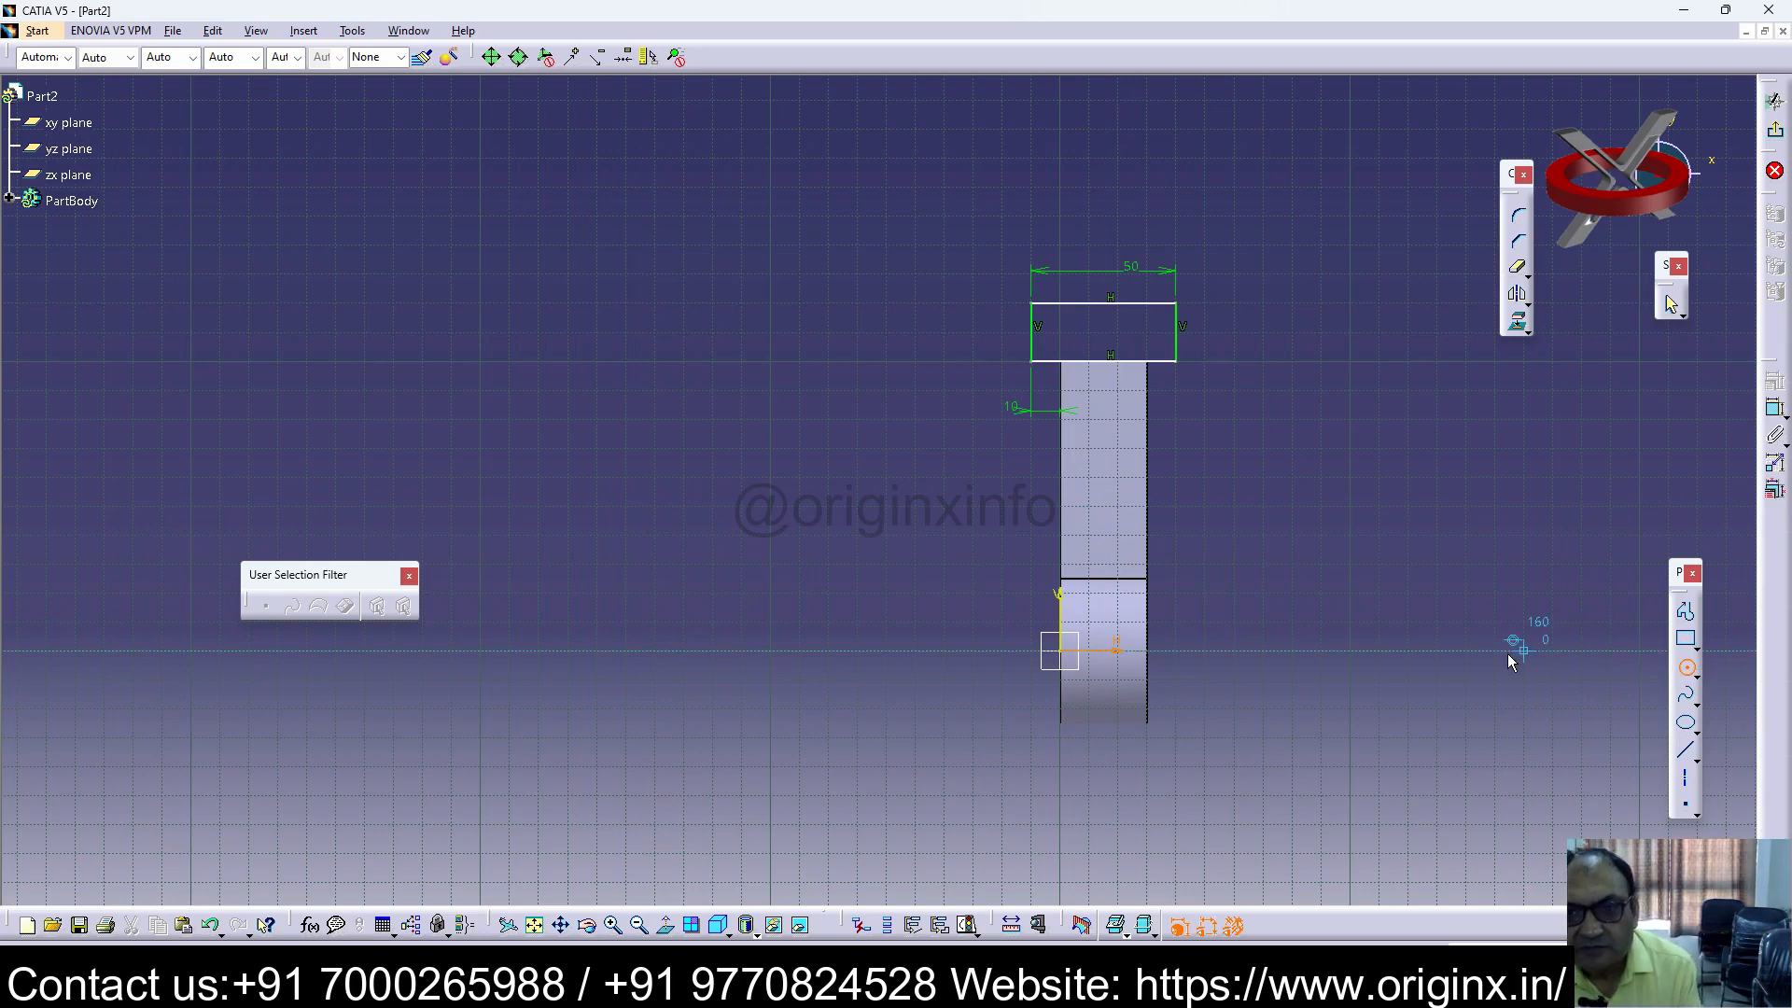
# Step: Draw a circle of about 10 mm radius centred on the midpoint of each short side of the rectangle
pyautogui.click(1687, 668)
pyautogui.click(1176, 332)
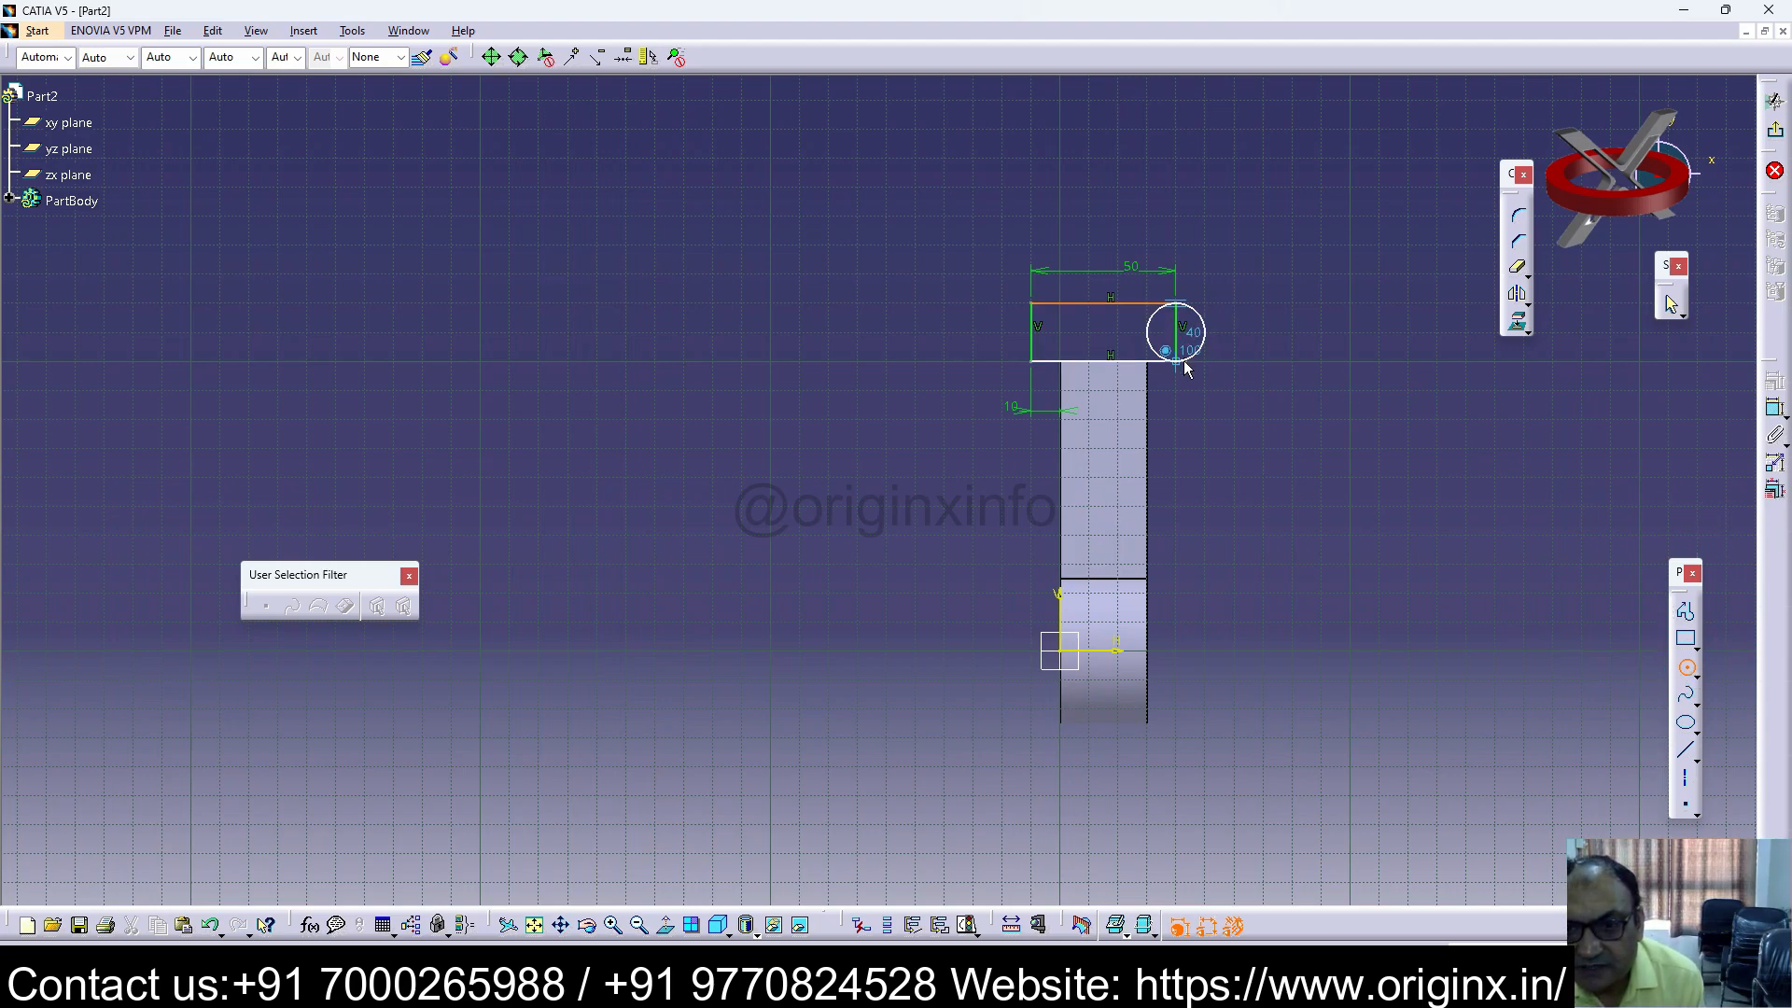
pyautogui.click(1184, 361)
pyautogui.click(1031, 331)
pyautogui.click(1031, 361)
# Step: Trim off the inner halves of the end circles, leaving rounded ends on the rectangle
pyautogui.click(1542, 524)
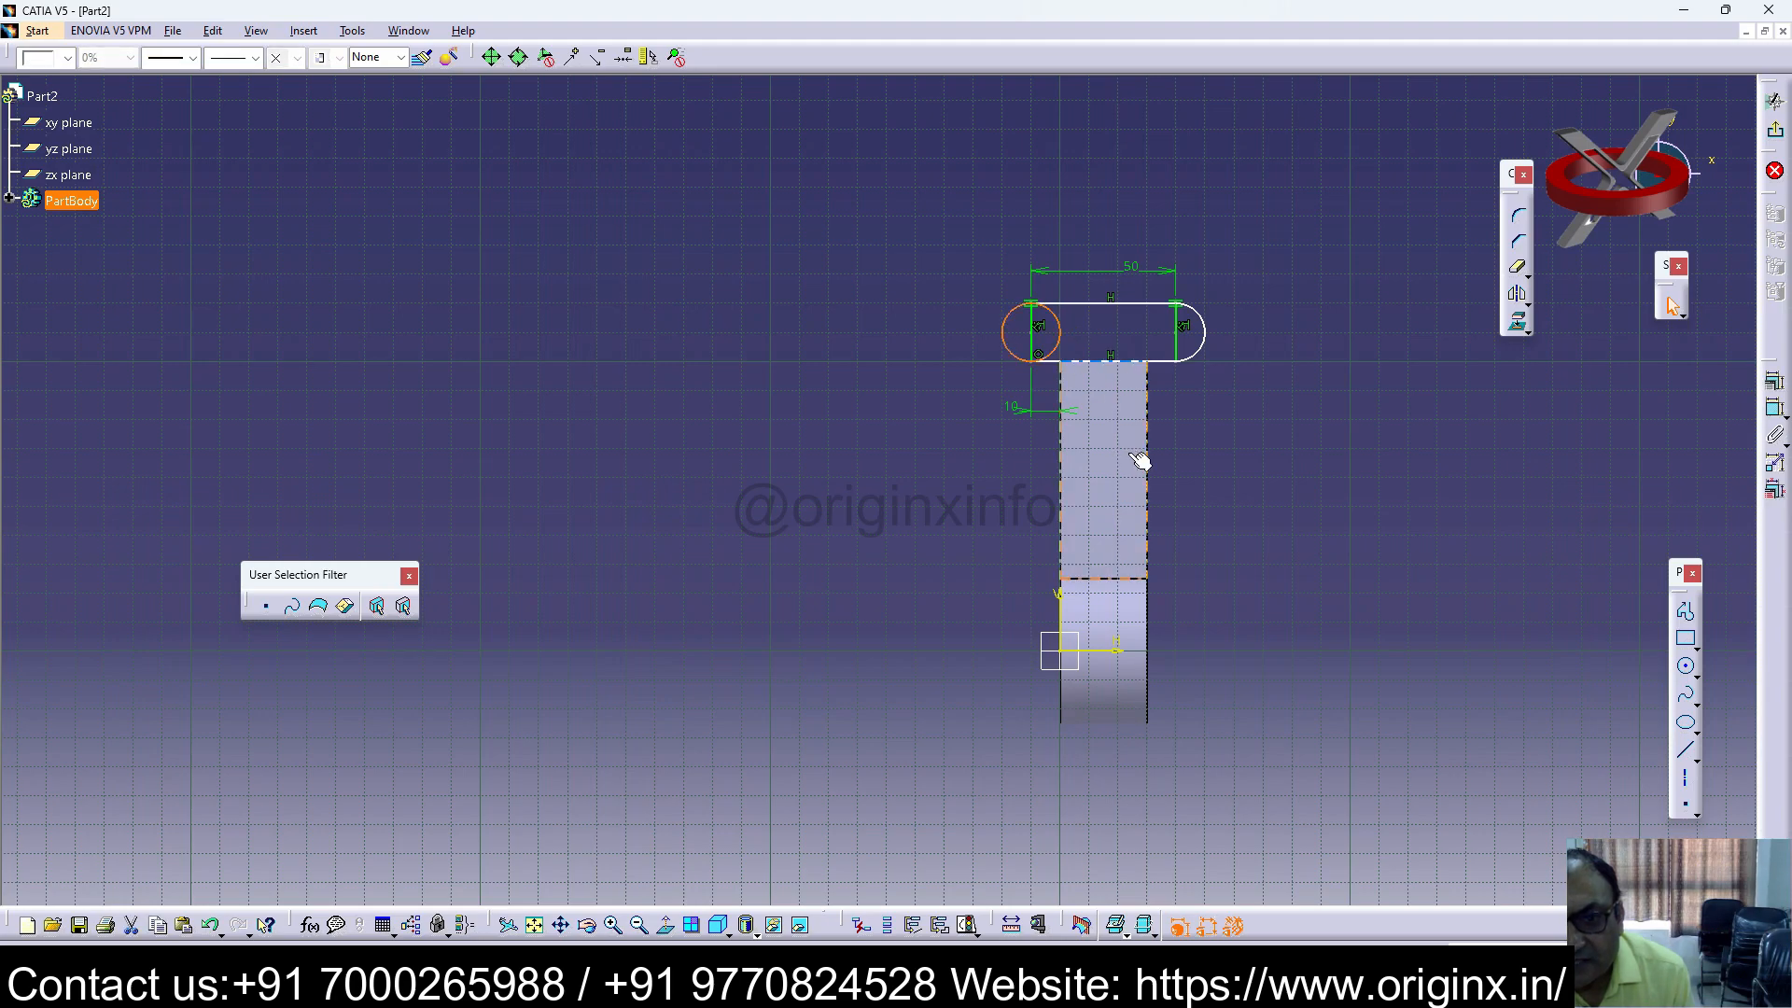
pyautogui.click(1518, 270)
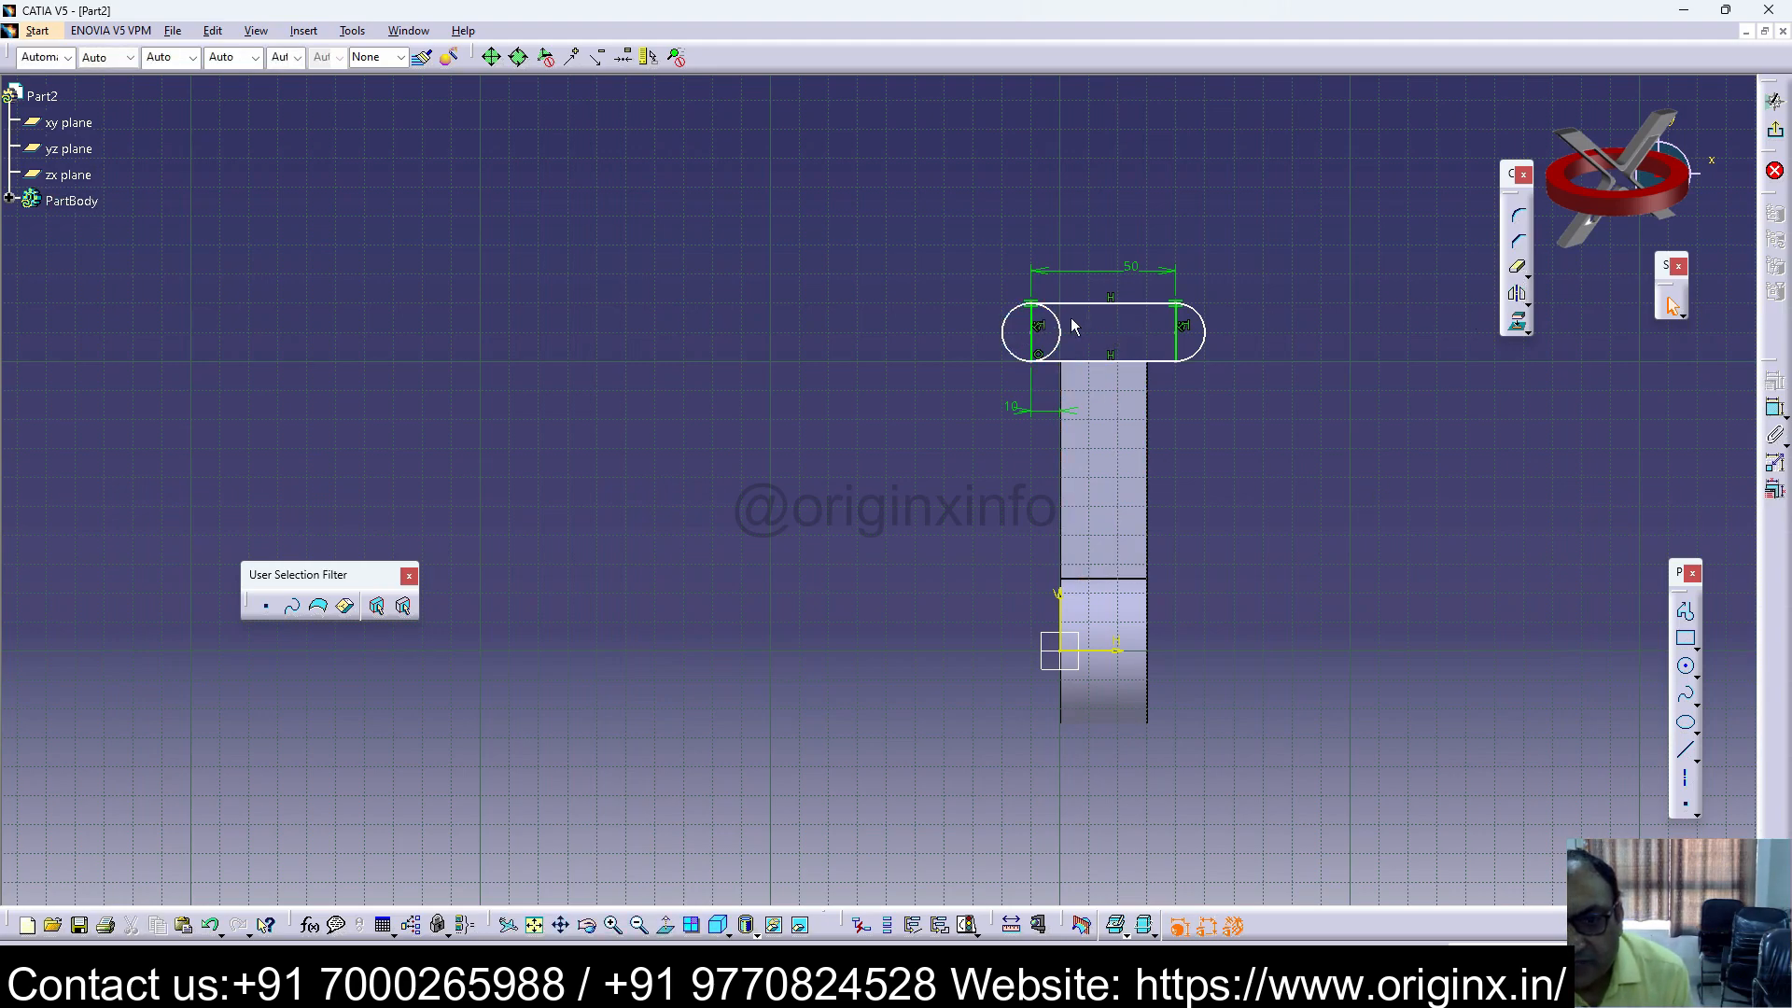
pyautogui.click(1517, 272)
pyautogui.click(1058, 333)
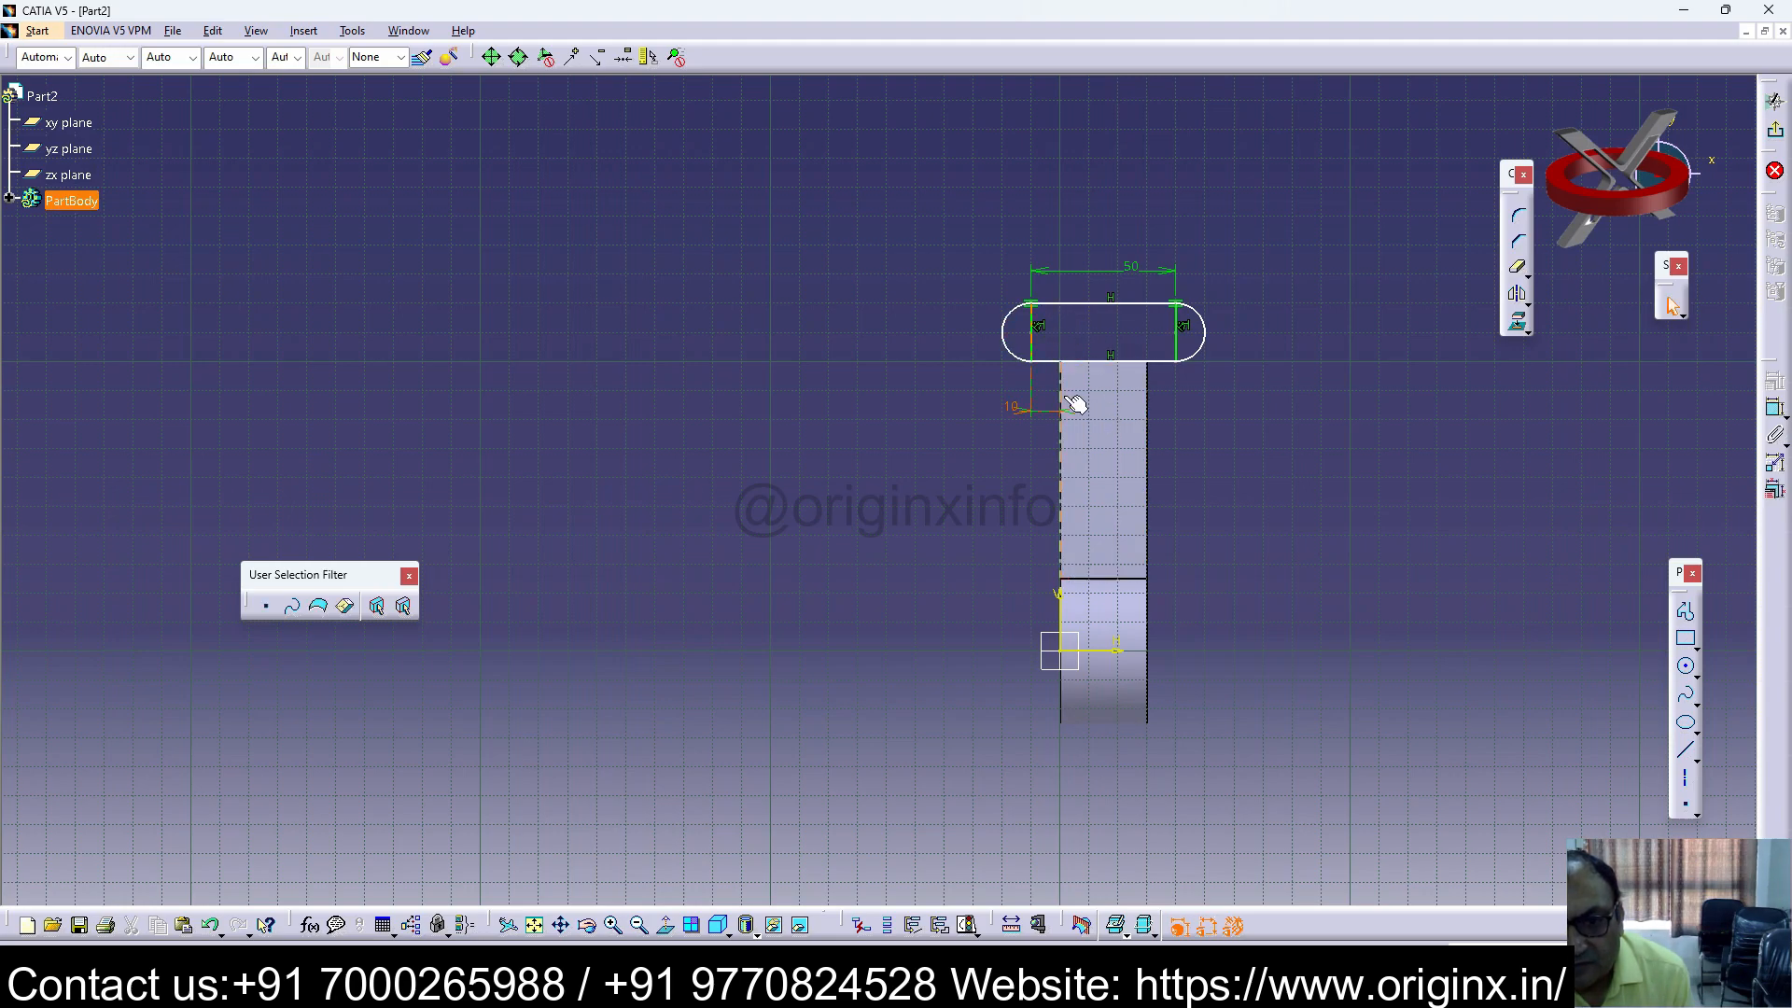
# Step: Remove the rectangle's two short sides from inside the rounded ends, accepting the change to the midpoint constraint
pyautogui.click(1174, 336)
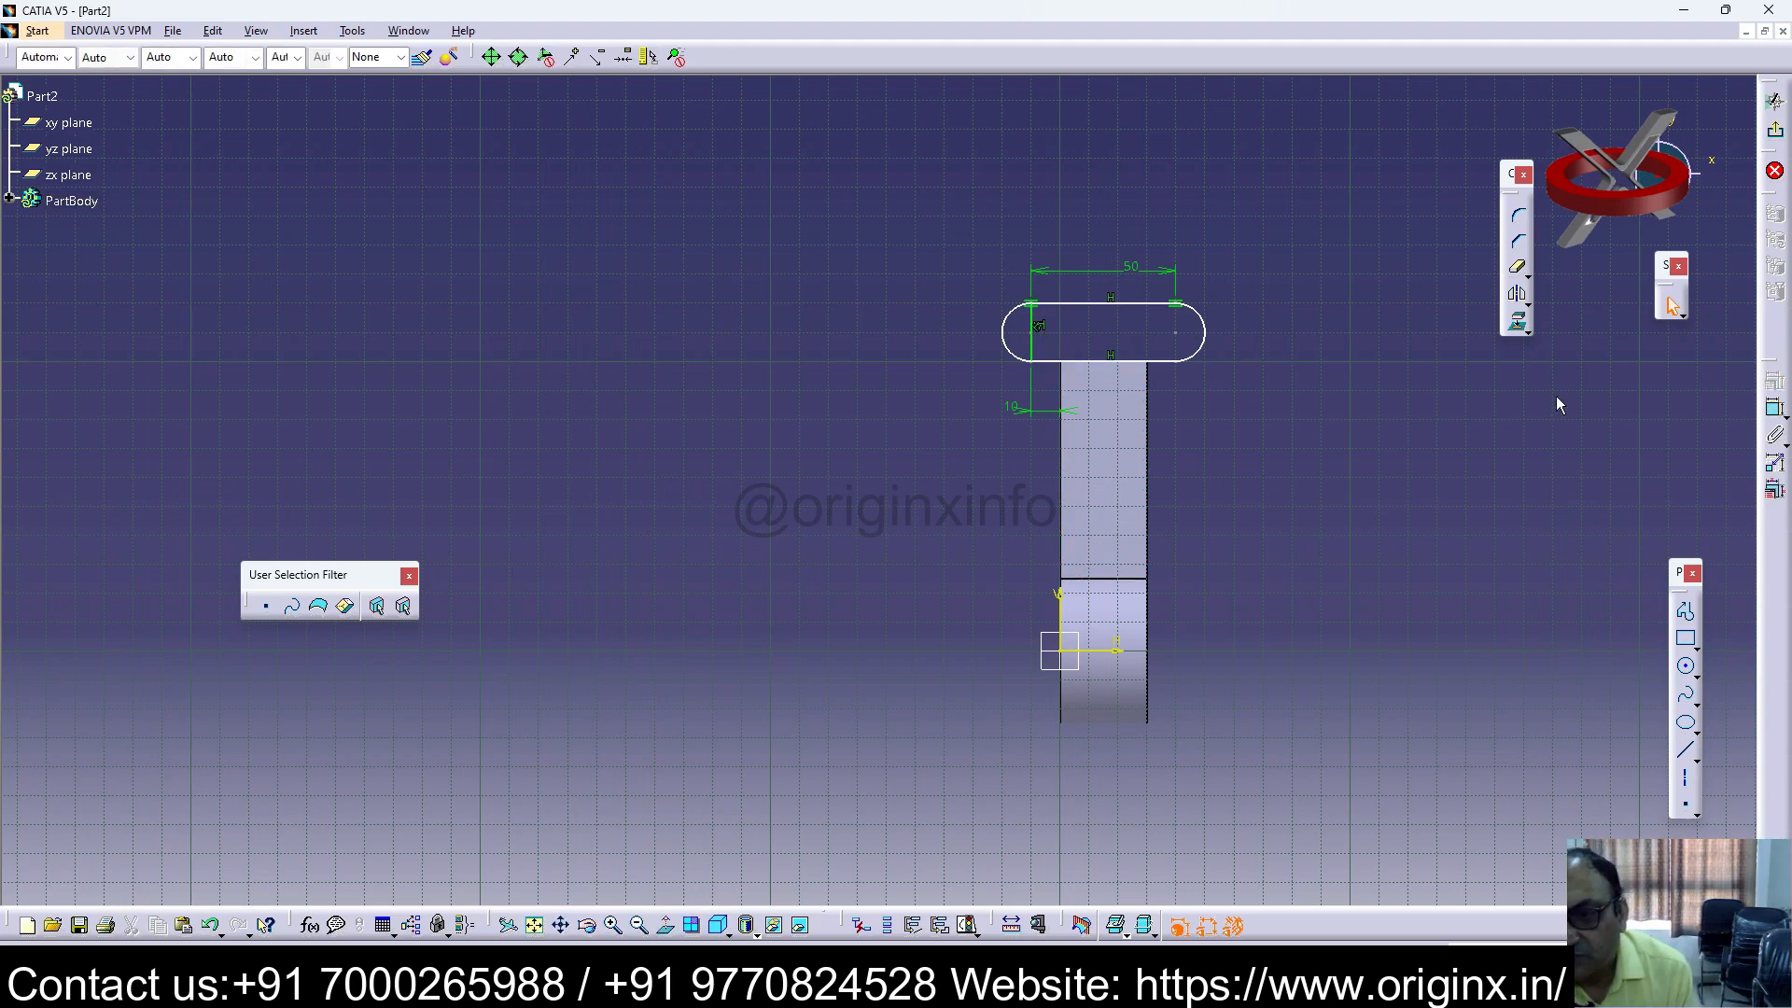
pyautogui.click(1519, 270)
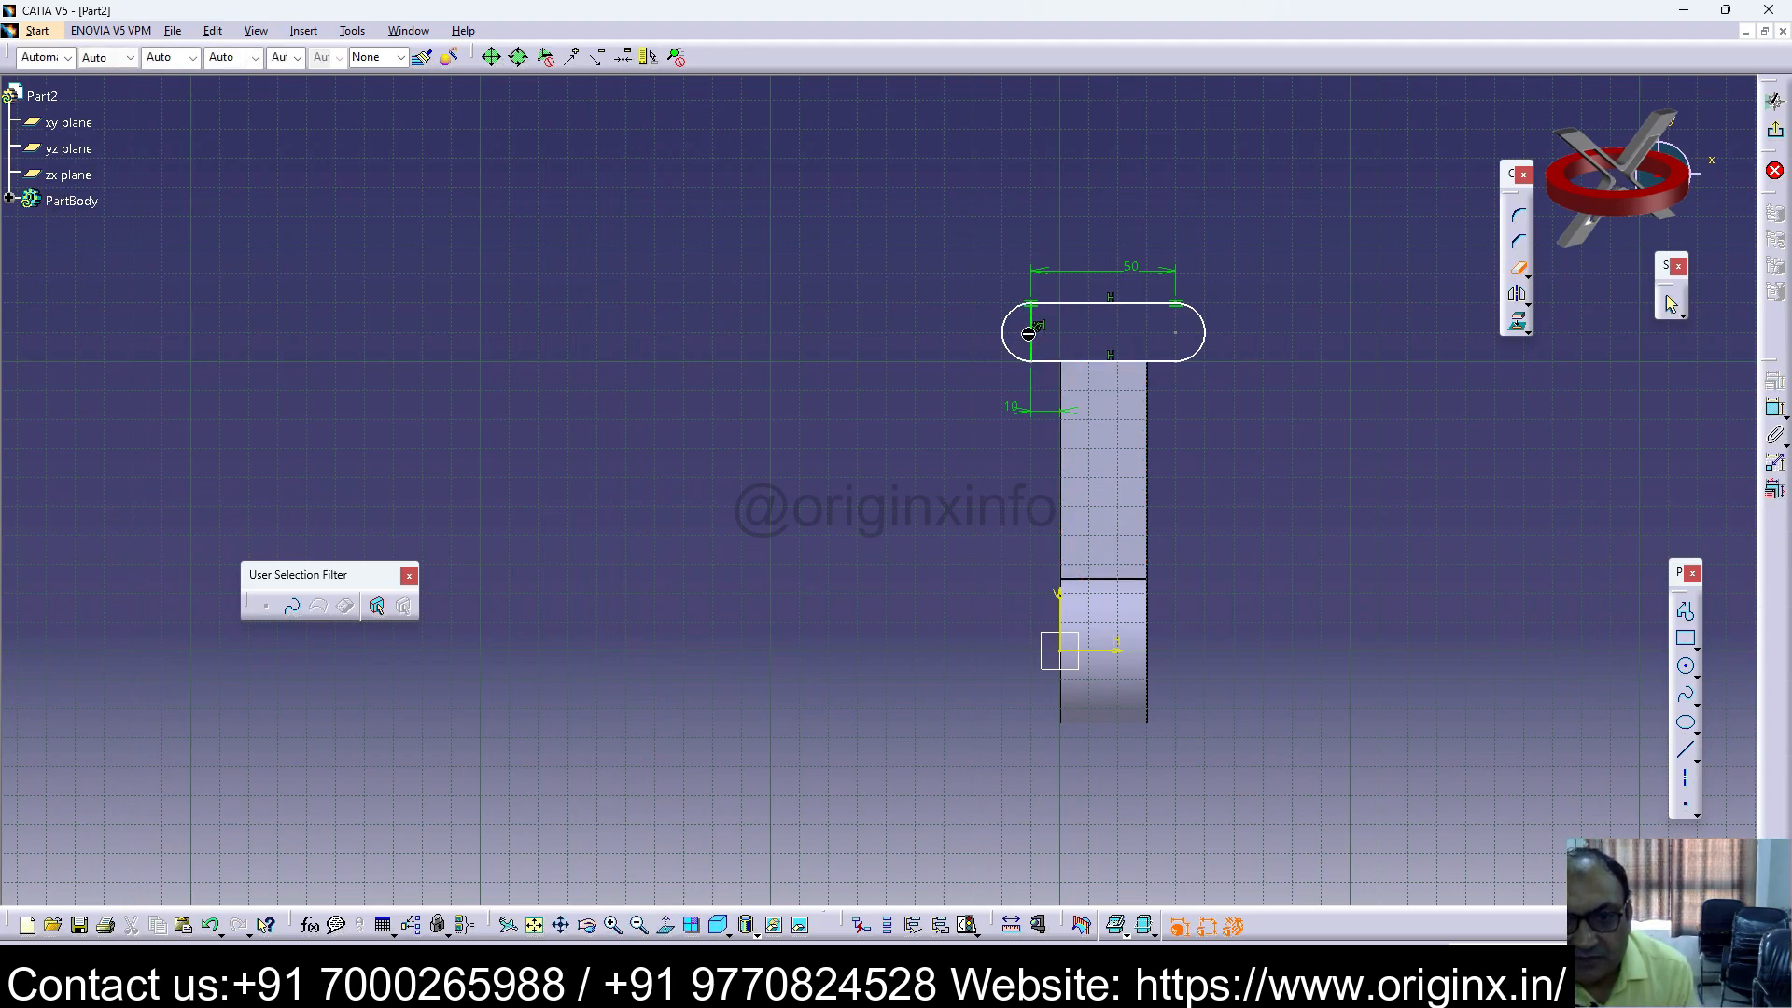
pyautogui.click(1043, 341)
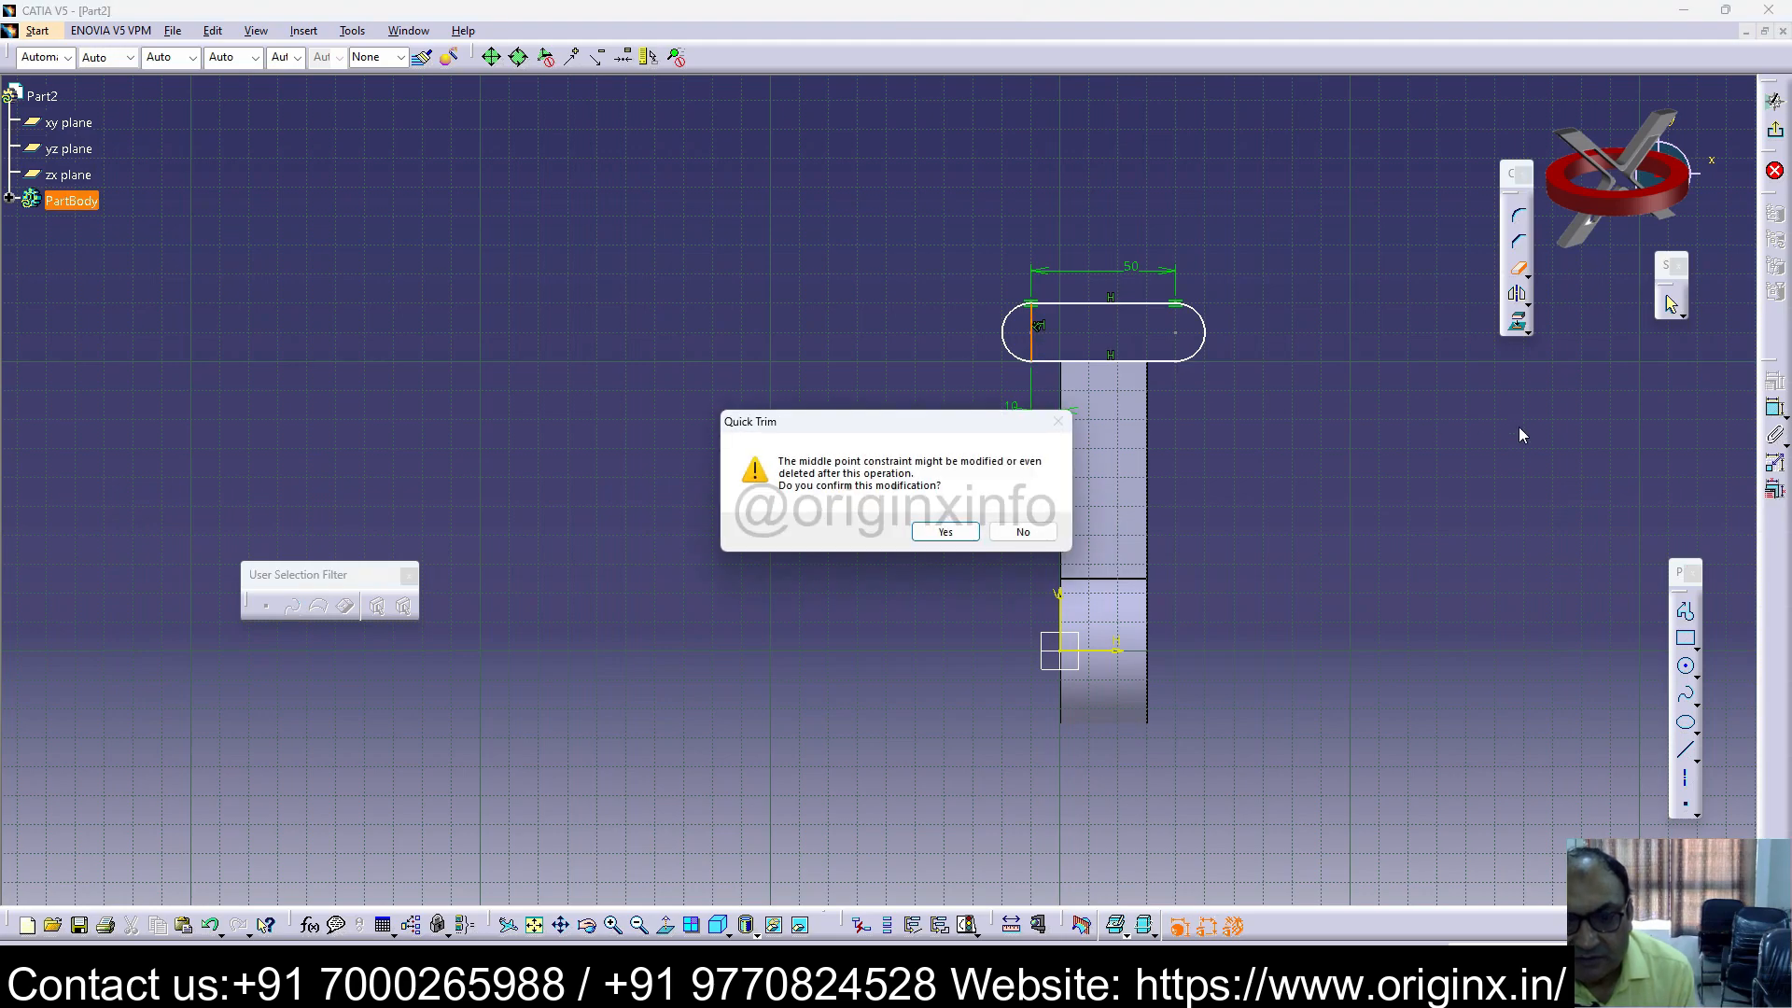
pyautogui.click(943, 530)
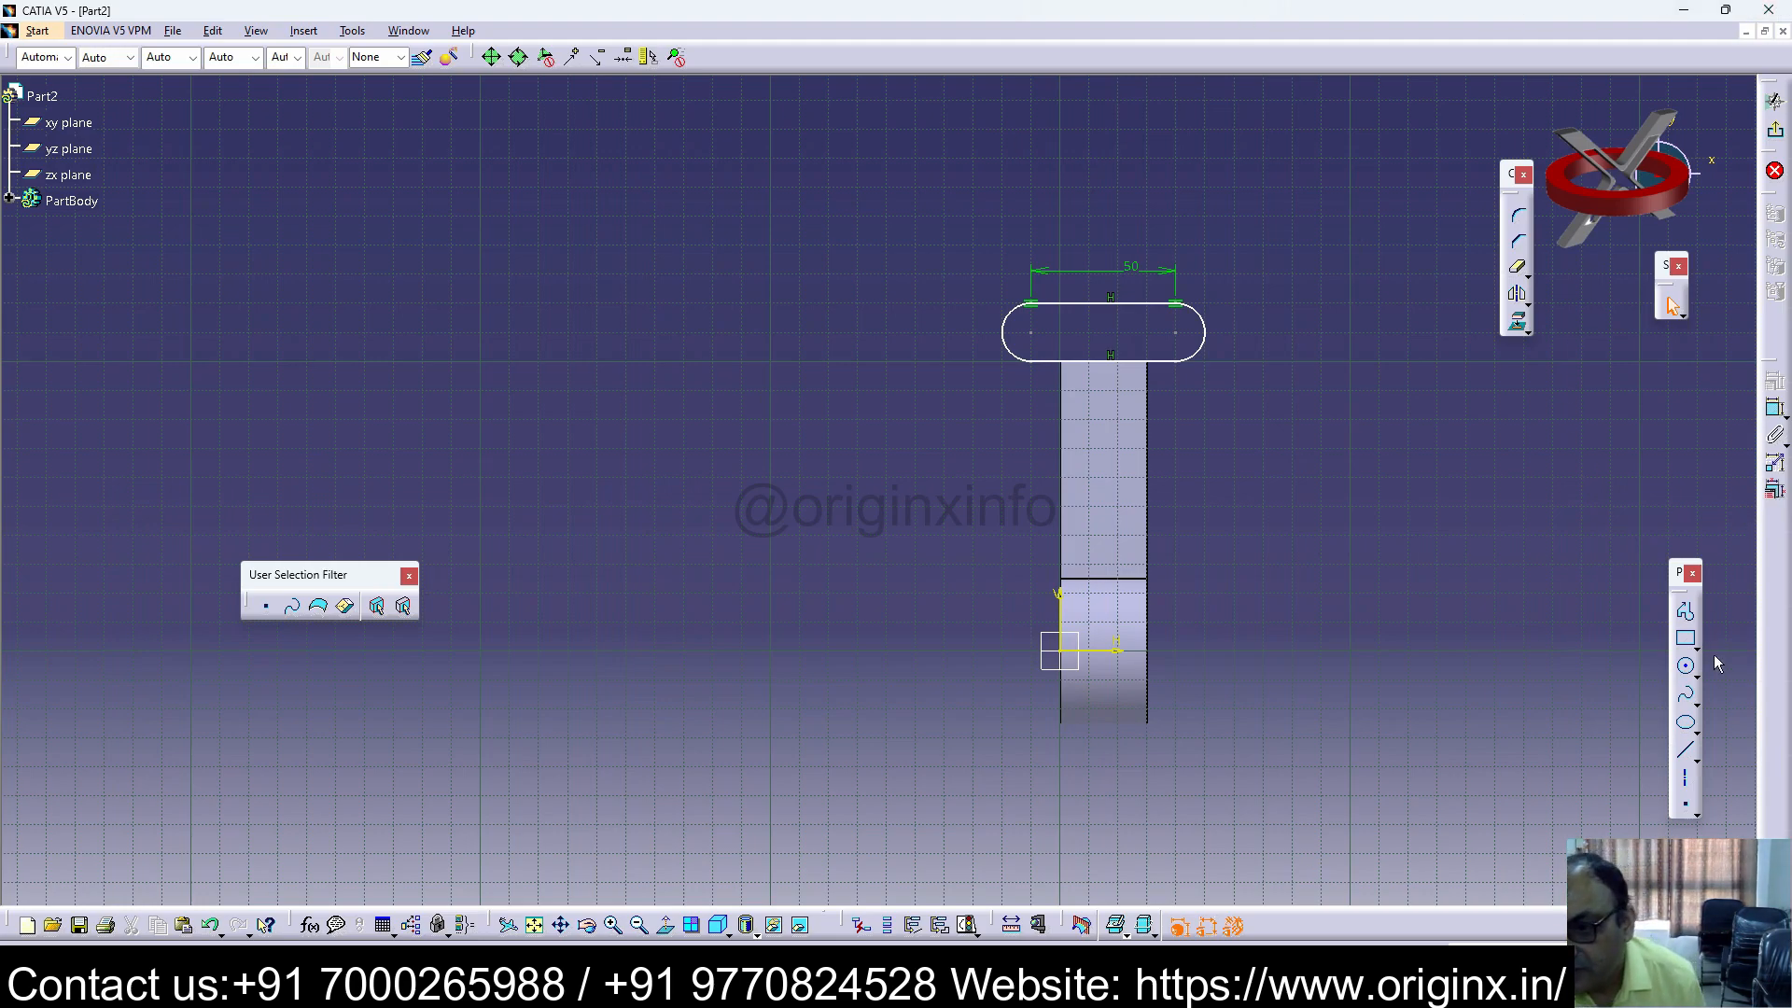
# Step: Draw a circle centred on the profile's left rounded end and set its diameter to 12 mm
pyautogui.click(1687, 669)
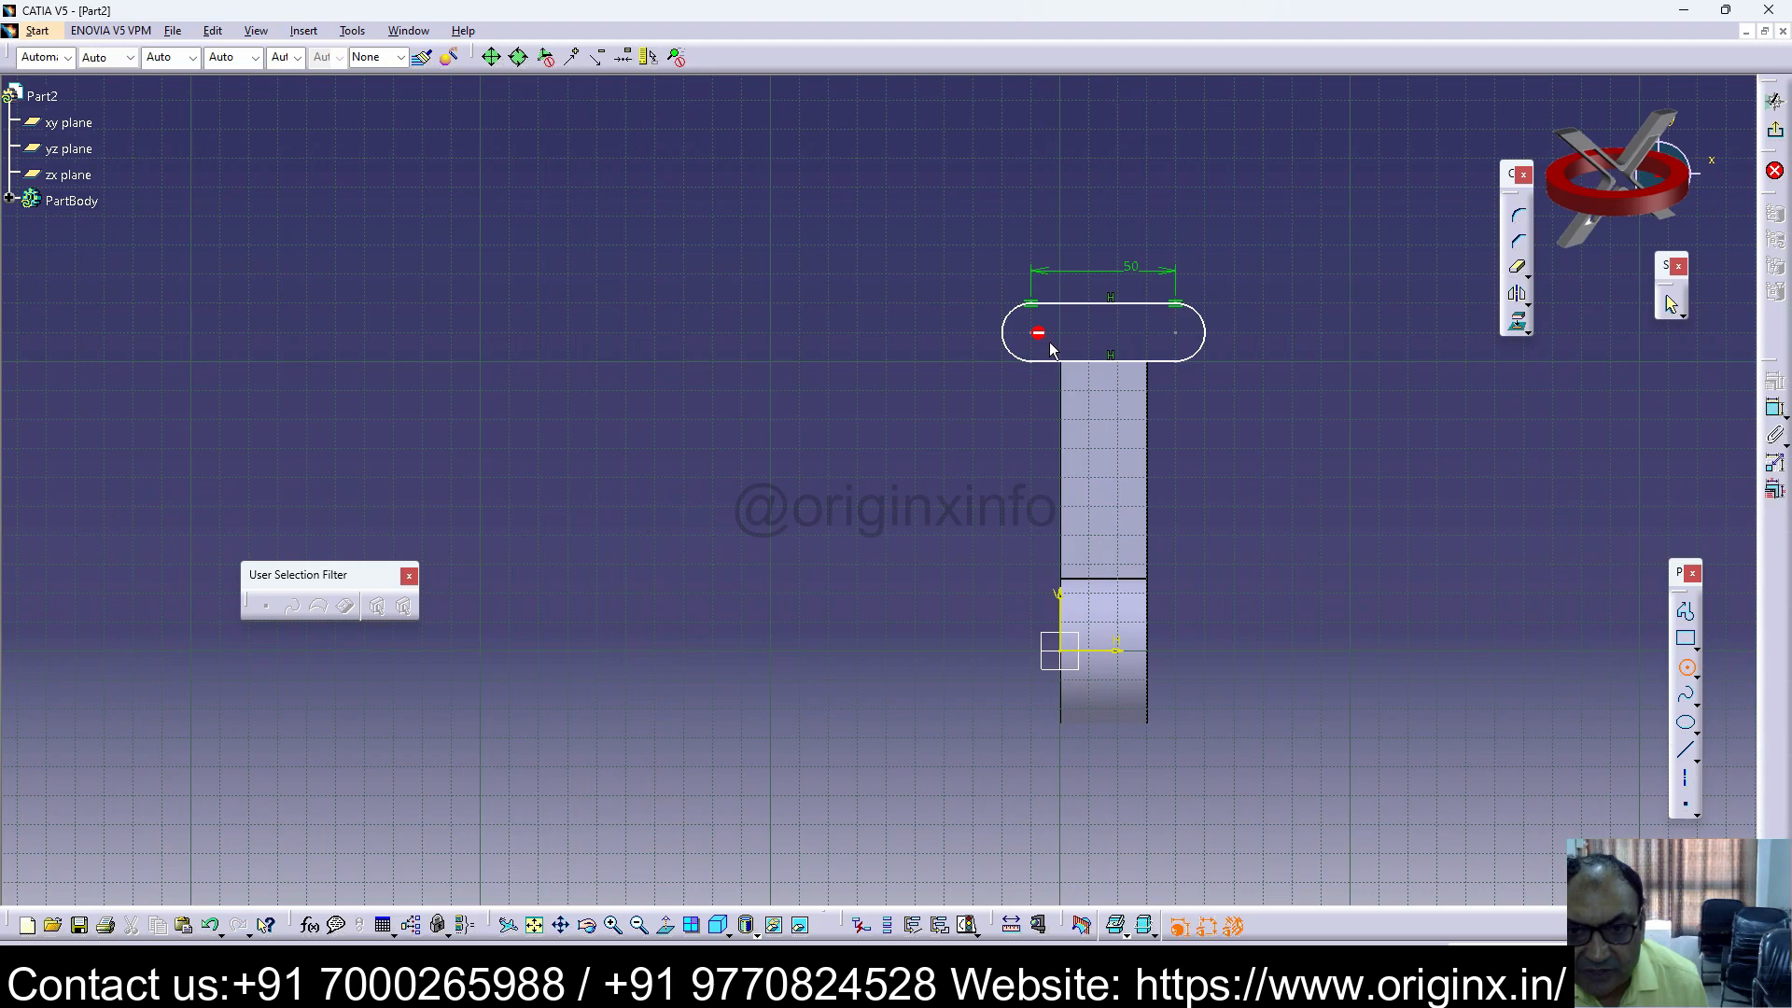
pyautogui.click(1052, 345)
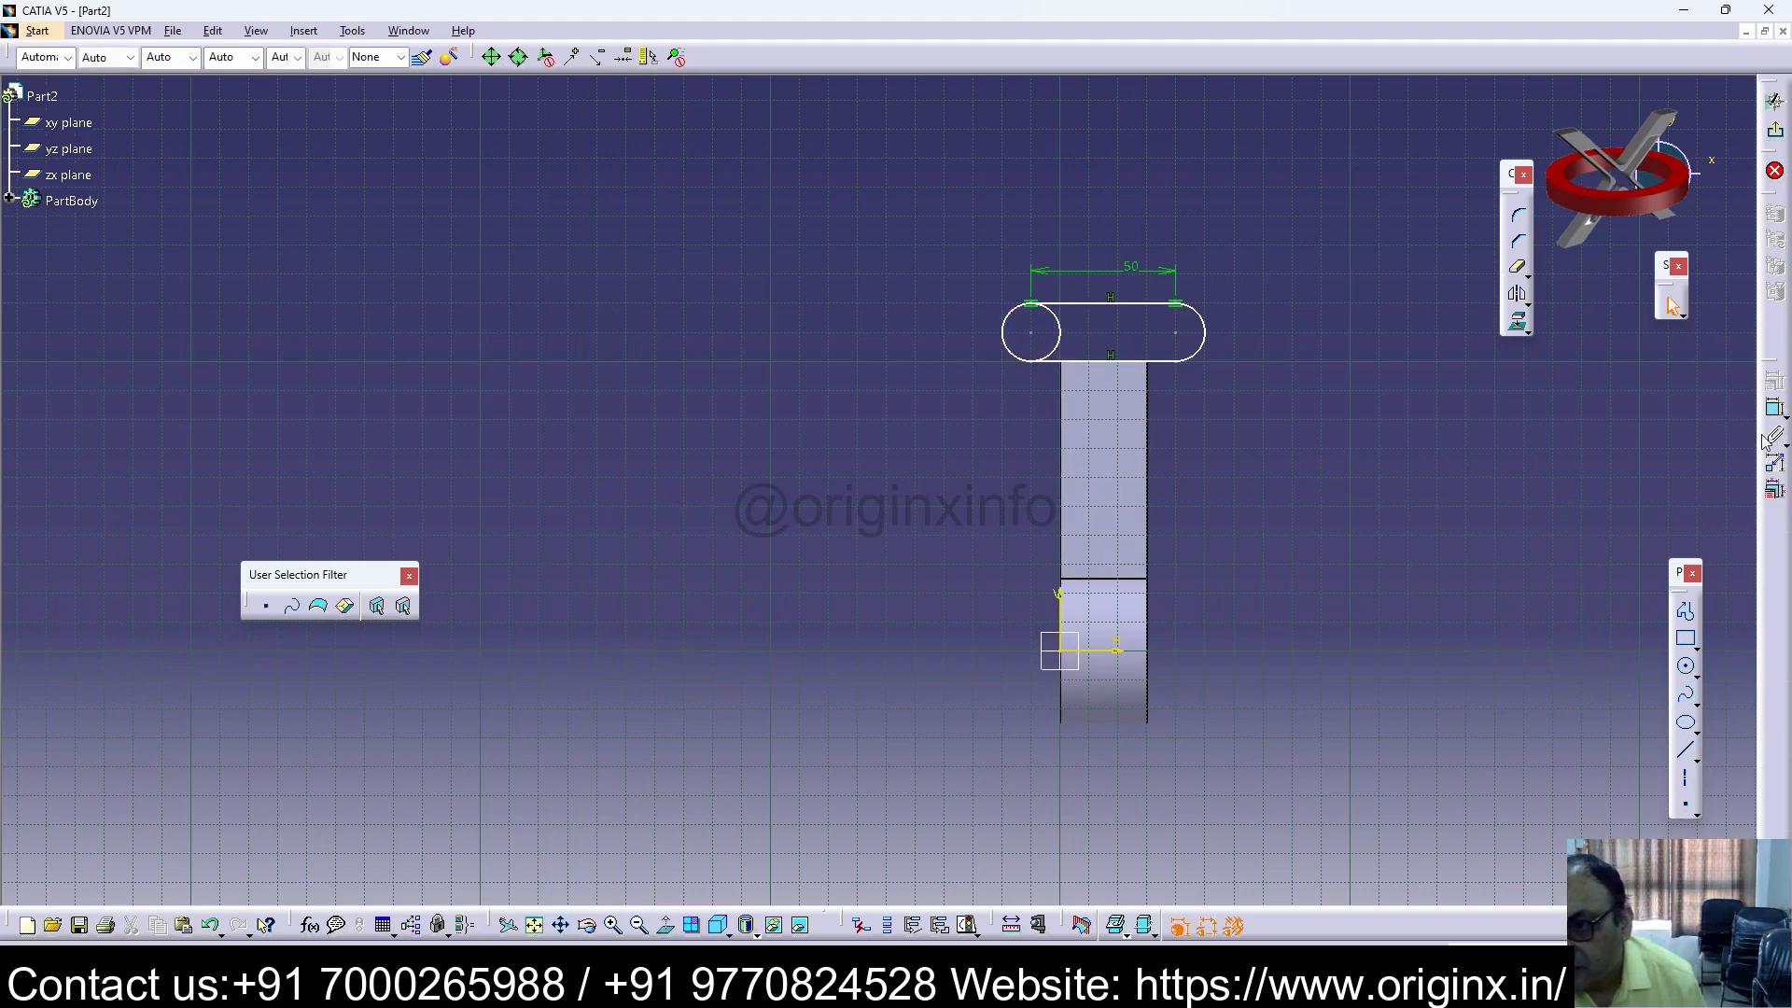
pyautogui.click(1059, 329)
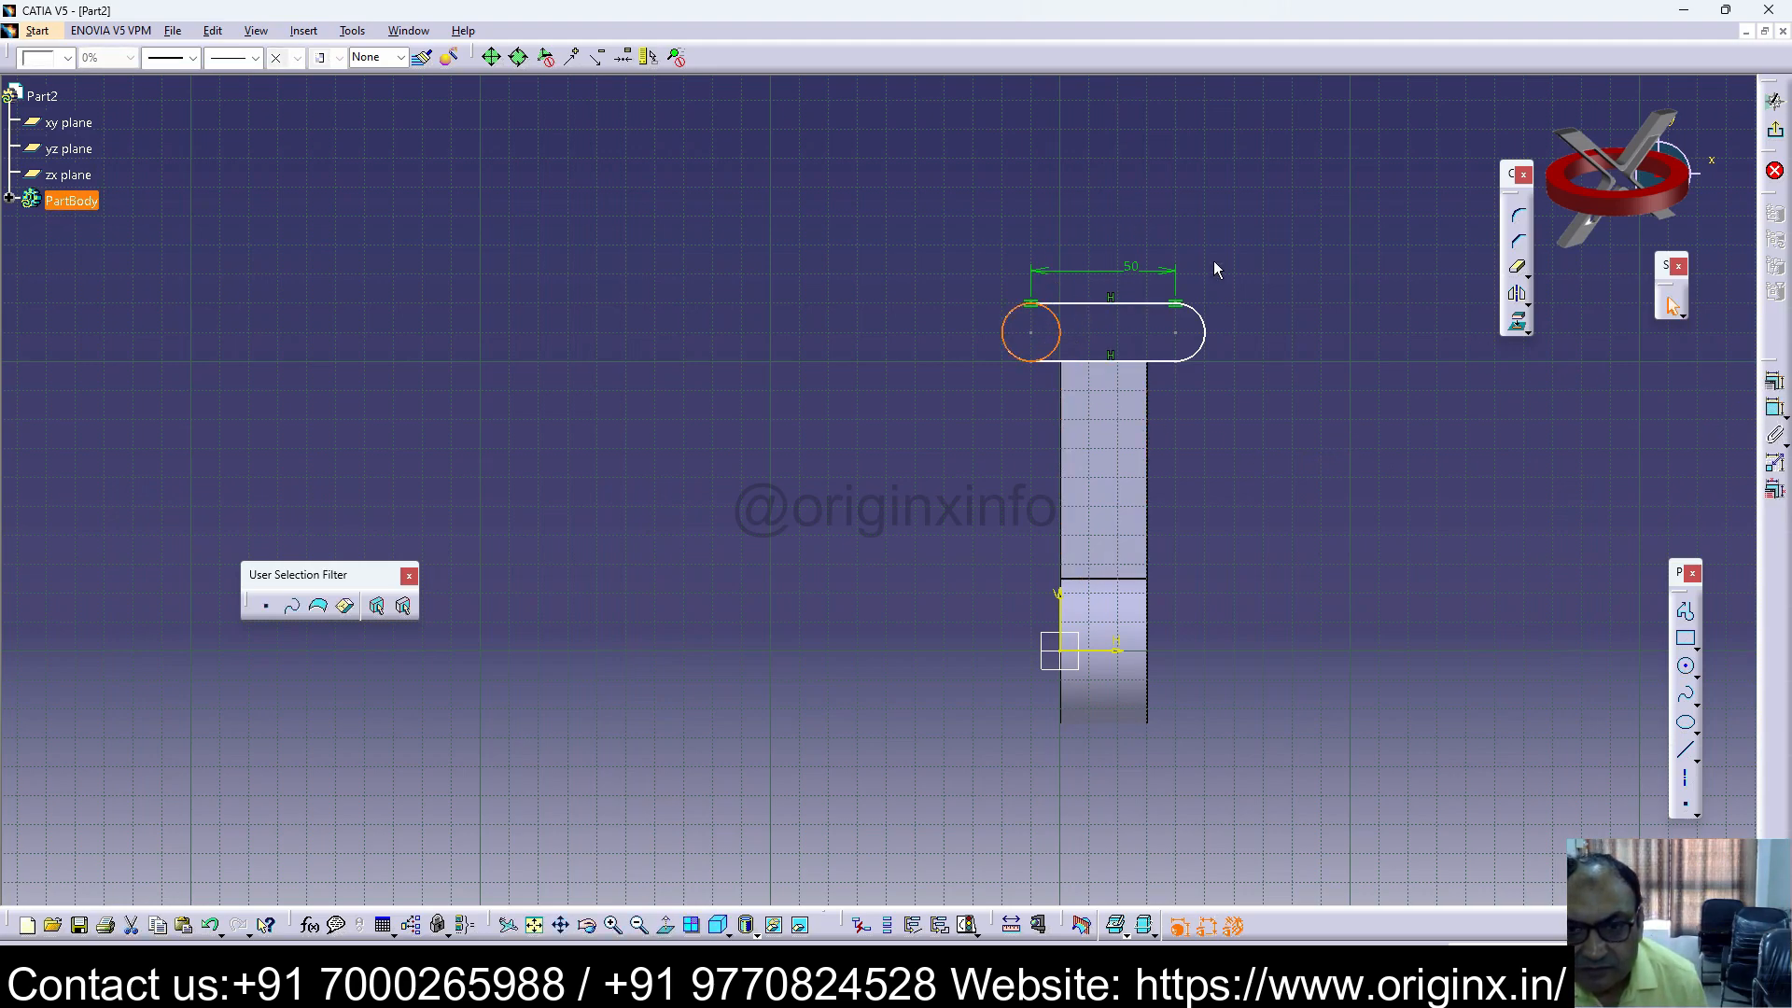
pyautogui.click(1774, 407)
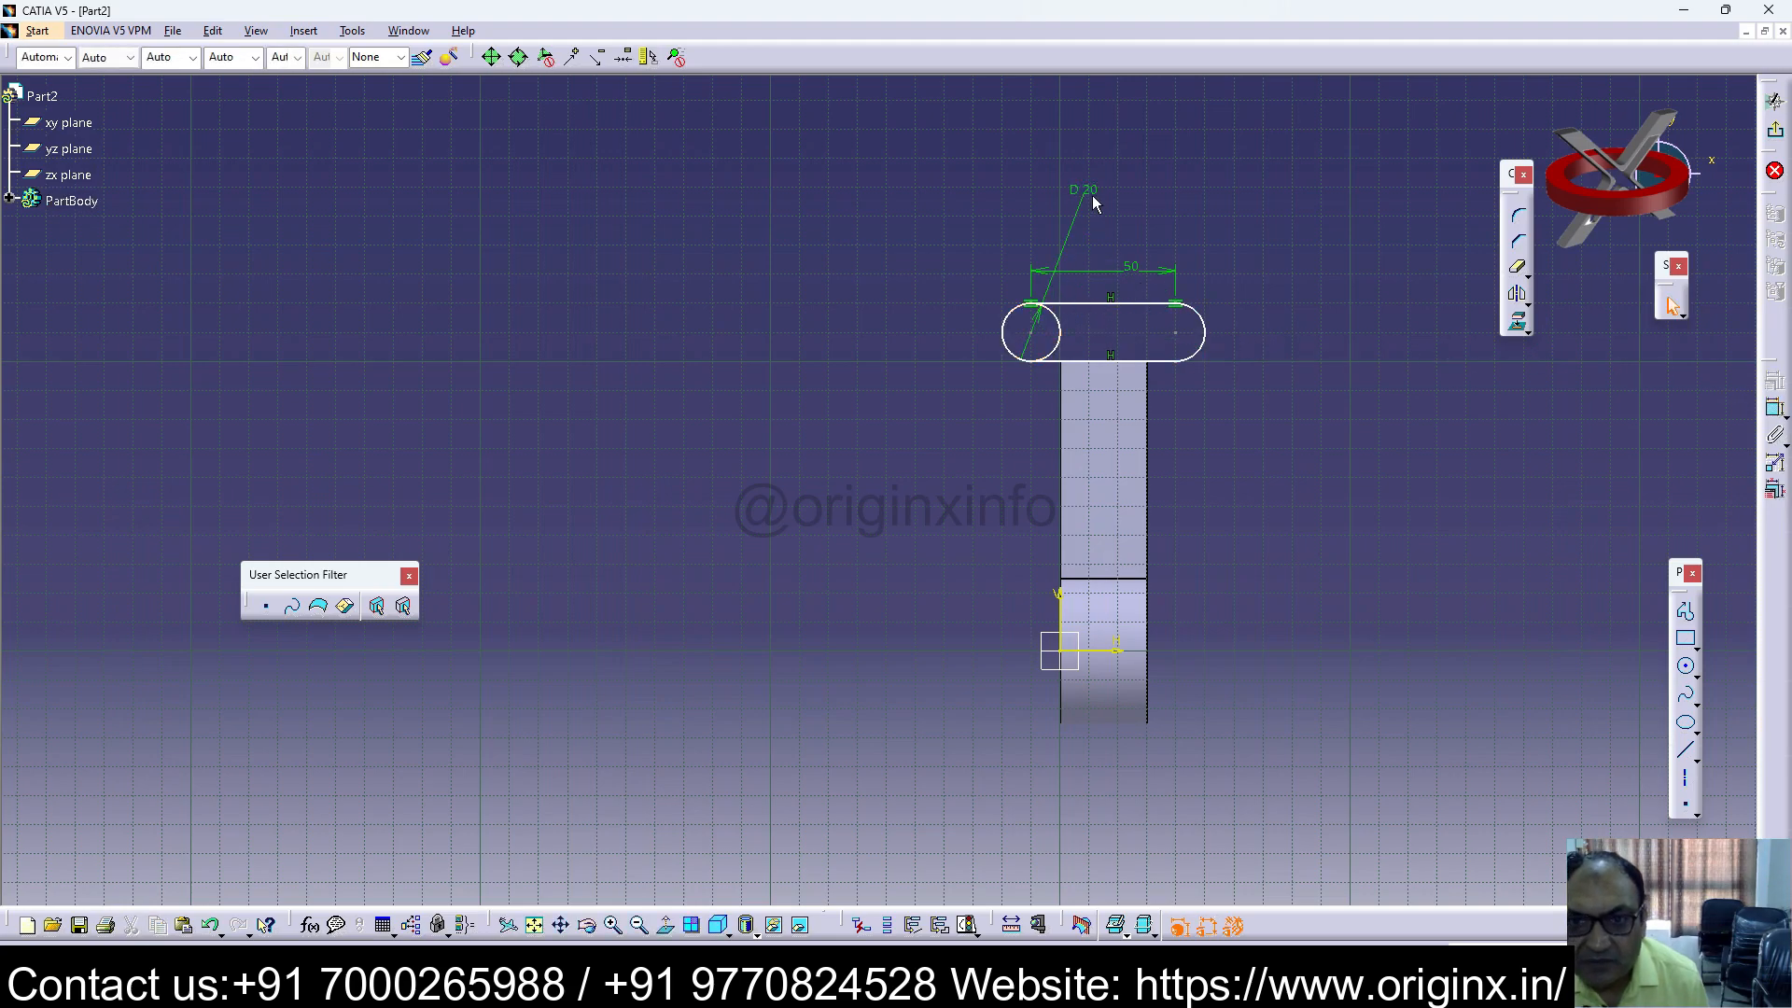
pyautogui.doubleClick(1088, 189)
pyautogui.write('12mm')
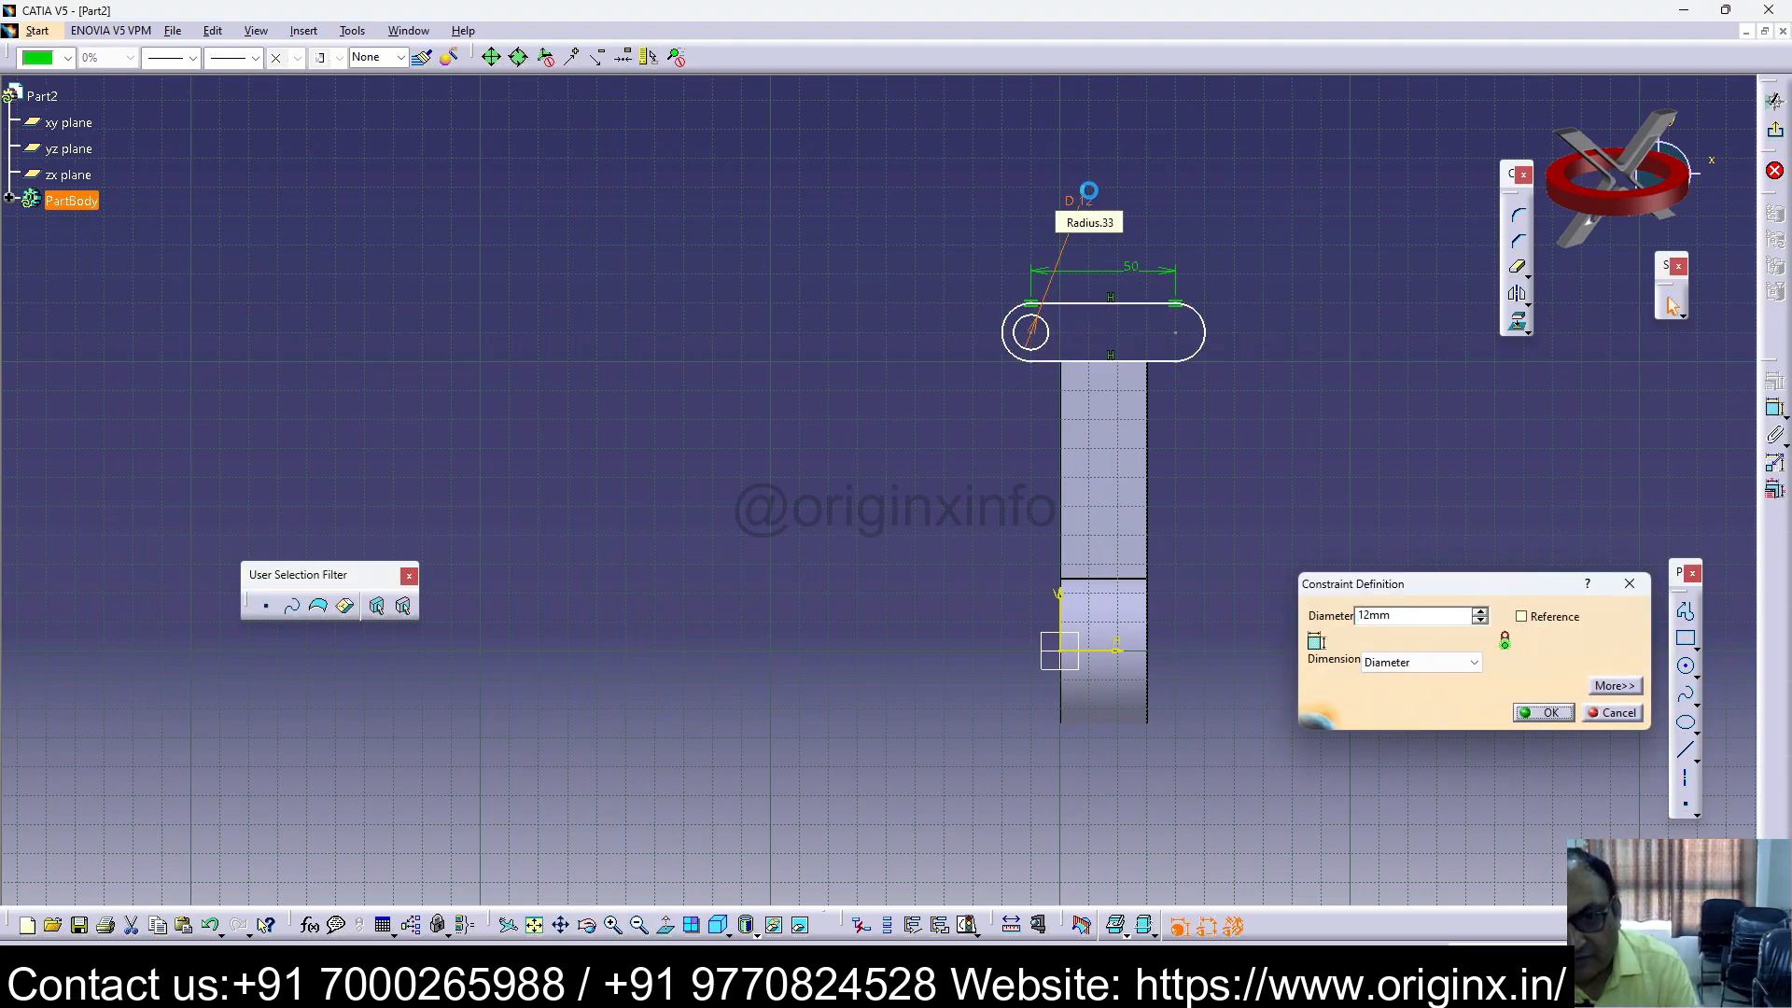
pyautogui.press('Return')
pyautogui.click(1407, 432)
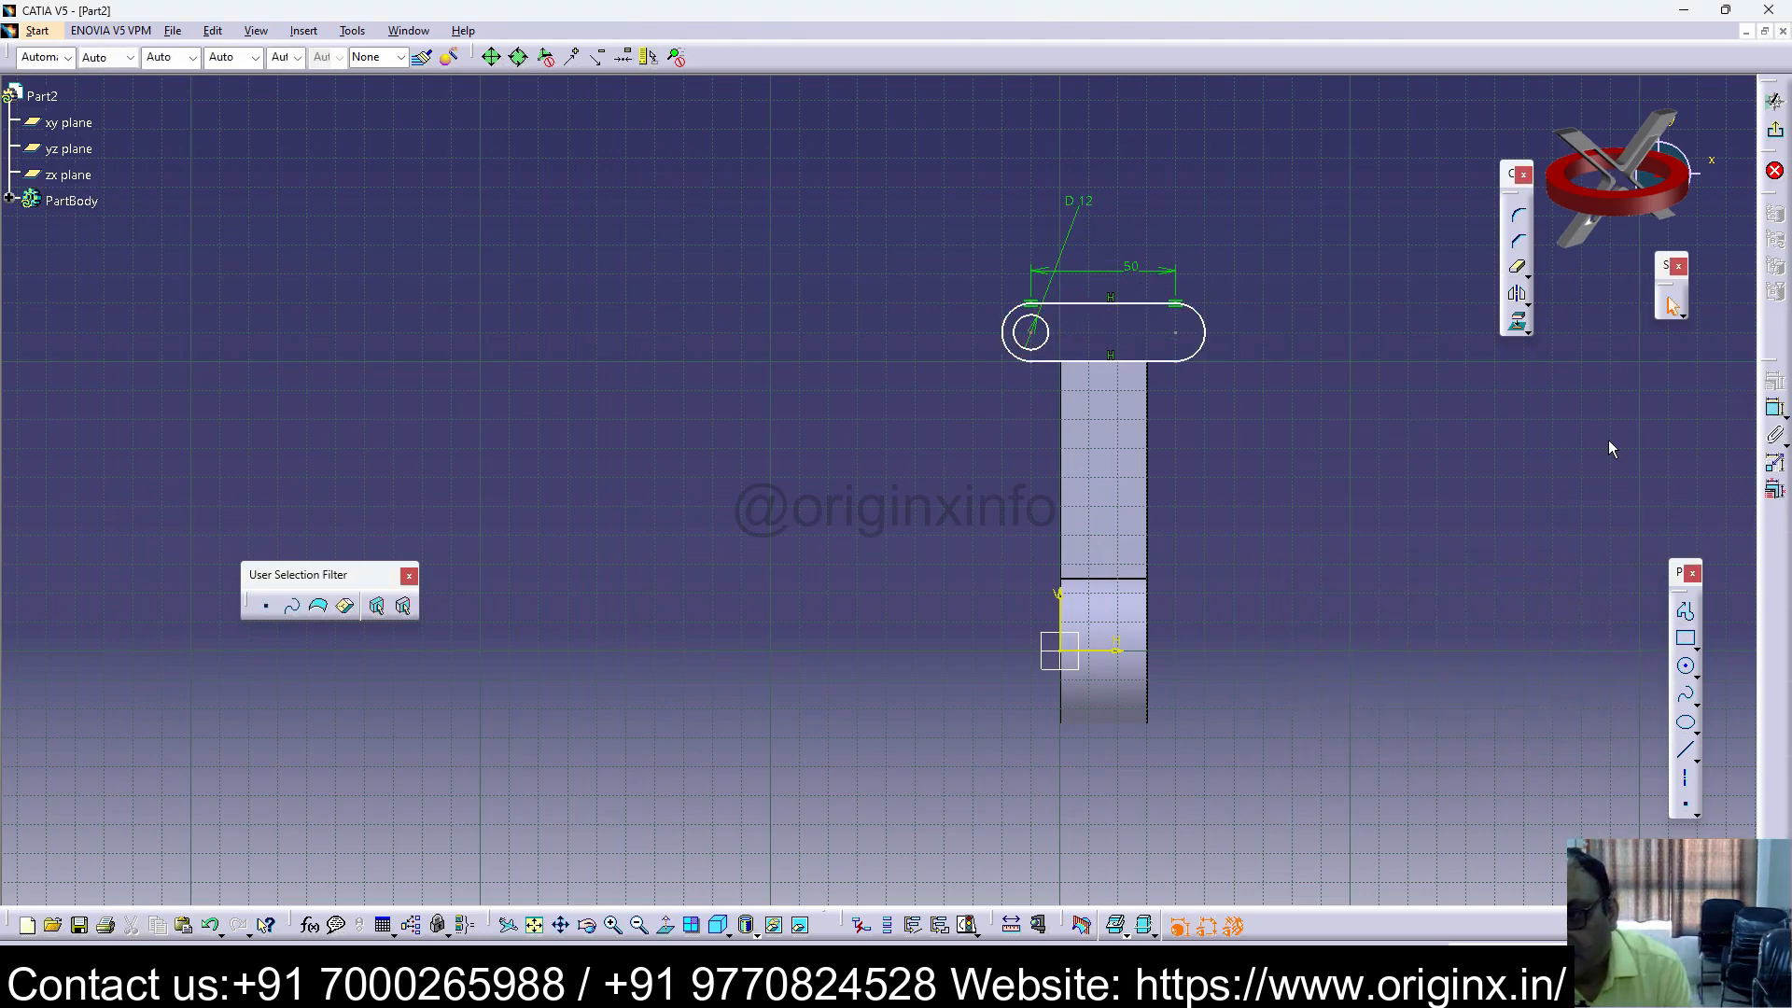
# Step: Draw a circle centred on the profile's right rounded end and set its diameter dimension to 12 mm
pyautogui.click(1685, 668)
pyautogui.click(1176, 343)
pyautogui.click(1182, 354)
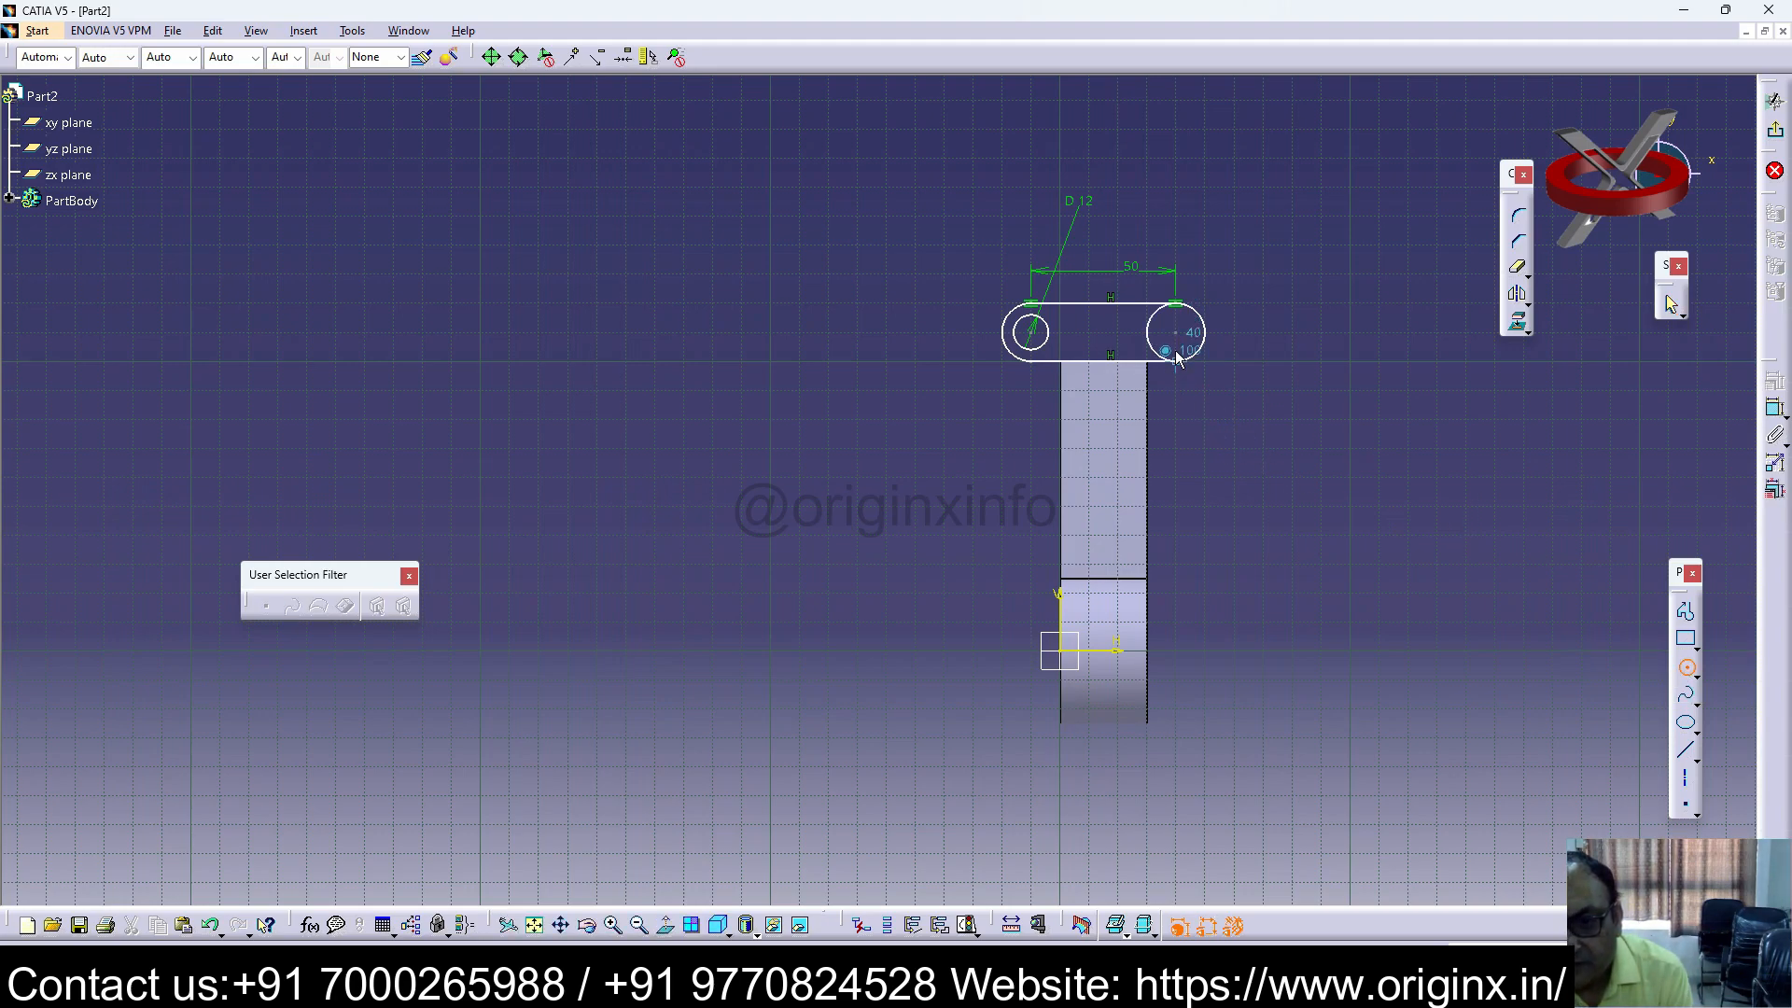
pyautogui.click(1150, 328)
pyautogui.click(1247, 224)
pyautogui.doubleClick(1228, 218)
pyautogui.write('12')
pyautogui.press('Return')
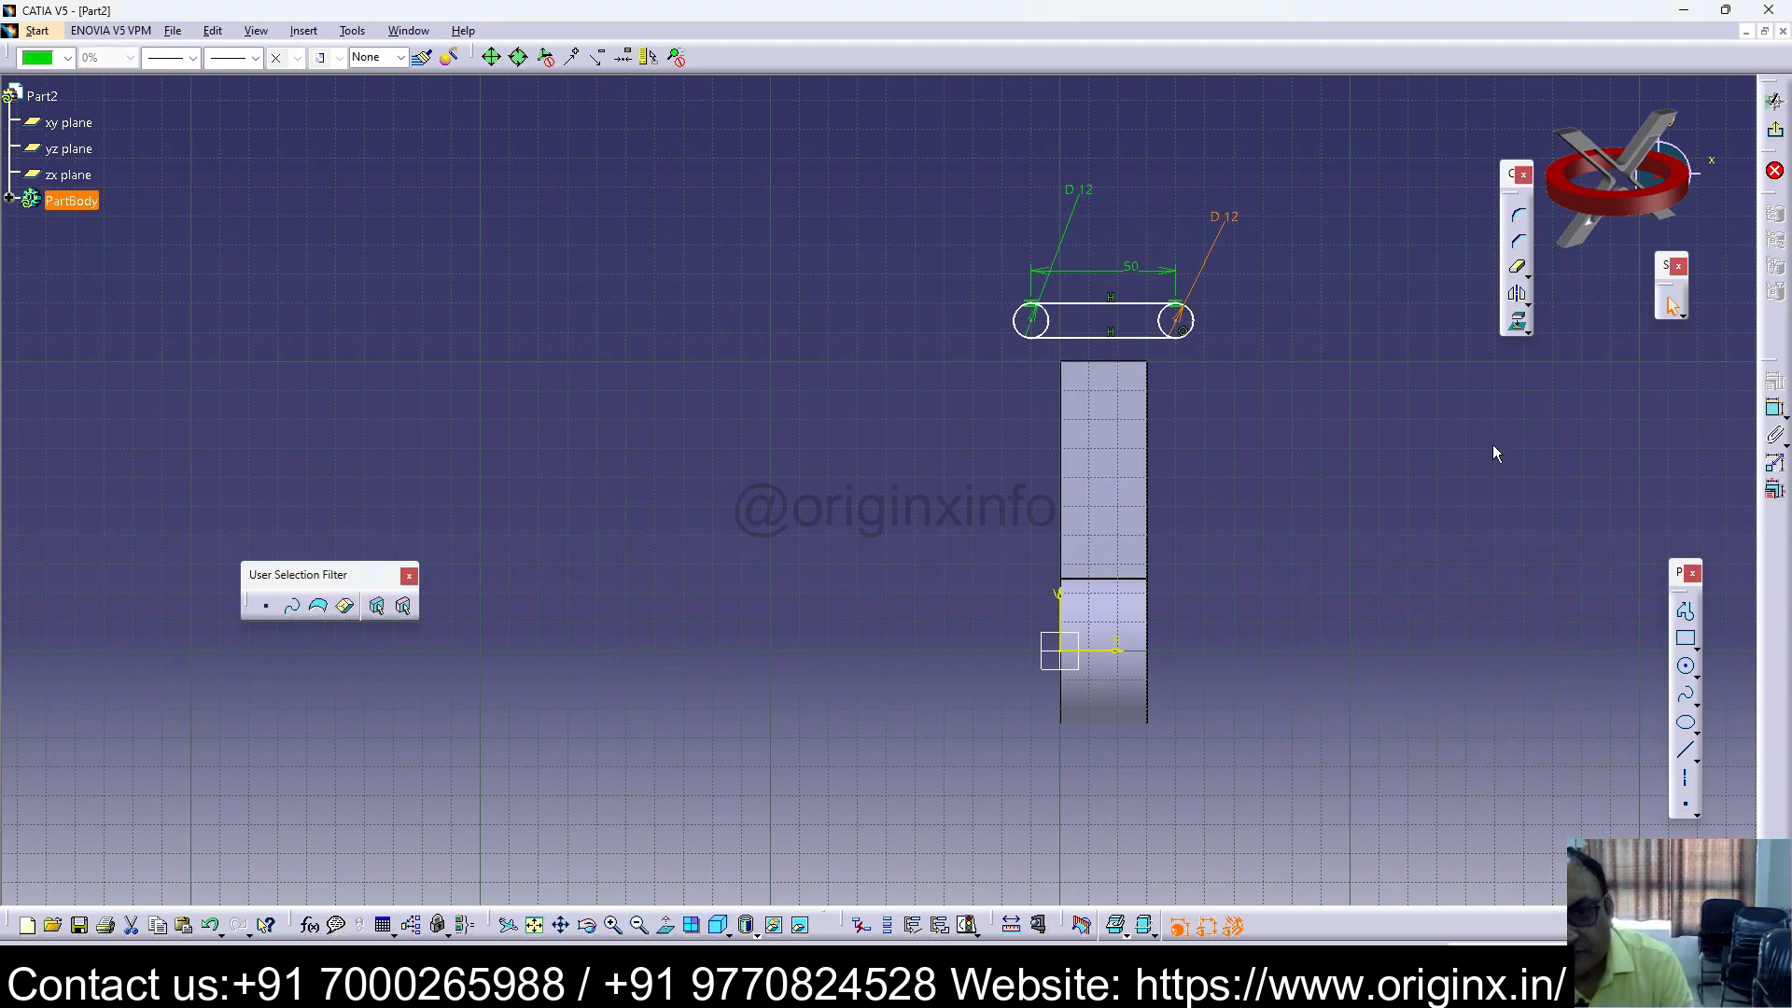
pyautogui.click(1488, 546)
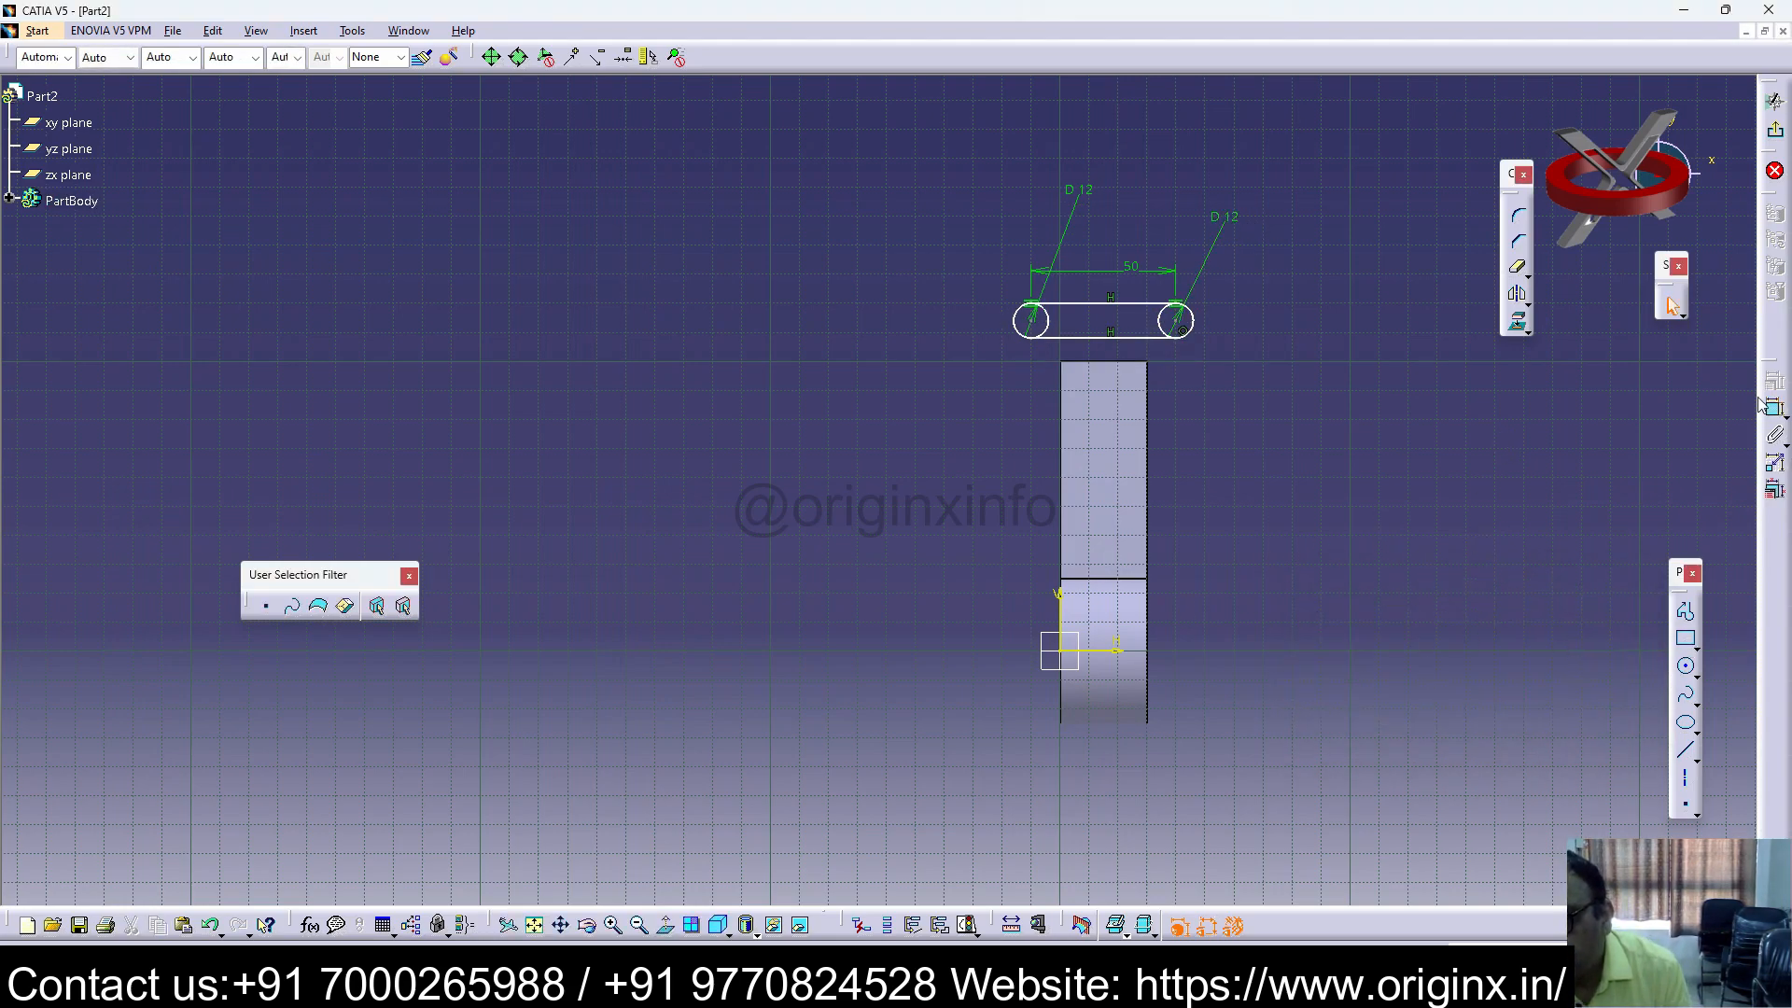
# Step: Set the distance between the profile's lower straight line and the foot's end edge to 0 mm
pyautogui.click(1124, 362)
pyautogui.click(1125, 338)
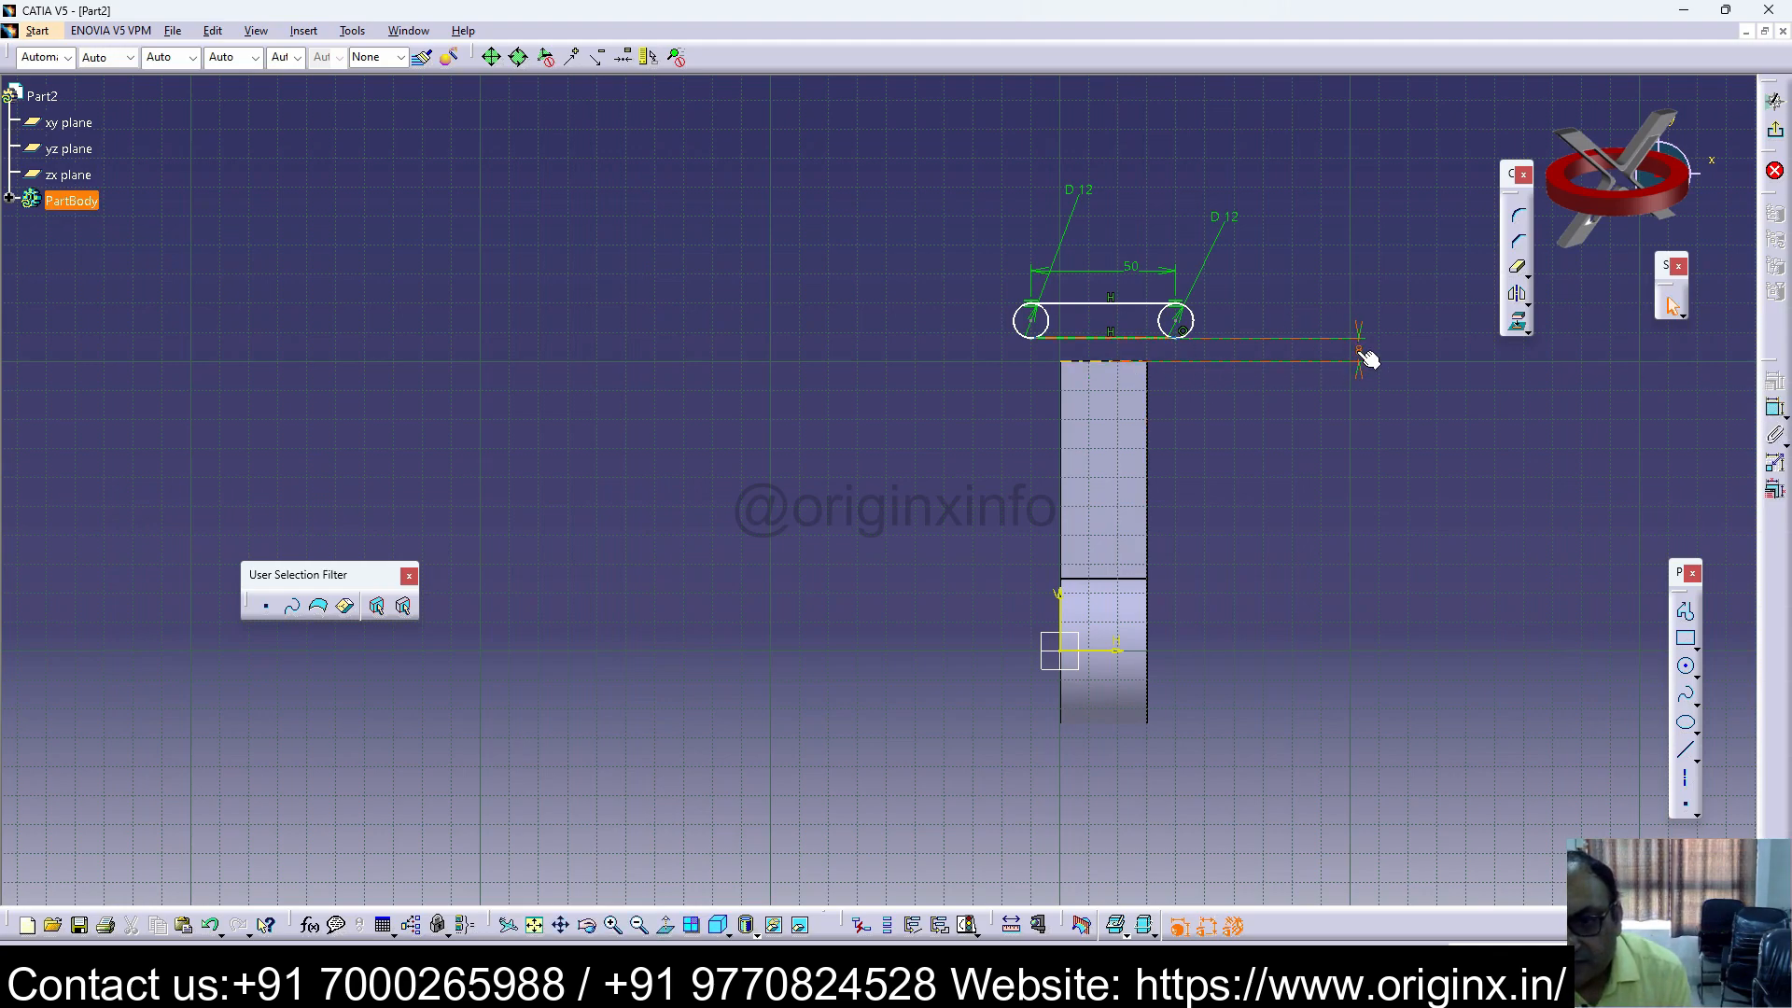
pyautogui.doubleClick(1359, 360)
pyautogui.write('0')
pyautogui.press('Return')
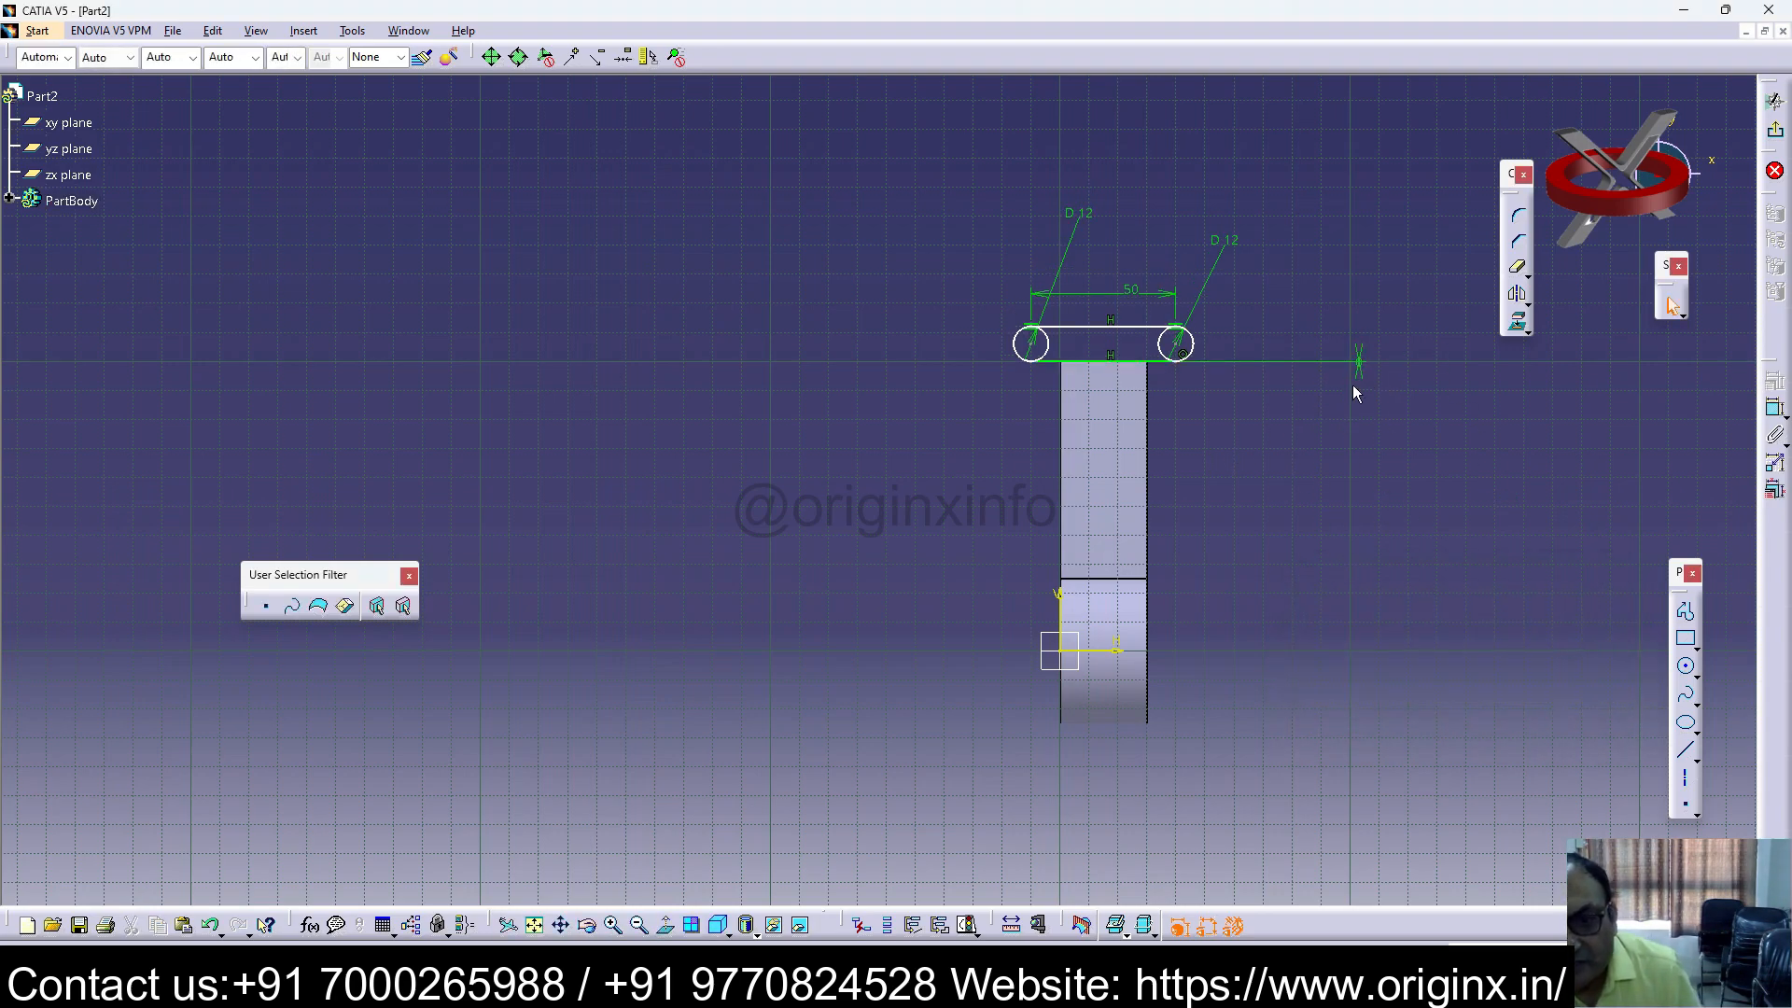
# Step: Undo the zero-distance constraint and the diameter change at the profile's right end
pyautogui.hotkey('ctrl', 'z')
pyautogui.hotkey('ctrl', 'y')
pyautogui.hotkey('ctrl', 'y')
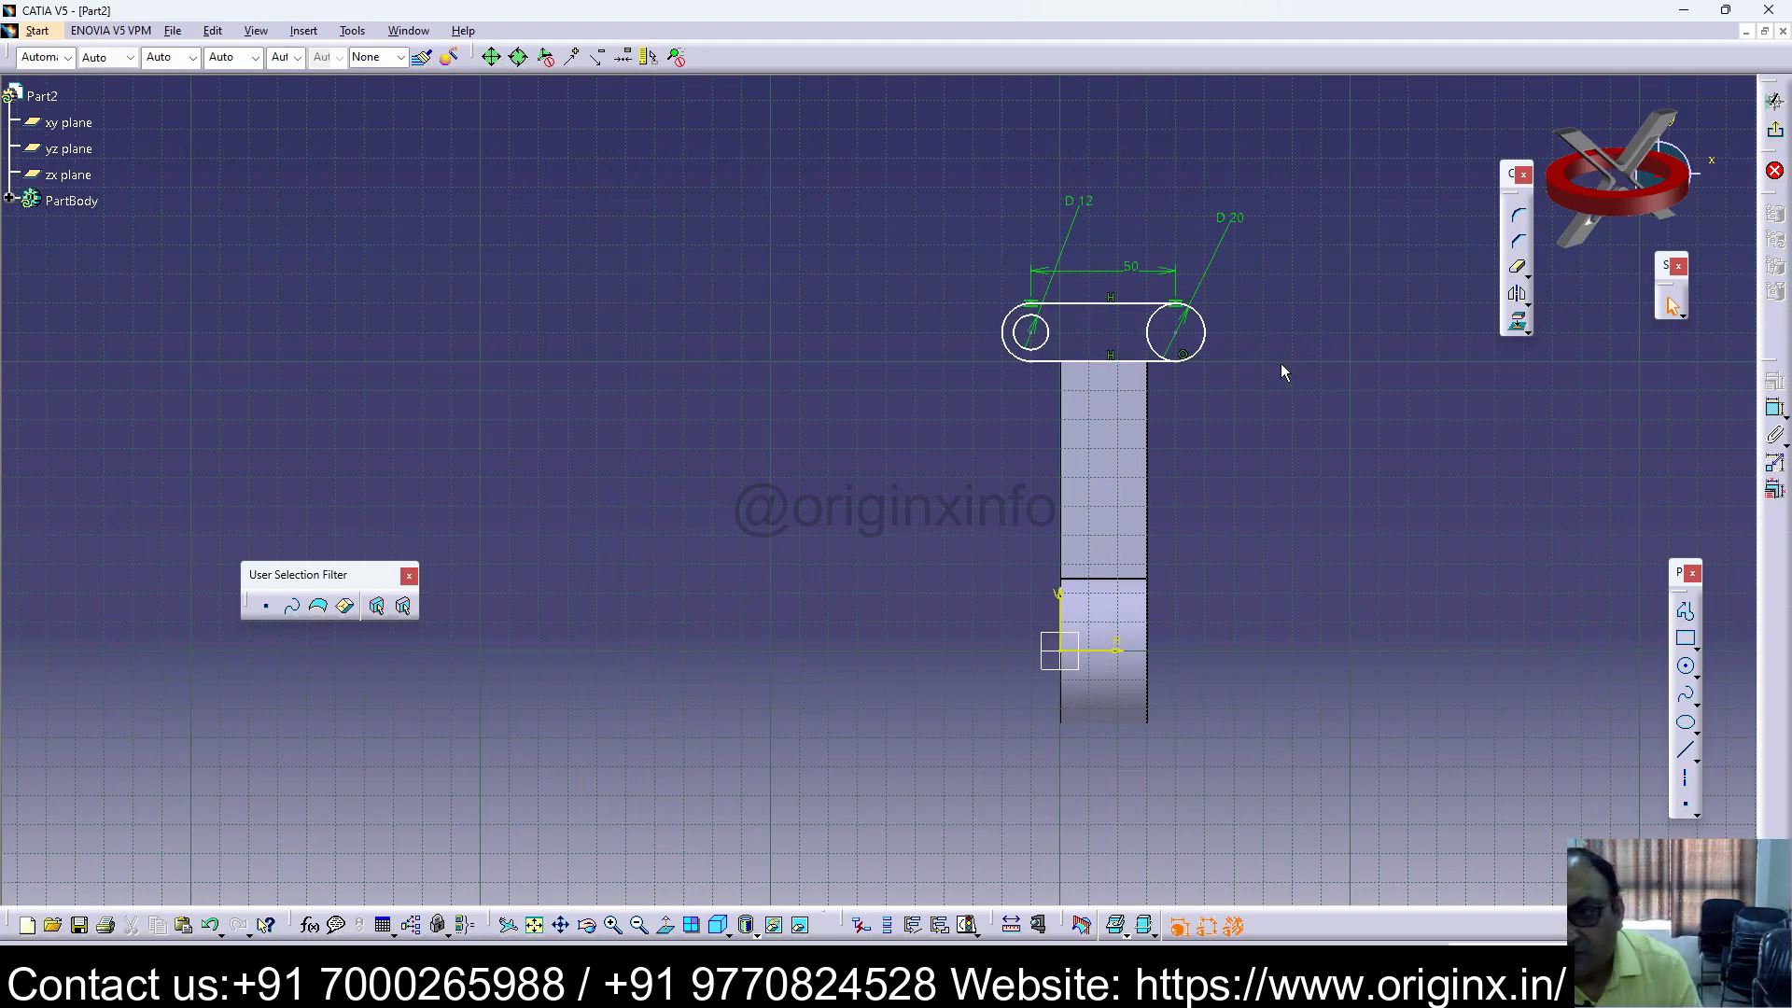
# Step: Try to dimension the right end circle's diameter separately from the rounded end arc
pyautogui.click(1774, 408)
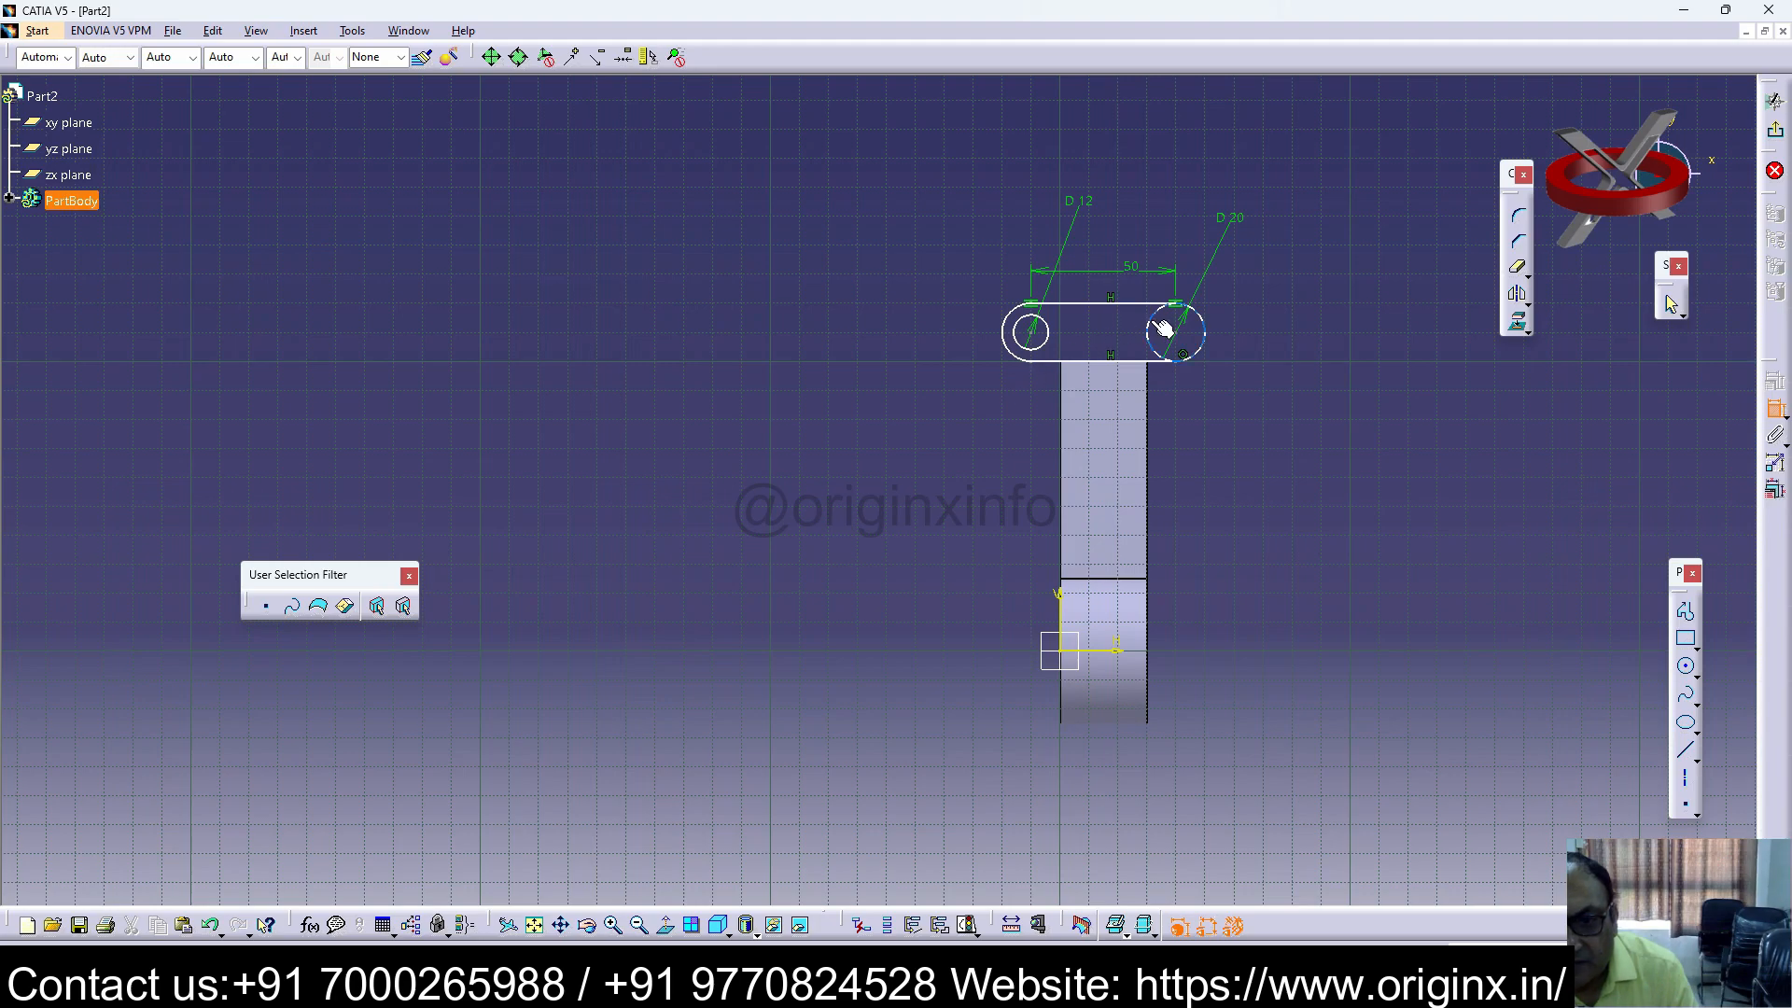
pyautogui.click(1206, 346)
pyautogui.click(1329, 276)
pyautogui.doubleClick(1329, 277)
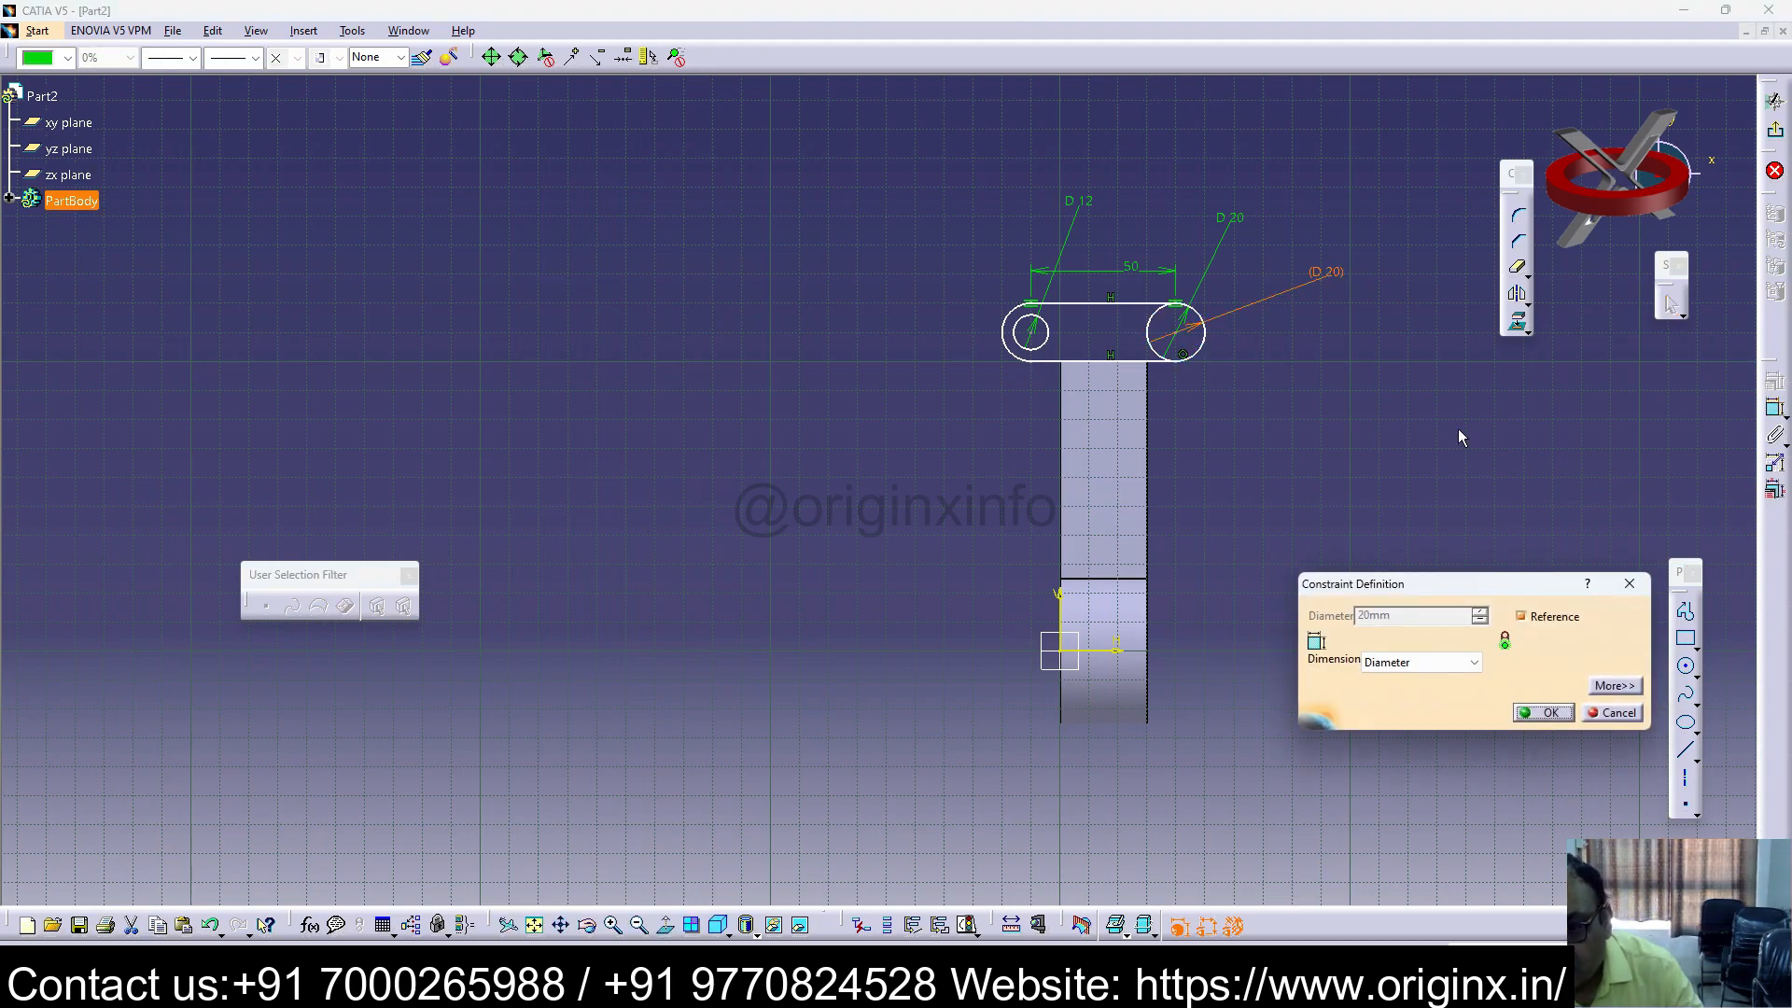
pyautogui.press('Return')
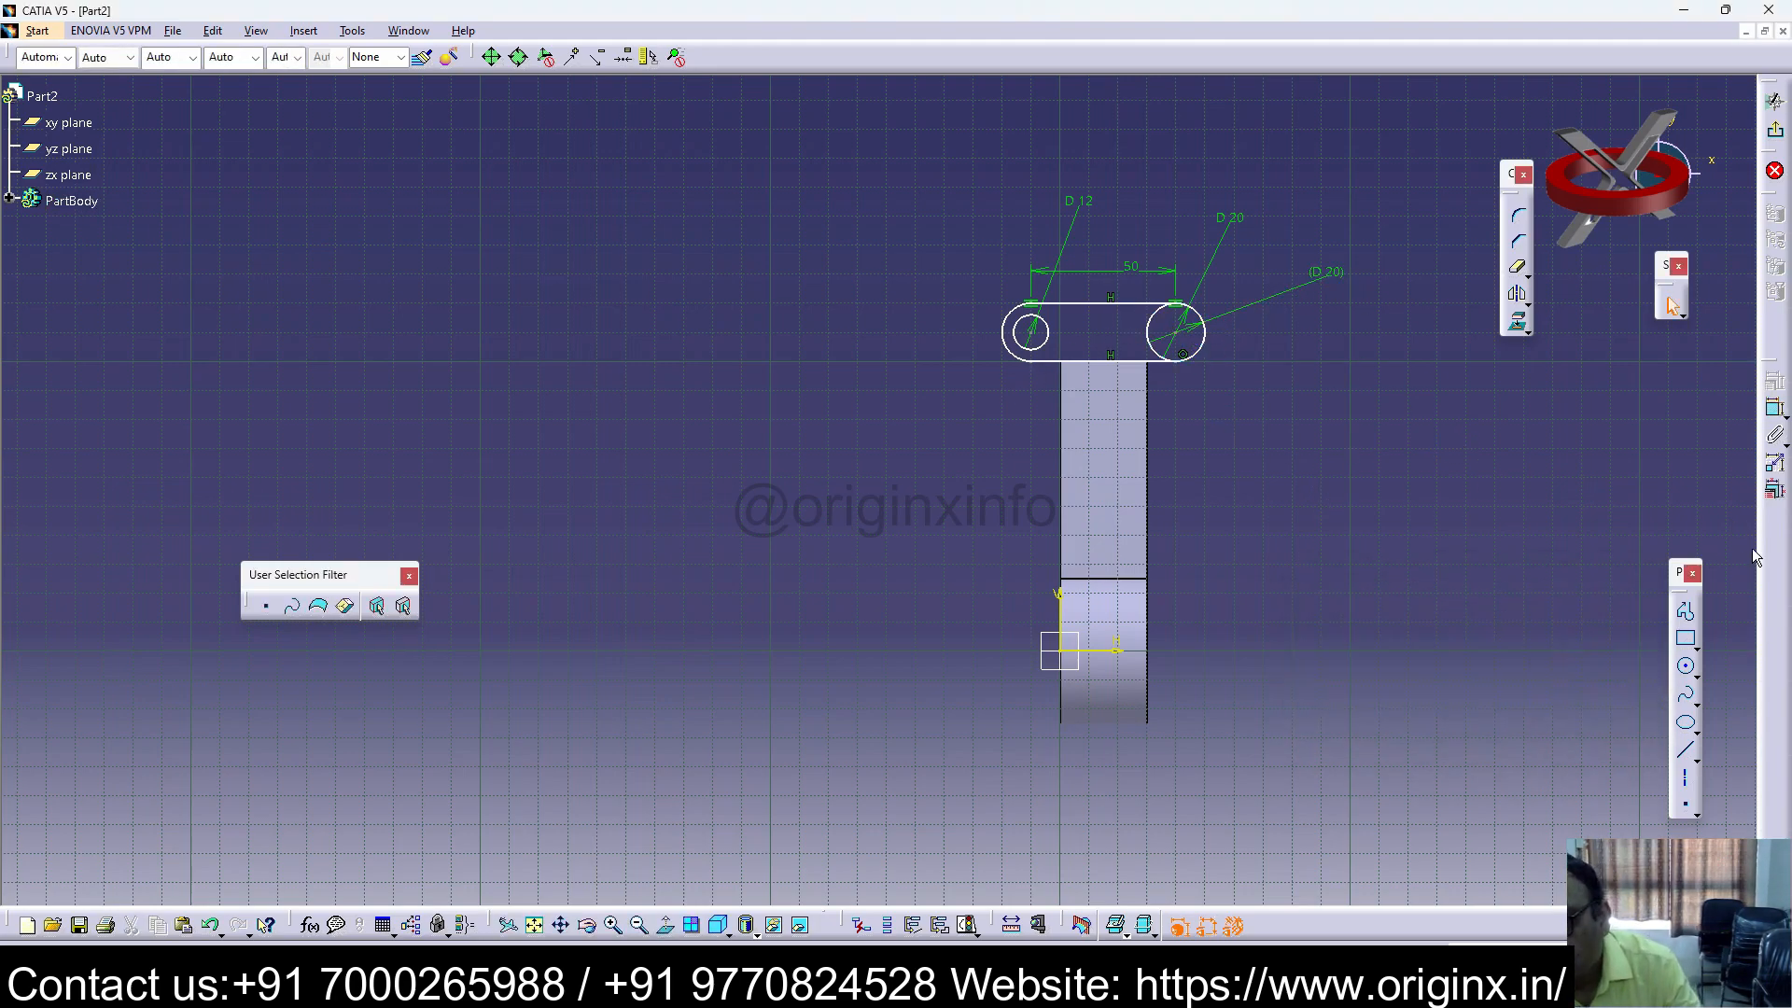
pyautogui.click(1157, 313)
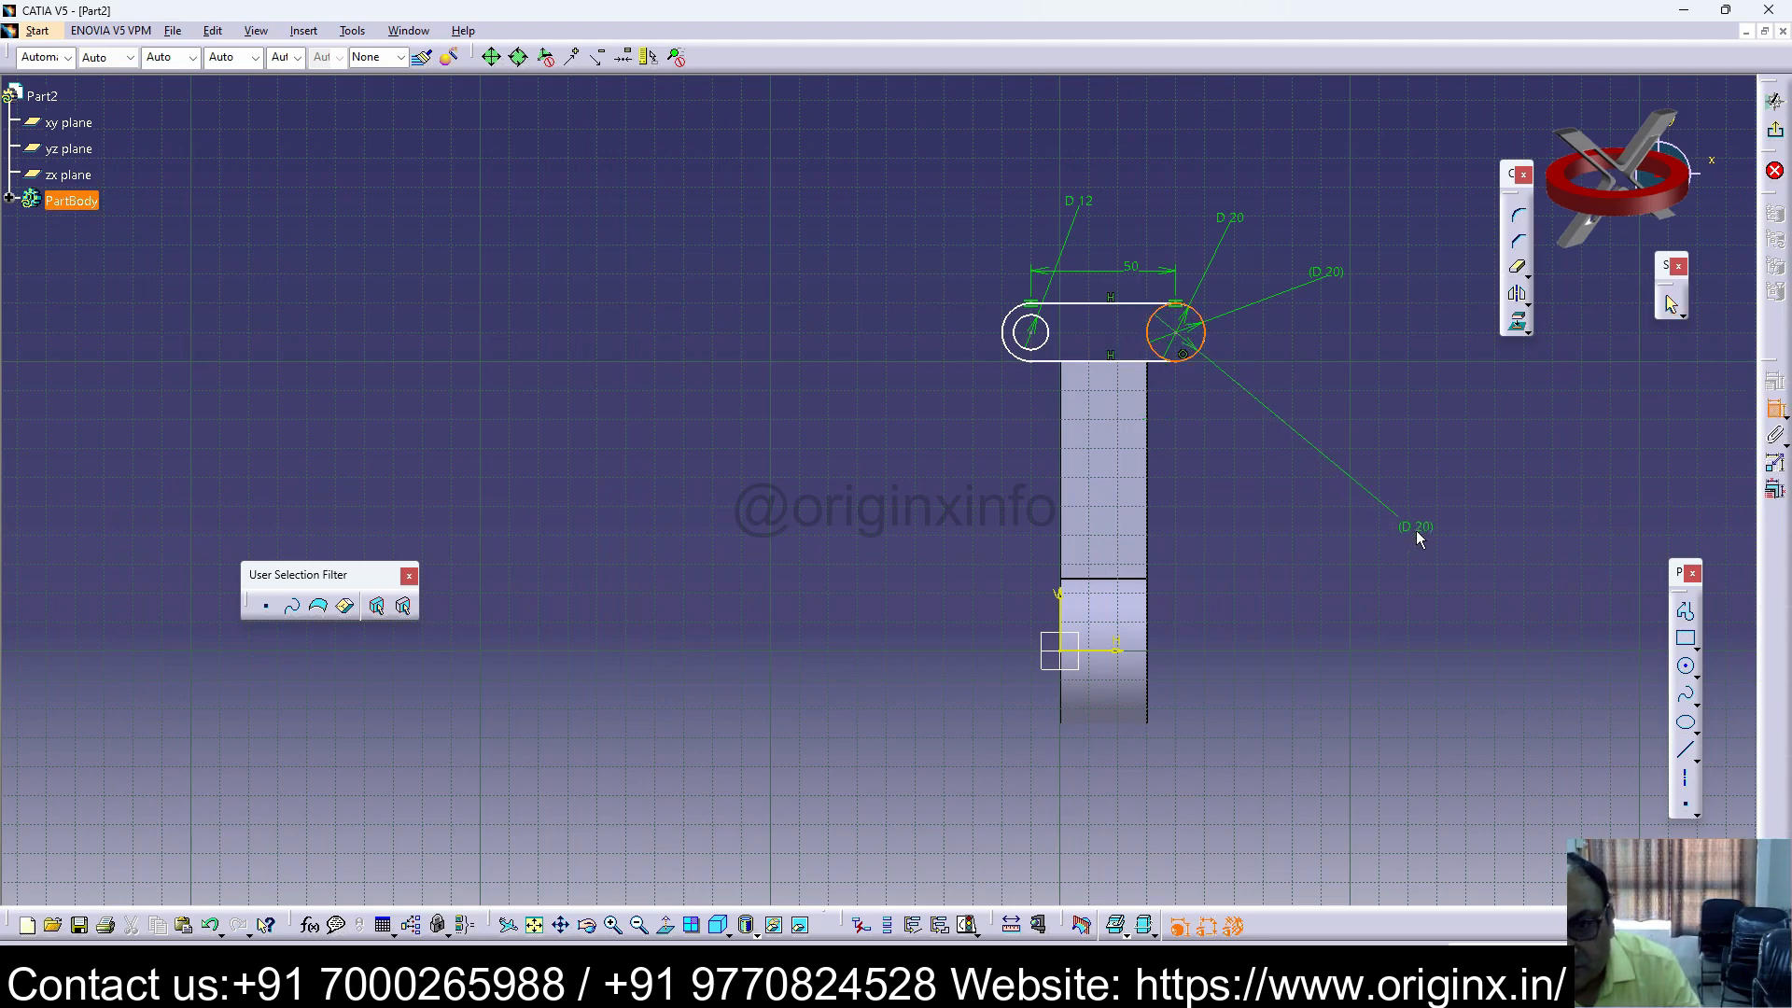
pyautogui.press('Escape')
pyautogui.click(1148, 325)
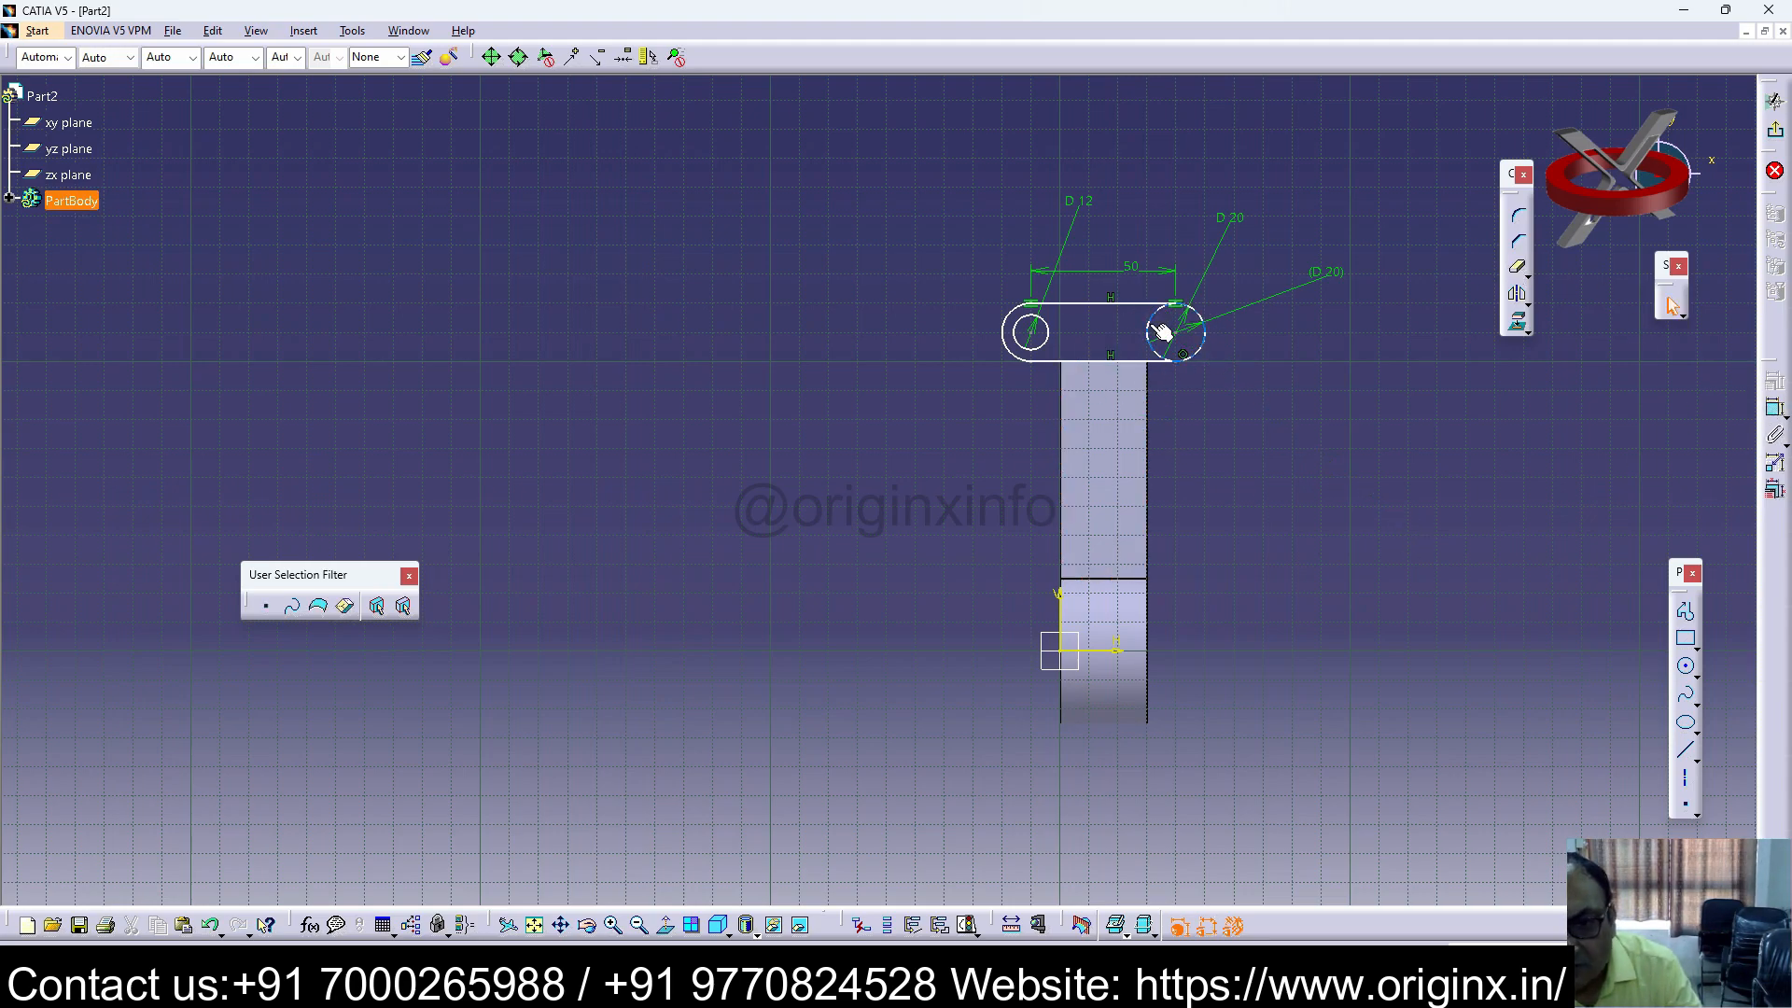
pyautogui.click(1213, 453)
# Step: Trim off the oversized circle in the profile's right end and delete the reference diameter dimension
pyautogui.click(1518, 268)
pyautogui.click(1148, 321)
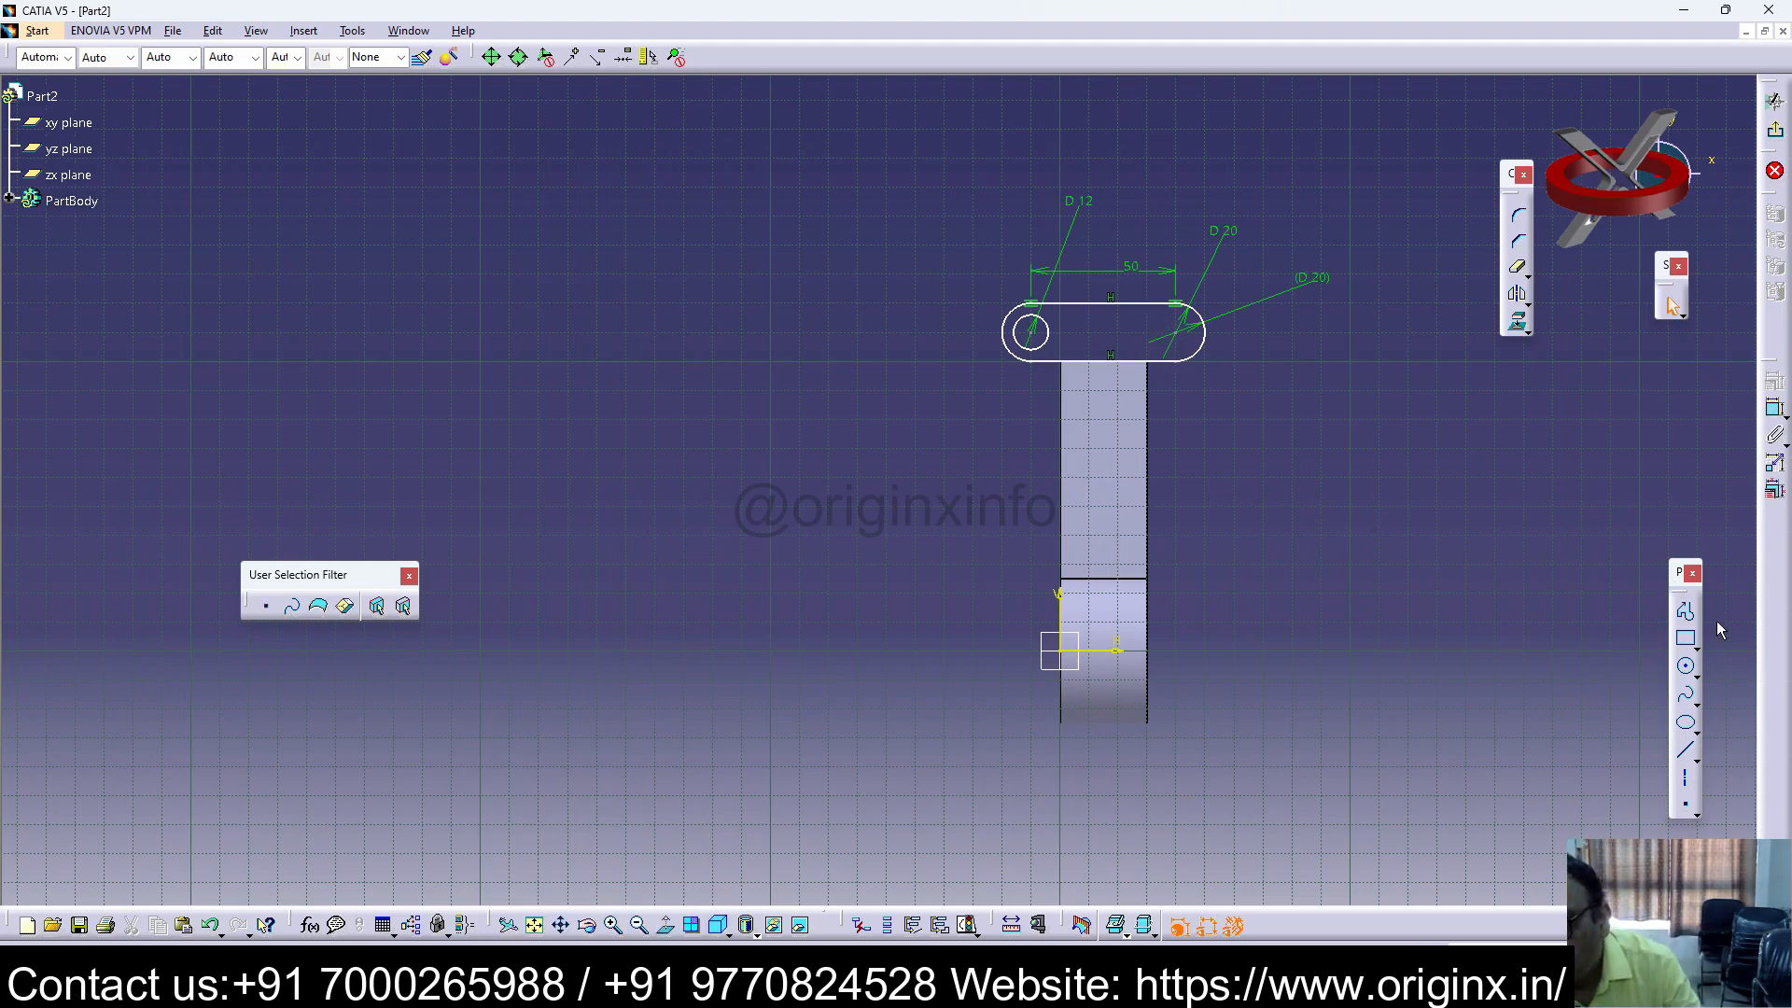
pyautogui.click(1184, 339)
pyautogui.click(1317, 280)
pyautogui.press('Delete')
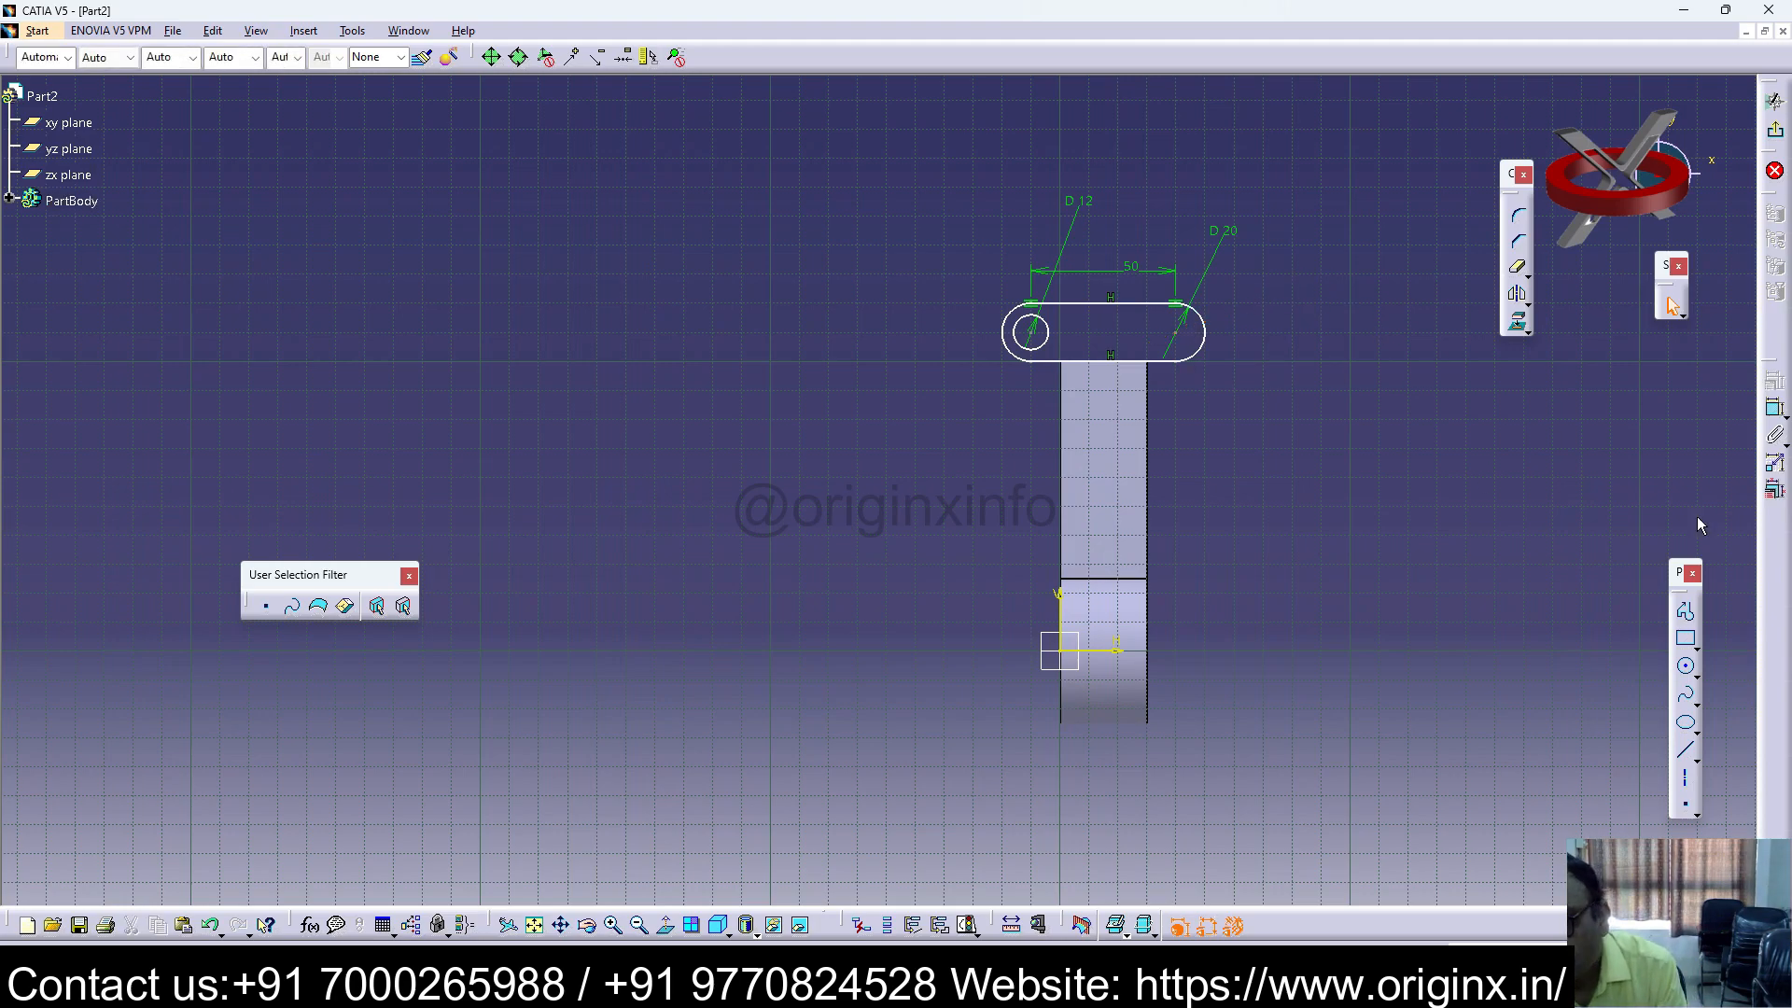
# Step: Draw a new circle centred on the right rounded end and set its diameter to 12 mm
pyautogui.click(1187, 353)
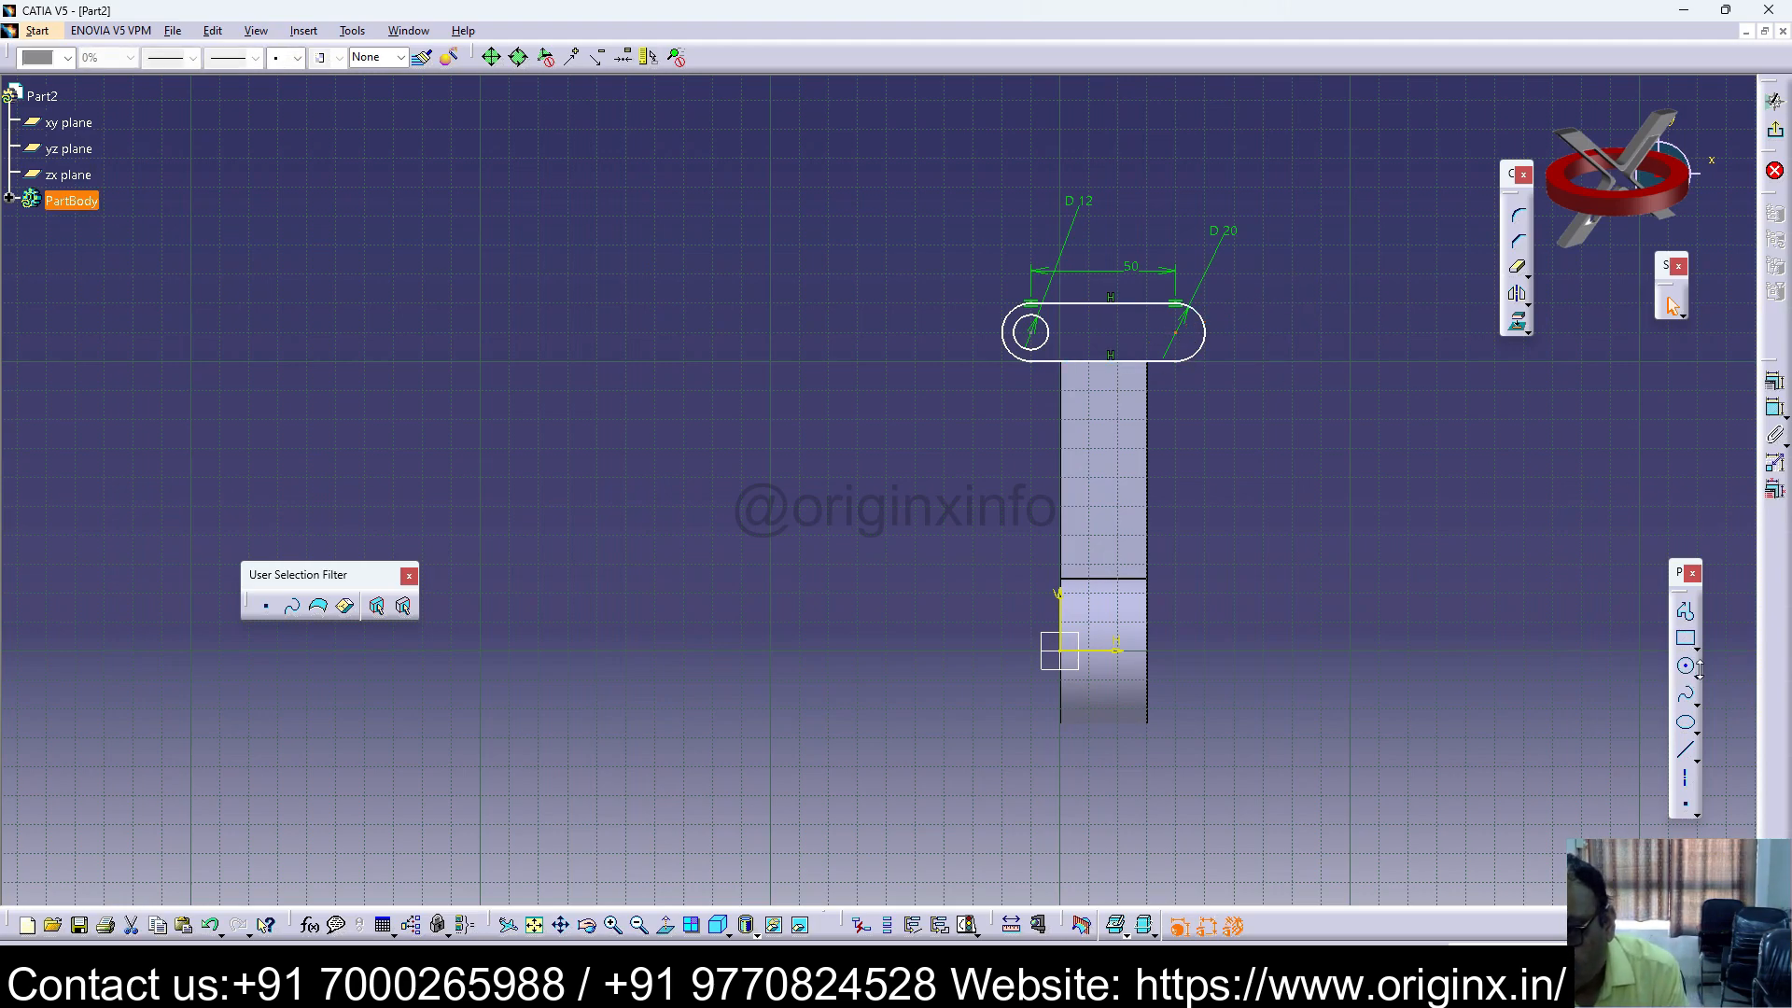
pyautogui.click(1686, 667)
pyautogui.click(1176, 333)
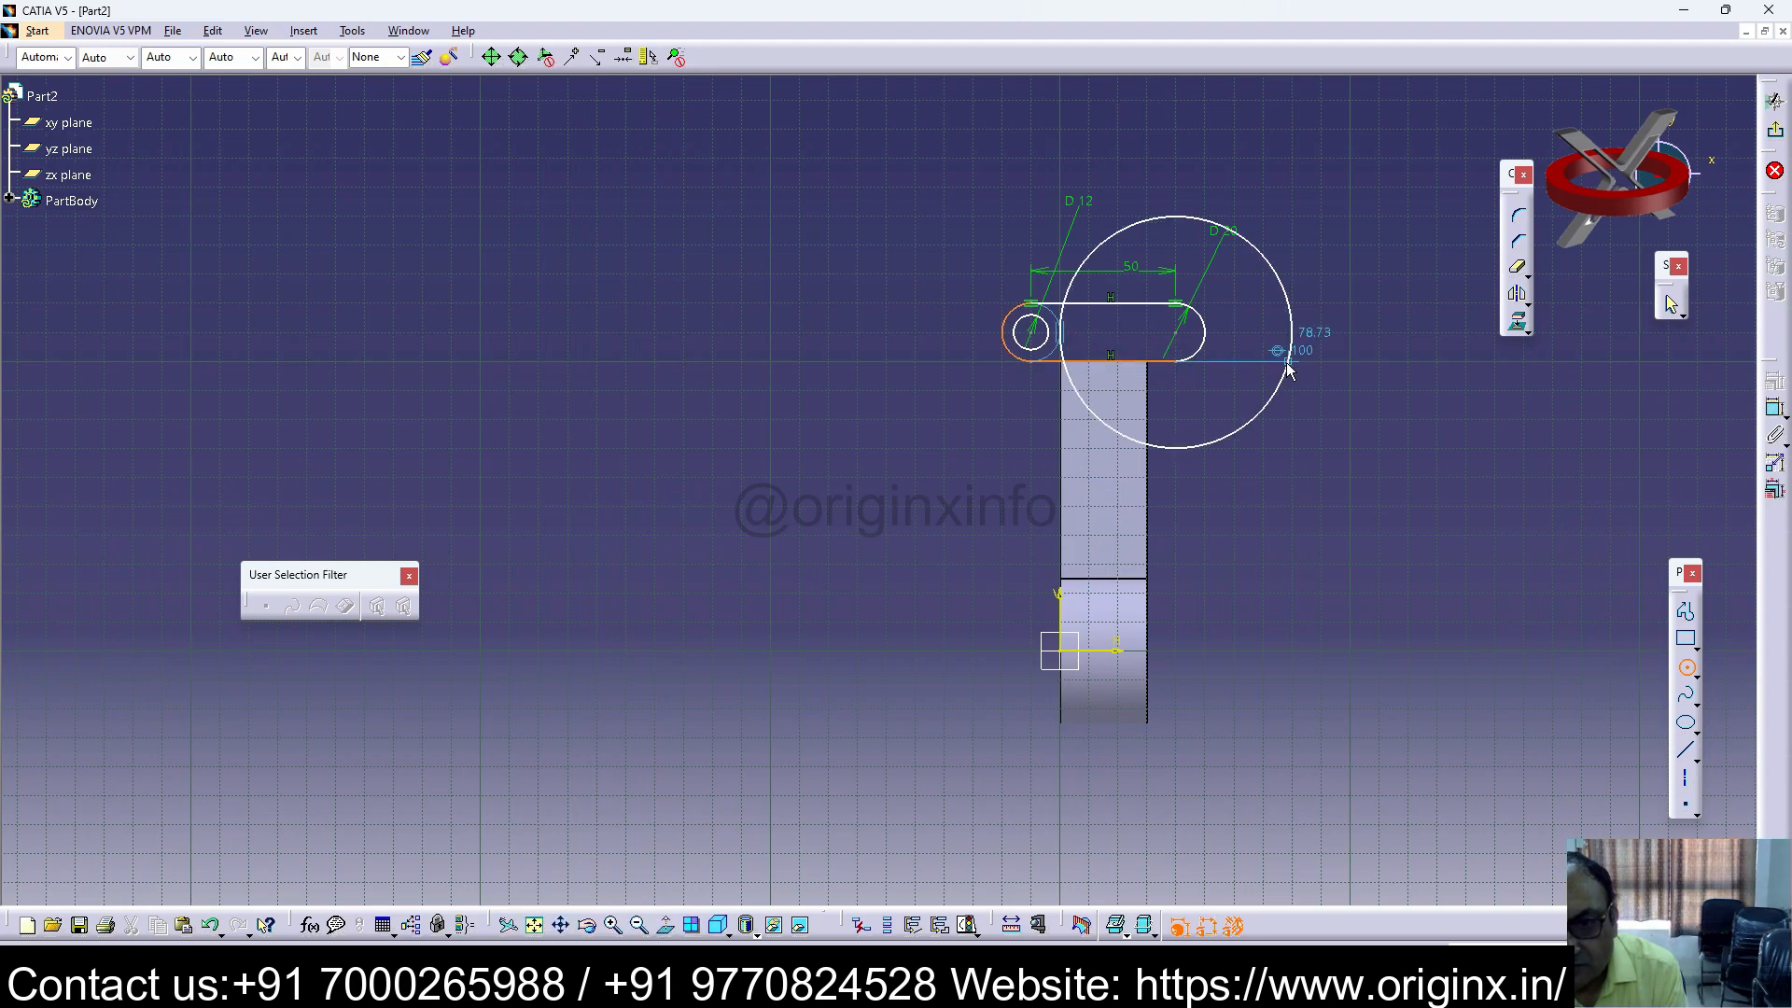
pyautogui.click(1241, 390)
pyautogui.click(1775, 436)
pyautogui.click(1260, 312)
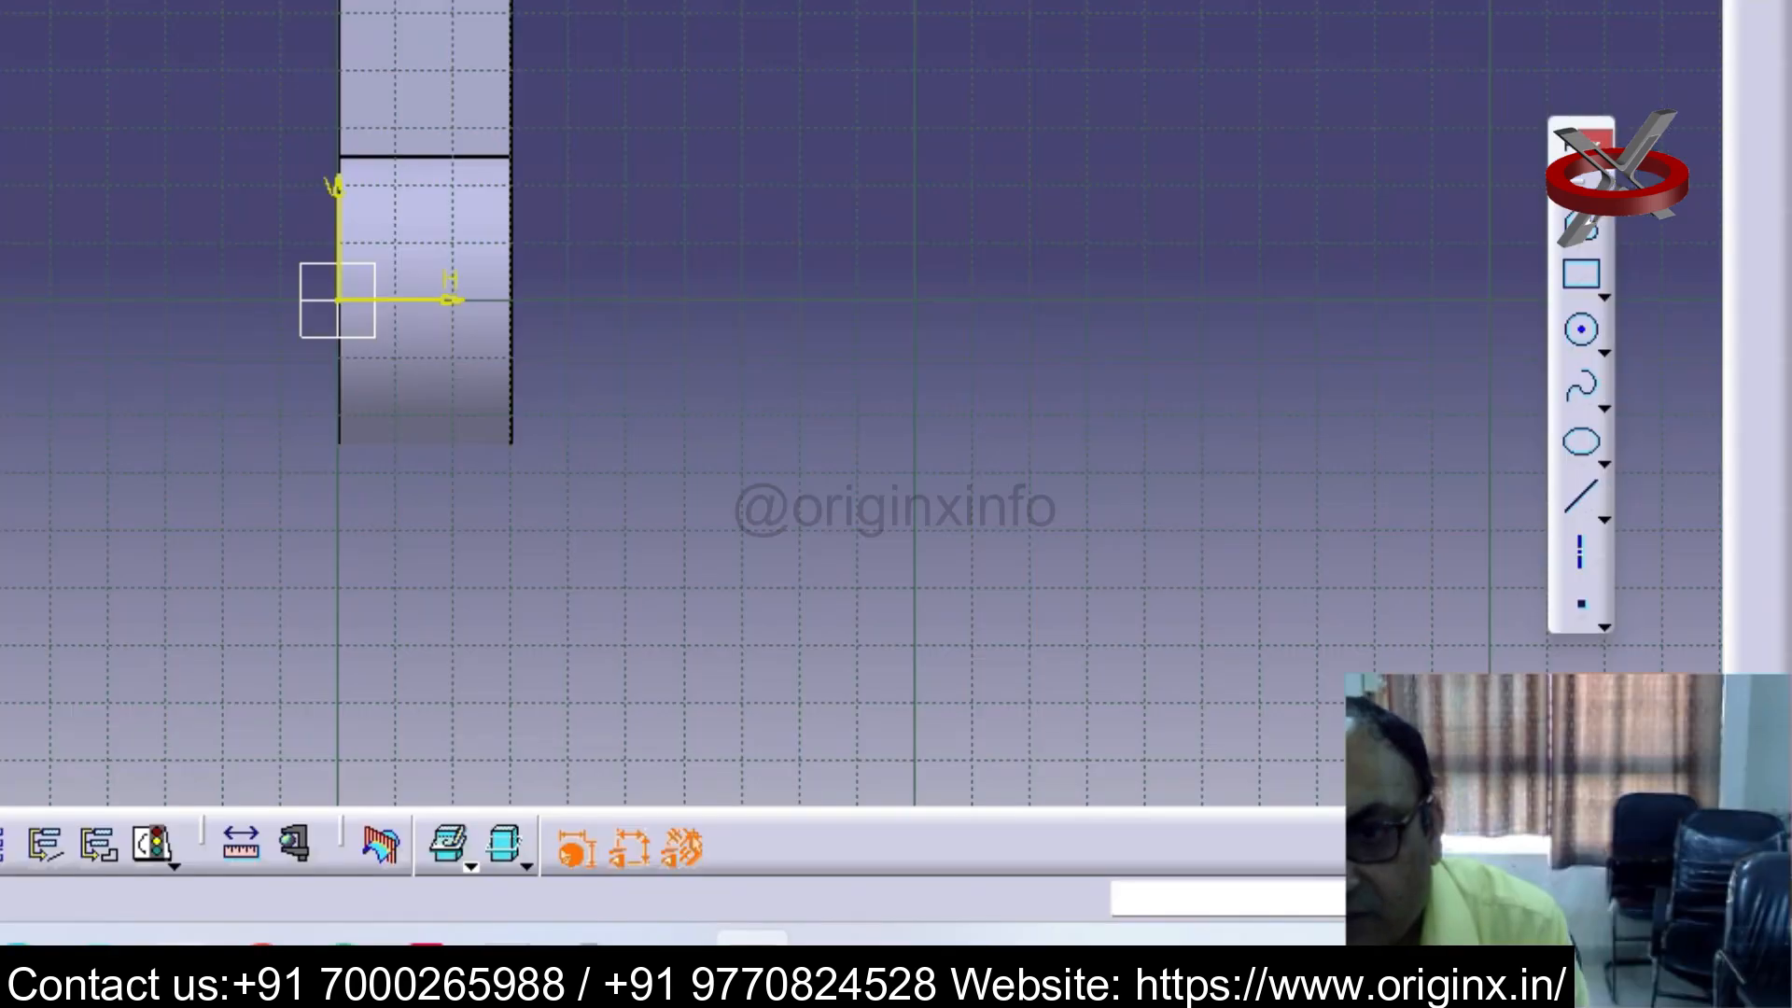
pyautogui.doubleClick(1345, 277)
pyautogui.write('12')
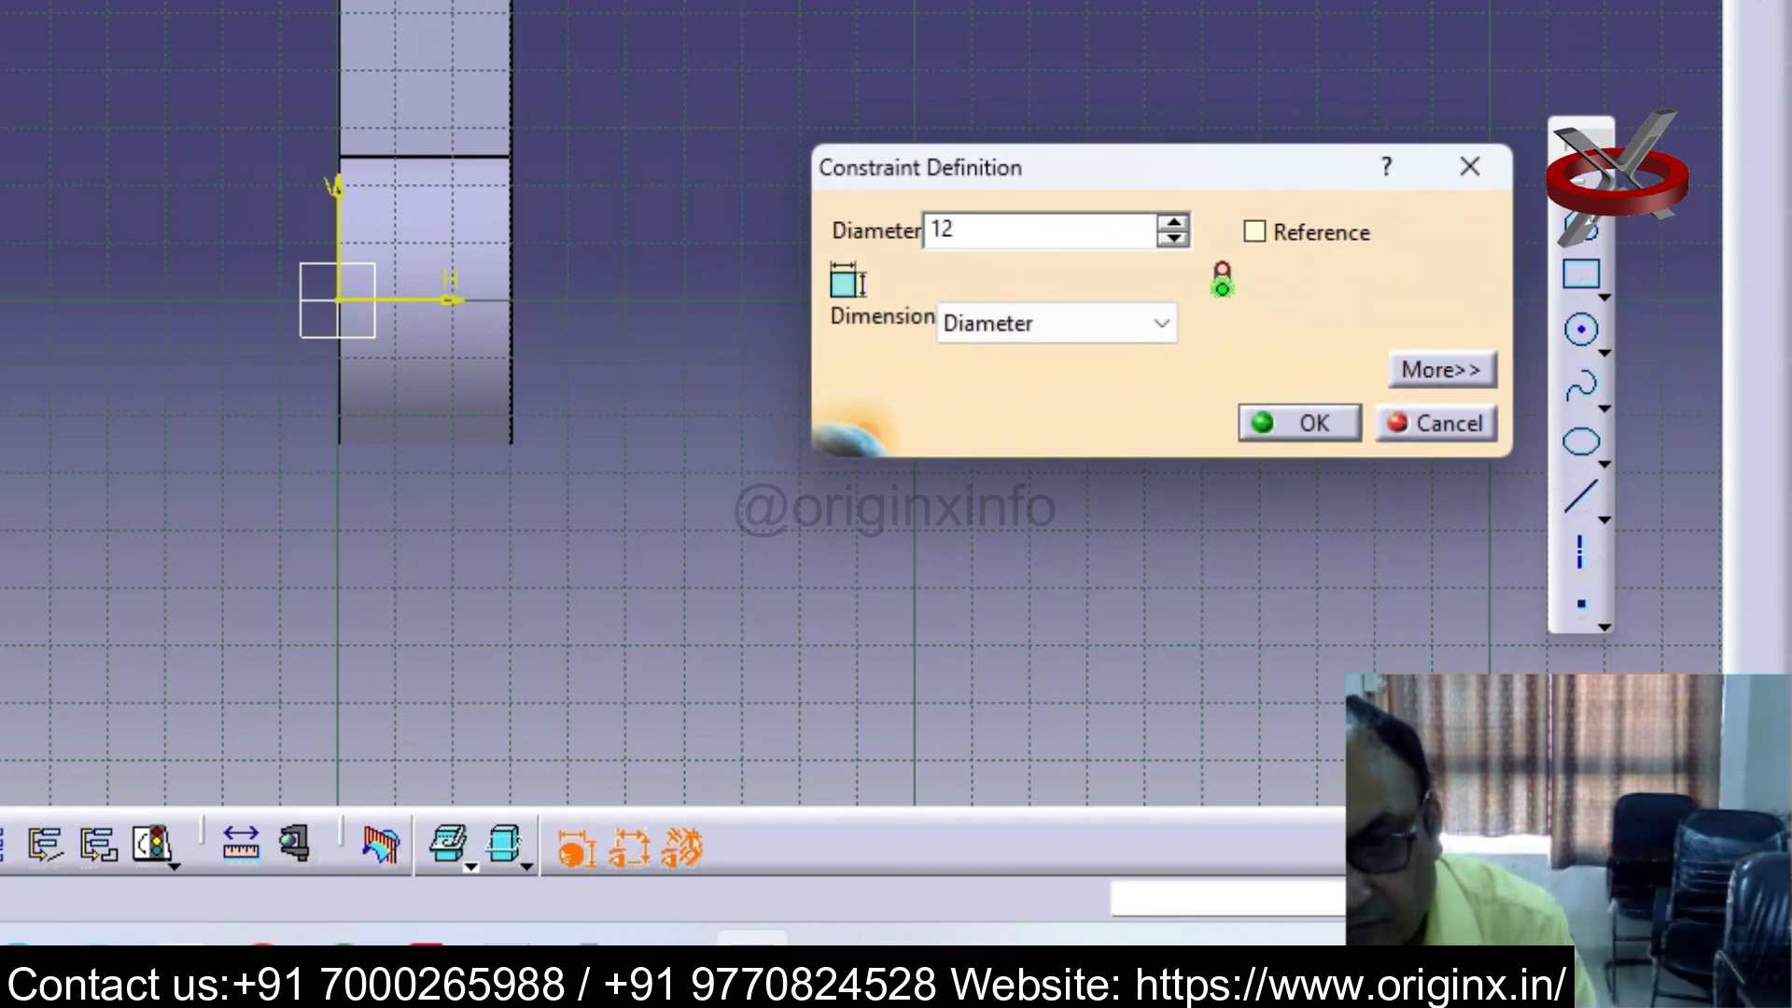
pyautogui.press('Return')
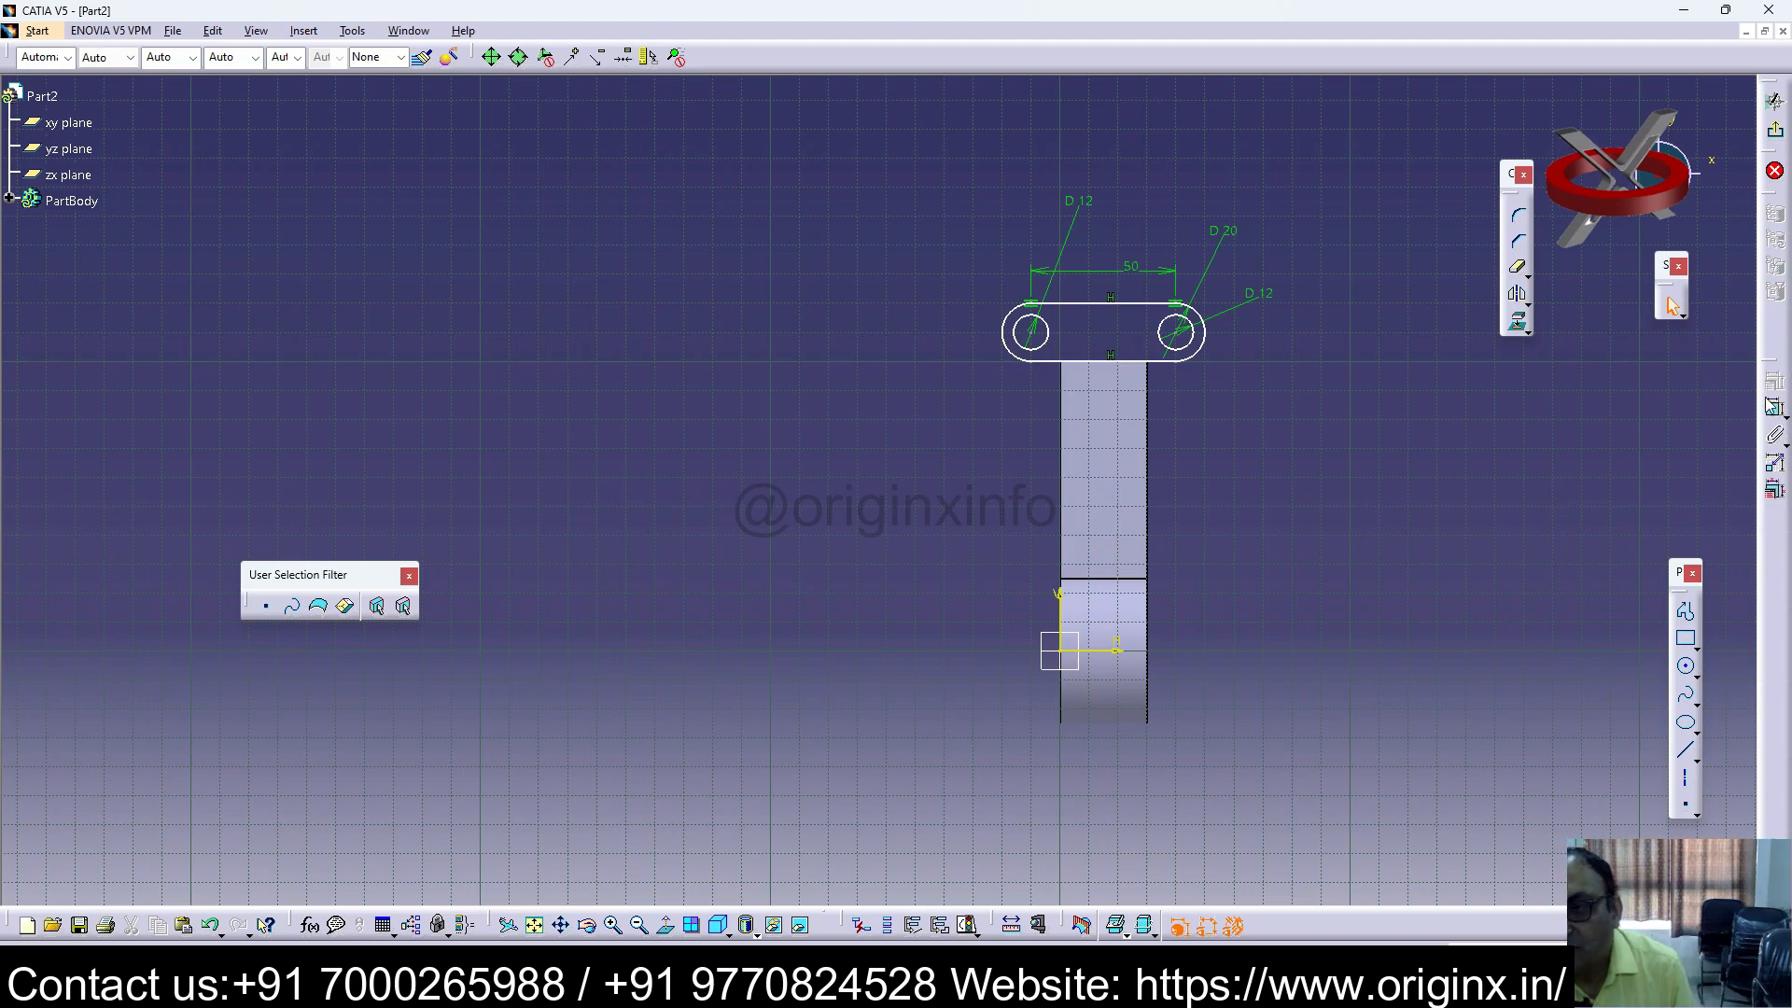
# Step: Exit the sketch and start a pad of the rounded-end profile with its direction reversed downward
pyautogui.click(1772, 170)
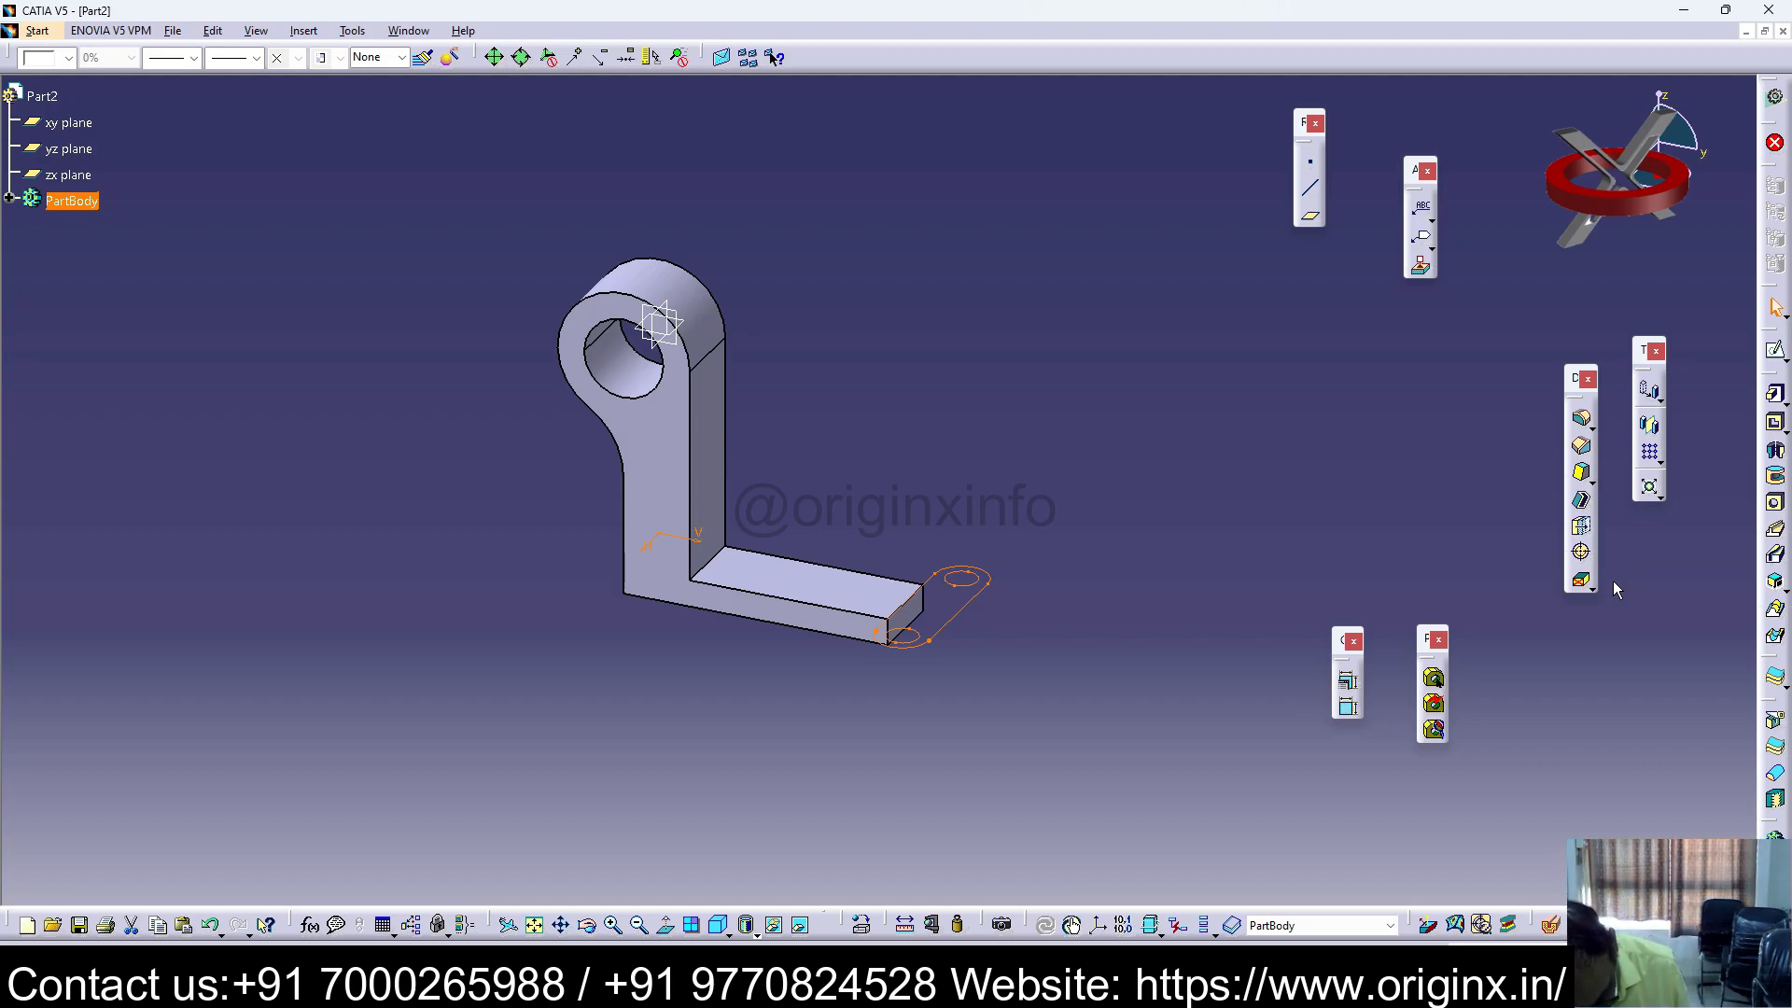
pyautogui.click(1777, 397)
pyautogui.click(968, 549)
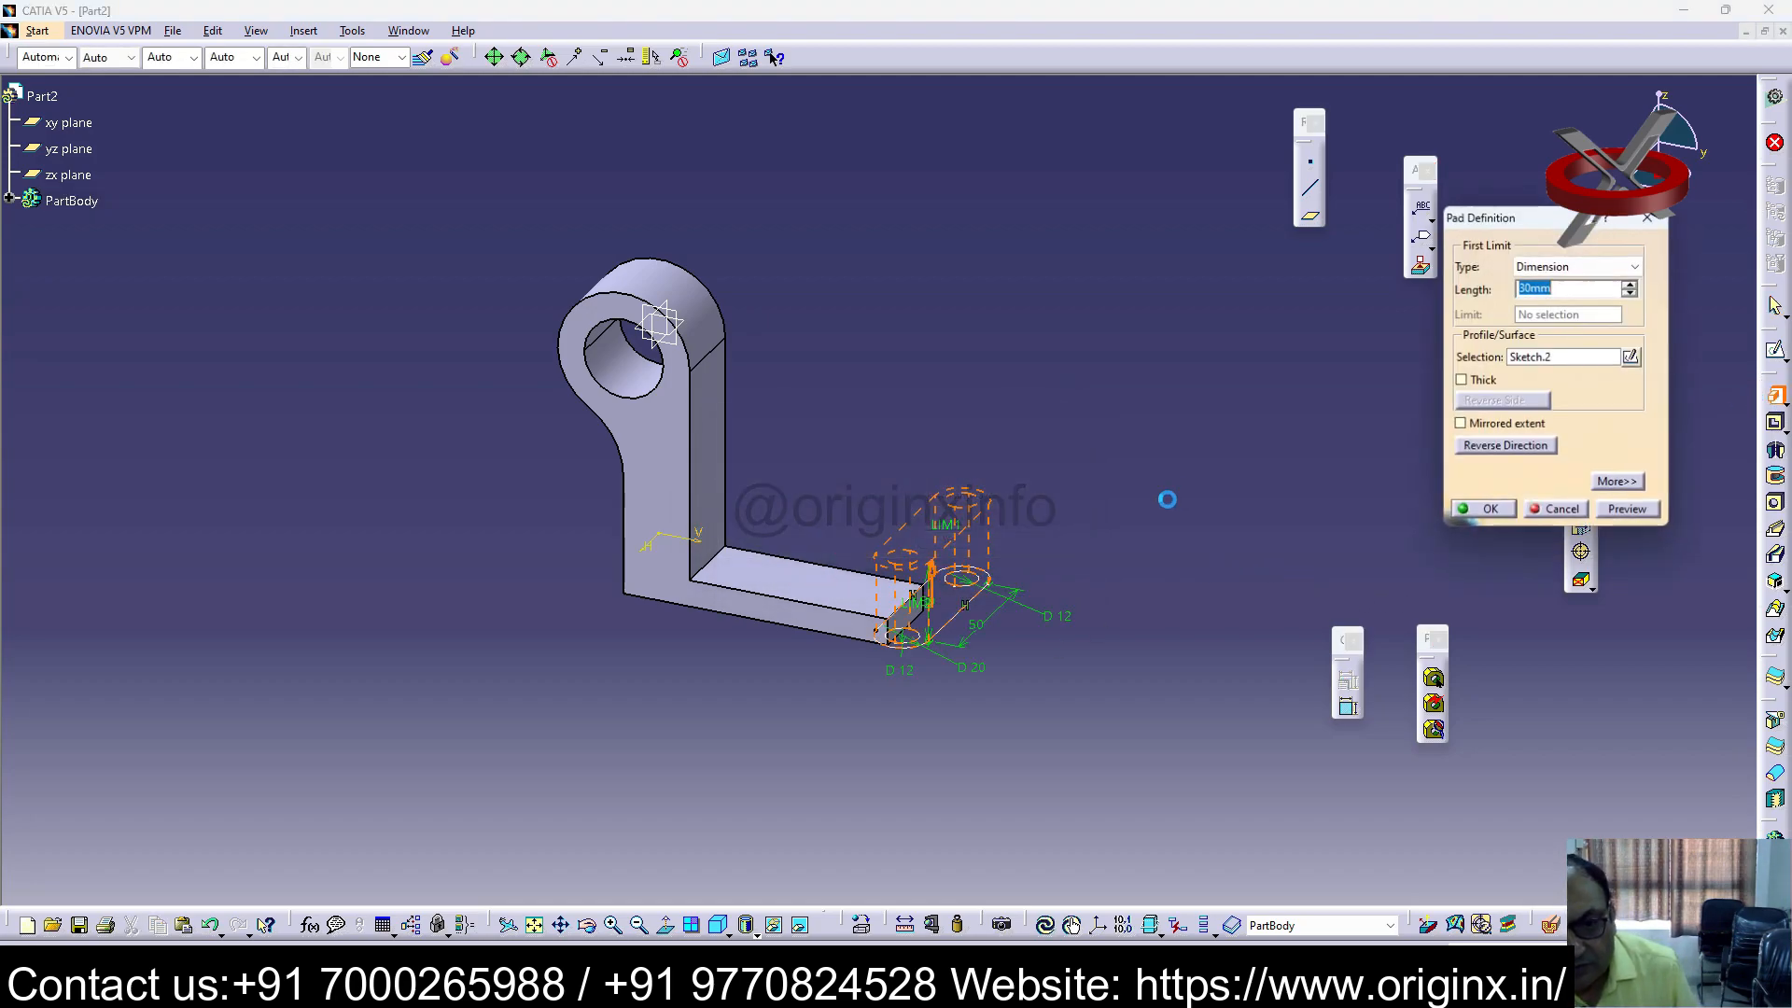
pyautogui.moveTo(1201, 572); pyautogui.dragTo(1141, 481, button='middle')
pyautogui.click(1496, 447)
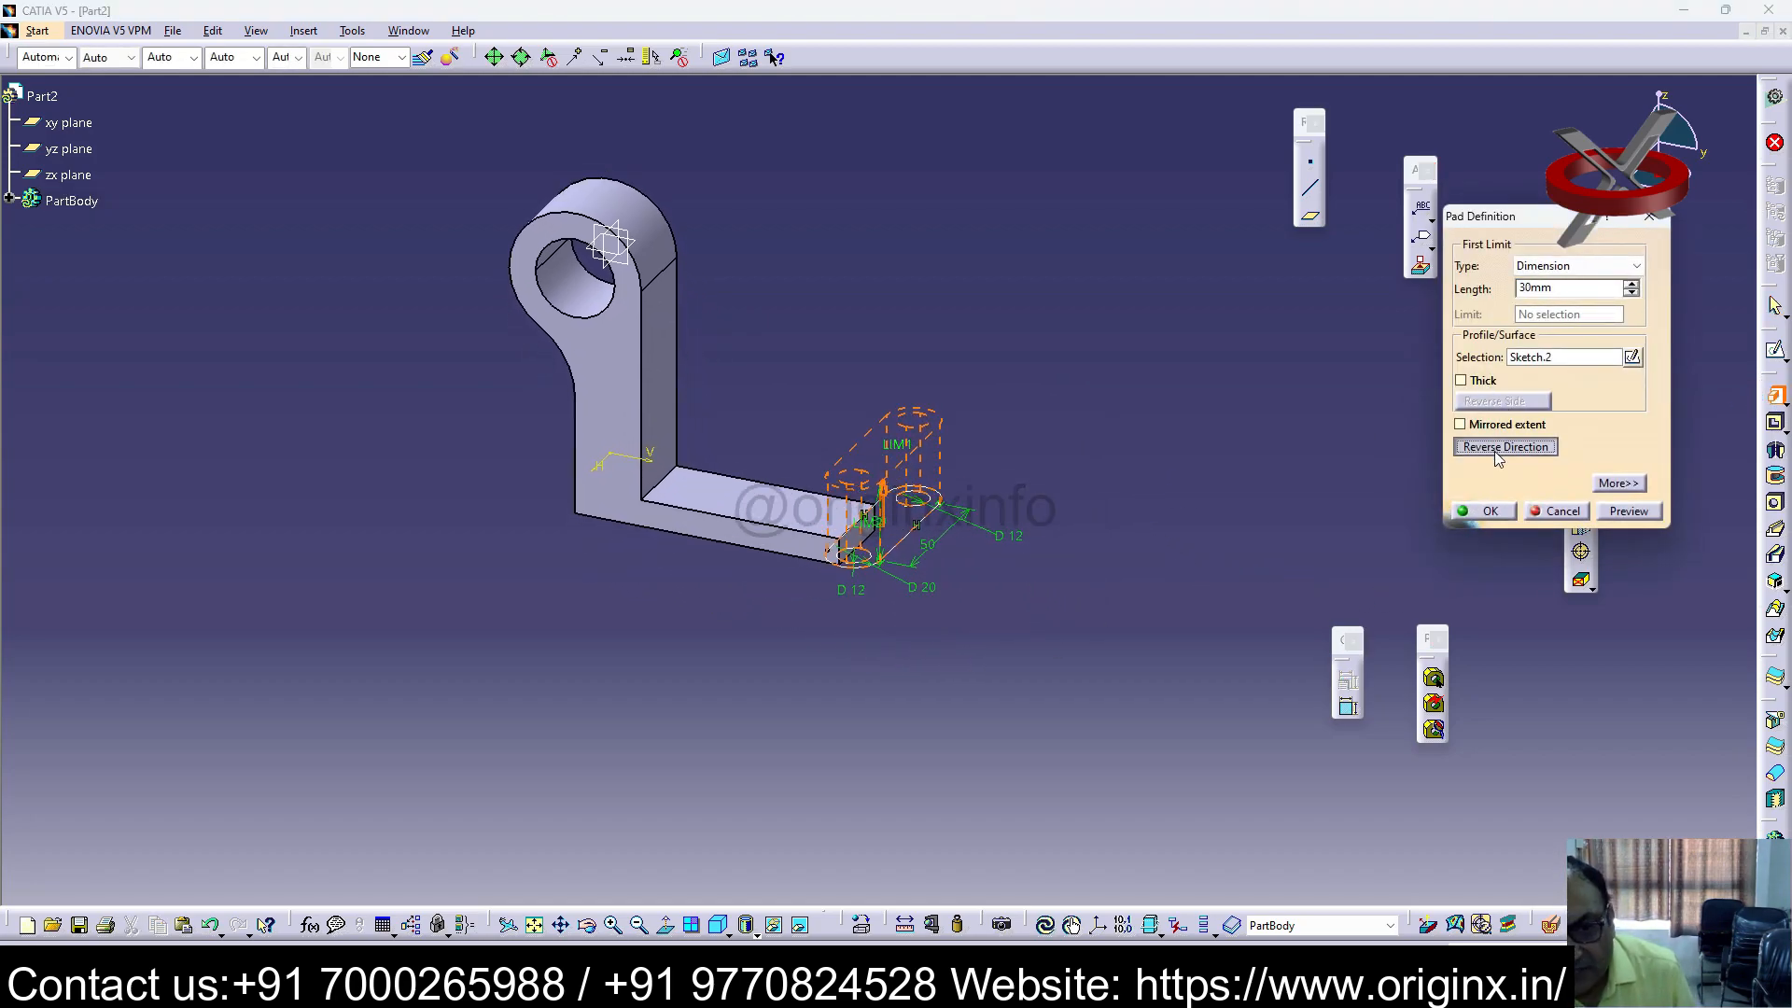
pyautogui.click(1072, 413)
# Step: Set the pad's limit type to Up to plane with the foot's underside as the limit, and apply the pad
pyautogui.click(1577, 266)
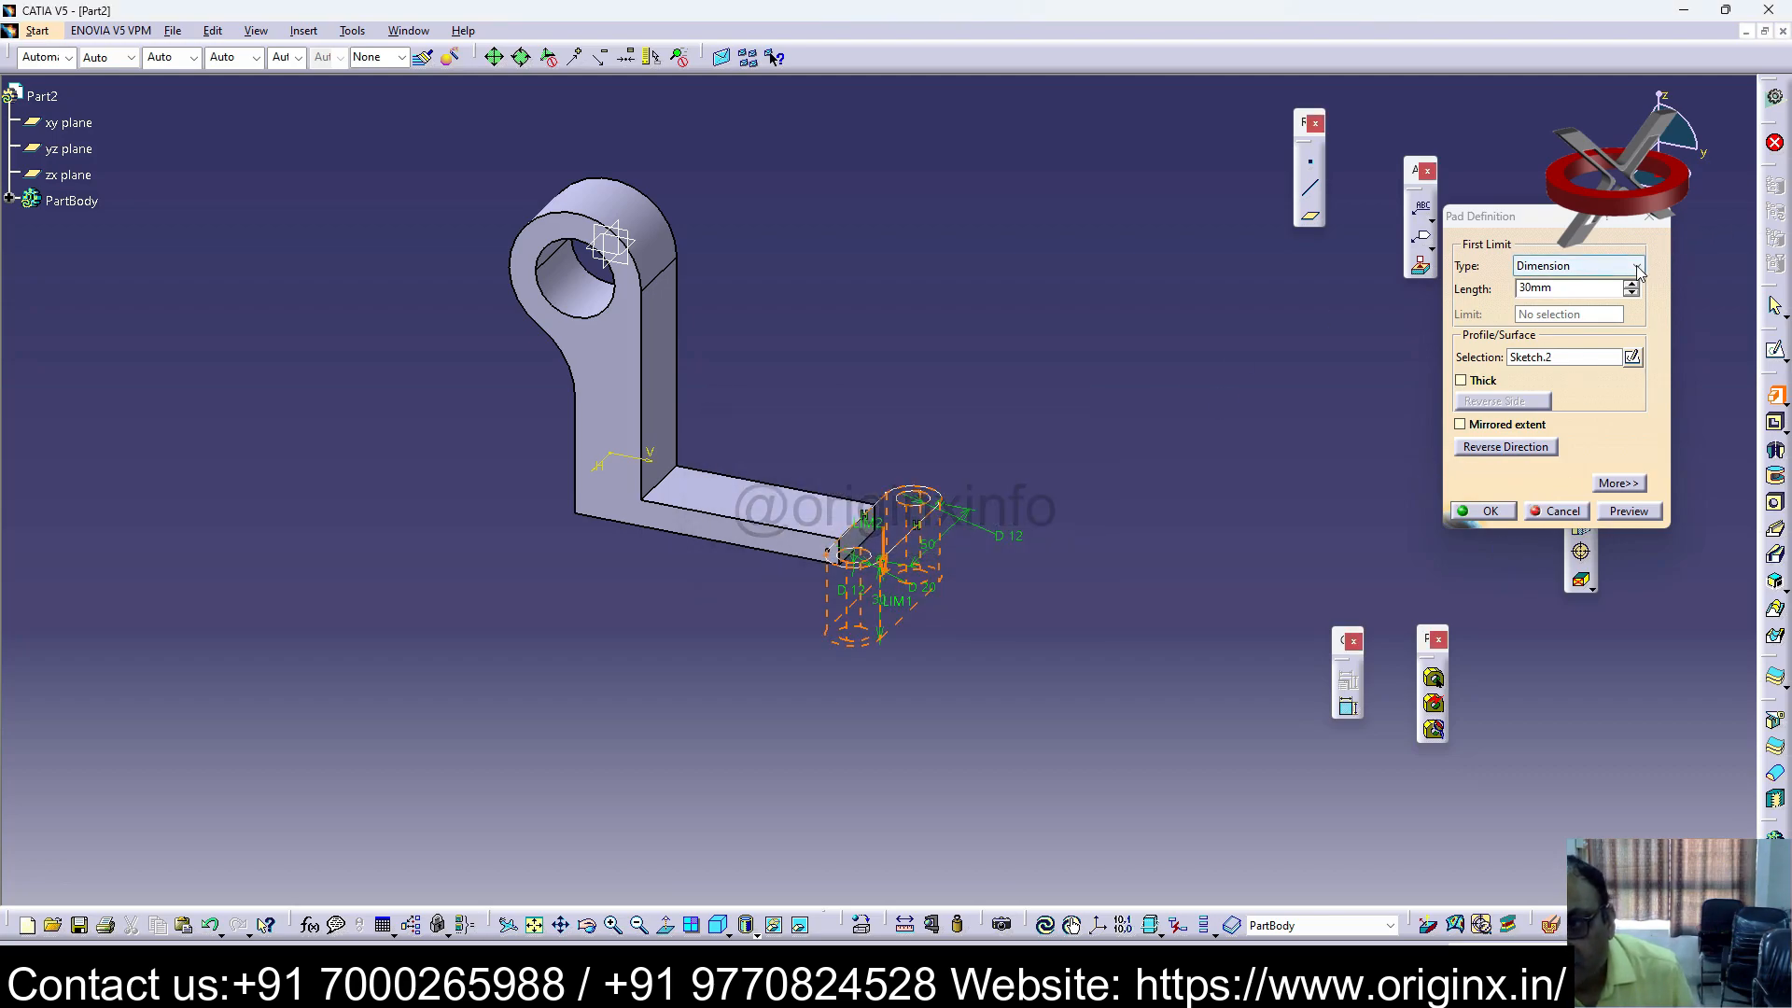
pyautogui.click(1573, 327)
pyautogui.moveTo(732, 600); pyautogui.dragTo(807, 363, button='middle')
pyautogui.click(807, 362)
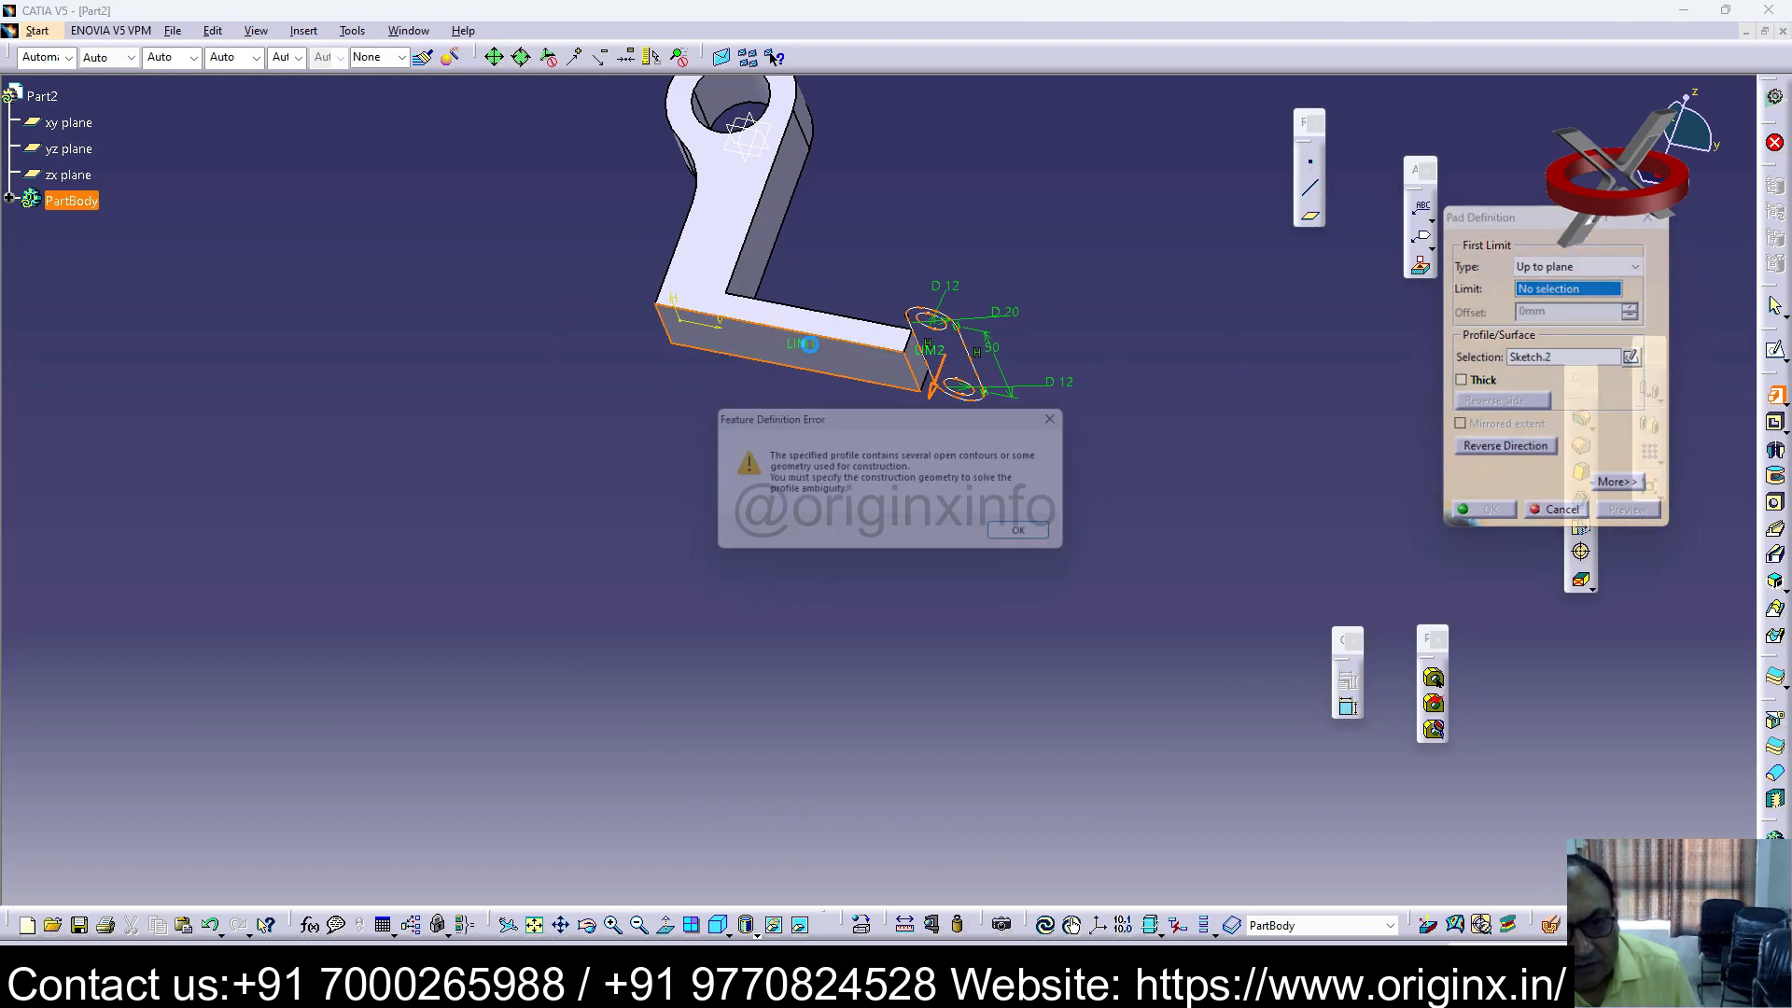
pyautogui.click(1035, 541)
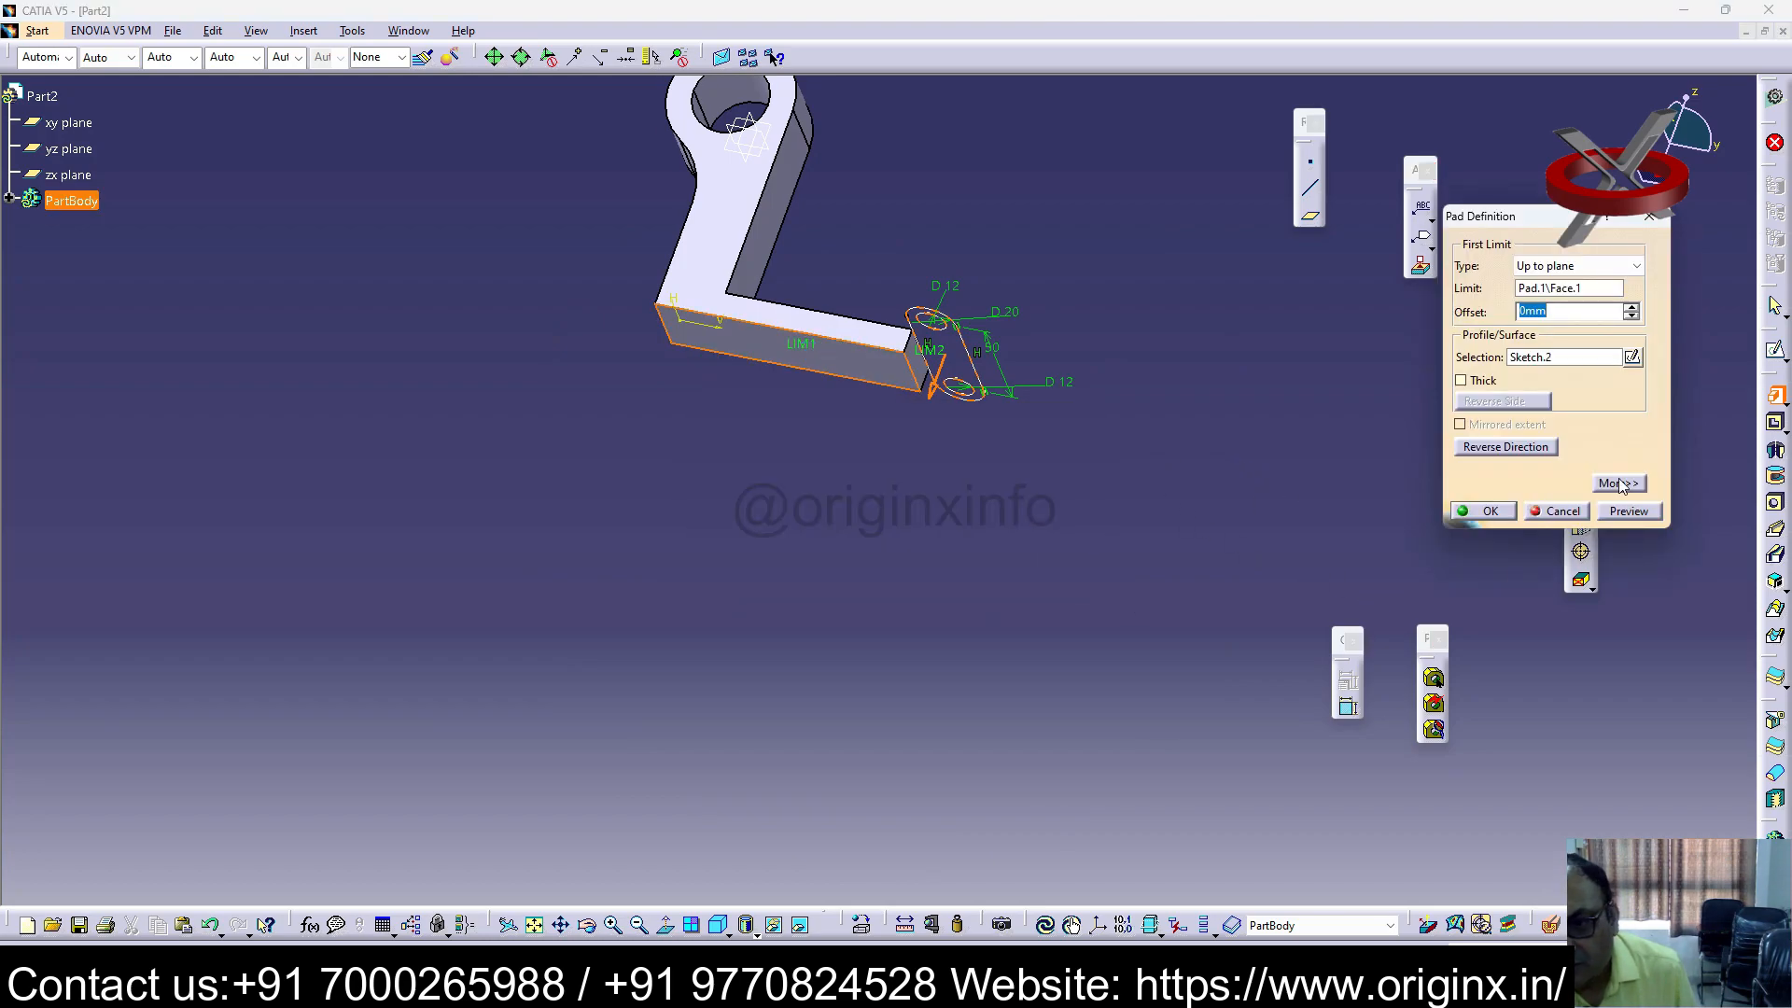
pyautogui.moveTo(1092, 524); pyautogui.dragTo(570, 539, button='middle')
pyautogui.click(1487, 513)
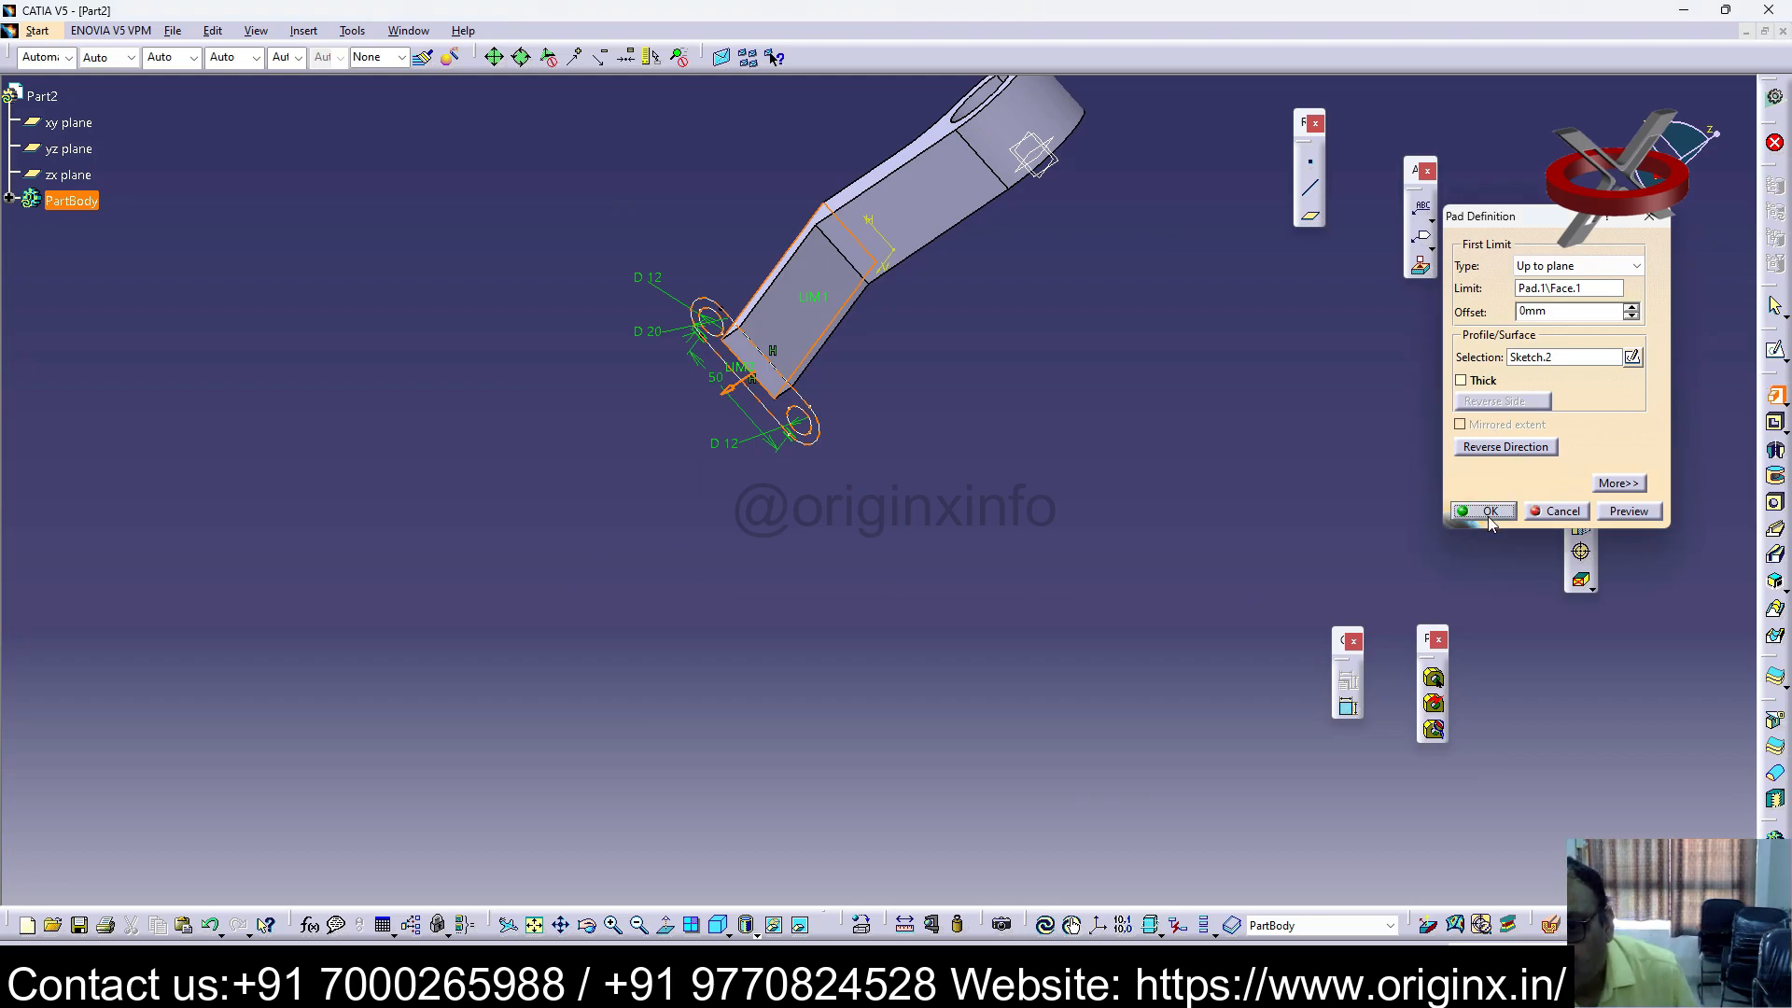
# Step: Try again to apply the rounded-end profile's pad up to the foot's underside, then abandon it
pyautogui.click(1031, 546)
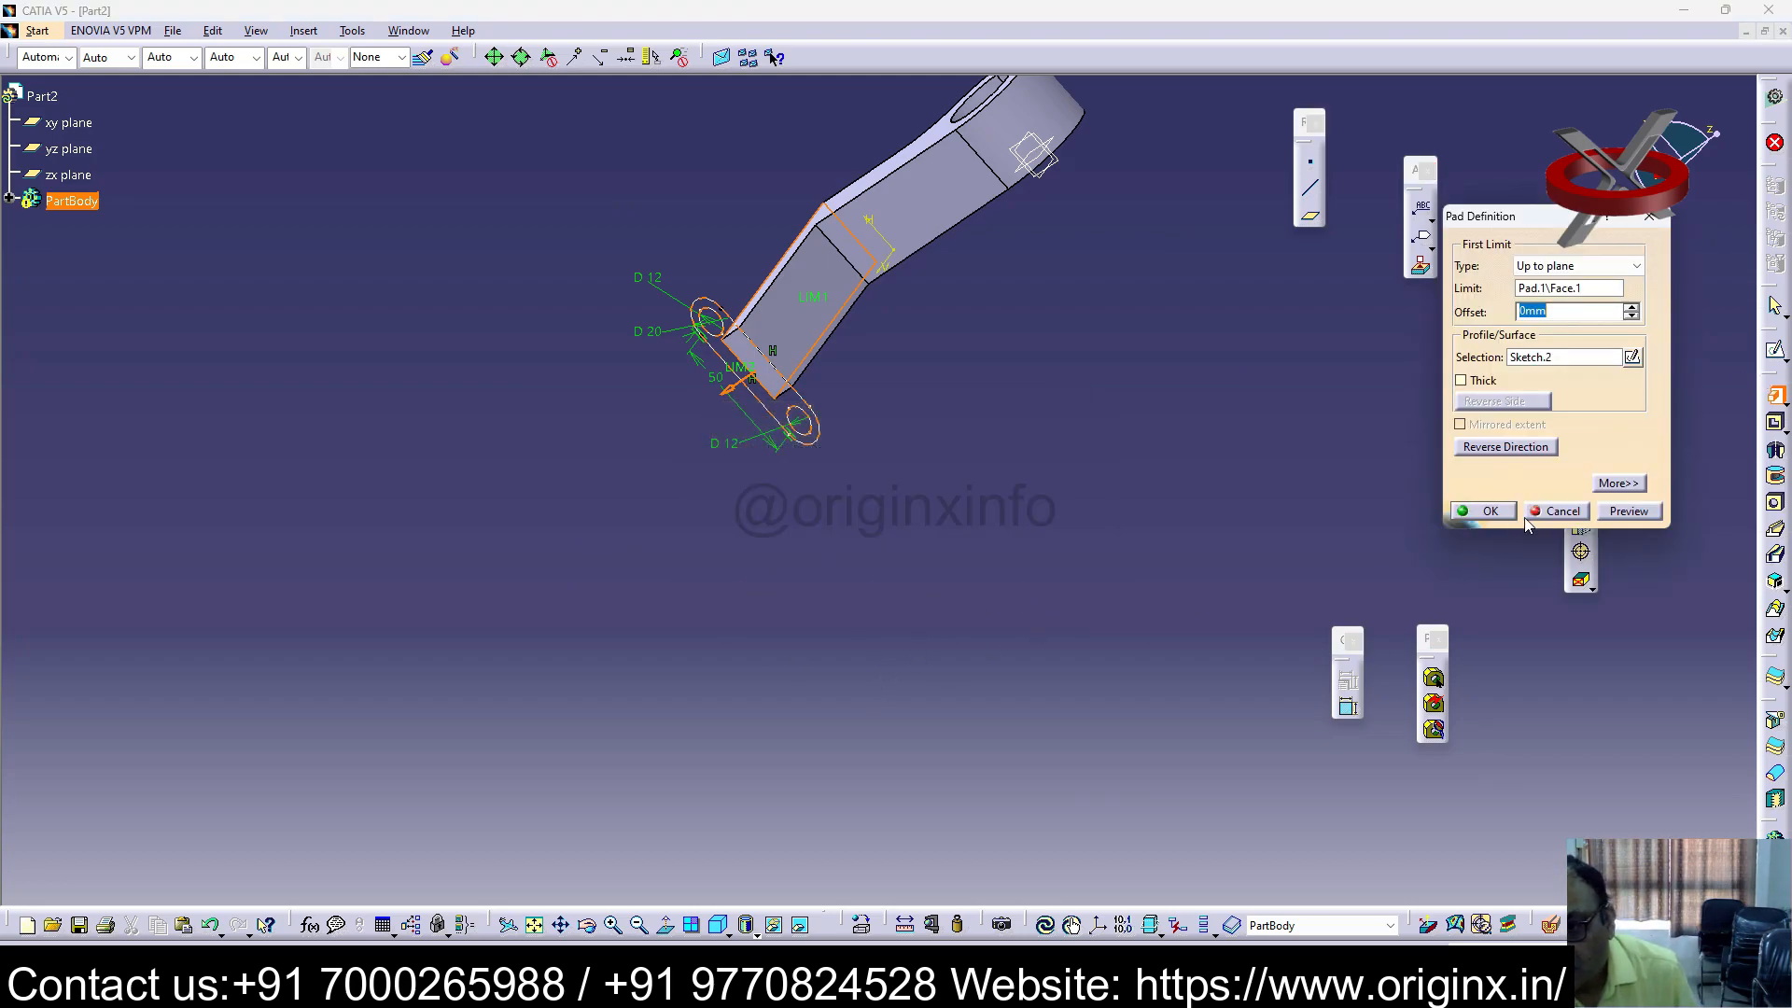
pyautogui.click(1487, 511)
pyautogui.click(1033, 543)
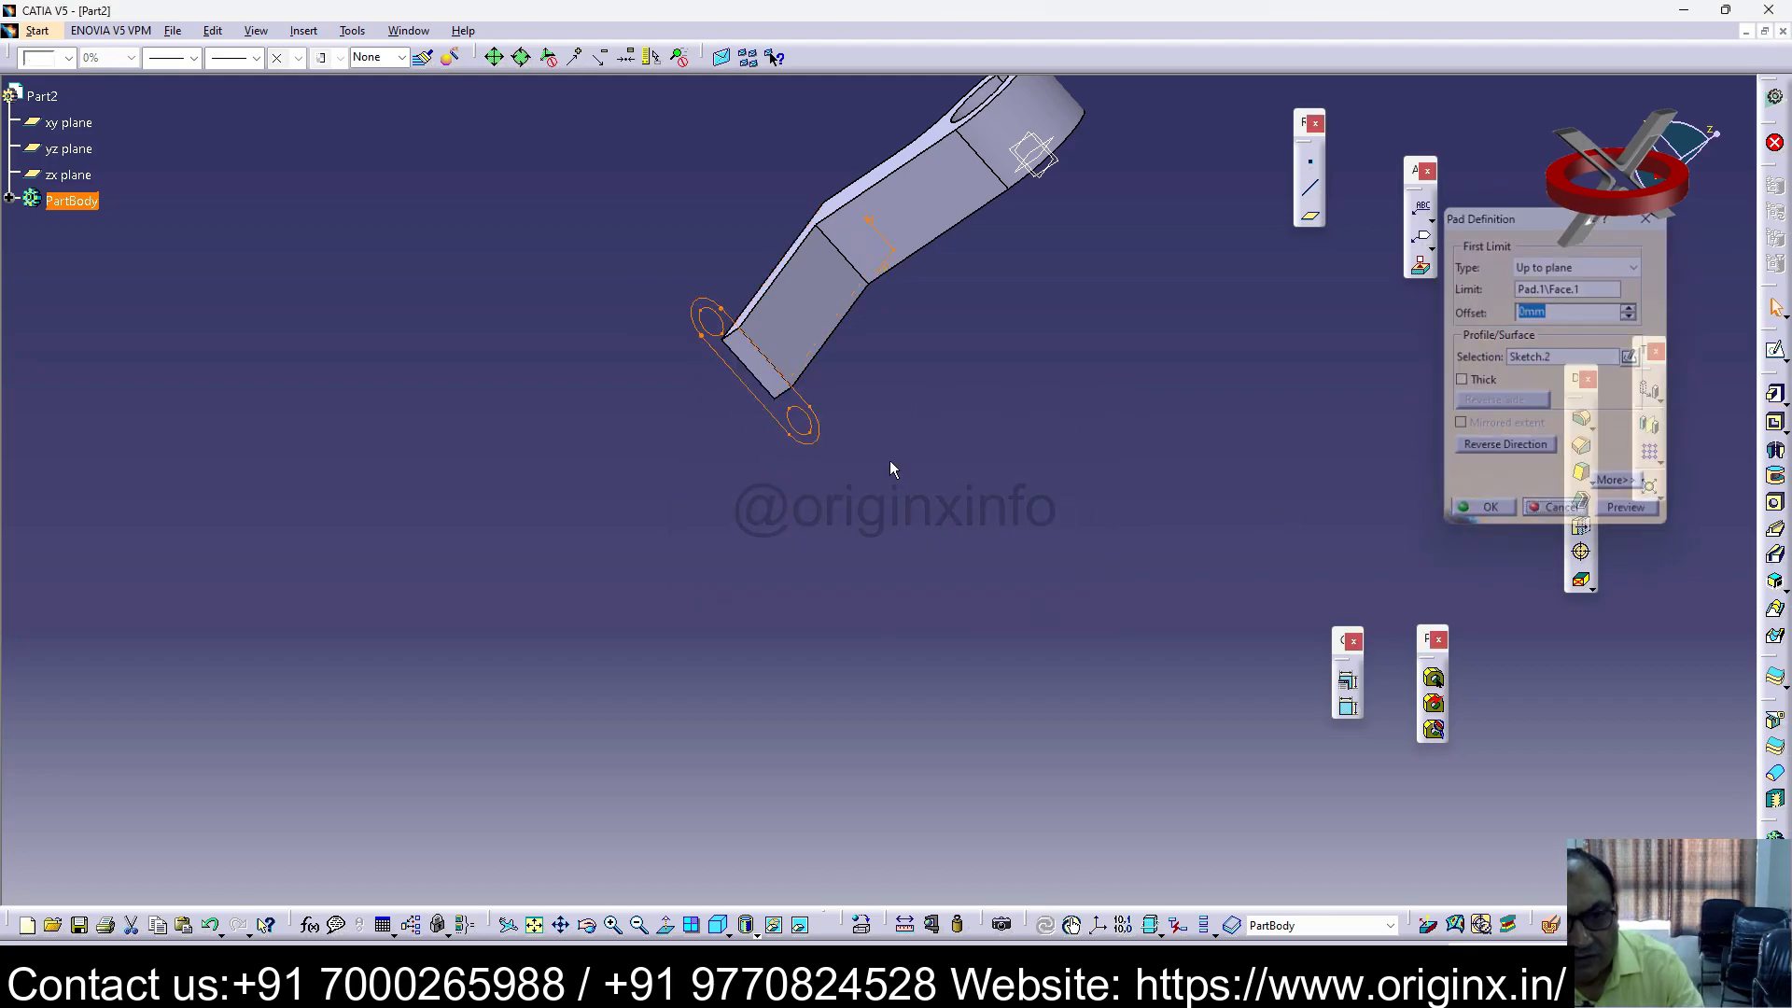
pyautogui.moveTo(698, 453)
pyautogui.mouseDown(button='middle')
pyautogui.moveTo(920, 612)
pyautogui.moveTo(1048, 821)
pyautogui.moveTo(1190, 250)
pyautogui.moveTo(653, 420)
pyautogui.moveTo(308, 395)
pyautogui.moveTo(277, 259)
pyautogui.mouseUp(button='middle')
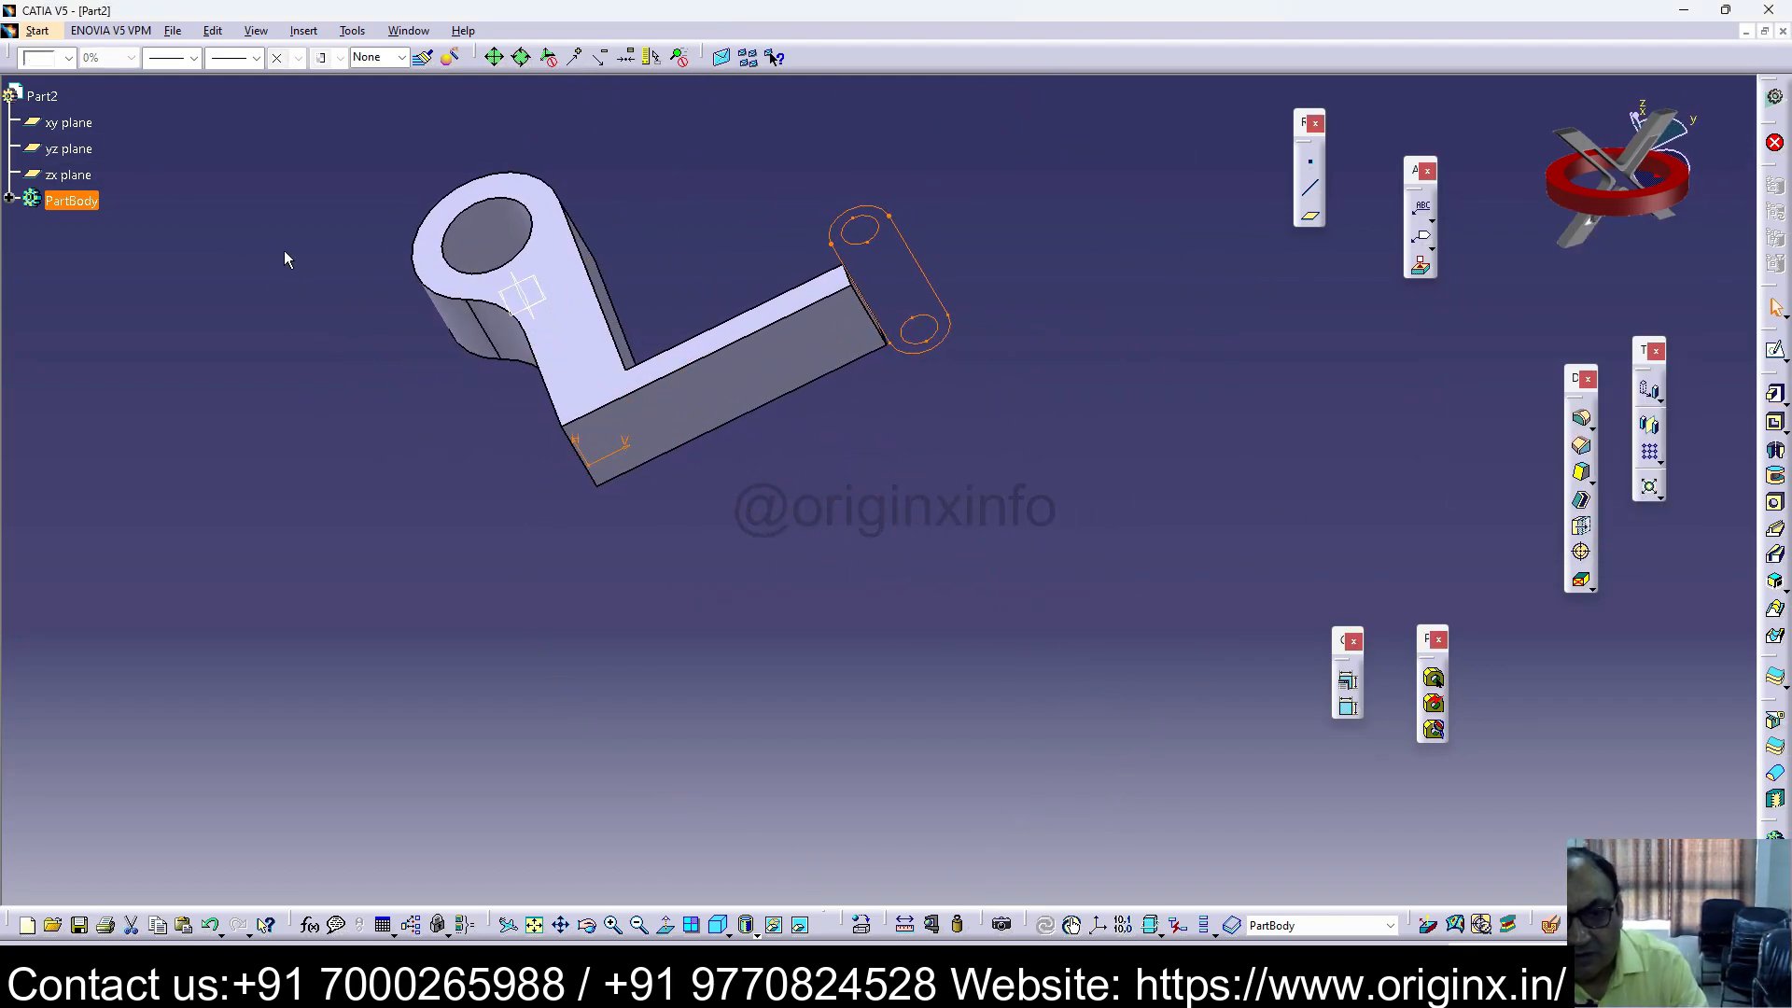
# Step: Reopen the rounded-end profile's sketch and try to constrain its upper line against the vertical axis
pyautogui.doubleClick(886, 272)
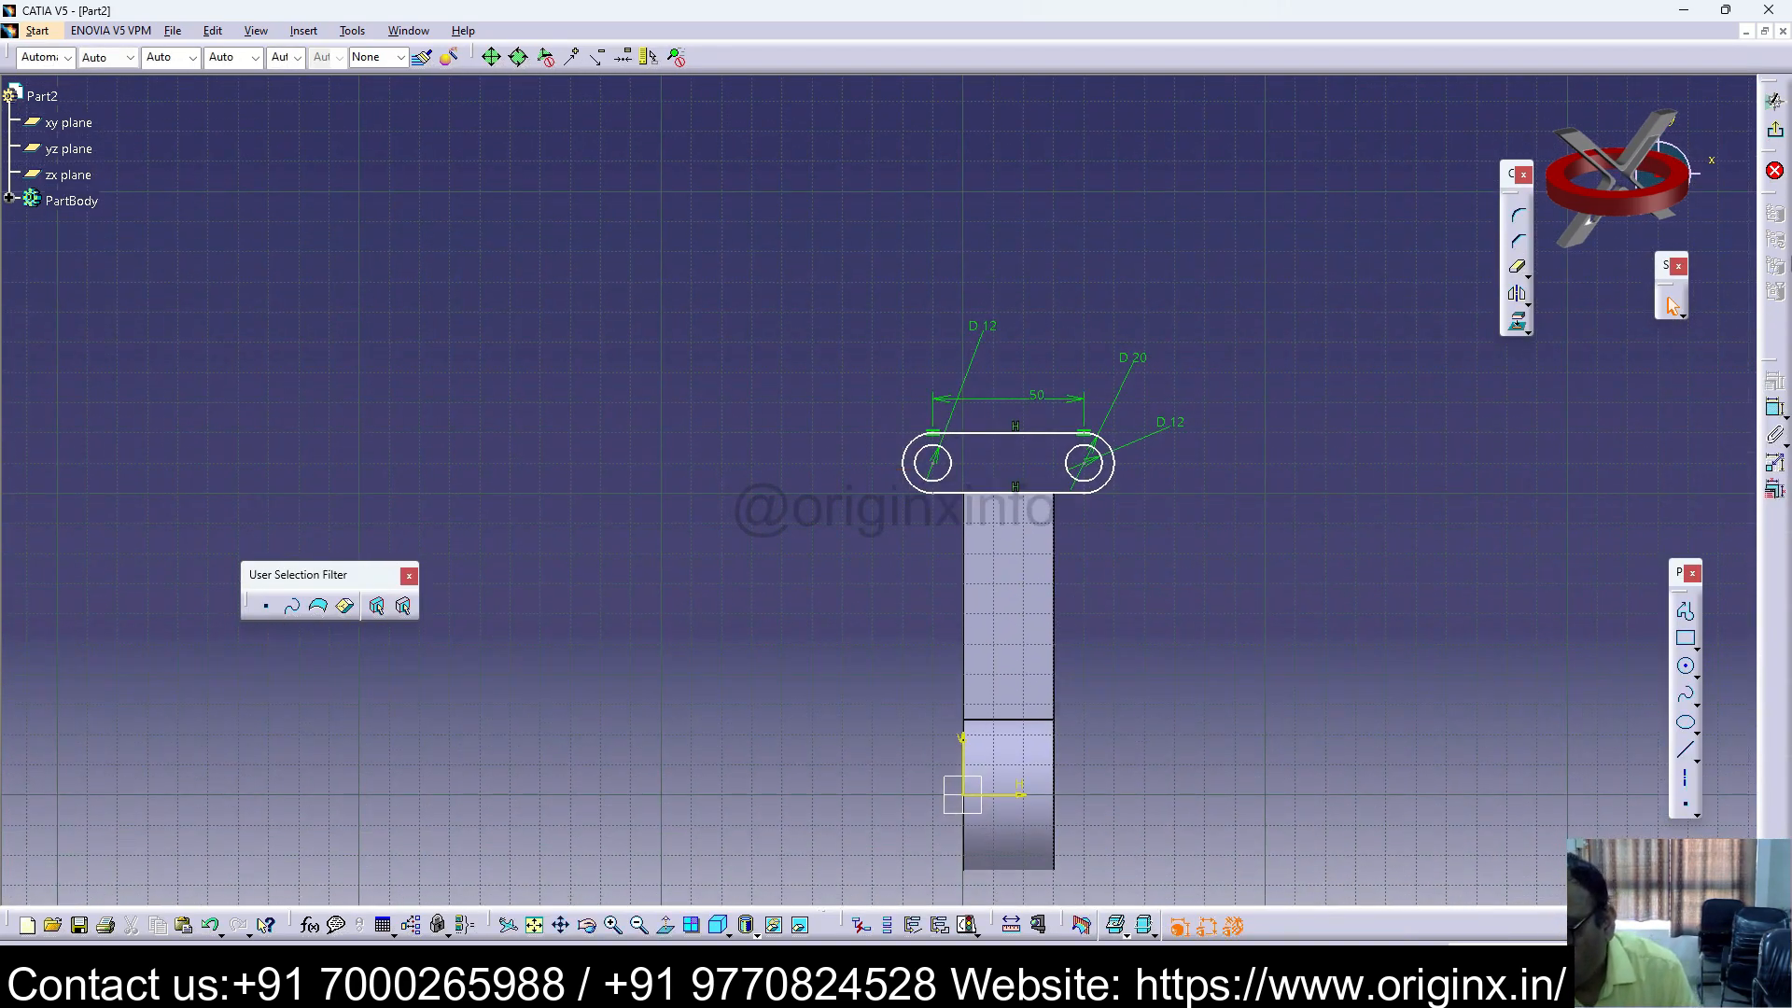
pyautogui.moveTo(910, 444); pyautogui.dragTo(903, 432)
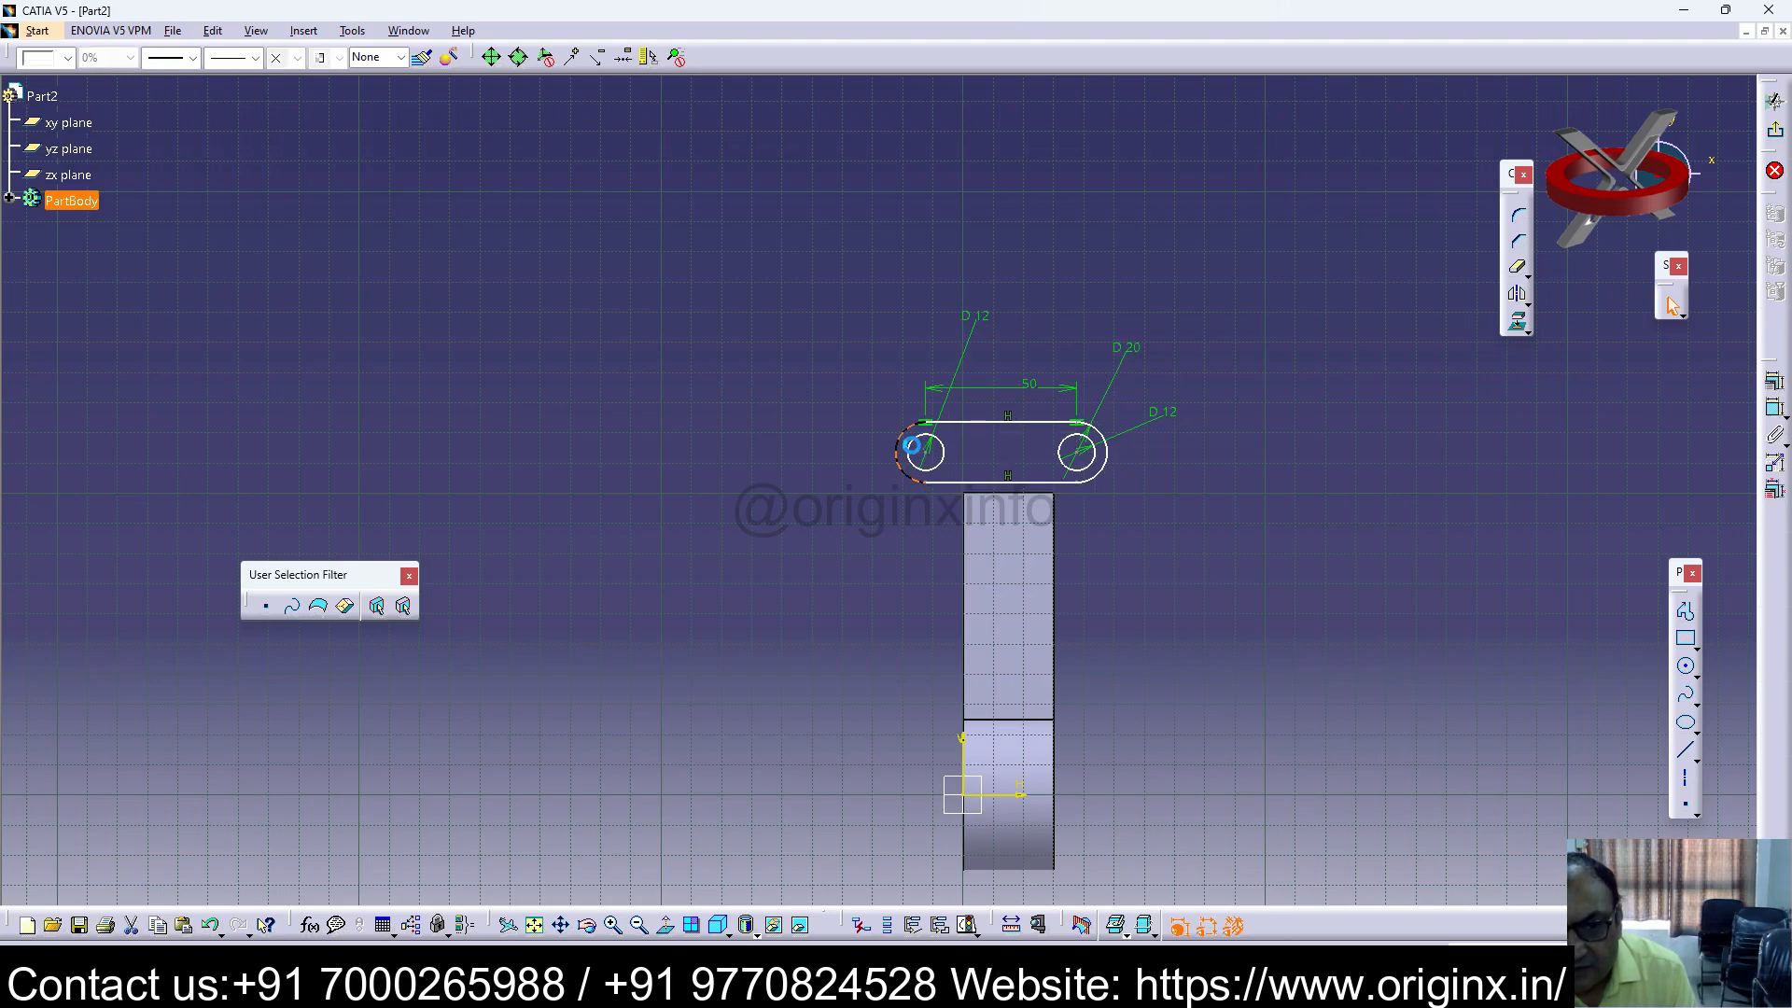
pyautogui.hotkey('ctrl', 'z')
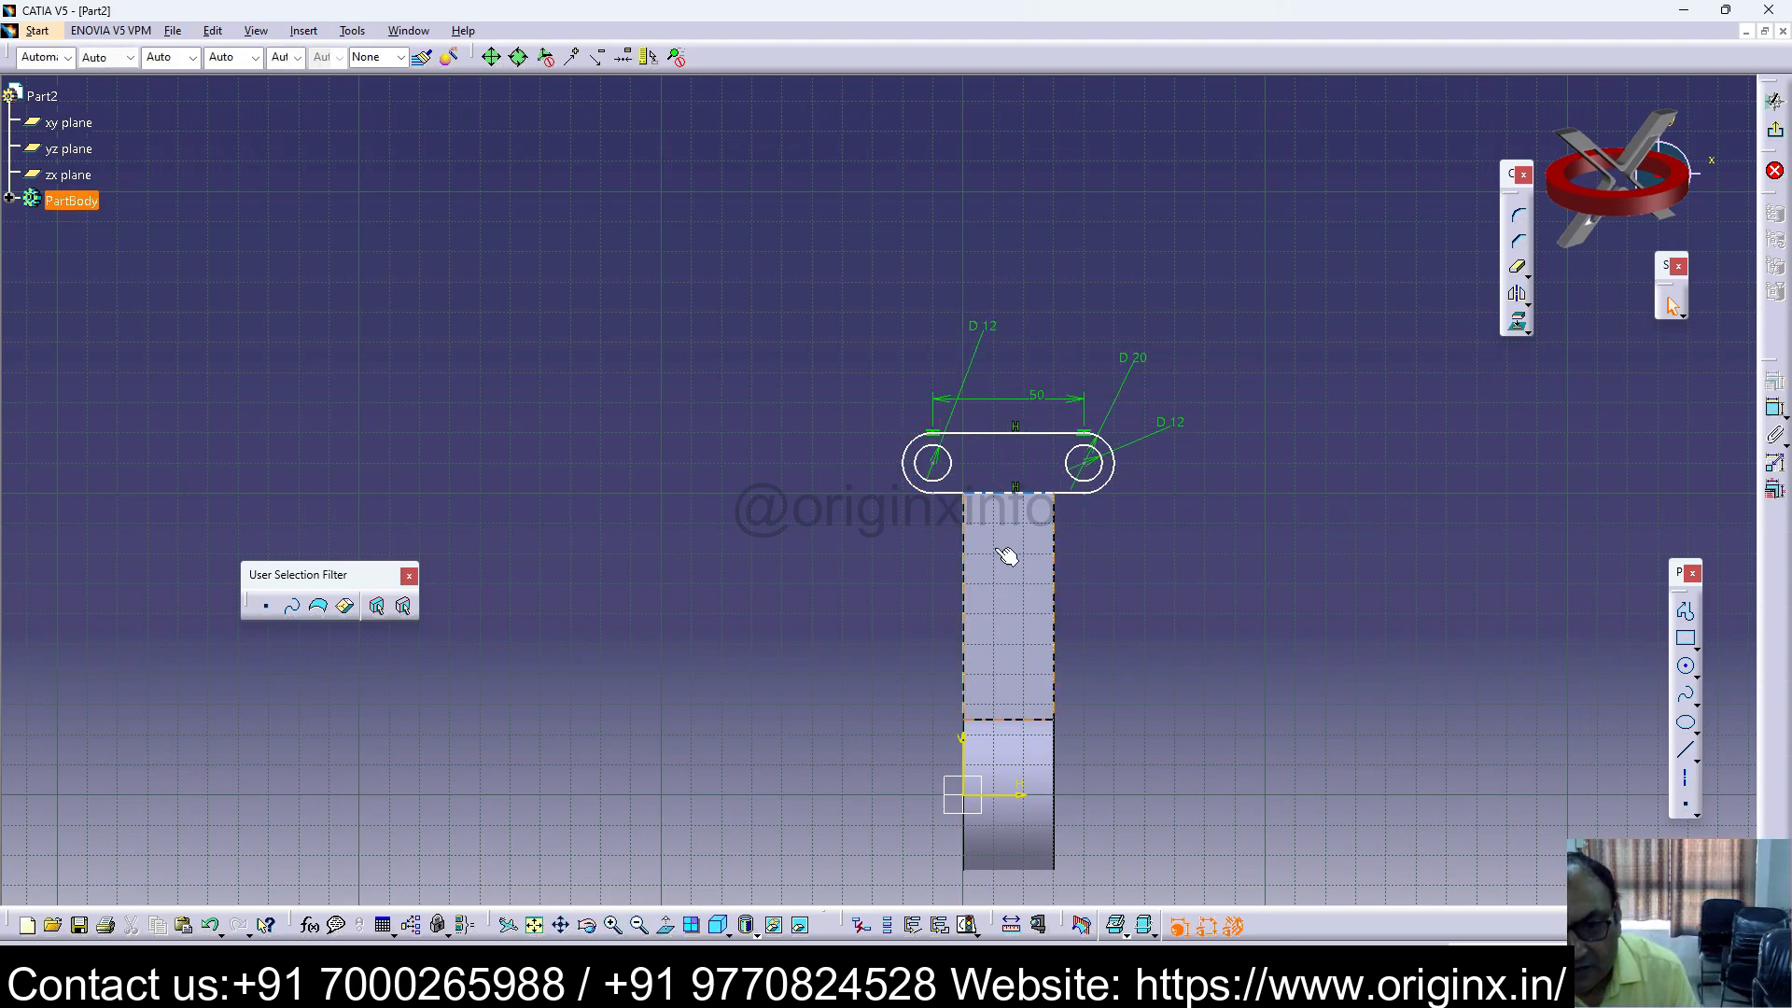
pyautogui.click(1775, 411)
pyautogui.click(962, 751)
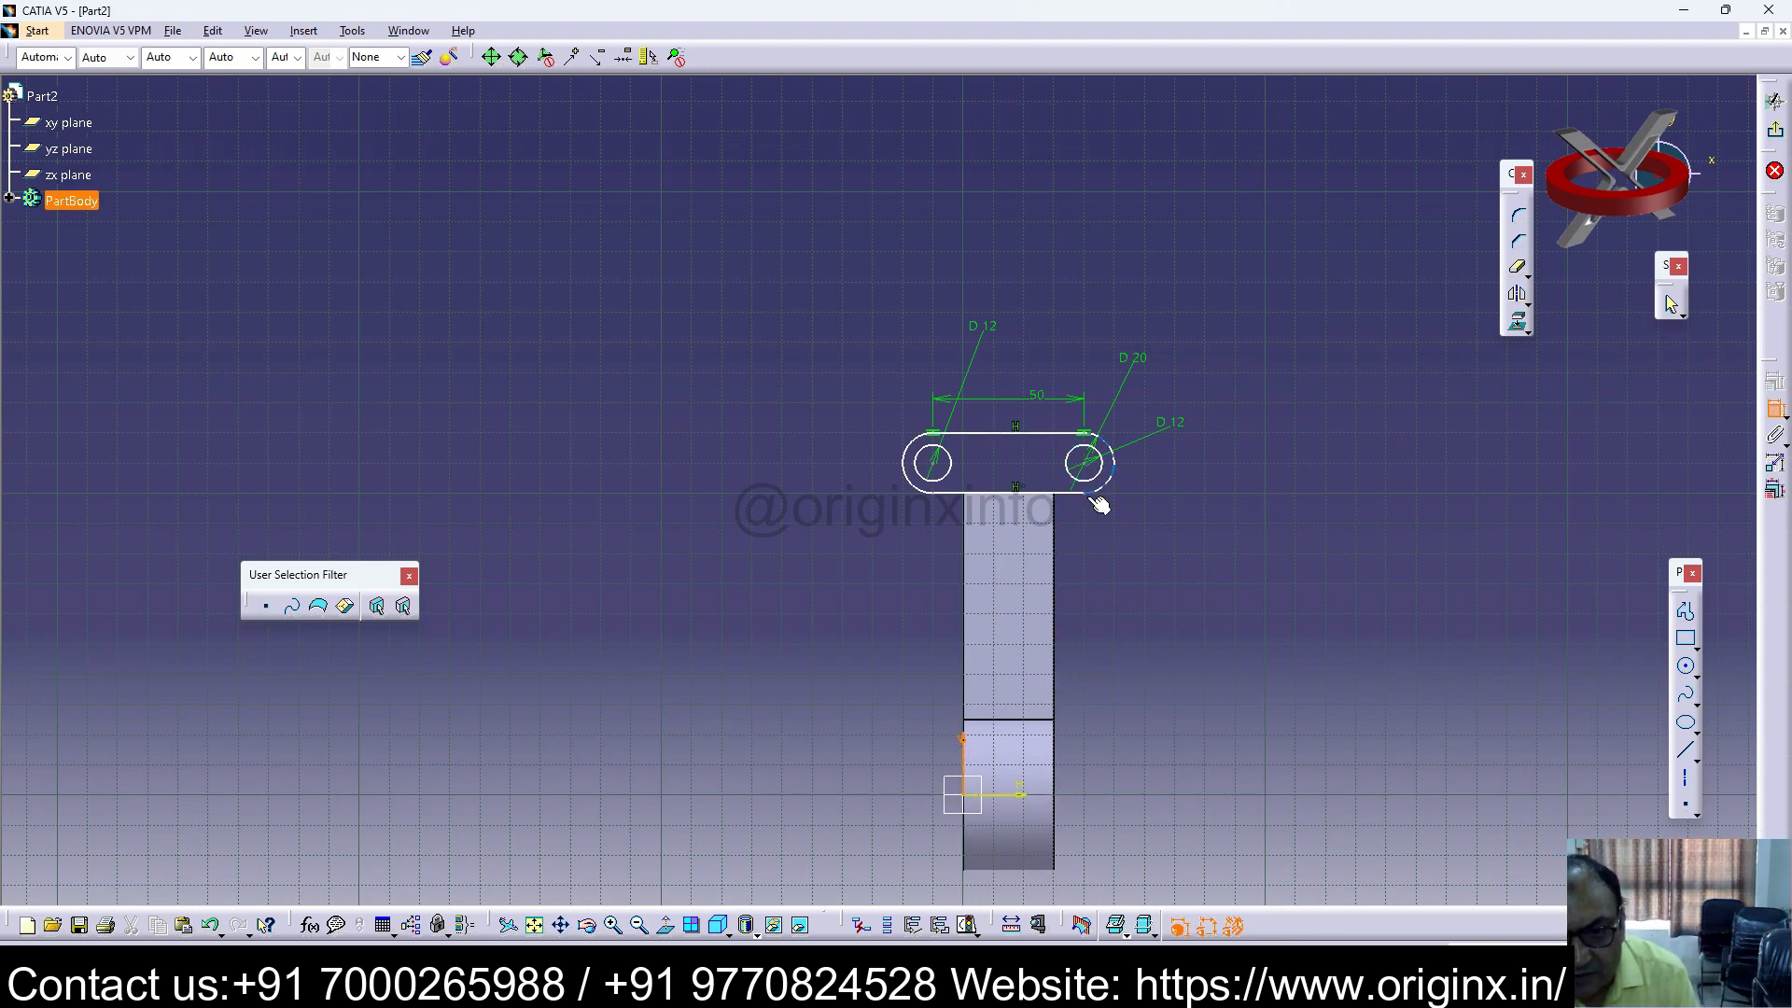
pyautogui.click(1016, 435)
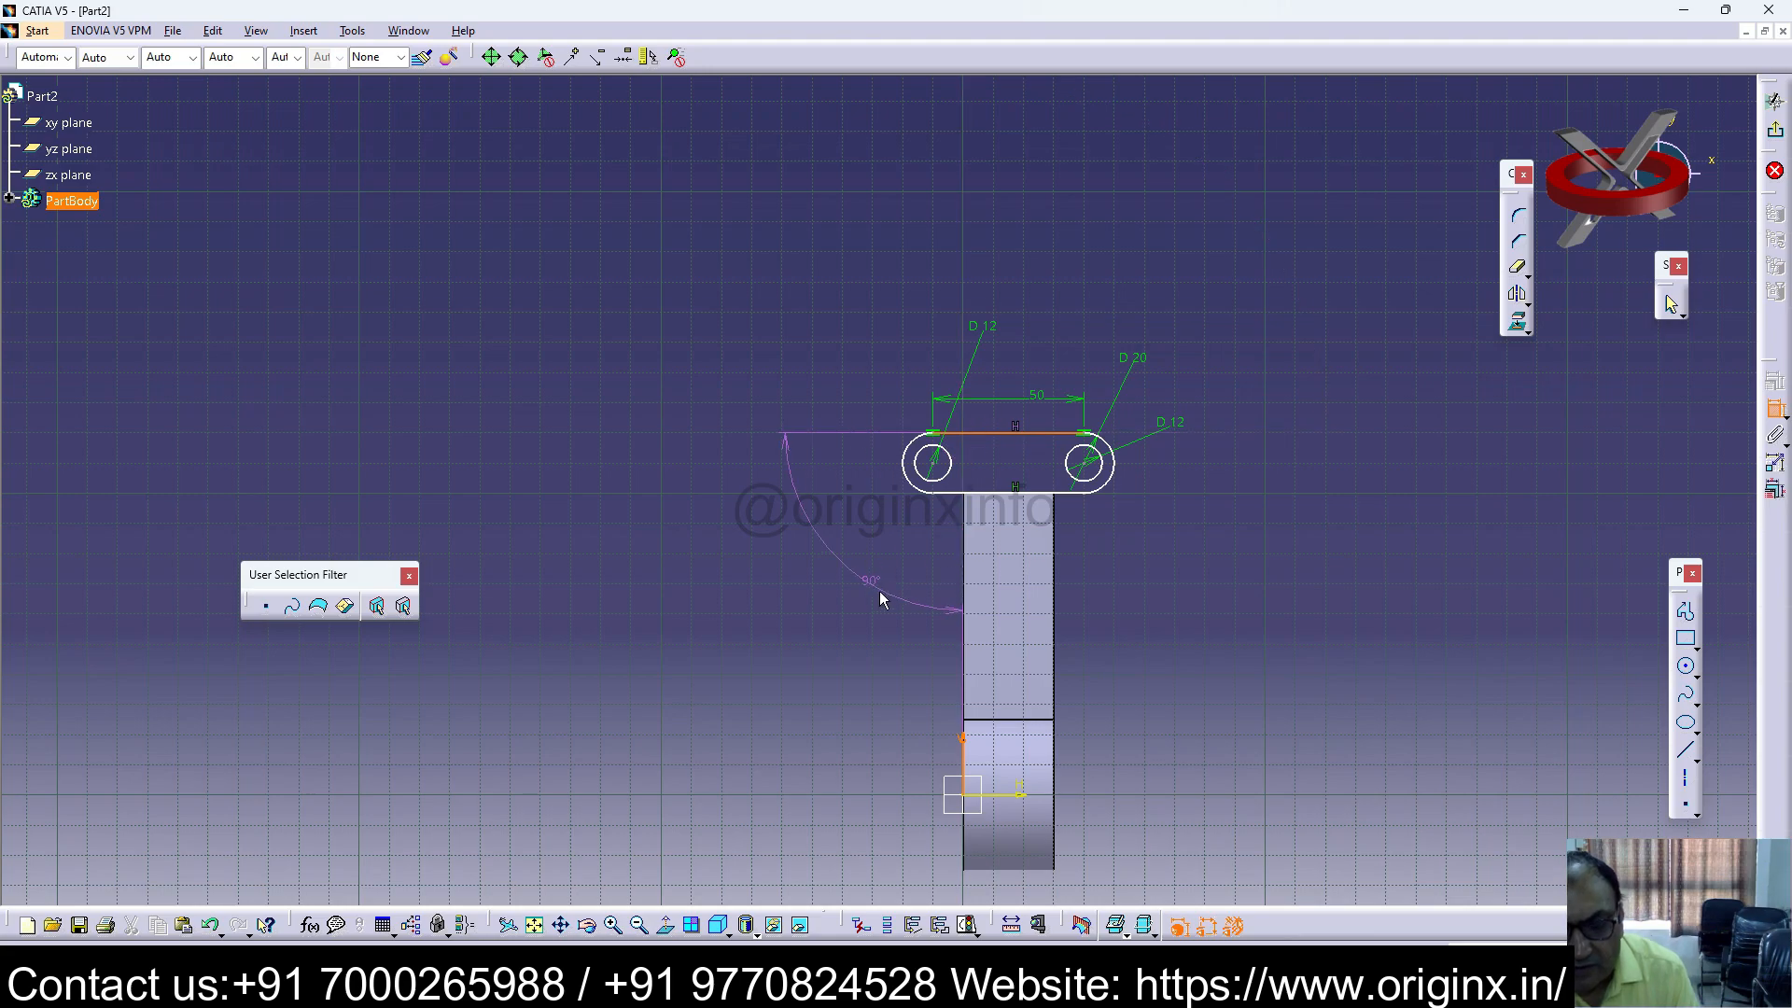
pyautogui.click(1452, 717)
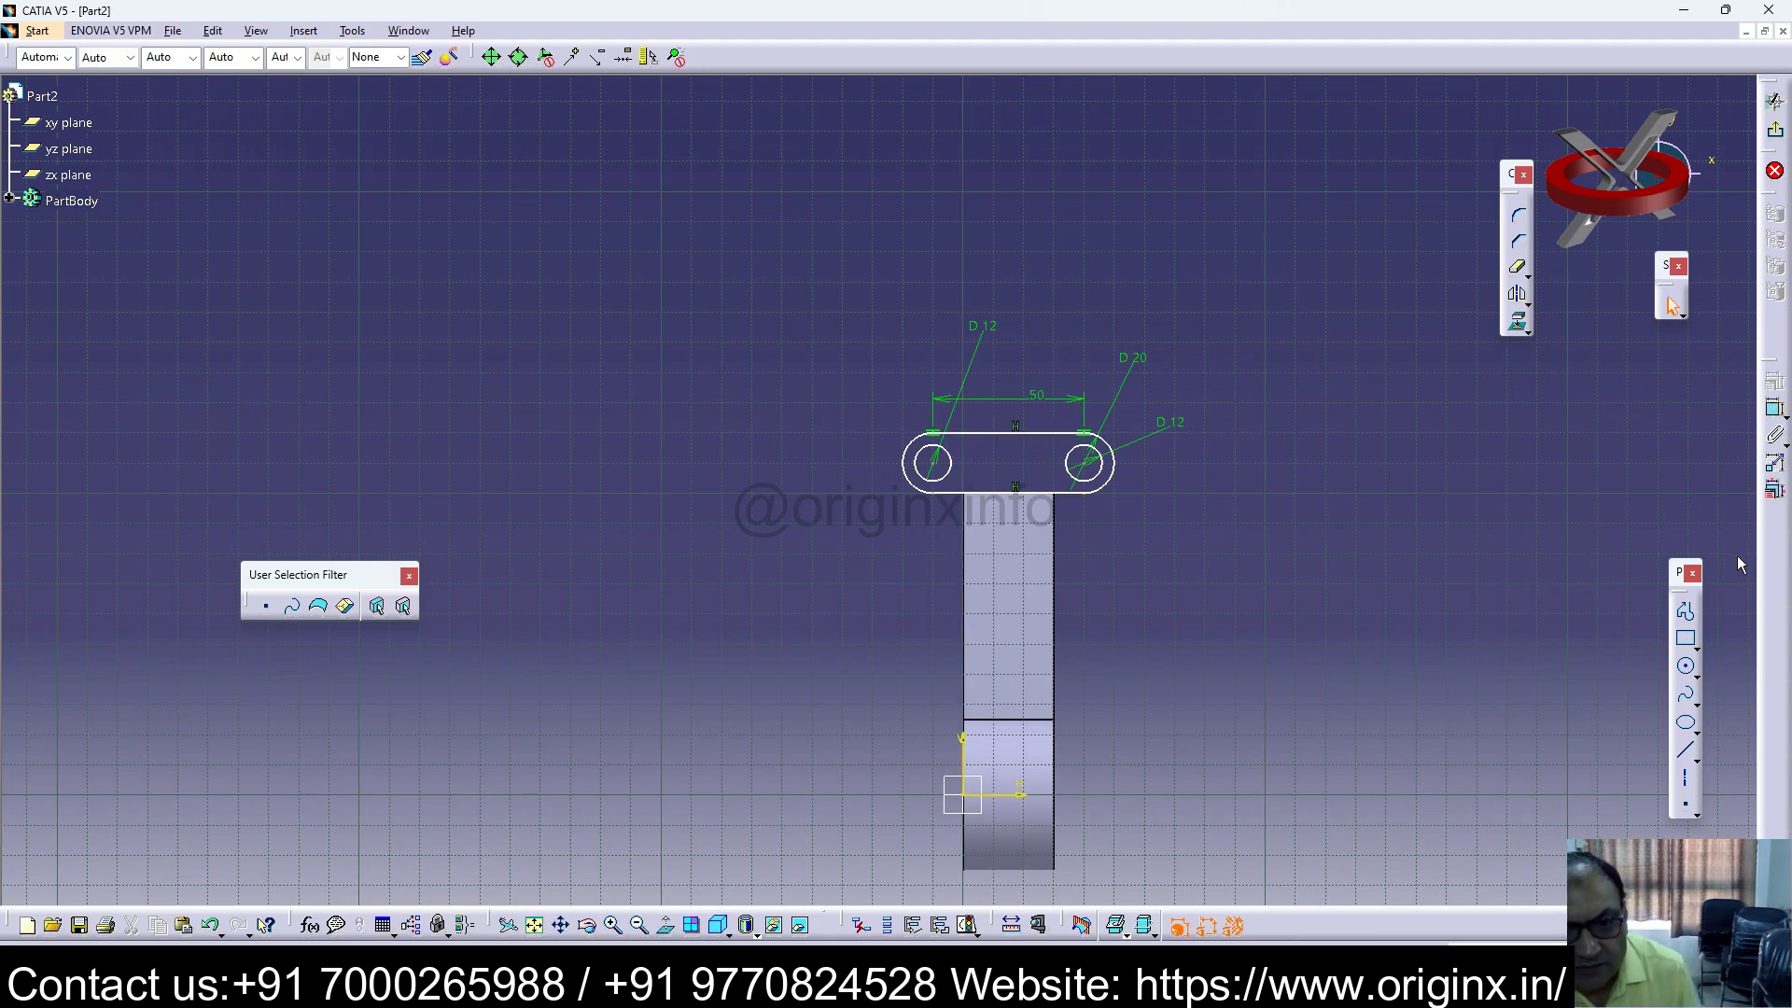
# Step: Delete both 12 mm circles from the rounded-end profile
pyautogui.click(1076, 450)
pyautogui.press('Delete')
pyautogui.click(951, 459)
pyautogui.press('Delete')
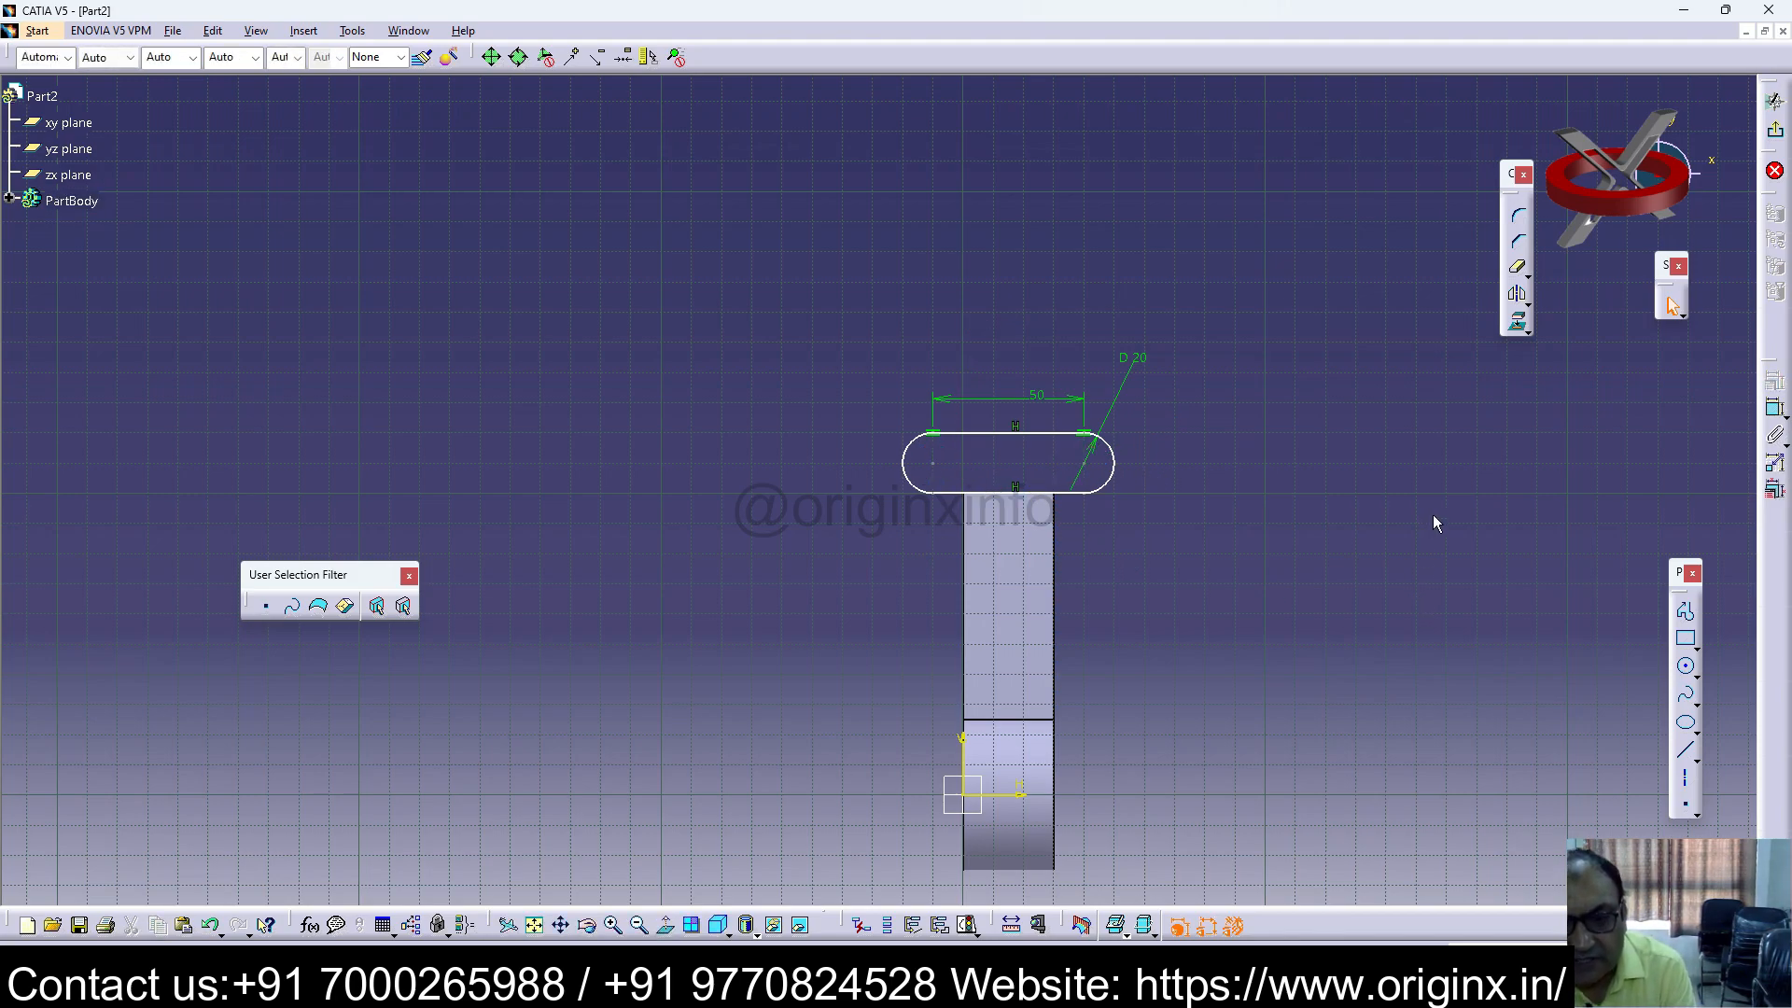
# Step: Apply a tangency constraint between the profile's right arc and its lower line
pyautogui.click(1114, 466)
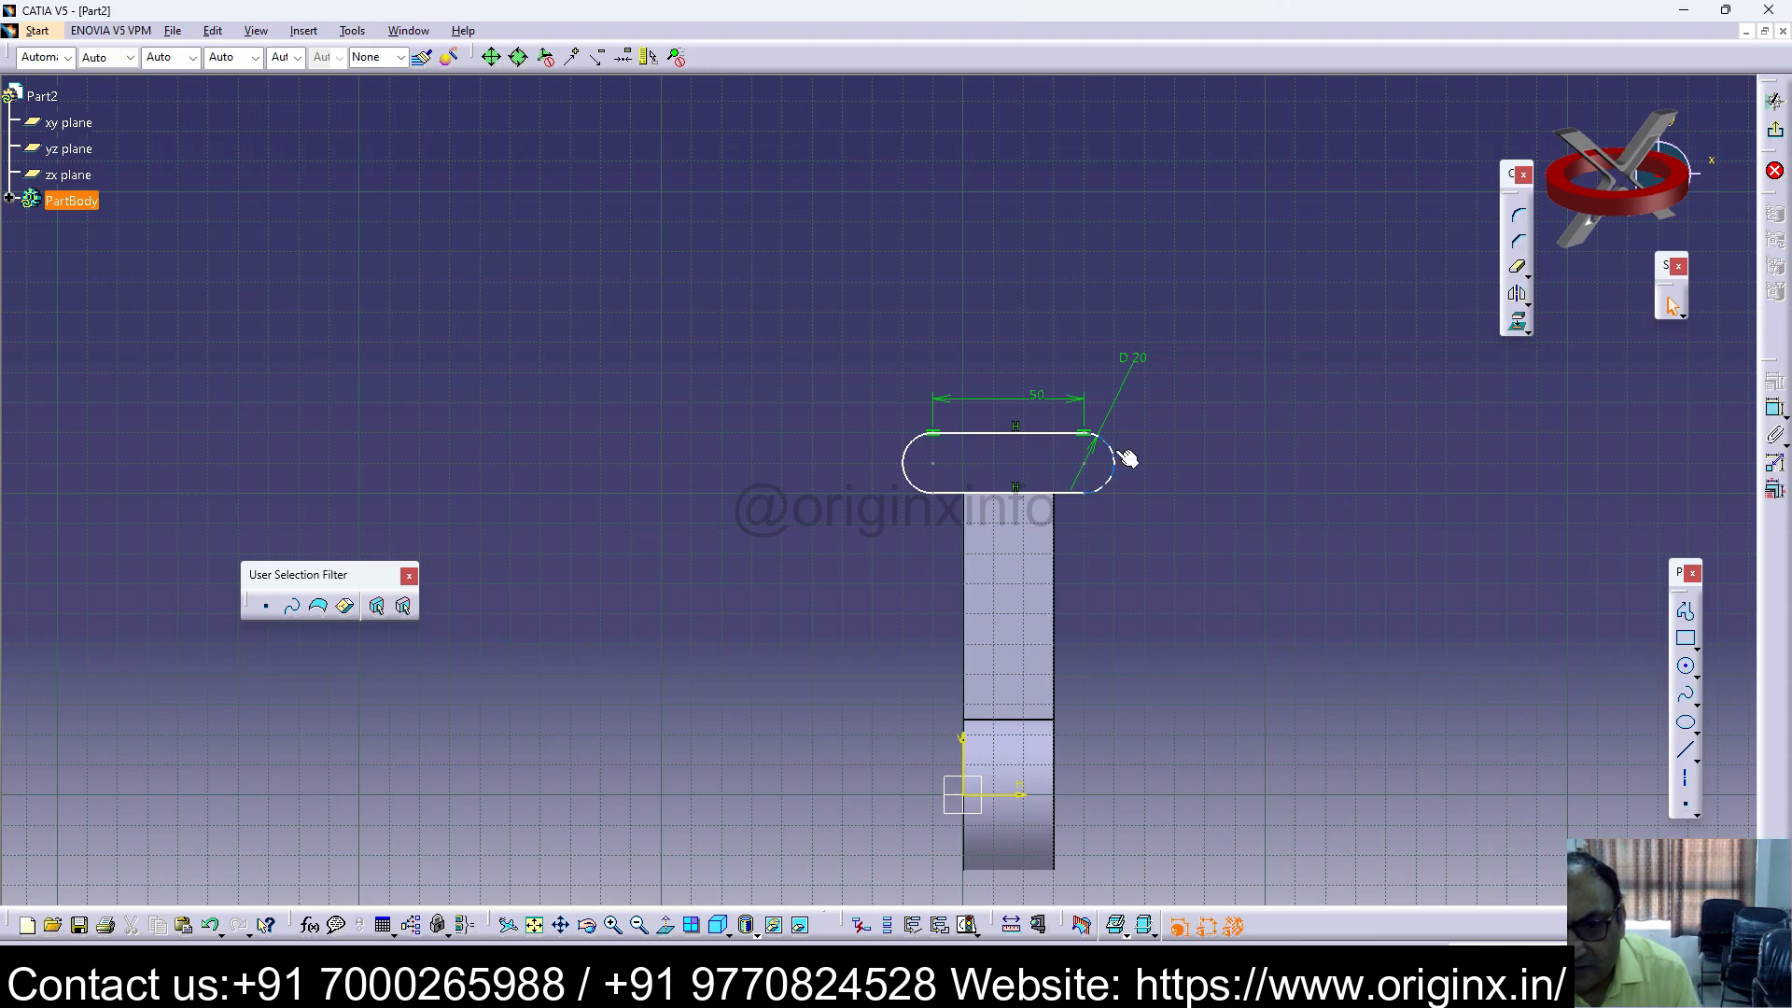
pyautogui.keyDown('ctrl'); pyautogui.click(1064, 493); pyautogui.keyUp('ctrl')
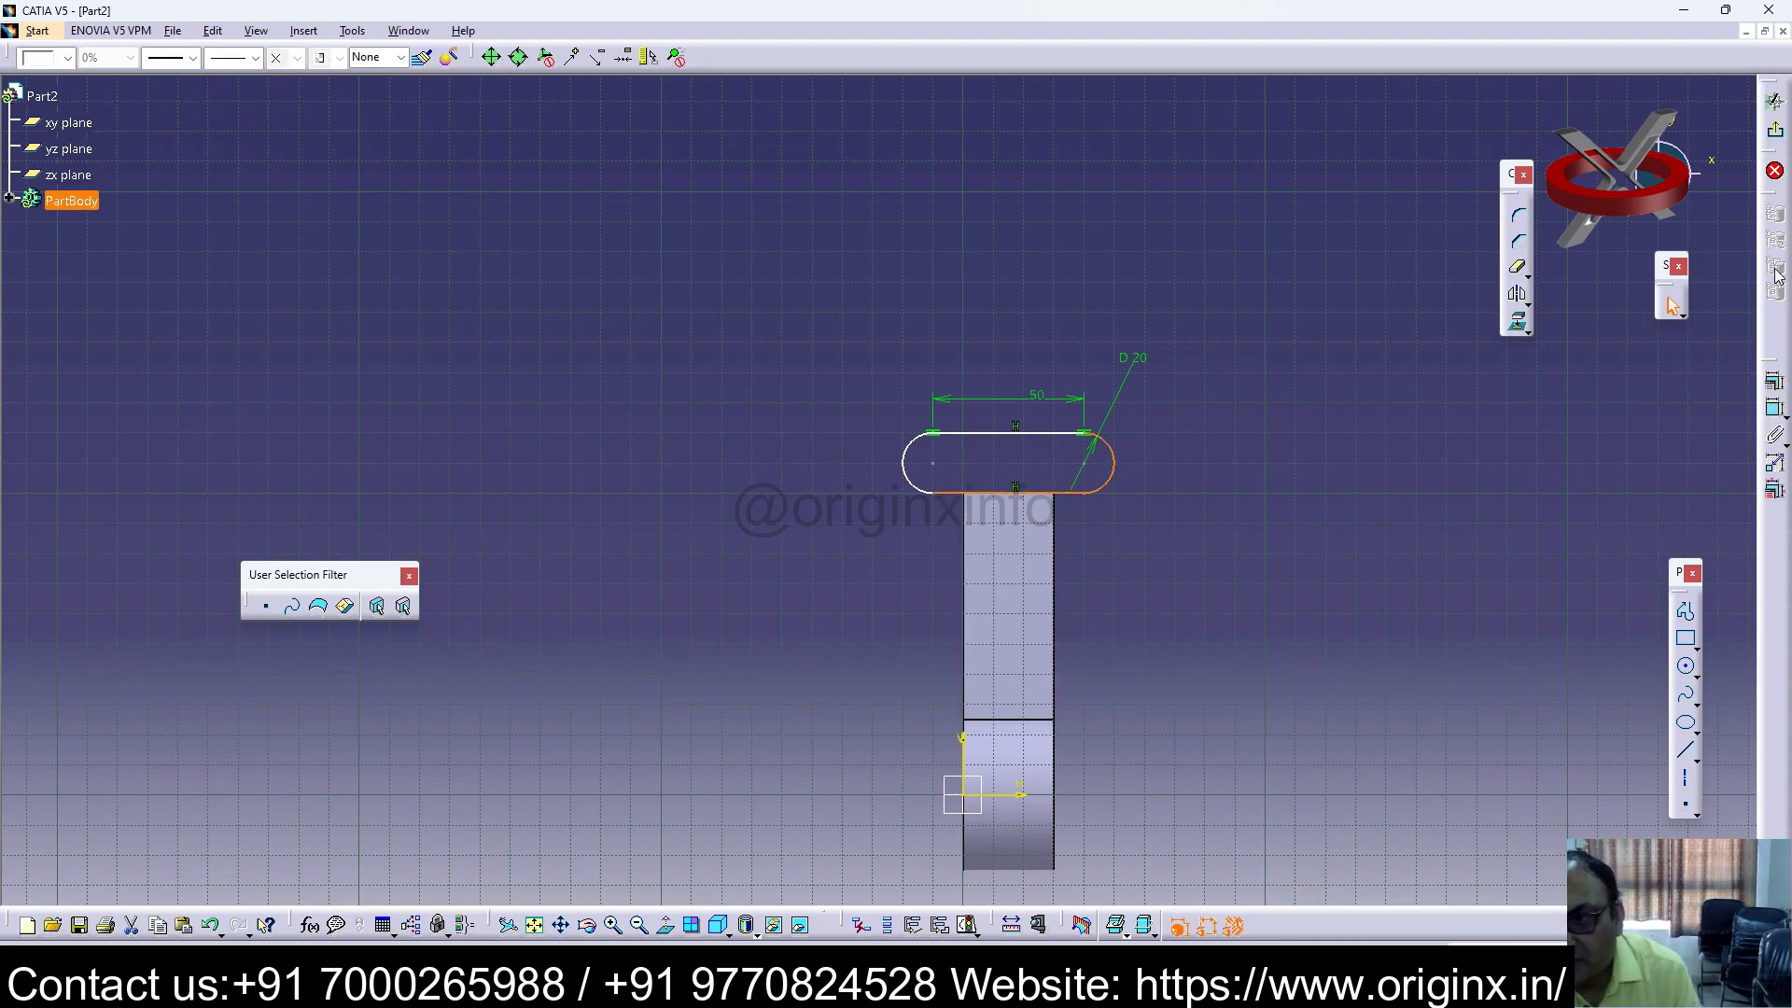
pyautogui.click(1774, 381)
pyautogui.click(1565, 441)
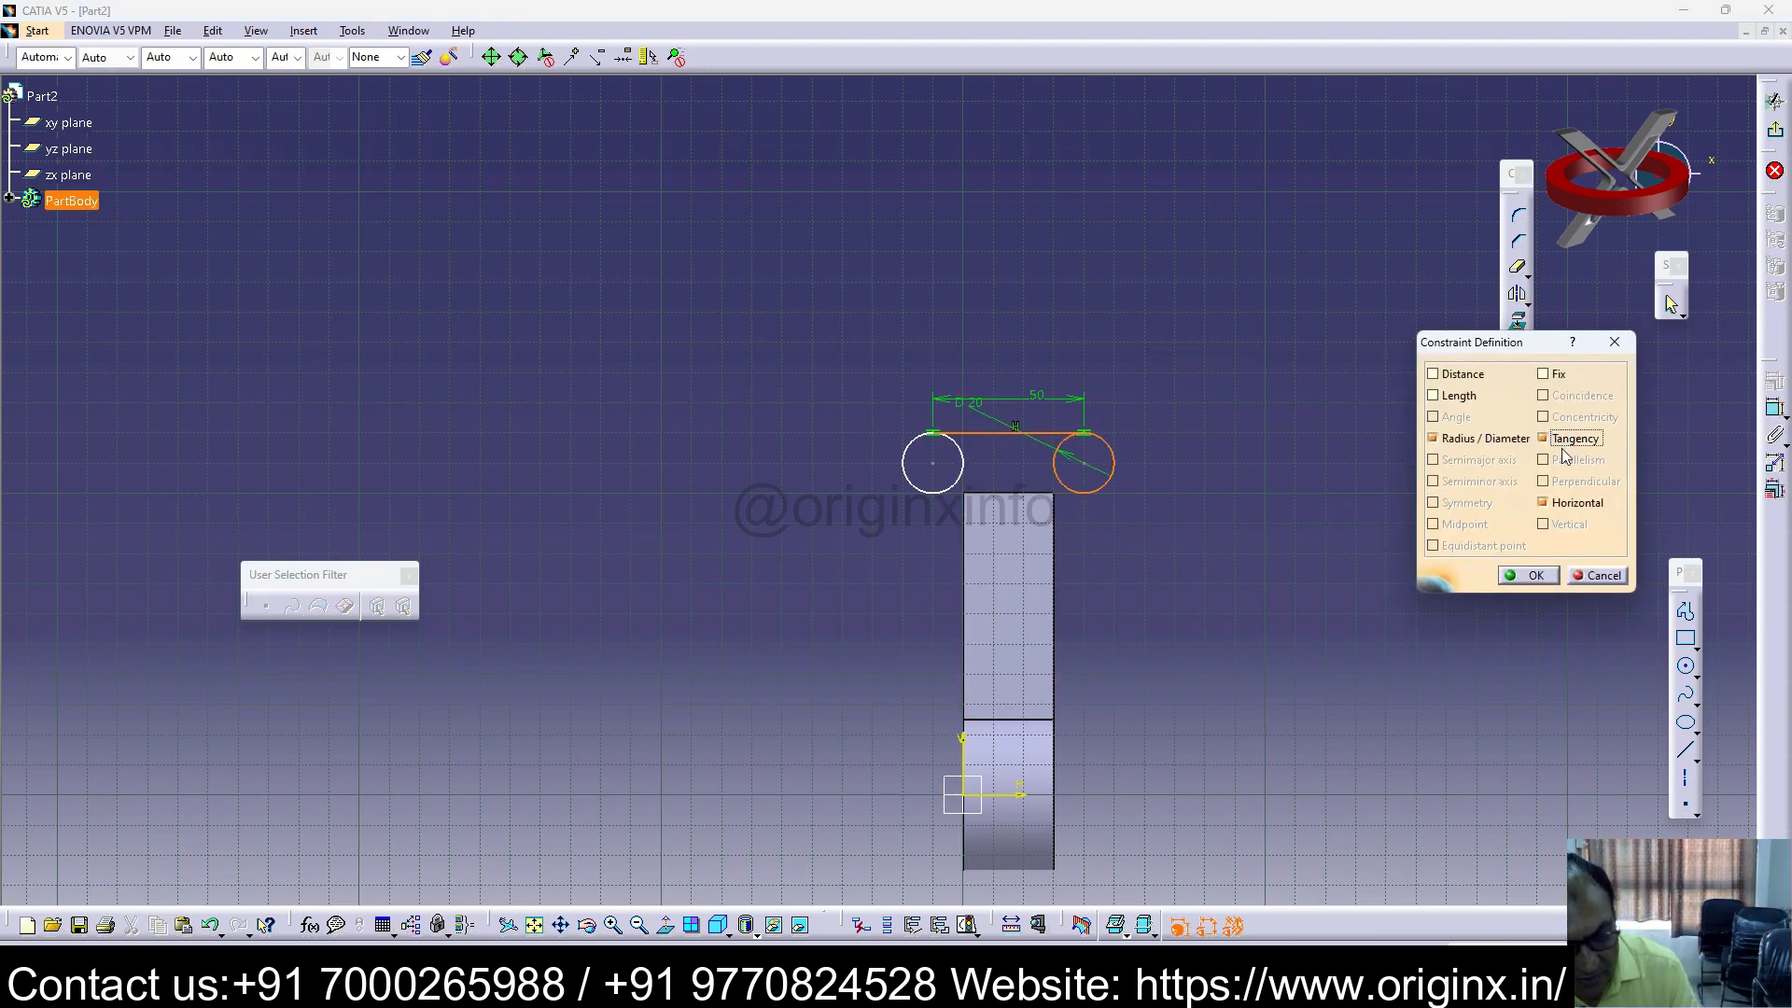
pyautogui.click(1528, 575)
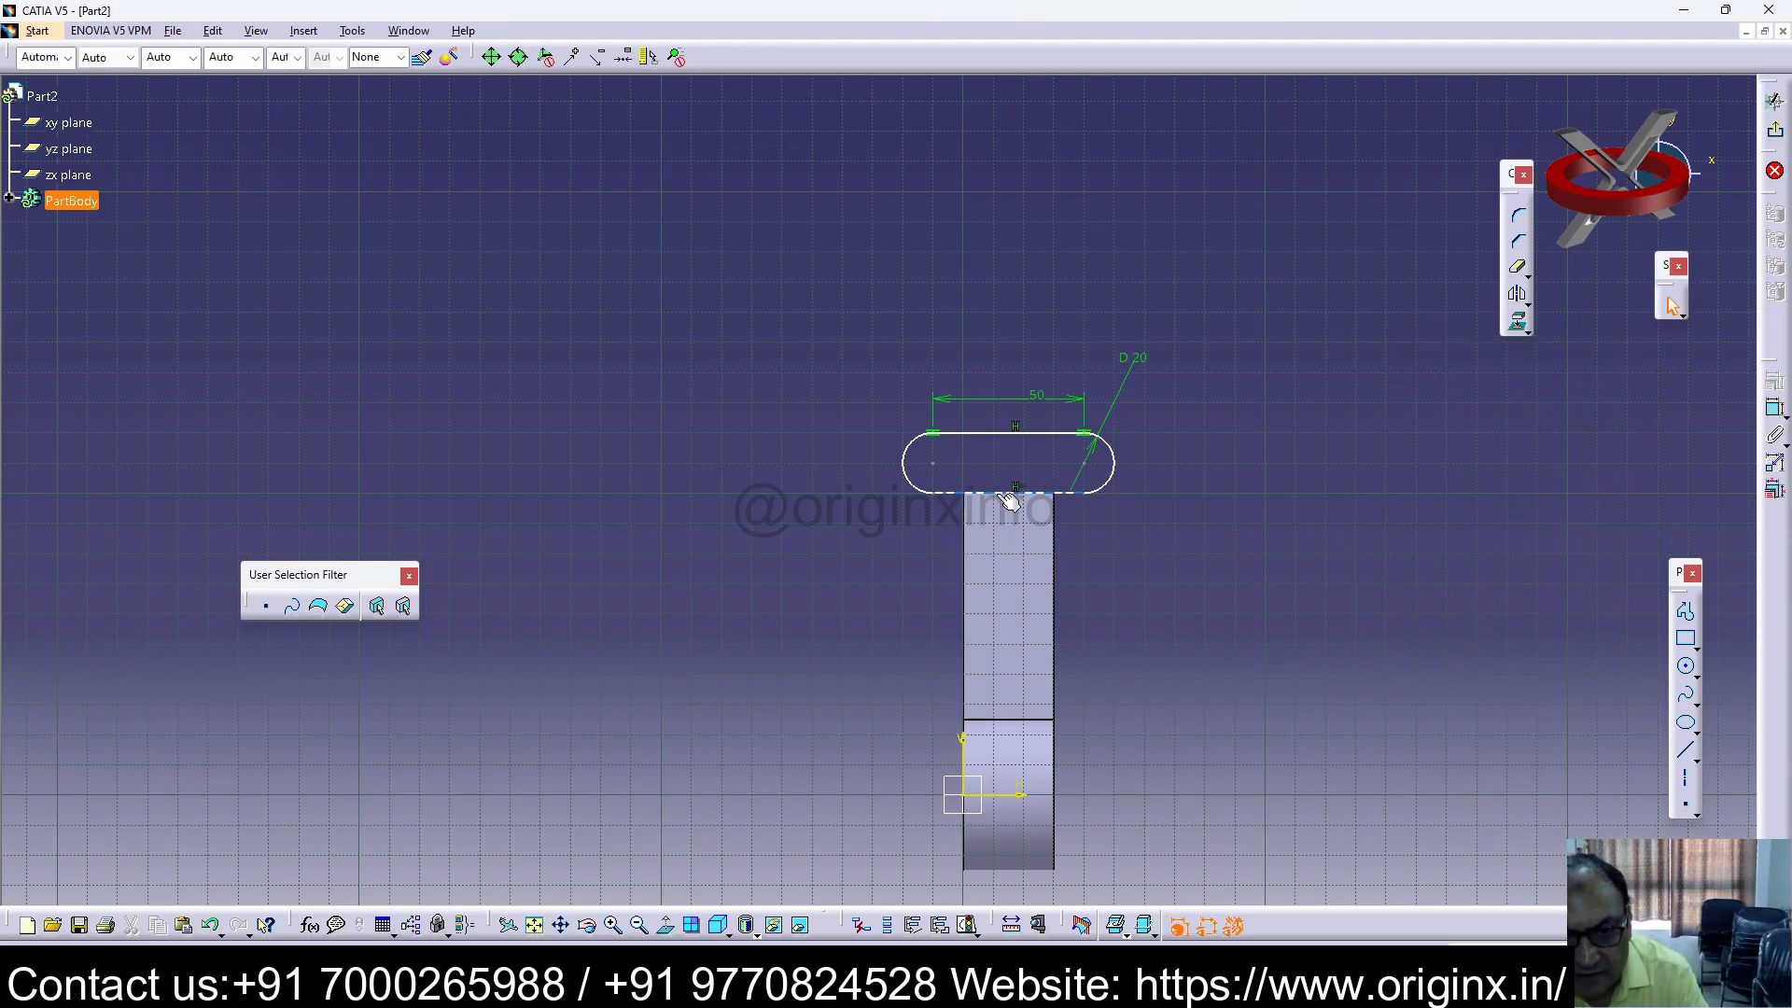
# Step: Delete the profile's lower line and redraw it between the lower ends of the two arcs
pyautogui.click(1288, 552)
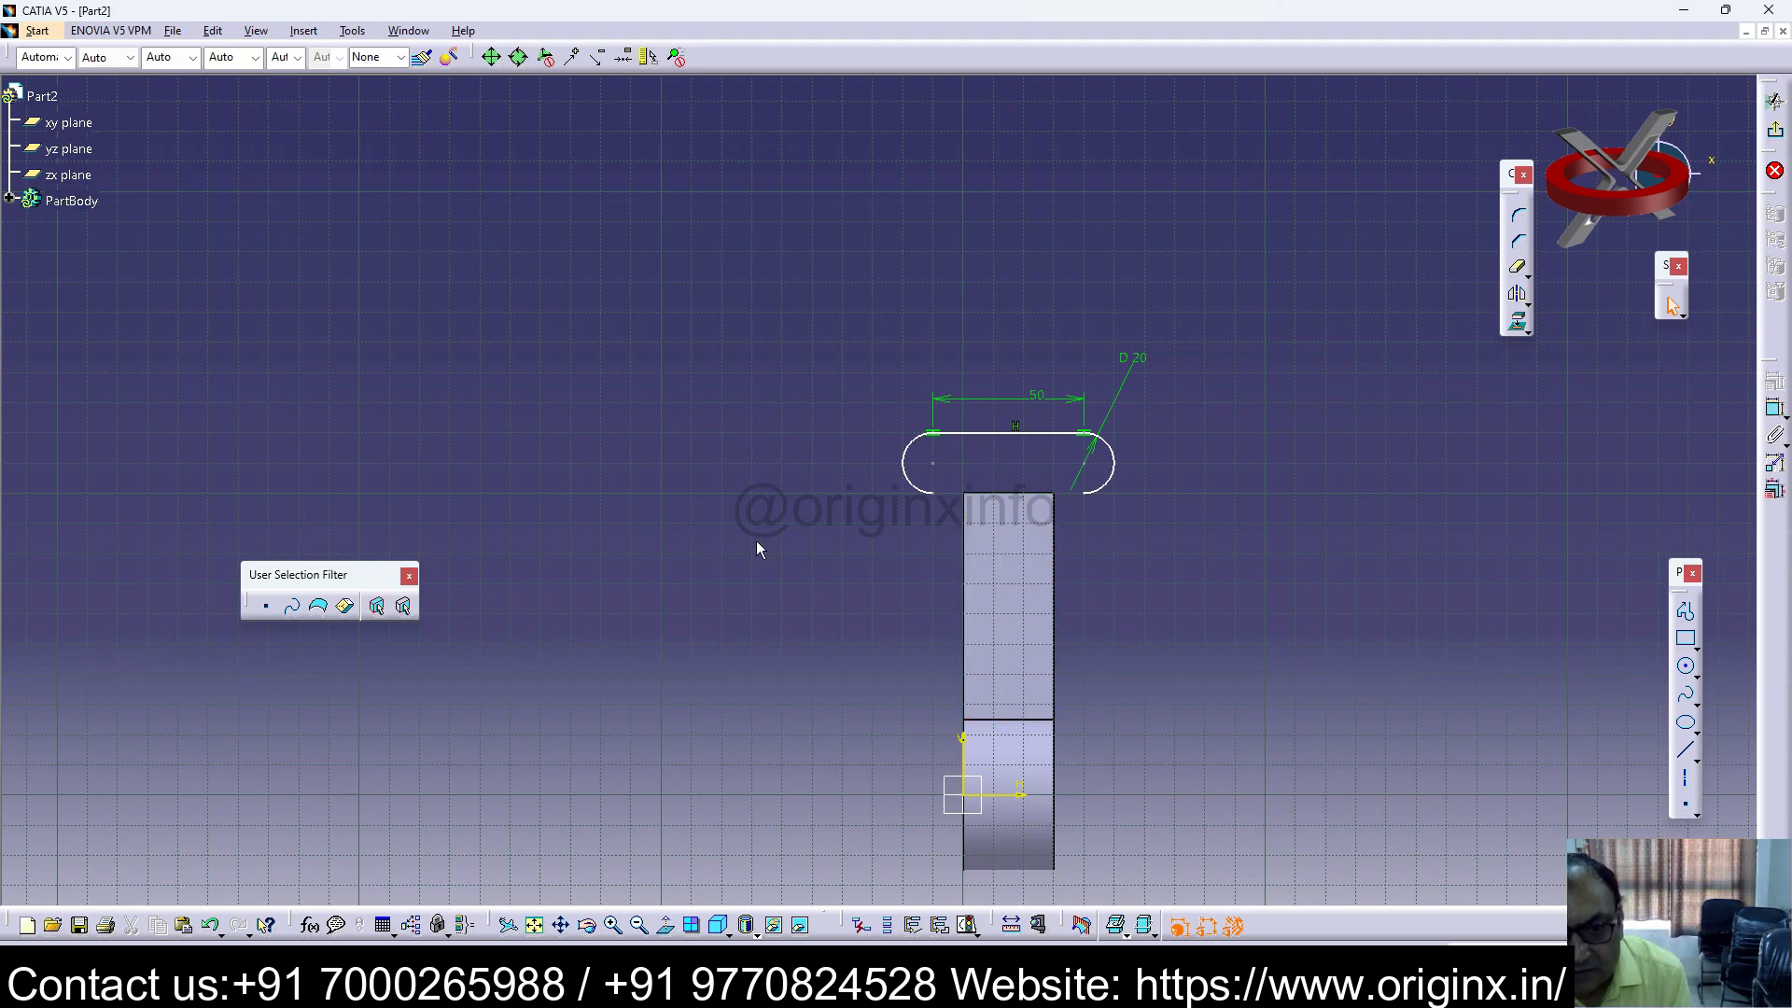
pyautogui.click(1686, 753)
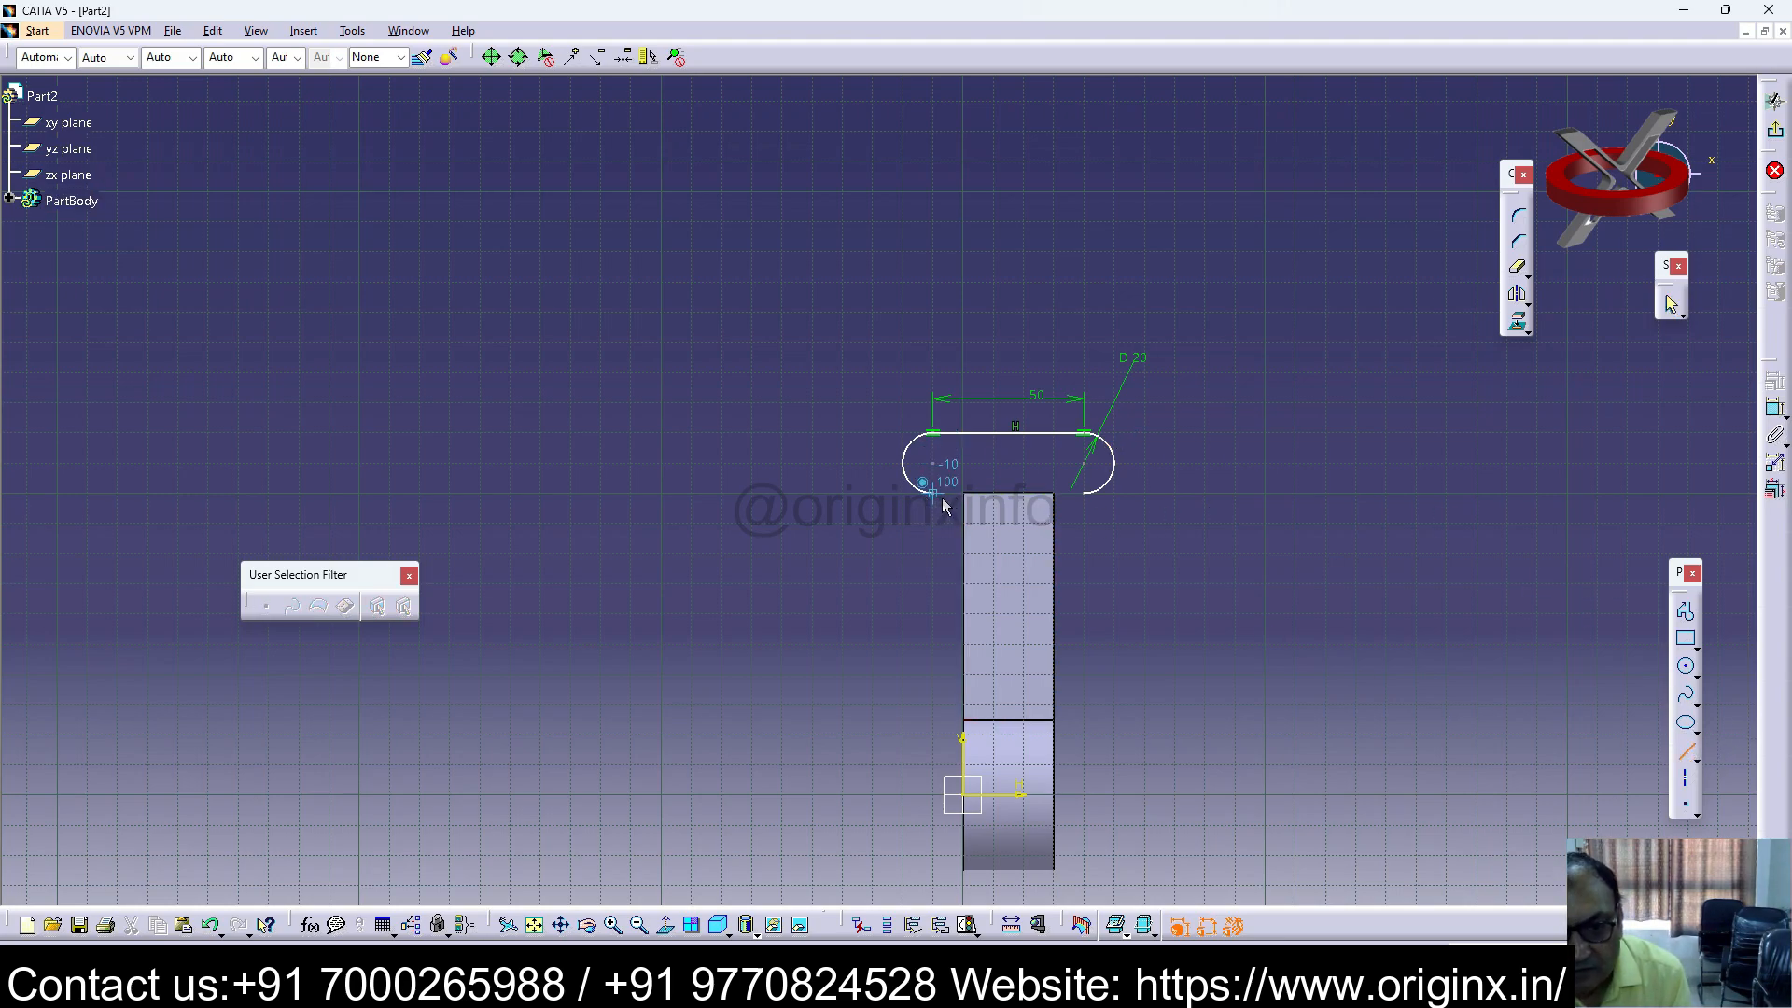
pyautogui.press('Escape')
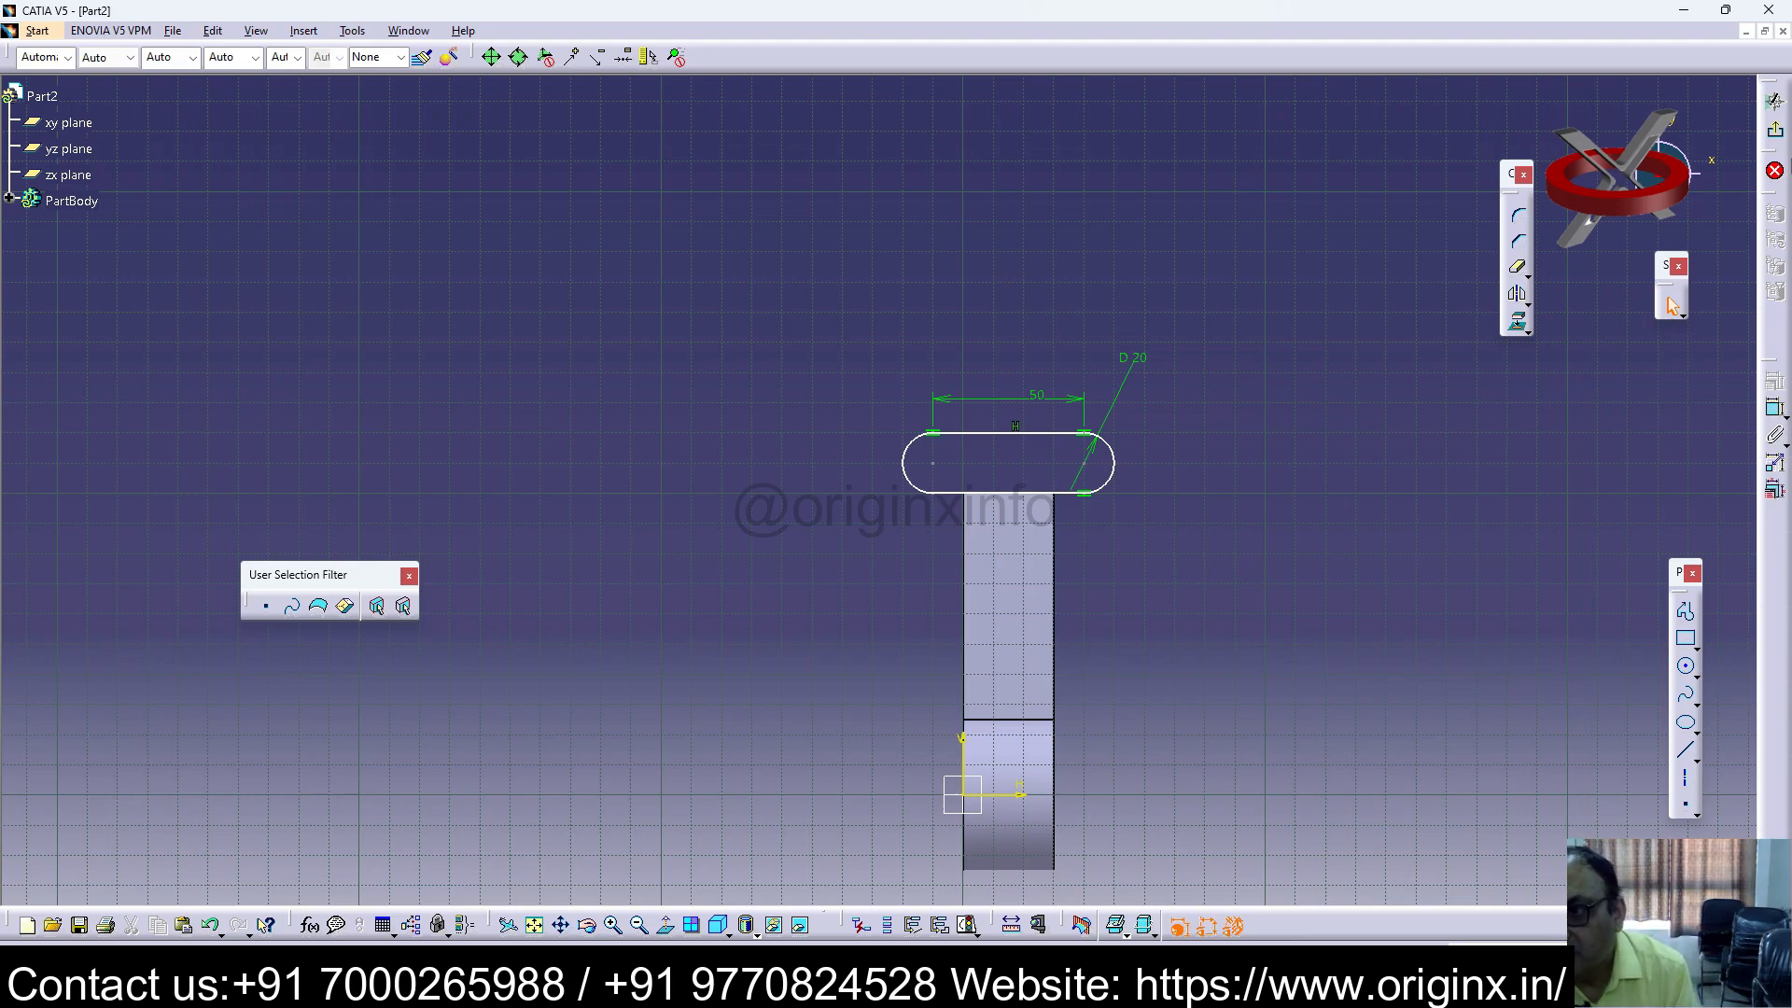
# Step: Exit the sketch and try to pad the rounded-end profile by 30 mm
pyautogui.click(1774, 102)
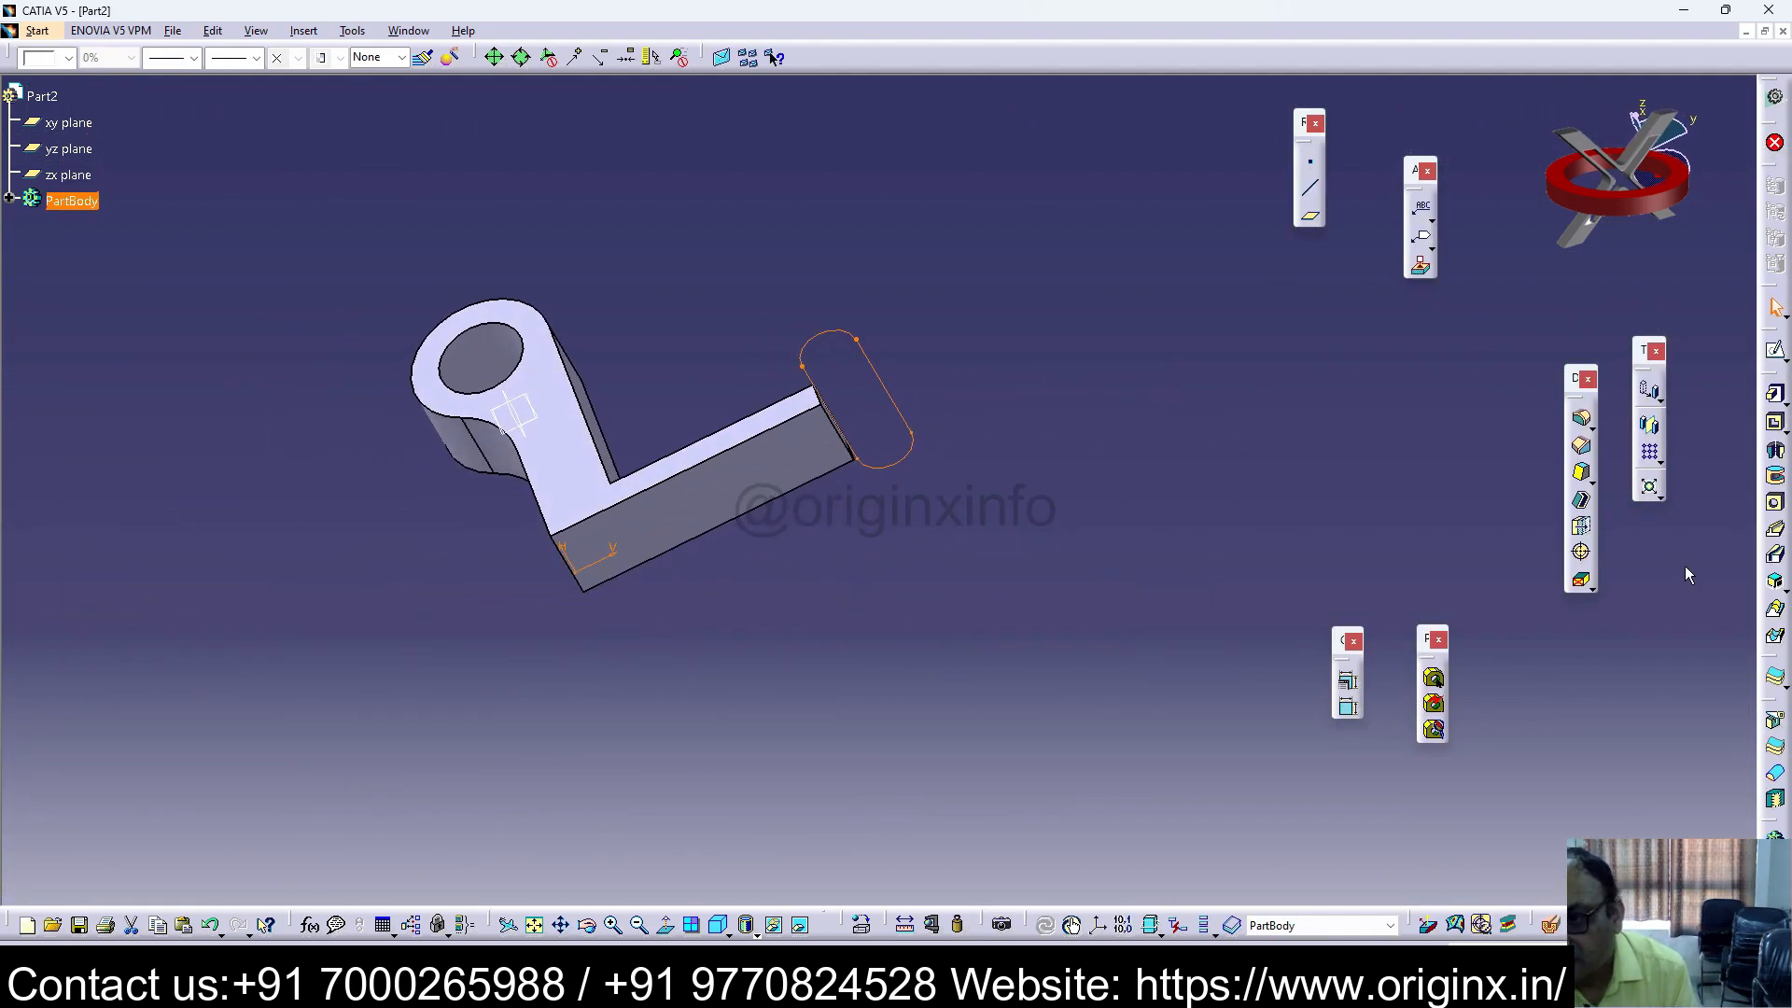
pyautogui.click(1774, 393)
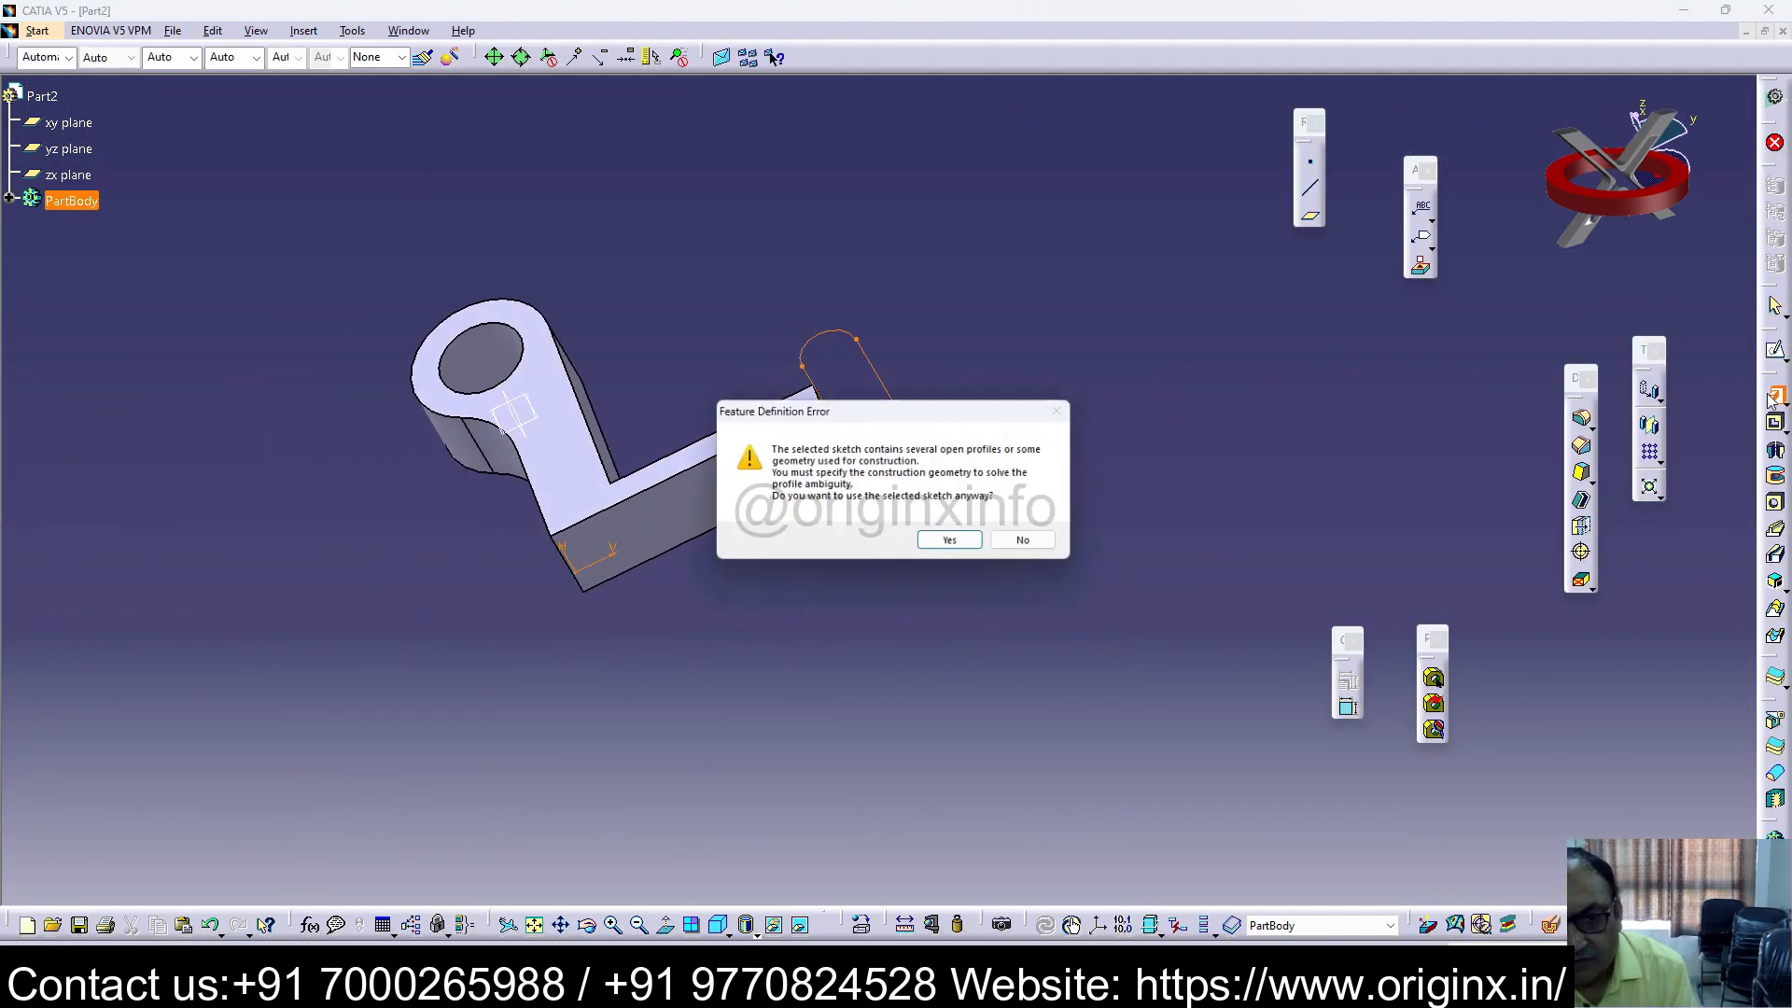
pyautogui.click(954, 544)
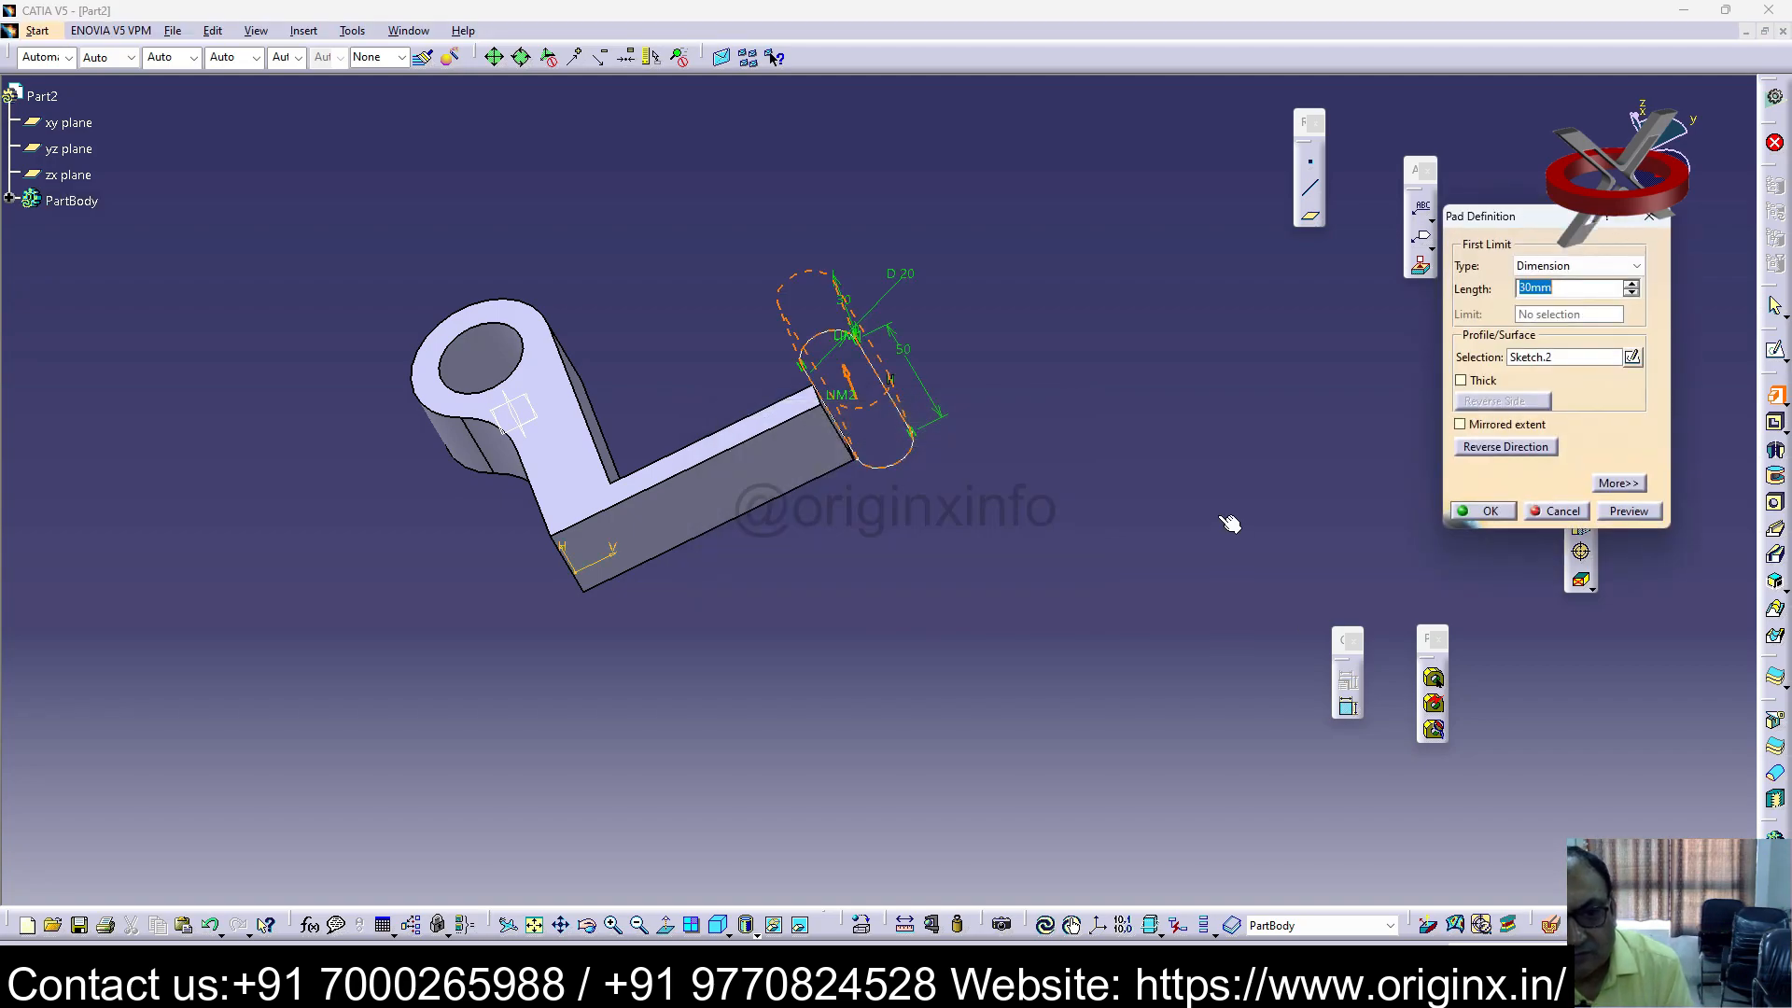
pyautogui.click(1484, 513)
pyautogui.click(1032, 546)
pyautogui.press('Escape')
# Step: Reopen the plate sketch and delete the entire rounded-end profile
pyautogui.moveTo(903, 540)
pyautogui.mouseDown(button='middle')
pyautogui.moveTo(973, 644)
pyautogui.moveTo(1028, 903)
pyautogui.moveTo(971, 864)
pyautogui.mouseUp(button='middle')
pyautogui.click(971, 864)
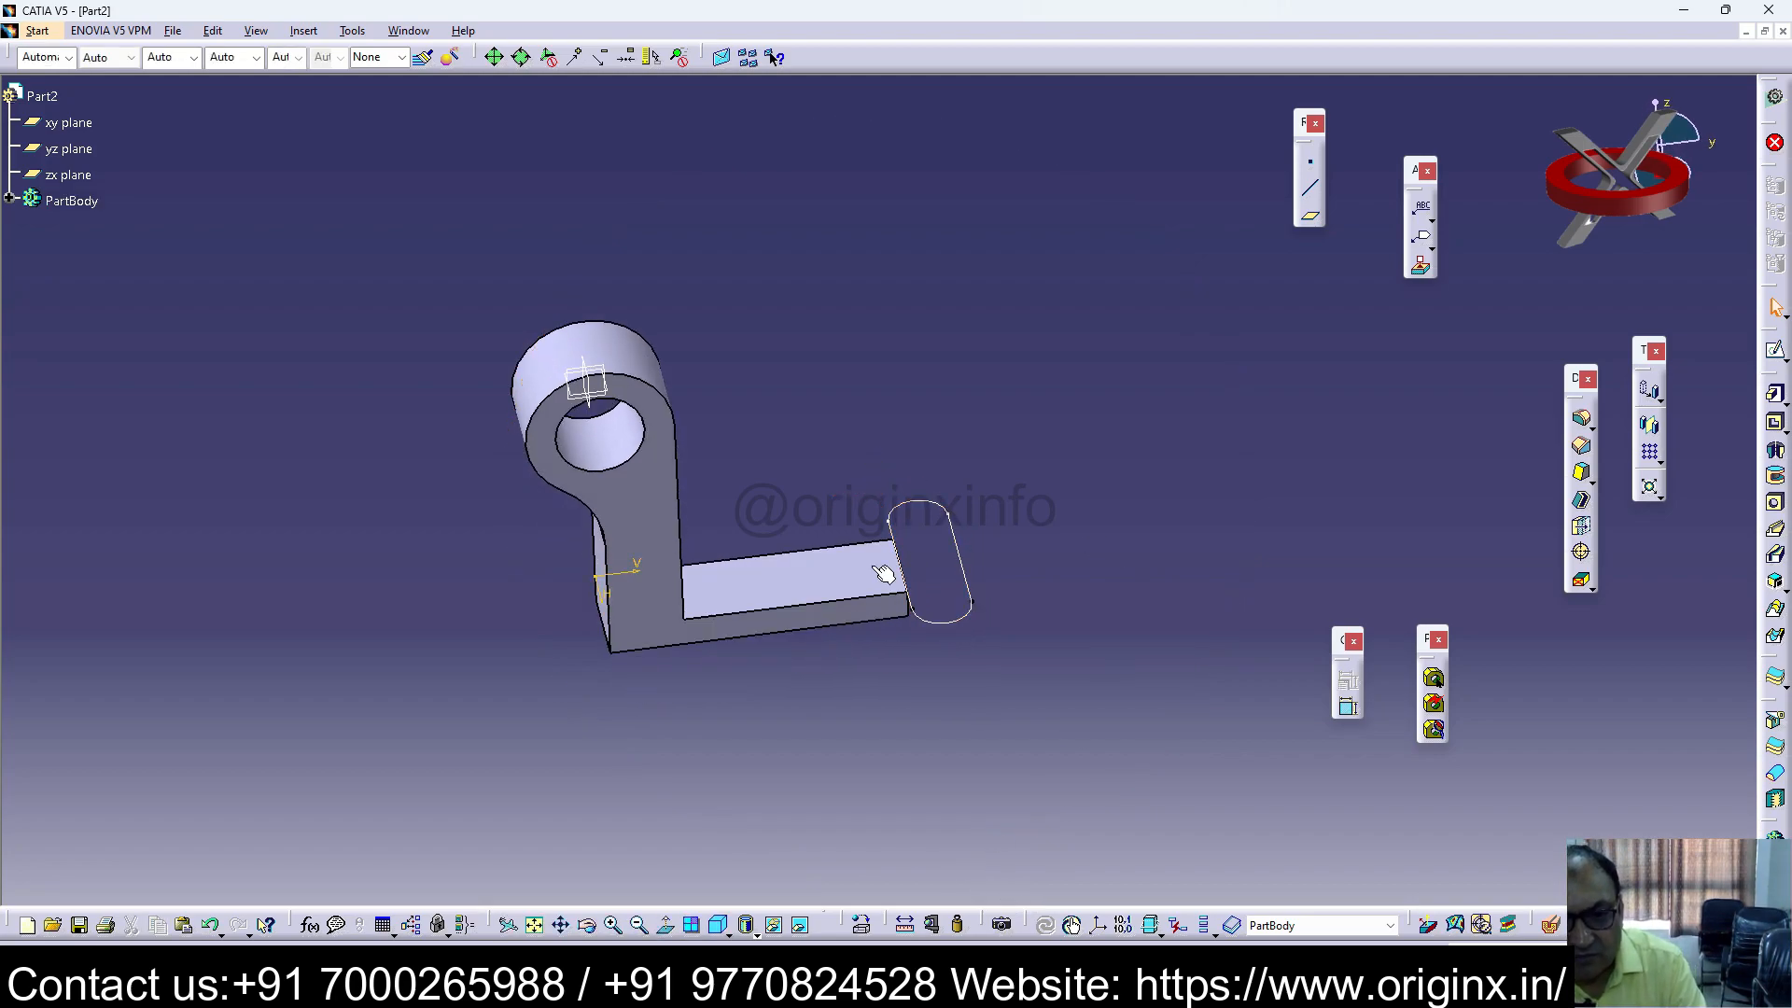
pyautogui.click(954, 534)
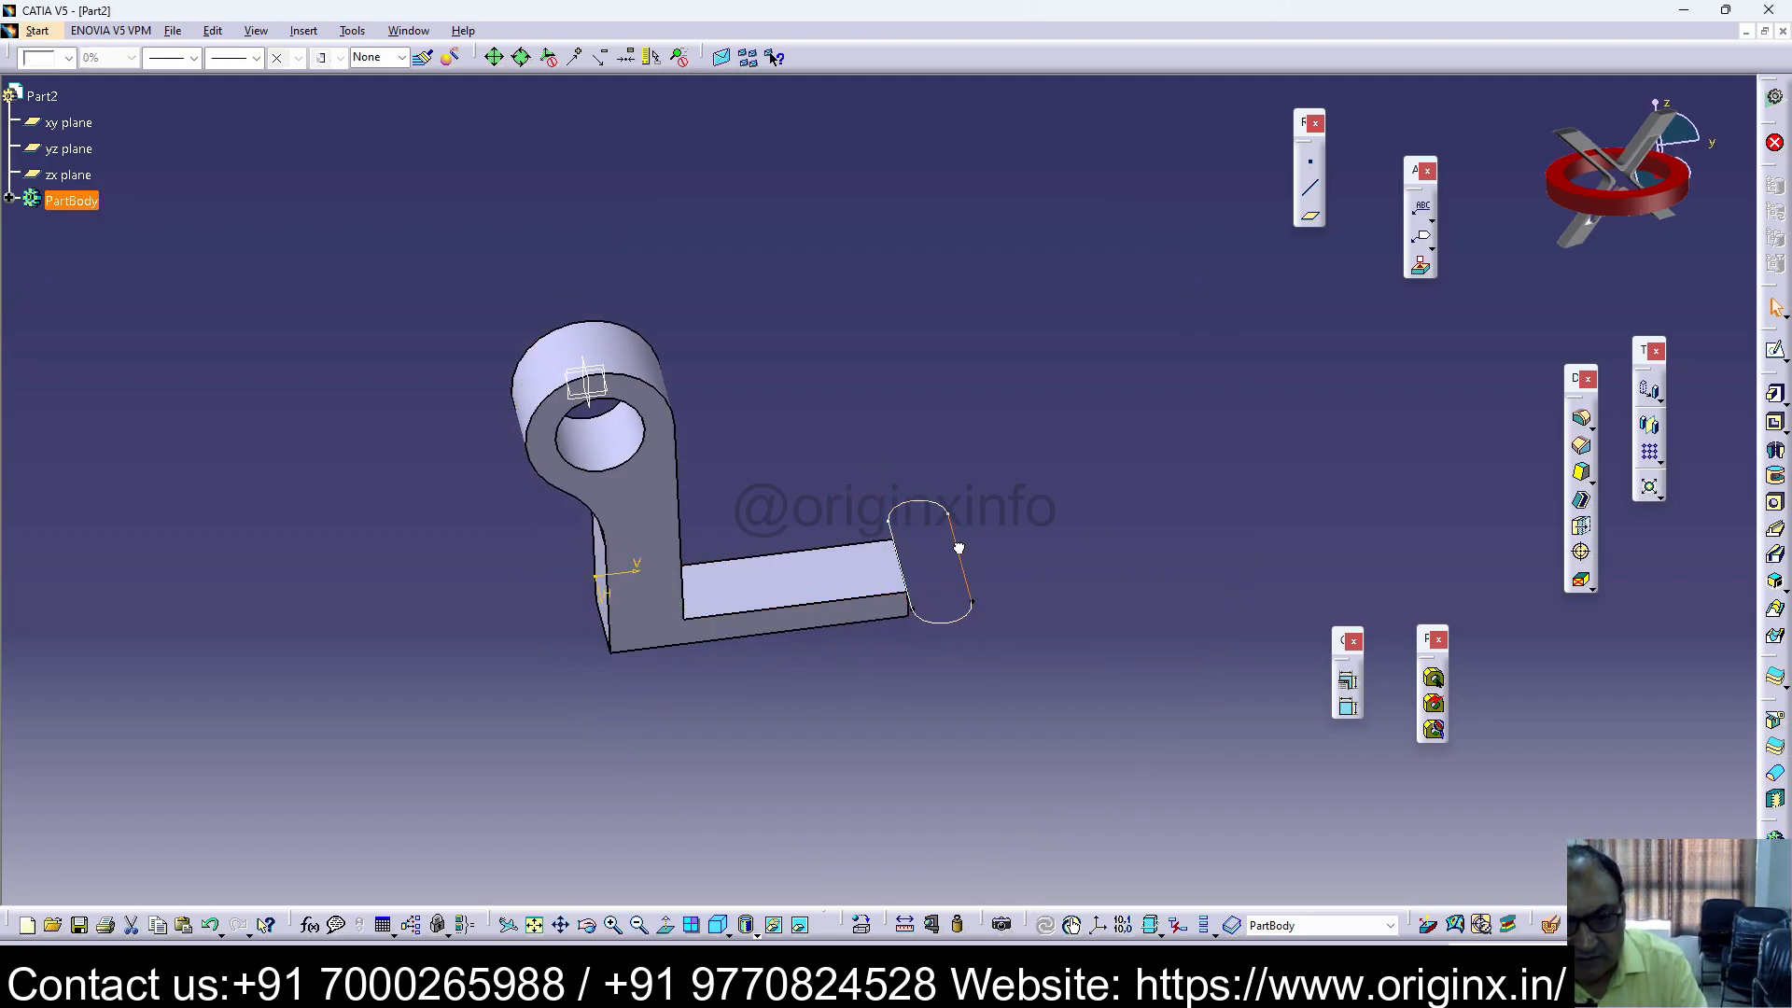
pyautogui.doubleClick(968, 553)
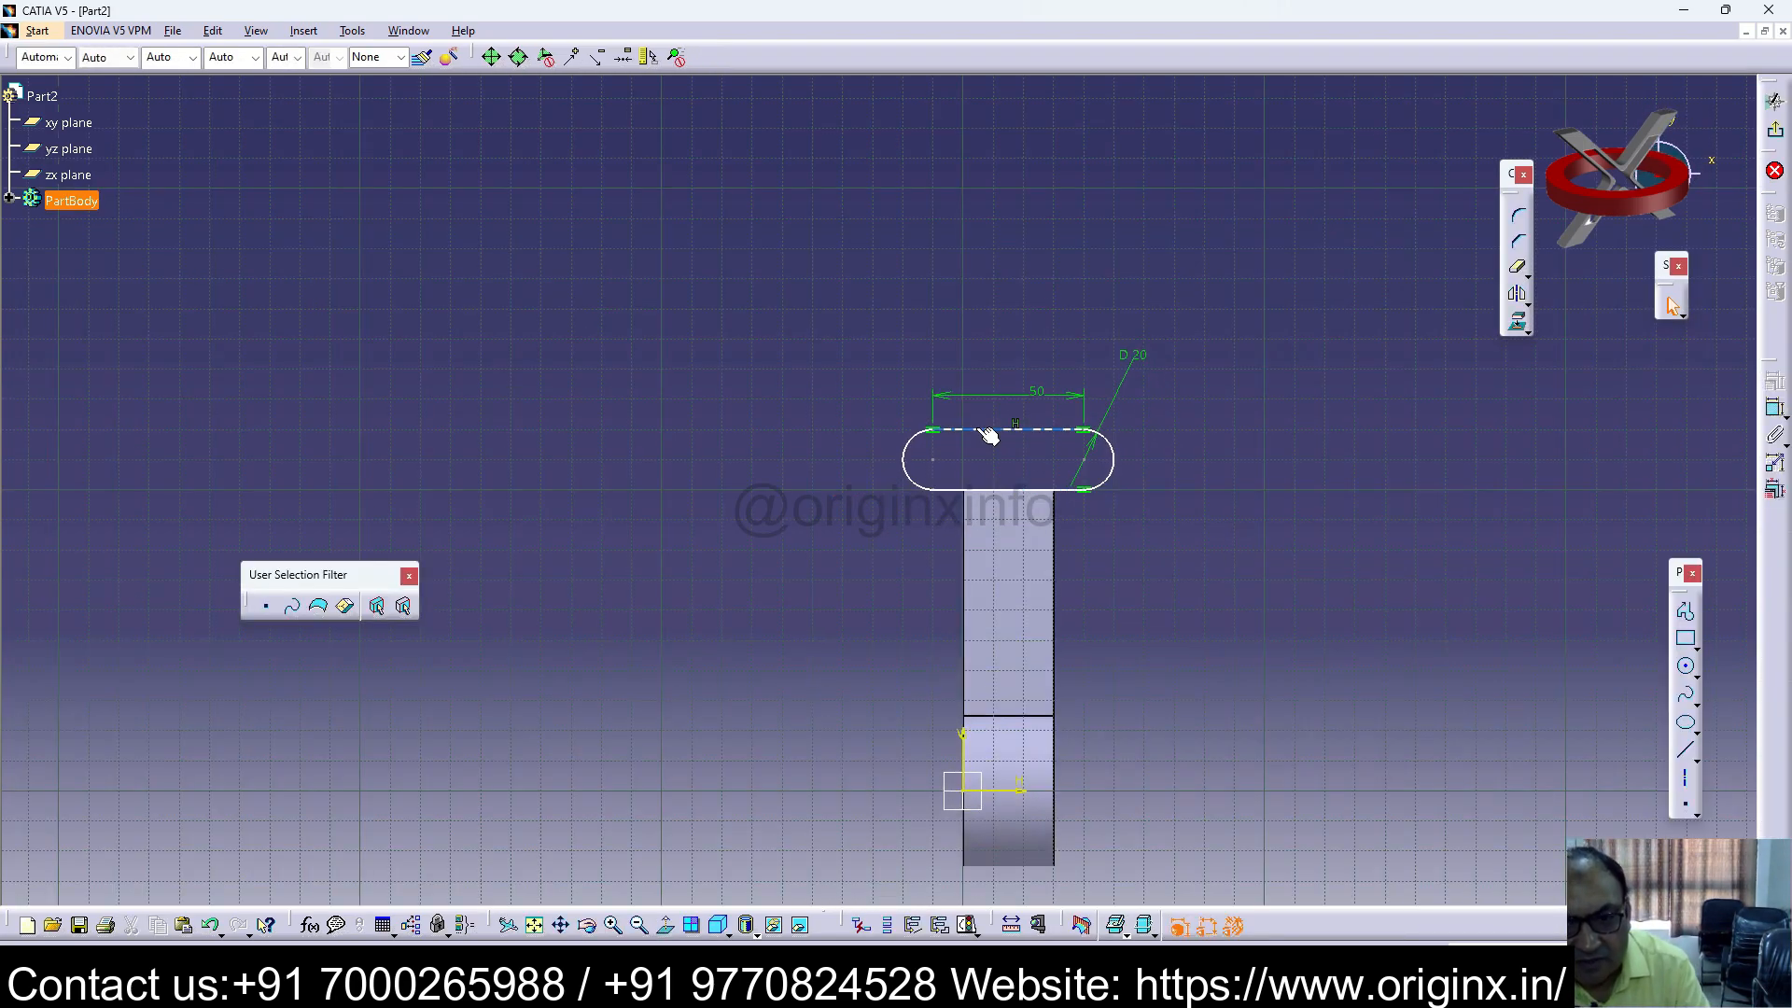
pyautogui.moveTo(1213, 319); pyautogui.dragTo(809, 463)
pyautogui.press('Delete')
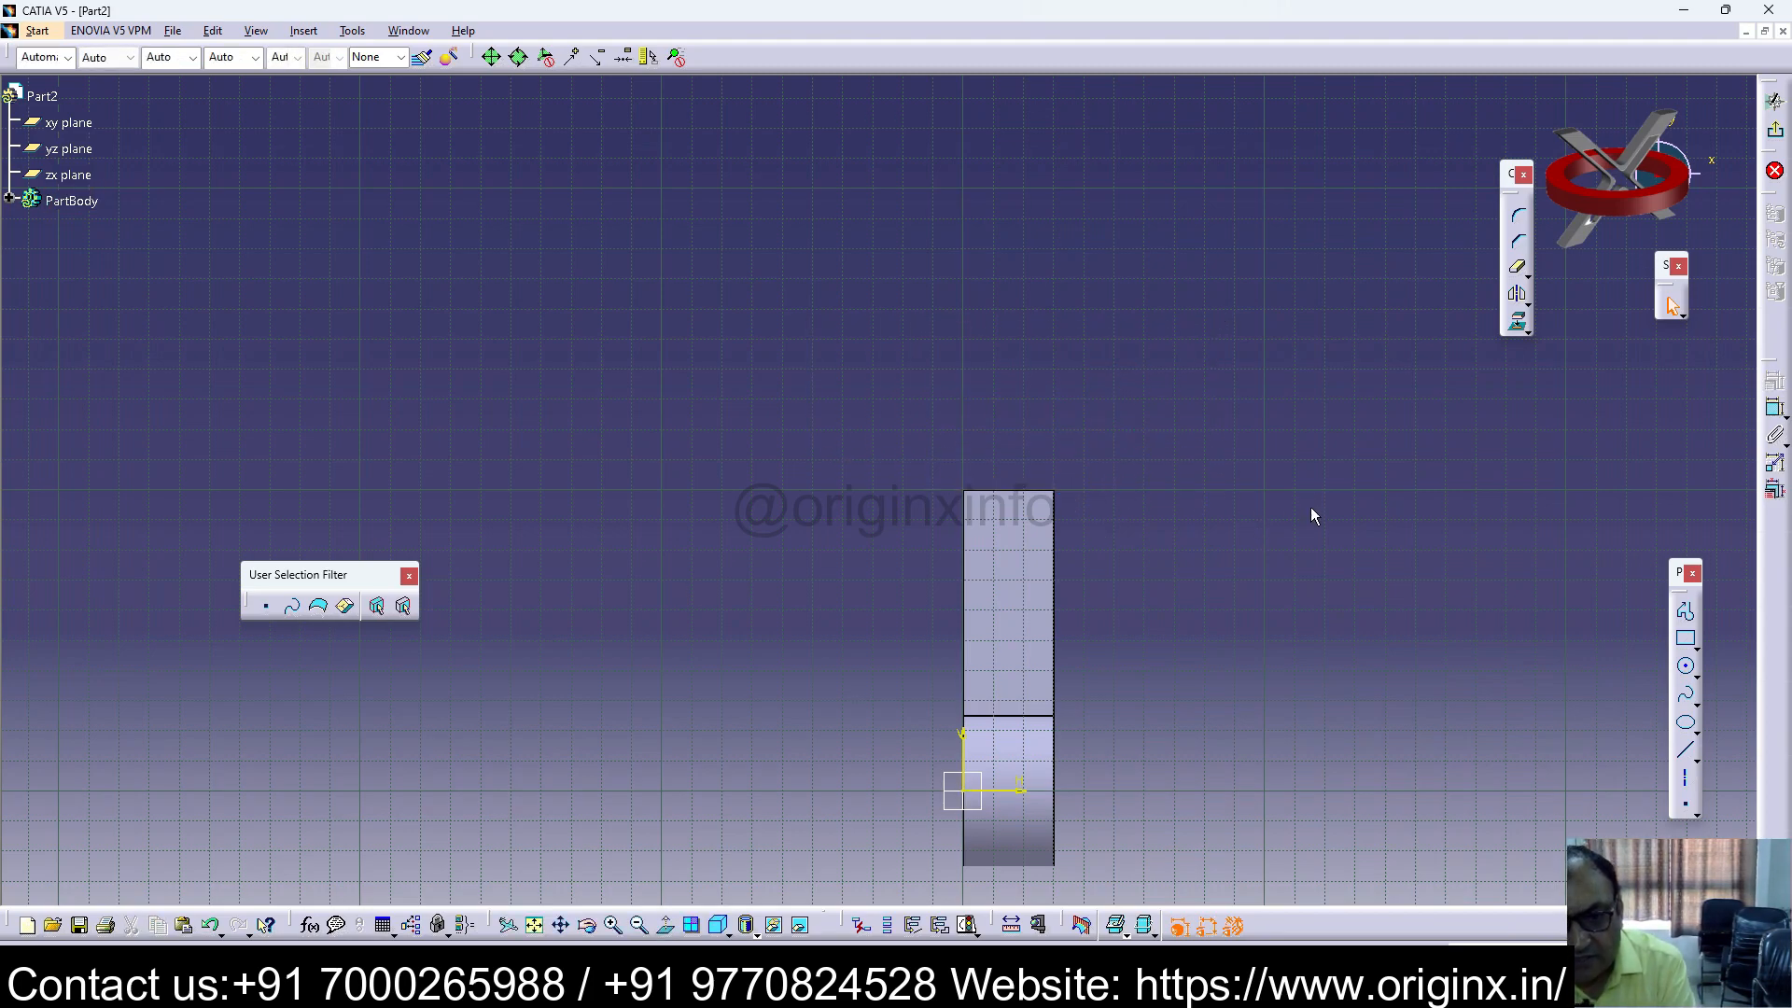
# Step: Sketch a rectangle about 80 mm by 10 mm along the foot's end edge, extending past both sides of the foot
pyautogui.click(1694, 643)
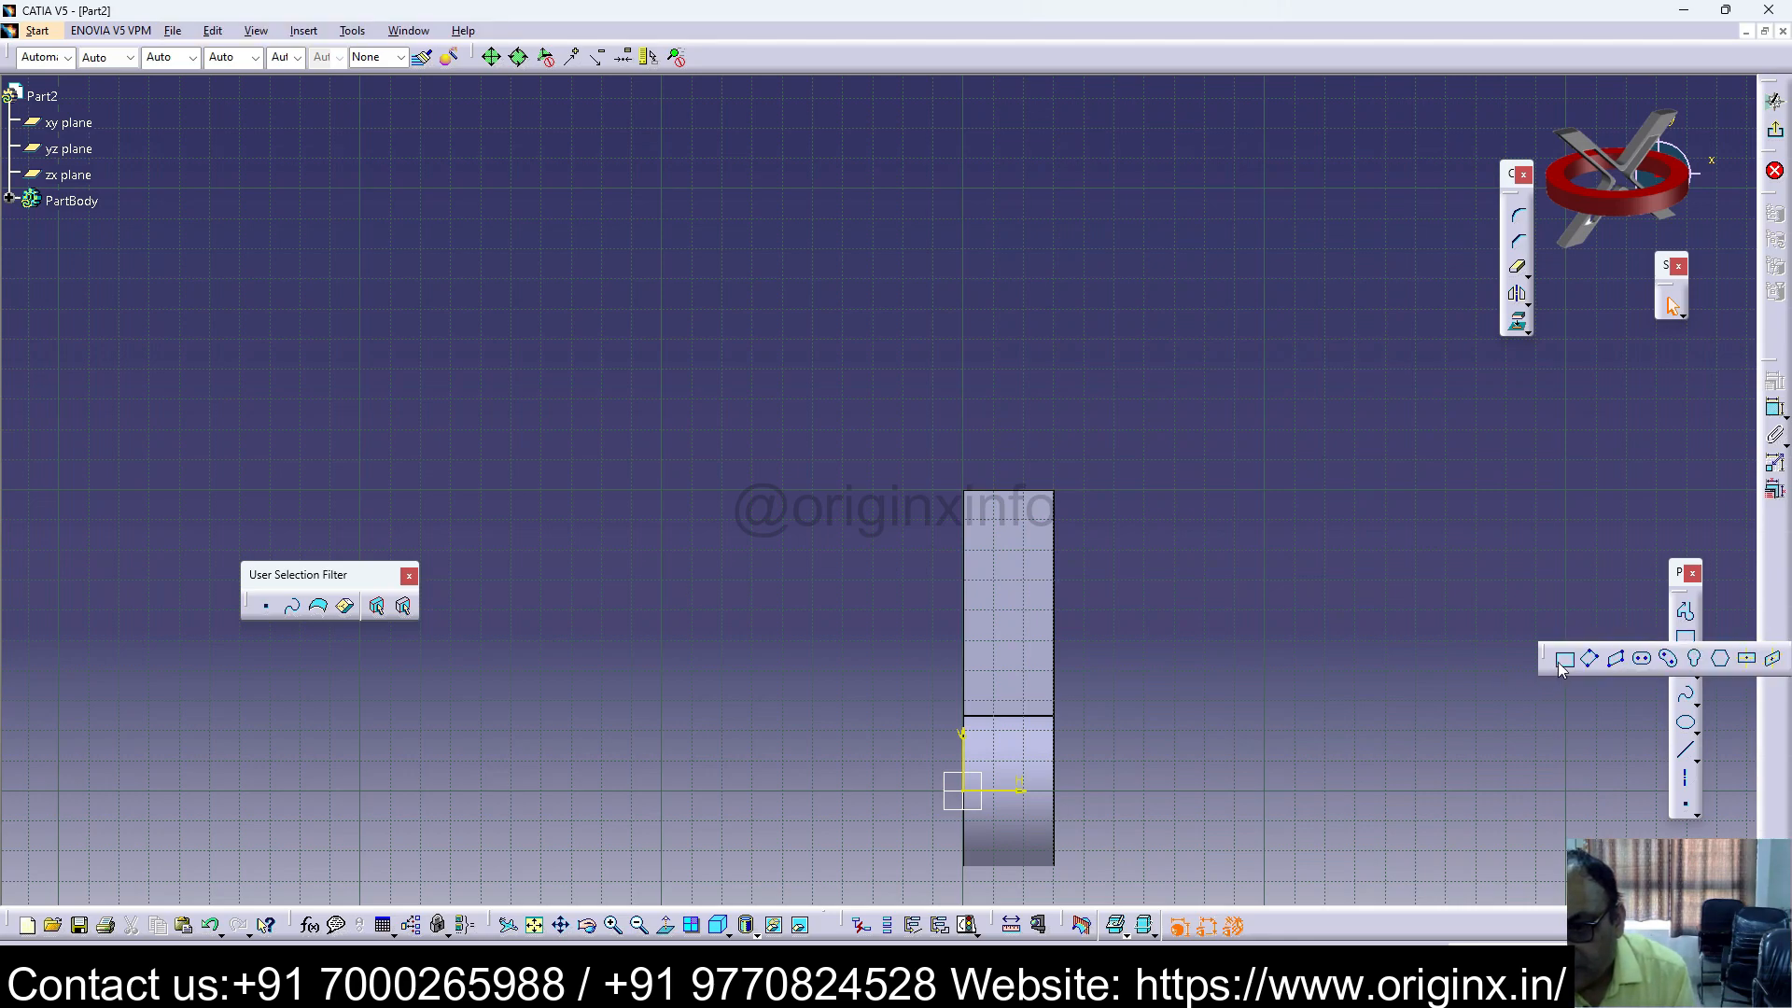
pyautogui.click(1562, 658)
pyautogui.click(901, 459)
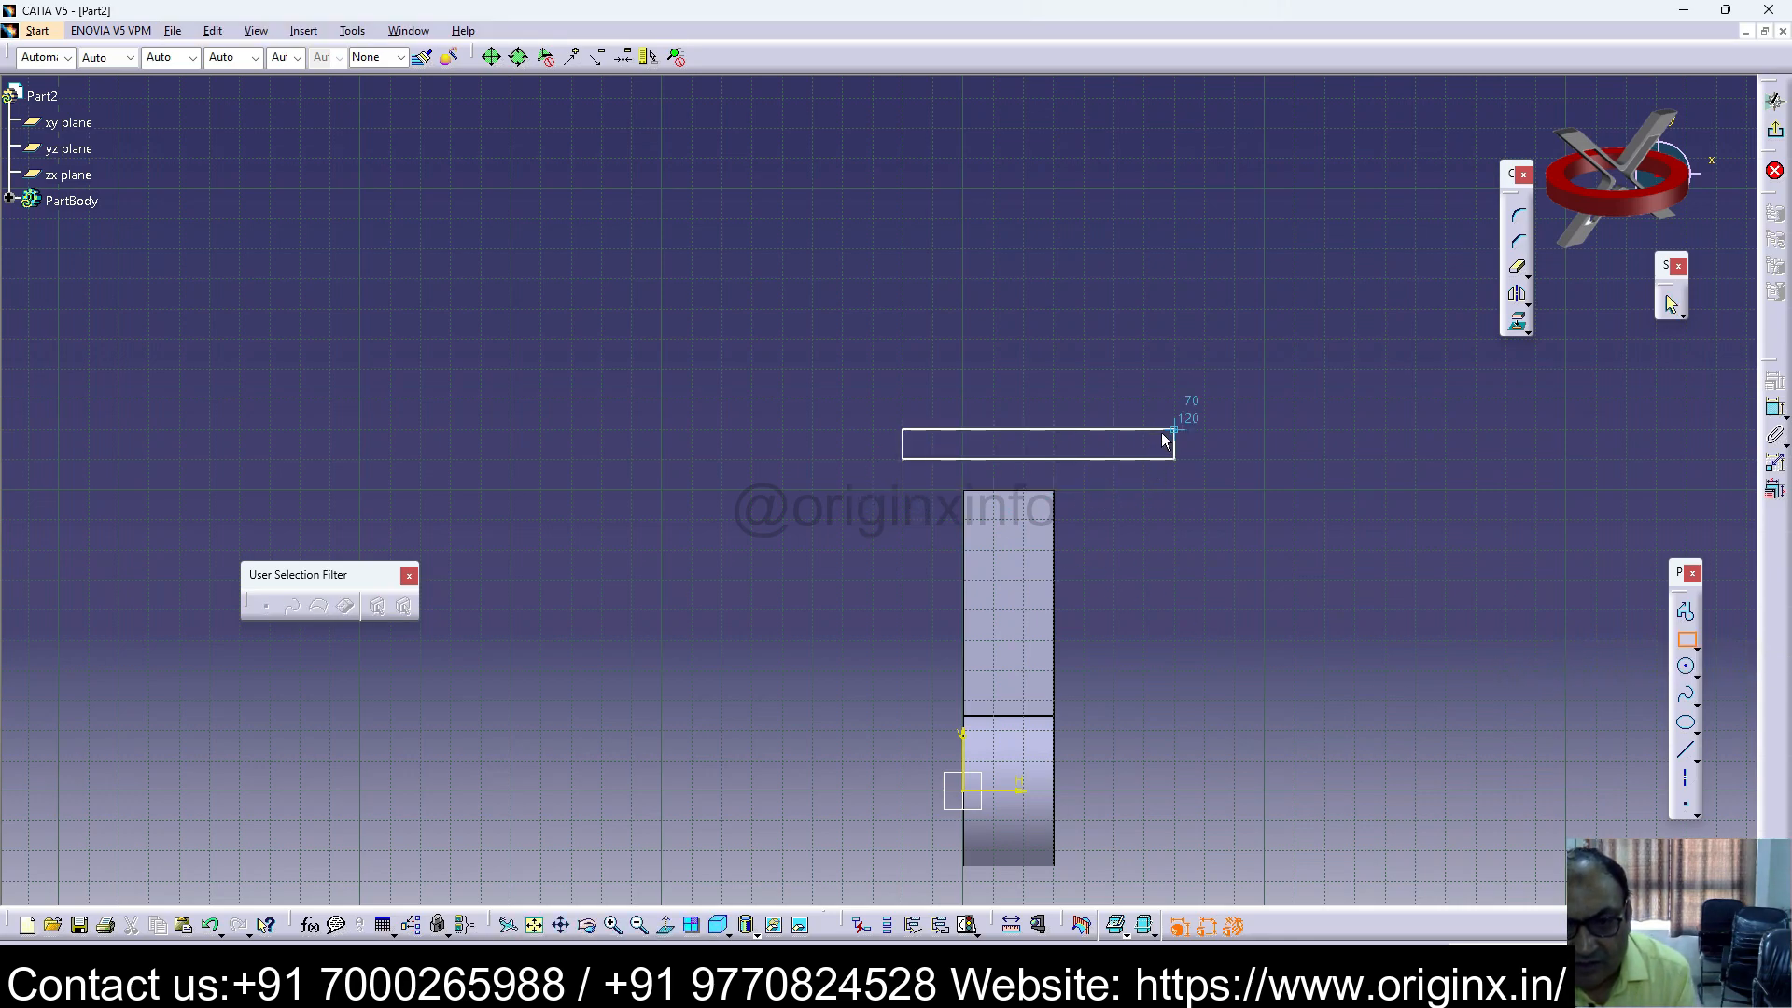
pyautogui.click(1150, 489)
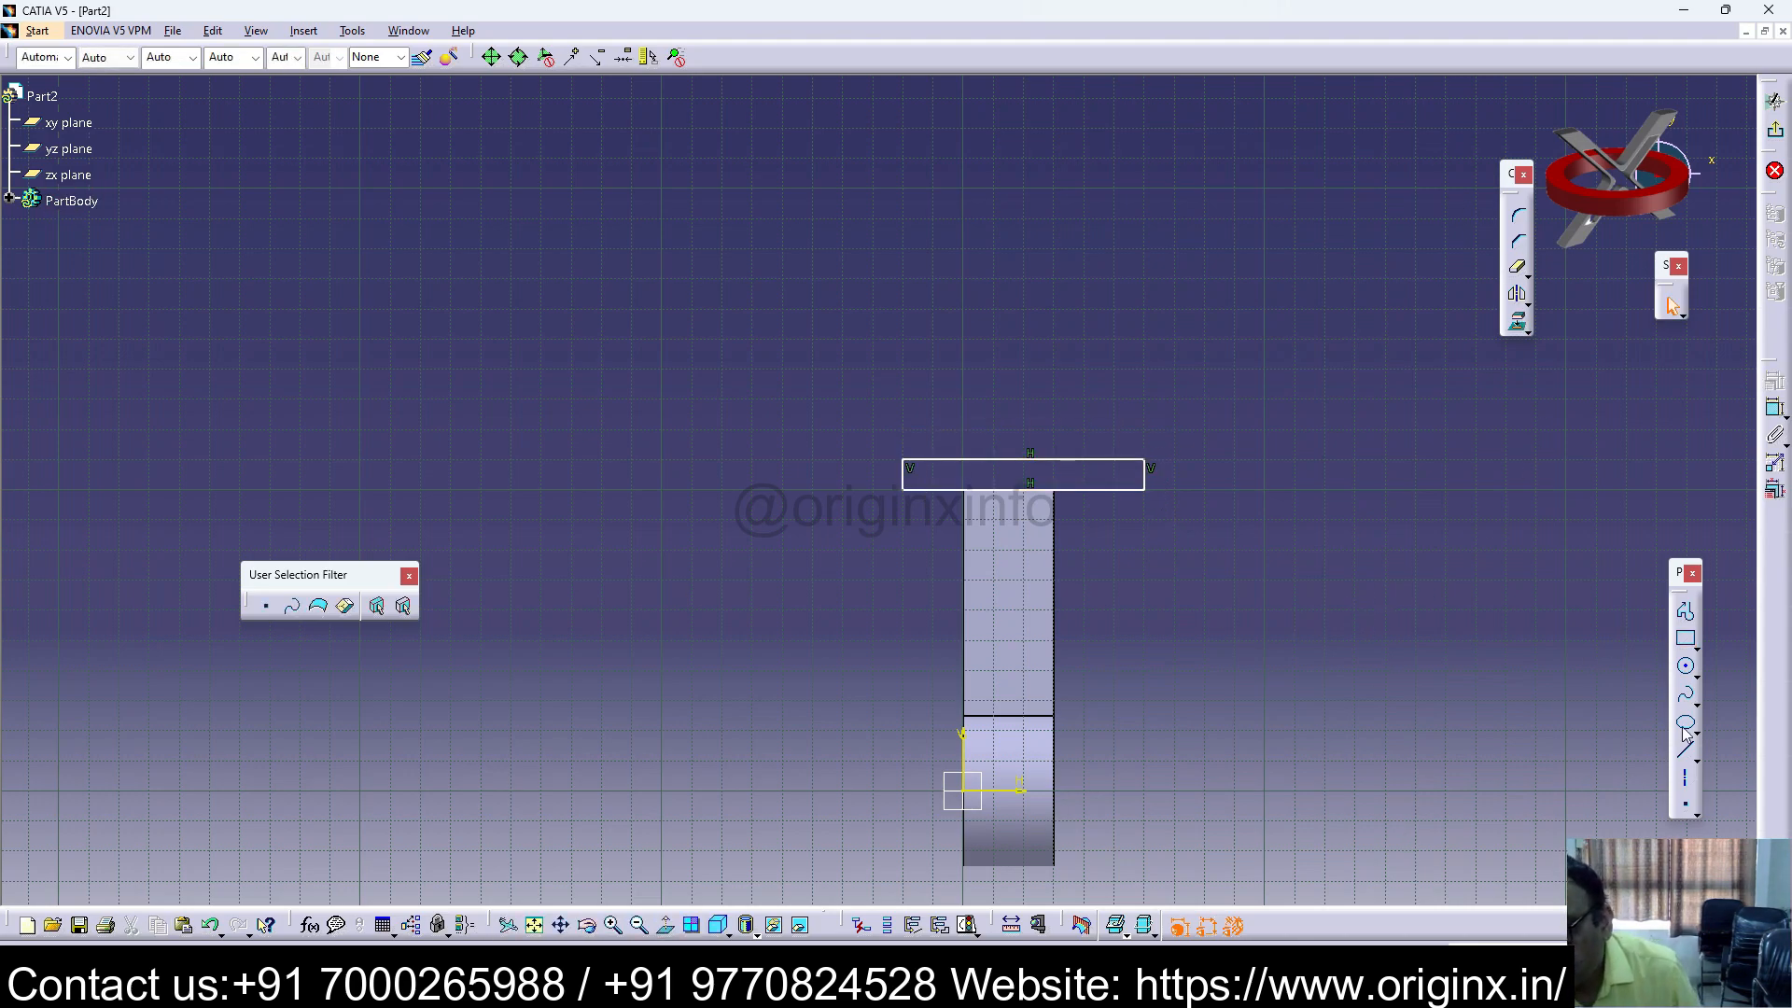
# Step: Dimension the rectangle's left side from the foot's left edge and set the distance to 10 mm
pyautogui.click(1774, 408)
pyautogui.click(964, 519)
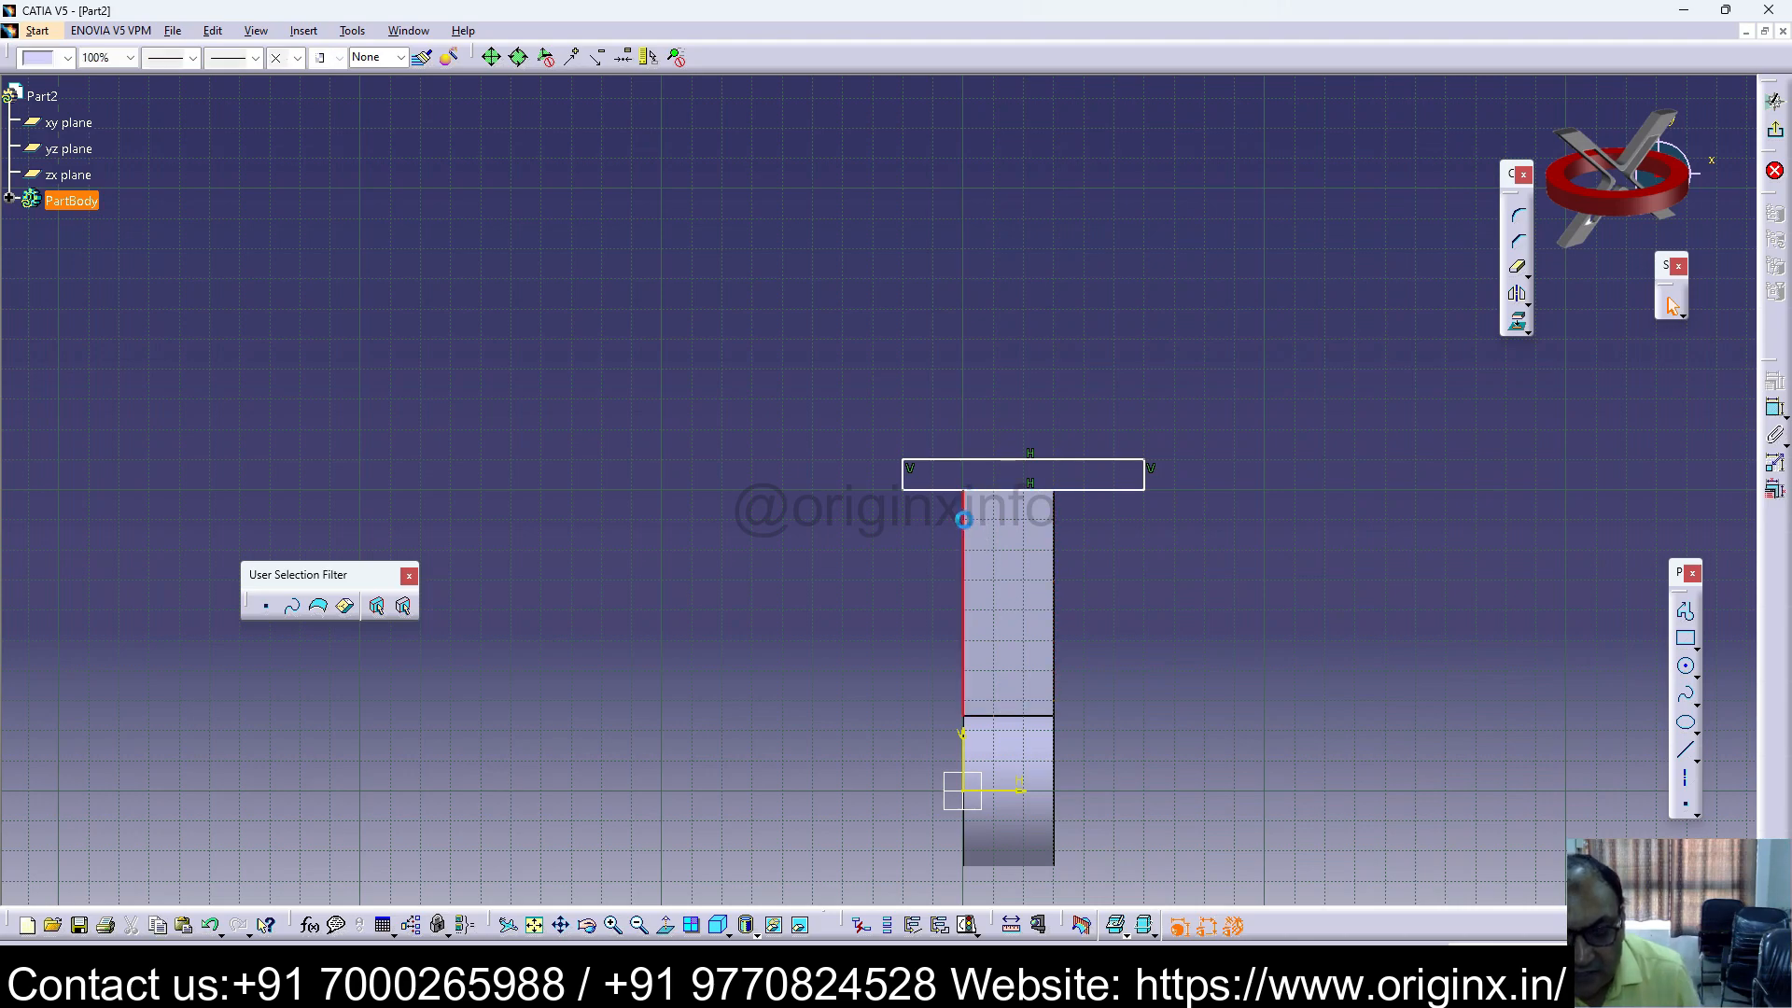
pyautogui.click(902, 472)
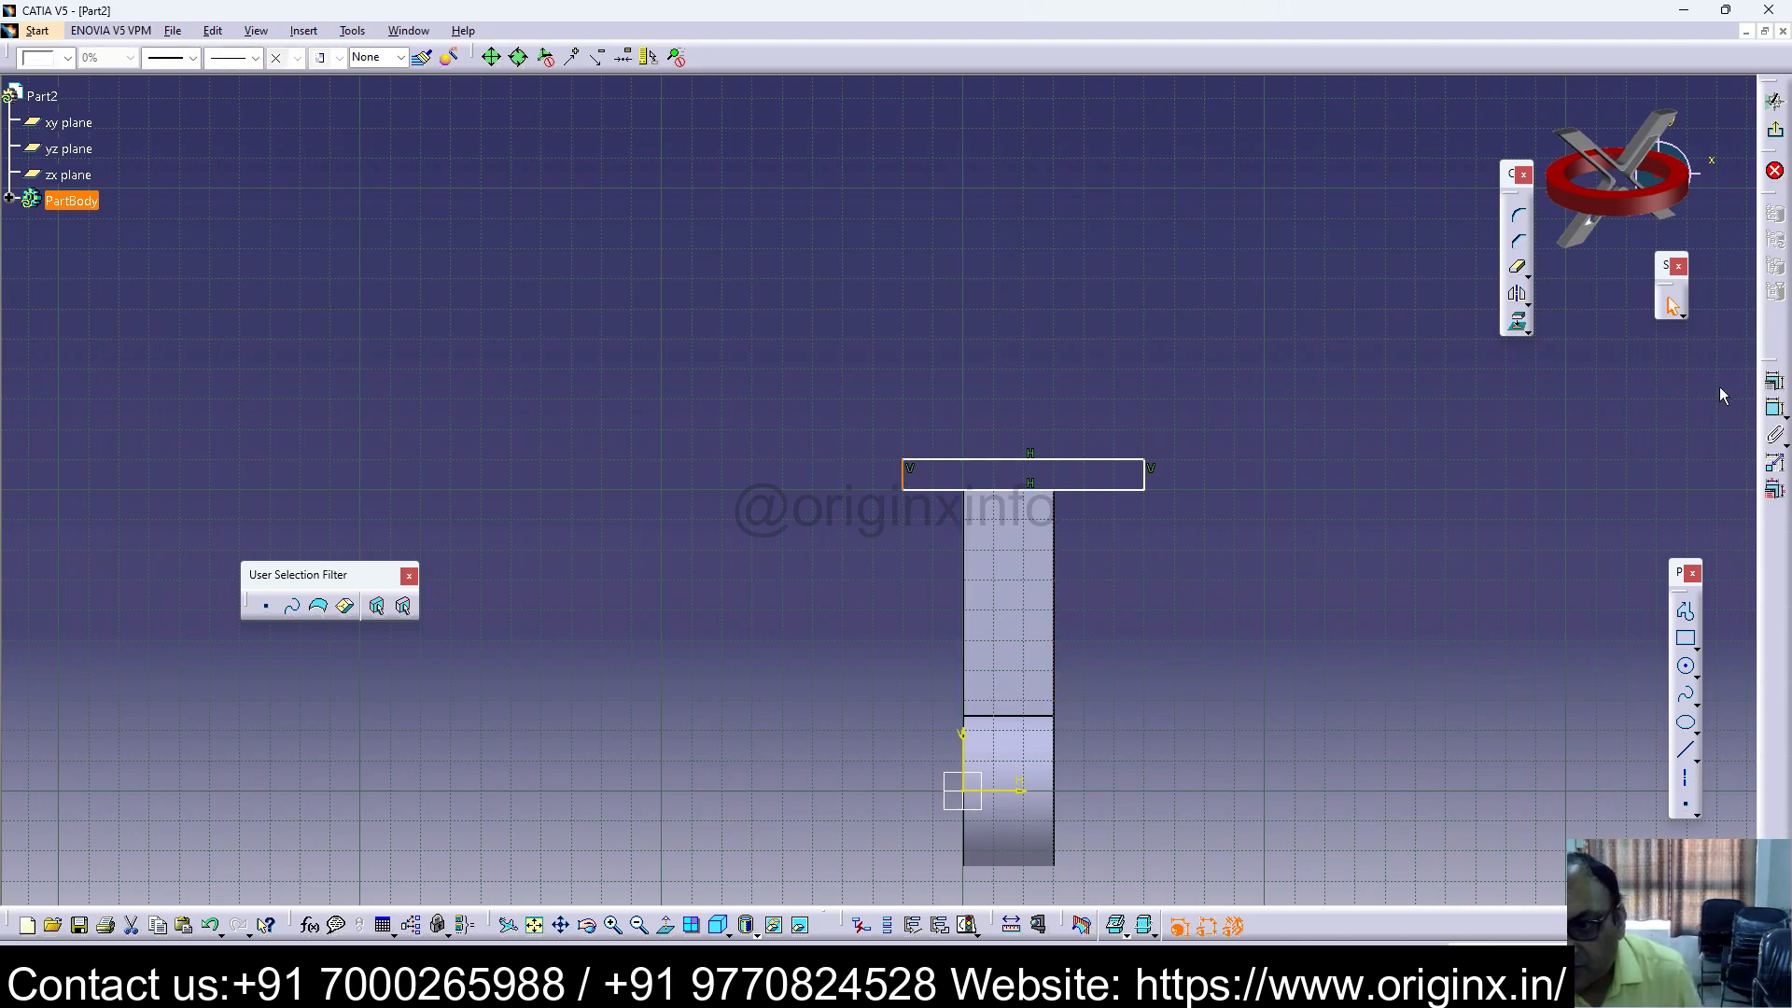
pyautogui.click(1774, 409)
pyautogui.click(961, 526)
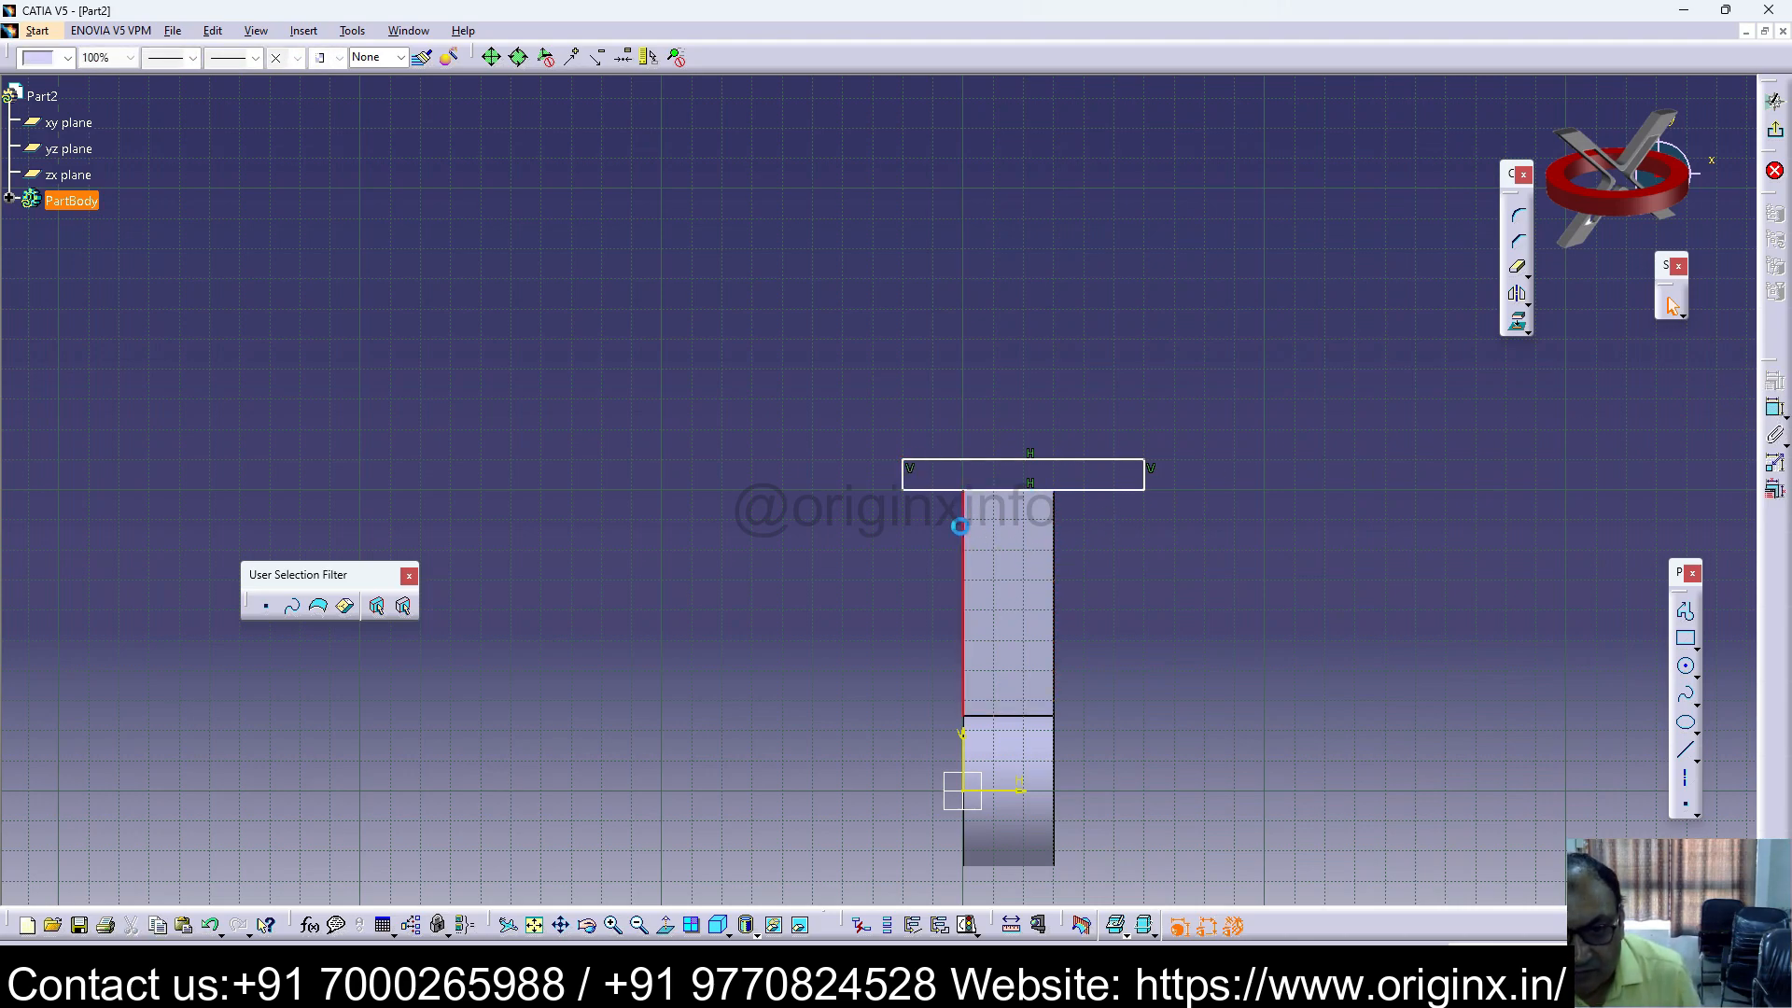
pyautogui.click(902, 472)
pyautogui.click(1774, 409)
pyautogui.click(965, 571)
pyautogui.click(962, 439)
pyautogui.doubleClick(954, 436)
pyautogui.write('10')
pyautogui.press('Return')
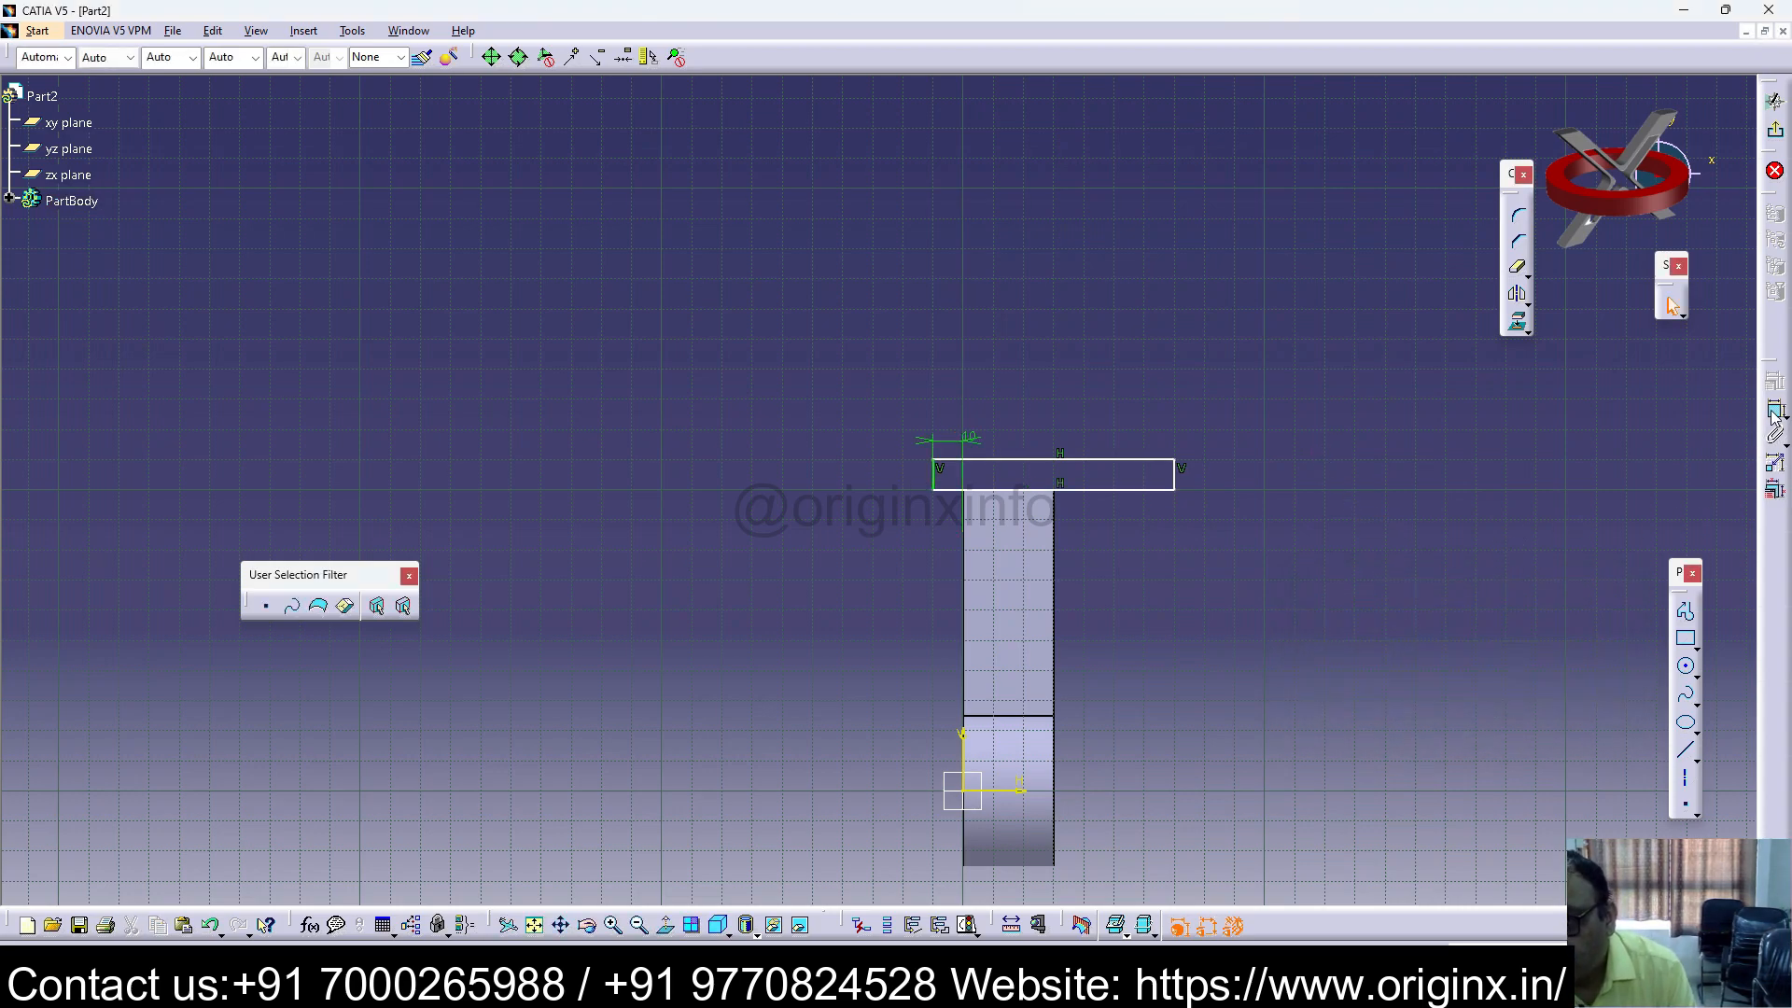
# Step: Dimension the rectangle's right side from the foot's right edge and set the distance to 10 mm
pyautogui.click(1055, 530)
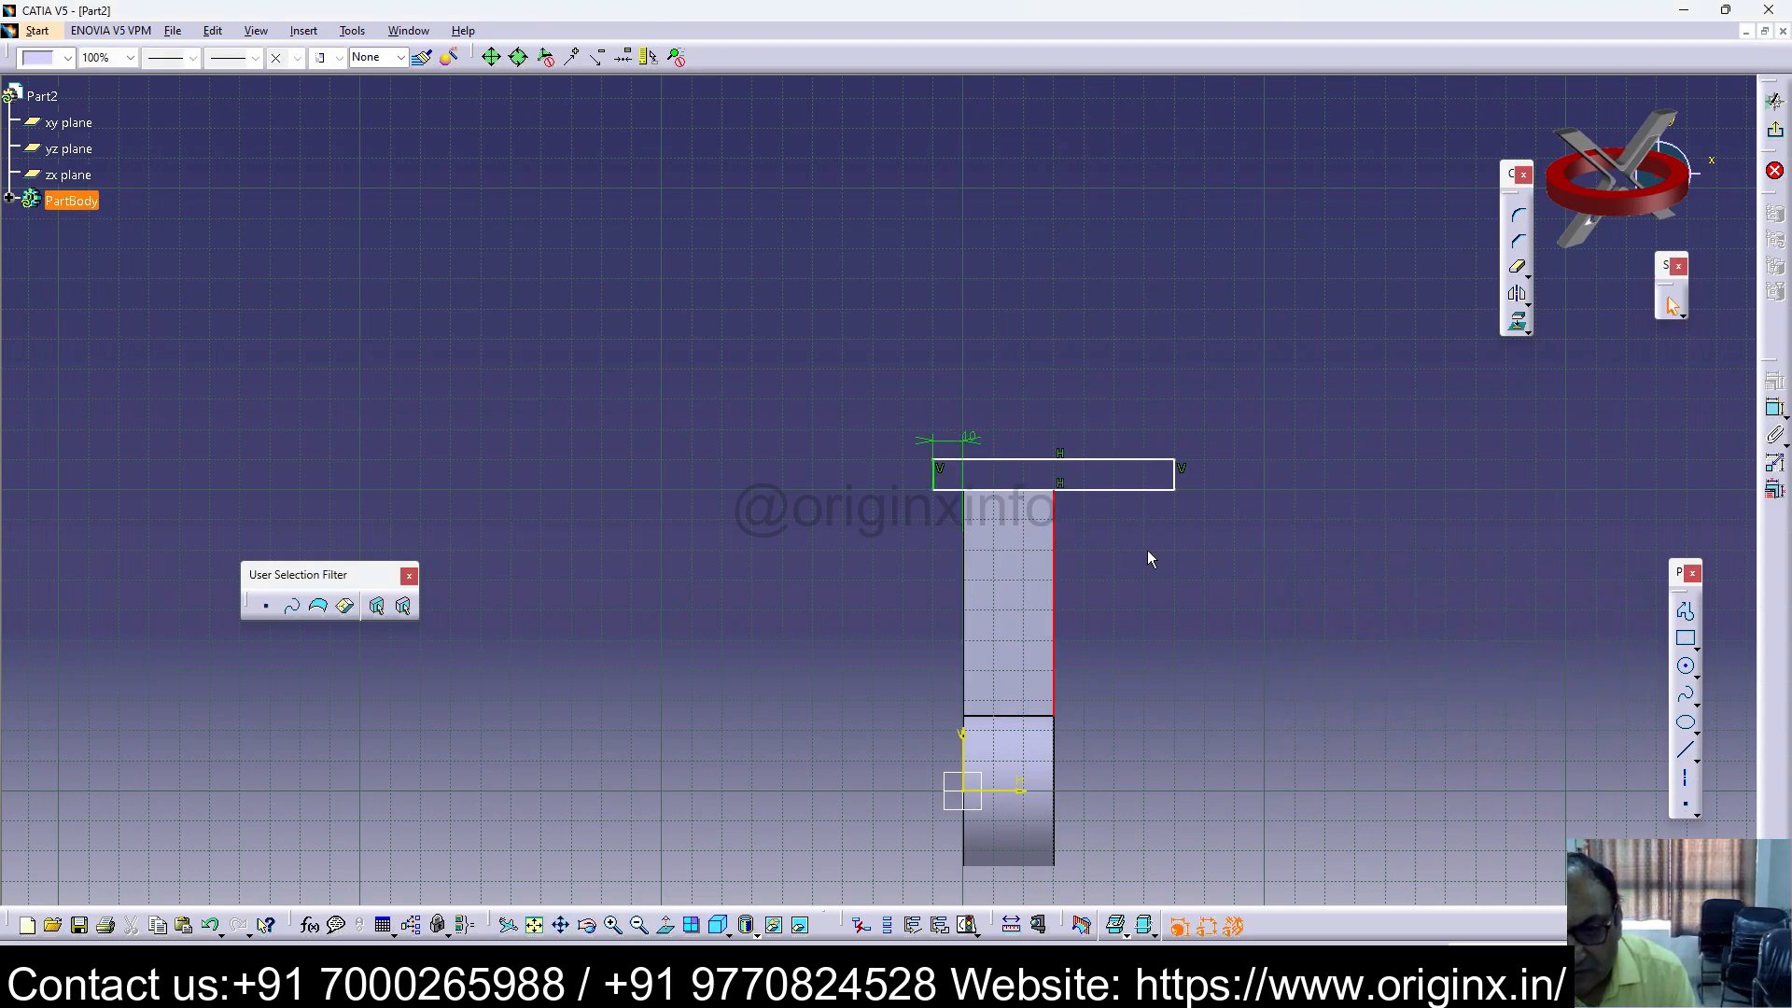
pyautogui.click(1175, 476)
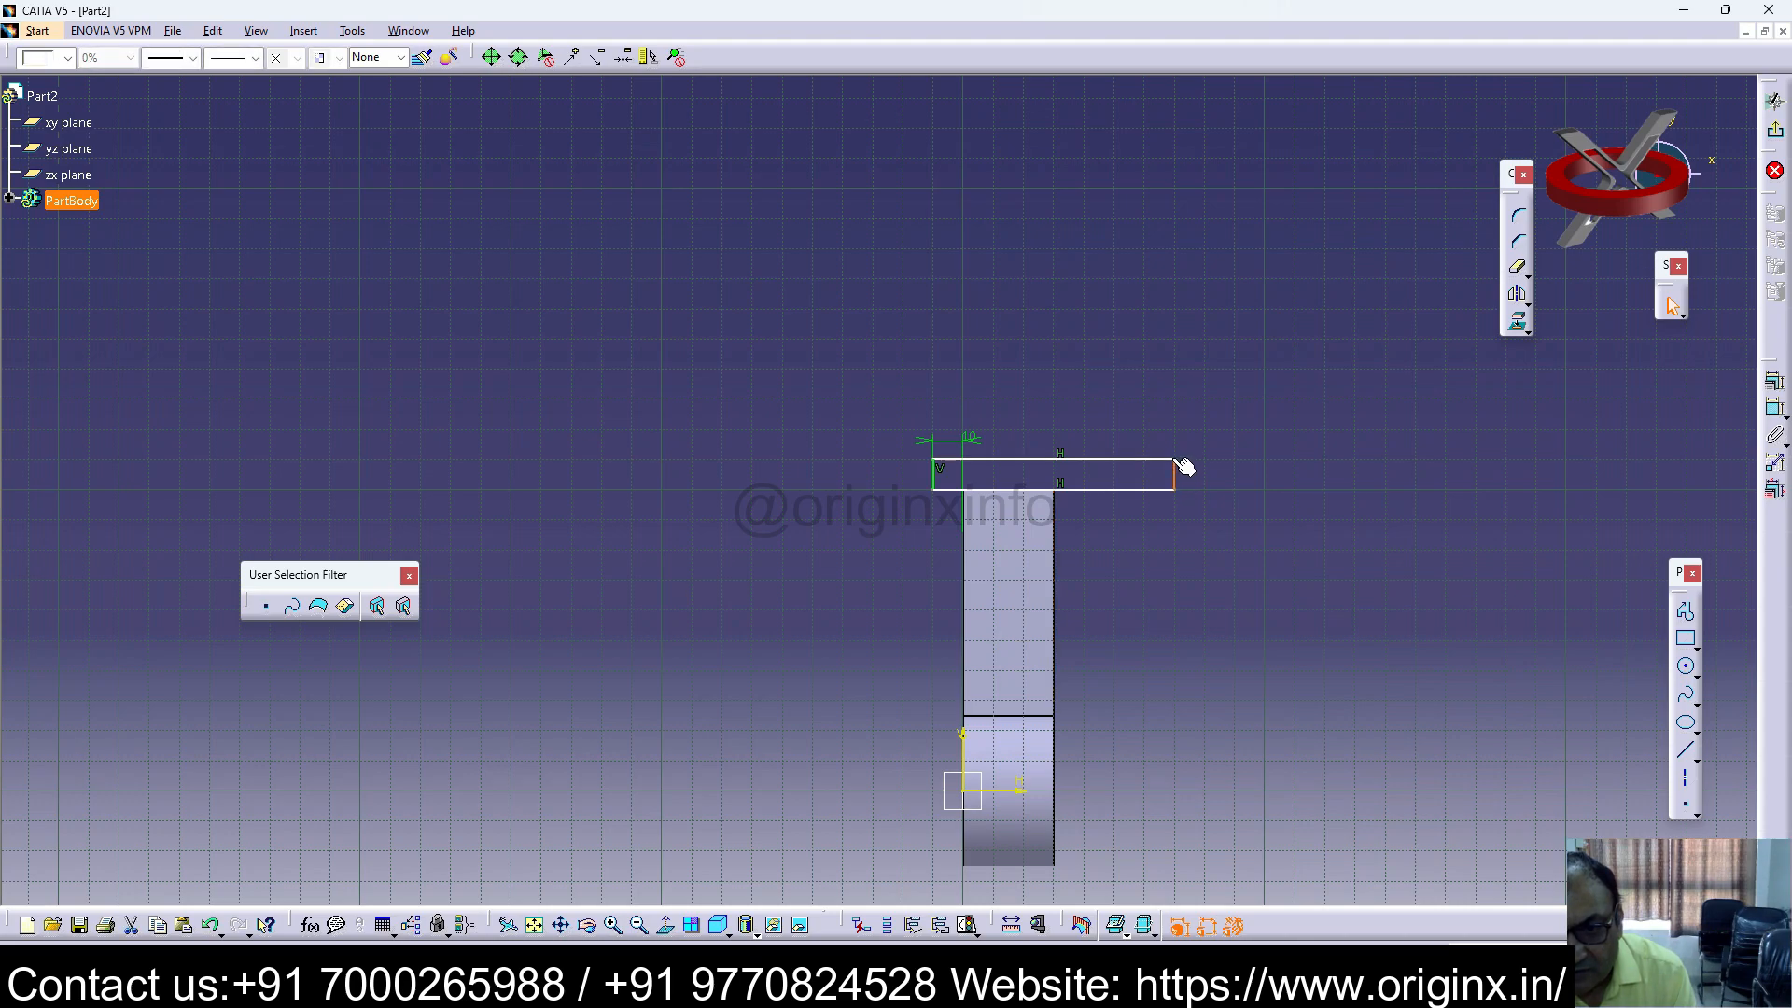
pyautogui.click(1775, 409)
pyautogui.click(1056, 588)
pyautogui.click(1098, 427)
pyautogui.doubleClick(1101, 427)
pyautogui.write('10')
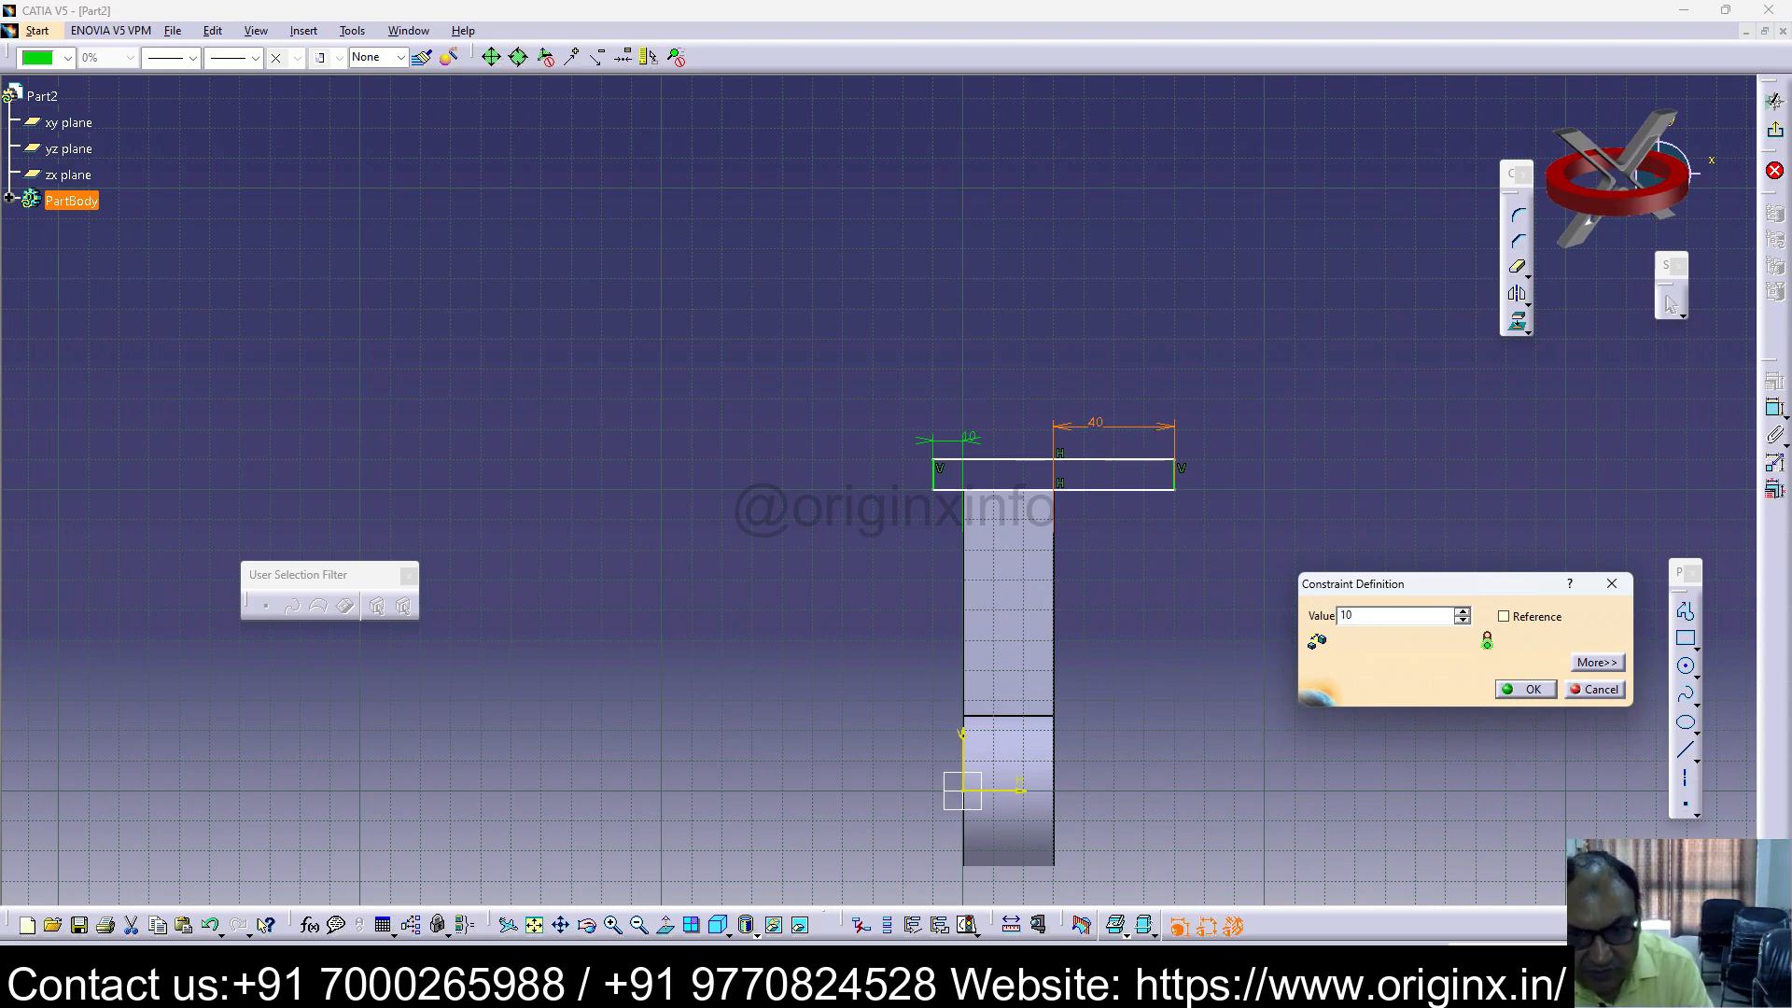
pyautogui.press('Return')
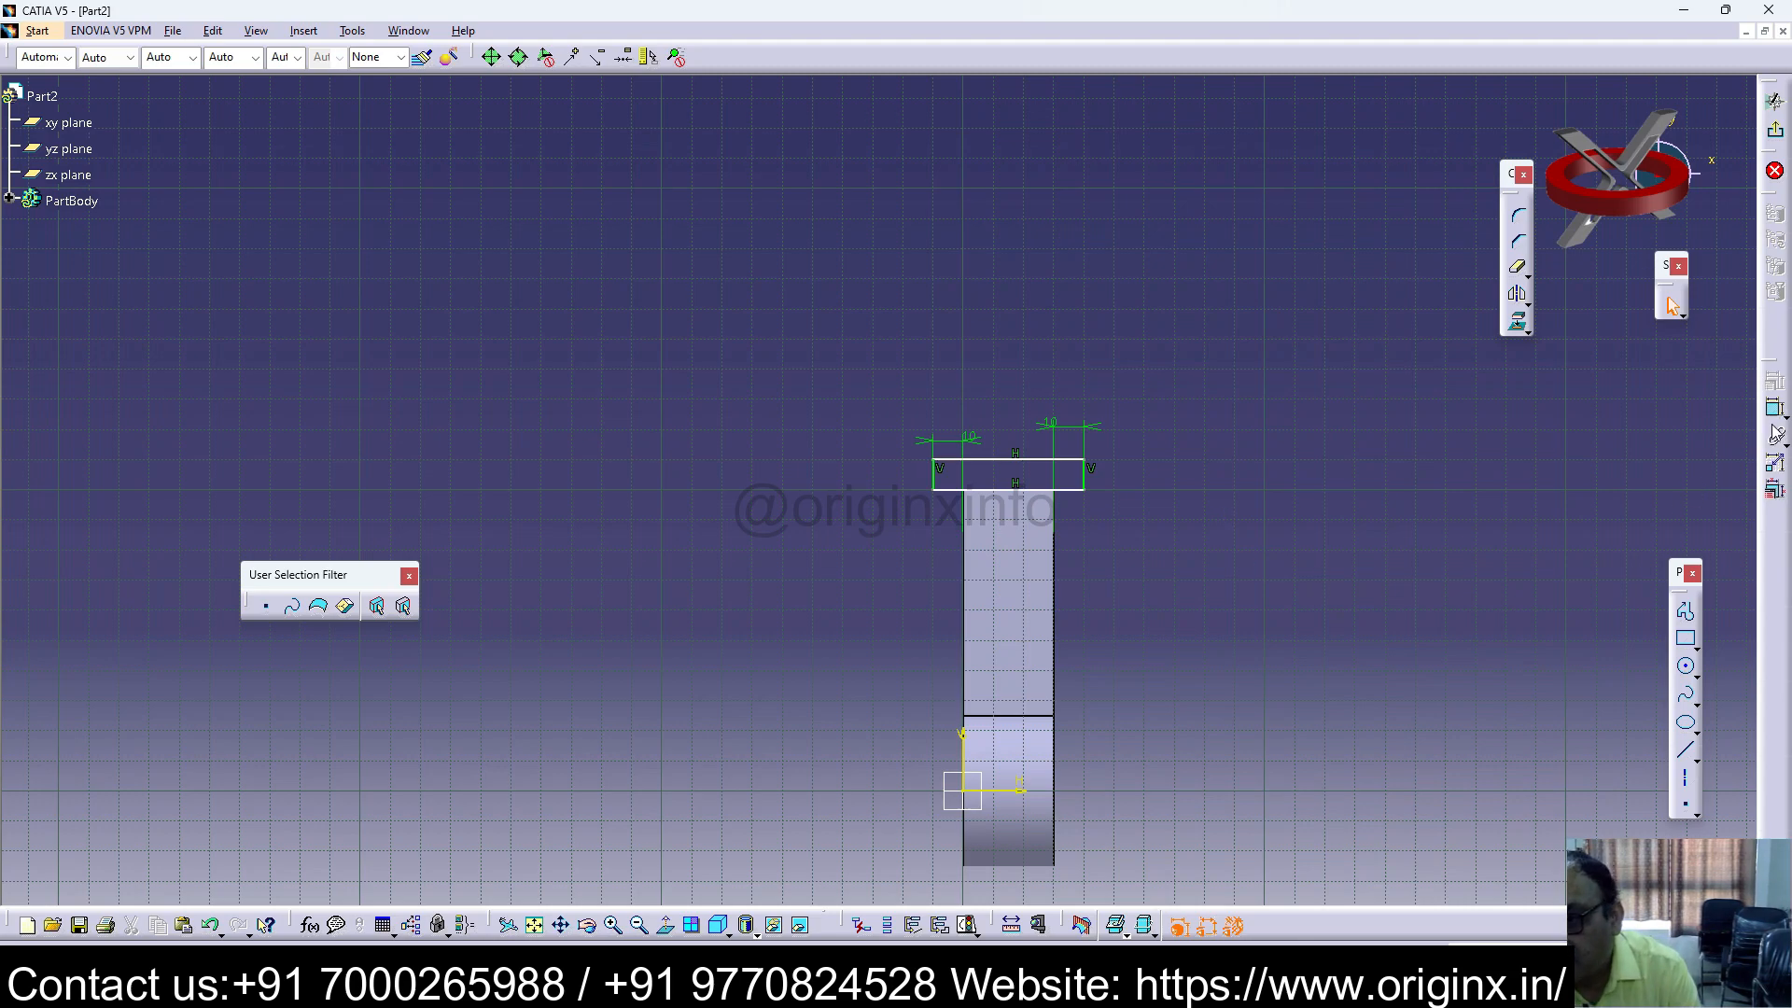
# Step: Dimension the right side of the end-plate rectangle and set its length to 40 mm
pyautogui.click(1085, 477)
pyautogui.click(1120, 477)
pyautogui.click(1775, 408)
pyautogui.click(1084, 477)
pyautogui.click(1178, 469)
pyautogui.doubleClick(1185, 466)
pyautogui.write('40')
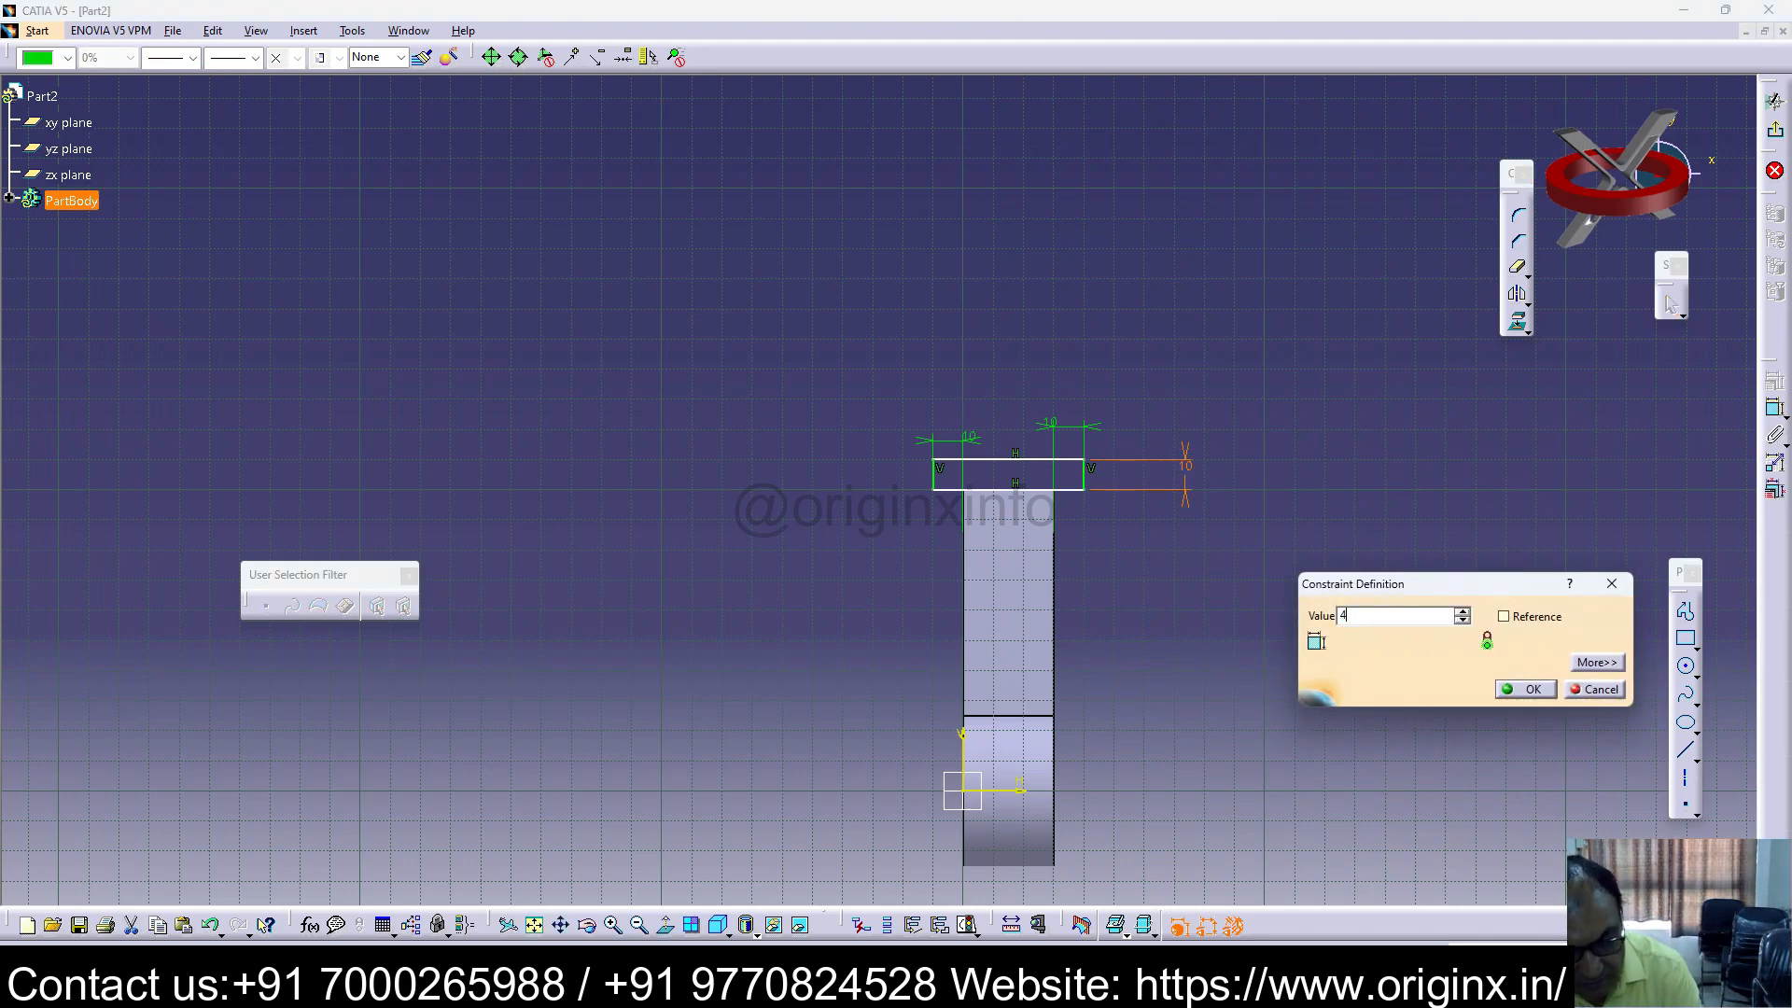
pyautogui.press('Return')
pyautogui.click(1382, 446)
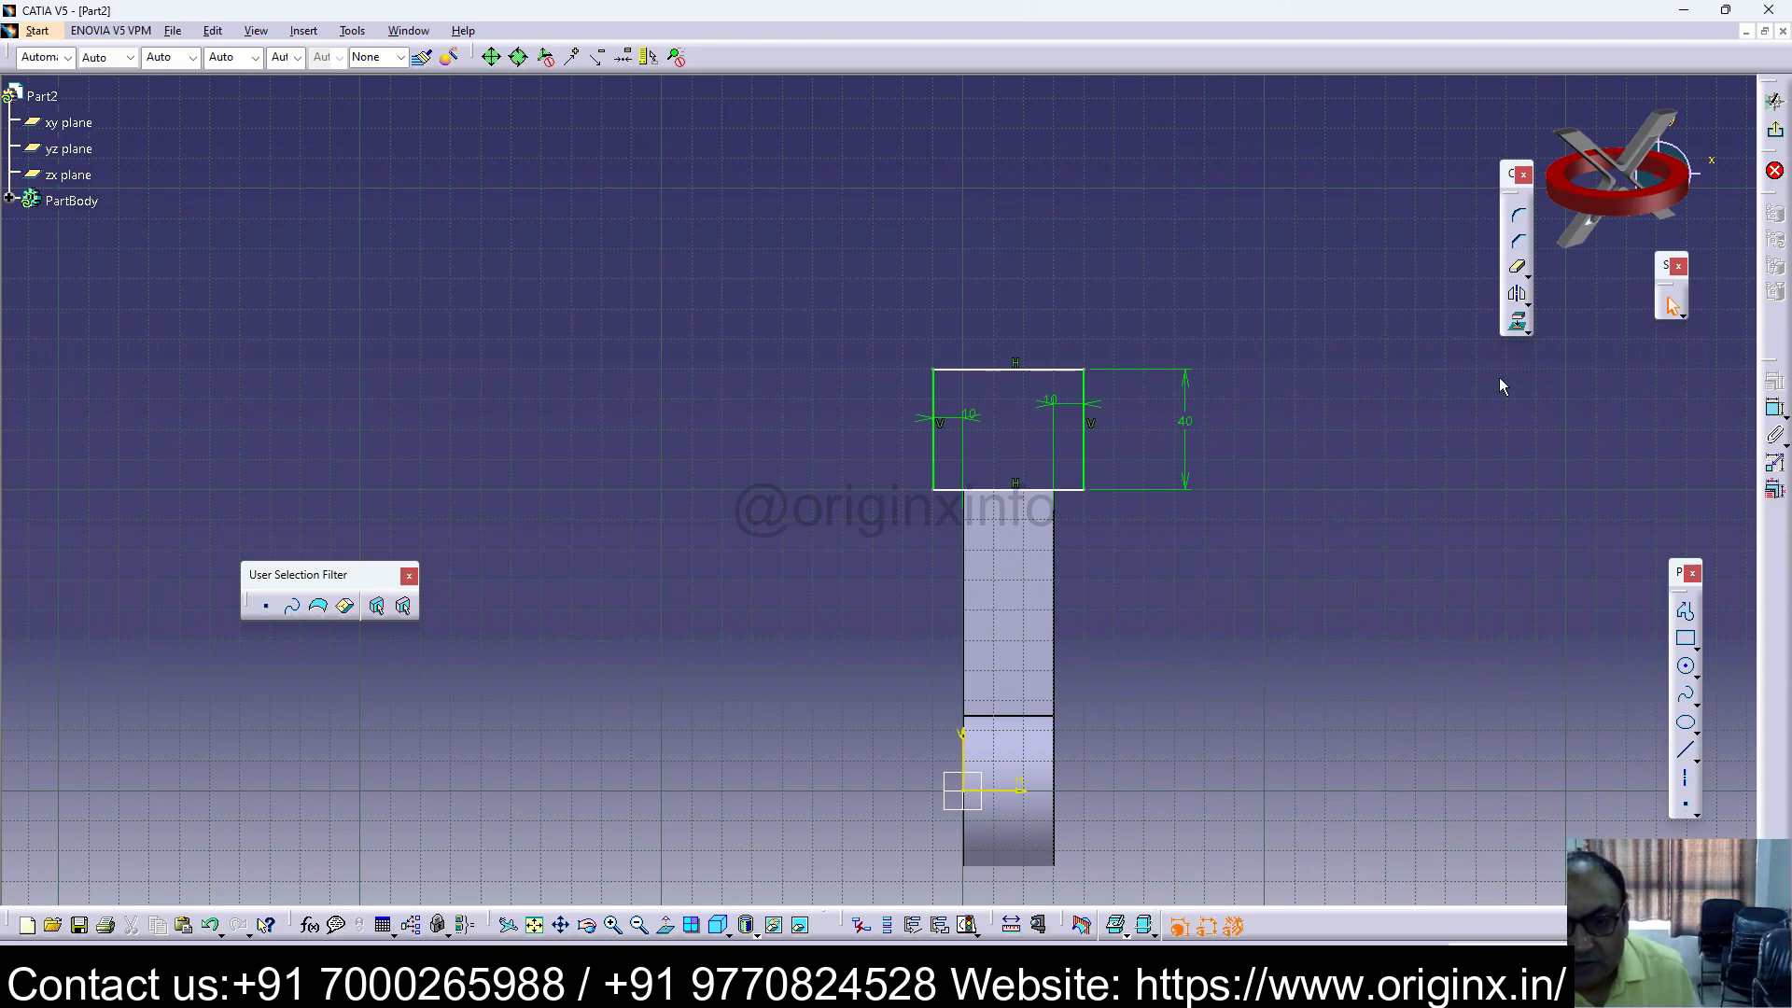
pyautogui.click(999, 369)
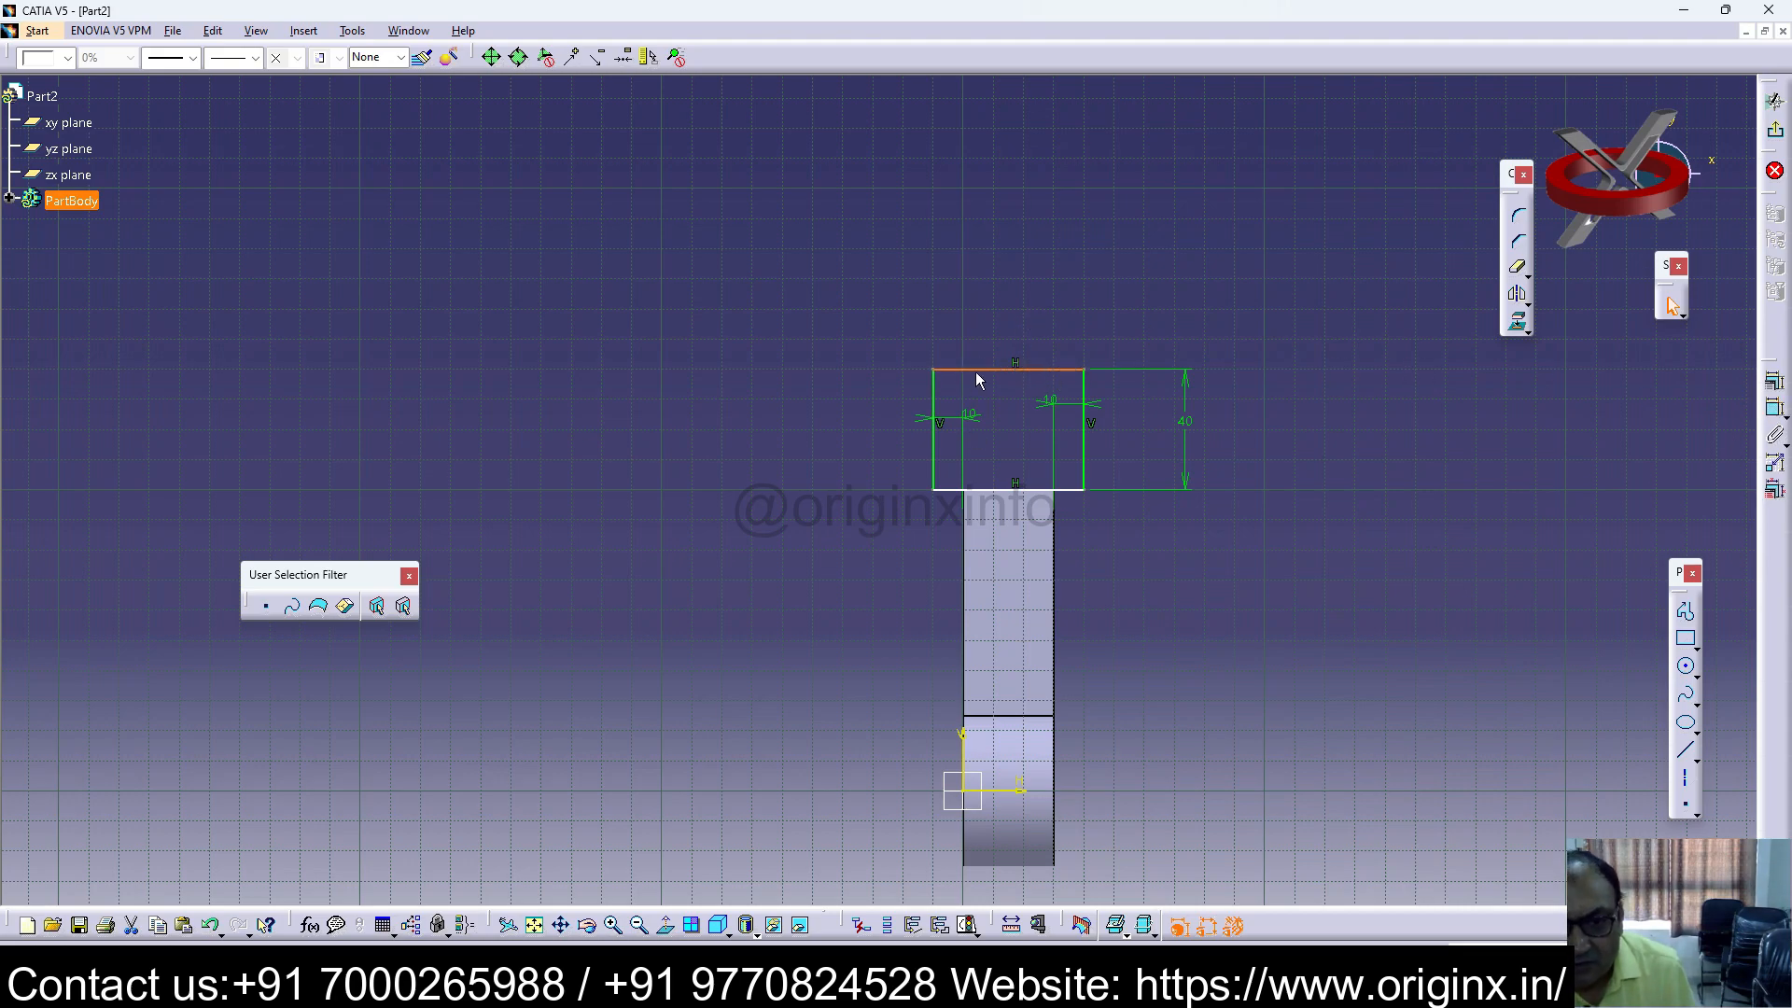
pyautogui.click(1077, 413)
pyautogui.click(1021, 489)
pyautogui.click(1309, 283)
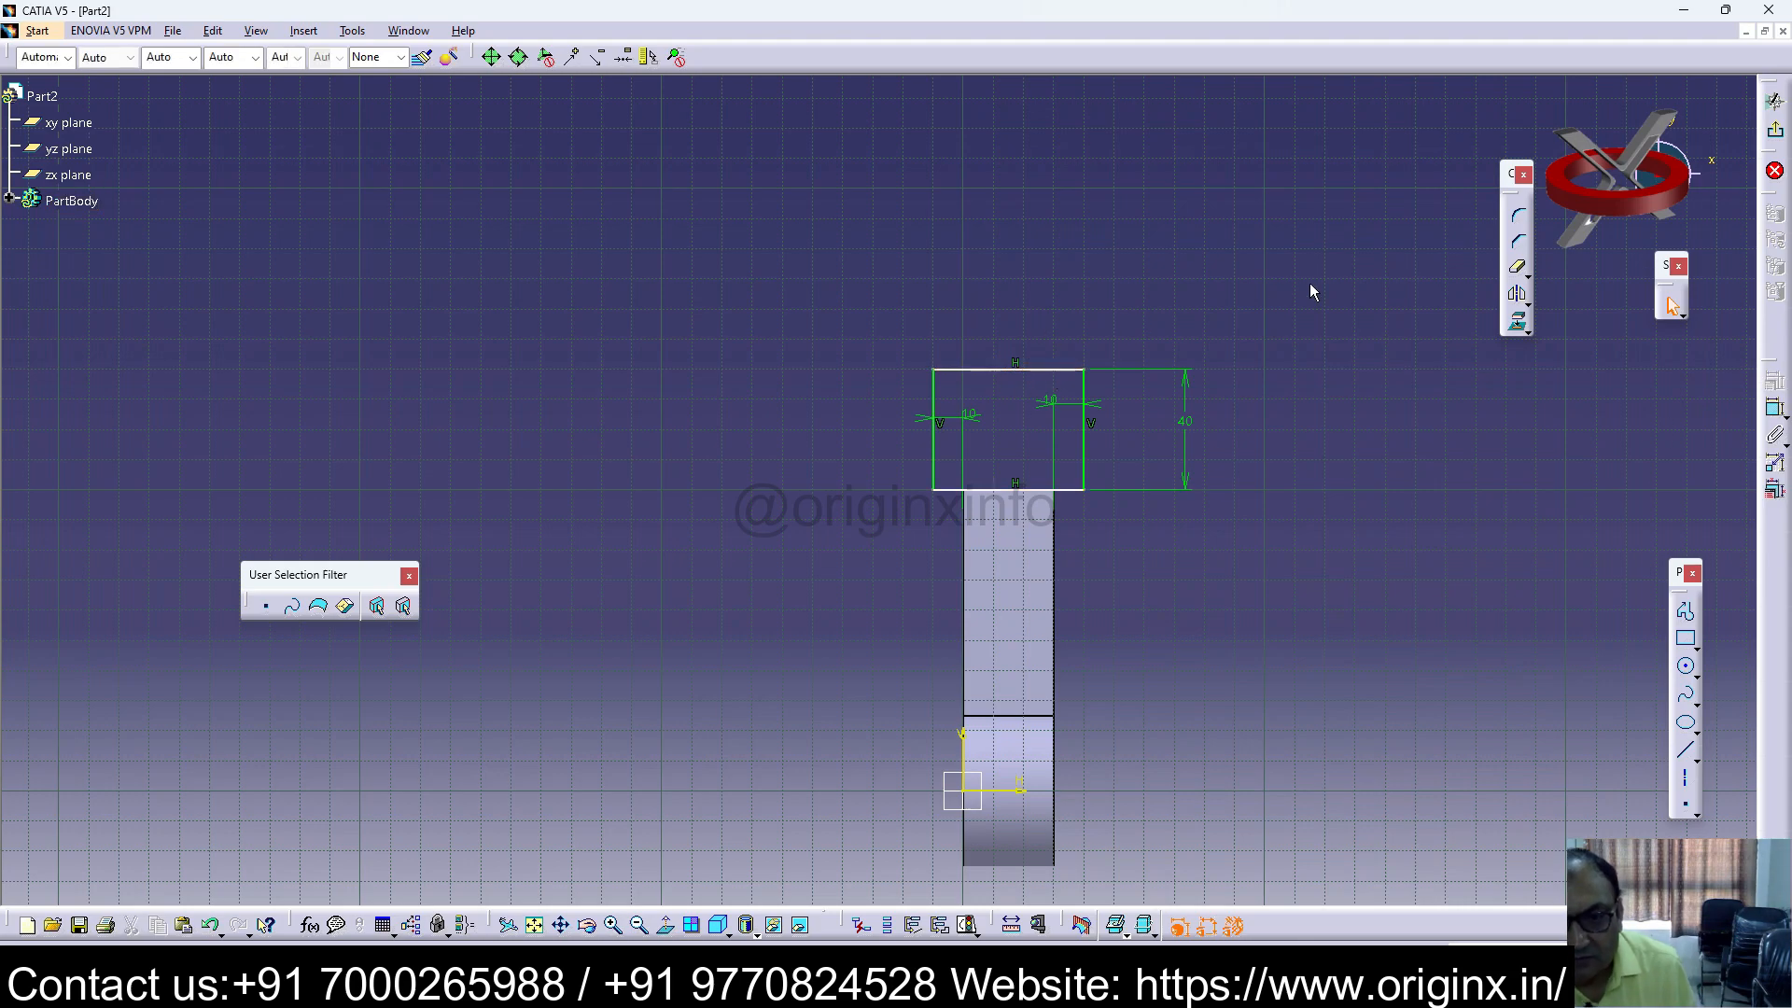
# Step: Exit the sketch and pad the rectangle in the reversed direction, up to the plane of the foot's underside
pyautogui.click(1774, 130)
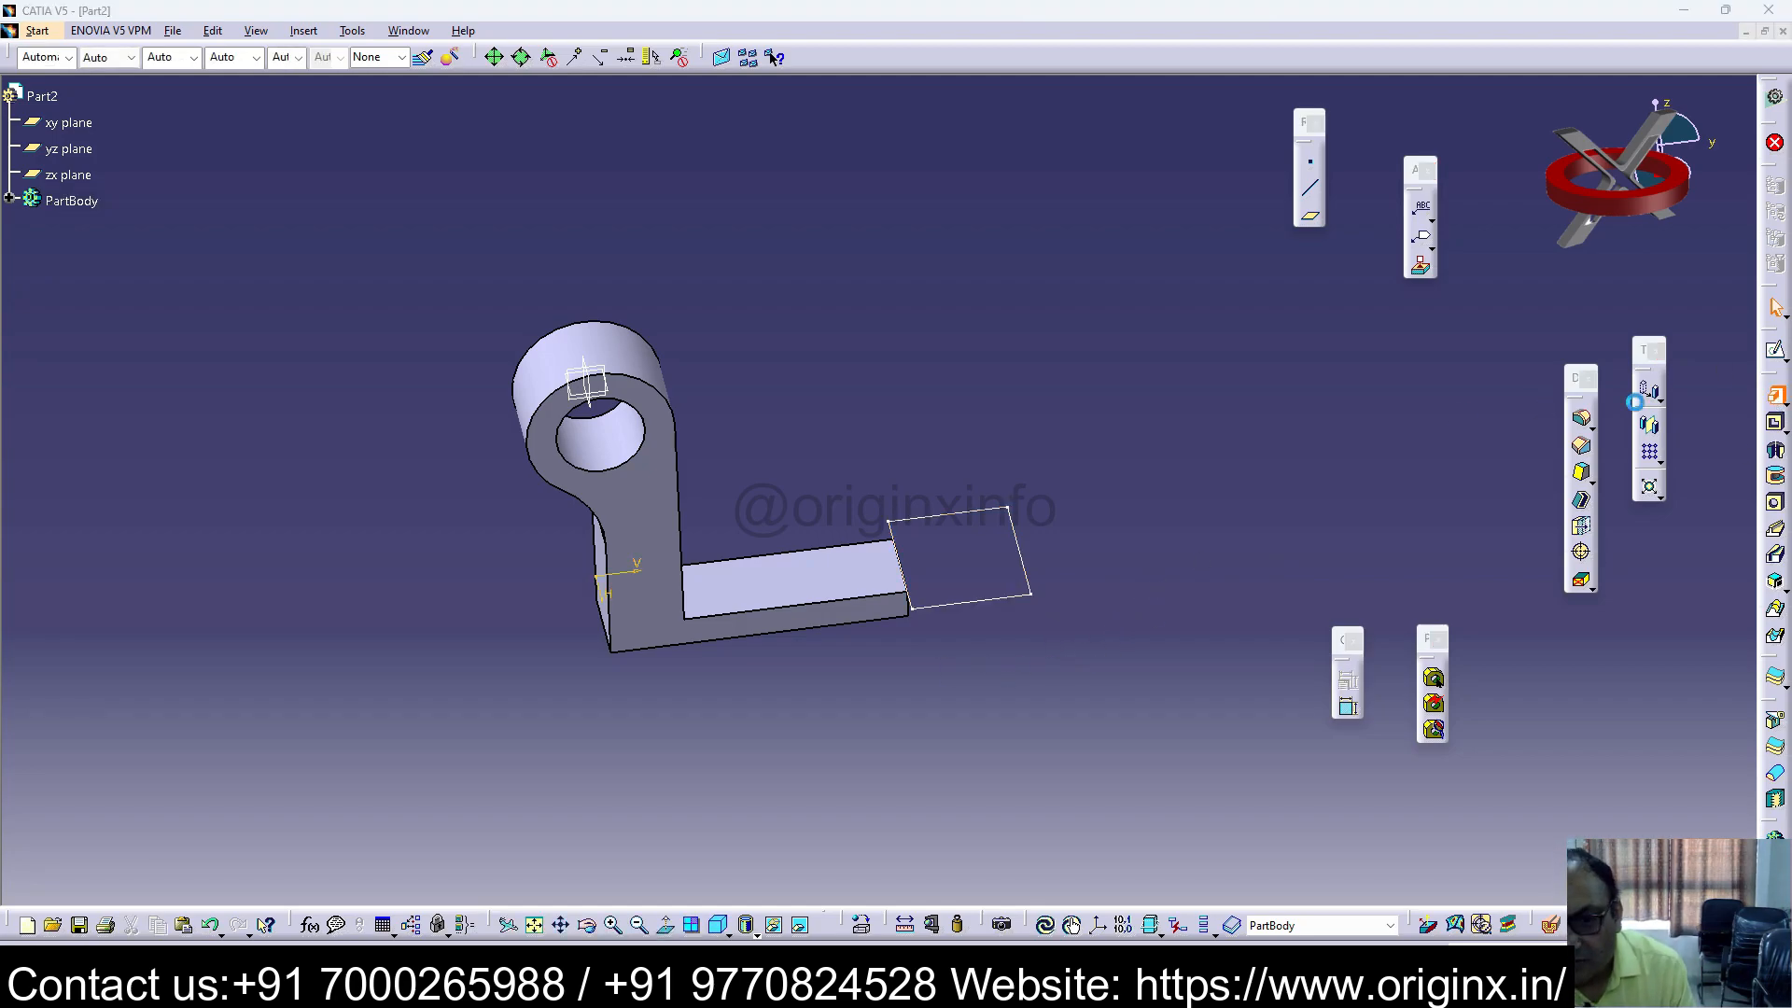
pyautogui.click(1775, 395)
pyautogui.click(1489, 448)
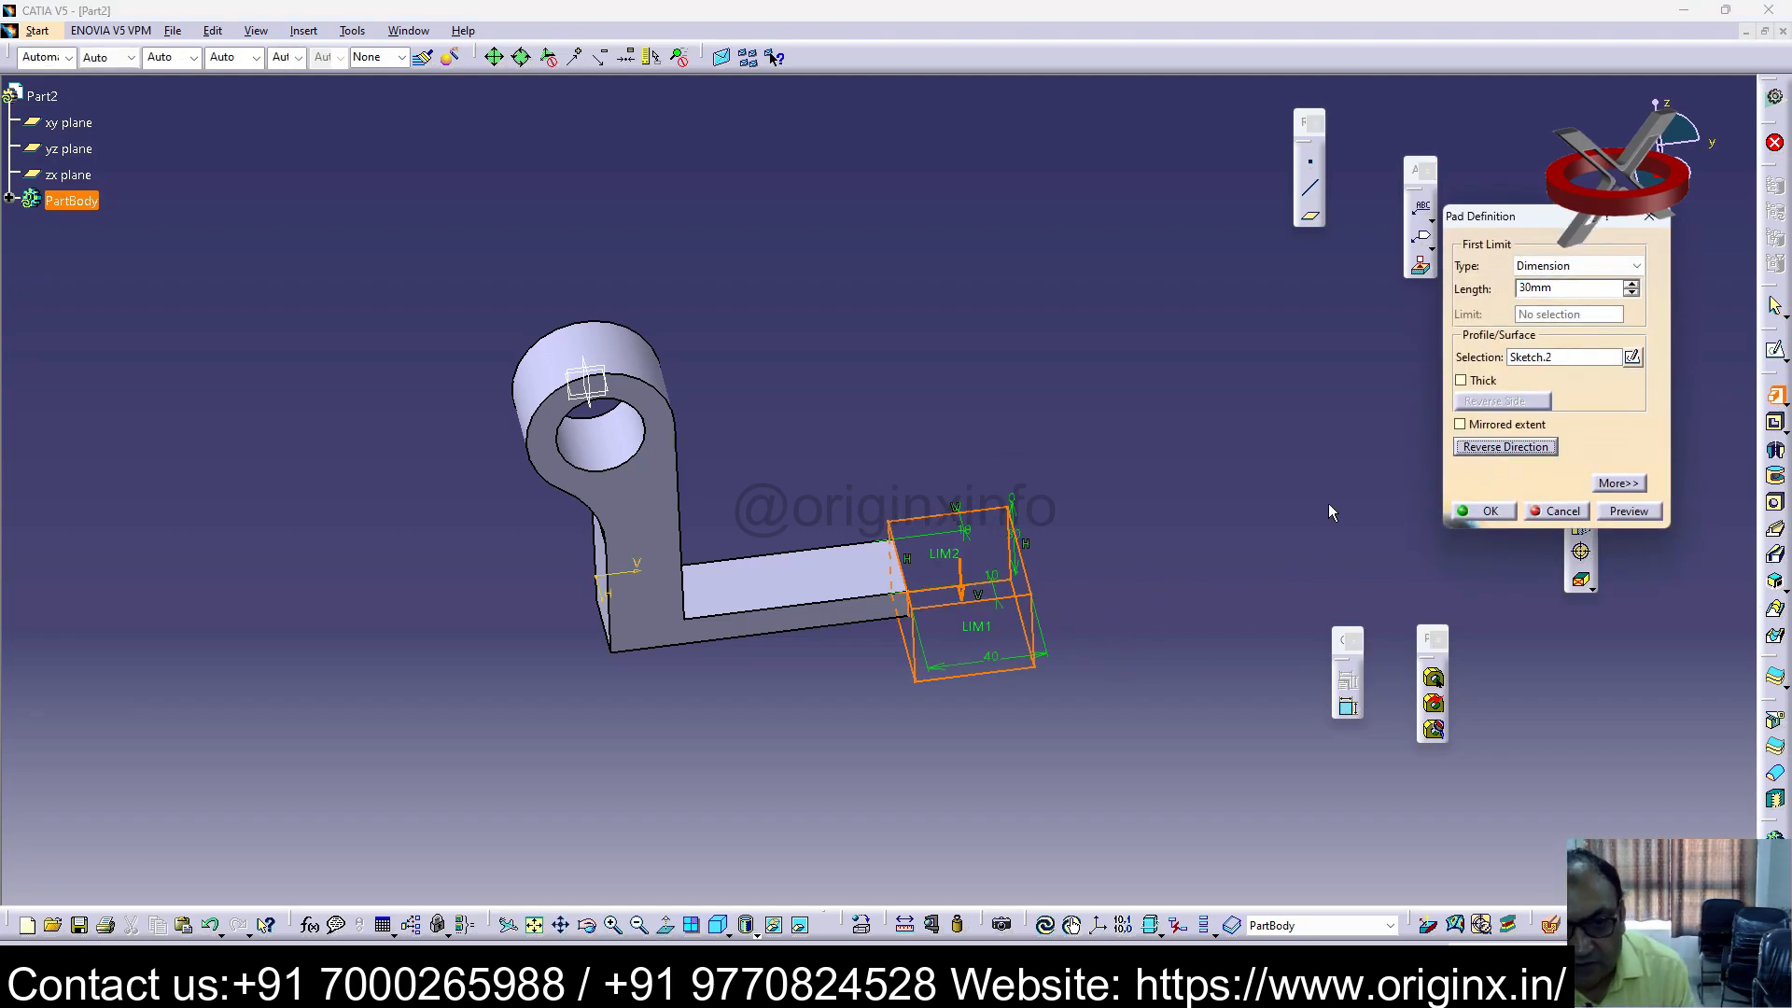
pyautogui.click(1604, 266)
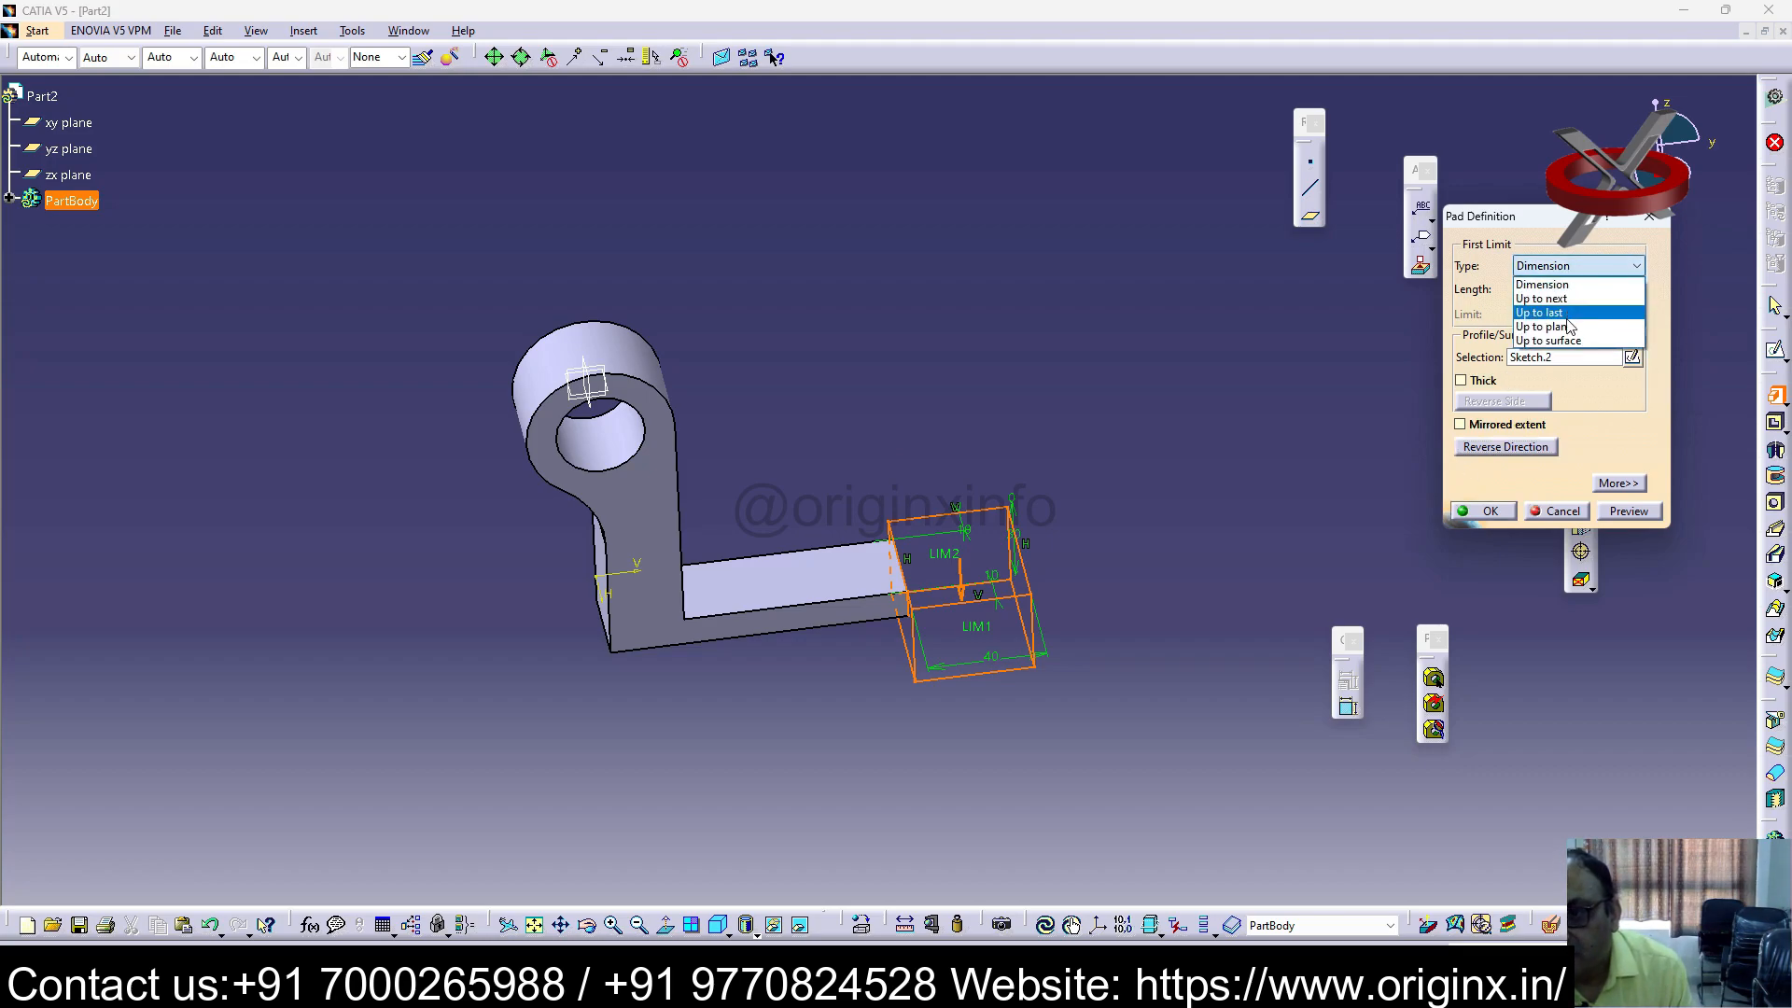
pyautogui.click(1560, 328)
pyautogui.moveTo(793, 638); pyautogui.dragTo(821, 558, button='middle')
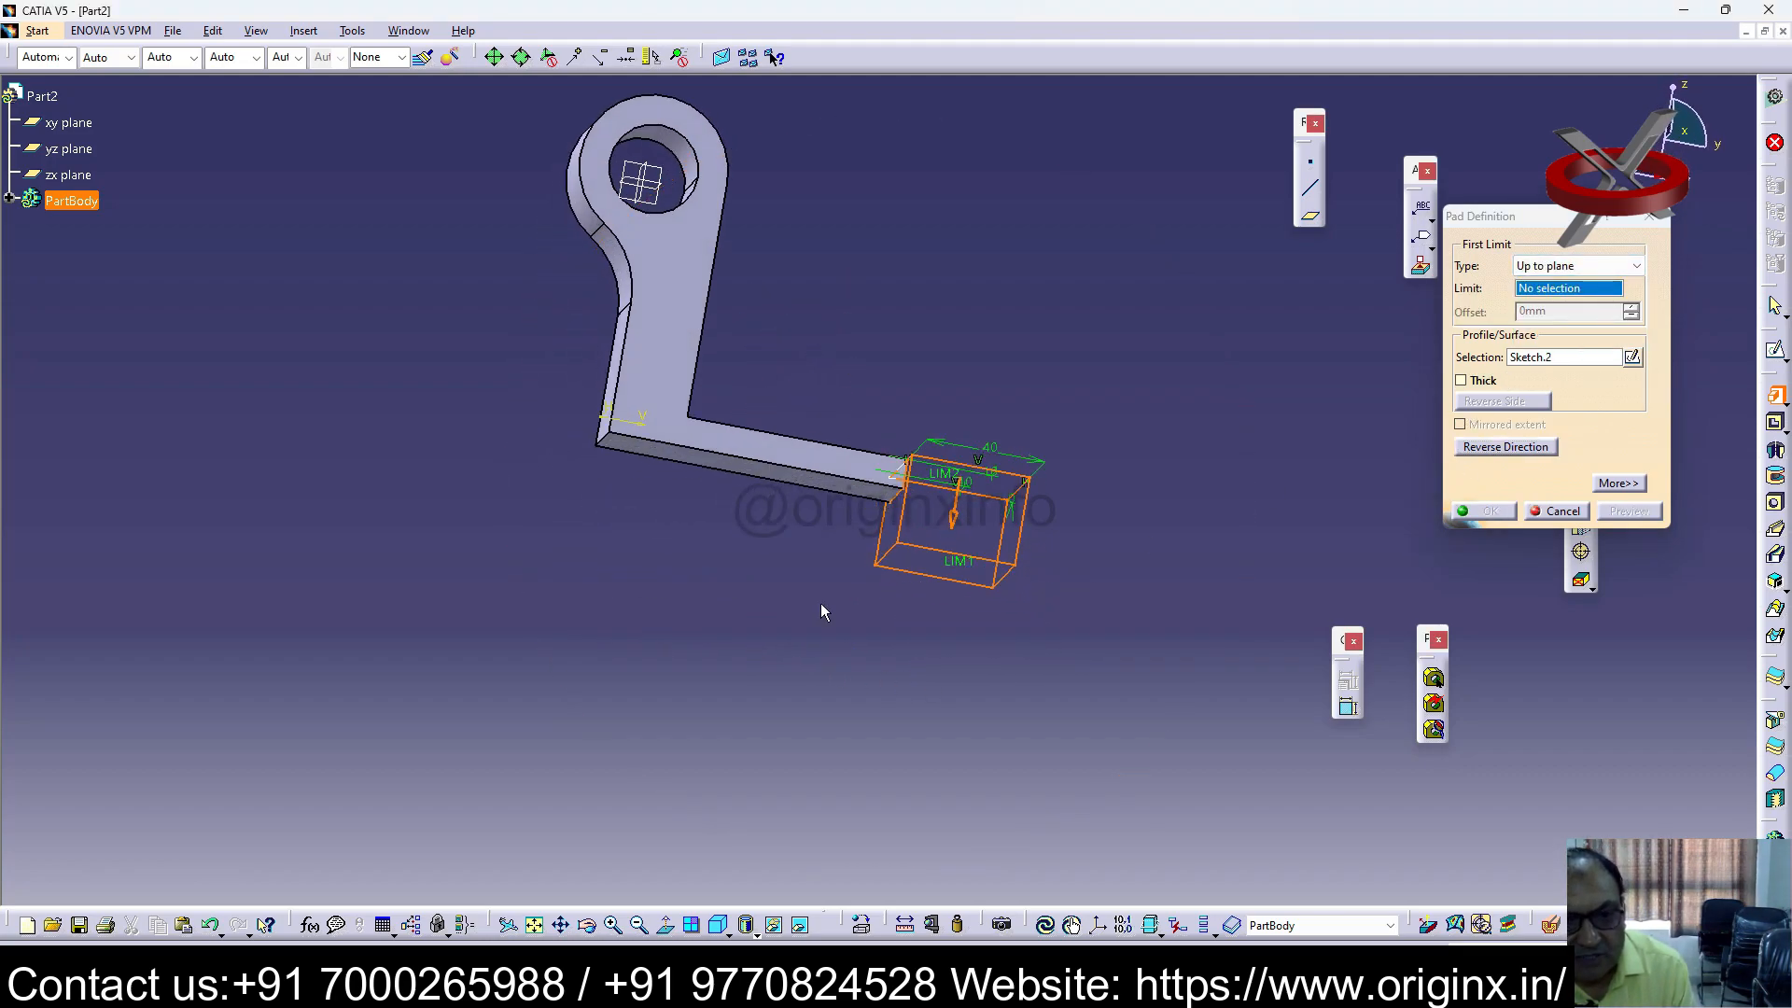
pyautogui.click(813, 481)
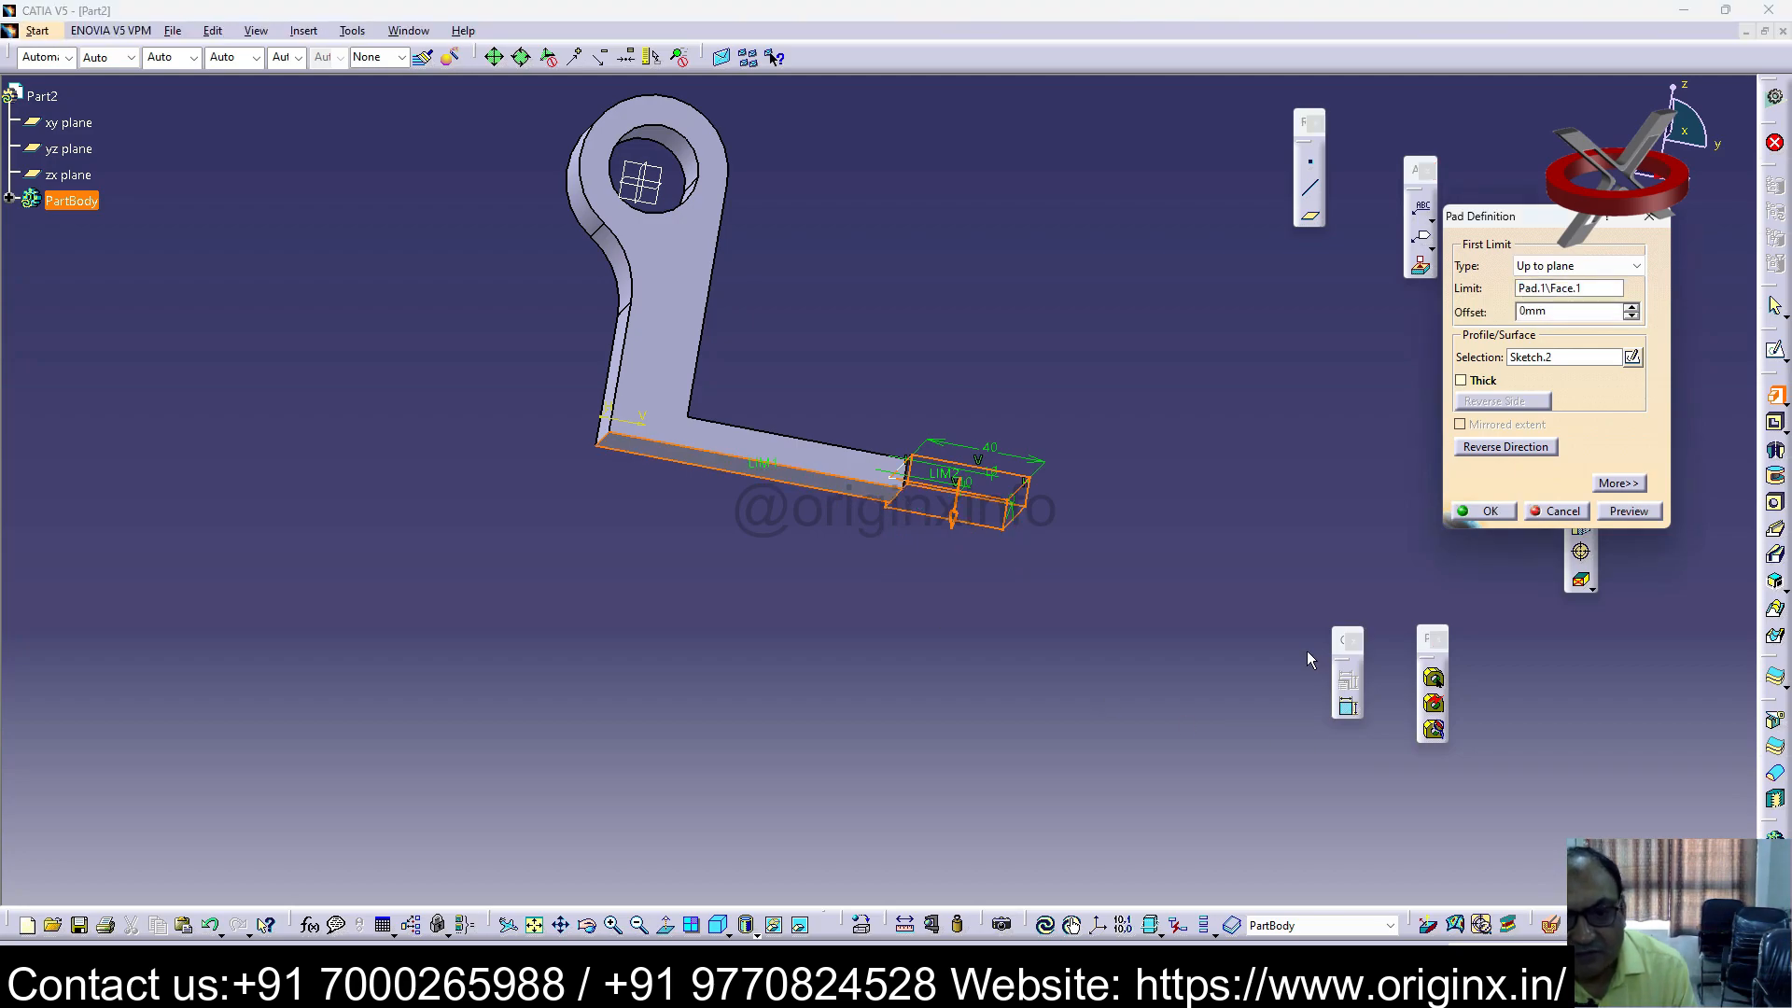
pyautogui.click(1490, 512)
# Step: Sketch a circle on the end plate's upper face, centred on the midpoint of its left edge and reaching the edge's corner
pyautogui.moveTo(759, 532); pyautogui.dragTo(769, 798, button='middle')
pyautogui.click(1018, 530)
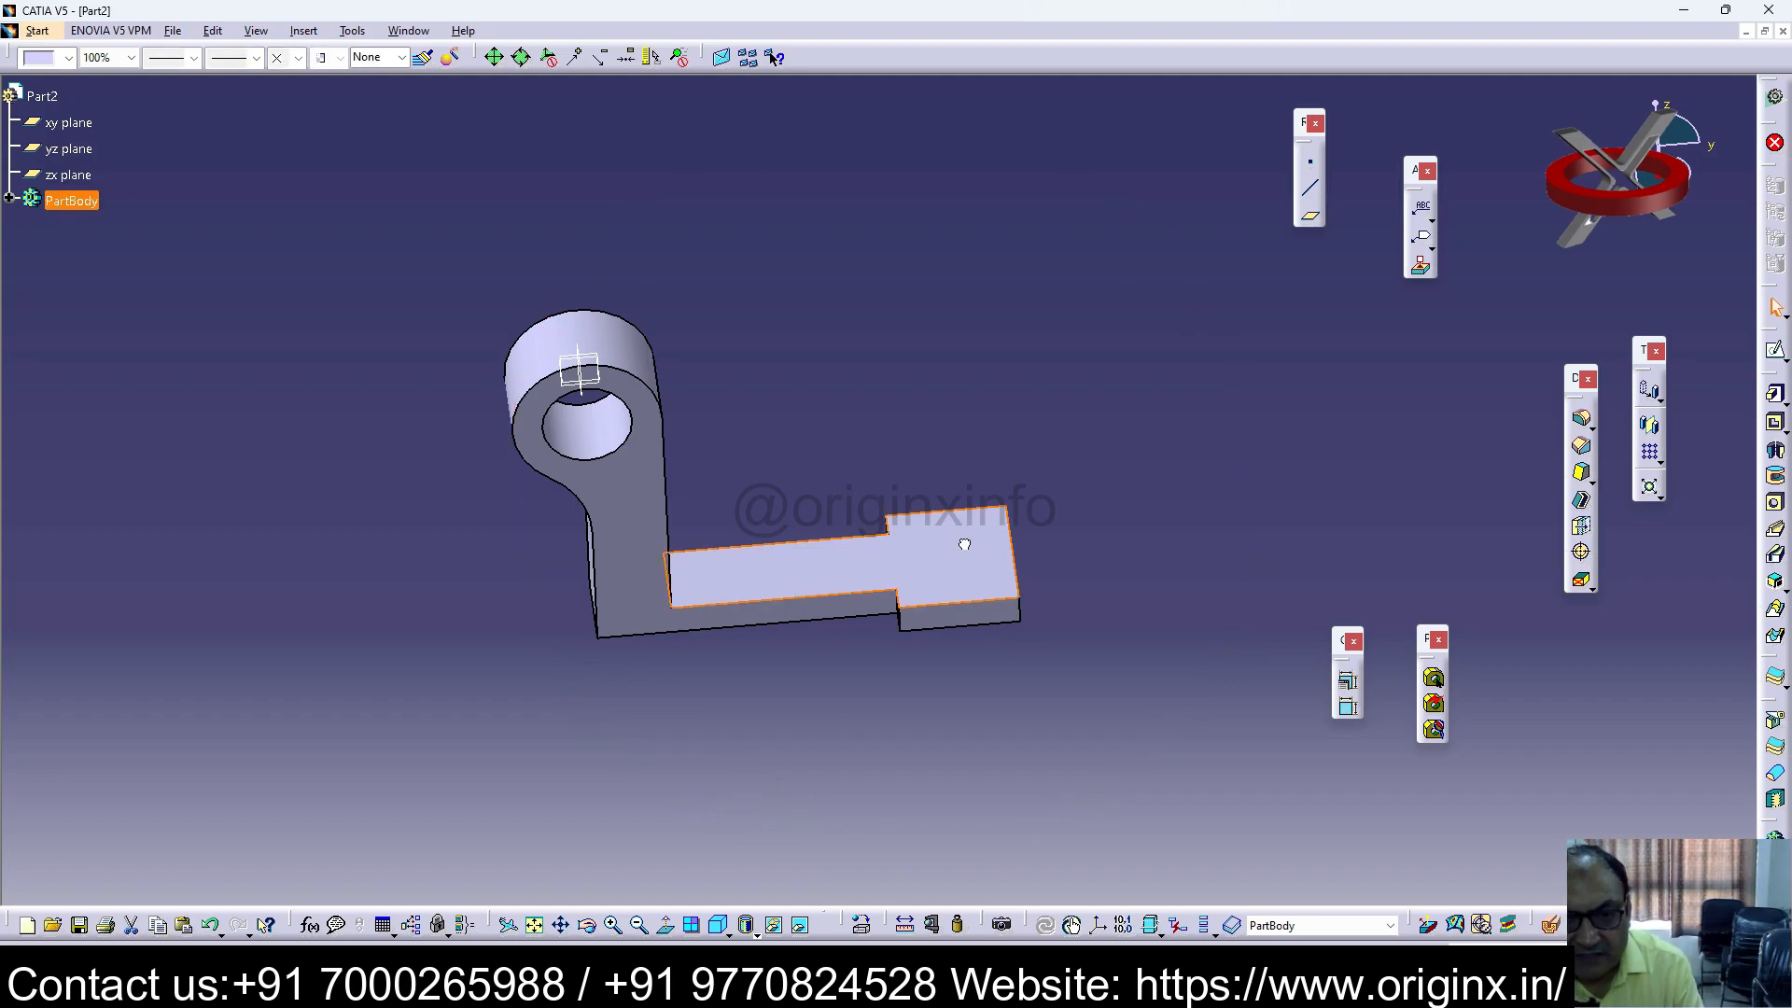
pyautogui.click(1775, 350)
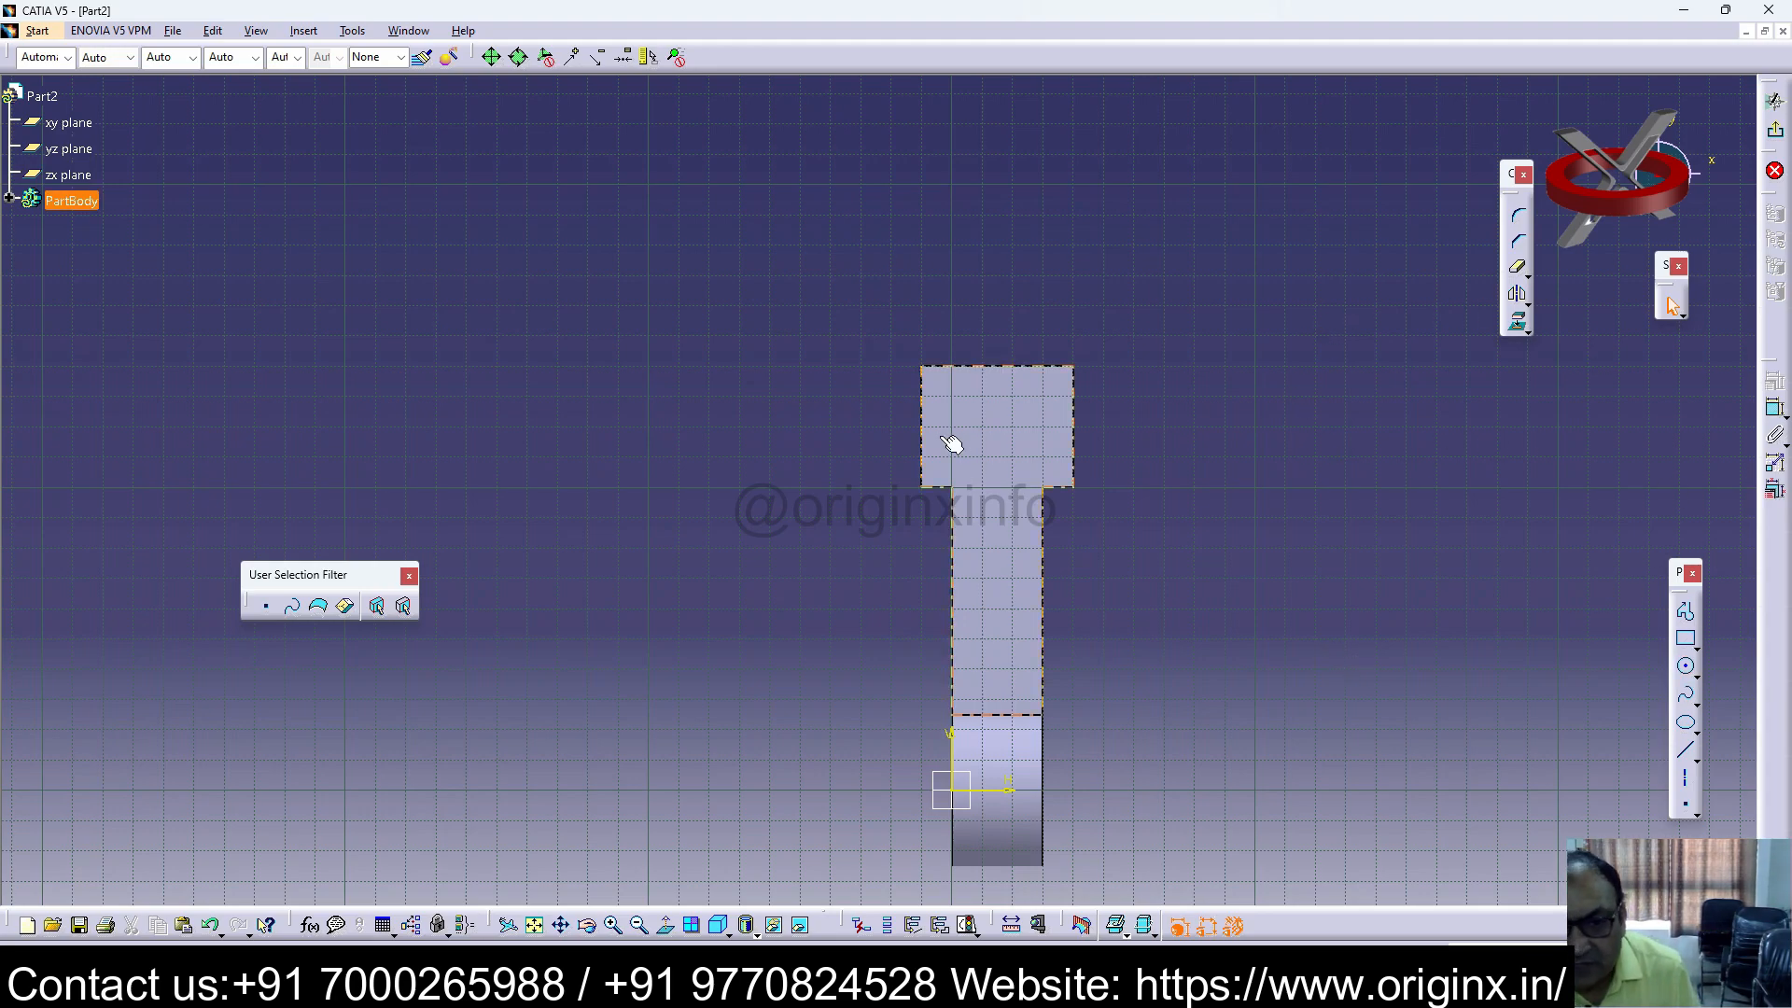
pyautogui.click(924, 432)
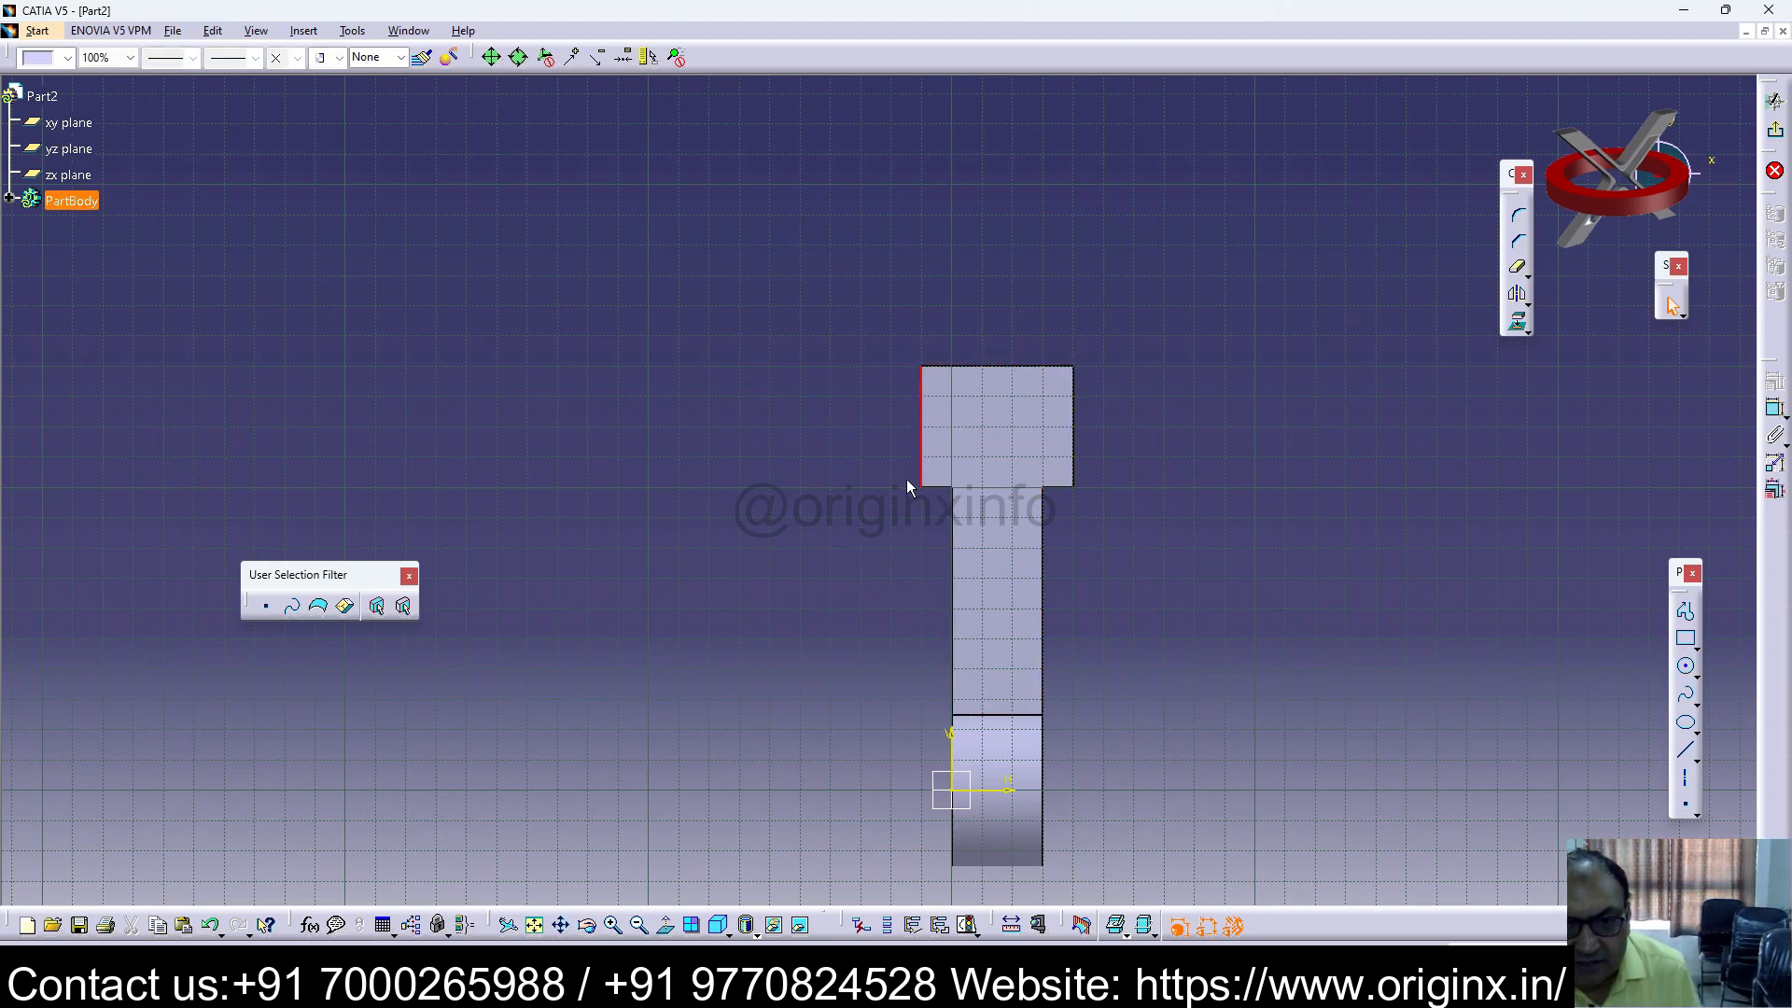
pyautogui.click(1685, 669)
pyautogui.click(921, 425)
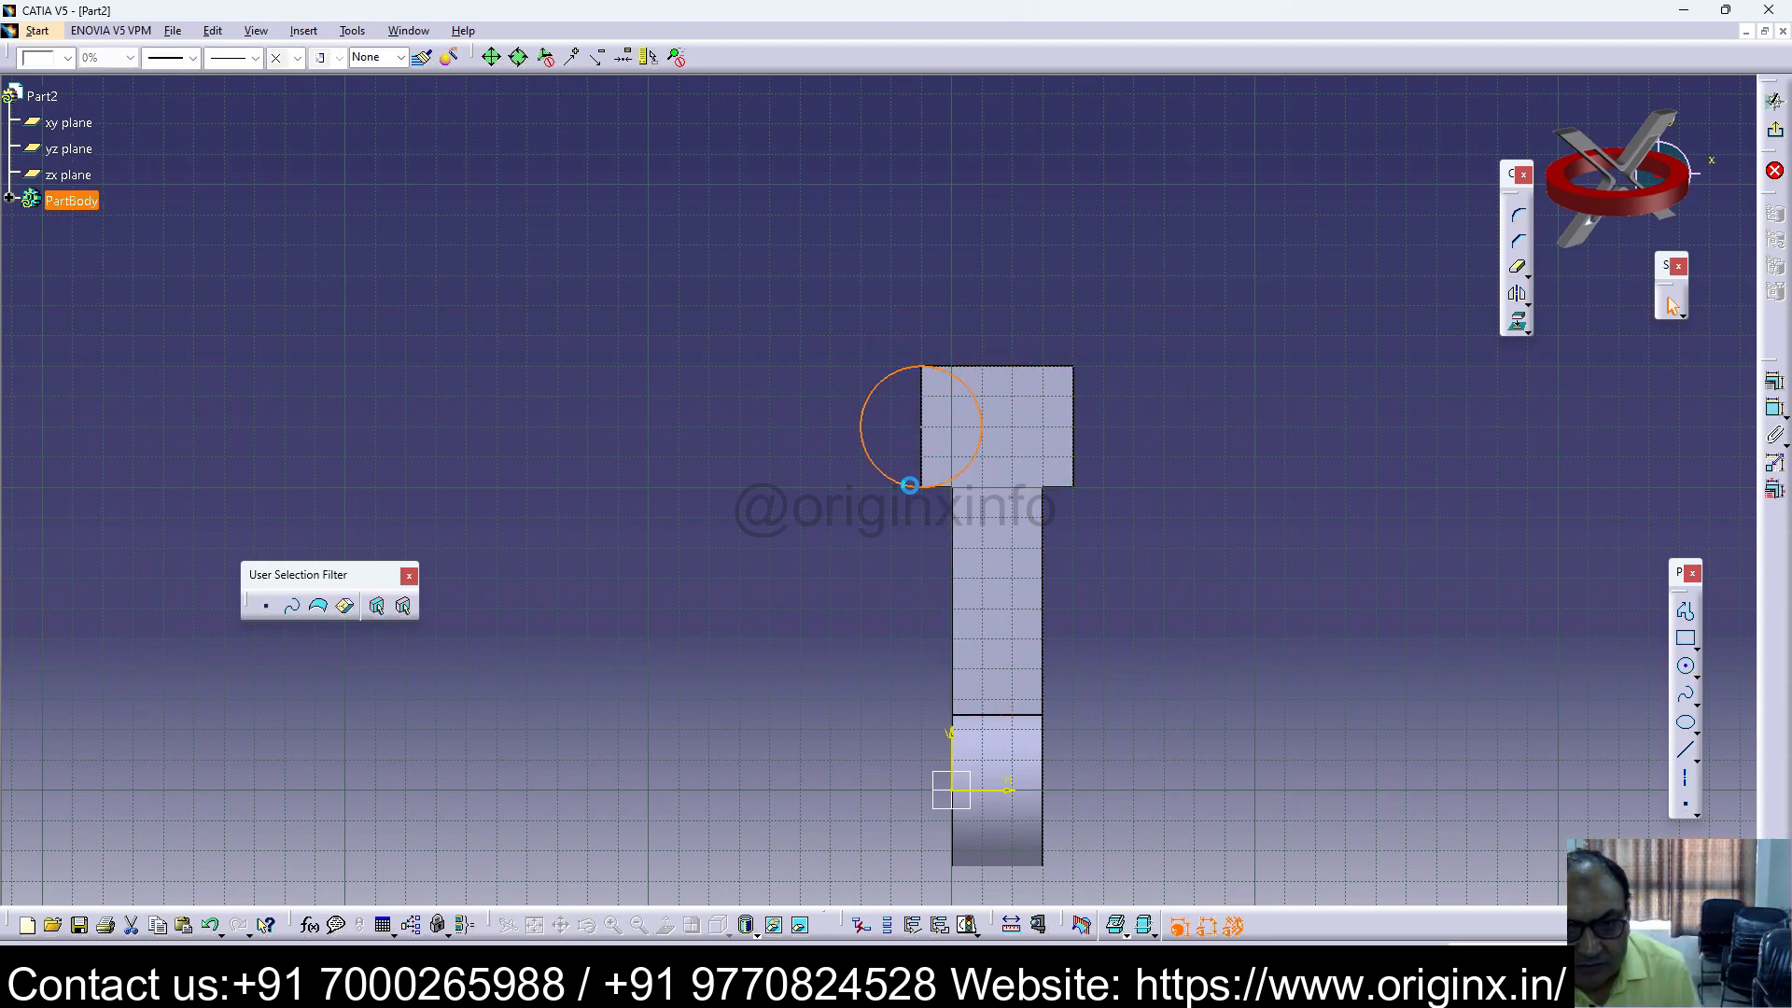
pyautogui.click(909, 485)
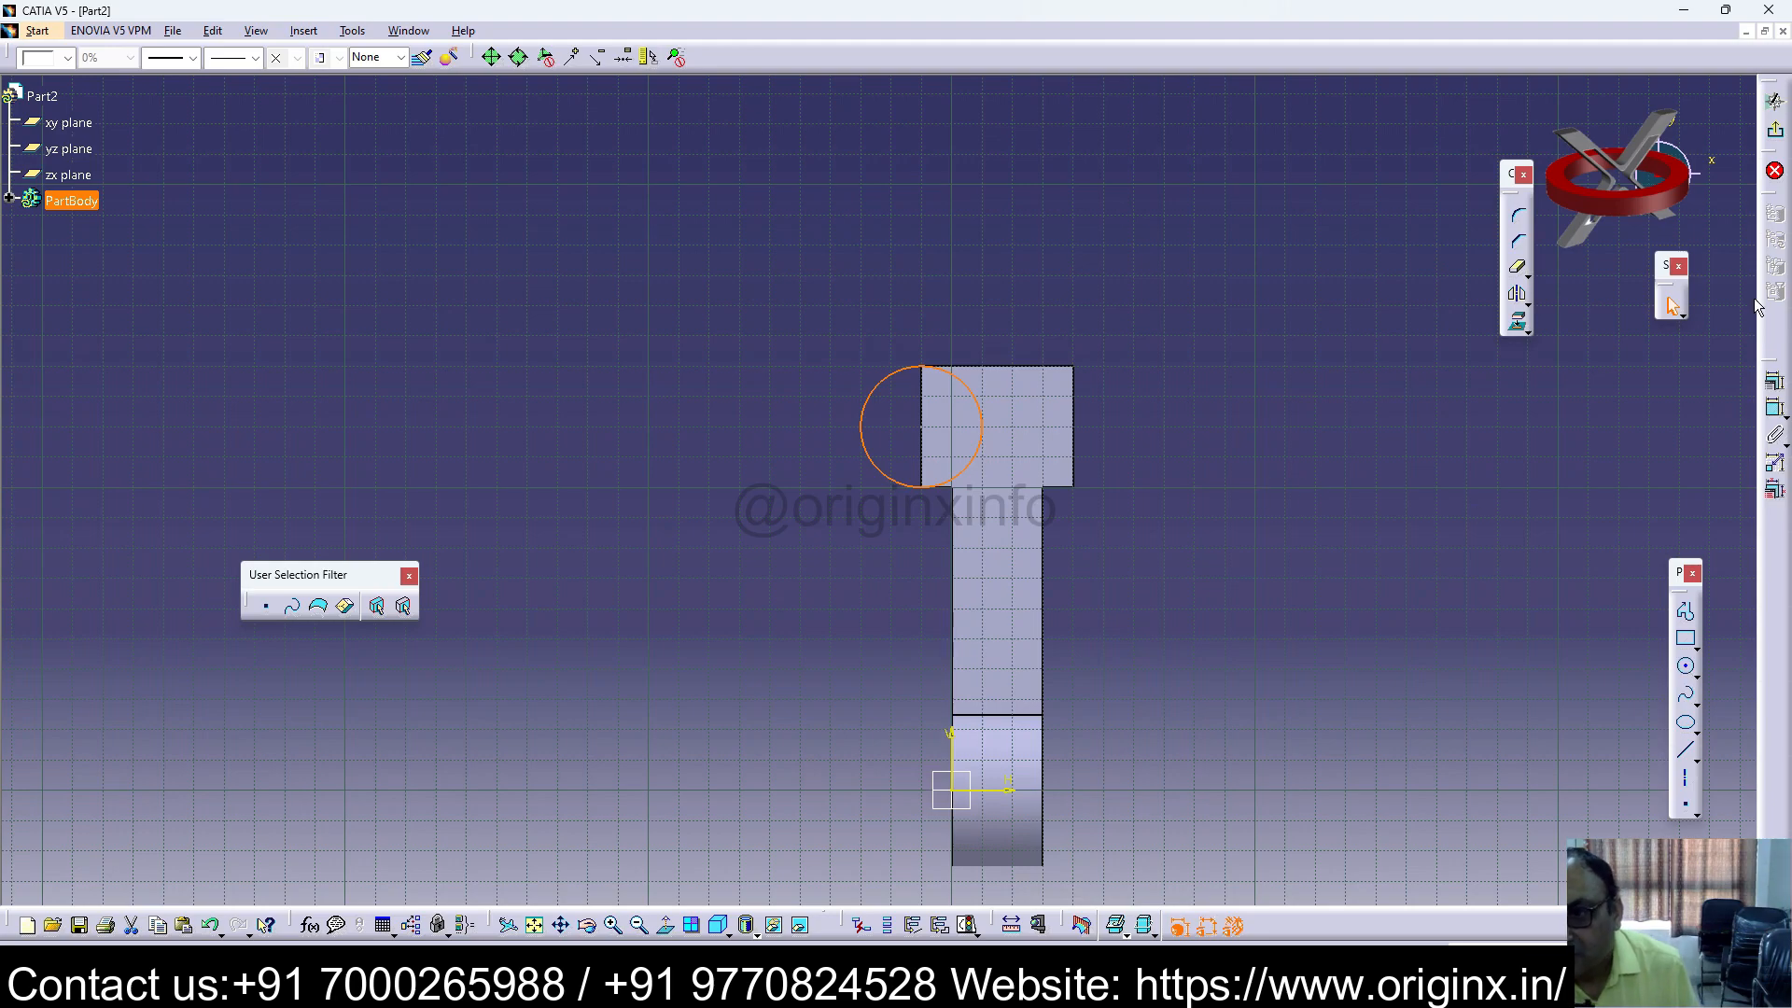
pyautogui.click(1776, 132)
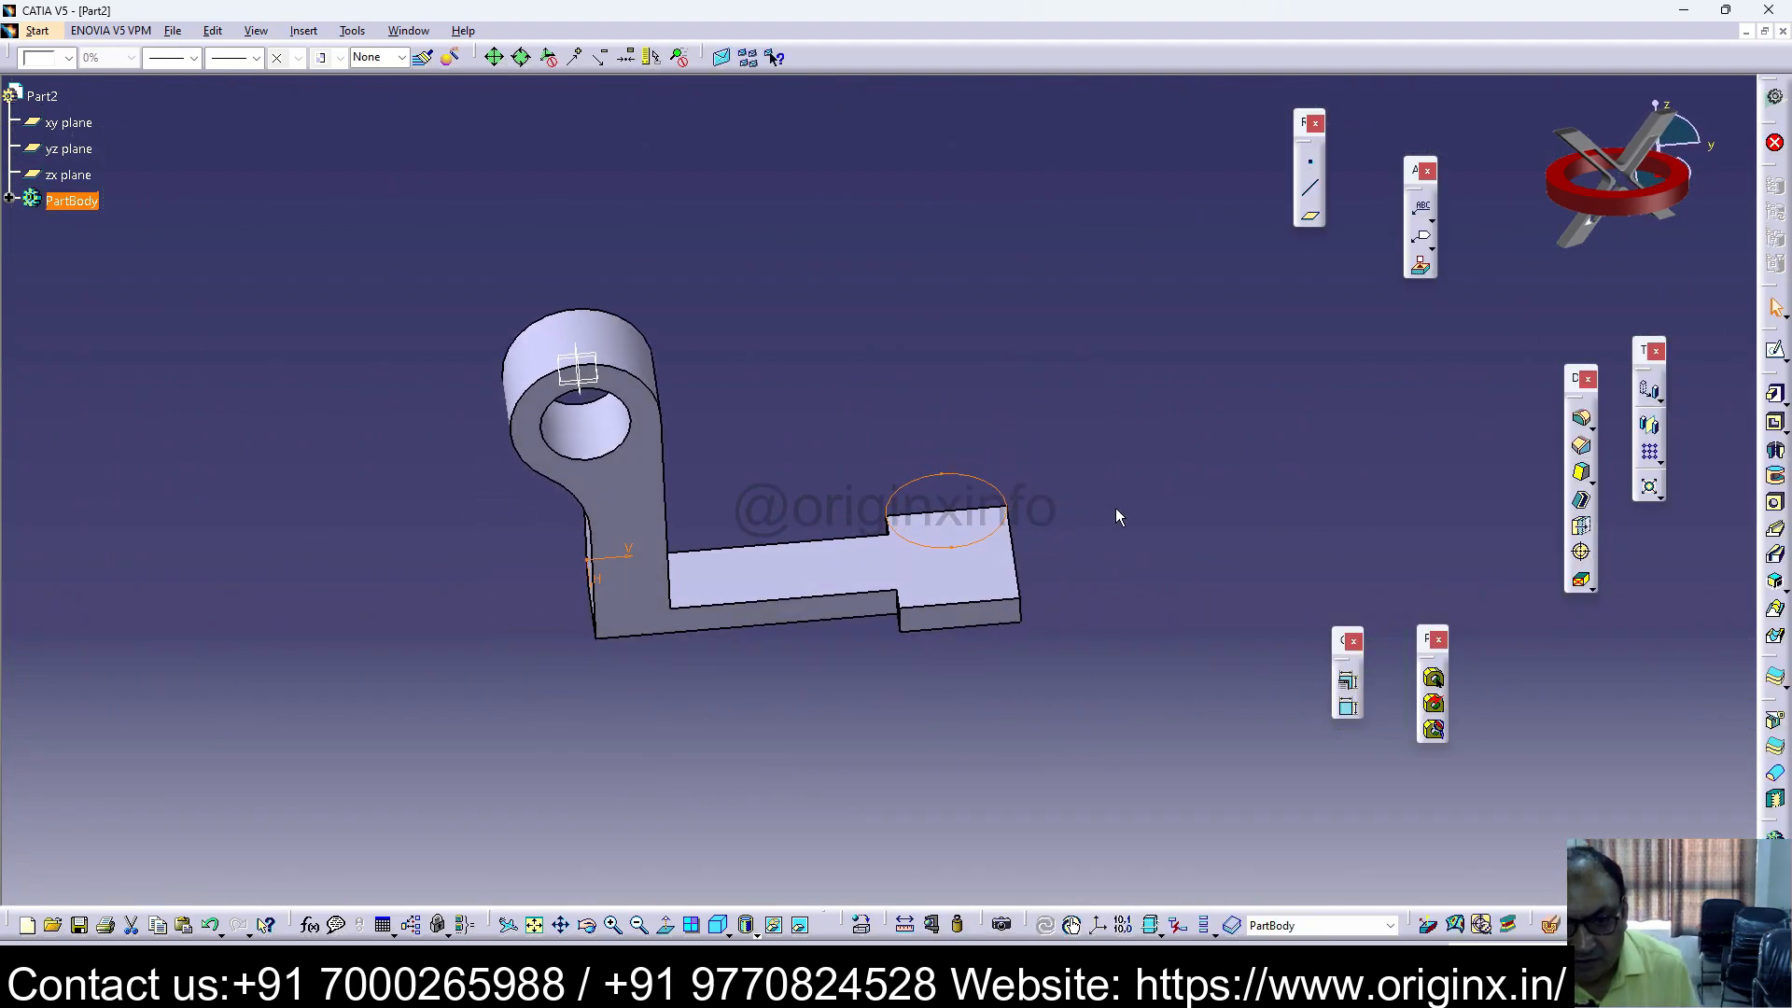
# Step: Pad the circle in the reversed direction, using the Up to plane limit with the foot's underside
pyautogui.click(1774, 394)
pyautogui.click(1500, 446)
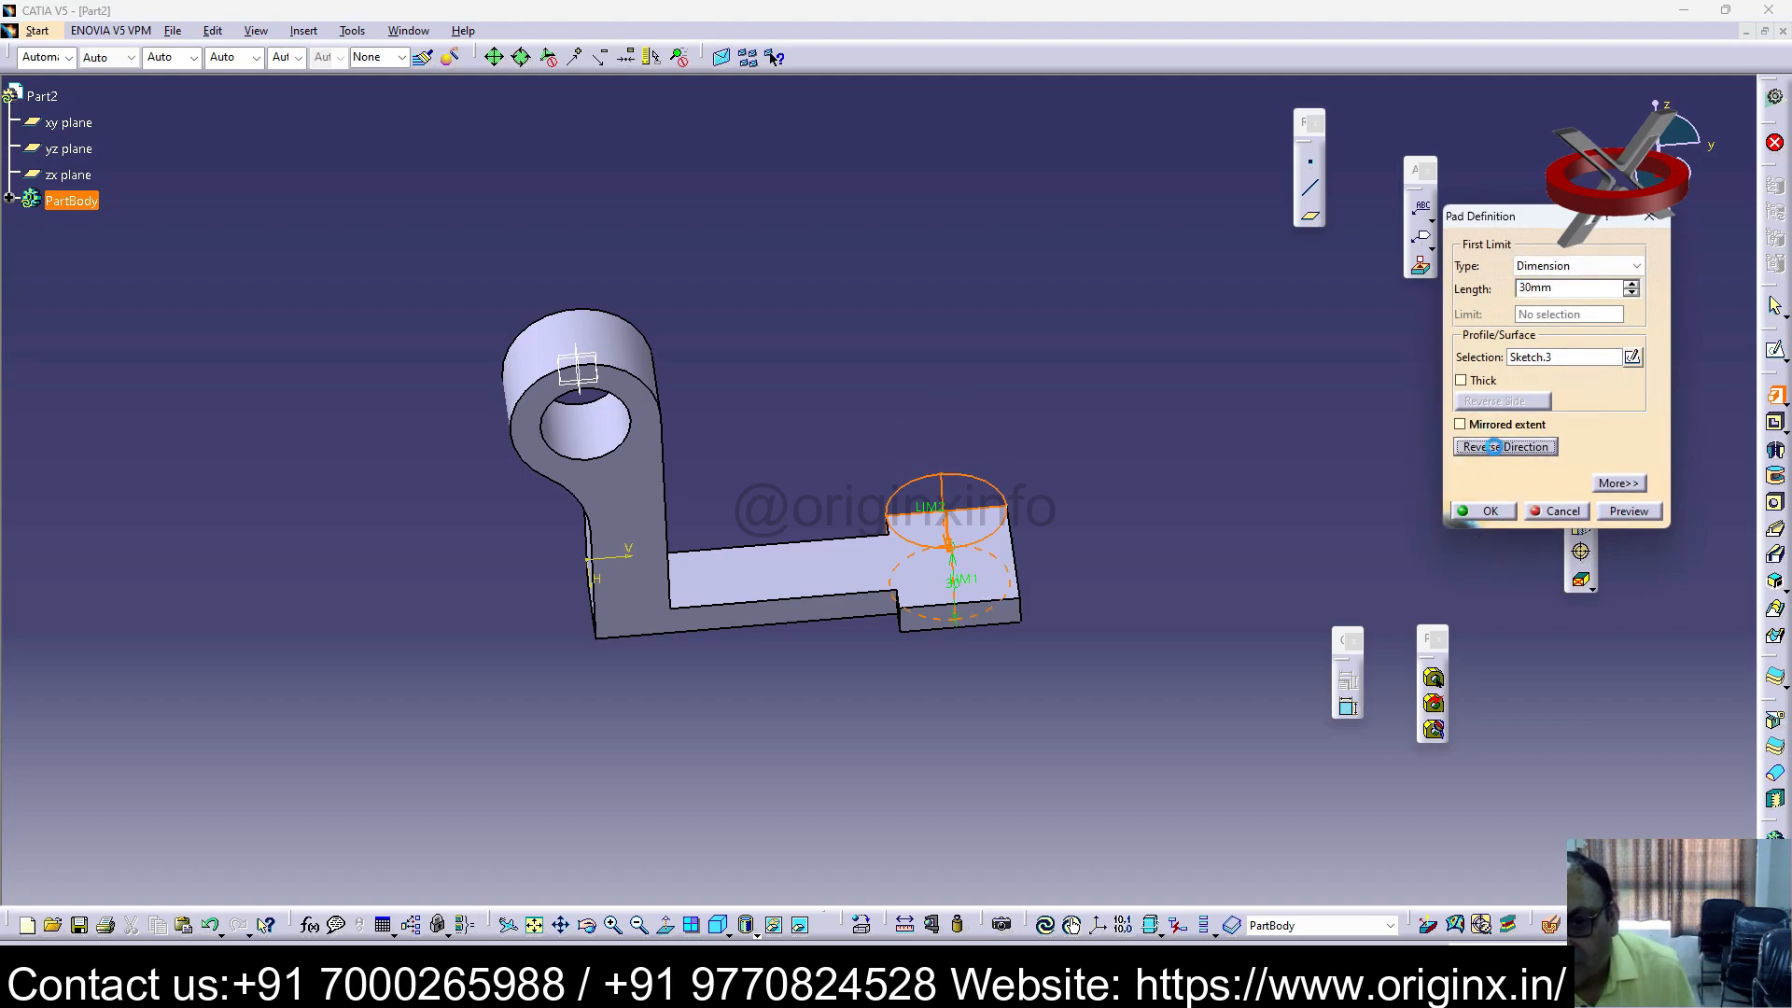
pyautogui.click(1635, 266)
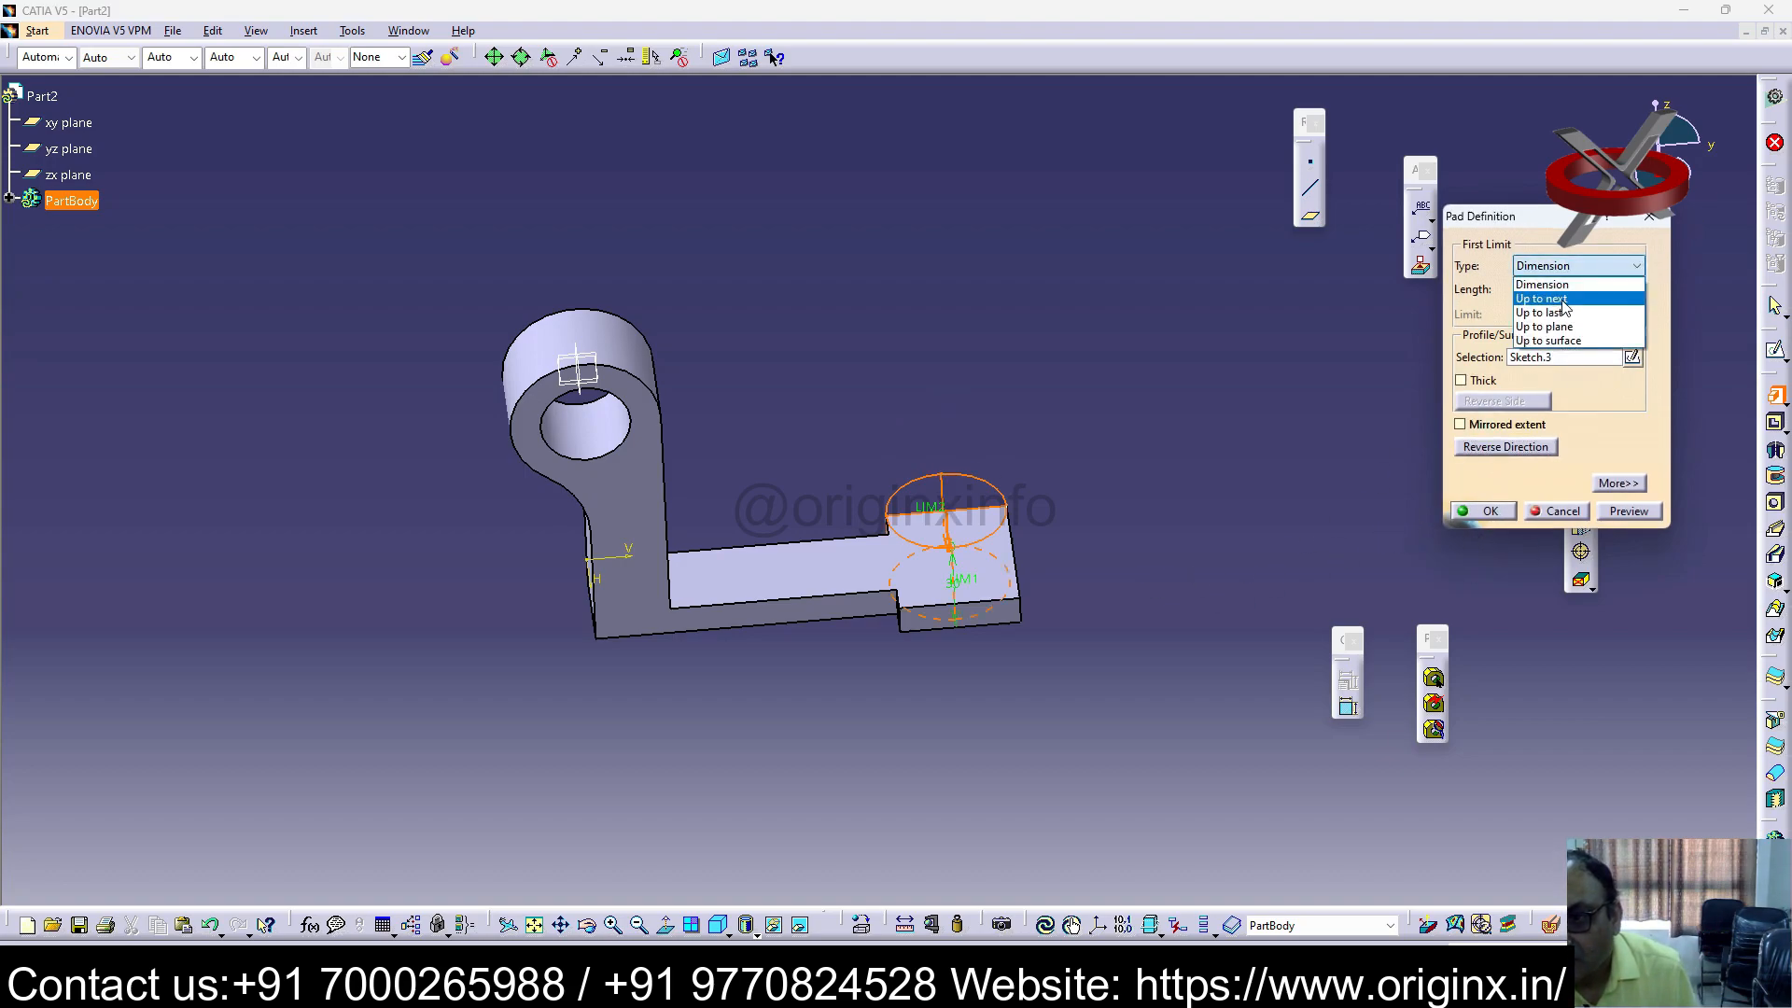
pyautogui.click(1573, 332)
pyautogui.moveTo(702, 661); pyautogui.dragTo(784, 523, button='middle')
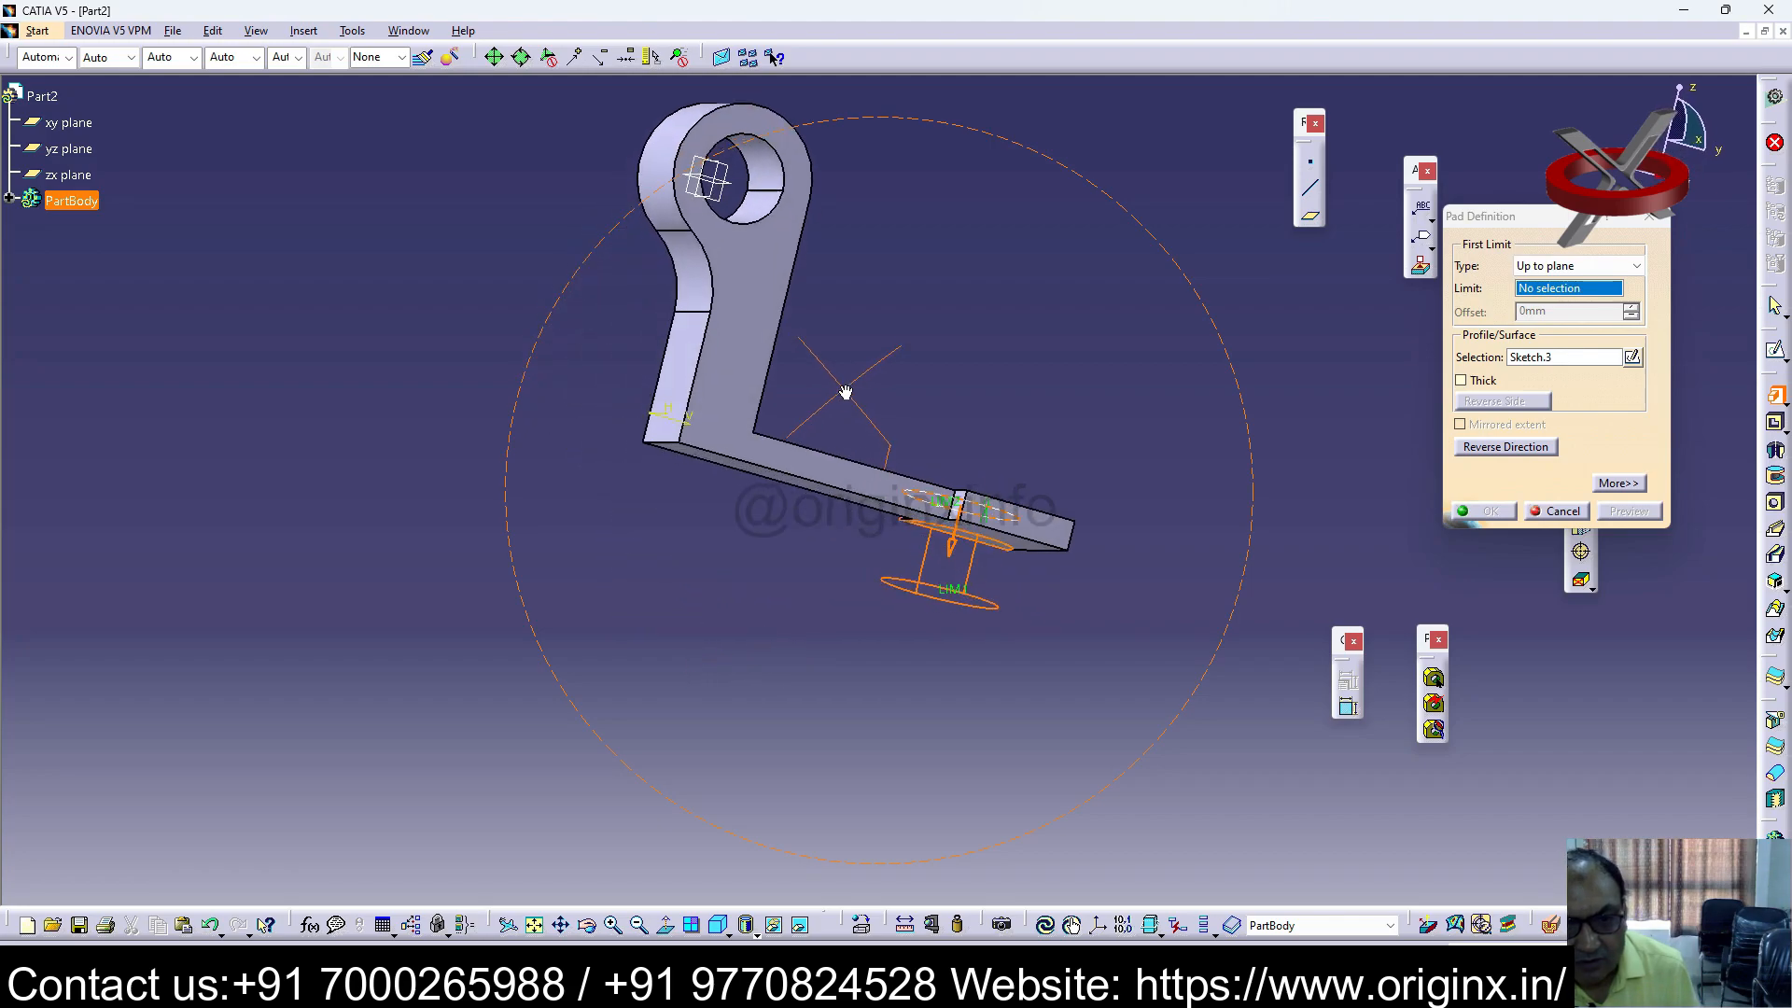
pyautogui.click(809, 489)
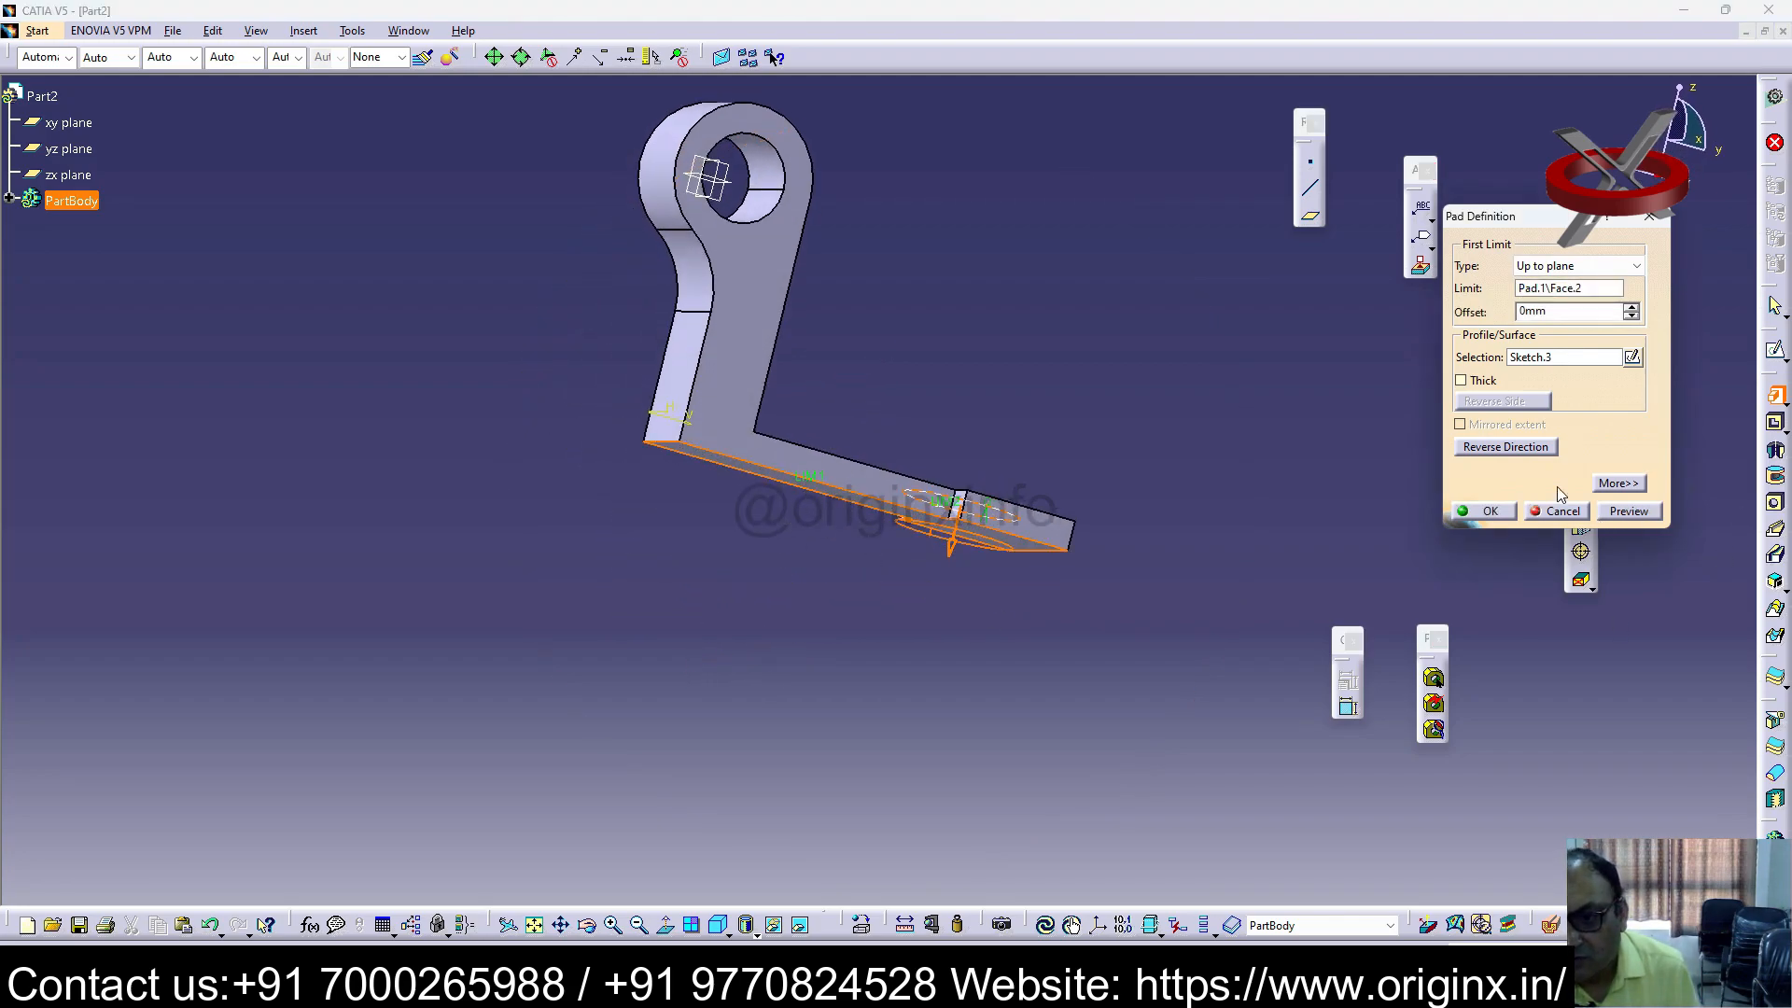
pyautogui.click(1491, 512)
pyautogui.moveTo(1008, 542); pyautogui.dragTo(911, 392, button='middle')
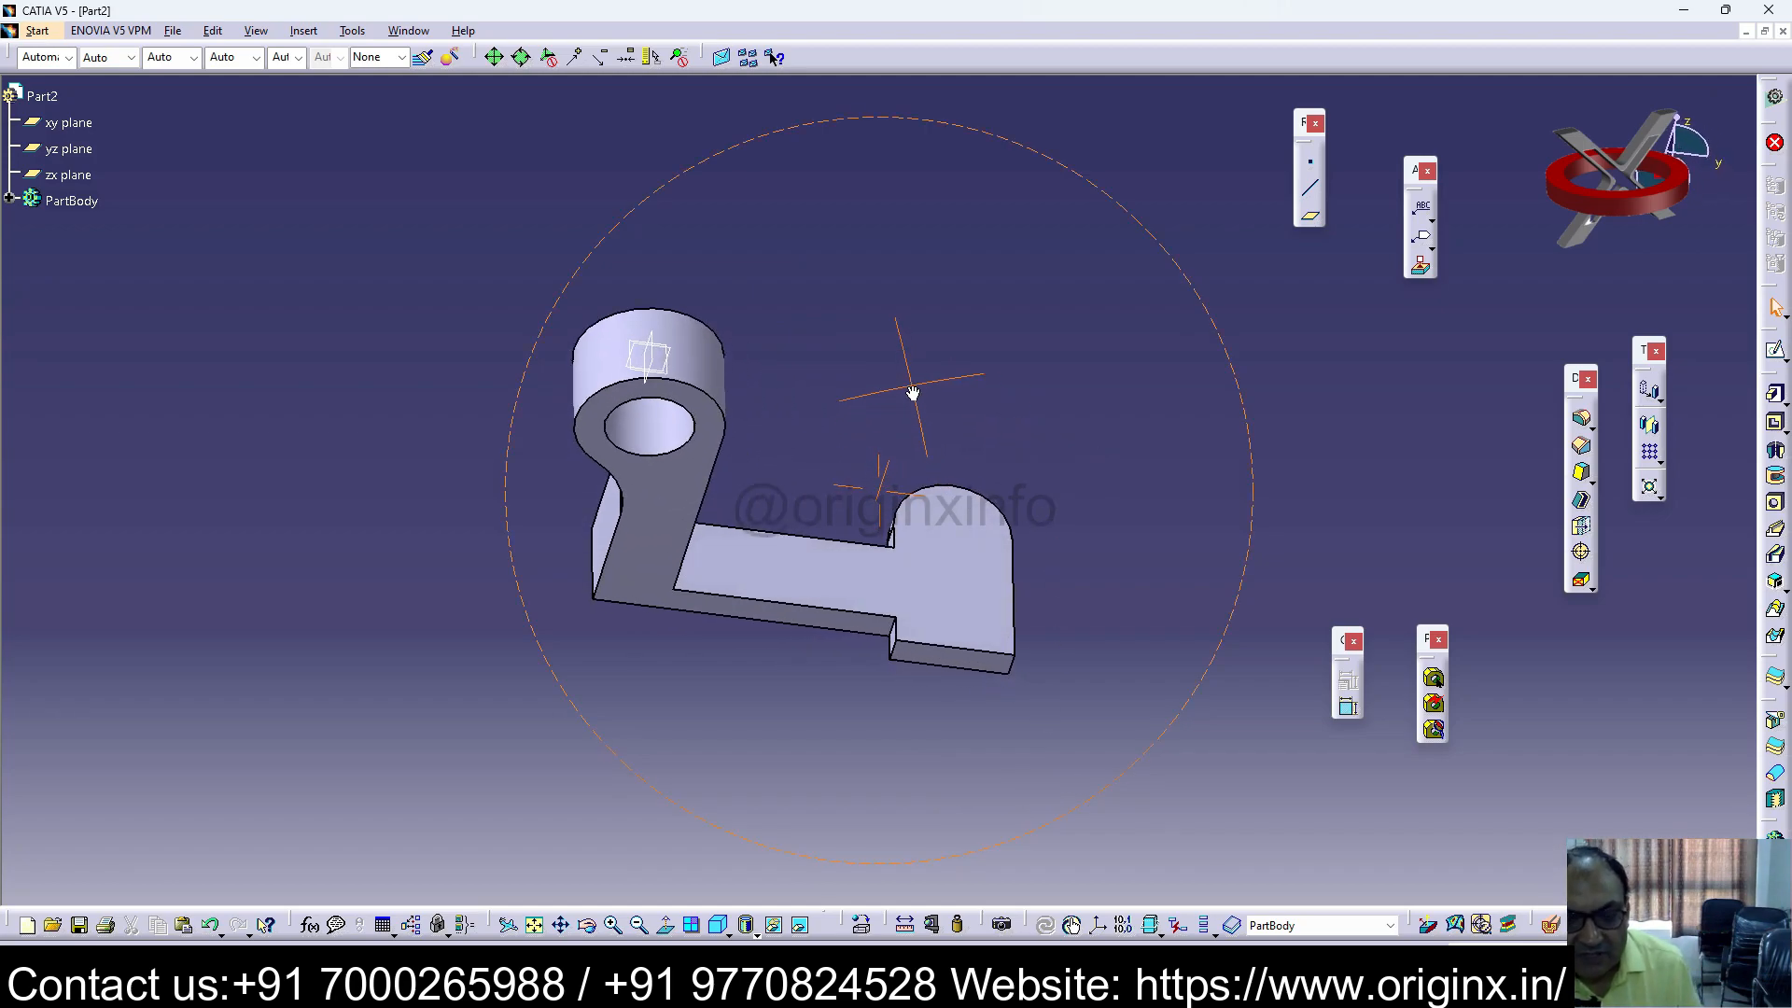
pyautogui.click(10, 199)
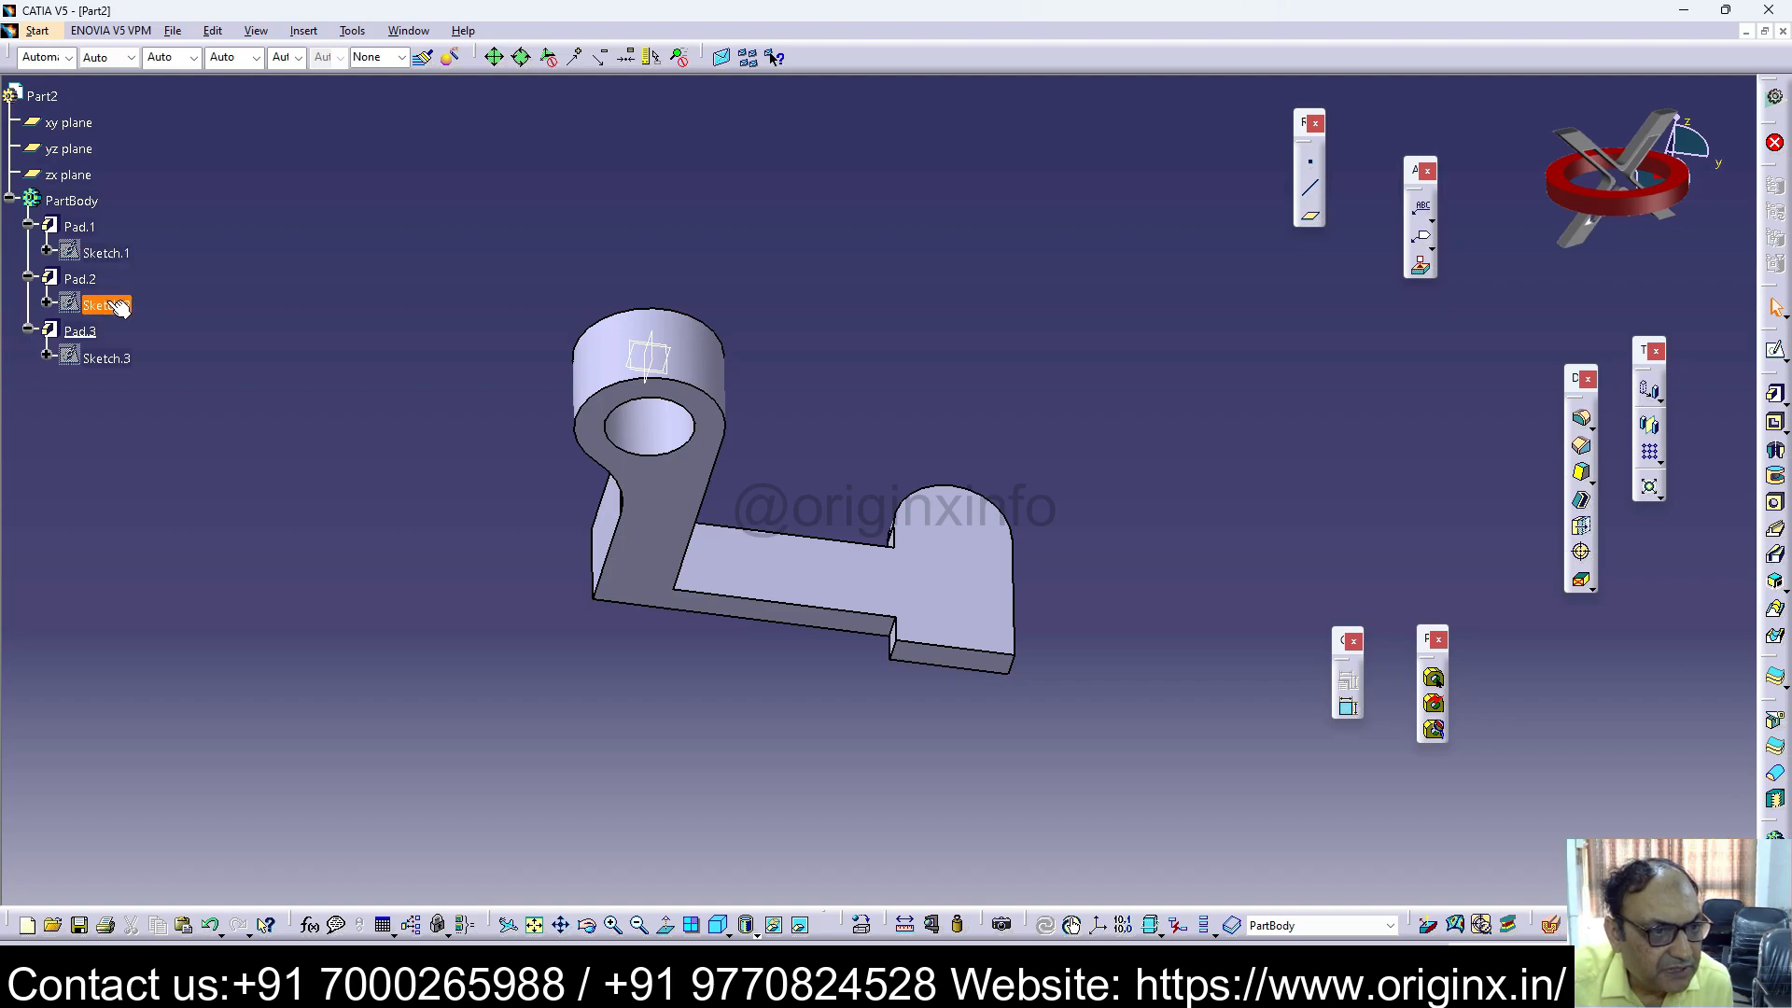
pyautogui.click(80, 332)
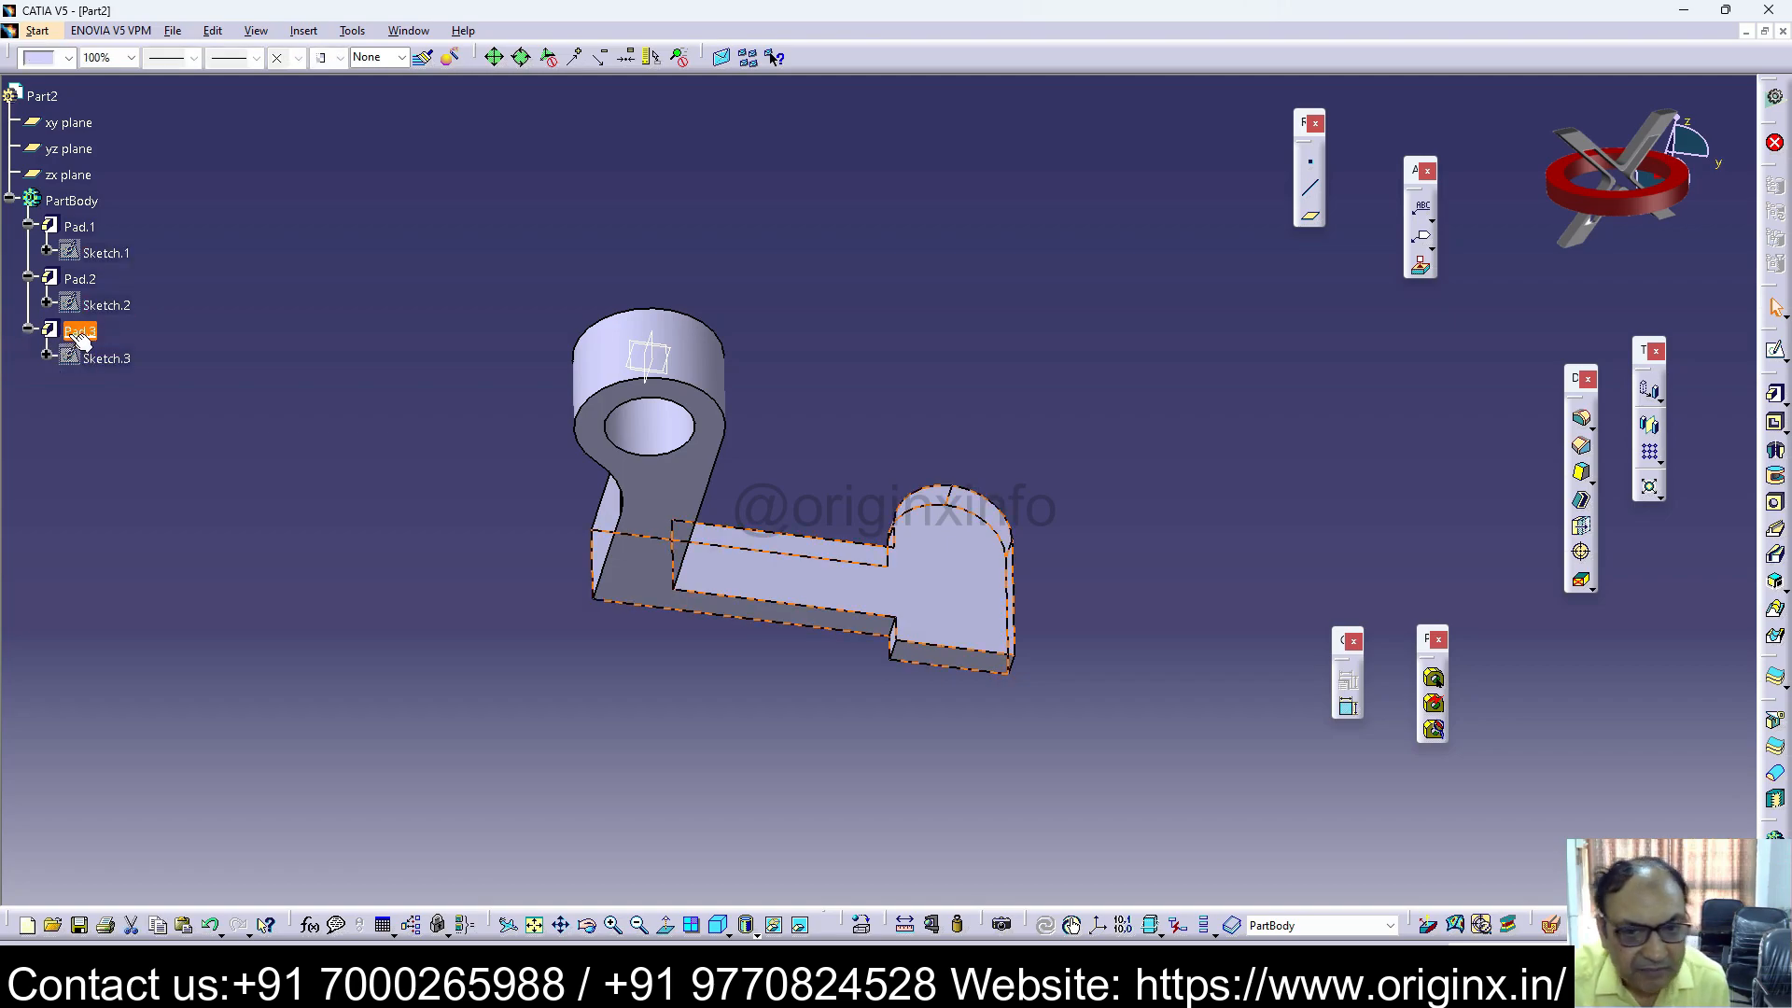
pyautogui.click(134, 466)
pyautogui.click(49, 356)
pyautogui.click(88, 334)
pyautogui.click(1055, 380)
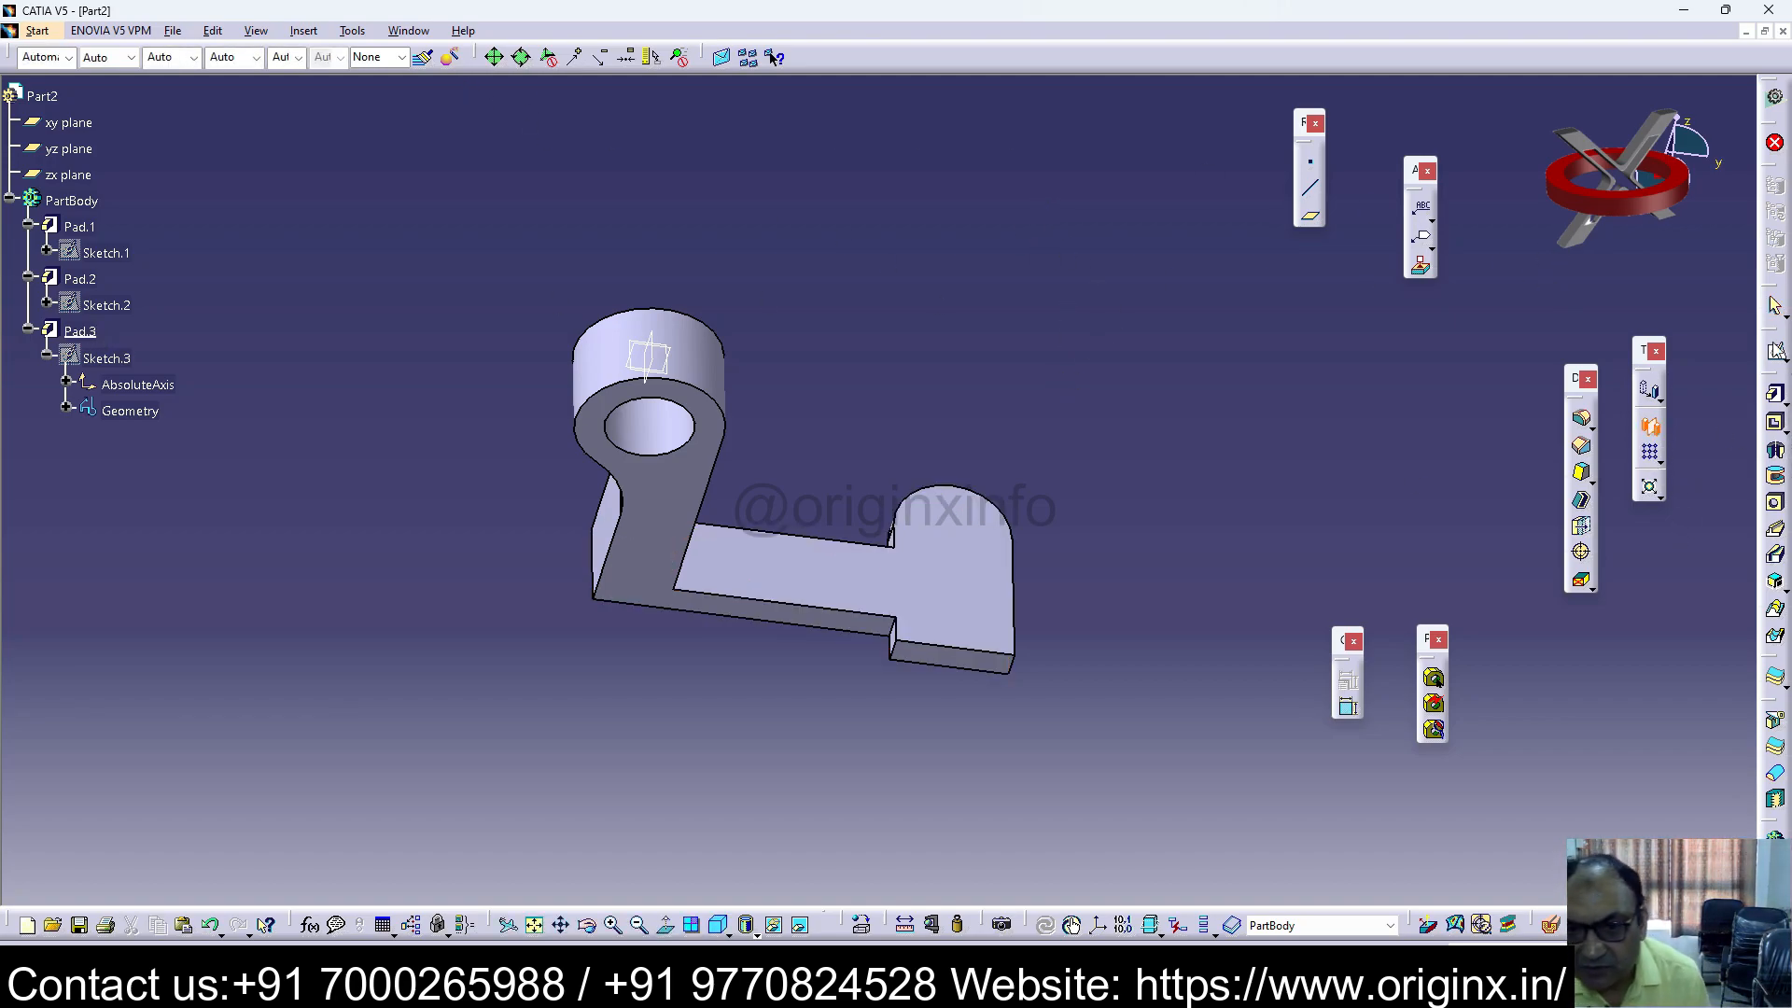
pyautogui.click(92, 336)
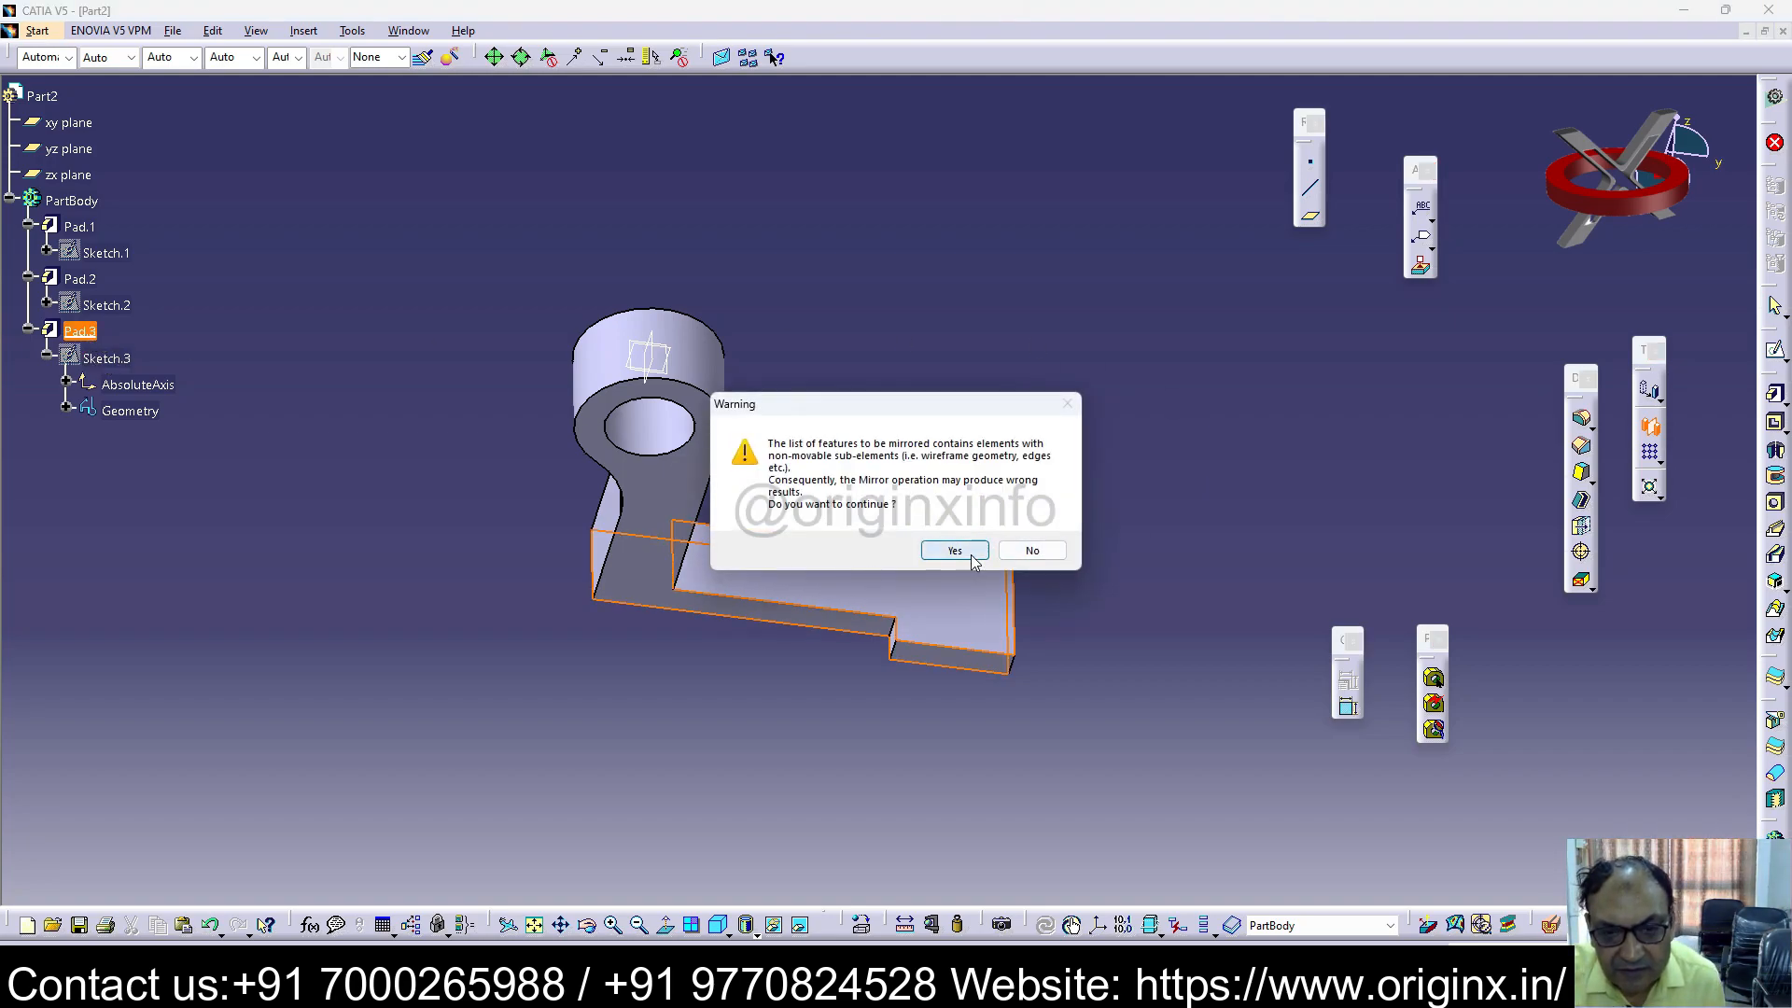
pyautogui.click(955, 550)
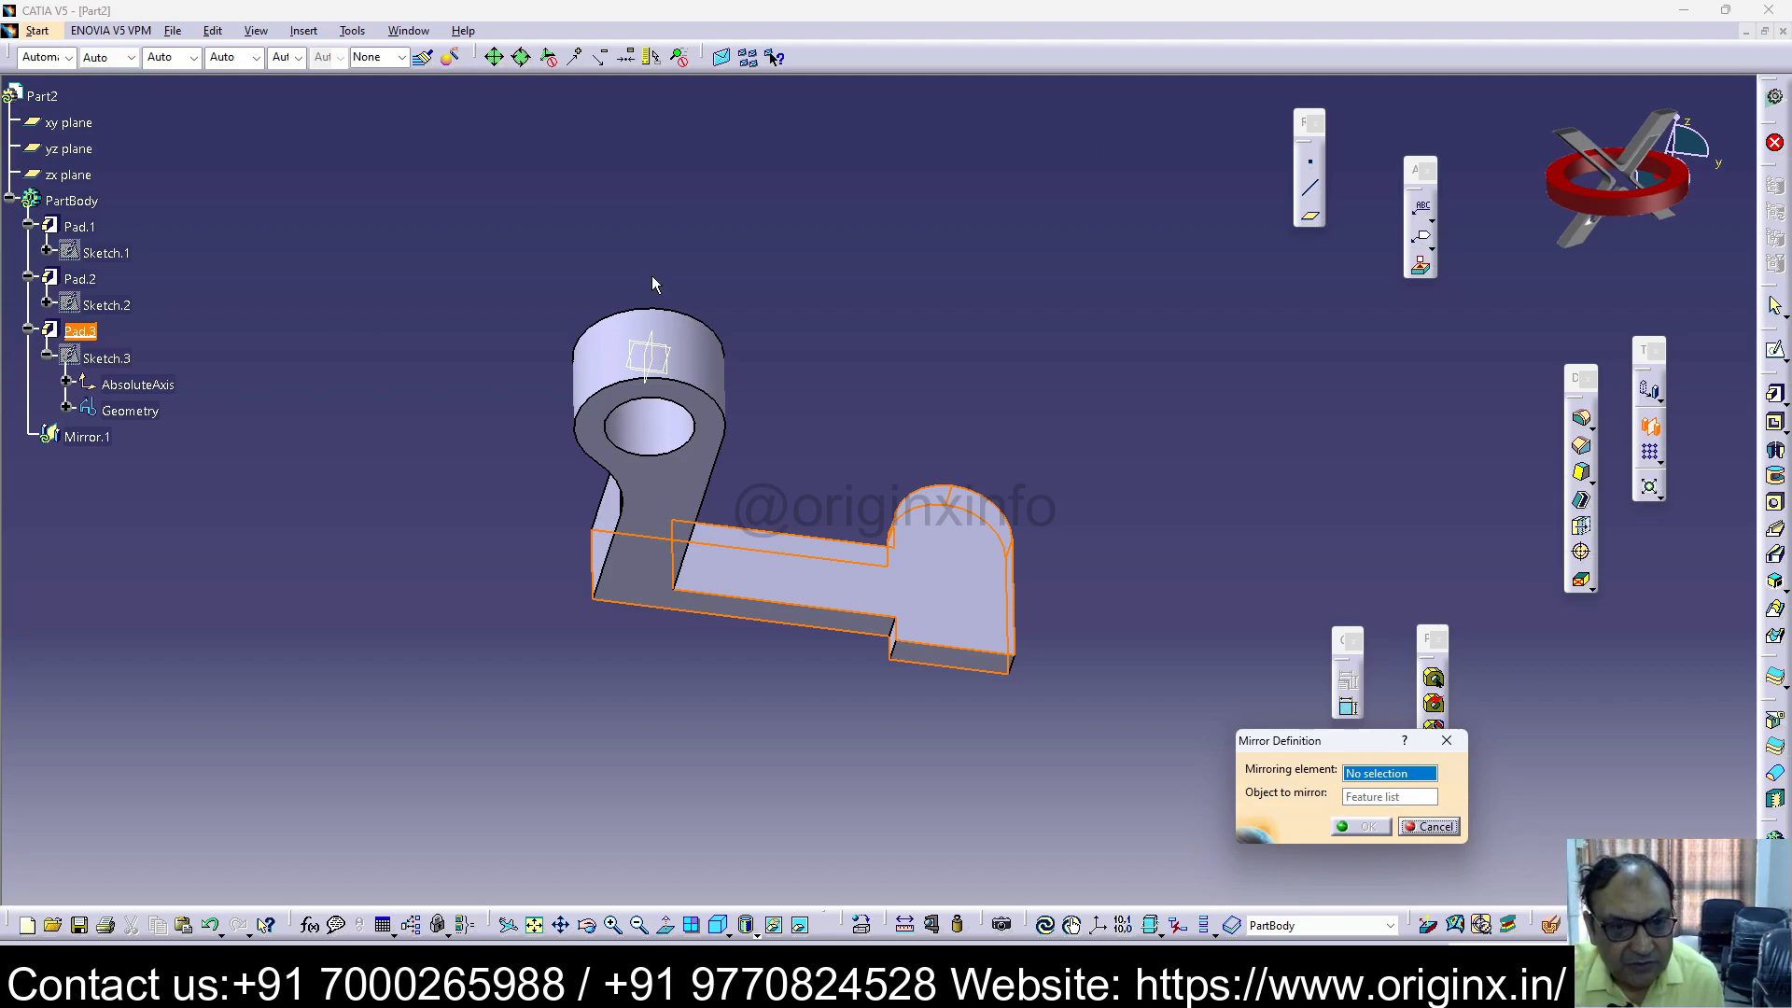
pyautogui.click(91, 152)
pyautogui.moveTo(1085, 509); pyautogui.dragTo(681, 428, button='middle')
pyautogui.press('Escape')
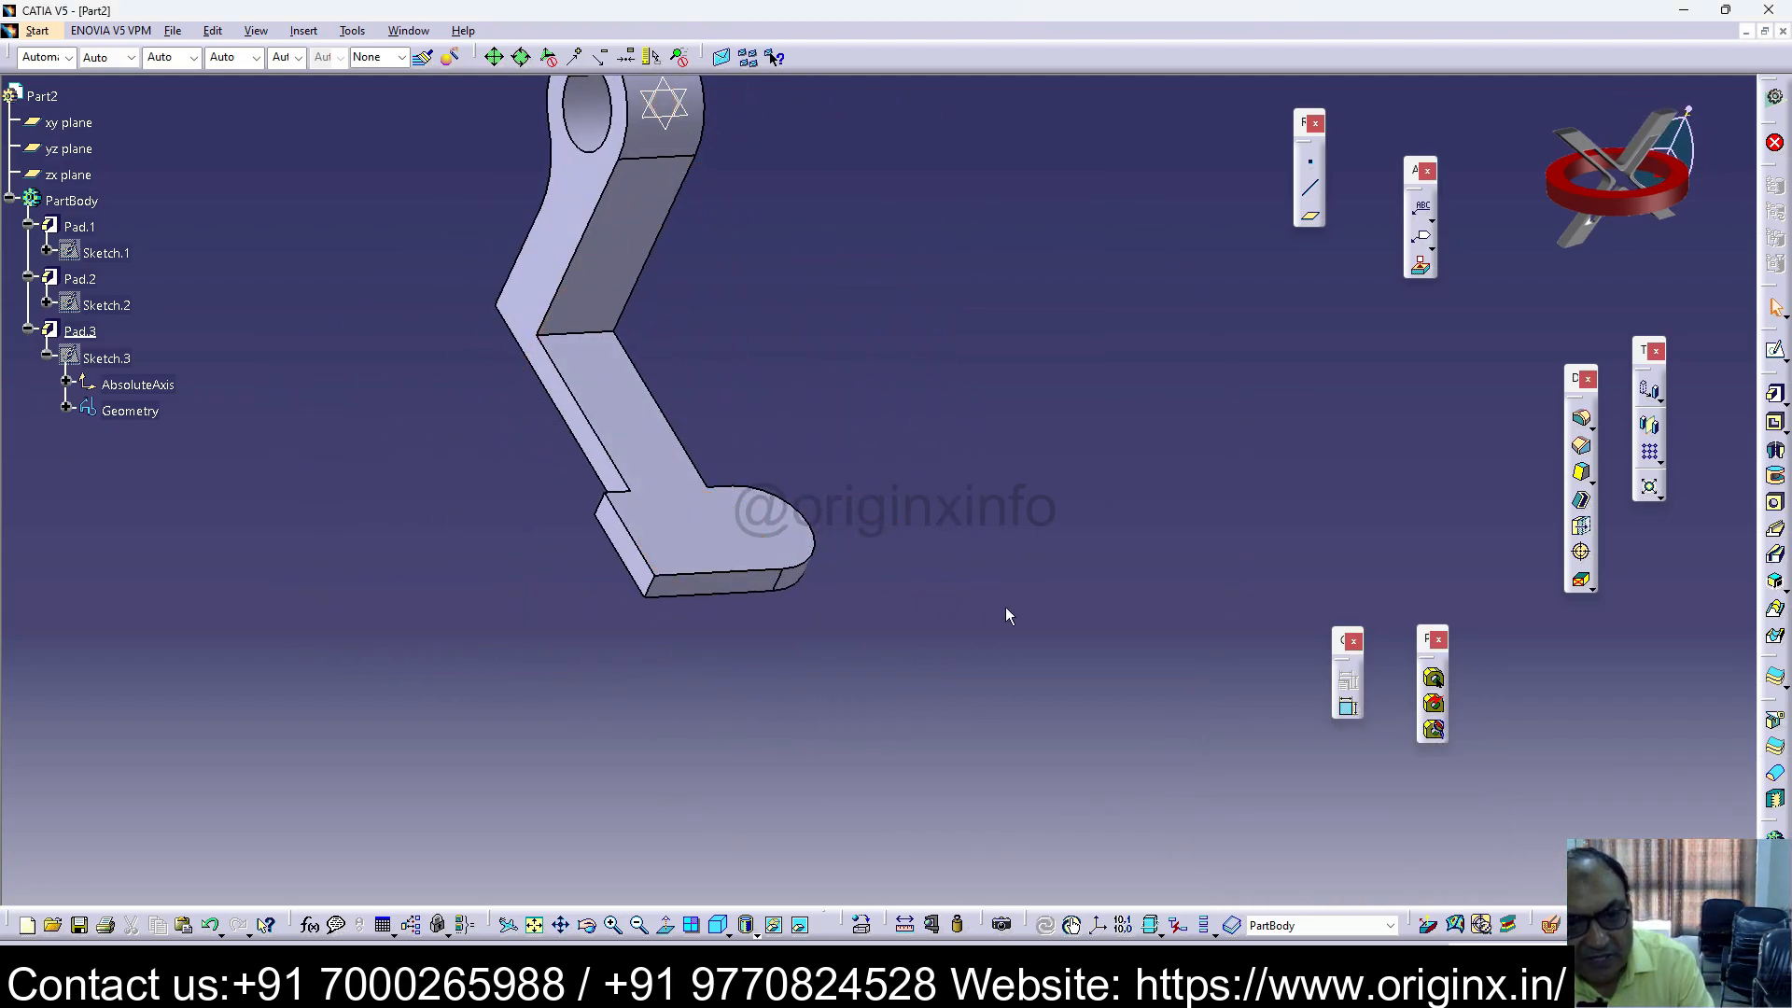
# Step: Sketch a circle on the plate's upper face, centred on the midpoint of the remaining straight end edge and reaching its corner
pyautogui.moveTo(914, 591); pyautogui.dragTo(1337, 629, button='middle')
pyautogui.click(1132, 539)
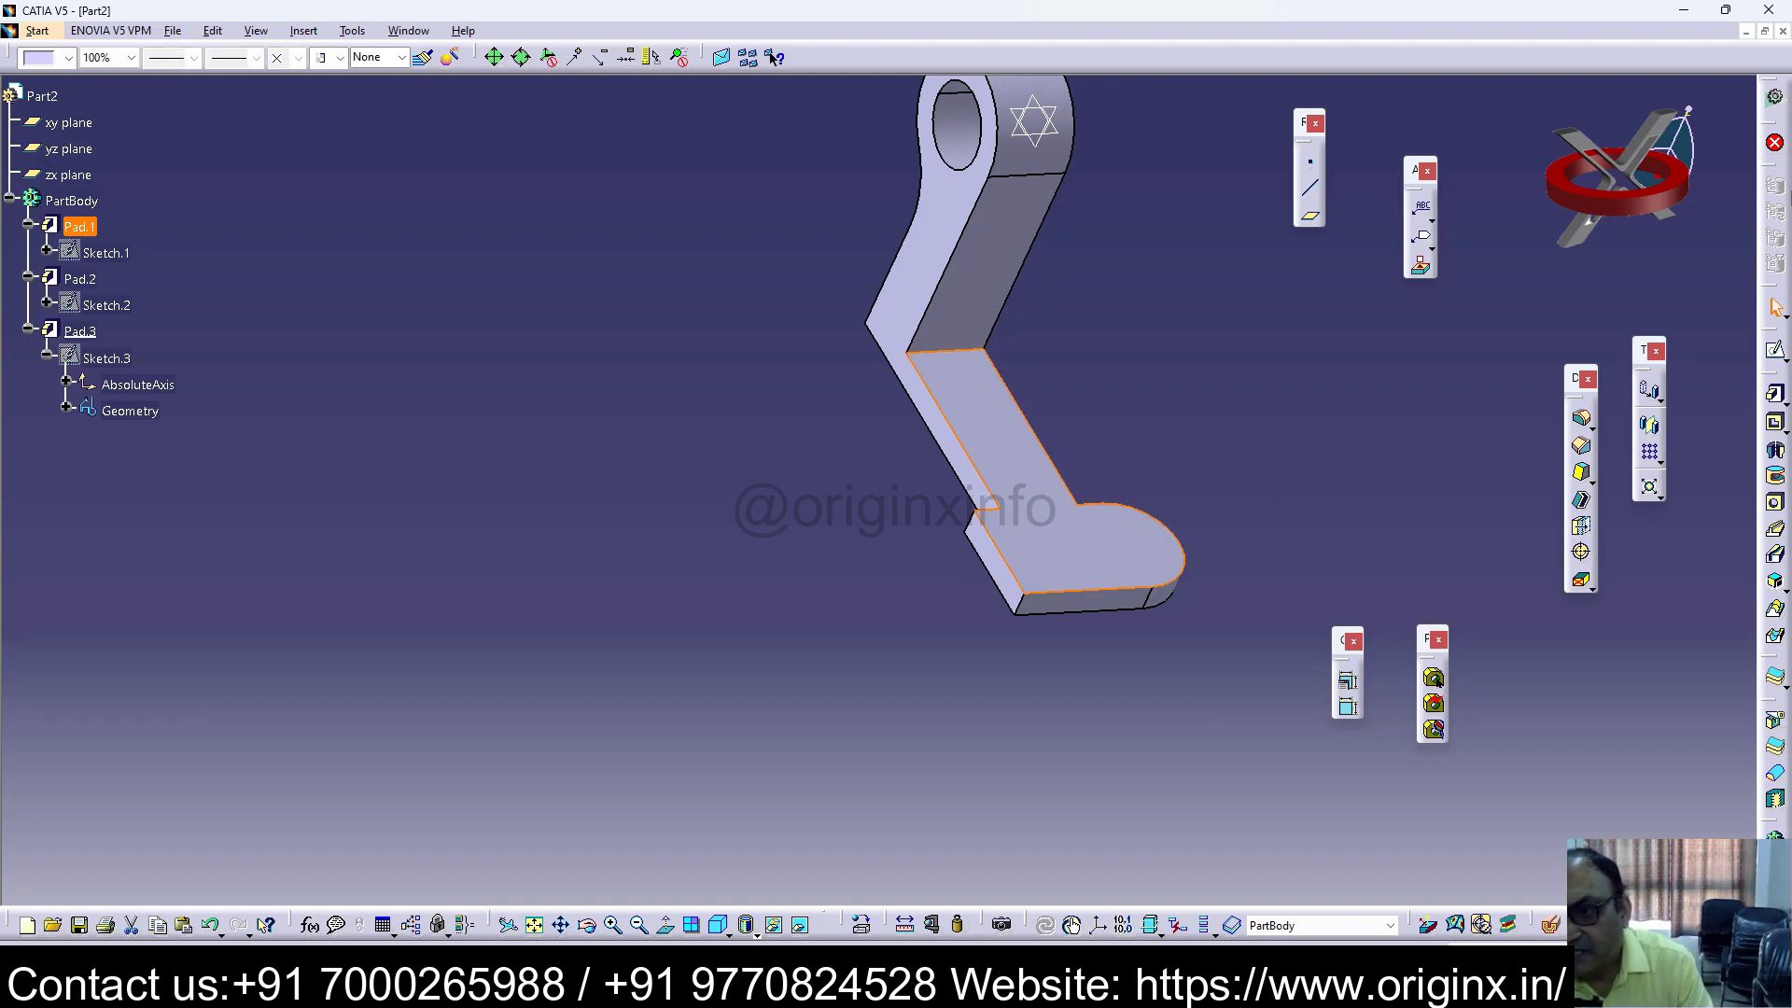
pyautogui.click(1777, 353)
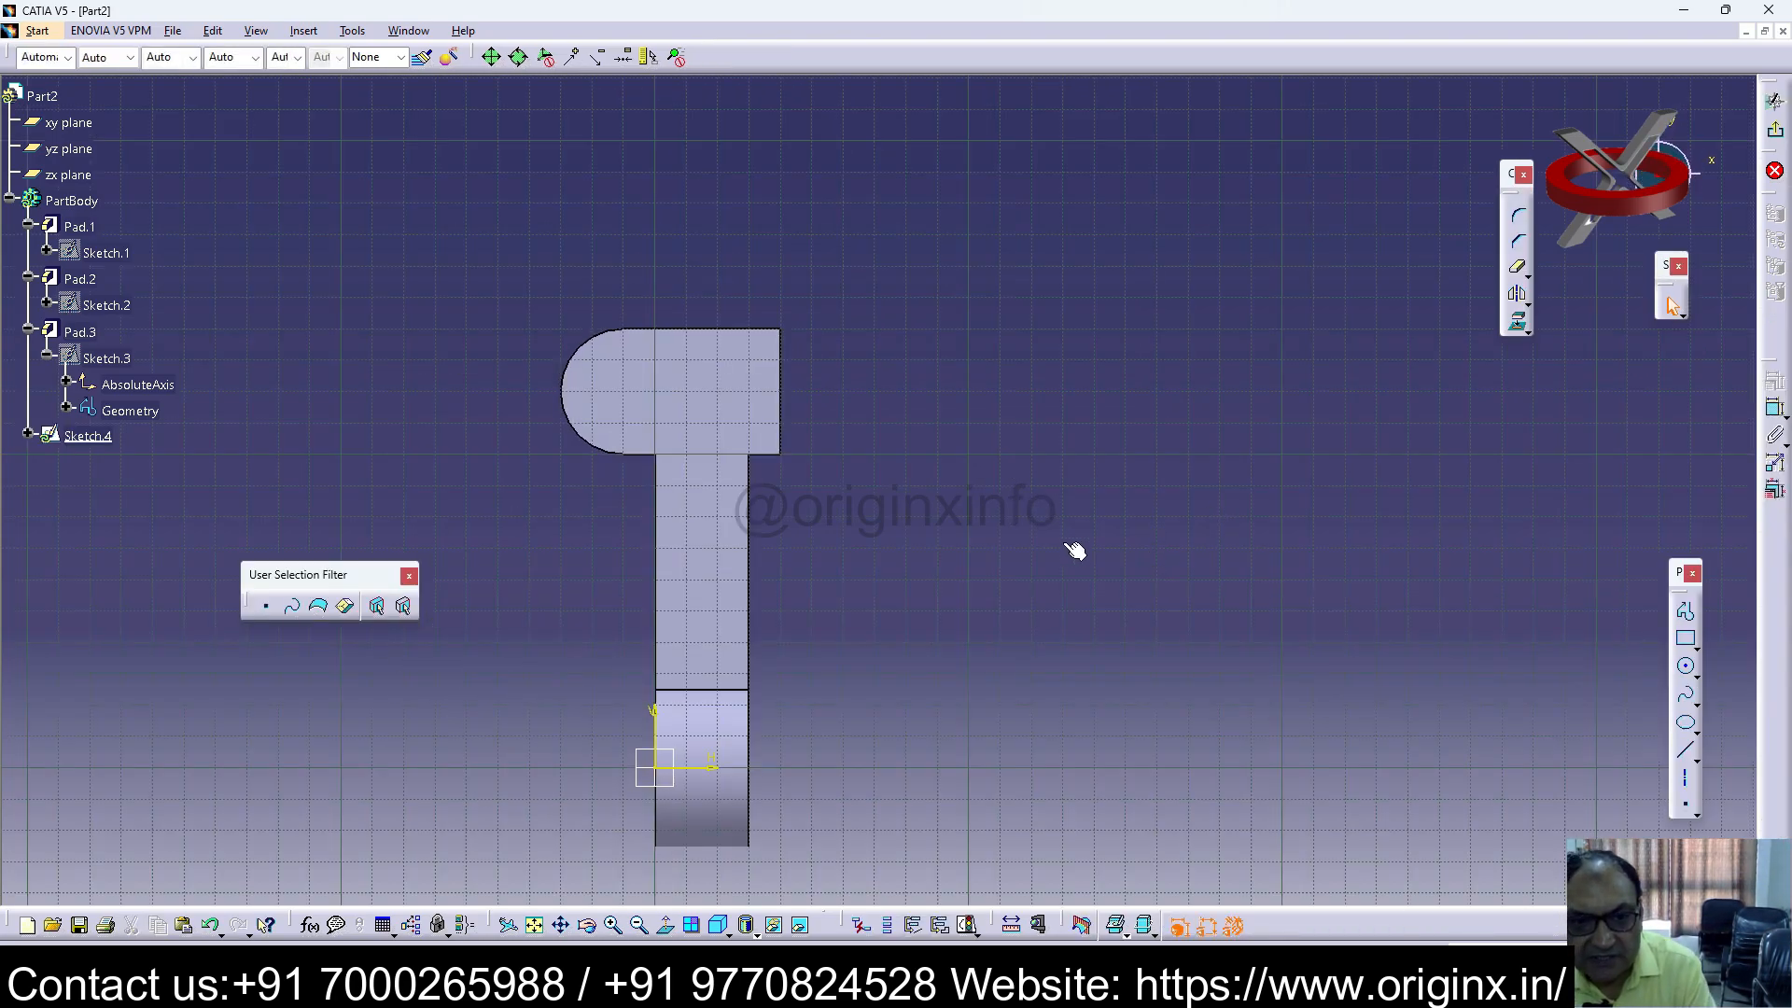
pyautogui.click(1687, 670)
pyautogui.click(781, 392)
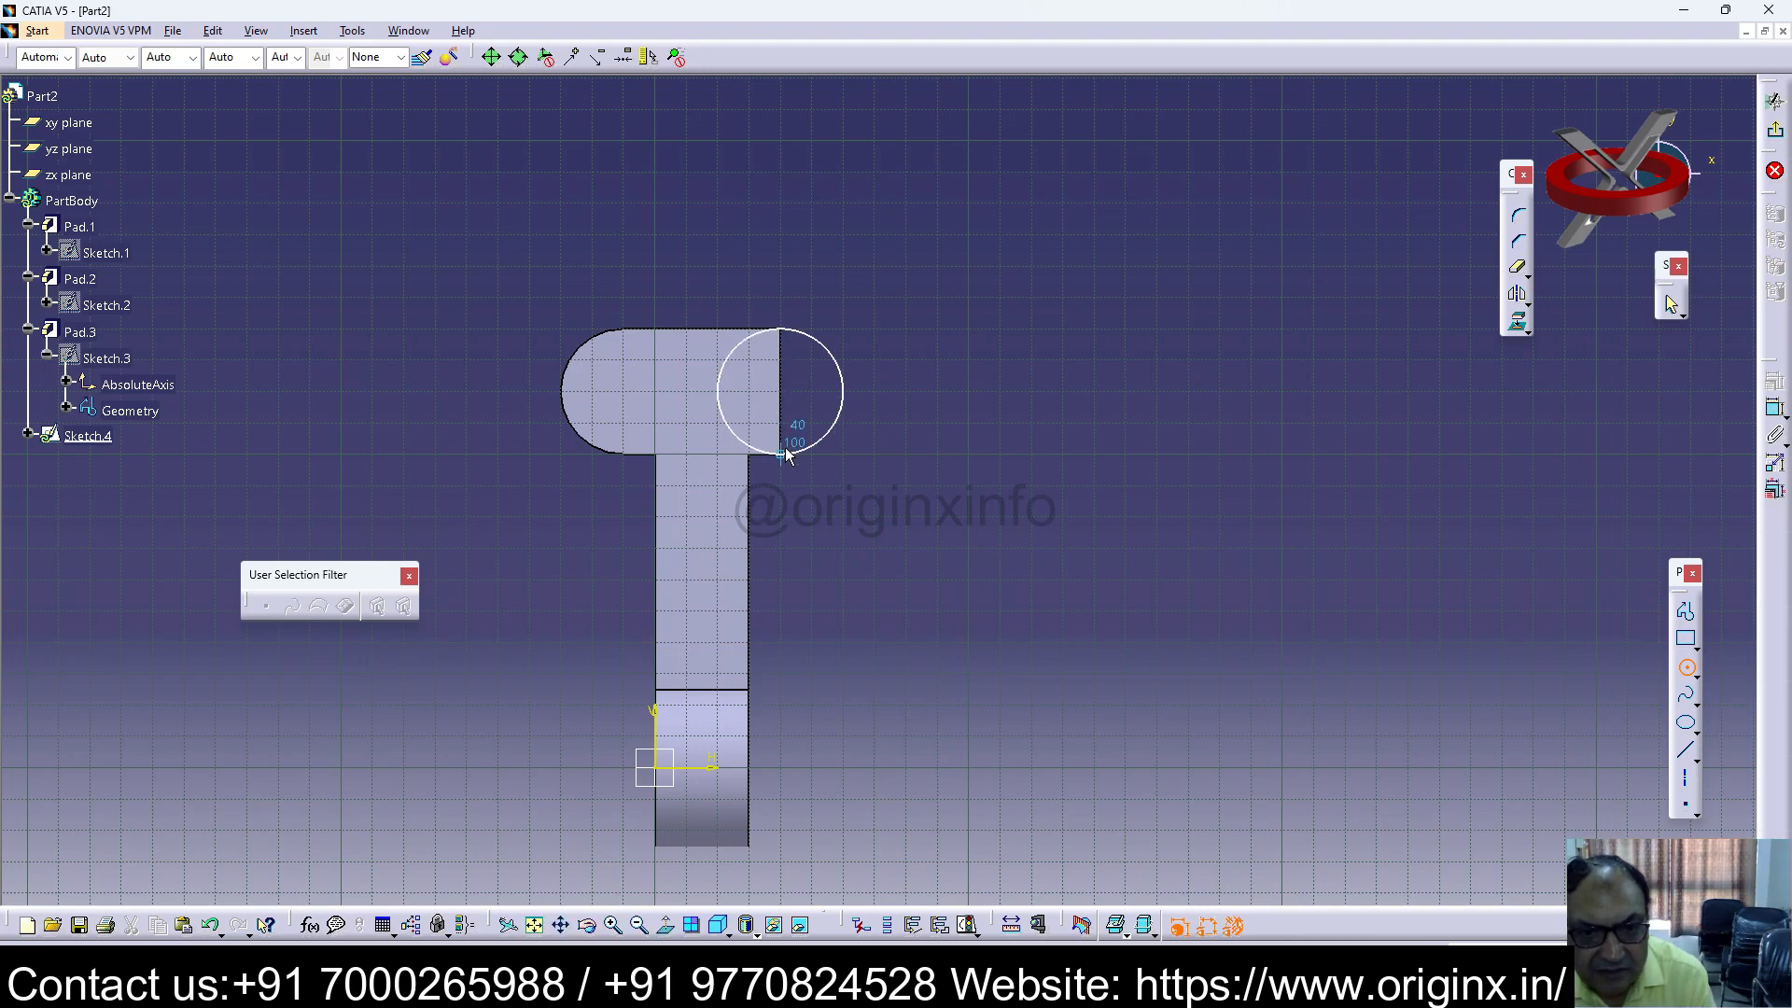
pyautogui.click(780, 454)
pyautogui.click(1776, 135)
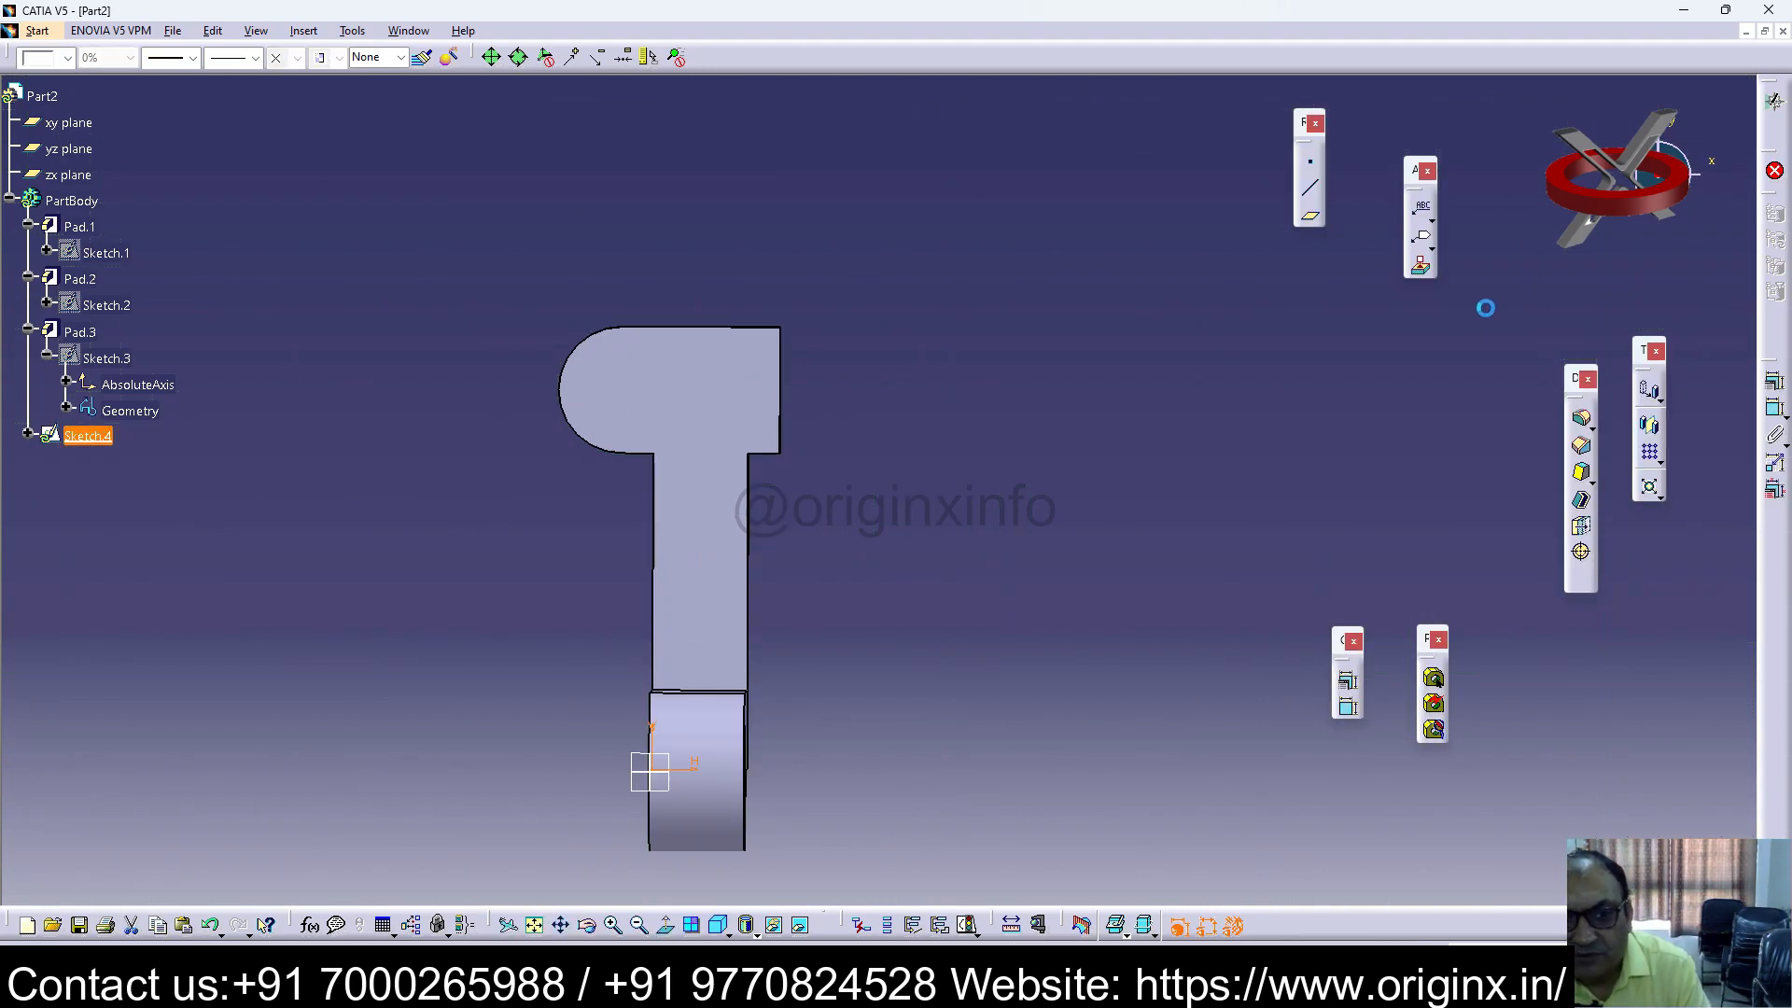
# Step: Pad the circle sketch at the foot's square end using the Up to plane limit type, limited by the base arm's underside face
pyautogui.click(1774, 394)
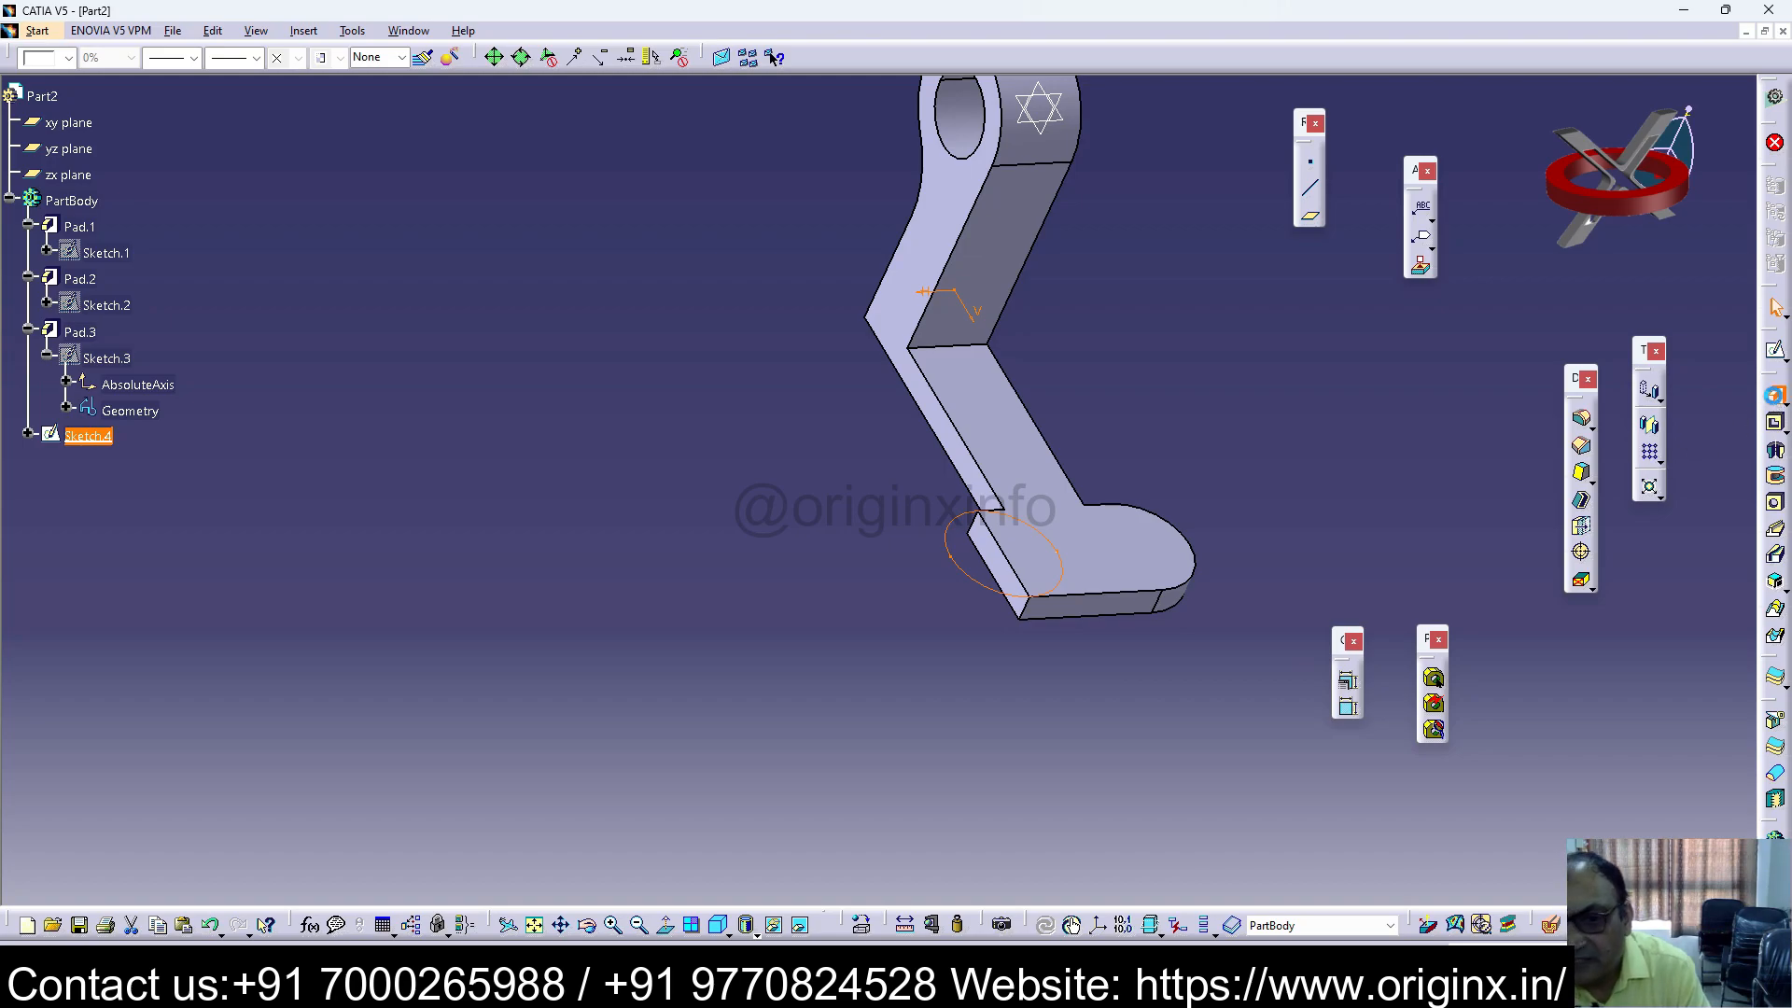
pyautogui.click(1505, 447)
pyautogui.click(1579, 266)
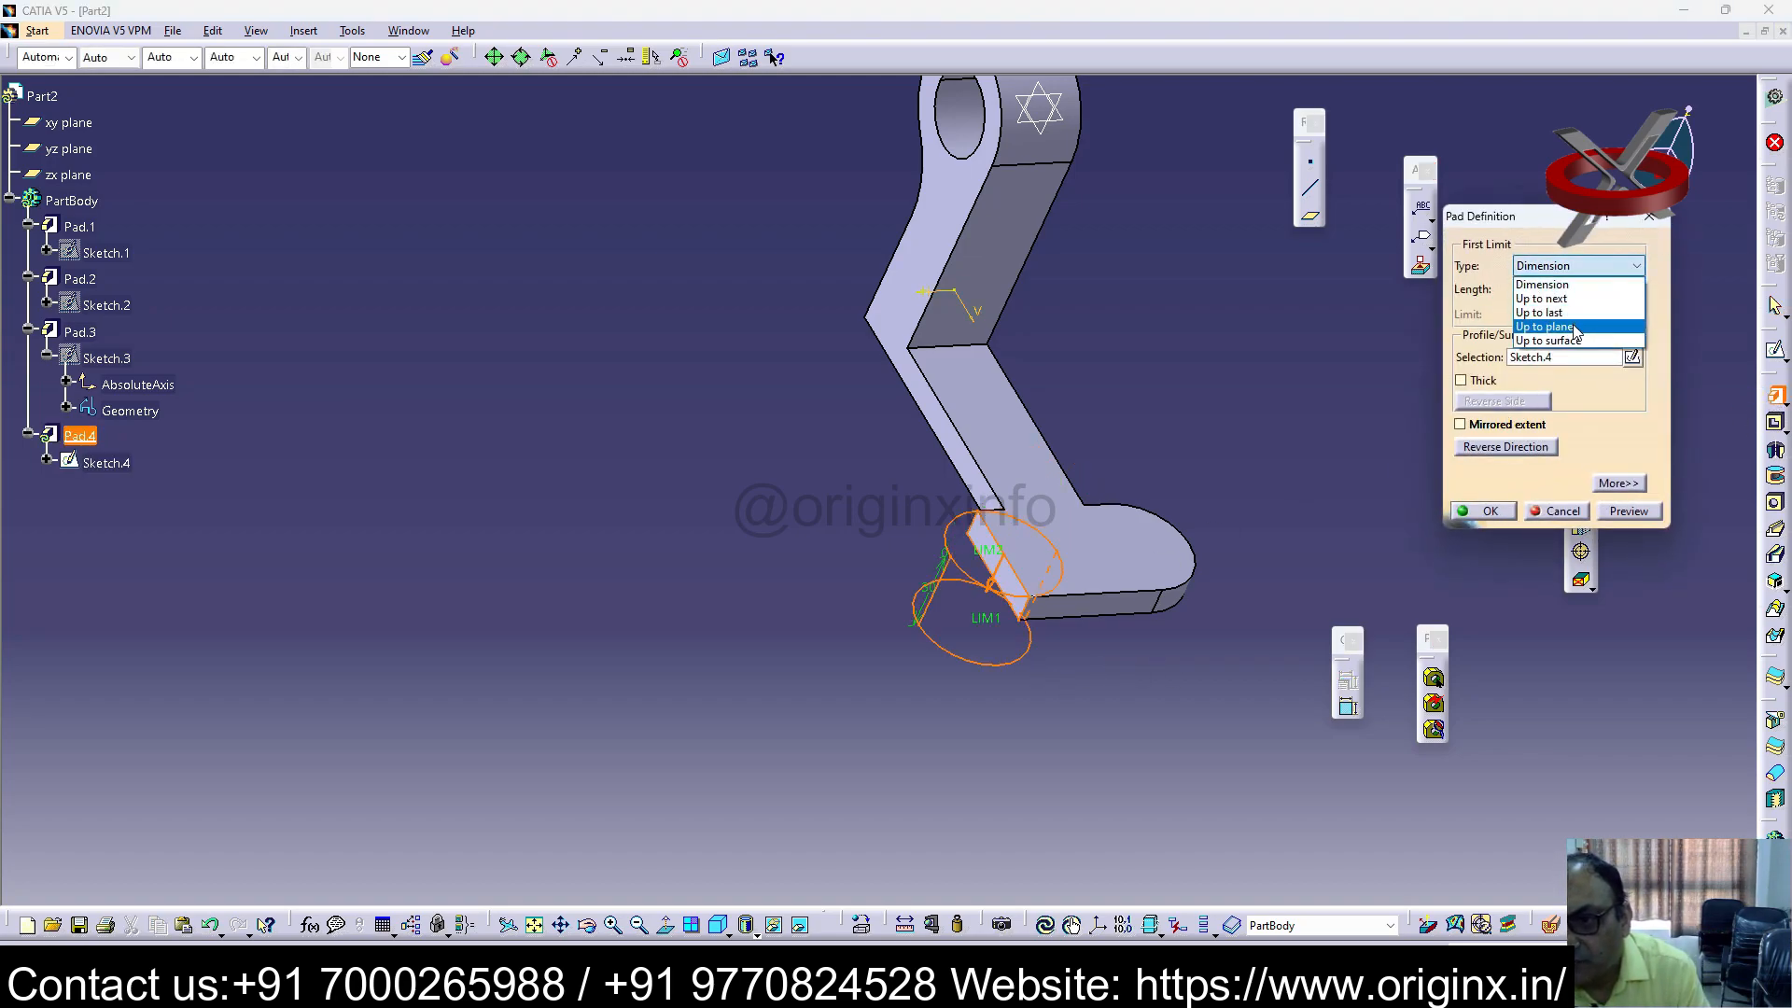
pyautogui.click(1575, 328)
pyautogui.moveTo(933, 448); pyautogui.dragTo(760, 628, button='middle')
pyautogui.click(823, 584)
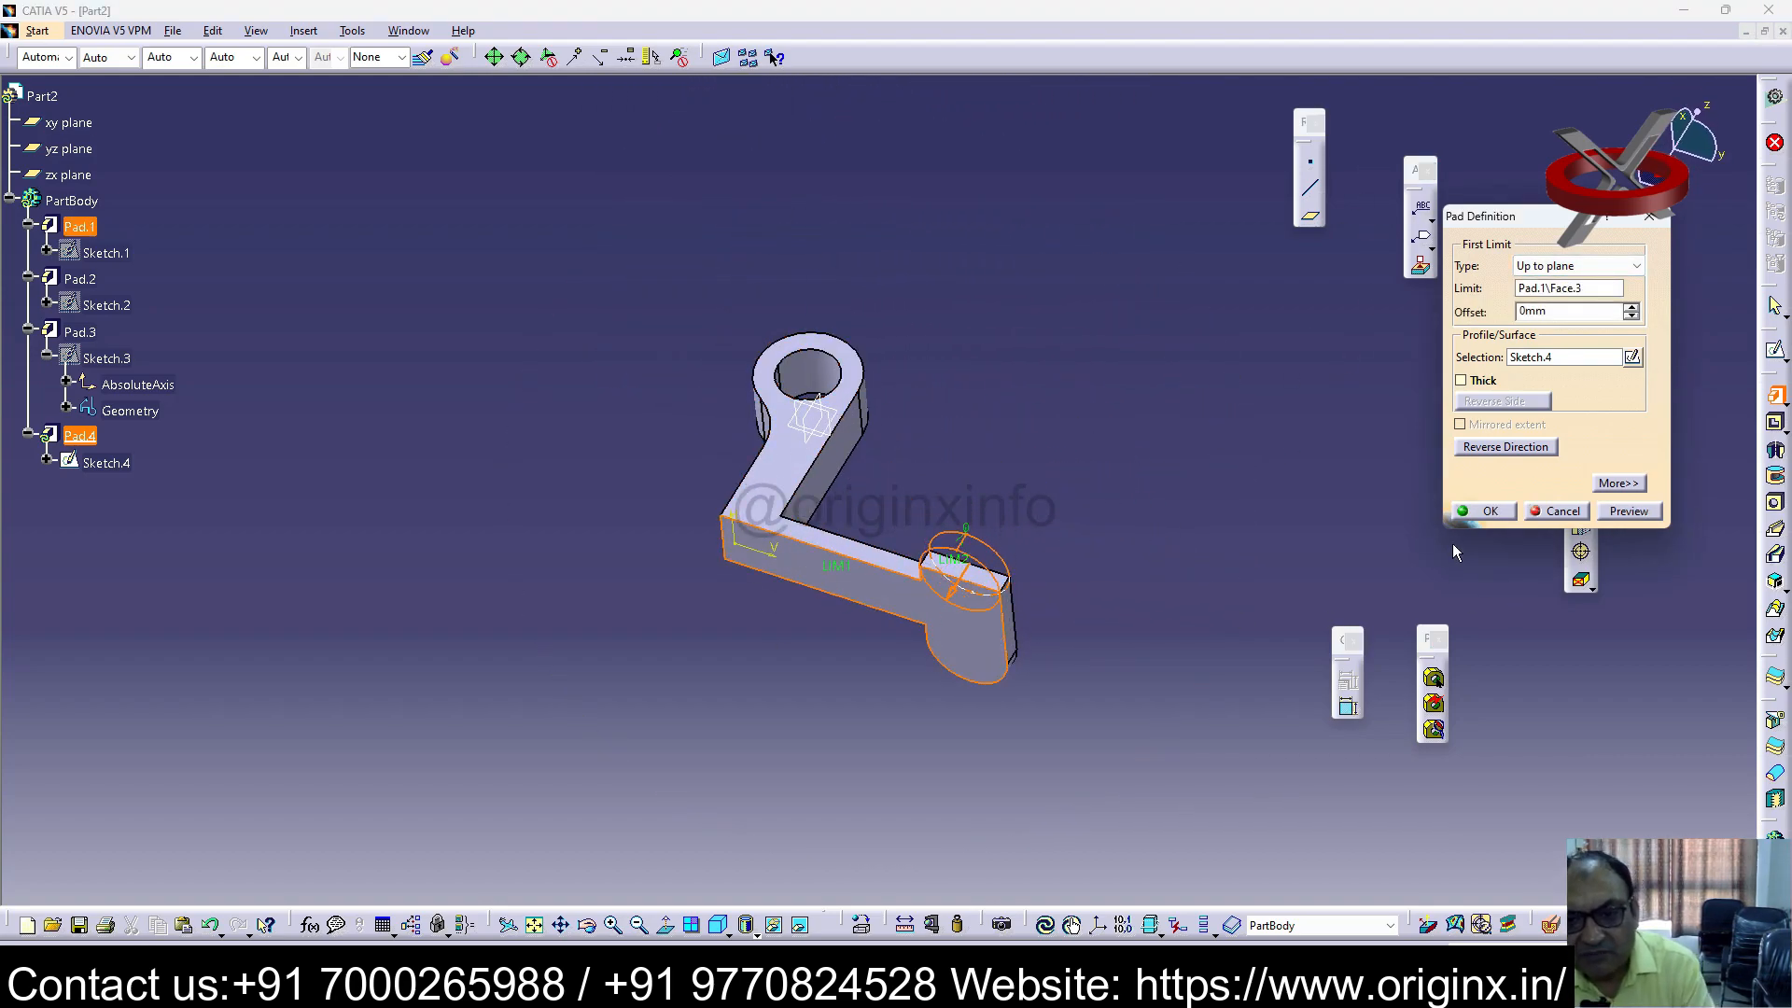
pyautogui.click(1491, 511)
# Step: Start a sketch on the foot's top face and draw two circles, one near each rounded end
pyautogui.moveTo(840, 492); pyautogui.dragTo(730, 864, button='middle')
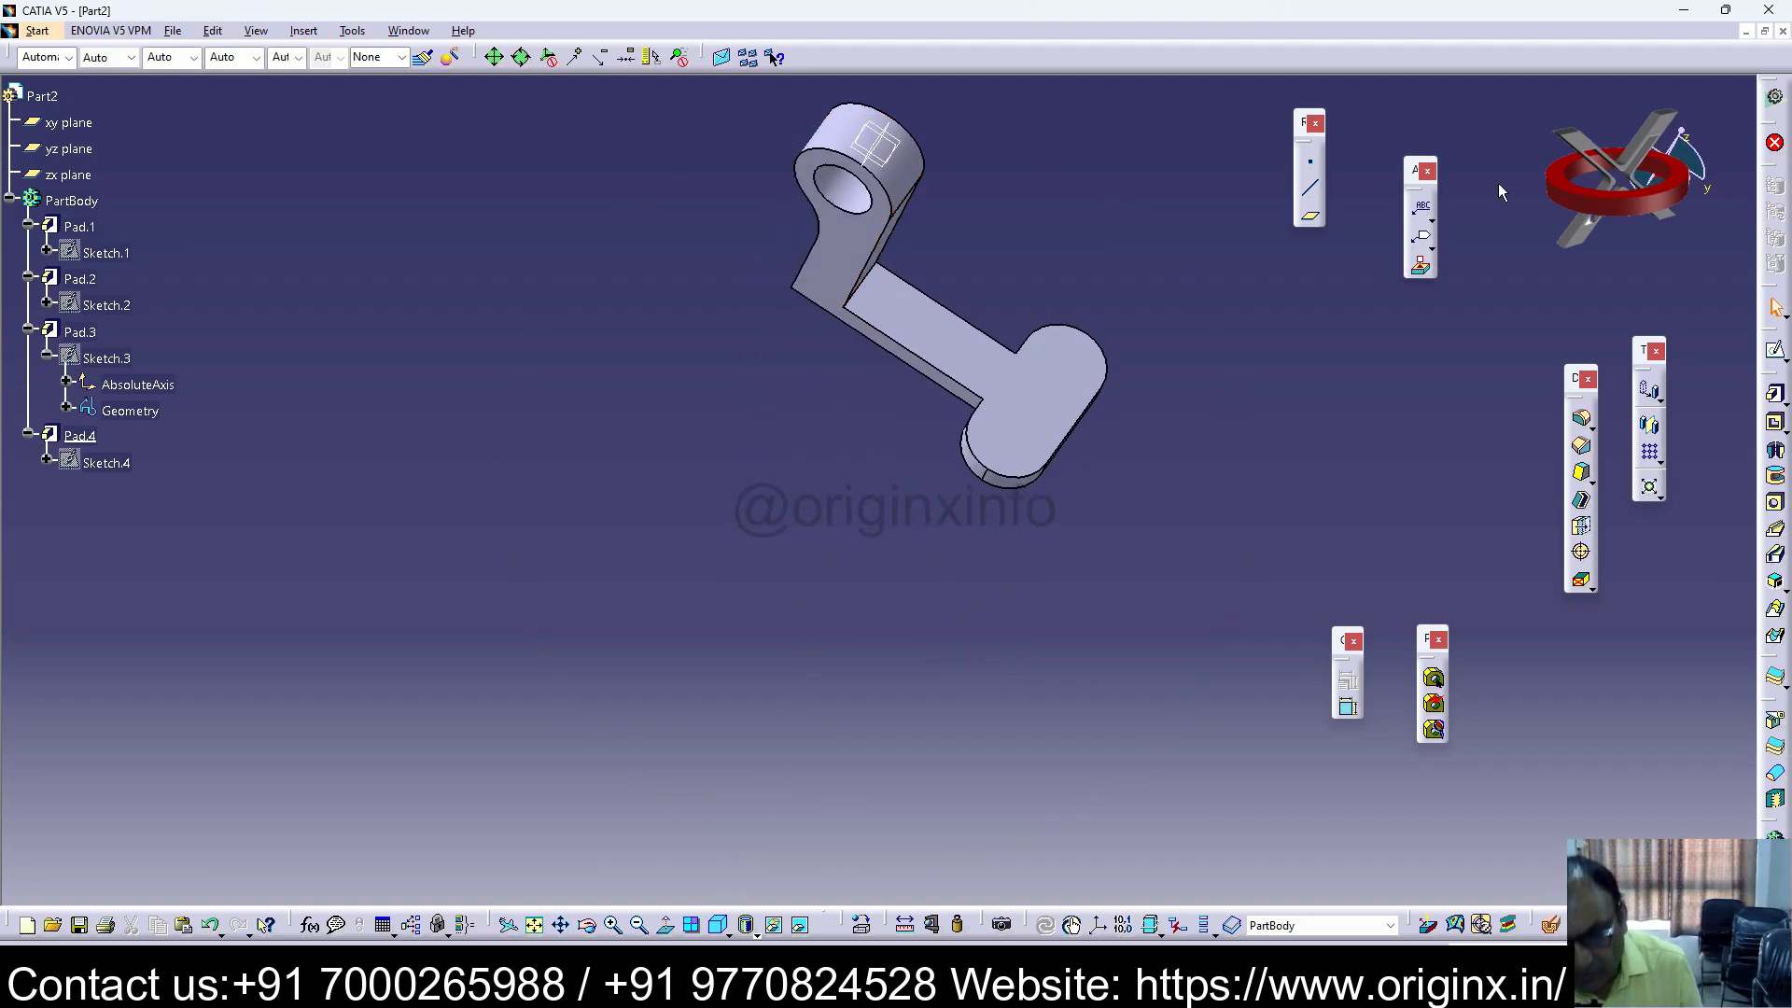
pyautogui.click(1041, 413)
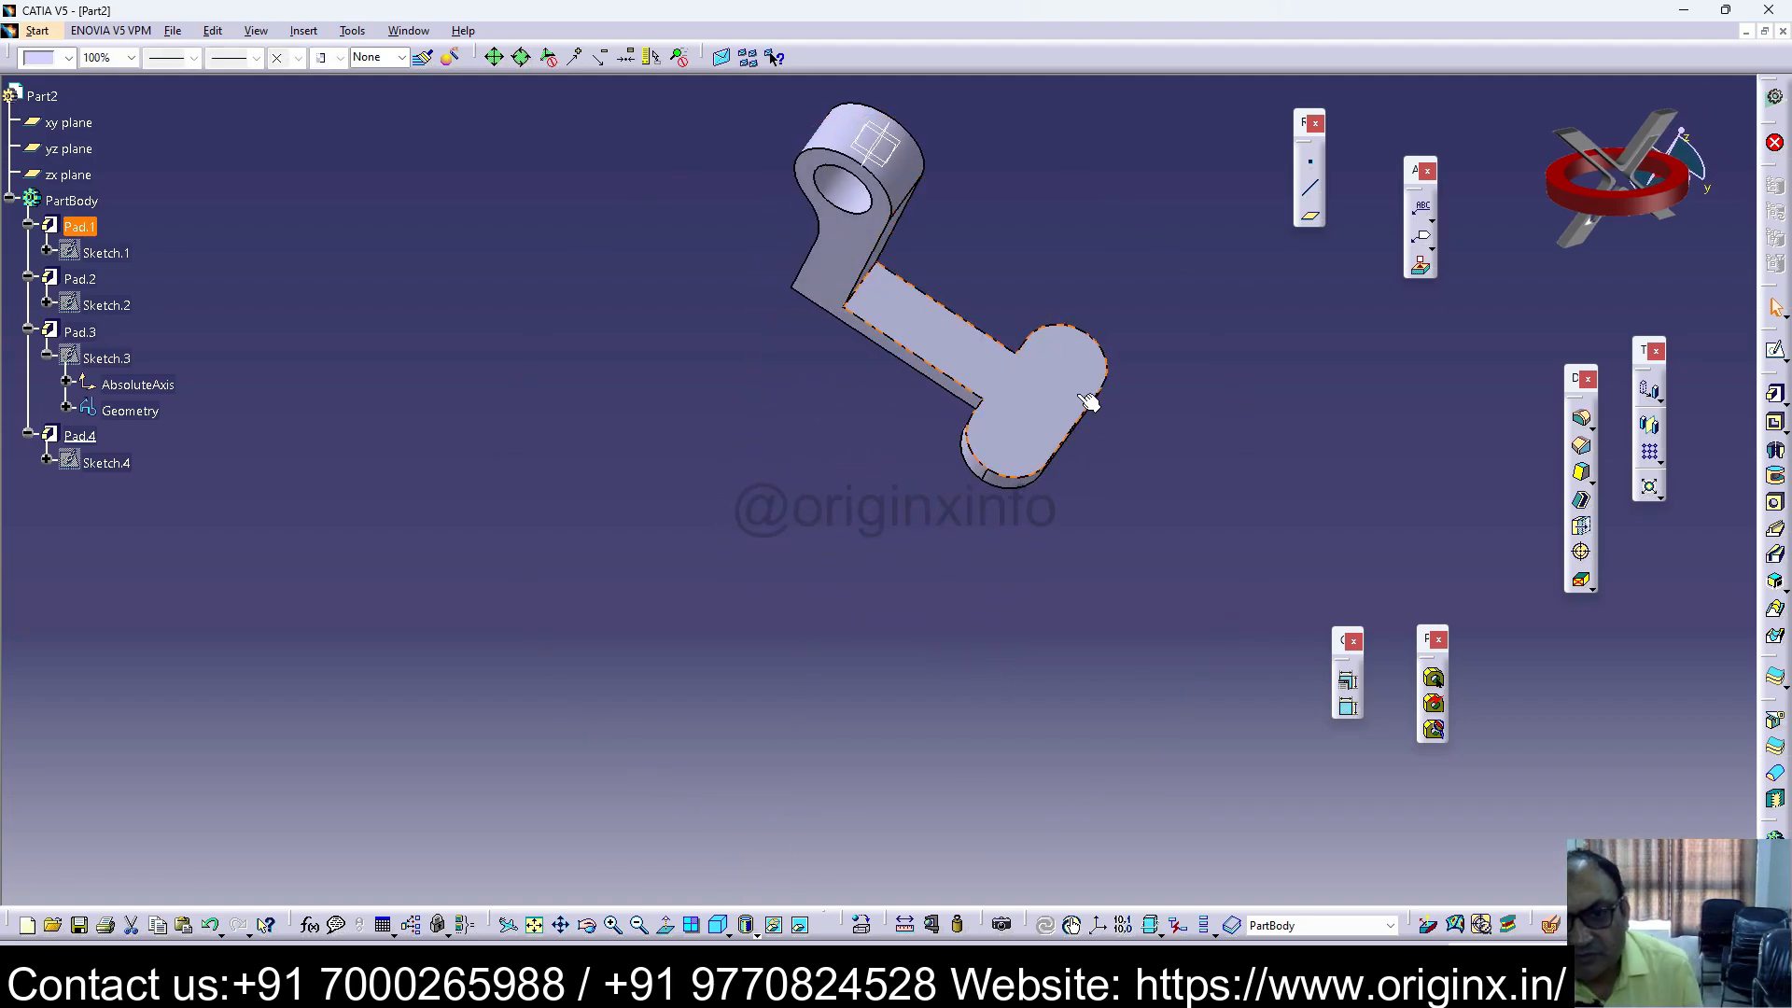
pyautogui.click(1776, 355)
pyautogui.click(1688, 670)
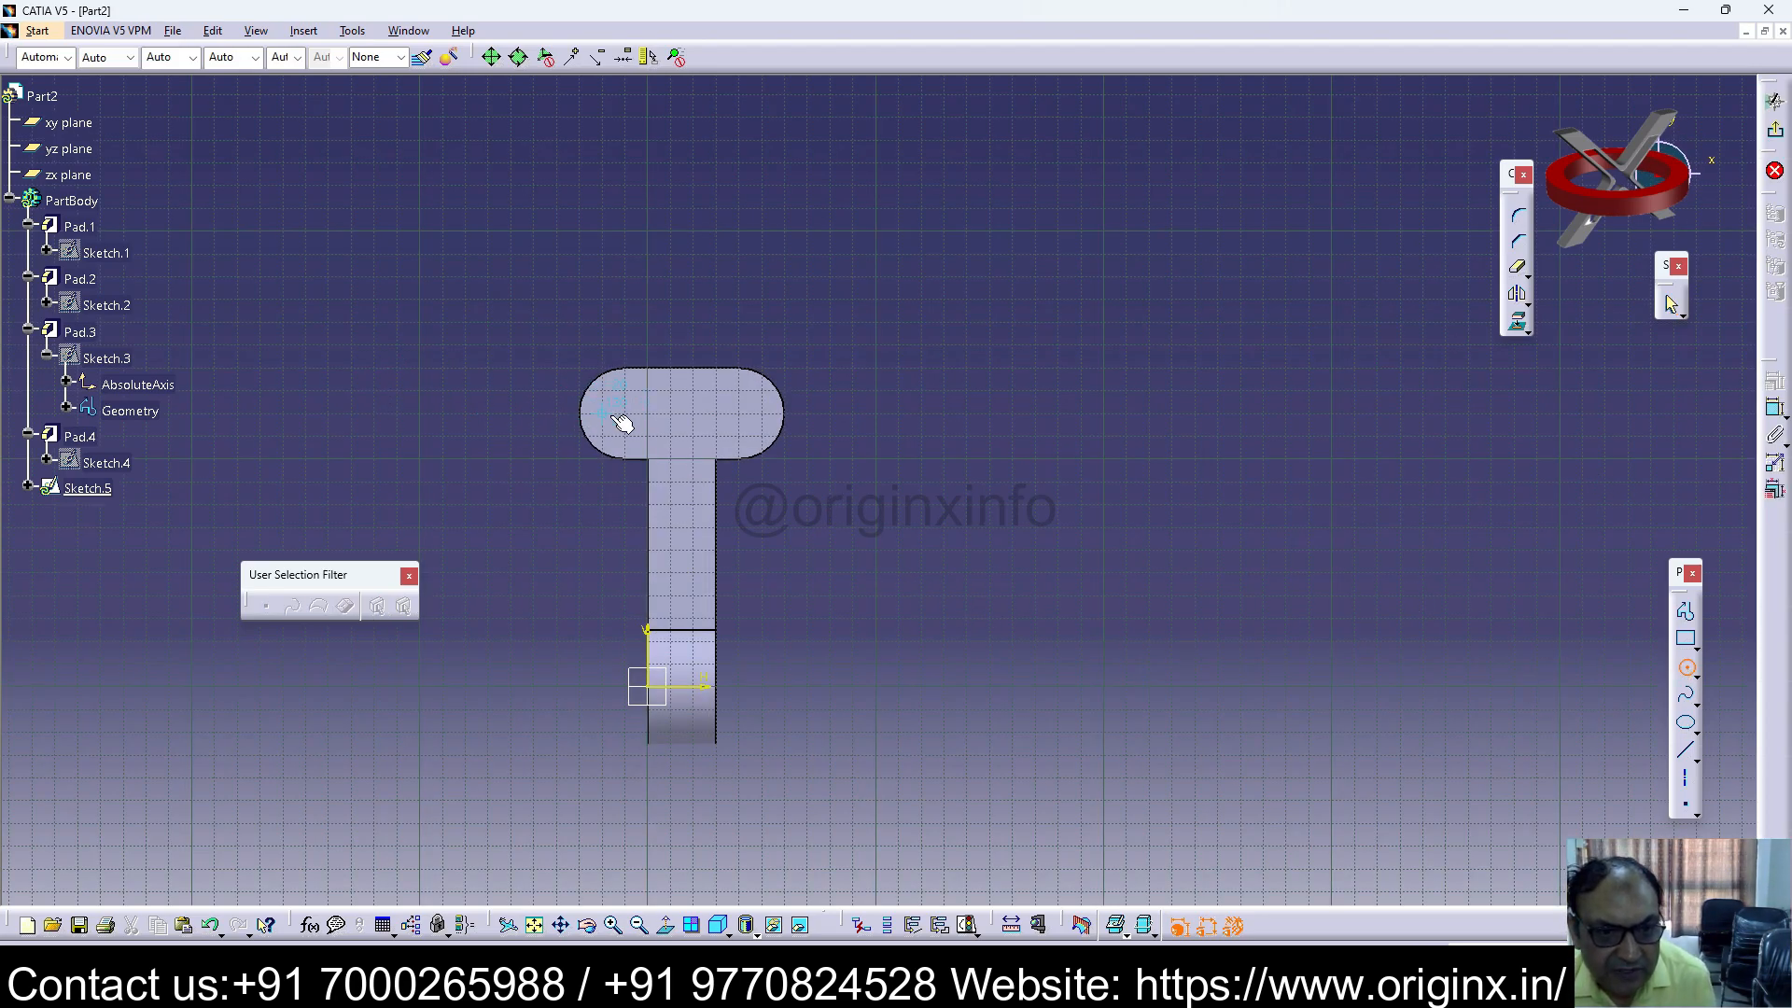
pyautogui.click(602, 413)
pyautogui.click(633, 430)
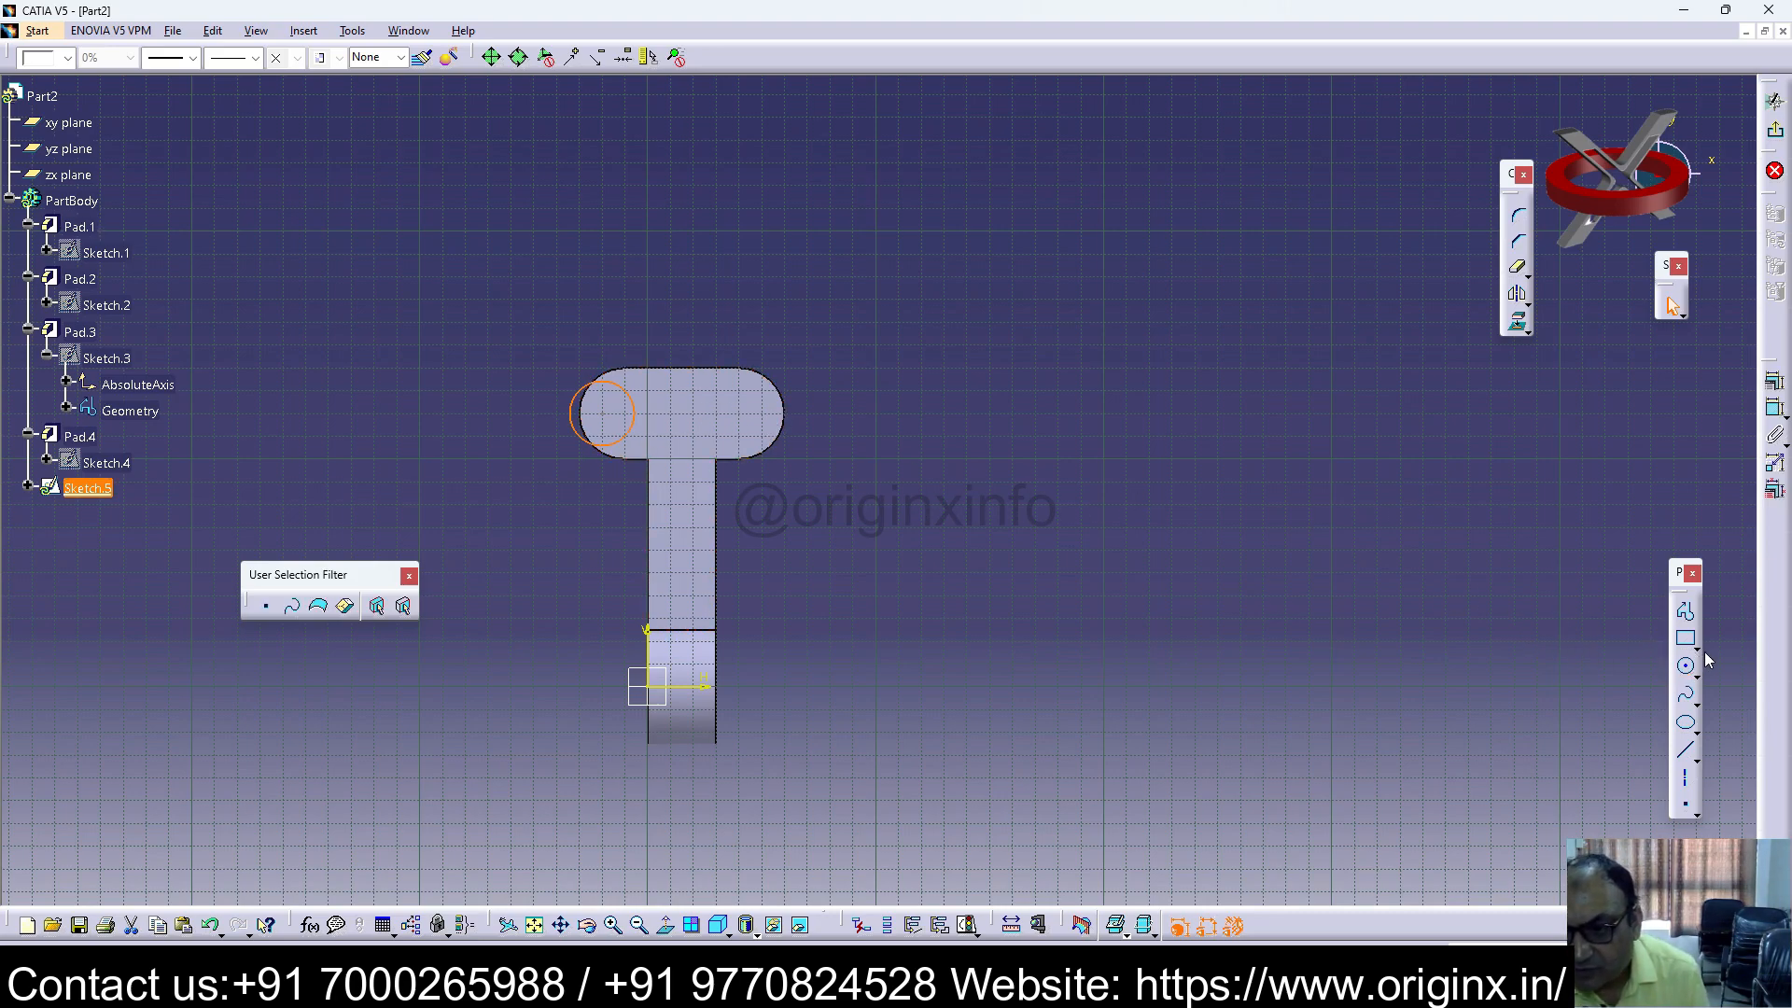
pyautogui.click(761, 427)
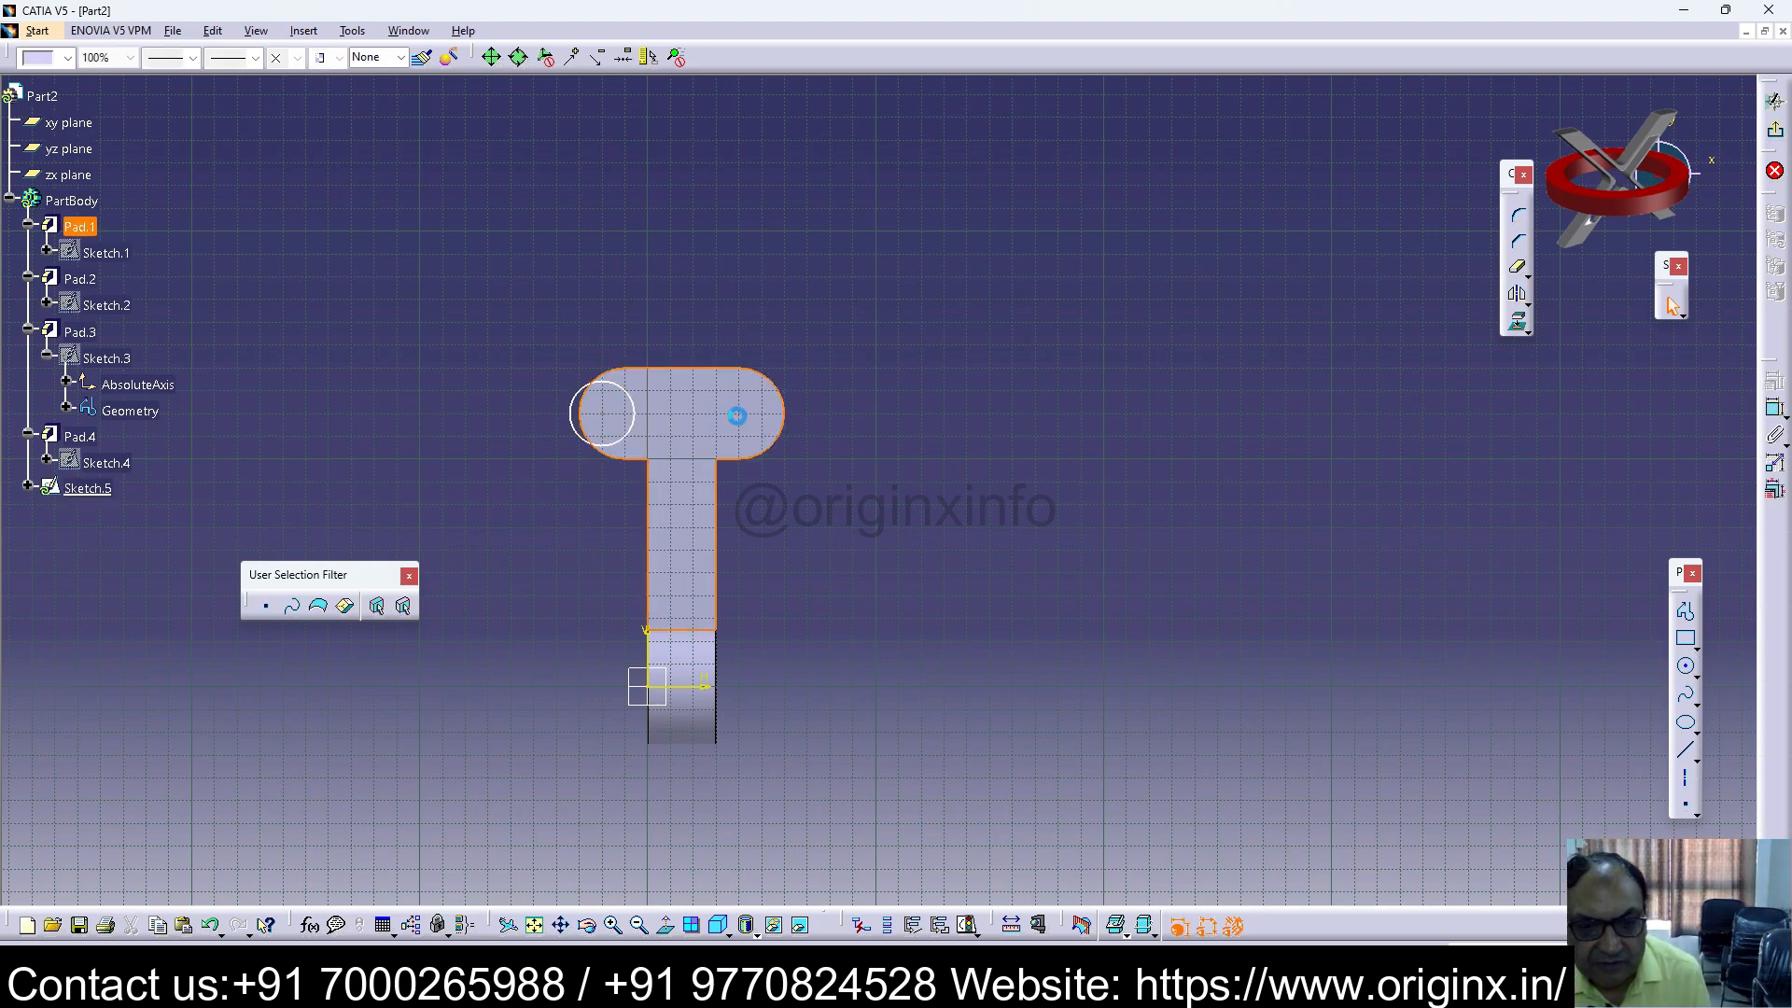
pyautogui.click(1697, 661)
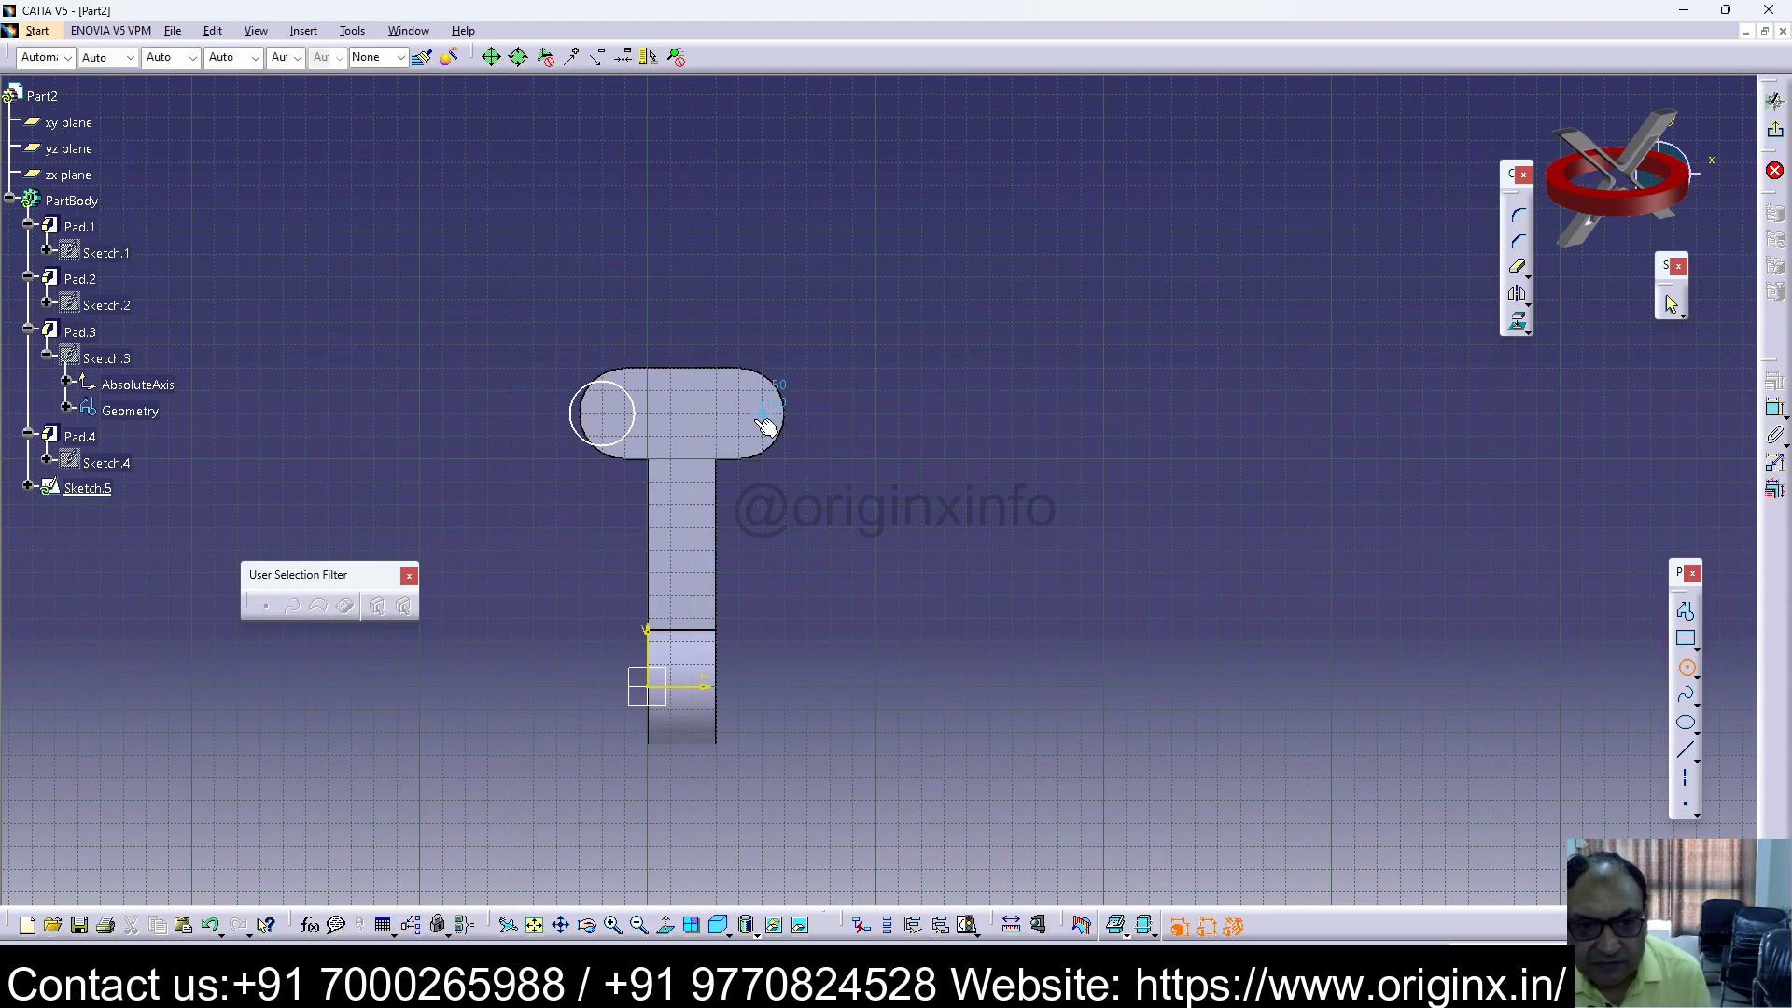
pyautogui.click(738, 412)
pyautogui.click(761, 445)
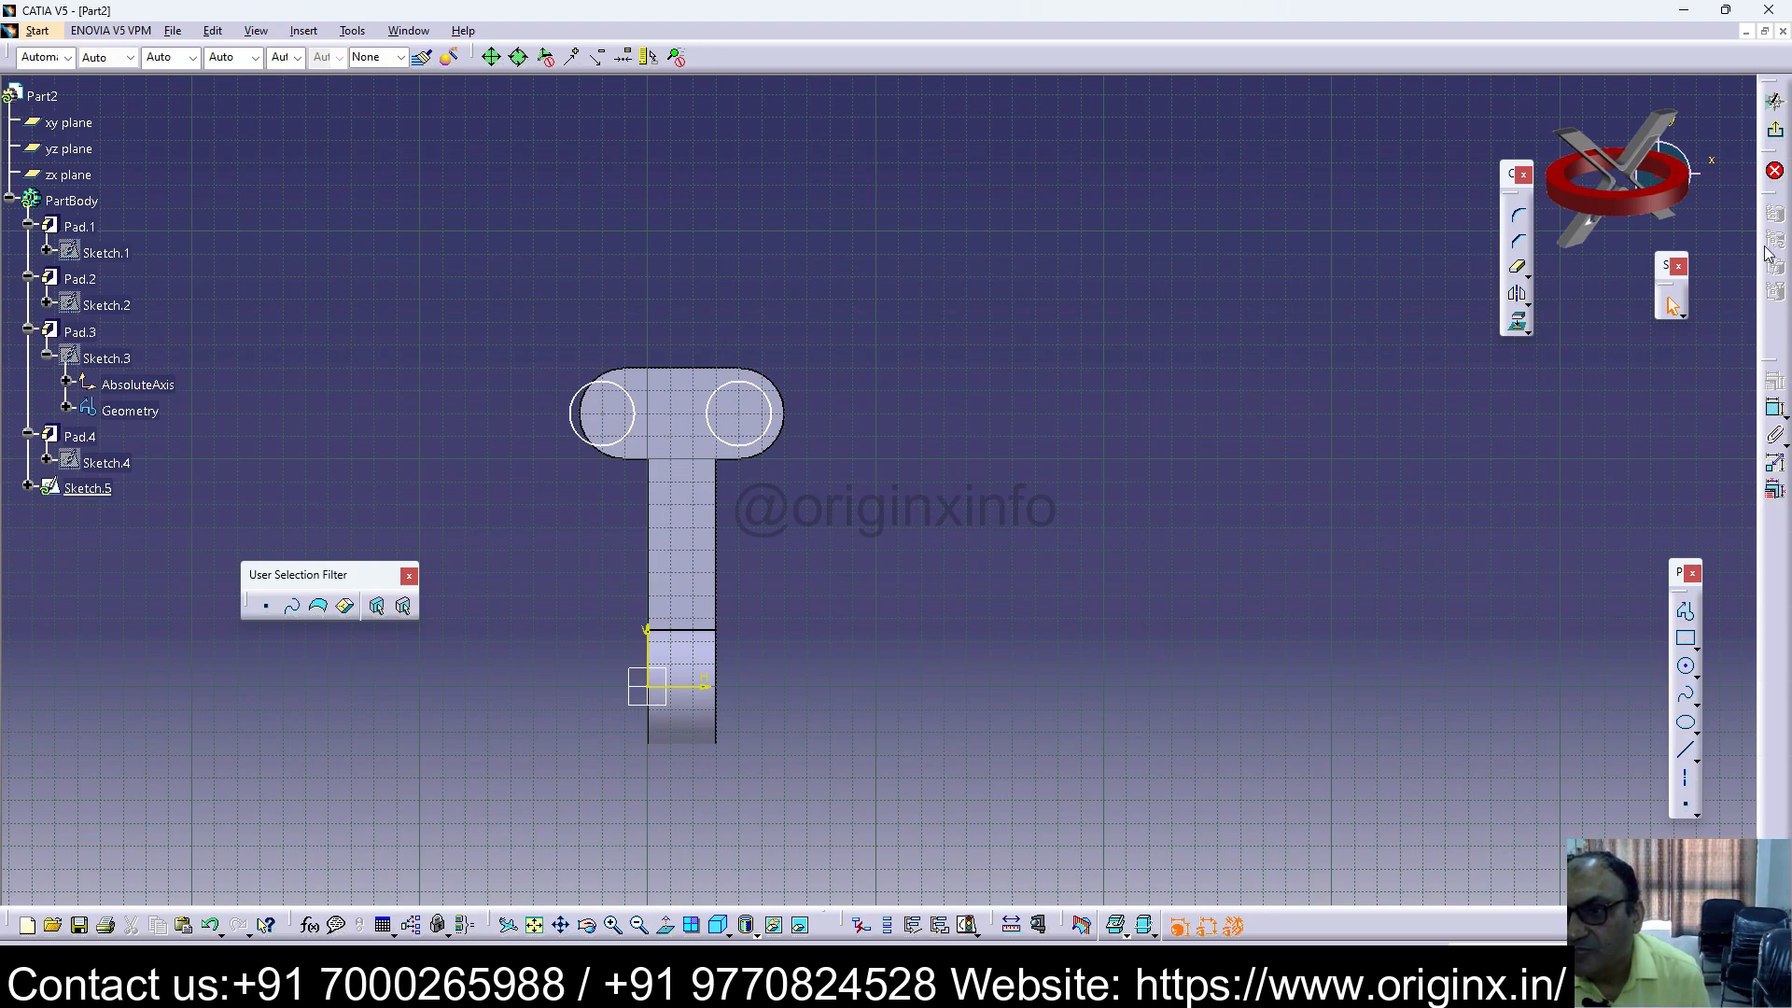
# Step: Dimension both sketched circles with a 12 mm diameter
pyautogui.click(763, 393)
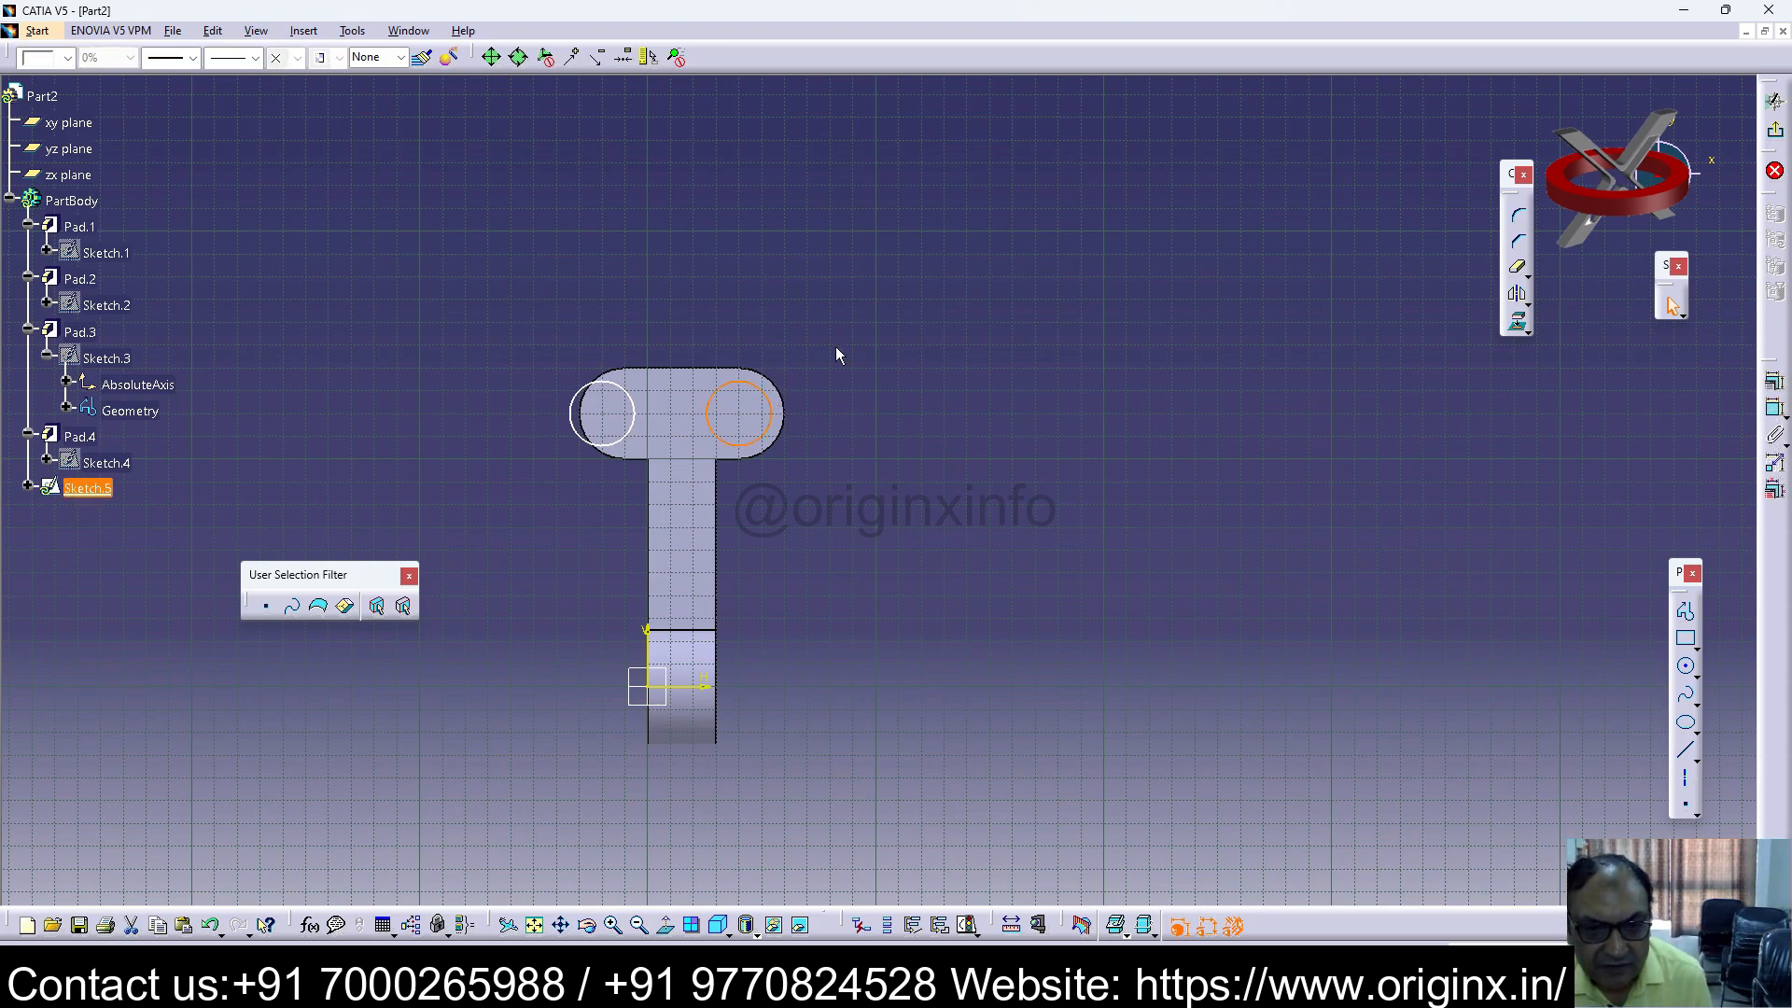
pyautogui.click(1772, 408)
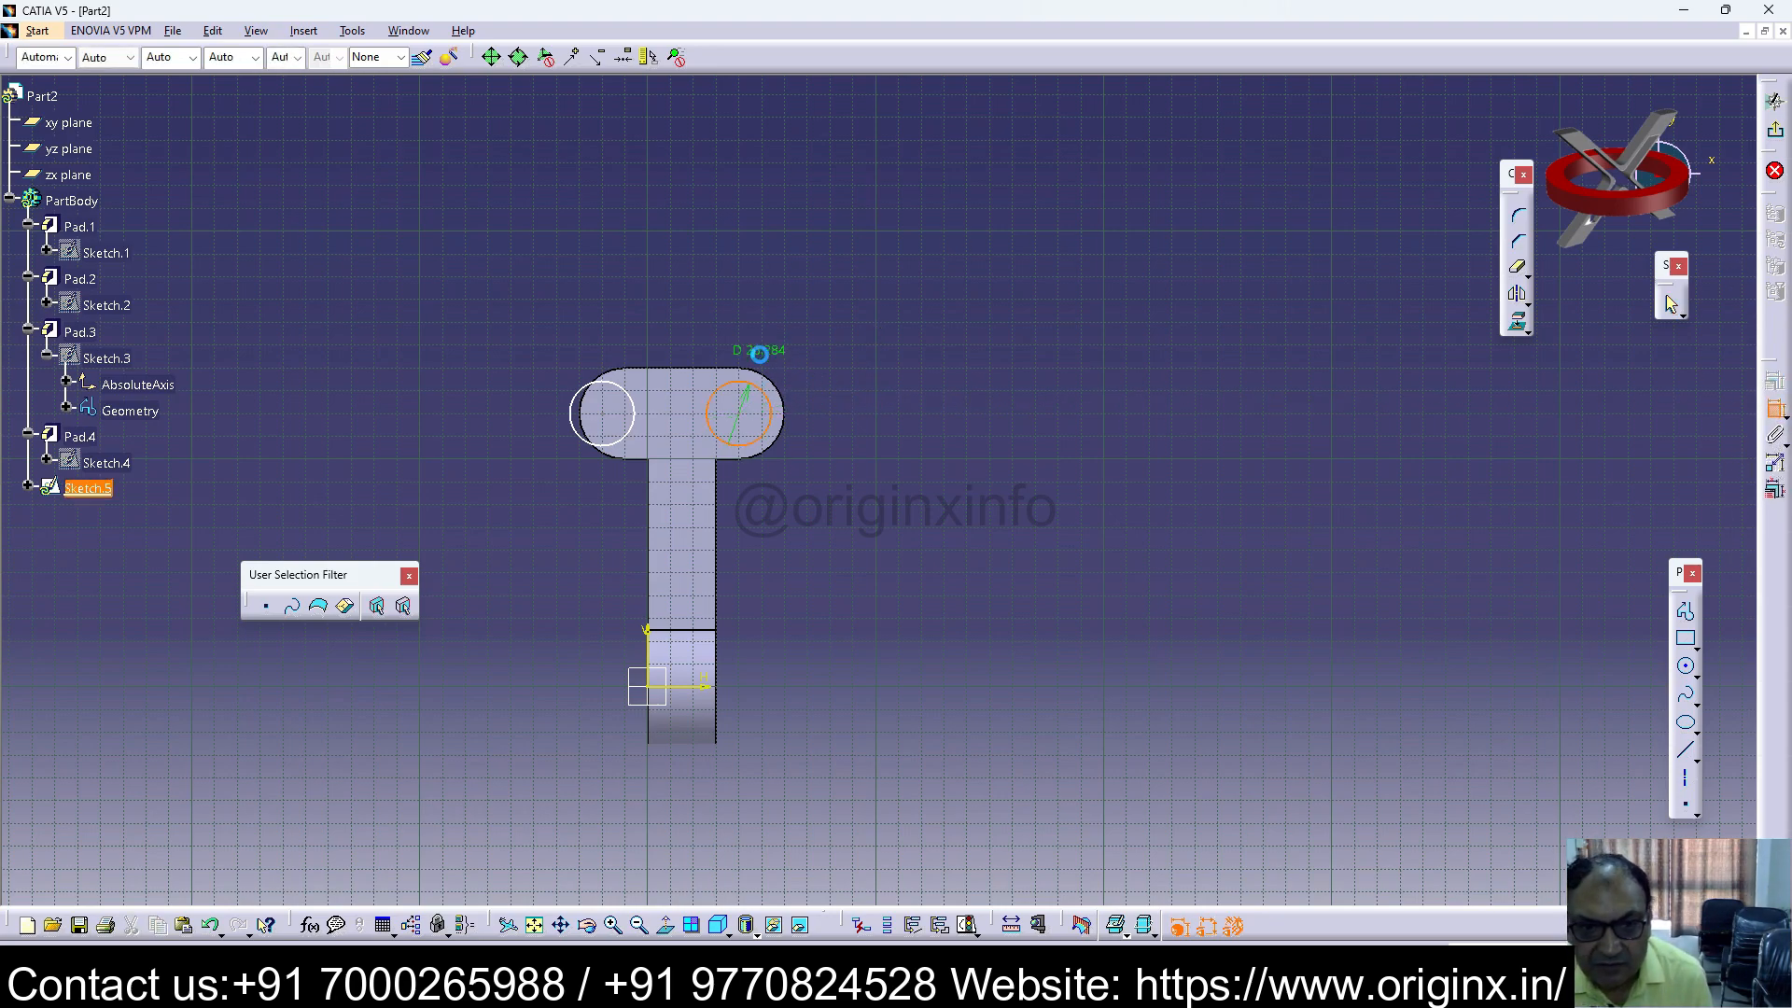
pyautogui.doubleClick(829, 335)
pyautogui.write('2')
pyautogui.write('2')
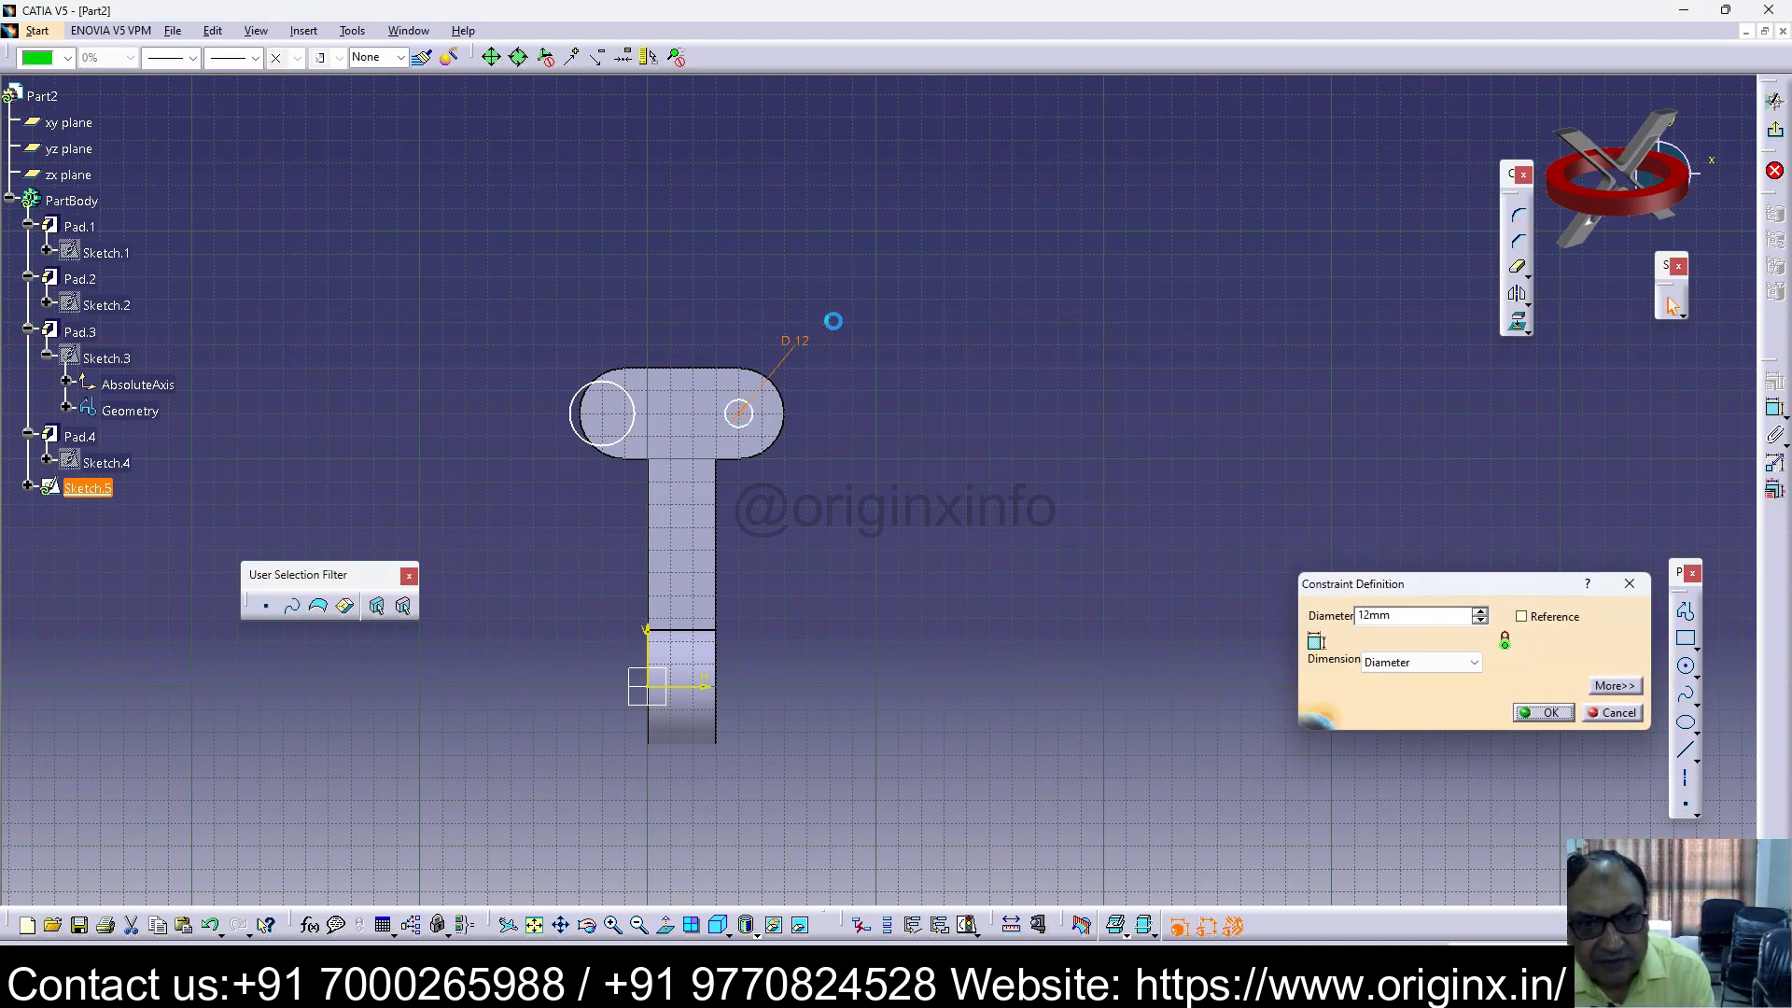
pyautogui.press('Return')
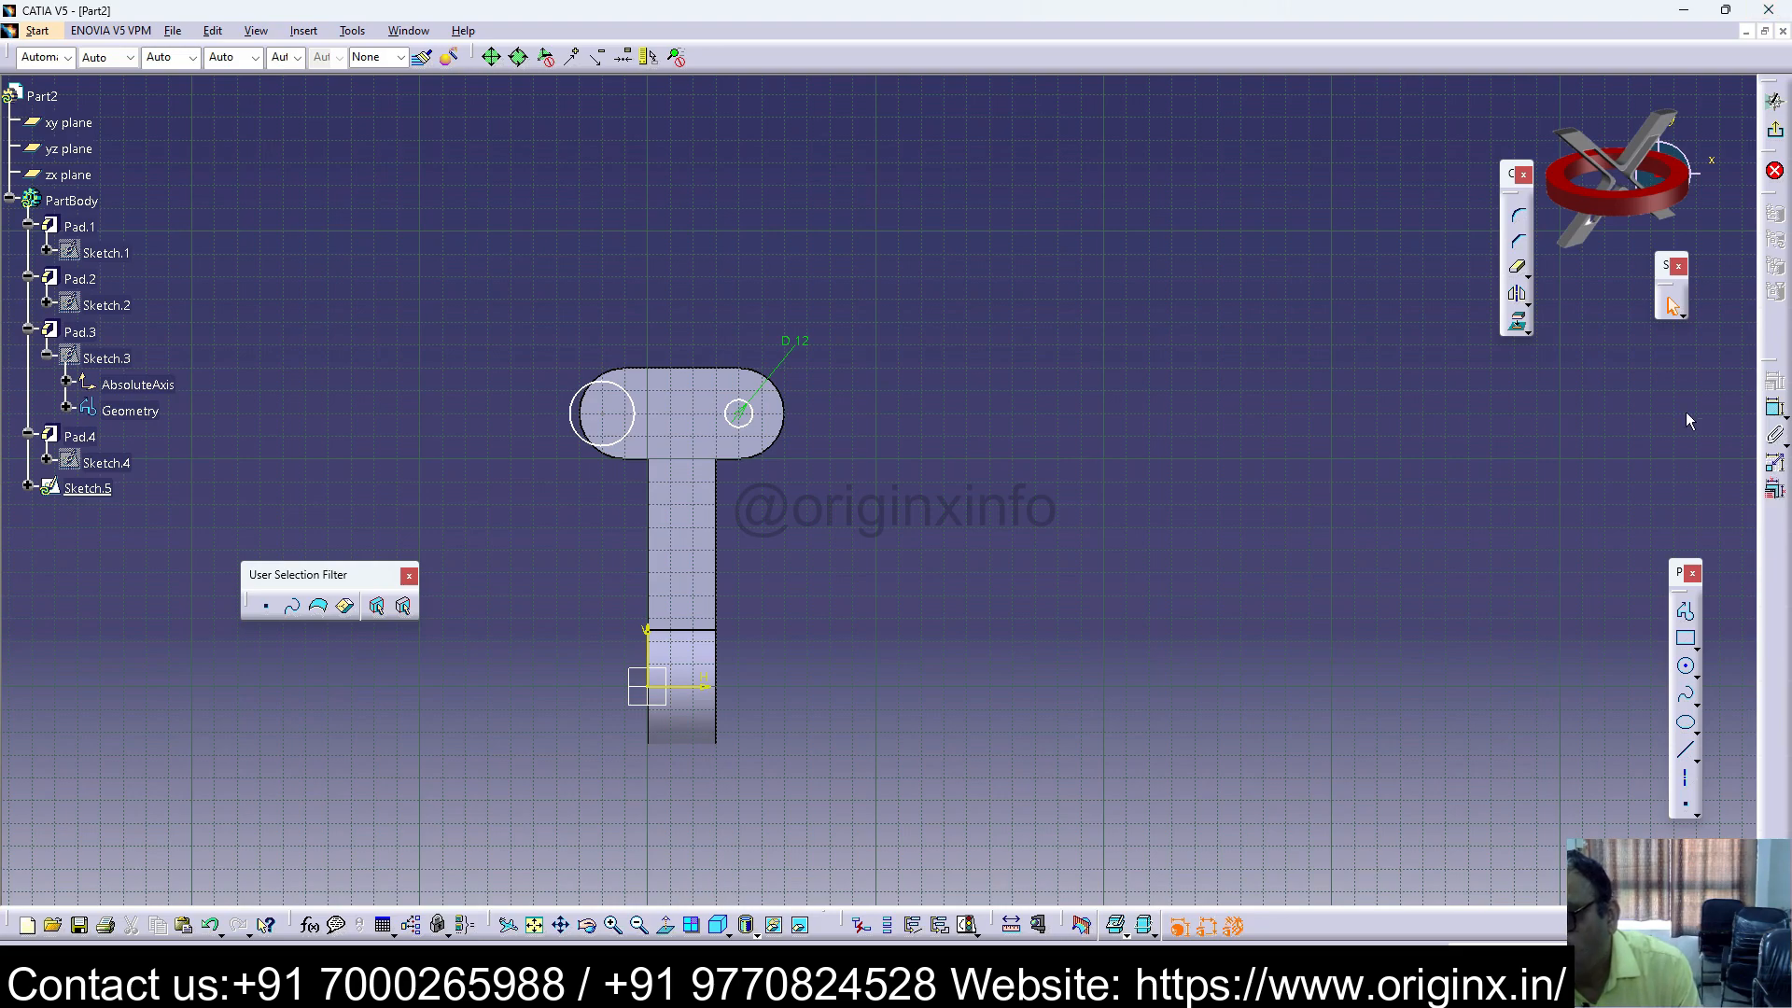
pyautogui.click(628, 393)
pyautogui.doubleClick(682, 325)
pyautogui.write('12')
pyautogui.press('Return')
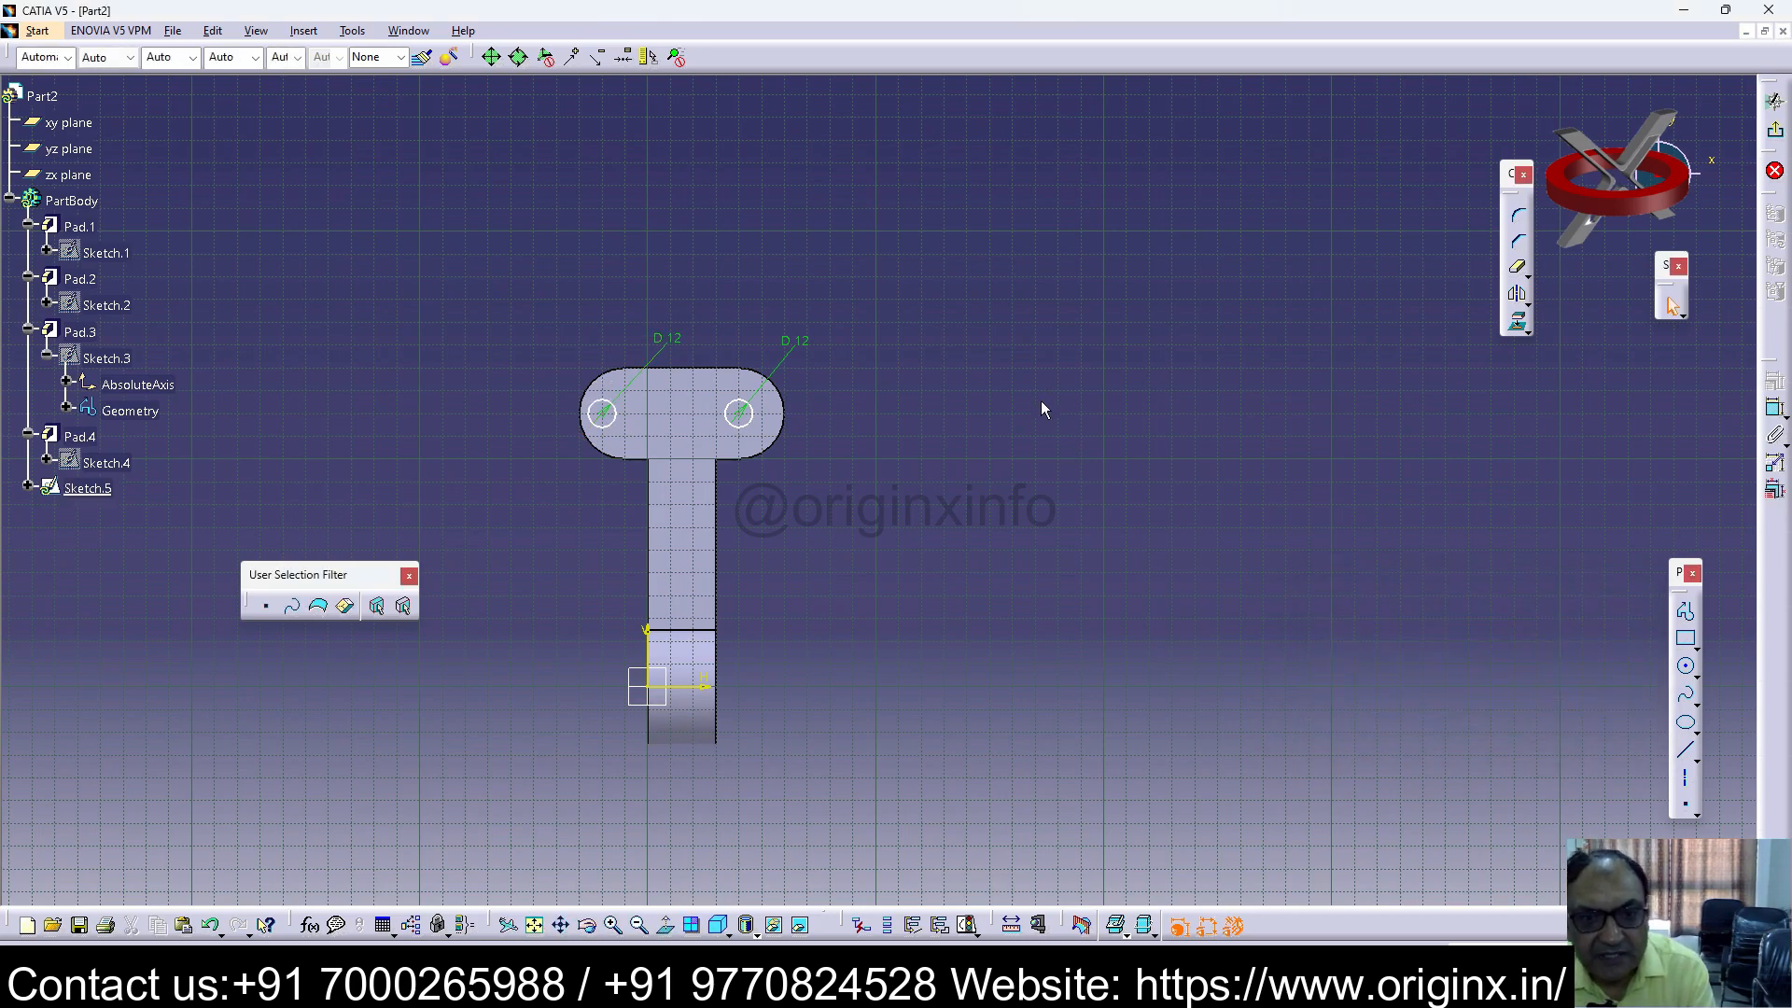
# Step: Constrain each 12 mm circle concentric with the foot's rounded end next to it
pyautogui.click(781, 396)
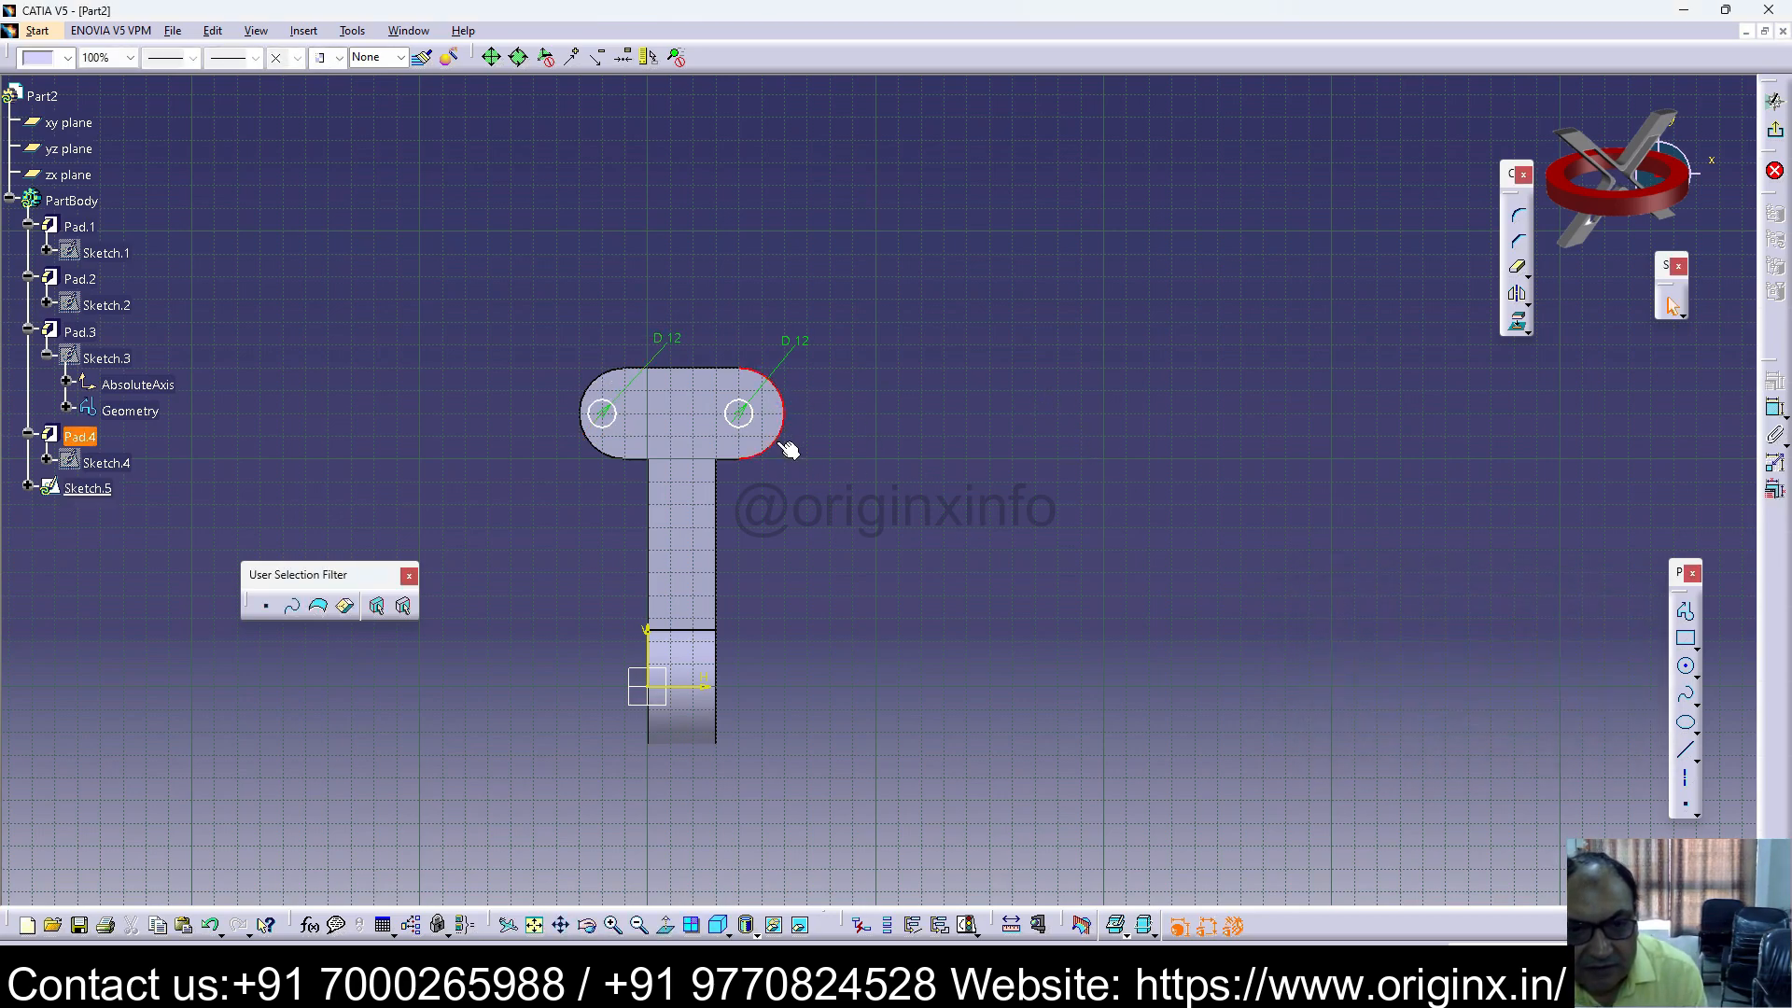
pyautogui.keyDown('ctrl'); pyautogui.click(750, 409); pyautogui.keyUp('ctrl')
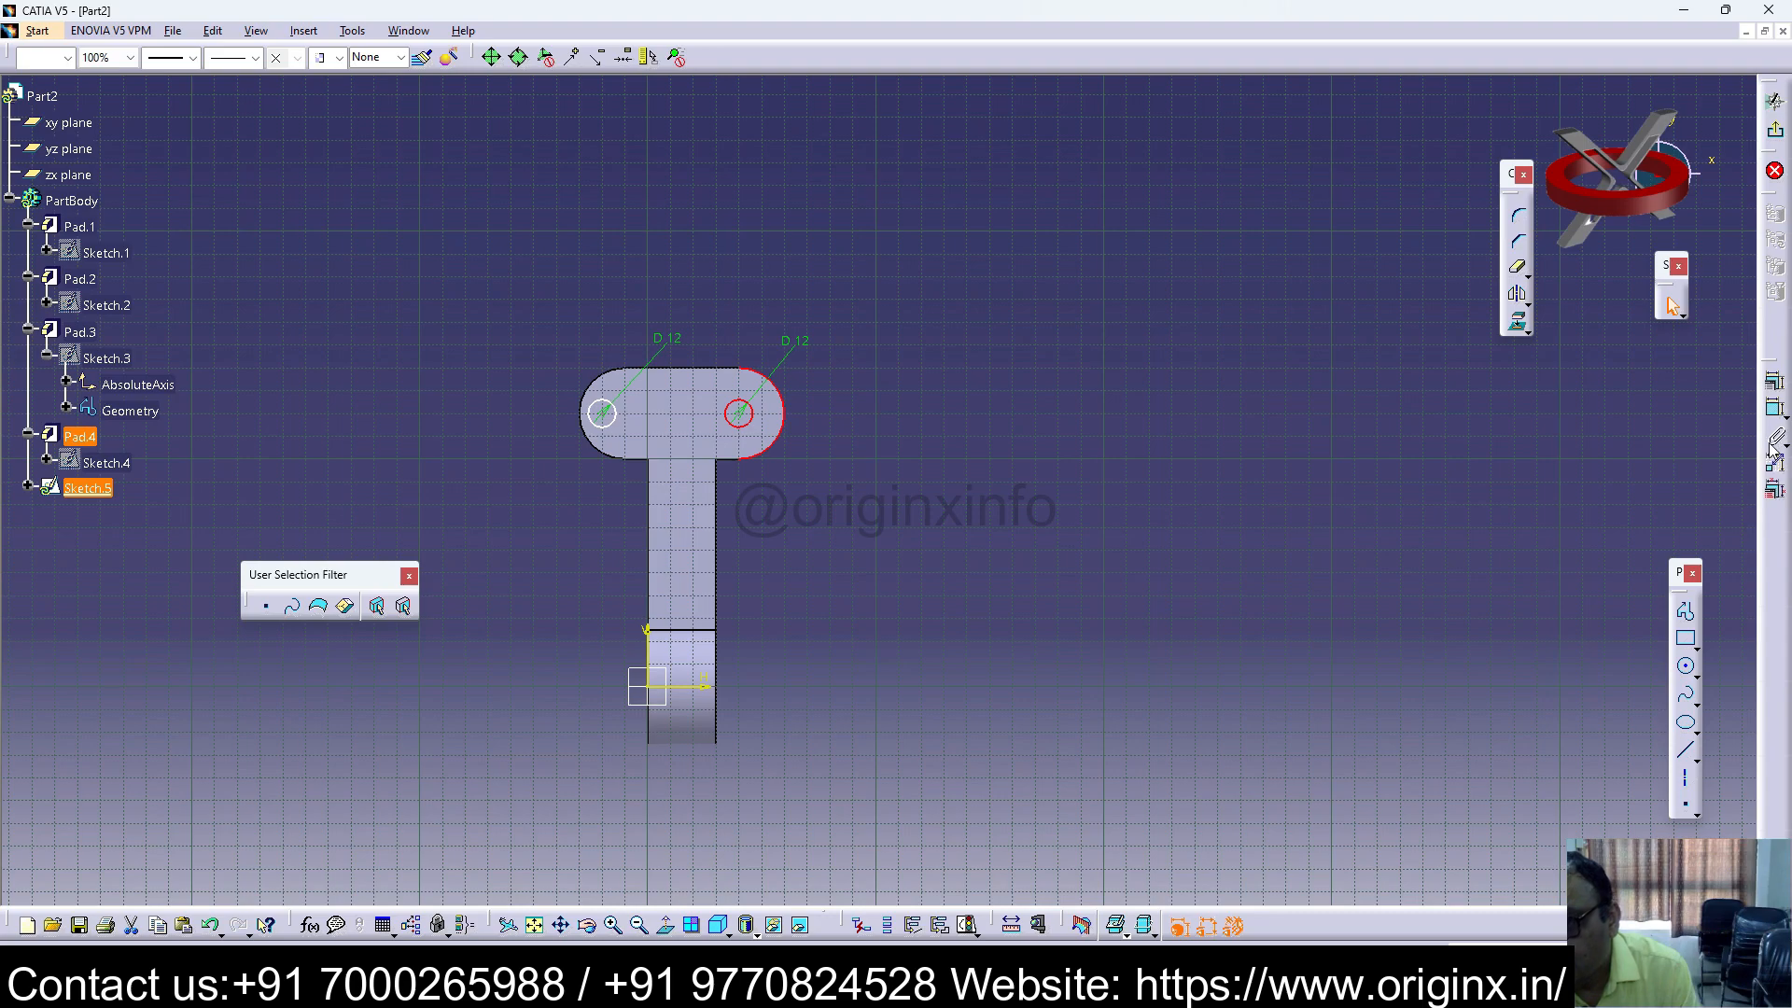
pyautogui.click(1775, 406)
pyautogui.click(1583, 420)
pyautogui.click(1527, 576)
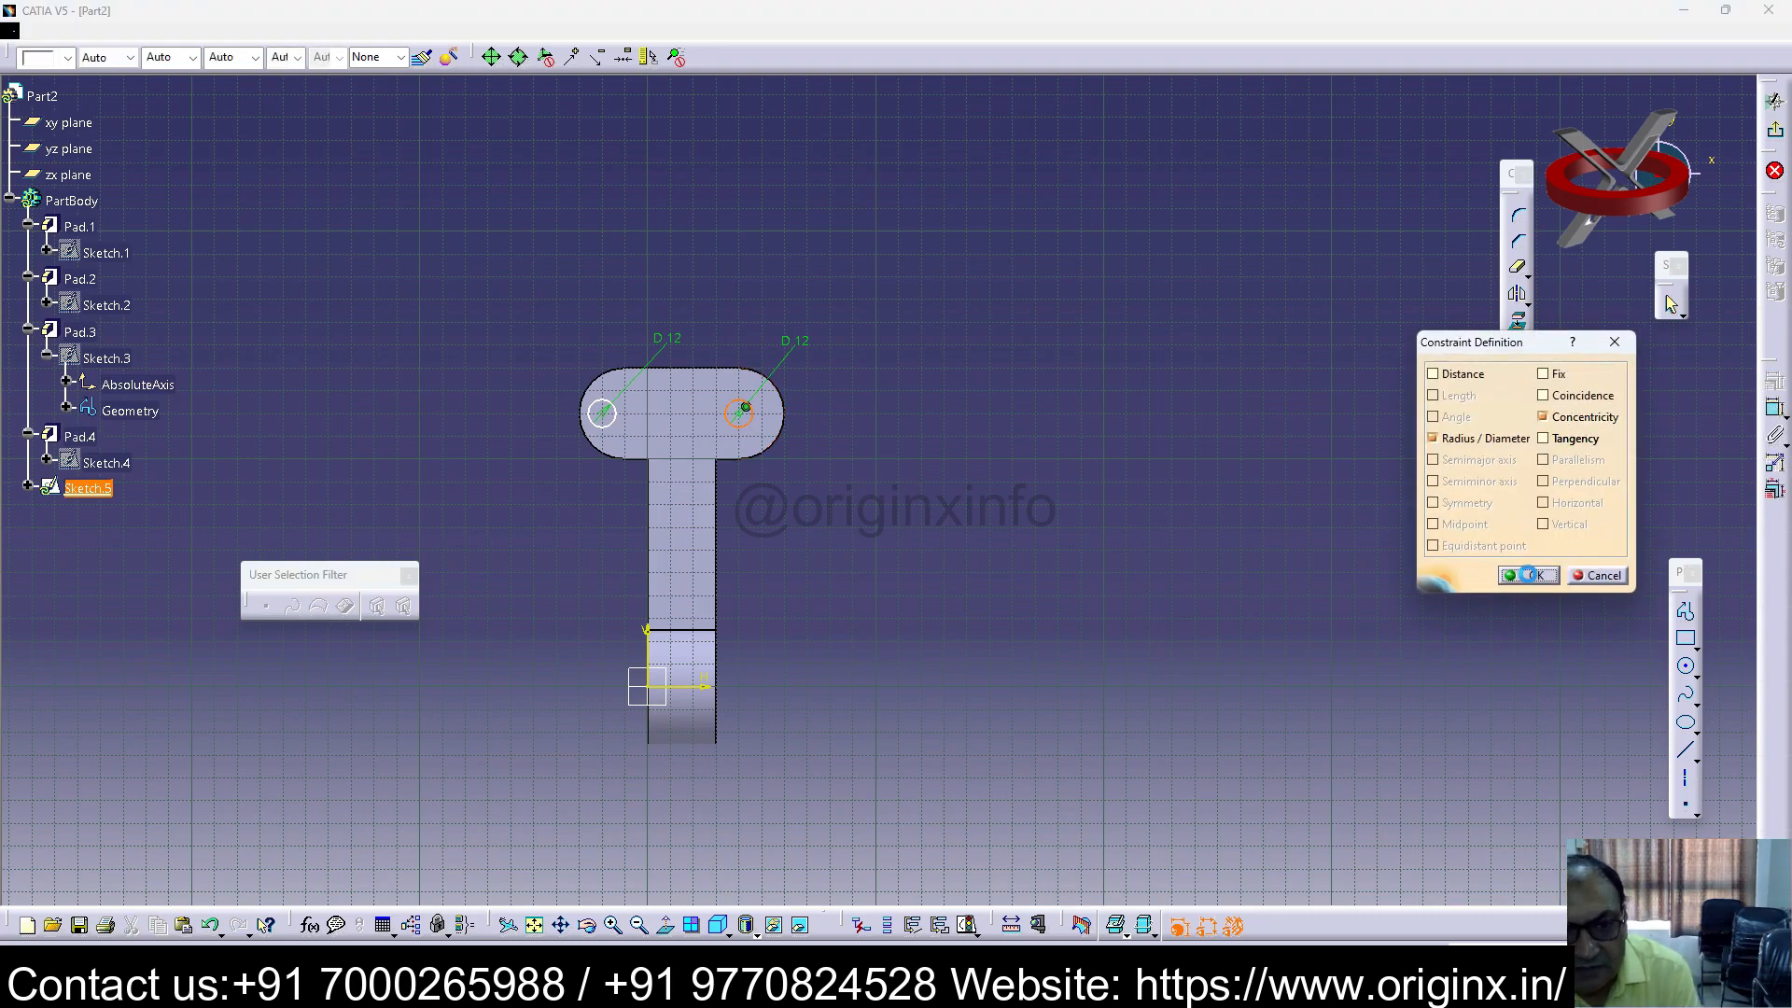
pyautogui.click(582, 416)
pyautogui.keyDown('ctrl'); pyautogui.click(612, 424); pyautogui.keyUp('ctrl')
pyautogui.click(1774, 383)
pyautogui.click(1584, 419)
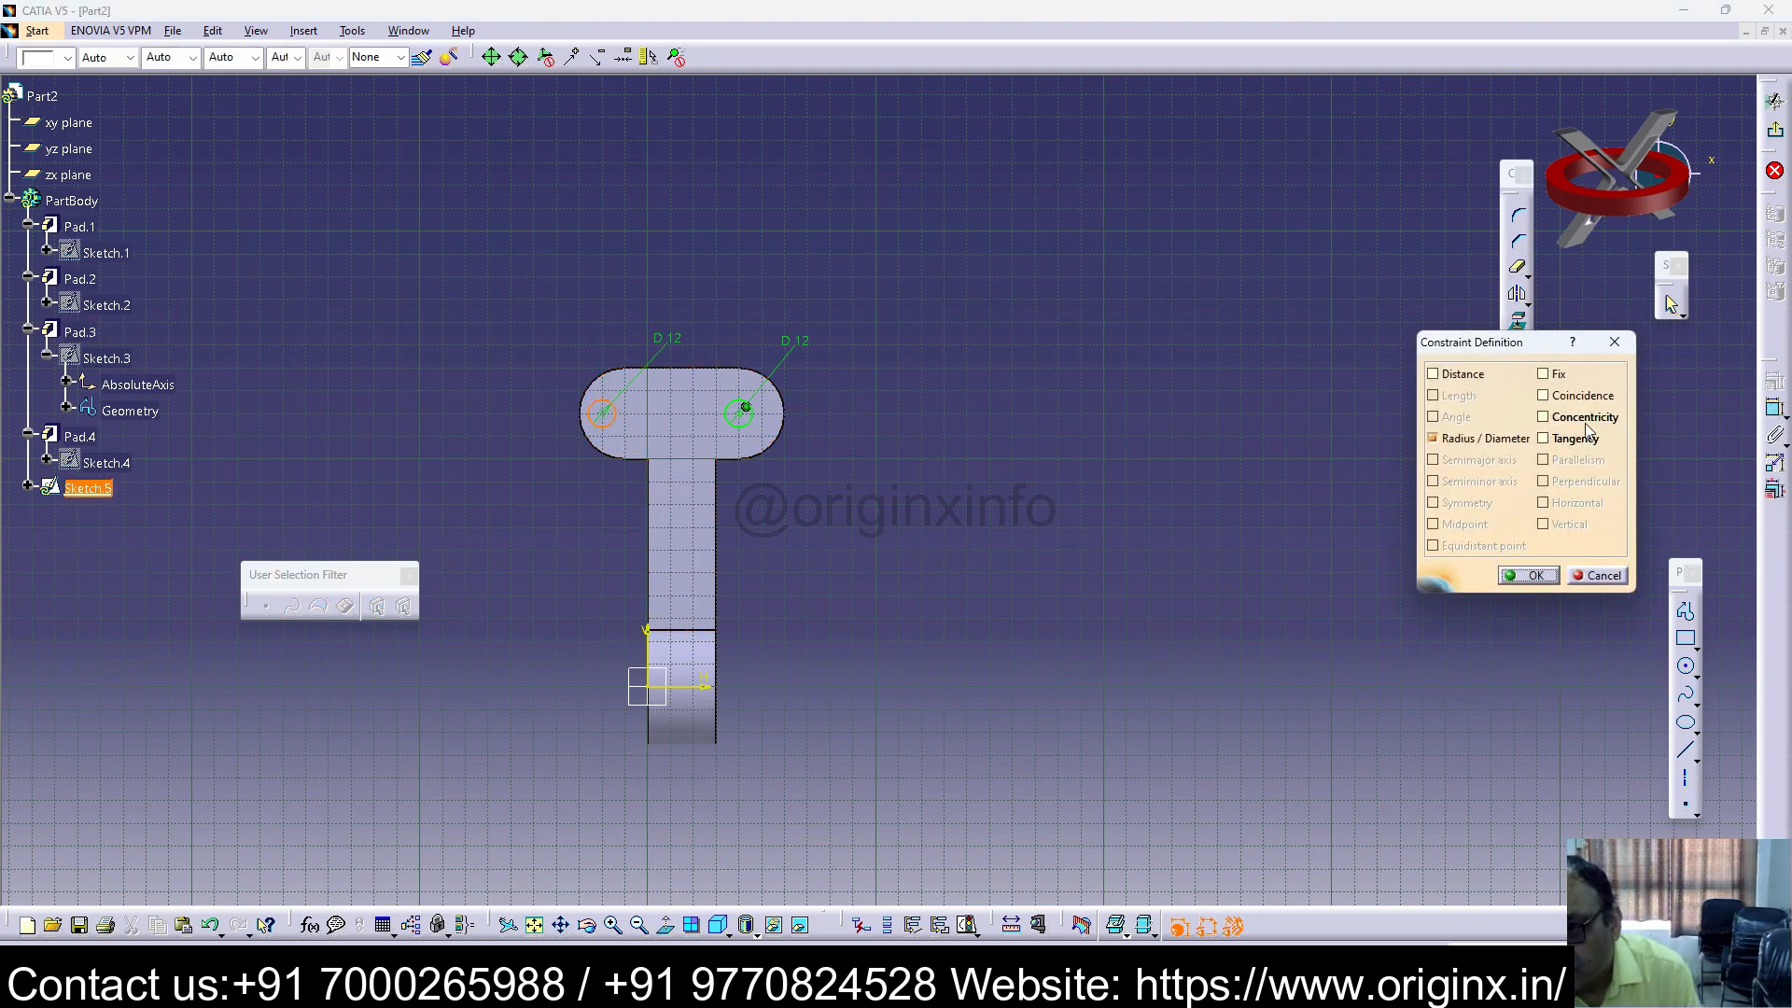
pyautogui.click(1528, 576)
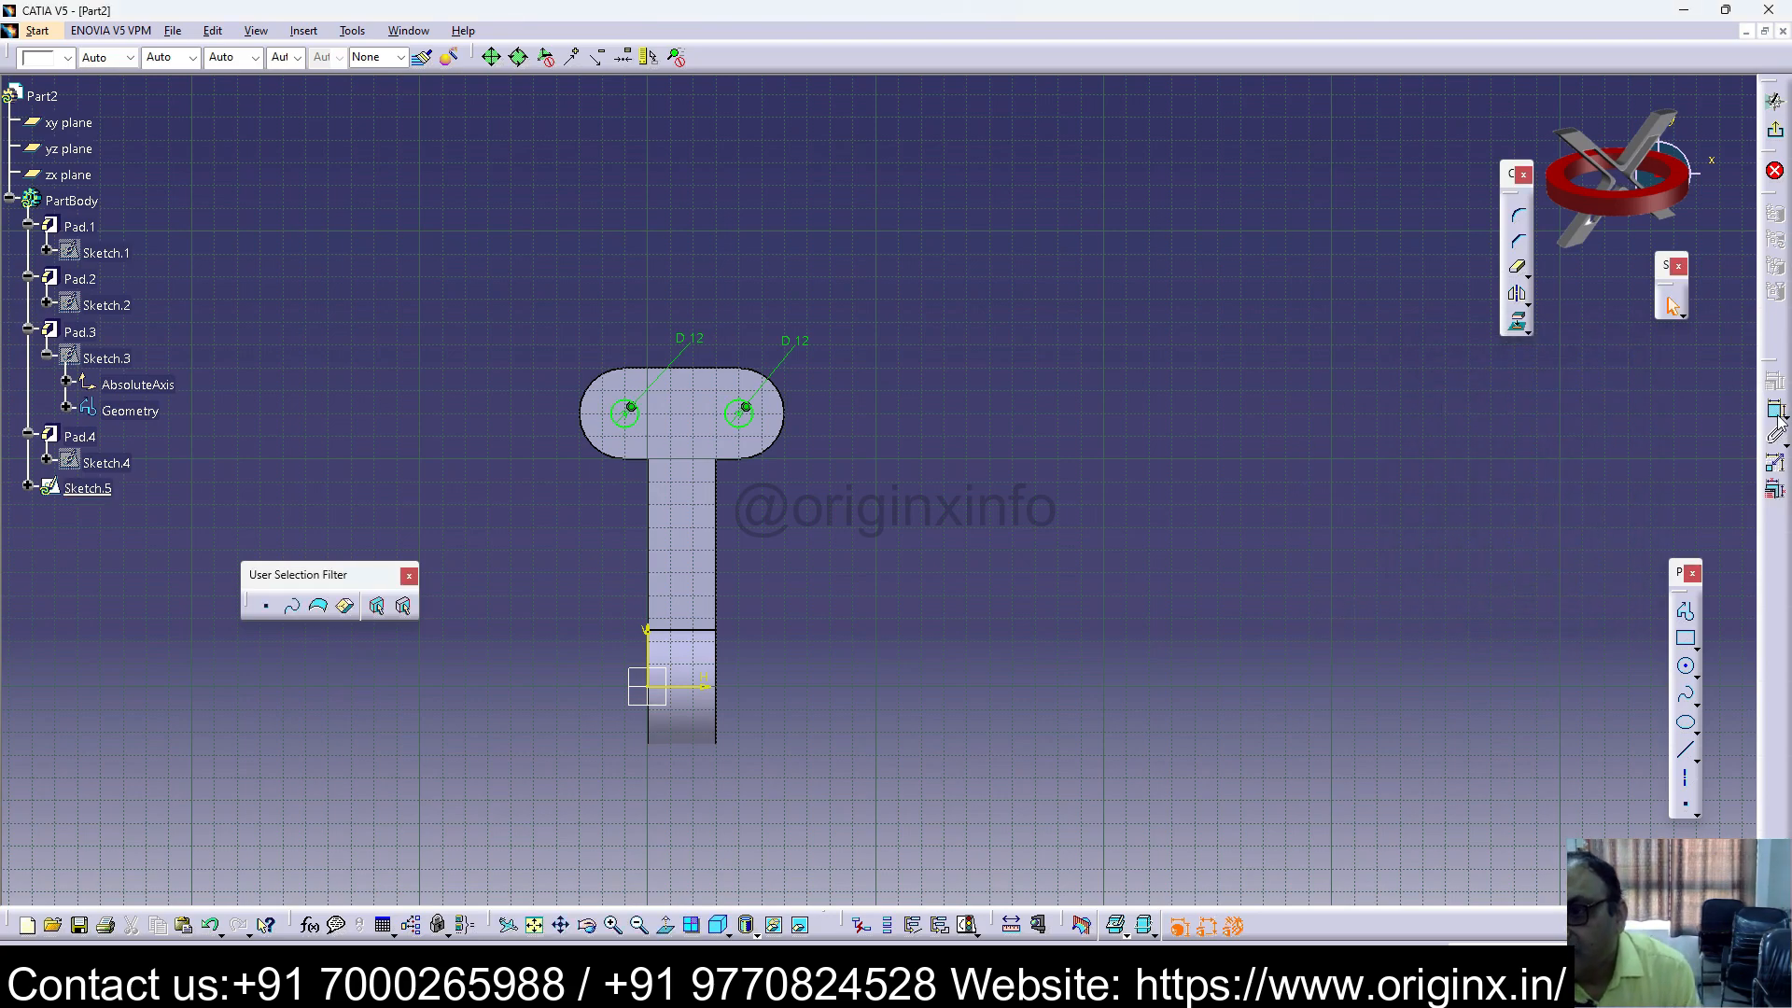
# Step: Finish the sketch and cut the two circles through the foot as a pocket 30 mm deep
pyautogui.click(1774, 101)
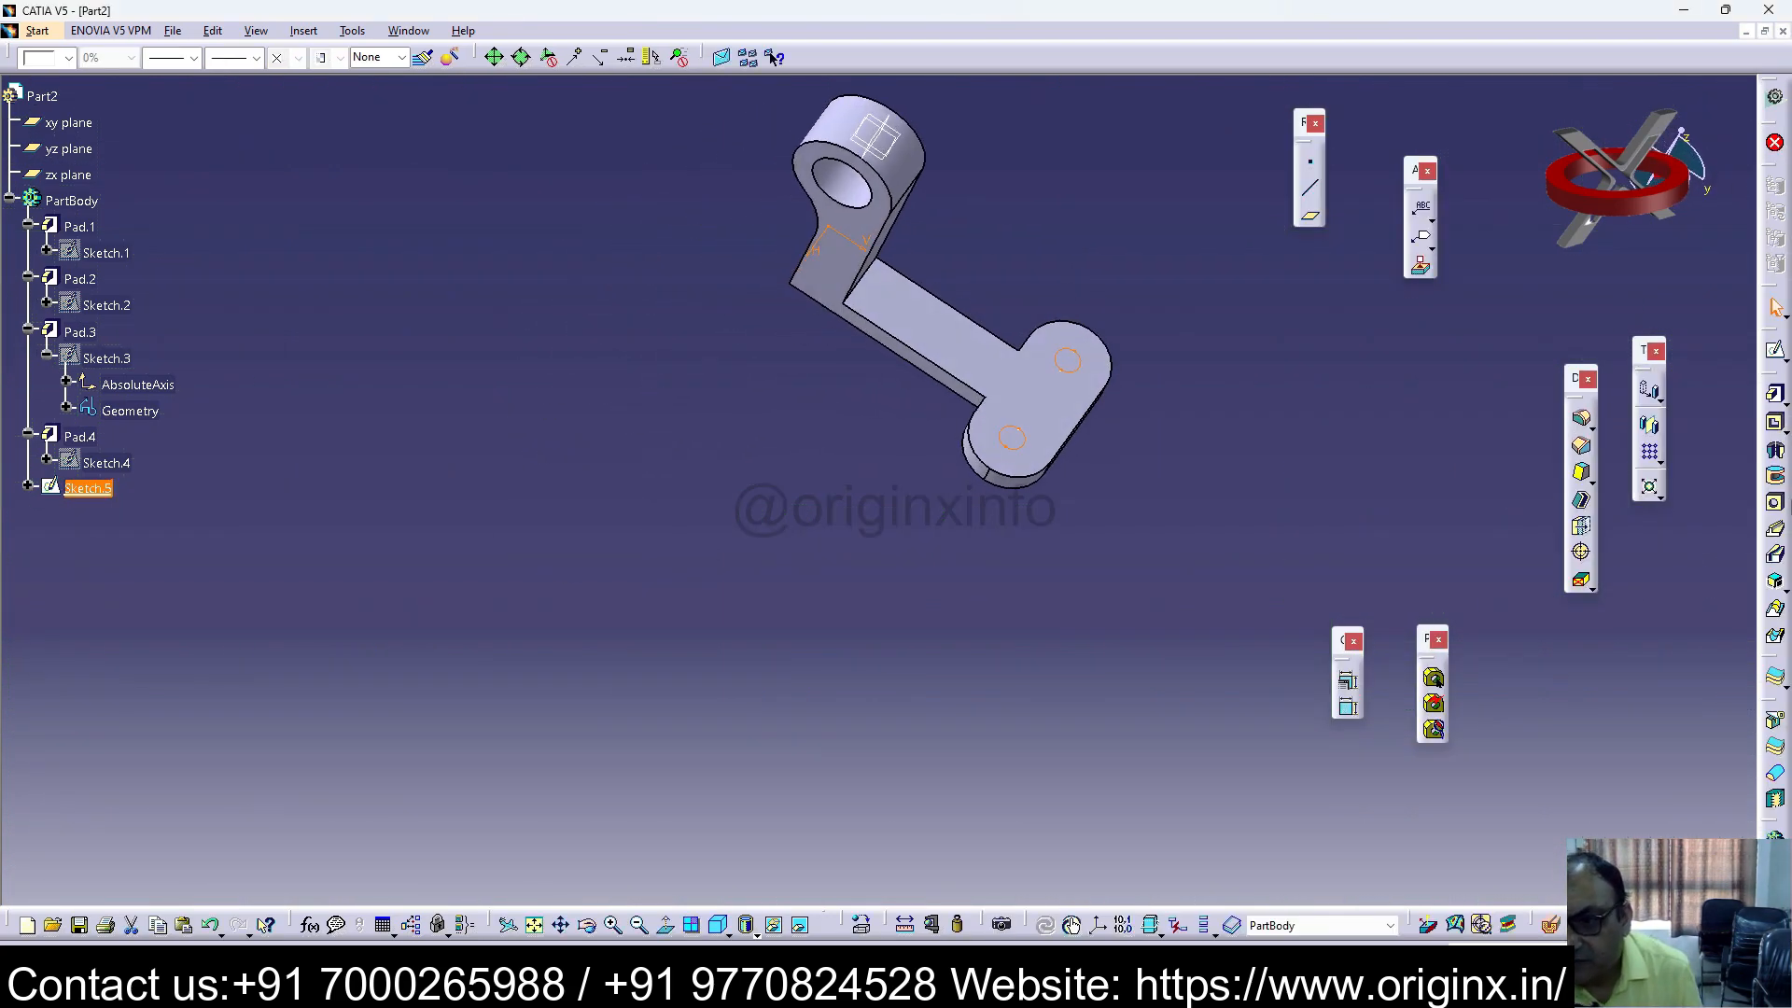
pyautogui.click(1774, 425)
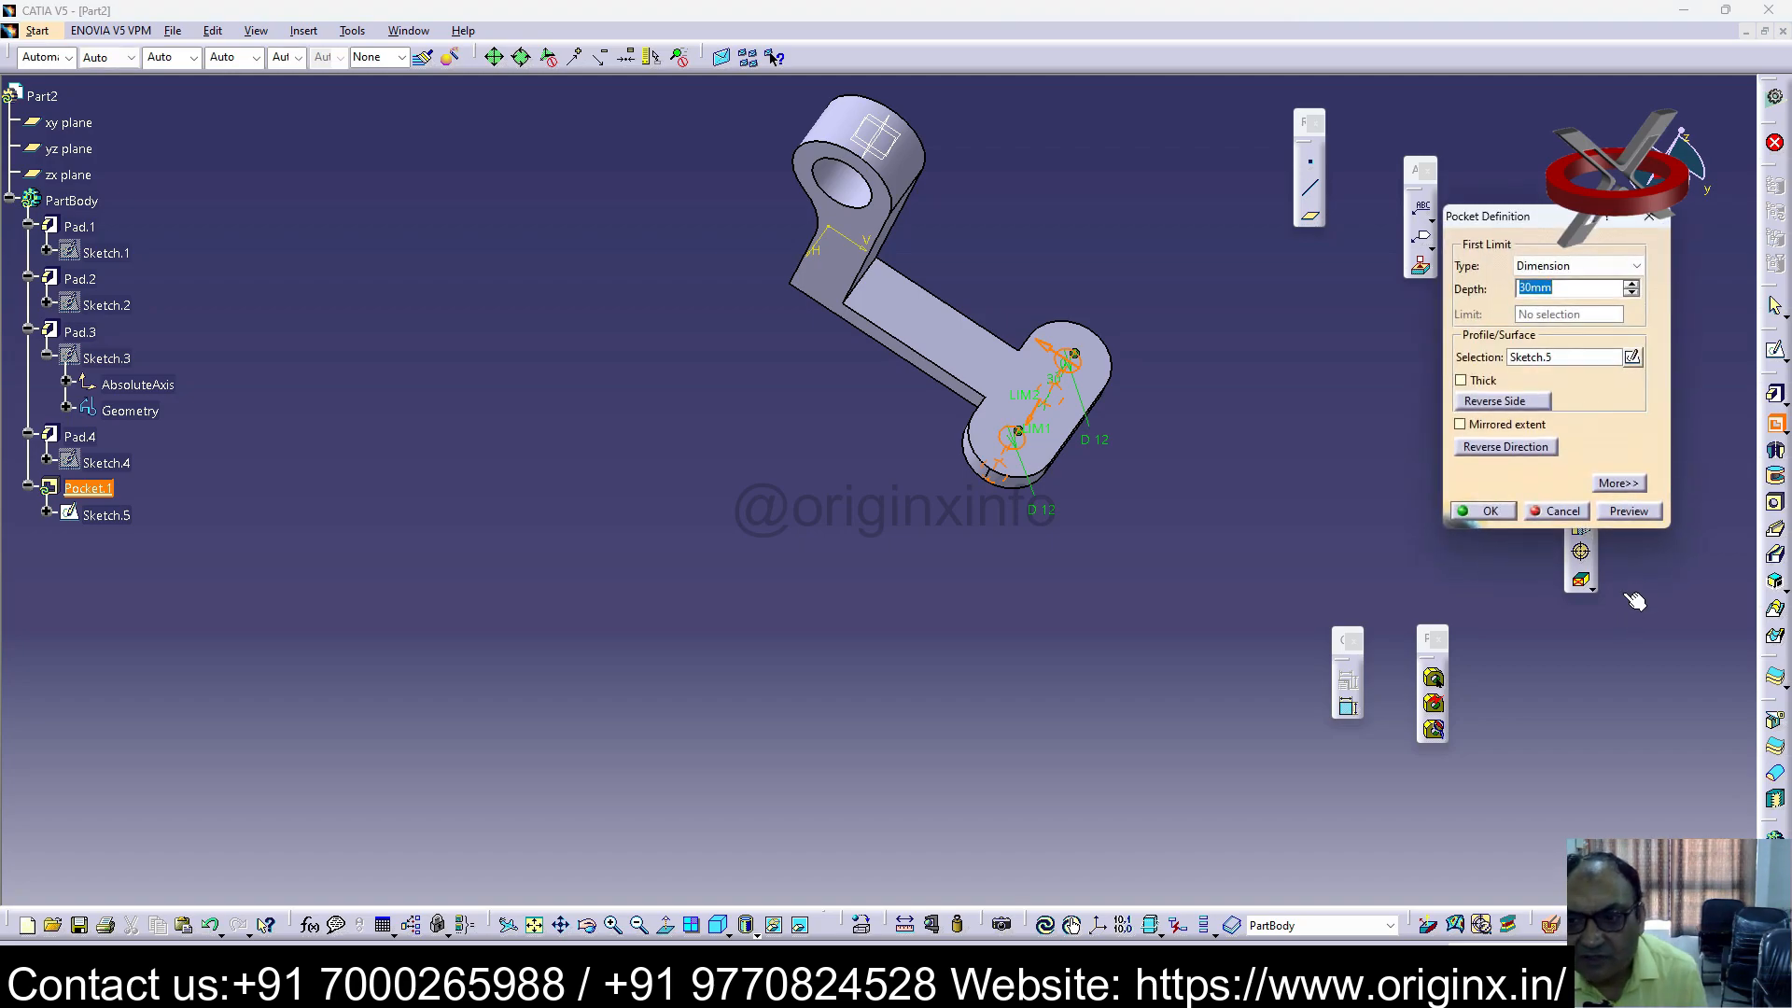
pyautogui.click(1509, 513)
# Step: Create a reference plane offset 15 mm from the bracket's side face, with the direction reversed into the part
pyautogui.moveTo(844, 472)
pyautogui.mouseDown(button='middle')
pyautogui.moveTo(1008, 560)
pyautogui.moveTo(1104, 573)
pyautogui.mouseUp(button='middle')
pyautogui.moveTo(894, 362); pyautogui.dragTo(472, 269, button='middle')
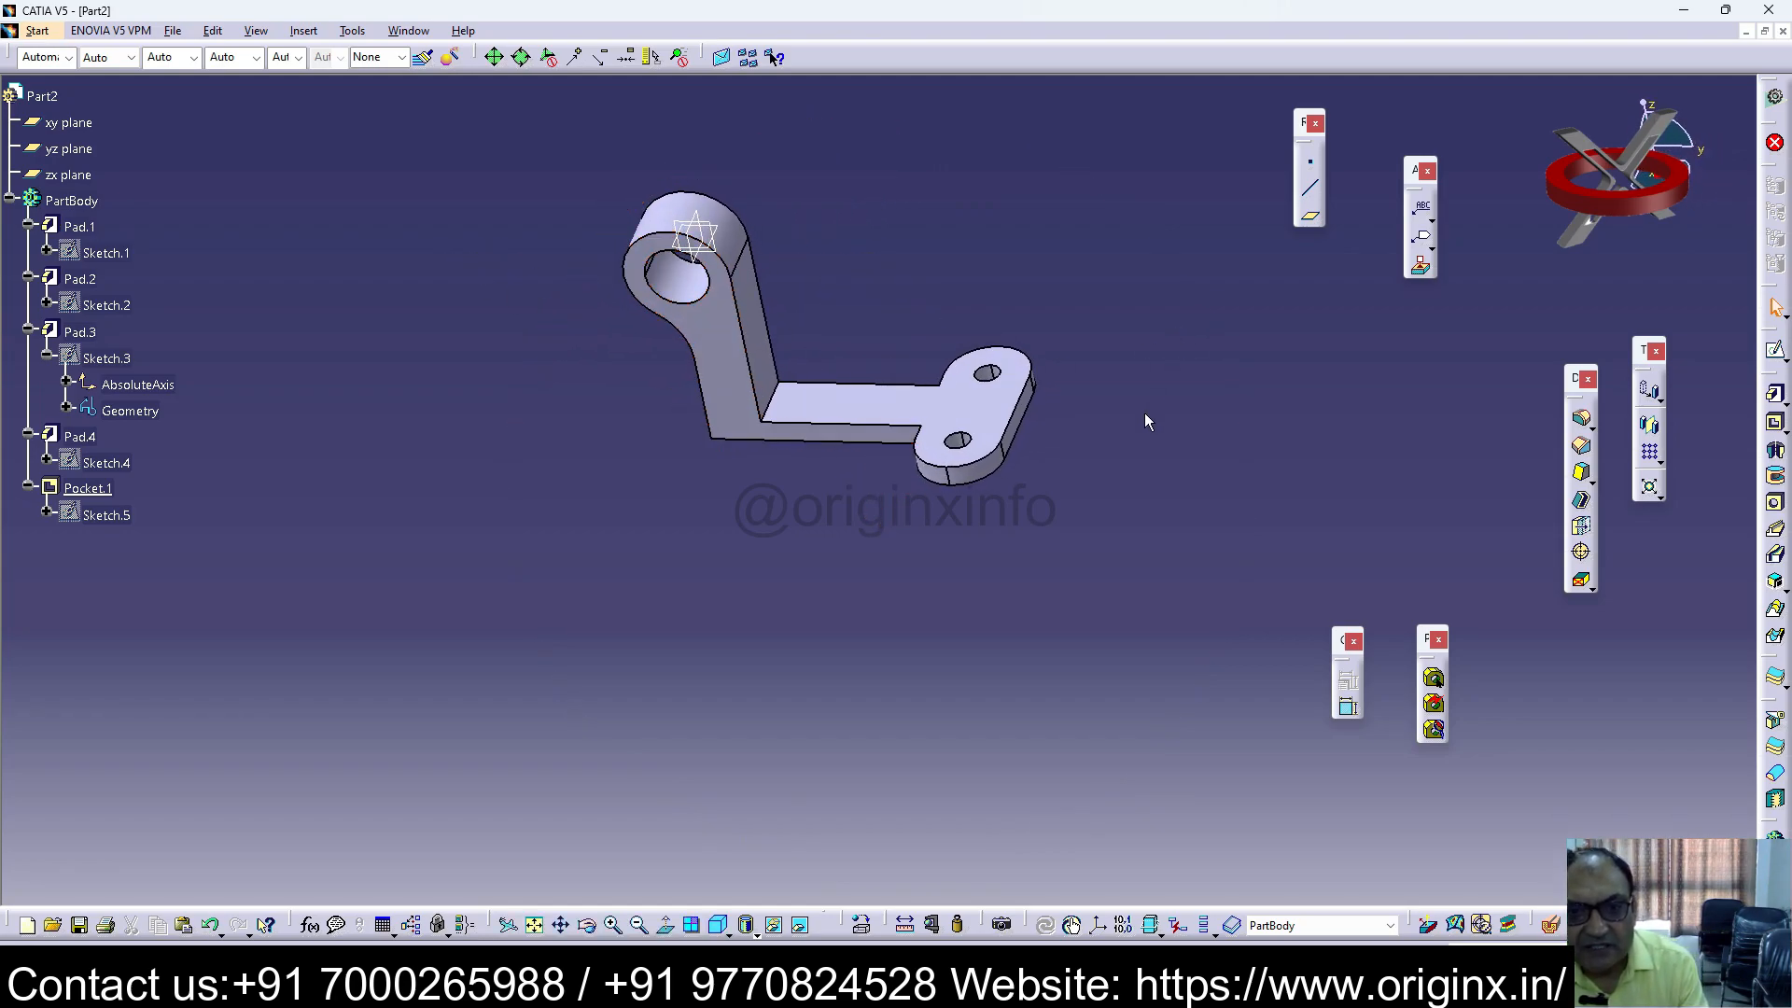
pyautogui.moveTo(1145, 407); pyautogui.dragTo(1025, 495, button='middle')
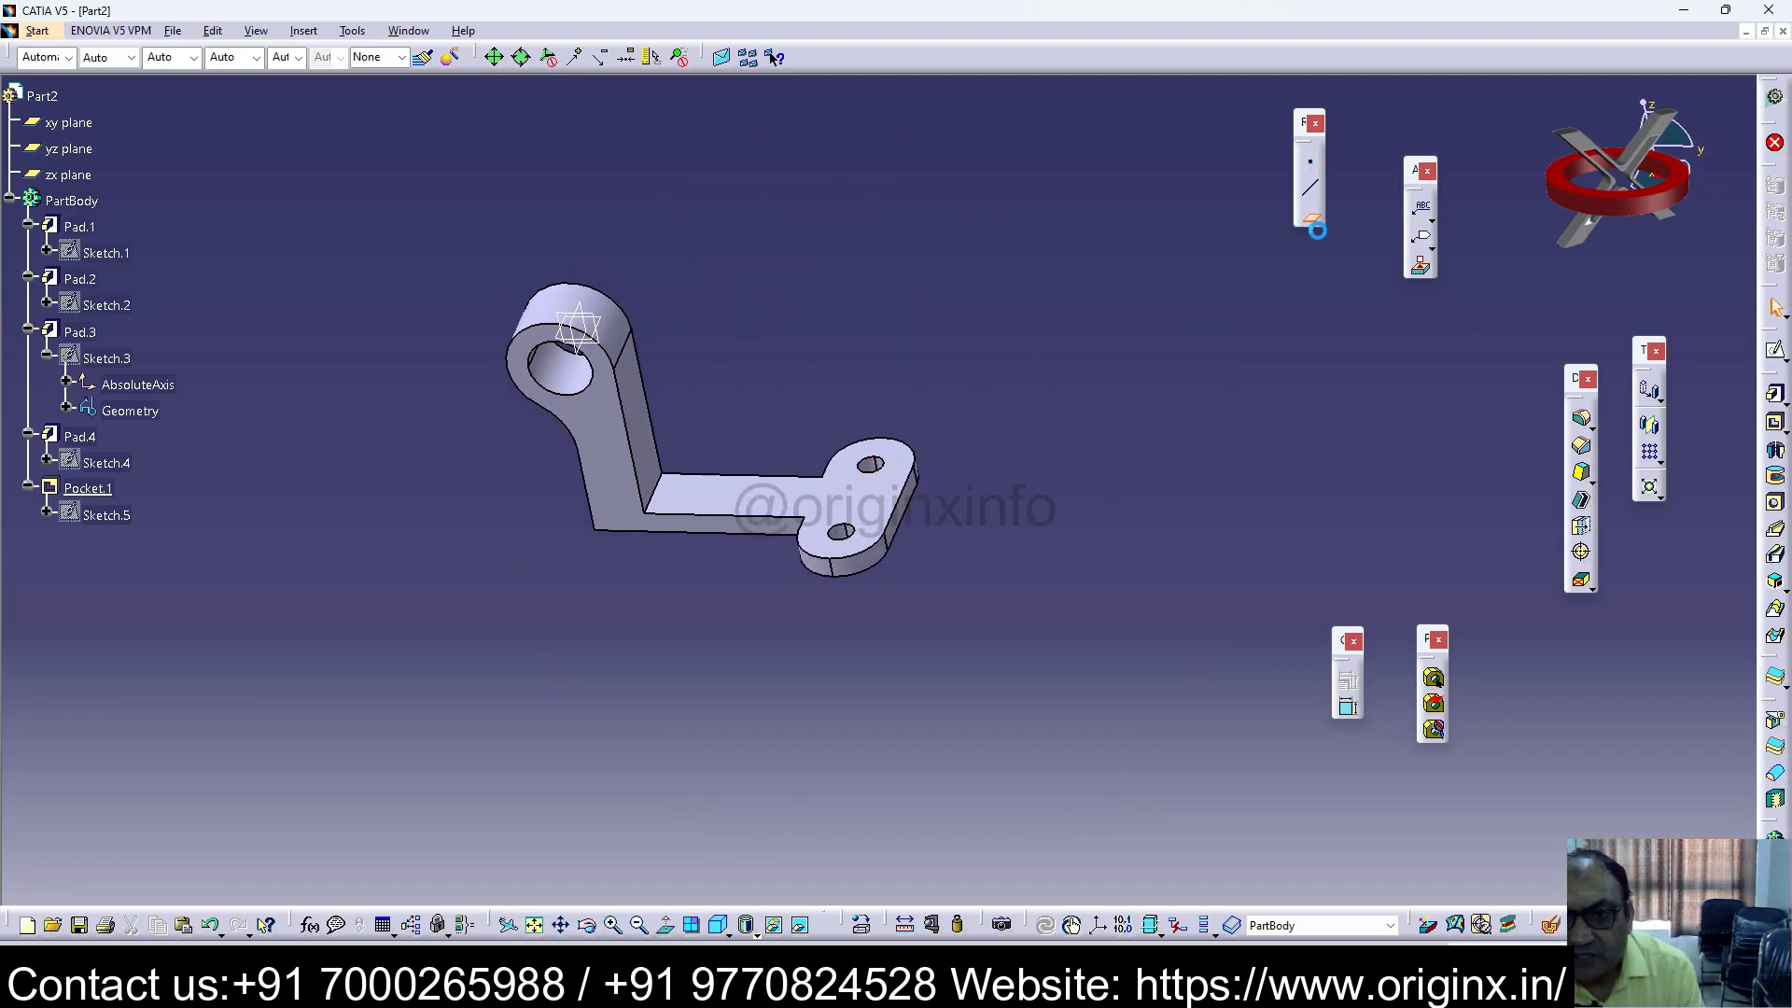
pyautogui.click(1311, 218)
pyautogui.click(716, 525)
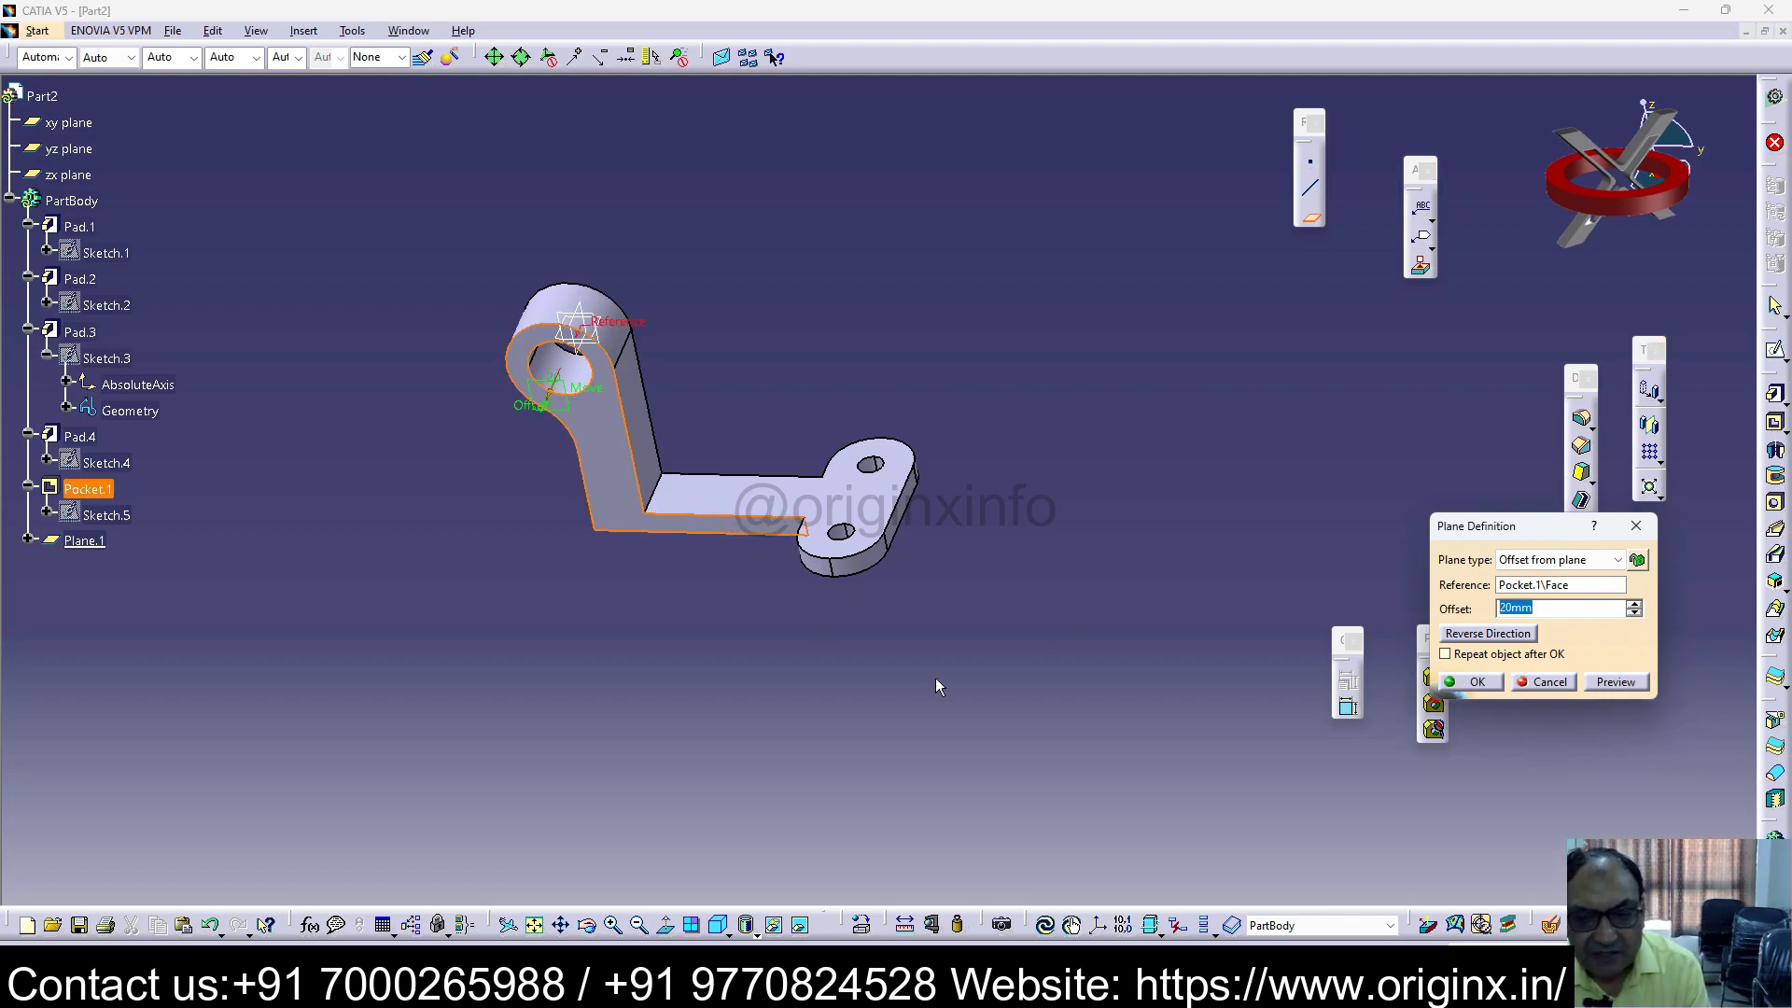
pyautogui.click(1525, 634)
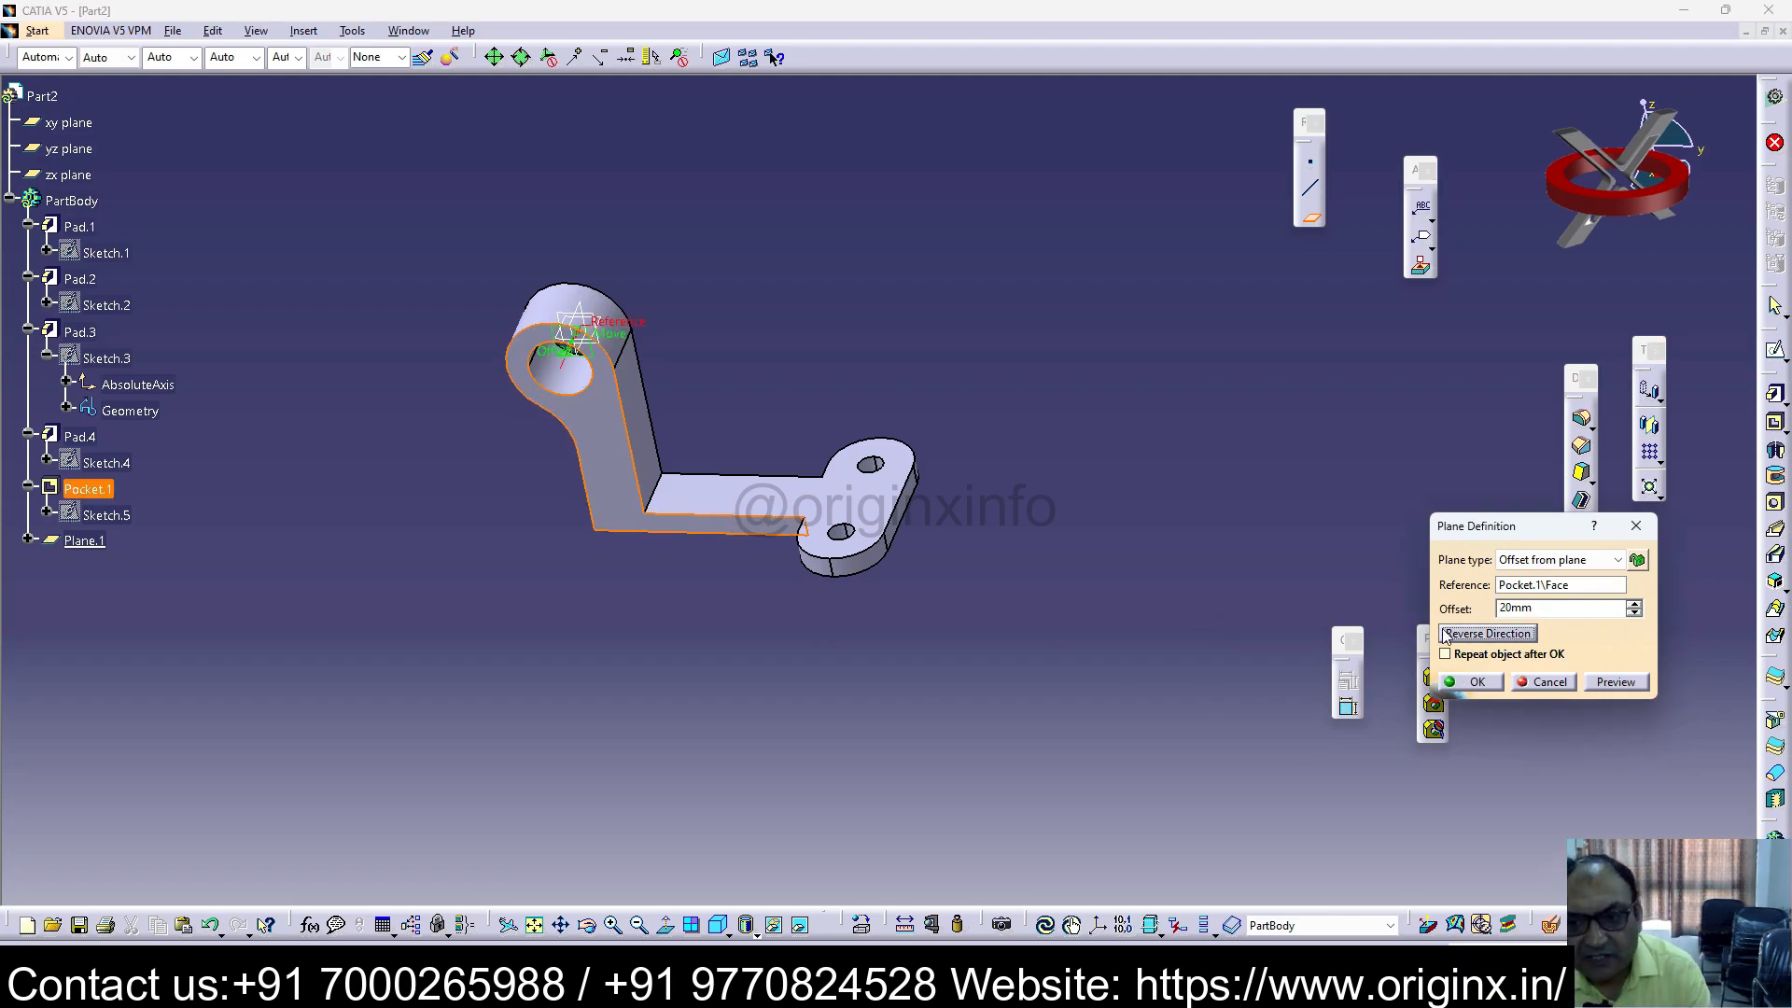
pyautogui.click(1460, 612)
pyautogui.write('15')
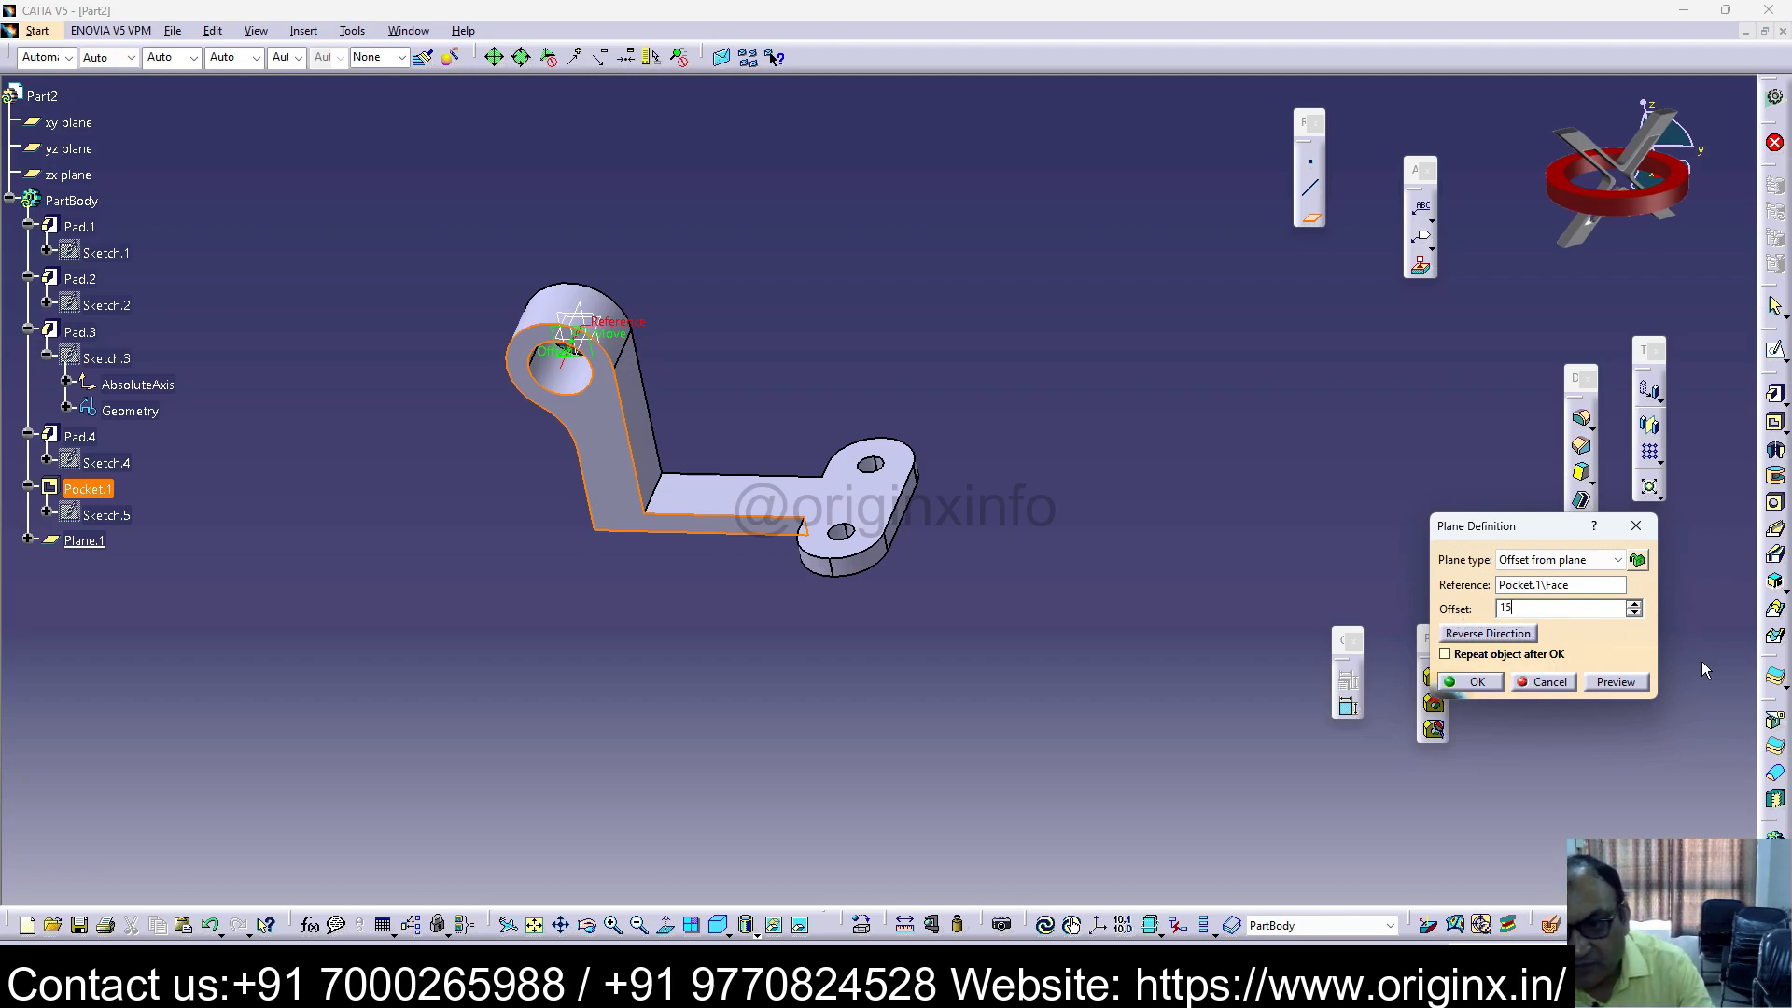
pyautogui.click(1469, 684)
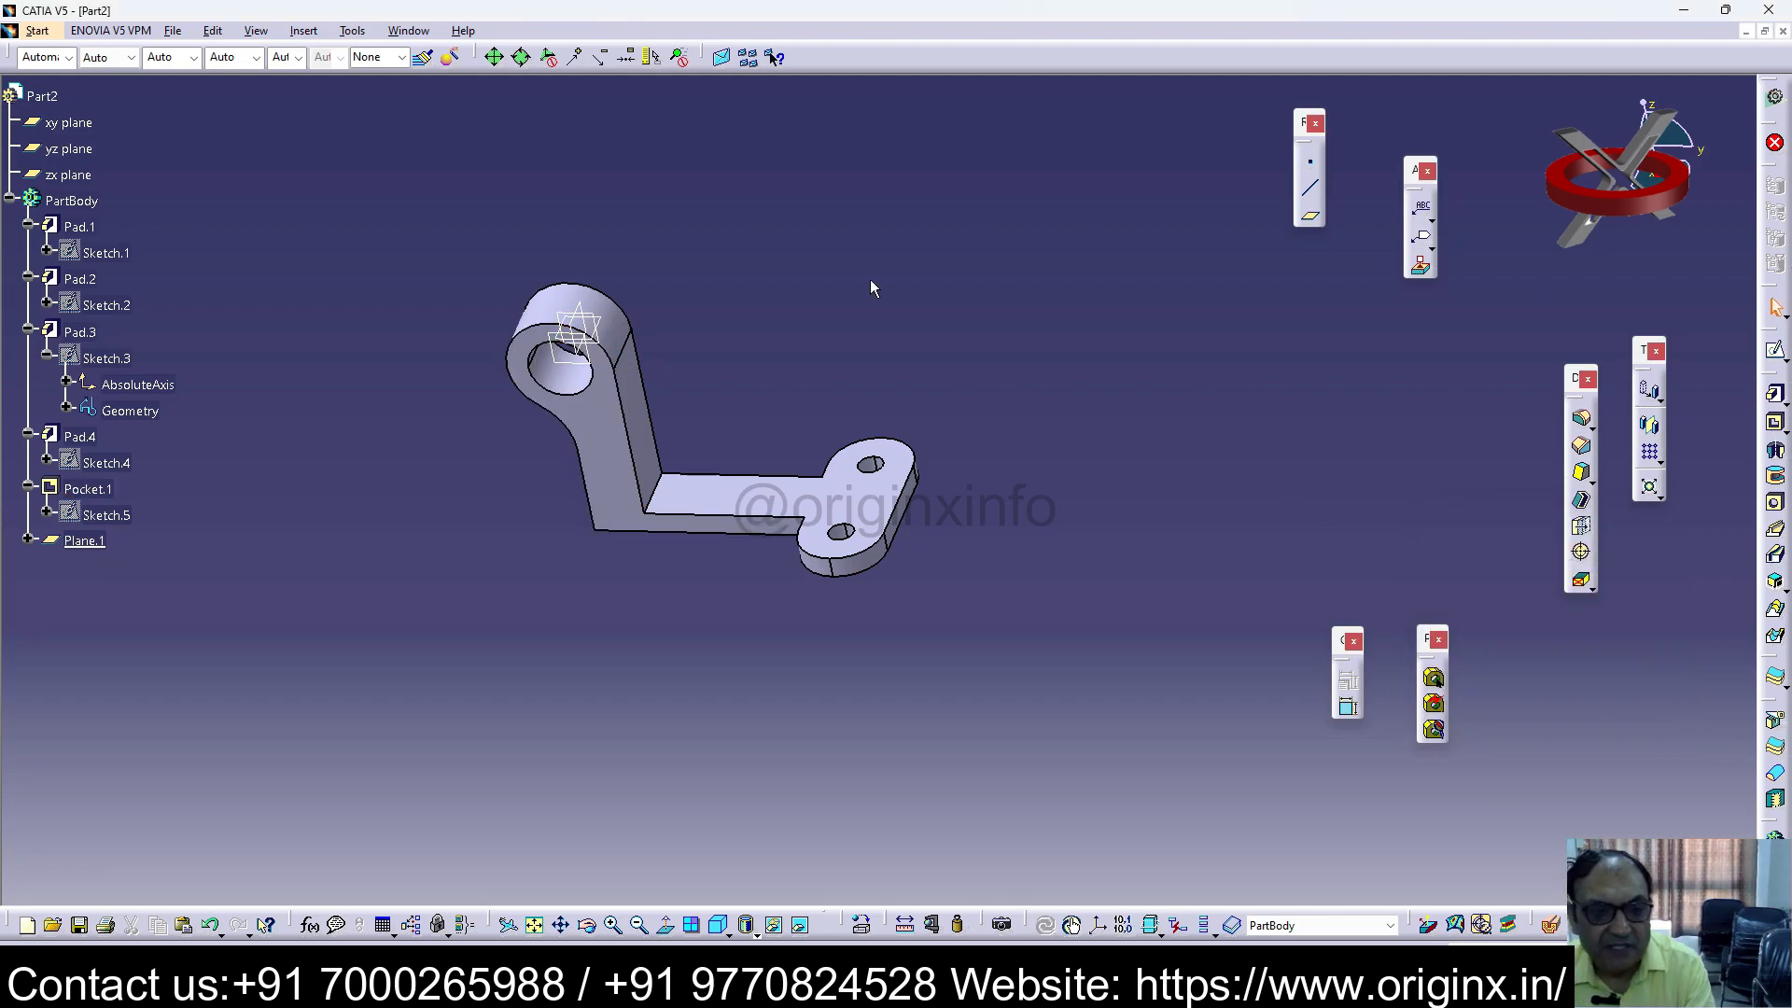
# Step: Start a sketch on the offset plane and draw a slanted line from beside the ring down to the base arm's upper edge
pyautogui.click(574, 360)
pyautogui.click(1777, 355)
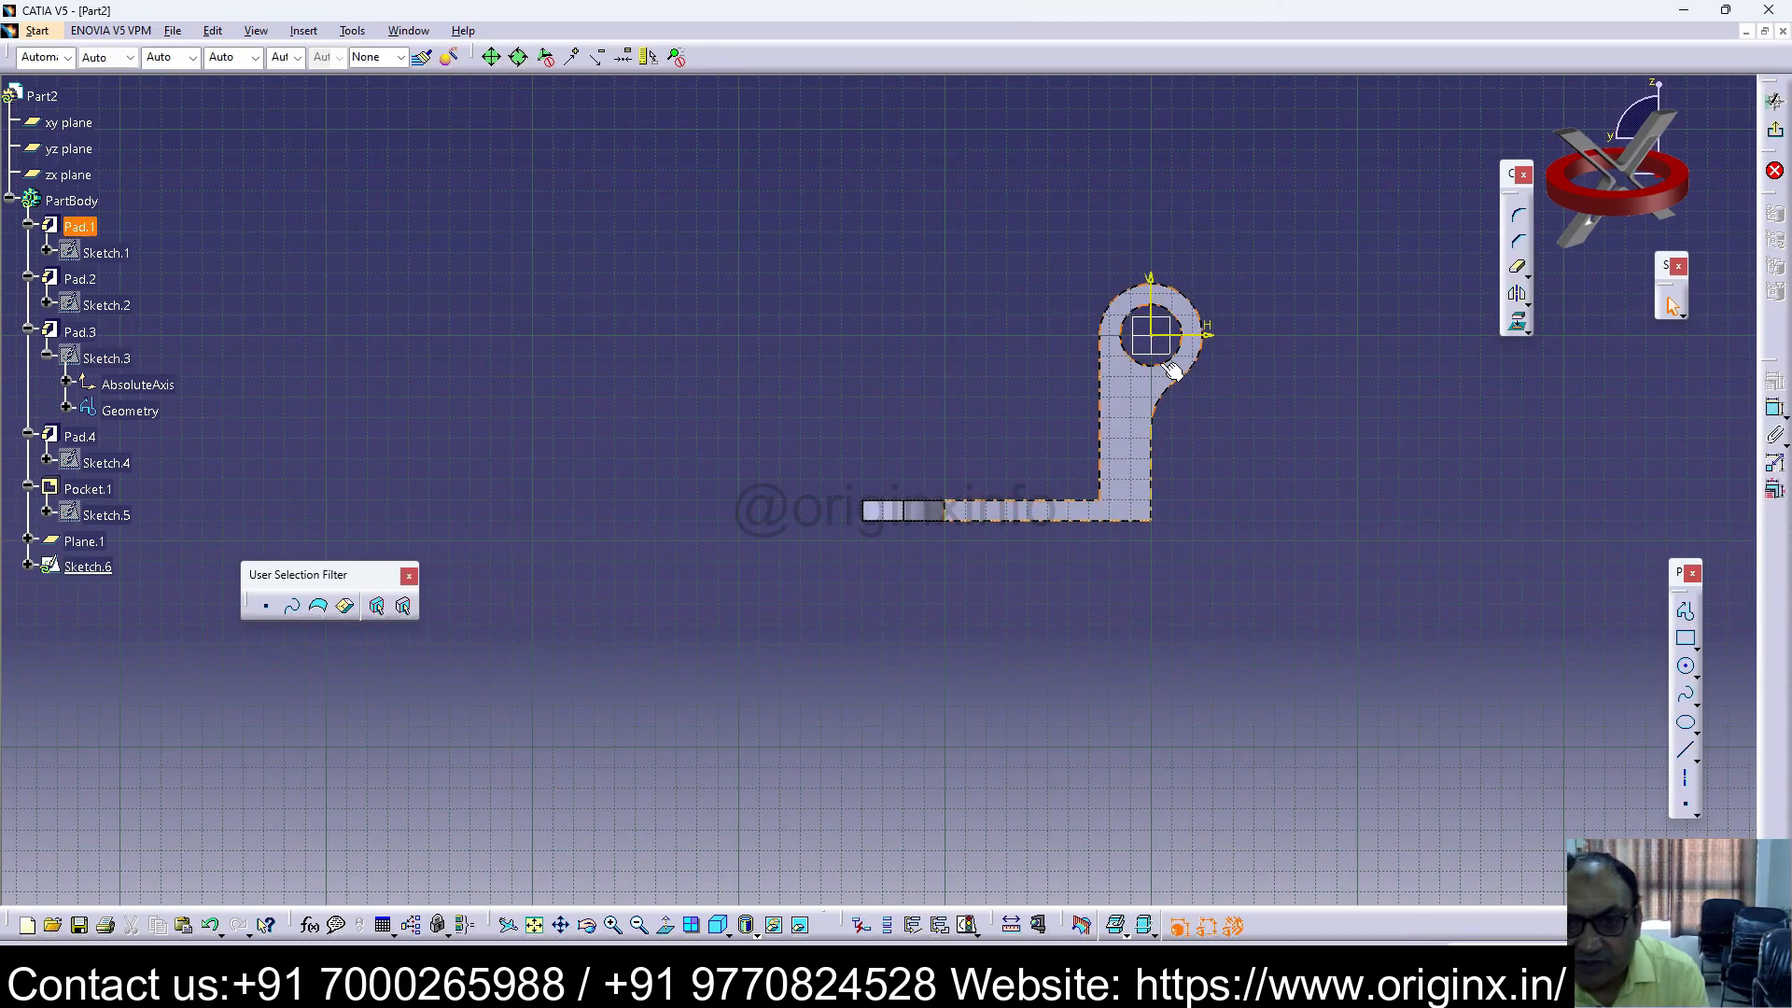
pyautogui.doubleClick(1101, 321)
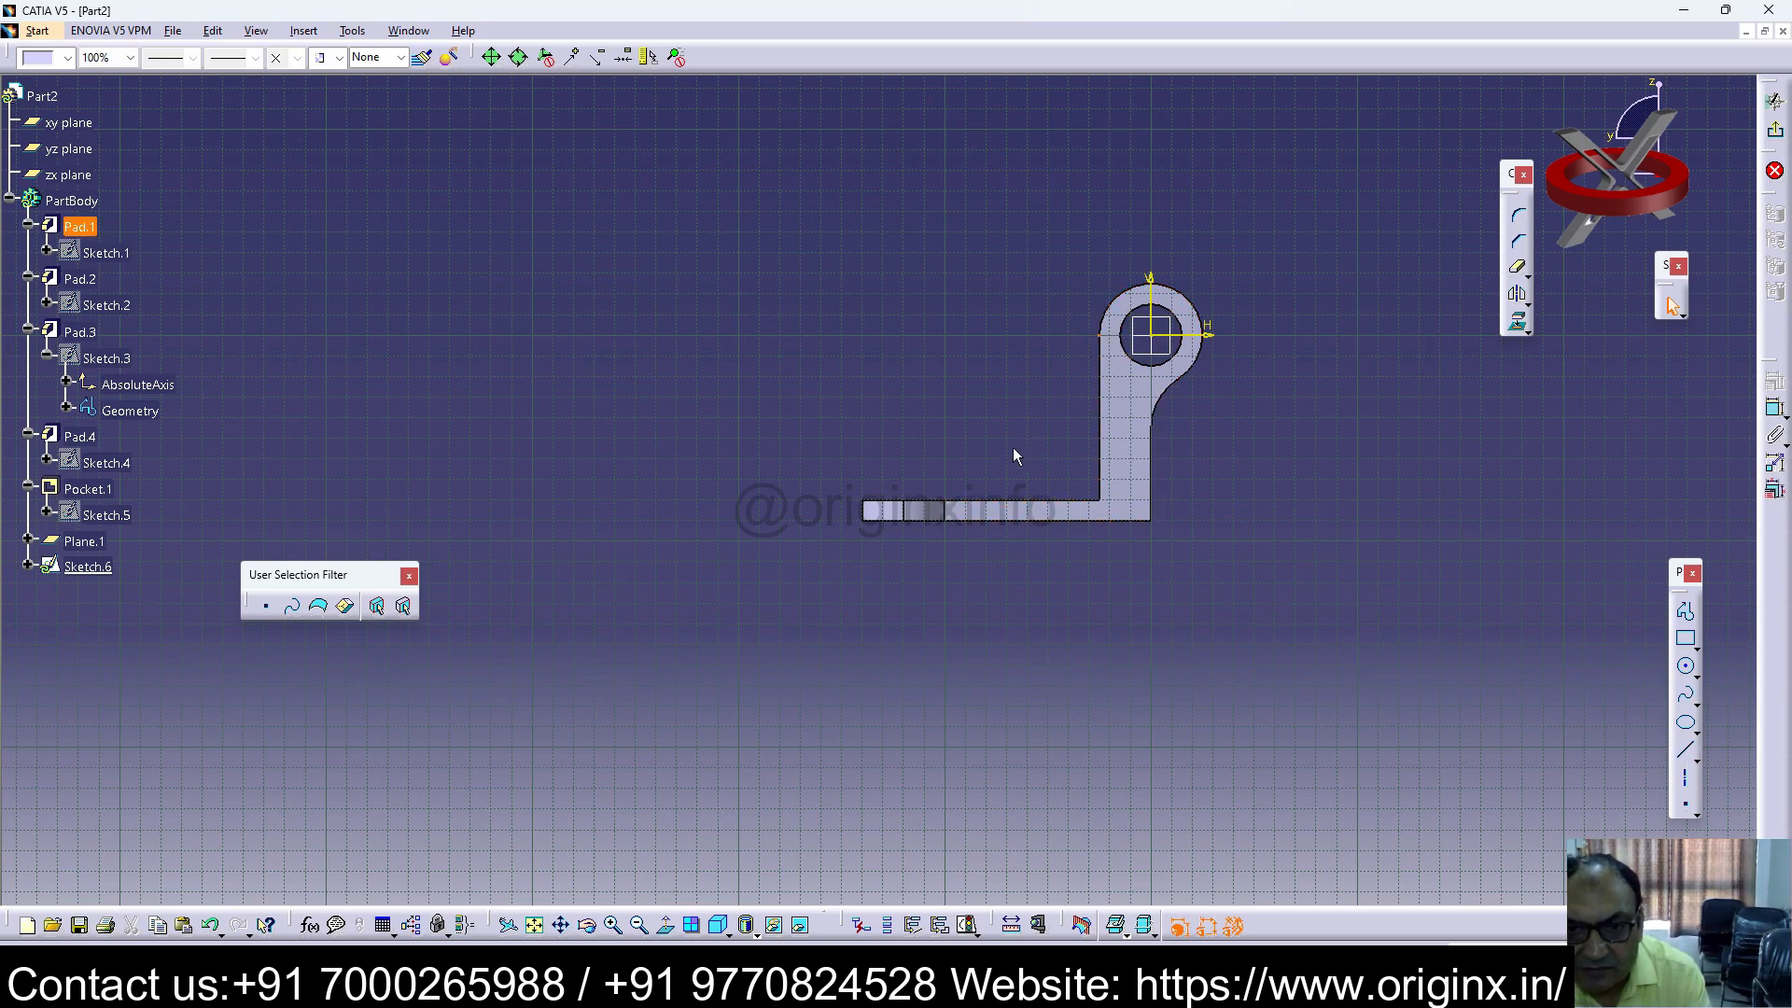
pyautogui.click(1686, 756)
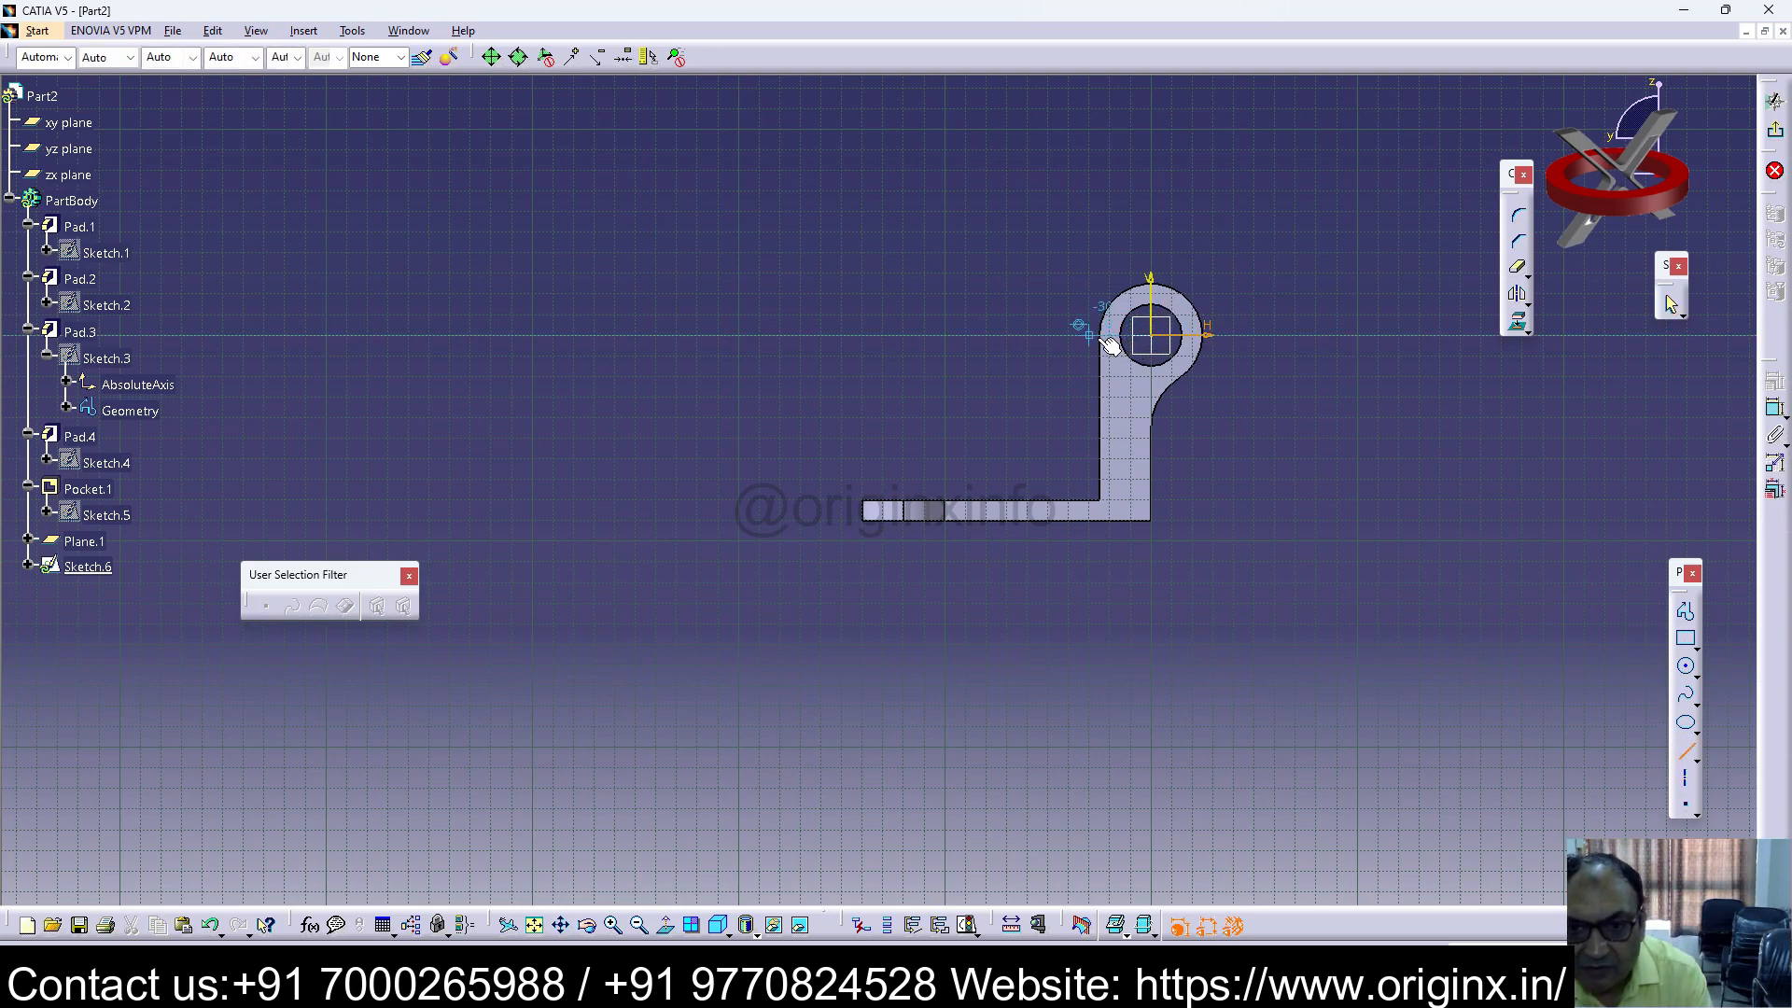
pyautogui.click(1090, 335)
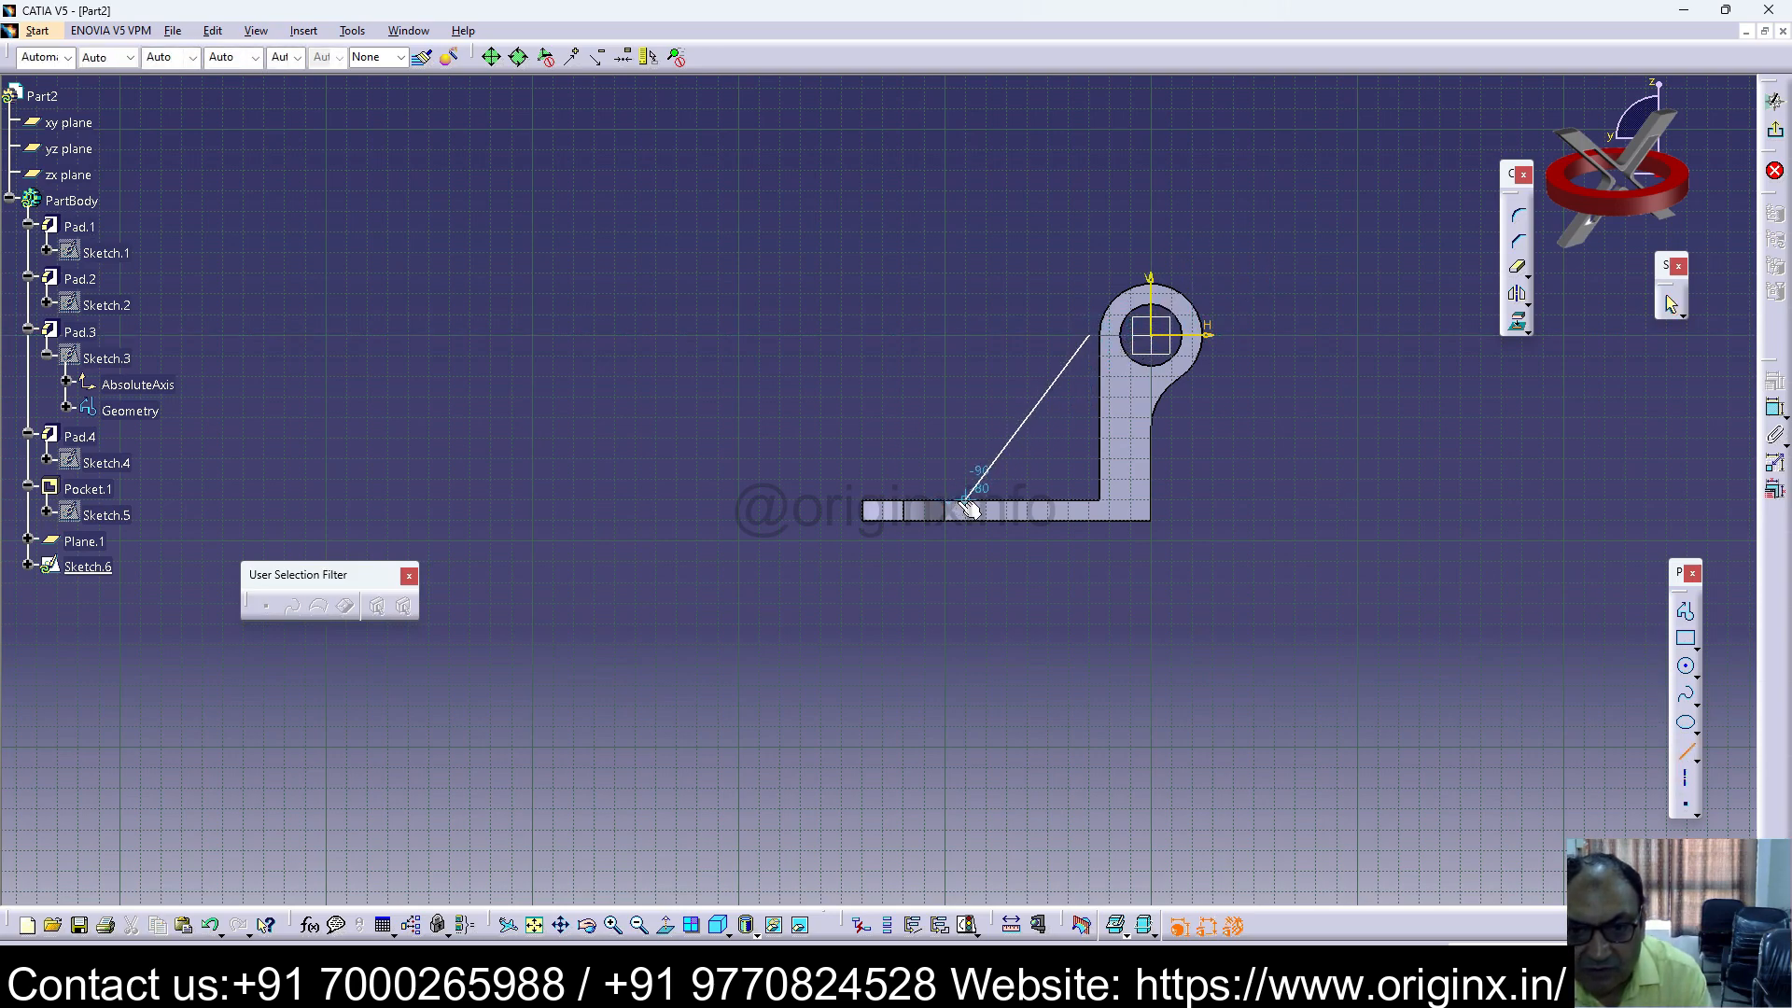
pyautogui.click(967, 505)
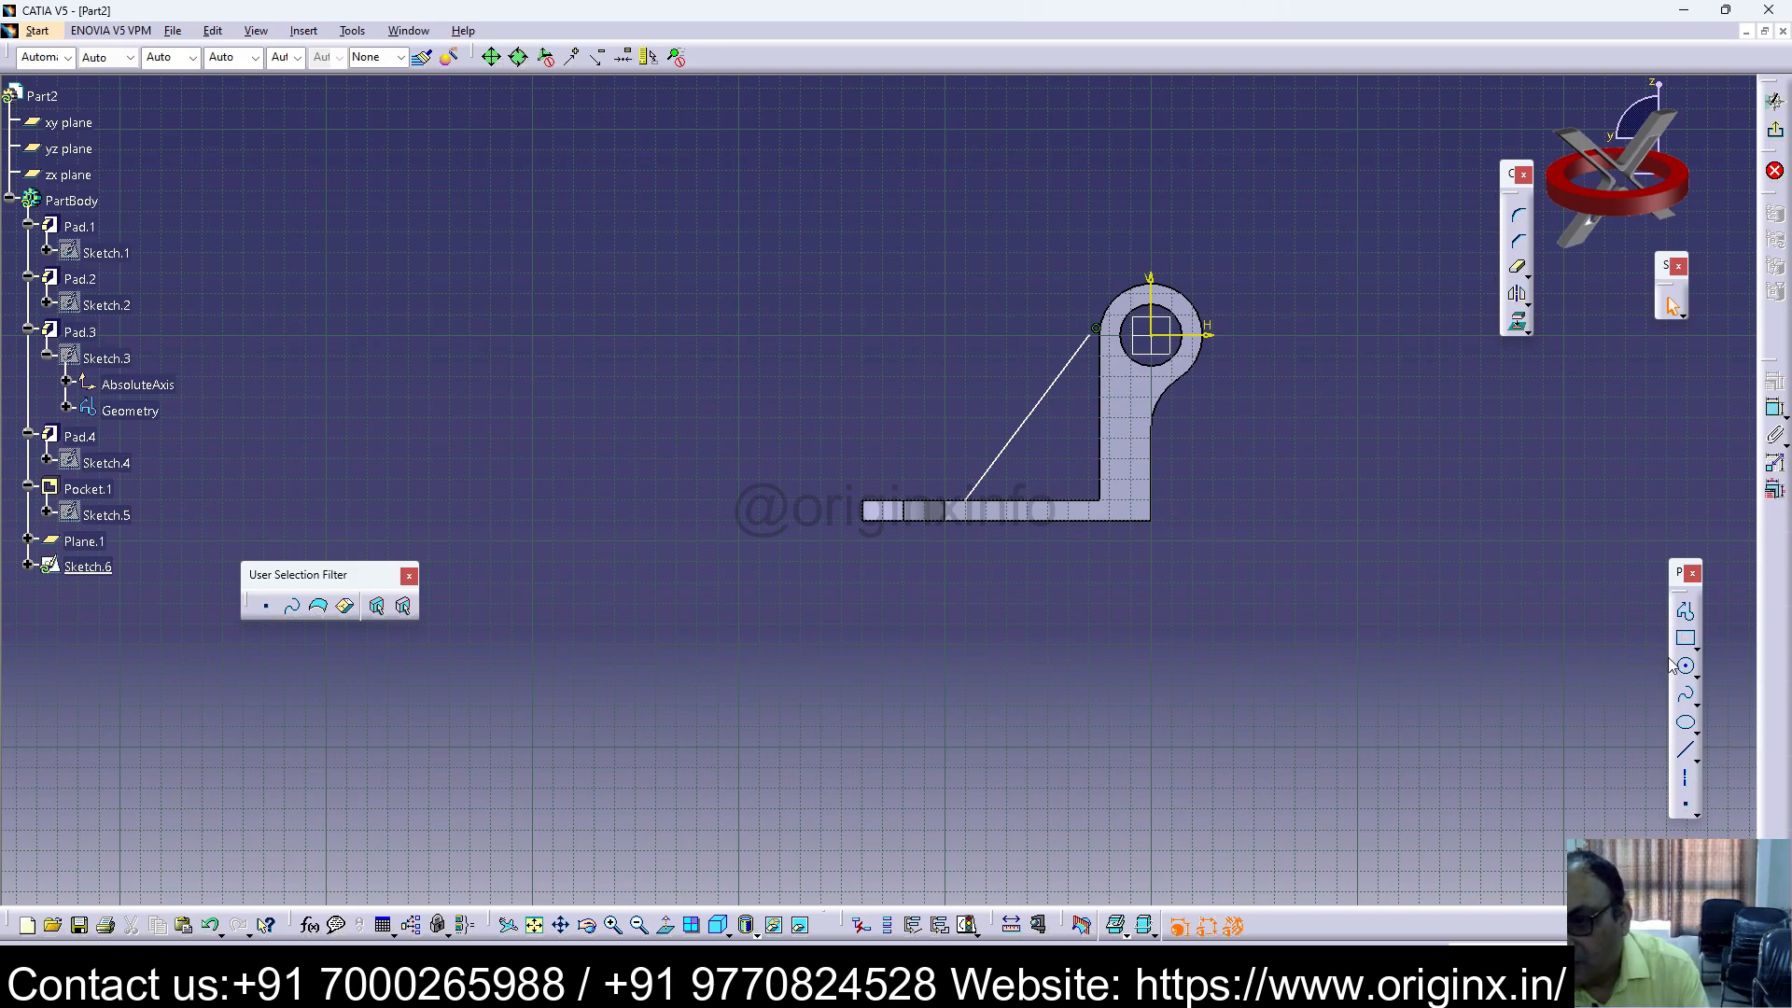
# Step: Move the slanted line's upper endpoint into the ring's wall, just beside the hole
pyautogui.click(1127, 290)
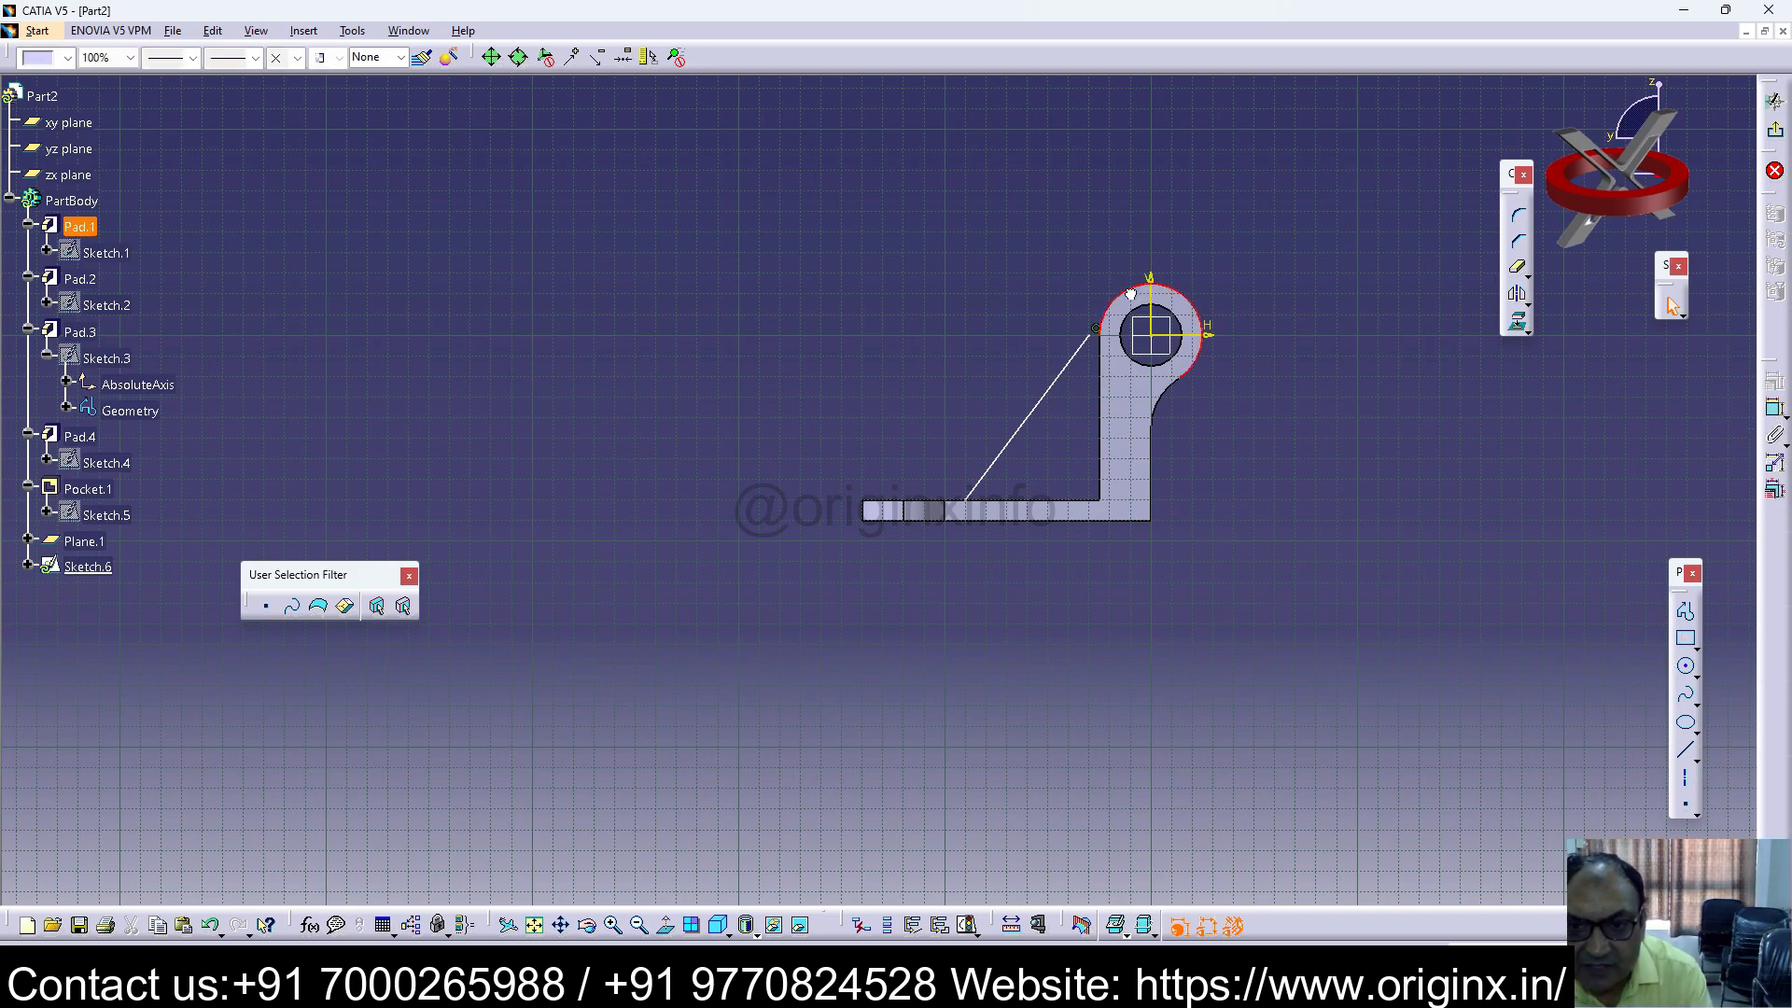
pyautogui.click(1082, 271)
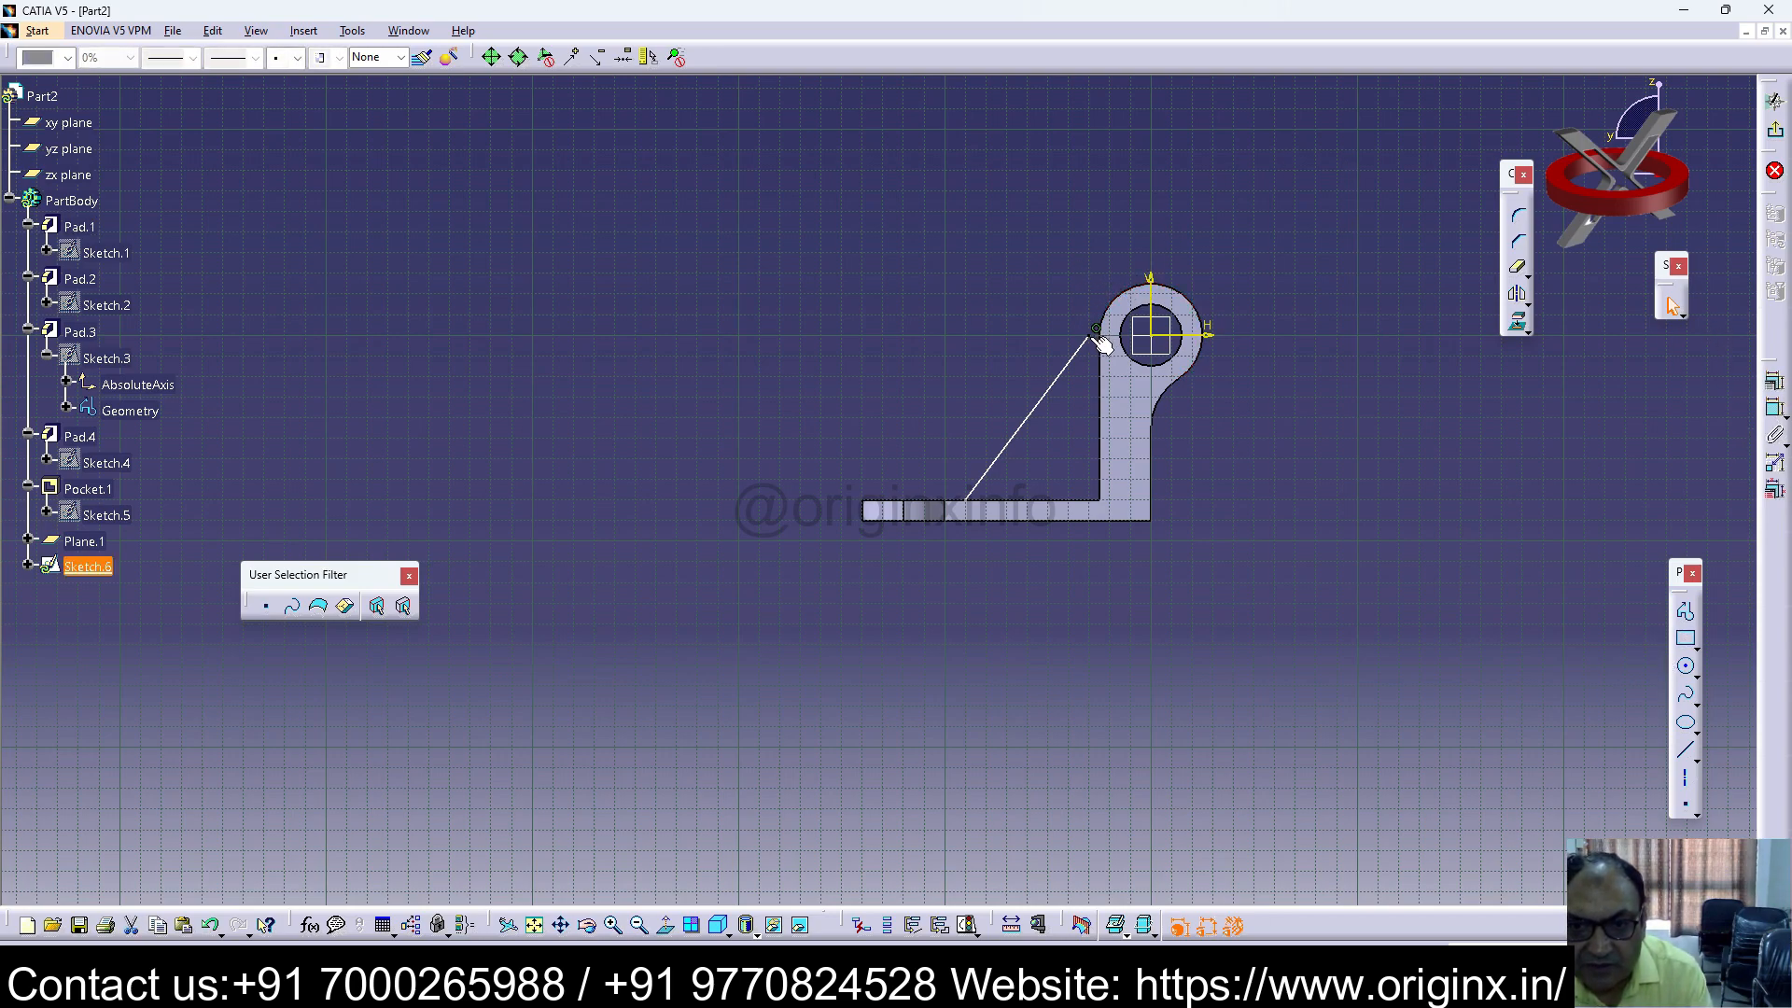
pyautogui.click(1312, 347)
pyautogui.moveTo(1095, 334); pyautogui.dragTo(1116, 318)
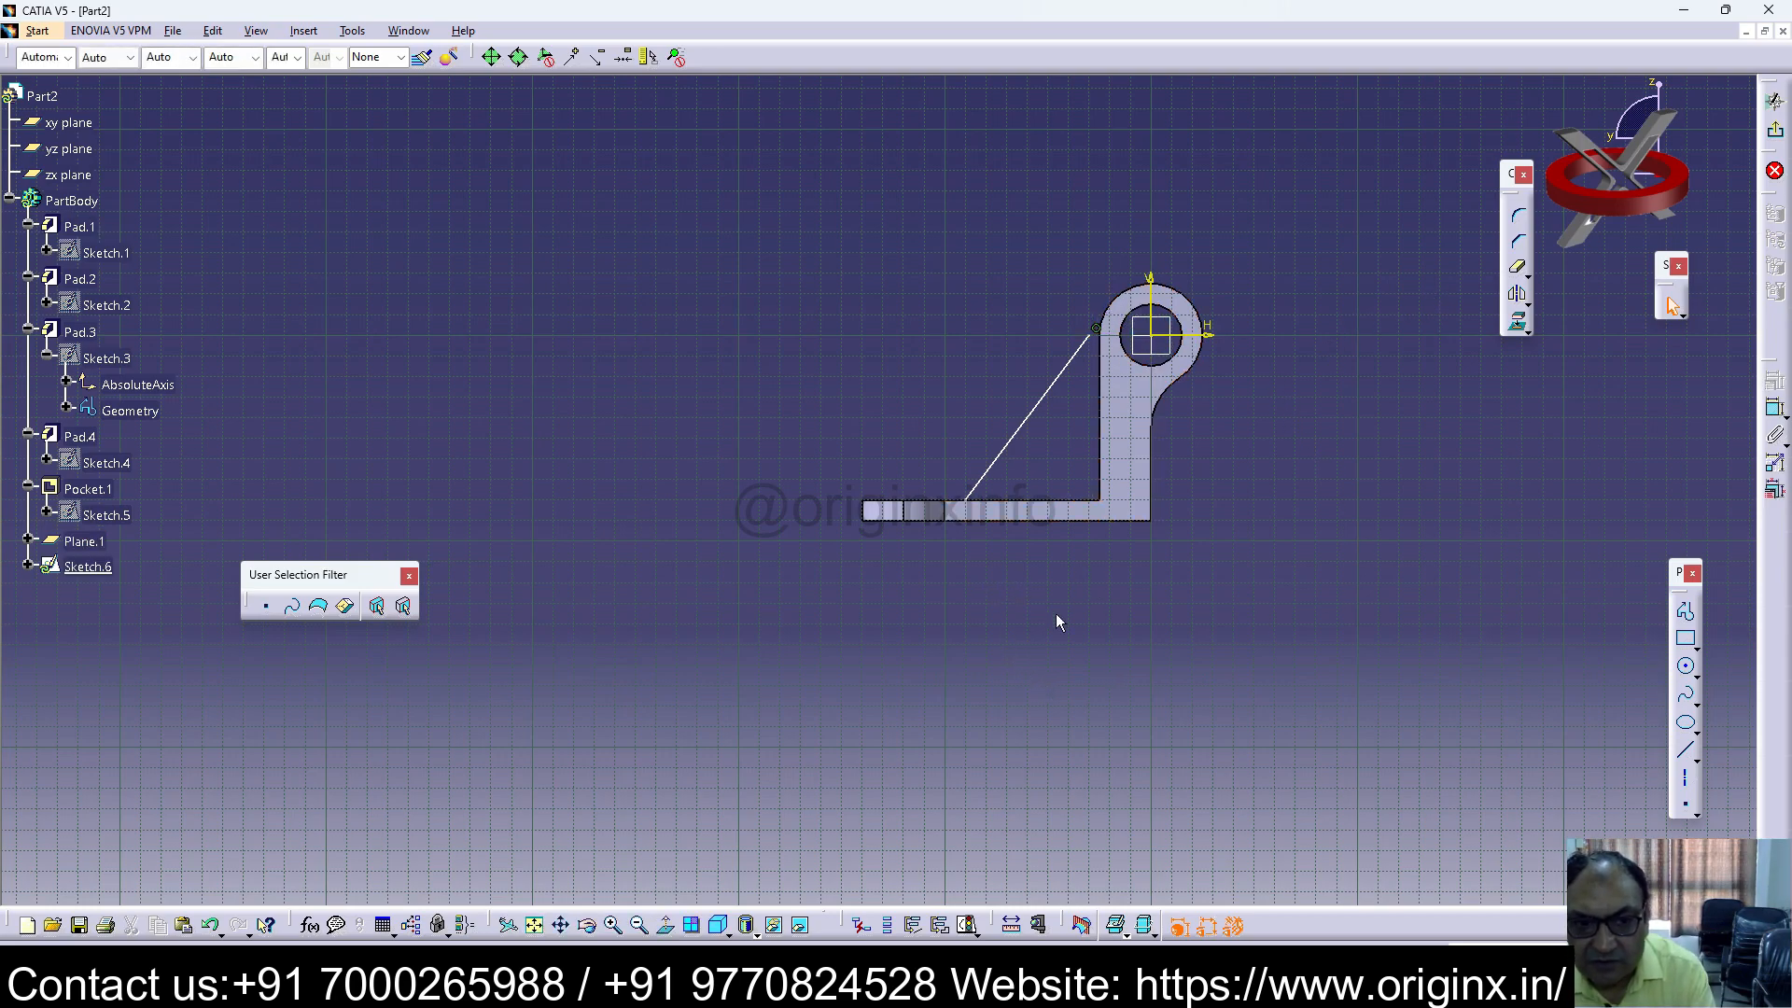
pyautogui.click(615, 925)
pyautogui.click(614, 925)
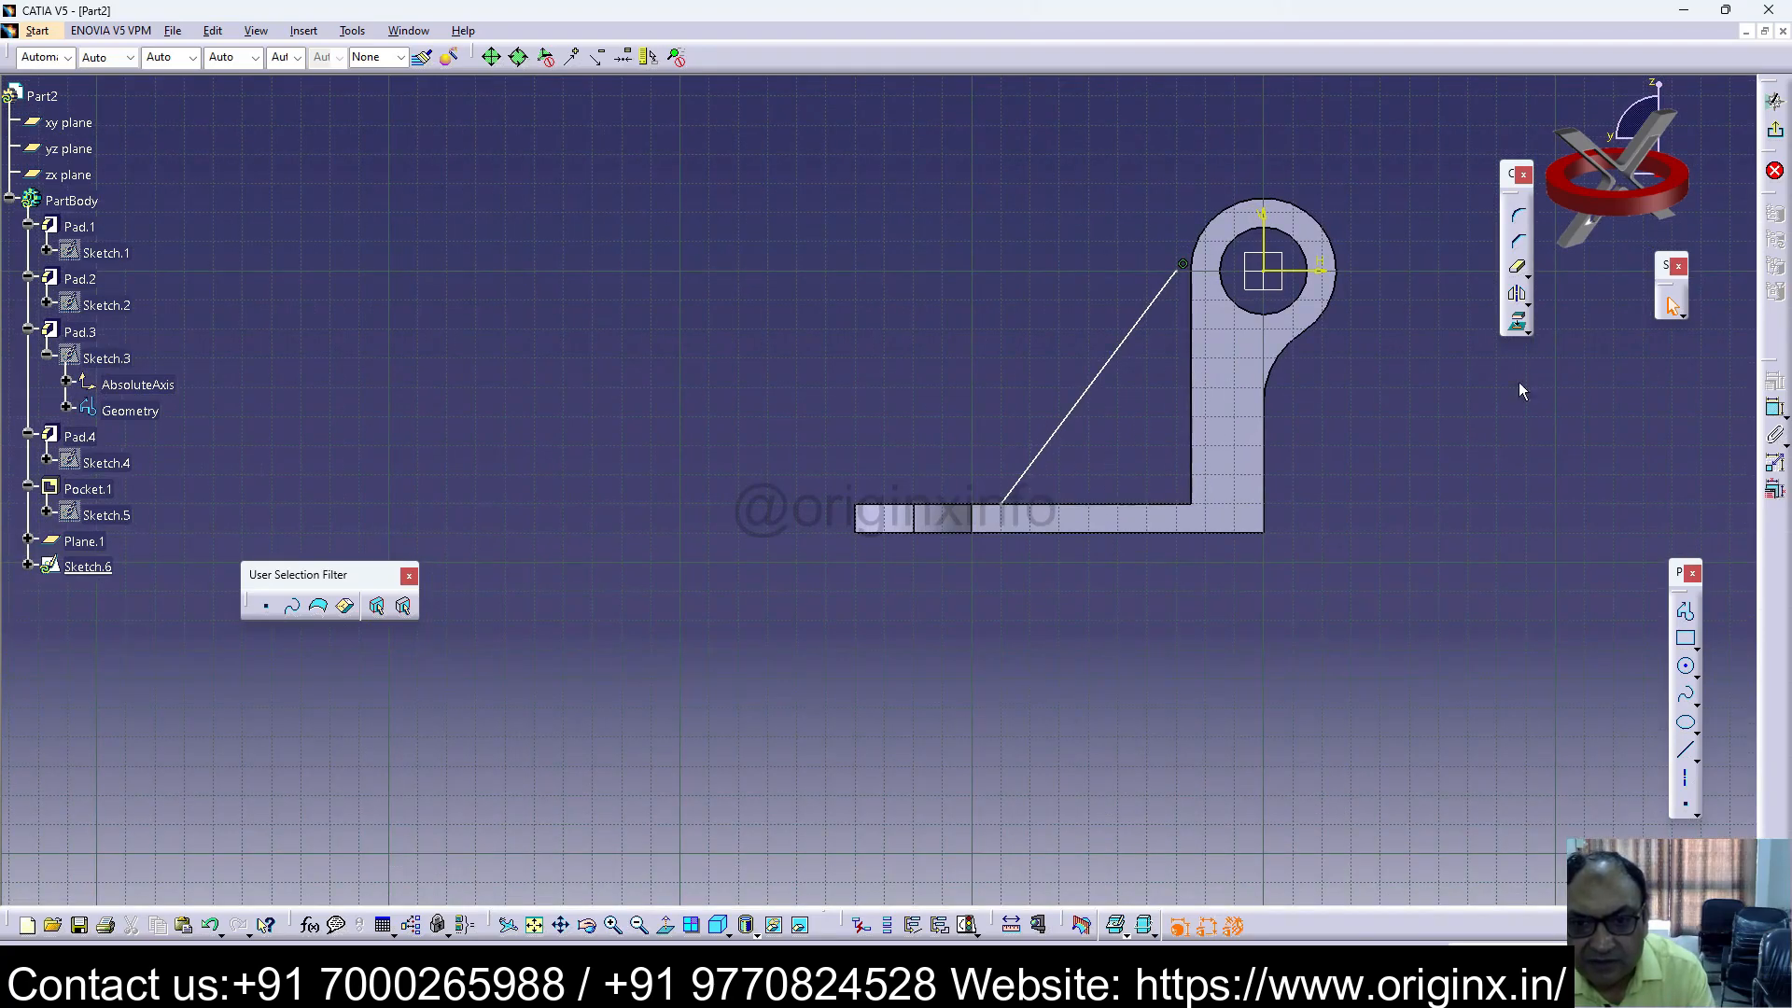
pyautogui.moveTo(1180, 280); pyautogui.dragTo(1204, 254)
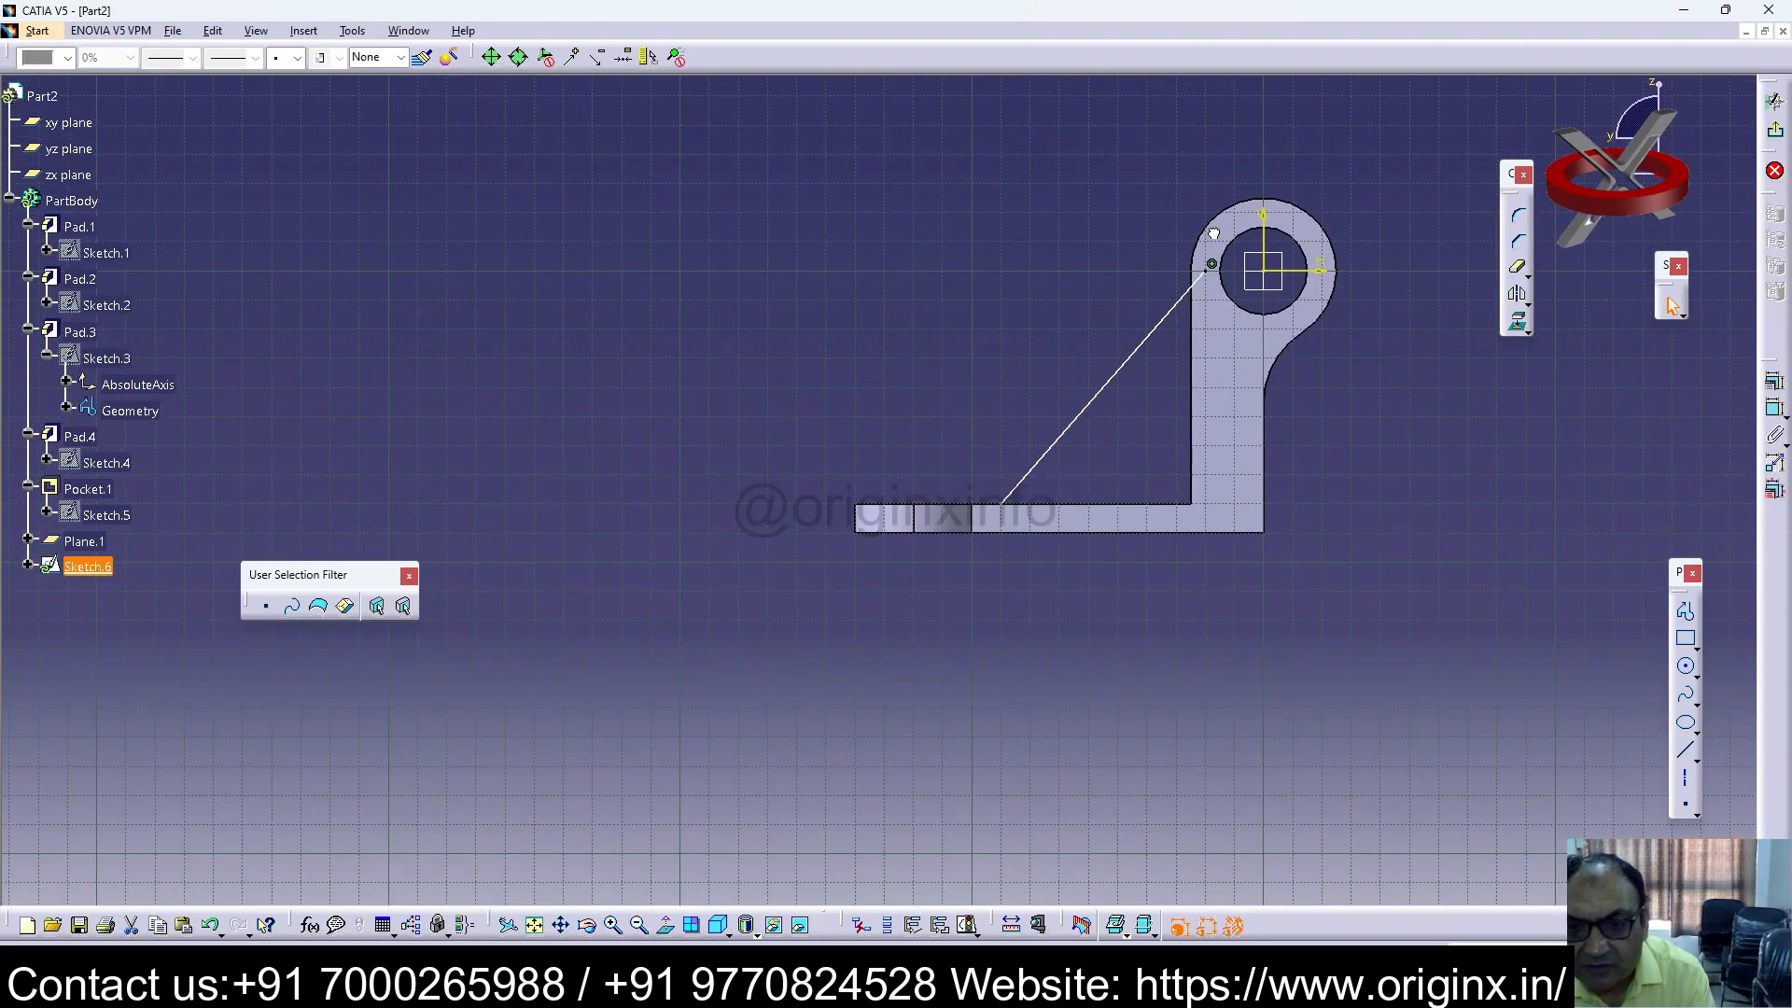
pyautogui.click(1447, 568)
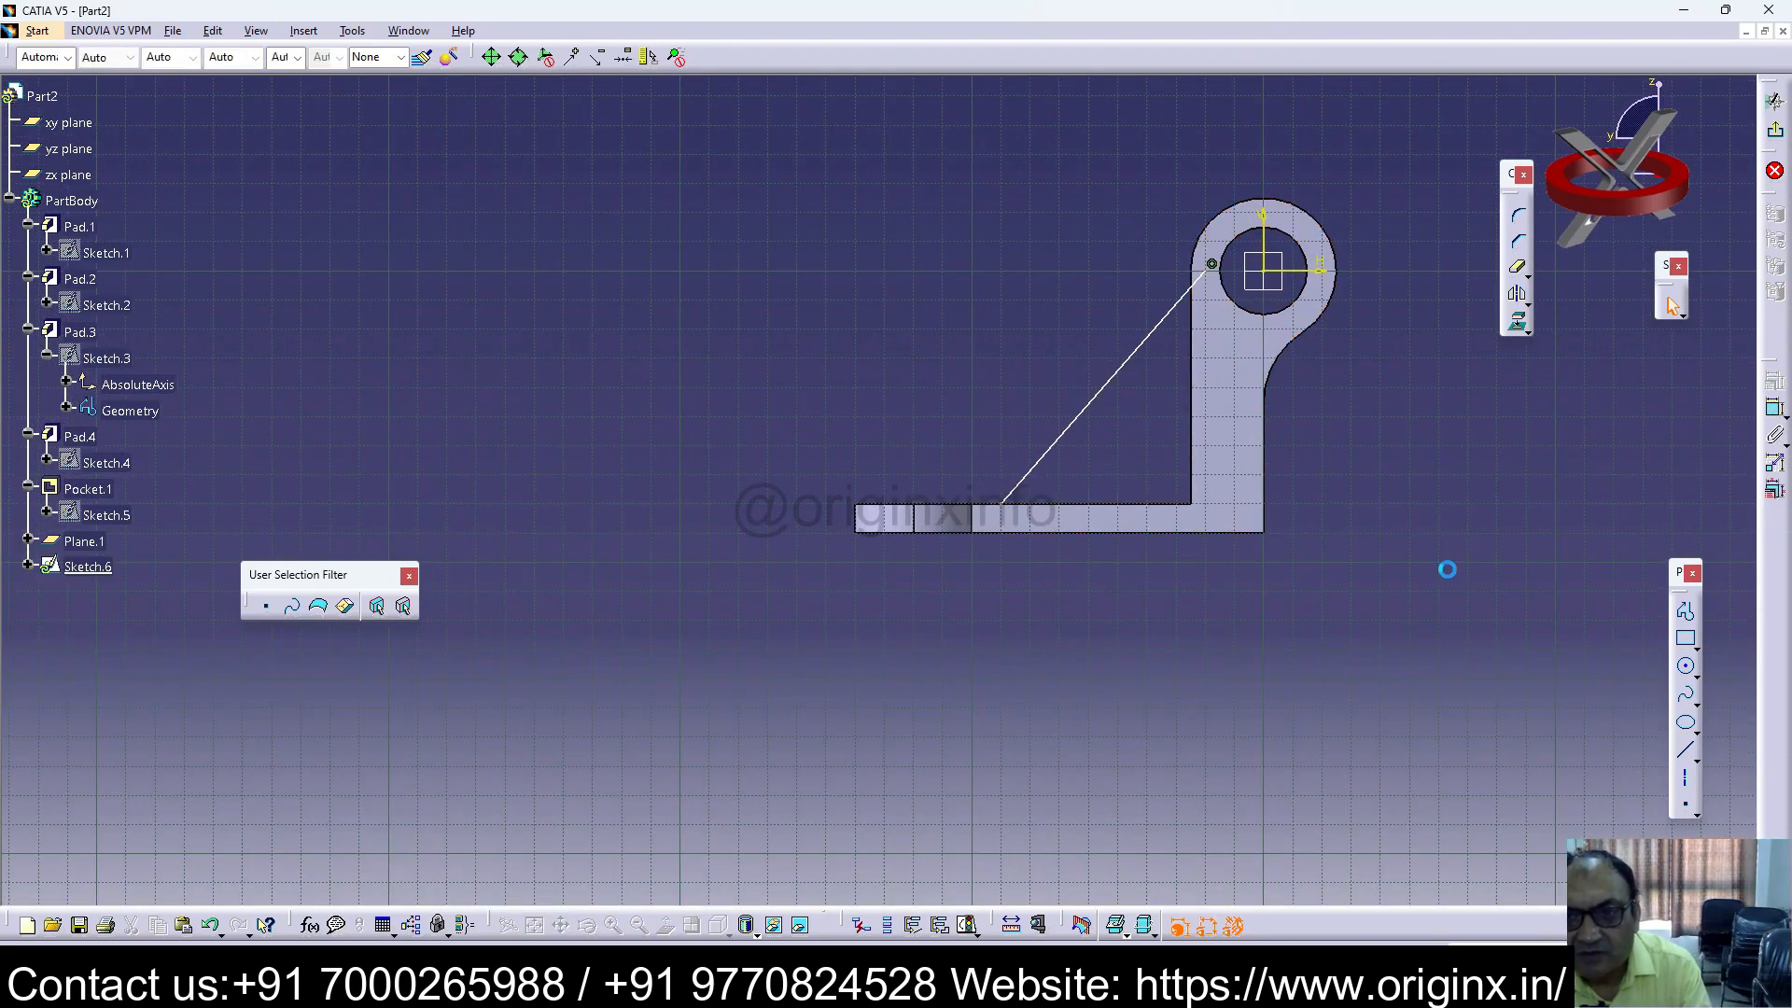
# Step: Finish the sketch and create a stiffener 10 mm thick from the slanted line
pyautogui.click(1776, 141)
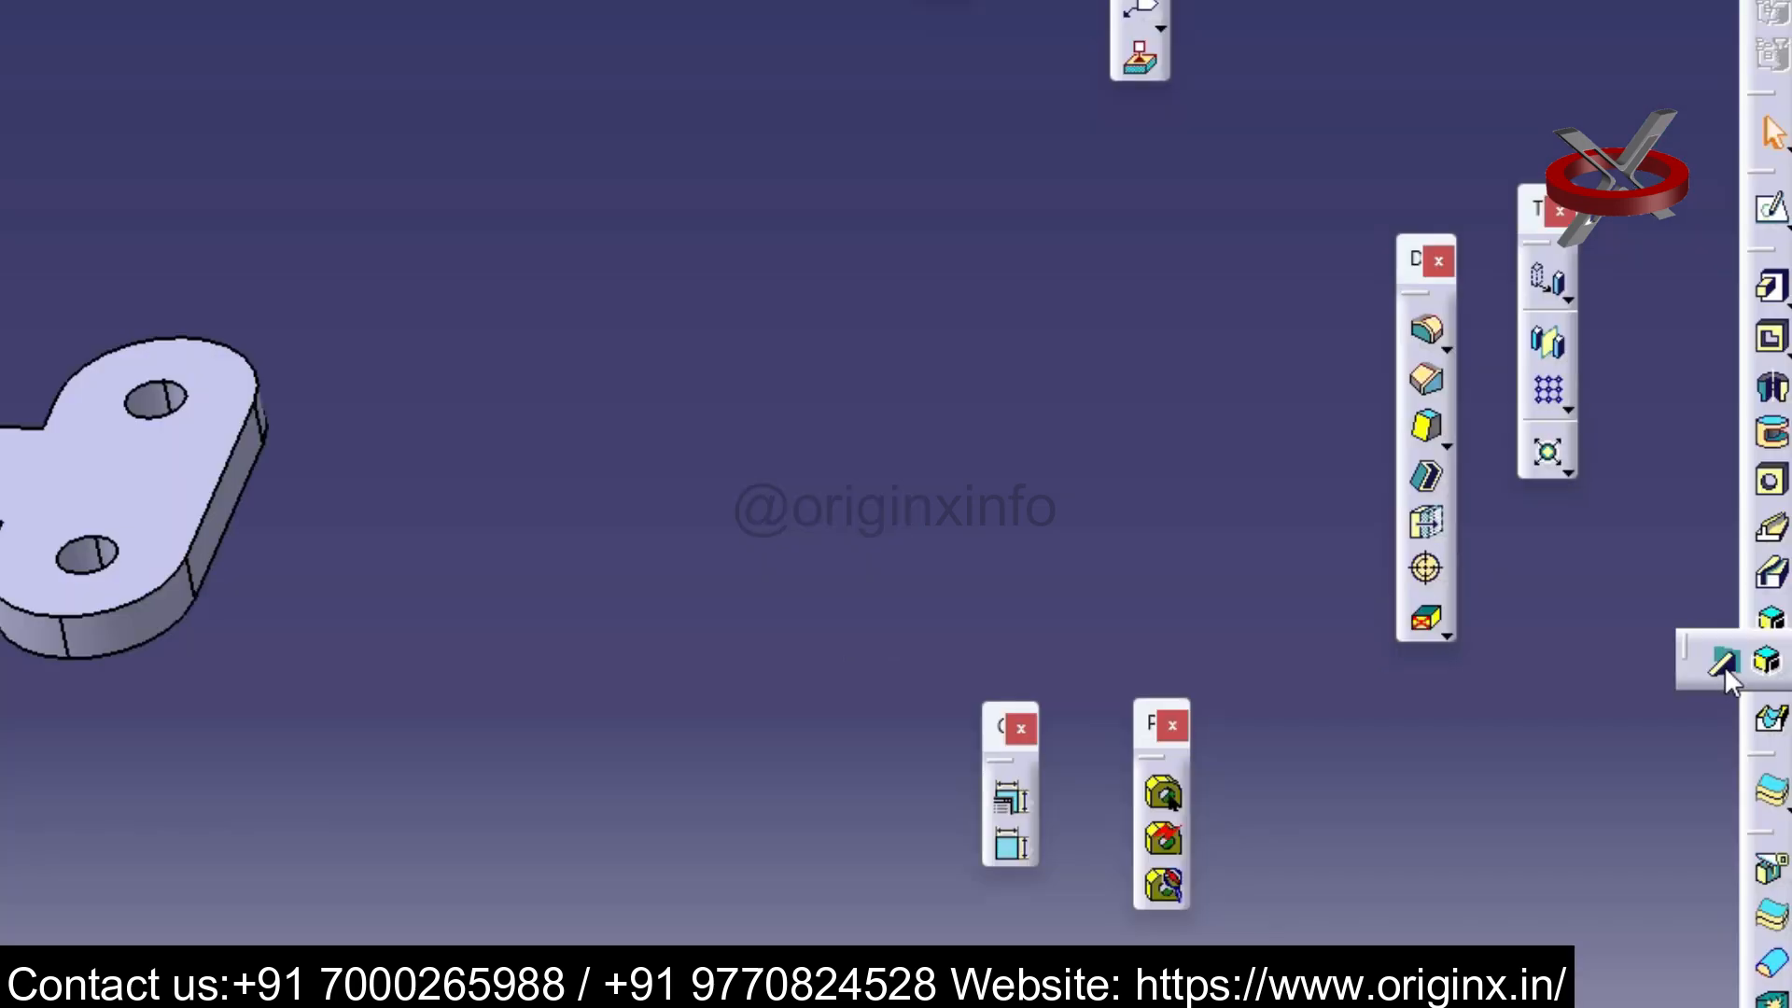
pyautogui.click(1777, 582)
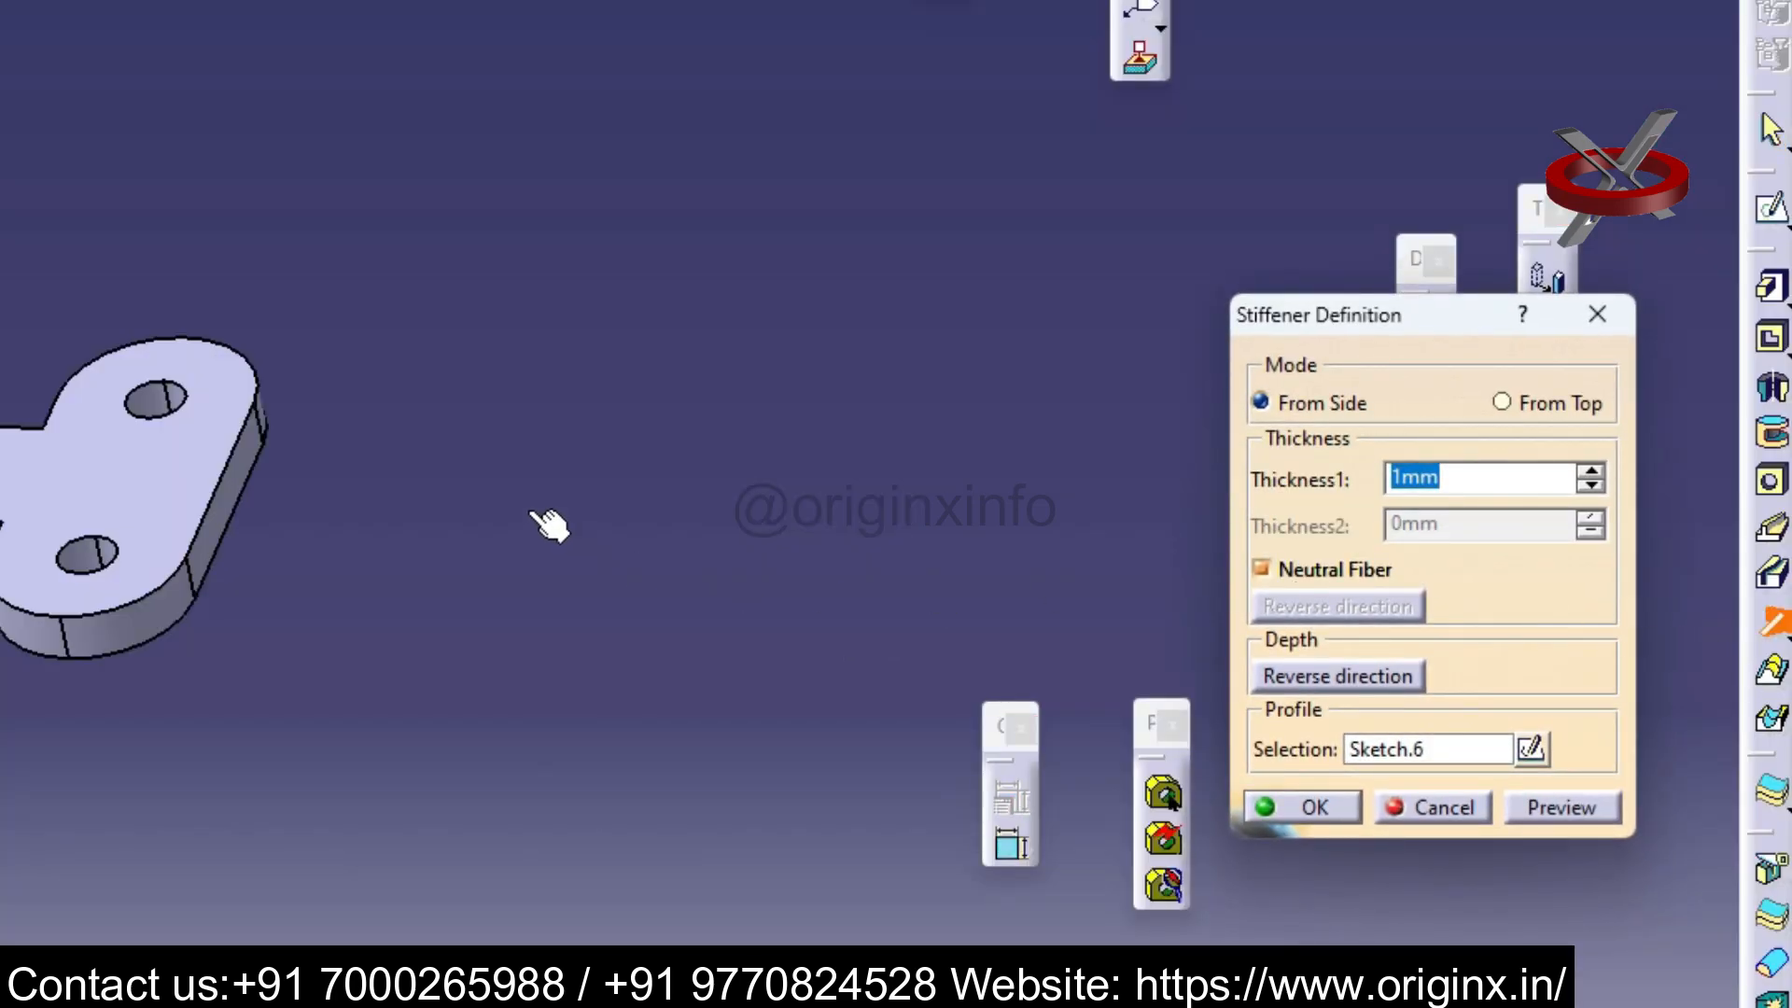
pyautogui.write('10')
pyautogui.press('Return')
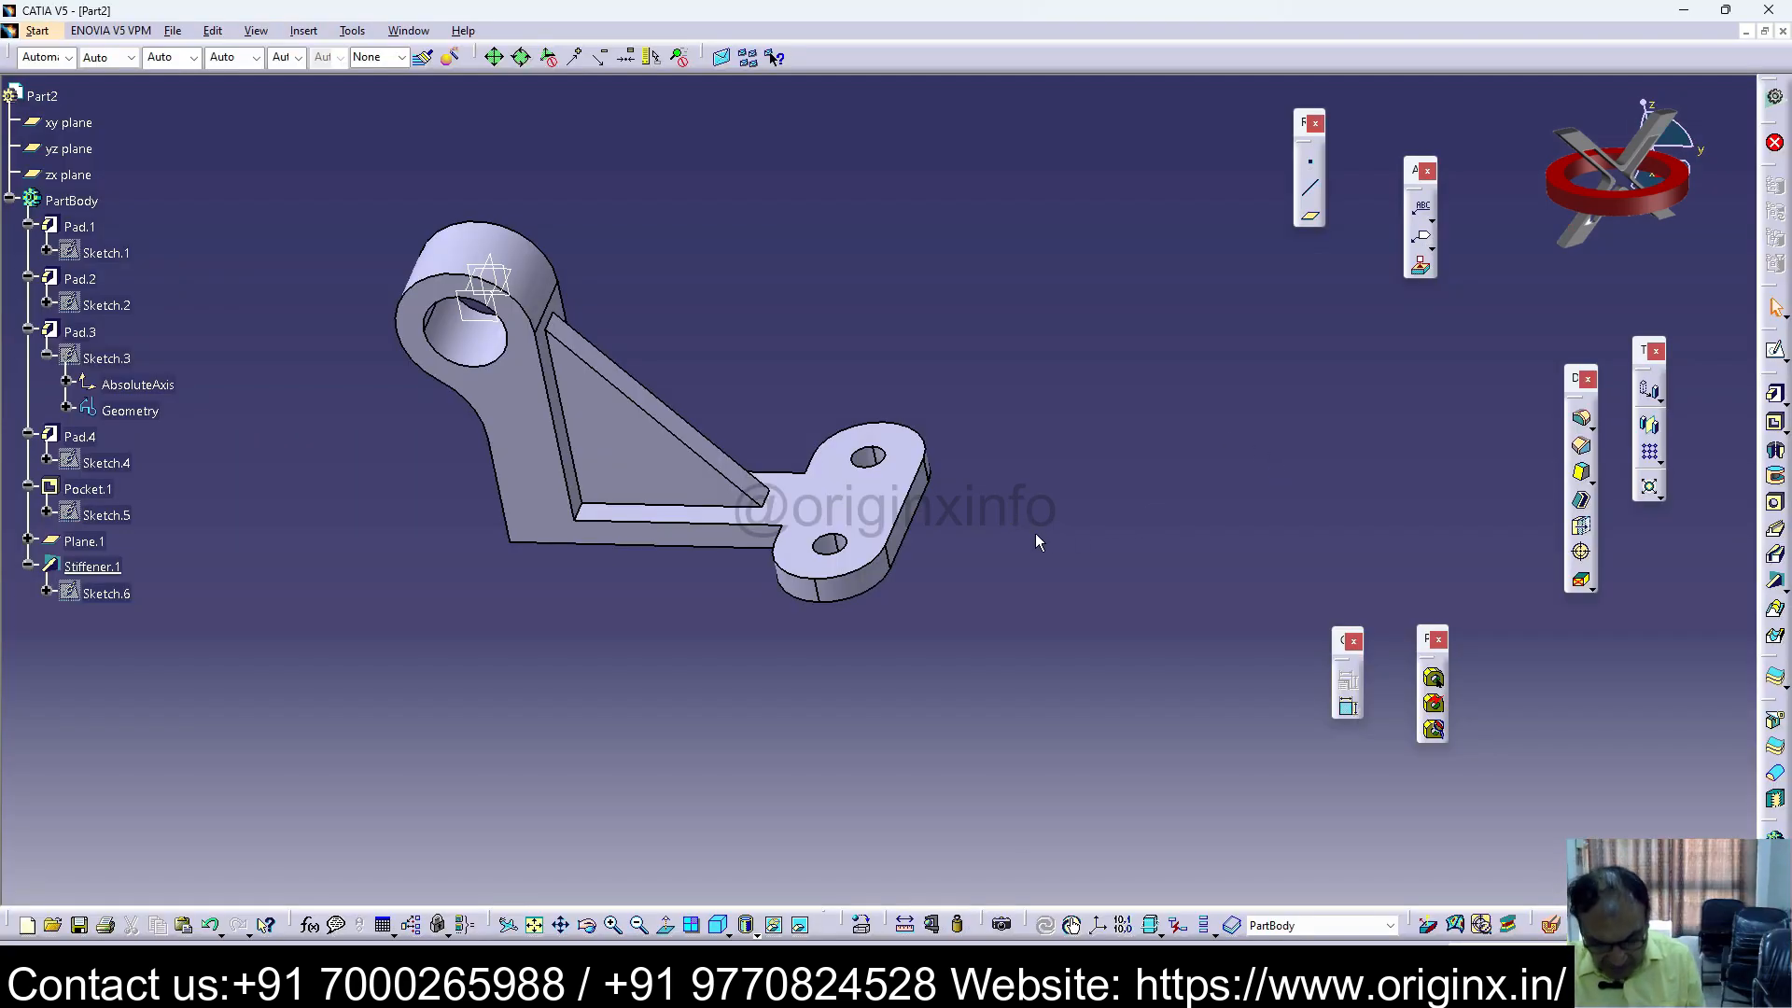
pyautogui.moveTo(1036, 541); pyautogui.dragTo(1137, 517, button='middle')
pyautogui.doubleClick(681, 472)
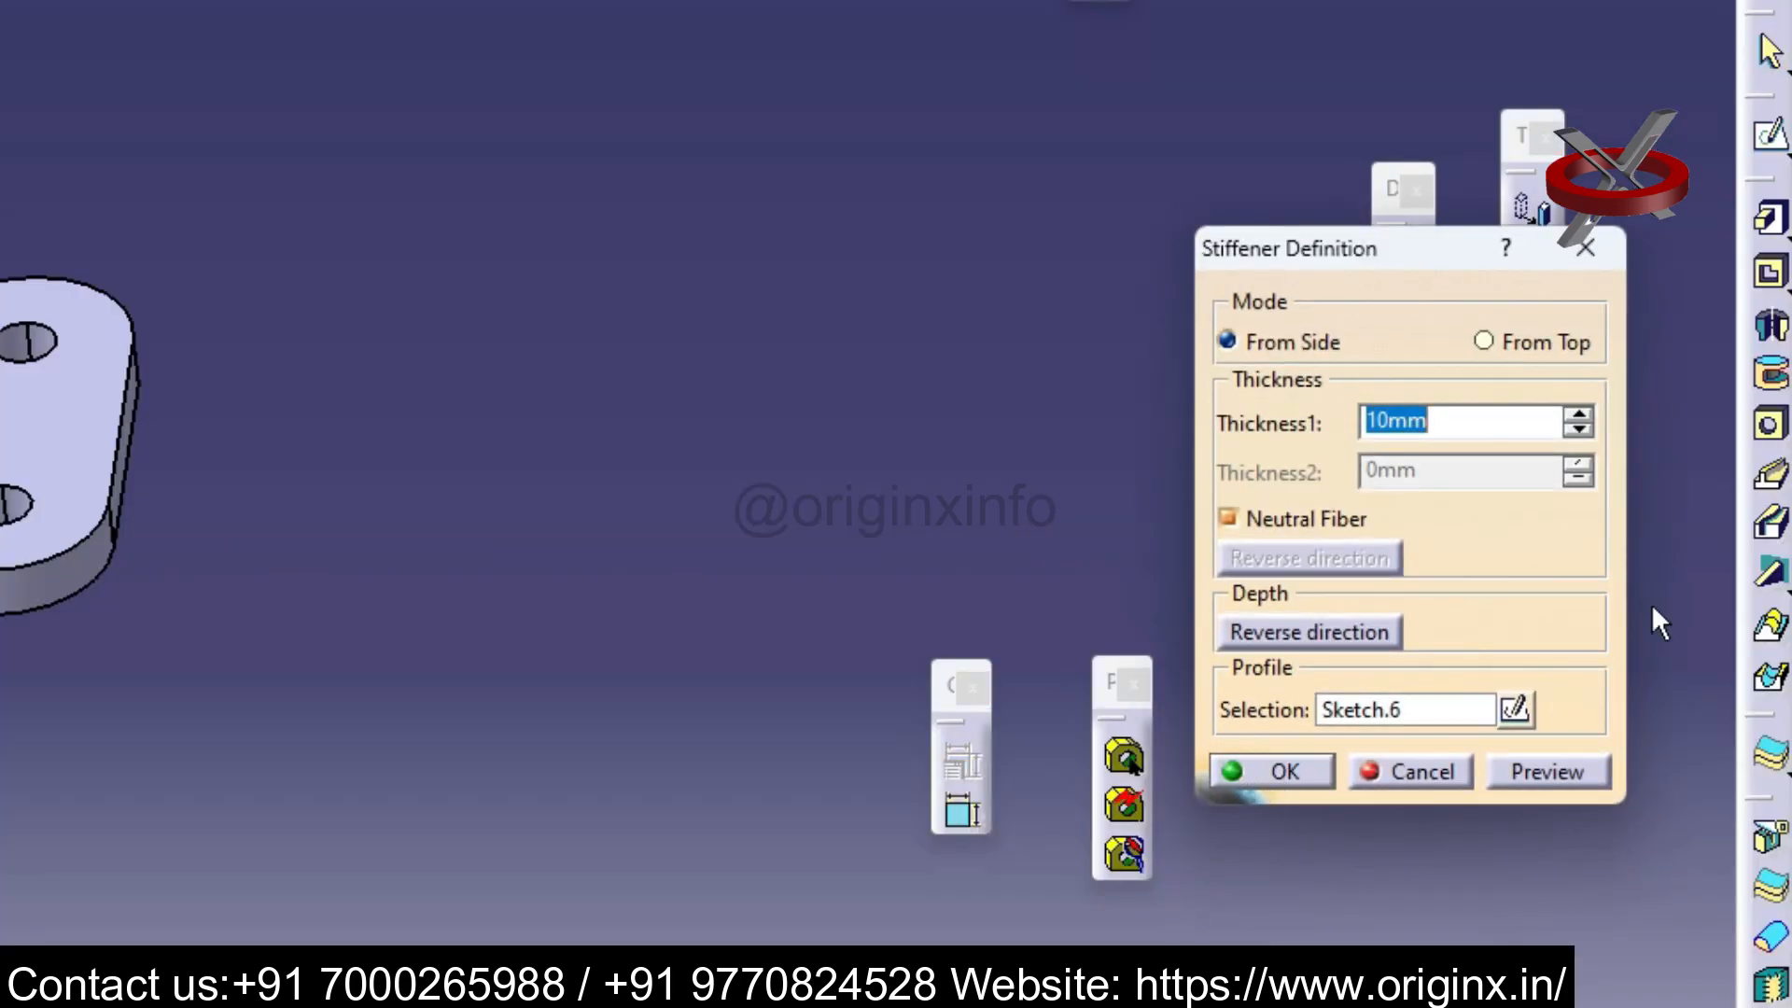
pyautogui.click(1409, 771)
# Step: Edit the stiffener's sketch to move the line's lower endpoint to the upper corner of the foot's outer end, and finish the sketch
pyautogui.doubleClick(101, 594)
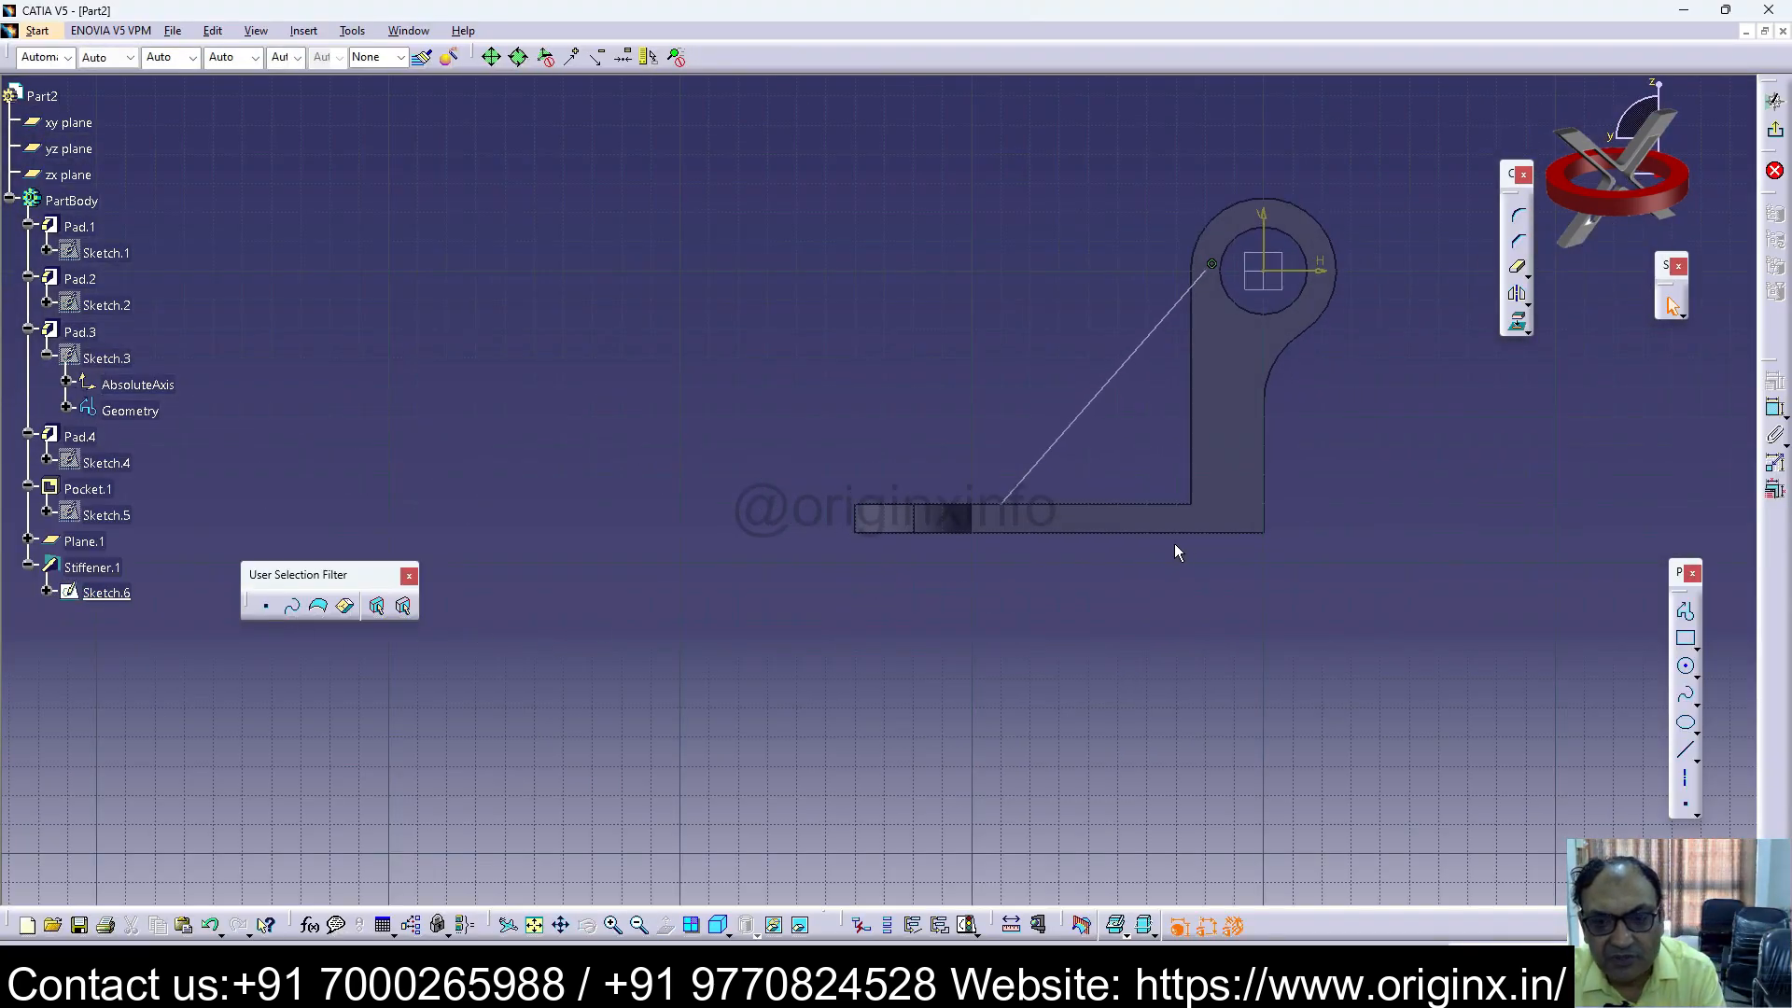
pyautogui.moveTo(1000, 504); pyautogui.dragTo(855, 505)
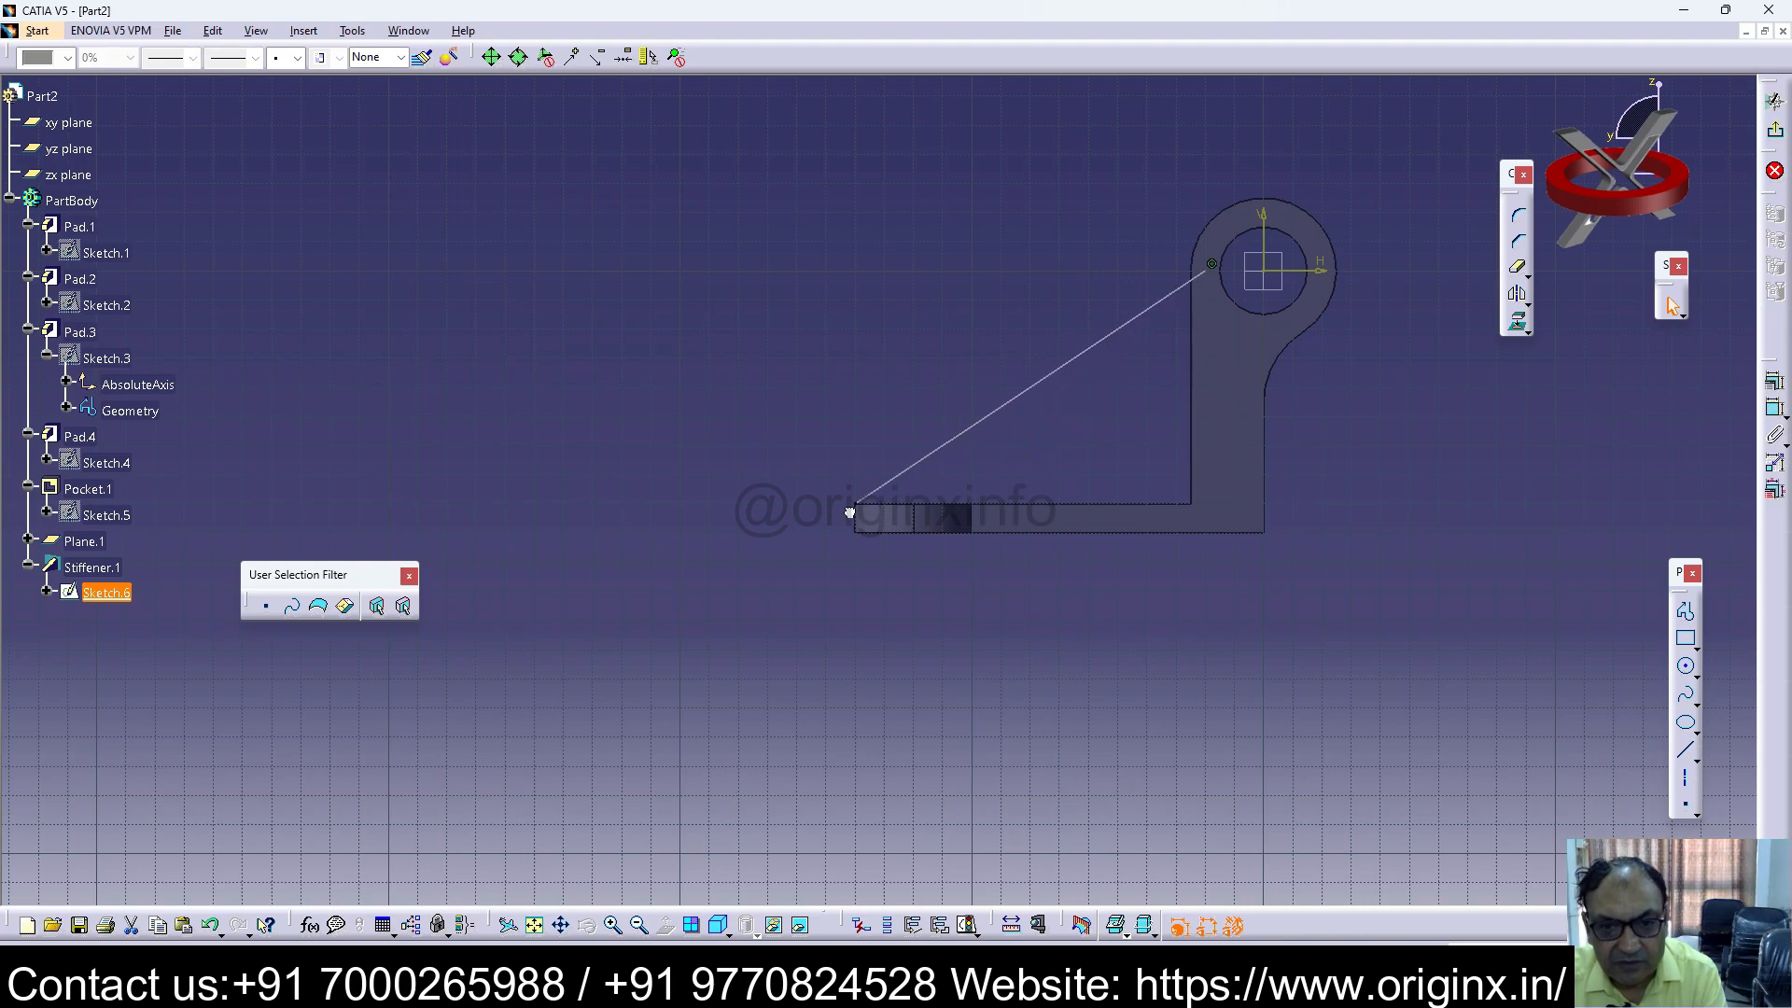
pyautogui.click(1776, 134)
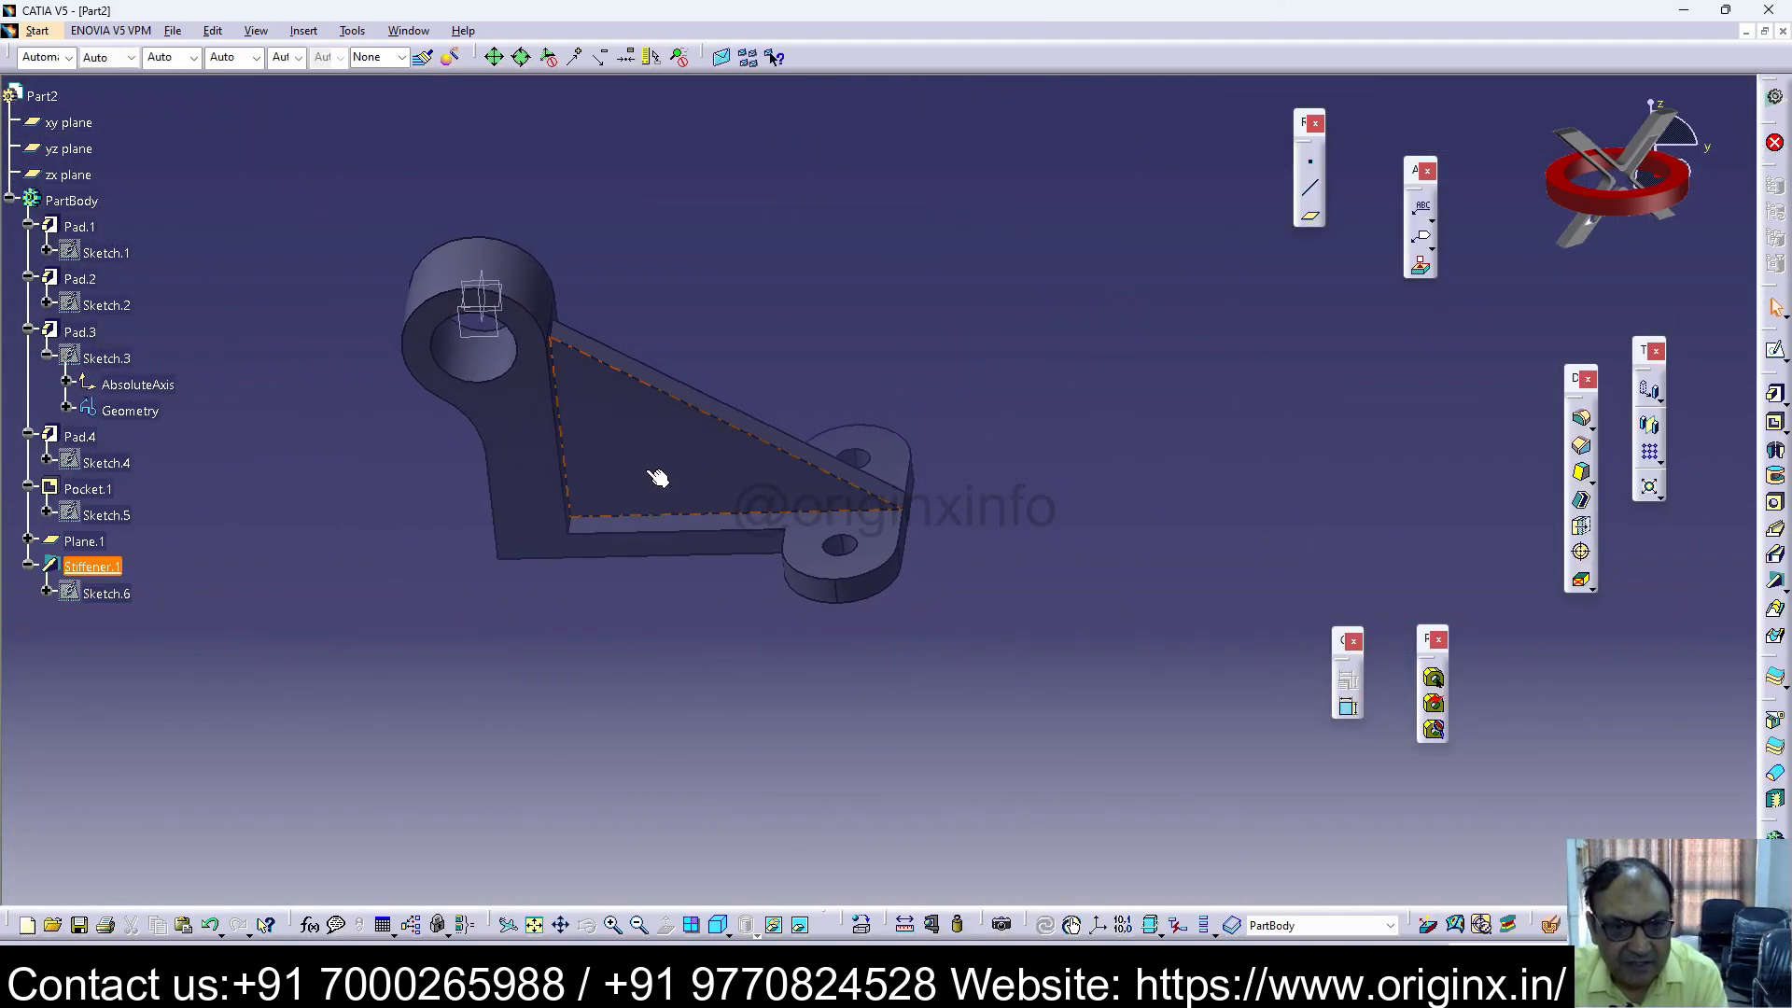
pyautogui.rightClick(1241, 503)
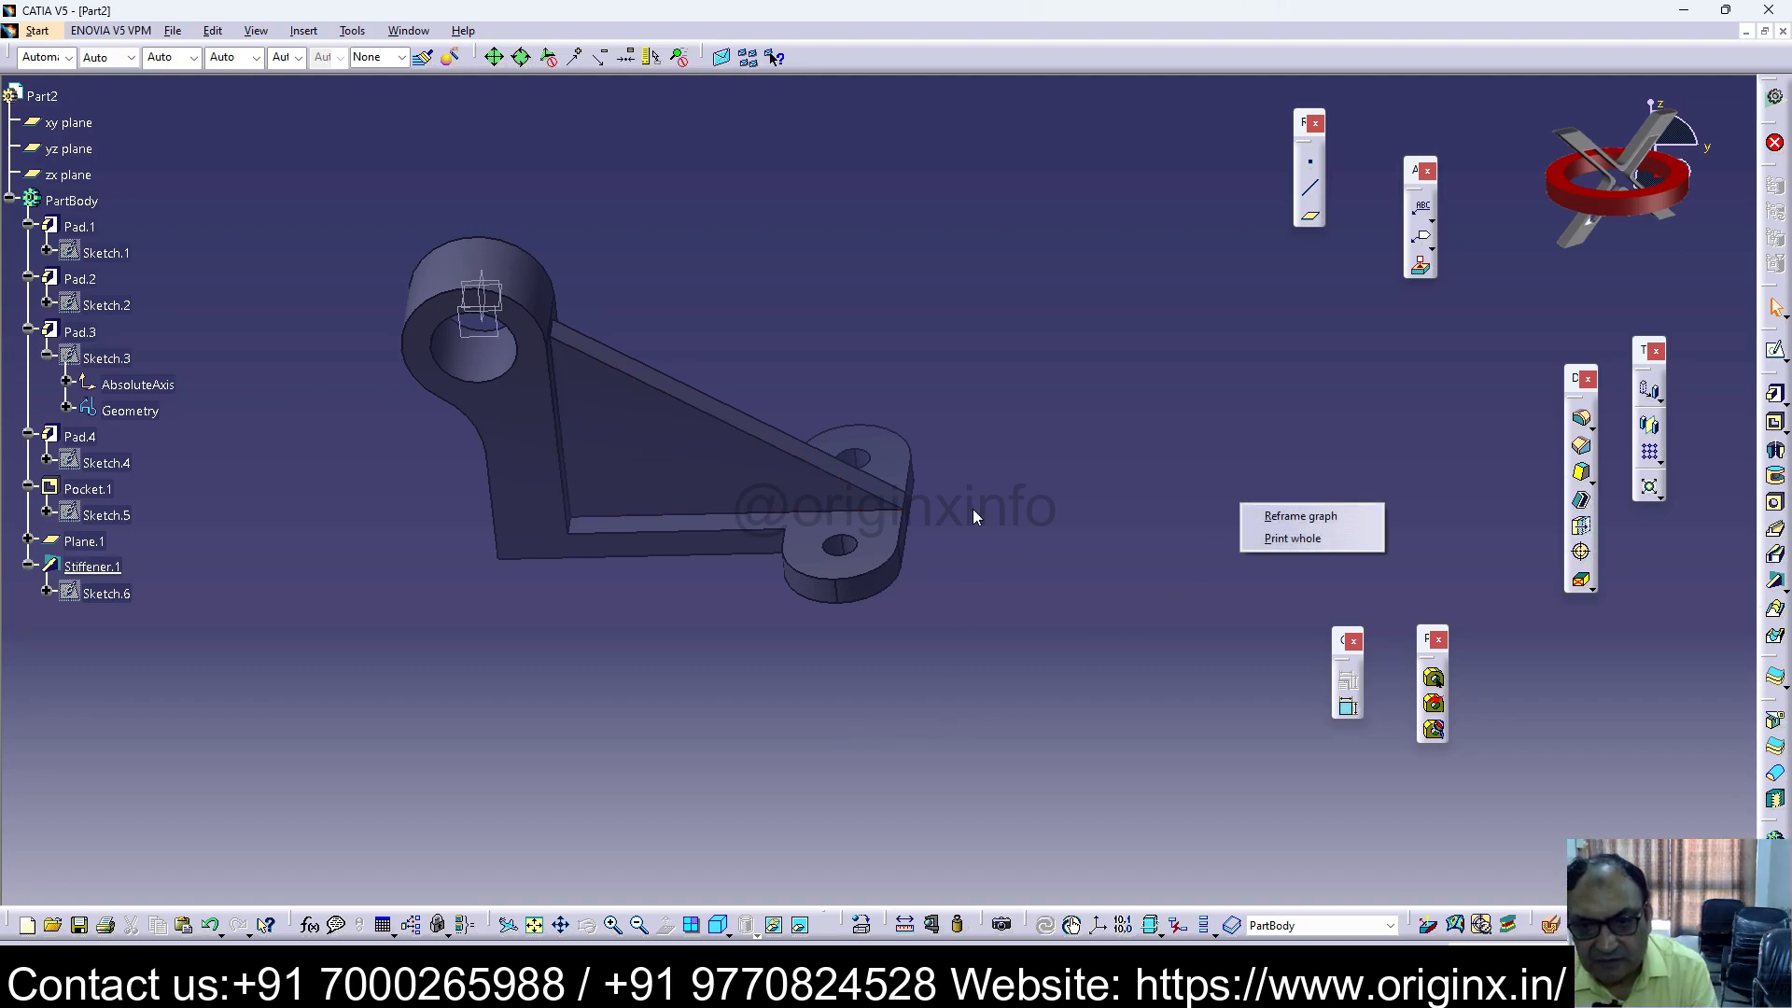
pyautogui.click(1284, 418)
pyautogui.moveTo(1106, 509); pyautogui.dragTo(988, 591, button='middle')
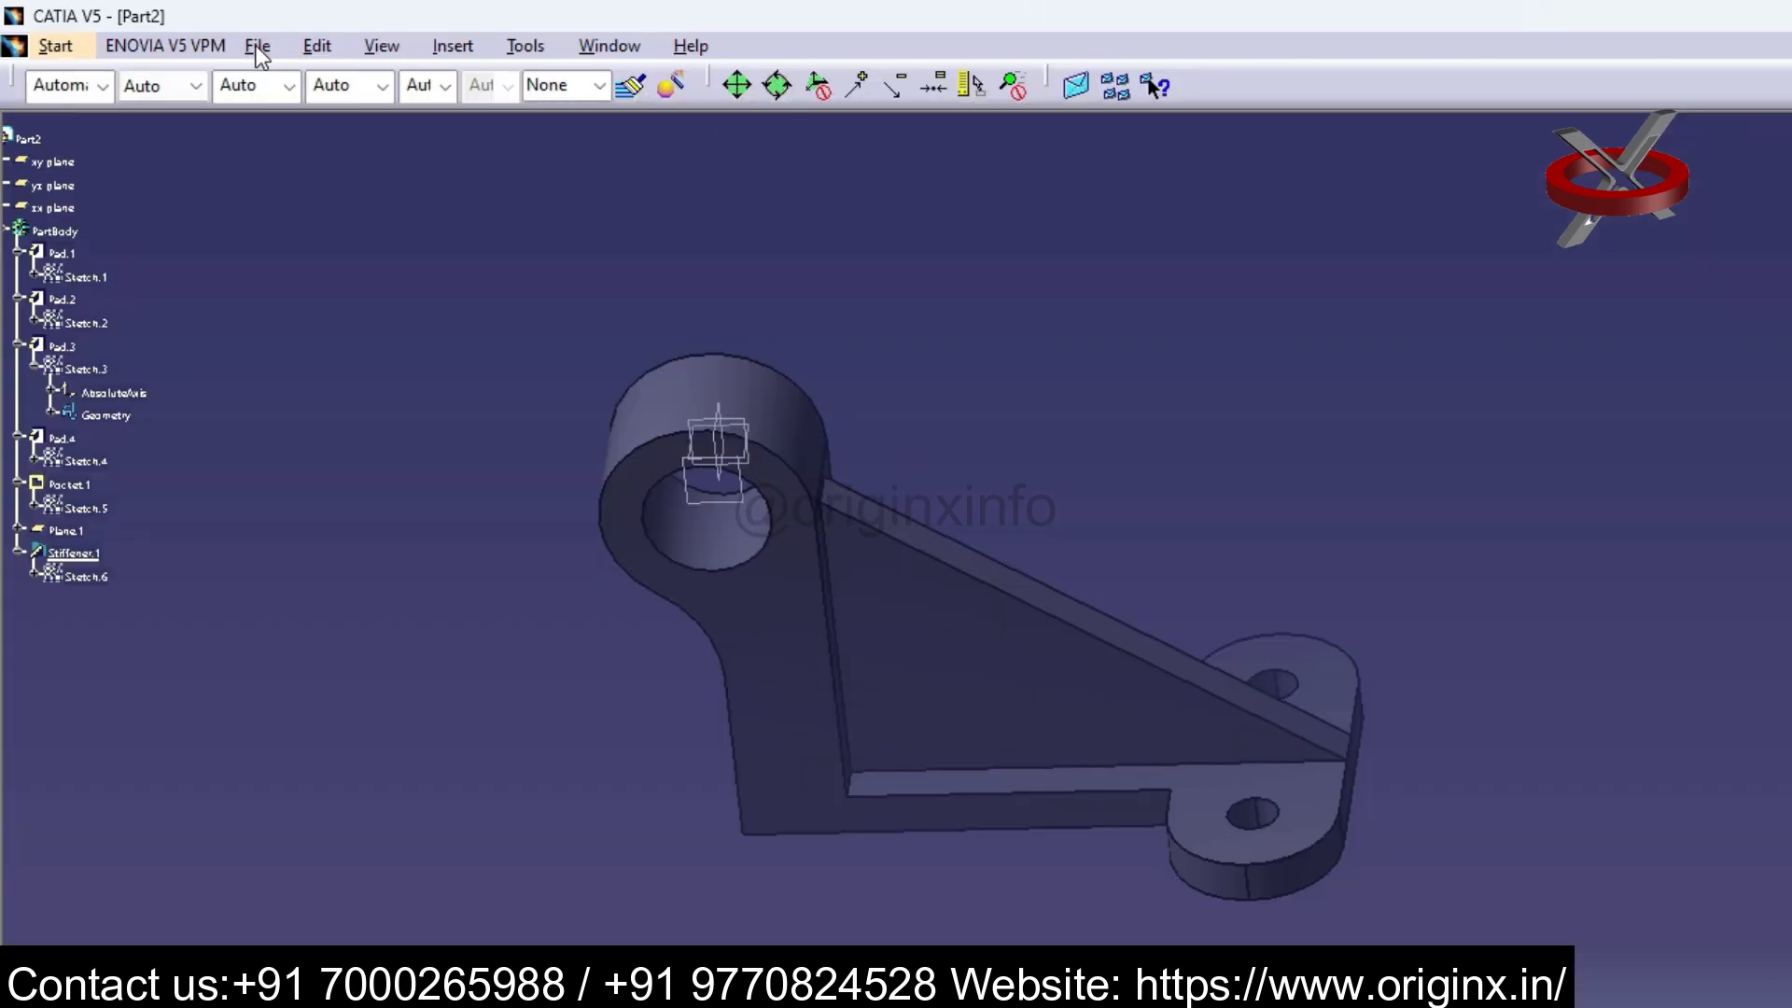
# Step: Save the part in the catia tutorials folder under the file name 32
pyautogui.click(257, 45)
pyautogui.click(392, 268)
pyautogui.write('3')
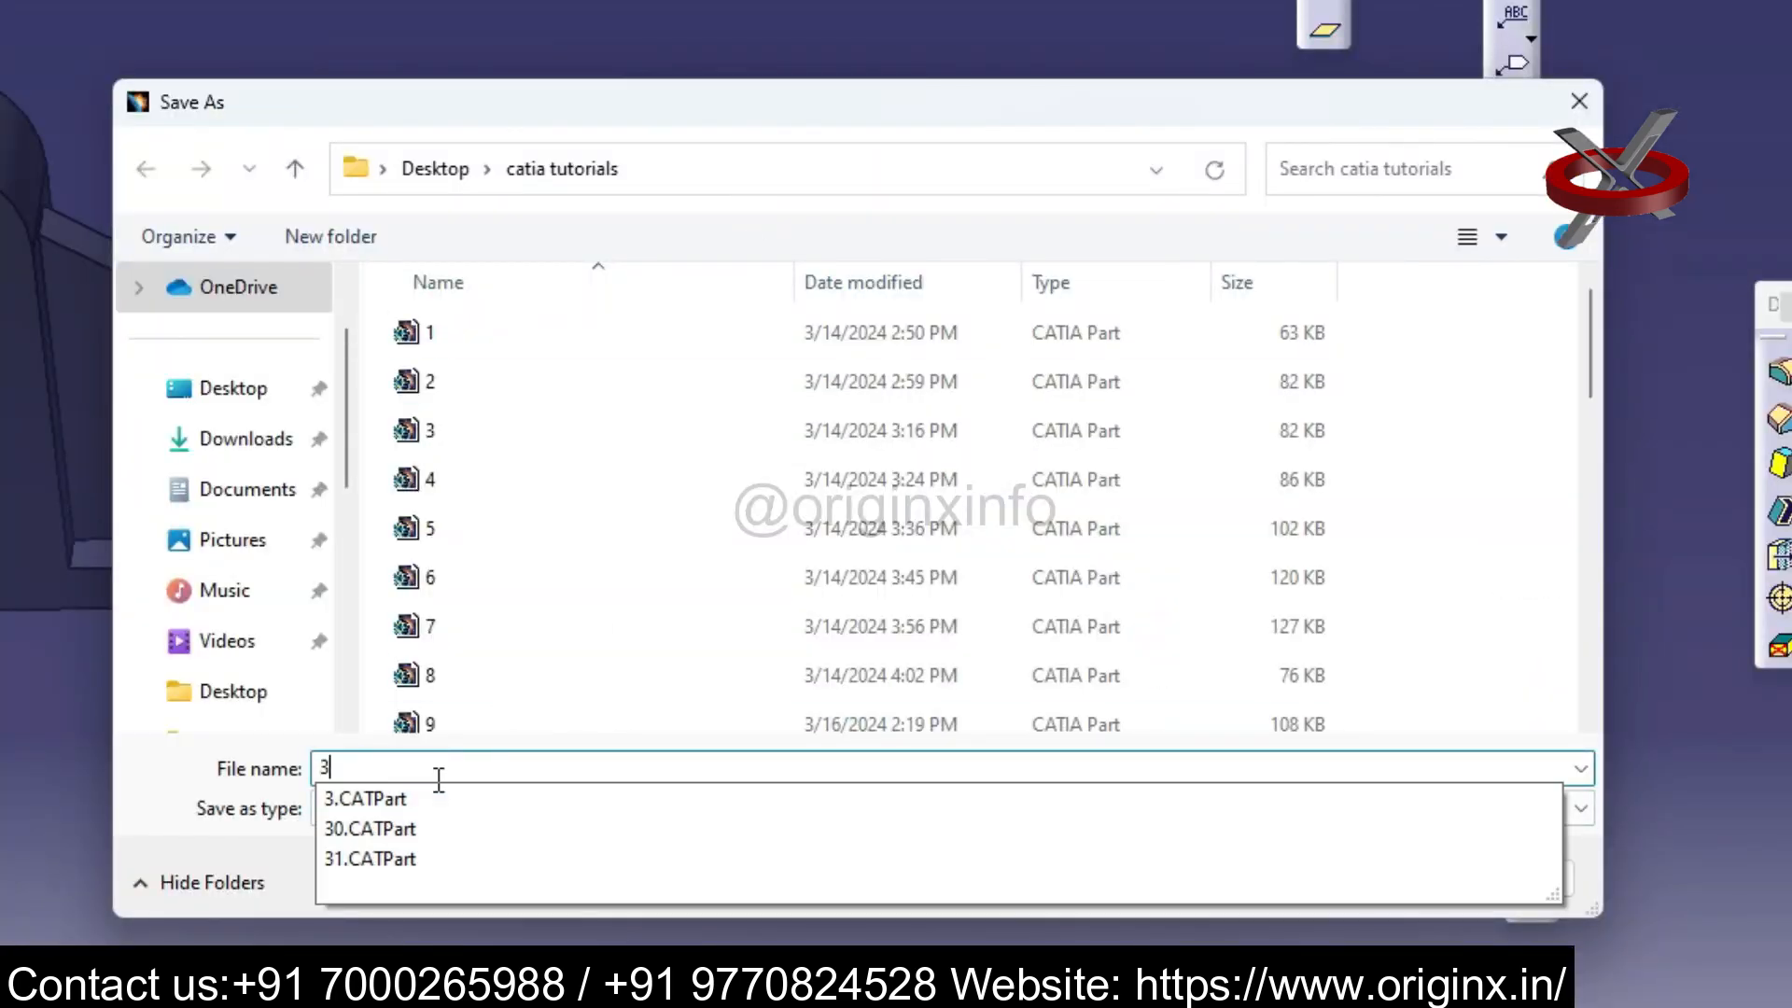
pyautogui.write('2')
pyautogui.press('Return')
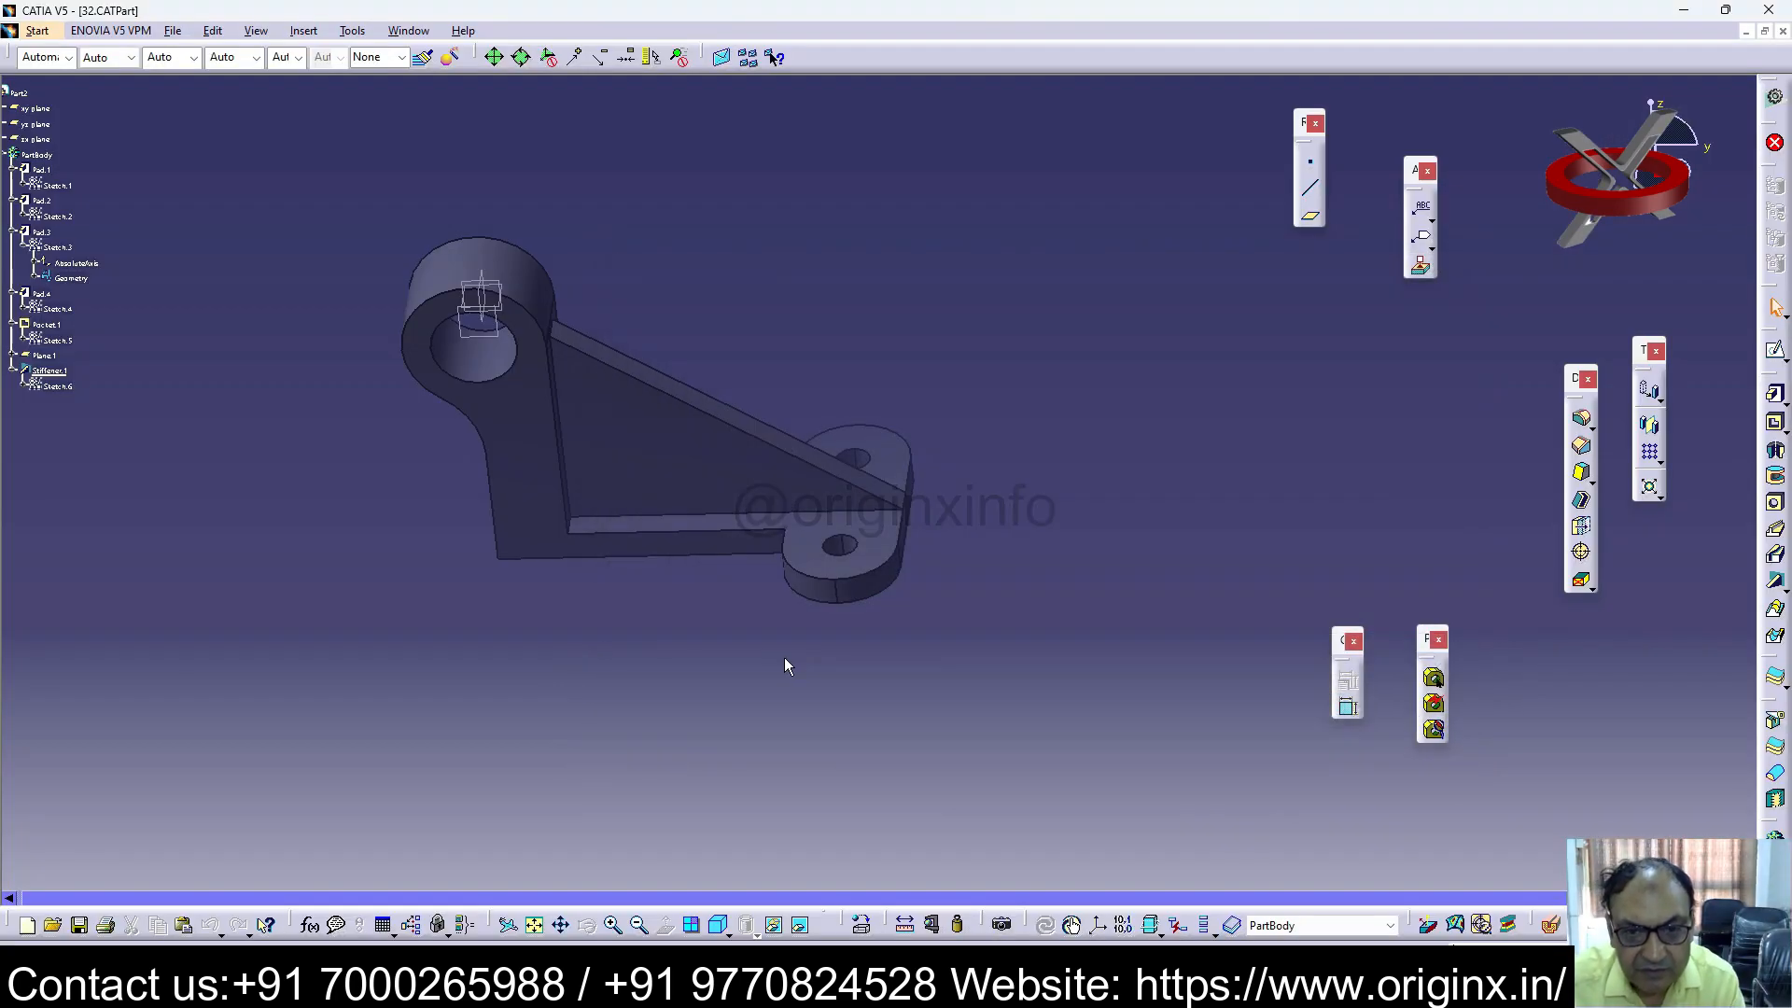
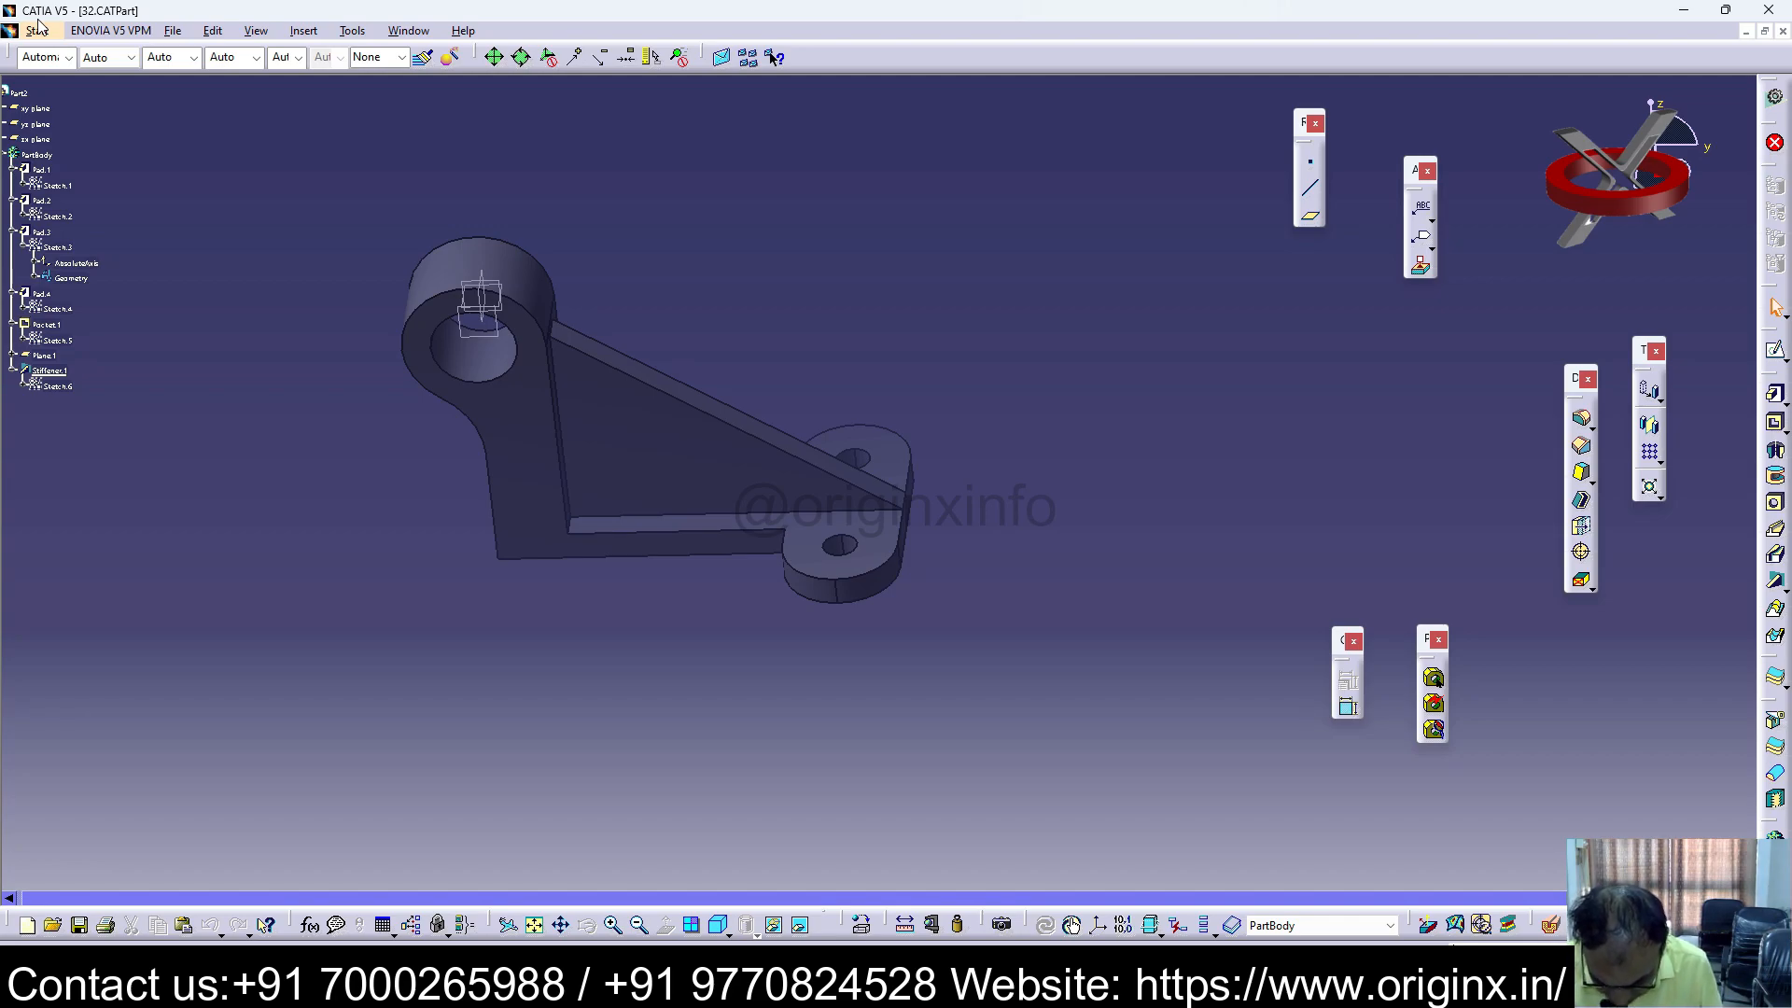
# Step: Create a new part document with the default name and hybrid design enabled
pyautogui.click(173, 31)
pyautogui.click(191, 68)
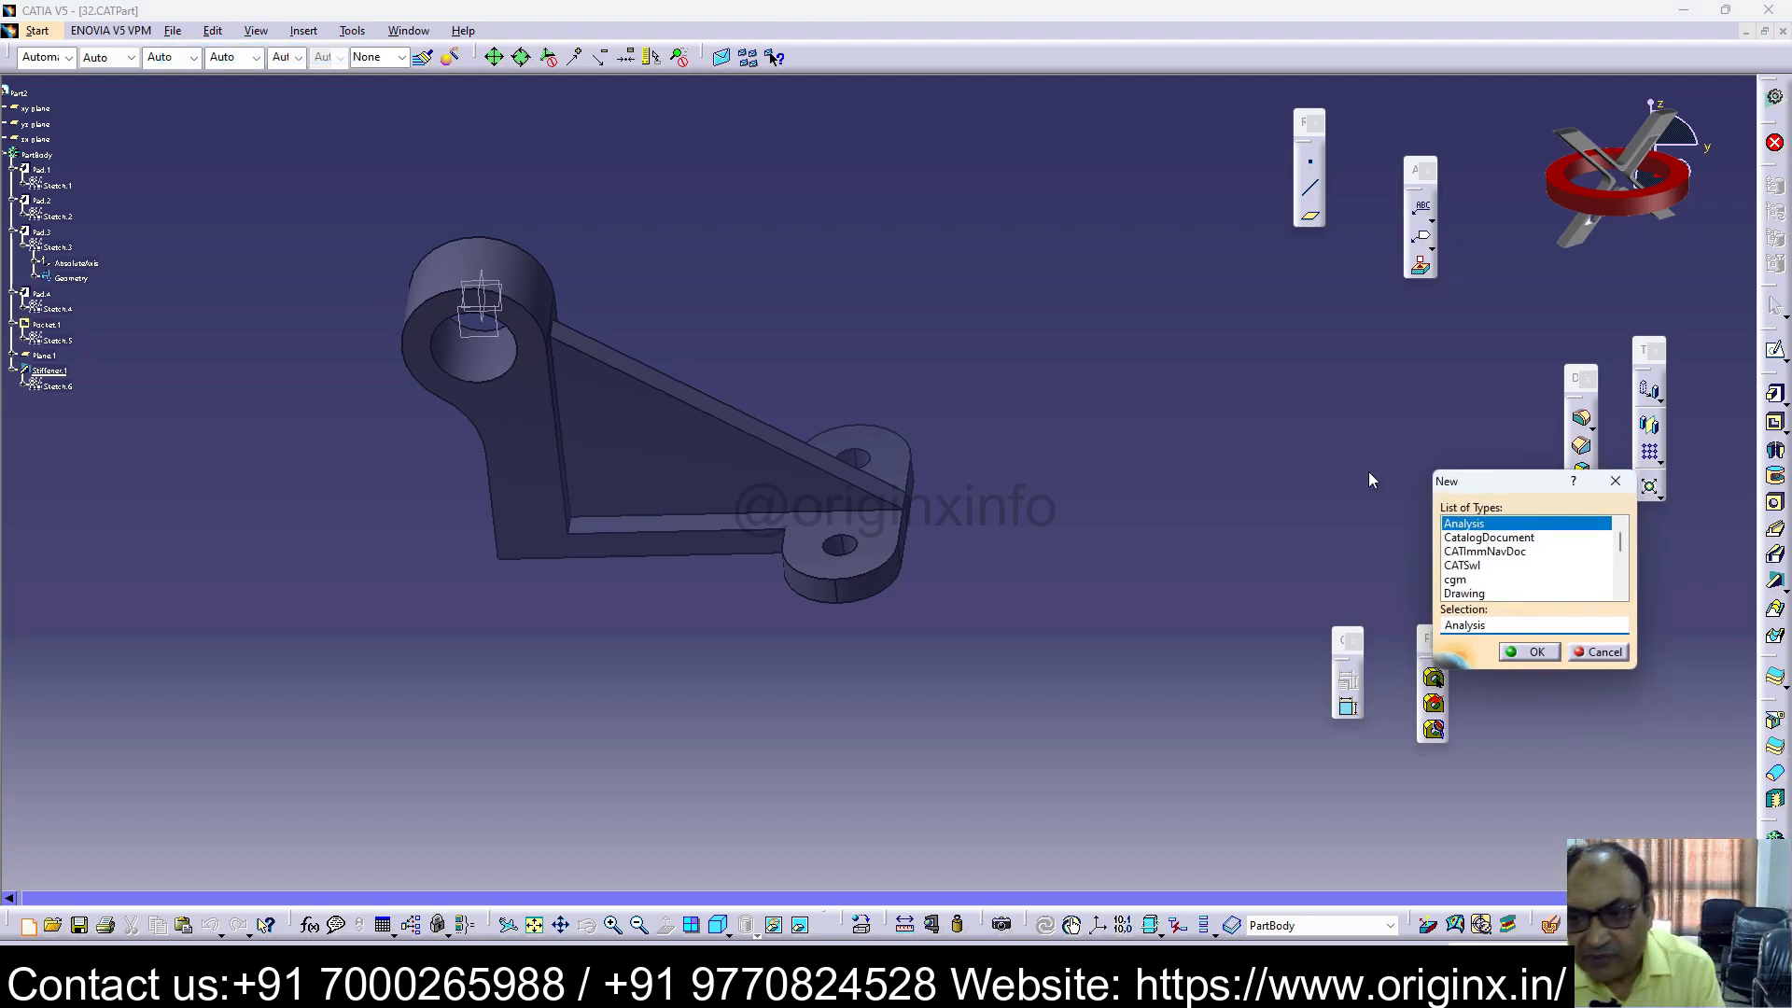
pyautogui.scroll(-2, 1621, 585)
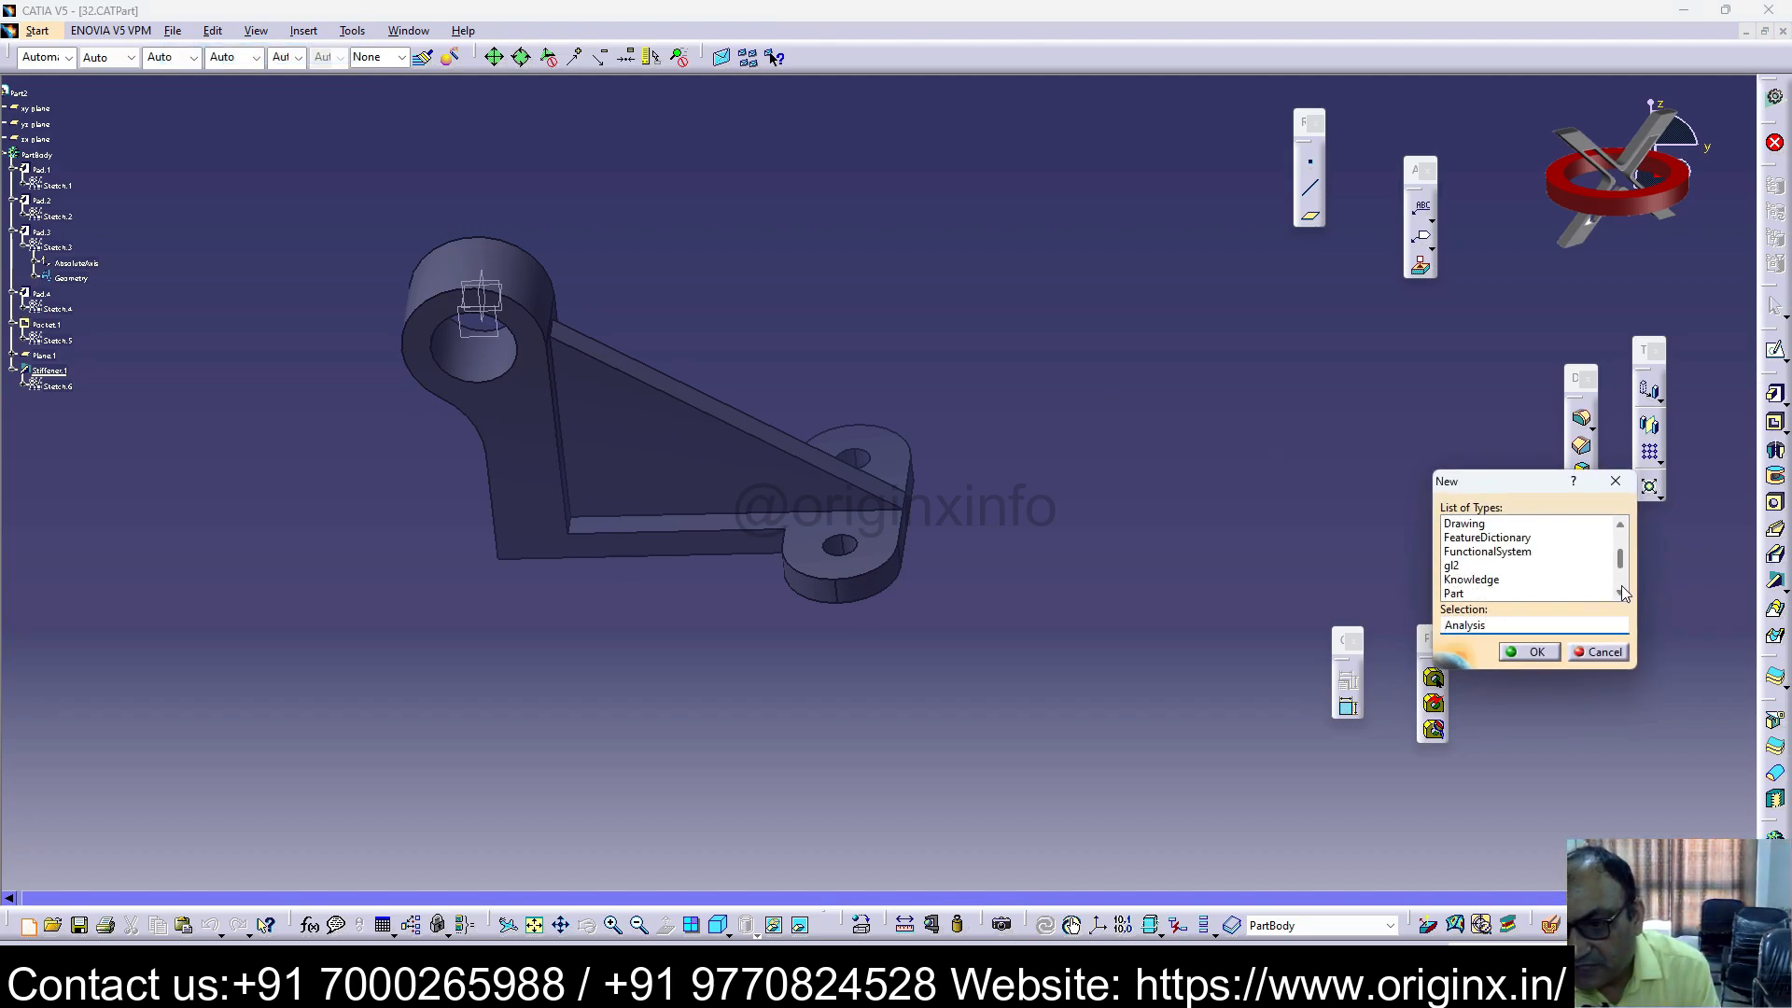
pyautogui.click(1473, 598)
pyautogui.click(1531, 651)
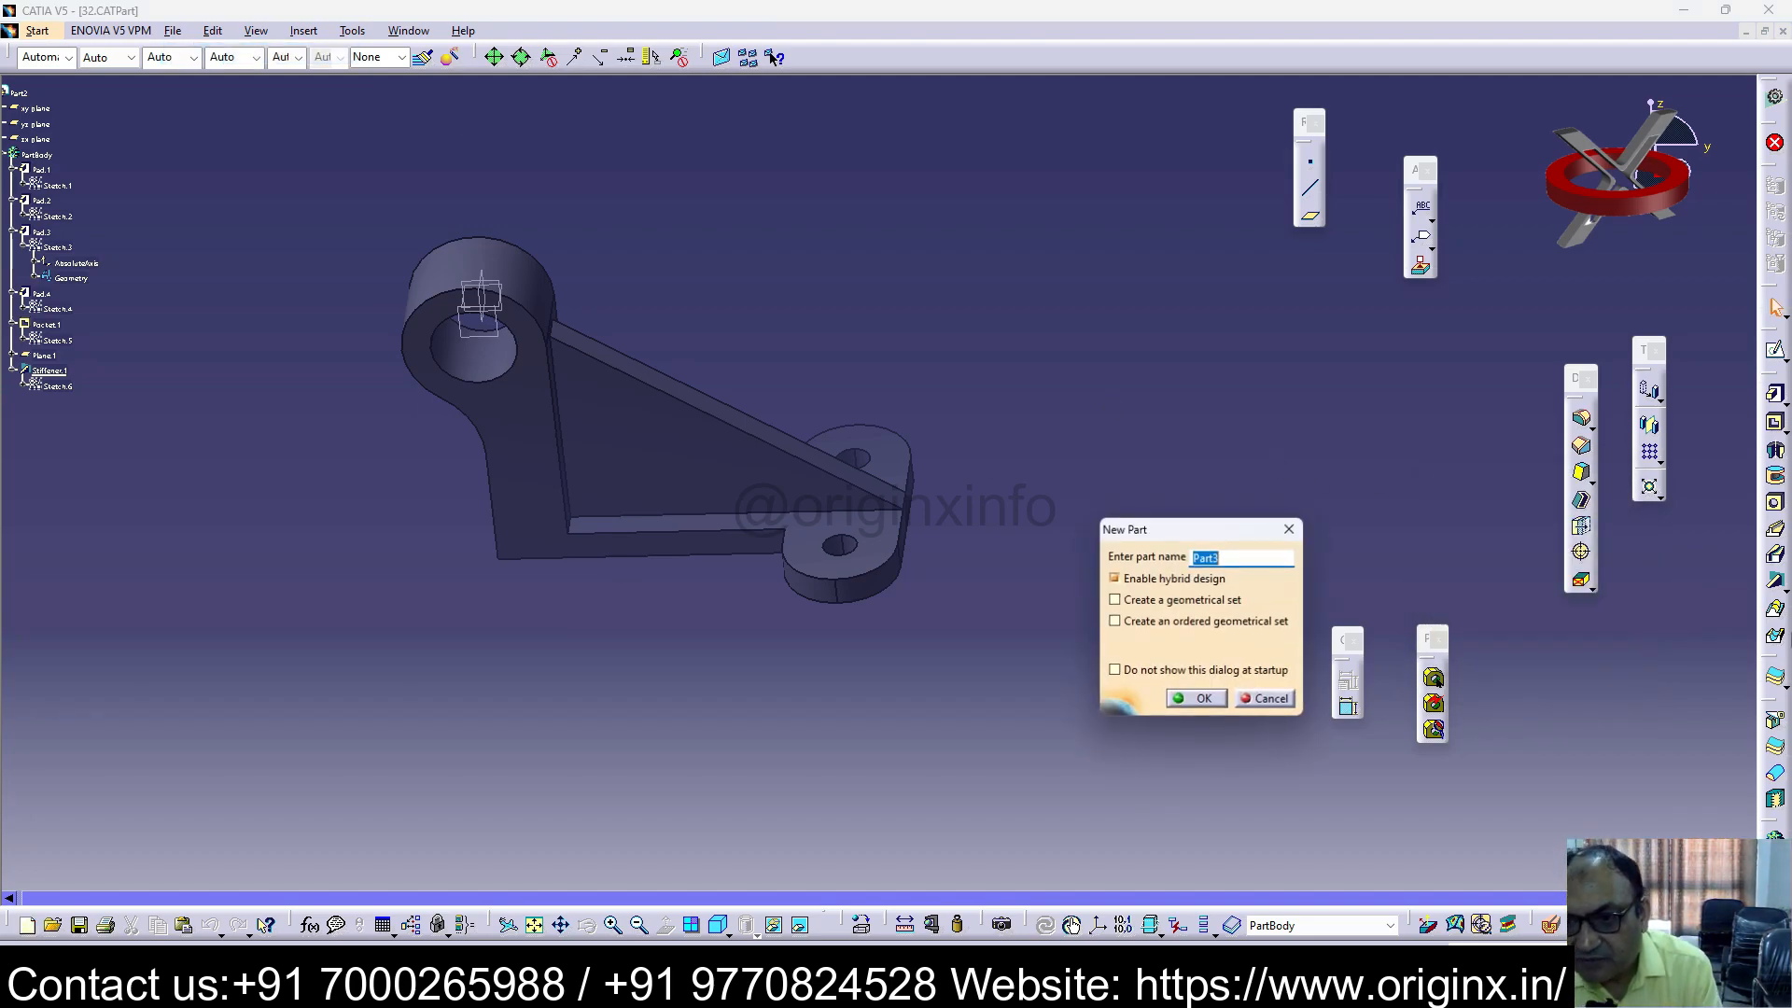
pyautogui.click(1195, 696)
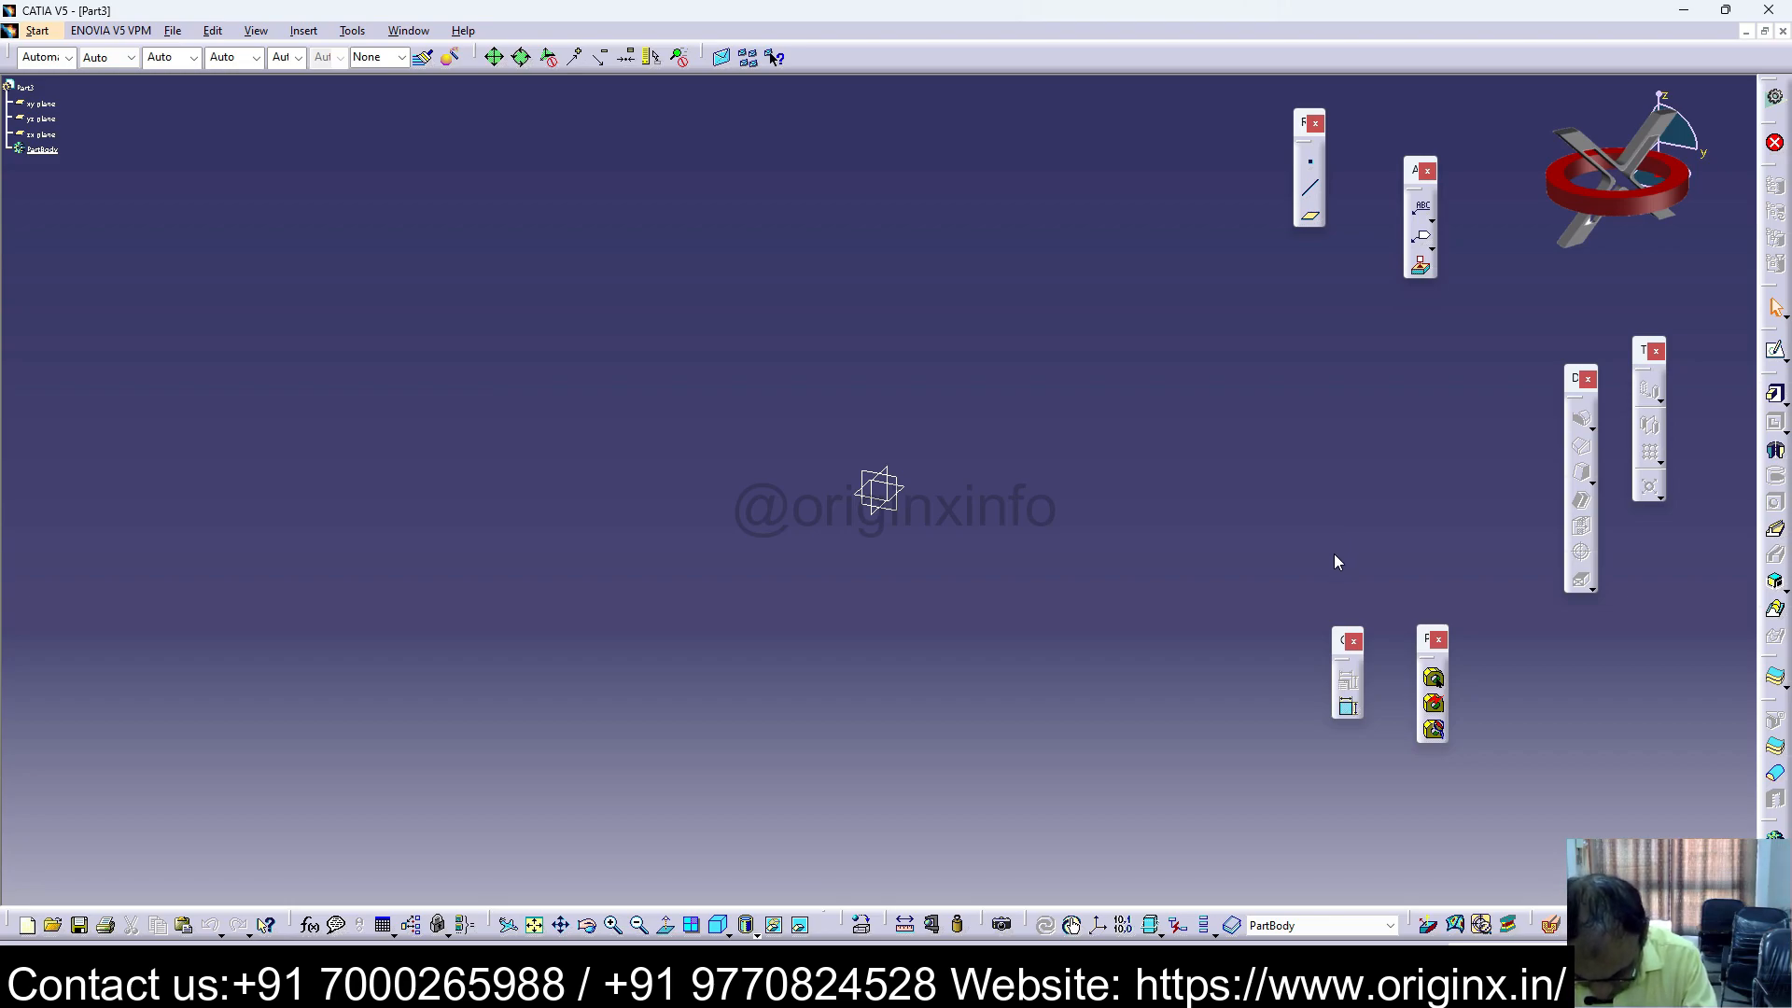
# Step: Start a sketch on the zx plane and draw a rectangle about 70 by 30 mm around the origin
pyautogui.click(45, 136)
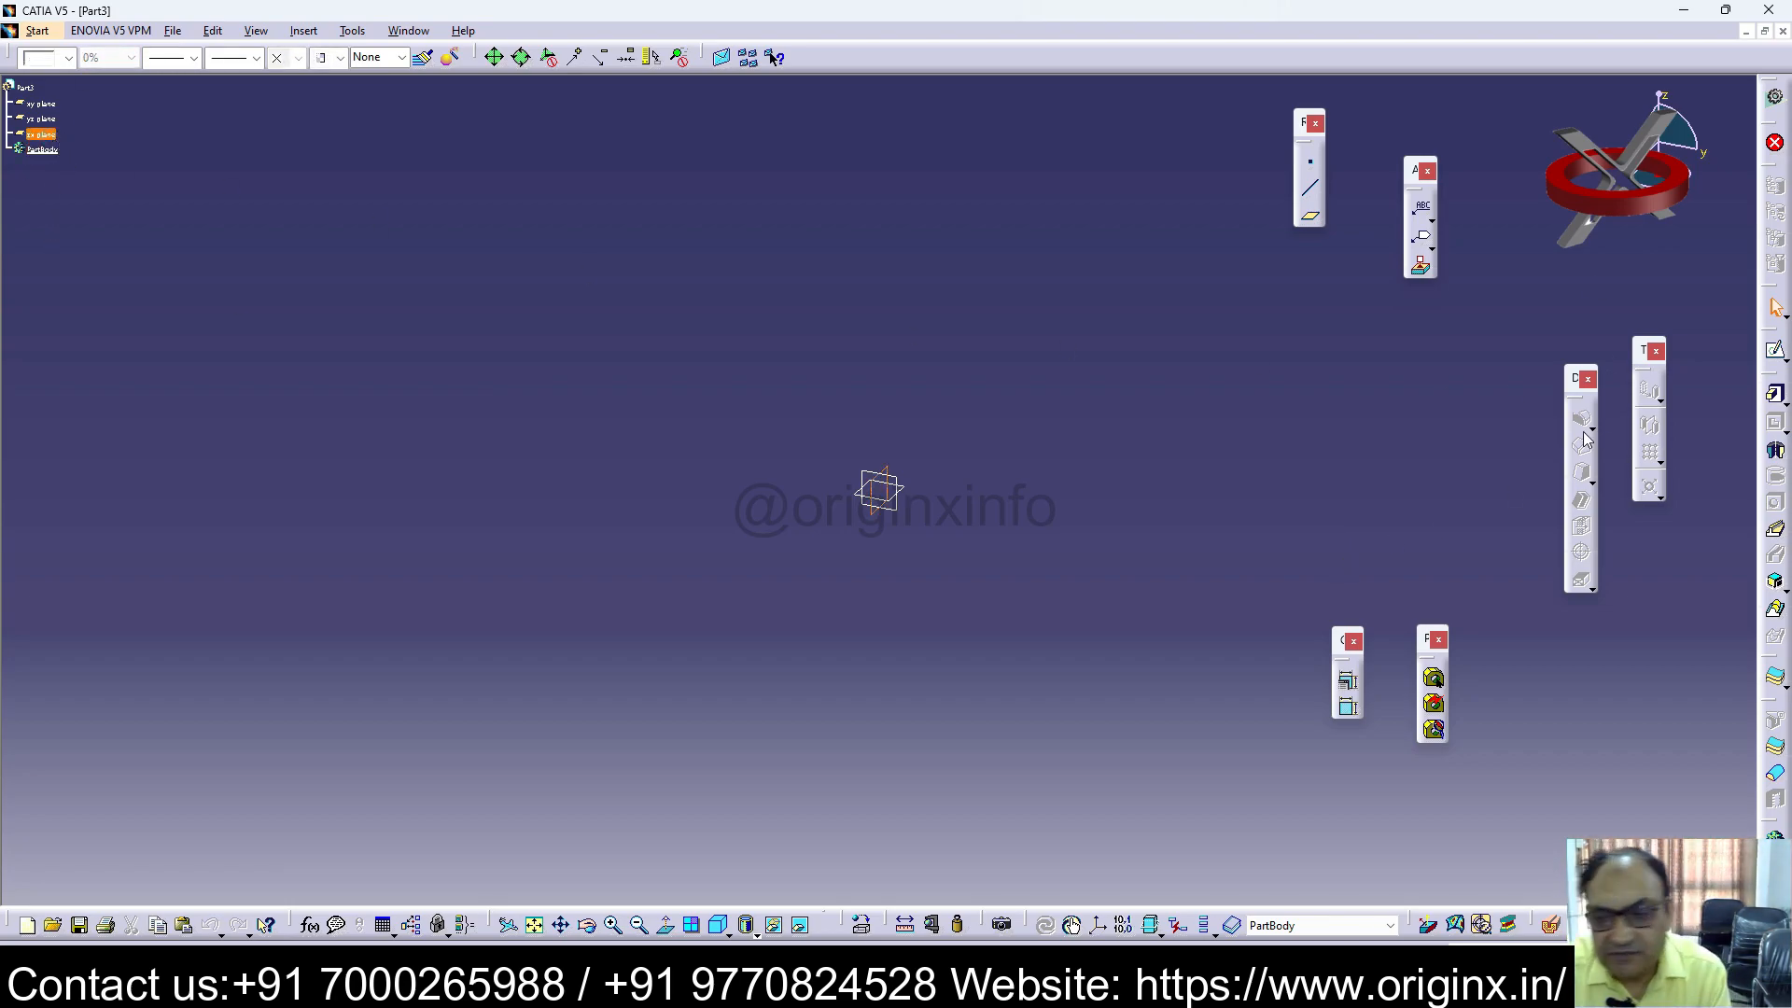
pyautogui.click(1774, 350)
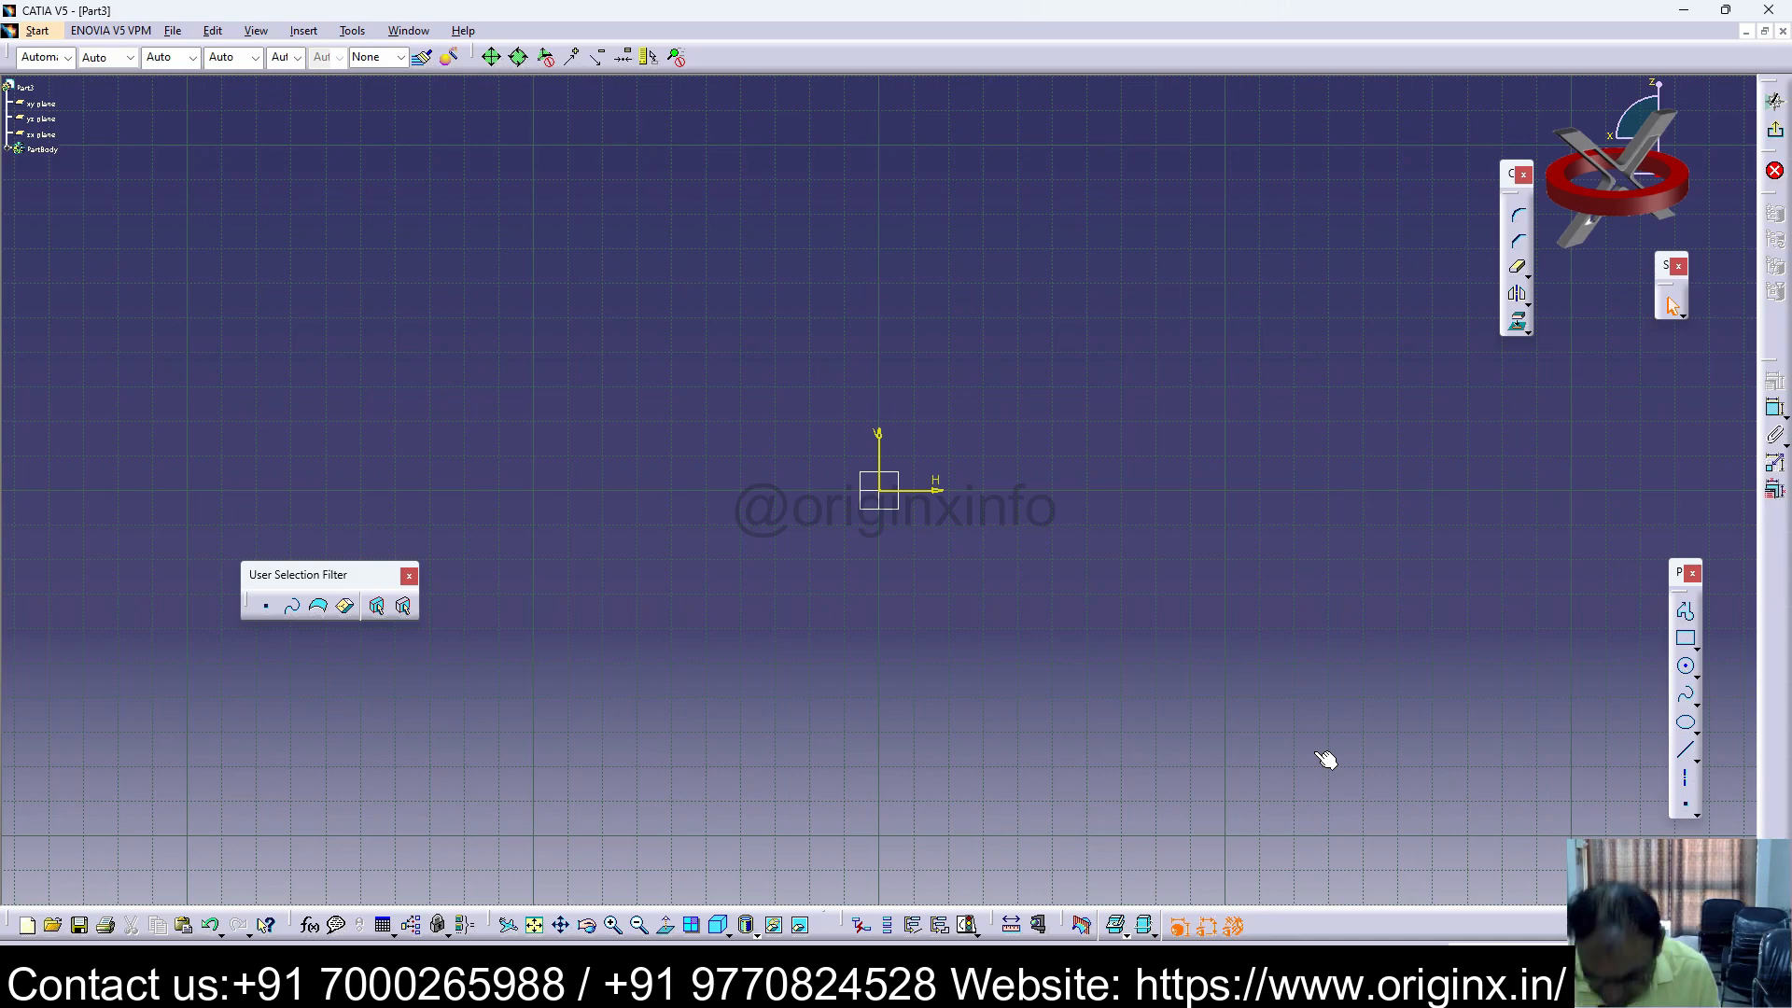
pyautogui.click(1688, 642)
pyautogui.click(775, 525)
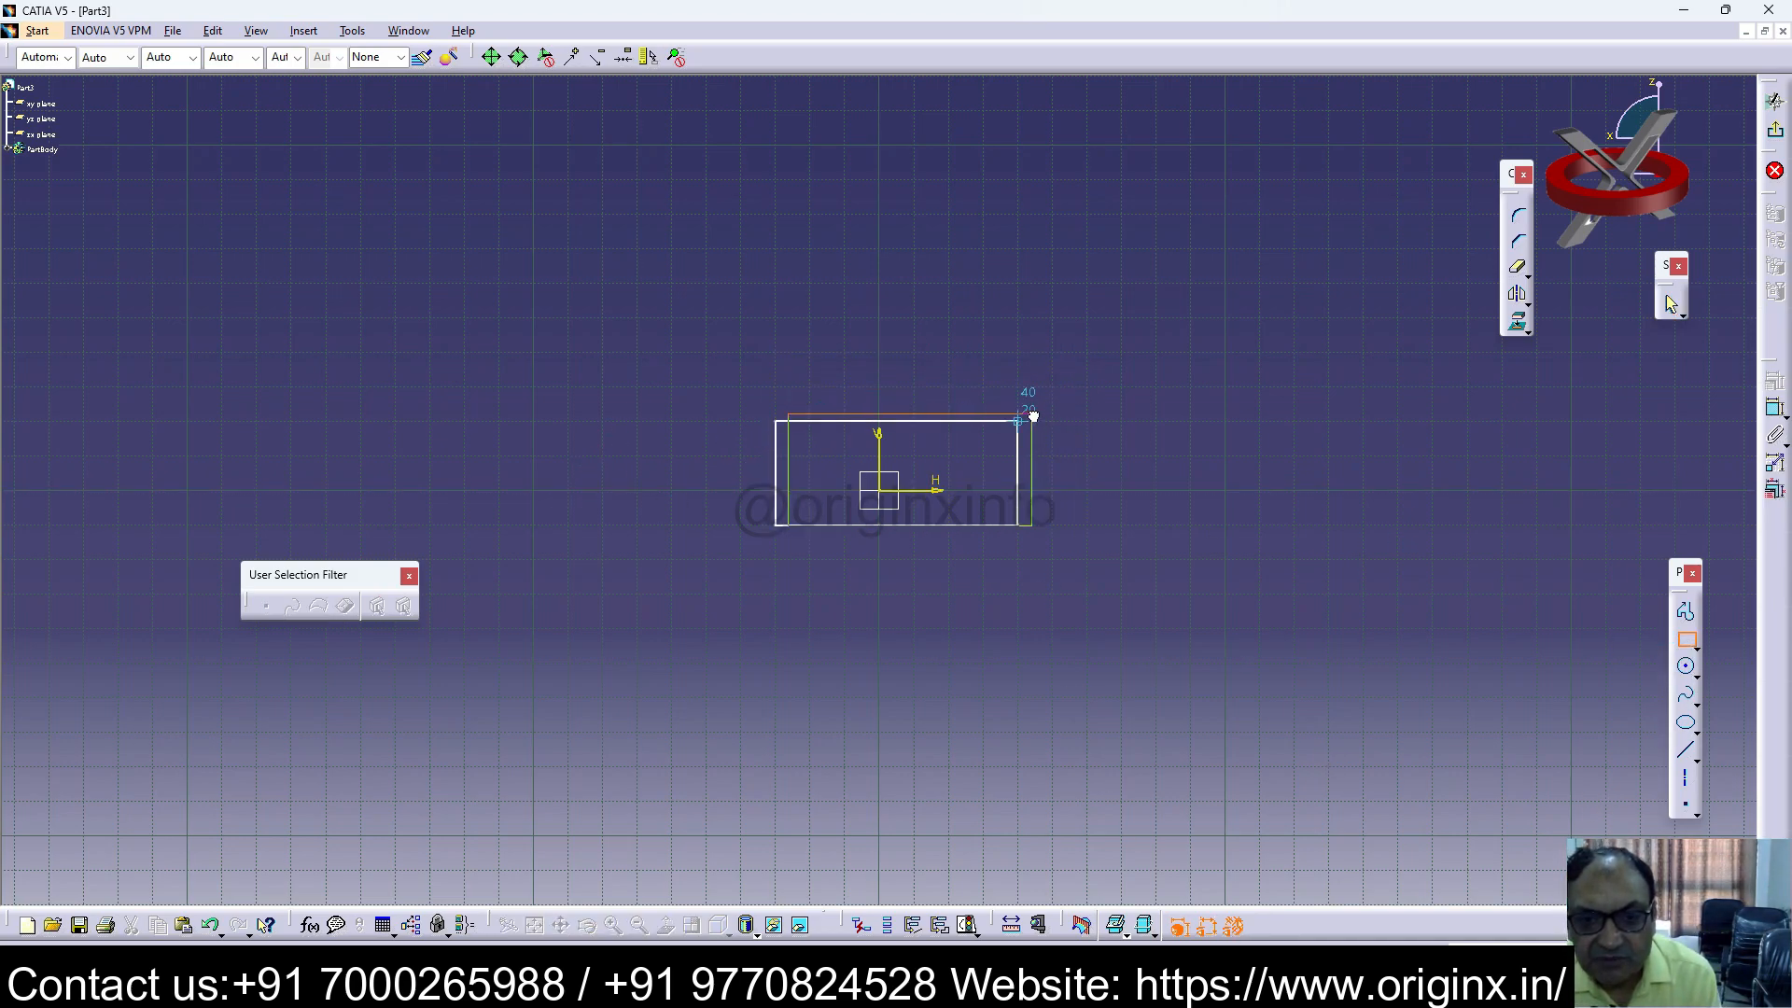
pyautogui.click(1031, 417)
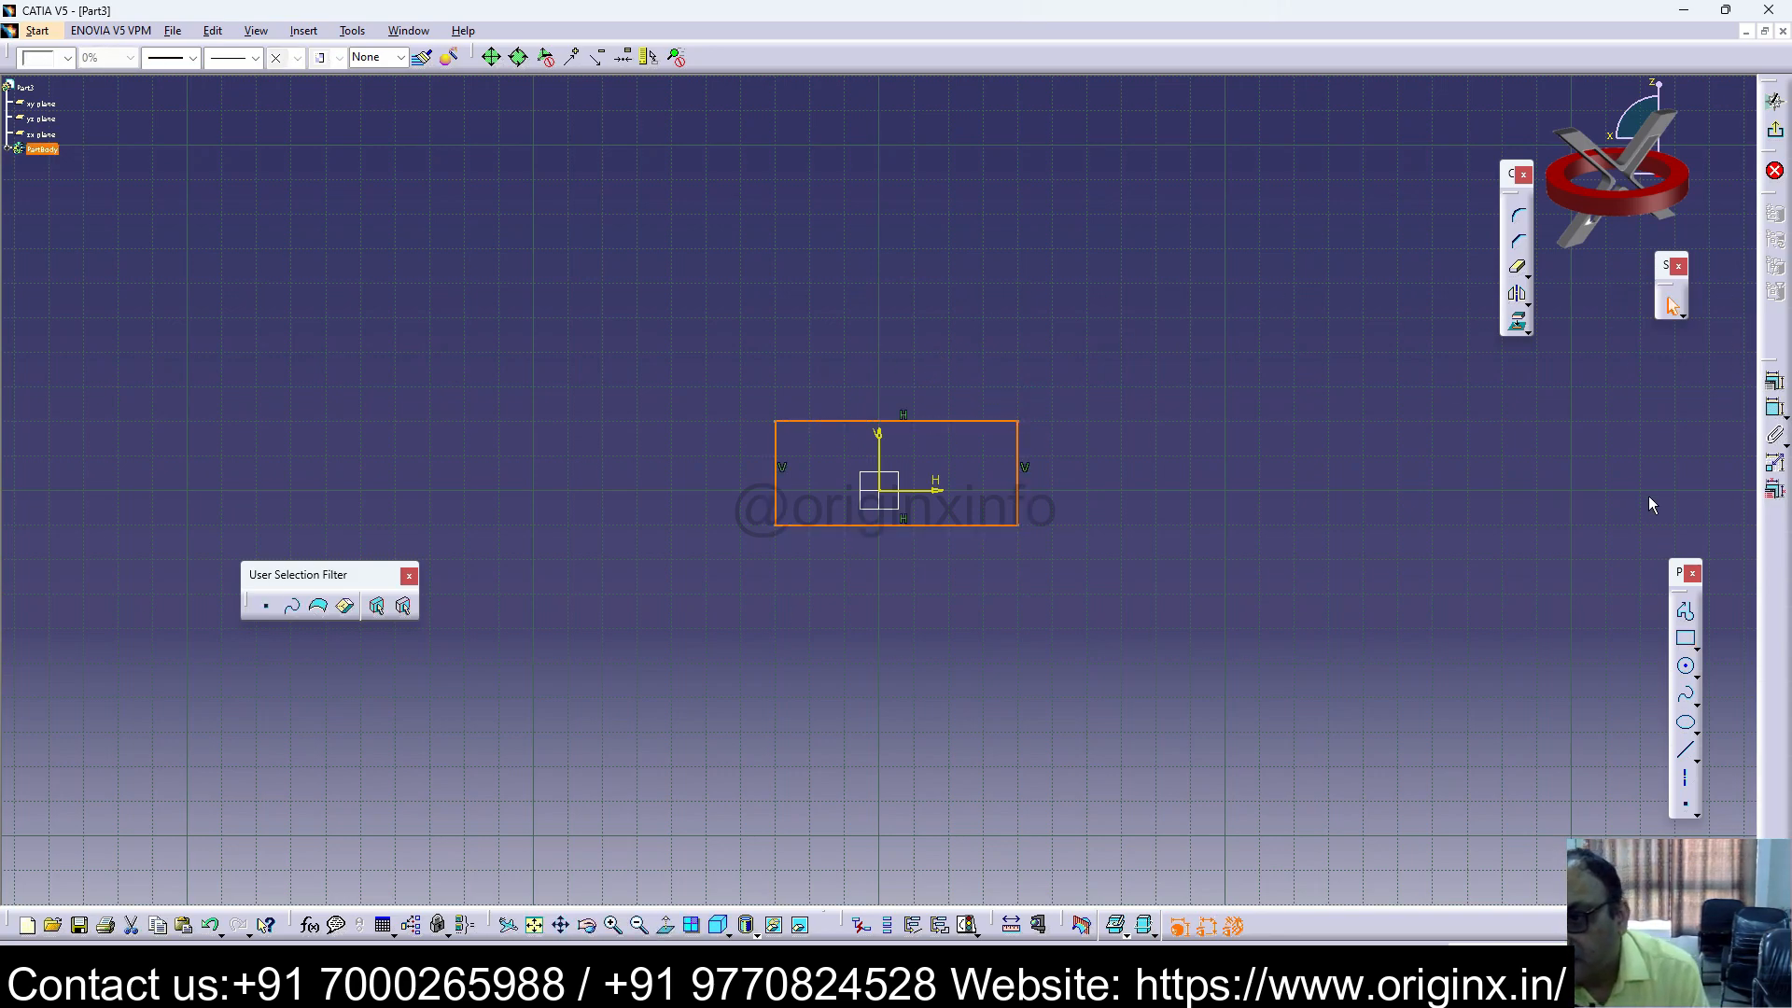
pyautogui.click(1143, 507)
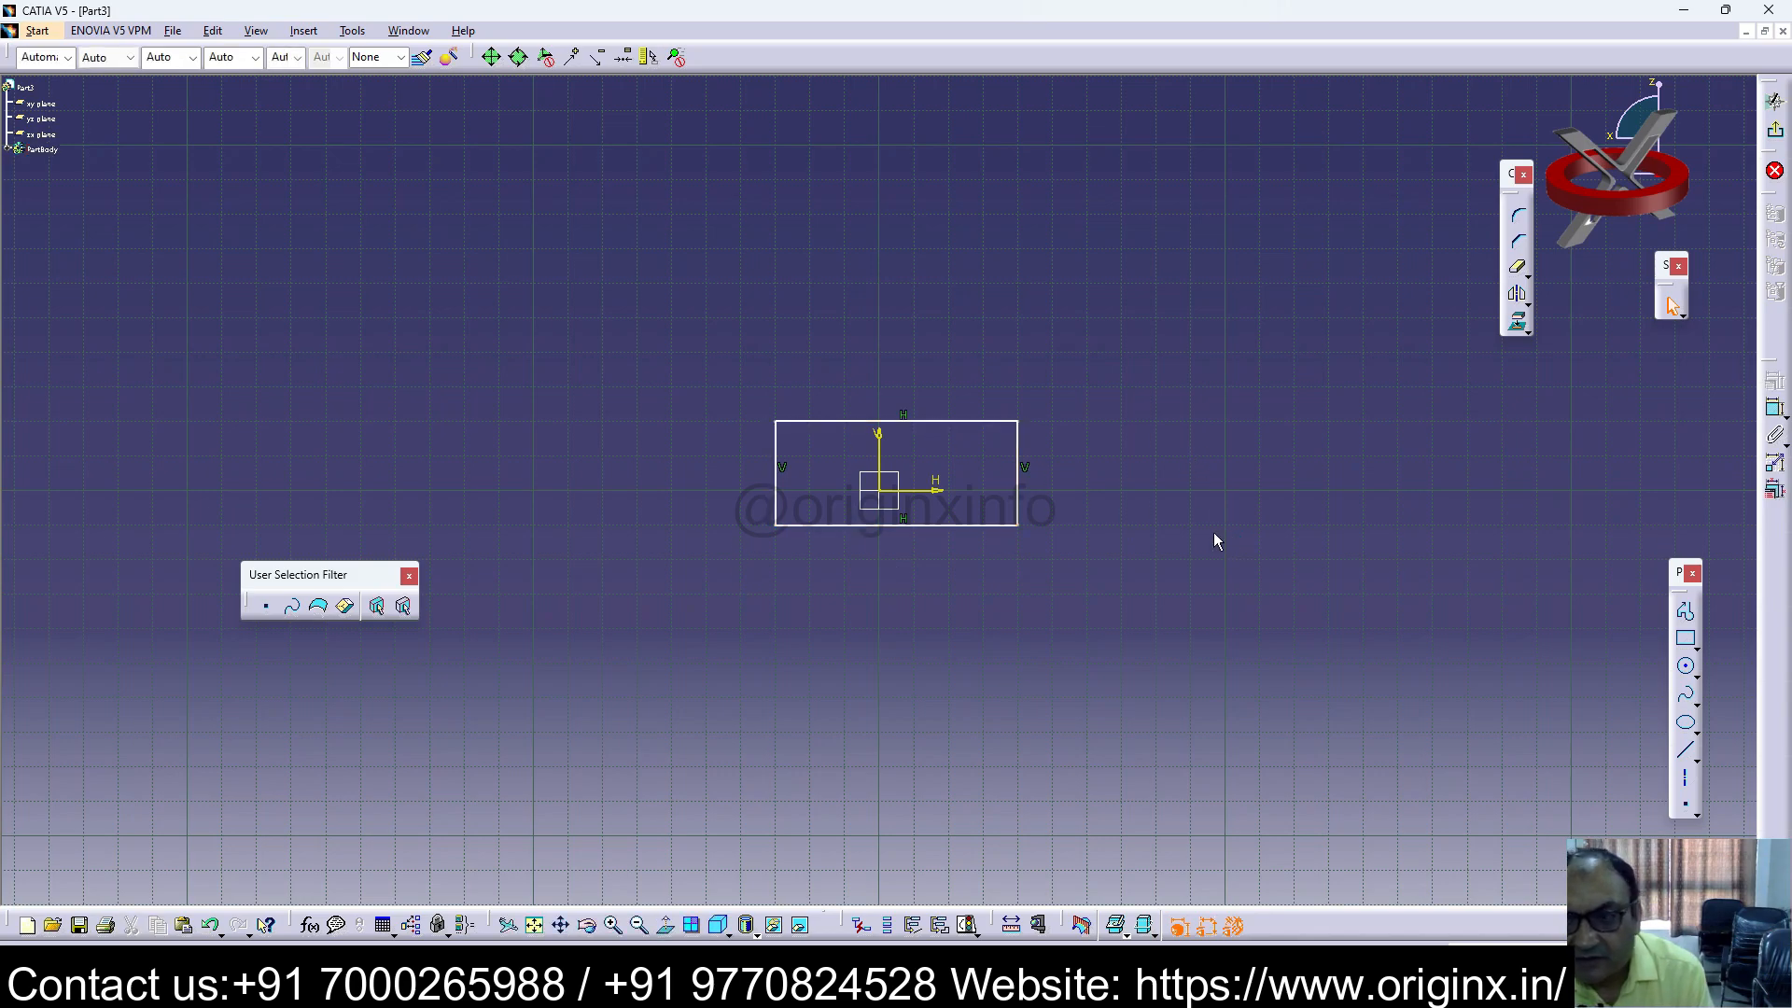
# Step: Dimension the rectangle's upper edge and set its length to 40 mm
pyautogui.click(1776, 409)
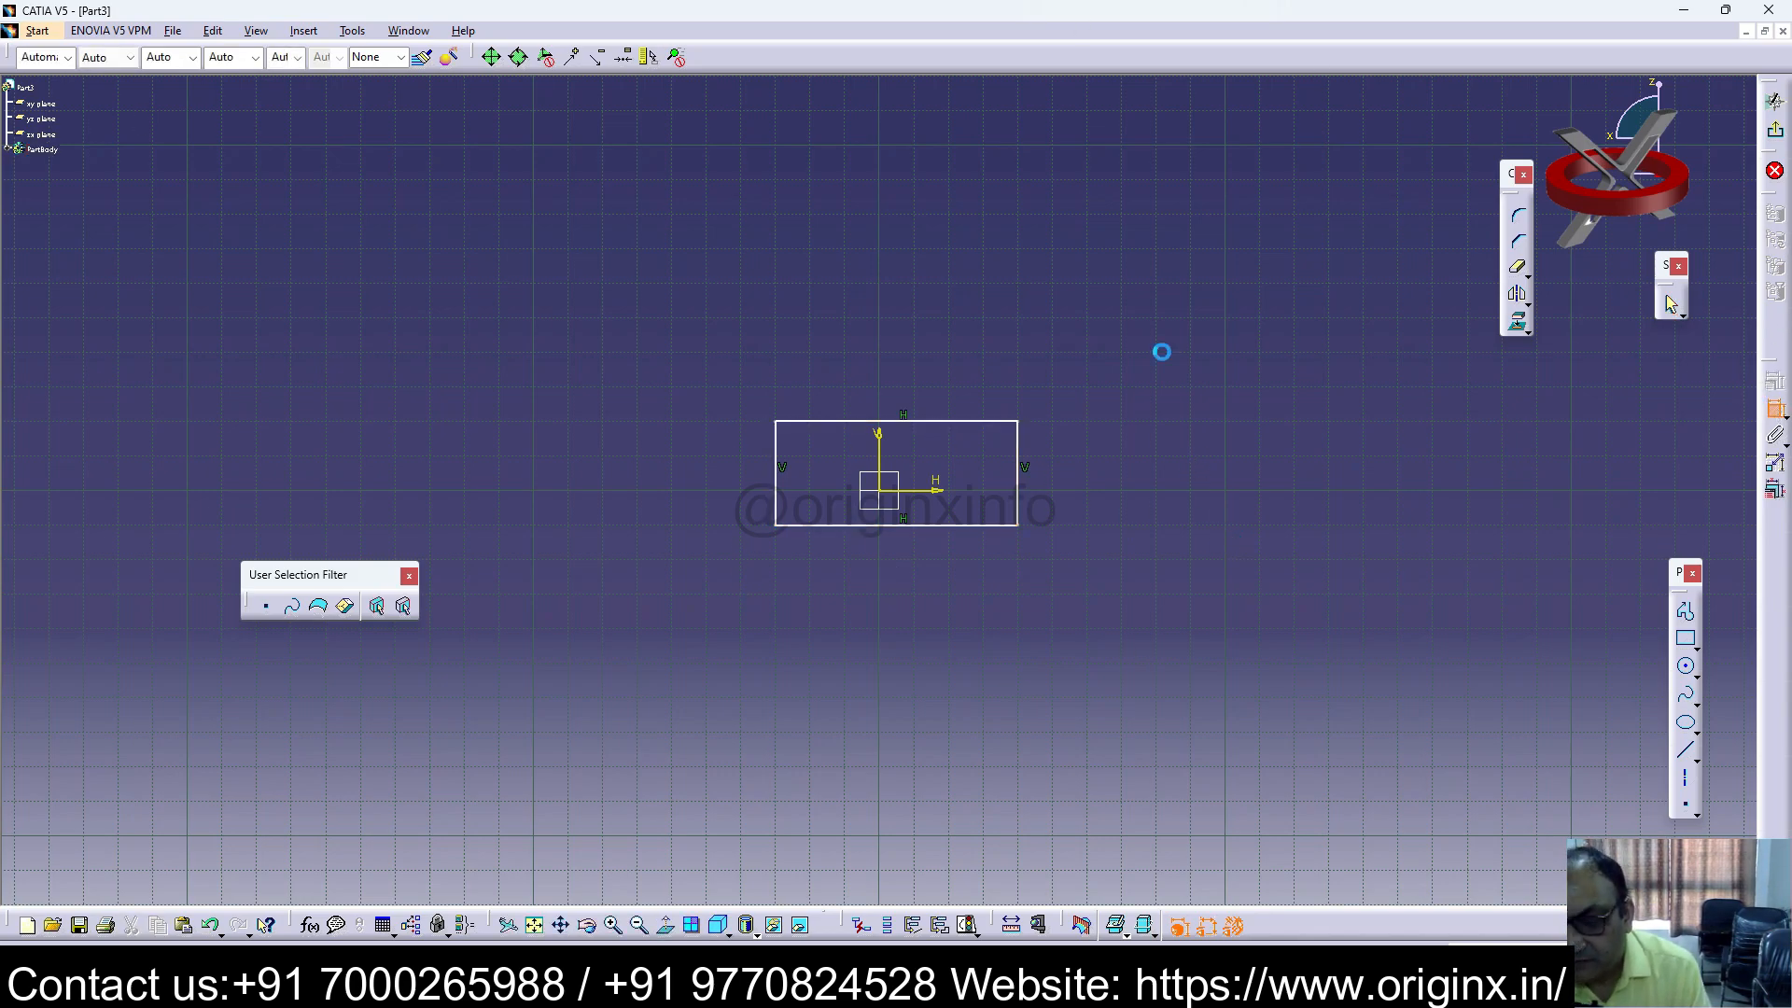
pyautogui.click(945, 421)
pyautogui.click(932, 376)
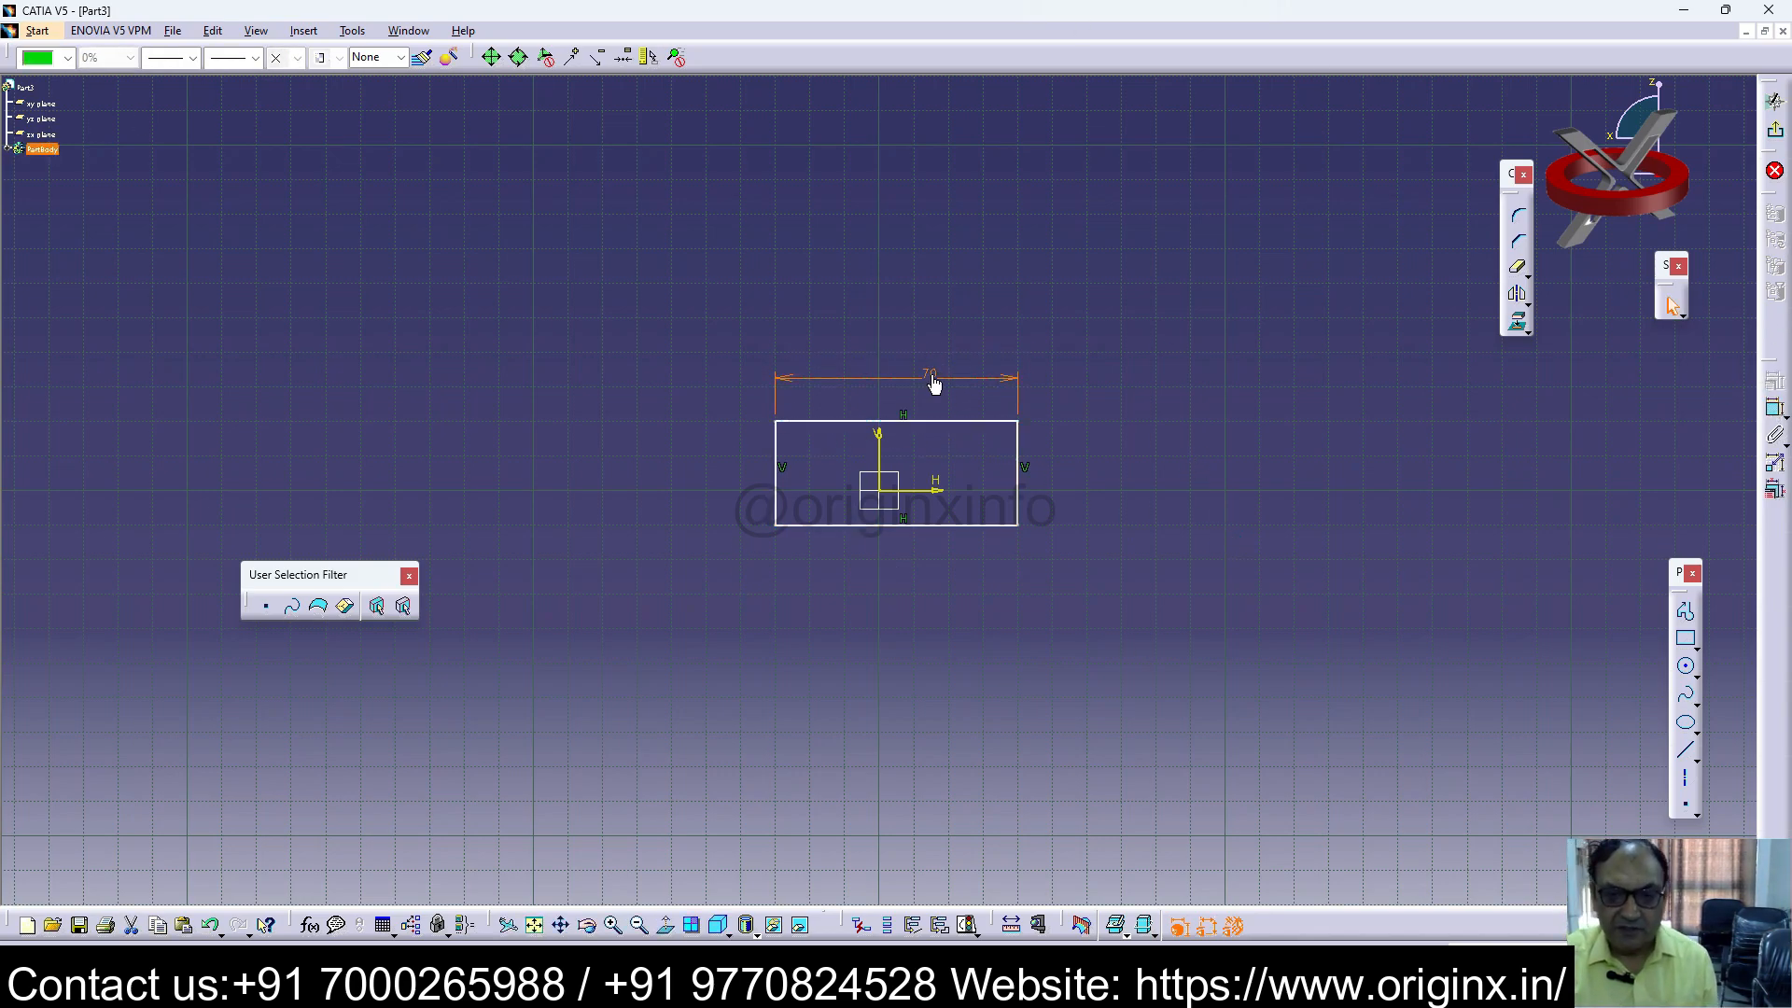
pyautogui.doubleClick(932, 376)
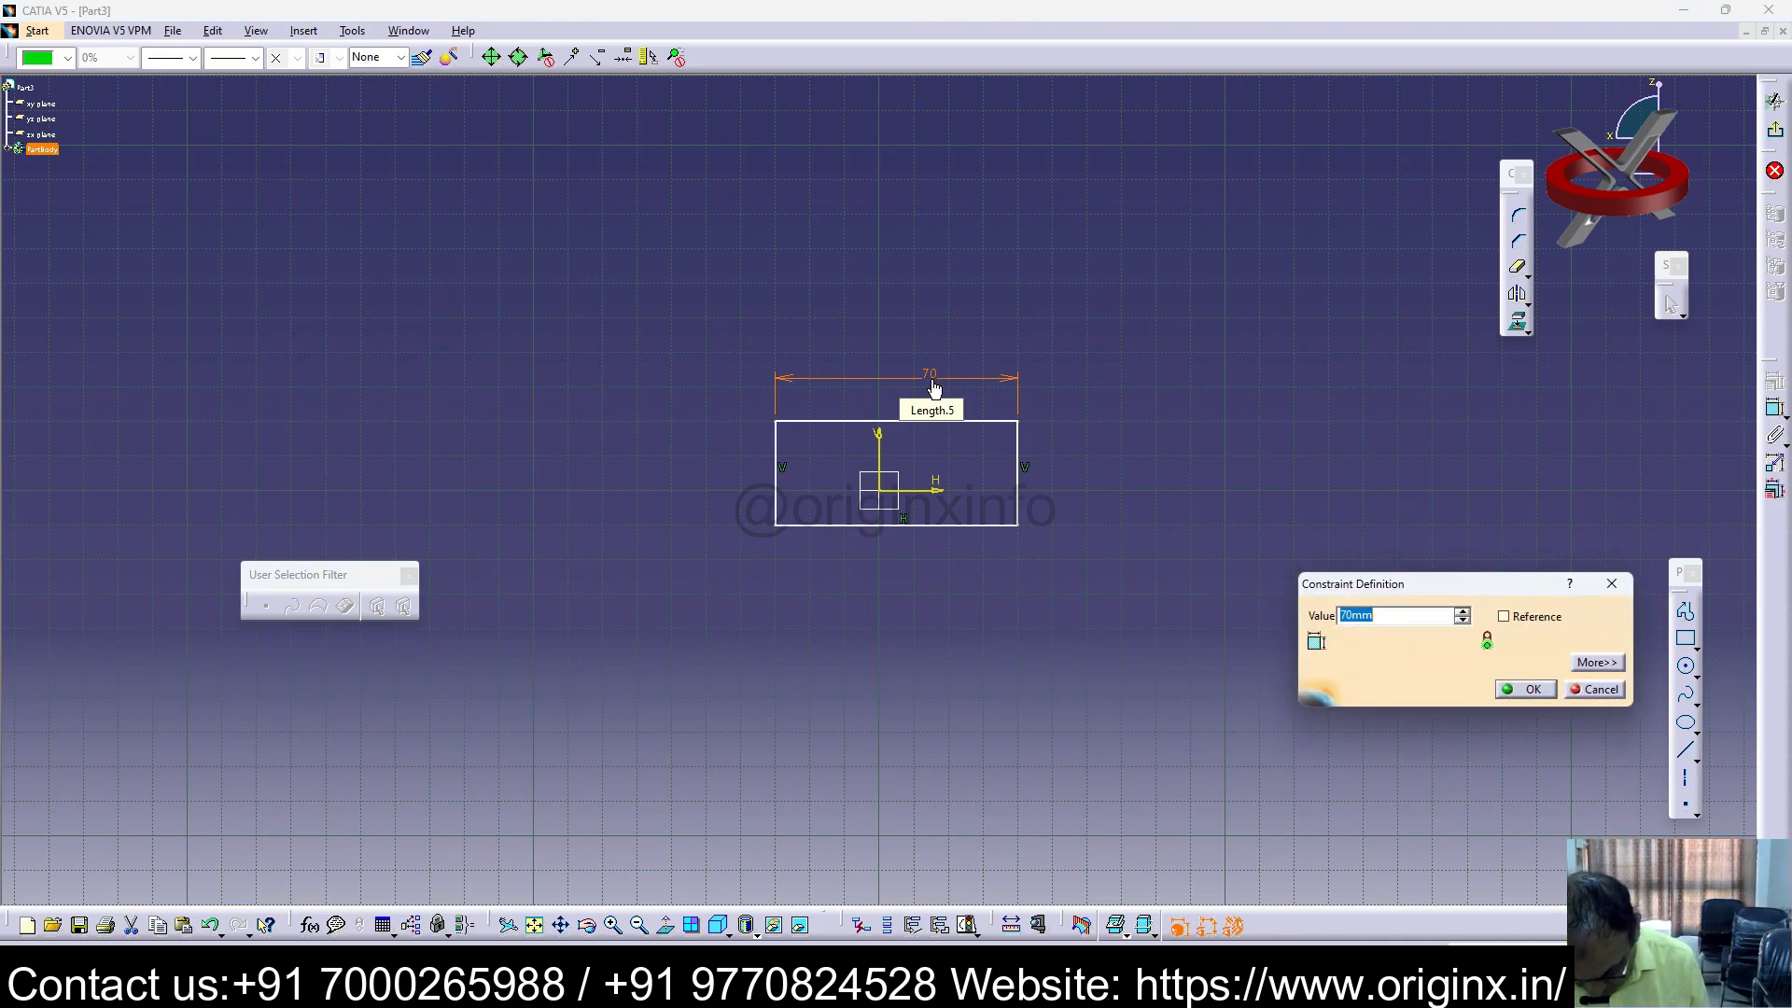
pyautogui.write('40')
pyautogui.press('Return')
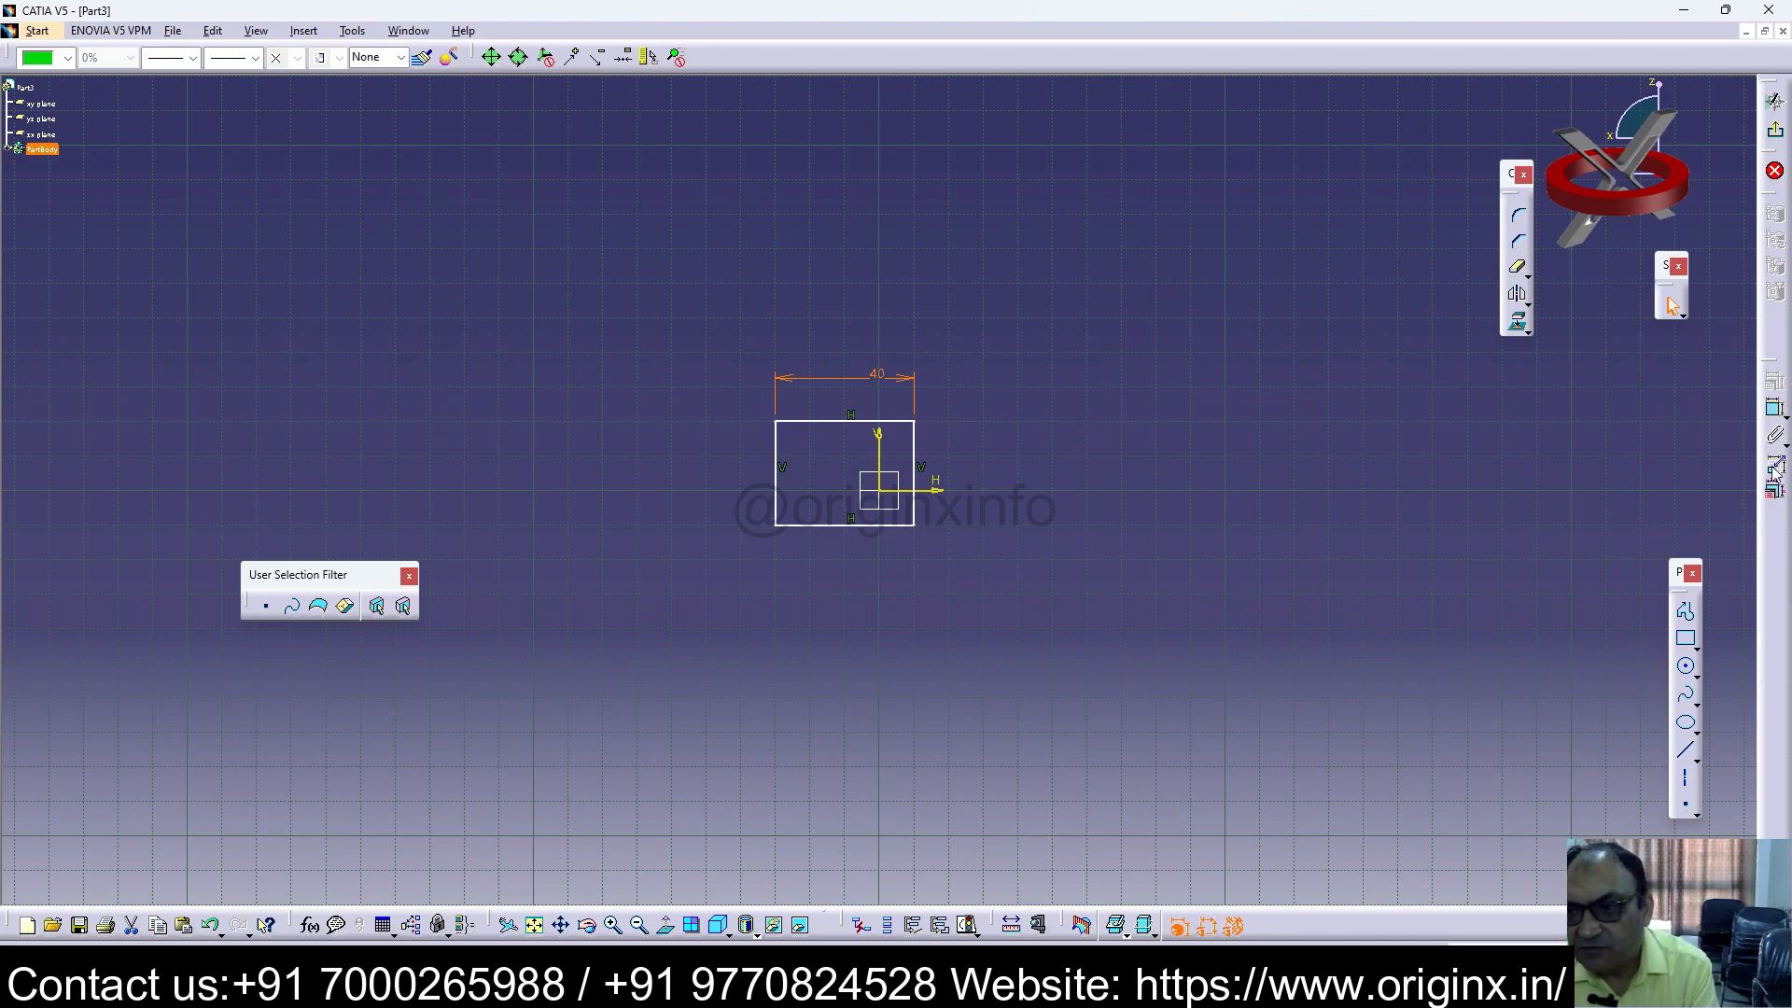
# Step: Dimension the rectangle's vertical edge and set the height to 20 mm
pyautogui.click(735, 484)
pyautogui.click(916, 460)
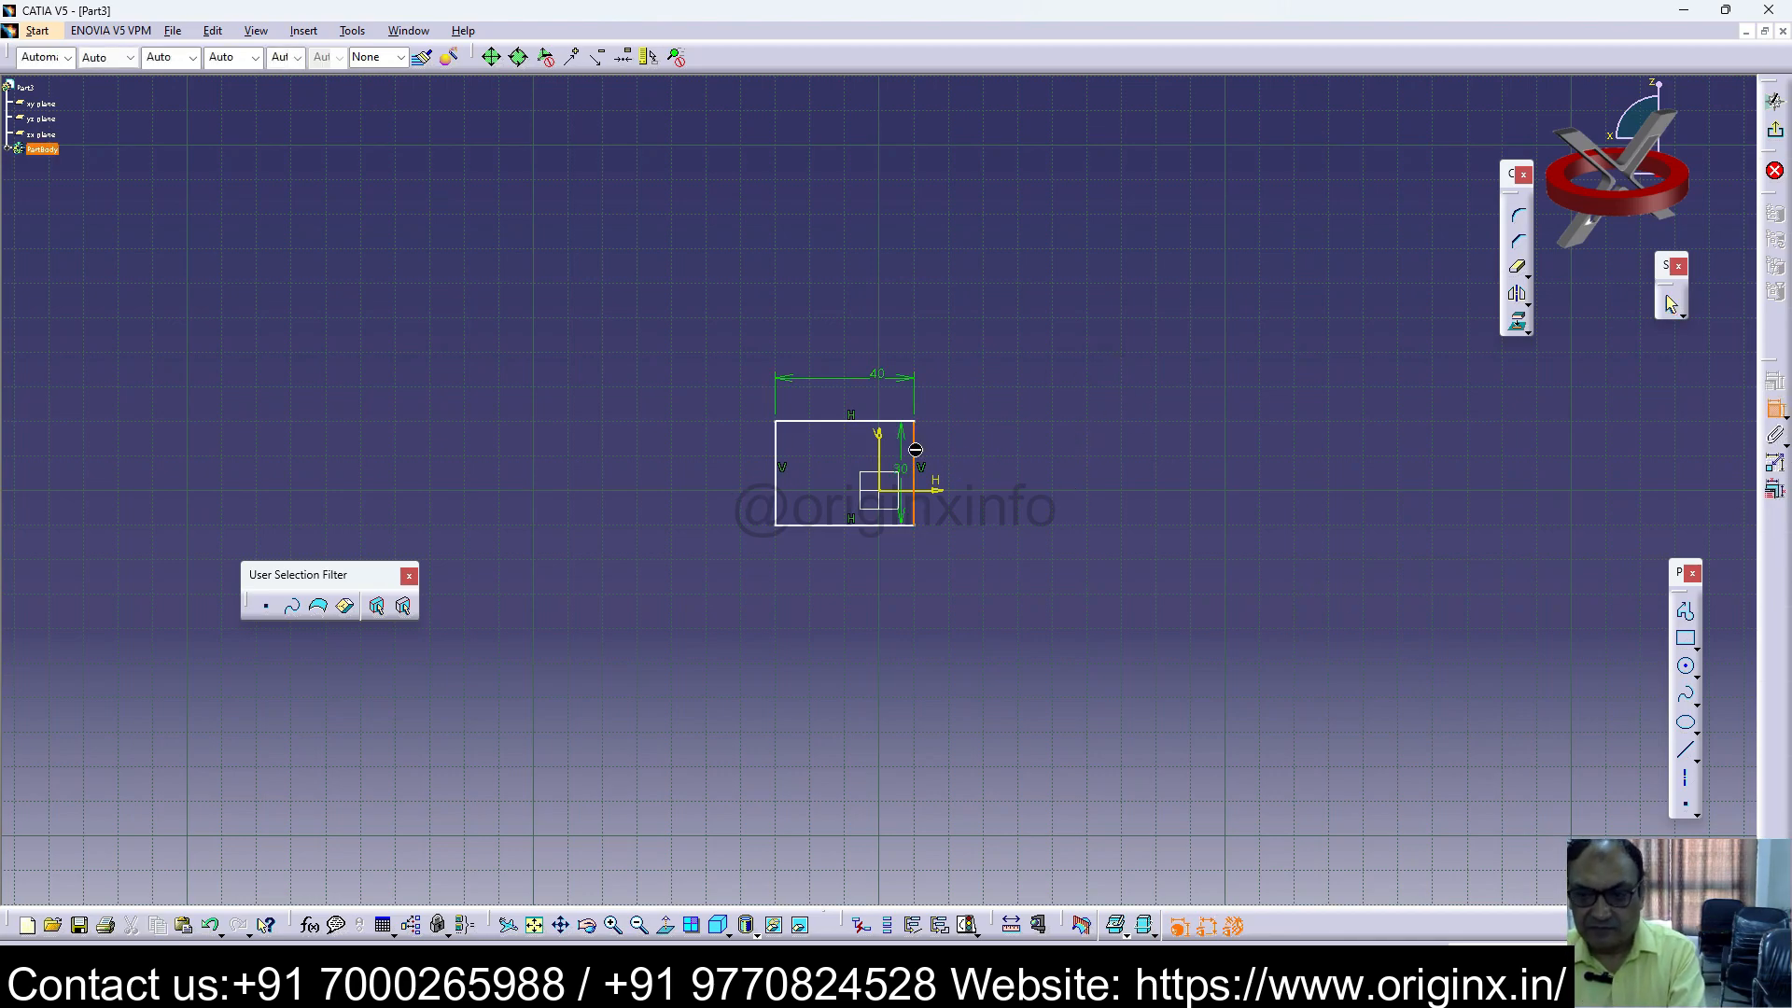
pyautogui.click(971, 465)
pyautogui.doubleClick(972, 458)
pyautogui.write('20')
pyautogui.press('Return')
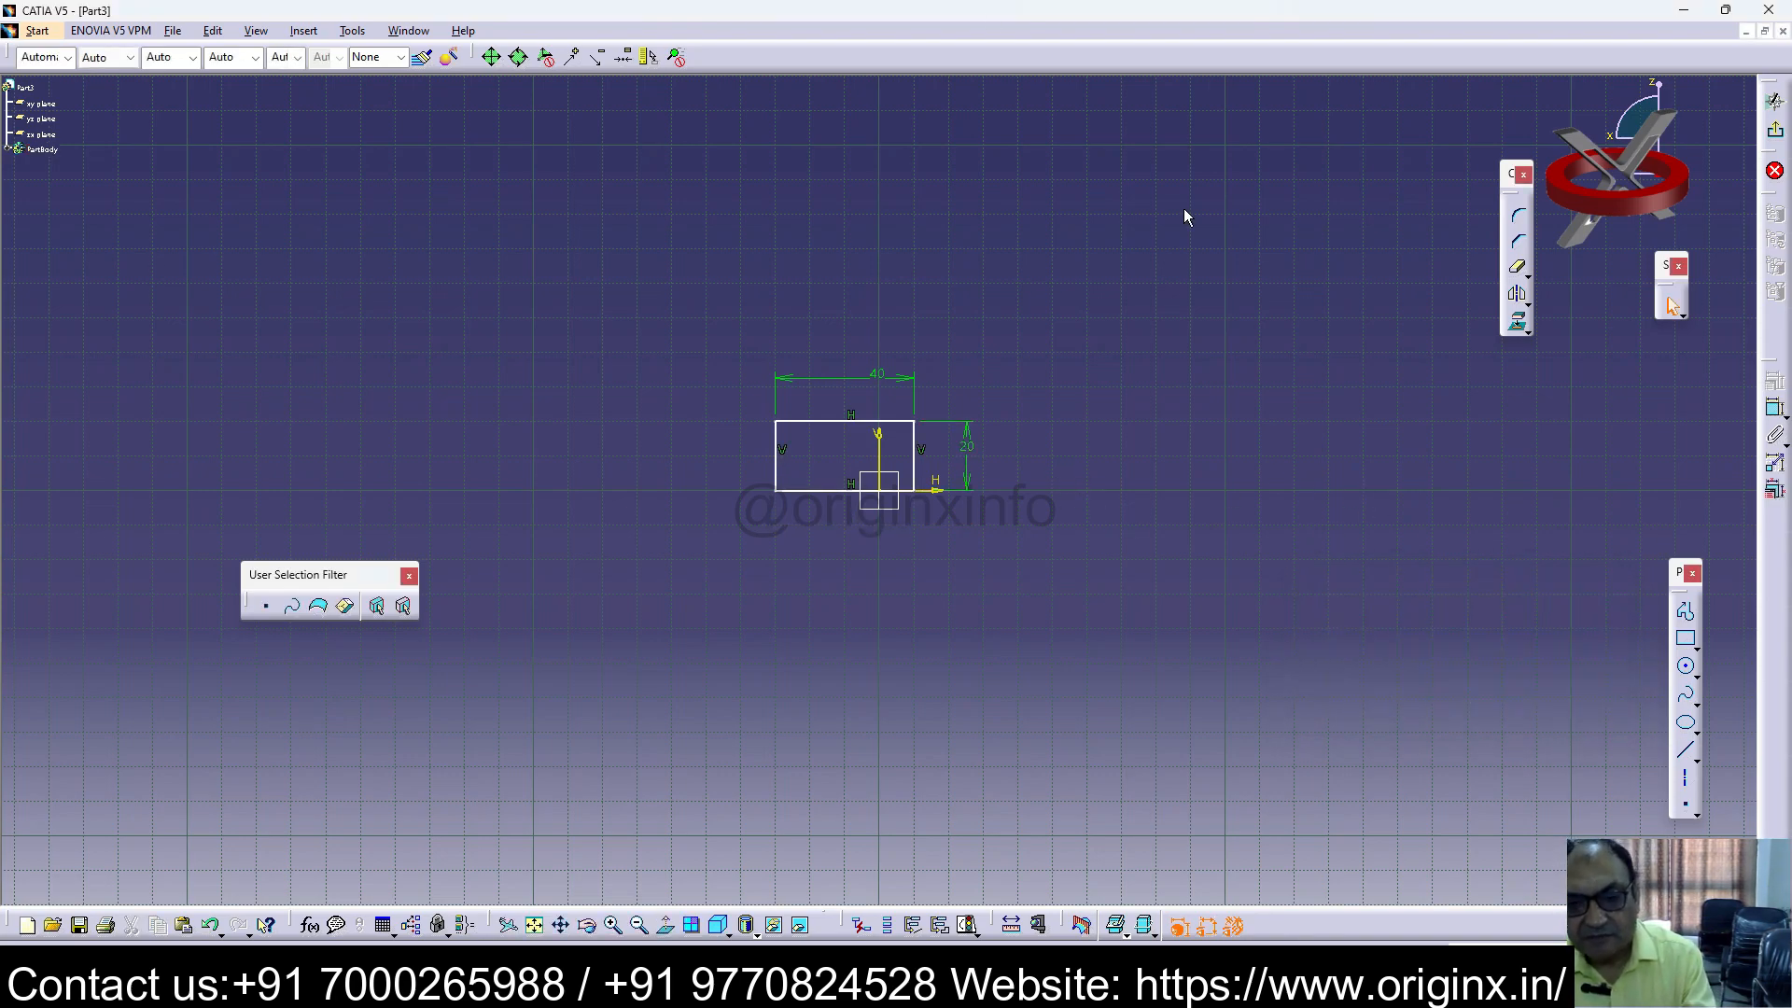
pyautogui.click(1775, 409)
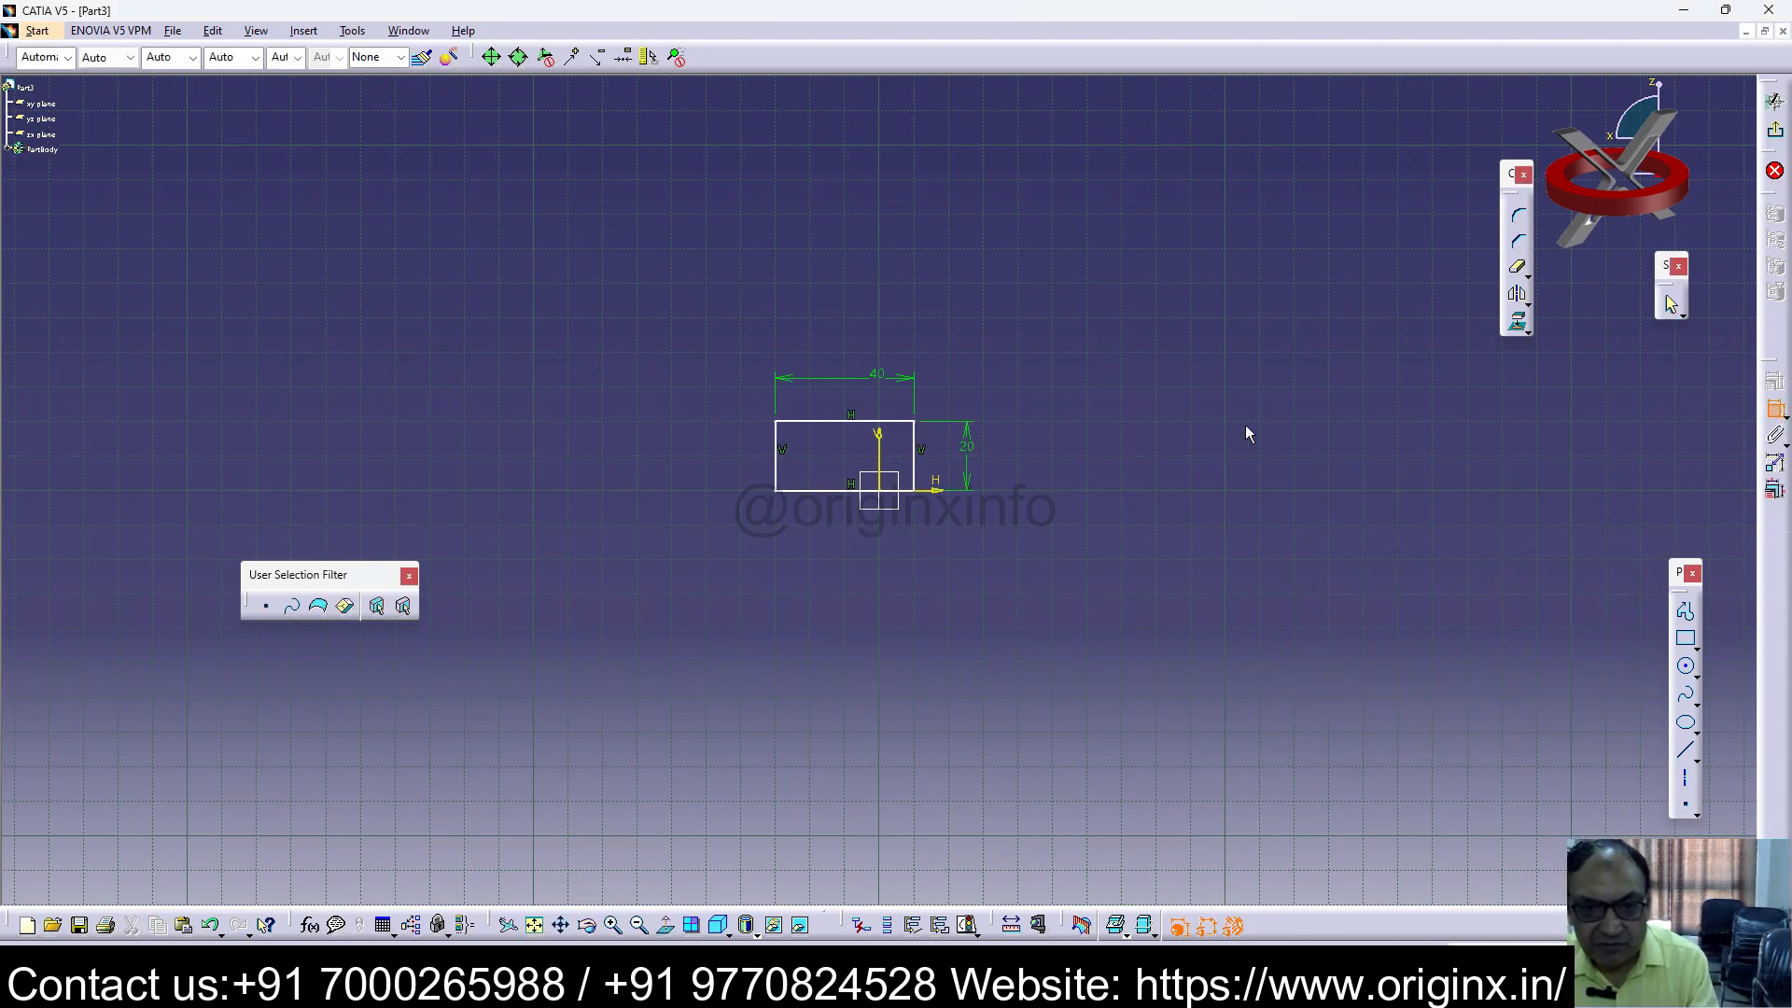
pyautogui.click(866, 422)
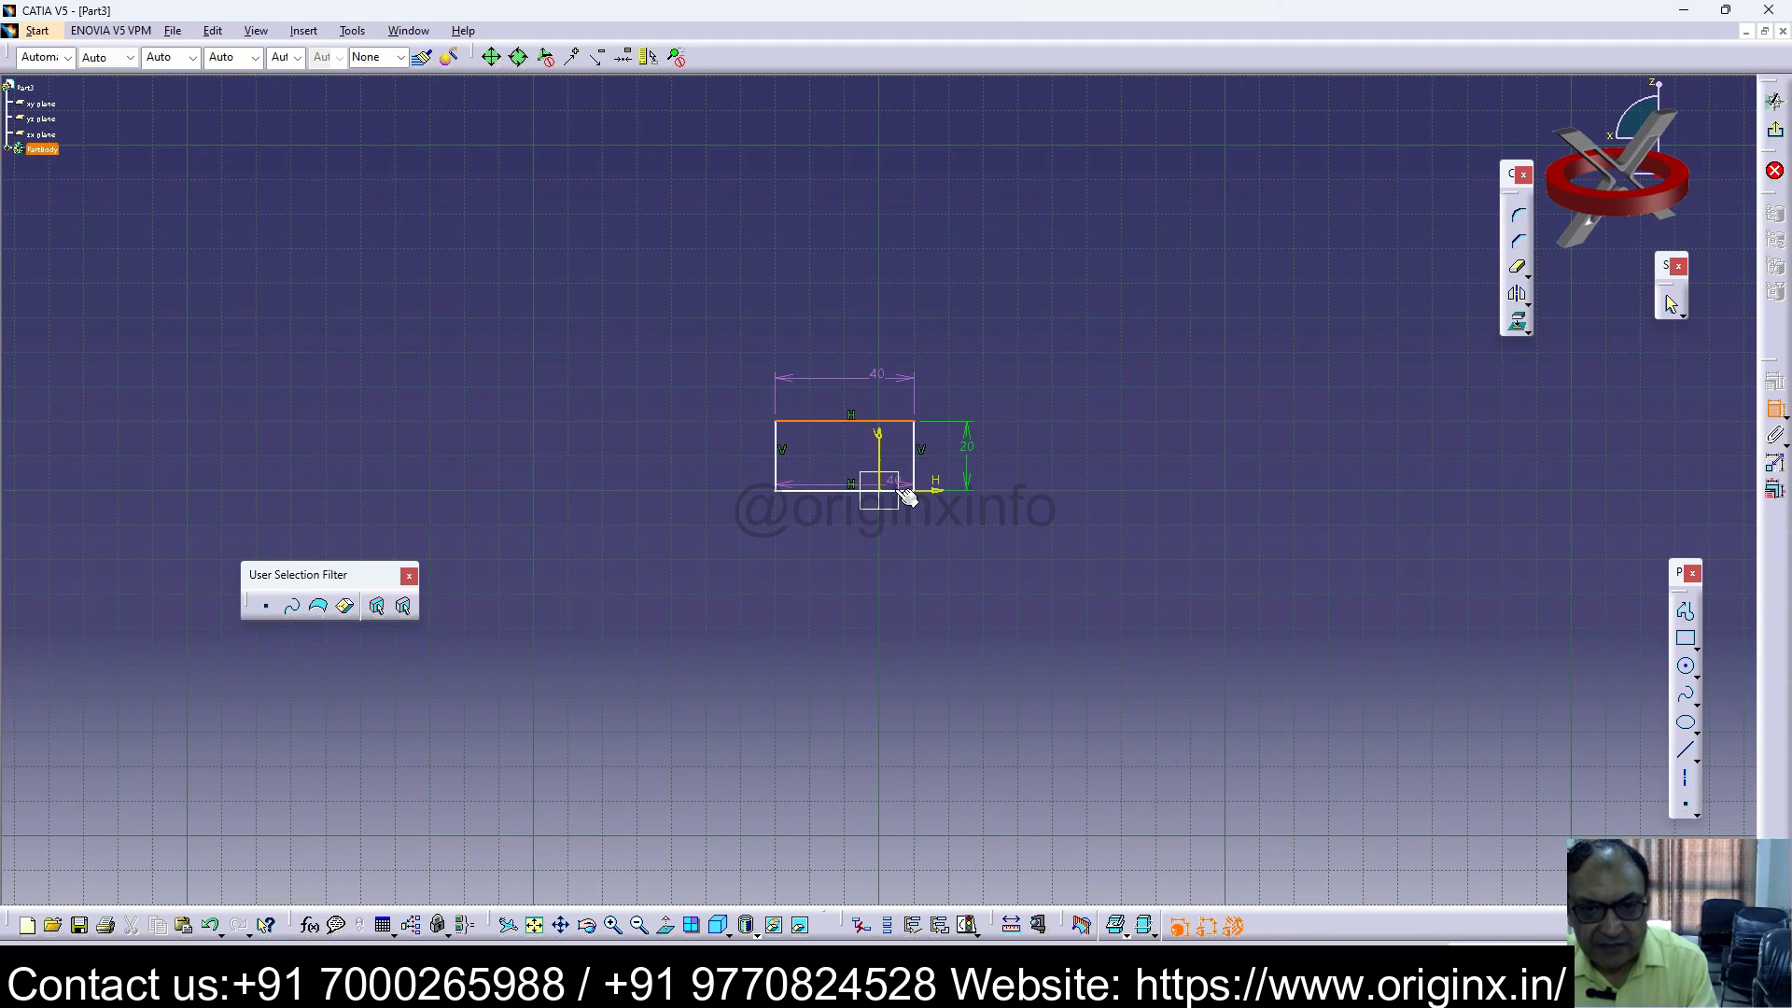
pyautogui.click(902, 491)
pyautogui.click(756, 482)
pyautogui.hotkey('ctrl', 'z')
pyautogui.hotkey('ctrl', 'z')
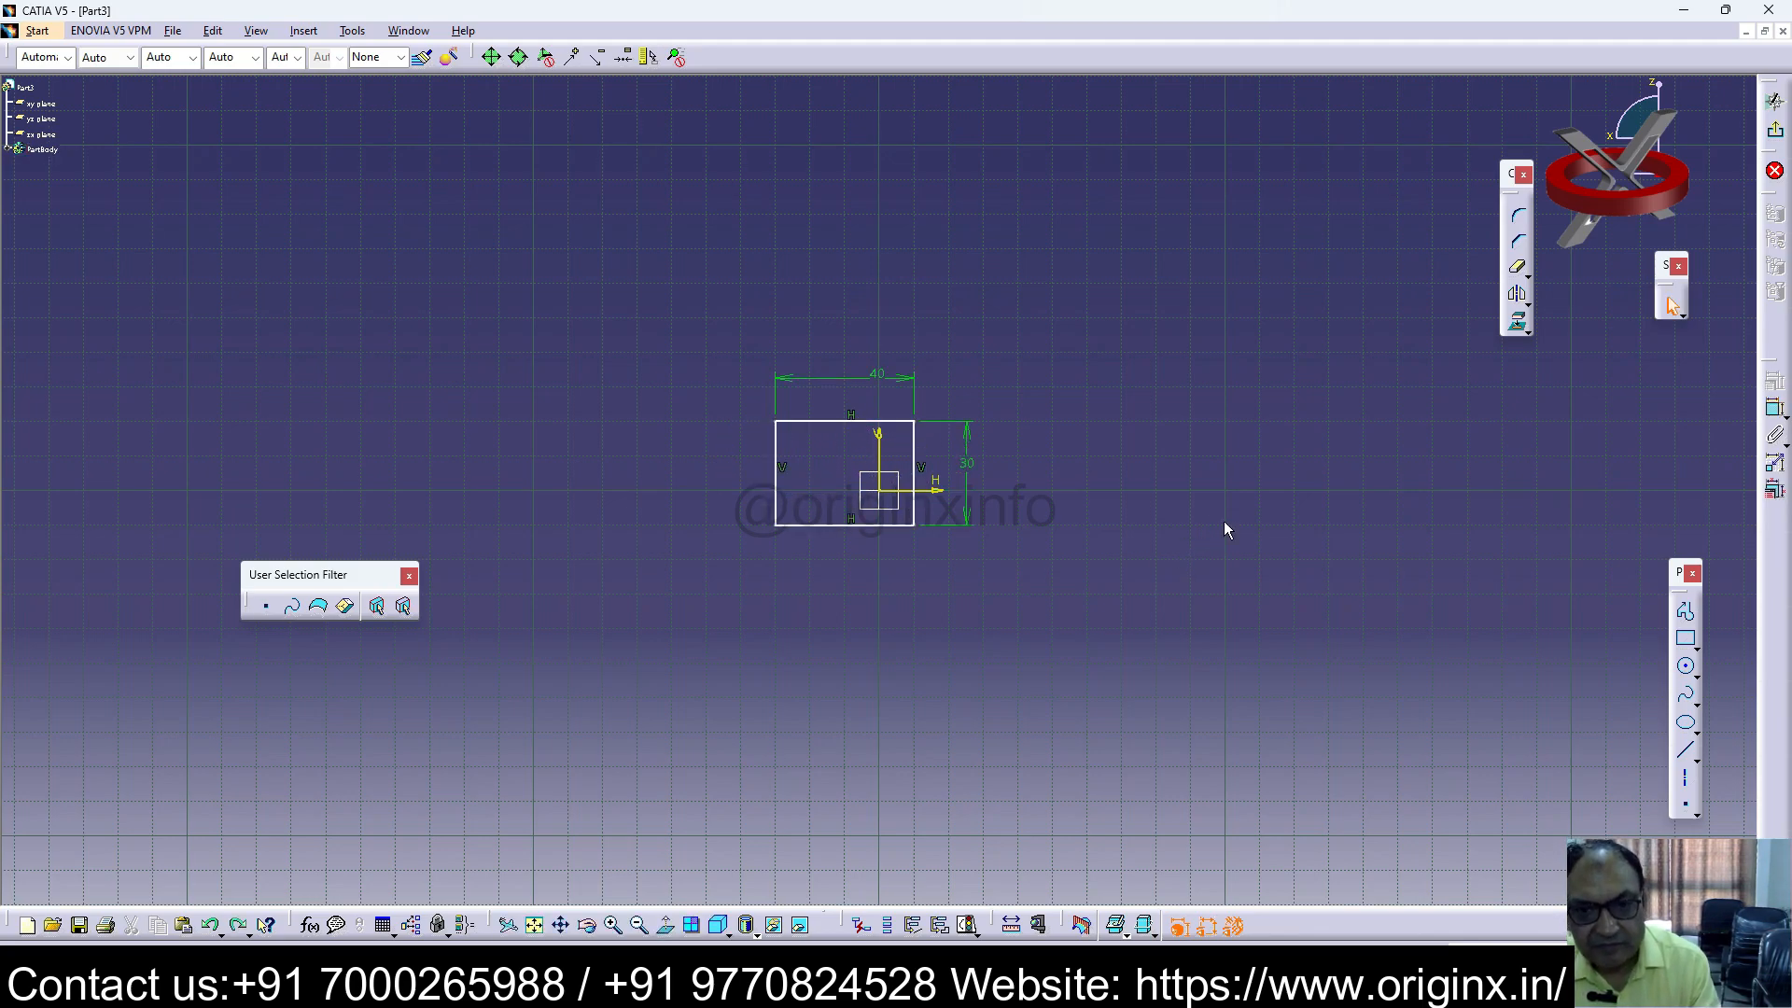
# Step: Dimension the rectangle's upper edge from the horizontal axis and set the distance to 10 mm
pyautogui.click(1786, 417)
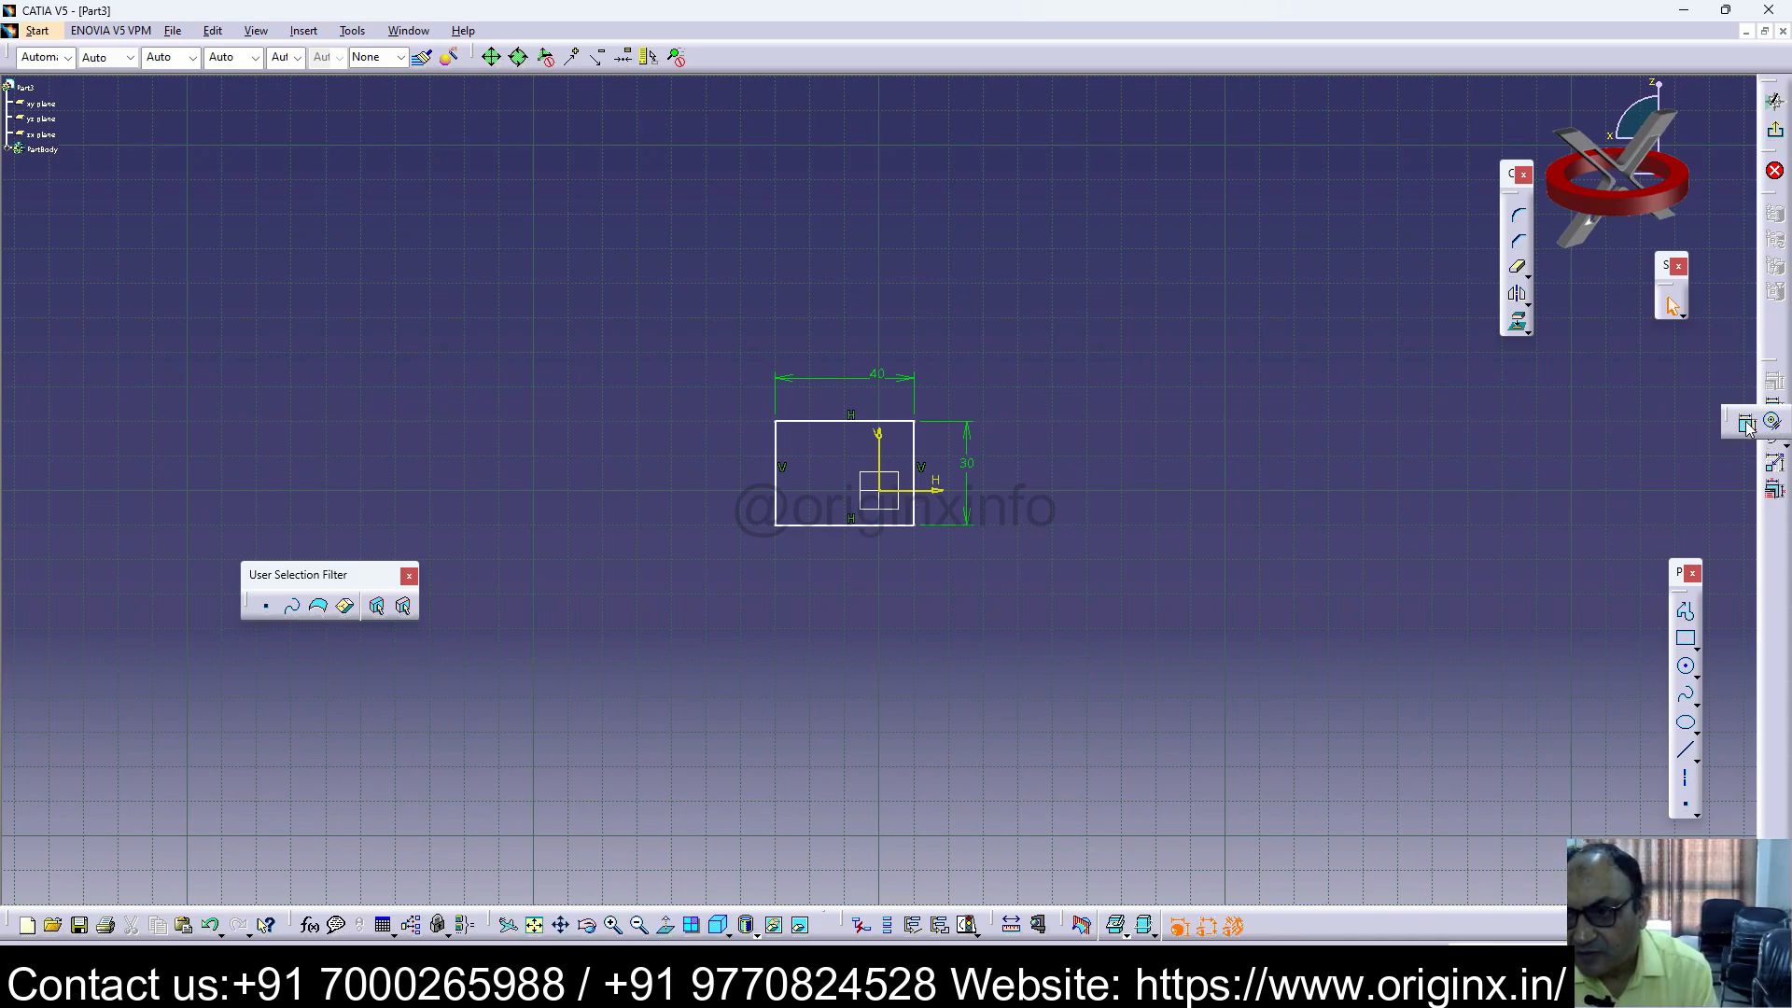
pyautogui.click(852, 421)
pyautogui.click(824, 459)
pyautogui.doubleClick(827, 458)
pyautogui.write('10')
pyautogui.press('Return')
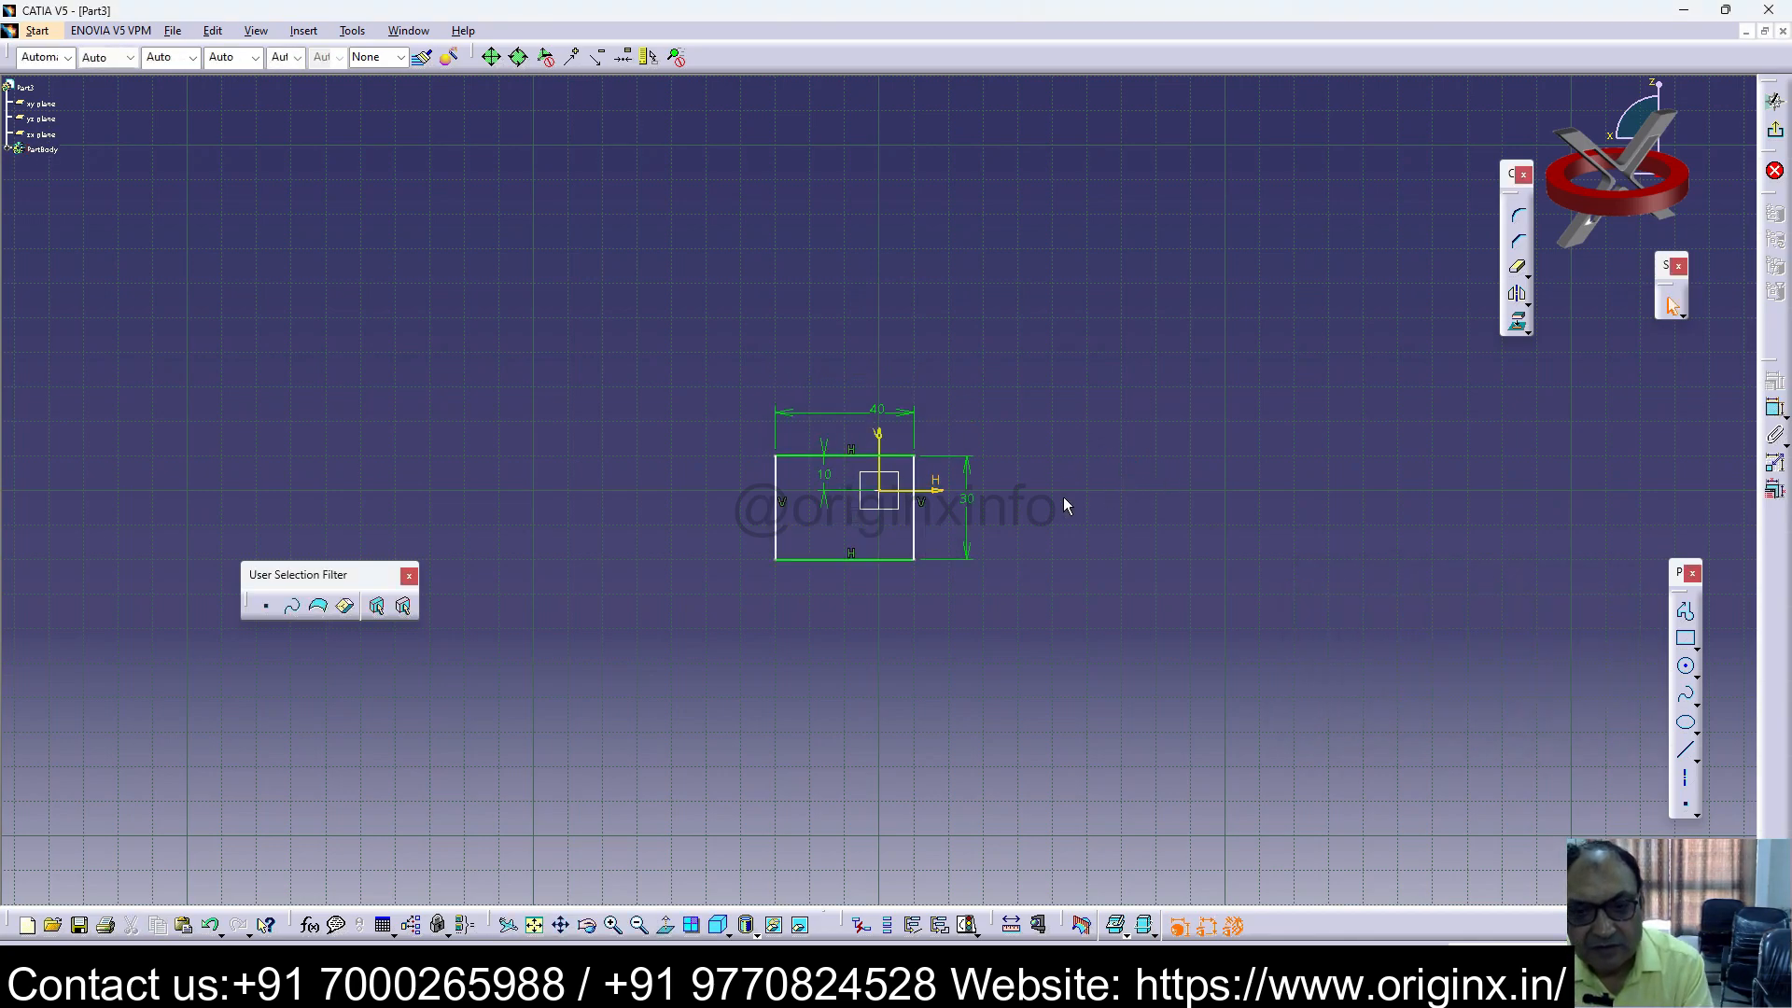
# Step: Set the rectangle's height dimension to 20 mm
pyautogui.doubleClick(971, 499)
pyautogui.write('2')
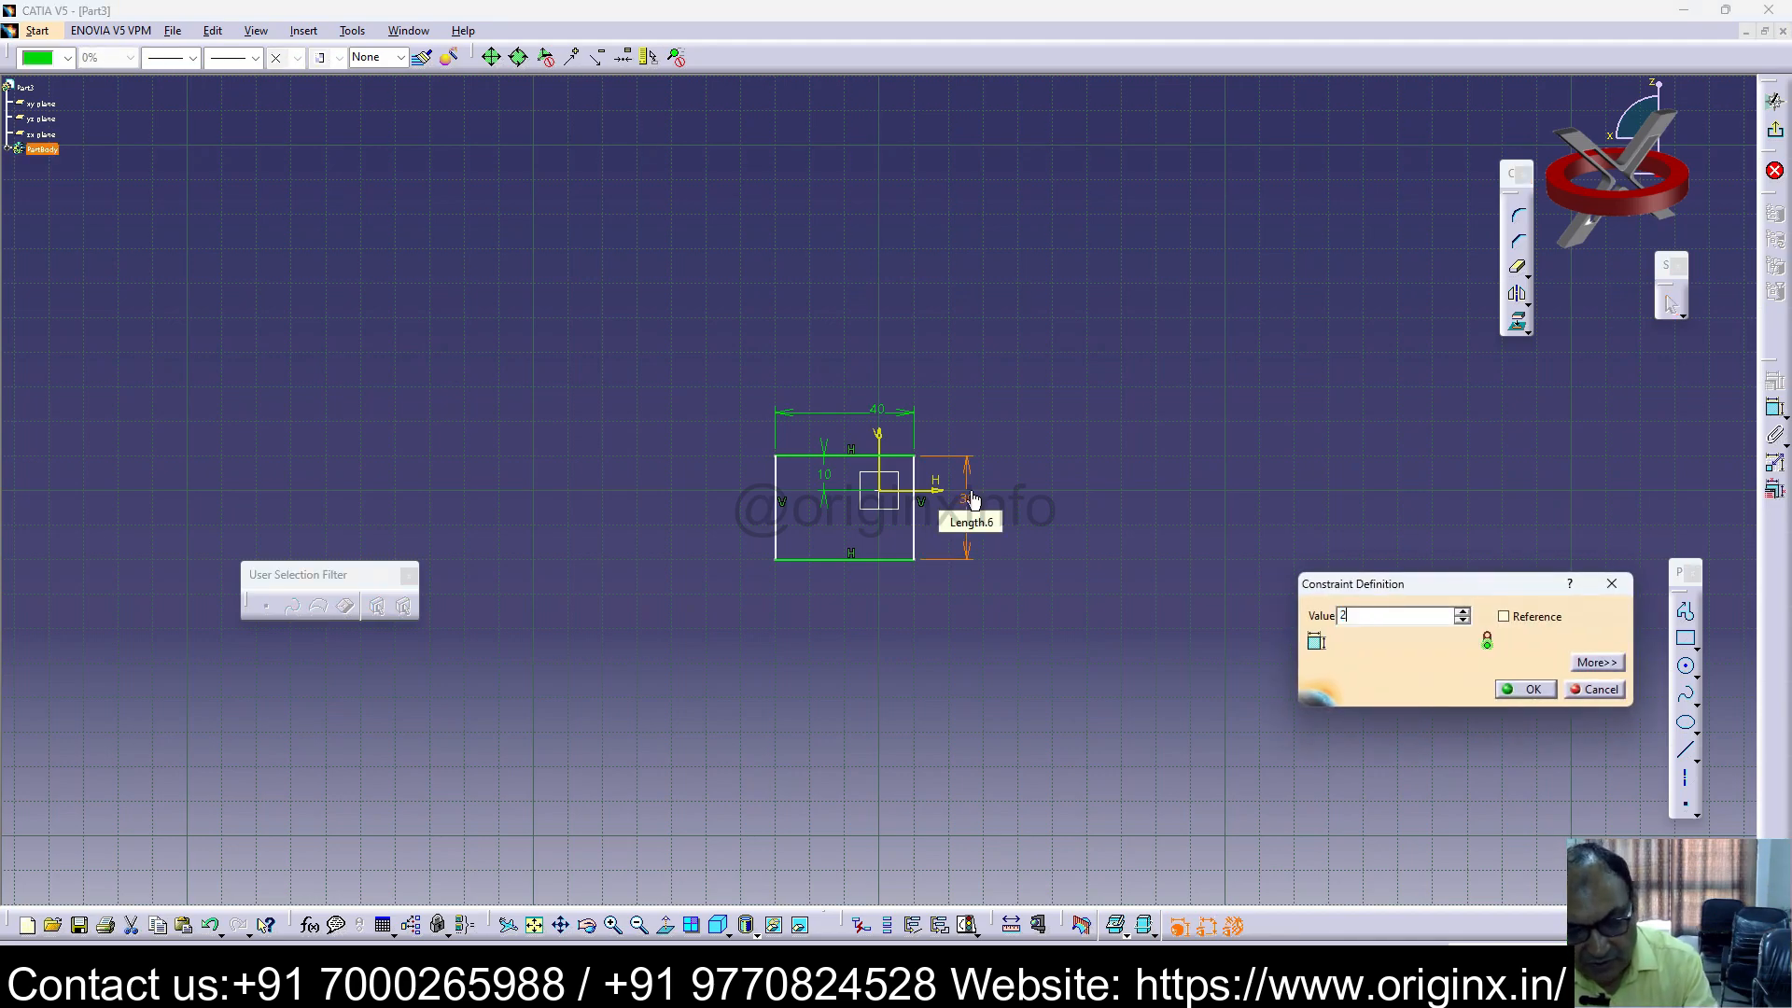
pyautogui.write('0mm')
pyautogui.press('Return')
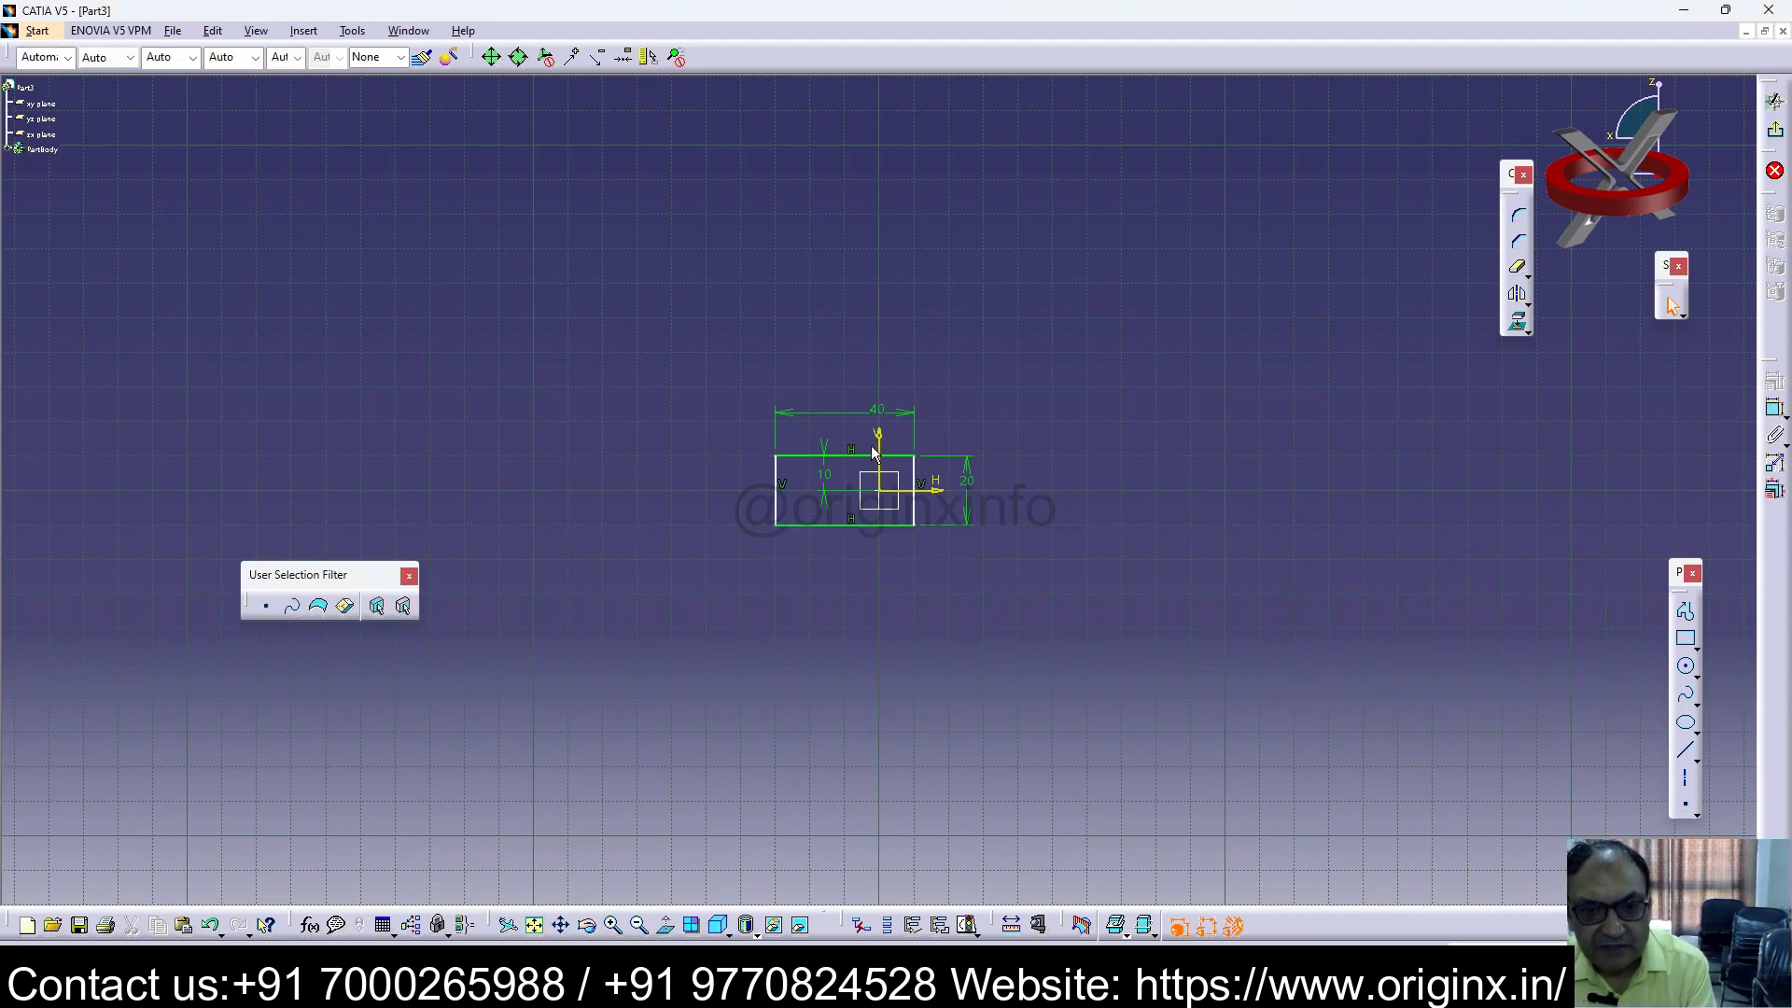
# Step: Dimension the rectangle's right edge from the vertical axis and set the distance to 20 mm
pyautogui.click(775, 480)
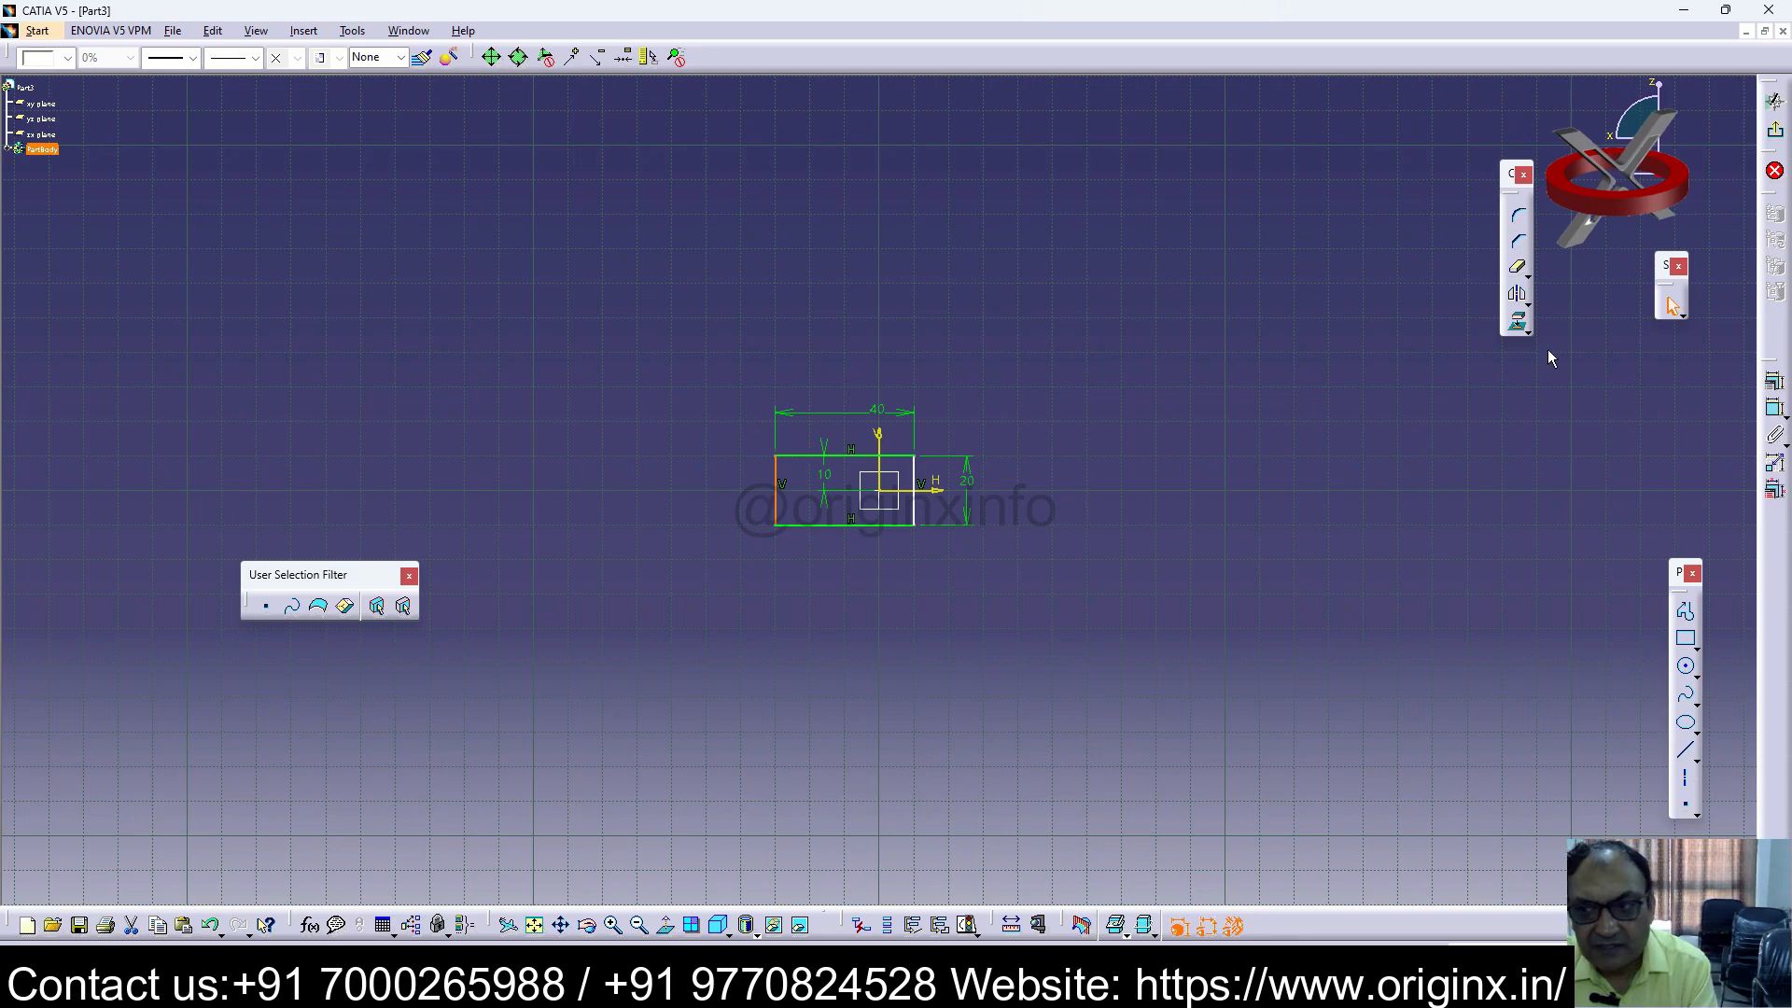
pyautogui.moveTo(1311, 522)
pyautogui.mouseDown()
pyautogui.moveTo(1220, 320)
pyautogui.moveTo(771, 450)
pyautogui.mouseUp()
pyautogui.click(1411, 448)
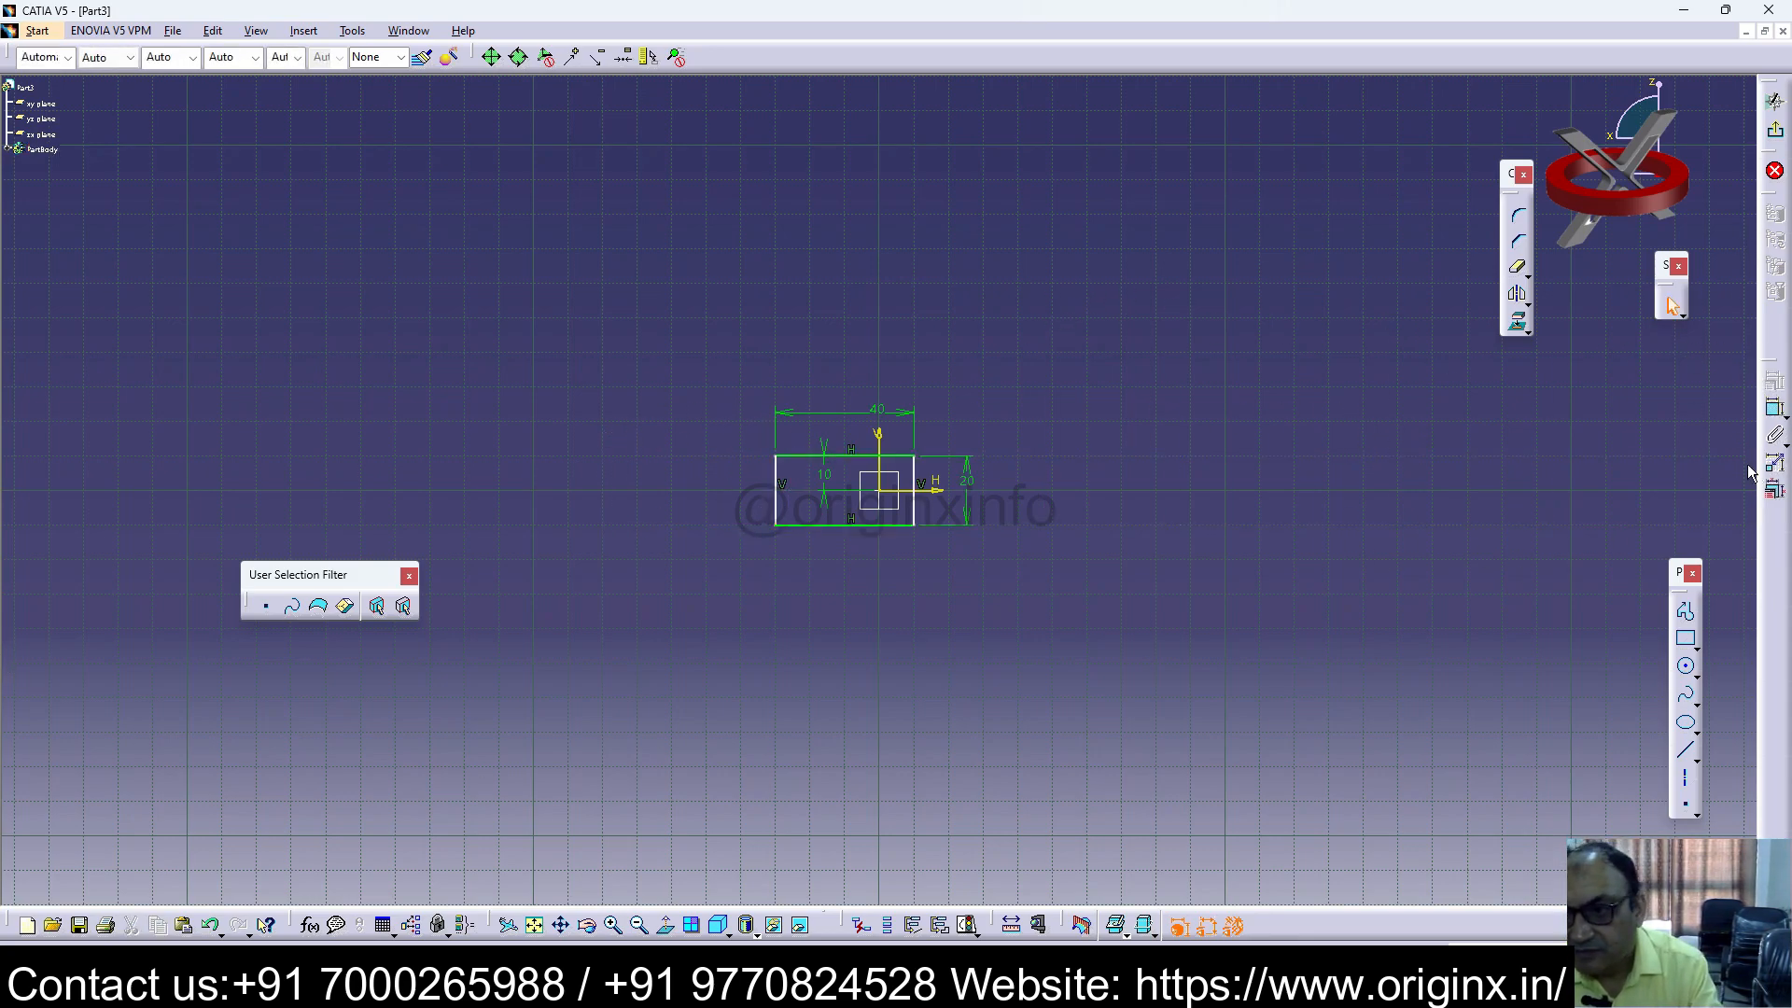
pyautogui.click(1775, 408)
pyautogui.click(886, 446)
pyautogui.click(915, 476)
pyautogui.click(933, 343)
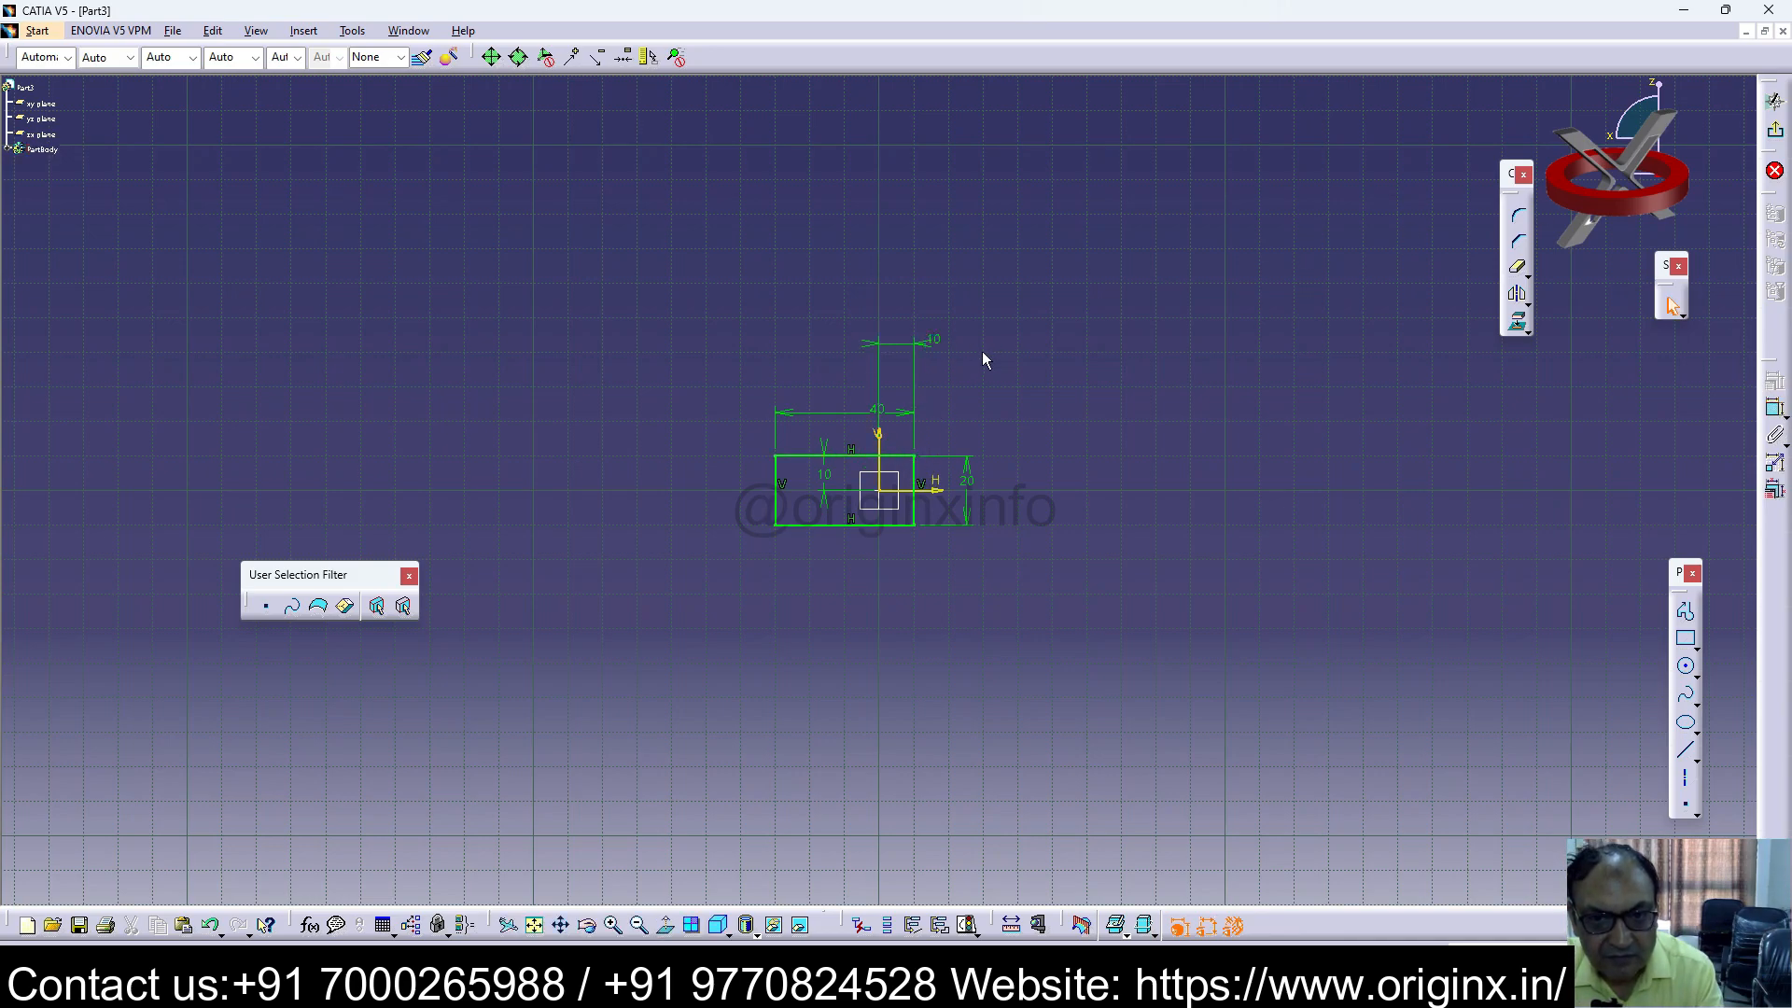
pyautogui.doubleClick(931, 340)
pyautogui.write('20')
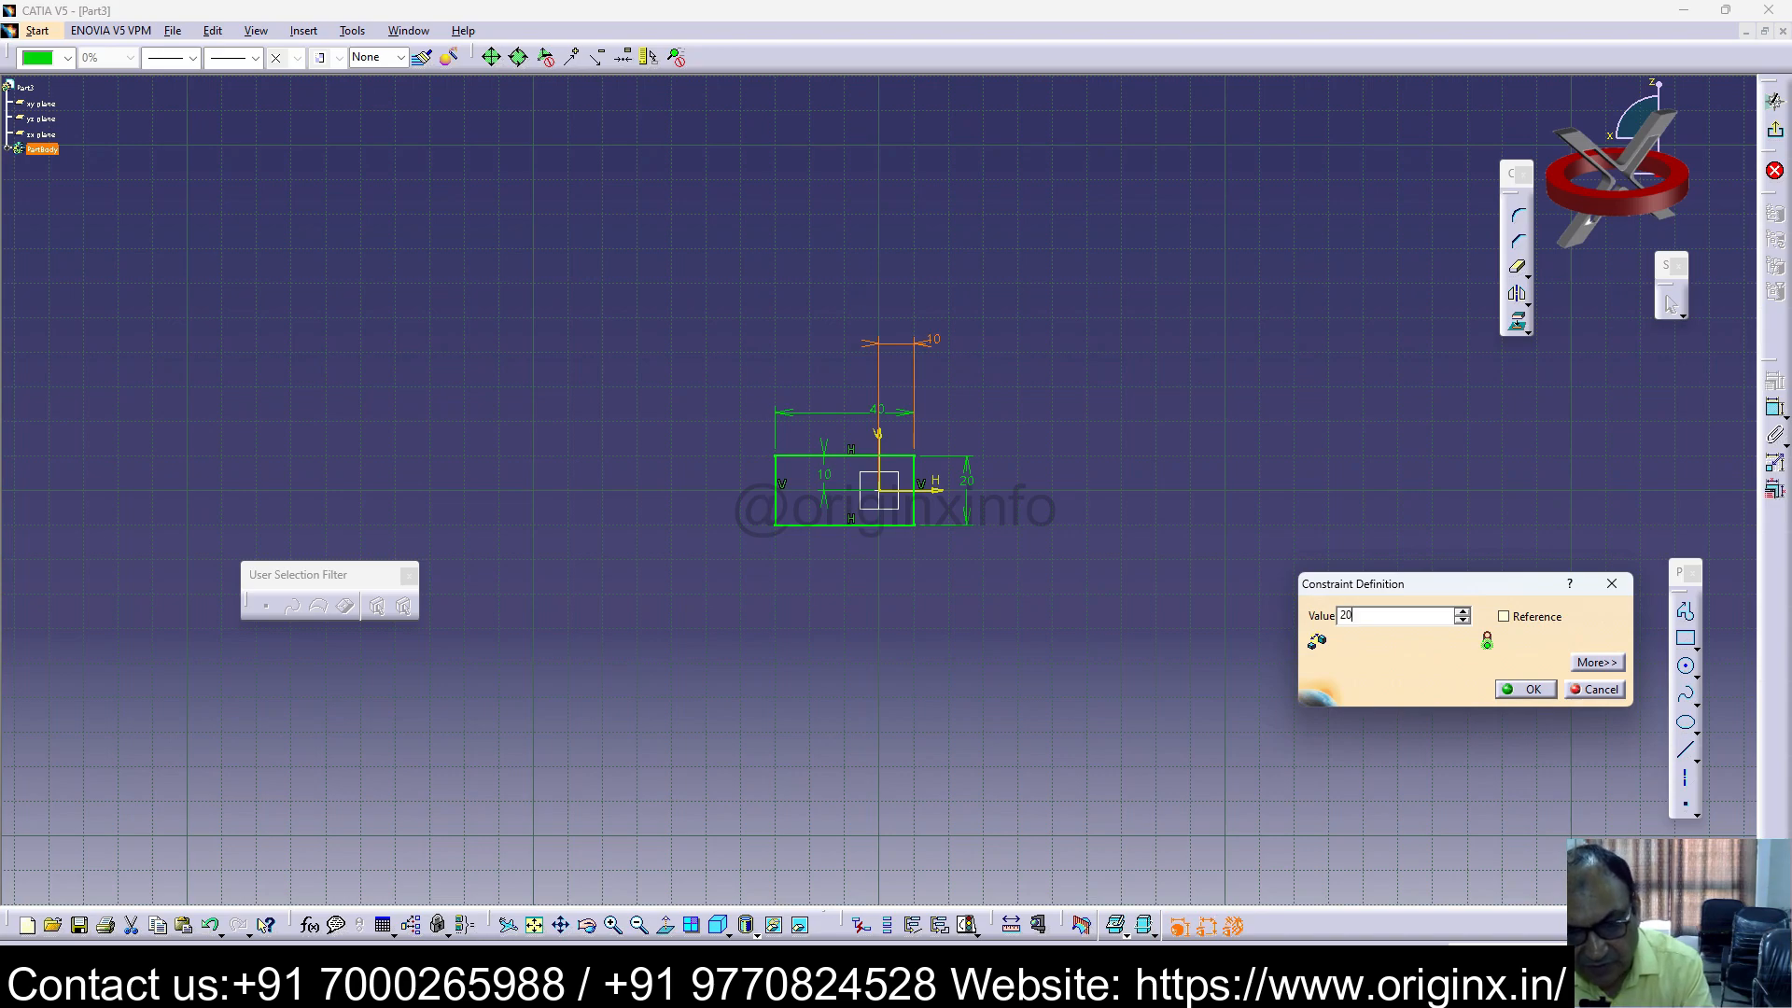
pyautogui.press('Return')
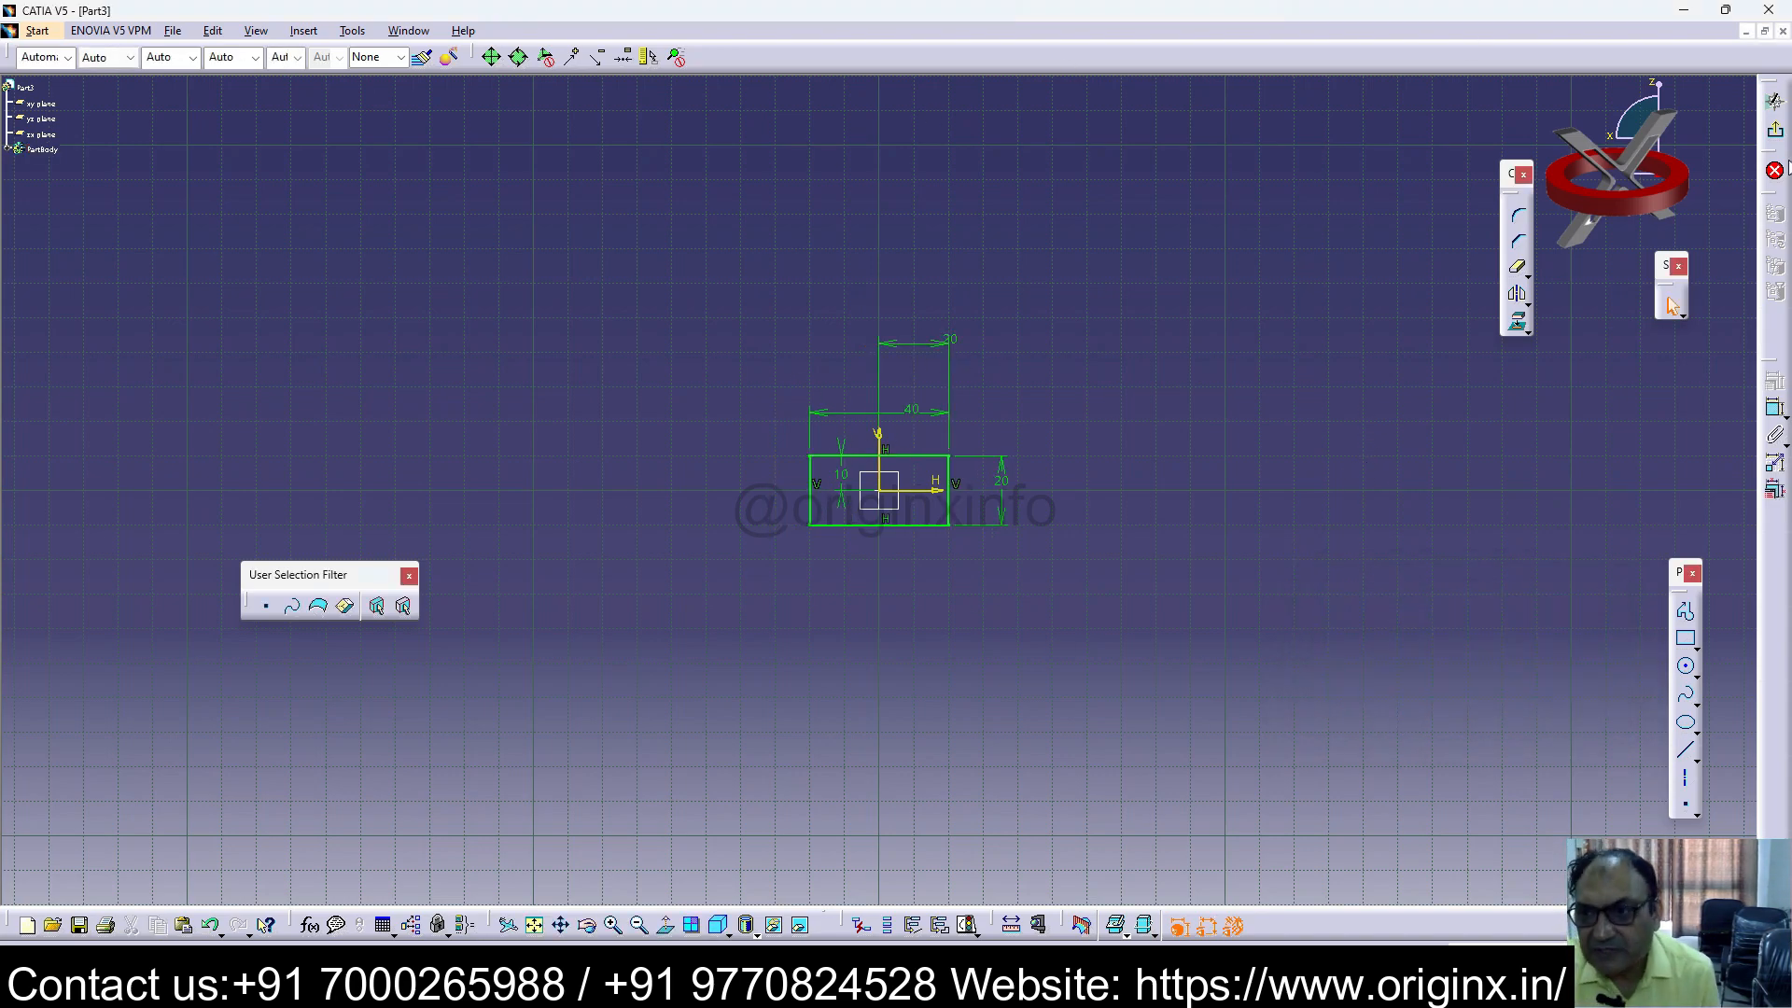
pyautogui.click(891, 457)
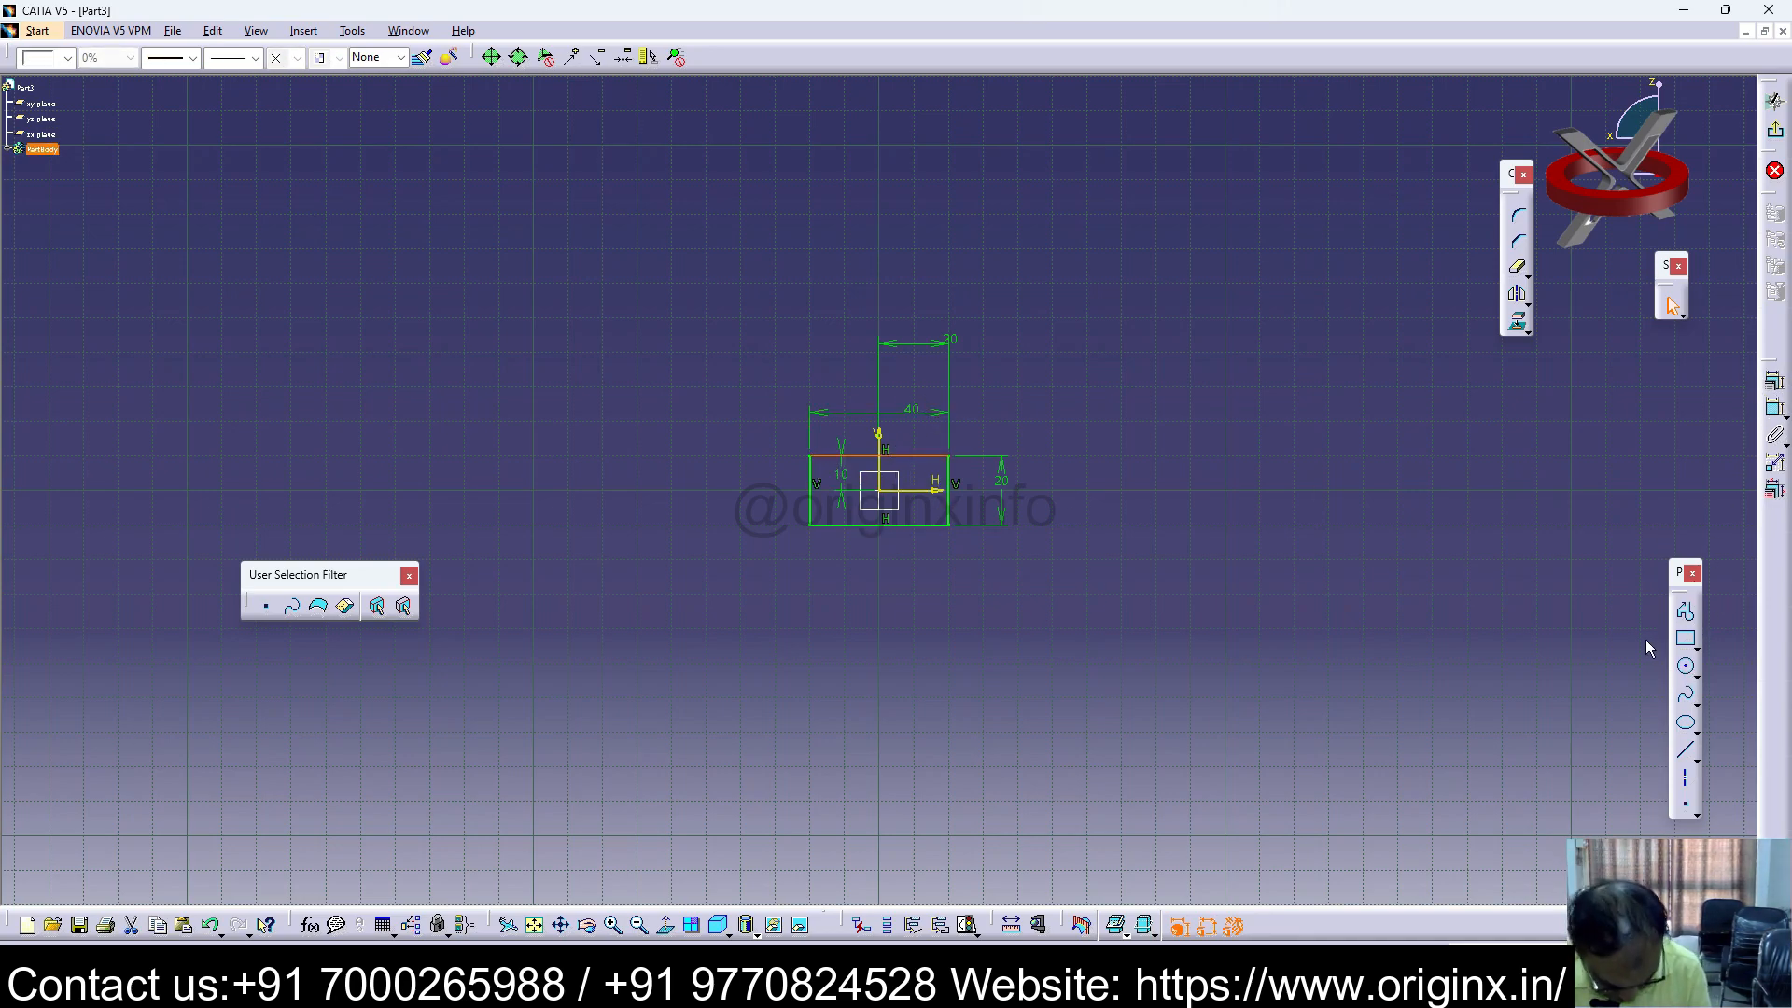
pyautogui.click(1687, 670)
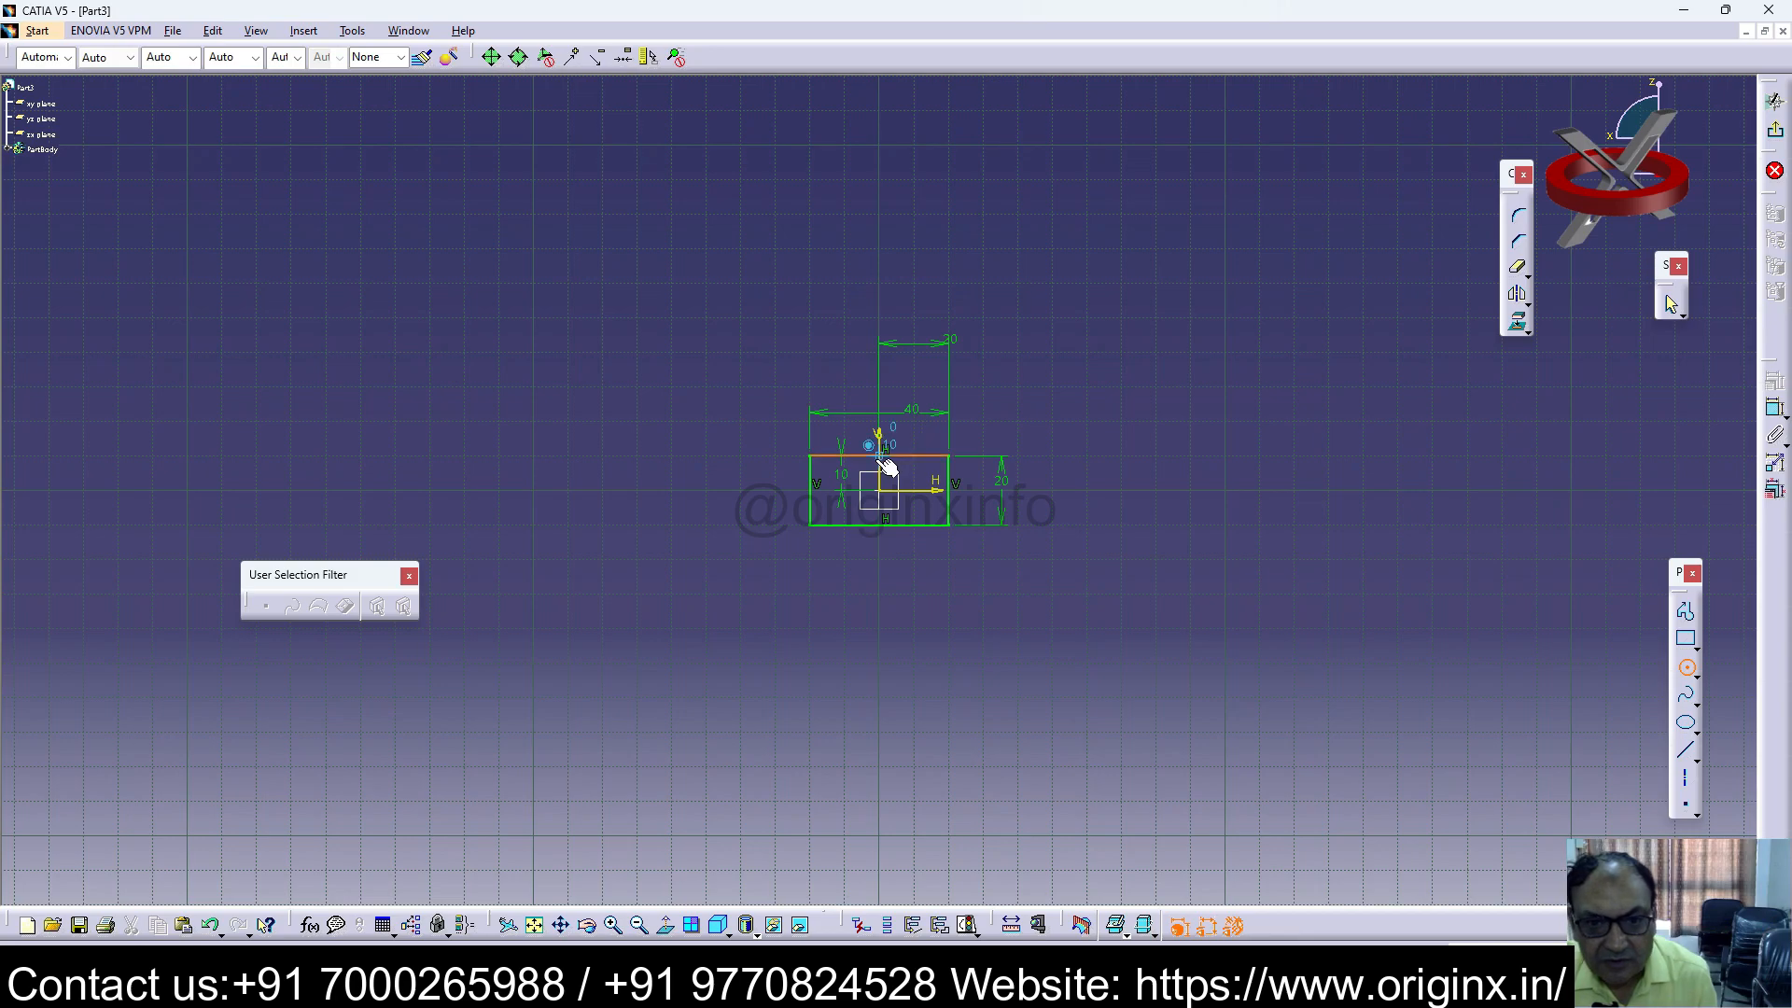
pyautogui.click(879, 456)
pyautogui.click(809, 456)
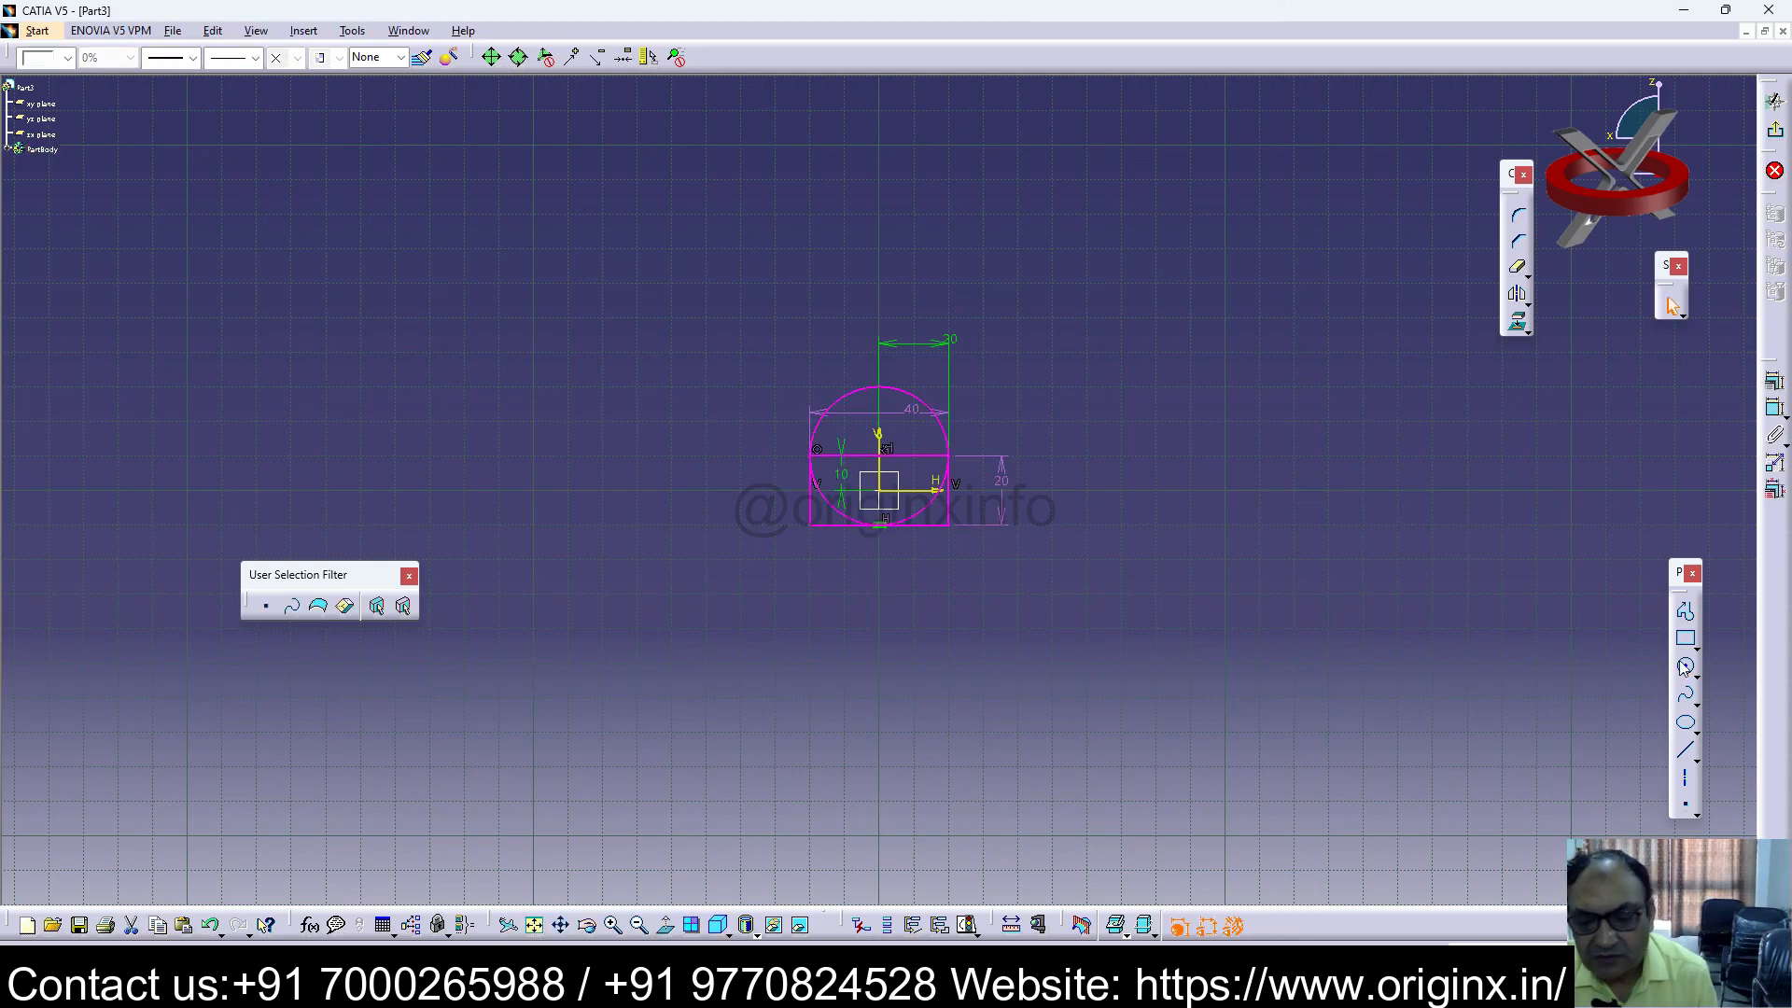
pyautogui.click(1422, 590)
pyautogui.hotkey('ctrl', 'z')
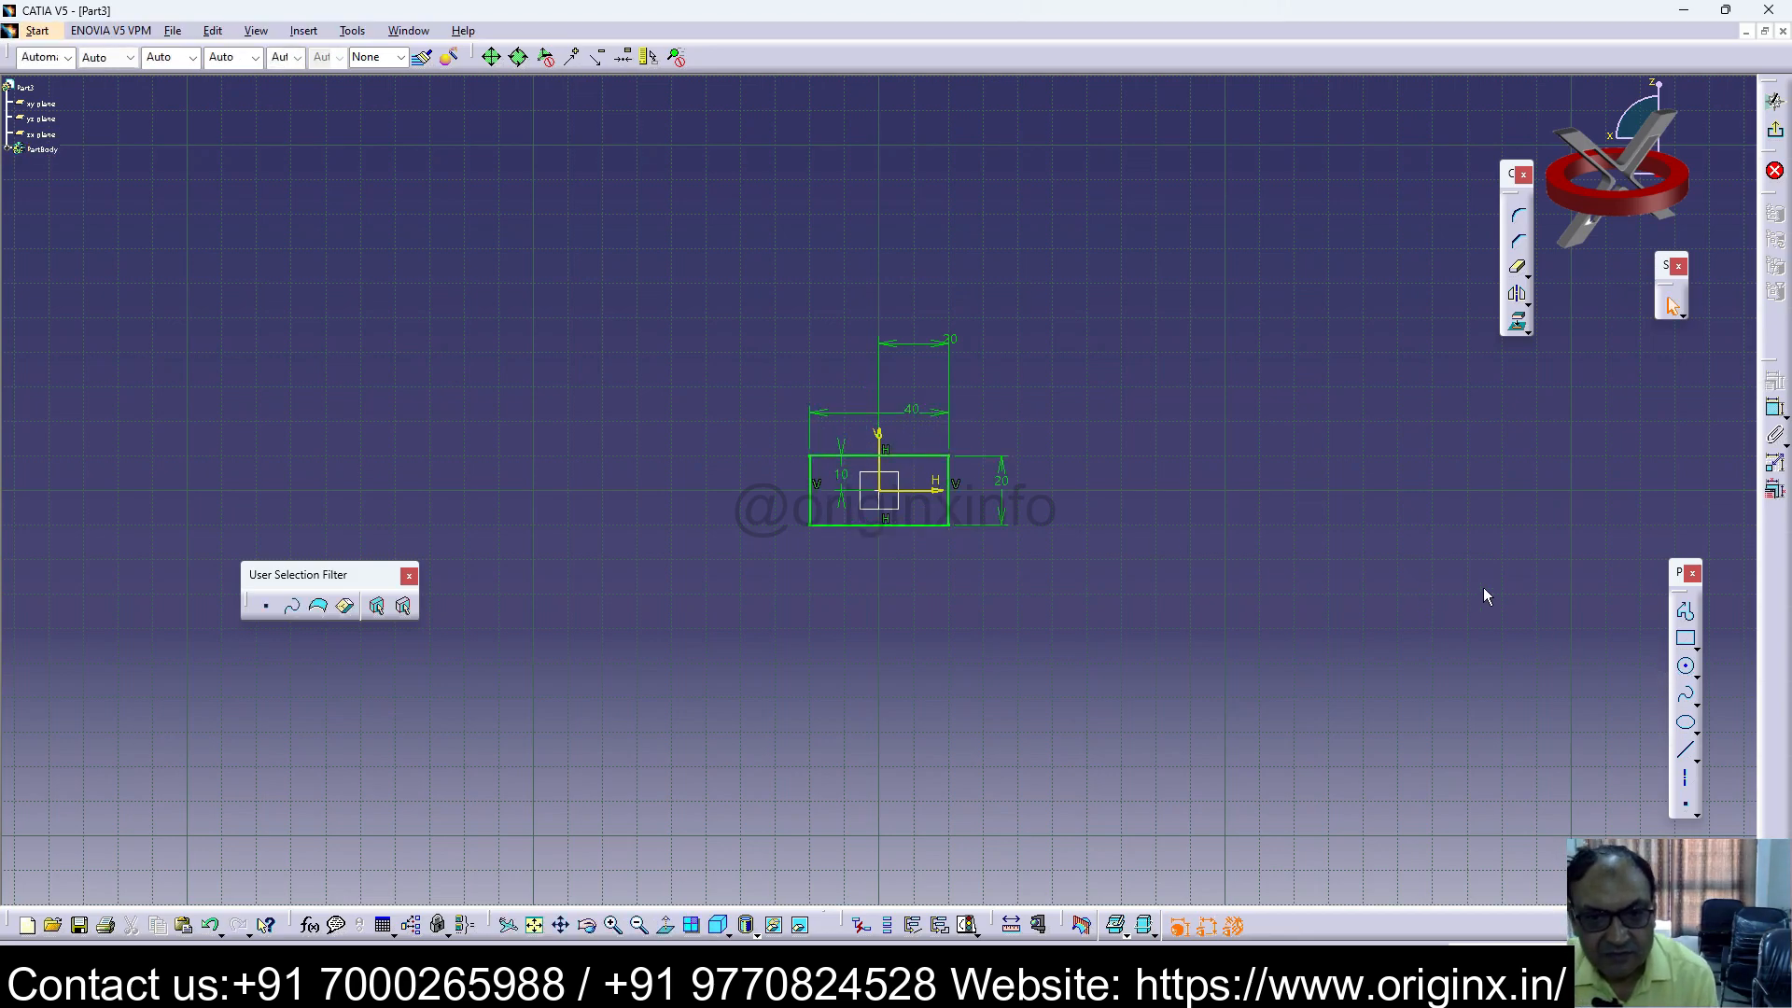
pyautogui.click(1696, 676)
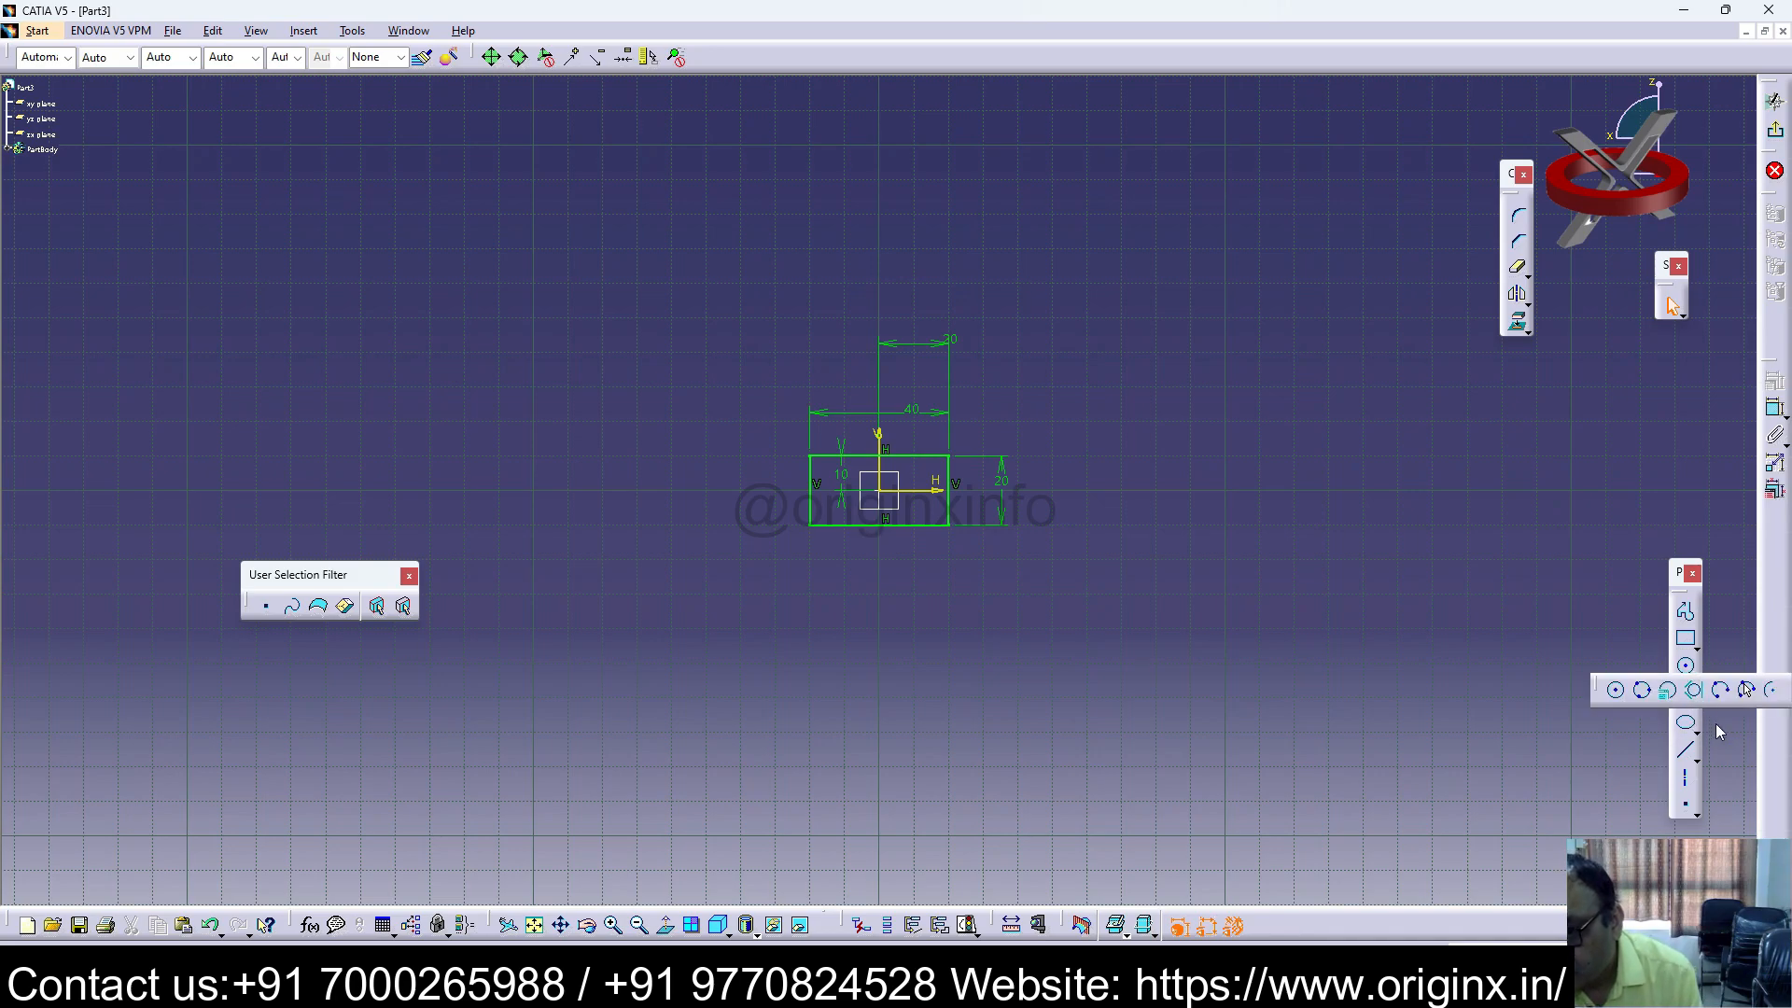
pyautogui.click(879, 455)
pyautogui.click(951, 460)
pyautogui.click(809, 455)
pyautogui.hotkey('ctrl', 'z')
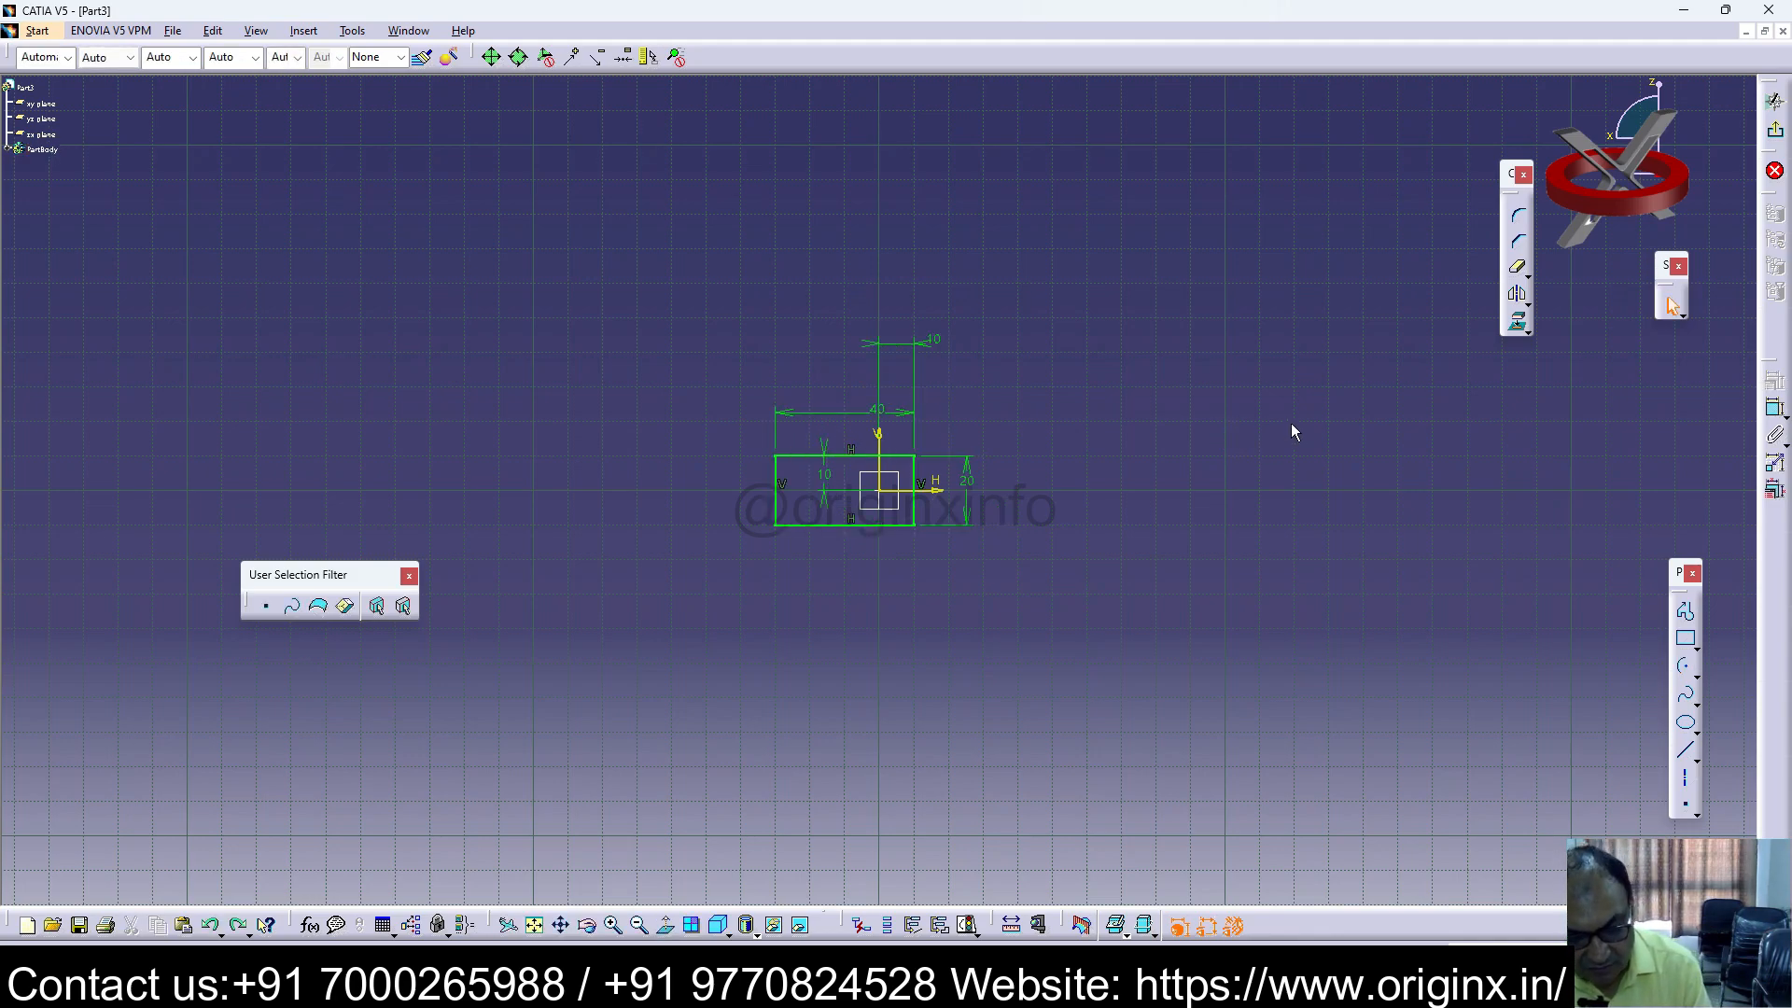
# Step: Delete all geometry in the sketch and draw a new rectangle about 100 by 60 mm around the origin
pyautogui.moveTo(1131, 389); pyautogui.dragTo(518, 667)
pyautogui.press('Delete')
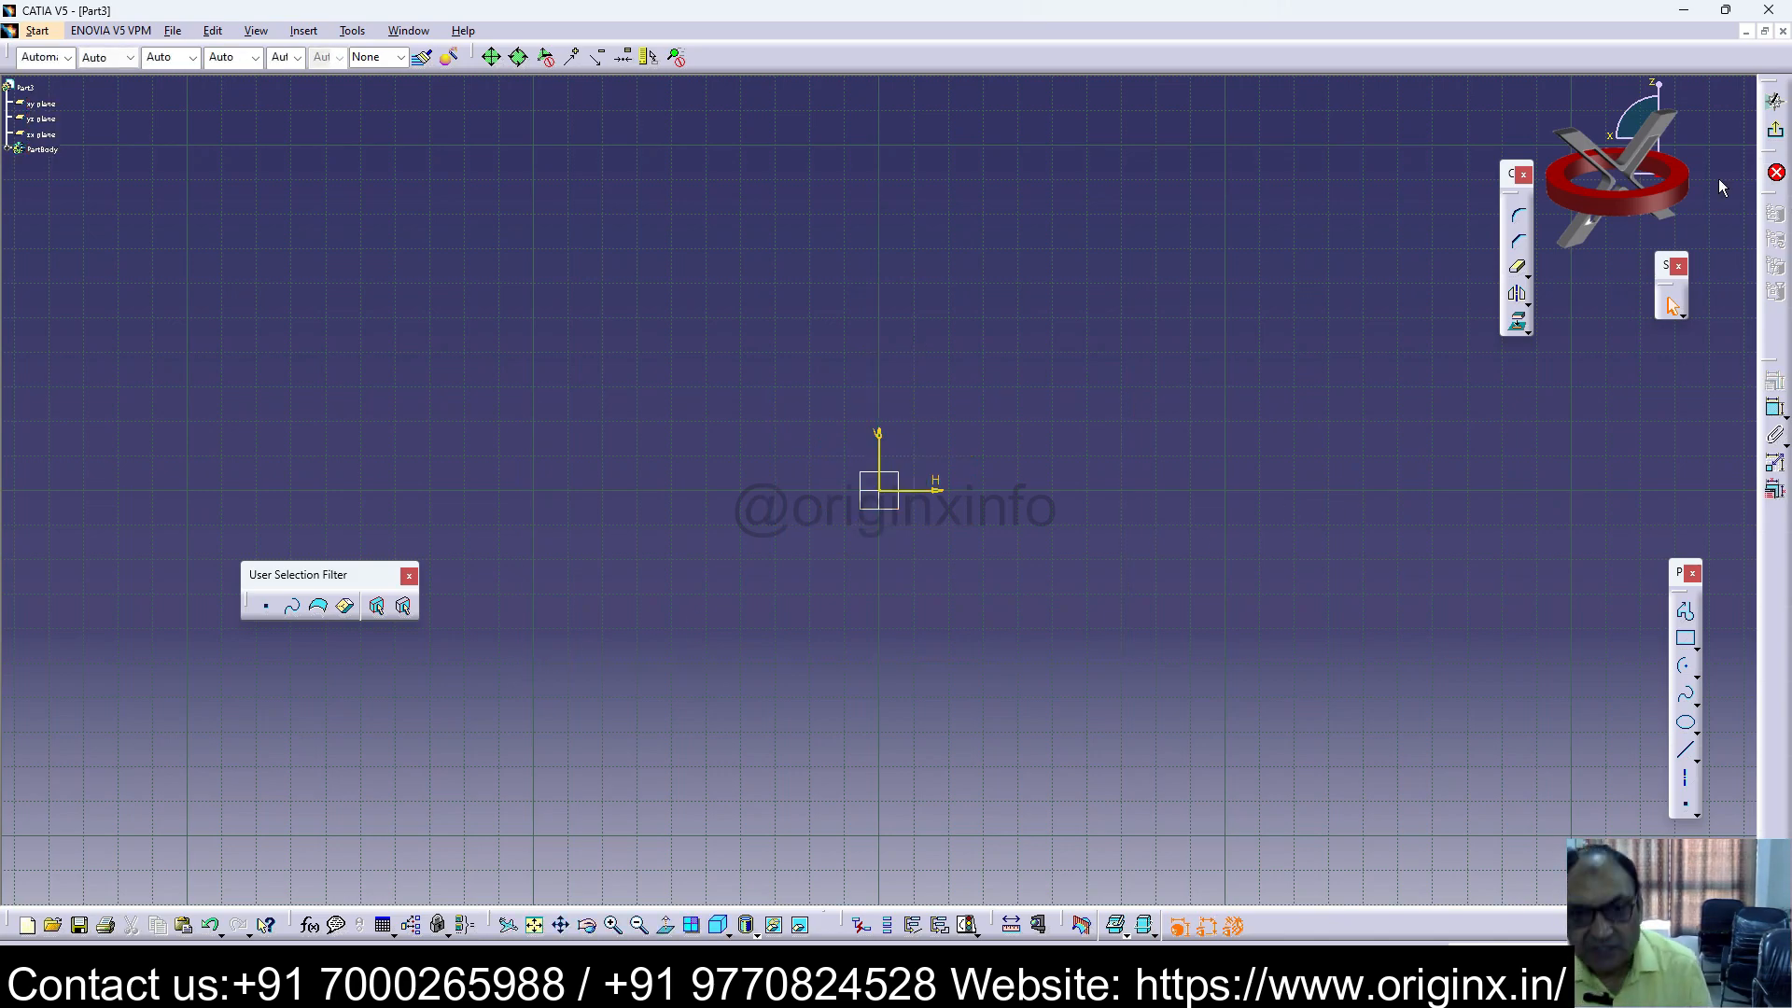
pyautogui.click(1693, 638)
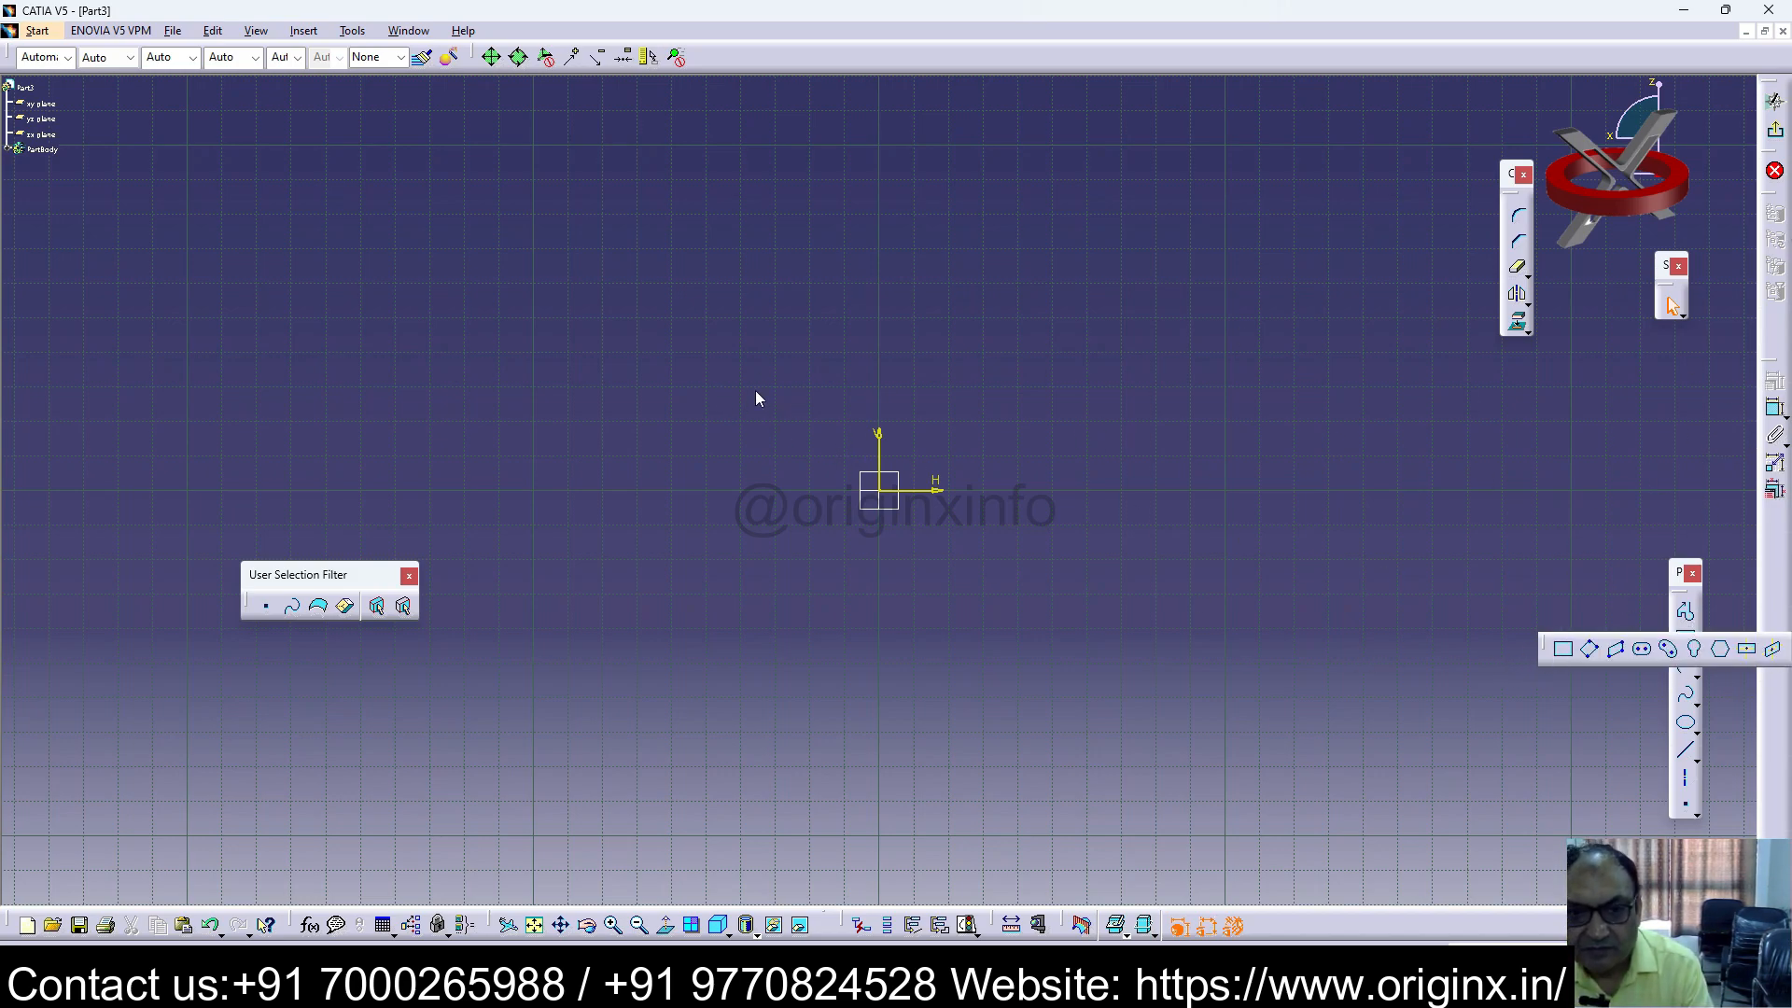
pyautogui.click(816, 391)
pyautogui.click(1686, 642)
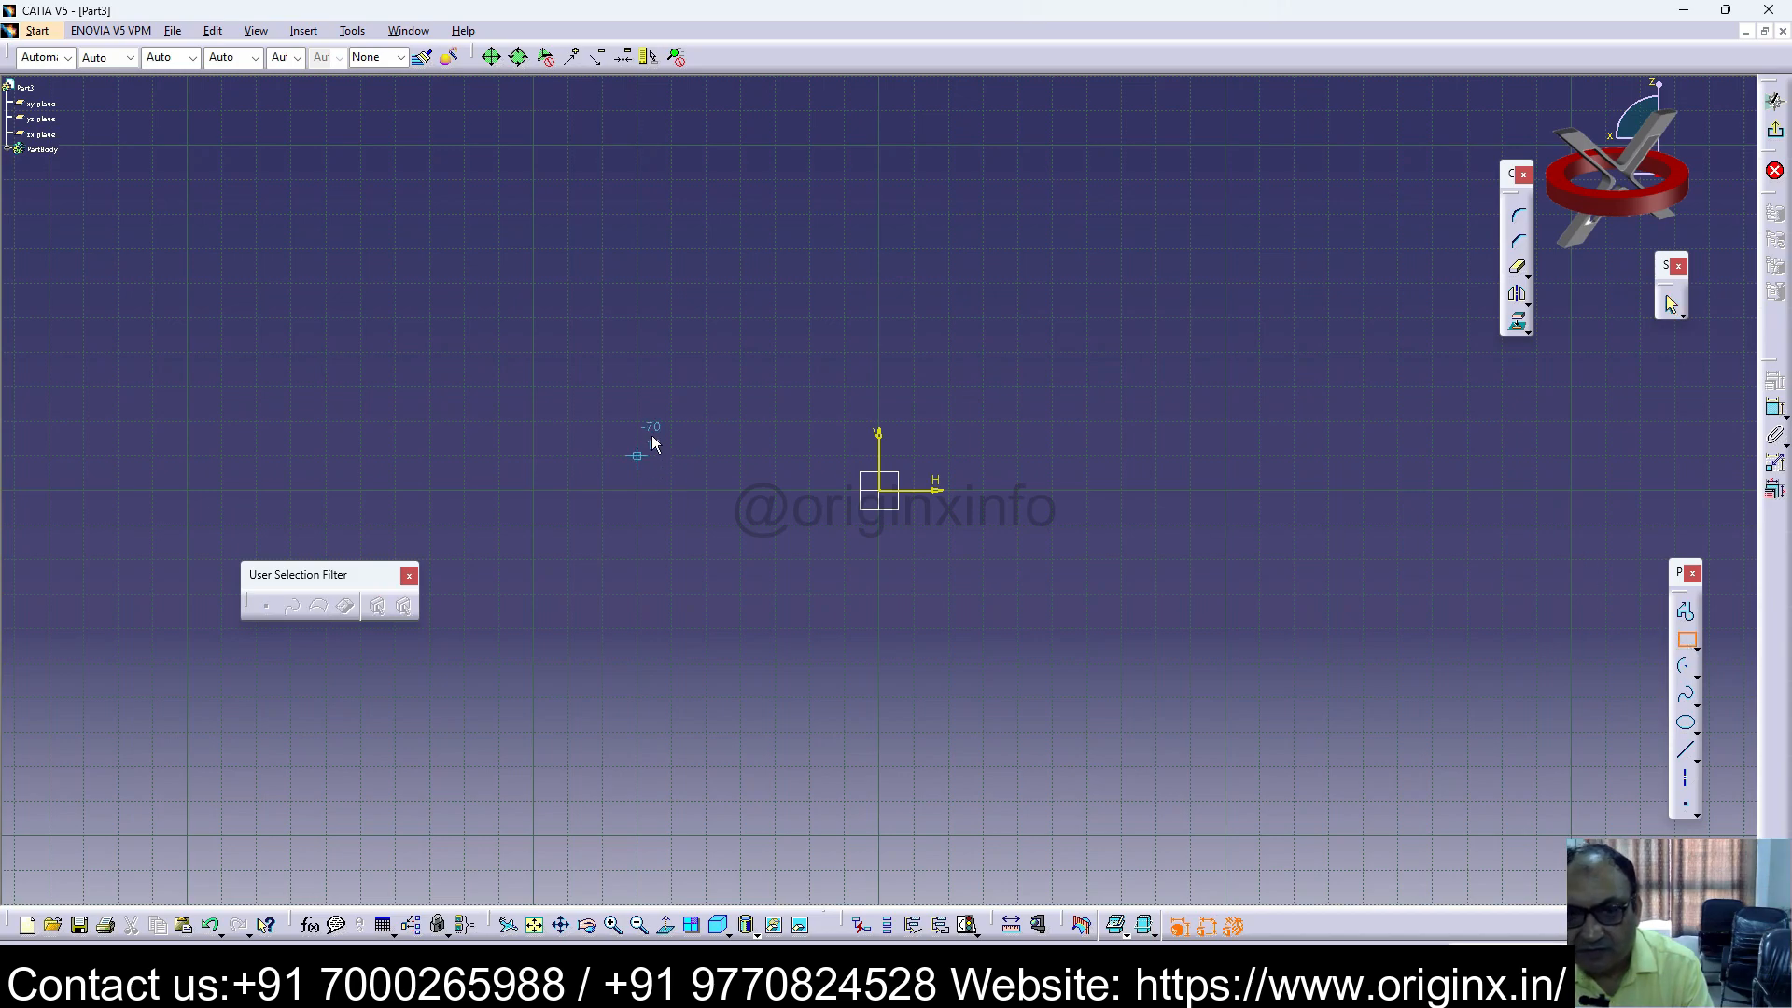
pyautogui.moveTo(738, 386); pyautogui.dragTo(1132, 426)
pyautogui.click(1086, 594)
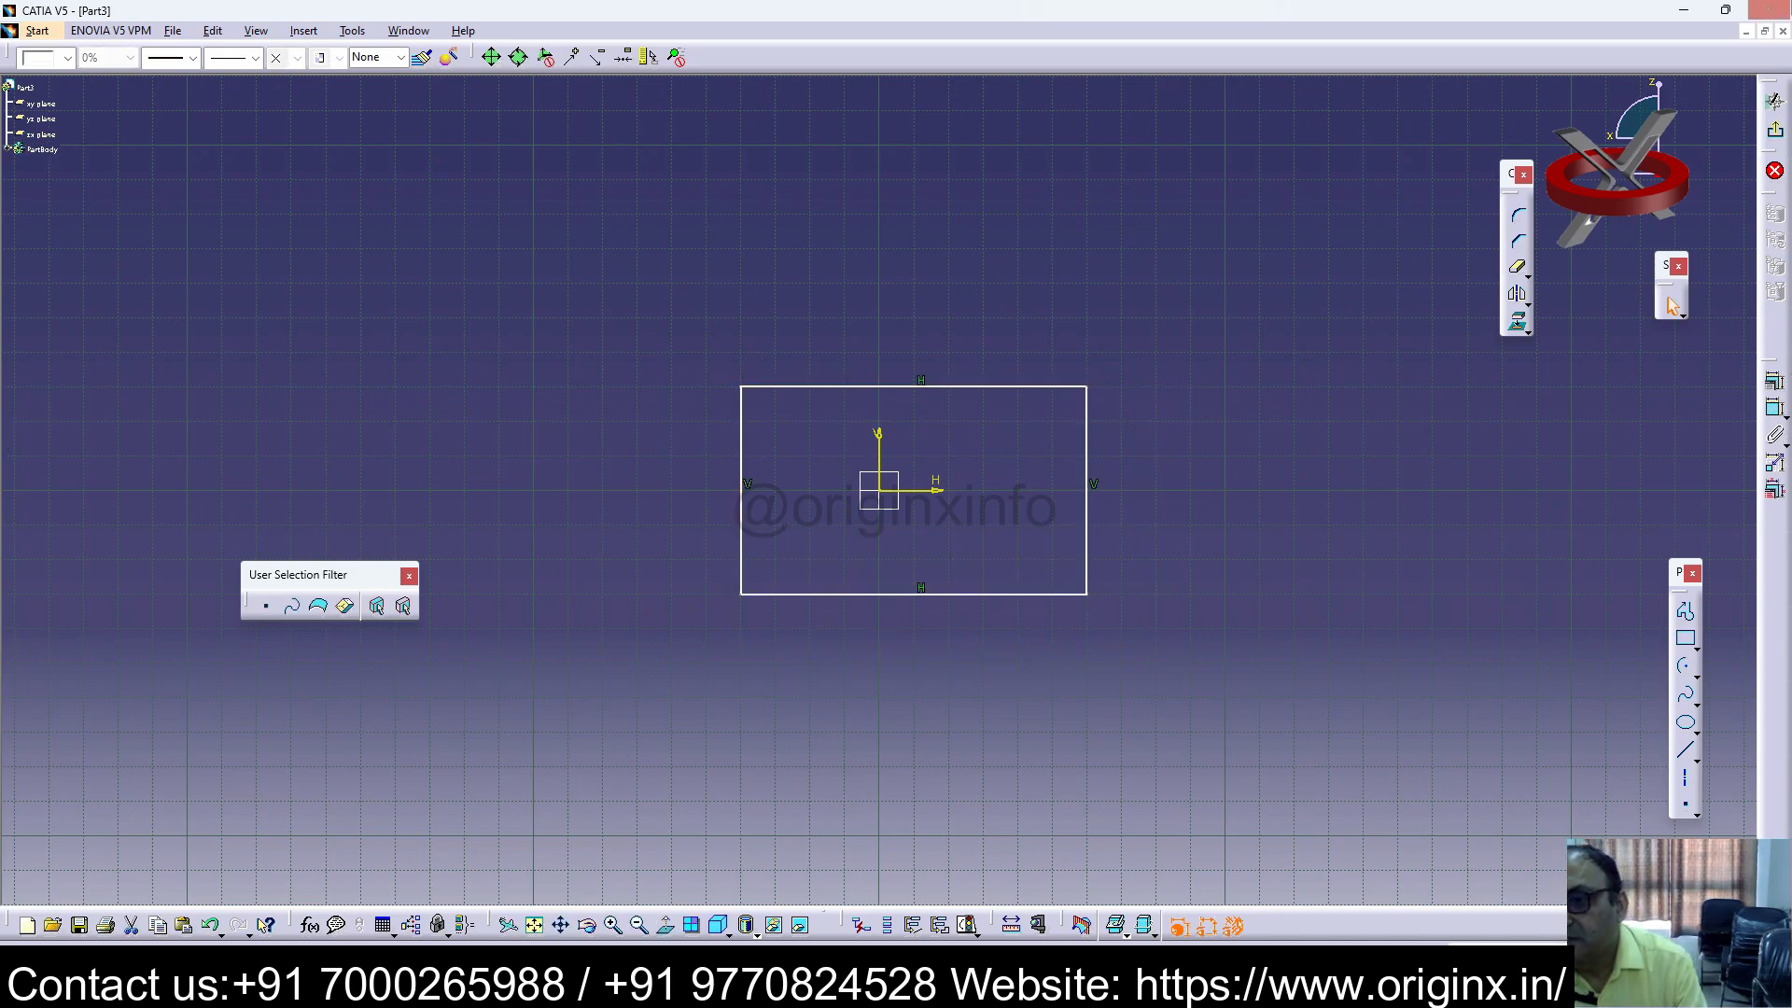
# Step: Dimension the rectangle's lower edge and set its length to 60 mm
pyautogui.click(1776, 412)
pyautogui.click(1021, 595)
pyautogui.click(991, 642)
pyautogui.doubleClick(991, 642)
pyautogui.write('60')
pyautogui.press('Return')
# Step: Dimension the rectangle's right edge and set the height to 40 mm
pyautogui.click(1776, 409)
pyautogui.click(949, 441)
pyautogui.click(1088, 473)
pyautogui.doubleClick(1087, 476)
pyautogui.write('40')
pyautogui.press('Return')
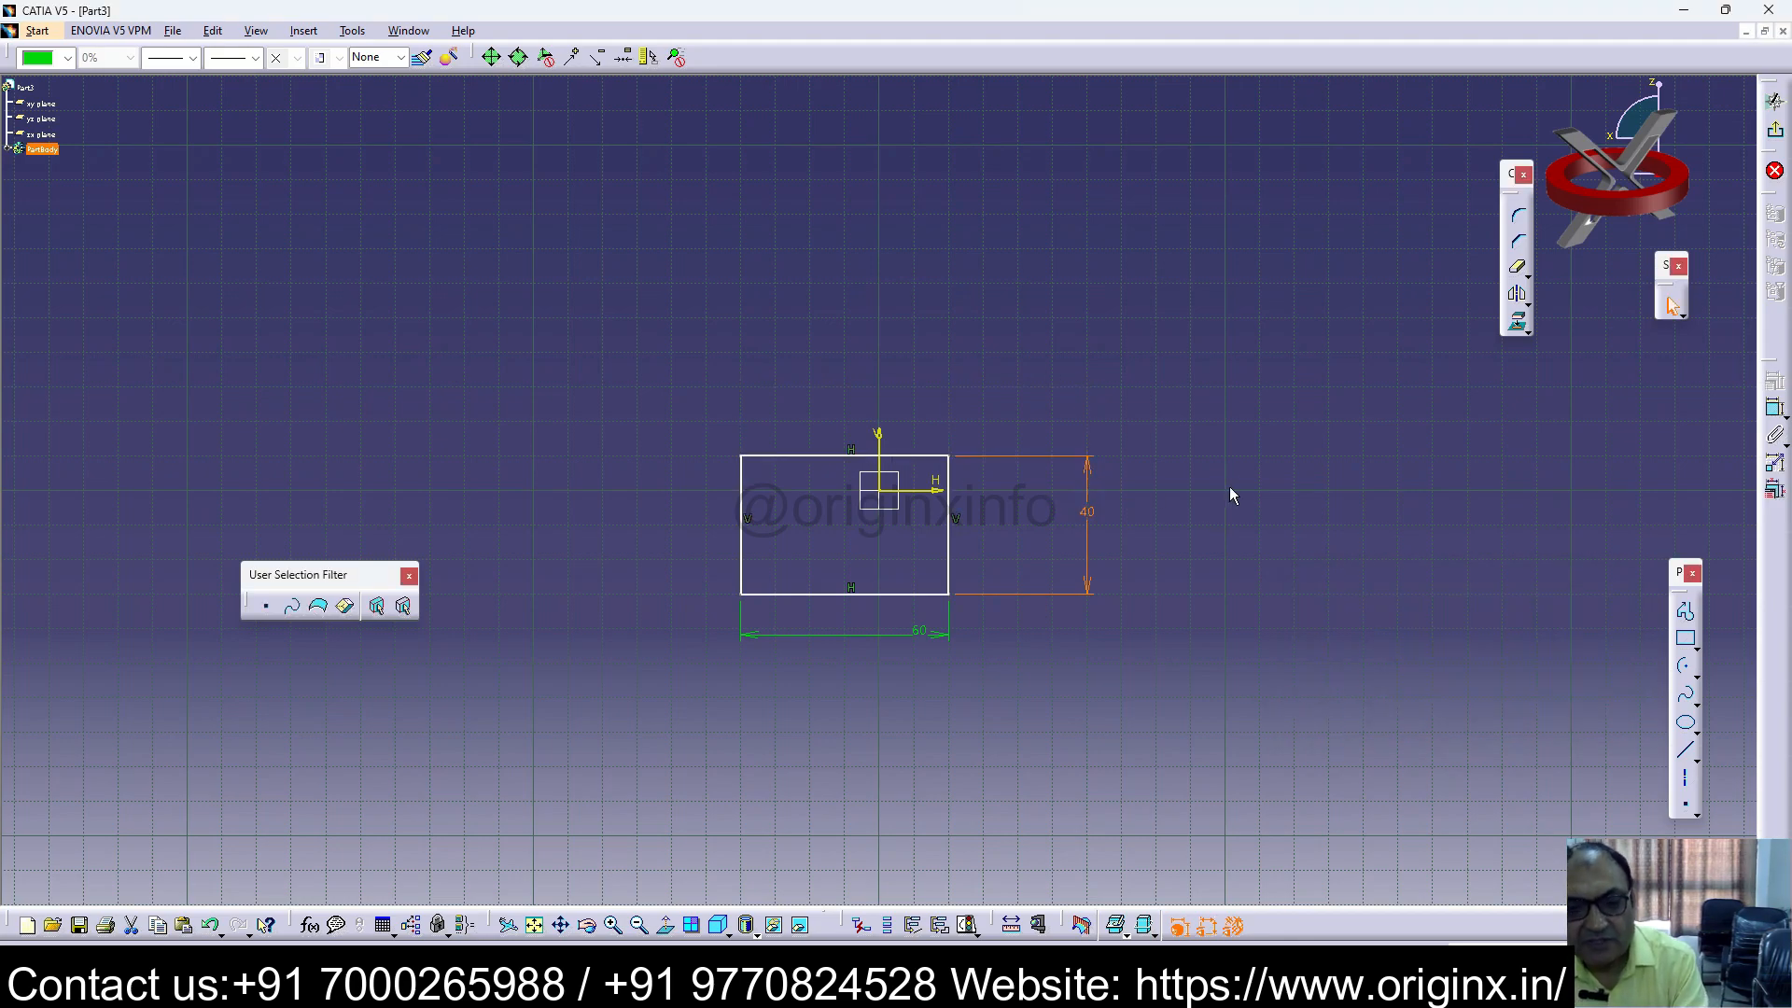
# Step: Dimension the new rectangle's upper edge from the horizontal axis and set the distance to 20 mm
pyautogui.click(1775, 409)
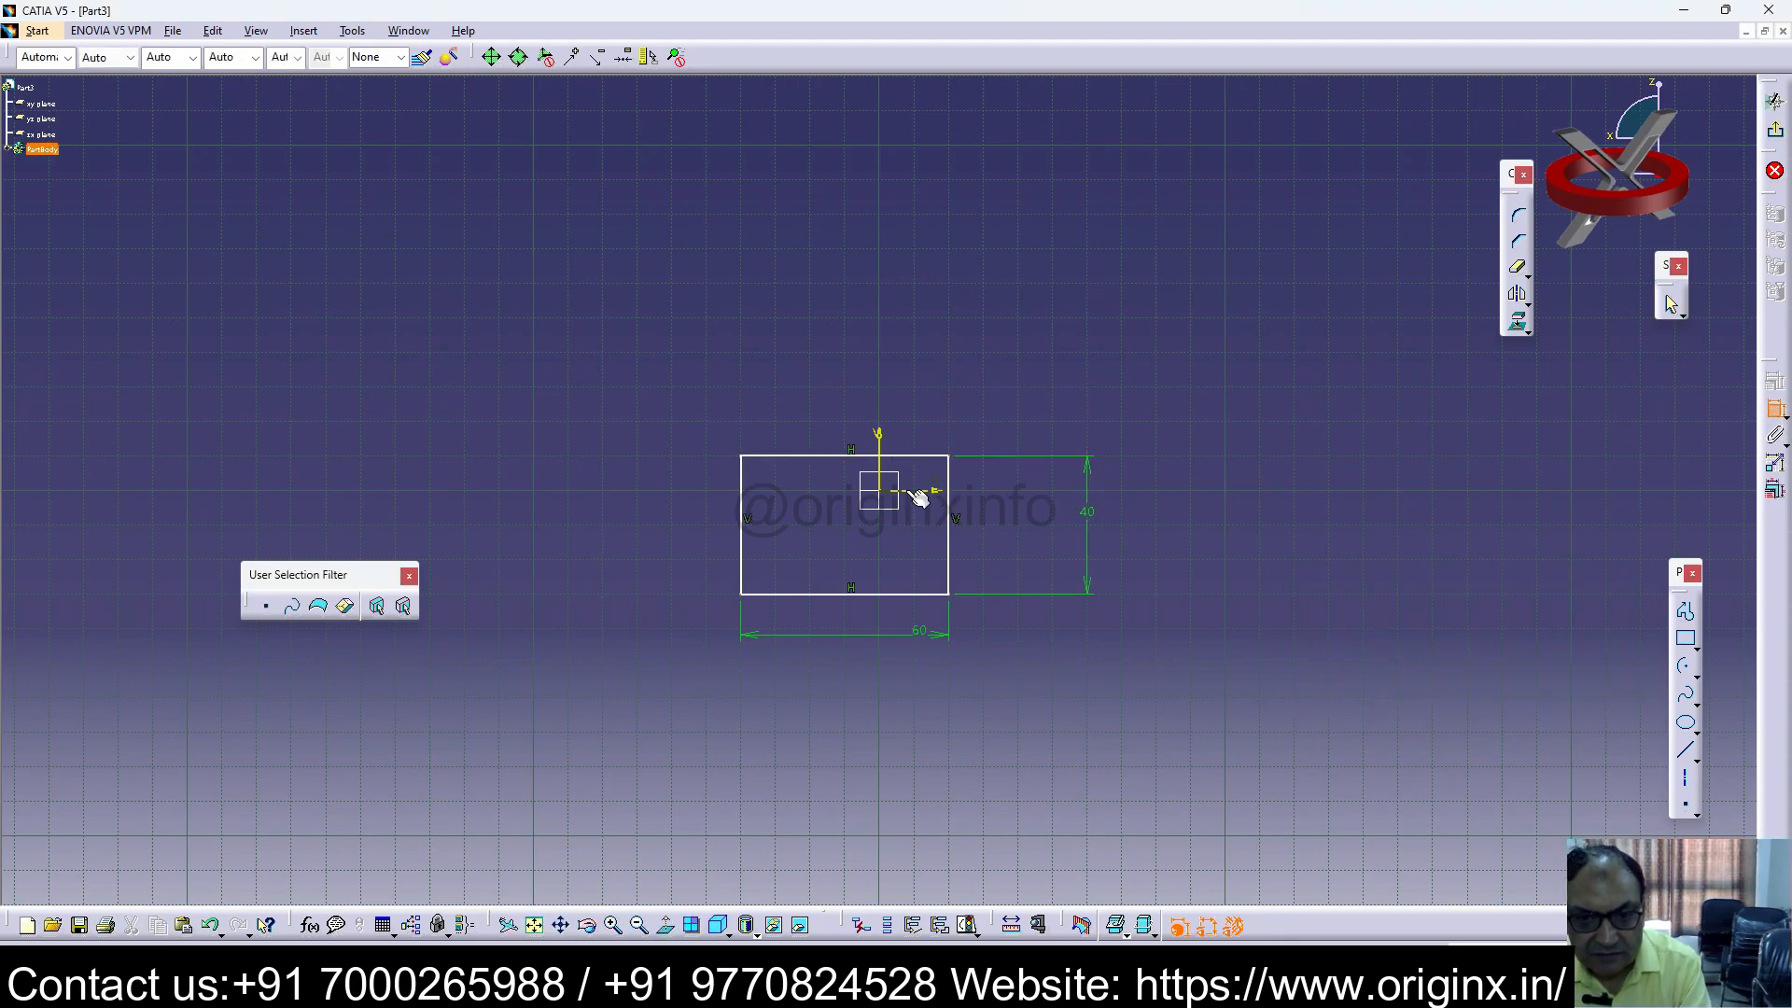
pyautogui.click(847, 460)
pyautogui.click(732, 491)
pyautogui.click(681, 488)
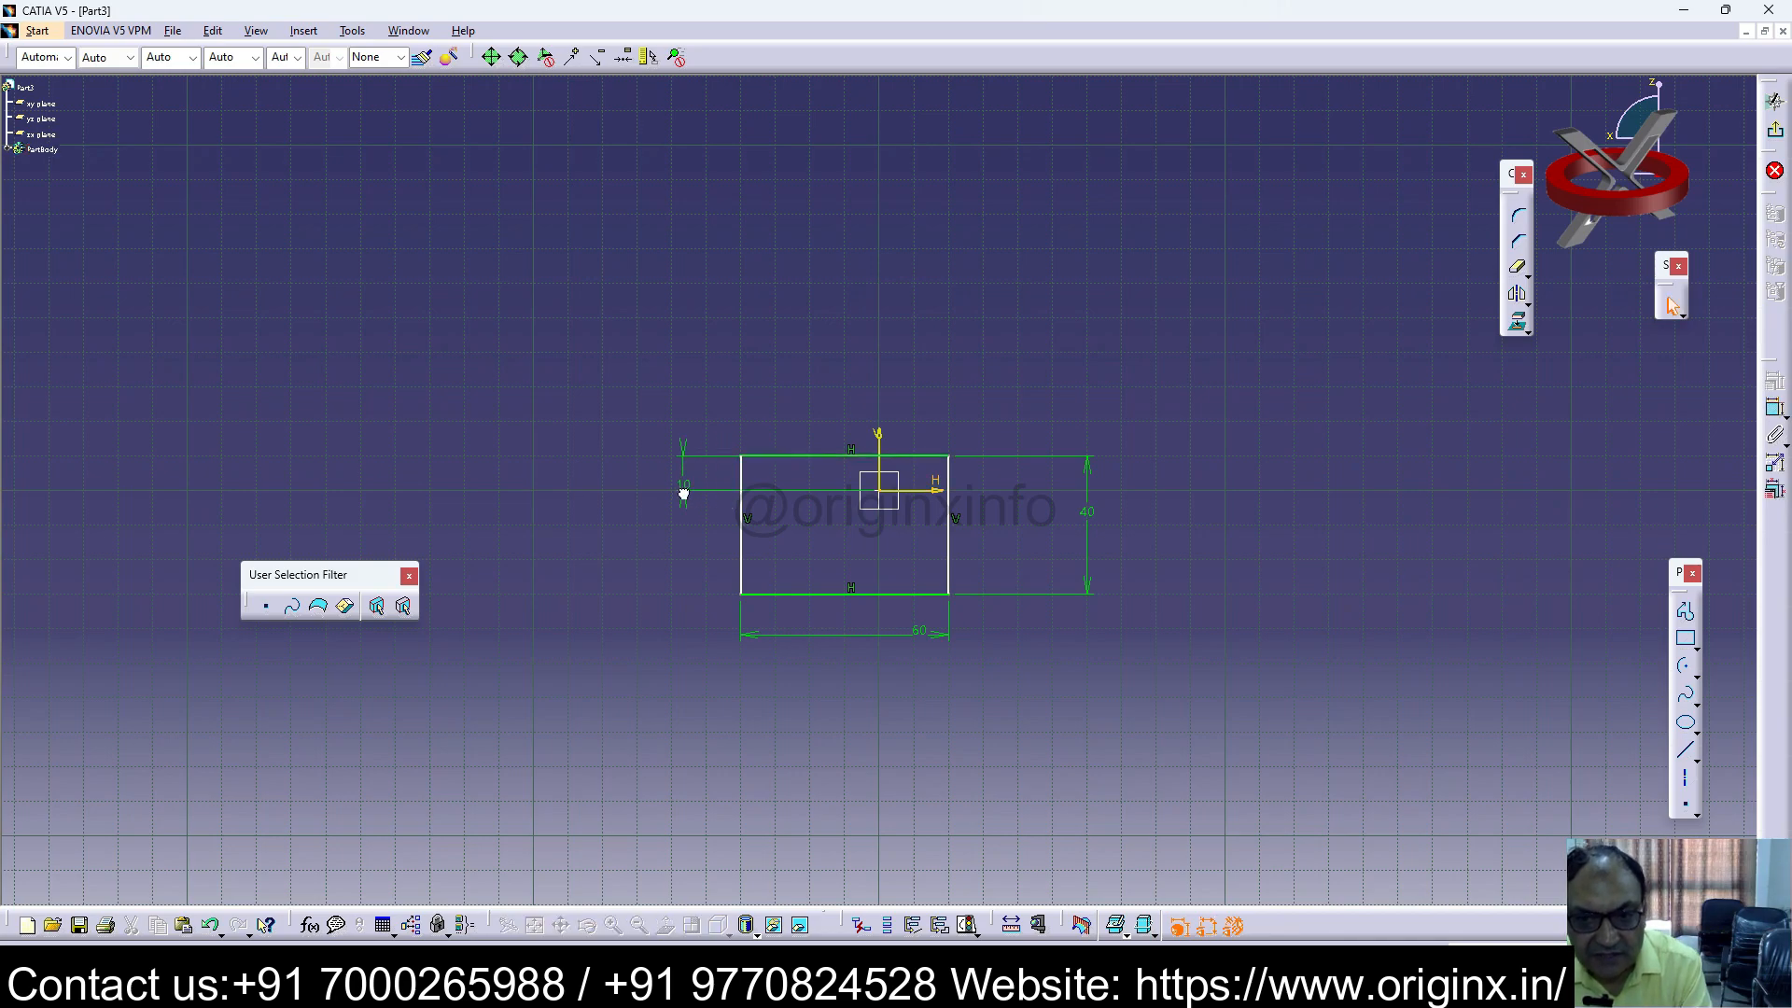
pyautogui.doubleClick(680, 492)
pyautogui.write('20')
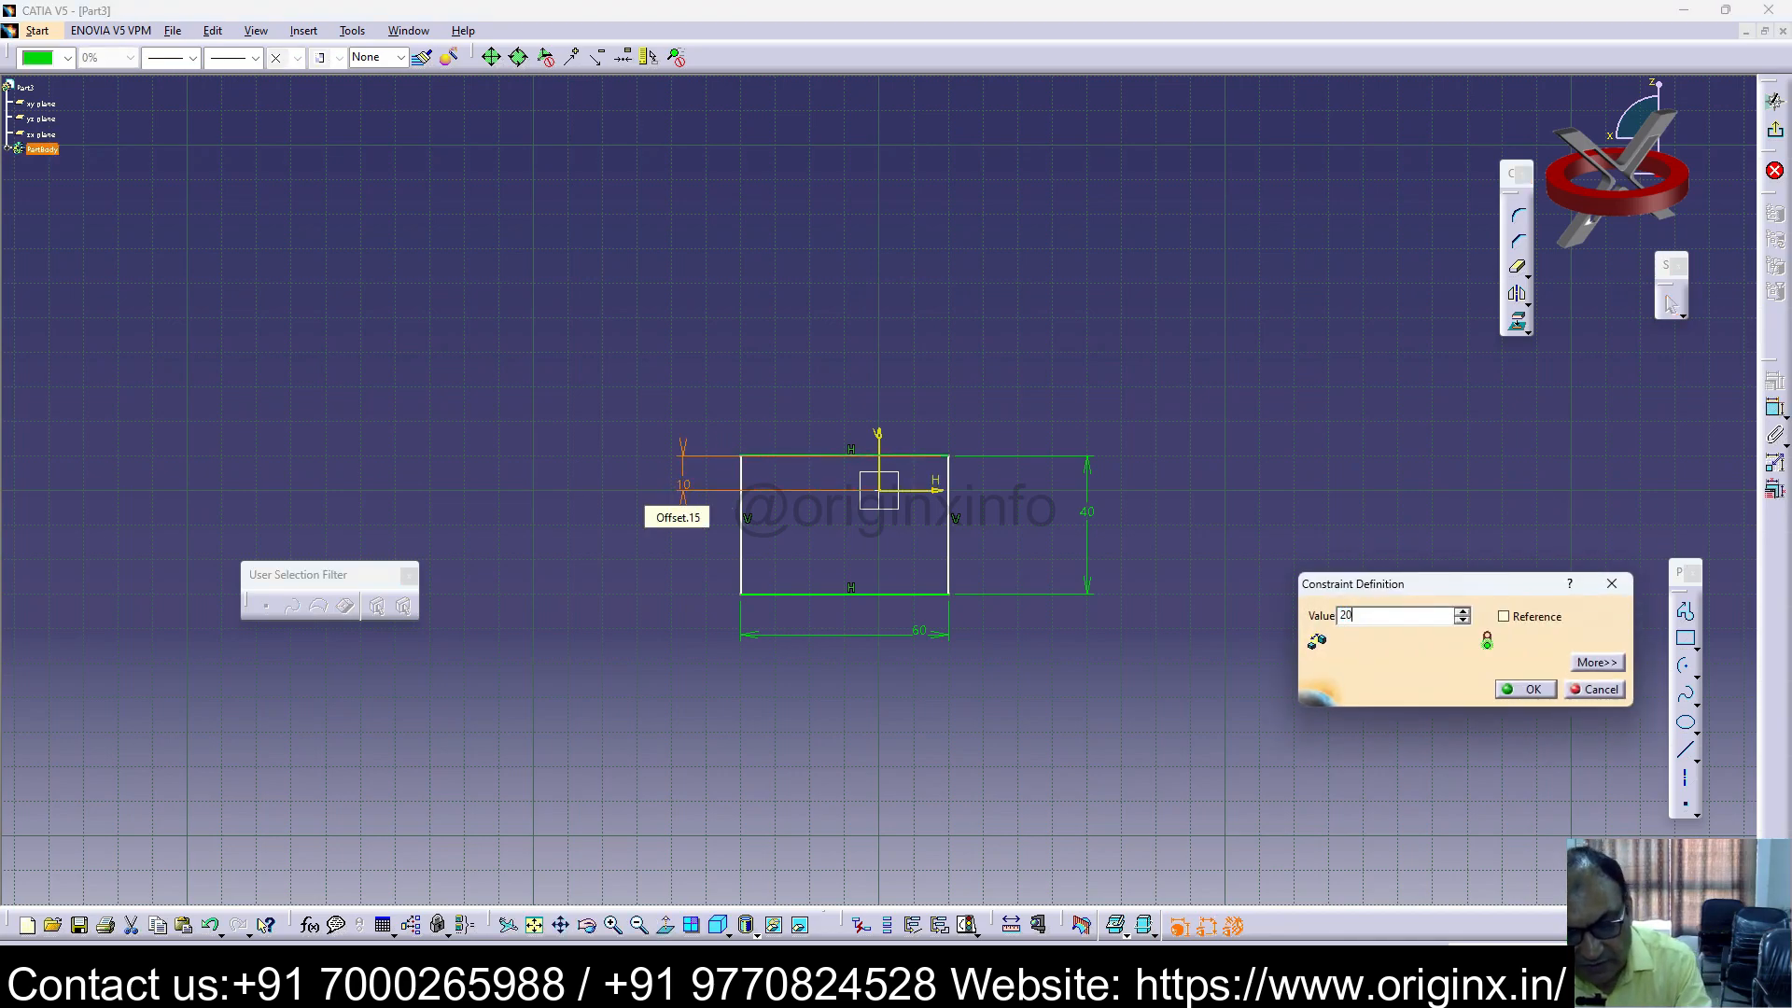
pyautogui.press('Return')
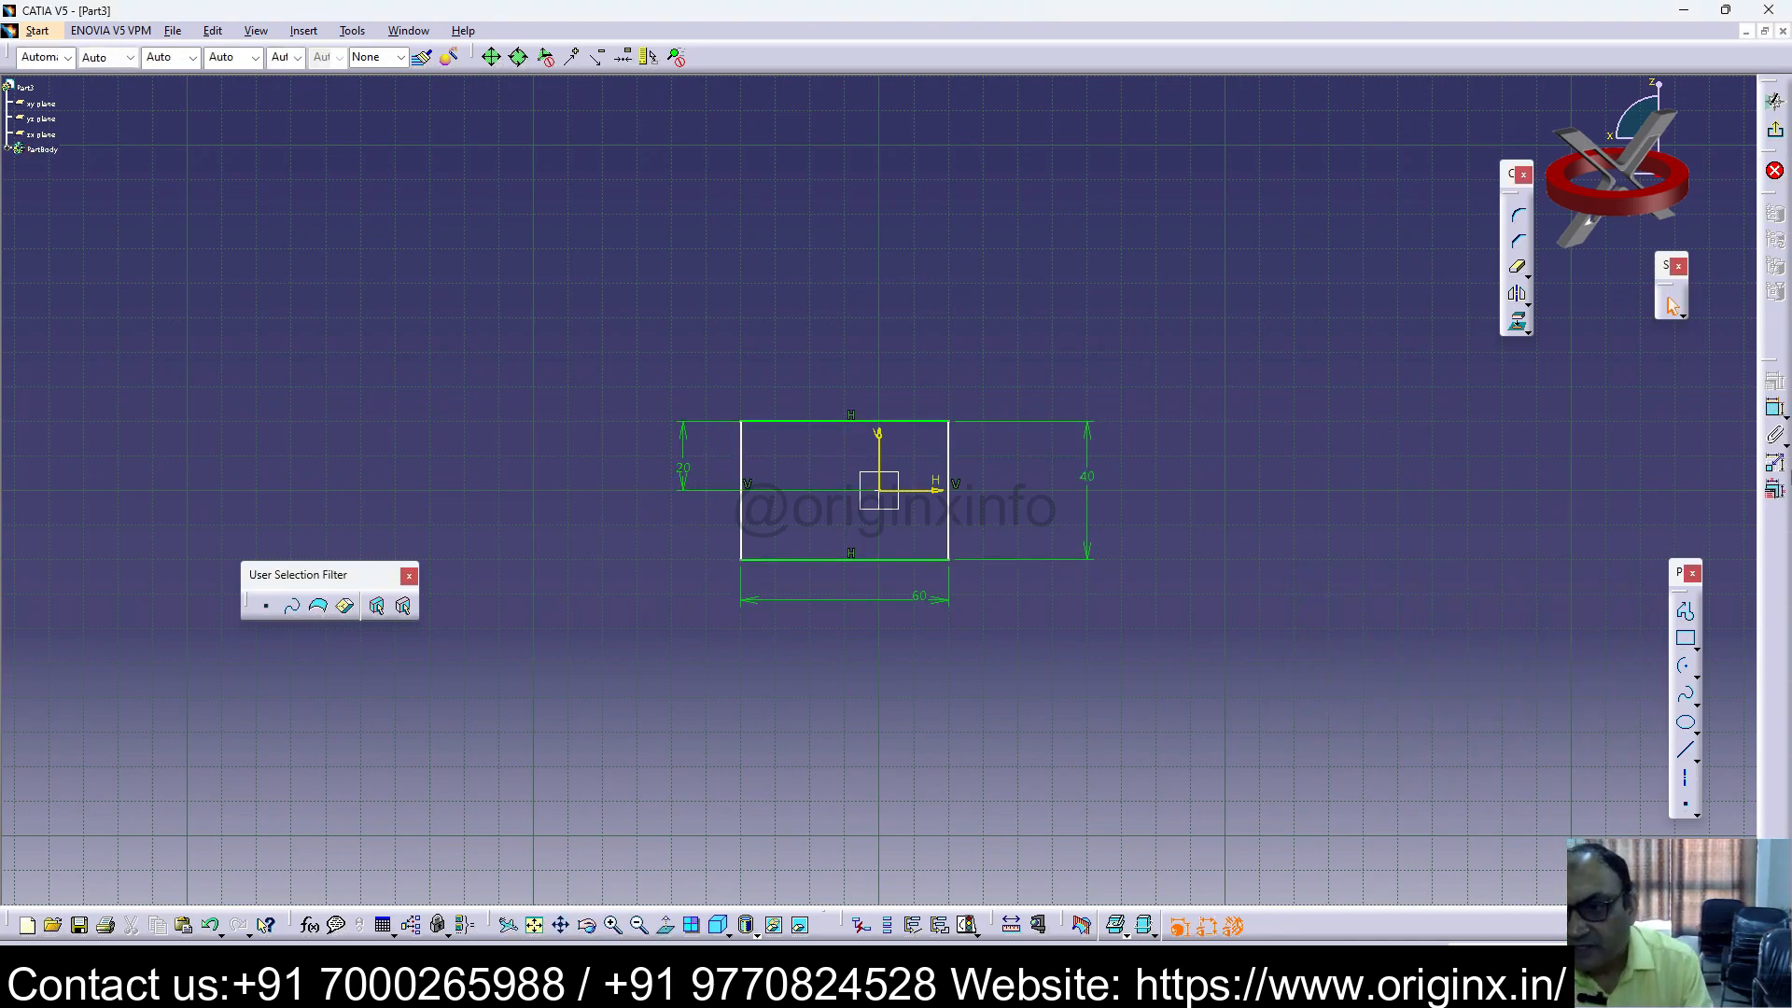
# Step: Dimension the new rectangle's right edge from the vertical axis and set the distance to 30 mm
pyautogui.click(887, 454)
pyautogui.click(952, 476)
pyautogui.click(948, 368)
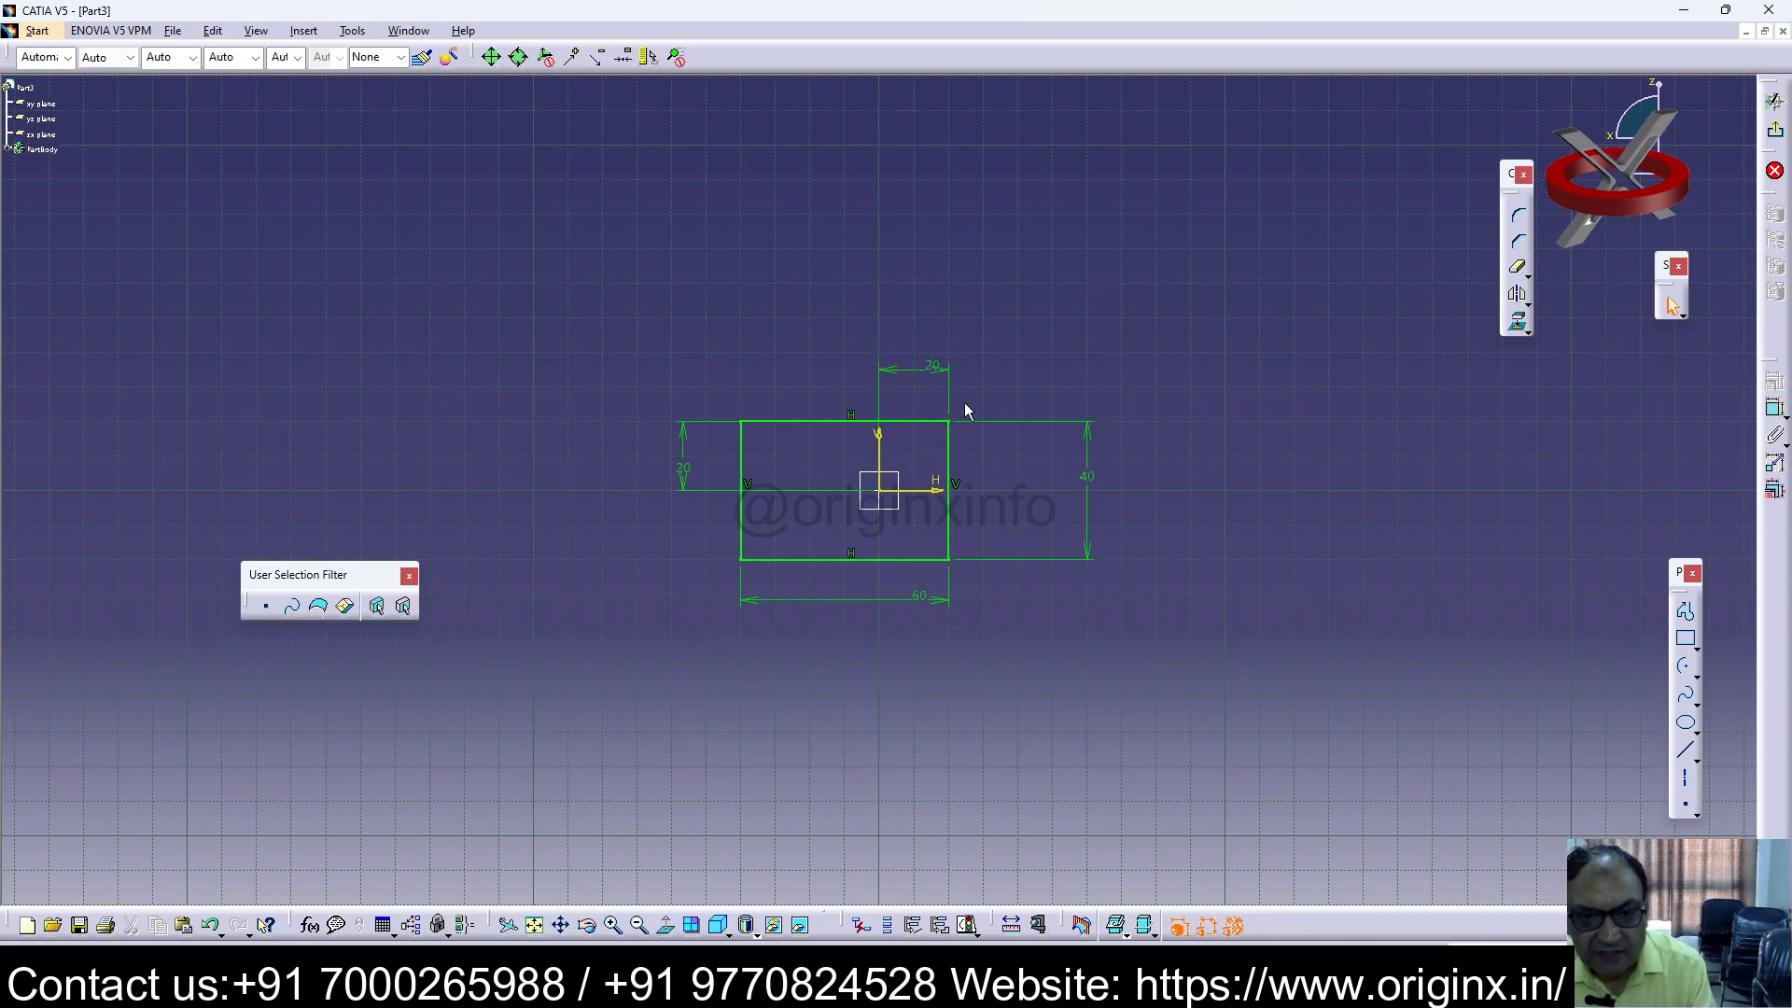
pyautogui.click(938, 371)
pyautogui.doubleClick(932, 382)
pyautogui.write('30')
pyautogui.press('Return')
pyautogui.click(1529, 417)
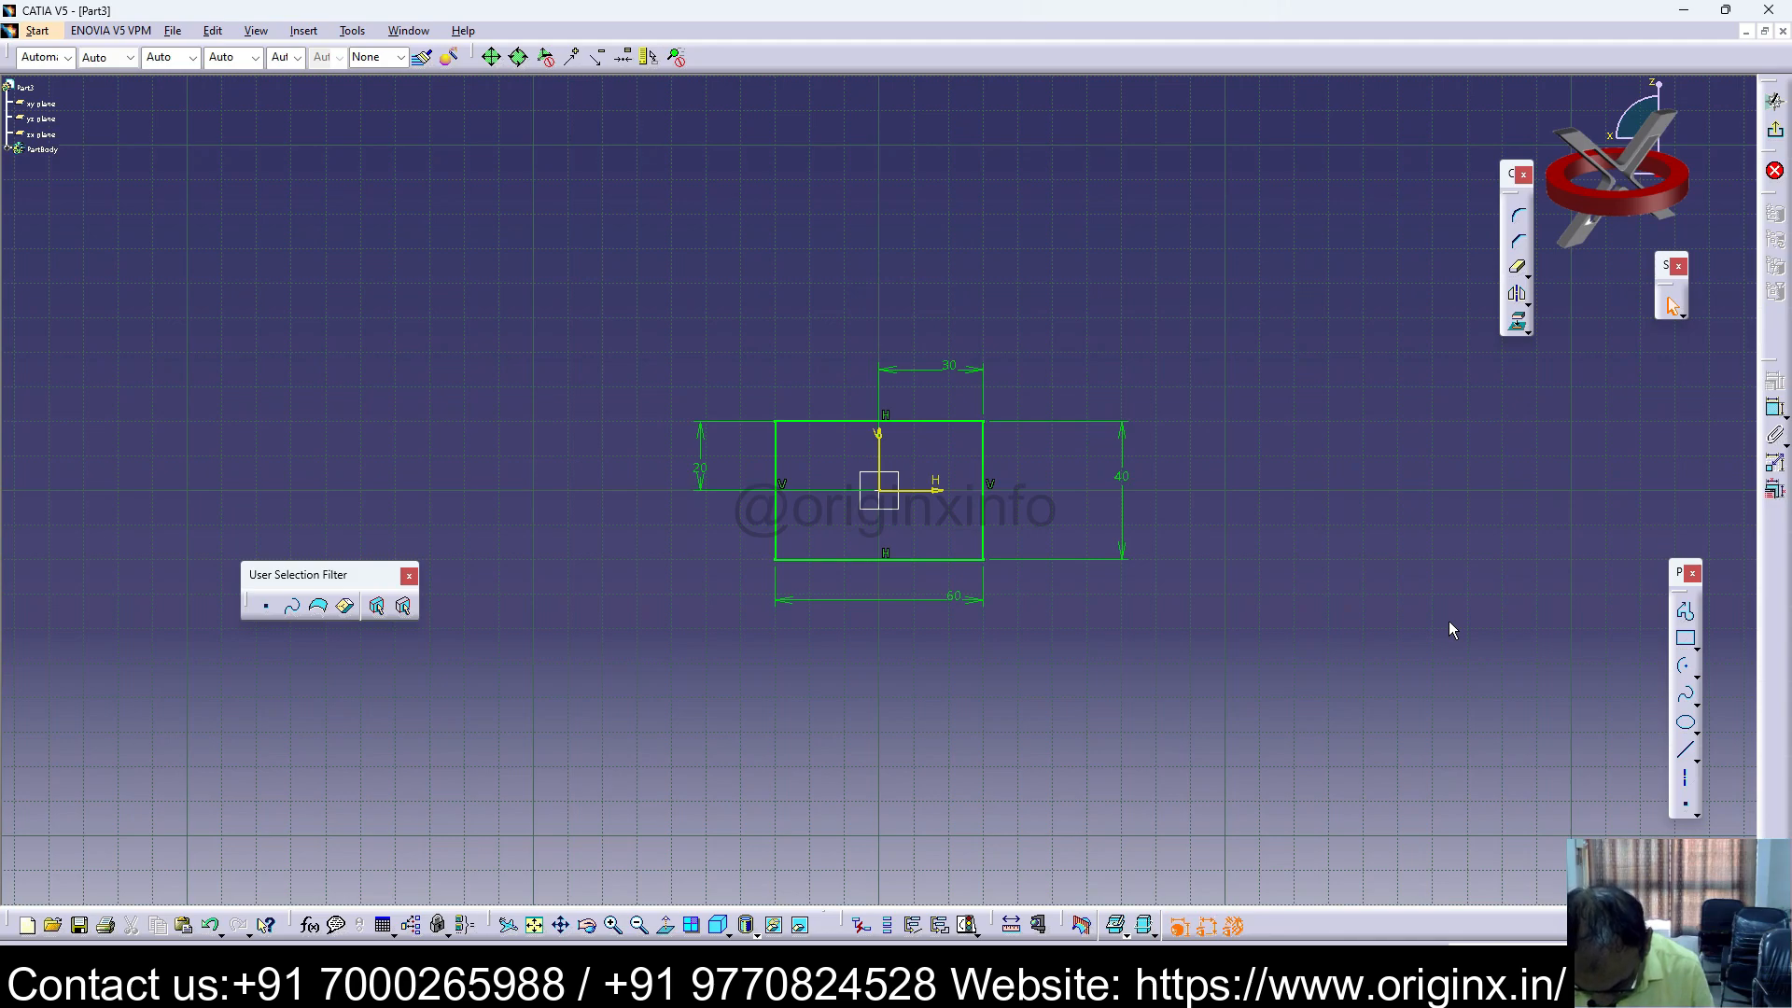
# Step: Exit the sketch and extrude the rectangle into a 30 mm pad
pyautogui.click(1776, 130)
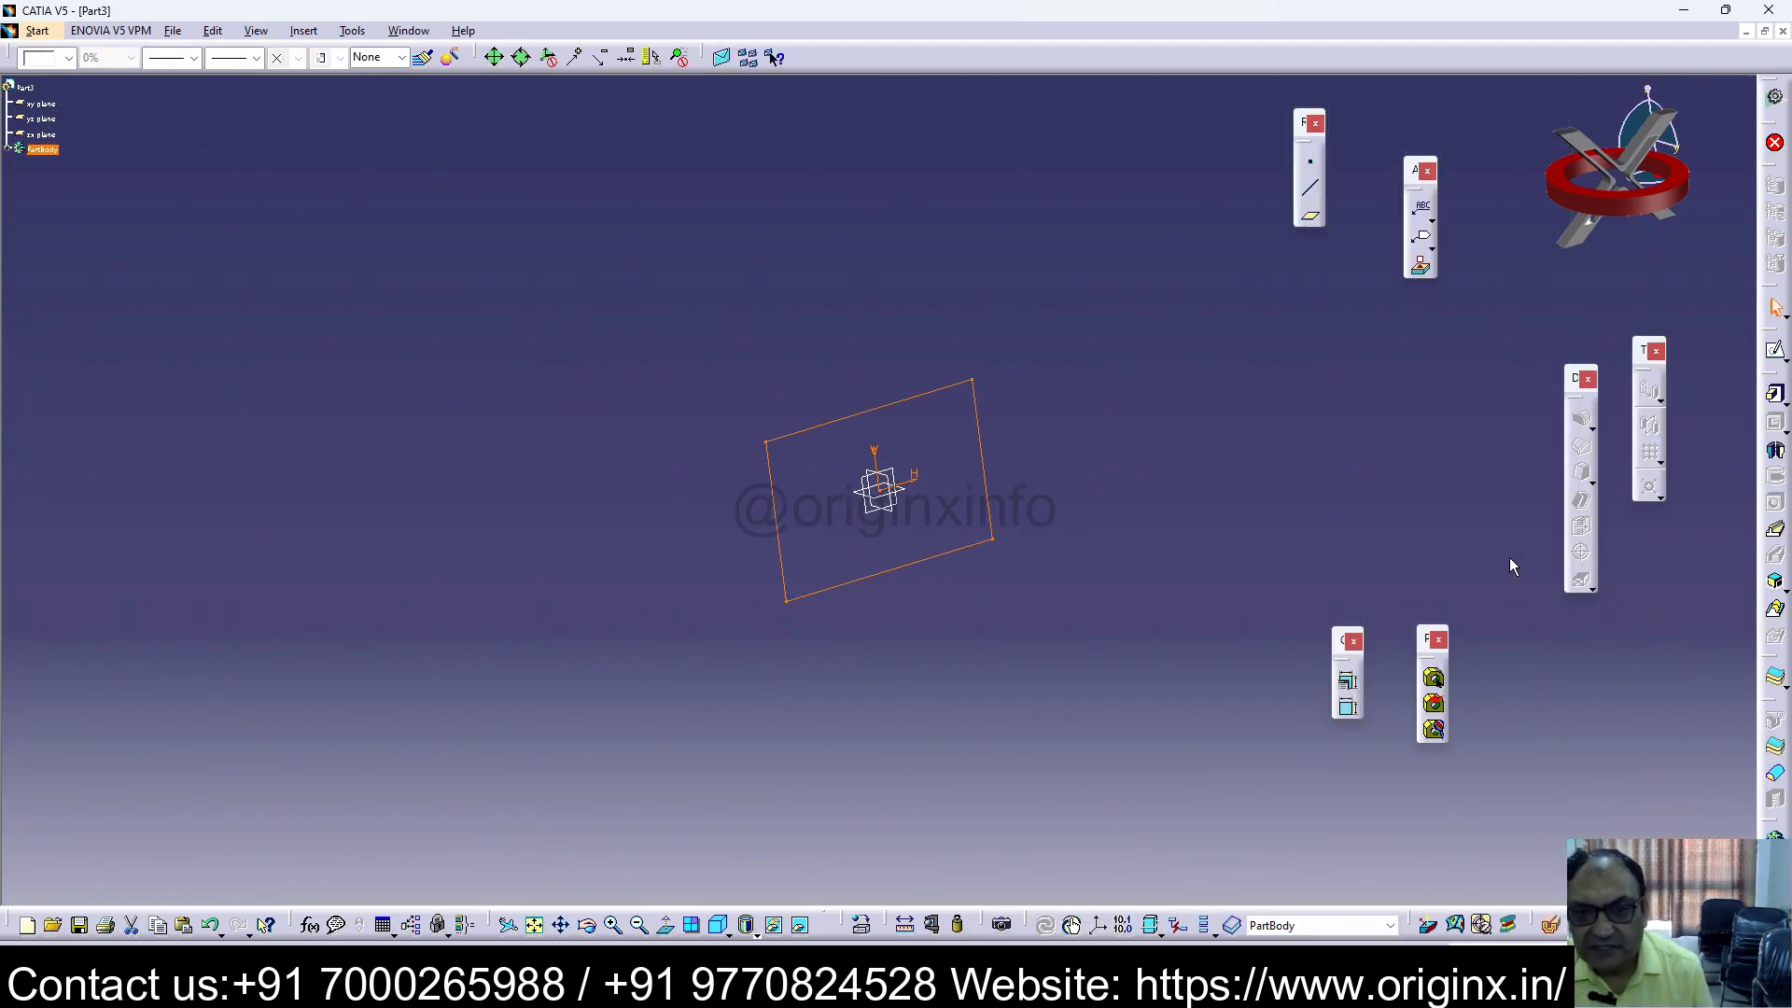
pyautogui.click(1775, 393)
pyautogui.write('30')
pyautogui.press('Return')
# Step: Start a sketch on the block's front face and draw a rectangle about 30 mm wide from its upper-right corner
pyautogui.moveTo(1097, 600); pyautogui.dragTo(882, 612, button='middle')
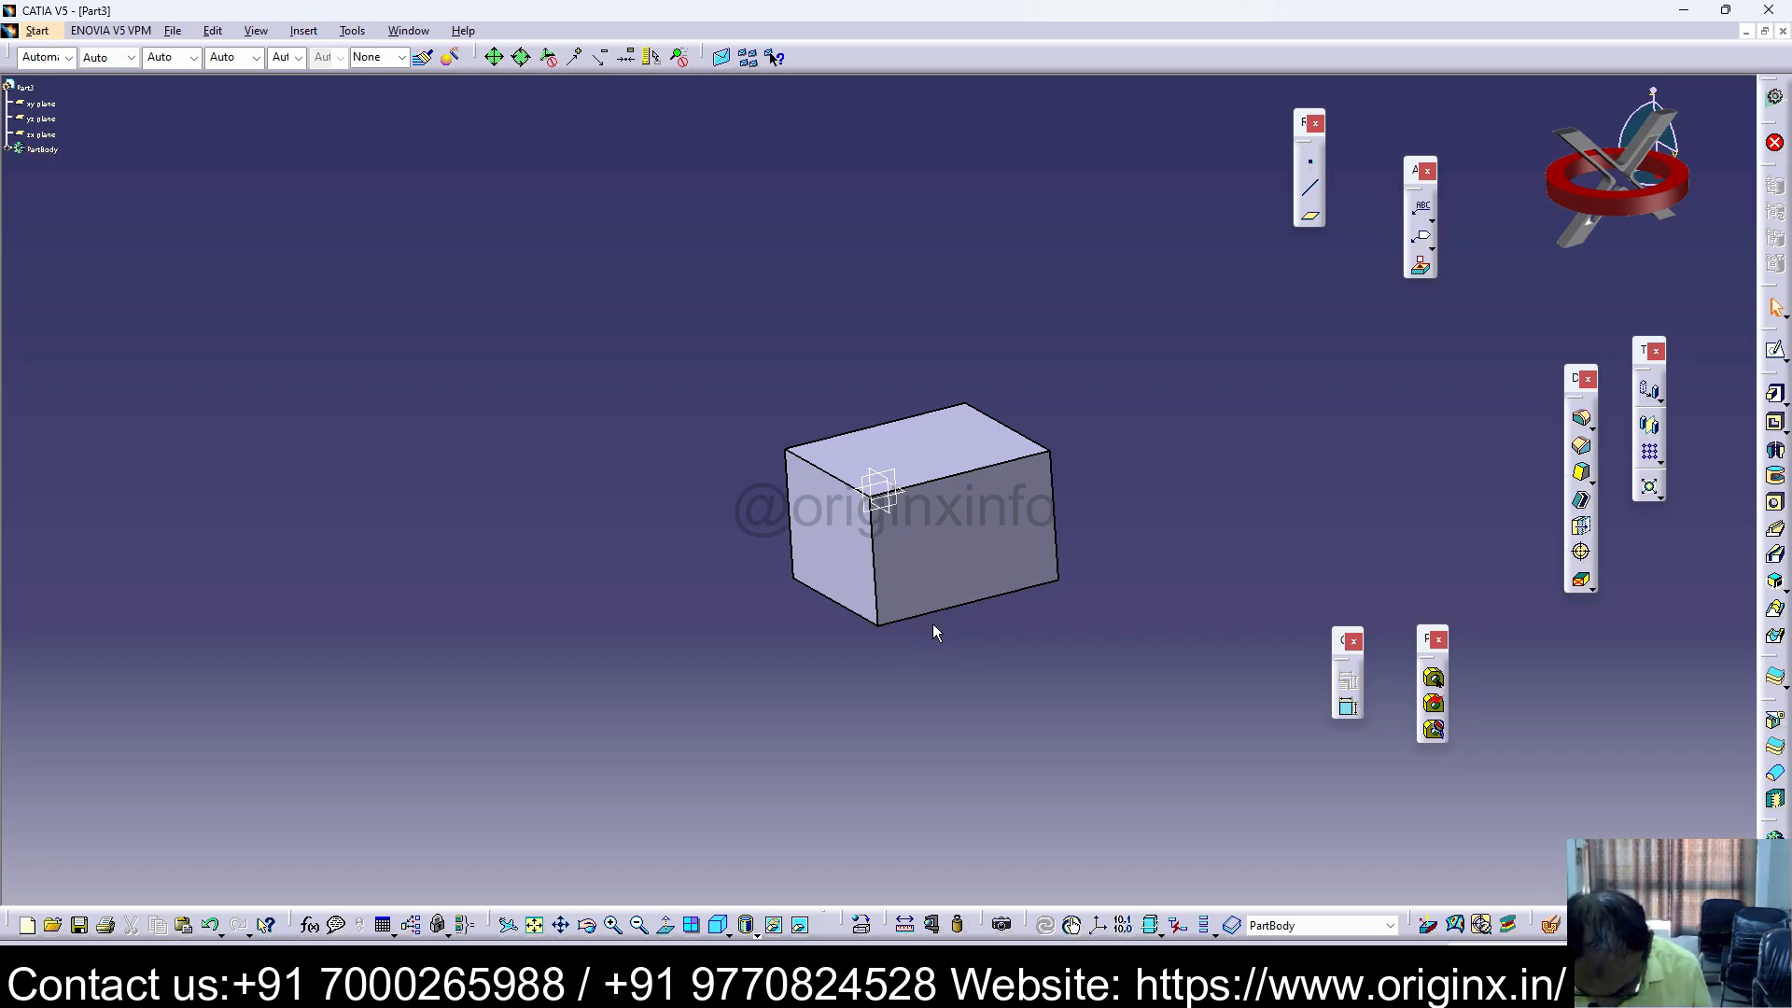
pyautogui.moveTo(933, 589); pyautogui.dragTo(899, 600, button='middle')
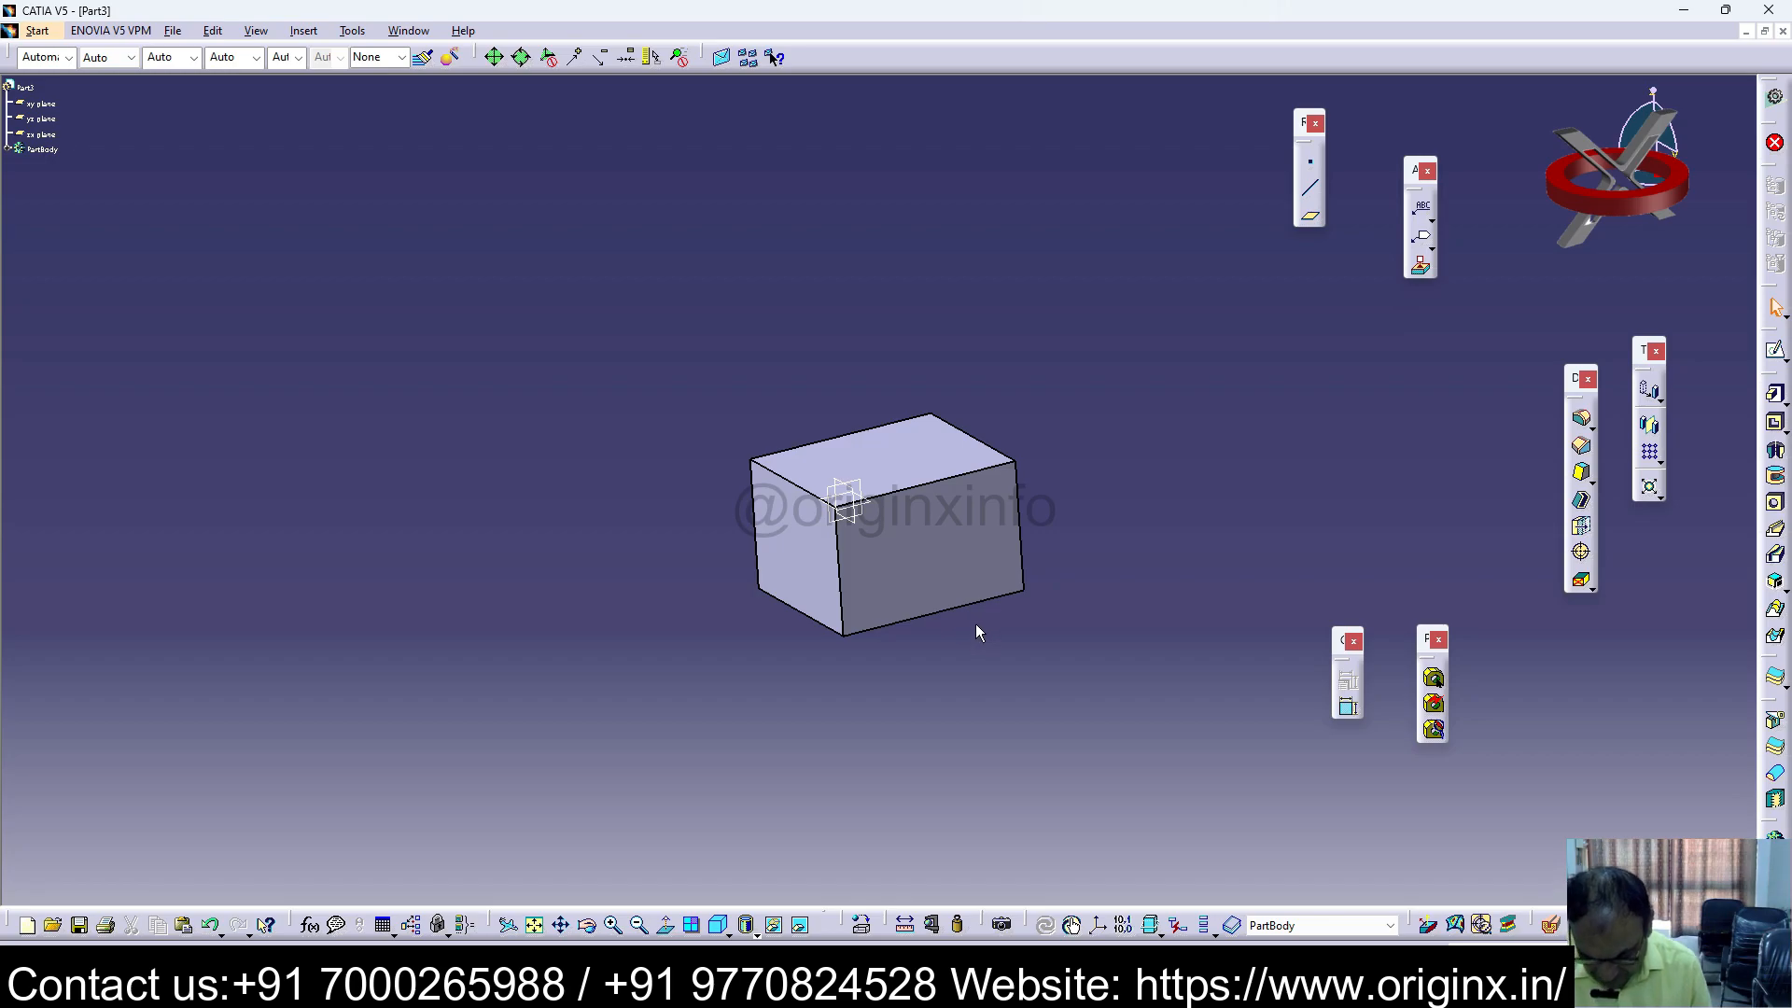
pyautogui.click(970, 560)
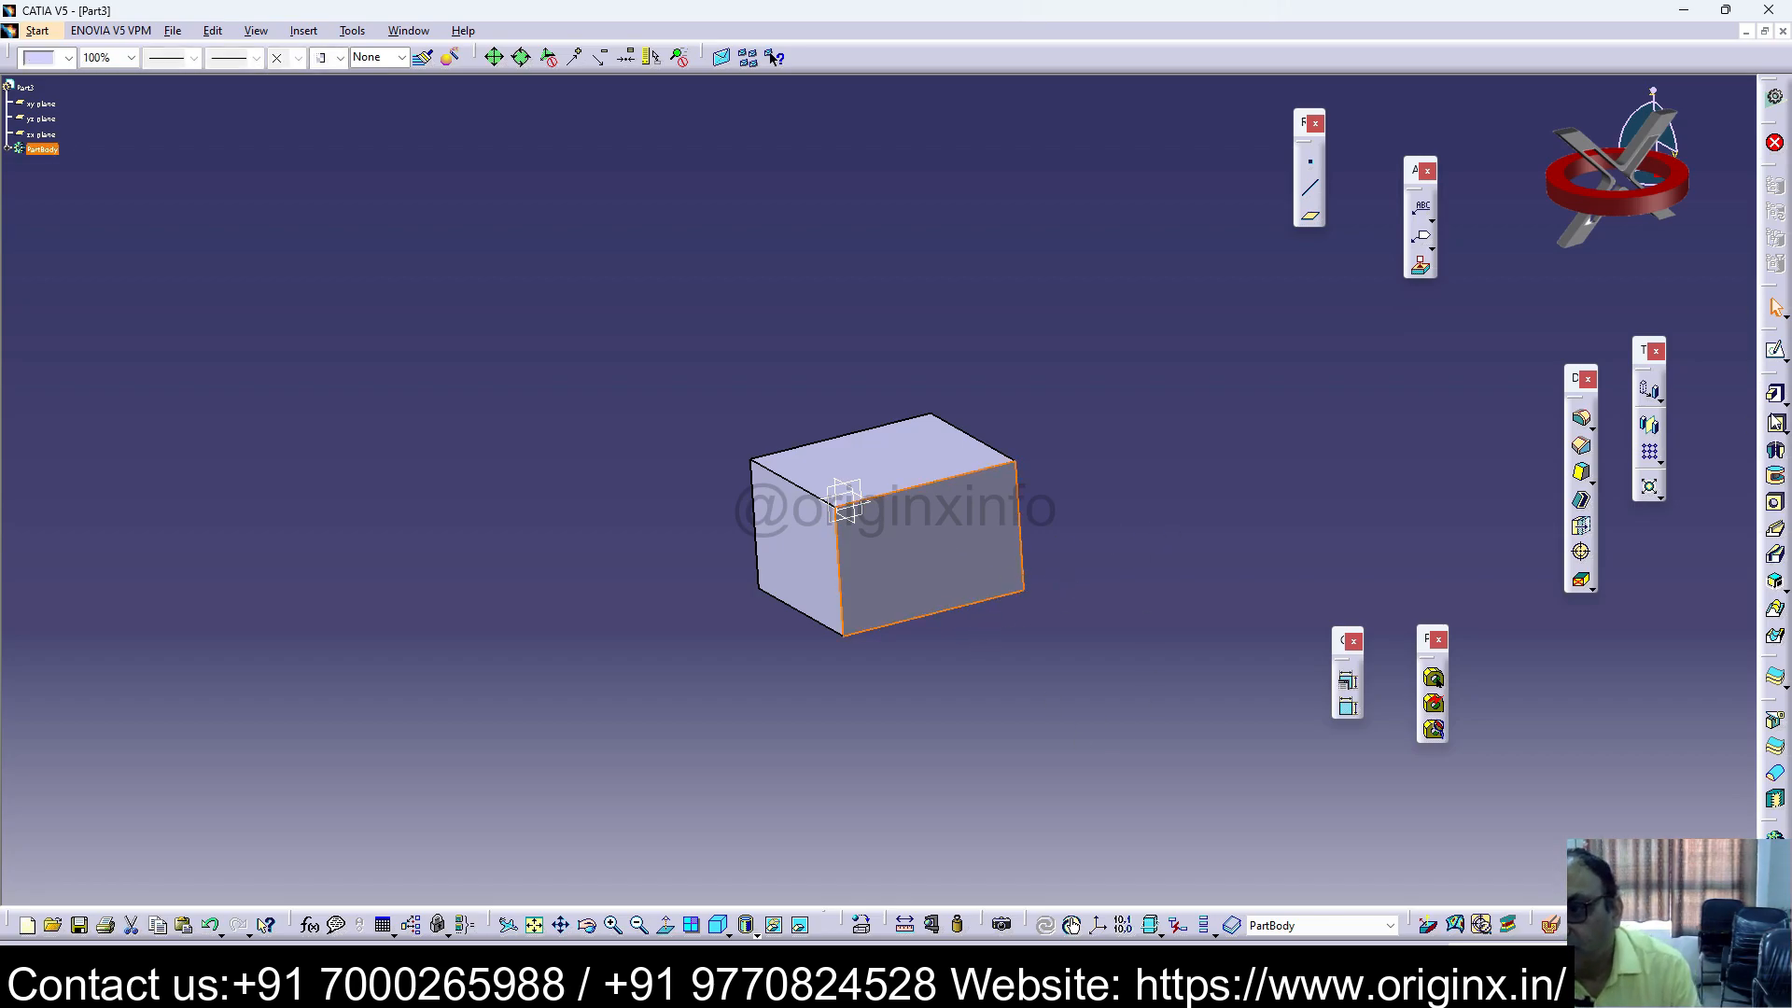
pyautogui.click(1775, 350)
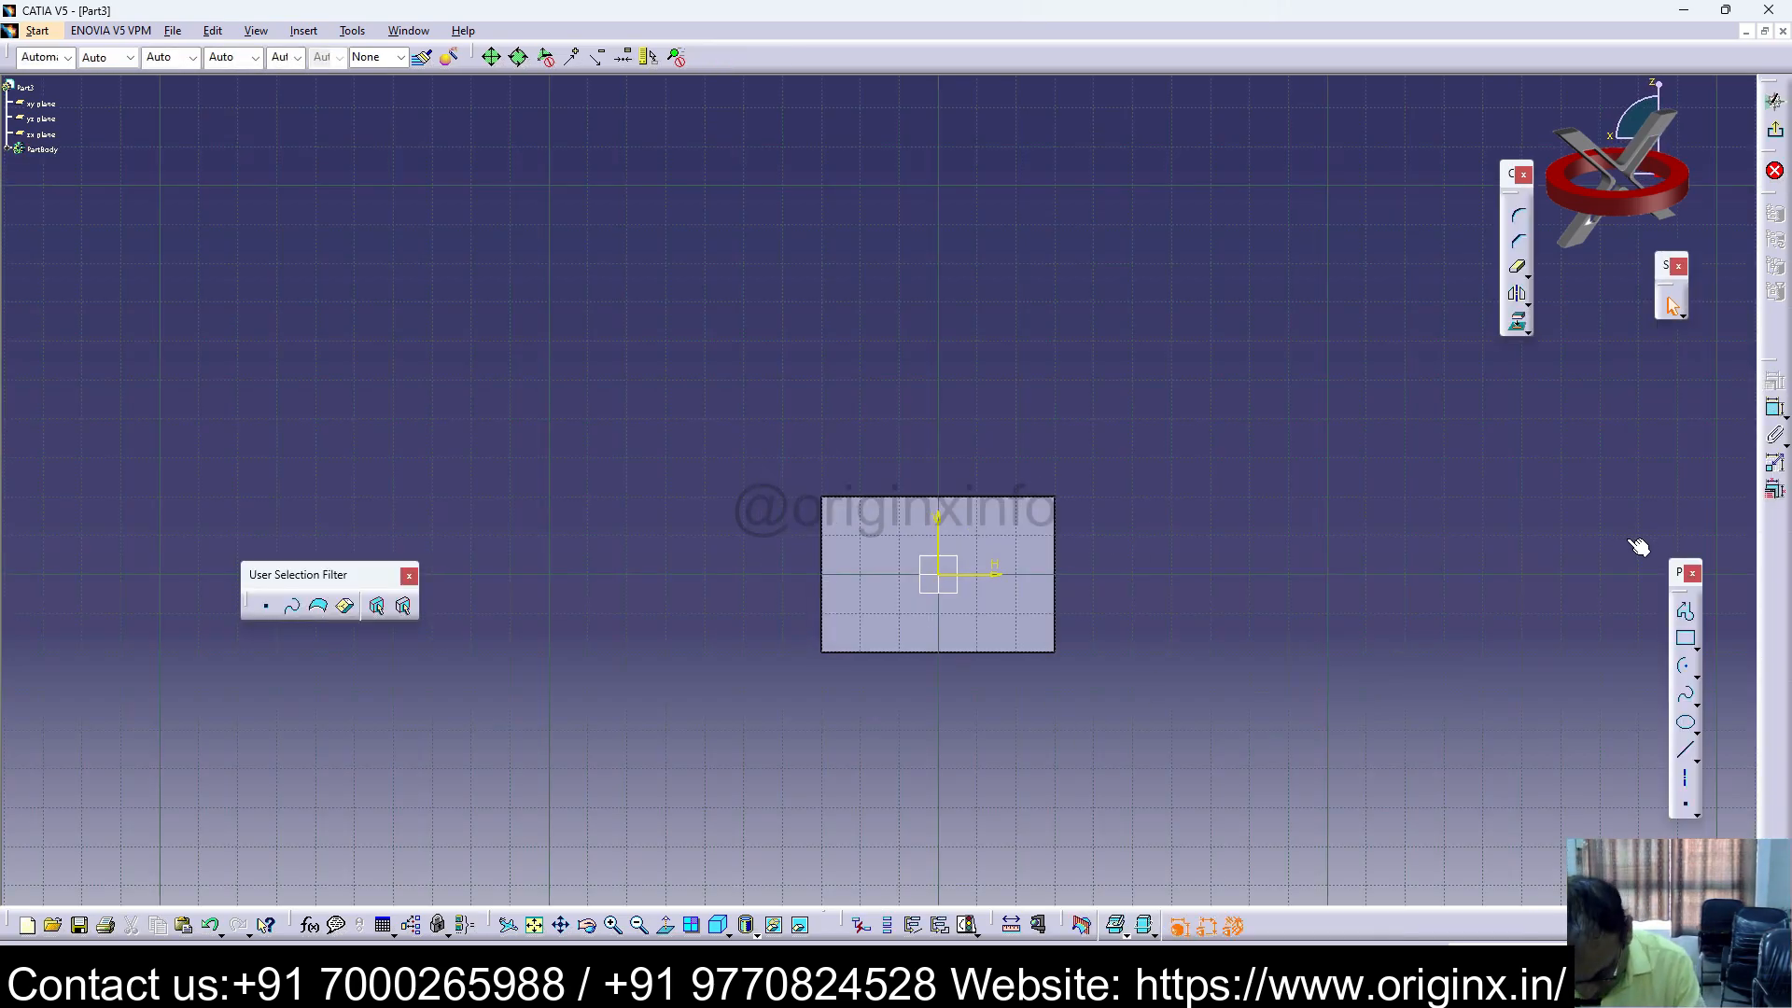
pyautogui.click(1686, 638)
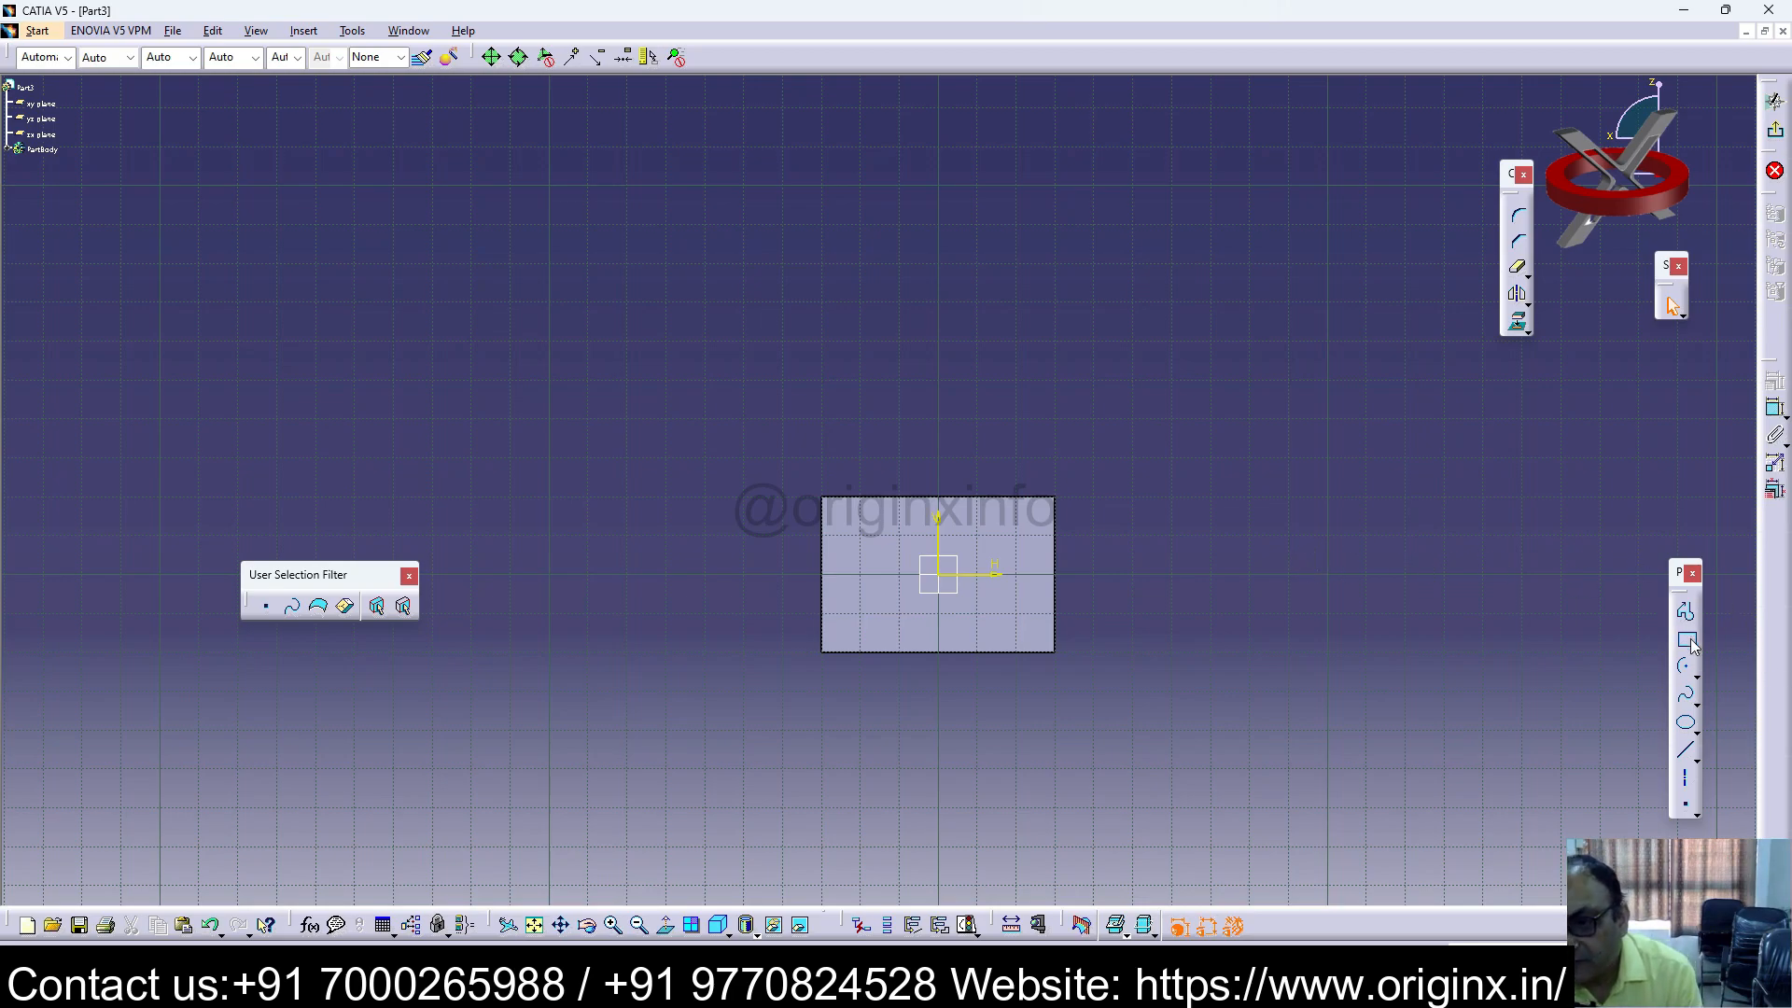
pyautogui.click(1054, 496)
pyautogui.click(938, 613)
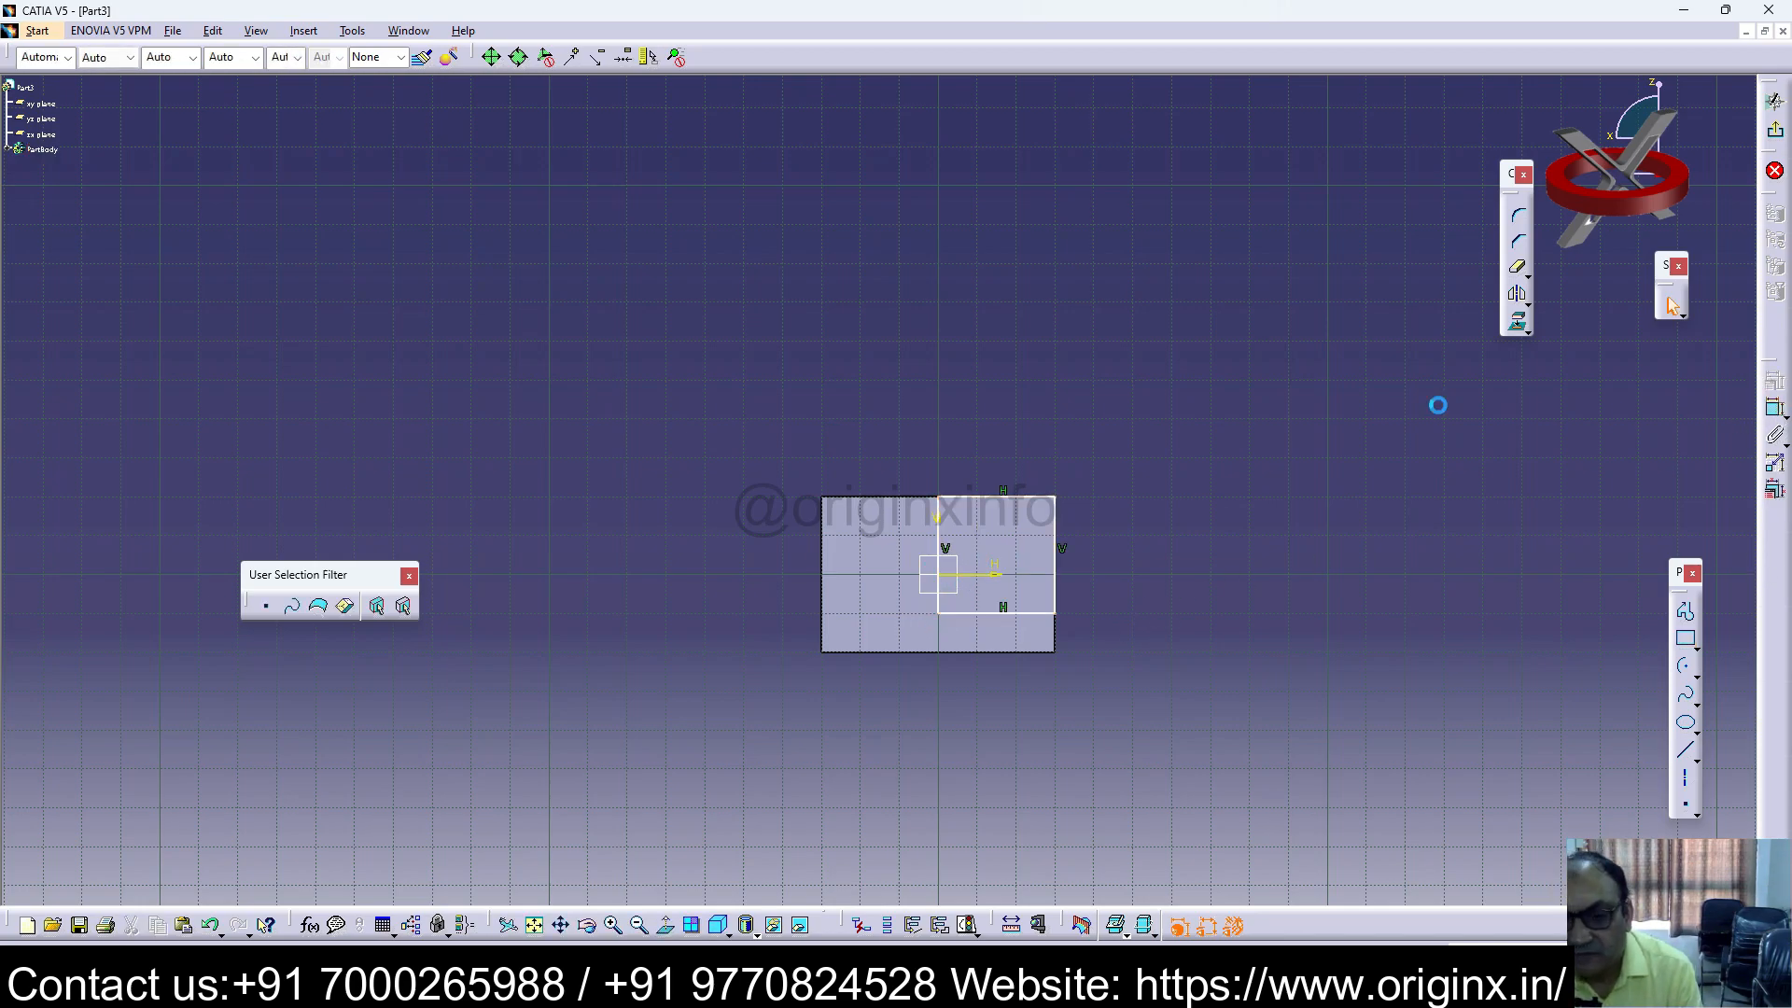
# Step: Dimension the rectangle's upper edge and set the width to 20 mm
pyautogui.moveTo(1029, 496); pyautogui.dragTo(1022, 492)
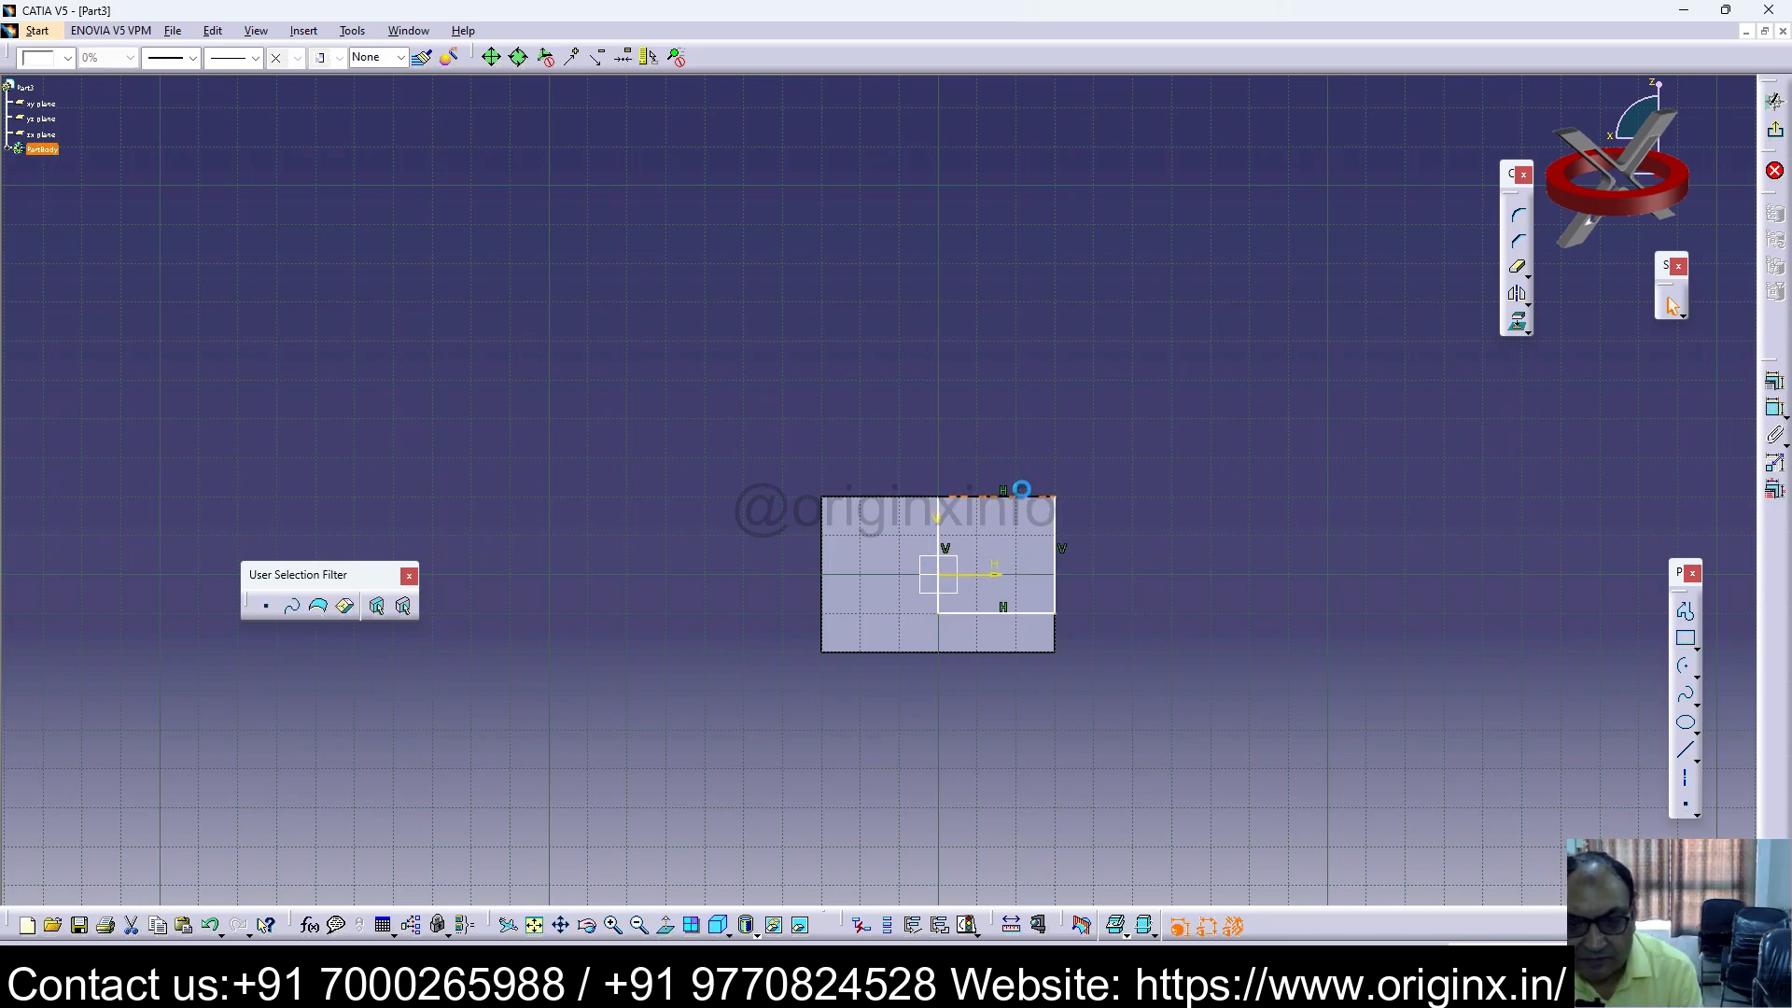
pyautogui.click(1776, 411)
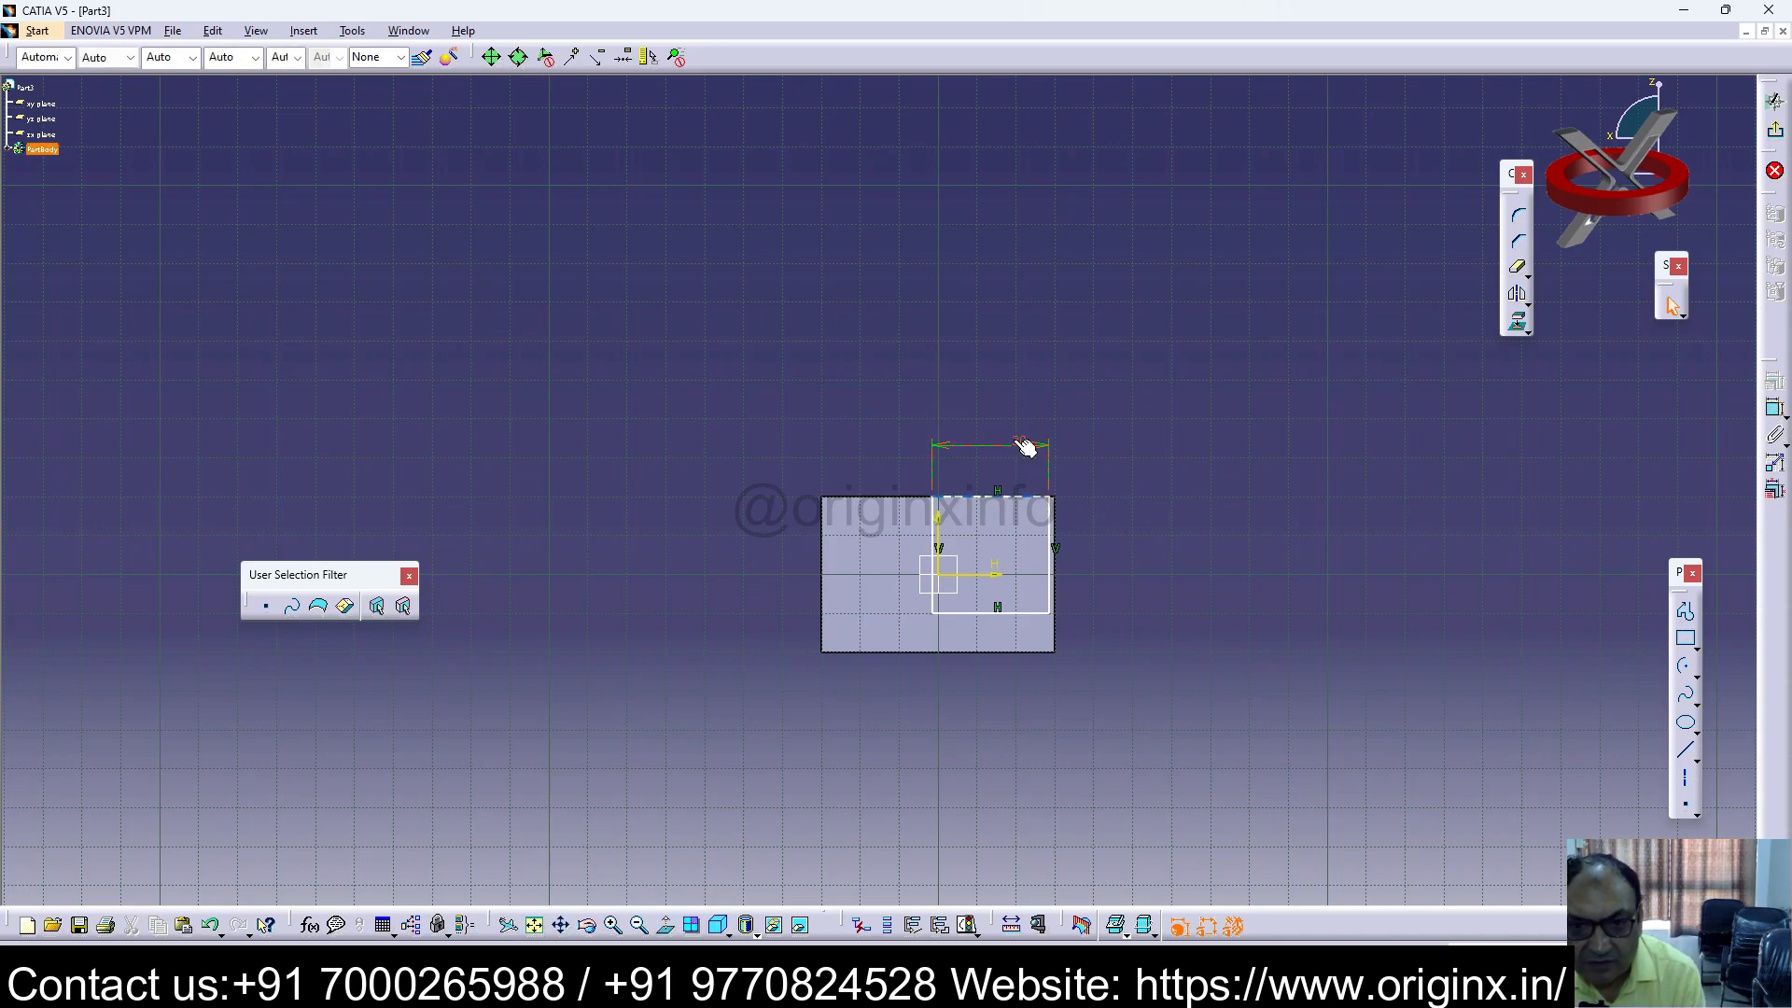
pyautogui.doubleClick(1019, 443)
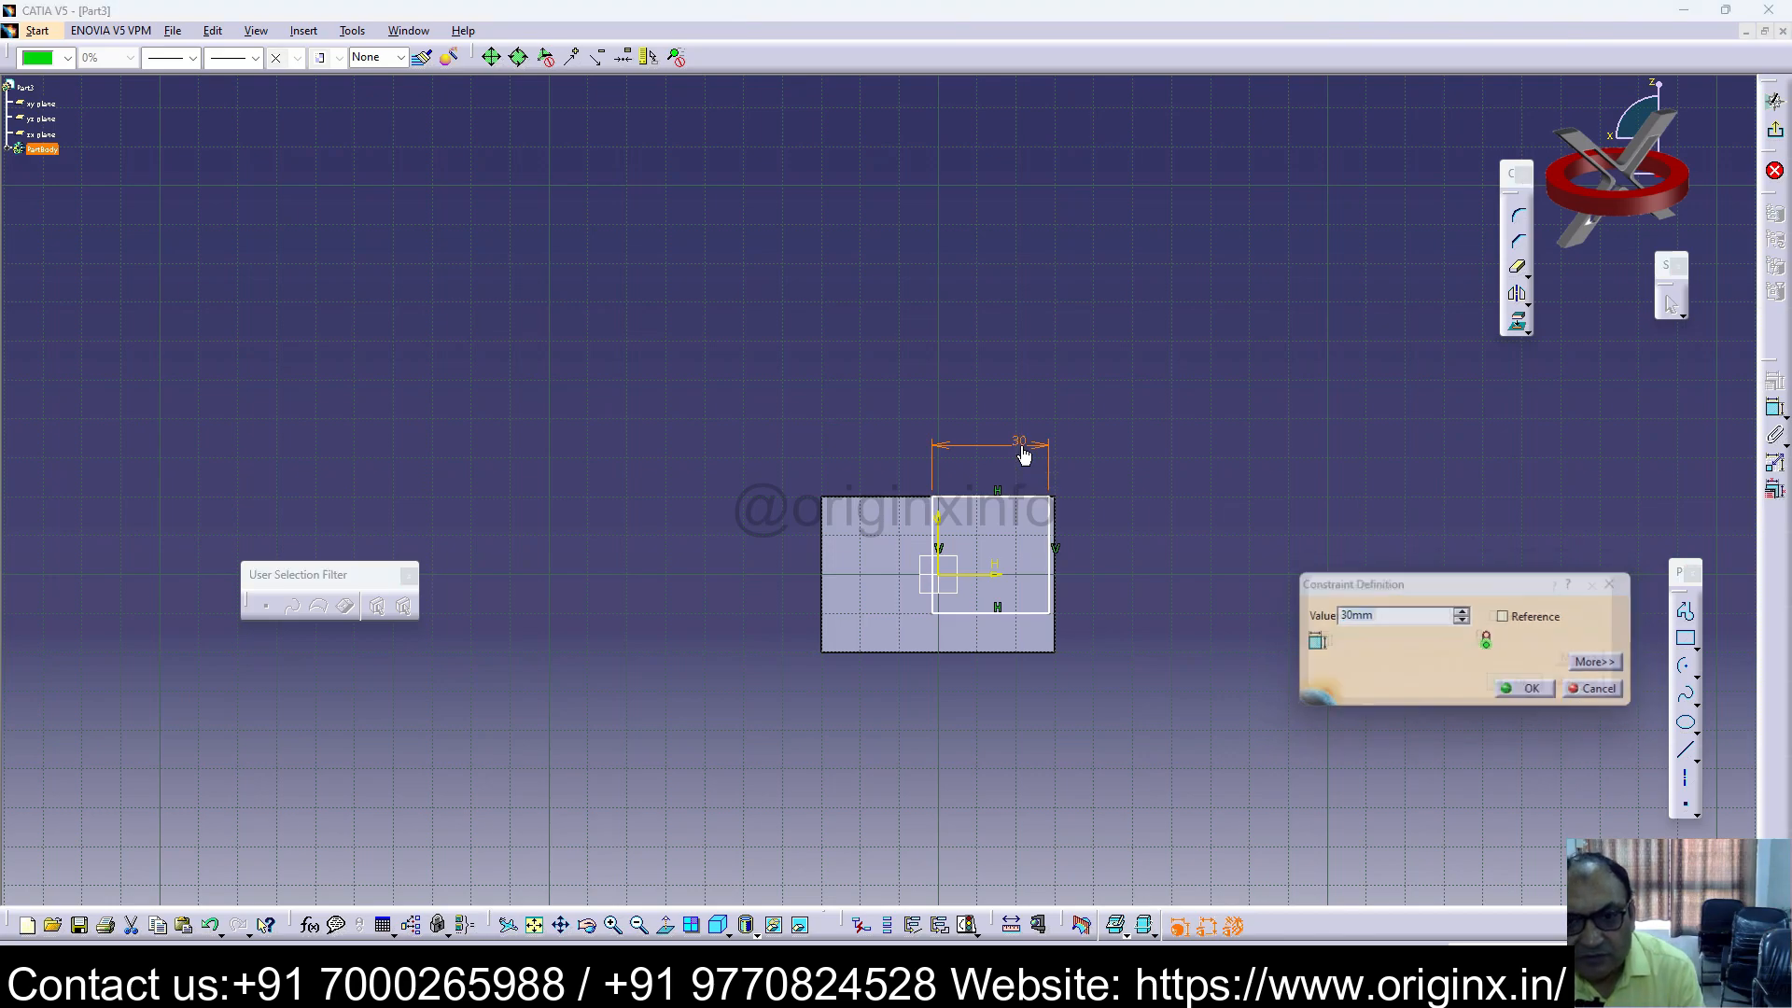
pyautogui.write('20')
pyautogui.press('Return')
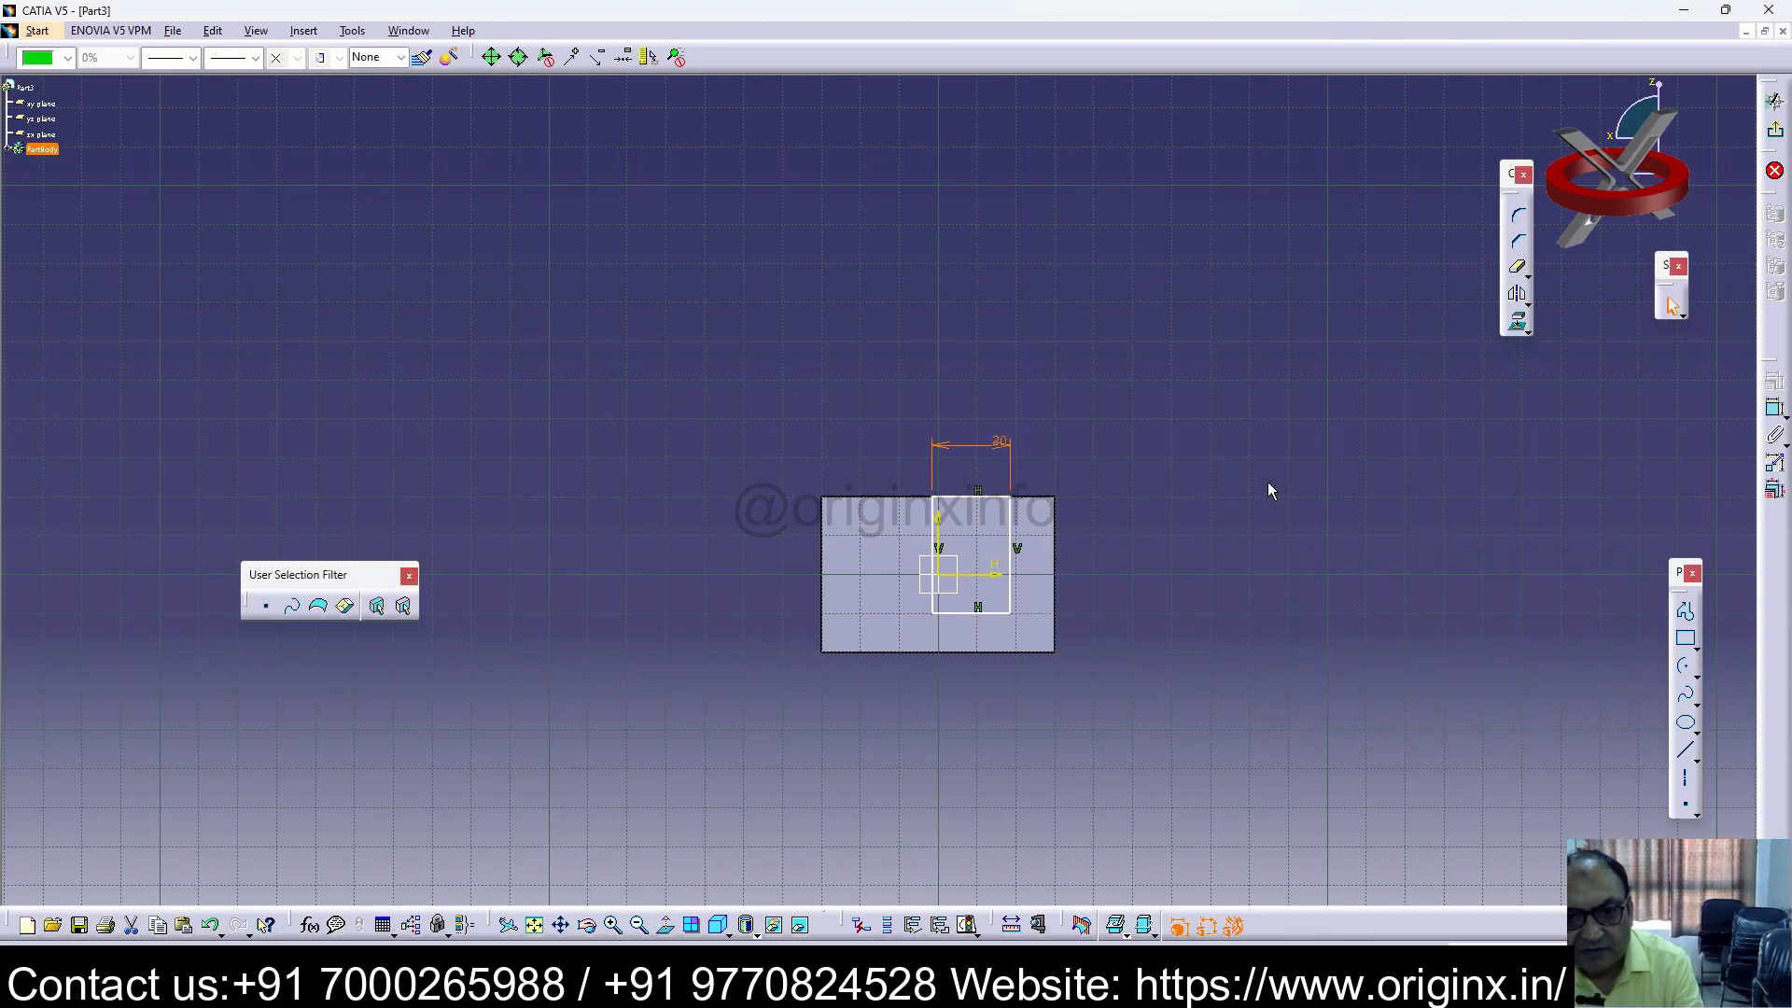
pyautogui.click(1370, 408)
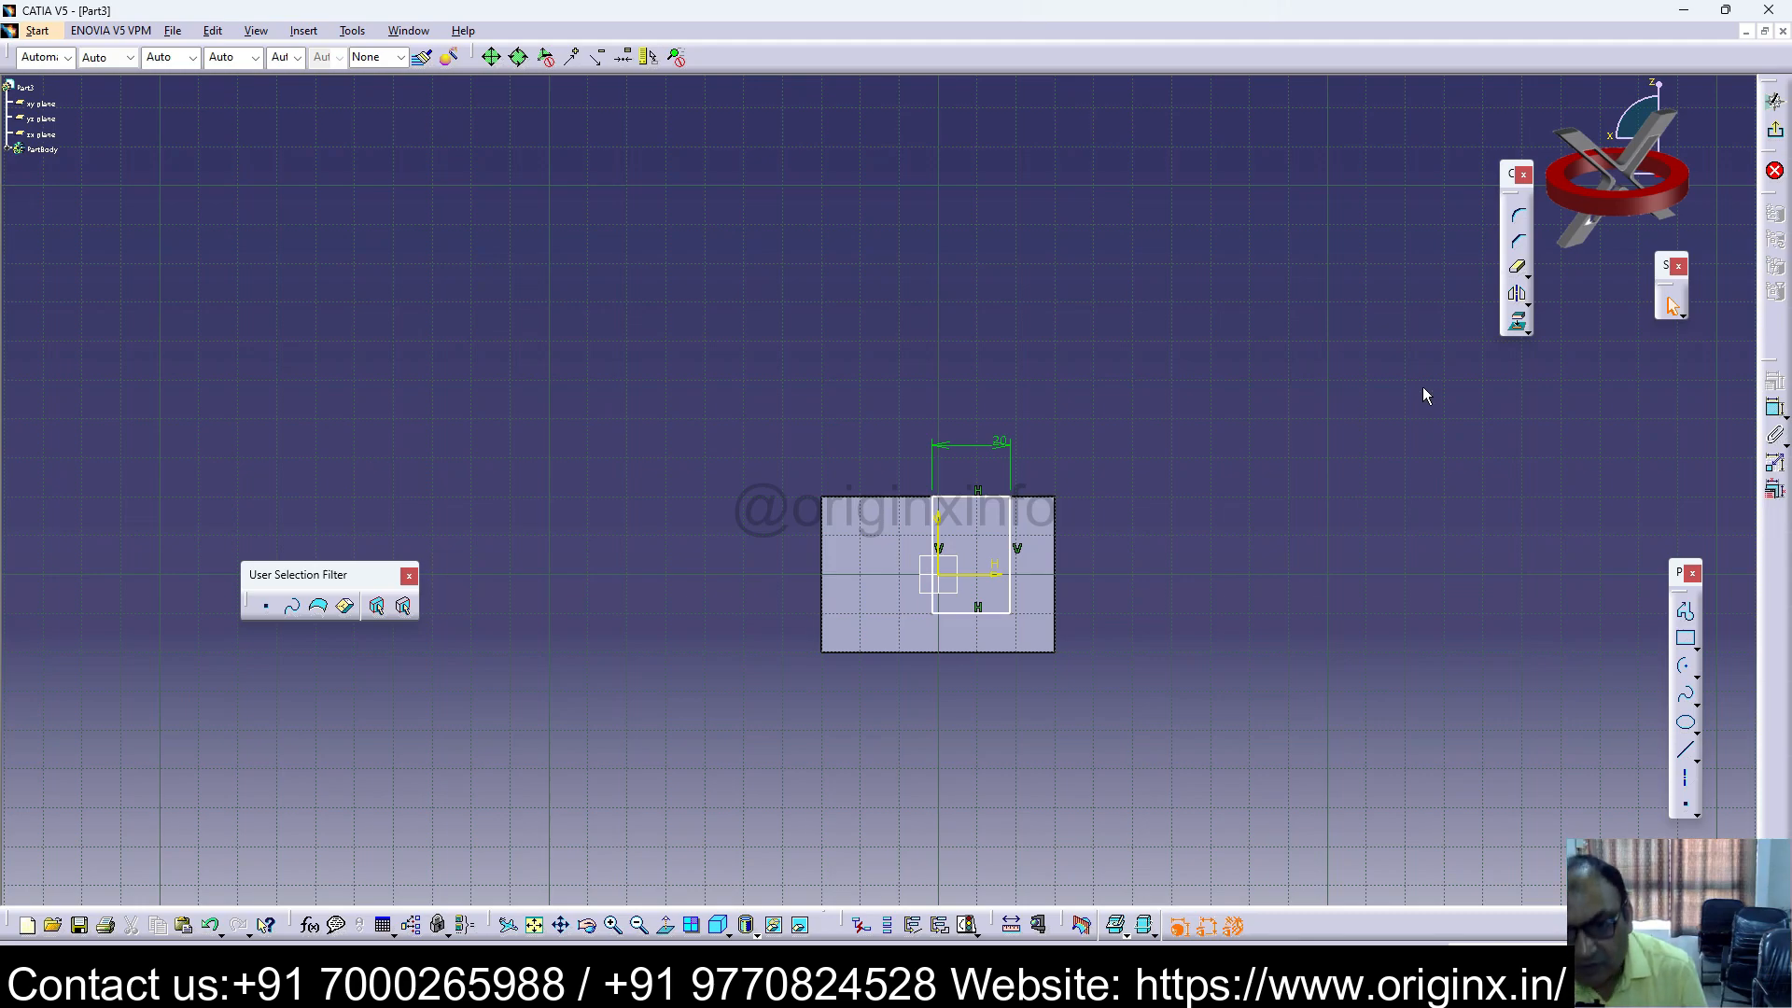
# Step: Dimension the rectangle's right edge from the block's right edge and set the distance to 0 mm
pyautogui.click(1778, 406)
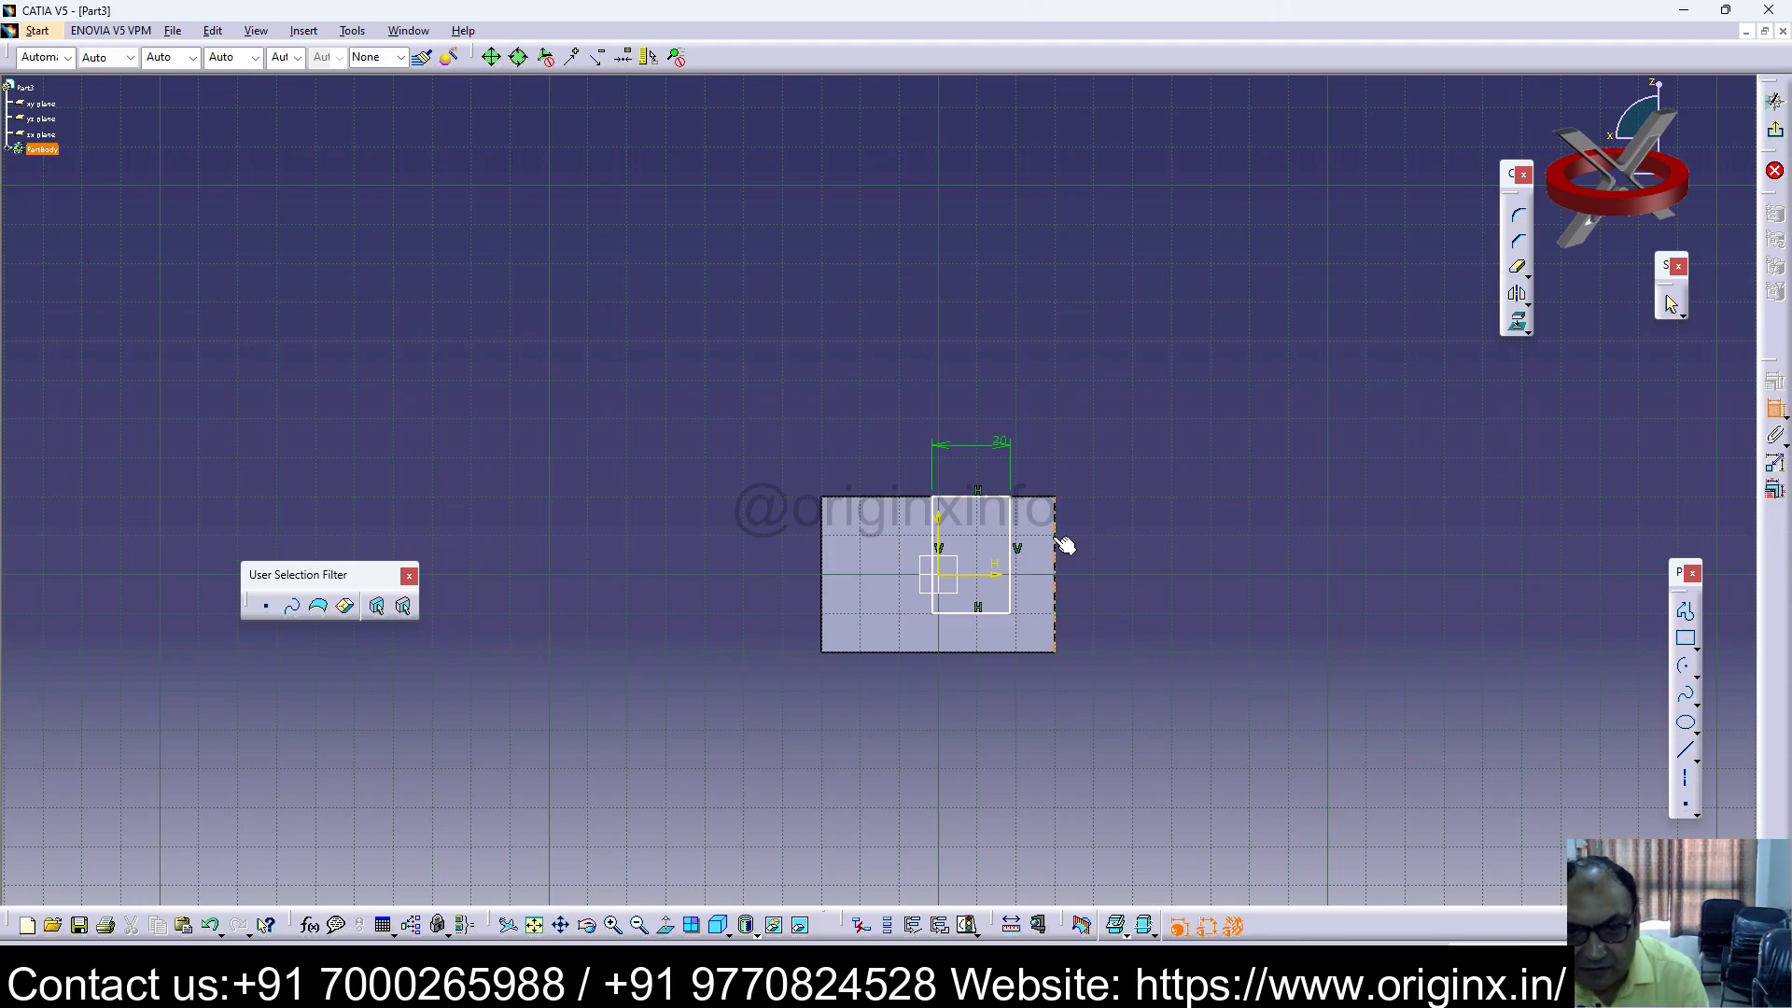
pyautogui.click(1022, 539)
pyautogui.click(1050, 469)
pyautogui.doubleClick(1055, 470)
pyautogui.write('0')
pyautogui.press('Return')
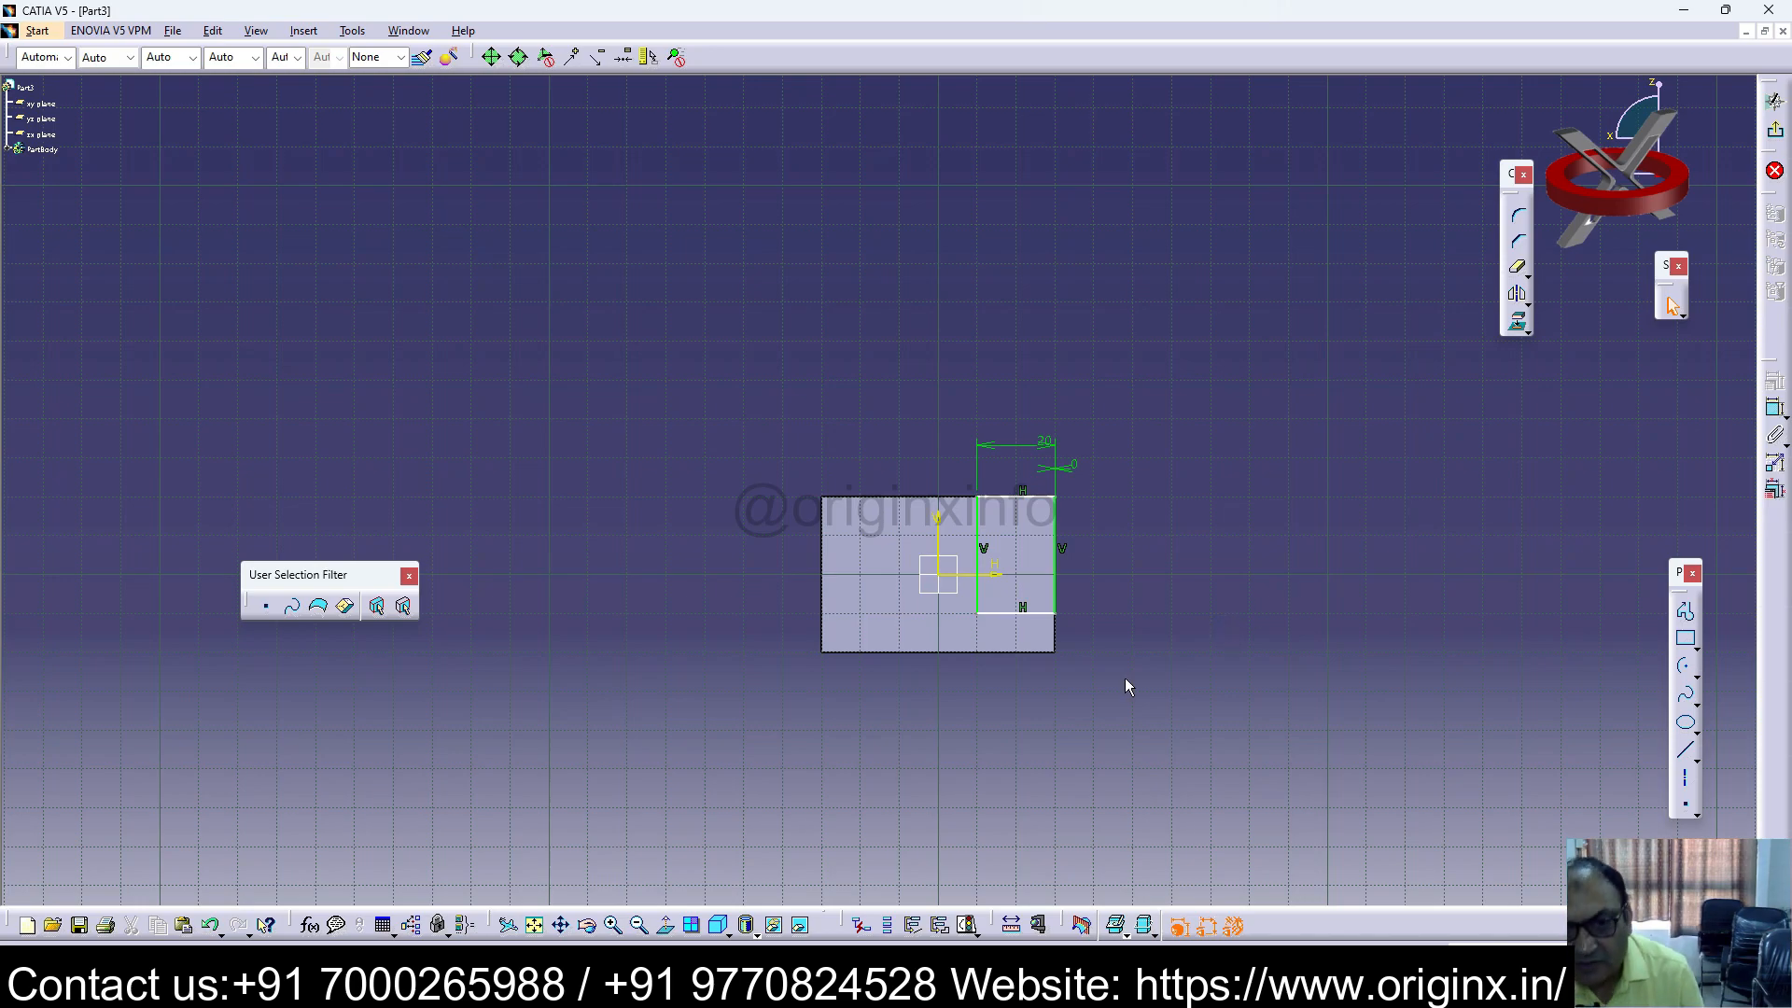
# Step: Dimension the distance between the rectangle's lower edge and the block's bottom edge
pyautogui.click(1024, 614)
pyautogui.click(1024, 654)
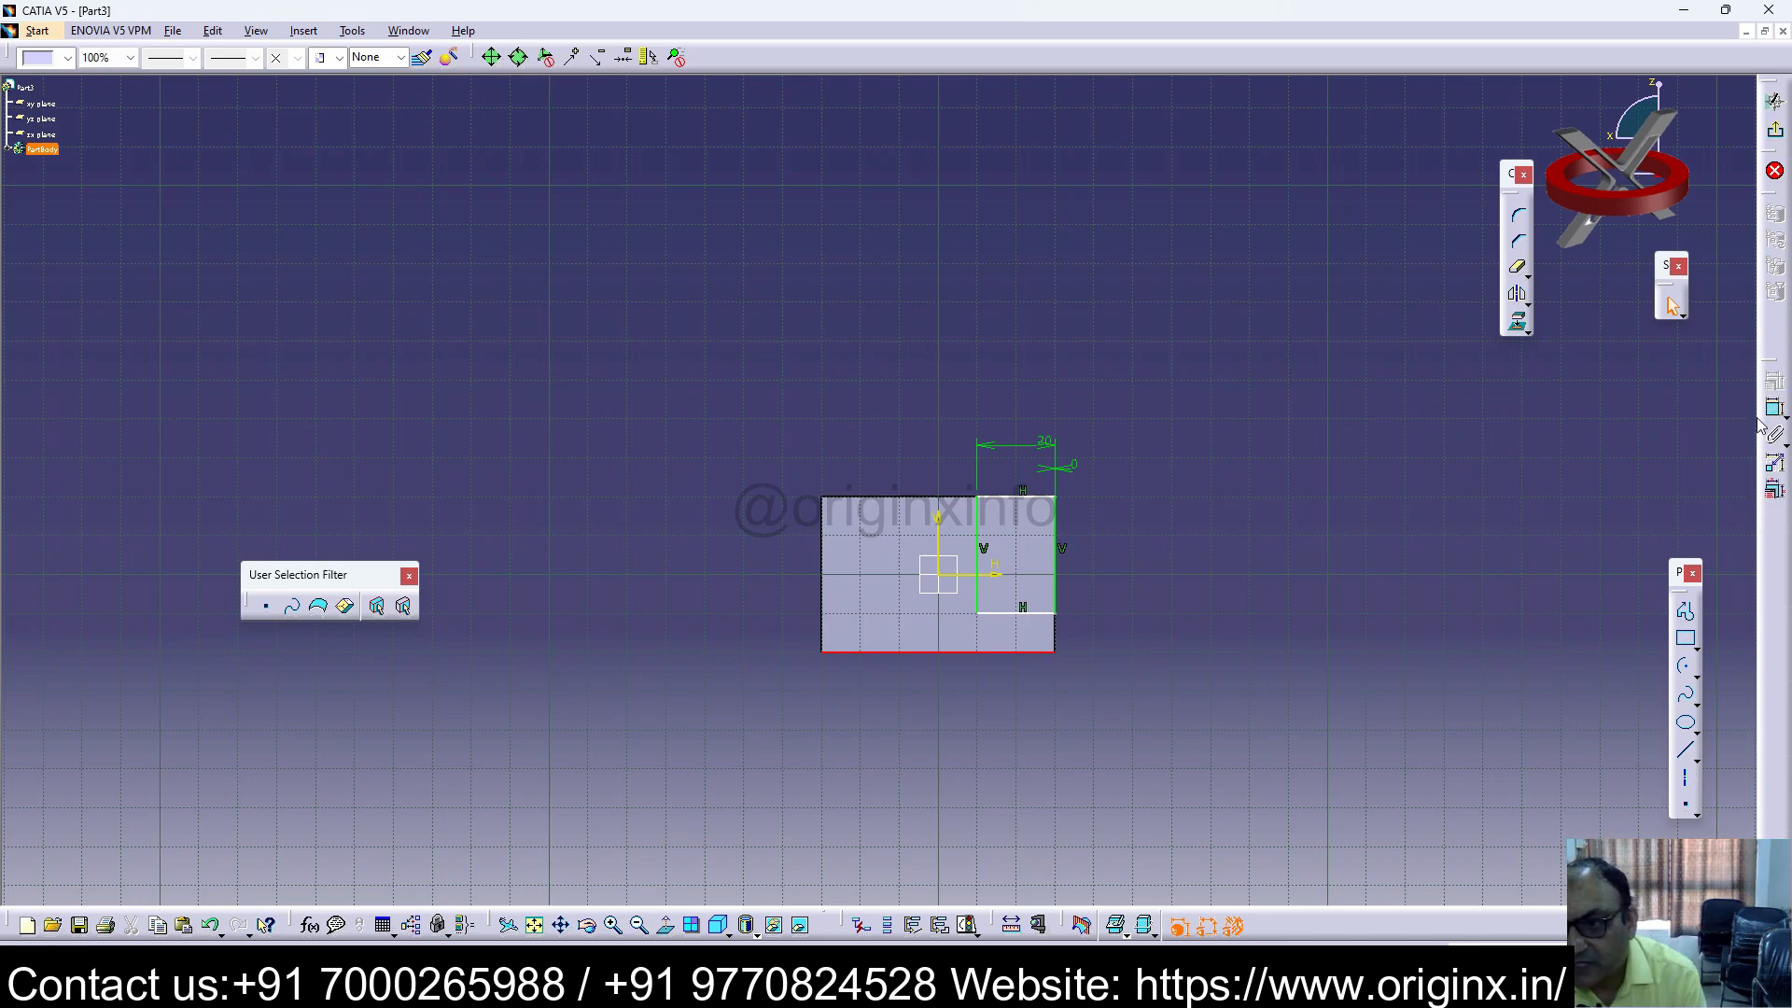
pyautogui.click(1032, 614)
pyautogui.click(1034, 653)
pyautogui.click(1027, 613)
pyautogui.click(1024, 654)
pyautogui.click(1774, 408)
pyautogui.click(1011, 613)
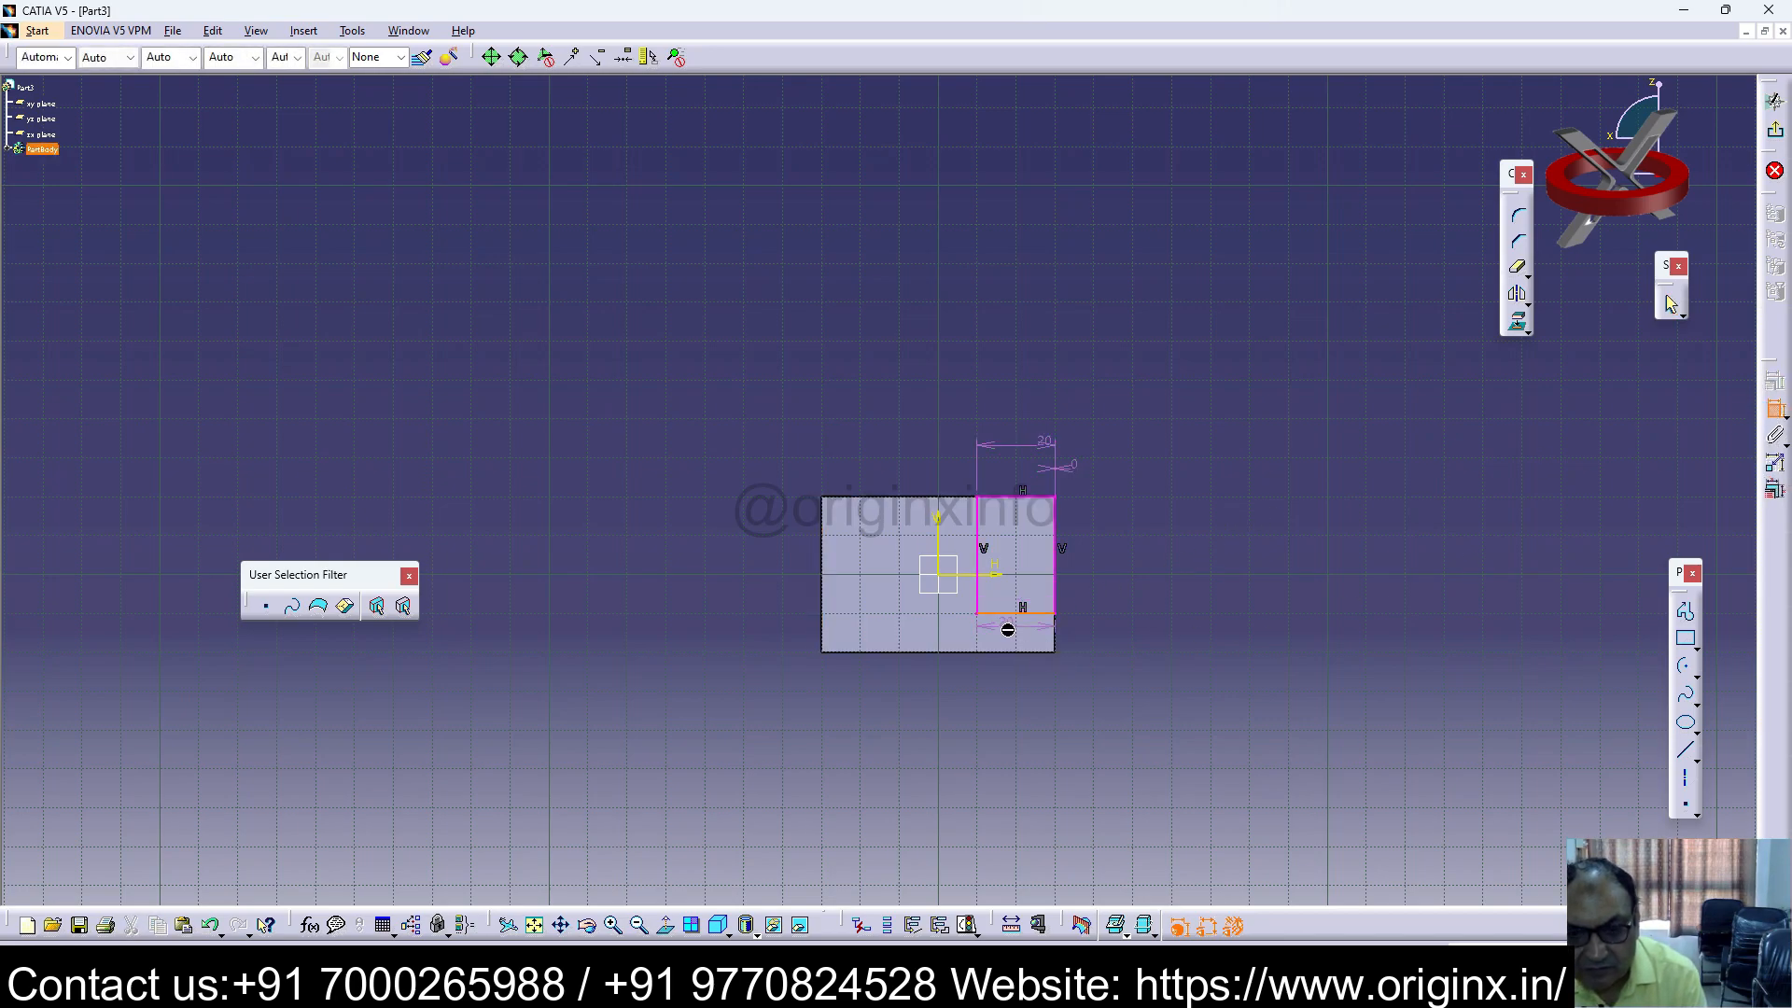
pyautogui.click(1028, 652)
pyautogui.click(1105, 642)
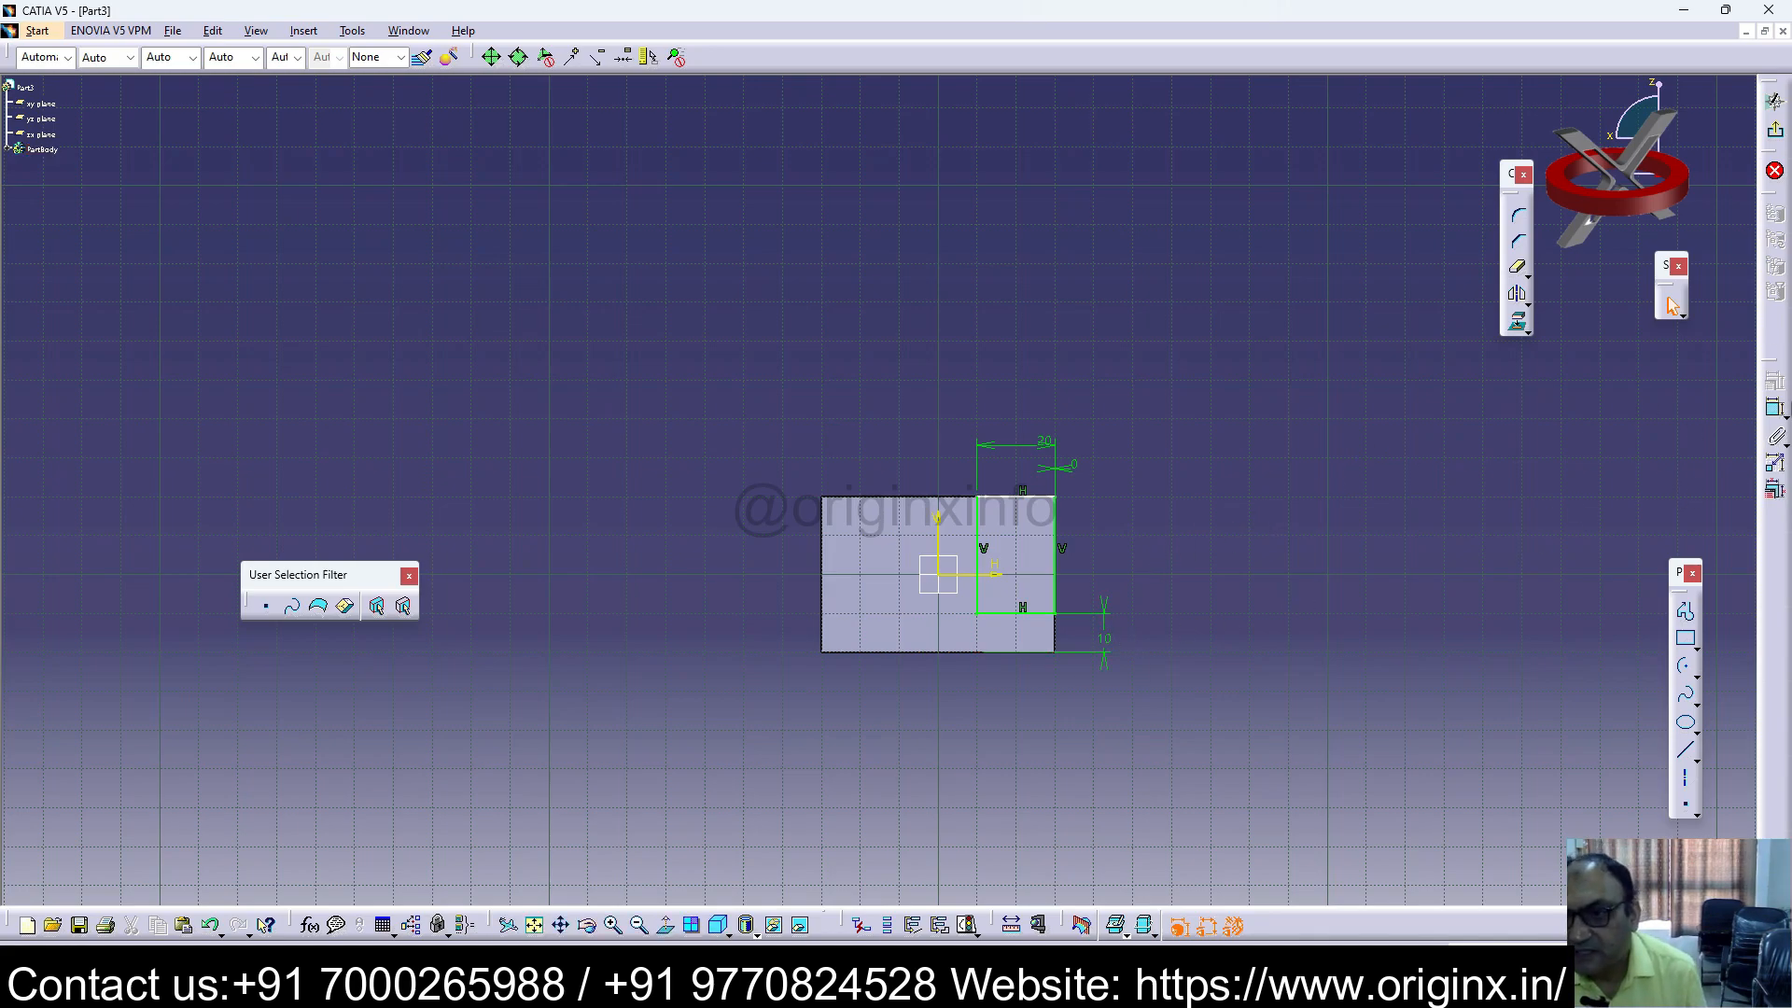
# Step: Exit the sketch and cut the rectangle through the block as a pocket
pyautogui.click(1775, 129)
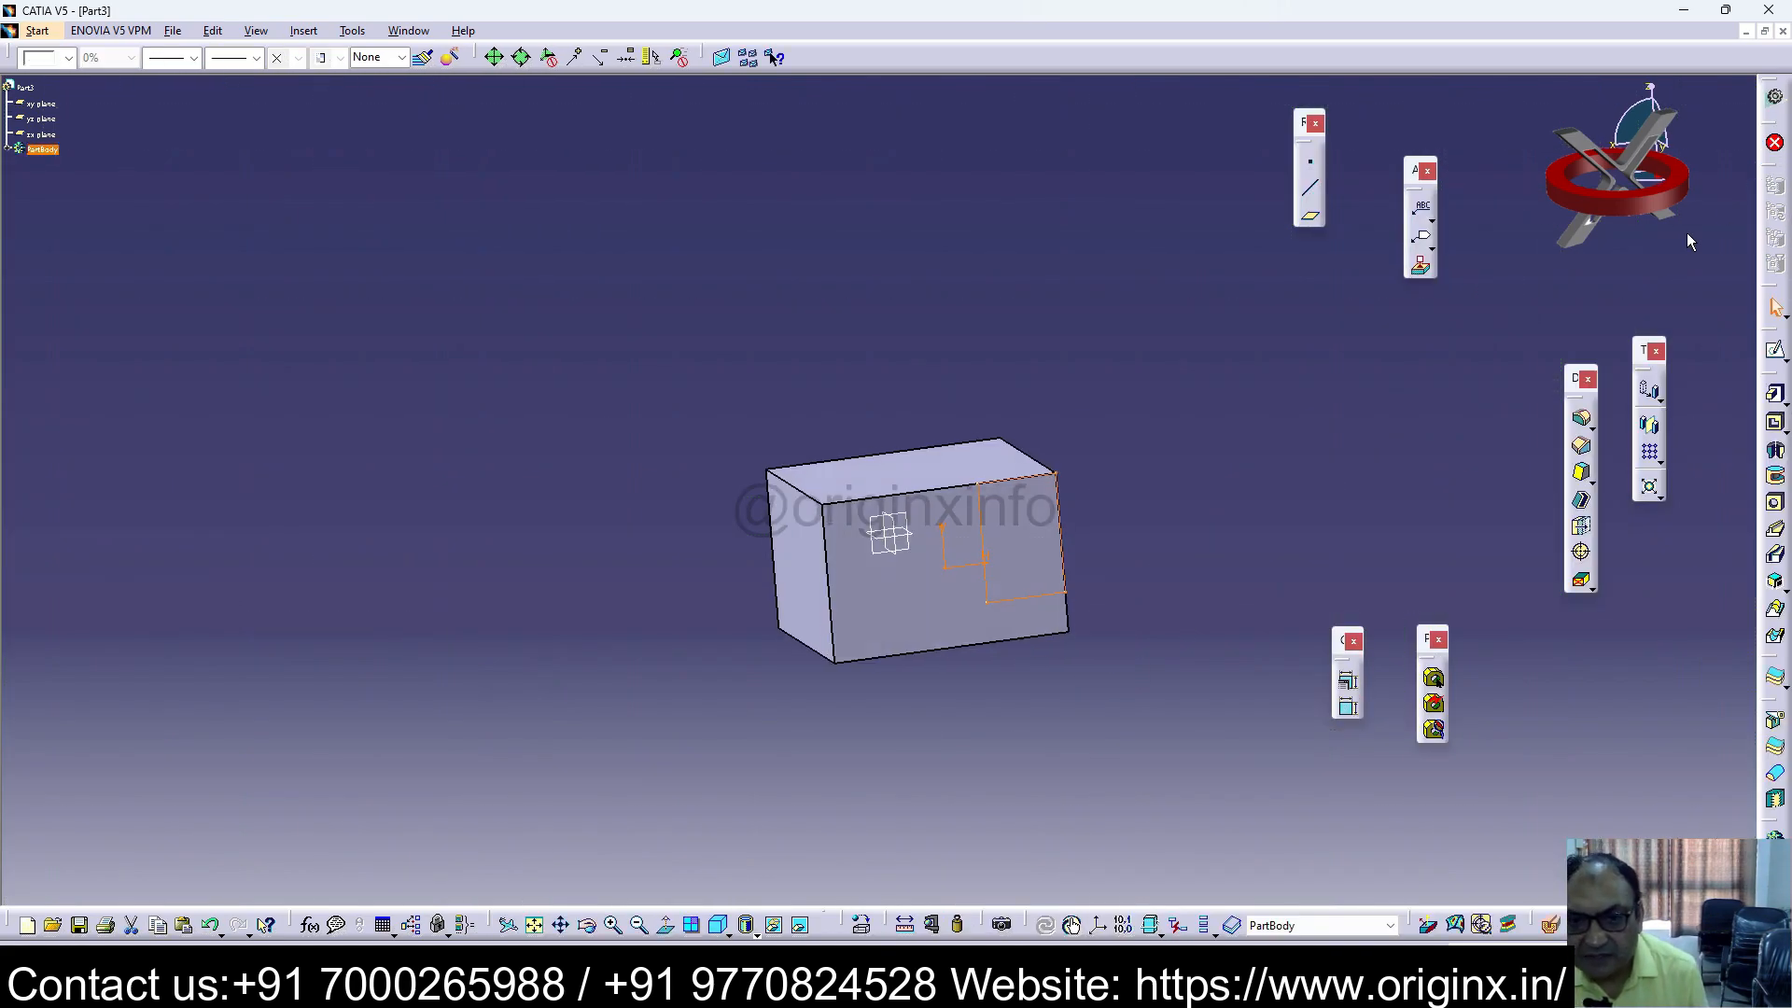
pyautogui.click(1775, 425)
pyautogui.click(1482, 508)
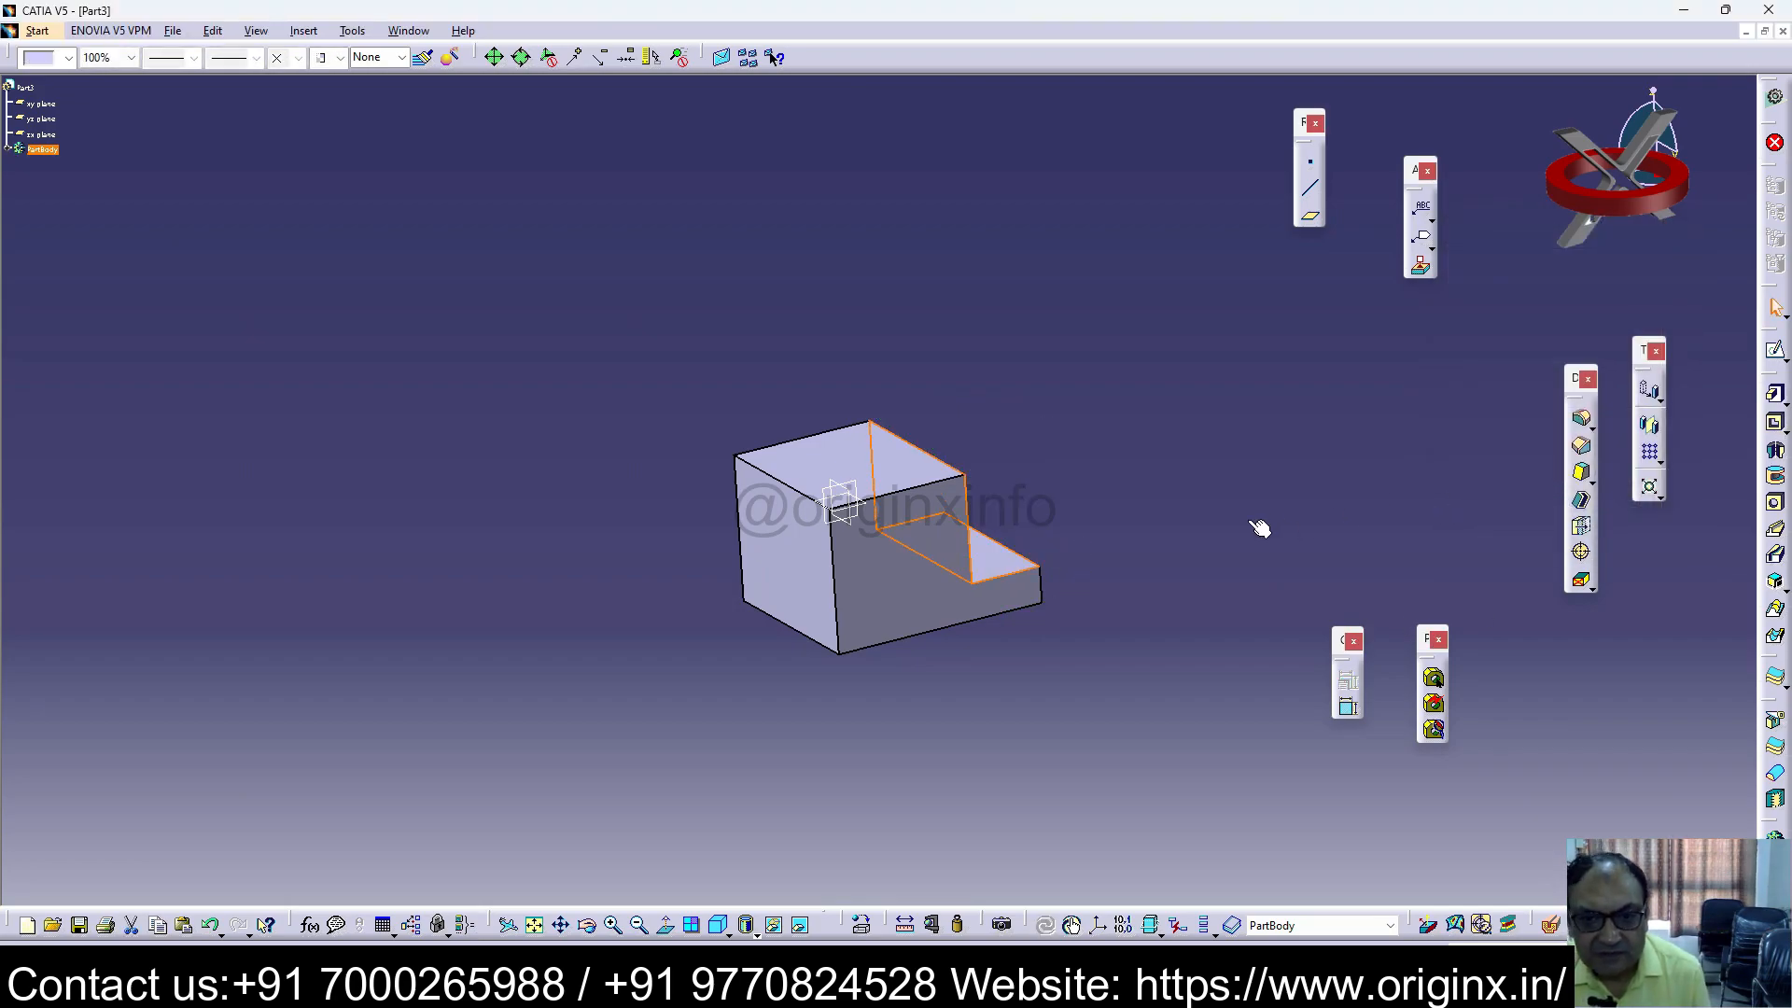
pyautogui.moveTo(1165, 587)
pyautogui.mouseDown(button='middle')
pyautogui.moveTo(1155, 645)
pyautogui.moveTo(1213, 588)
pyautogui.moveTo(1175, 588)
pyautogui.moveTo(1176, 605)
pyautogui.mouseUp(button='middle')
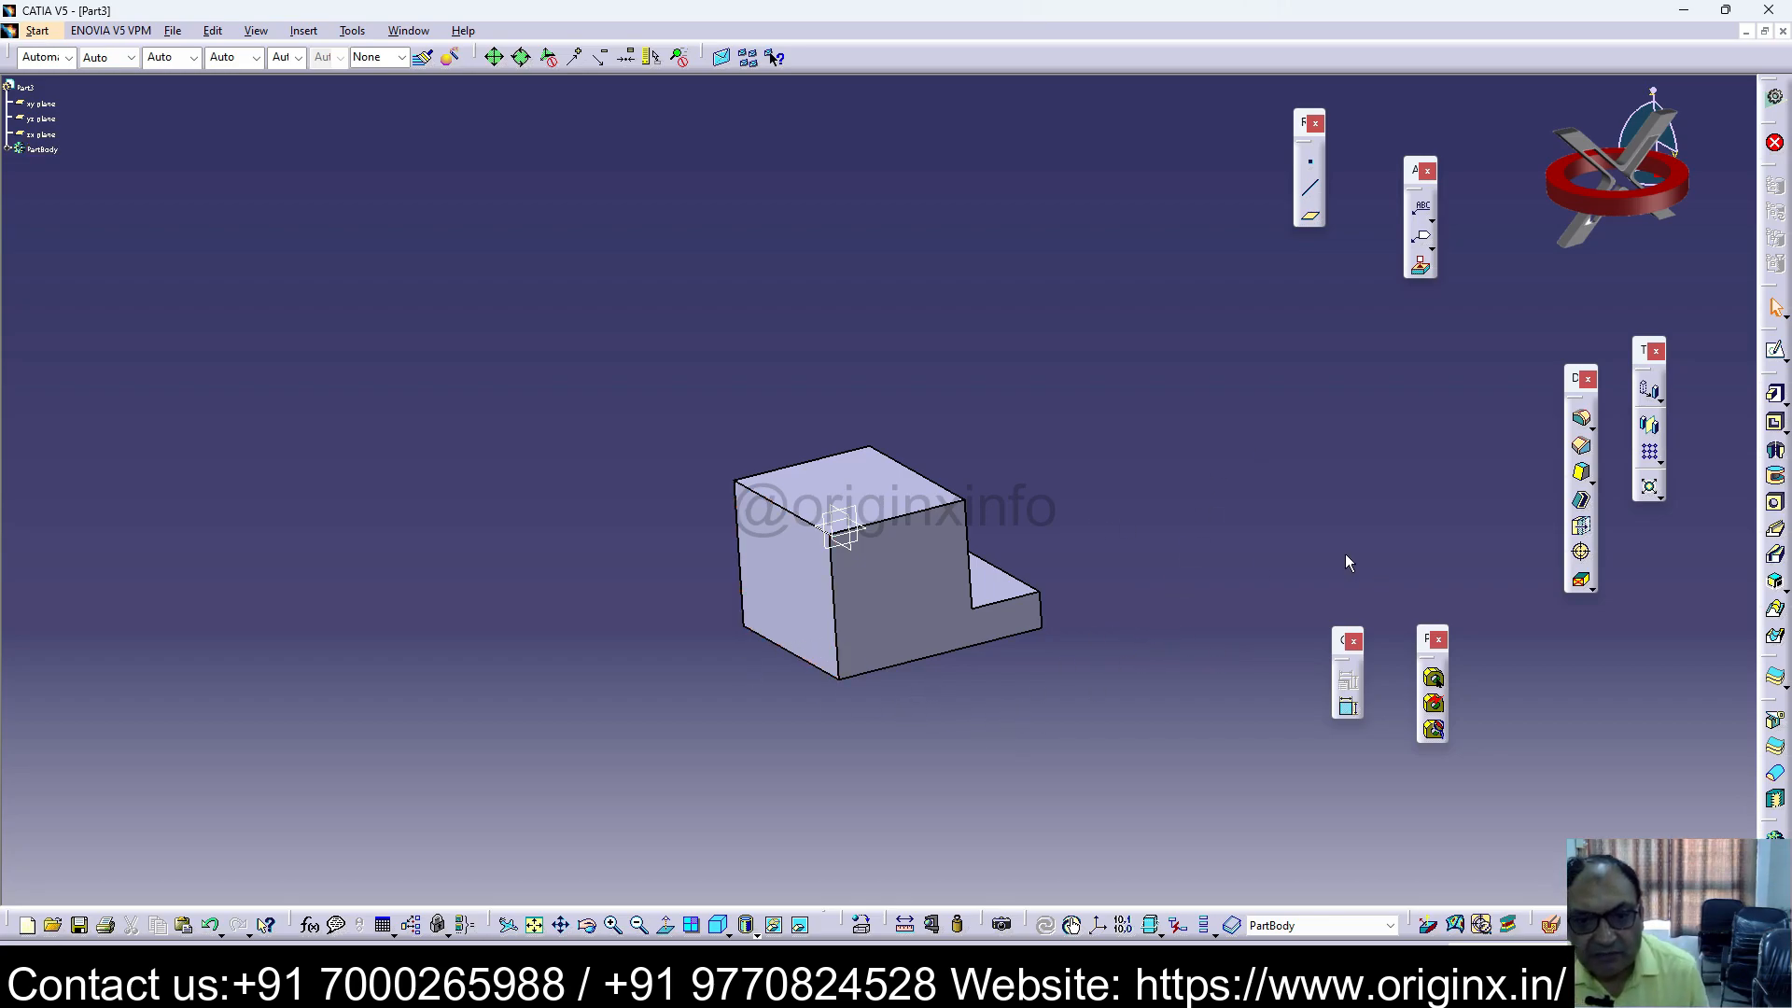
# Step: Reopen the pocket's sketch and draw a second rectangle about 40 mm wide from the front face's upper-left corner
pyautogui.click(7, 150)
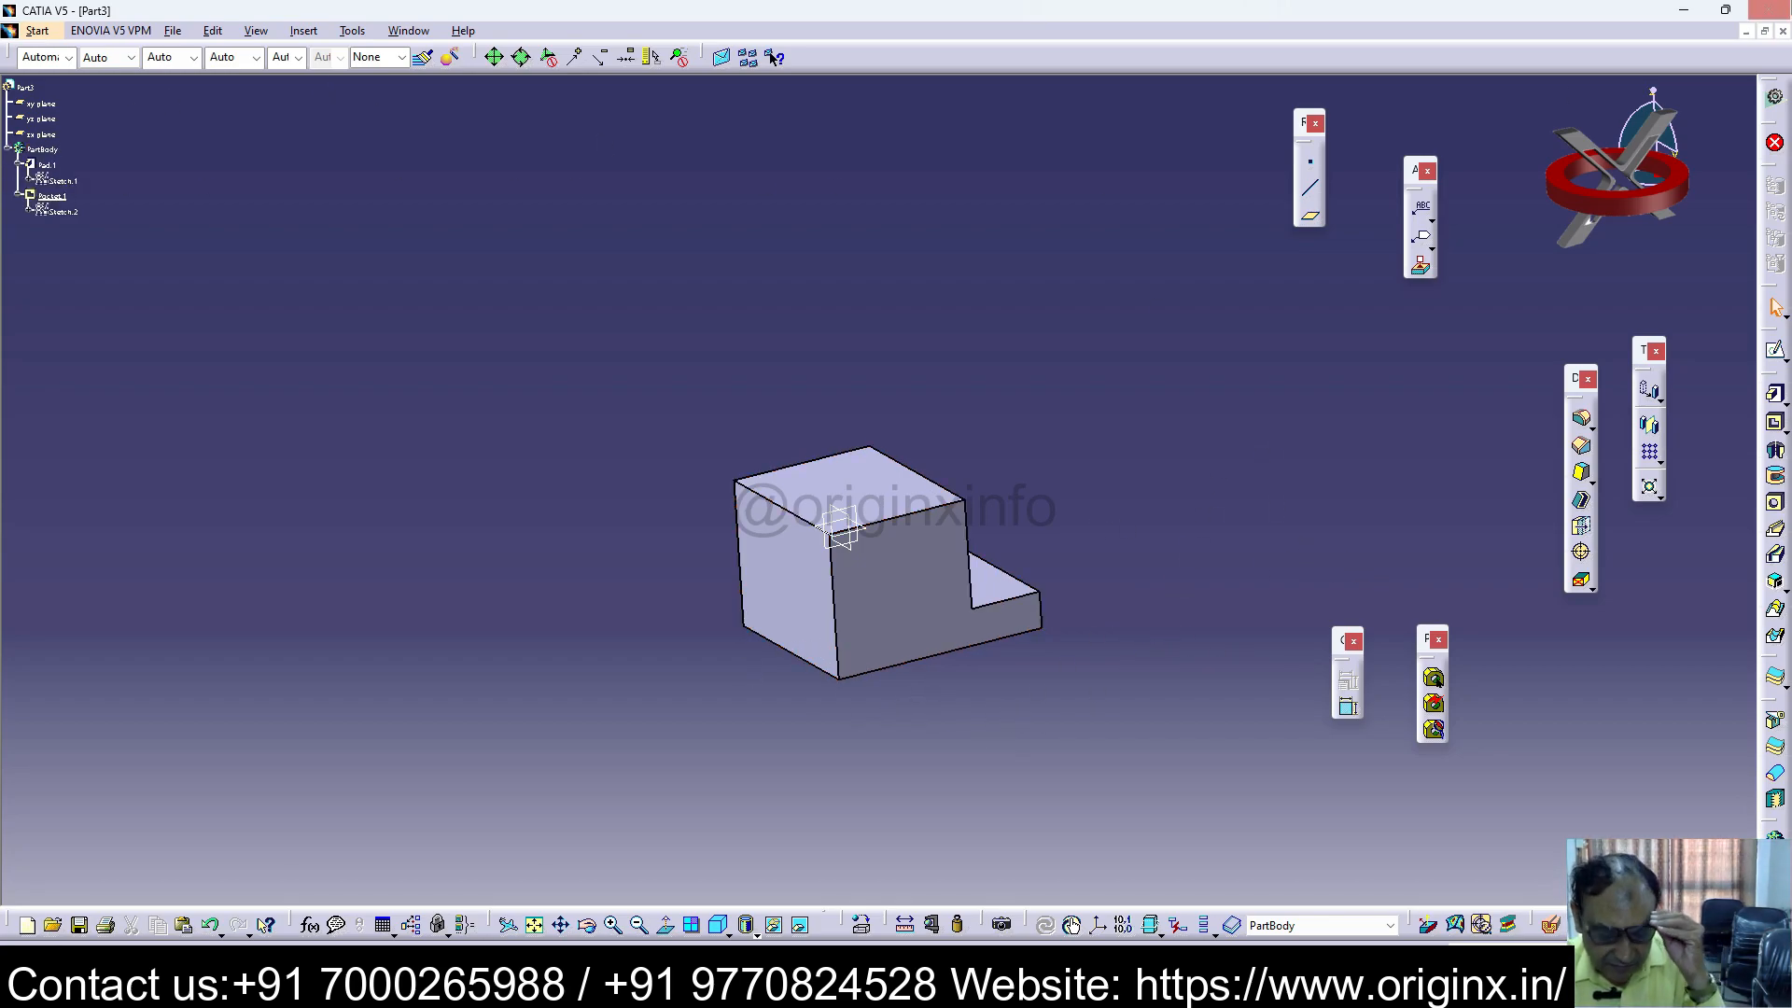
pyautogui.doubleClick(59, 212)
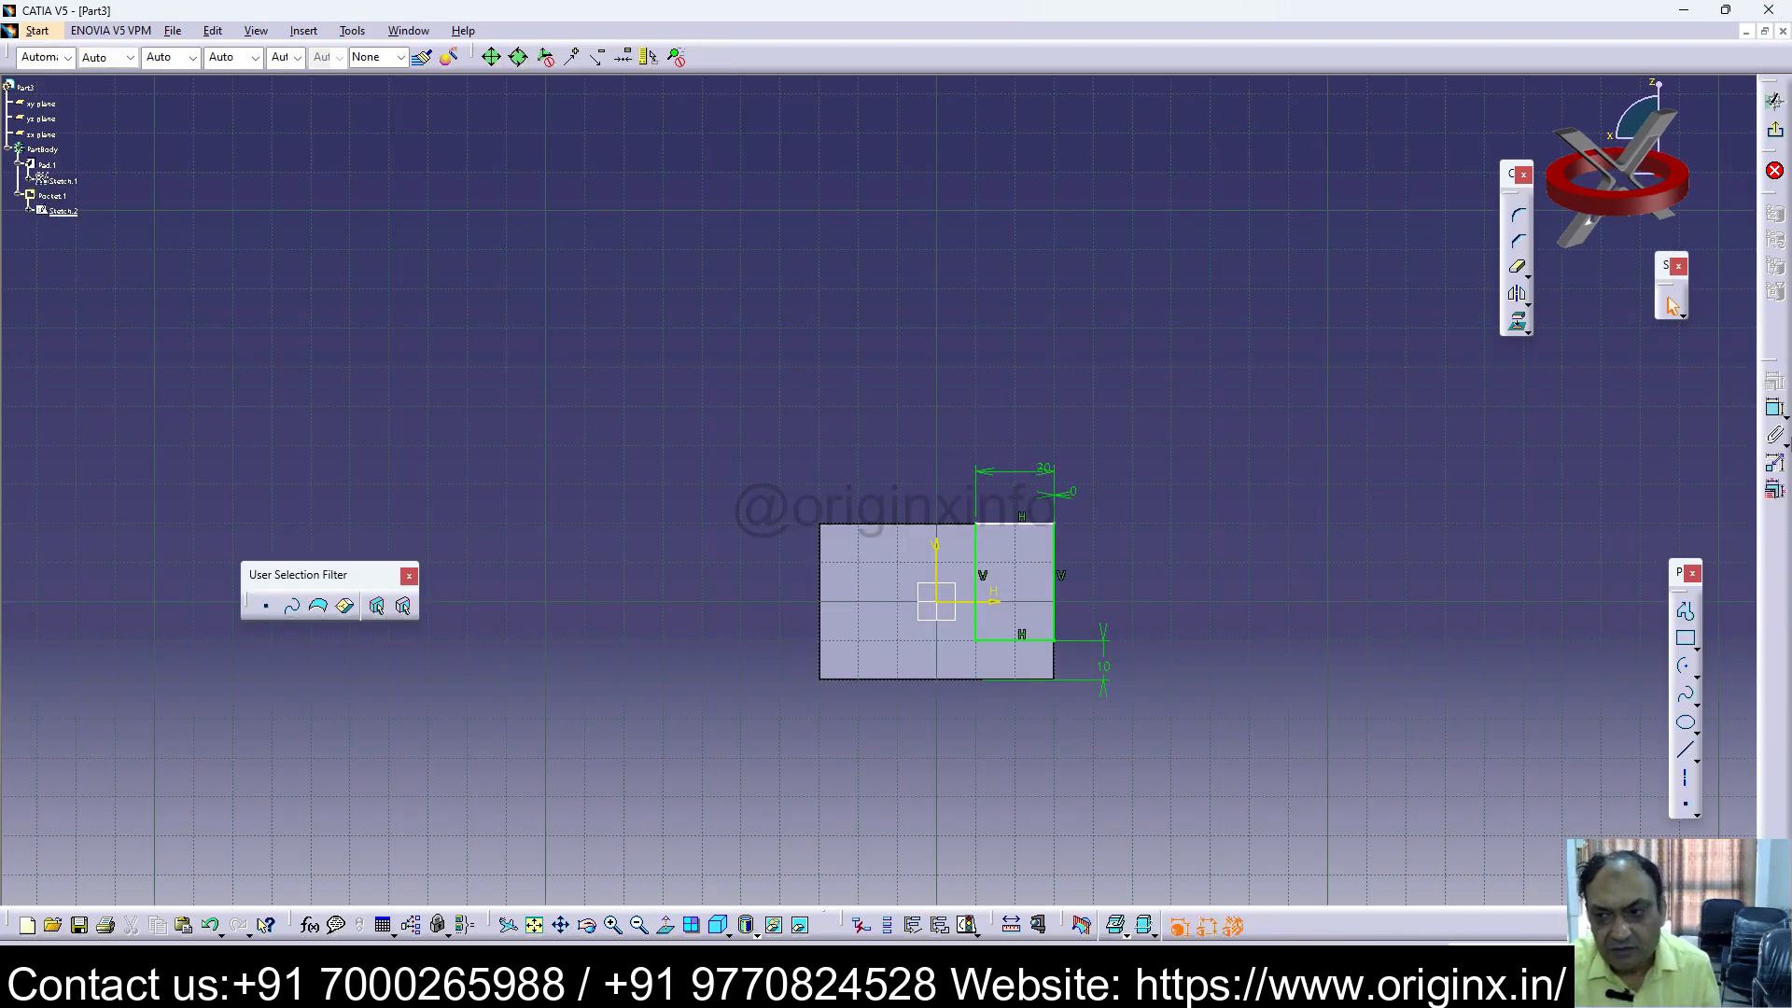
pyautogui.doubleClick(54, 211)
pyautogui.click(1531, 657)
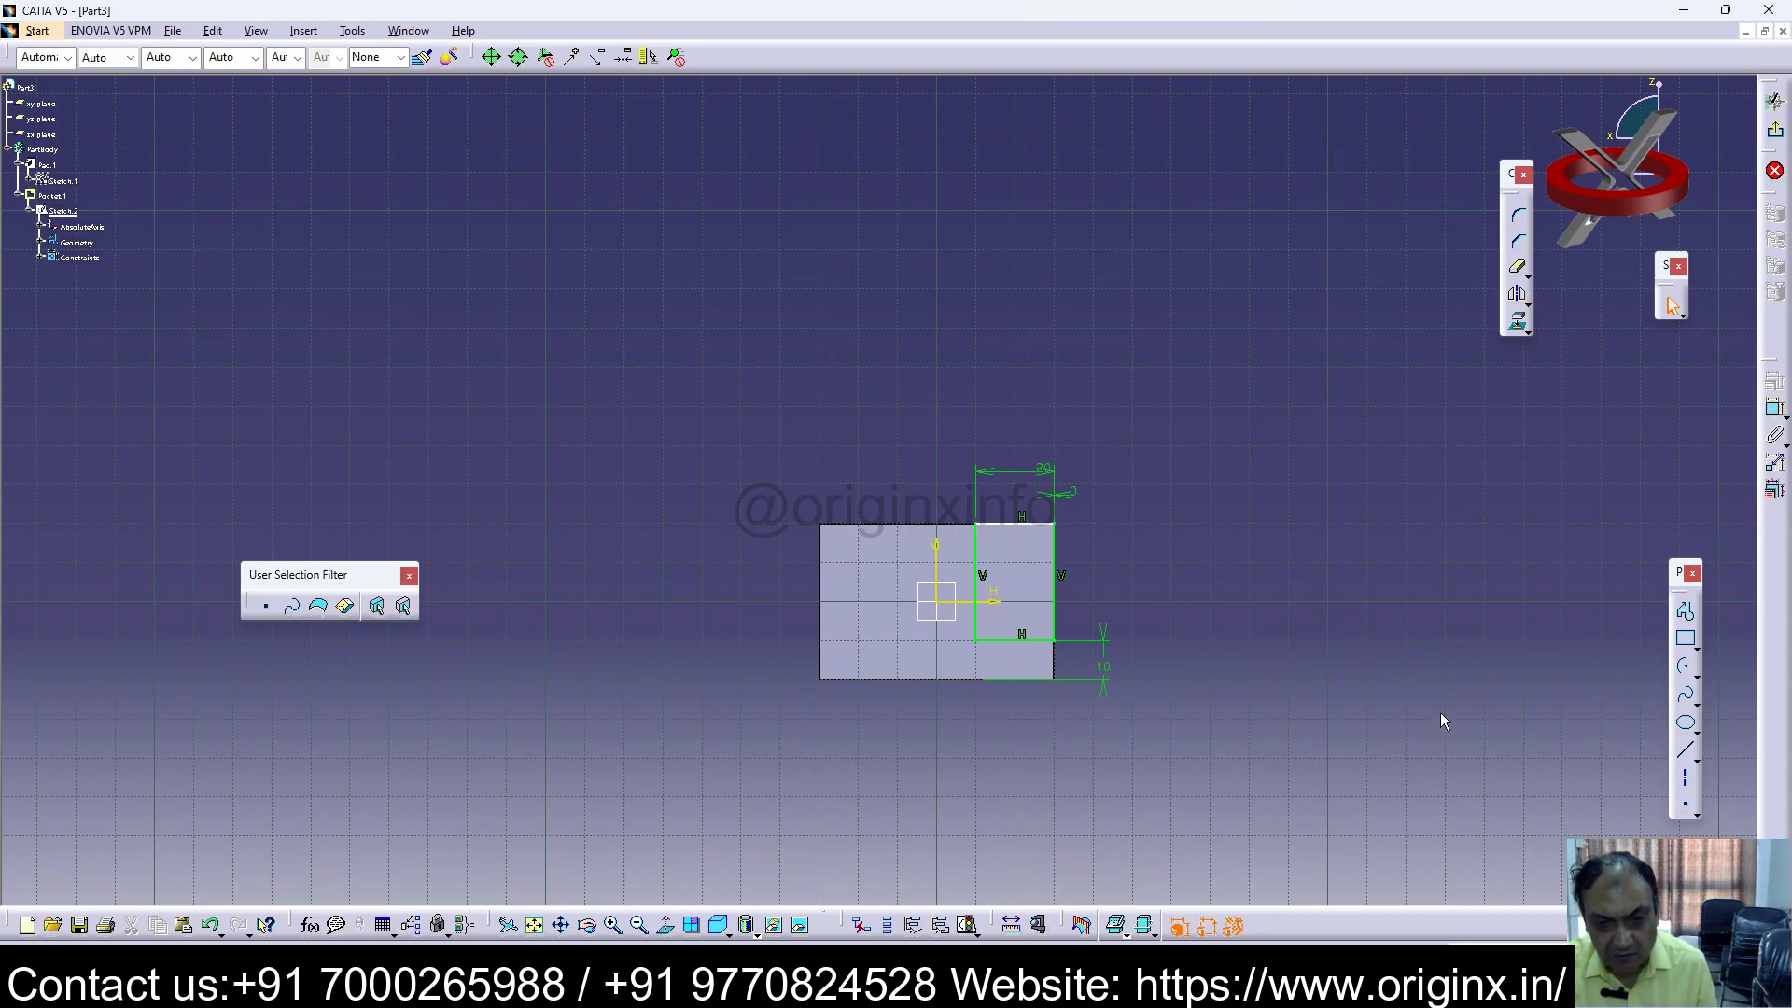
pyautogui.click(1685, 639)
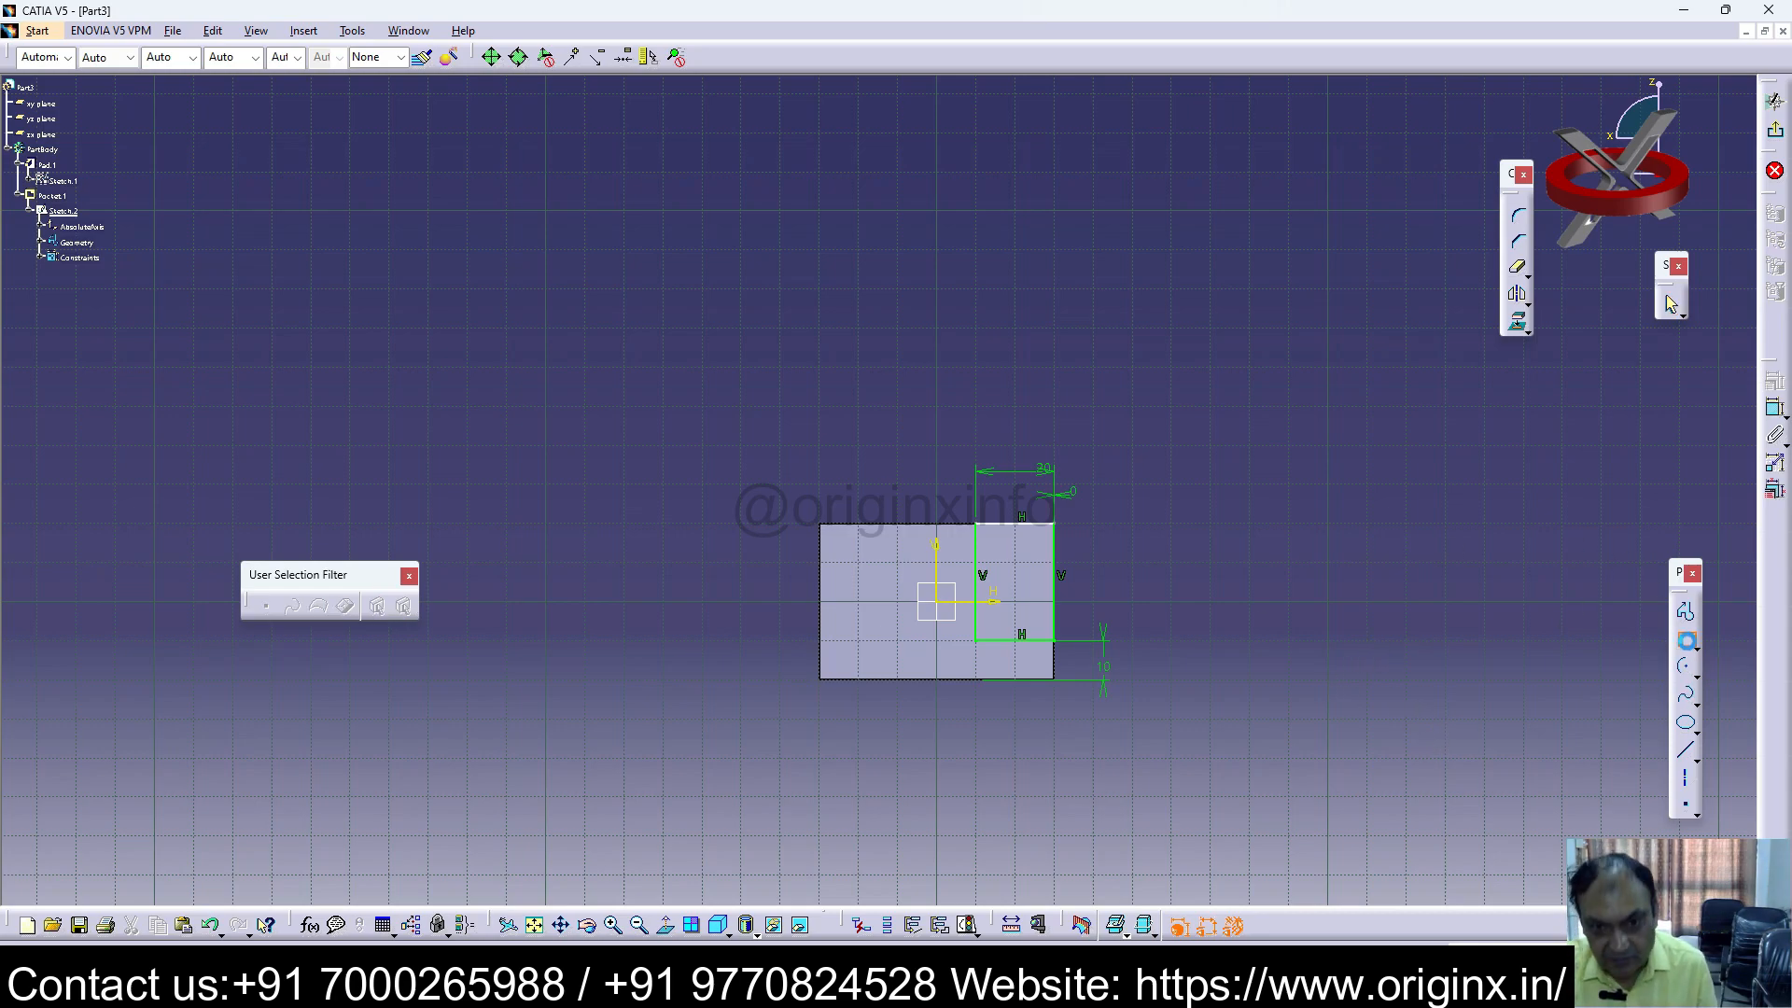
pyautogui.click(820, 524)
pyautogui.click(977, 580)
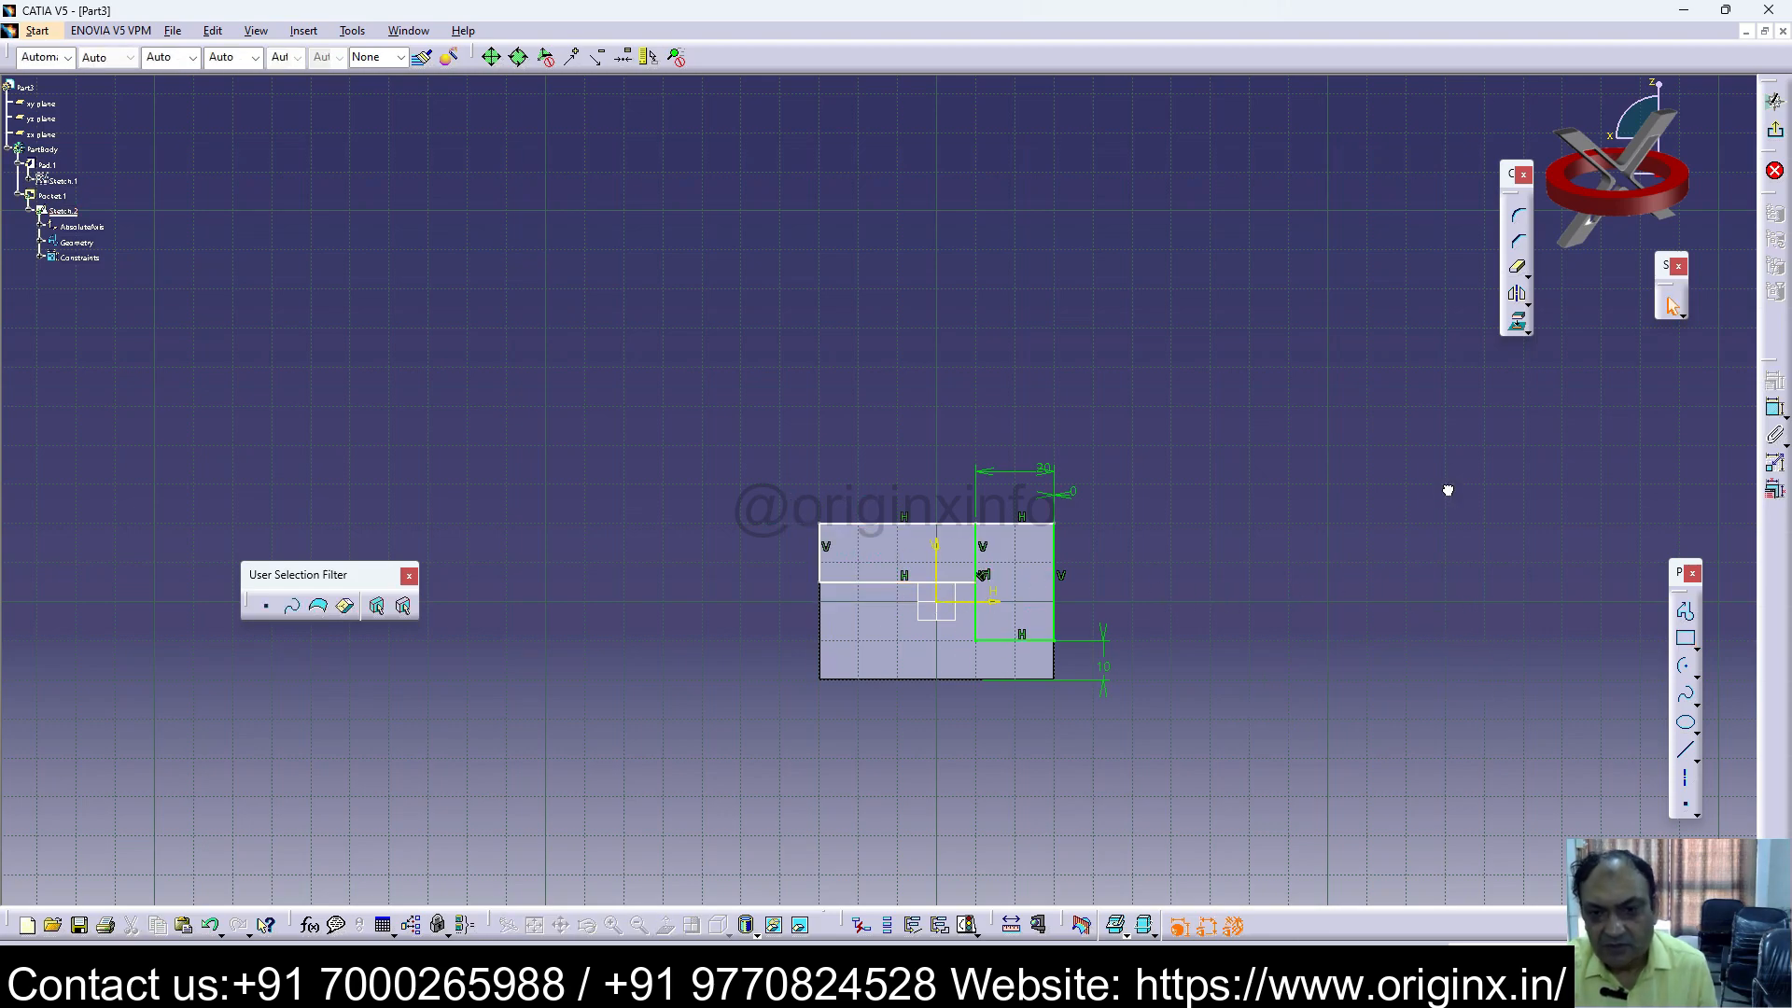
# Step: Dimension the second rectangle's left edge and set its height to 20 mm
pyautogui.click(820, 547)
pyautogui.click(795, 550)
pyautogui.doubleClick(798, 551)
pyautogui.write('20')
pyautogui.press('Return')
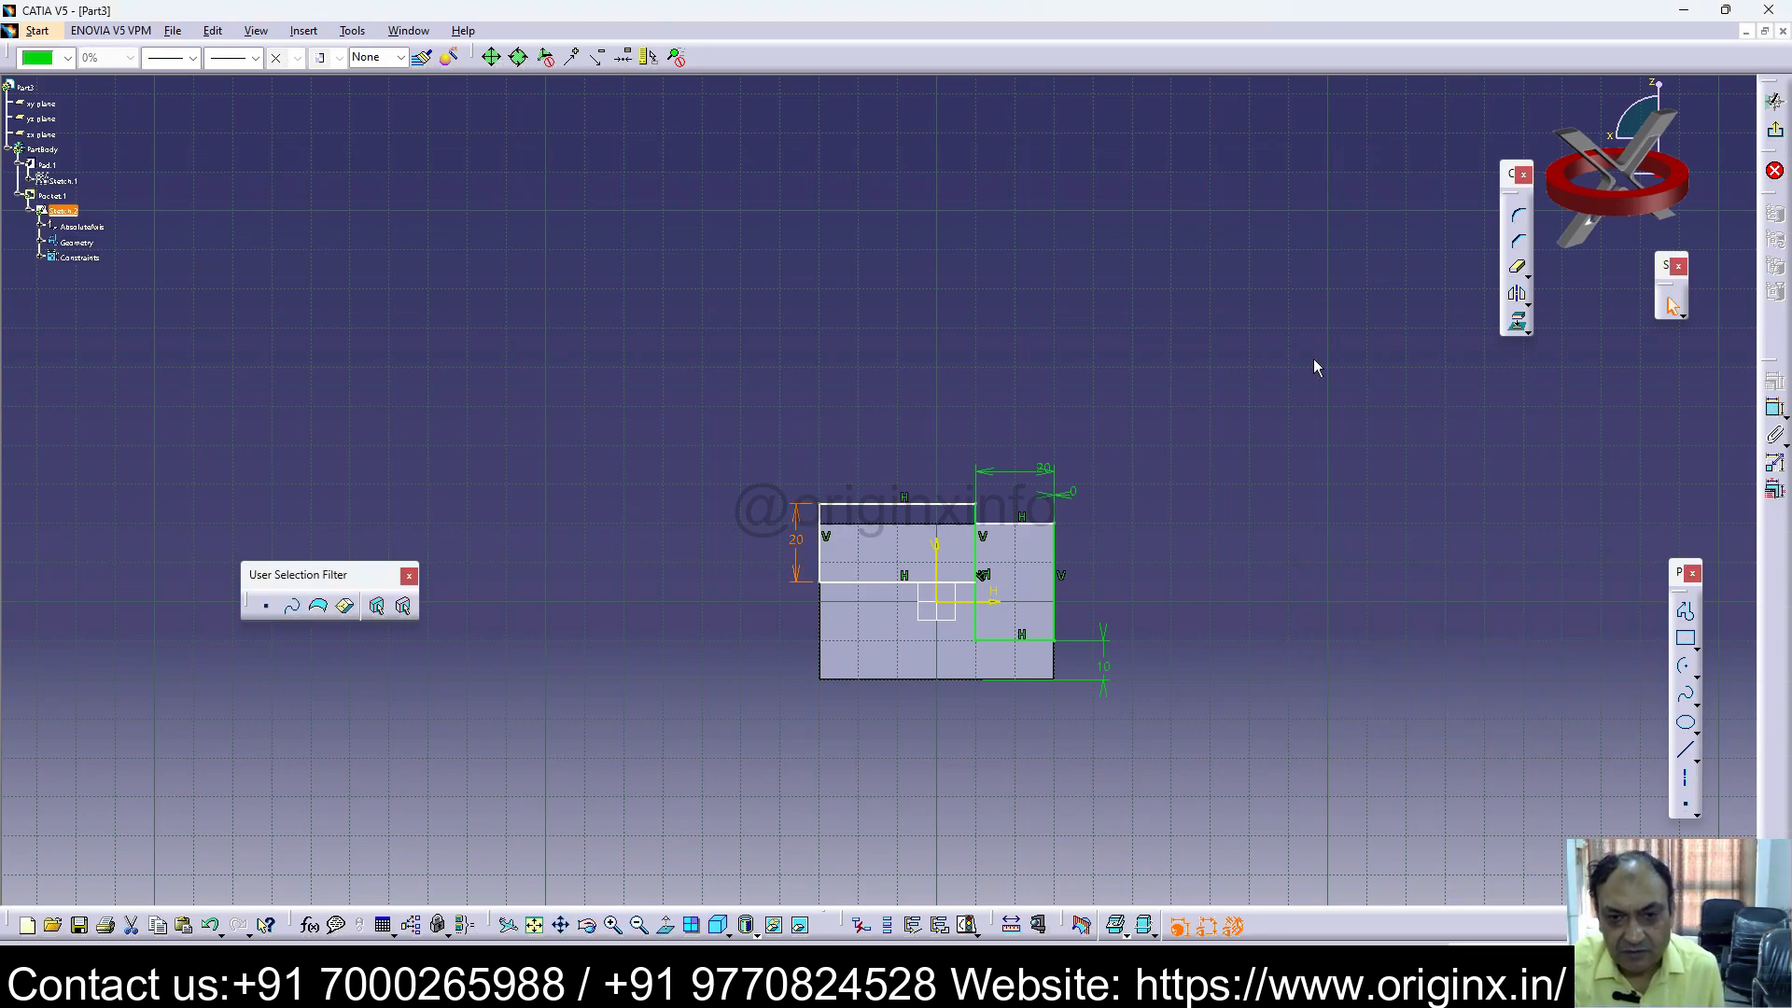
# Step: Set the distance between the second rectangle's upper edge and the block's top edge to 0 mm, and exit the sketch
pyautogui.click(1768, 416)
pyautogui.click(907, 504)
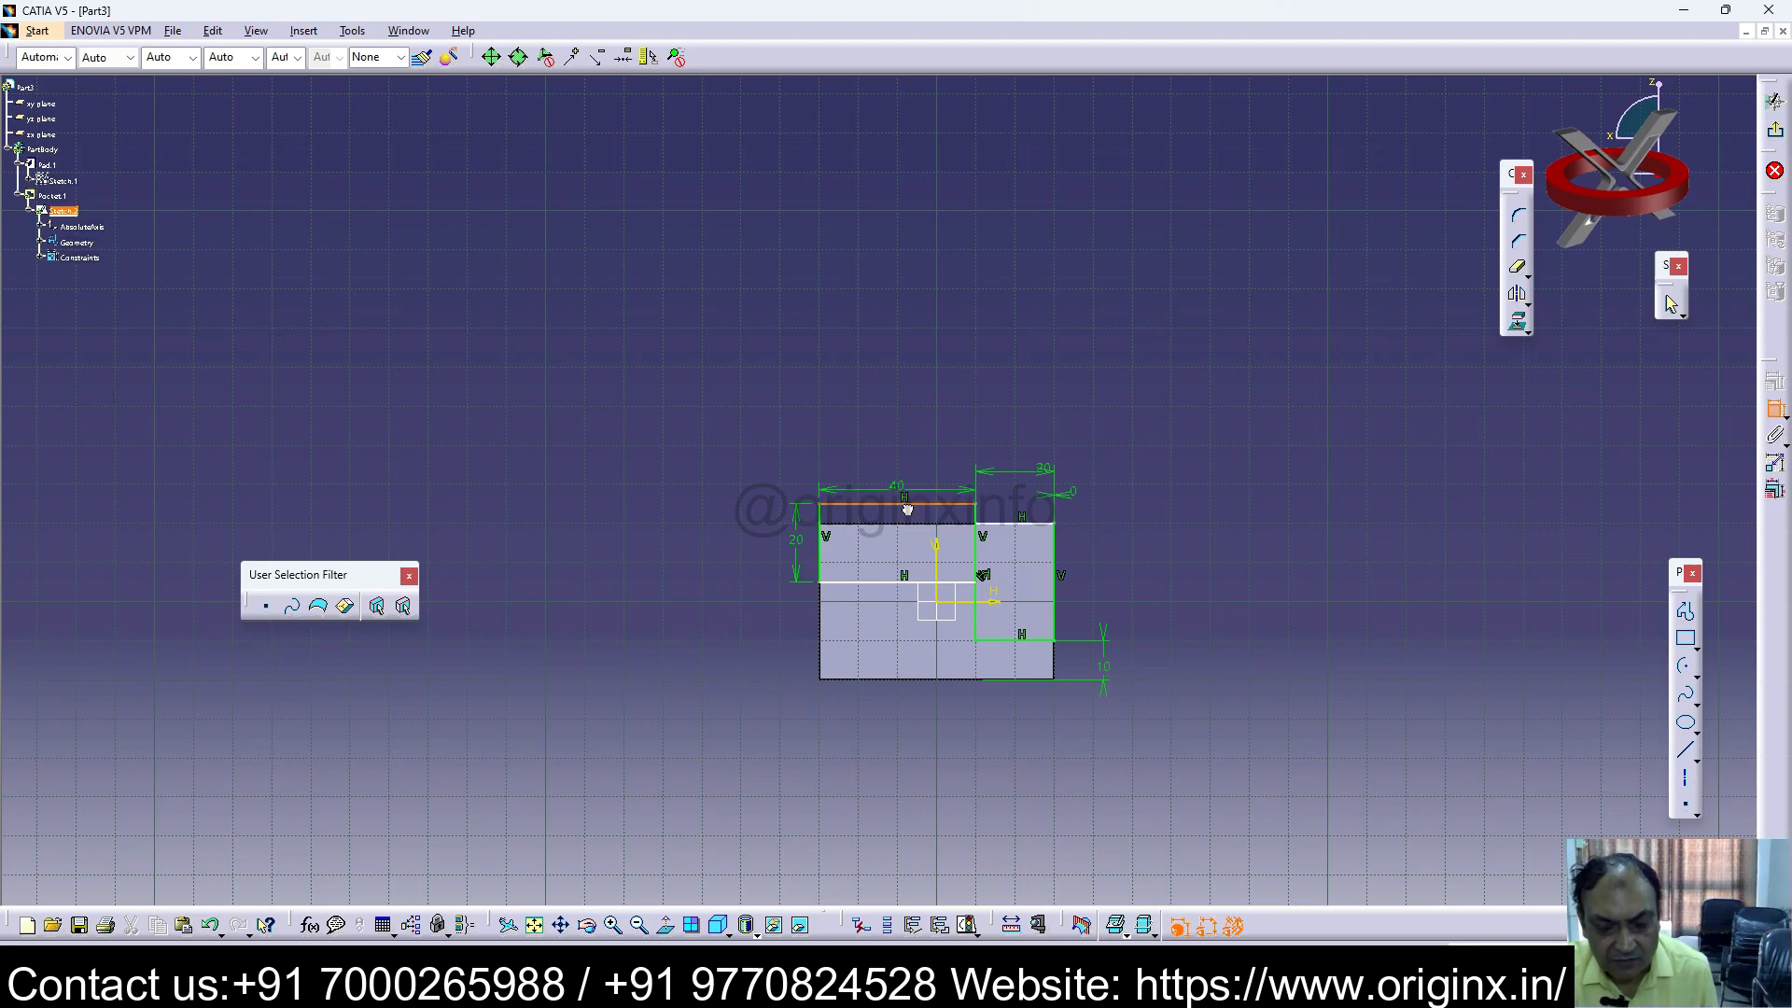
pyautogui.click(906, 525)
pyautogui.click(739, 521)
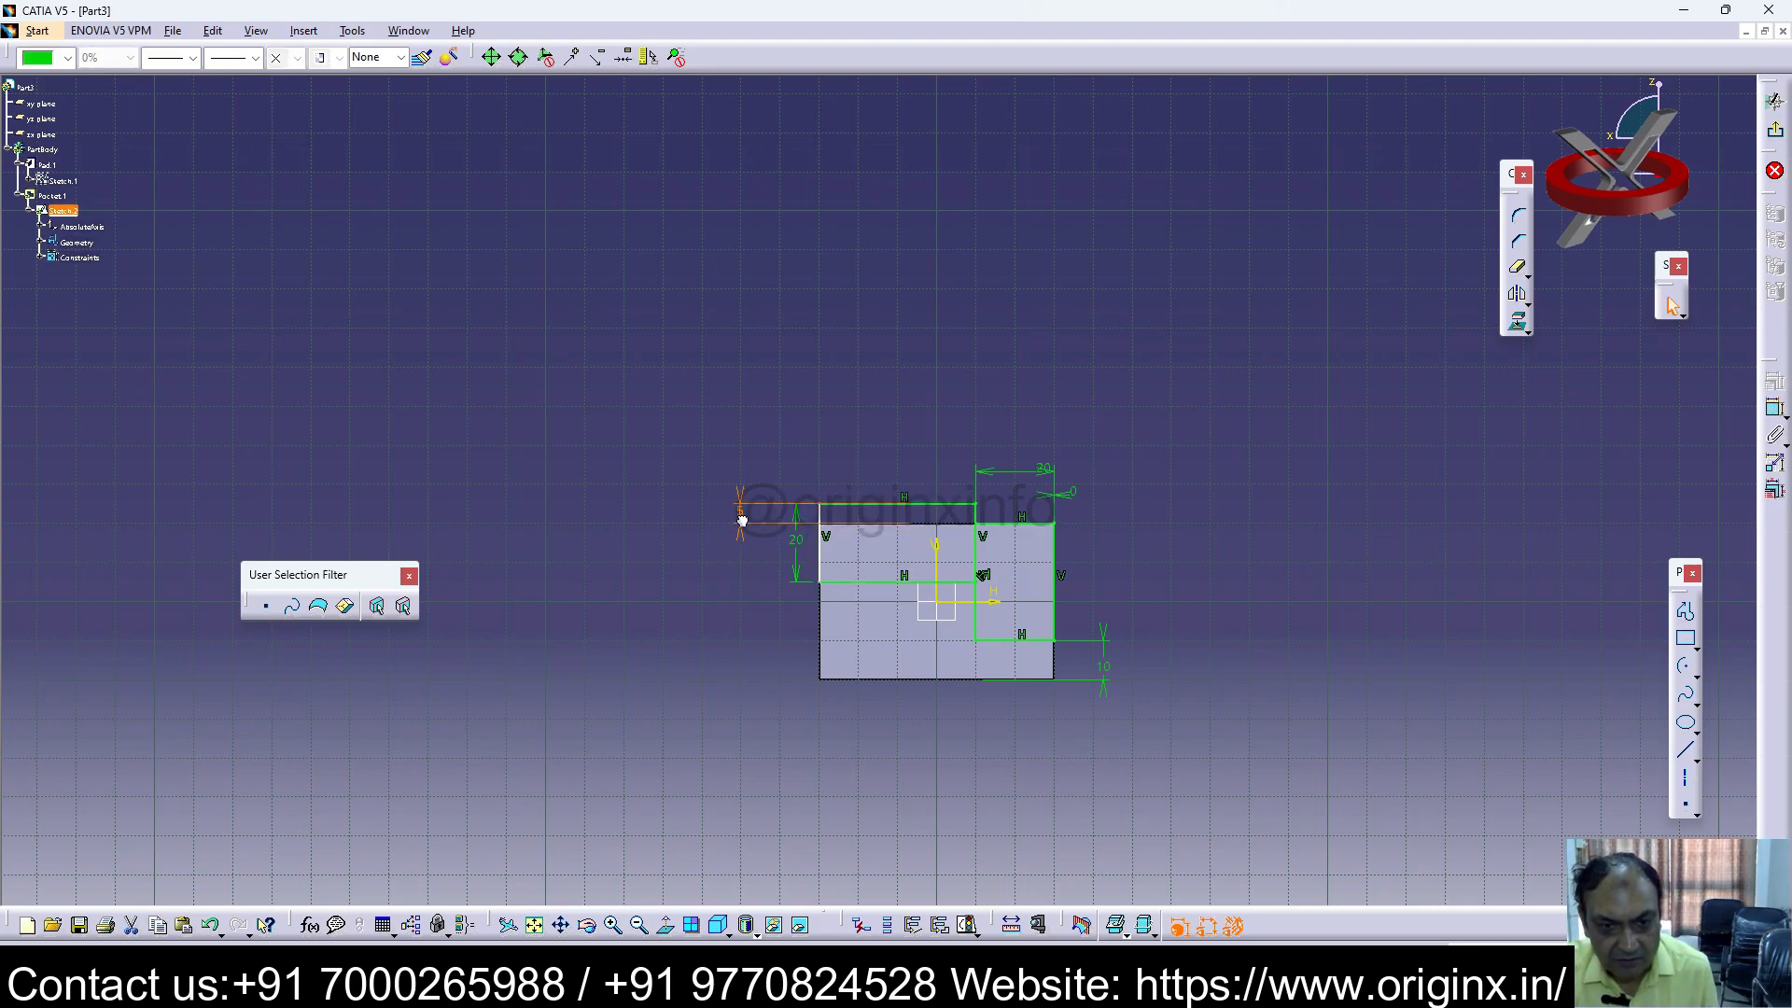
pyautogui.doubleClick(743, 528)
pyautogui.write('0')
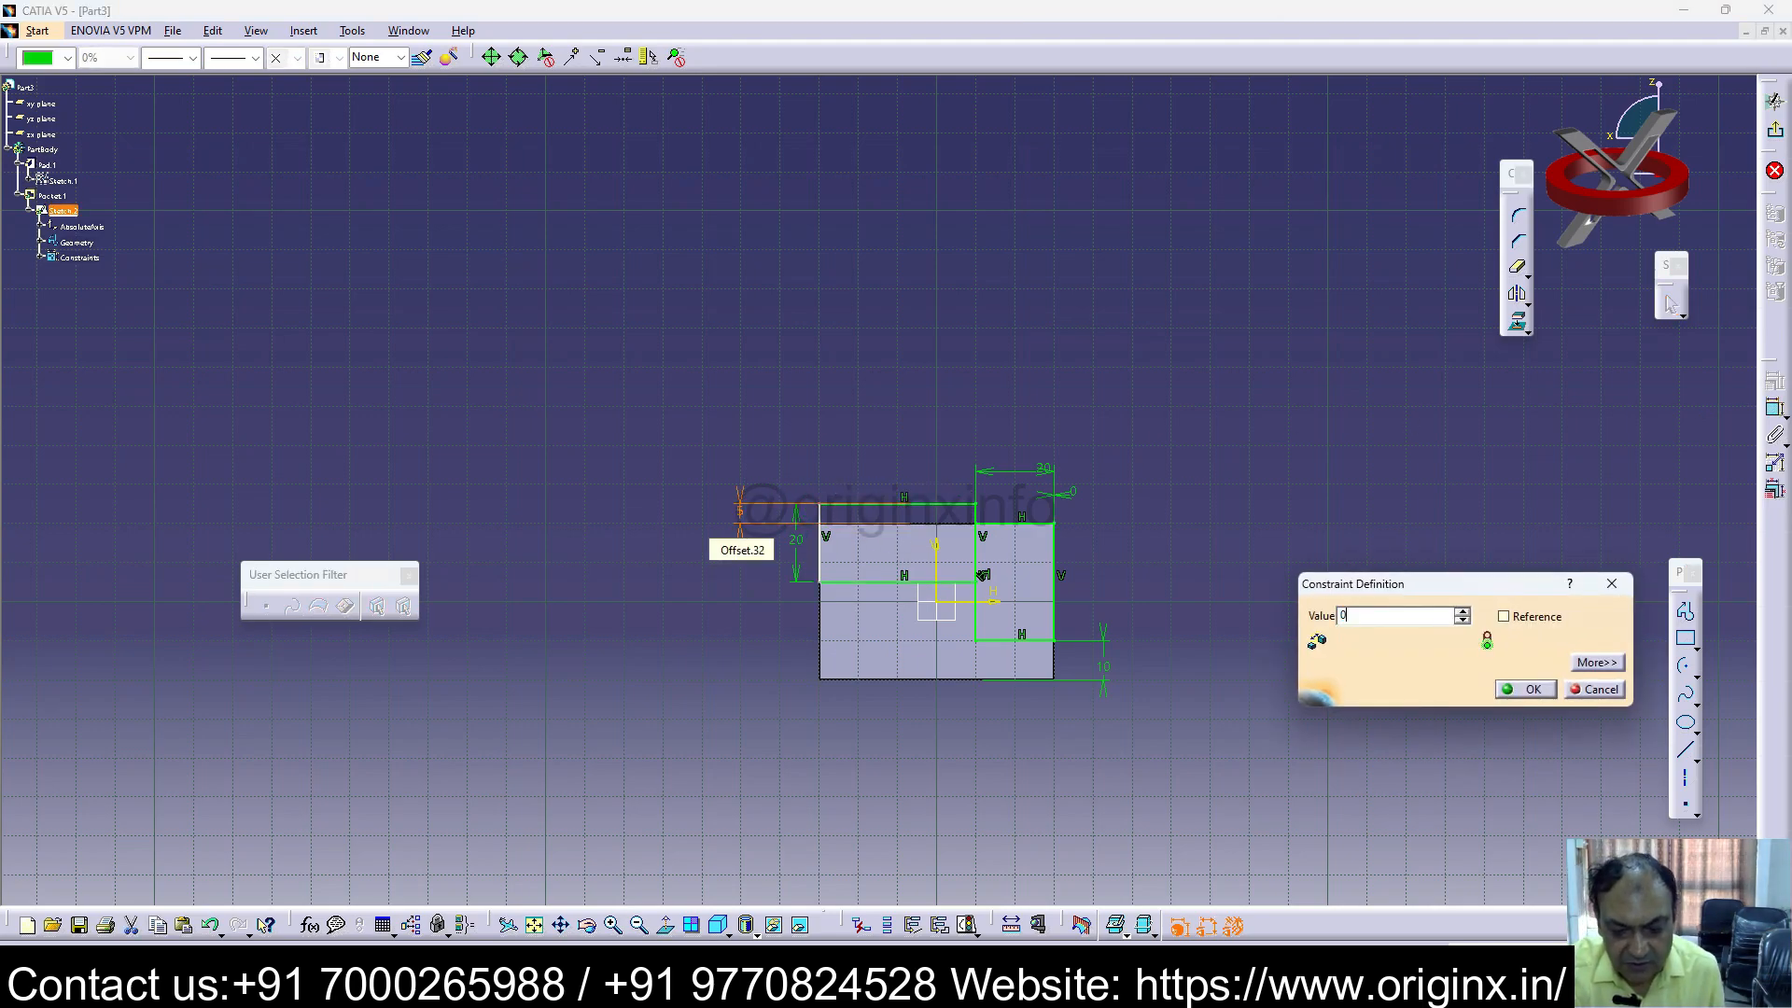
pyautogui.press('Return')
pyautogui.click(1284, 520)
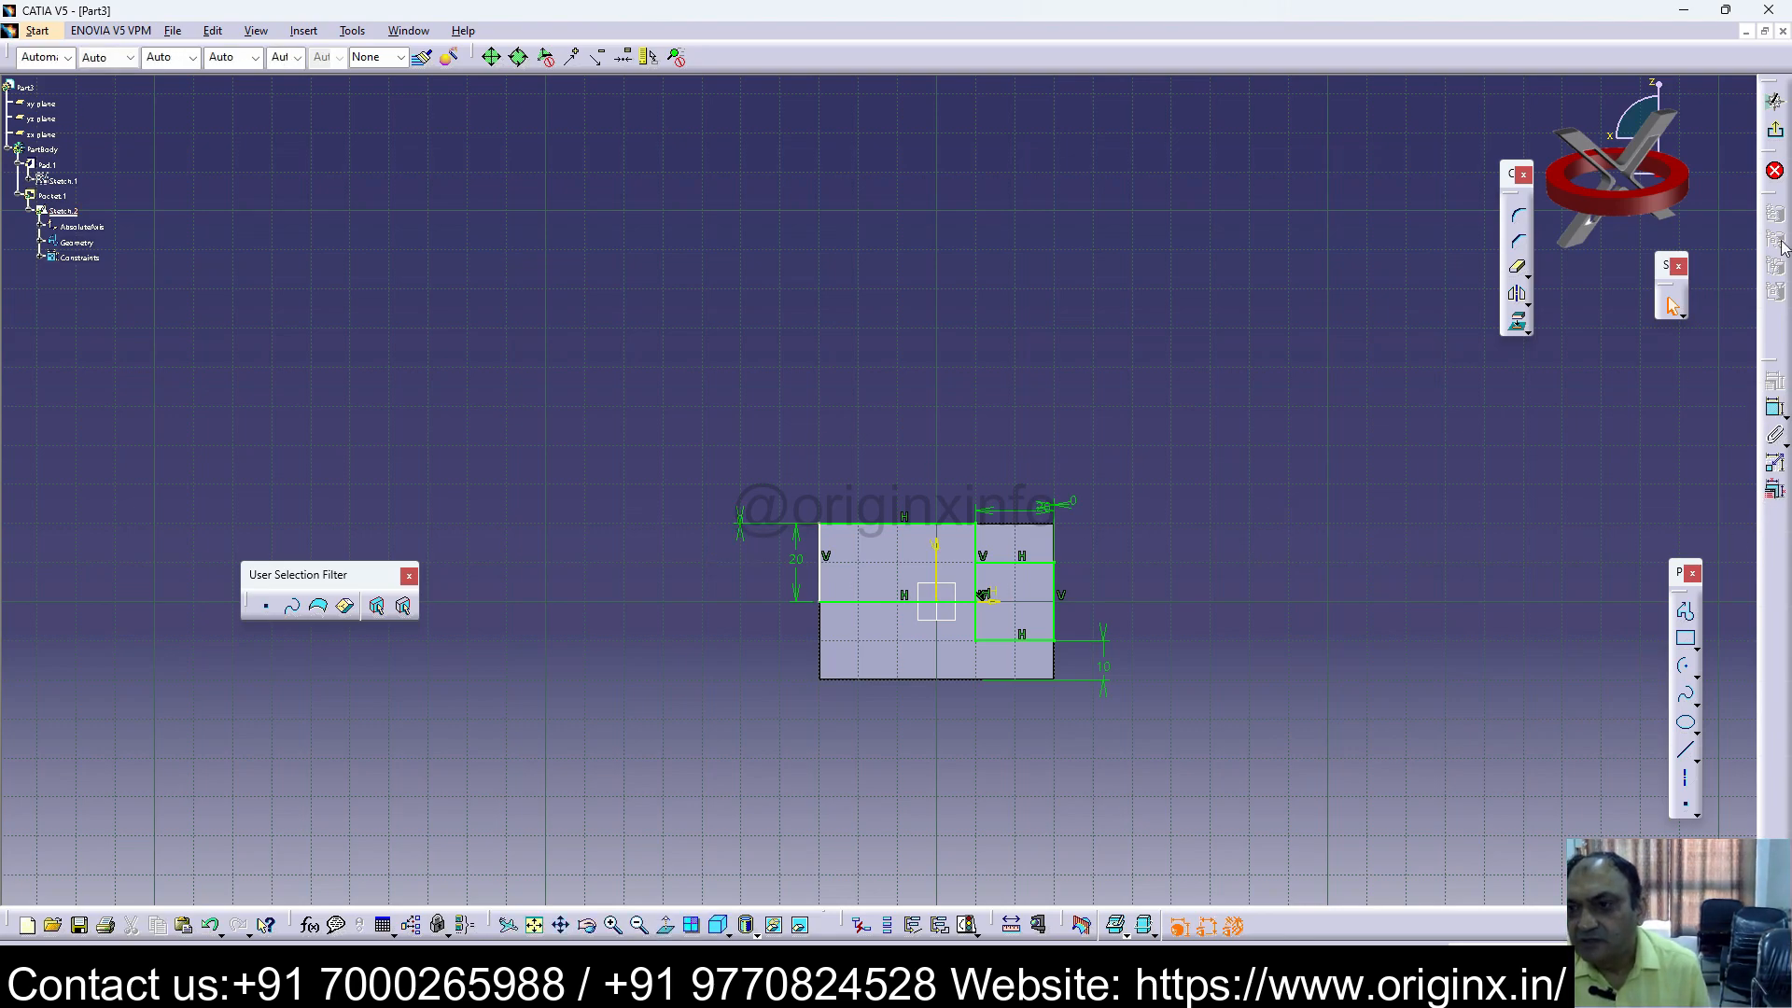
pyautogui.click(1775, 131)
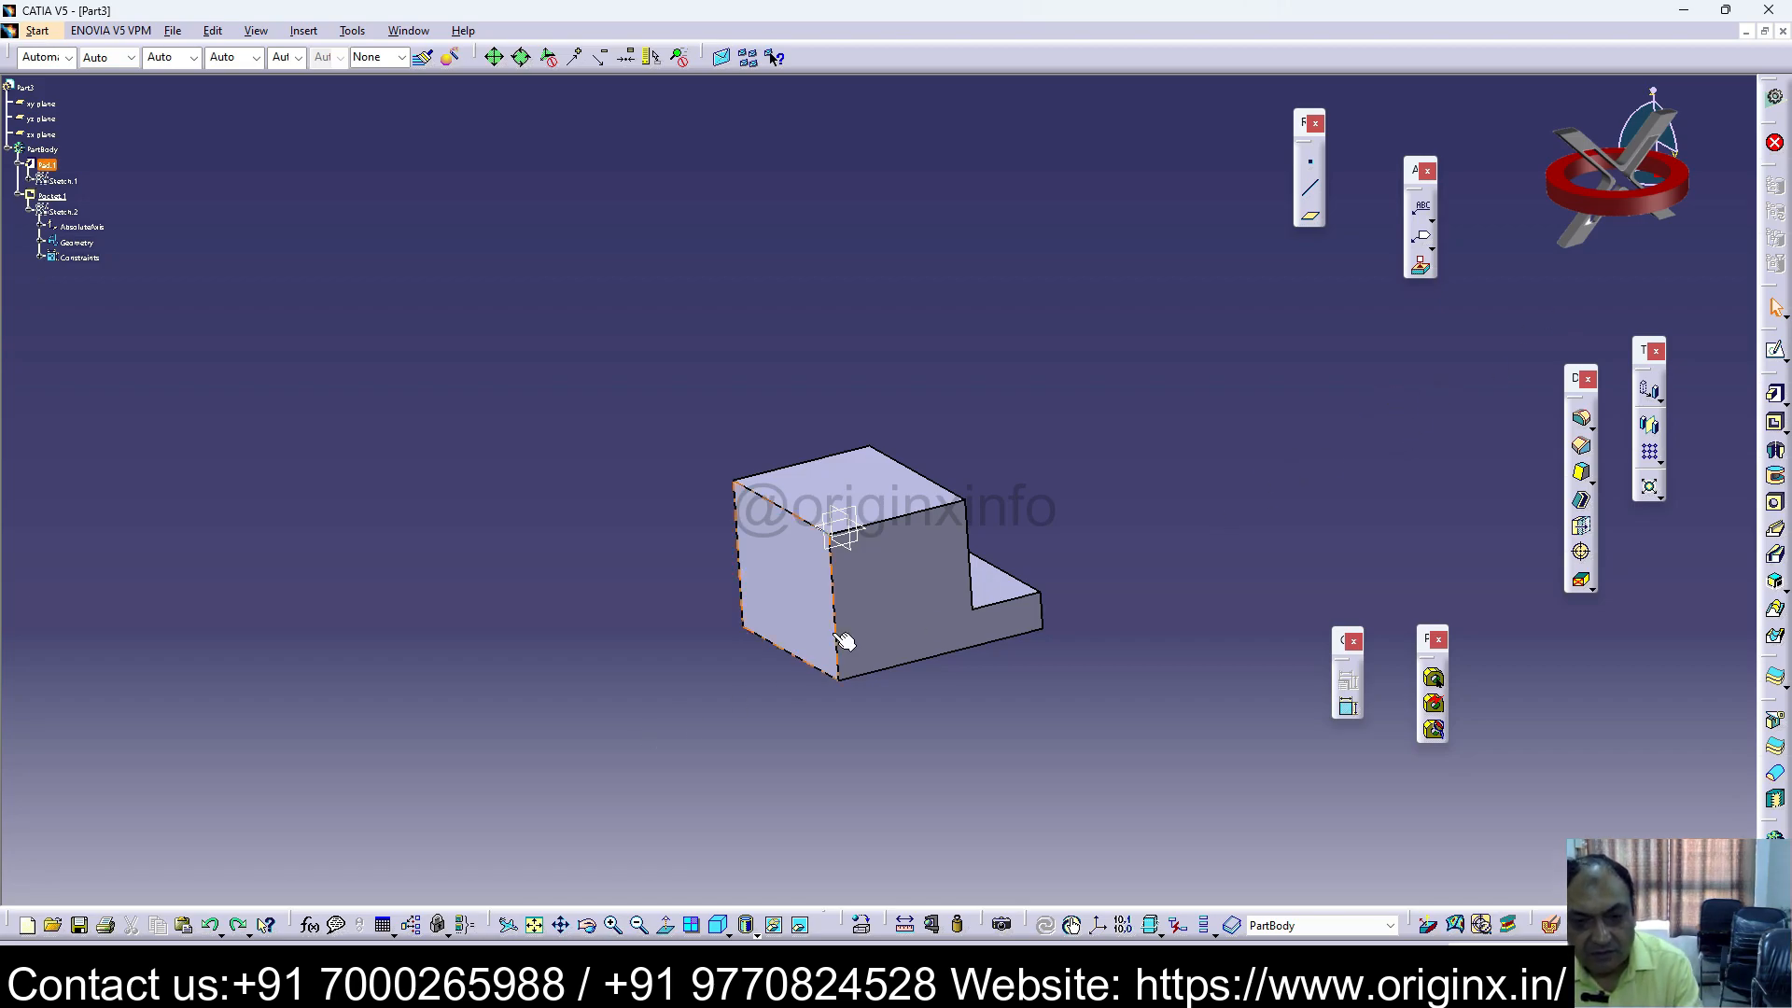
# Step: Start a new sketch on the stepped front face and draw a rectangle from its upper-left corner to the notch's vertical edge at the horizontal axis
pyautogui.doubleClick(887, 573)
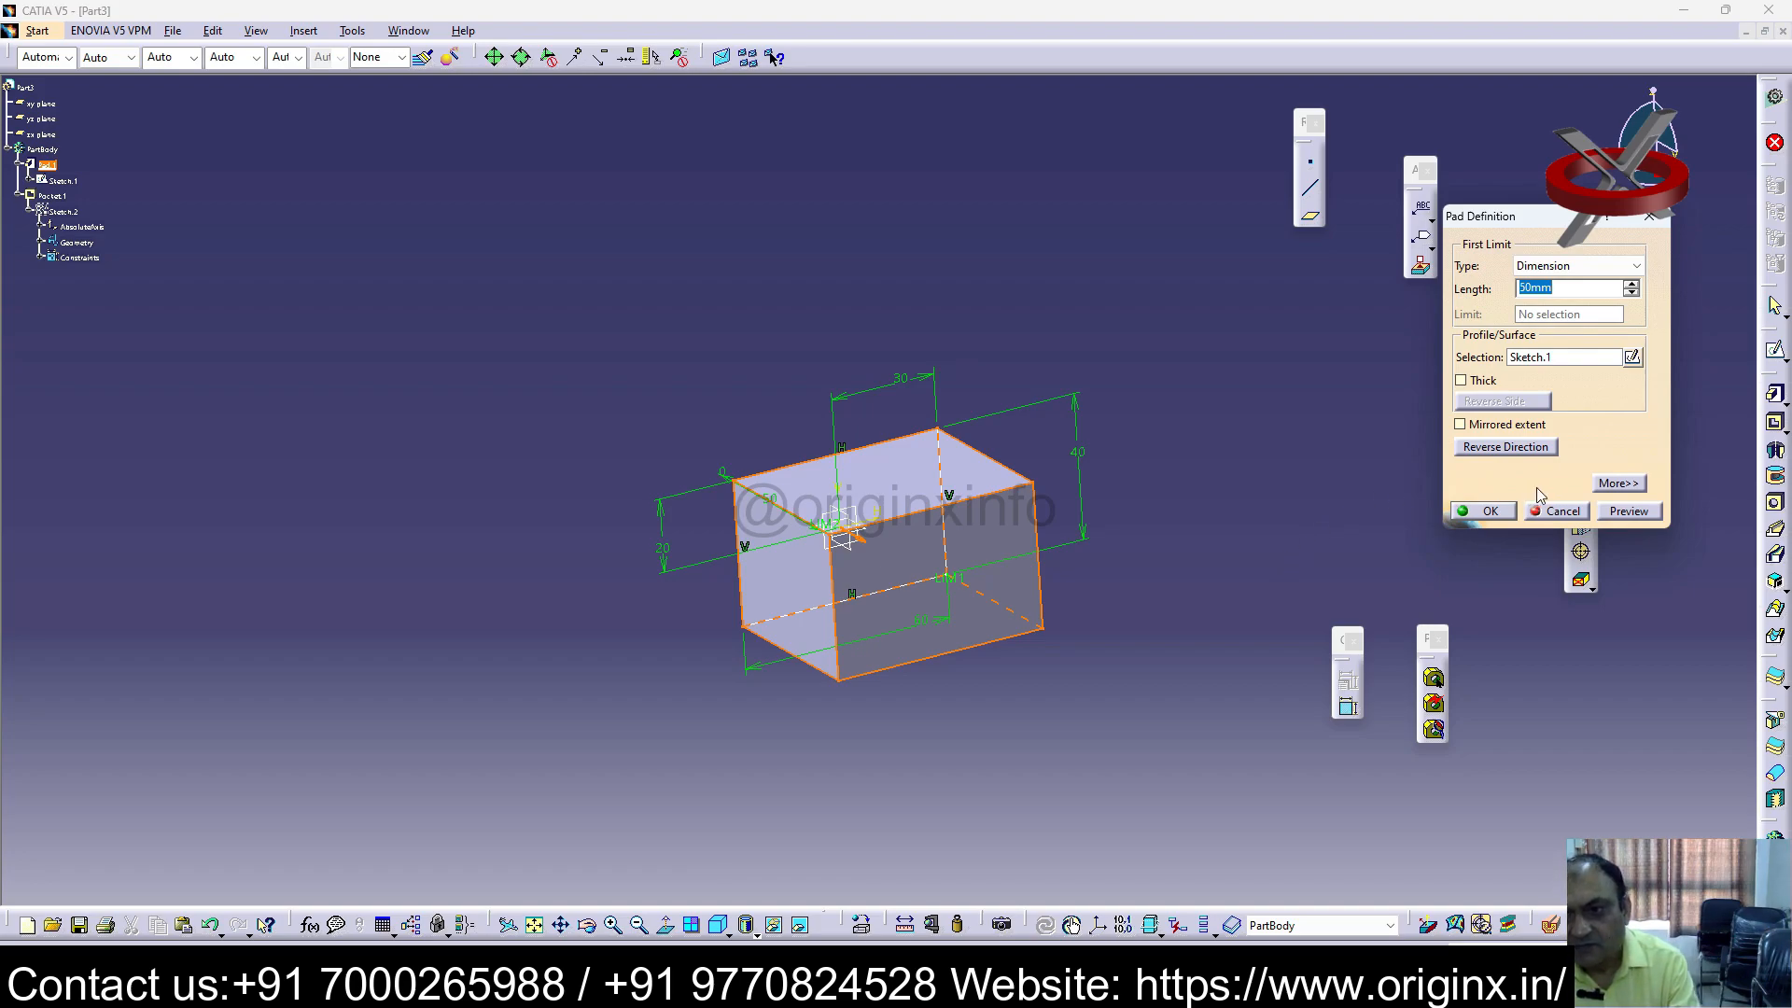
pyautogui.click(1461, 512)
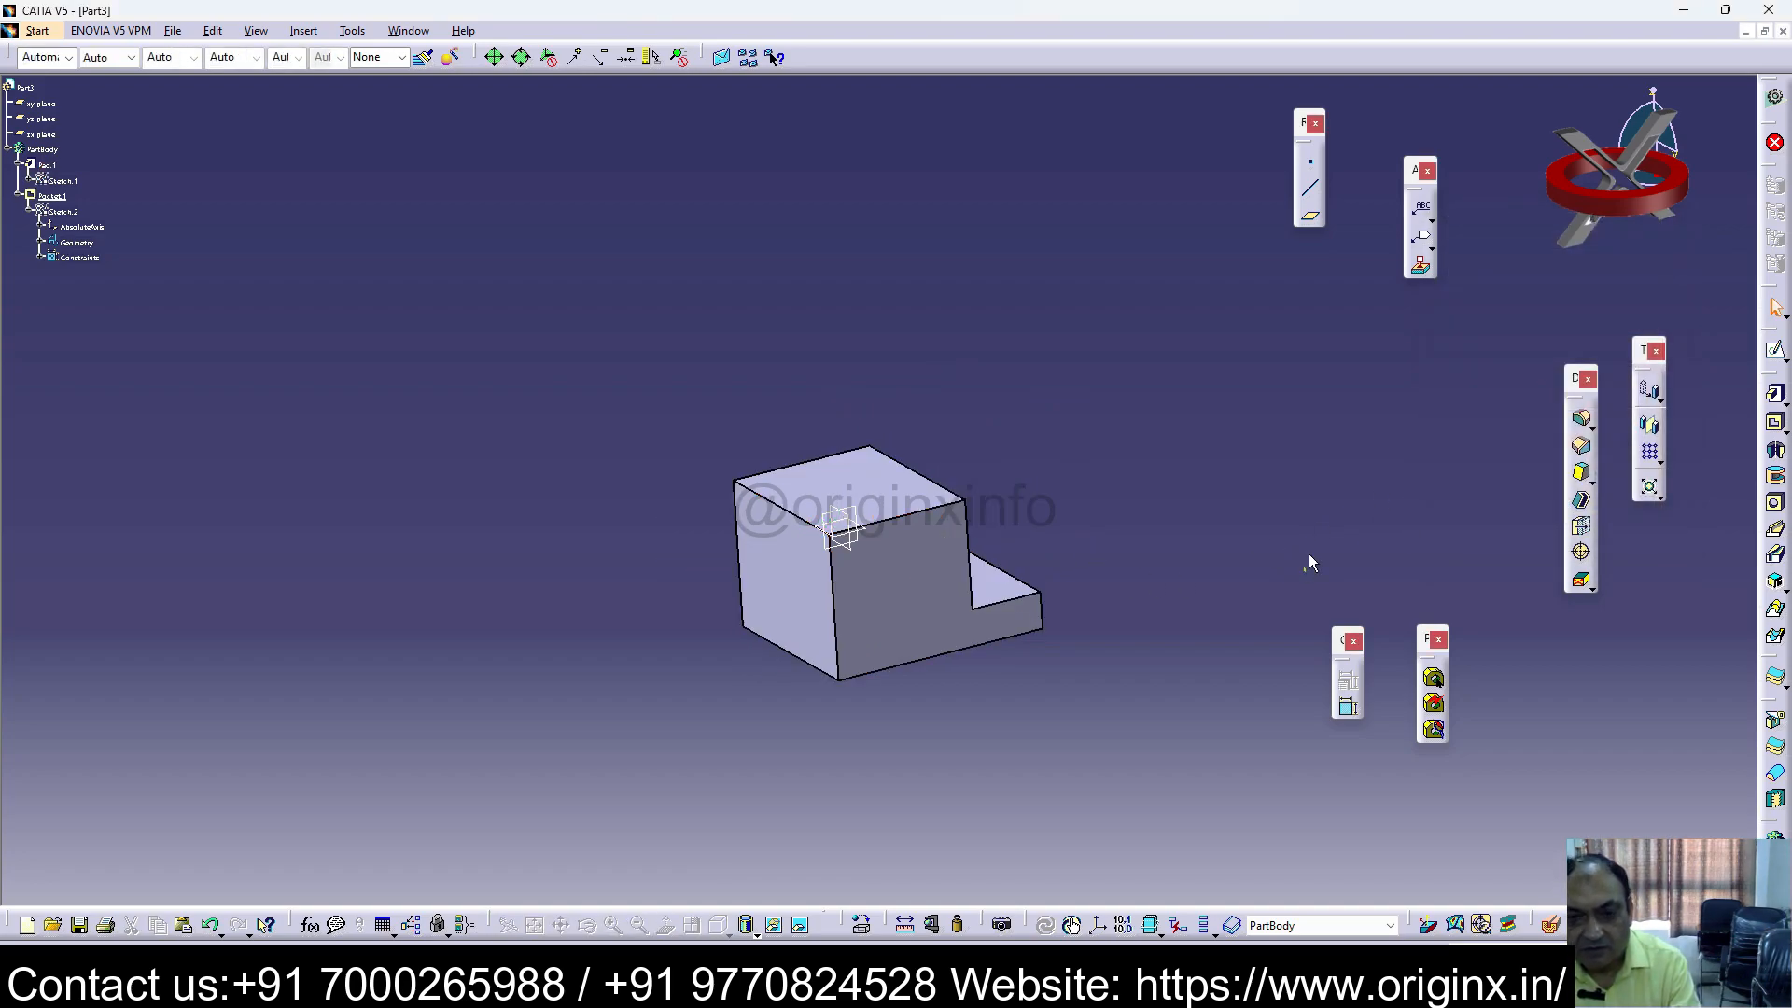
pyautogui.click(1776, 351)
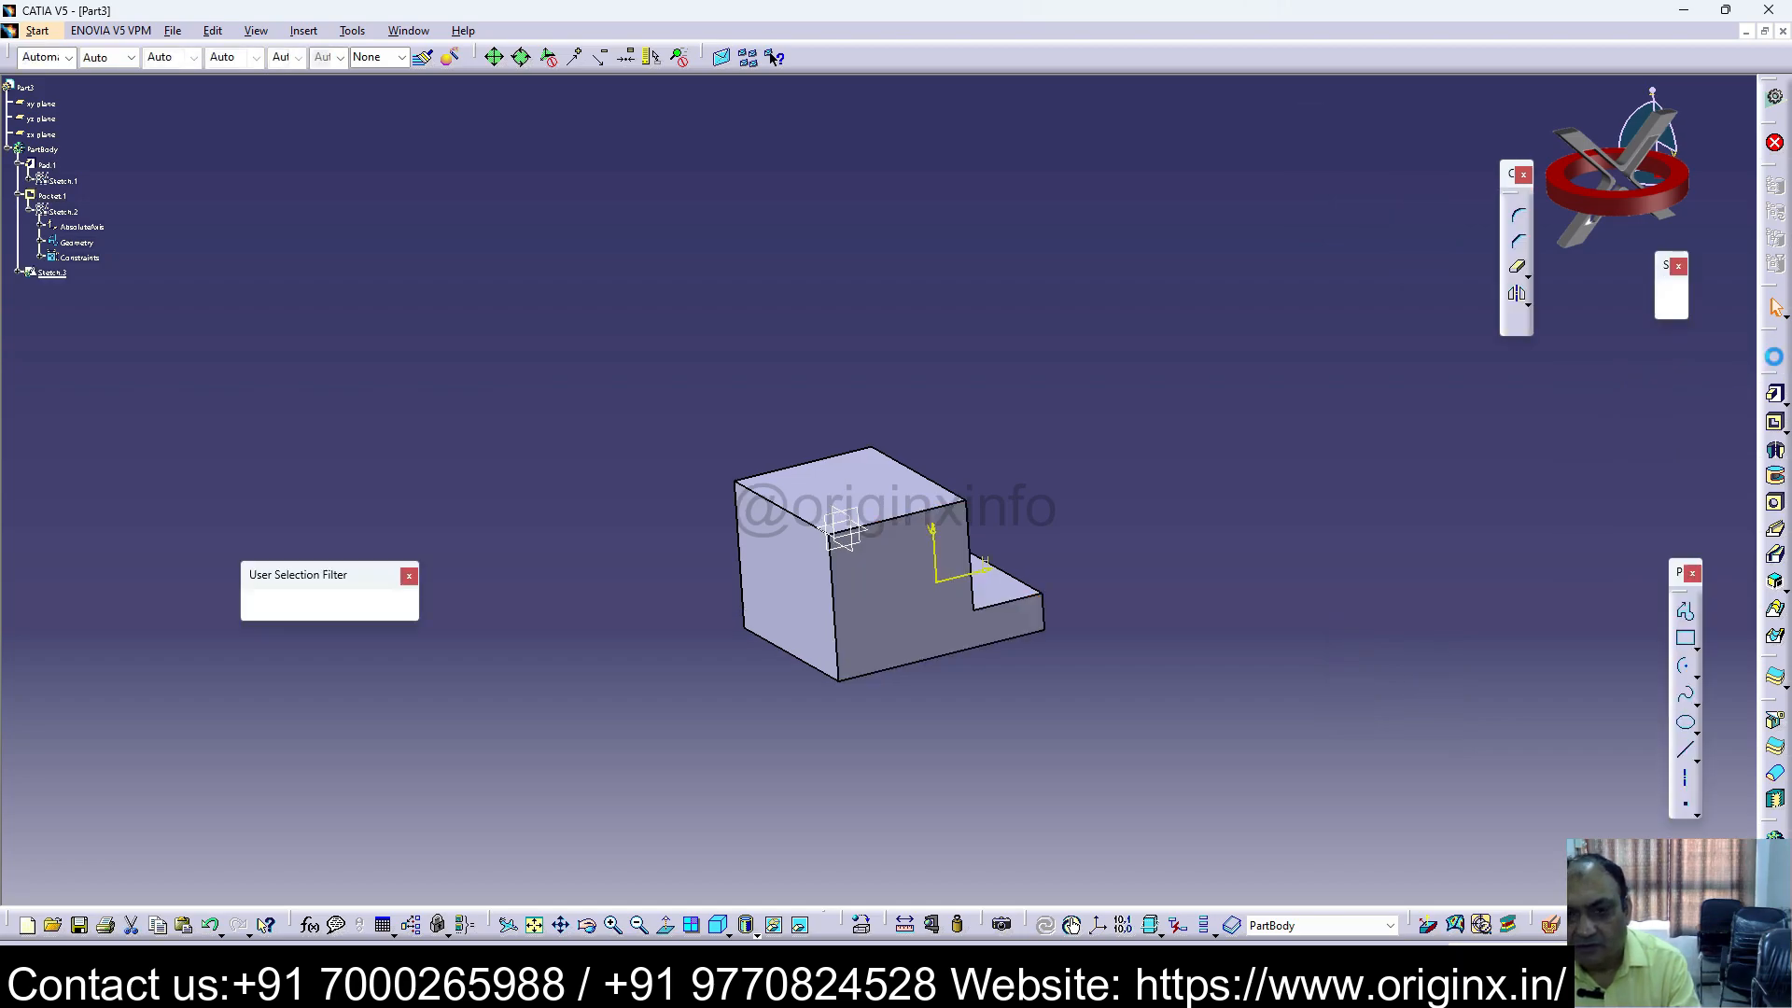
pyautogui.click(1694, 644)
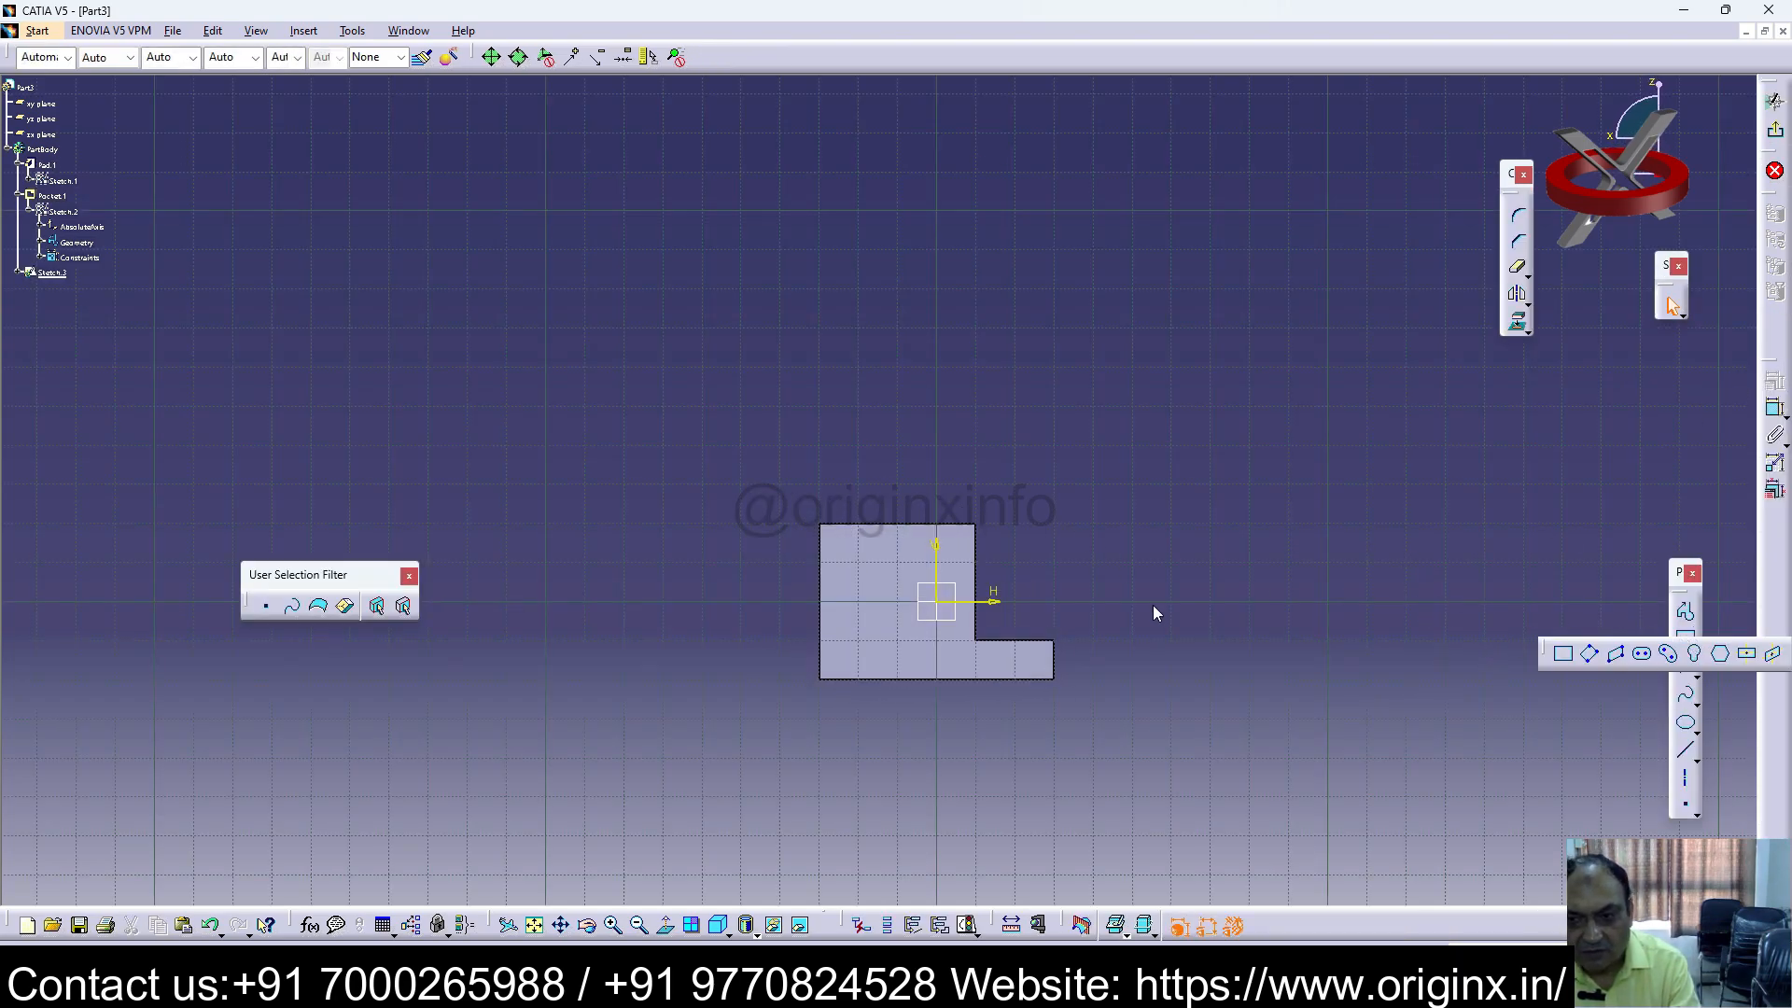
pyautogui.click(1562, 653)
pyautogui.click(819, 524)
pyautogui.click(976, 602)
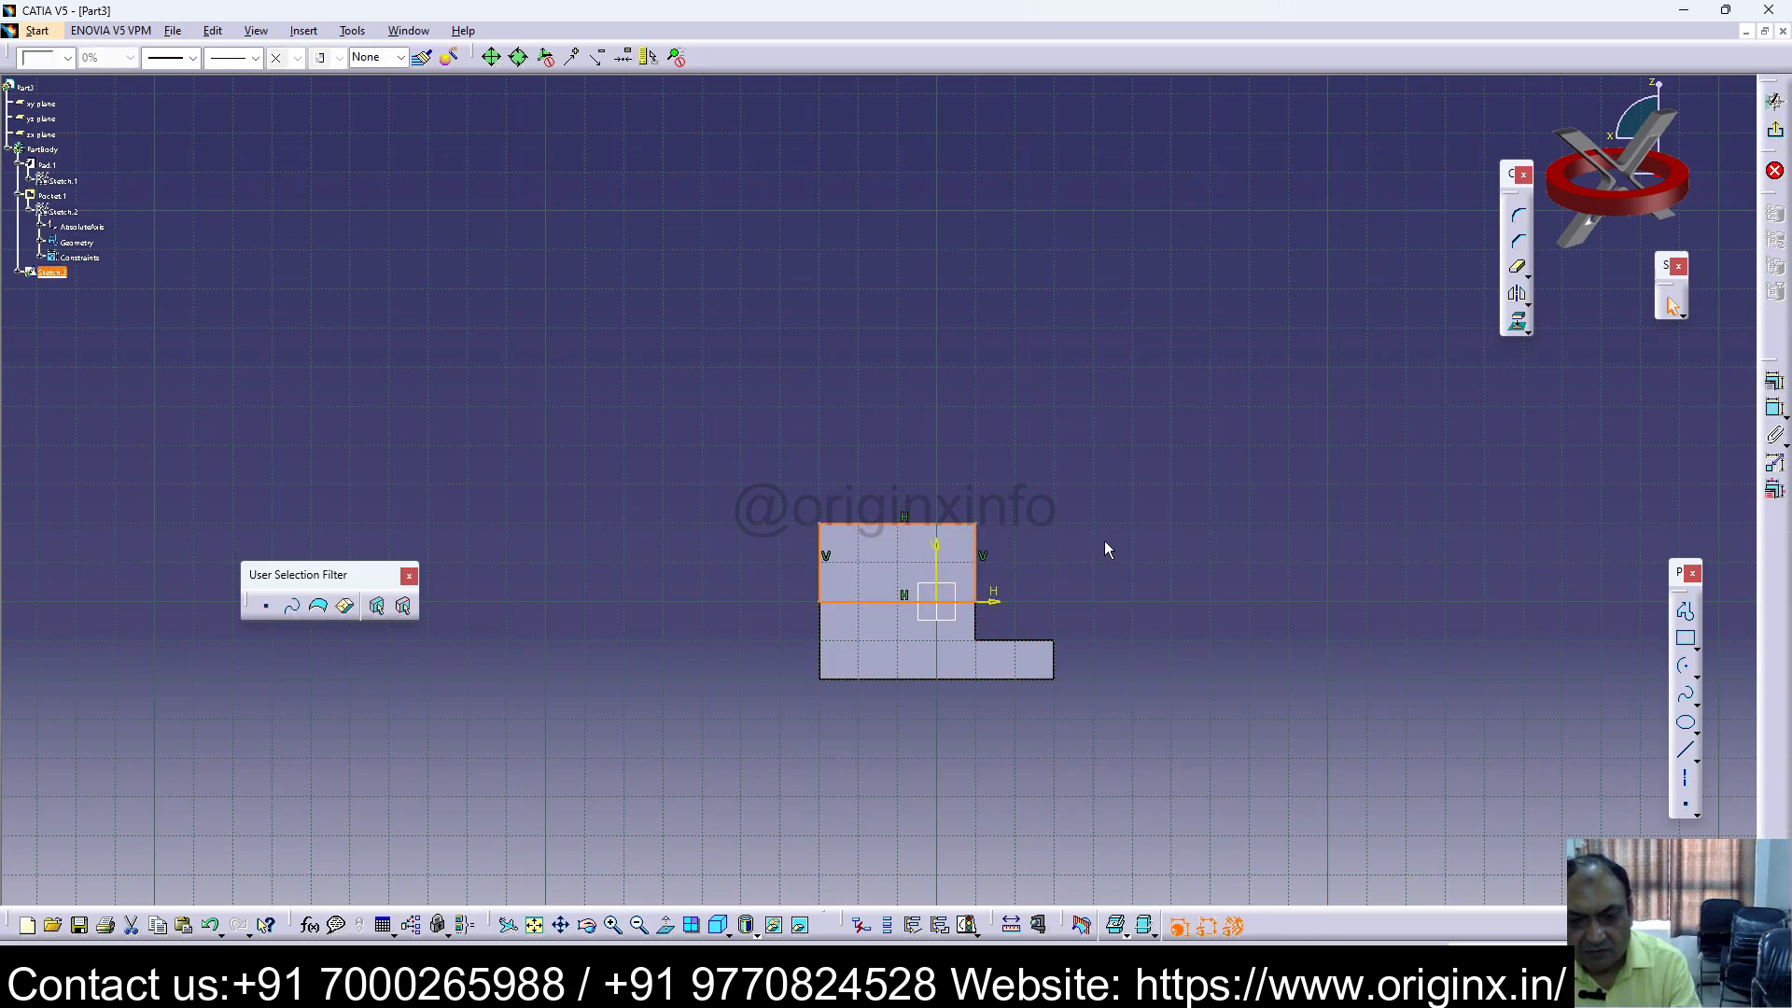
# Step: Dimension the height of the rectangle on the front face along its left edge and exit the sketch
pyautogui.click(1103, 551)
pyautogui.click(826, 565)
pyautogui.click(777, 559)
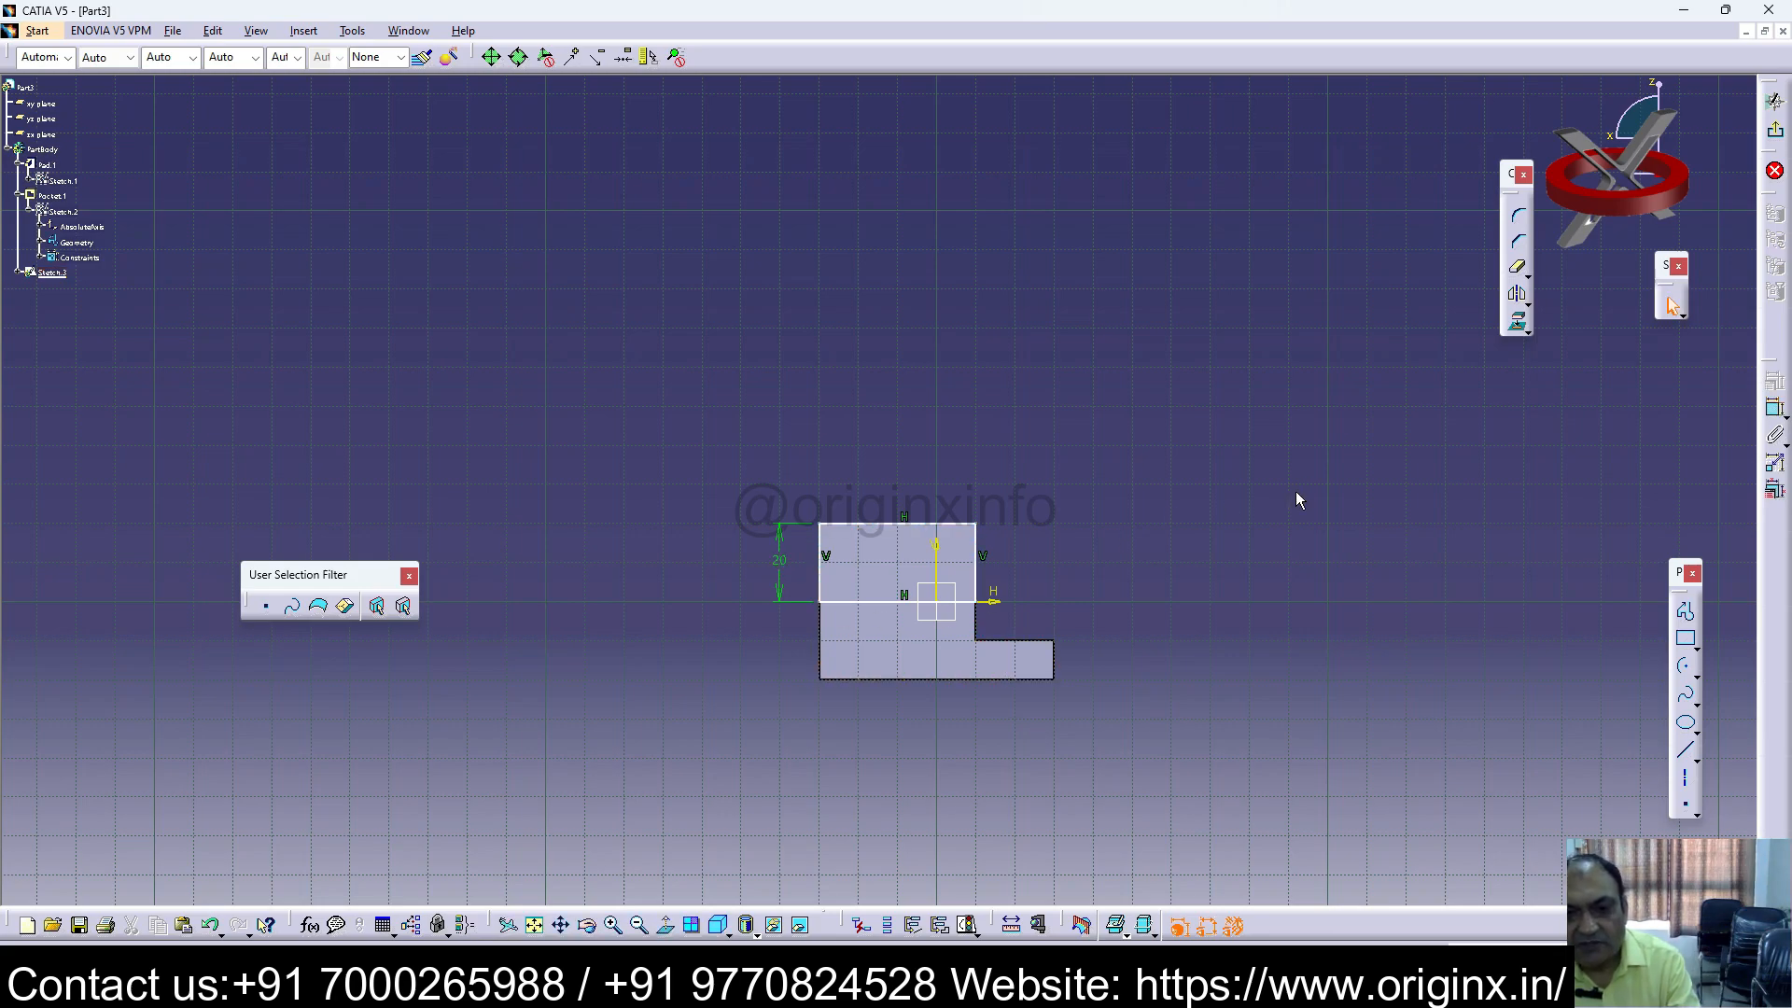
pyautogui.click(1774, 131)
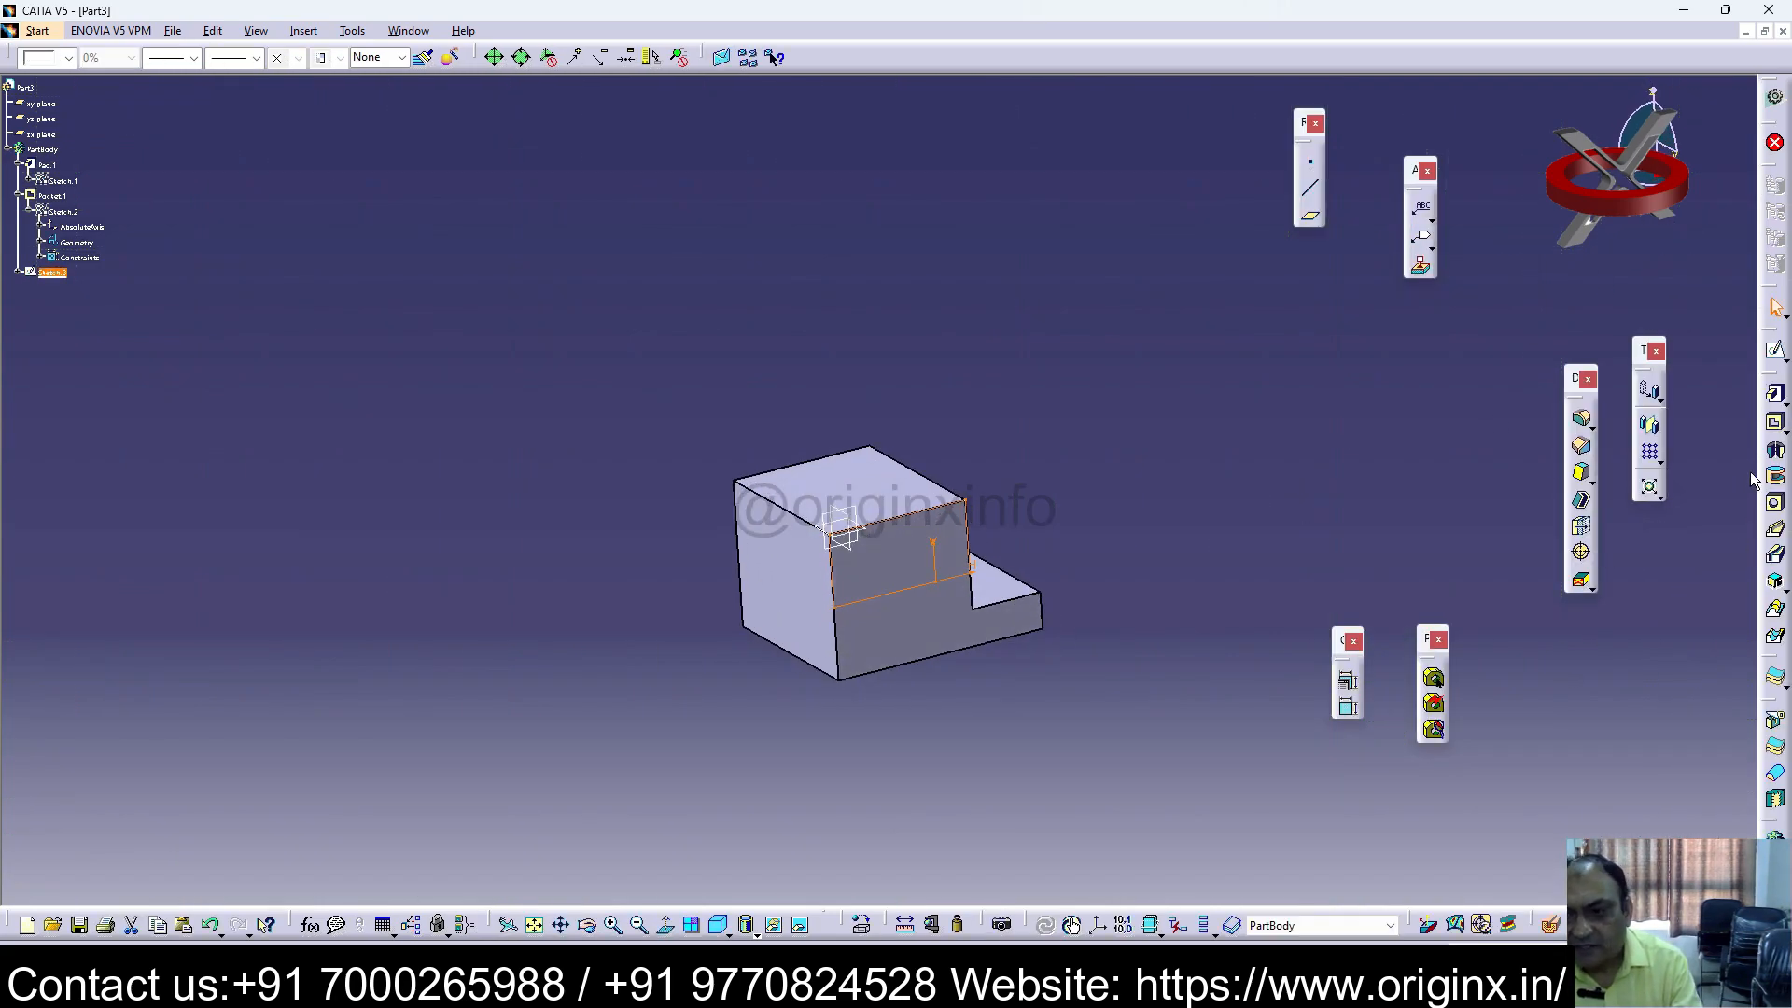
# Step: Cut the sketched rectangle out of the block's top with a pocket 50 mm deep
pyautogui.click(1774, 422)
pyautogui.click(1498, 514)
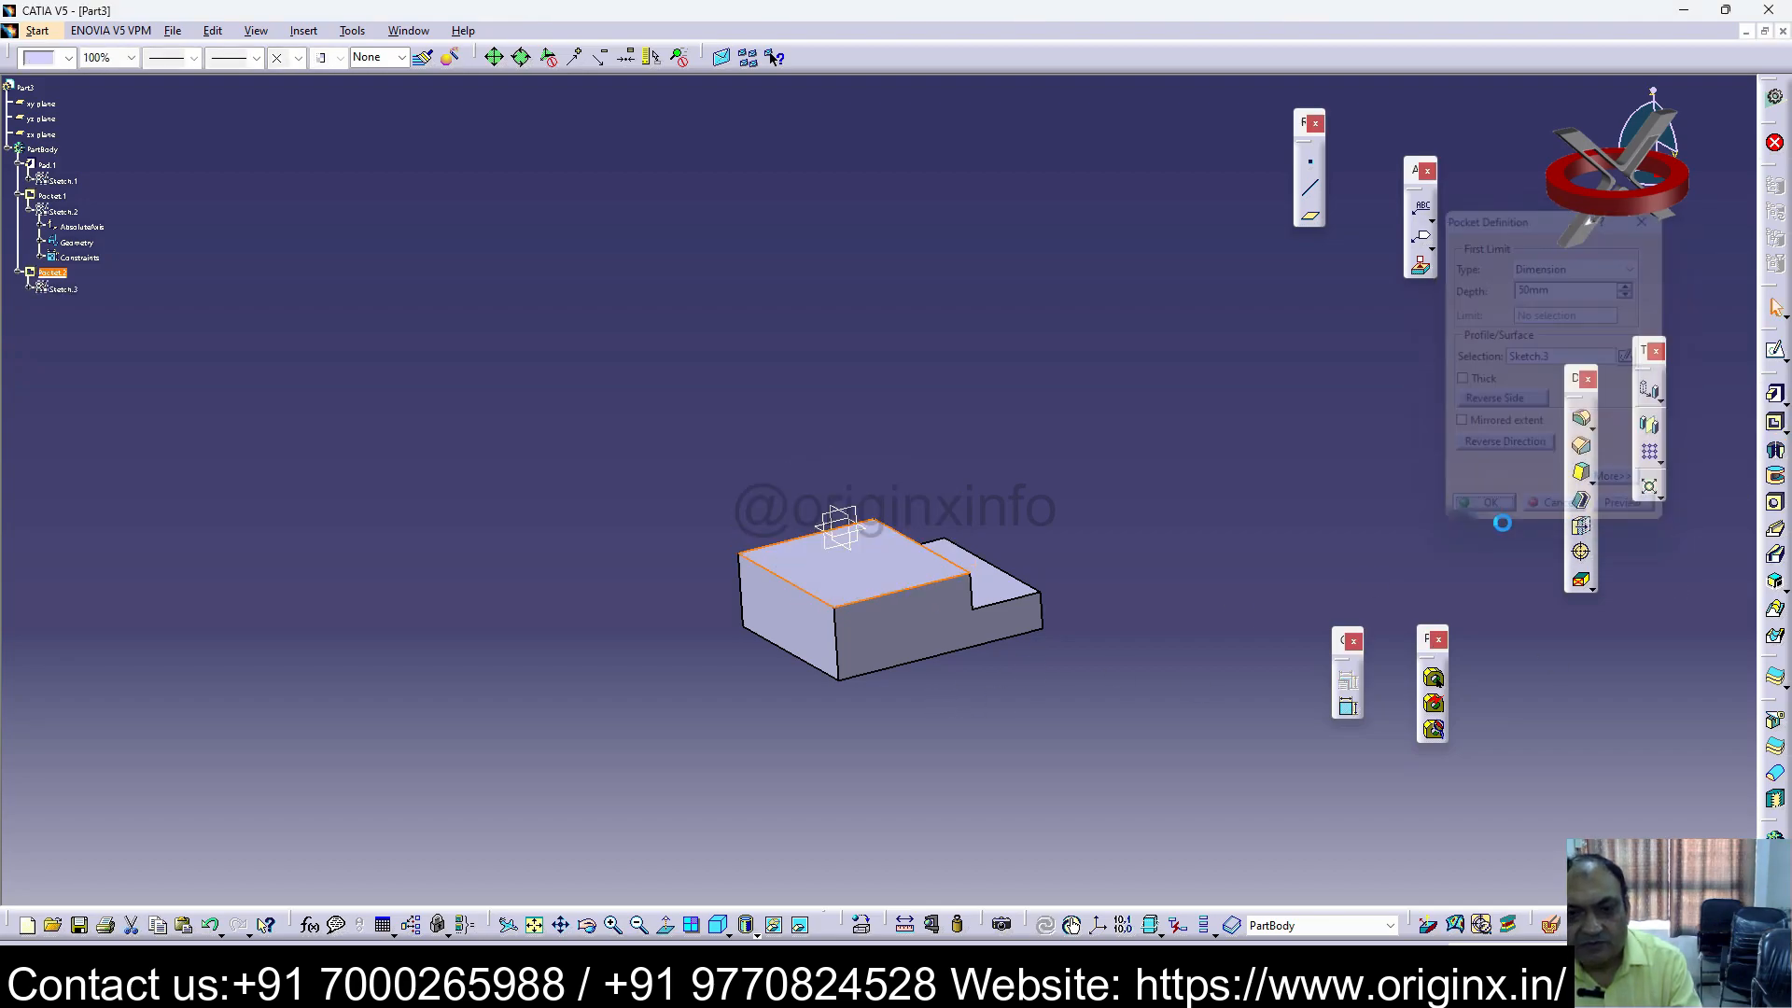
pyautogui.doubleClick(898, 631)
pyautogui.press('Escape')
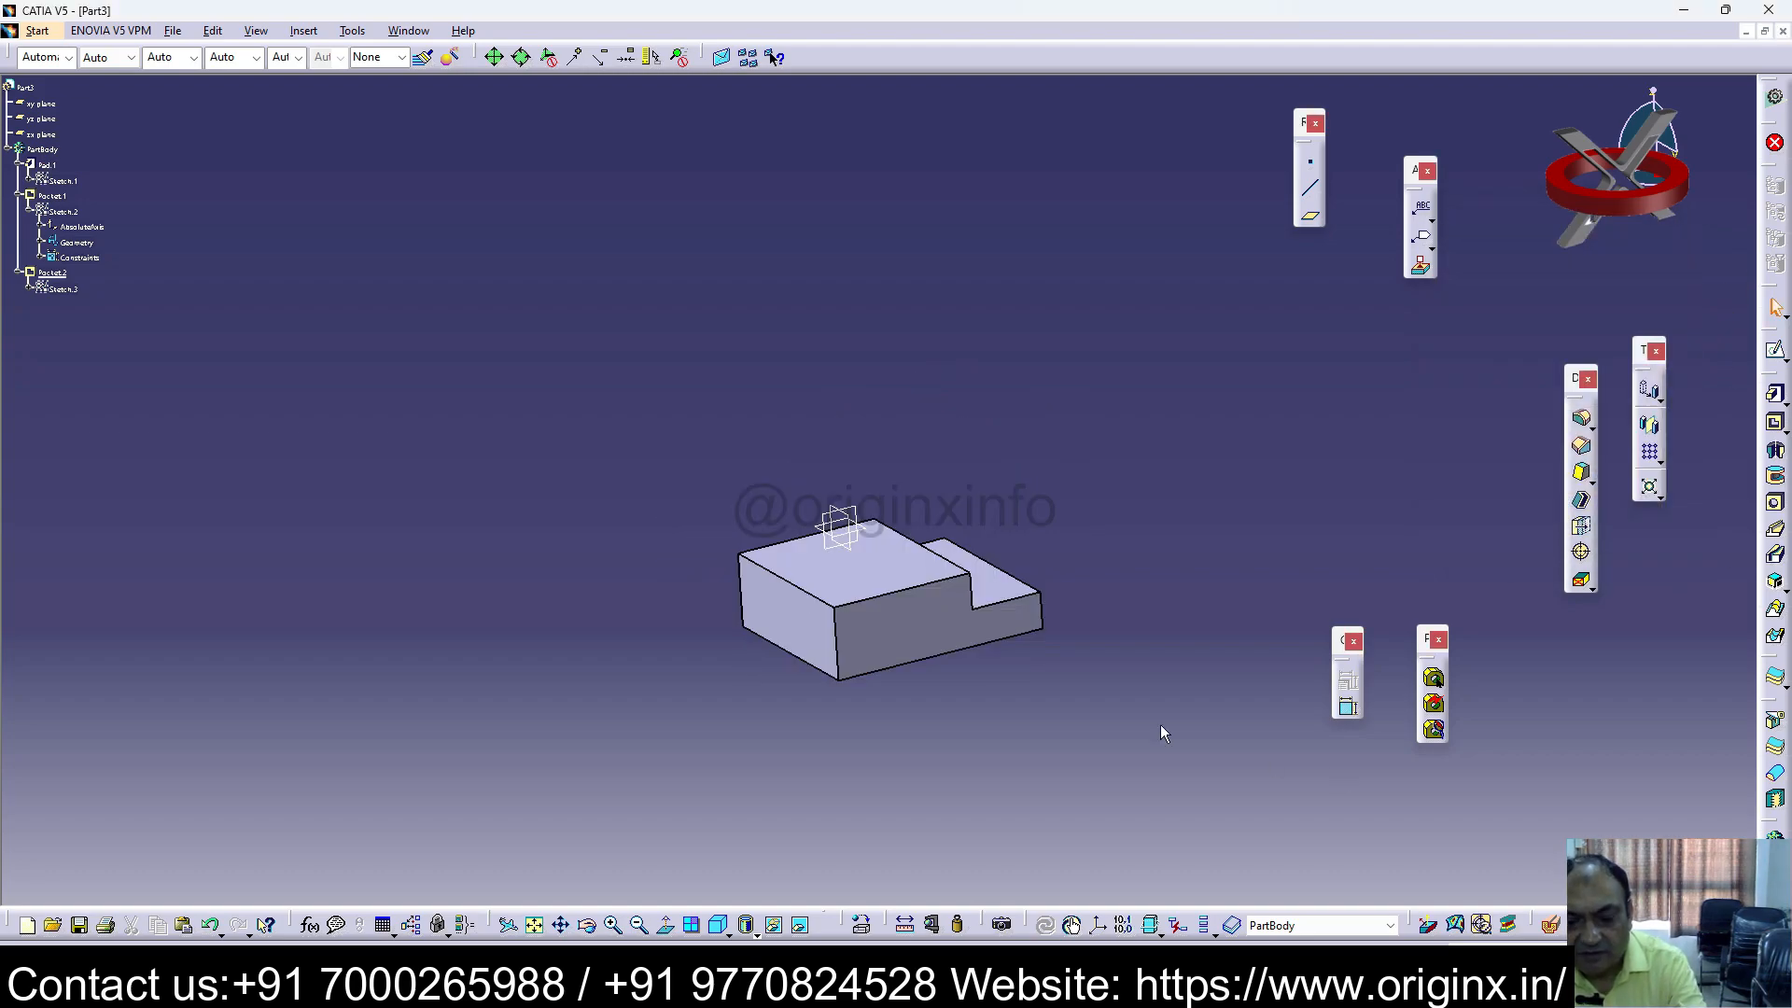
# Step: Sketch a circle on the front face, centred on the midpoint of the raised portion's top edge and reaching its corner, and exit the sketch
pyautogui.click(912, 636)
pyautogui.click(1776, 353)
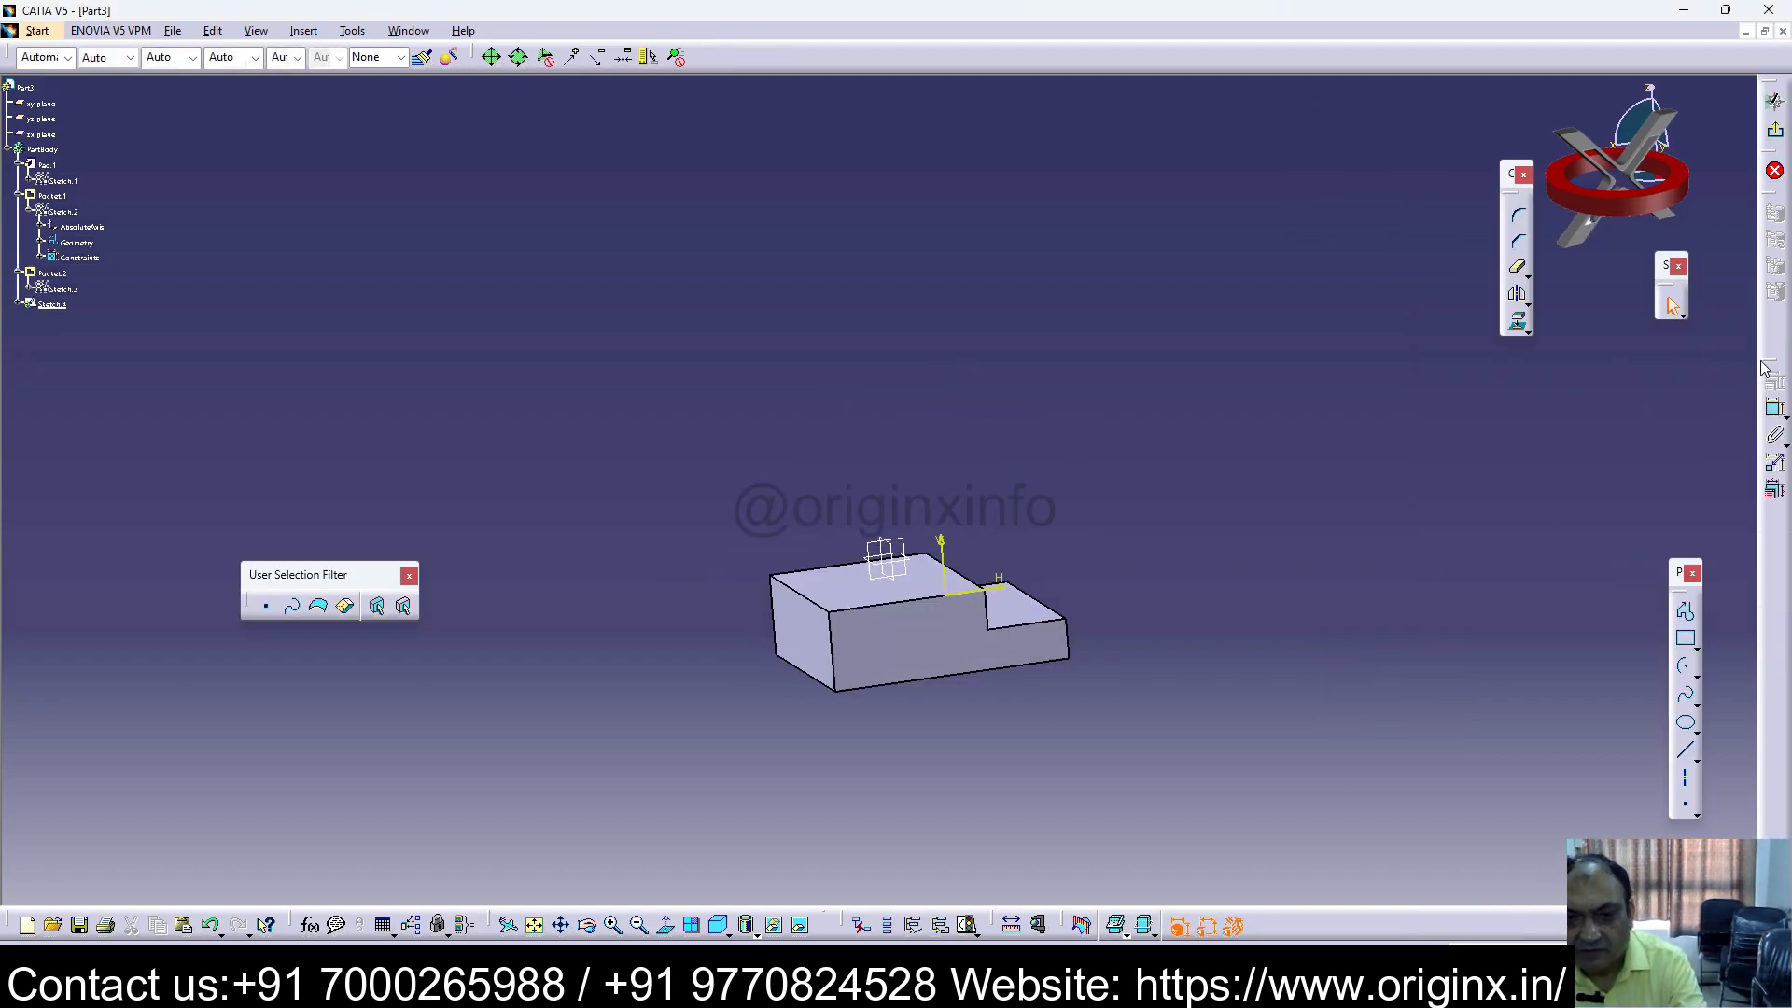
pyautogui.click(1697, 676)
pyautogui.click(1621, 690)
pyautogui.click(897, 602)
pyautogui.click(850, 618)
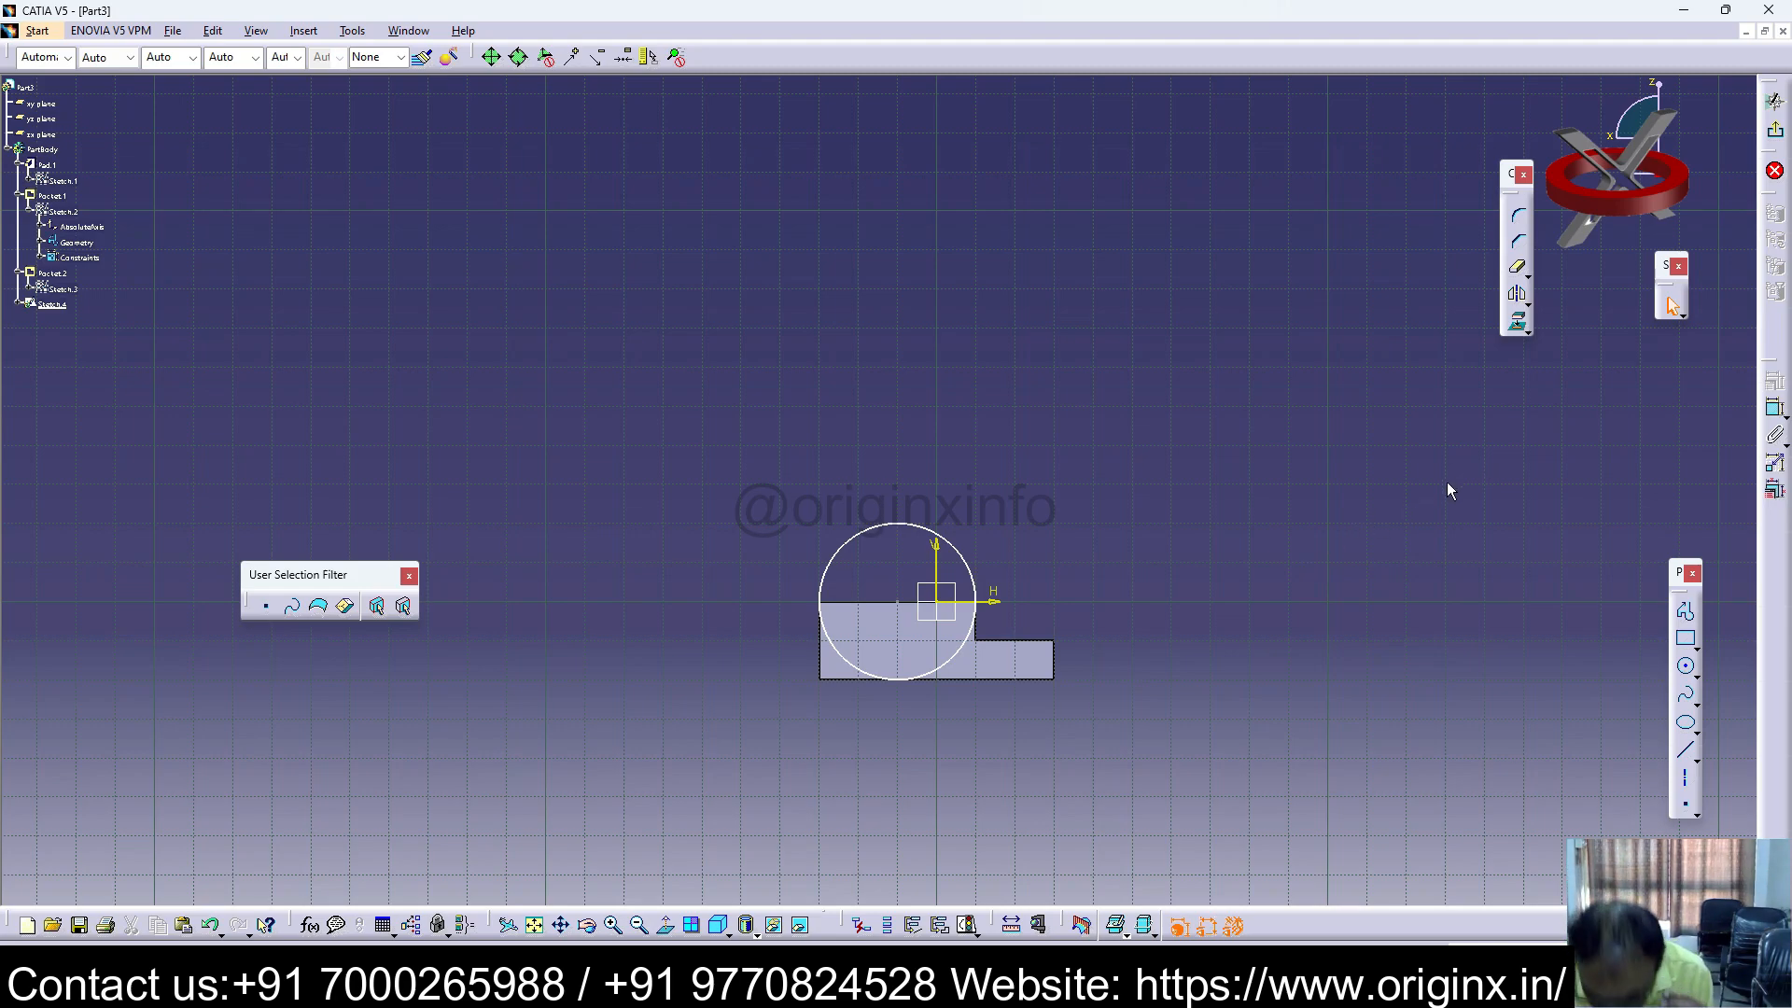
pyautogui.click(1776, 131)
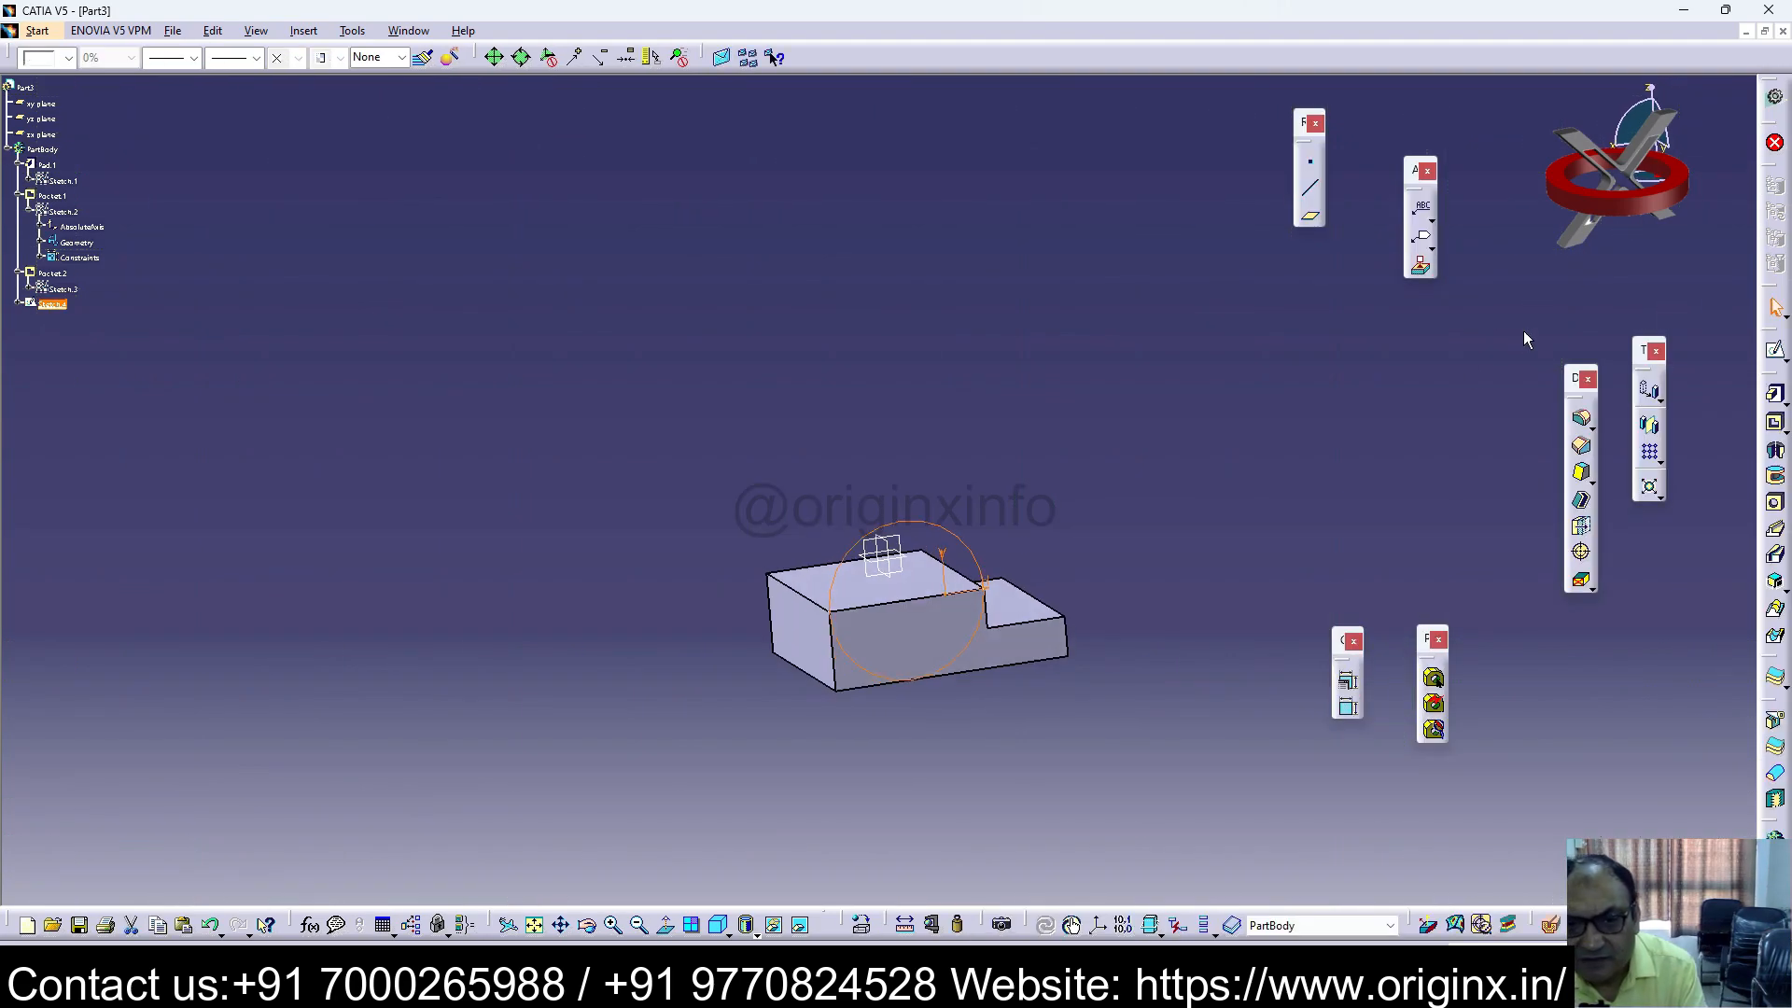
# Step: Pad the circle sketch by 10 mm in the reversed direction, into the block
pyautogui.click(1776, 394)
pyautogui.click(1504, 447)
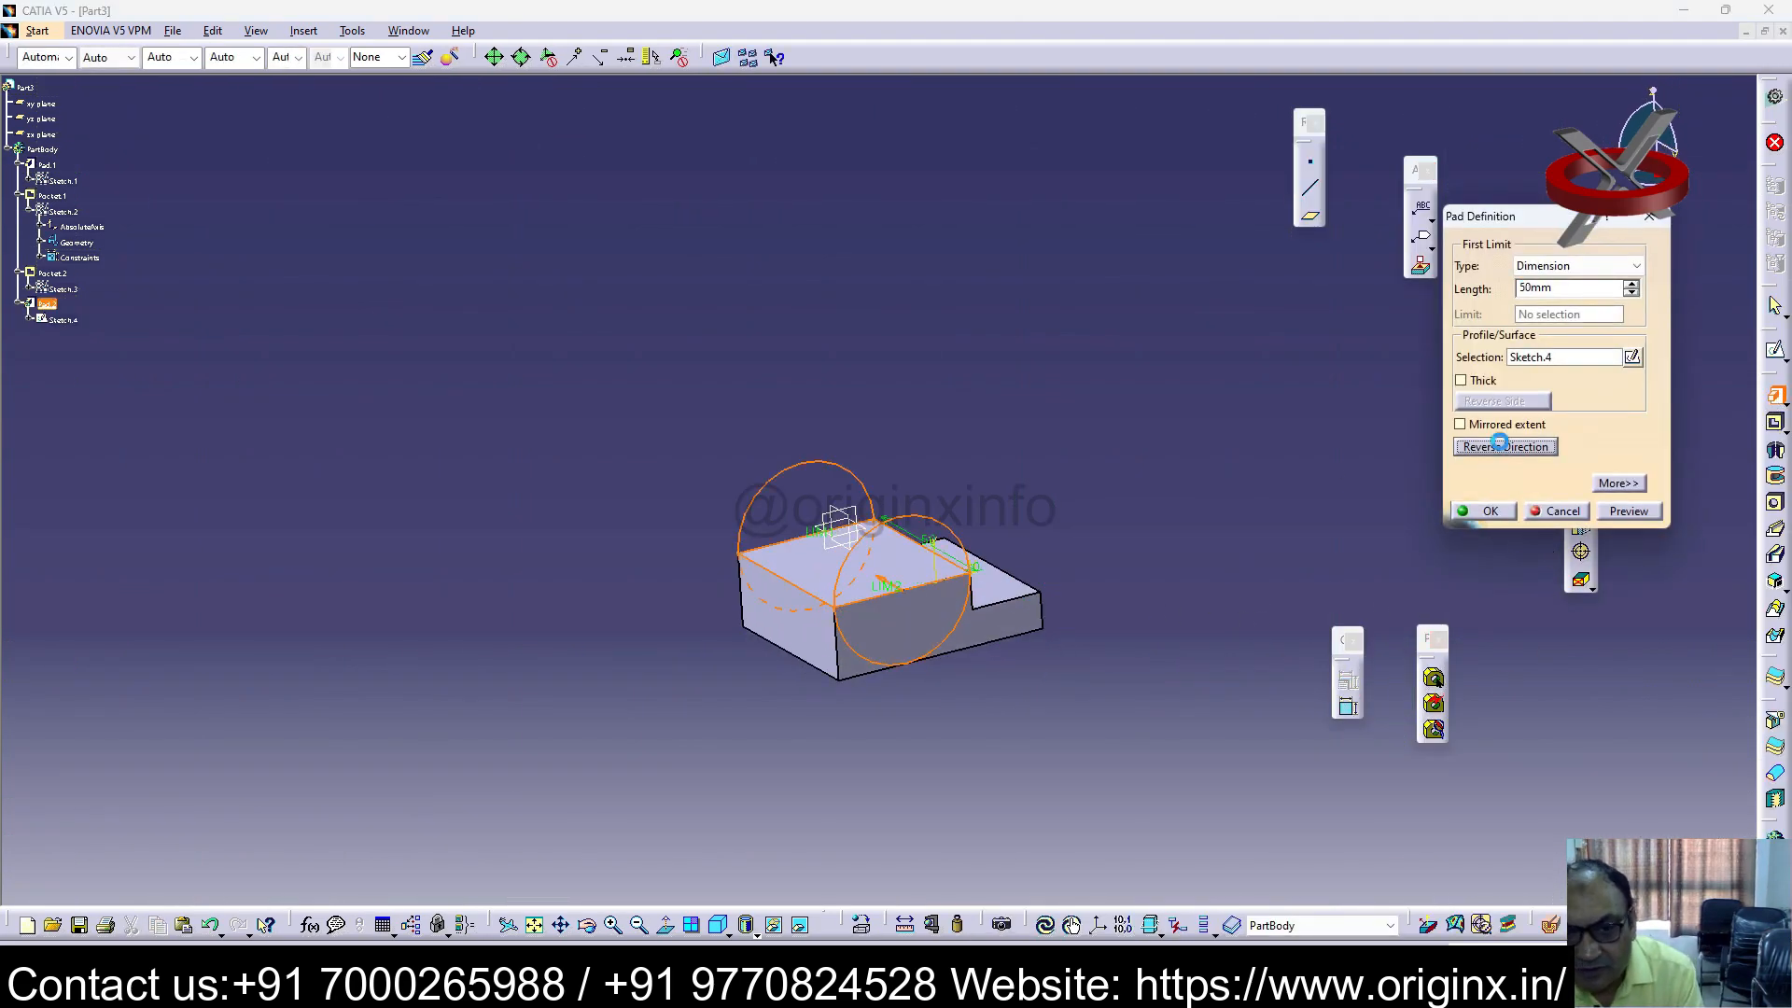
pyautogui.doubleClick(1535, 287)
pyautogui.write('10')
pyautogui.press('Return')
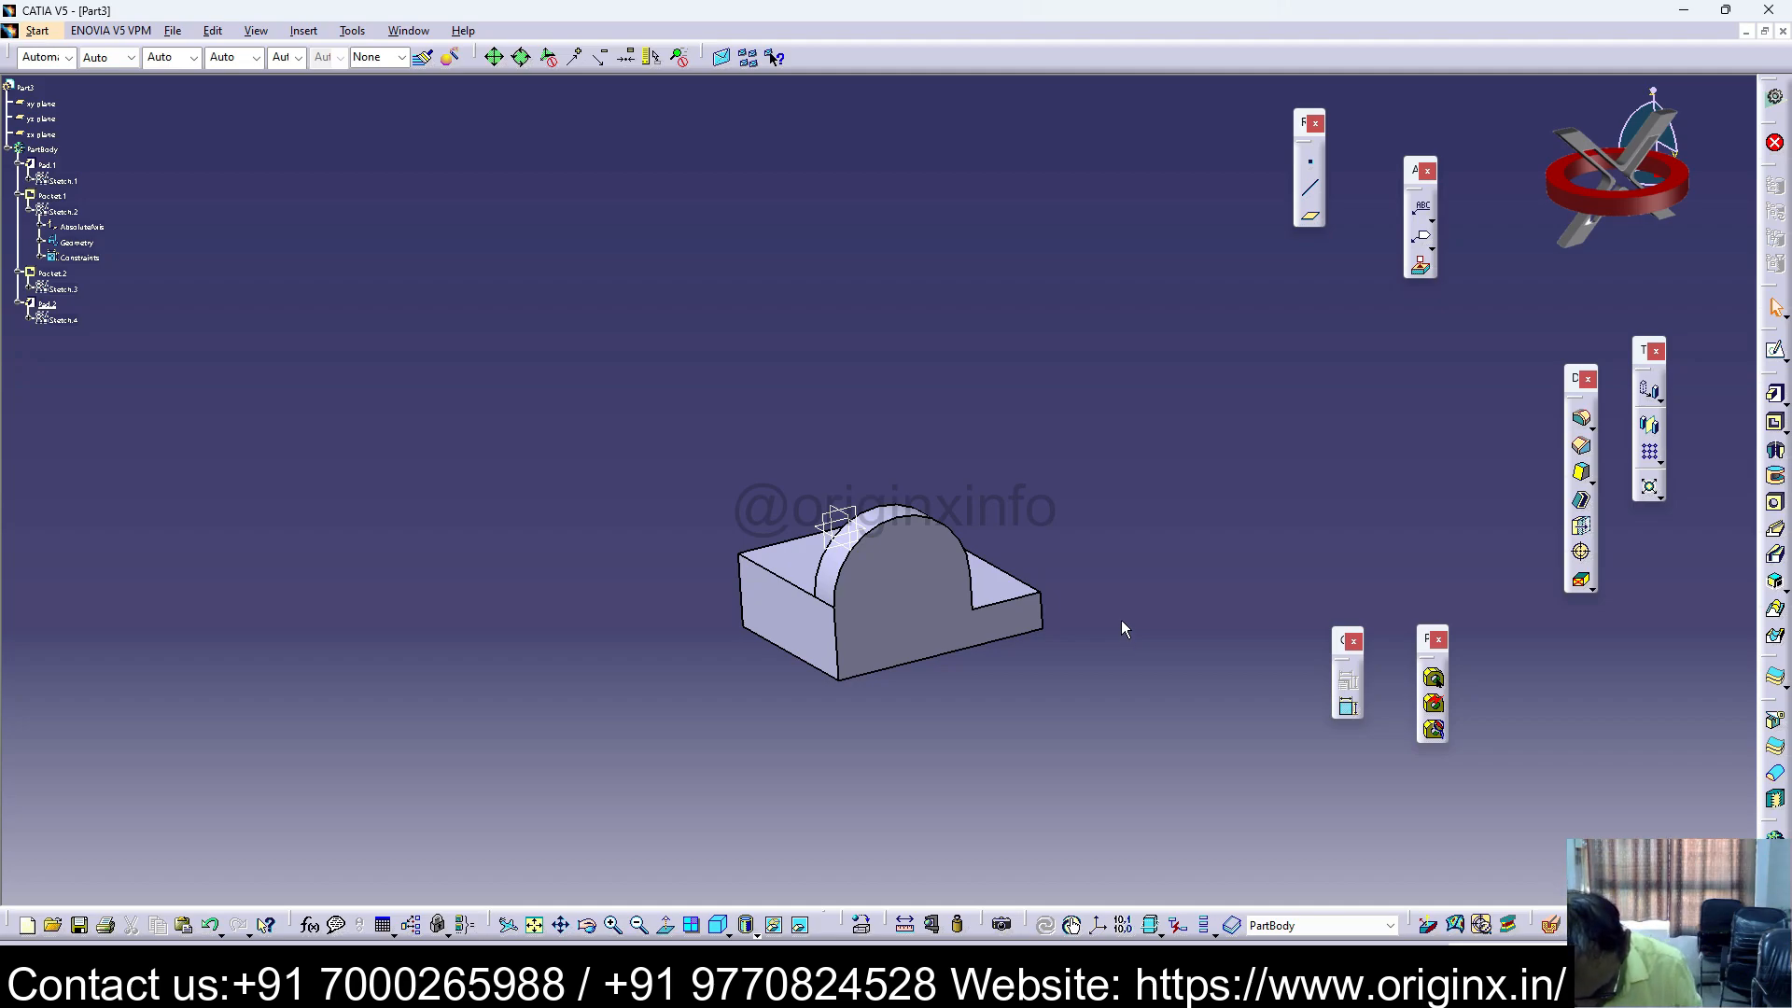
pyautogui.moveTo(1102, 604); pyautogui.dragTo(1118, 667, button='middle')
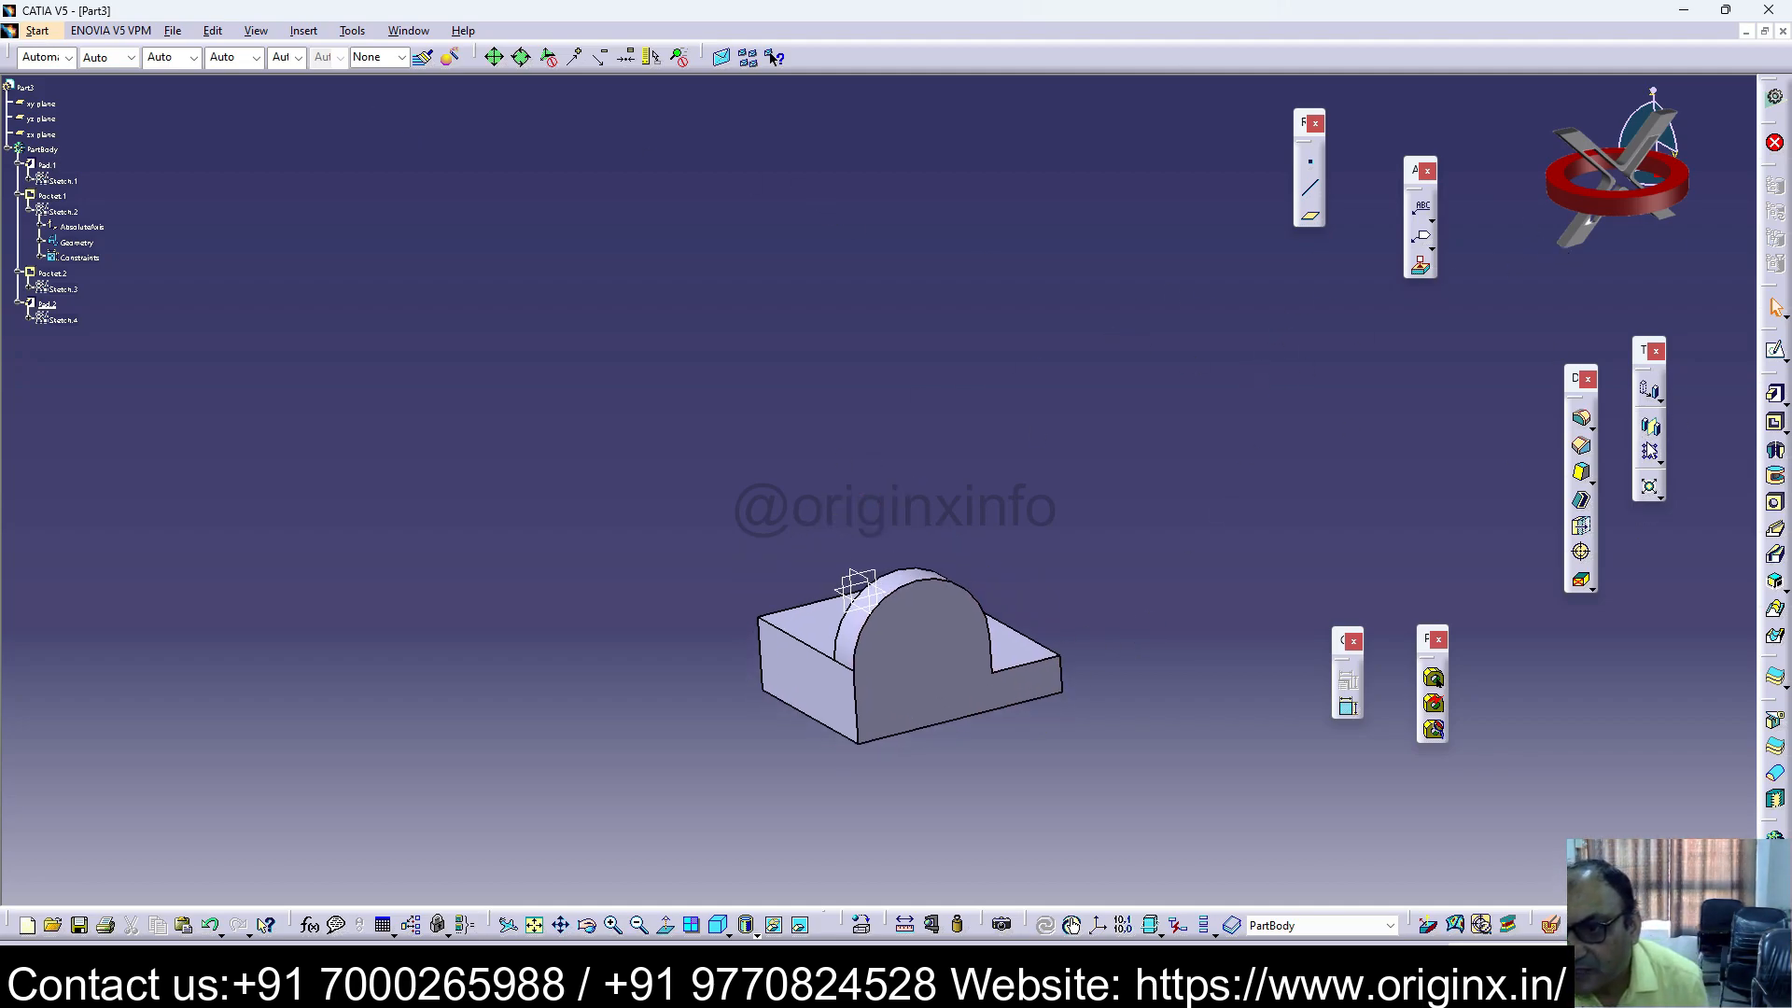
pyautogui.click(1650, 425)
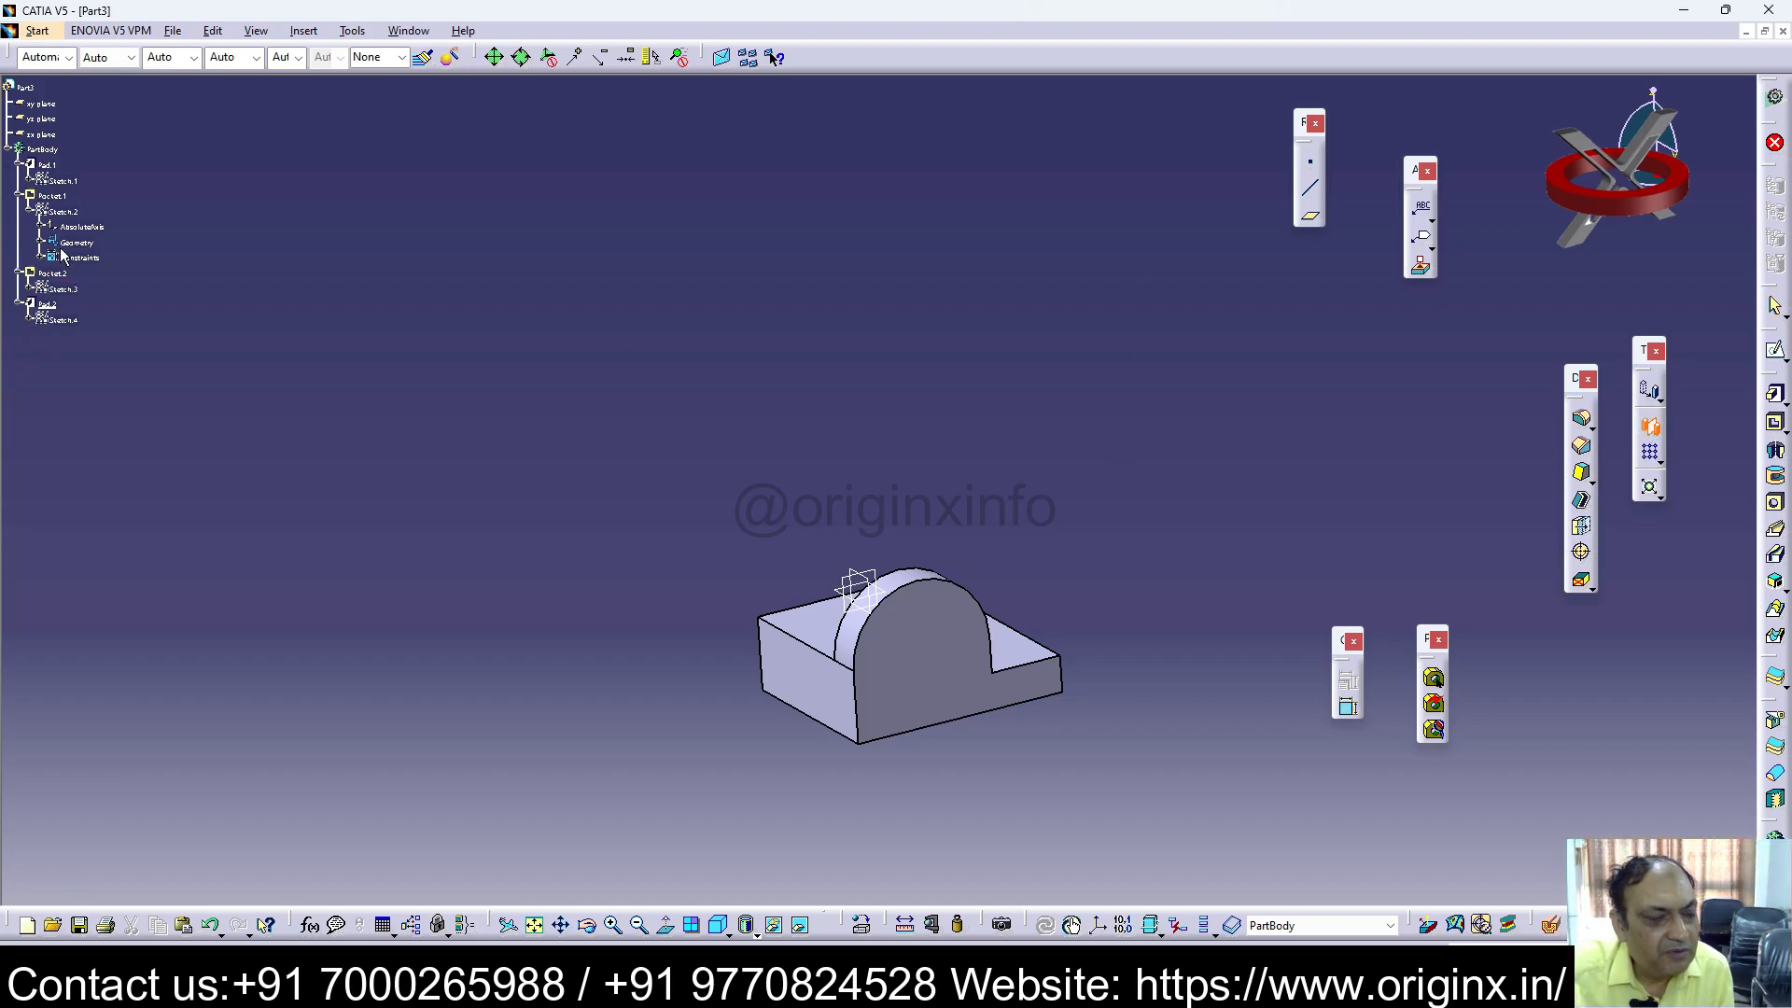
pyautogui.click(59, 321)
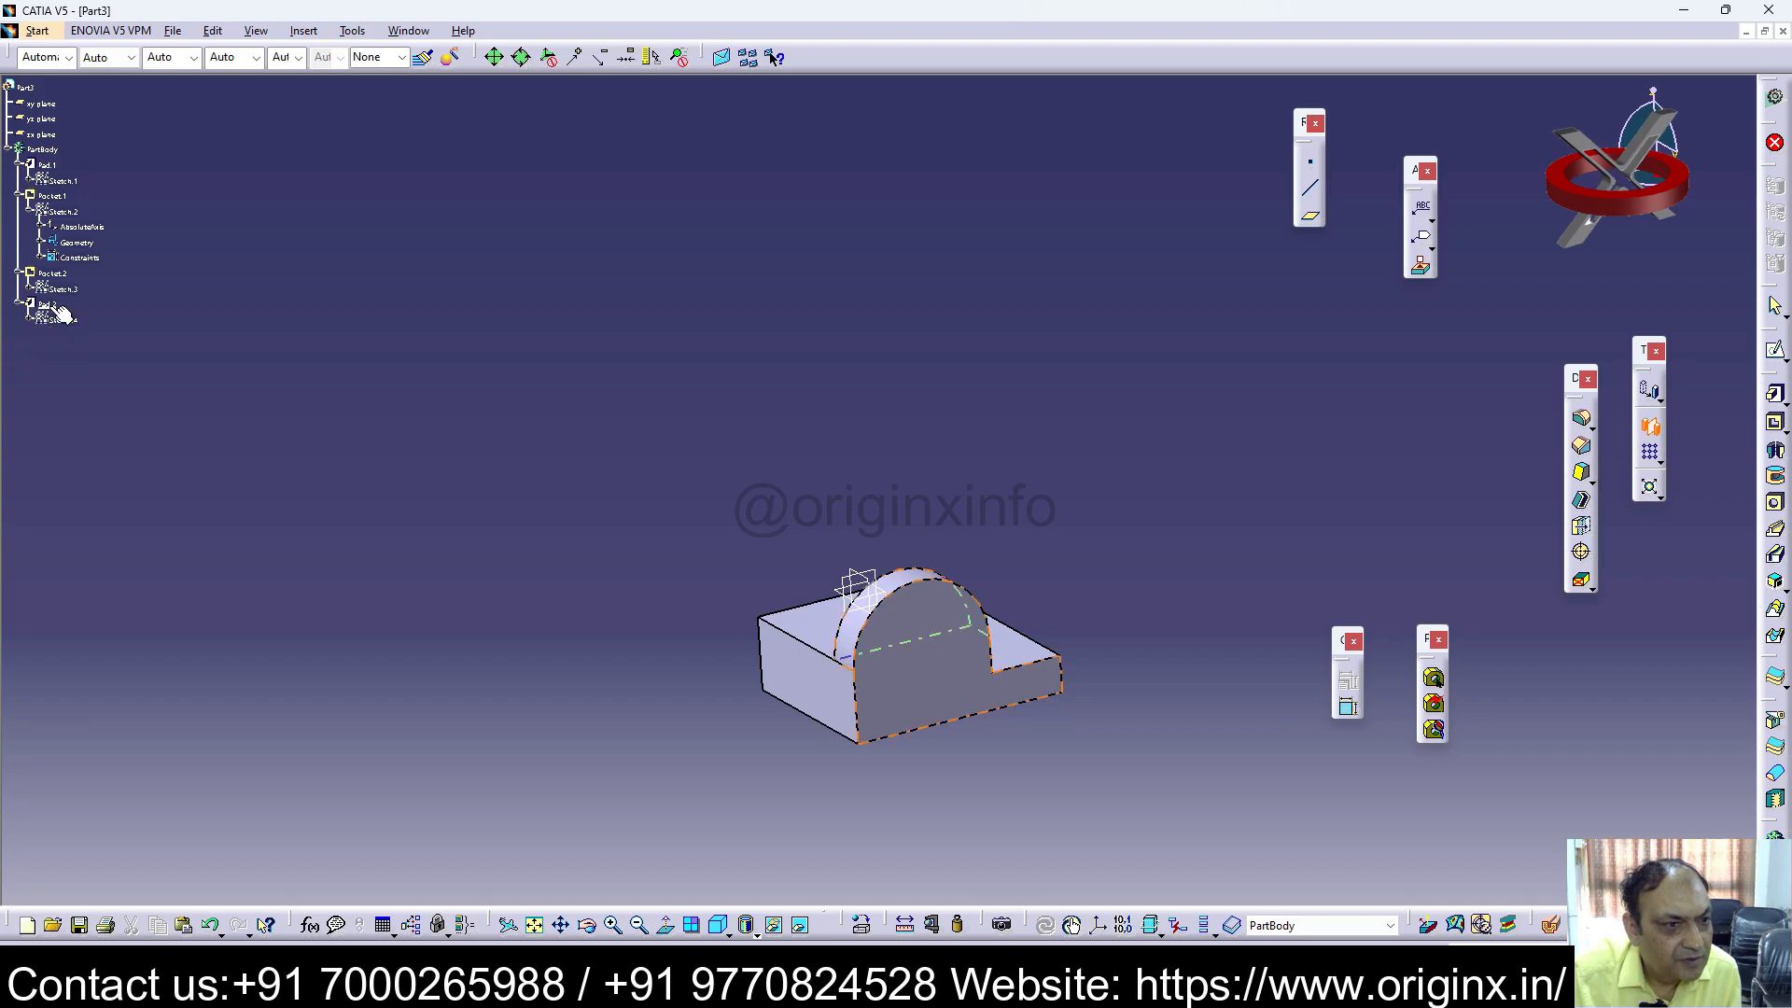
pyautogui.click(47, 305)
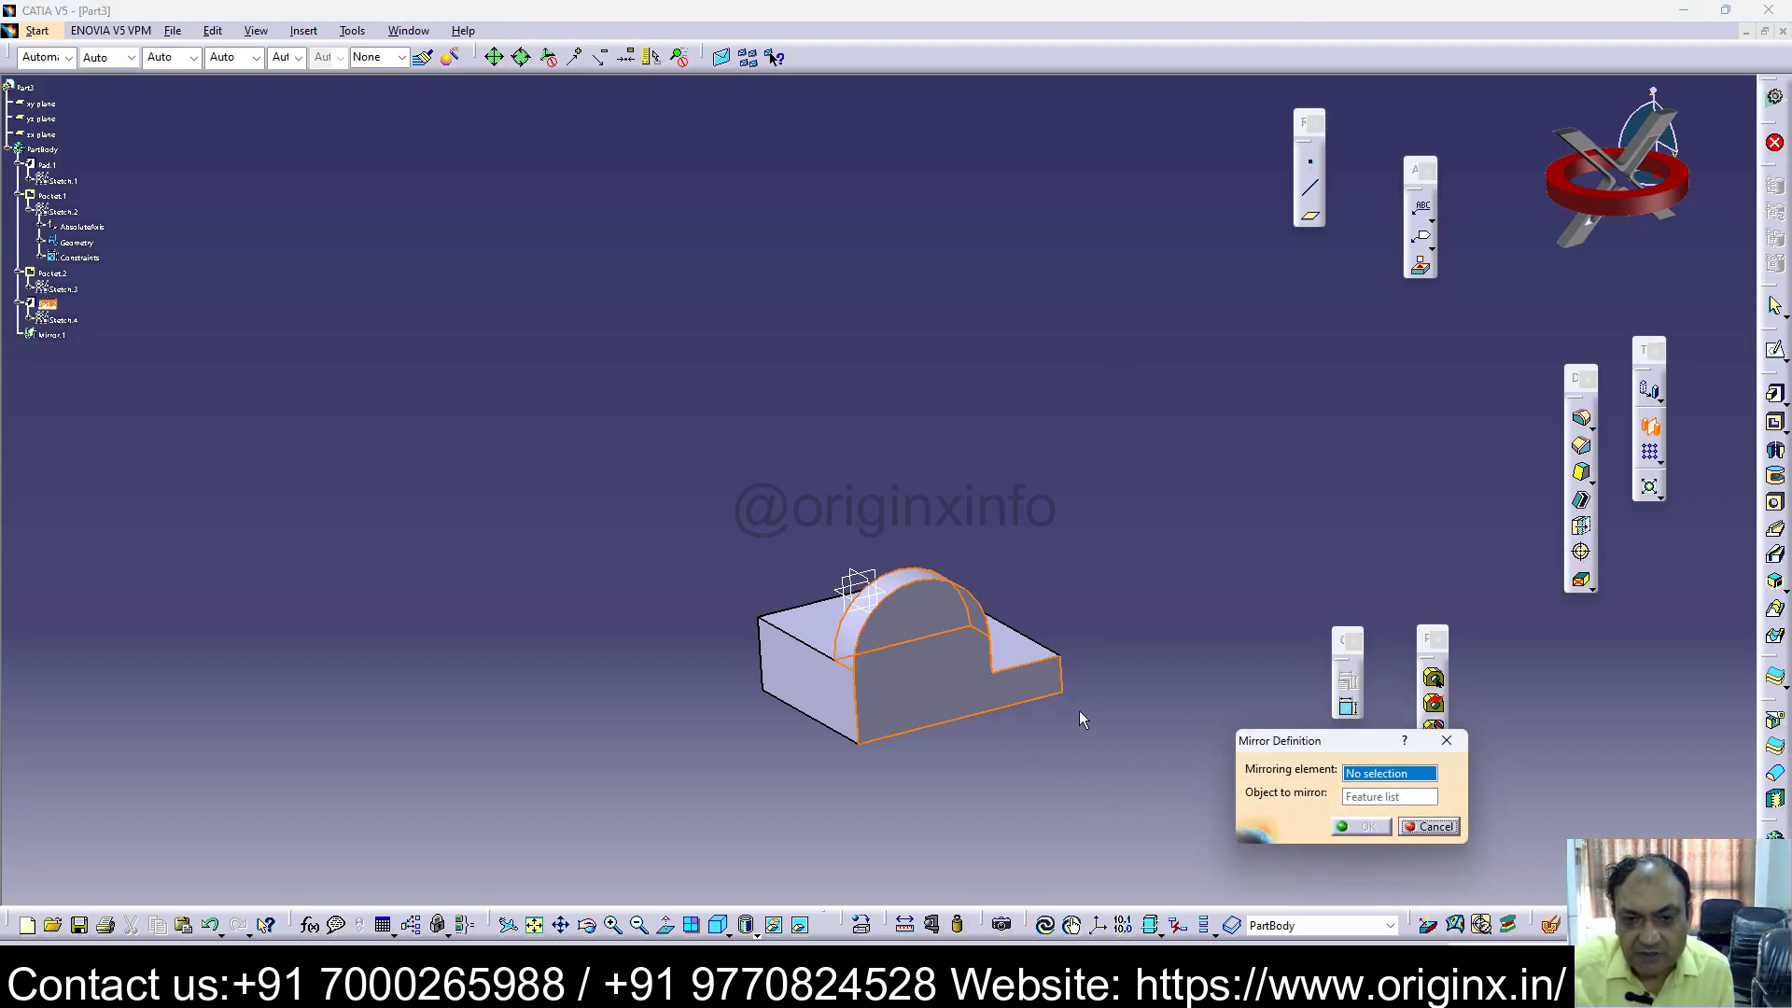
pyautogui.click(41, 118)
pyautogui.moveTo(867, 751); pyautogui.dragTo(964, 800, button='middle')
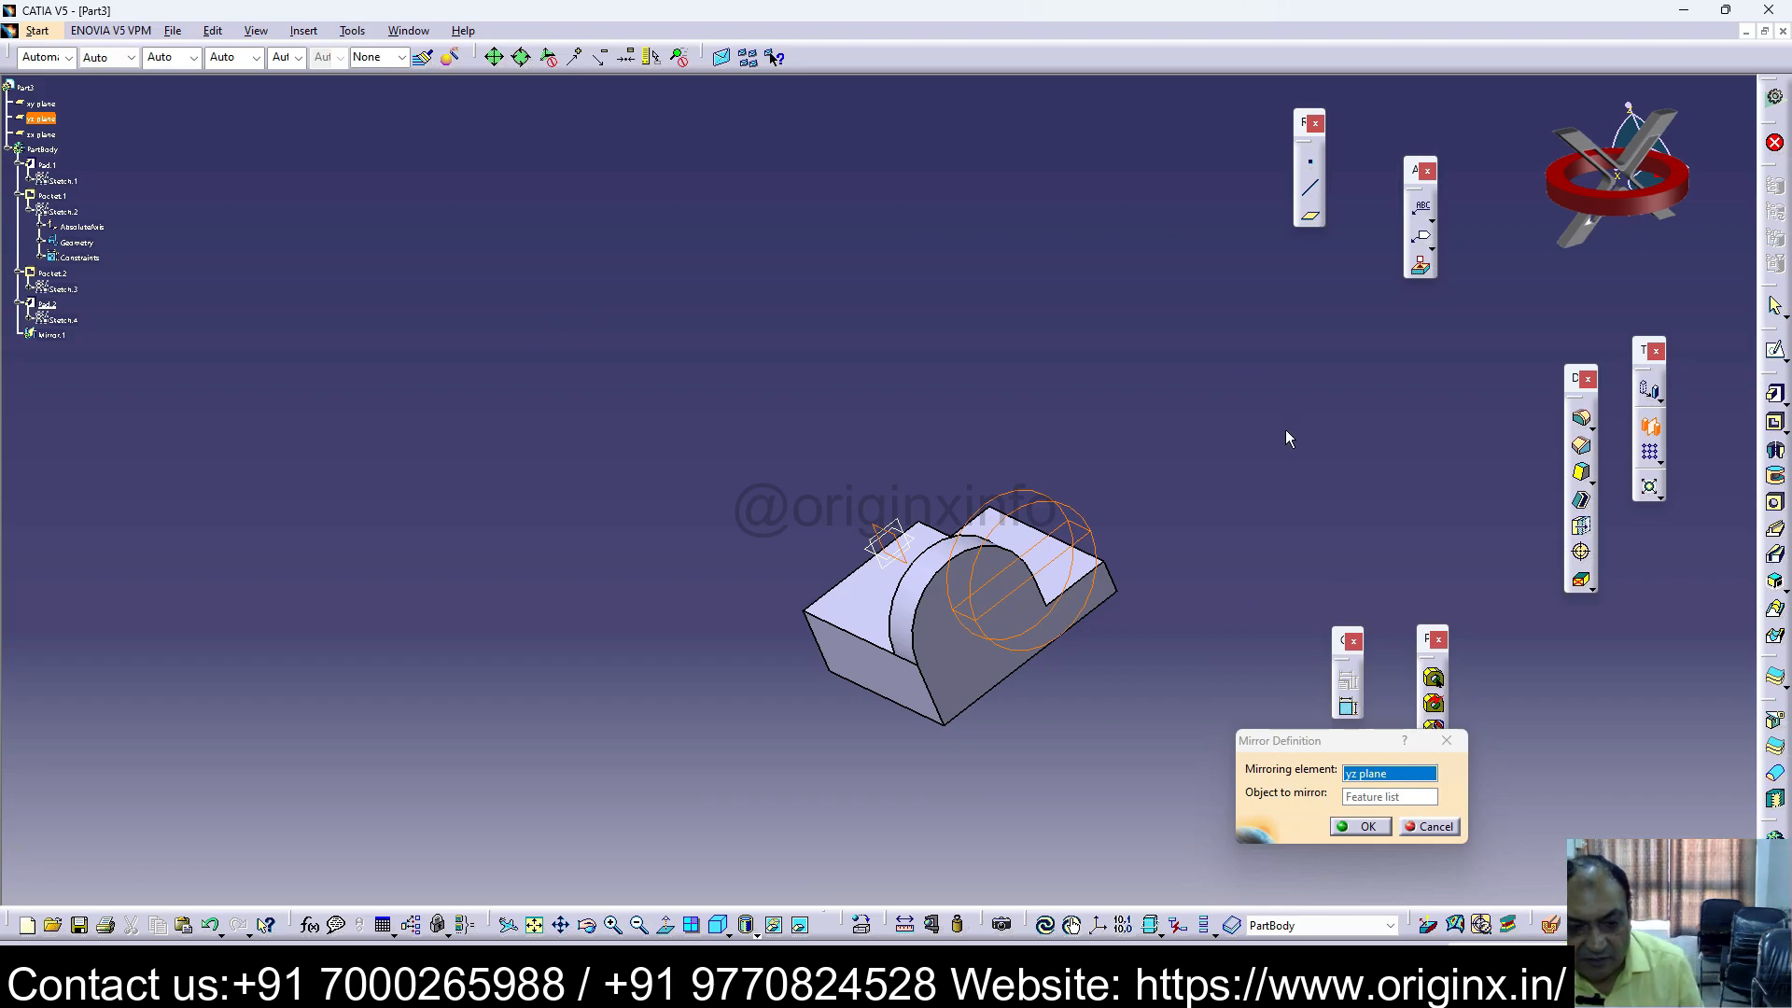
pyautogui.click(1429, 826)
pyautogui.moveTo(1223, 560); pyautogui.dragTo(1148, 672, button='middle')
# Step: Create a plane offset 25 mm from the rounded pad's front face, with its direction reversed into the block
pyautogui.click(902, 587)
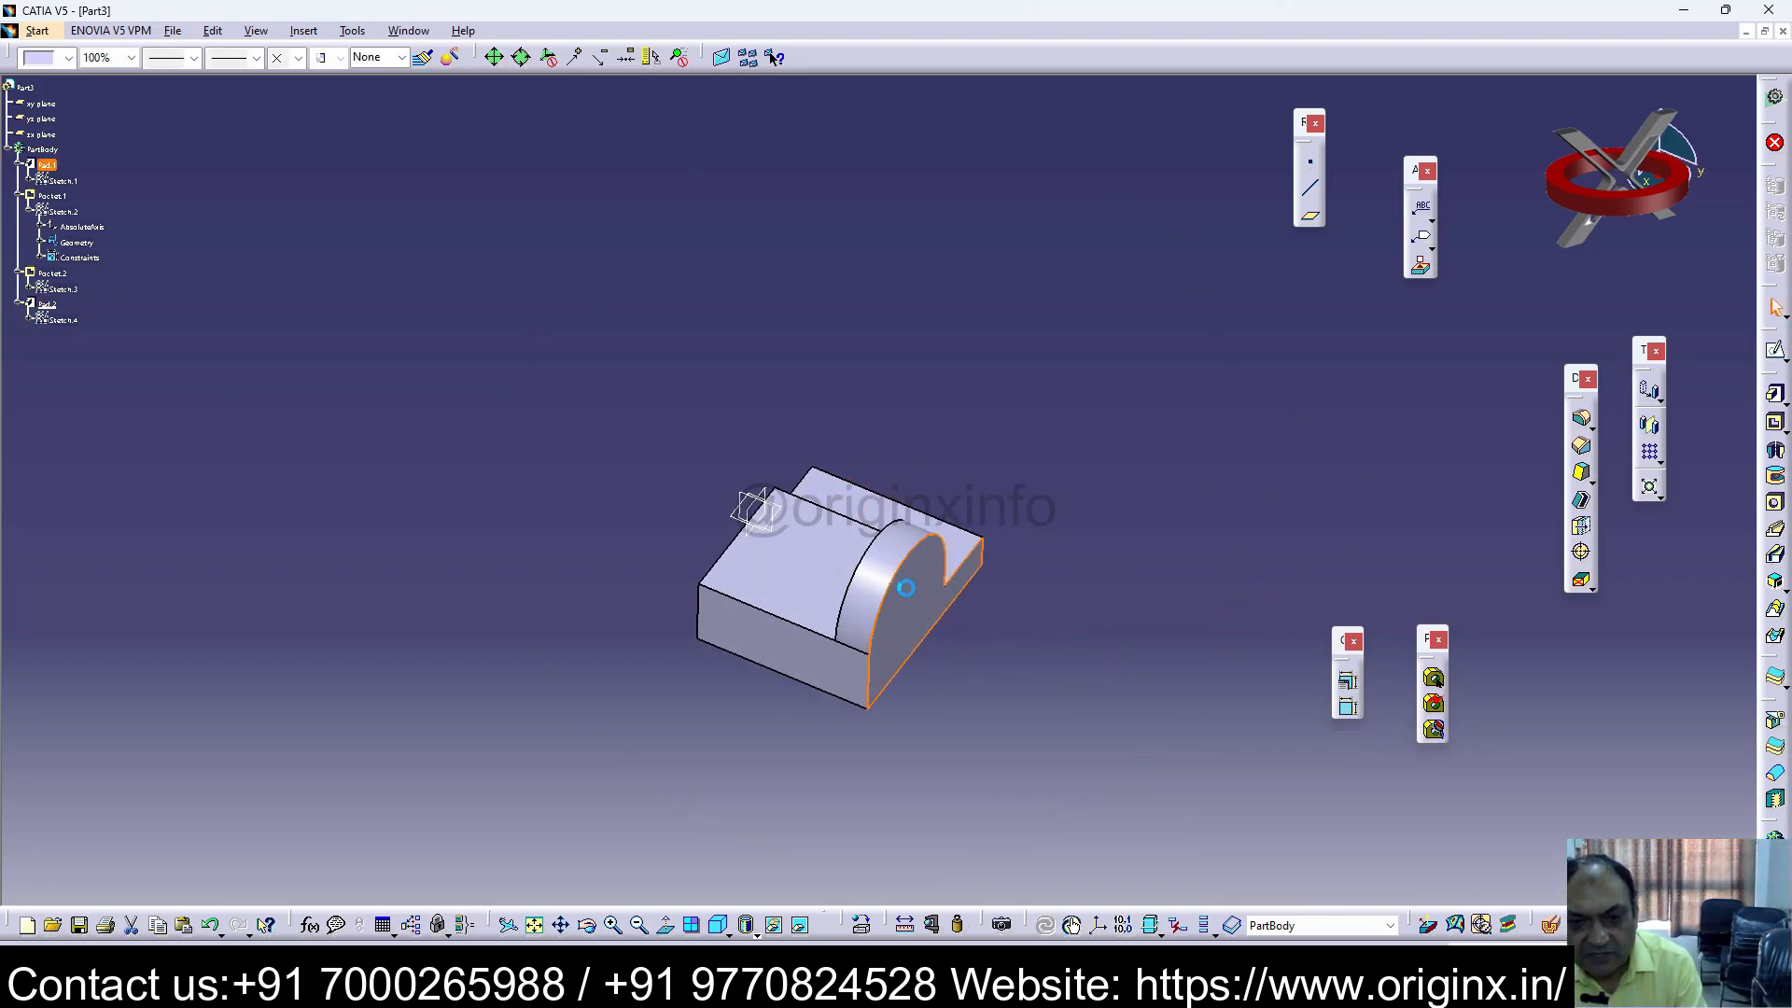
pyautogui.moveTo(1220, 416); pyautogui.dragTo(1232, 442)
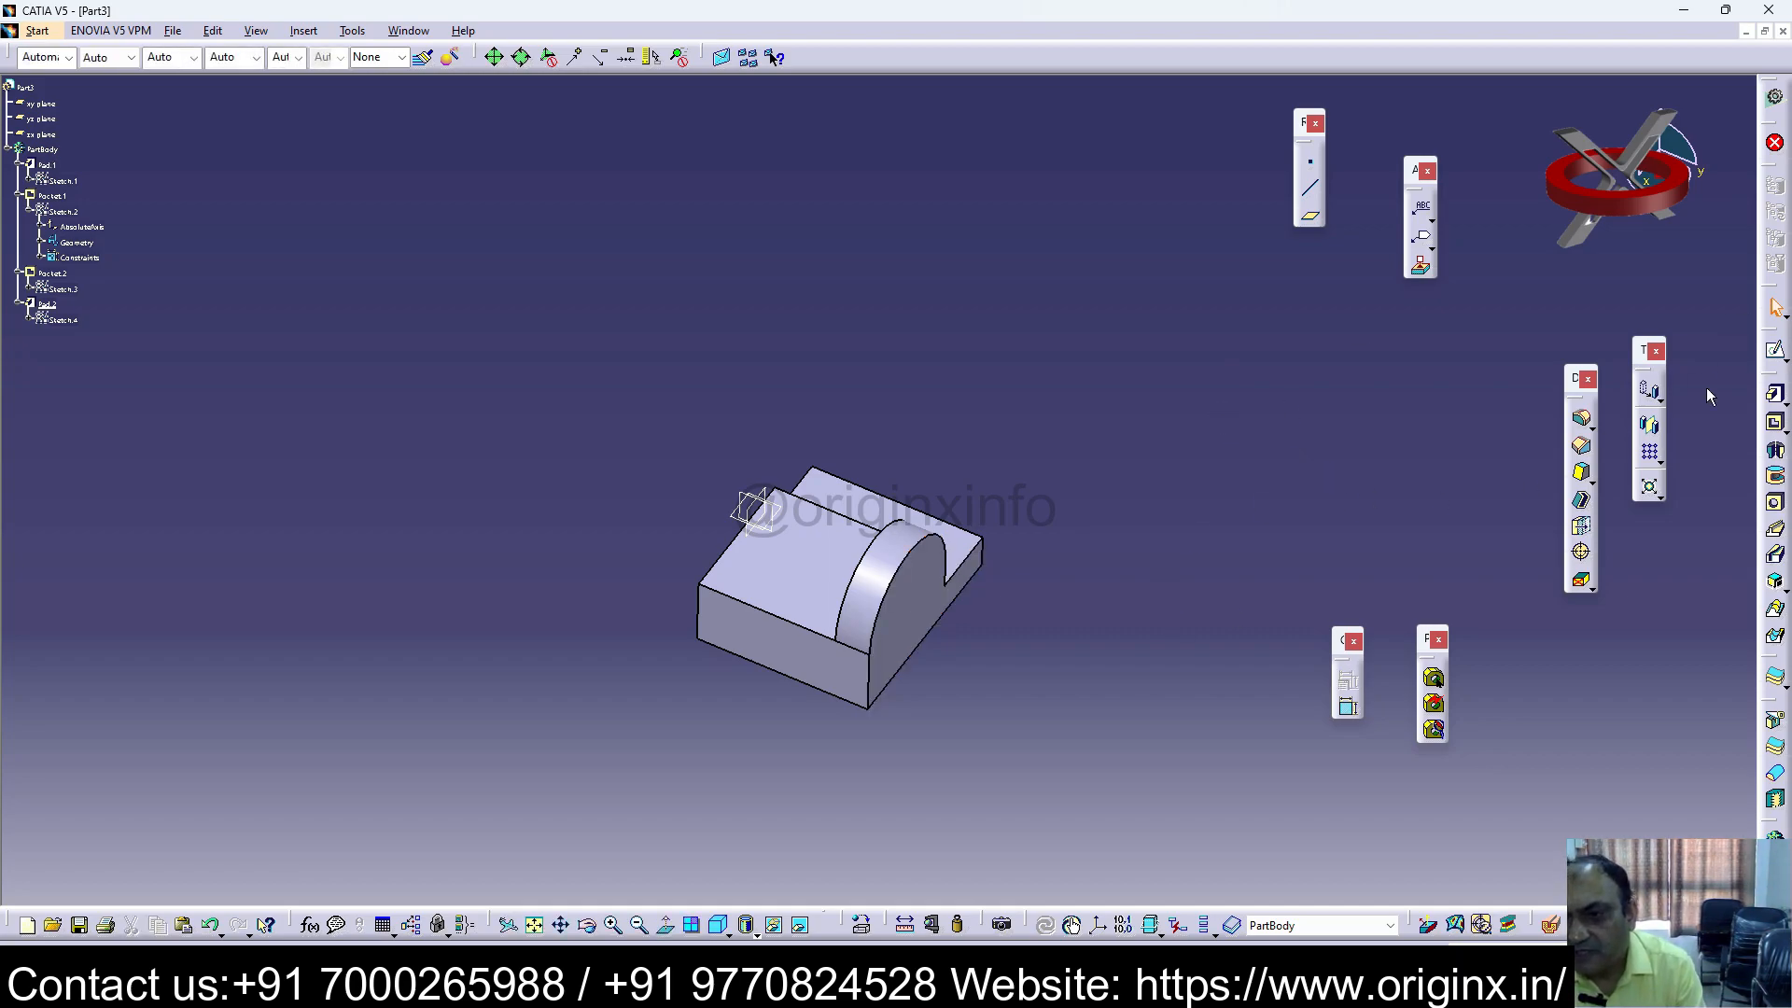
pyautogui.click(927, 623)
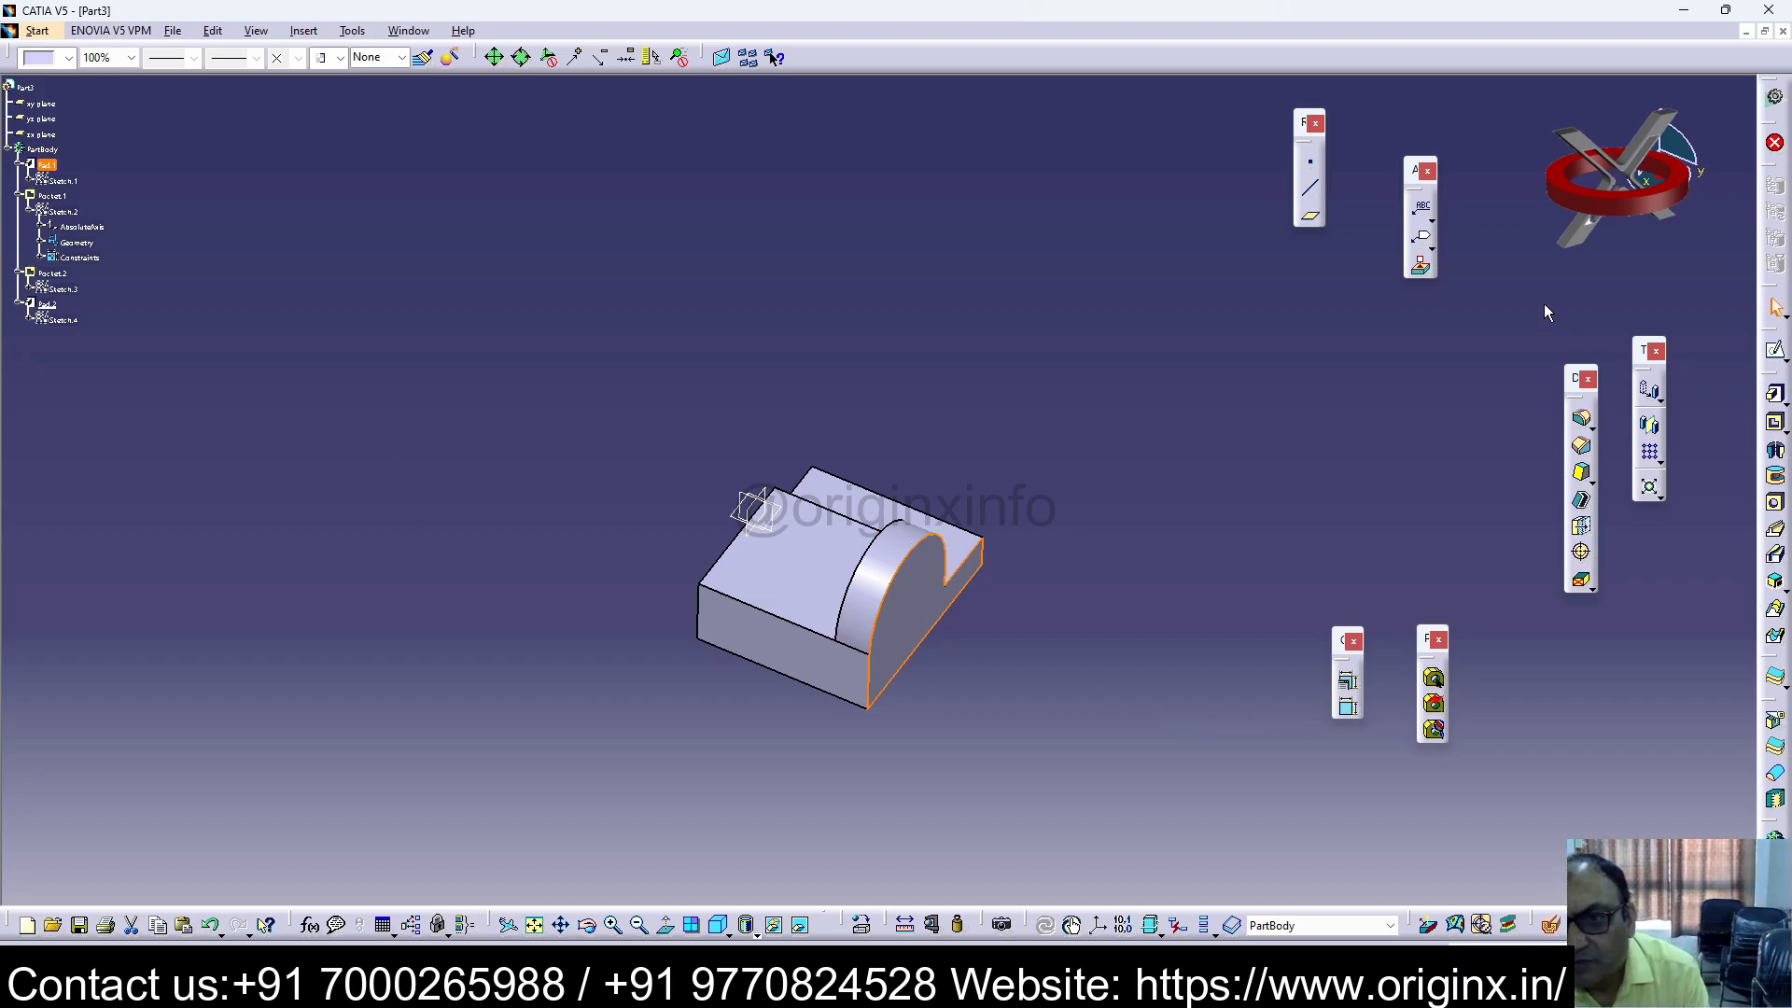
pyautogui.click(1314, 225)
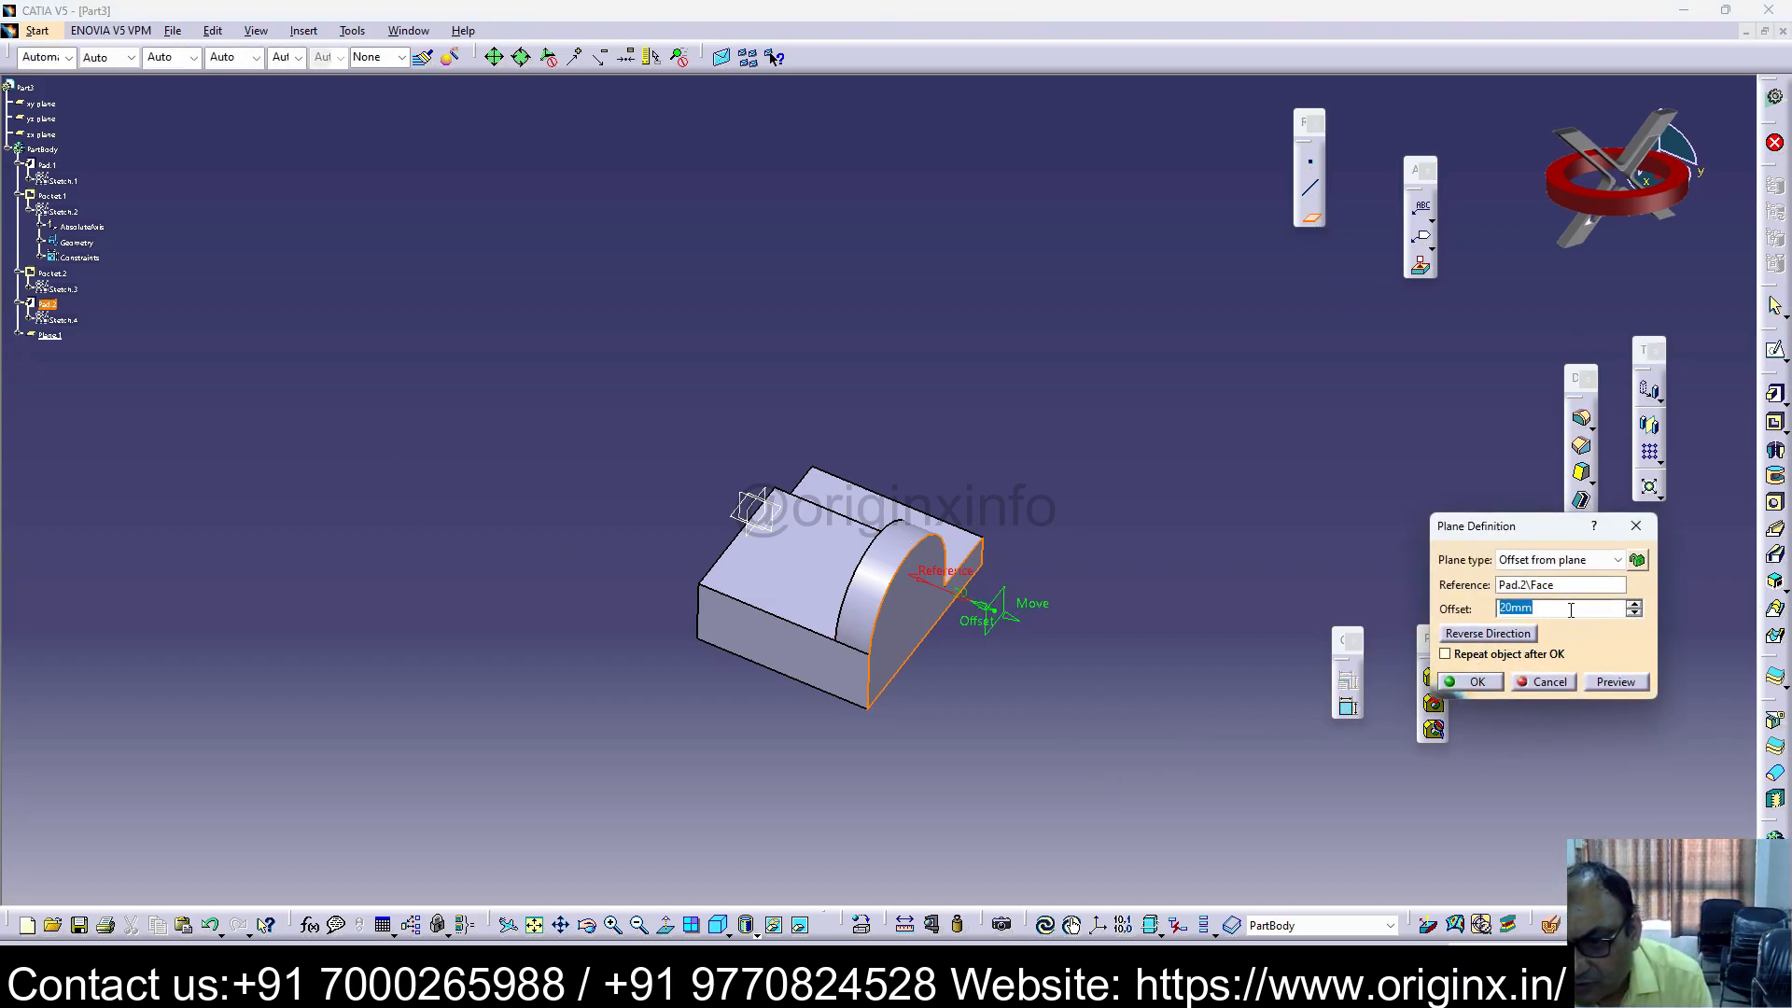
pyautogui.click(1470, 681)
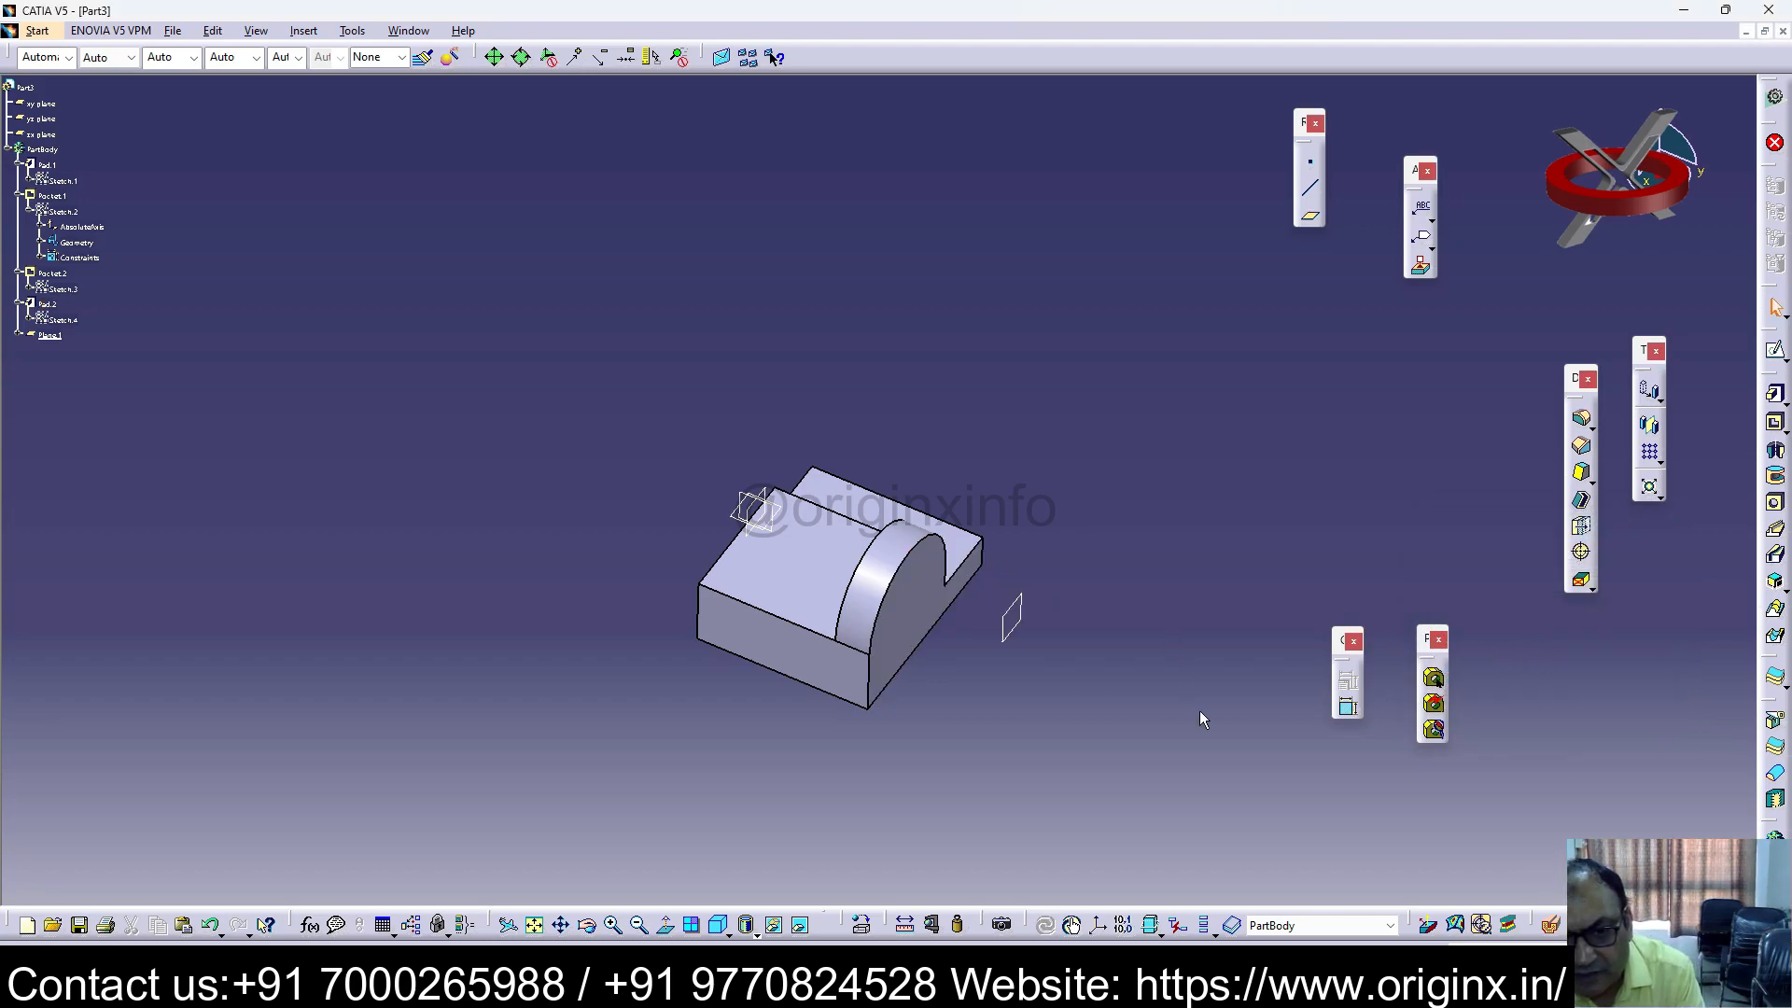
pyautogui.doubleClick(1030, 606)
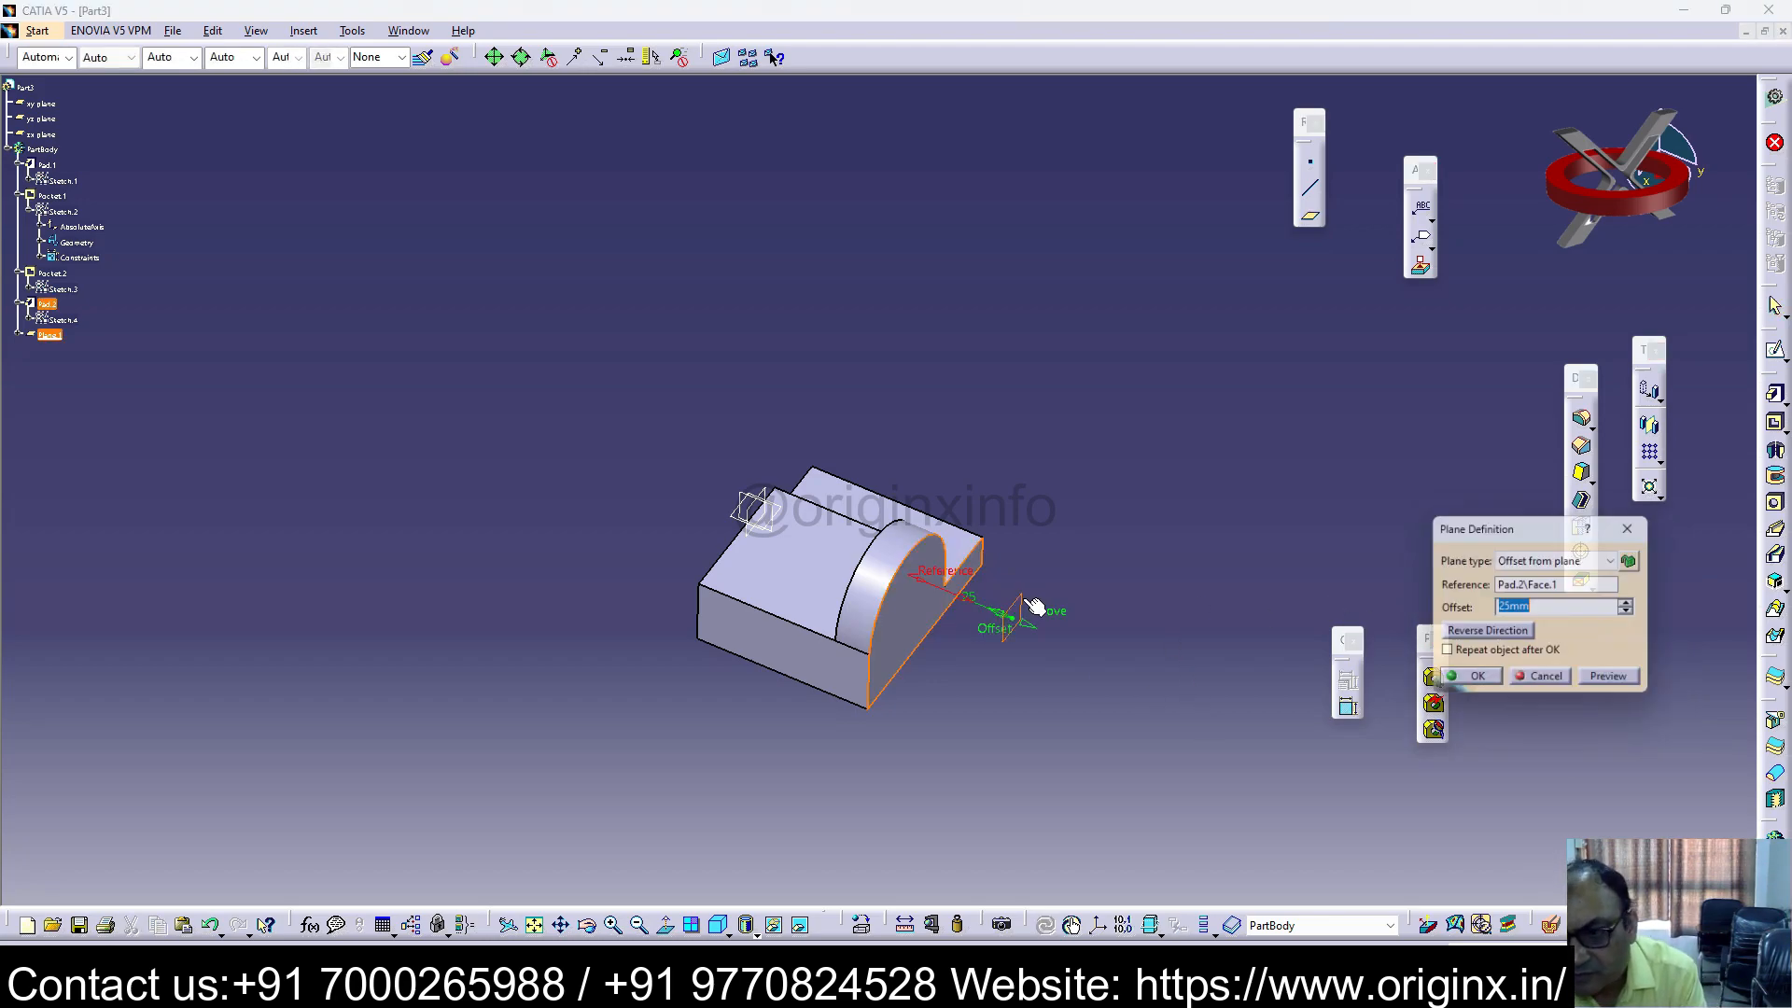
pyautogui.click(1501, 635)
pyautogui.click(1467, 683)
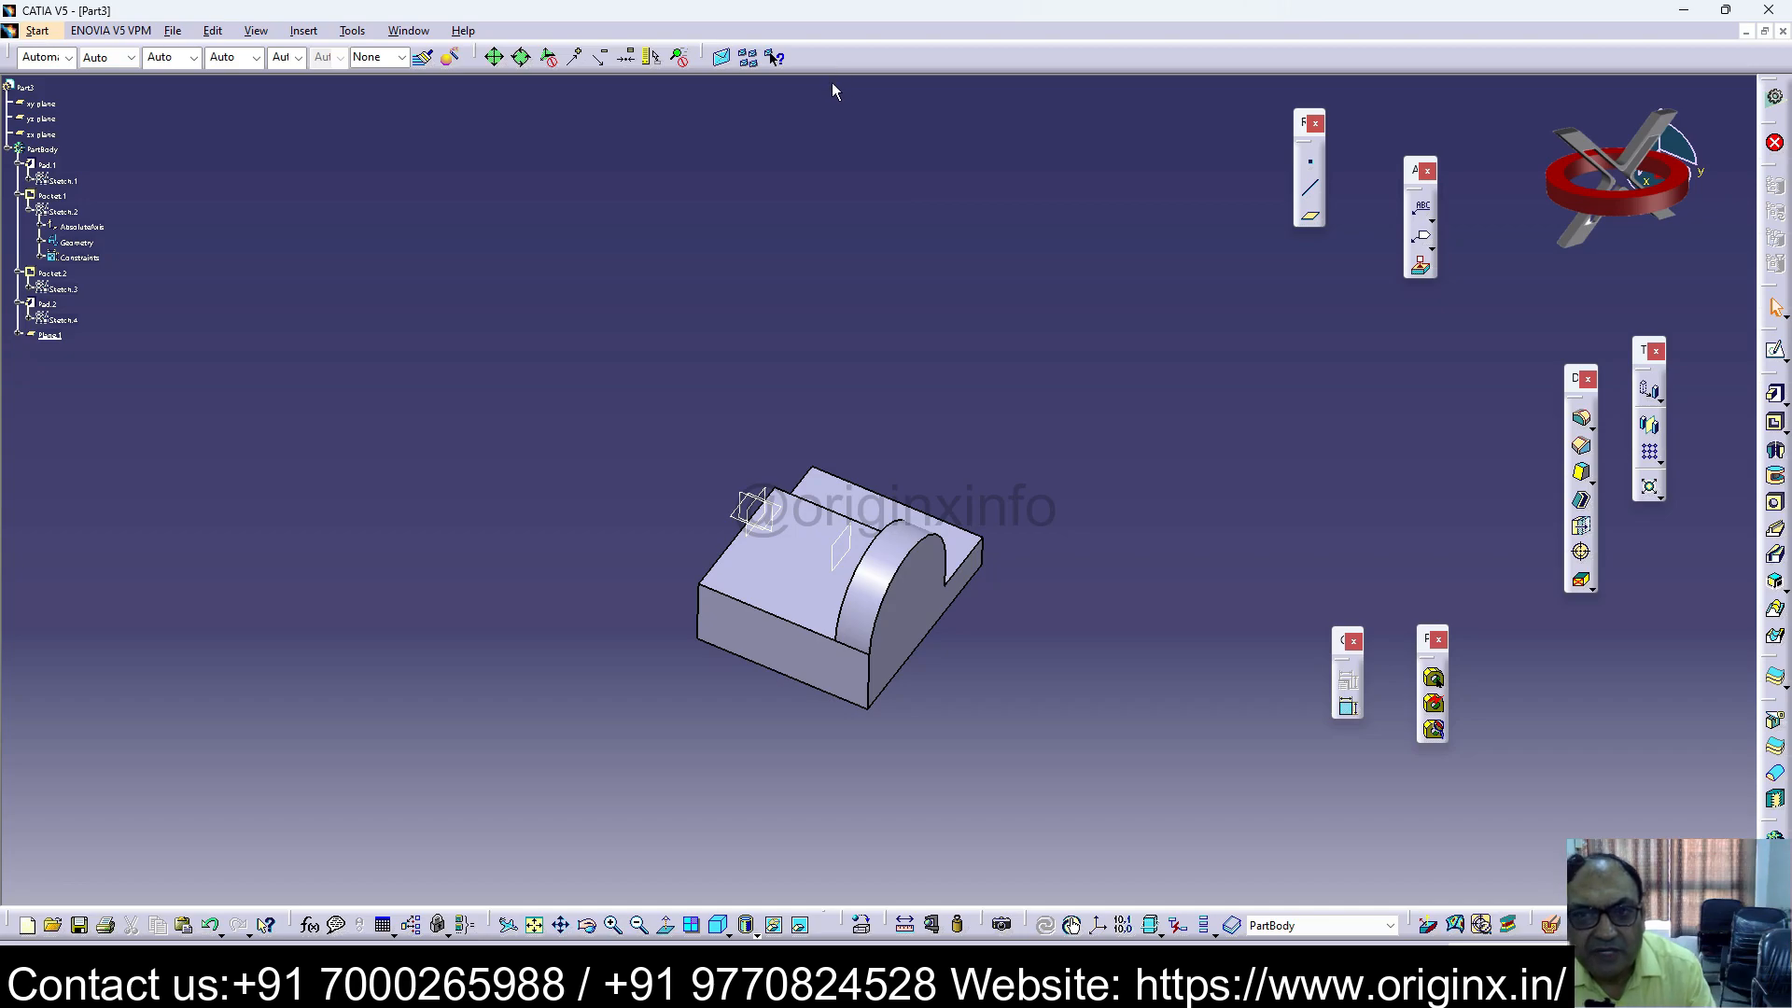
# Step: Mirror the rounded pad about the offset plane to the opposite side of the block
pyautogui.click(1650, 425)
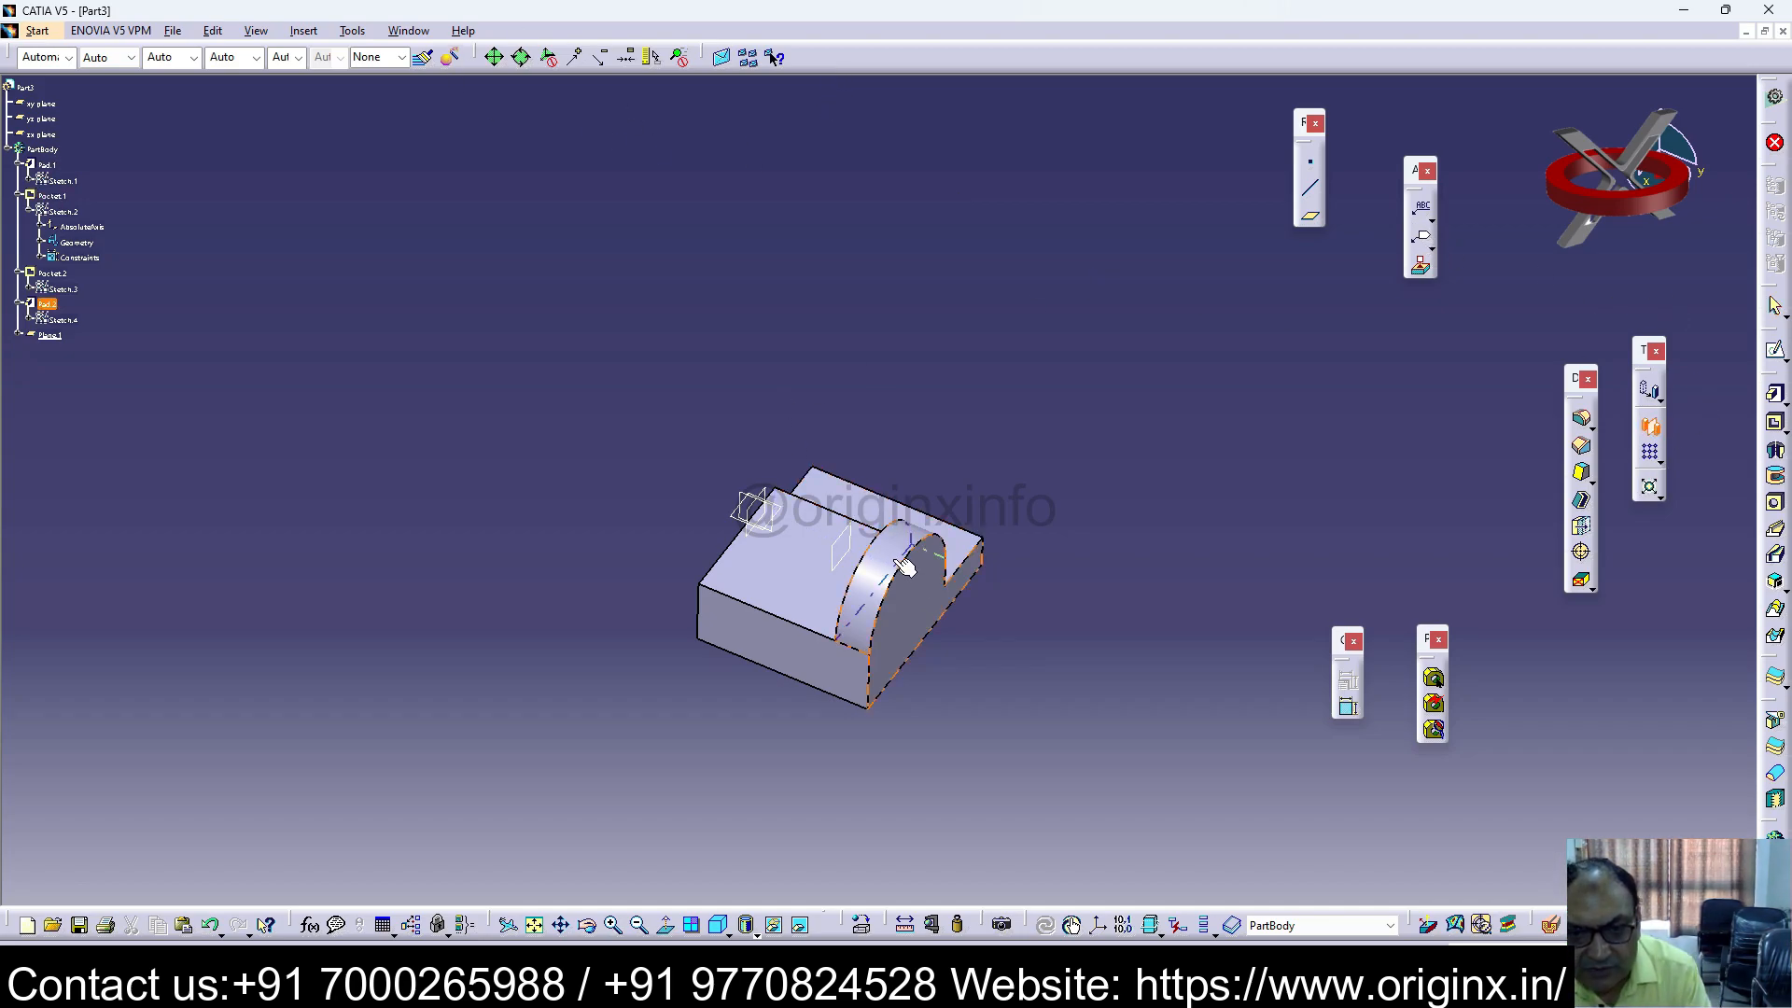
pyautogui.click(859, 539)
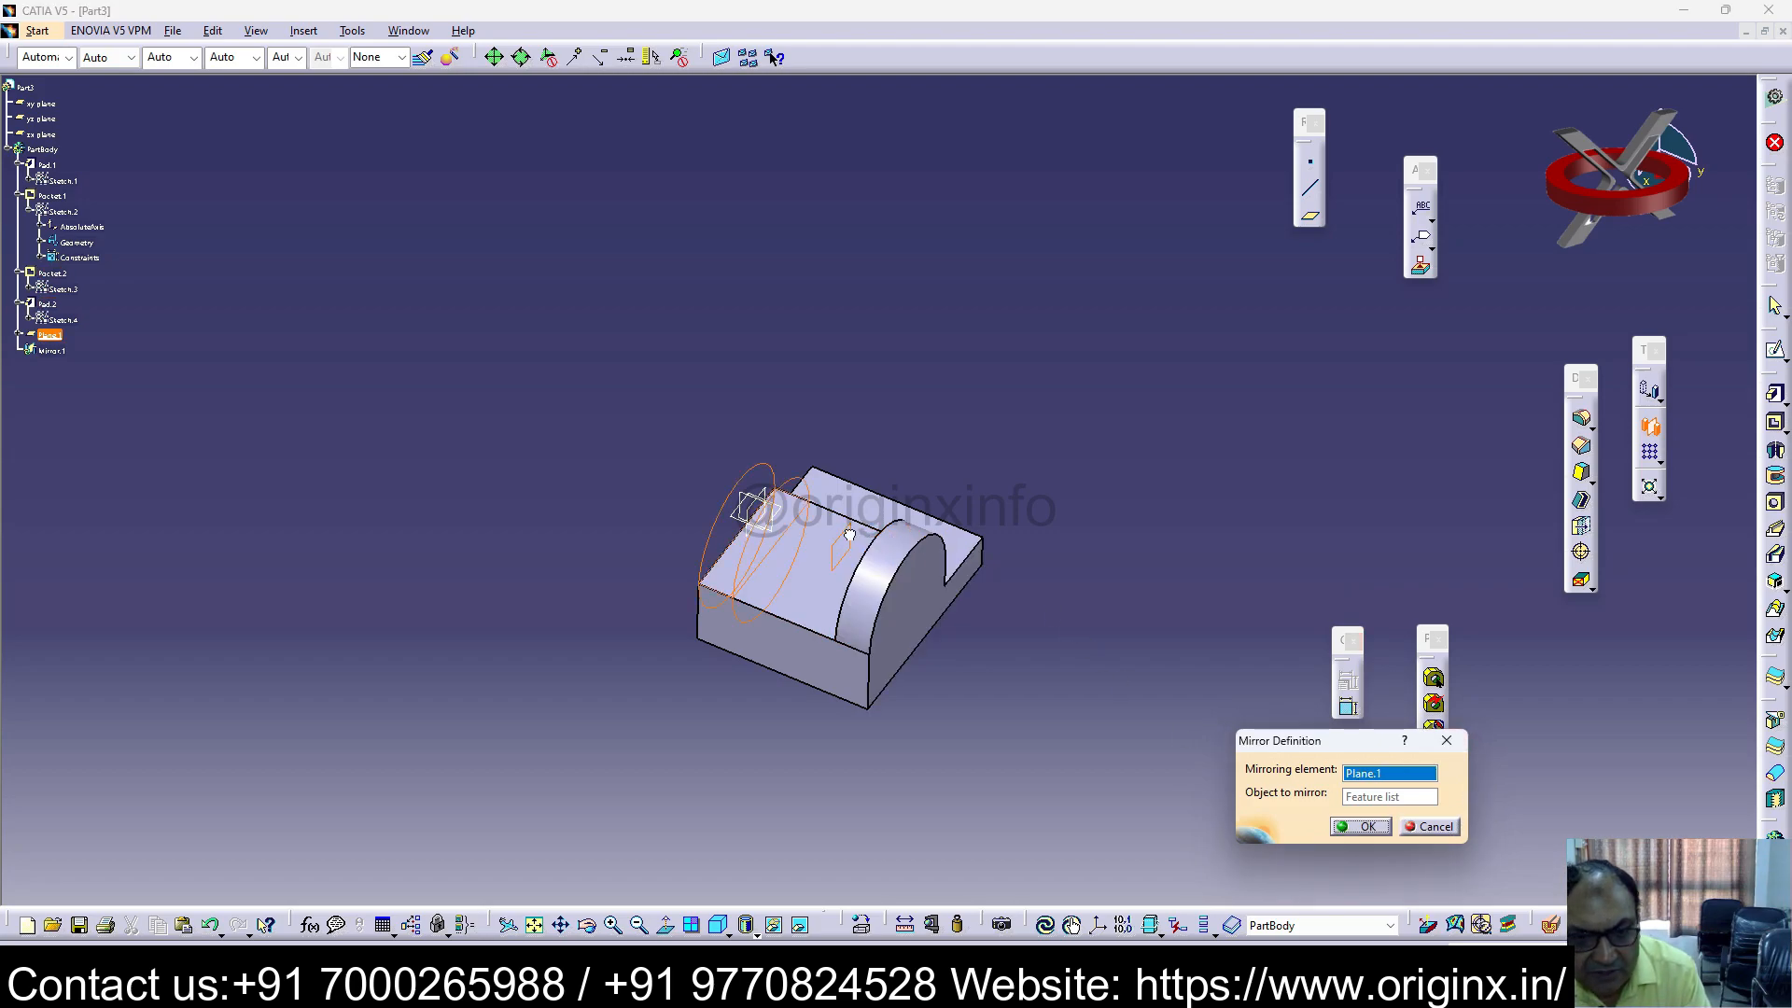
pyautogui.click(1361, 826)
pyautogui.moveTo(1032, 620); pyautogui.dragTo(868, 550, button='middle')
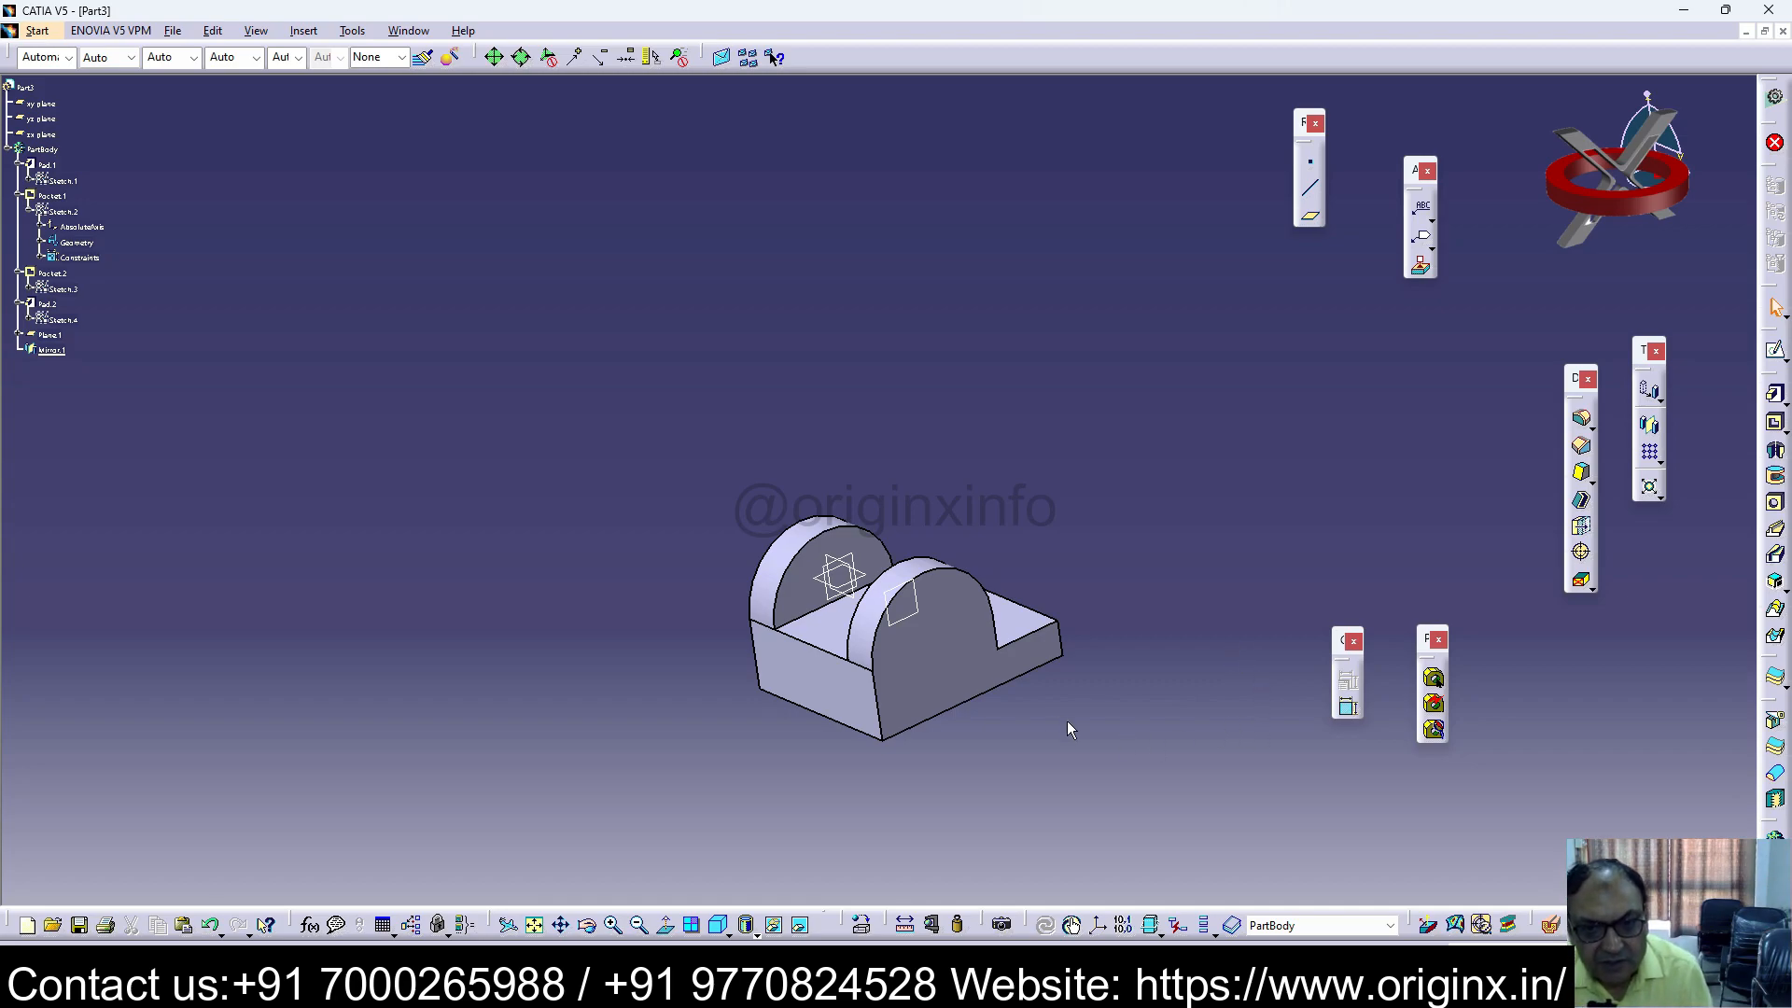
pyautogui.doubleClick(808, 683)
pyautogui.press('Return')
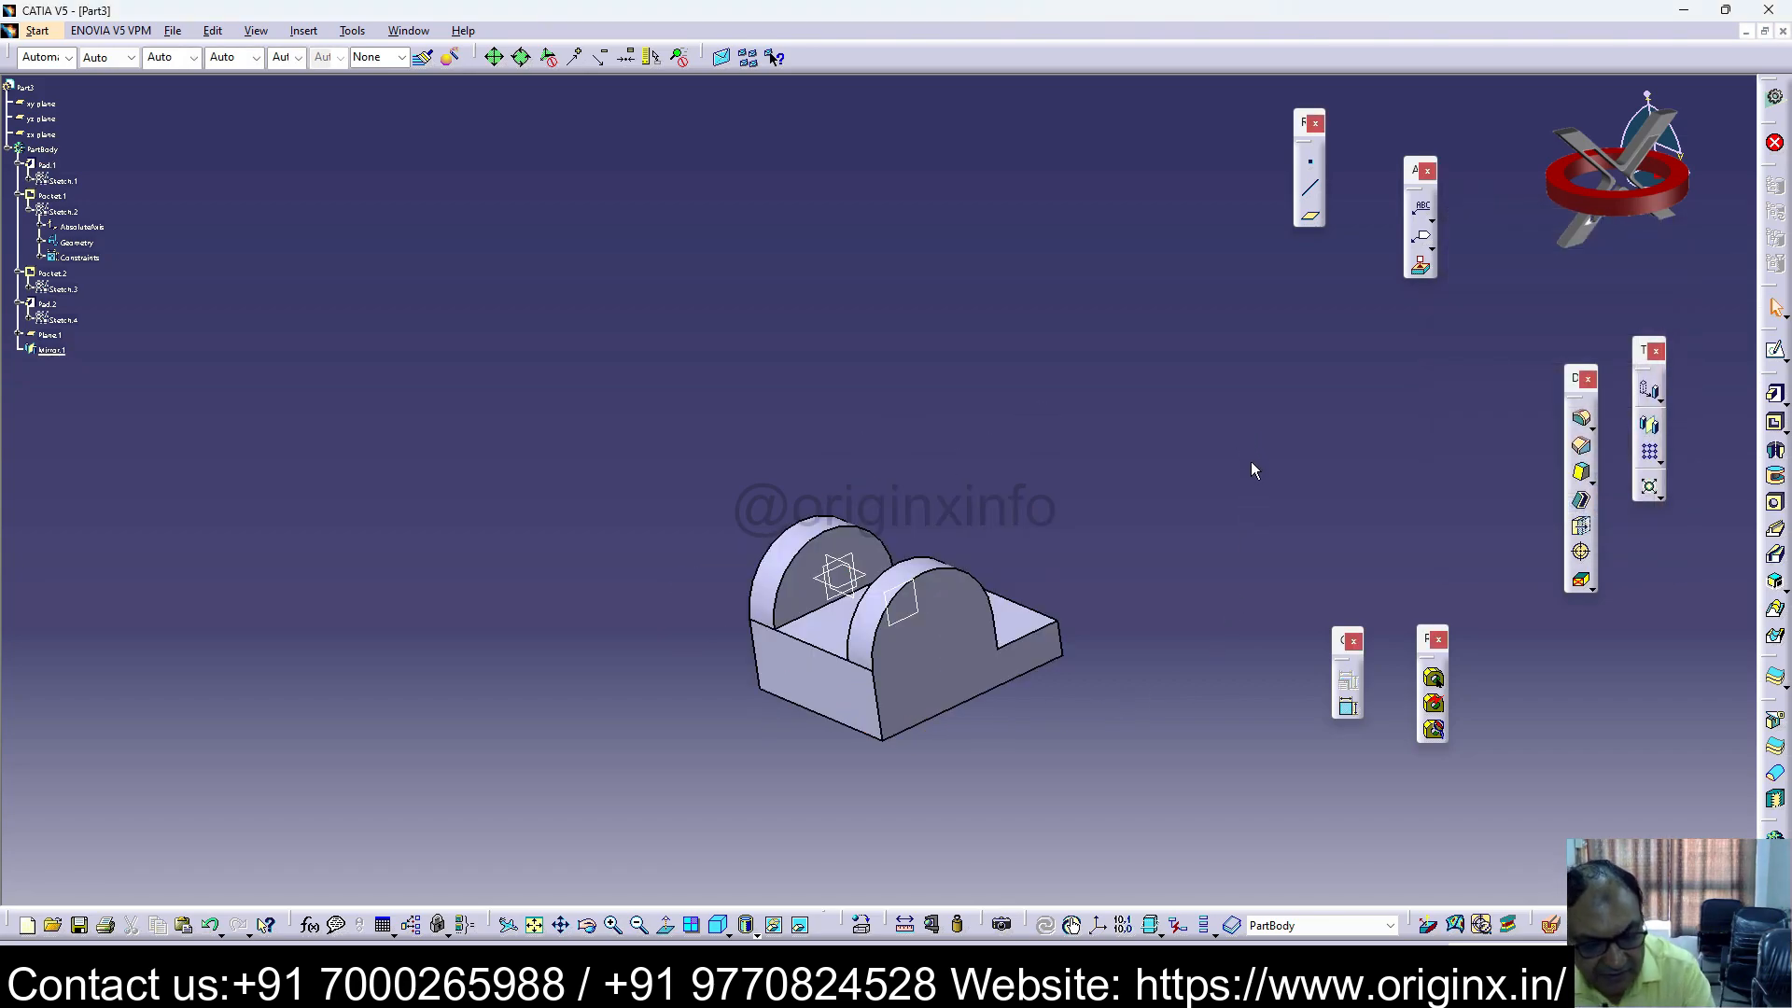
# Step: Undo the mirror, the offset plane and the rounded pad, and delete the circle sketch
pyautogui.hotkey('ctrl', 'z')
pyautogui.hotkey('ctrl', 'z')
pyautogui.hotkey('ctrl', 'z')
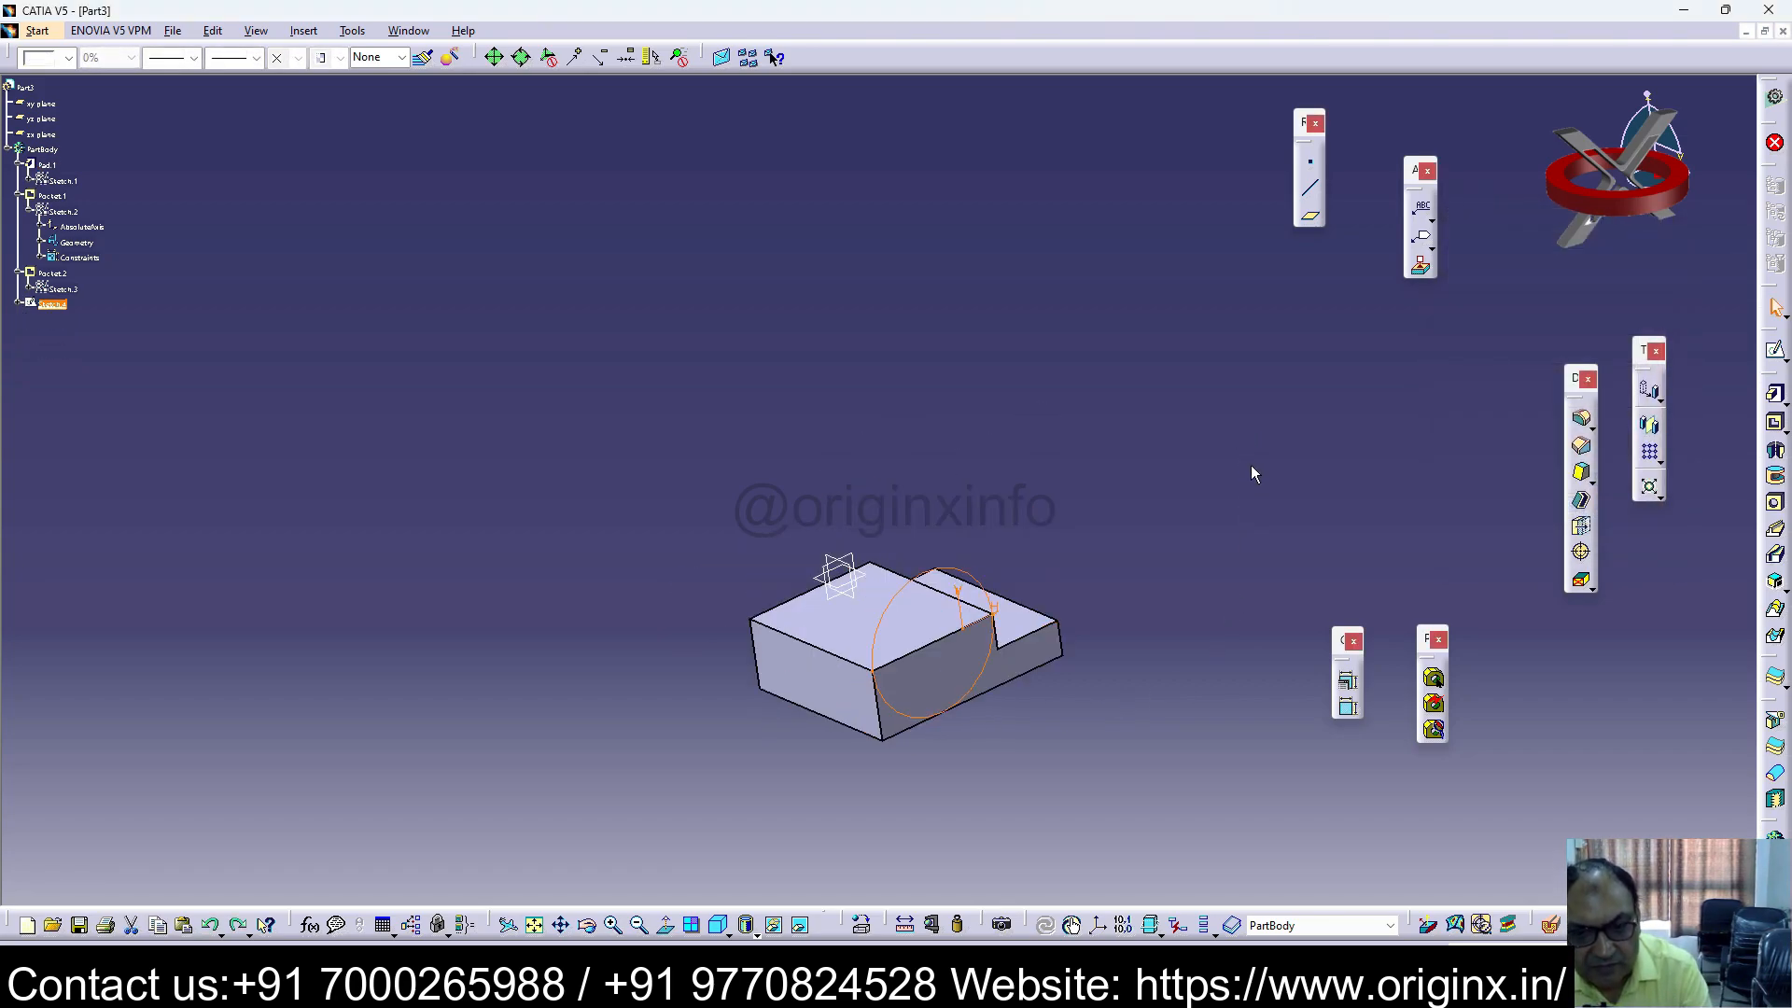
pyautogui.click(1262, 457)
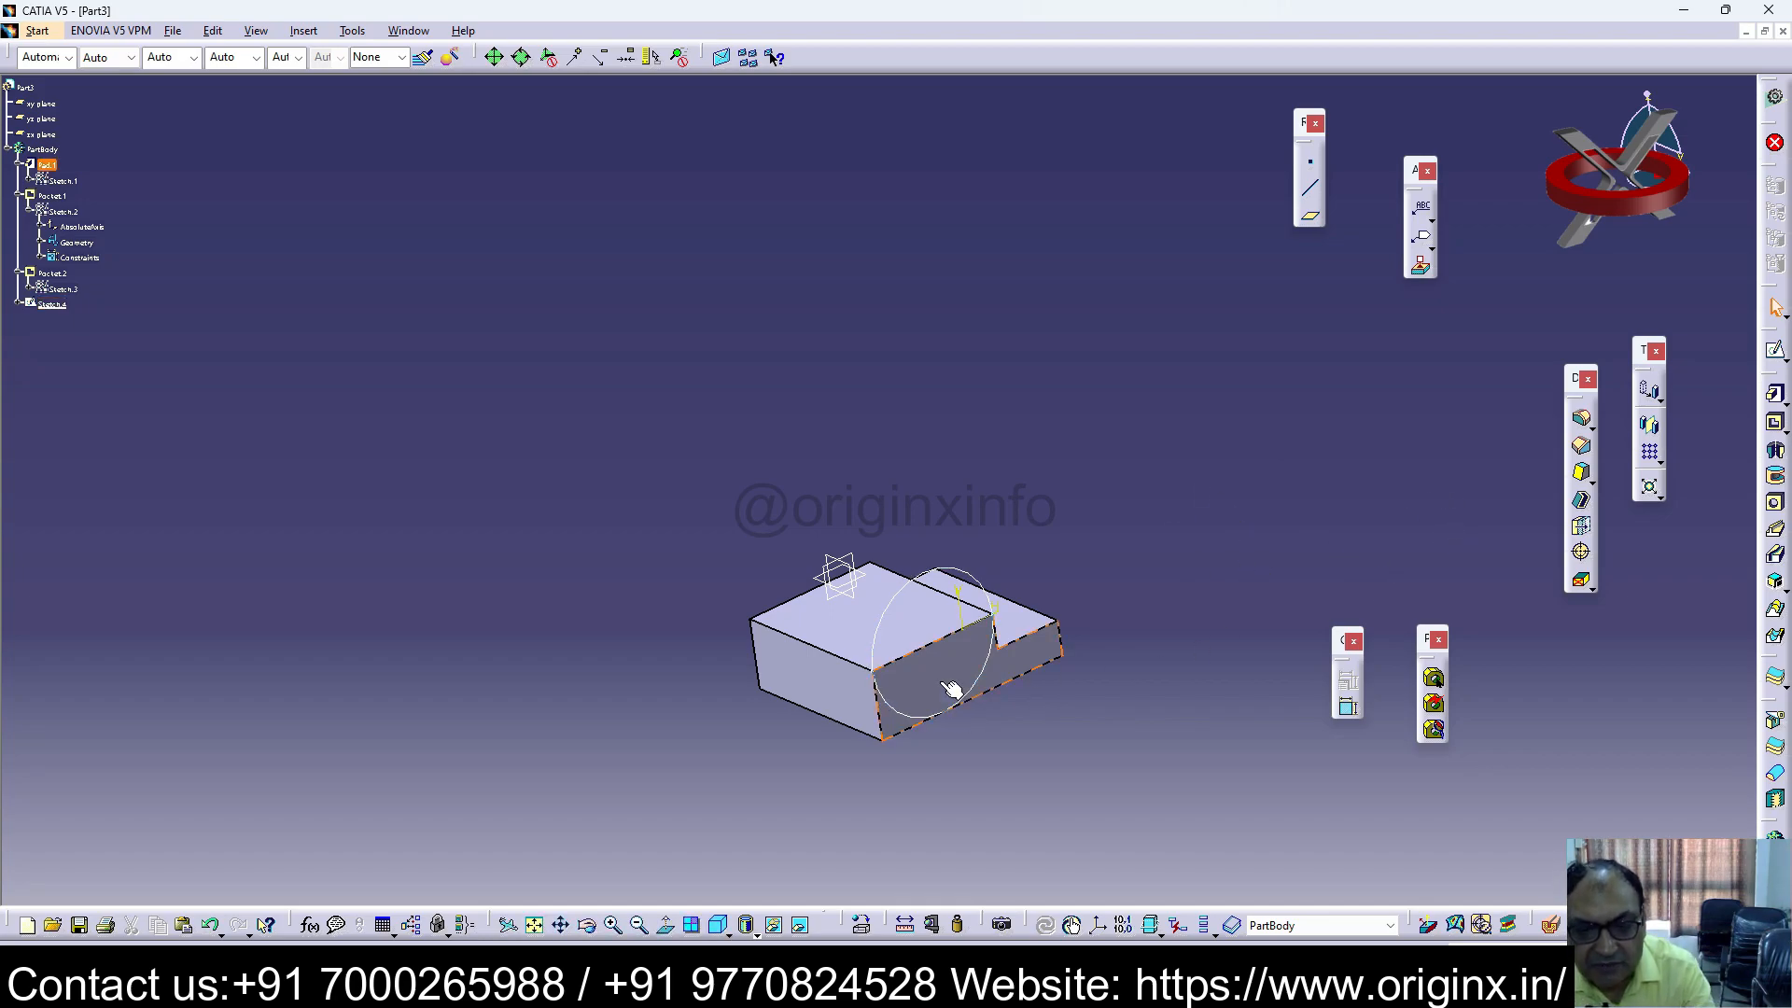
pyautogui.click(967, 571)
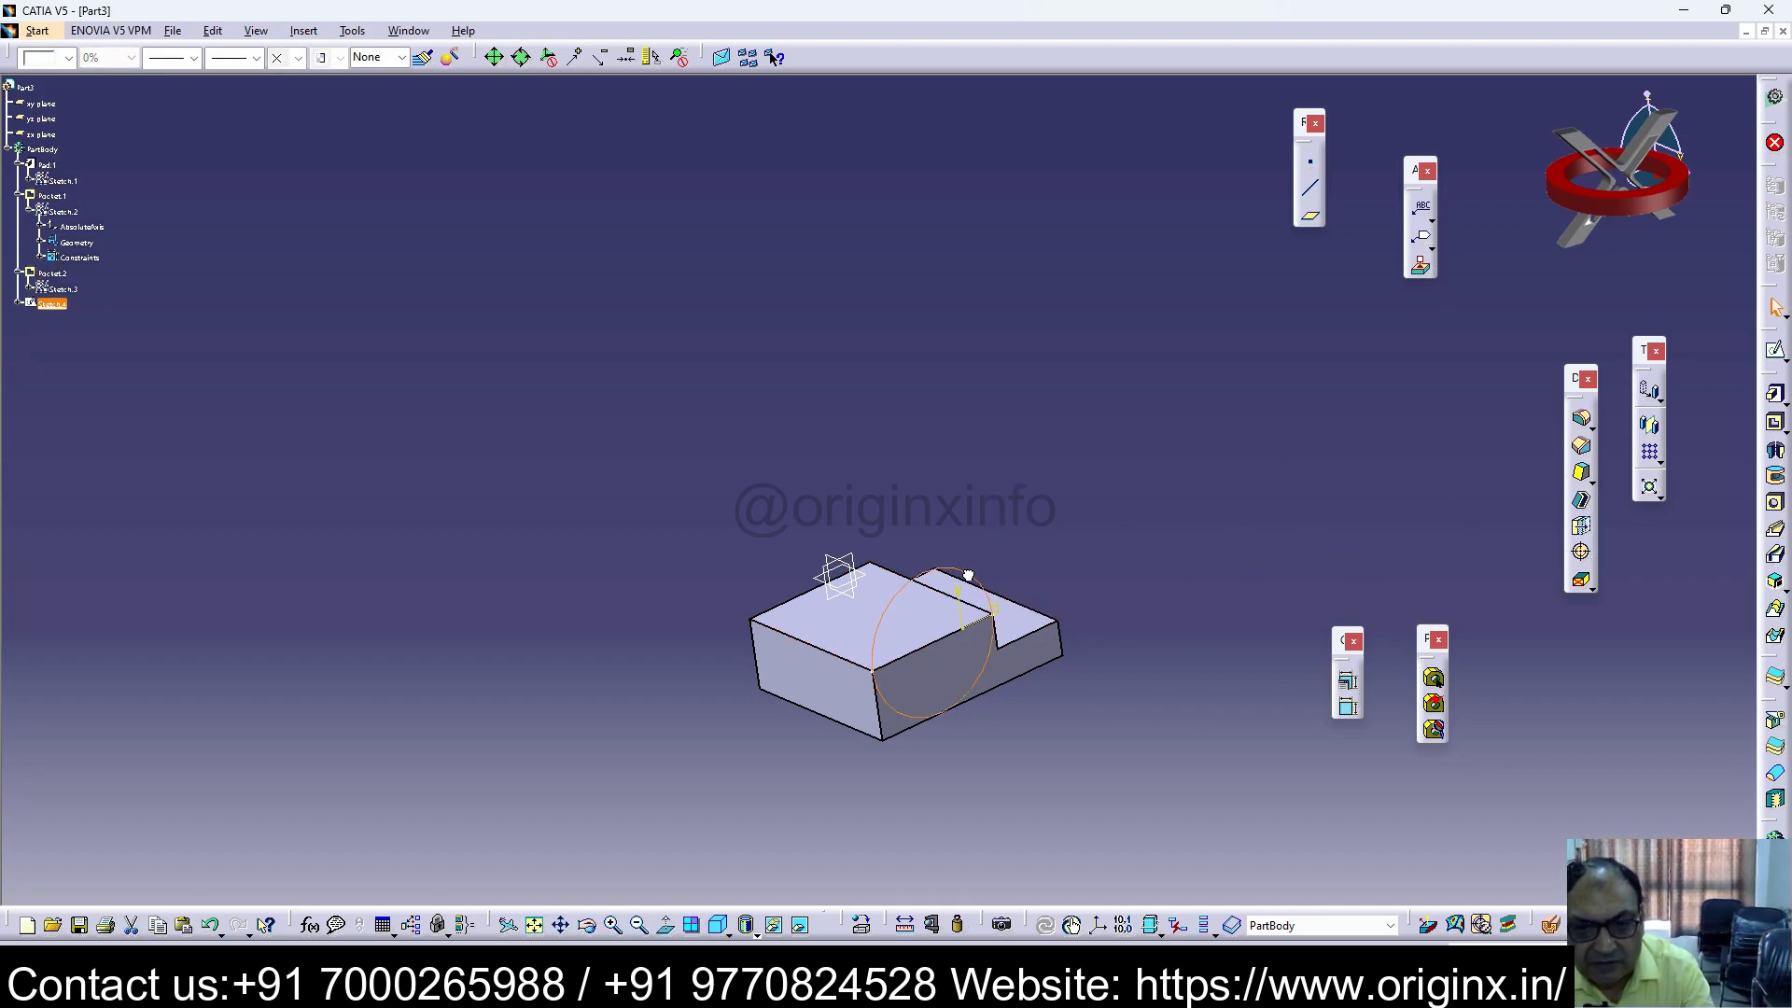
pyautogui.press('Delete')
# Step: Sketch a rectangle on the front face from its upper-left corner to the notch's inner corner and pocket it 50 mm deep
pyautogui.click(975, 686)
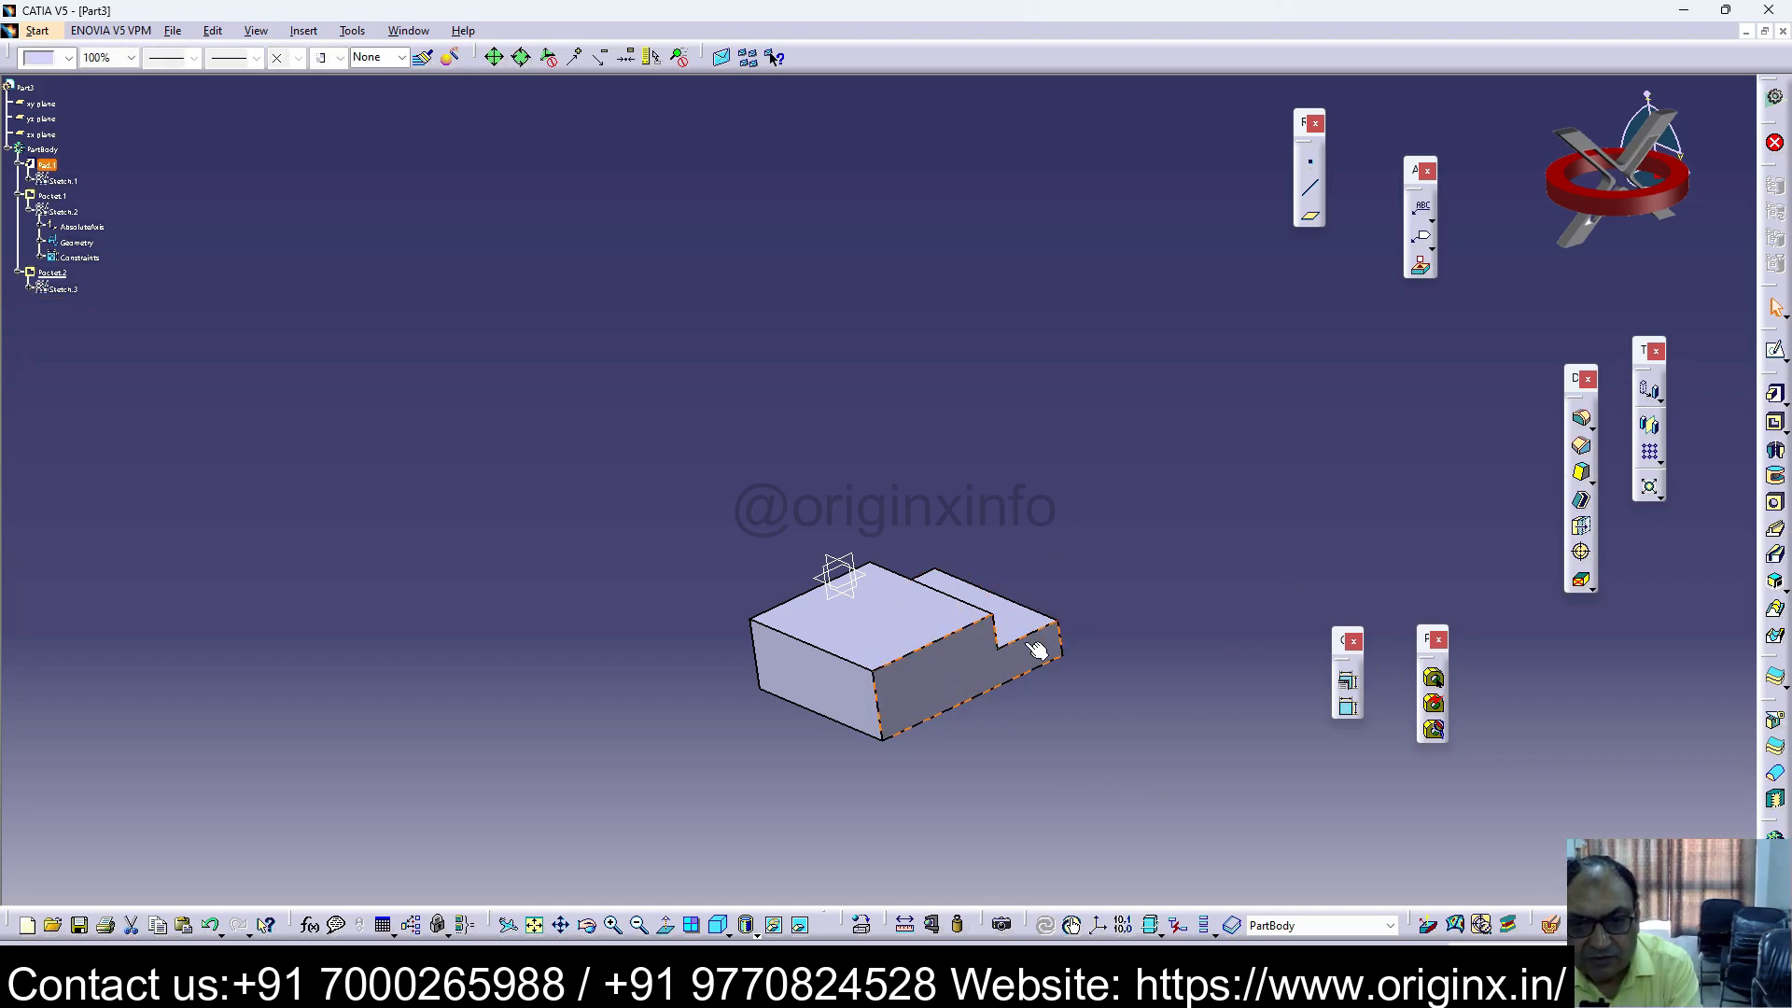
pyautogui.click(1777, 309)
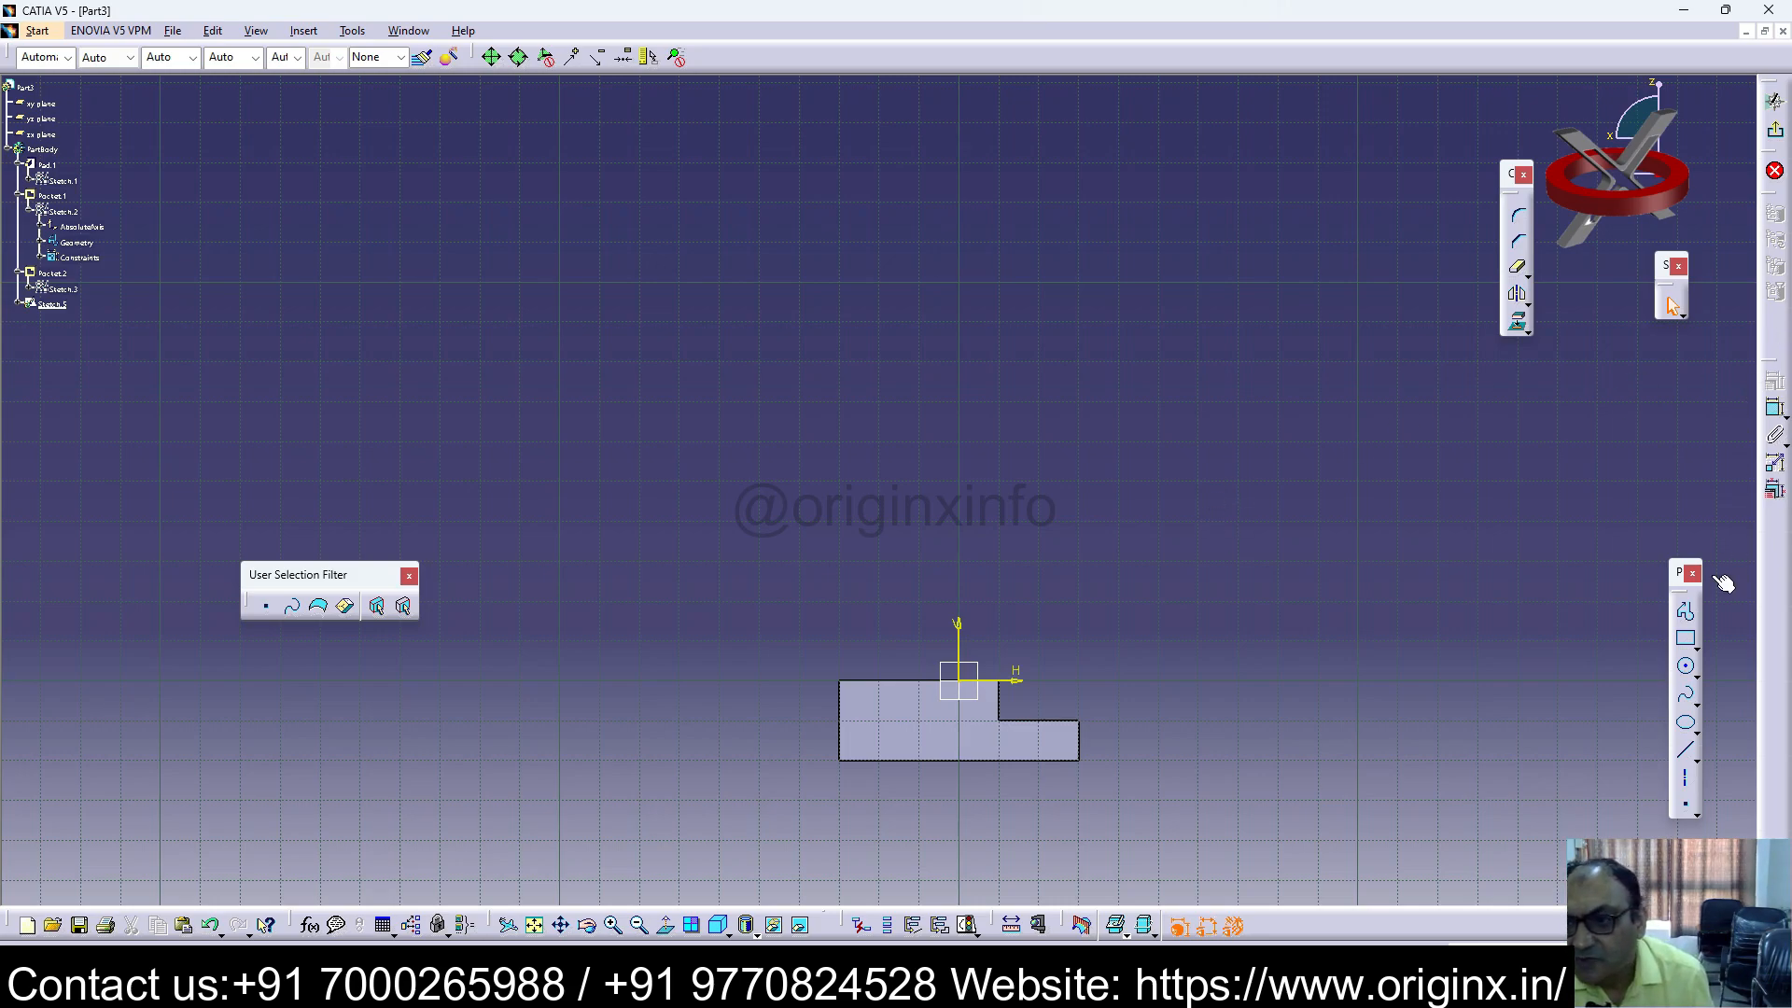
pyautogui.click(1687, 641)
pyautogui.click(839, 681)
pyautogui.click(999, 720)
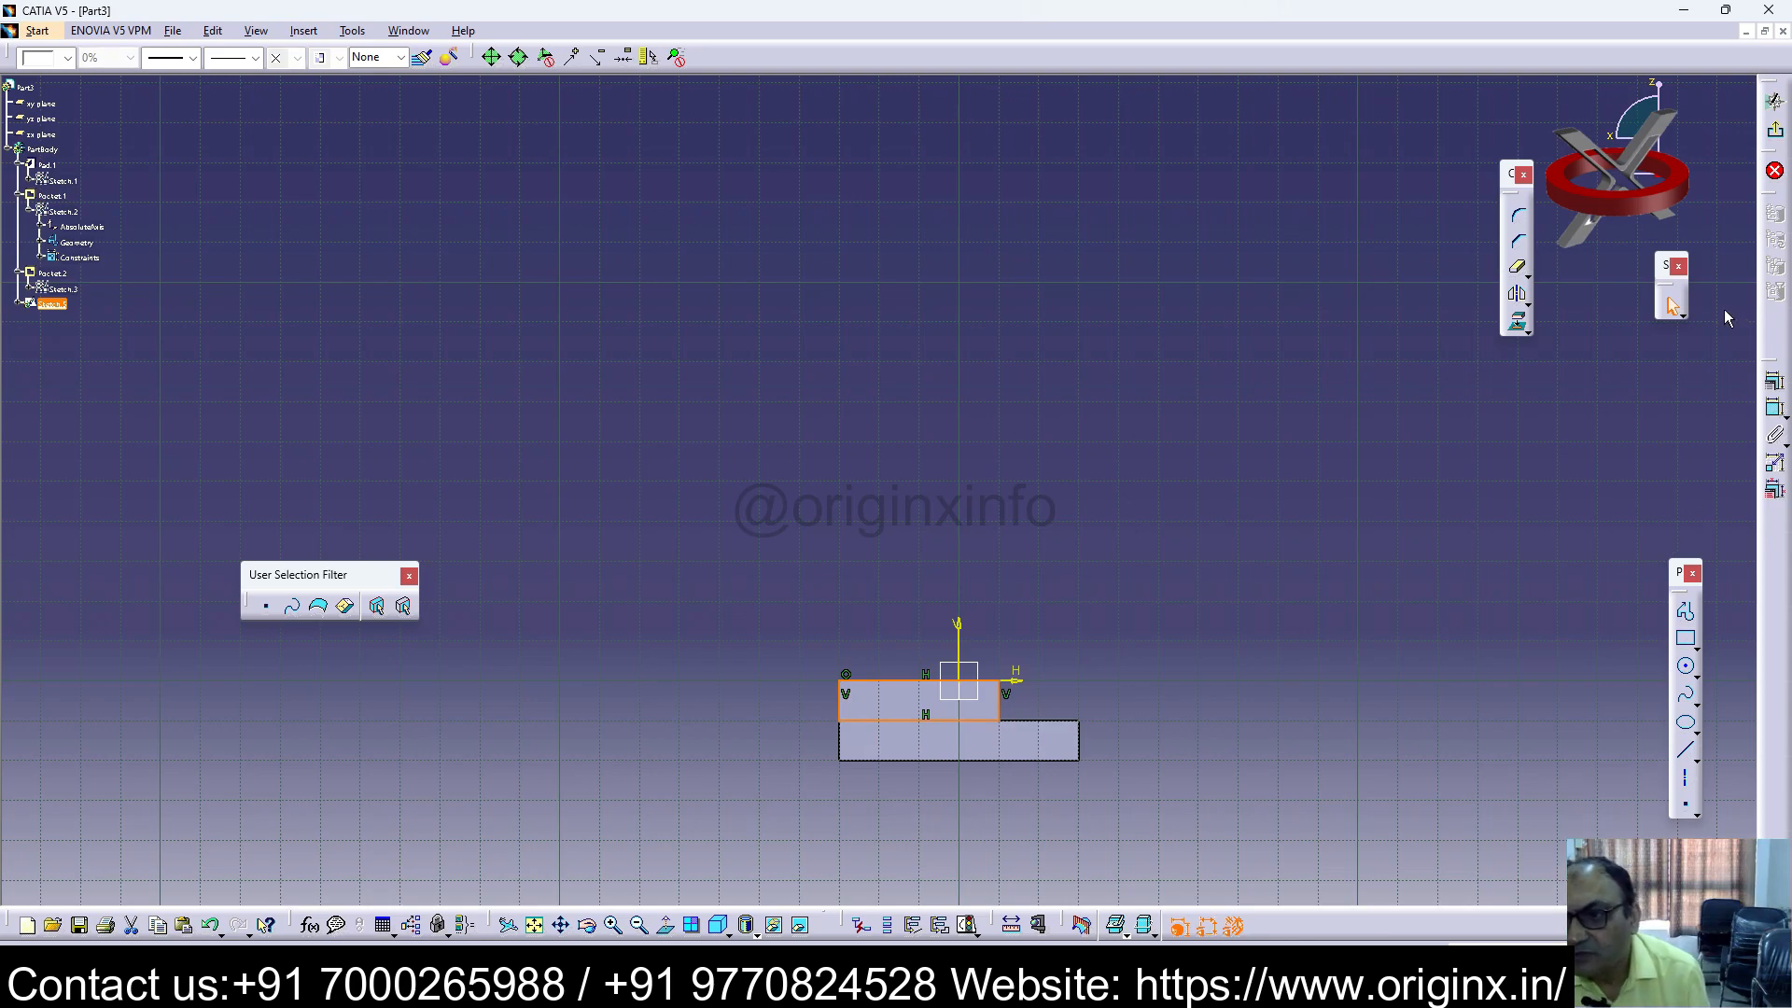
pyautogui.click(1774, 168)
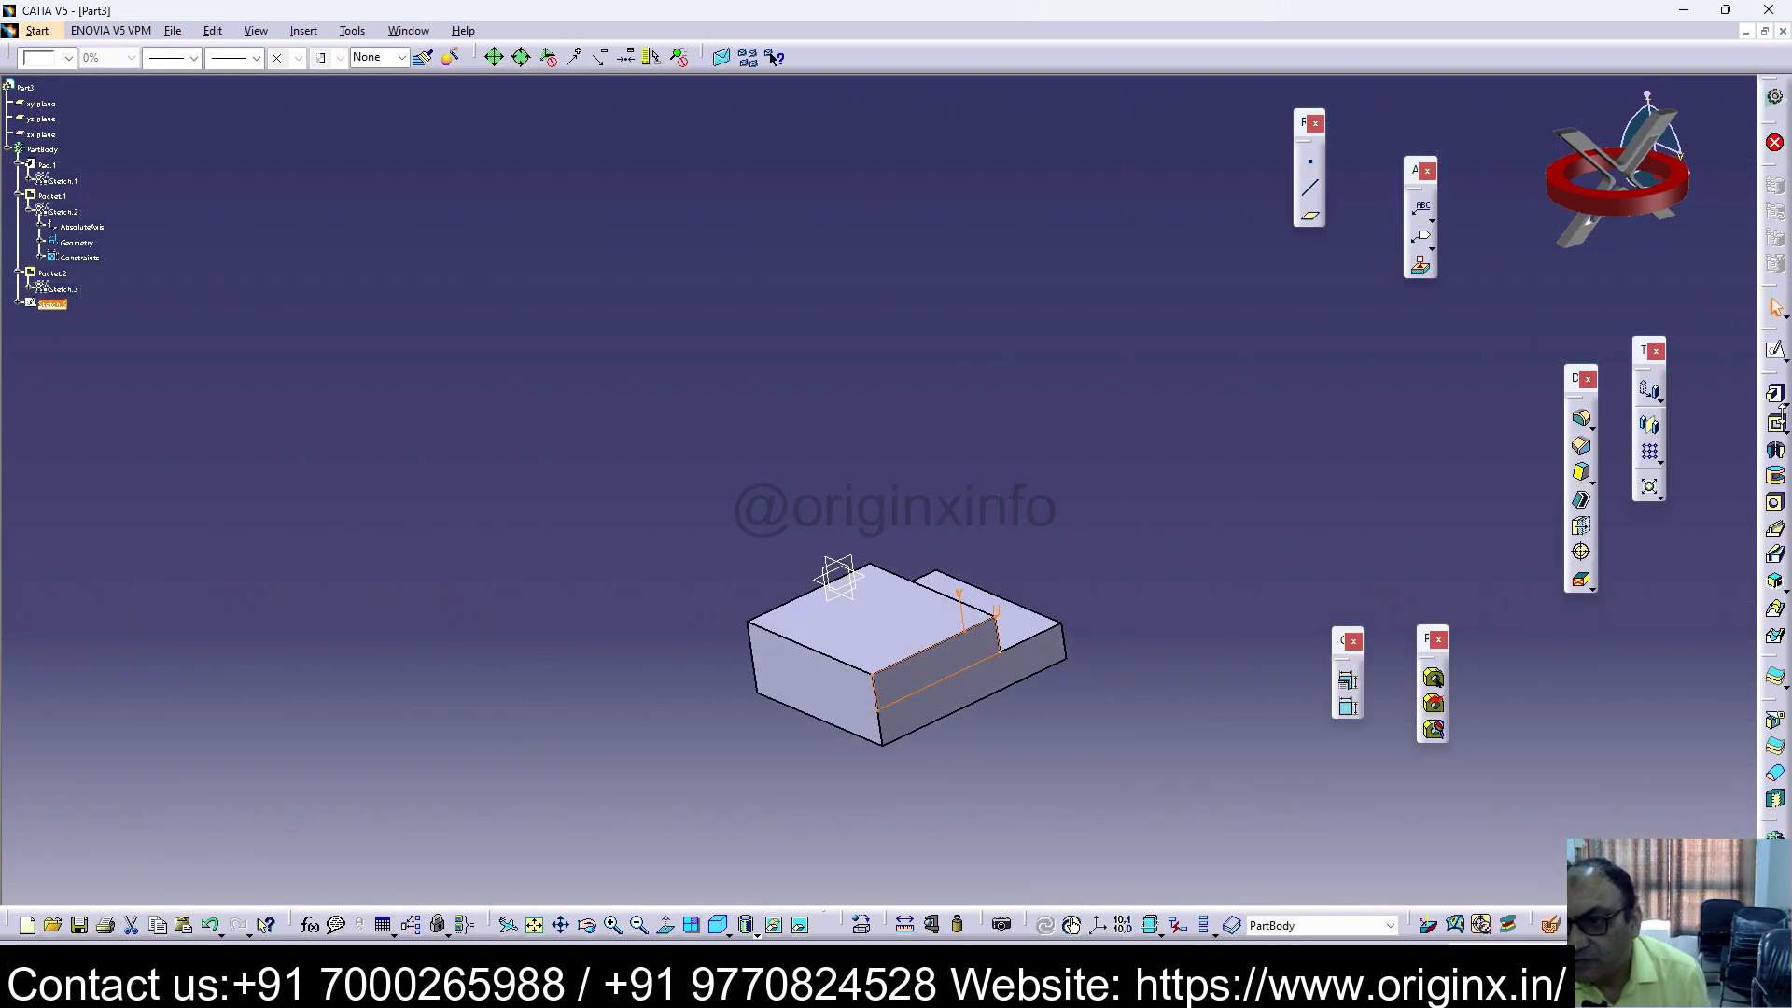
pyautogui.click(1776, 426)
pyautogui.click(1471, 515)
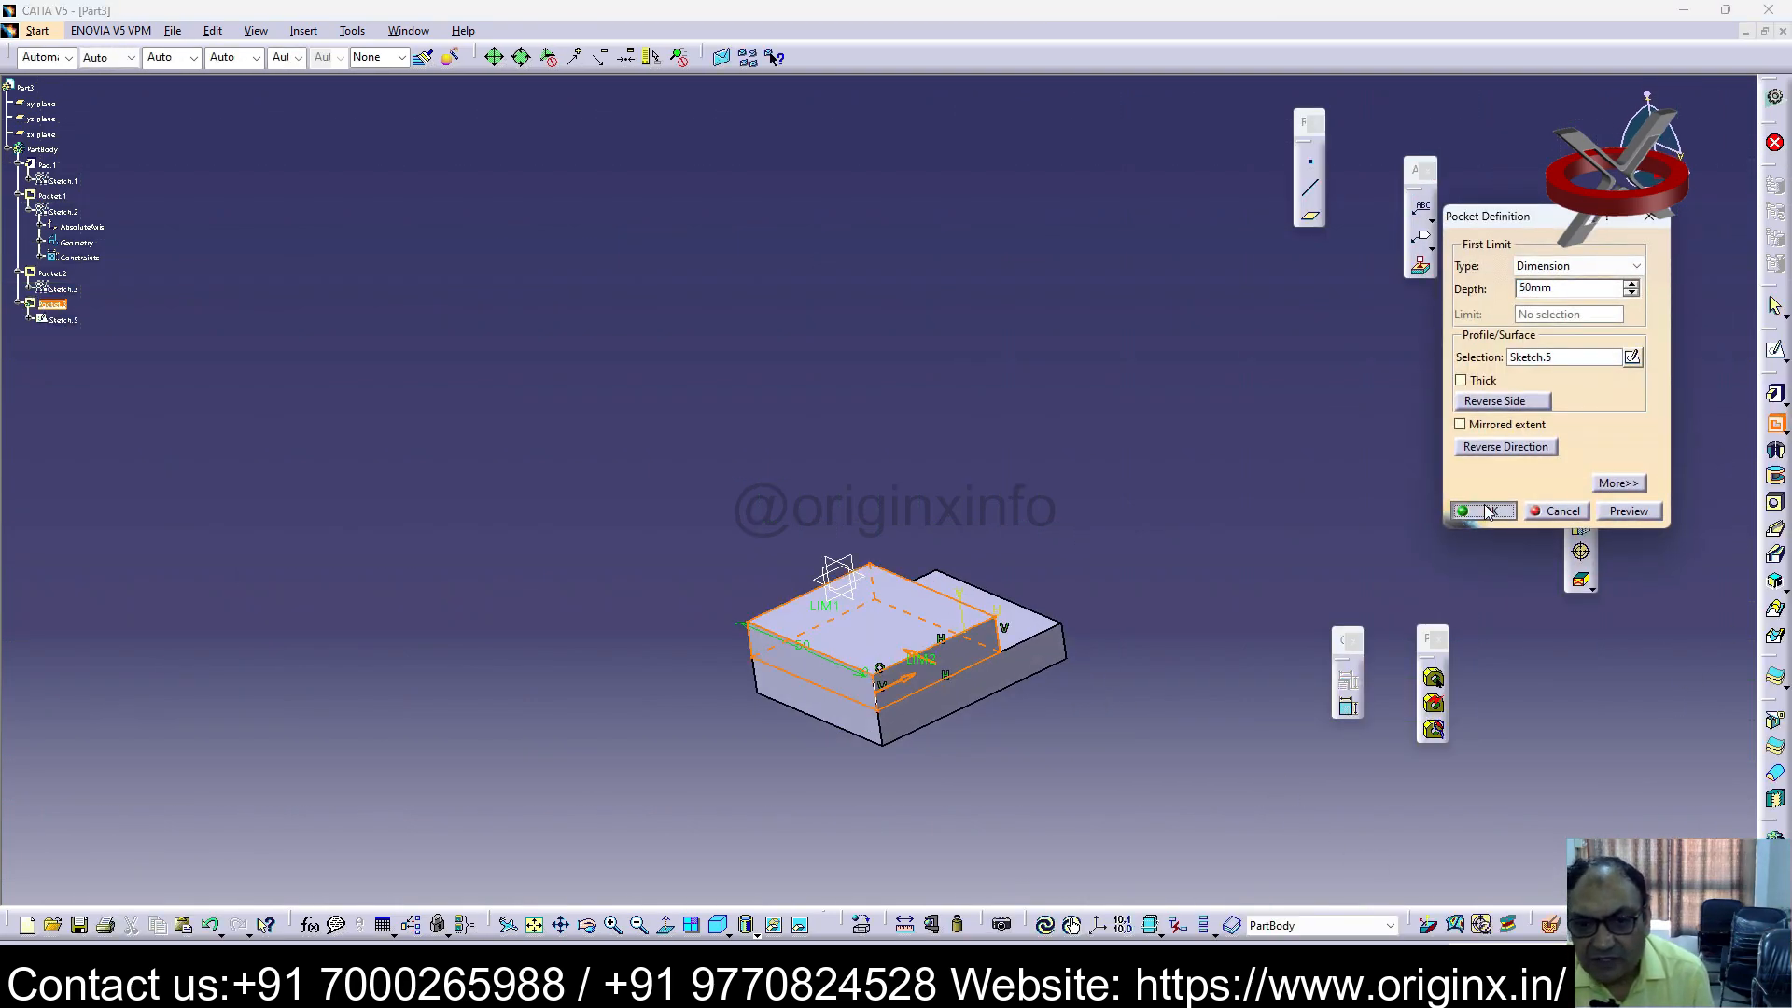
# Step: Start a sketch on the base's long front face and draw a circle about 45 mm in diameter centred near its upper edge
pyautogui.click(919, 717)
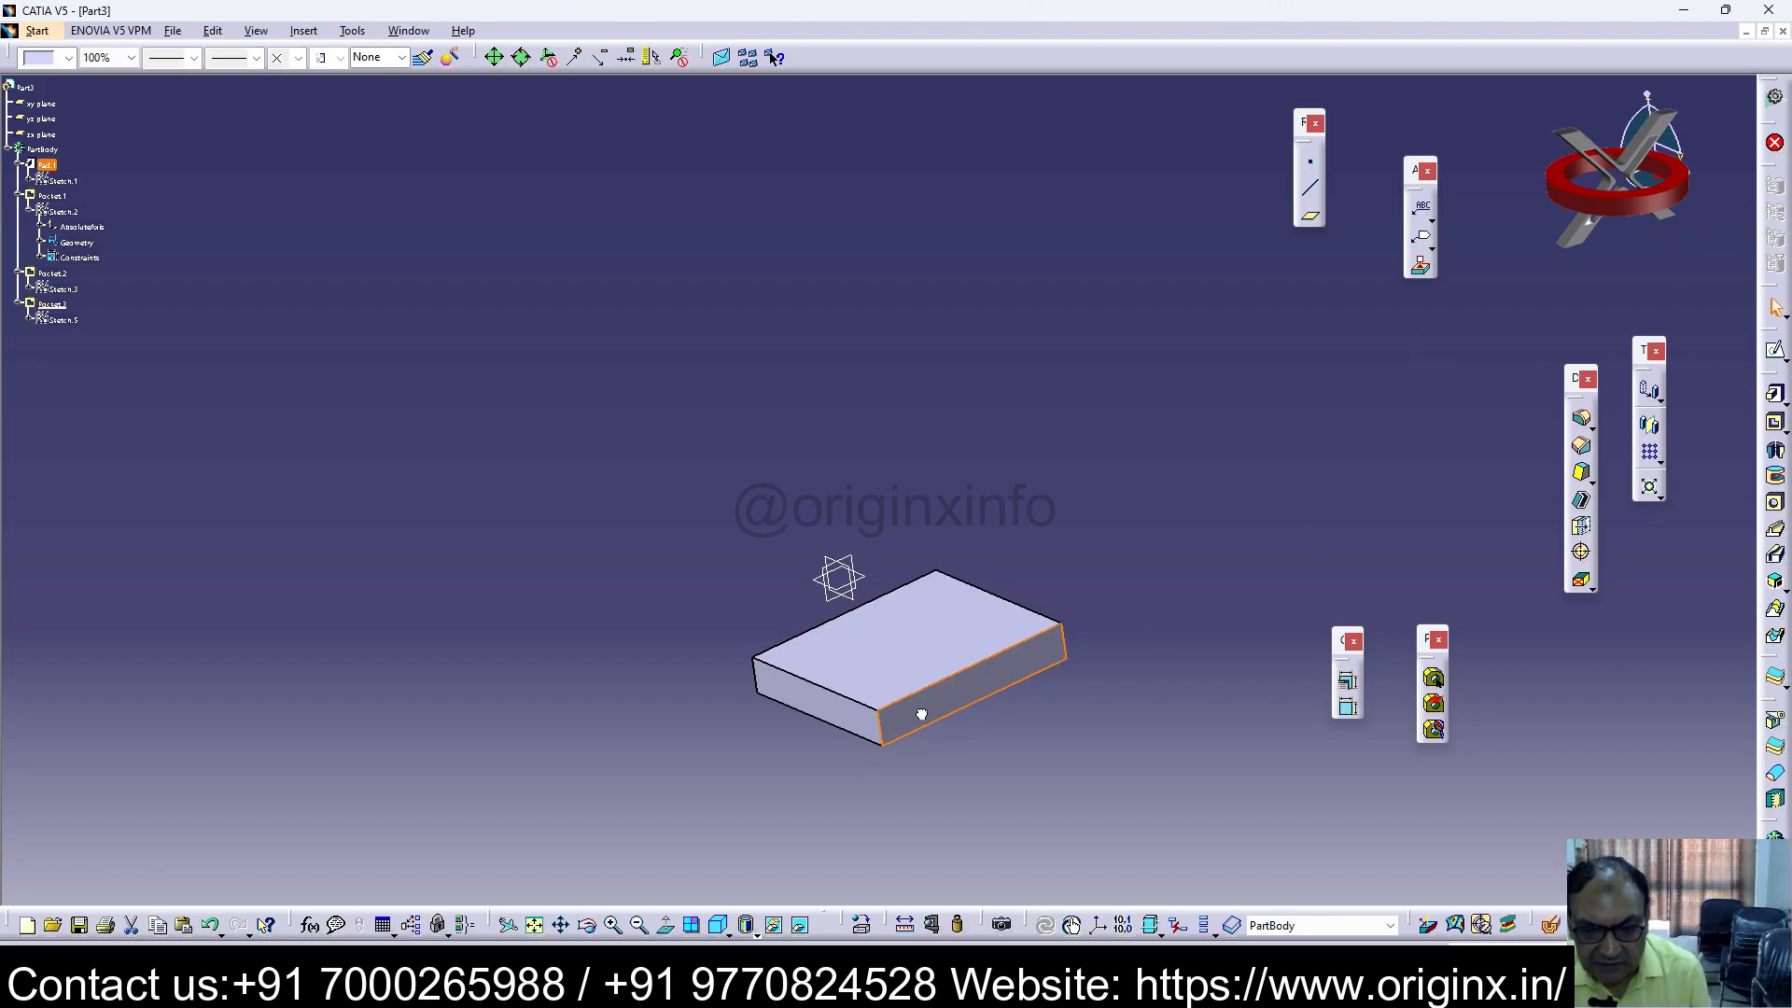
pyautogui.click(1775, 351)
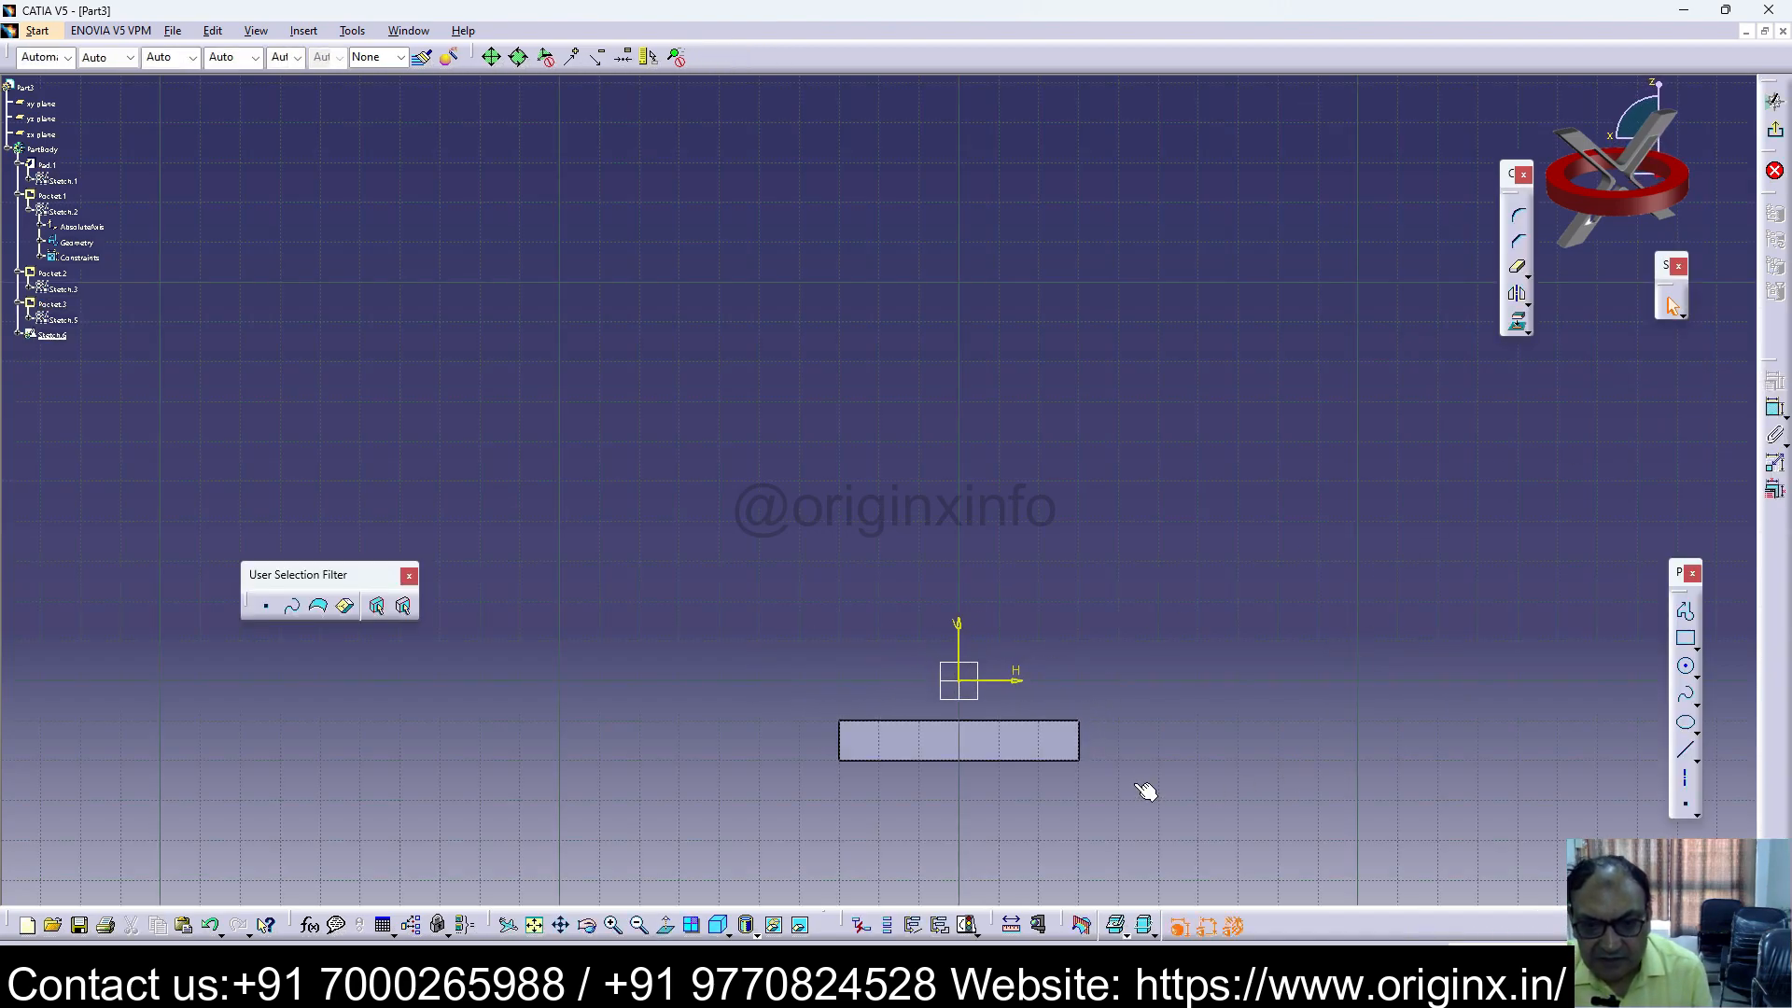
pyautogui.click(1685, 666)
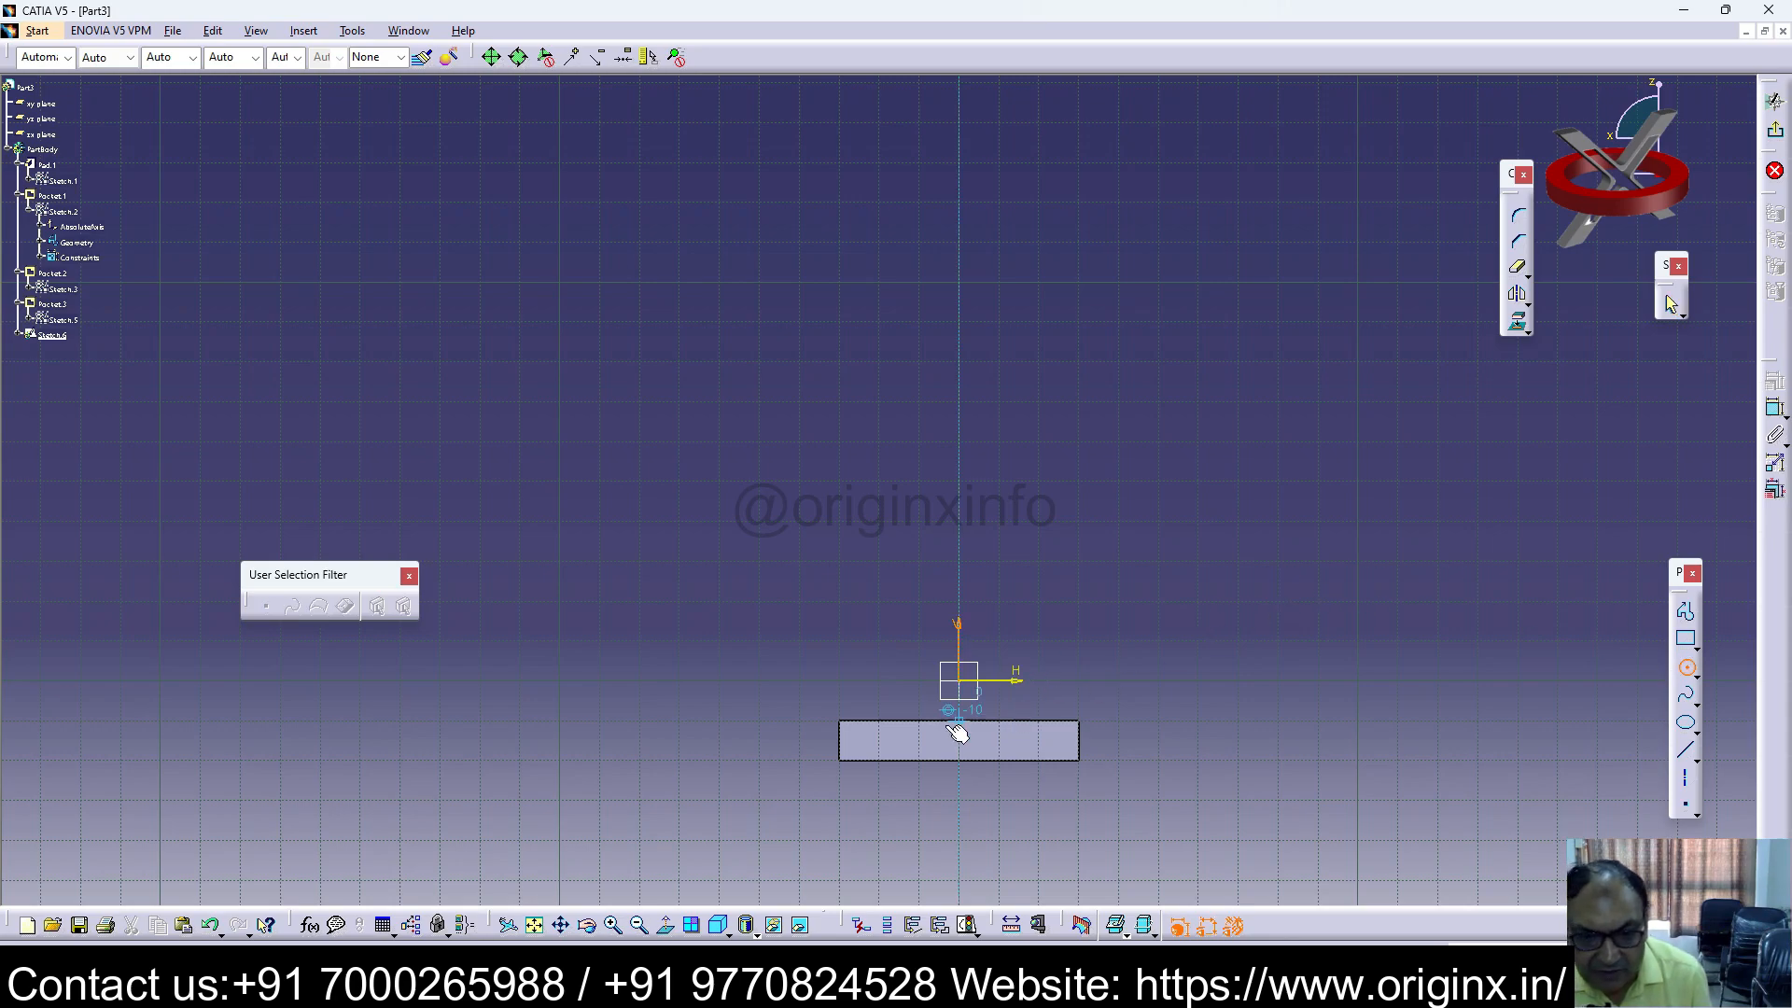
pyautogui.click(920, 721)
pyautogui.click(845, 747)
pyautogui.click(1340, 618)
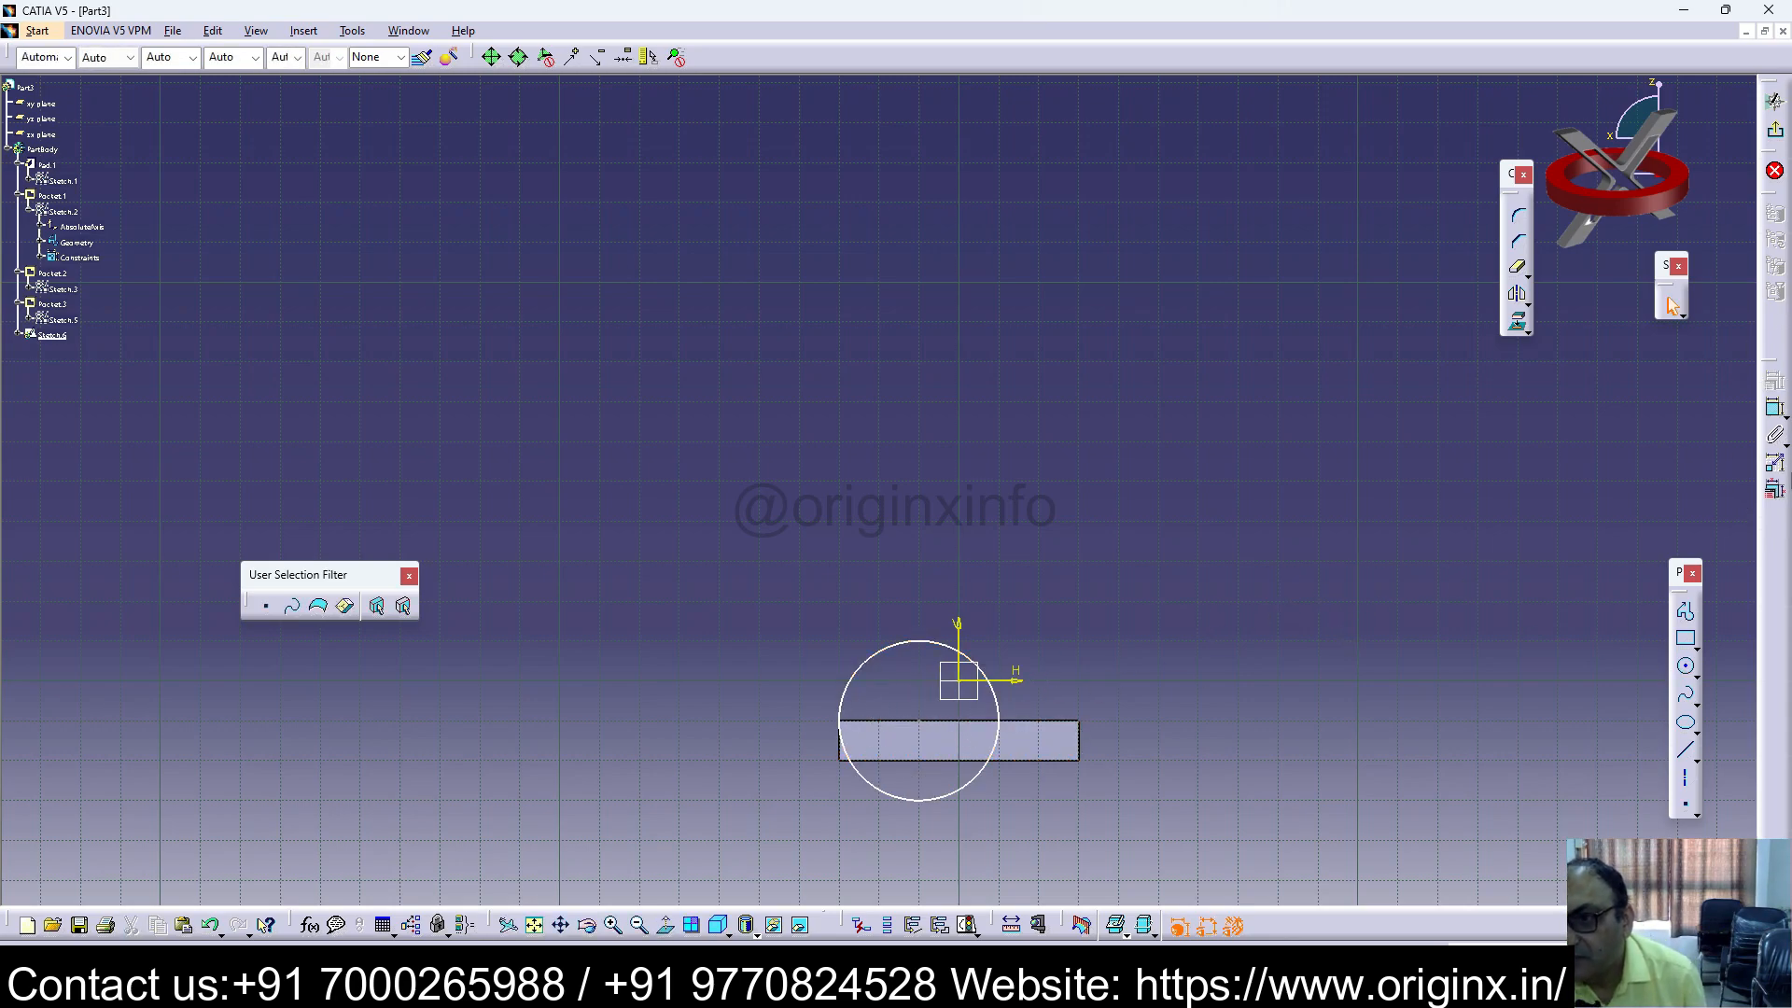
pyautogui.moveTo(933, 642); pyautogui.dragTo(940, 628)
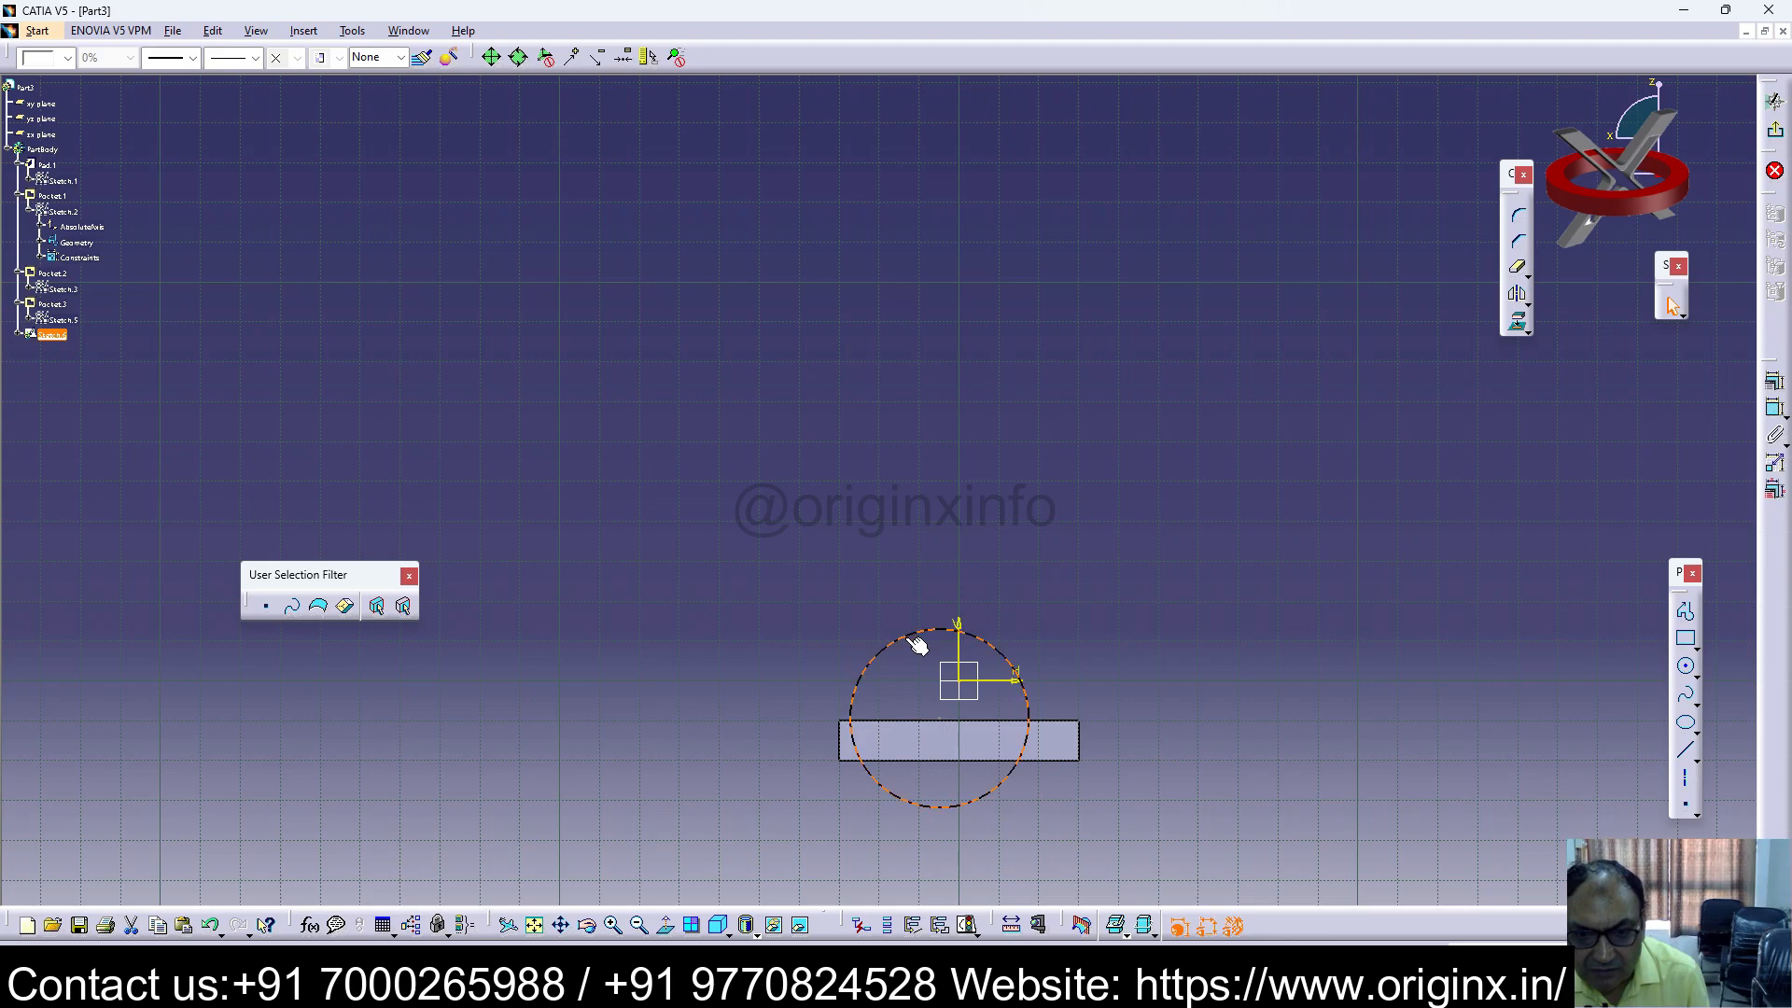
# Step: Dimension the circle's diameter, set it to 40 mm and exit the sketch
pyautogui.click(1776, 439)
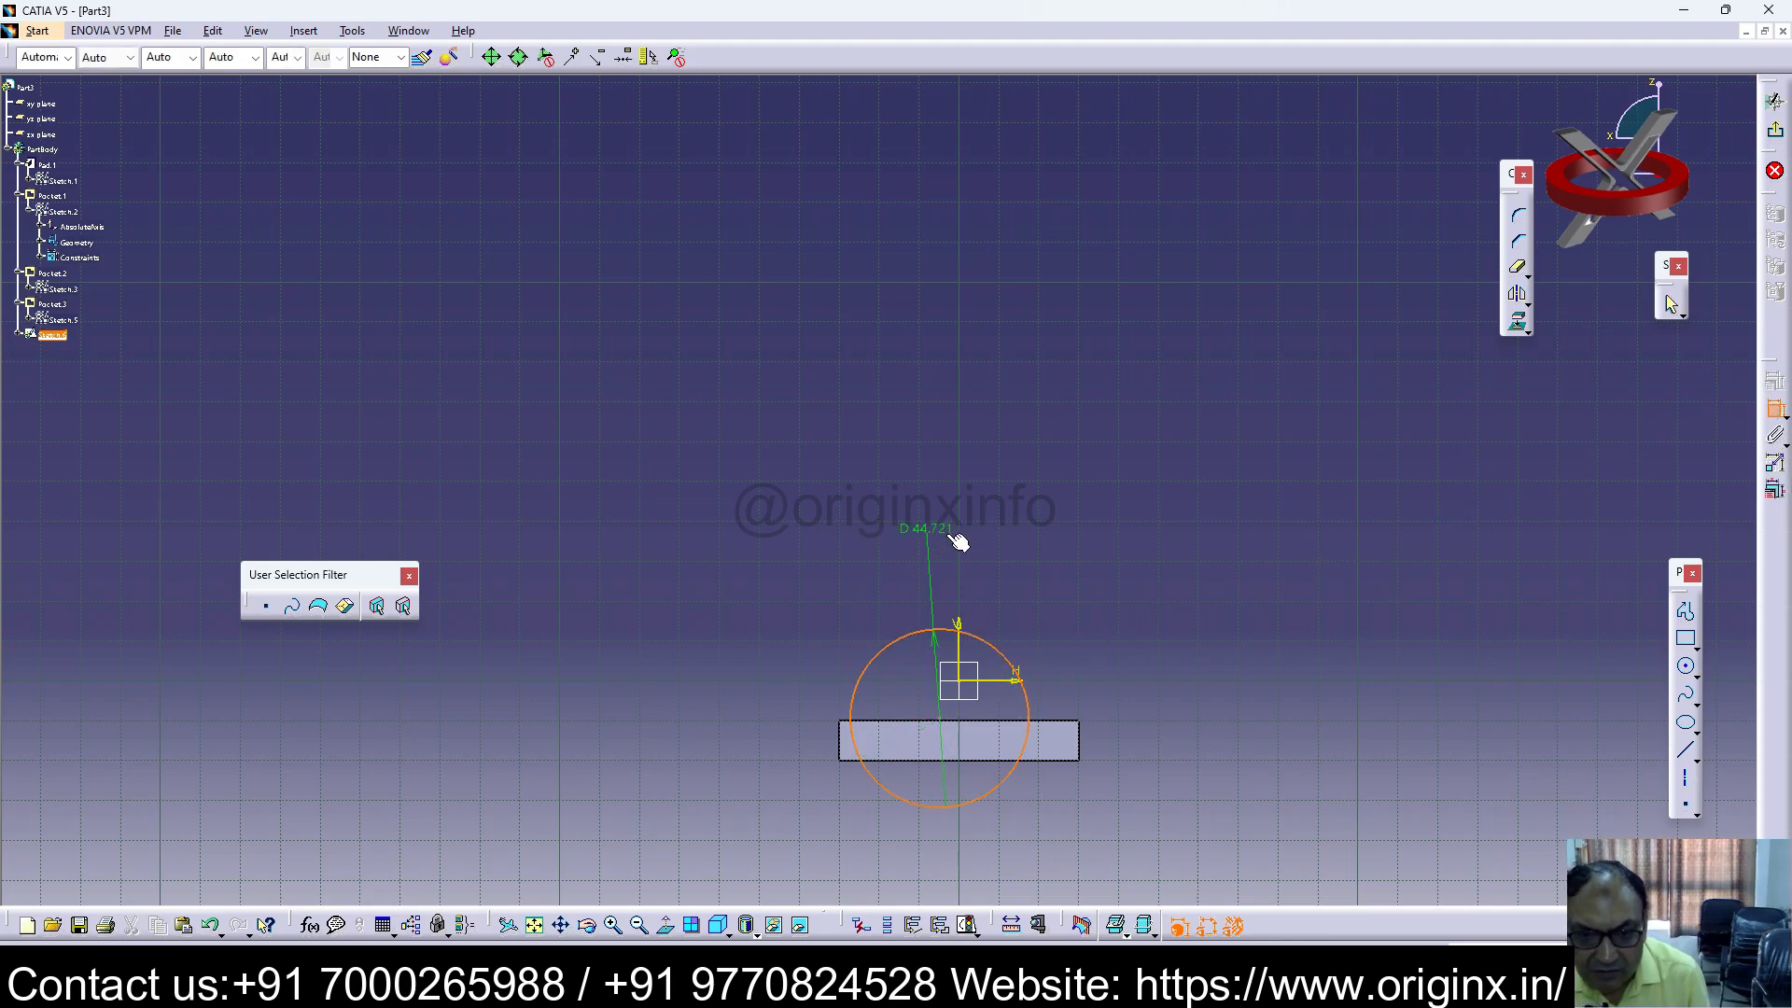
pyautogui.click(959, 547)
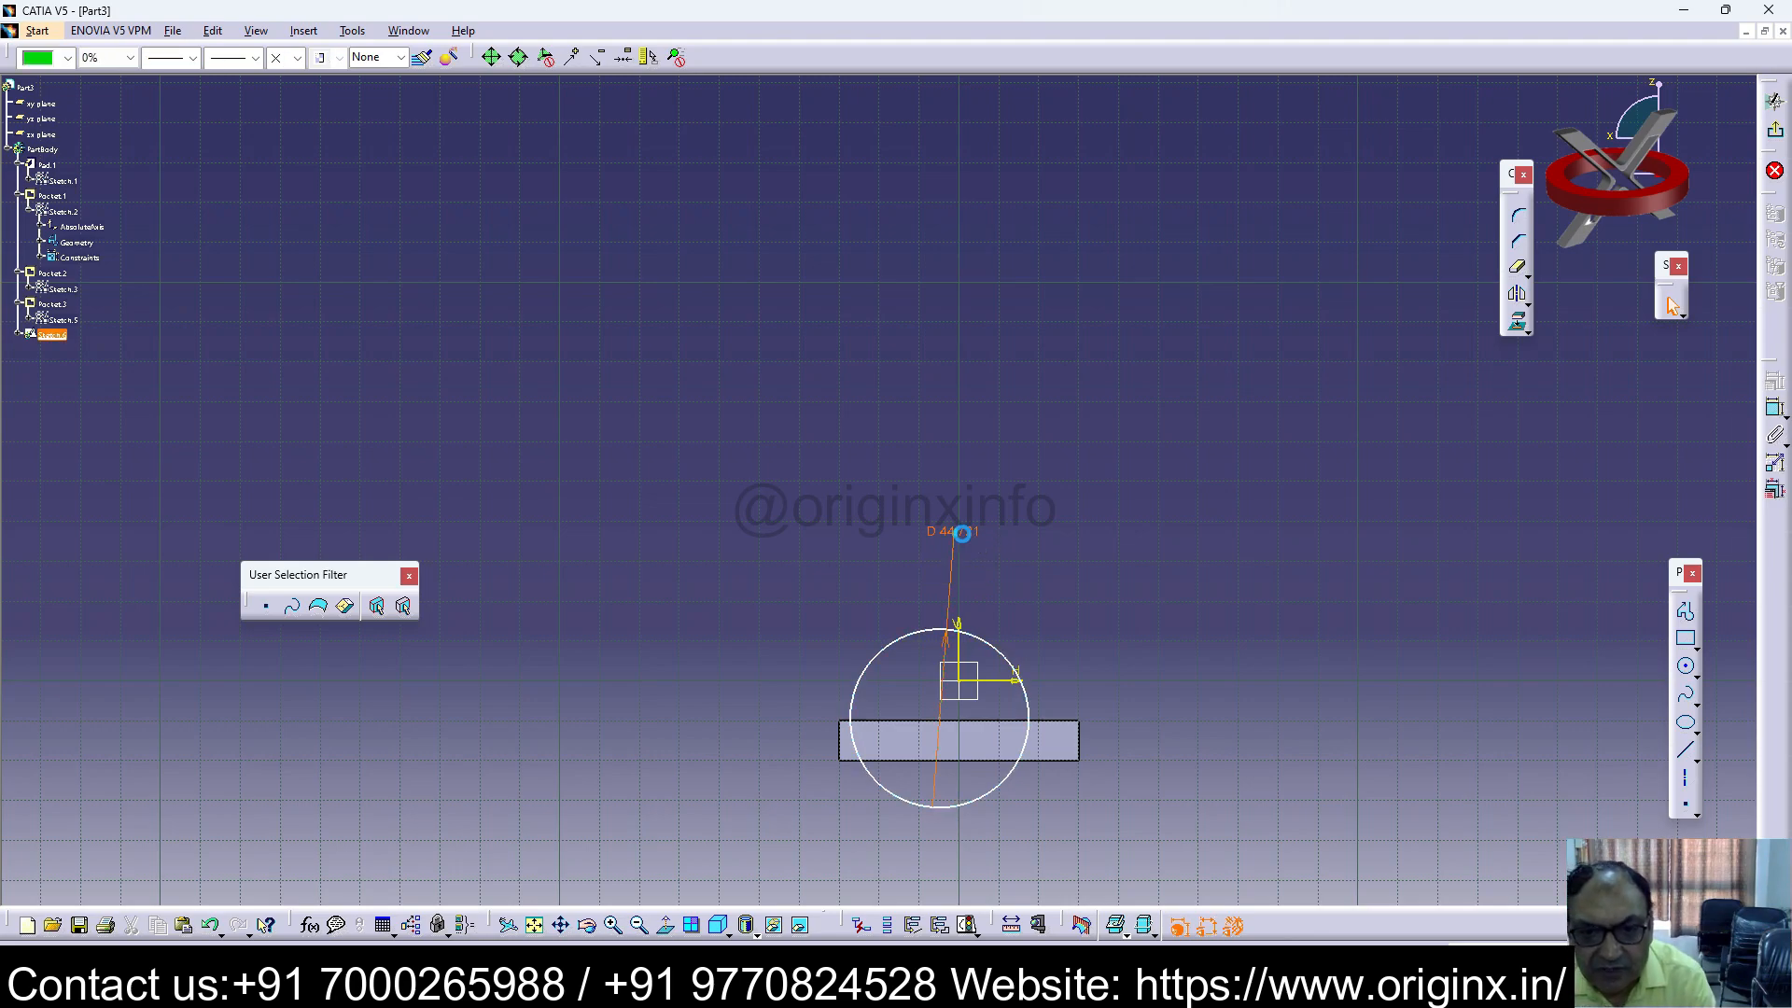
pyautogui.doubleClick(971, 538)
pyautogui.write('40')
pyautogui.press('Return')
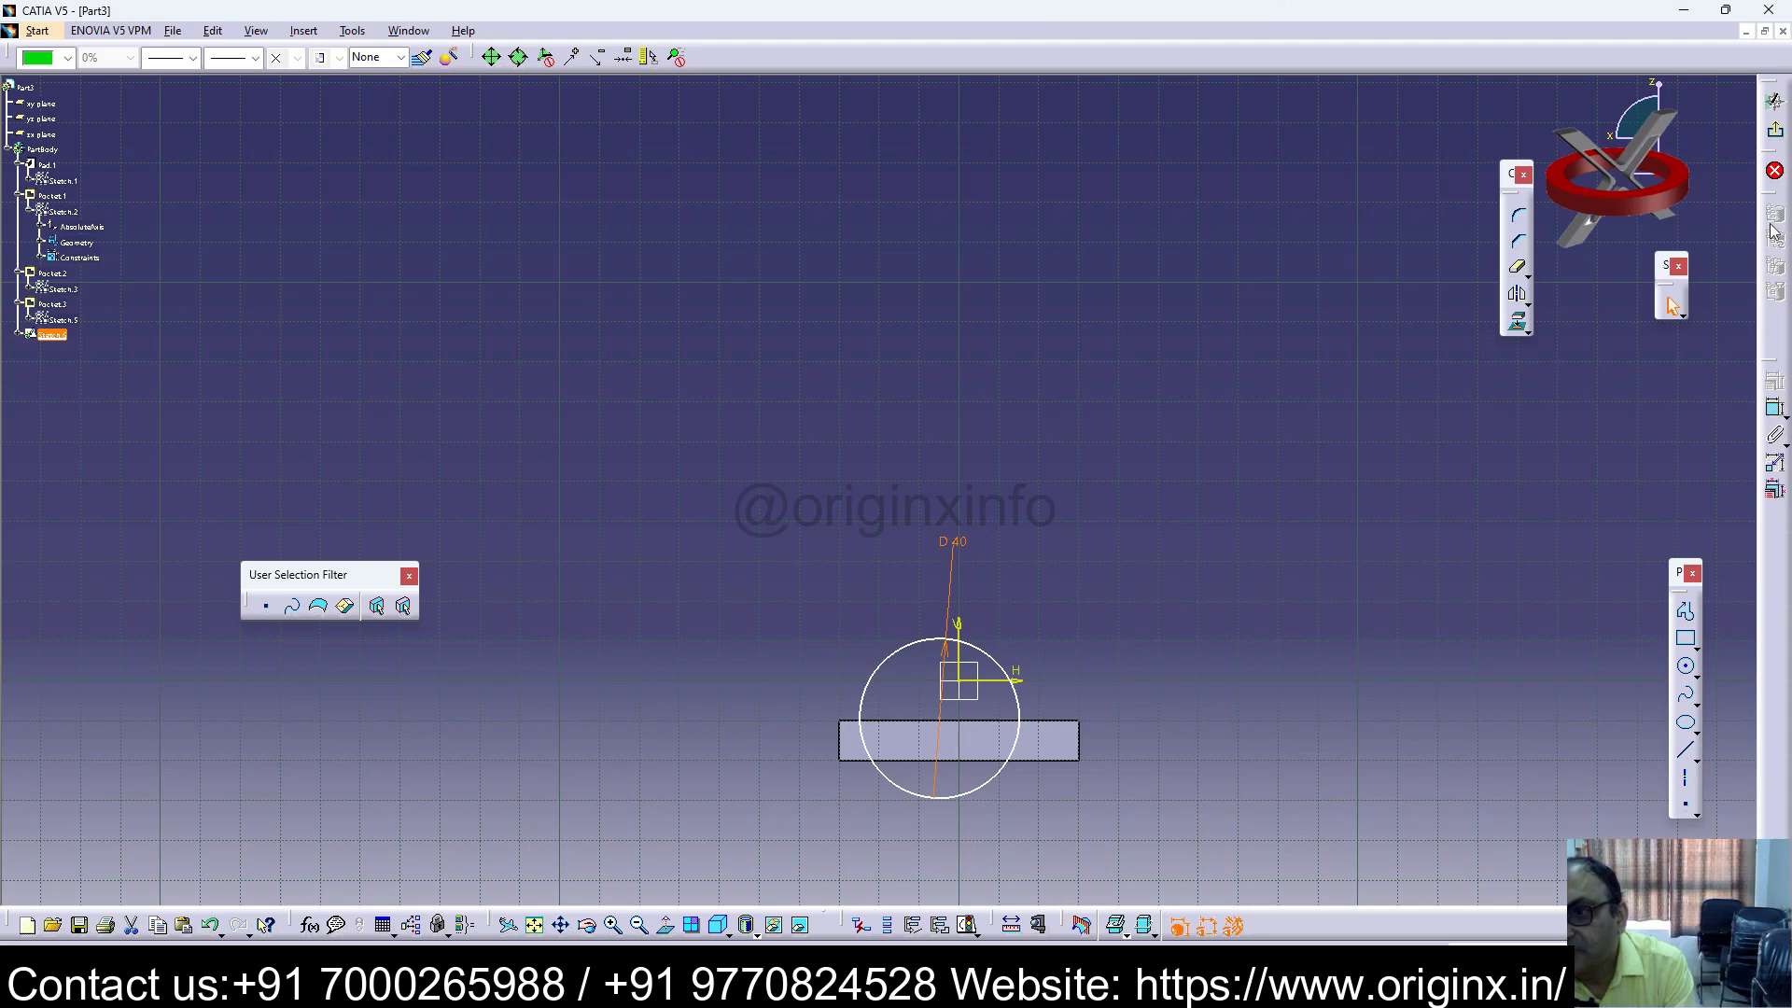
pyautogui.click(1775, 168)
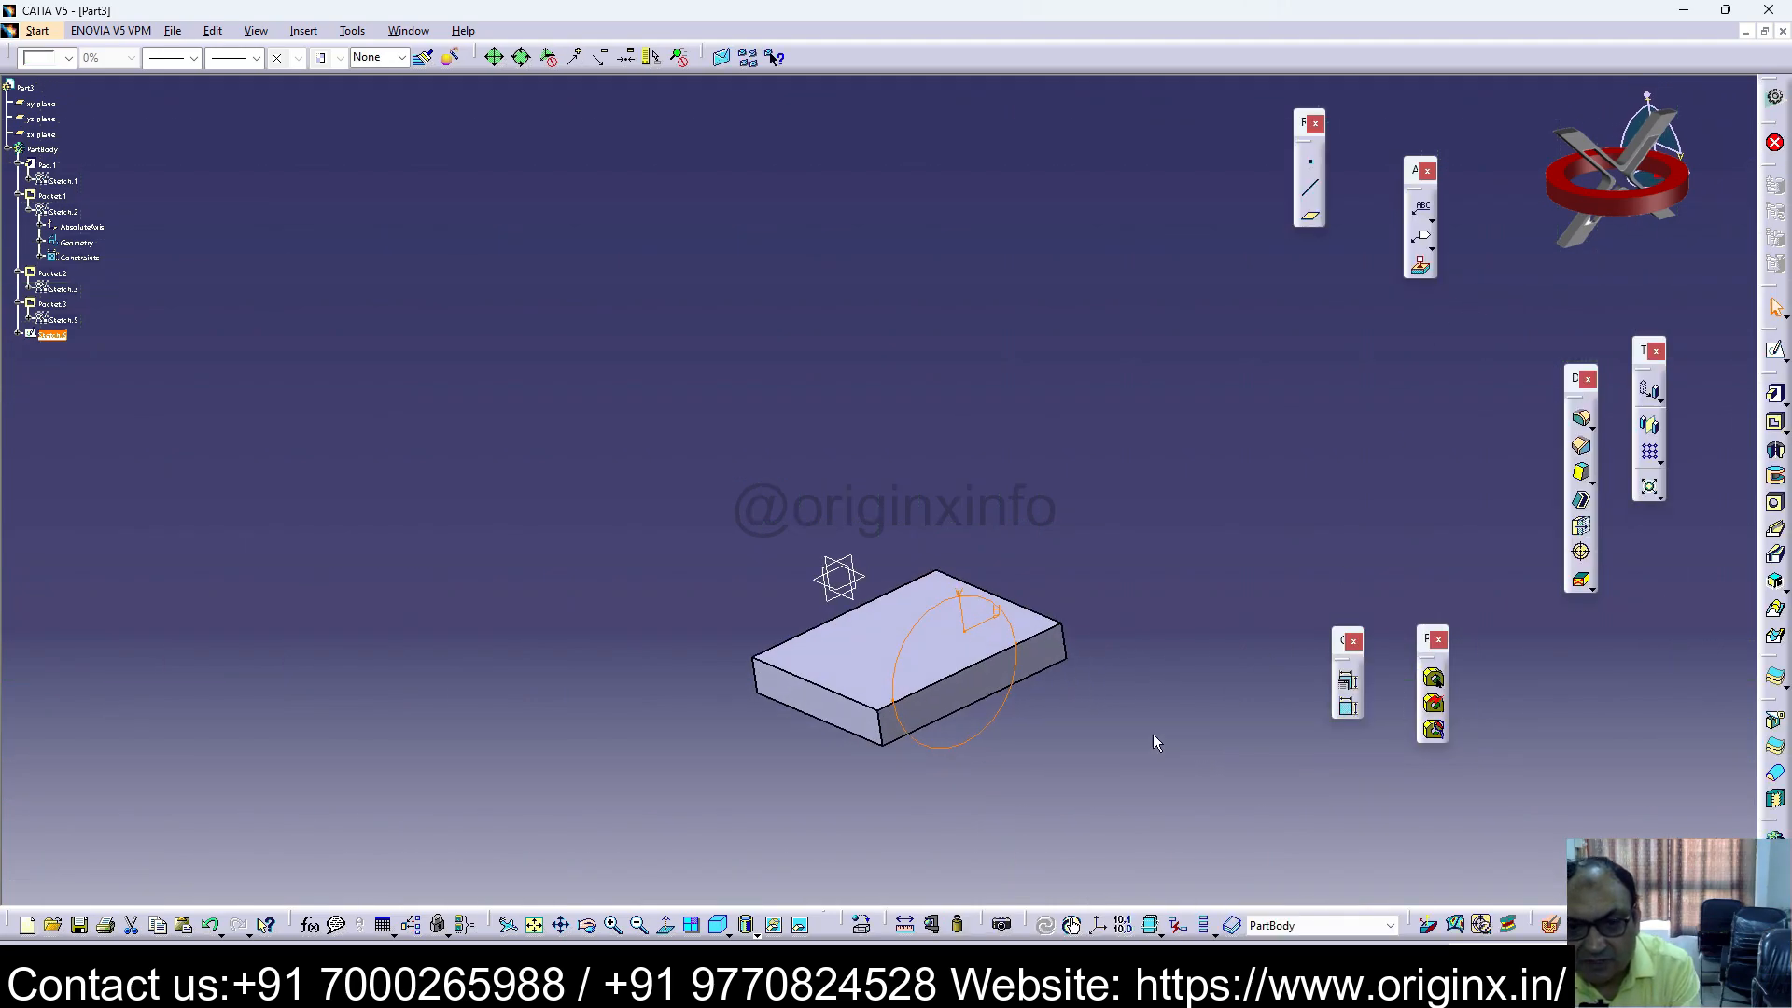
pyautogui.click(1775, 394)
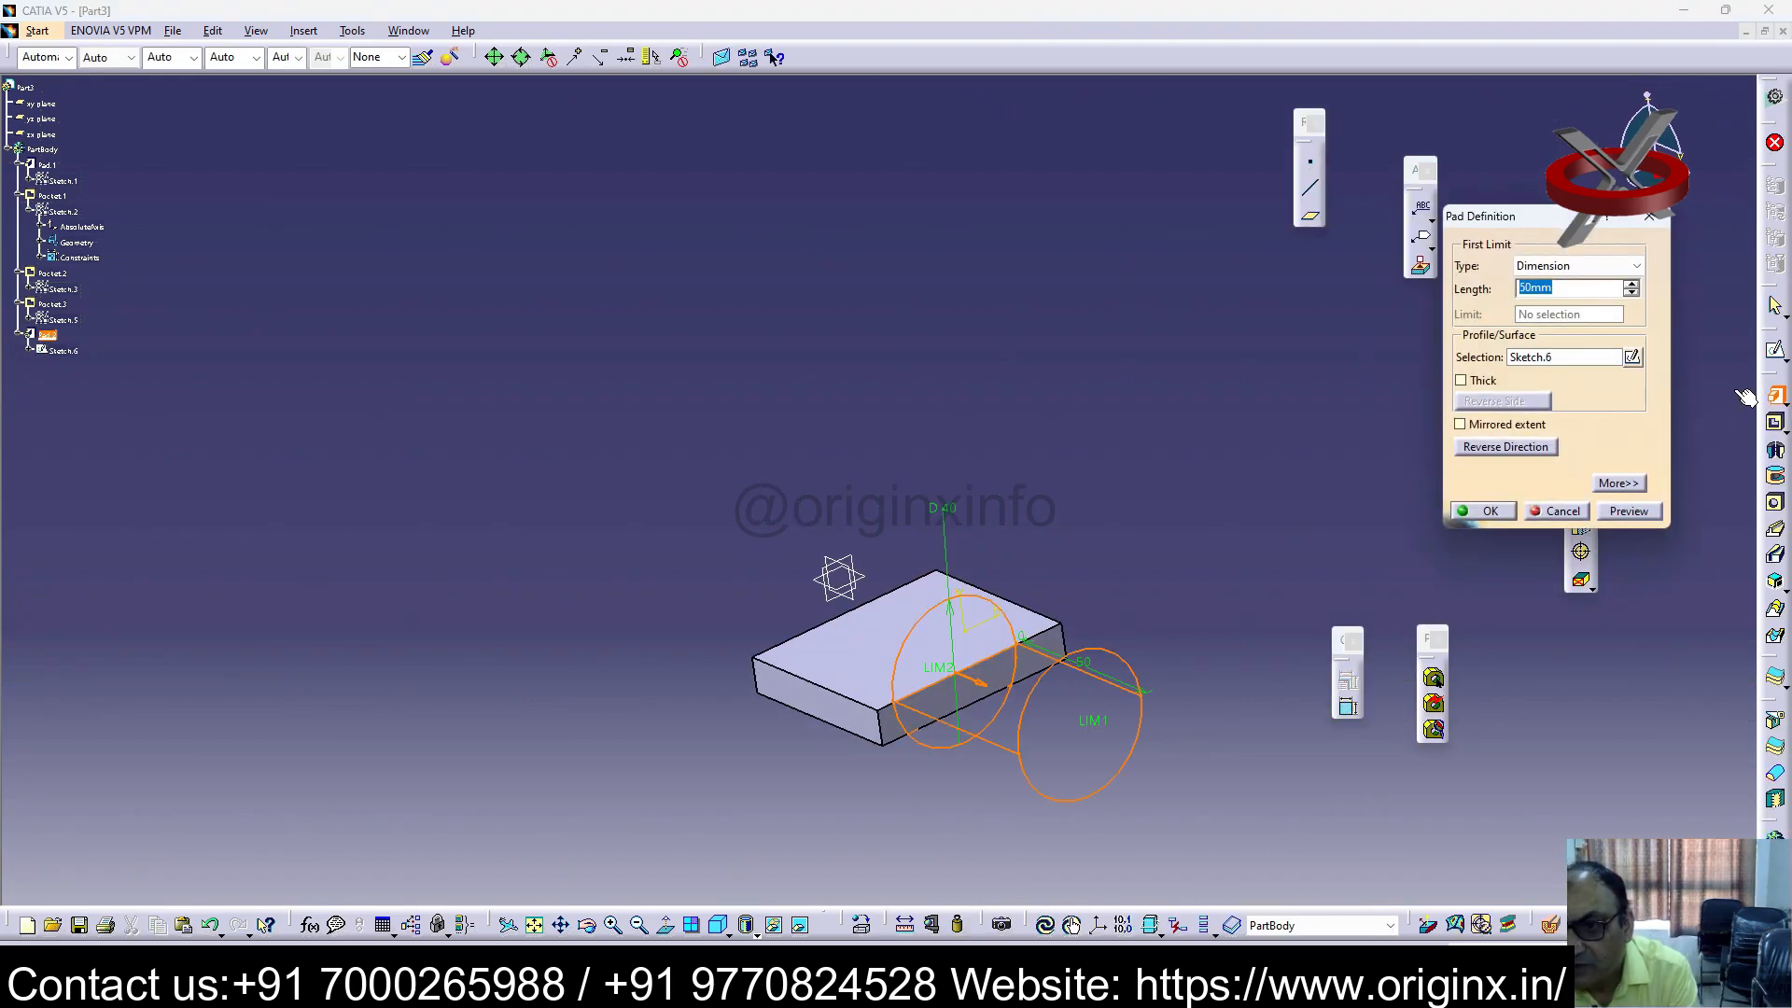
pyautogui.click(1618, 484)
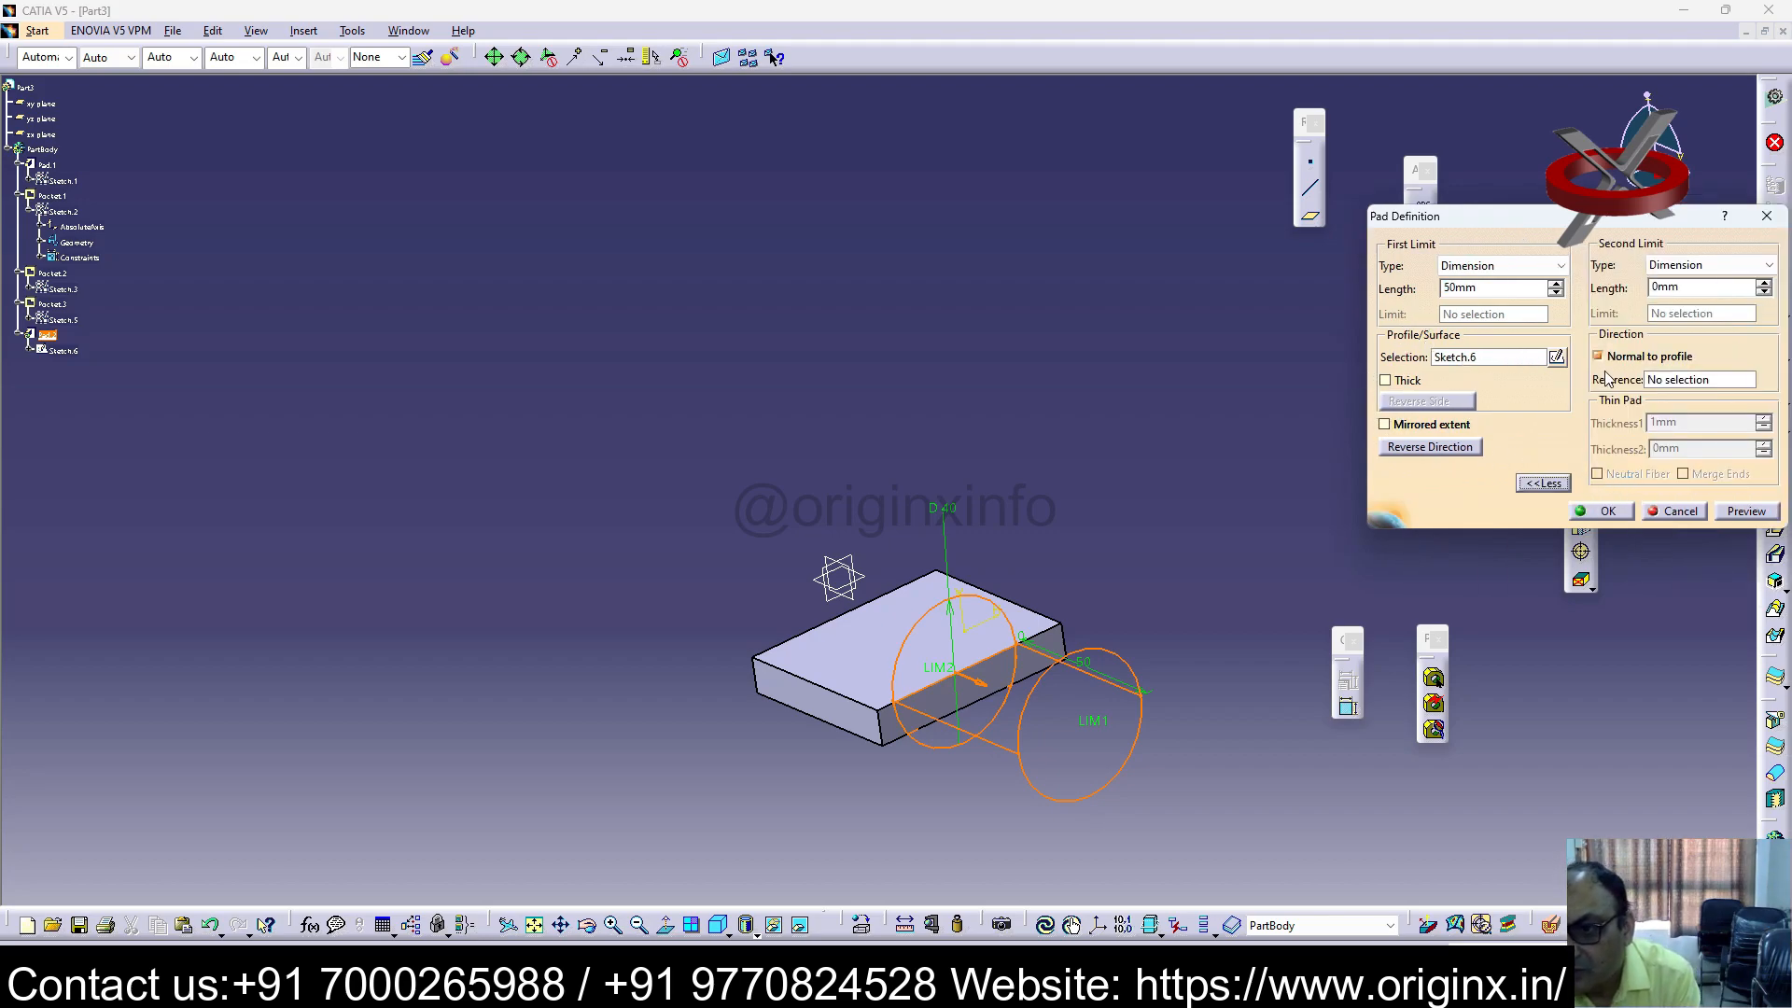
pyautogui.click(1766, 215)
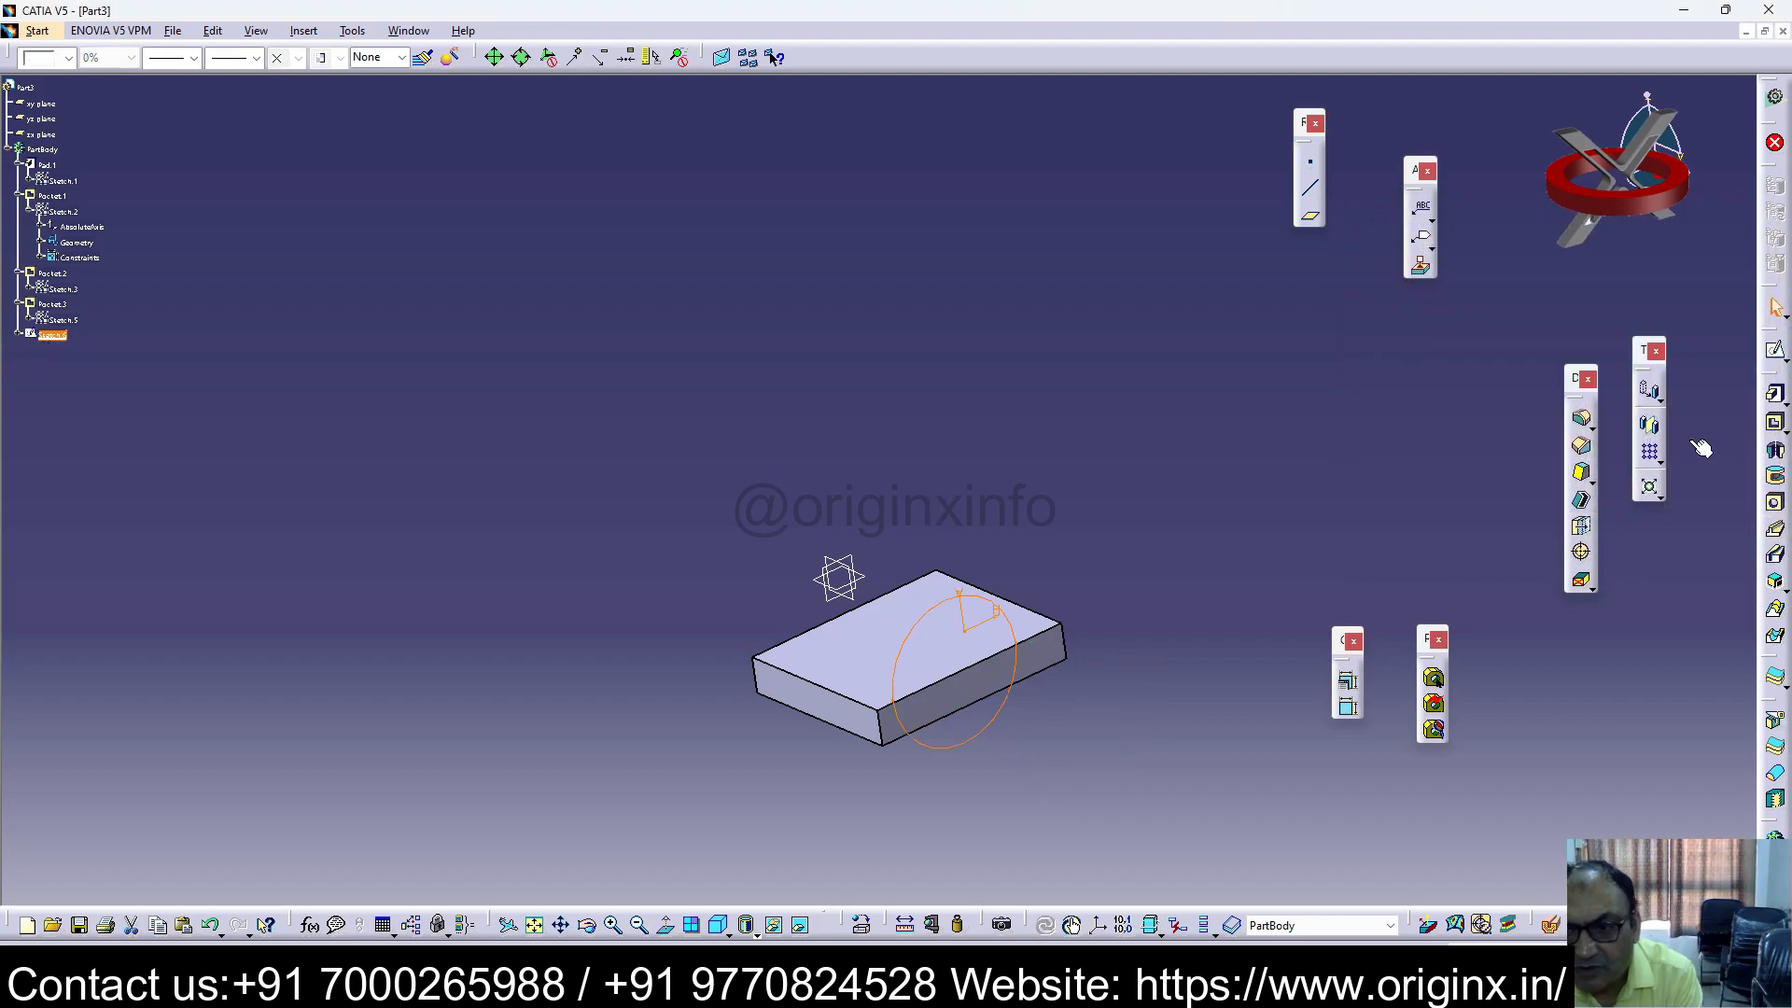
# Step: Try to pad the circle 10 mm with its direction reversed into the base, and undo the pad
pyautogui.click(1777, 397)
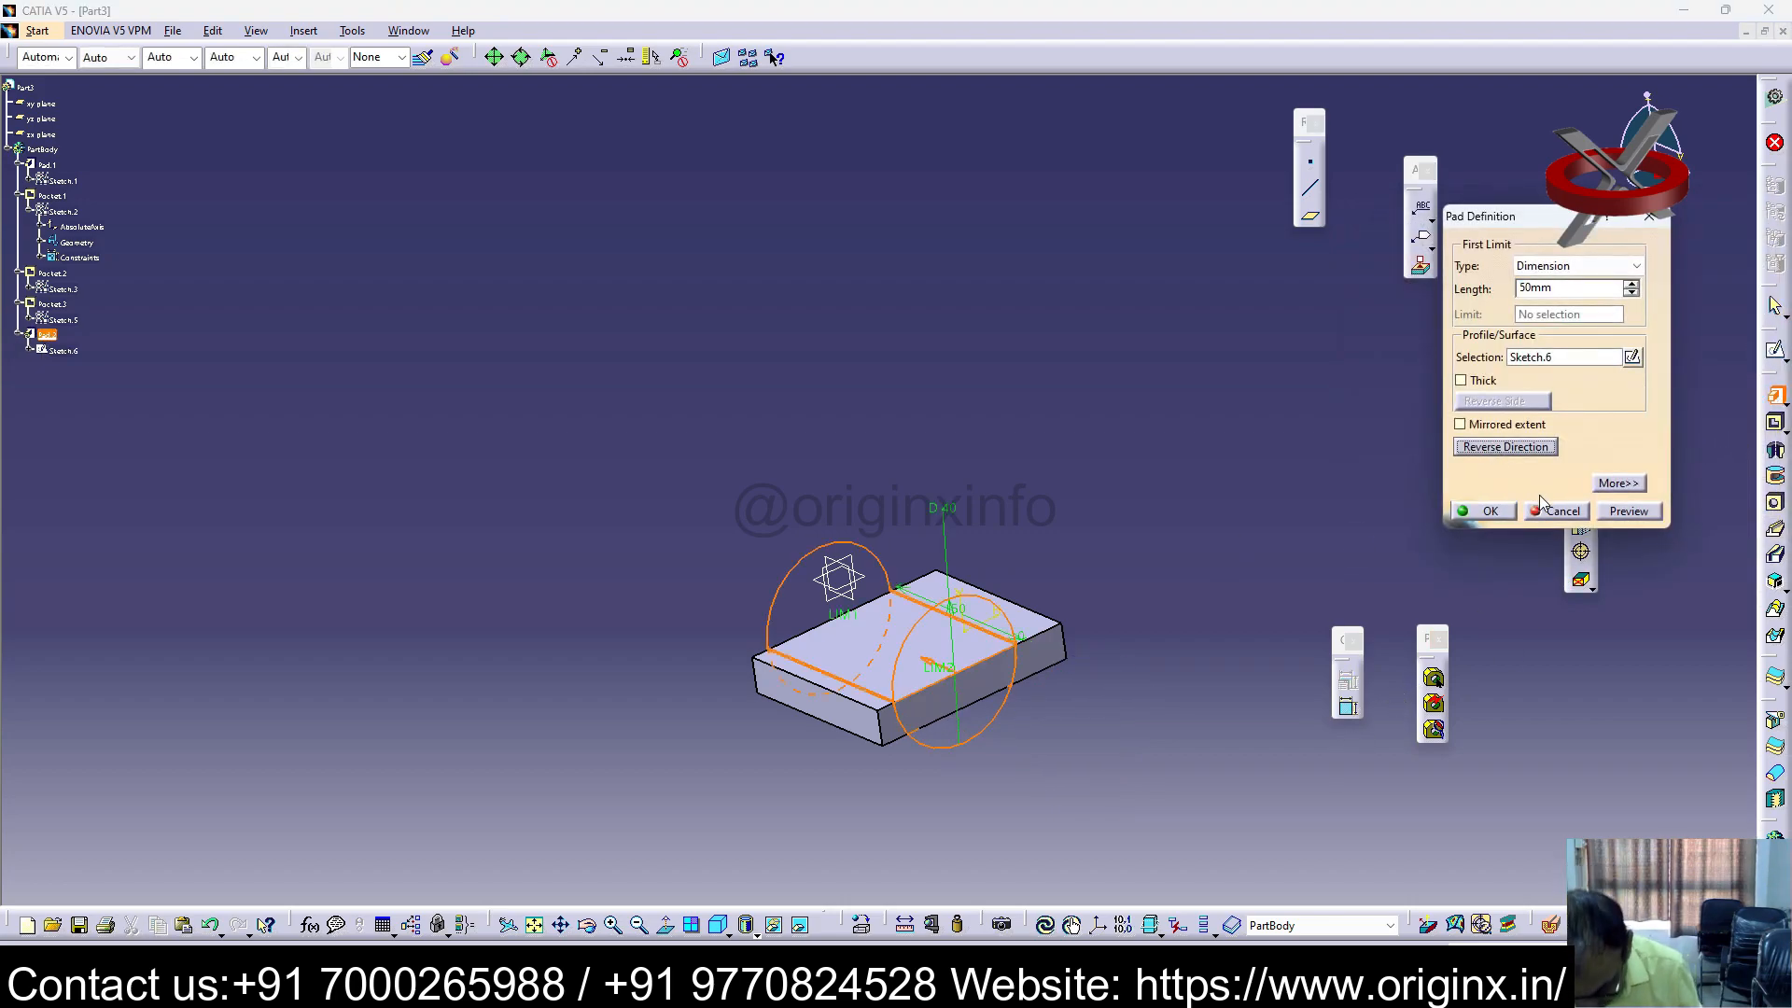
pyautogui.doubleClick(1536, 287)
pyautogui.write('10')
pyautogui.press('Return')
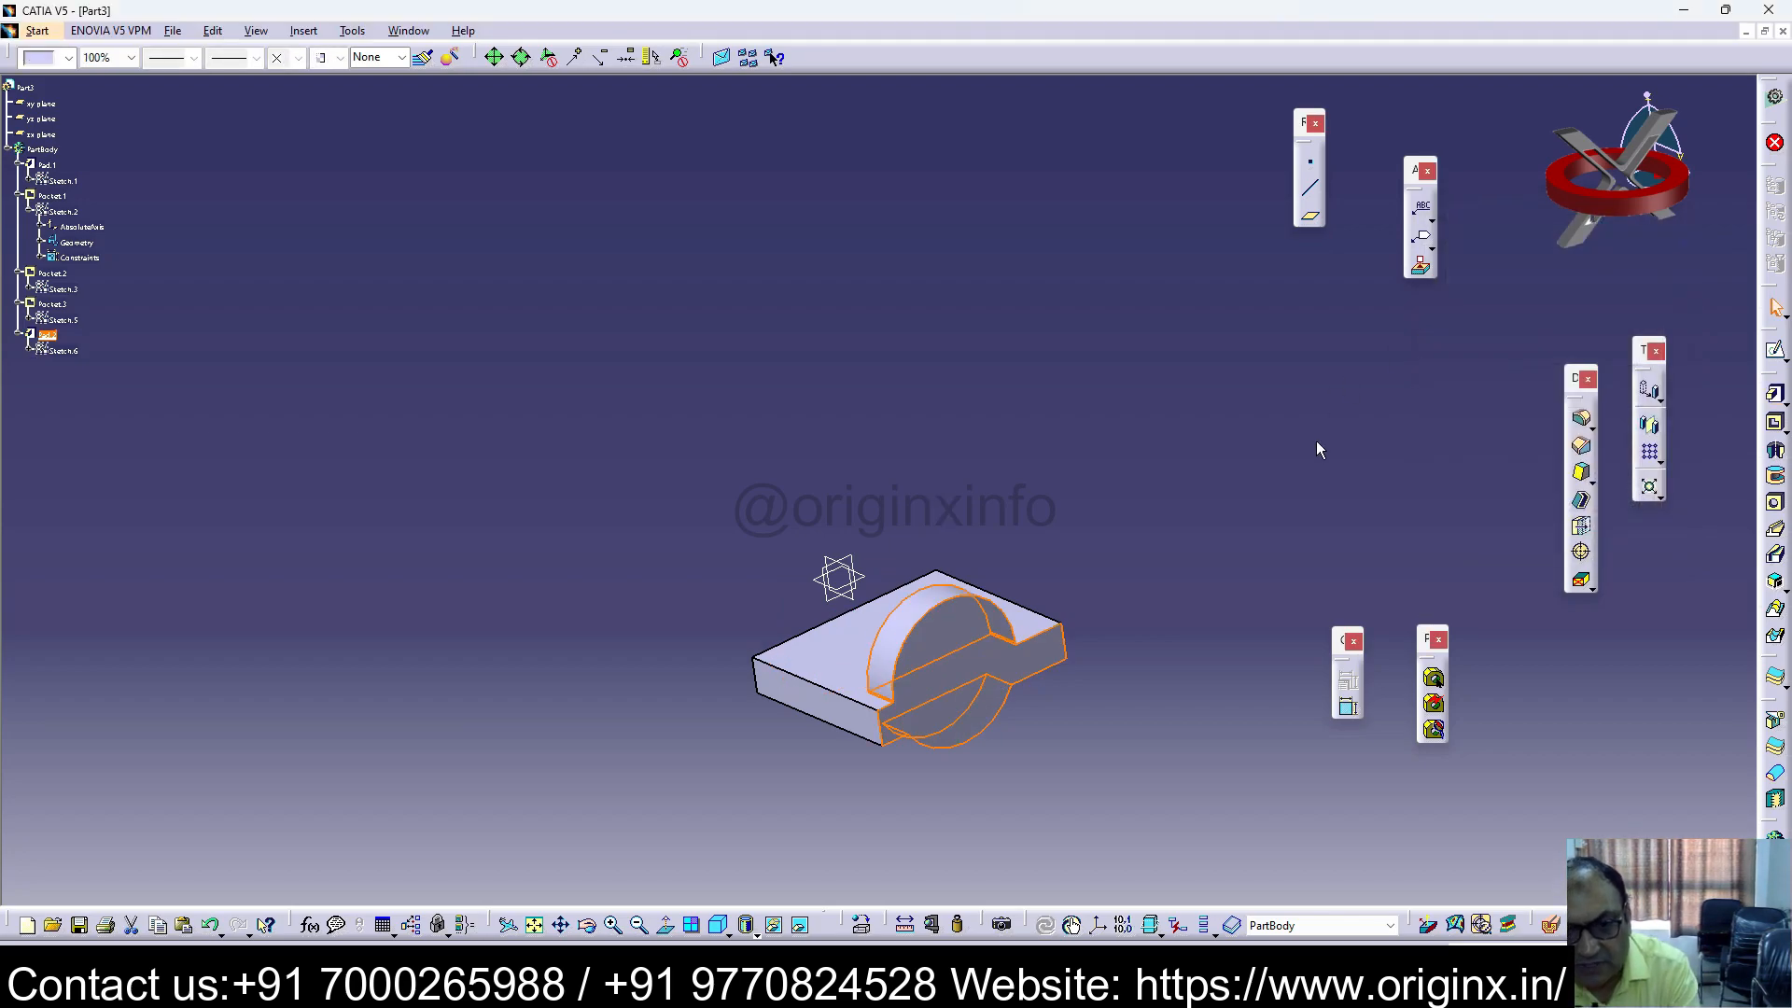
pyautogui.moveTo(1056, 690); pyautogui.dragTo(1012, 737, button='middle')
pyautogui.hotkey('ctrl', 'z')
pyautogui.hotkey('ctrl', 'z')
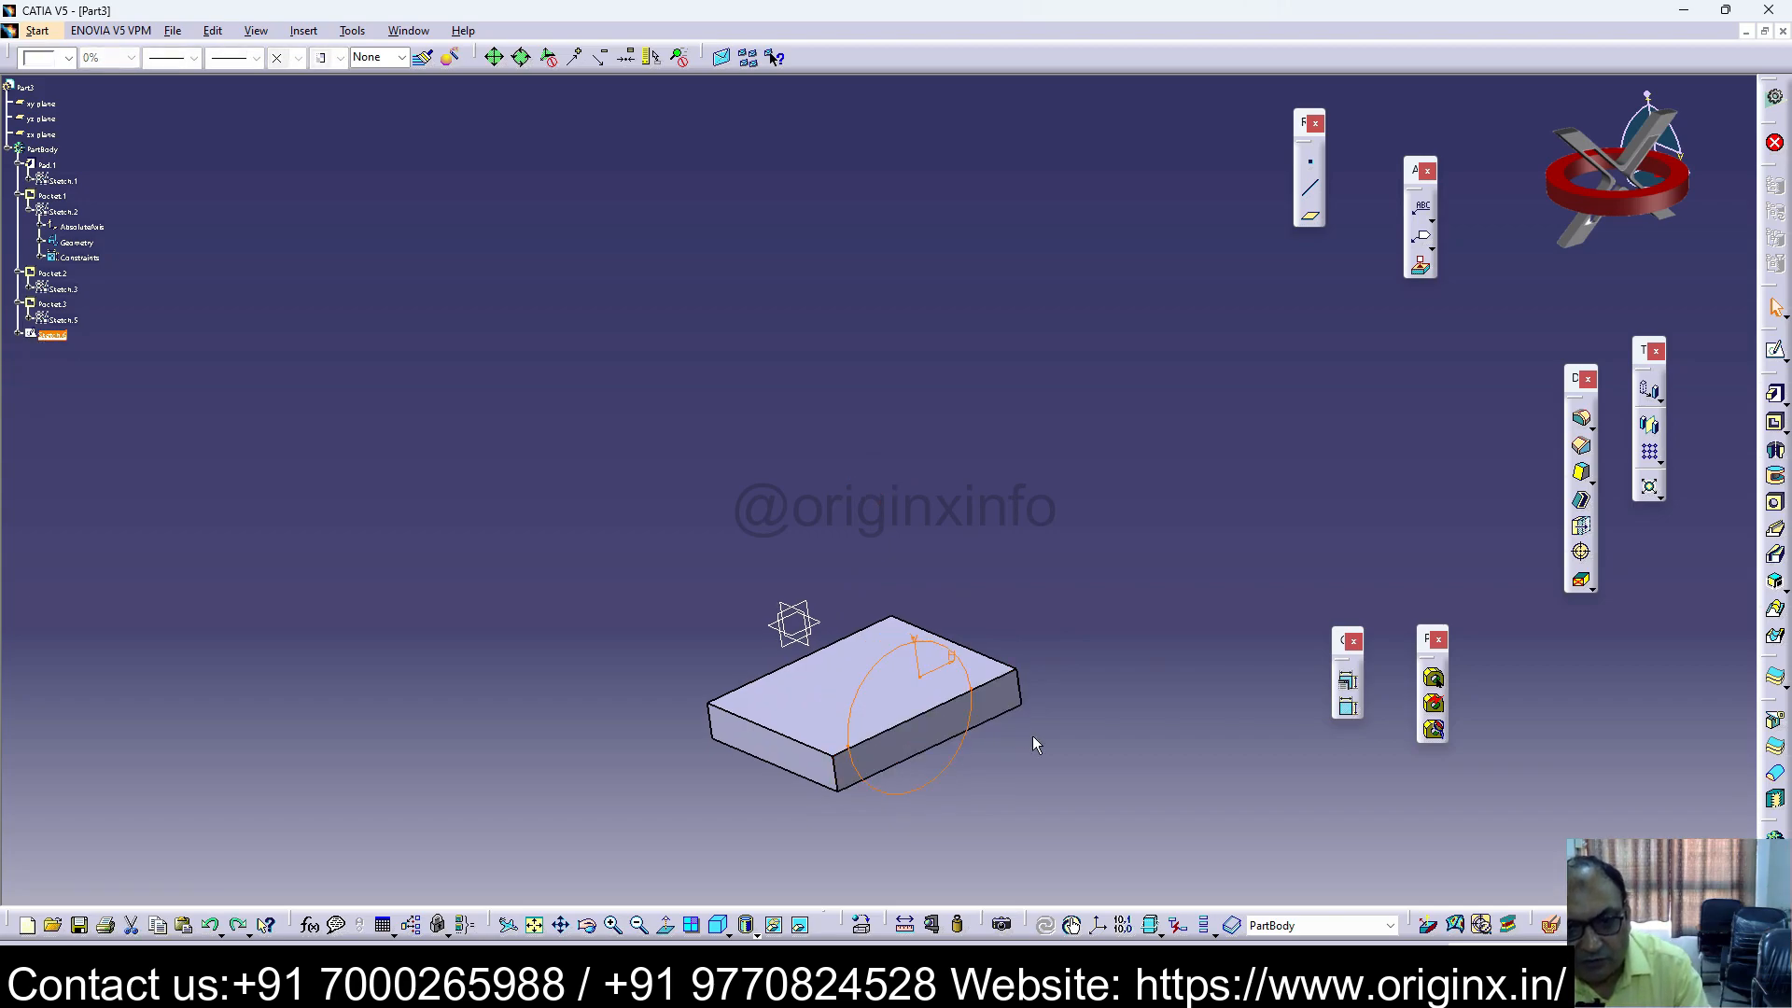
# Step: Reopen the circle's sketch on the front face and delete the circle
pyautogui.doubleClick(939, 650)
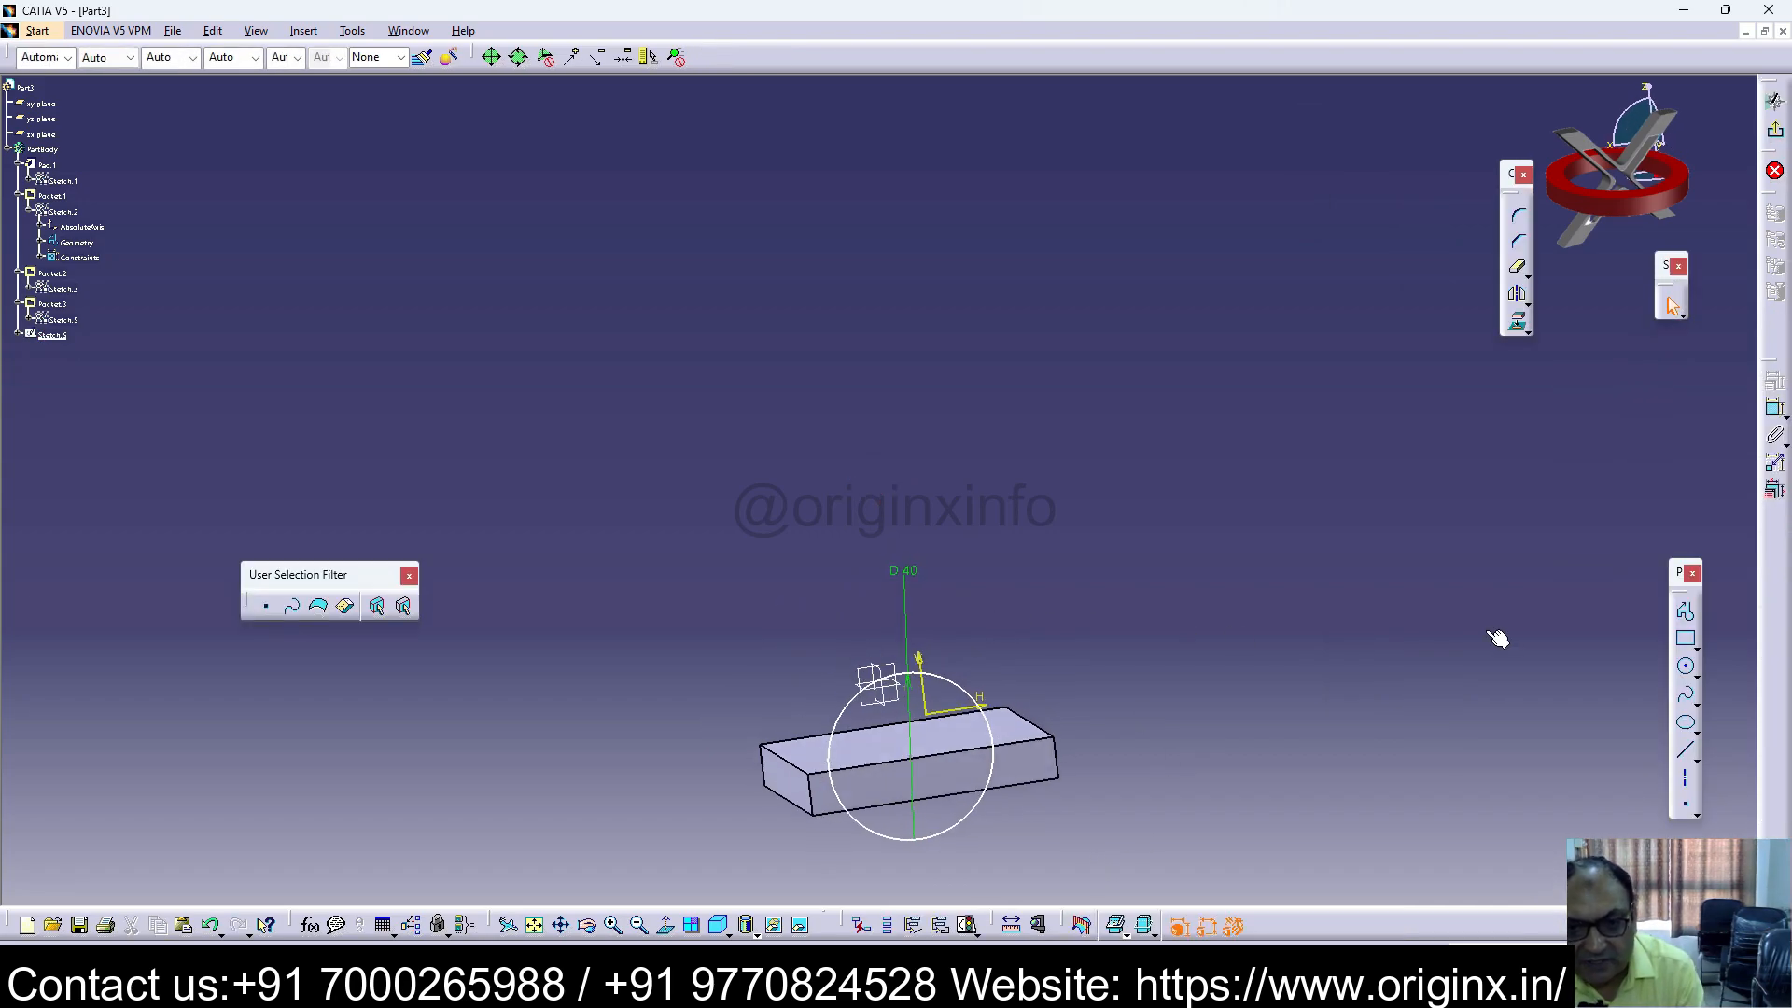
pyautogui.click(1684, 749)
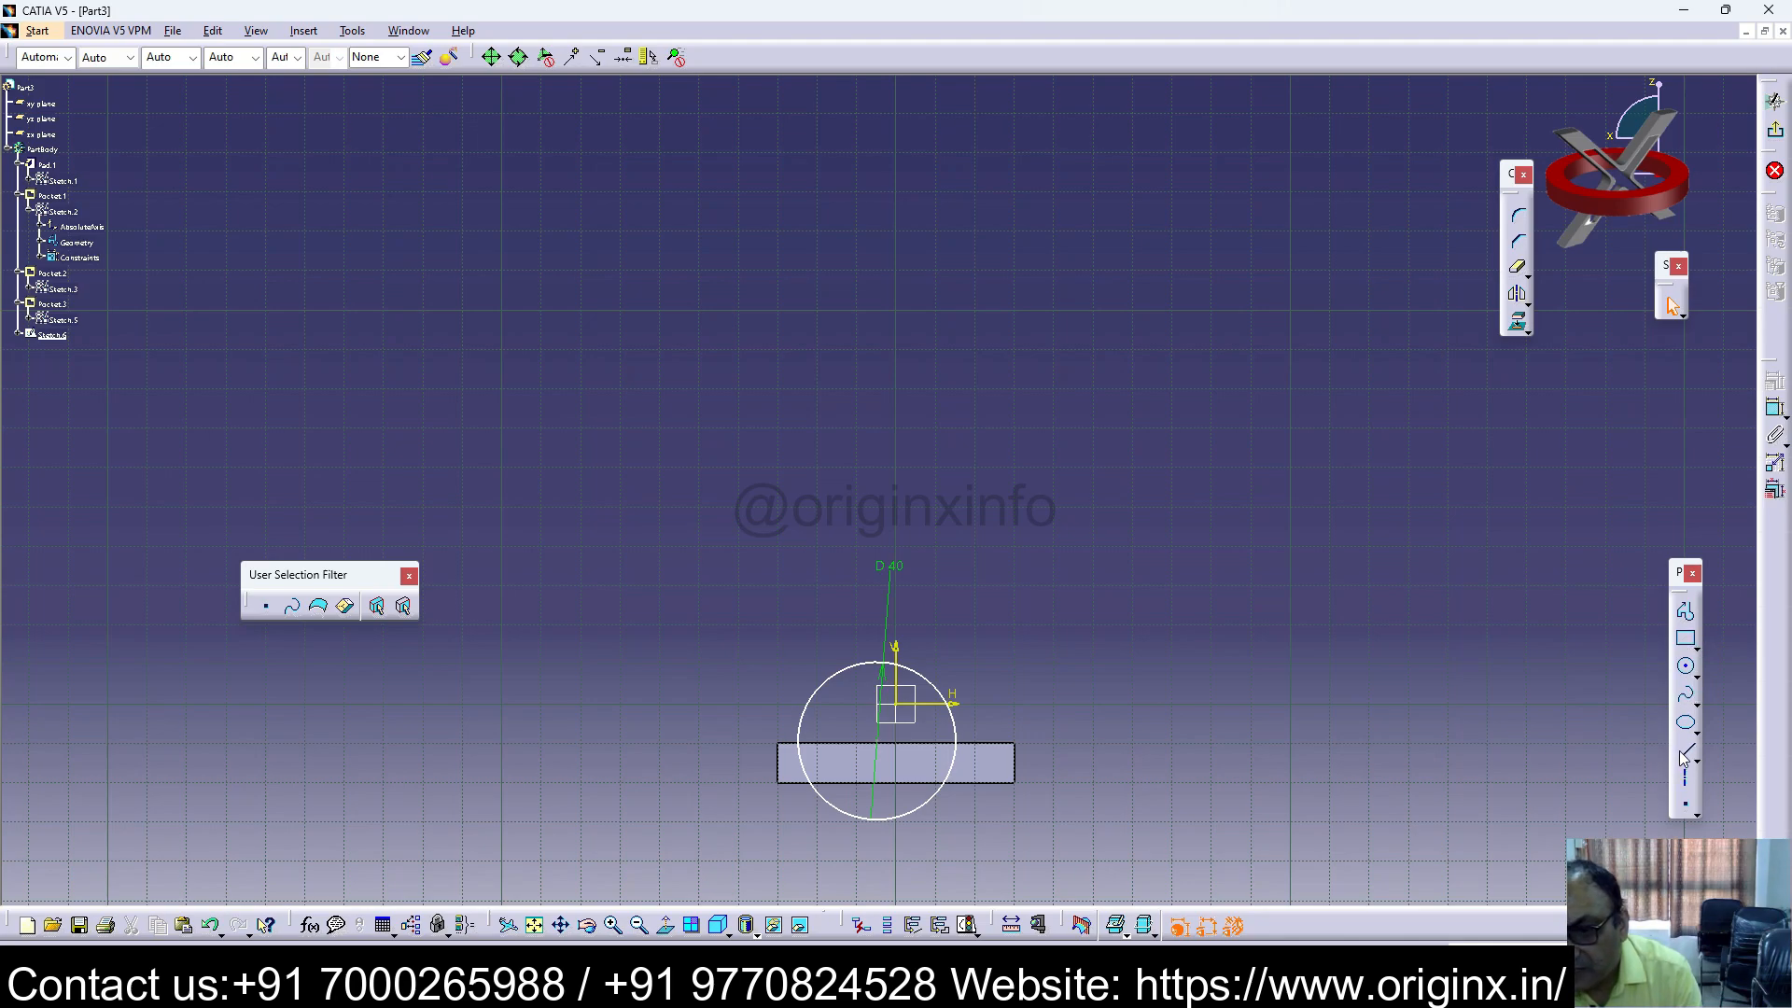
pyautogui.click(898, 664)
pyautogui.press('Escape')
pyautogui.click(921, 674)
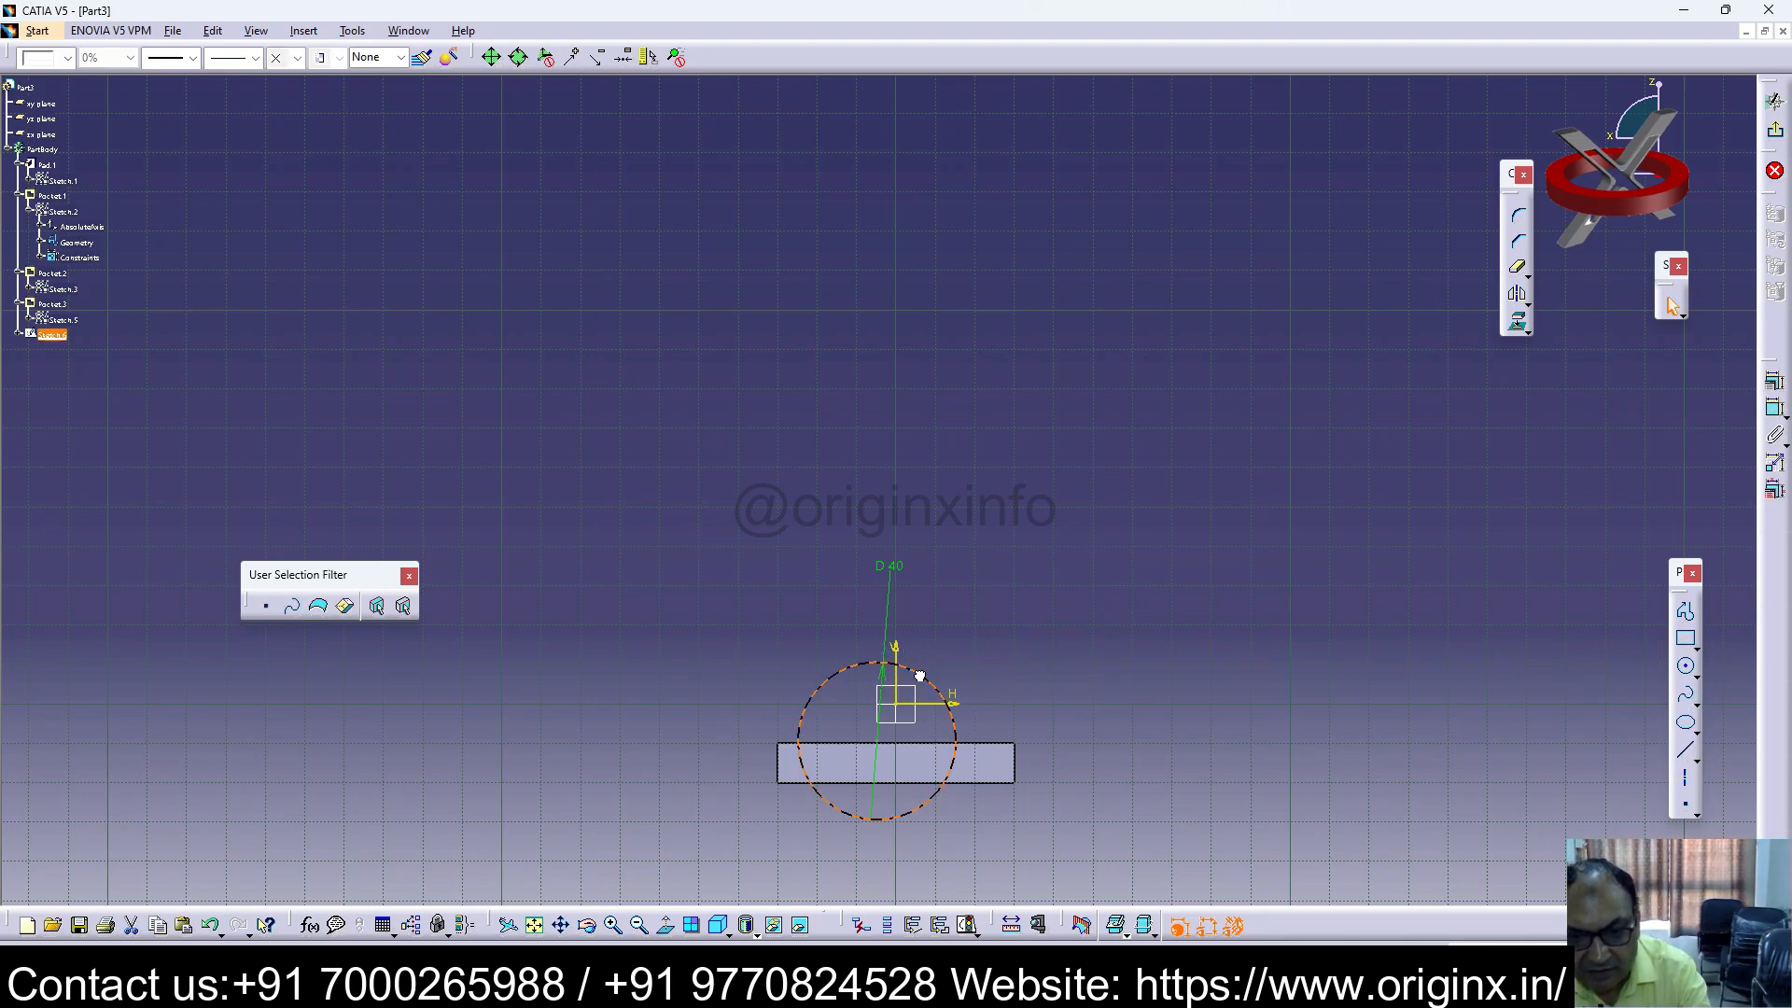
pyautogui.press('Delete')
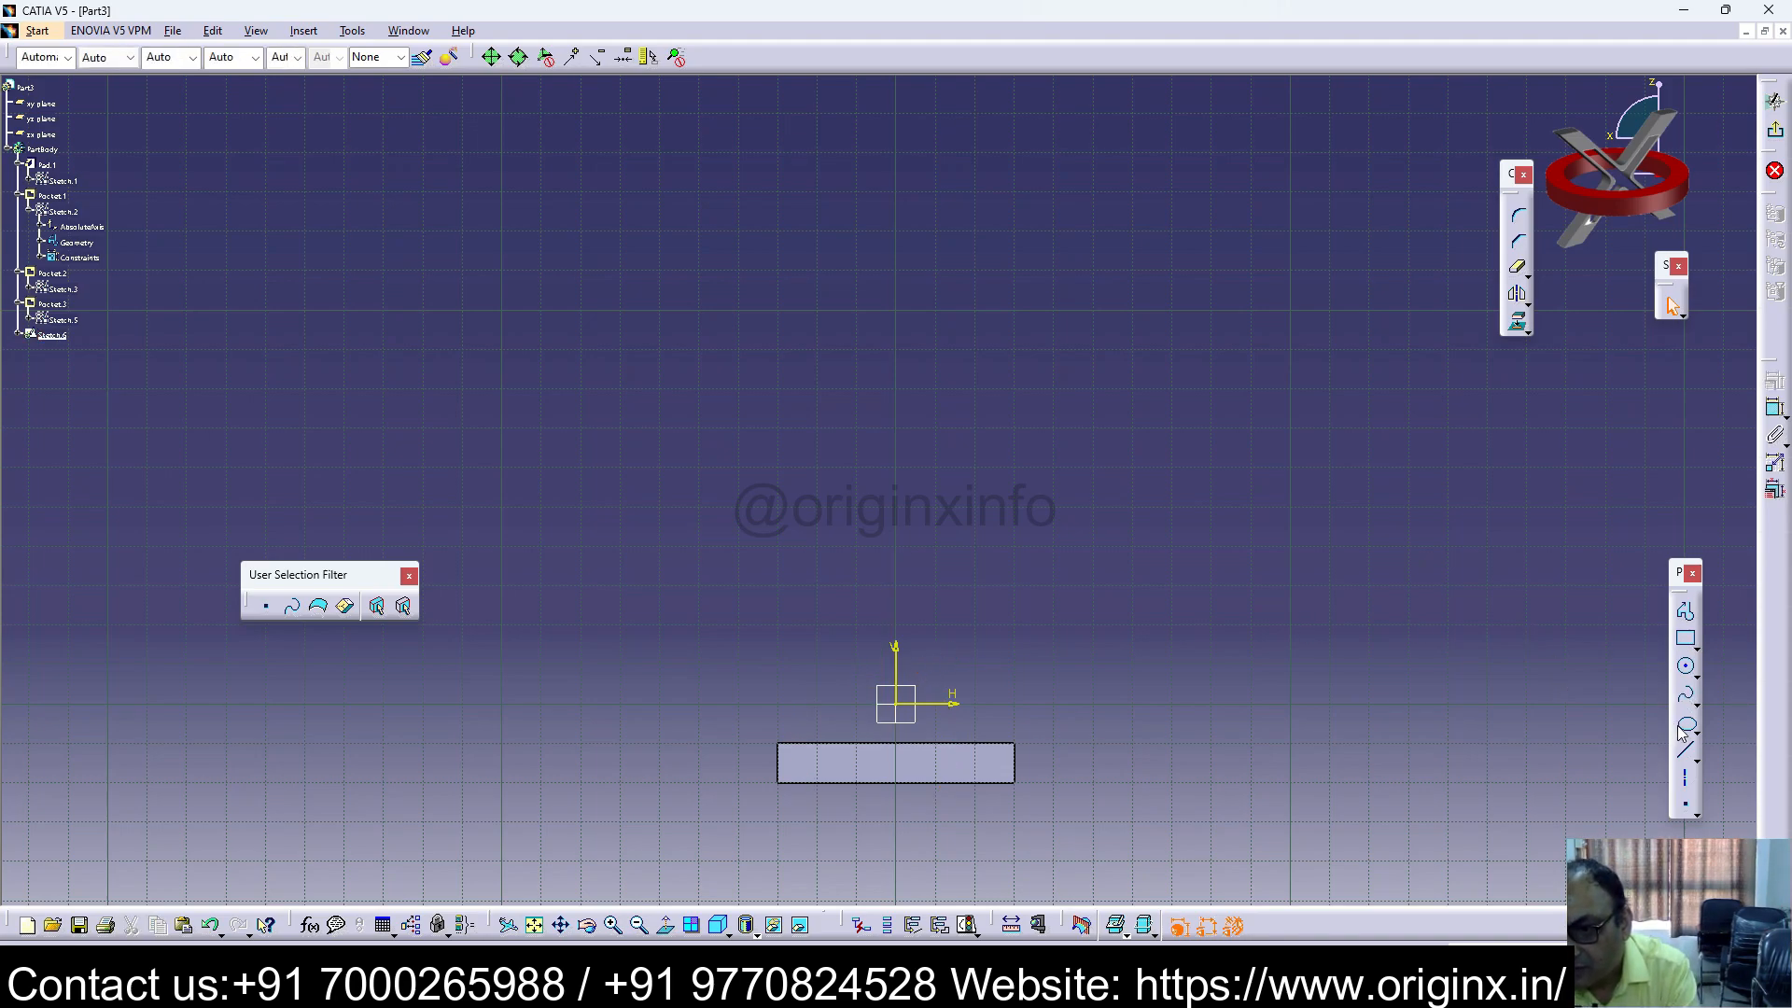
# Step: Draw a circle centred on the front face's upper edge and reaching its left corner, with a 40 mm diameter constraint
pyautogui.click(1686, 666)
pyautogui.click(855, 743)
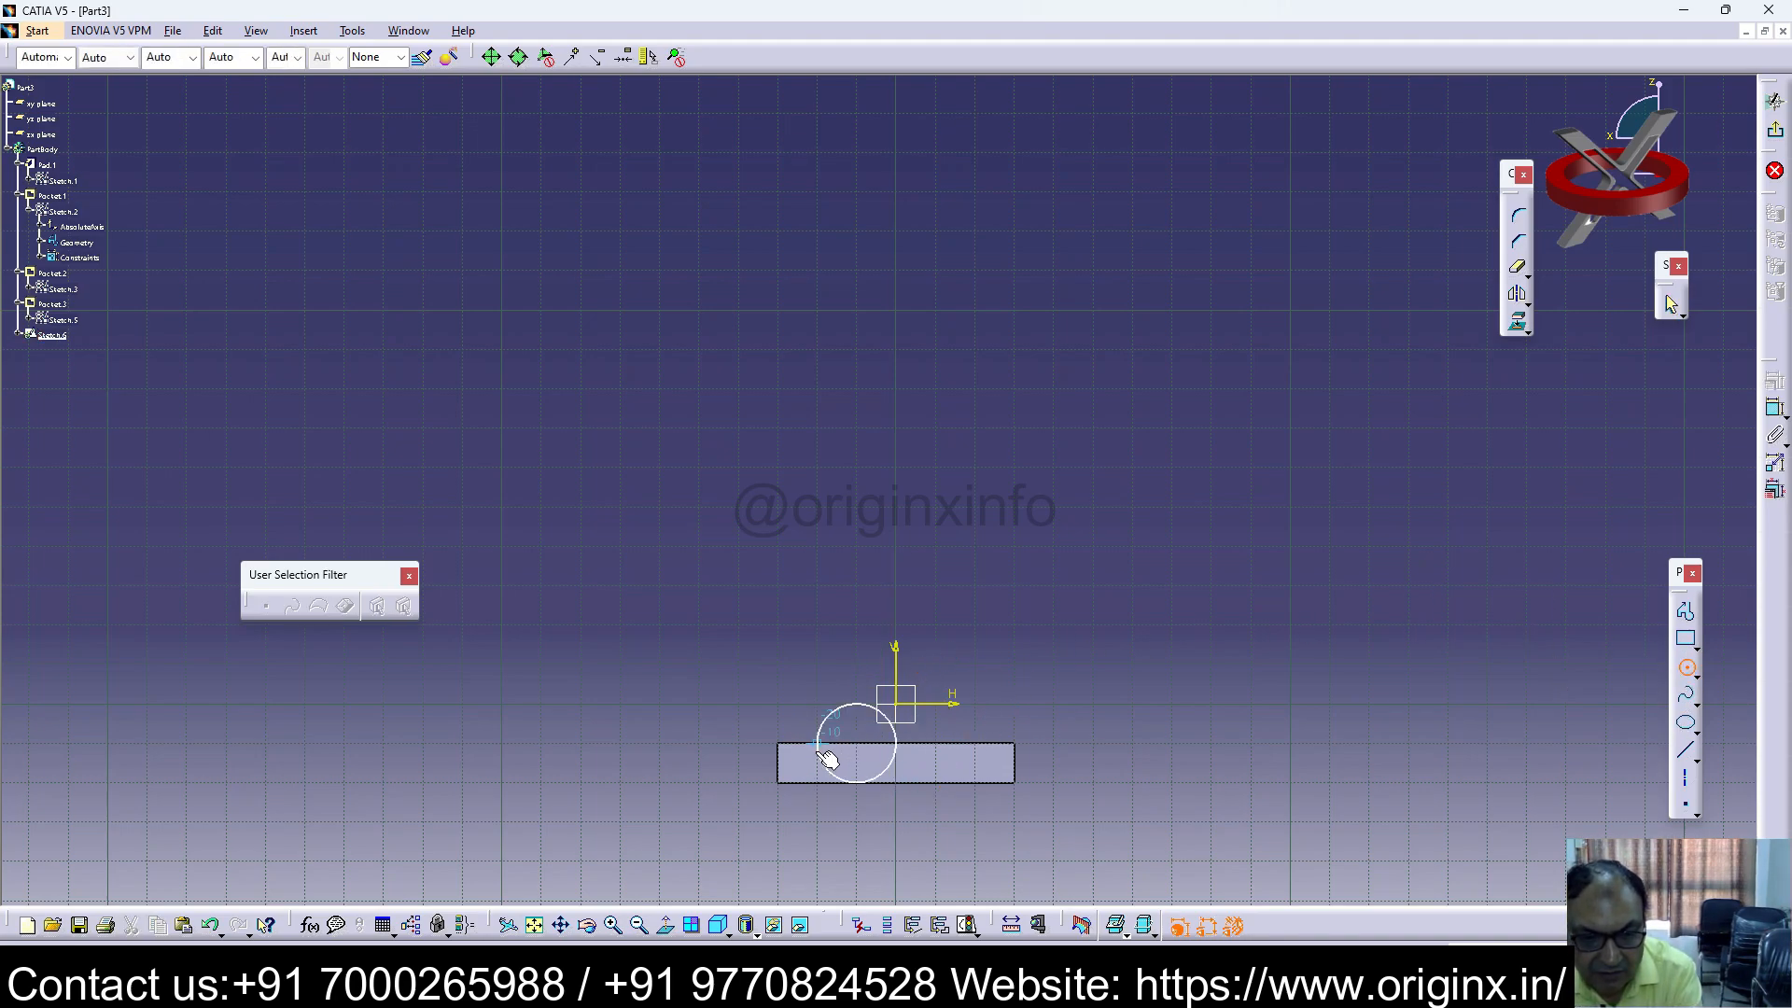
pyautogui.click(779, 749)
pyautogui.click(1129, 740)
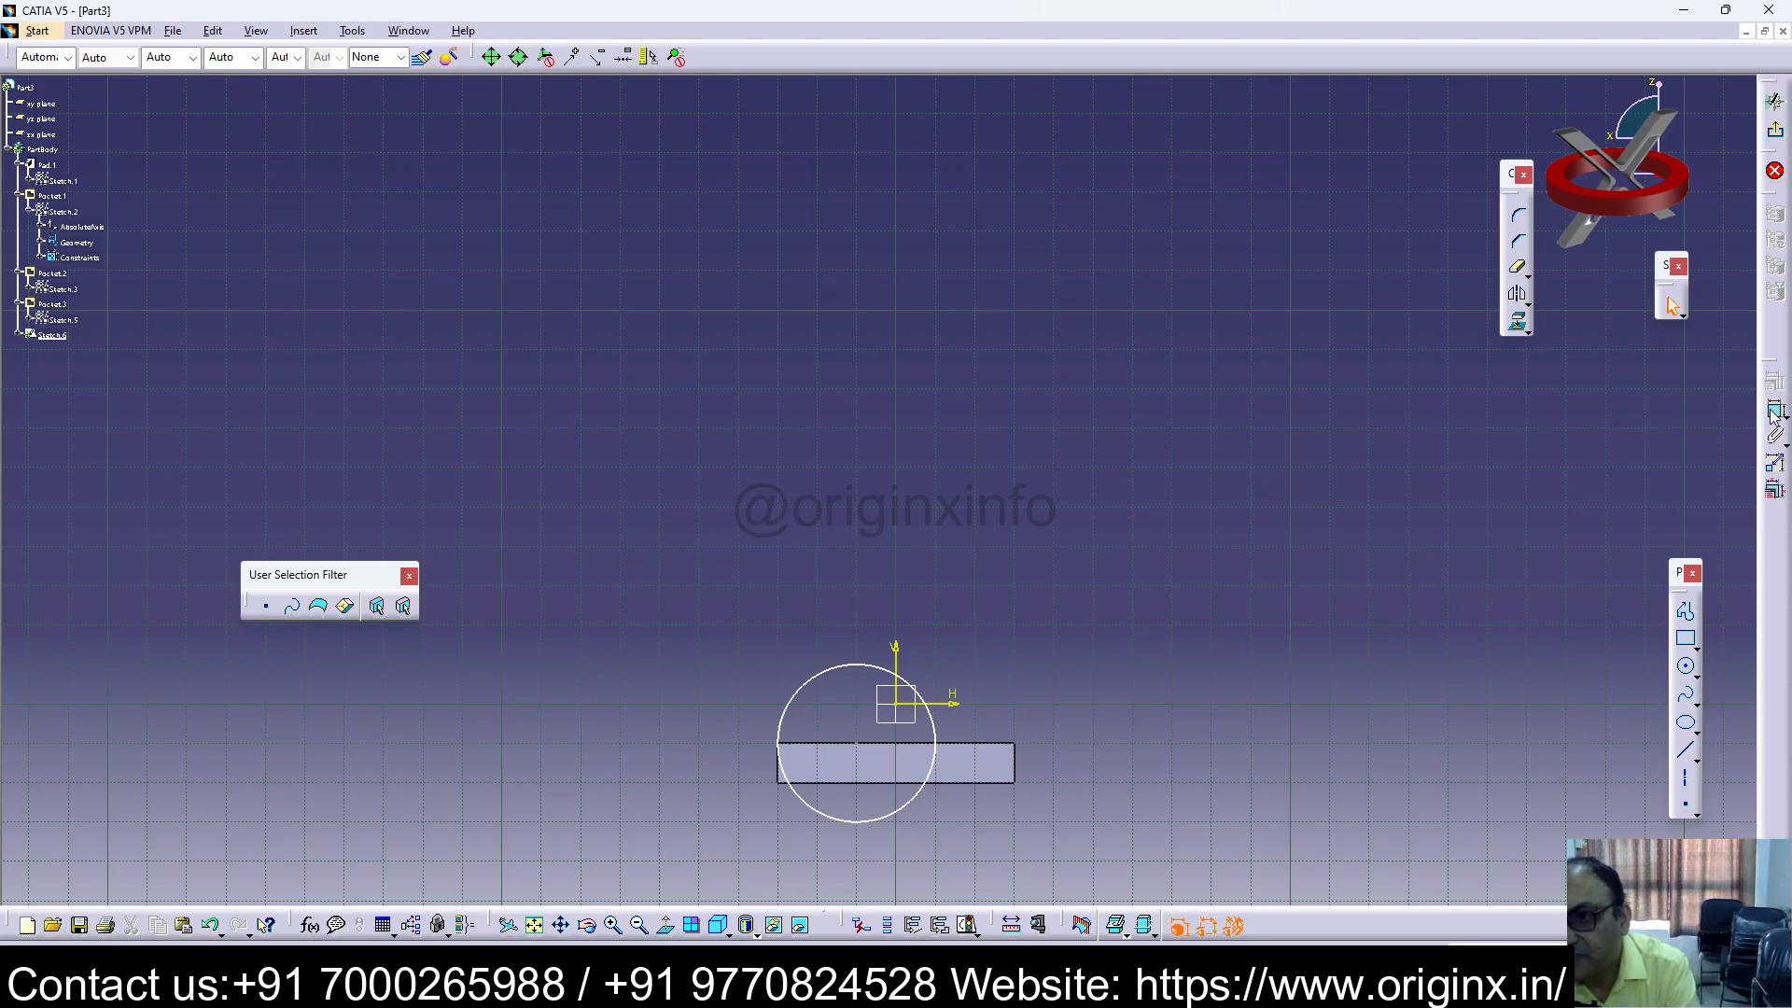
pyautogui.click(871, 676)
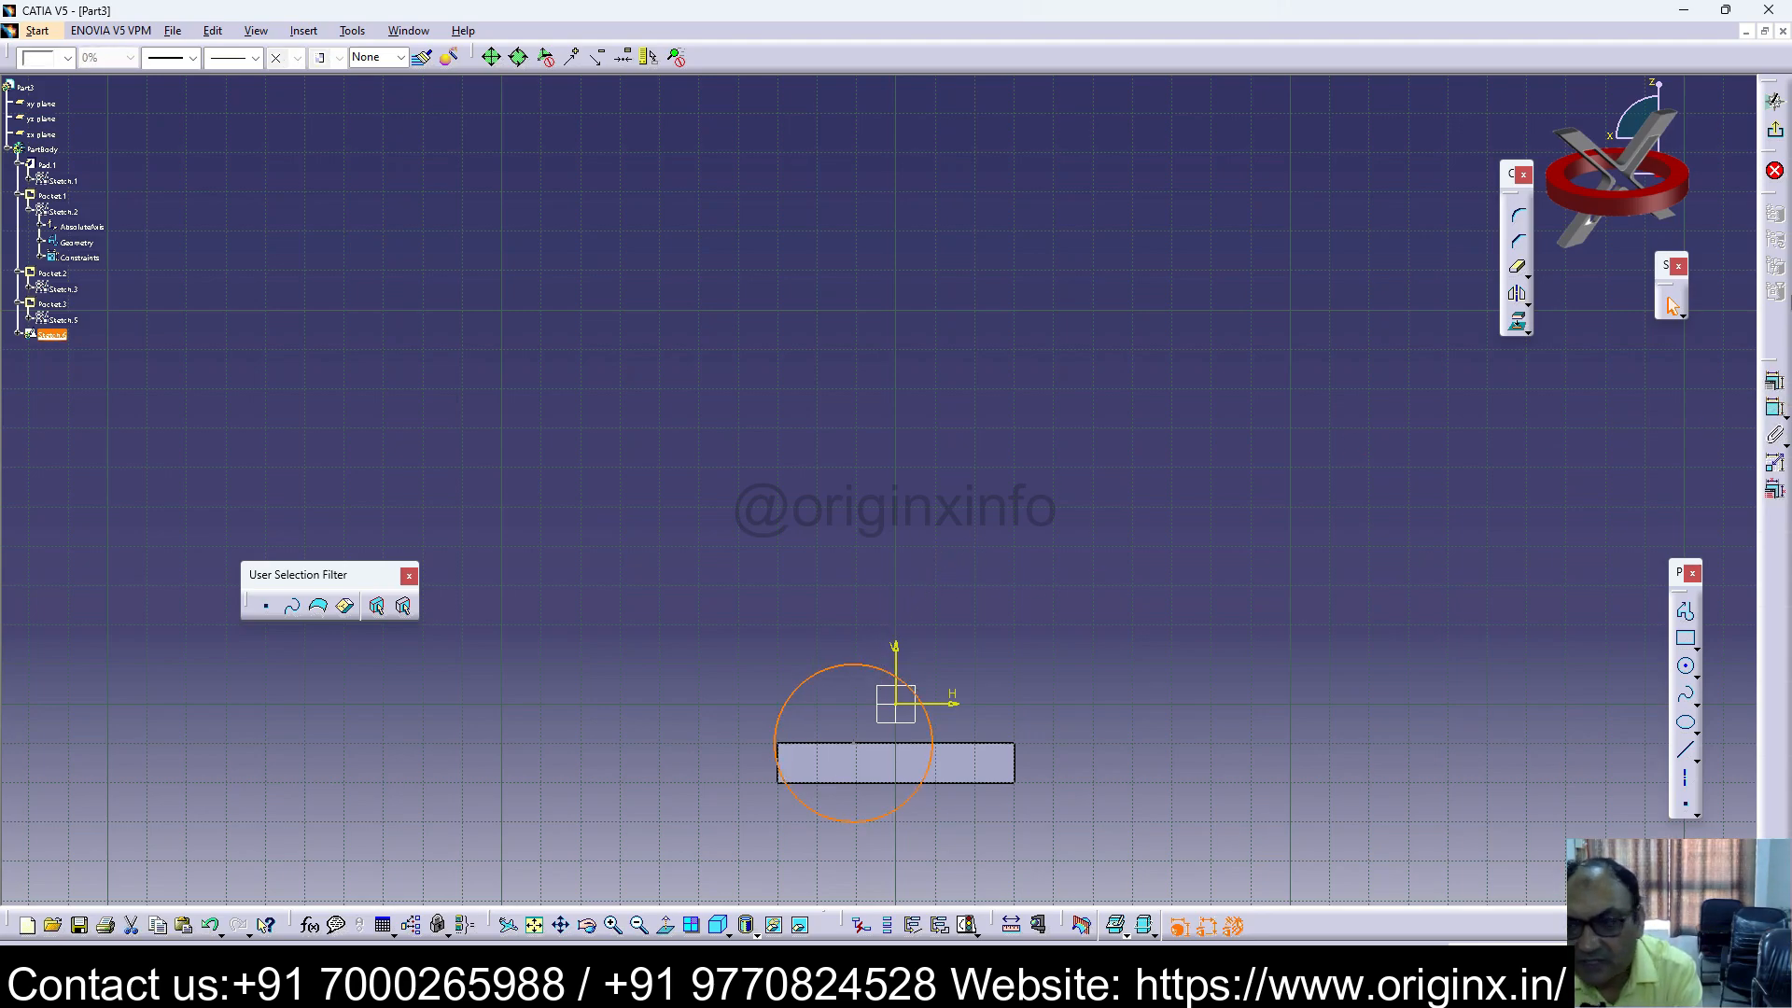
pyautogui.click(1770, 408)
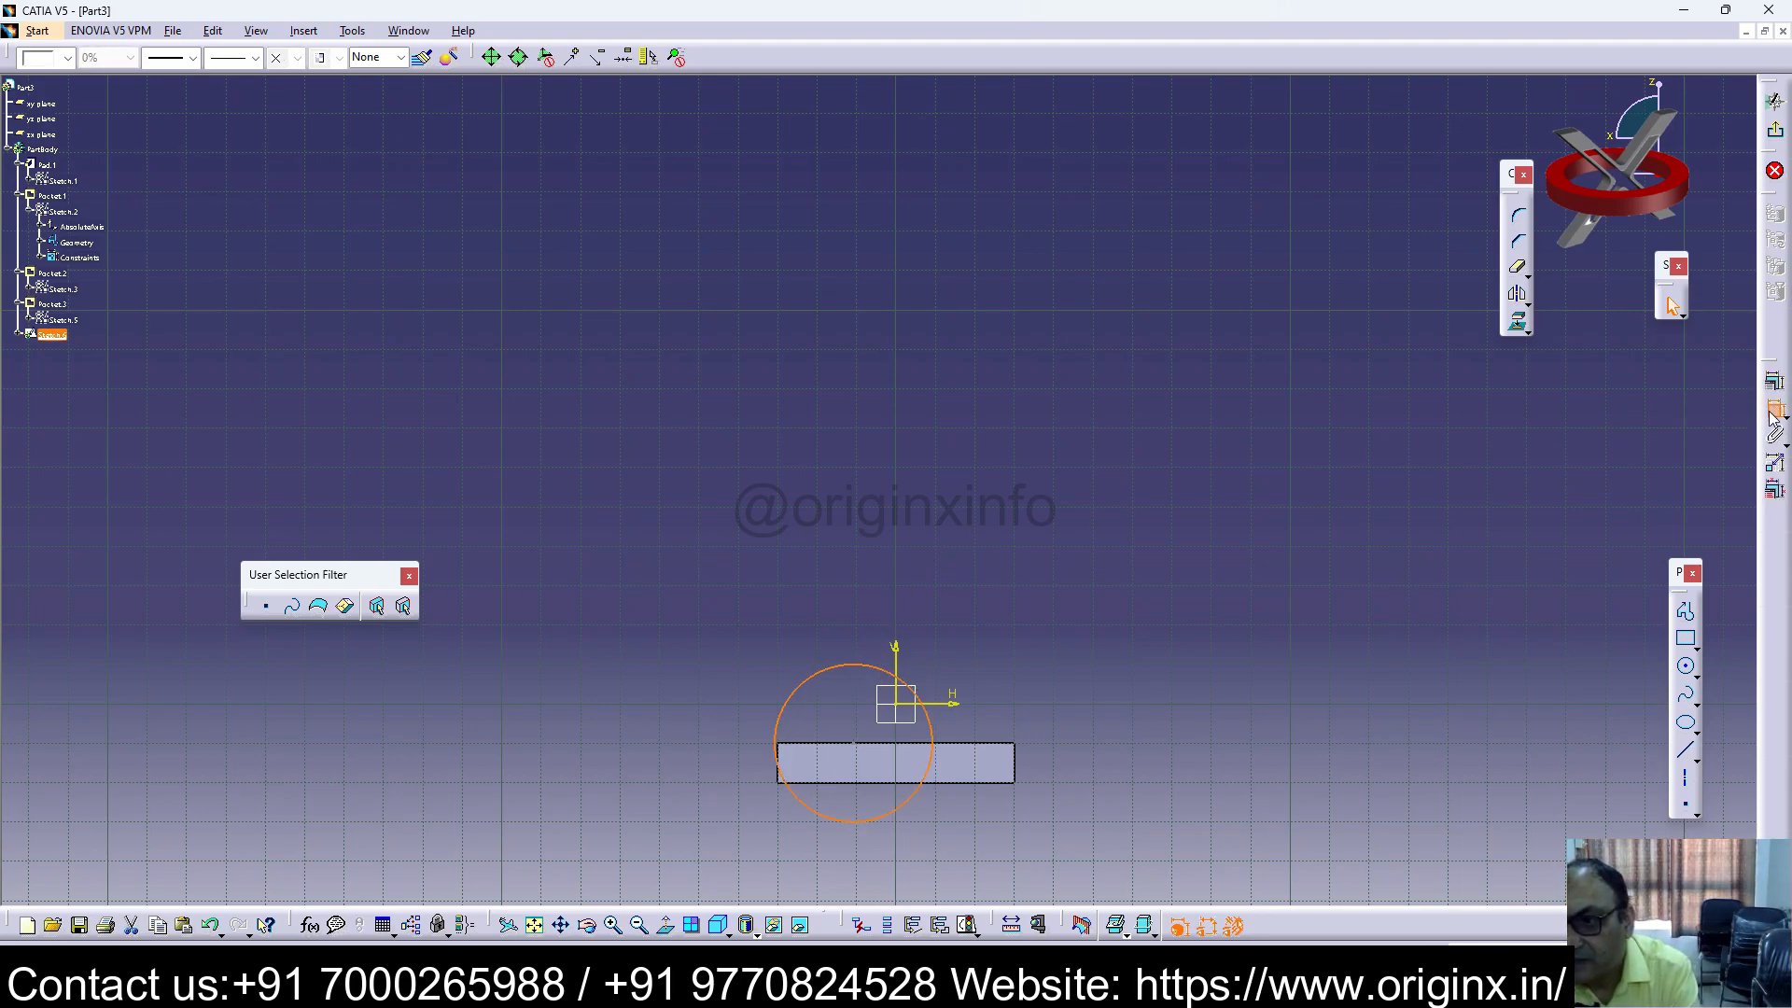
pyautogui.doubleClick(936, 533)
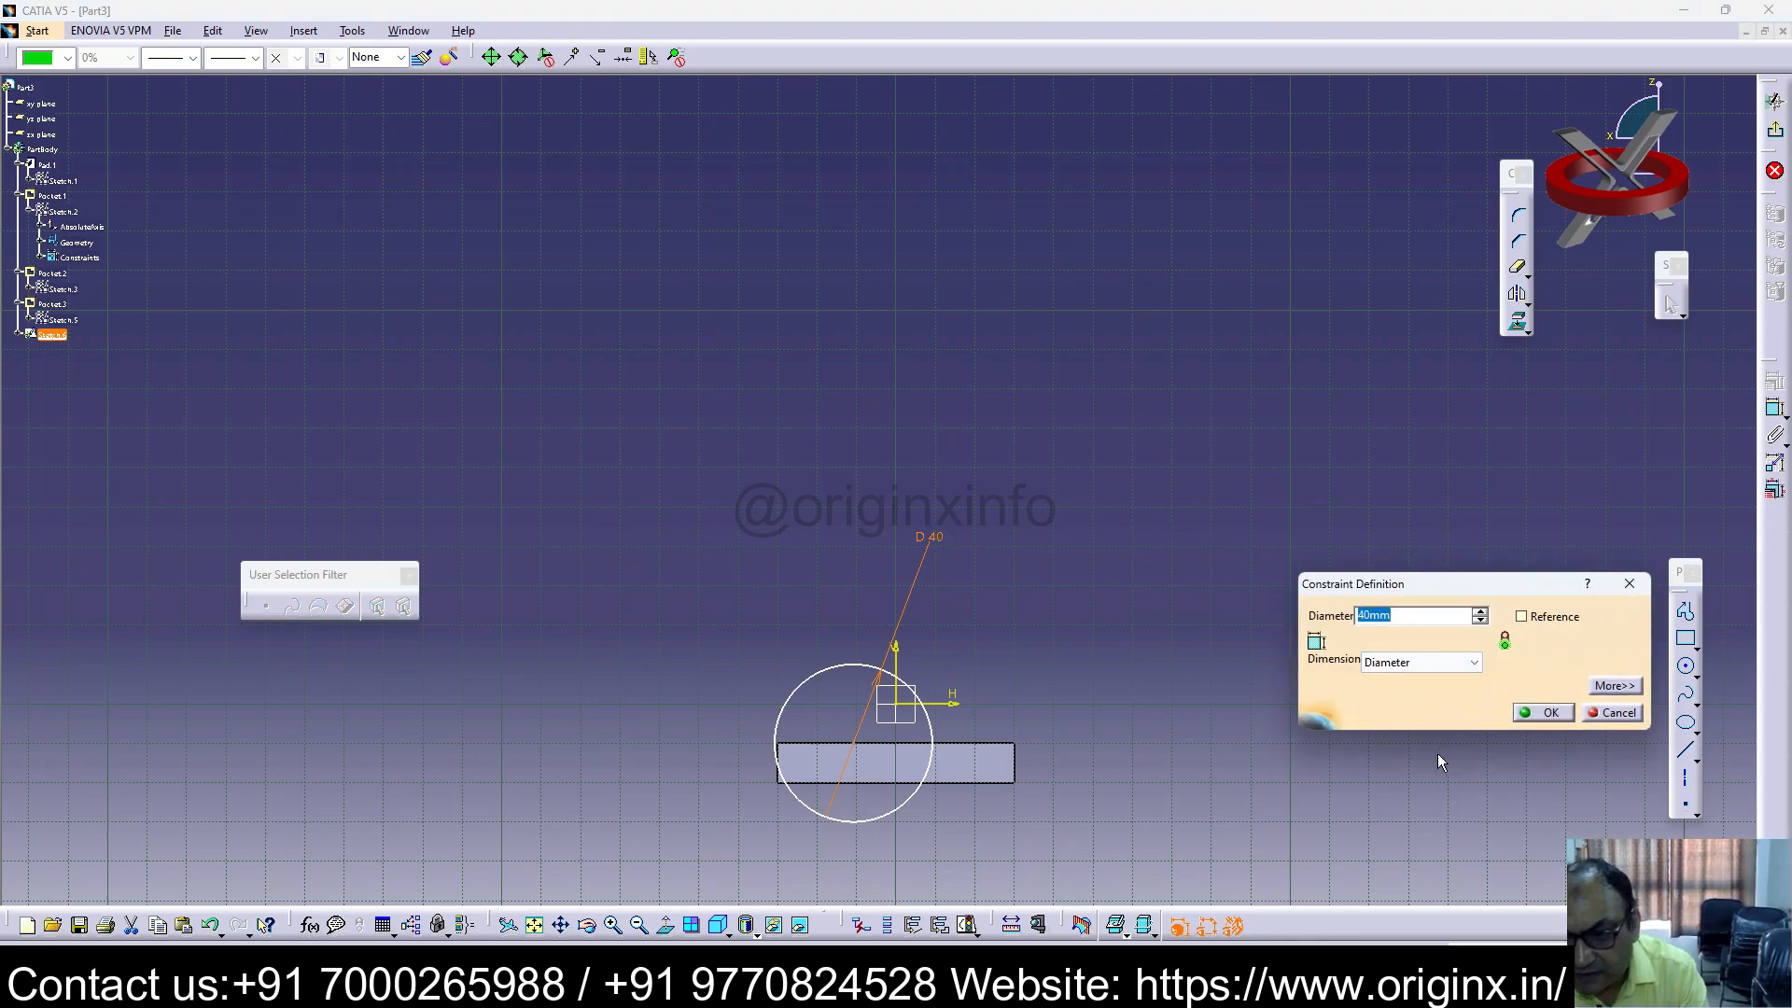
pyautogui.click(1545, 713)
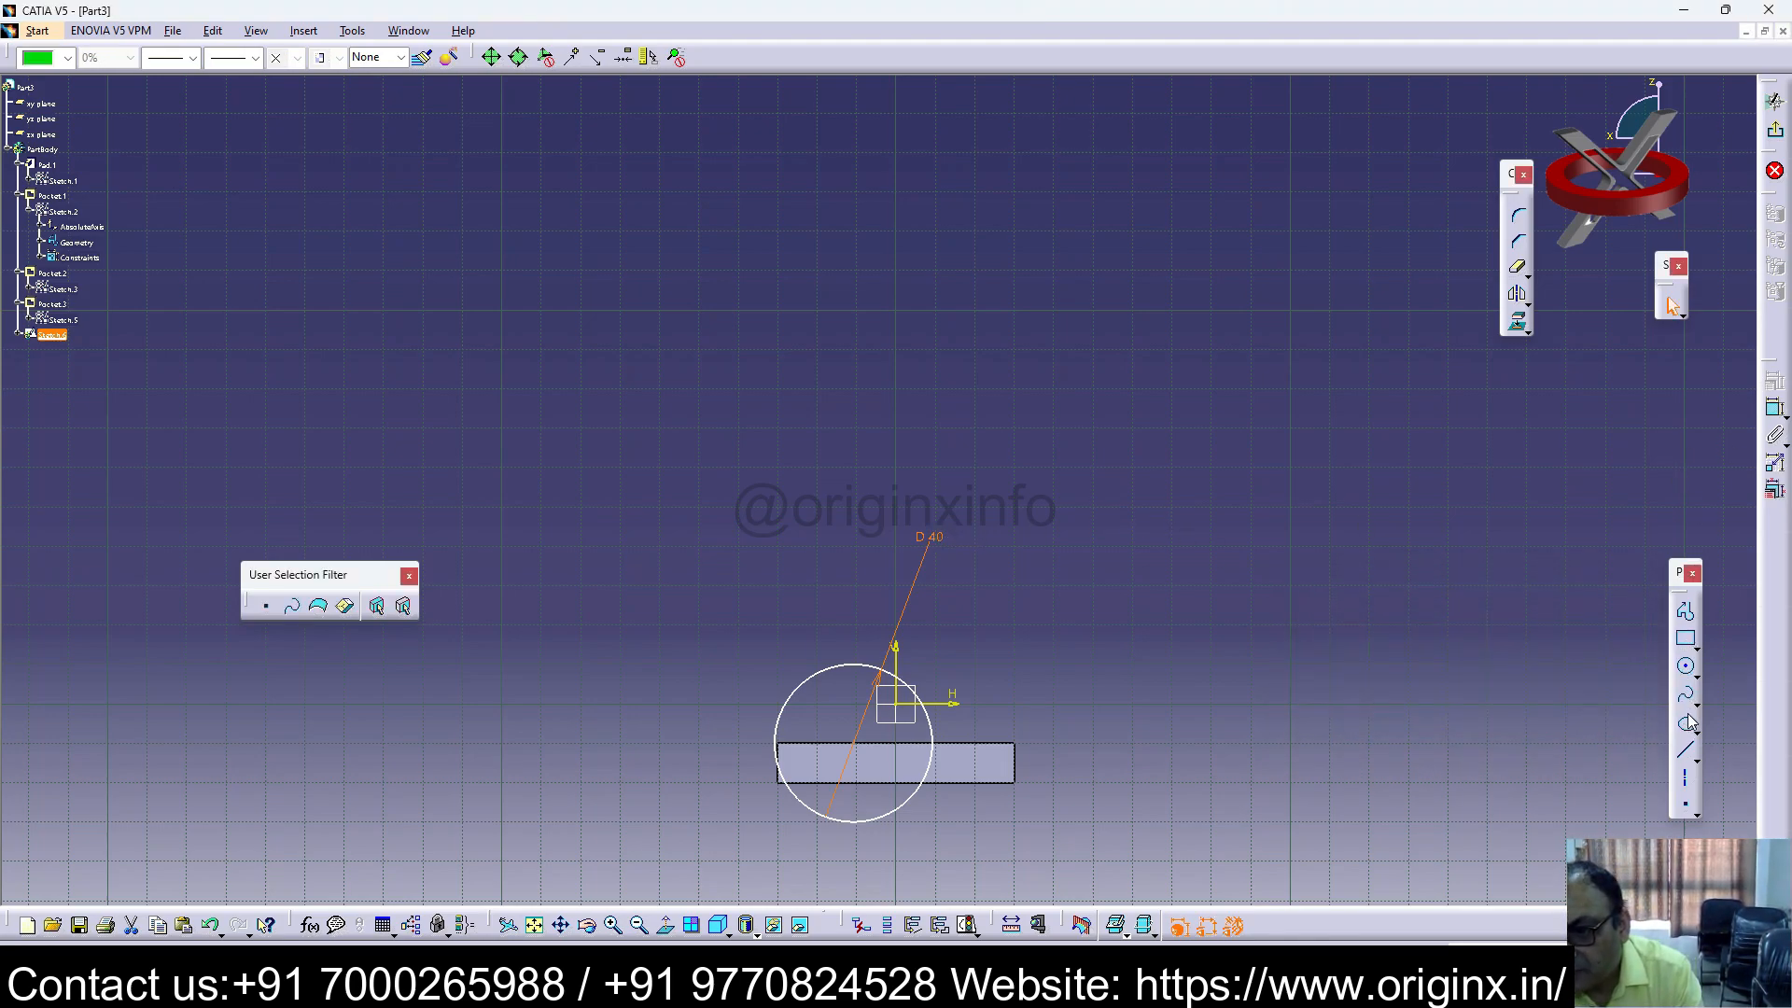
# Step: Draw a horizontal line across the circle's diameter along the base's upper edge and trim away the circle's lower half
pyautogui.click(1685, 758)
pyautogui.click(779, 744)
pyautogui.click(931, 744)
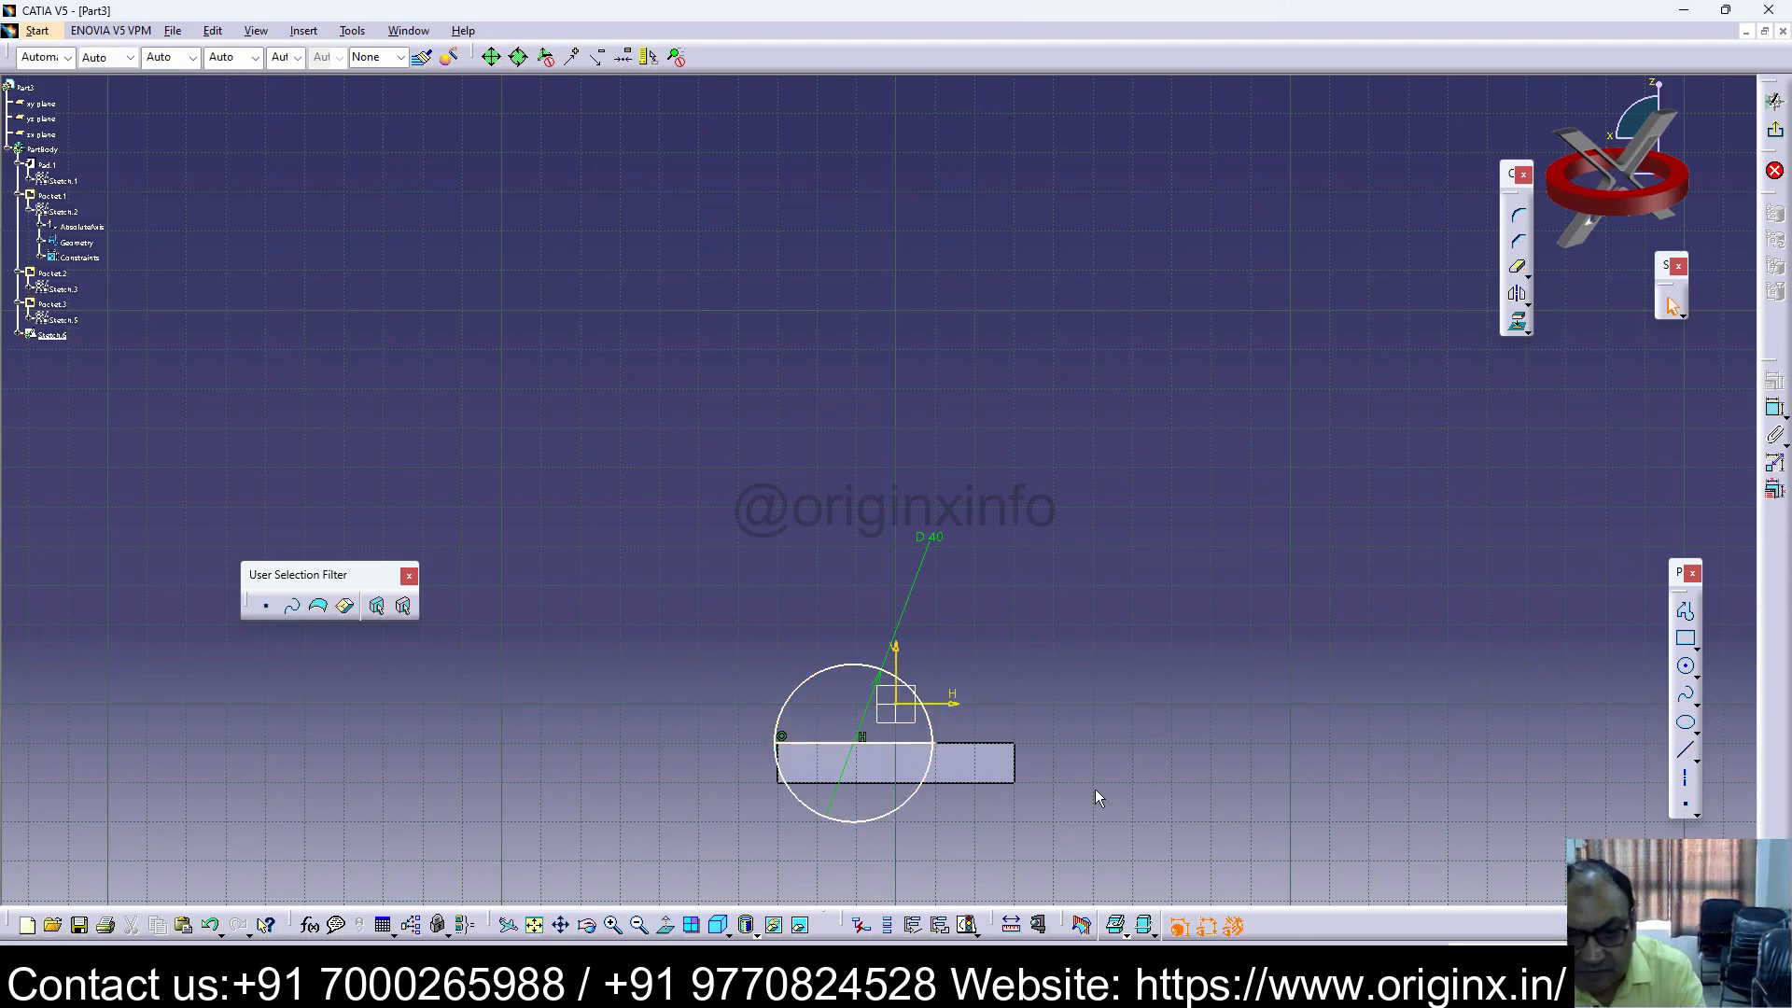
pyautogui.moveTo(893, 811); pyautogui.dragTo(901, 819)
pyautogui.hotkey('ctrl', 'z')
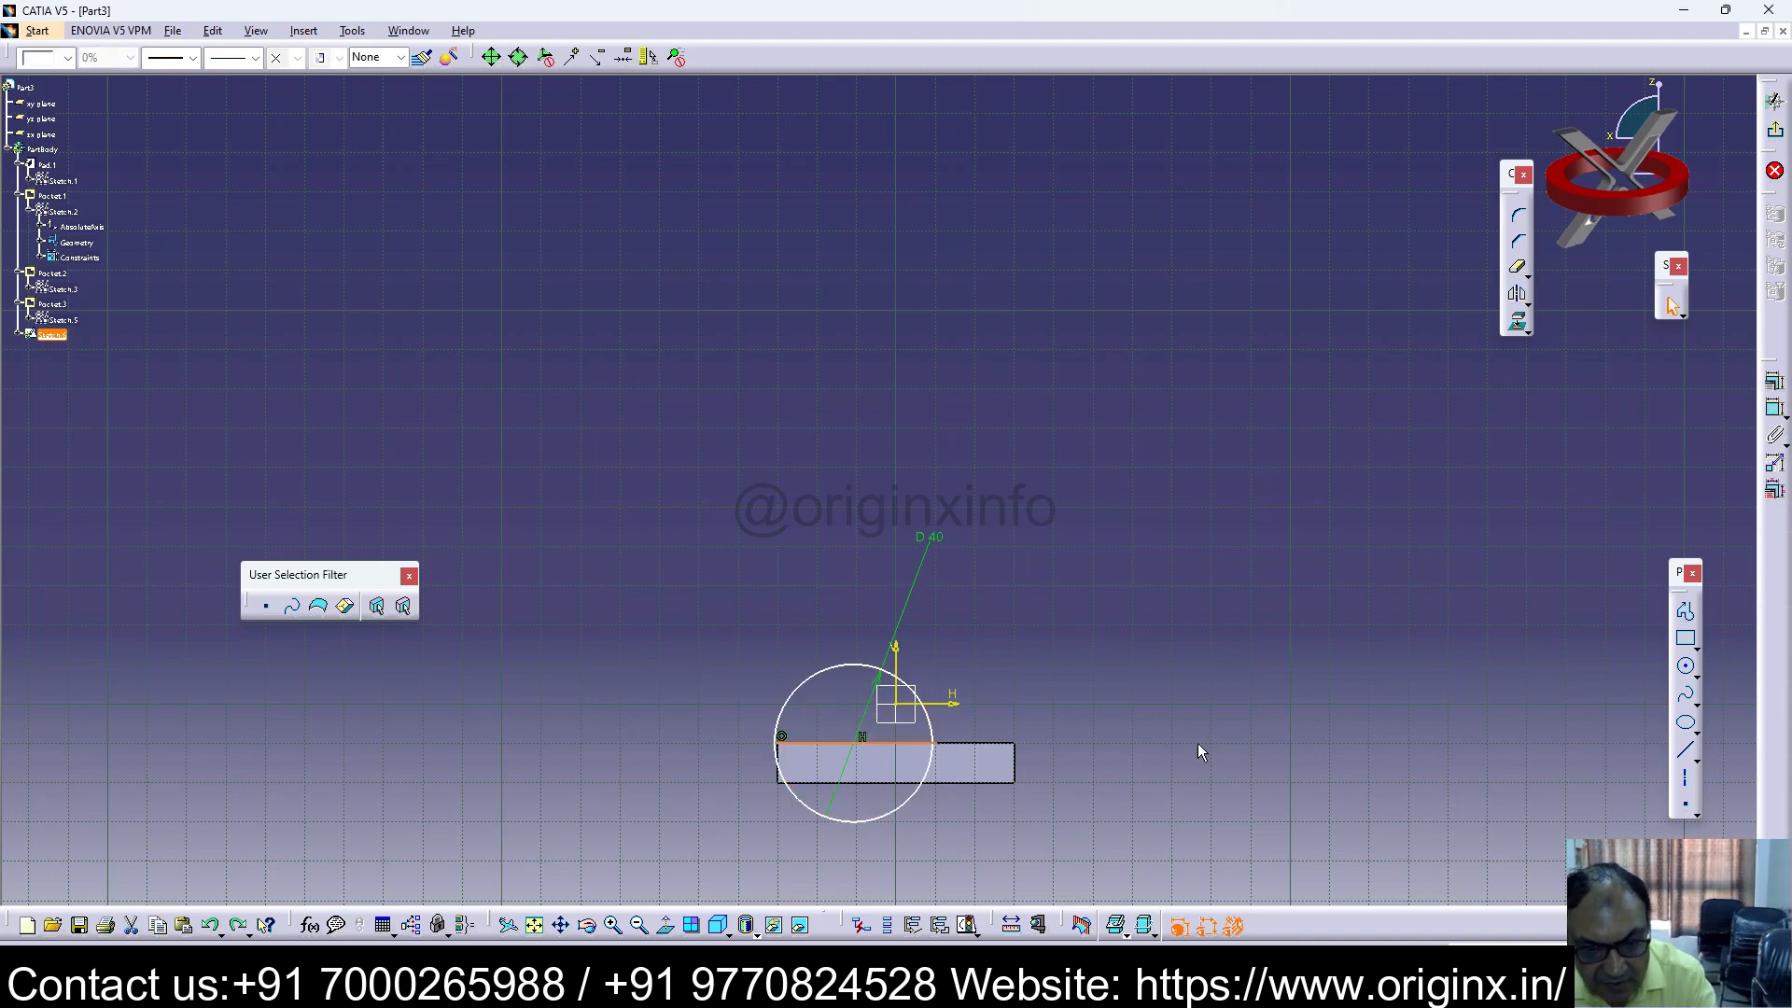
pyautogui.click(1519, 269)
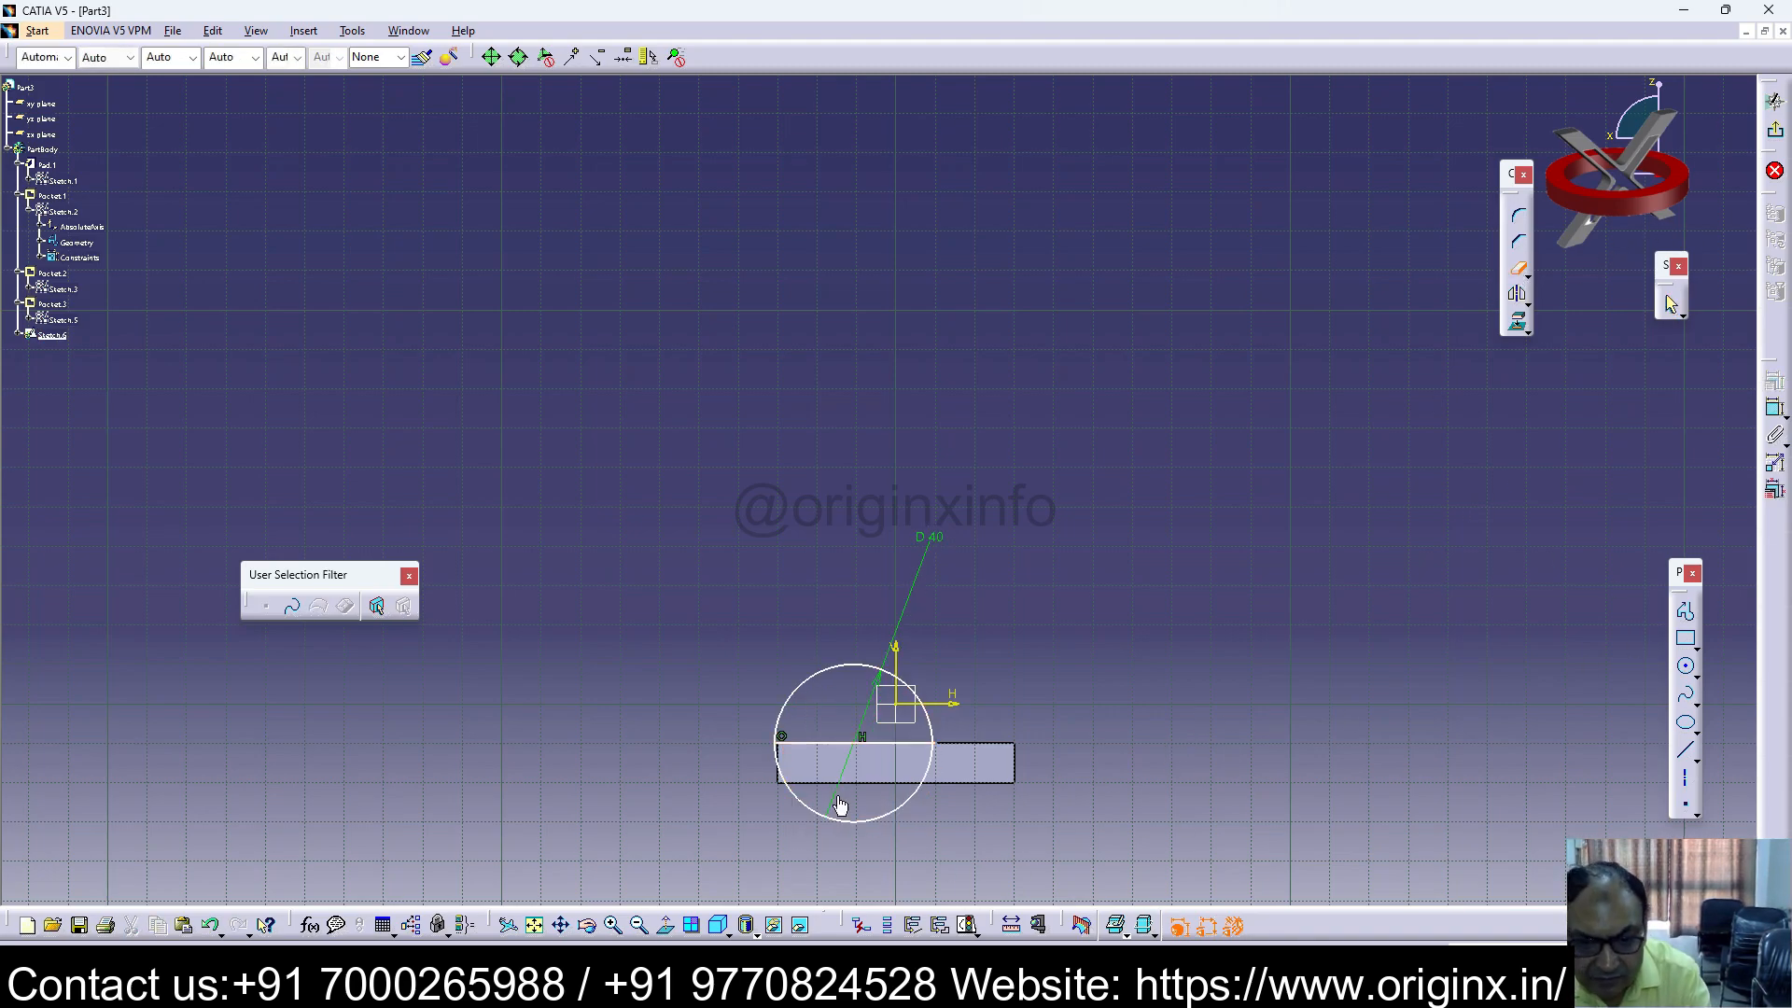
pyautogui.click(891, 812)
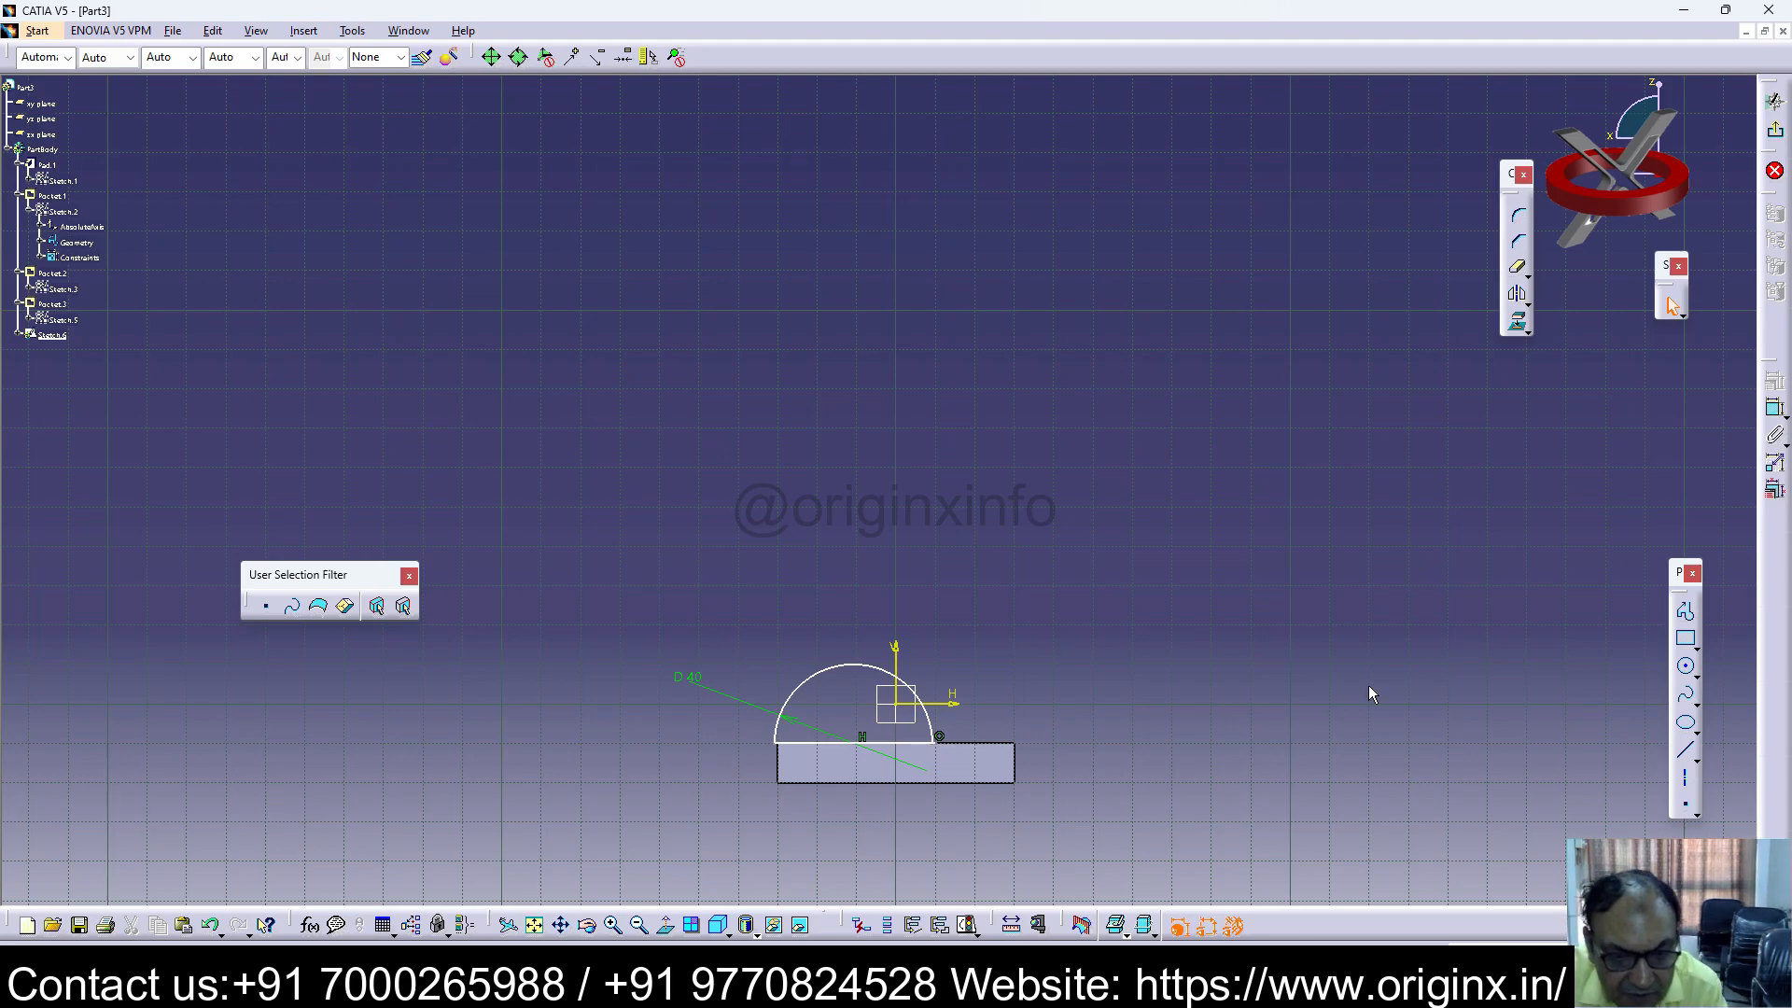
# Step: Constrain the half circle's left end to the base's left edge with a distance of 0 and exit the sketch
pyautogui.click(1776, 411)
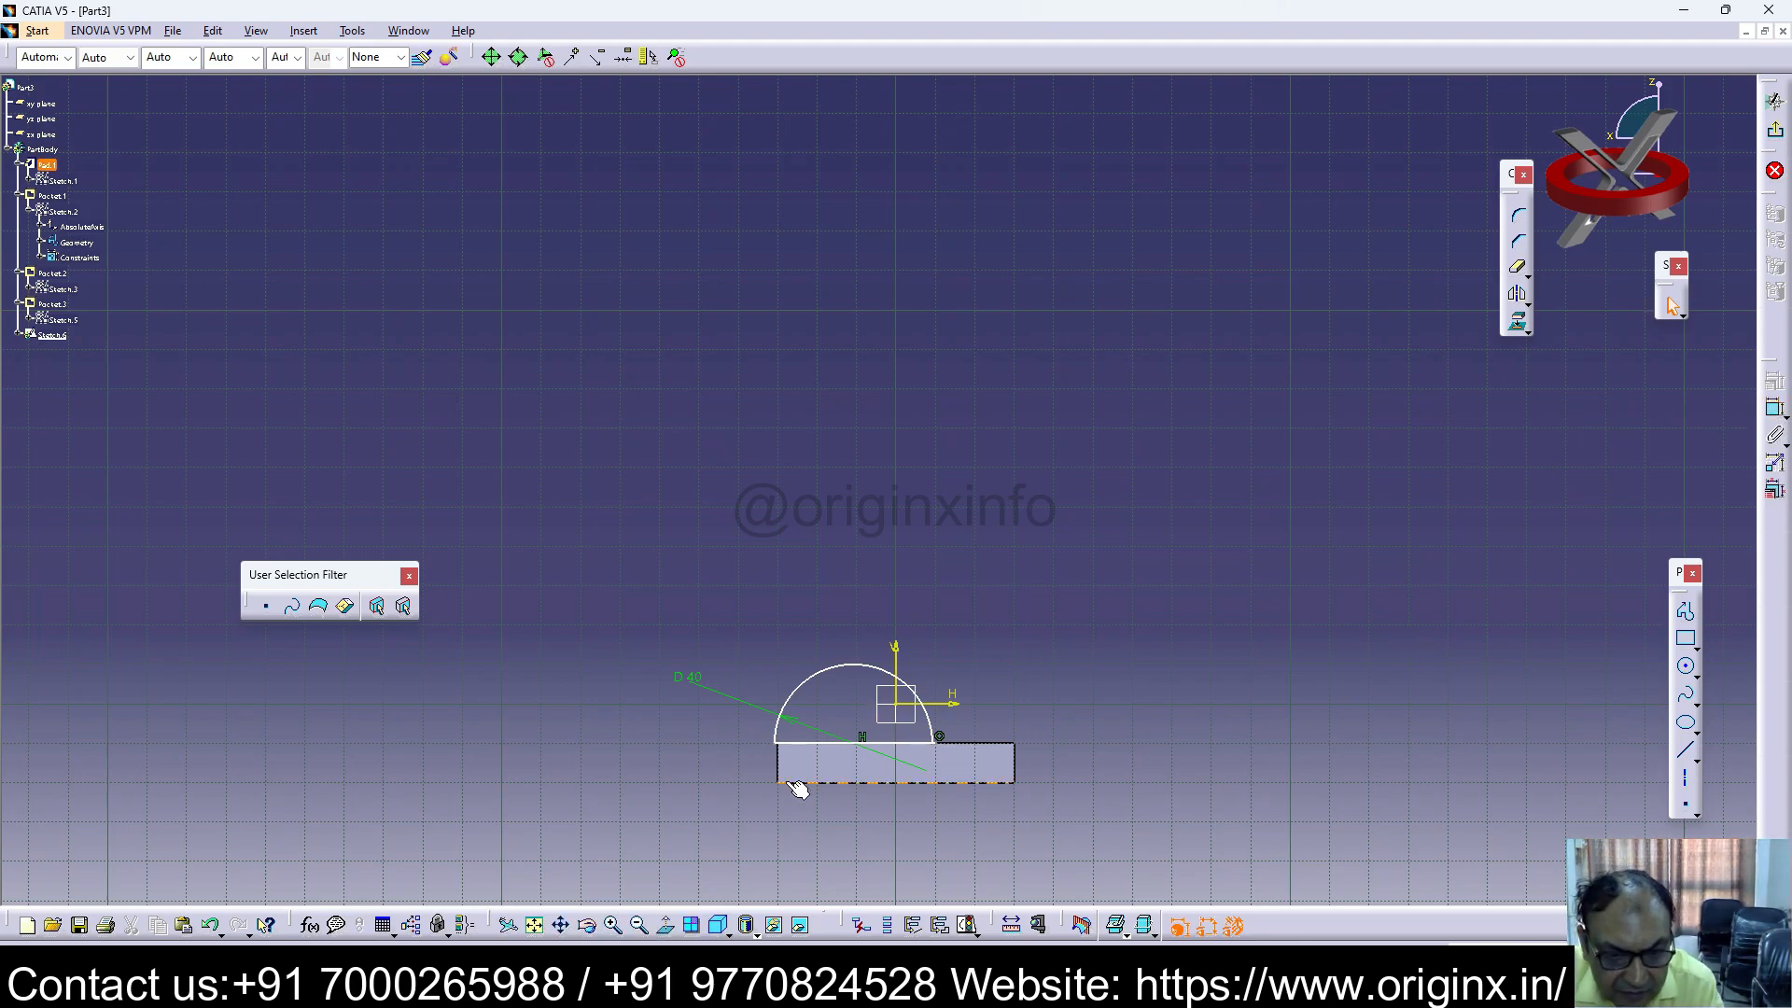
pyautogui.click(774, 744)
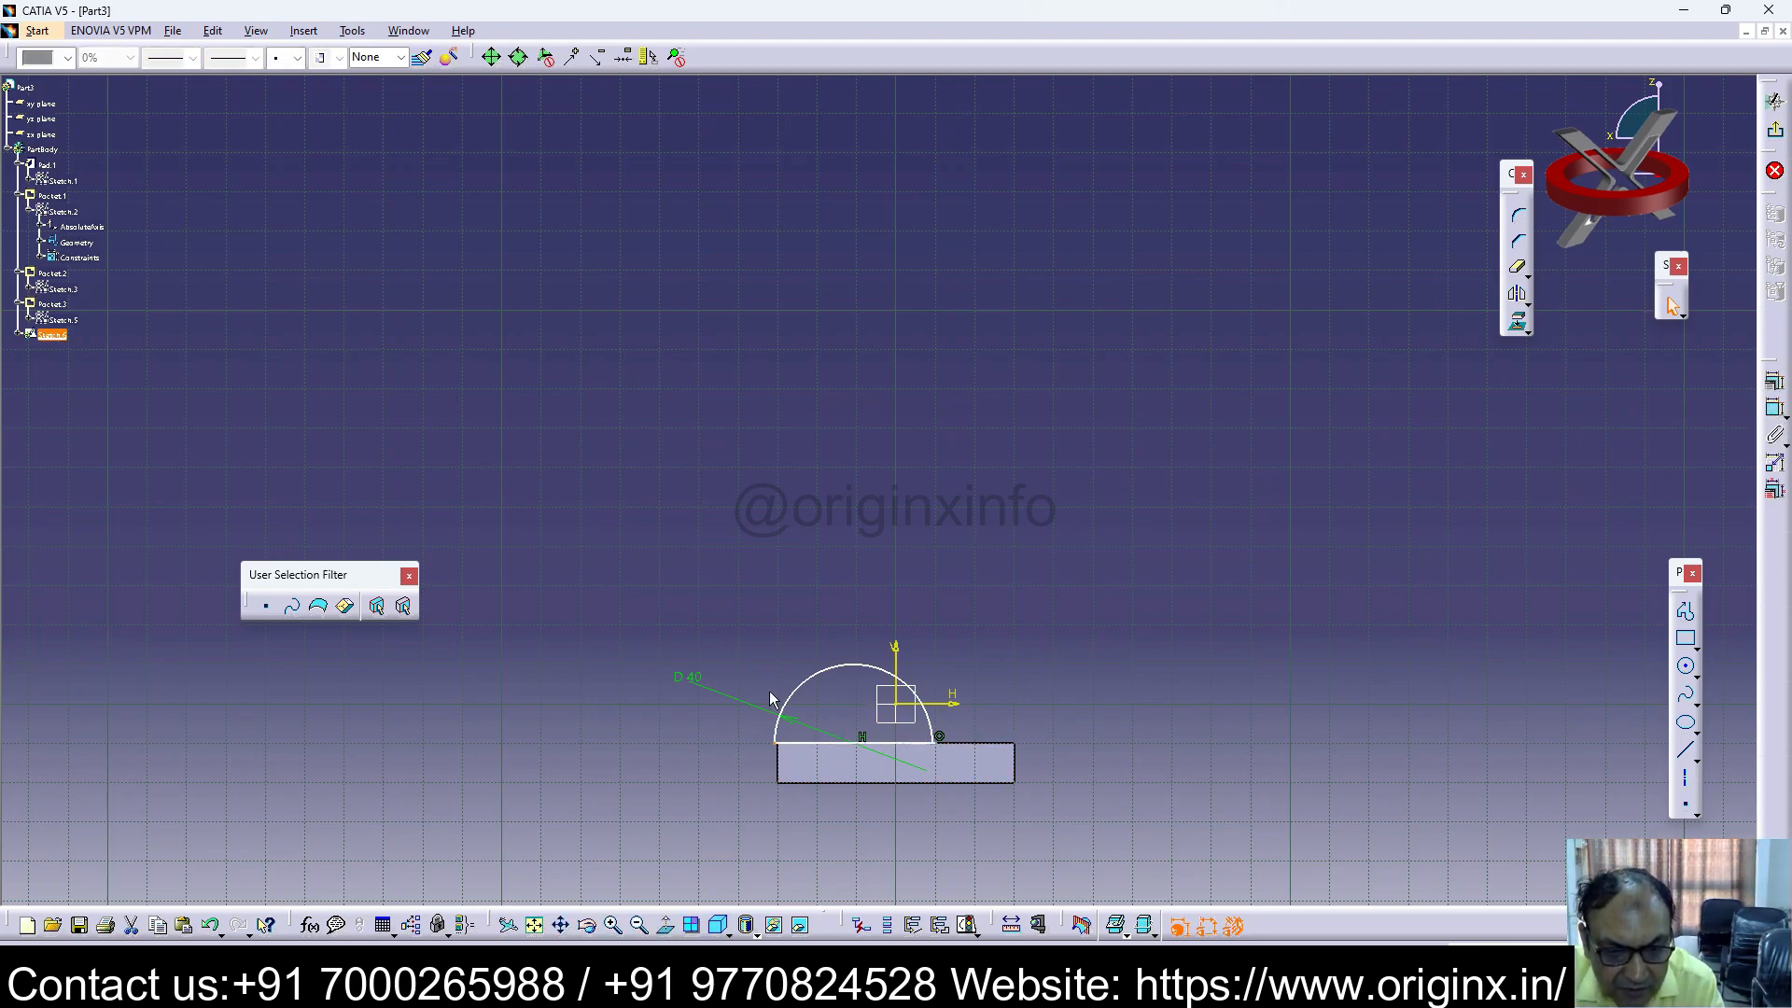
pyautogui.click(1361, 611)
pyautogui.click(1776, 411)
pyautogui.click(782, 751)
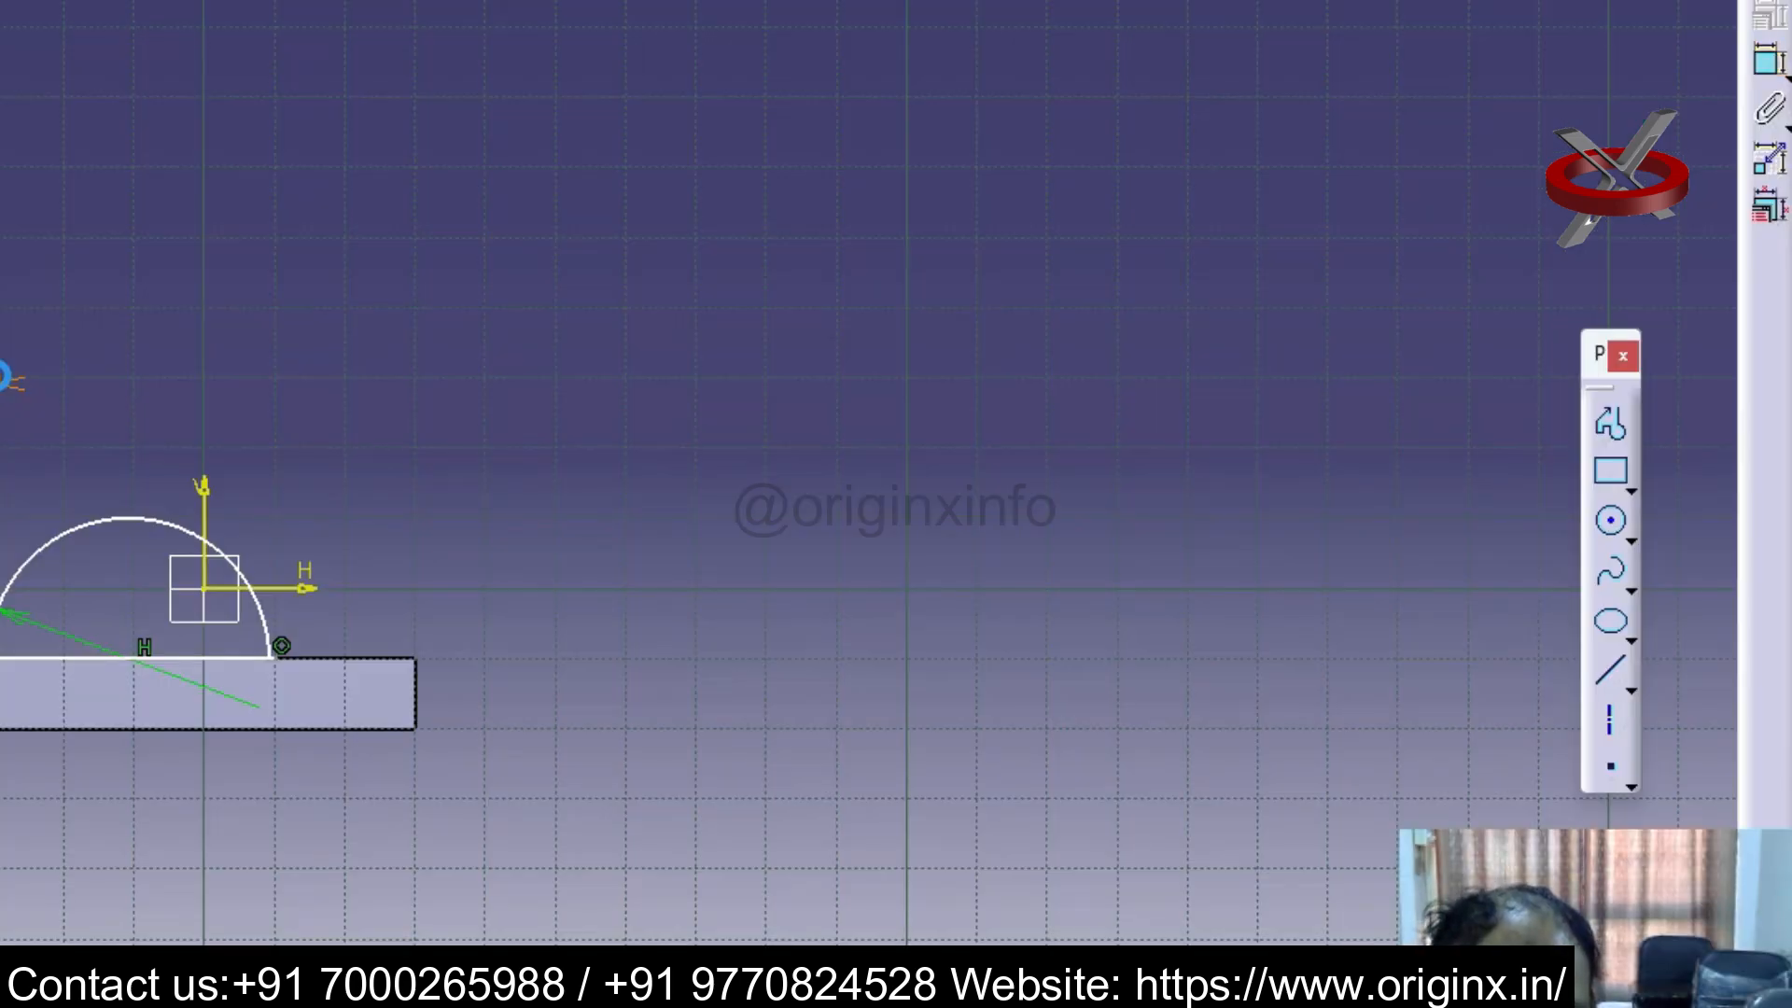
pyautogui.doubleClick(2, 377)
pyautogui.write('0')
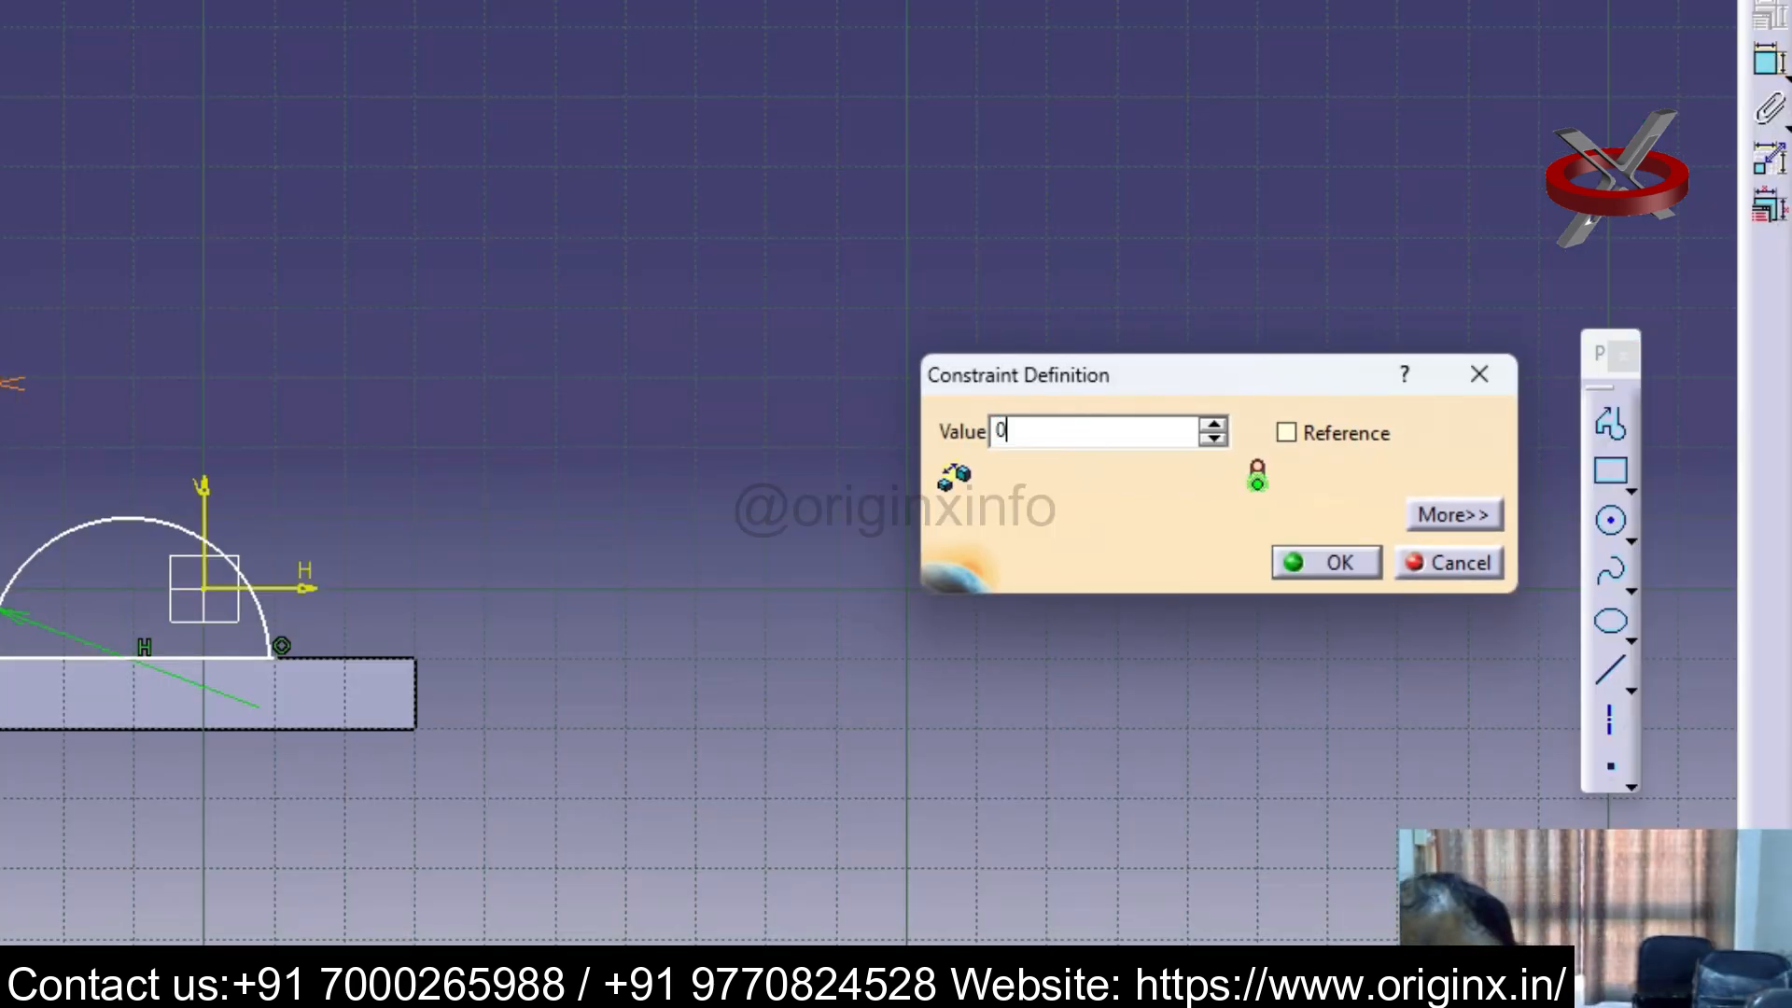
pyautogui.press('Return')
pyautogui.click(424, 307)
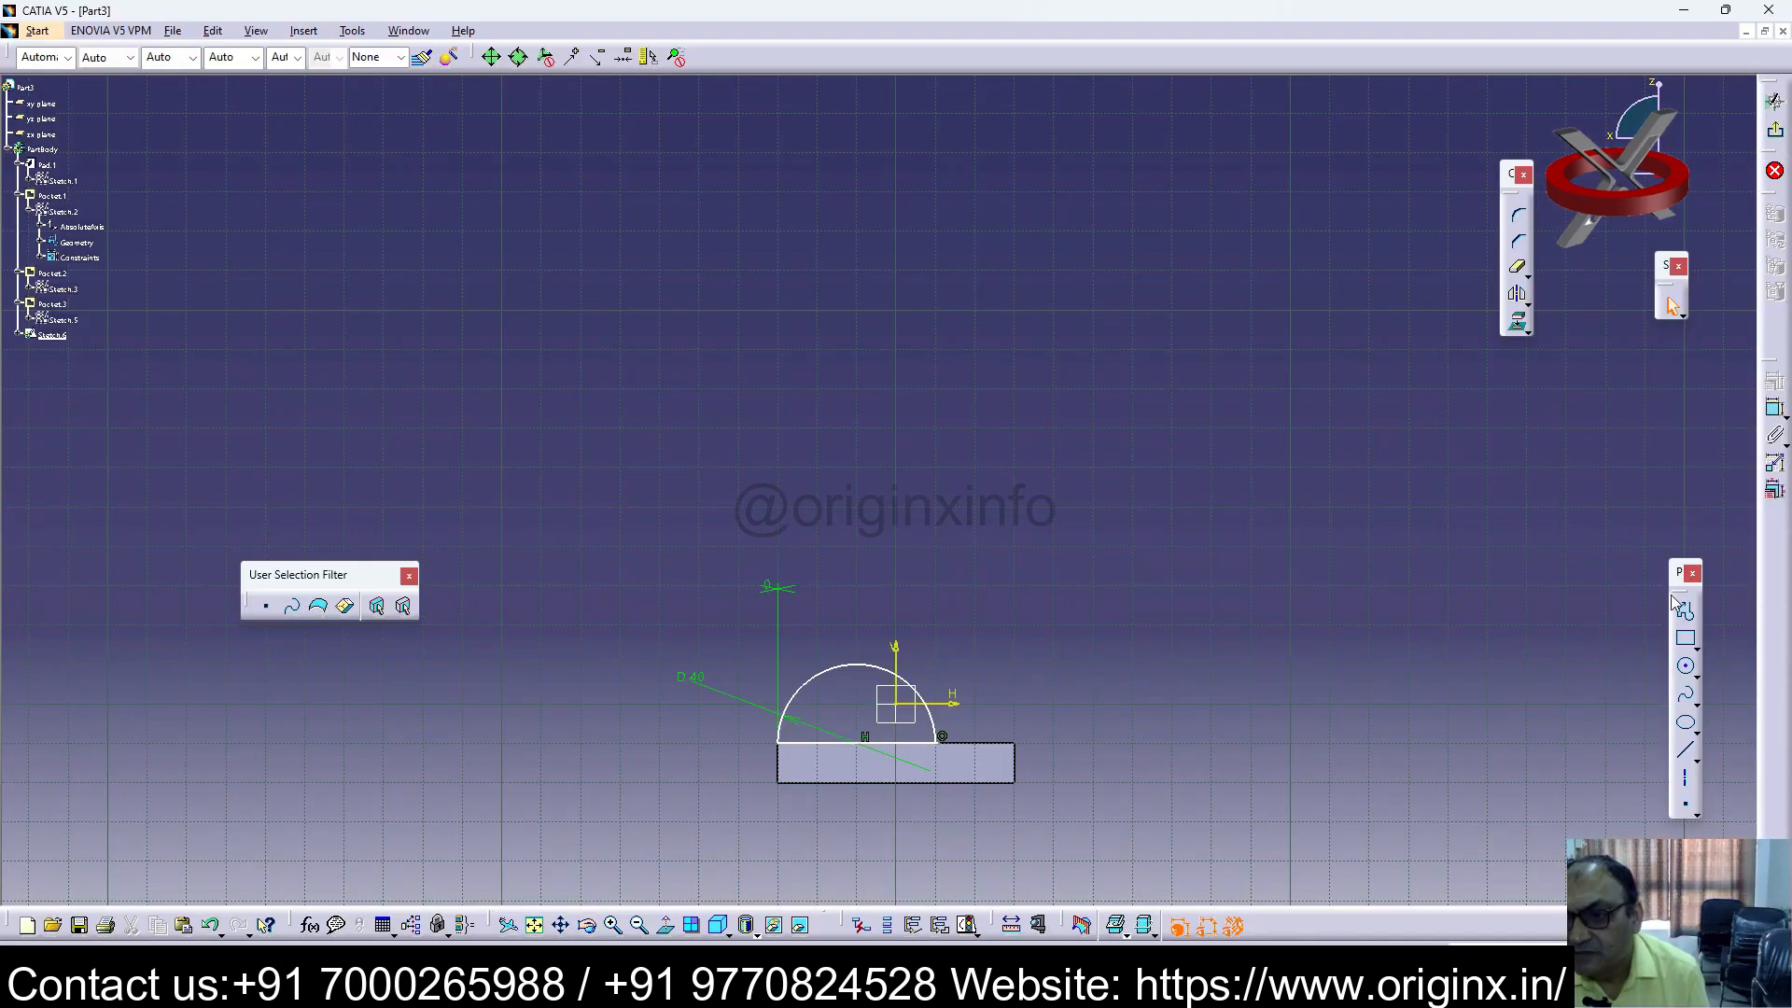
pyautogui.click(1775, 130)
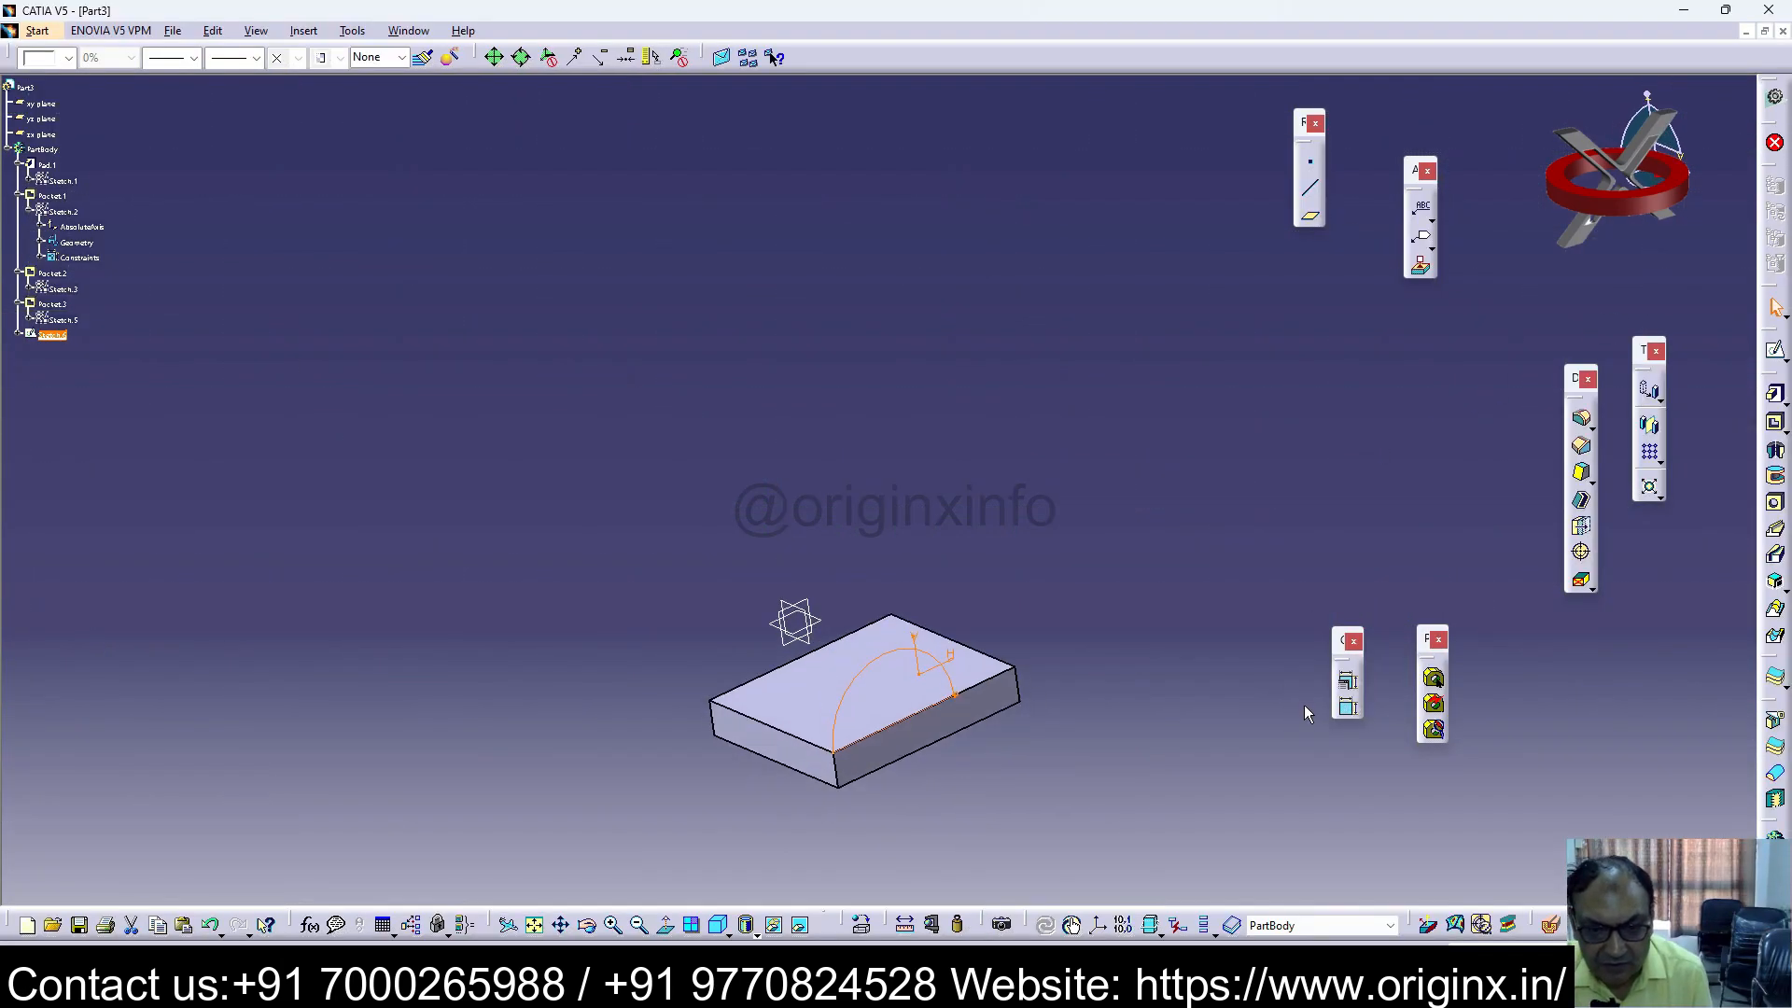
# Step: Try to pad the half-circle sketch with a length of 50 mm
pyautogui.click(1771, 395)
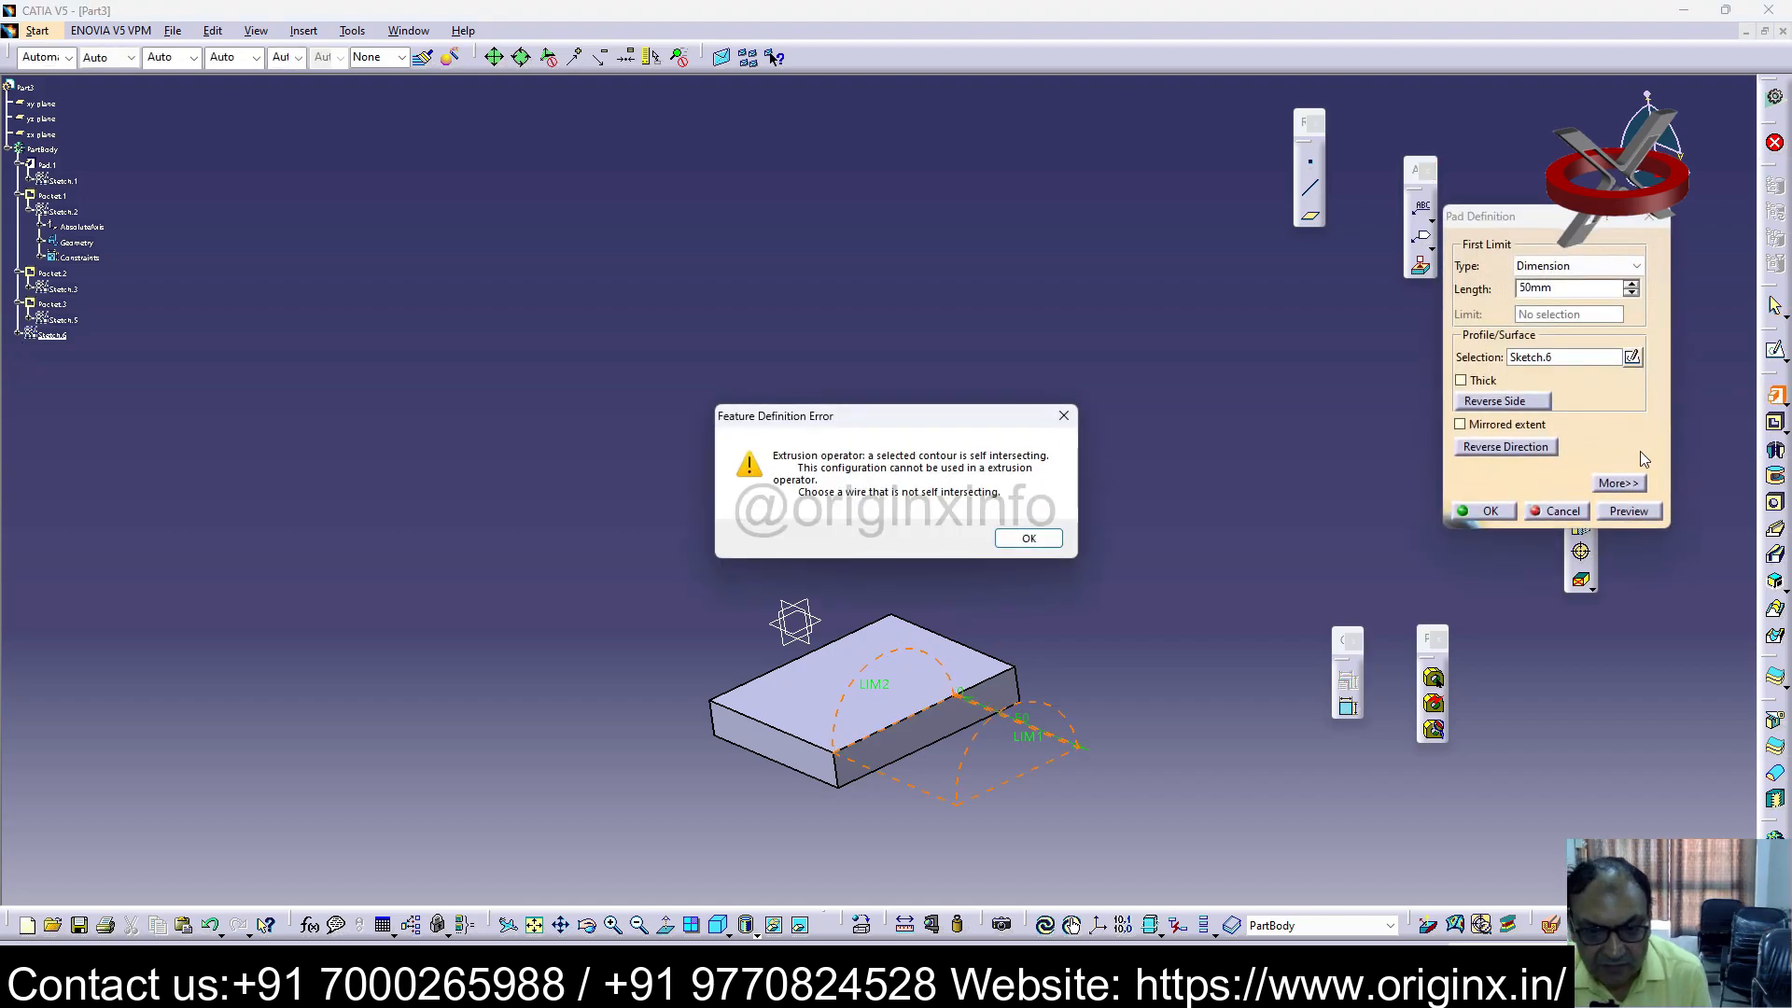
pyautogui.click(1027, 537)
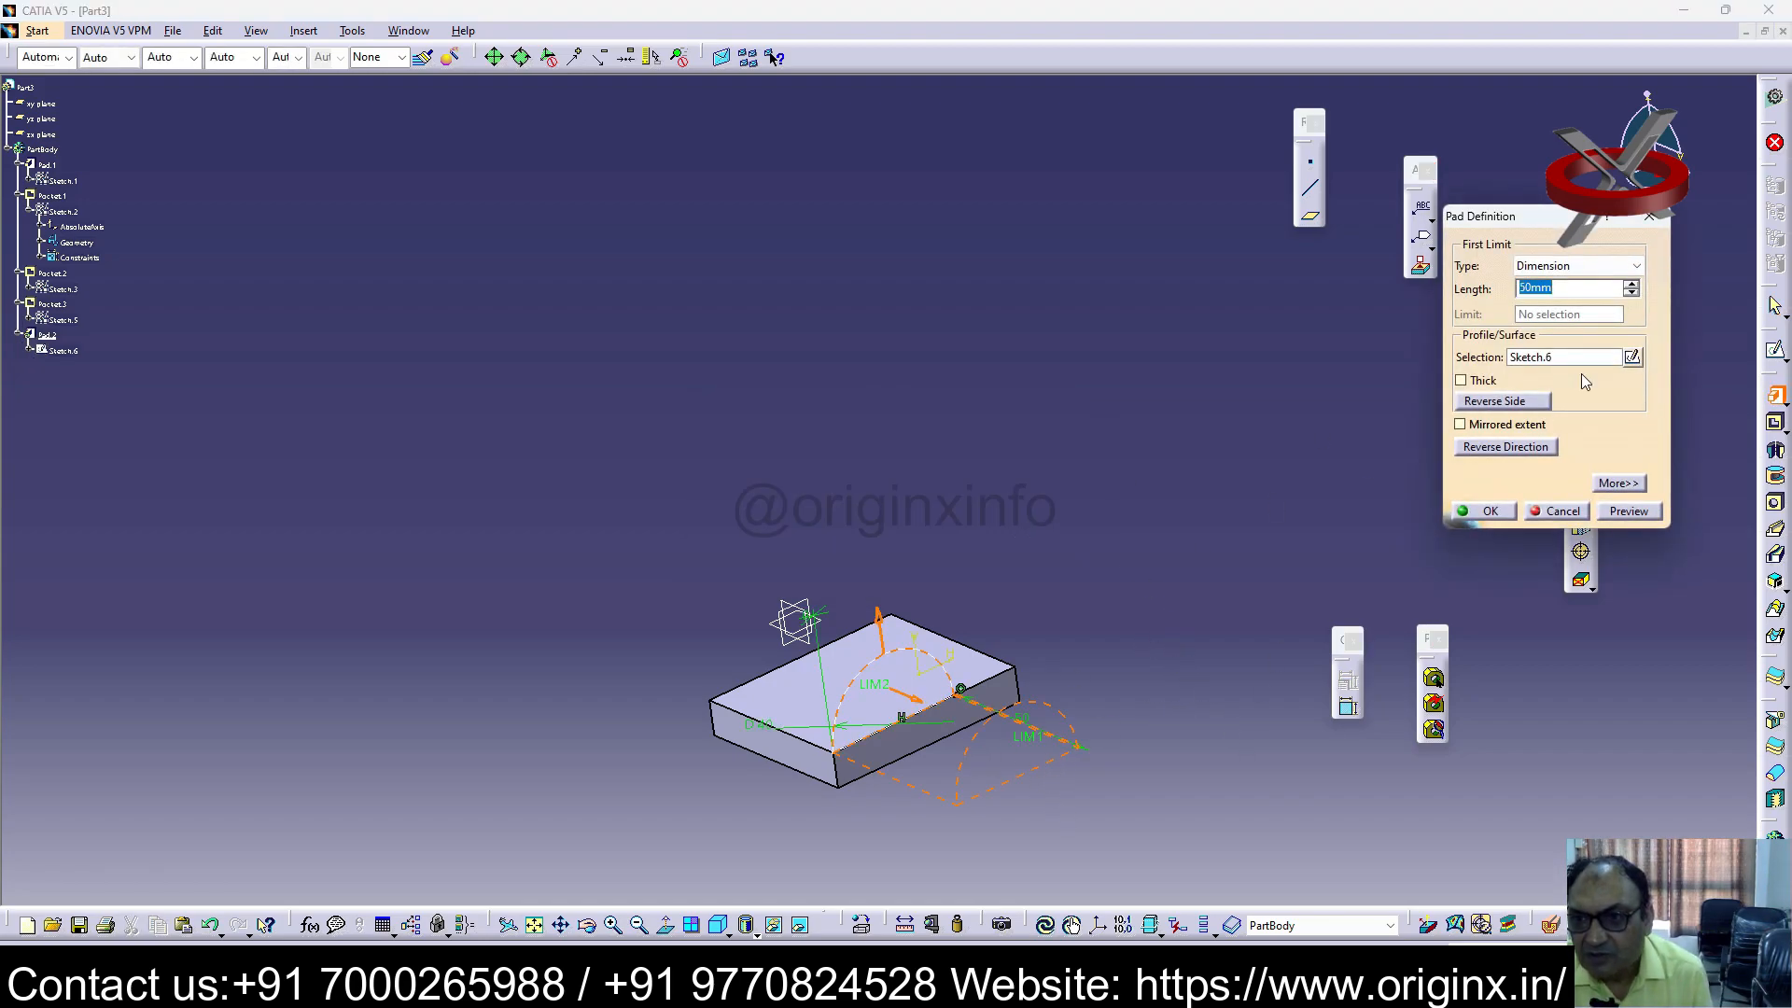
pyautogui.click(1559, 511)
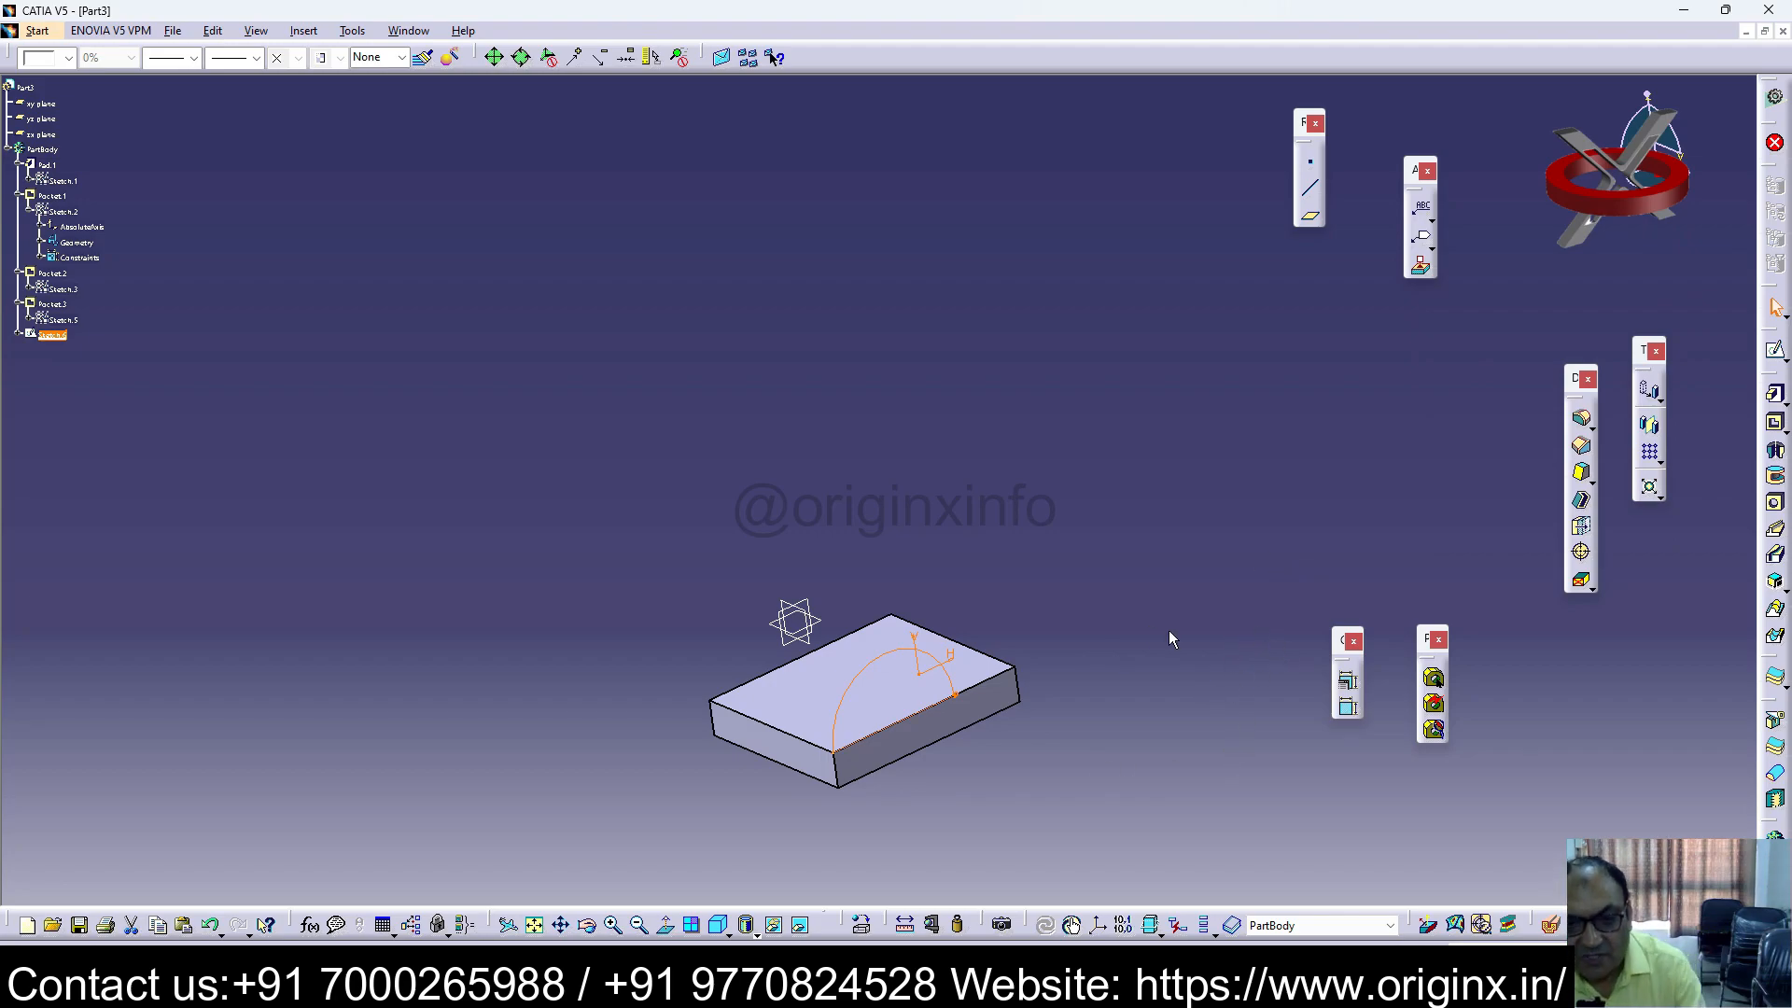
pyautogui.click(1774, 397)
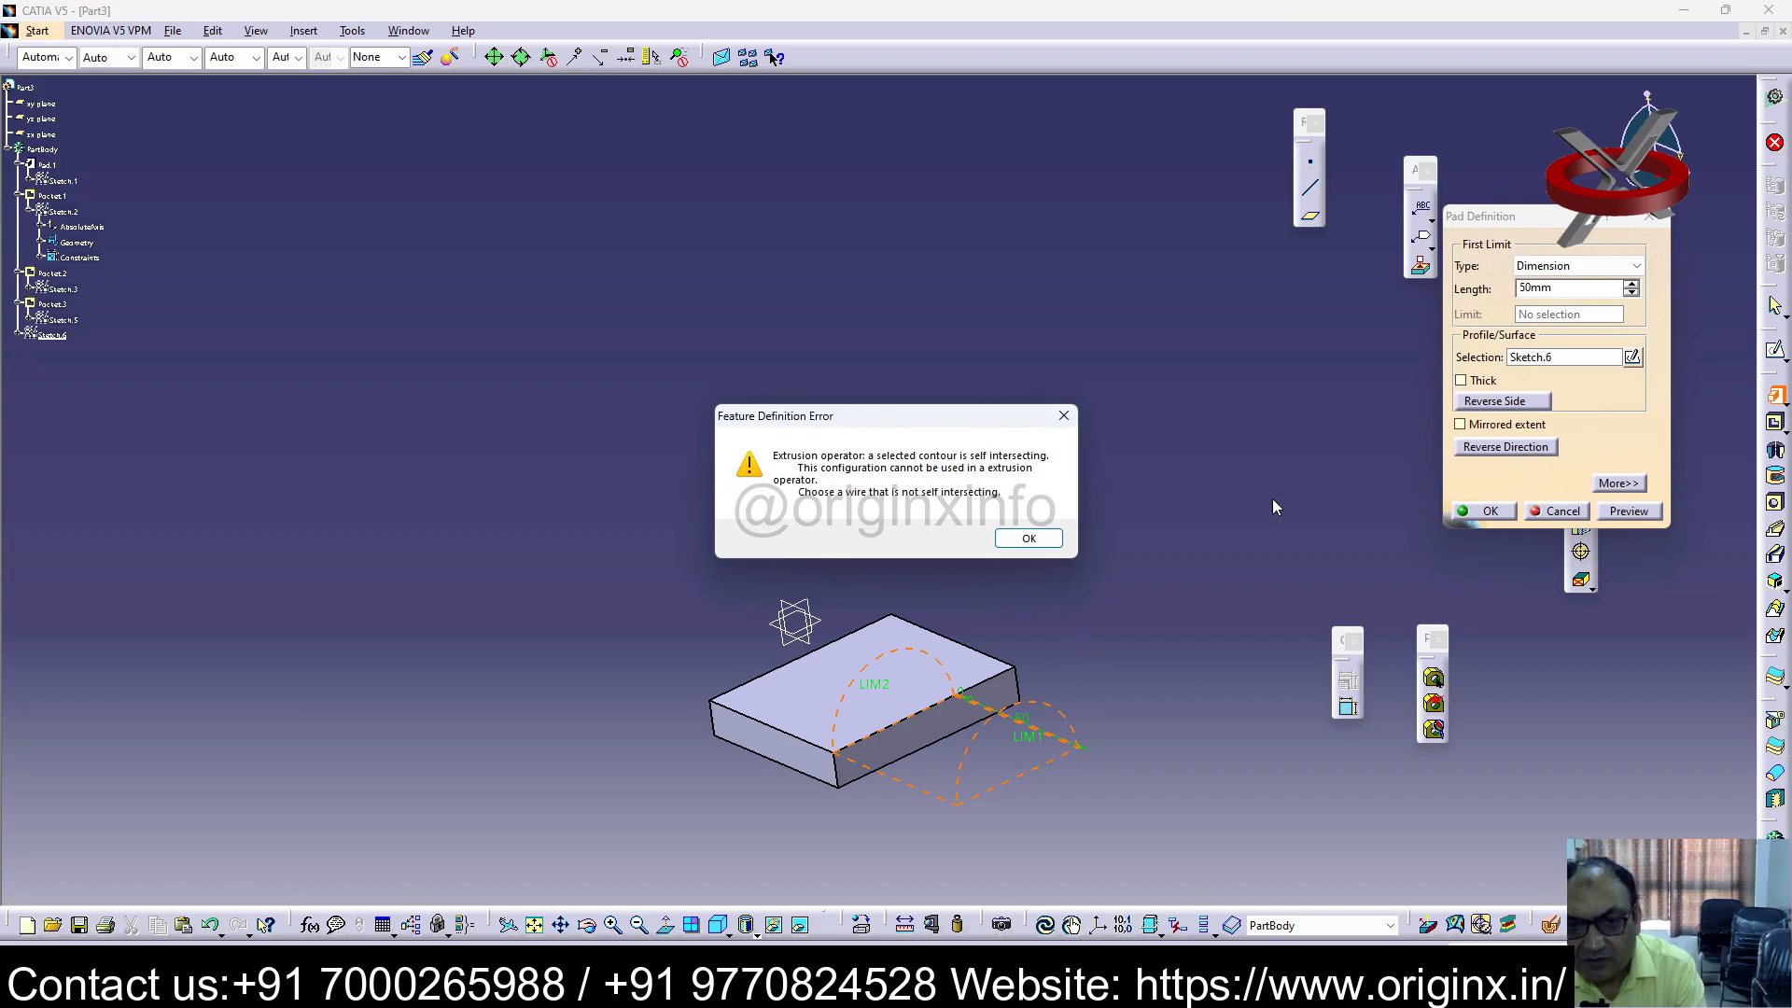
pyautogui.click(1027, 540)
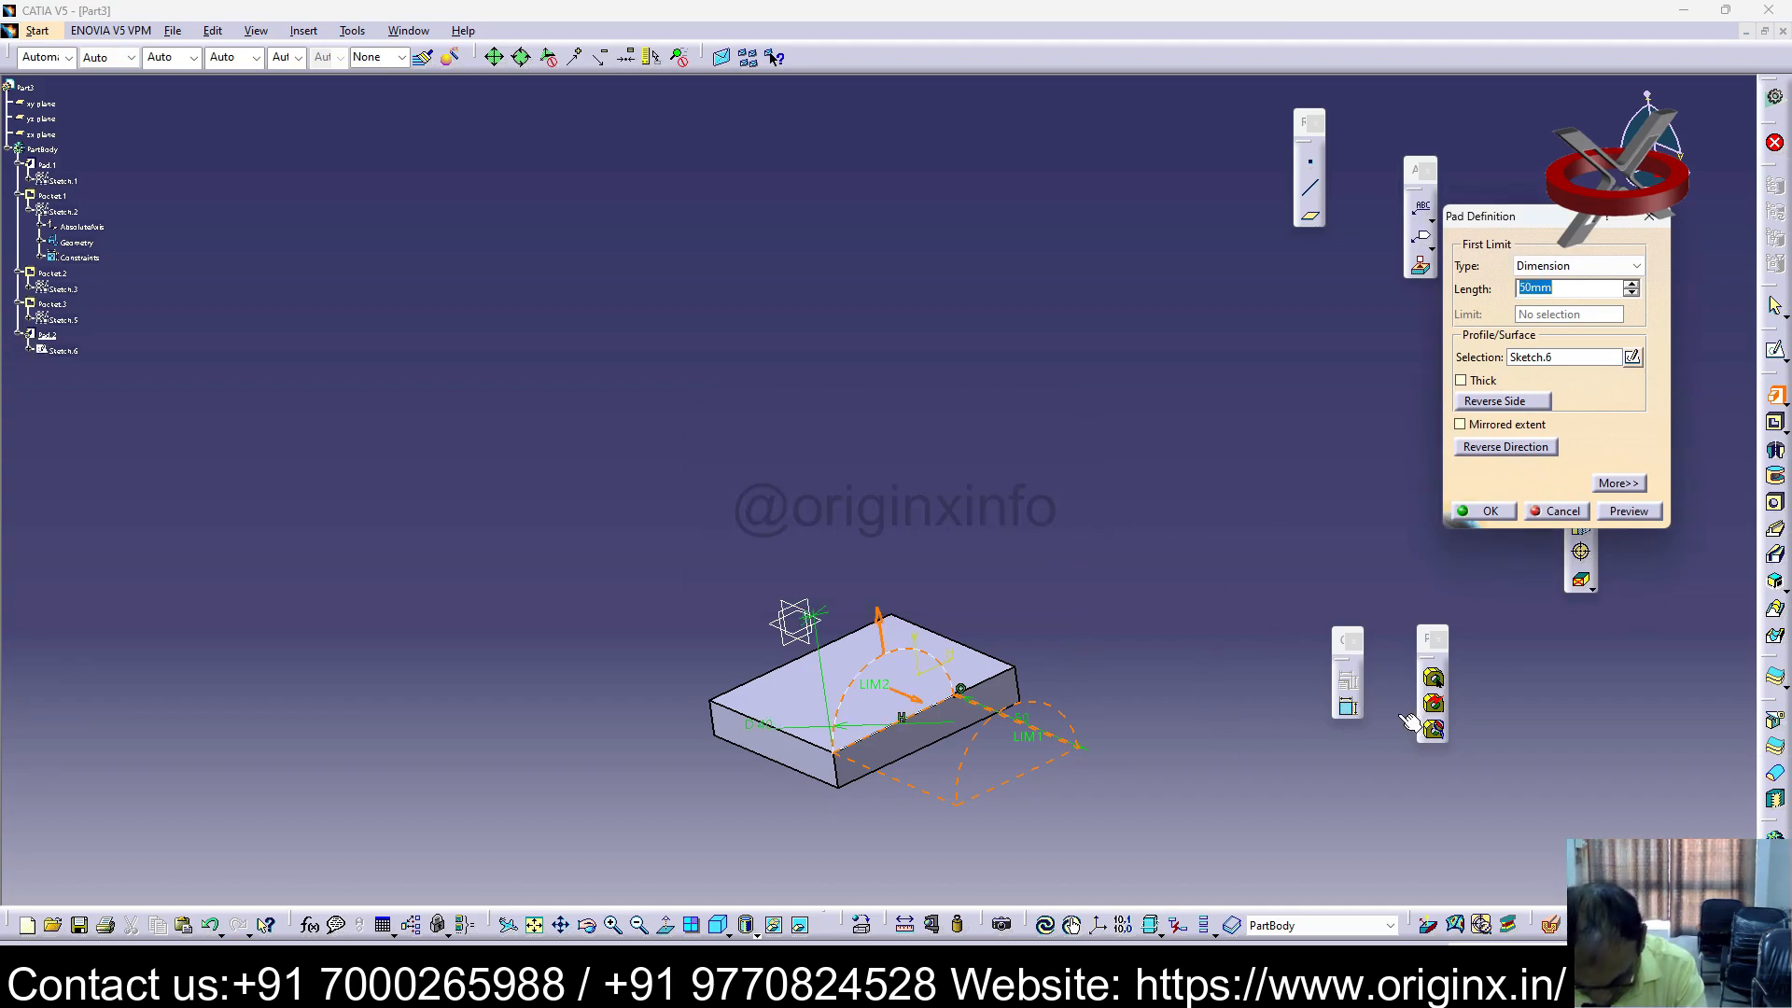
pyautogui.click(1650, 216)
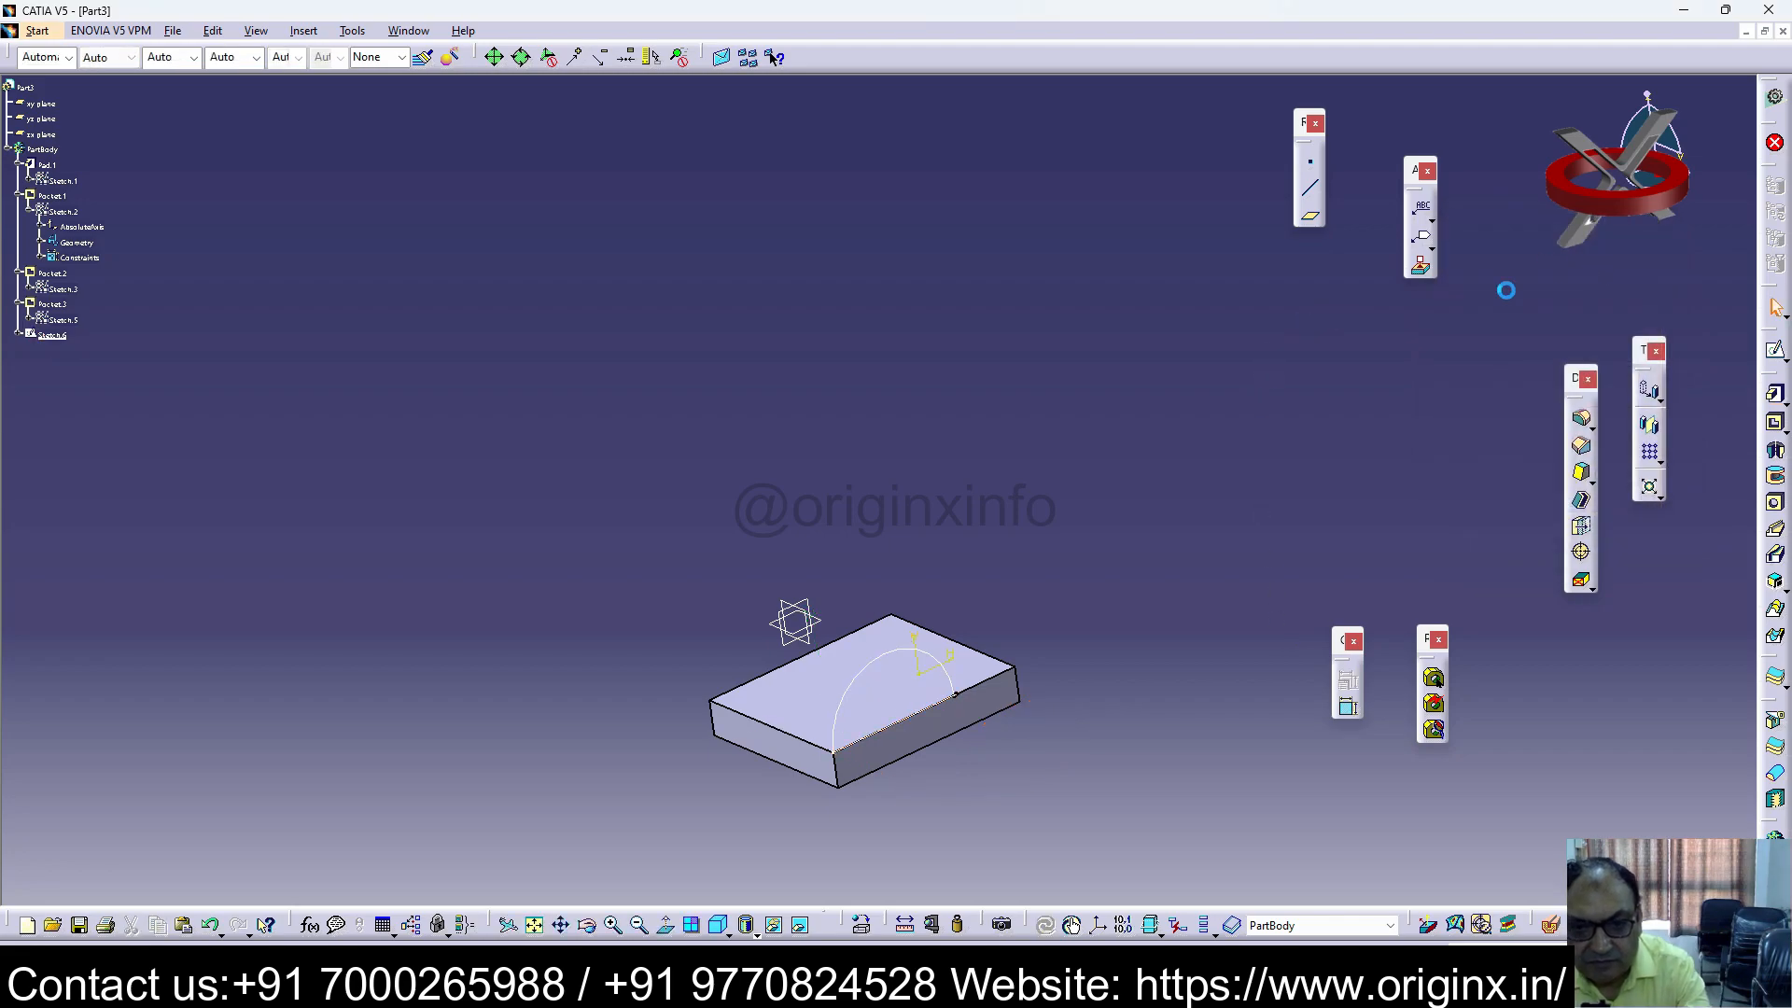
# Step: Delete the half-circle sketch from the base's front face
pyautogui.click(926, 653)
pyautogui.press('Delete')
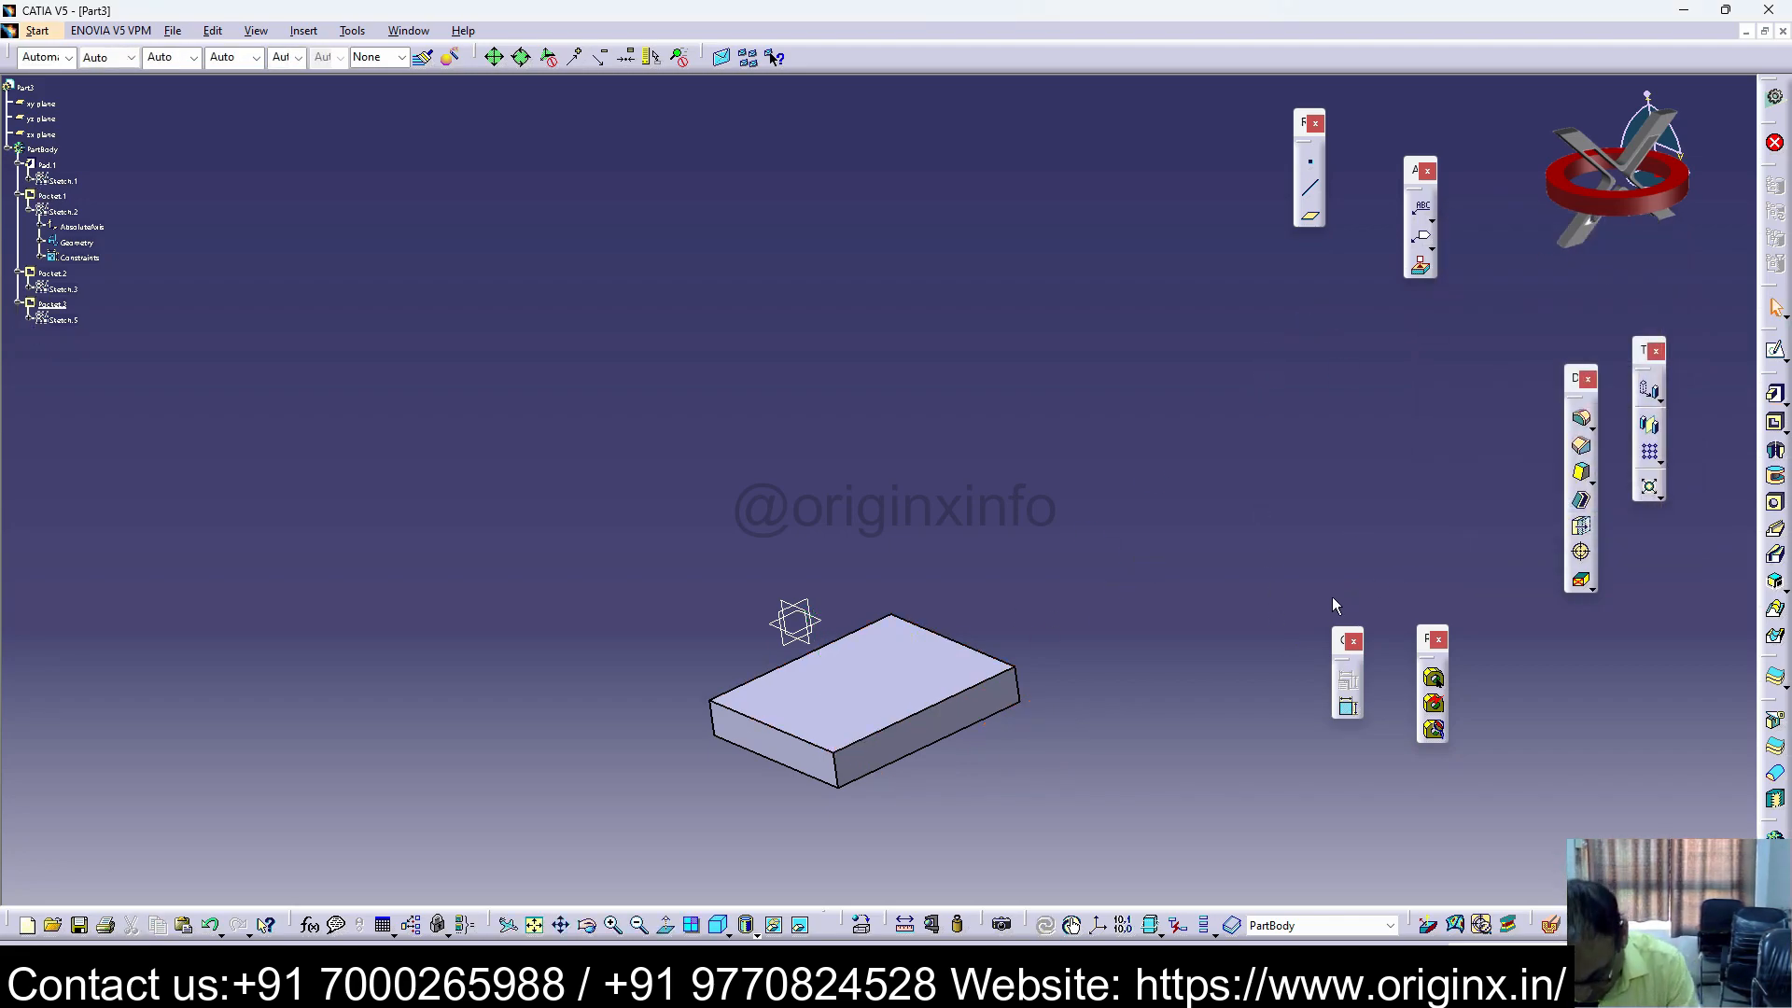
pyautogui.moveTo(1310, 611); pyautogui.dragTo(1106, 742, button='middle')
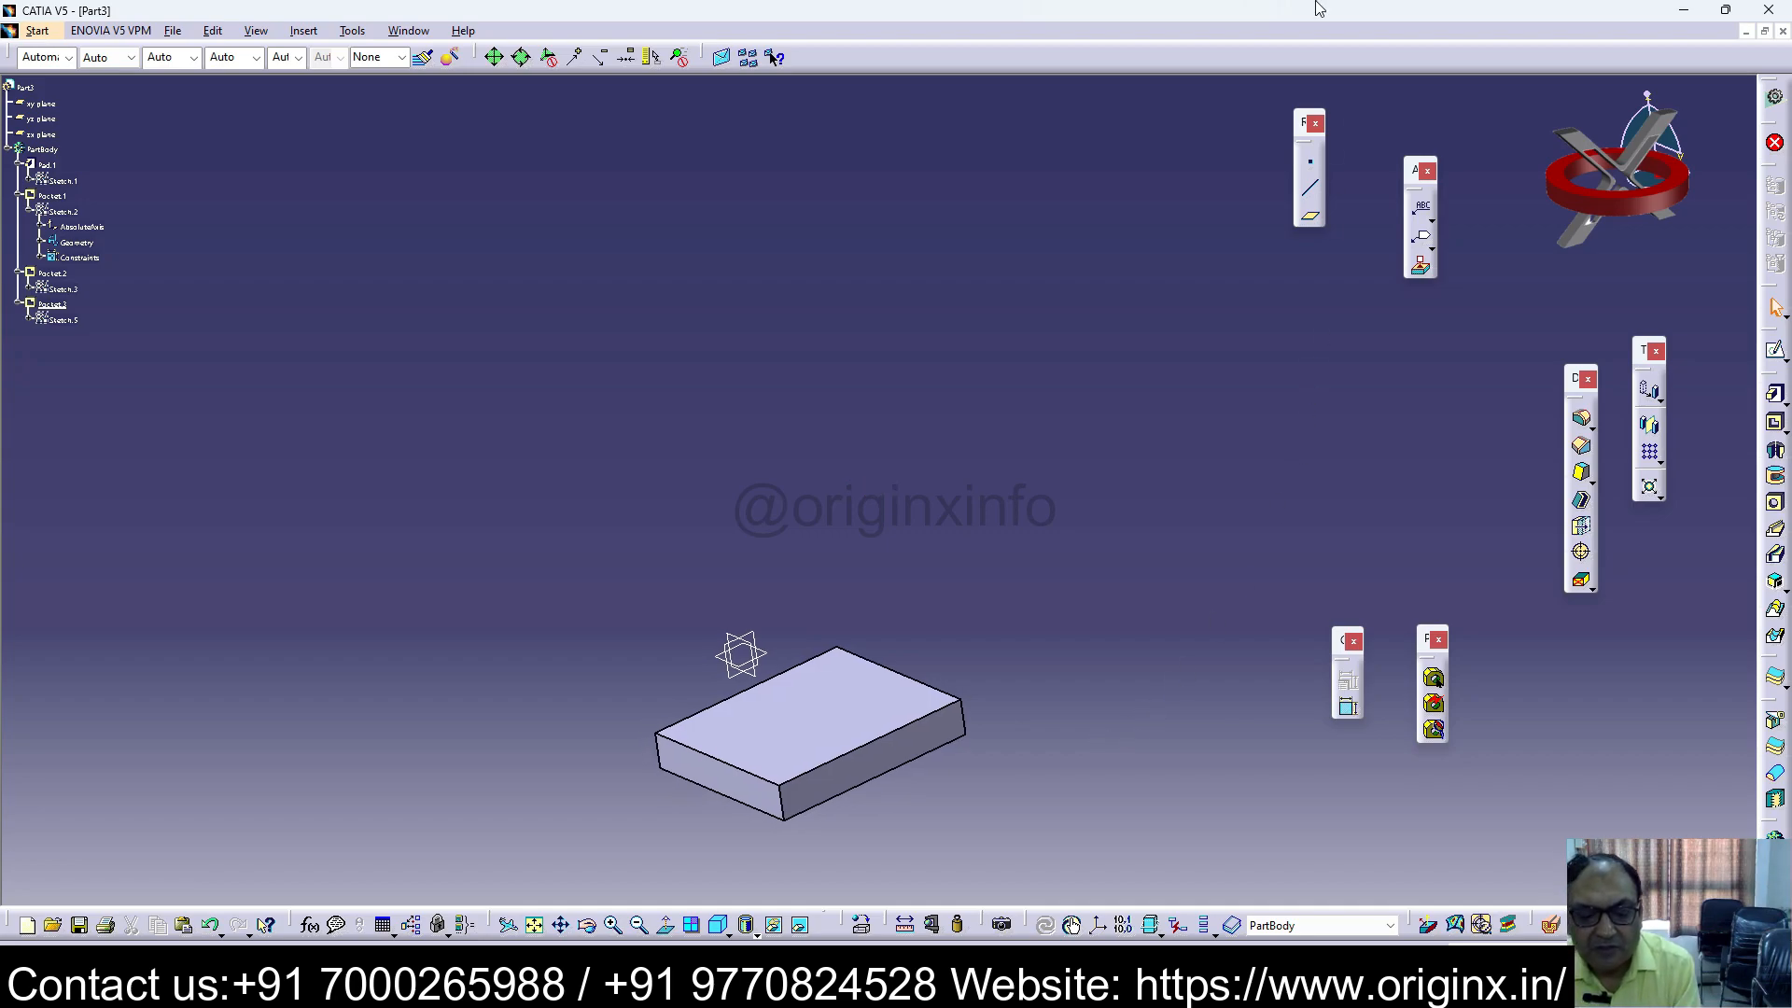
pyautogui.click(850, 794)
pyautogui.click(1056, 640)
pyautogui.click(820, 789)
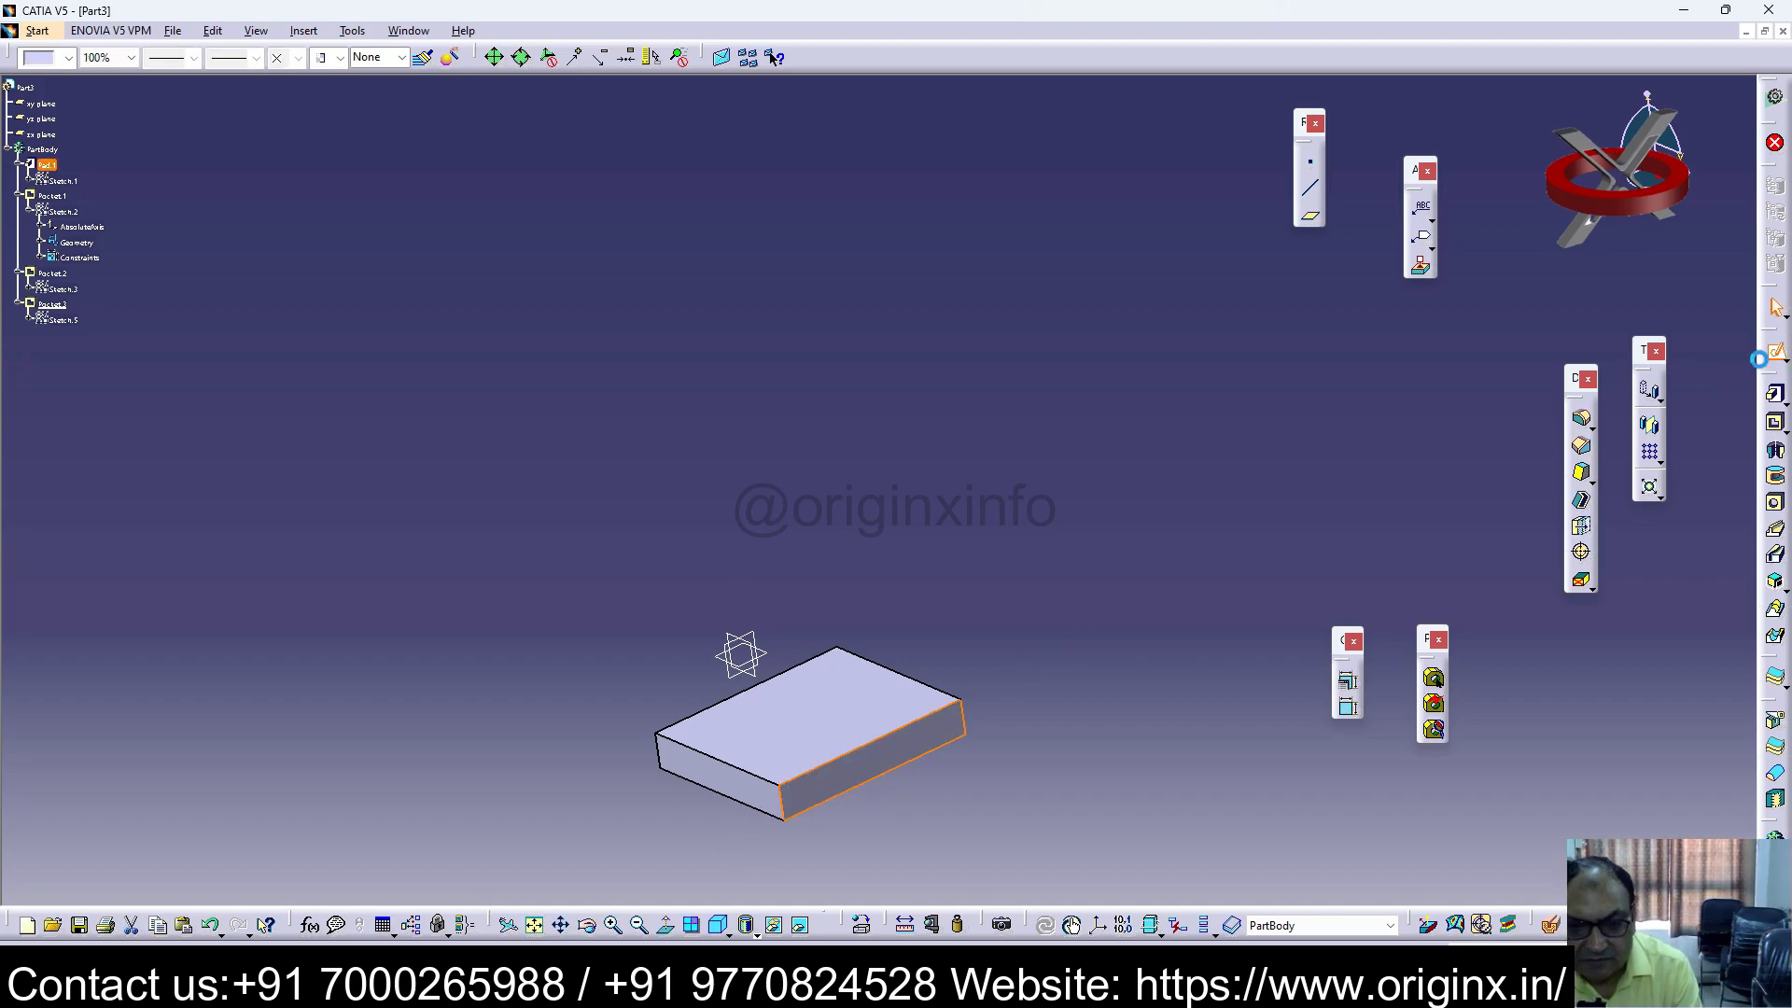
pyautogui.click(1776, 351)
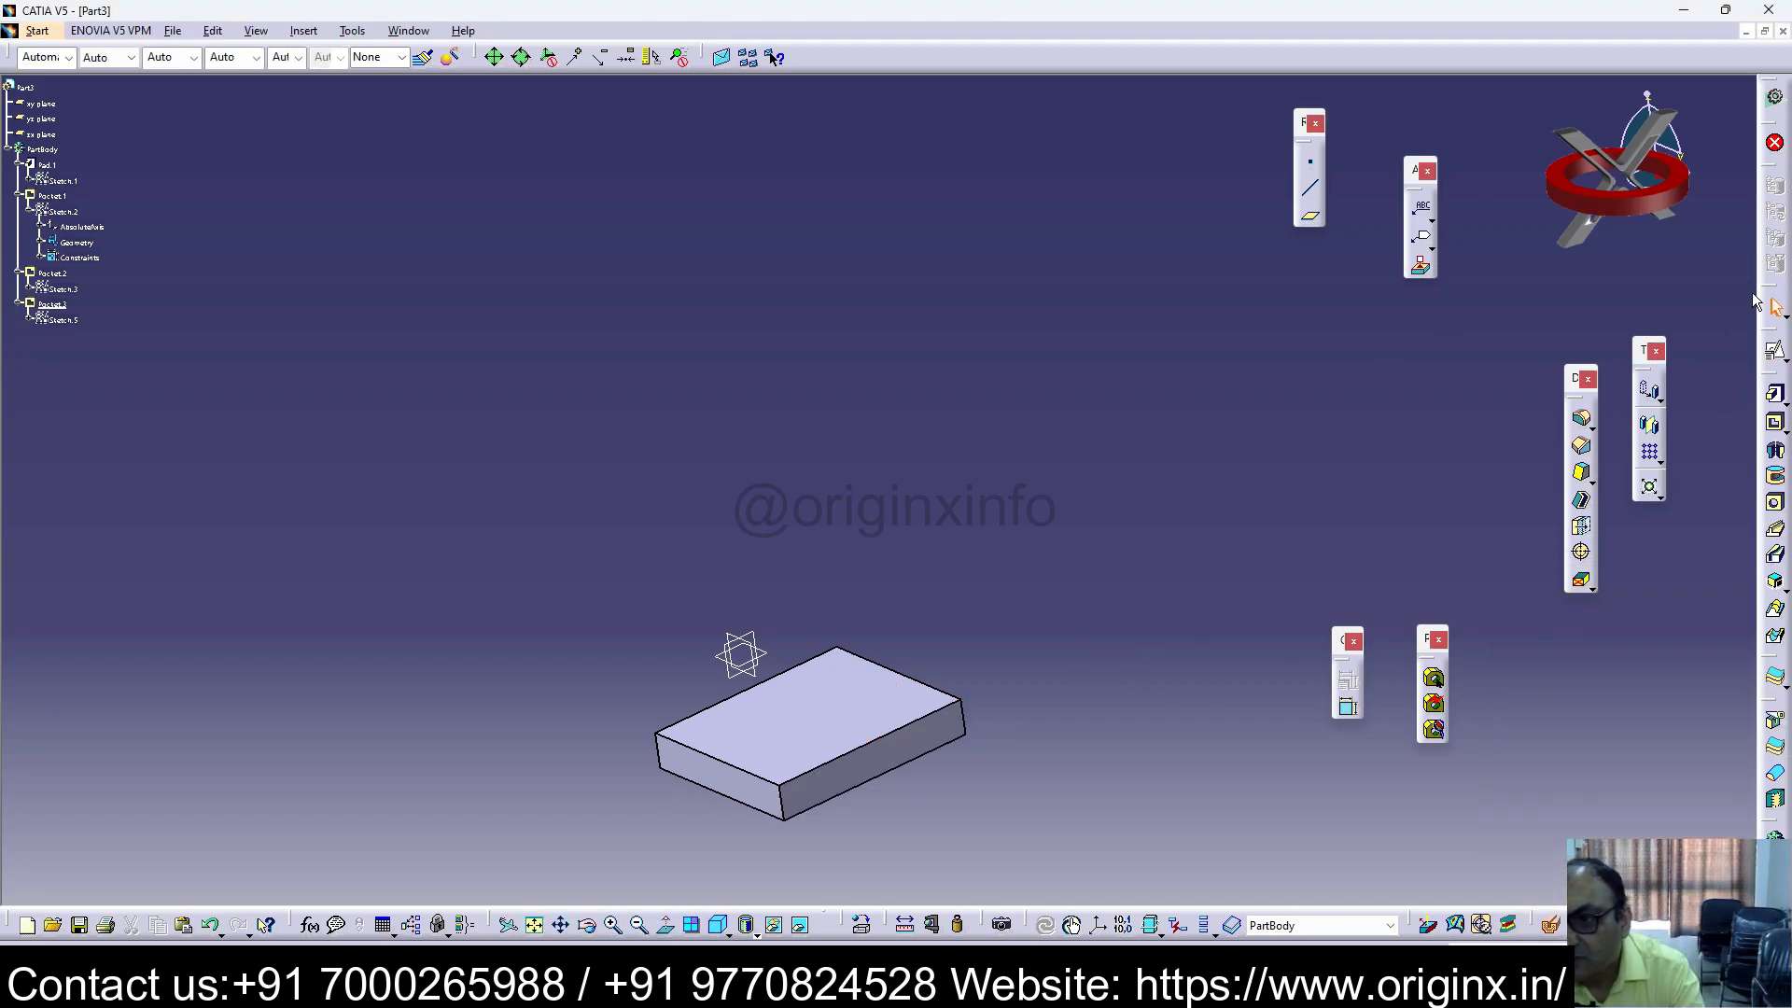
pyautogui.click(1778, 353)
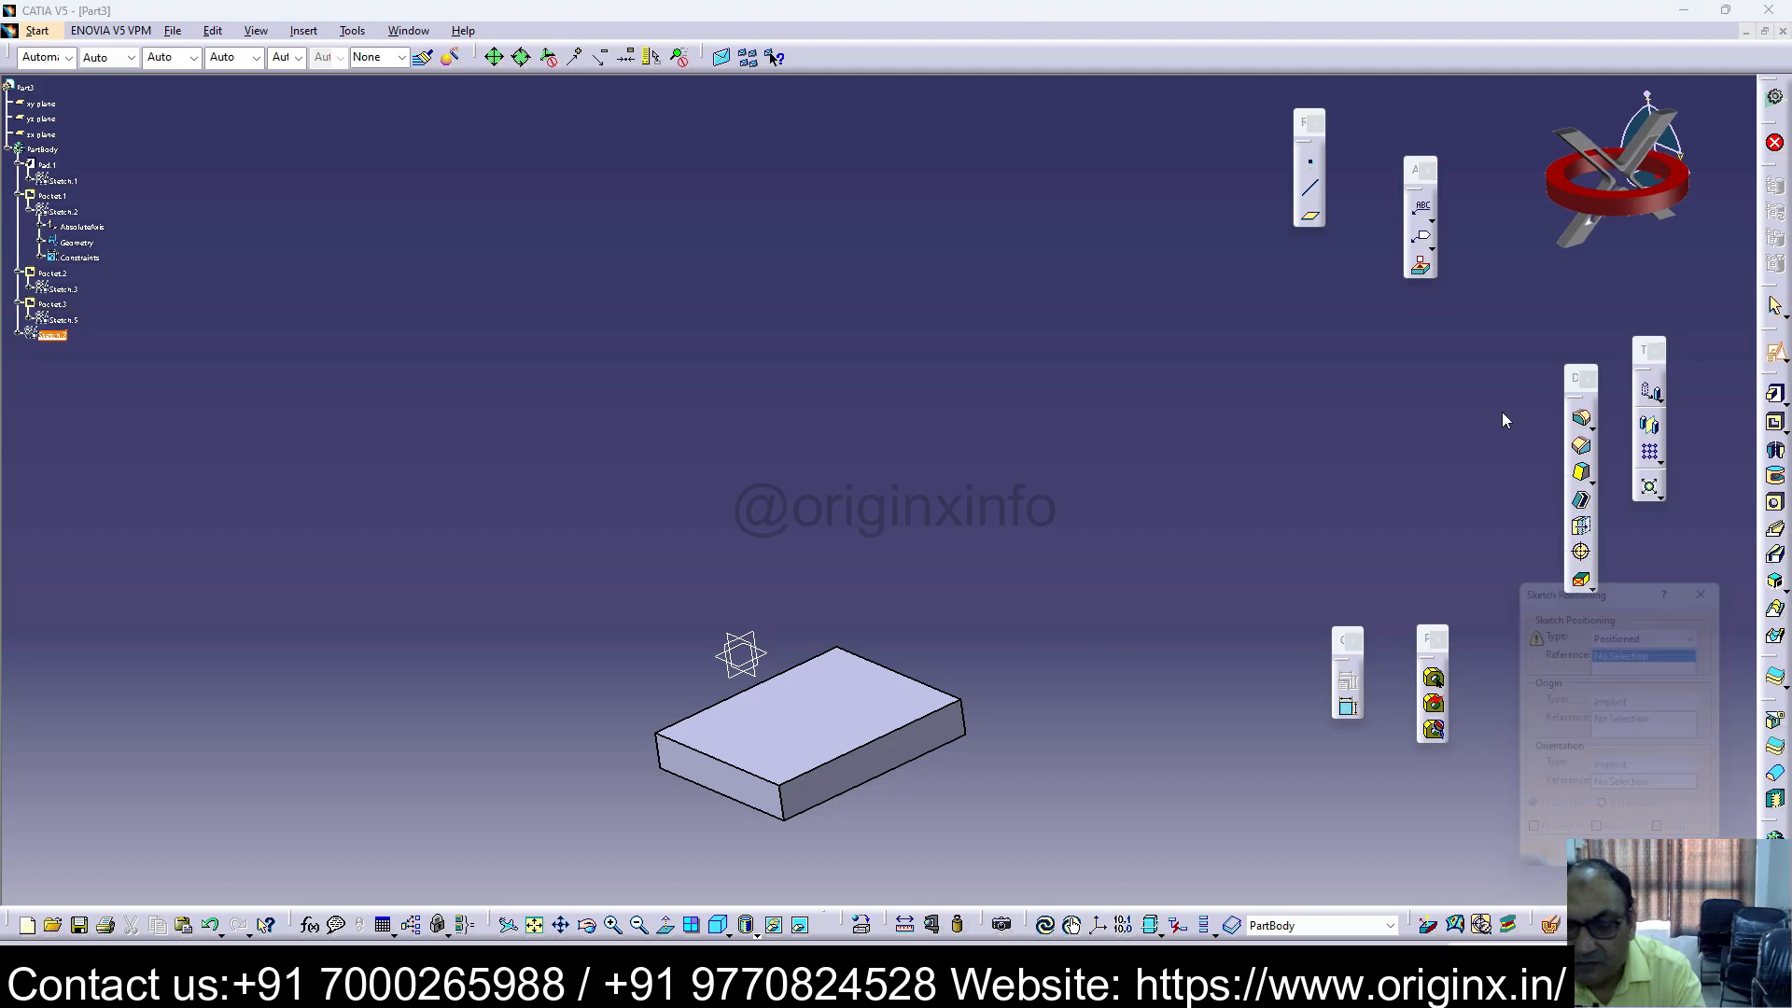
pyautogui.click(860, 781)
pyautogui.press('Escape')
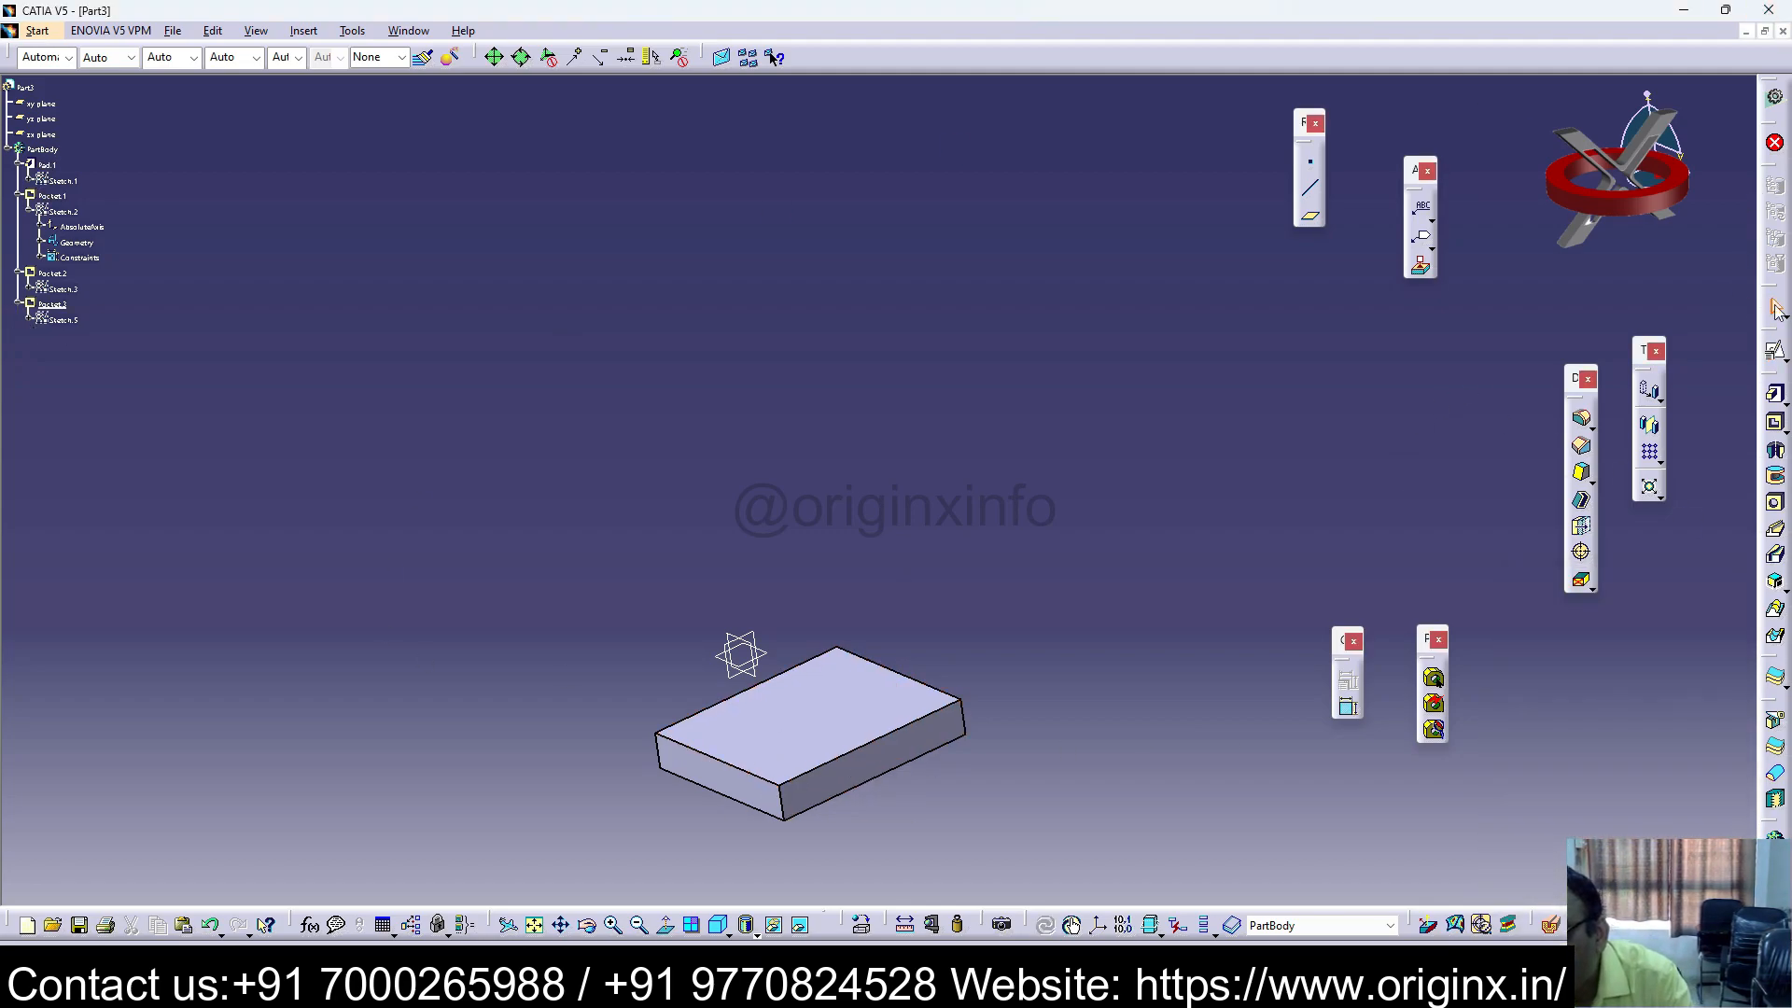
# Step: Start a sketch on the base's front face and draw a rectangle about 30 mm square rising from its upper left corner
pyautogui.click(1781, 359)
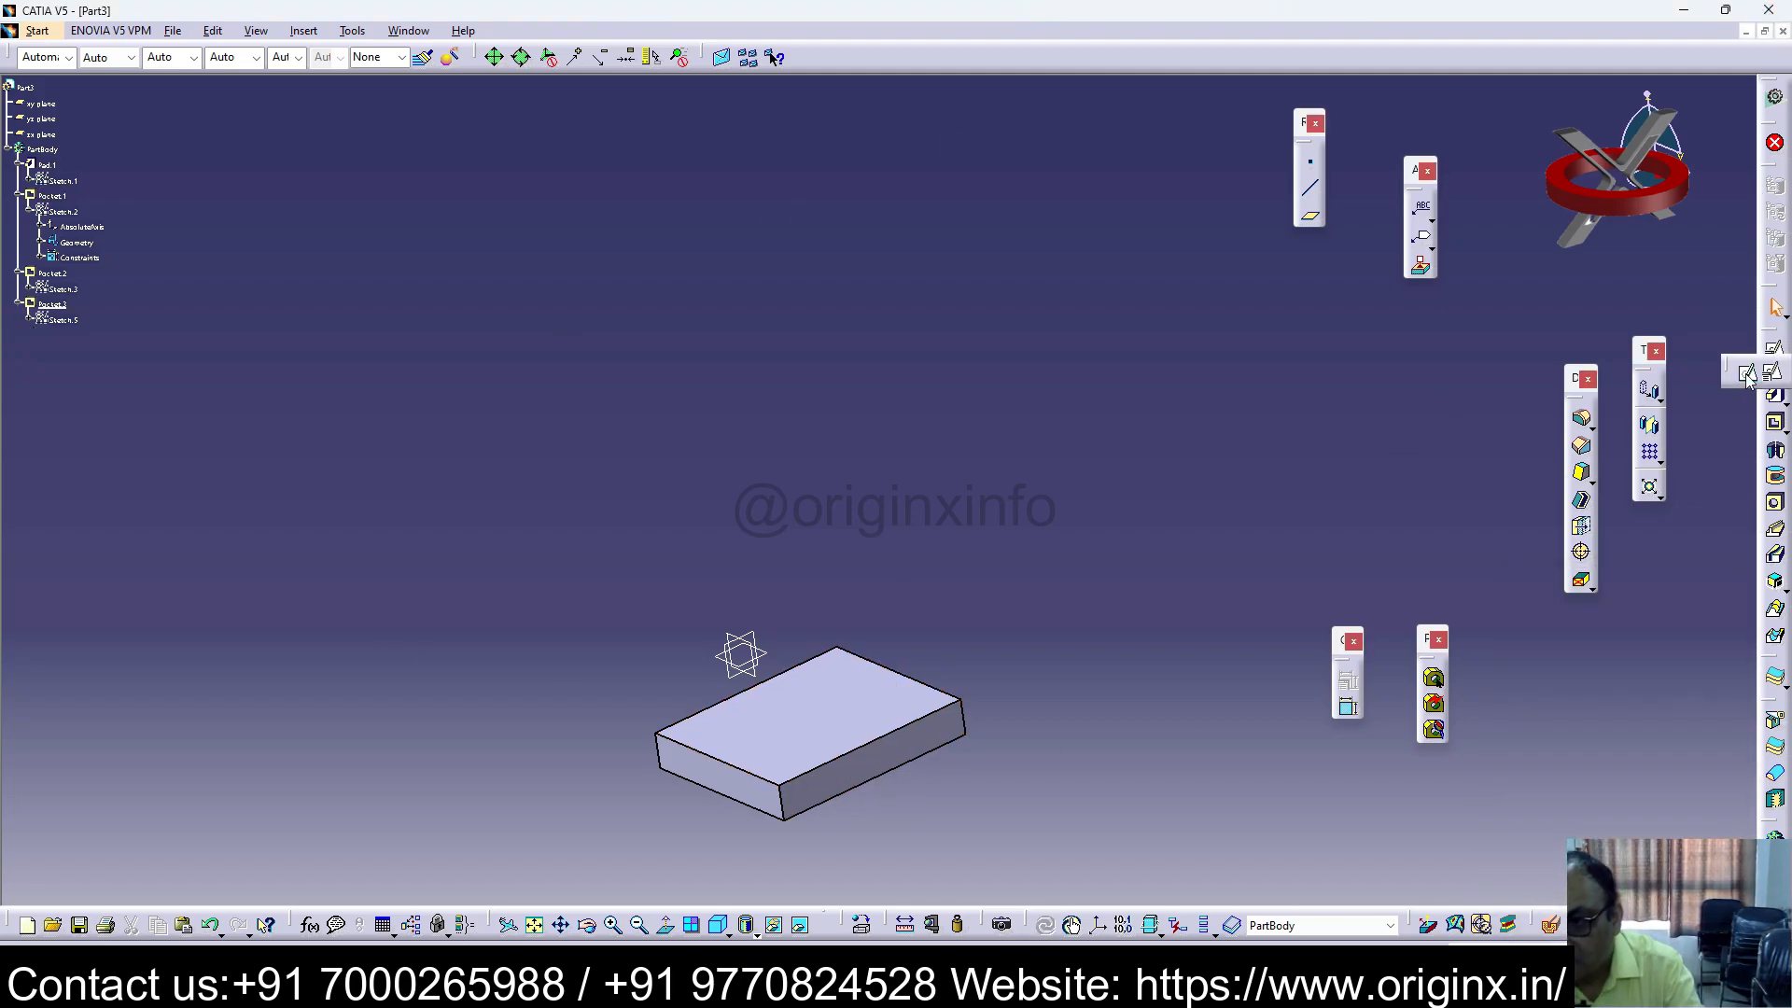
pyautogui.click(1748, 375)
pyautogui.click(880, 772)
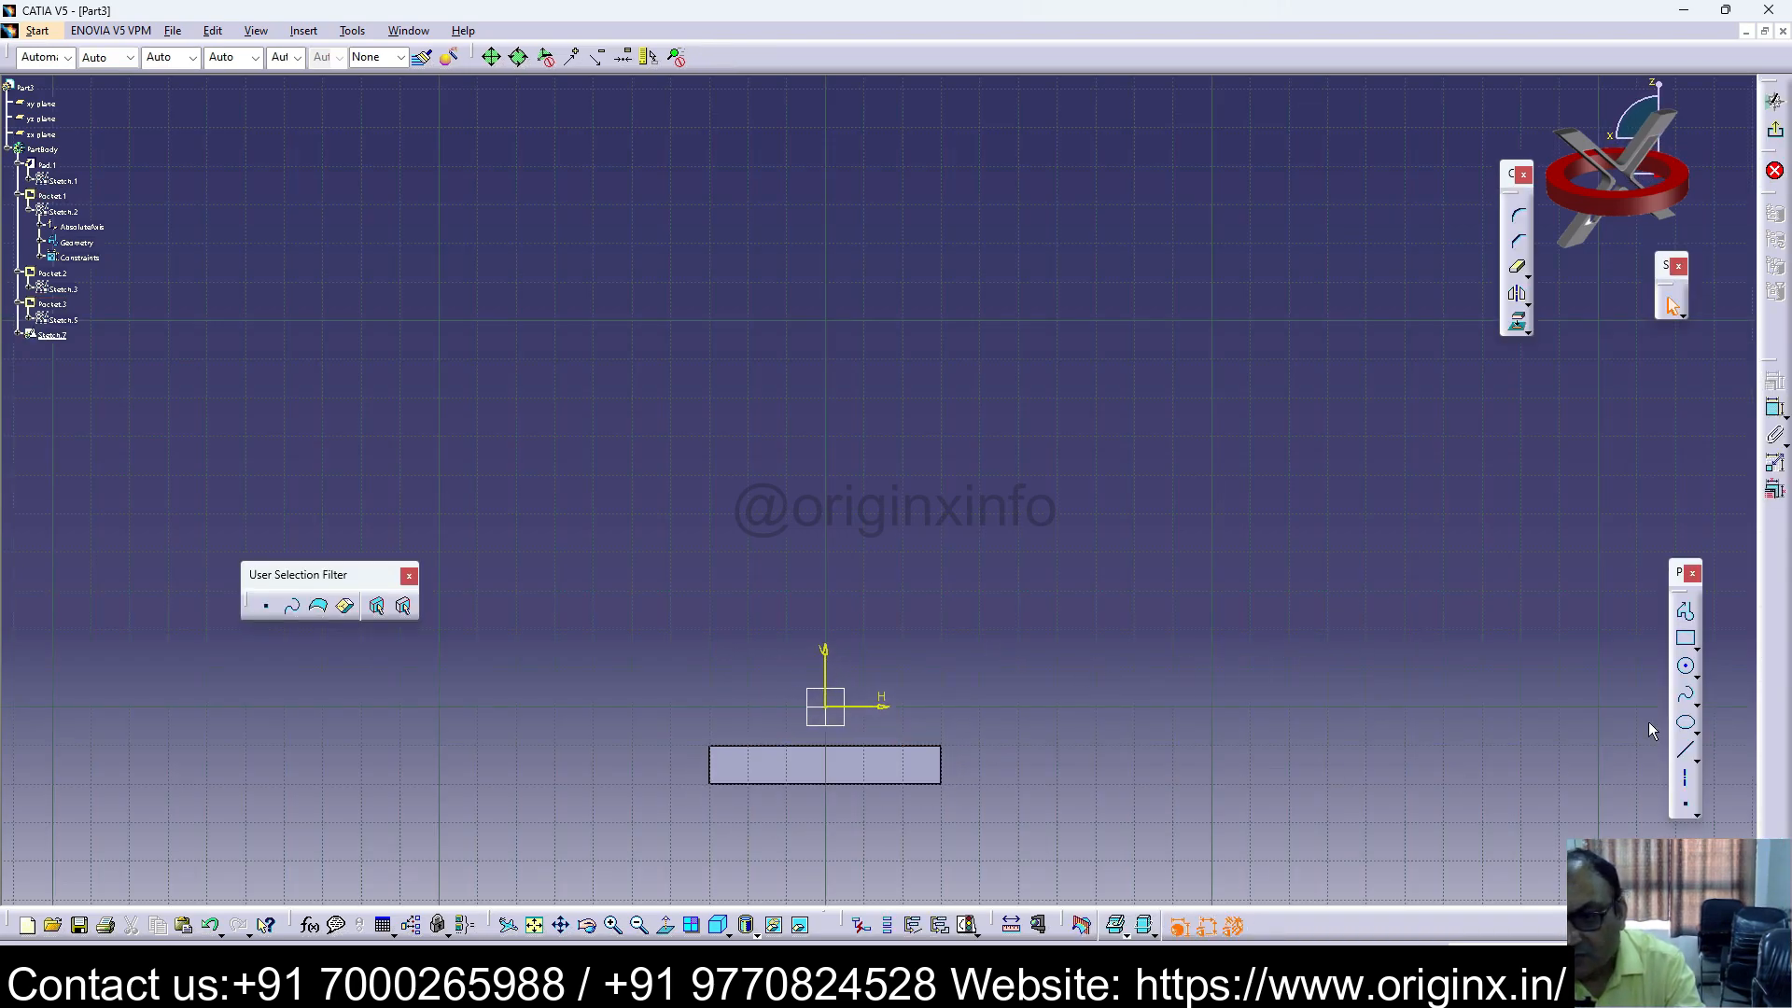
pyautogui.click(1685, 640)
pyautogui.click(709, 745)
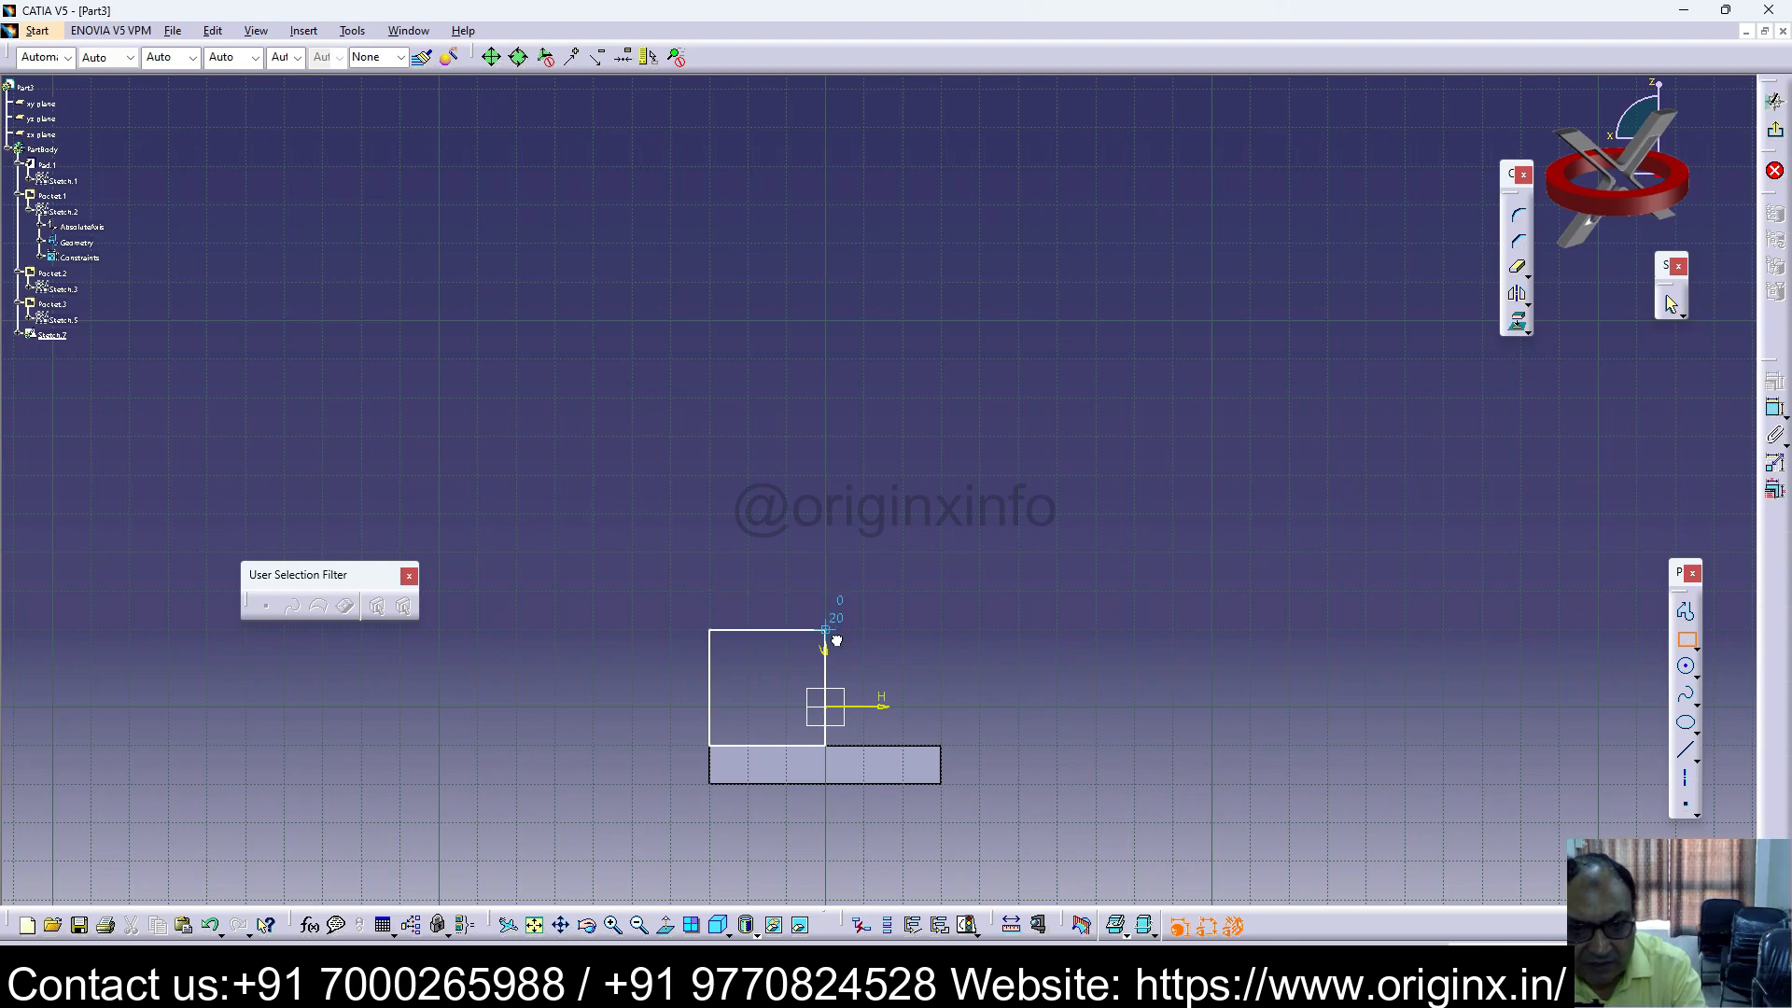
pyautogui.click(840, 636)
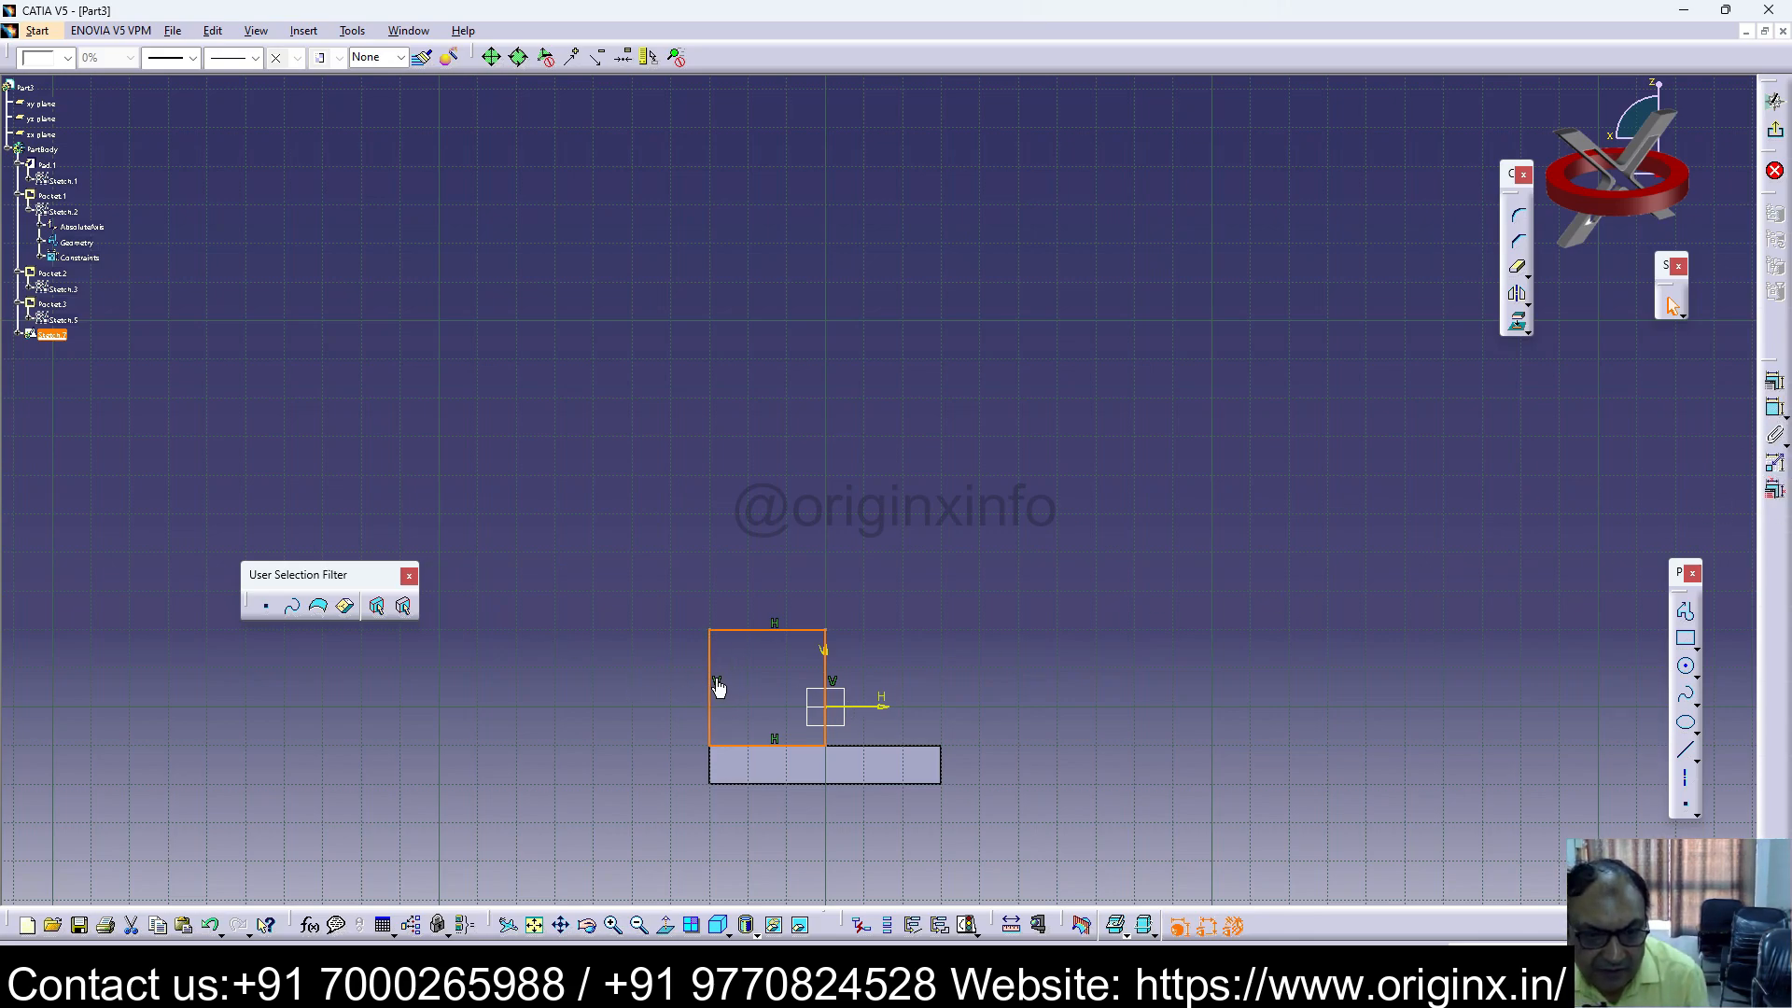
# Step: Draw a circle centred on the midpoint of the rectangle's upper edge and reaching its upper left corner
pyautogui.click(1040, 607)
pyautogui.click(1685, 667)
pyautogui.click(767, 630)
pyautogui.click(709, 630)
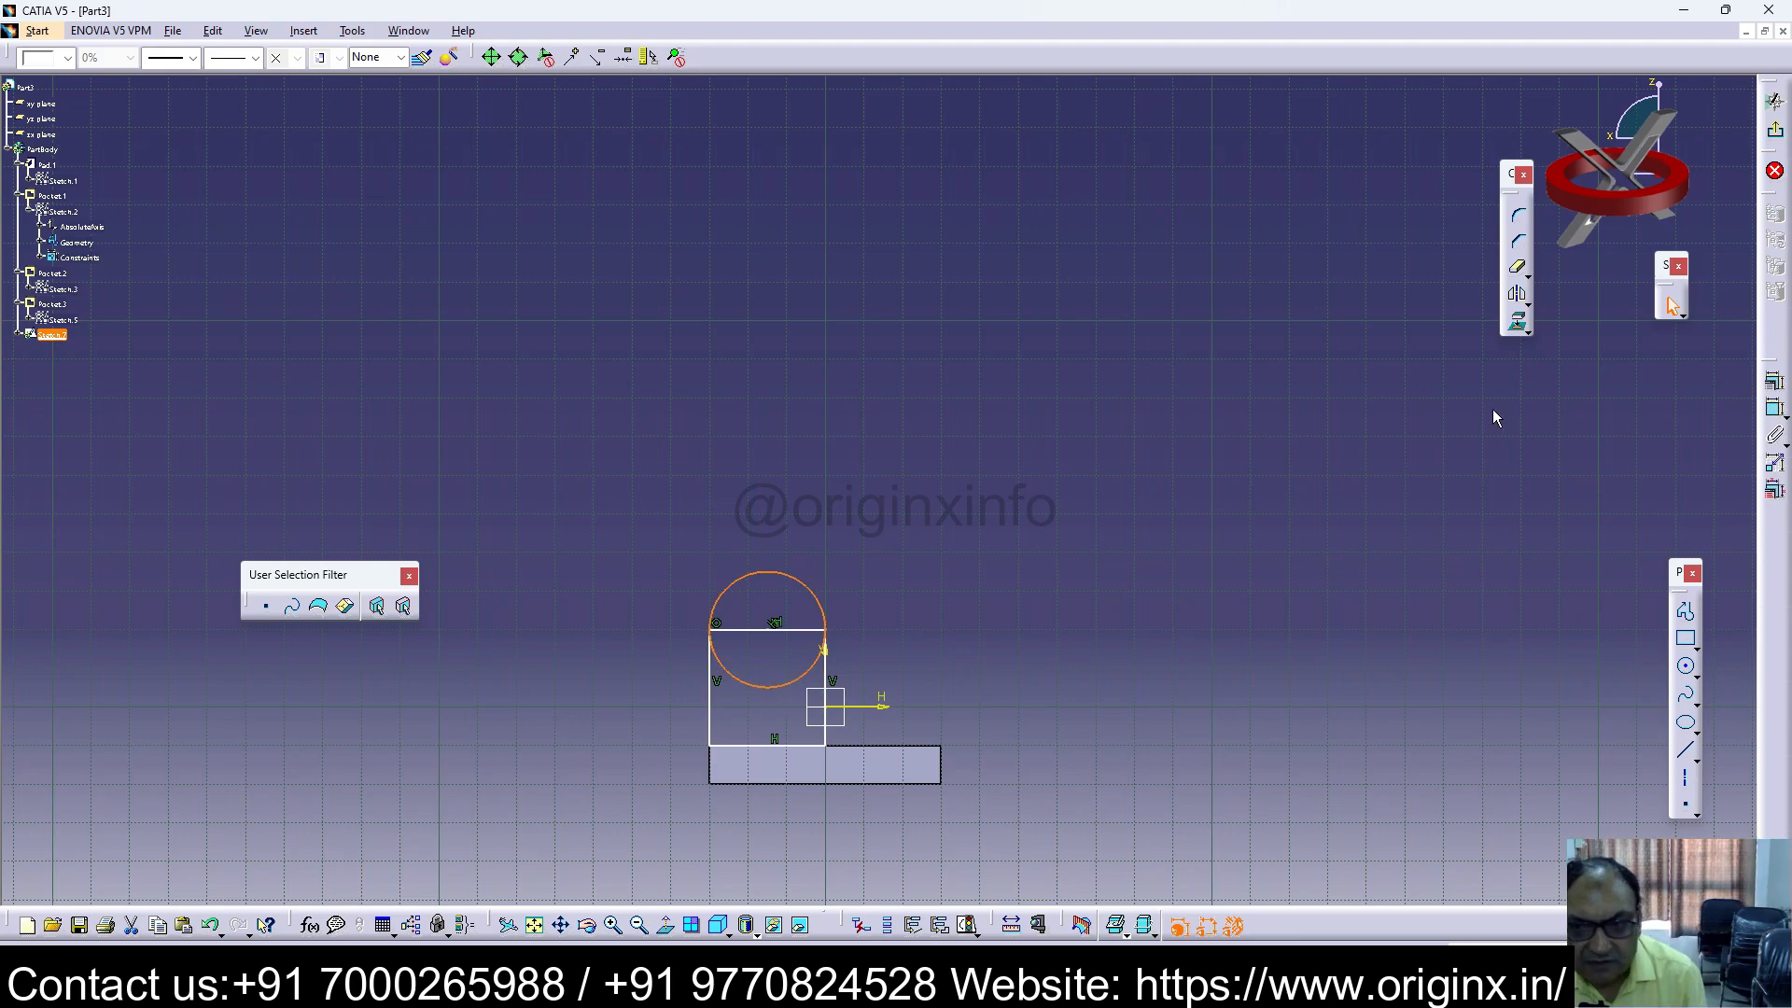
# Step: Trim away the circle's lower half and remove the rectangle's upper edge to form a single round-topped profile
pyautogui.click(1519, 270)
pyautogui.click(802, 672)
pyautogui.click(804, 628)
pyautogui.press('Delete')
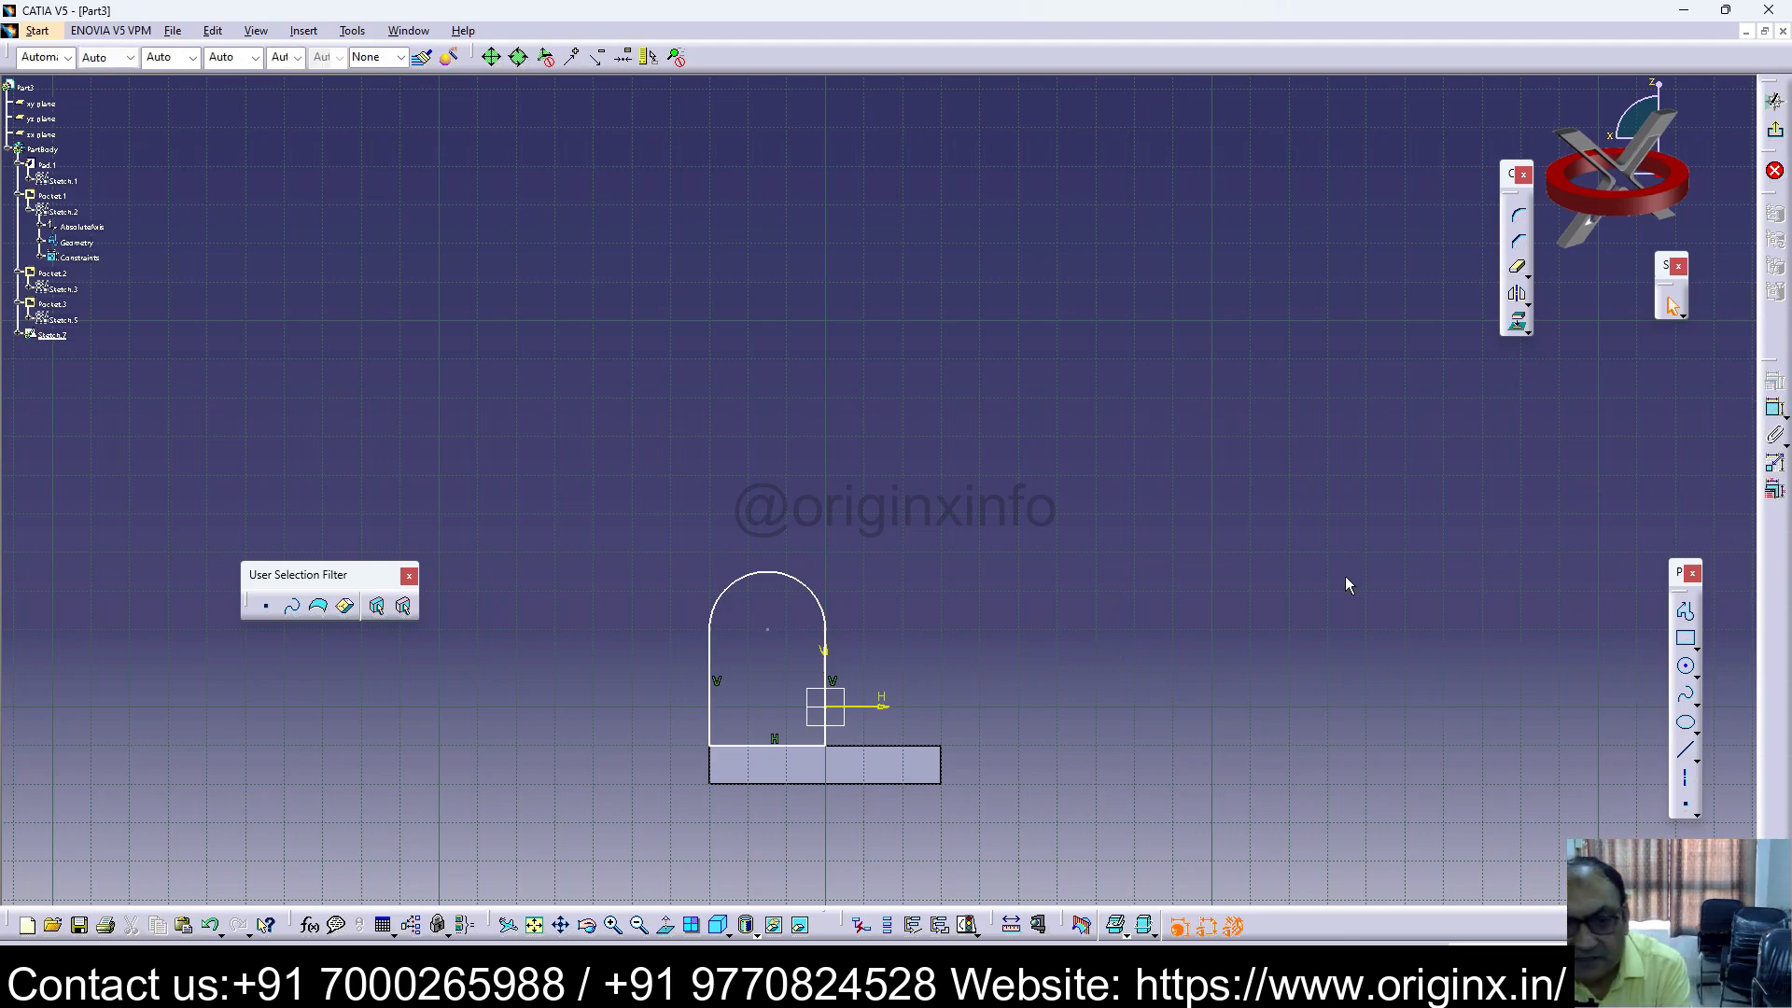
pyautogui.click(710, 701)
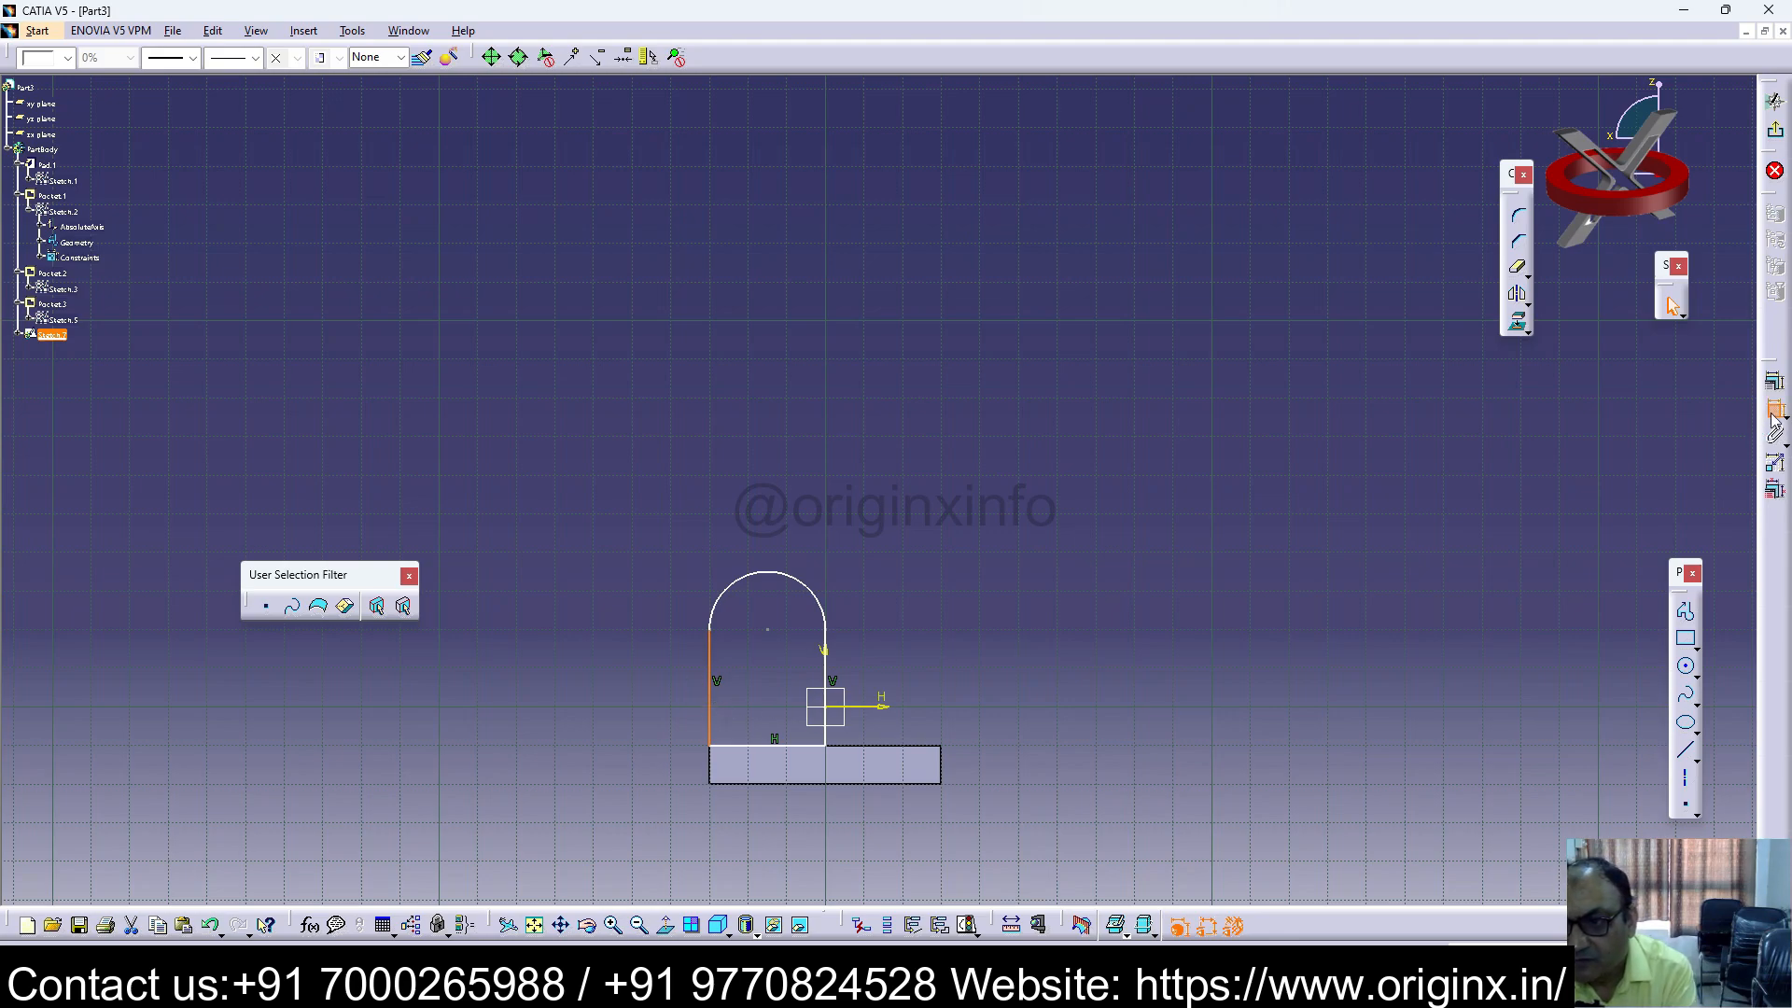
pyautogui.moveTo(723, 705); pyautogui.dragTo(721, 713)
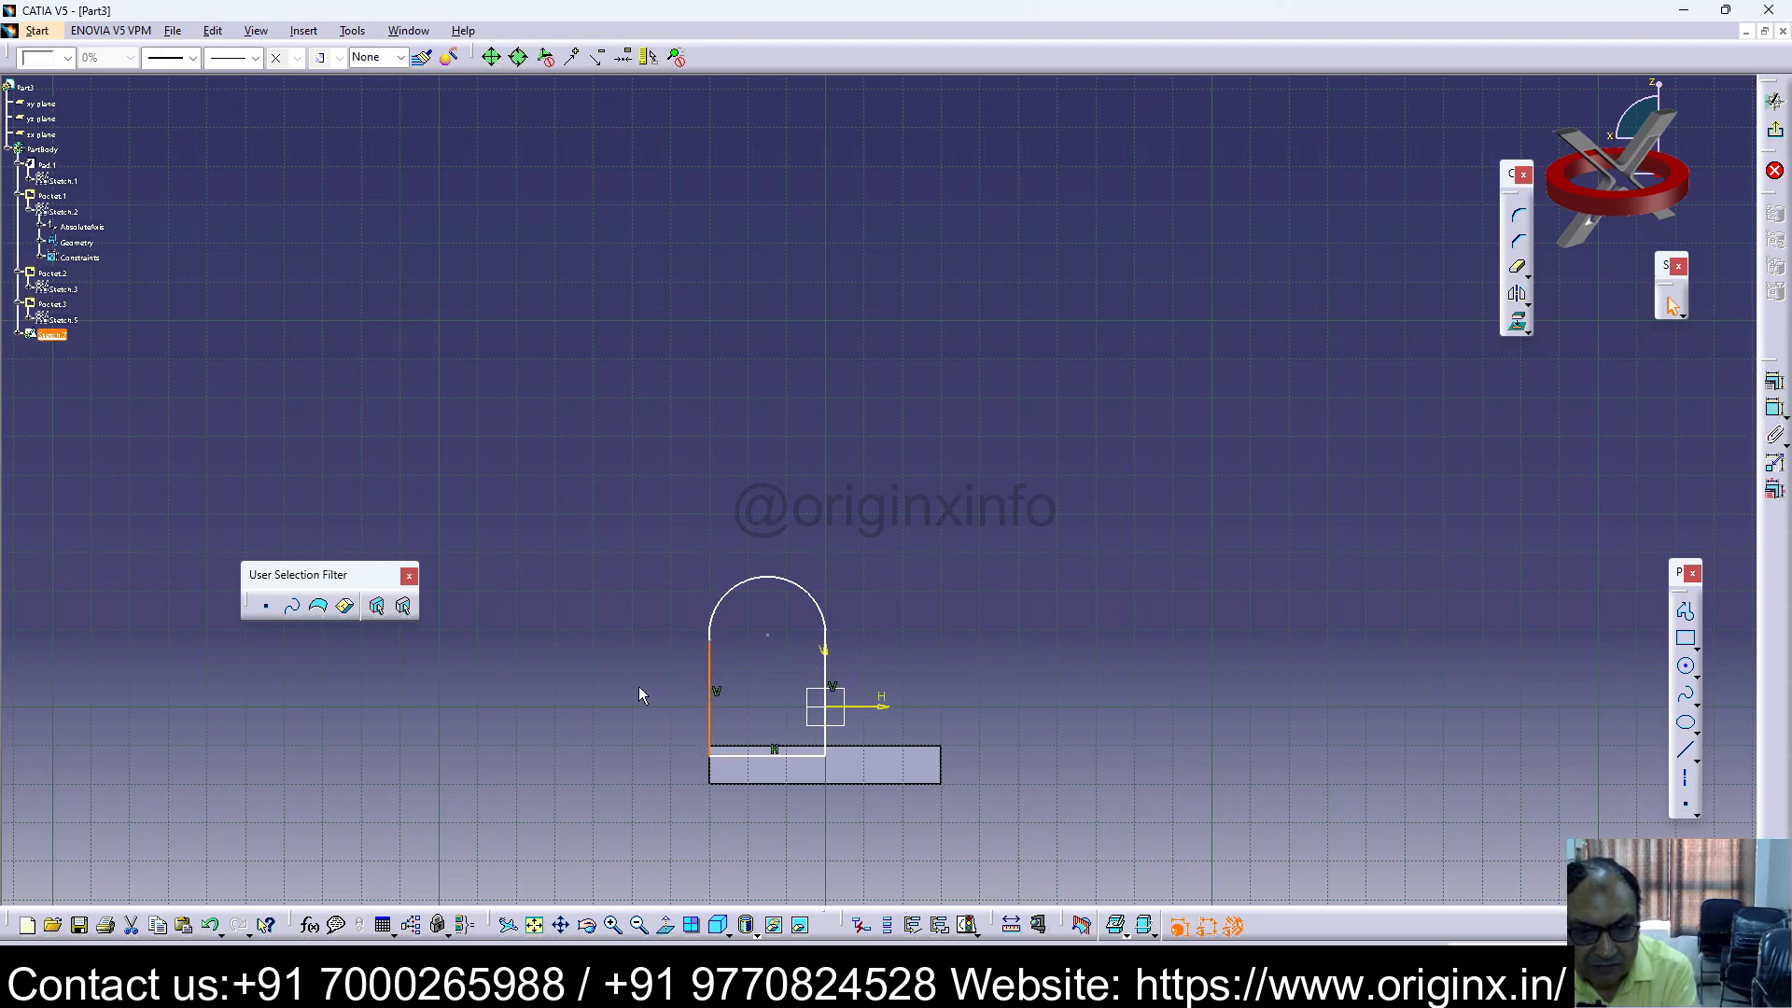
pyautogui.click(1045, 573)
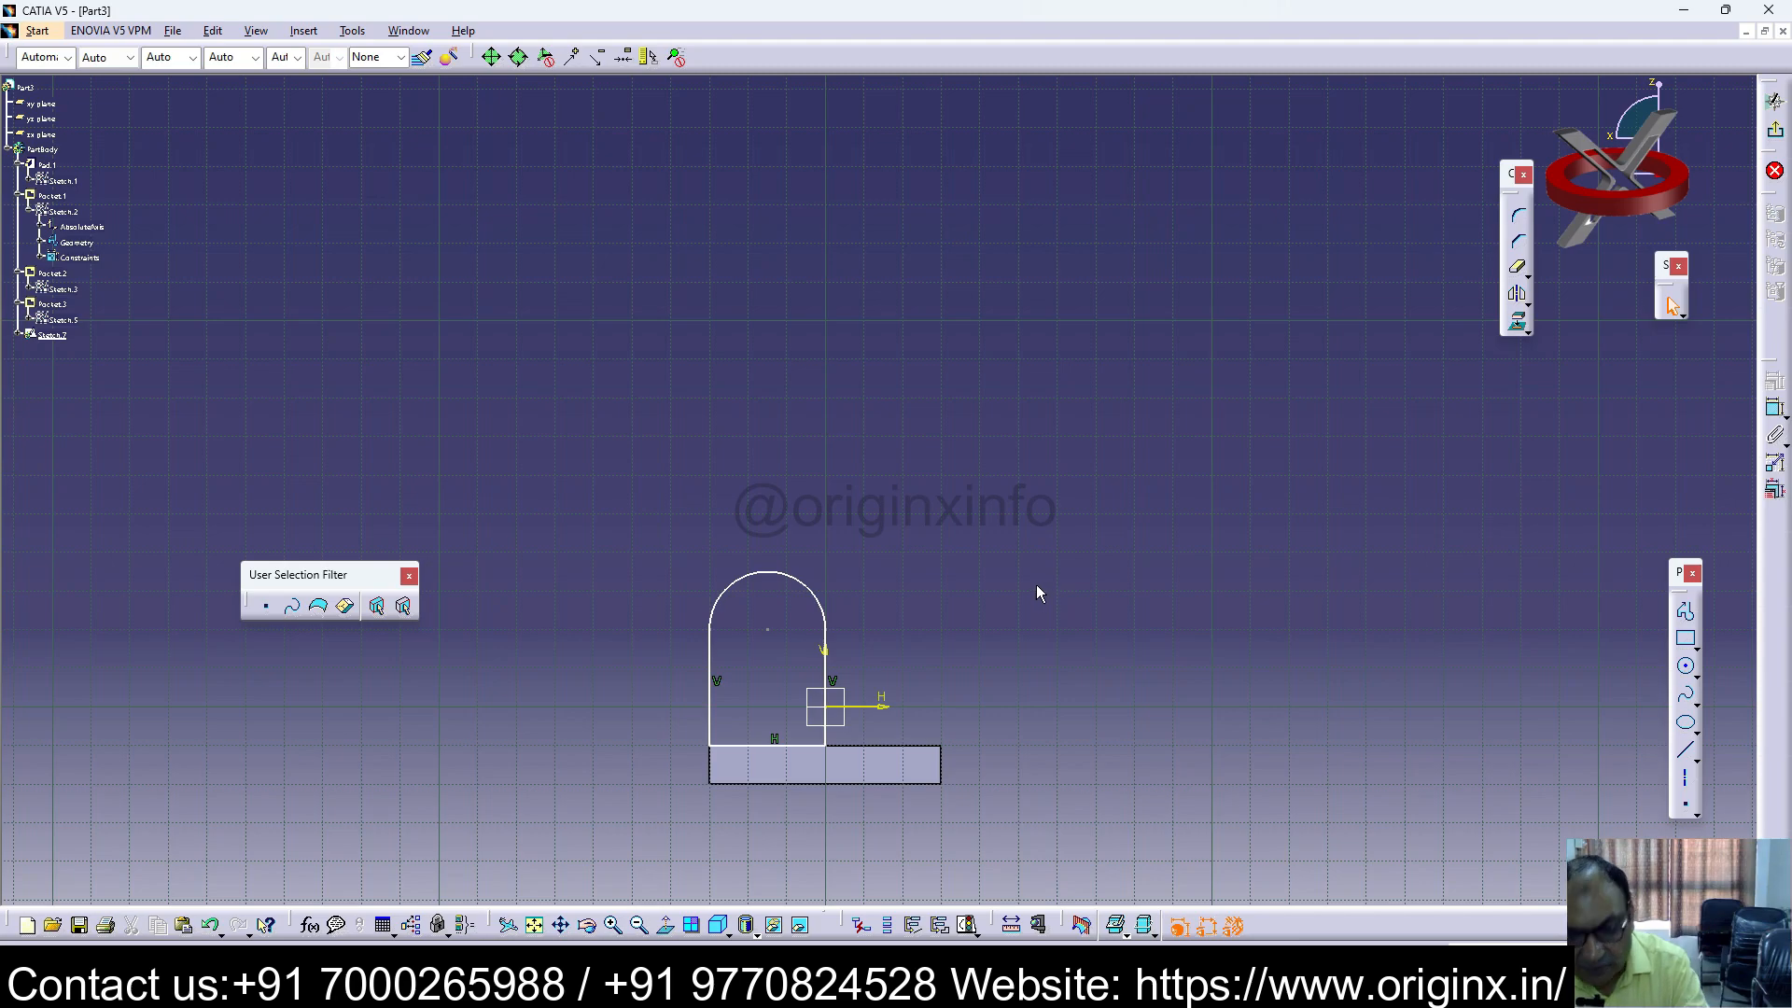
# Step: Draw a circle inside the upper part of the round-topped profile and constrain its diameter to 10 mm
pyautogui.click(1686, 666)
pyautogui.click(786, 629)
pyautogui.click(772, 669)
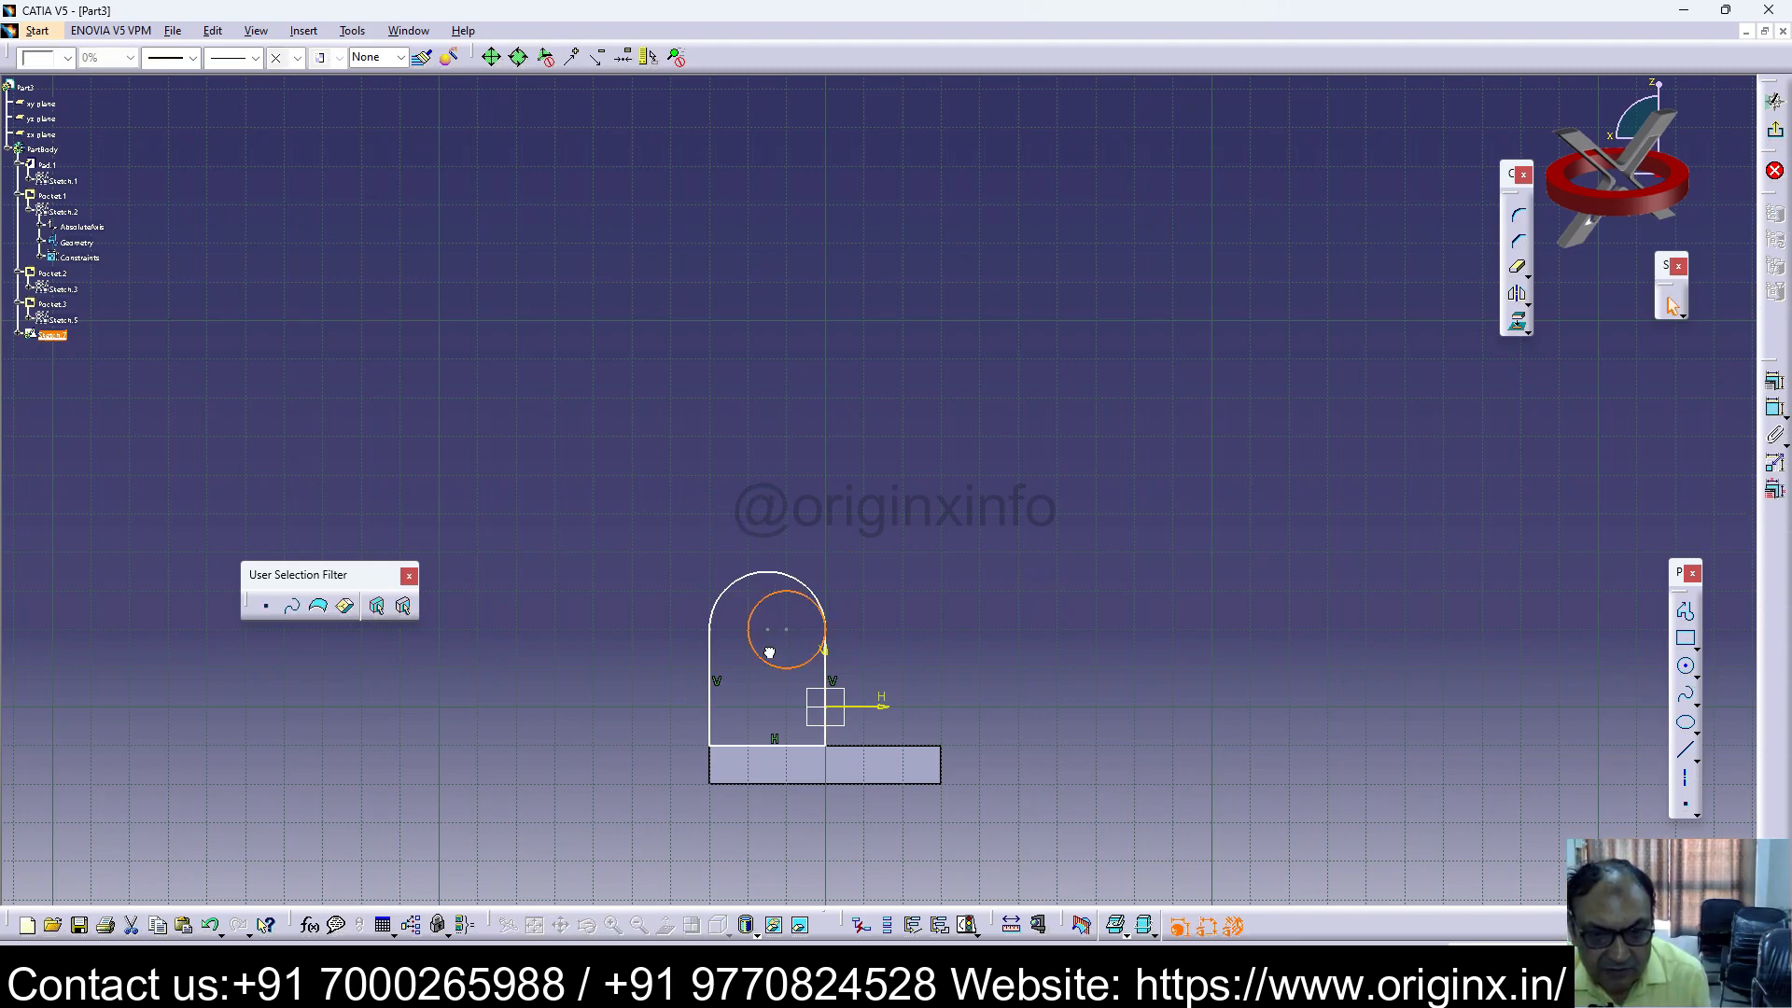
pyautogui.click(1776, 411)
pyautogui.click(803, 592)
pyautogui.doubleClick(897, 489)
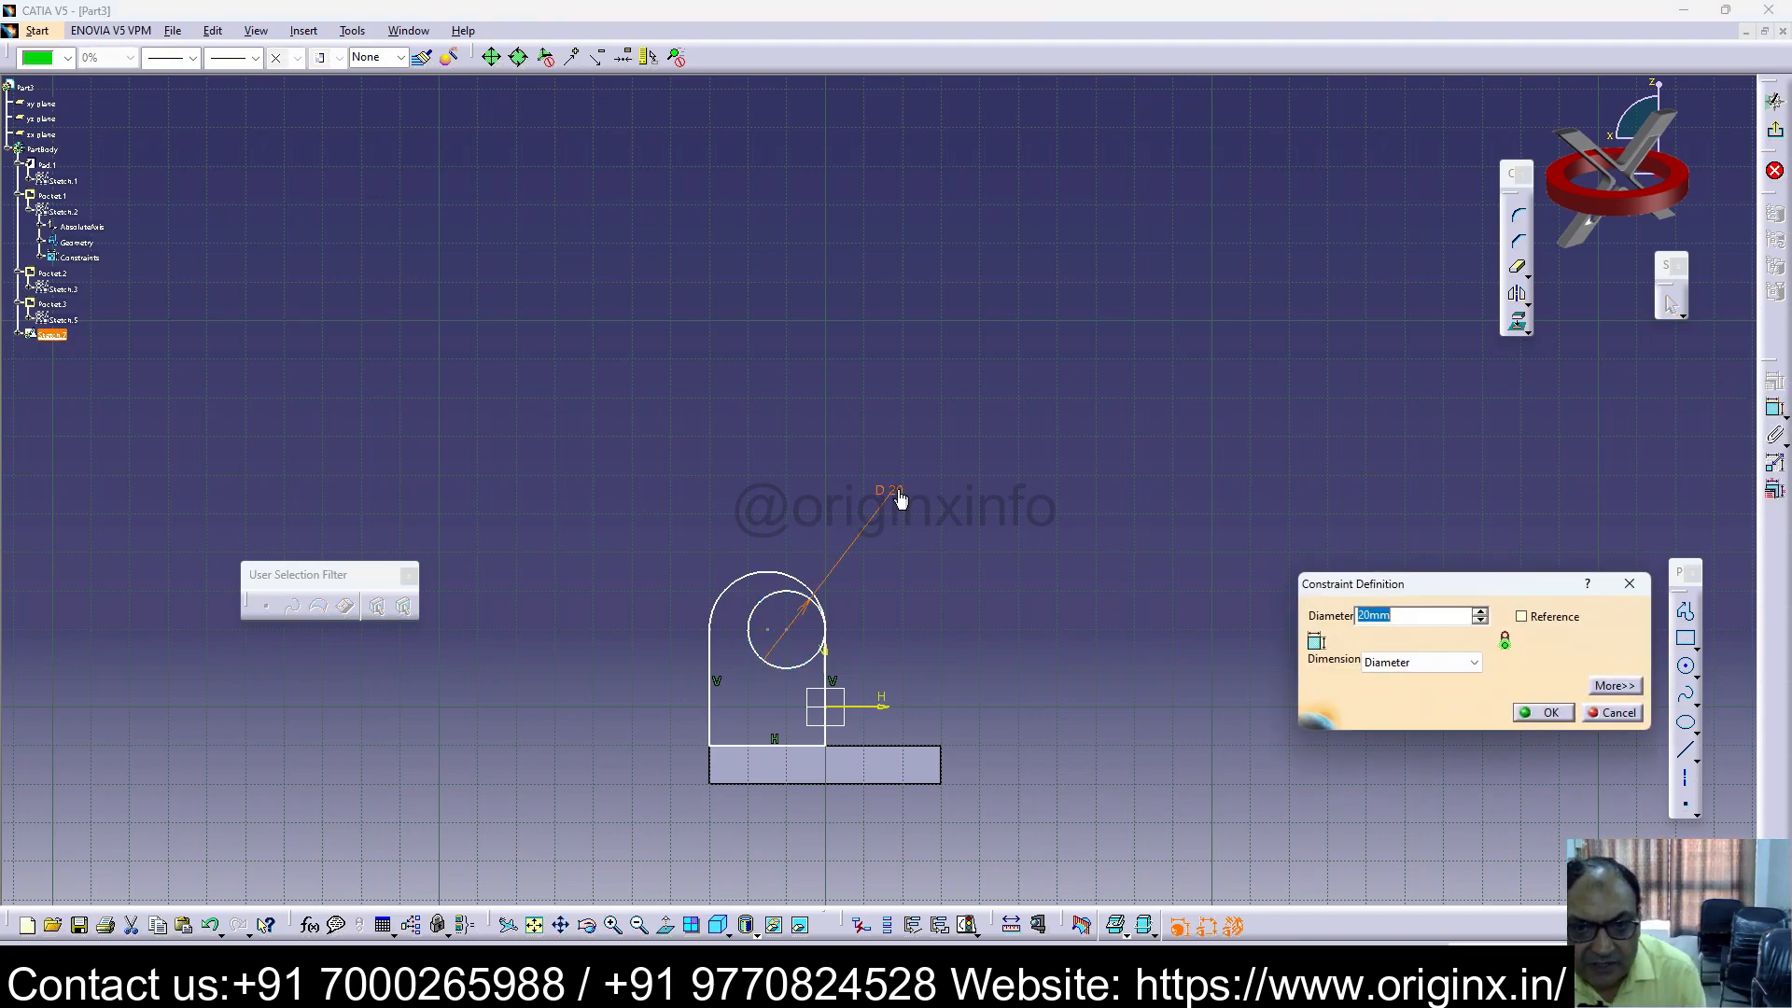
pyautogui.write('10')
pyautogui.press('Return')
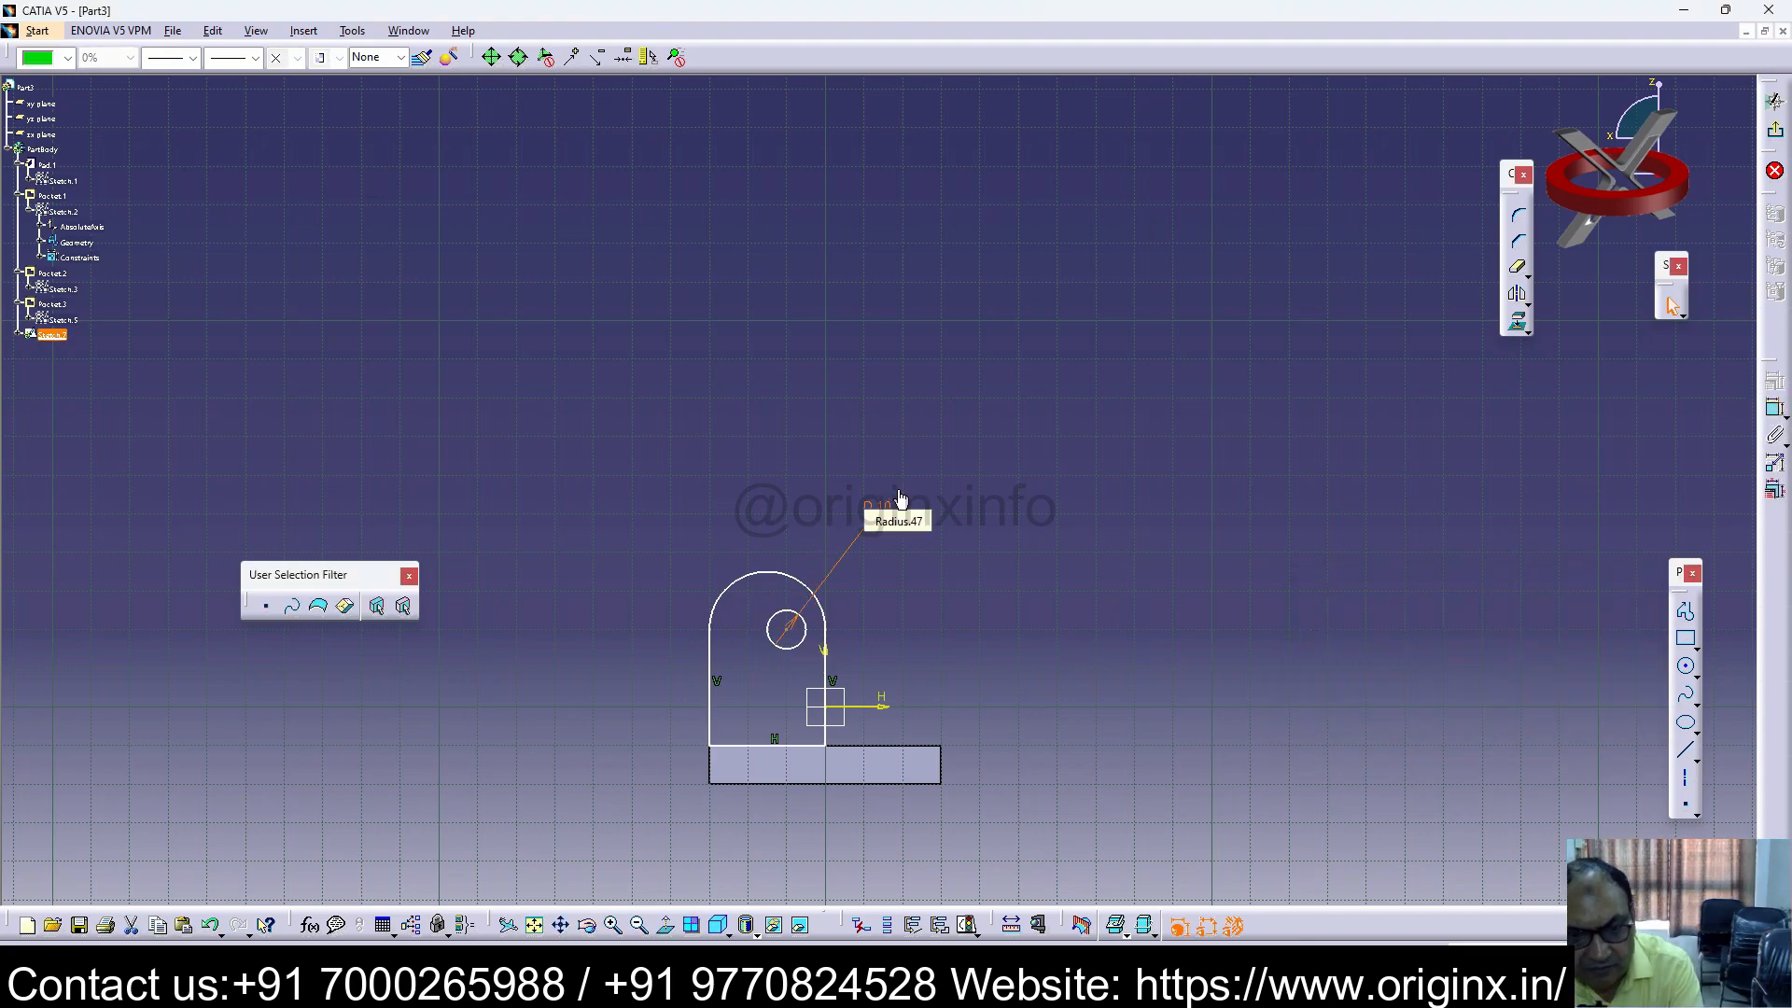
# Step: Stretch the round-topped profile slightly upward by its arc and add a radius constraint to the arc
pyautogui.click(916, 553)
pyautogui.click(791, 583)
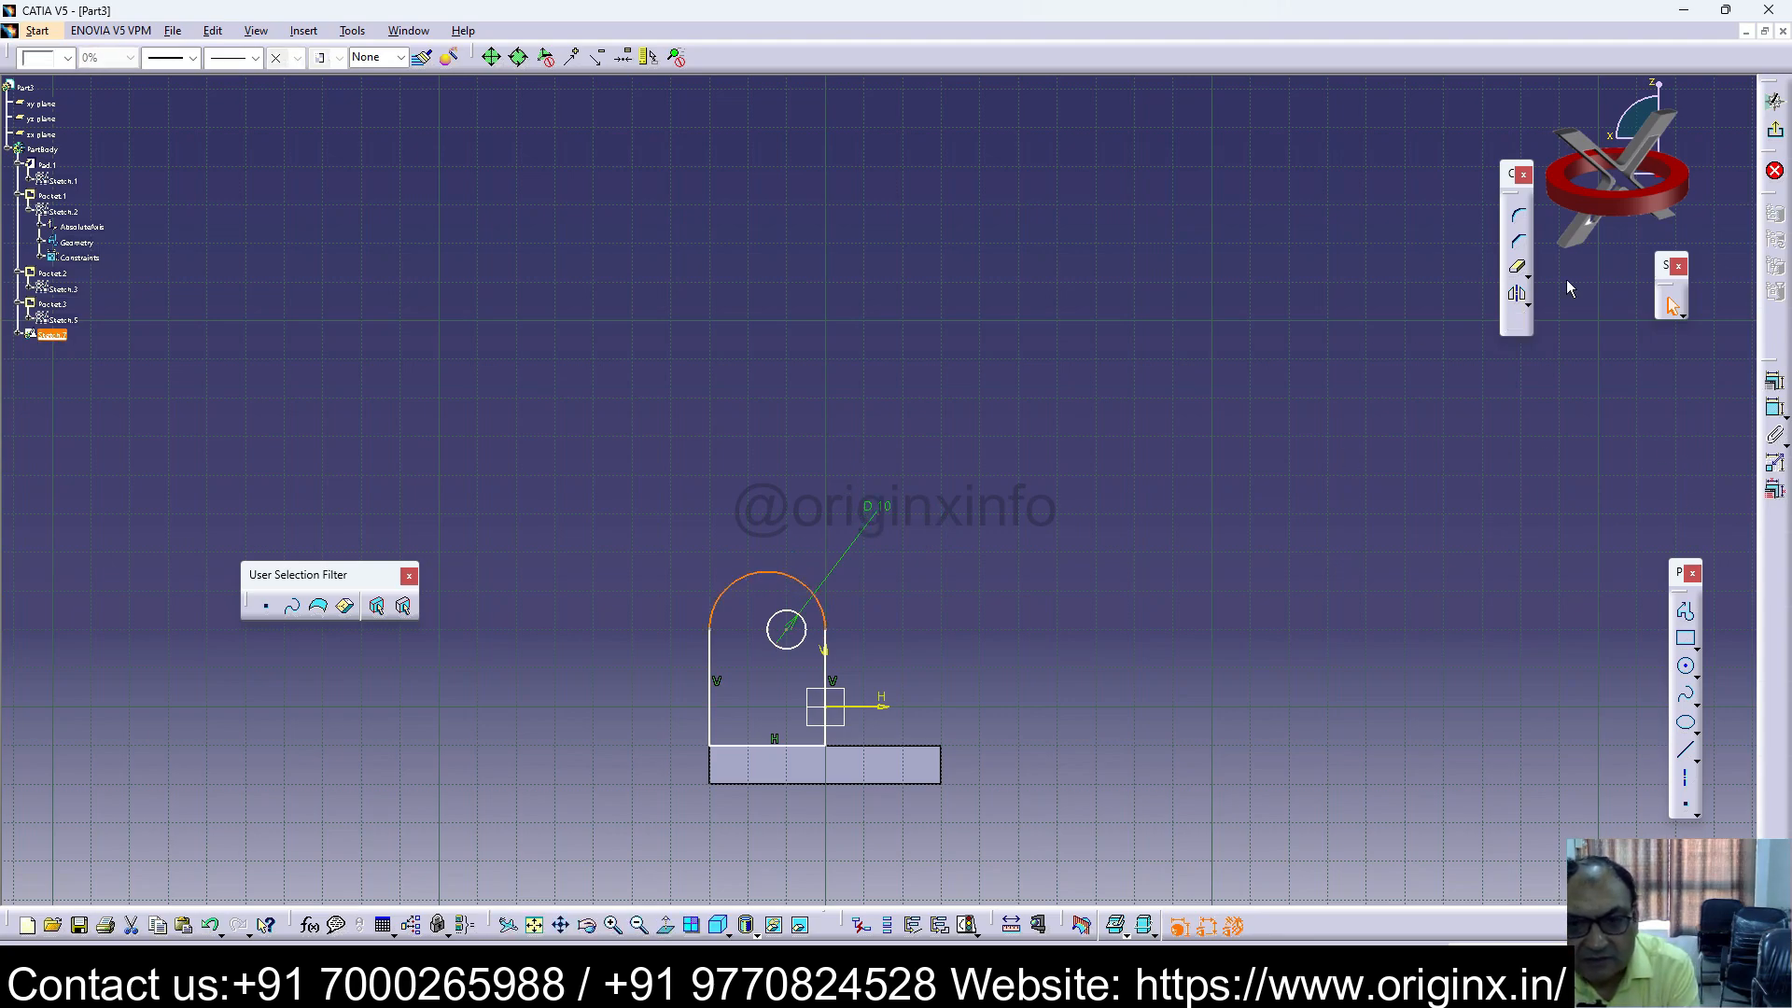
pyautogui.moveTo(796, 573); pyautogui.dragTo(798, 550)
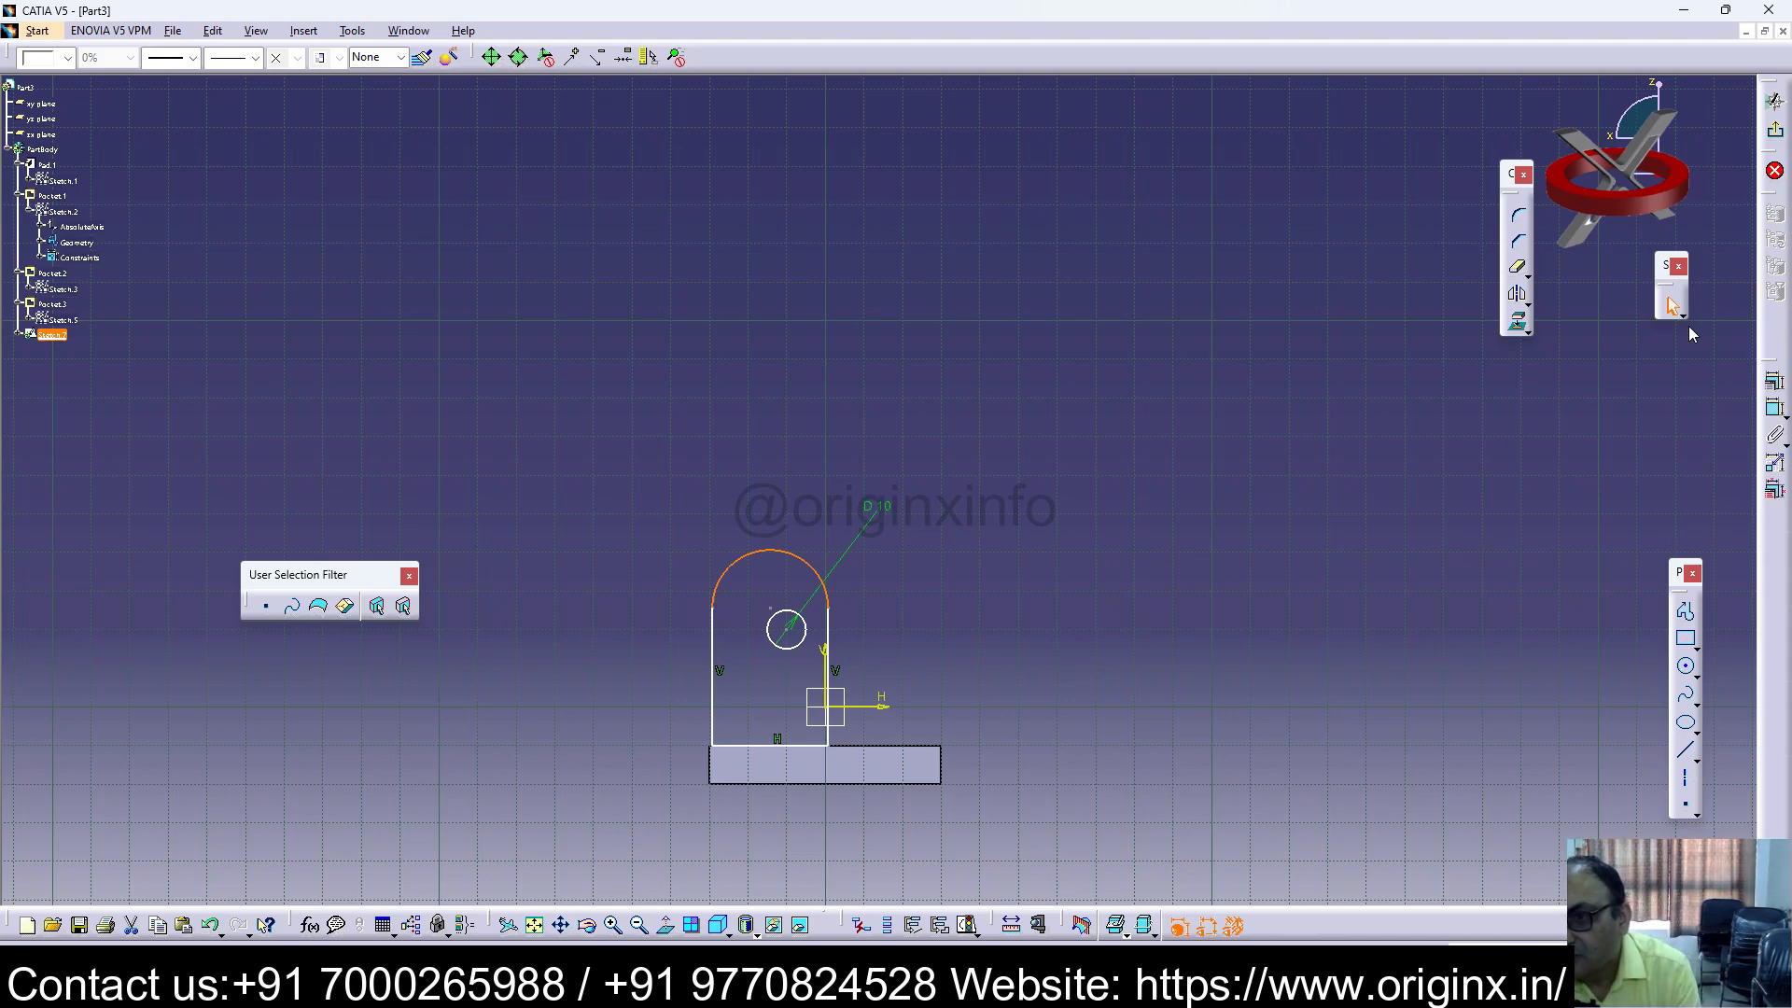
pyautogui.click(1775, 414)
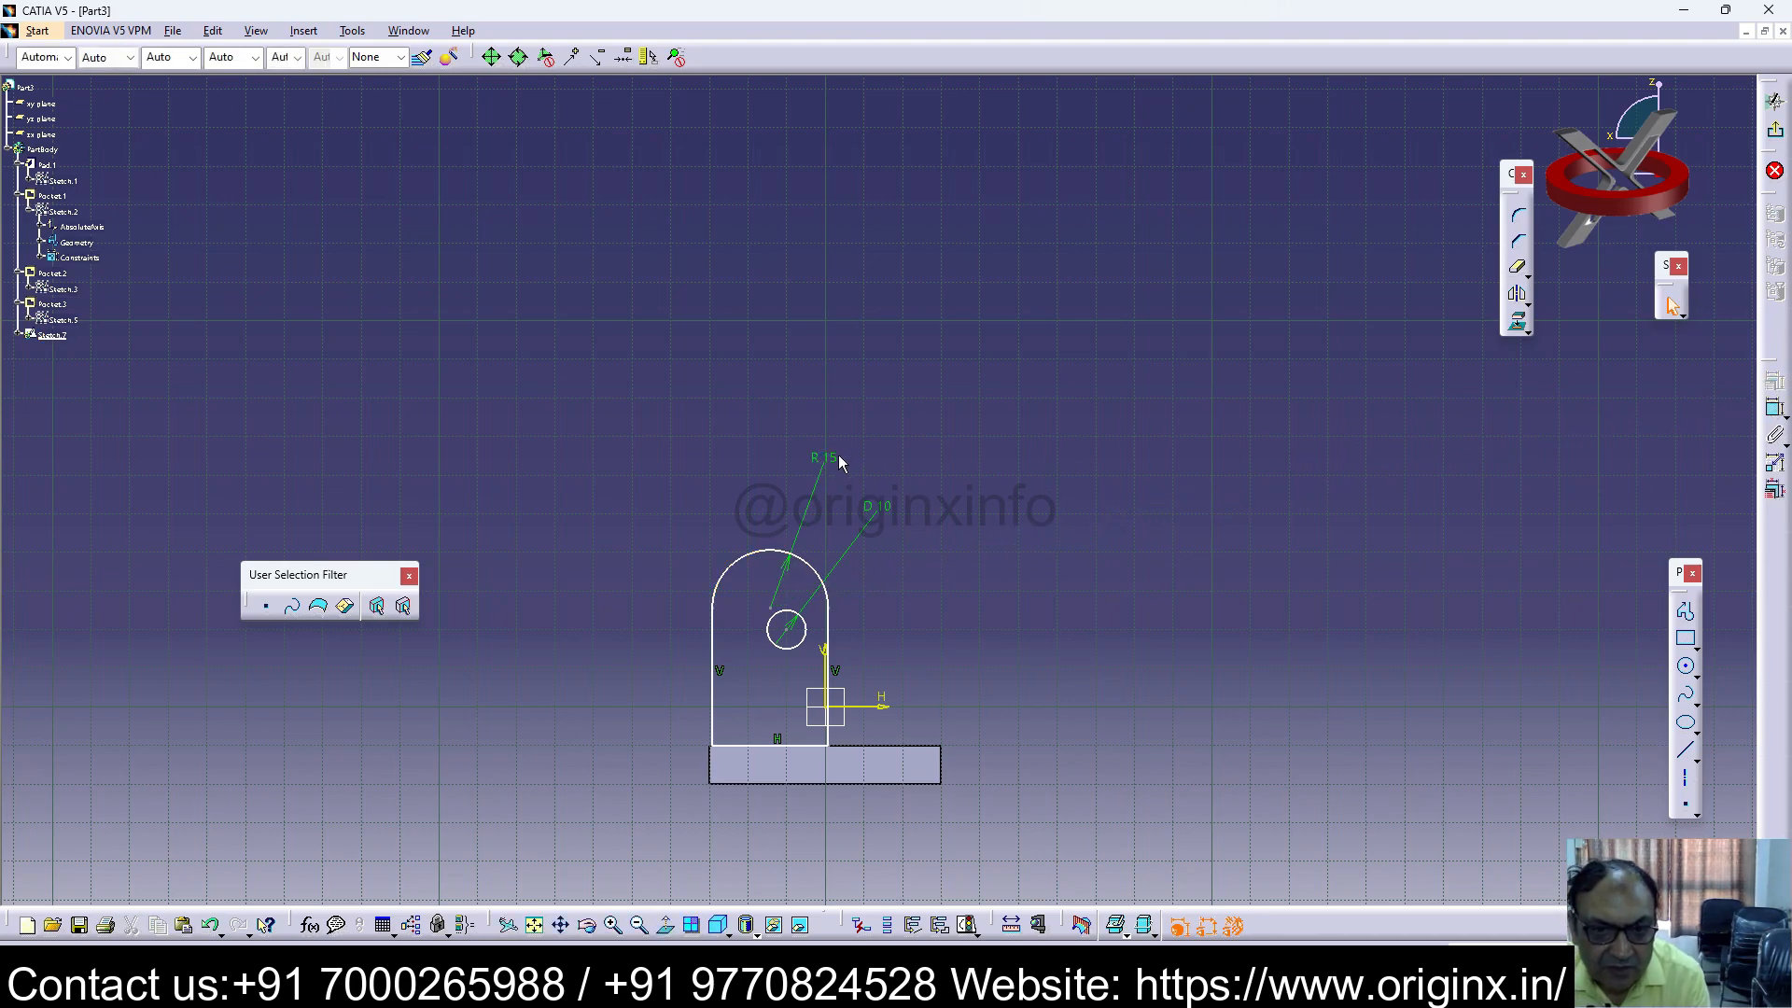
# Step: Set the arc's radius to 20 mm and the inner circle's diameter to 20 mm
pyautogui.doubleClick(828, 459)
pyautogui.write('20')
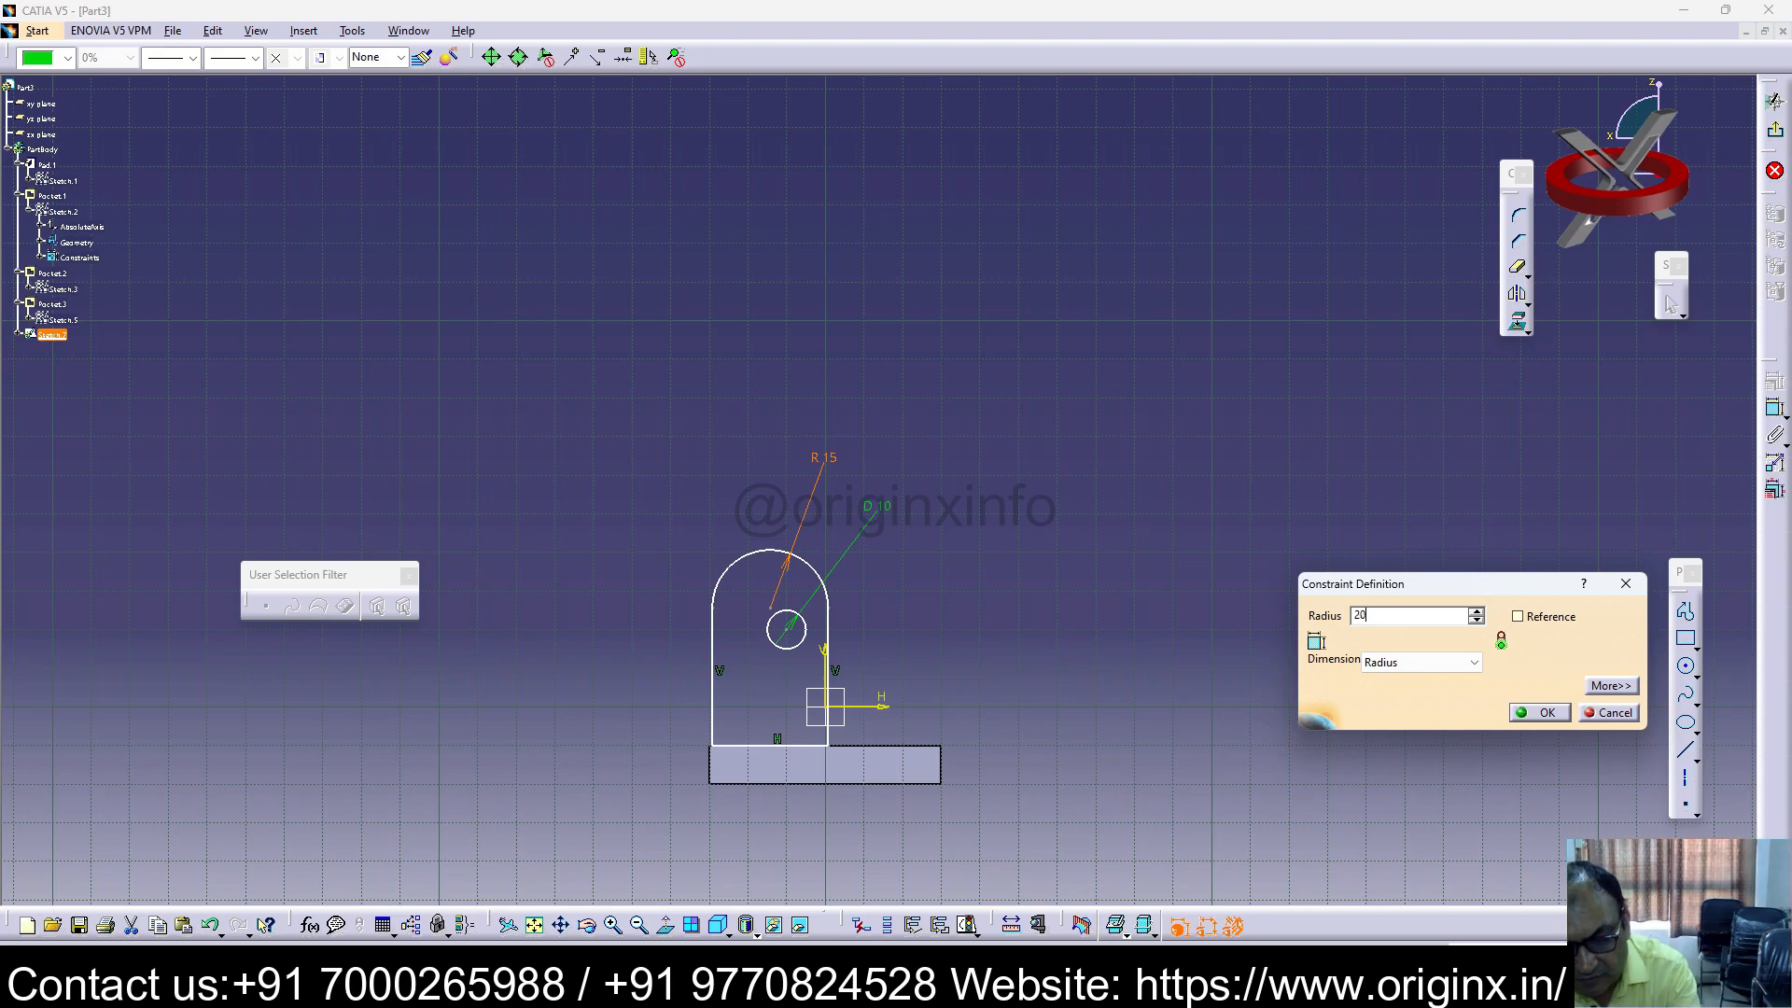
pyautogui.press('Return')
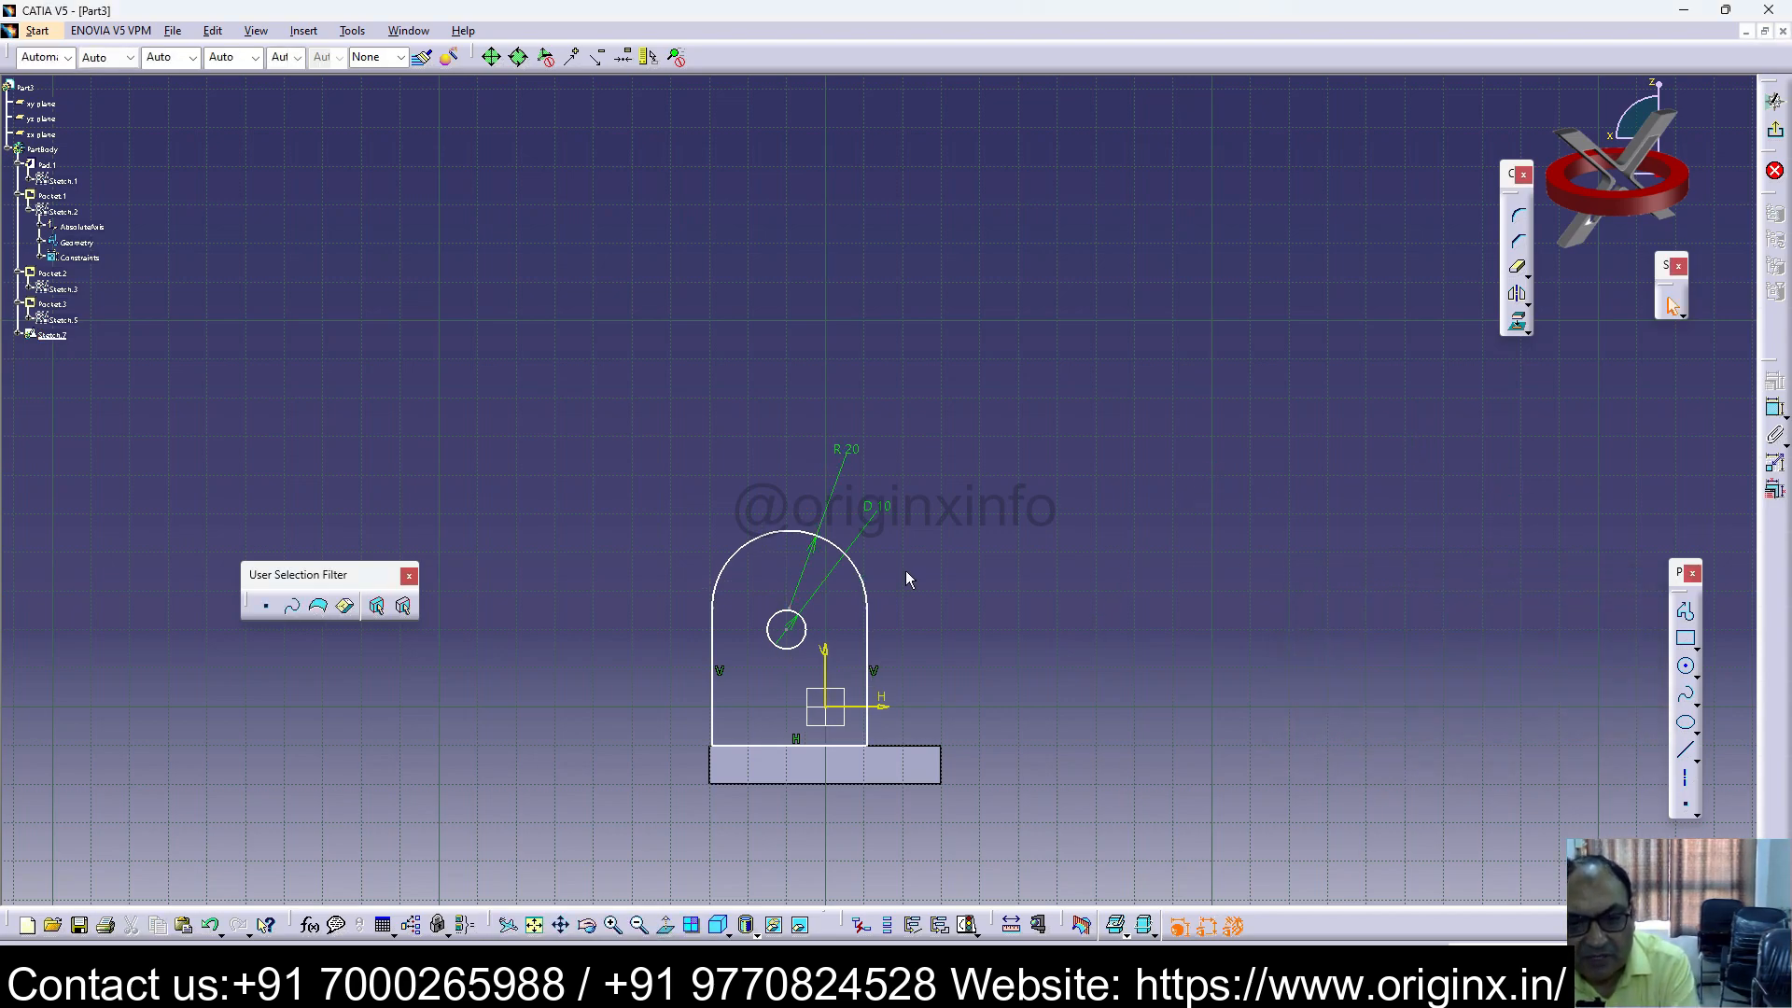
pyautogui.doubleClick(893, 511)
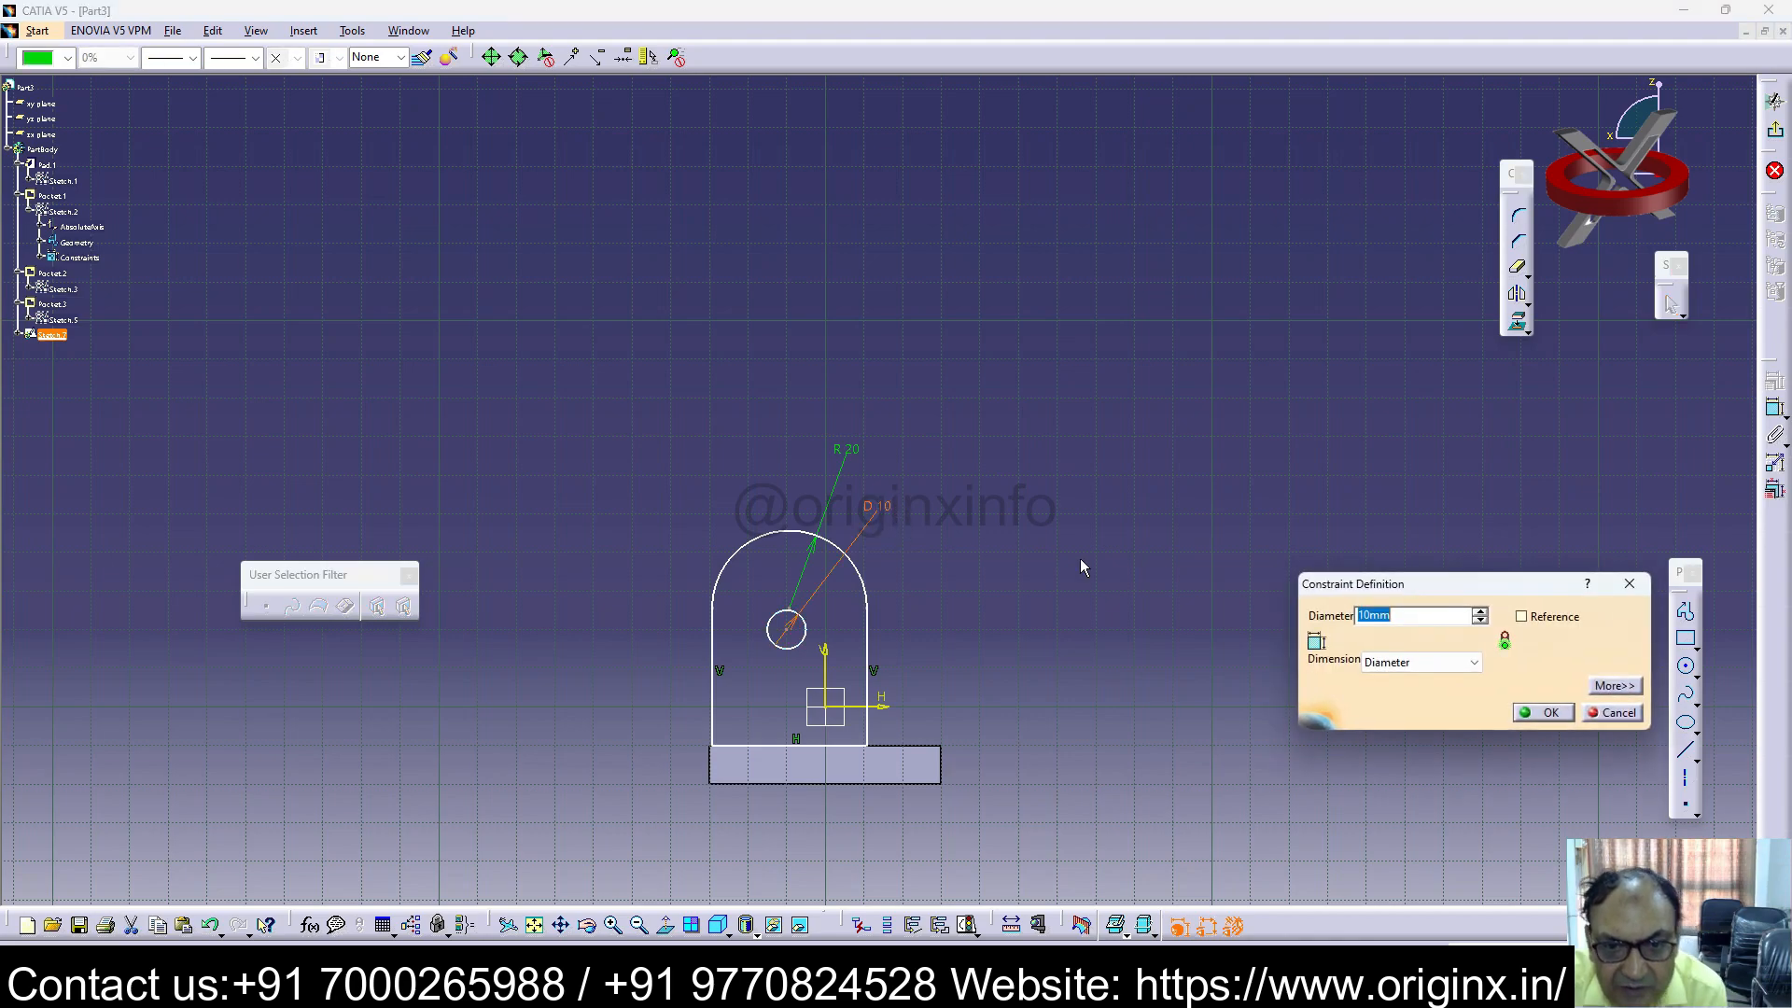
pyautogui.write('20')
pyautogui.press('Return')
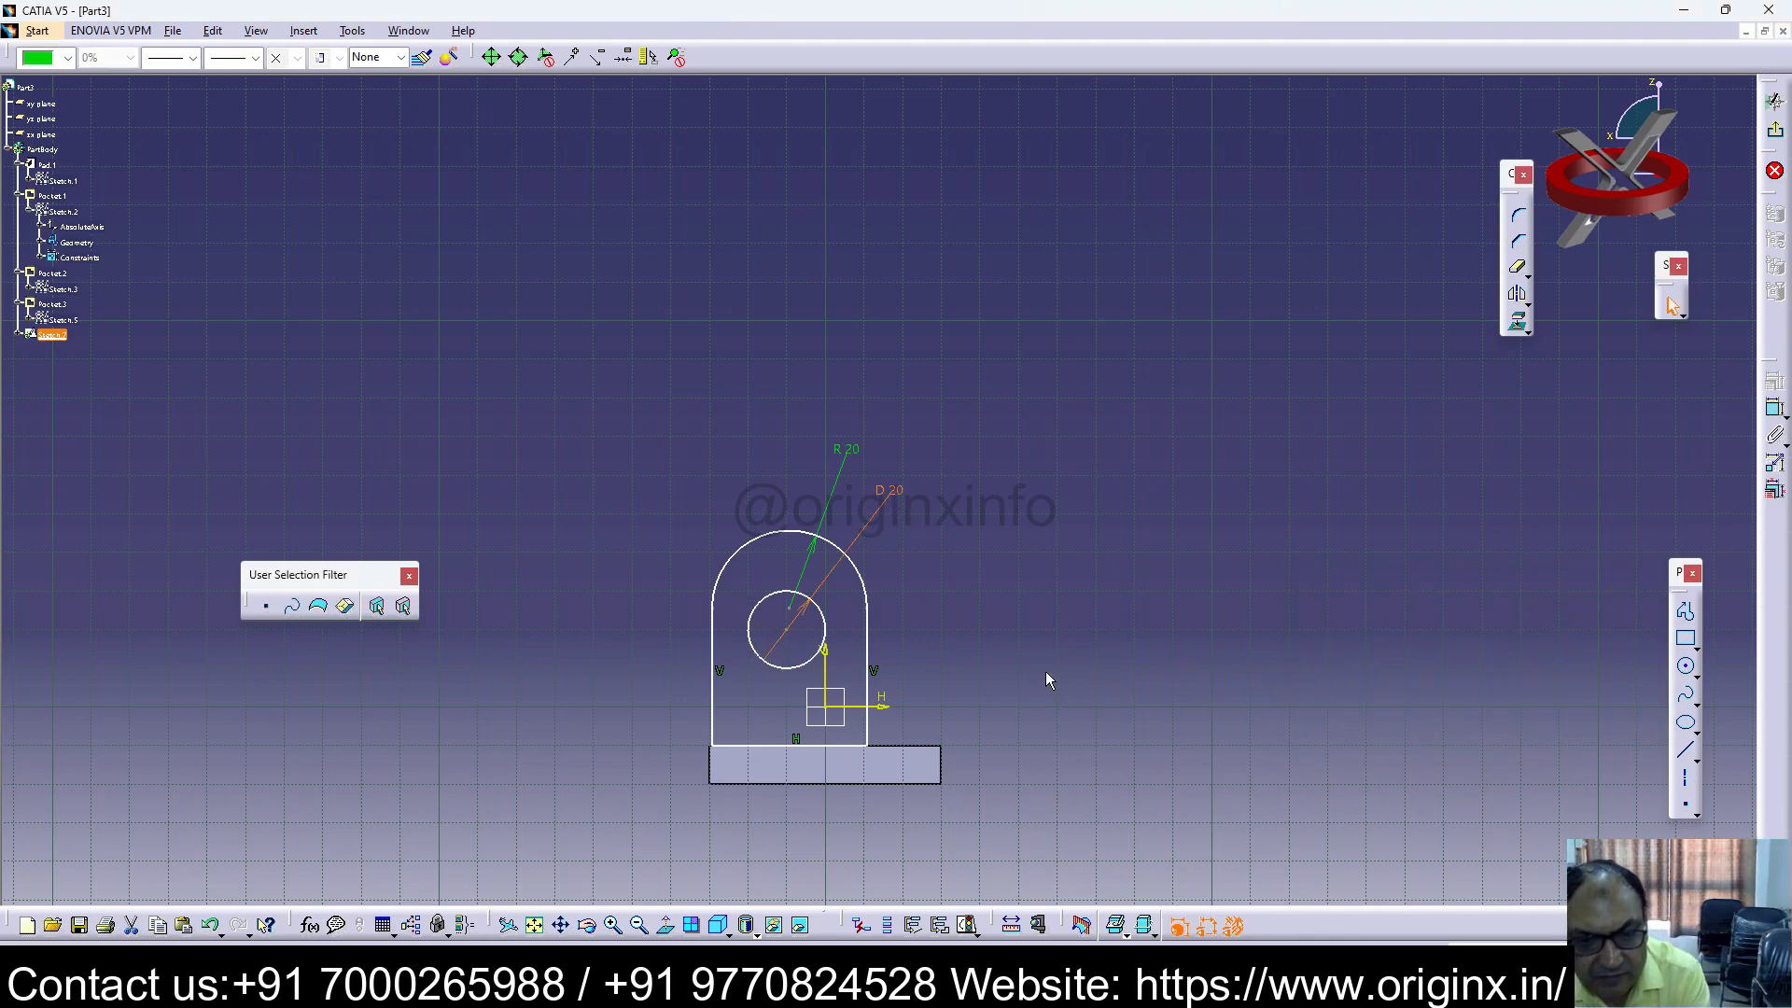
# Step: Undo the latest changes to the arc's radius and the inner circle's diameter
pyautogui.click(788, 551)
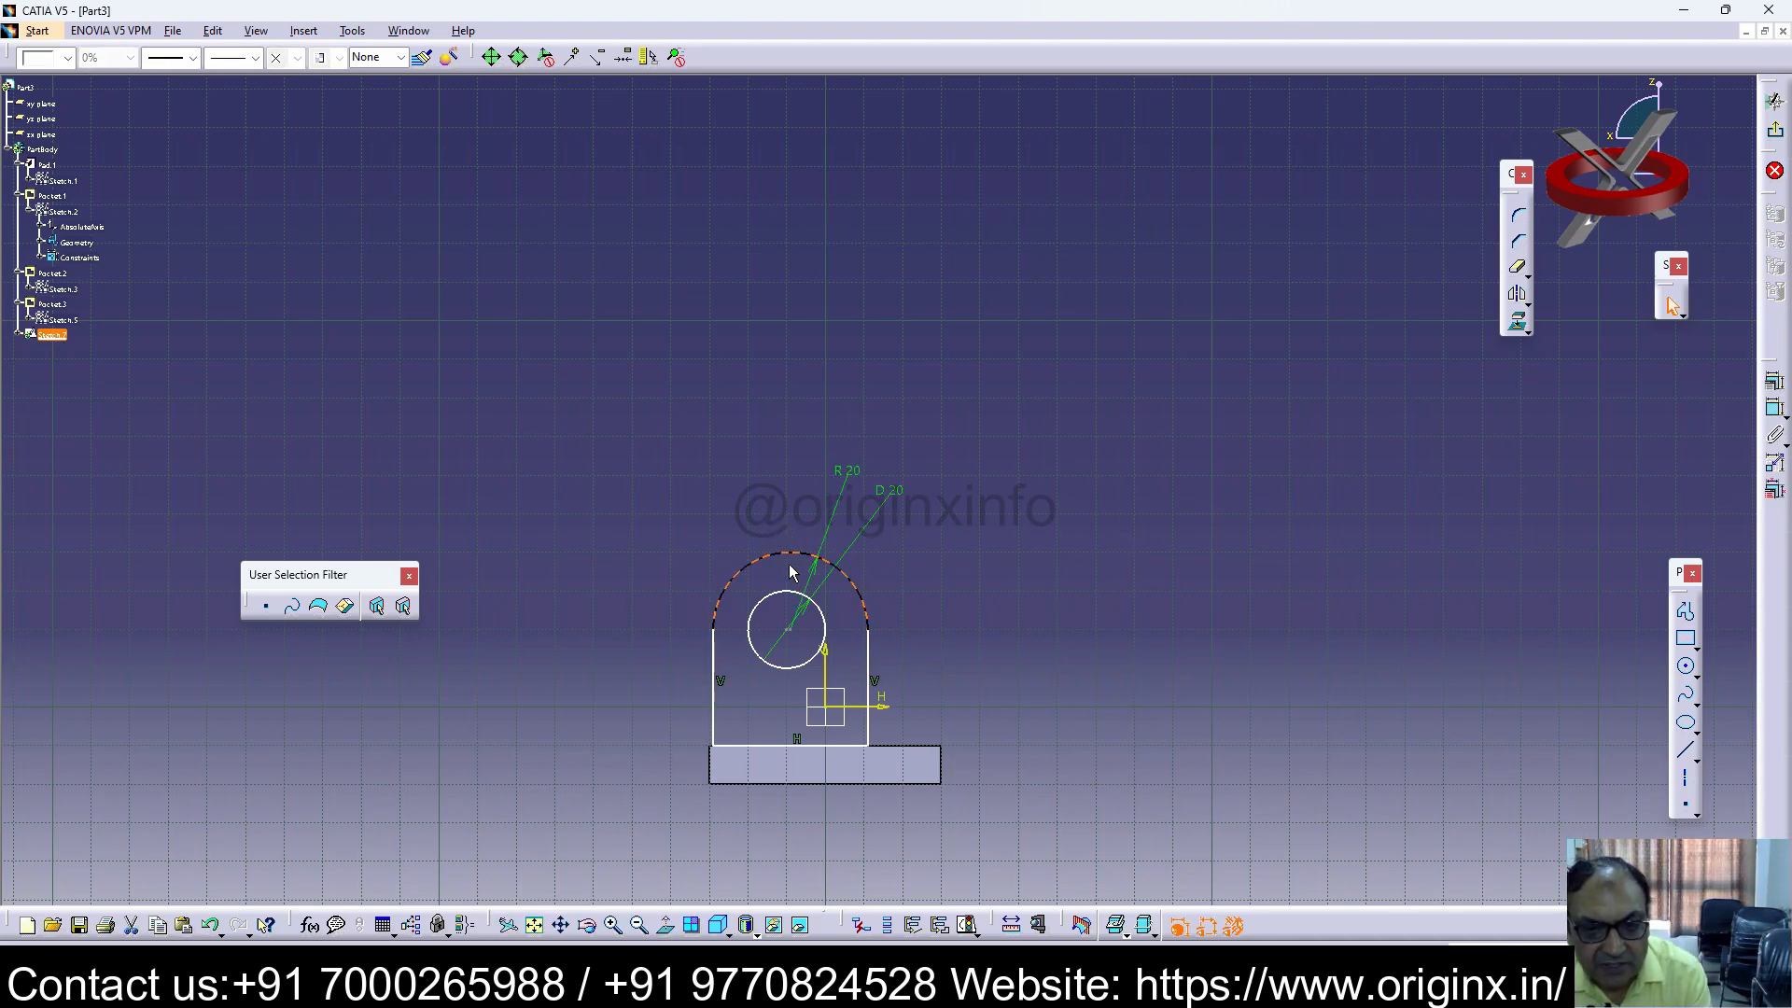
pyautogui.hotkey('ctrl', 'z')
pyautogui.hotkey('ctrl', 'z')
# Step: Apply a concentricity constraint between the profile's arc and the inner circle
pyautogui.click(776, 548)
pyautogui.keyDown('ctrl'); pyautogui.click(796, 653); pyautogui.keyUp('ctrl')
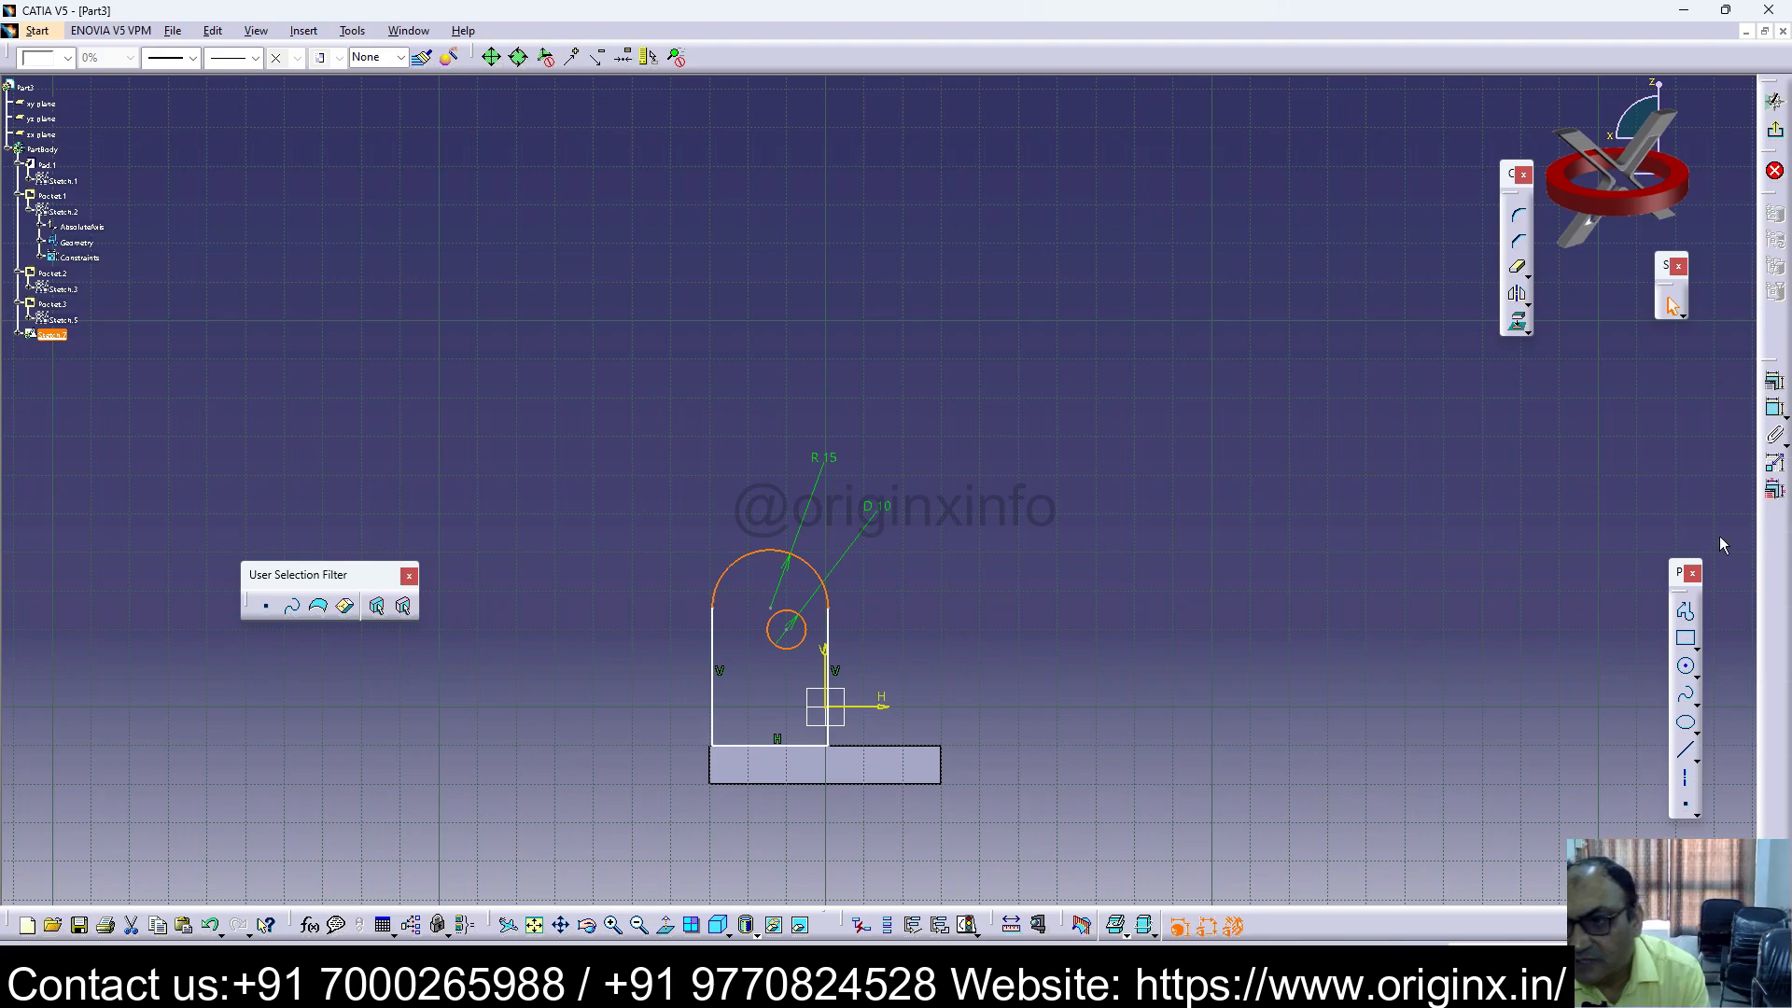
pyautogui.click(1775, 382)
pyautogui.click(1579, 417)
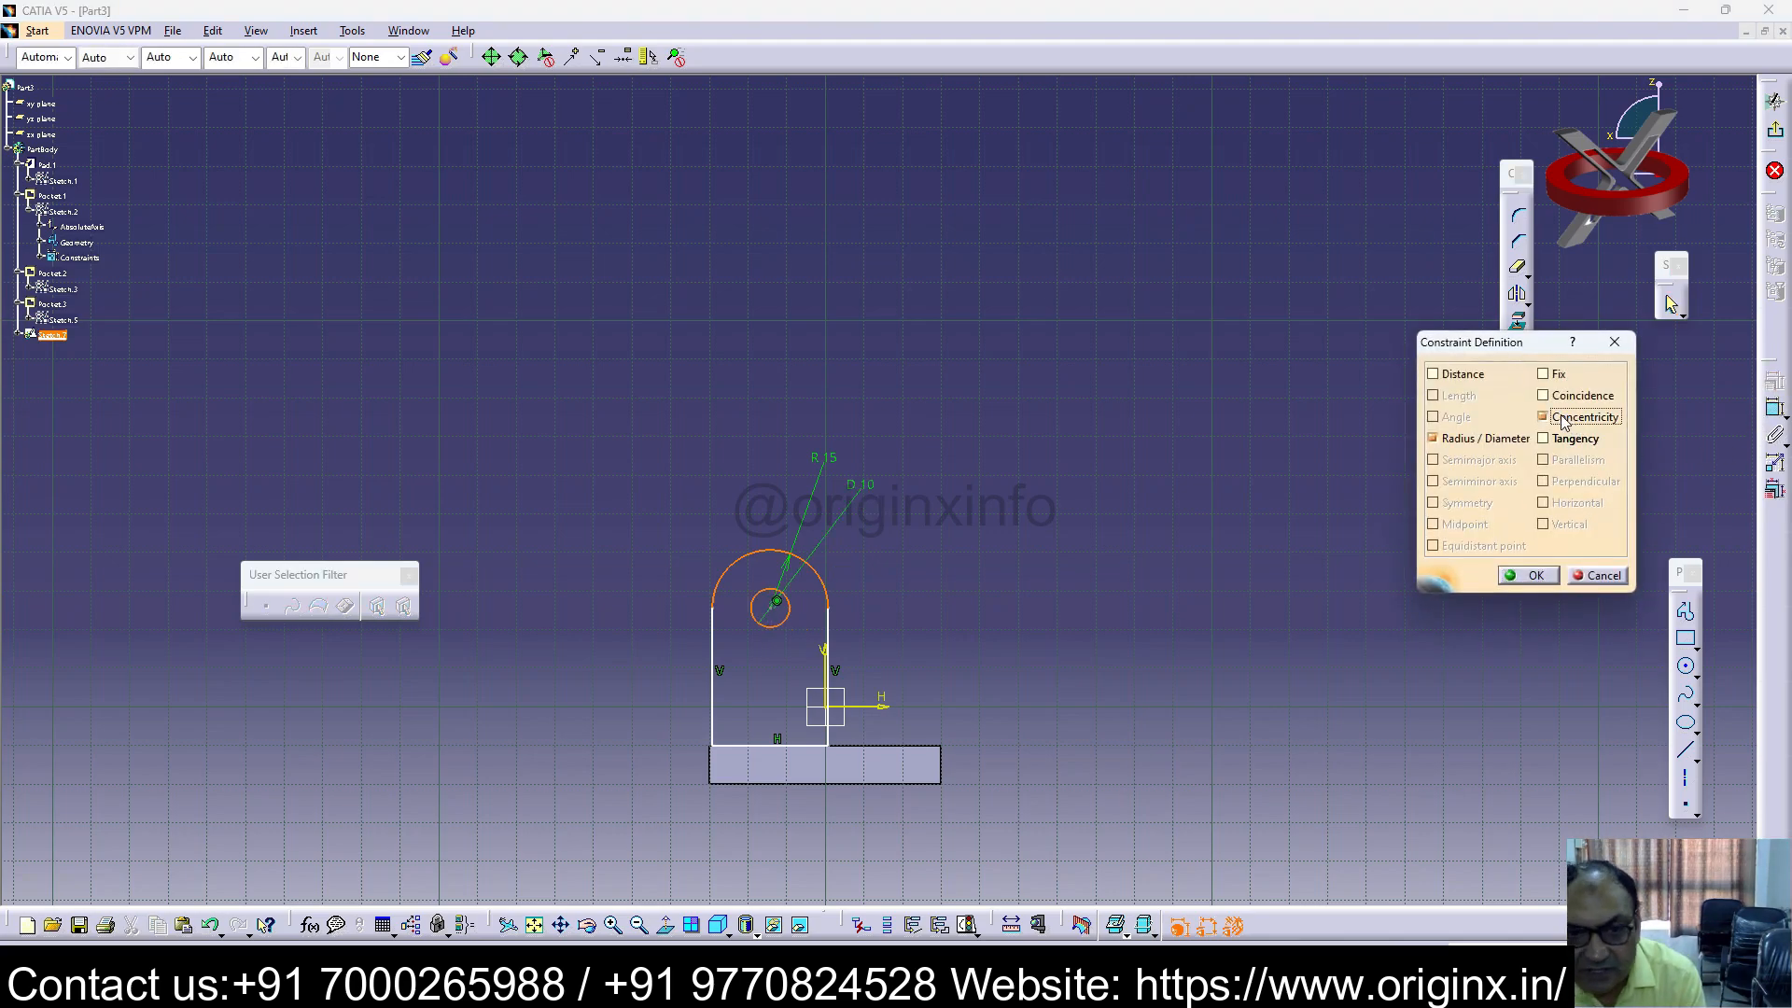
pyautogui.click(1529, 576)
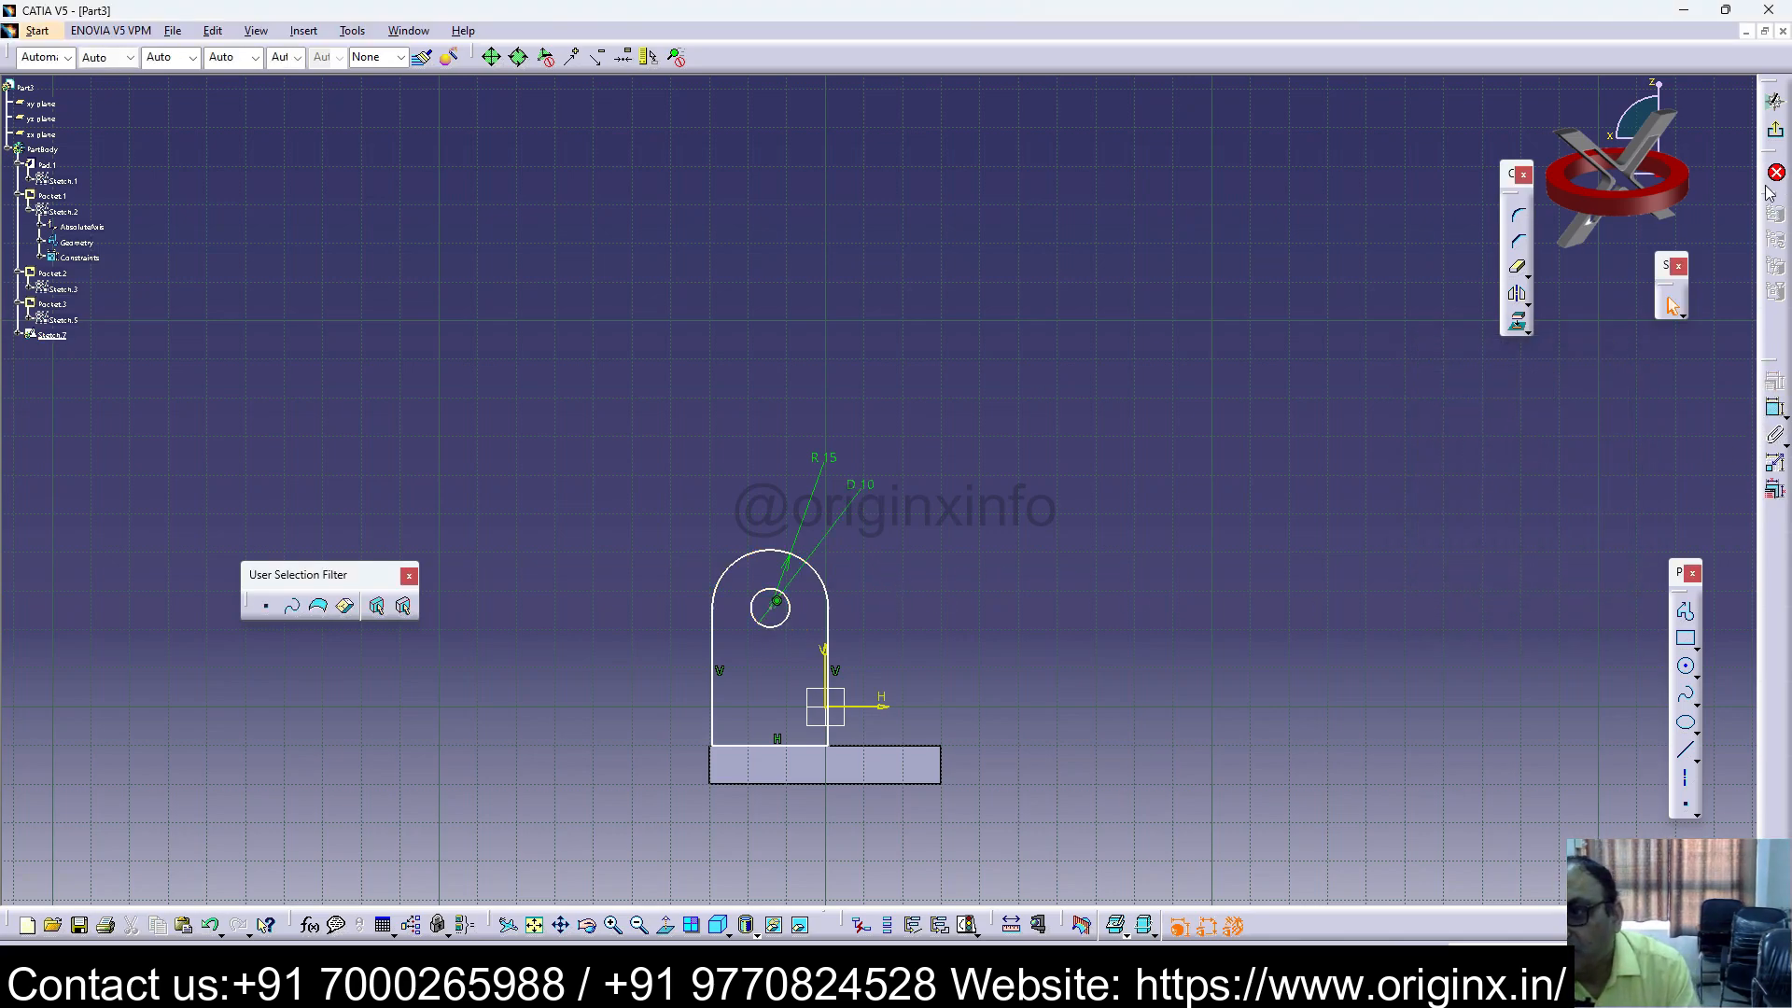
# Step: Pad the round-topped lug sketch with its direction reversed so the lug extends inward over the base
pyautogui.click(1775, 411)
pyautogui.click(1776, 397)
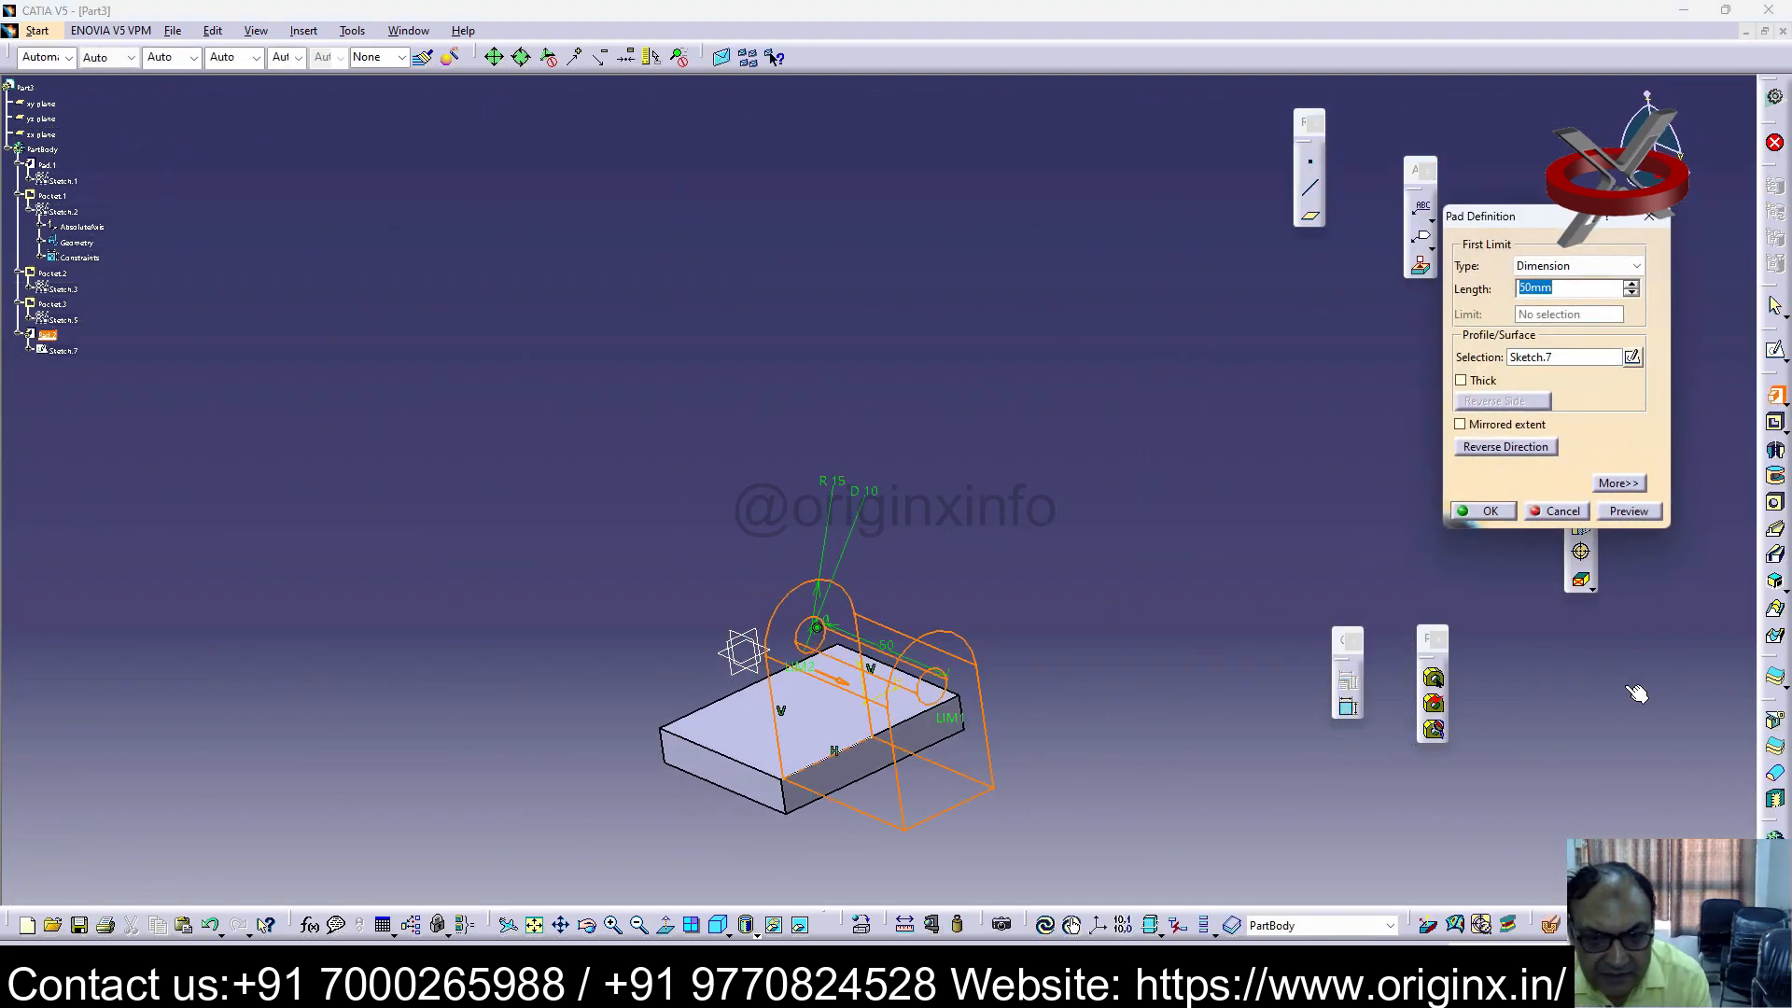
pyautogui.click(1527, 446)
pyautogui.click(1547, 287)
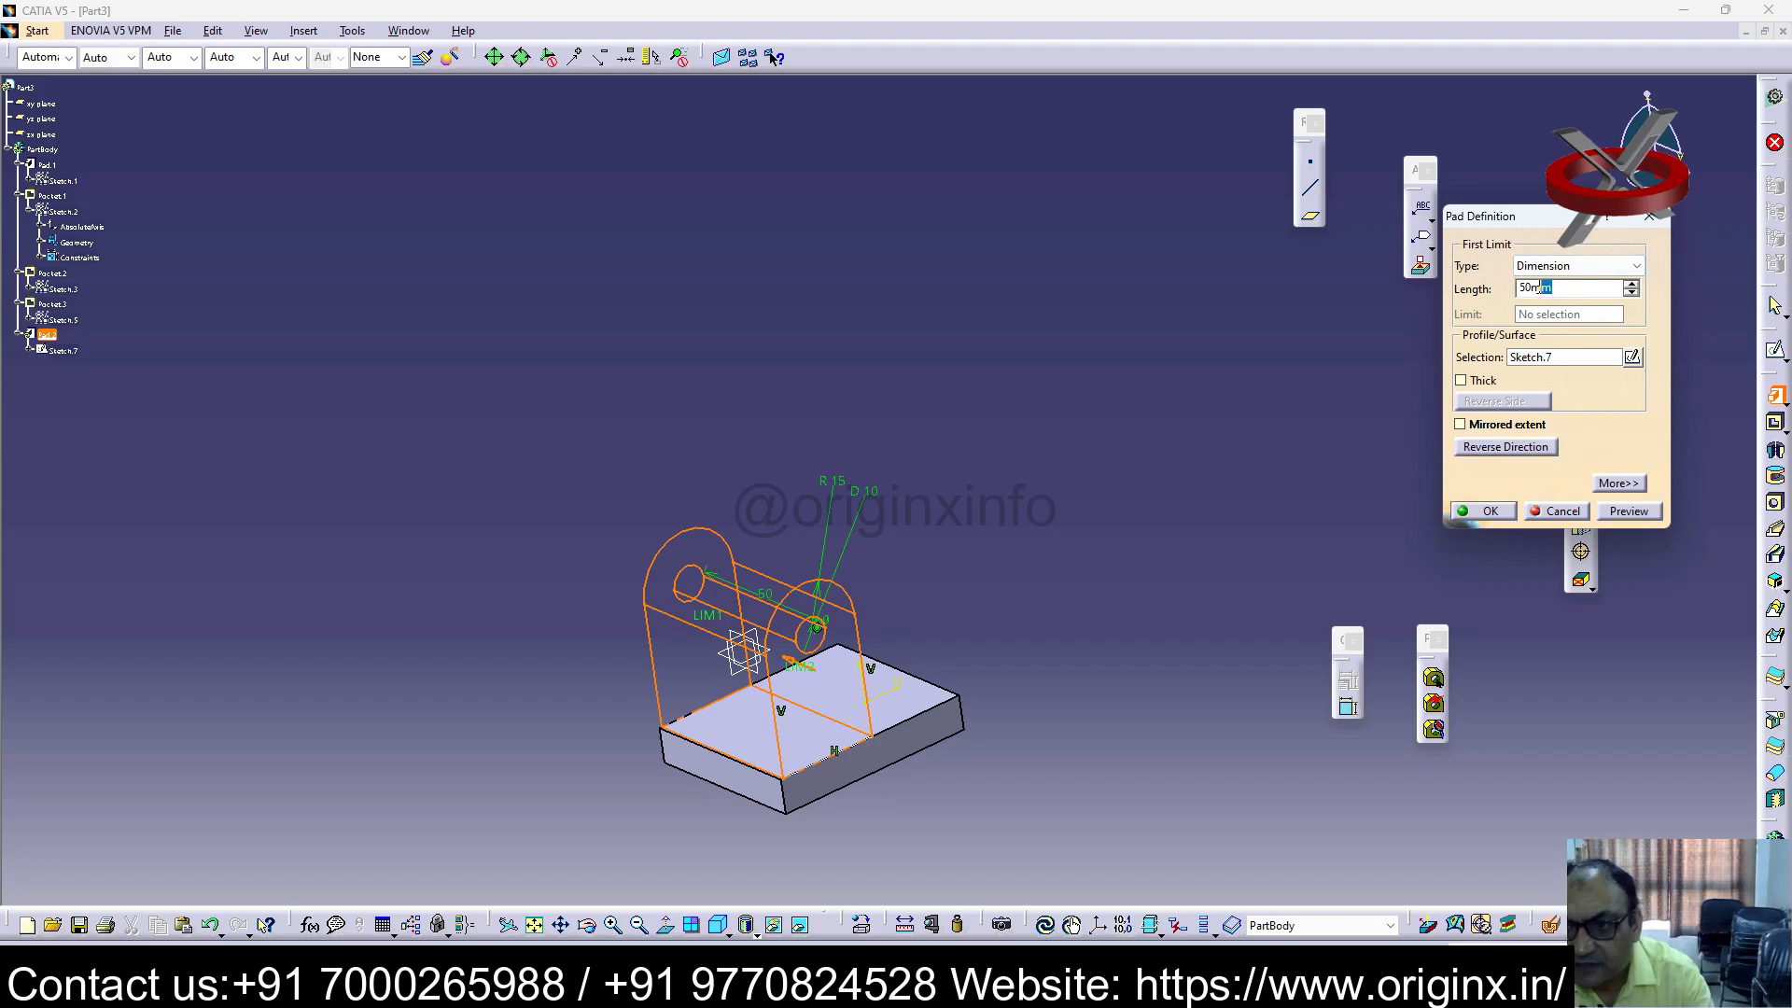
pyautogui.press('Return')
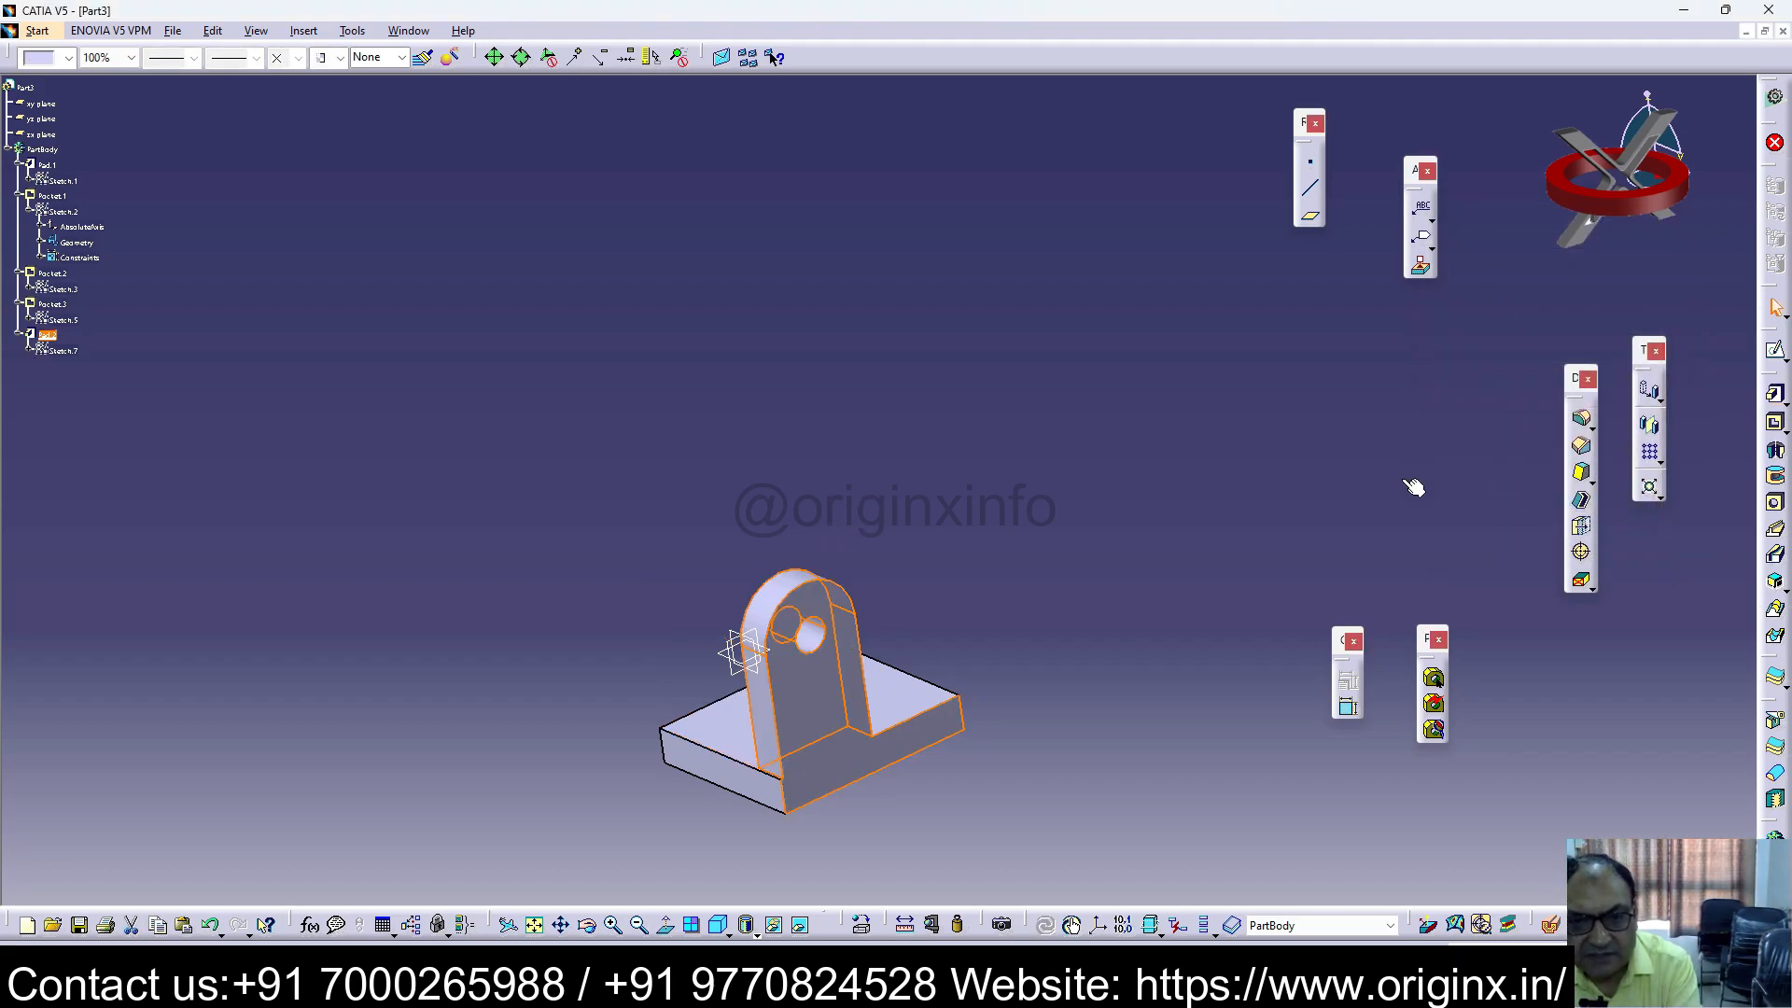
pyautogui.moveTo(1128, 661); pyautogui.dragTo(1161, 709, button='middle')
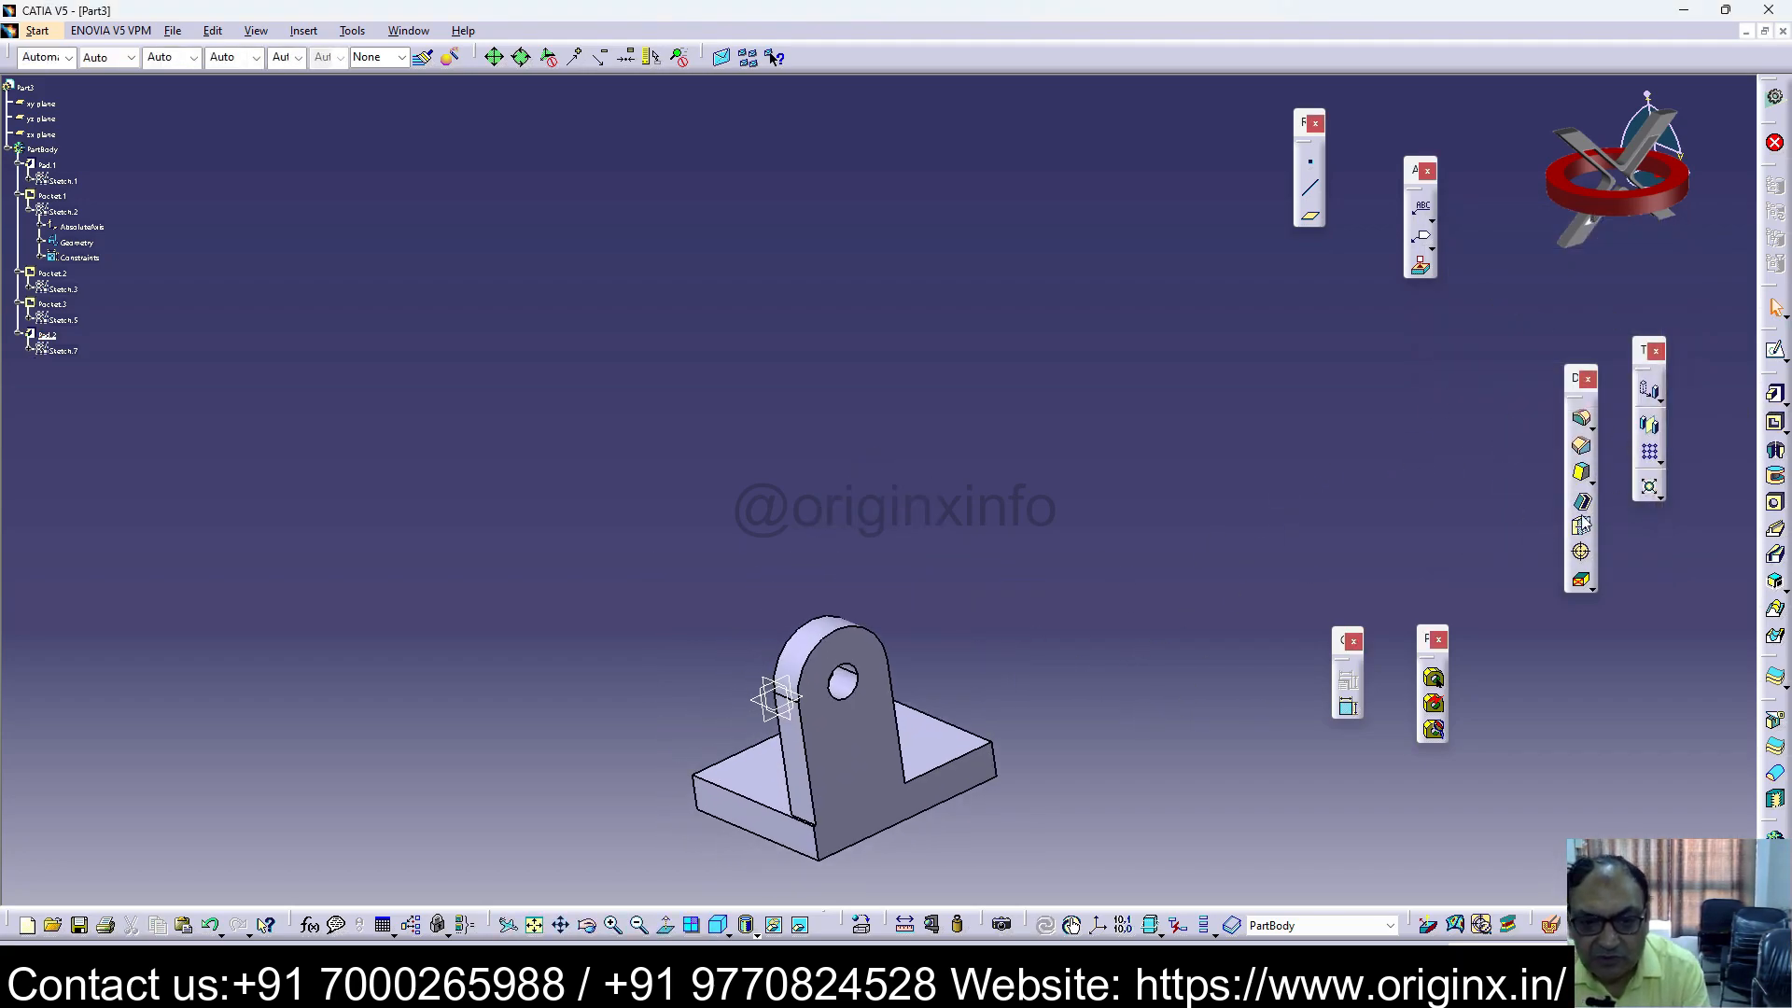
pyautogui.moveTo(732, 672); pyautogui.dragTo(744, 559, button='middle')
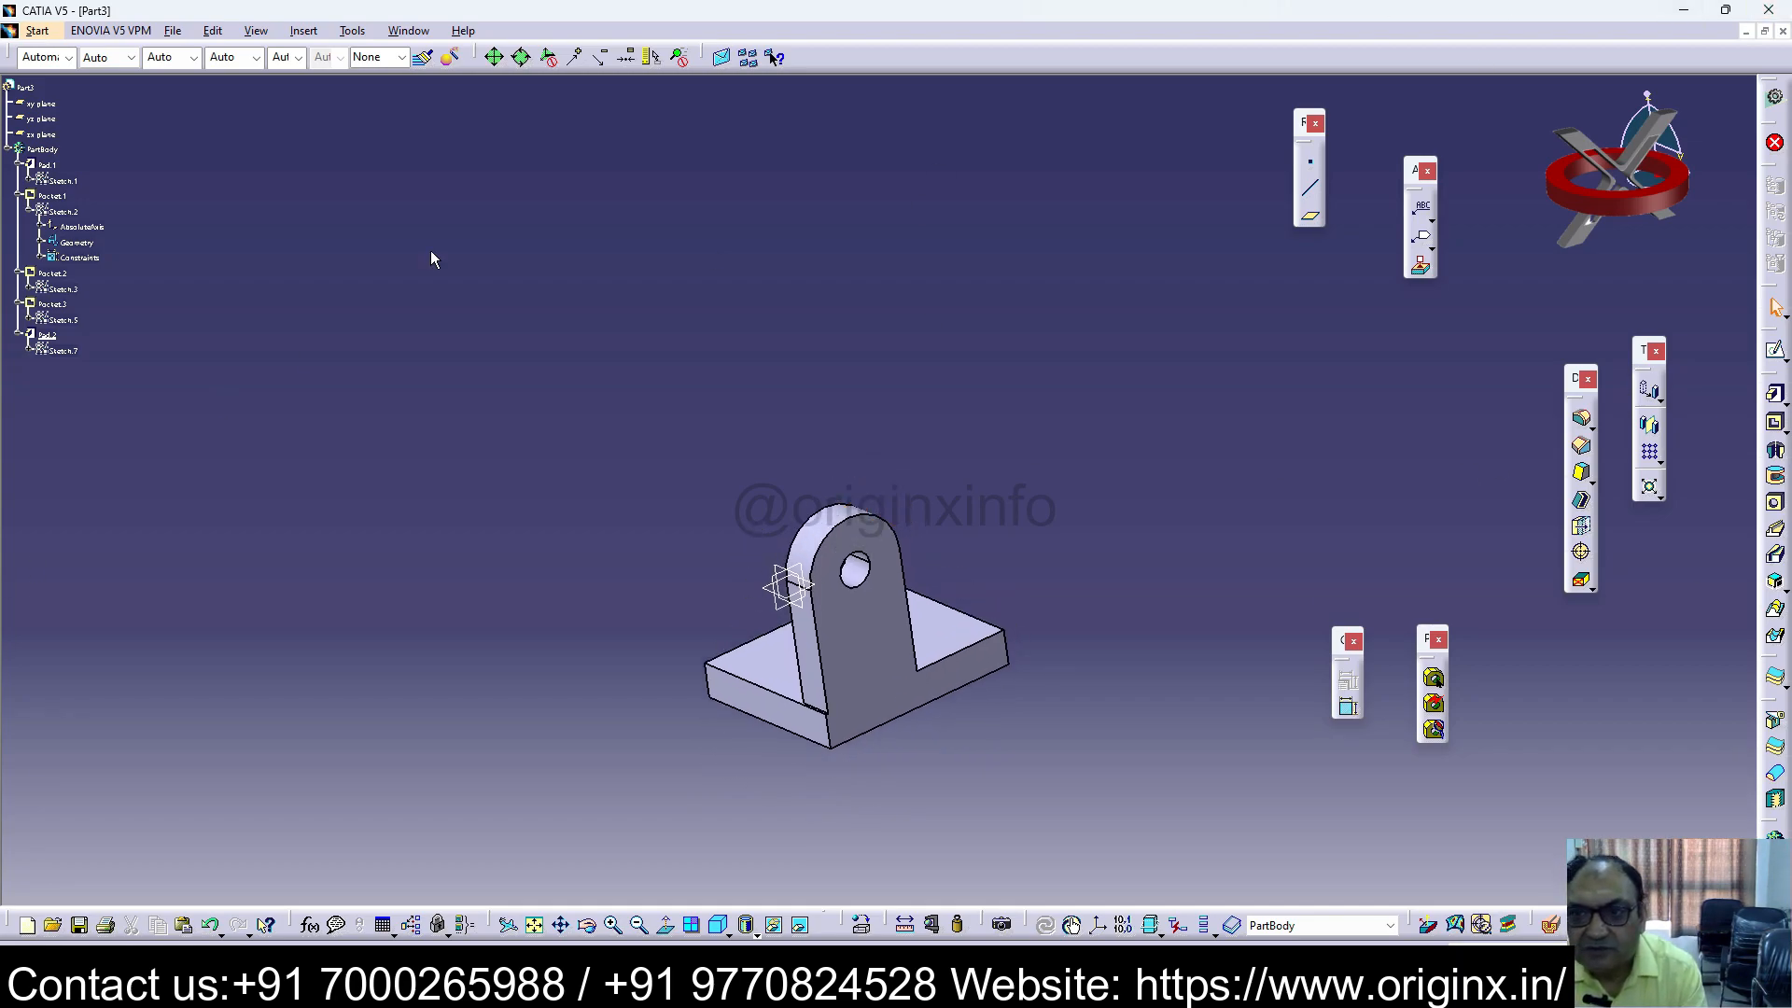
pyautogui.click(1644, 427)
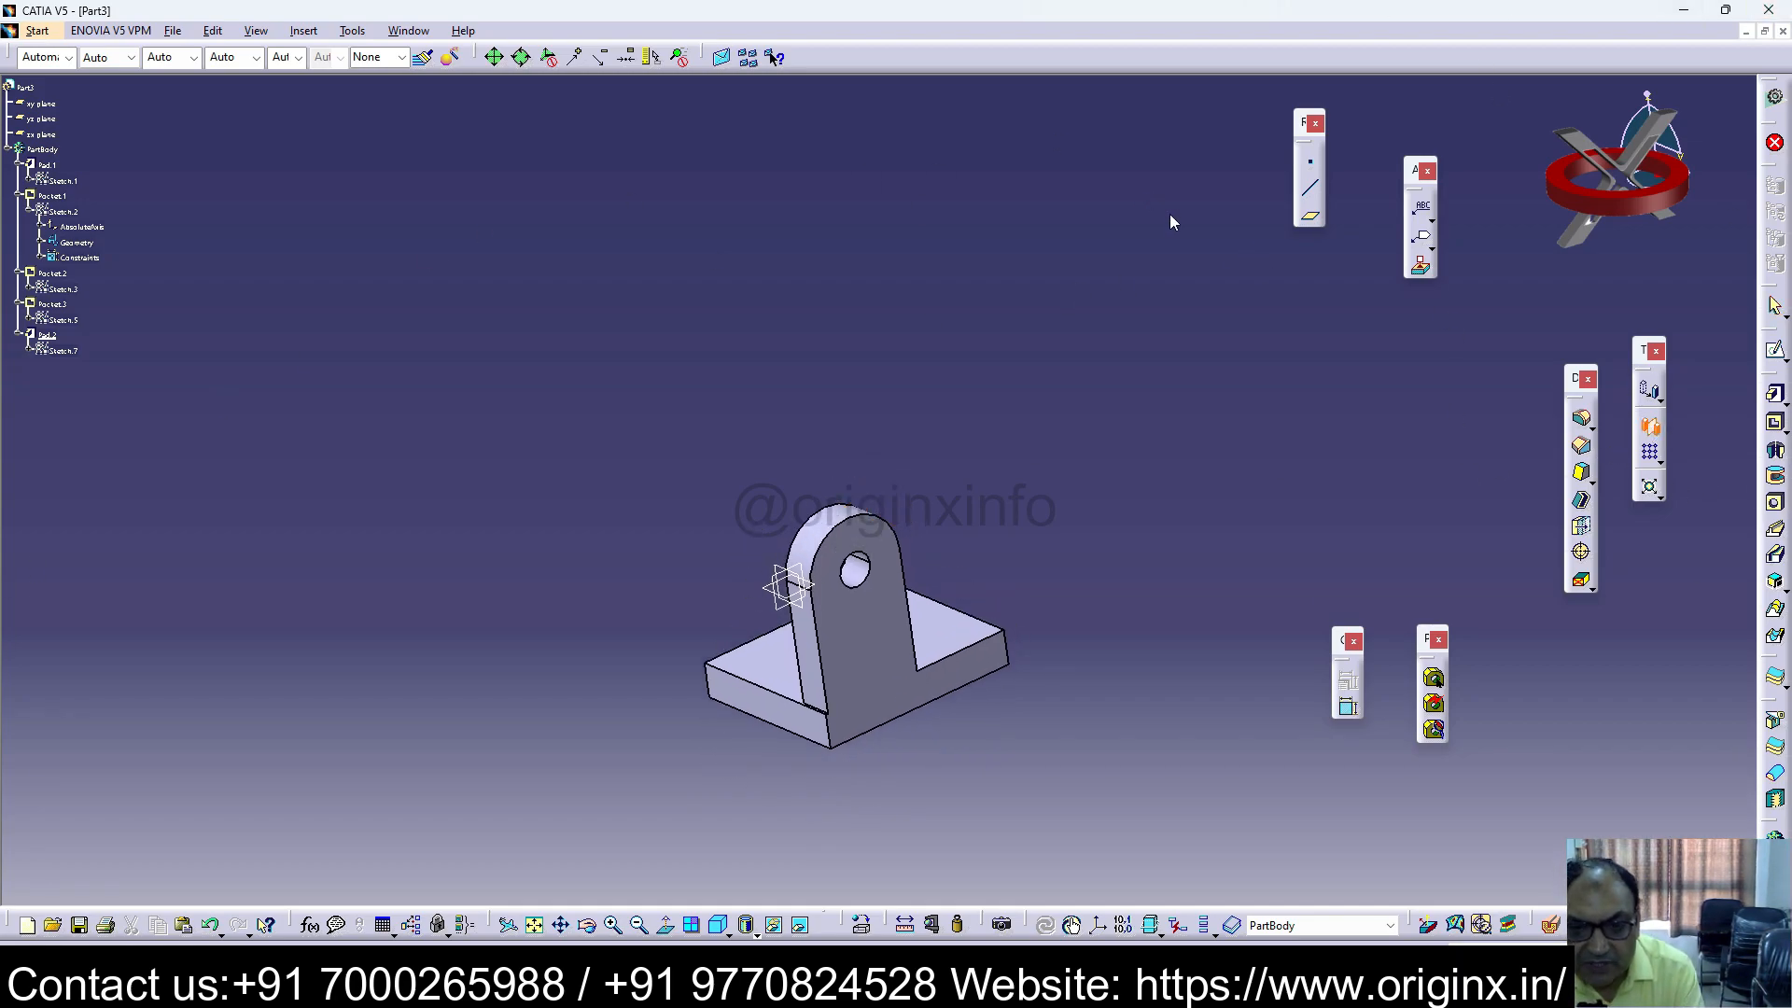
pyautogui.click(47, 335)
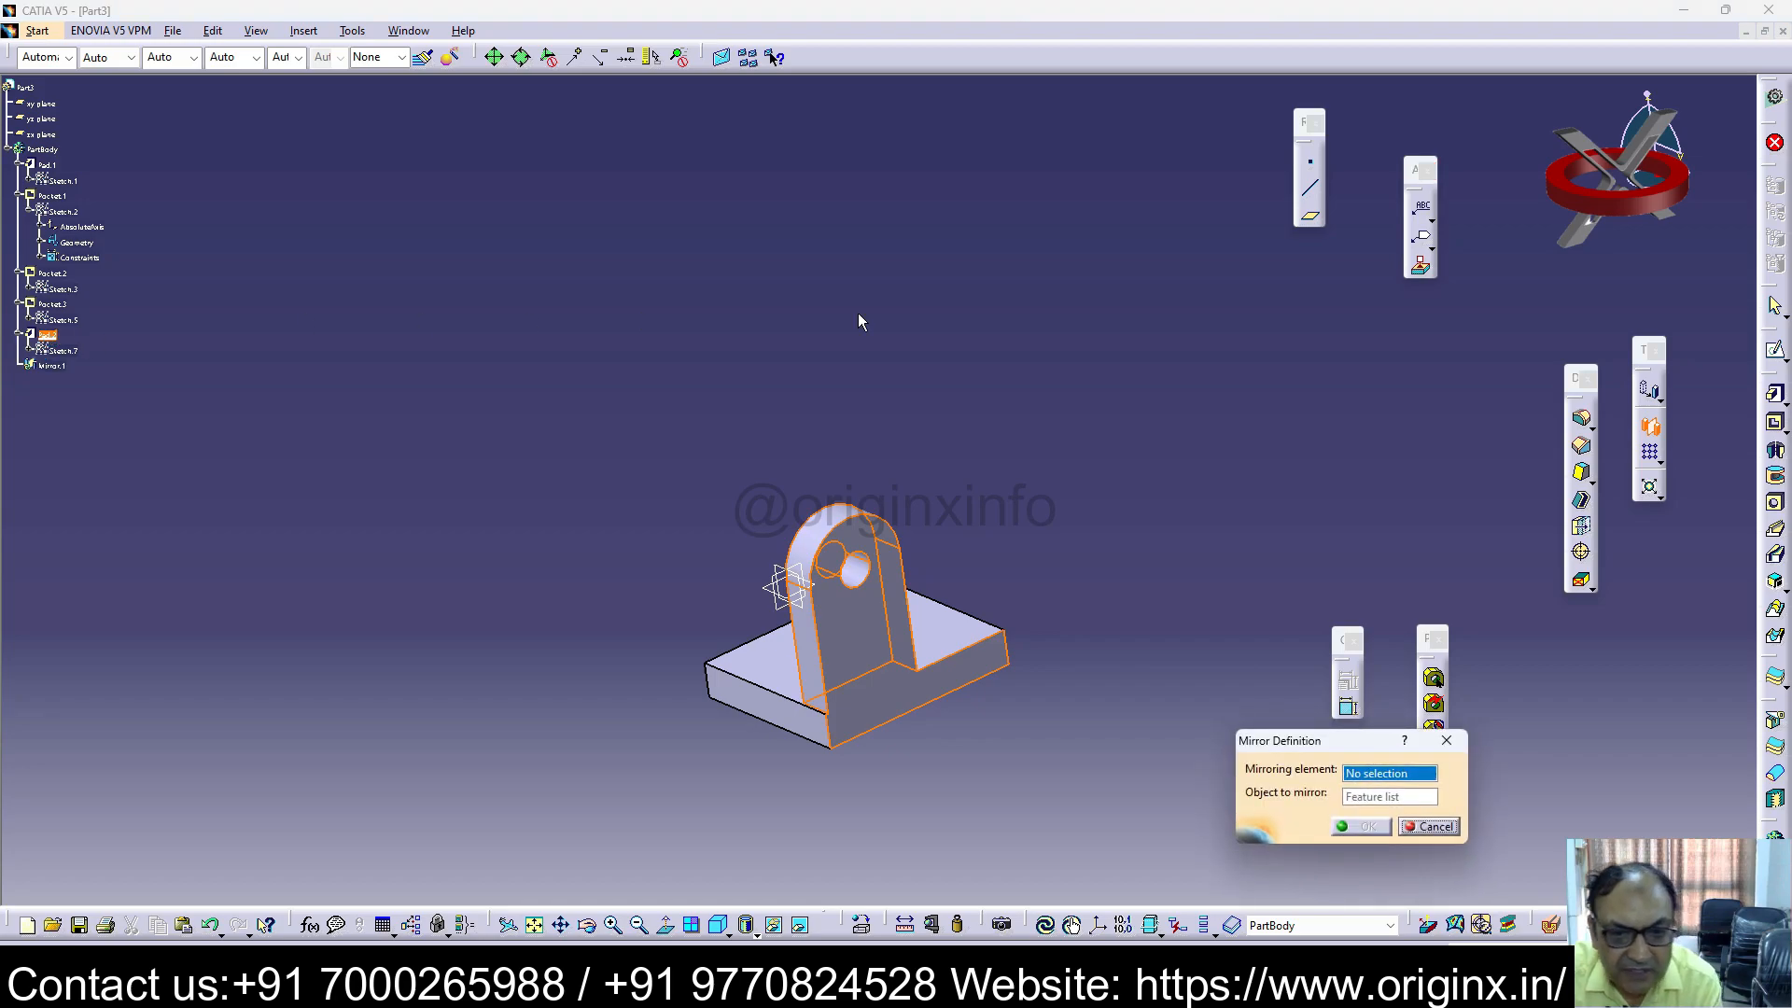
pyautogui.moveTo(1043, 761); pyautogui.dragTo(1017, 597, button='middle')
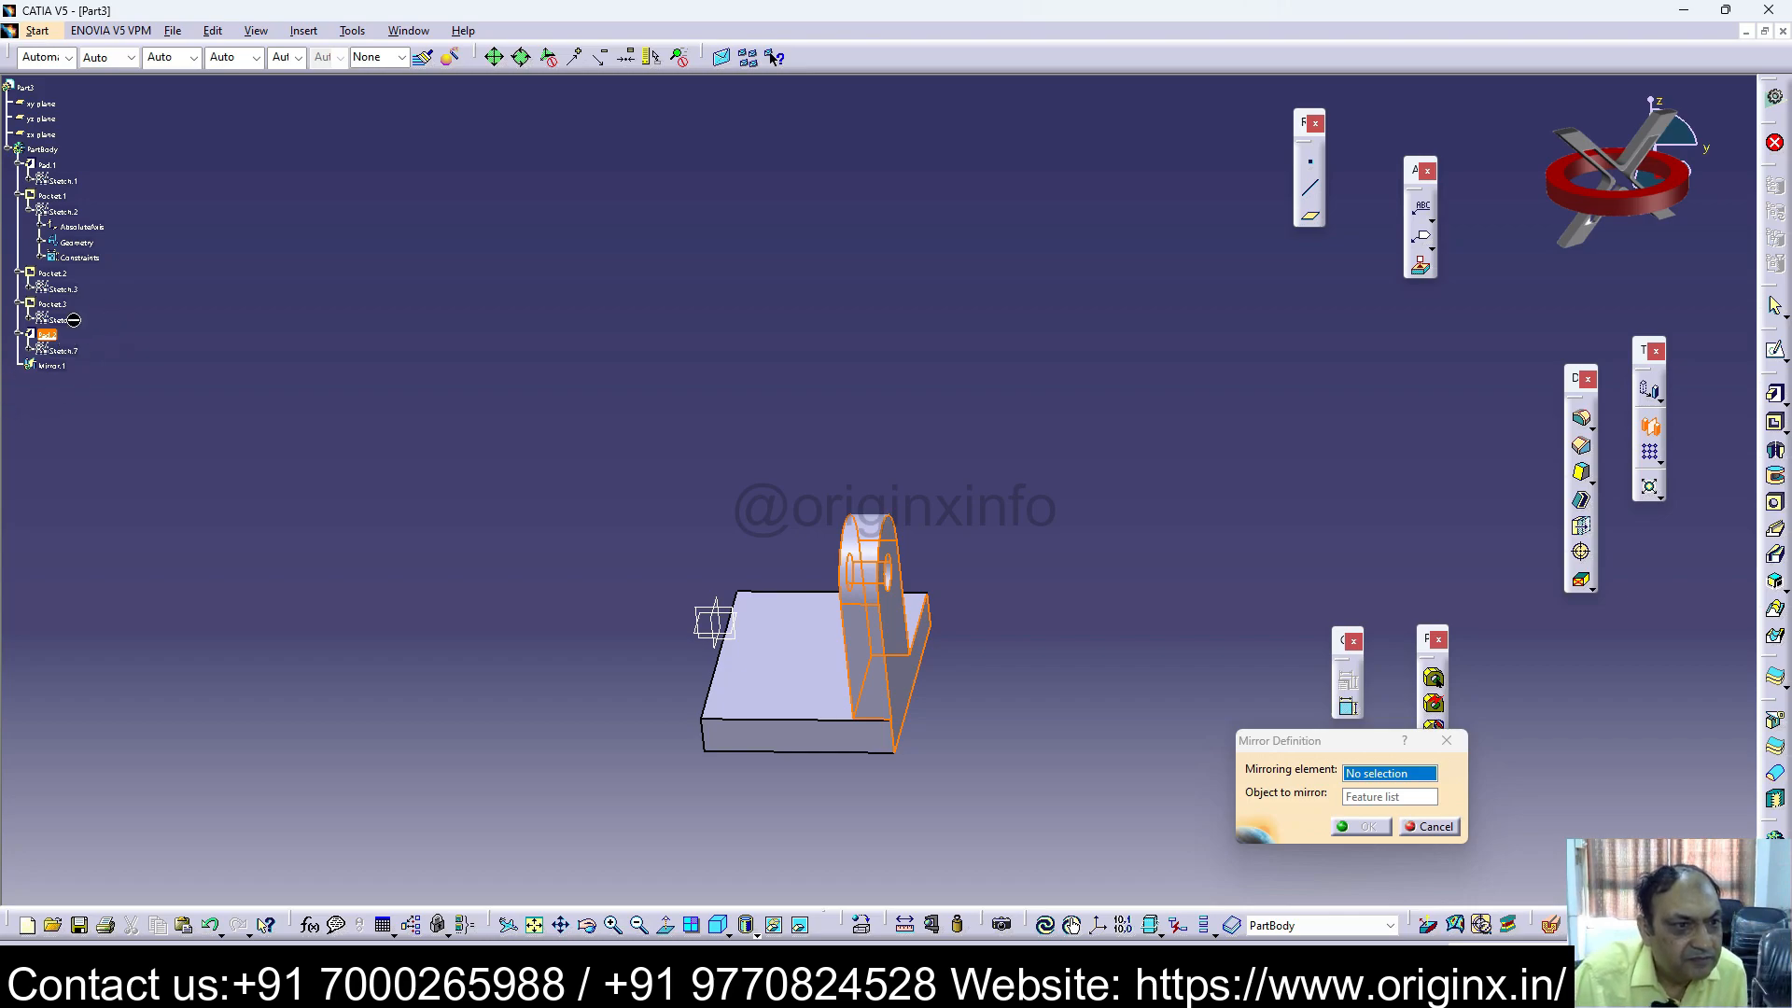
pyautogui.click(31, 353)
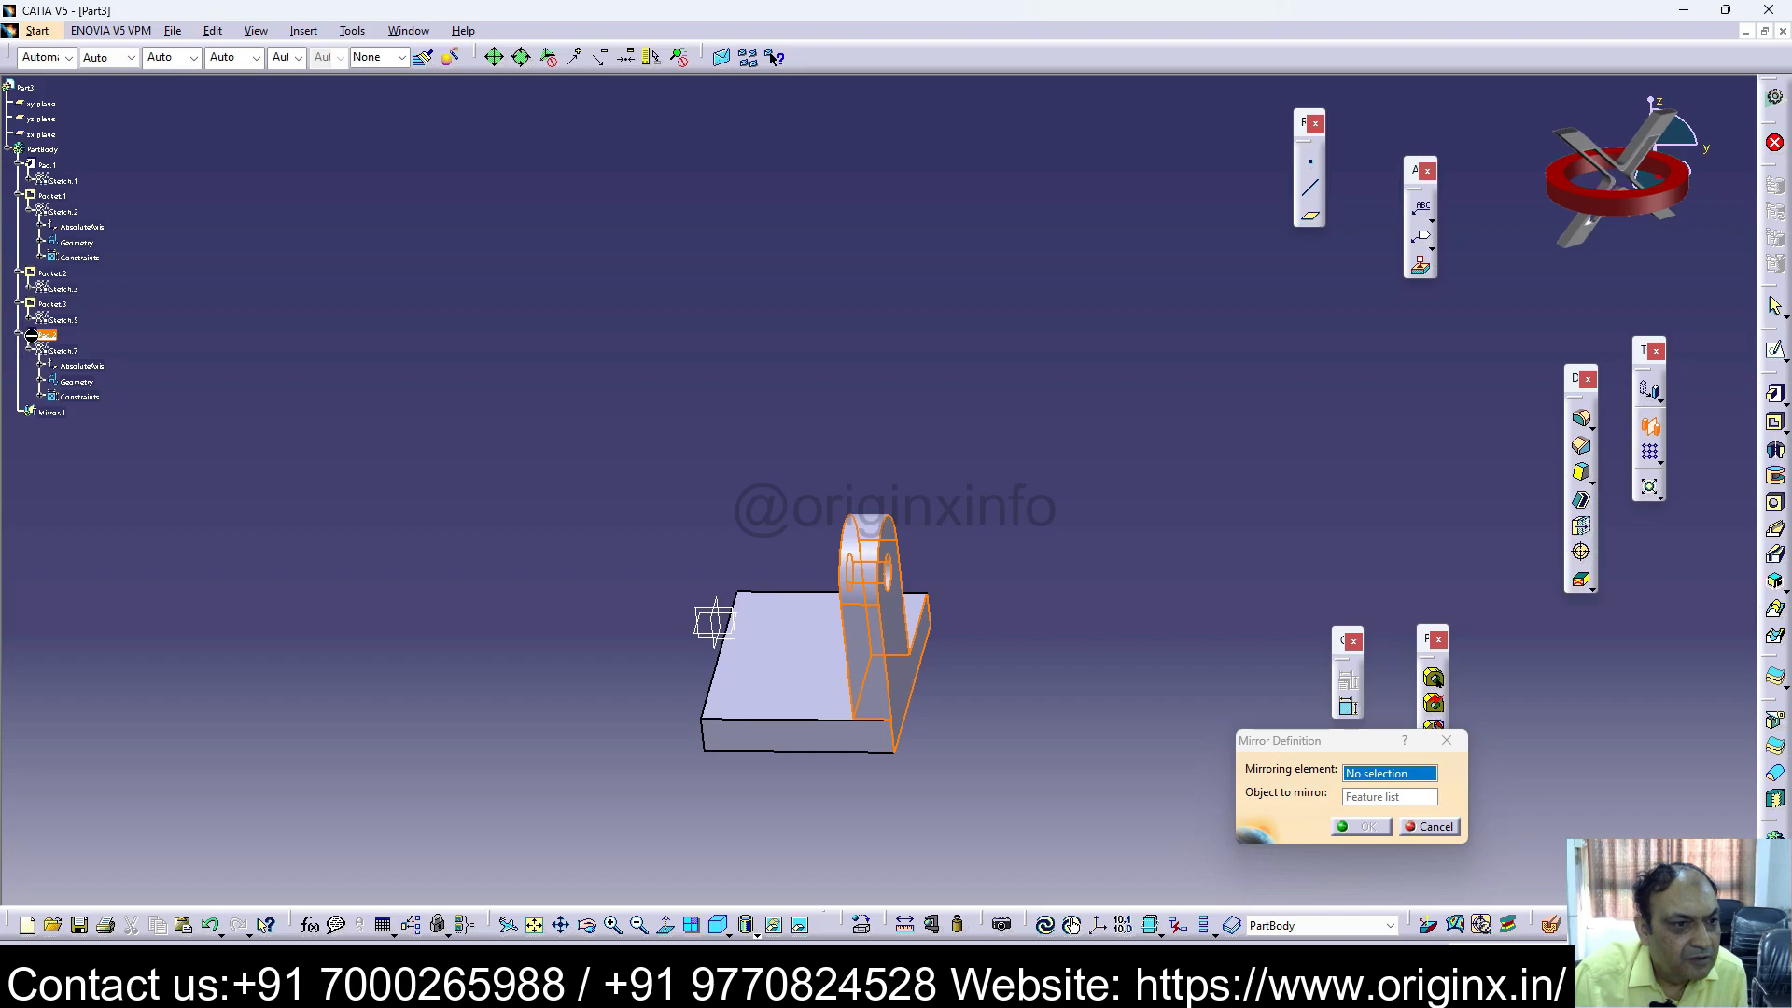
pyautogui.click(30, 353)
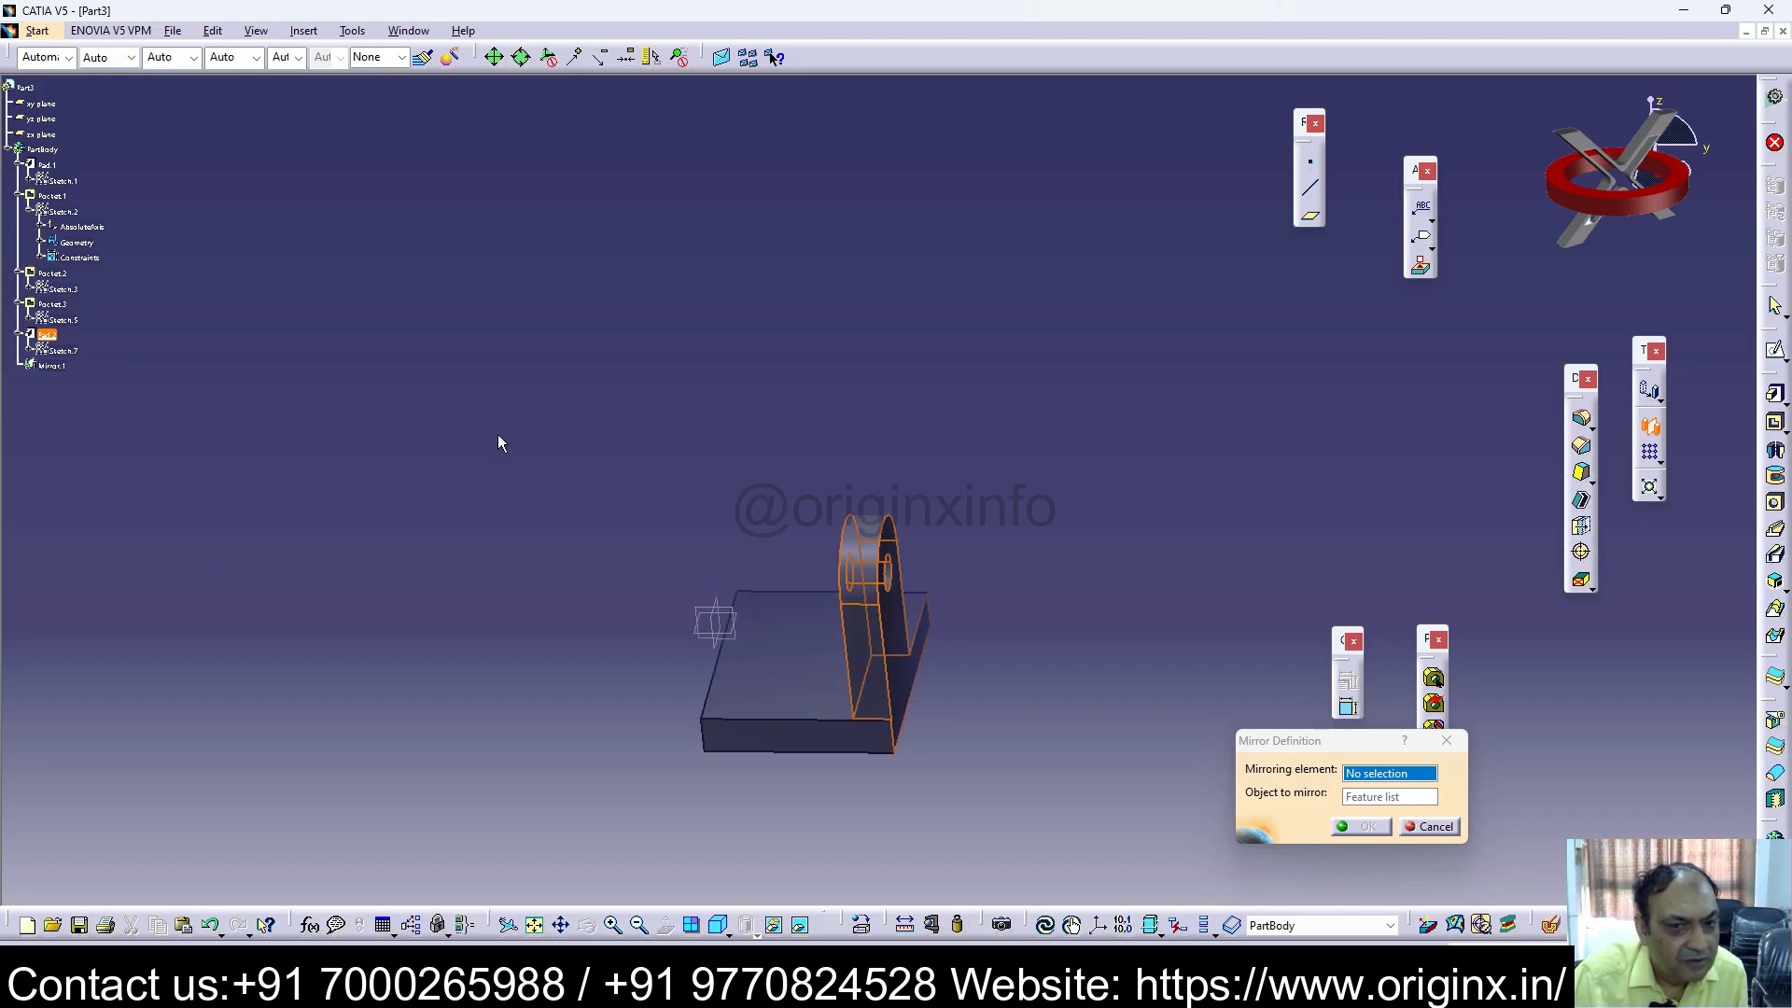
pyautogui.click(1385, 775)
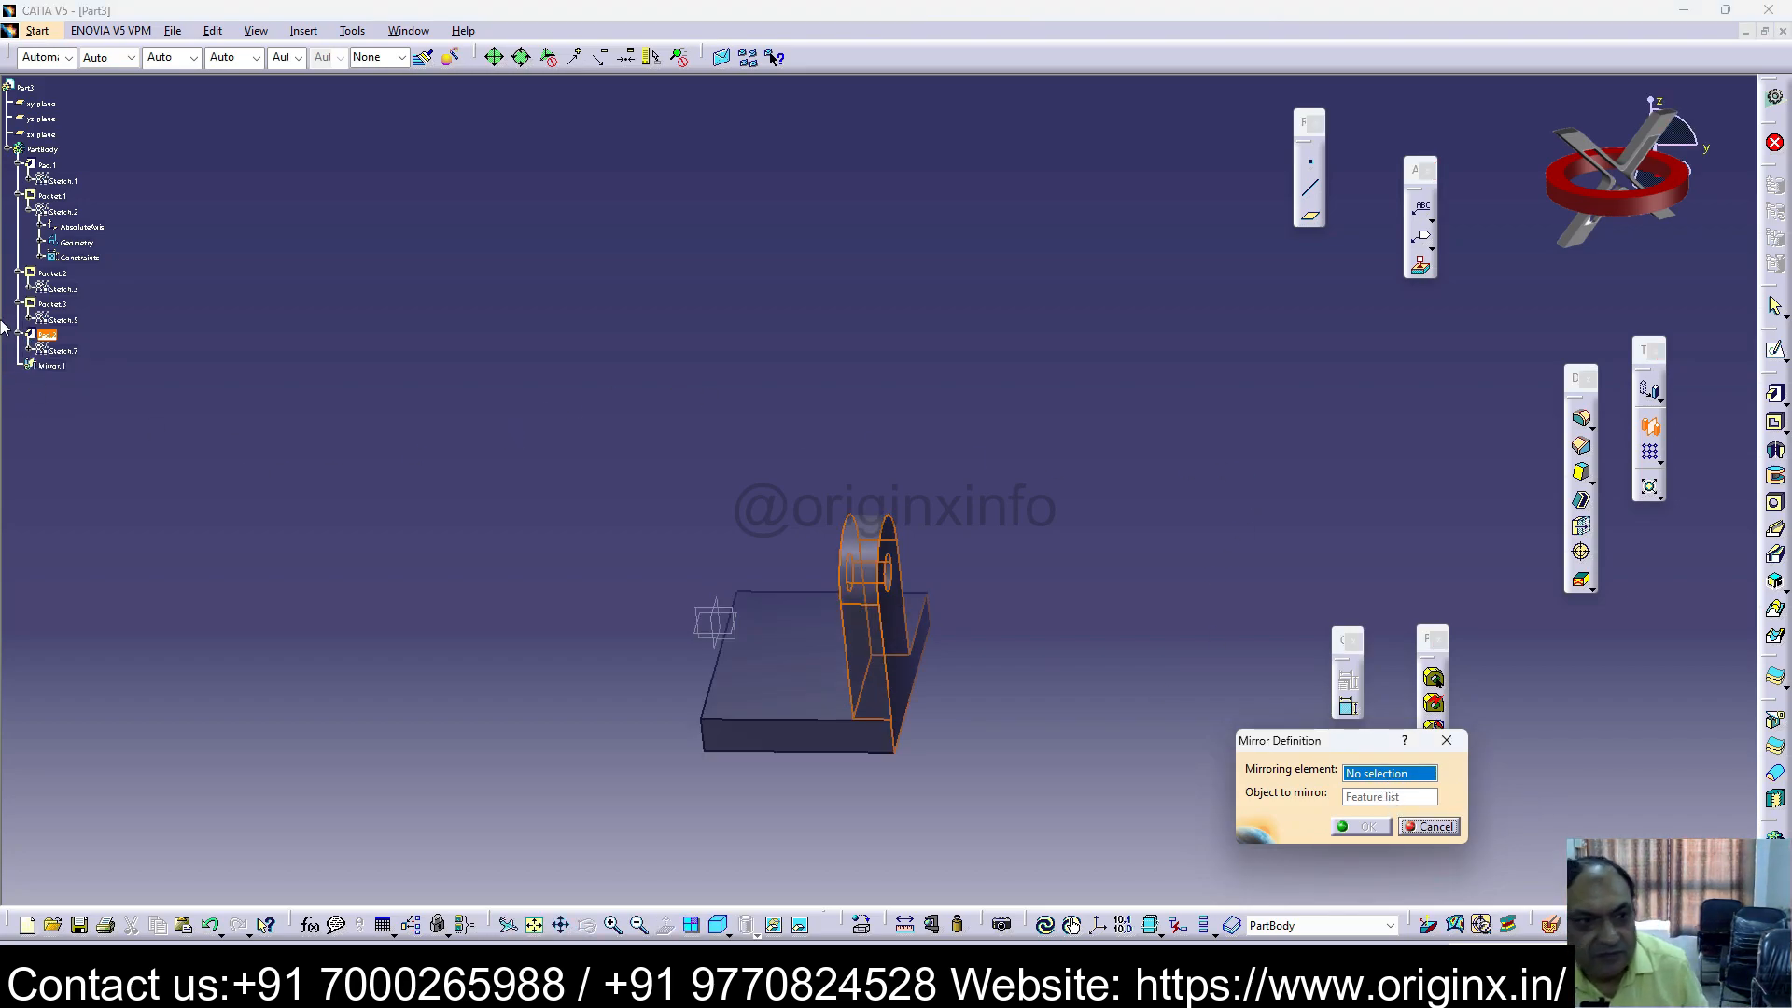
pyautogui.click(46, 121)
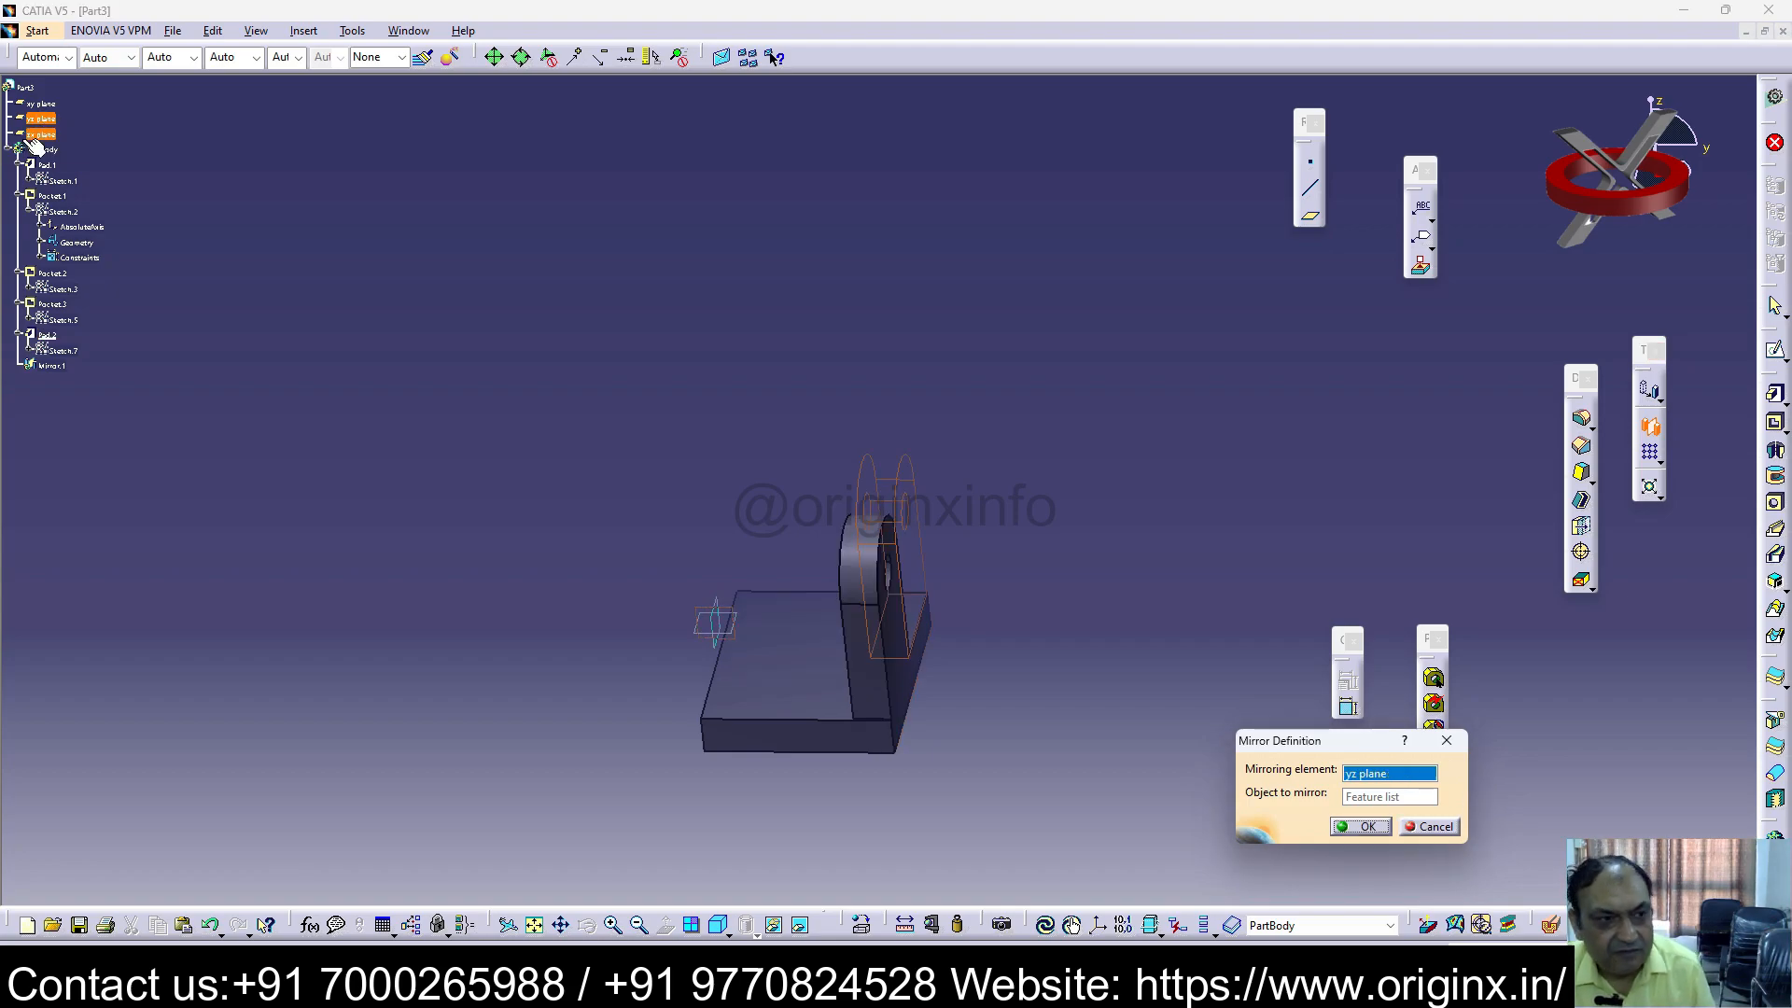
pyautogui.click(43, 135)
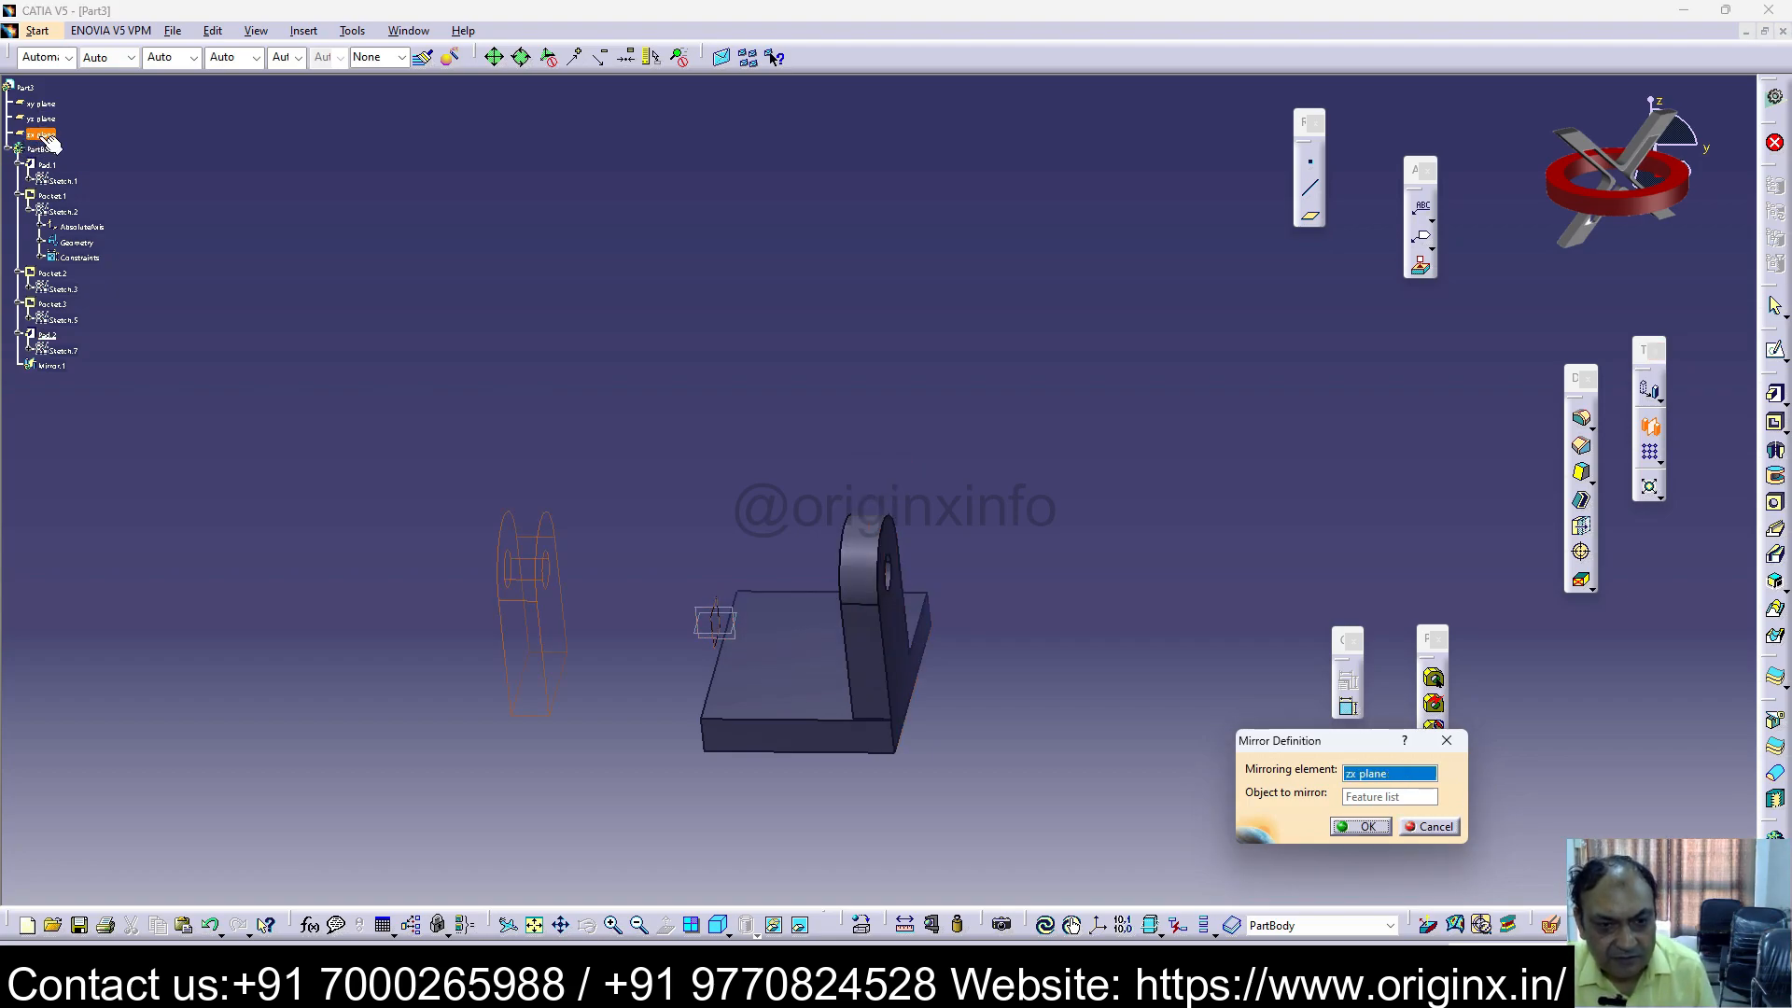
pyautogui.press('Escape')
# Step: Create a plane offset 25 mm from the lug's outer face, with the direction reversed toward the middle of the base
pyautogui.moveTo(1024, 775); pyautogui.dragTo(810, 724, button='middle')
pyautogui.click(535, 927)
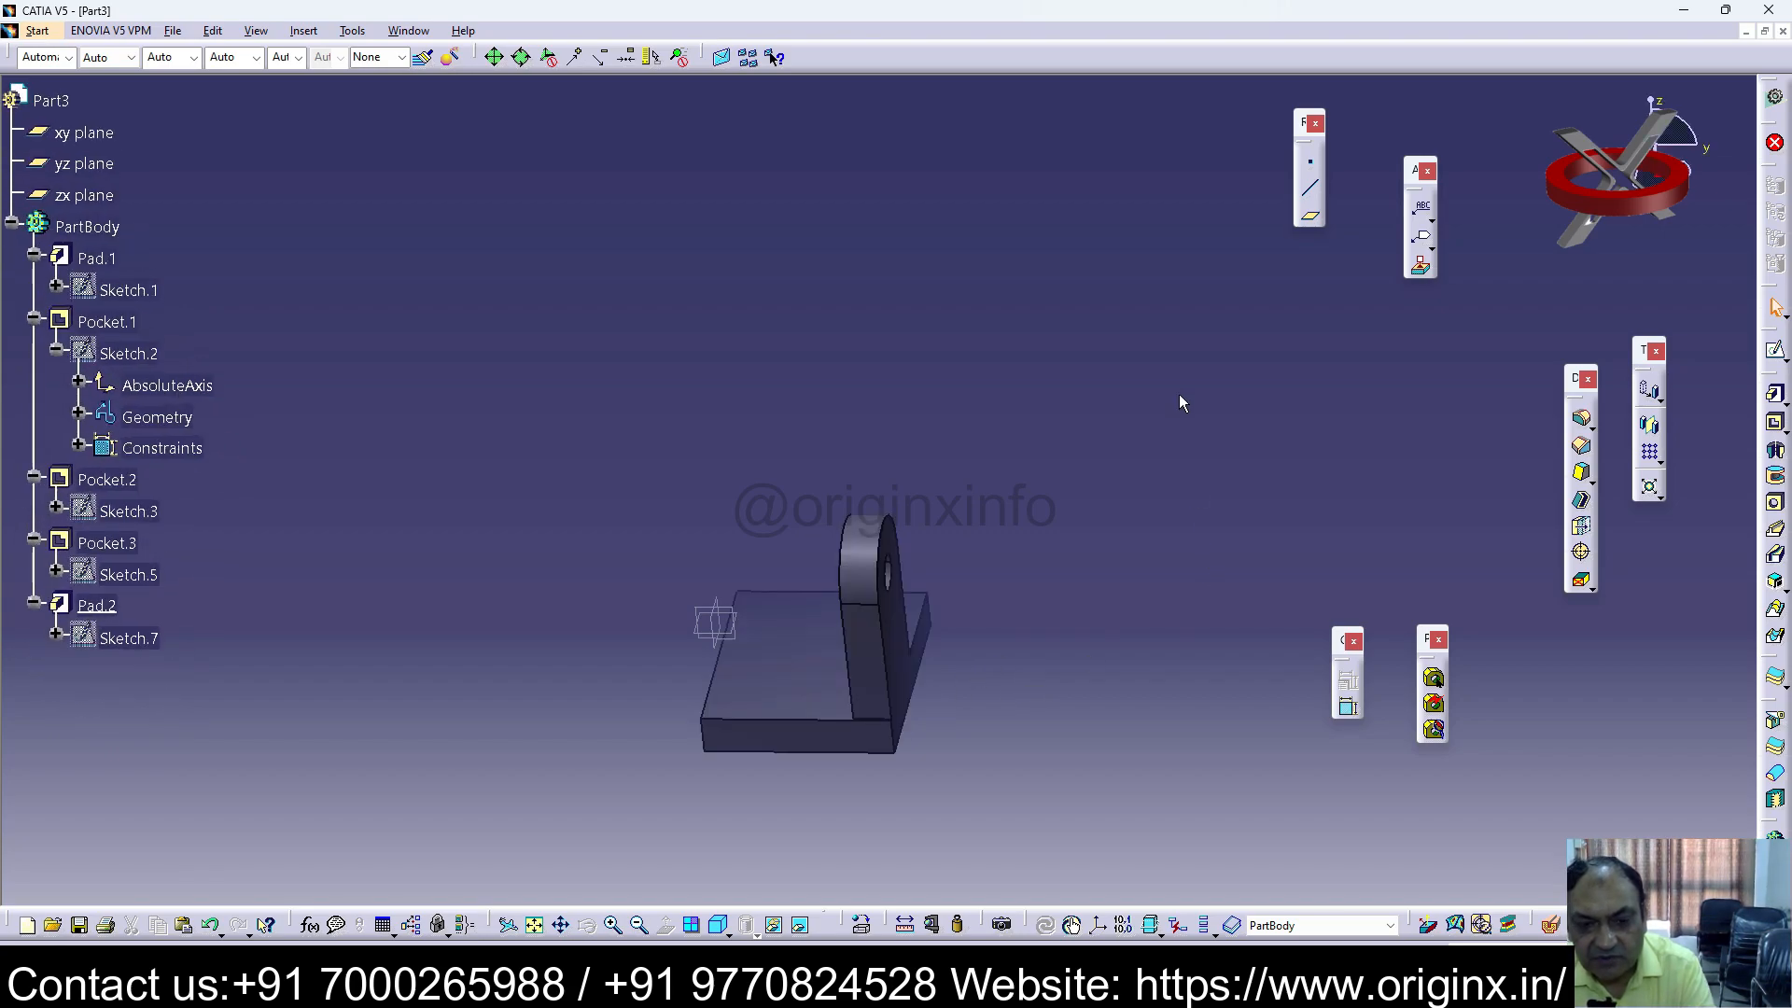
pyautogui.moveTo(793, 569); pyautogui.dragTo(855, 410, button='middle')
pyautogui.moveTo(1157, 494); pyautogui.dragTo(1227, 574, button='middle')
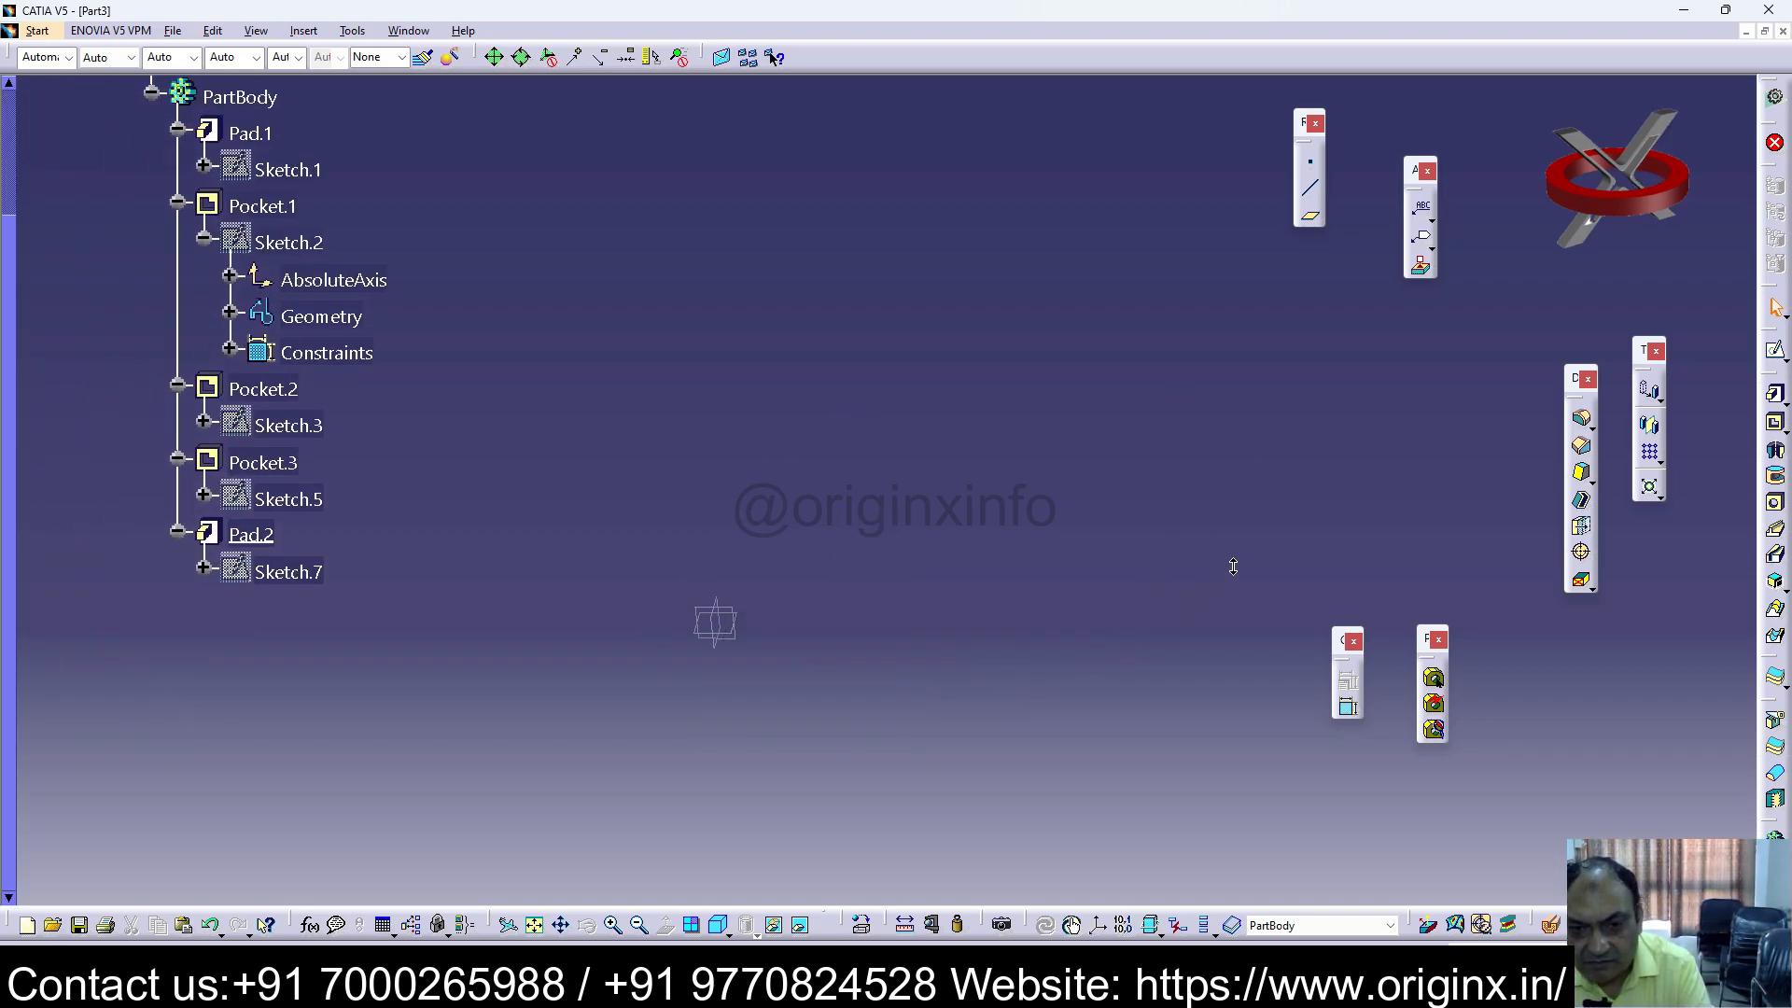
pyautogui.click(535, 926)
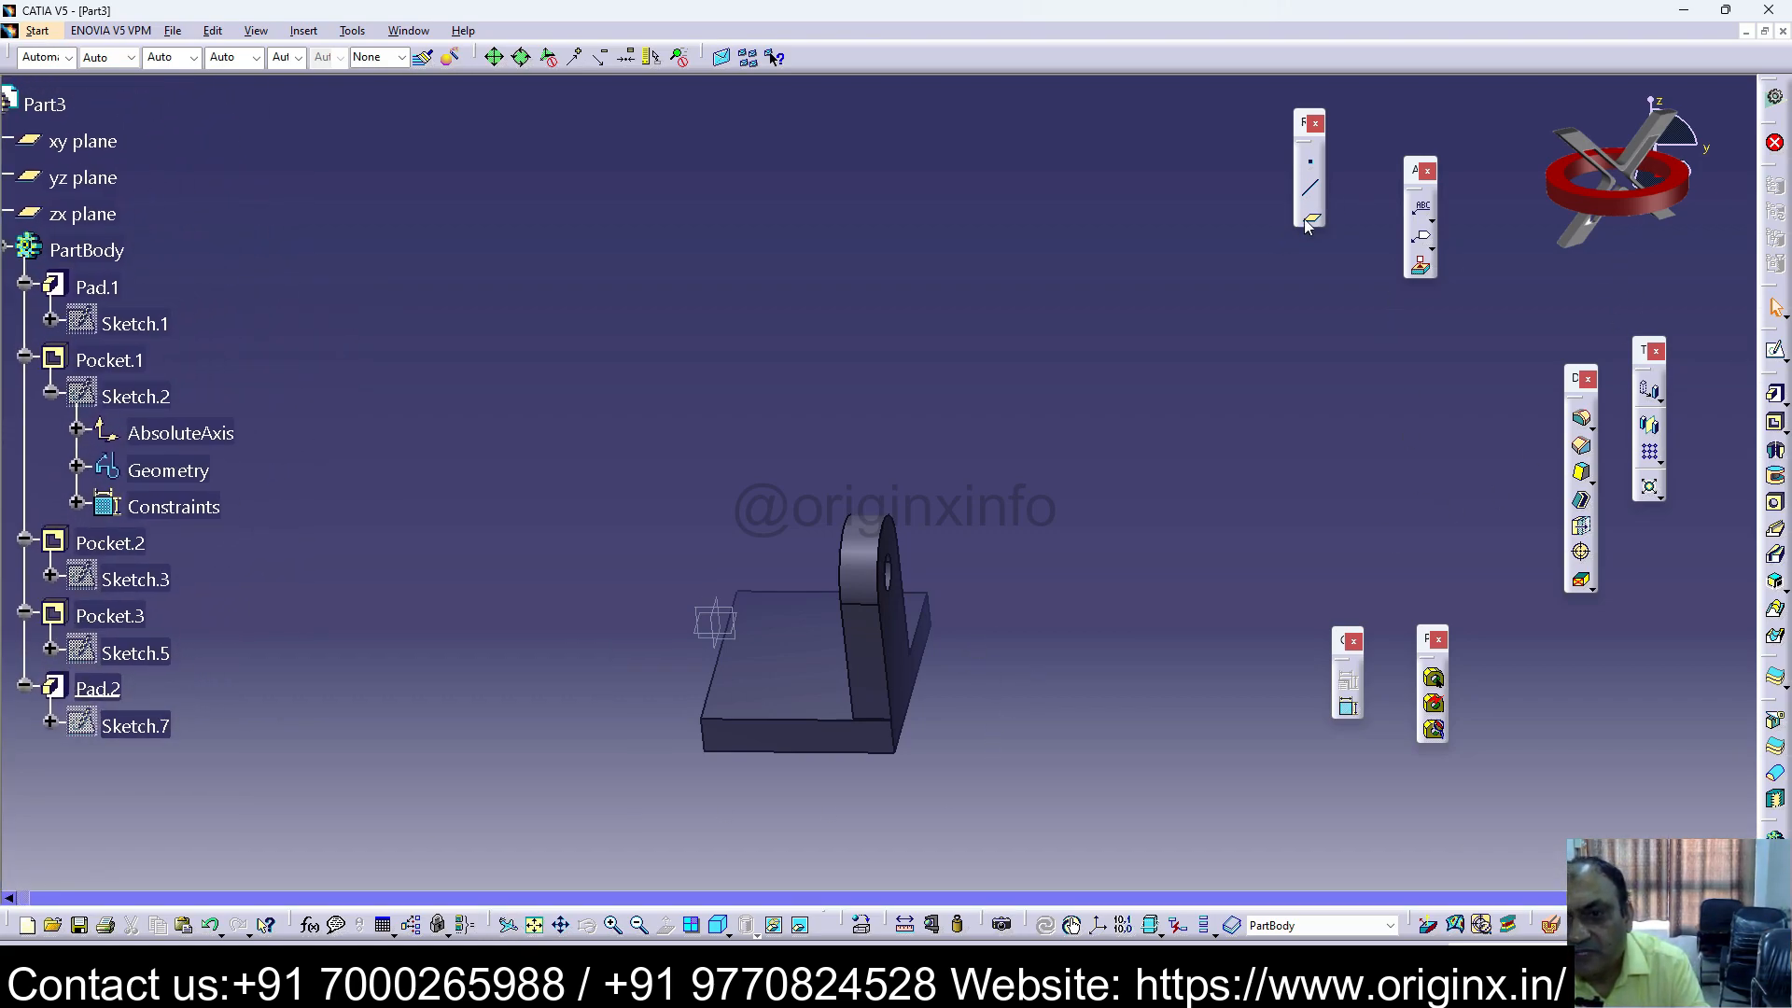
pyautogui.click(896, 677)
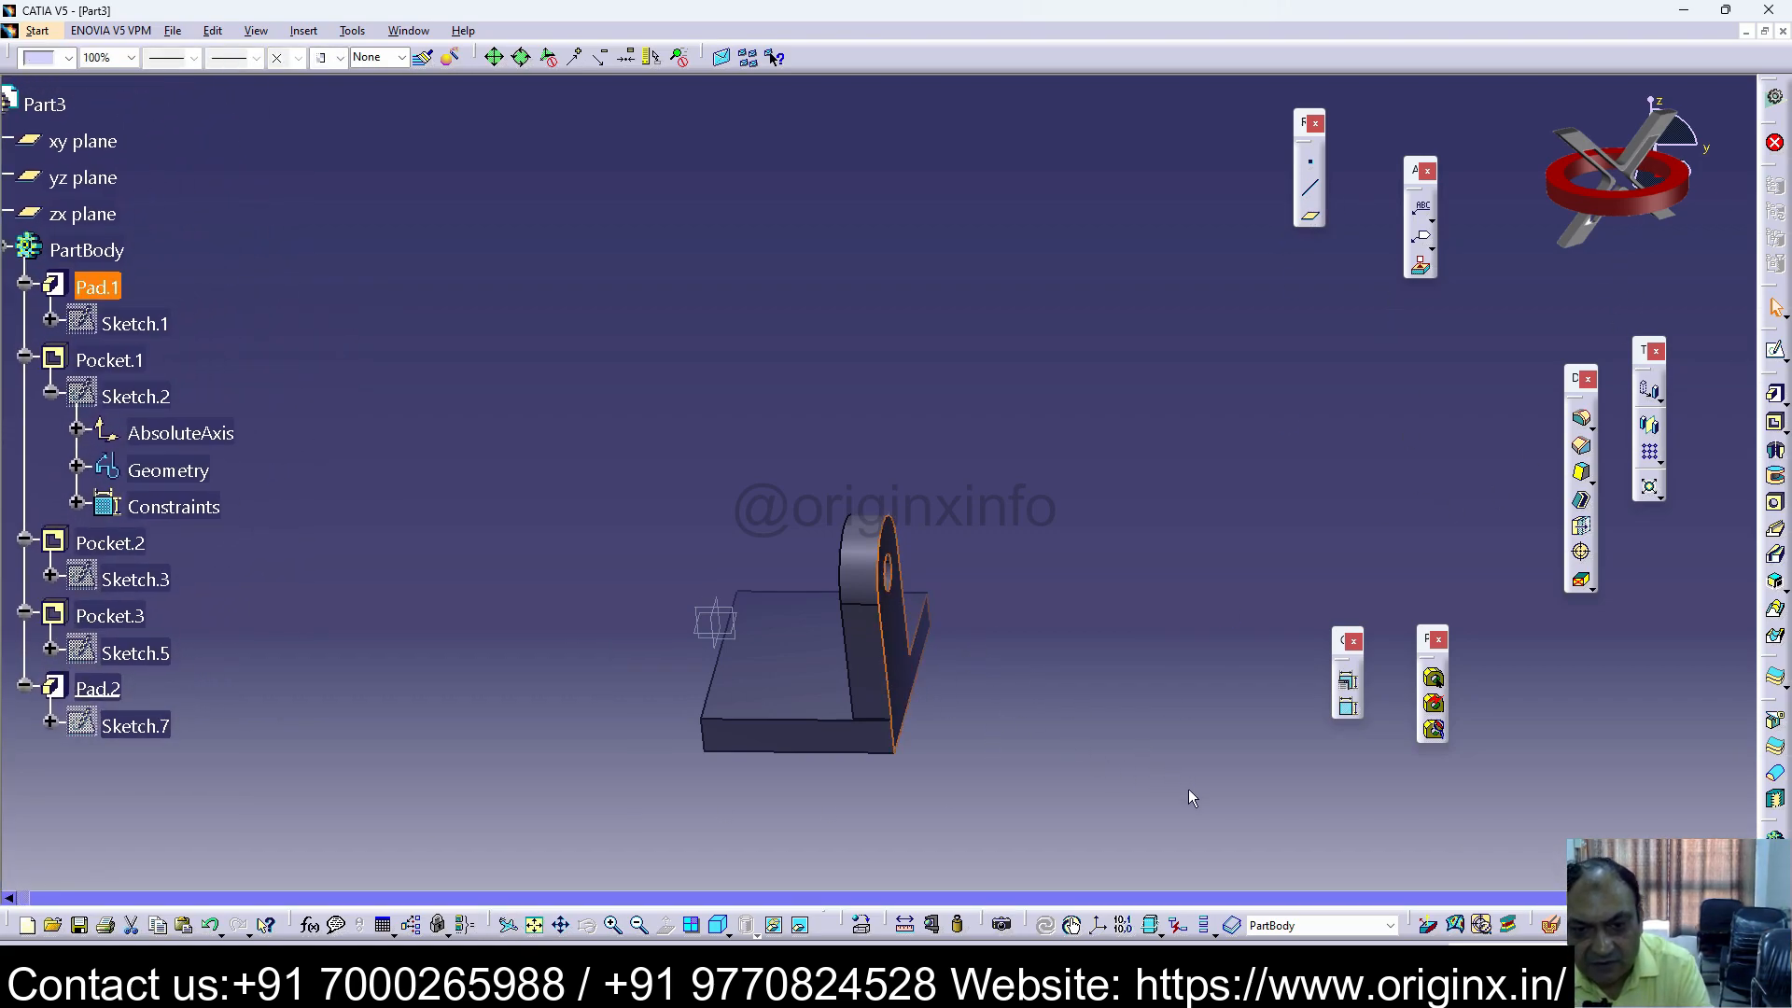
pyautogui.click(1309, 217)
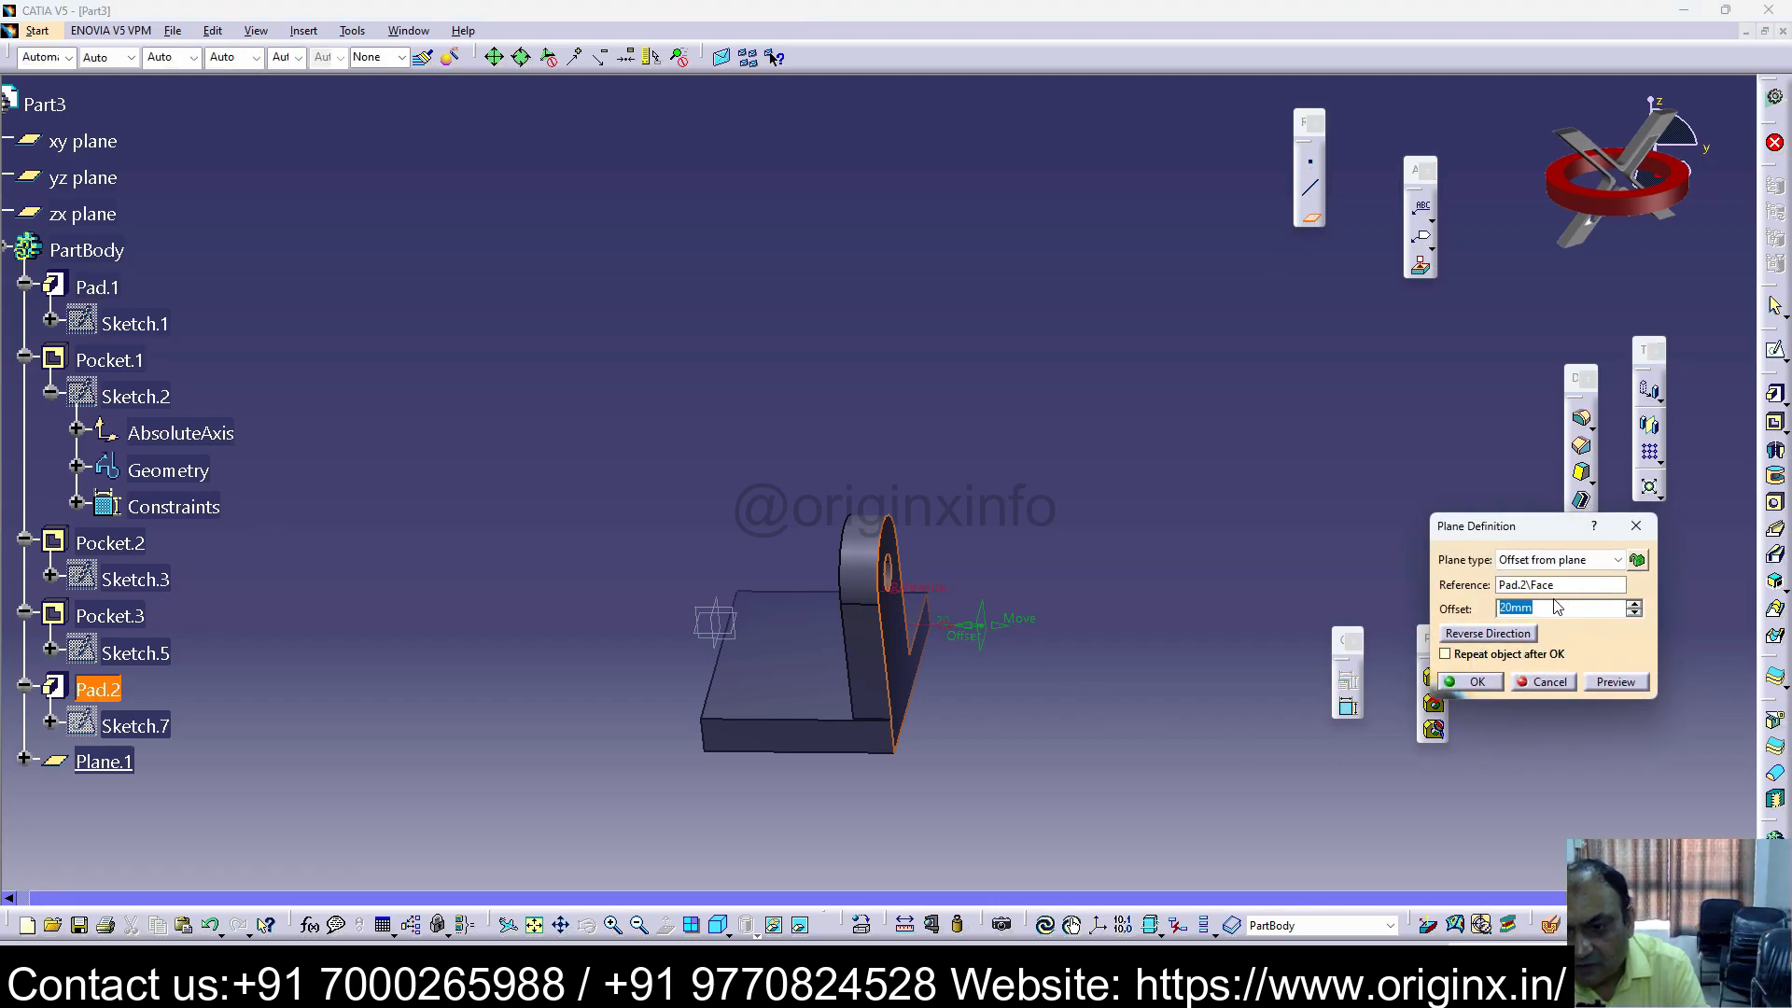
pyautogui.write('25')
pyautogui.press('Return')
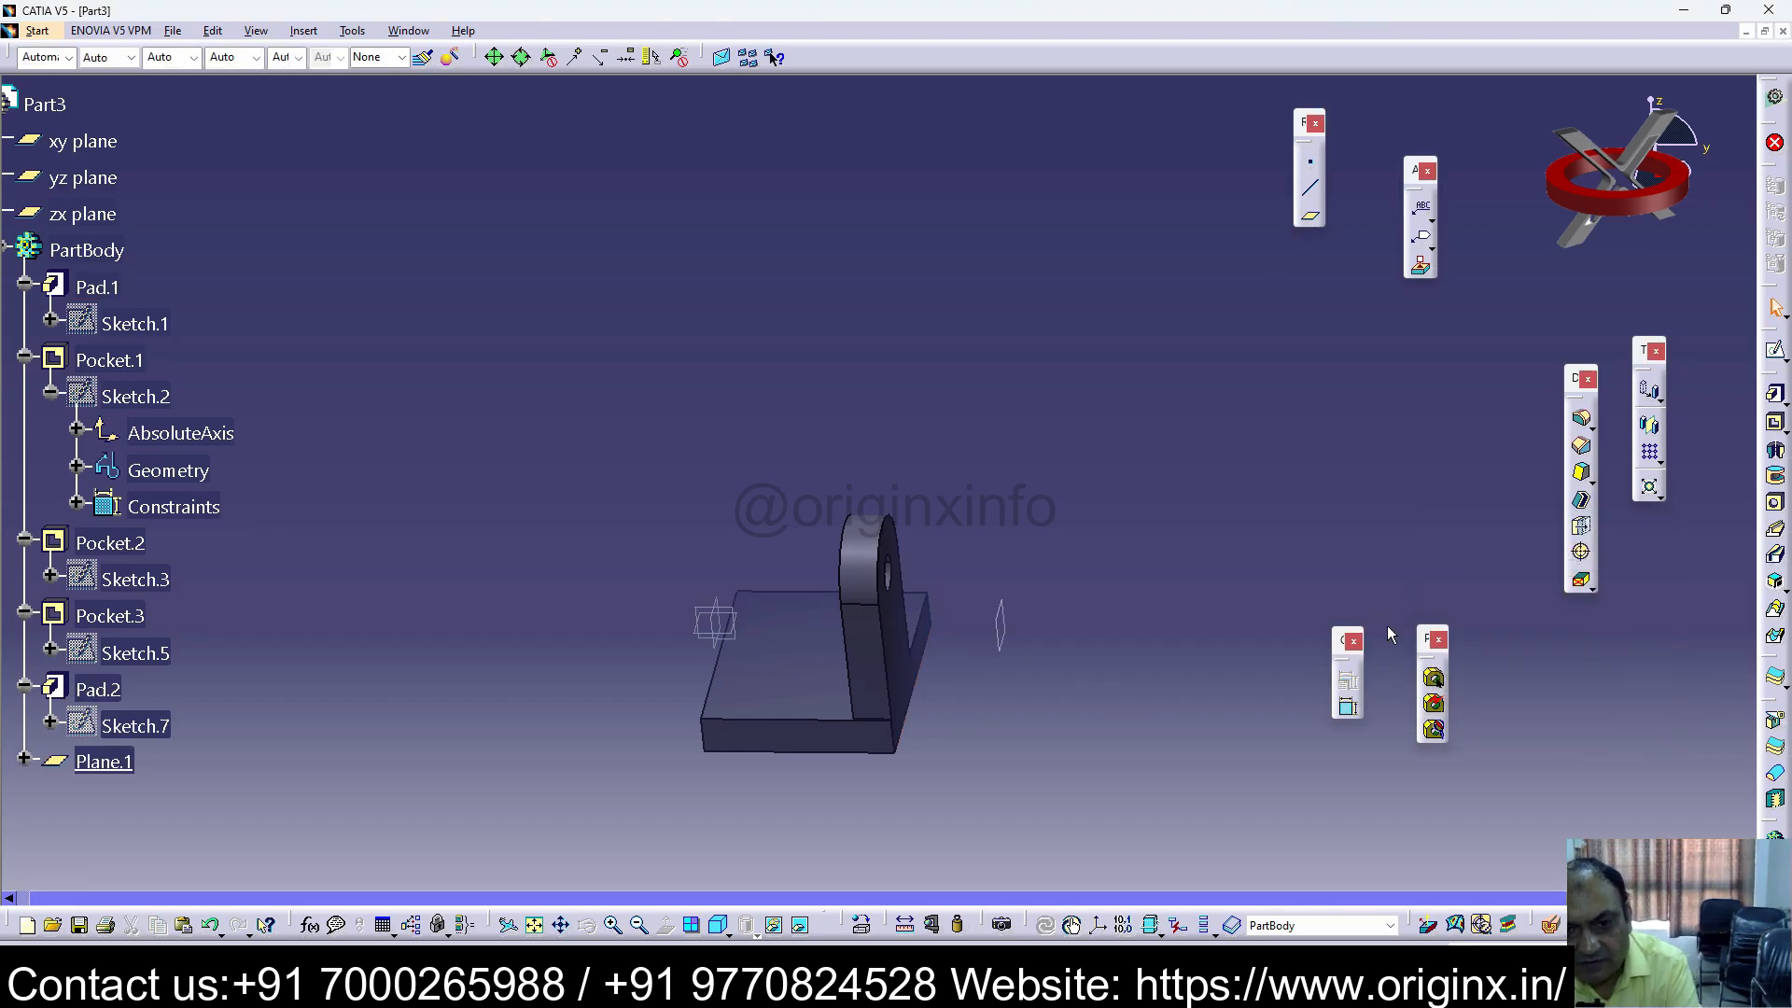
pyautogui.doubleClick(1000, 623)
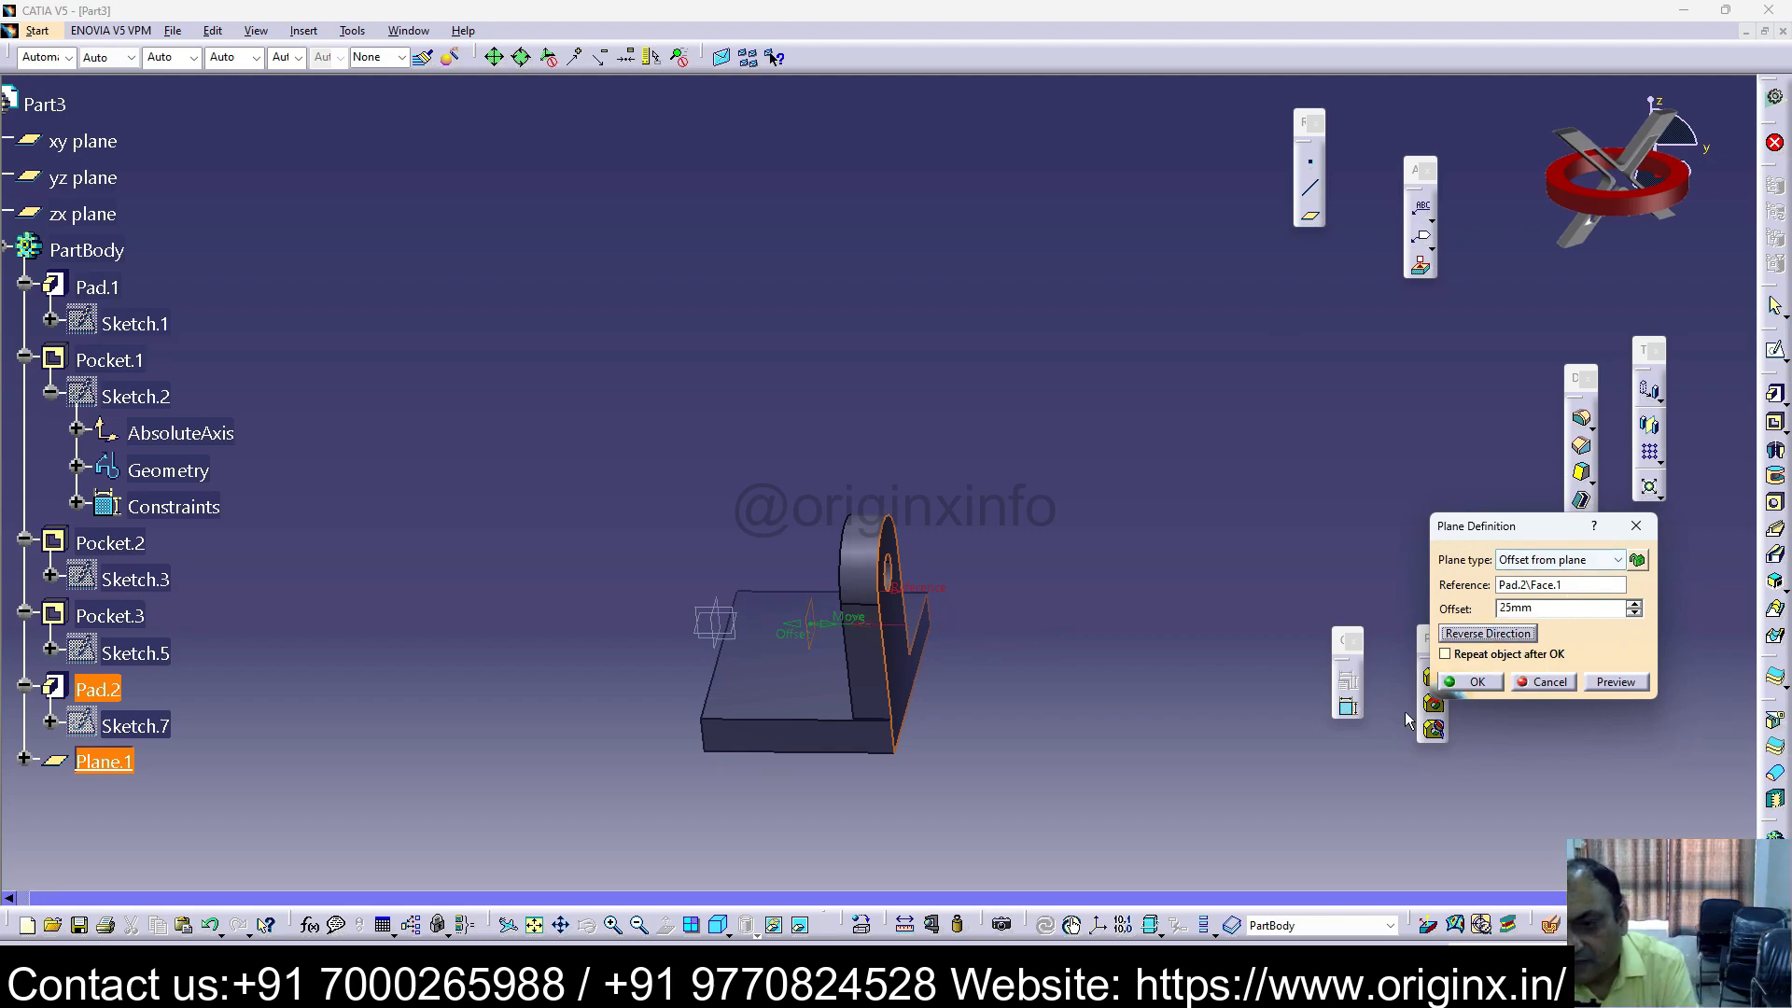
pyautogui.click(1472, 683)
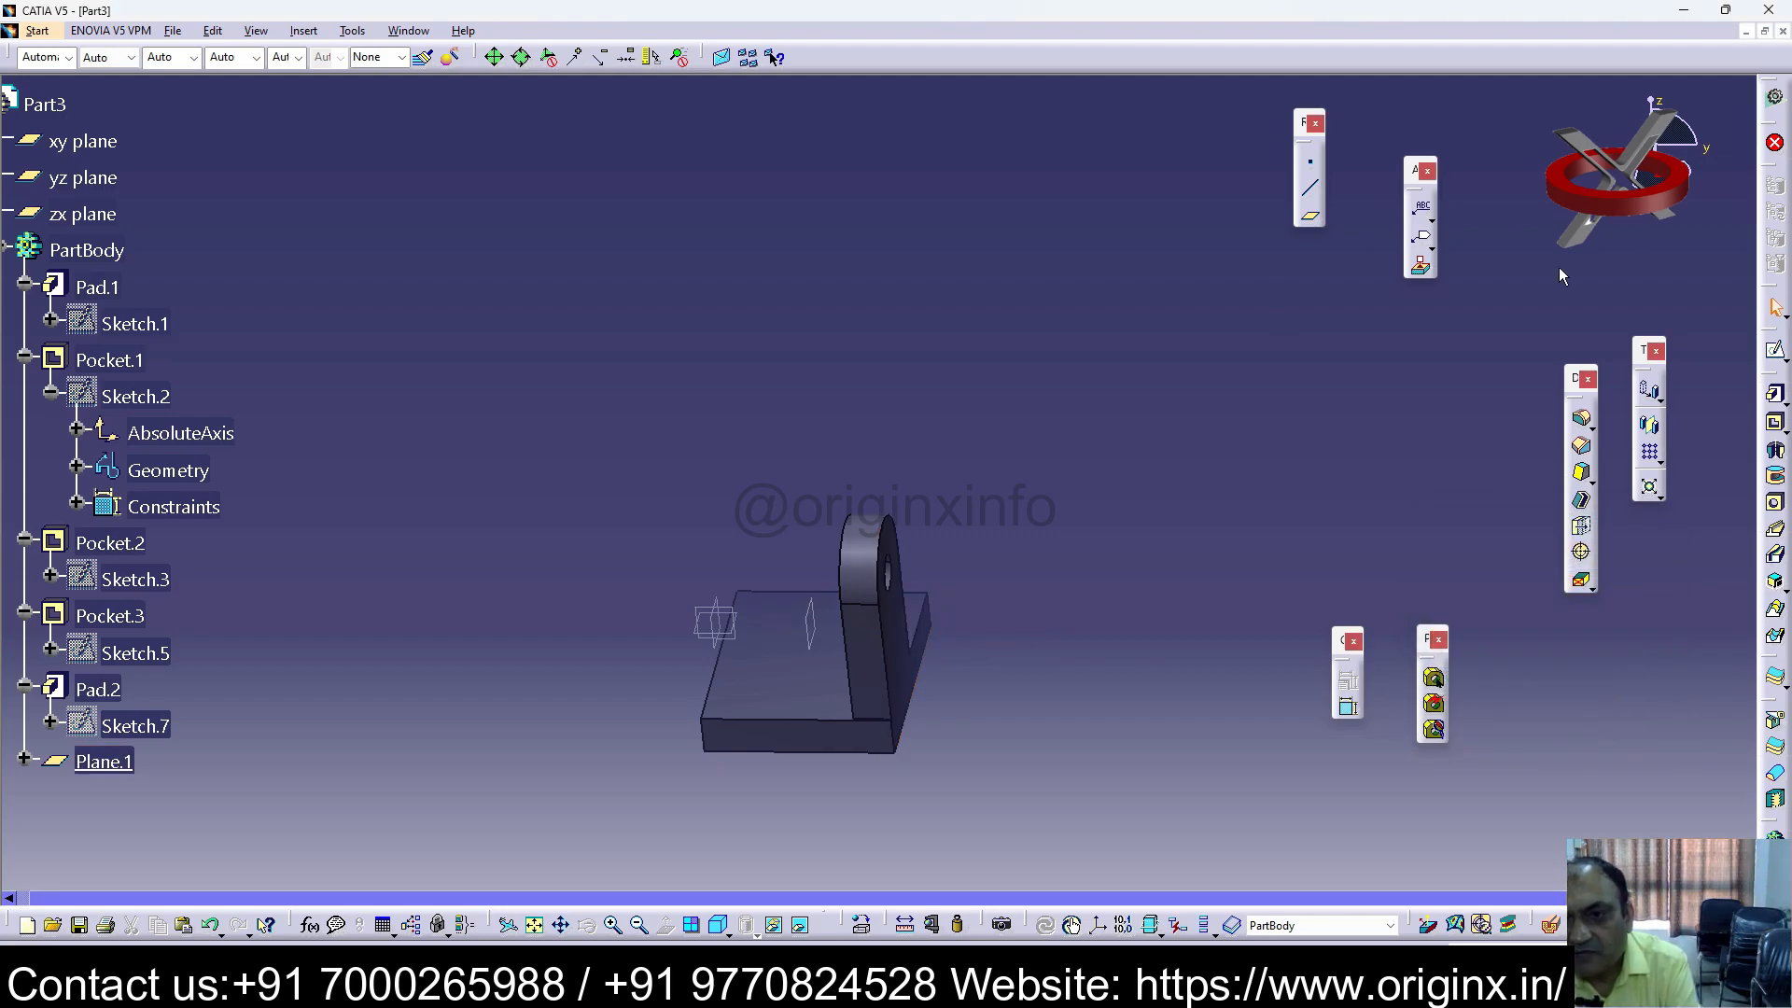
# Step: Mirror the lug pad about the offset plane to create a second lug on the opposite side of the base
pyautogui.click(1649, 424)
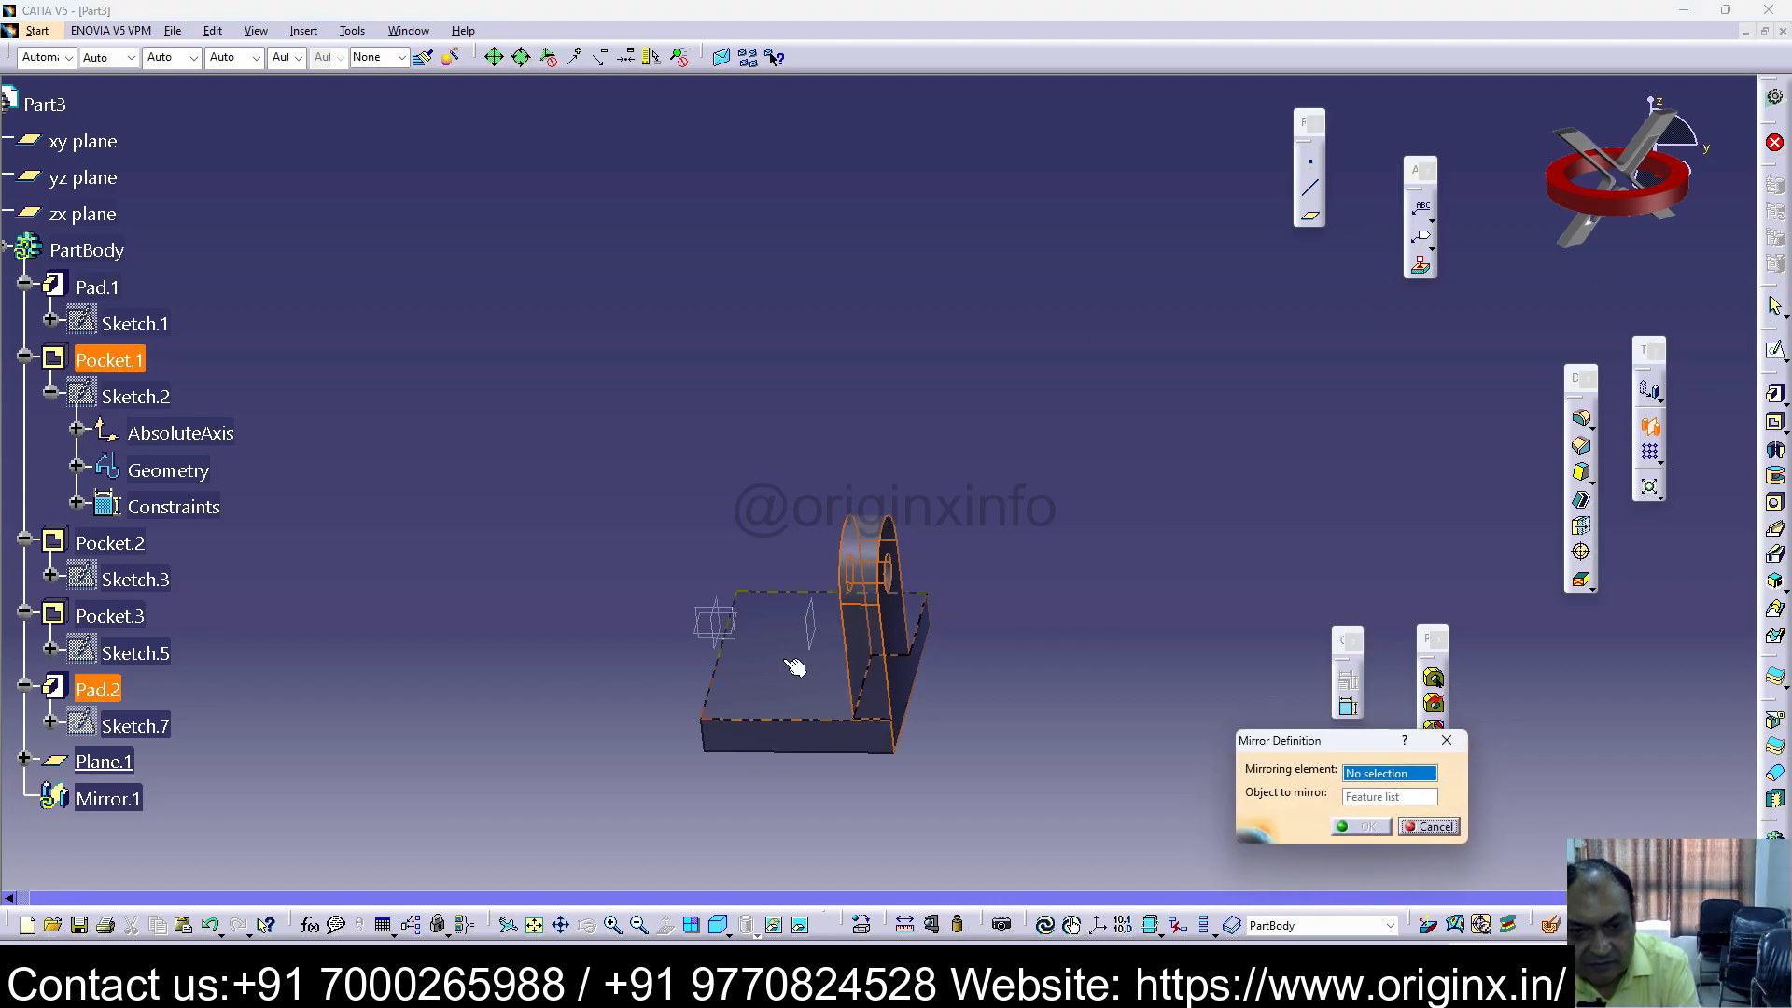
pyautogui.click(103, 760)
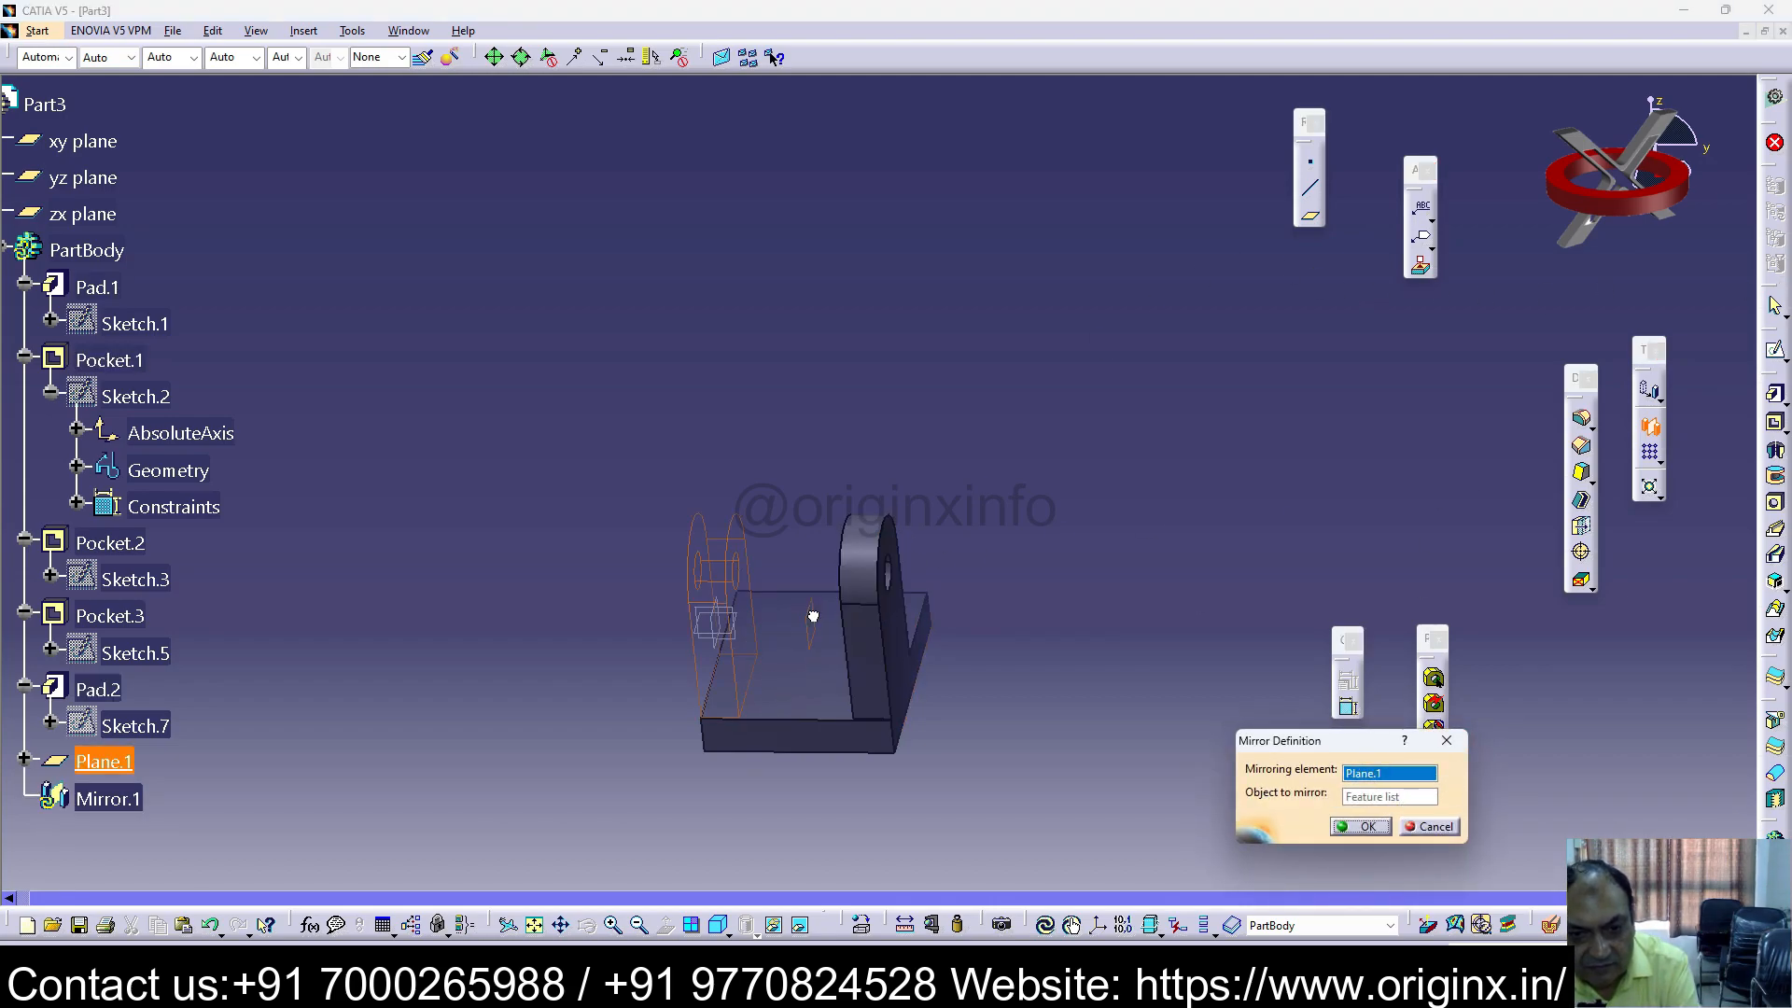
pyautogui.click(1360, 827)
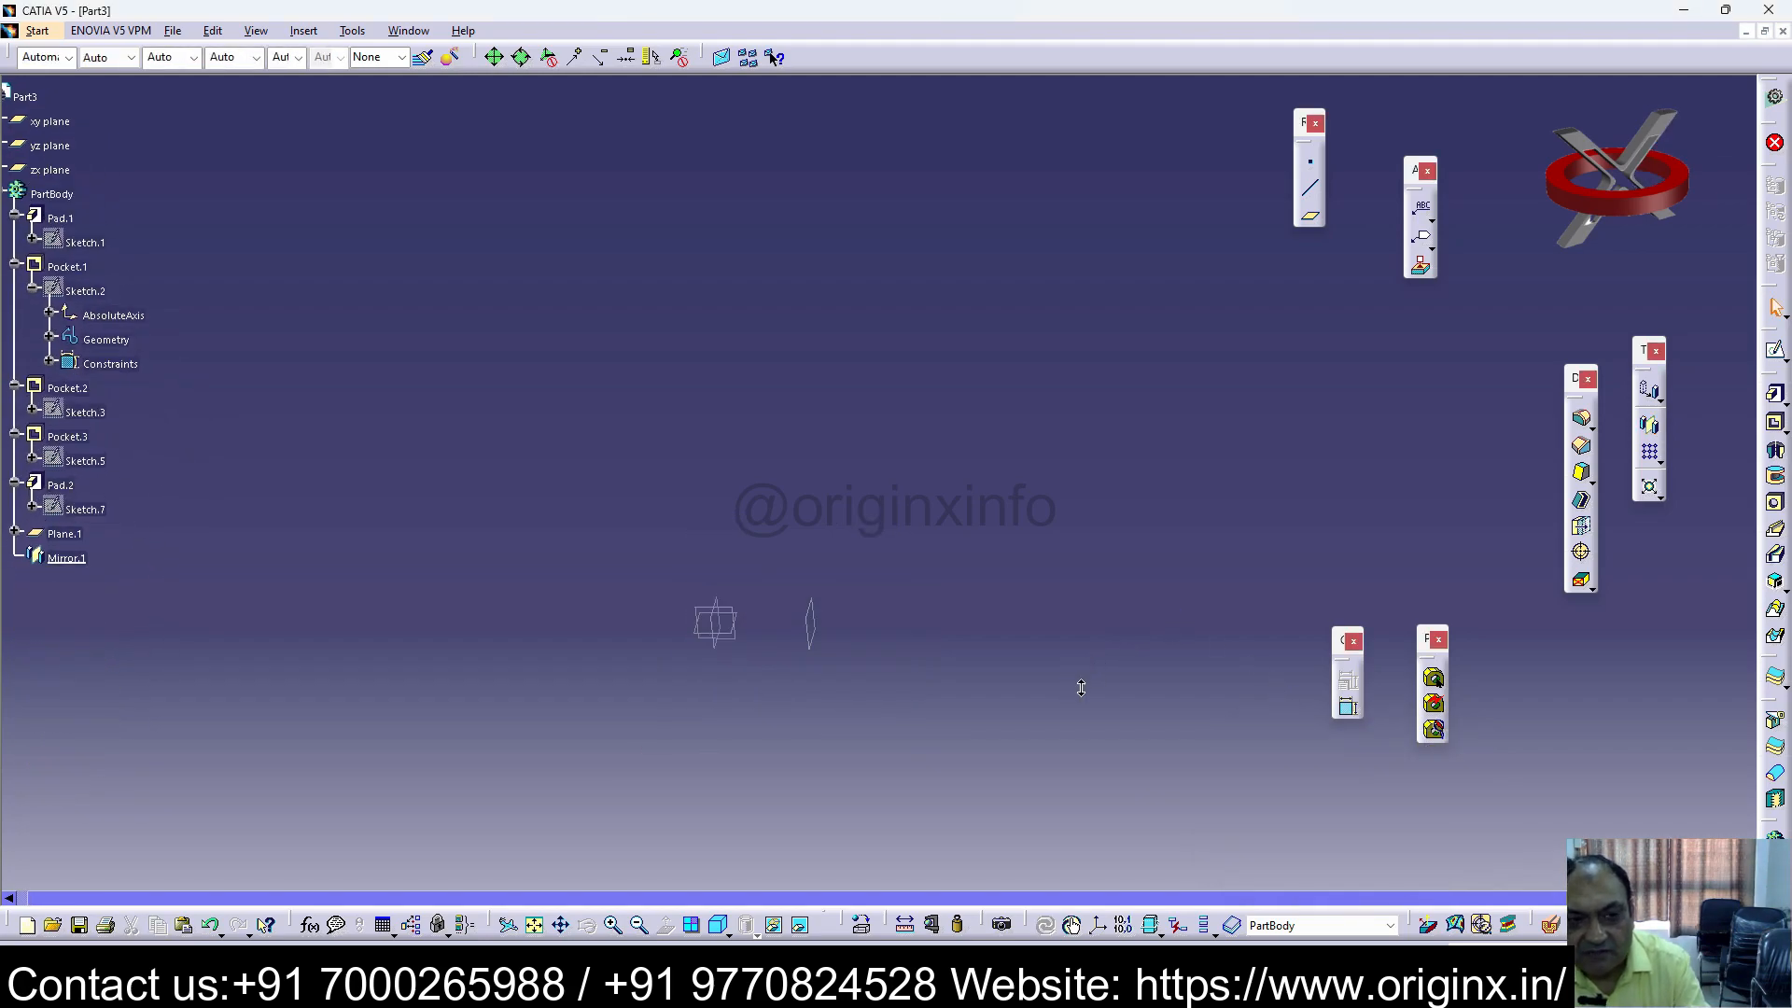
pyautogui.moveTo(796, 405); pyautogui.dragTo(814, 321, button='middle')
pyautogui.moveTo(867, 381); pyautogui.dragTo(935, 288, button='middle')
pyautogui.keyDown('ctrl'); pyautogui.moveTo(950, 499); pyautogui.dragTo(870, 635, button='middle'); pyautogui.keyUp('ctrl')
pyautogui.moveTo(863, 712); pyautogui.dragTo(923, 742, button='middle')
pyautogui.moveTo(1185, 652); pyautogui.dragTo(1189, 579, button='middle')
pyautogui.moveTo(1038, 569); pyautogui.dragTo(1052, 668, button='middle')
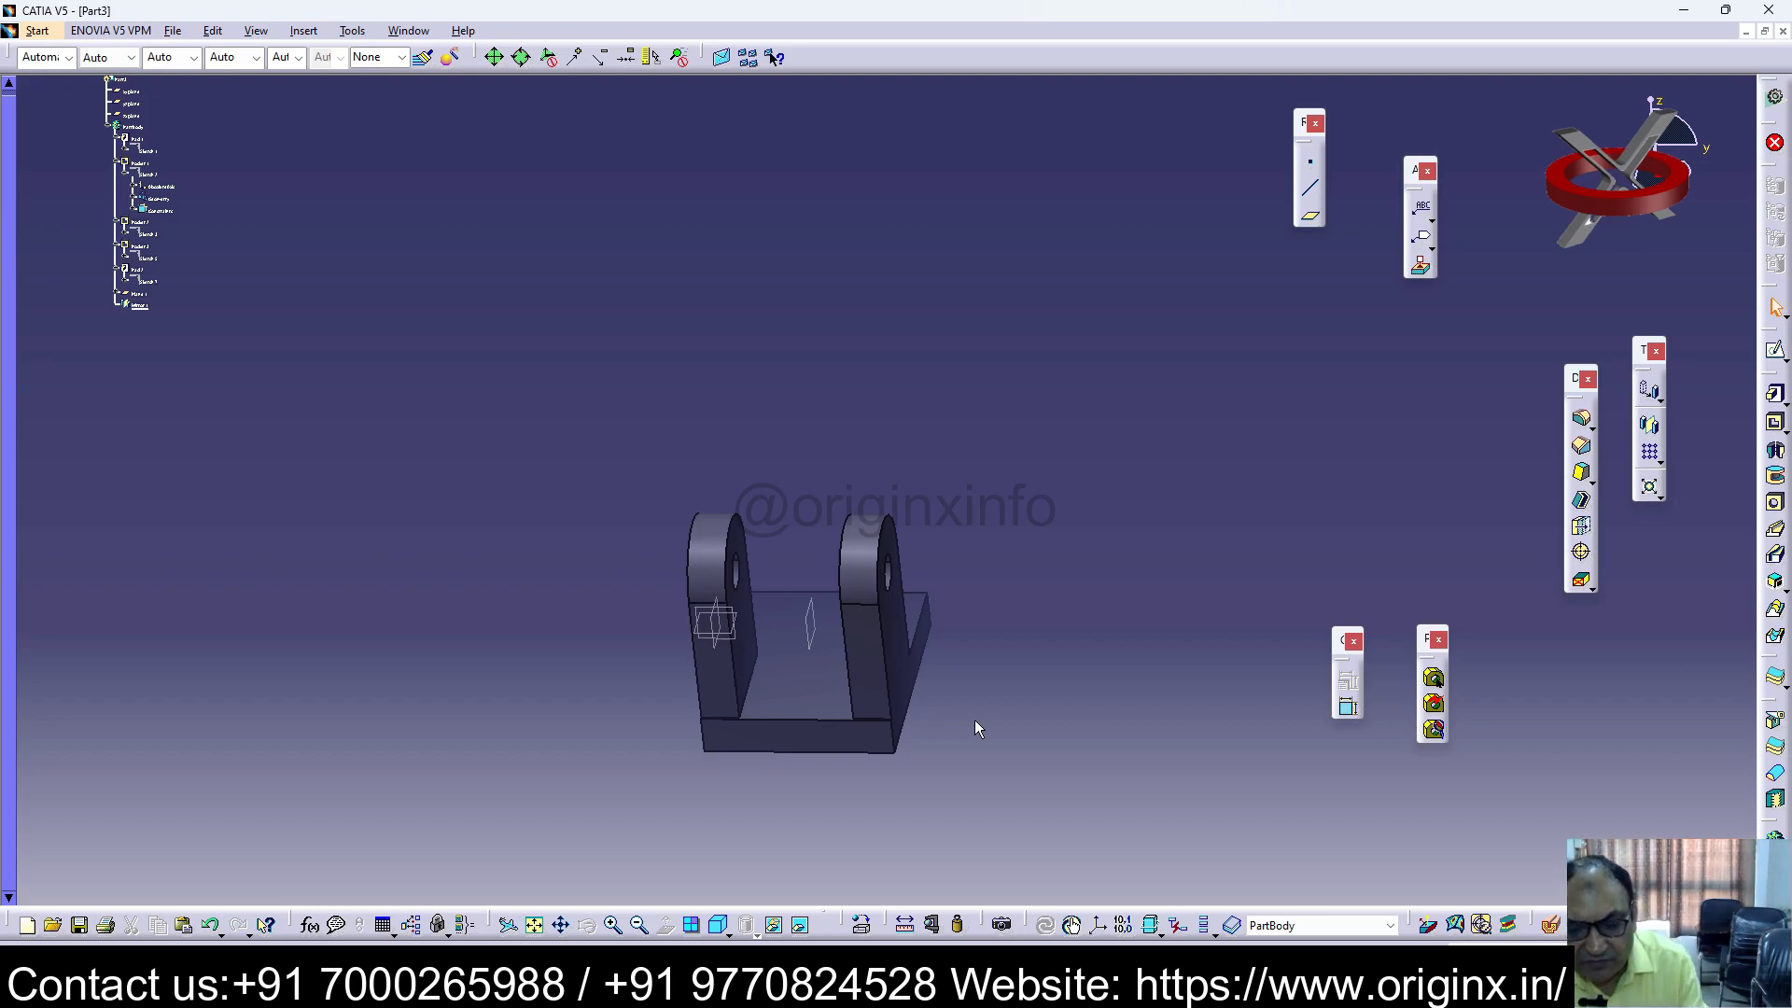
pyautogui.moveTo(754, 583); pyautogui.dragTo(810, 390, button='middle')
pyautogui.rightClick(1151, 687)
pyautogui.click(1159, 696)
pyautogui.moveTo(995, 657); pyautogui.dragTo(937, 727, button='middle')
pyautogui.moveTo(669, 618); pyautogui.dragTo(692, 614, button='middle')
pyautogui.rightClick(1071, 674)
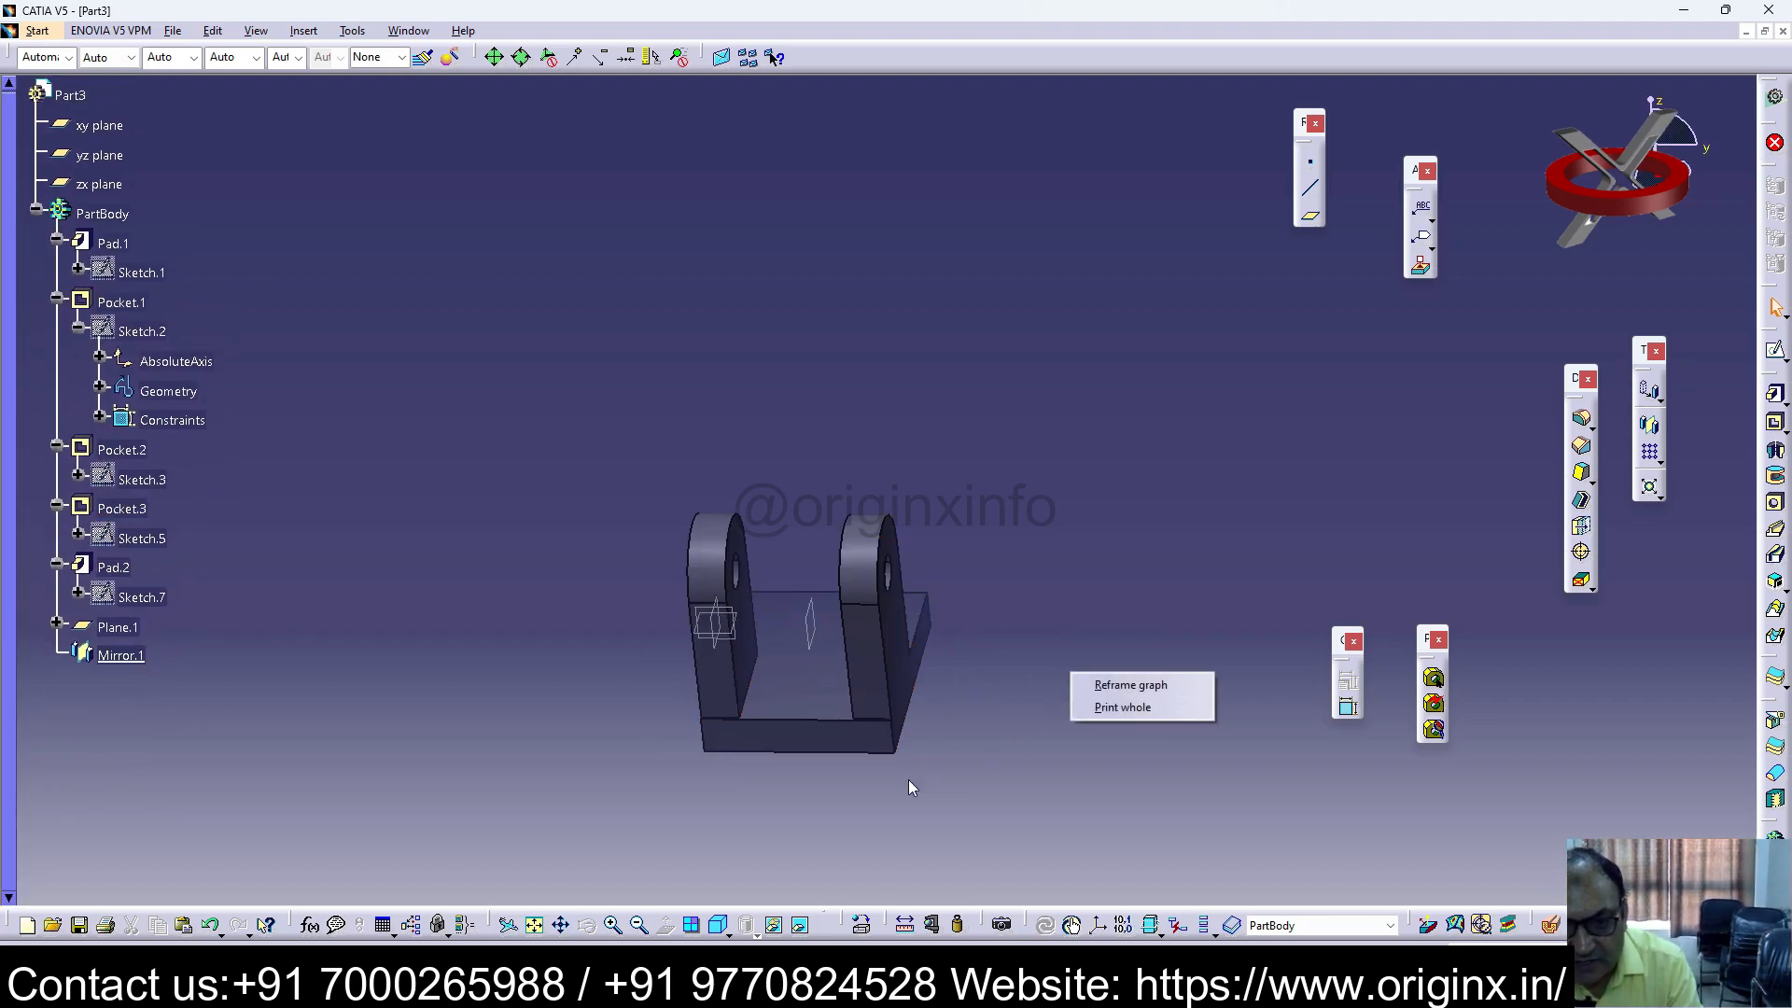
pyautogui.rightClick(1150, 540)
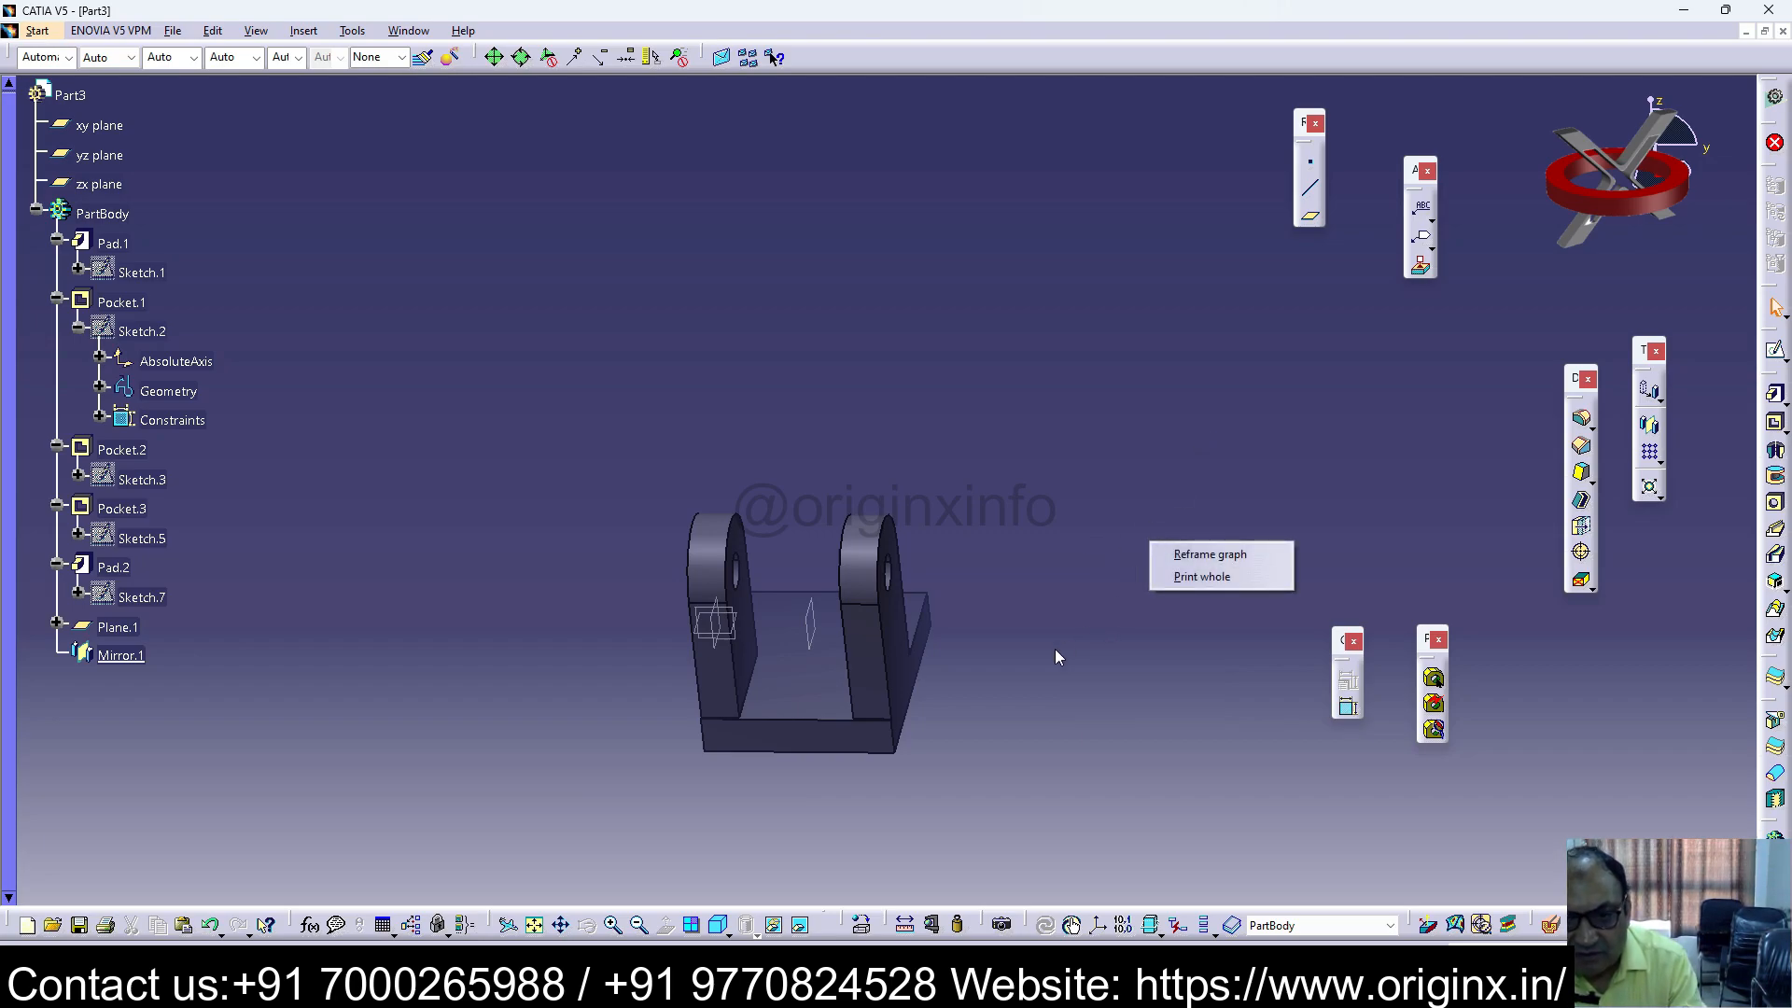
pyautogui.click(1204, 513)
pyautogui.moveTo(1046, 688); pyautogui.dragTo(1110, 813, button='middle')
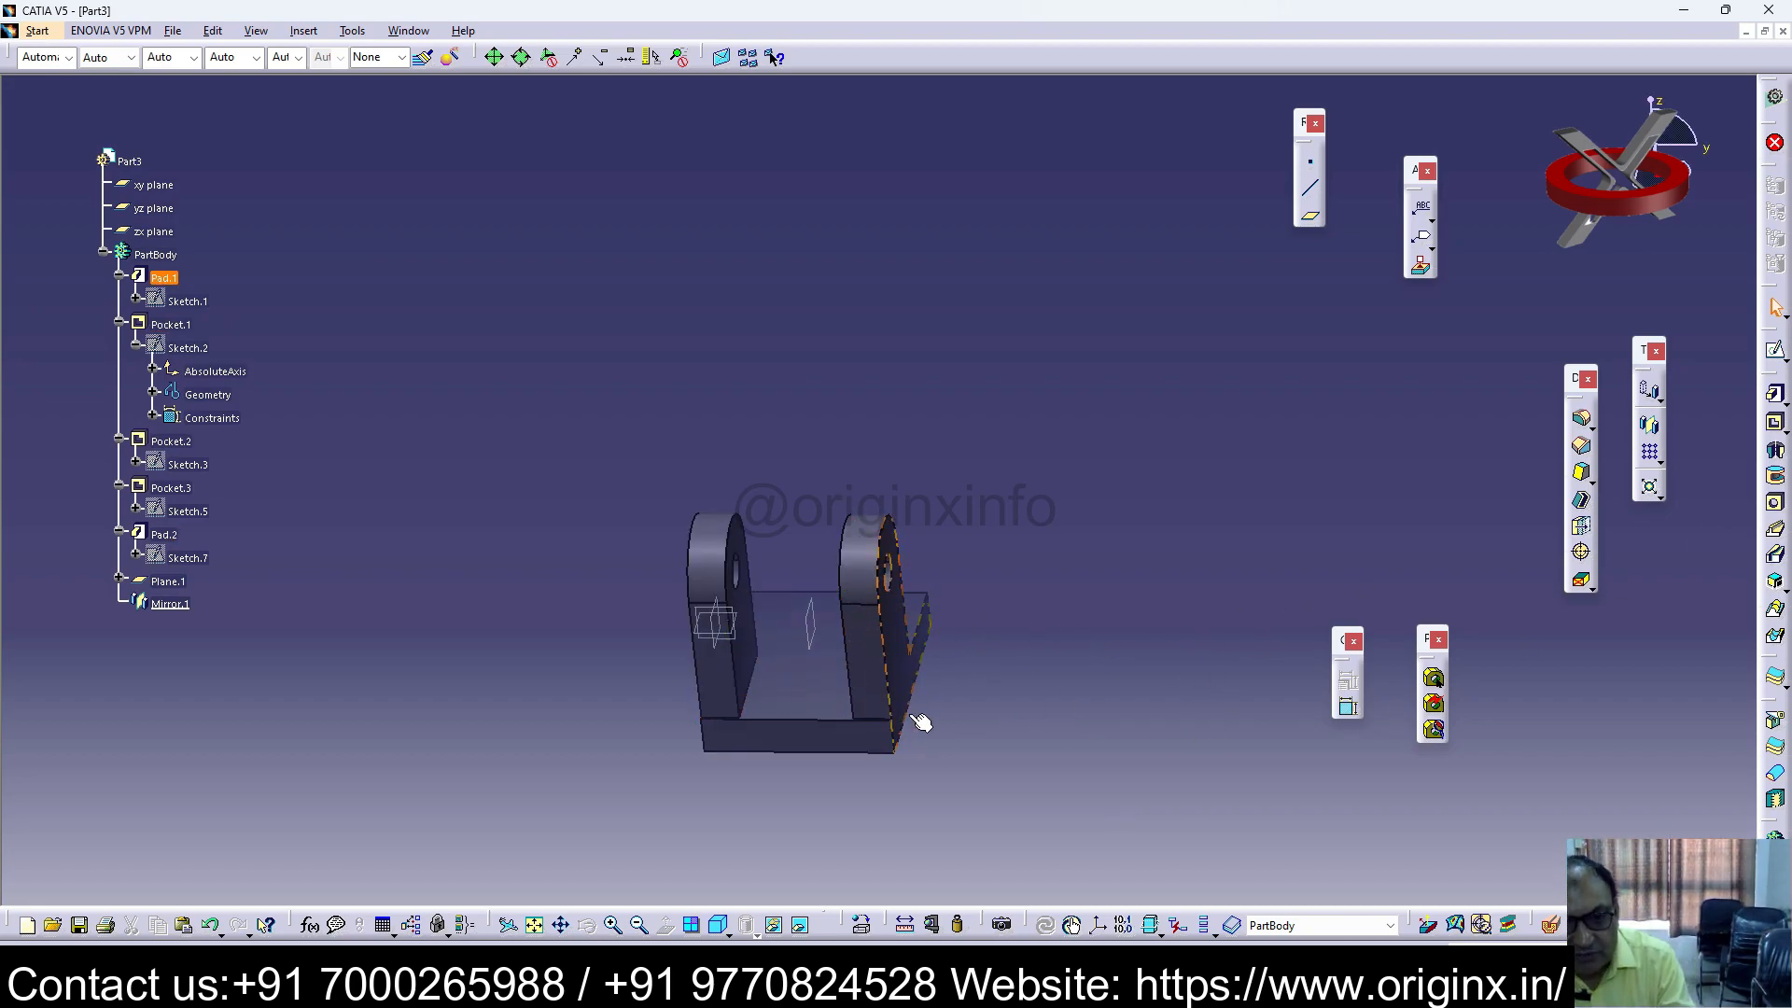
pyautogui.rightClick(1044, 745)
pyautogui.click(1097, 778)
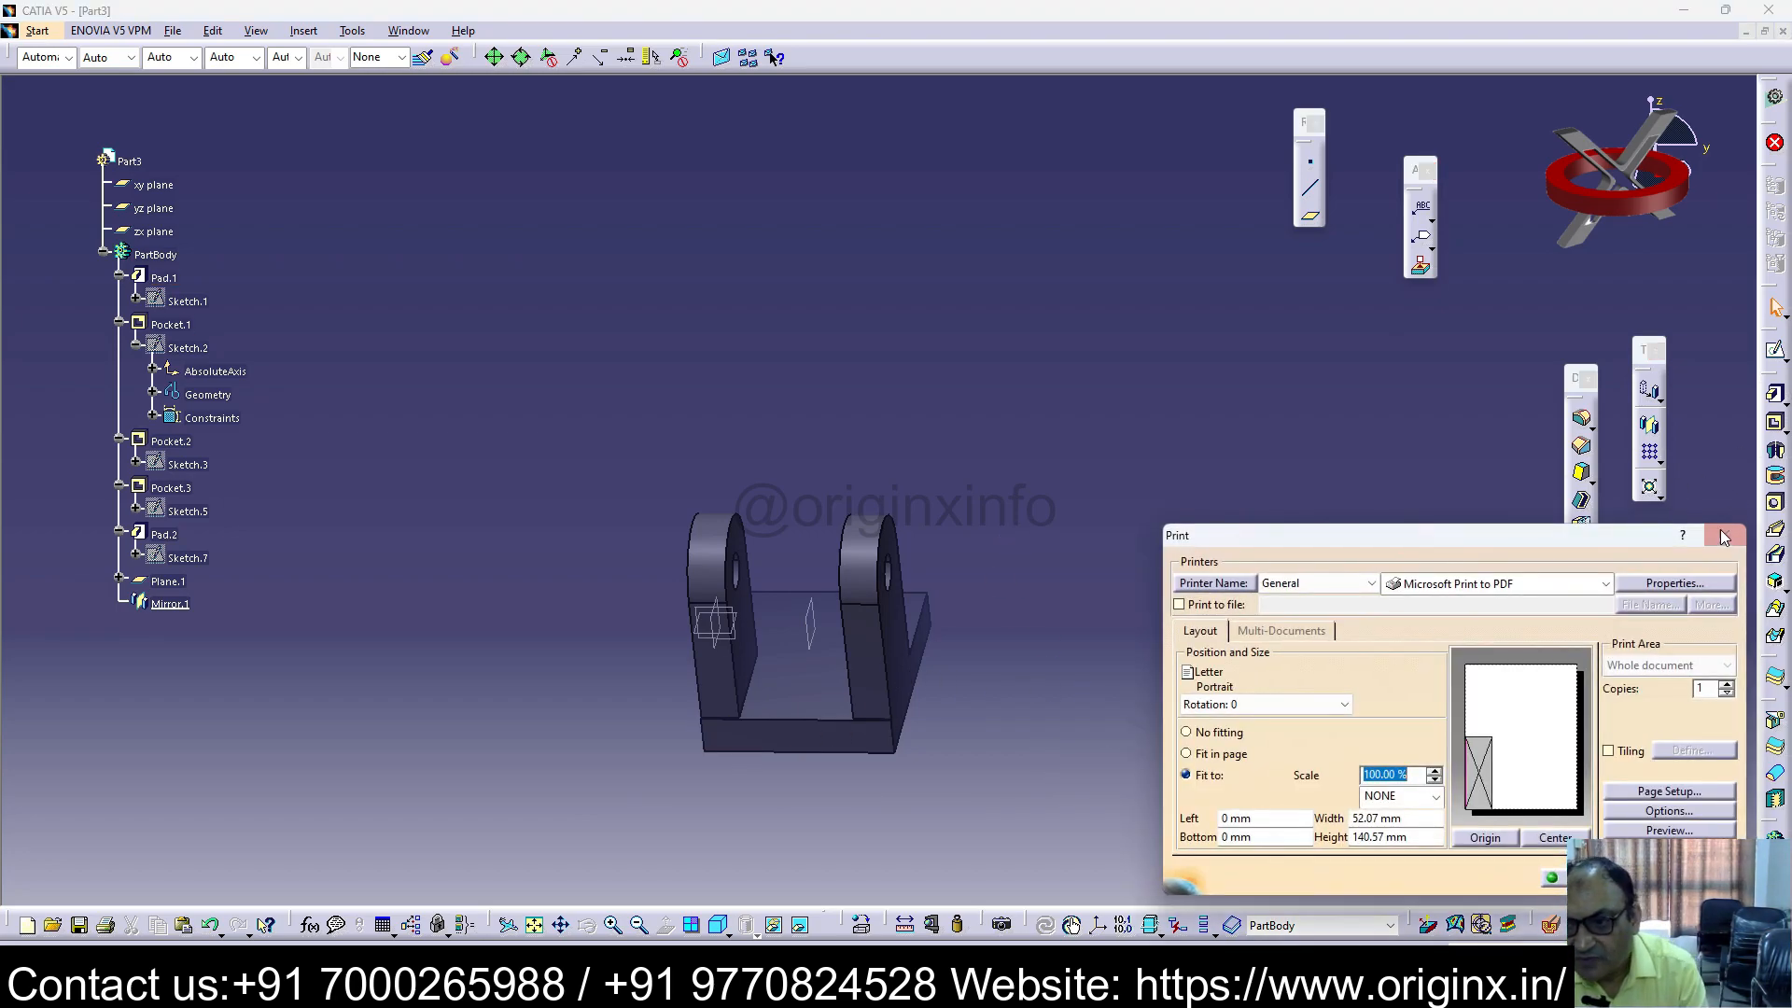
pyautogui.click(1726, 538)
# Step: Save the part as 34 in the catia tutorials folder and close the saved part and the other open part window
pyautogui.click(173, 31)
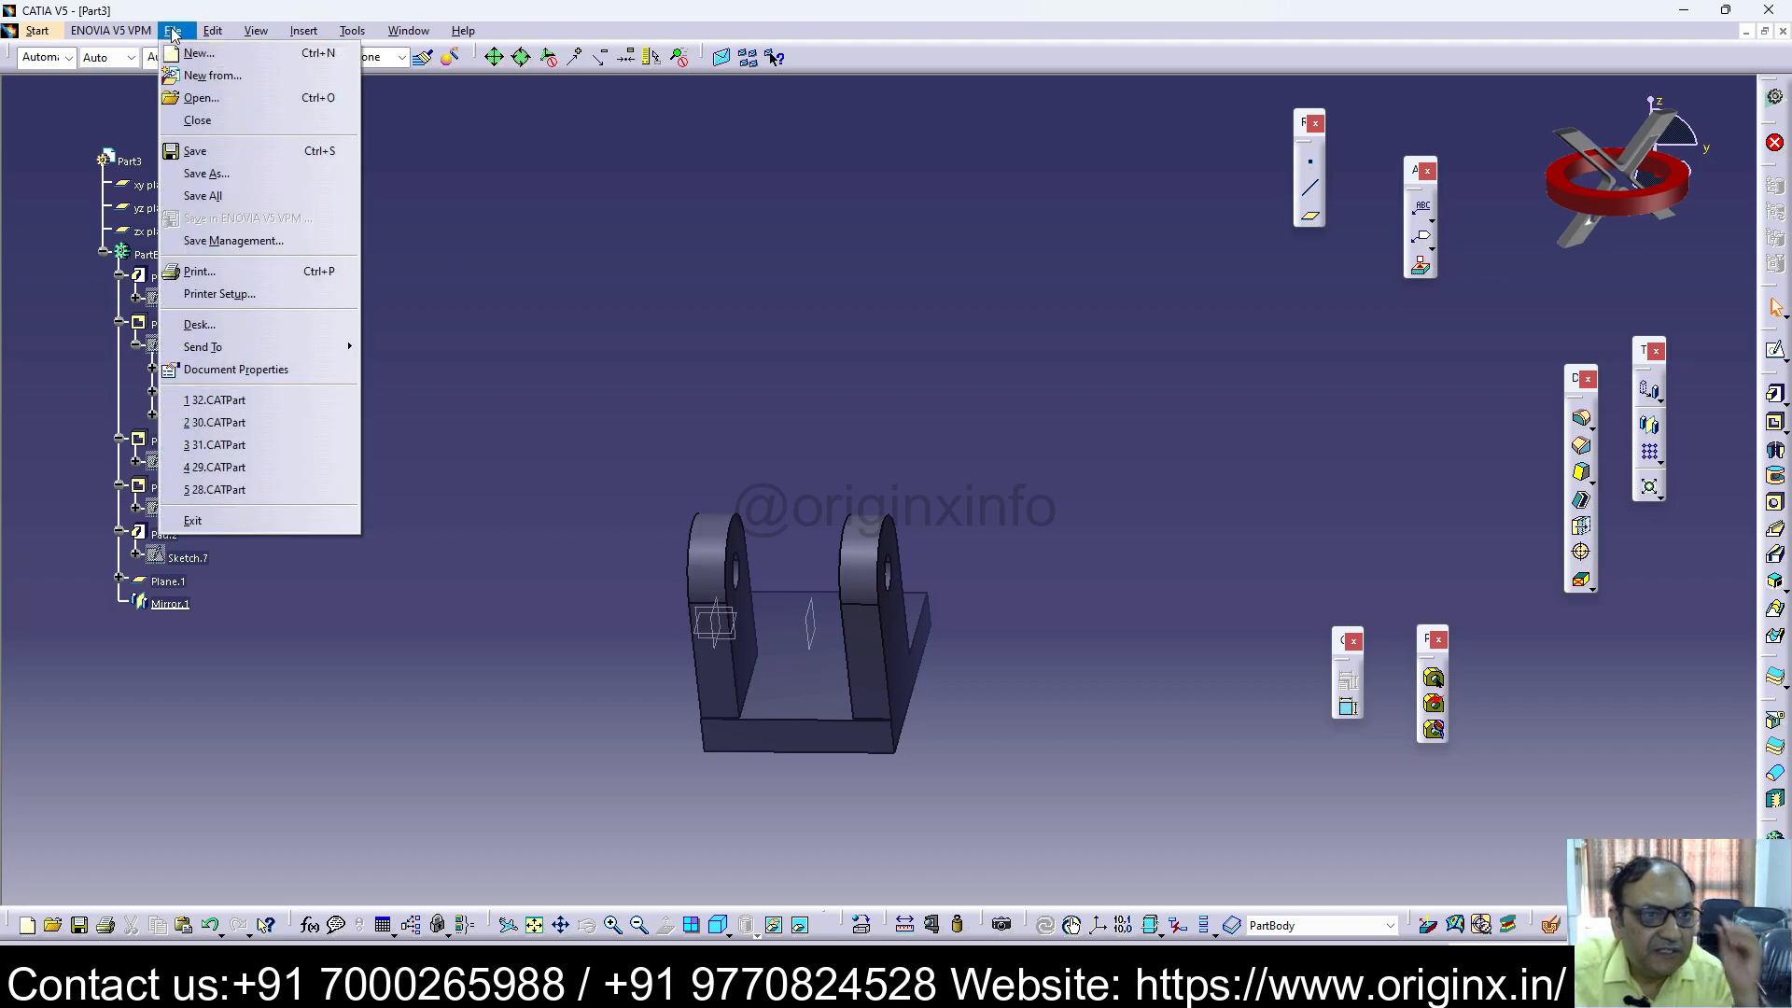
pyautogui.click(235, 174)
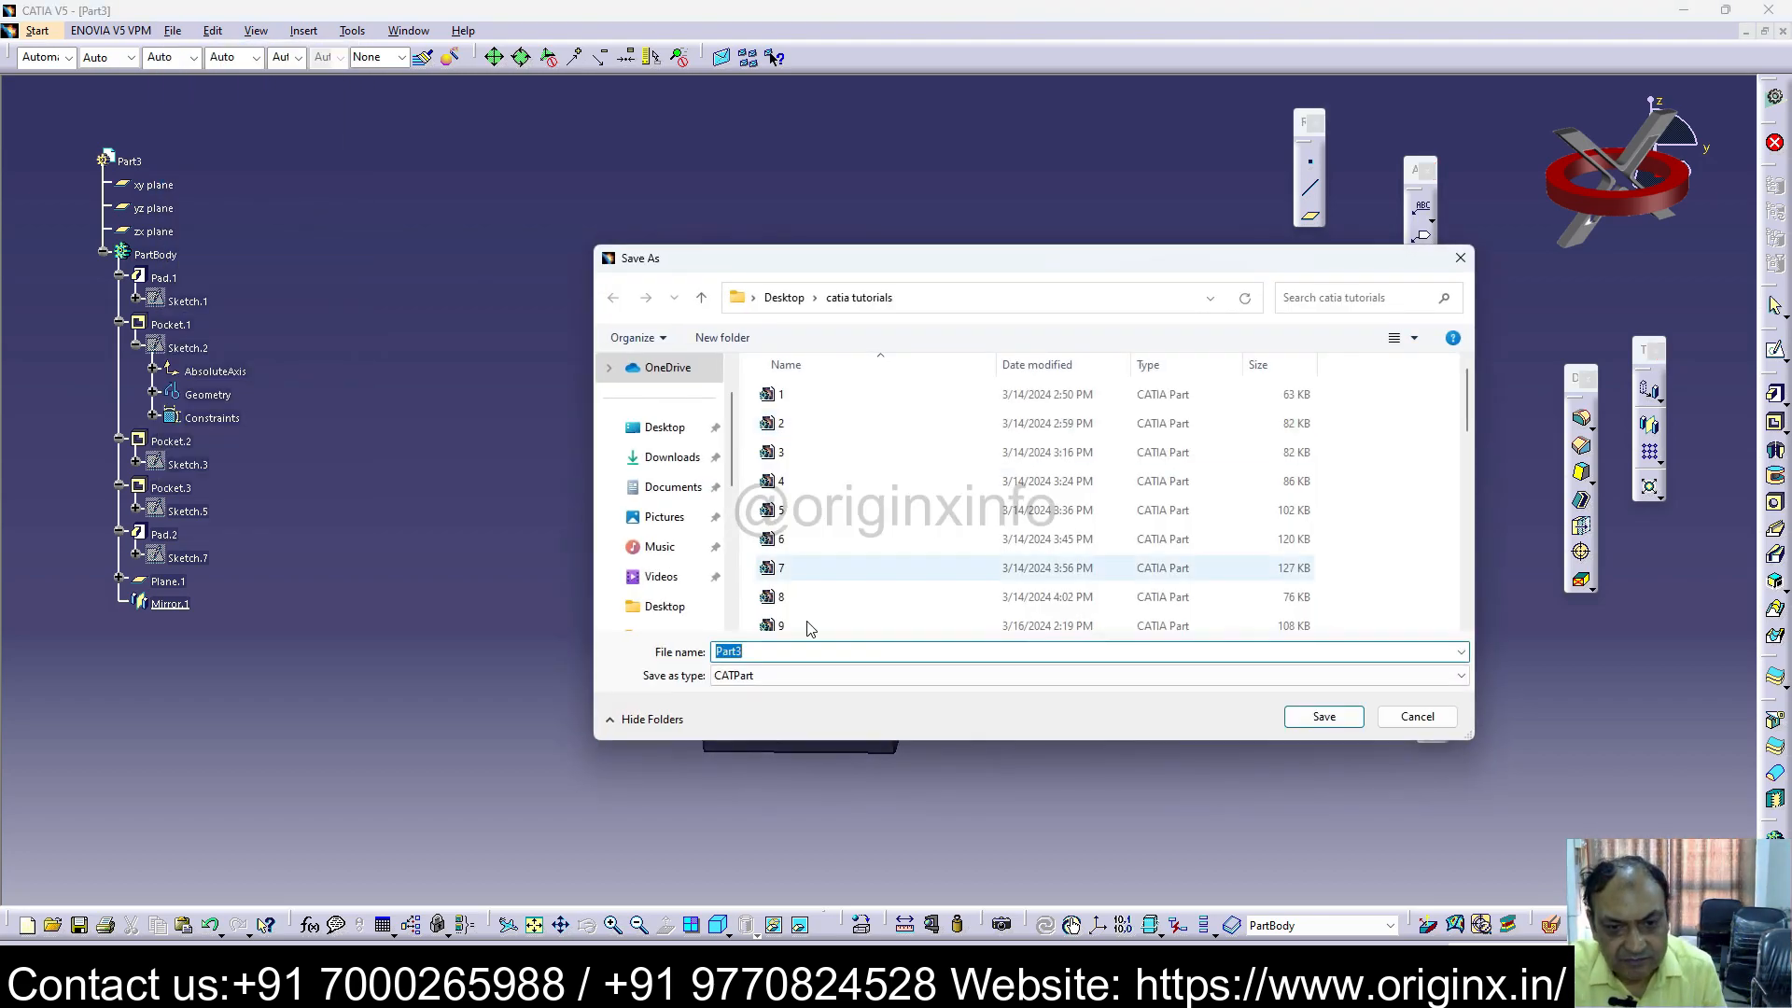
pyautogui.write('34')
pyautogui.press('Return')
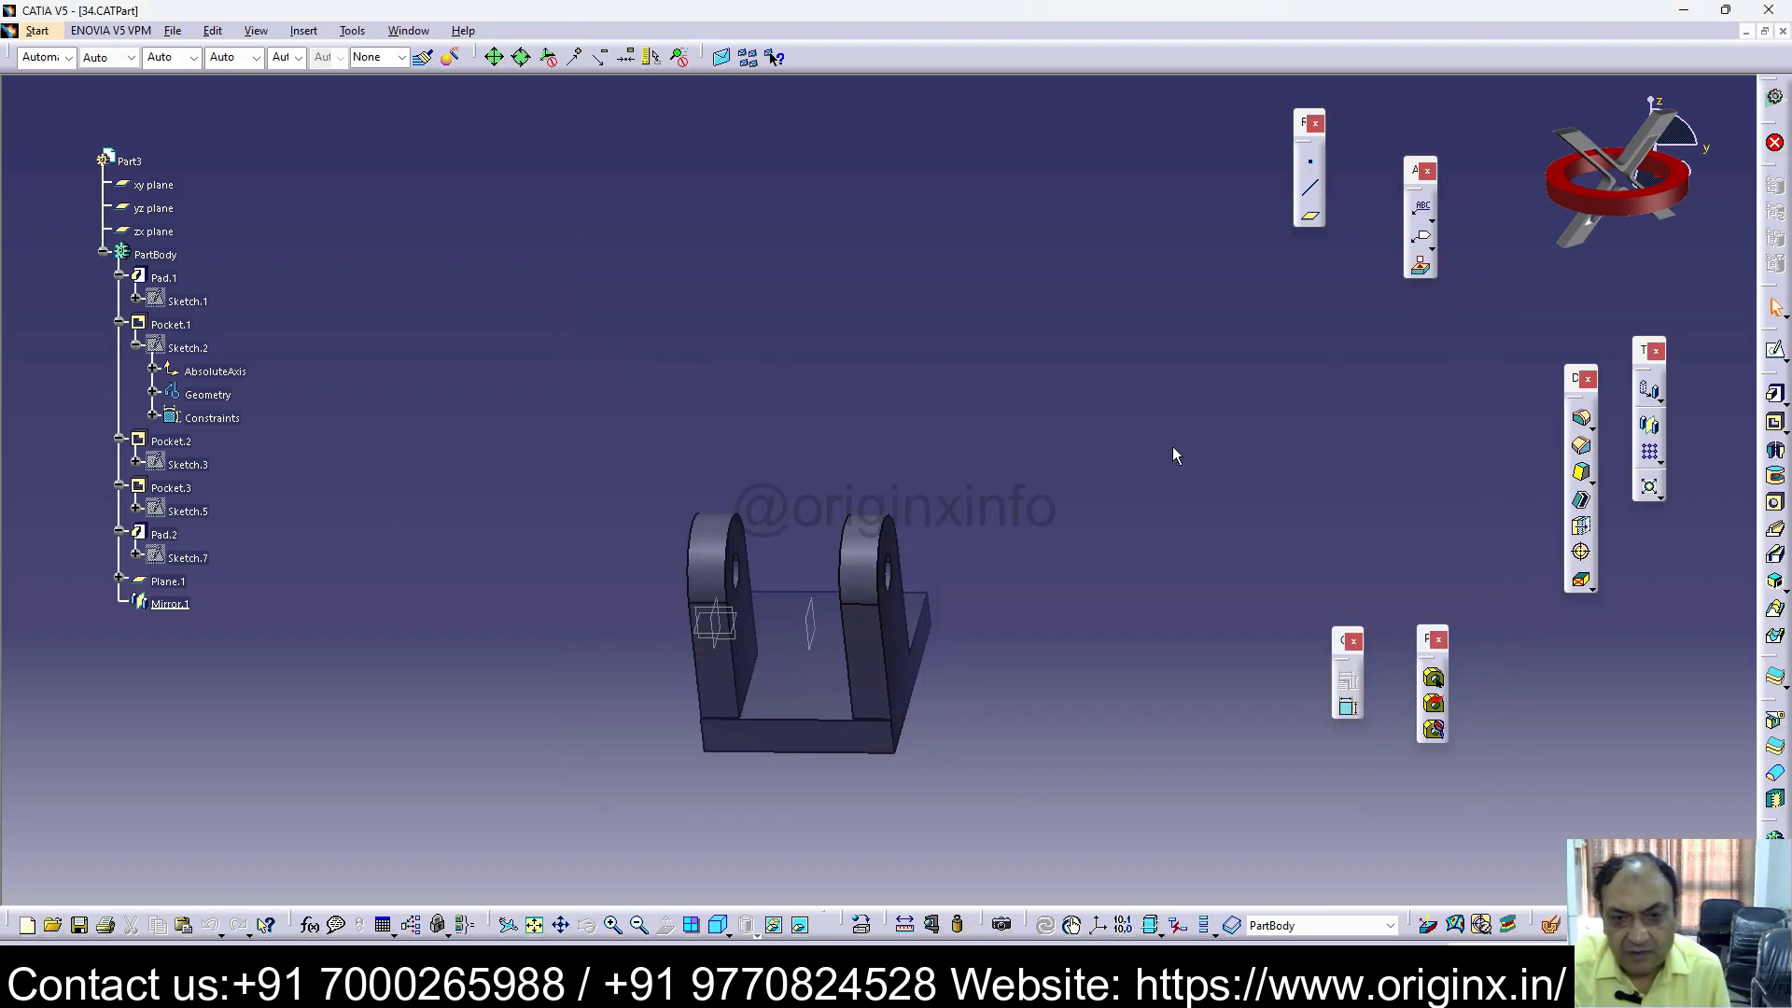
pyautogui.click(1782, 32)
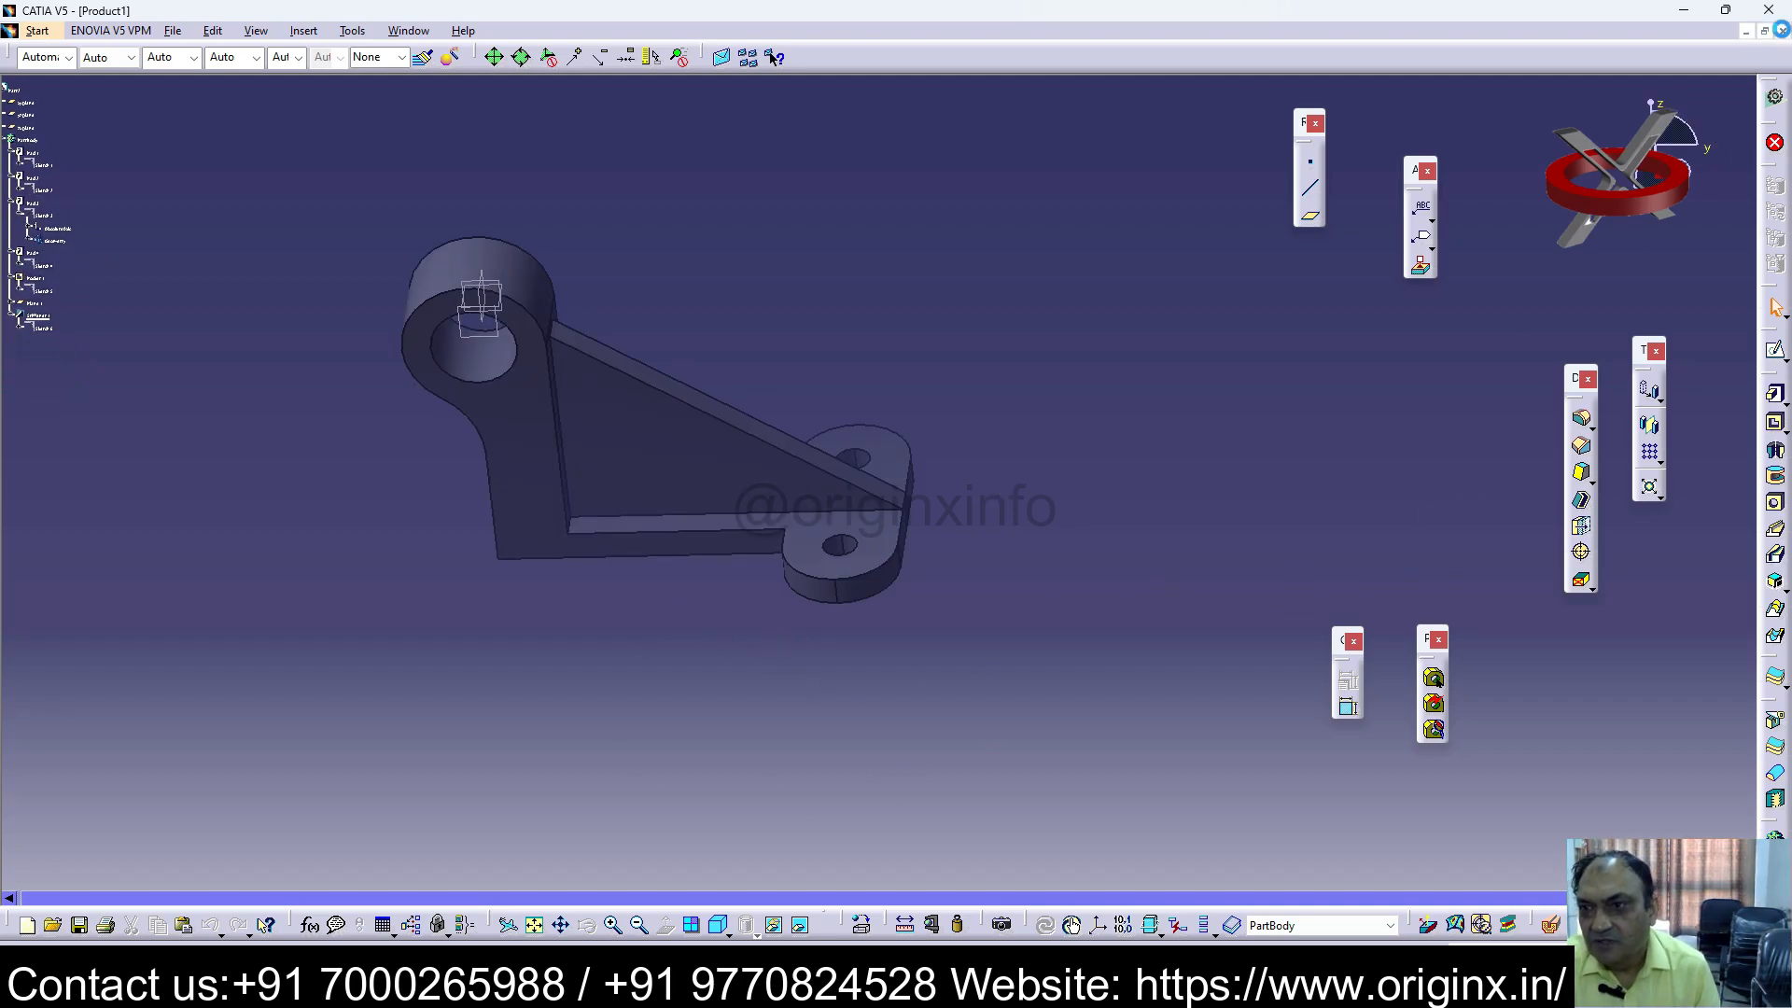
pyautogui.click(1782, 32)
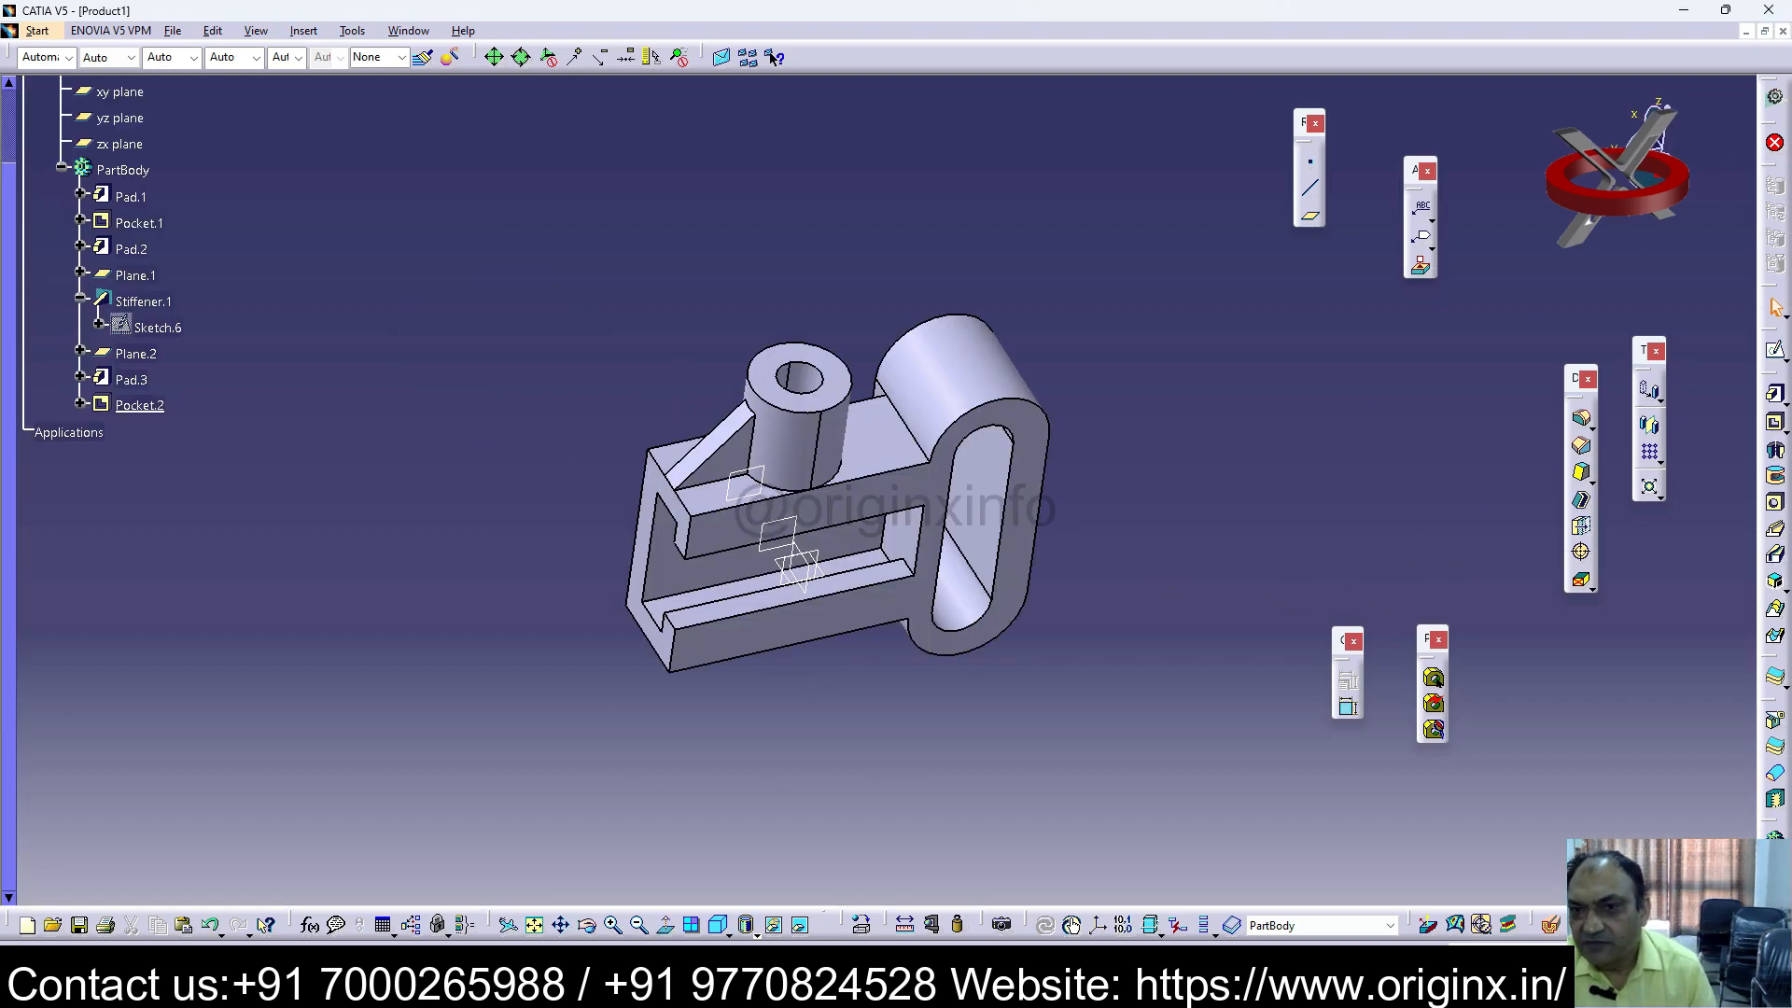
pyautogui.click(1782, 31)
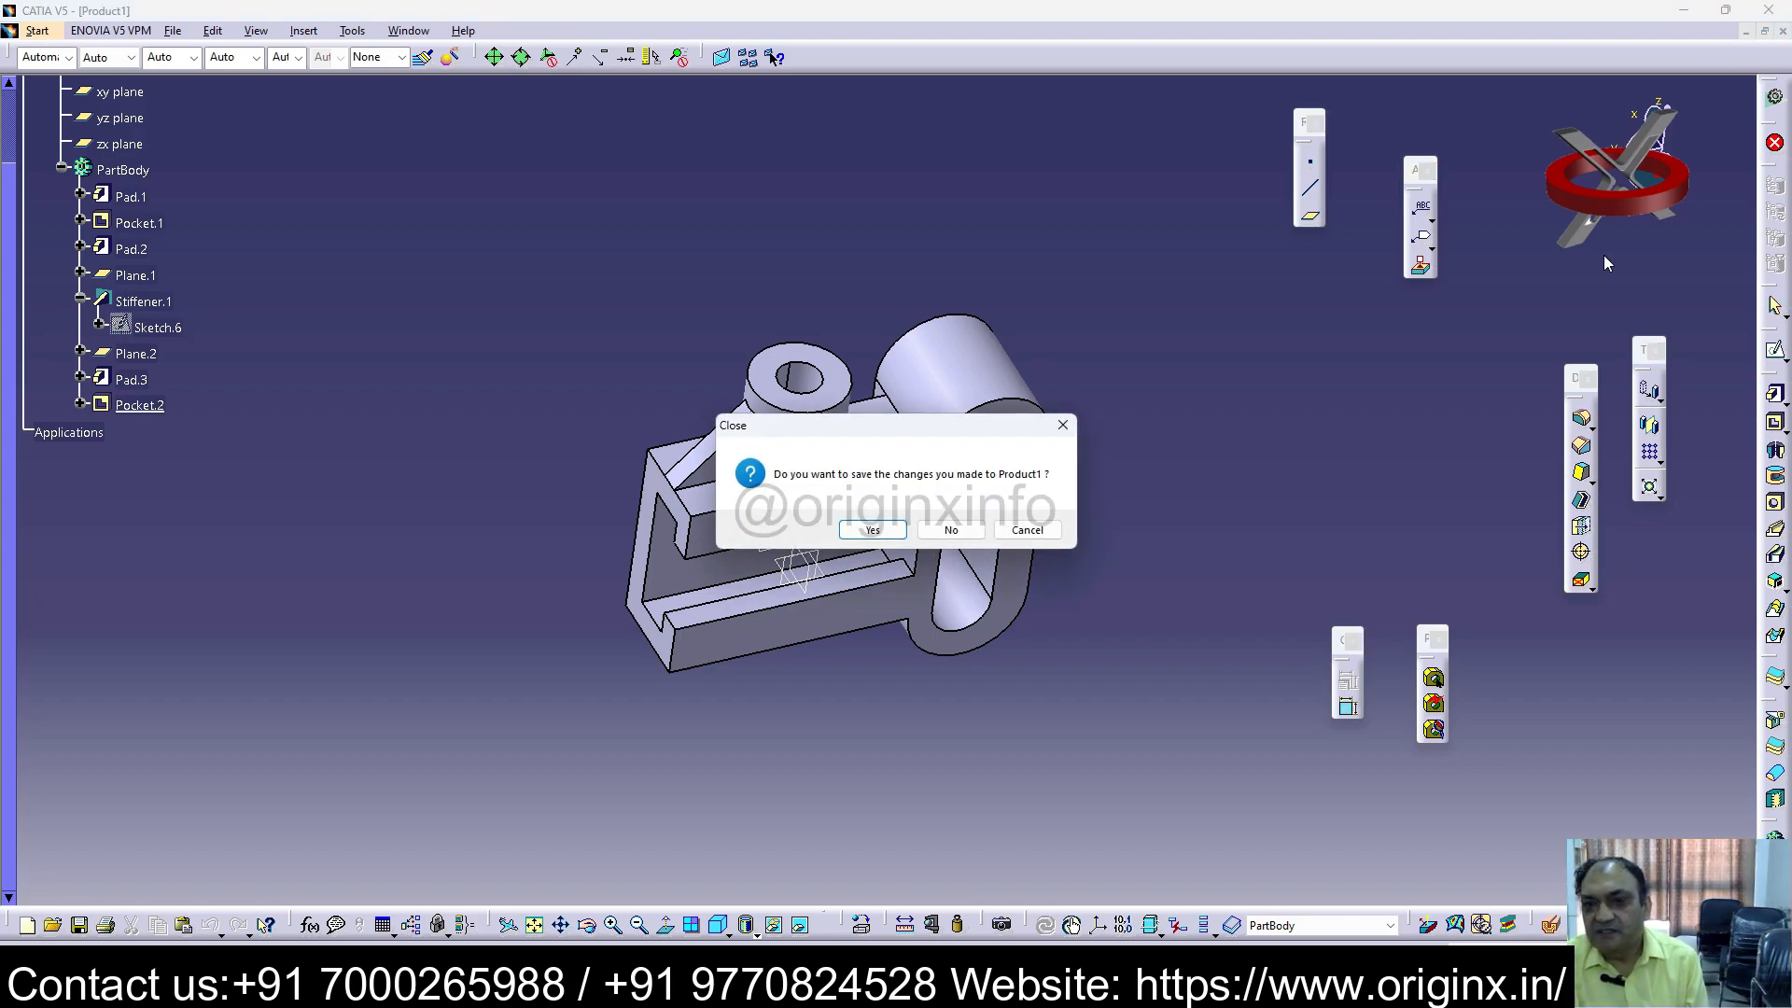
pyautogui.click(873, 530)
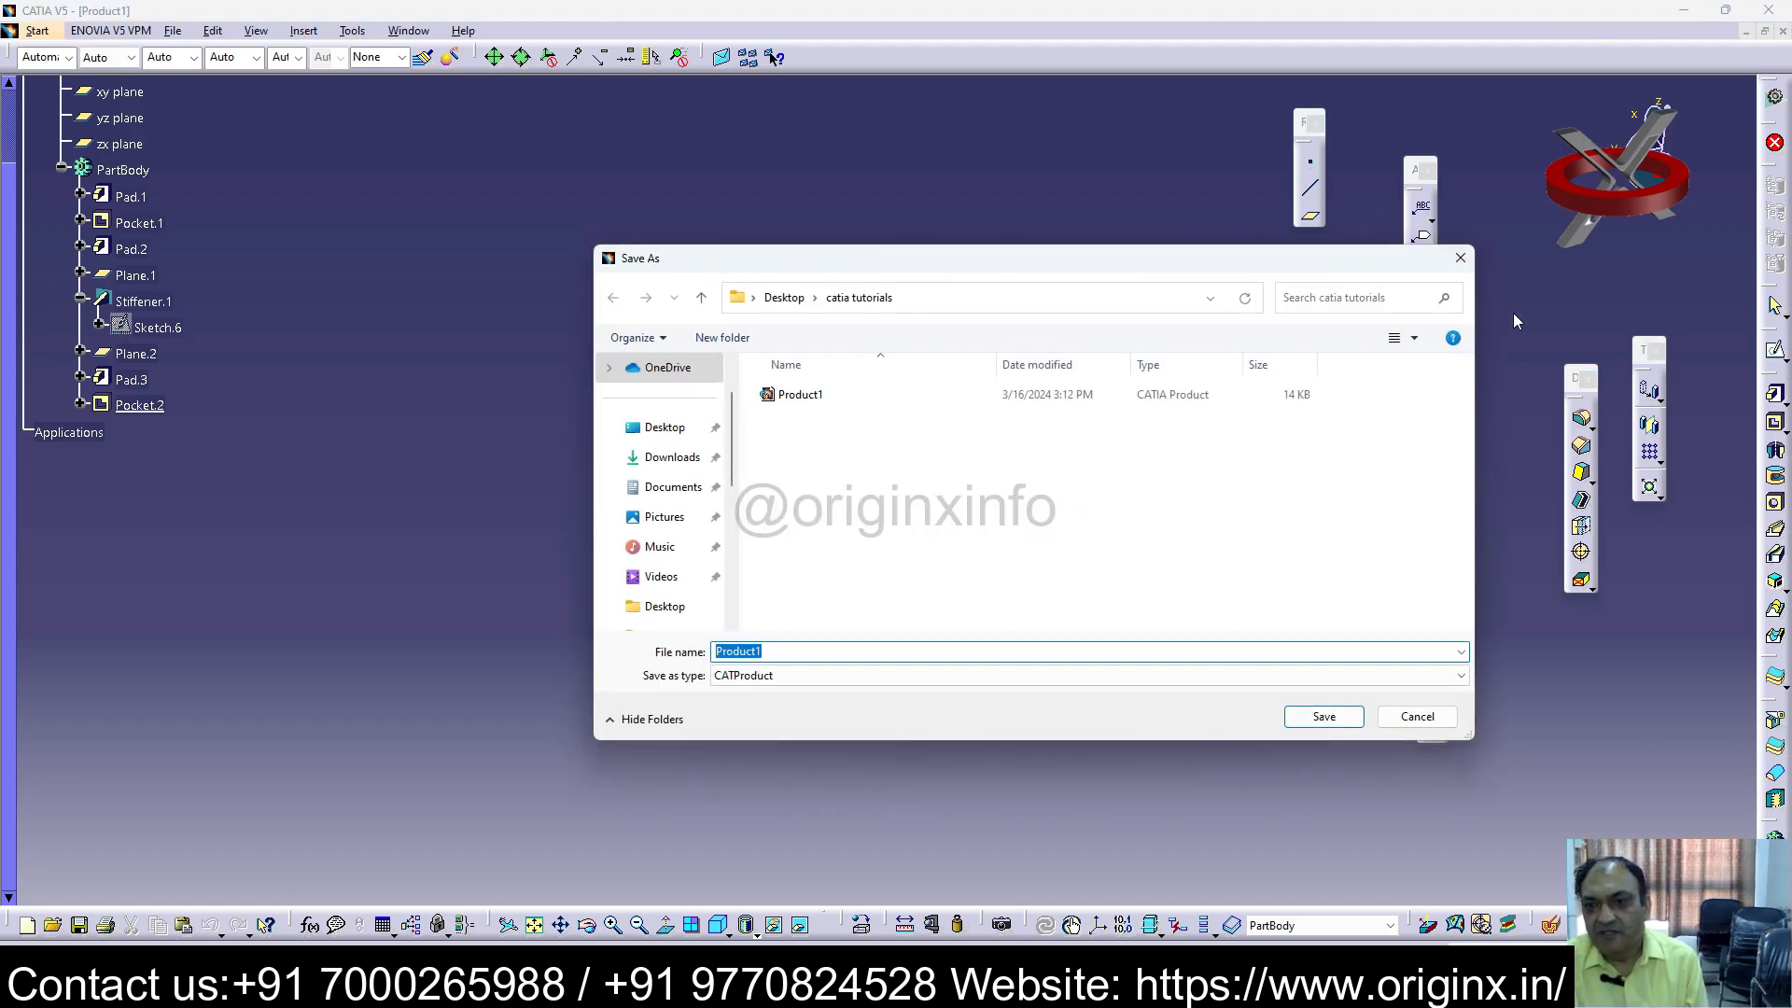
pyautogui.press('Escape')
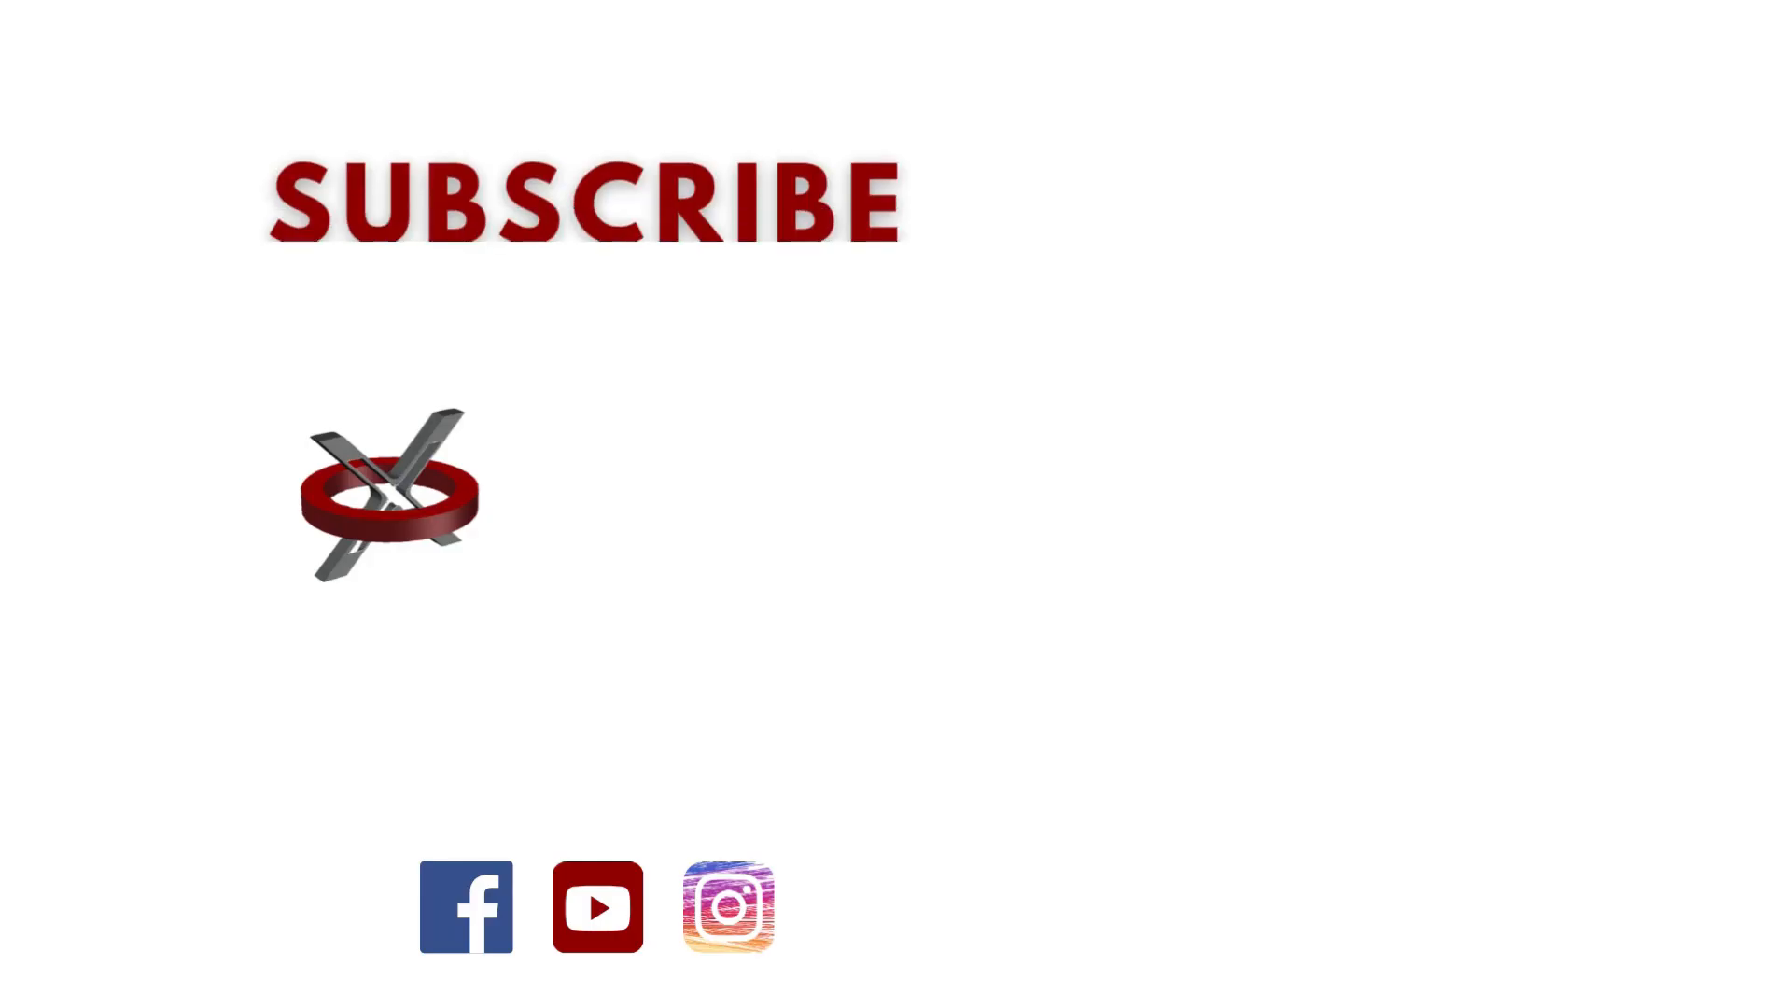